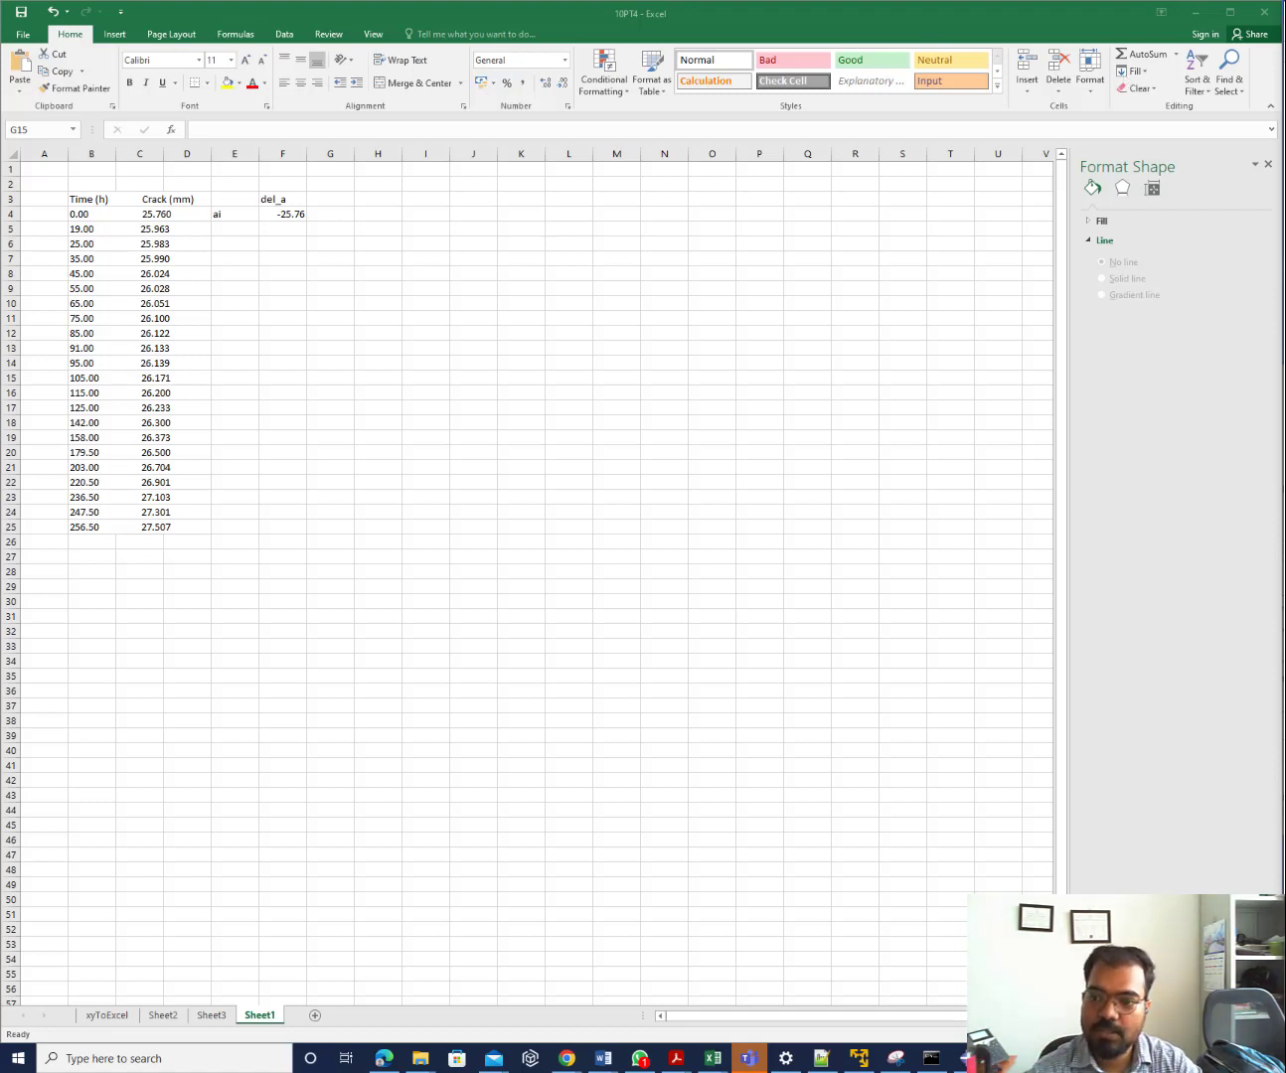
Move the Abaqus/CAE window over the Excel spreadsheet and maximize it to full screen
{"action": "left_click_drag", "start_coordinate": [217, 268], "coordinate": [25, 338]}
{"action": "double_click", "coordinate": [25, 337]}
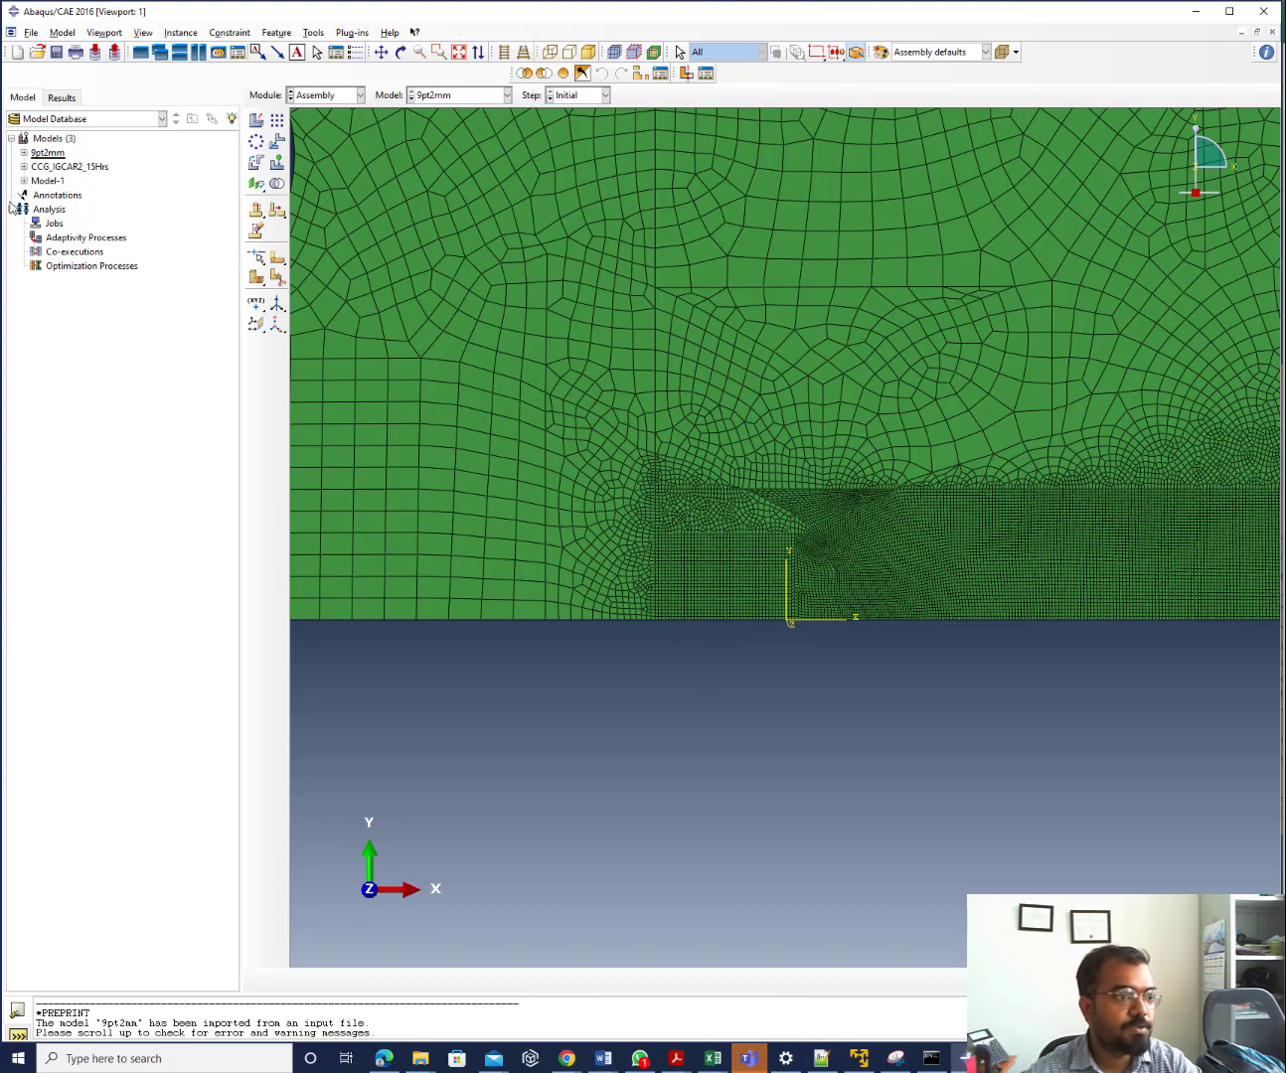
Delete the 9pt2mm model and make CCG_IGCAR2_15Hrs the current model, leaving its attributes unchanged
{"action": "right_click", "coordinate": [47, 154]}
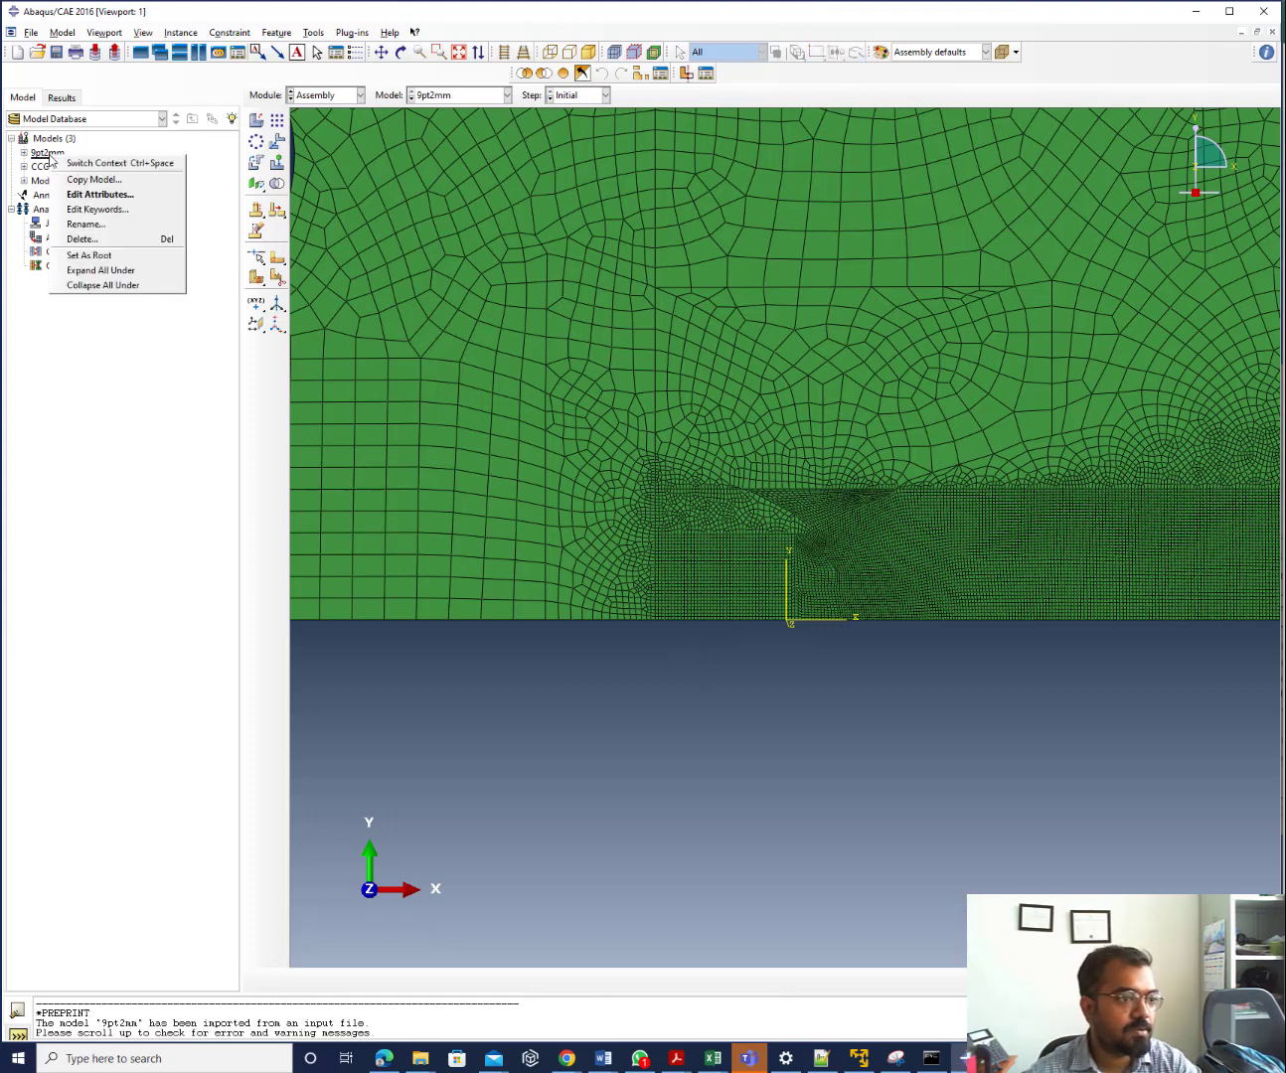
{"action": "left_click", "coordinate": [99, 244]}
{"action": "left_click", "coordinate": [608, 548]}
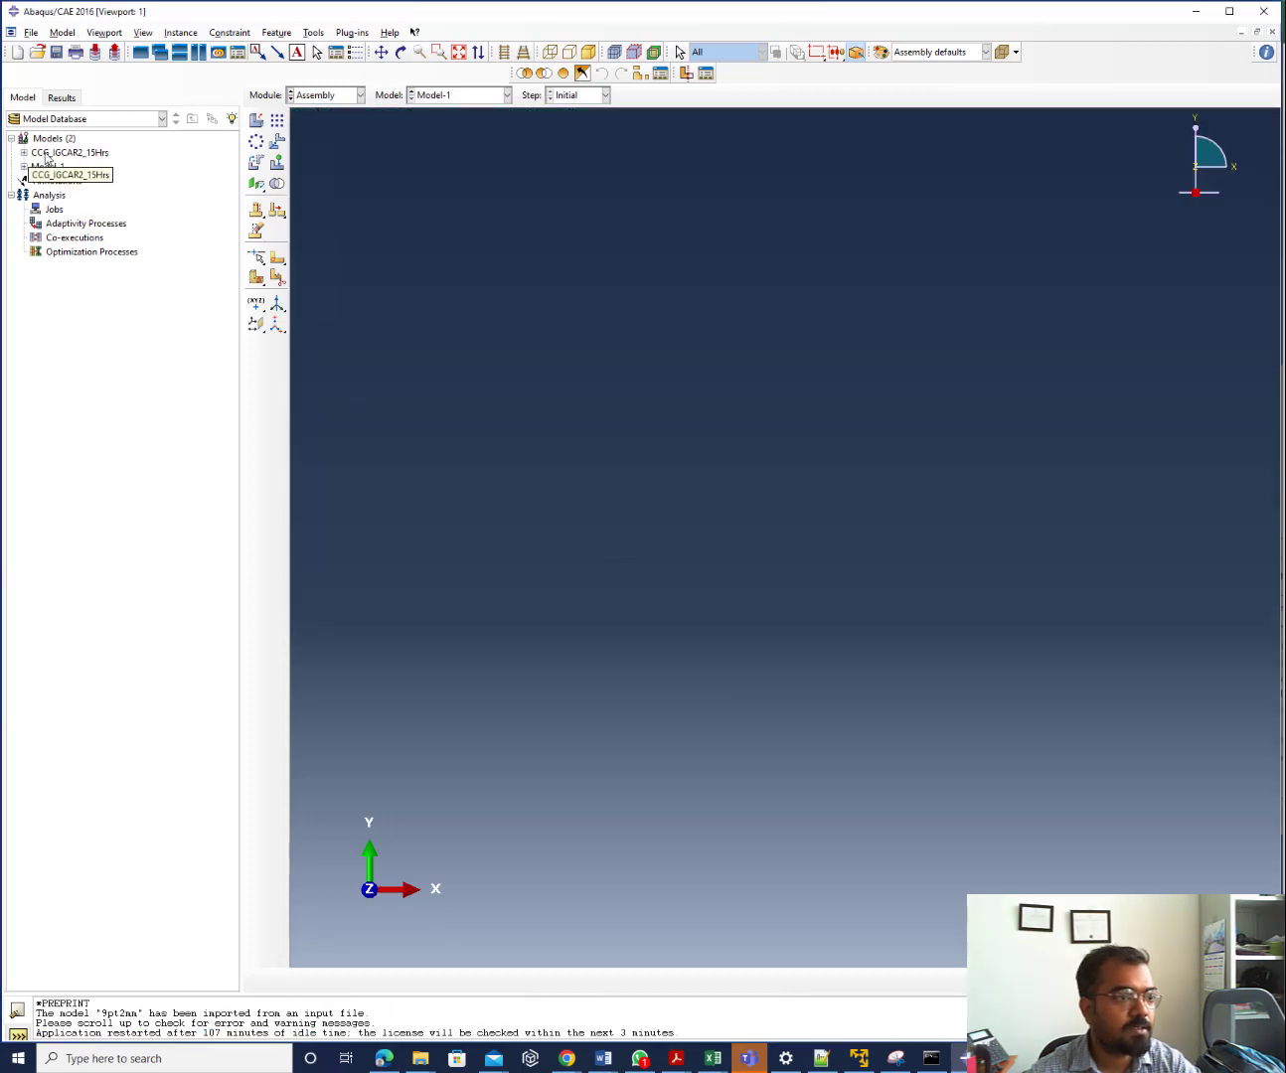
{"action": "left_click", "coordinate": [46, 155]}
{"action": "double_click", "coordinate": [46, 155]}
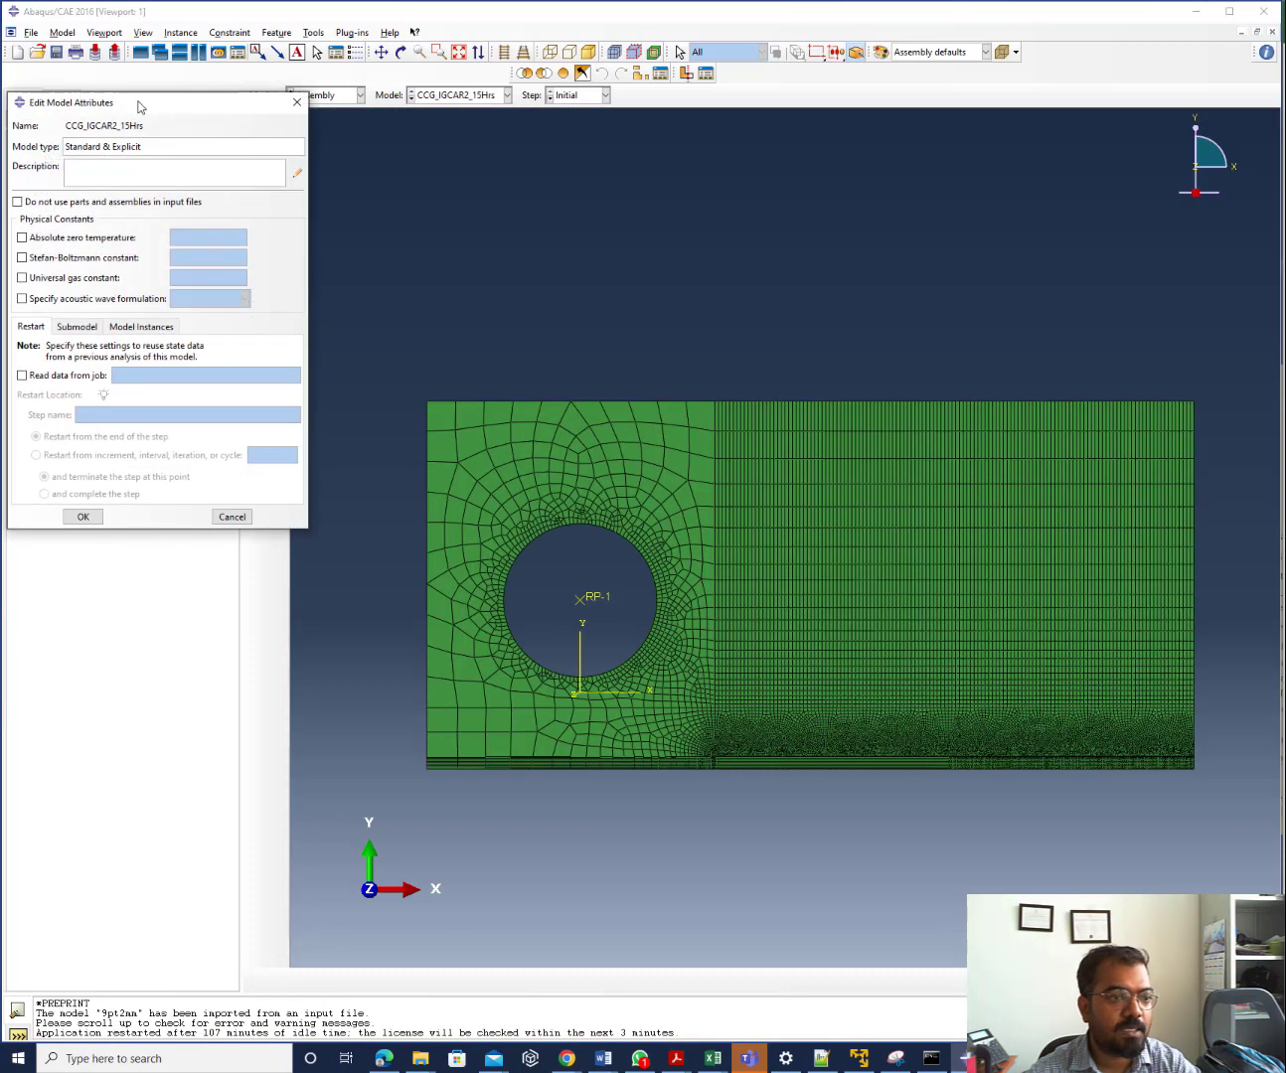
{"action": "left_click", "coordinate": [297, 102]}
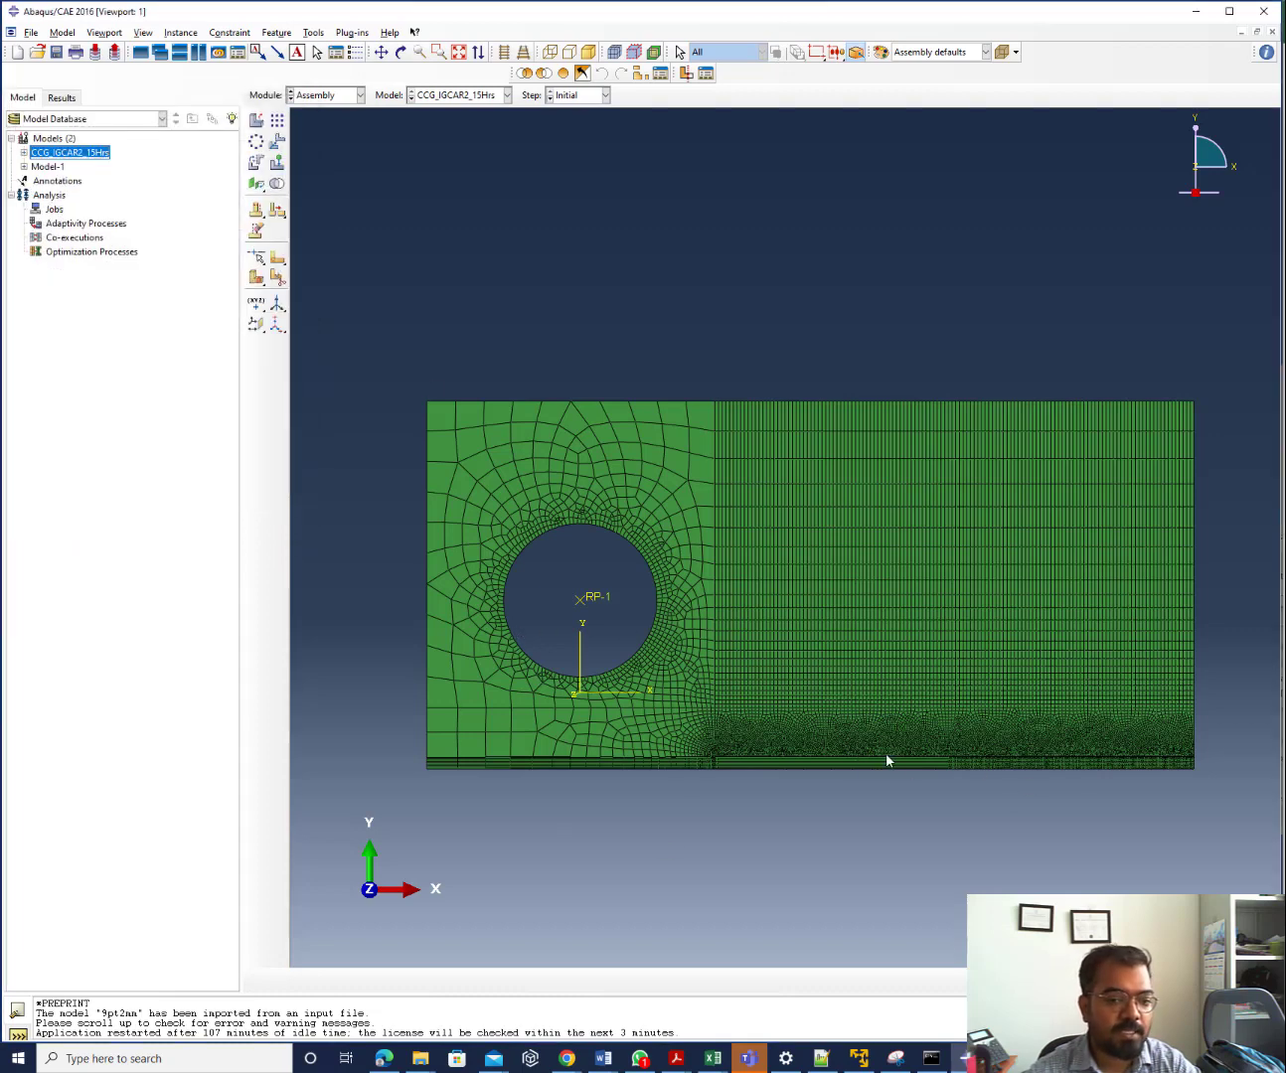
Zoom in and out over the fine bottom-edge mesh near the hole, then bring Excel forward
{"action": "scroll", "coordinate": [912, 815], "scroll_direction": "up", "scroll_amount": 3}
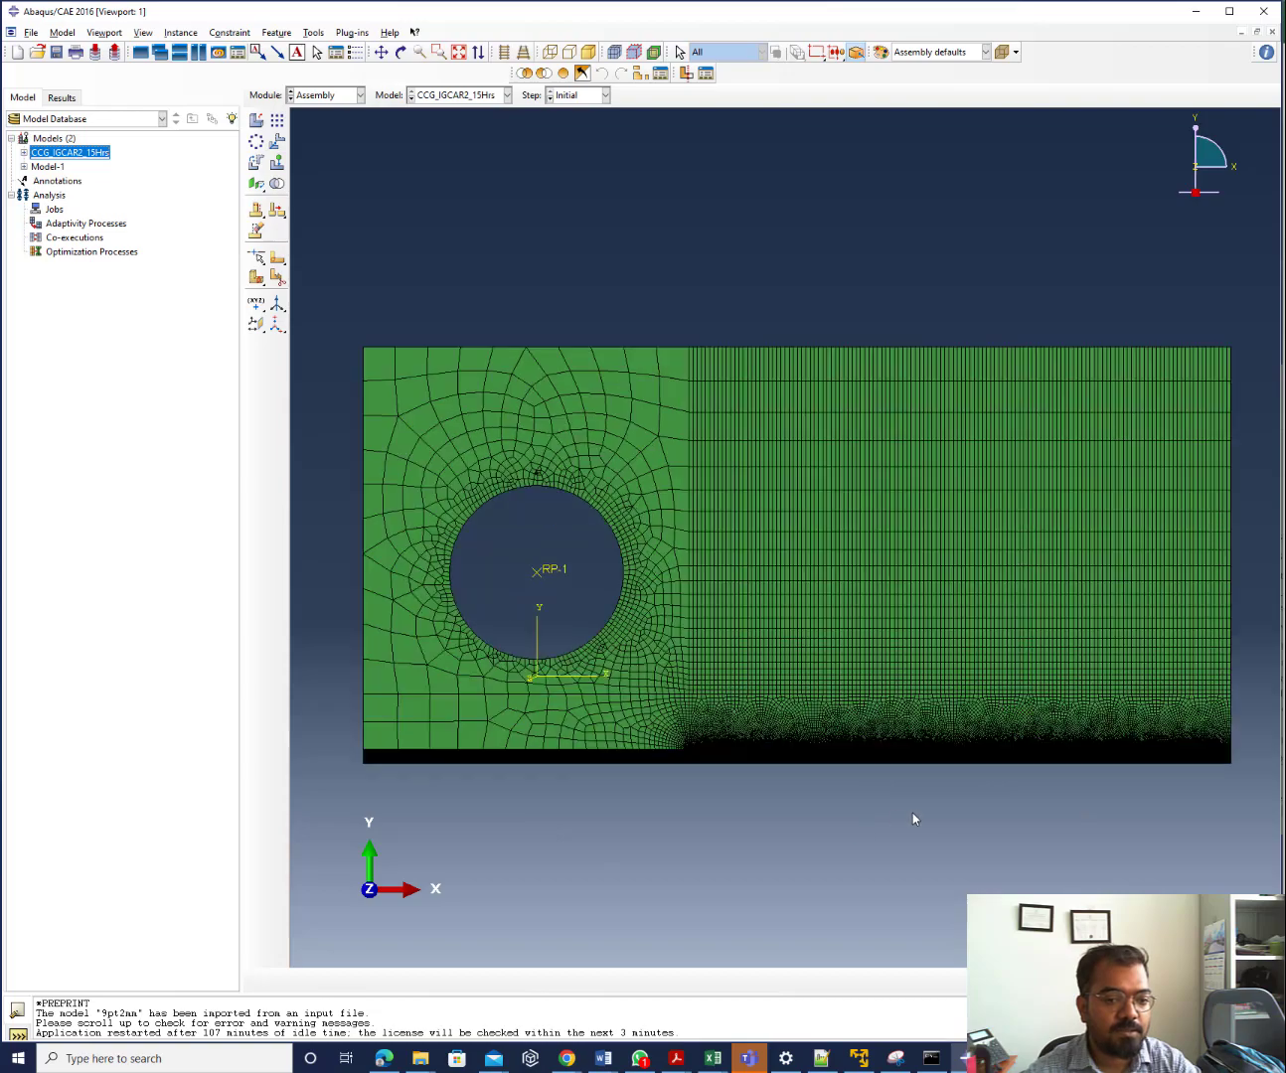
{"action": "scroll", "coordinate": [771, 772], "scroll_direction": "up", "scroll_amount": 3}
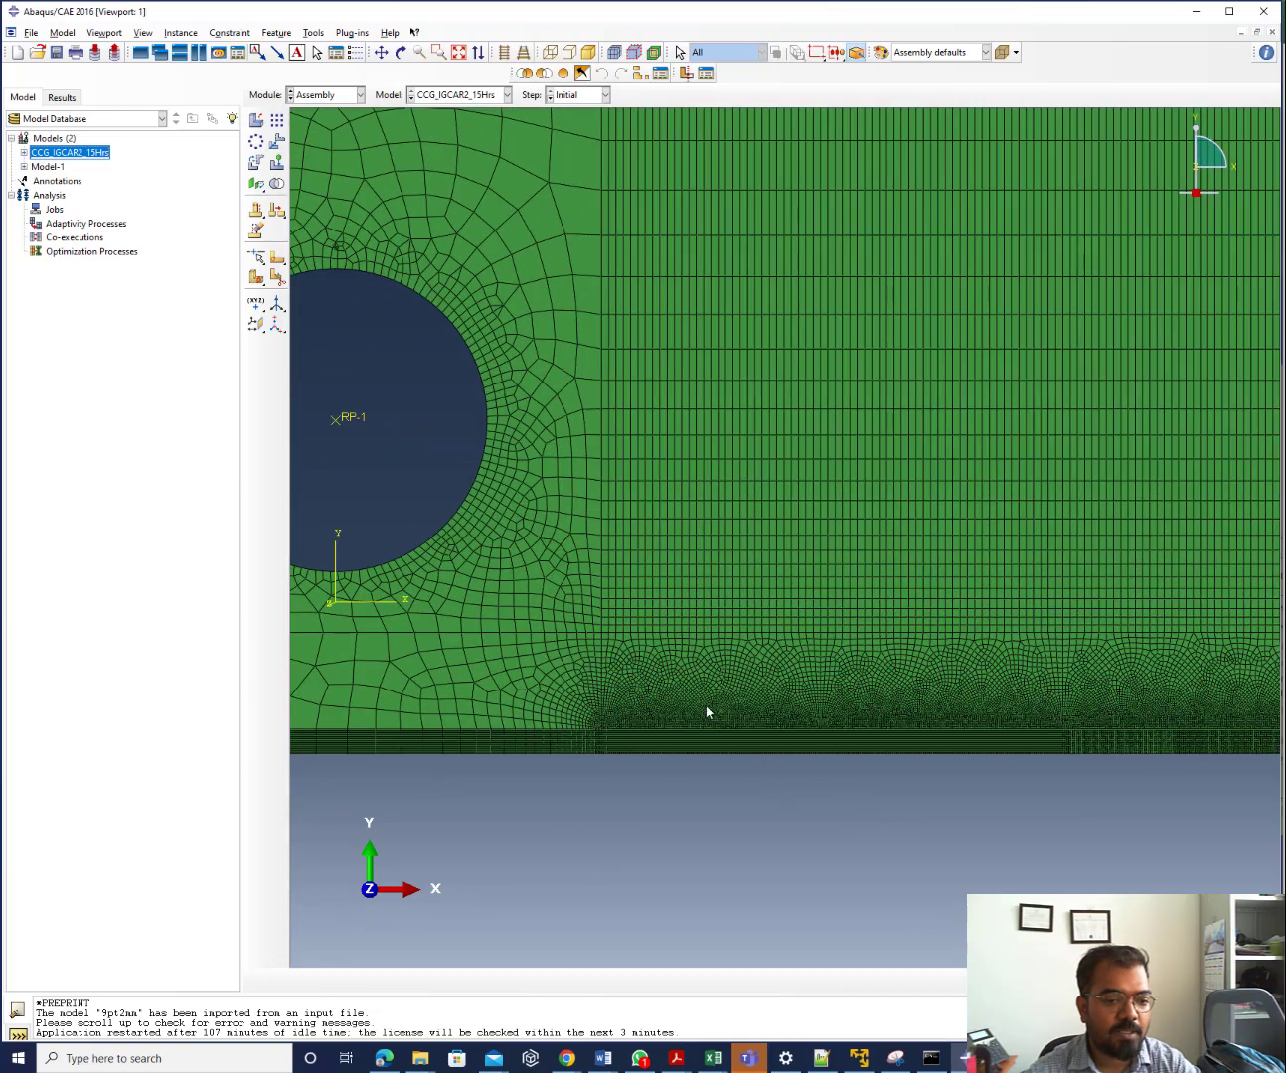
{"action": "scroll", "coordinate": [666, 712], "scroll_direction": "down", "scroll_amount": 3}
{"action": "scroll", "coordinate": [641, 701], "scroll_direction": "up", "scroll_amount": 3}
{"action": "scroll", "coordinate": [601, 682], "scroll_direction": "up", "scroll_amount": 5}
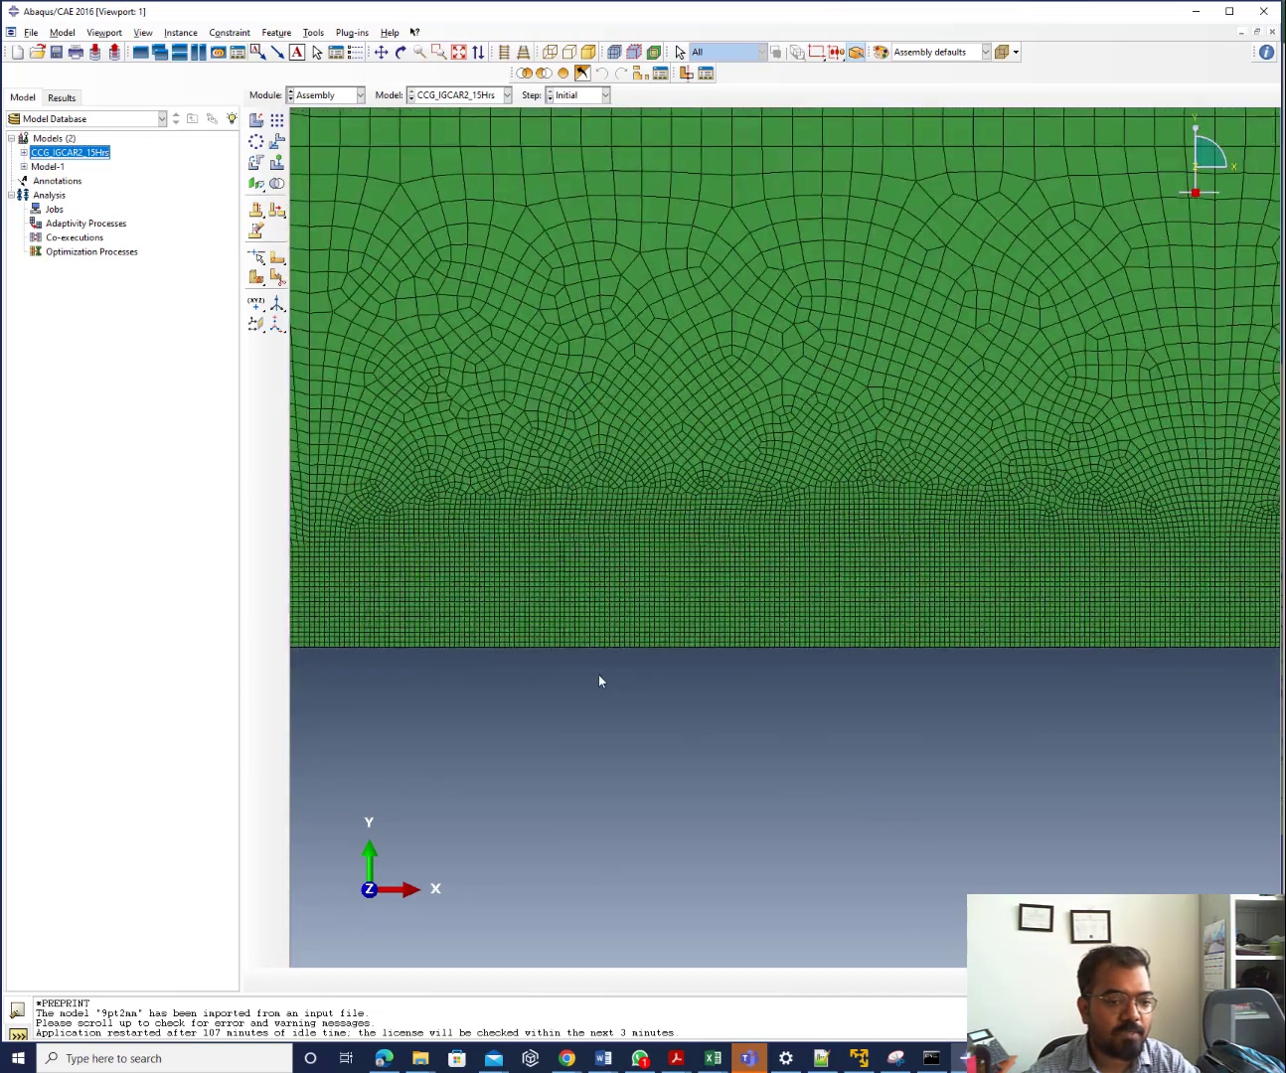
{"action": "scroll", "coordinate": [600, 681], "scroll_direction": "up", "scroll_amount": 2}
{"action": "scroll", "coordinate": [600, 682], "scroll_direction": "down", "scroll_amount": 3}
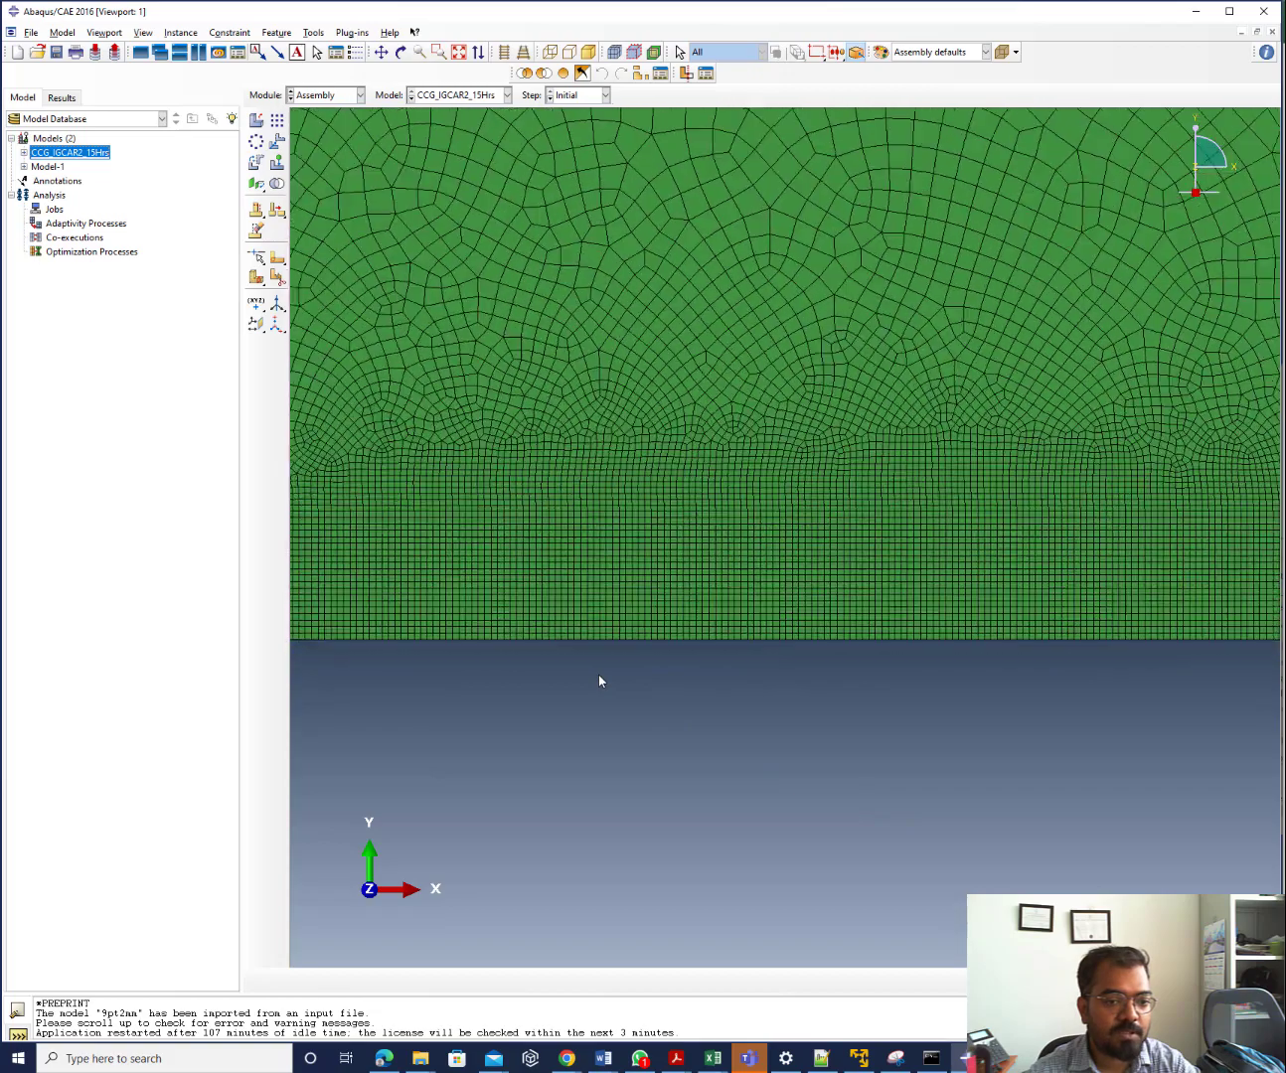
{"action": "scroll", "coordinate": [898, 716], "scroll_direction": "up", "scroll_amount": 2}
{"action": "scroll", "coordinate": [899, 716], "scroll_direction": "down", "scroll_amount": 2}
{"action": "scroll", "coordinate": [459, 598], "scroll_direction": "down", "scroll_amount": 2}
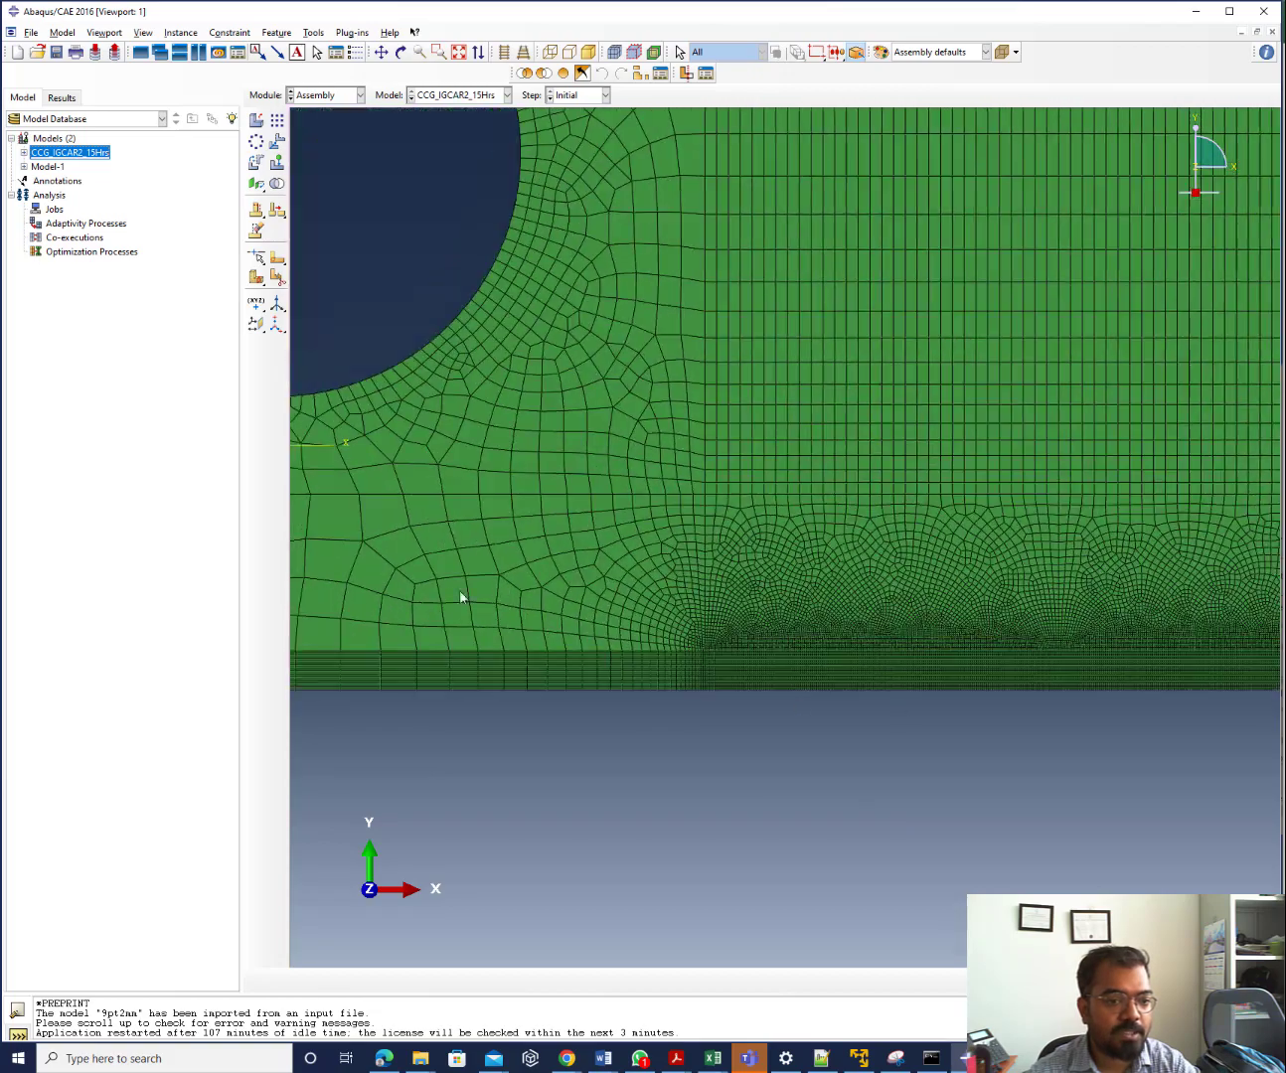
{"action": "scroll", "coordinate": [673, 706], "scroll_direction": "up", "scroll_amount": 4}
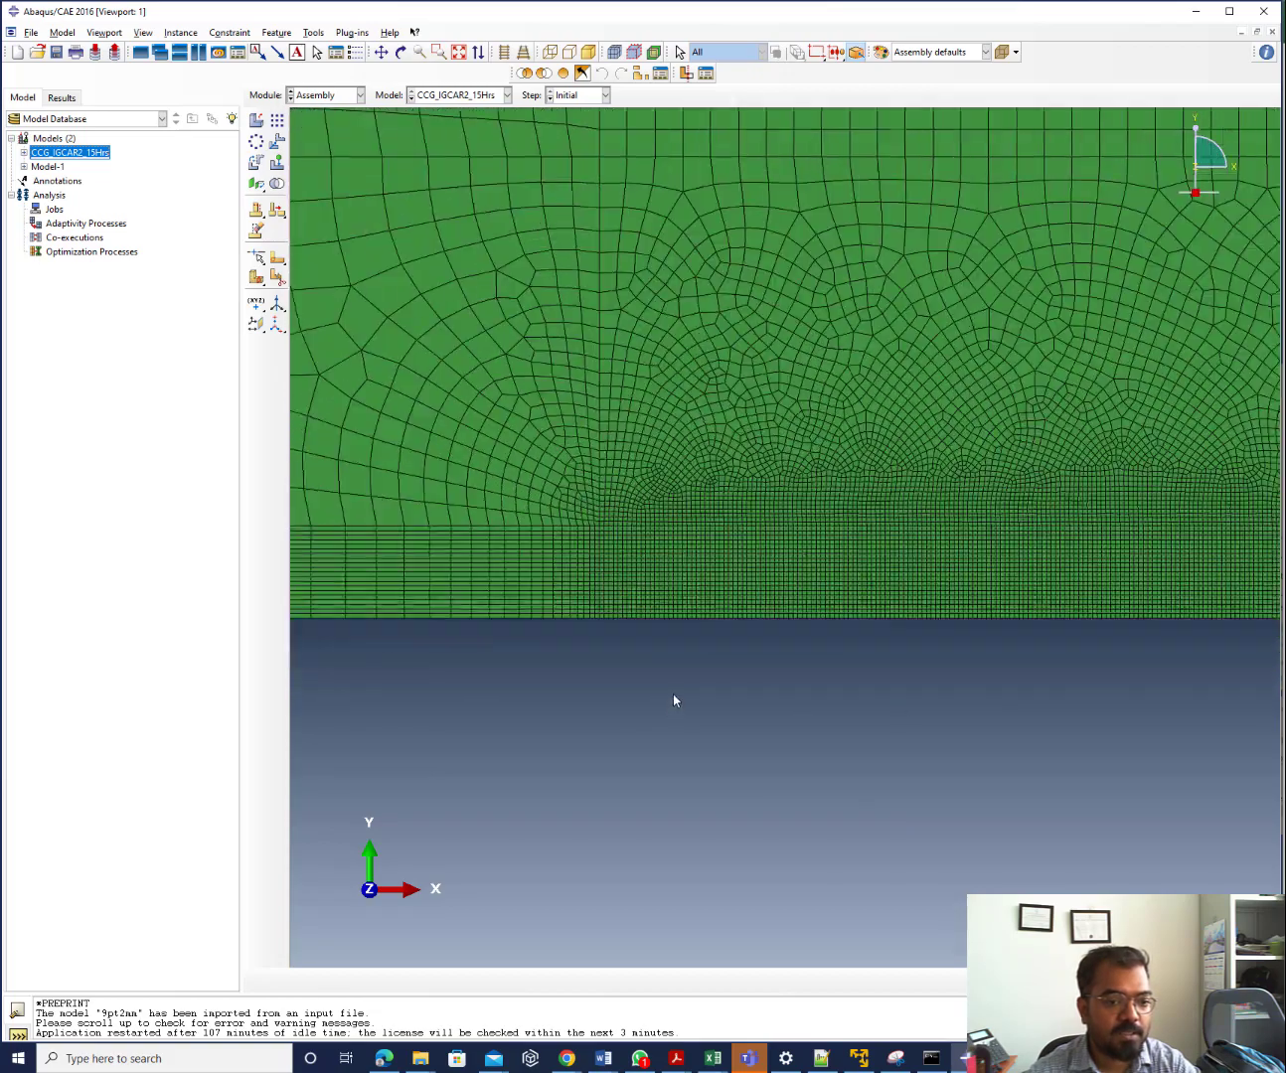
{"action": "scroll", "coordinate": [397, 588], "scroll_direction": "up", "scroll_amount": 1}
{"action": "scroll", "coordinate": [557, 608], "scroll_direction": "down", "scroll_amount": 1}
{"action": "scroll", "coordinate": [944, 643], "scroll_direction": "up", "scroll_amount": 2}
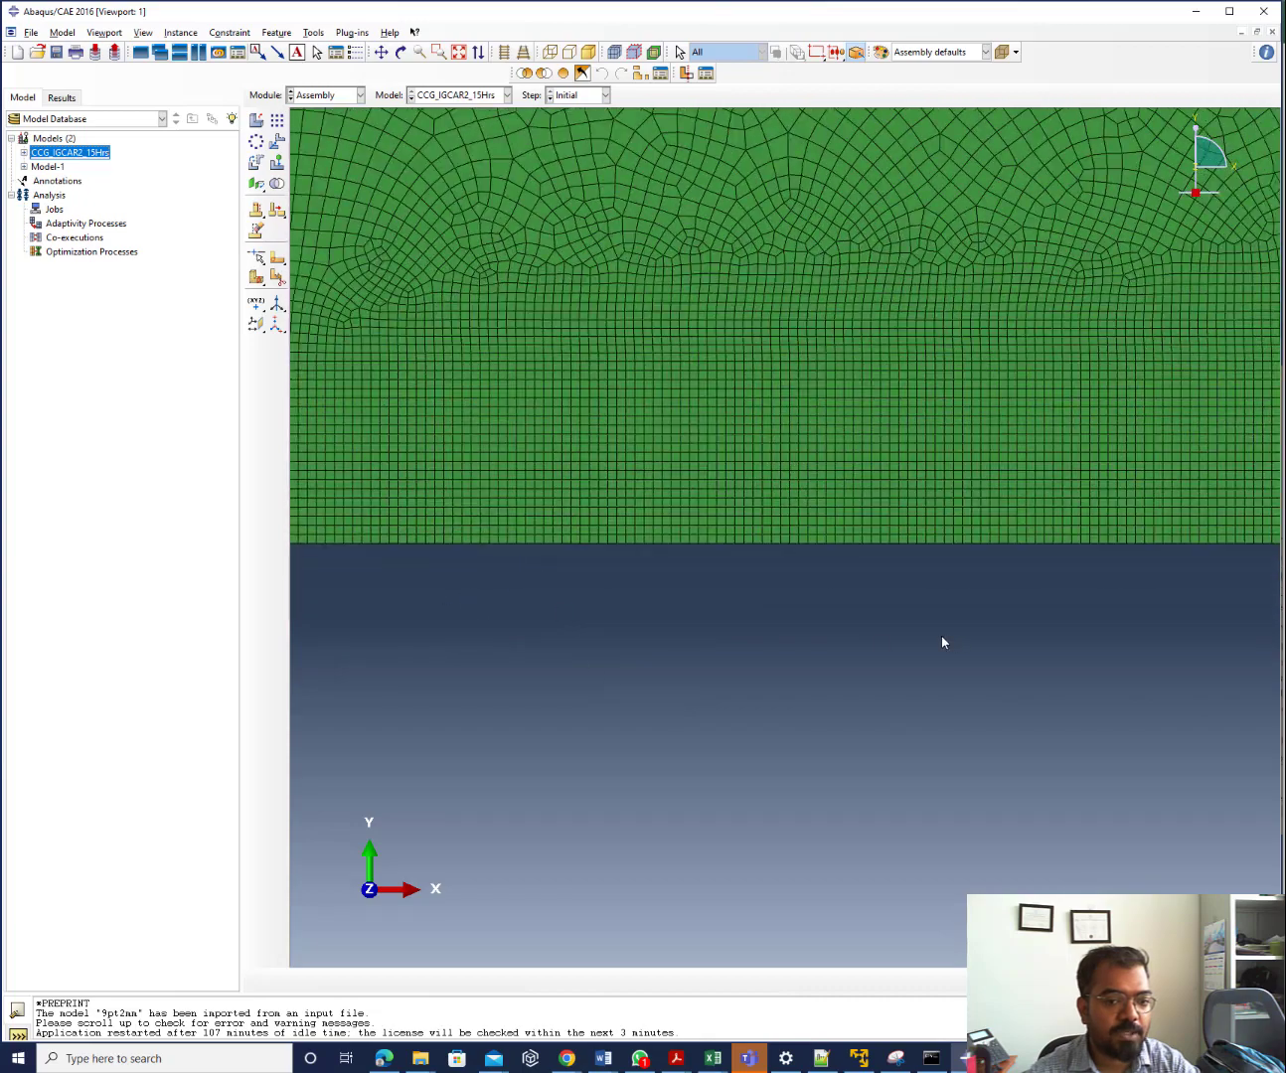
{"action": "scroll", "coordinate": [858, 546], "scroll_direction": "down", "scroll_amount": 3}
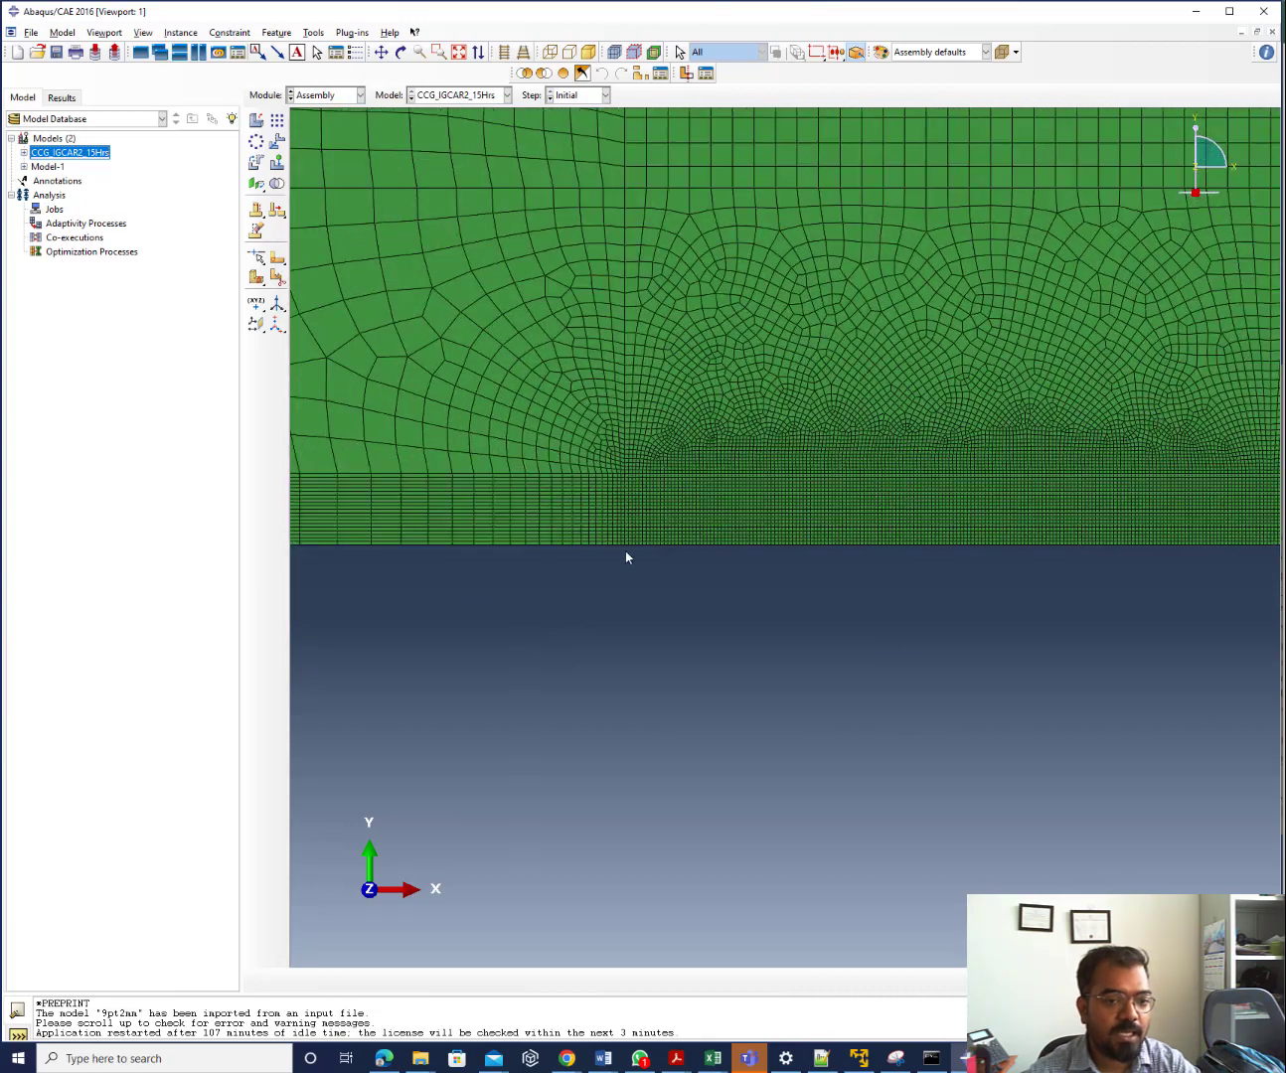
{"action": "scroll", "coordinate": [449, 518], "scroll_direction": "down", "scroll_amount": 1}
{"action": "scroll", "coordinate": [448, 517], "scroll_direction": "down", "scroll_amount": 3}
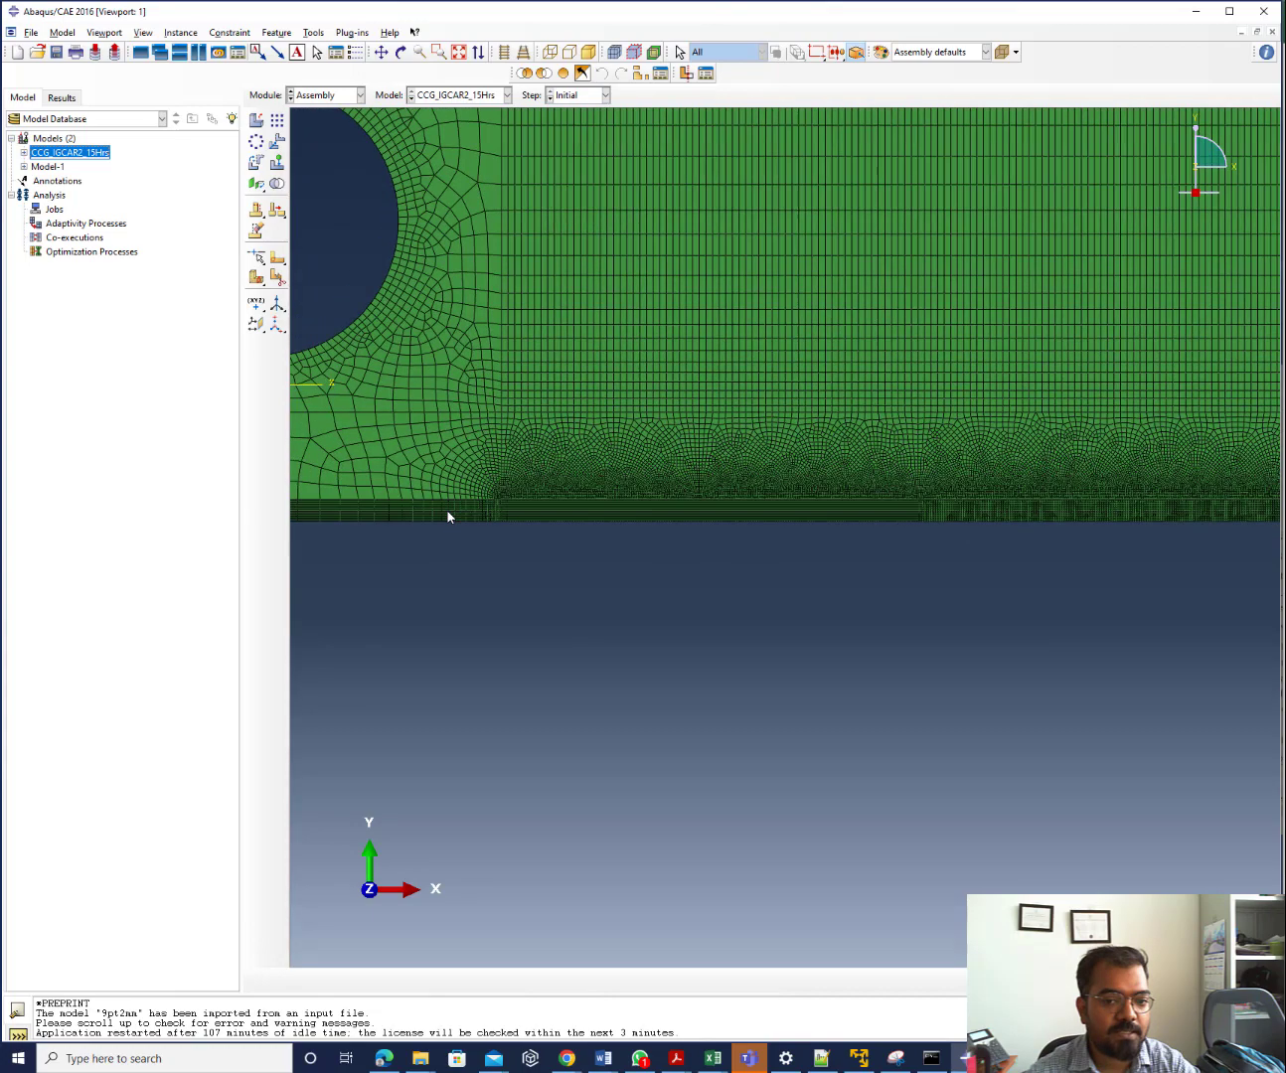
{"action": "scroll", "coordinate": [537, 506], "scroll_direction": "down", "scroll_amount": 1}
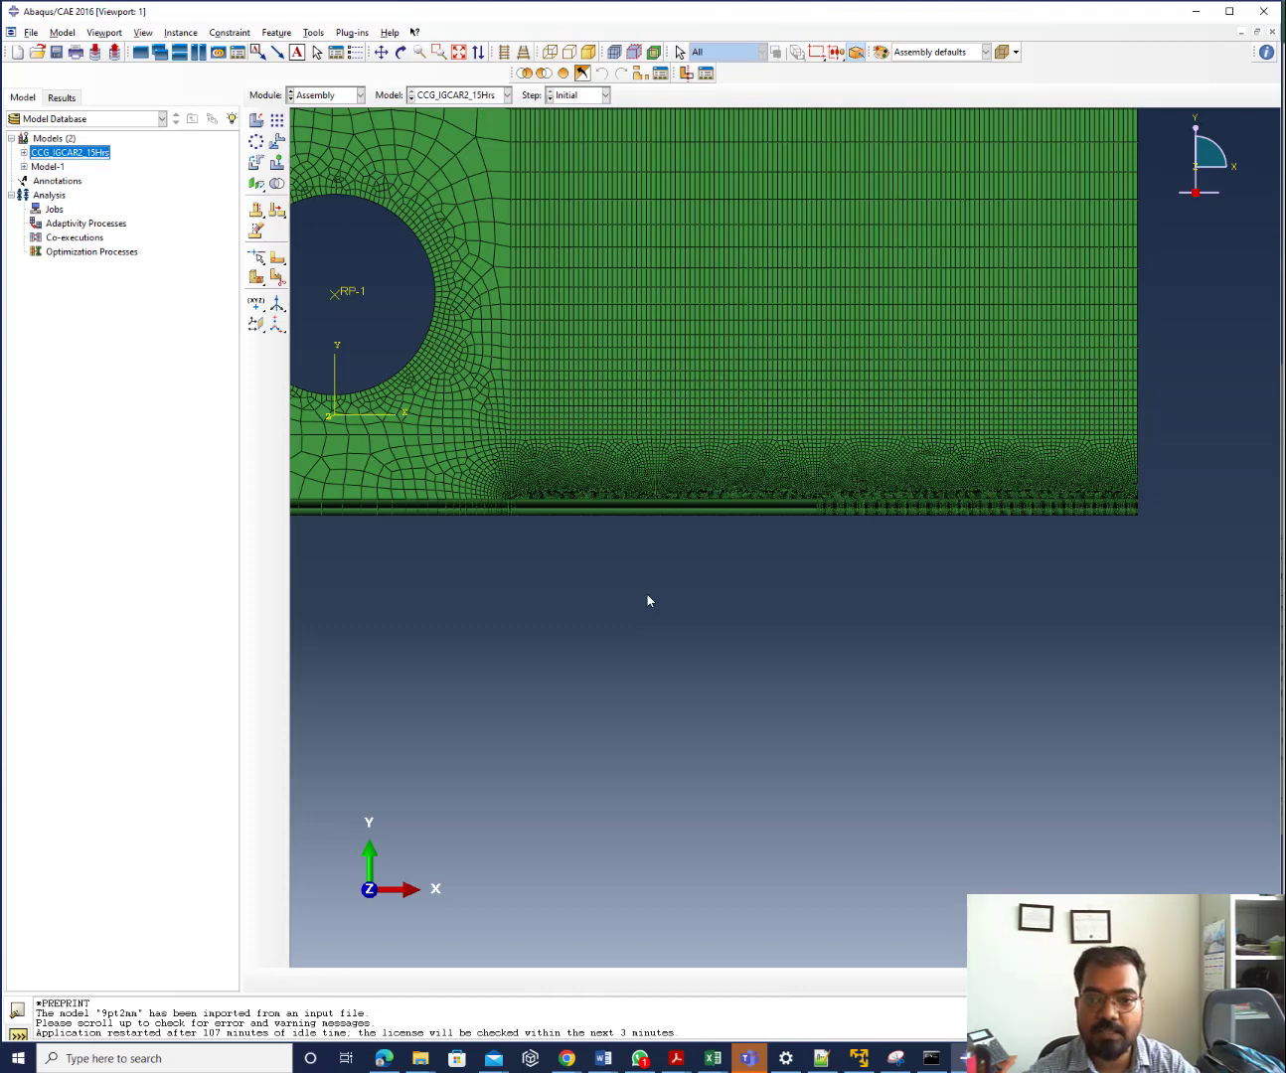
{"action": "left_click", "coordinate": [712, 1058]}
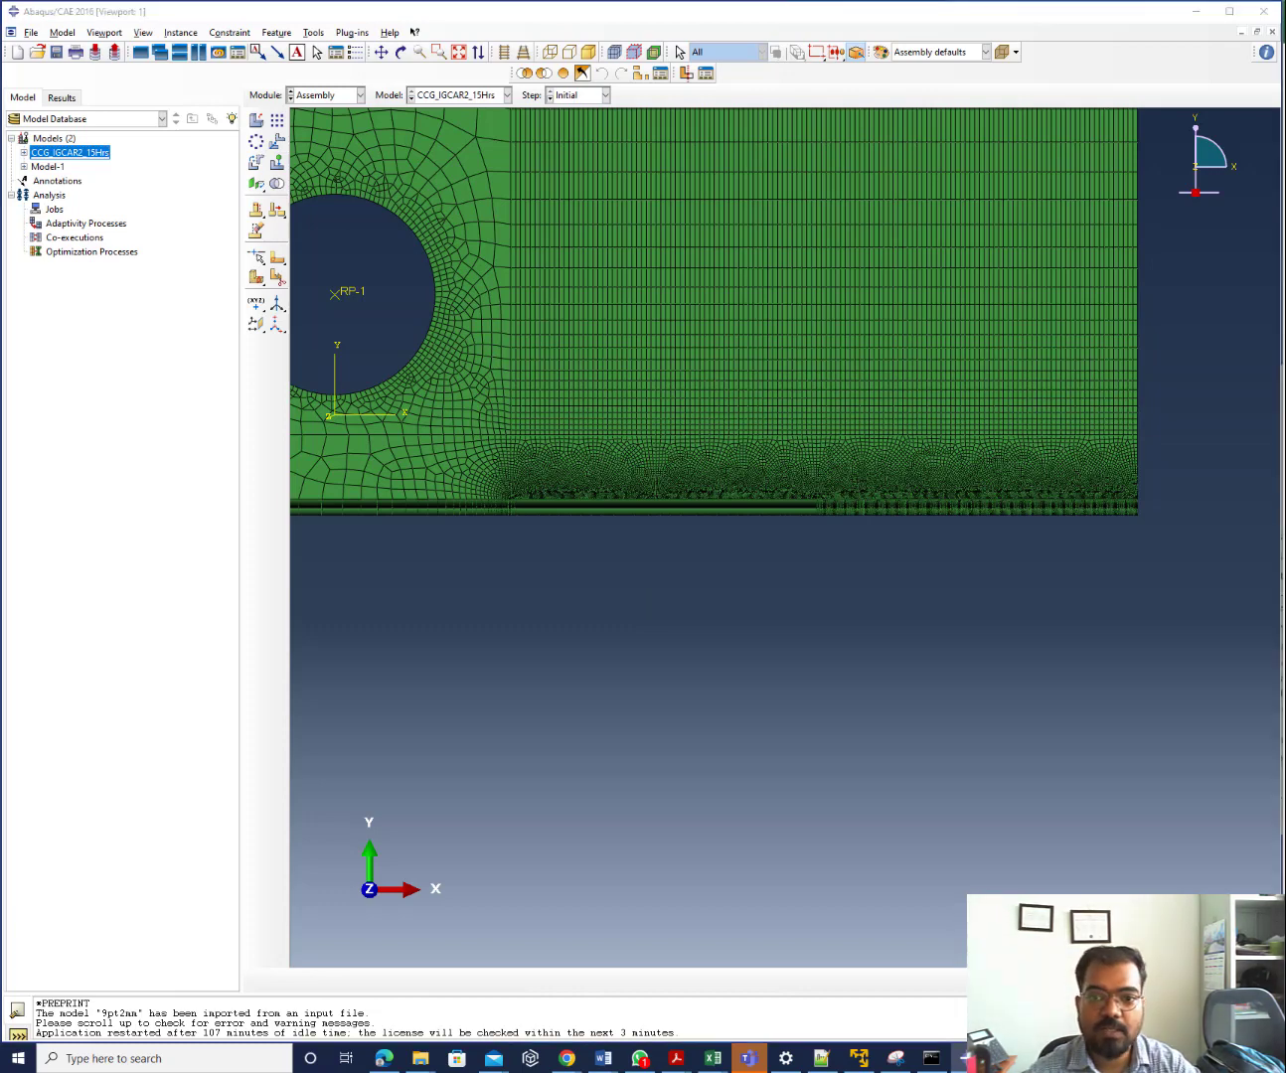
Maximize the Excel window and select the Crack (mm) values in C3:C25
{"action": "left_click_drag", "start_coordinate": [472, 232], "coordinate": [3, 404]}
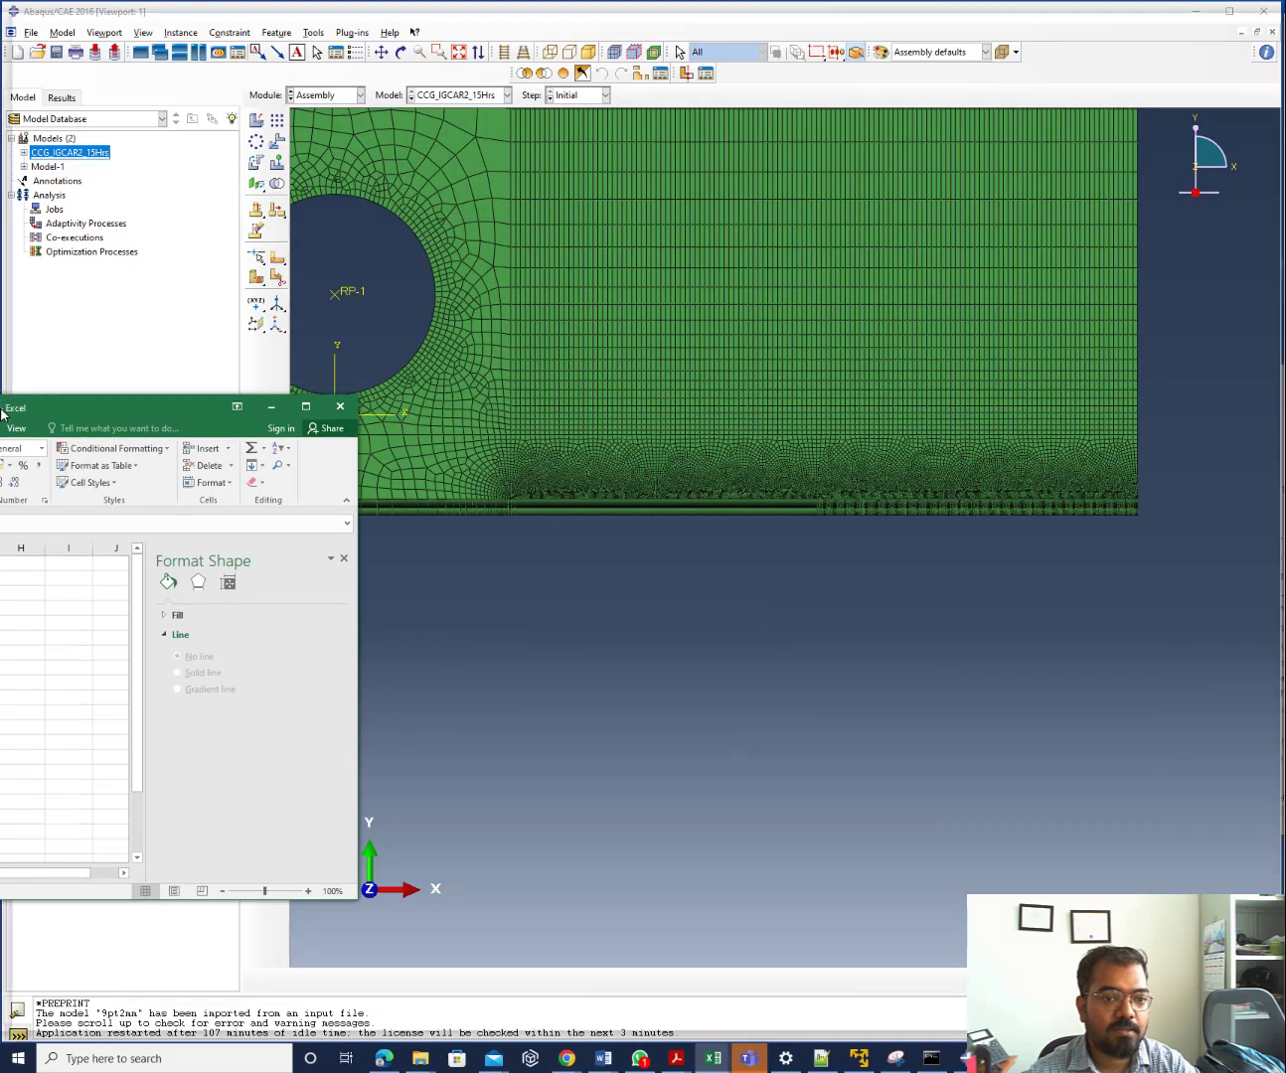
{"action": "double_click", "coordinate": [4, 407]}
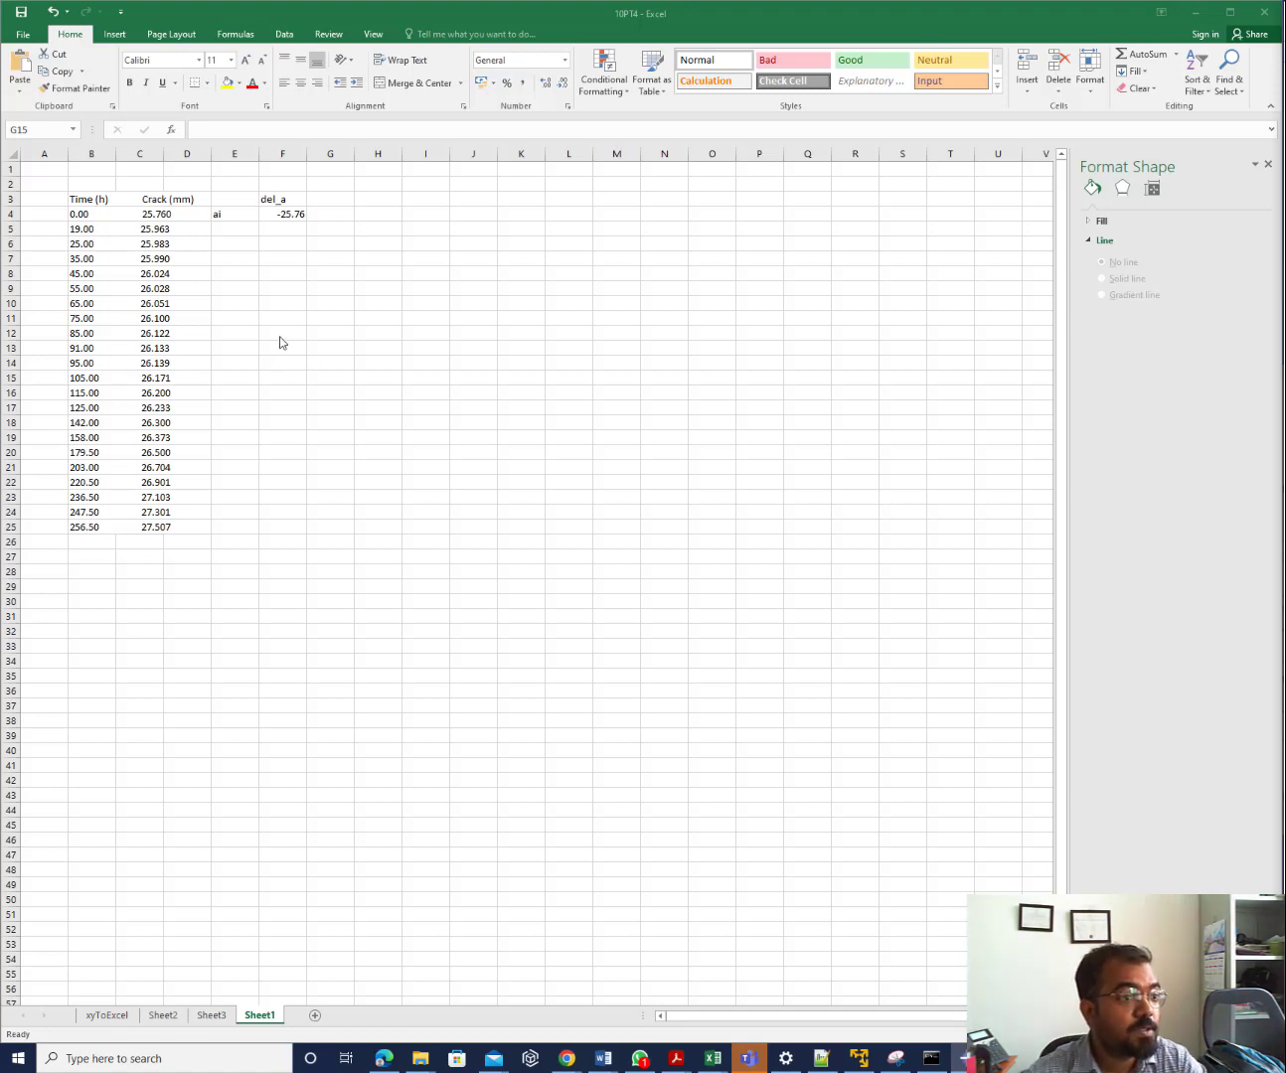
{"action": "left_click", "coordinate": [91, 201]}
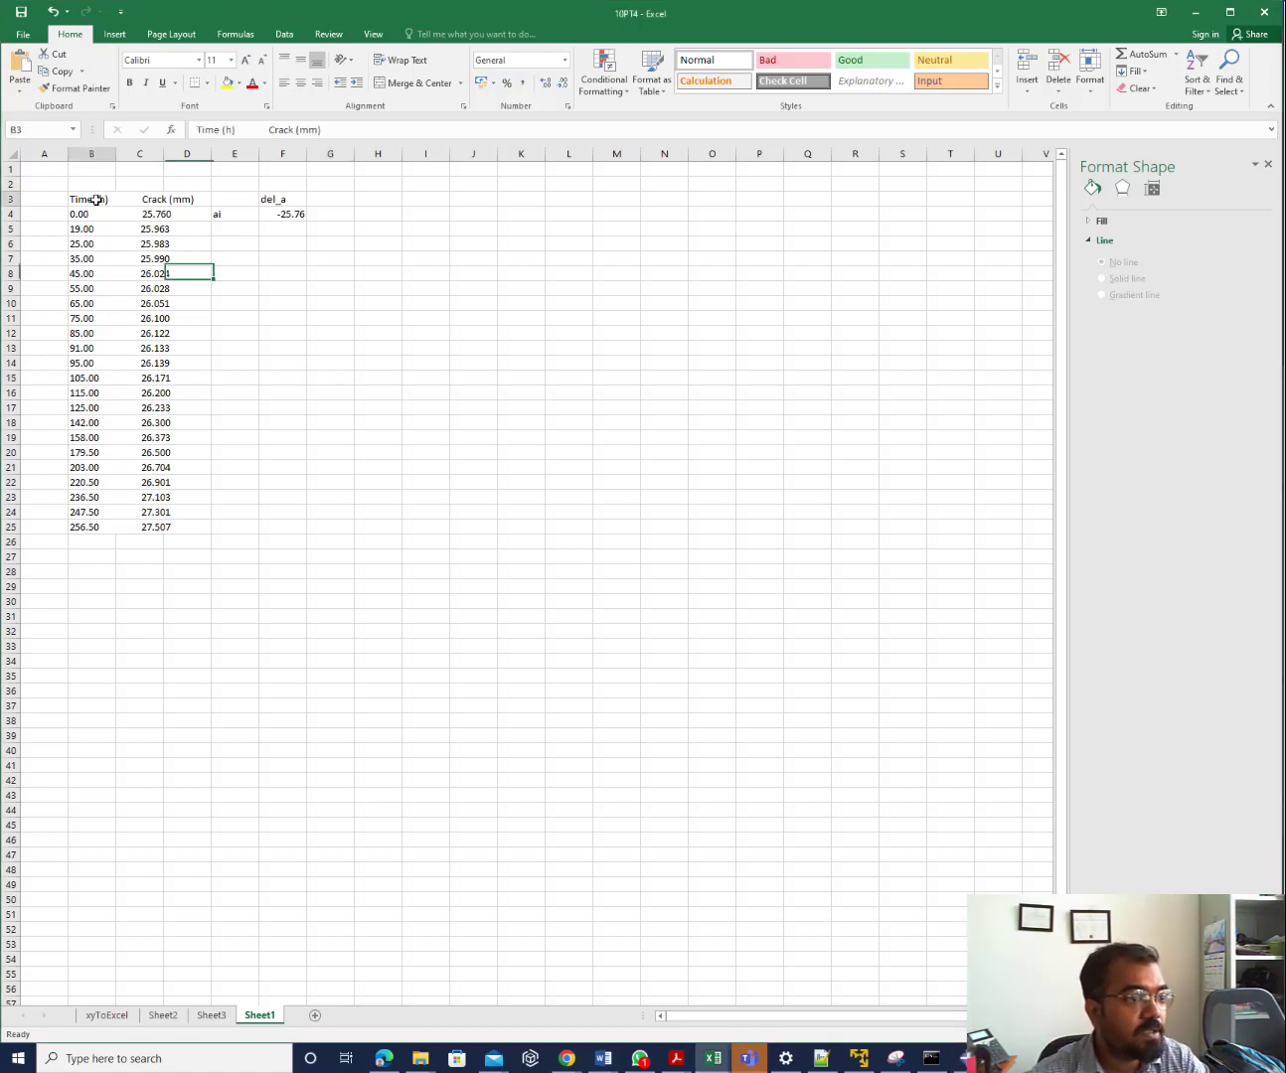
{"action": "left_click_drag", "start_coordinate": [149, 200], "coordinate": [163, 532]}
{"action": "left_click", "coordinate": [308, 526]}
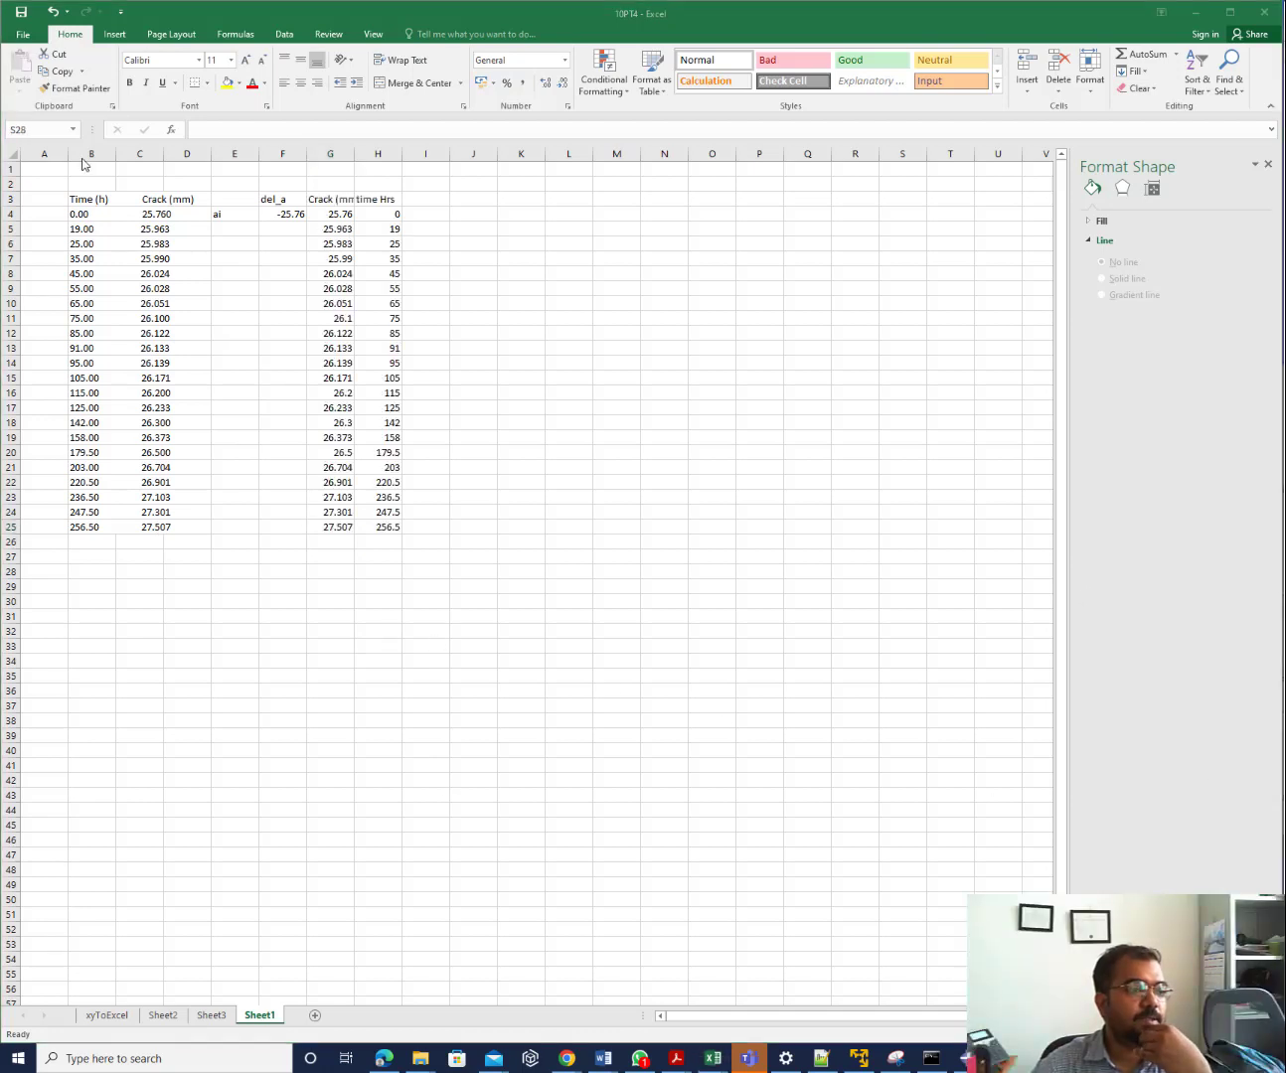
Delete the original Time and Crack data in B3:D25
{"action": "left_click", "coordinate": [92, 200]}
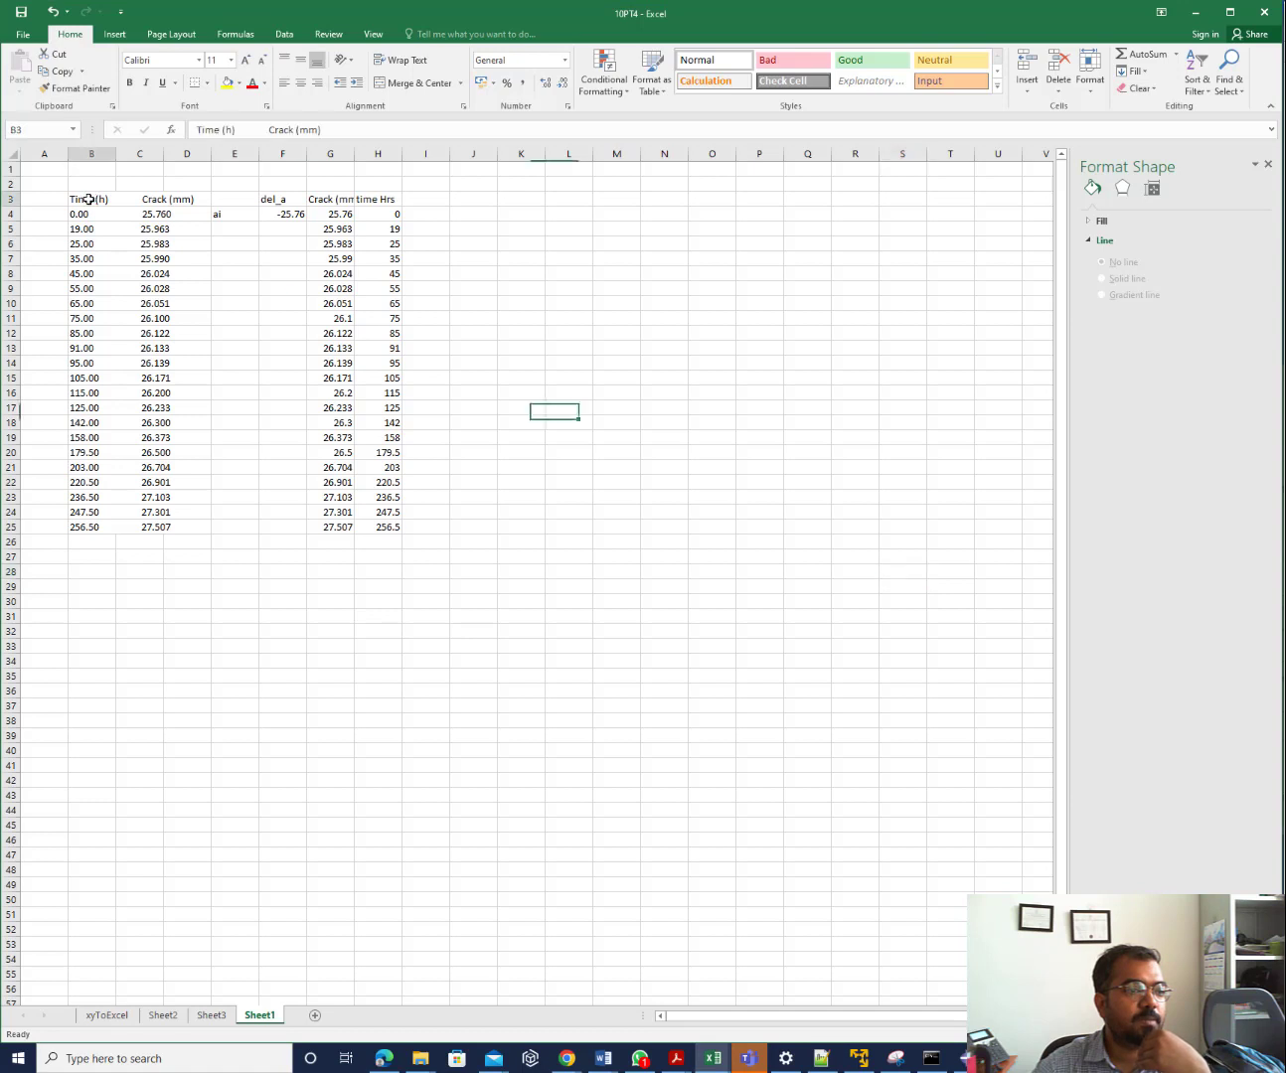
{"action": "left_click_drag", "start_coordinate": [89, 200], "coordinate": [193, 523]}
{"action": "key", "text": "Delete"}
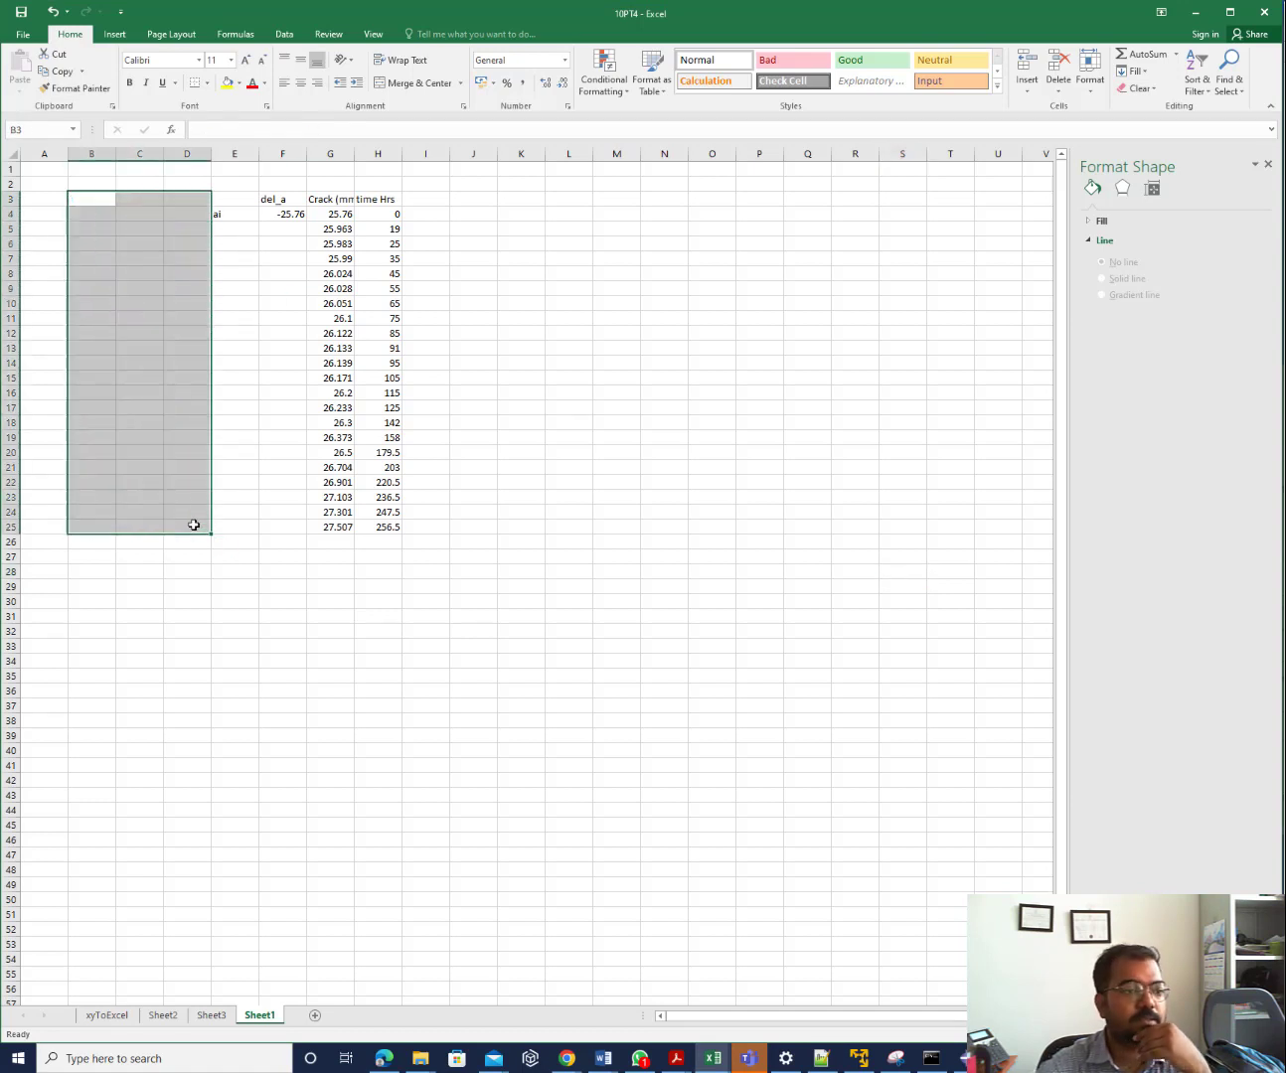
{"action": "left_click", "coordinate": [651, 566]}
Clear the ai and del_a cells E3:F4 and widen column G to show Crack (mm)
{"action": "left_click_drag", "start_coordinate": [236, 199], "coordinate": [276, 216]}
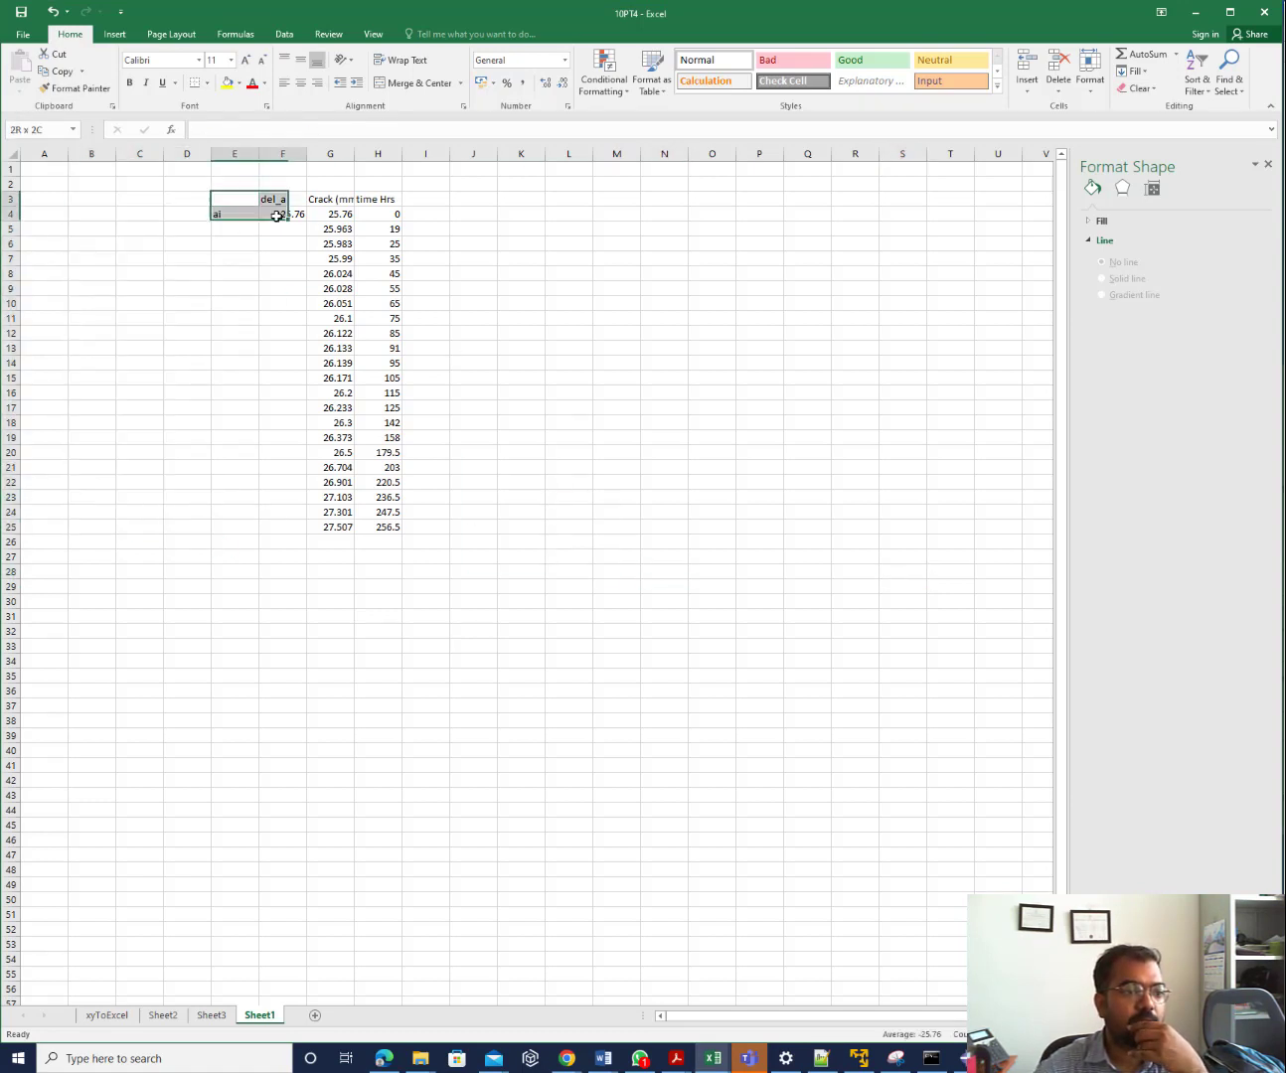
{"action": "key", "text": "Delete"}
{"action": "left_click", "coordinate": [426, 261]}
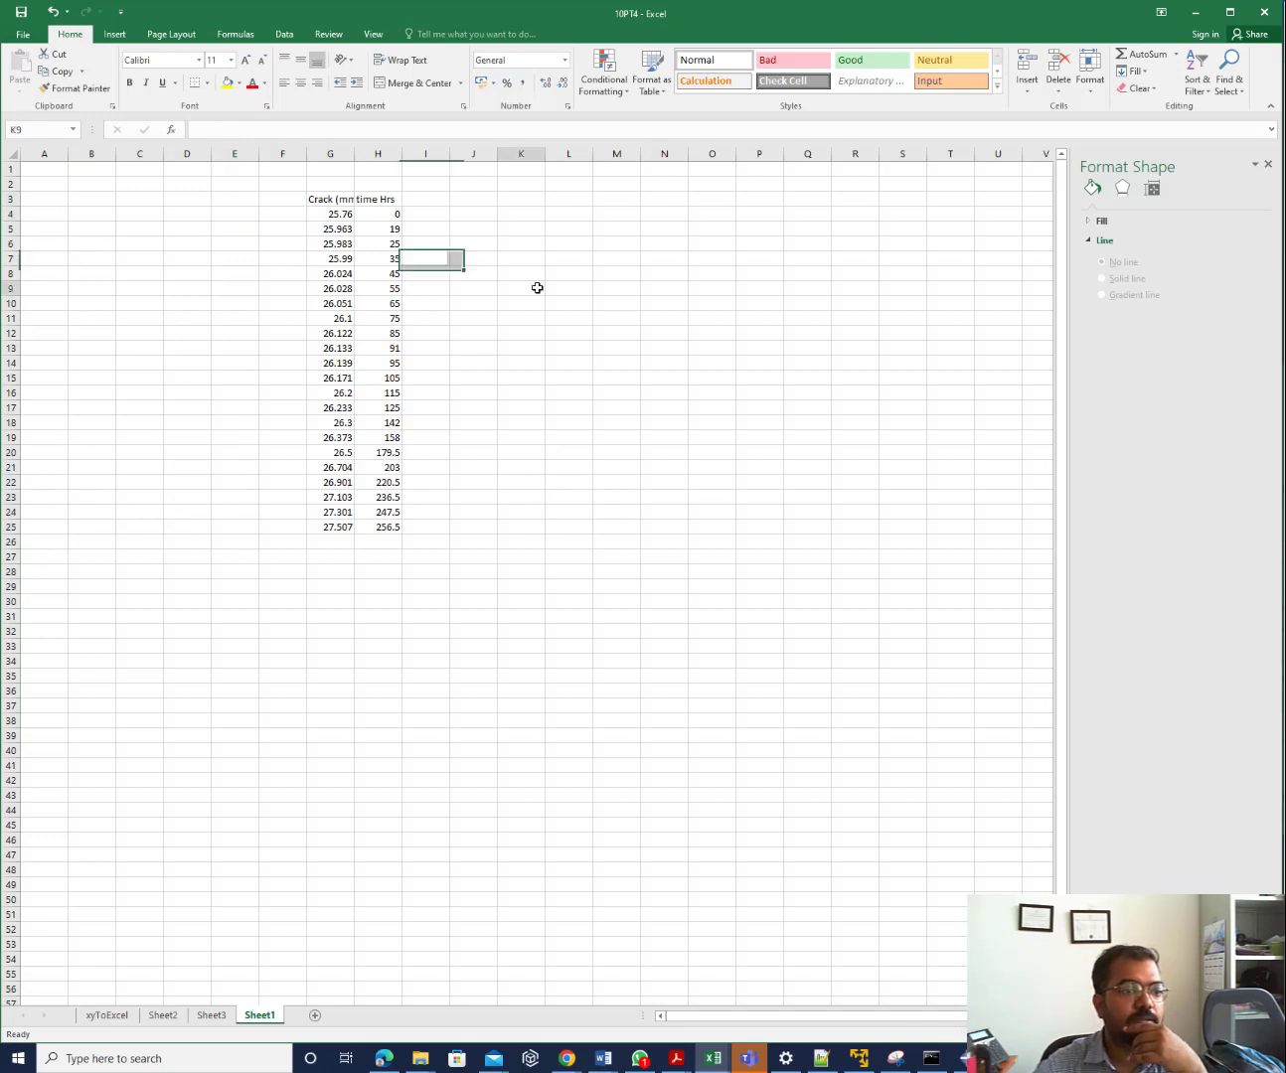
{"action": "left_click", "coordinate": [544, 289]}
{"action": "left_click_drag", "start_coordinate": [354, 153], "coordinate": [377, 153]}
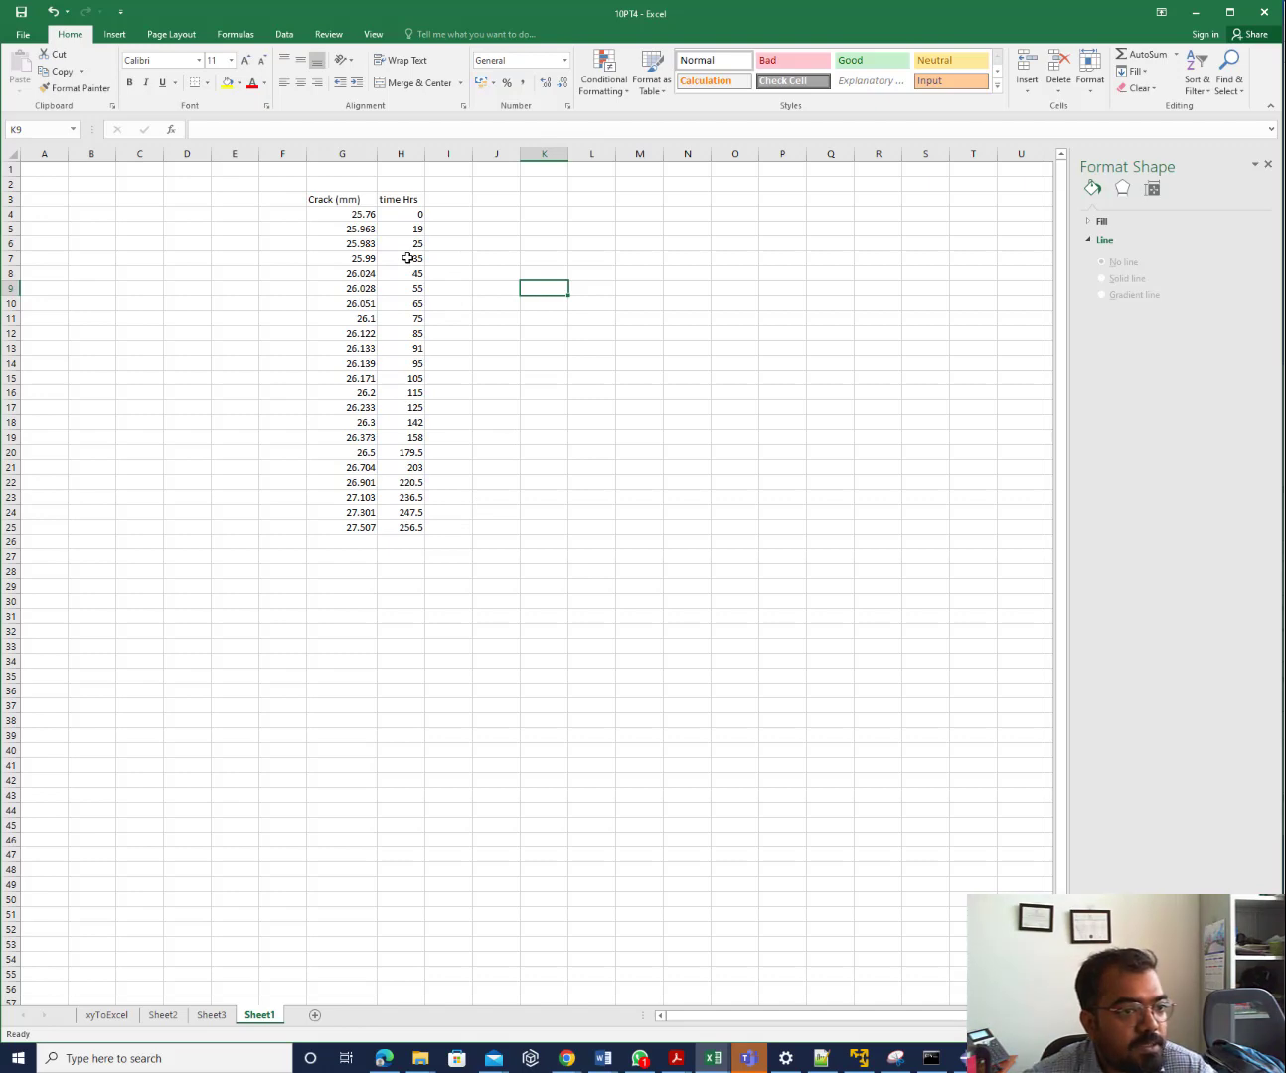
Label F4 'ai' and enter the header 'del_a' in I3
{"action": "left_click", "coordinate": [448, 213]}
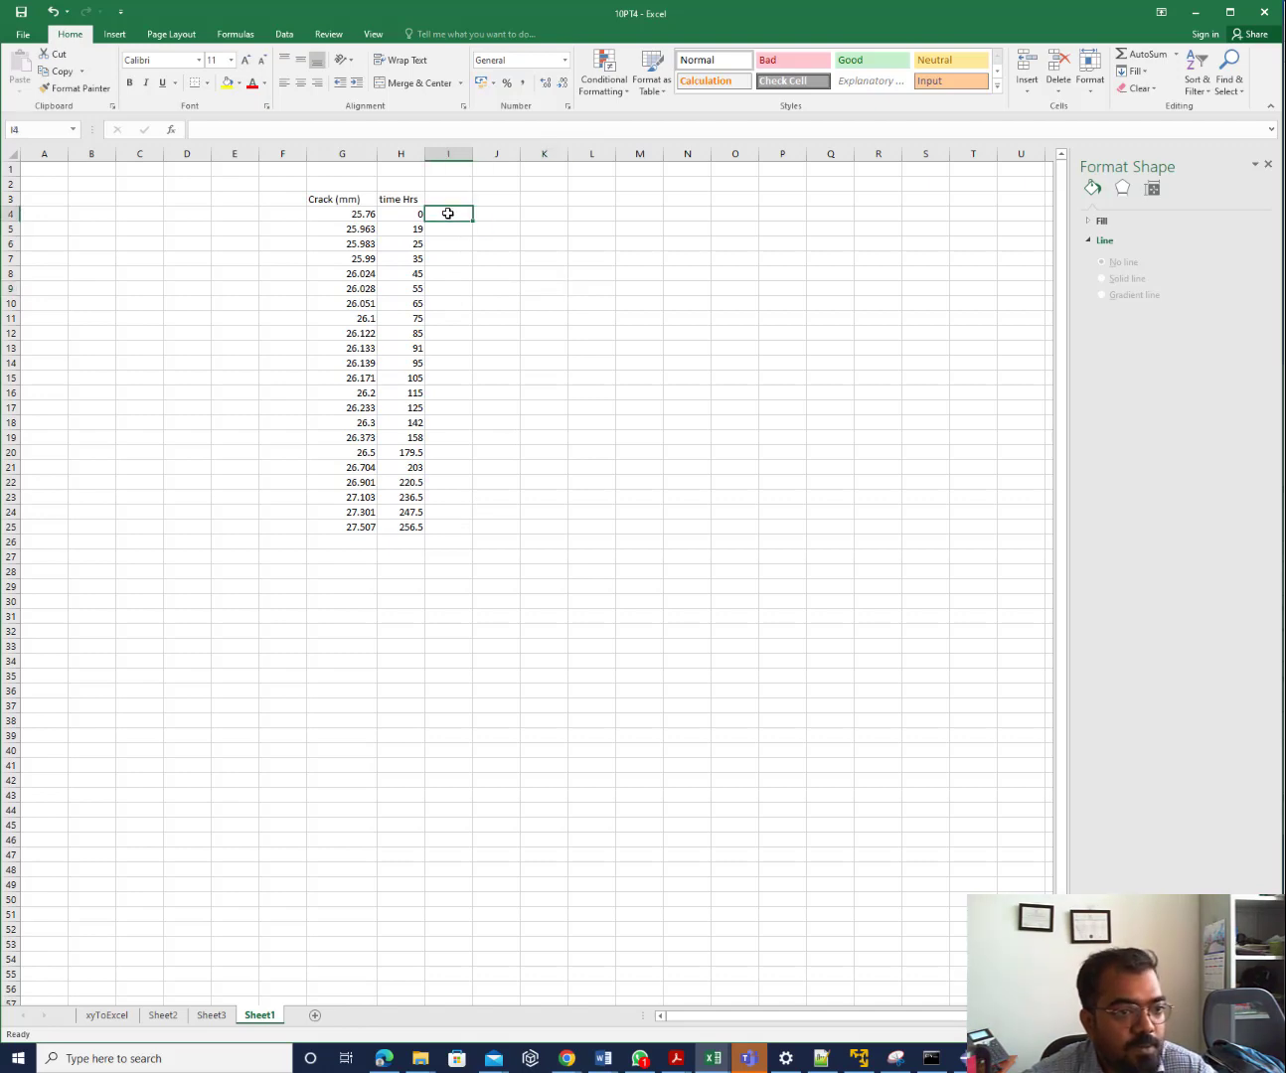
{"action": "left_click", "coordinate": [278, 217]}
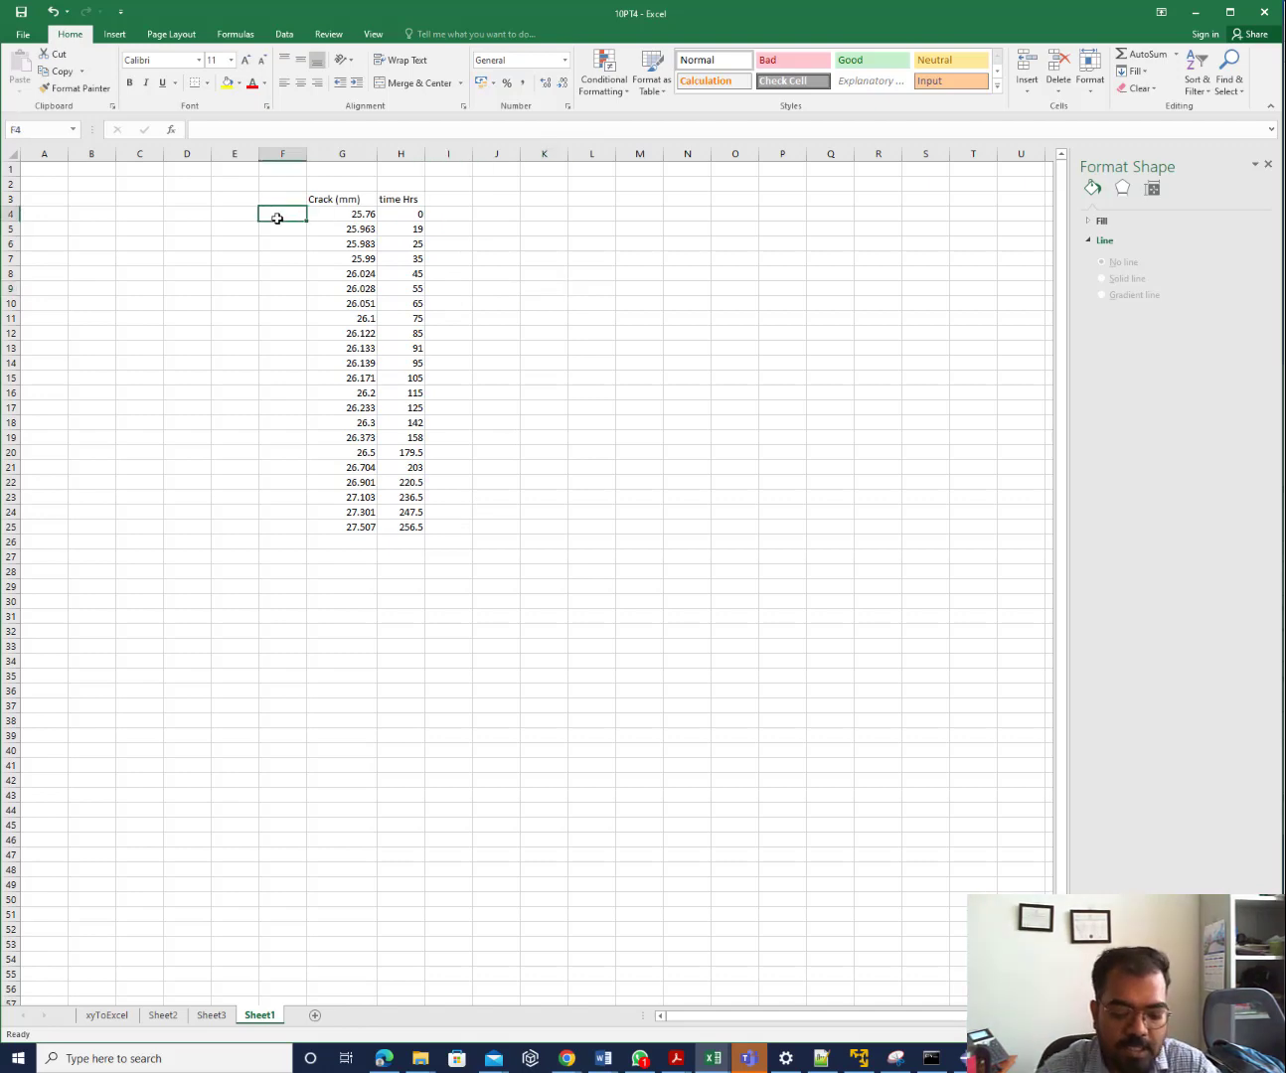
{"action": "type", "text": "ai"}
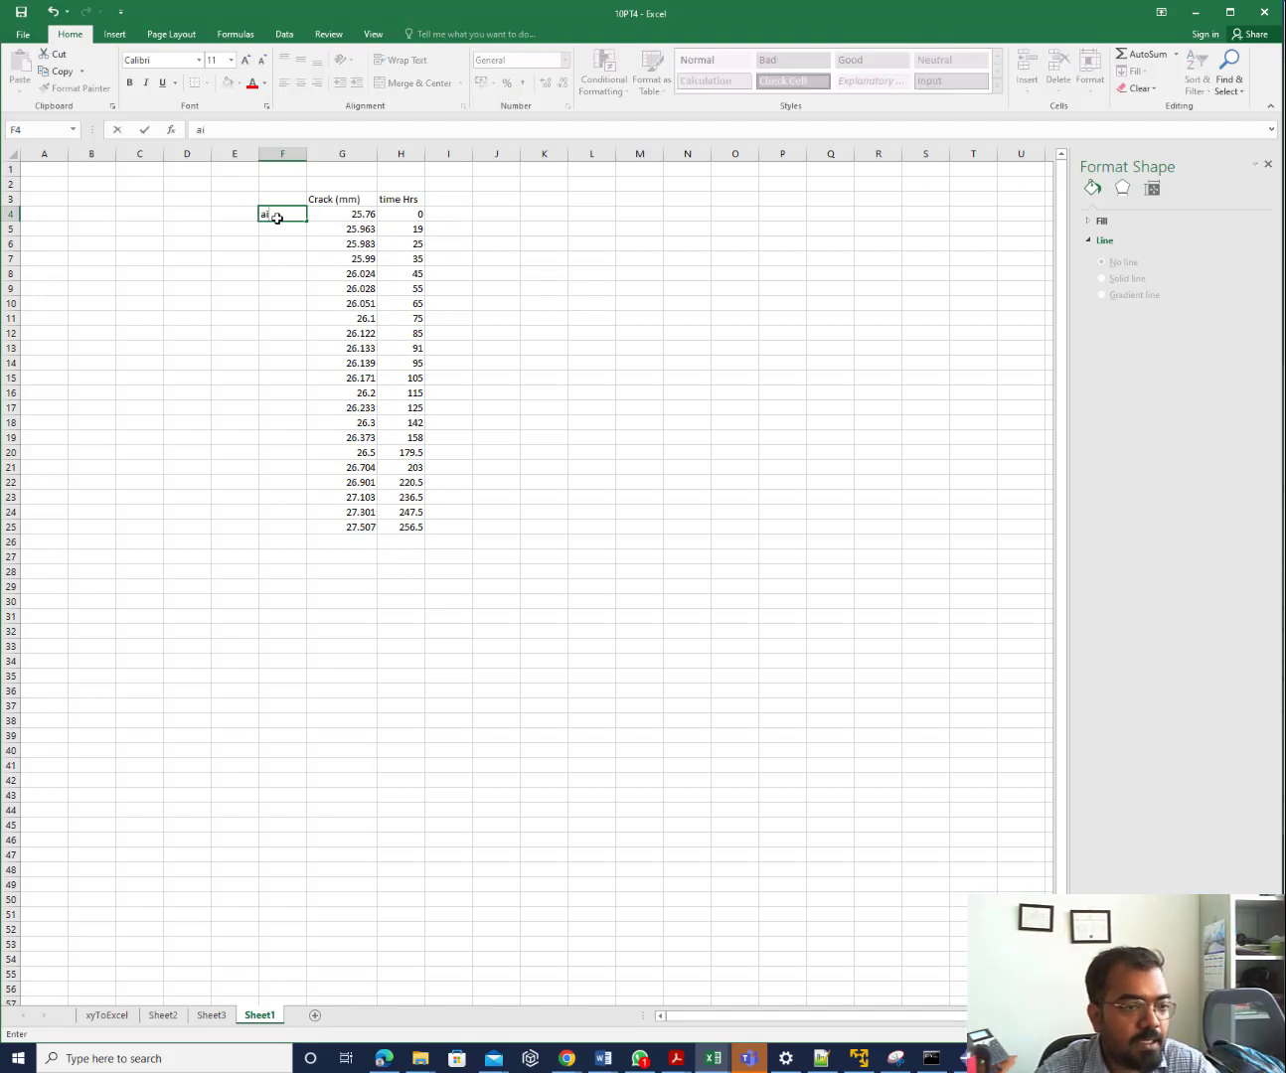
{"action": "key", "text": "Tab"}
{"action": "key", "text": "Tab"}
{"action": "key", "text": "Tab"}
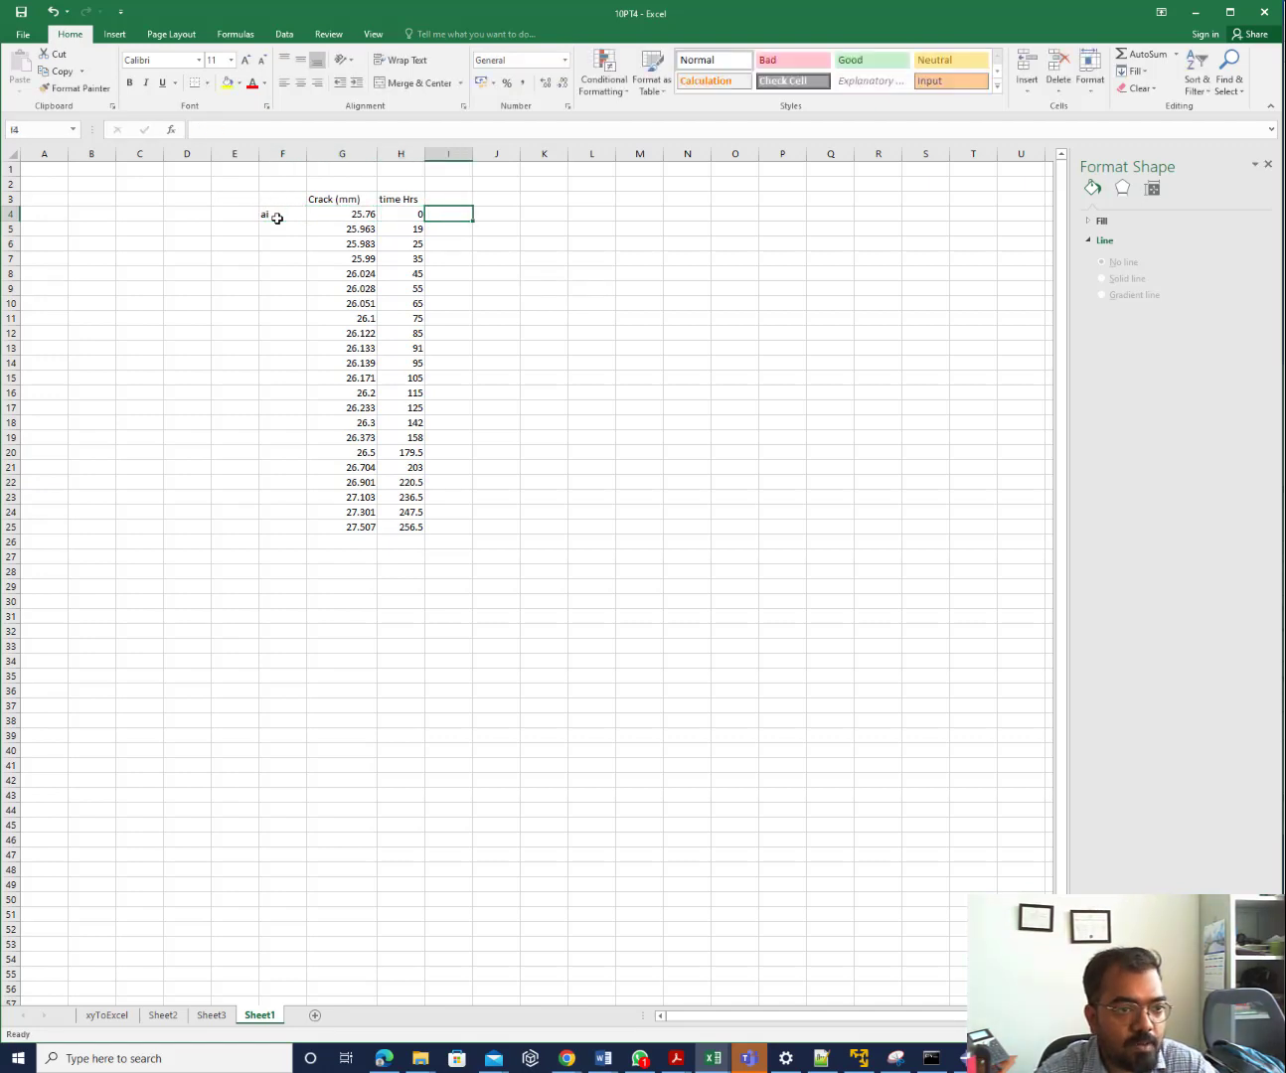
{"action": "key", "text": "Up"}
{"action": "type", "text": "deal"}
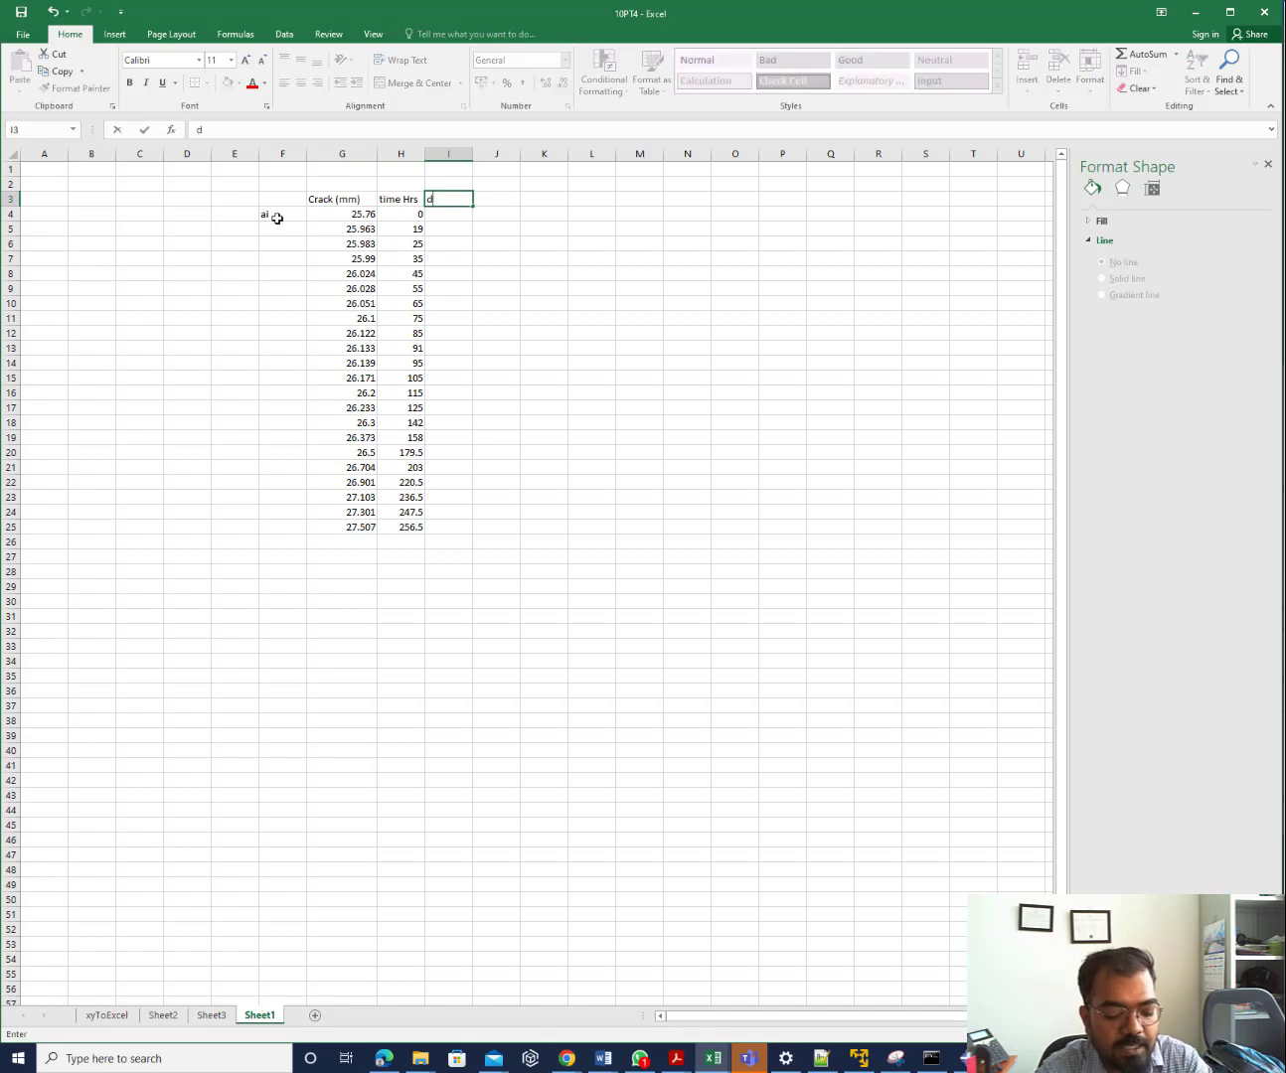
{"action": "key", "text": "BackSpace"}
{"action": "key", "text": "BackSpace"}
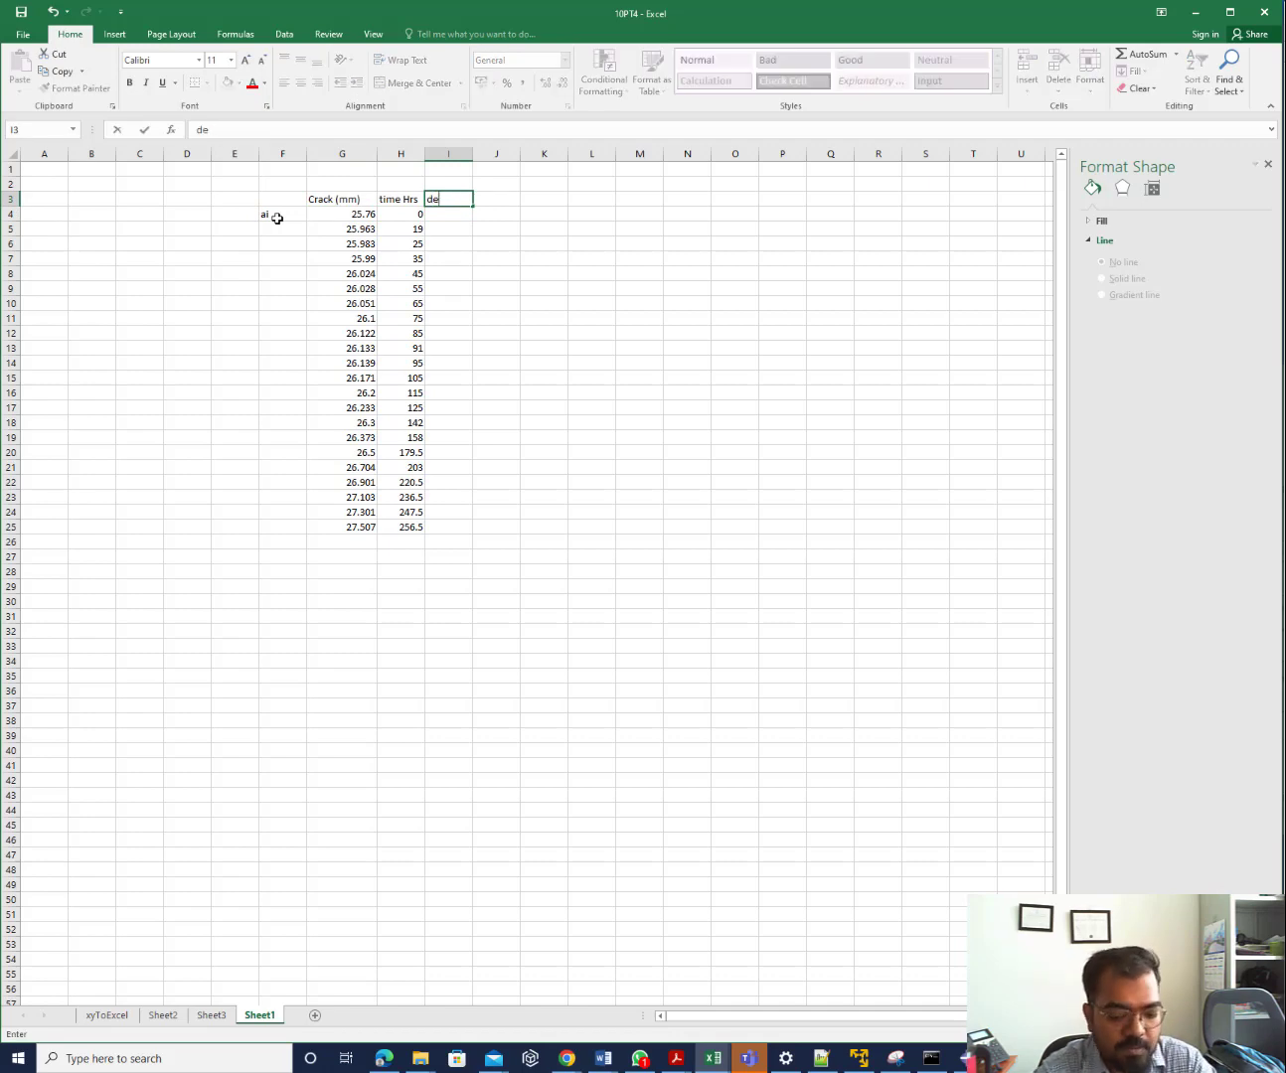
{"action": "type", "text": "l_a"}
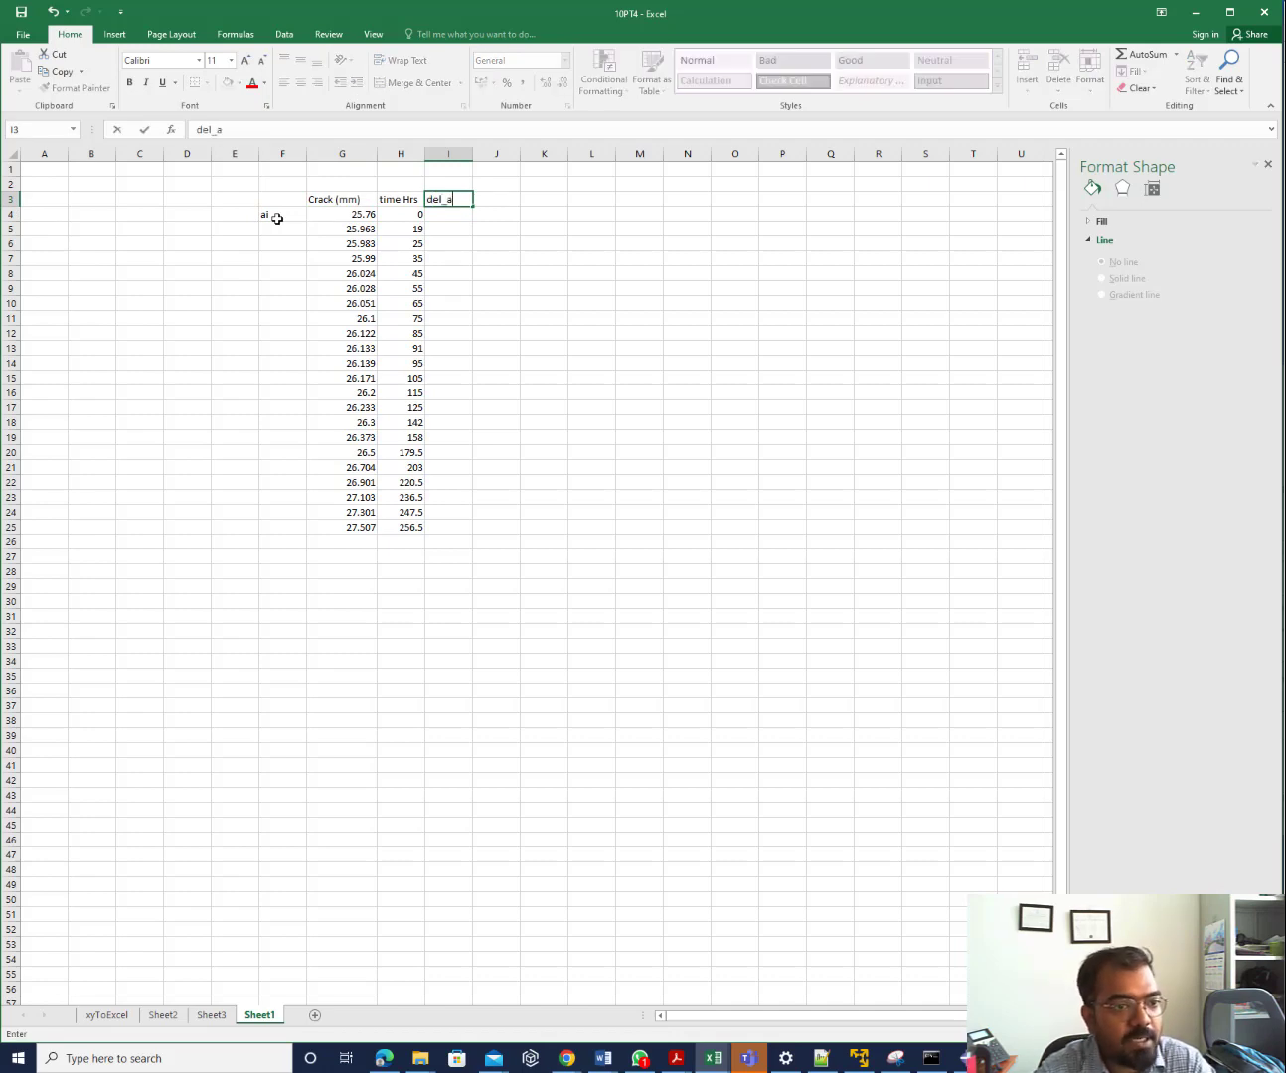
{"action": "key", "text": "Return"}
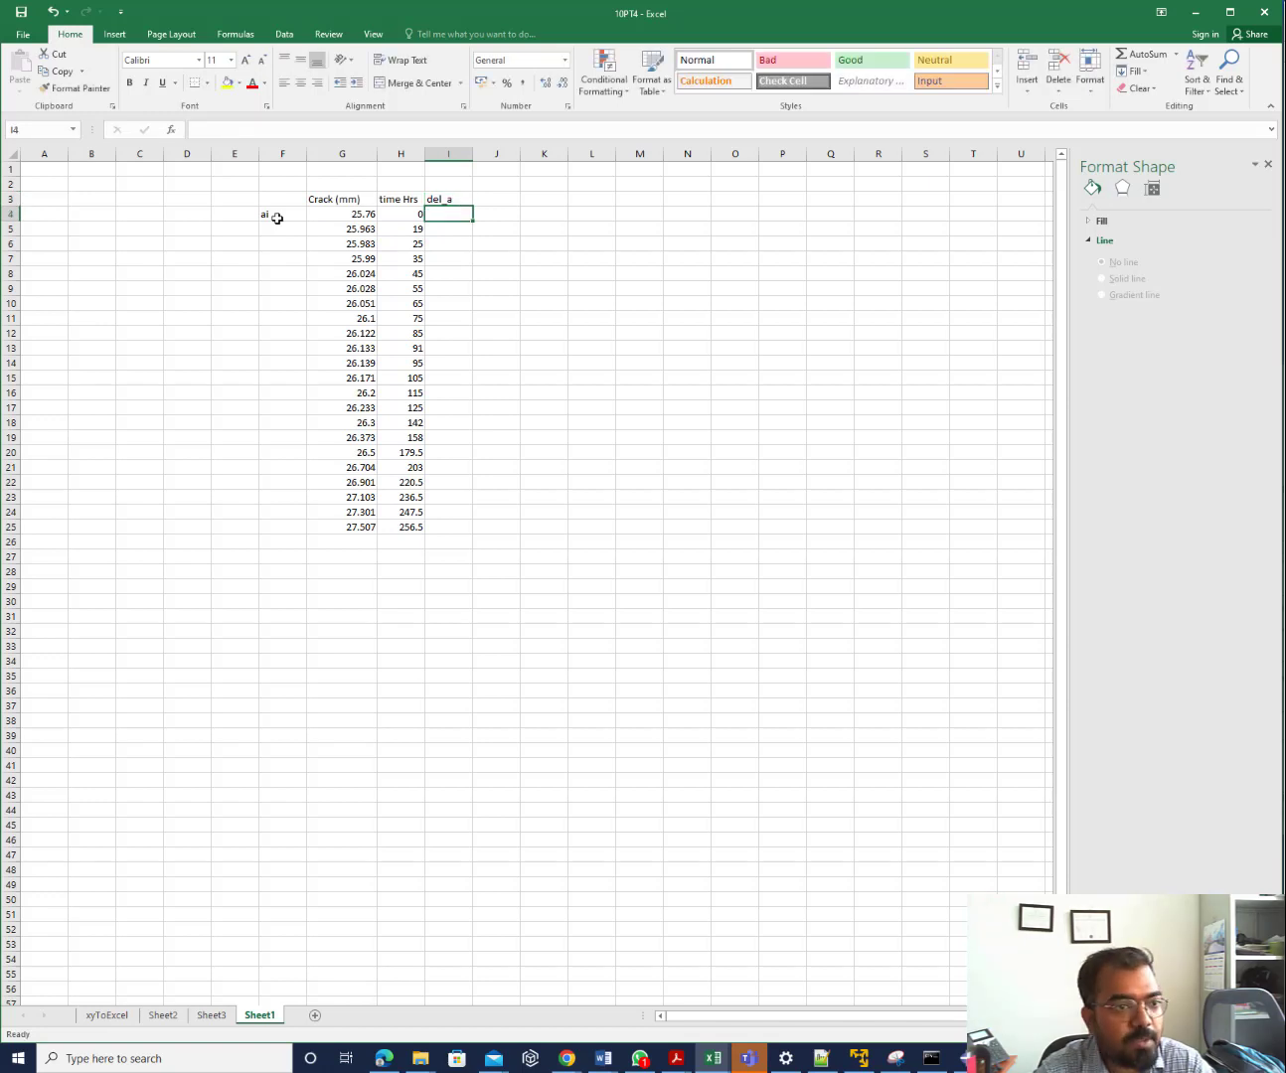
Enter =G4-25.76 in I4, fill it down to row 25, then bring Abaqus forward
{"action": "type", "text": "="}
{"action": "key", "text": "Left"}
{"action": "key", "text": "Left"}
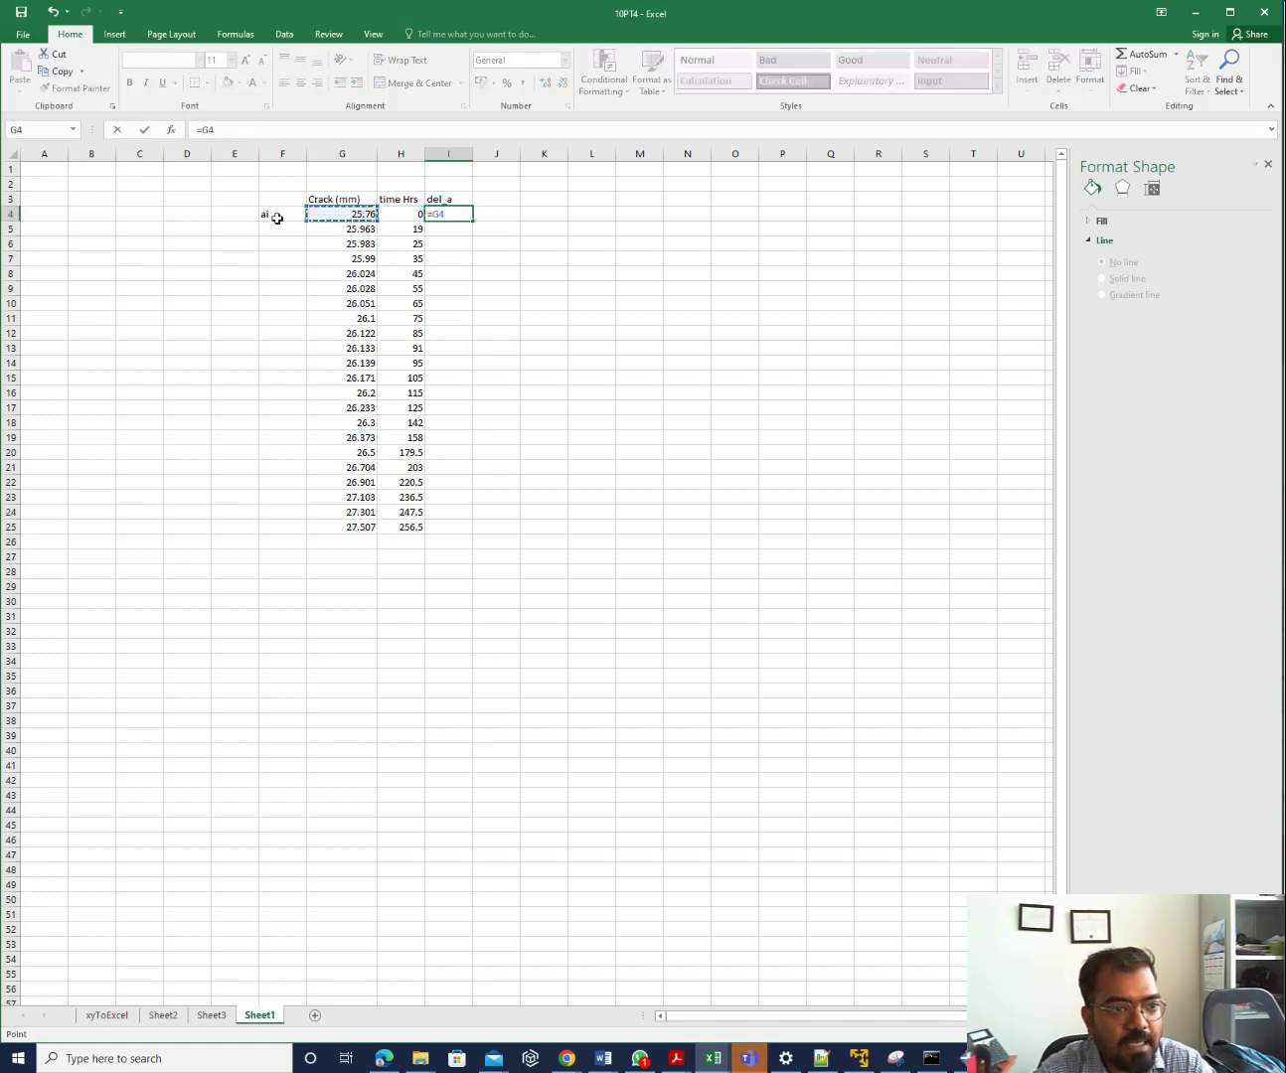
{"action": "type", "text": "-"}
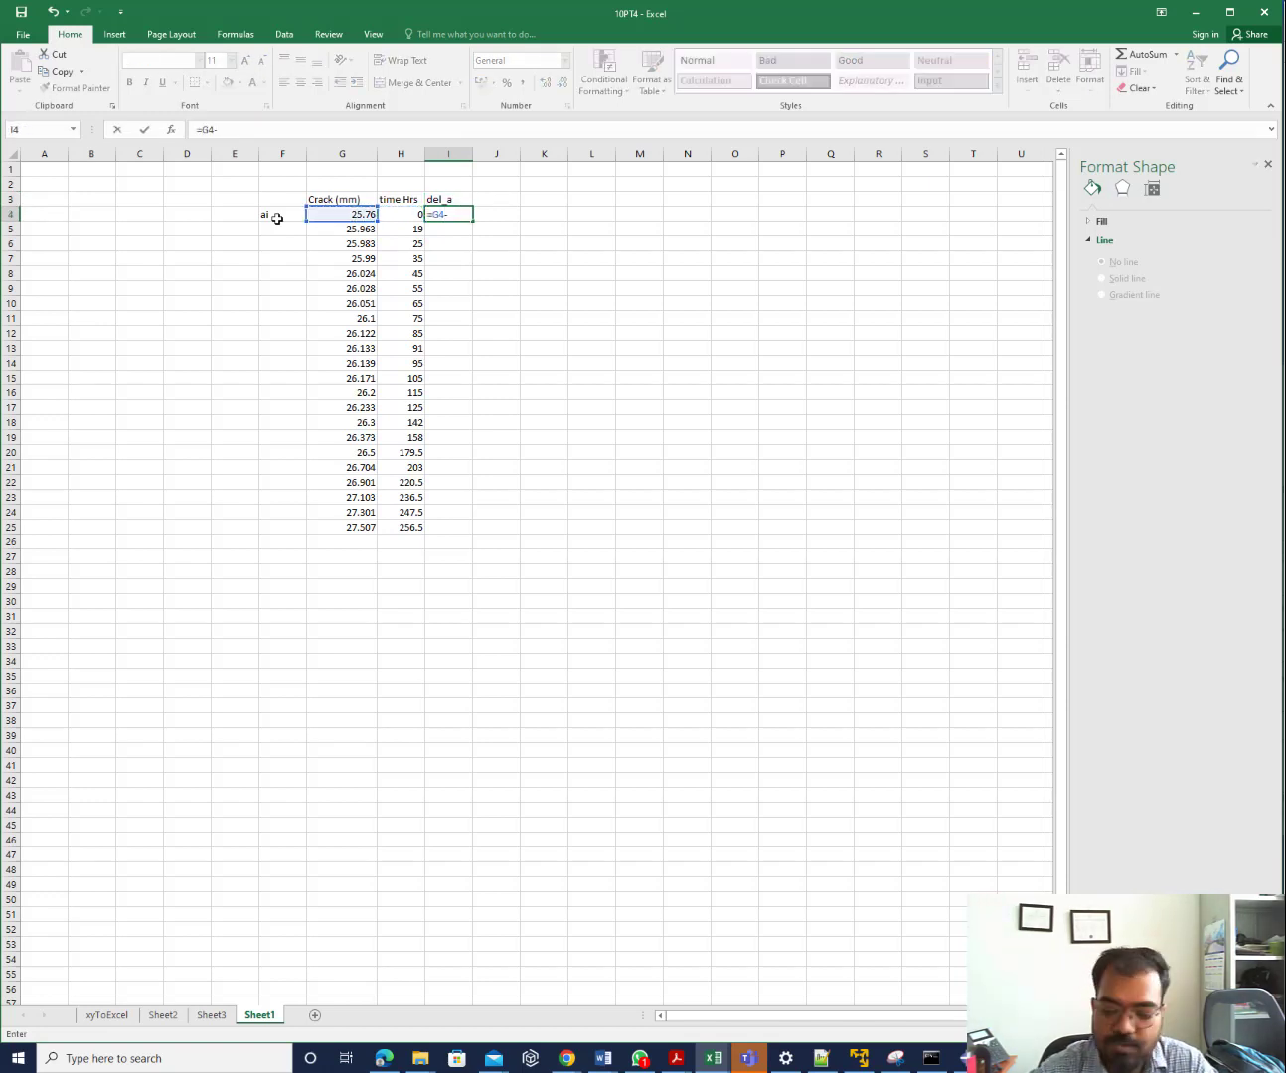
{"action": "type", "text": "25.76"}
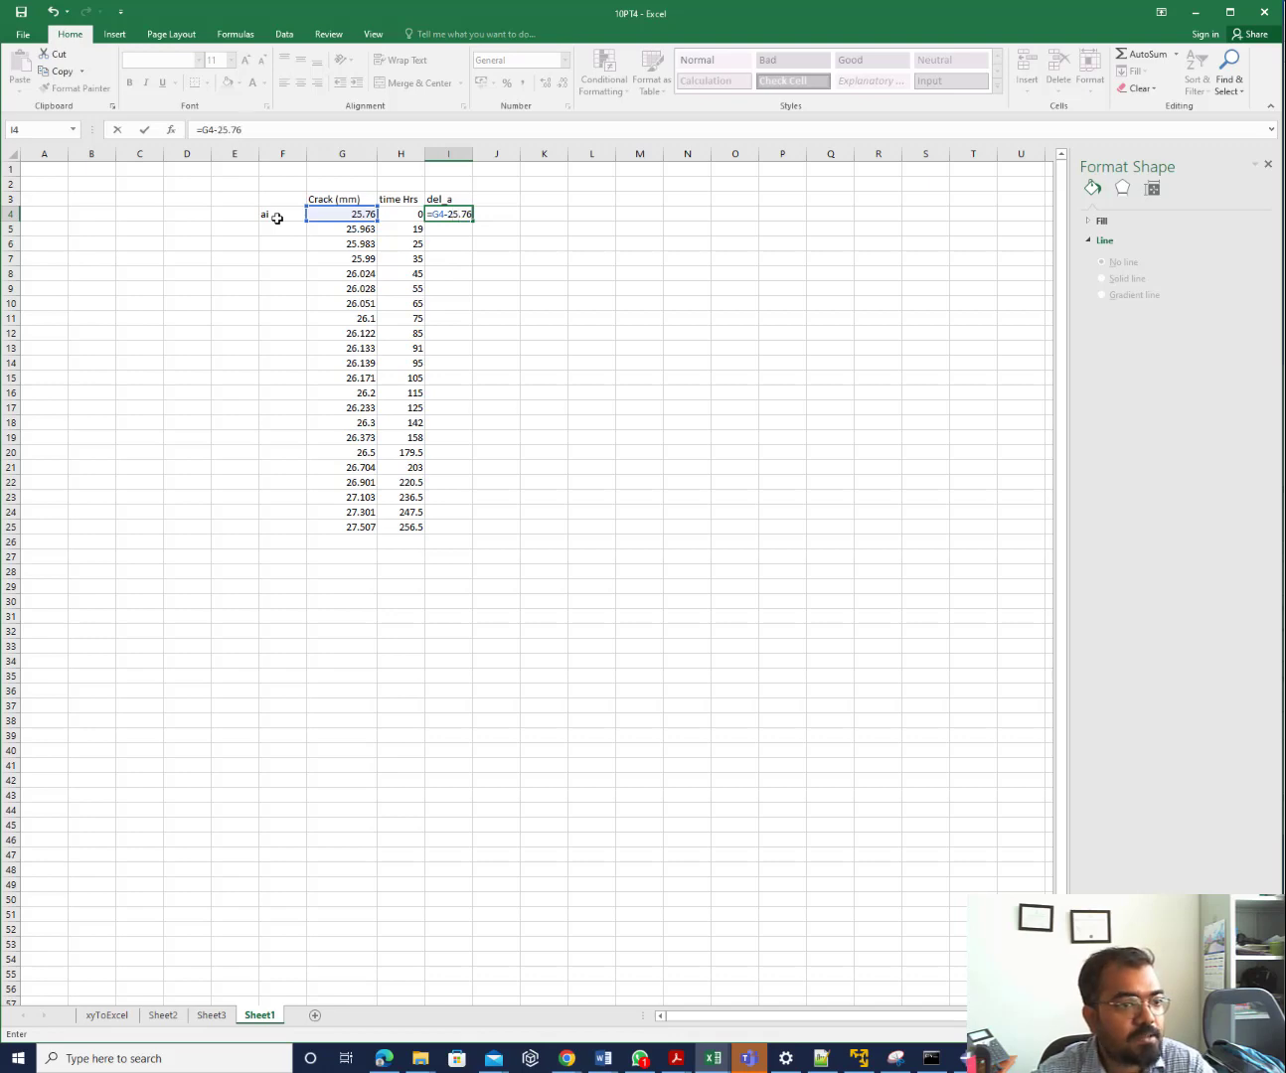
{"action": "key", "text": "Return"}
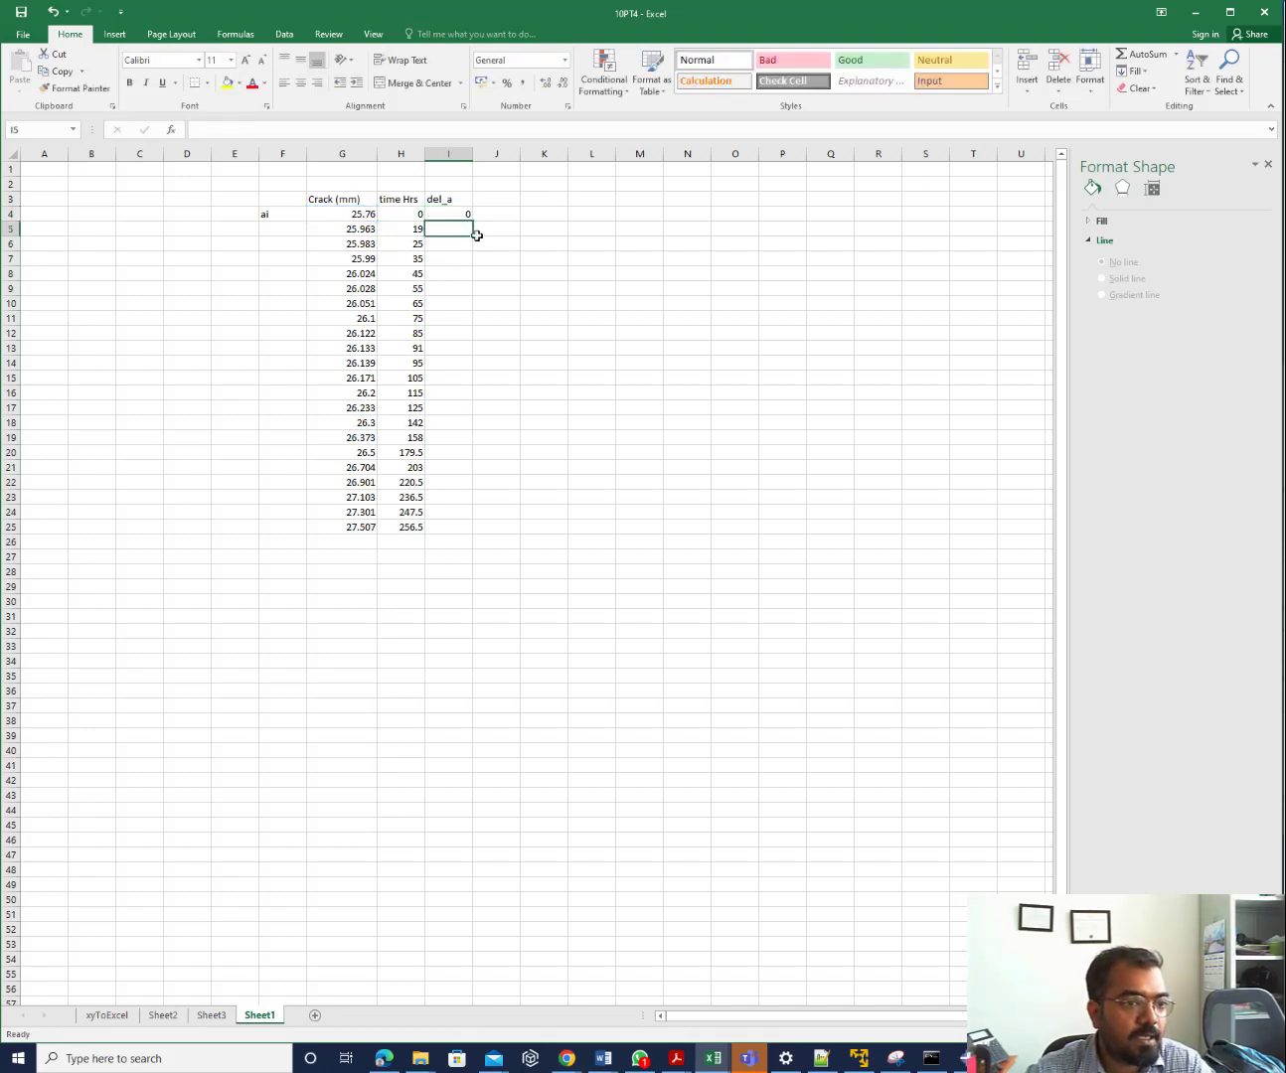
{"action": "left_click", "coordinate": [451, 215]}
{"action": "double_click", "coordinate": [473, 221]}
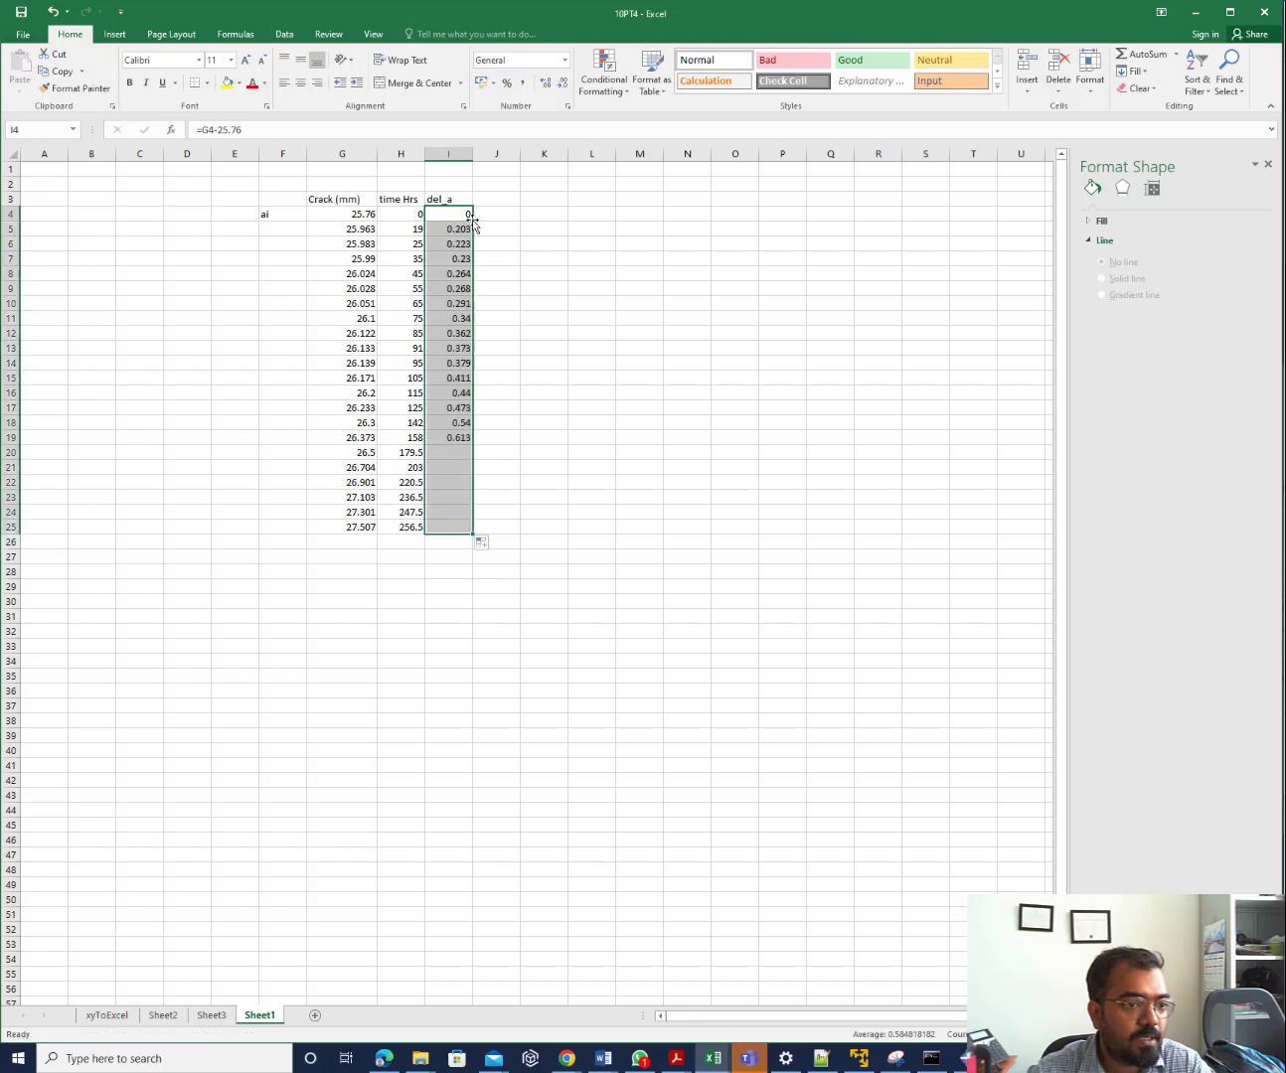
{"action": "left_click", "coordinate": [689, 497]}
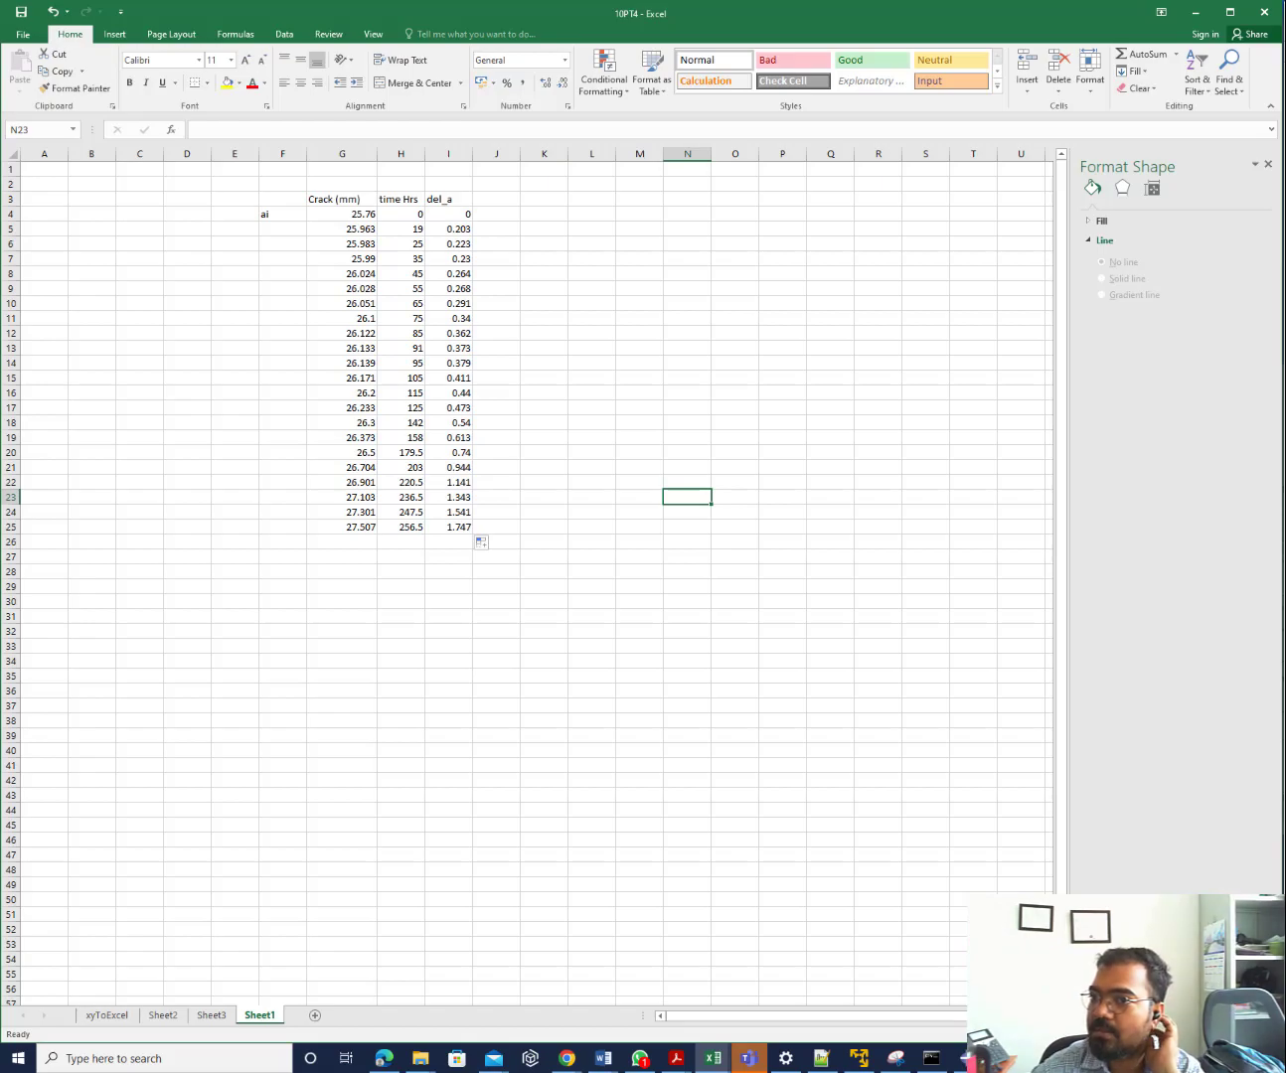
{"action": "left_click_drag", "start_coordinate": [1285, 255], "coordinate": [732, 23]}
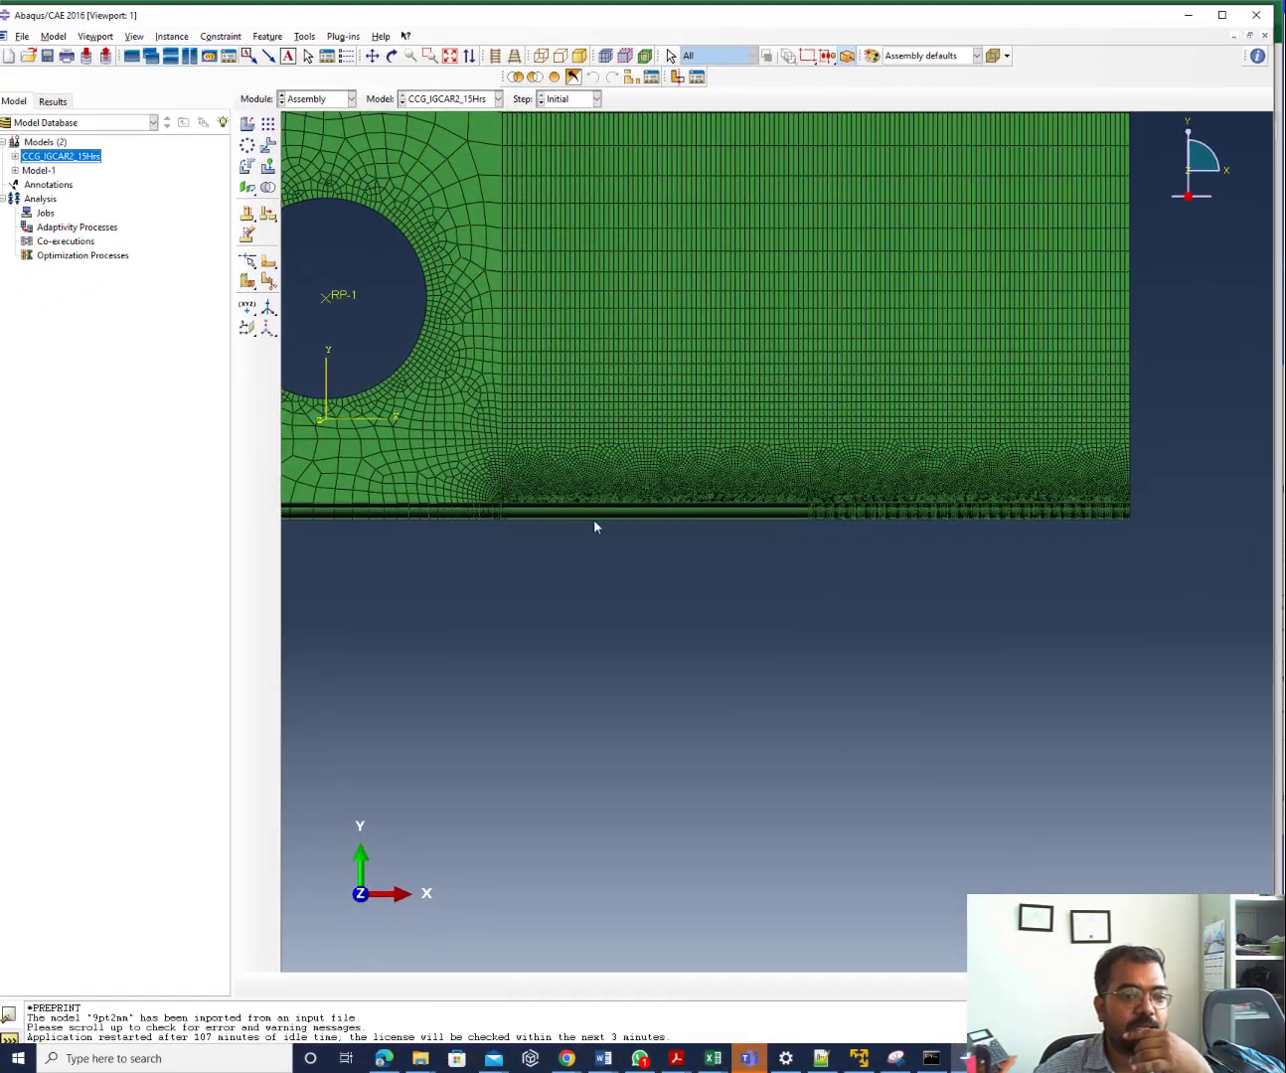
Zoom the viewport into the fine mesh along the specimen's bottom edge
{"action": "scroll", "coordinate": [571, 512], "scroll_direction": "up", "scroll_amount": 5}
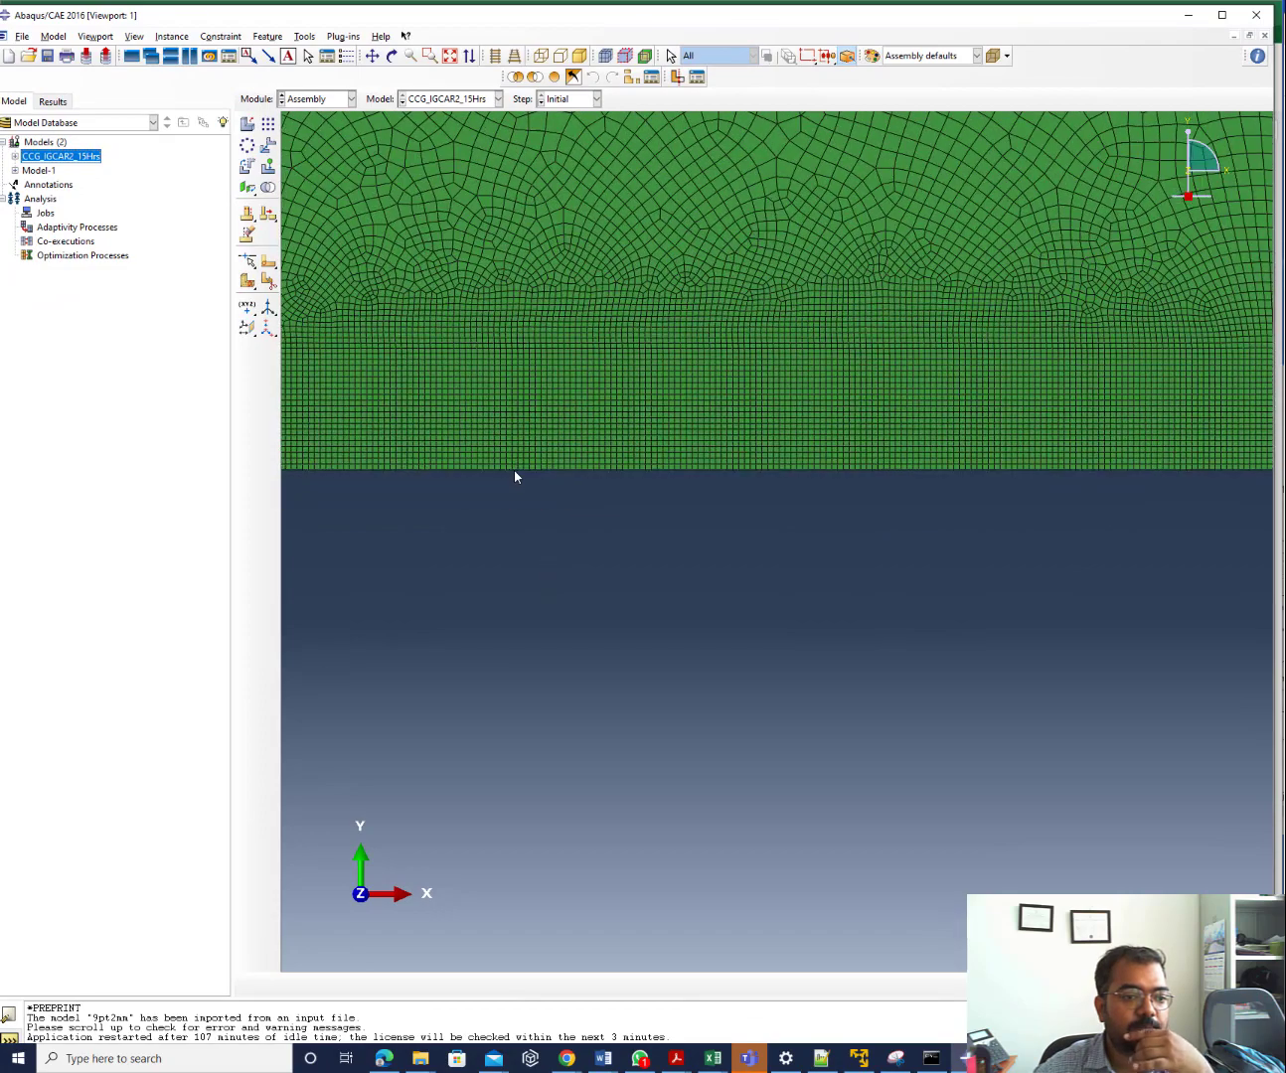
{"action": "scroll", "coordinate": [514, 469], "scroll_direction": "up", "scroll_amount": 5}
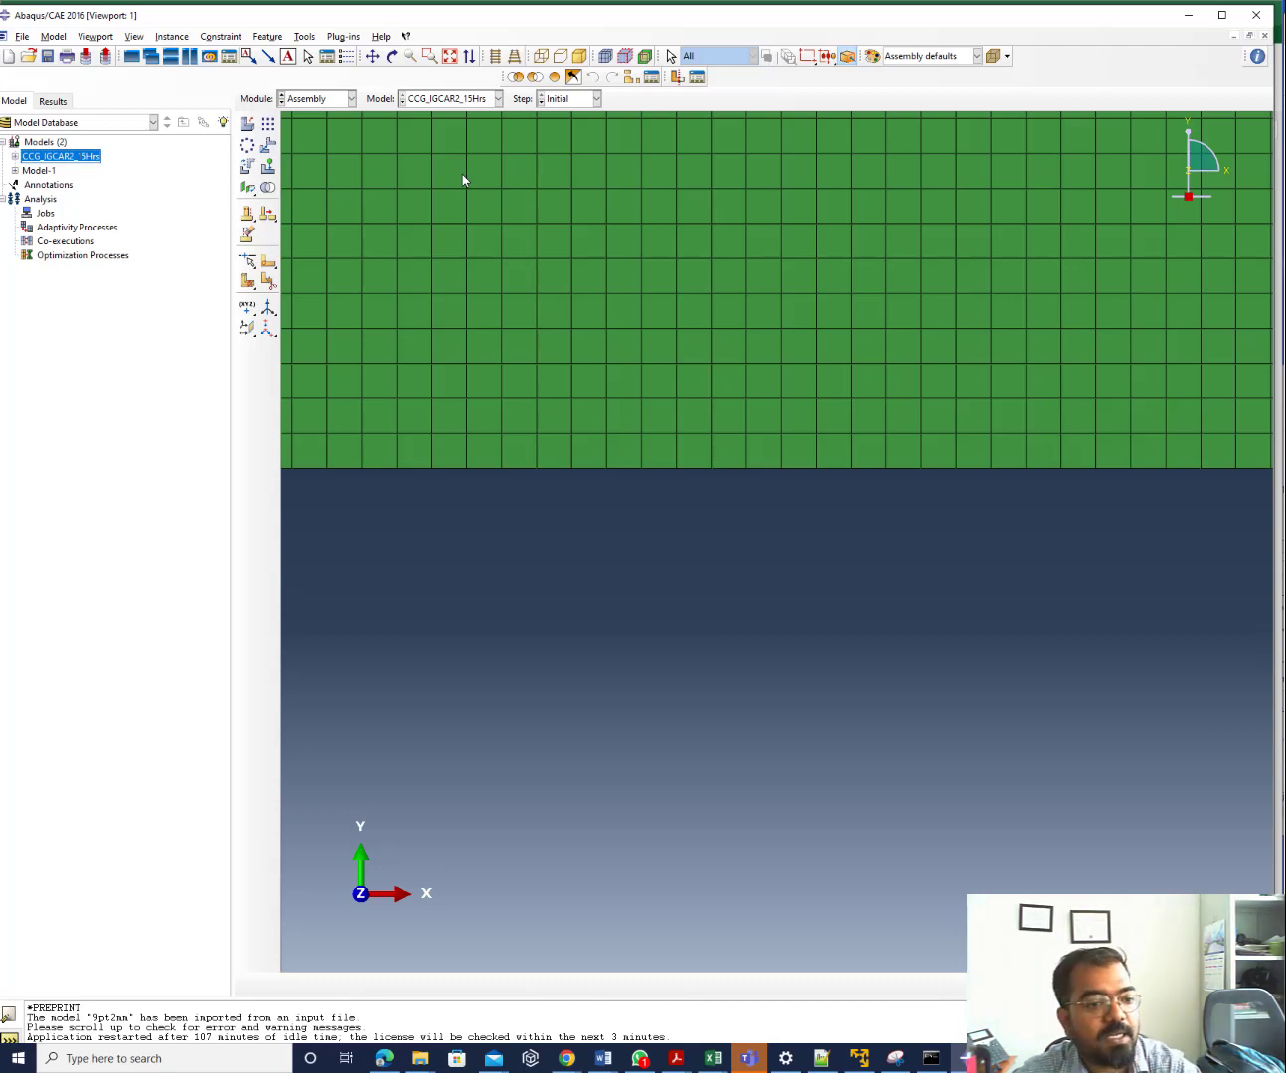
Query the distance between two adjacent bottom-edge nodes (49.928E-03), then move Abaqus aside
{"action": "left_click", "coordinate": [305, 37]}
{"action": "left_click", "coordinate": [315, 51]}
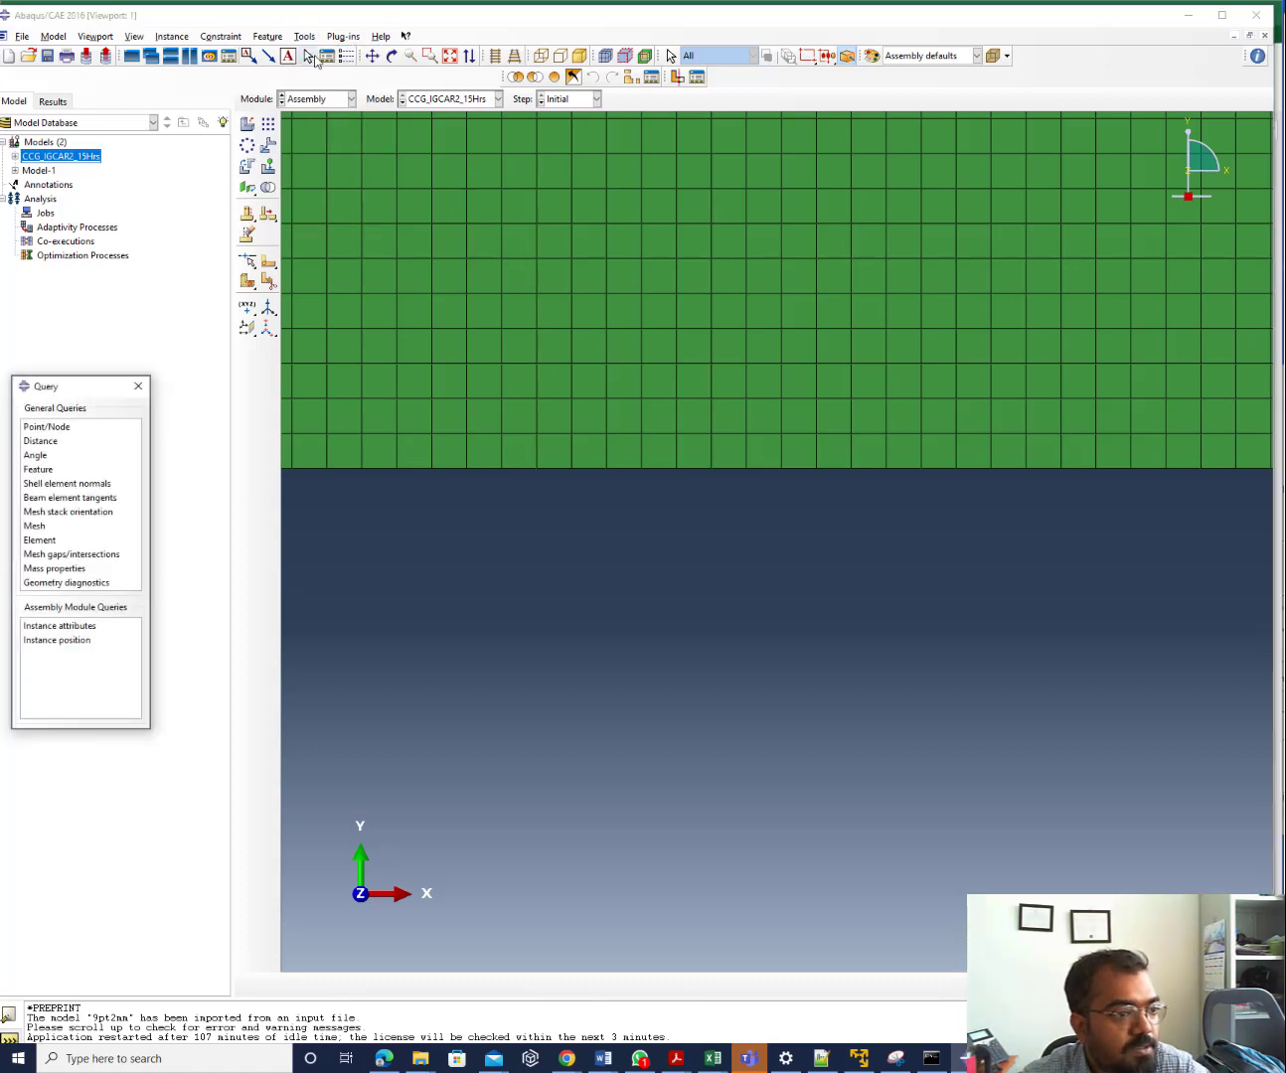
{"action": "left_click", "coordinate": [45, 443]}
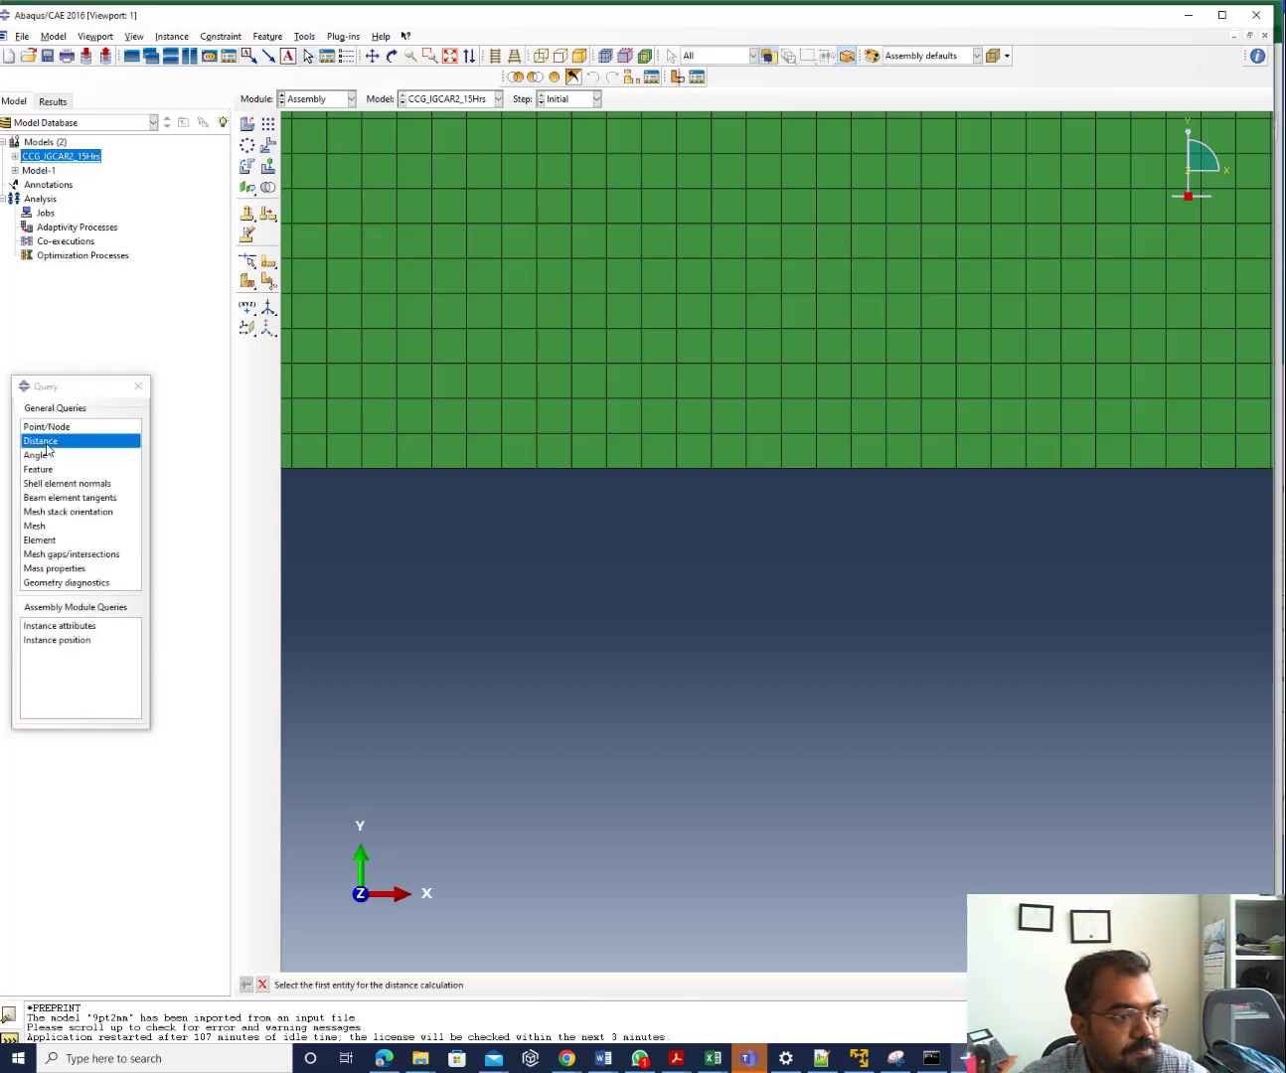
{"action": "left_click", "coordinate": [501, 471]}
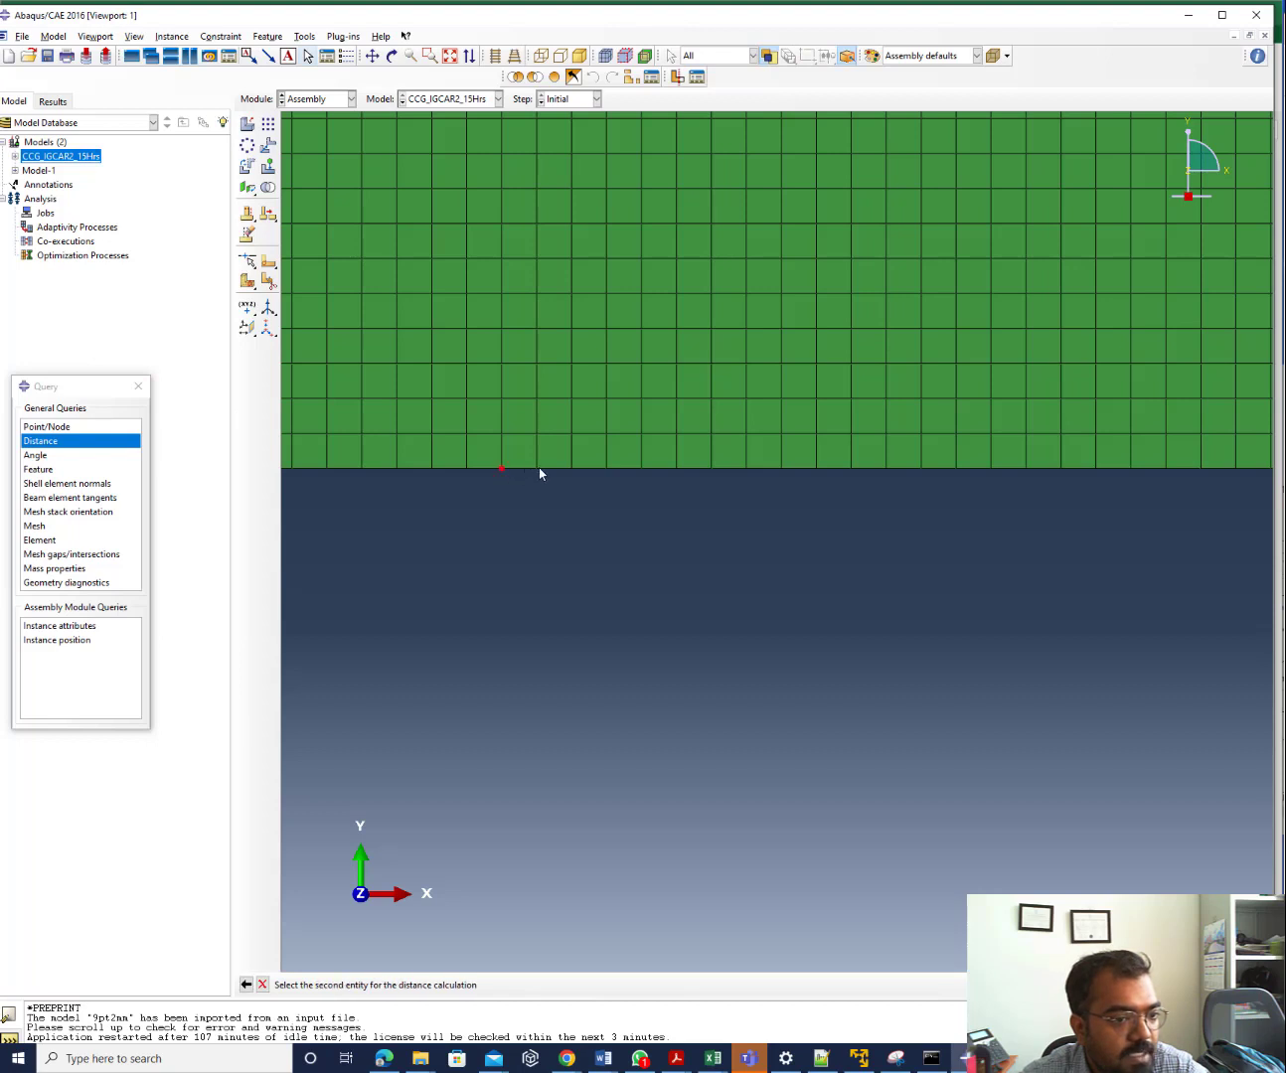
{"action": "left_click", "coordinate": [535, 469]}
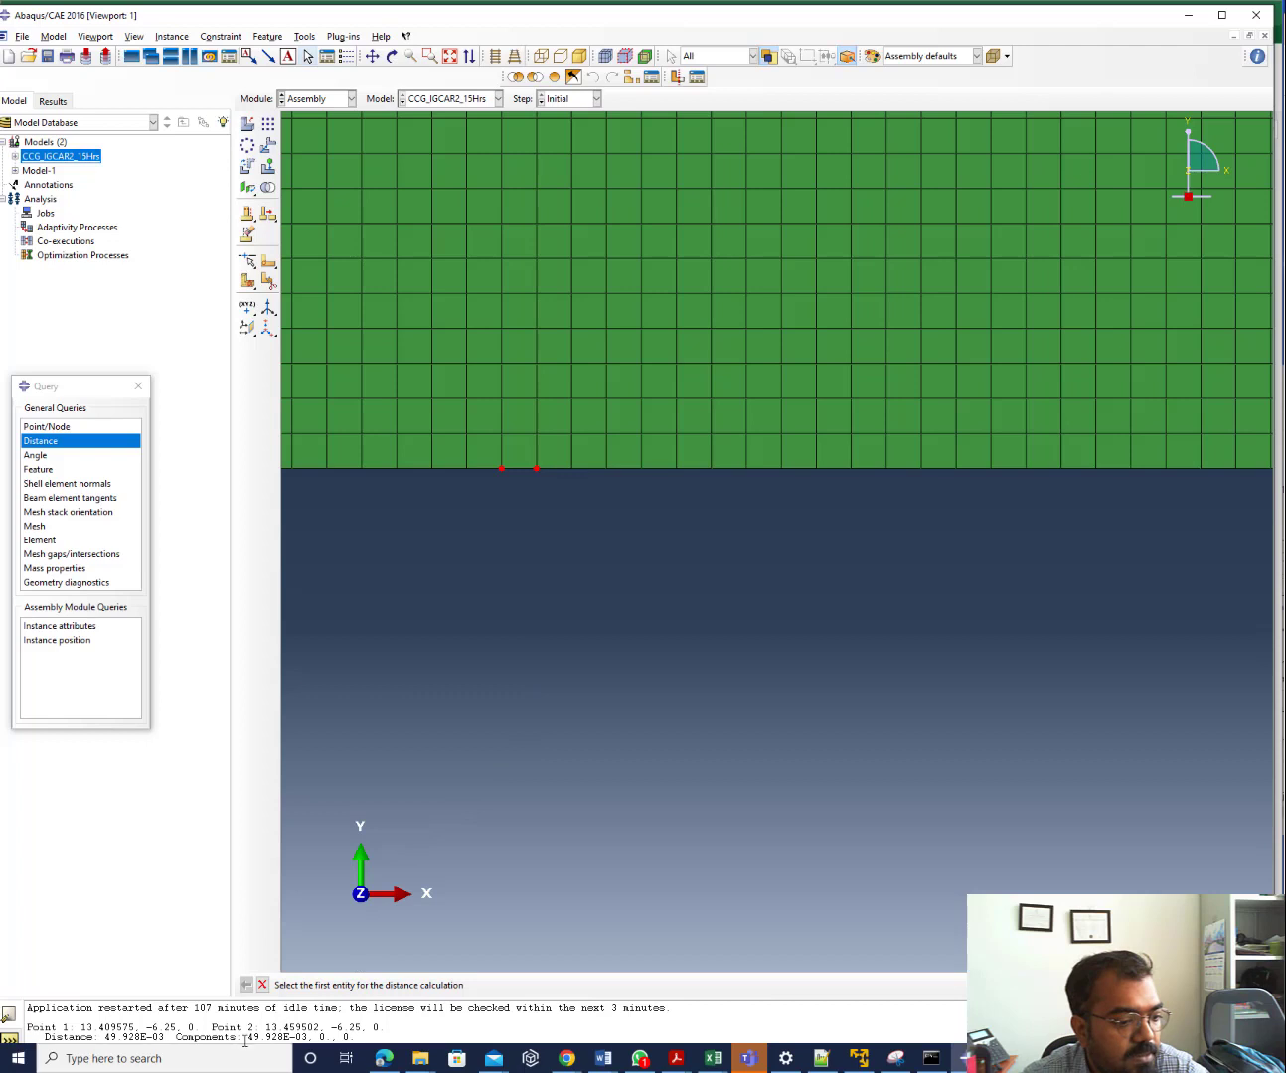
{"action": "left_click_drag", "start_coordinate": [248, 1037], "coordinate": [367, 1038]}
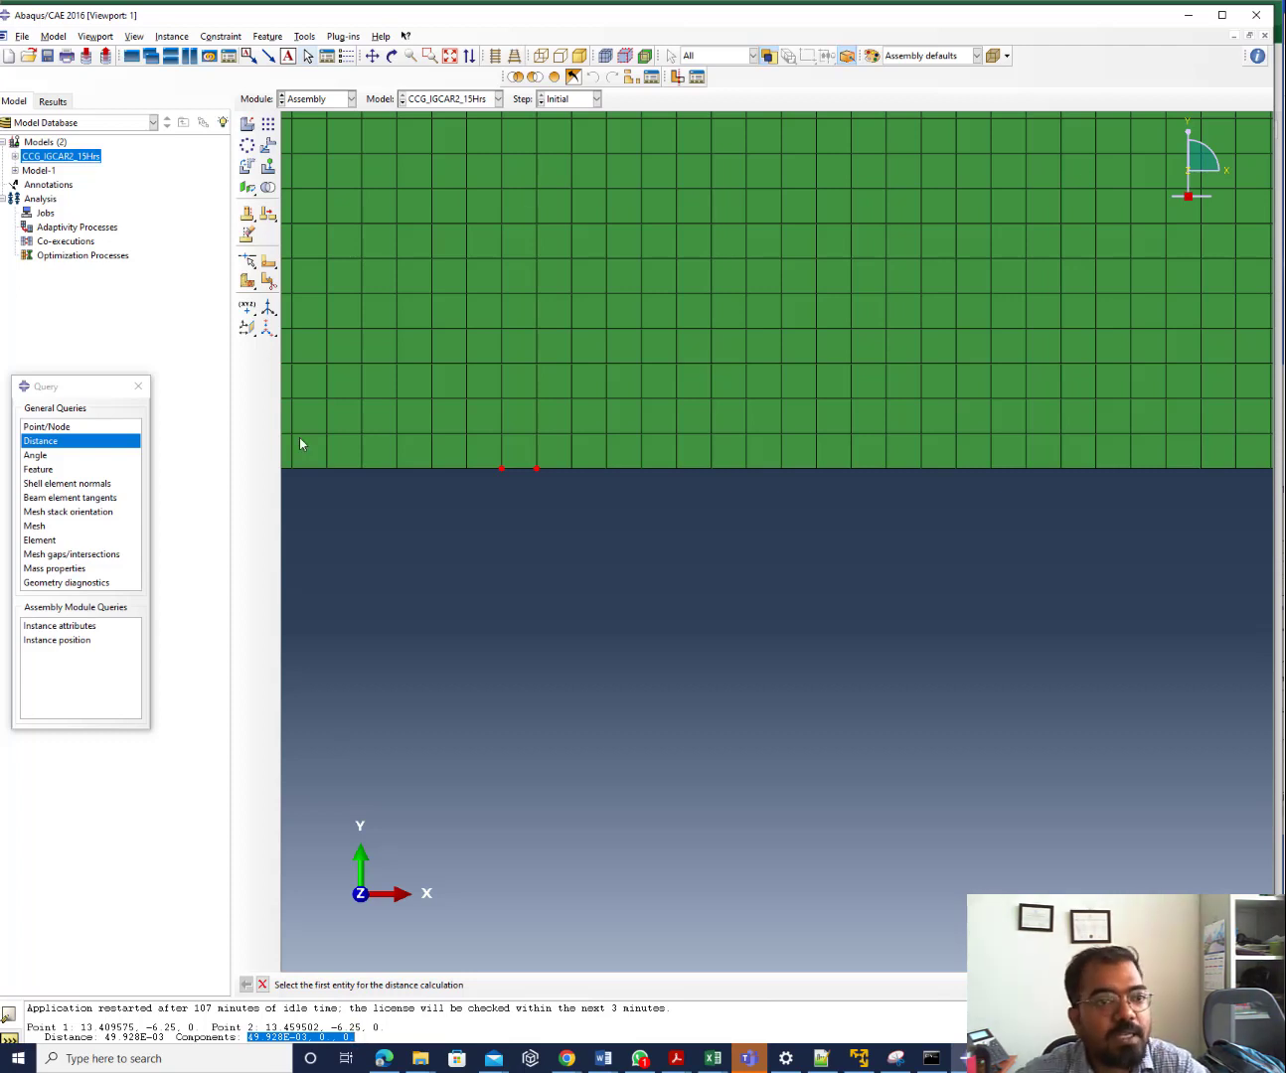
{"action": "left_click_drag", "start_coordinate": [433, 18], "coordinate": [1282, 139]}
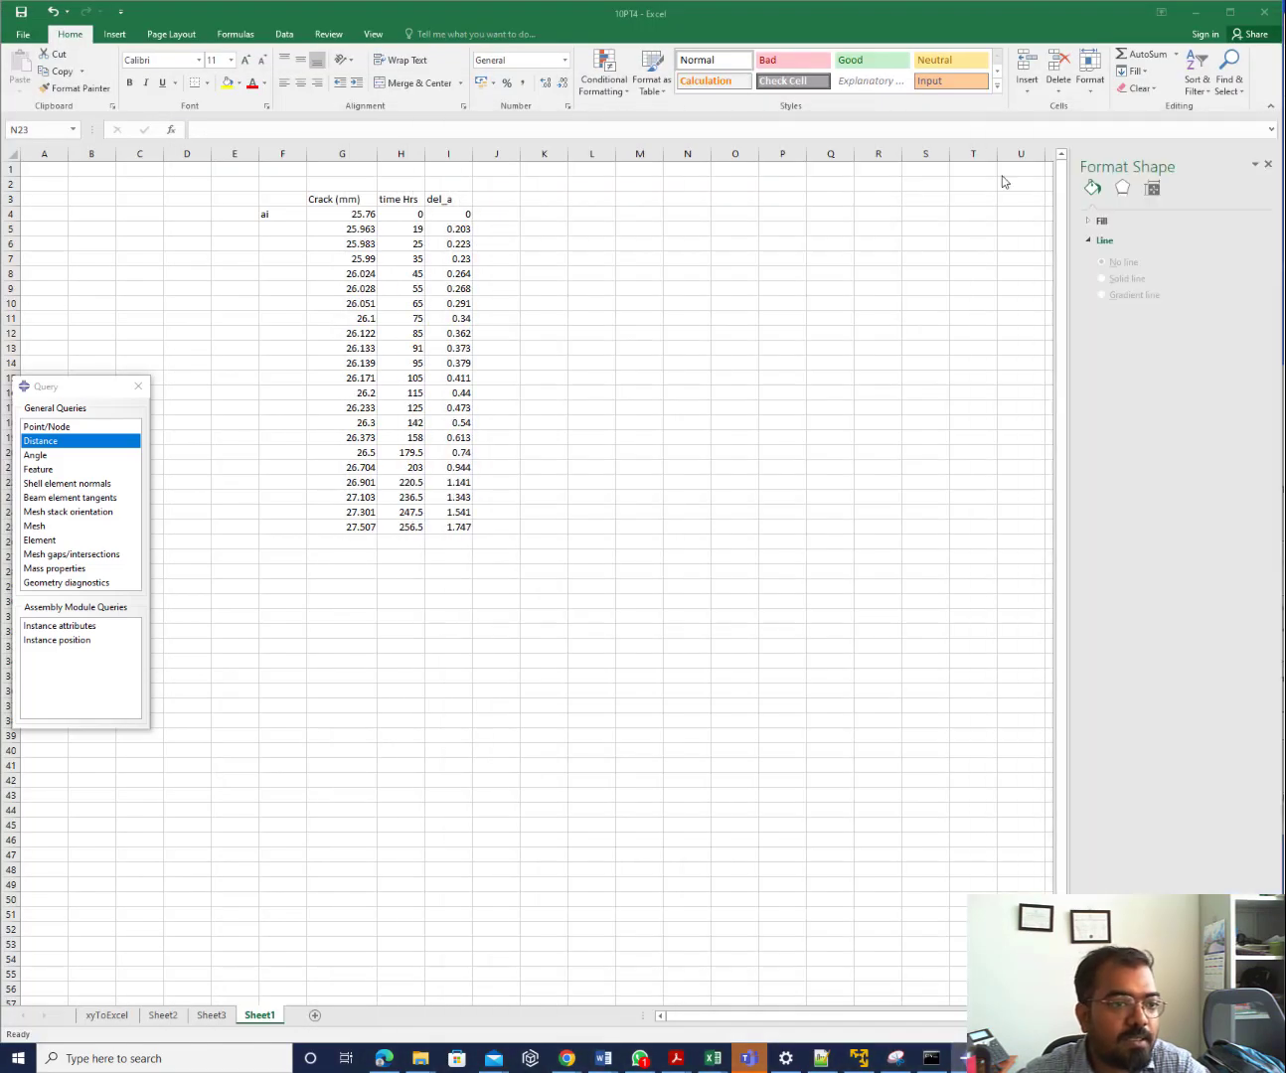
Enter the node spacing 0.05mm in cell K3
{"action": "left_click", "coordinate": [539, 205]}
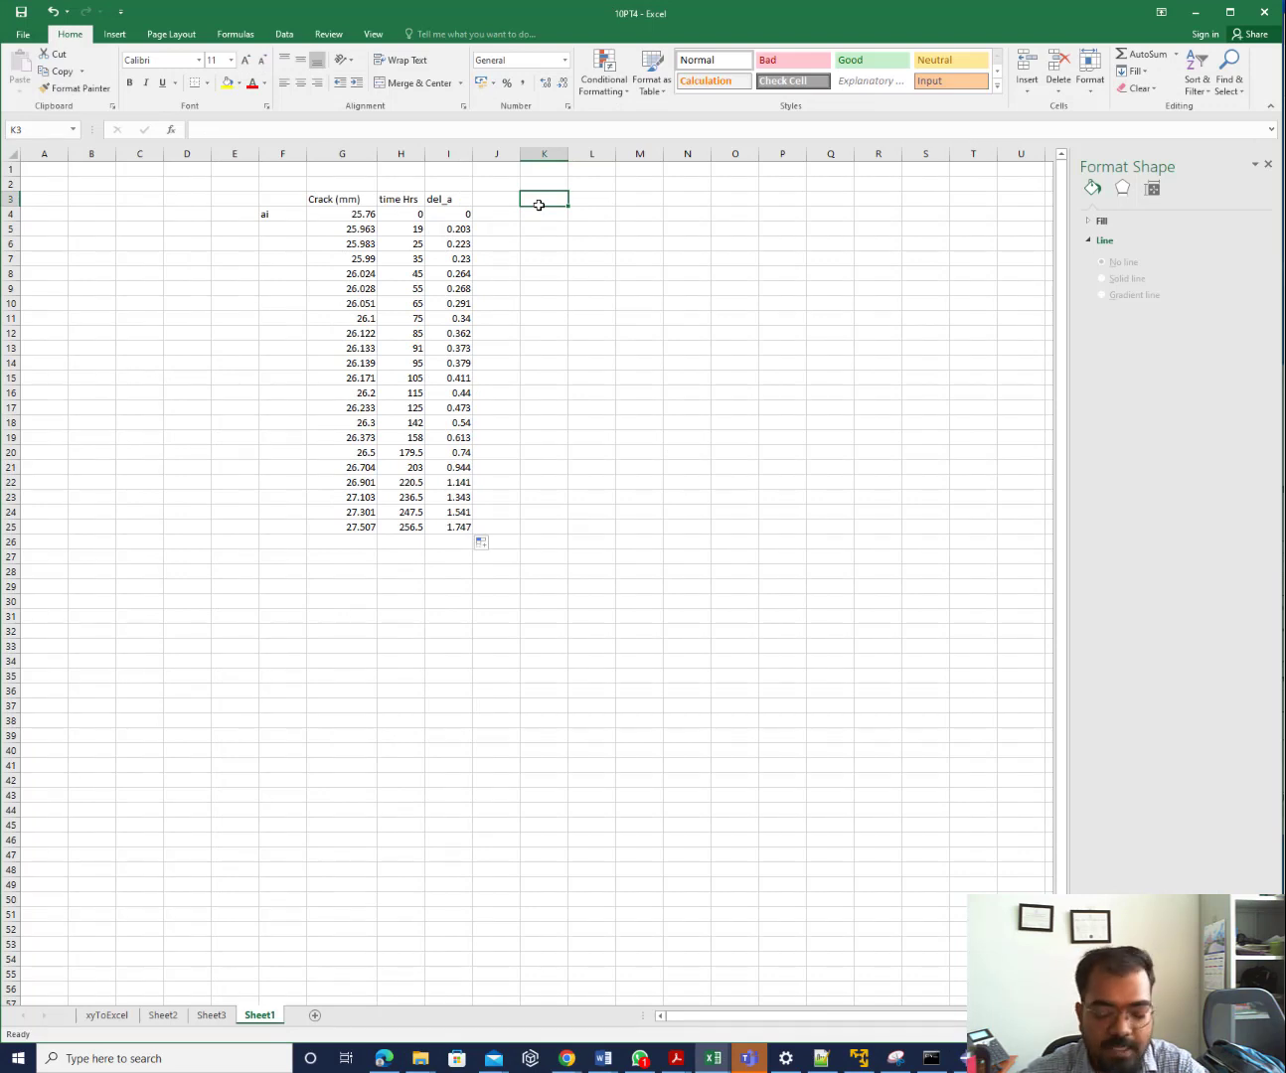
{"action": "type", "text": "0.05"}
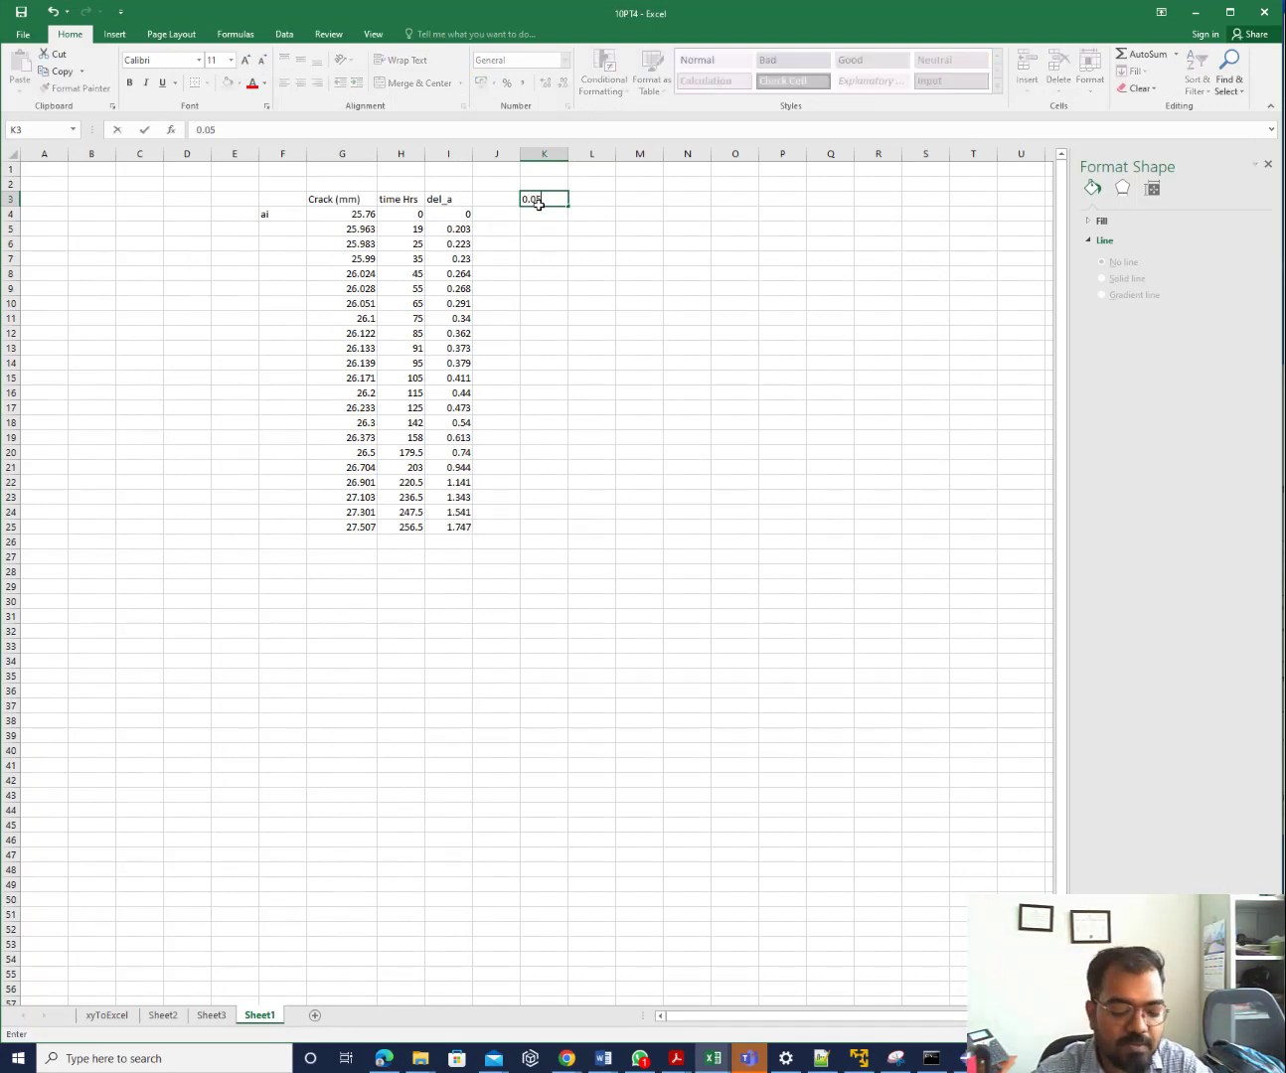
{"action": "type", "text": "mm"}
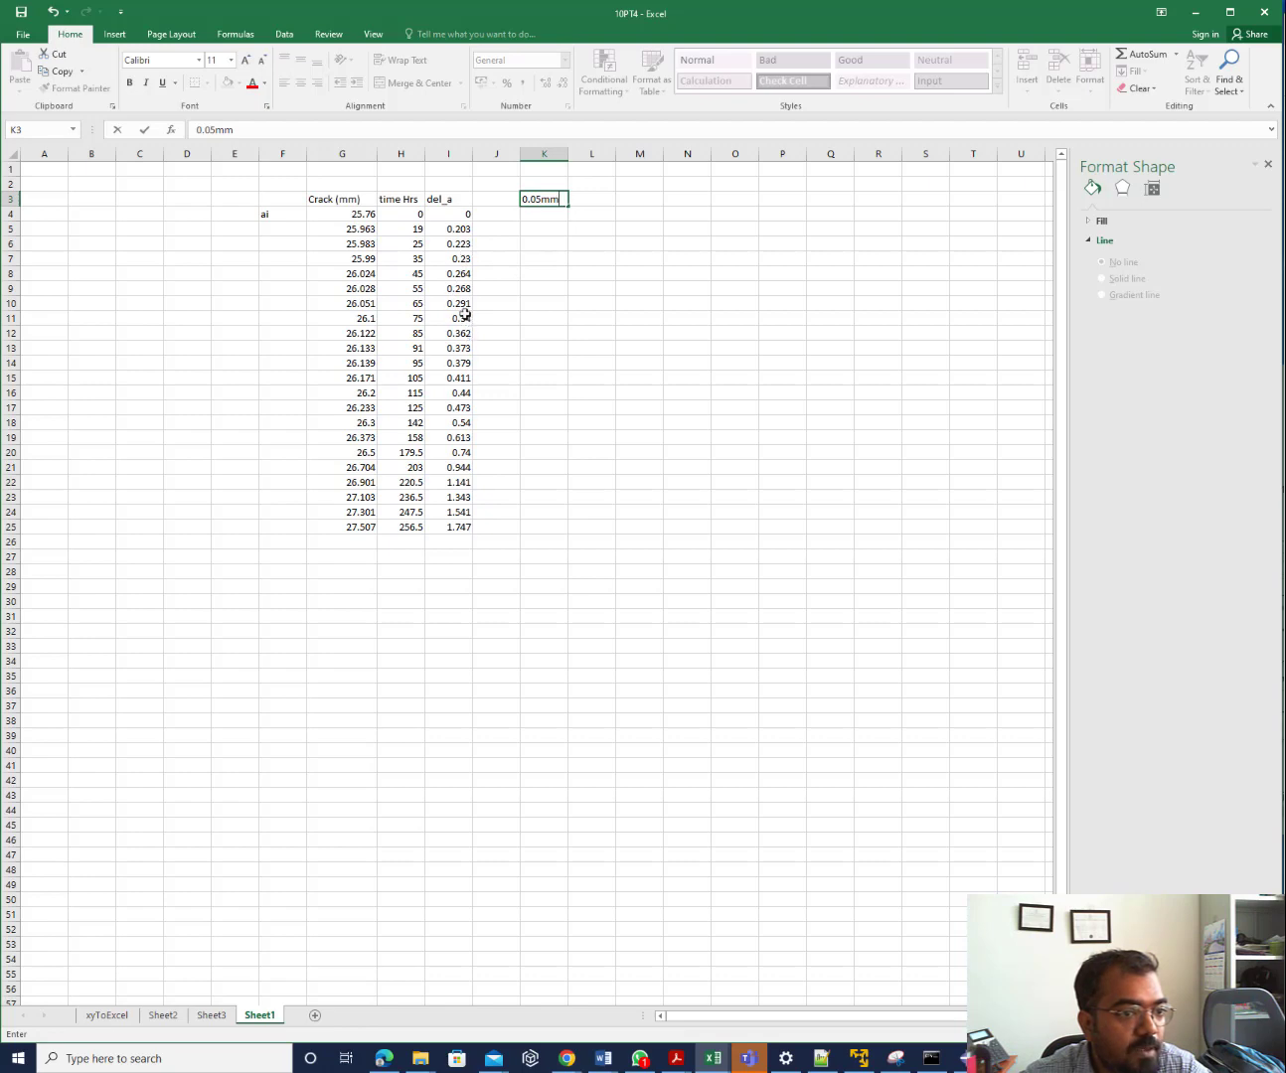
{"action": "left_click", "coordinate": [641, 249]}
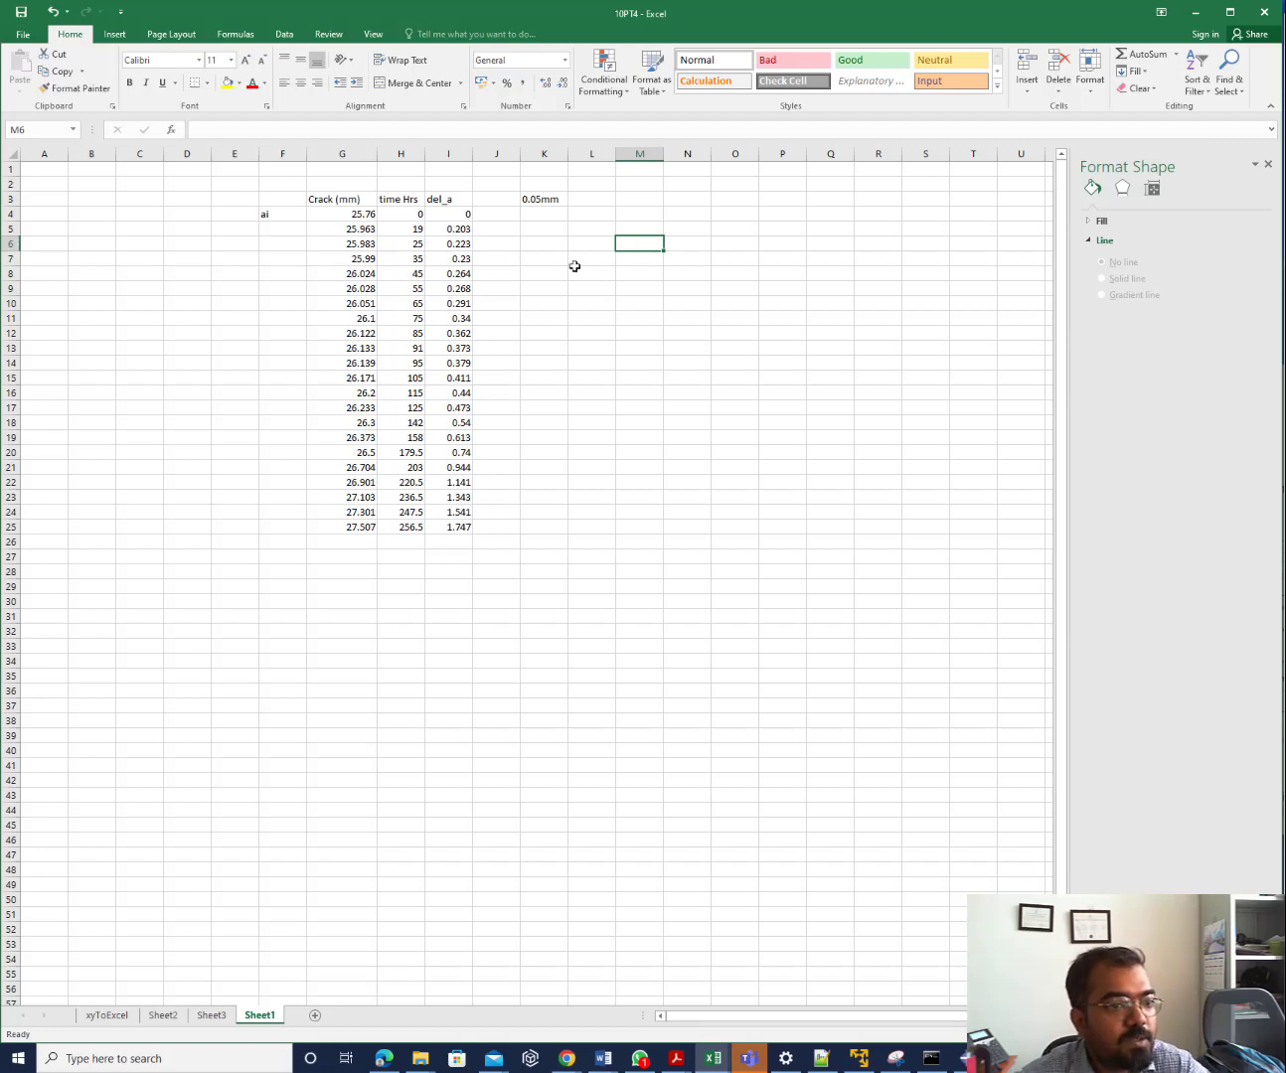
Insert an empty scatter chart and move it up beside the crack data
{"action": "left_click", "coordinate": [115, 34]}
{"action": "left_click", "coordinate": [646, 90]}
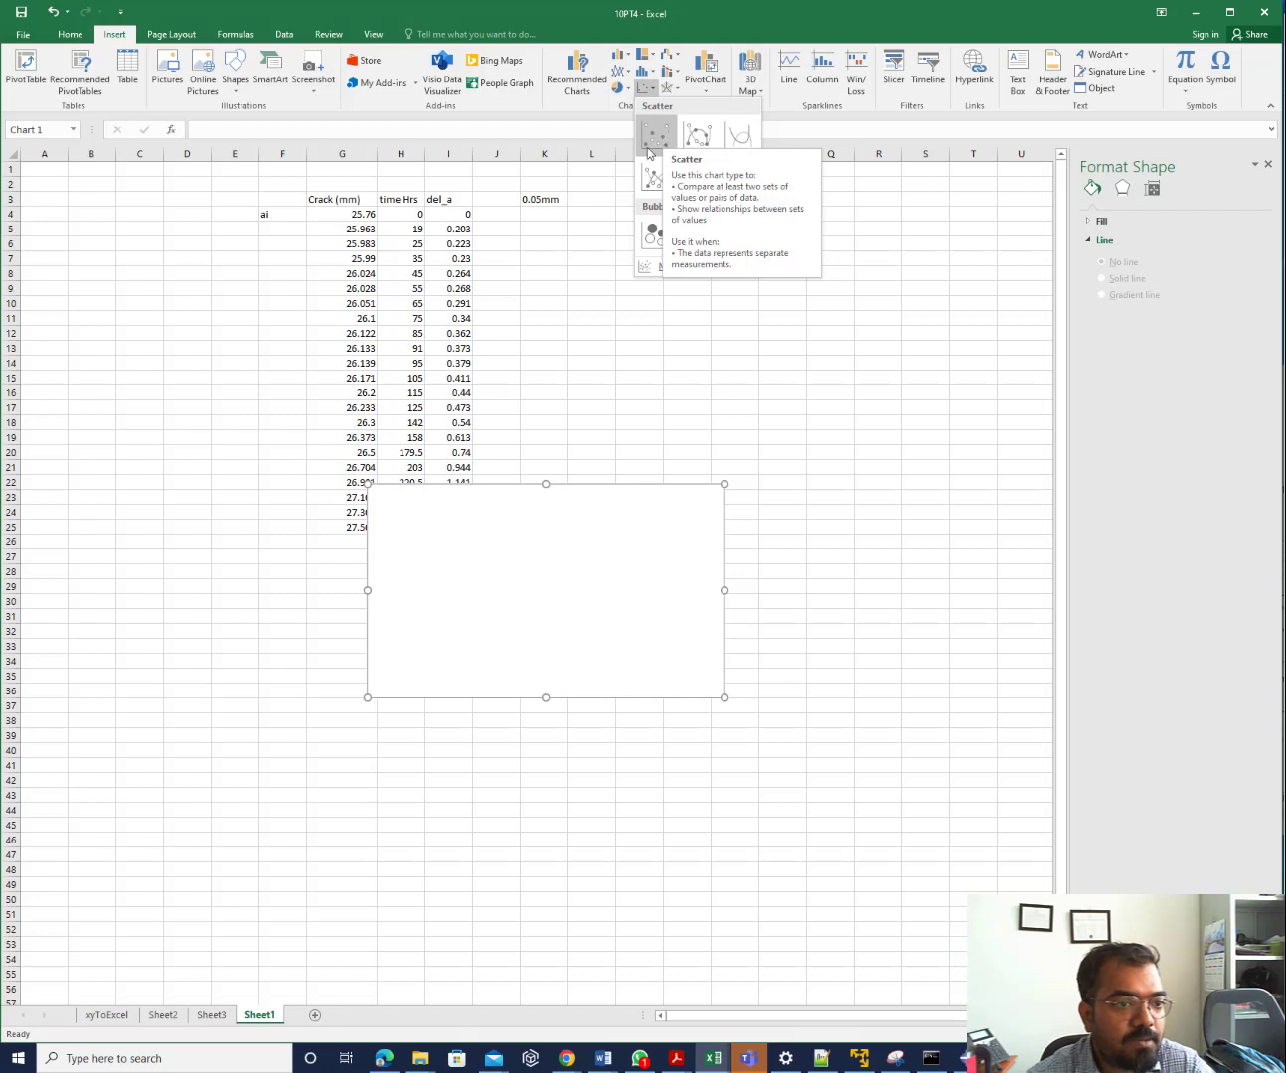
{"action": "key", "text": "Escape"}
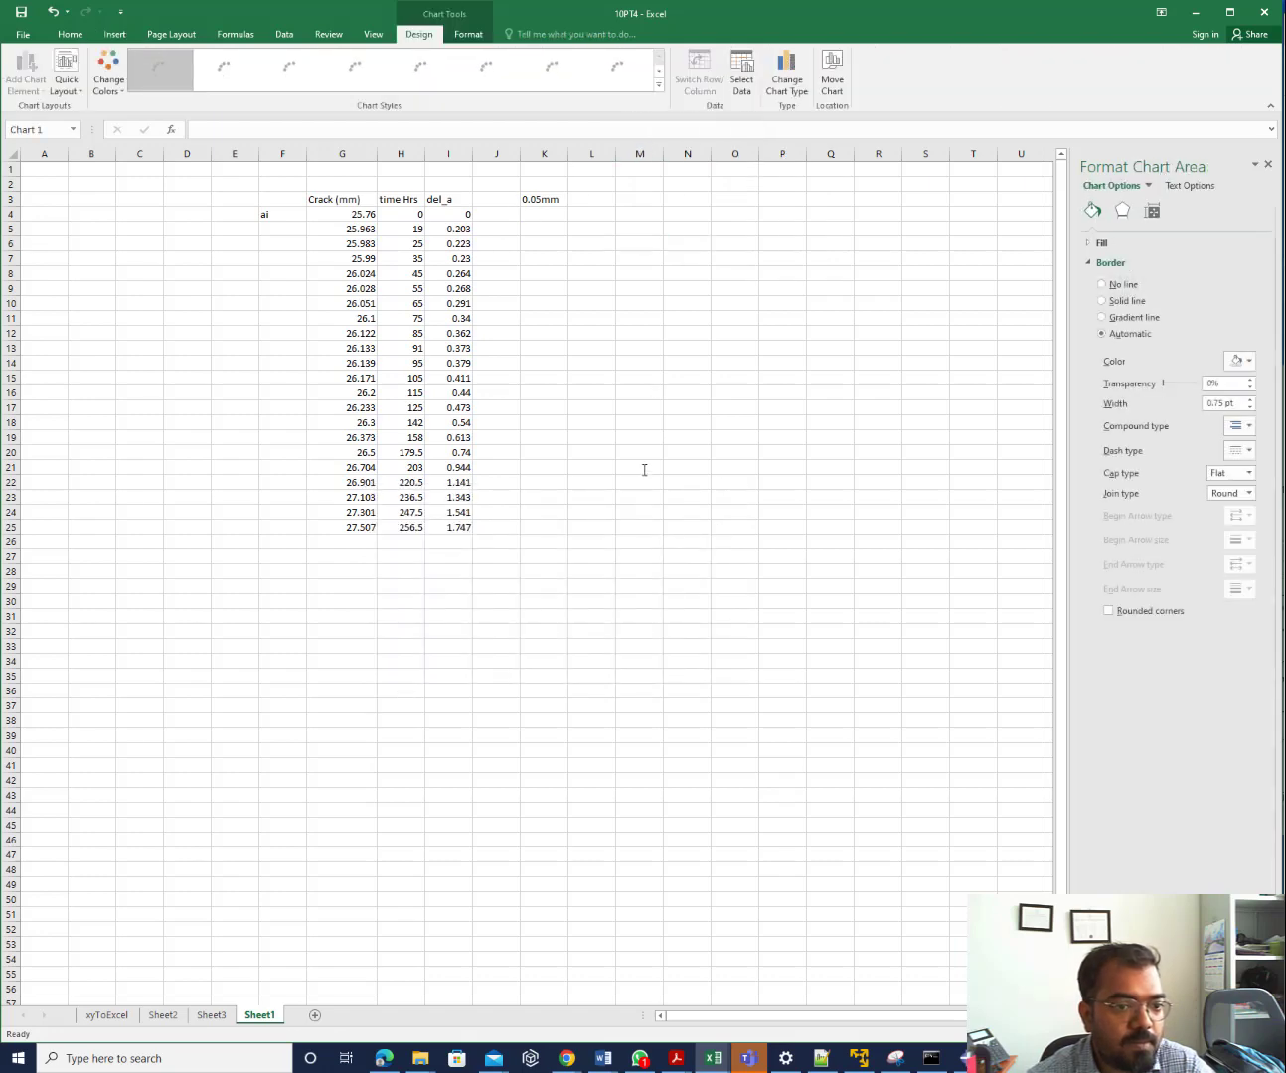
{"action": "left_click_drag", "start_coordinate": [608, 542], "coordinate": [823, 283]}
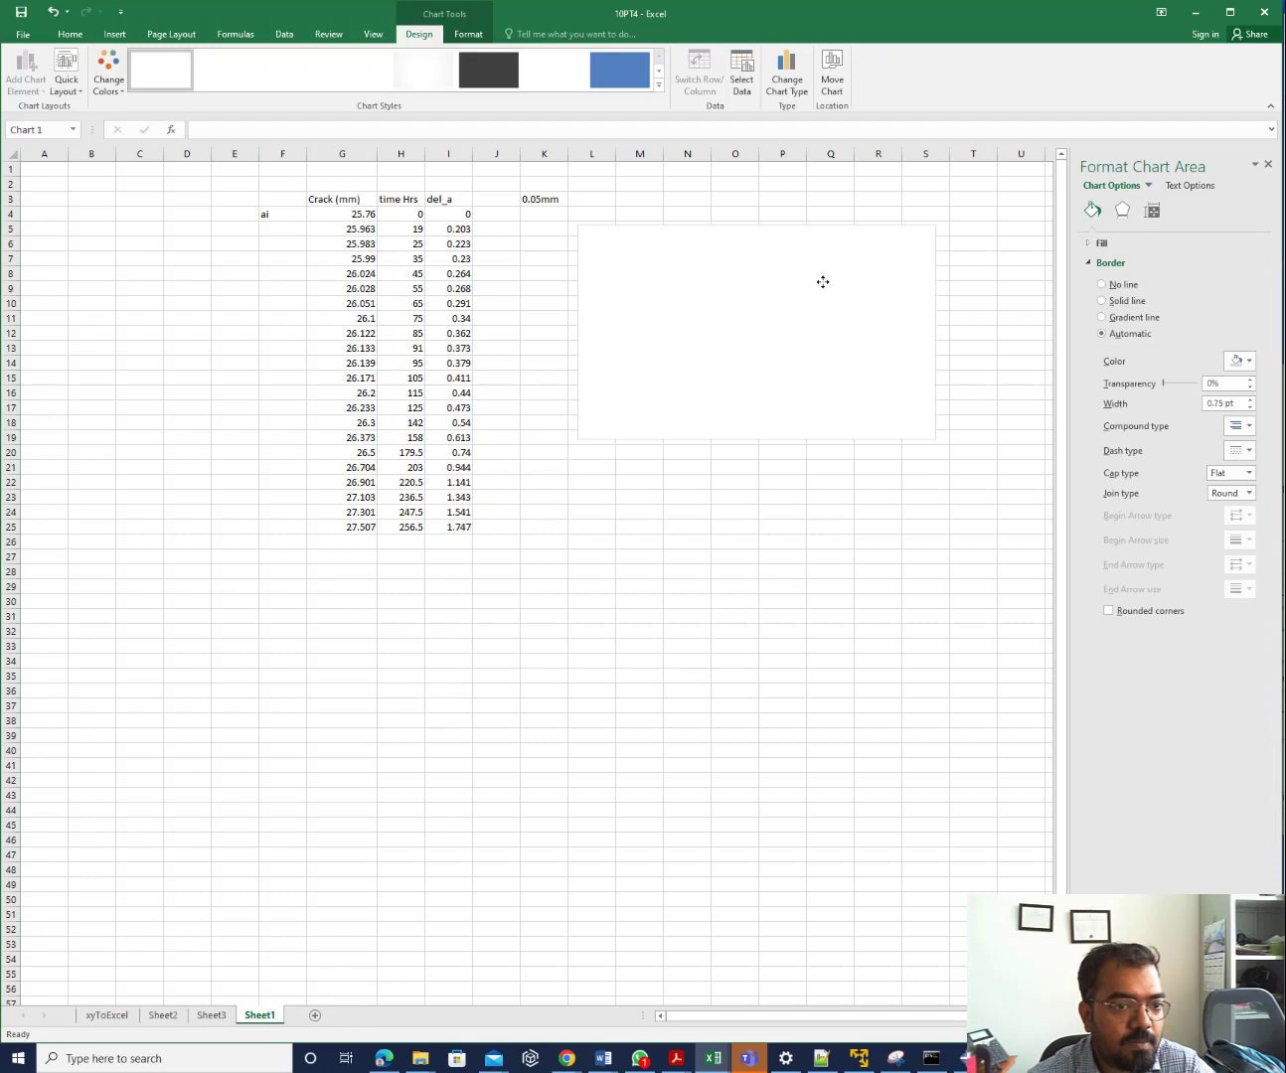
Open the chart's Select Data Source dialog and center it on the sheet
{"action": "right_click", "coordinate": [757, 301]}
{"action": "left_click", "coordinate": [825, 462]}
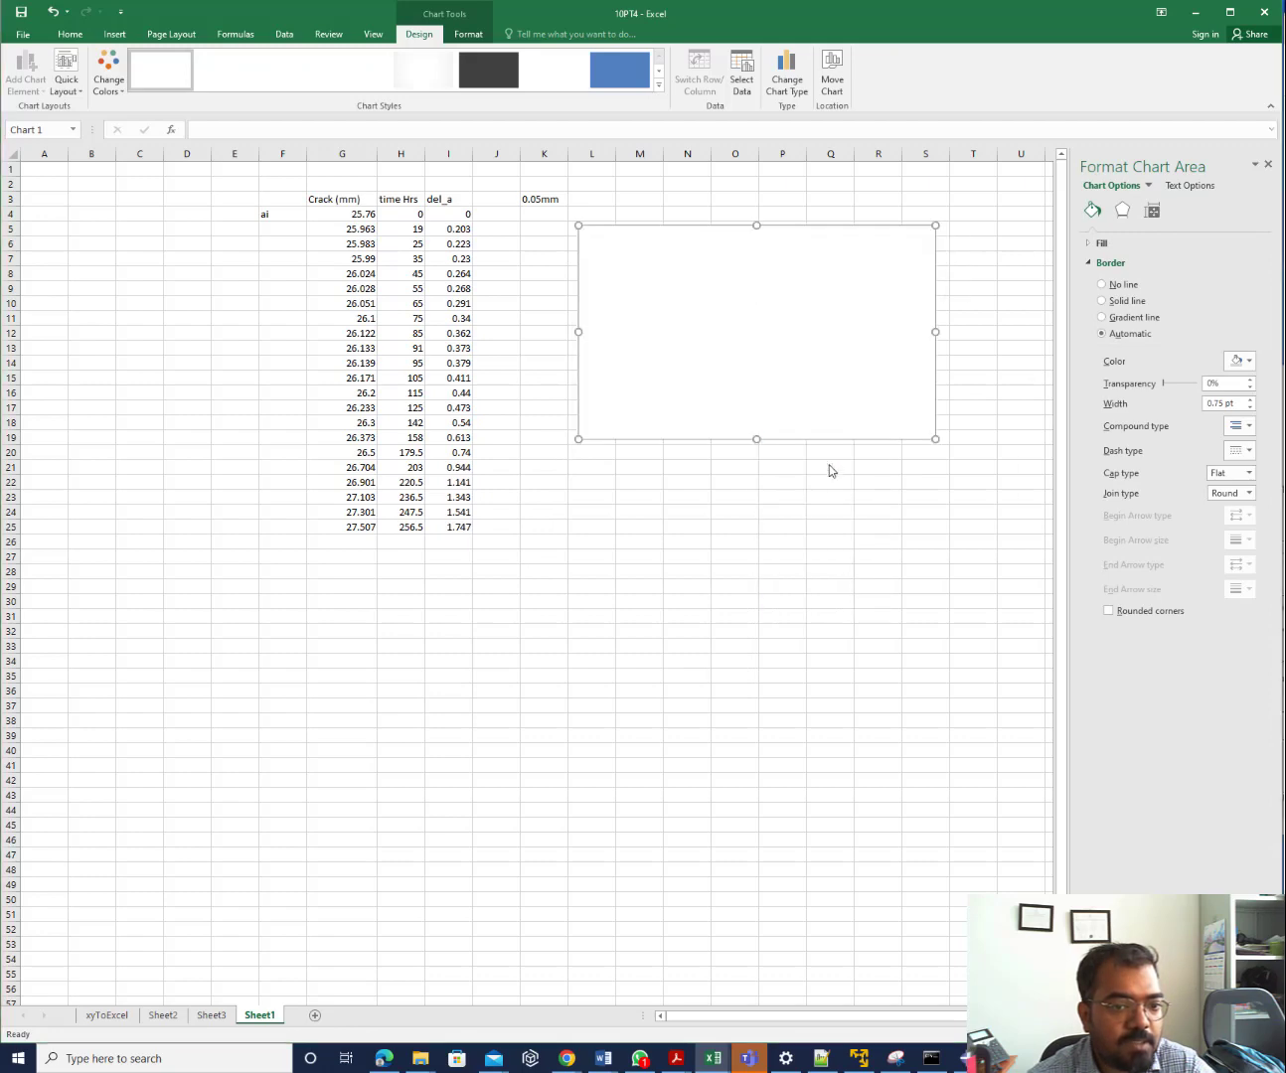
{"action": "left_click_drag", "start_coordinate": [1143, 393], "coordinate": [617, 304]}
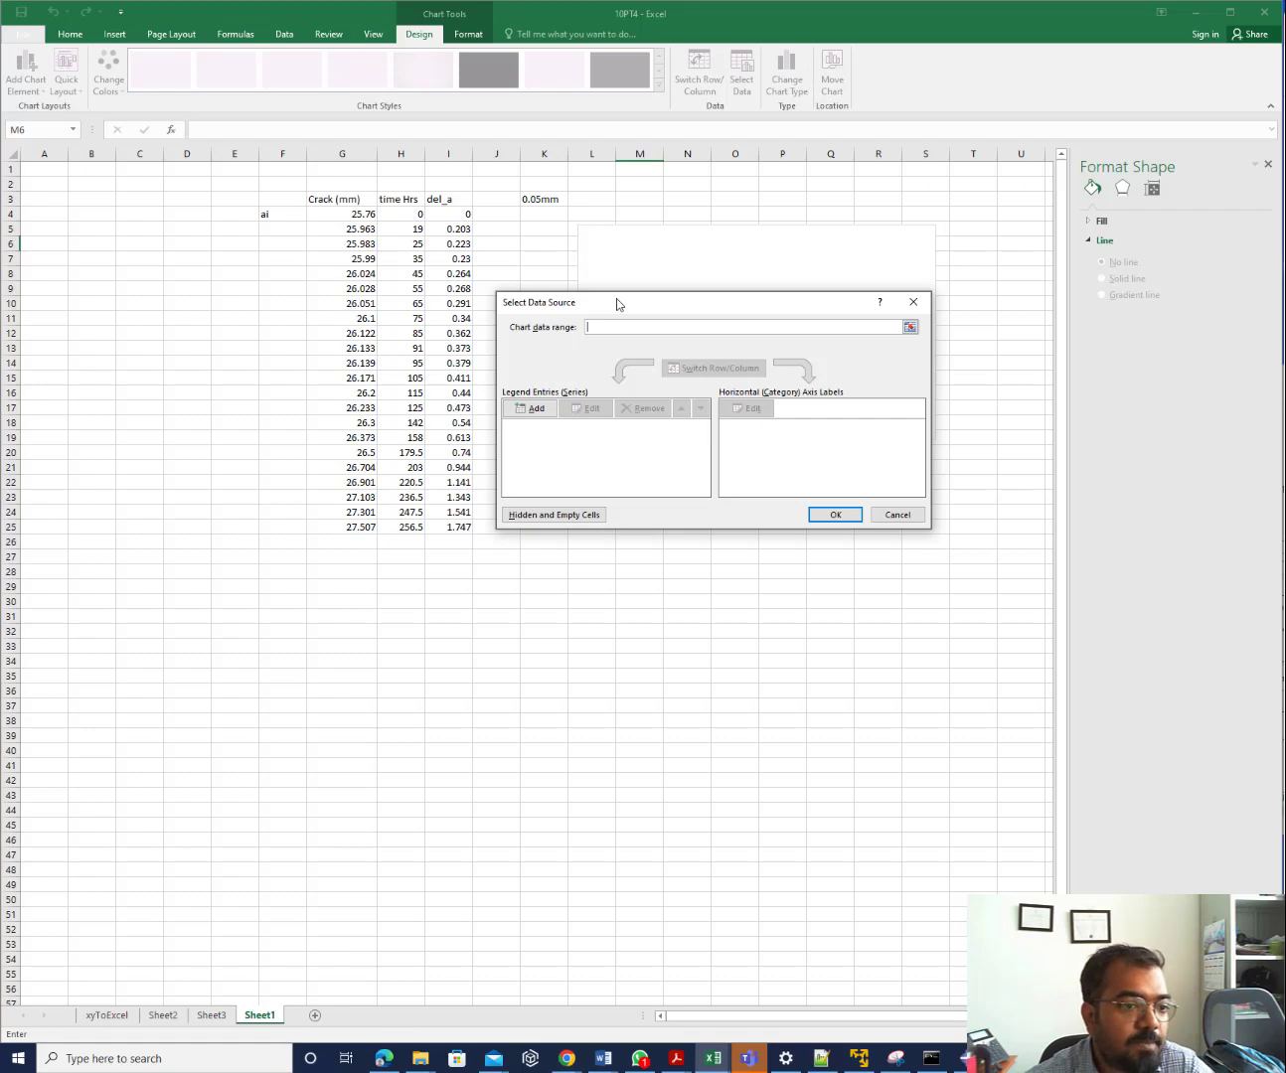
Add a scatter series with del_a I4:I25 as X values and time Hrs H4:H25 as Y values
{"action": "left_click", "coordinate": [526, 411]}
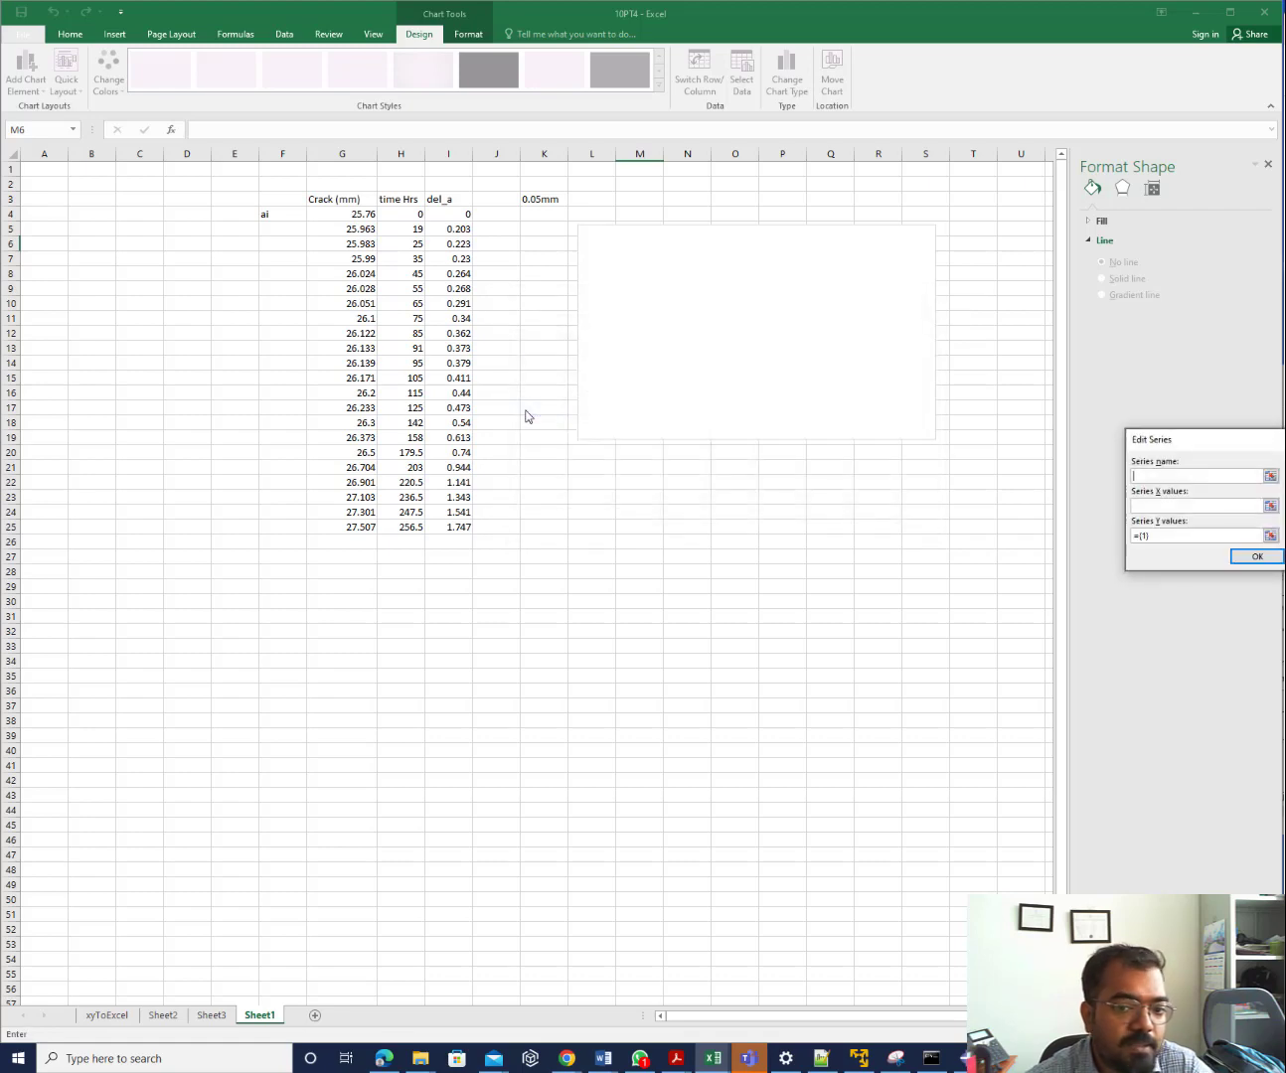
{"action": "left_click_drag", "start_coordinate": [1206, 436], "coordinate": [735, 316]}
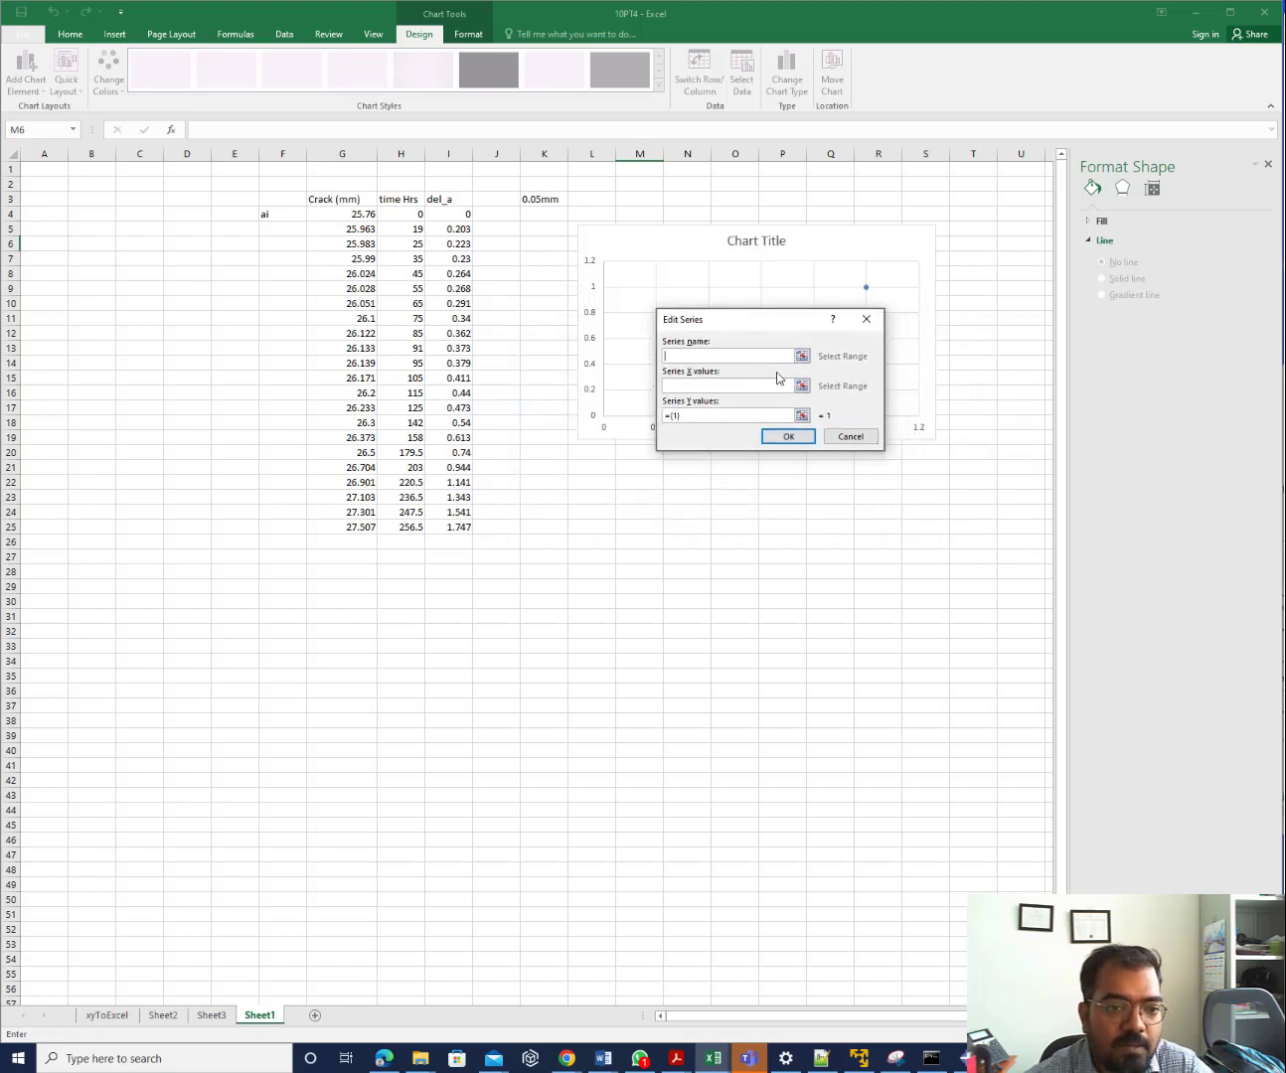
{"action": "left_click", "coordinate": [804, 387]}
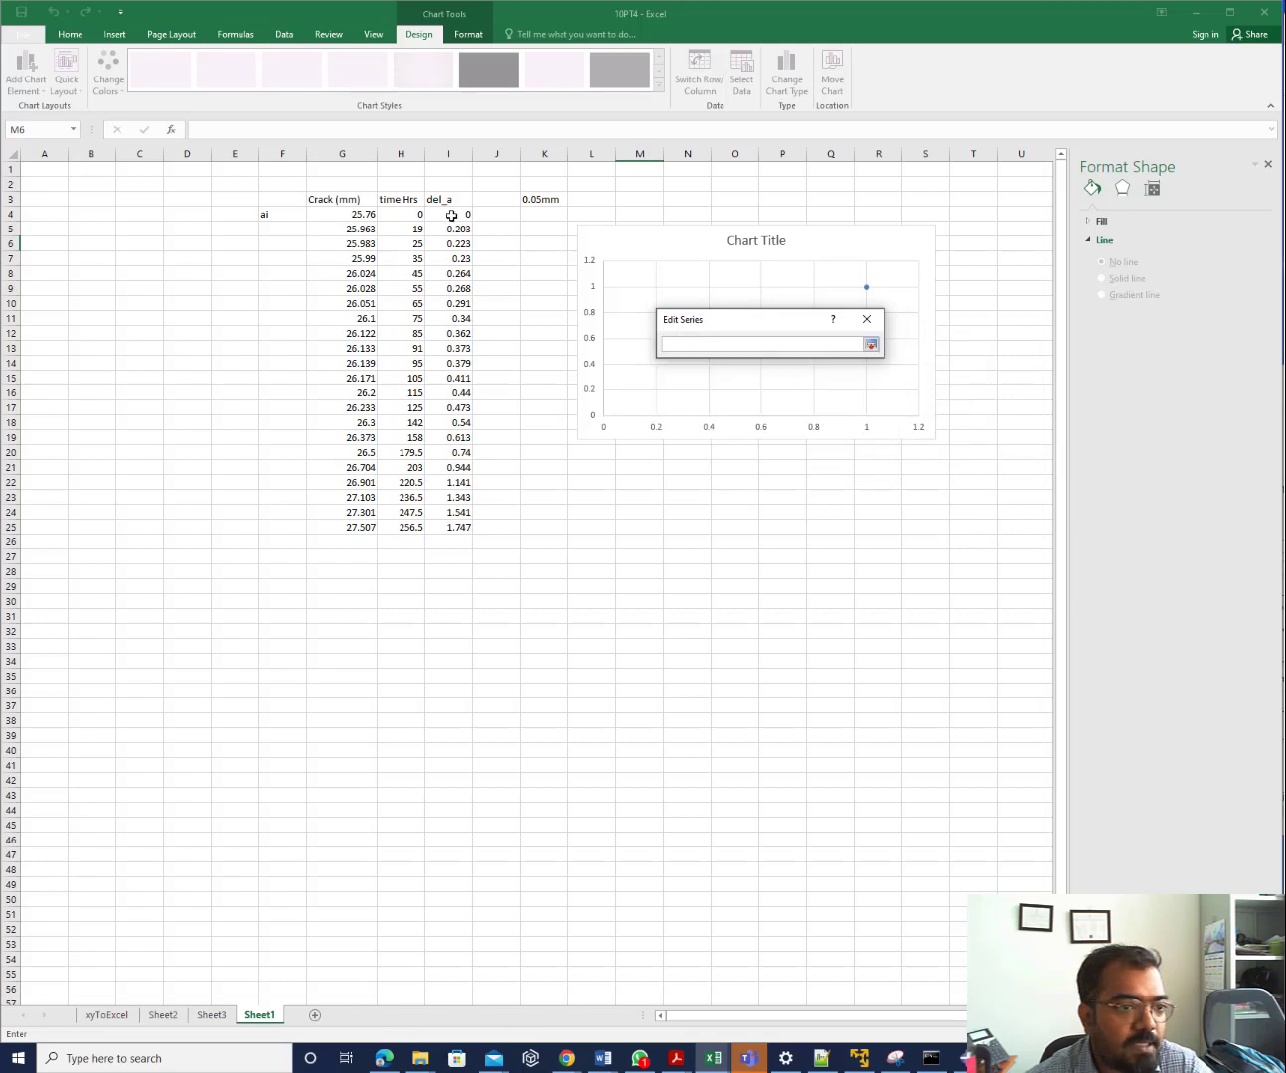
{"action": "left_click_drag", "start_coordinate": [450, 214], "coordinate": [451, 527]}
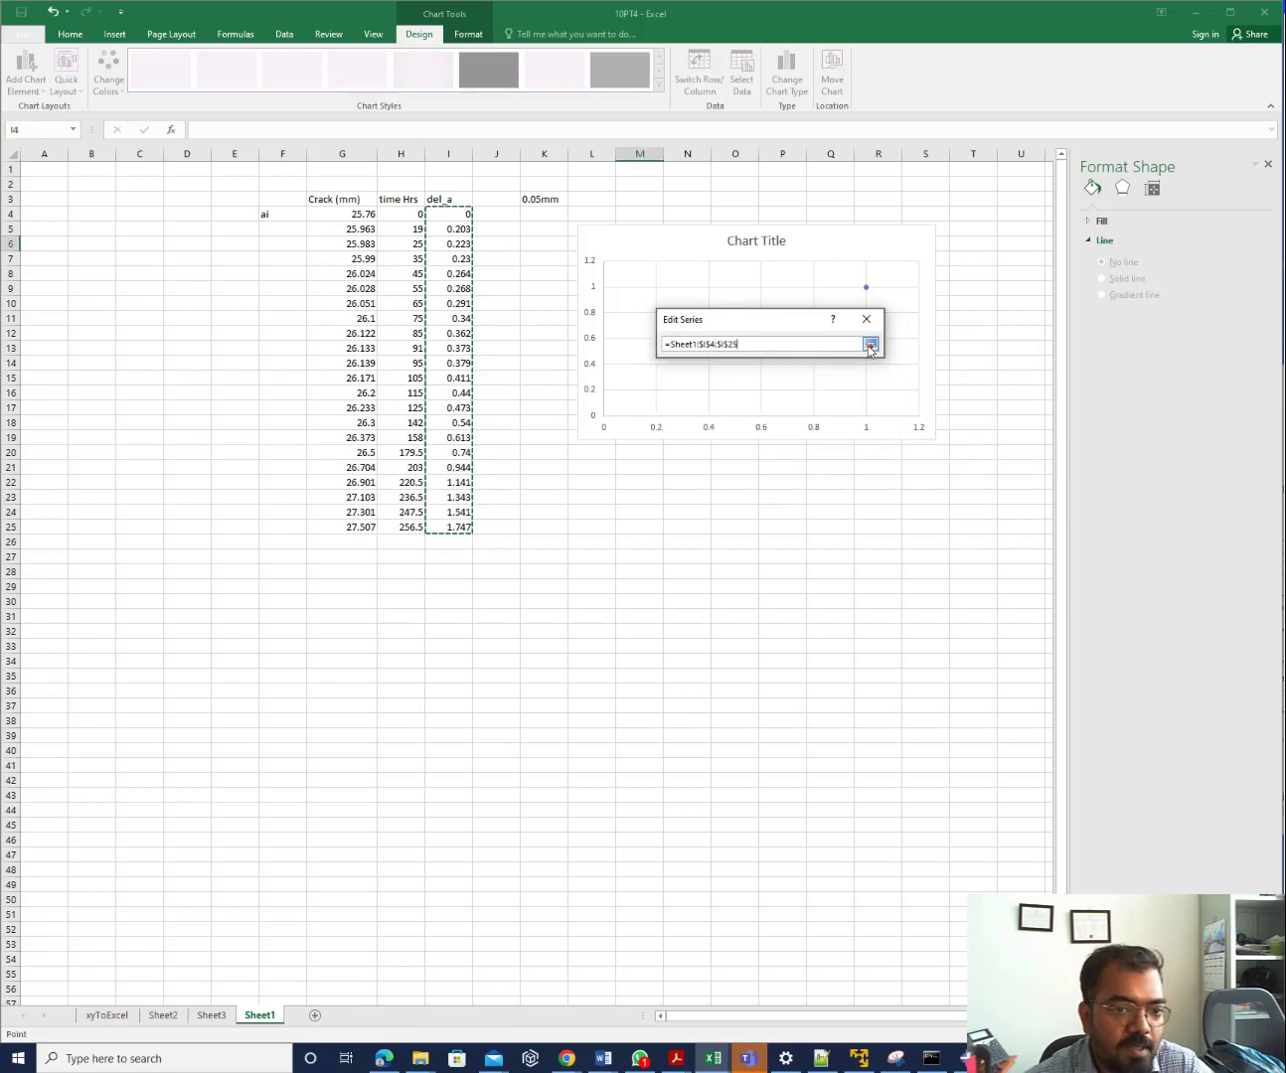
{"action": "left_click", "coordinate": [871, 343]}
{"action": "left_click", "coordinate": [802, 415]}
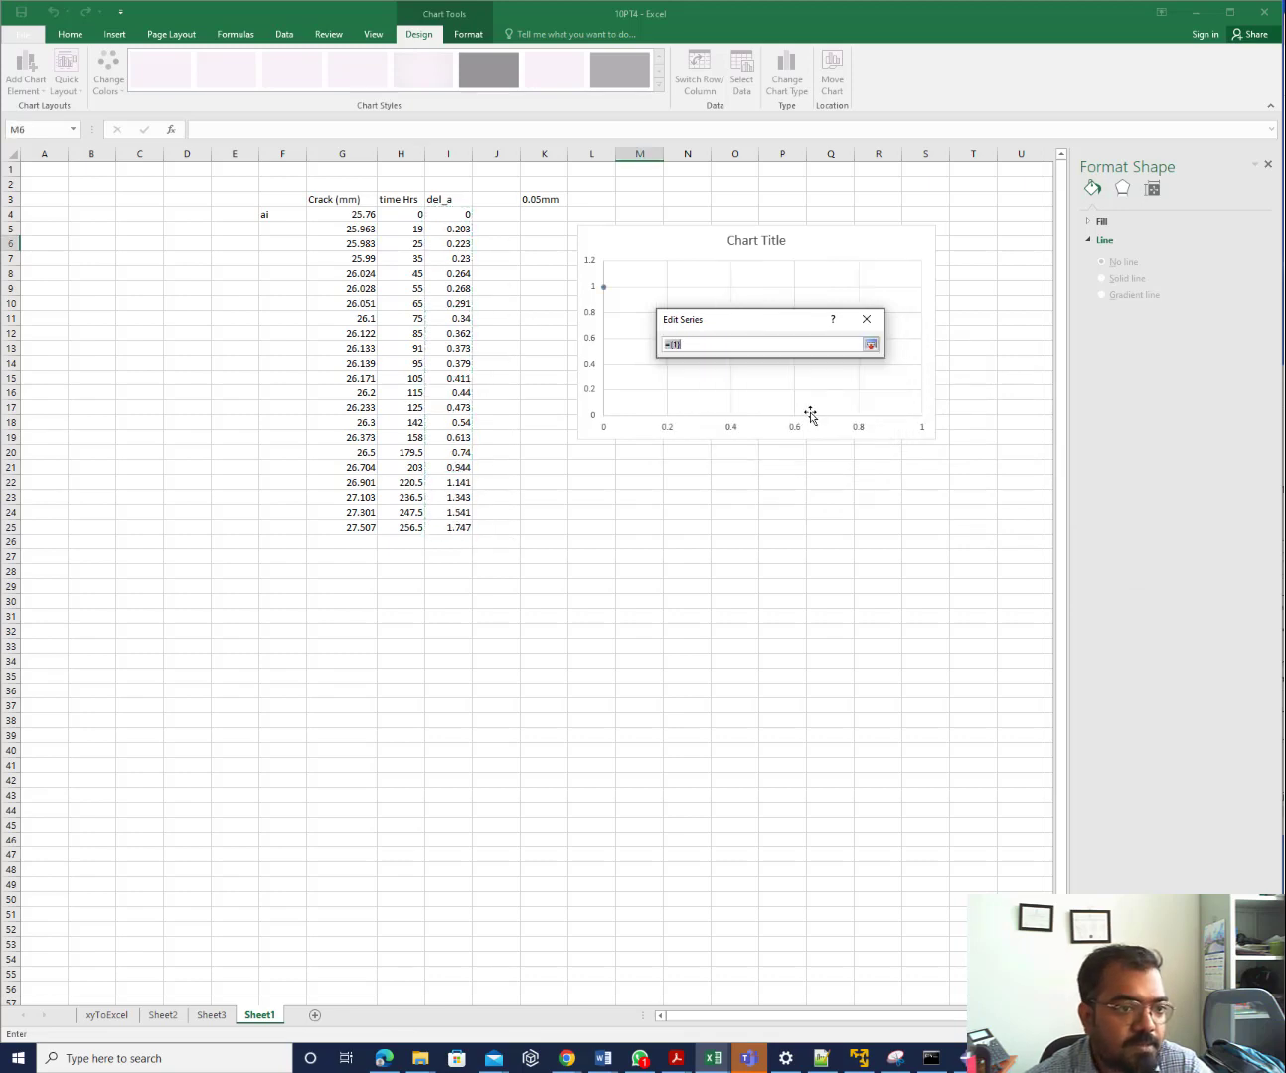
{"action": "left_click_drag", "start_coordinate": [404, 214], "coordinate": [402, 527]}
{"action": "left_click", "coordinate": [870, 343]}
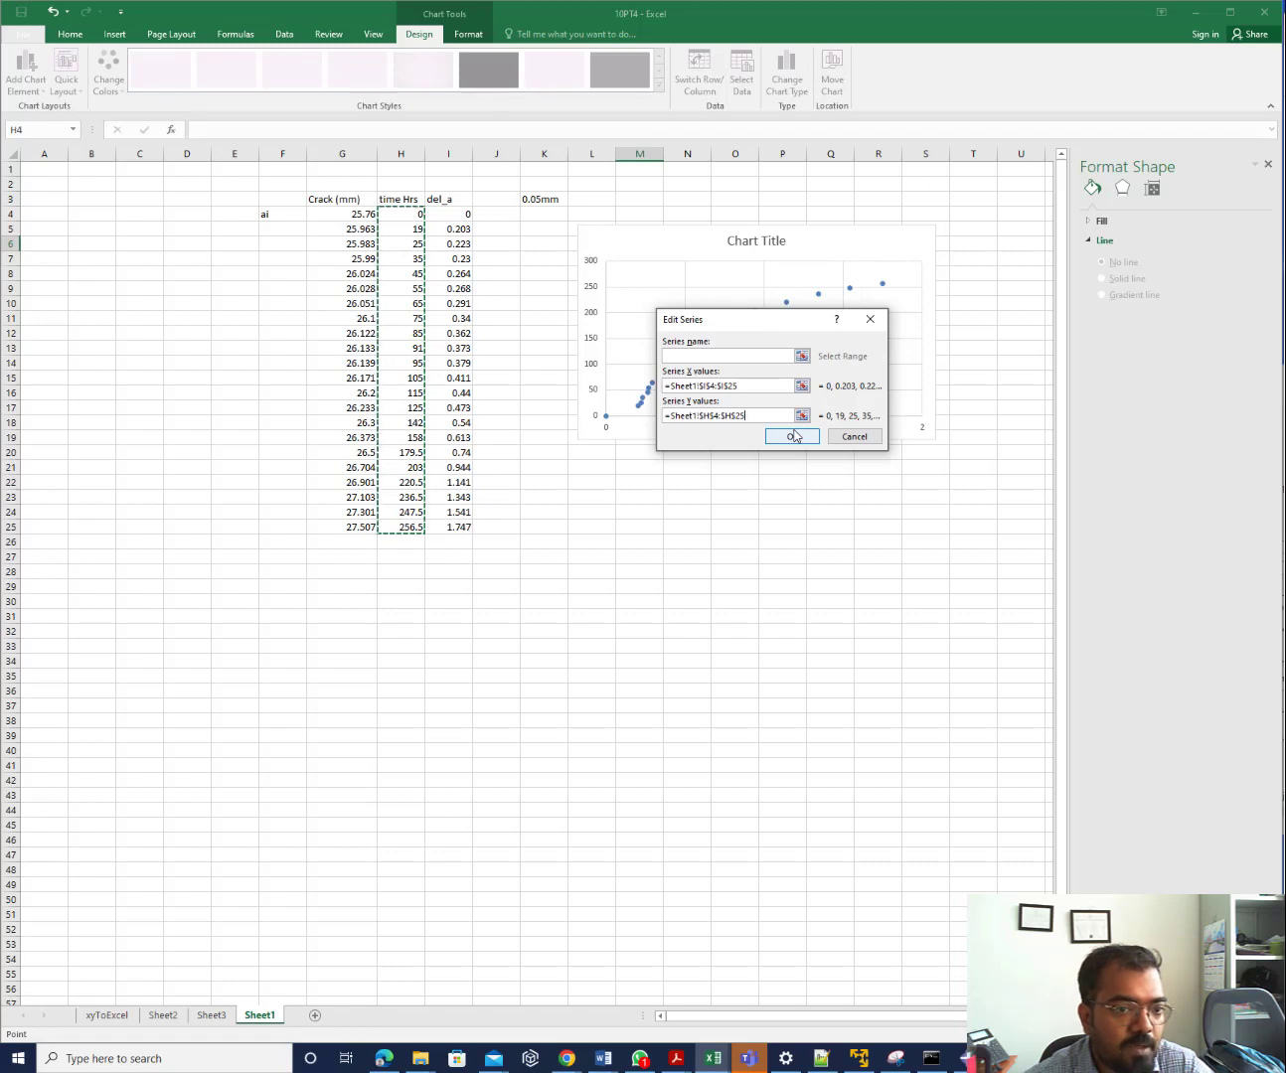
{"action": "left_click", "coordinate": [793, 435]}
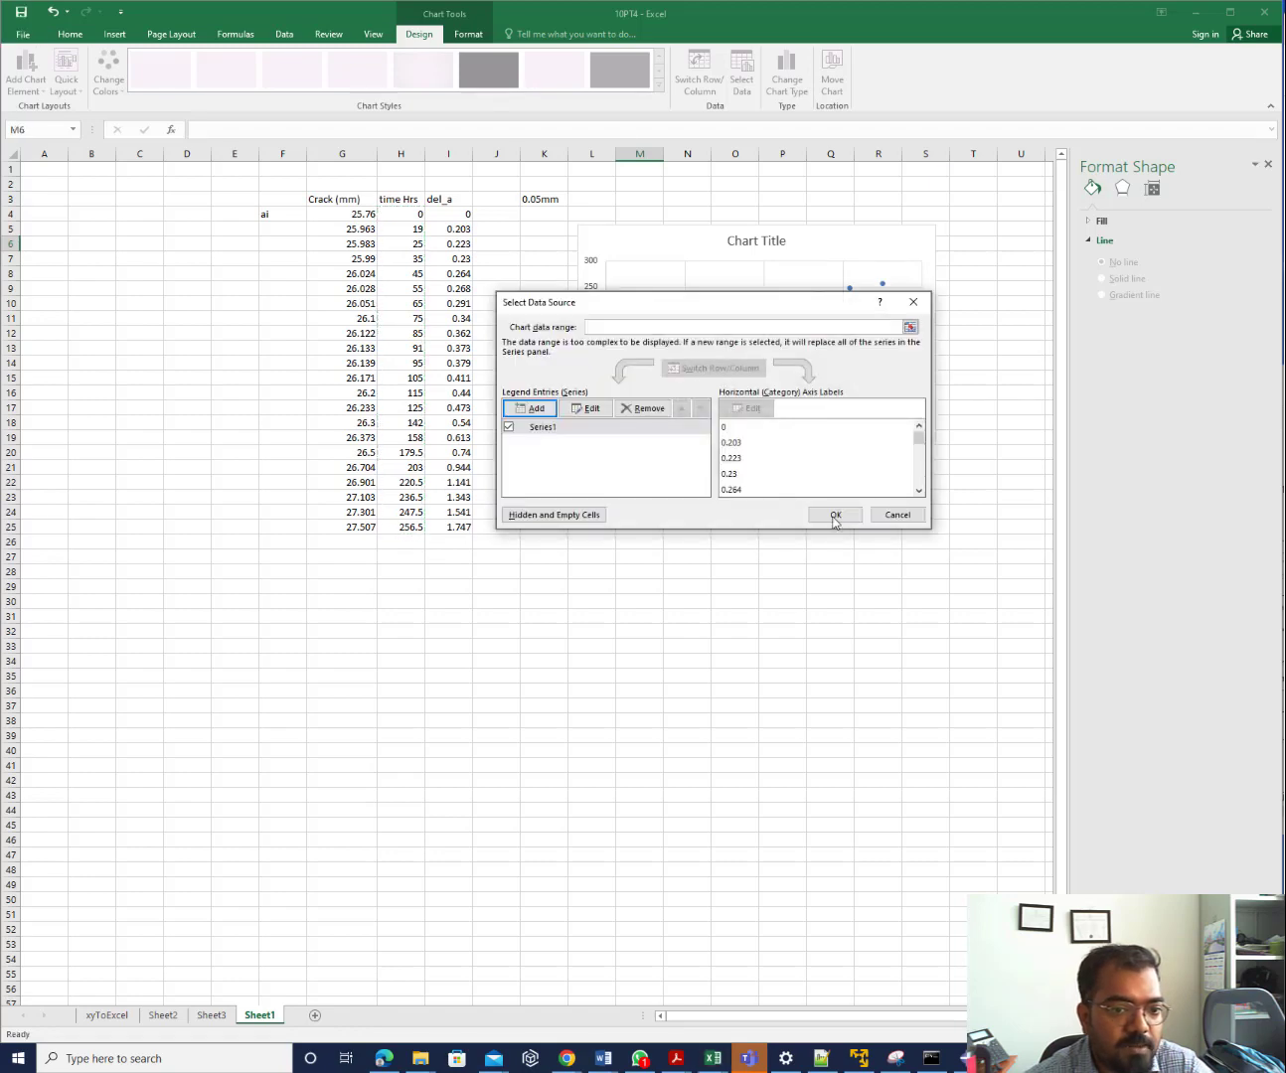
{"action": "left_click", "coordinate": [835, 515]}
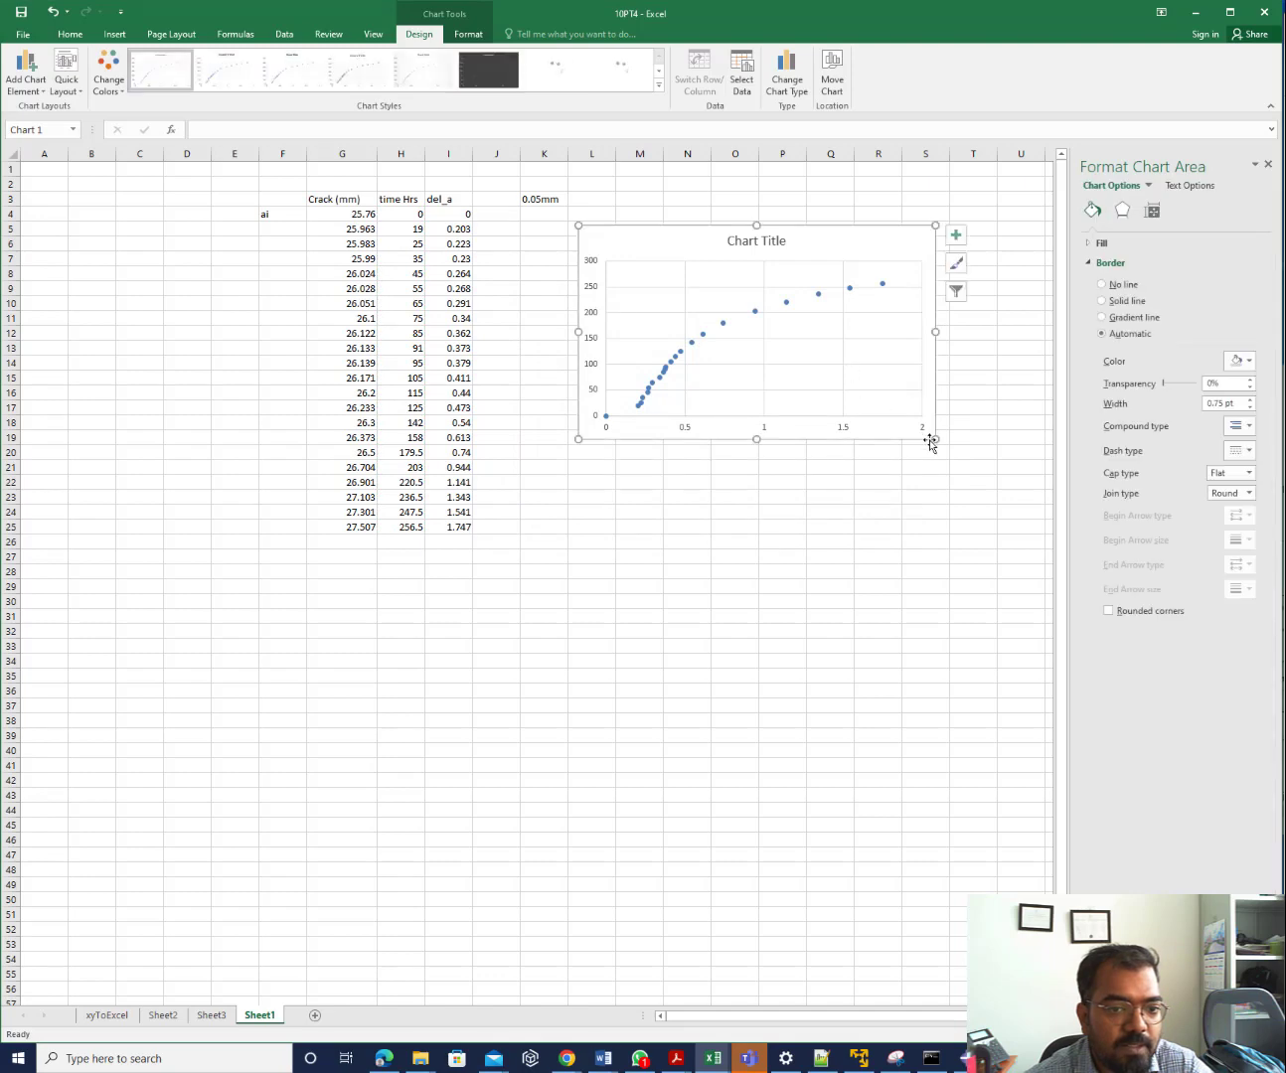
Enlarge the scatter chart by stretching it downward and to the left
{"action": "left_click_drag", "start_coordinate": [935, 438], "coordinate": [944, 628]}
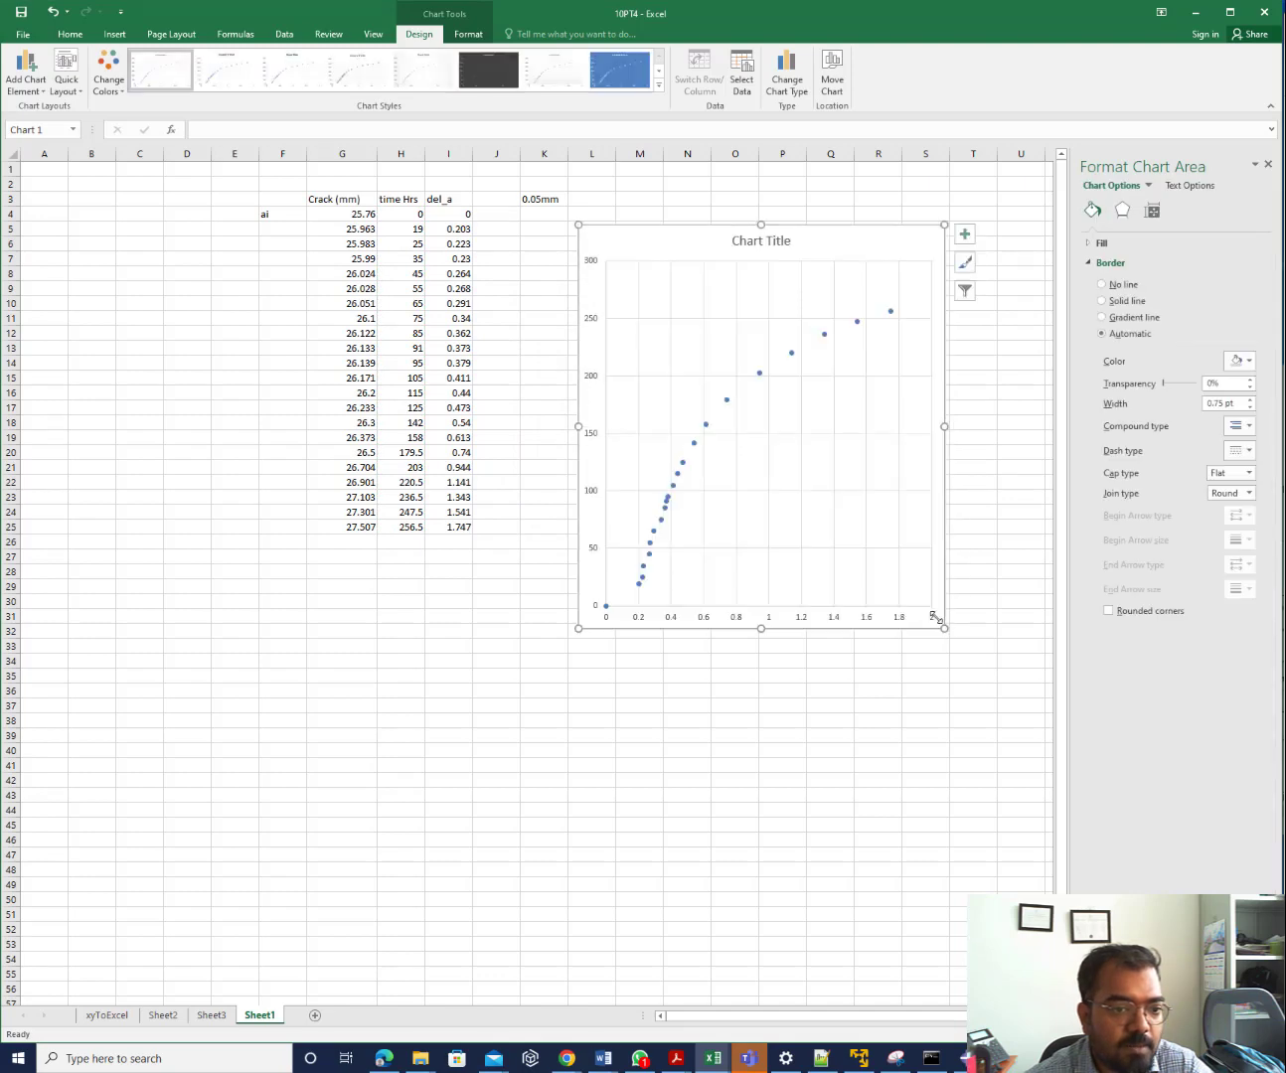
{"action": "left_click_drag", "start_coordinate": [573, 630], "coordinate": [470, 676]}
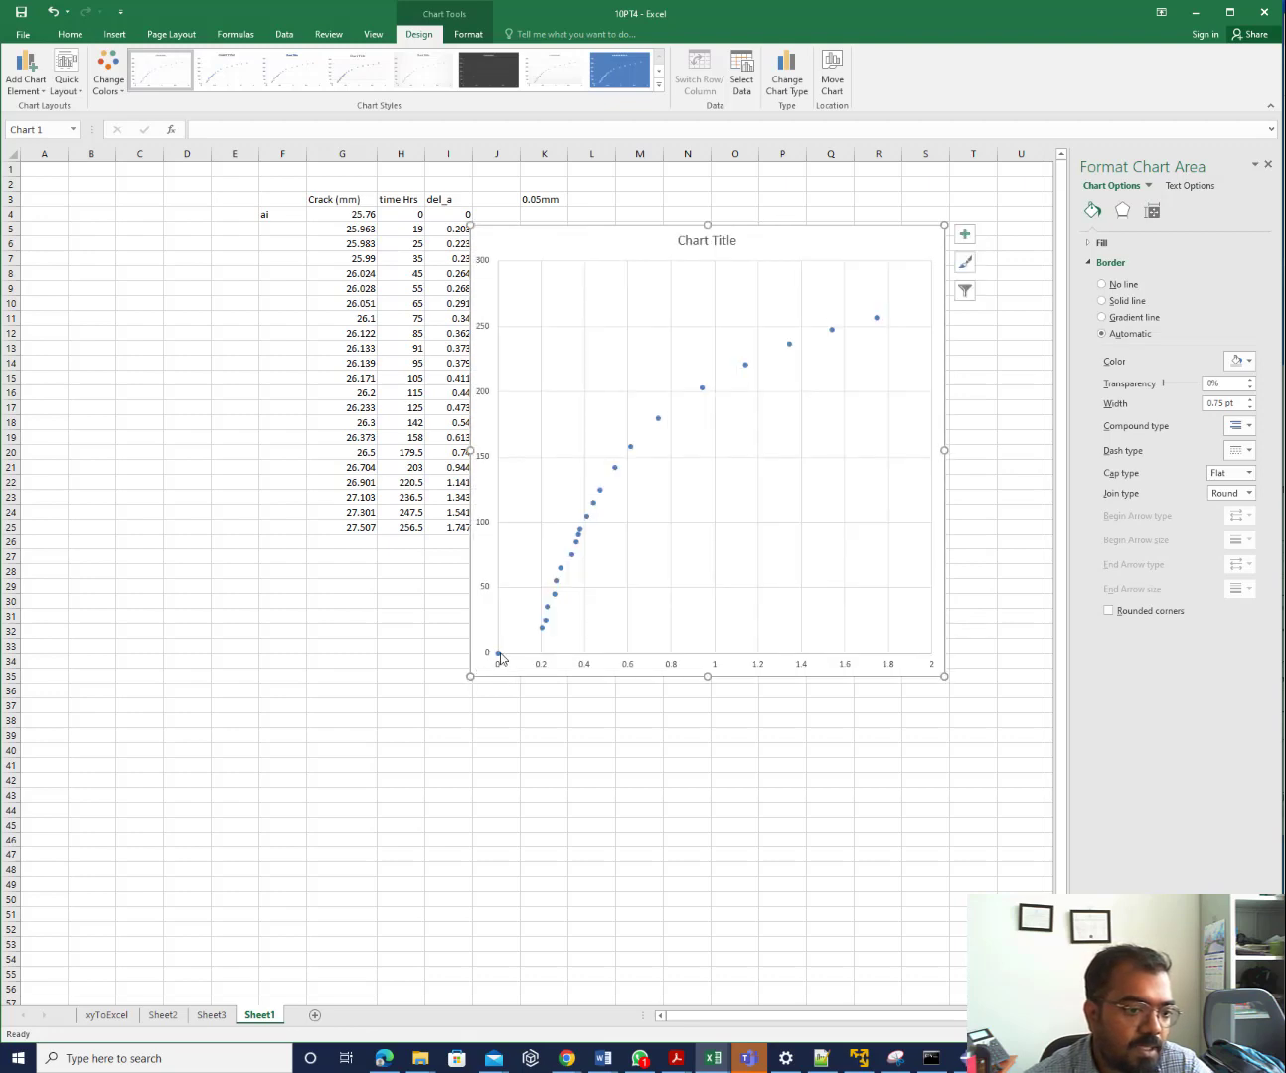
{"action": "mouse_move", "coordinate": [500, 654]}
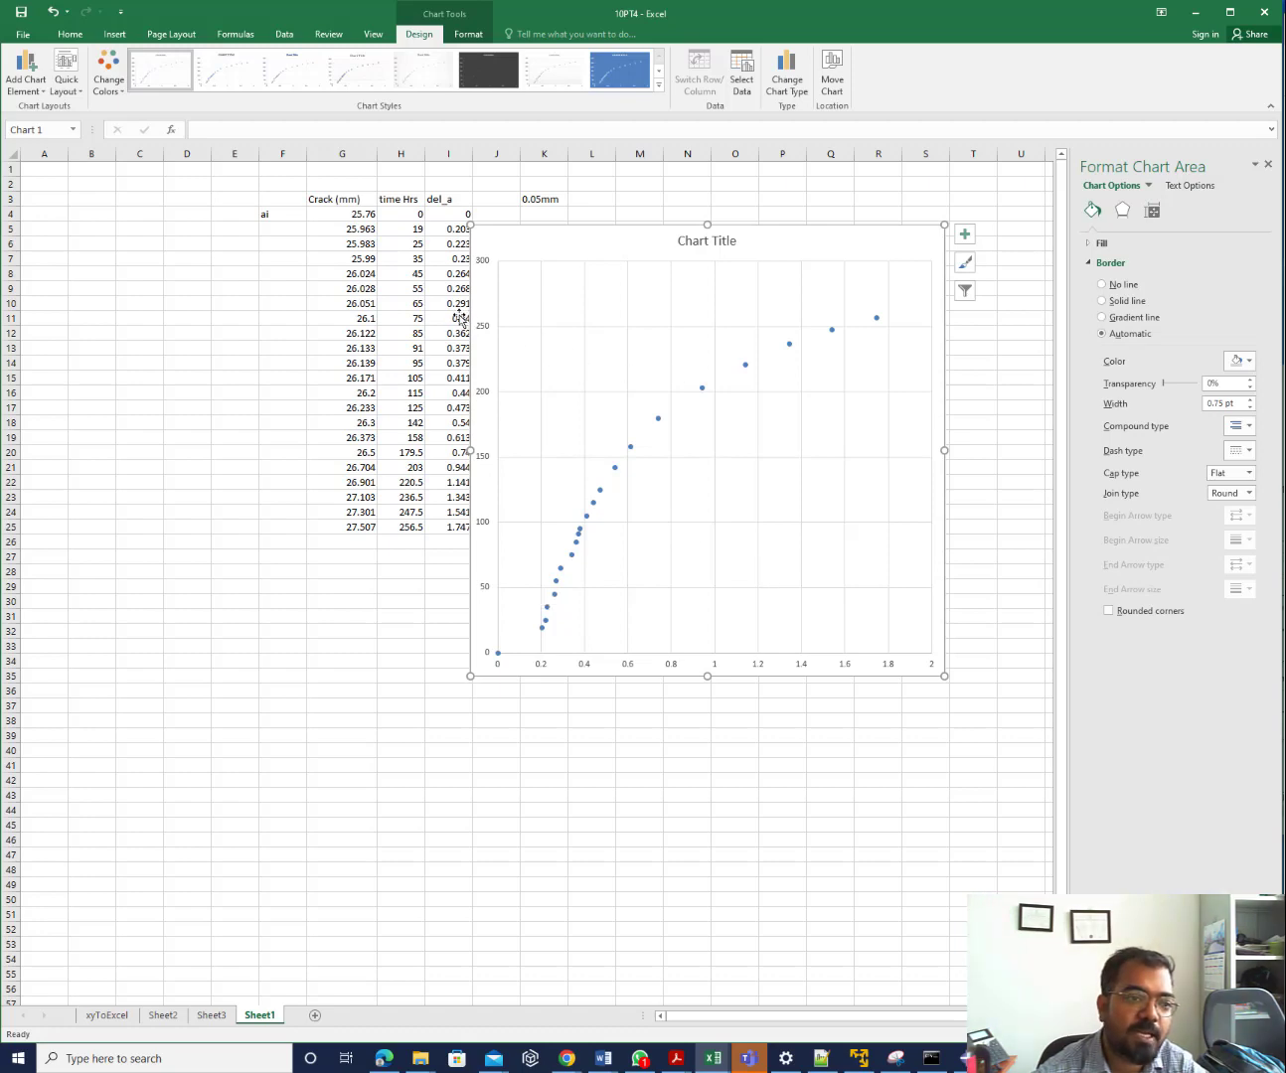
Clear the zero point in H4:I4 and add a third-order polynomial trendline to the series
{"action": "left_click_drag", "start_coordinate": [416, 215], "coordinate": [442, 216]}
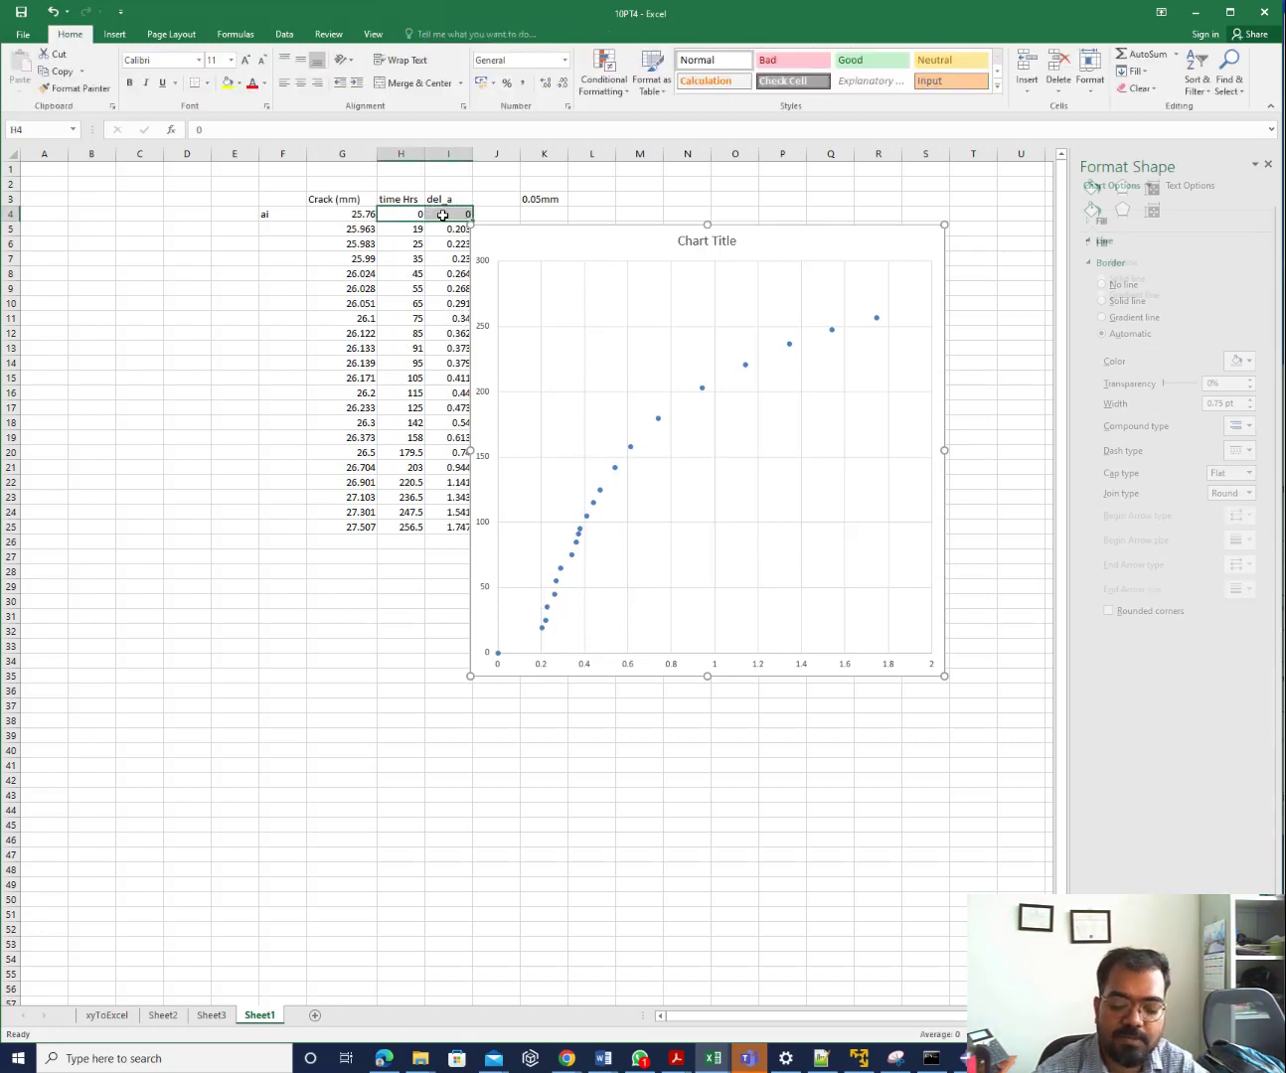
{"action": "key", "text": "Delete"}
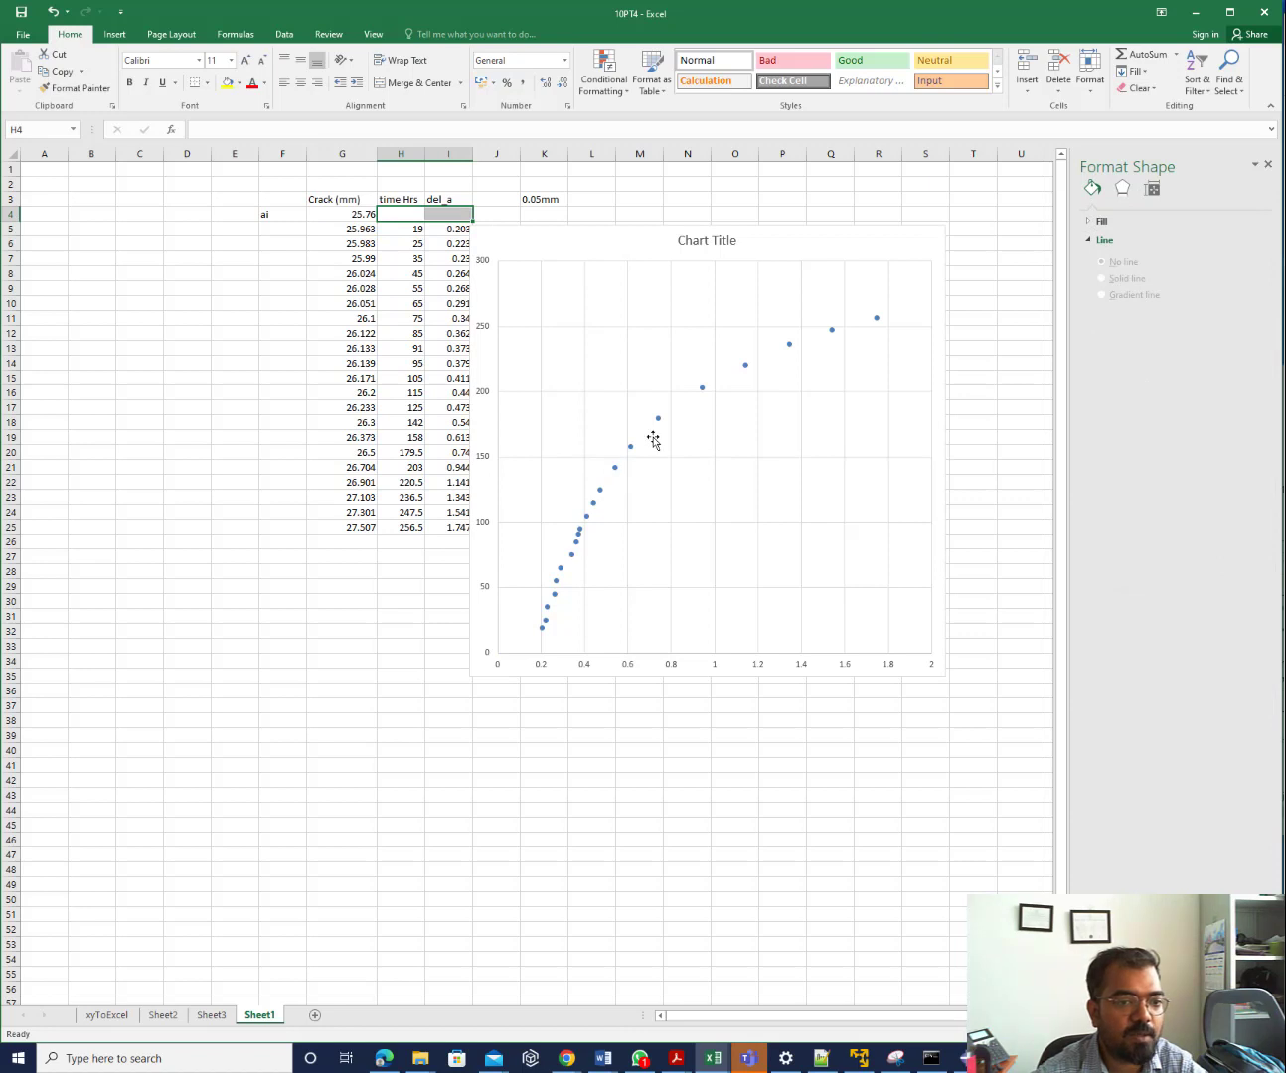
{"action": "right_click", "coordinate": [657, 421]}
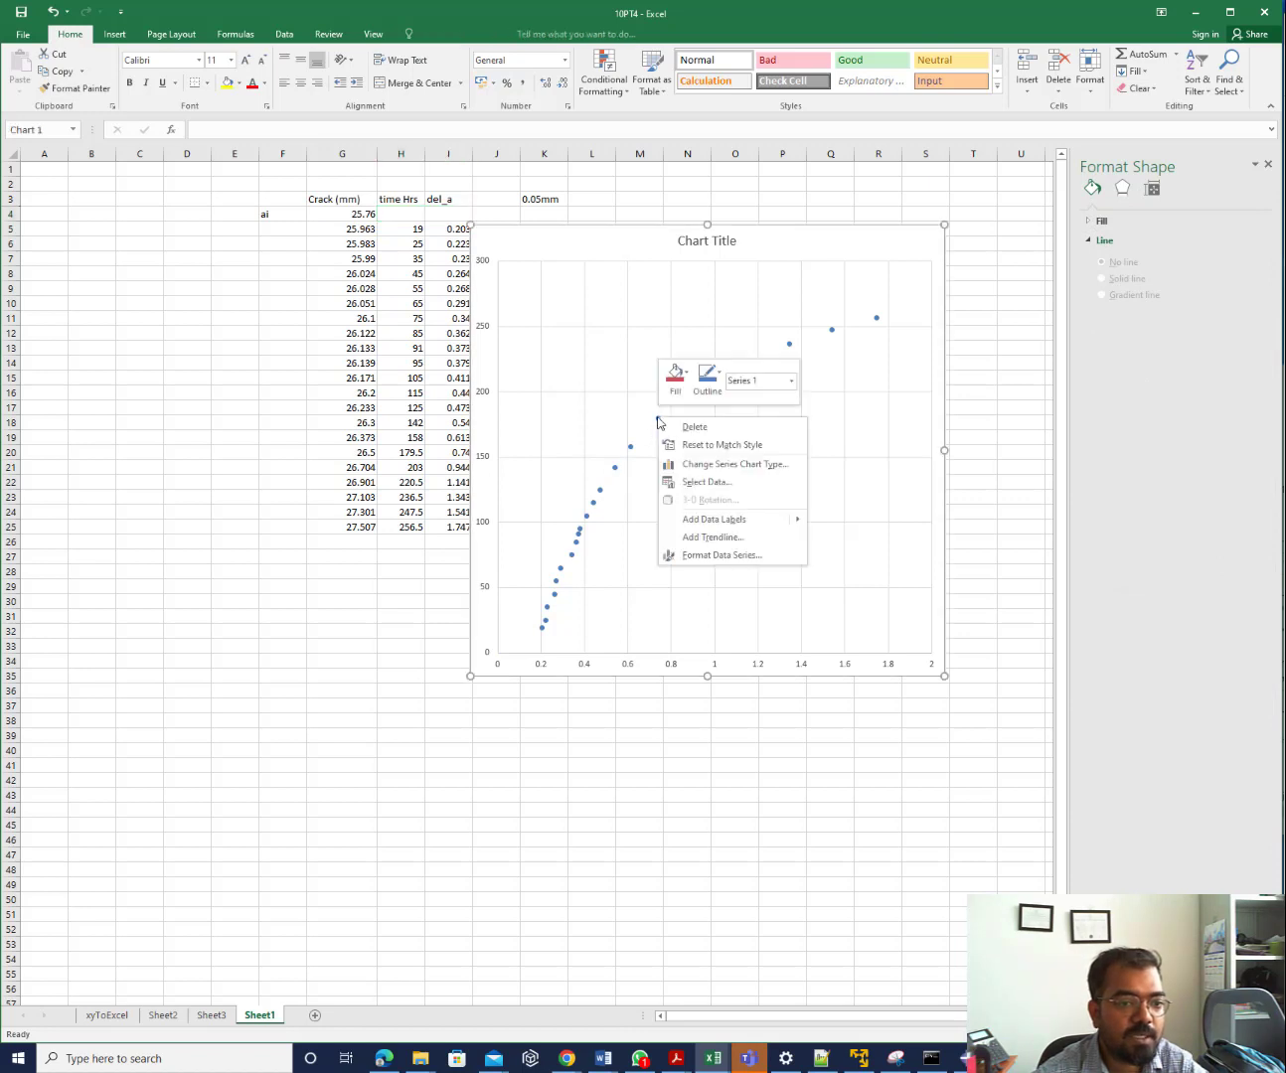
{"action": "left_click", "coordinate": [716, 535]}
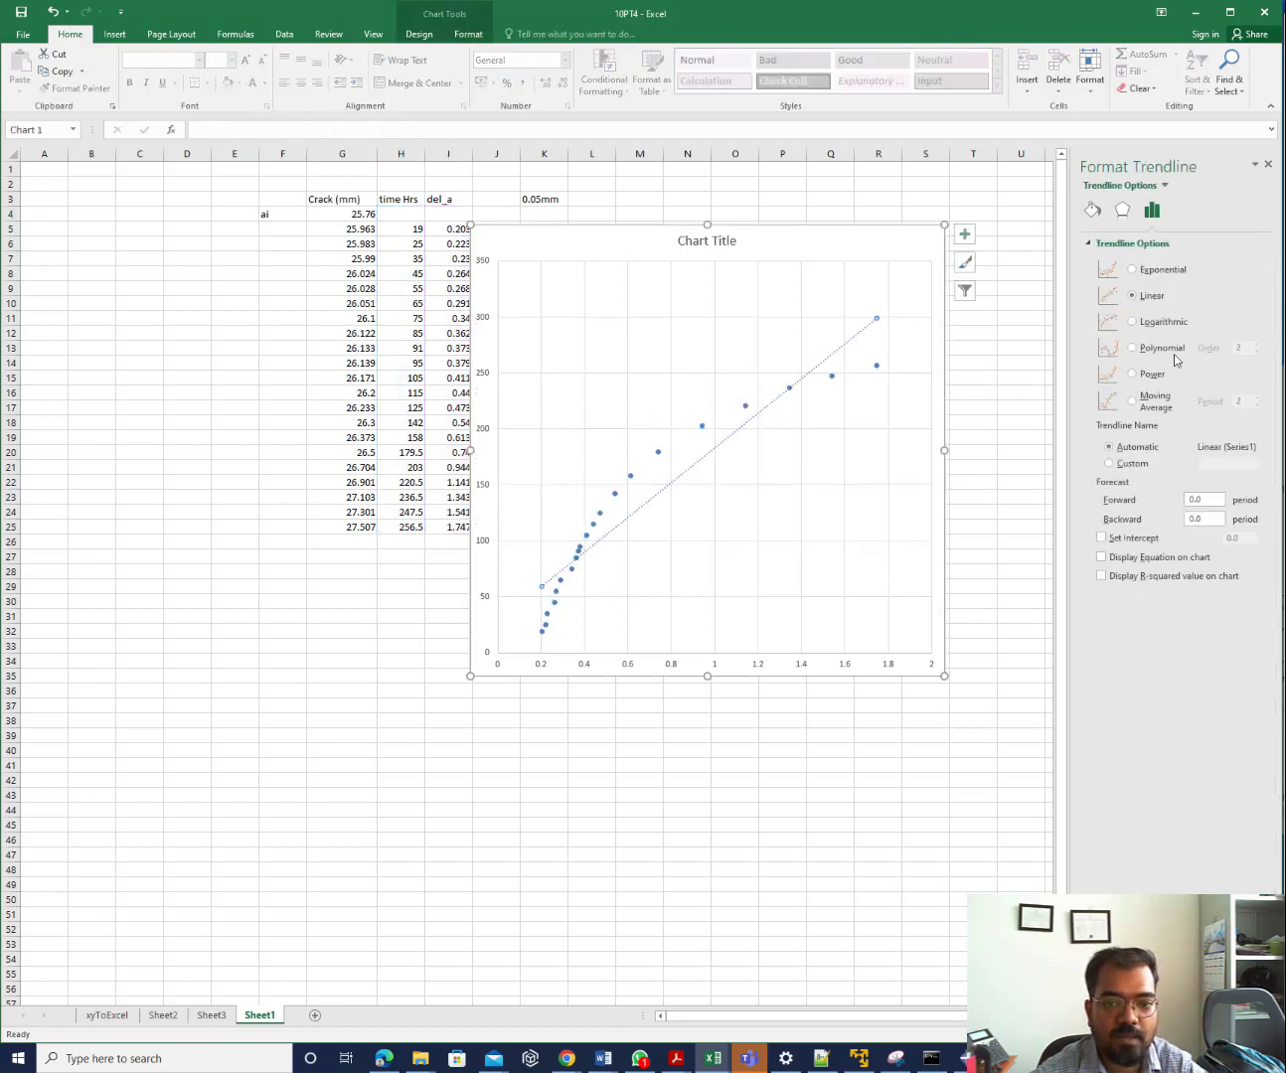
{"action": "left_click", "coordinate": [1163, 349]}
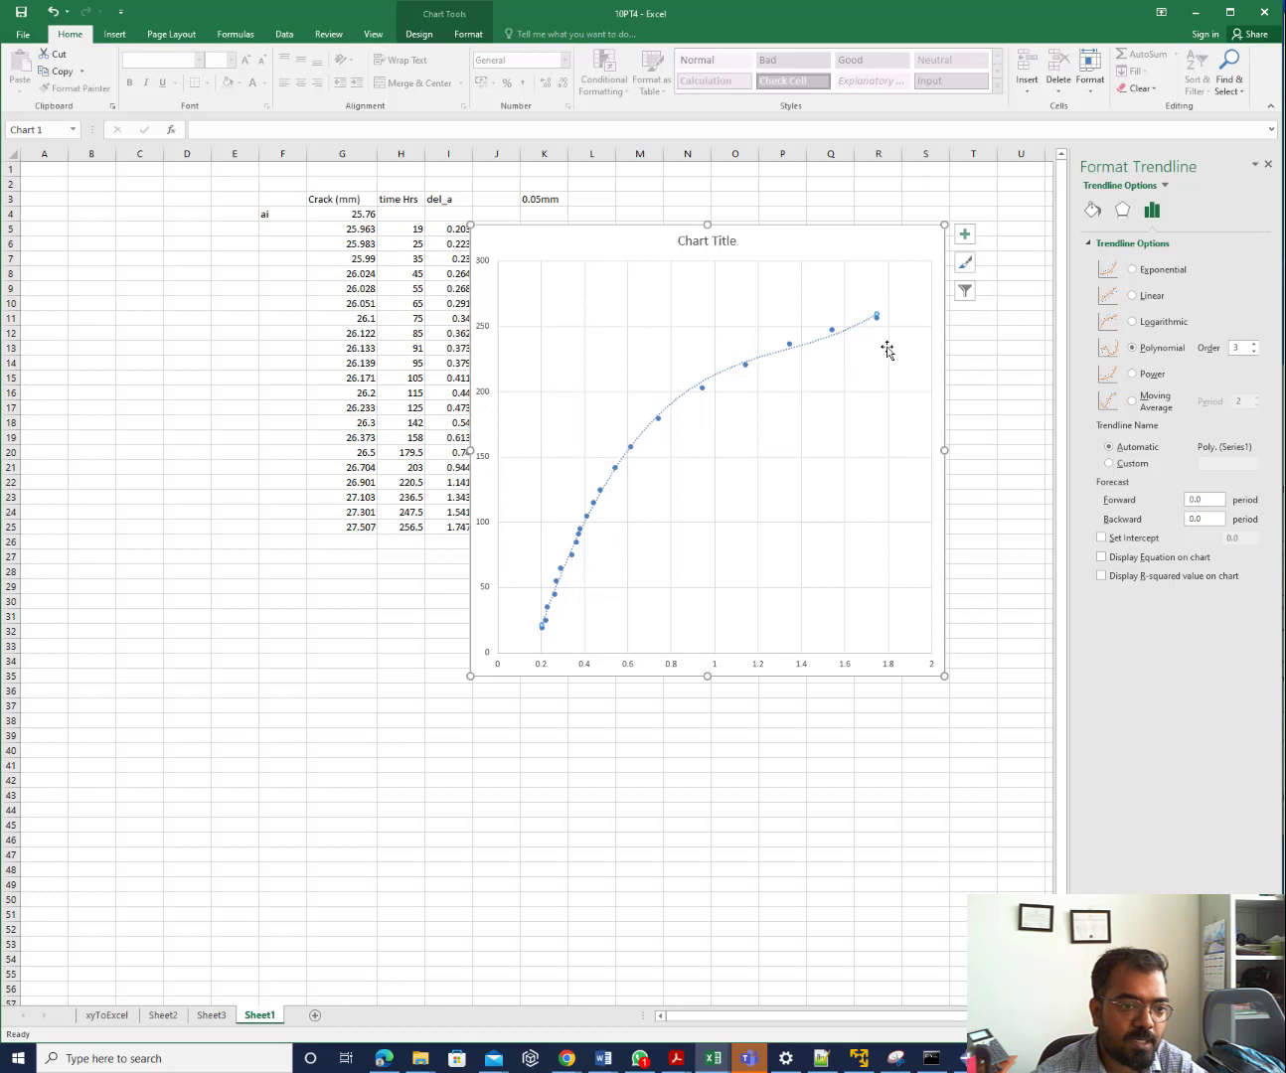
Display the trendline equation at font size 14 and move the chart left under the headers
{"action": "left_click", "coordinate": [1149, 560]}
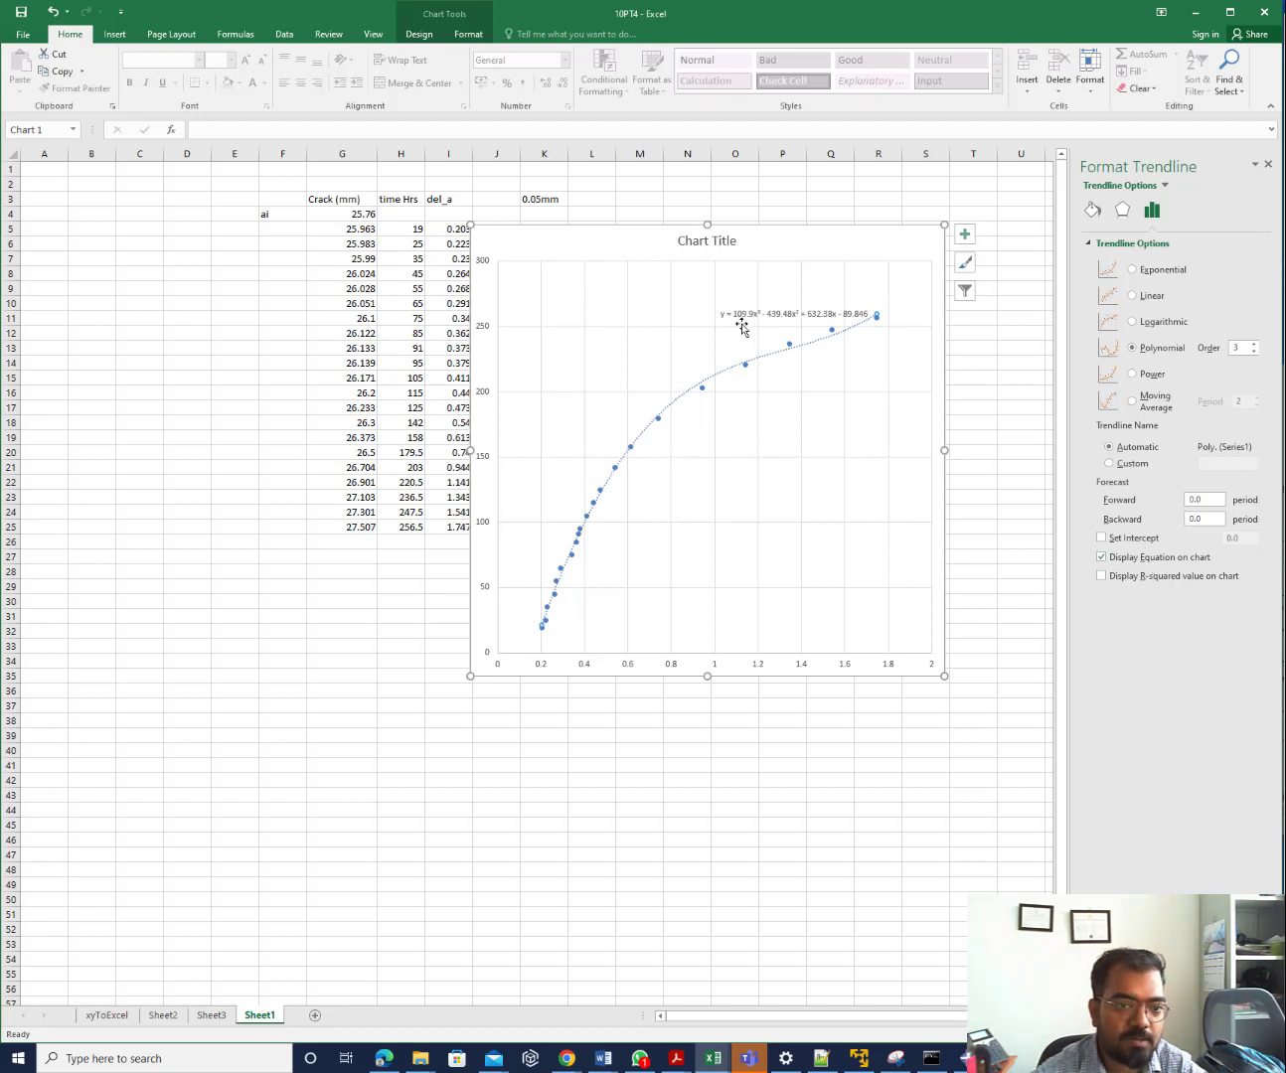
{"action": "left_click", "coordinate": [746, 313]}
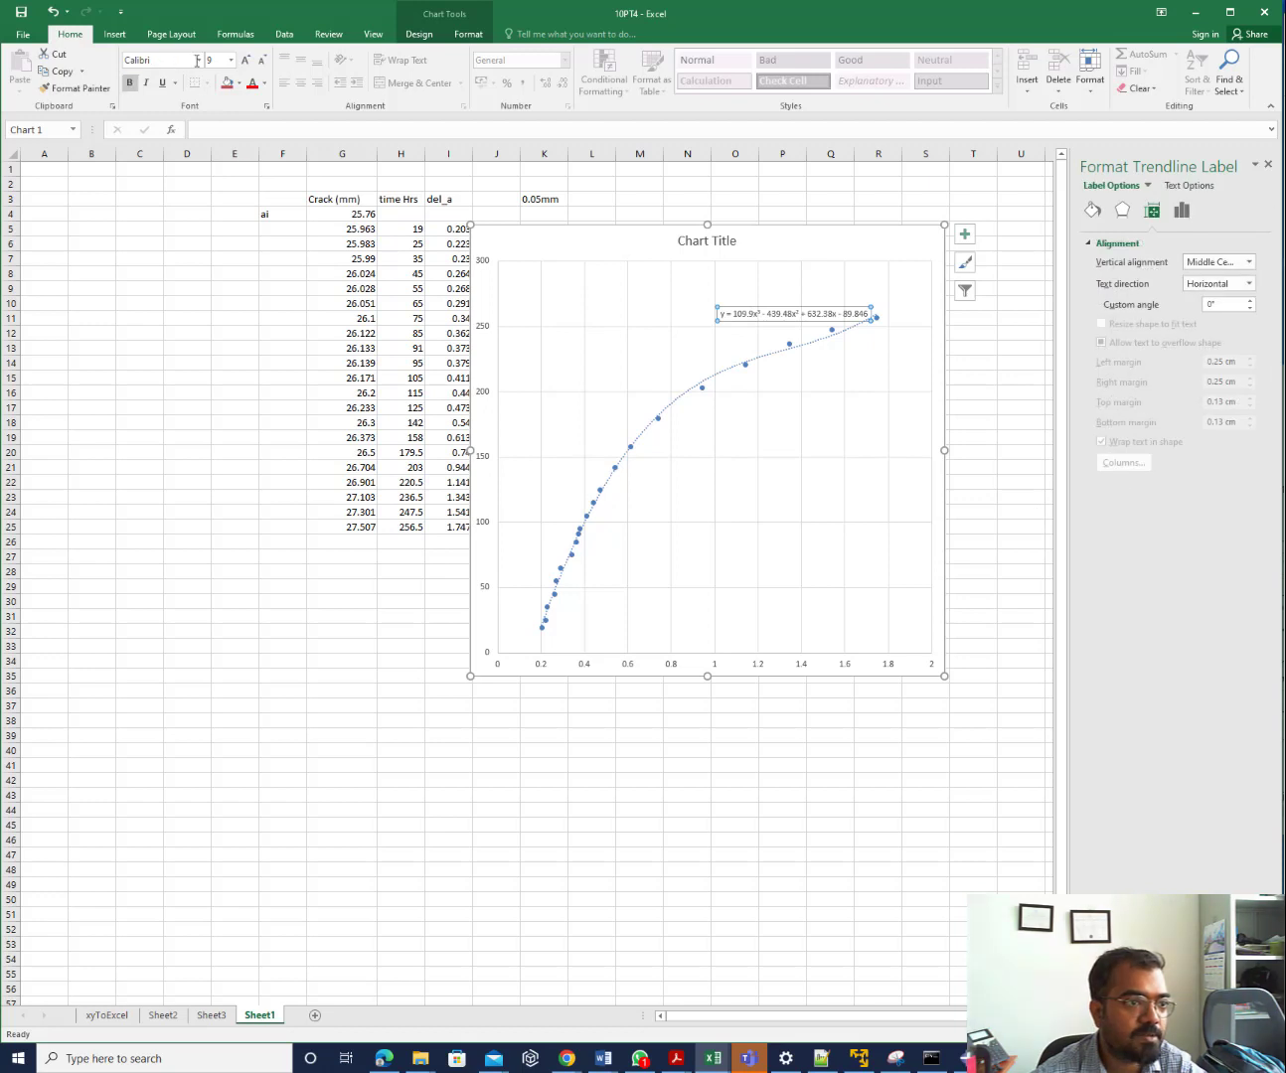
{"action": "left_click", "coordinate": [246, 60]}
{"action": "left_click", "coordinate": [246, 60]}
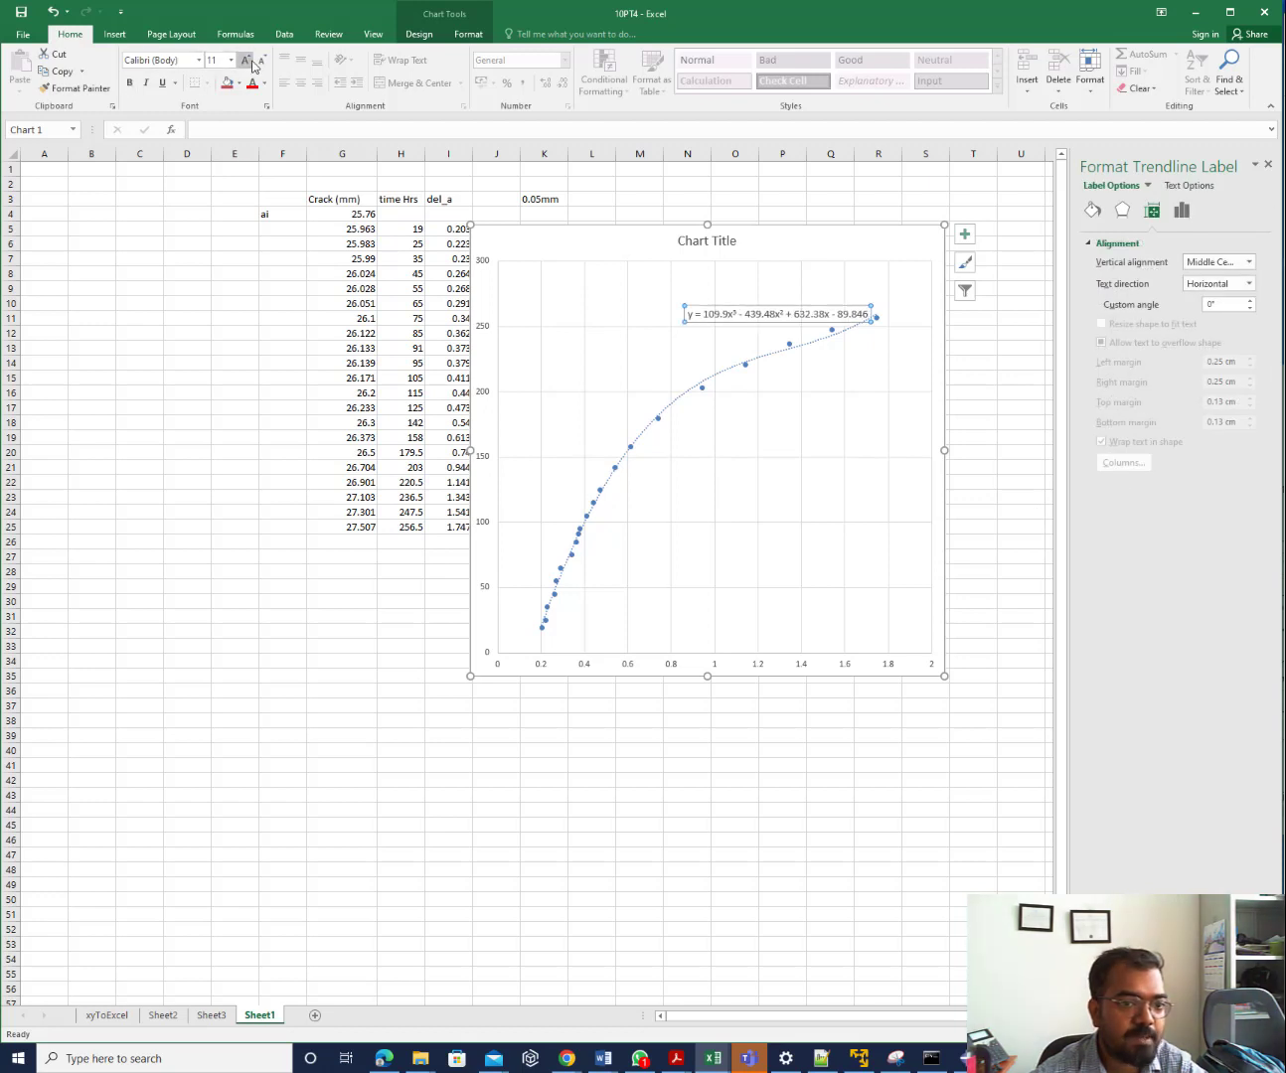
{"action": "left_click", "coordinate": [244, 59]}
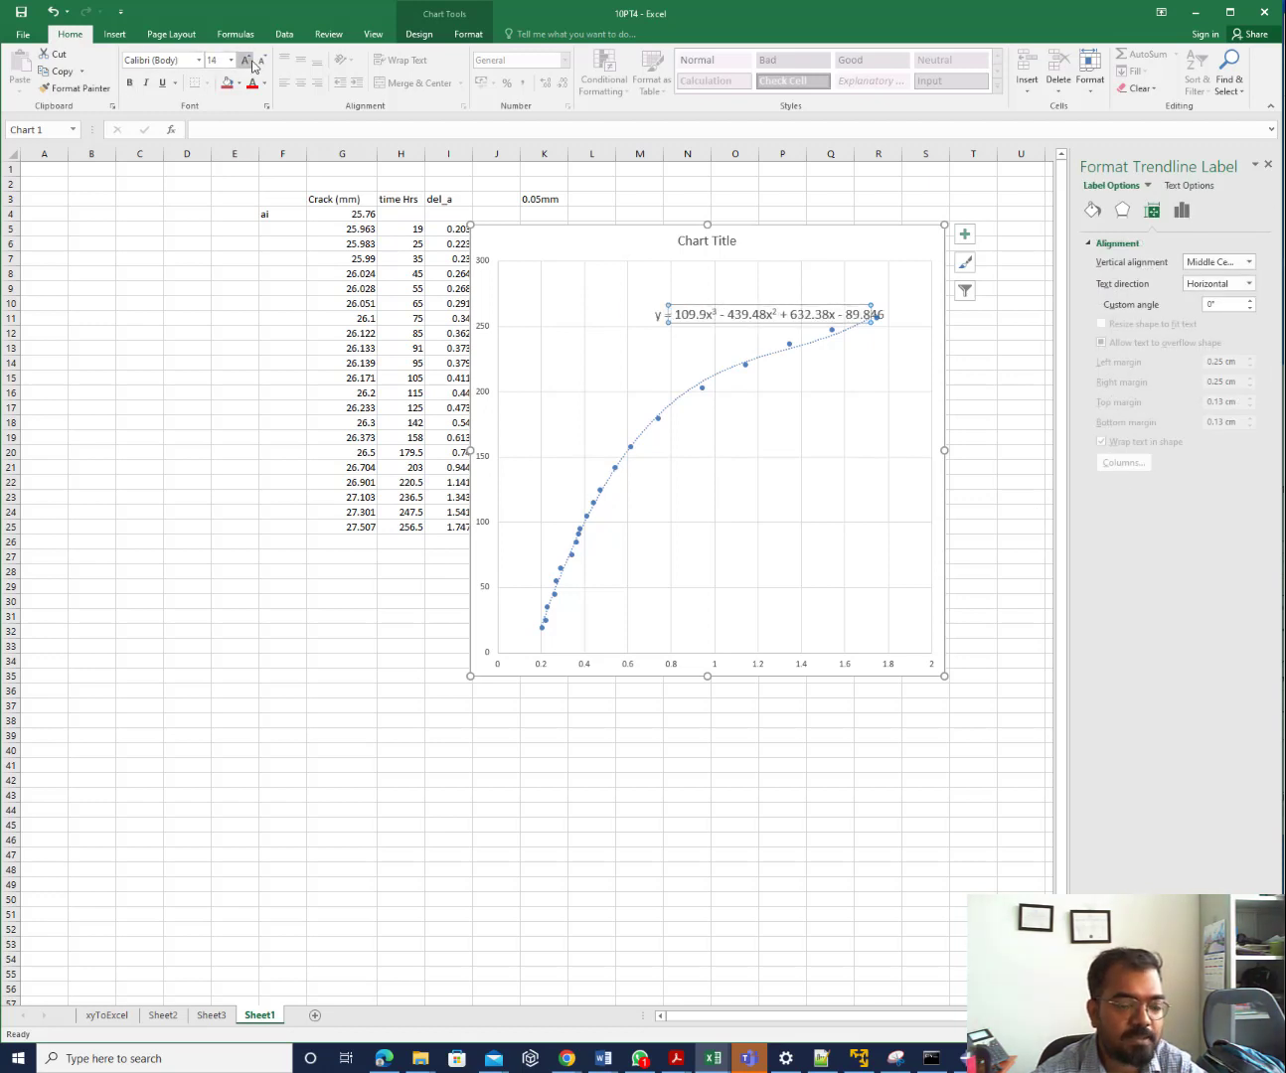
{"action": "left_click", "coordinate": [244, 60]}
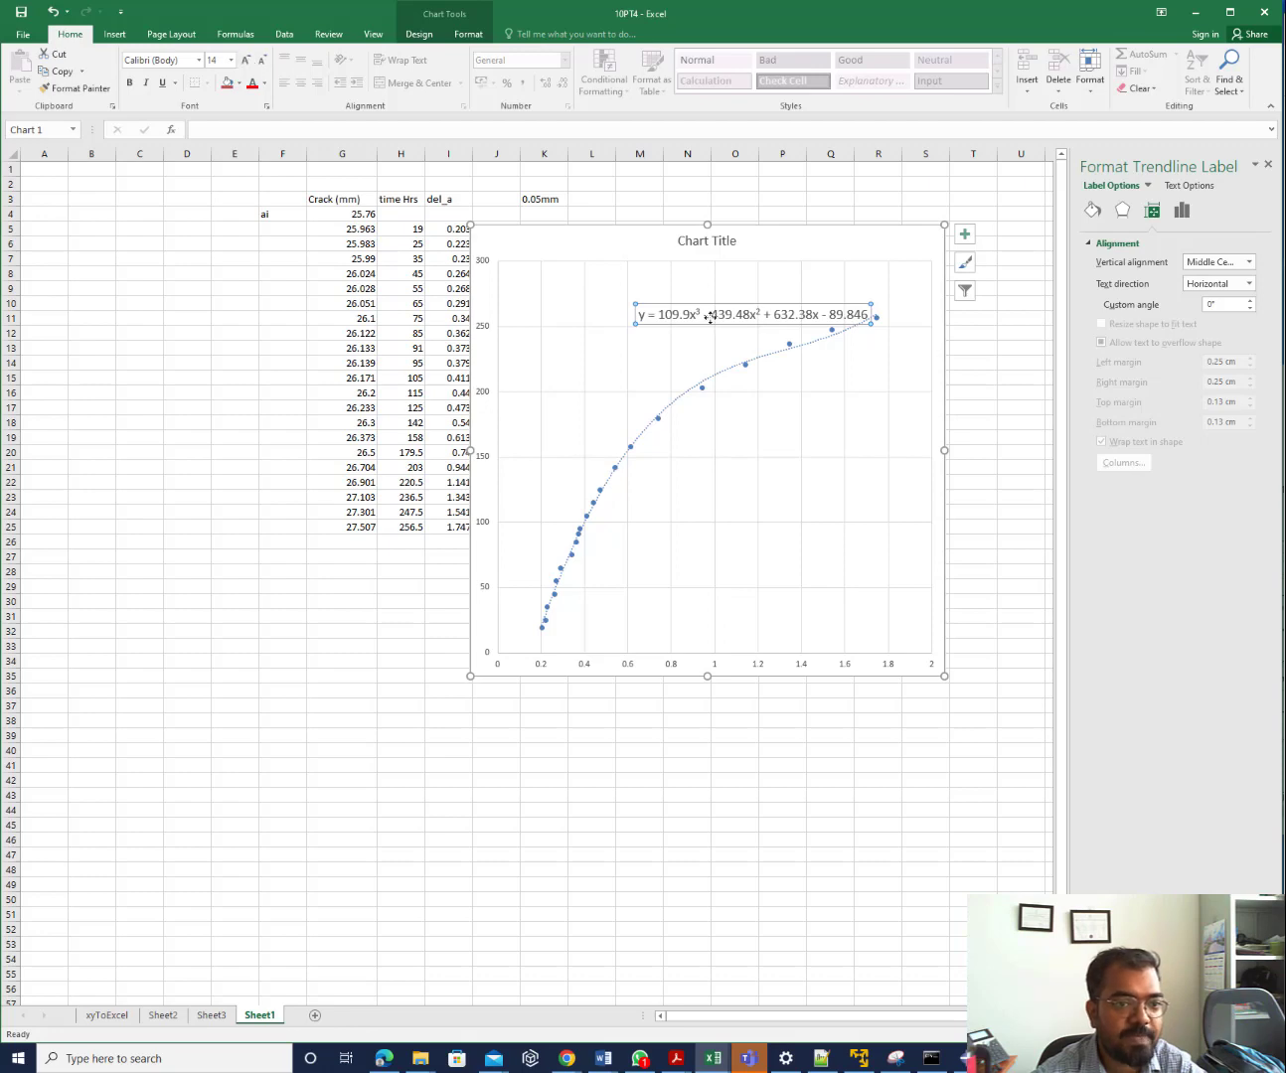
{"action": "left_click_drag", "start_coordinate": [658, 237], "coordinate": [218, 282]}
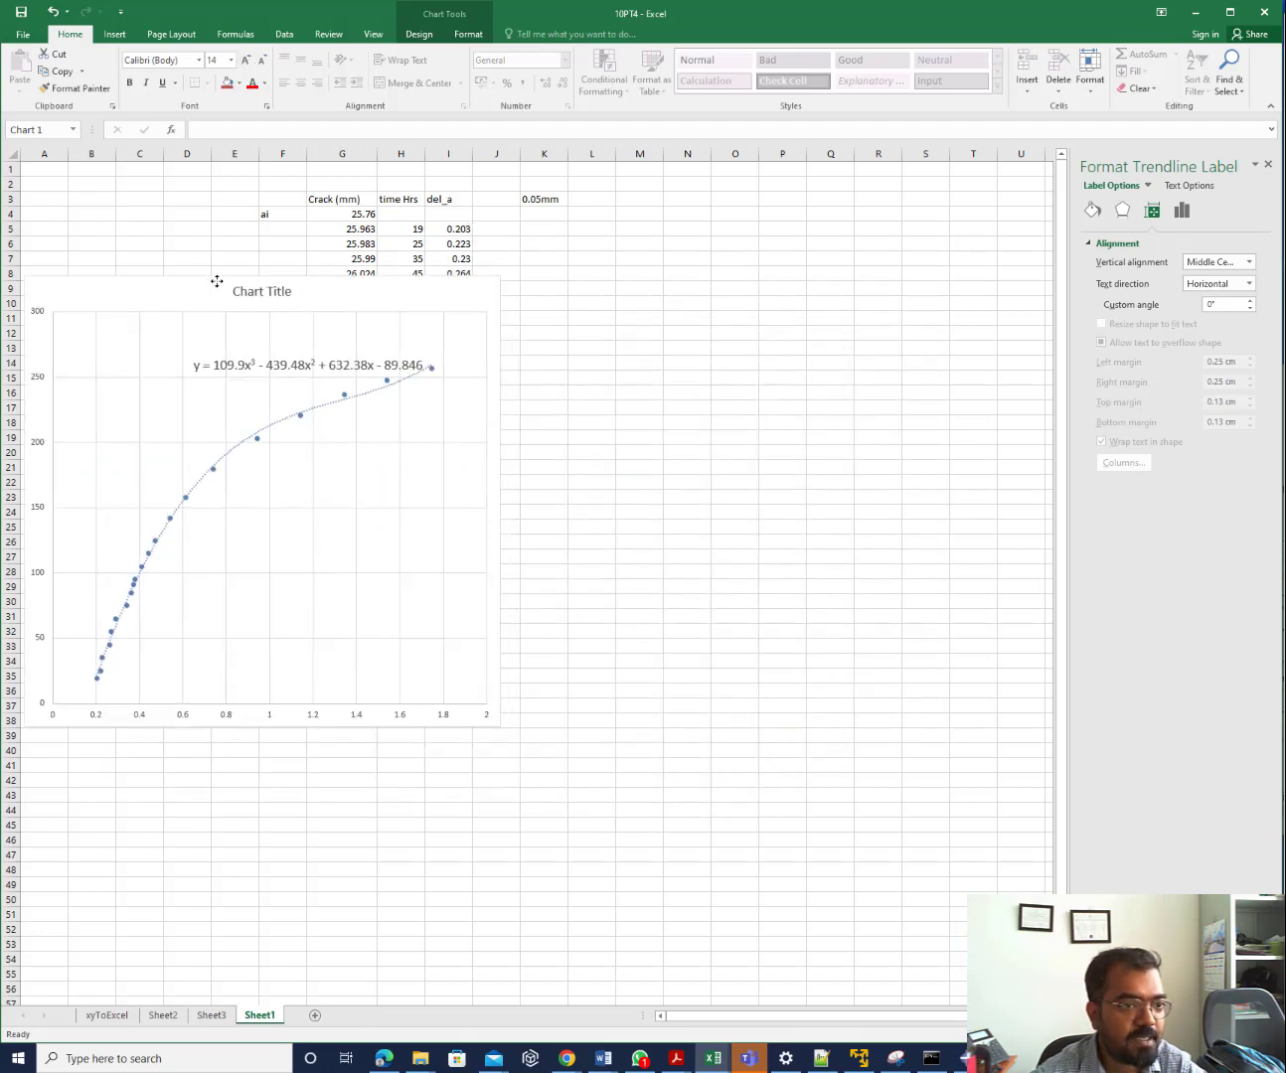
Enter headers del_a in M12 and time in N12, 0 in M13, and start a formula in M14 referencing M13
{"action": "left_click", "coordinate": [626, 332]}
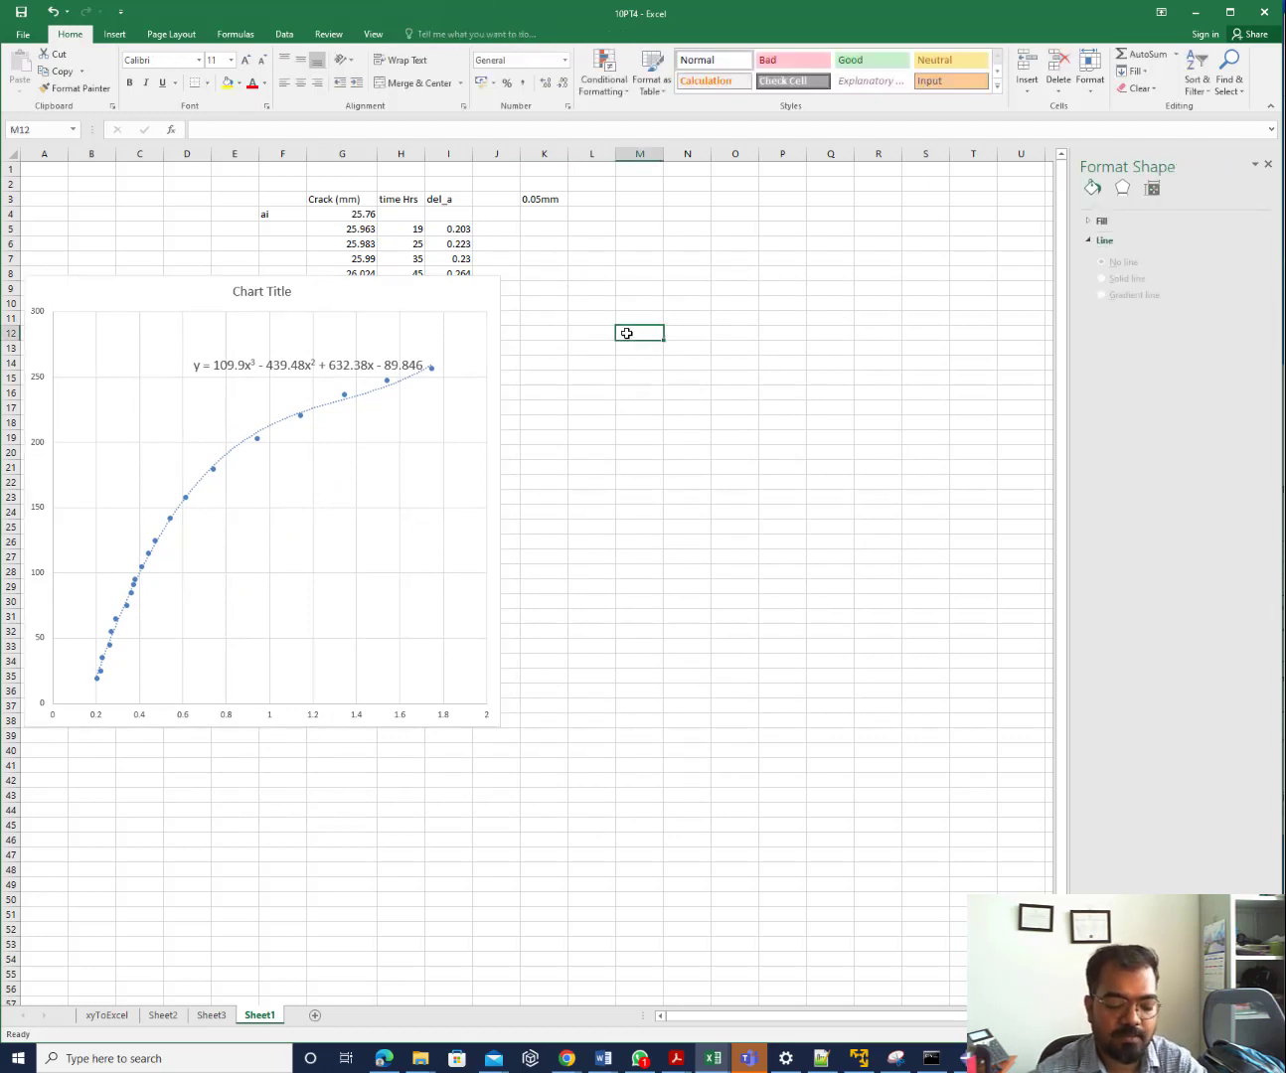
{"action": "type", "text": "del"}
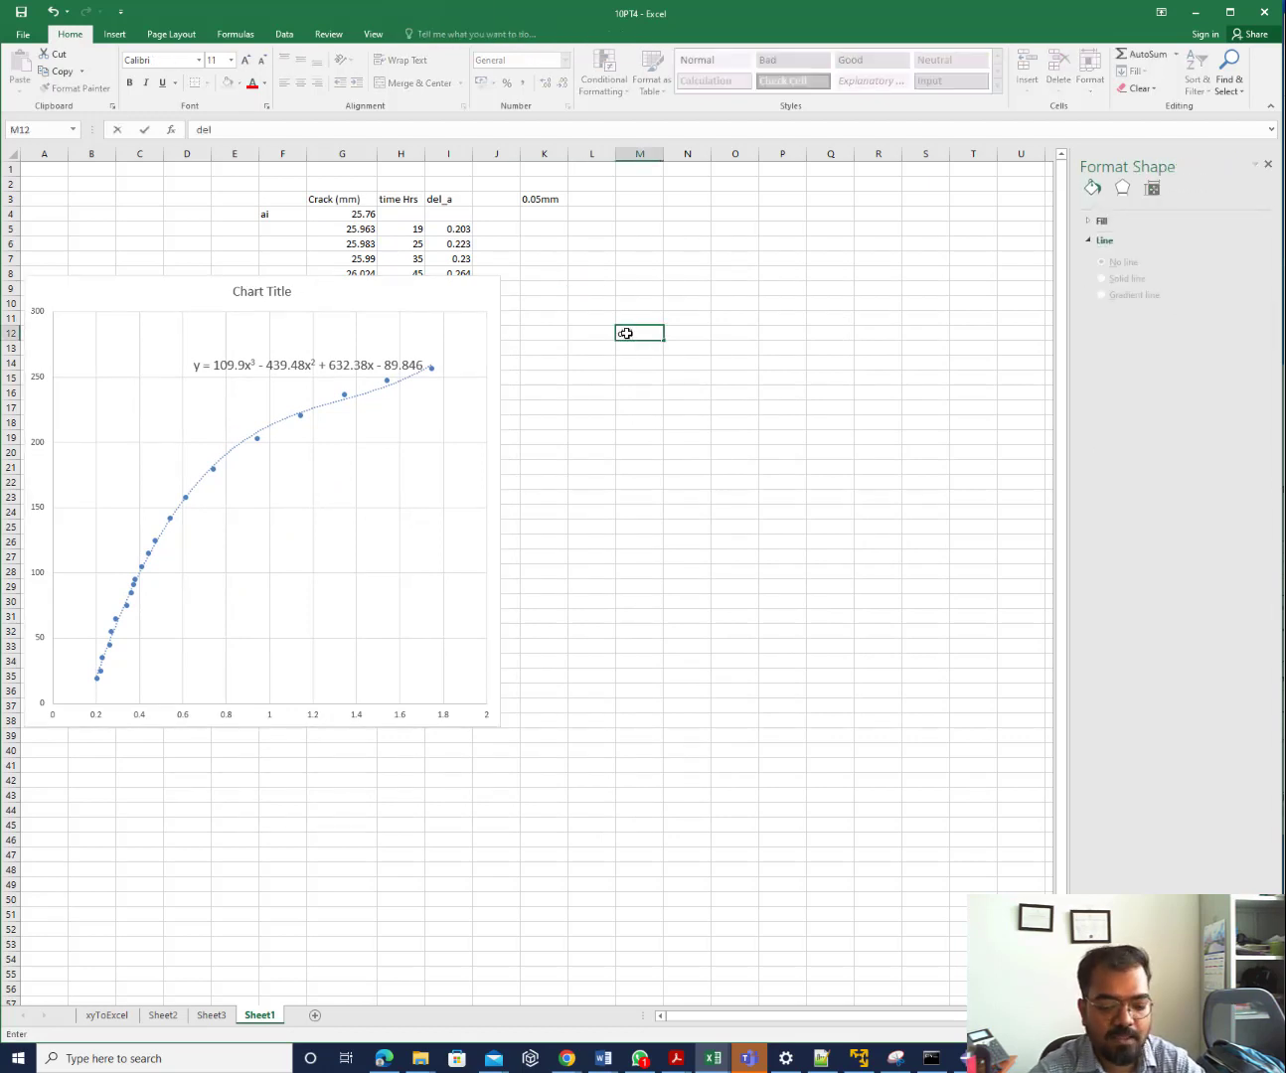
{"action": "type", "text": "_a"}
{"action": "key", "text": "Tab"}
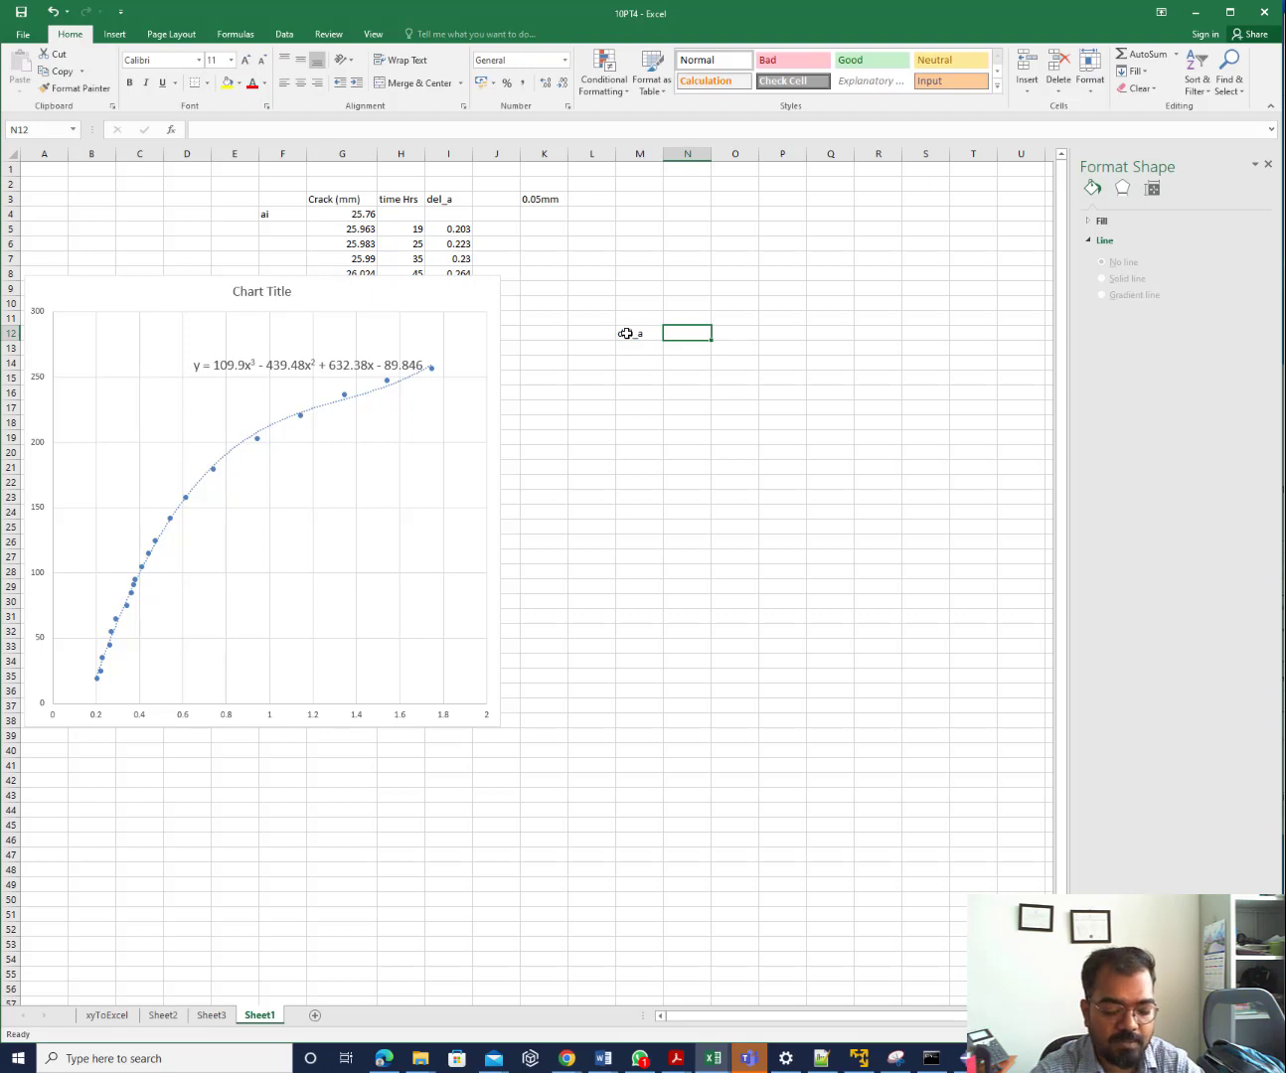
{"action": "type", "text": "time"}
{"action": "key", "text": "Return"}
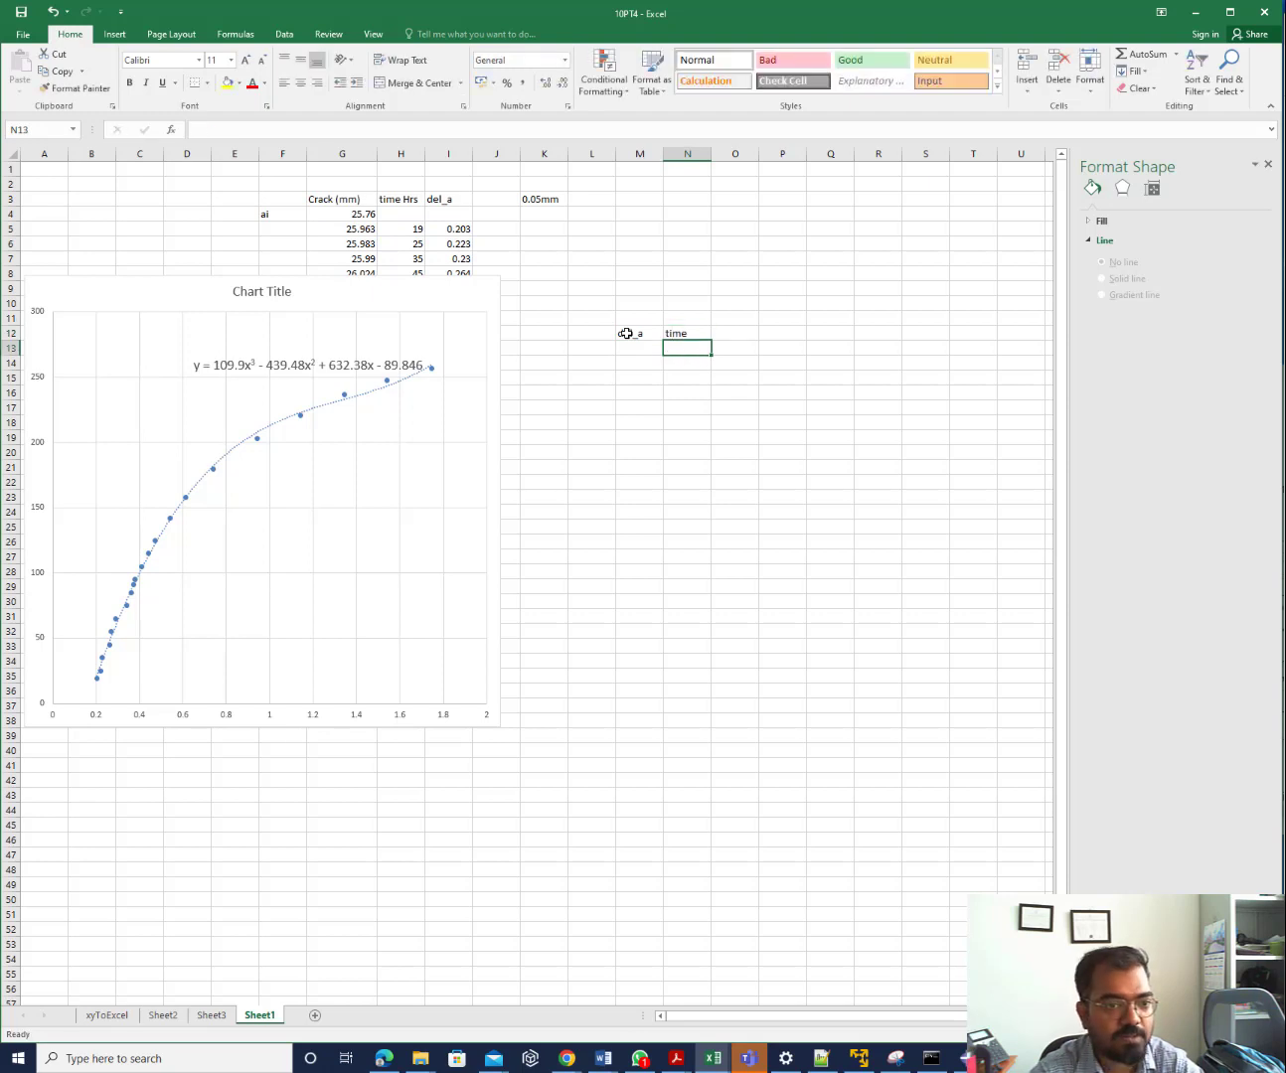
{"action": "type", "text": "0"}
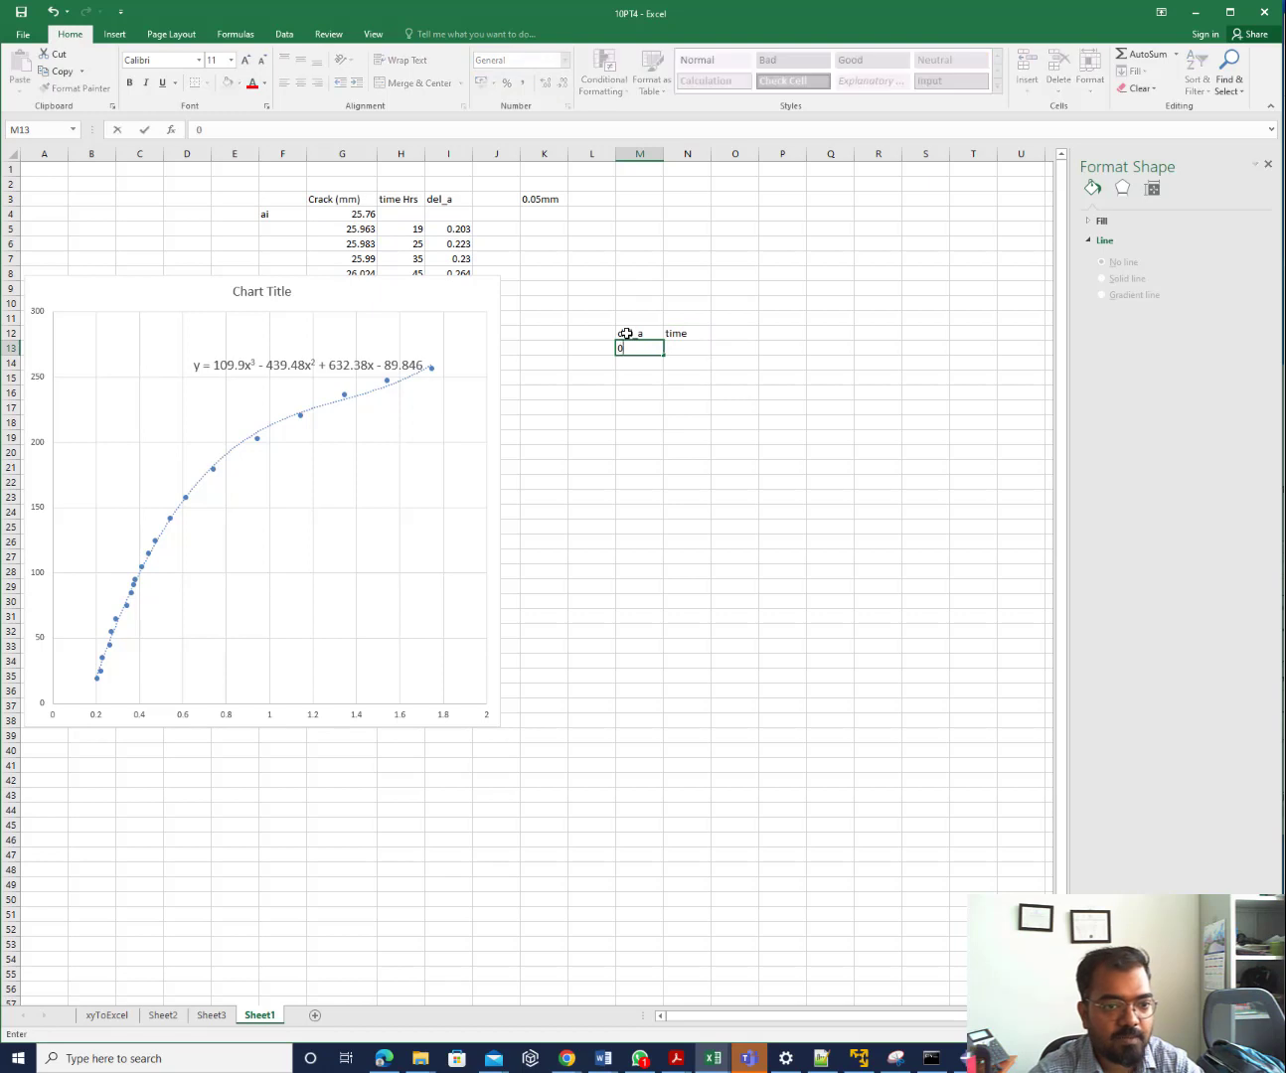
{"action": "key", "text": "Return"}
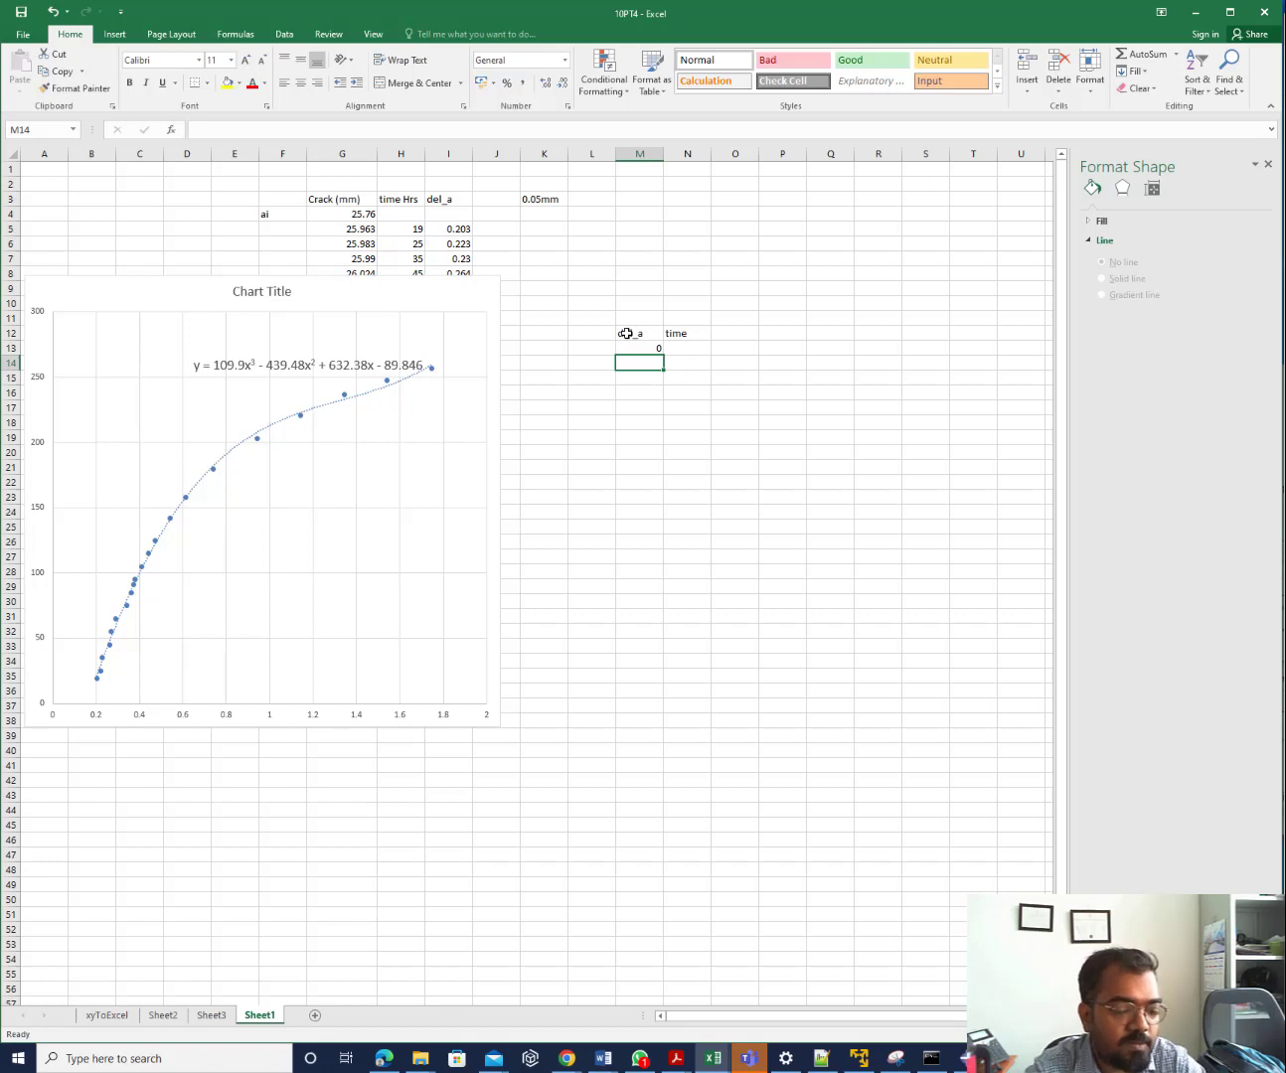
{"action": "type", "text": "="}
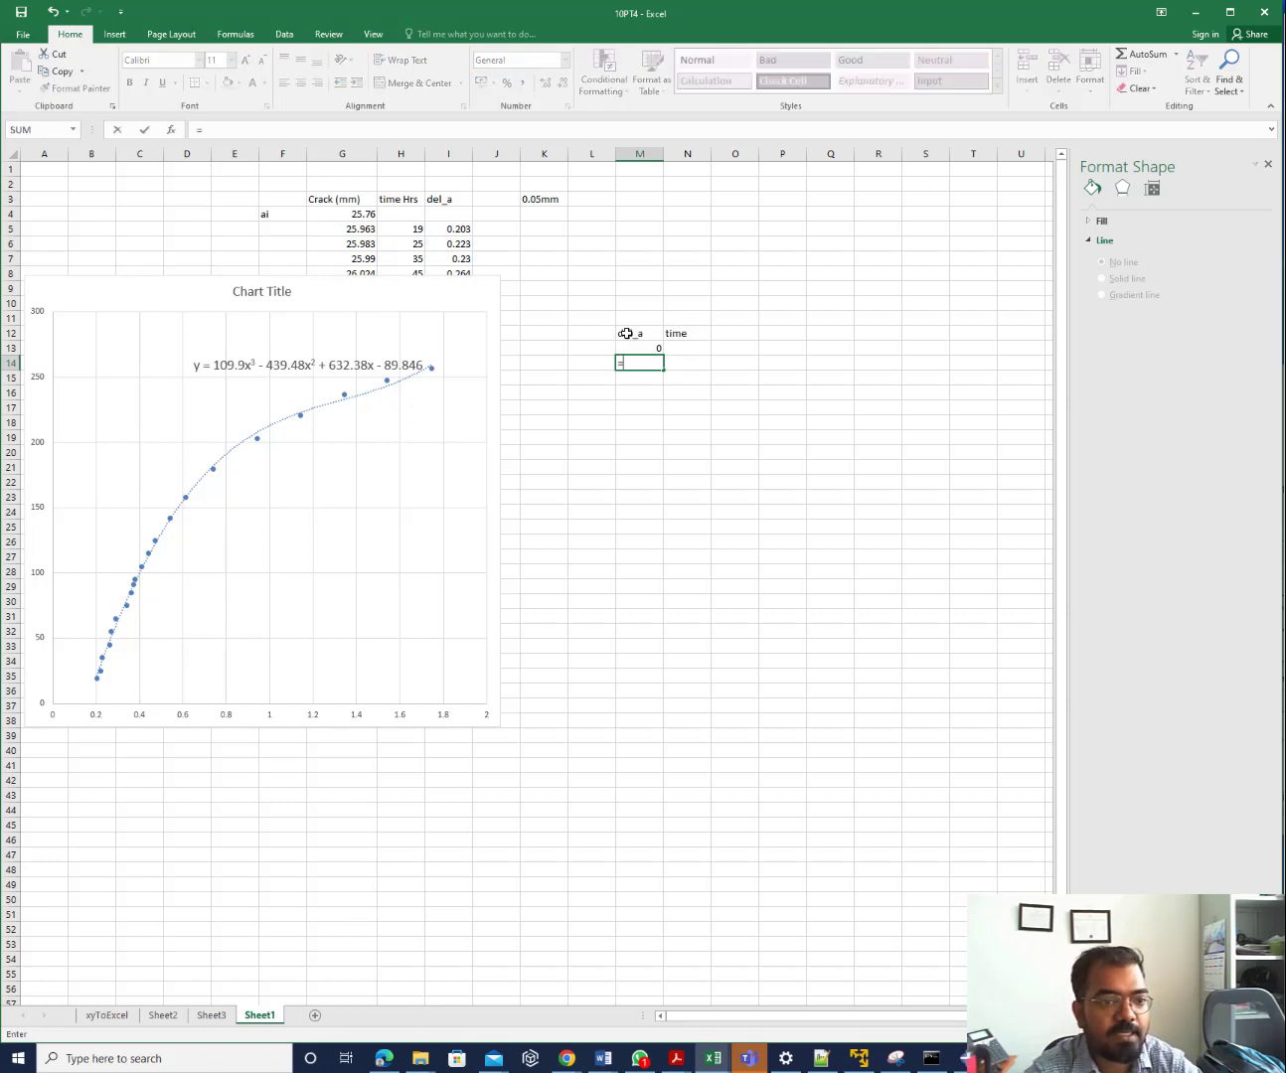
{"action": "key", "text": "Up"}
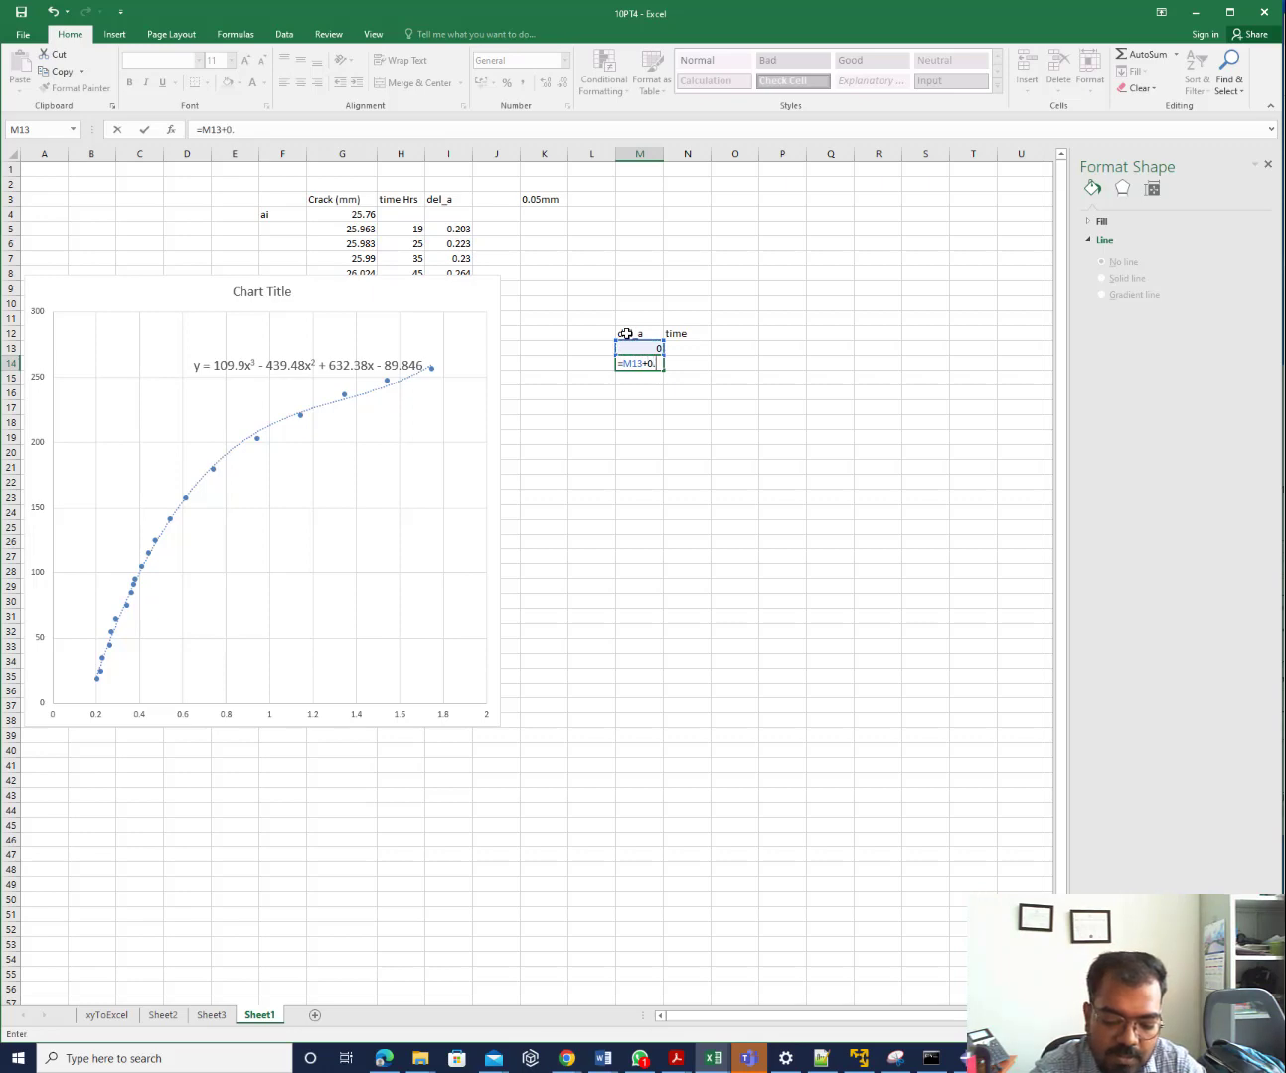
Finish the =M13+0.05 formula in M14 and fill it down to M28
{"action": "key", "text": "Return"}
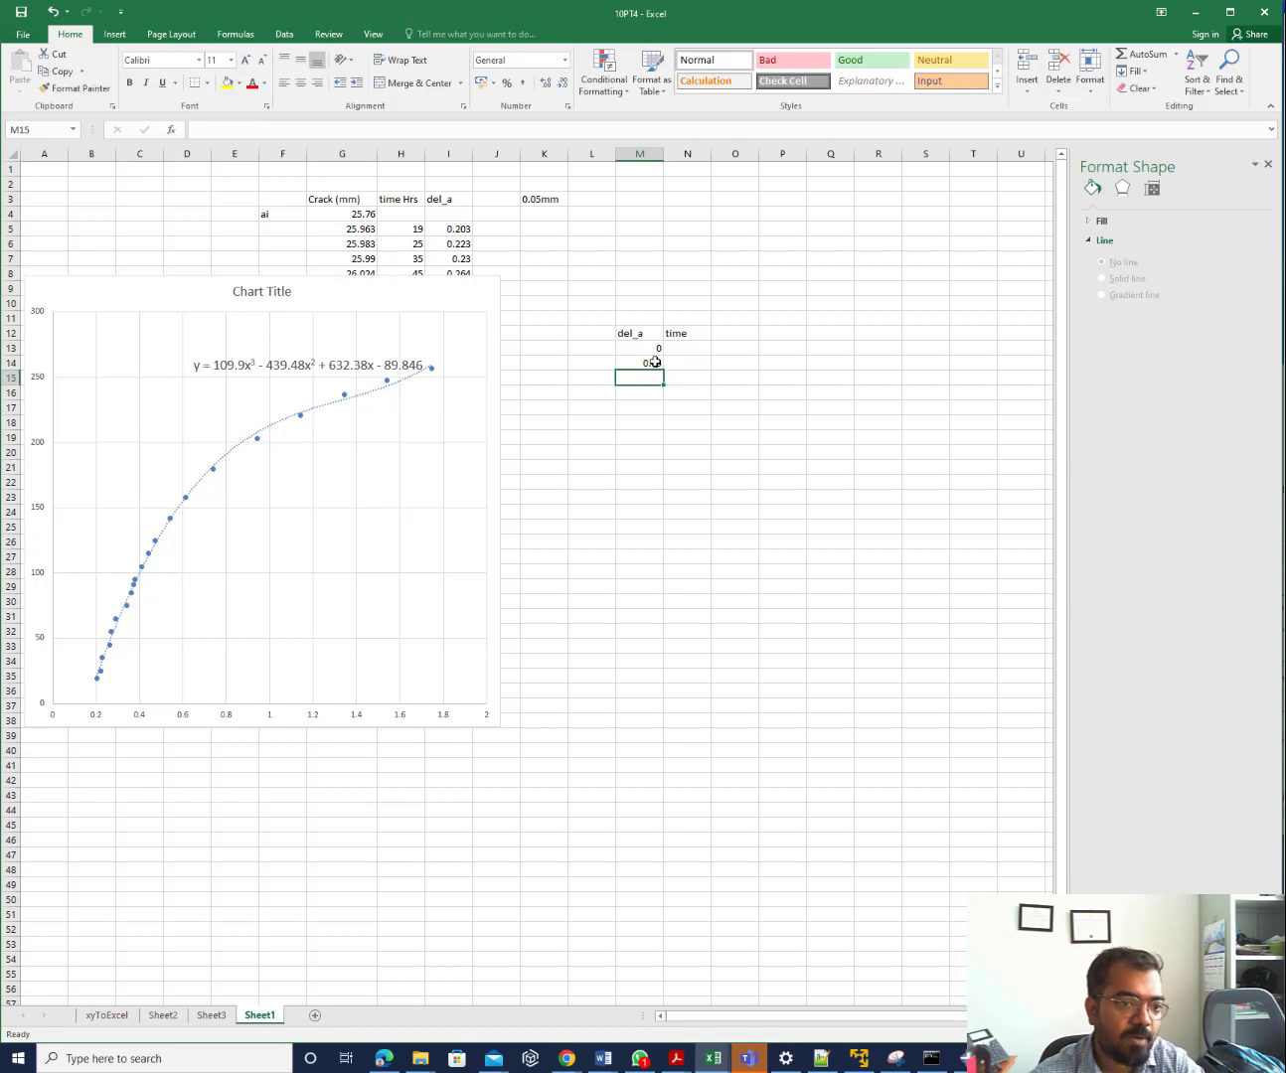
{"action": "left_click", "coordinate": [655, 363]}
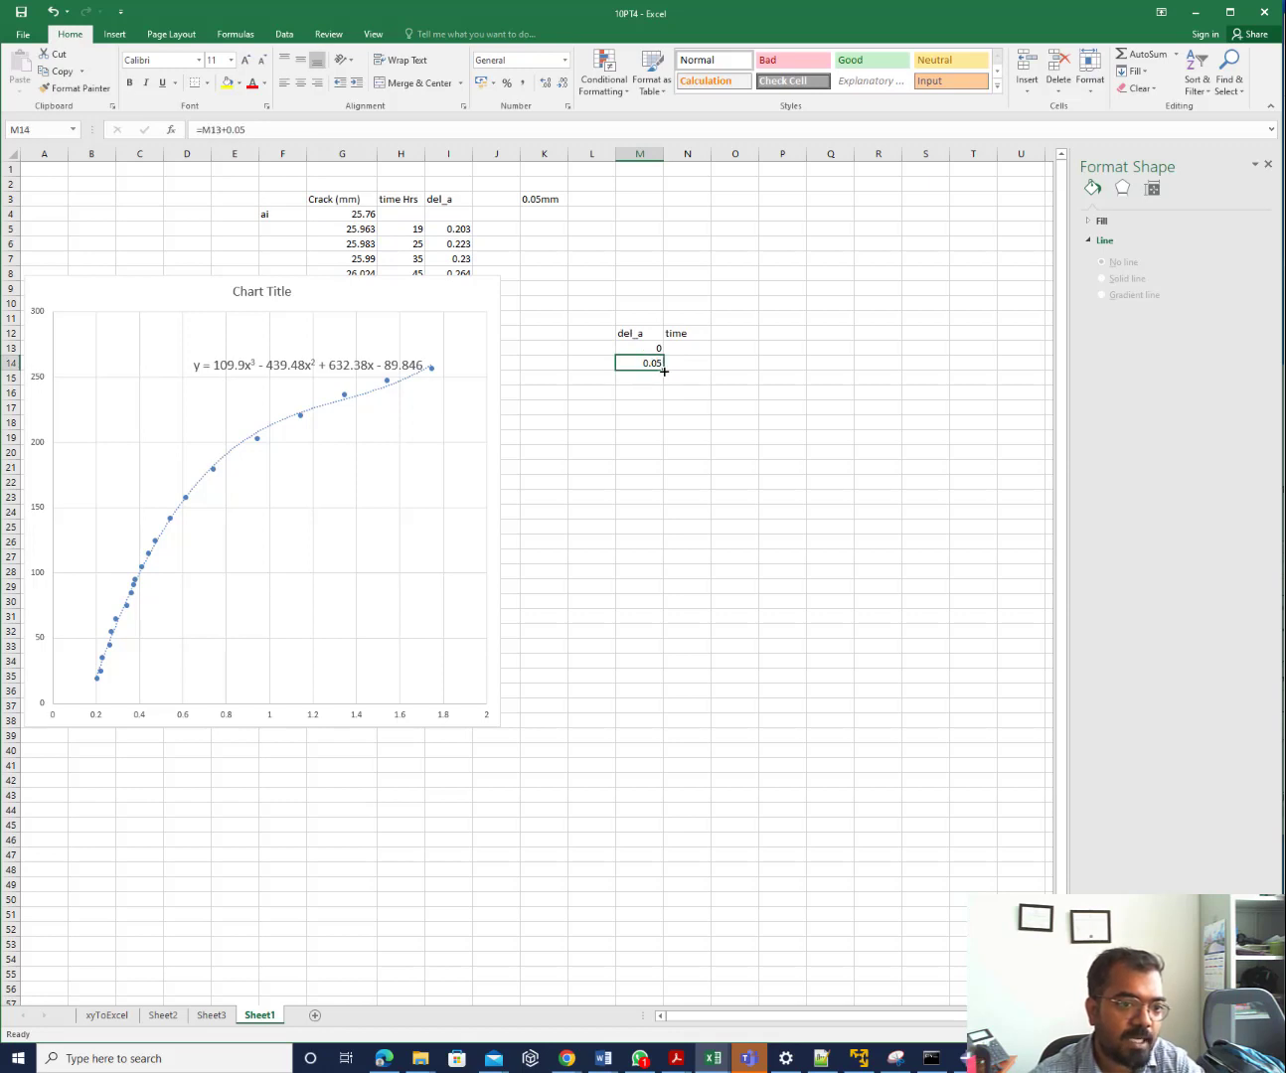
{"action": "left_click_drag", "start_coordinate": [664, 371], "coordinate": [661, 724]}
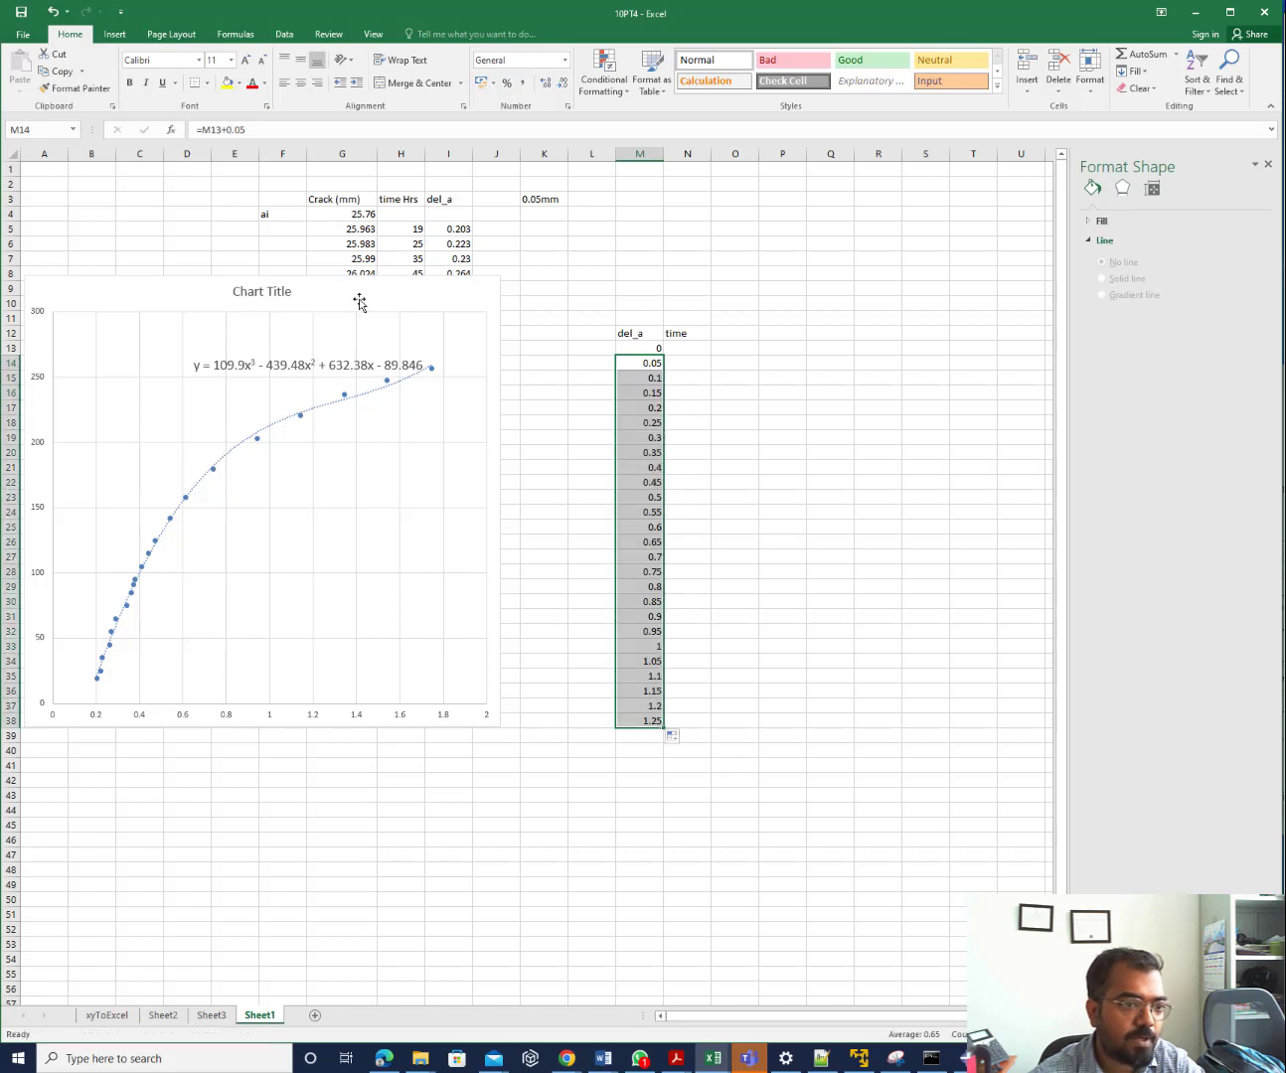
Reposition the chart beside the data and extend the del_a series down to M48 (1.75)
{"action": "left_click", "coordinate": [376, 419]}
{"action": "left_click_drag", "start_coordinate": [377, 418], "coordinate": [463, 854]}
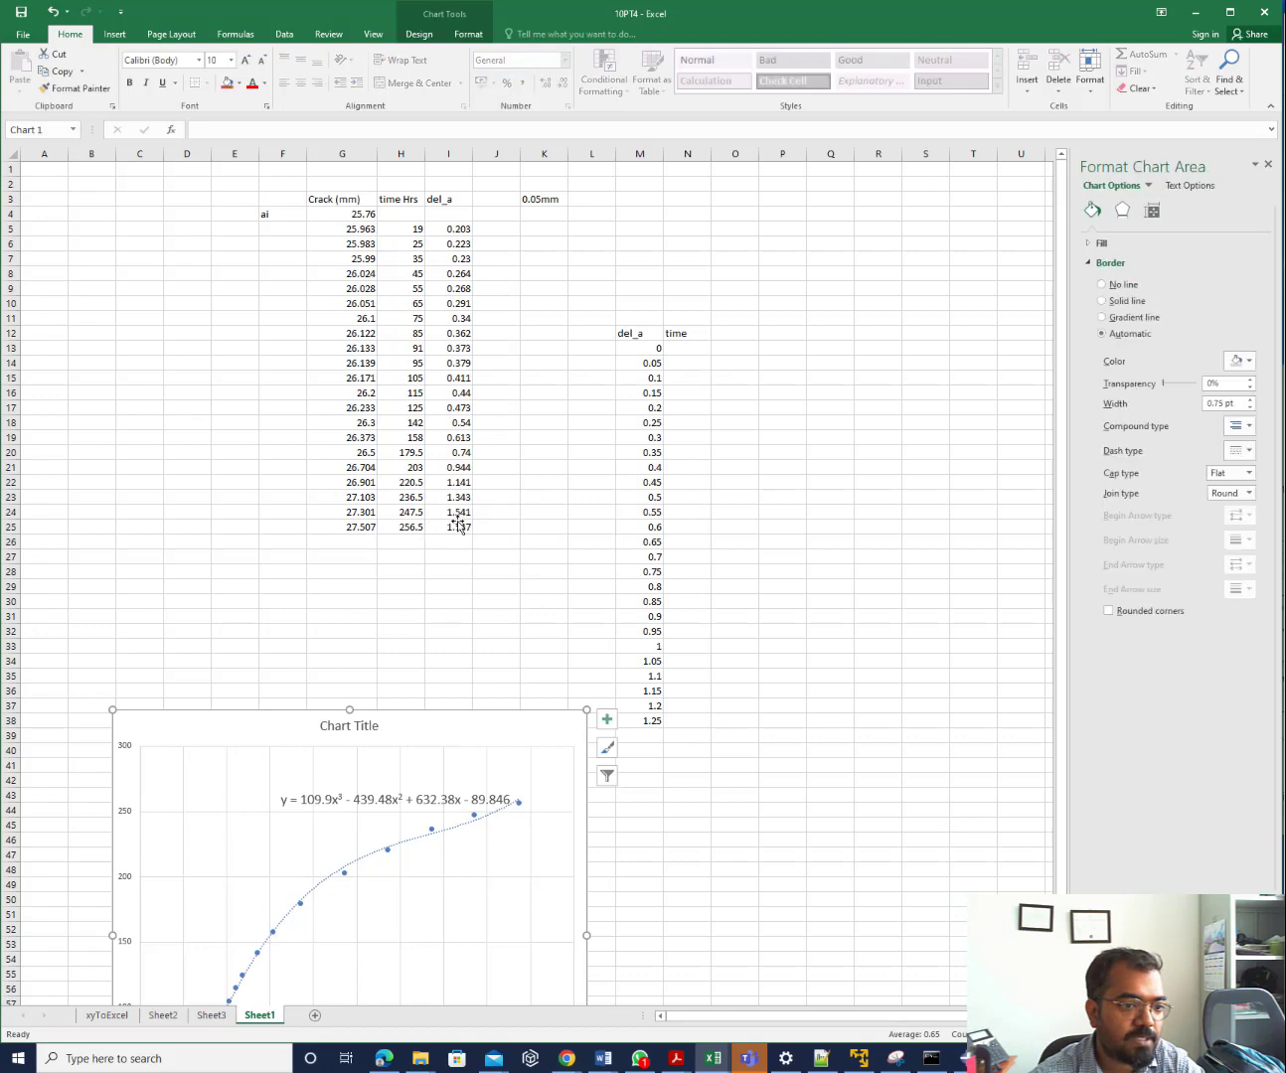
{"action": "left_click_drag", "start_coordinate": [494, 723], "coordinate": [412, 260]}
{"action": "key", "text": "Escape"}
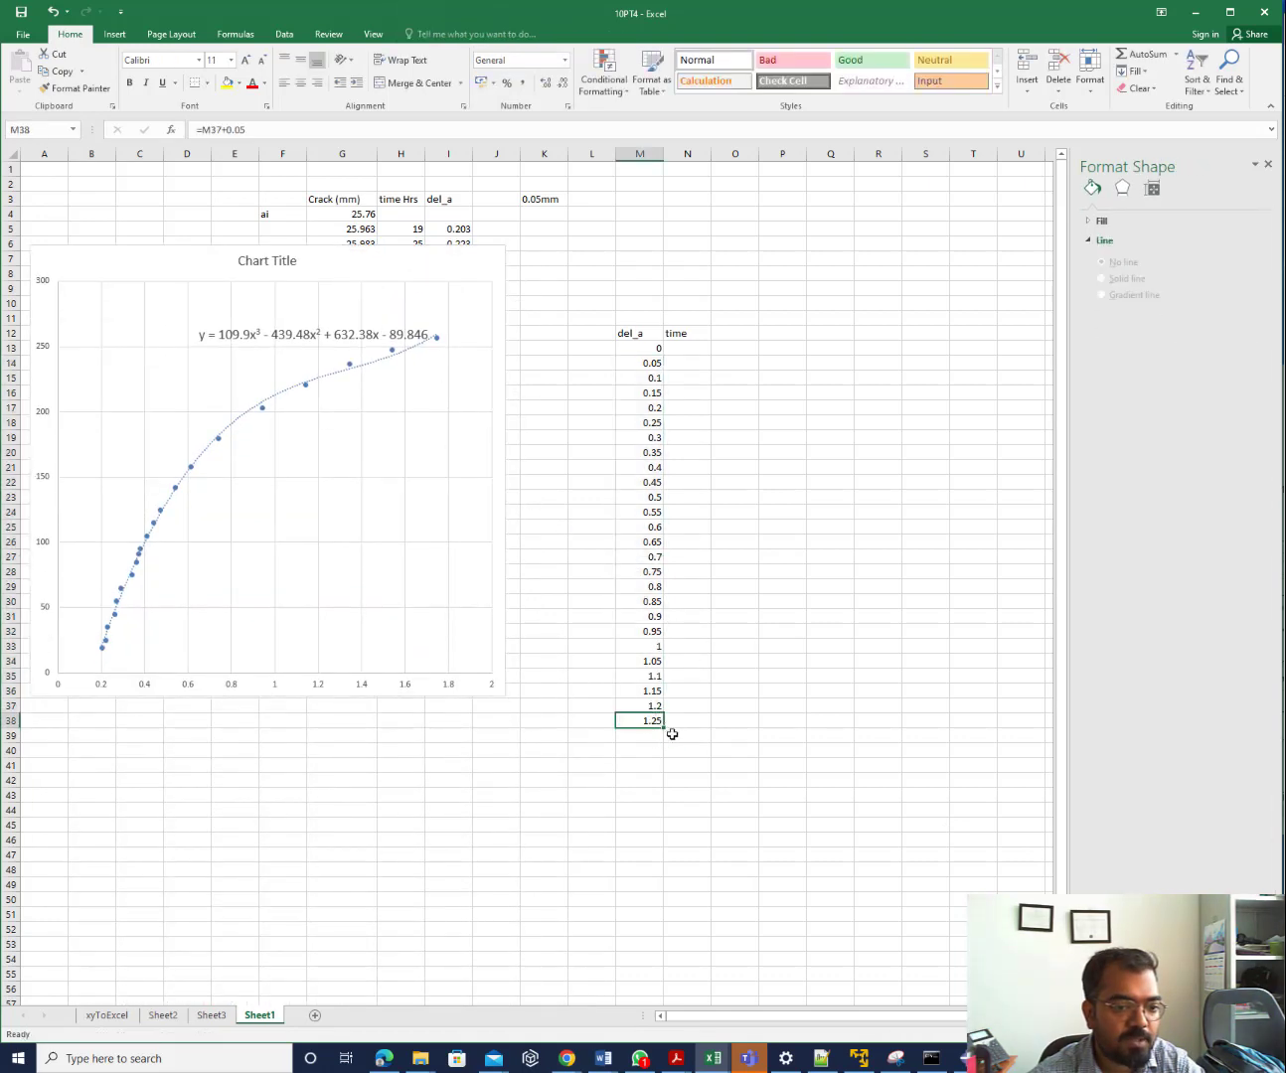
{"action": "left_click", "coordinate": [672, 736]}
{"action": "left_click", "coordinate": [652, 723]}
{"action": "left_click_drag", "start_coordinate": [663, 729], "coordinate": [667, 876]}
{"action": "left_click", "coordinate": [657, 897]}
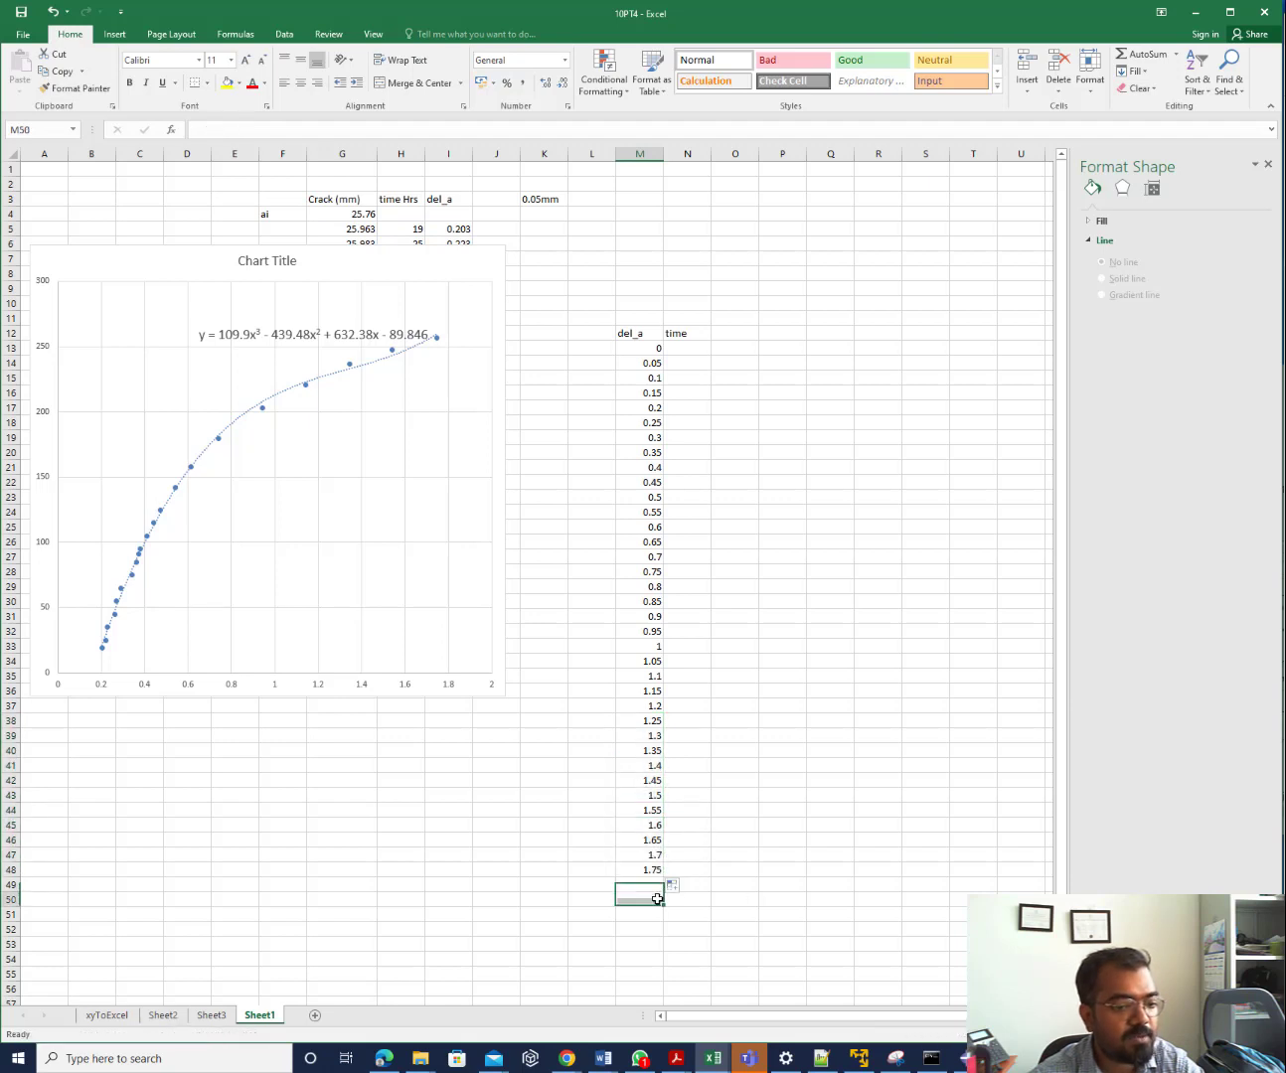
{"action": "left_click", "coordinate": [652, 870]}
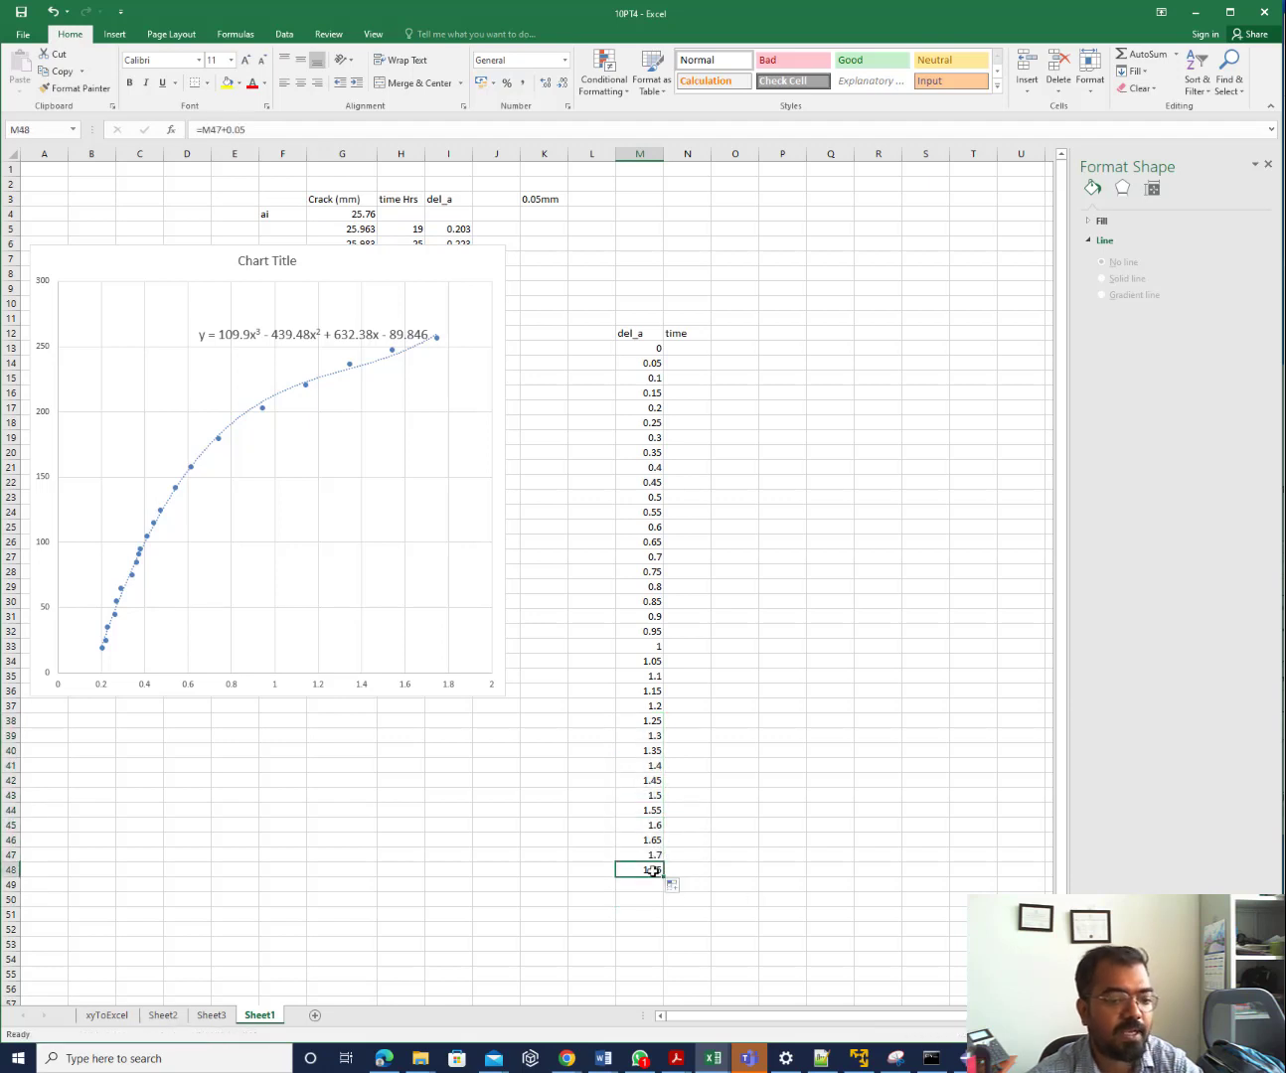
Enter =(109.9*M13^3)-(439.48*M13^2)+(632.38*M13)-89.846 in N13
{"action": "left_click", "coordinate": [674, 348]}
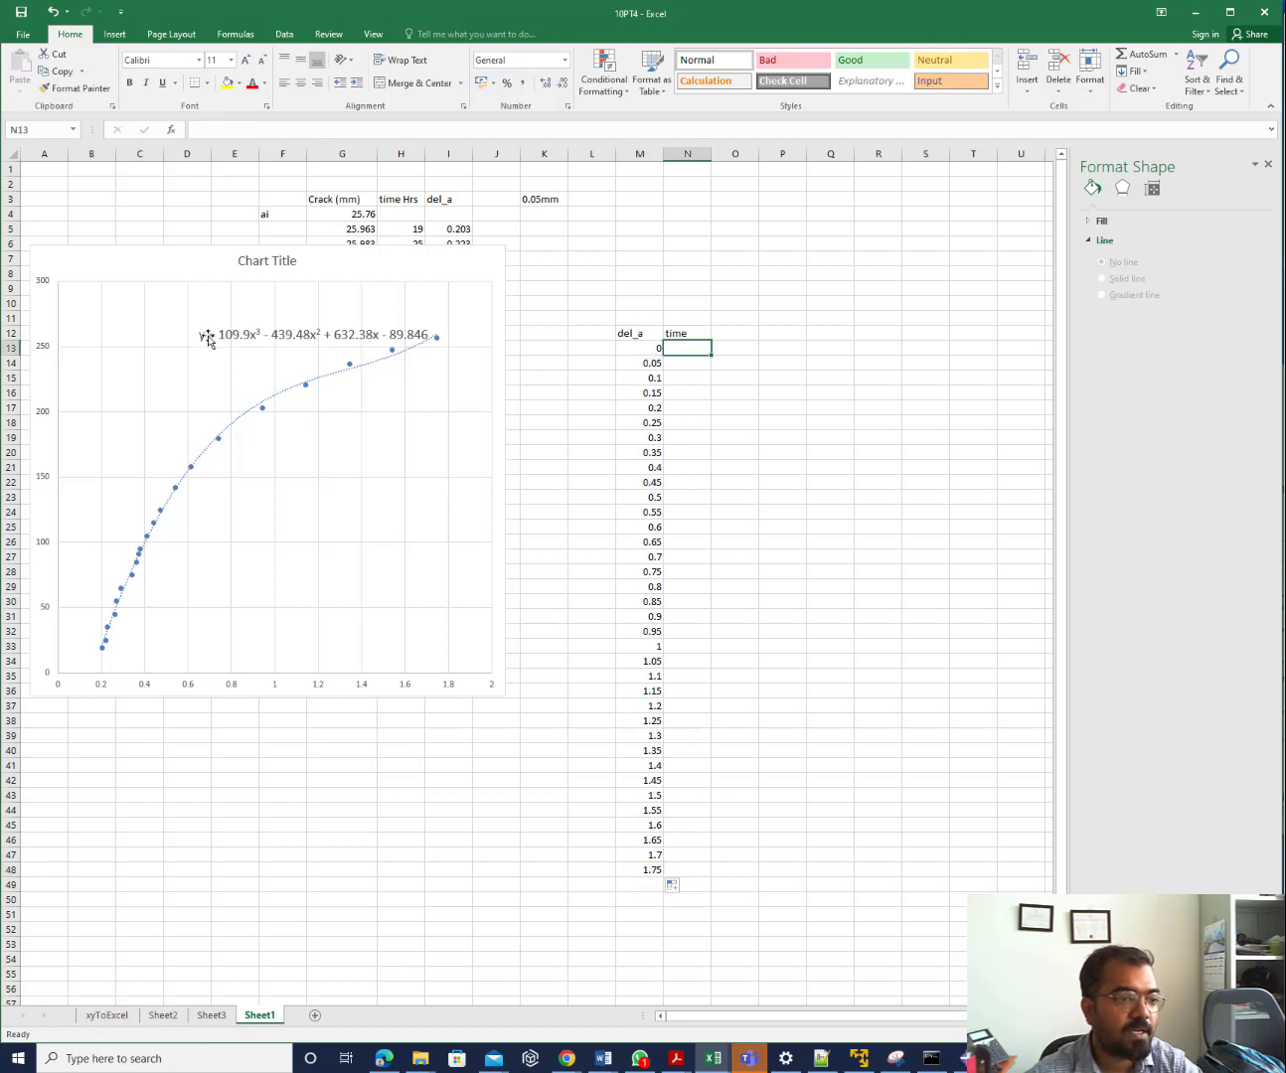
{"action": "type", "text": "="}
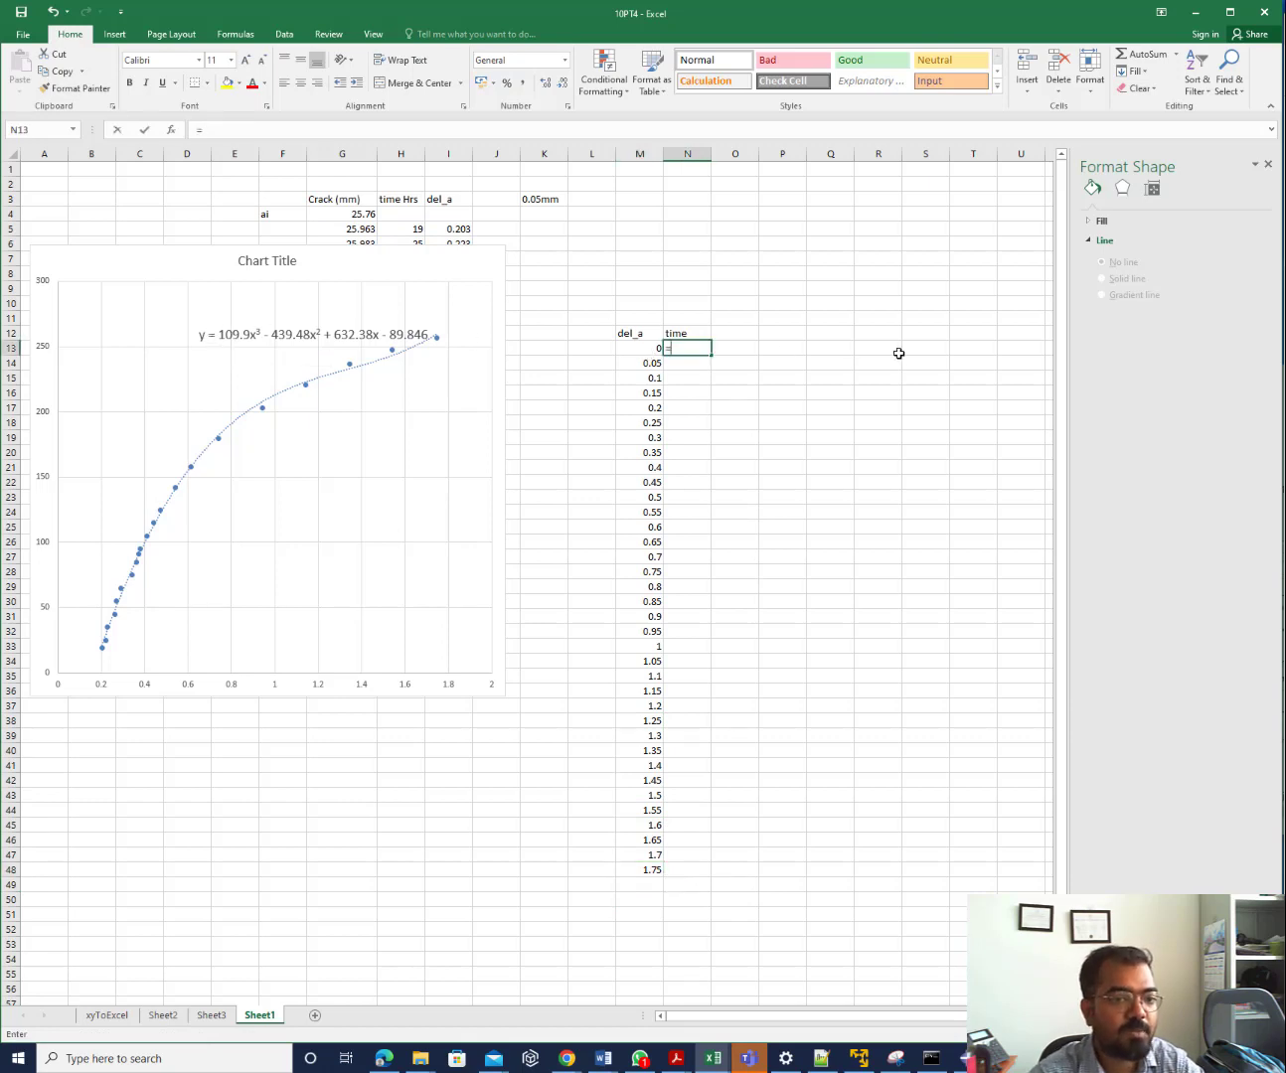
{"action": "type", "text": "10"}
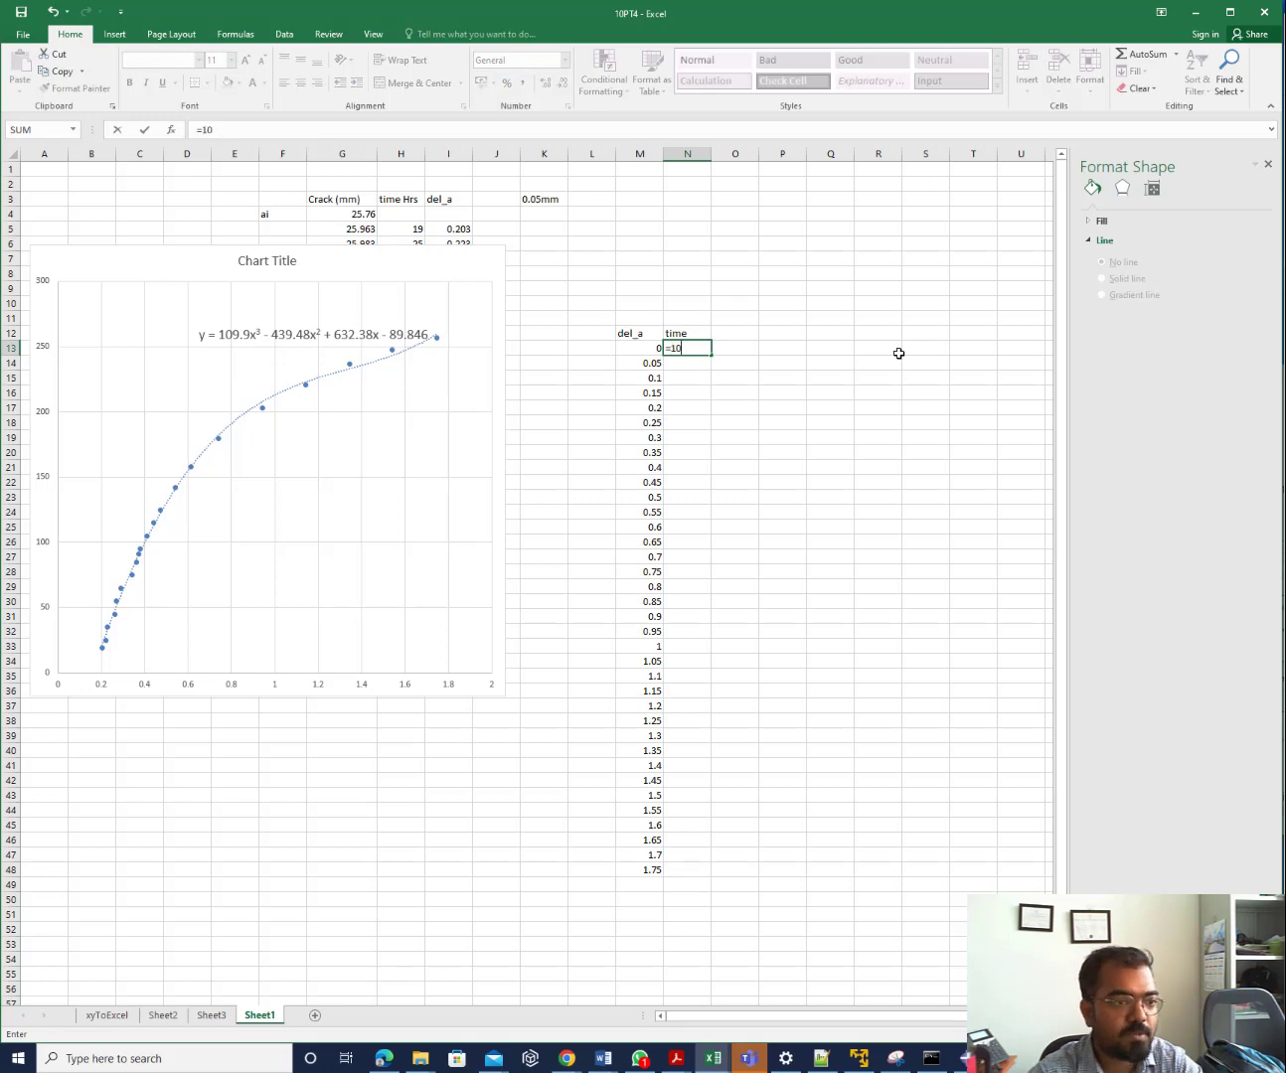
{"action": "type", "text": "9.9"}
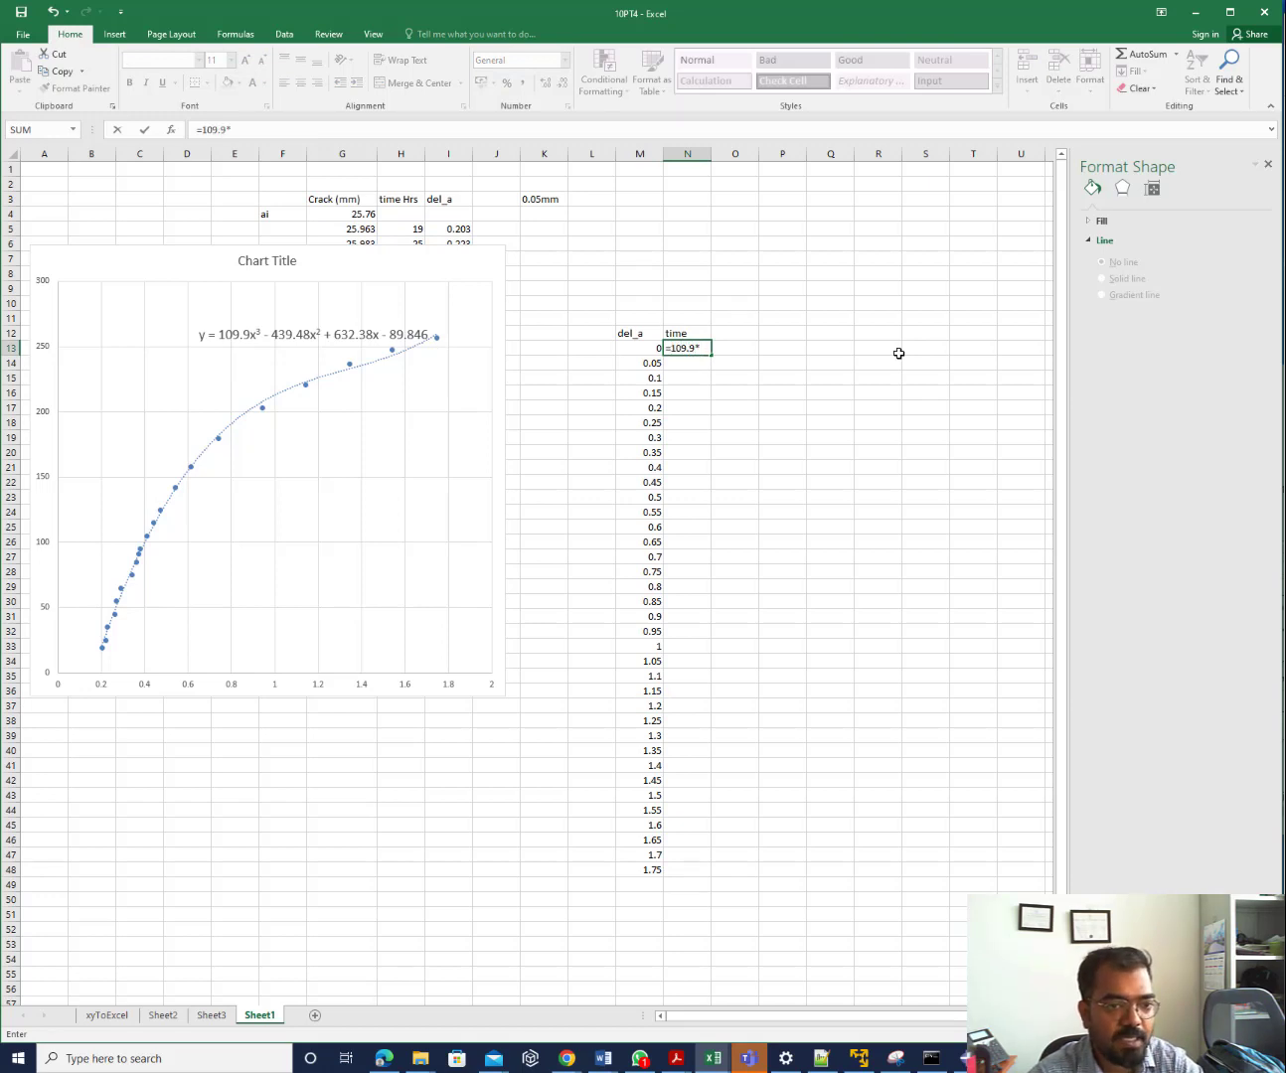
{"action": "type", "text": "*"}
{"action": "key", "text": "Left"}
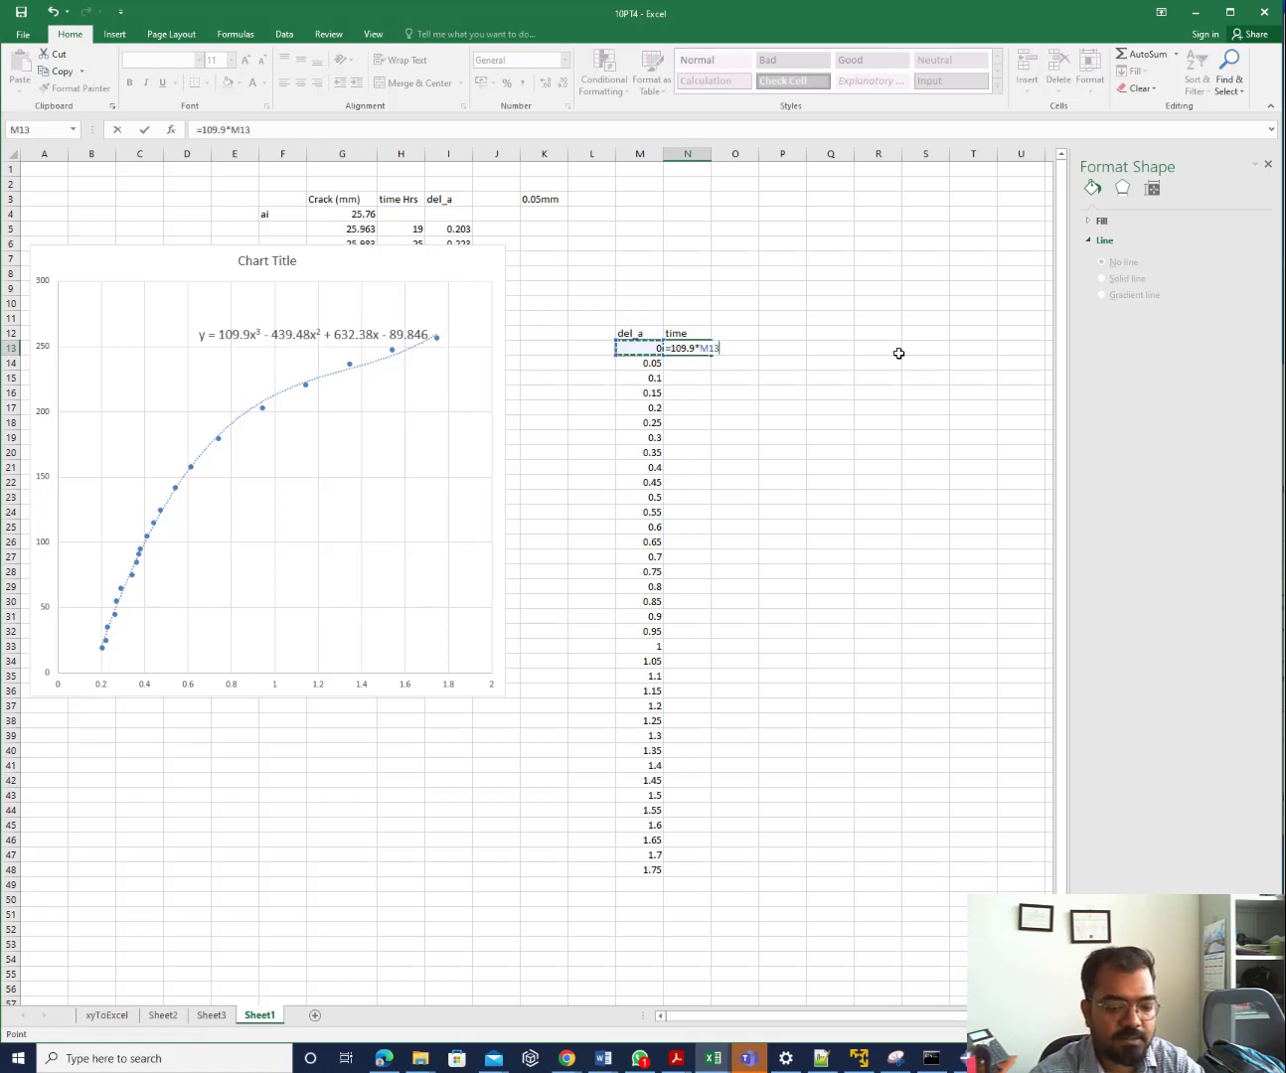
{"action": "type", "text": "^3"}
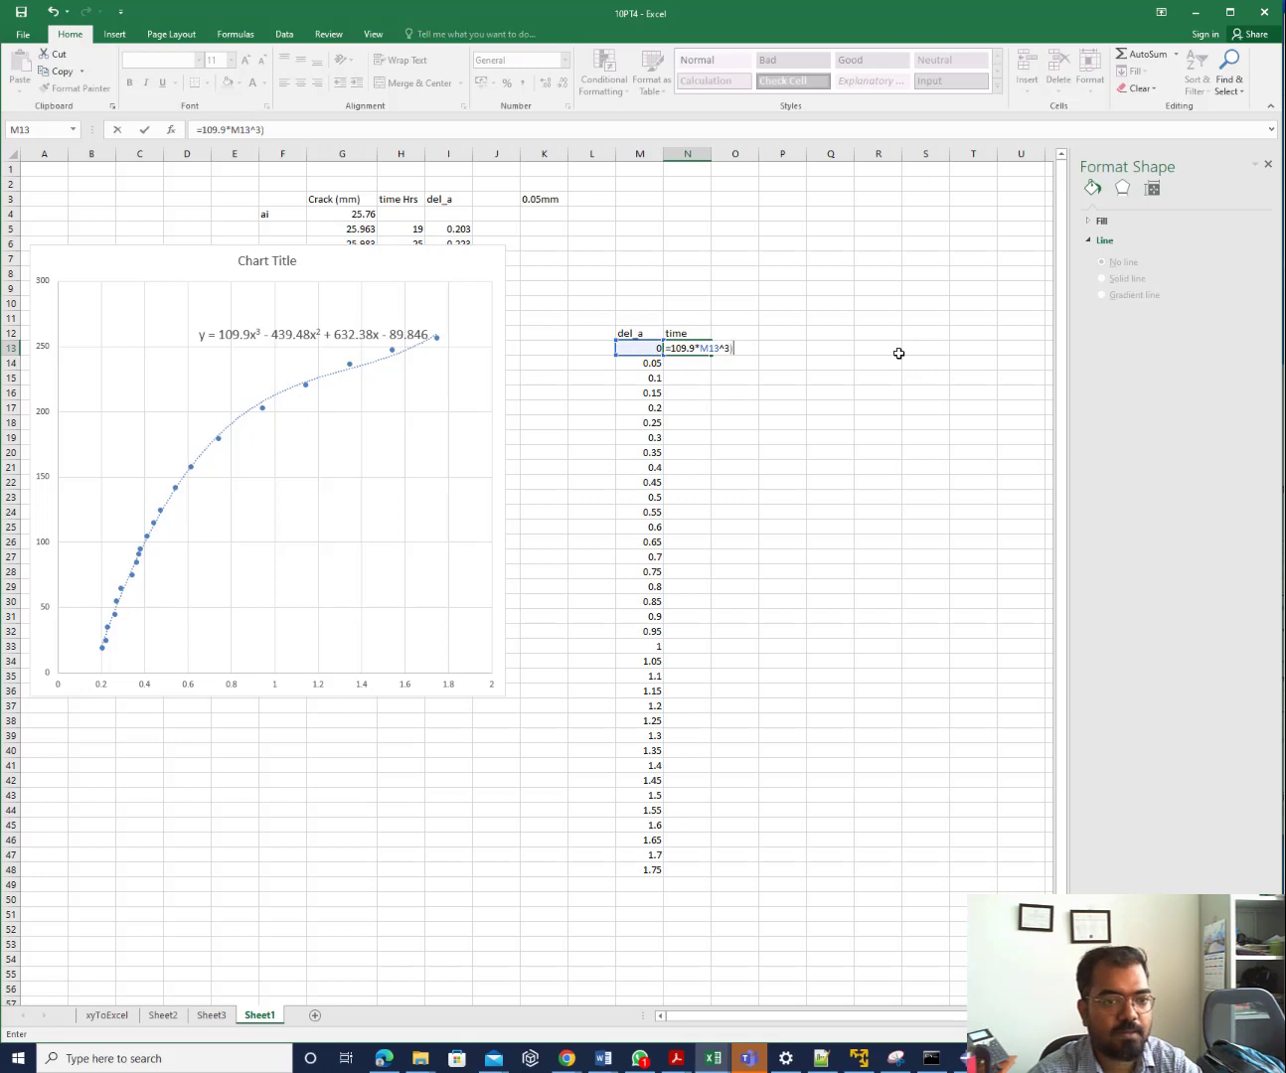
{"action": "left_click", "coordinate": [672, 348]}
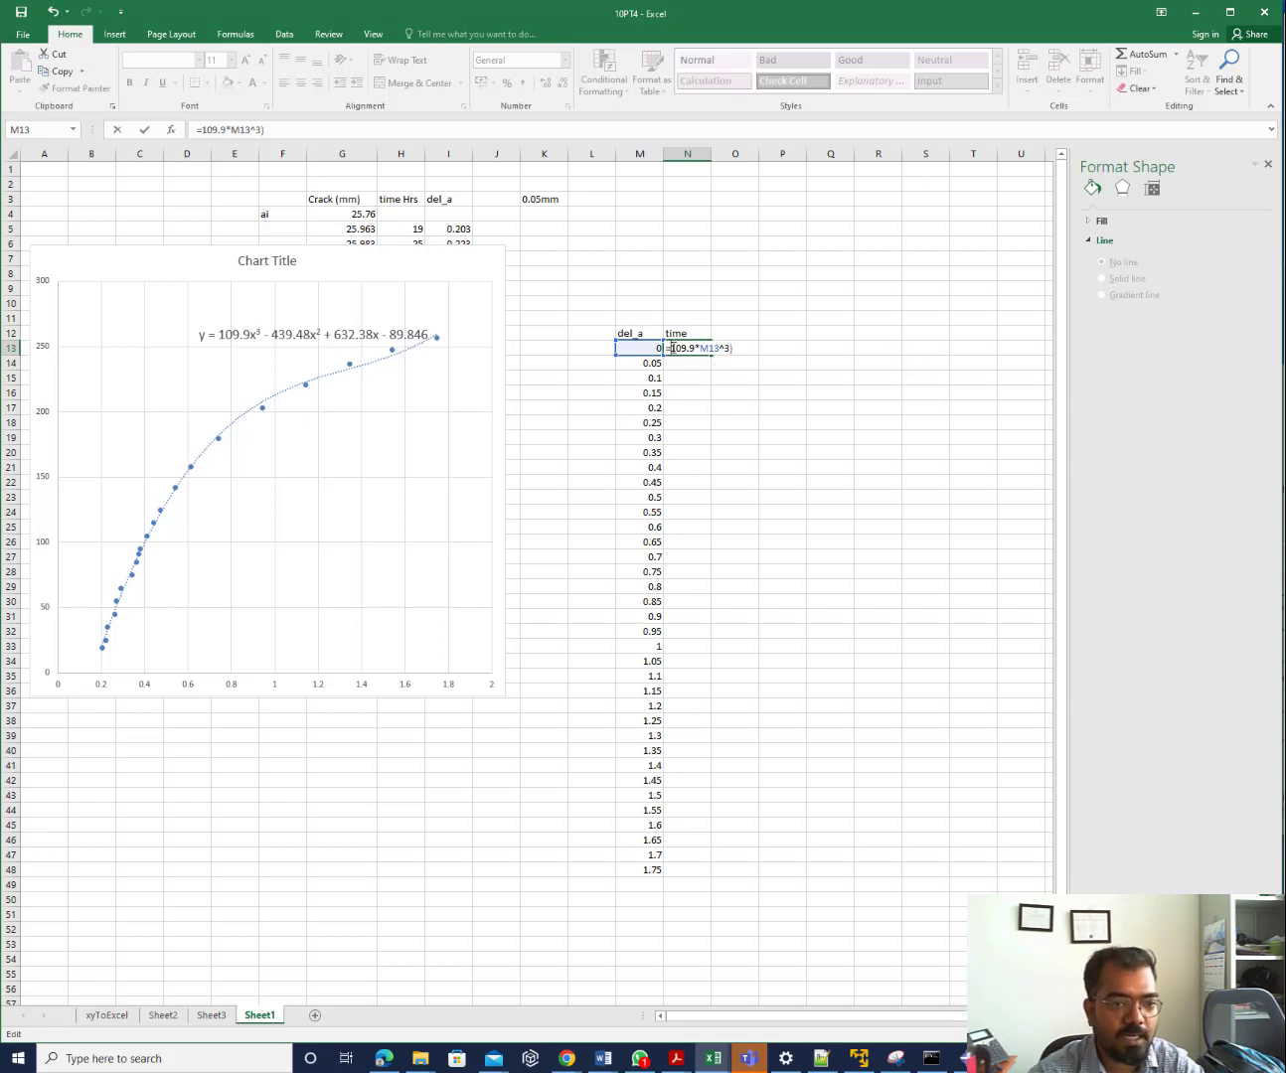
{"action": "type", "text": "("}
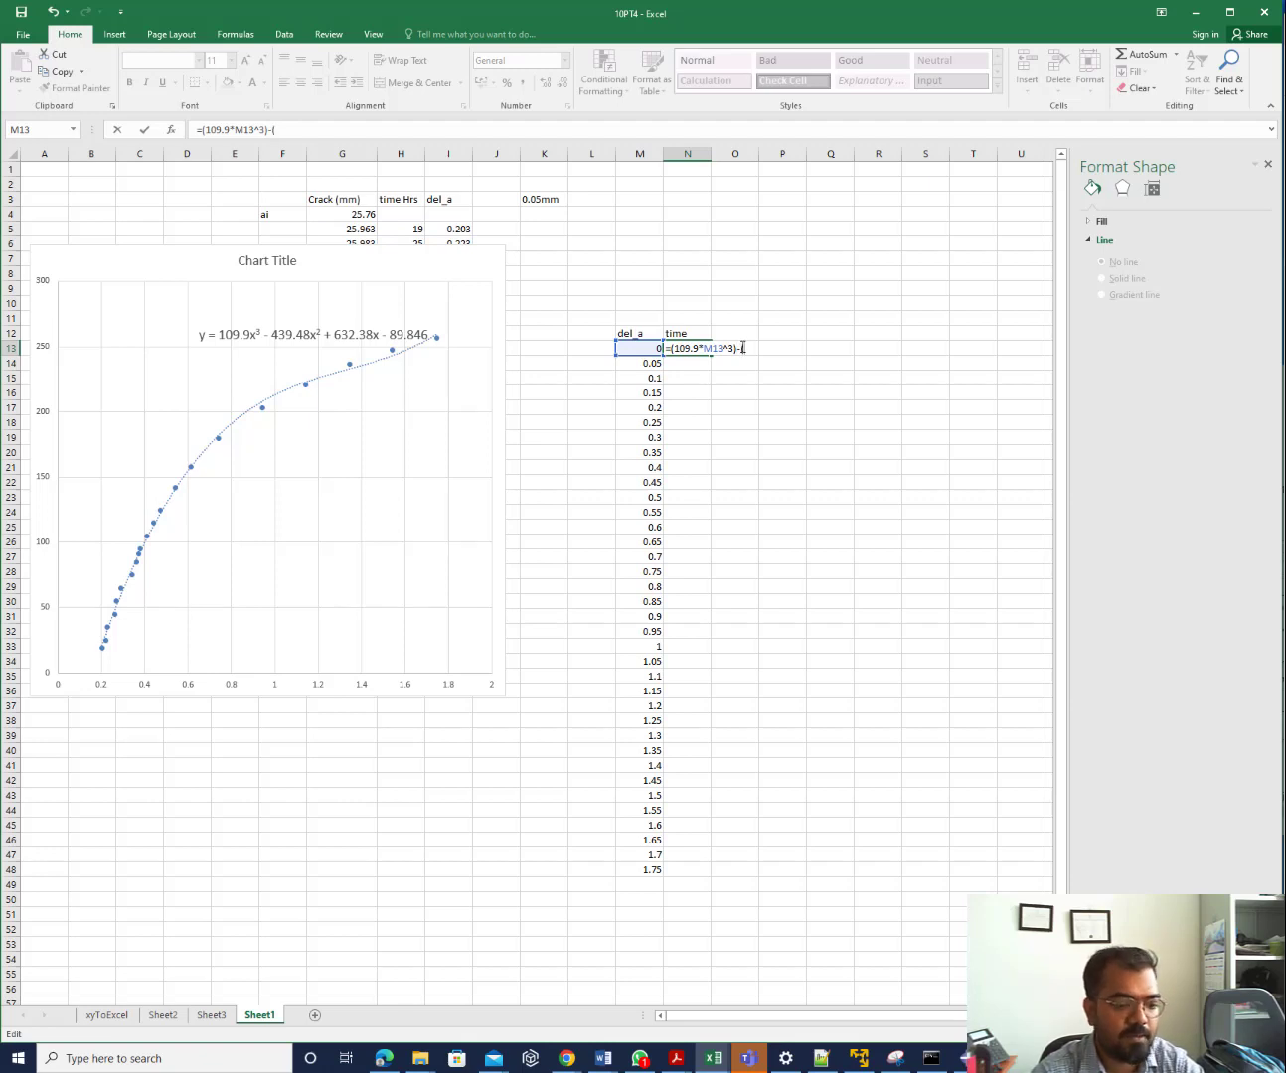
{"action": "type", "text": "439"}
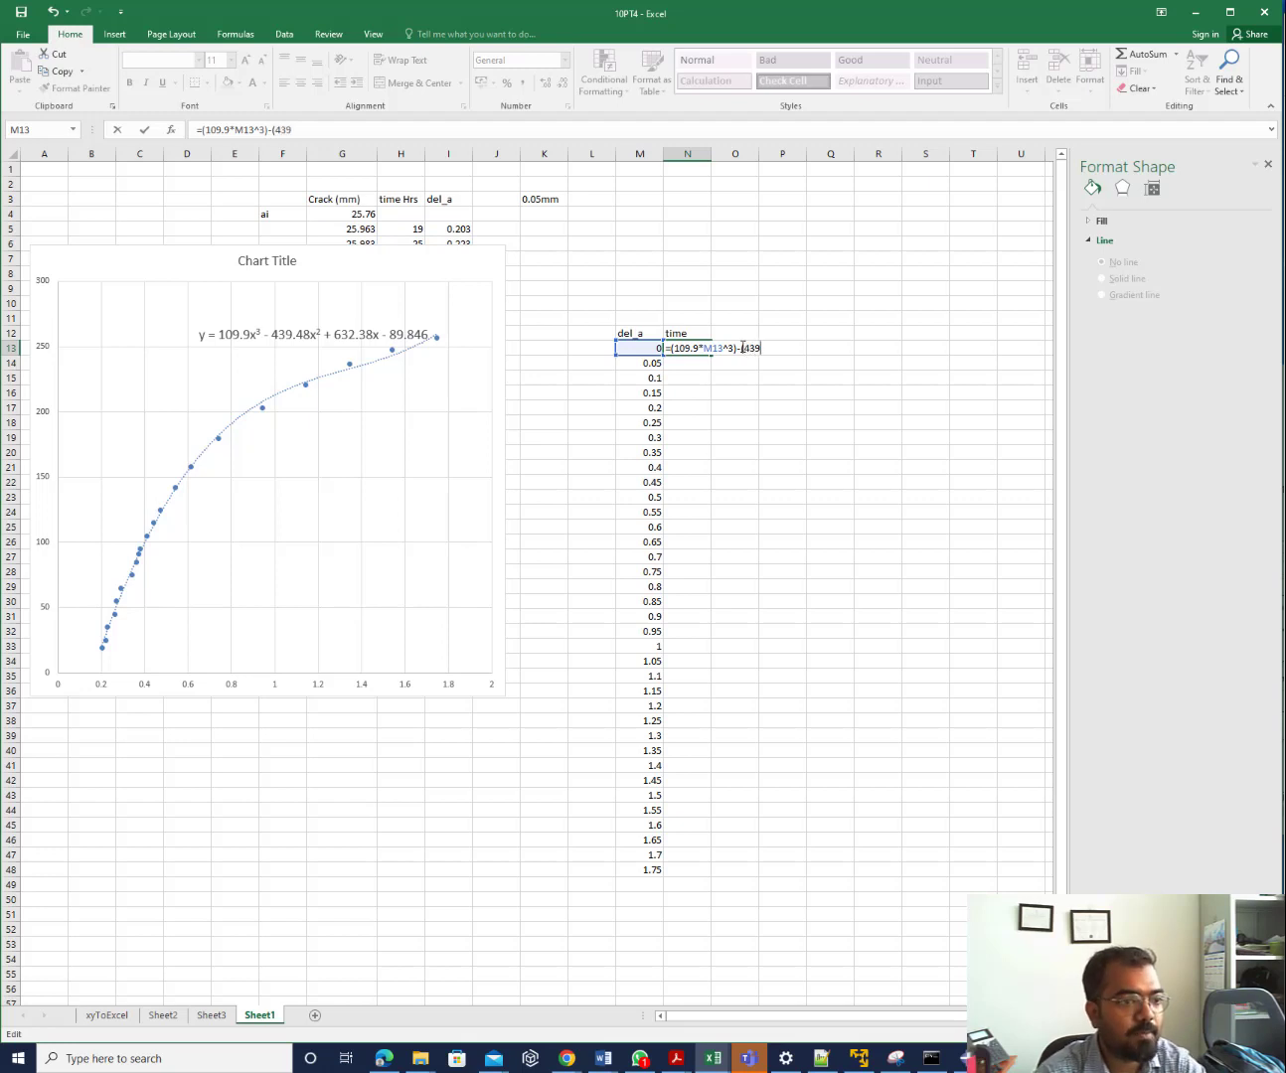
{"action": "type", "text": ".4"}
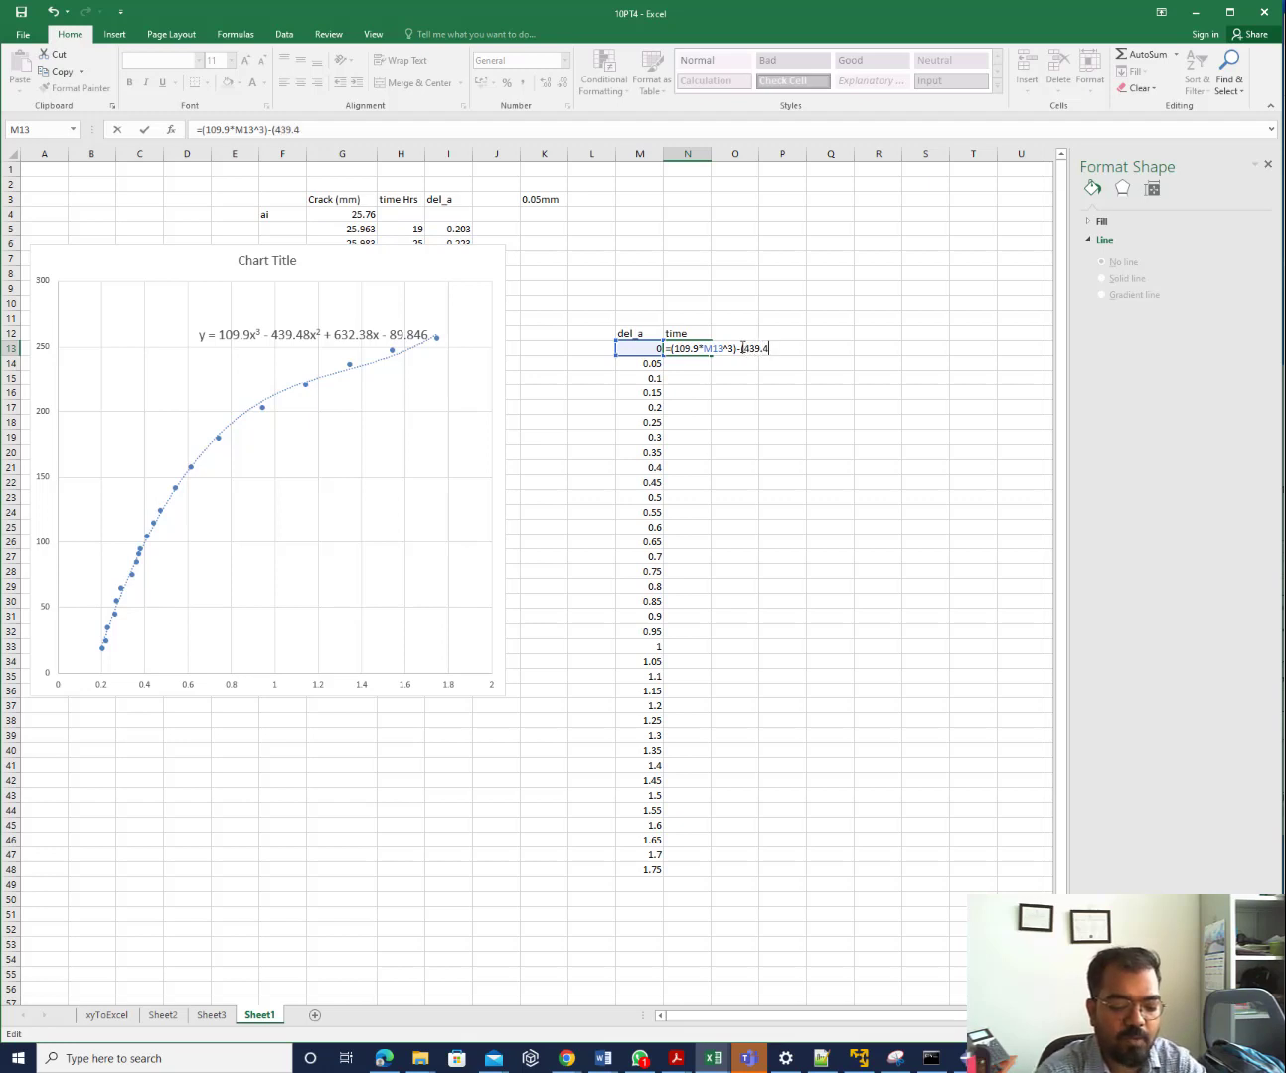
{"action": "type", "text": "8"}
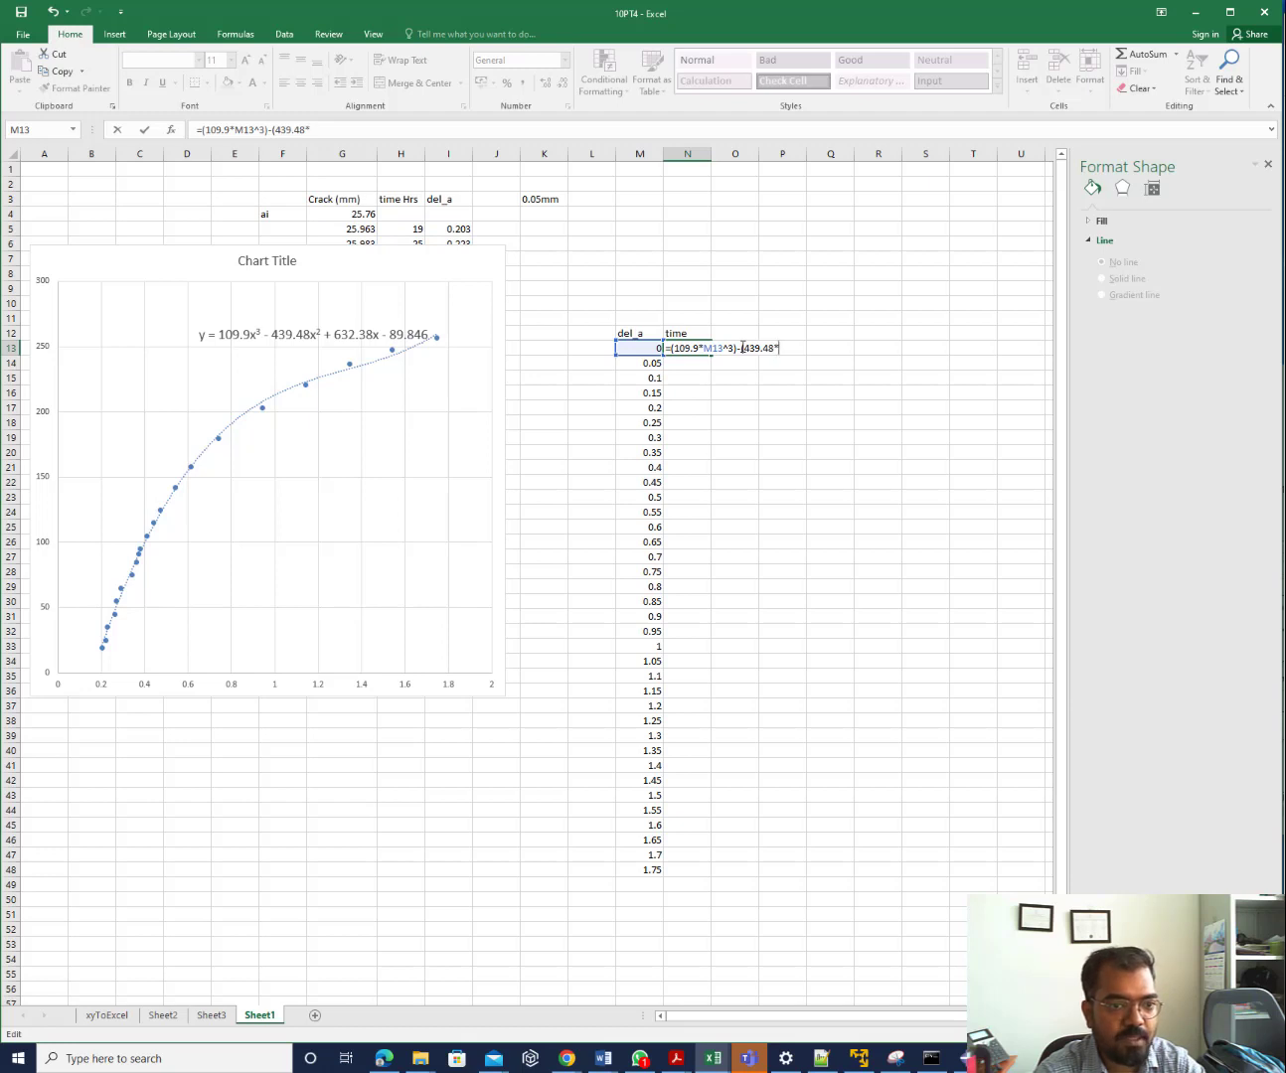
{"action": "type", "text": "*M13^2)+"}
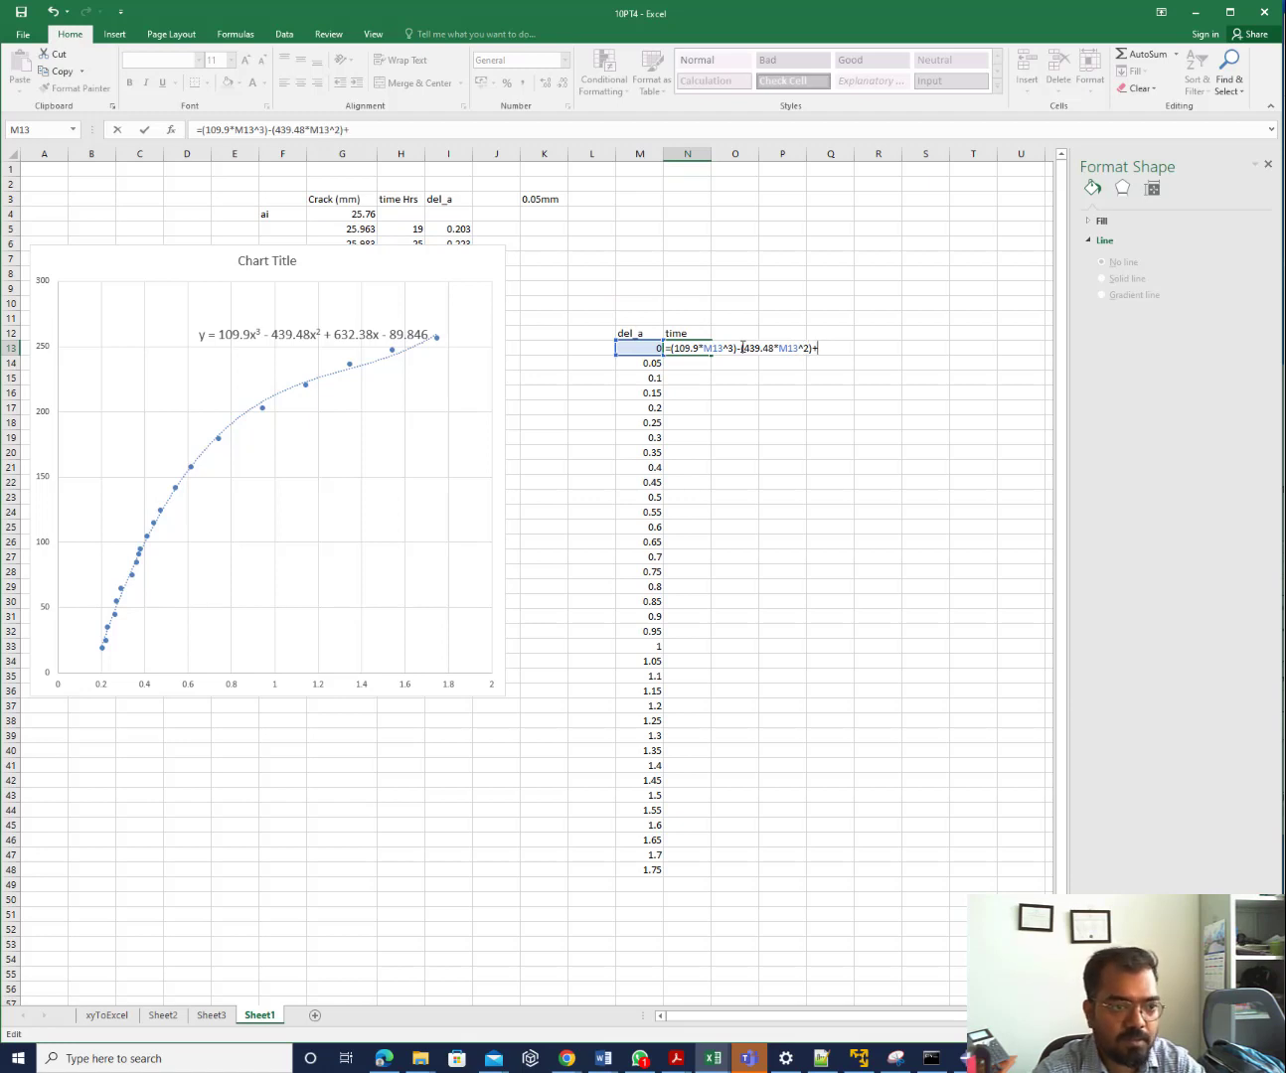
{"action": "type", "text": "(632"}
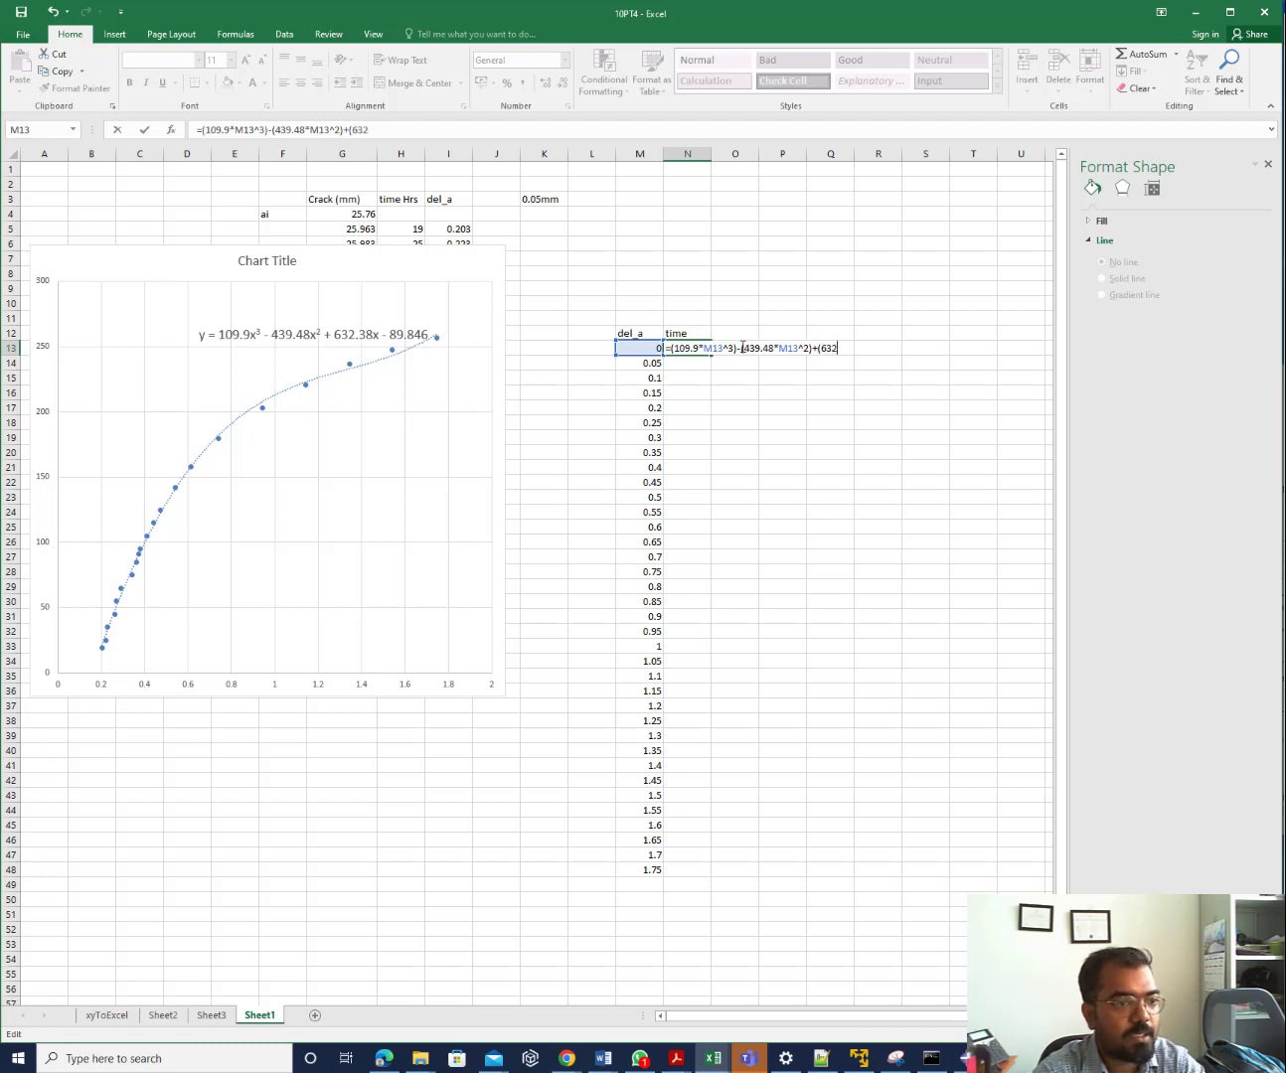
{"action": "type", "text": ".38"}
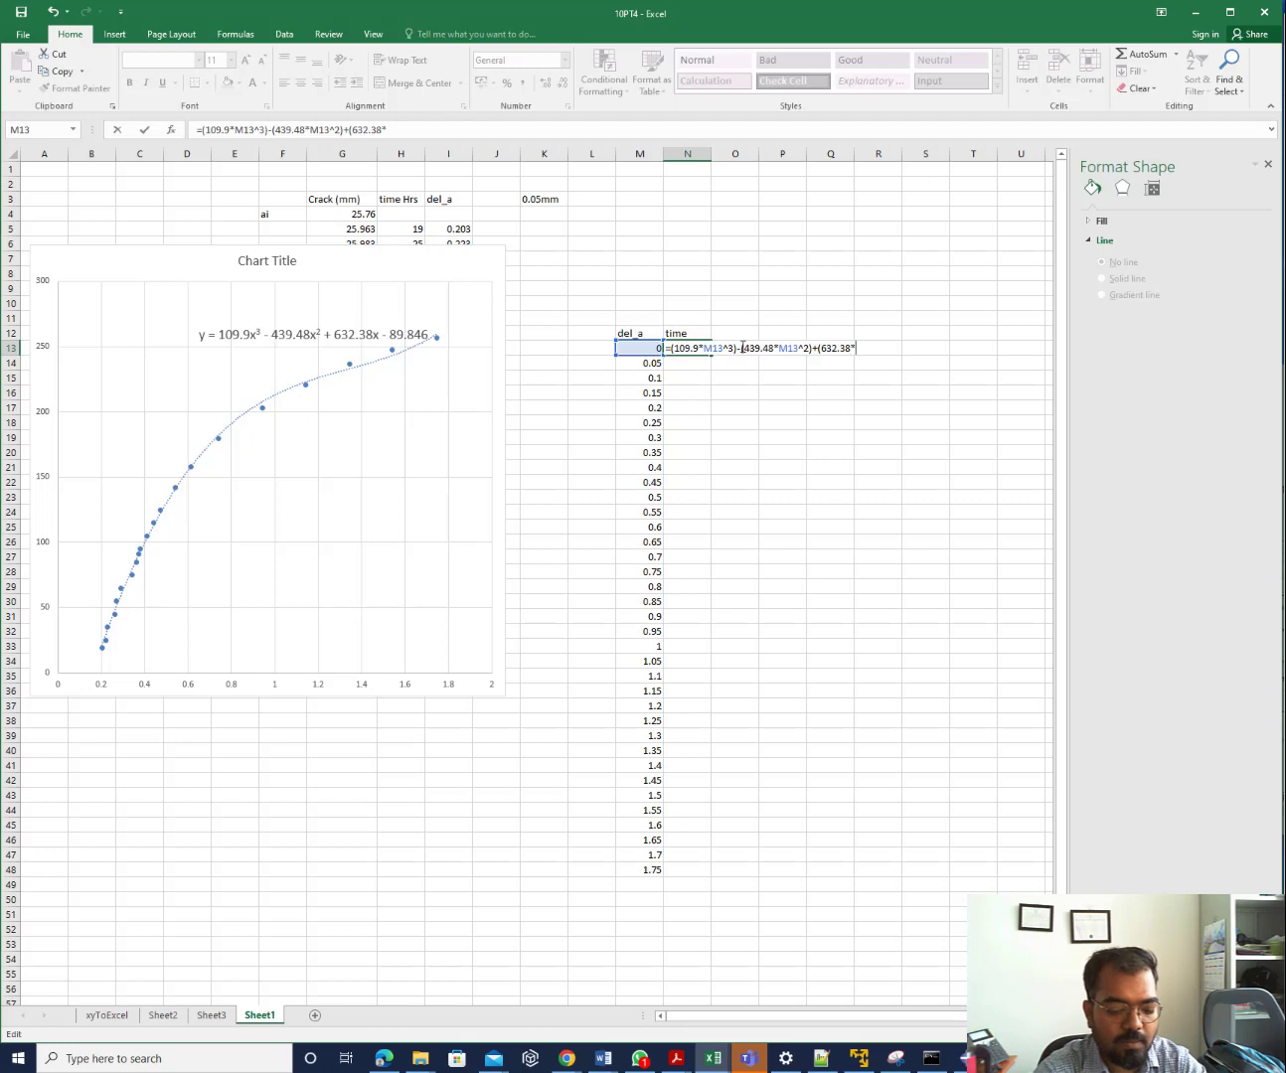
{"action": "type", "text": "*M13"}
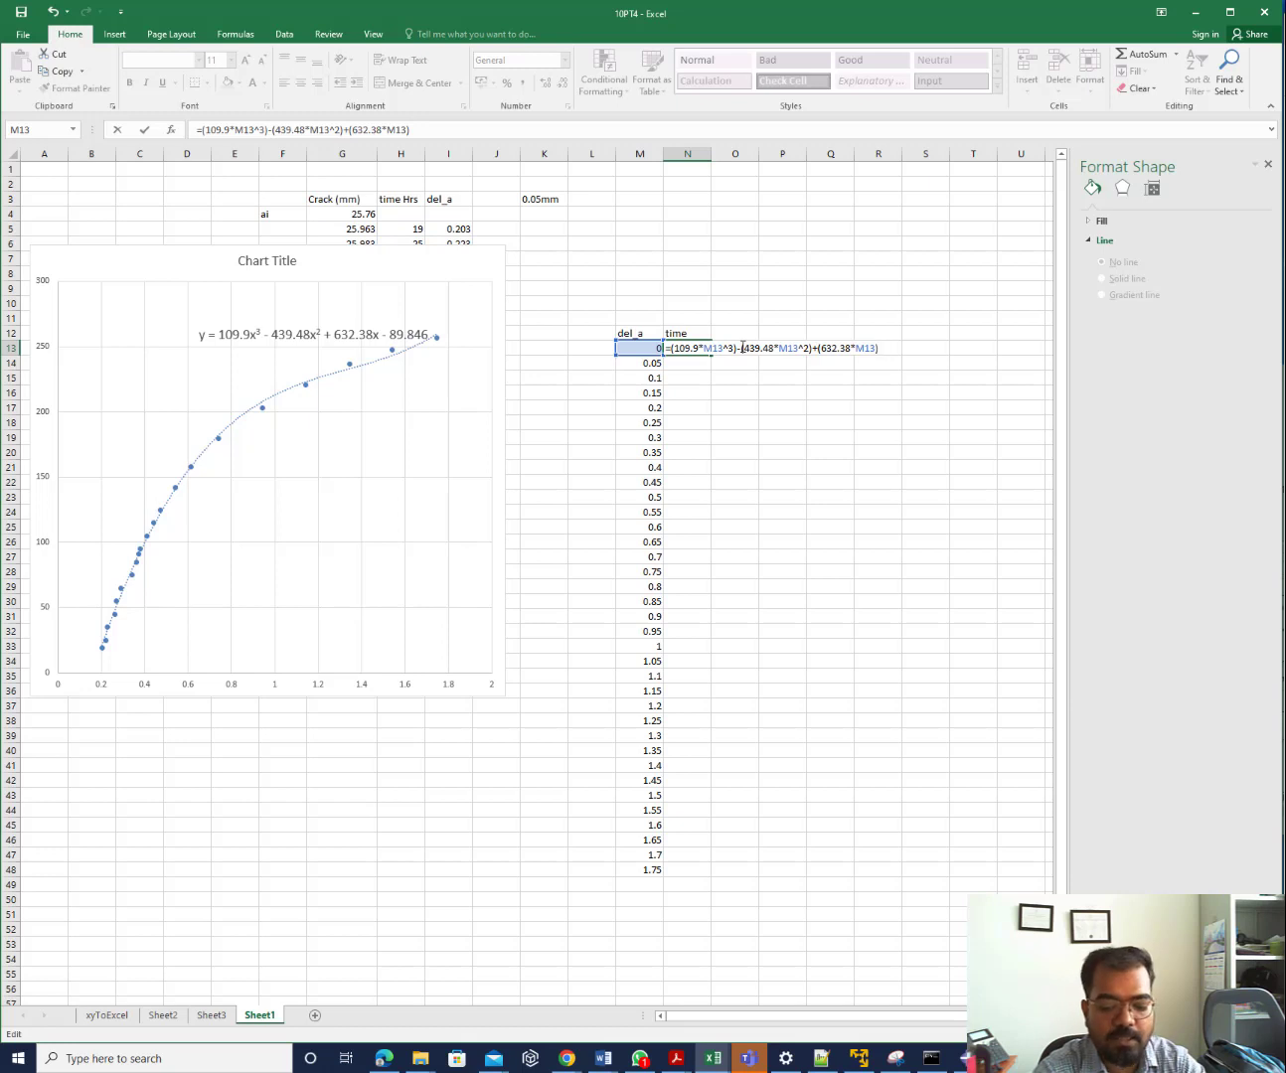
{"action": "type", "text": ")-89"}
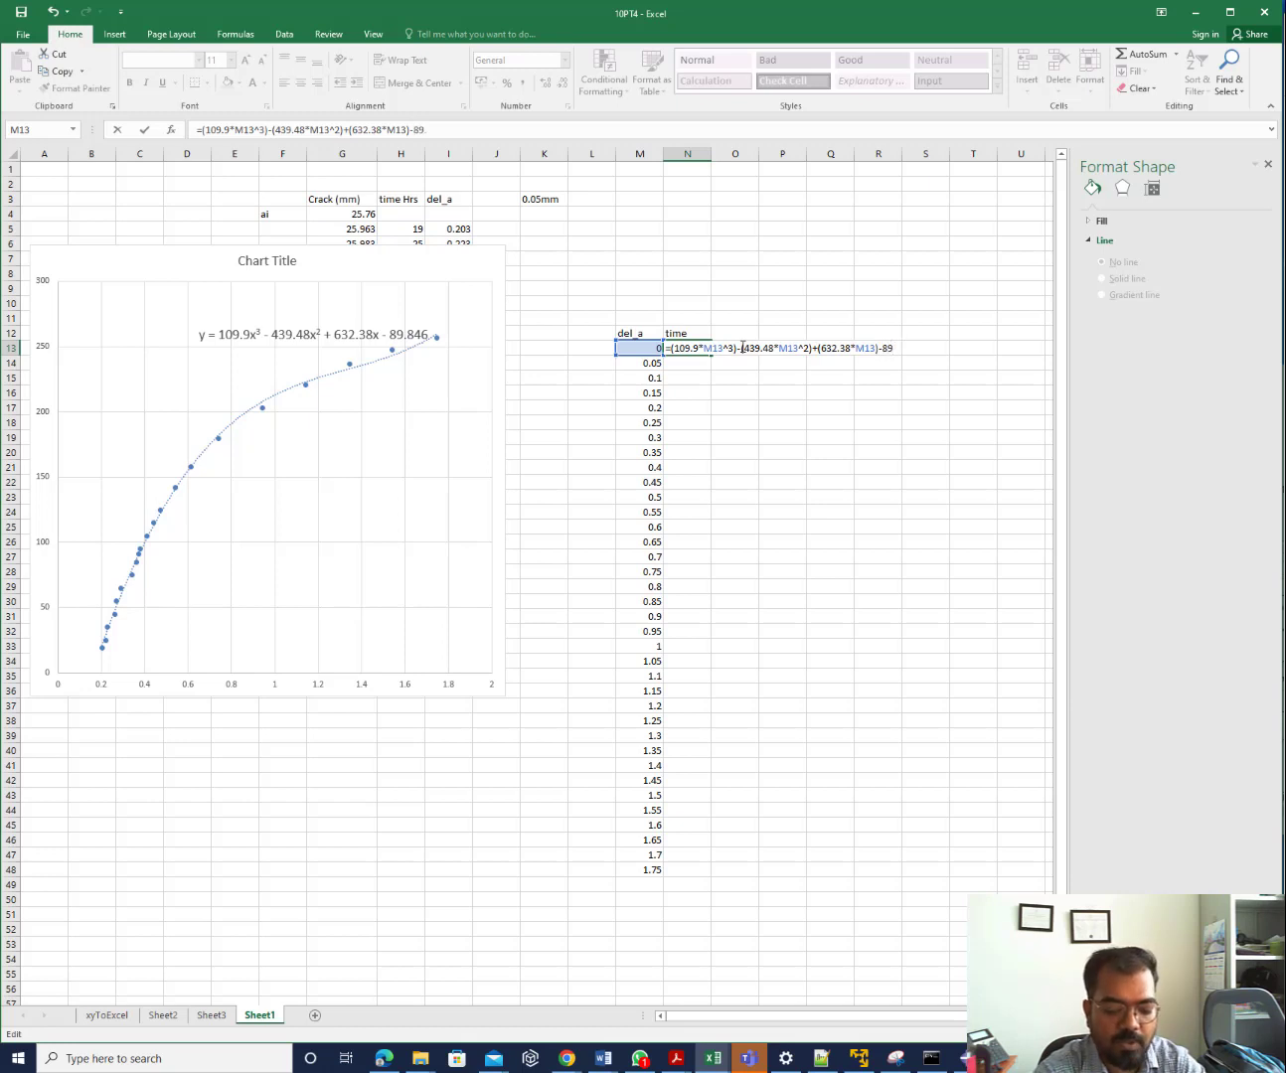
{"action": "type", "text": ".846"}
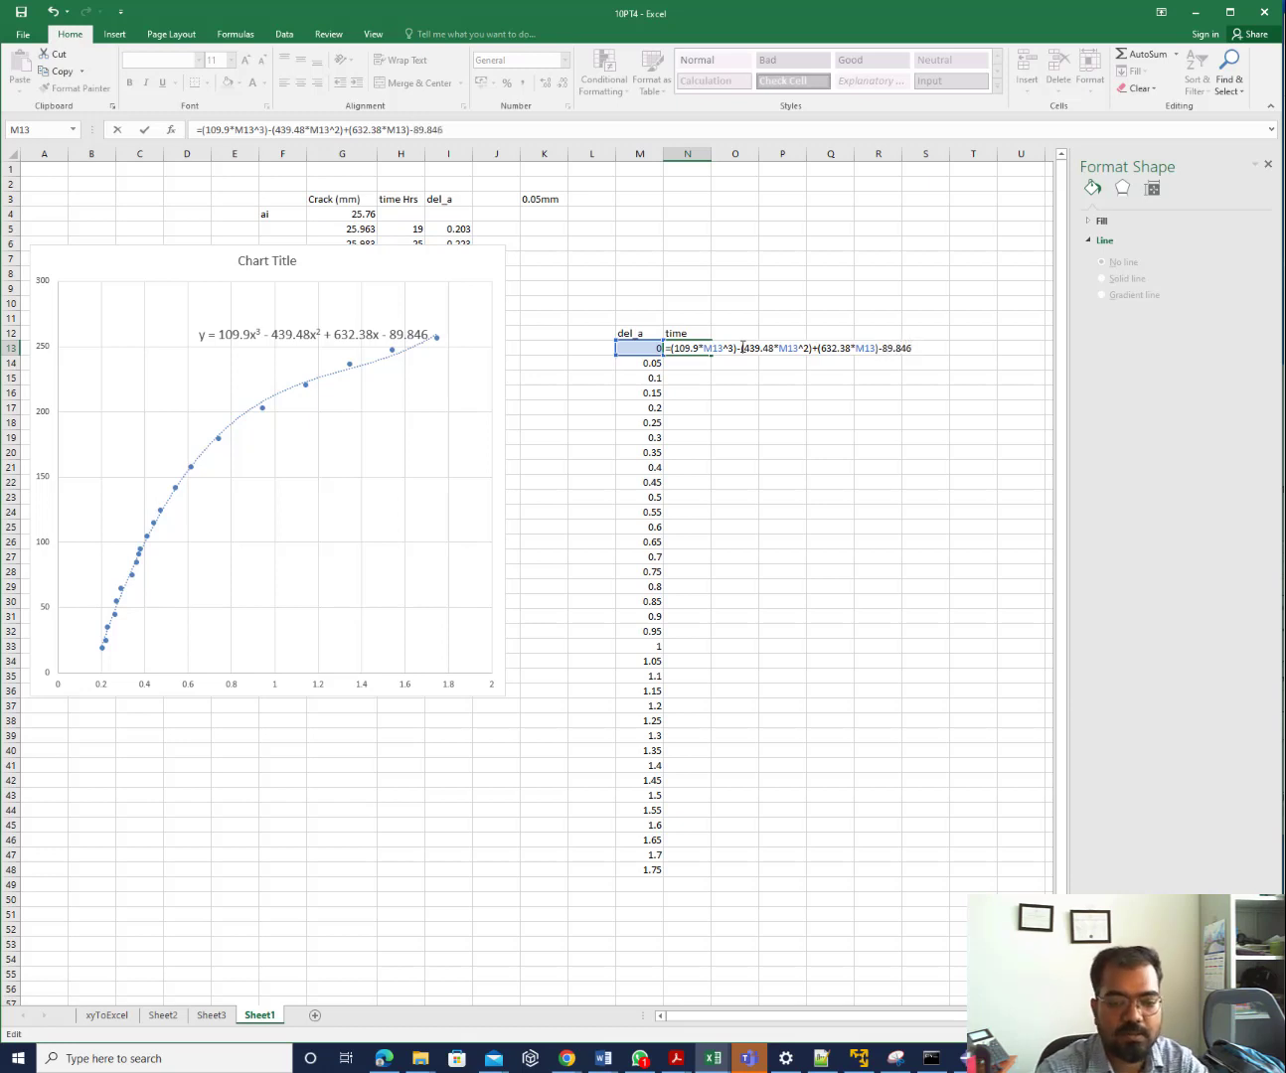
{"action": "key", "text": "Return"}
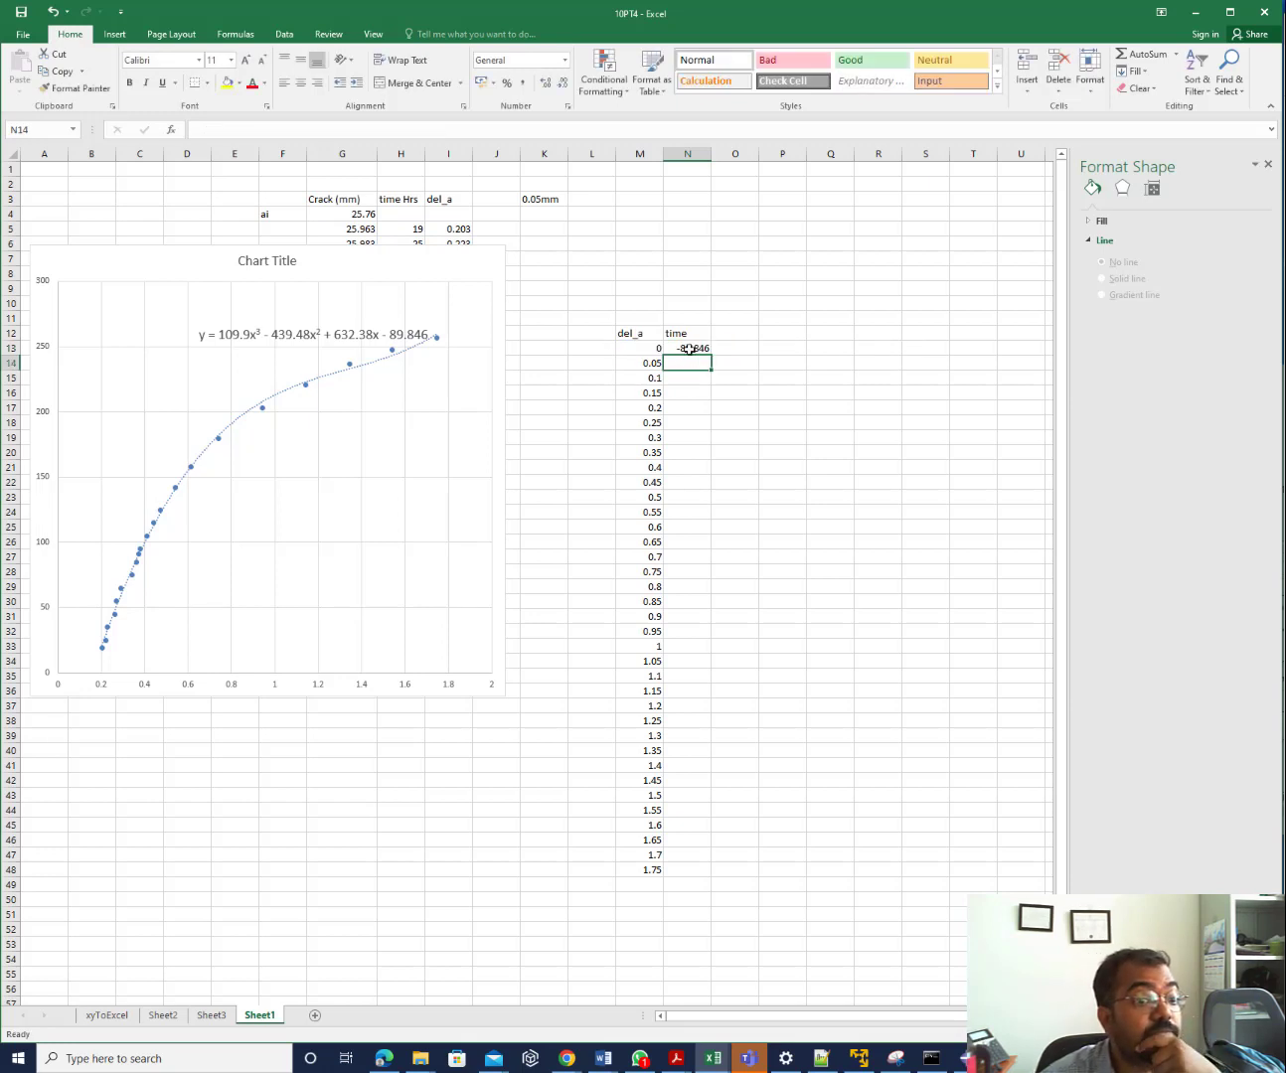
Copy the N13 trendline formula down to N48, reaching 259.9068 at del_a 1.75
{"action": "left_click", "coordinate": [689, 349]}
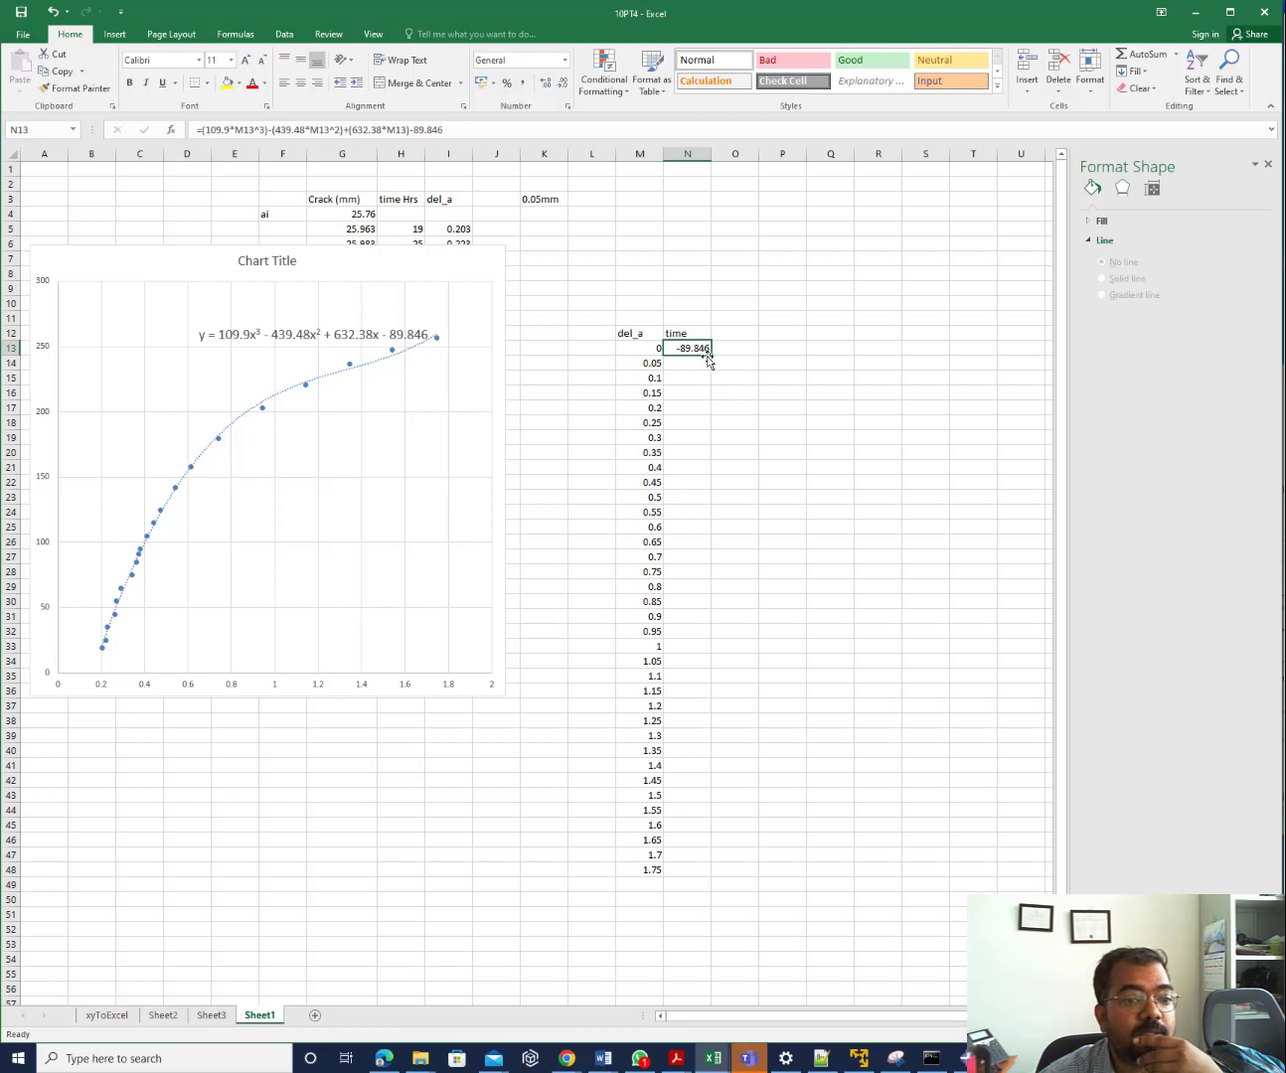
{"action": "left_click_drag", "start_coordinate": [711, 355], "coordinate": [707, 878]}
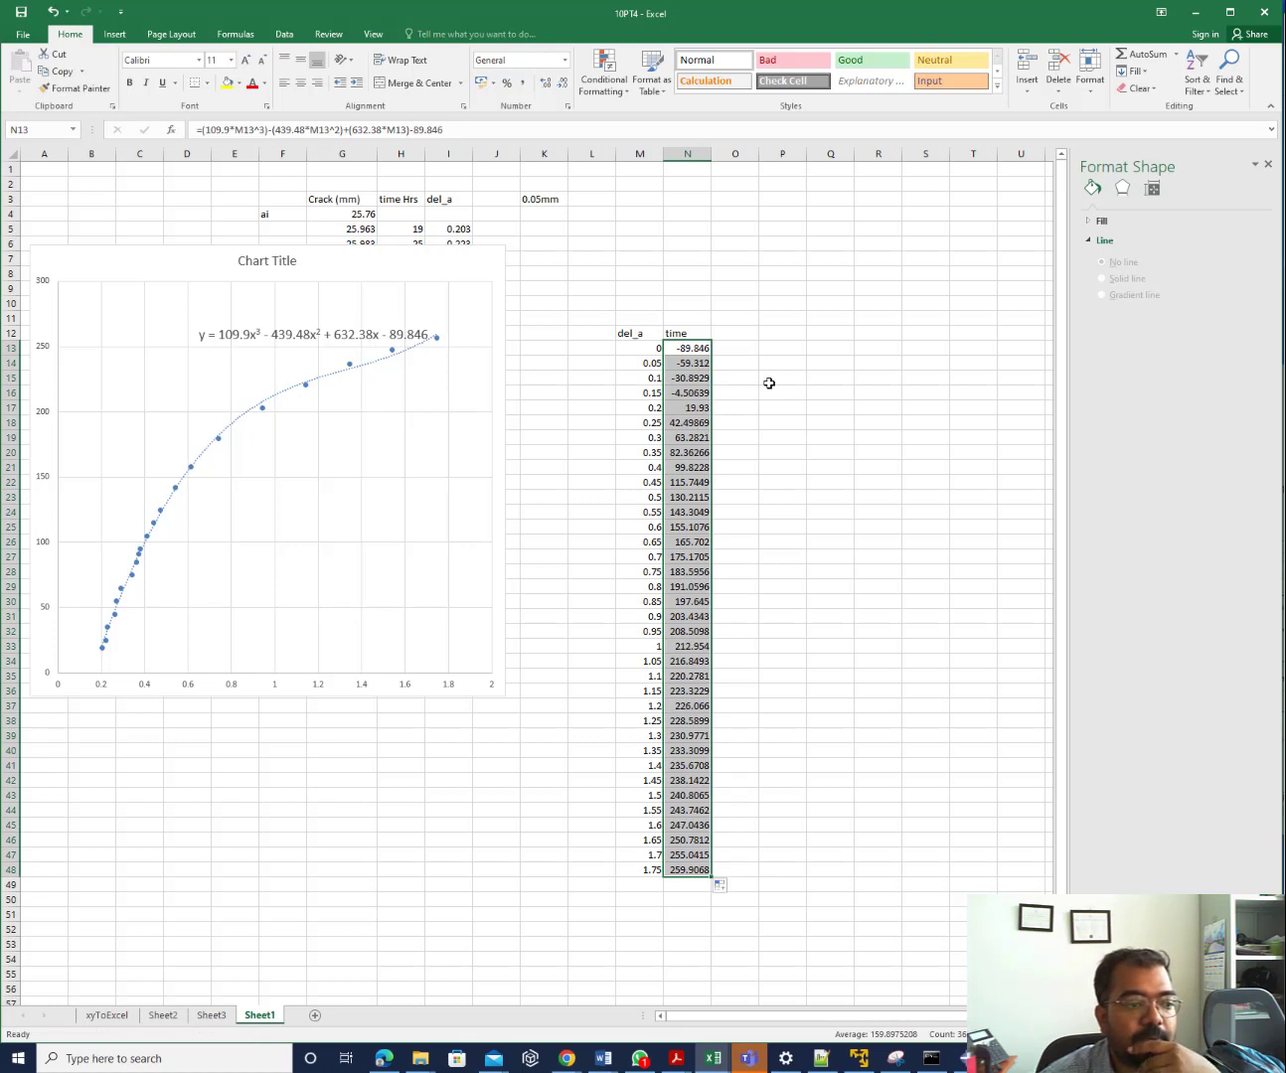
{"action": "left_click", "coordinate": [653, 411]}
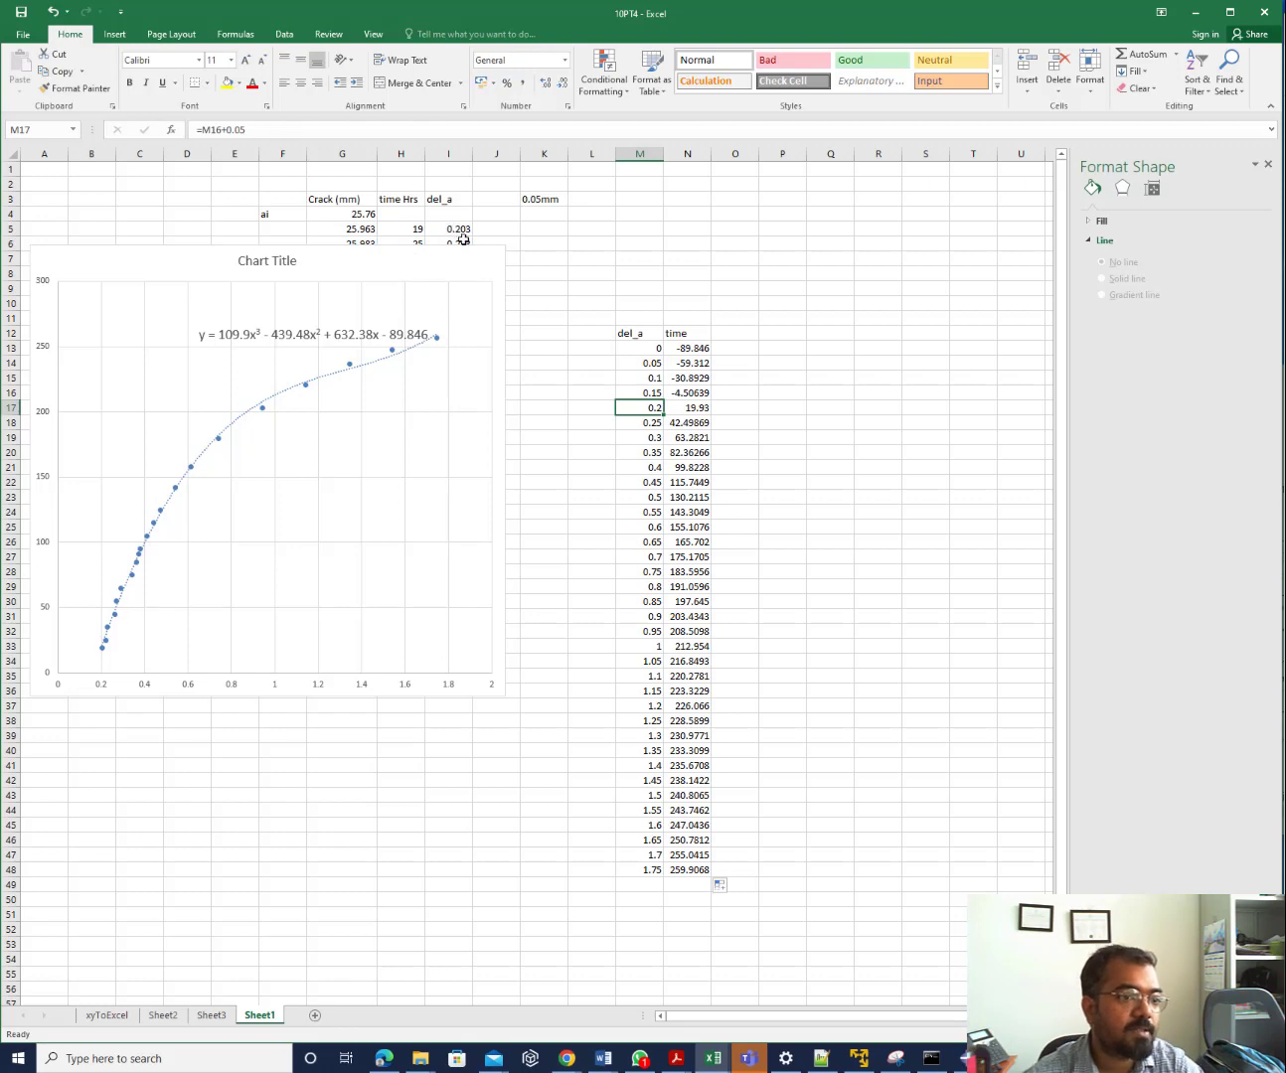
Inspect the del_a and time cells, insert blank cells, then undo the insertion
{"action": "left_click", "coordinate": [701, 391]}
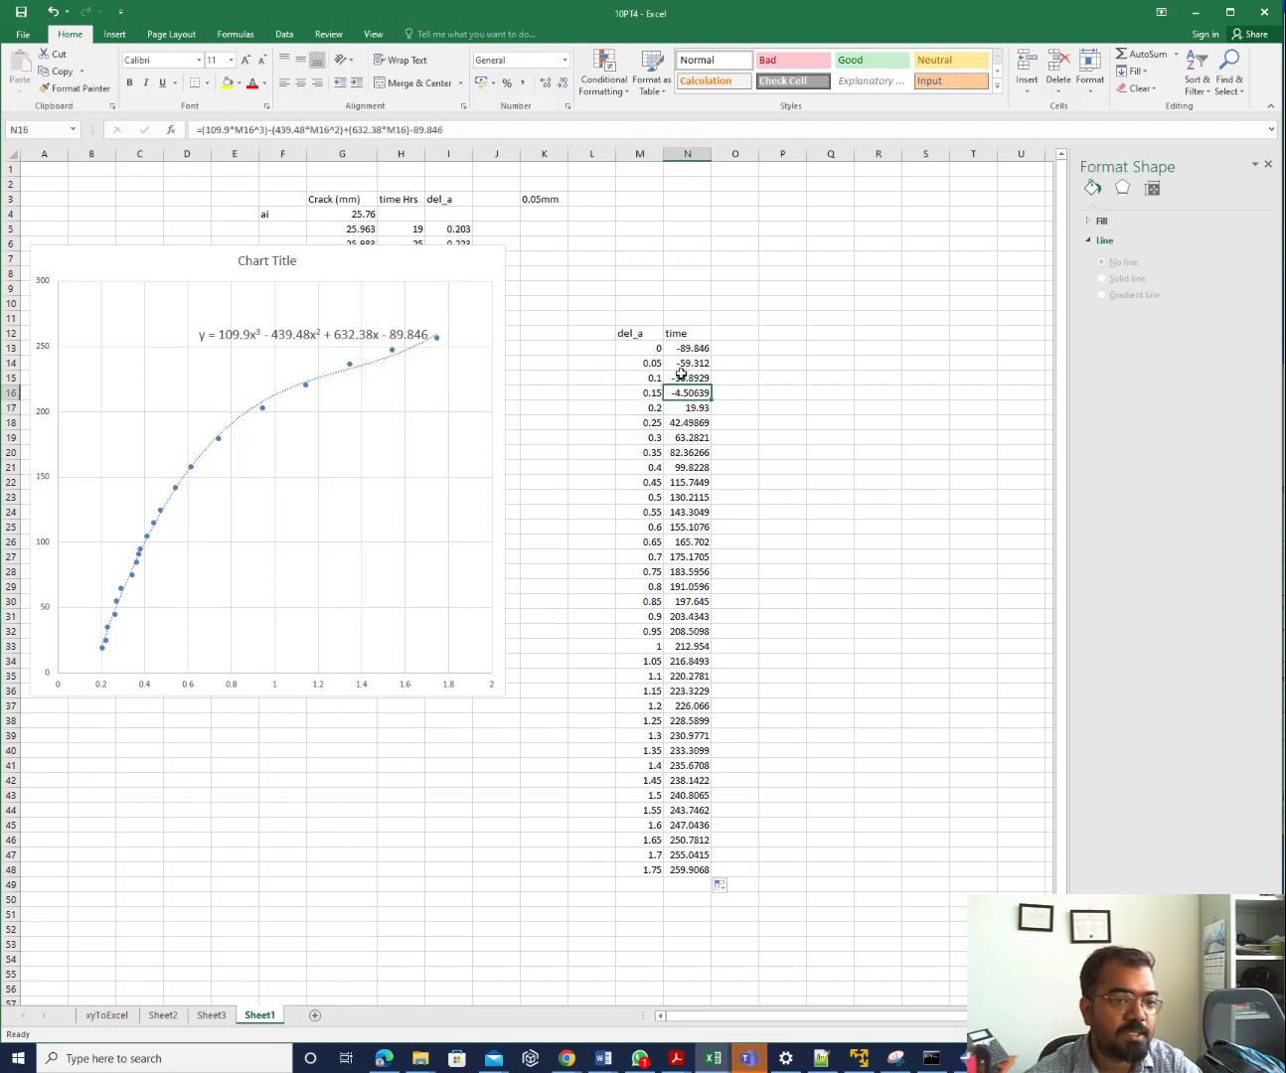
{"action": "left_click", "coordinate": [644, 350]}
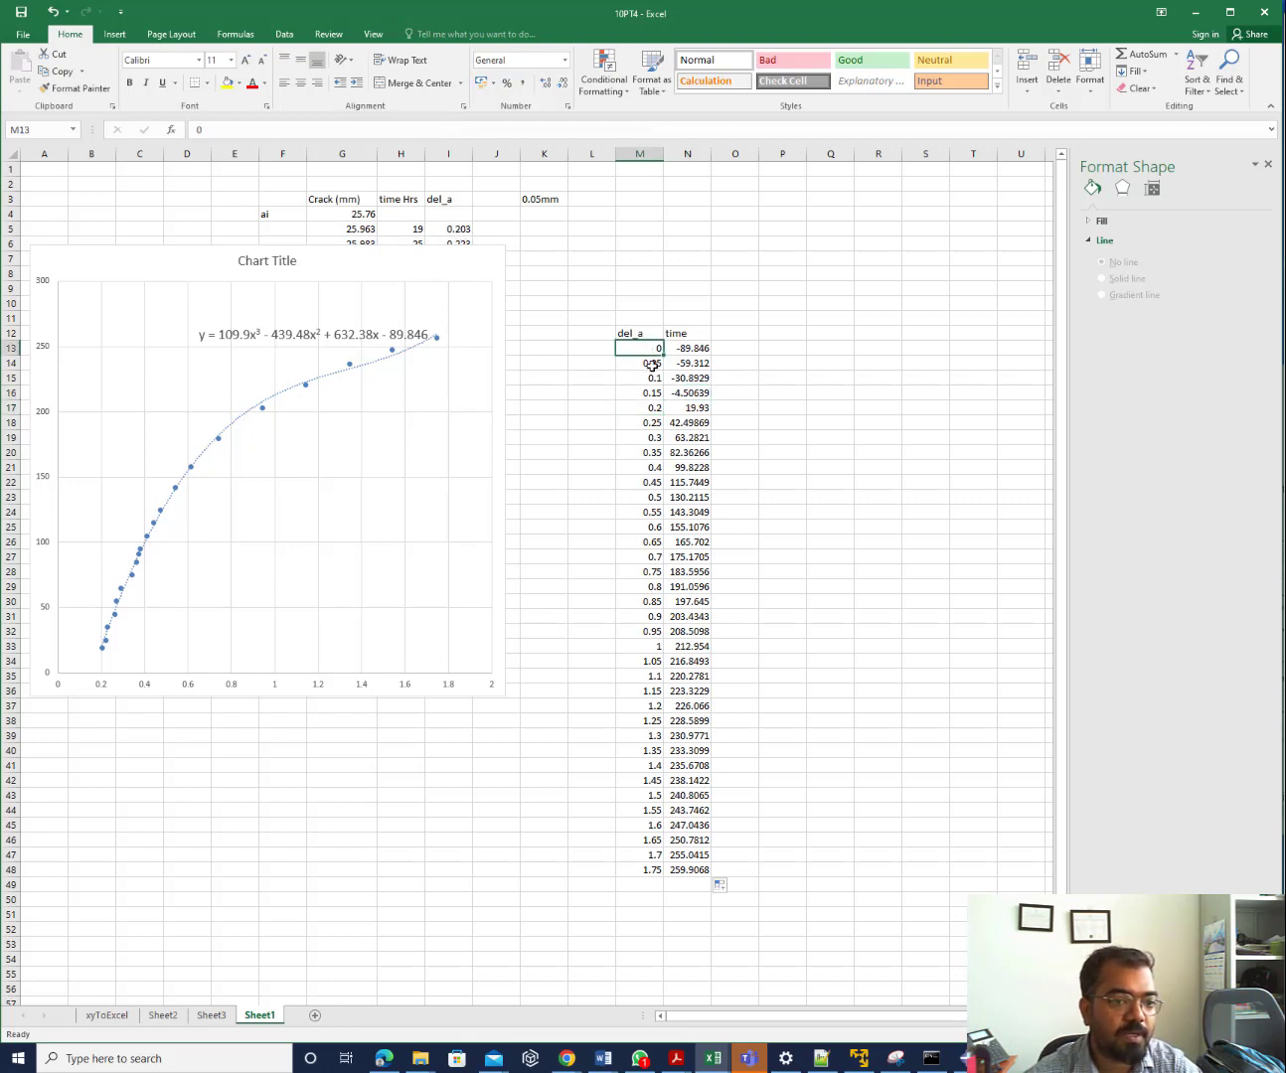
{"action": "left_click_drag", "start_coordinate": [651, 363], "coordinate": [691, 395]}
{"action": "key", "text": "ctrl+shift+plus"}
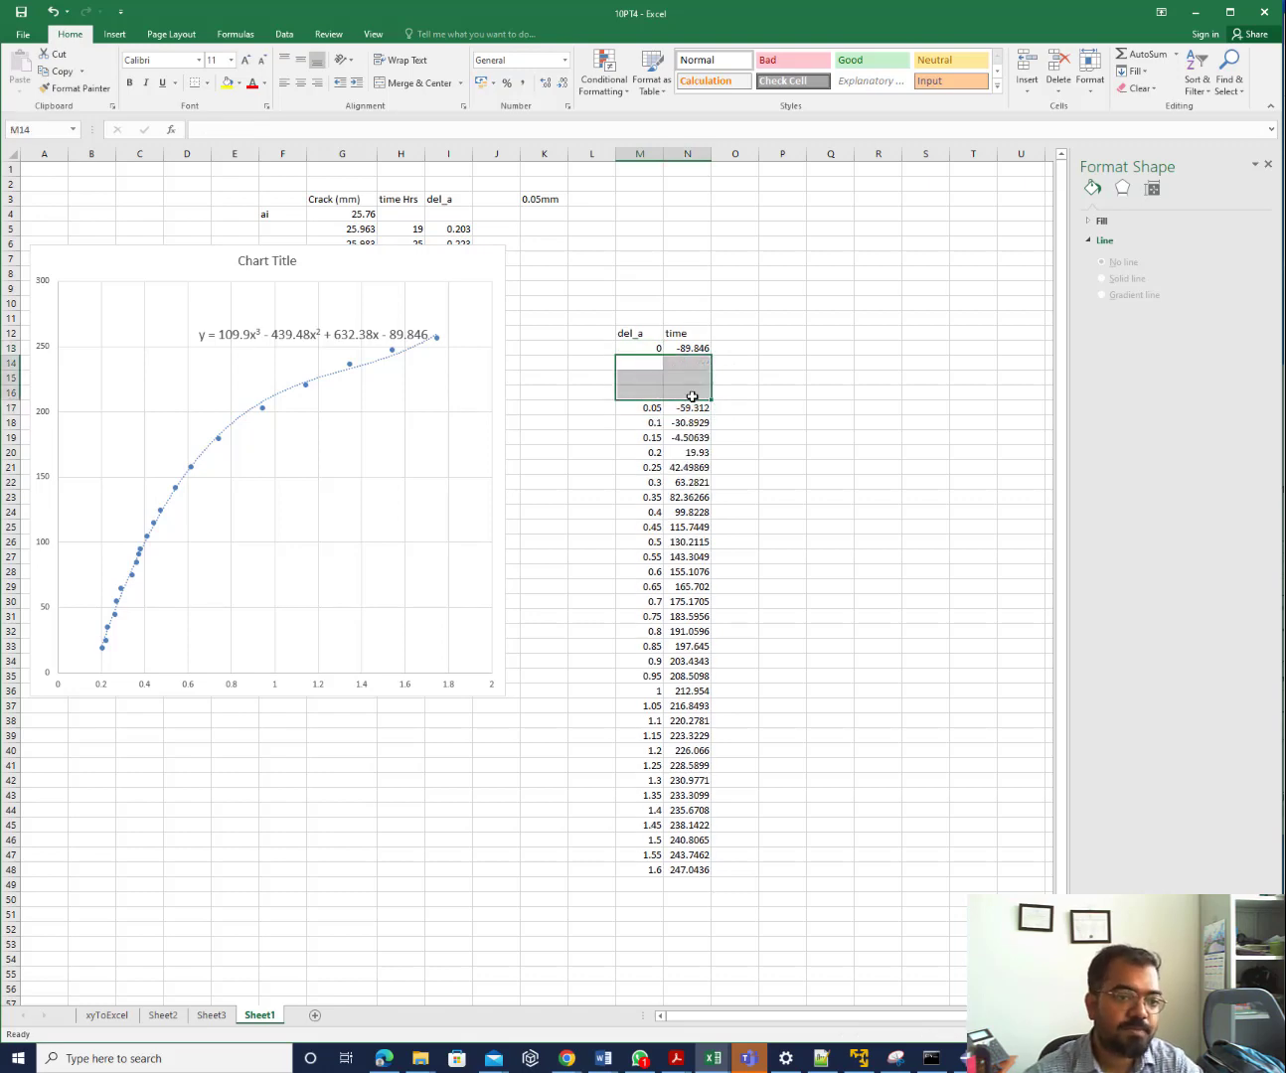
{"action": "key", "text": "ctrl+z"}
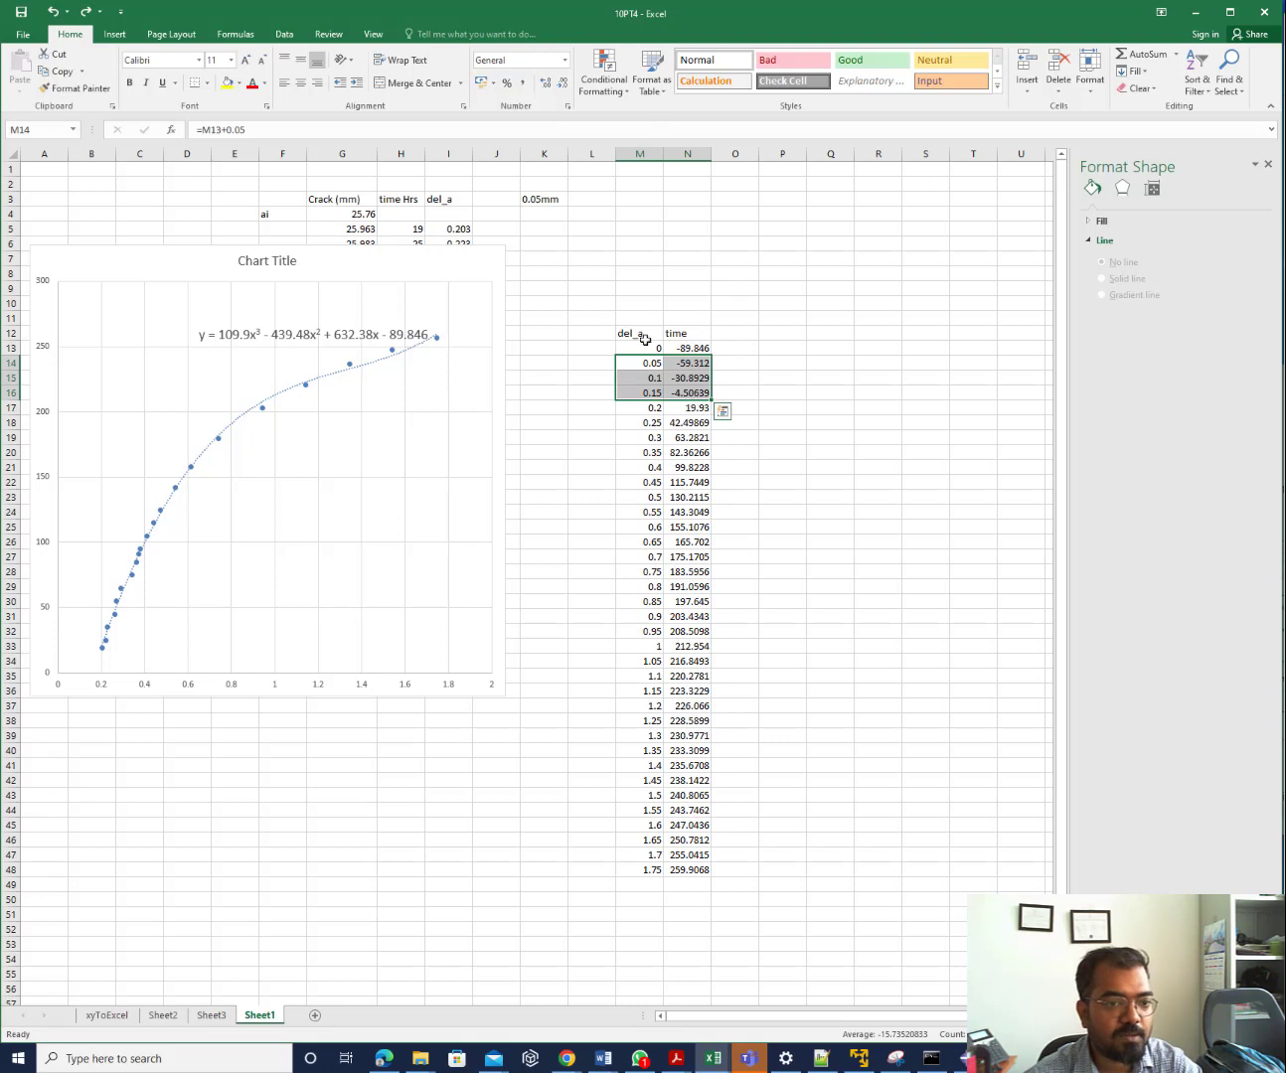
{"action": "left_click", "coordinate": [866, 404]}
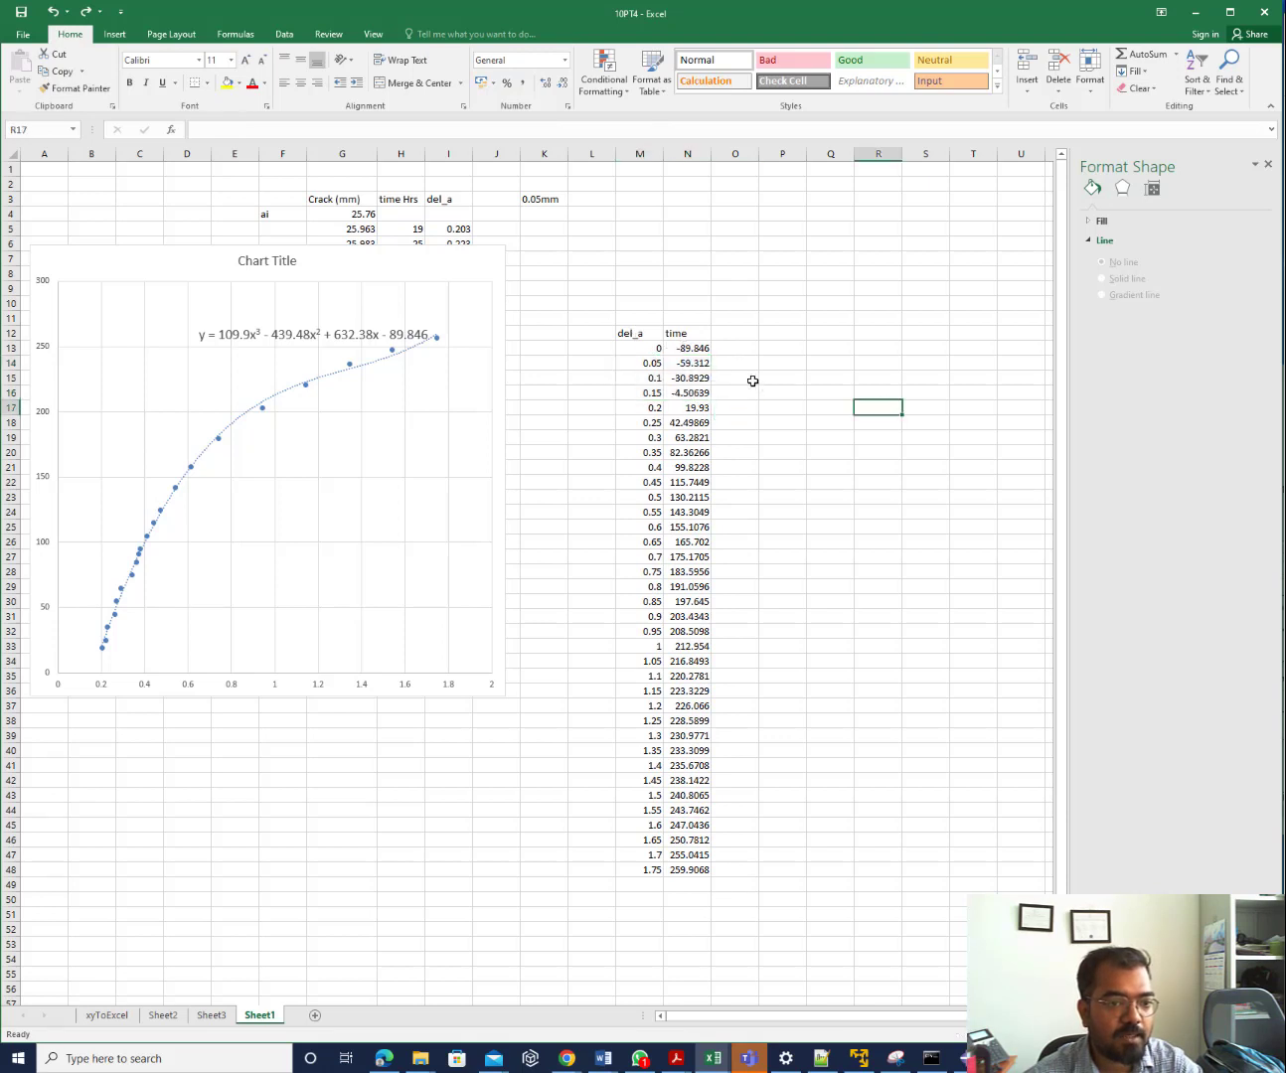
Paste N13:N48 into O13 as Values & Number Formatting
{"action": "left_click_drag", "start_coordinate": [697, 347], "coordinate": [700, 870]}
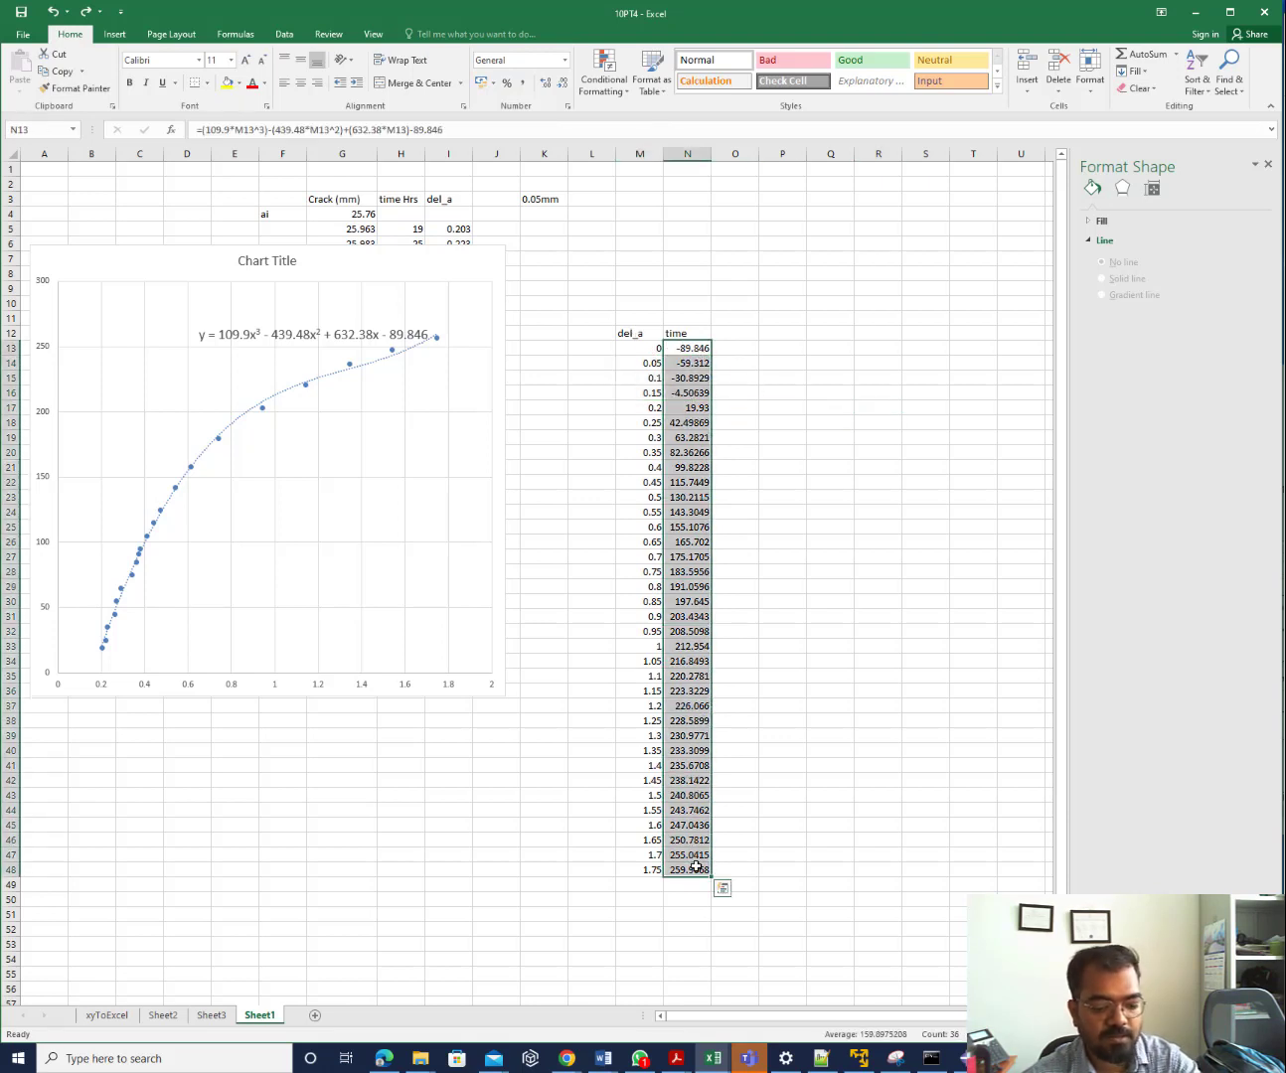
{"action": "key", "text": "ctrl+c"}
{"action": "left_click", "coordinate": [740, 348]}
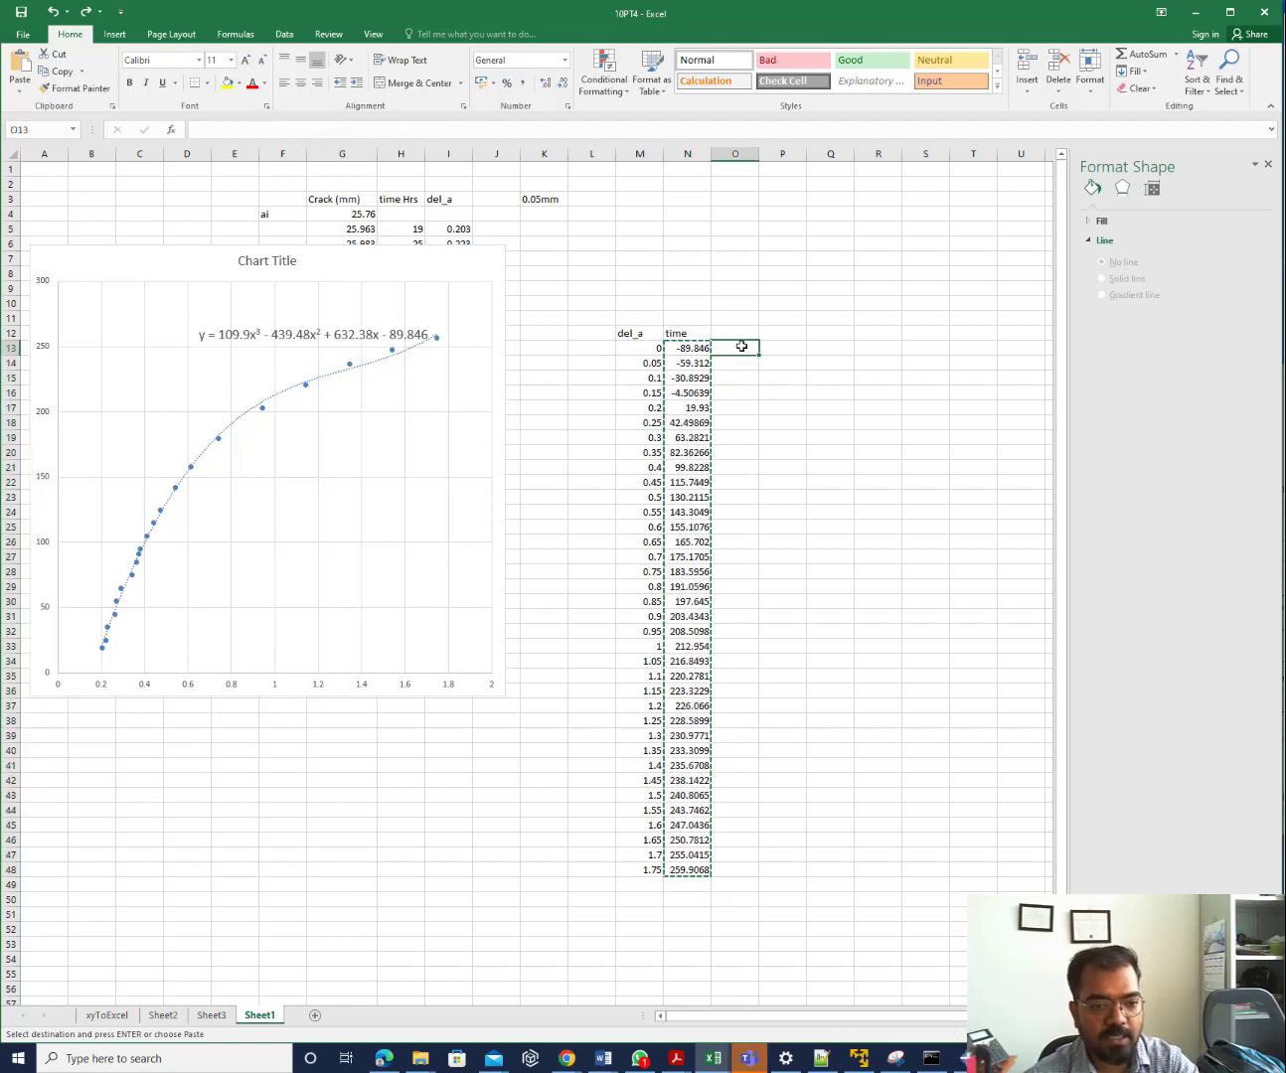
{"action": "key", "text": "ctrl+v"}
{"action": "left_click", "coordinate": [787, 888]}
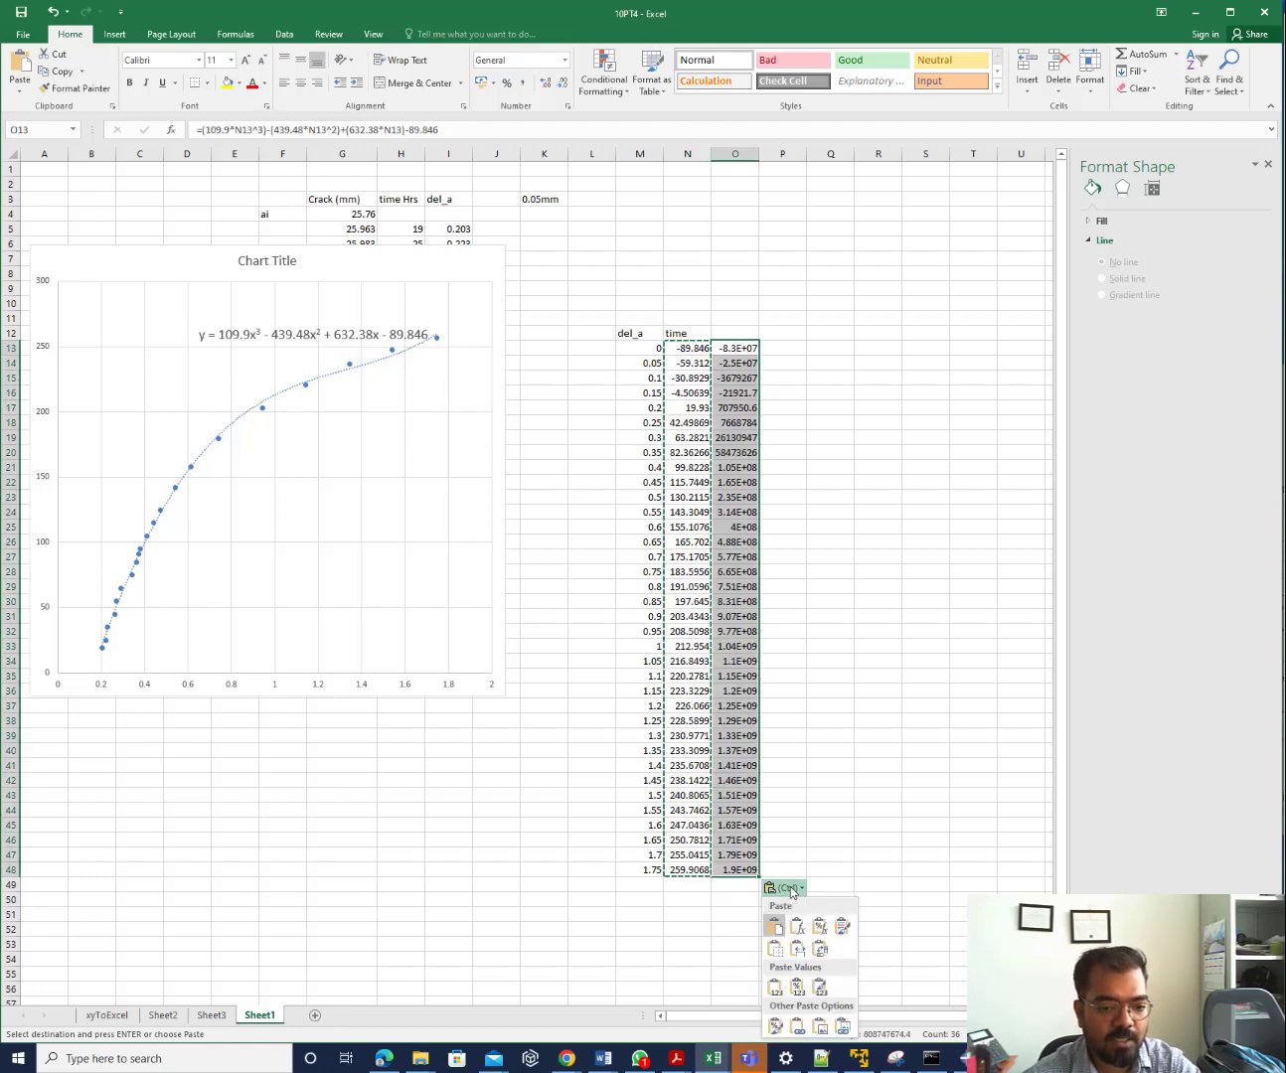
{"action": "left_click", "coordinate": [797, 994]}
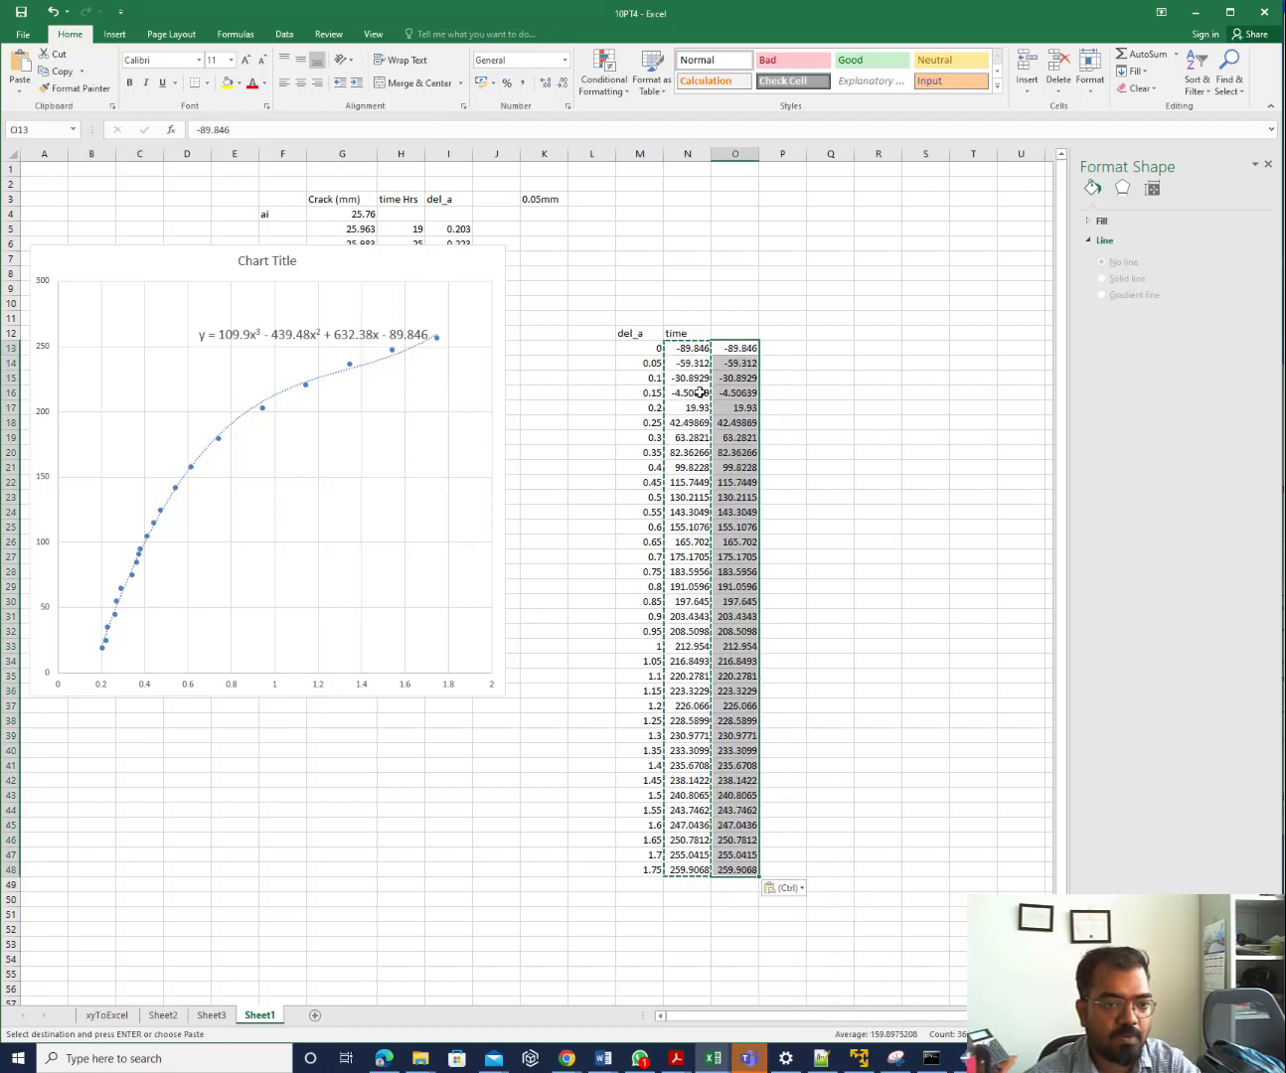
Delete the formulas in N13:N48 and move the chart lower on the sheet
{"action": "left_click_drag", "start_coordinate": [687, 347], "coordinate": [687, 871]}
{"action": "key", "text": "Delete"}
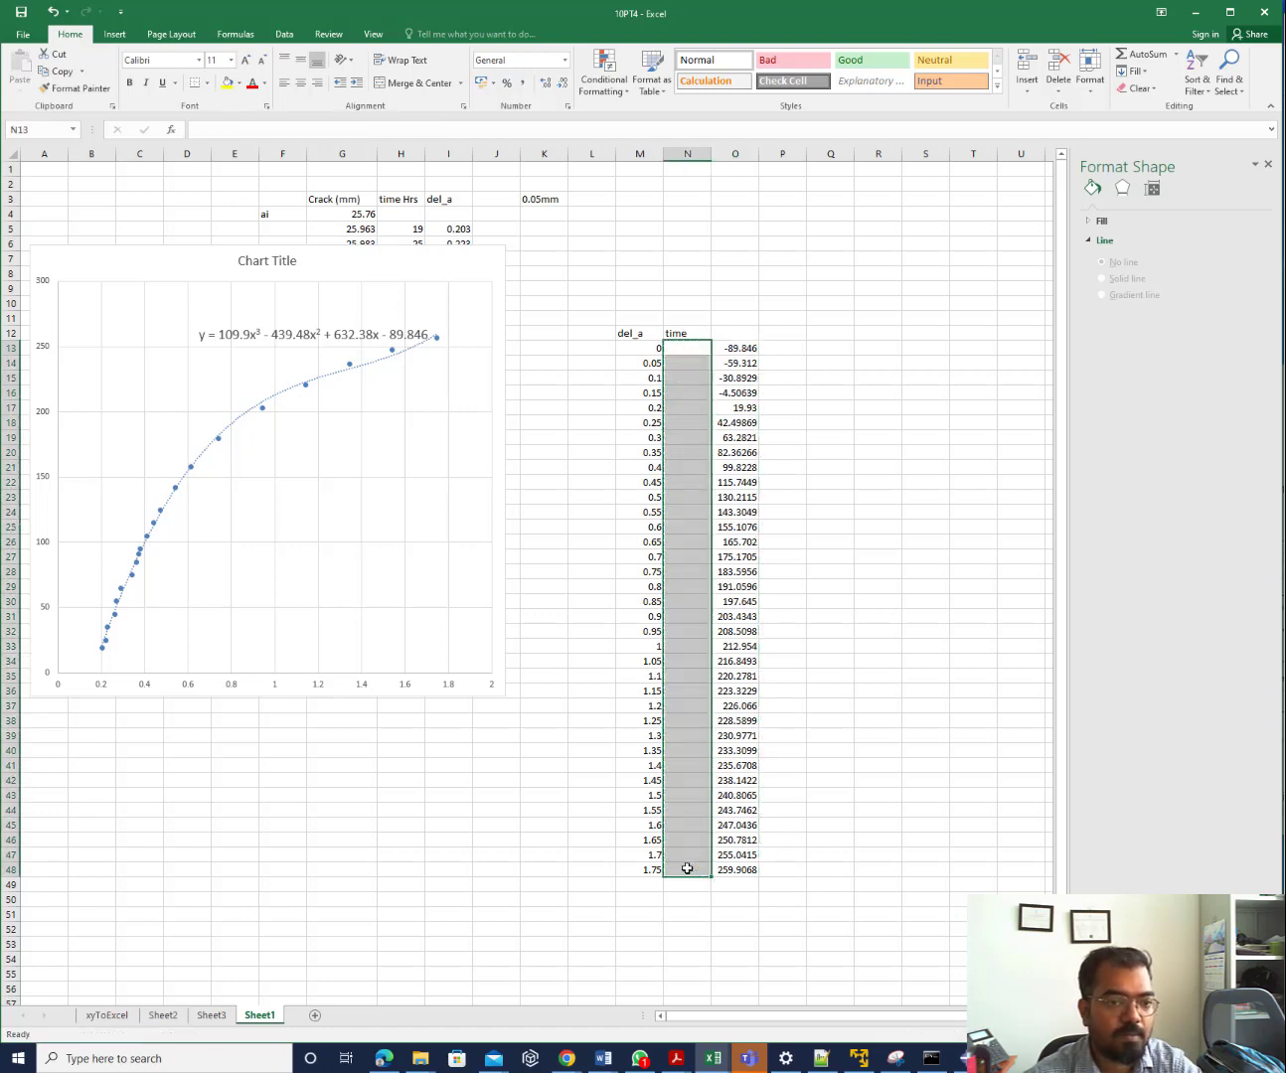
{"action": "left_click", "coordinate": [864, 499]}
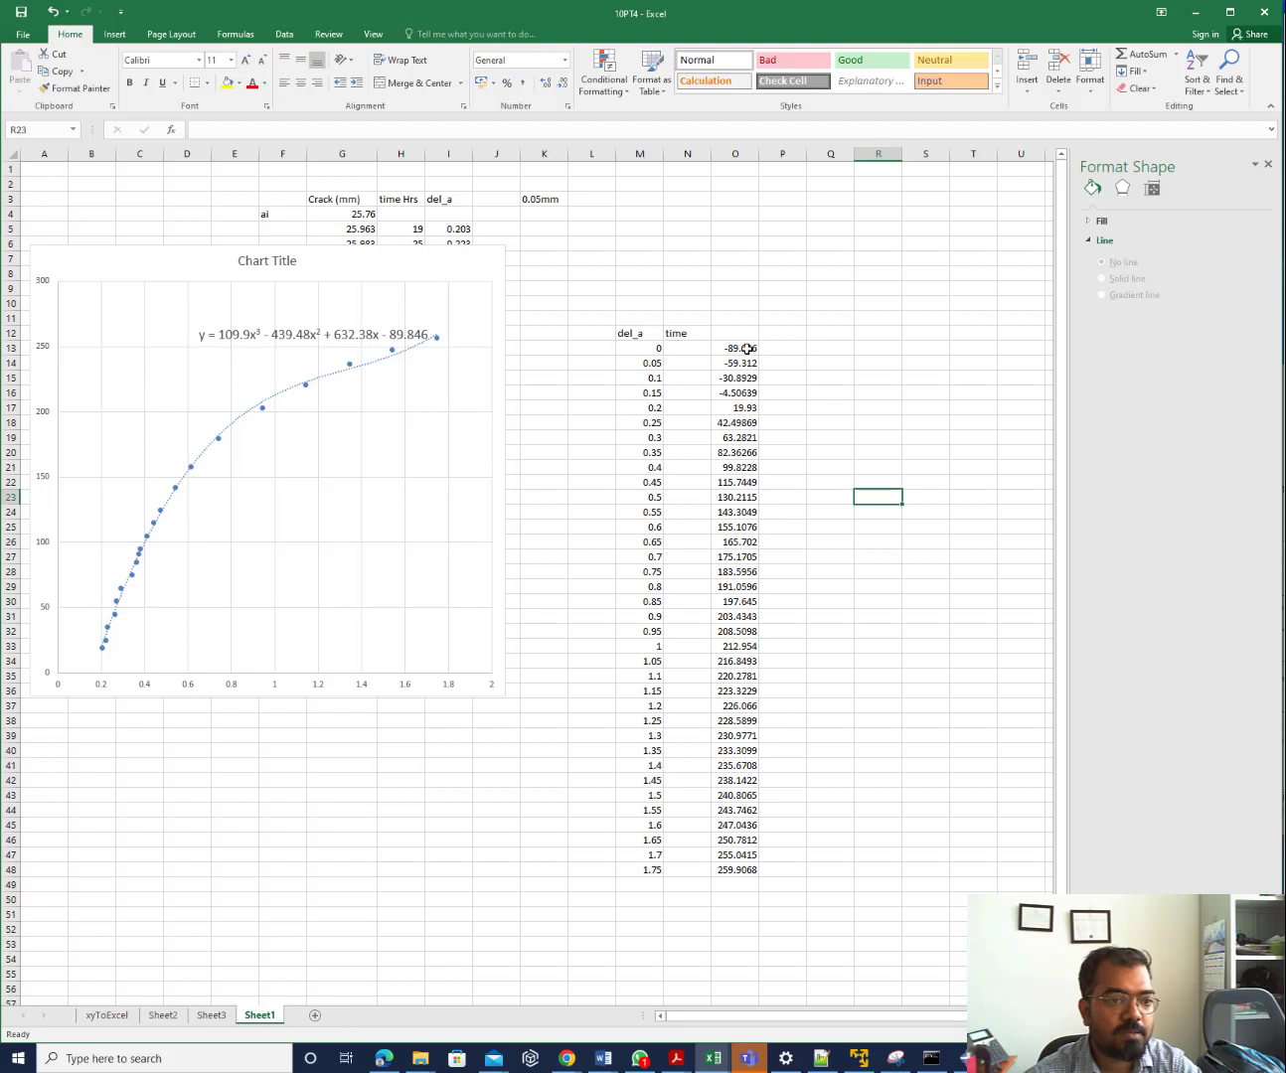
{"action": "left_click", "coordinate": [384, 357]}
{"action": "left_click_drag", "start_coordinate": [383, 358], "coordinate": [374, 580]}
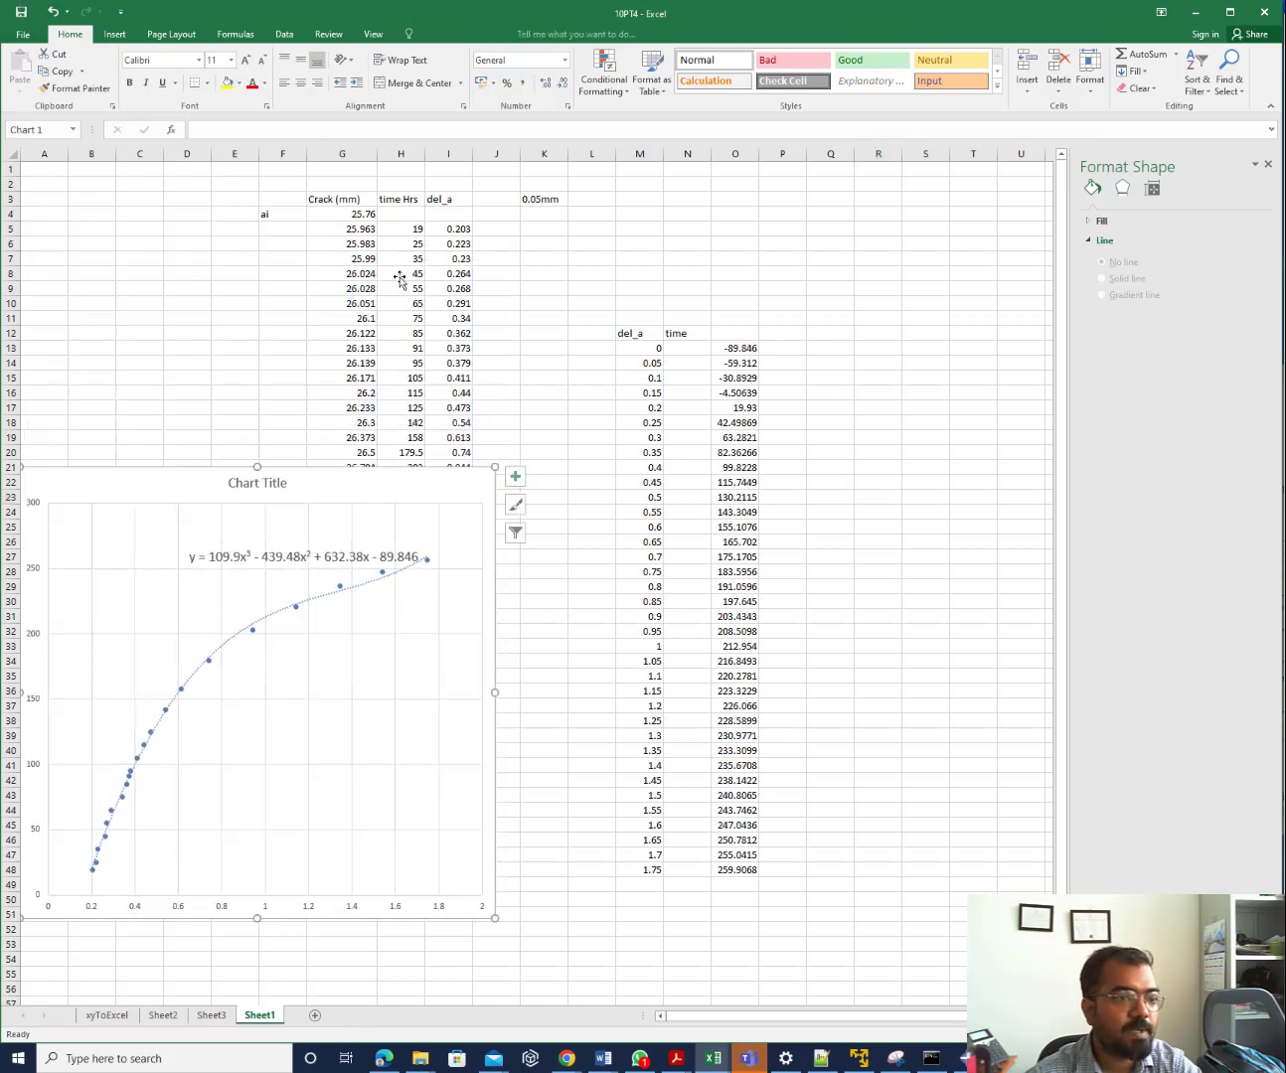
Open the Format Axis pane for the chart's horizontal axis (bounds 0.0–2.0, major unit 0.2)
{"action": "left_click", "coordinate": [448, 229]}
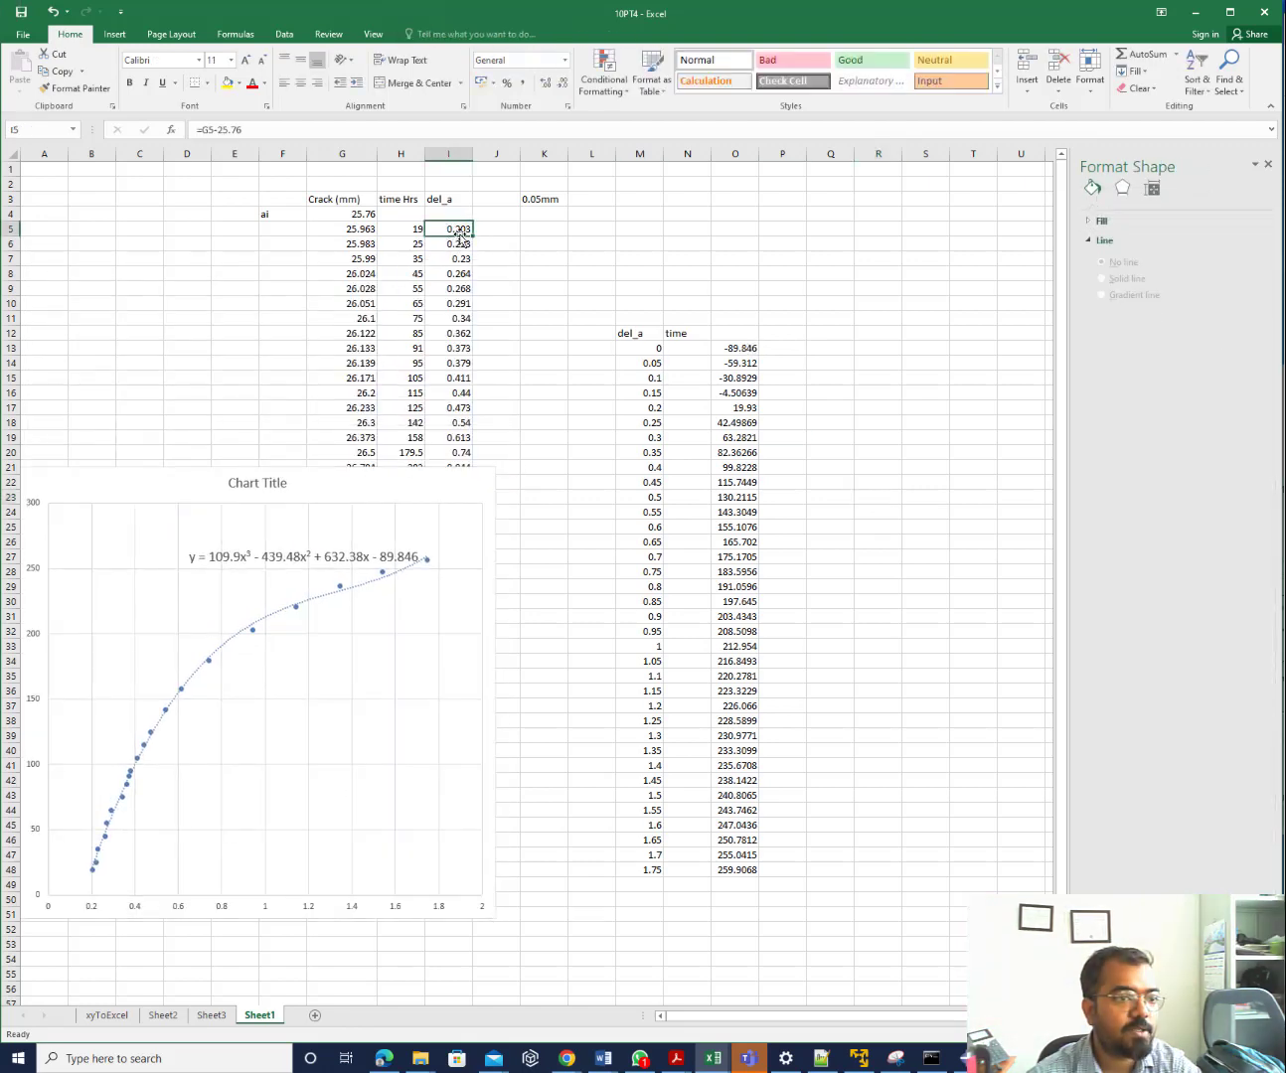
{"action": "left_click", "coordinate": [53, 902]}
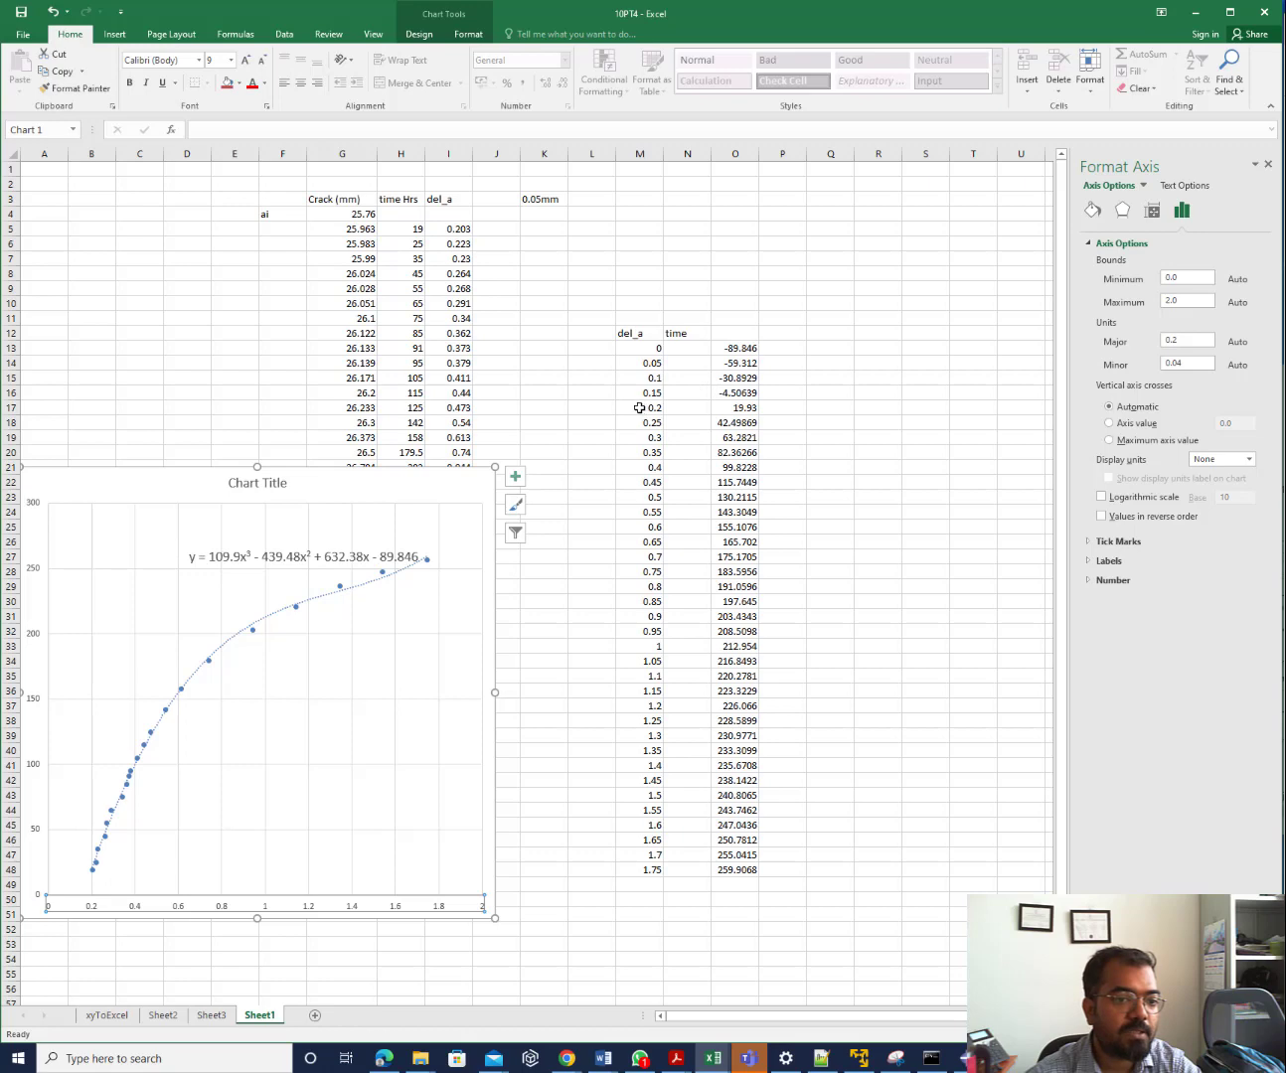
{"action": "left_click_drag", "start_coordinate": [639, 407], "coordinate": [745, 367]}
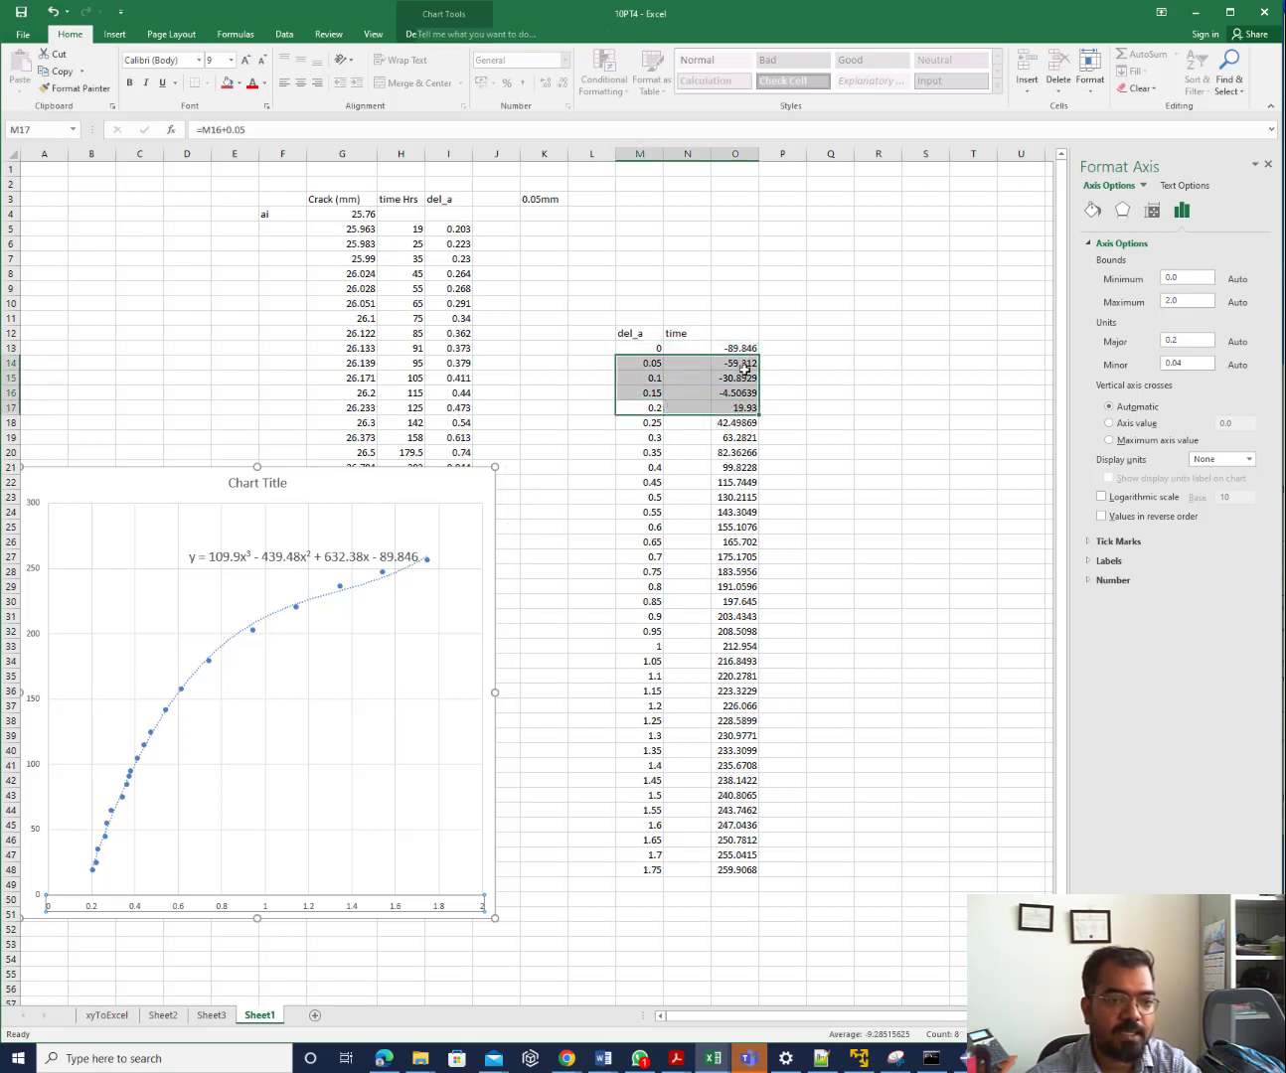
Clear rows 14–16 across columns M to O, then restore them
{"action": "left_click", "coordinate": [716, 397]}
{"action": "left_click_drag", "start_coordinate": [659, 395], "coordinate": [750, 363]}
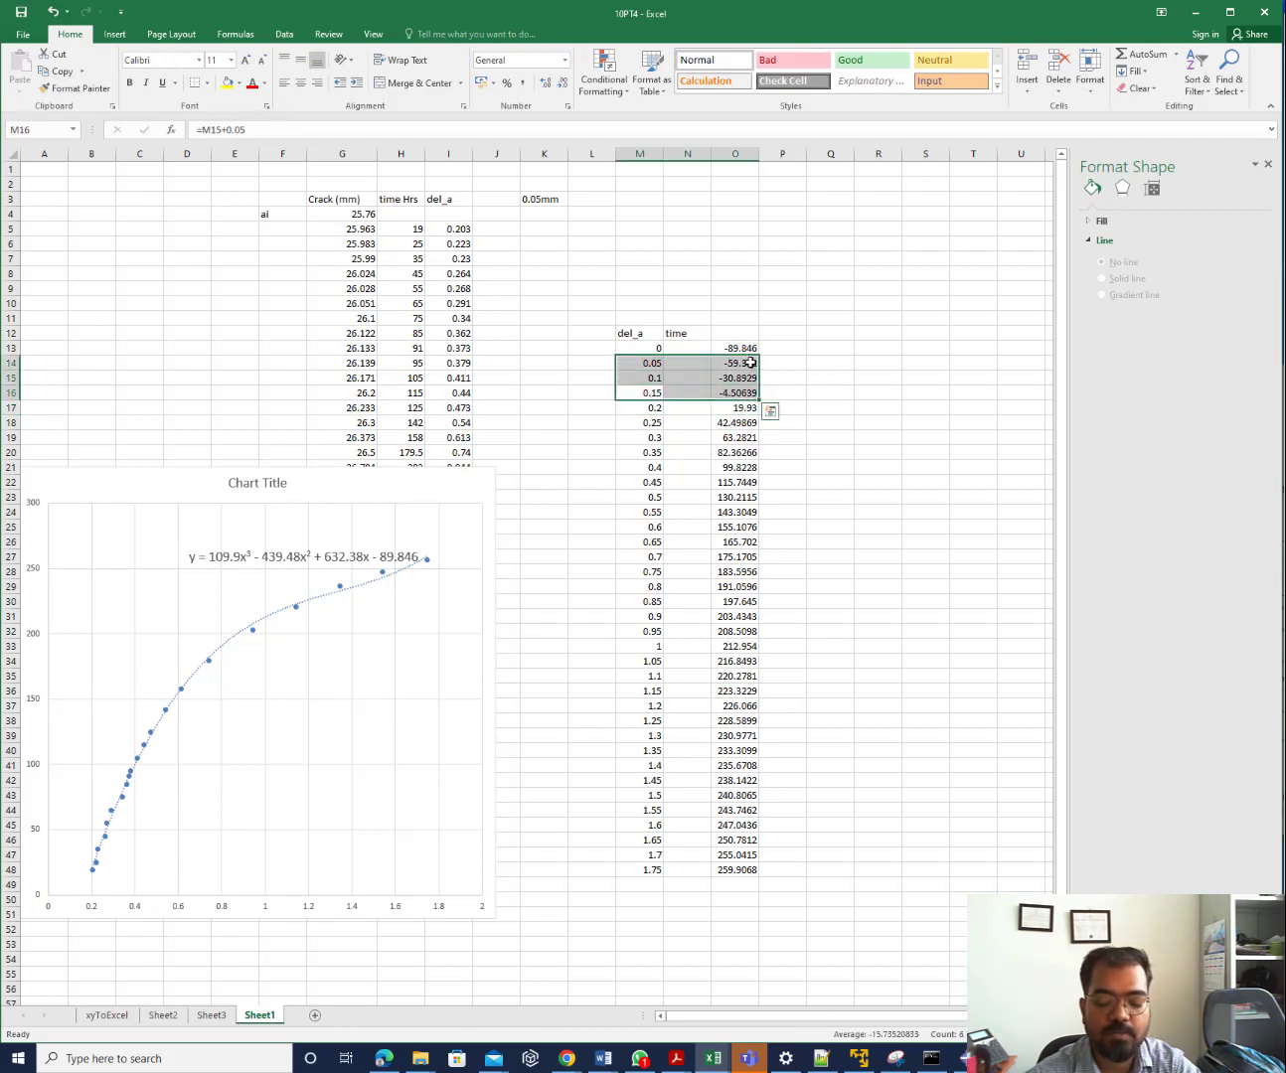
{"action": "key", "text": "Delete"}
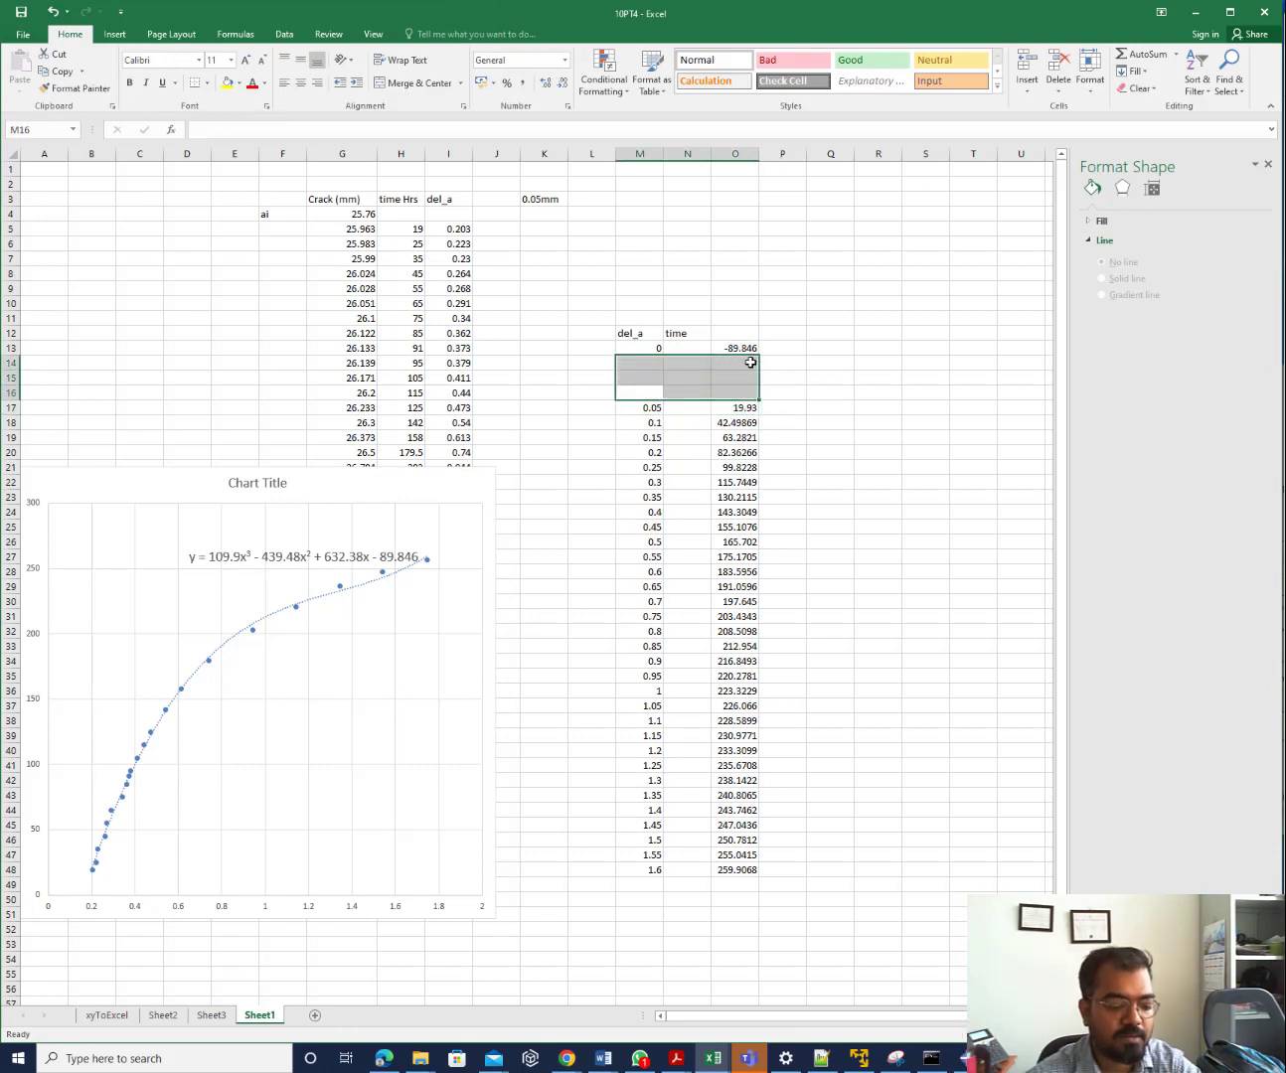
{"action": "type", "text": "0.05\t\t-59.312 0.1\t\t-30.8929 0.15\t\t-4.50639"}
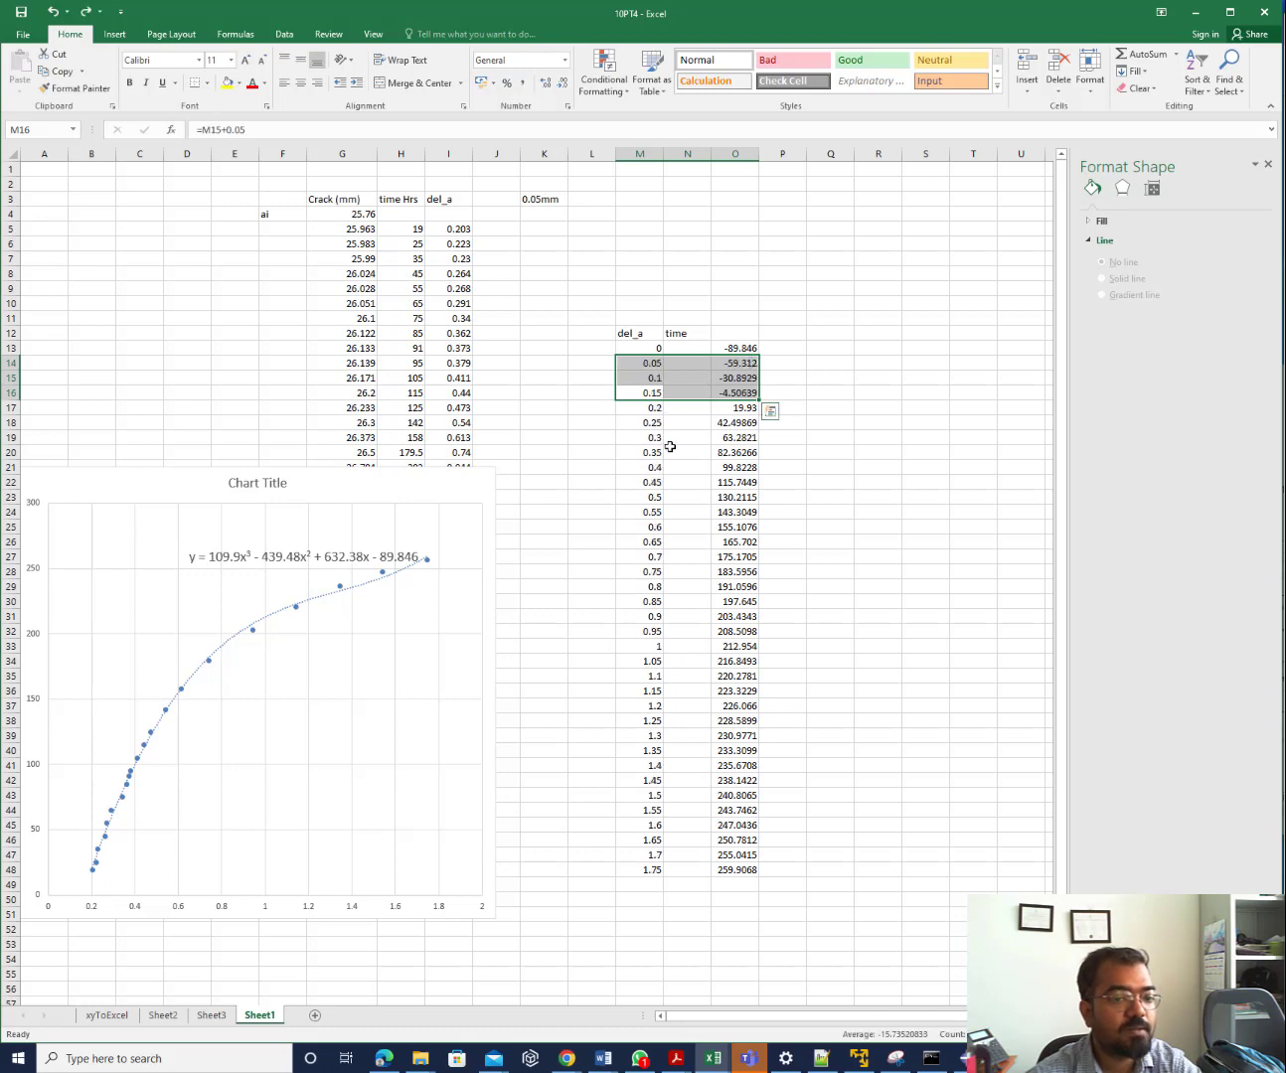
{"action": "left_click", "coordinate": [675, 448]}
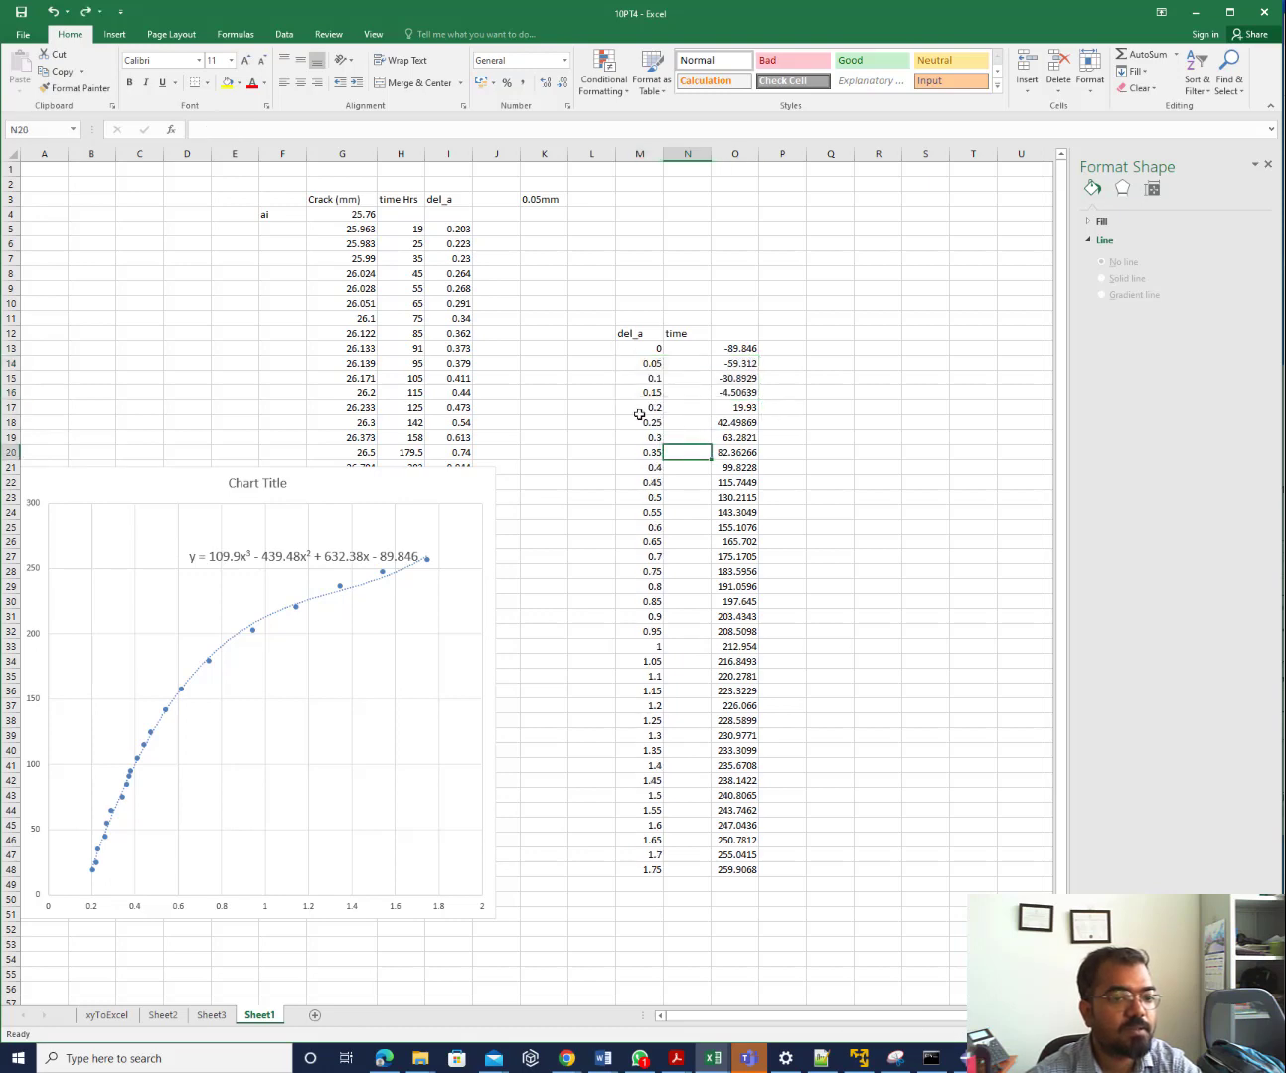
Copy the del_a formulas from M17 down into column L as values, then clear M14:M48
{"action": "left_click_drag", "start_coordinate": [633, 408], "coordinate": [638, 869]}
{"action": "key", "text": "ctrl+c"}
{"action": "left_click_drag", "start_coordinate": [597, 408], "coordinate": [596, 511]}
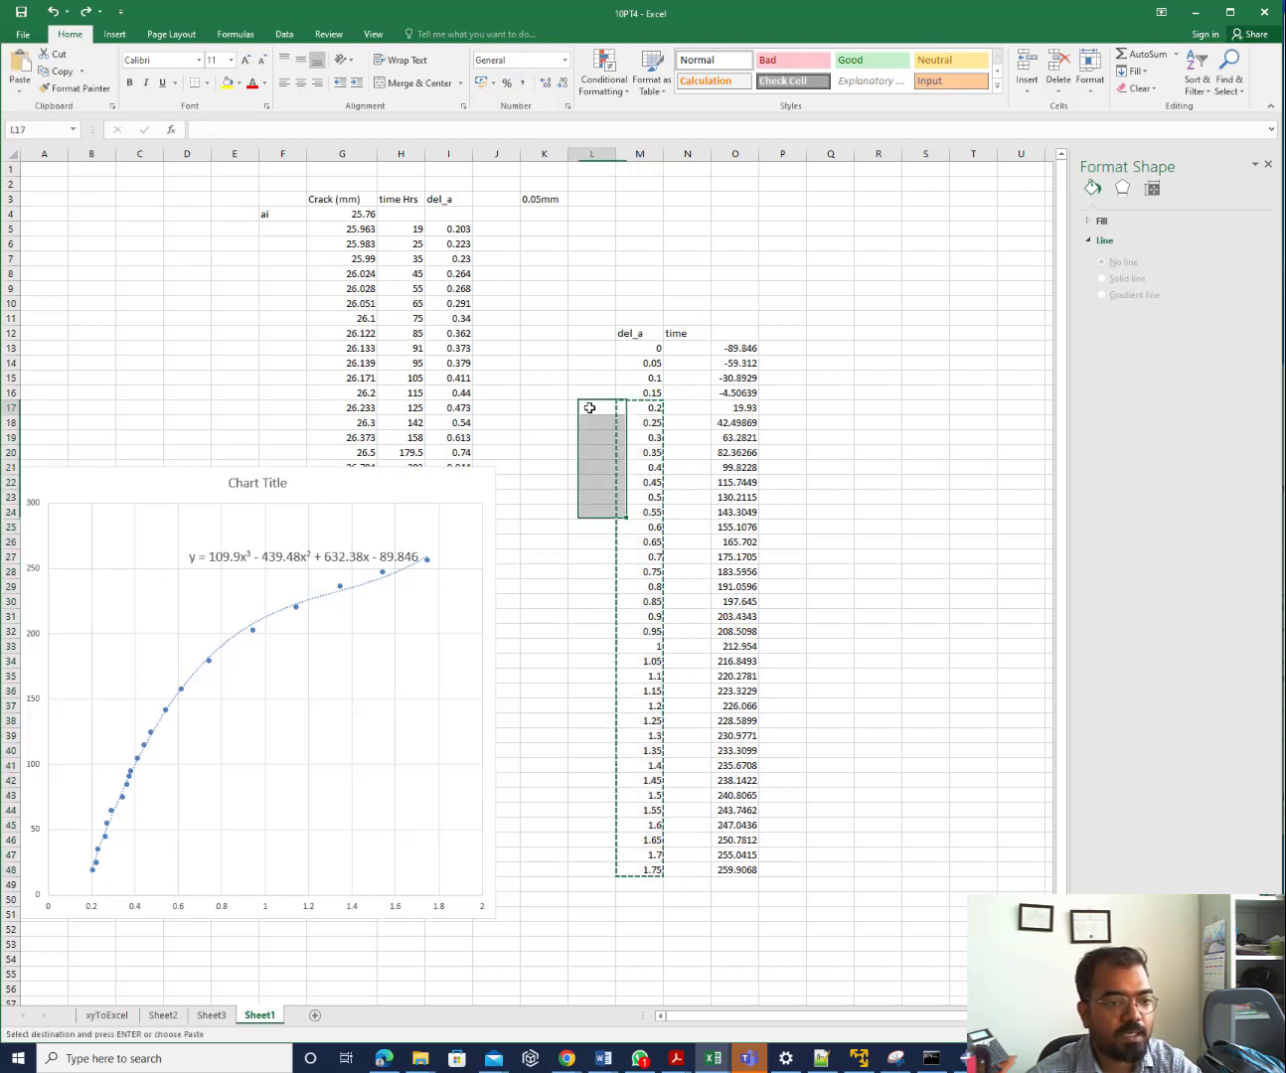
{"action": "left_click", "coordinate": [591, 409]}
{"action": "key", "text": "ctrl+v"}
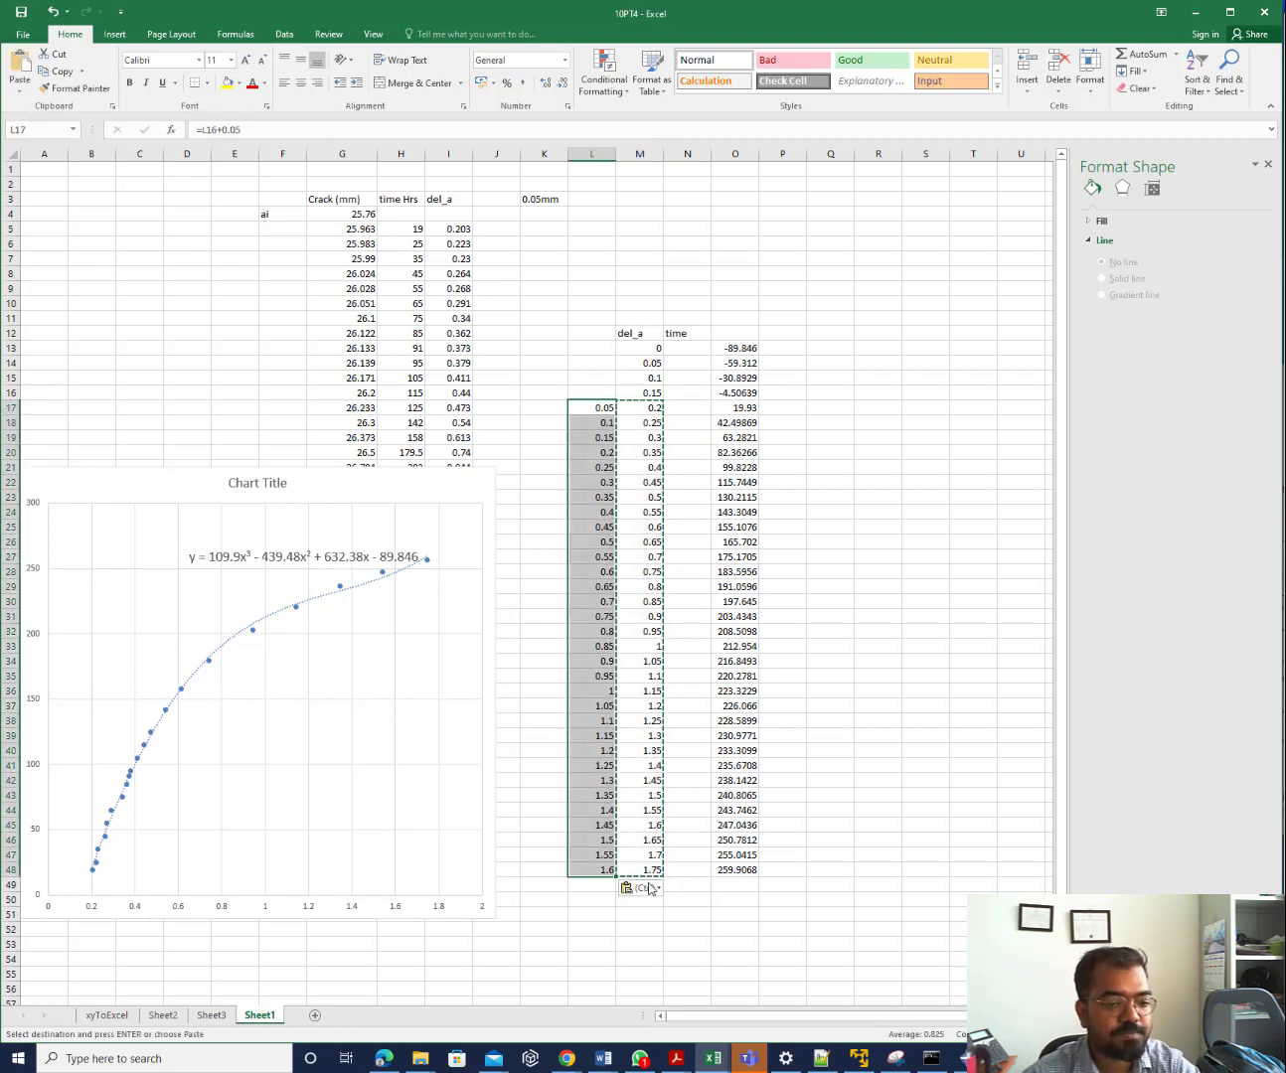
{"action": "left_click", "coordinate": [651, 887]}
{"action": "left_click", "coordinate": [655, 990]}
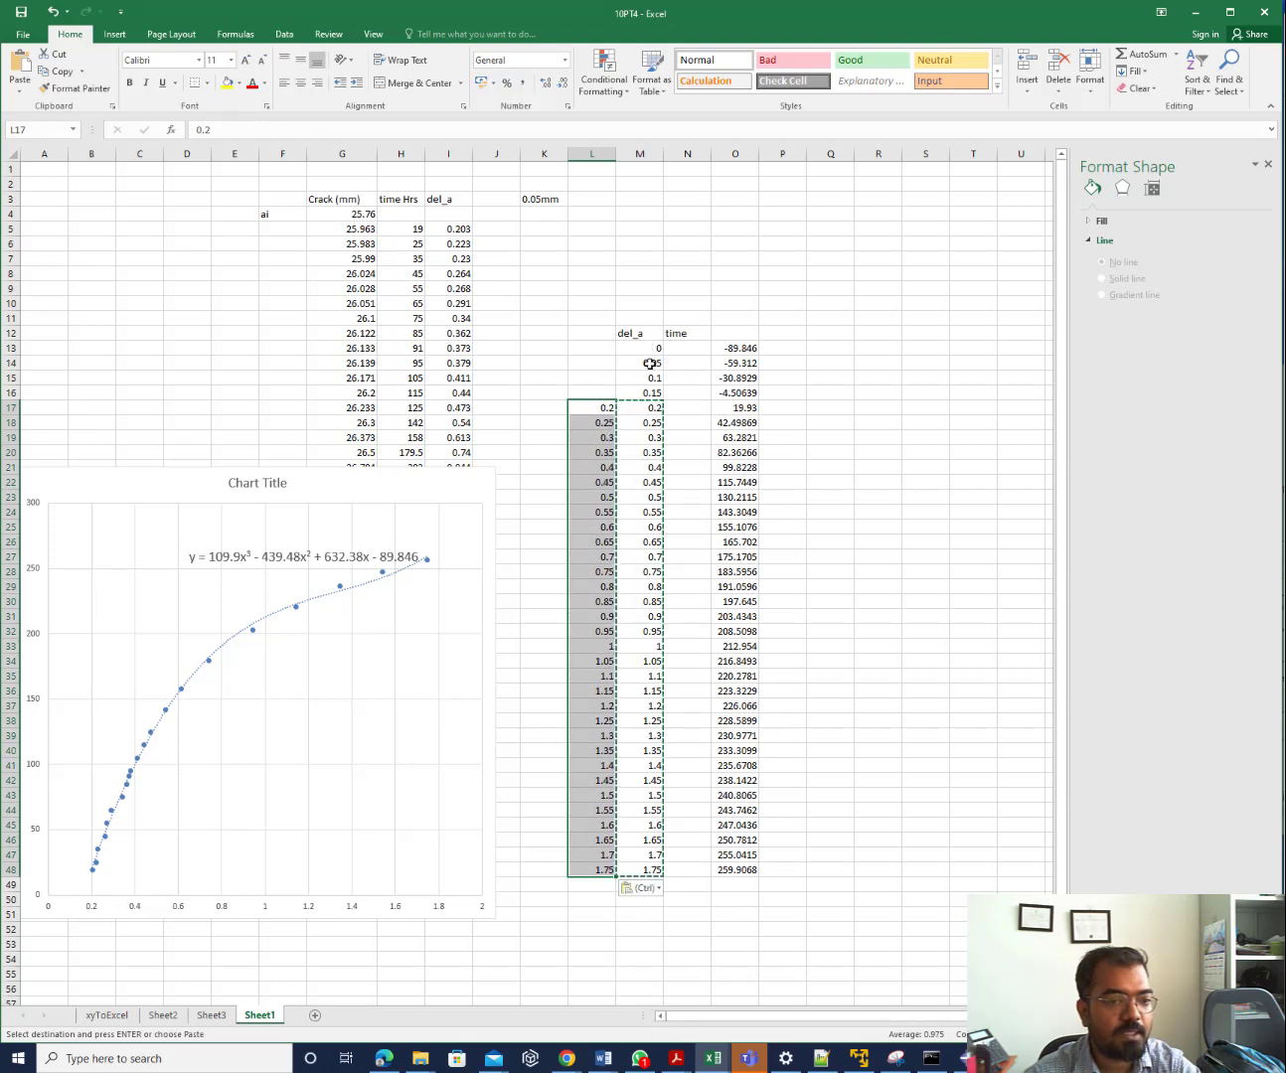
{"action": "left_click_drag", "start_coordinate": [649, 364], "coordinate": [656, 872]}
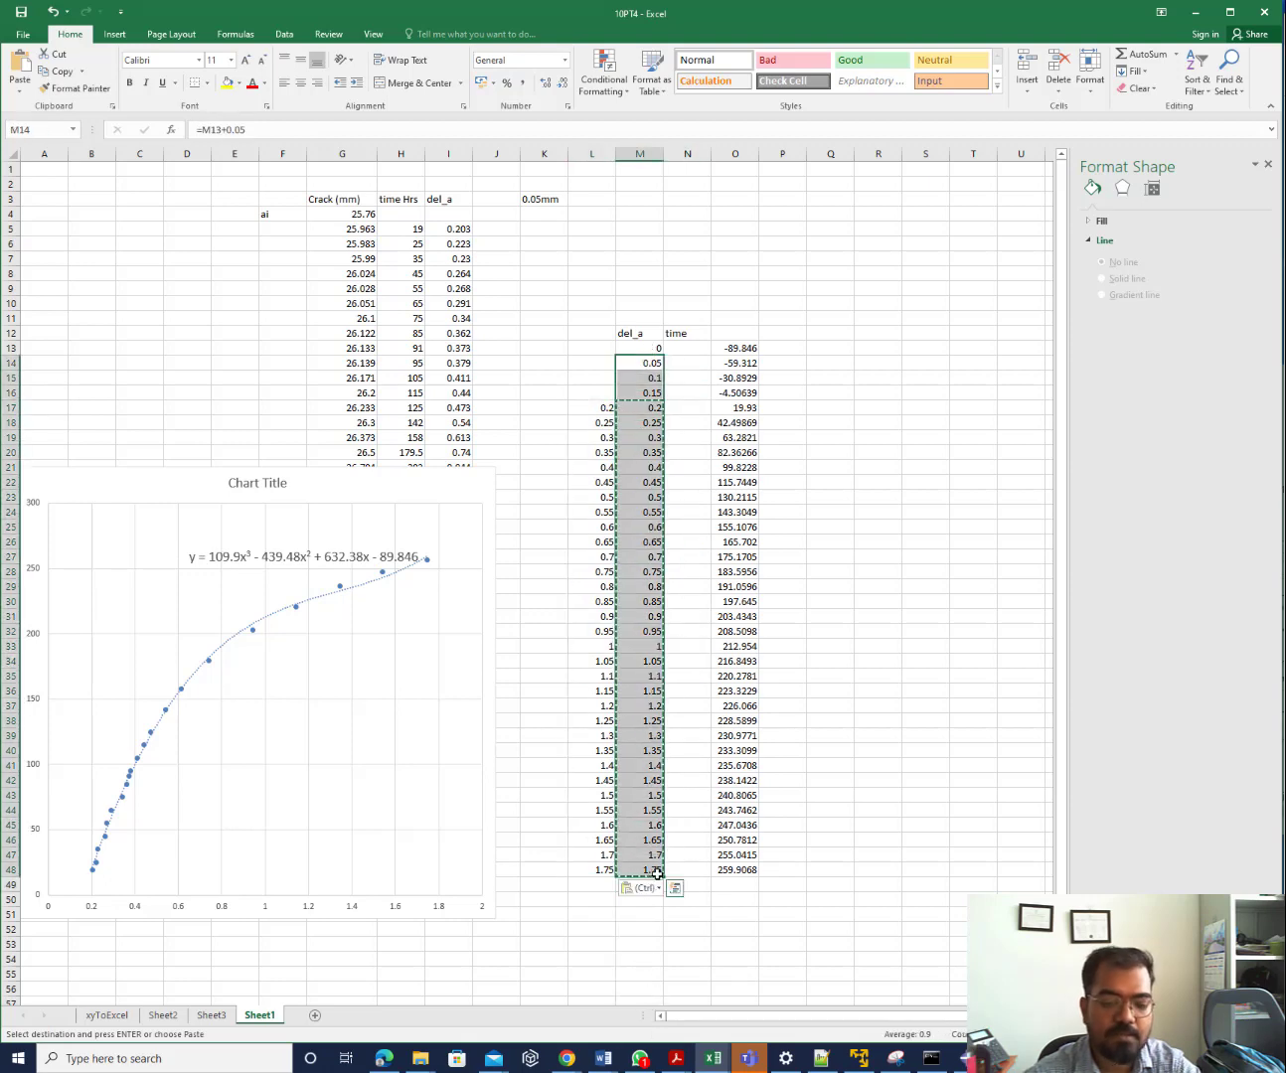
{"action": "key", "text": "Delete"}
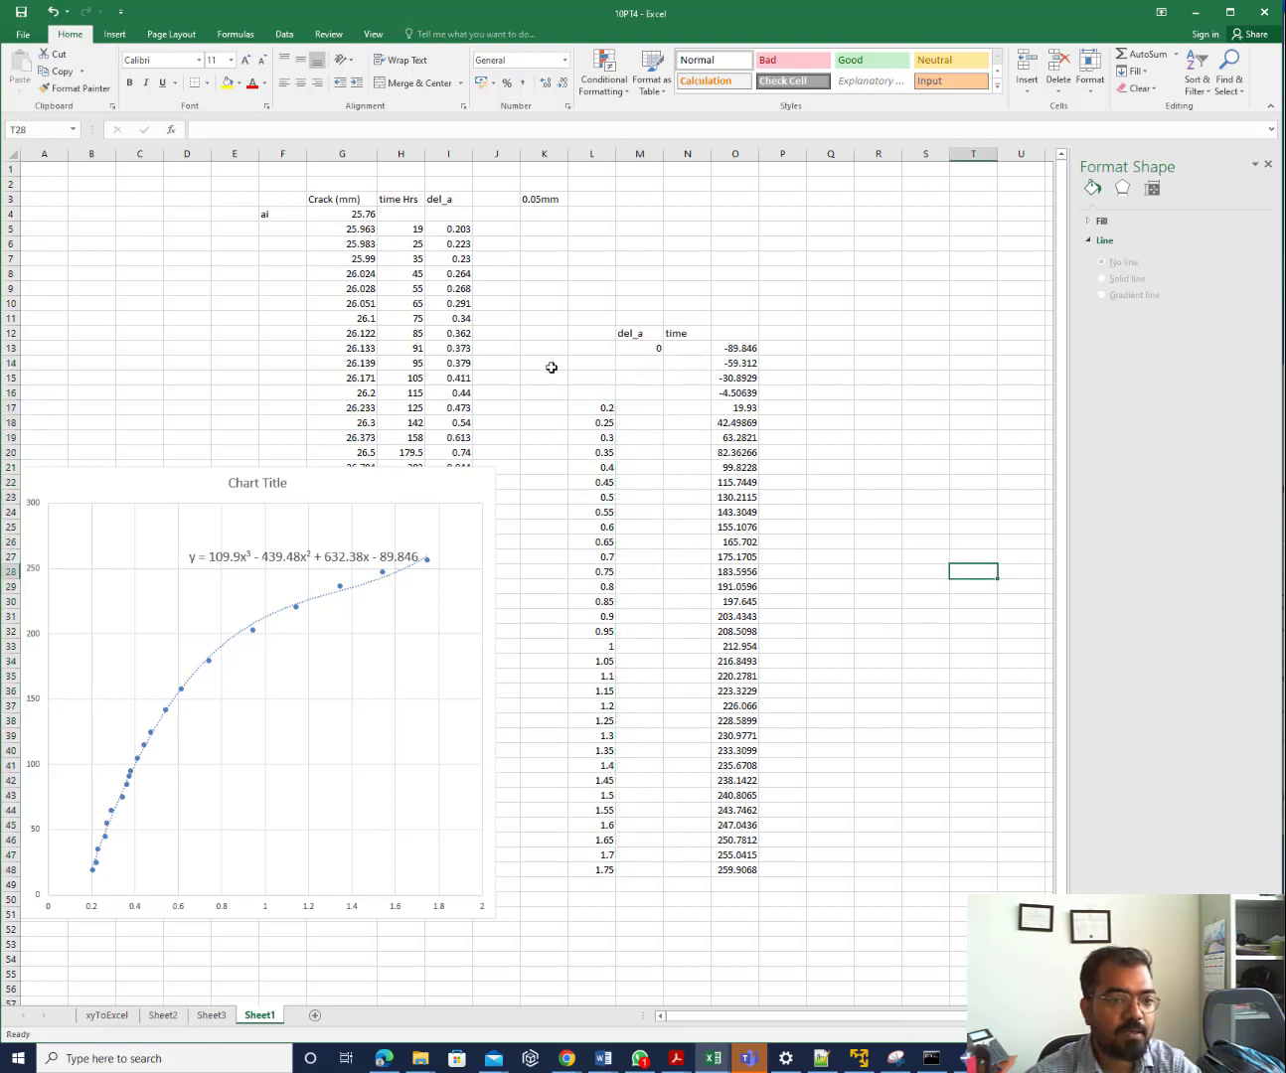
Copy the fixed del_a values from column L back into M17 onward
{"action": "left_click_drag", "start_coordinate": [591, 409], "coordinate": [587, 872]}
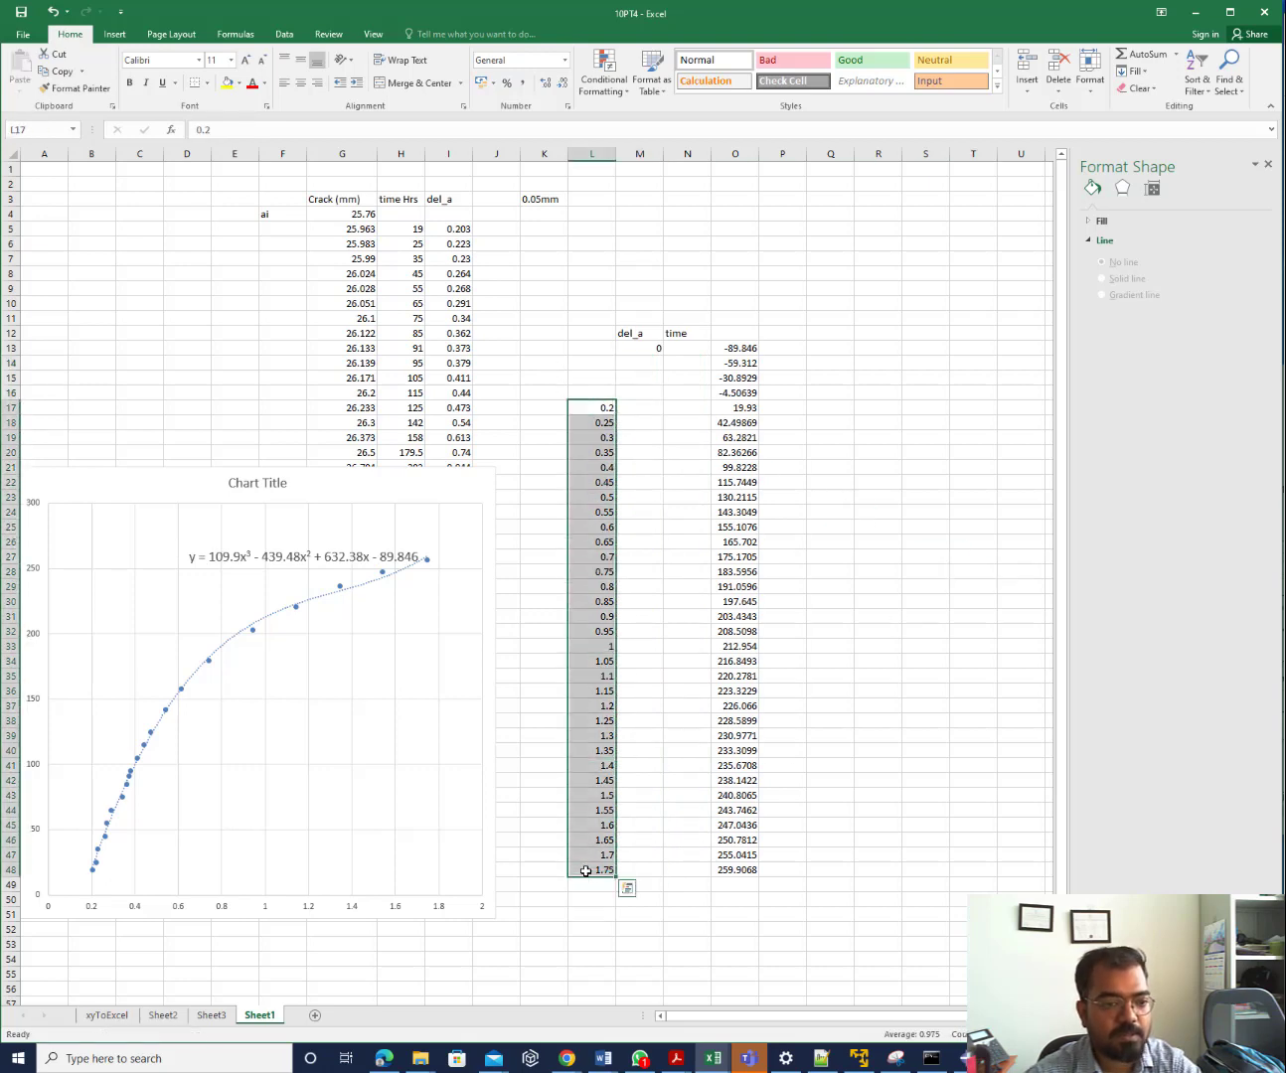
{"action": "key", "text": "ctrl+c"}
{"action": "left_click", "coordinate": [638, 409]}
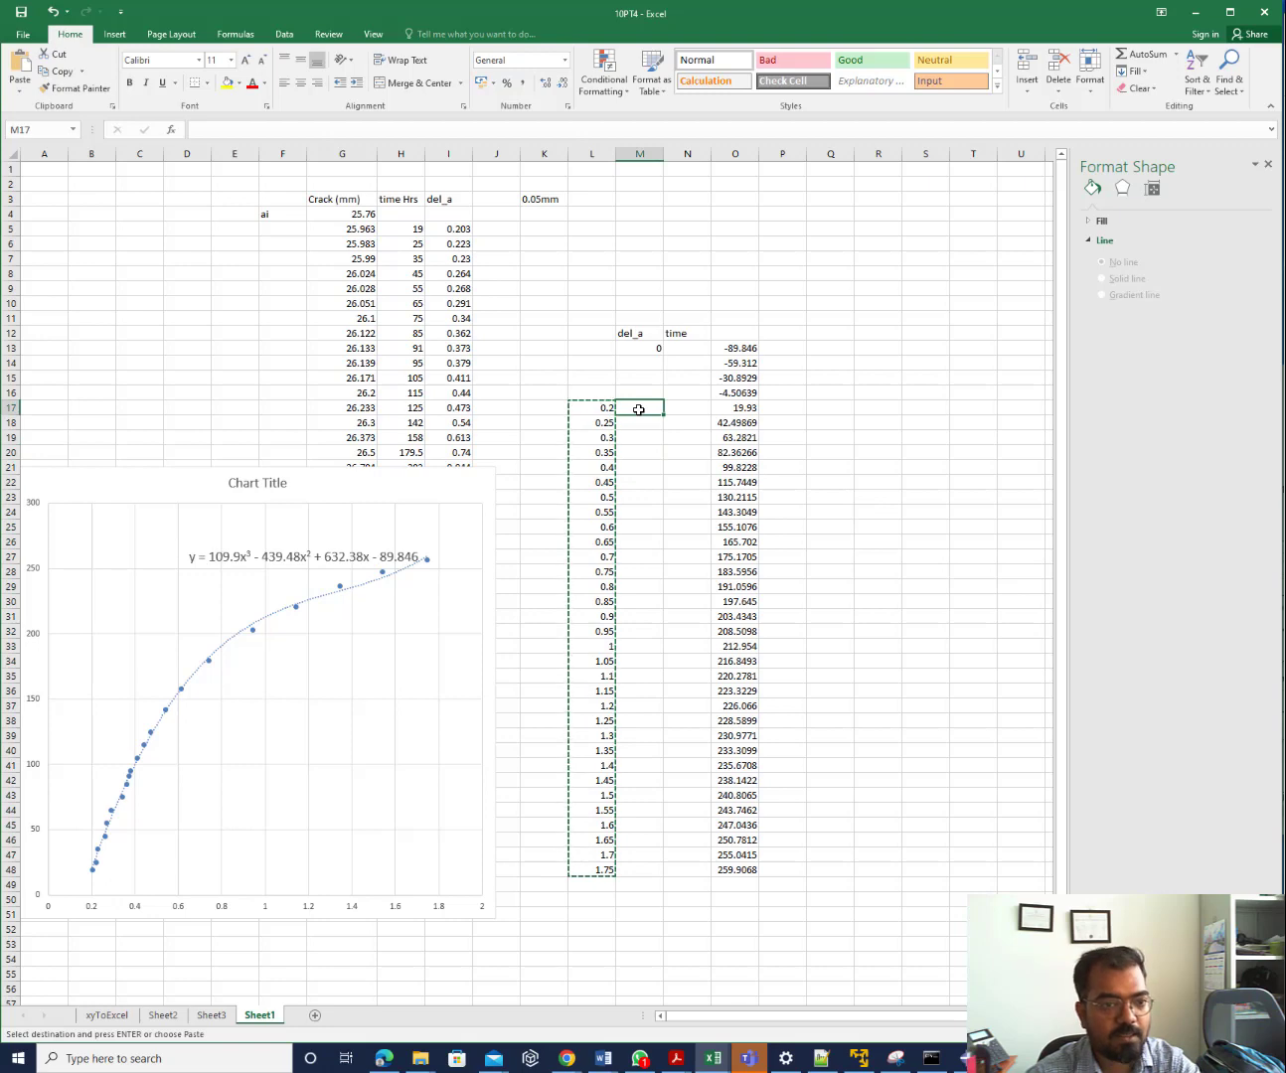
{"action": "key", "text": "Return"}
{"action": "key", "text": "ctrl+q"}
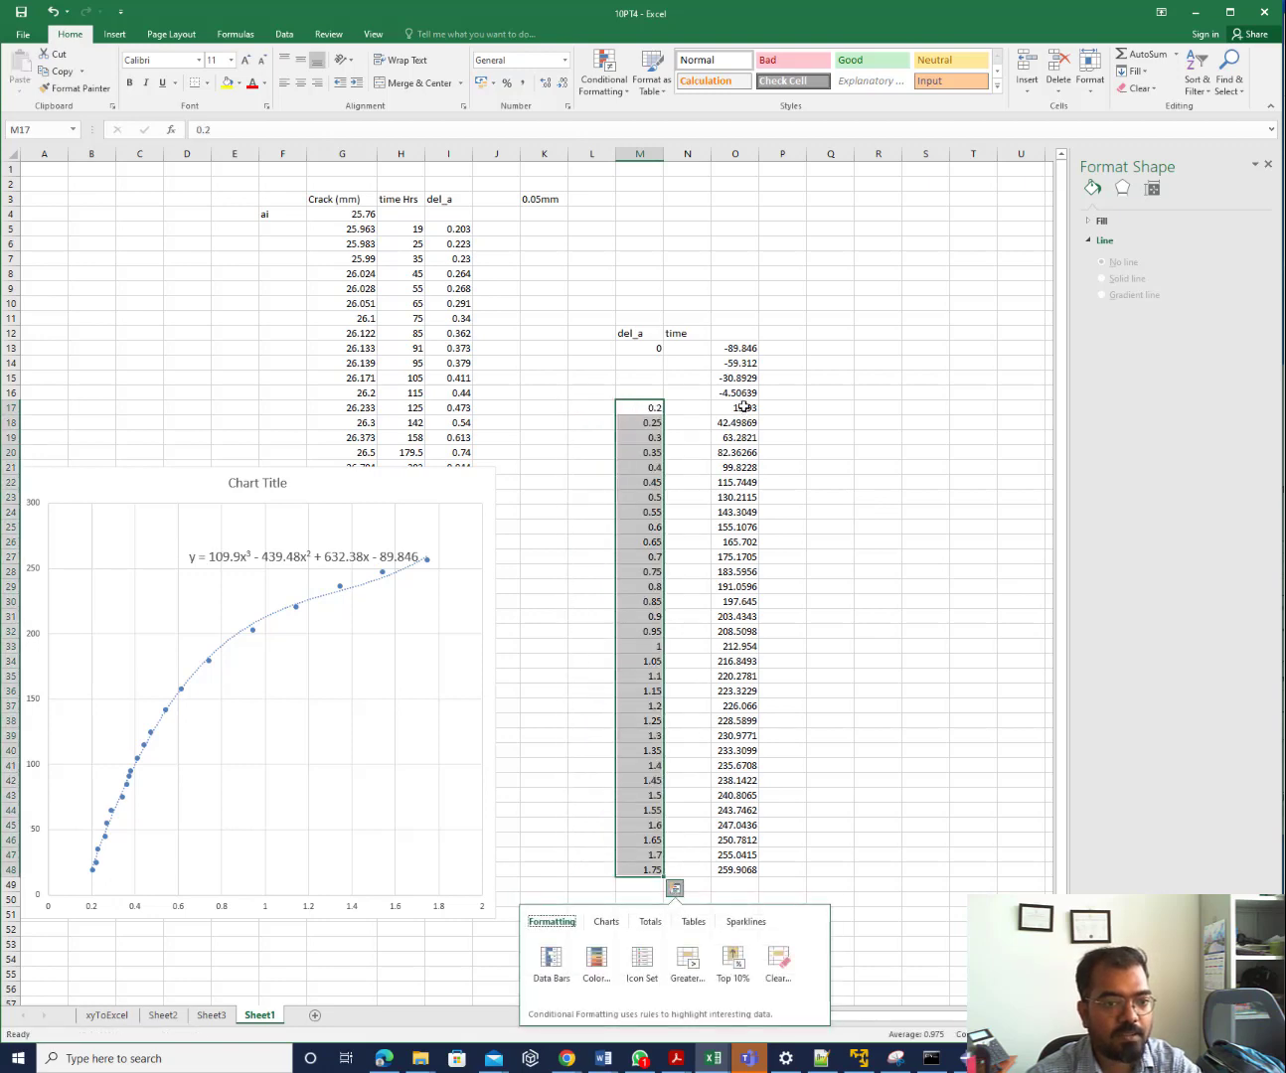
Move the time values O17:O48 into N17, enter 0 in N13, and delete O13:O16
{"action": "left_click_drag", "start_coordinate": [743, 407], "coordinate": [736, 869]}
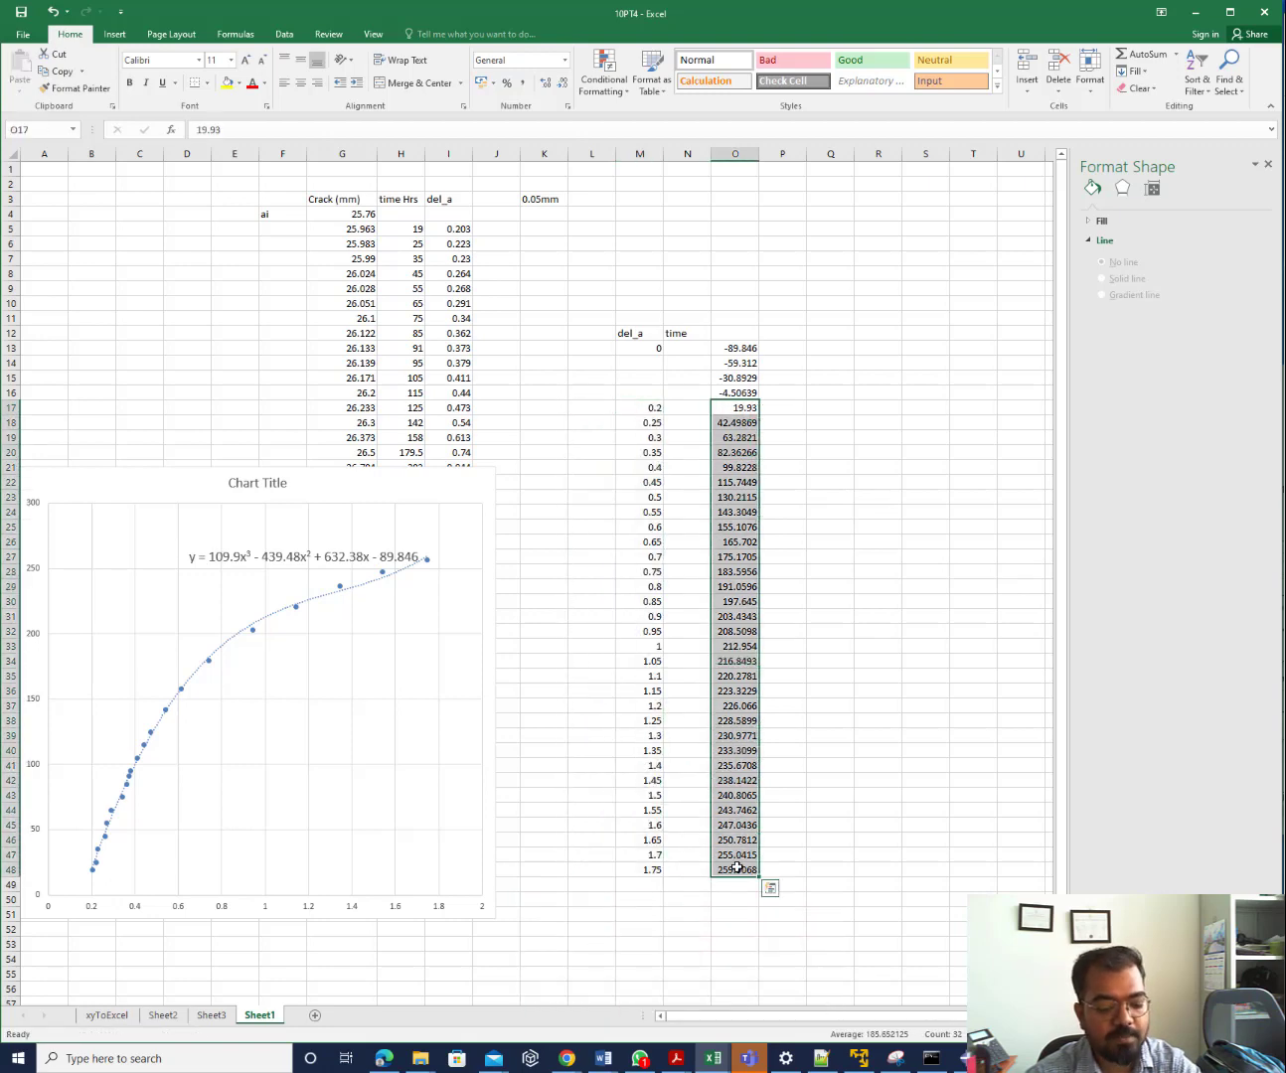
{"action": "key", "text": "ctrl+c"}
{"action": "left_click", "coordinate": [698, 411]}
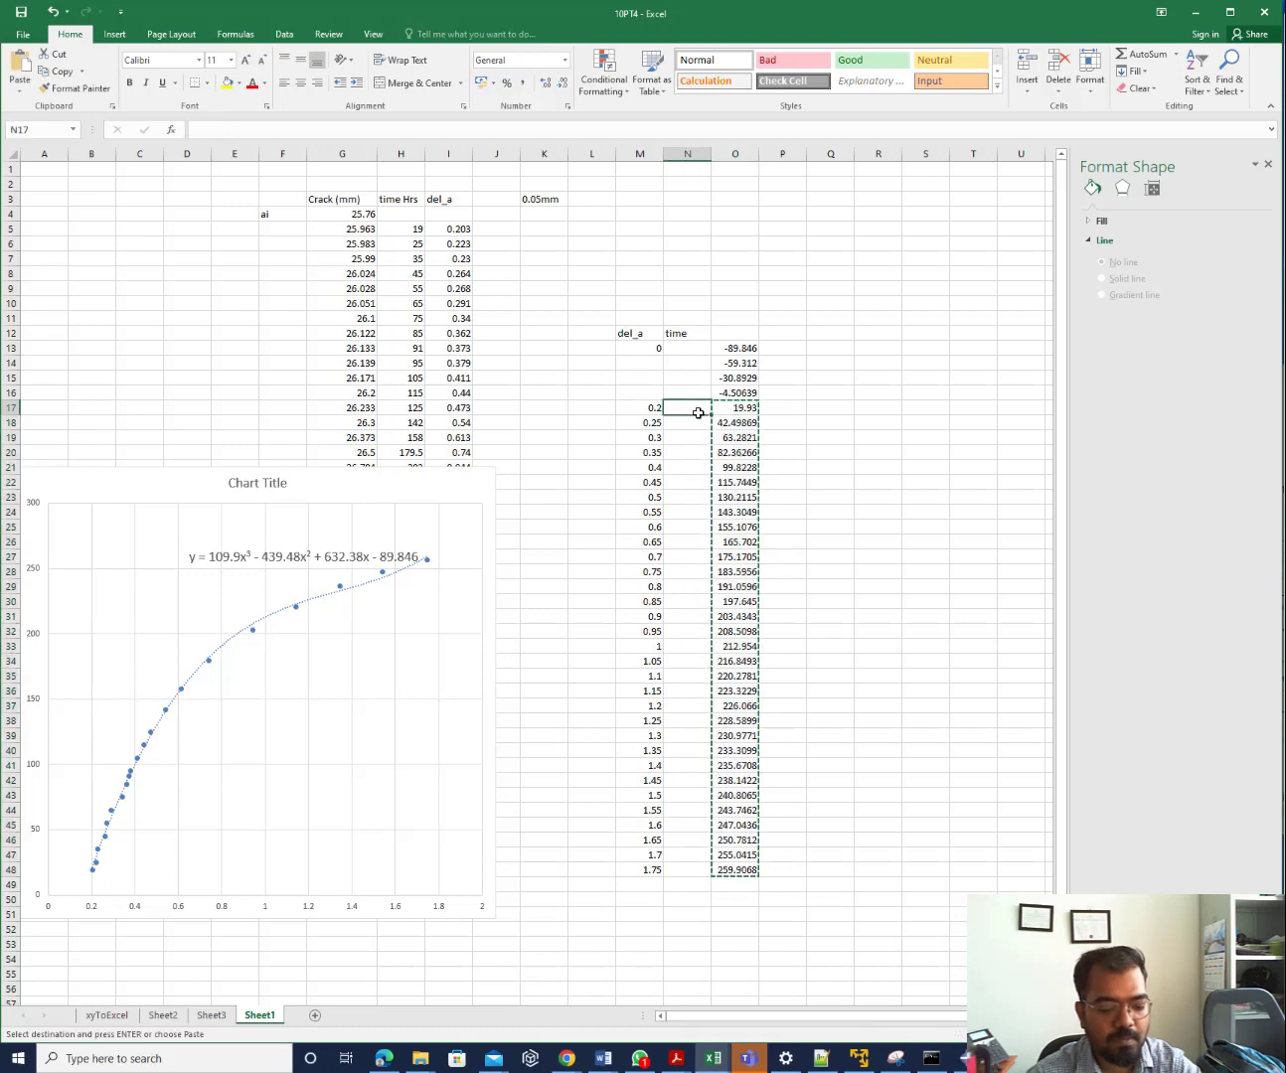
{"action": "left_click_drag", "start_coordinate": [698, 412], "coordinate": [699, 868]}
{"action": "key", "text": "Return"}
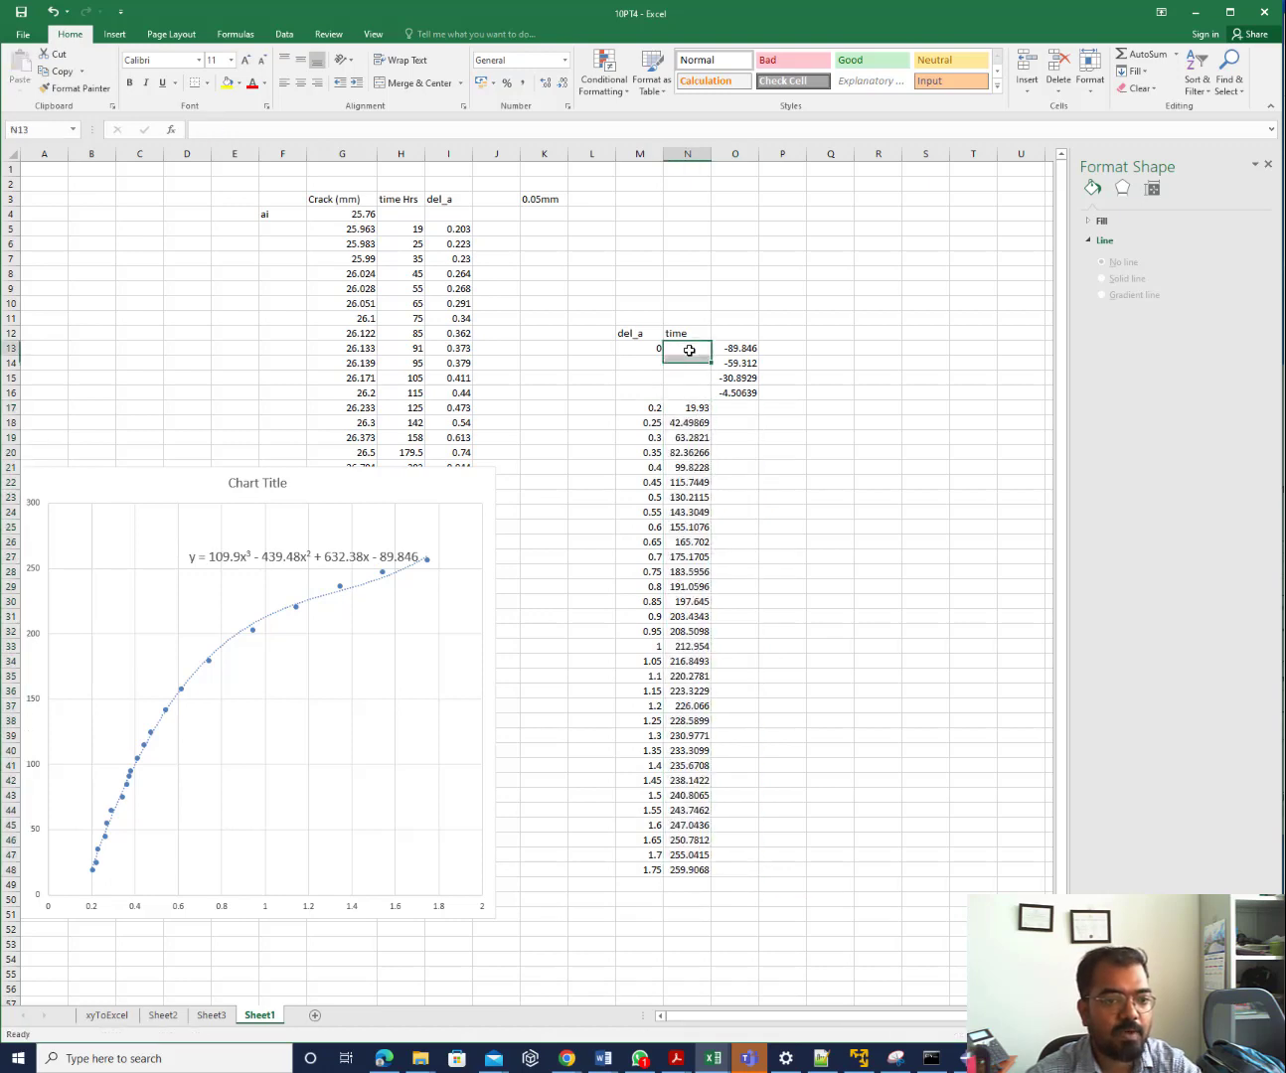
{"action": "left_click", "coordinate": [690, 350]}
{"action": "type", "text": "0"}
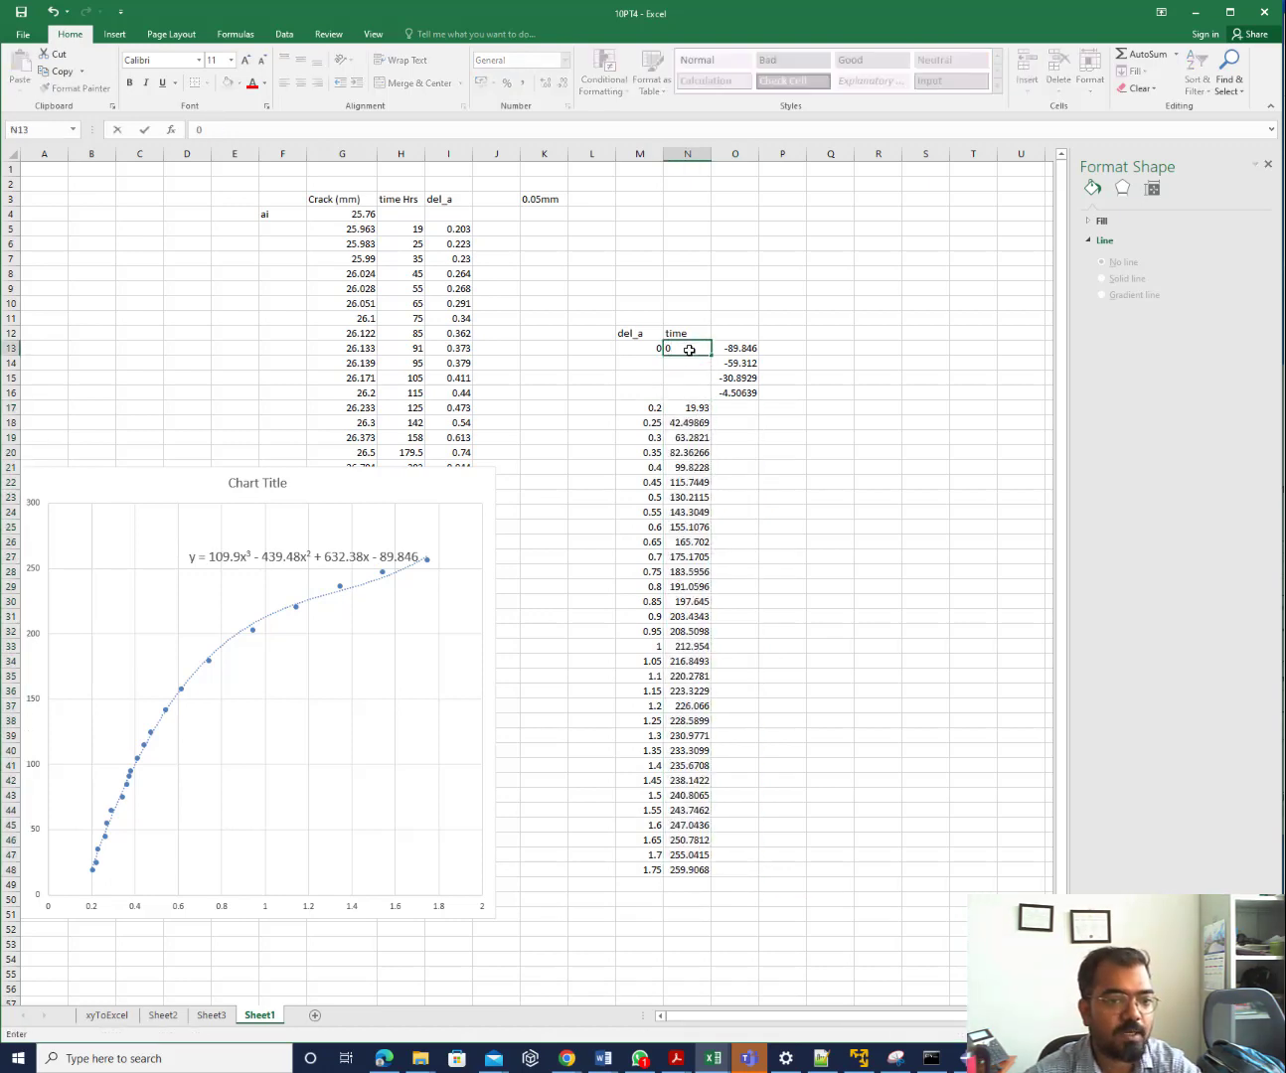
{"action": "left_click_drag", "start_coordinate": [740, 348], "coordinate": [740, 394]}
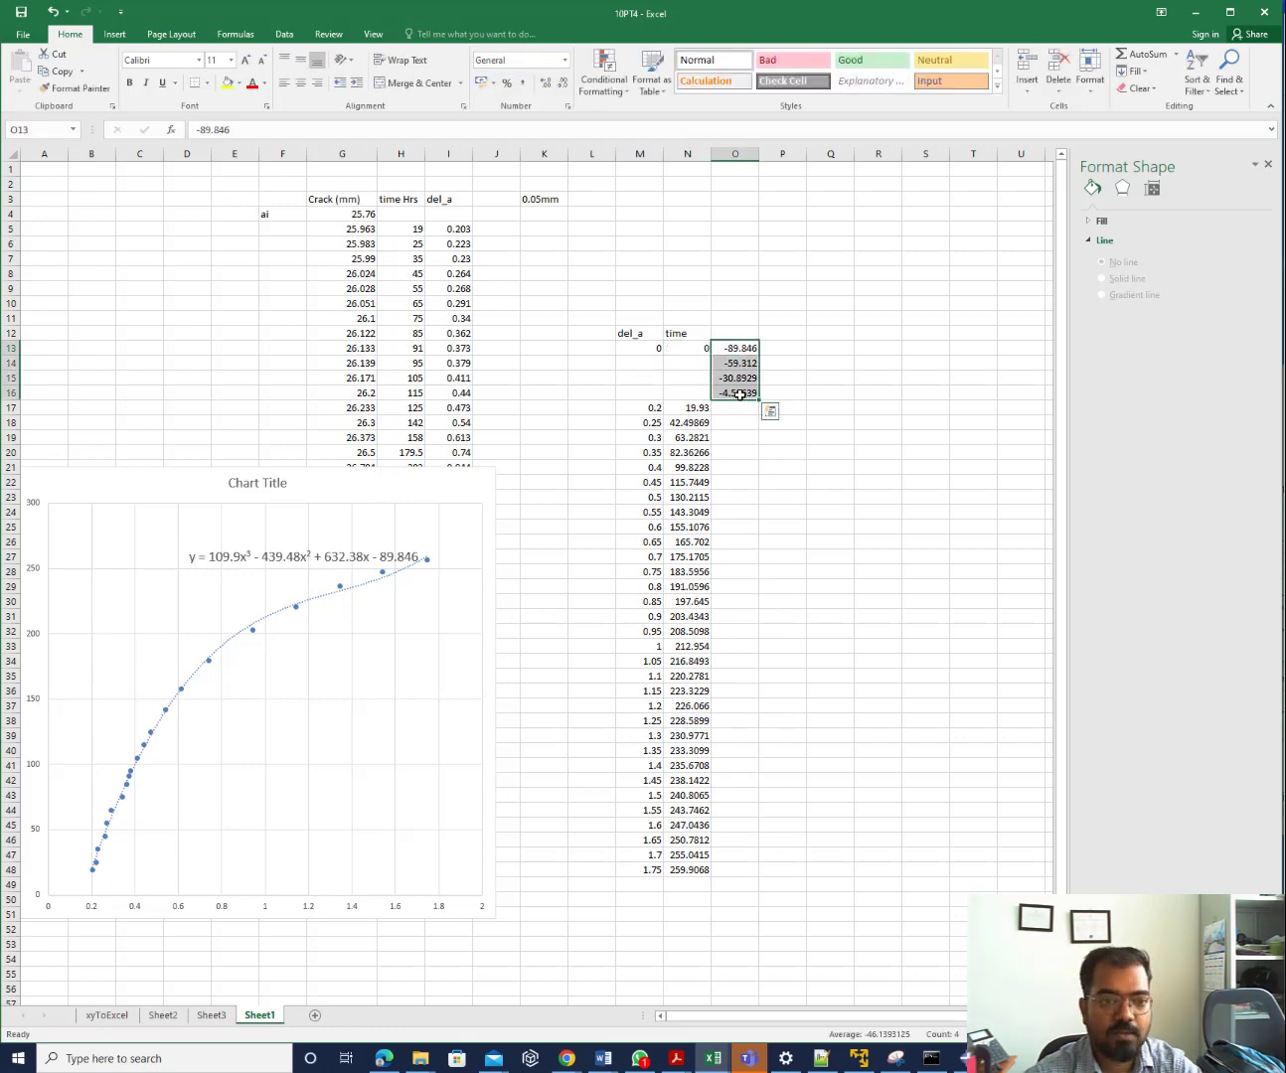
{"action": "key", "text": "Delete"}
{"action": "left_click", "coordinate": [783, 497]}
Move the del_a and time data from row 17 up to start at M14
{"action": "left_click_drag", "start_coordinate": [649, 409], "coordinate": [677, 411]}
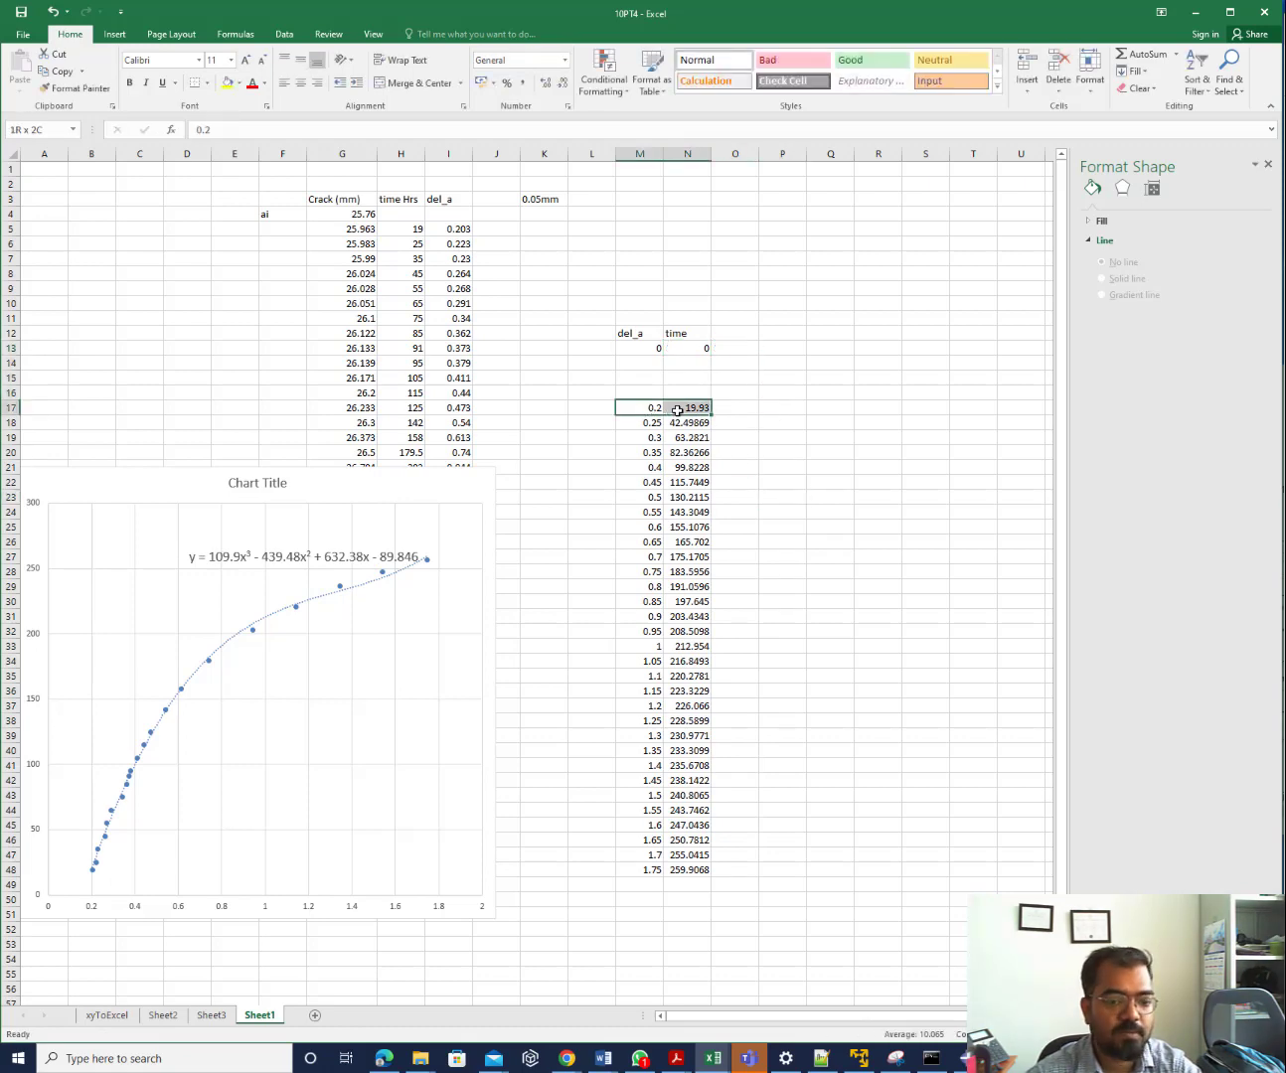
{"action": "key", "text": "ctrl+shift+Down"}
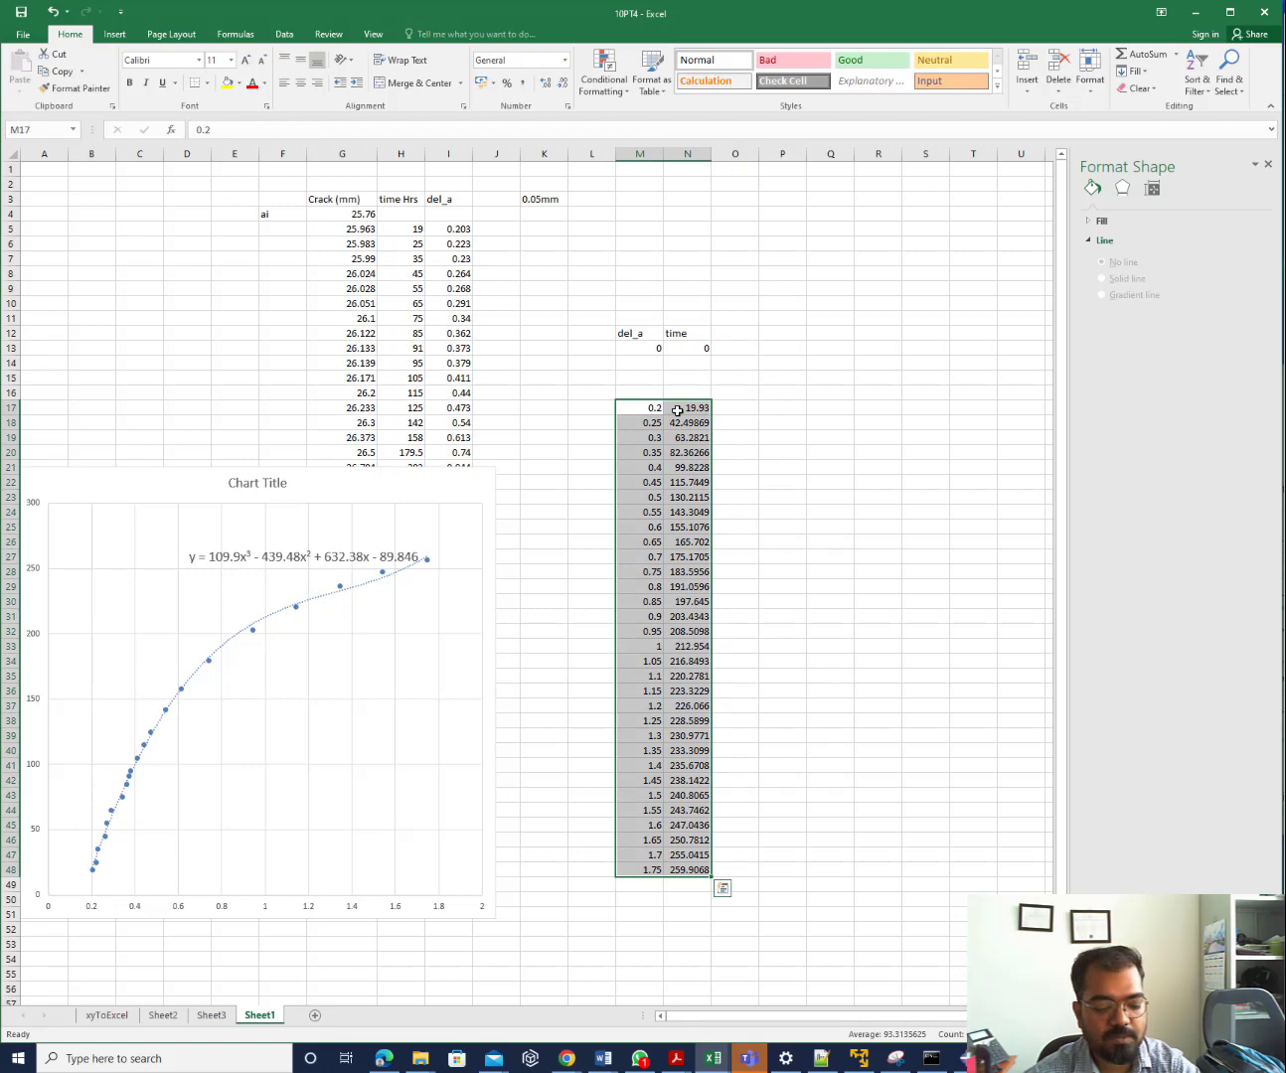
{"action": "key", "text": "ctrl+c"}
{"action": "left_click", "coordinate": [652, 362]}
{"action": "key", "text": "ctrl+v"}
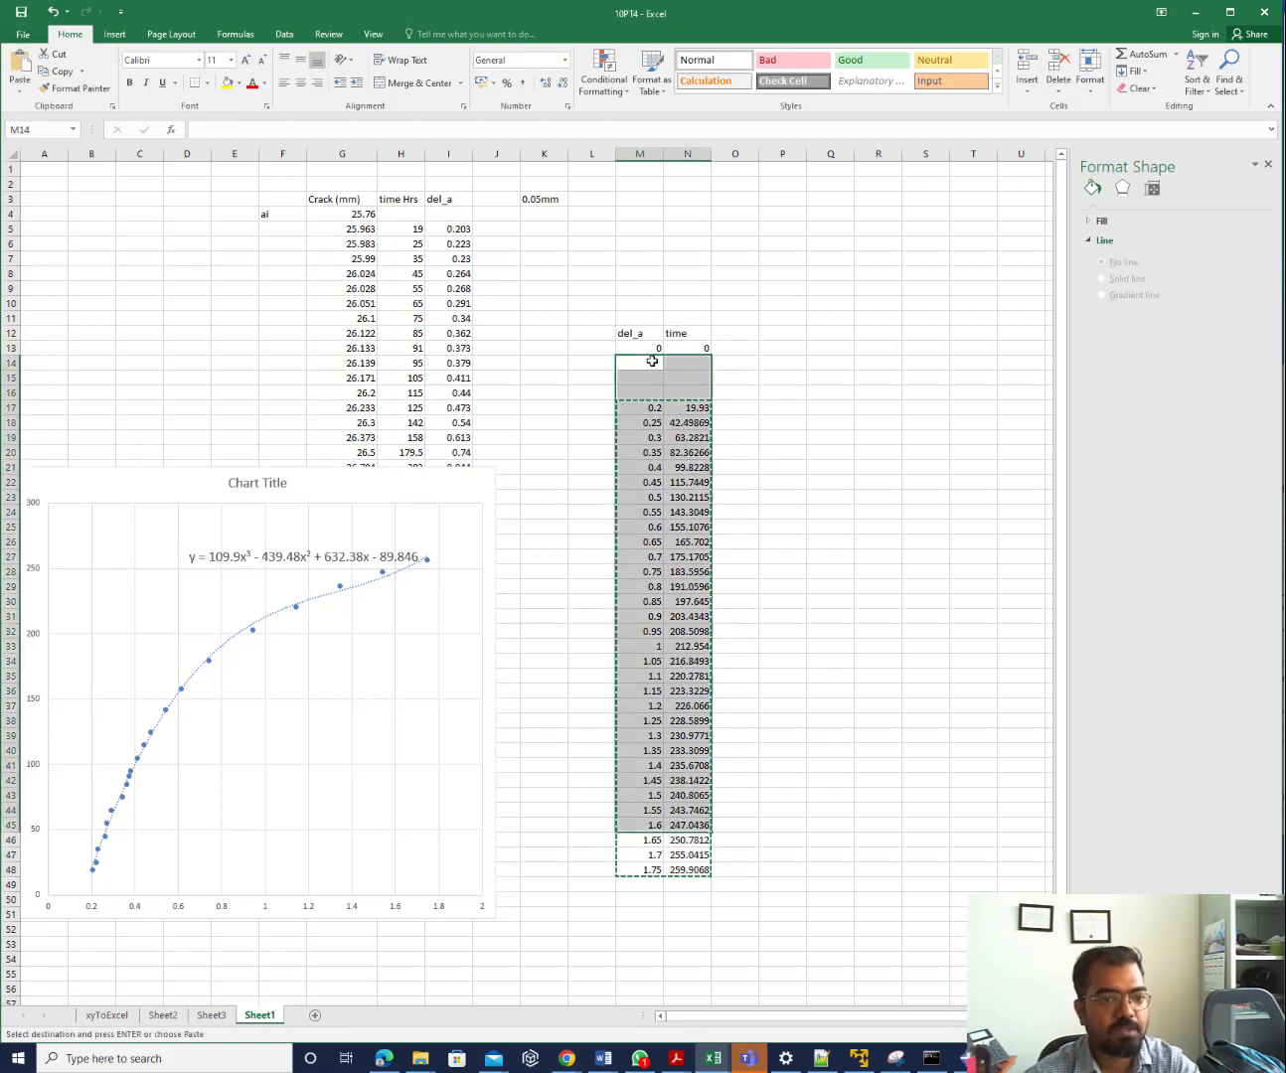
{"action": "left_click", "coordinate": [758, 365]}
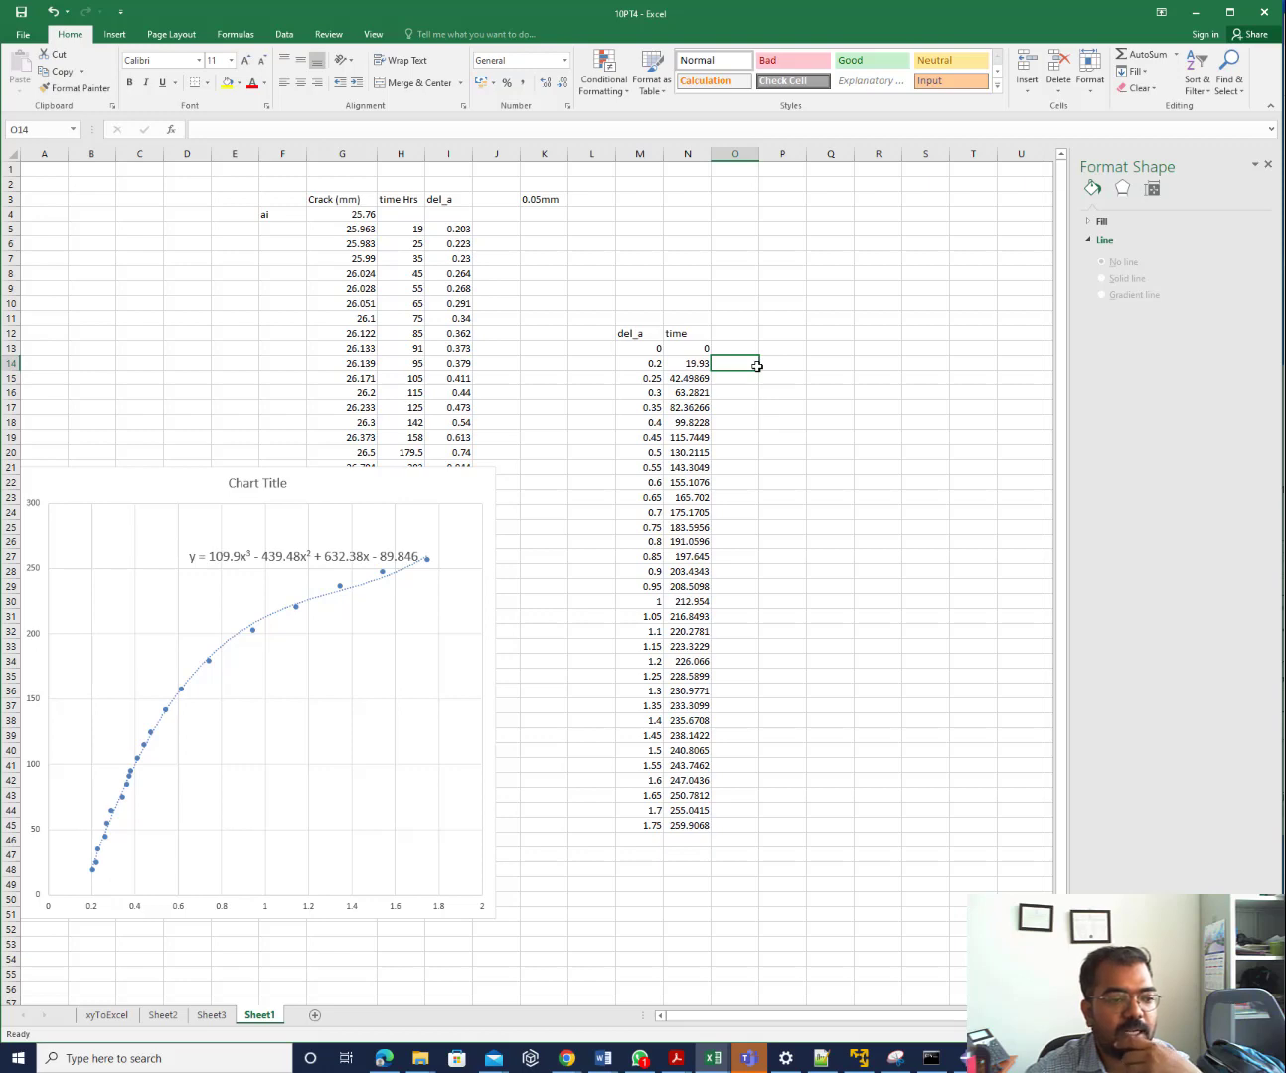
{"action": "left_click", "coordinate": [686, 348]}
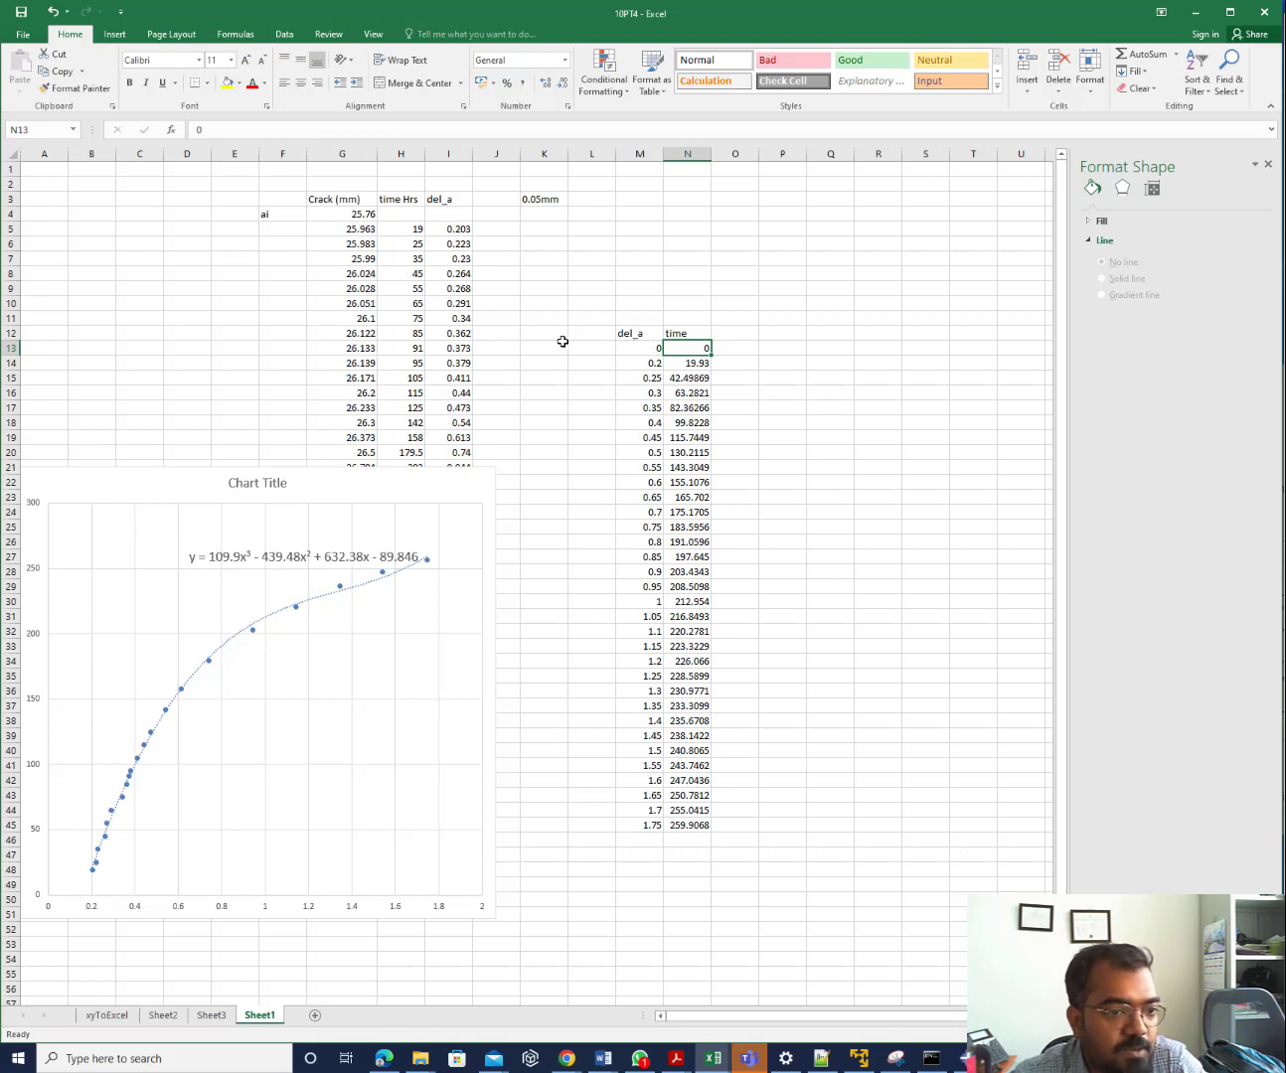
Label cells K13 and K14 as Step-1
{"action": "left_click", "coordinate": [538, 350]}
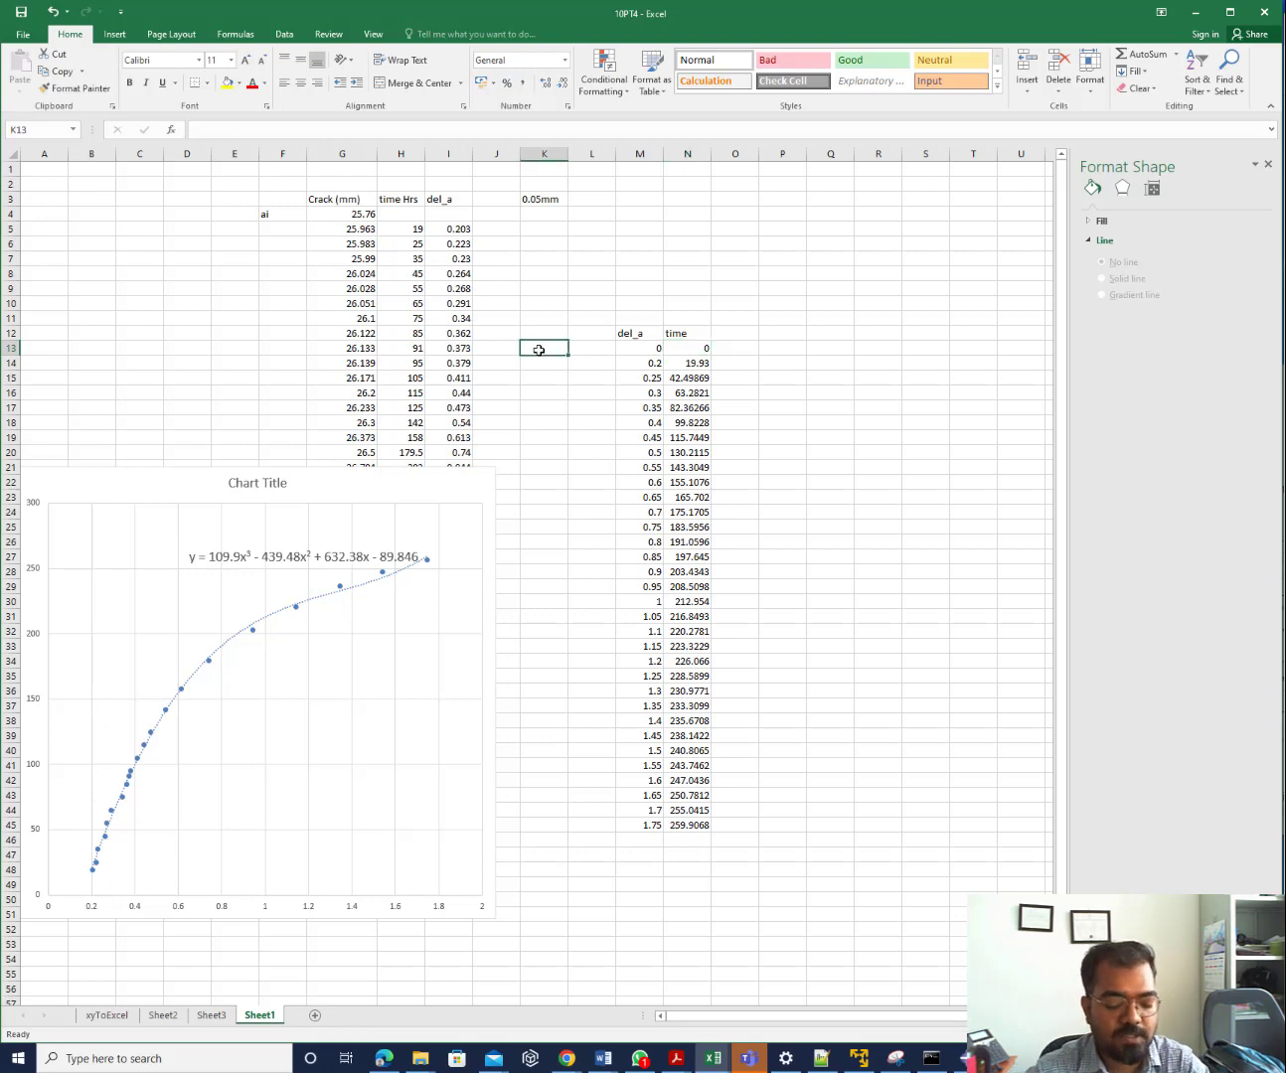
{"action": "type", "text": "Step"}
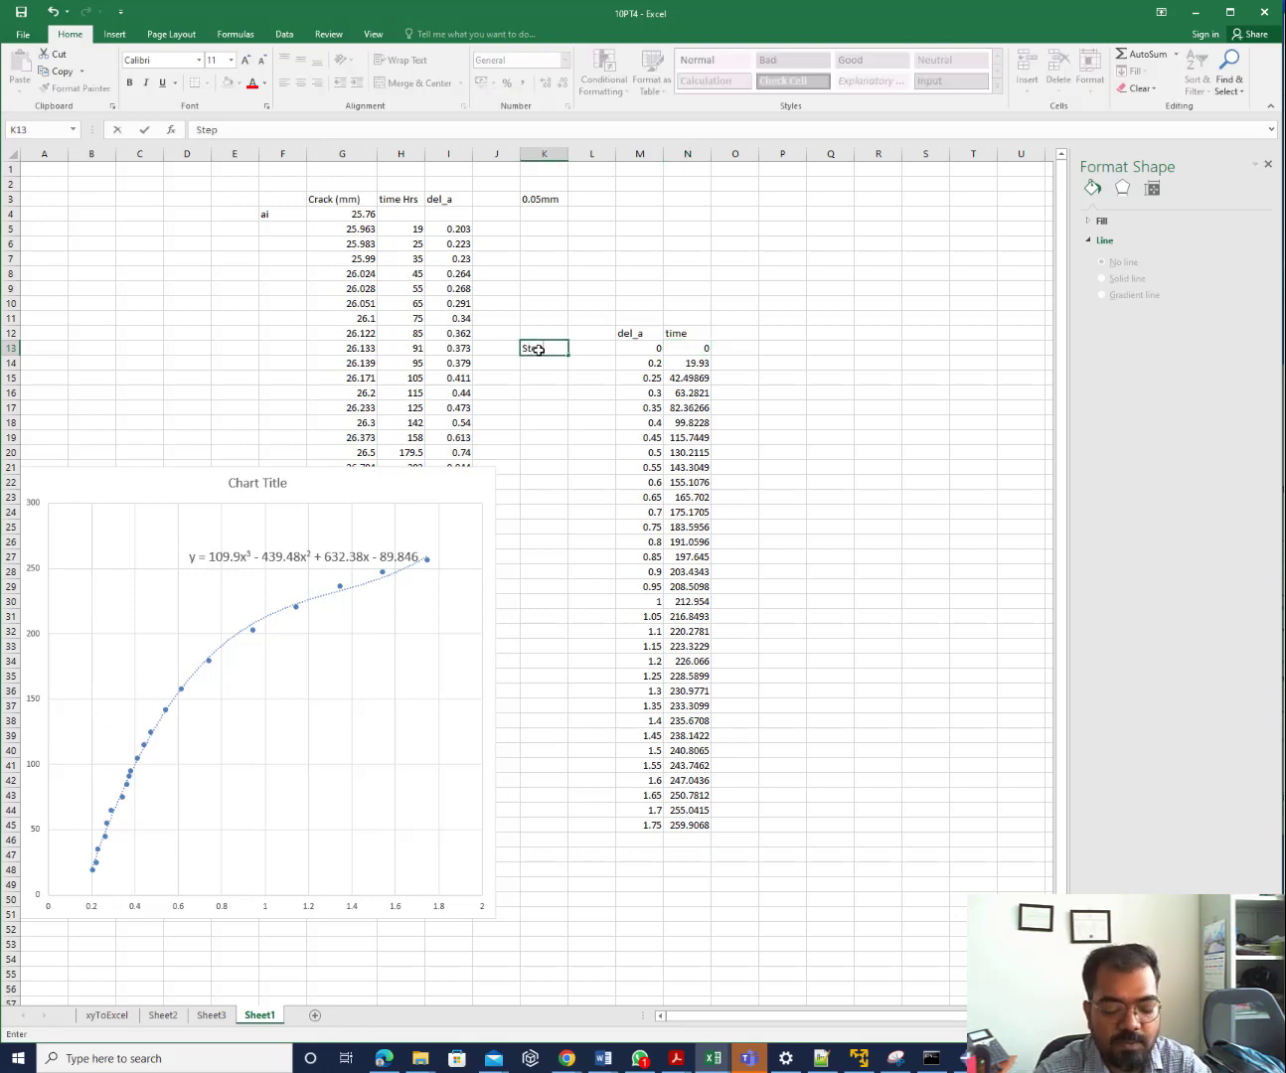
{"action": "type", "text": "-1"}
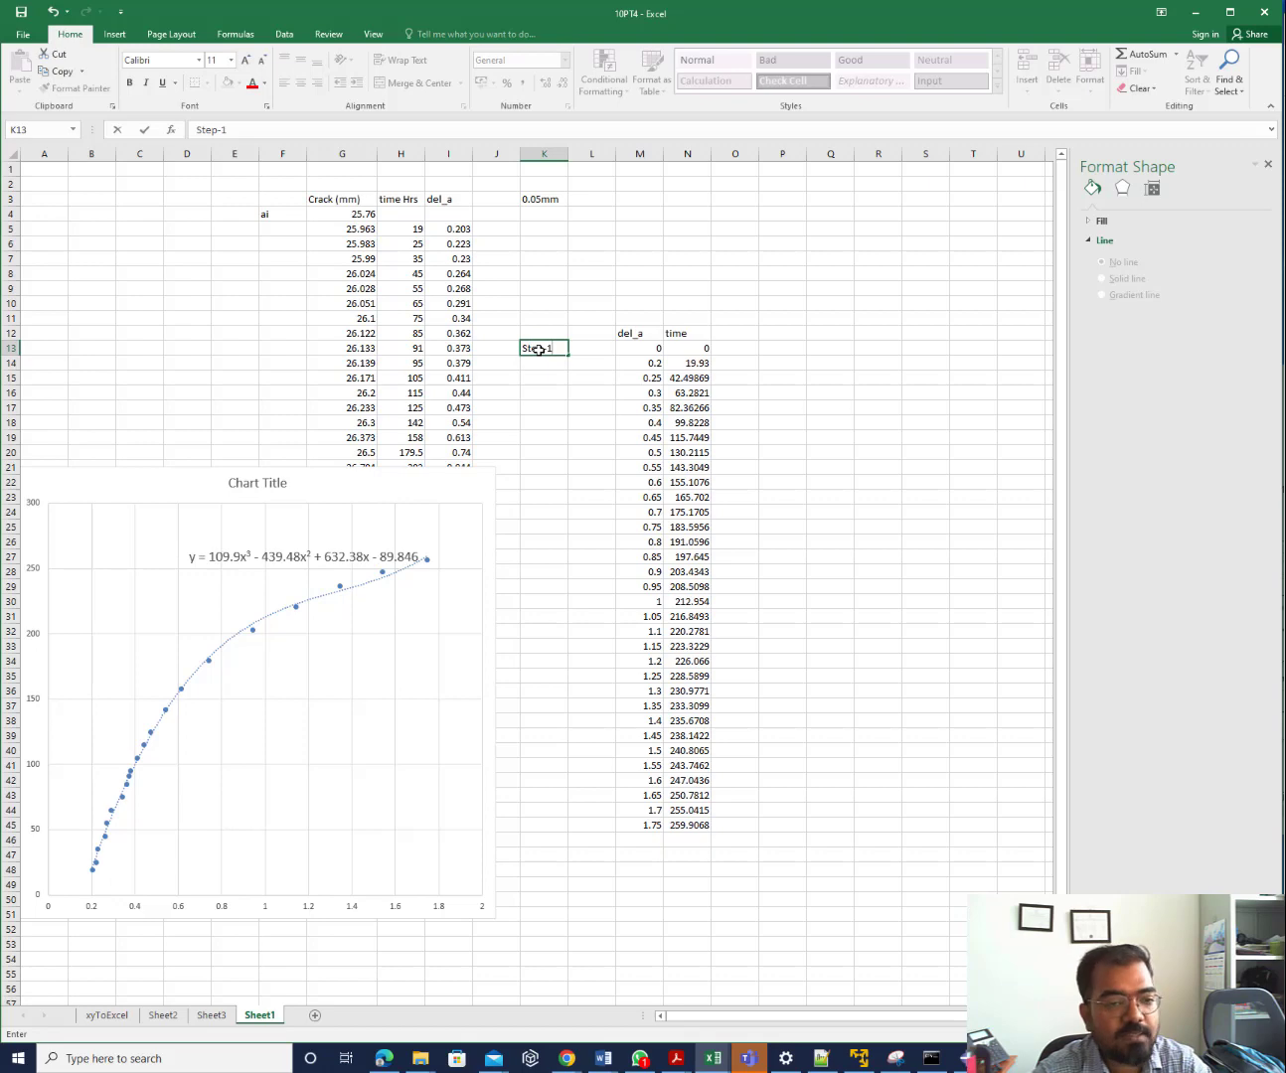
{"action": "key", "text": "Tab"}
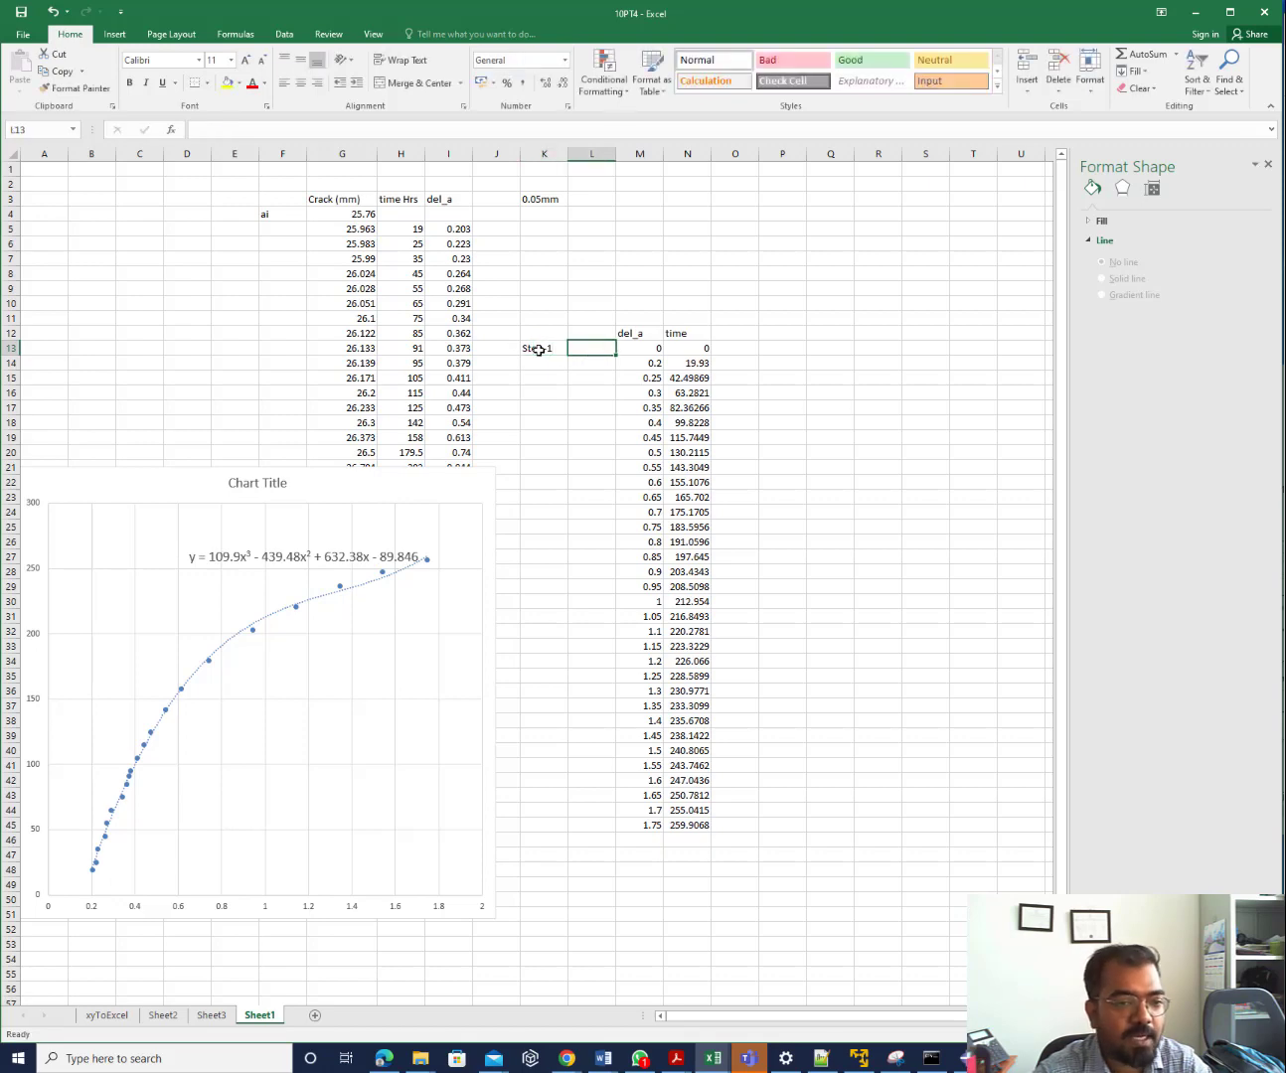
{"action": "key", "text": "Return"}
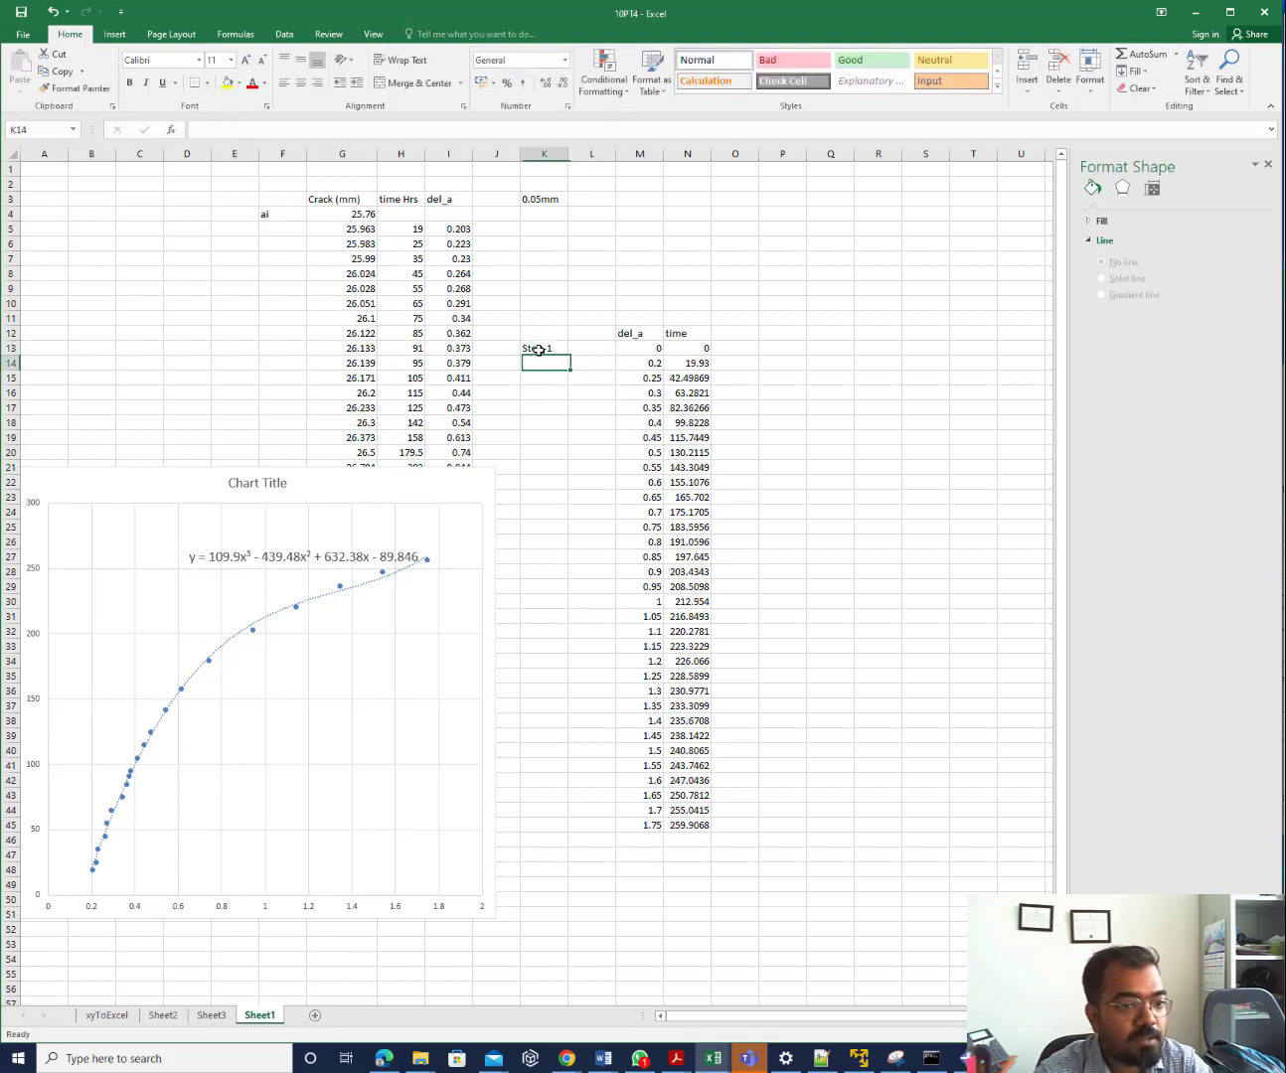
{"action": "type", "text": "Step-1"}
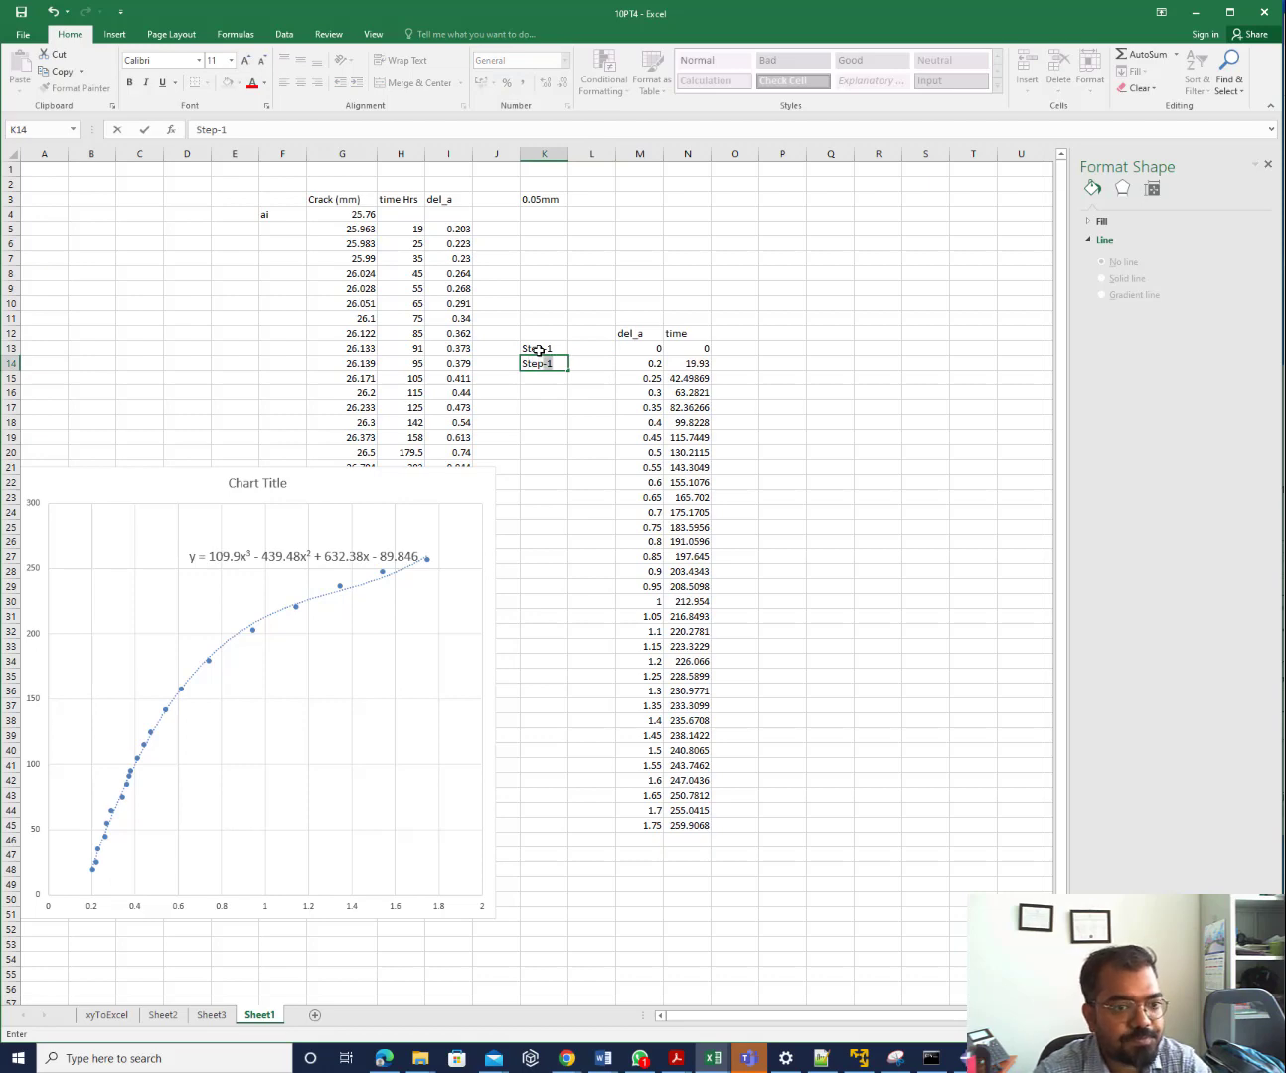
{"action": "key", "text": "Tab"}
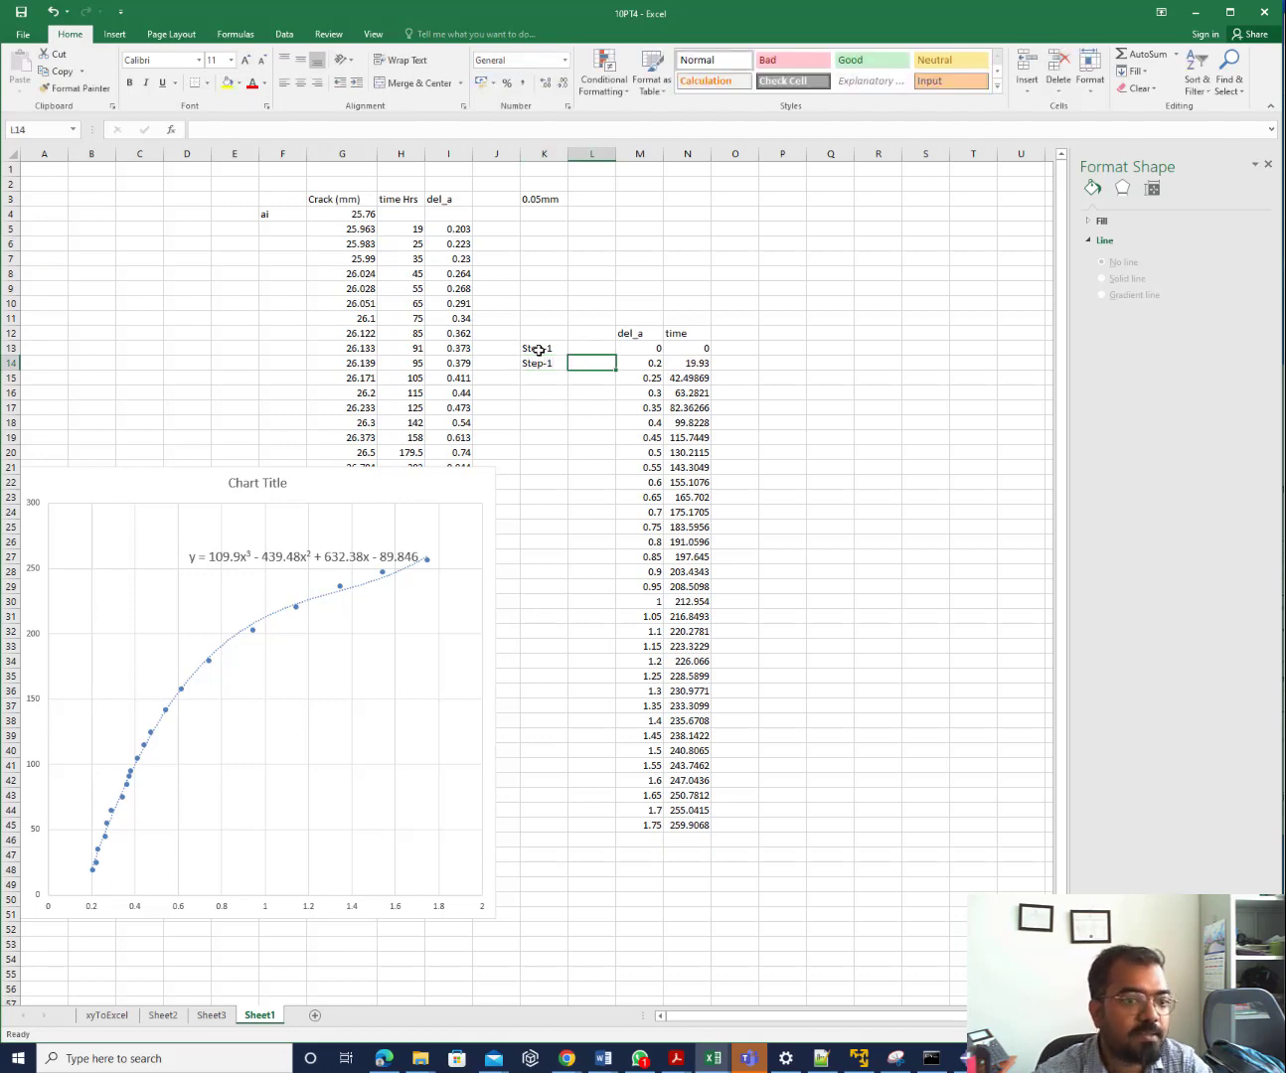
{"action": "double_click", "coordinate": [655, 363]}
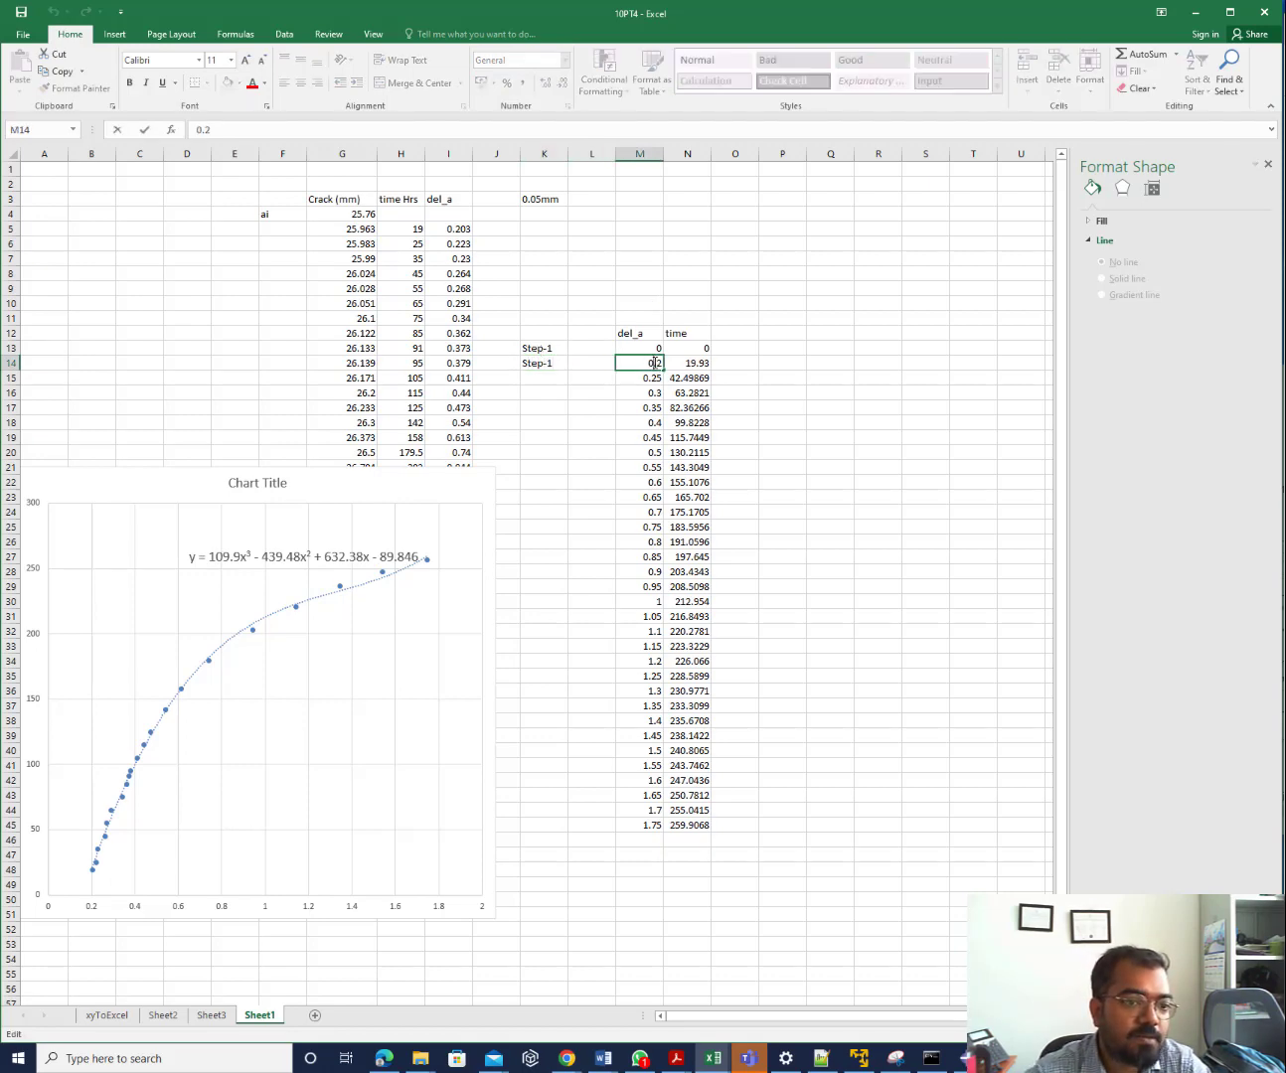
{"action": "key", "text": "Escape"}
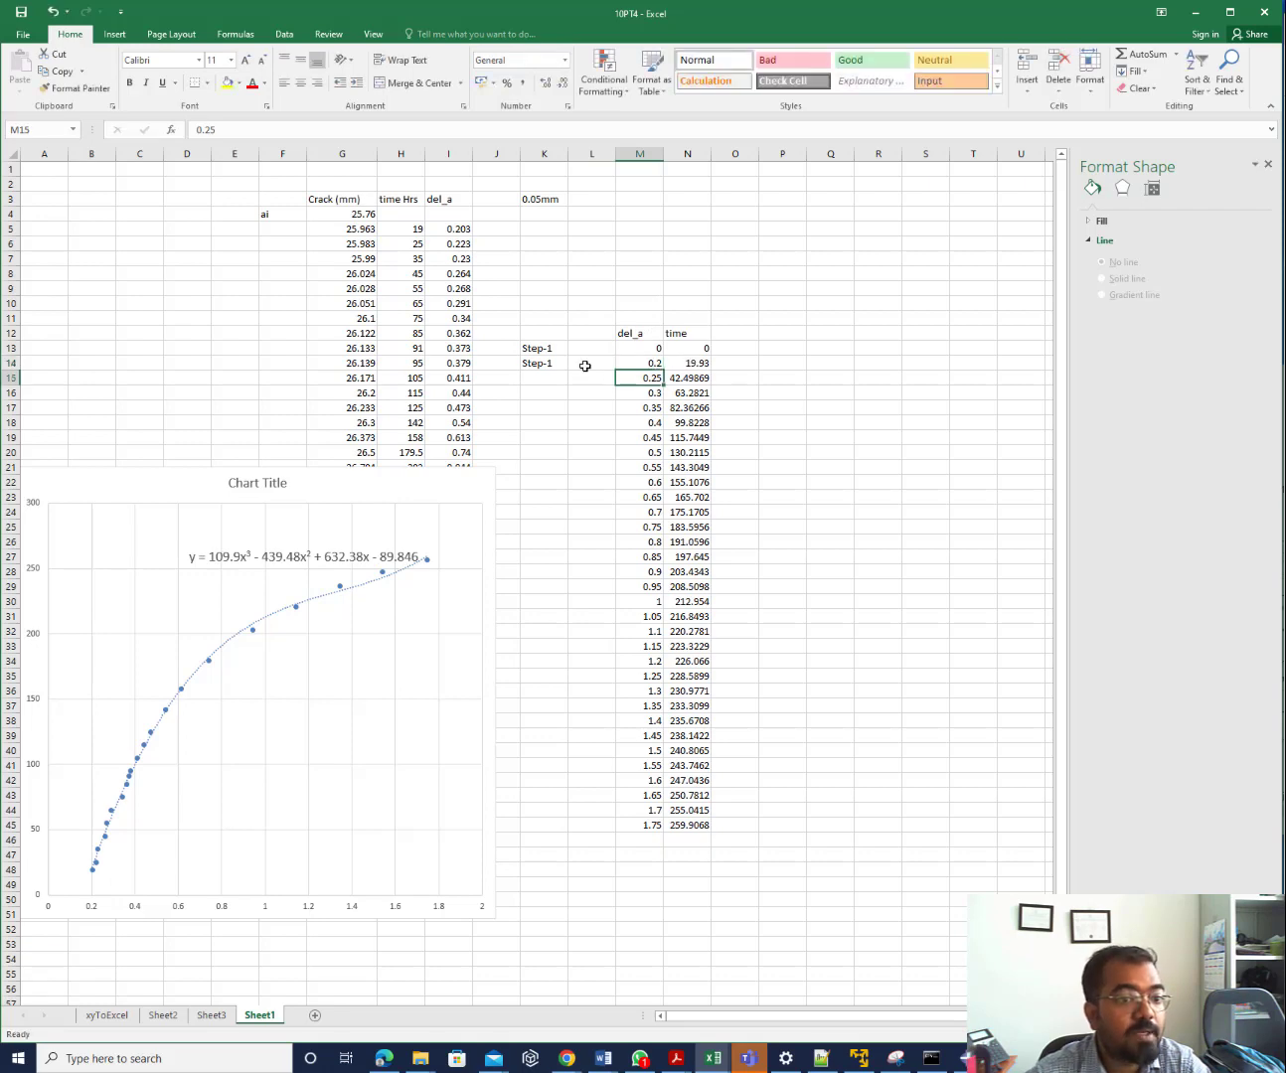
Enter node count 4 in L14 and 1 in every cell from L15 to L45
{"action": "left_click", "coordinate": [592, 362]}
{"action": "type", "text": "0.0"}
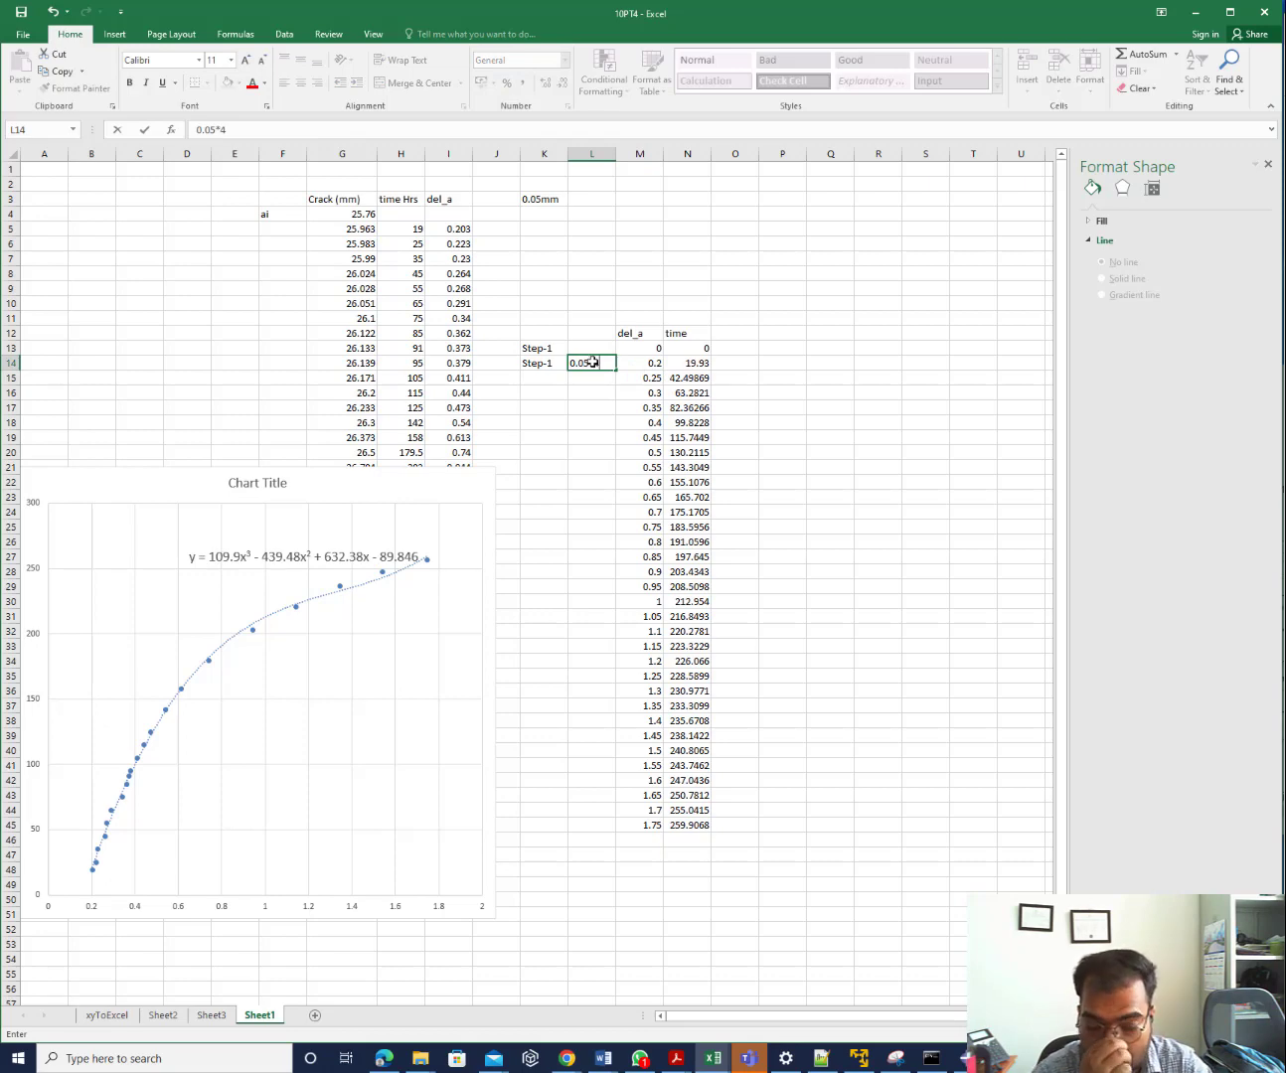
{"action": "type", "text": "5*4"}
{"action": "key", "text": "Return"}
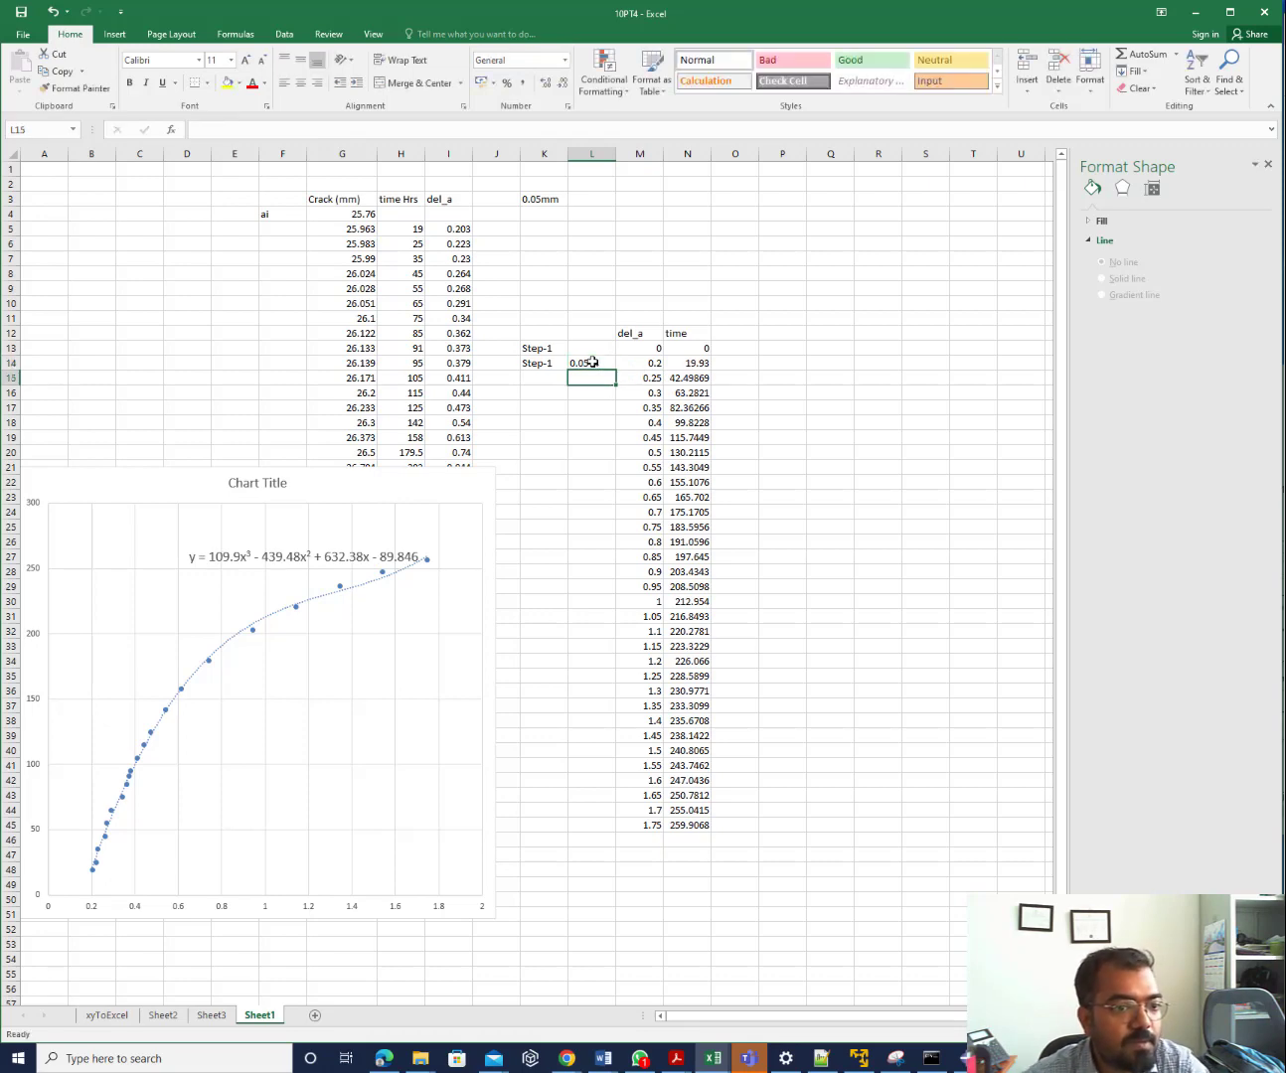
{"action": "left_click", "coordinate": [593, 364]}
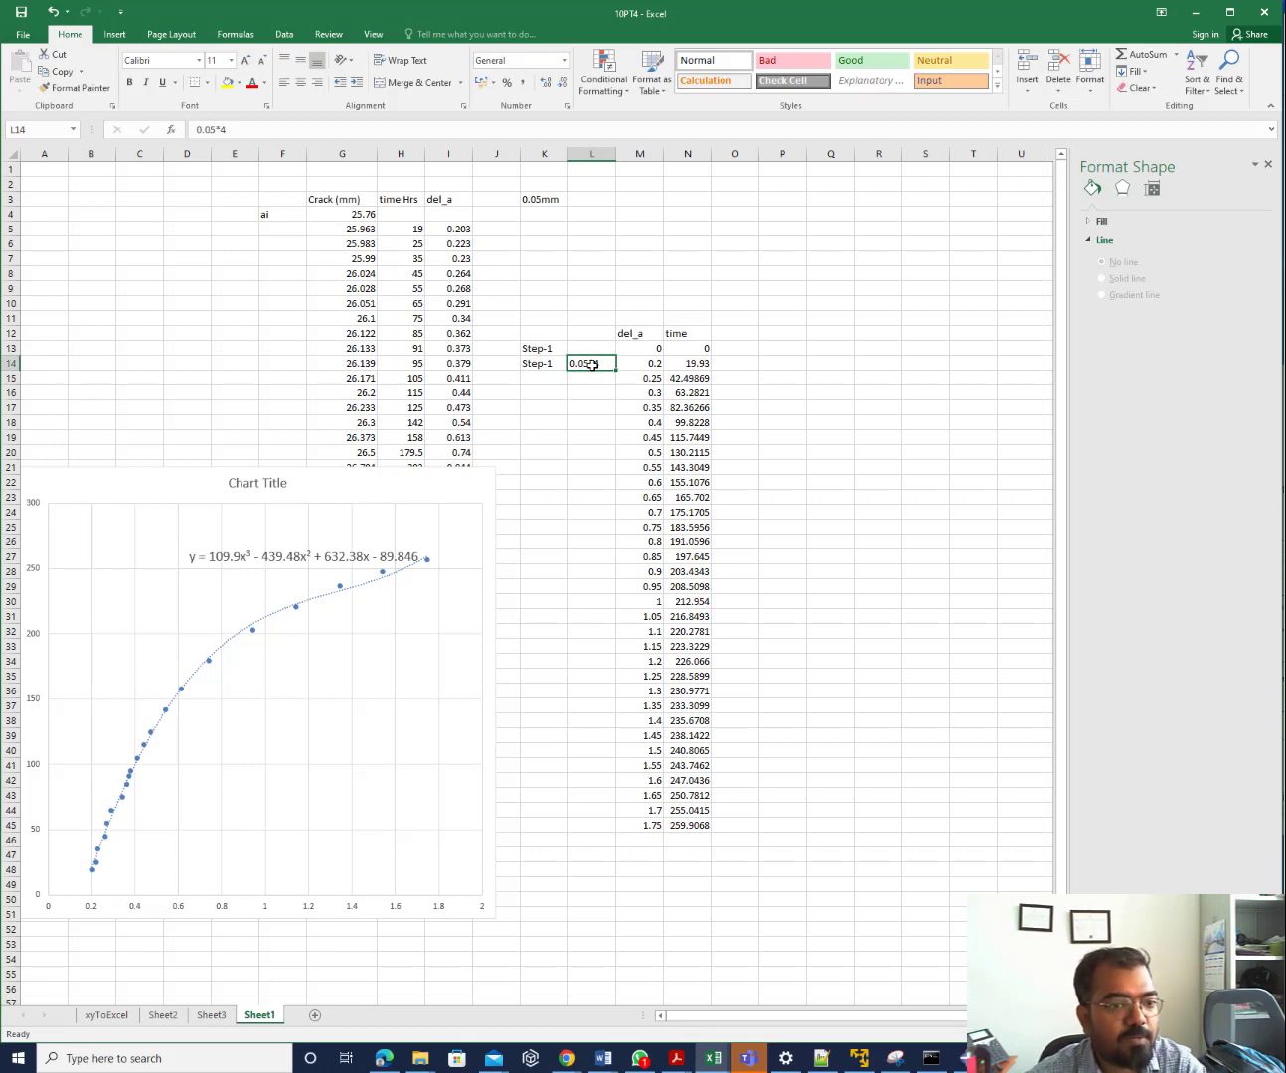
{"action": "type", "text": "4"}
{"action": "key", "text": "Return"}
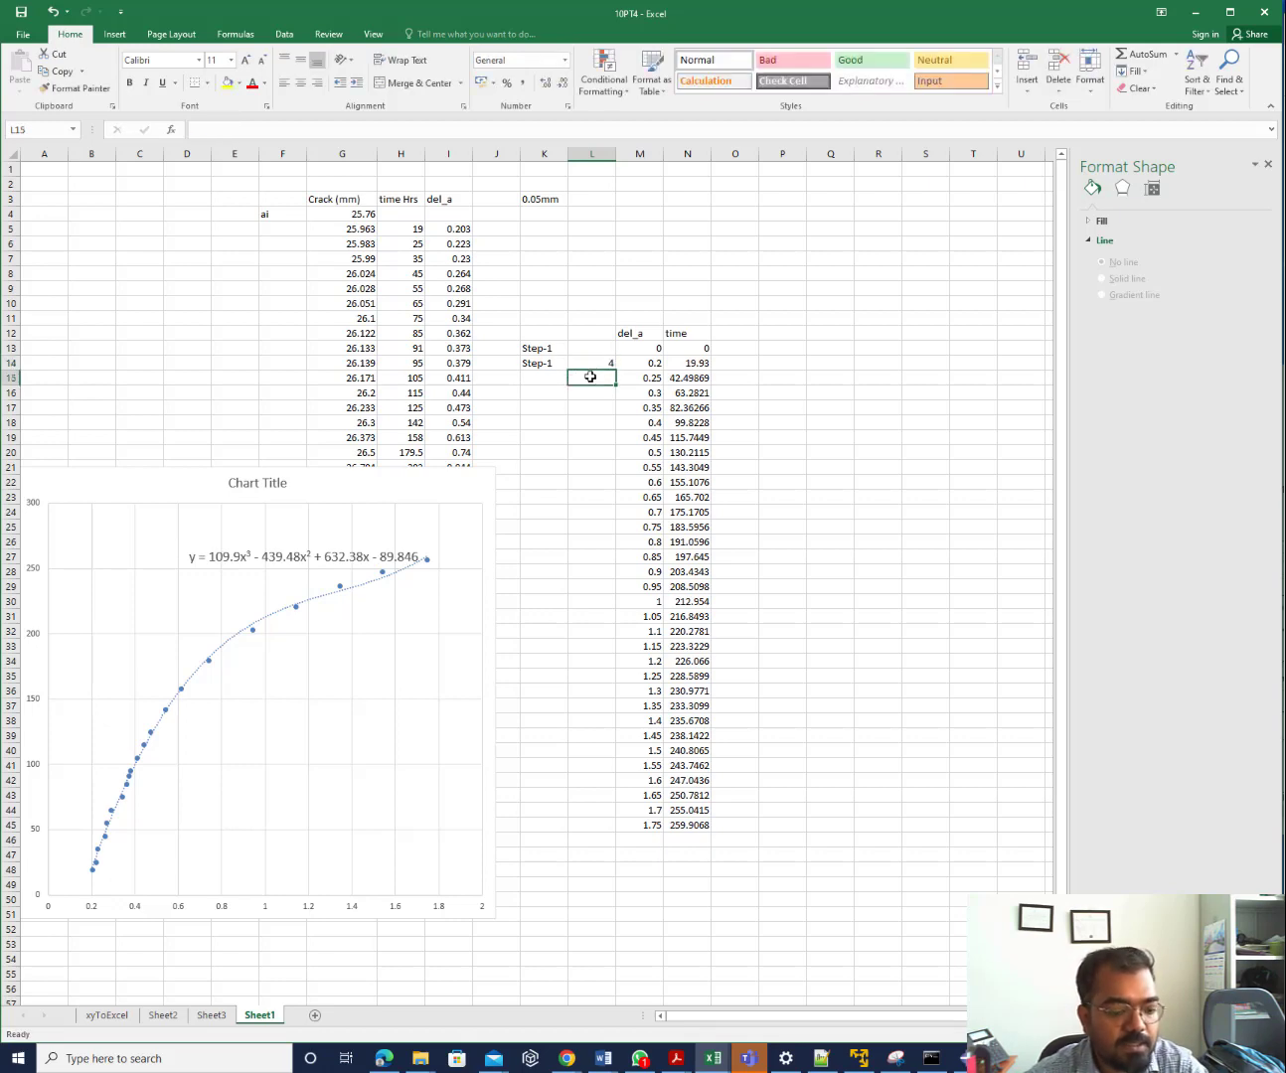
{"action": "type", "text": "1"}
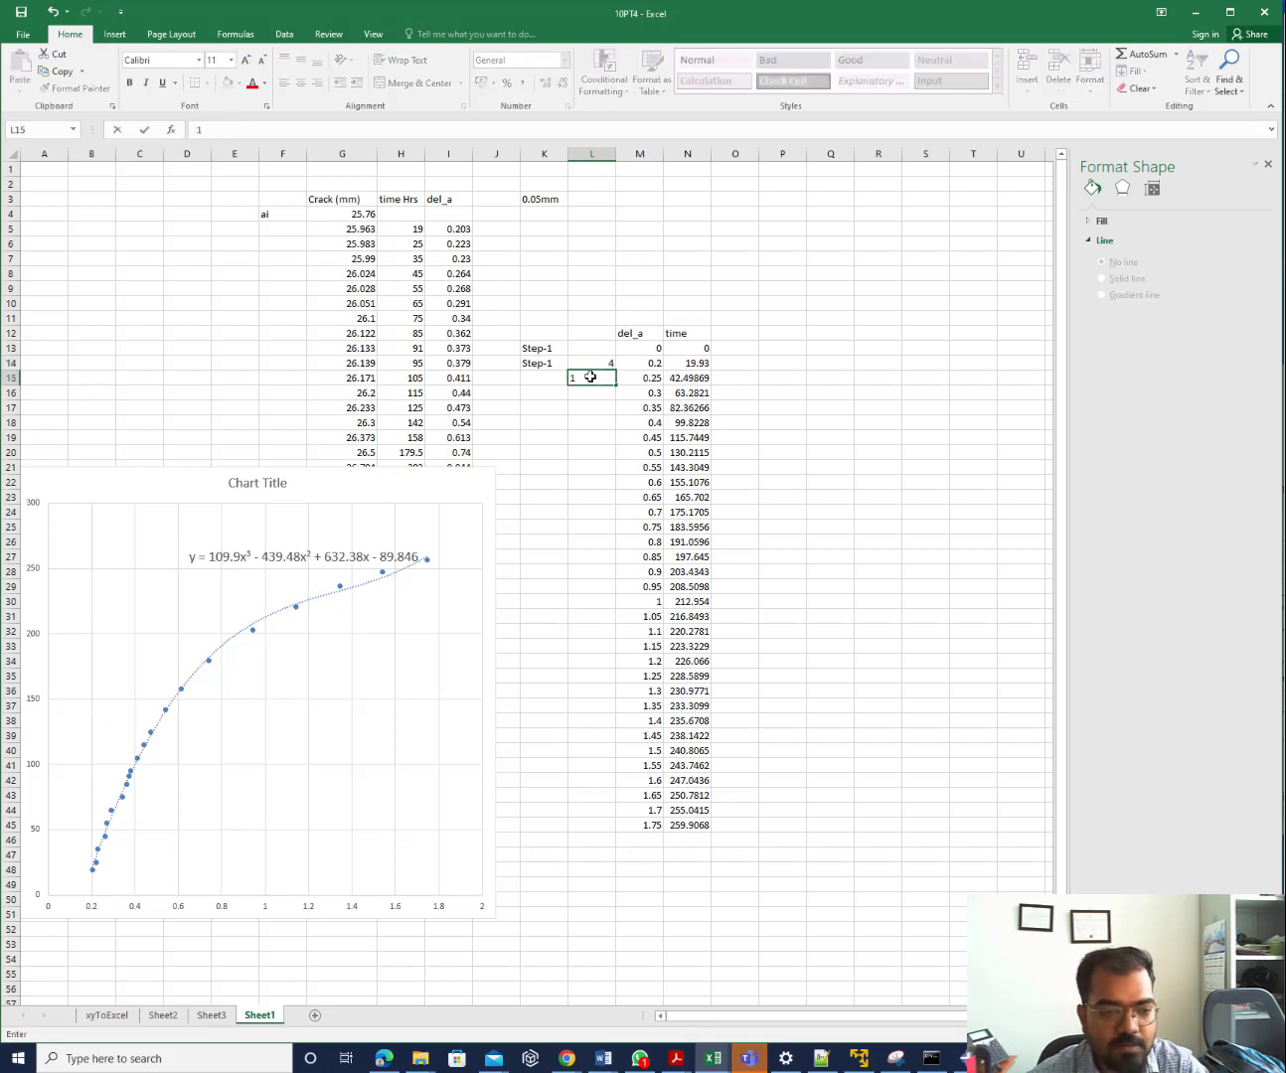
{"action": "type", "text": " 1 1 1 1 1"}
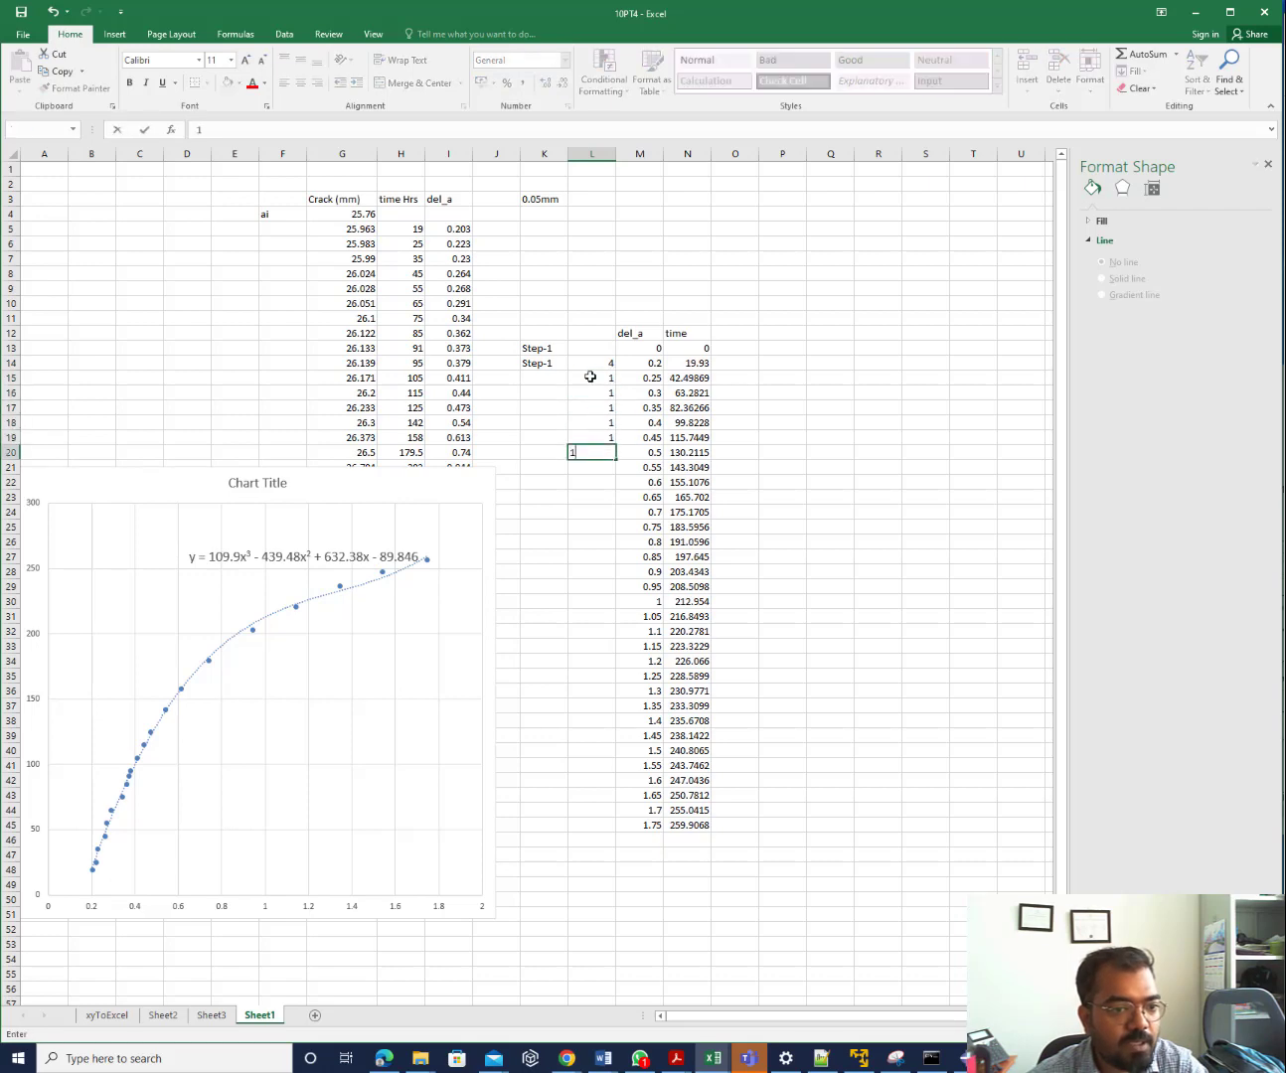
{"action": "type", "text": " 1 1 1 1 1 1 1 1 "}
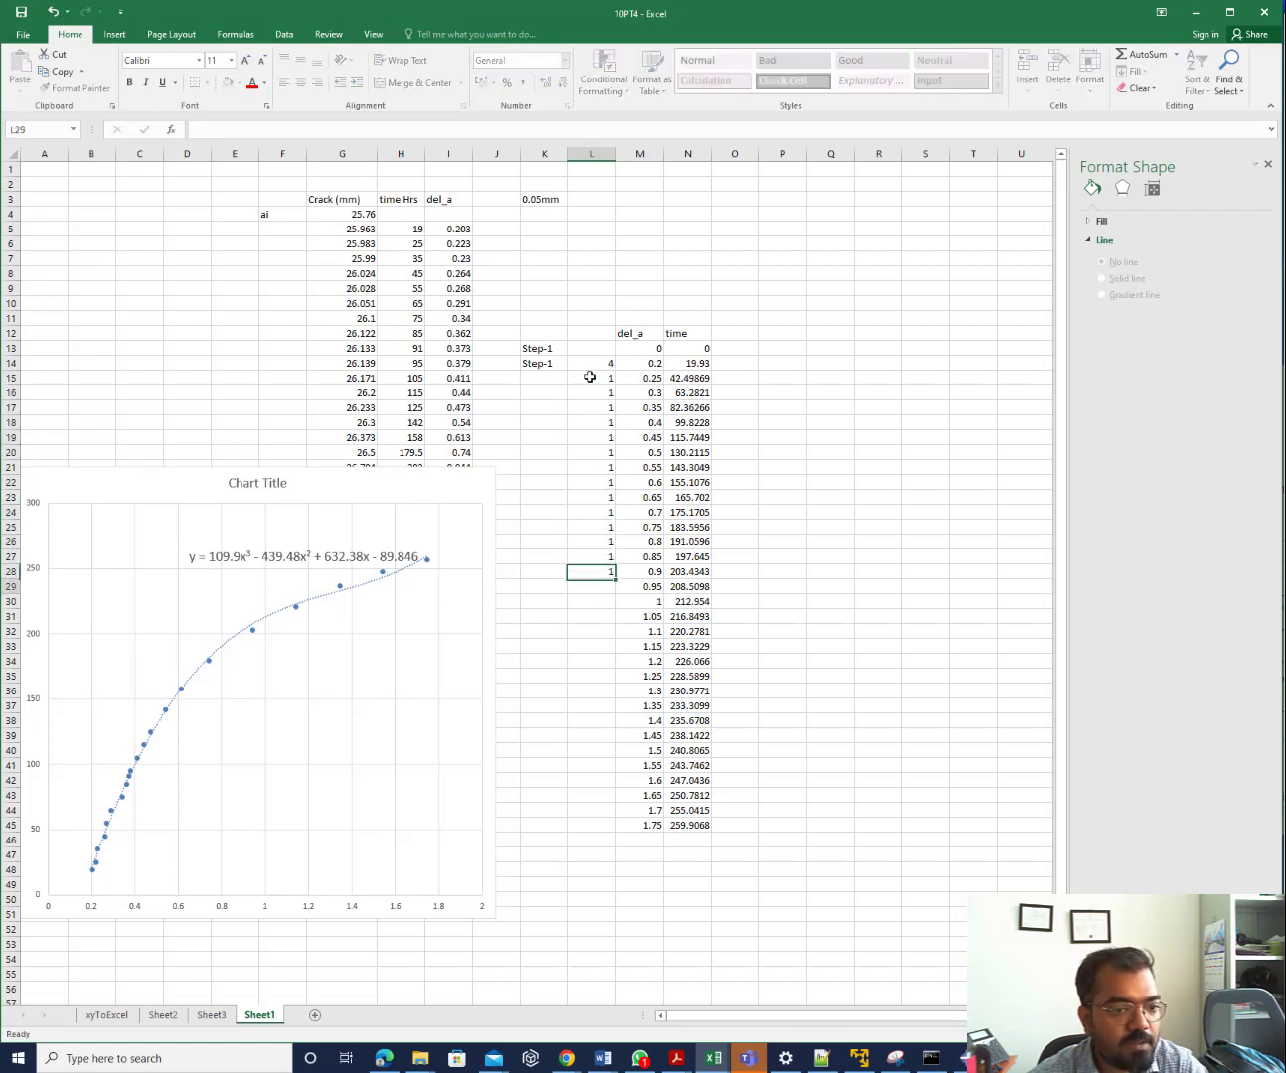
{"action": "type", "text": "1 1 1 1  1 1 1 1 "}
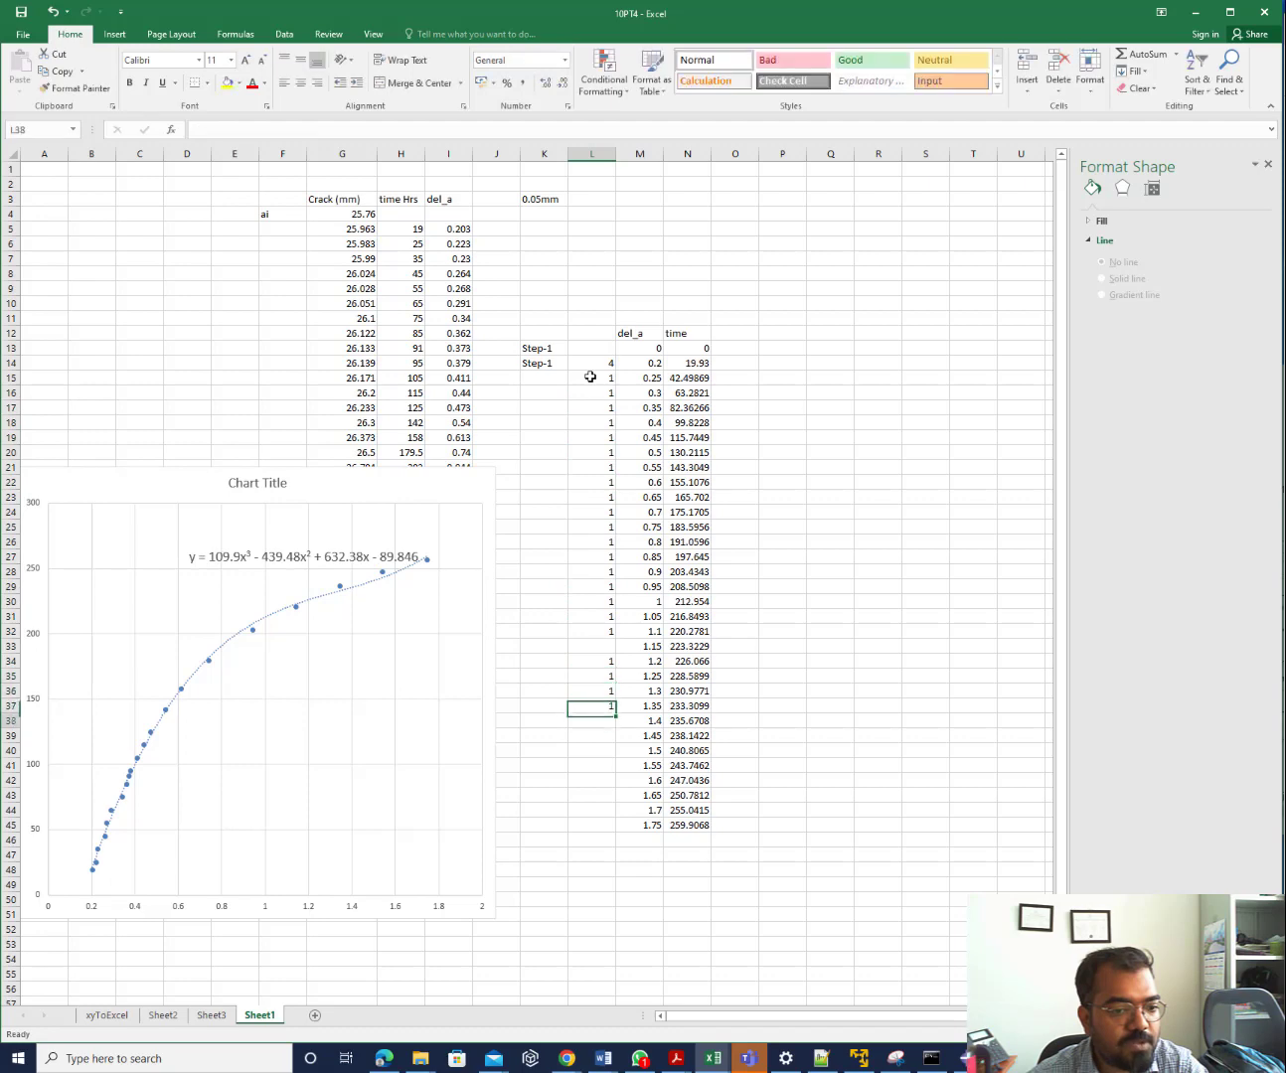
{"action": "type", "text": "1"}
{"action": "left_click", "coordinate": [589, 630]}
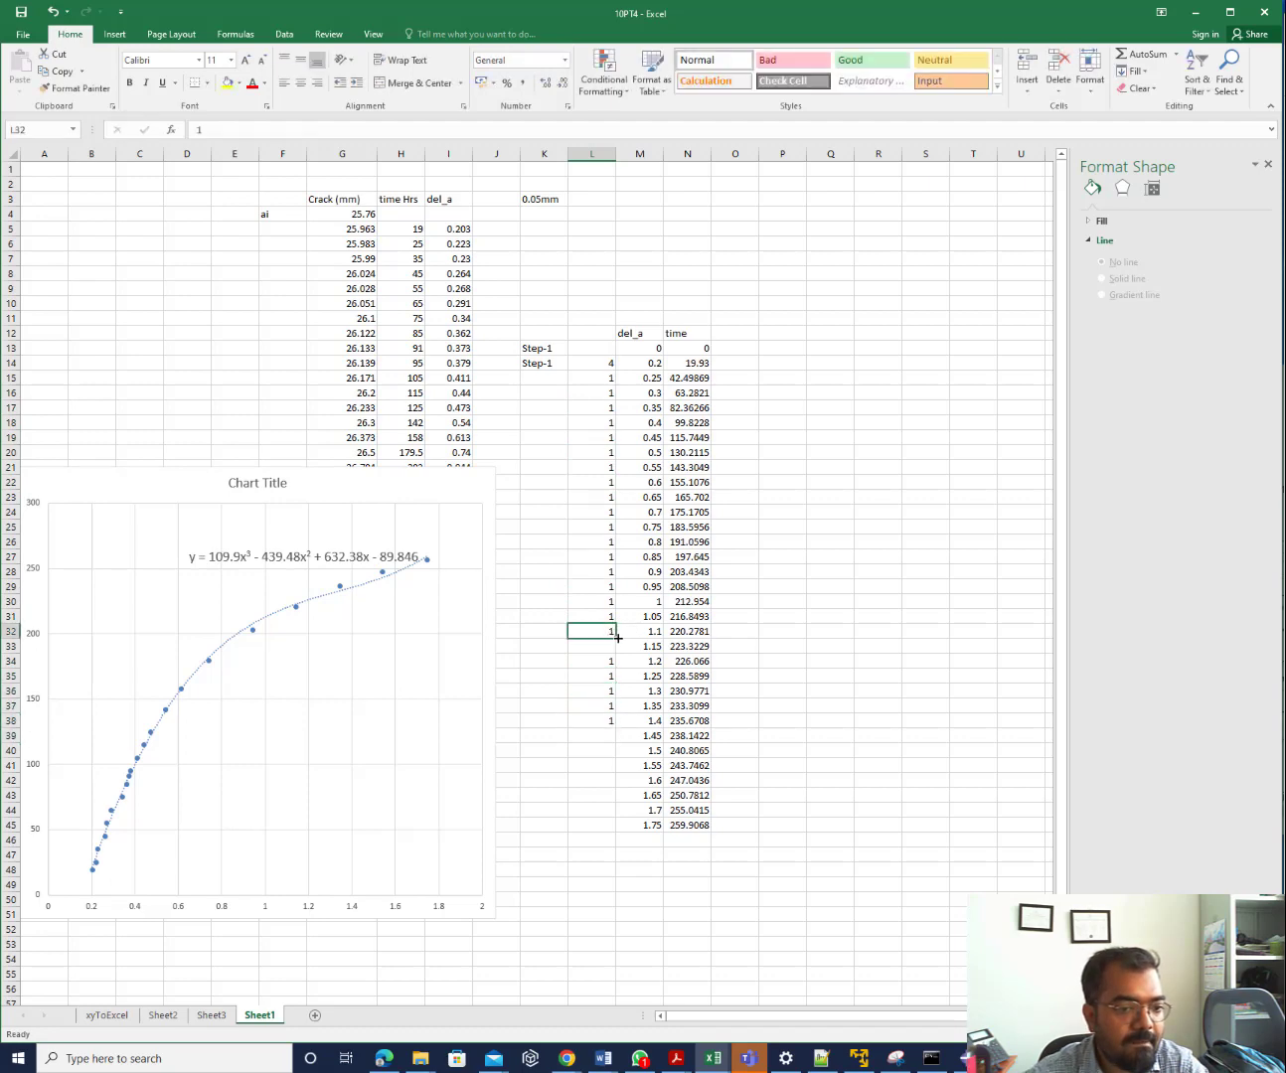
{"action": "left_click_drag", "start_coordinate": [617, 637], "coordinate": [618, 833]}
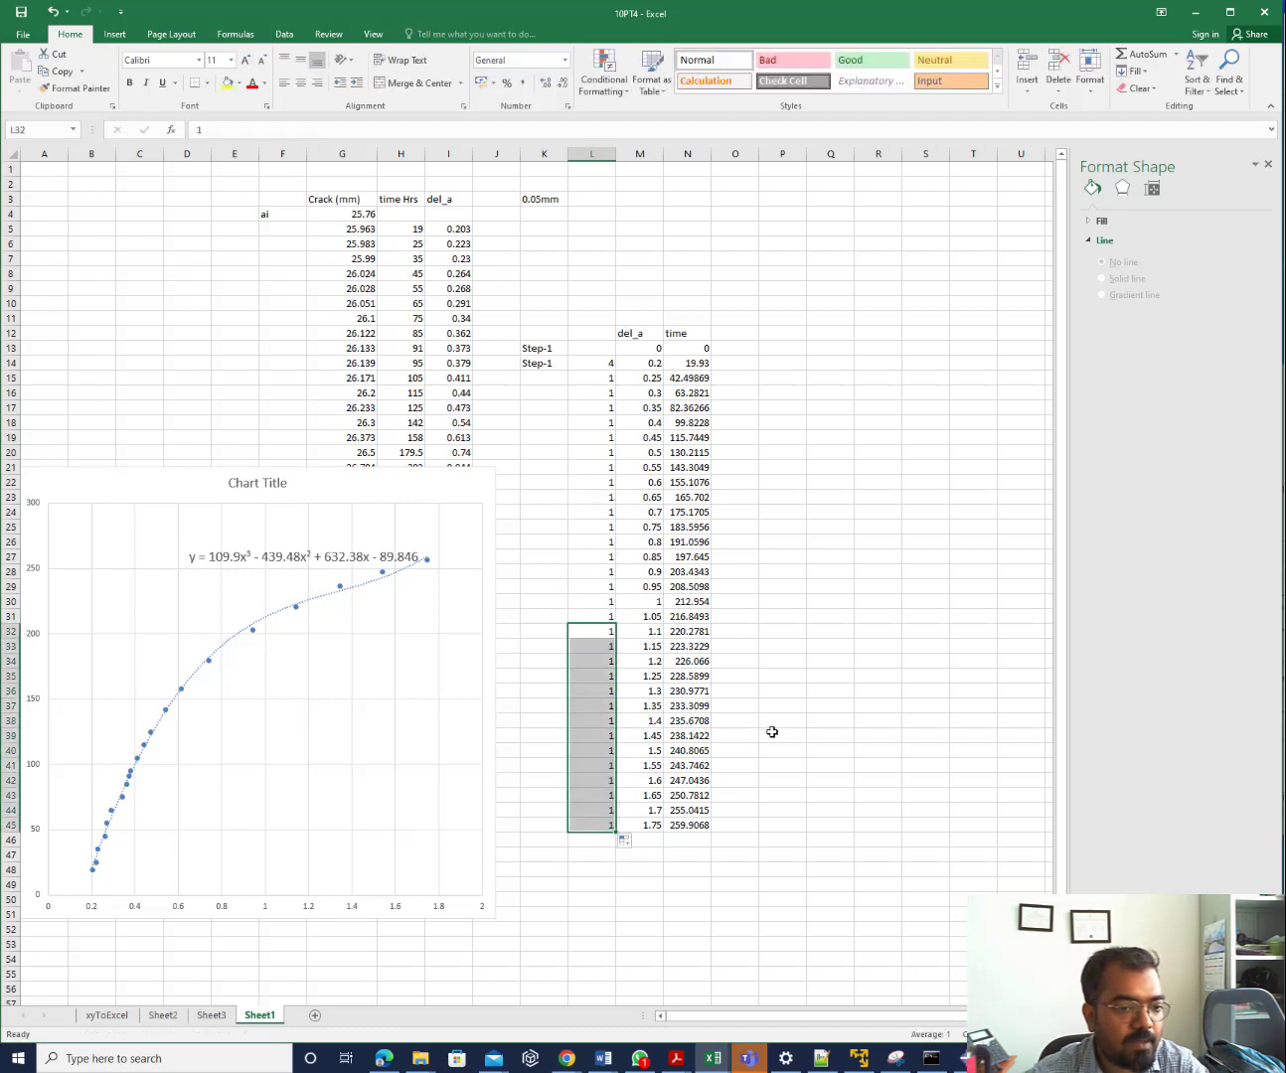
{"action": "left_click", "coordinate": [831, 736]}
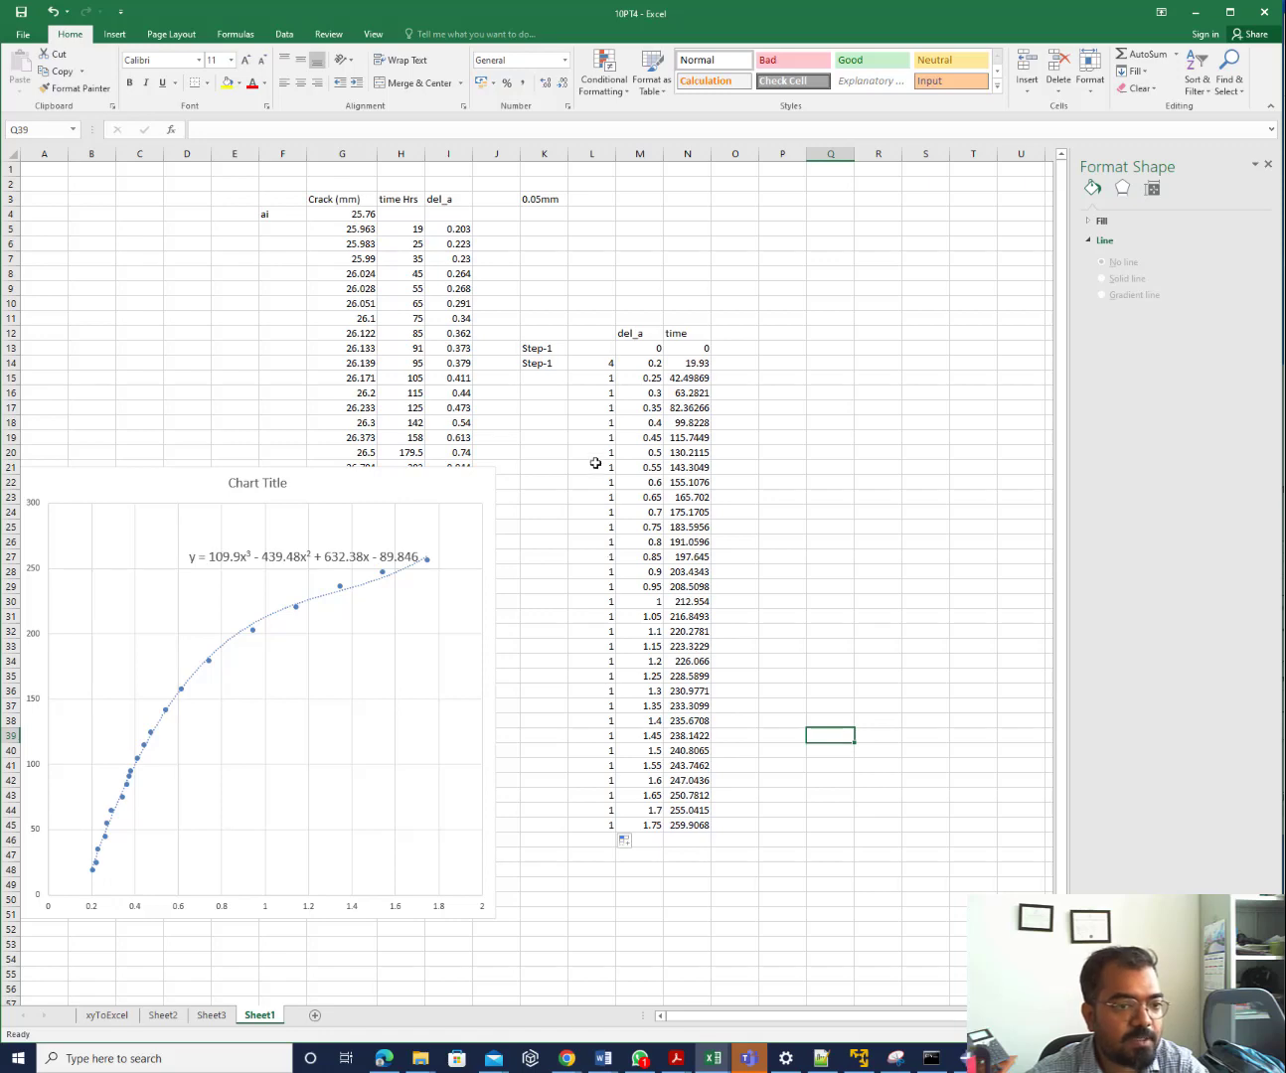
{"action": "left_click", "coordinate": [587, 367]}
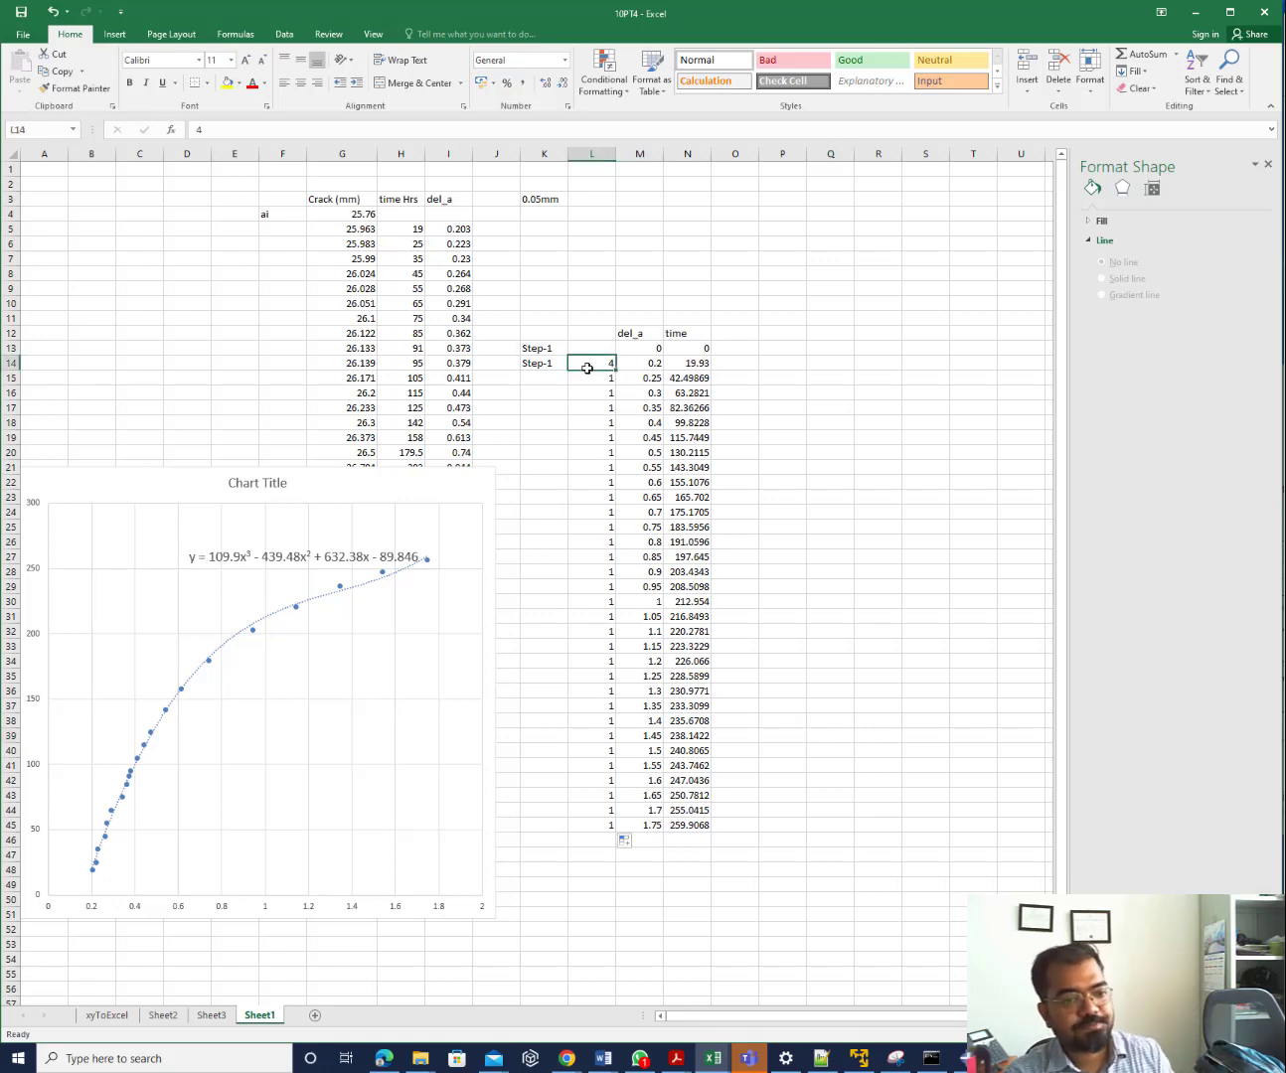
Head column L 'No. of Nodes', widen it, and bring Abaqus/CAE to the front
{"action": "left_click", "coordinate": [600, 333]}
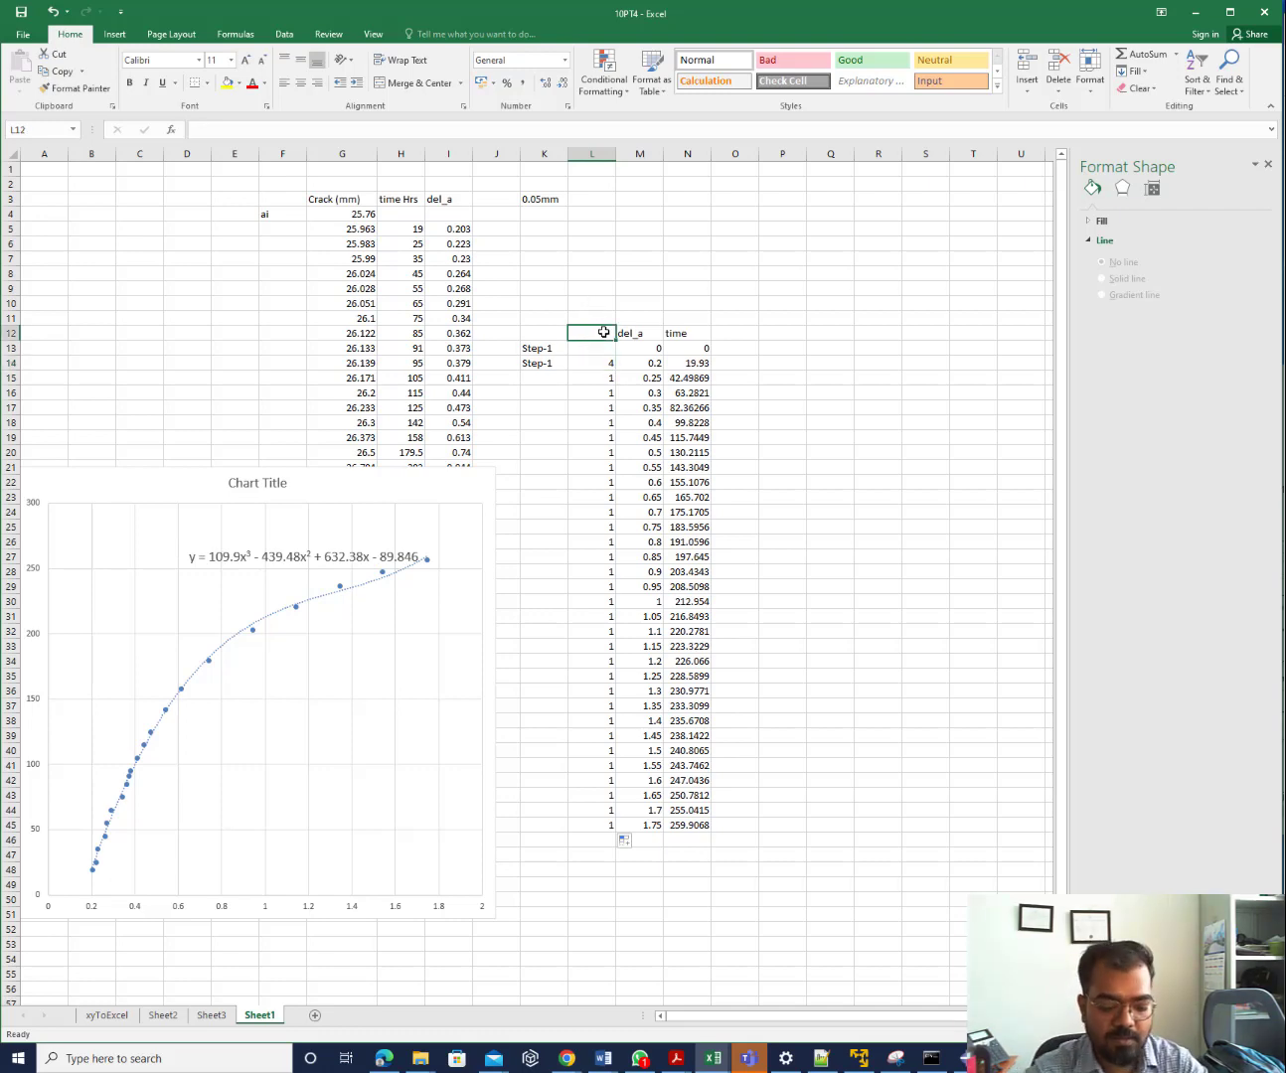
{"action": "type", "text": "No. of"}
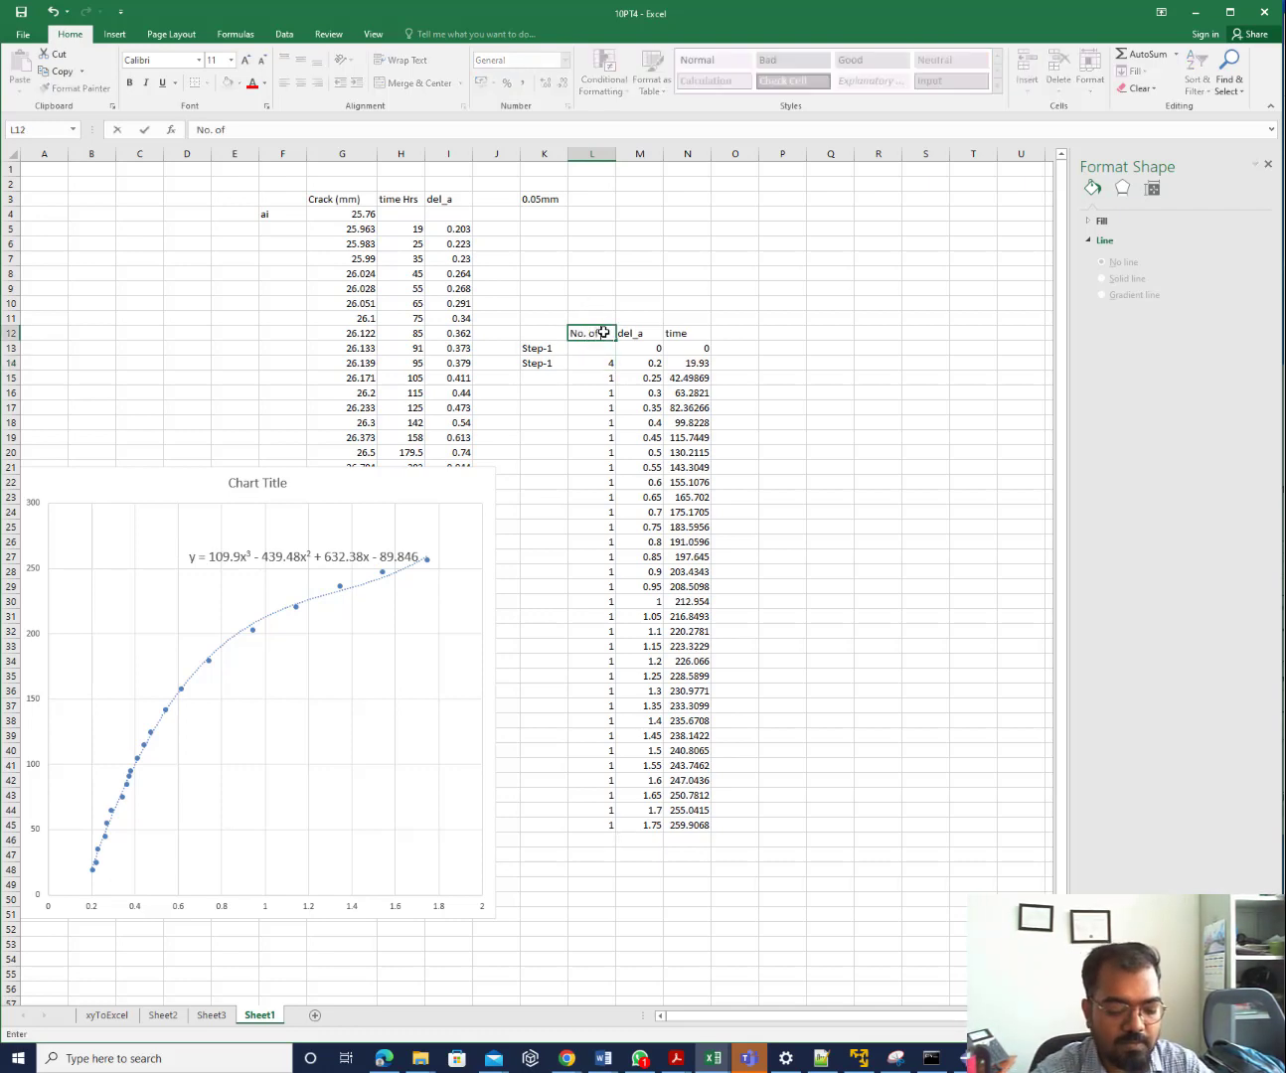
{"action": "type", "text": " Nodes"}
{"action": "left_click", "coordinate": [810, 427]}
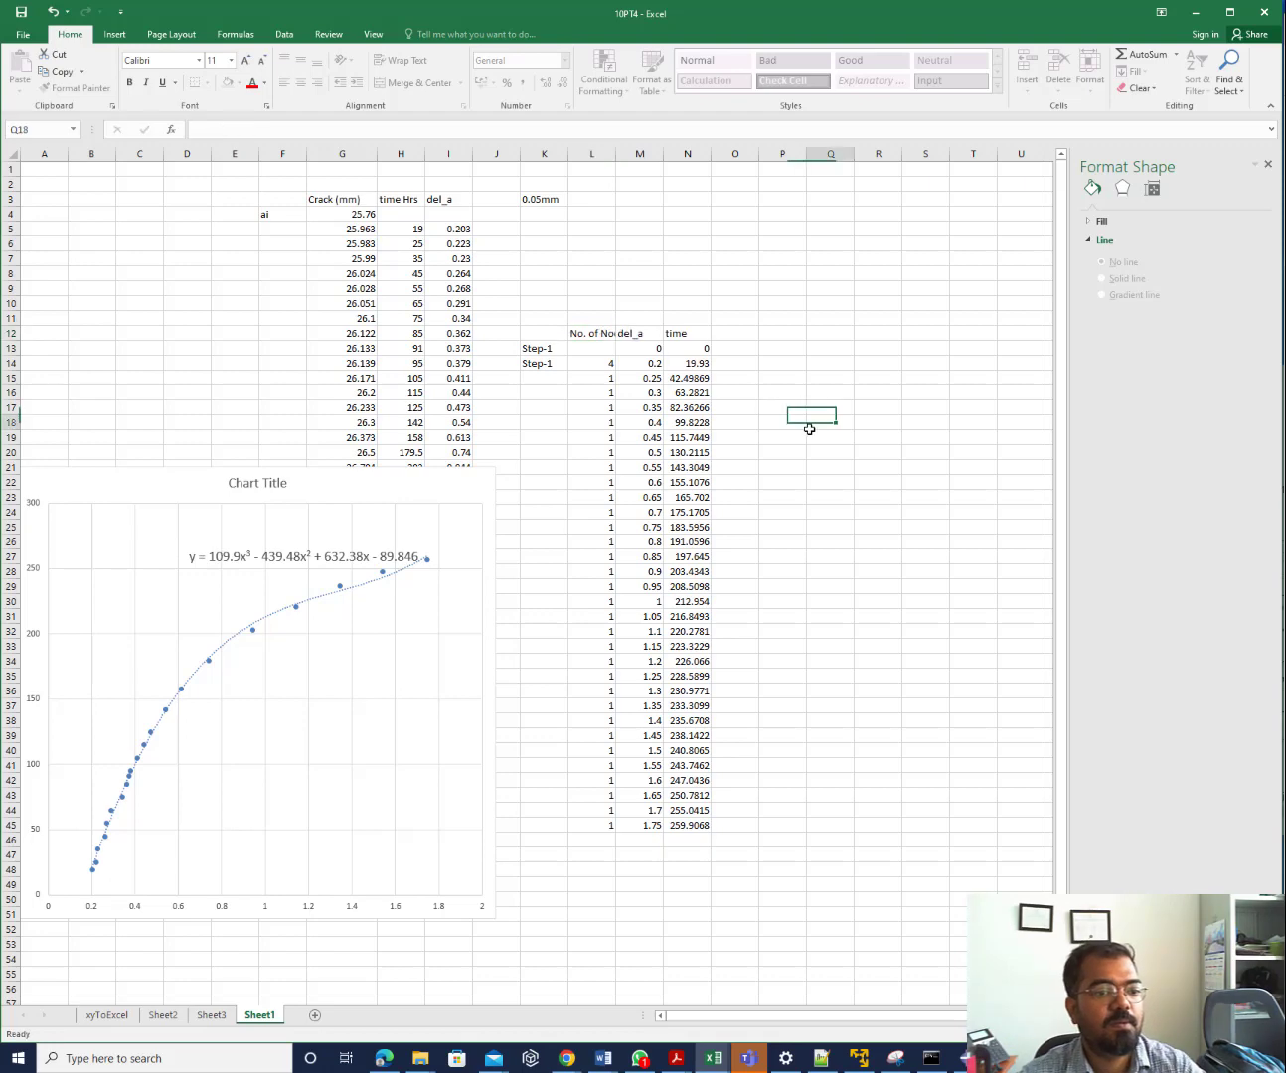
{"action": "left_click_drag", "start_coordinate": [615, 154], "coordinate": [642, 153]}
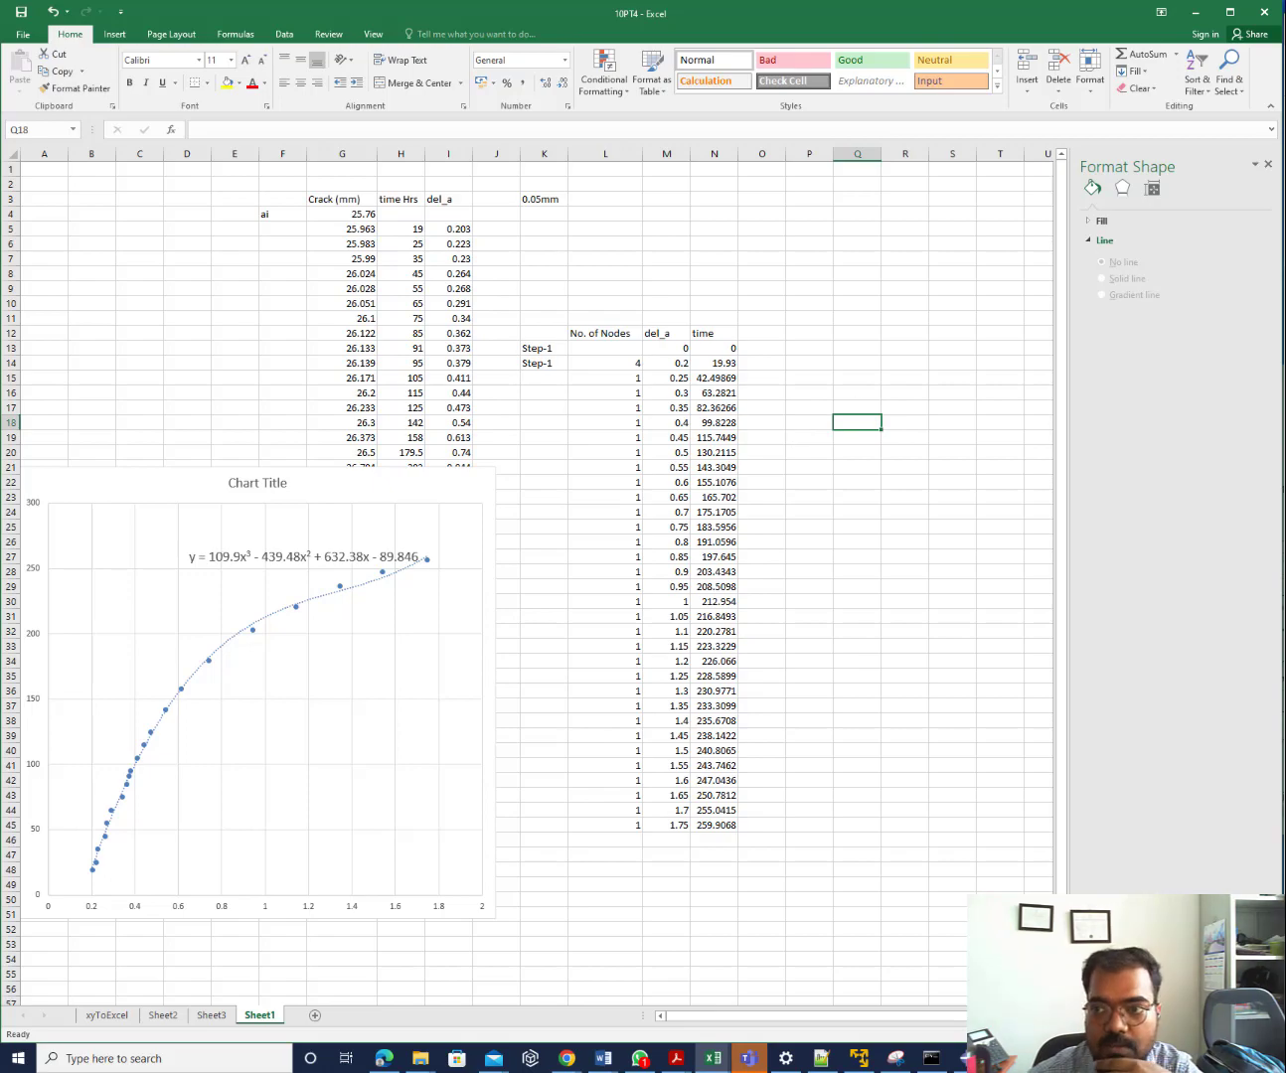
{"action": "key", "text": "alt+Tab"}
{"action": "left_click_drag", "start_coordinate": [775, 295], "coordinate": [736, 22]}
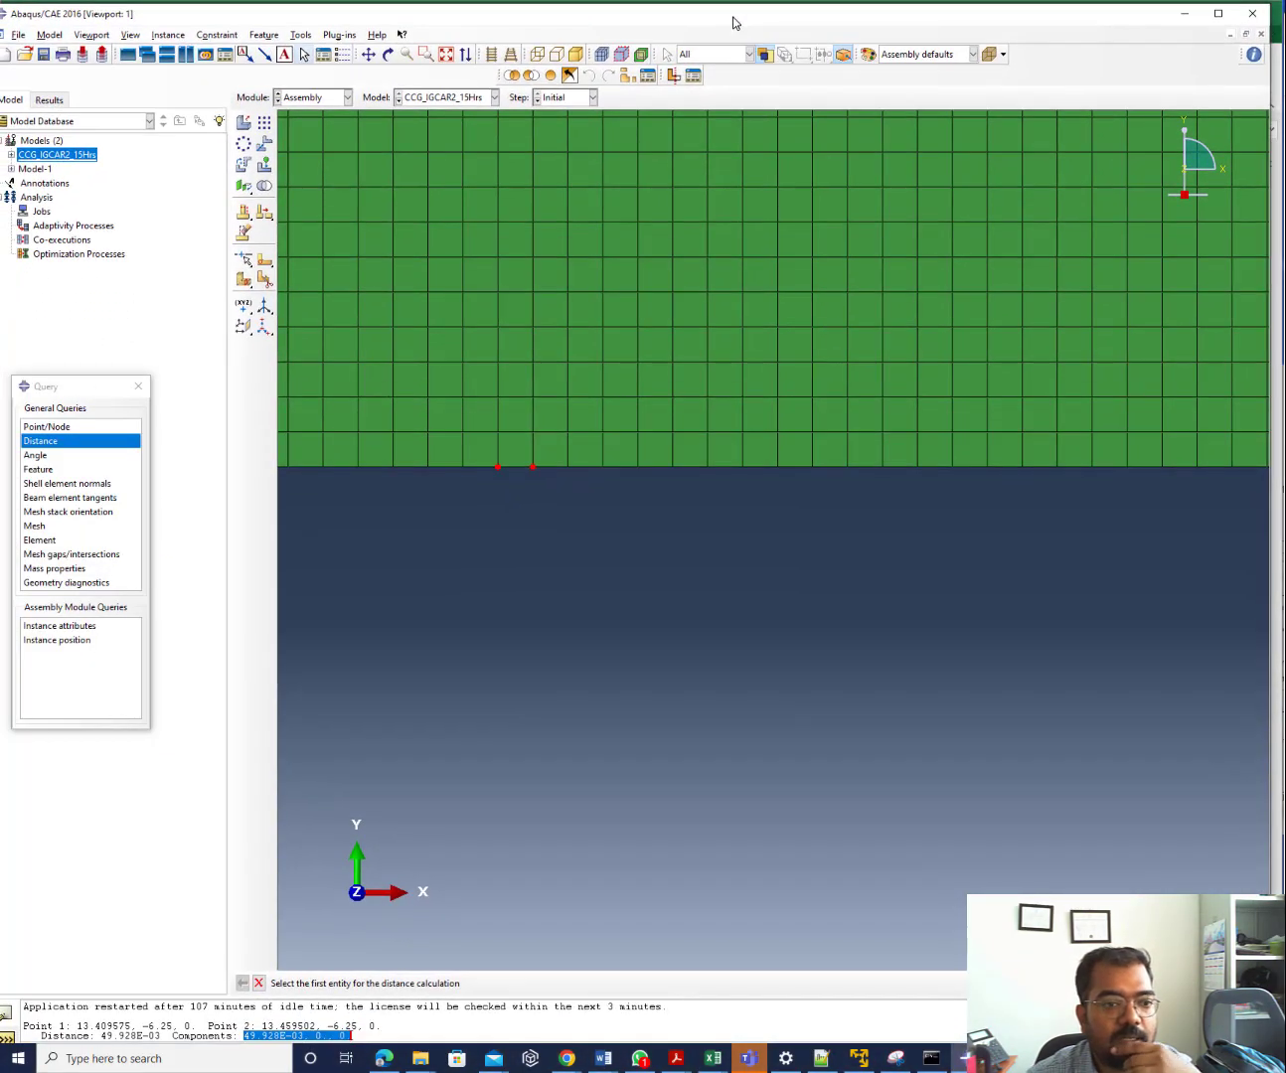
Delete Model-1 from the model database
{"action": "right_click", "coordinate": [29, 170]}
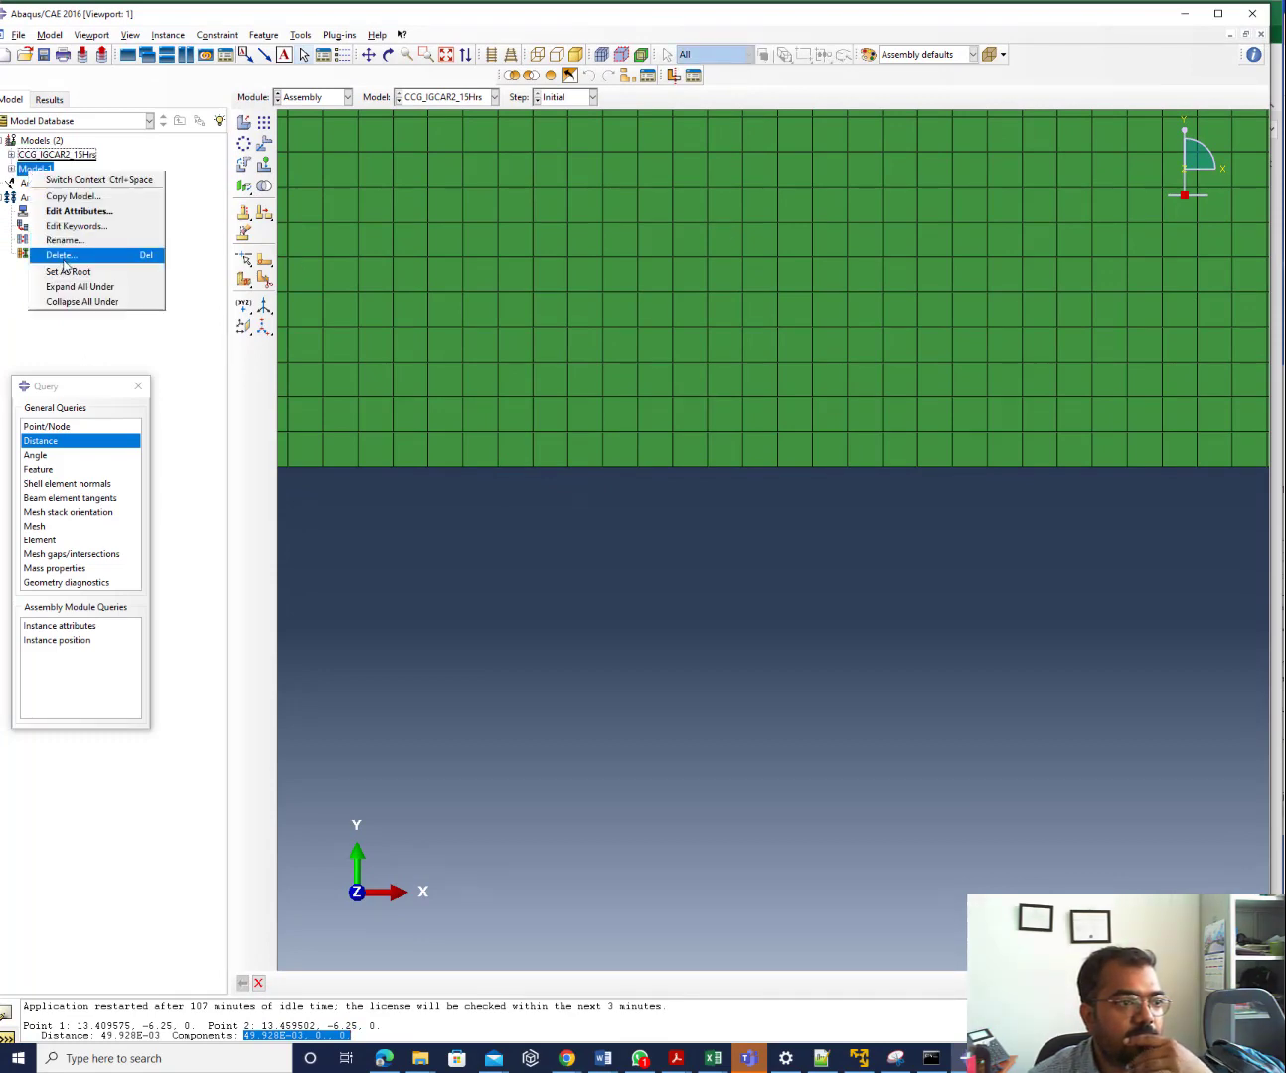
{"action": "left_click", "coordinate": [63, 258]}
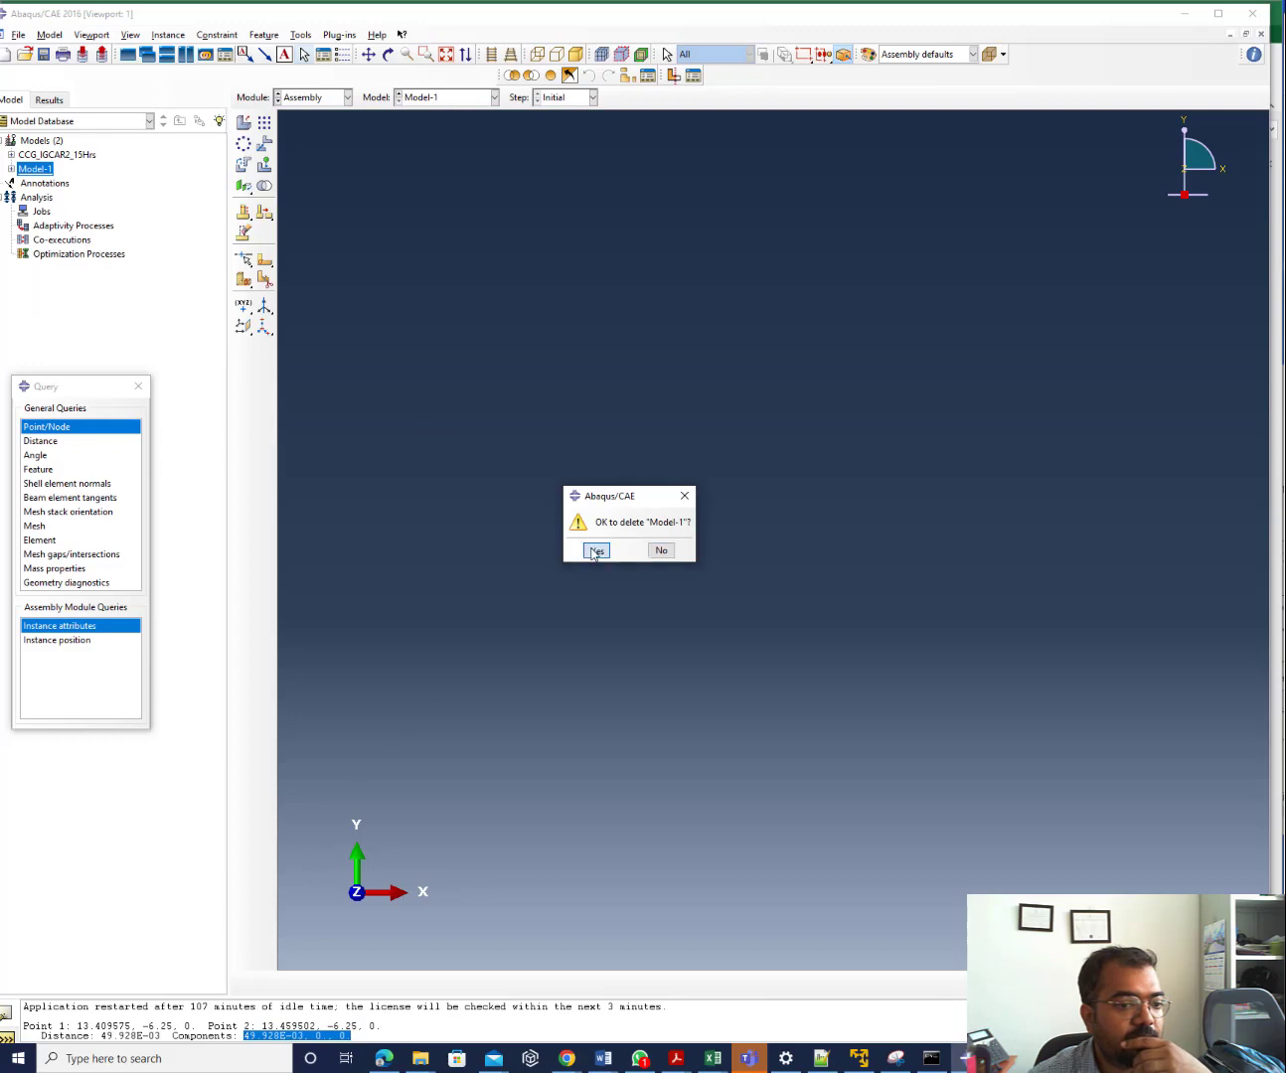
{"action": "left_click", "coordinate": [595, 552]}
Expand the CCG_IGCAR2_15Hrs model tree, list its 23 steps, and switch to the Load module
{"action": "left_click", "coordinate": [11, 155]}
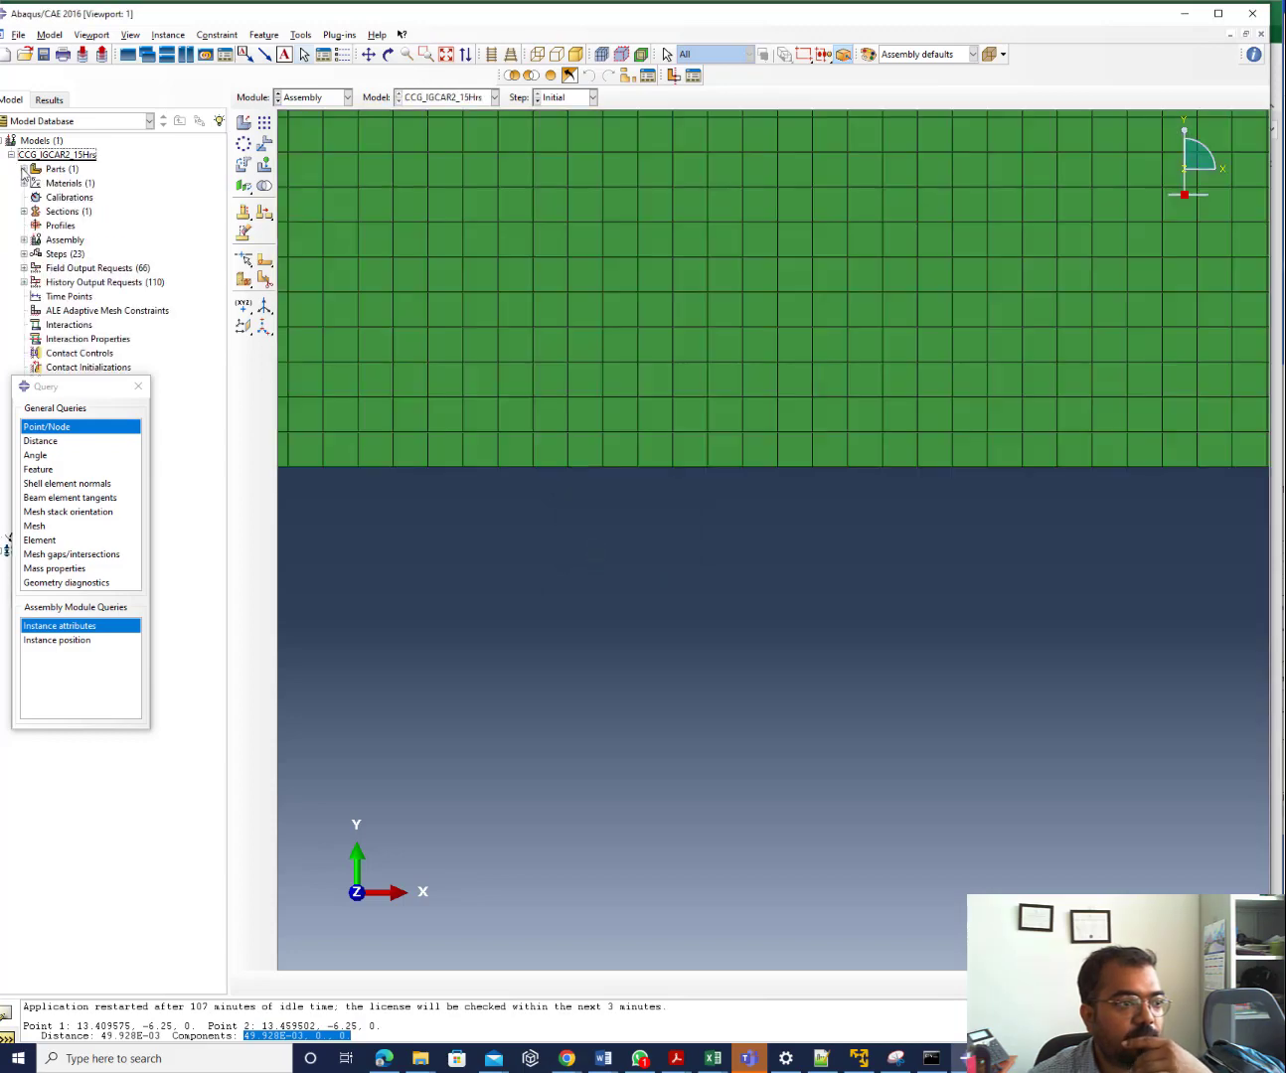
{"action": "left_click", "coordinate": [139, 386]}
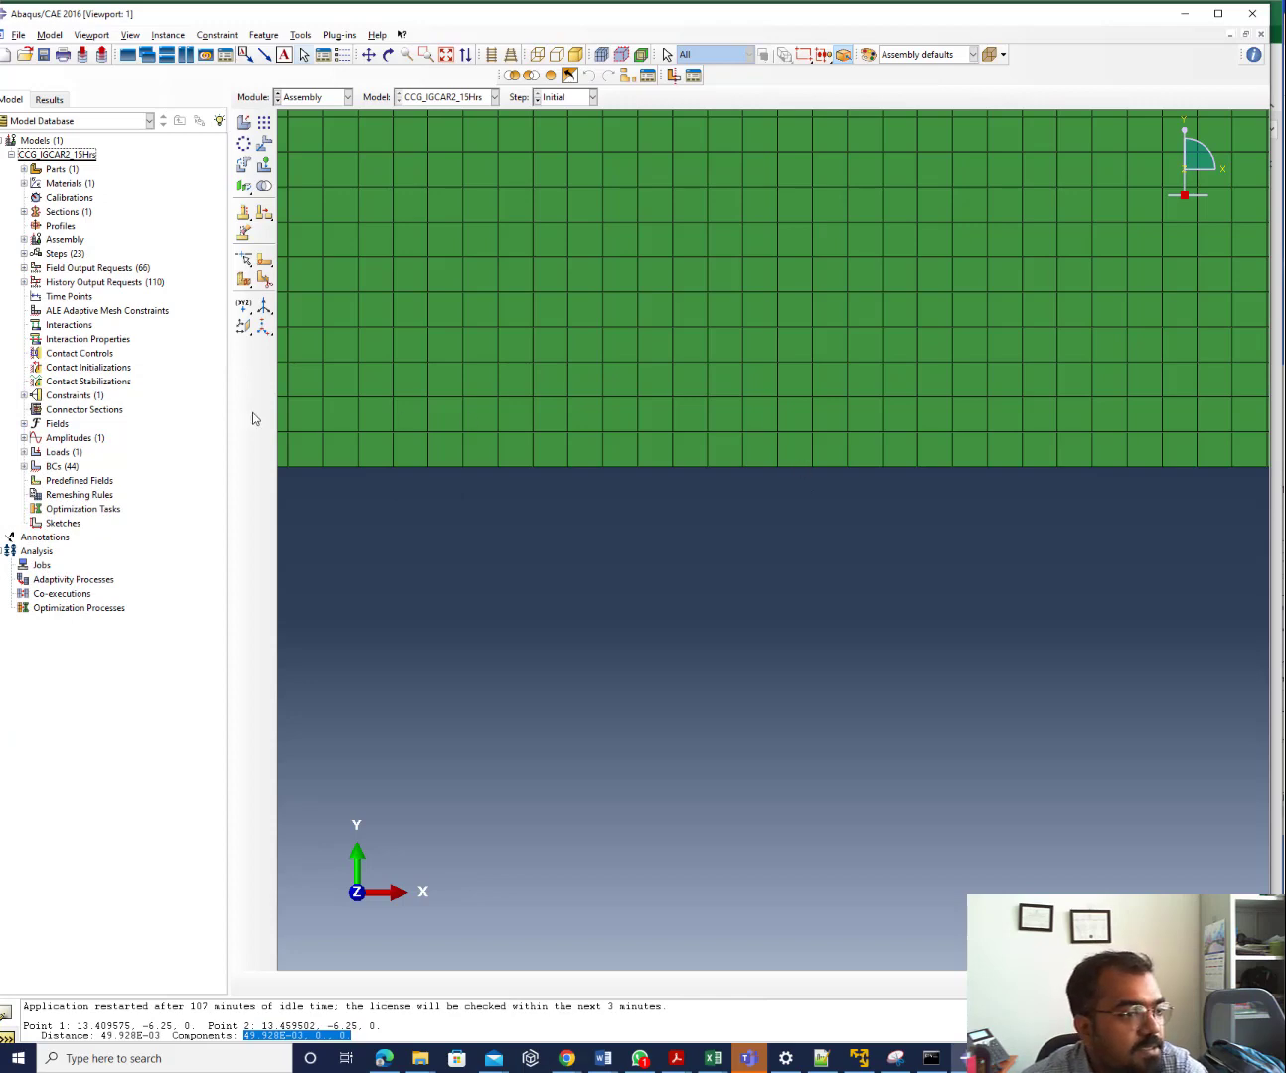
{"action": "left_click_drag", "start_coordinate": [231, 411], "coordinate": [353, 410]}
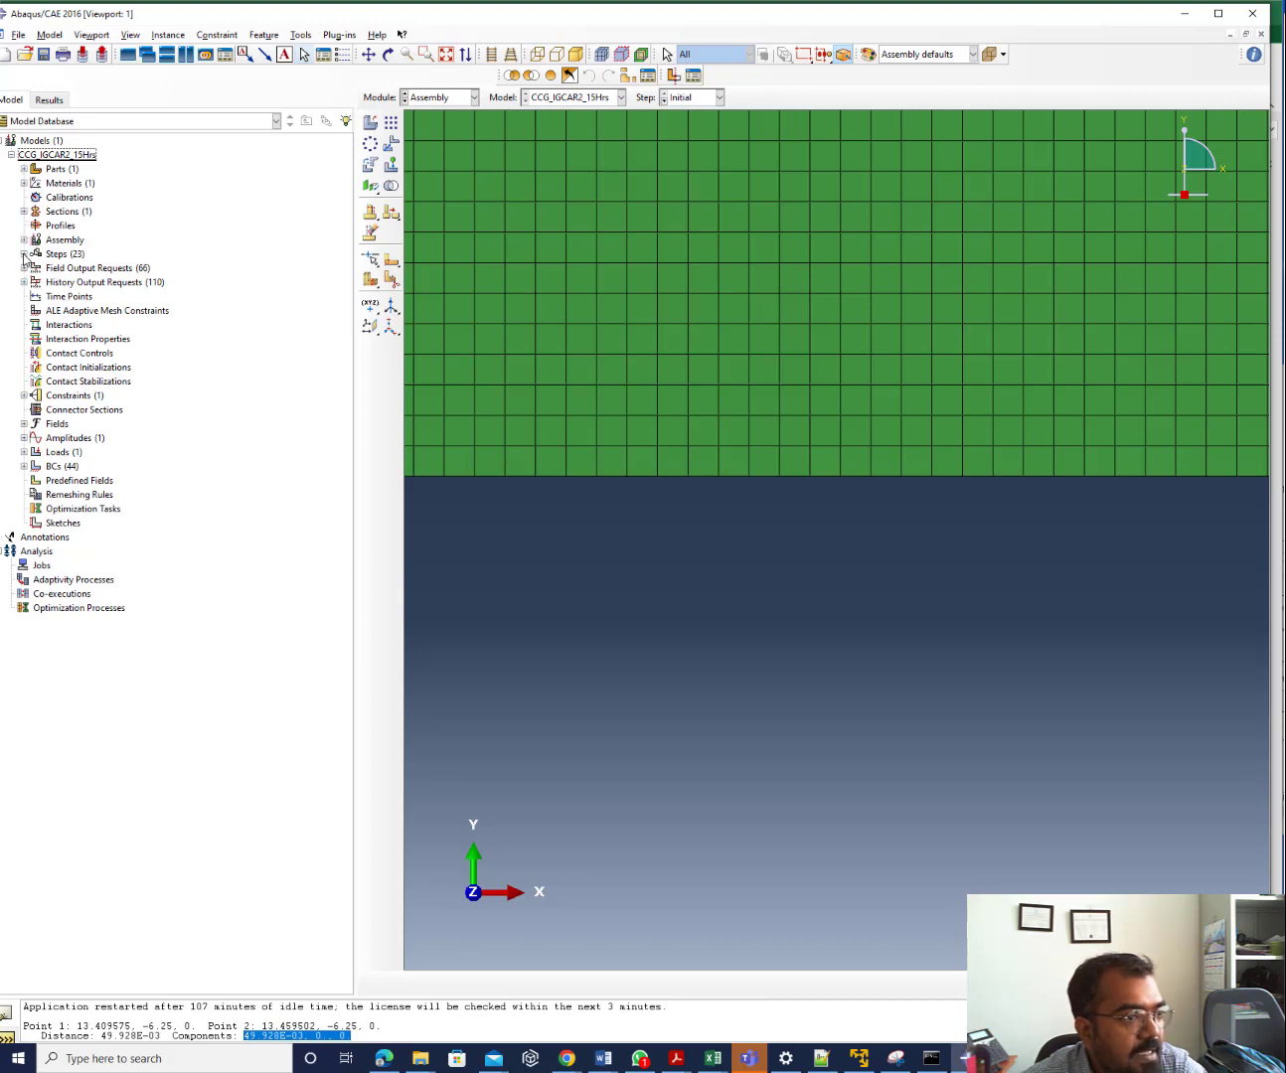
{"action": "left_click", "coordinate": [24, 253]}
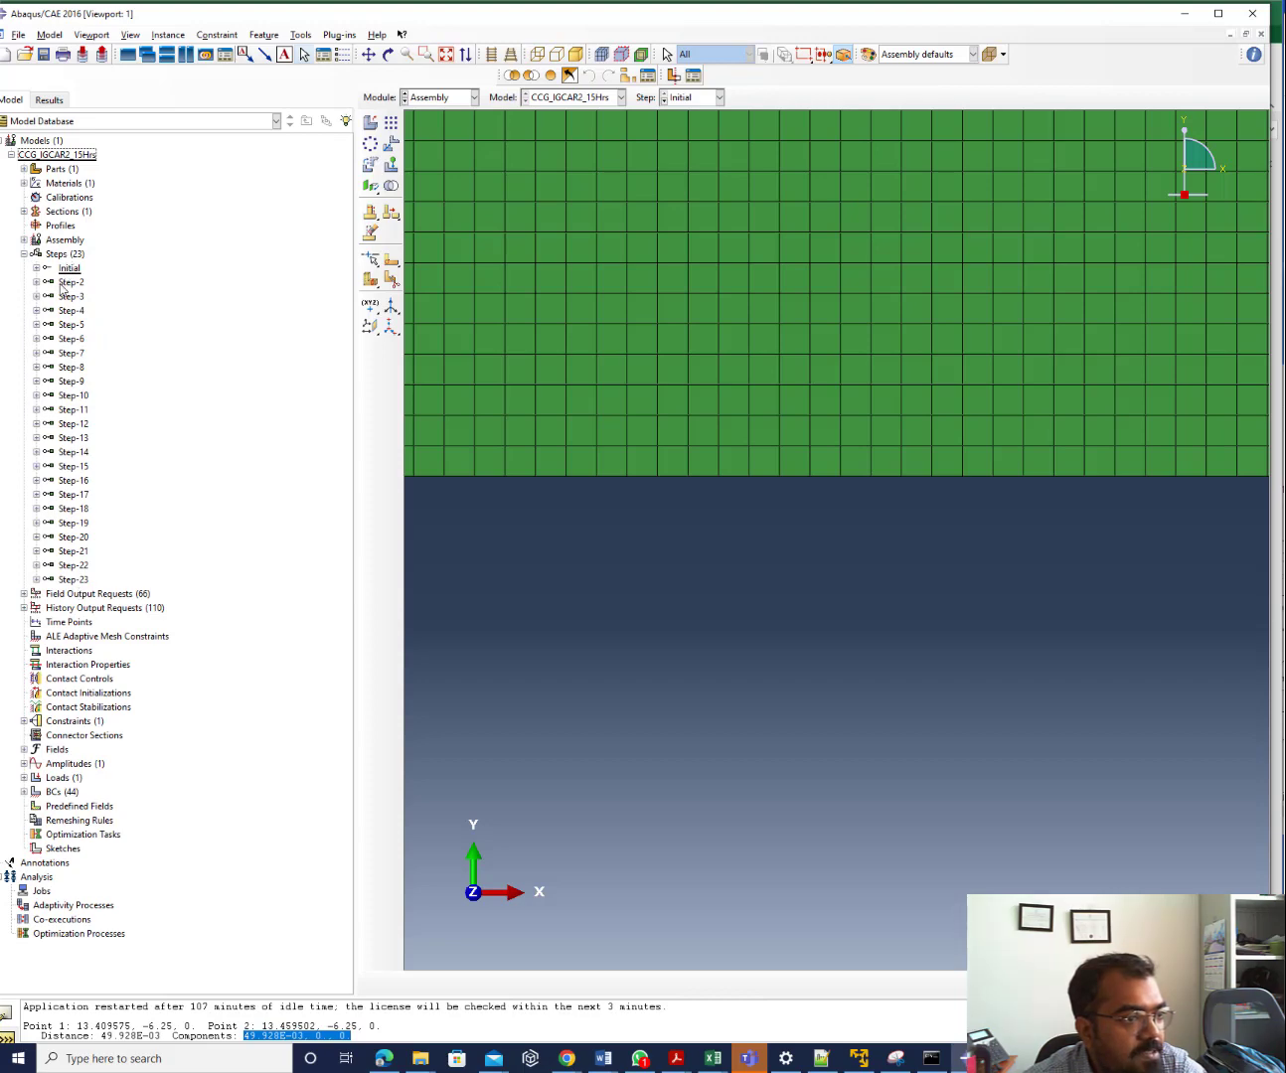
{"action": "left_click", "coordinate": [447, 99]}
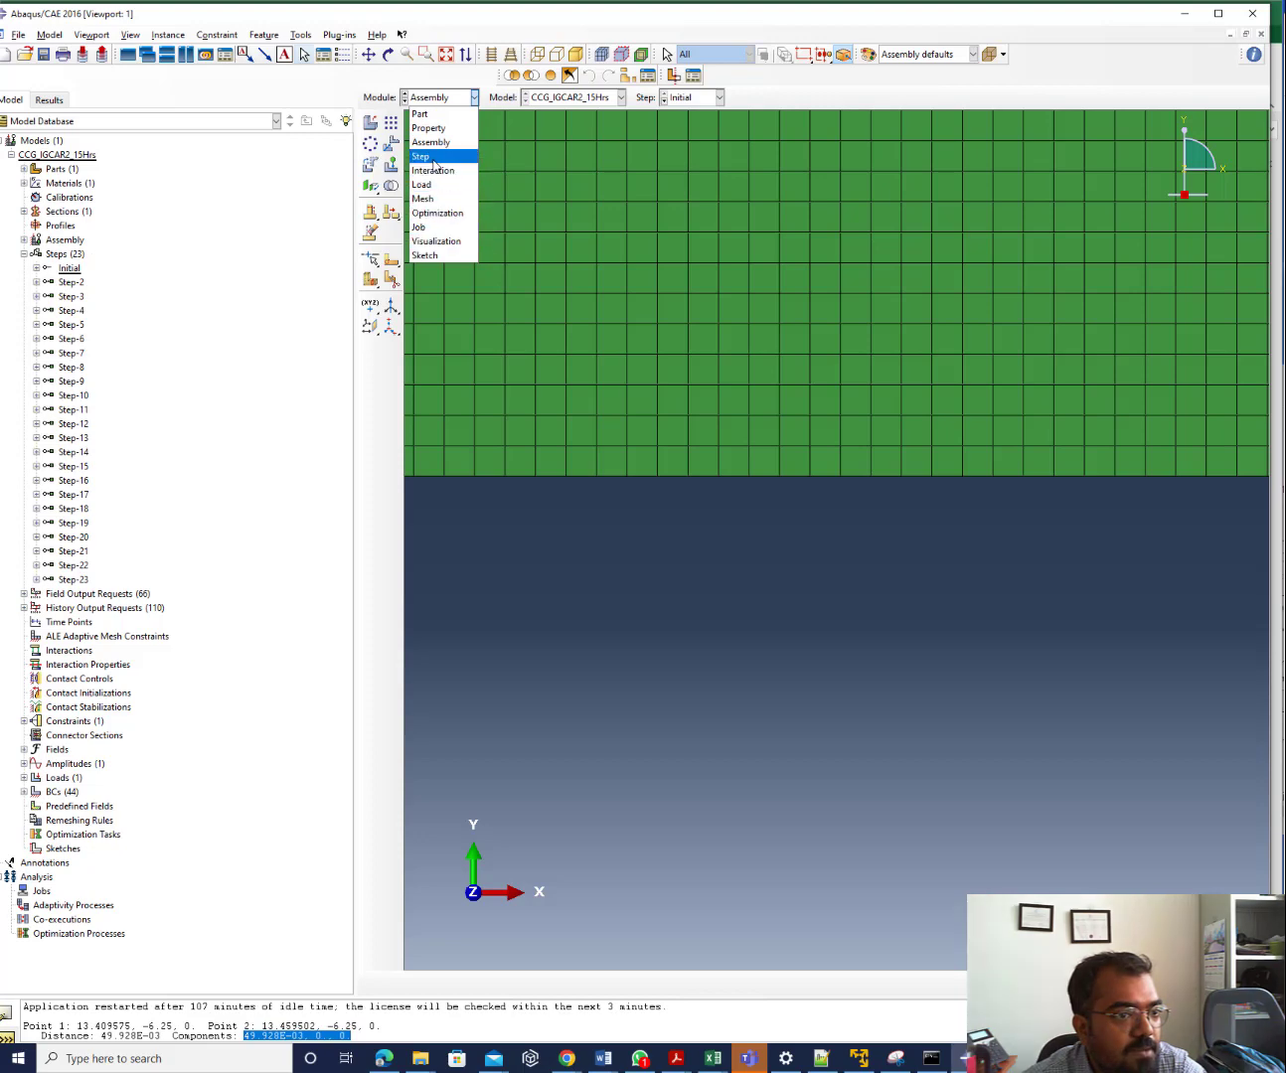
{"action": "left_click", "coordinate": [428, 184]}
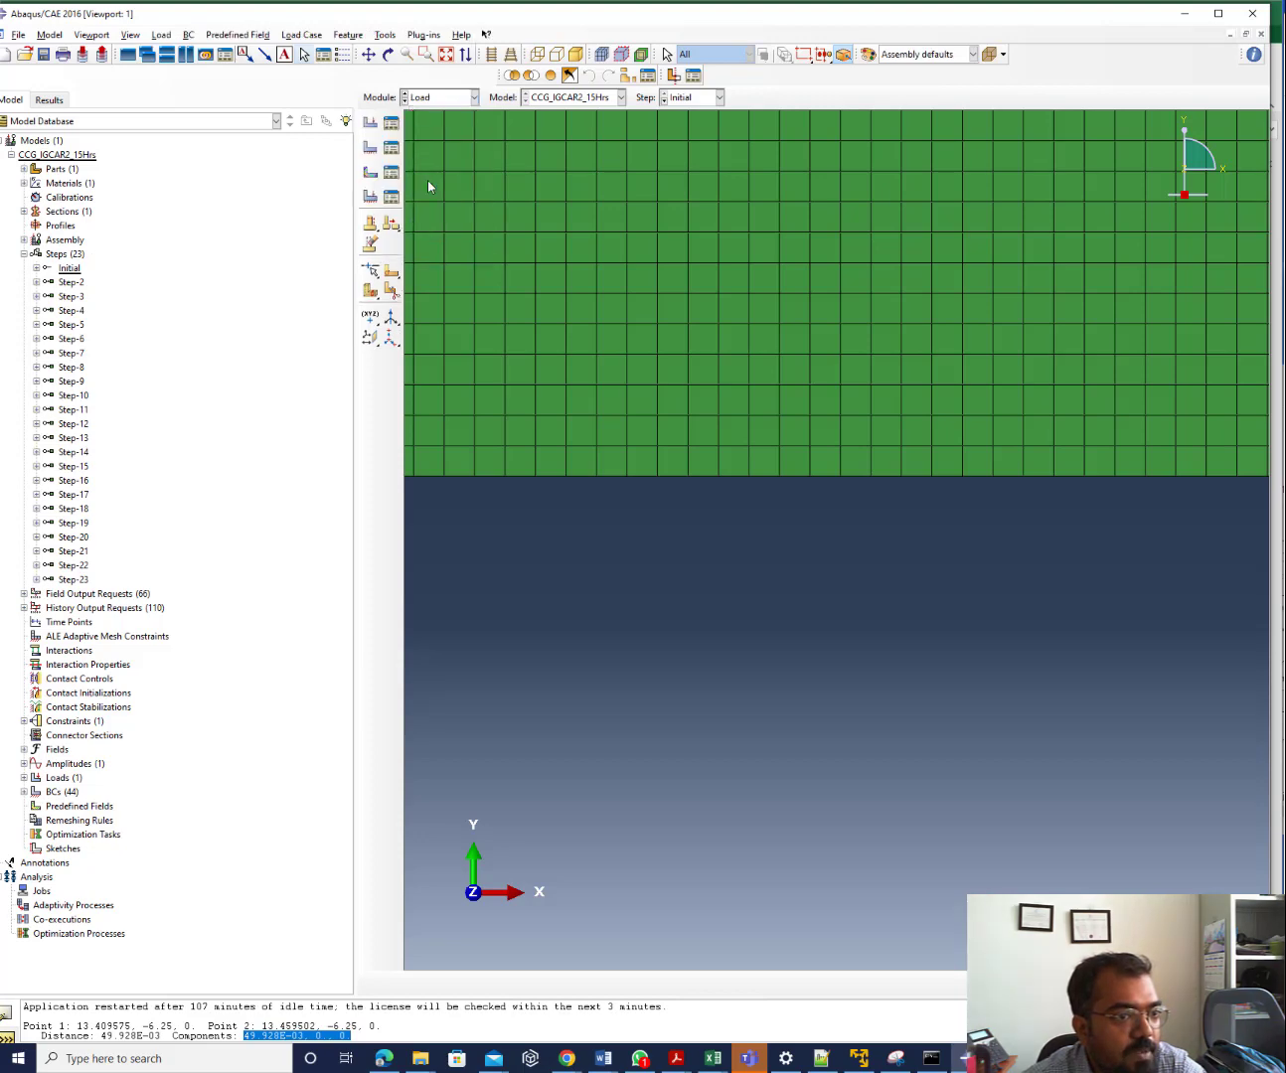
Review CFORCE-1 on SET-31, confirming CF2 = 3500 in Step-2 and unchanged in Step-3
{"action": "left_click", "coordinate": [392, 150]}
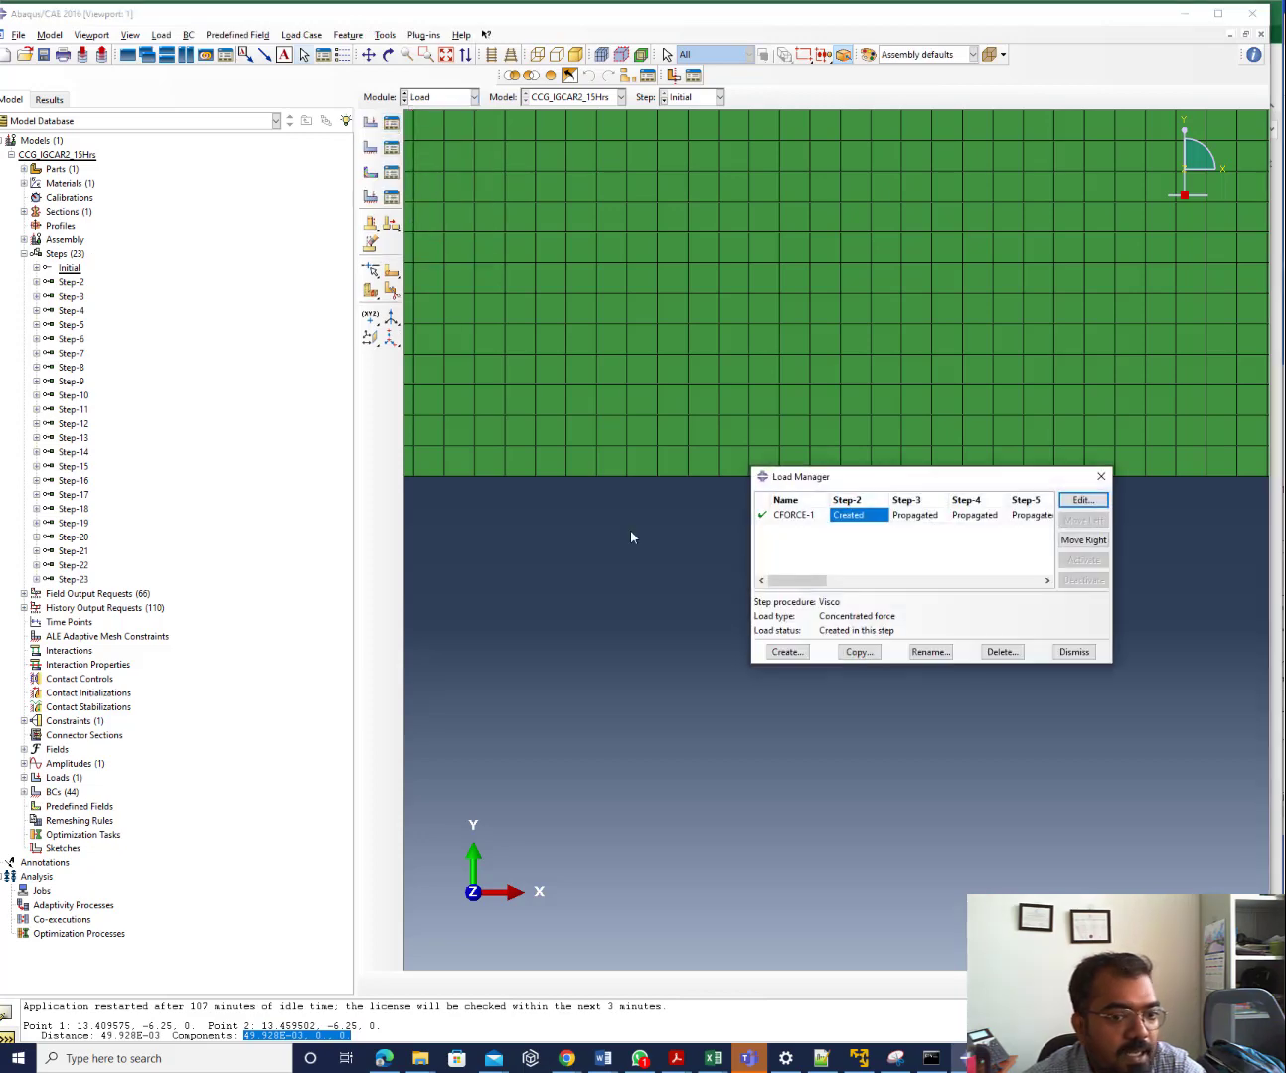
{"action": "scroll", "coordinate": [970, 423], "scroll_direction": "up", "scroll_amount": 5}
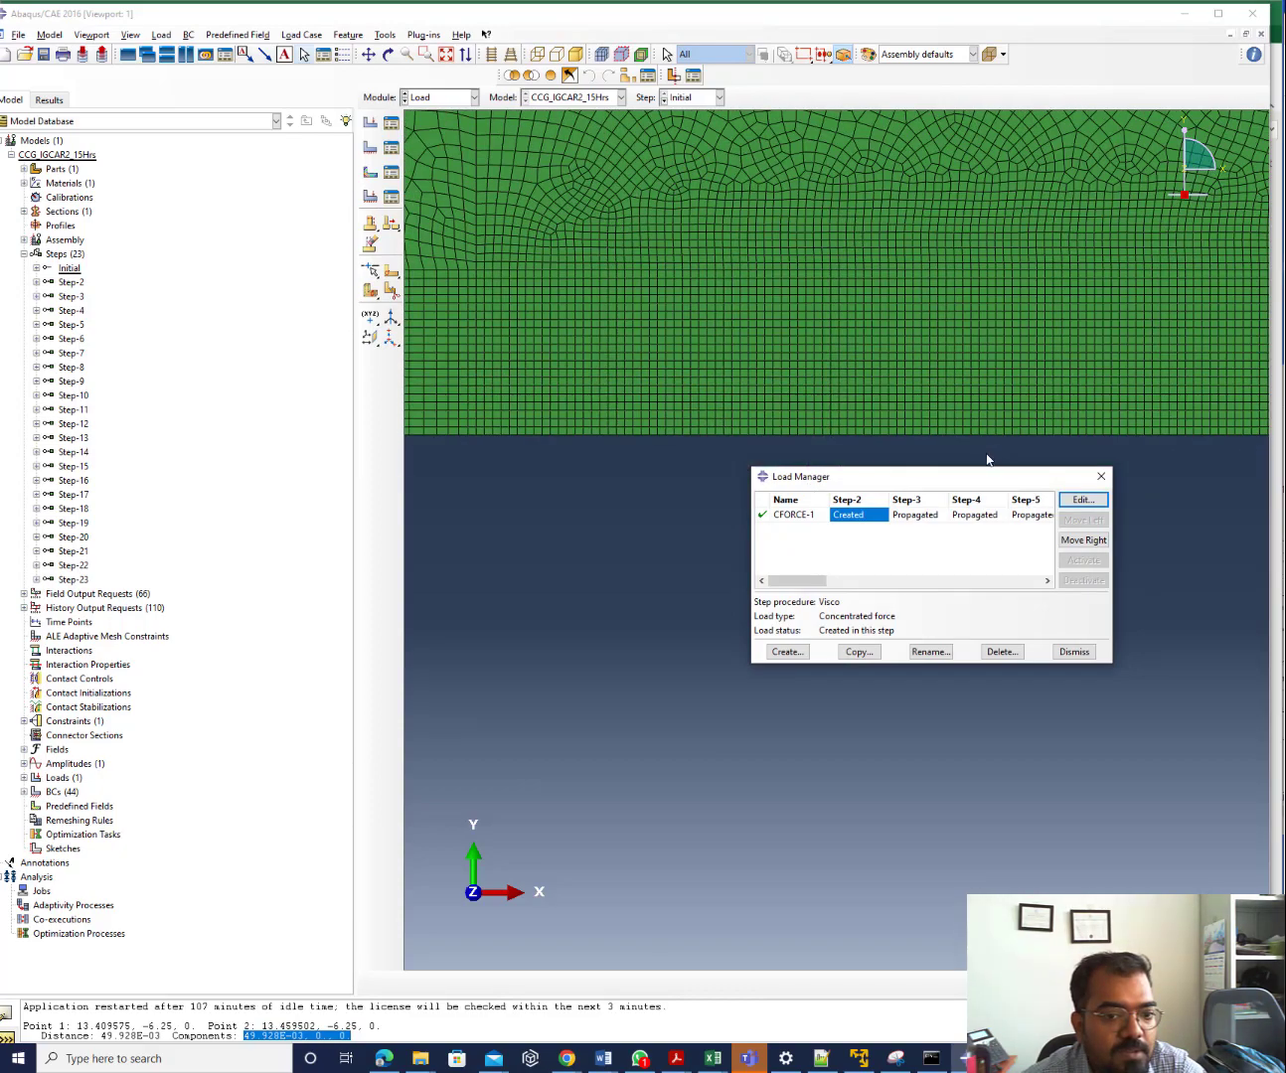
{"action": "scroll", "coordinate": [869, 398], "scroll_direction": "up", "scroll_amount": 6}
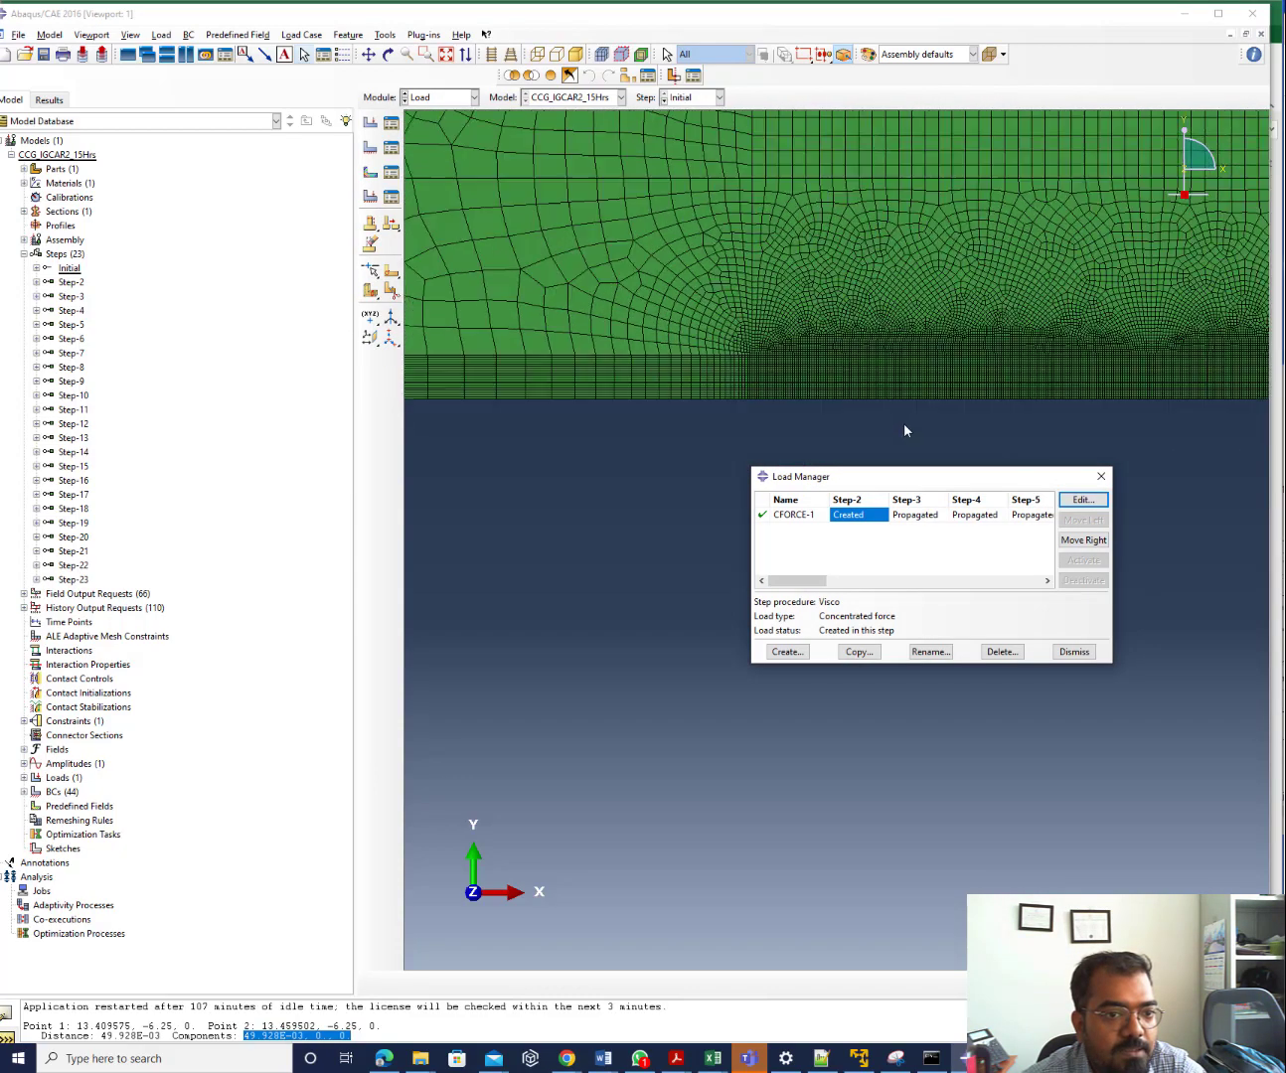
{"action": "scroll", "coordinate": [776, 194], "scroll_direction": "down", "scroll_amount": 3}
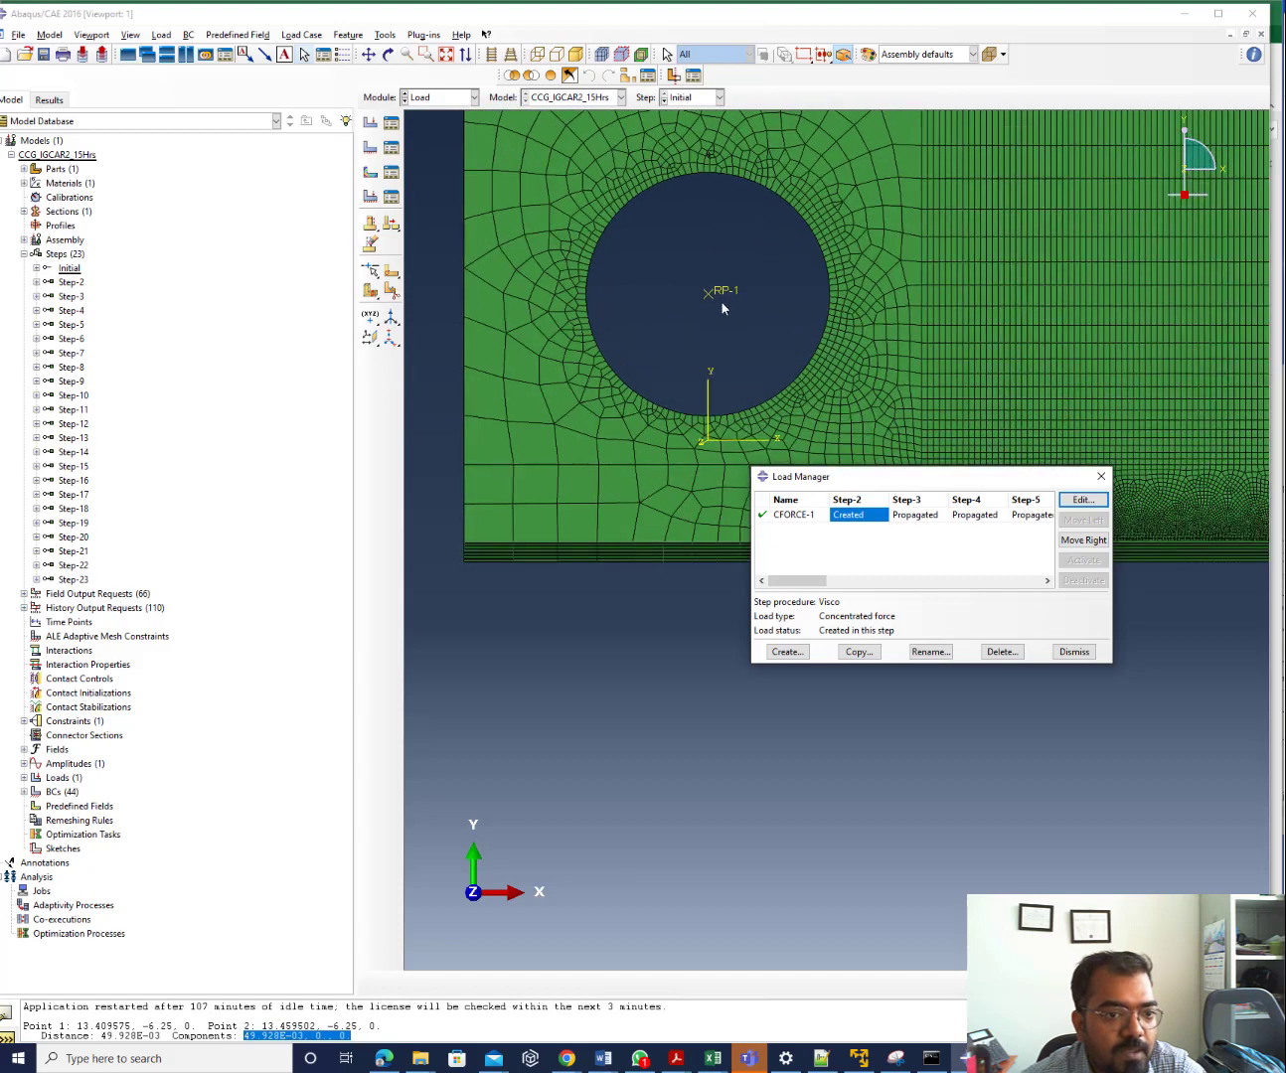
{"action": "left_click", "coordinate": [1082, 501]}
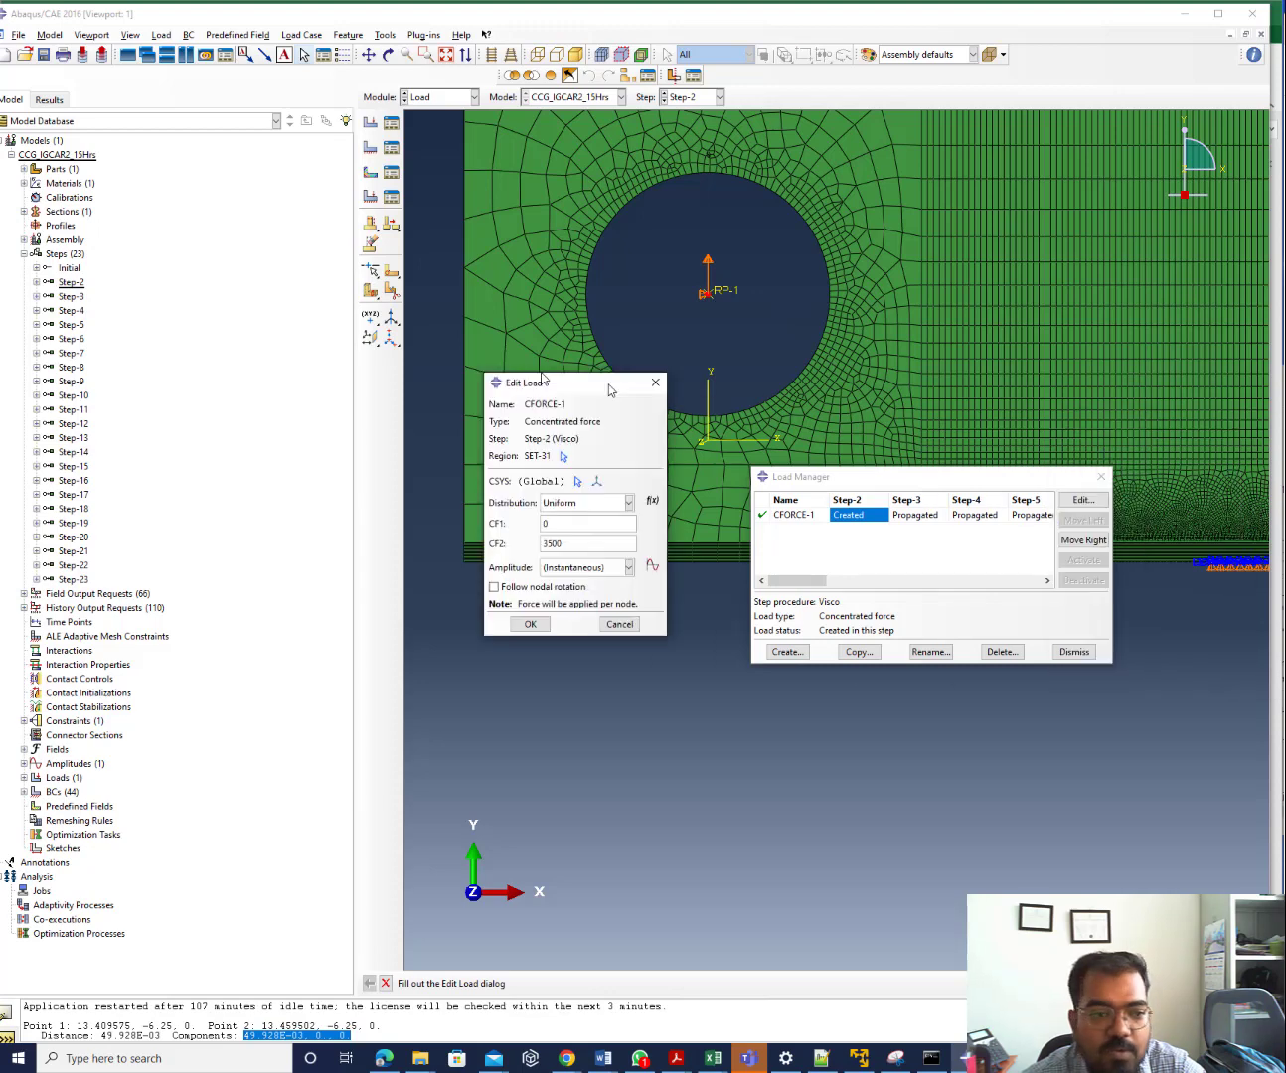
{"action": "left_click_drag", "start_coordinate": [533, 383], "coordinate": [250, 331]}
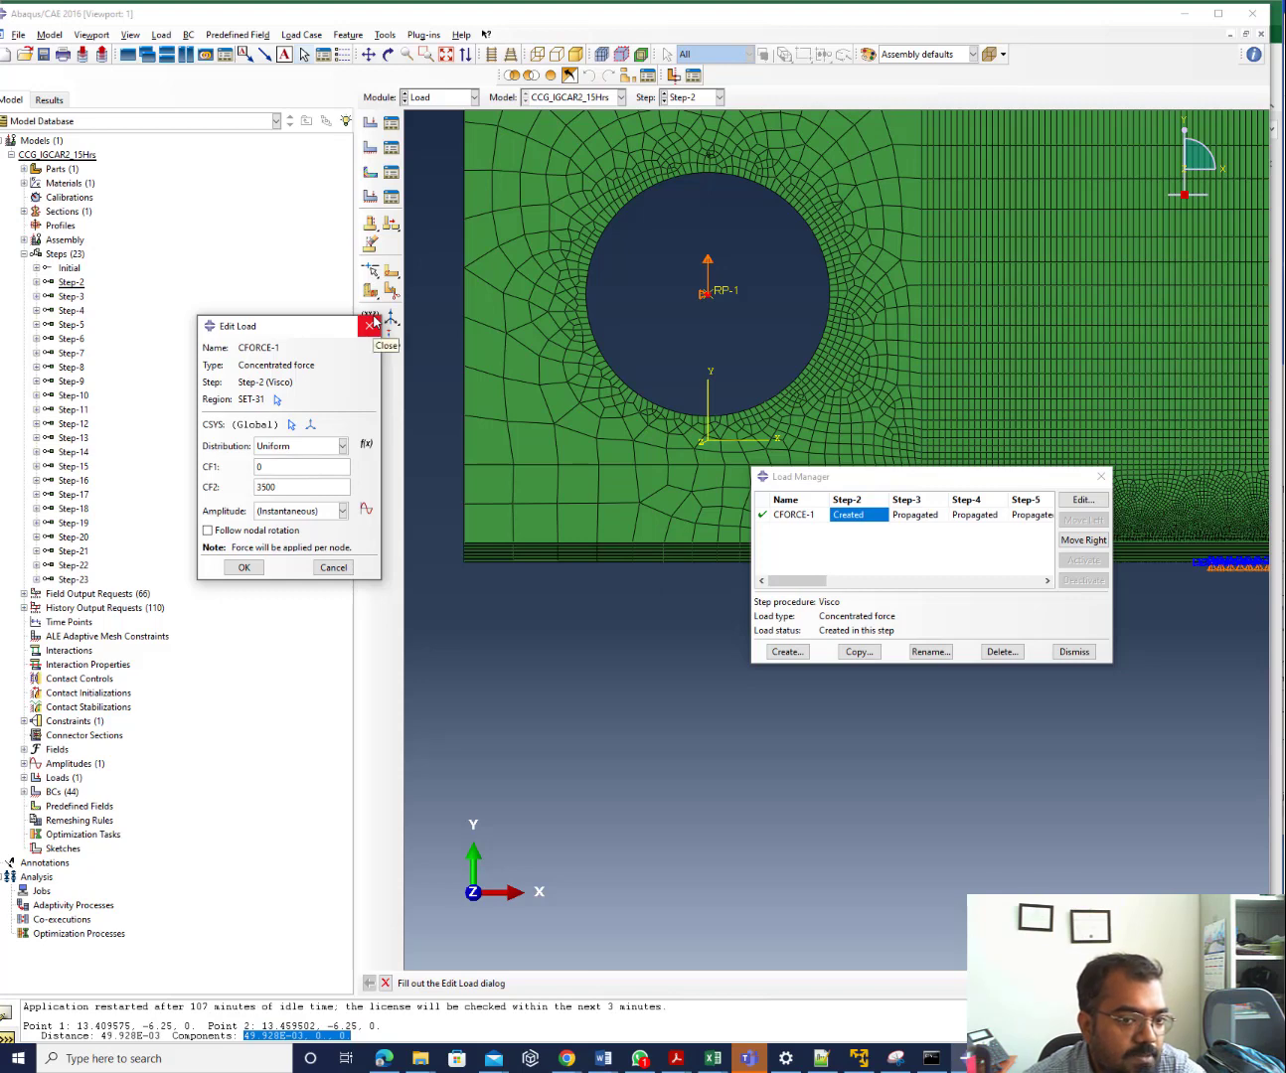
{"action": "left_click", "coordinate": [785, 587]}
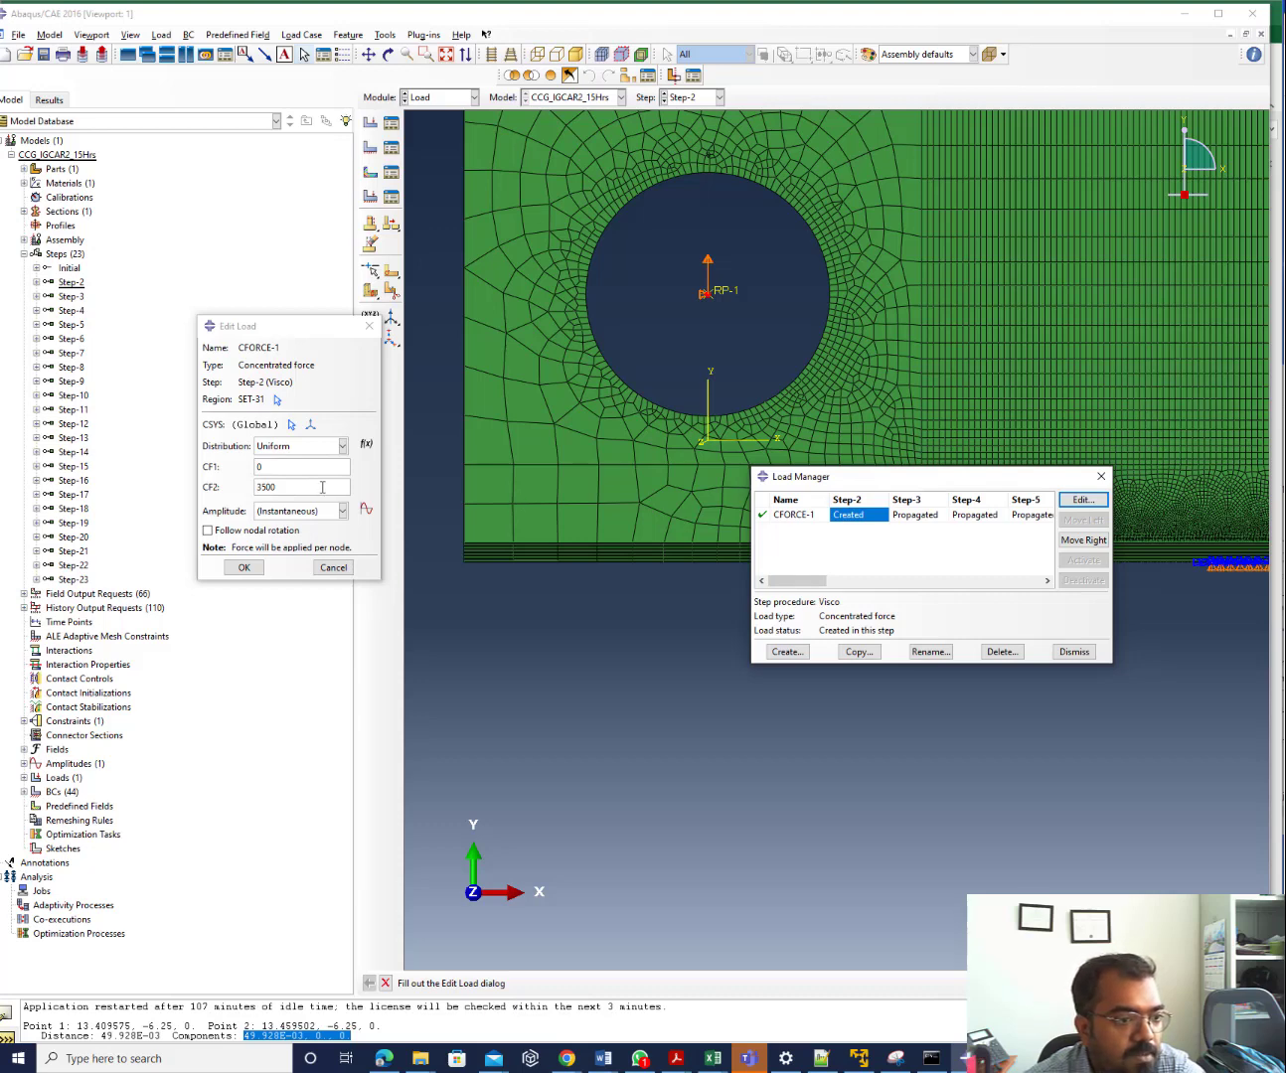
{"action": "left_click", "coordinate": [919, 517]}
{"action": "left_click", "coordinate": [1082, 501]}
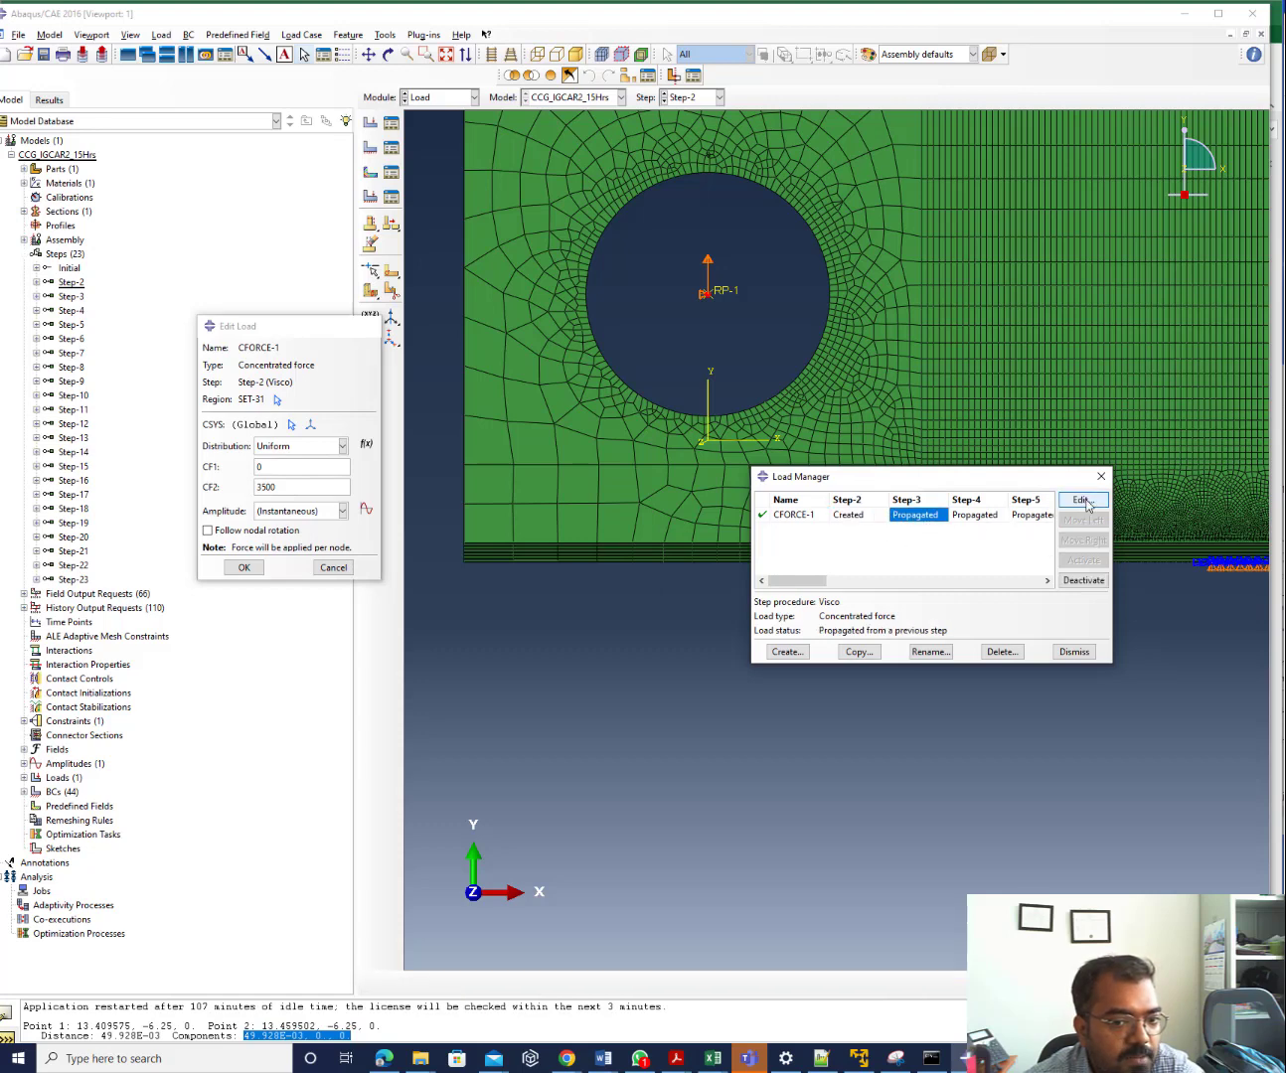
{"action": "left_click", "coordinate": [244, 574]}
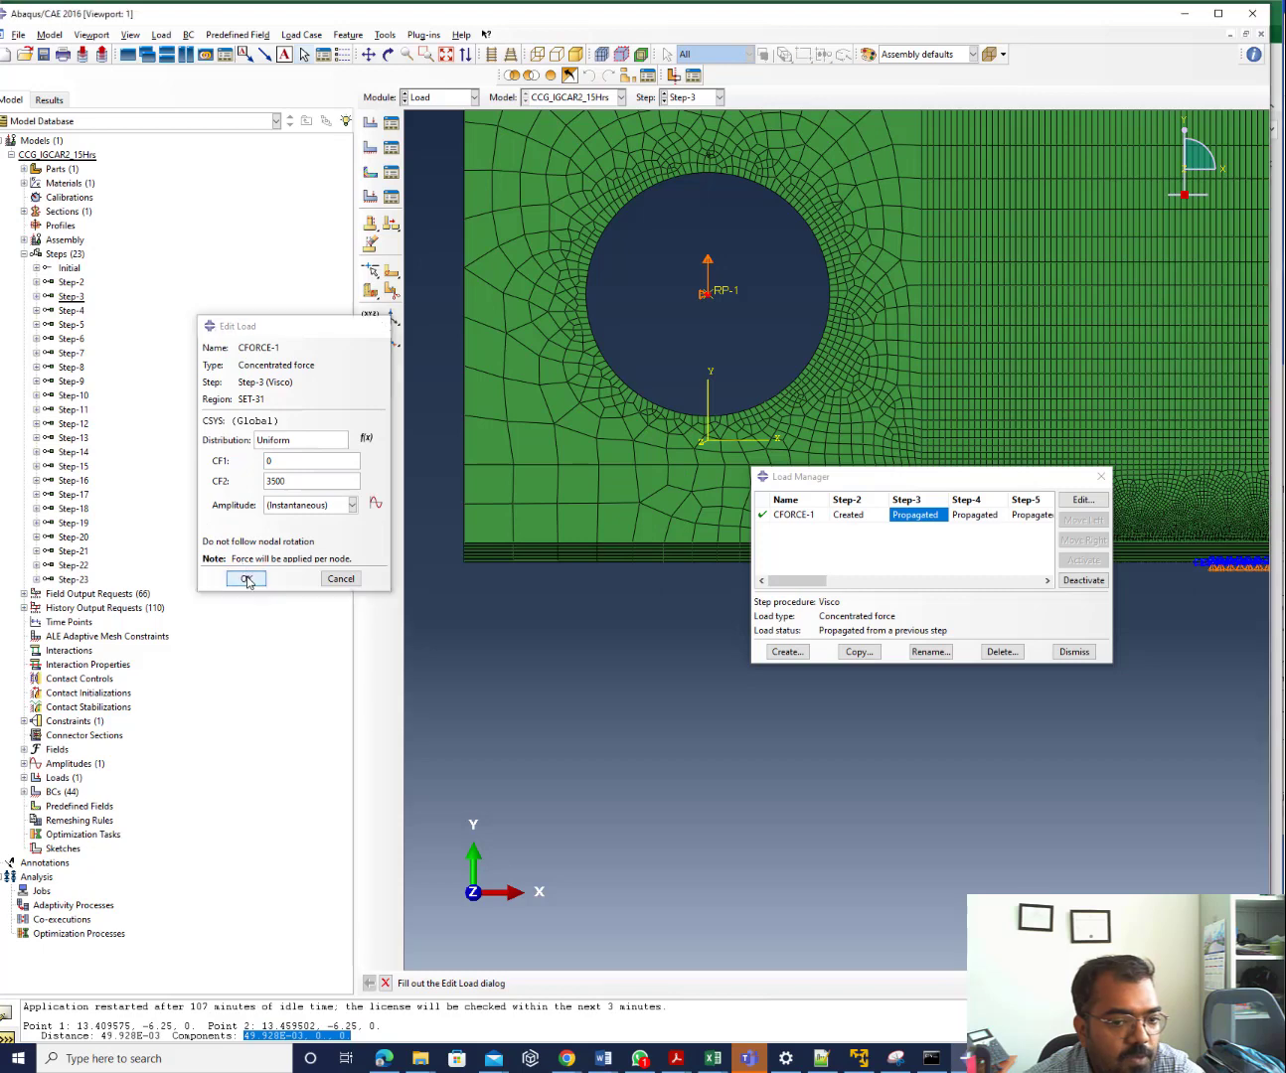
{"action": "left_click", "coordinate": [1077, 652]}
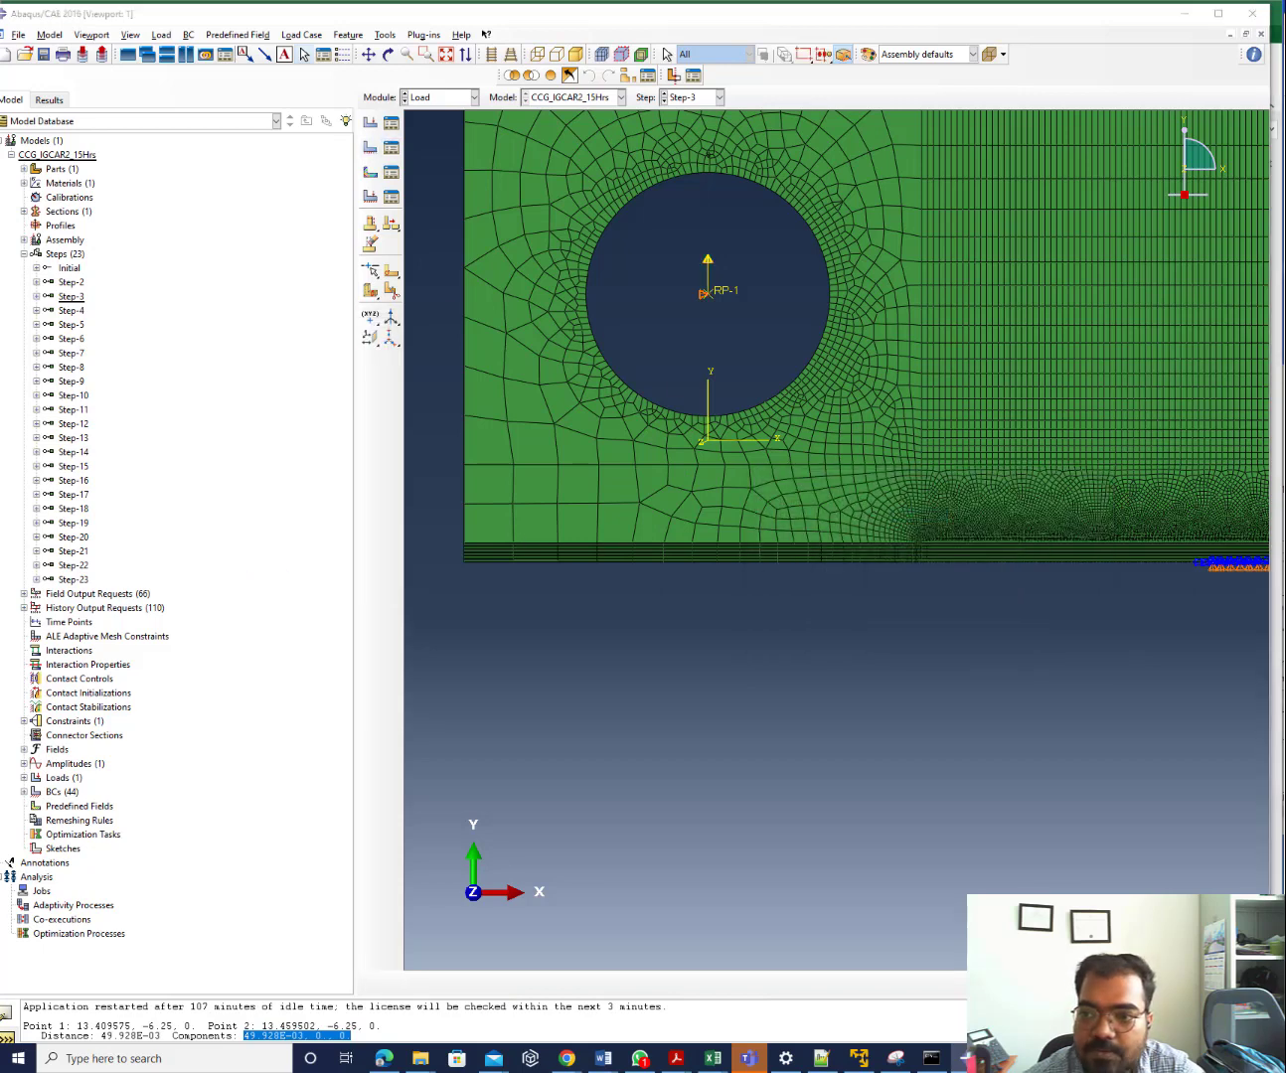
Enlarge and reposition the boundary condition table to show Step-2 to Step-17 beside the crack plane
{"action": "left_click_drag", "start_coordinate": [1037, 197], "coordinate": [191, 193]}
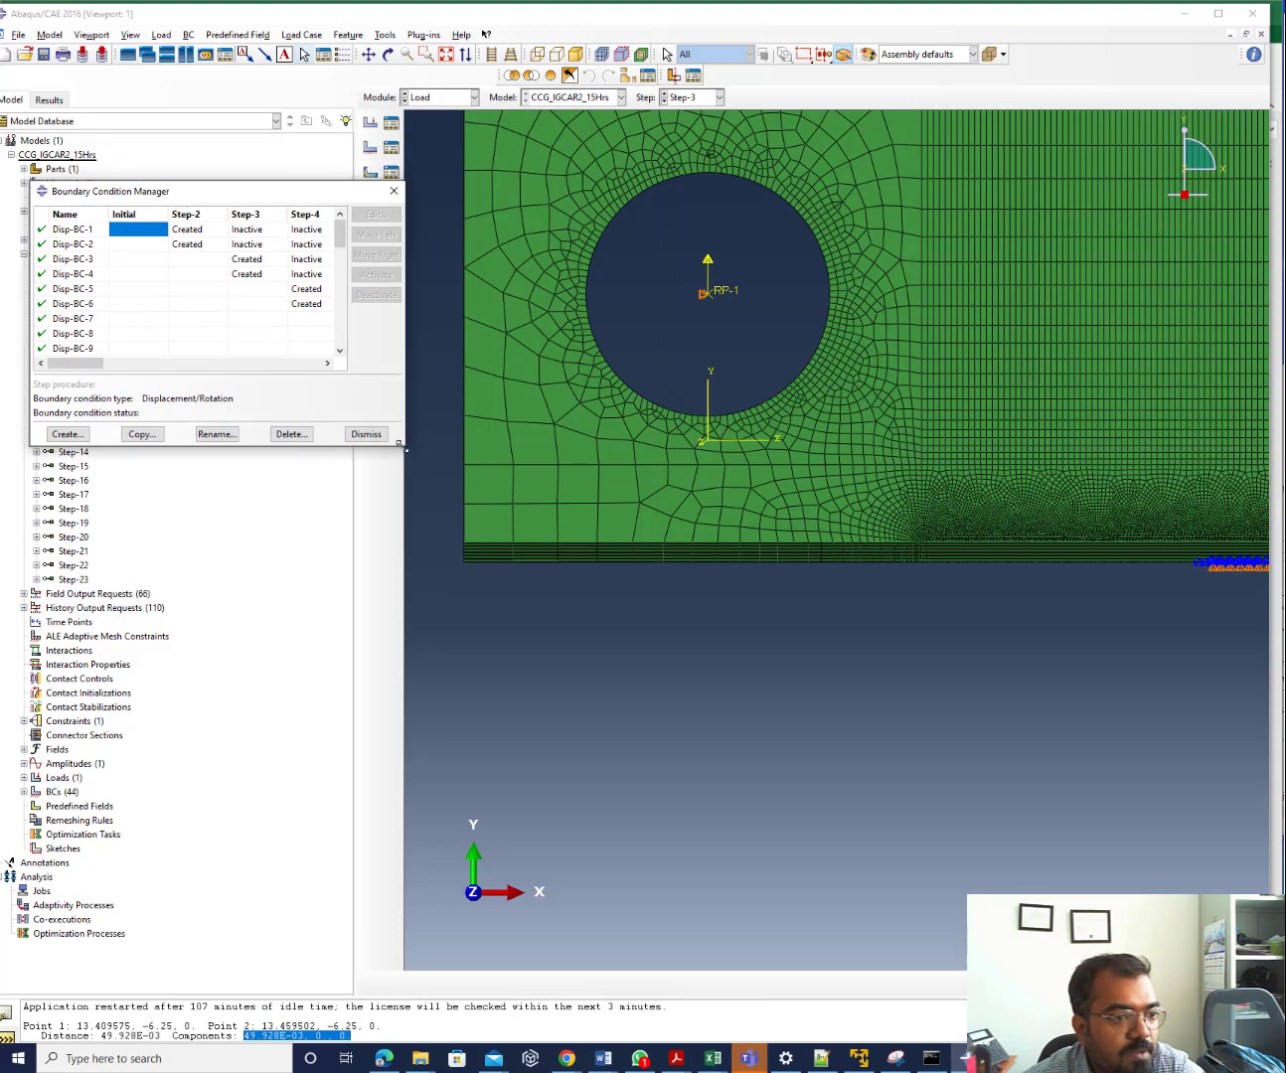
{"action": "left_click_drag", "start_coordinate": [407, 450], "coordinate": [1185, 847]}
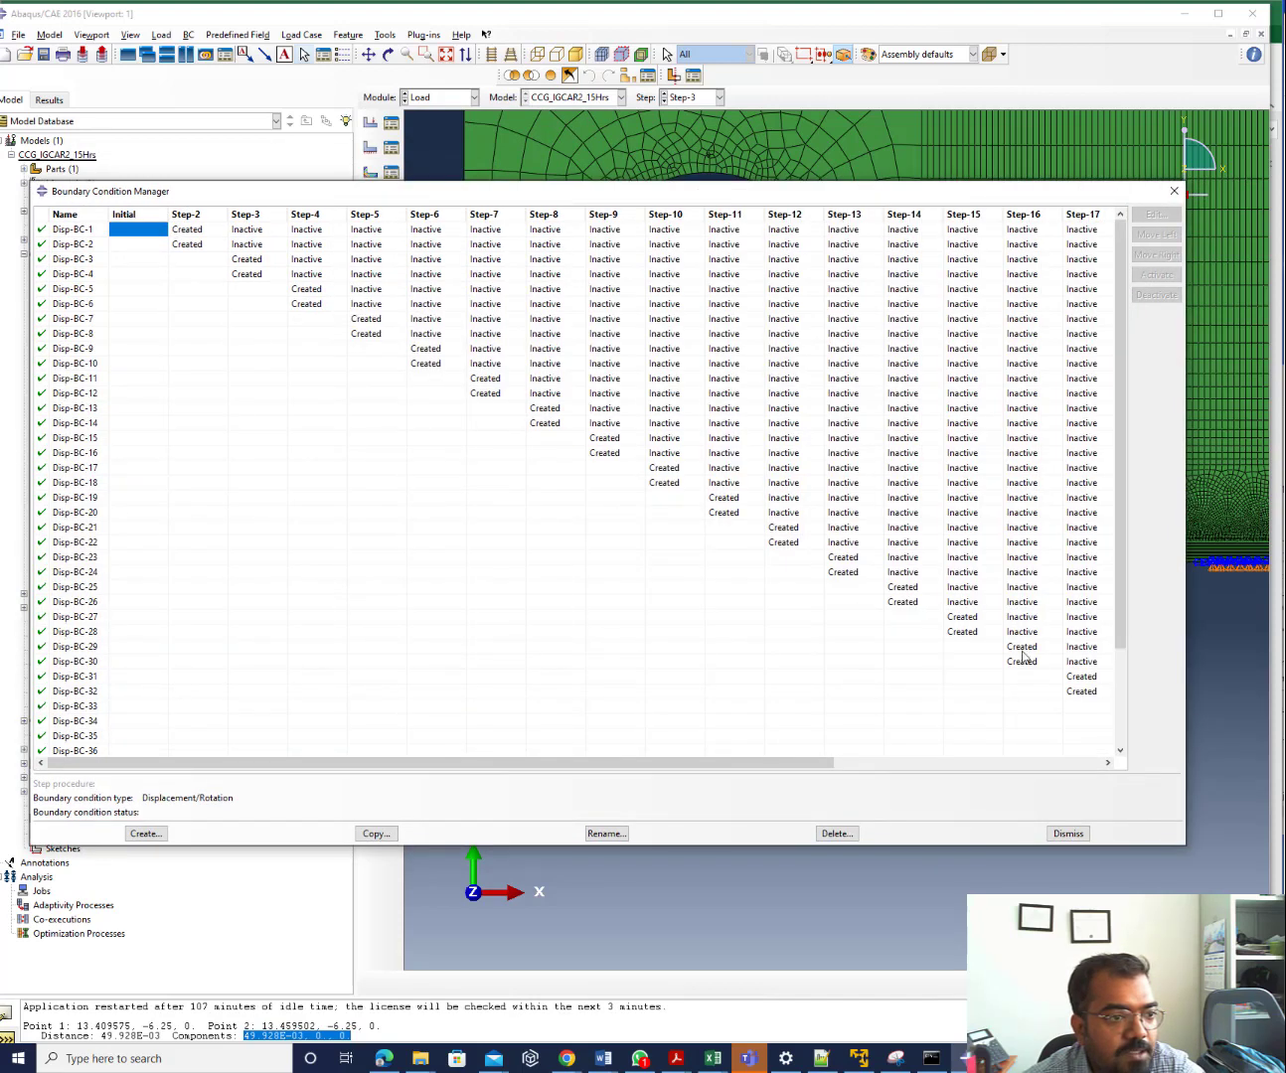
{"action": "left_click_drag", "start_coordinate": [337, 196], "coordinate": [335, 688]}
{"action": "scroll", "coordinate": [525, 350], "scroll_direction": "down", "scroll_amount": 4}
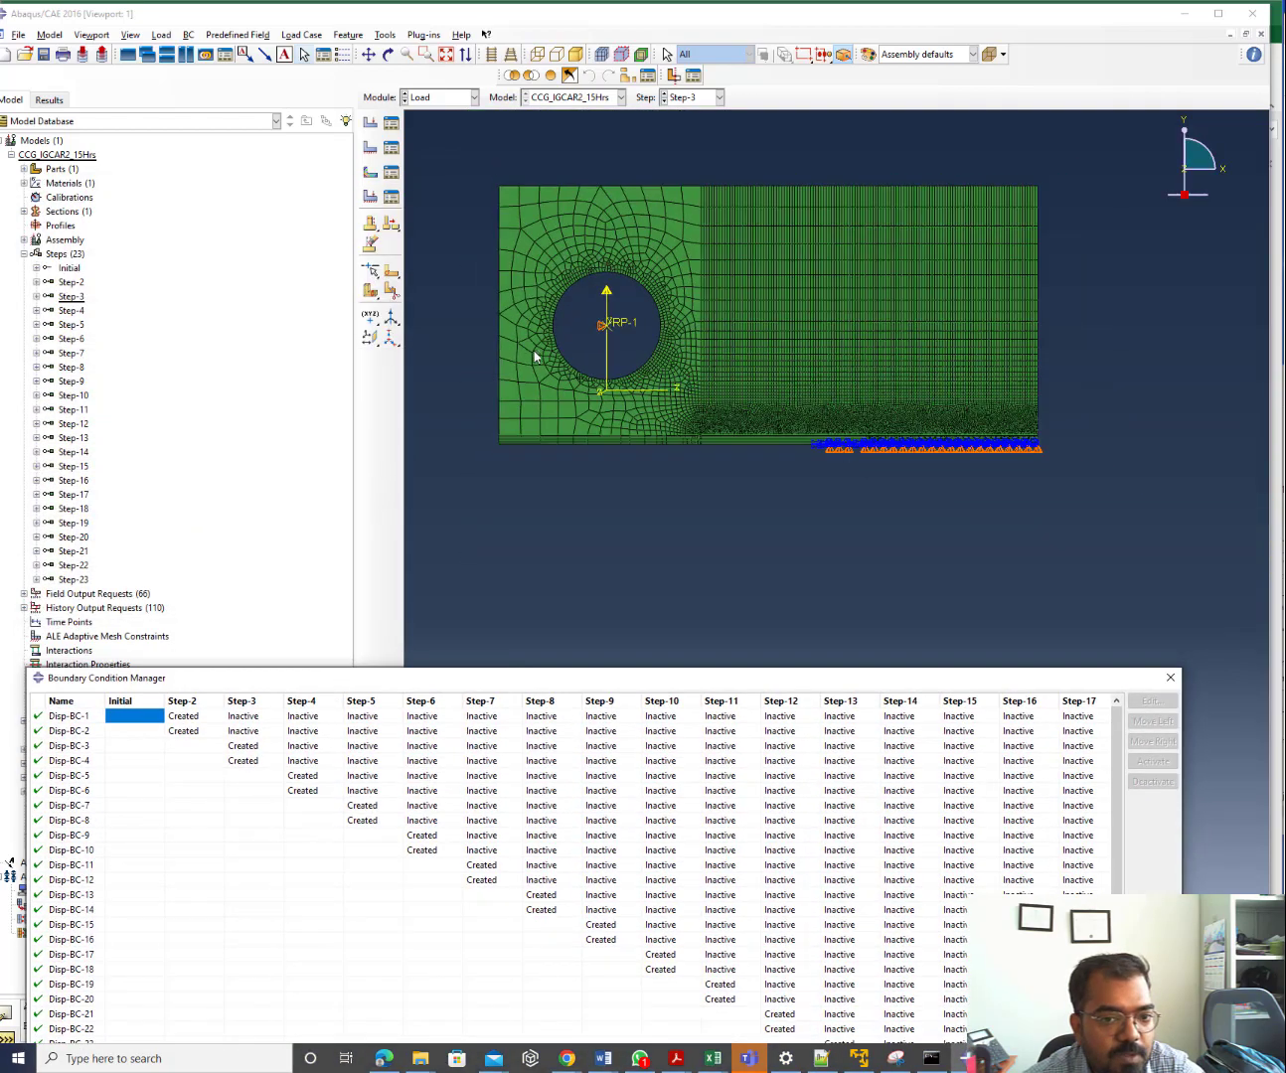
{"action": "scroll", "coordinate": [999, 404], "scroll_direction": "up", "scroll_amount": 6}
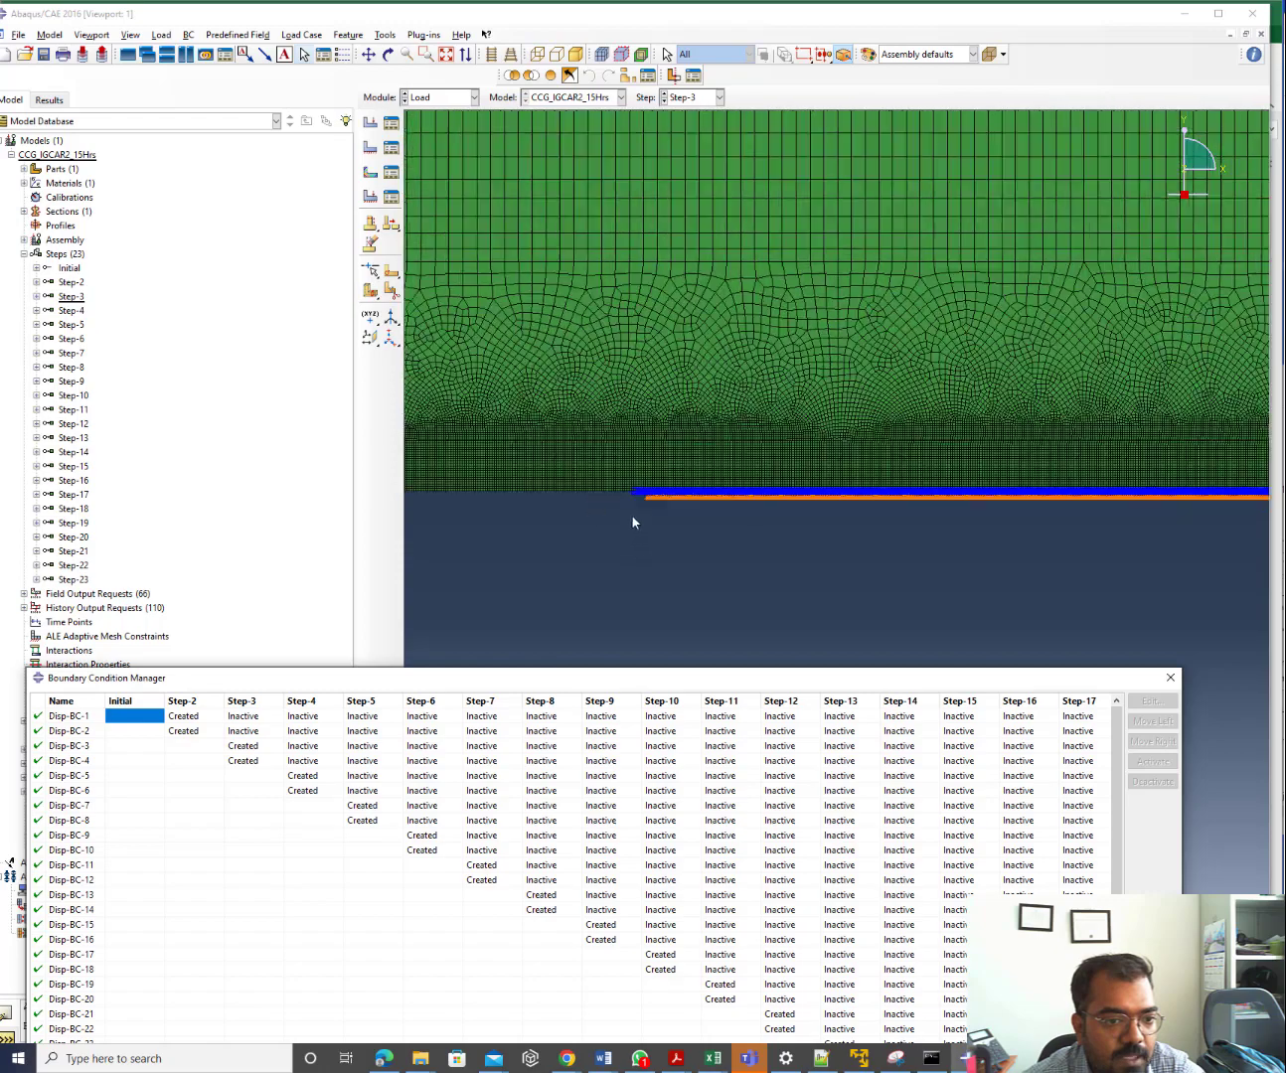
{"action": "scroll", "coordinate": [636, 506], "scroll_direction": "up", "scroll_amount": 6}
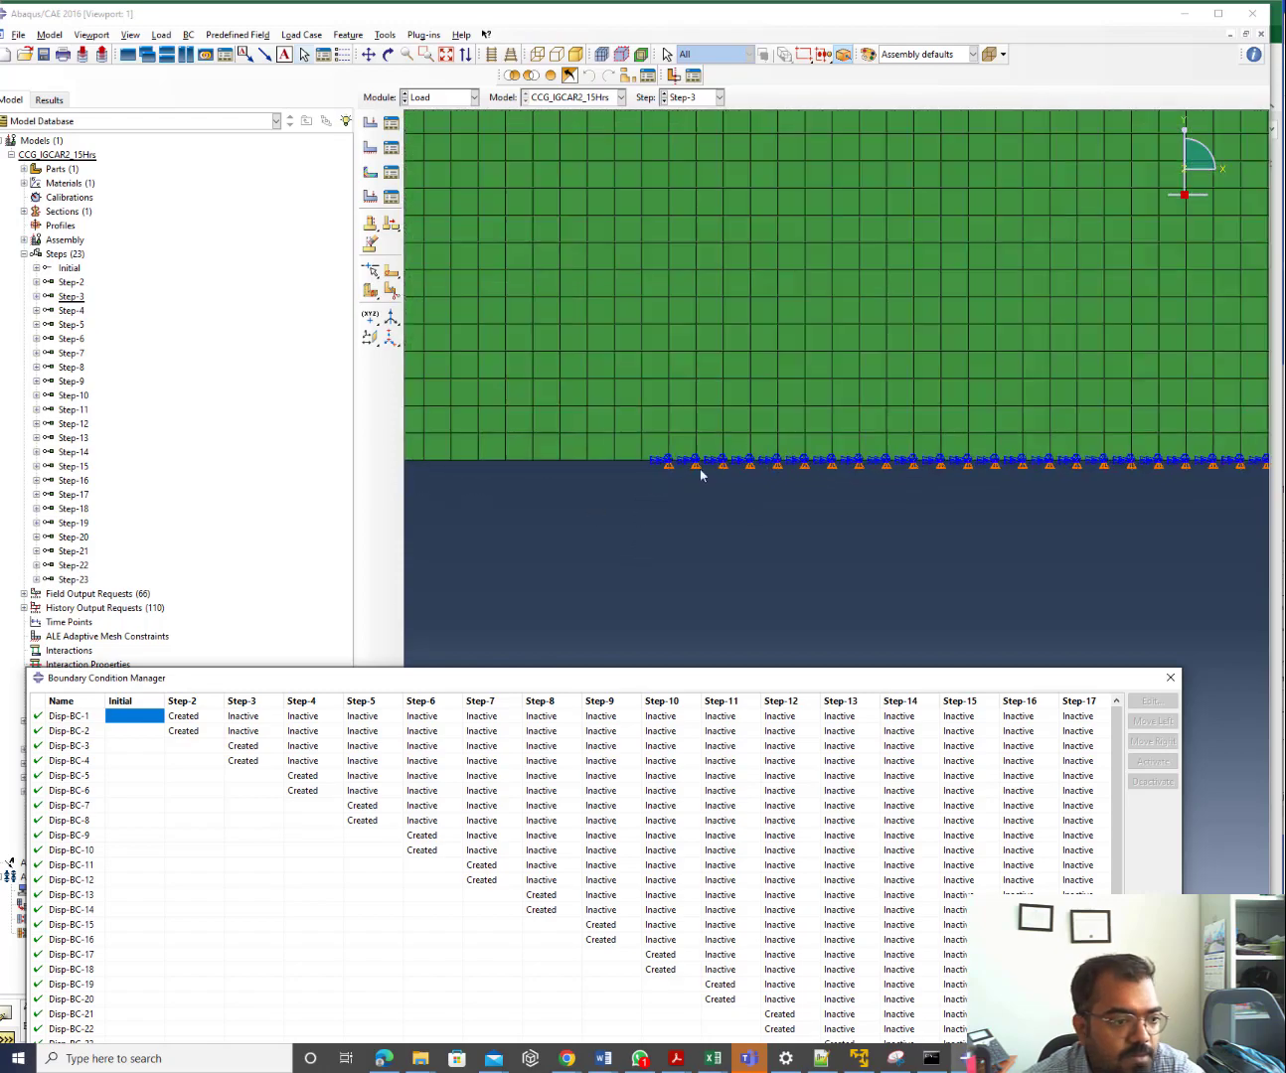
Check Disp-BC-1's Step-2 settings, then open Disp-BC-2's Step-2 YSYMM definition on NSYMM-2
{"action": "left_click", "coordinate": [194, 717]}
{"action": "left_click", "coordinate": [1149, 702]}
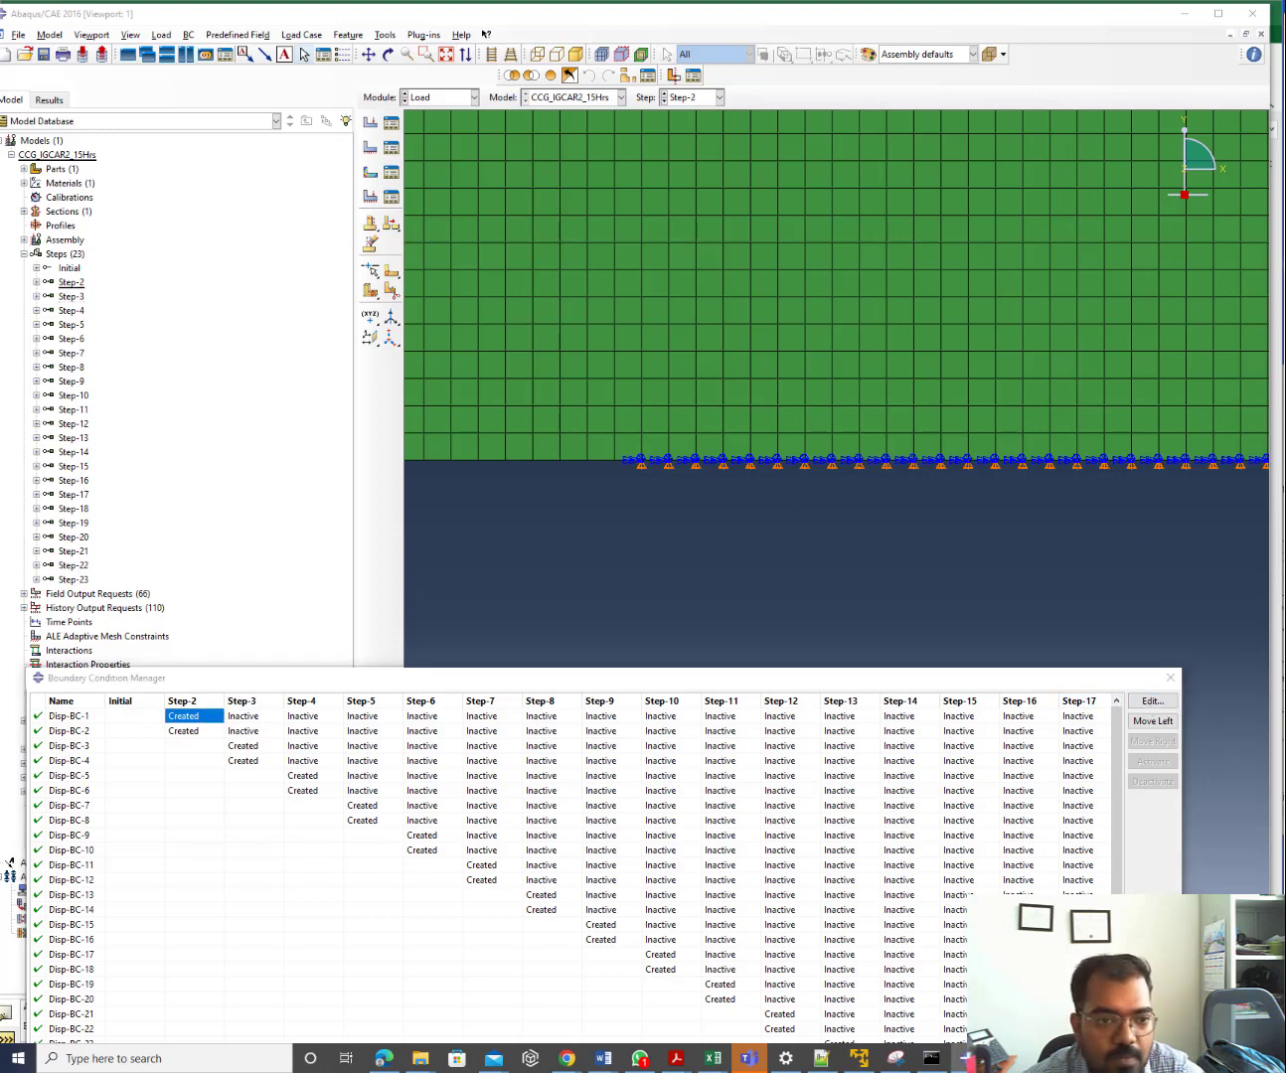
{"action": "left_click", "coordinate": [1197, 385]}
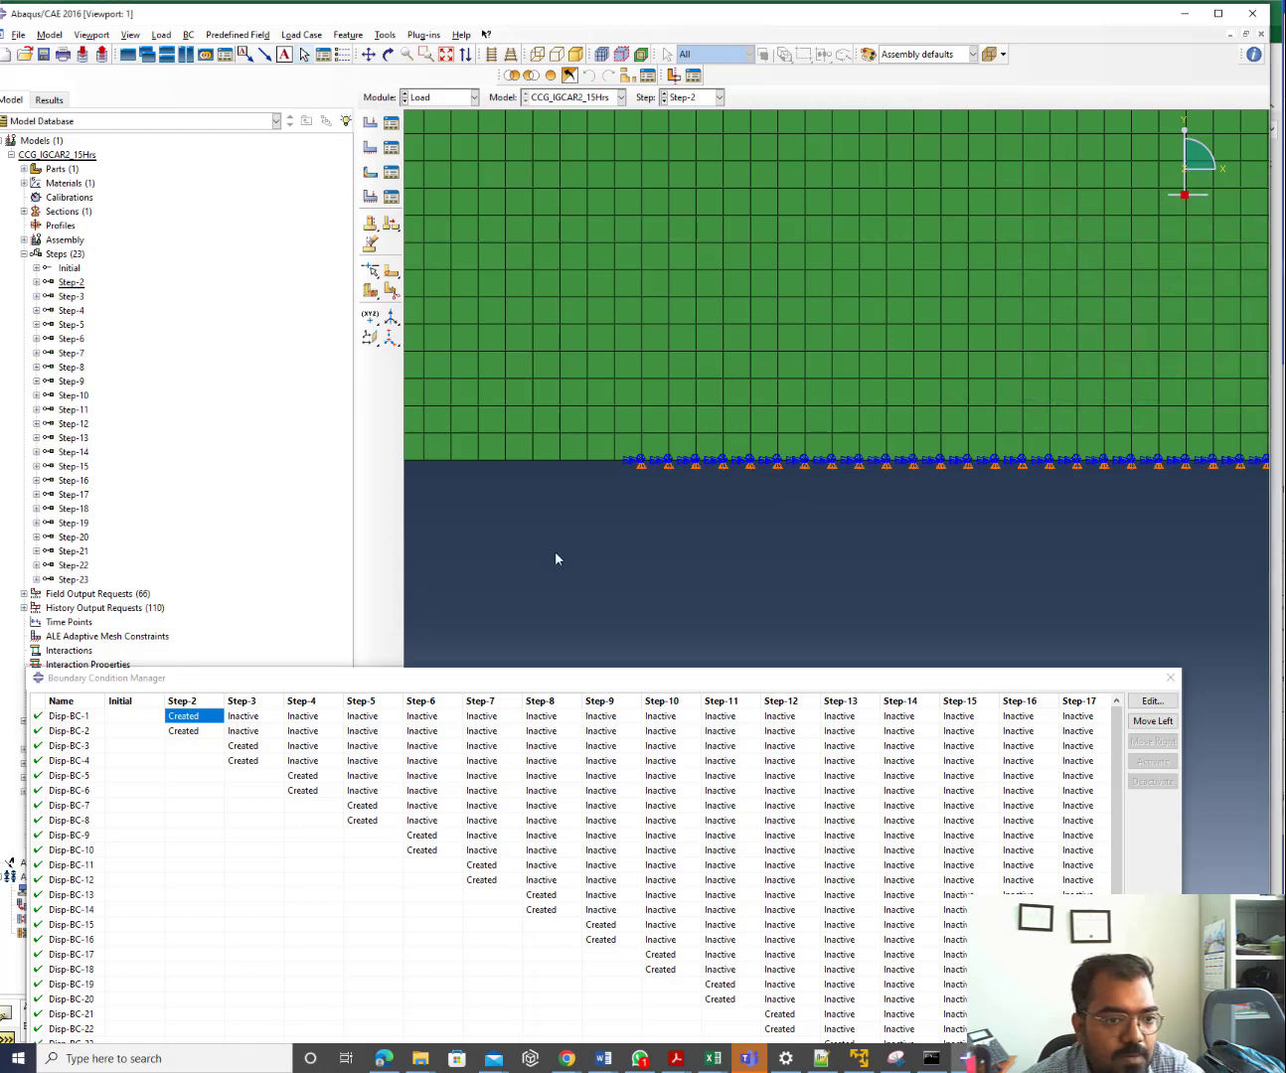
{"action": "left_click", "coordinate": [1135, 705]}
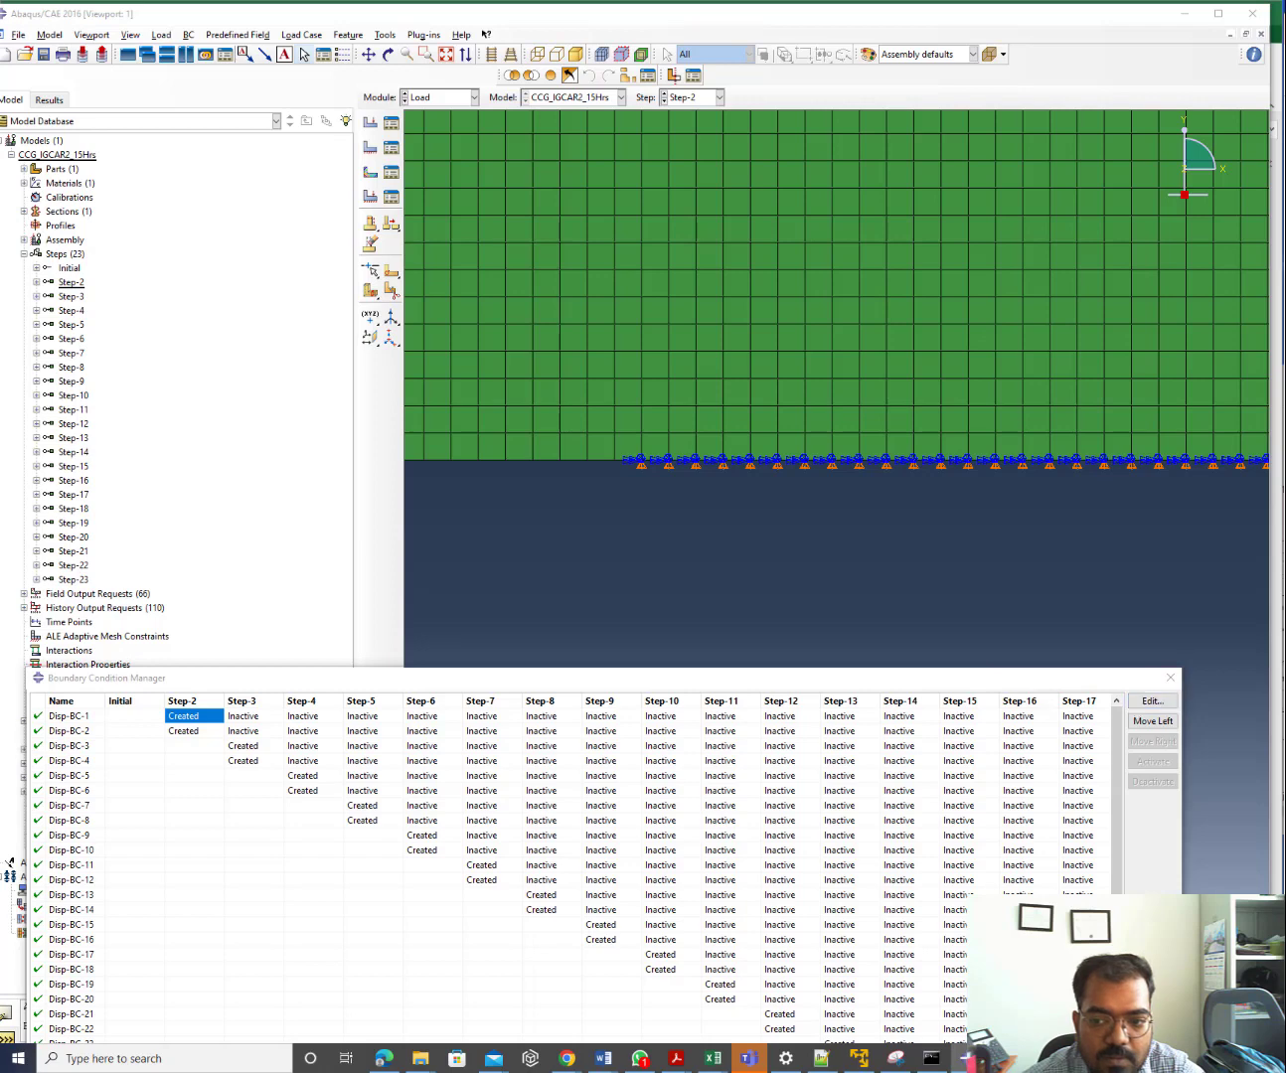
{"action": "left_click", "coordinate": [191, 732]}
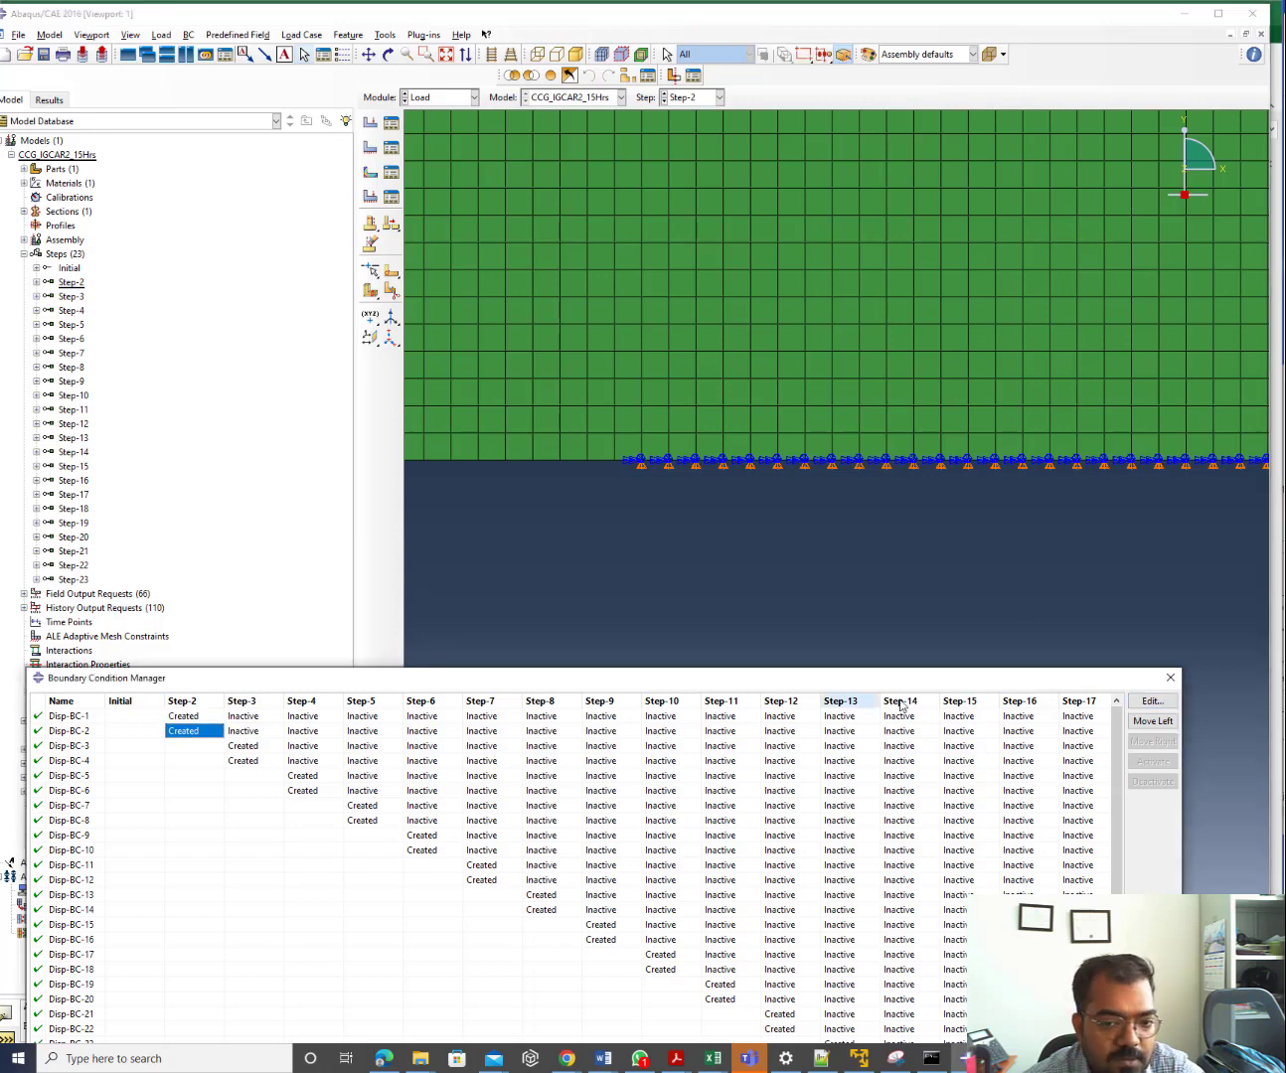
{"action": "left_click", "coordinate": [1145, 702]}
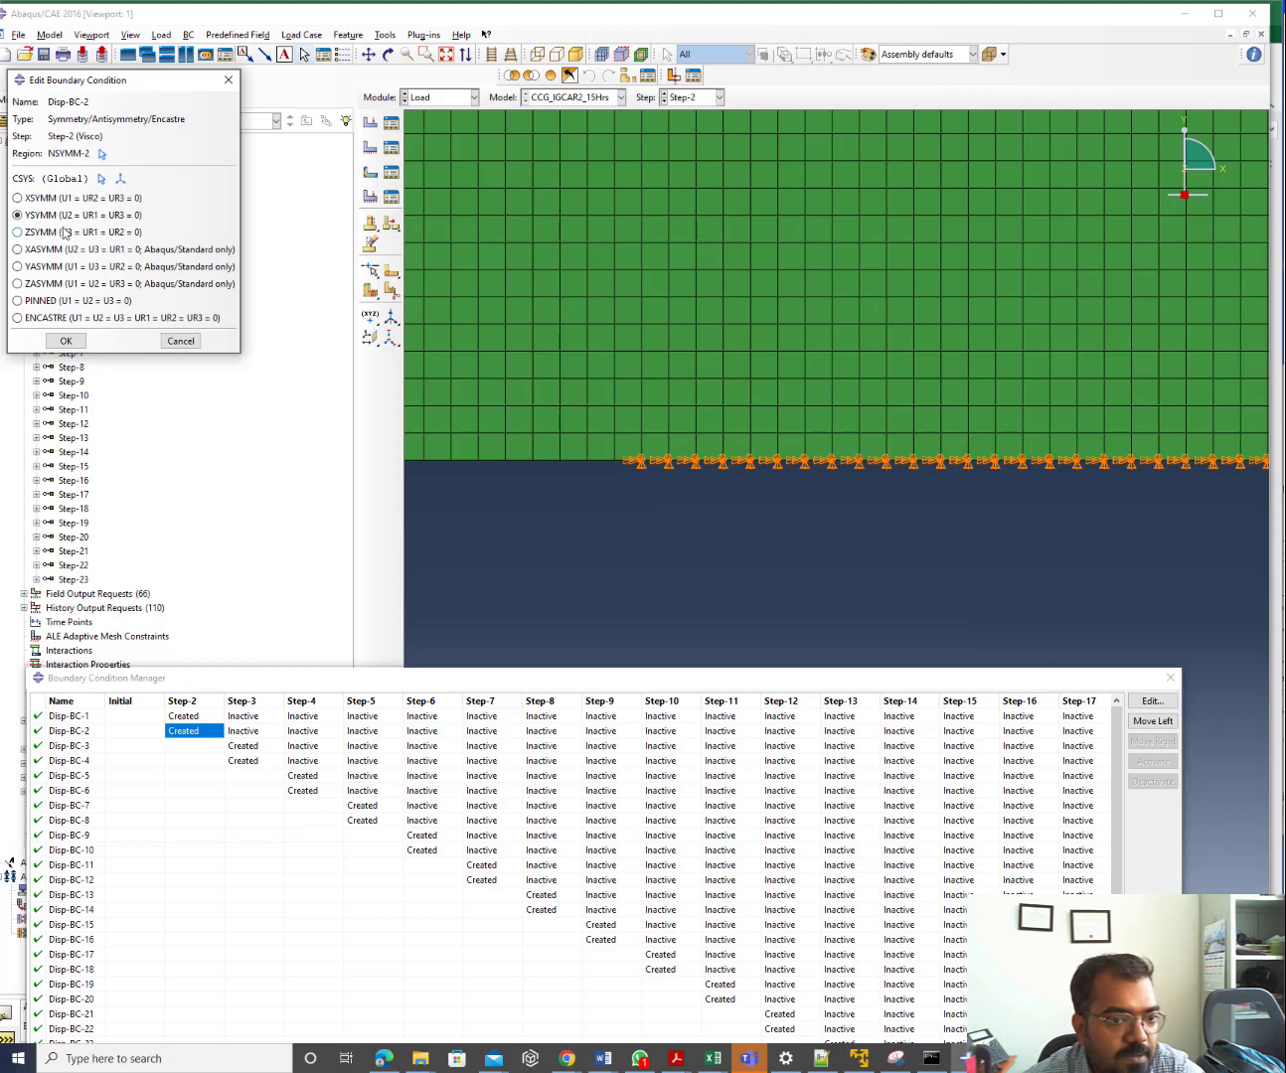
Inspect symmetry settings of Disp-BC-4 (Step-3), Disp-BC-6 (Step-4) and Disp-BC-10 (Step-6, YSYMM on NSYMM-6)
{"action": "left_click", "coordinate": [251, 763]}
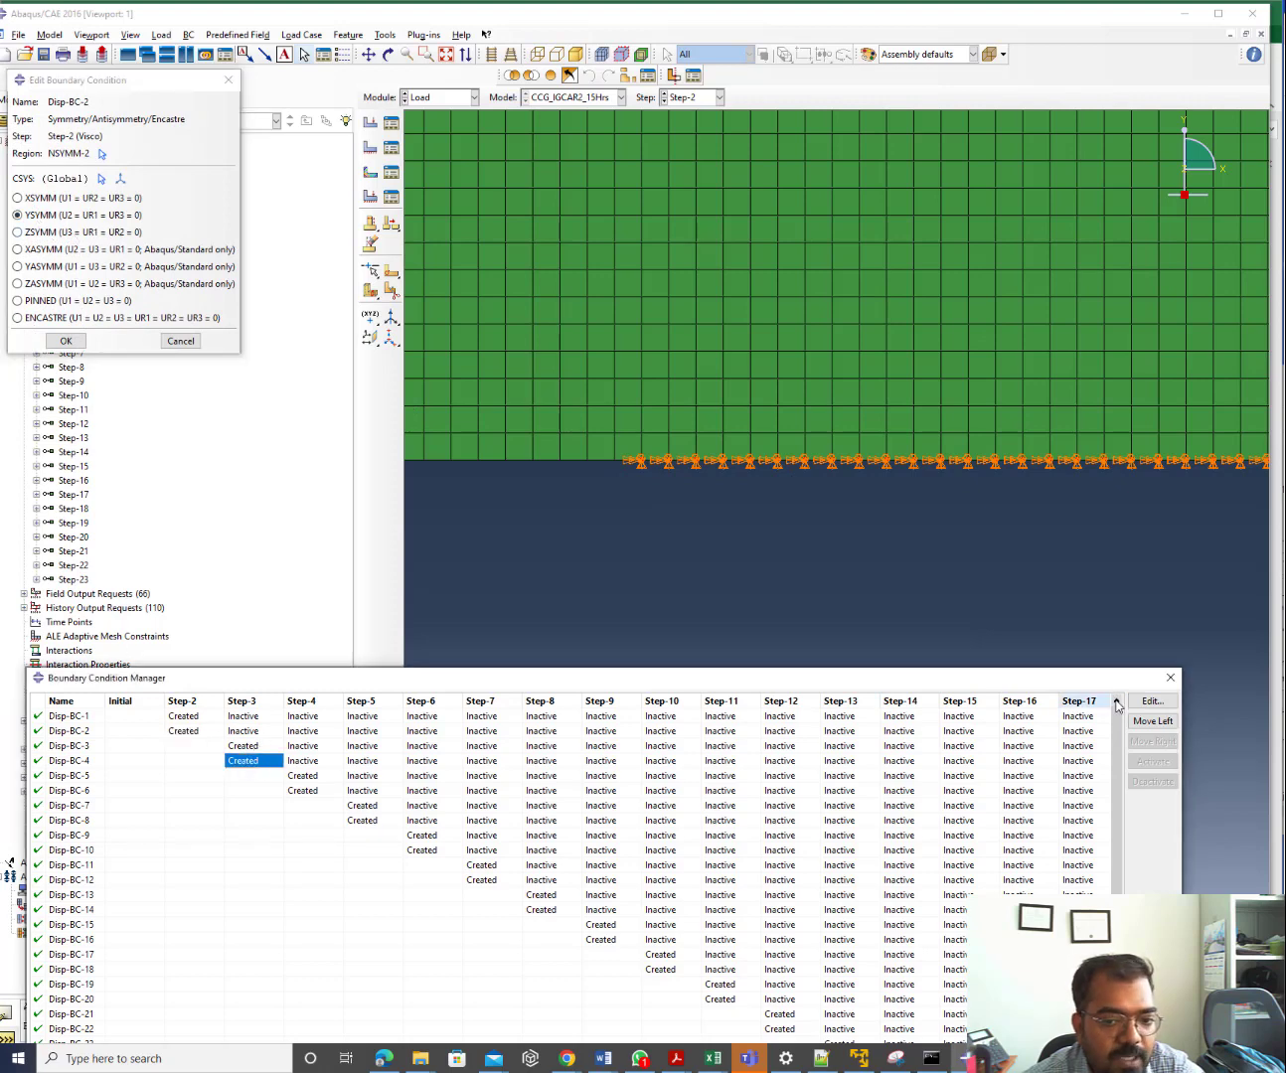
{"action": "left_click", "coordinate": [1152, 702]}
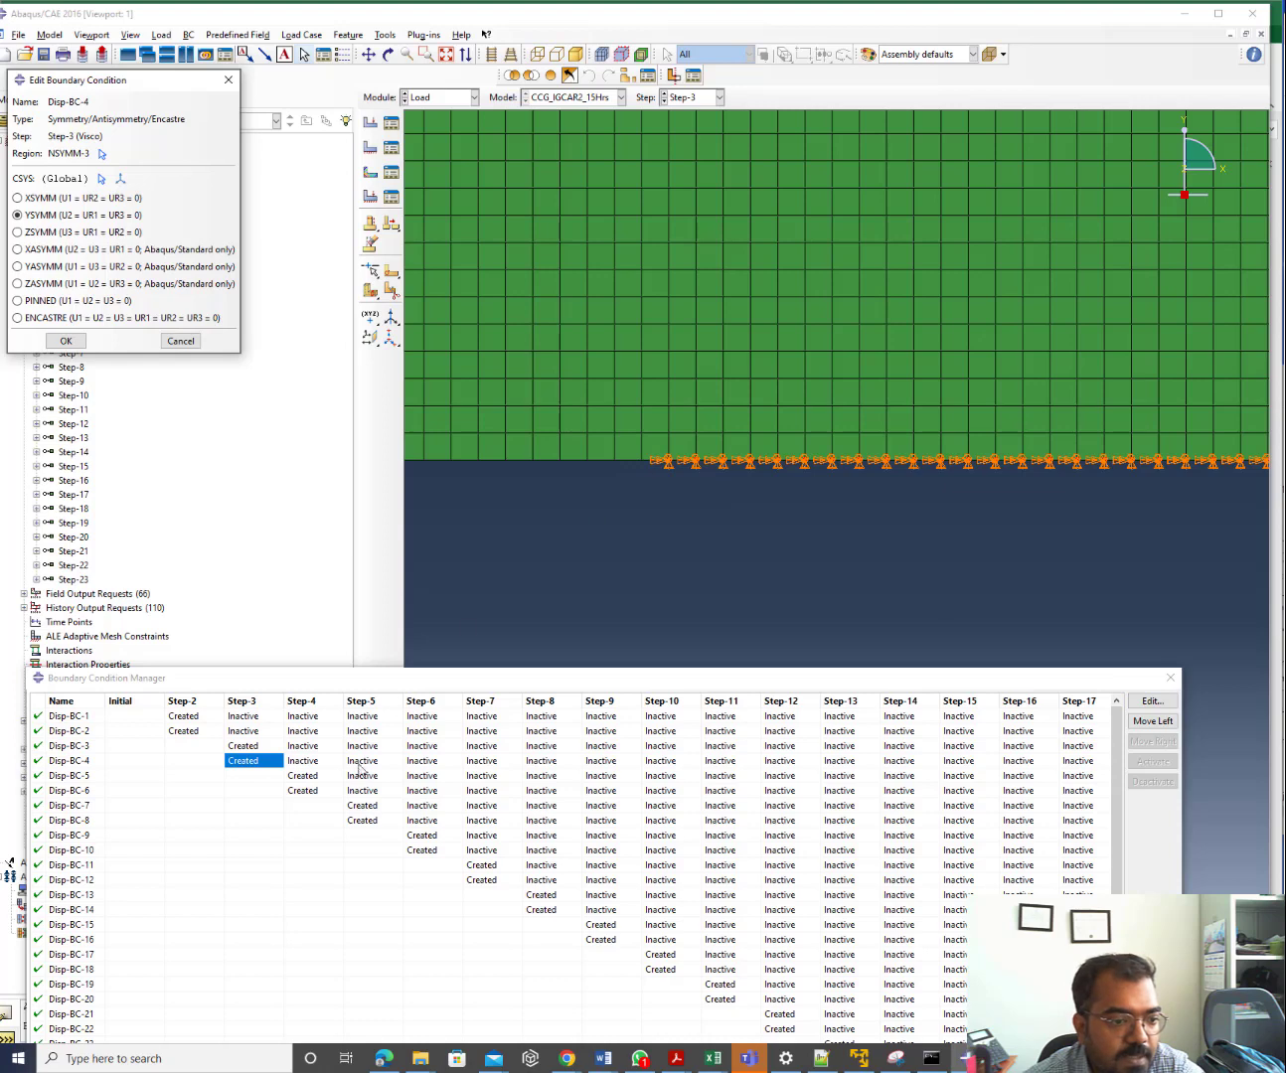
{"action": "left_click", "coordinate": [314, 792]}
{"action": "left_click", "coordinate": [1144, 706]}
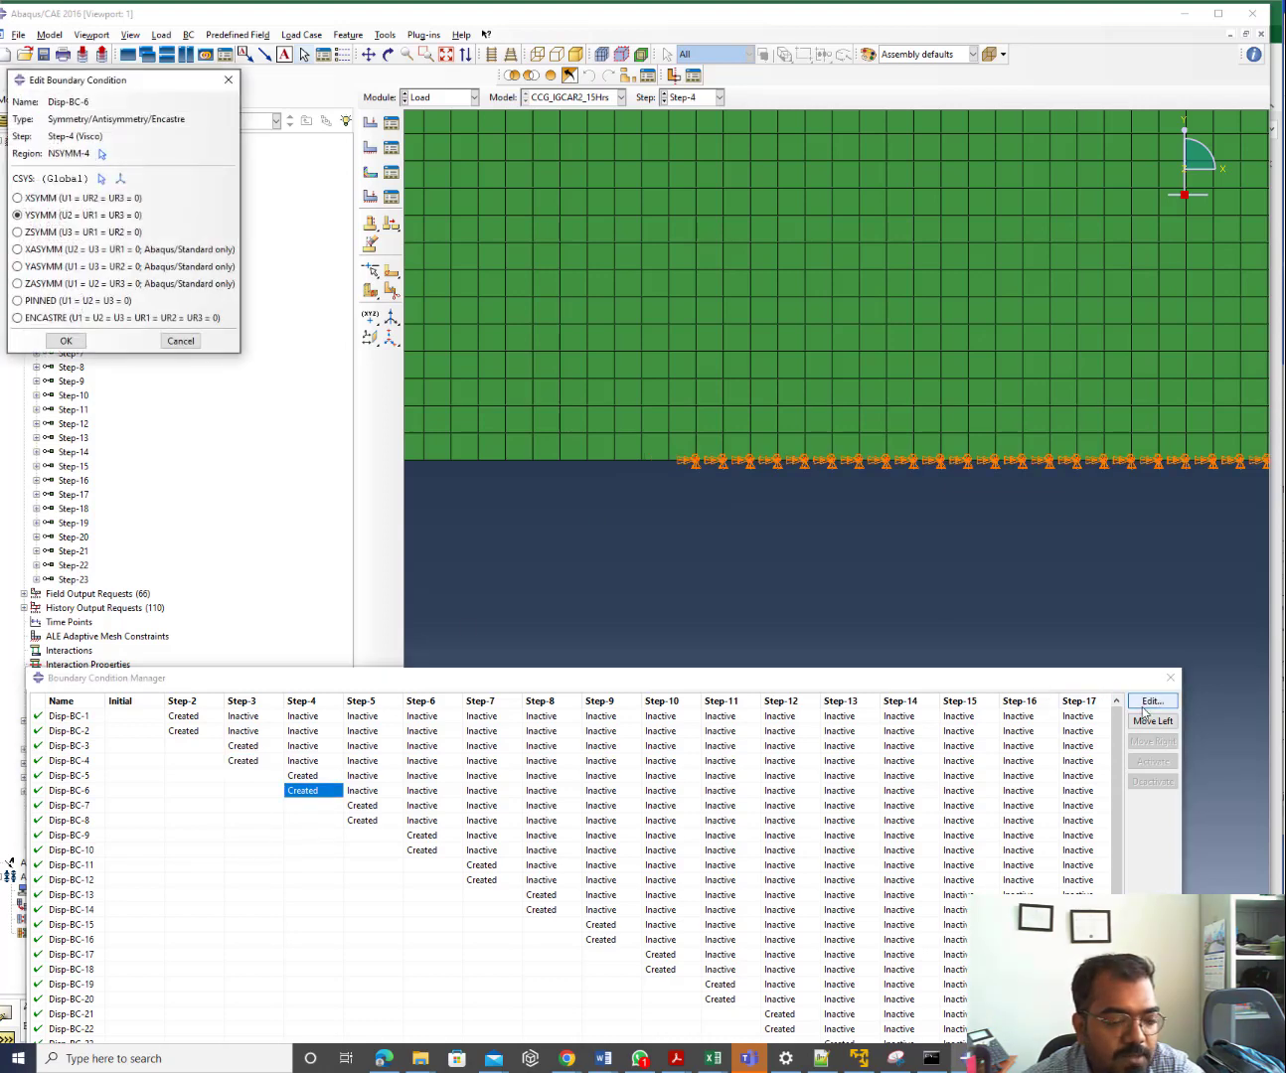
{"action": "left_click", "coordinate": [435, 852]}
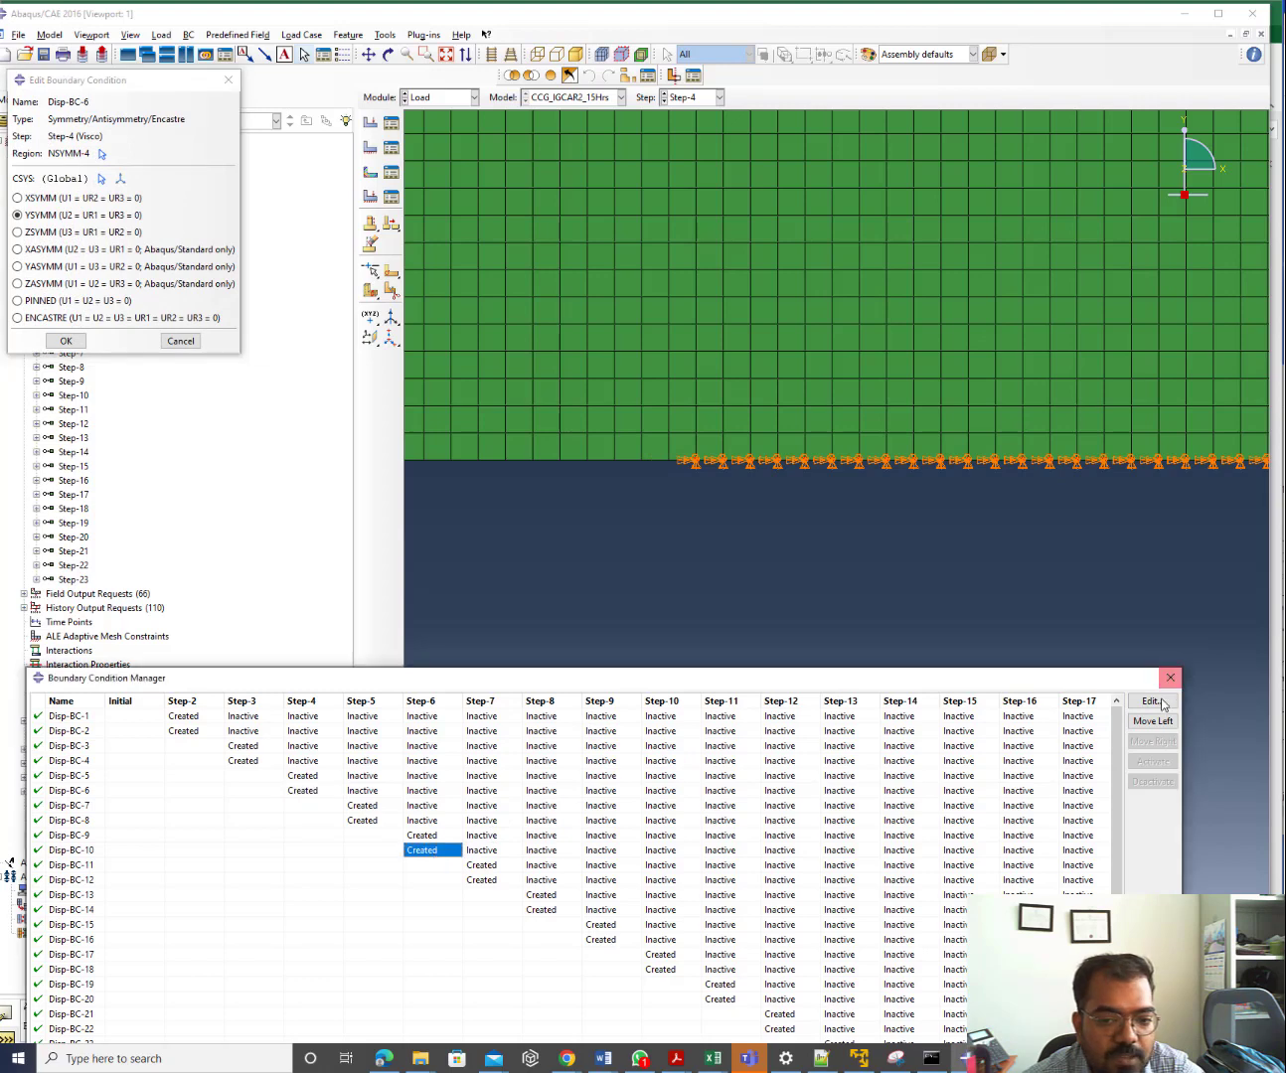
{"action": "left_click", "coordinate": [1153, 701]}
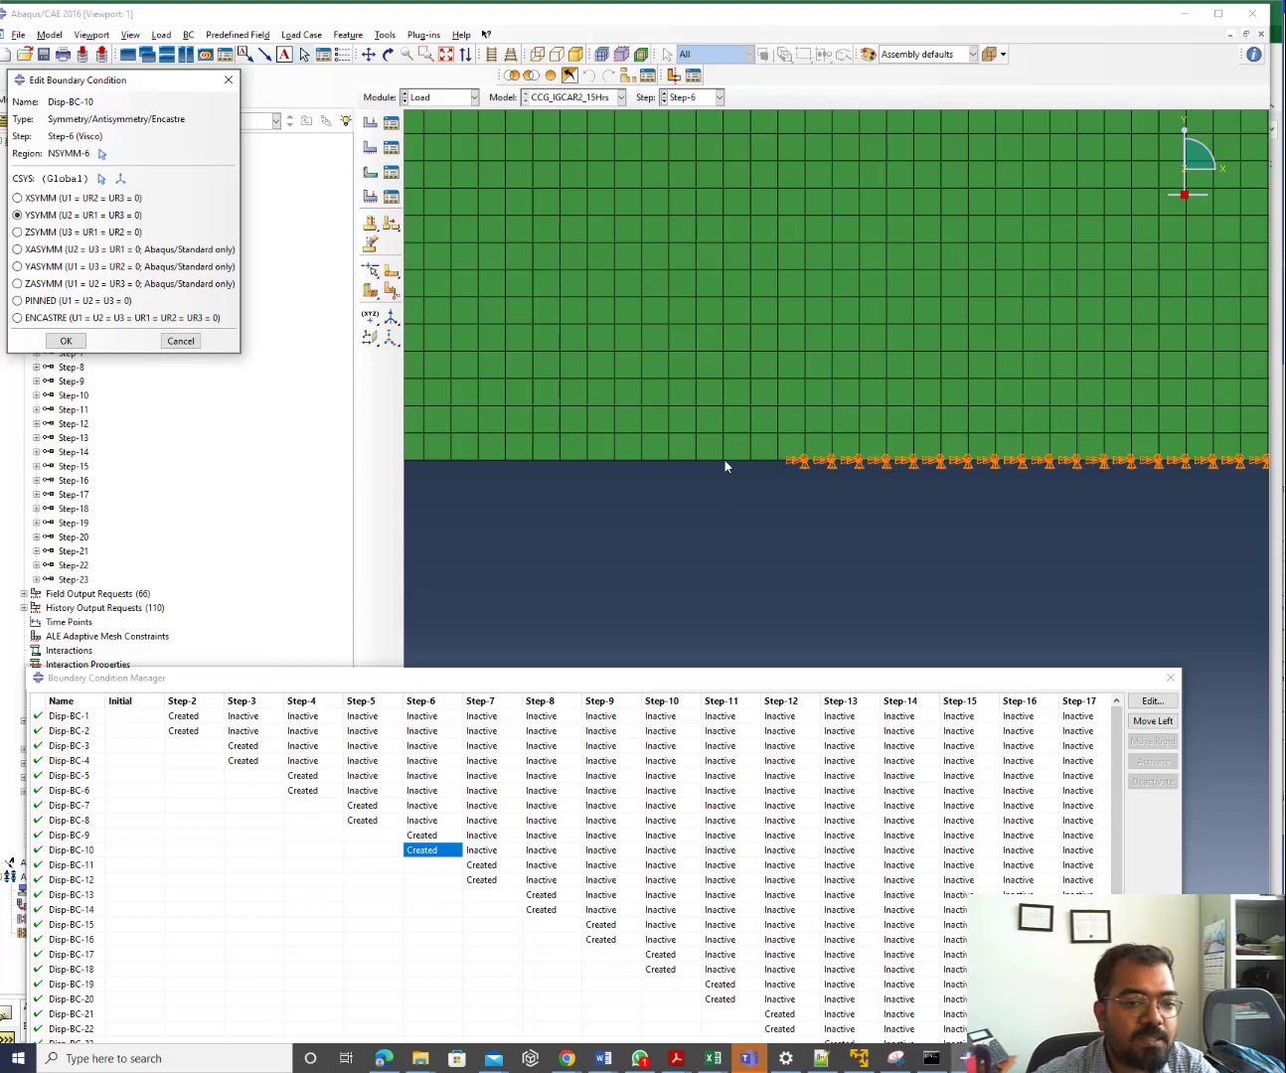
Close the boundary condition dialogs and switch to the 9pt2mm input file in Notepad++
{"action": "left_click", "coordinate": [229, 79]}
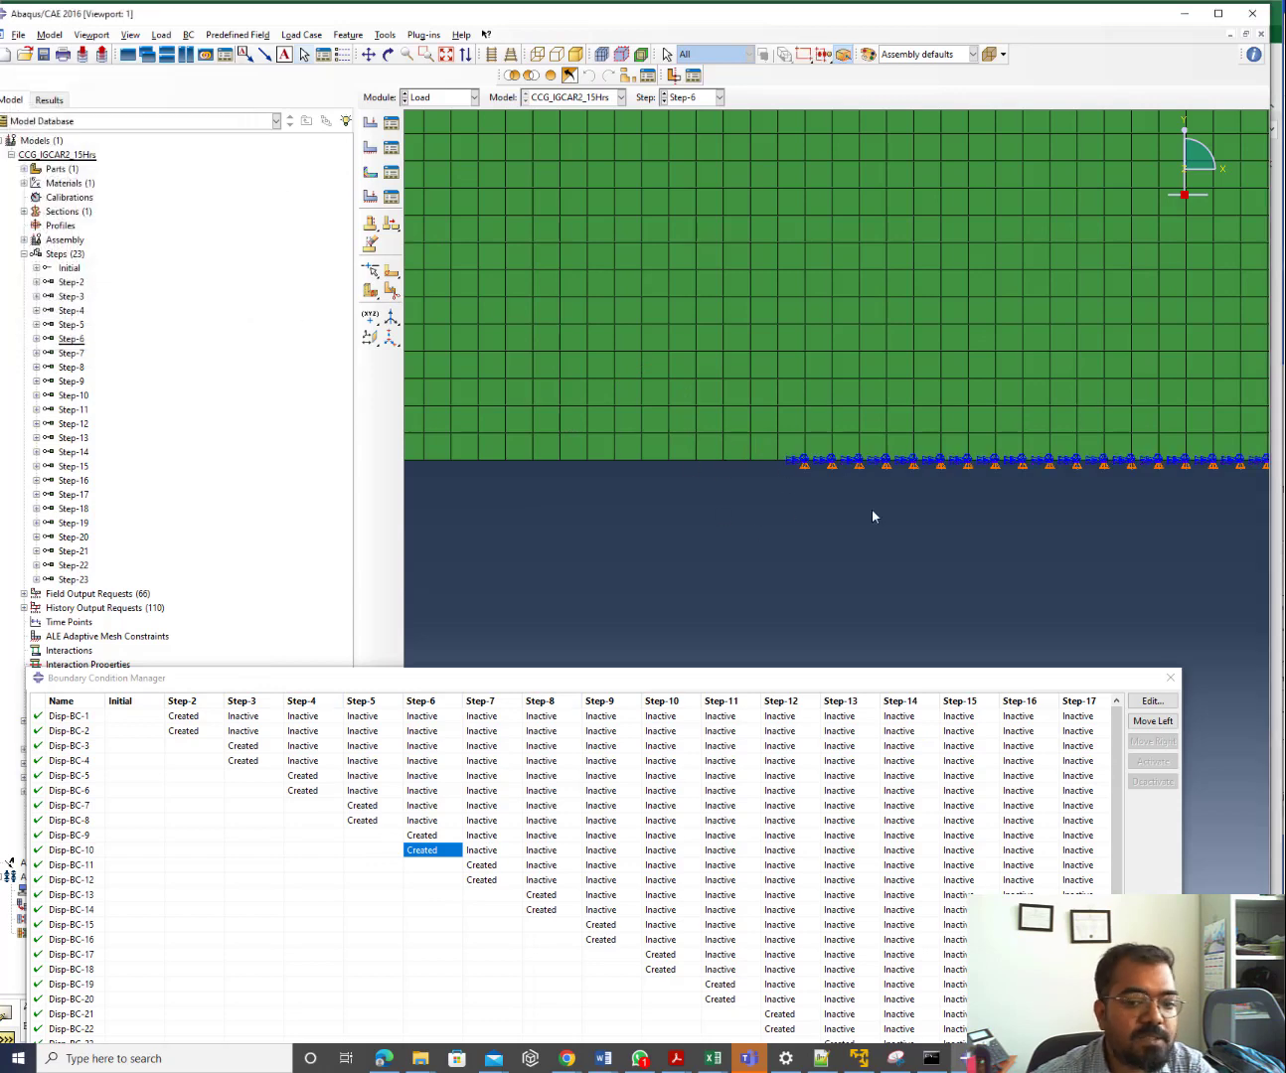
{"action": "left_click", "coordinate": [1173, 678]}
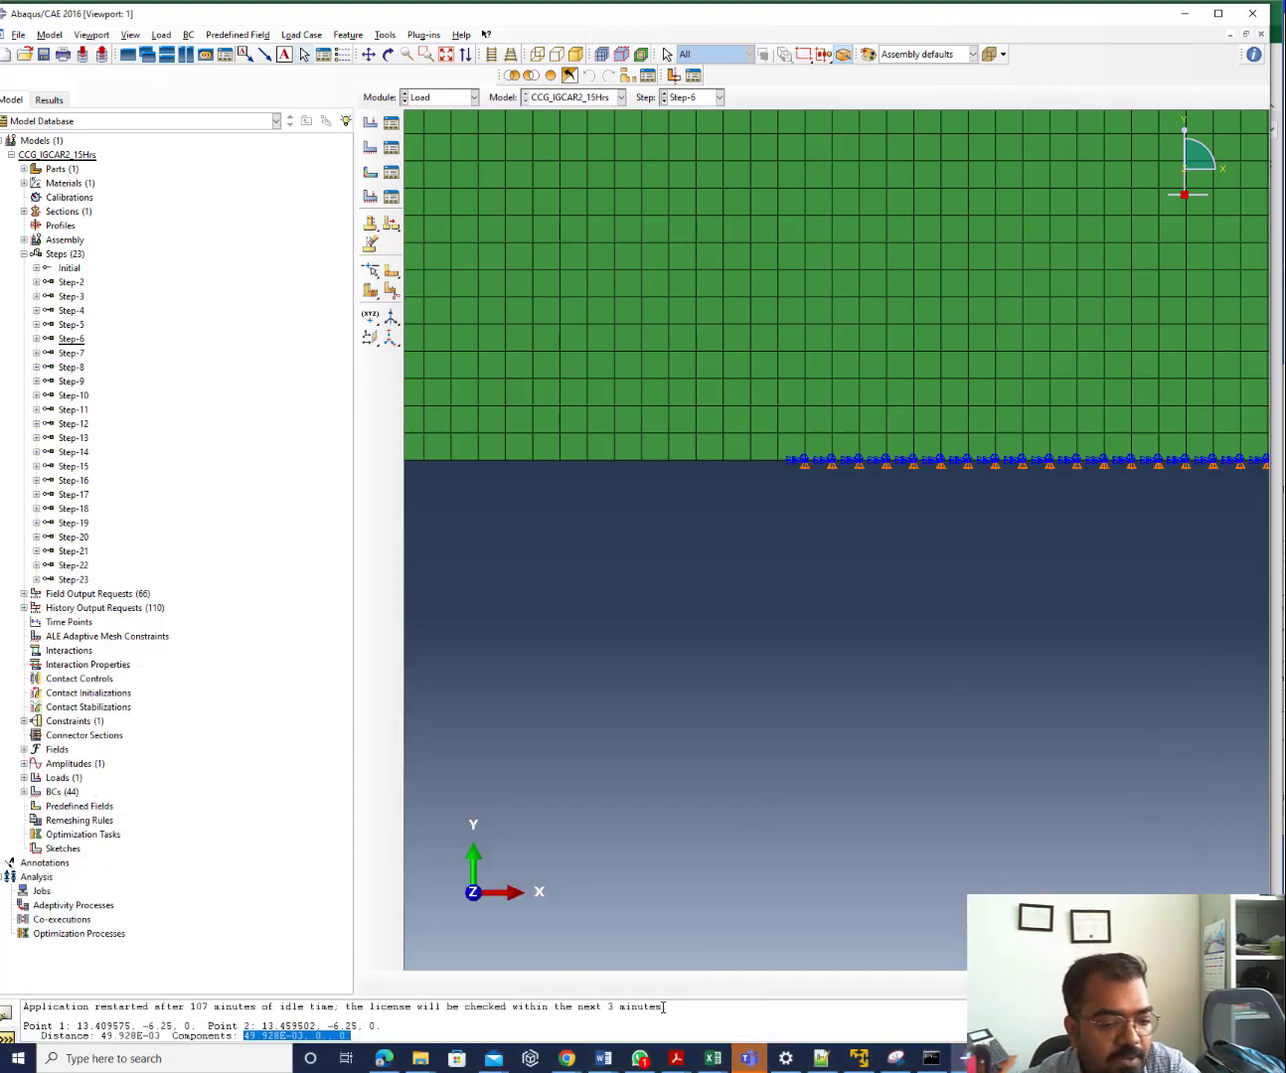
{"action": "left_click", "coordinate": [821, 1056]}
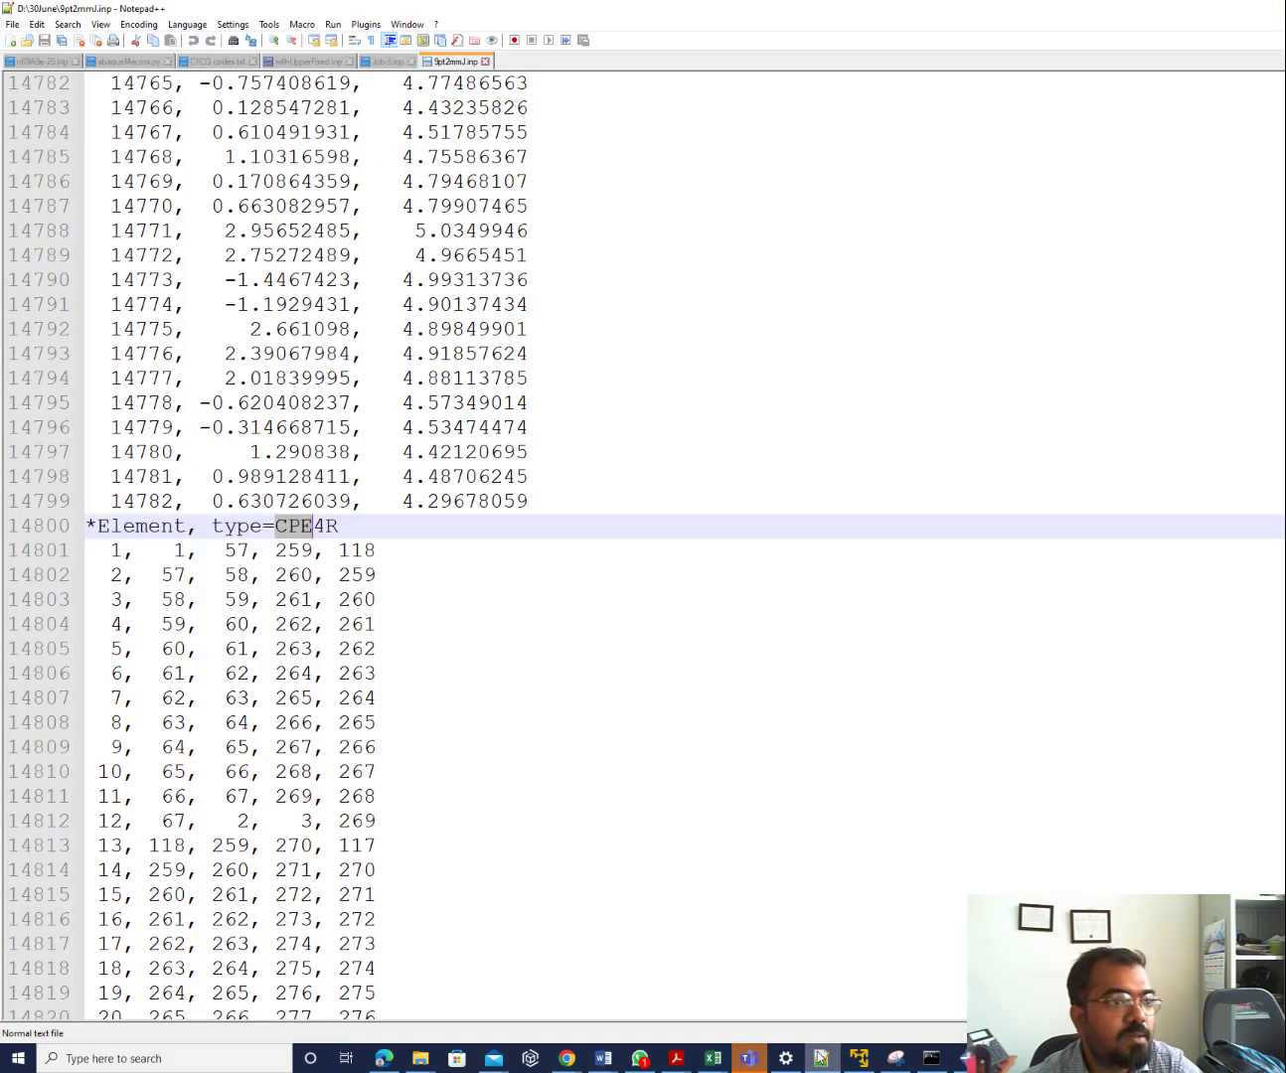
Minimize Notepad++ after viewing the CPE4R element block so Abaqus/CAE is in front
{"action": "left_click", "coordinate": [821, 1058]}
{"action": "mouse_move", "coordinate": [428, 1066]}
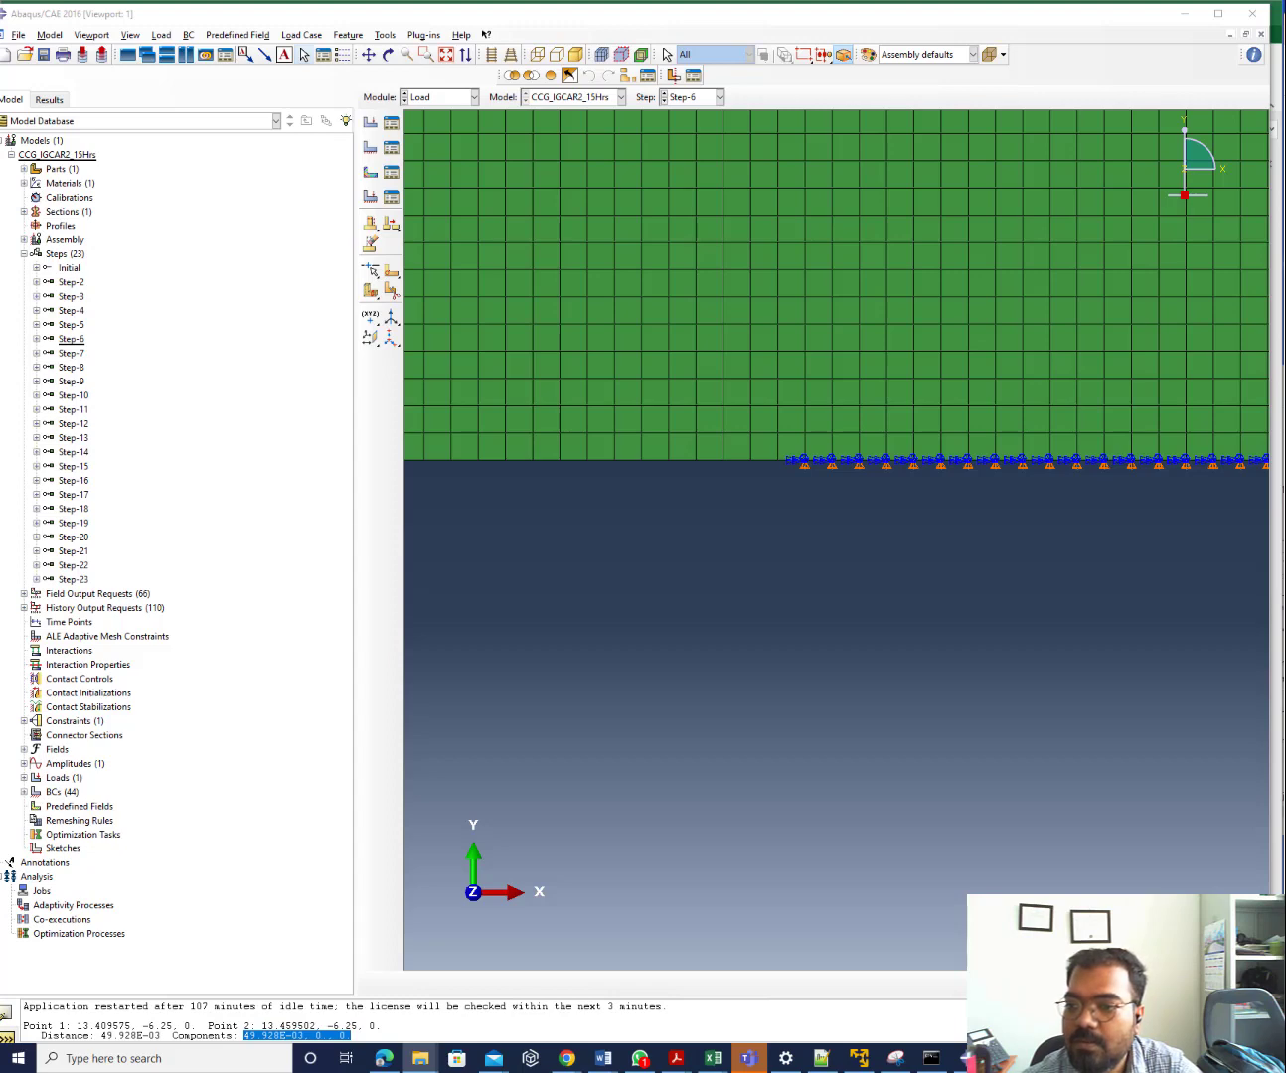
Bring Notepad++ forward on CCG_node_release.py and maximize its window
{"action": "left_click", "coordinate": [821, 1058]}
{"action": "left_click_drag", "start_coordinate": [1199, 21], "coordinate": [35, 589]}
{"action": "double_click", "coordinate": [35, 590]}
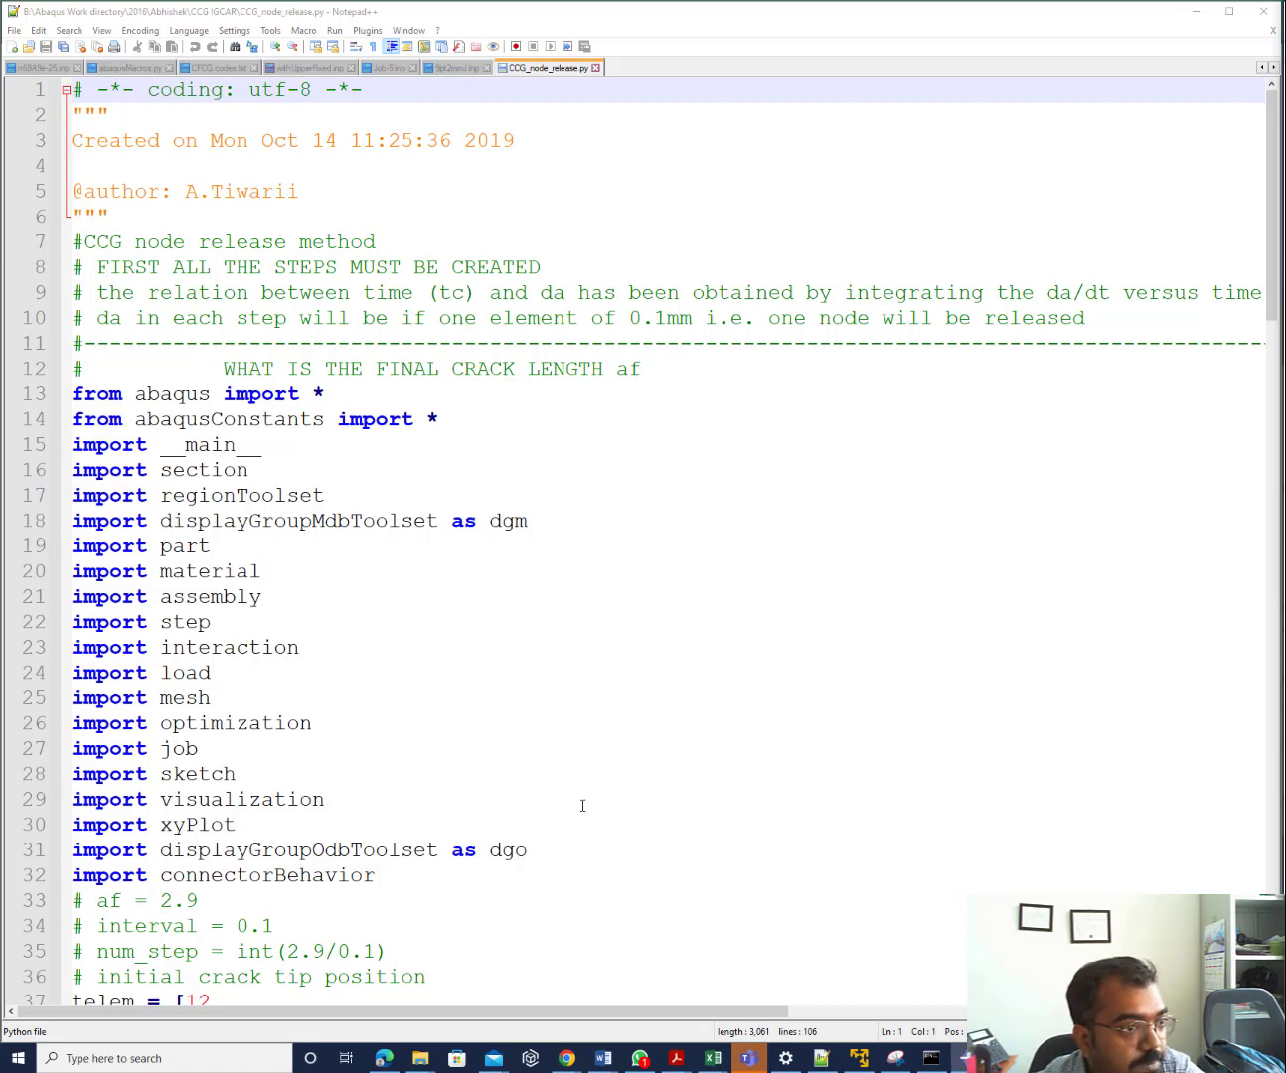
Scroll to lines 60–62 and point out xc = 25.8, yc = -6.25 and zz = 0.0
{"action": "scroll", "coordinate": [584, 804], "scroll_direction": "down", "scroll_amount": 7}
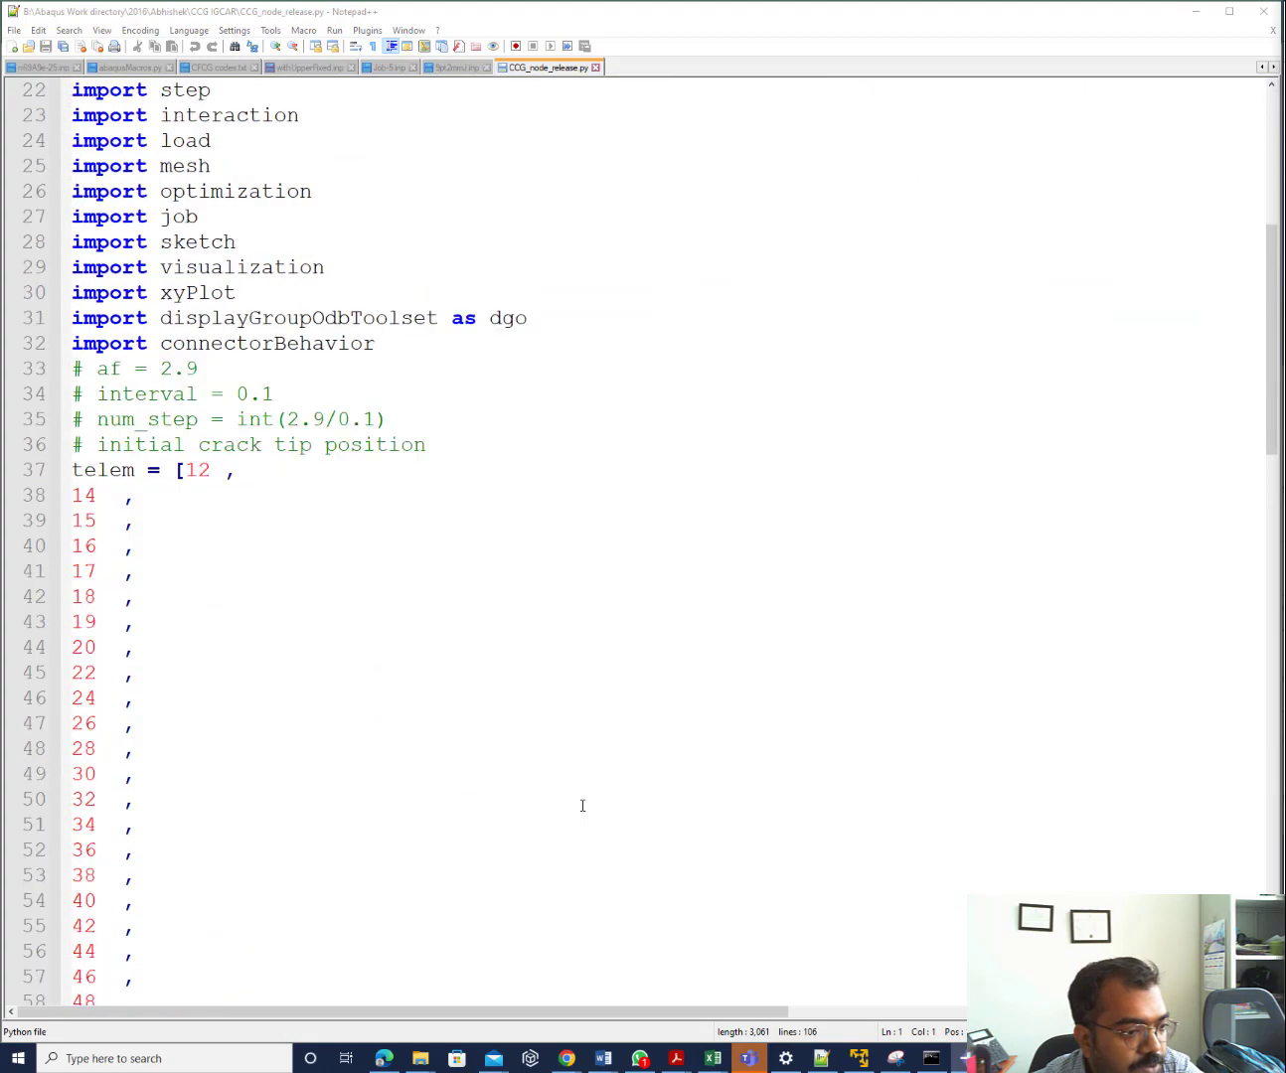
{"action": "scroll", "coordinate": [582, 805], "scroll_direction": "down", "scroll_amount": 7}
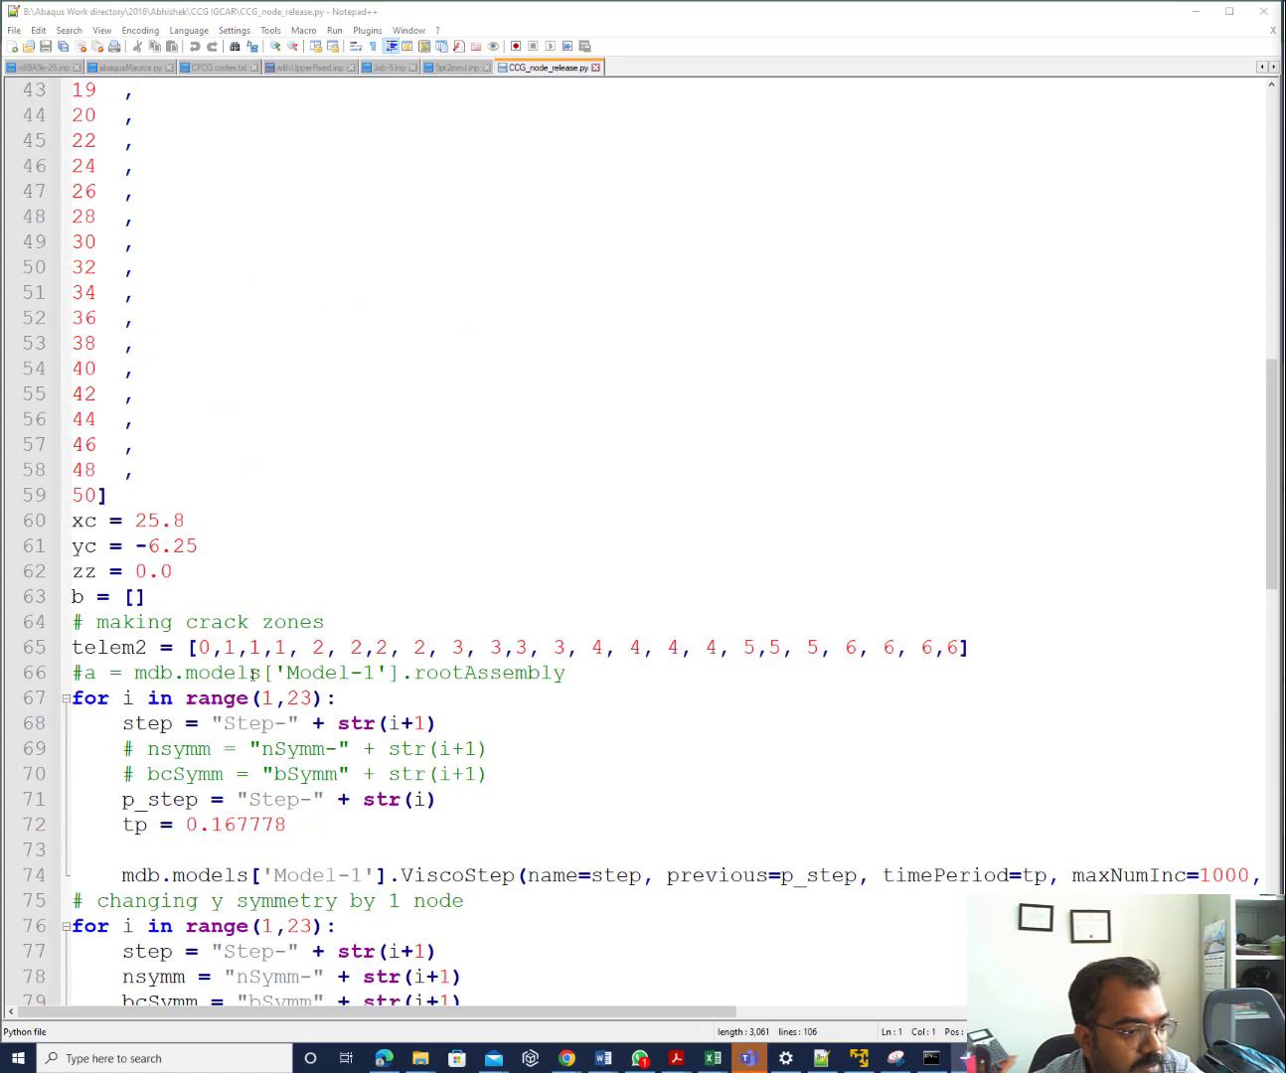
{"action": "left_click", "coordinate": [95, 520]}
{"action": "left_click", "coordinate": [95, 545]}
{"action": "left_click", "coordinate": [97, 571]}
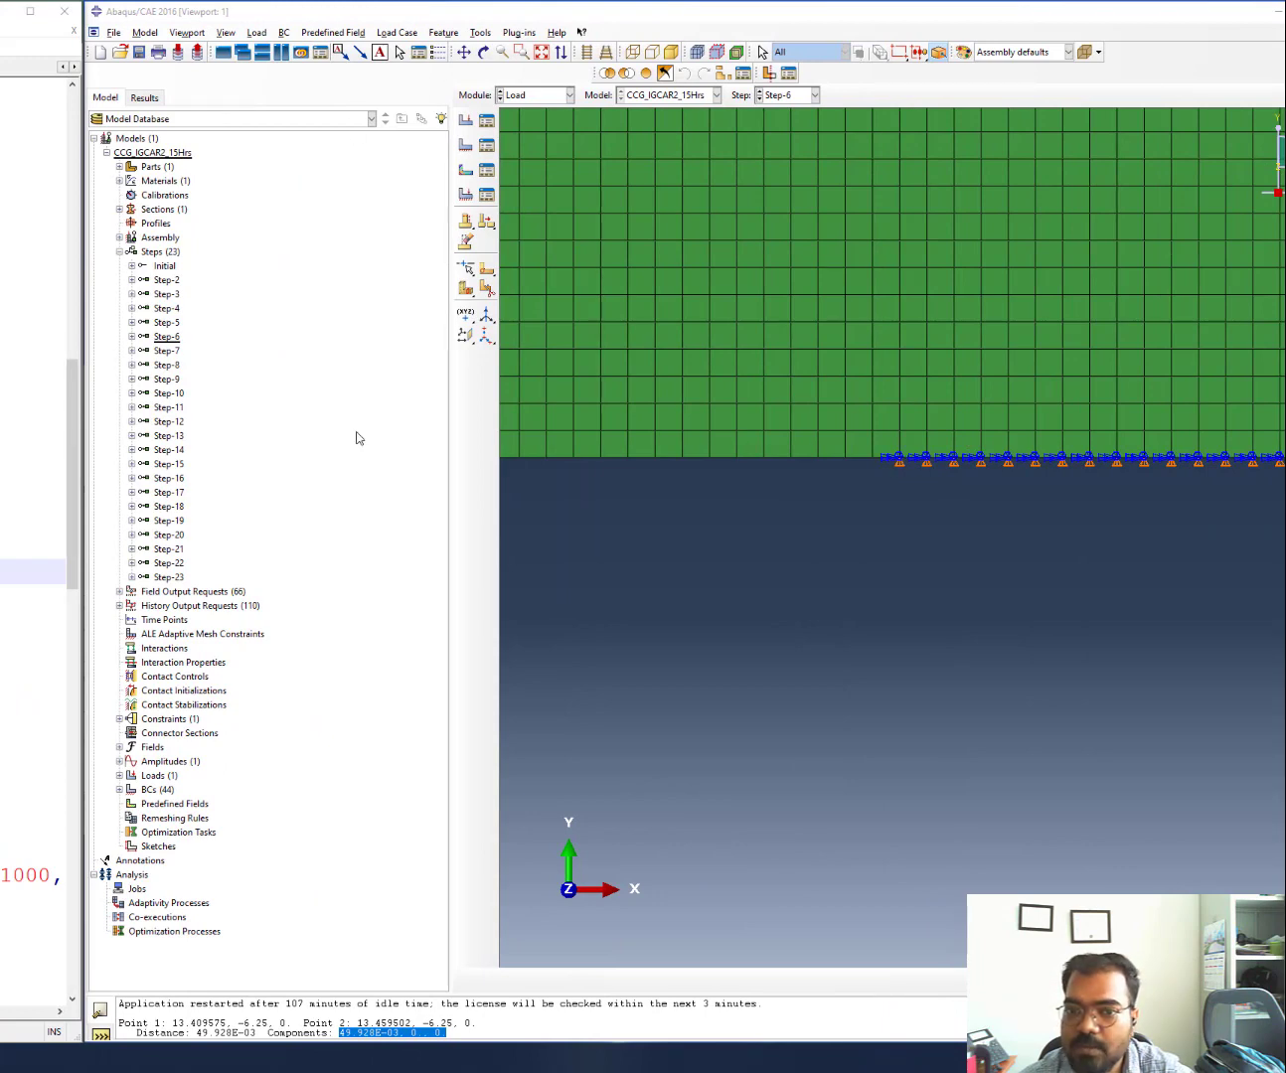
Expand Step-2's loads and BCs, zoom to the first crack-tip BC node, and start Tools > Query > Point/Node
{"action": "left_click", "coordinate": [134, 280]}
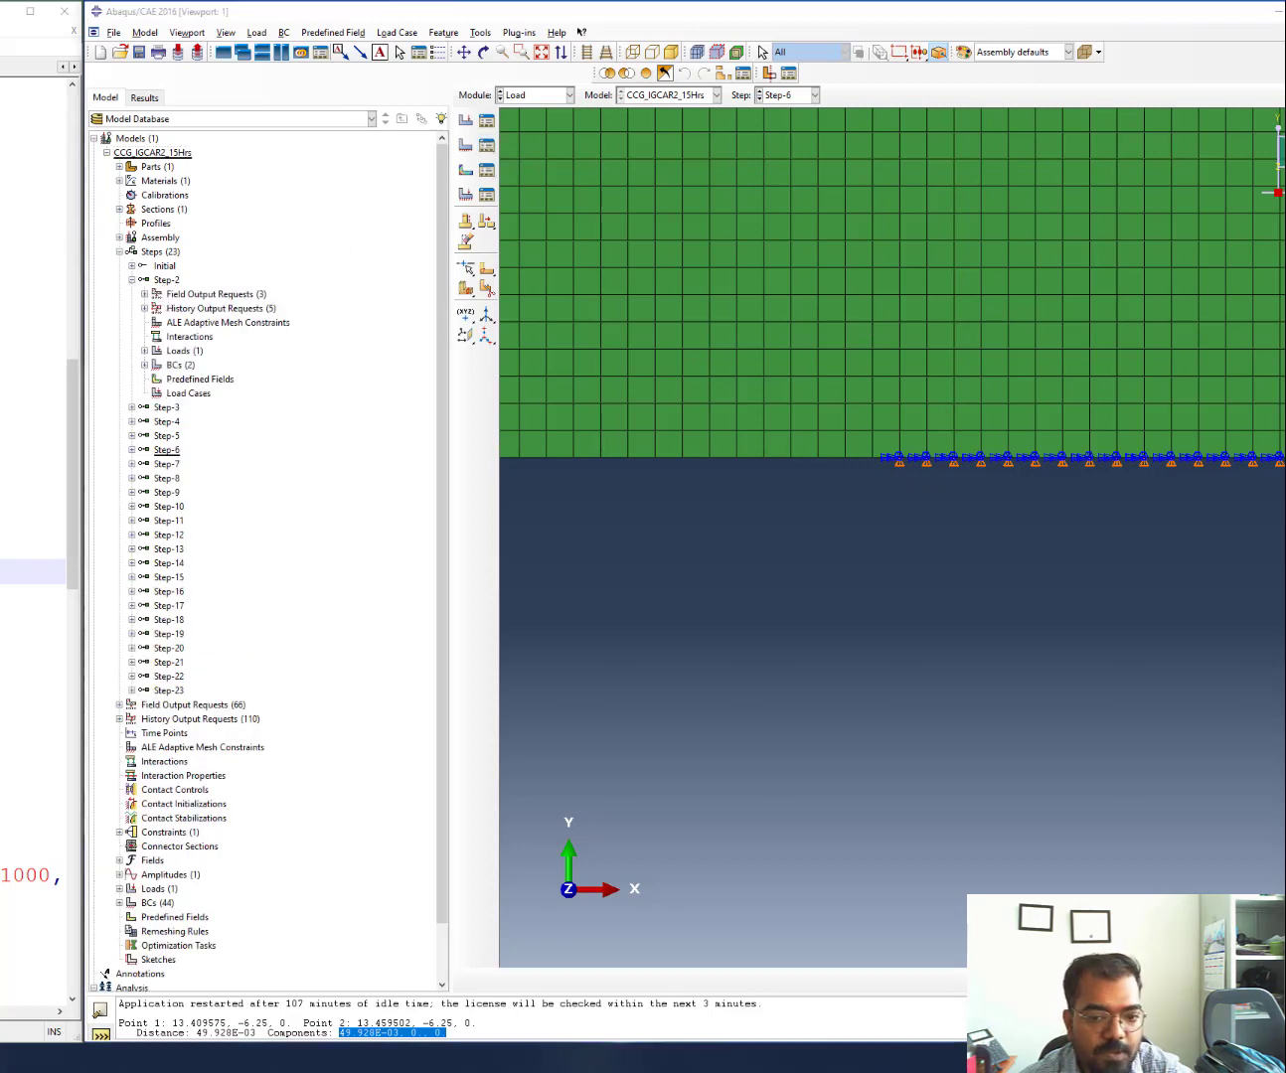
{"action": "middle_click", "coordinate": [865, 459]}
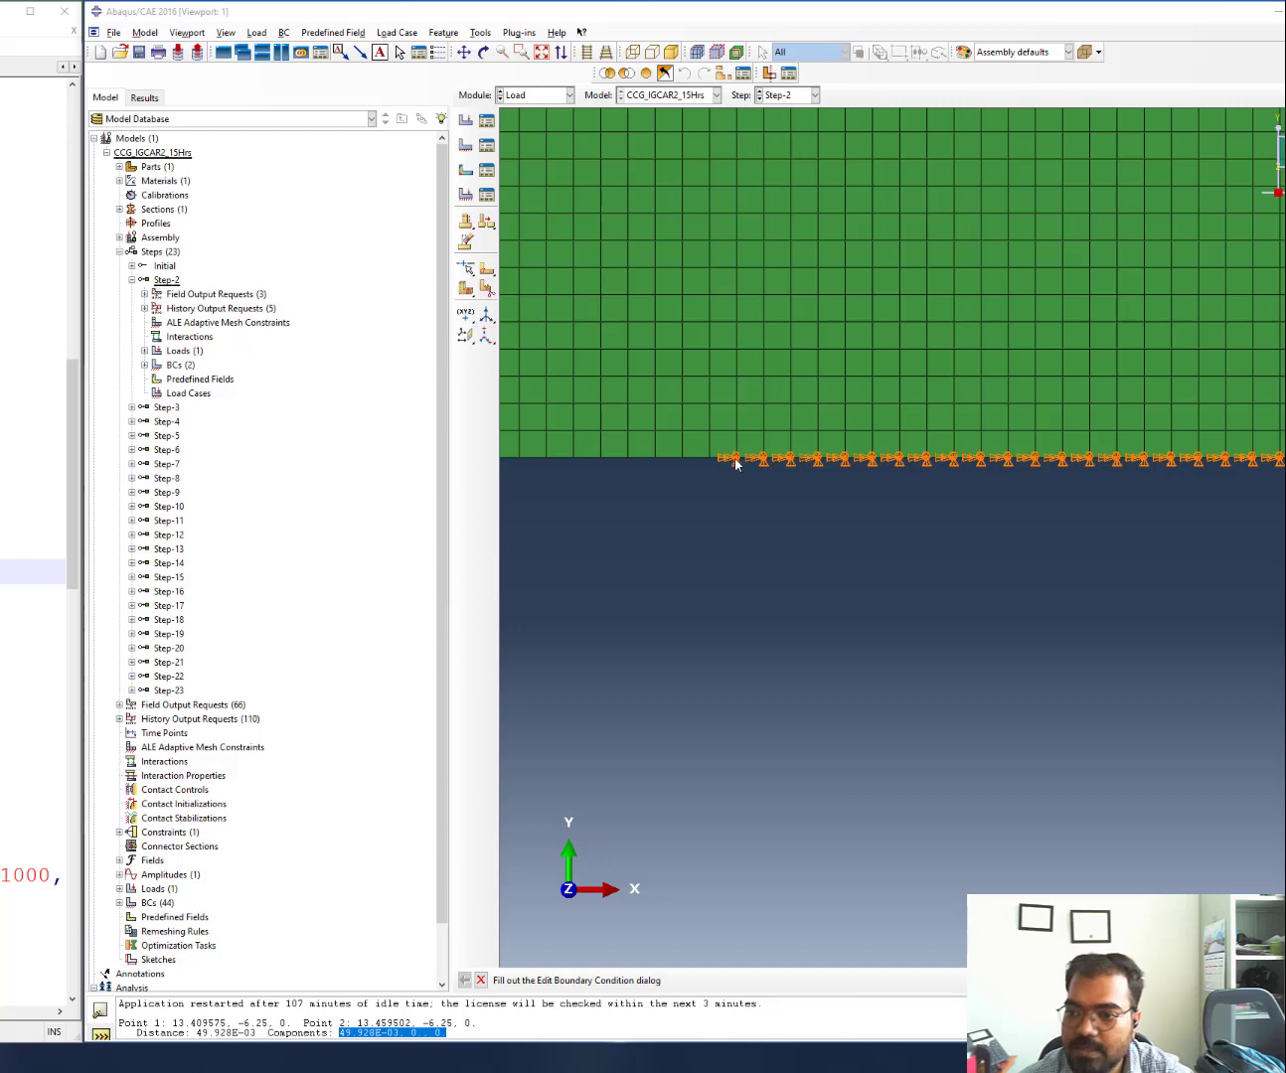
{"action": "scroll", "coordinate": [746, 458], "scroll_direction": "up", "scroll_amount": 5}
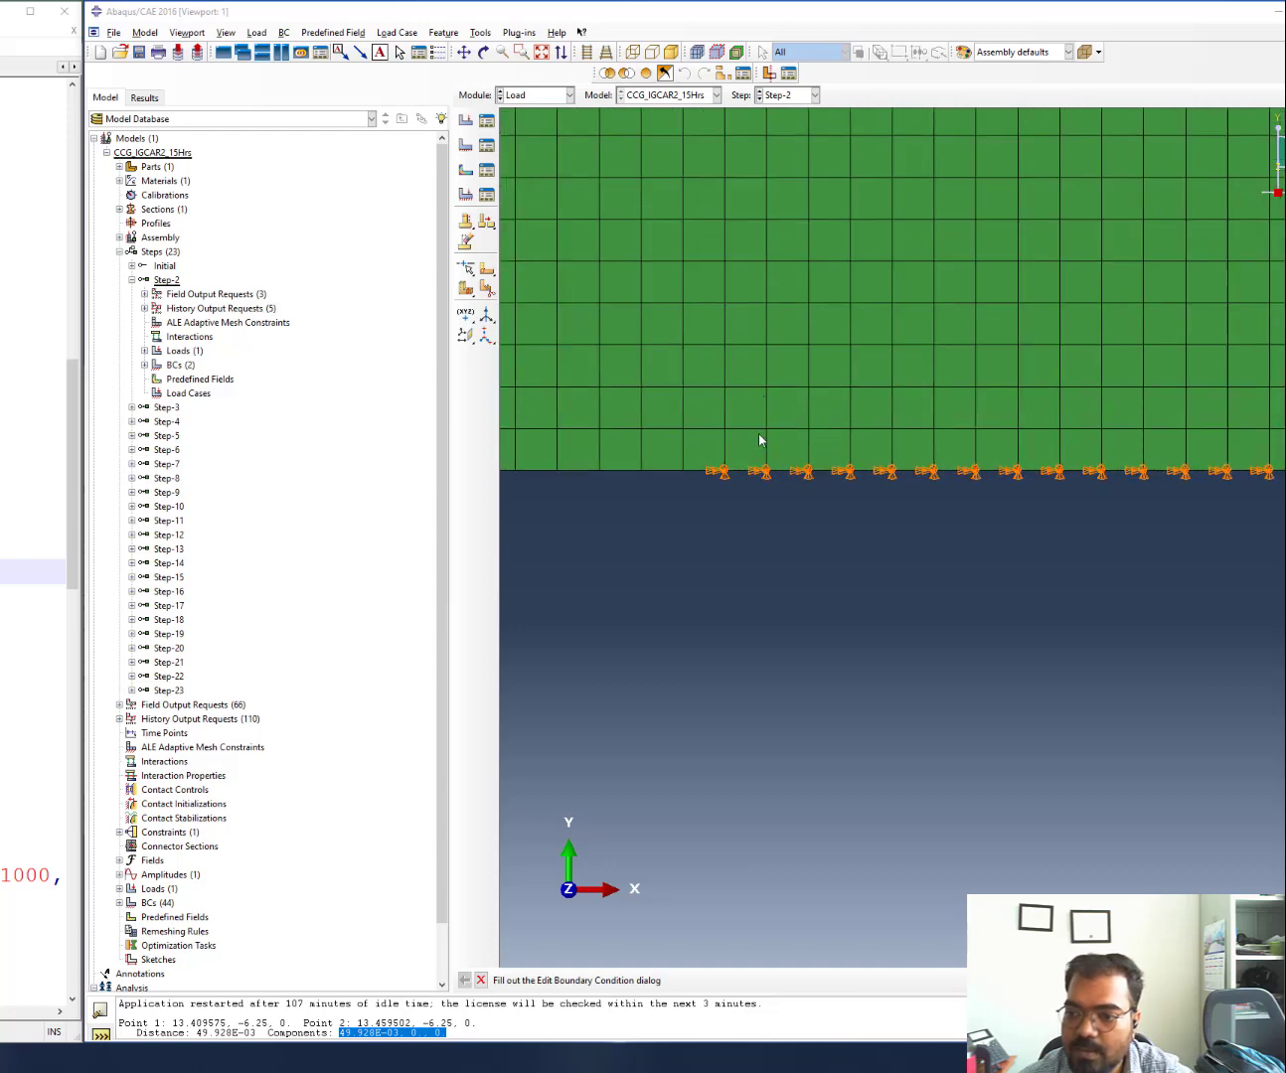
{"action": "scroll", "coordinate": [731, 458], "scroll_direction": "up", "scroll_amount": 5}
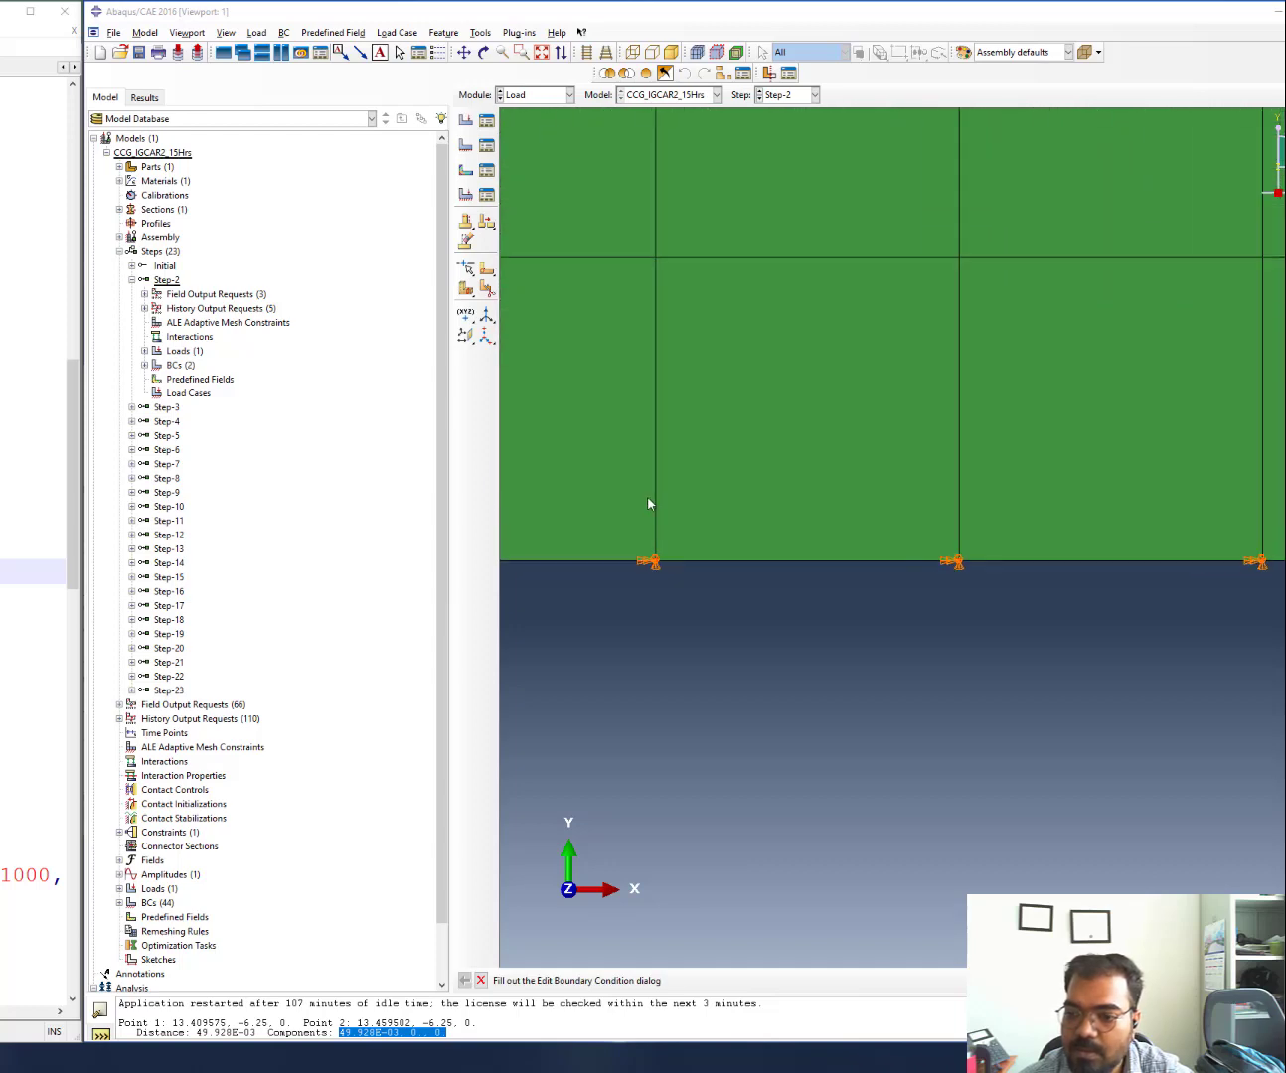
{"action": "scroll", "coordinate": [610, 635], "scroll_direction": "up", "scroll_amount": 5}
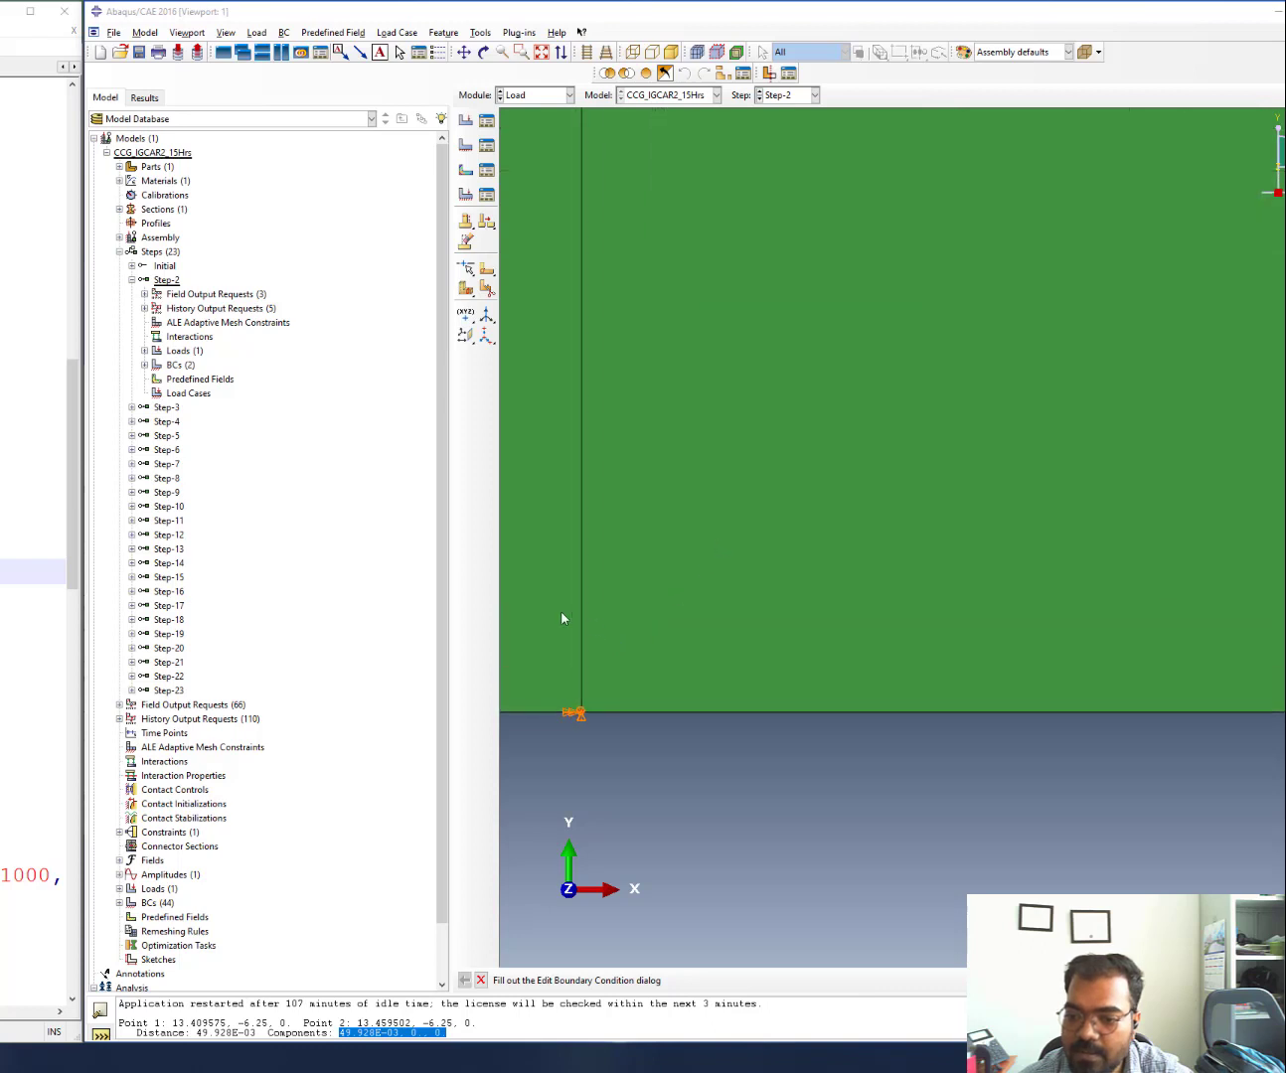
{"action": "scroll", "coordinate": [616, 647], "scroll_direction": "up", "scroll_amount": 1}
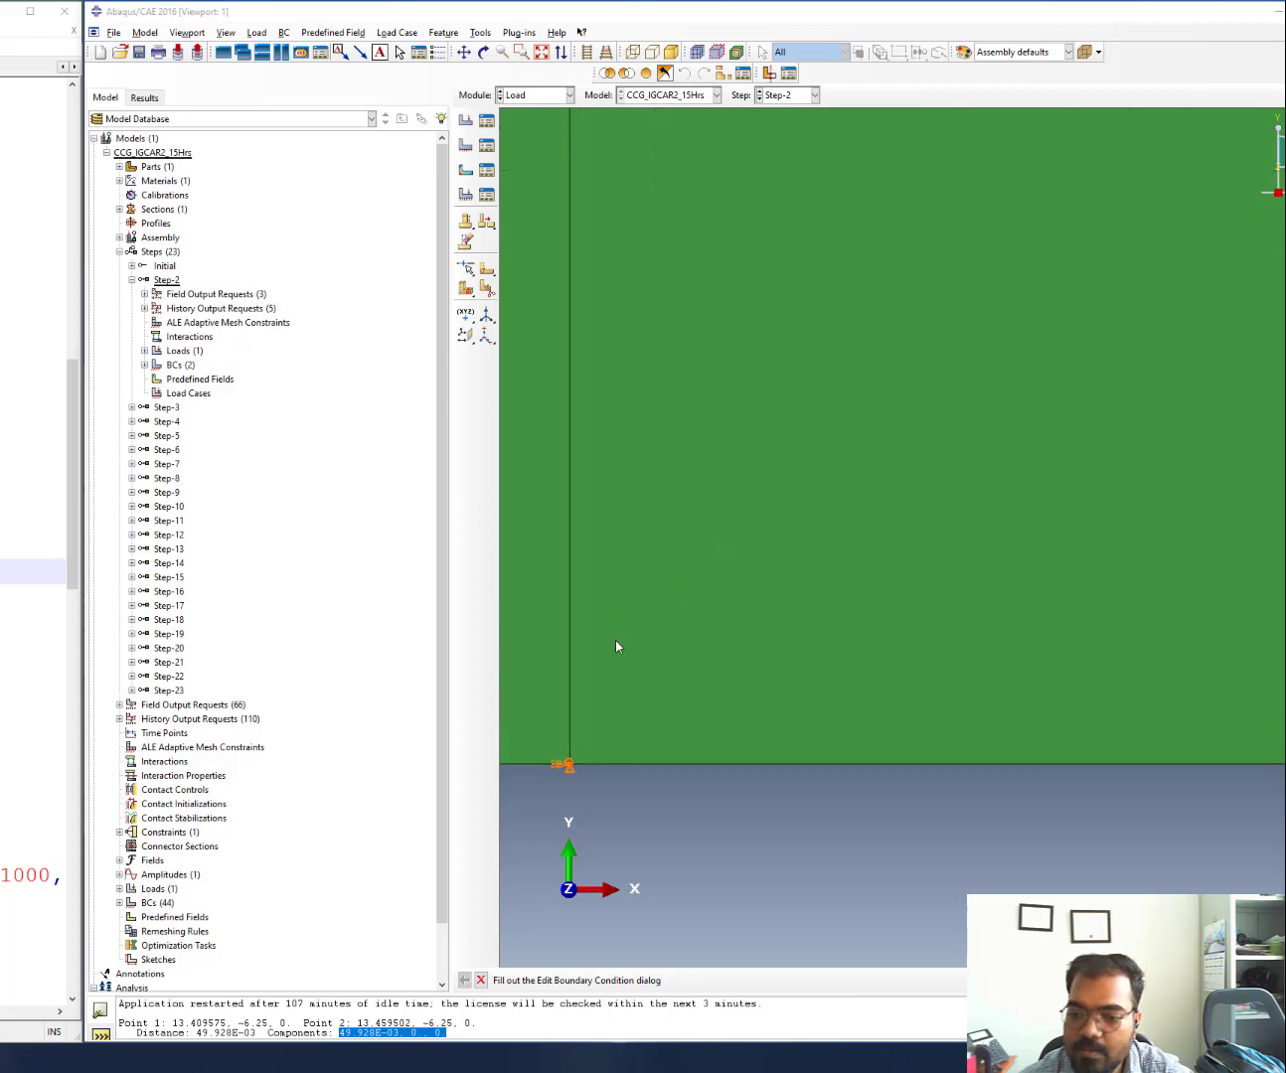
{"action": "left_click", "coordinate": [481, 32]}
{"action": "left_click", "coordinate": [497, 51]}
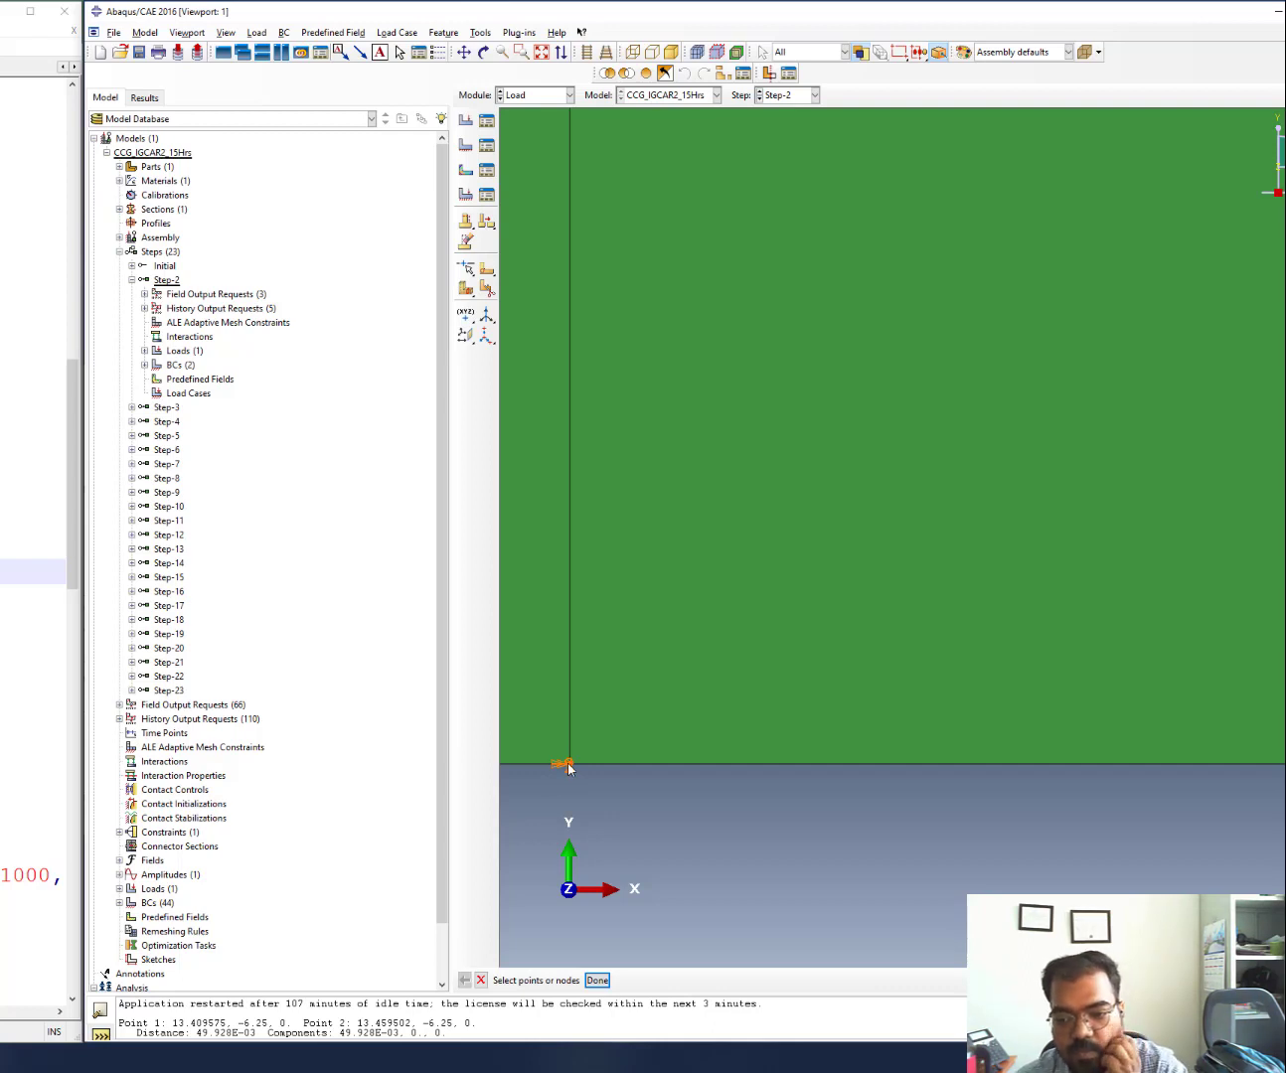
Confirm the picked node and read node 1705's coordinates (25.85, -6.25, 0) in the message area
{"action": "left_click", "coordinate": [598, 980]}
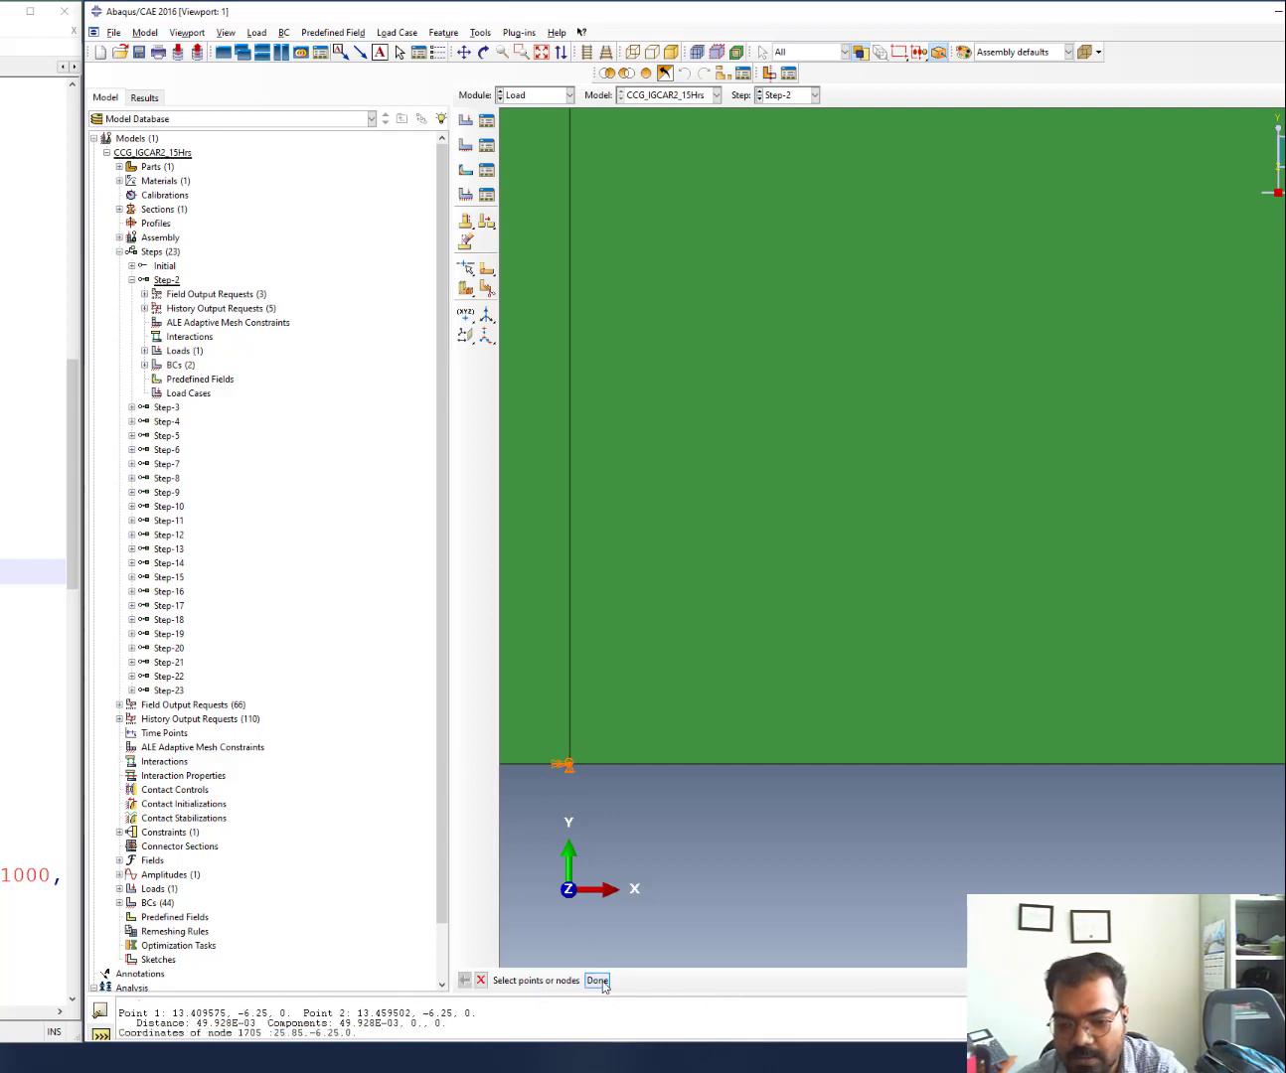
{"action": "left_click_drag", "start_coordinate": [531, 993], "coordinate": [508, 752]}
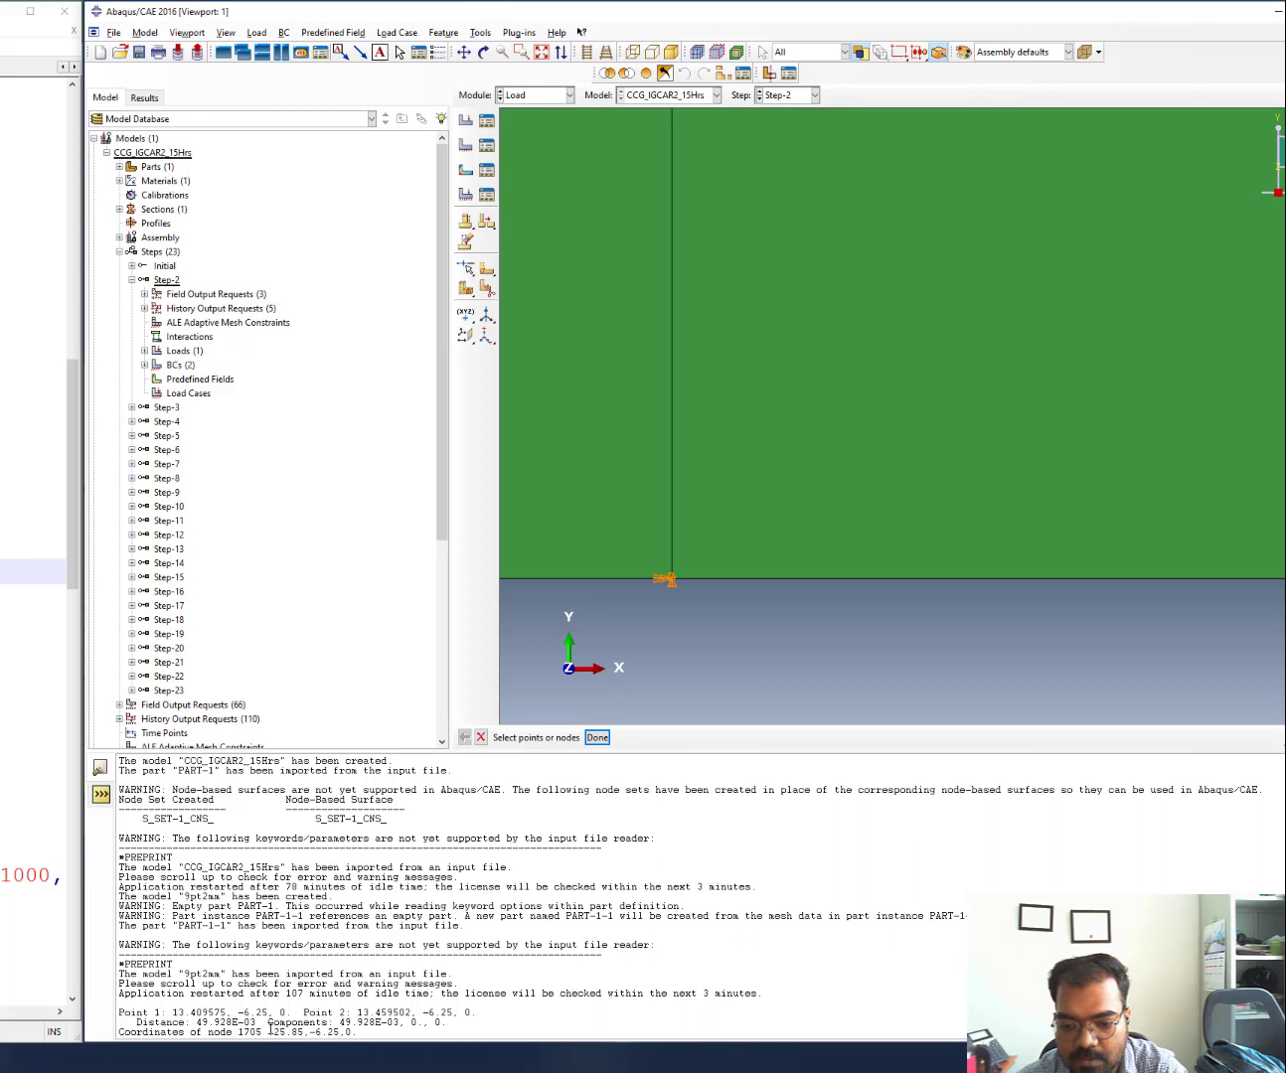
{"action": "left_click_drag", "start_coordinate": [268, 1032], "coordinate": [365, 1032]}
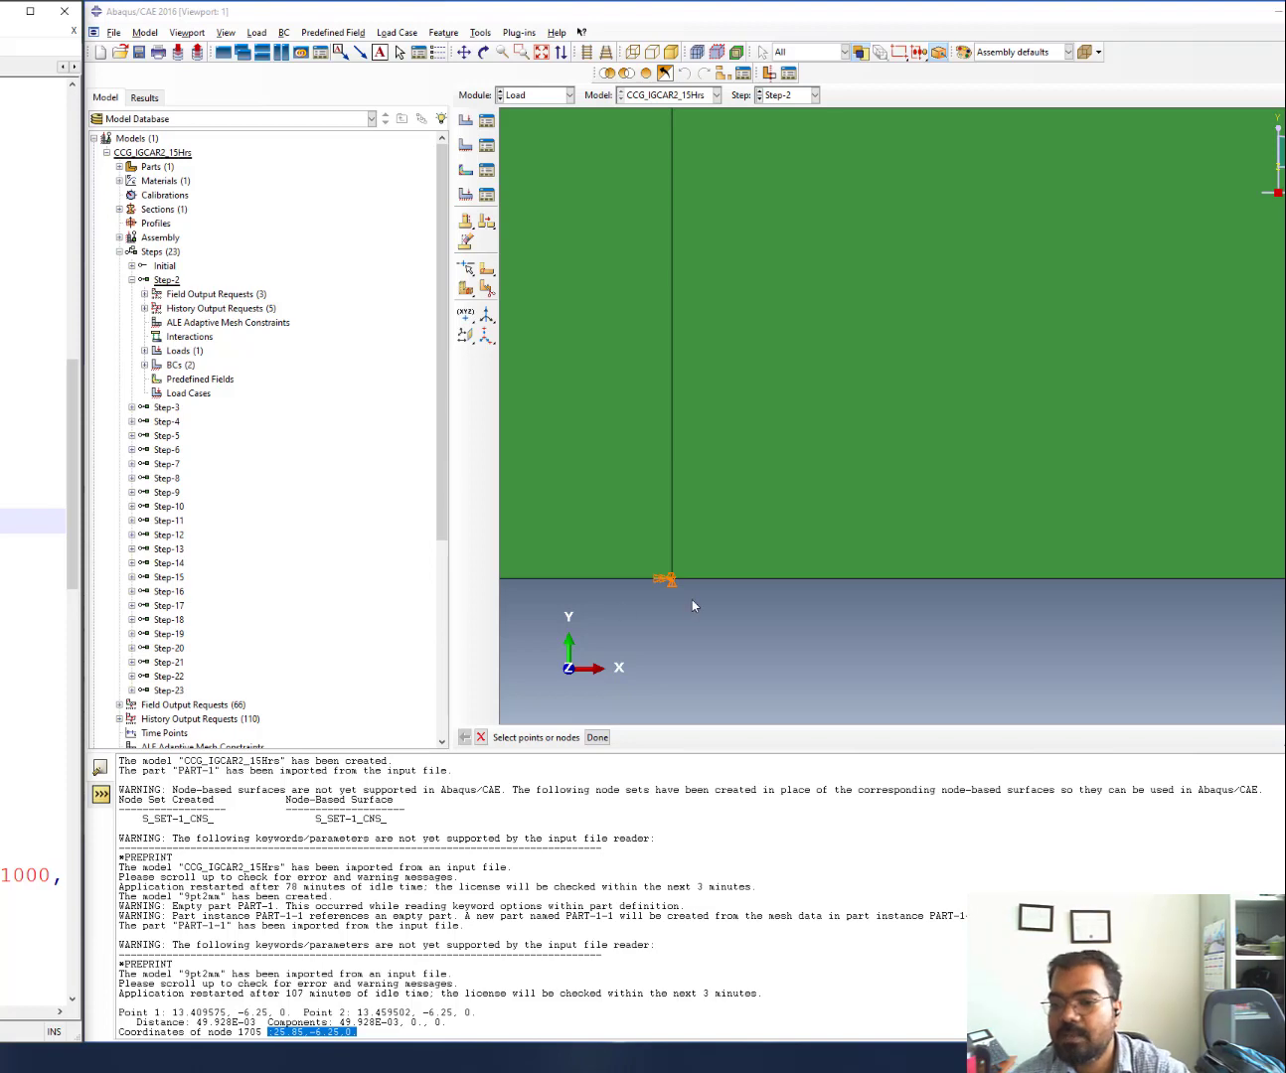
{"action": "scroll", "coordinate": [821, 504], "scroll_direction": "up", "scroll_amount": 4}
{"action": "scroll", "coordinate": [811, 526], "scroll_direction": "up", "scroll_amount": 8}
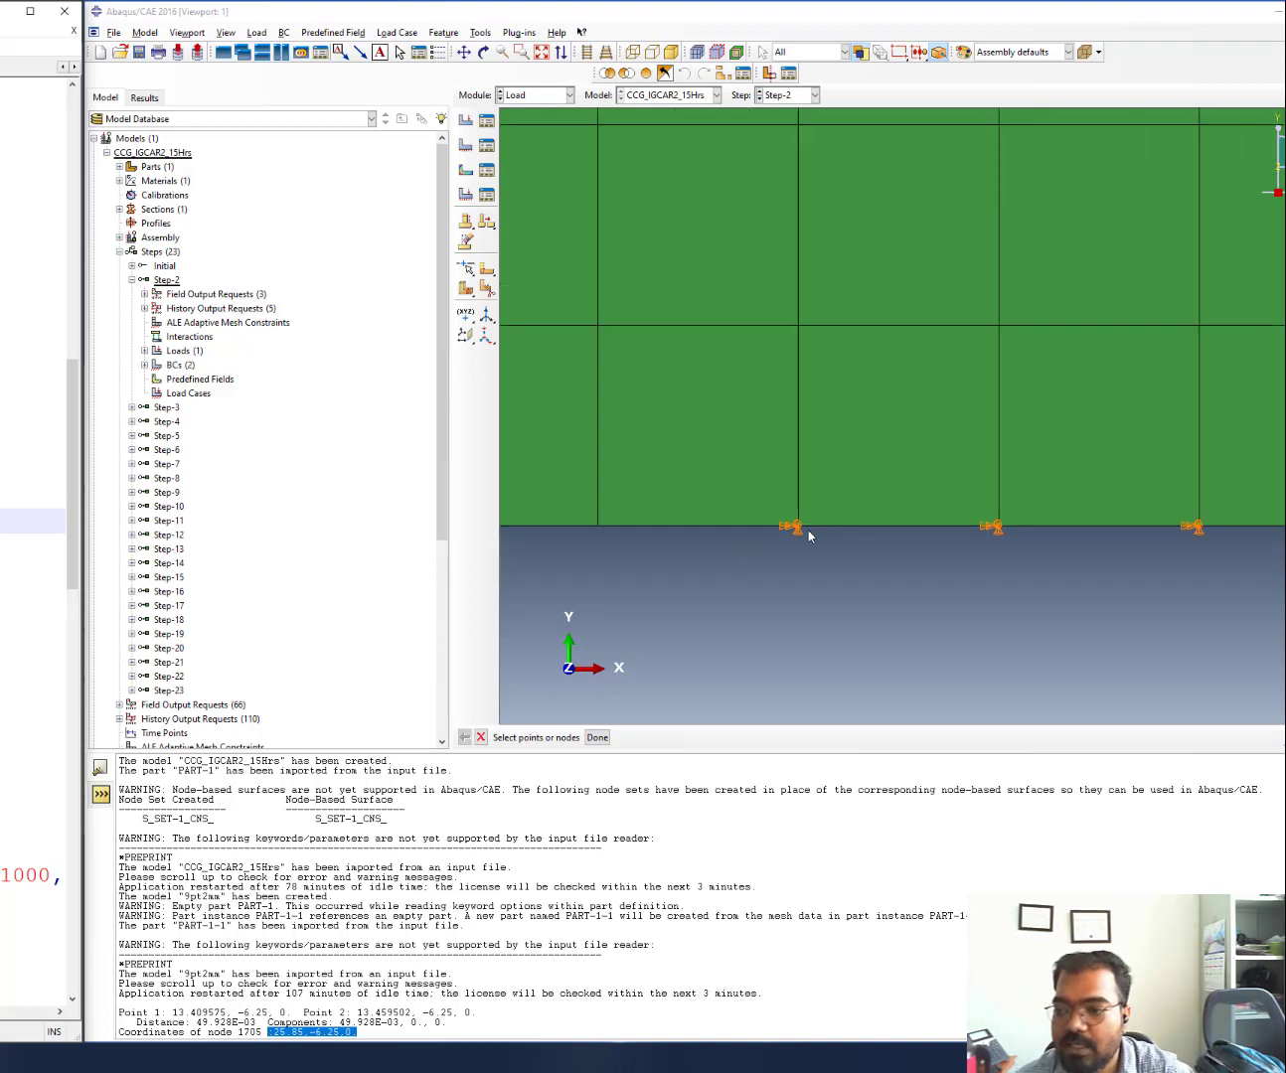
{"action": "scroll", "coordinate": [800, 550], "scroll_direction": "up", "scroll_amount": 3}
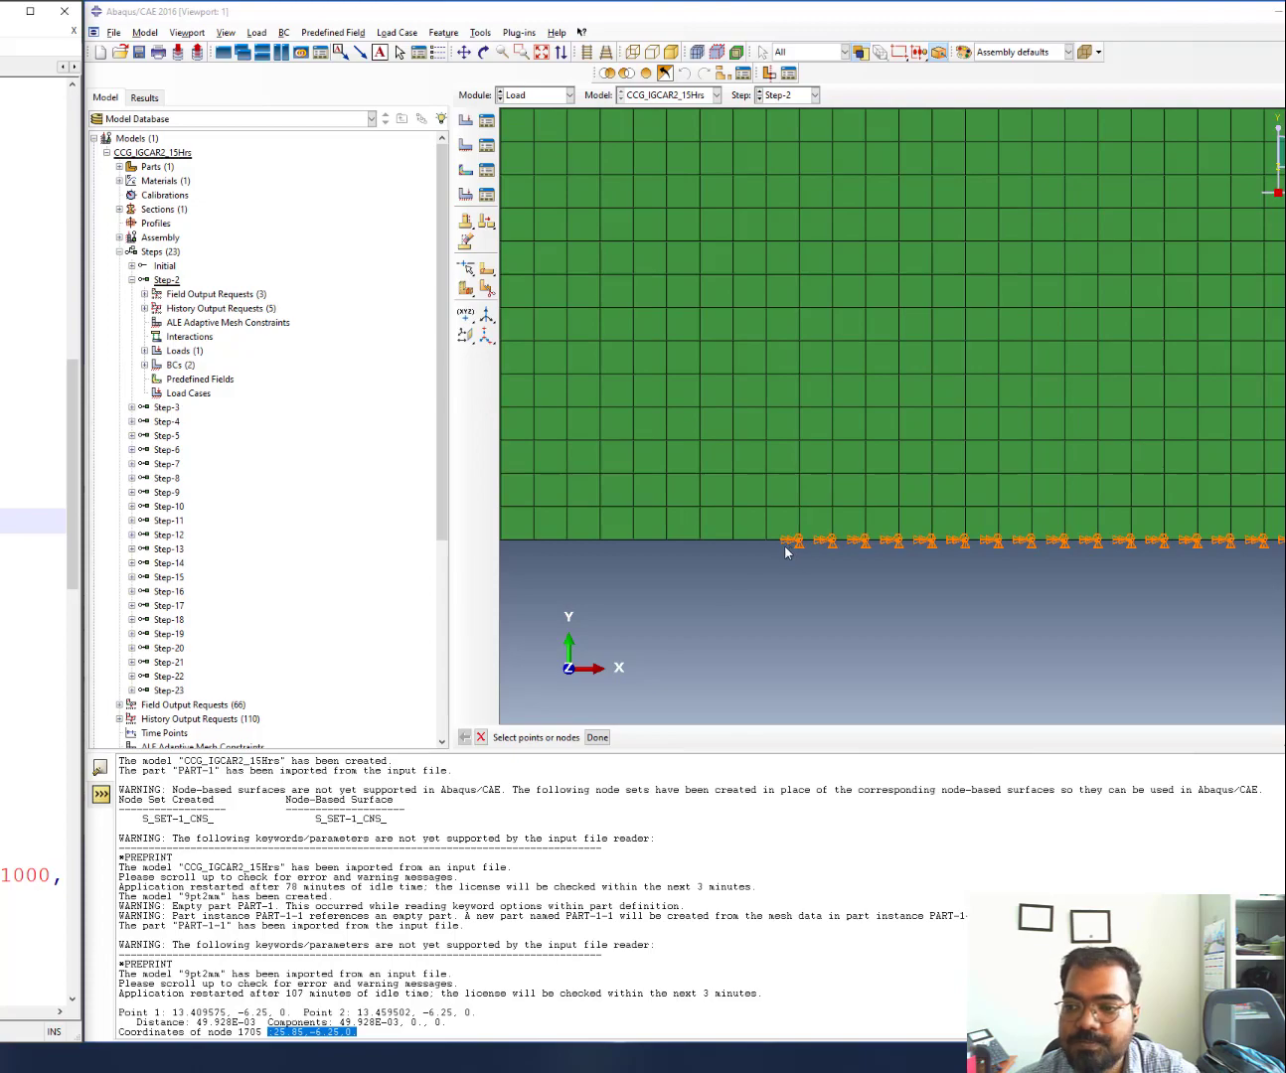
{"action": "scroll", "coordinate": [765, 558], "scroll_direction": "up", "scroll_amount": 5}
{"action": "scroll", "coordinate": [719, 585], "scroll_direction": "down", "scroll_amount": 5}
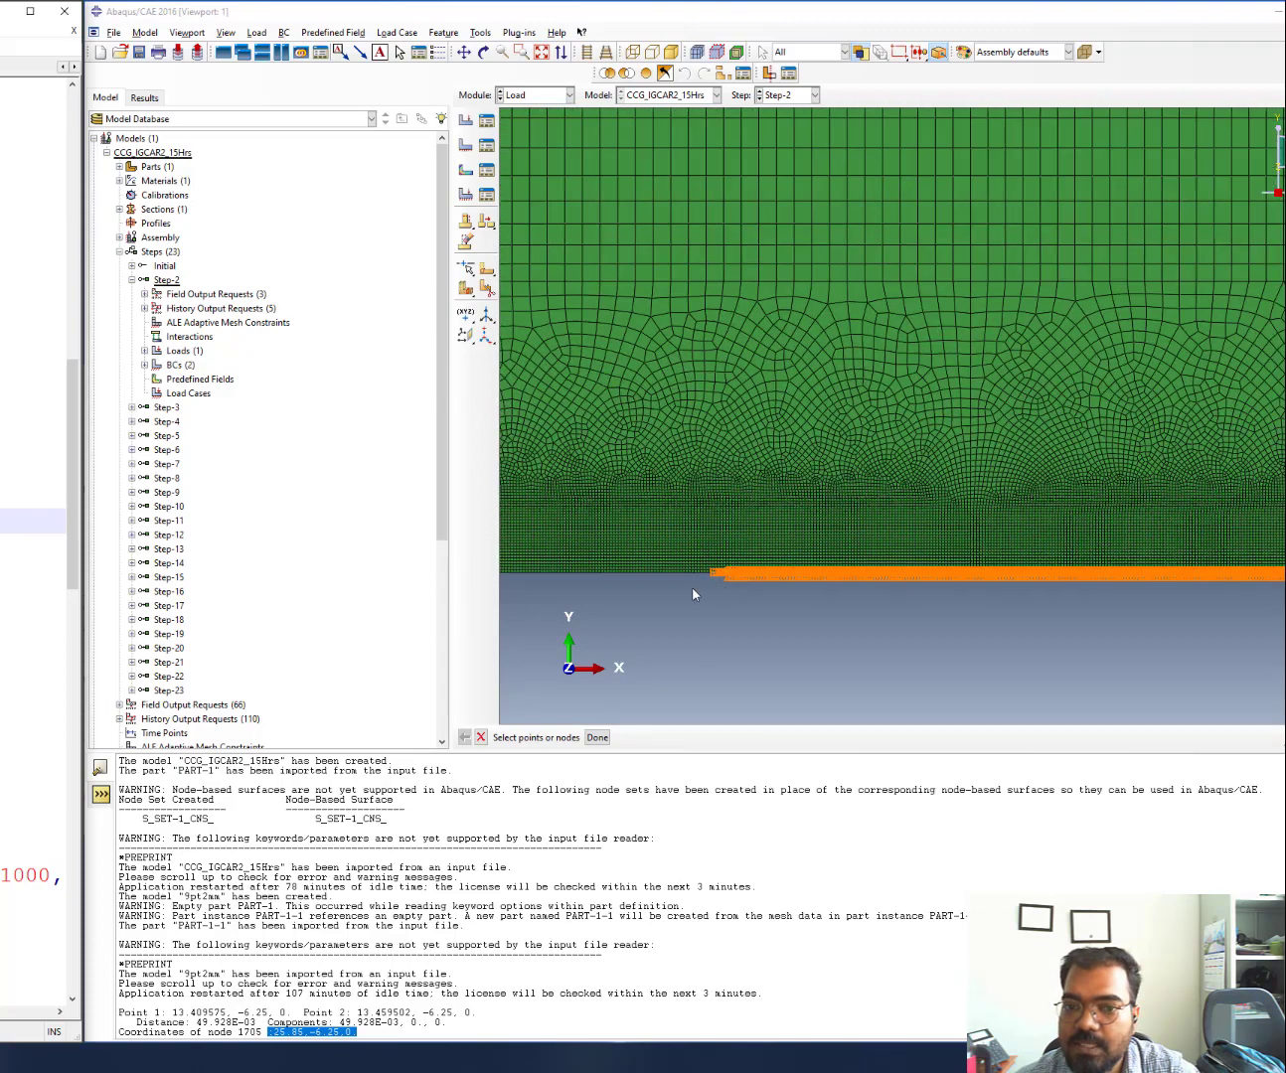
{"action": "scroll", "coordinate": [683, 597], "scroll_direction": "up", "scroll_amount": 5}
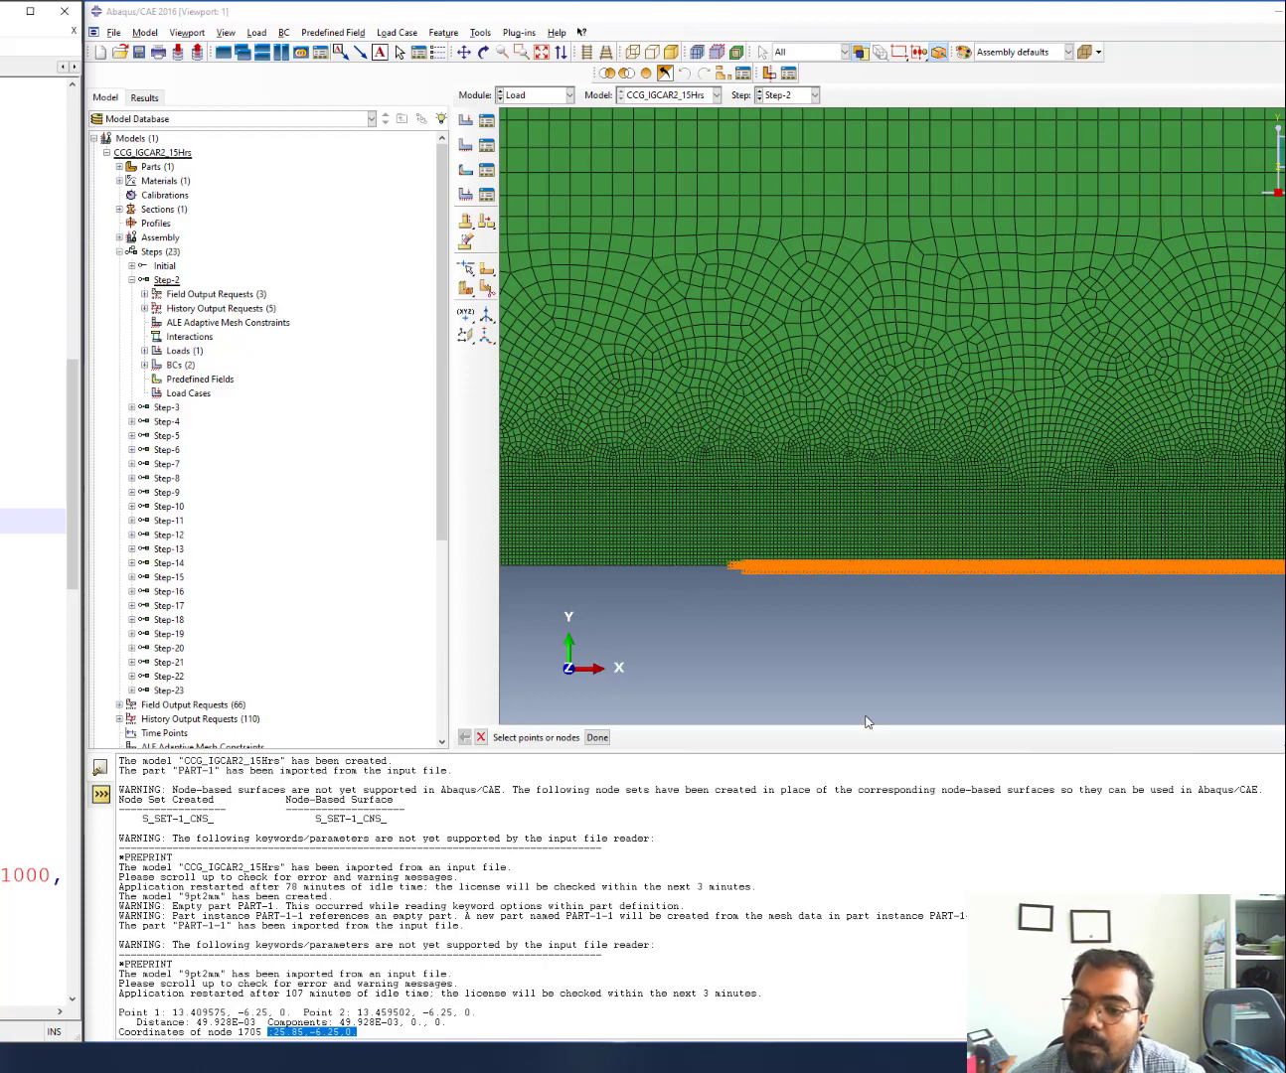
{"action": "scroll", "coordinate": [659, 523], "scroll_direction": "up", "scroll_amount": 4}
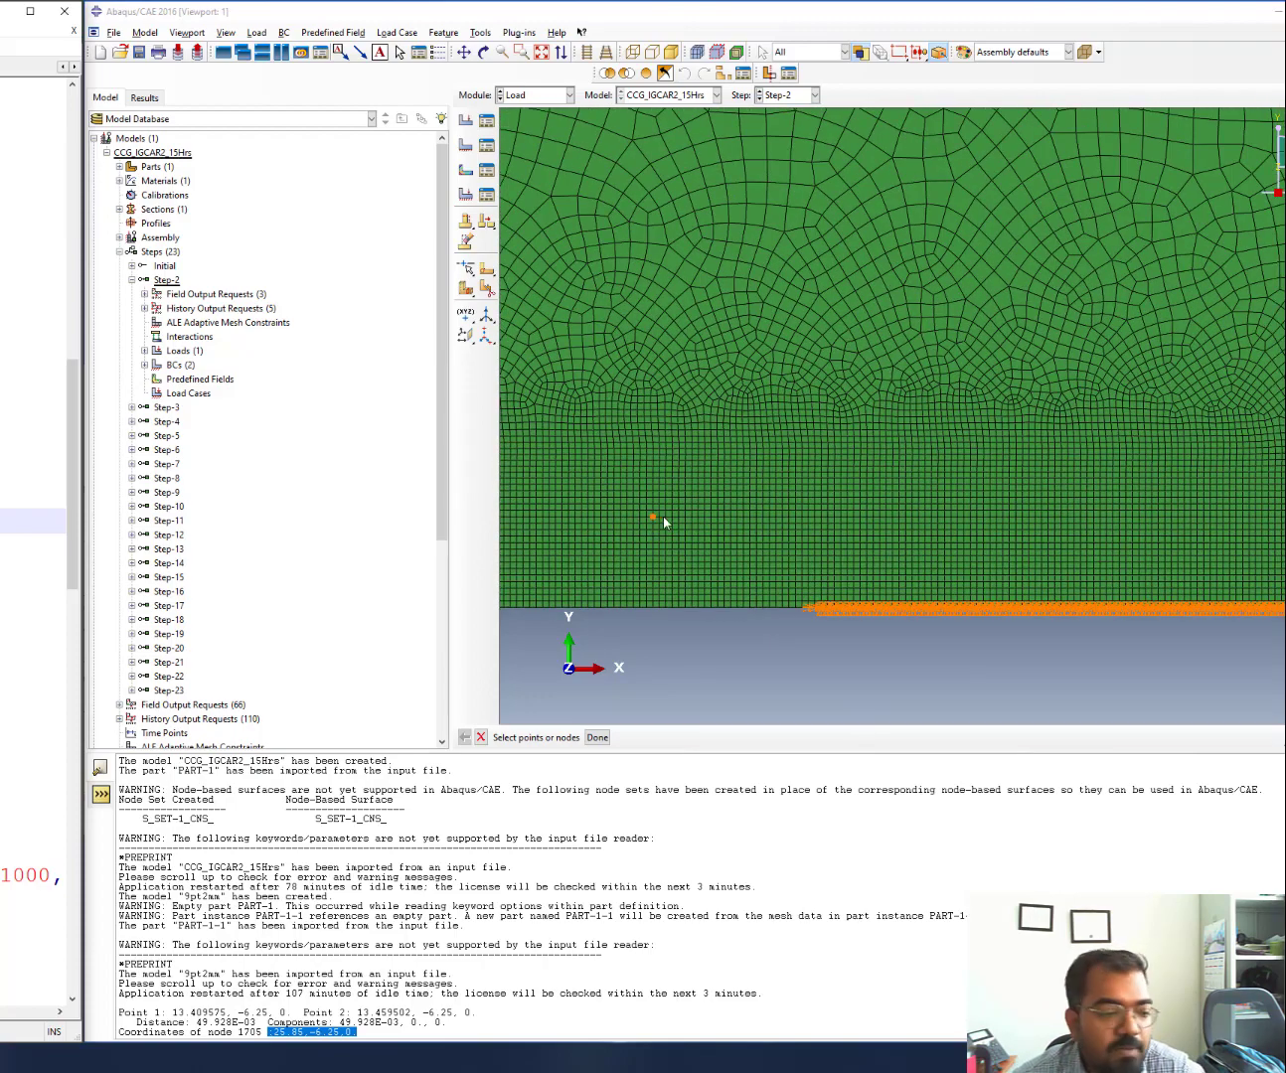
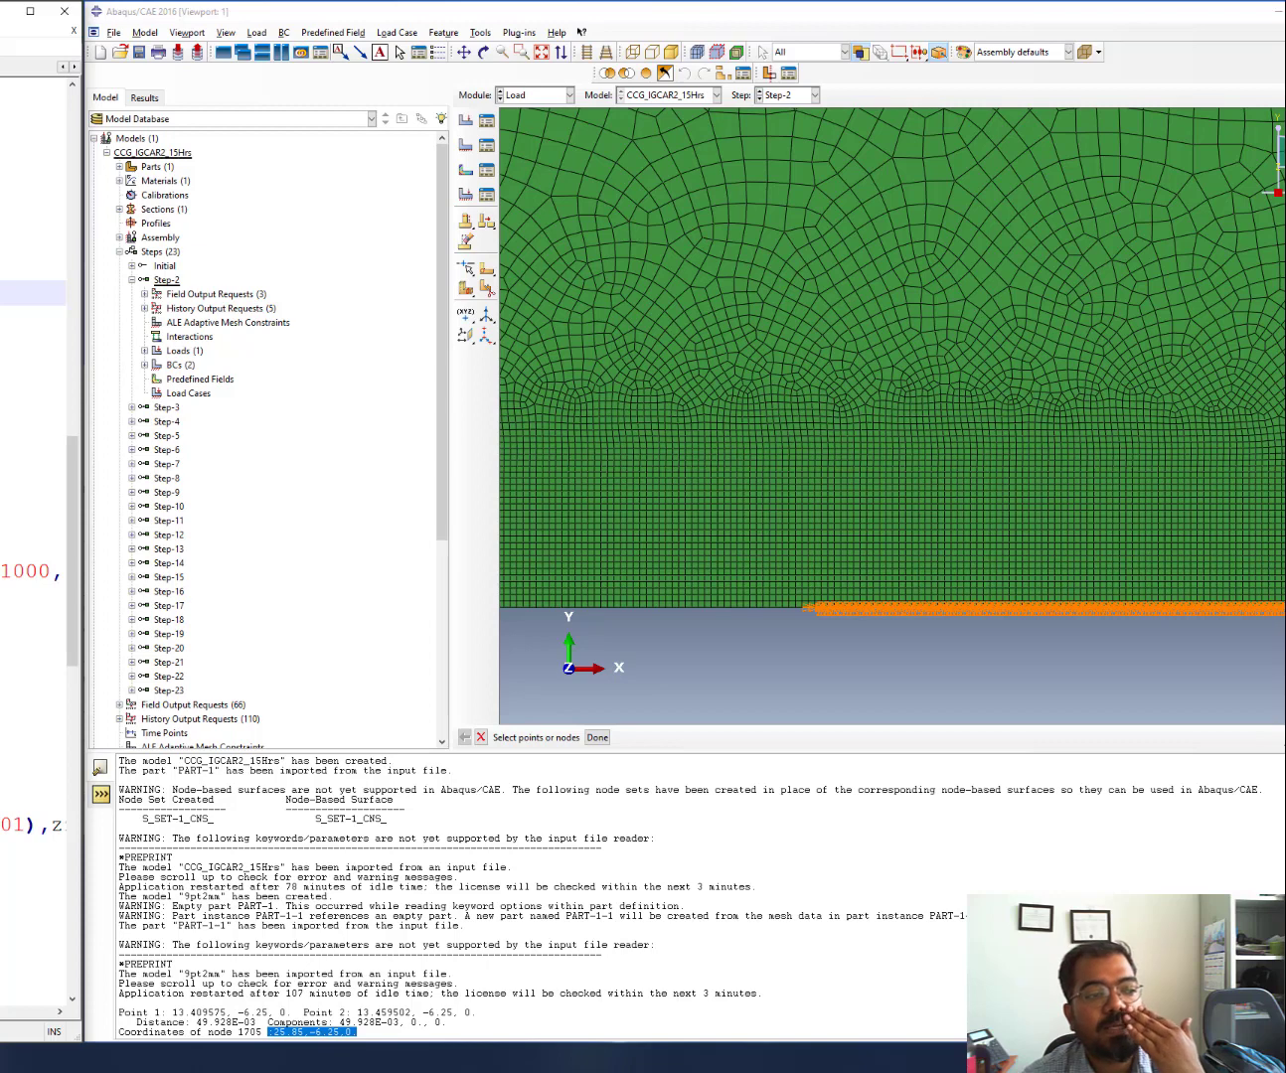
Drag the Abaqus/CAE window right to reveal the CCG_node_release.py script and the BC manager
{"action": "left_click", "coordinate": [34, 344]}
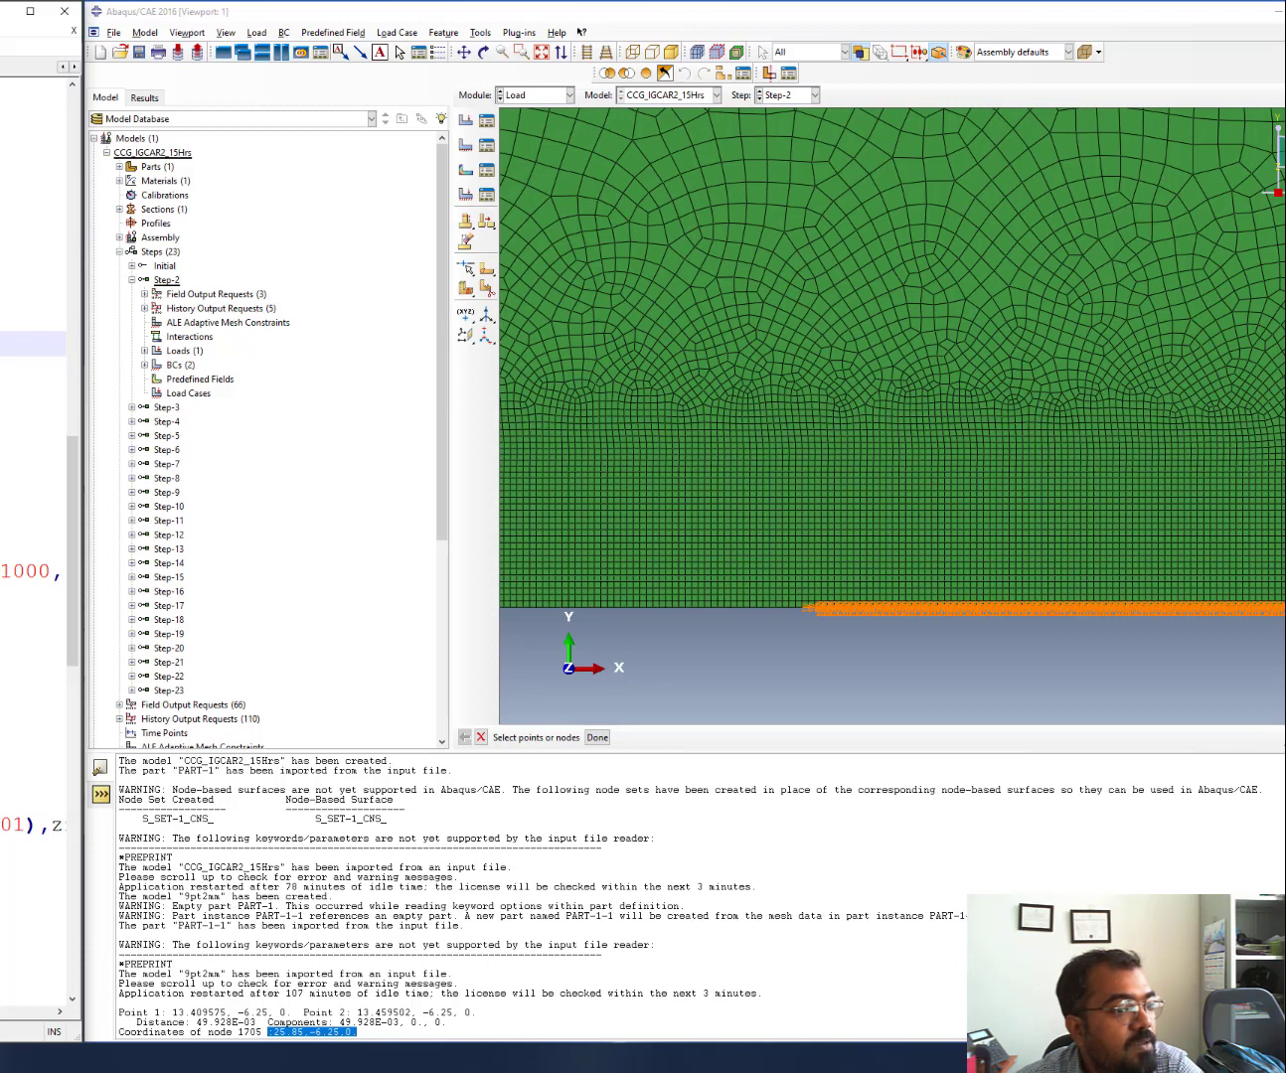
{"action": "left_click", "coordinate": [33, 418]}
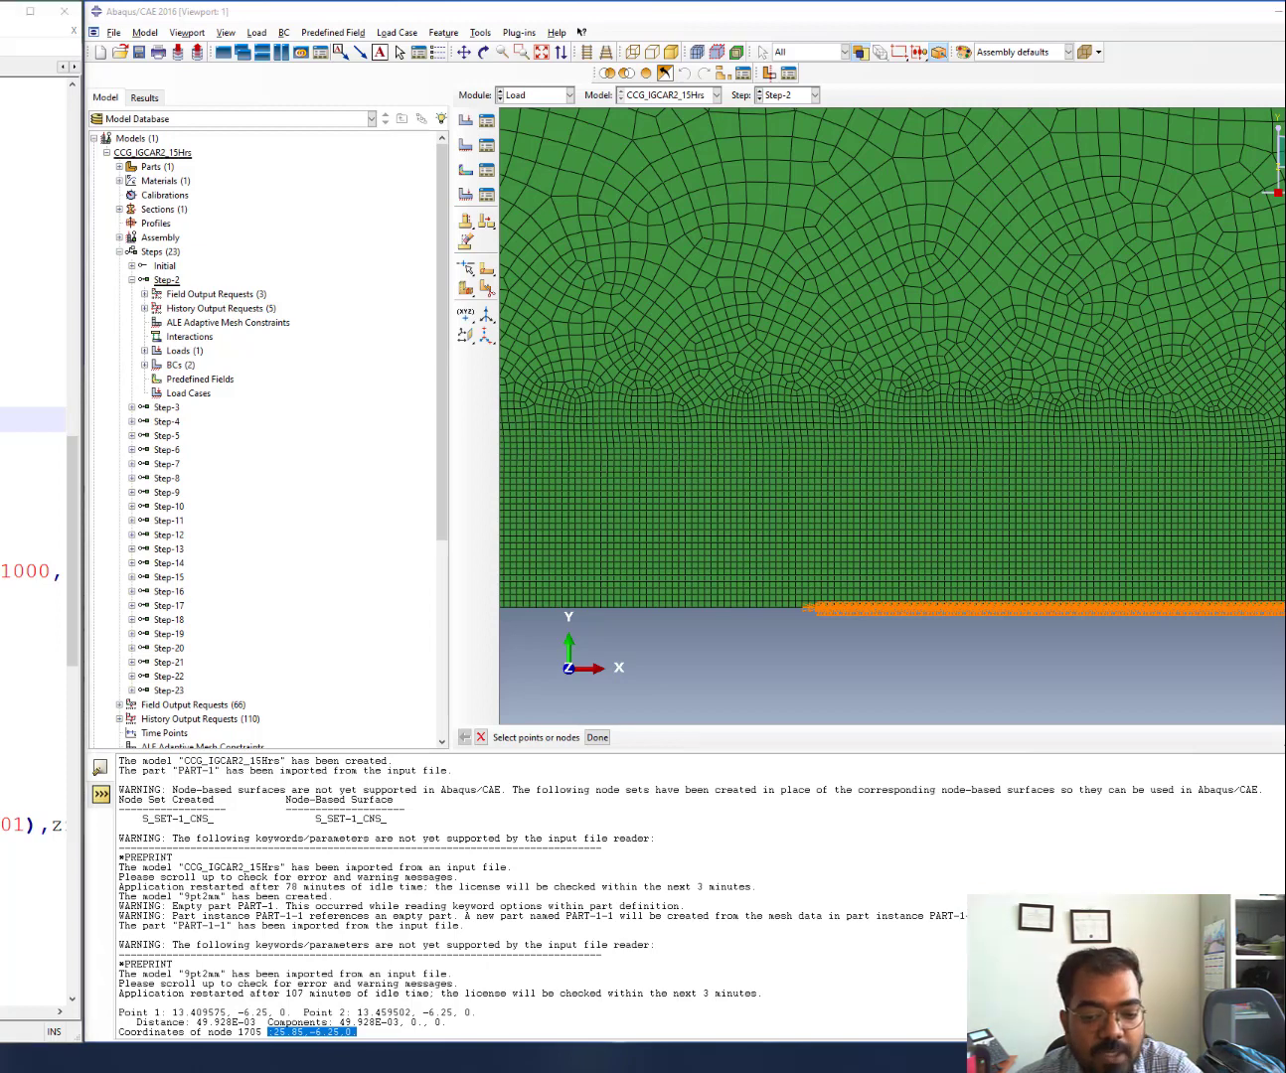
{"action": "left_click", "coordinate": [842, 16]}
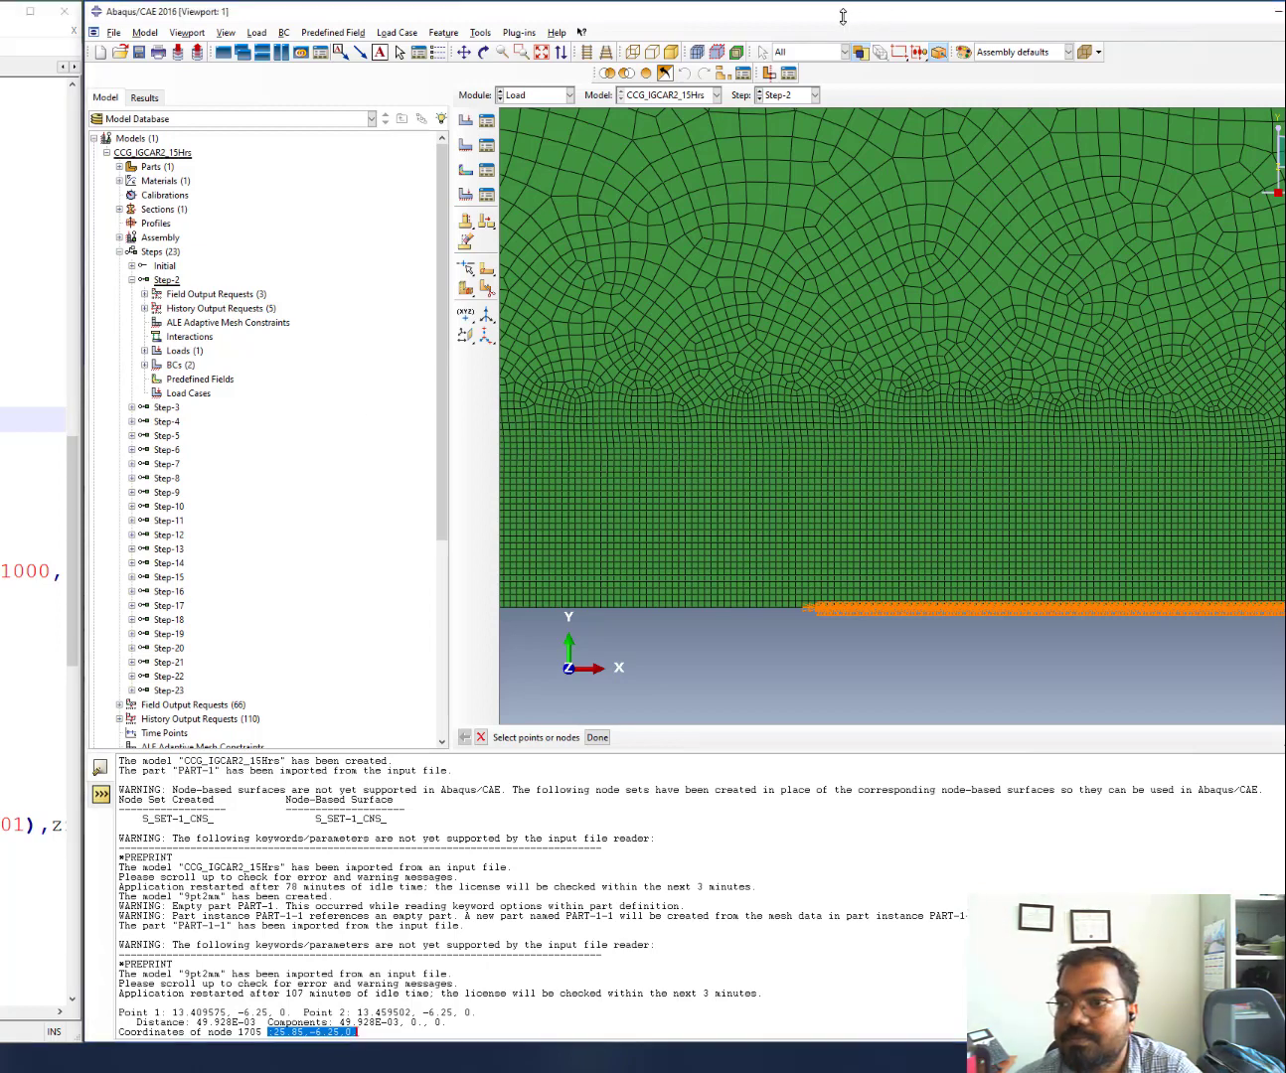
{"action": "left_click_drag", "start_coordinate": [842, 16], "coordinate": [1116, 17]}
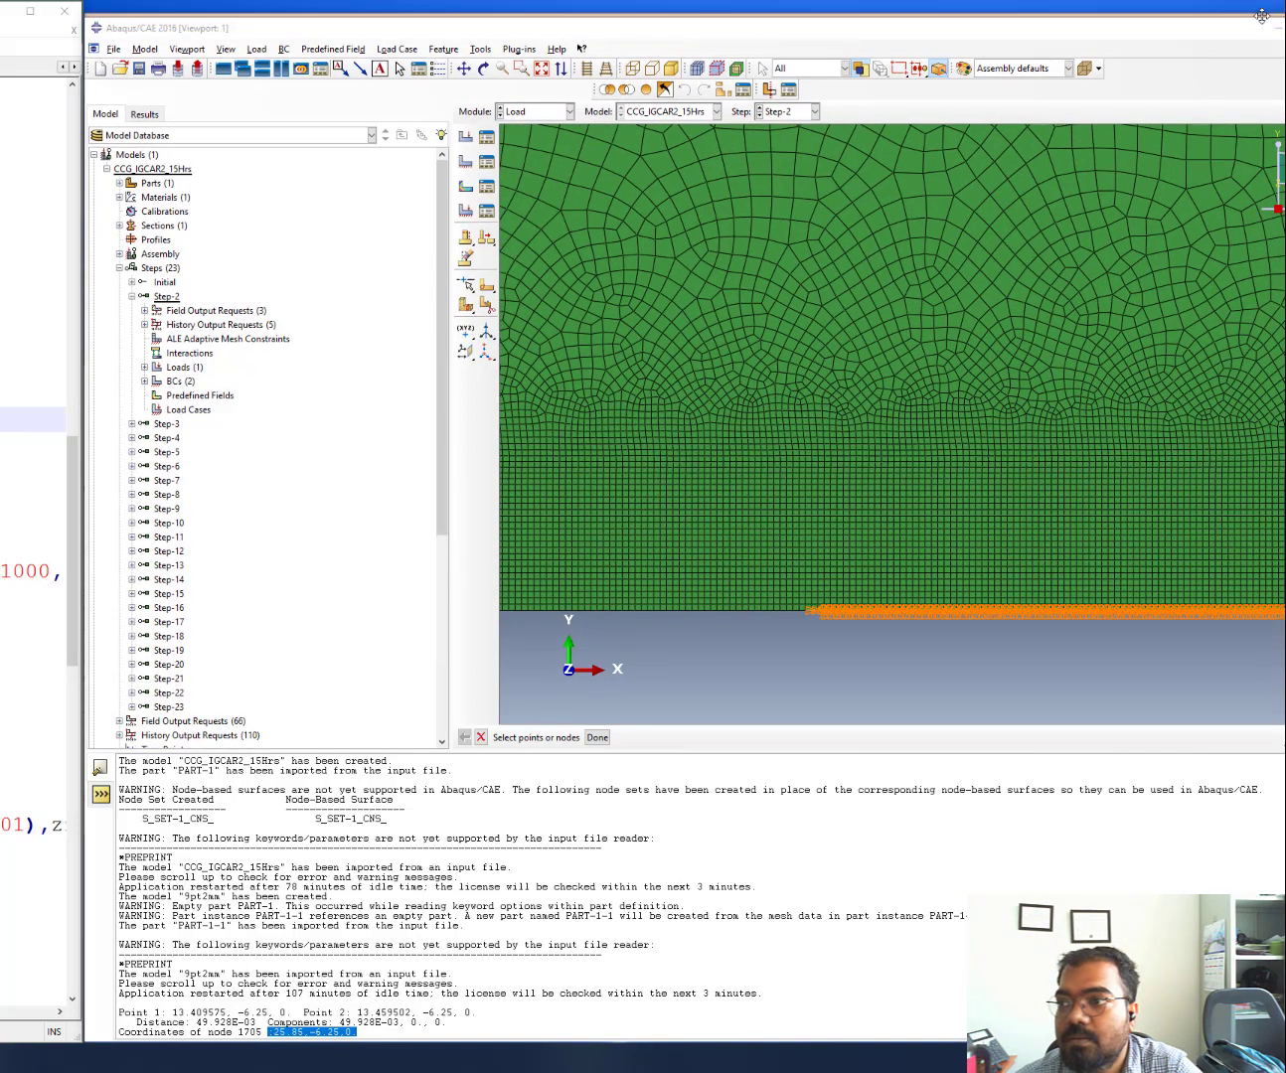
{"action": "left_click_drag", "start_coordinate": [148, 27], "coordinate": [1195, 74]}
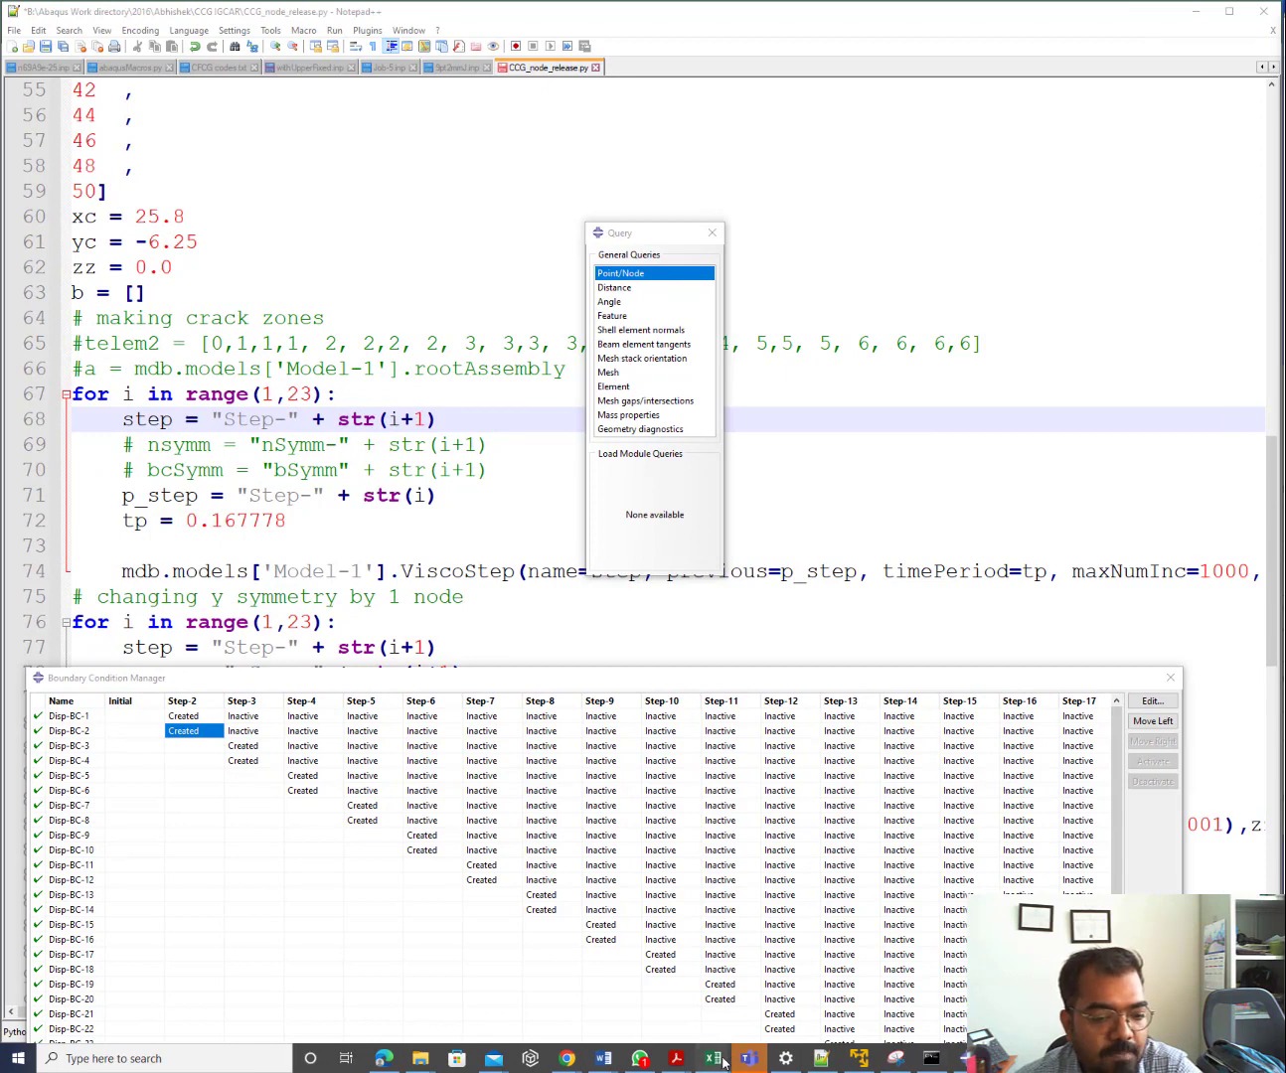
In Excel, start a count at 1 in cell J14 beside the Step-1 labels
{"action": "mouse_move", "coordinate": [723, 1064]}
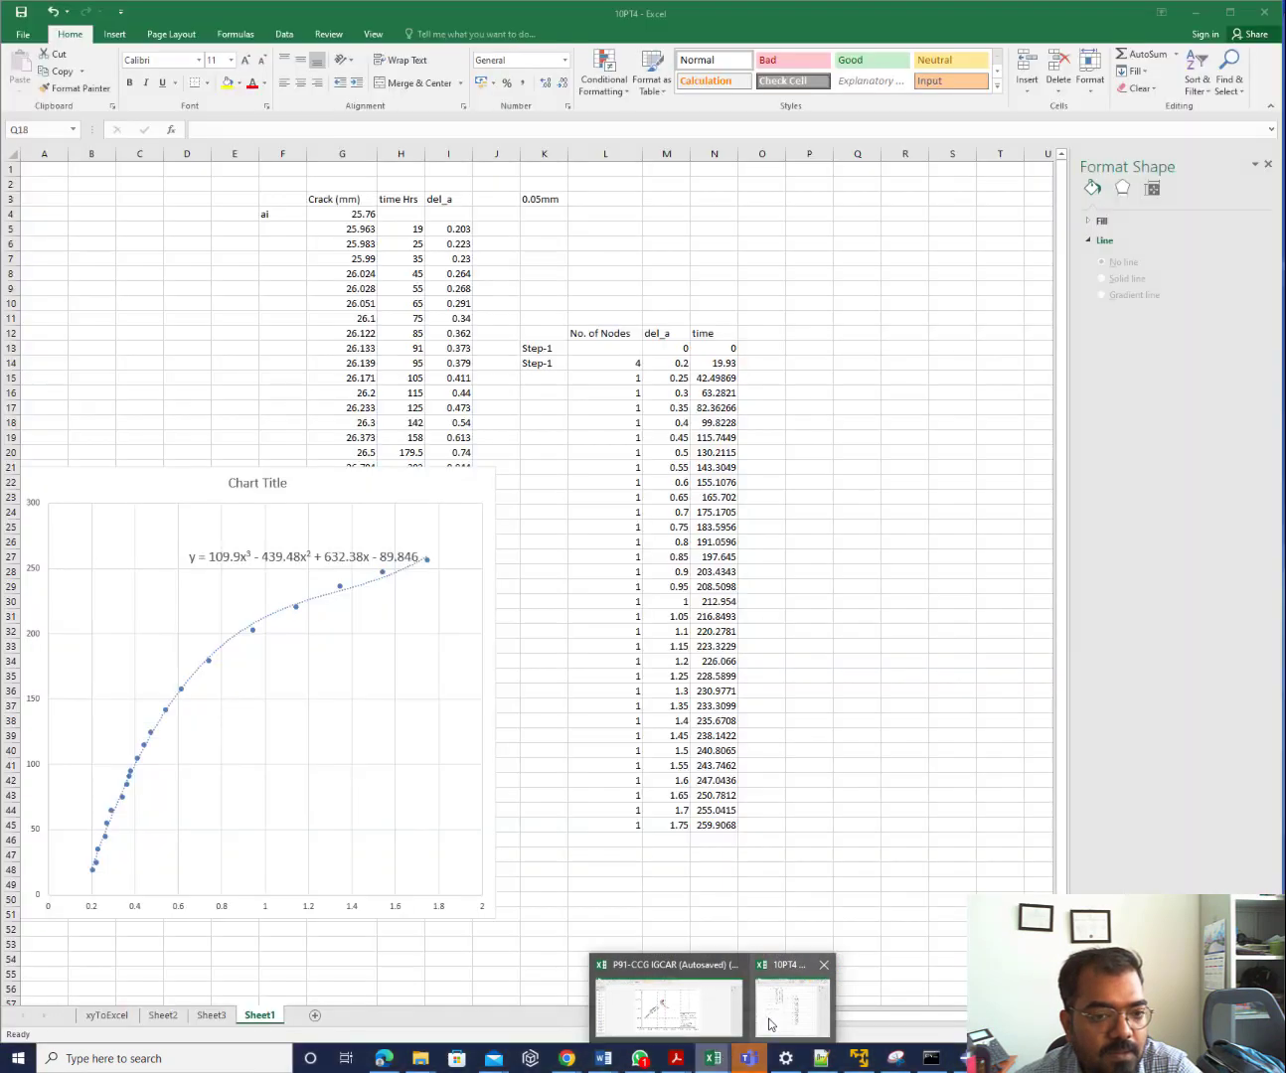
{"action": "left_click", "coordinate": [776, 993]}
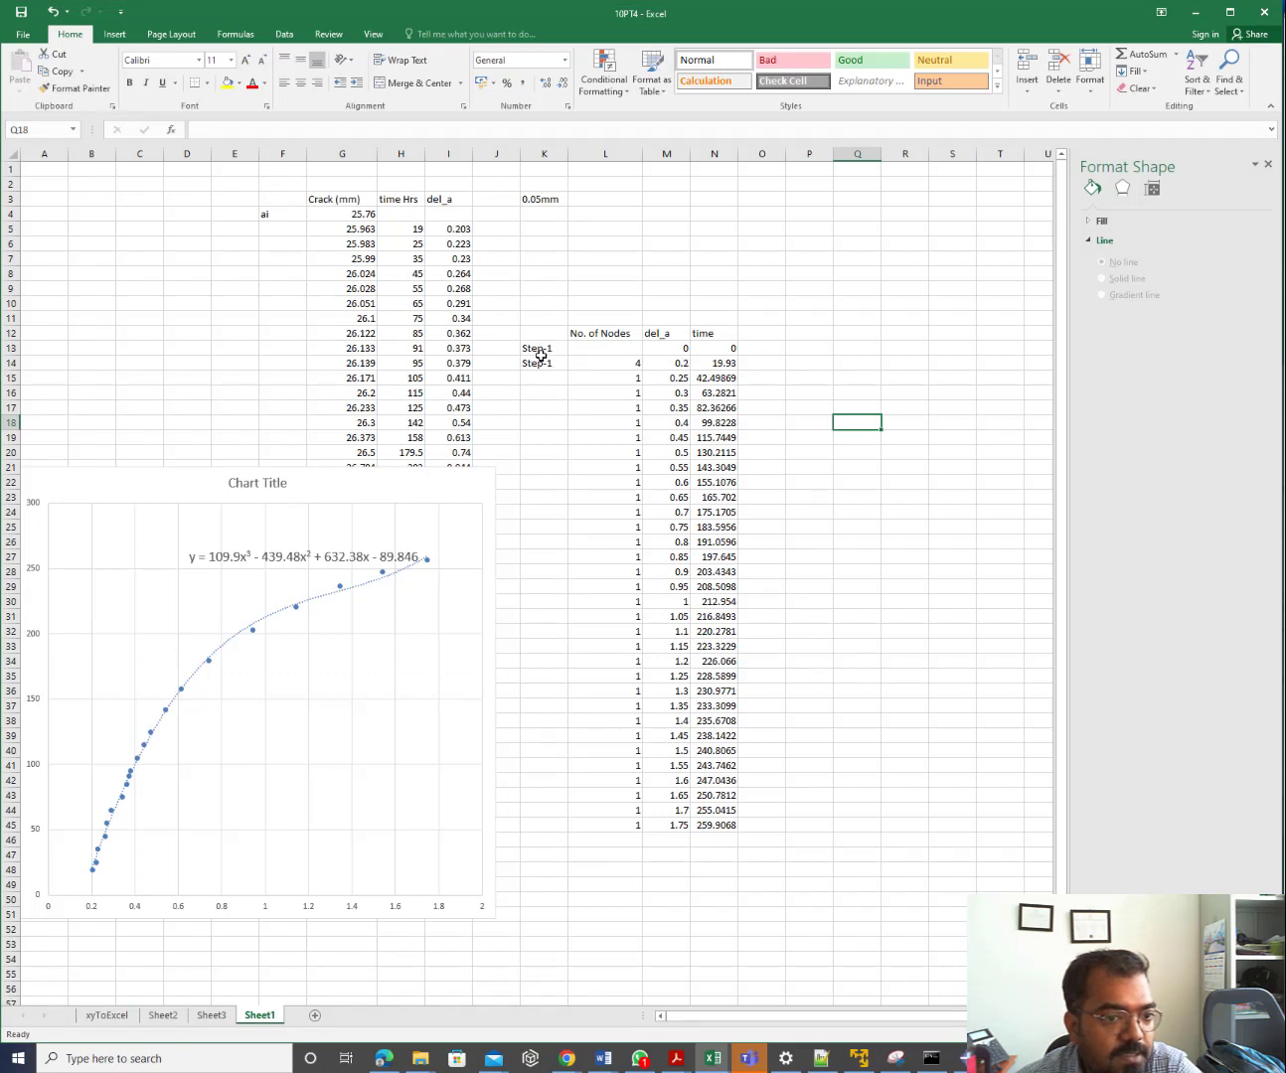
{"action": "left_click_drag", "start_coordinate": [544, 348], "coordinate": [741, 346]}
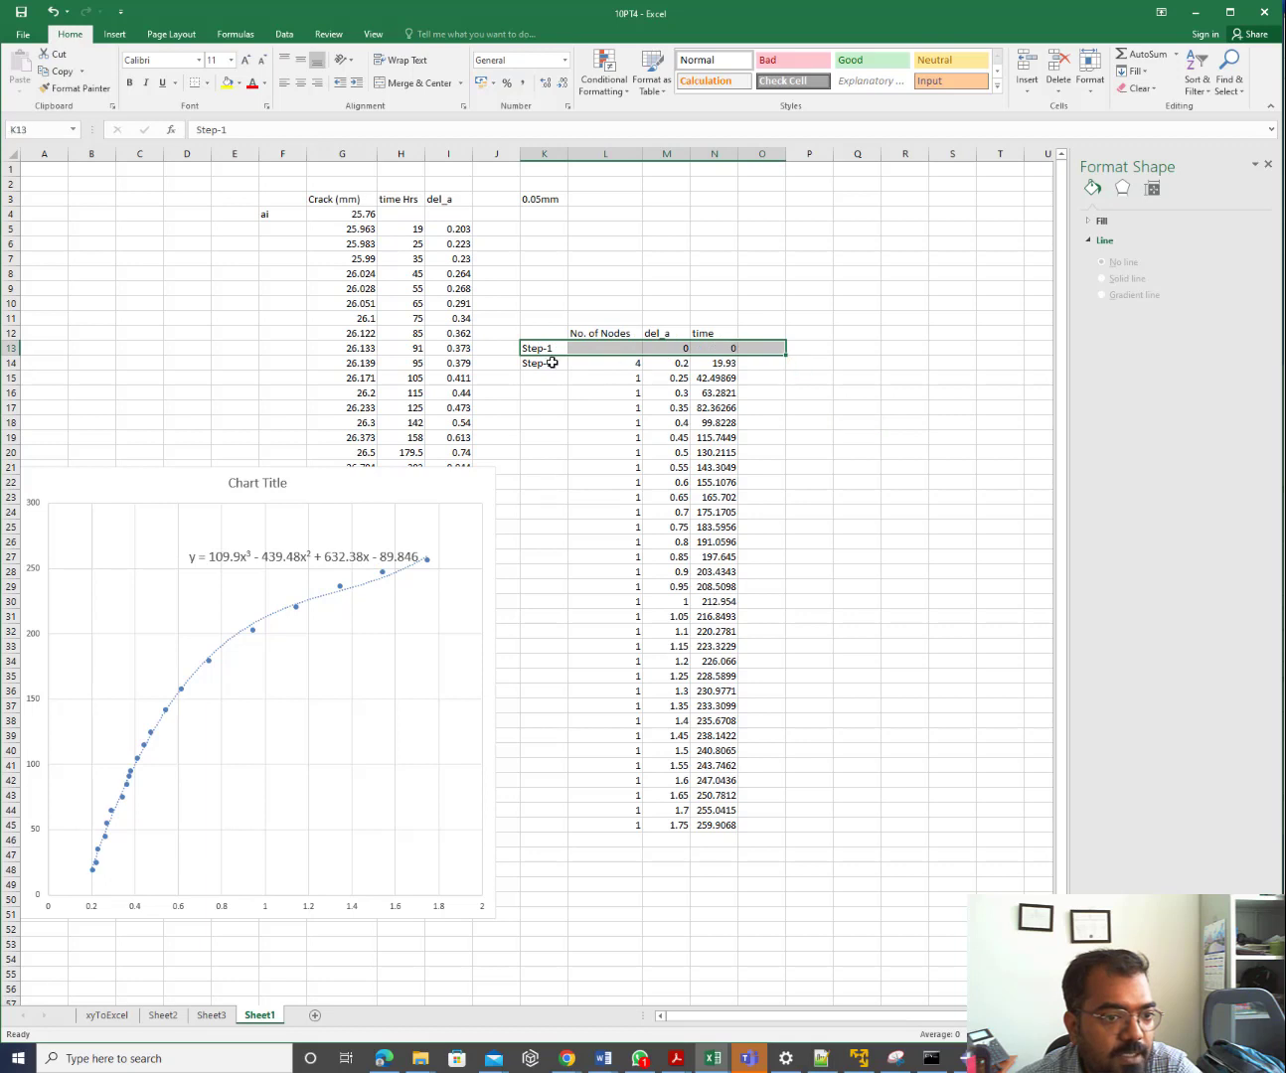
{"action": "left_click", "coordinate": [552, 363]}
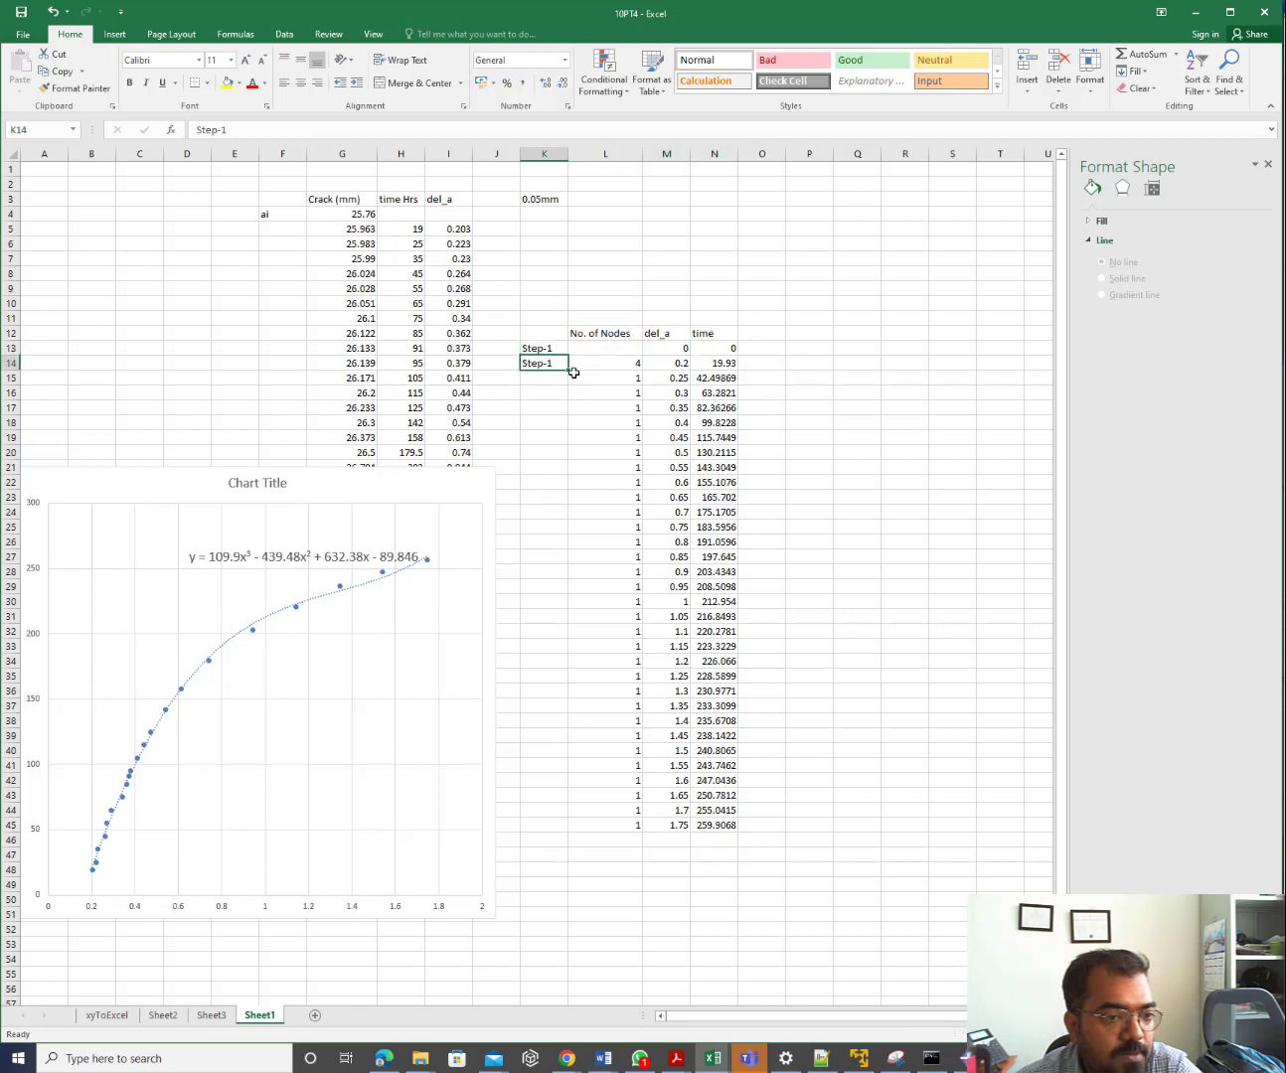
{"action": "left_click", "coordinate": [503, 362]}
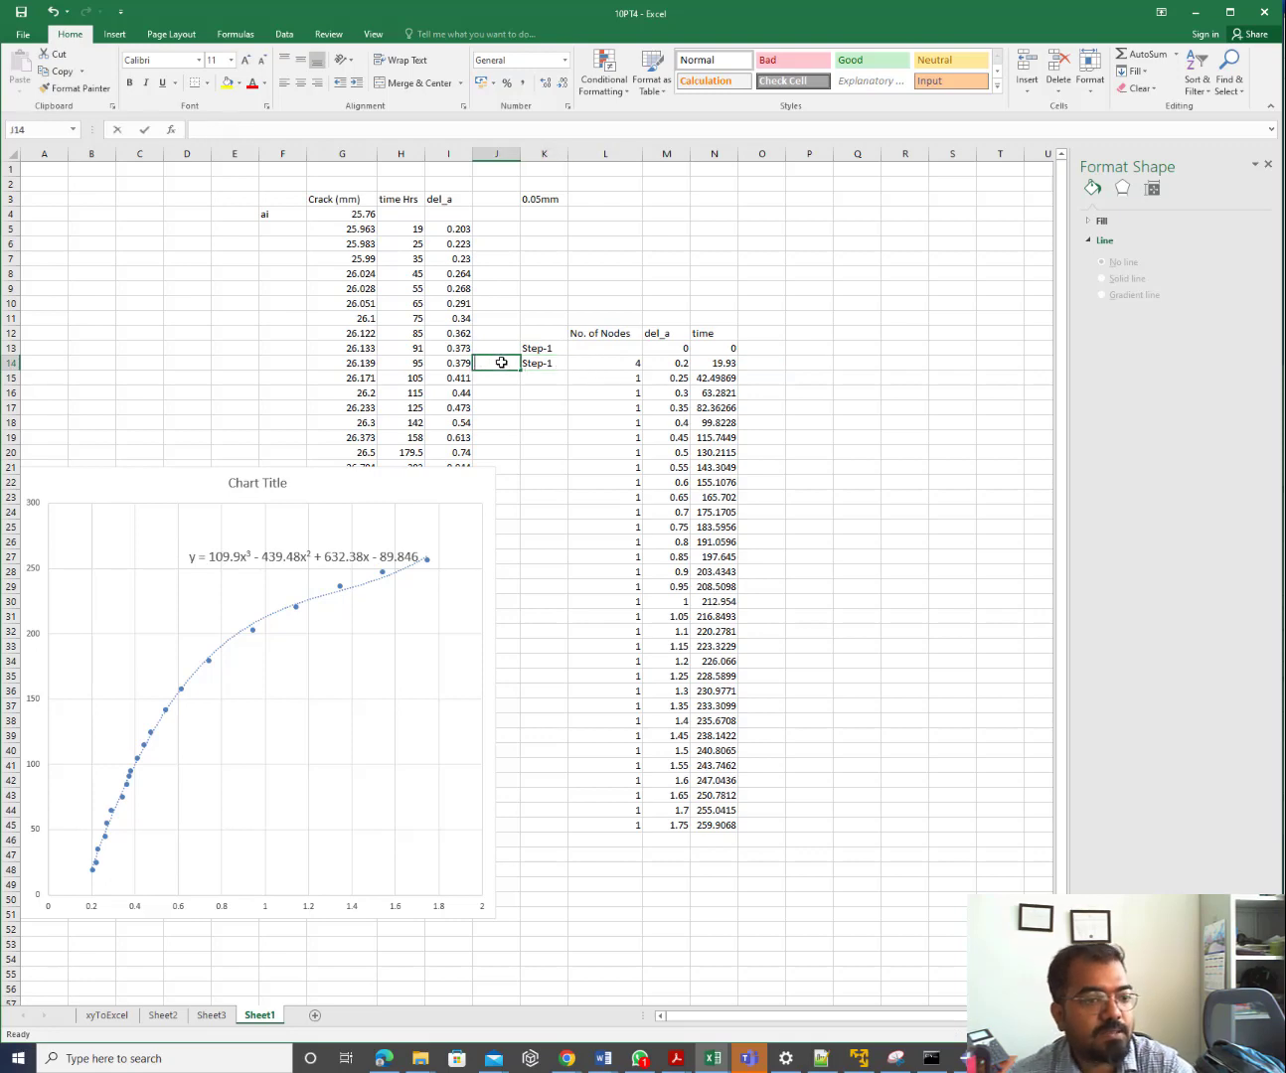
{"action": "left_click", "coordinate": [531, 391]}
{"action": "left_click", "coordinate": [507, 363]}
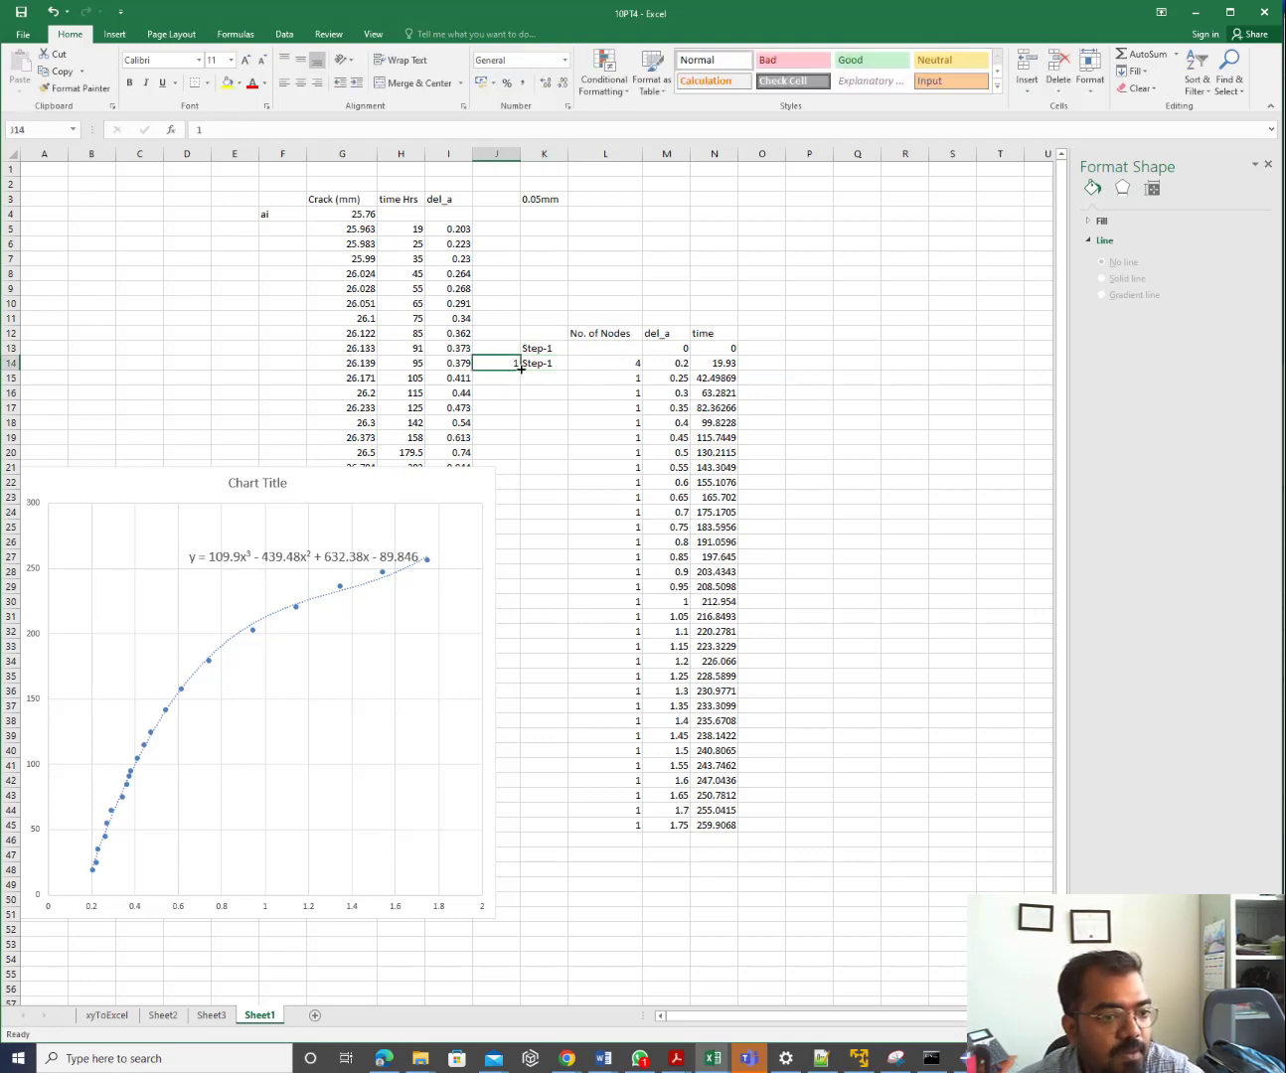
{"action": "mouse_move", "coordinate": [518, 371]}
{"action": "left_mouse_down"}
{"action": "mouse_move", "coordinate": [535, 765]}
{"action": "mouse_move", "coordinate": [520, 364]}
{"action": "left_mouse_up"}
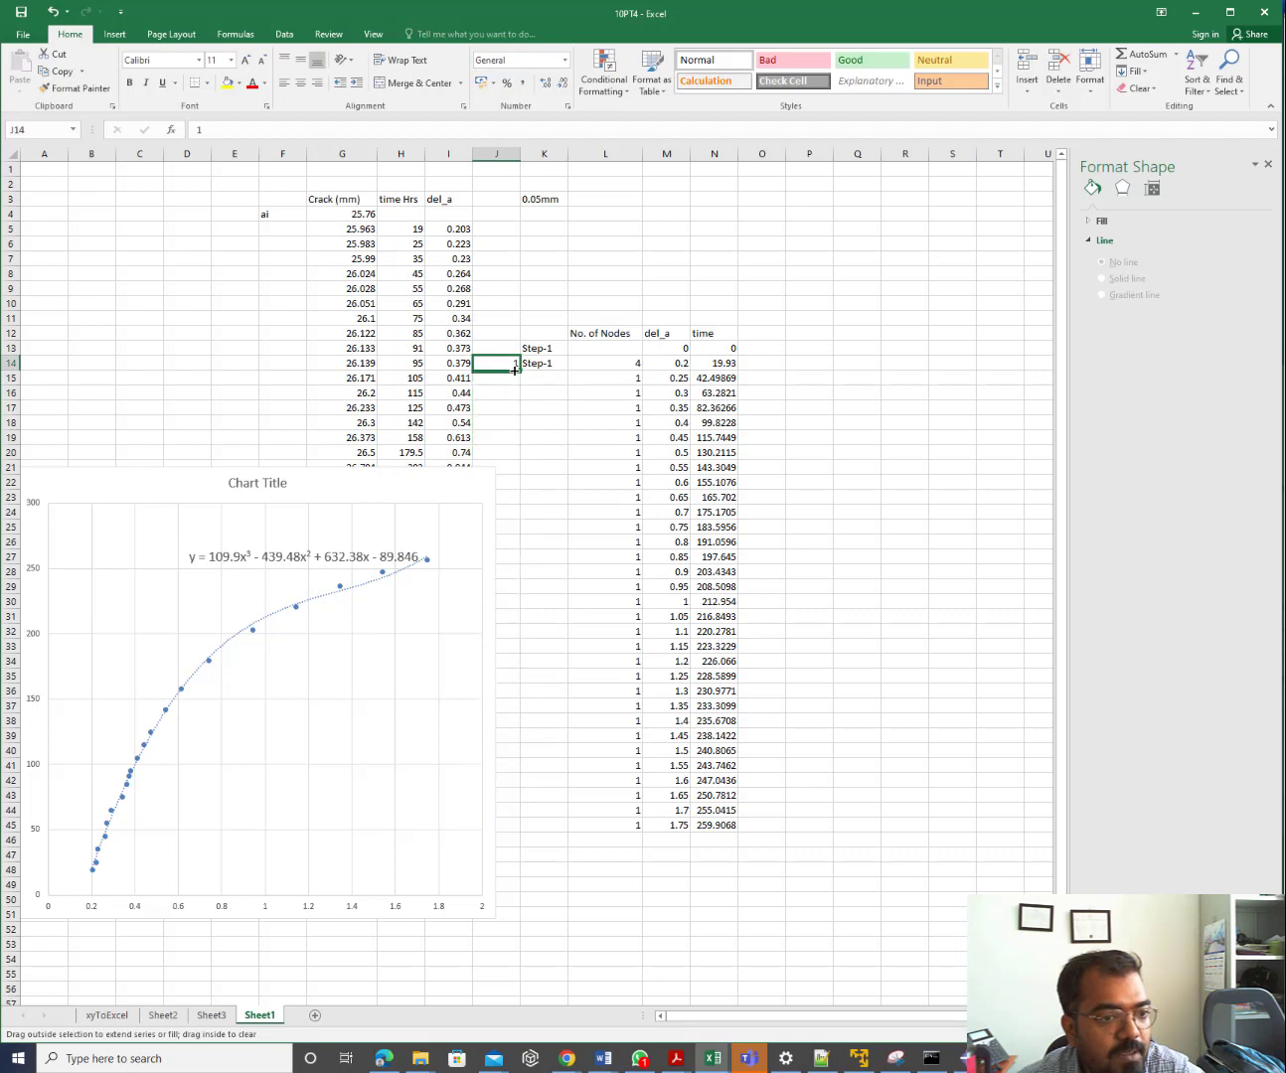
Shrink the chart and fill J14 down to J45 with the series 1 to 32
{"action": "left_click", "coordinate": [469, 490]}
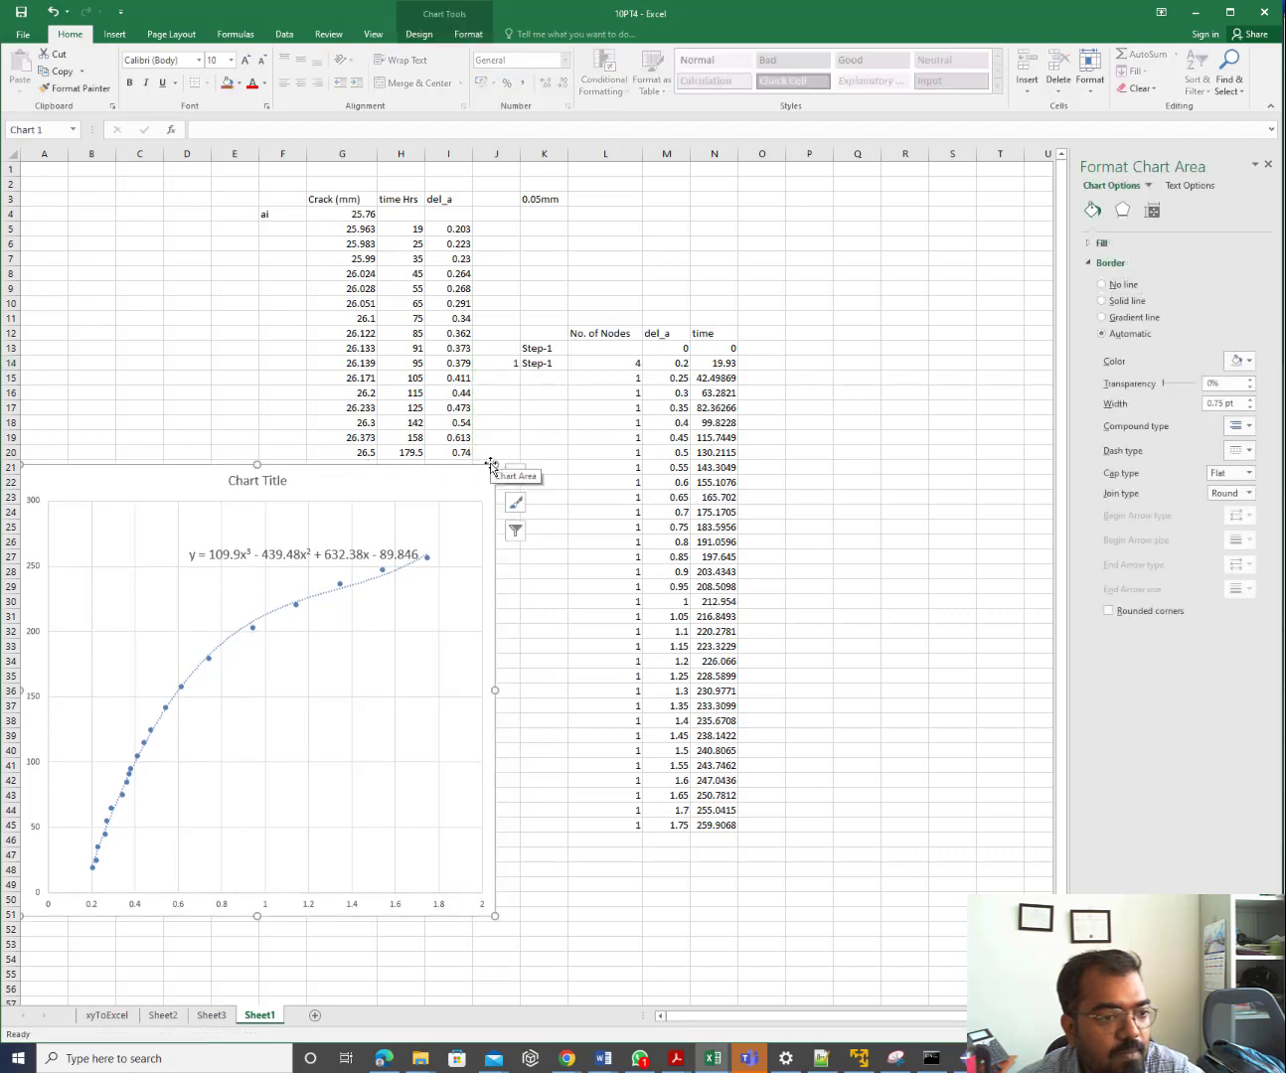
{"action": "left_click_drag", "start_coordinate": [494, 464], "coordinate": [351, 560]}
{"action": "left_click", "coordinate": [515, 369]}
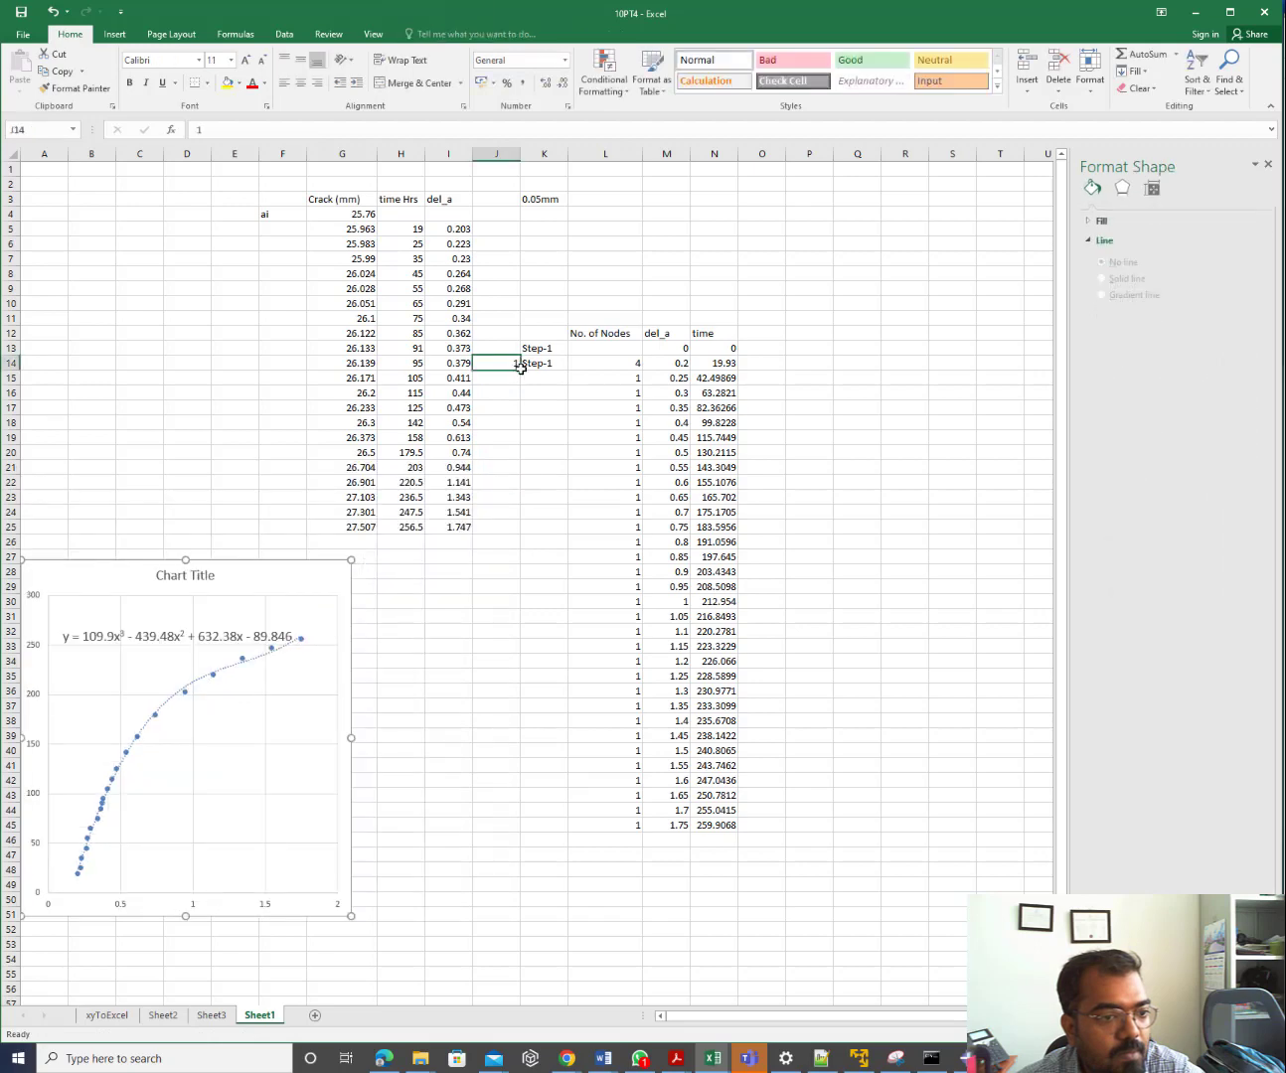
{"action": "left_click_drag", "start_coordinate": [519, 369], "coordinate": [508, 837]}
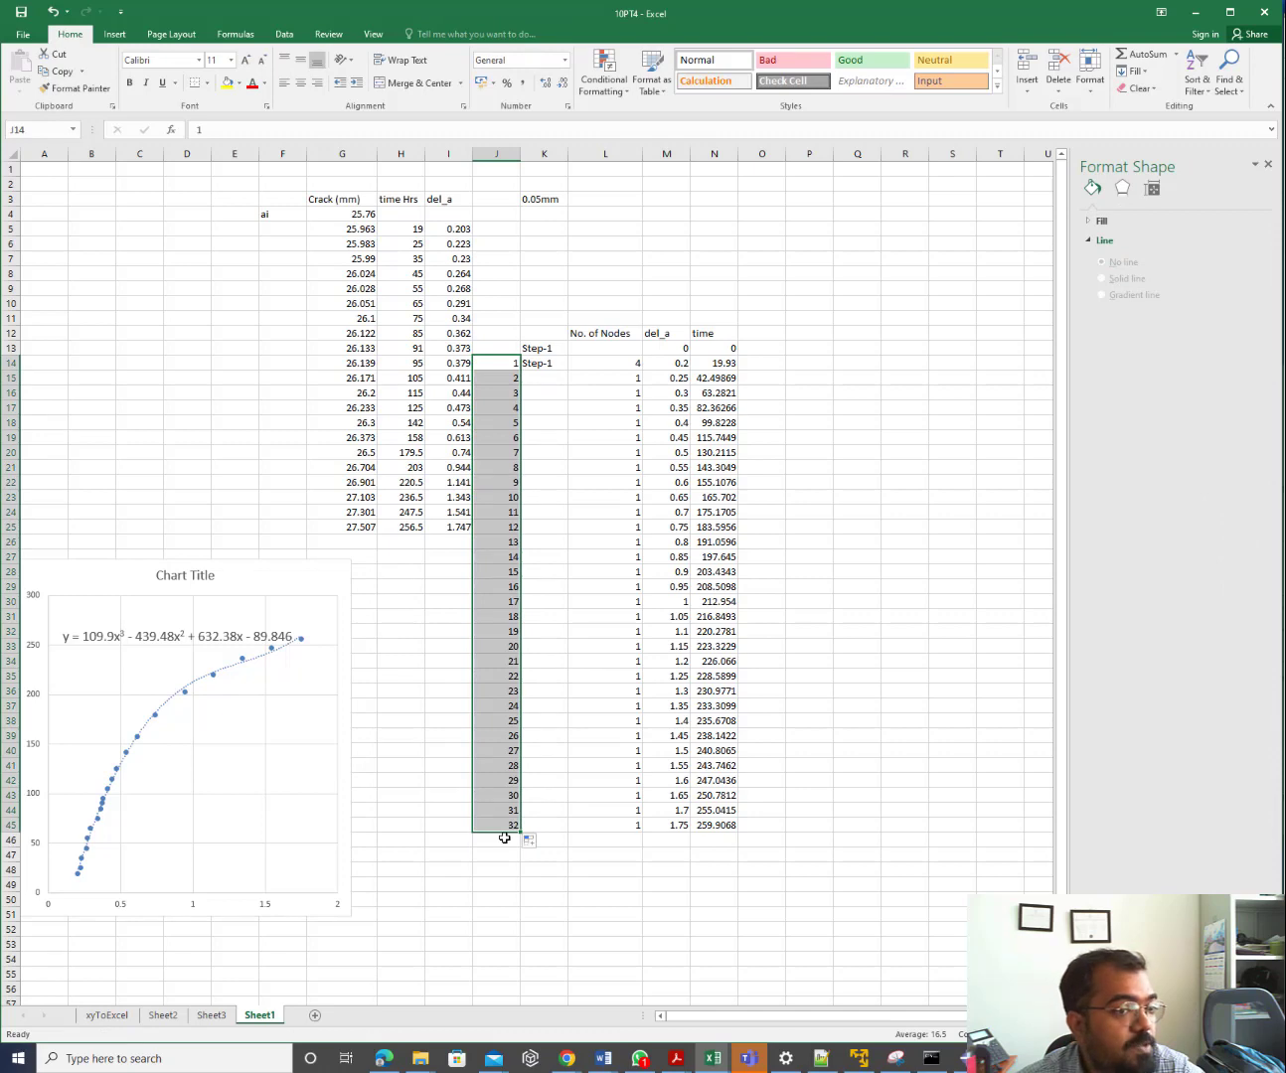
{"action": "left_click", "coordinate": [507, 349]}
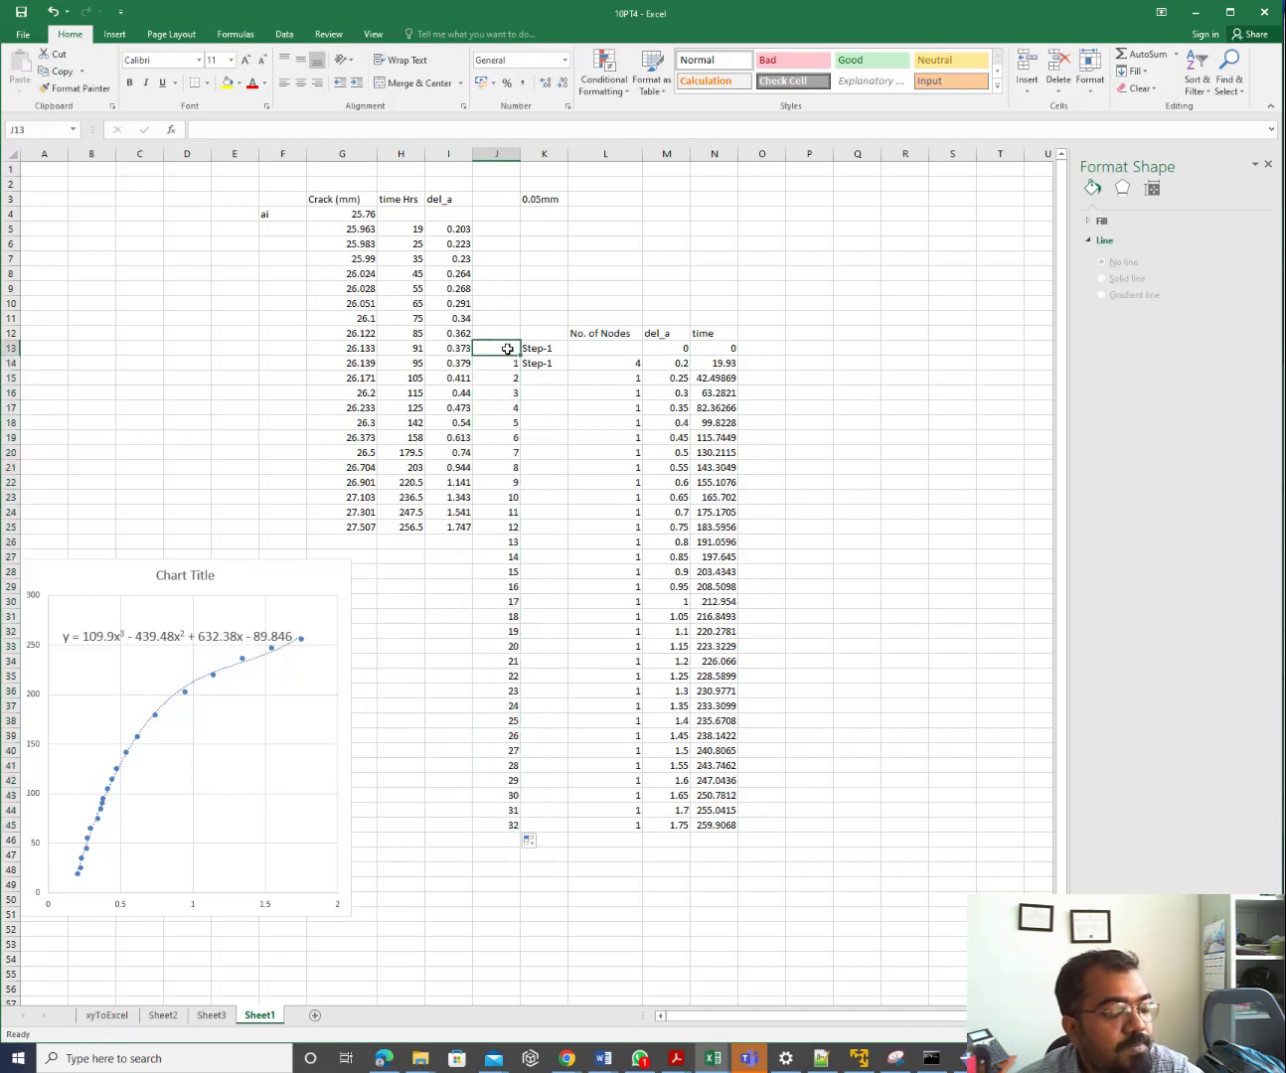
{"action": "left_click", "coordinate": [512, 826]}
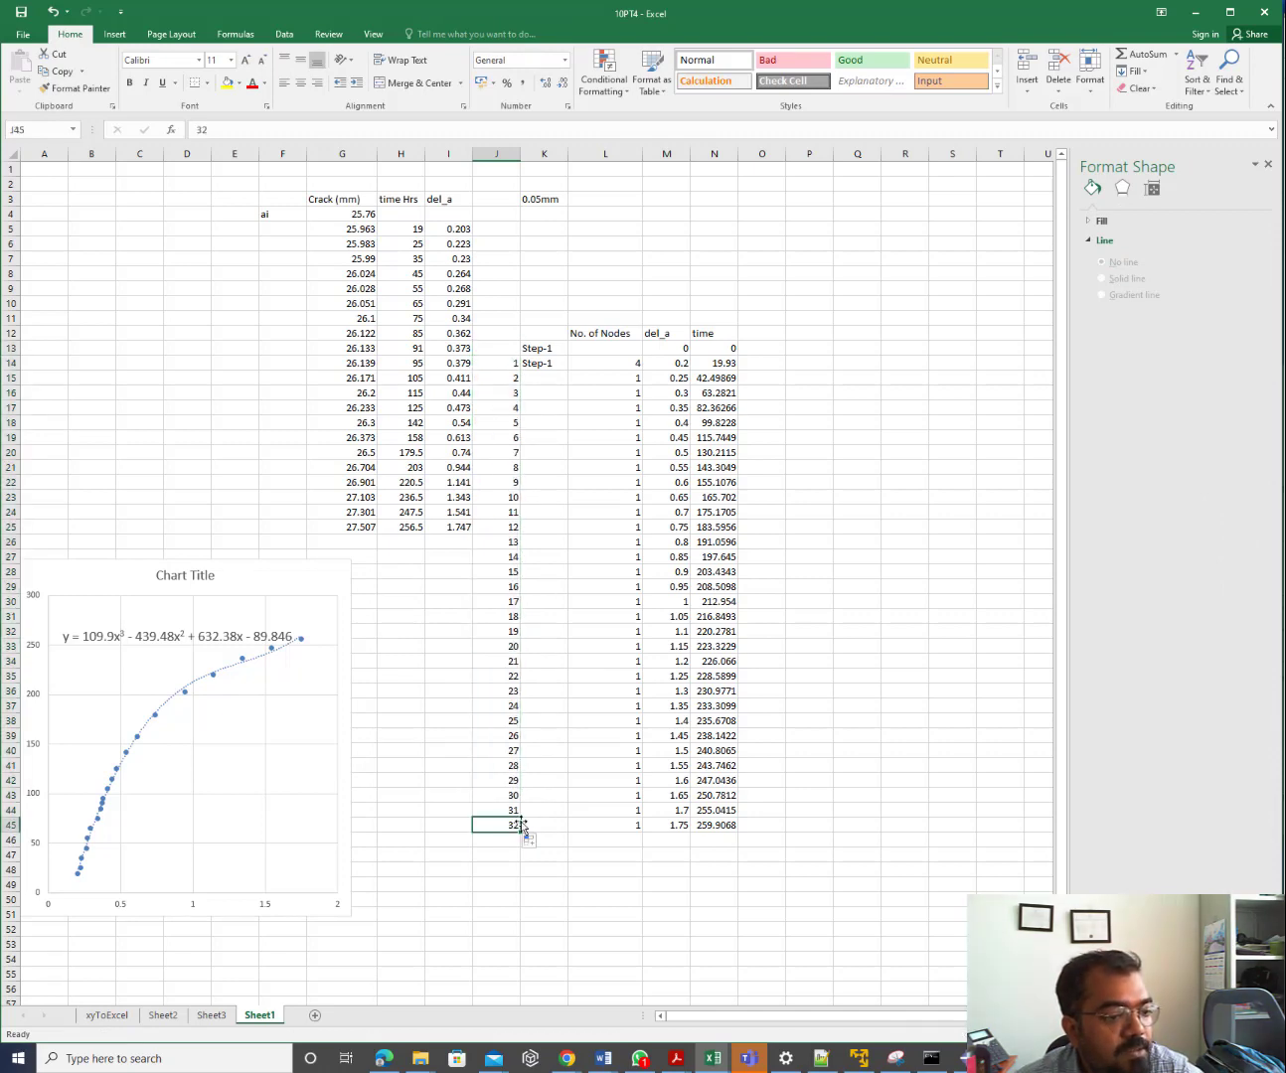
{"action": "left_click", "coordinate": [821, 1058]}
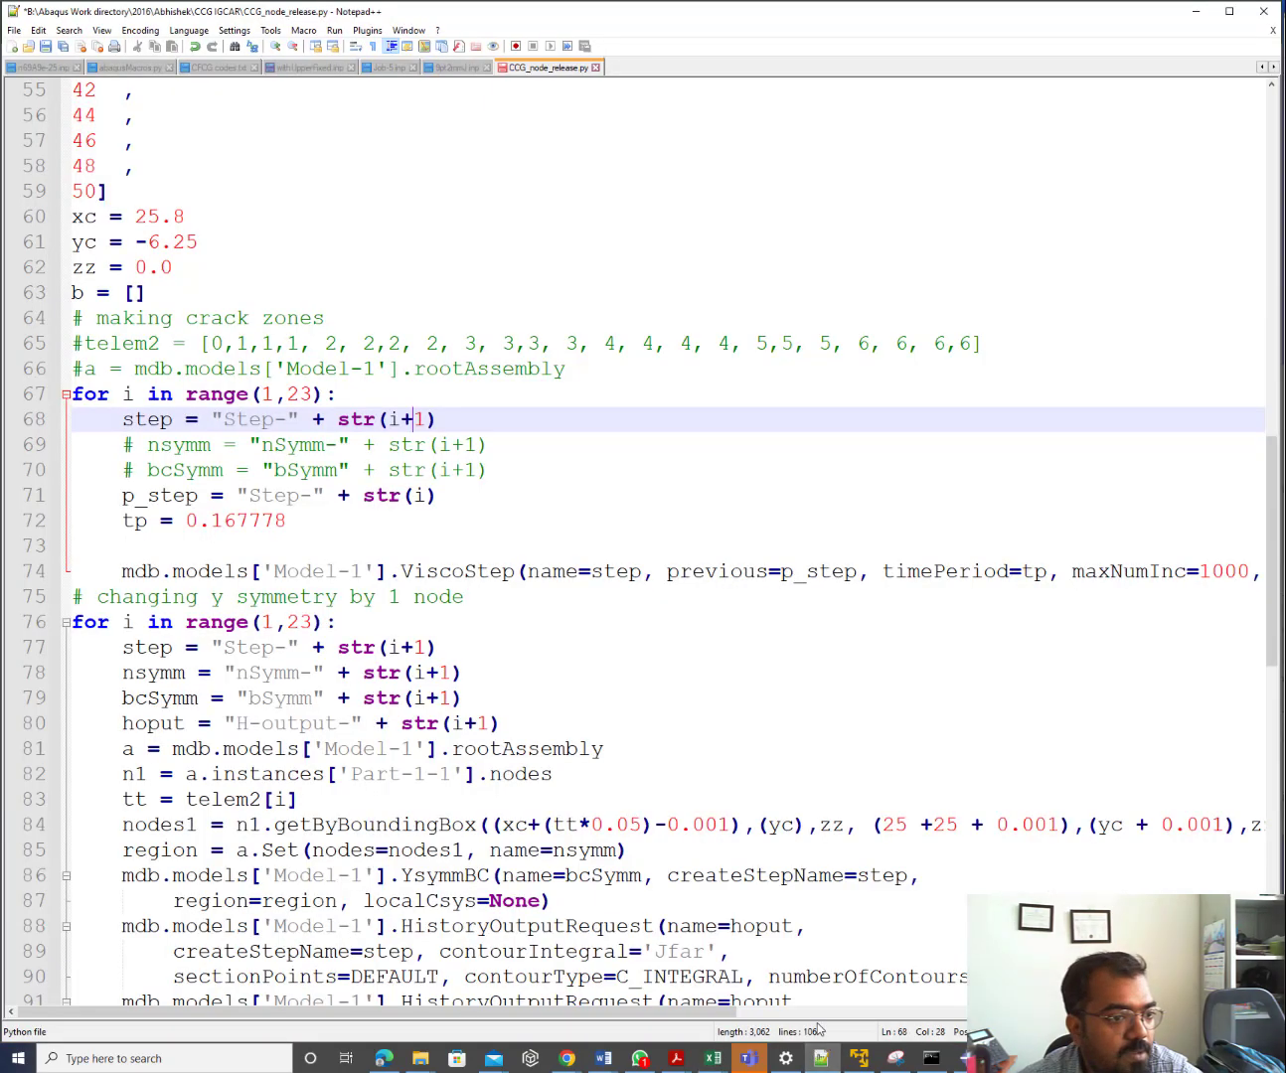
Change the first loop's upper limit on line 67 from 23 to 31, giving range(1,31)
{"action": "left_click", "coordinate": [268, 394]}
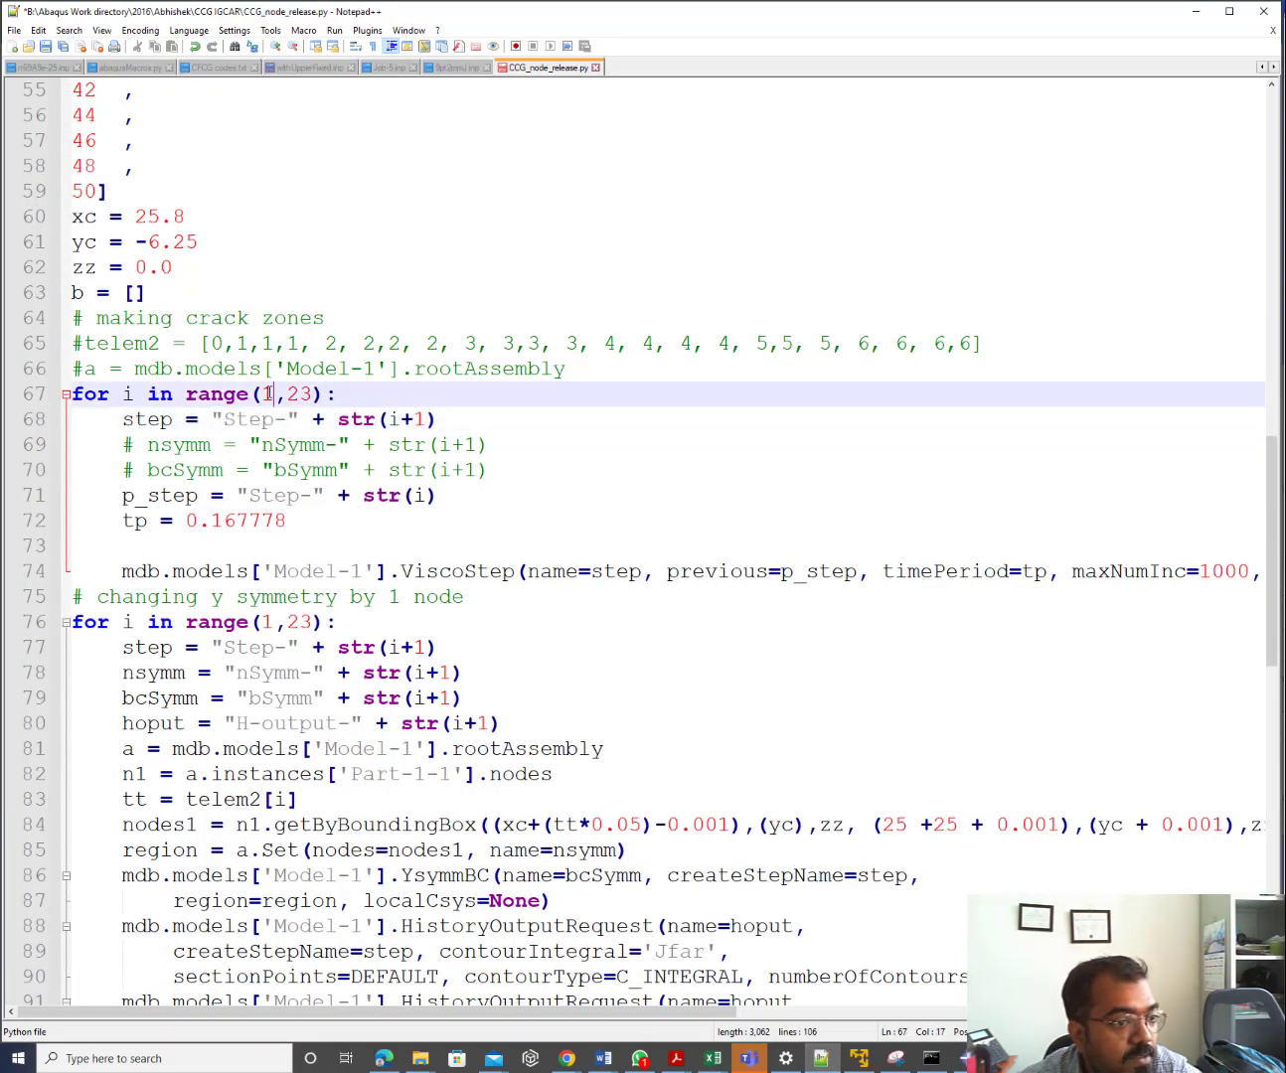
{"action": "double_click", "coordinate": [304, 395]}
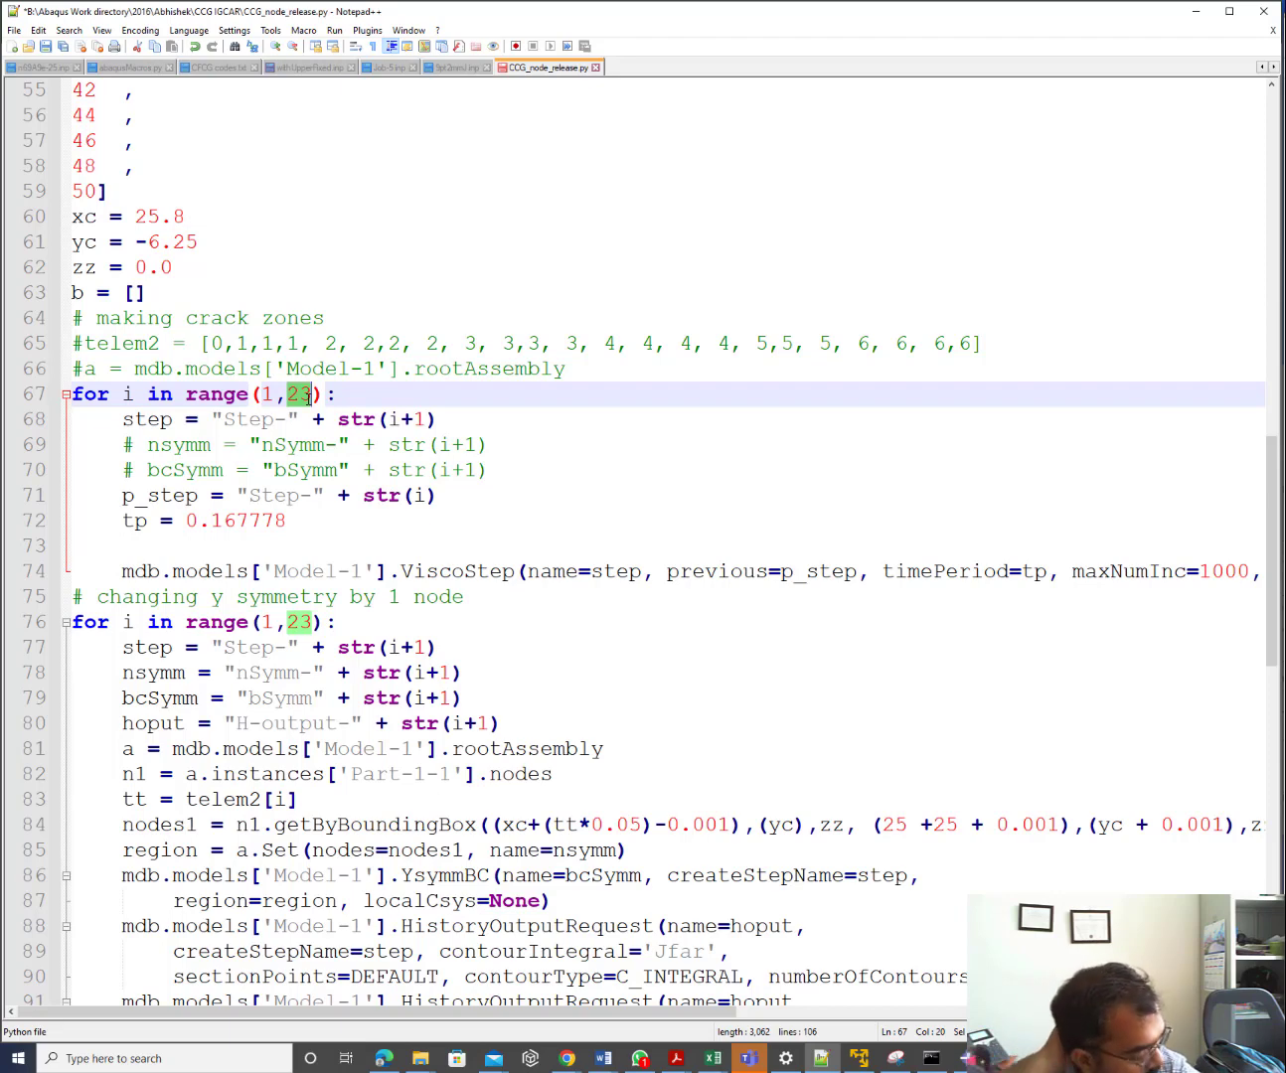
{"action": "left_click", "coordinate": [820, 1060]}
{"action": "left_click", "coordinate": [820, 1058]}
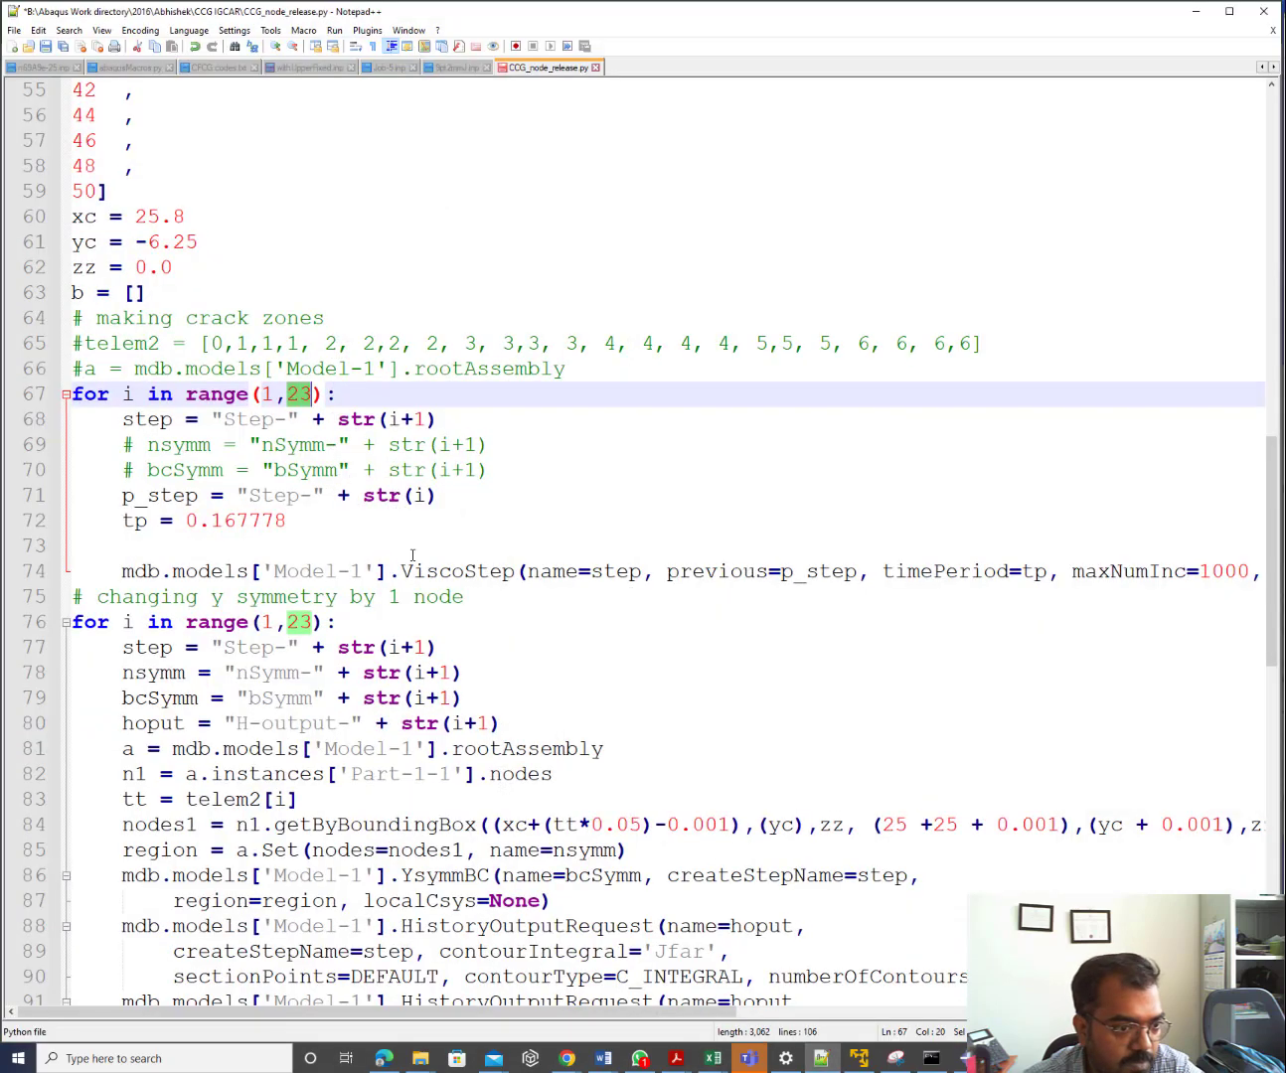
{"action": "left_click", "coordinate": [312, 396]}
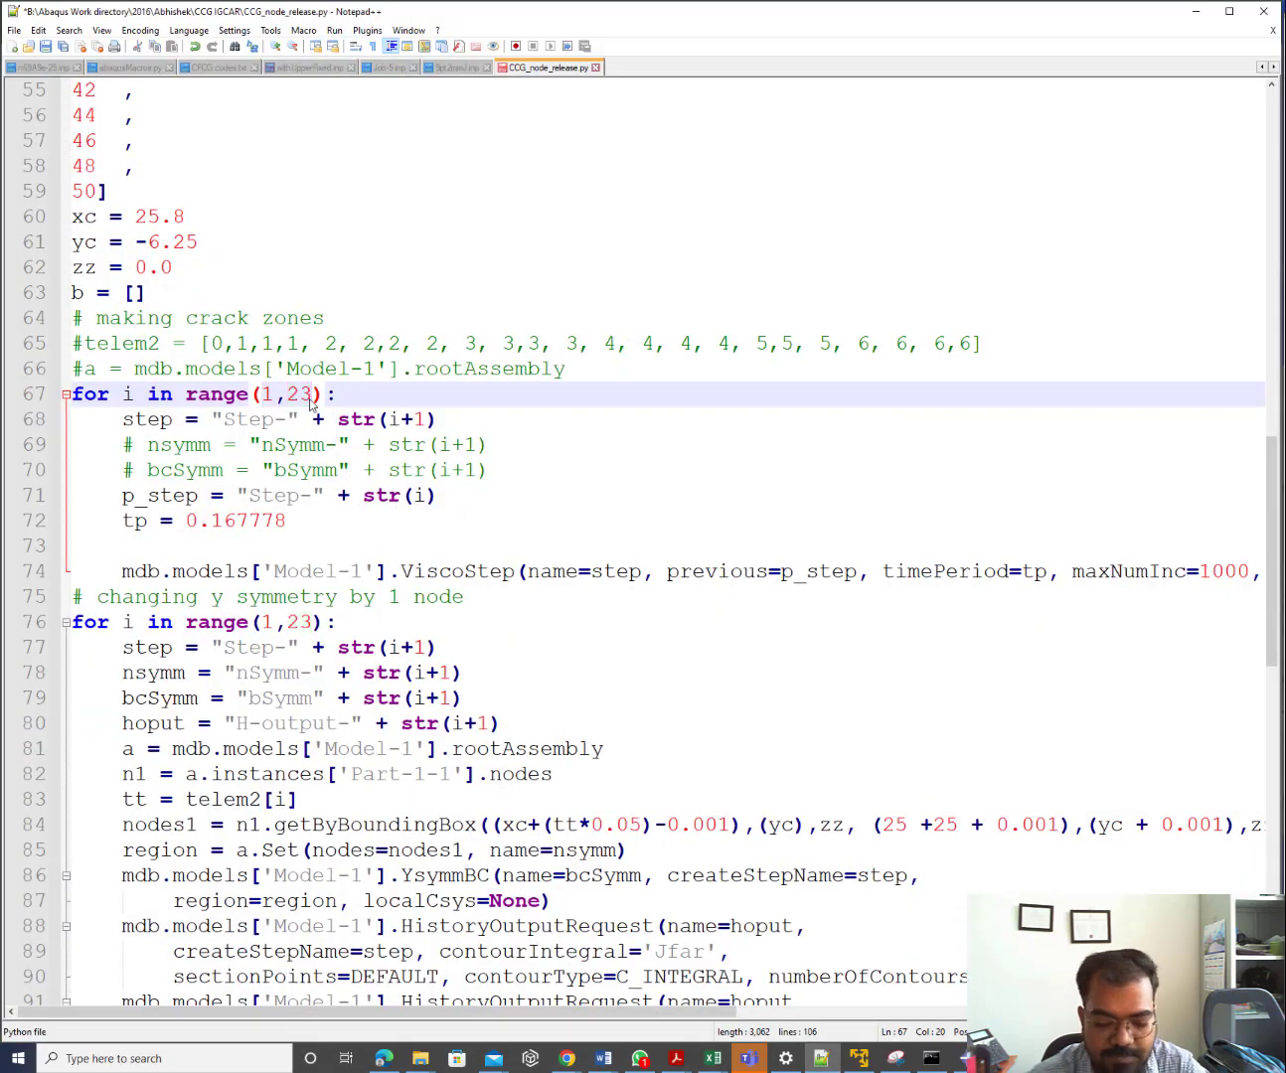
{"action": "key", "text": "BackSpace"}
{"action": "key", "text": "BackSpace"}
{"action": "type", "text": "31"}
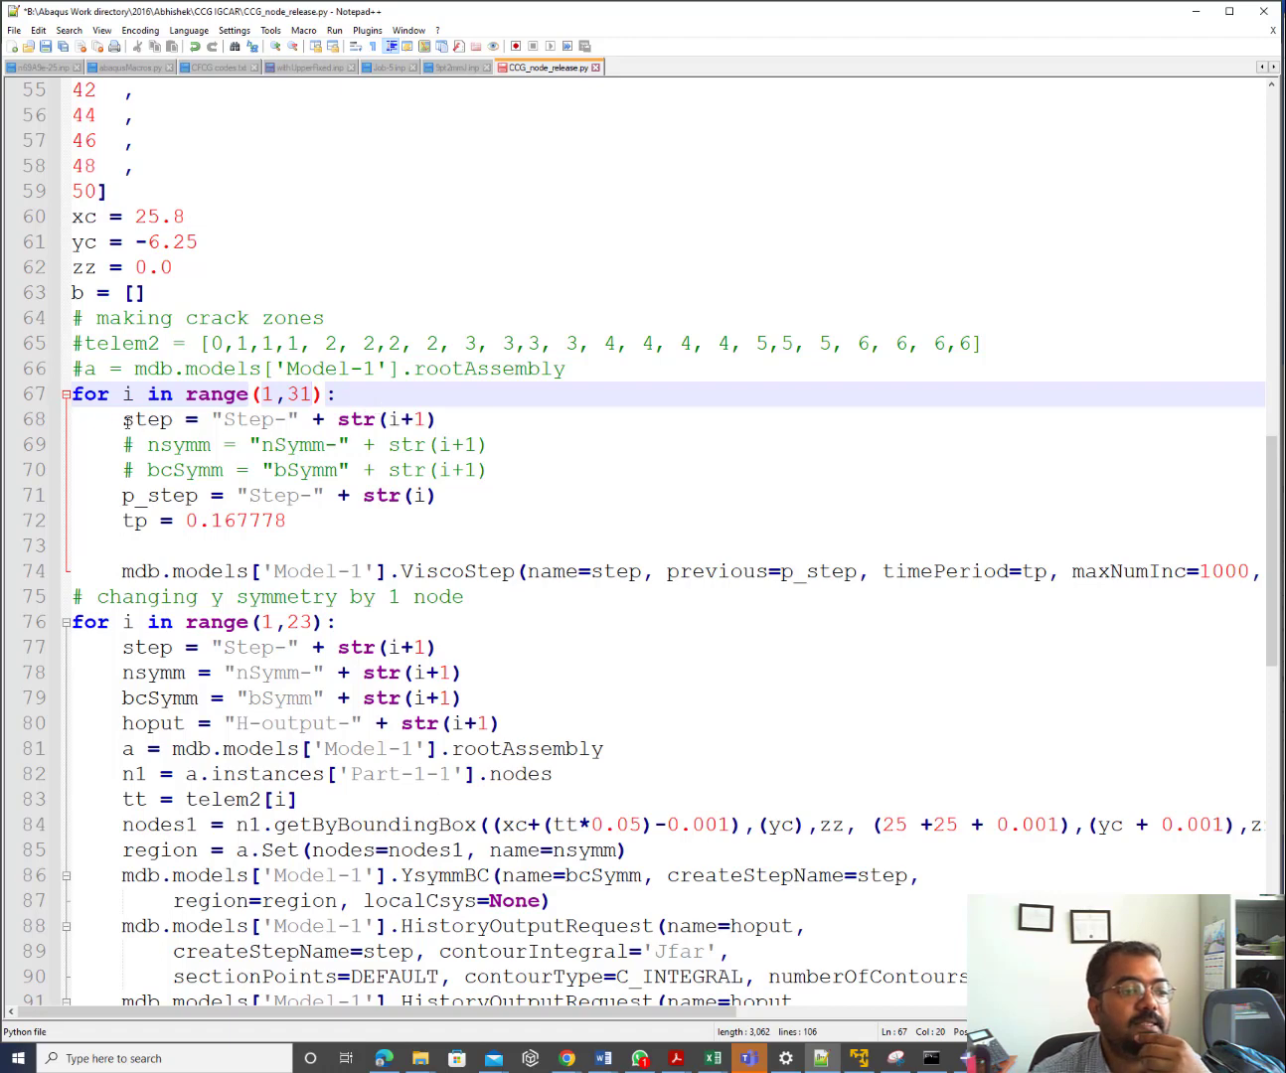
Review the Step- name with str(i+1) on line 68 and the p_step and tp lines below
{"action": "left_click_drag", "start_coordinate": [123, 419], "coordinate": [171, 418]}
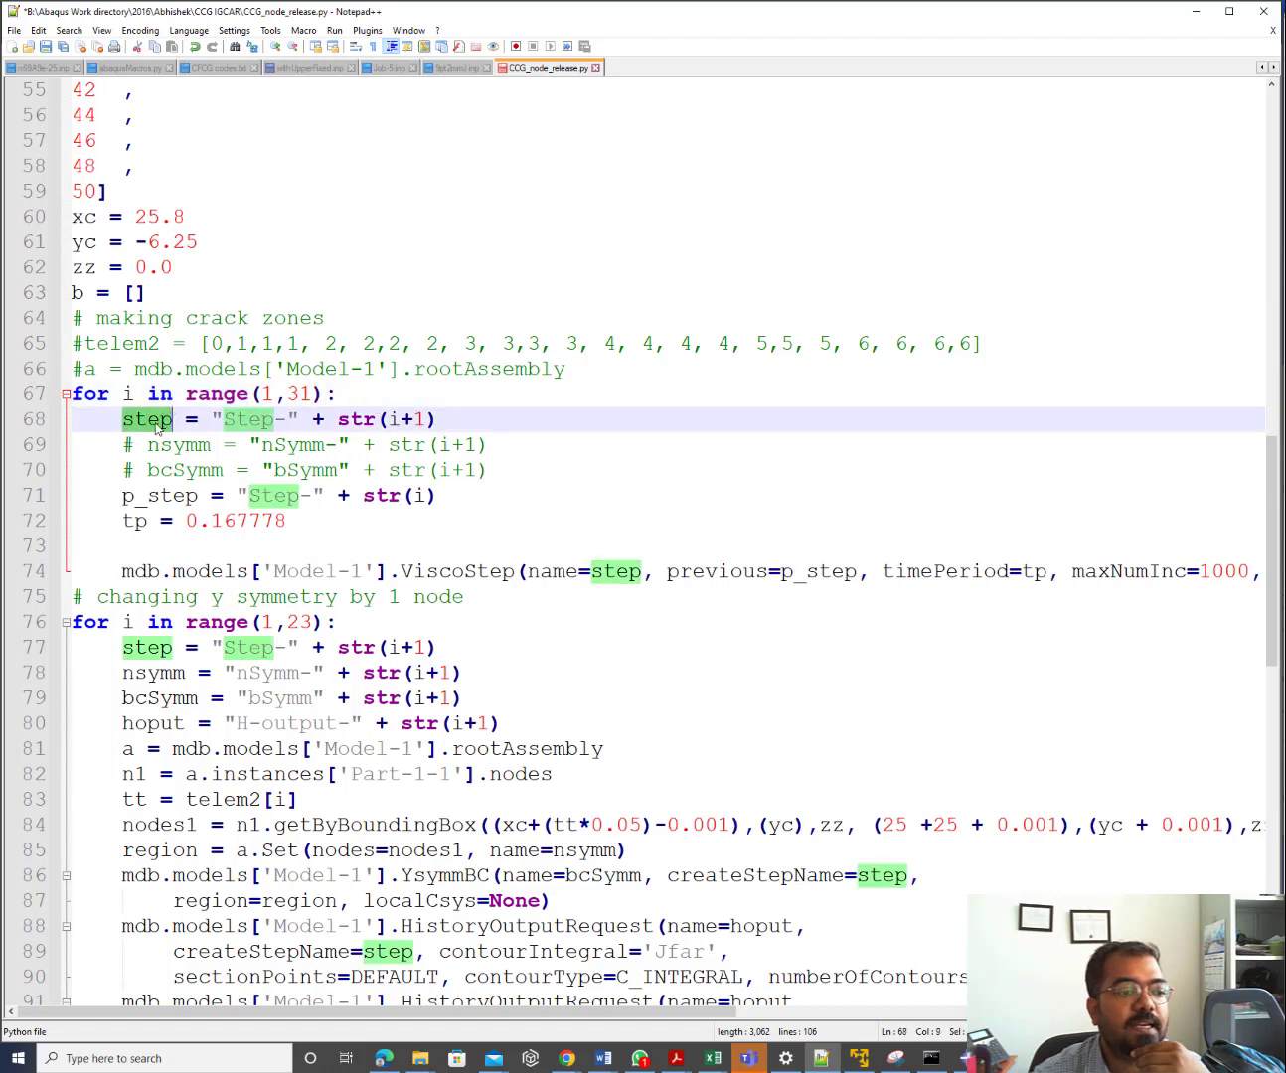
{"action": "left_click", "coordinate": [215, 418]}
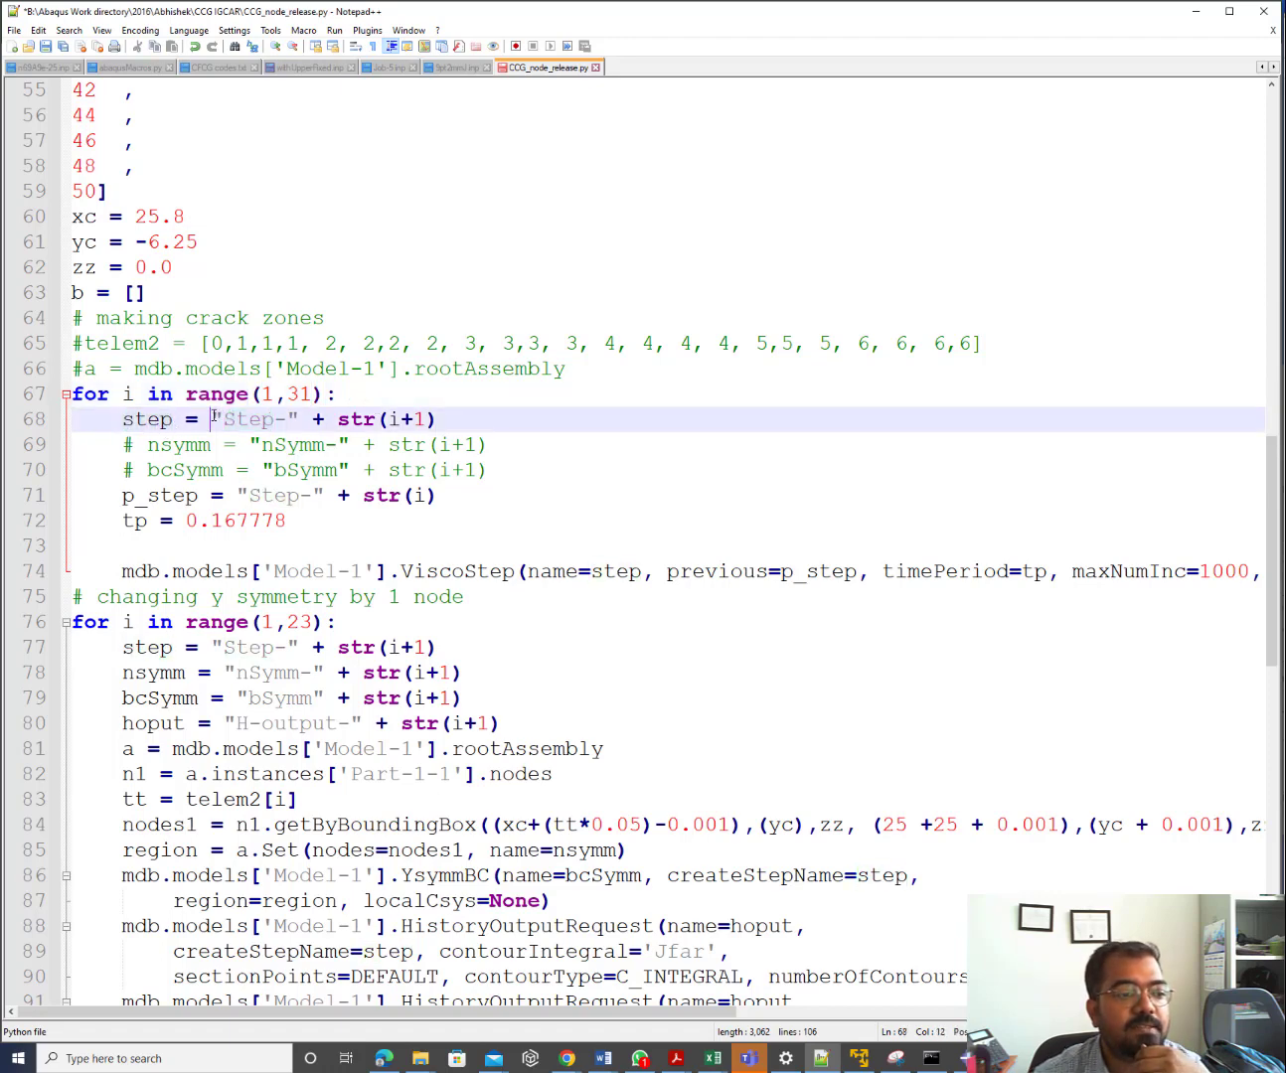
{"action": "left_click_drag", "start_coordinate": [213, 419], "coordinate": [419, 421]}
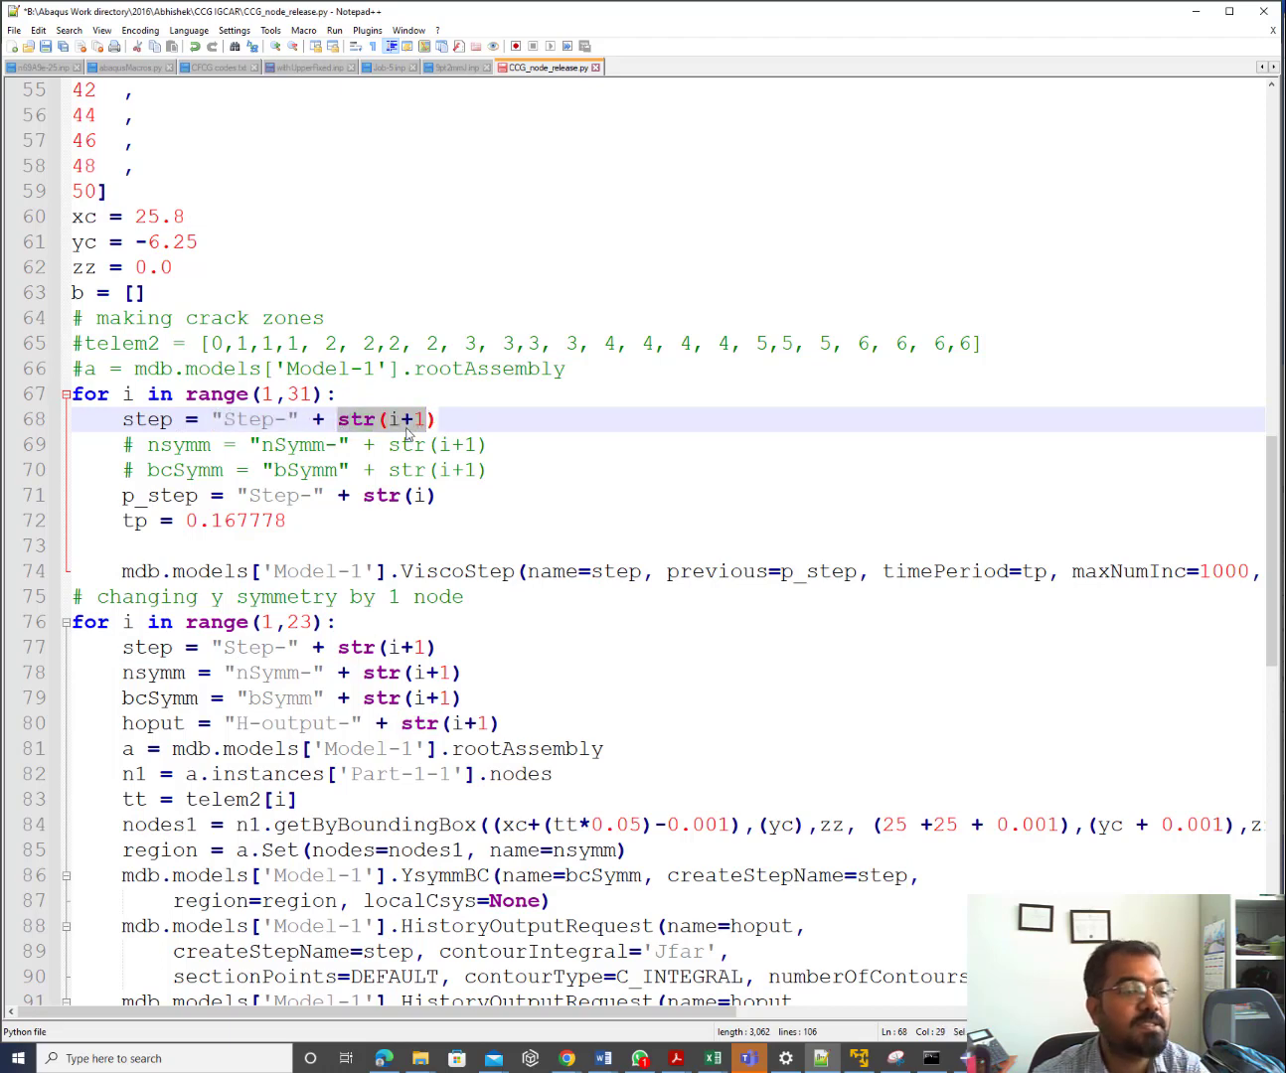
{"action": "left_click", "coordinate": [400, 423]}
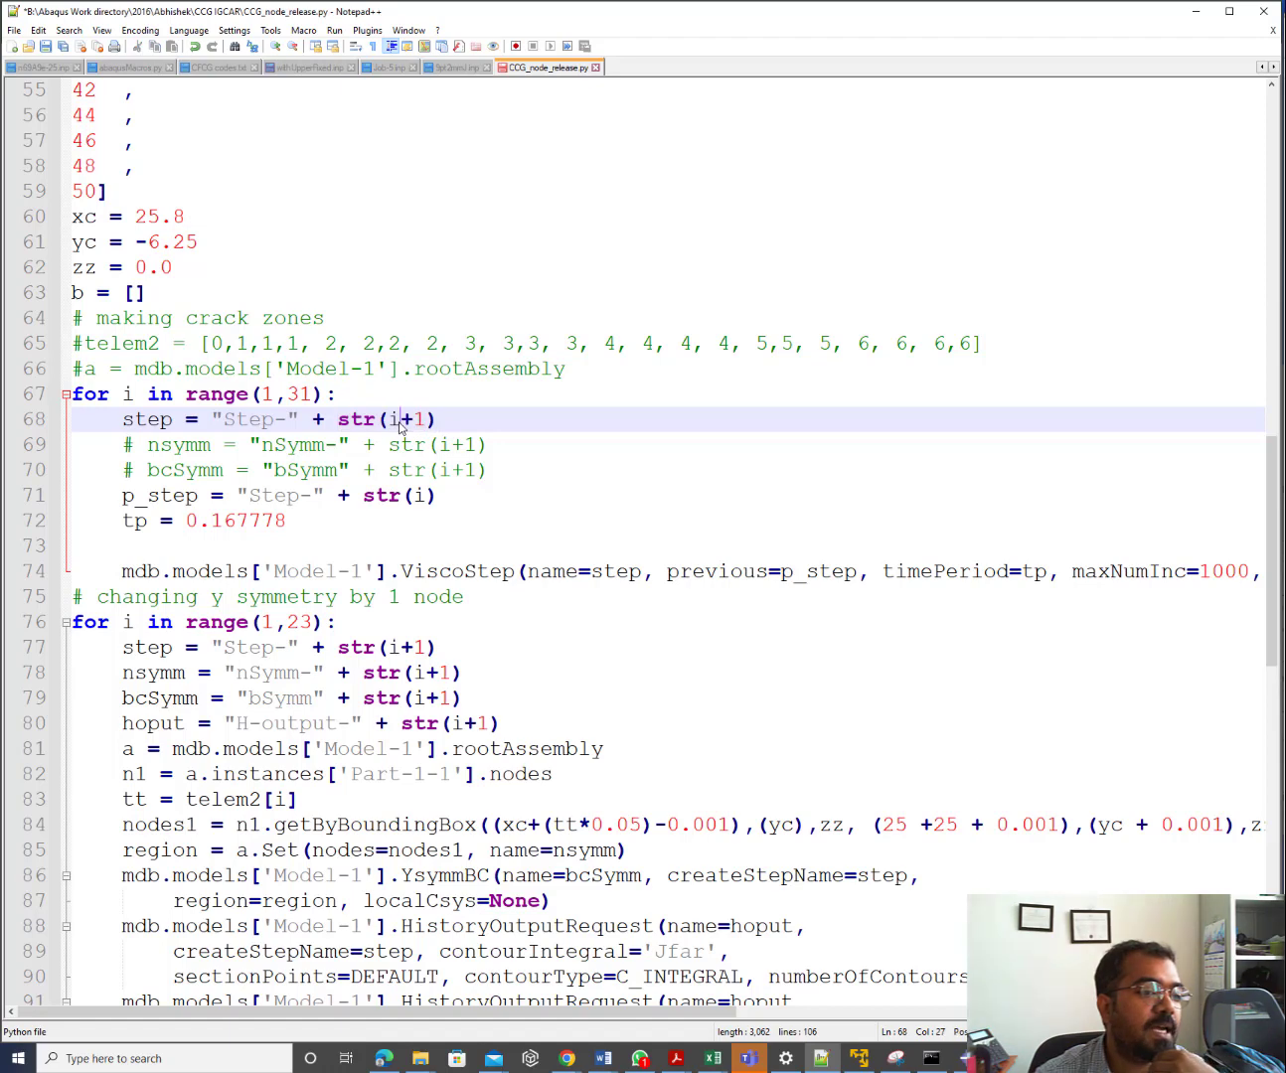
{"action": "left_click", "coordinate": [269, 399]}
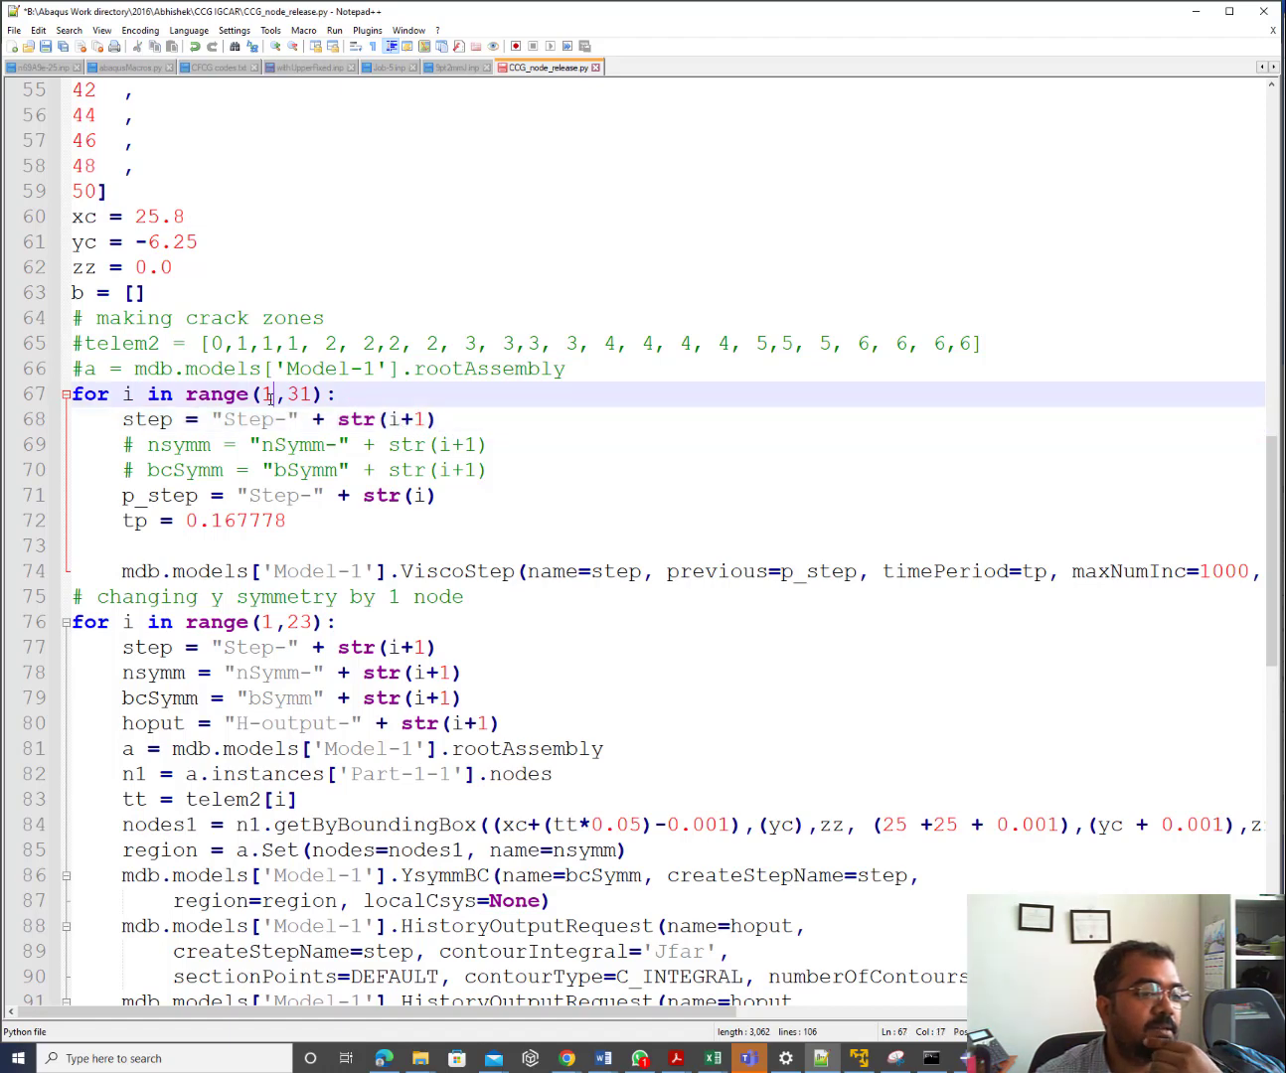
{"action": "left_click", "coordinate": [399, 421]}
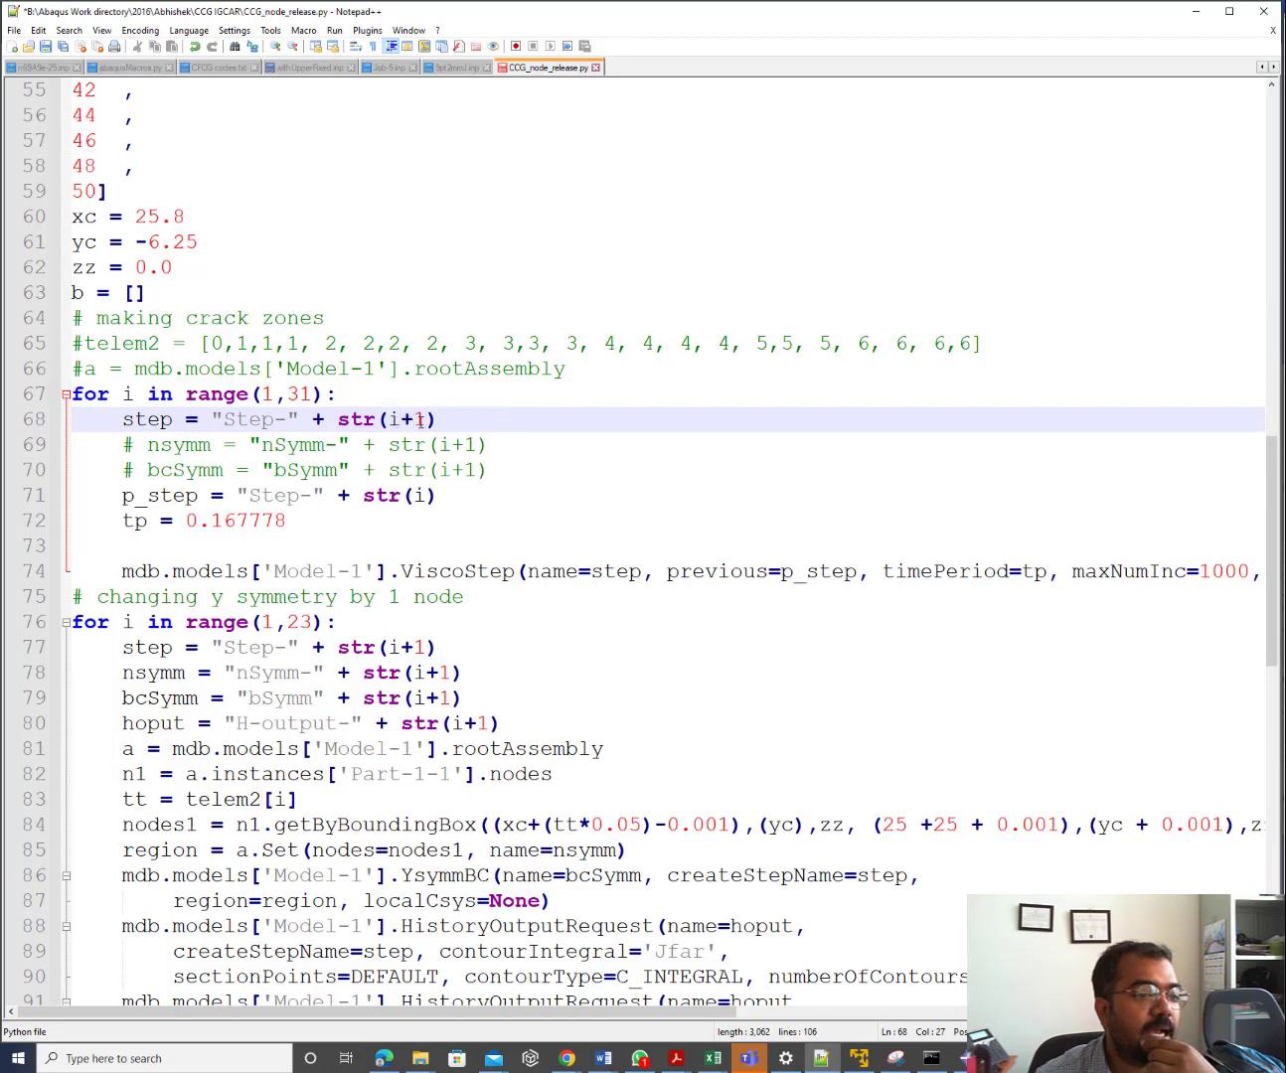
{"action": "left_click", "coordinate": [421, 416]}
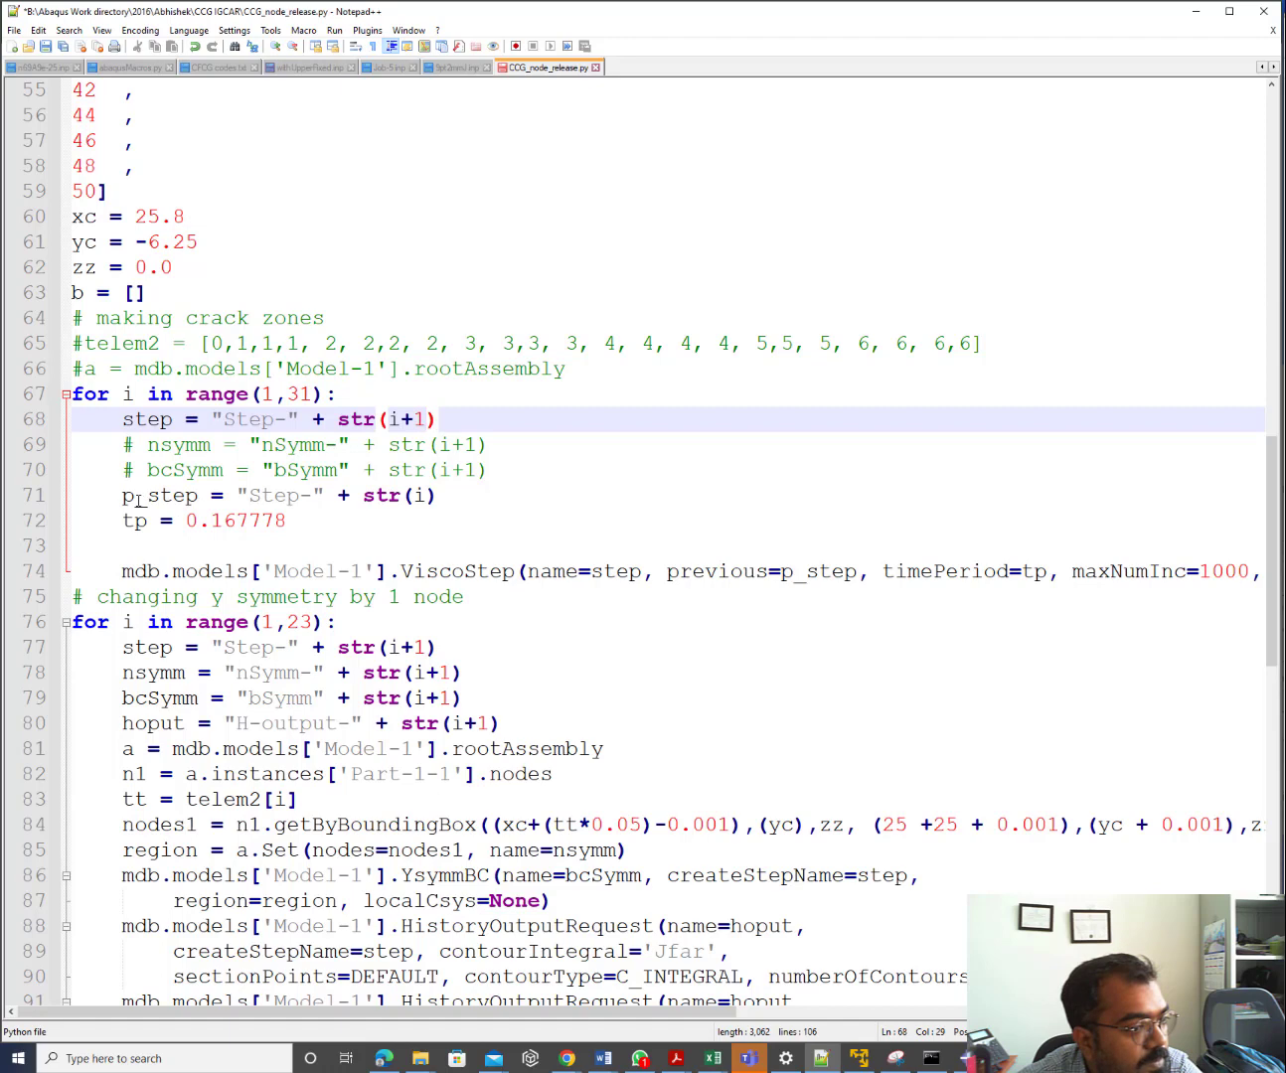
{"action": "left_click", "coordinate": [140, 499]}
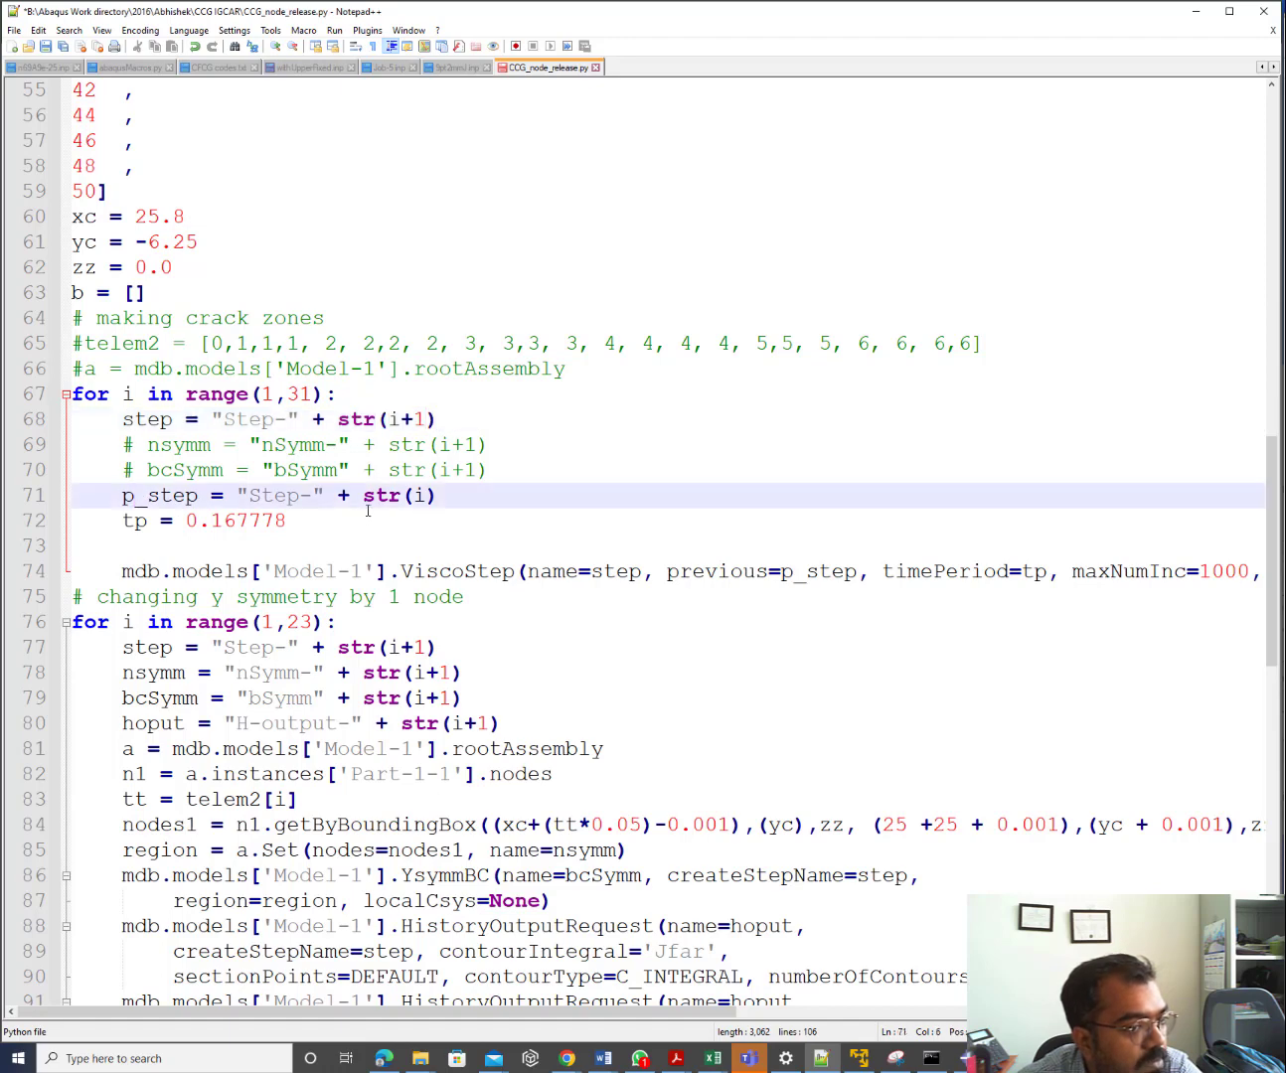
{"action": "left_click", "coordinate": [440, 496]}
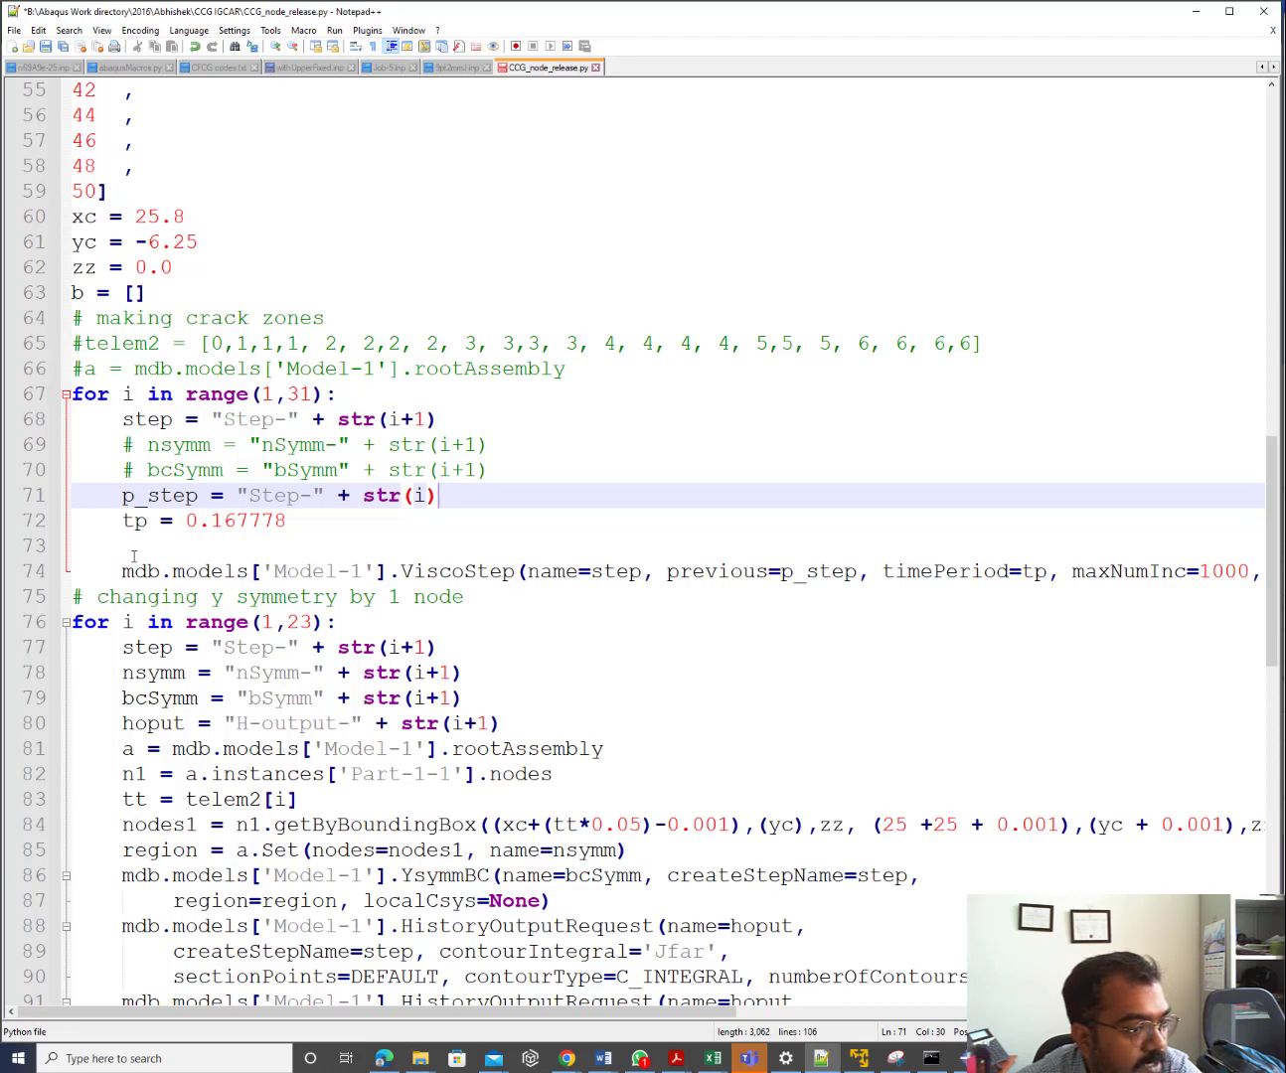
{"action": "left_click", "coordinate": [146, 519]}
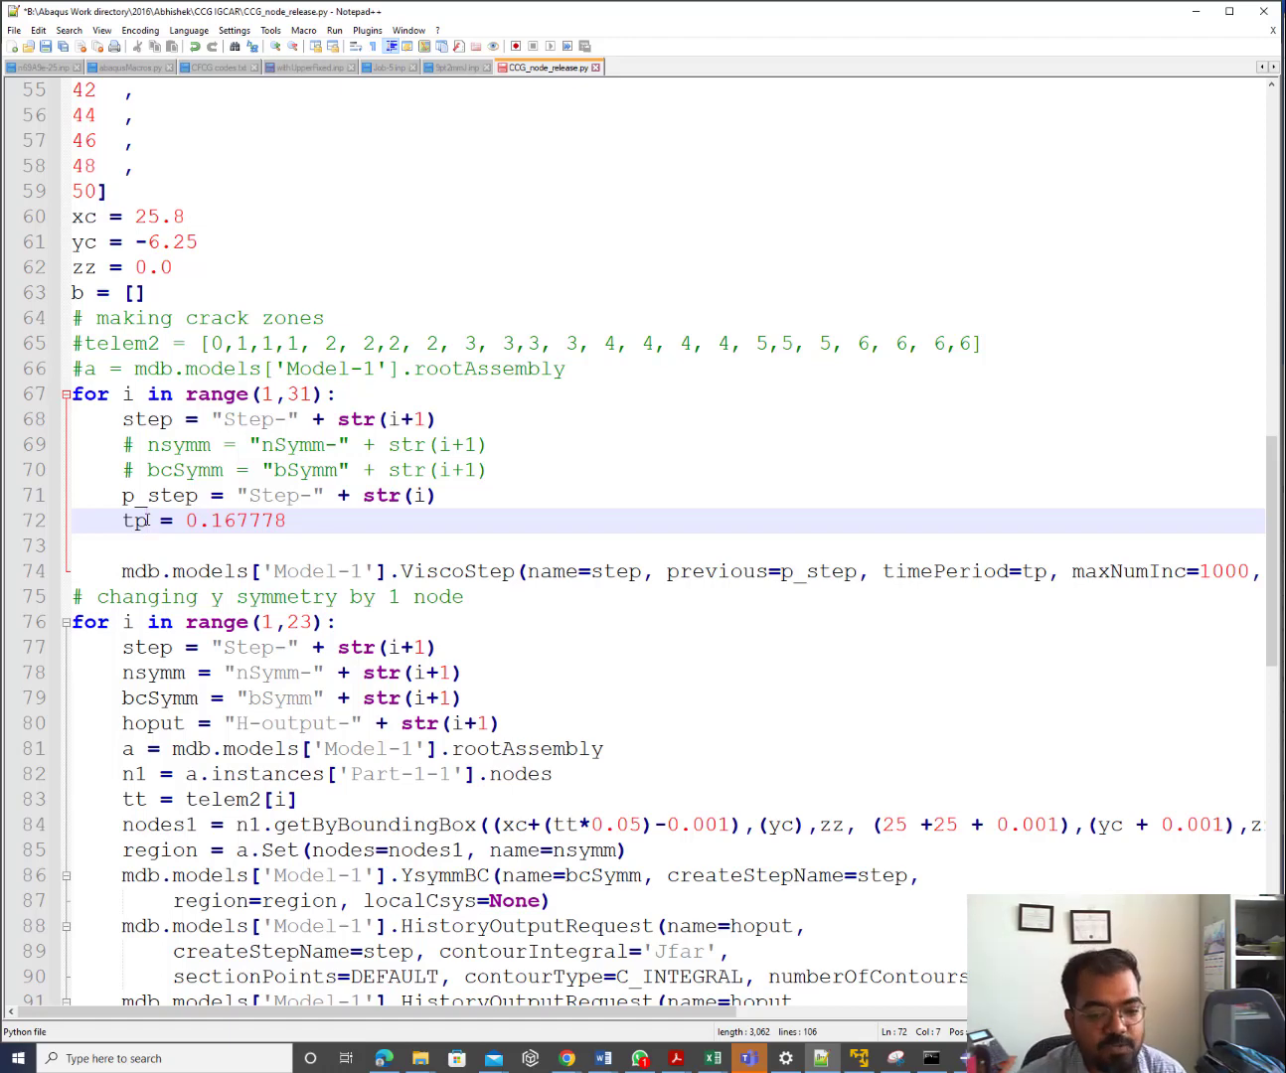
Copy the time values in N14:N45 of the 10PT4 workbook
{"action": "left_click", "coordinate": [712, 1058]}
{"action": "left_click", "coordinate": [801, 1018]}
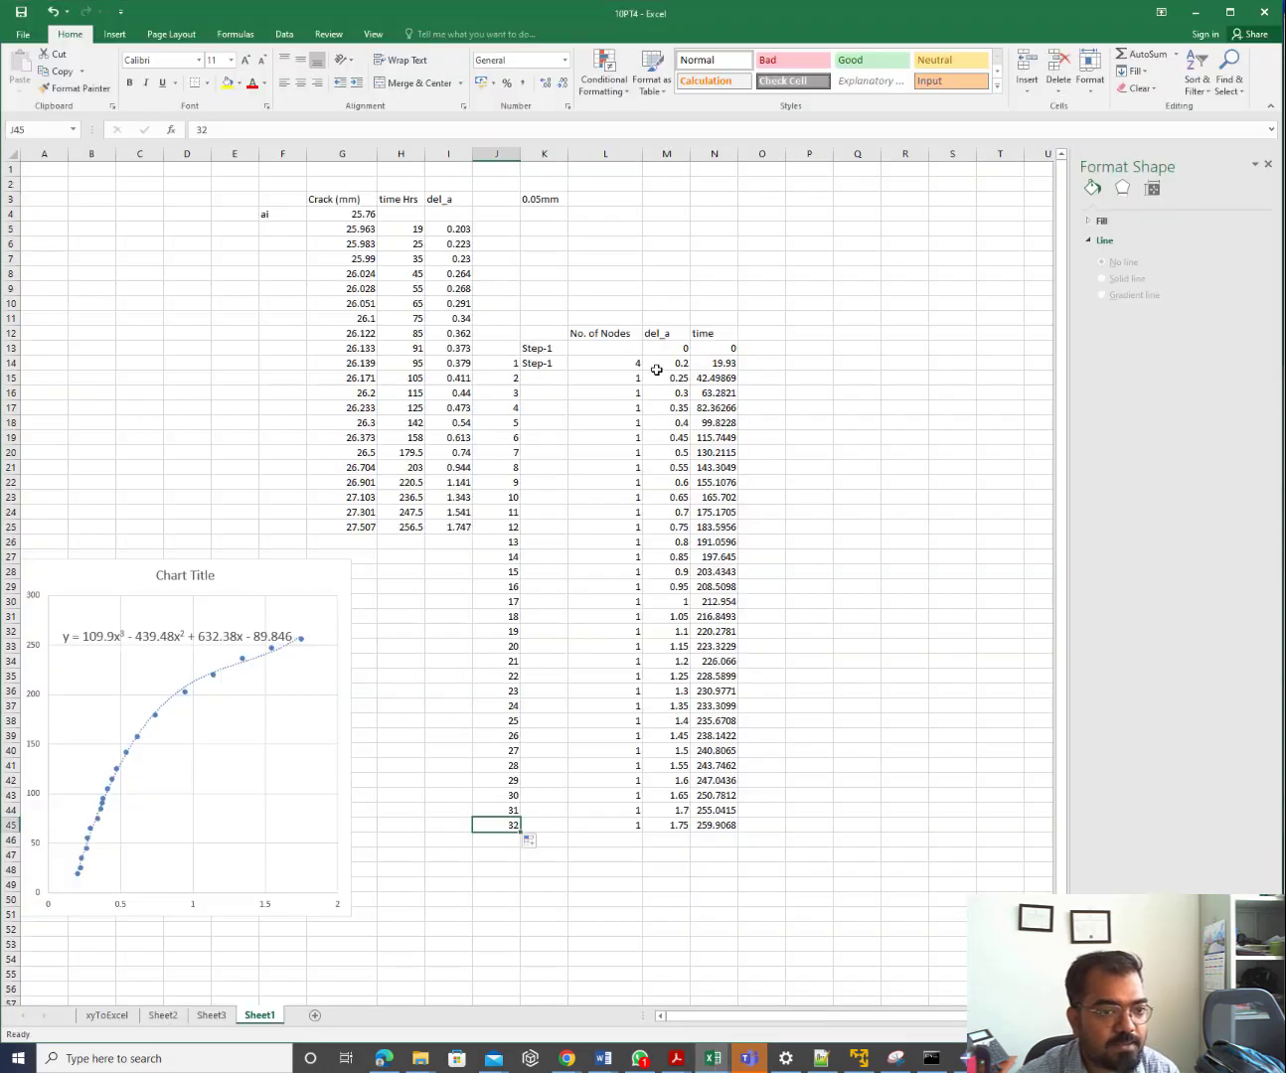
{"action": "left_click_drag", "start_coordinate": [726, 363], "coordinate": [729, 820]}
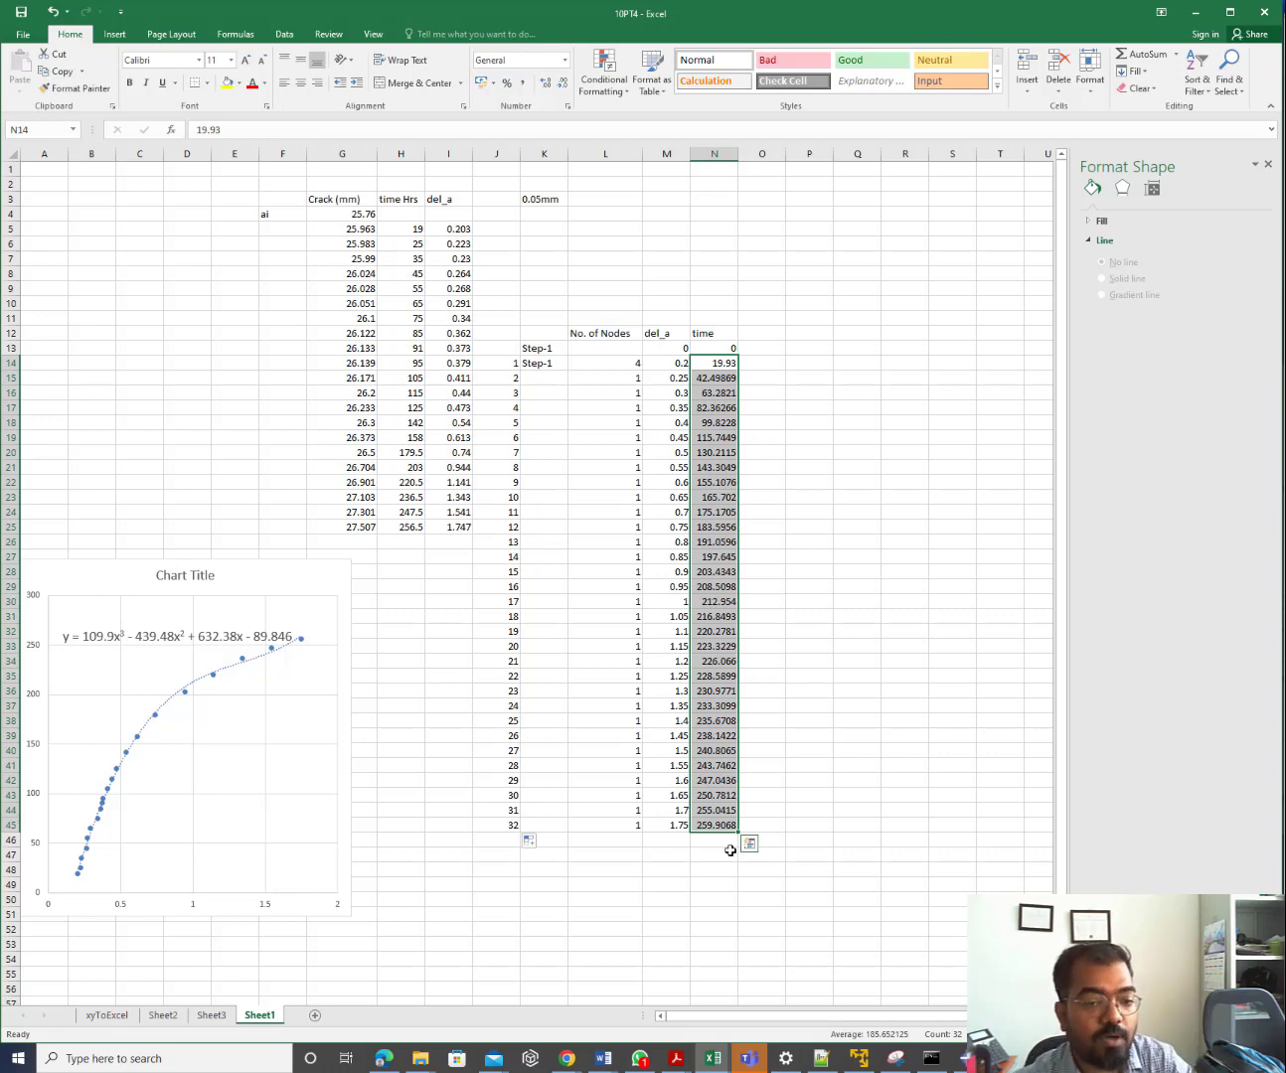
{"action": "key", "text": "ctrl+c"}
{"action": "left_click", "coordinate": [1202, 12]}
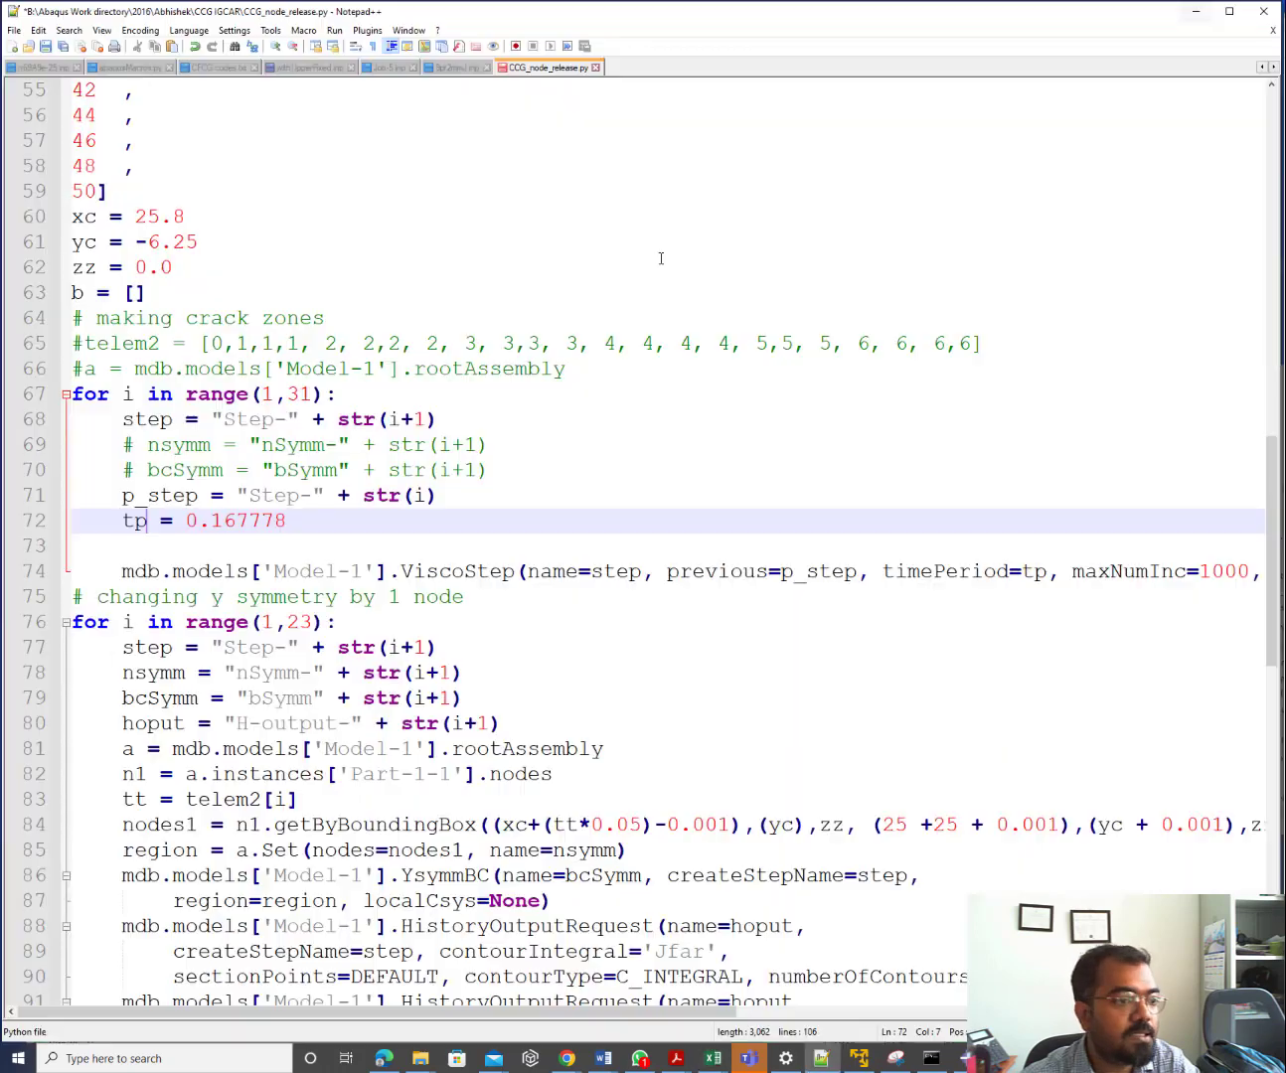
Add a new line 'samay = [' after the b = [] line, leaving the list empty
{"action": "left_click", "coordinate": [169, 295]}
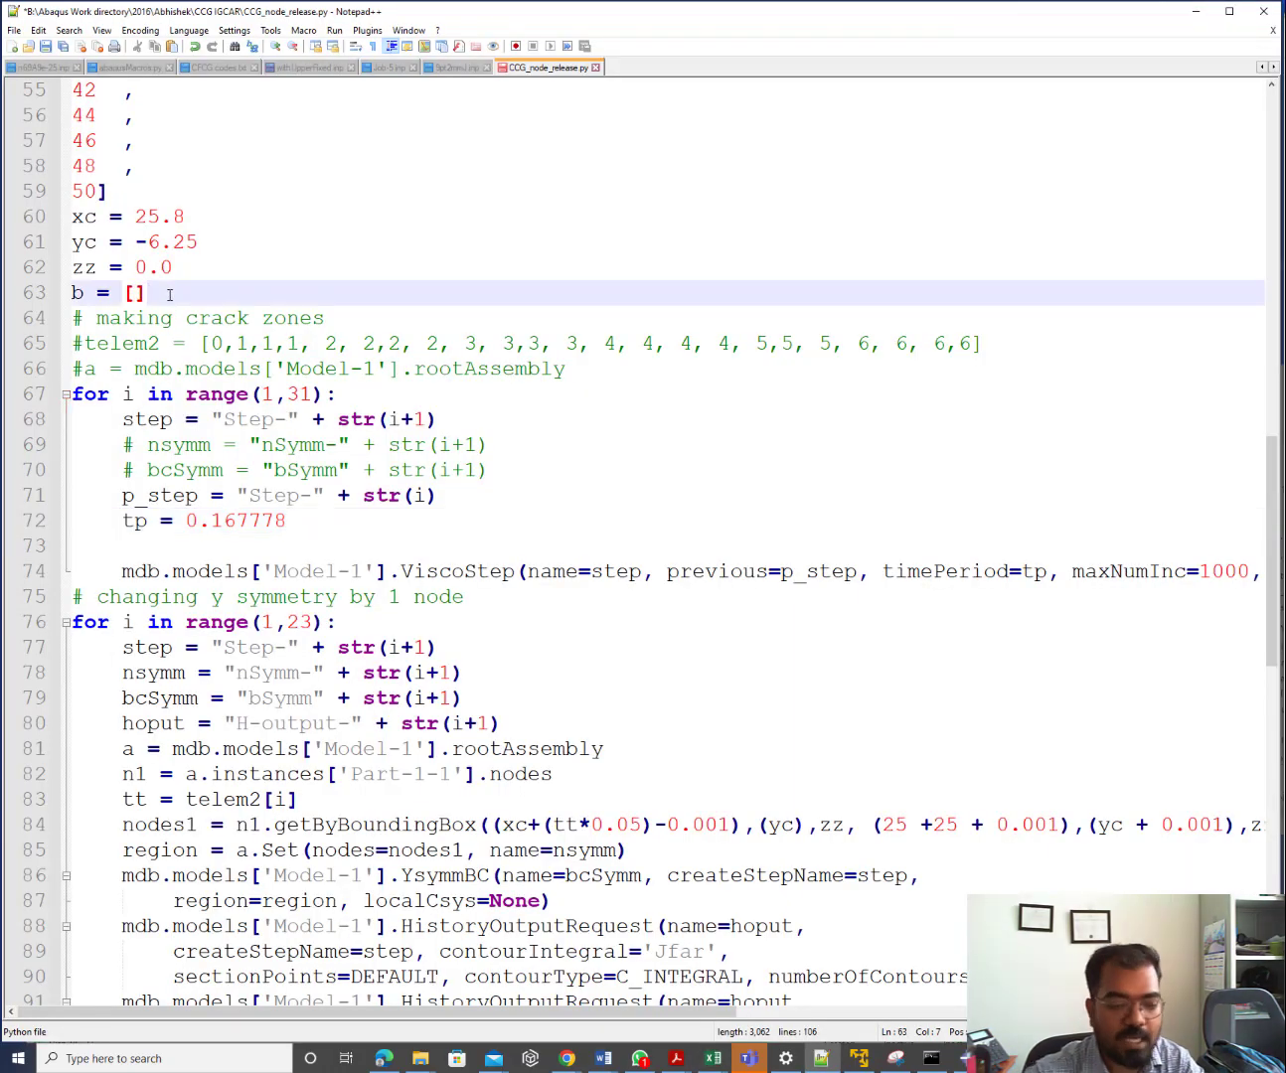
{"action": "key", "text": "Return"}
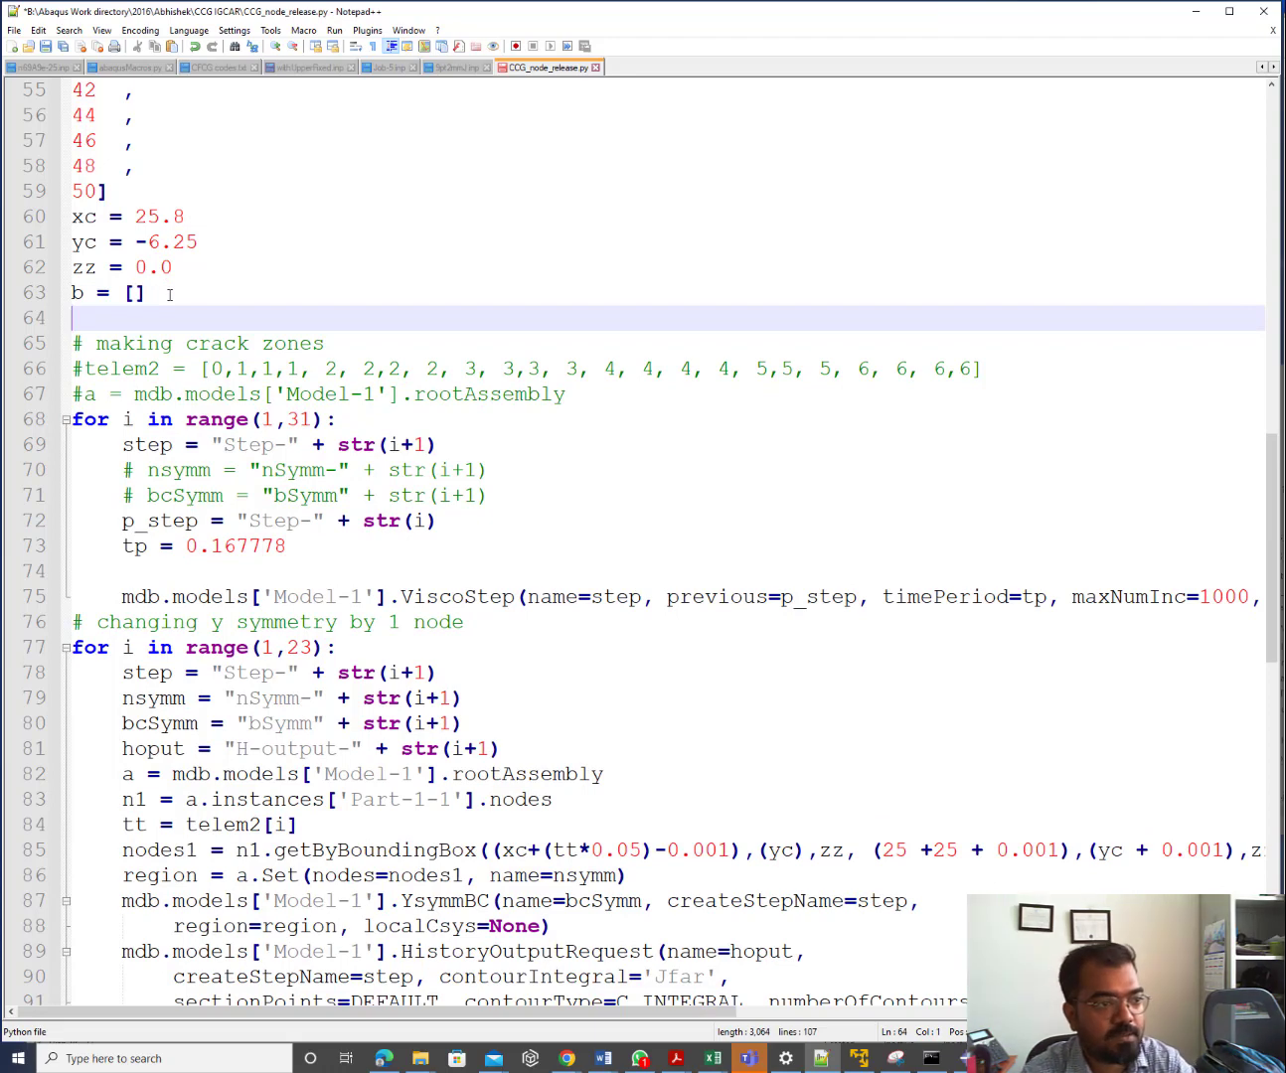
{"action": "type", "text": "time"}
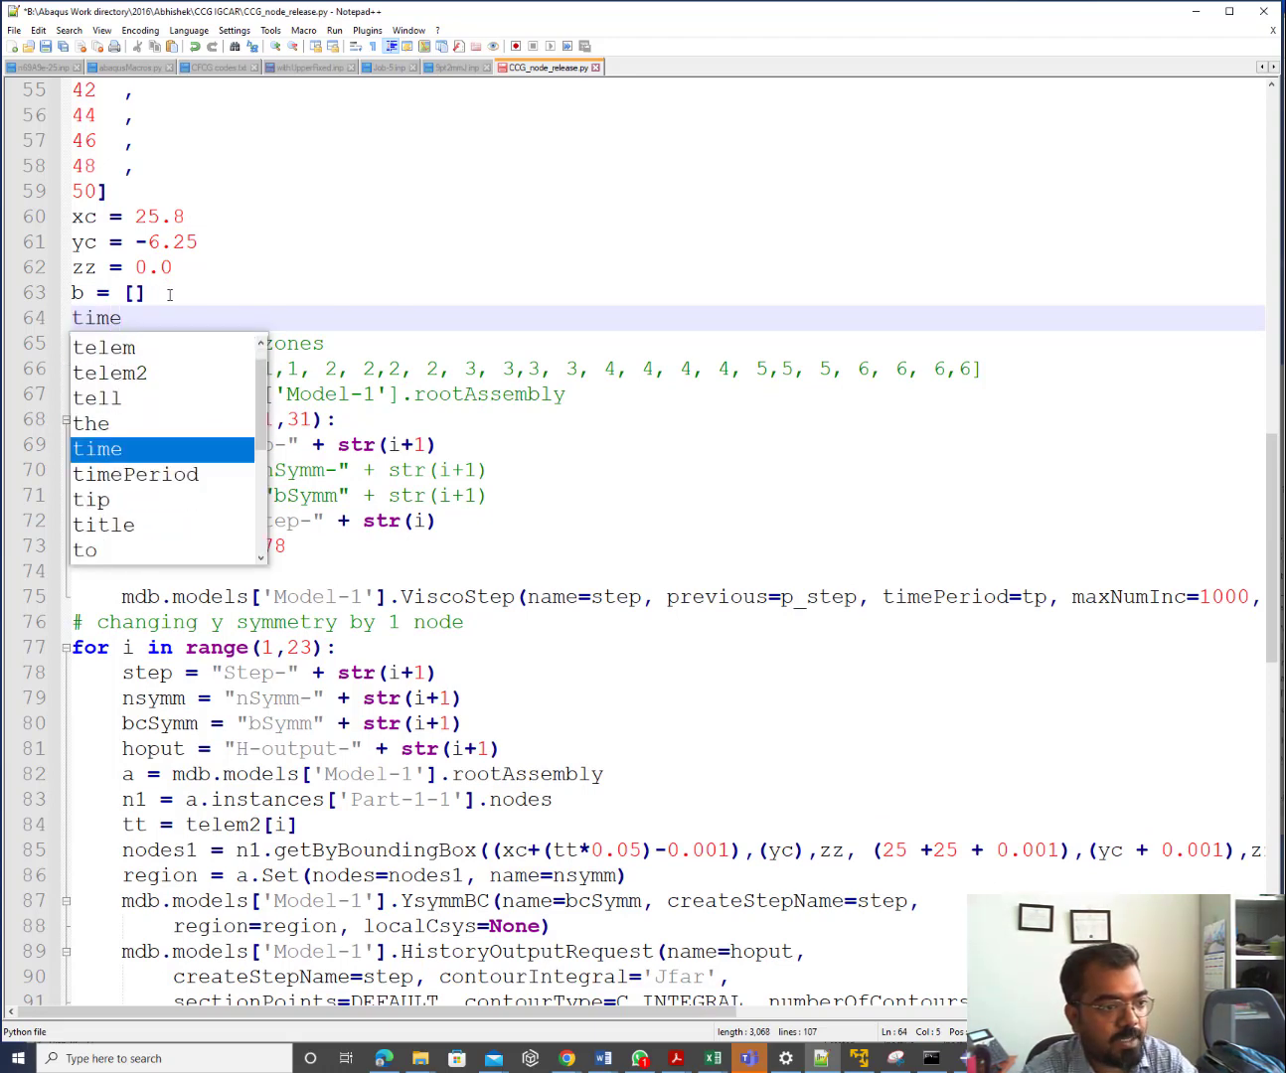
{"action": "key", "text": "BackSpace"}
{"action": "key", "text": "BackSpace"}
{"action": "key", "text": "BackSpace"}
{"action": "key", "text": "BackSpace"}
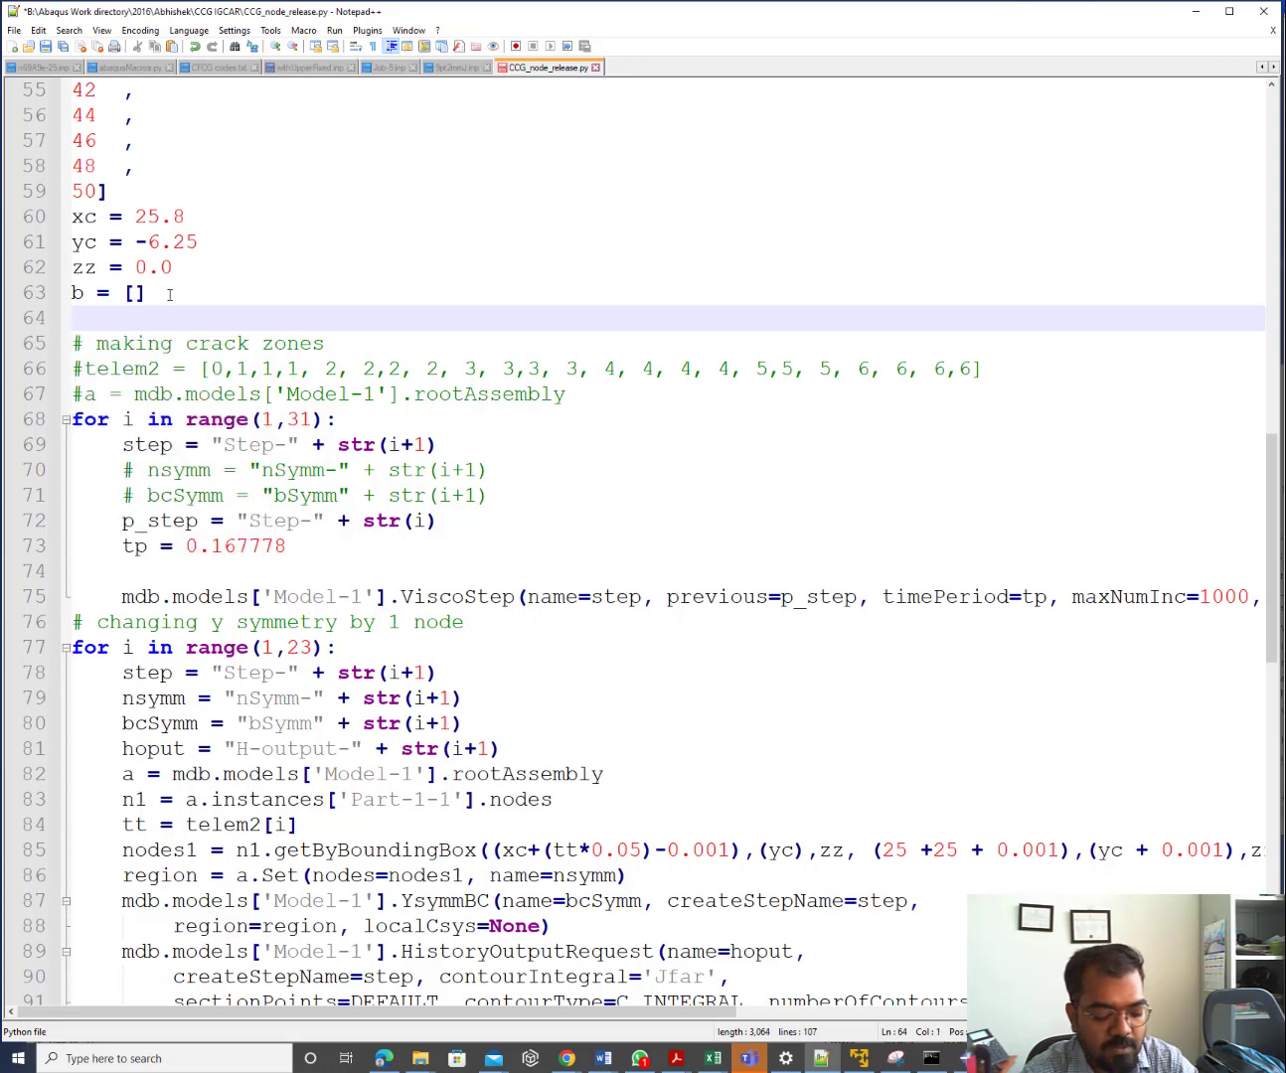
{"action": "type", "text": "samay"}
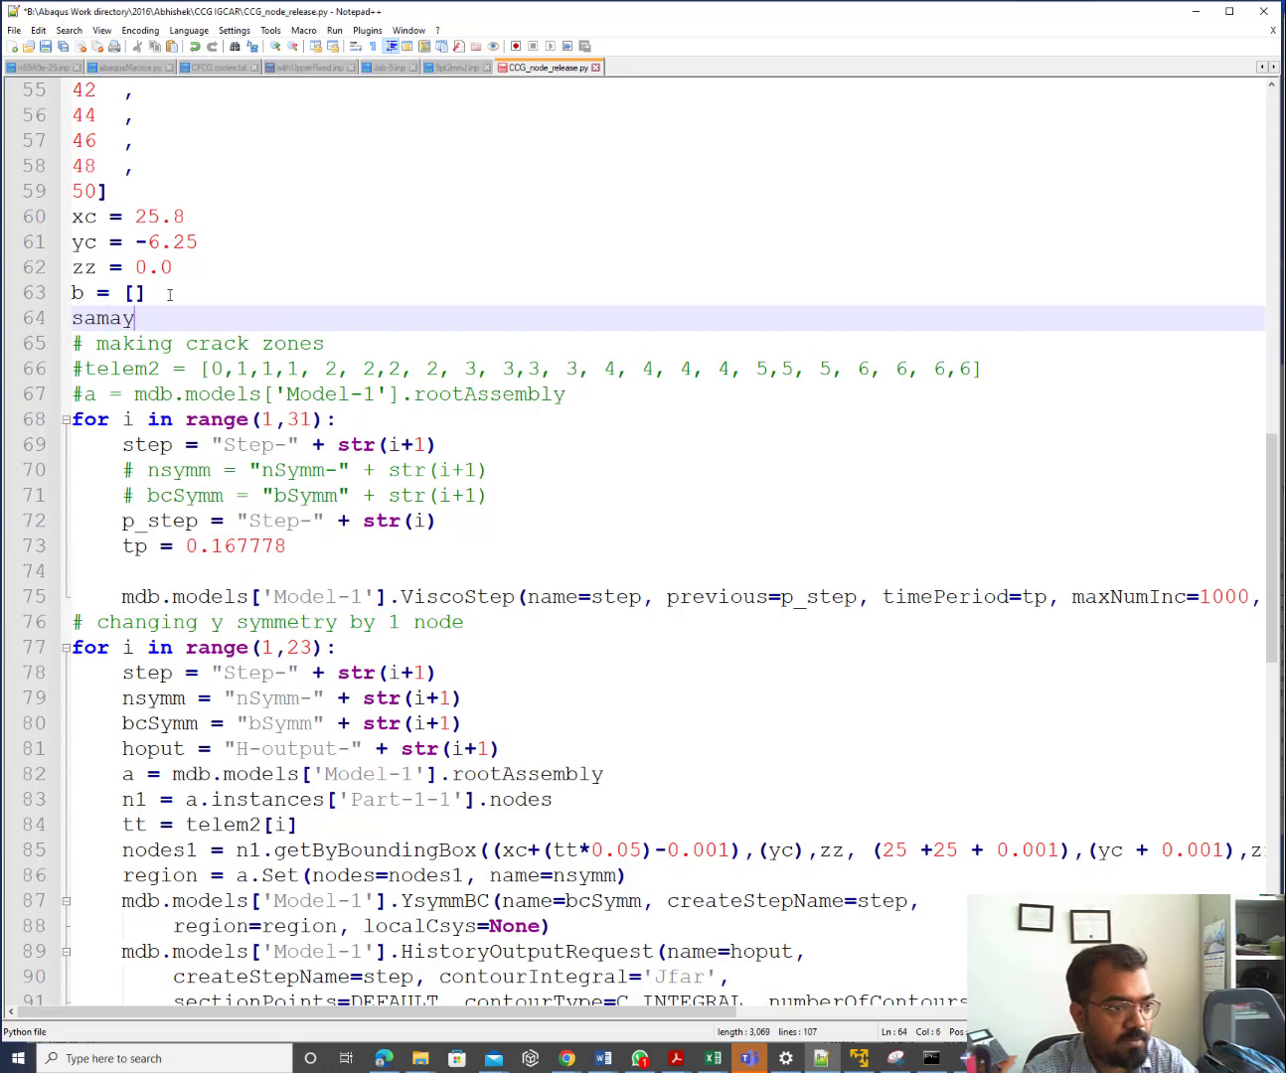
{"action": "type", "text": " = ["}
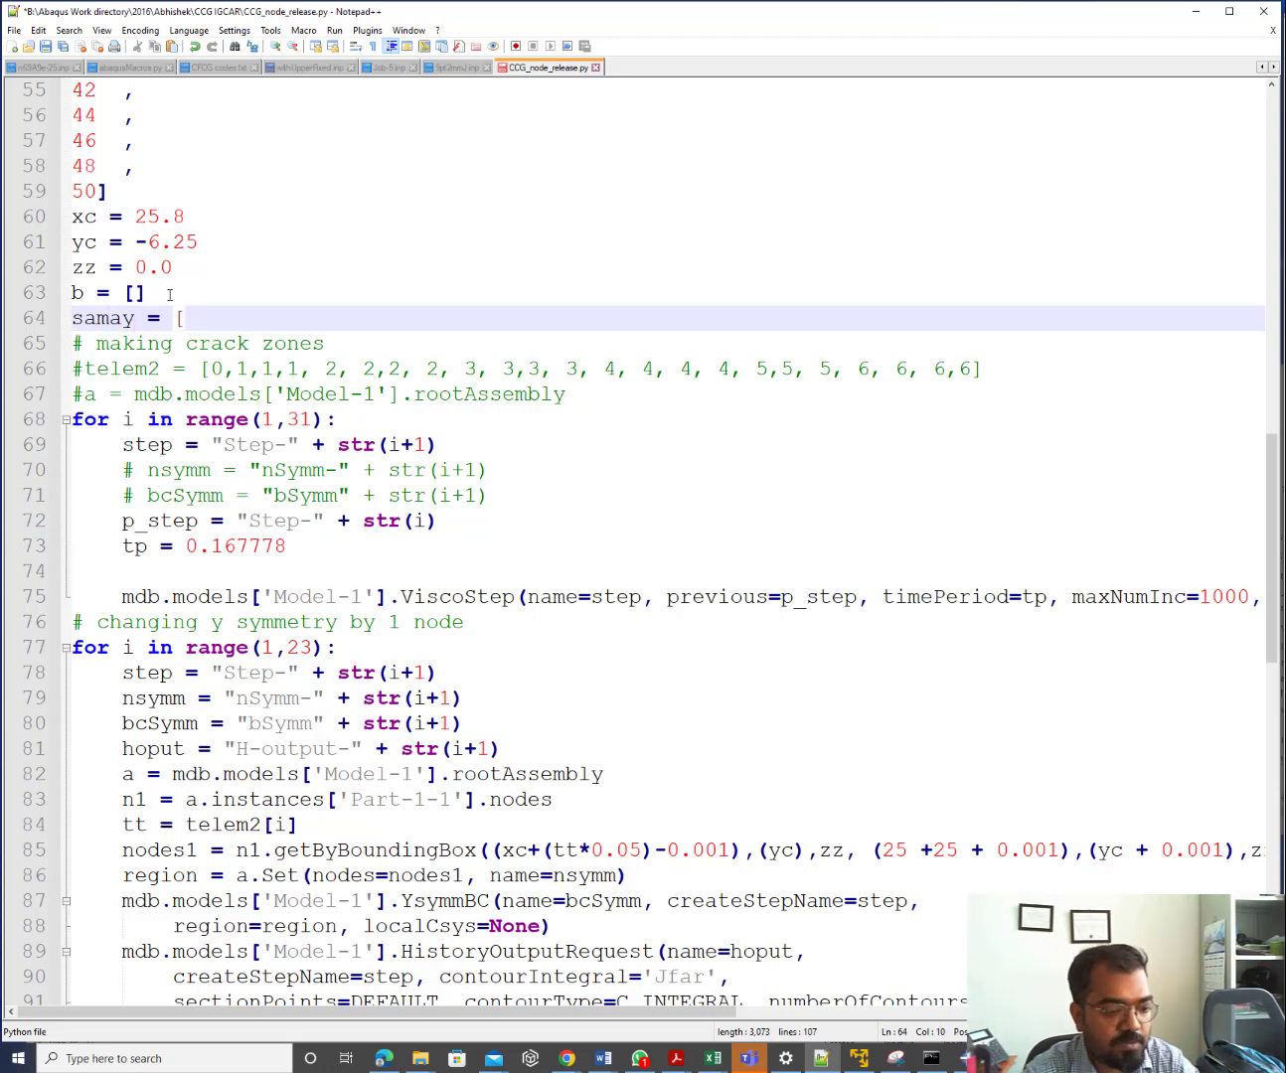
{"action": "key", "text": "ctrl+v"}
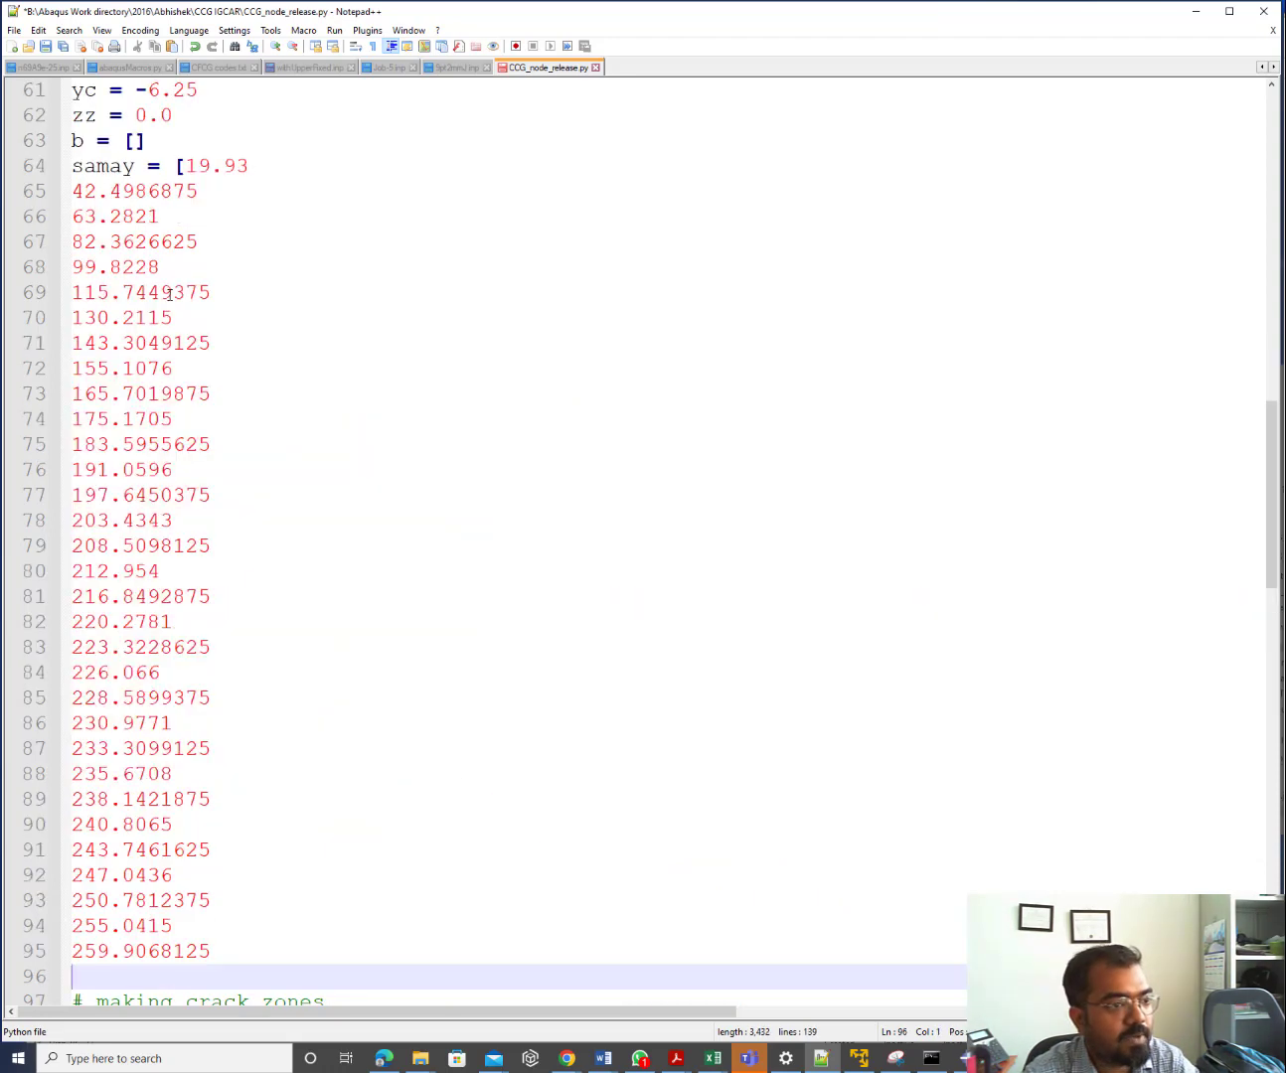
{"action": "key", "text": "ctrl+z"}
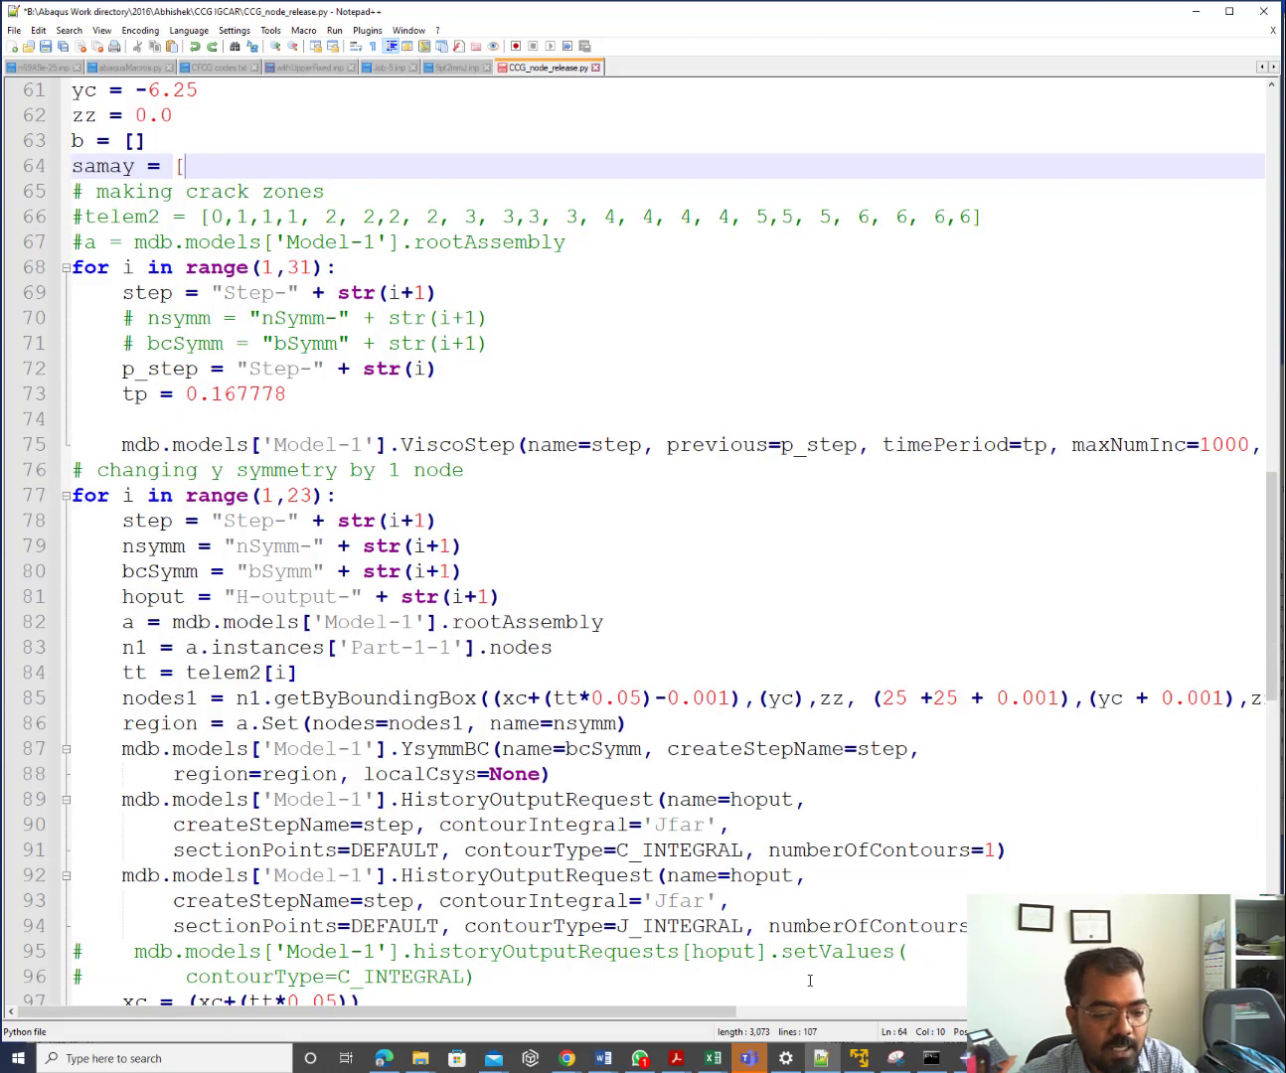
Go back to the 10PT4 workbook and select cell O14
{"action": "left_click", "coordinate": [712, 1058]}
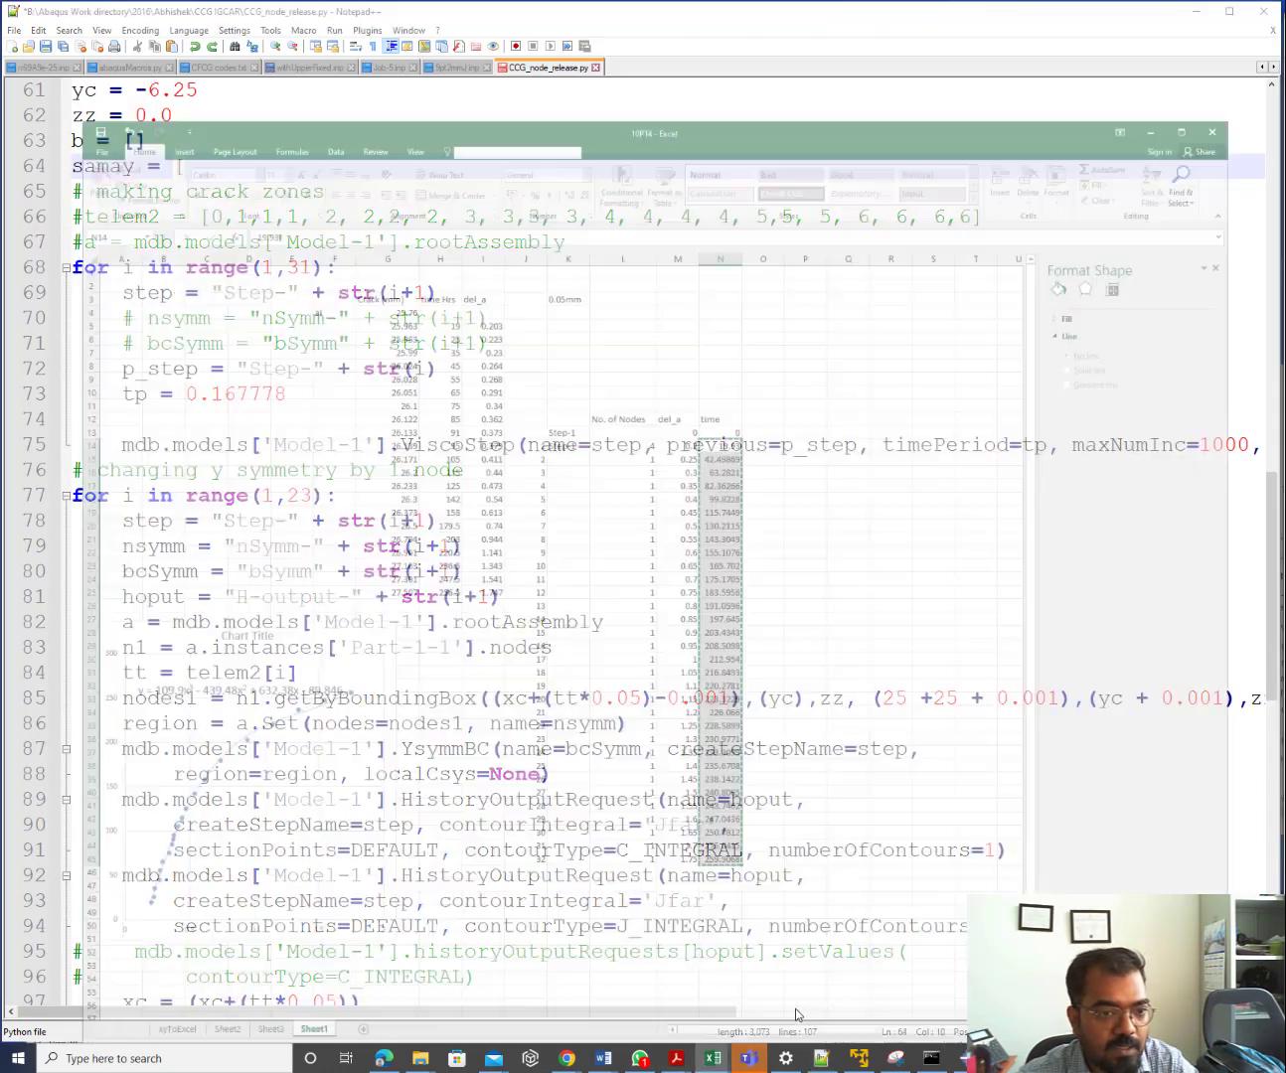
{"action": "left_click", "coordinate": [763, 980]}
{"action": "left_click", "coordinate": [752, 367]}
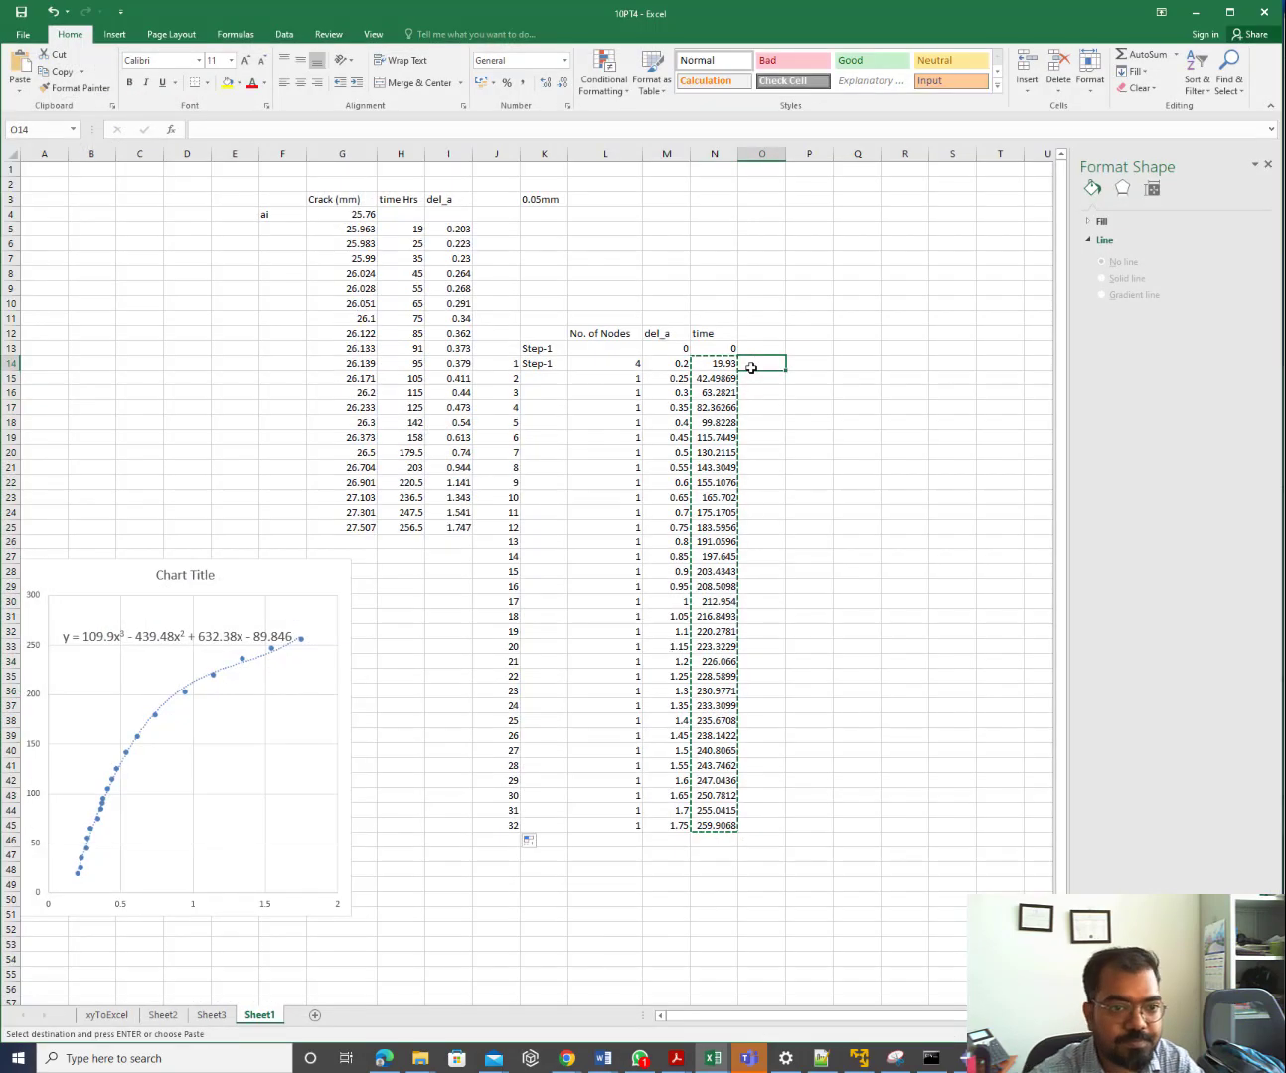
Fill column O from O14 with semicolons, replacing the one in O45 with ']'
{"action": "key", "text": "Escape"}
{"action": "key", "text": "Return"}
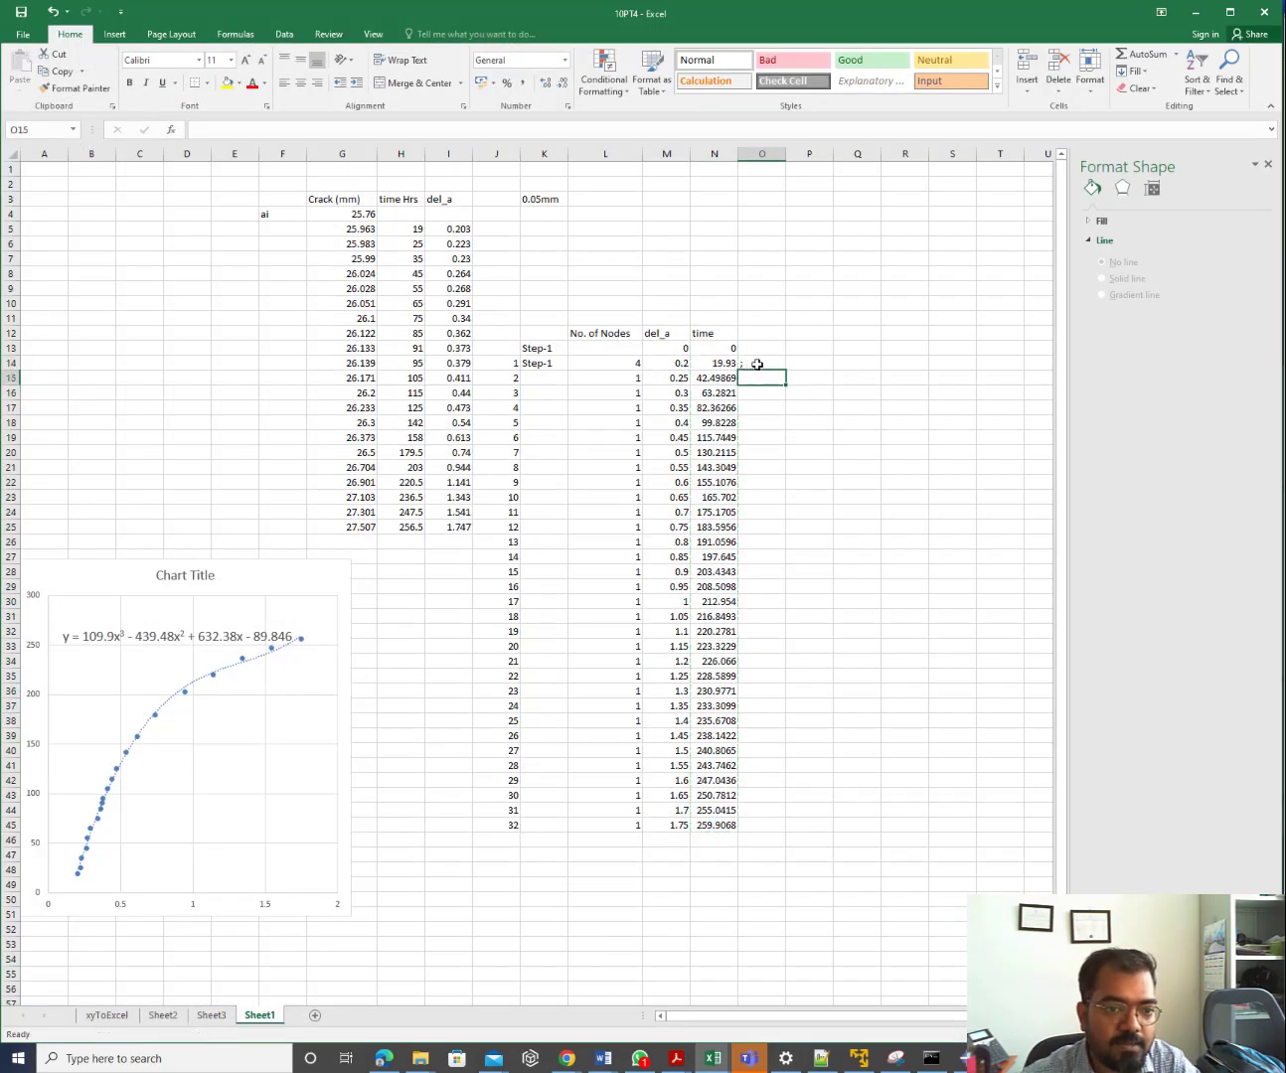
{"action": "left_click", "coordinate": [753, 366]}
{"action": "type", "text": ";"}
{"action": "double_click", "coordinate": [786, 368]}
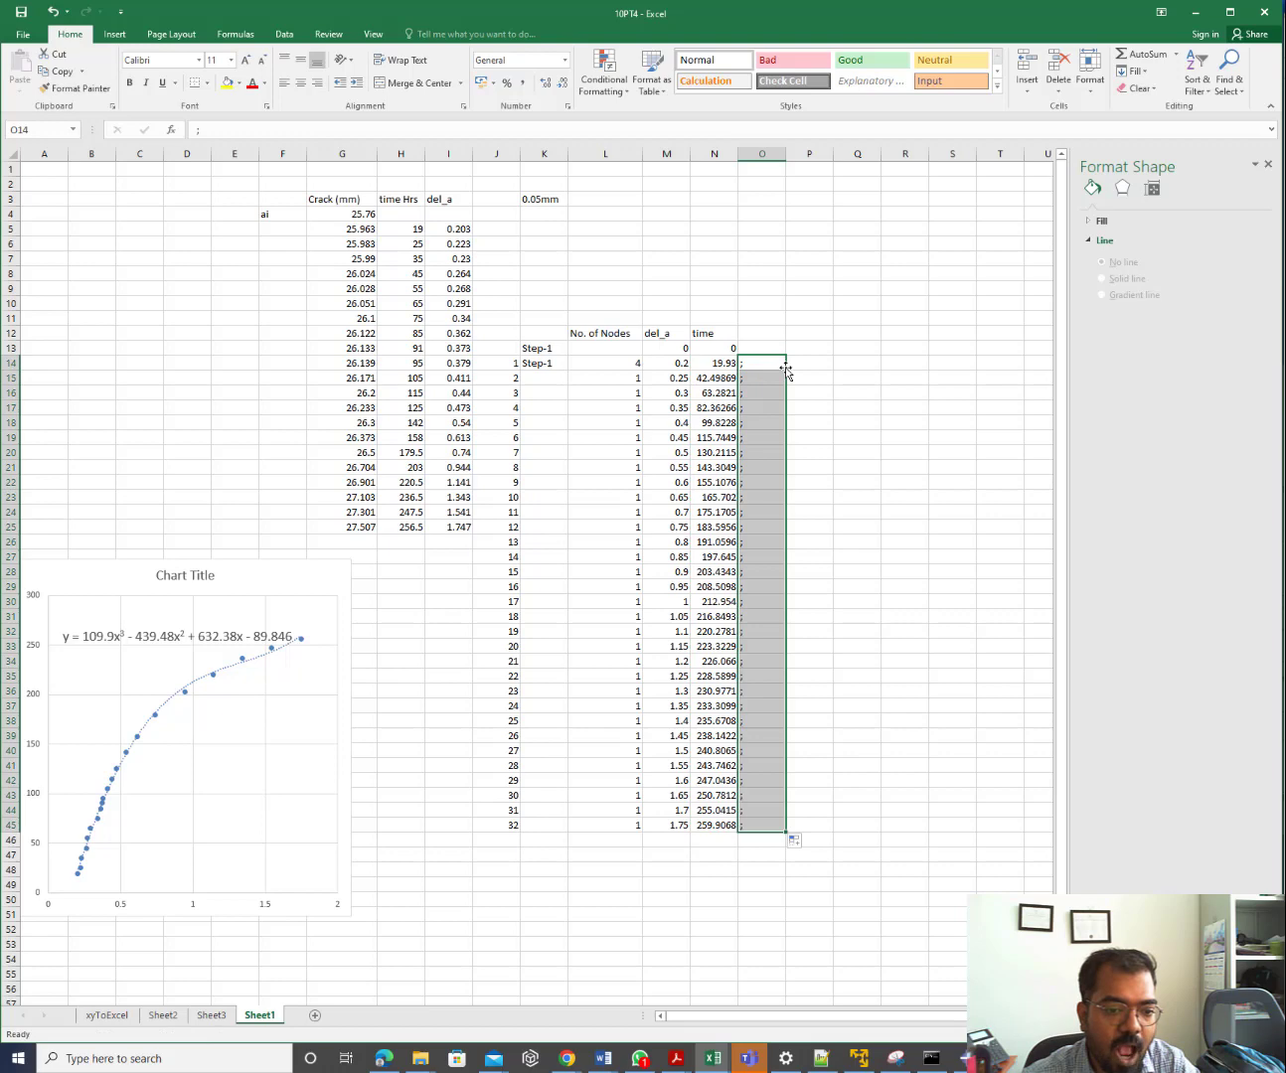
{"action": "left_click", "coordinate": [763, 825]}
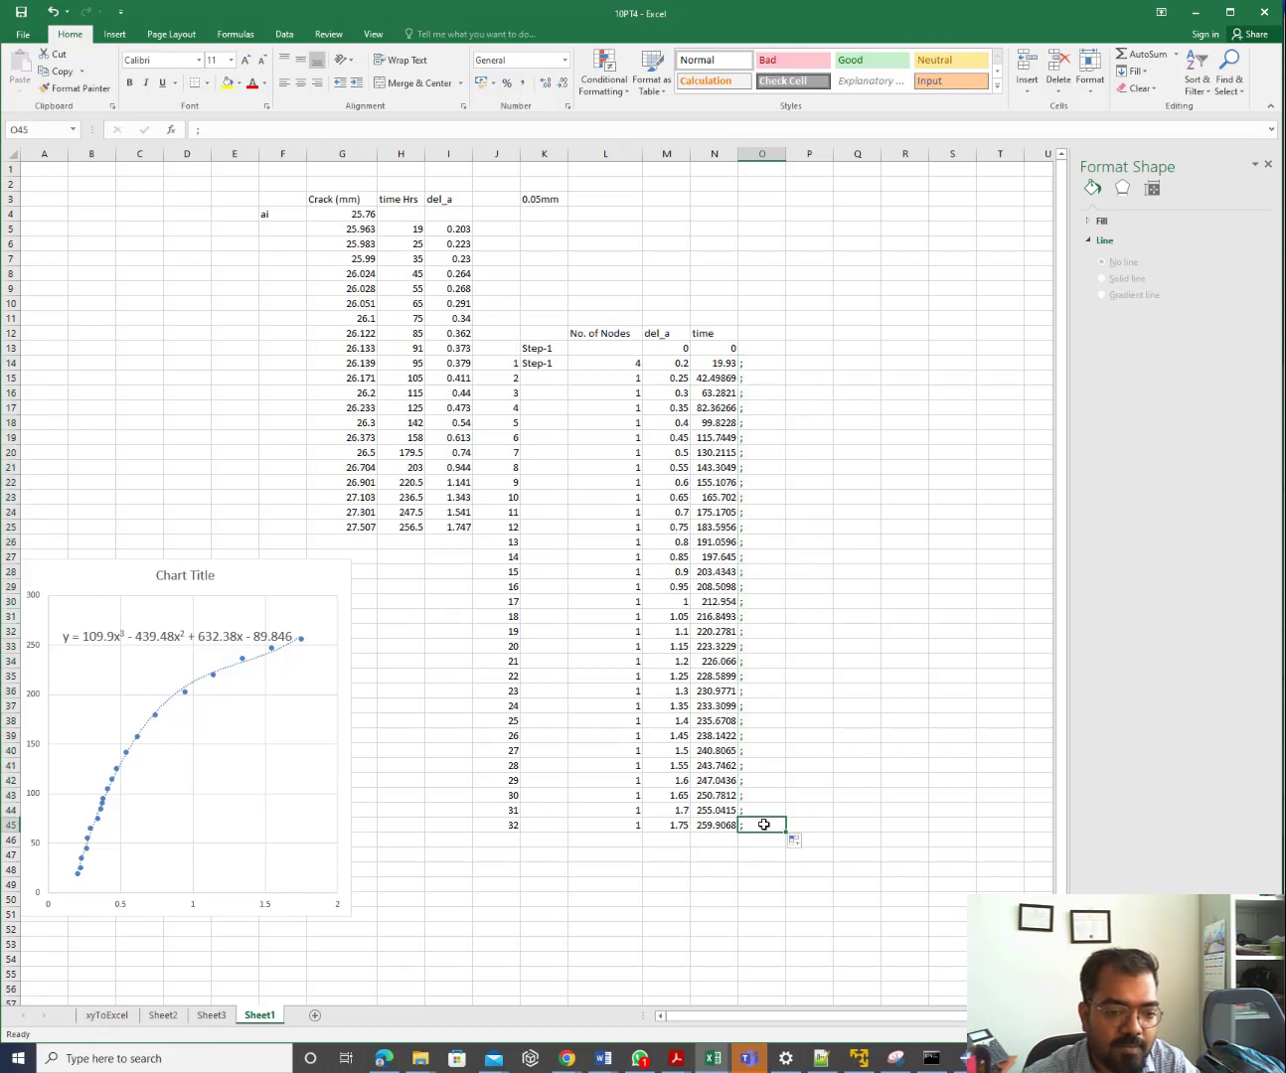
{"action": "key", "text": "Delete"}
{"action": "type", "text": "]"}
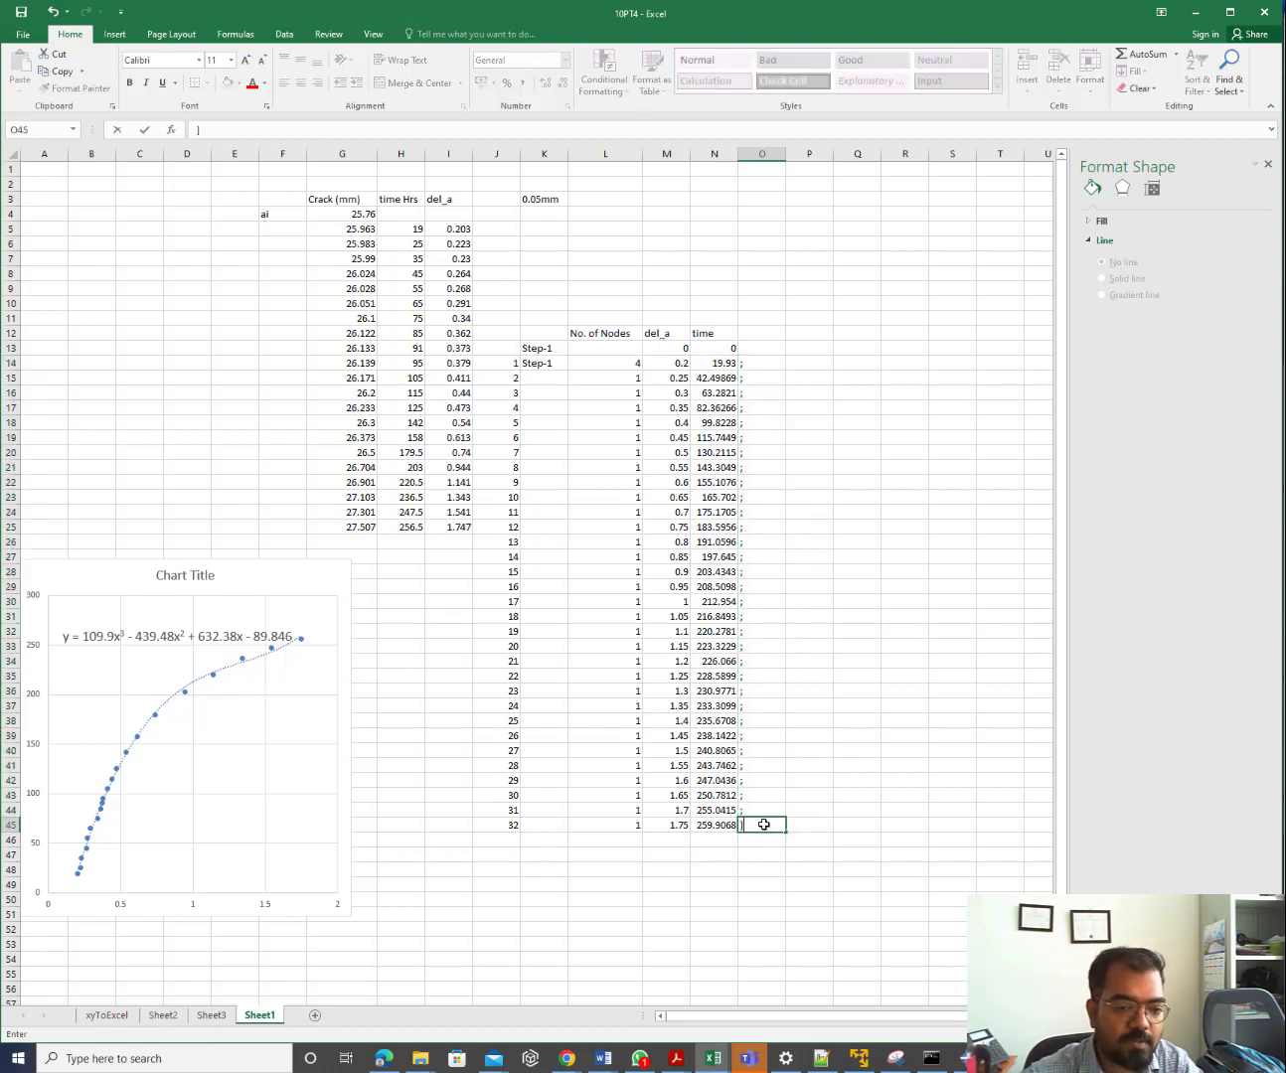
{"action": "left_click", "coordinate": [865, 841]}
Copy the block N14:O45 of time values and separators
{"action": "left_click_drag", "start_coordinate": [709, 362], "coordinate": [770, 821]}
{"action": "key", "text": "ctrl+c"}
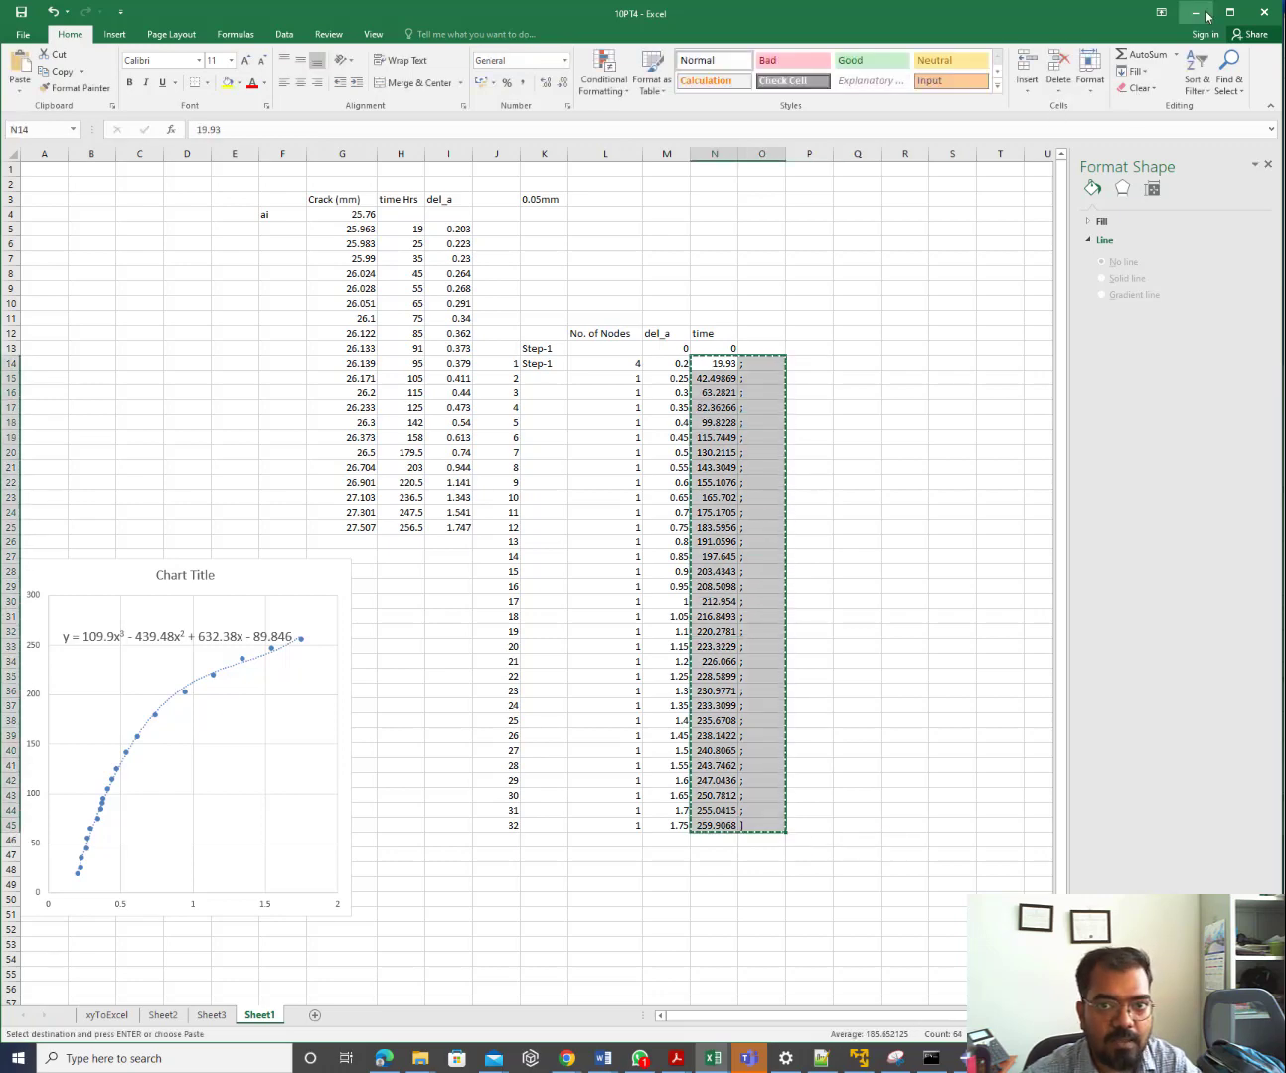
{"action": "key", "text": "alt+Tab"}
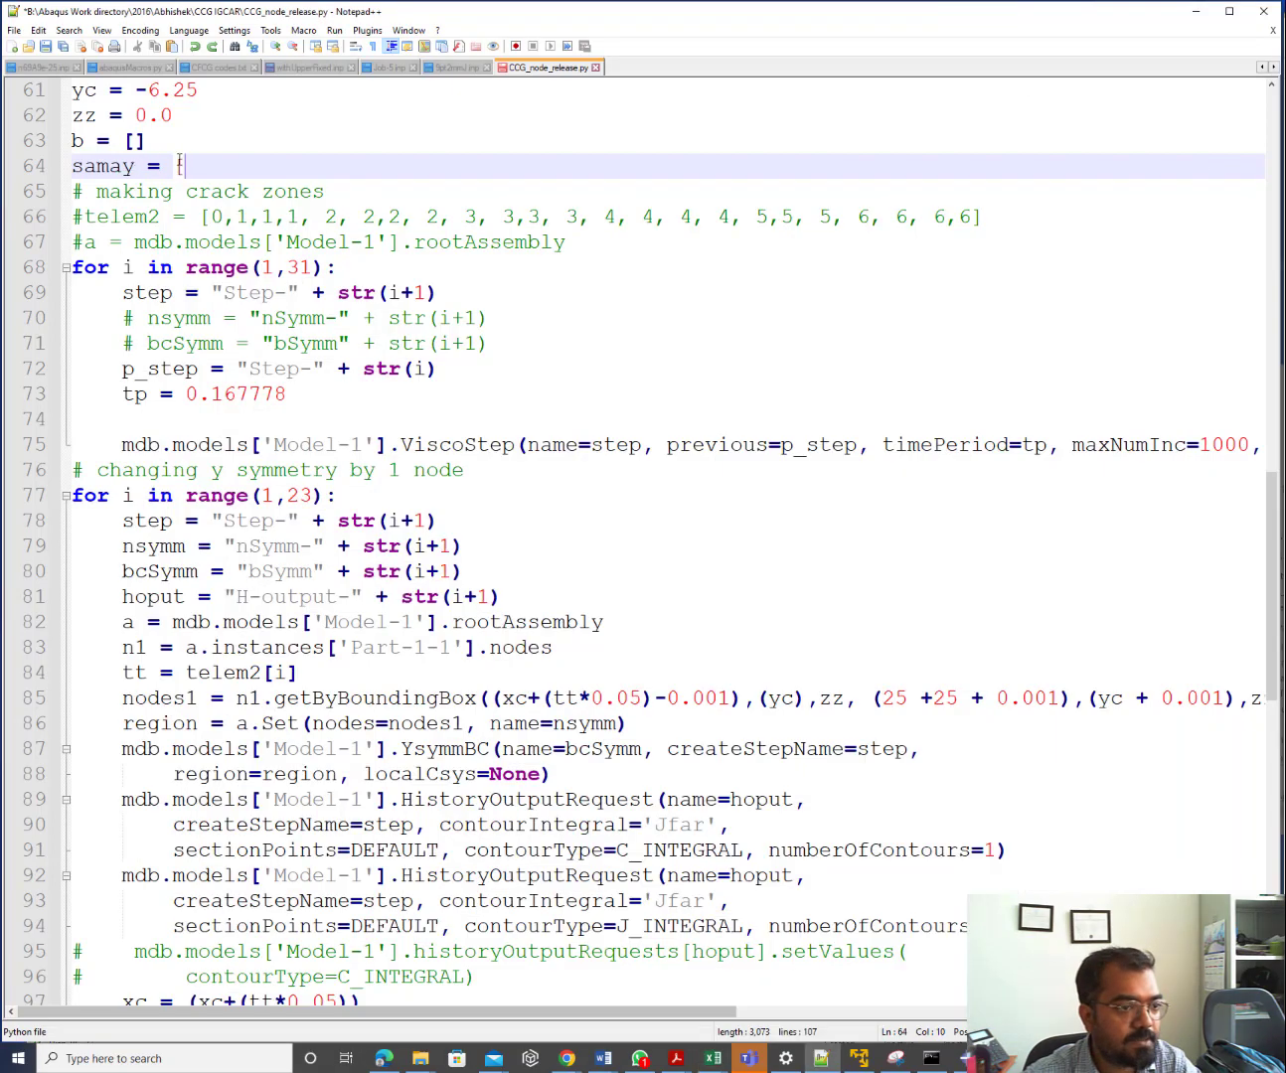
Paste the N14:O45 block after 'samay = [' and delete the blank line after the bracket
{"action": "key", "text": "ctrl+v"}
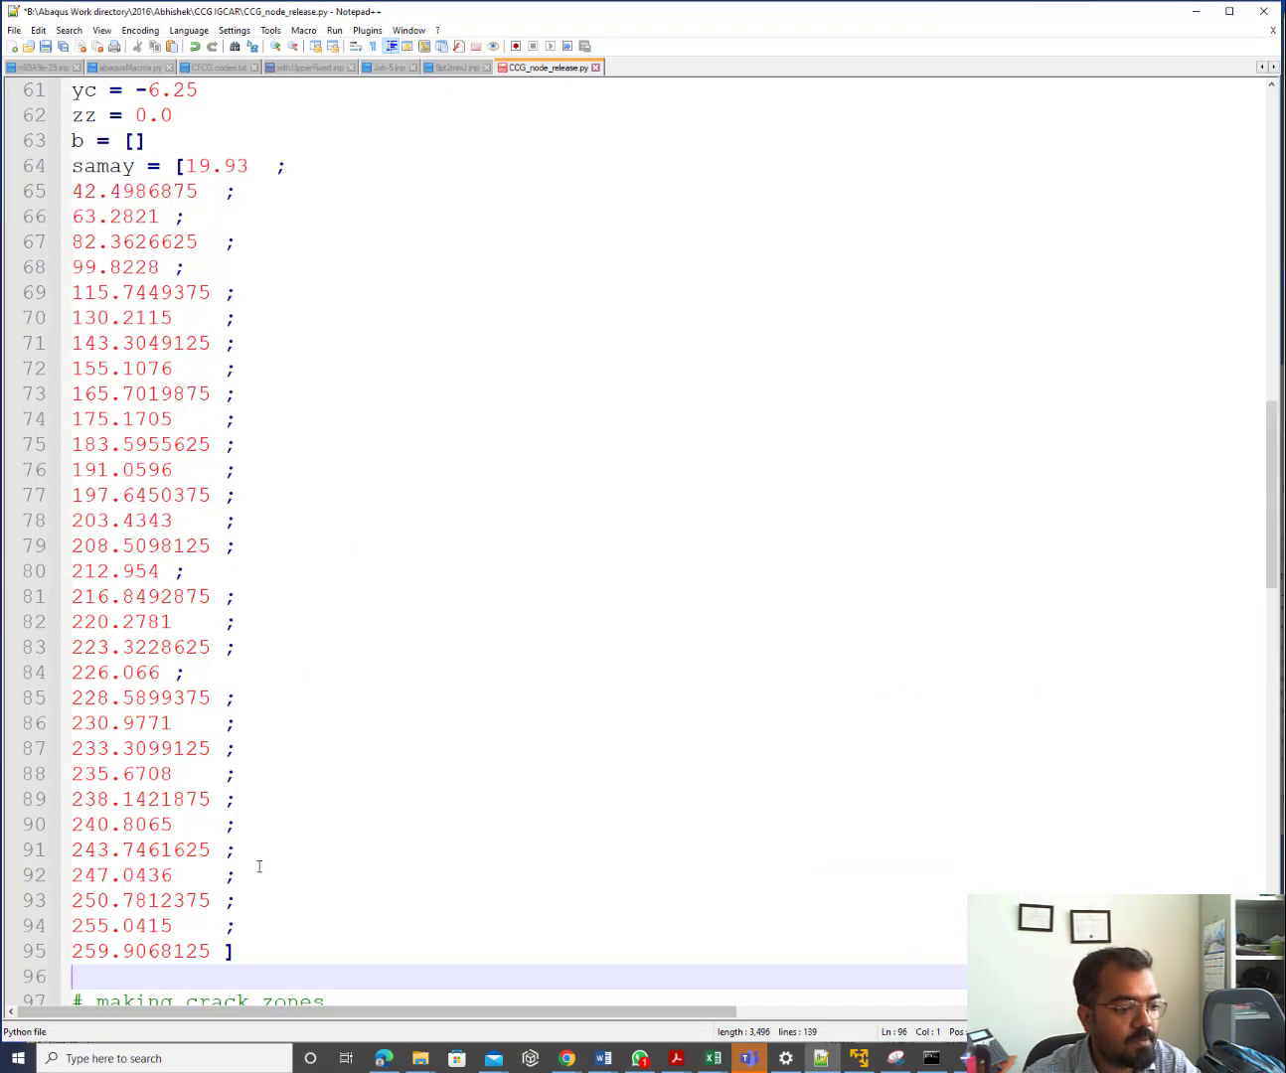
{"action": "scroll", "coordinate": [220, 767], "scroll_direction": "down", "scroll_amount": 7}
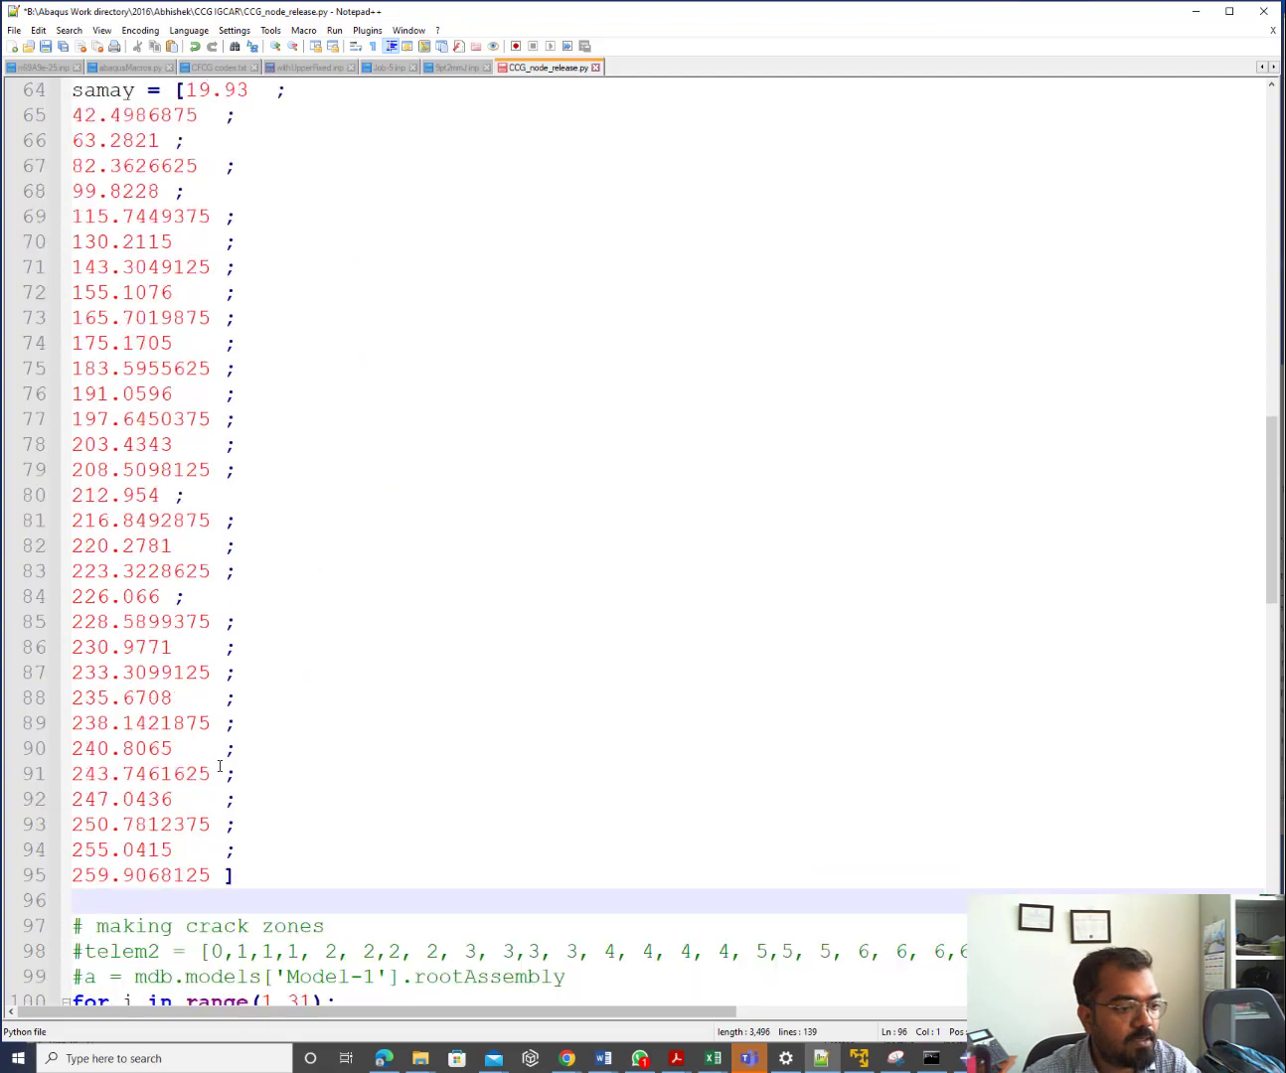
{"action": "key", "text": "BackSpace"}
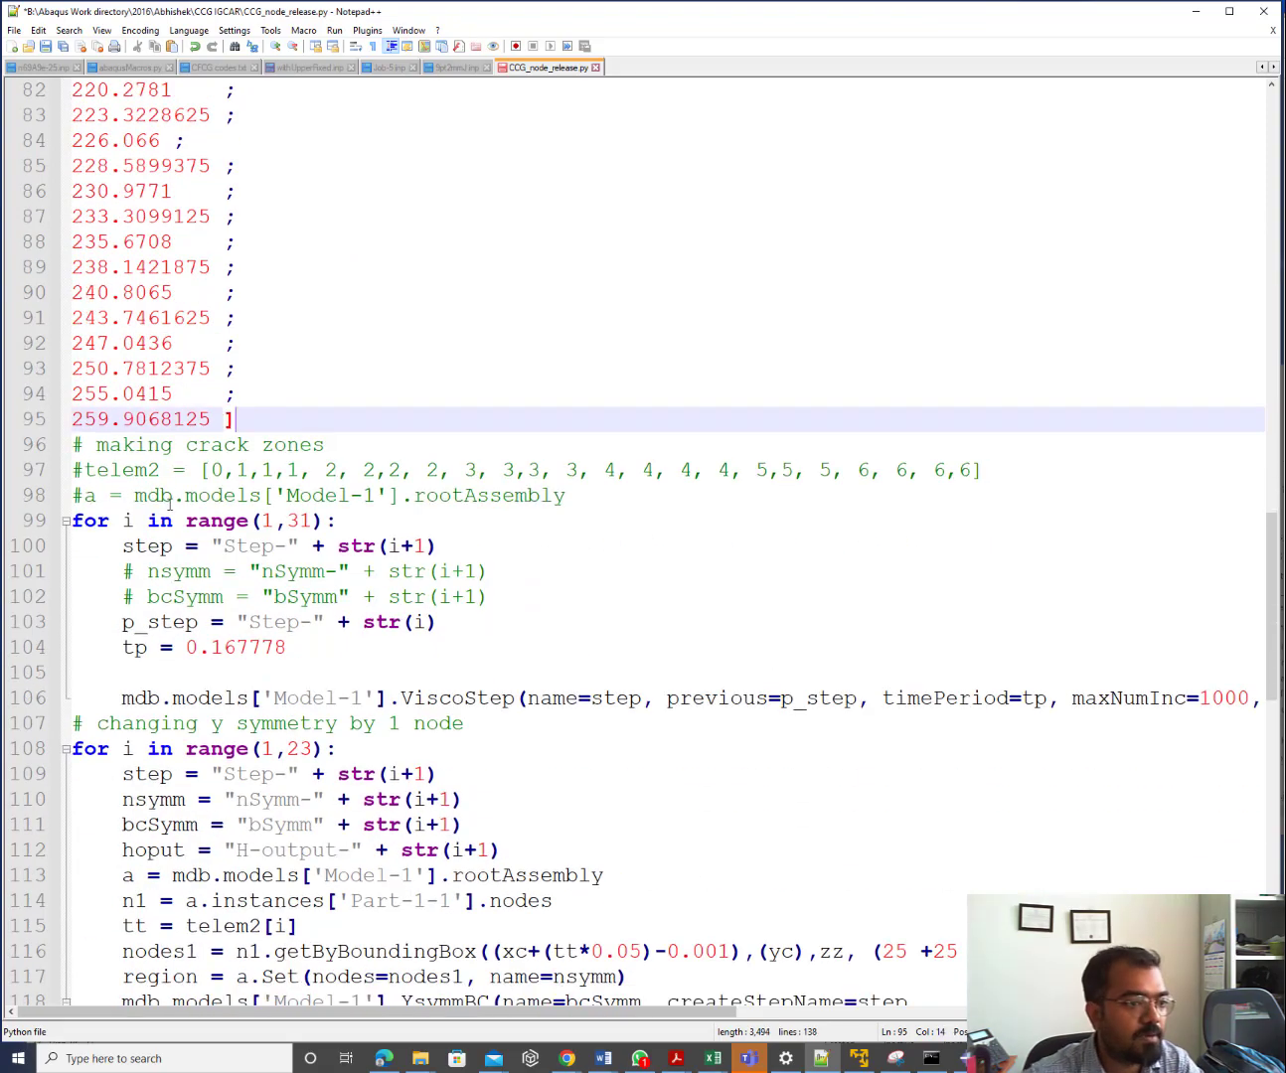
{"action": "scroll", "coordinate": [158, 526], "scroll_direction": "up", "scroll_amount": 12}
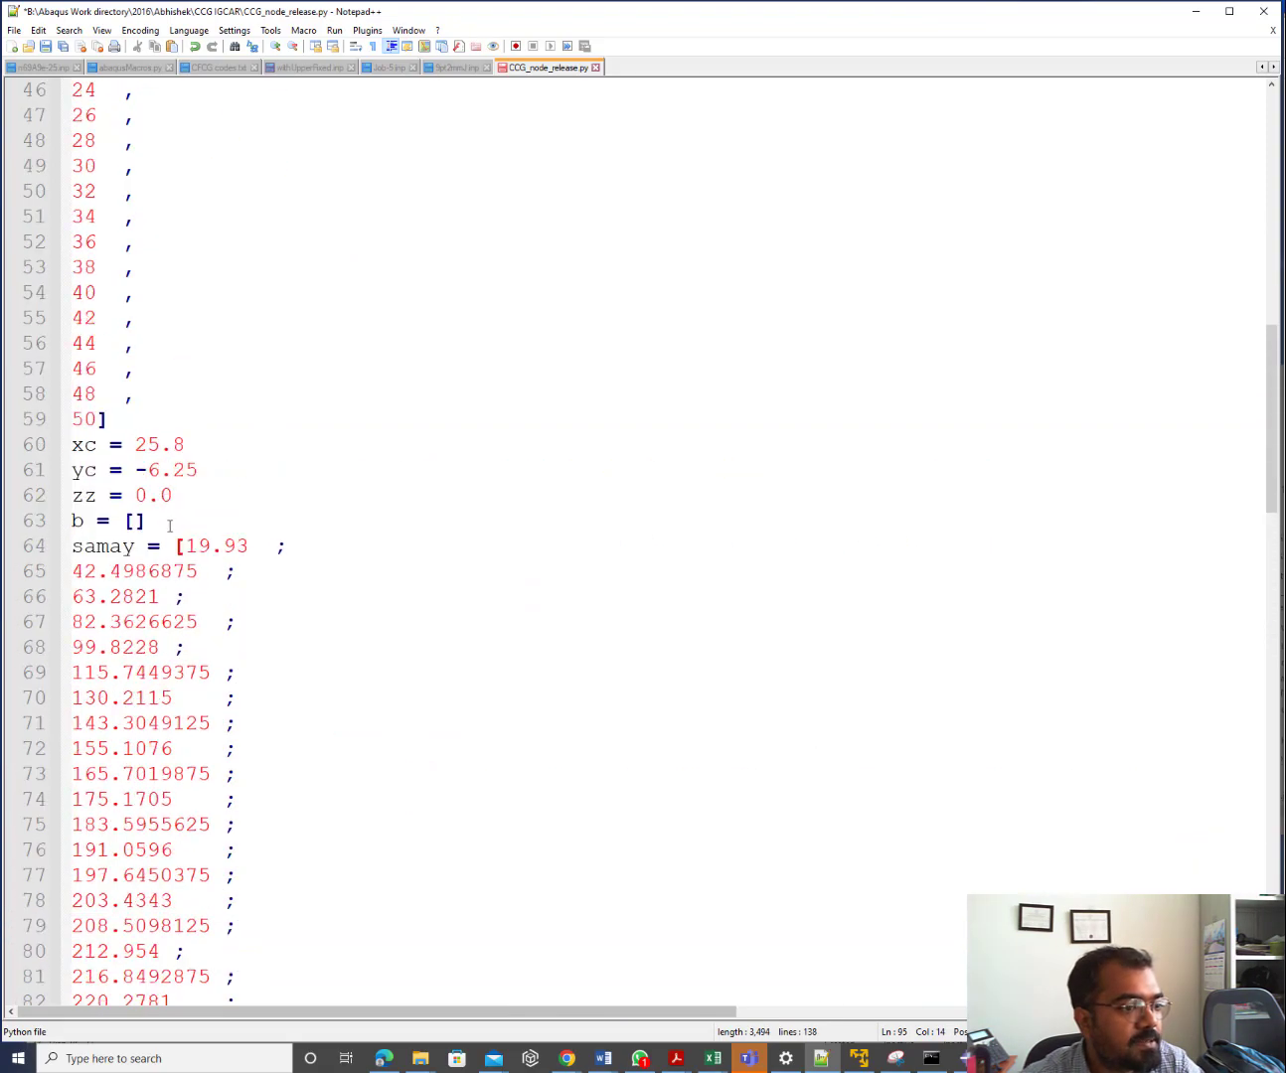
{"action": "scroll", "coordinate": [152, 562], "scroll_direction": "down", "scroll_amount": 6}
{"action": "scroll", "coordinate": [151, 564], "scroll_direction": "up", "scroll_amount": 4}
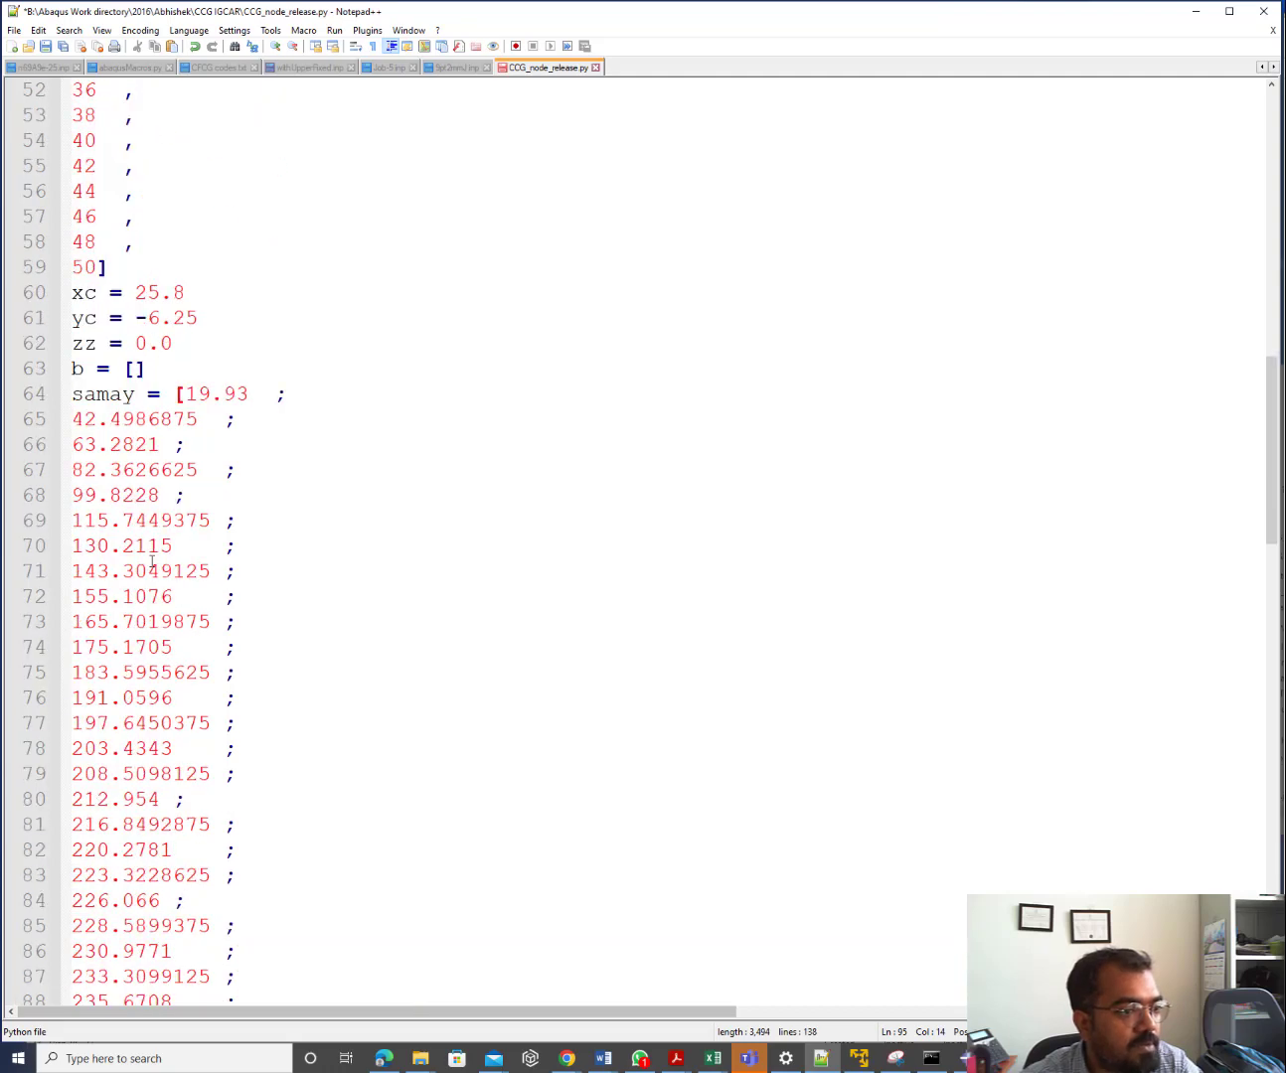
{"action": "scroll", "coordinate": [151, 563], "scroll_direction": "down", "scroll_amount": 5}
{"action": "scroll", "coordinate": [151, 563], "scroll_direction": "down", "scroll_amount": 5}
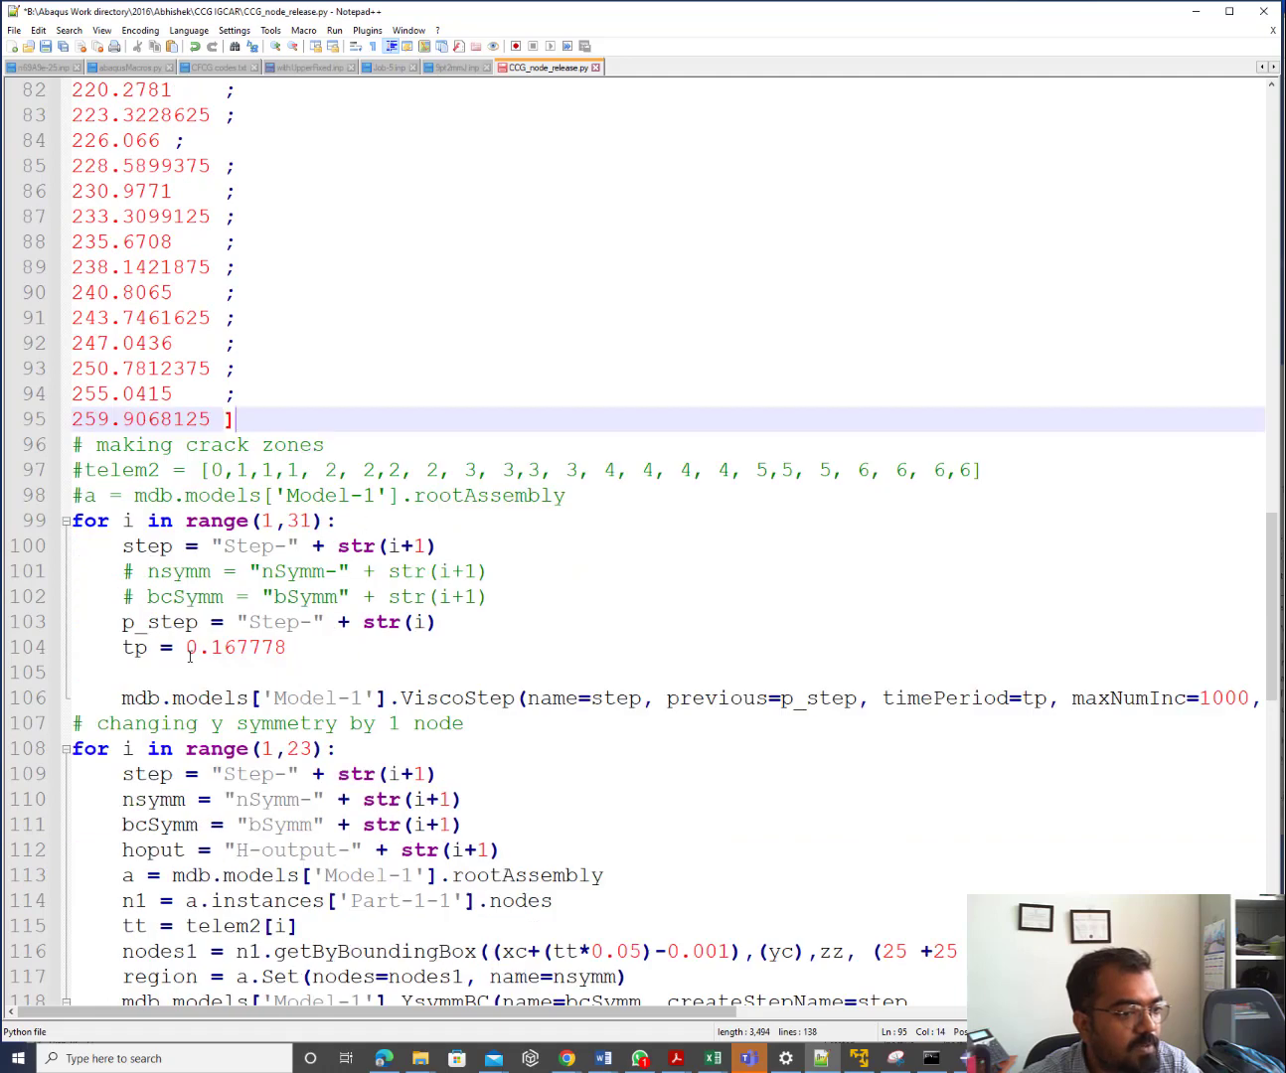
Replace the constant 0.167778 on the tp line with samay(i)
{"action": "left_click", "coordinate": [137, 648]}
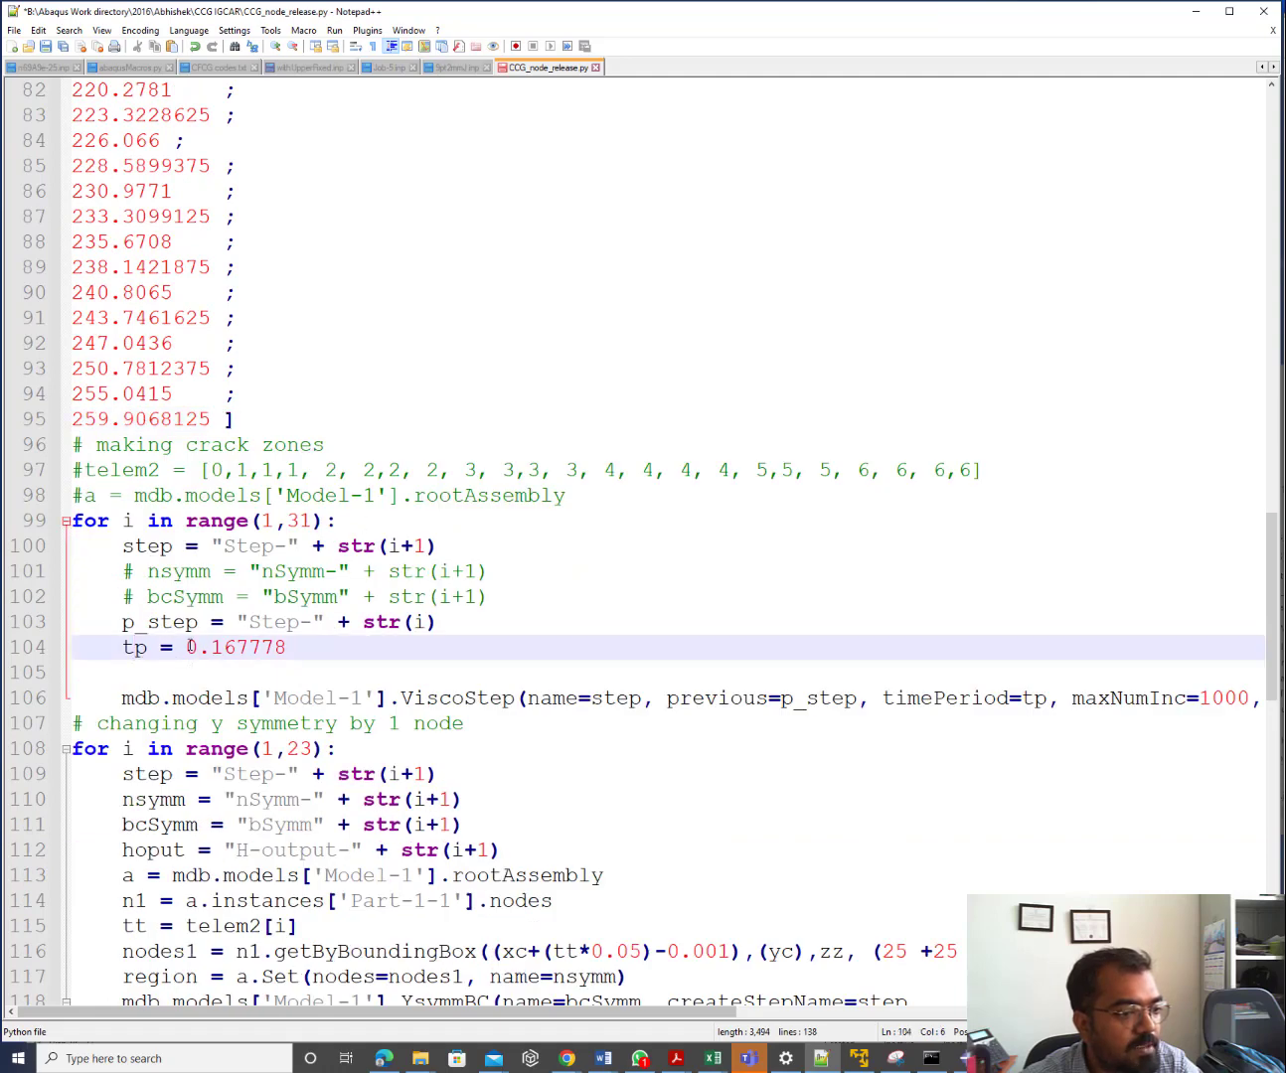
{"action": "left_click_drag", "start_coordinate": [187, 647], "coordinate": [285, 647]}
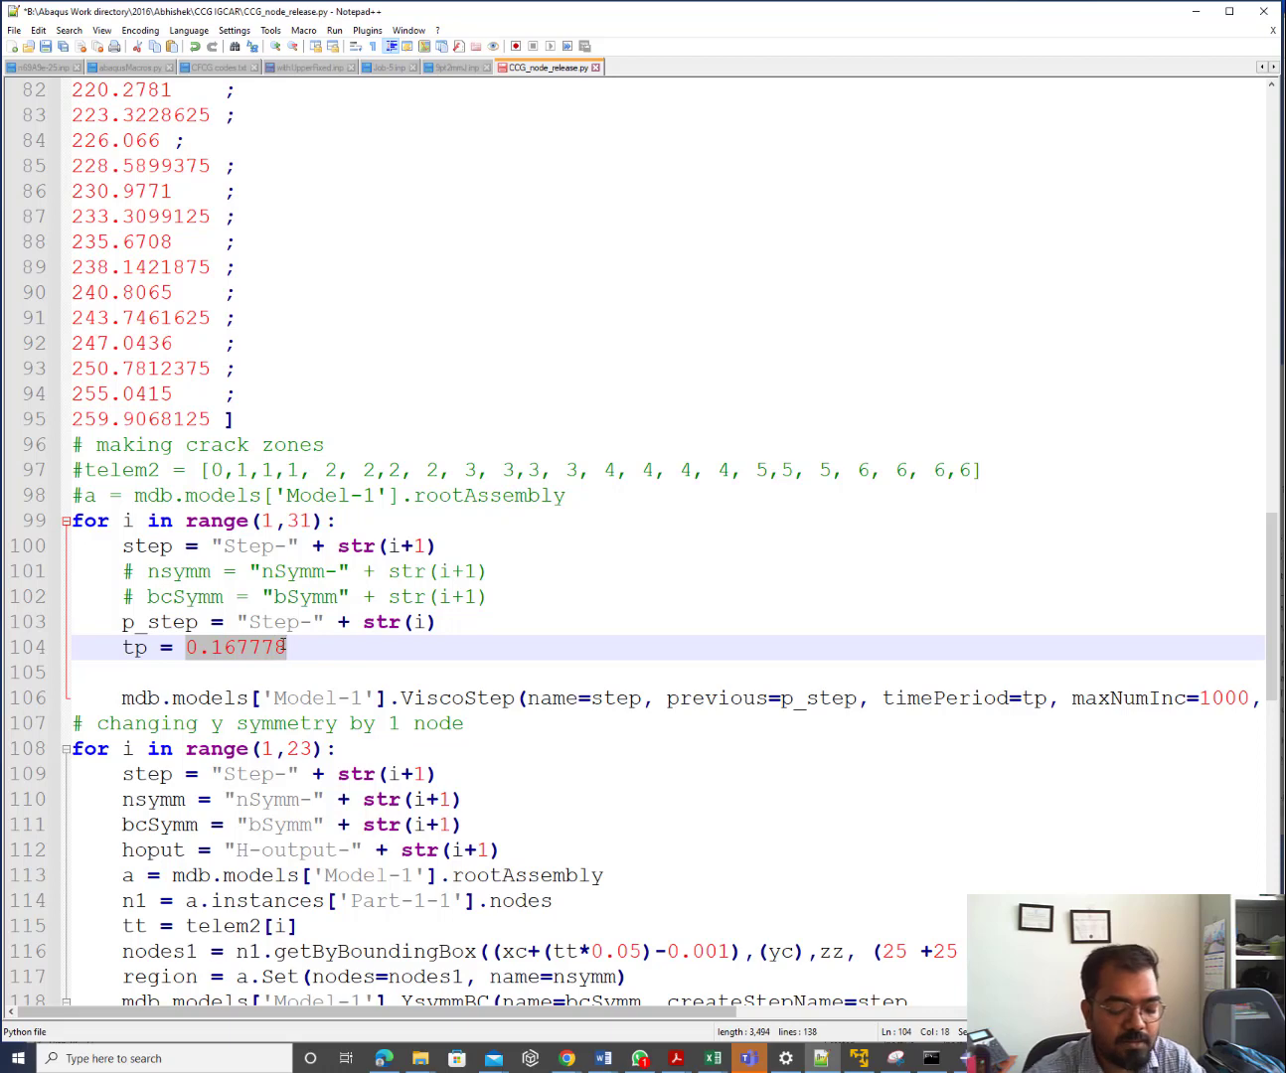
{"action": "type", "text": "samay"}
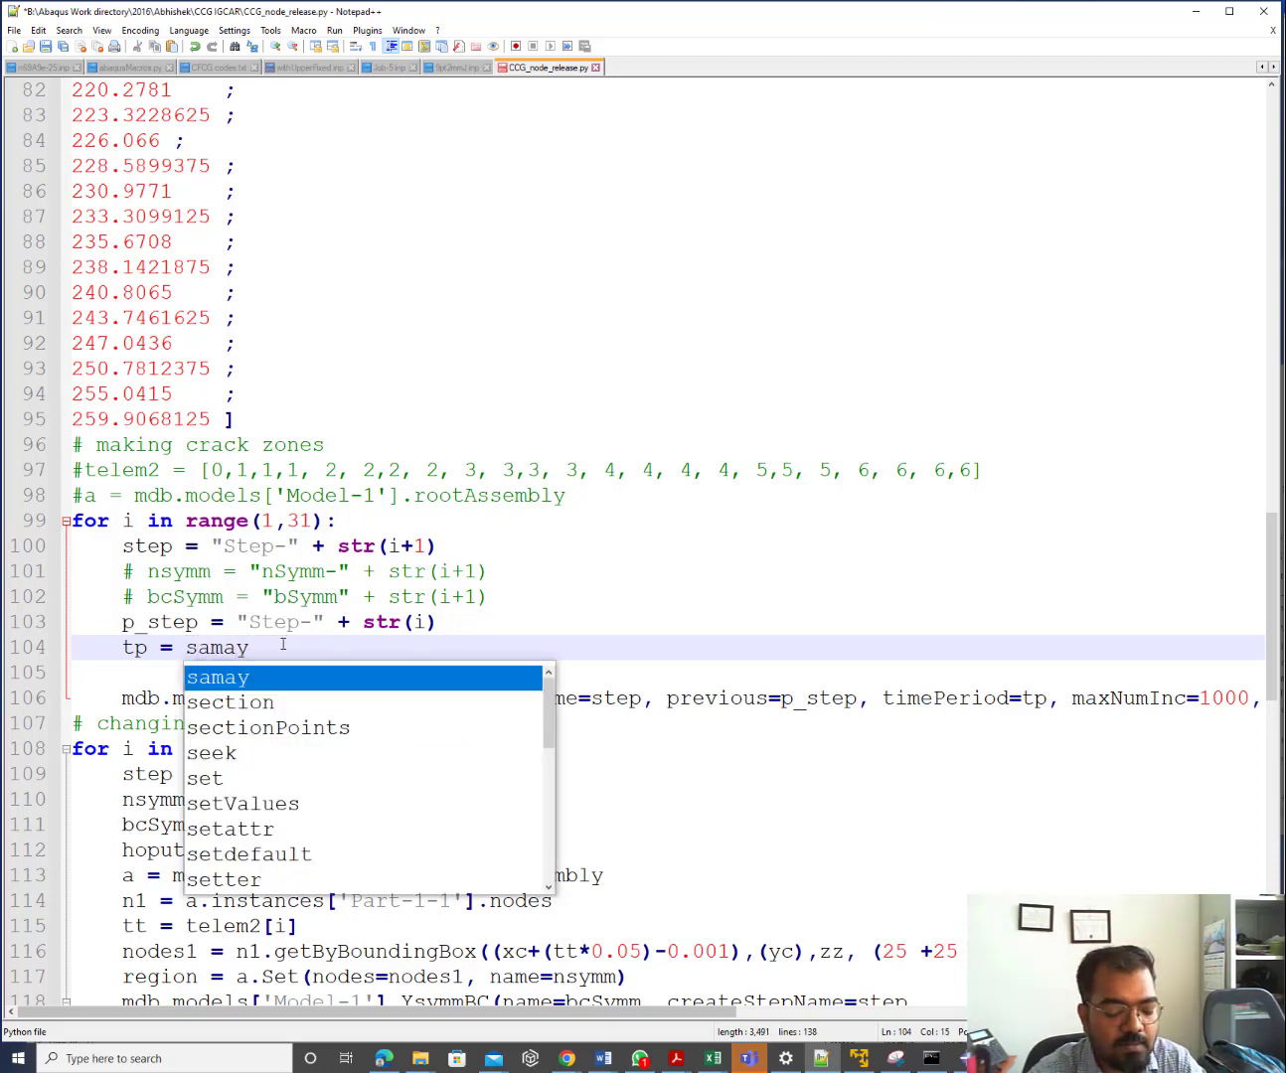
{"action": "type", "text": "(i)"}
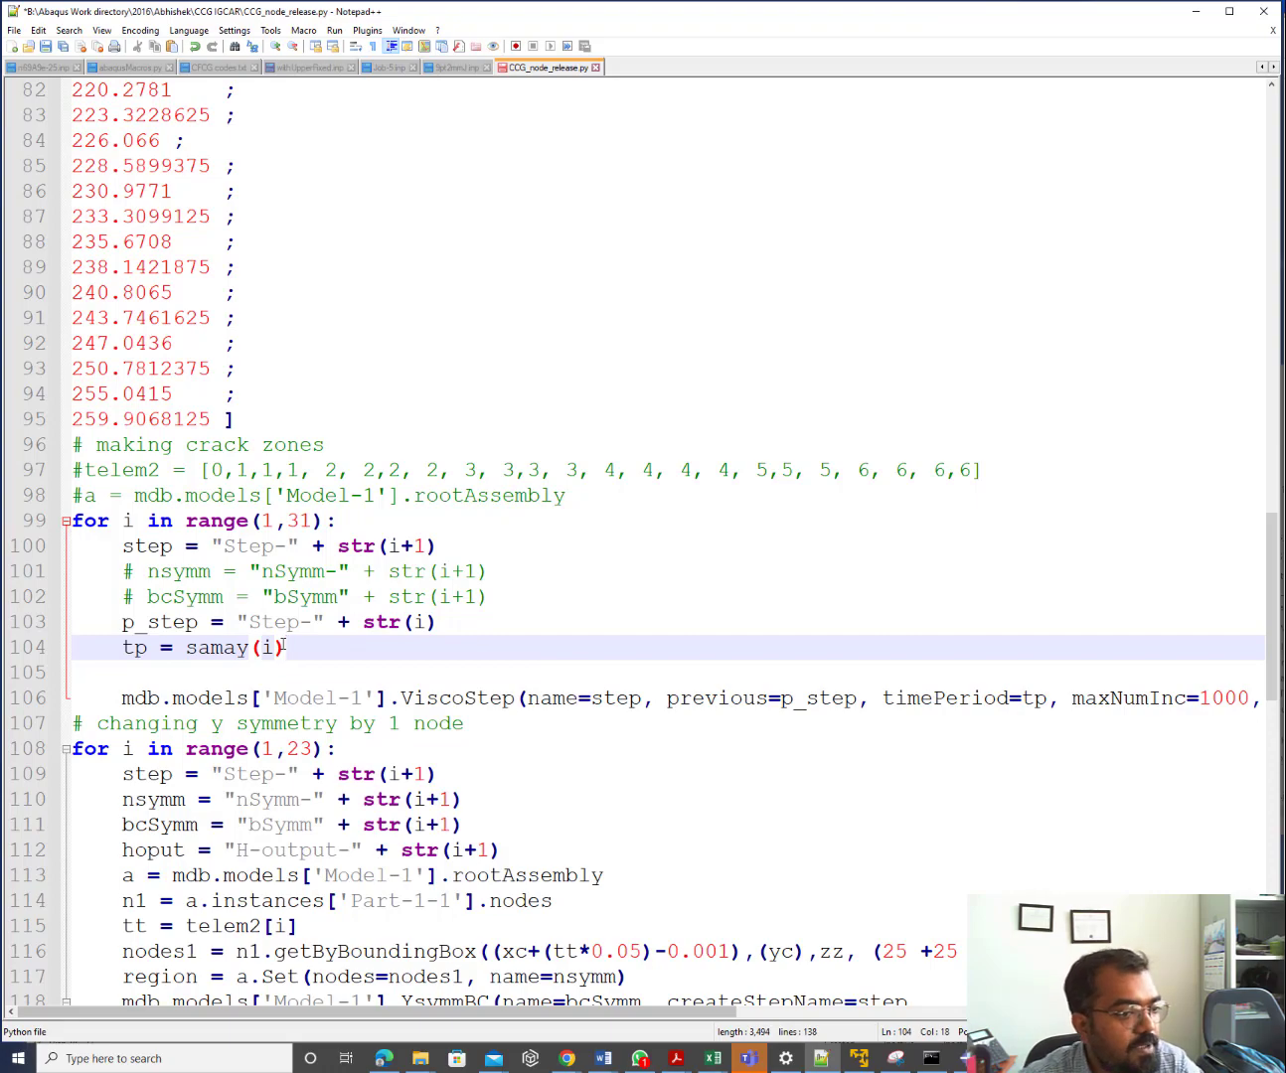
Select and copy the samay list on lines 64–95
{"action": "scroll", "coordinate": [283, 646], "scroll_direction": "up", "scroll_amount": 12}
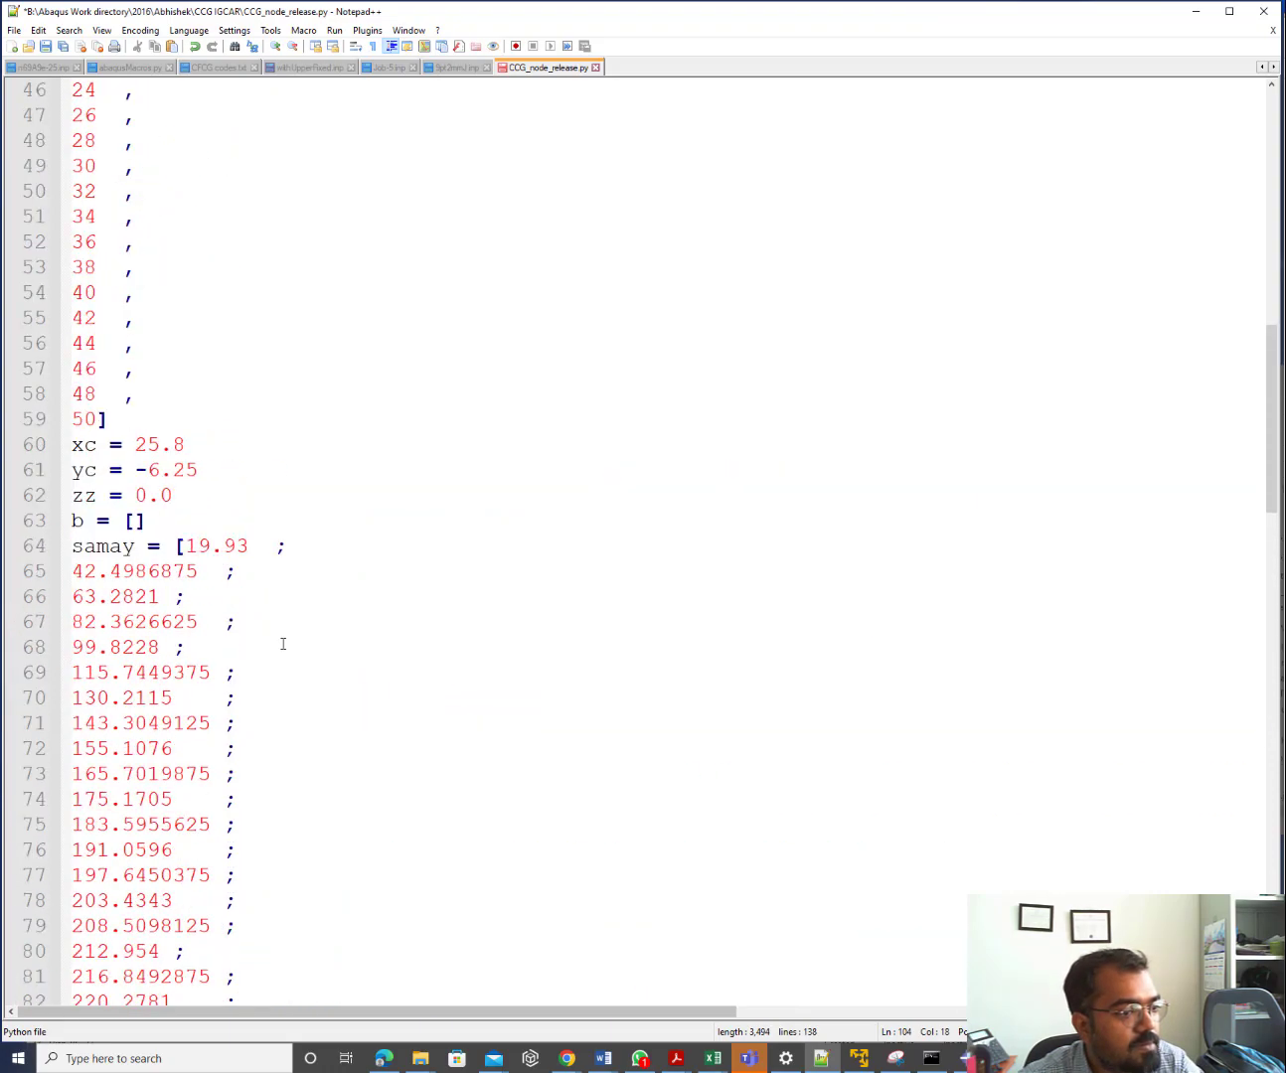
{"action": "scroll", "coordinate": [283, 644], "scroll_direction": "down", "scroll_amount": 11}
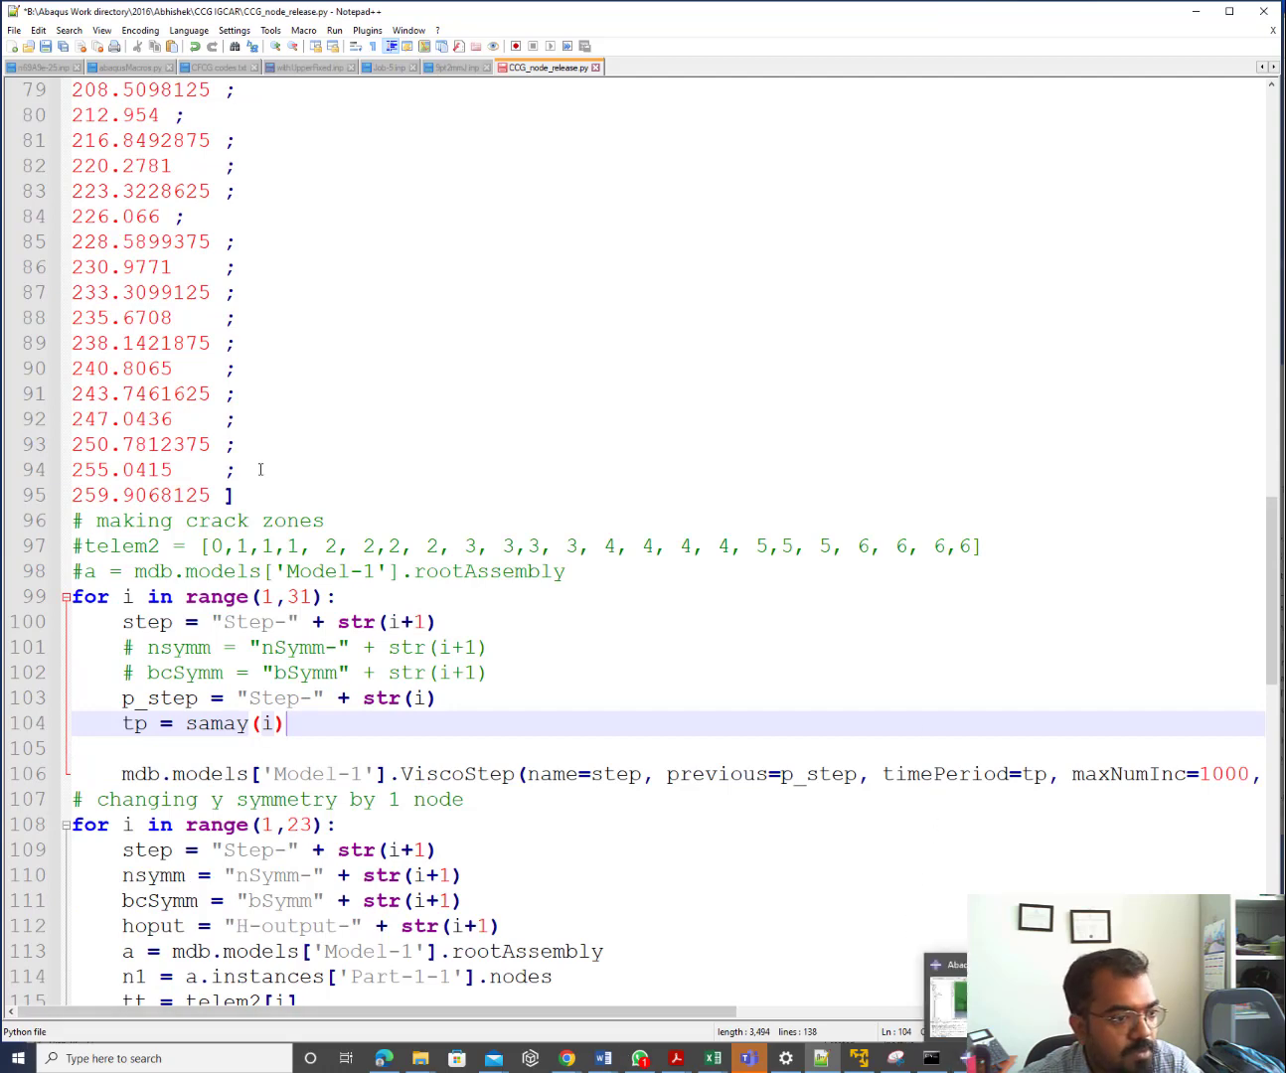
{"action": "left_click_drag", "start_coordinate": [237, 495], "coordinate": [56, 244]}
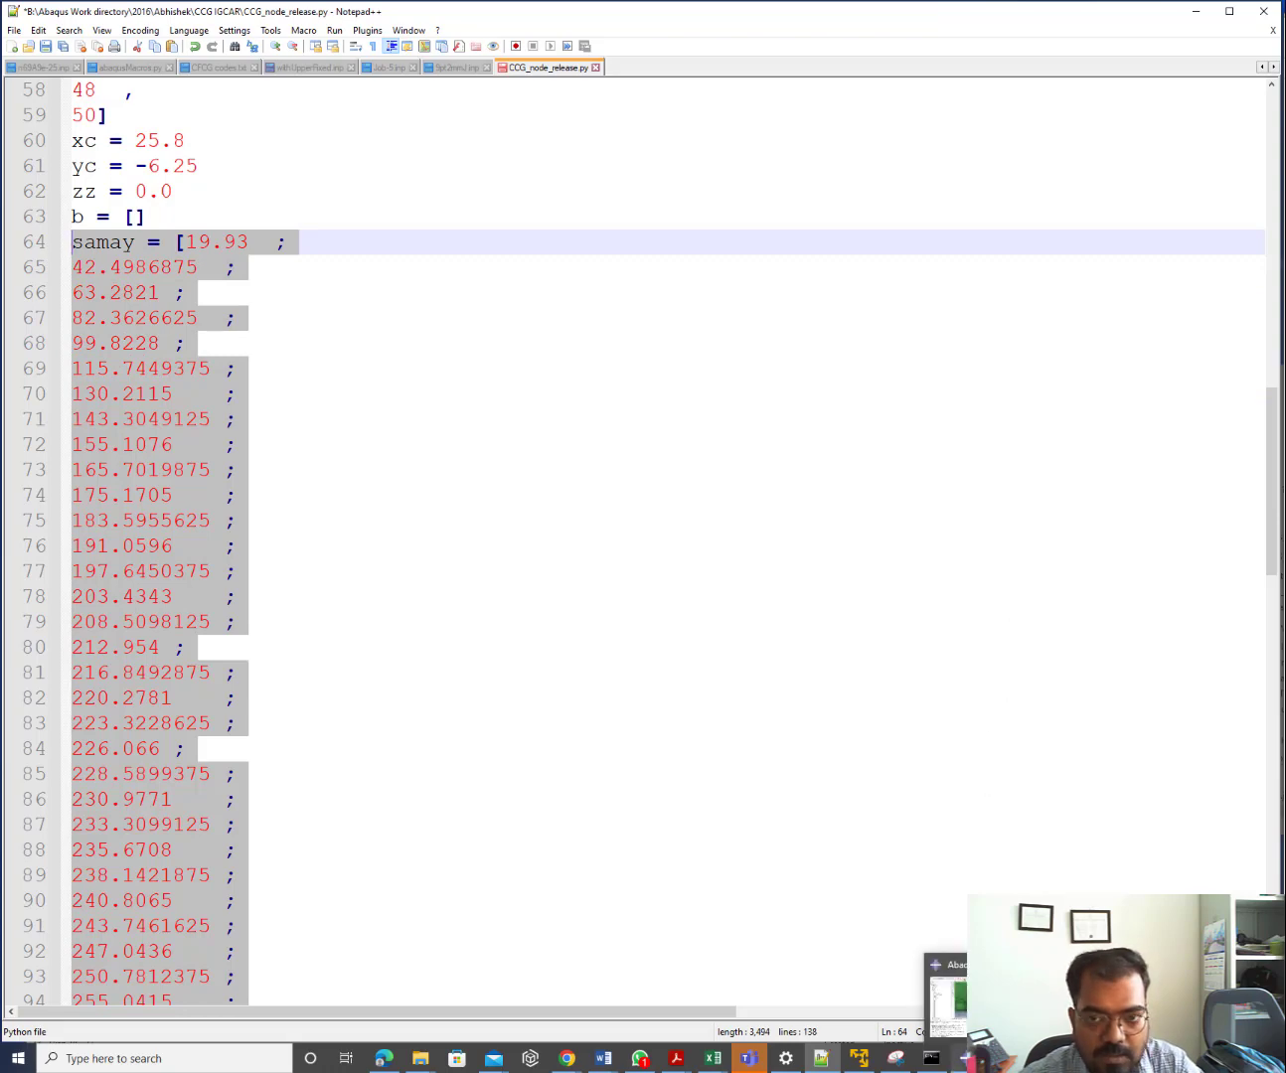
{"action": "left_click", "coordinate": [959, 1056]}
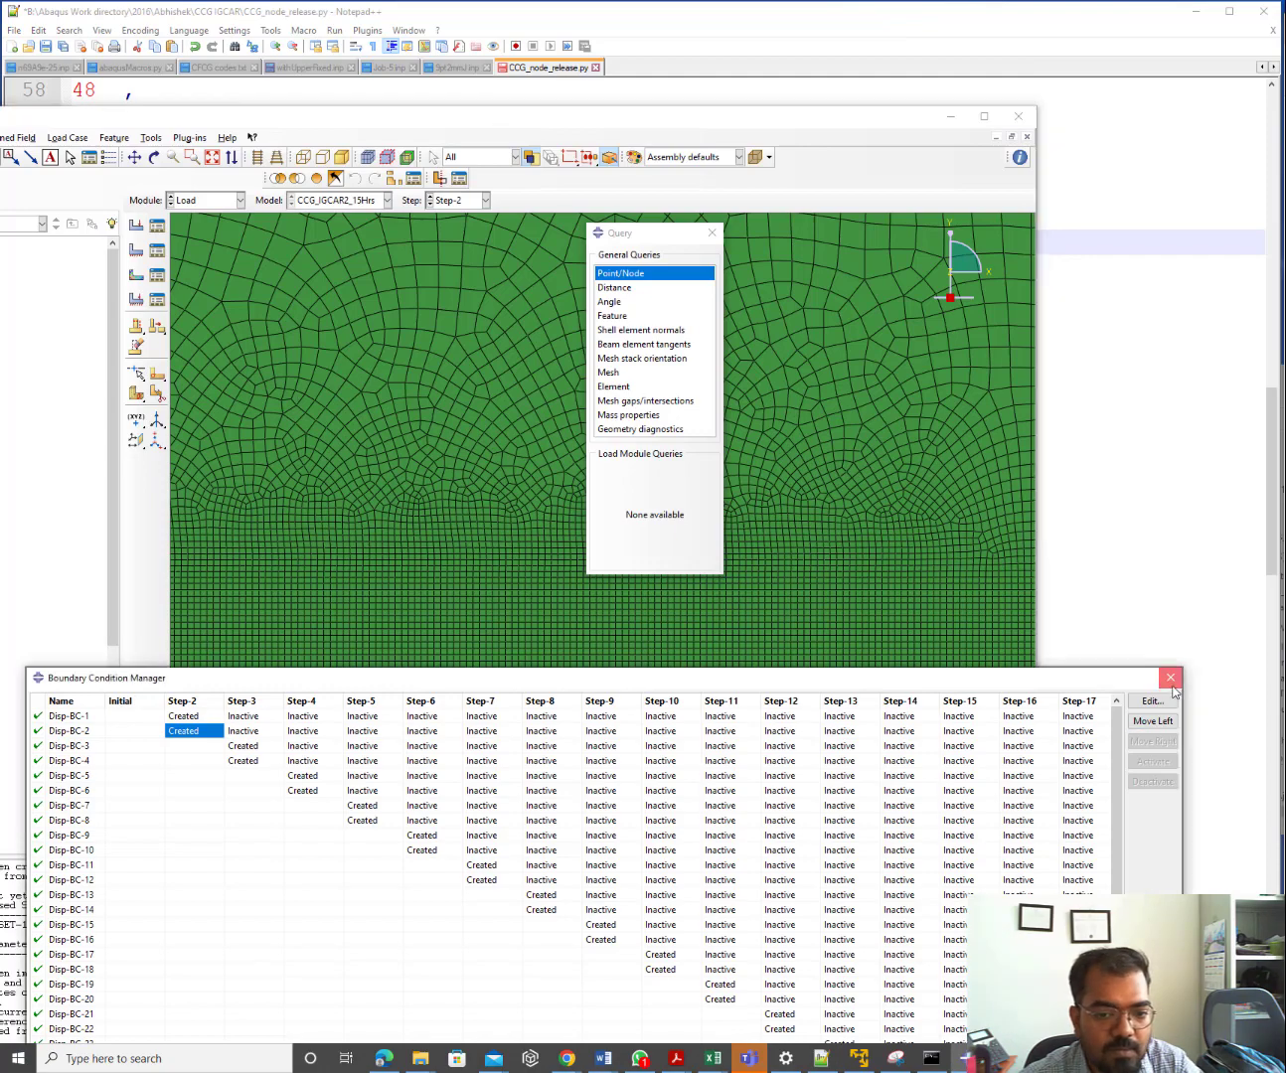
Close the BC Manager, maximize Abaqus/CAE, and paste the samay list into the Python command line
{"action": "left_click", "coordinate": [1171, 678]}
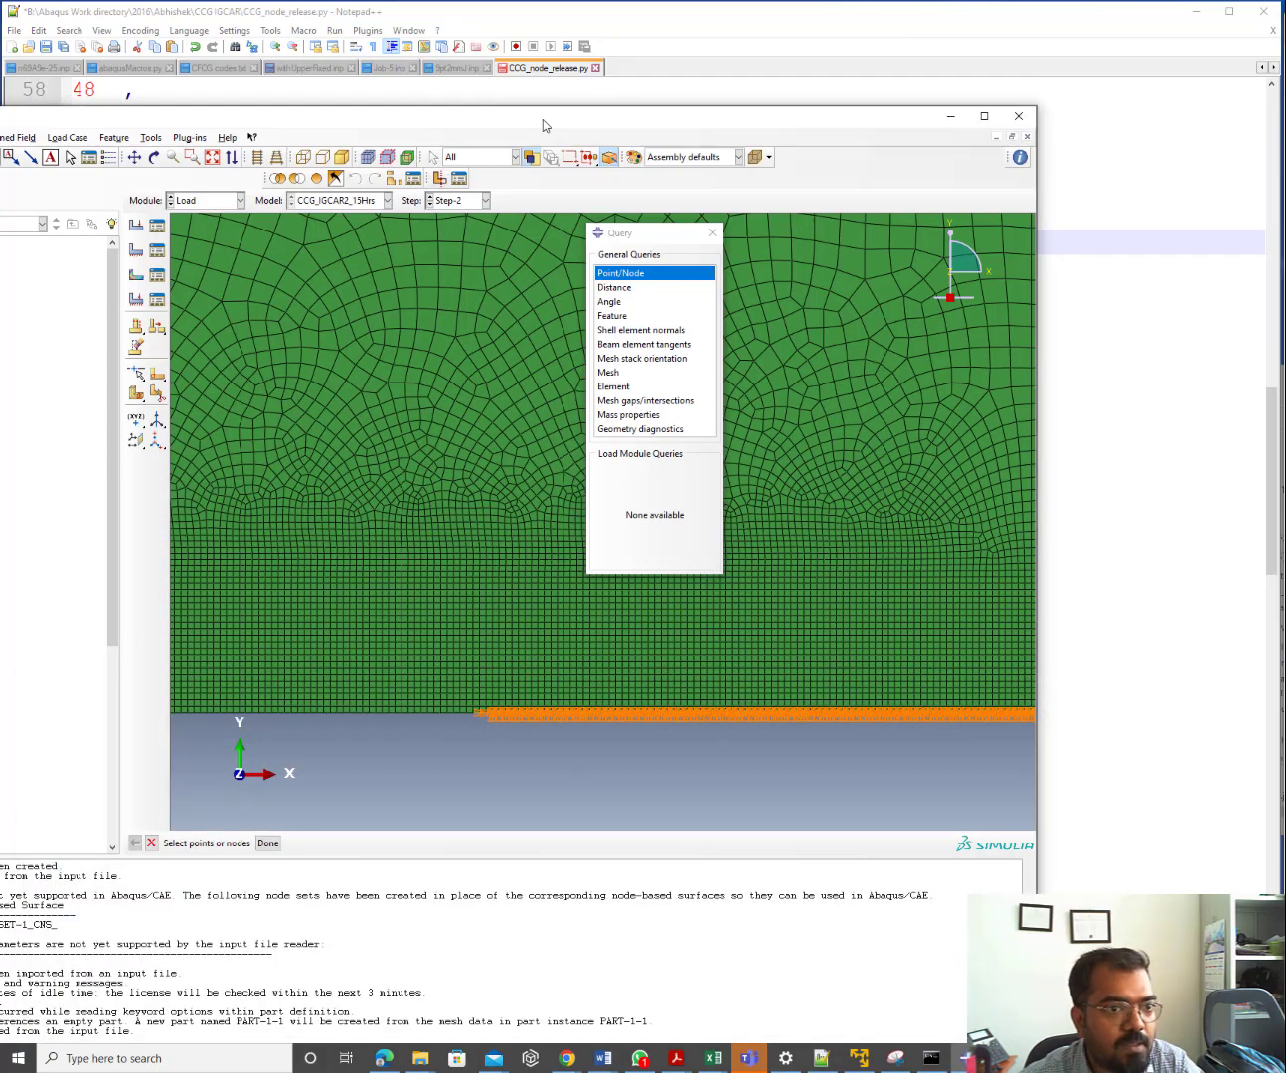
{"action": "double_click", "coordinate": [545, 118]}
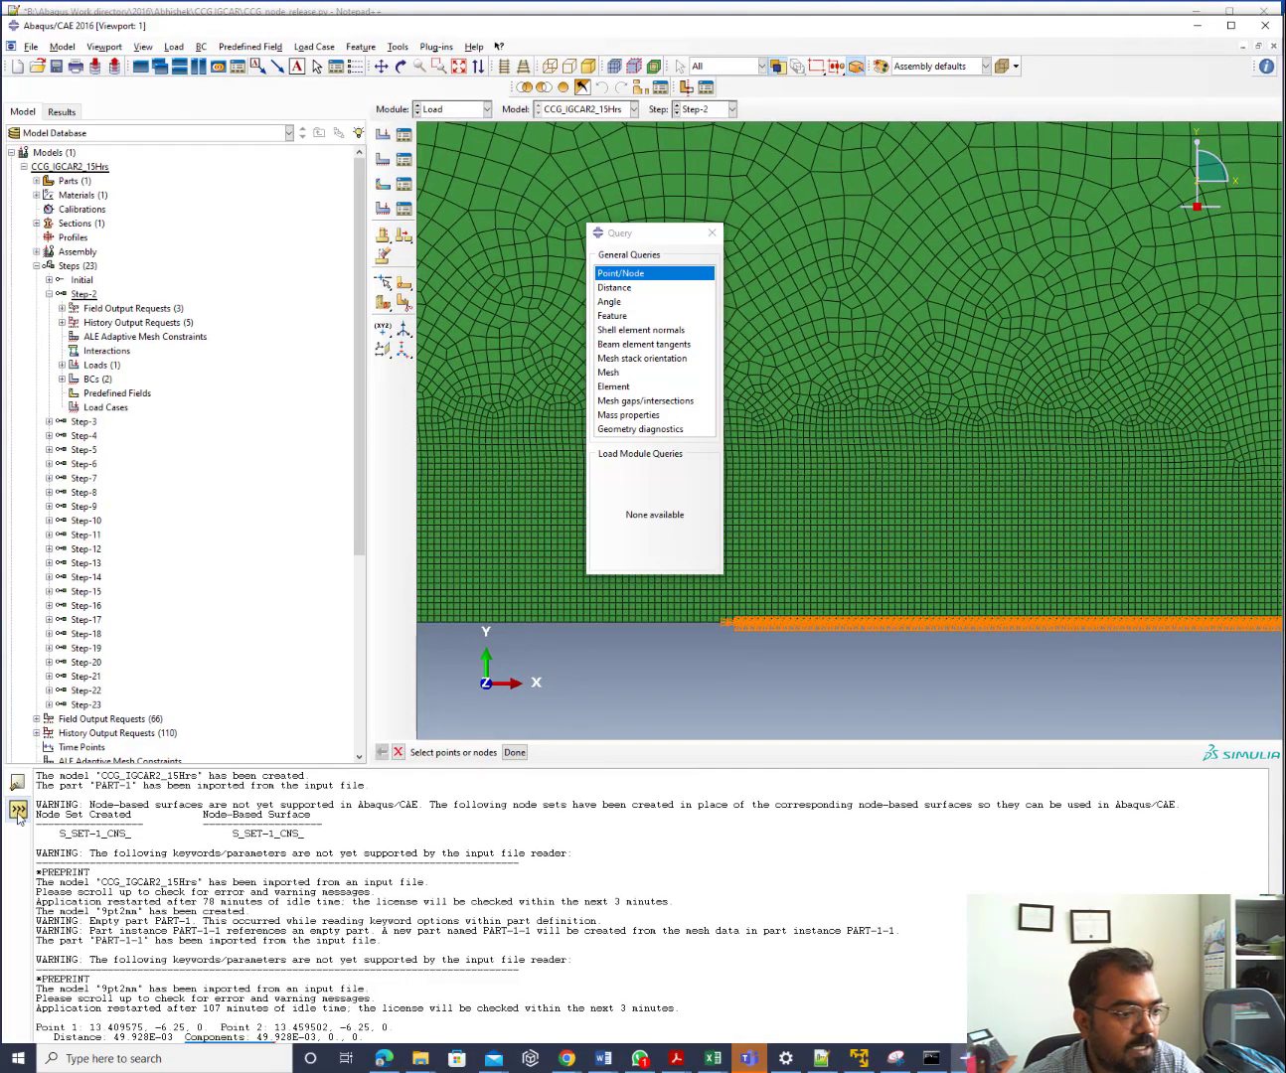
{"action": "left_click", "coordinate": [18, 808]}
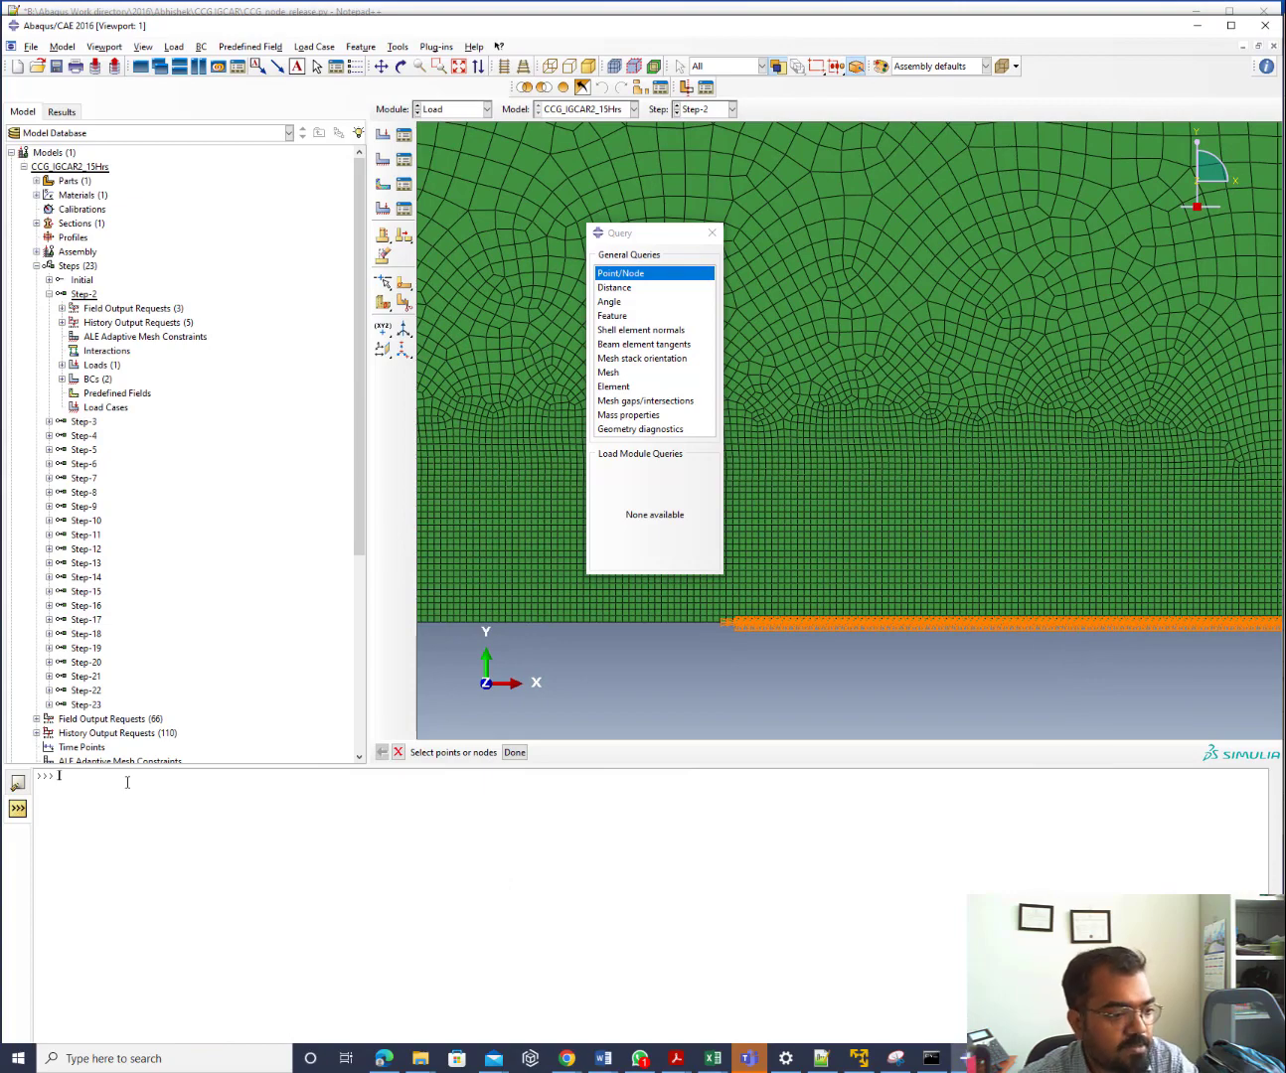
{"action": "type", "text": "sanay = [19.93"}
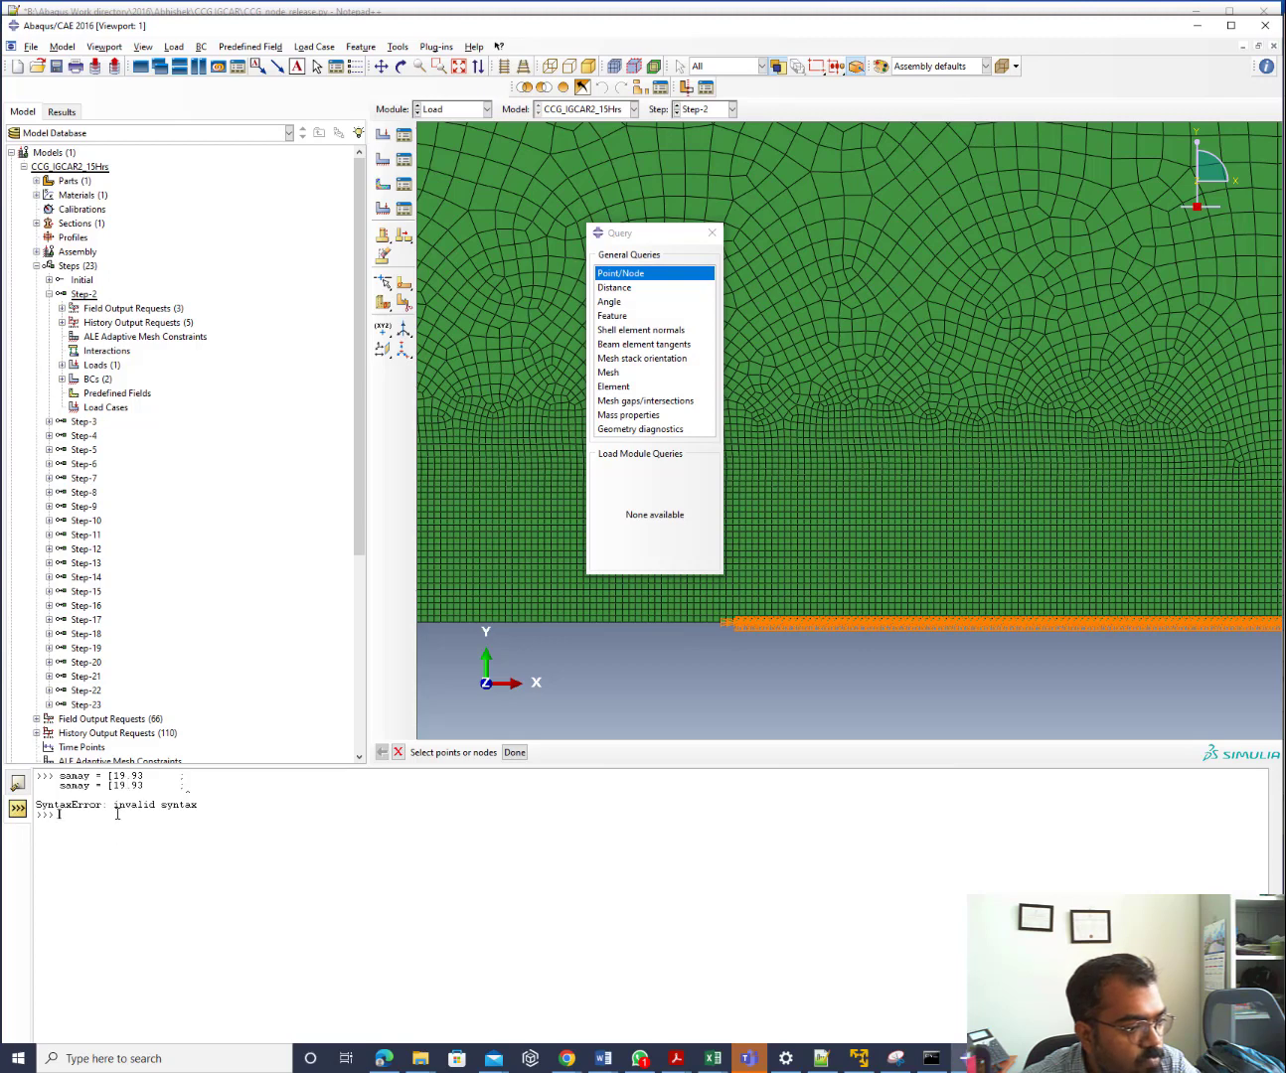
Test samay as [1, 2] and (1, 2, 3): samay(2) fails, samay[2] returns 3
{"action": "type", "text": "sanay"}
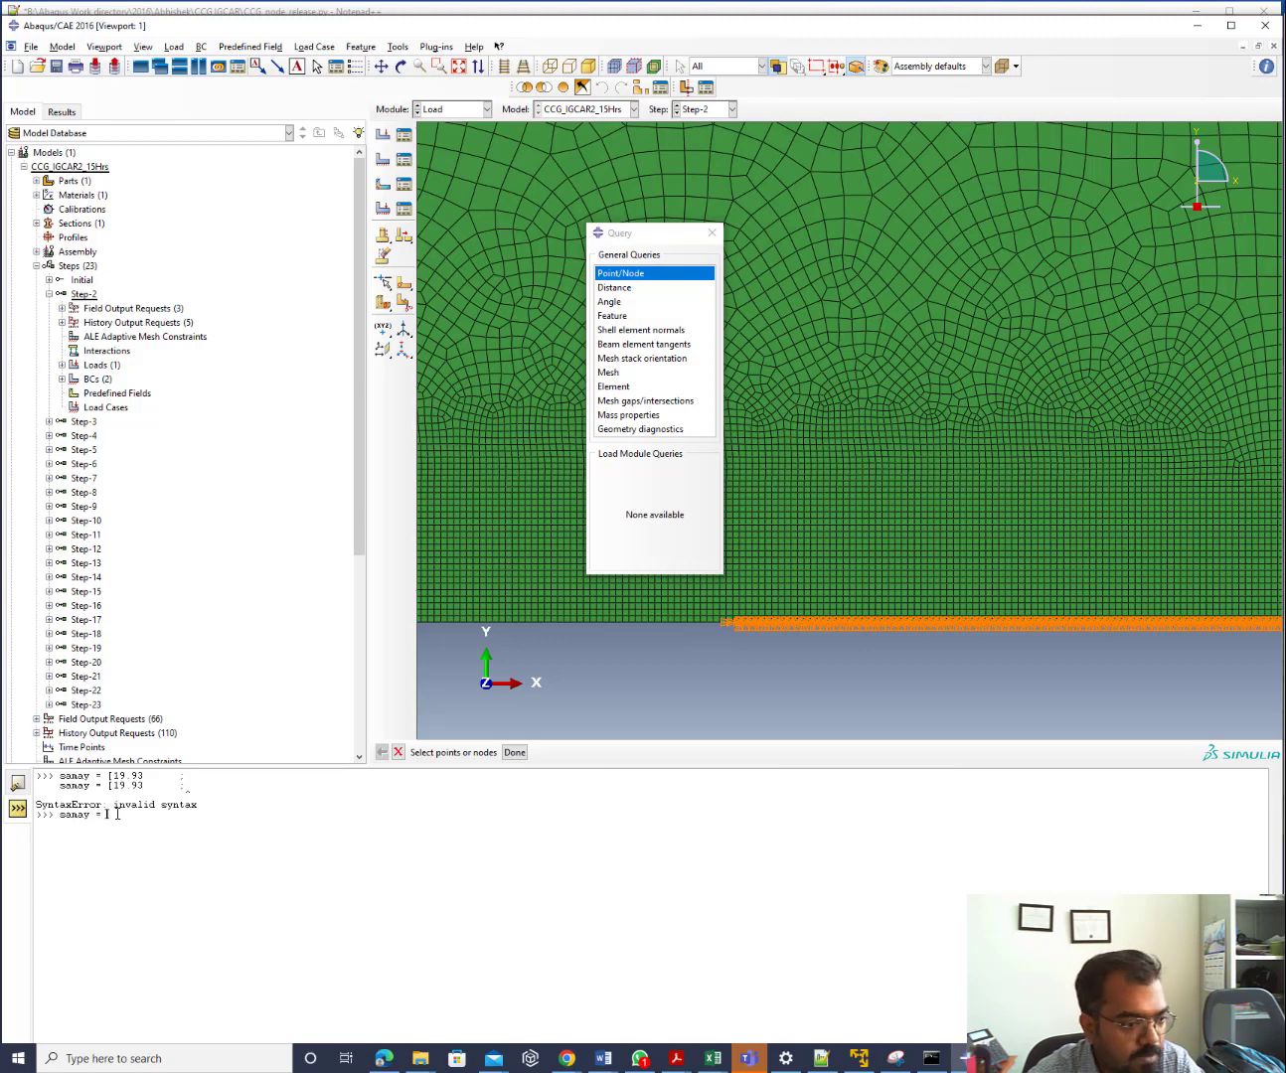
{"action": "type", "text": " = ["}
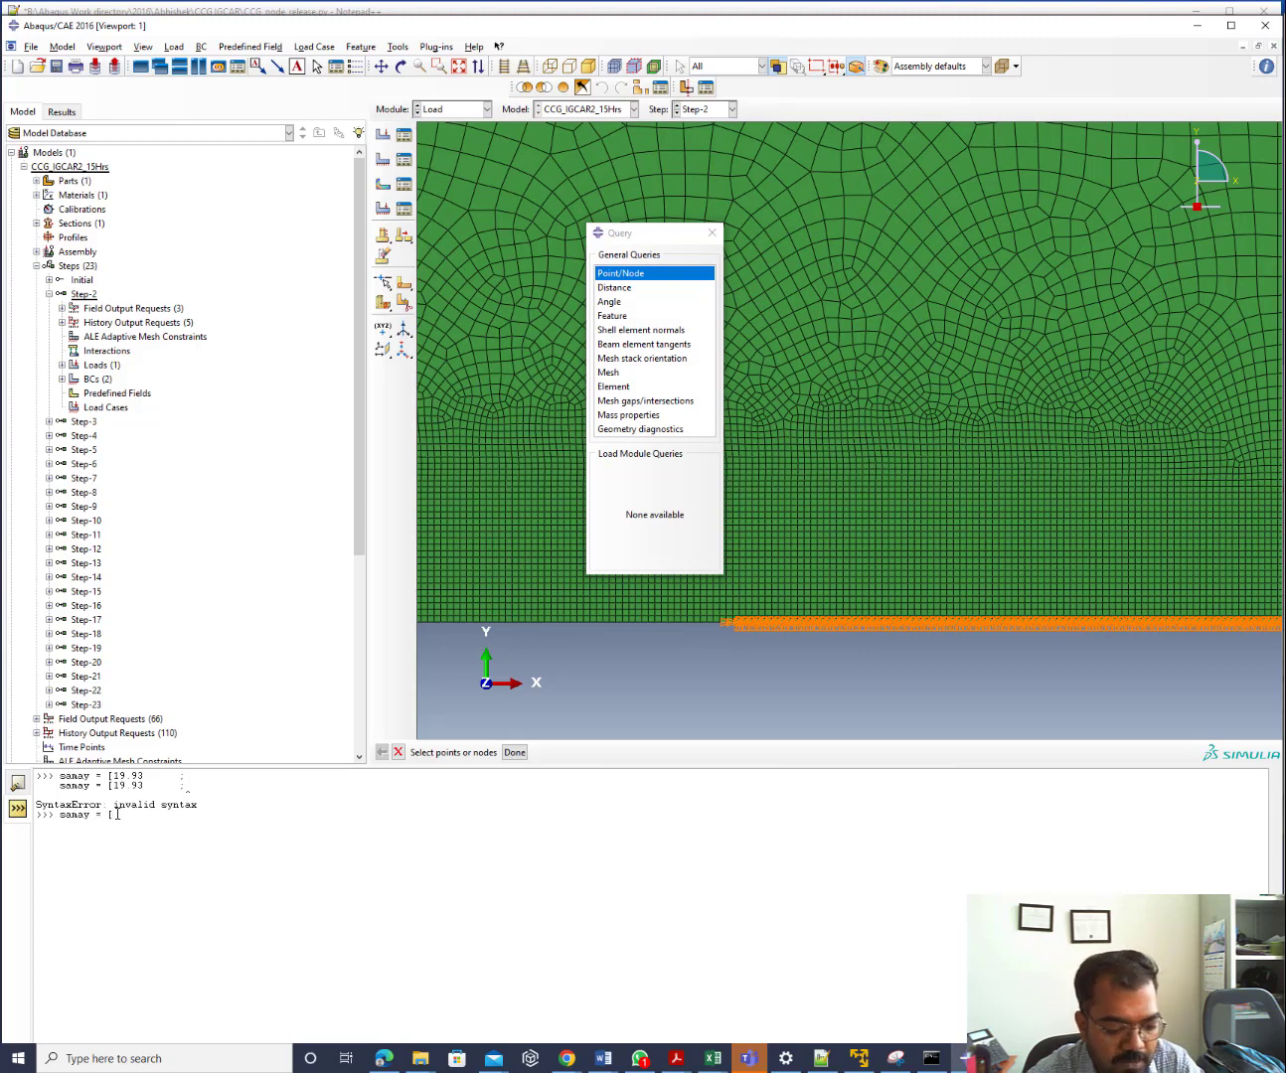
{"action": "type", "text": "1, 2, 3,"}
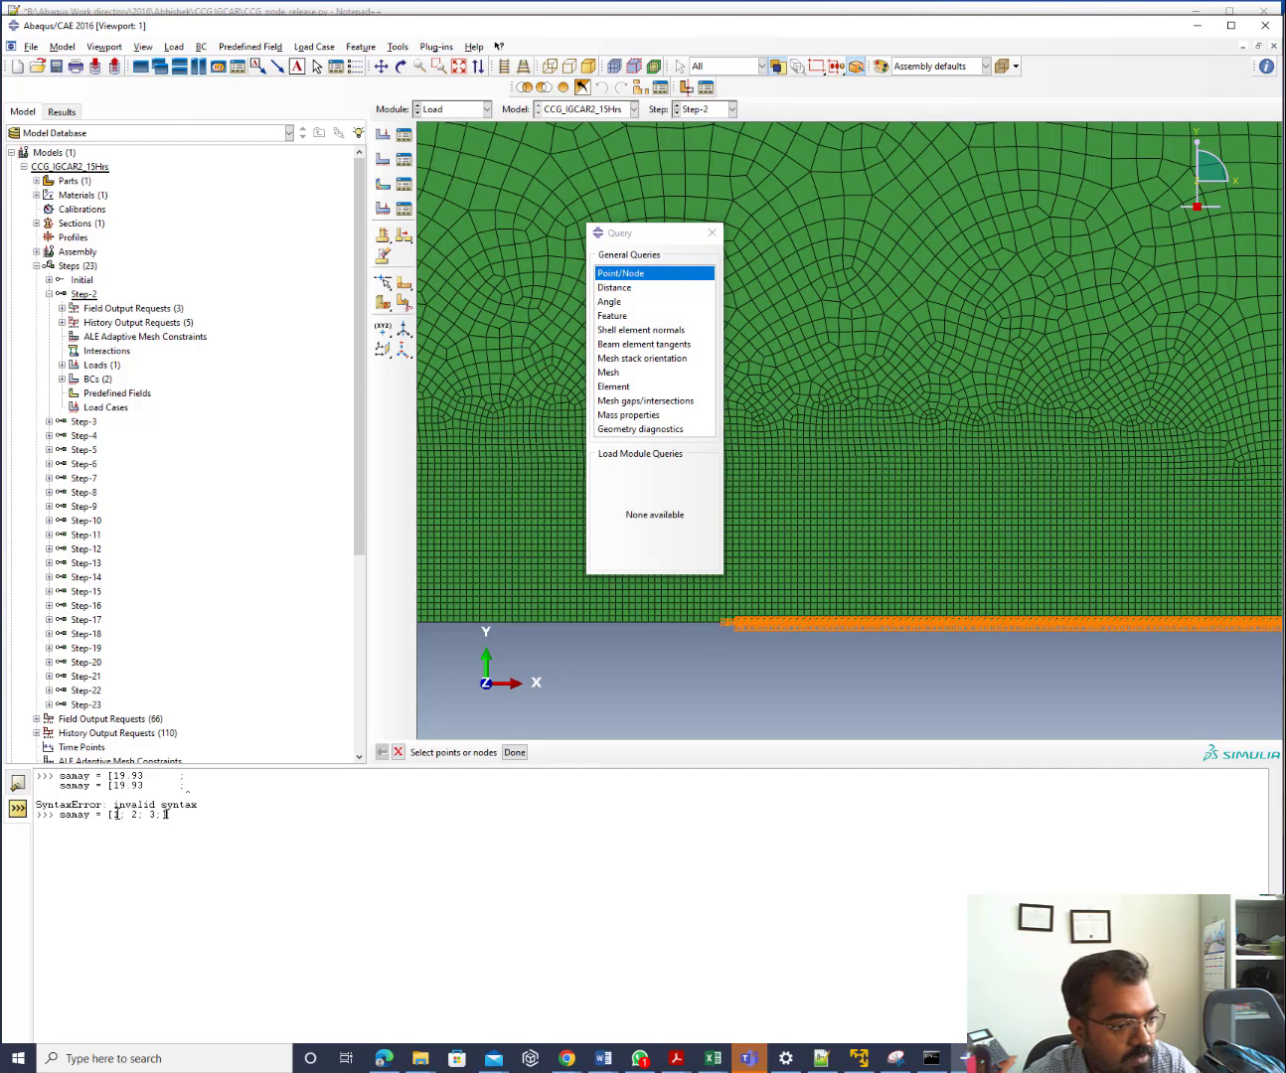
{"action": "type", "text": "];"}
{"action": "key", "text": "Return"}
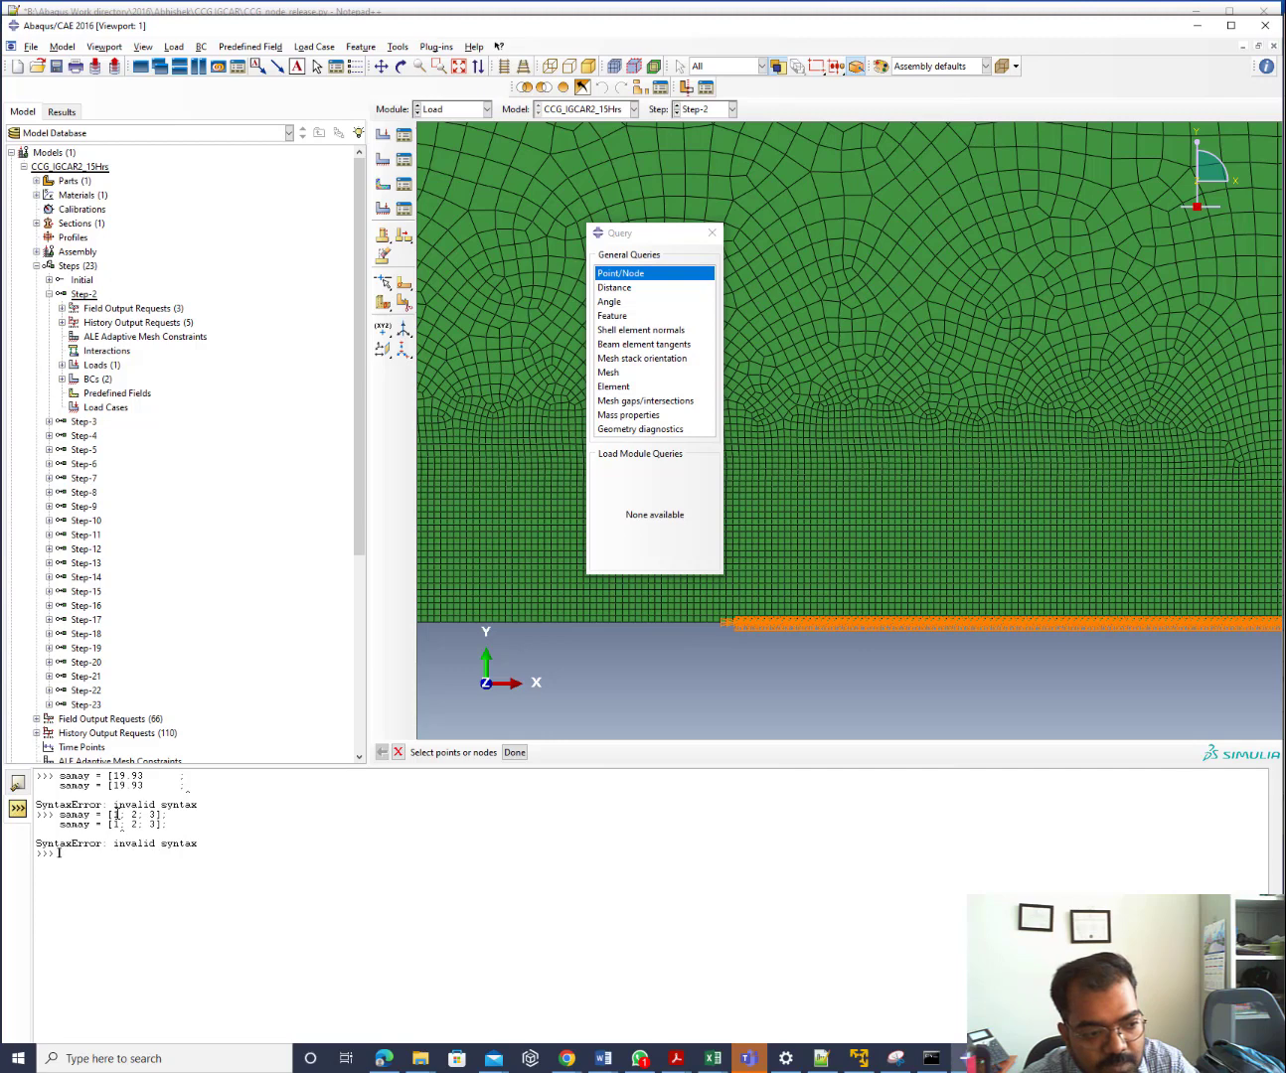
{"action": "type", "text": "sanay"}
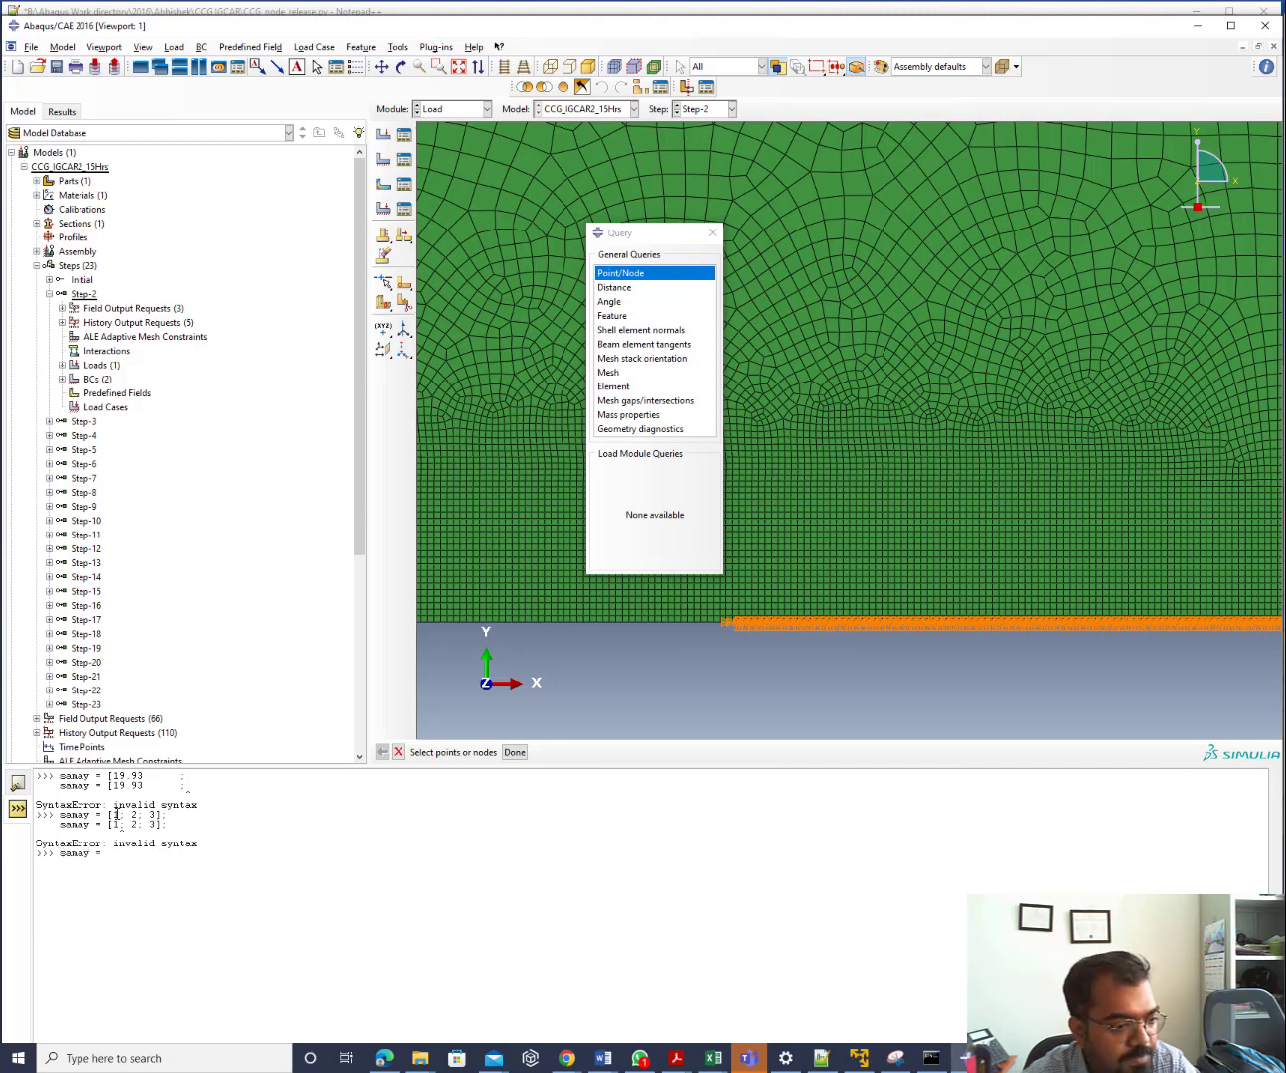
{"action": "type", "text": " = (1"}
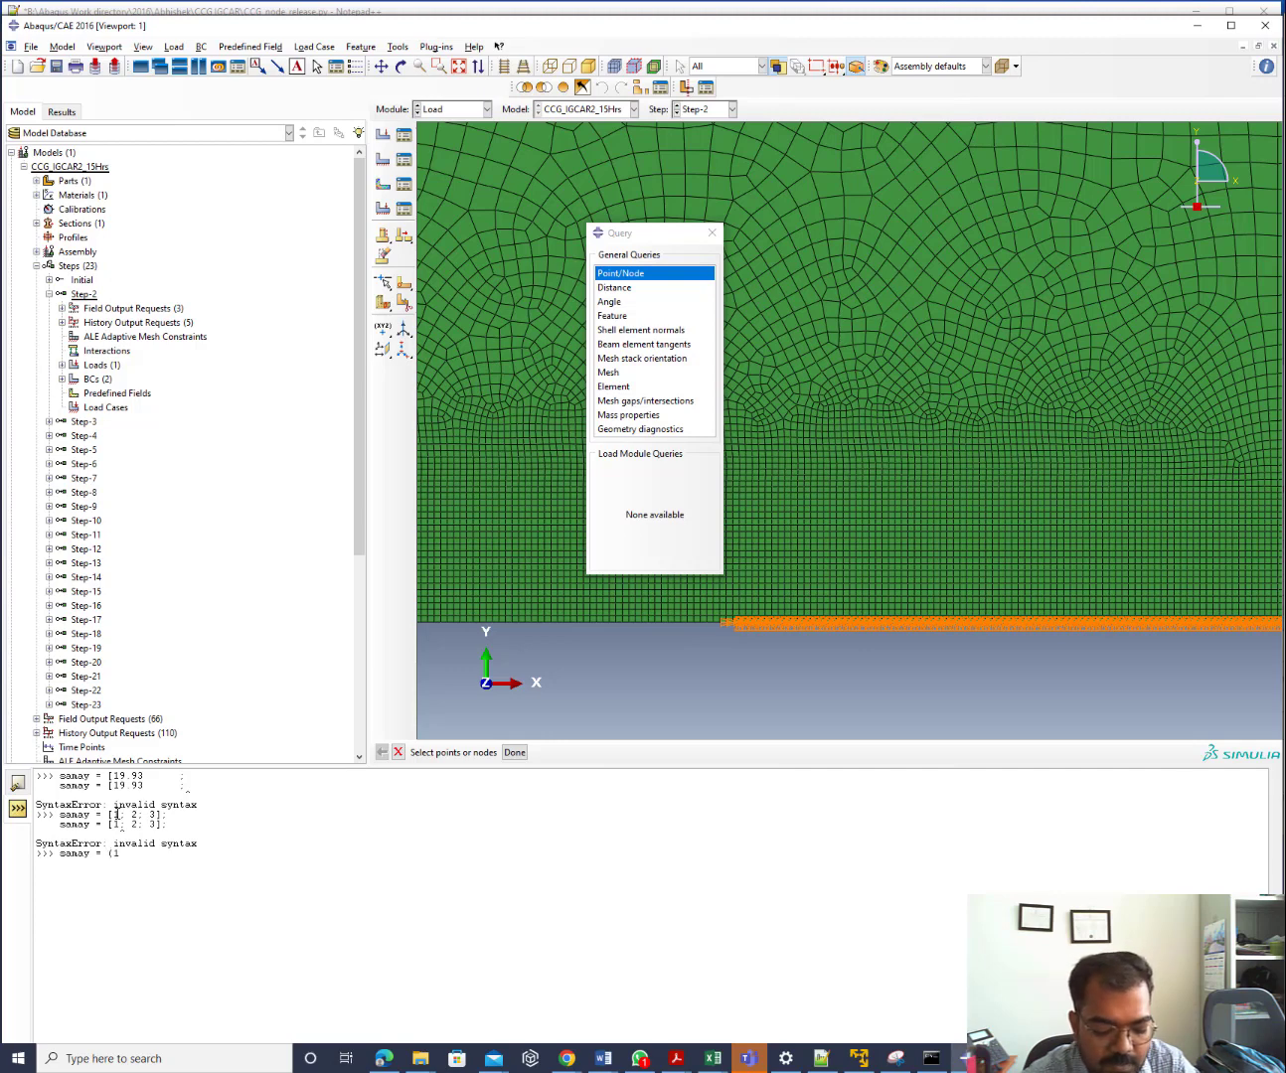
{"action": "type", "text": ", 2, 3,"}
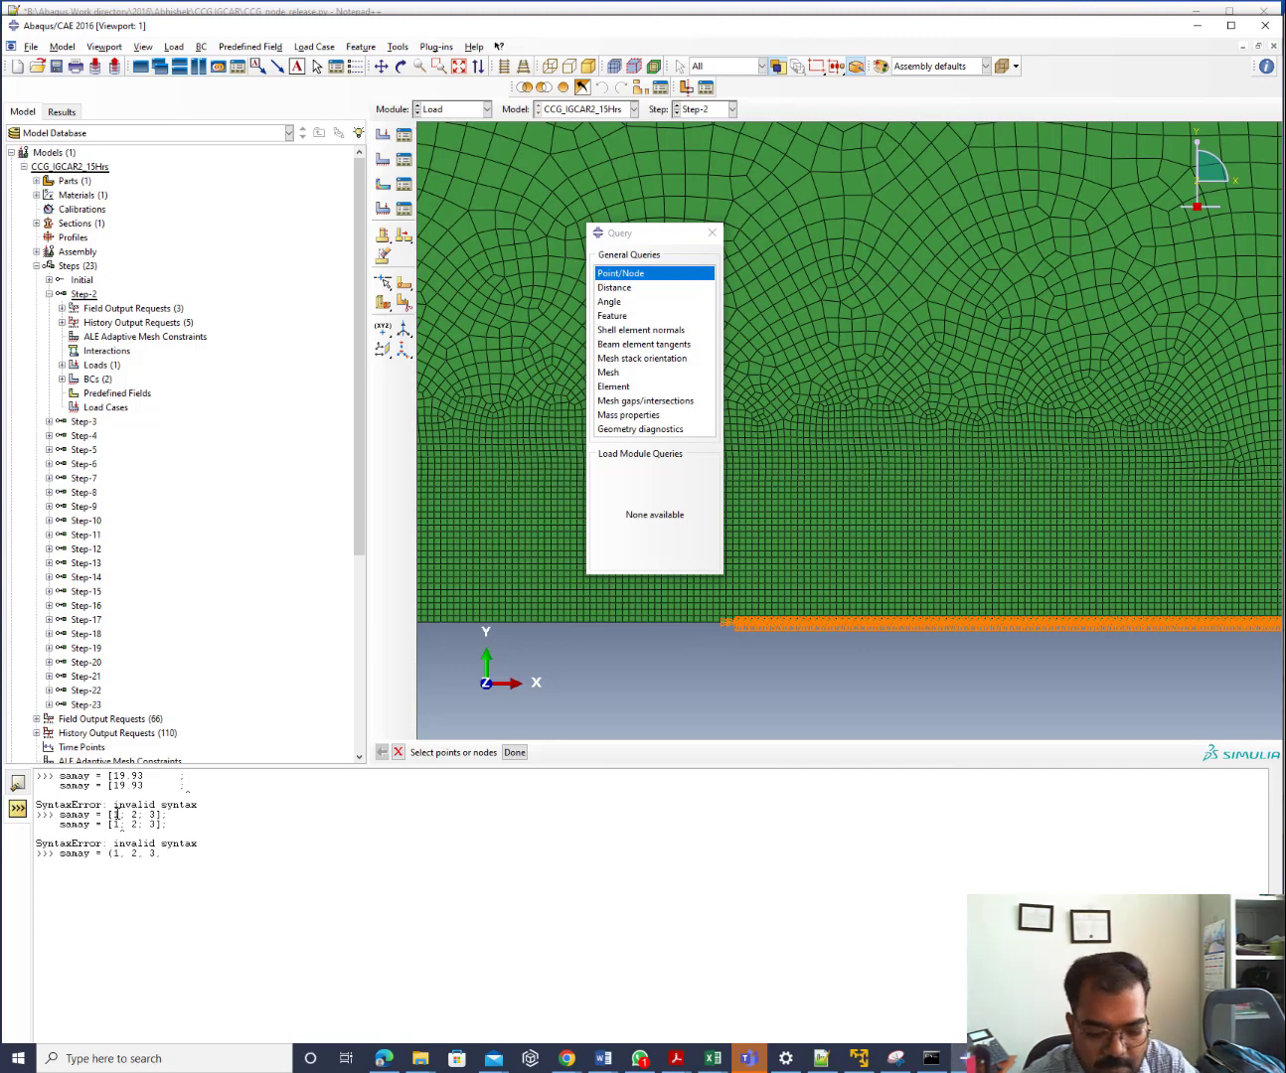
{"action": "key", "text": "BackSpace"}
{"action": "type", "text": ")"}
{"action": "key", "text": "Return"}
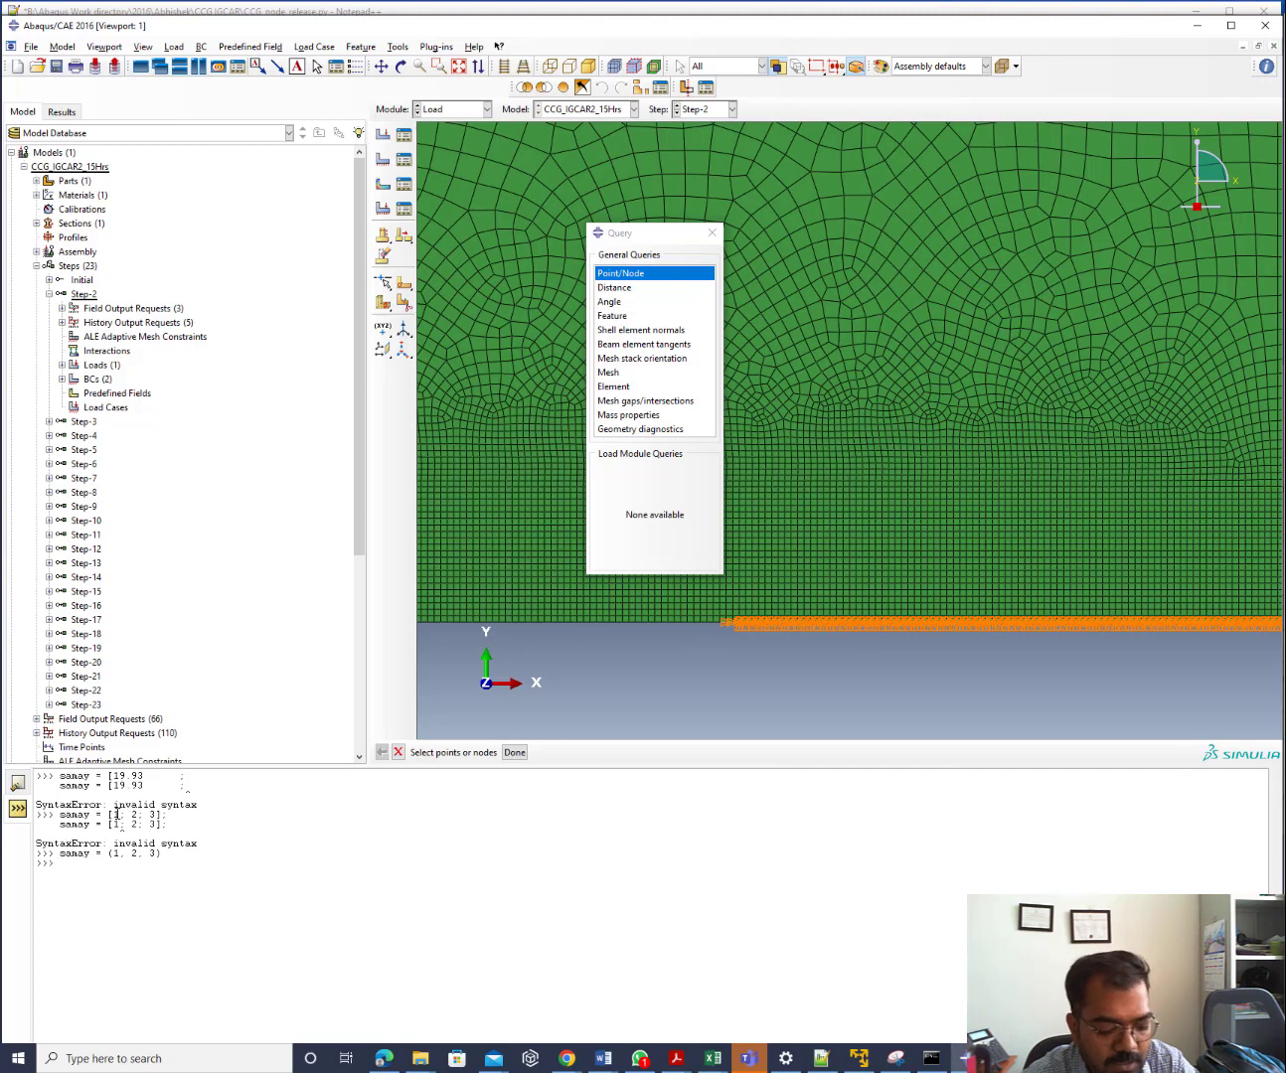
{"action": "type", "text": "sanay("}
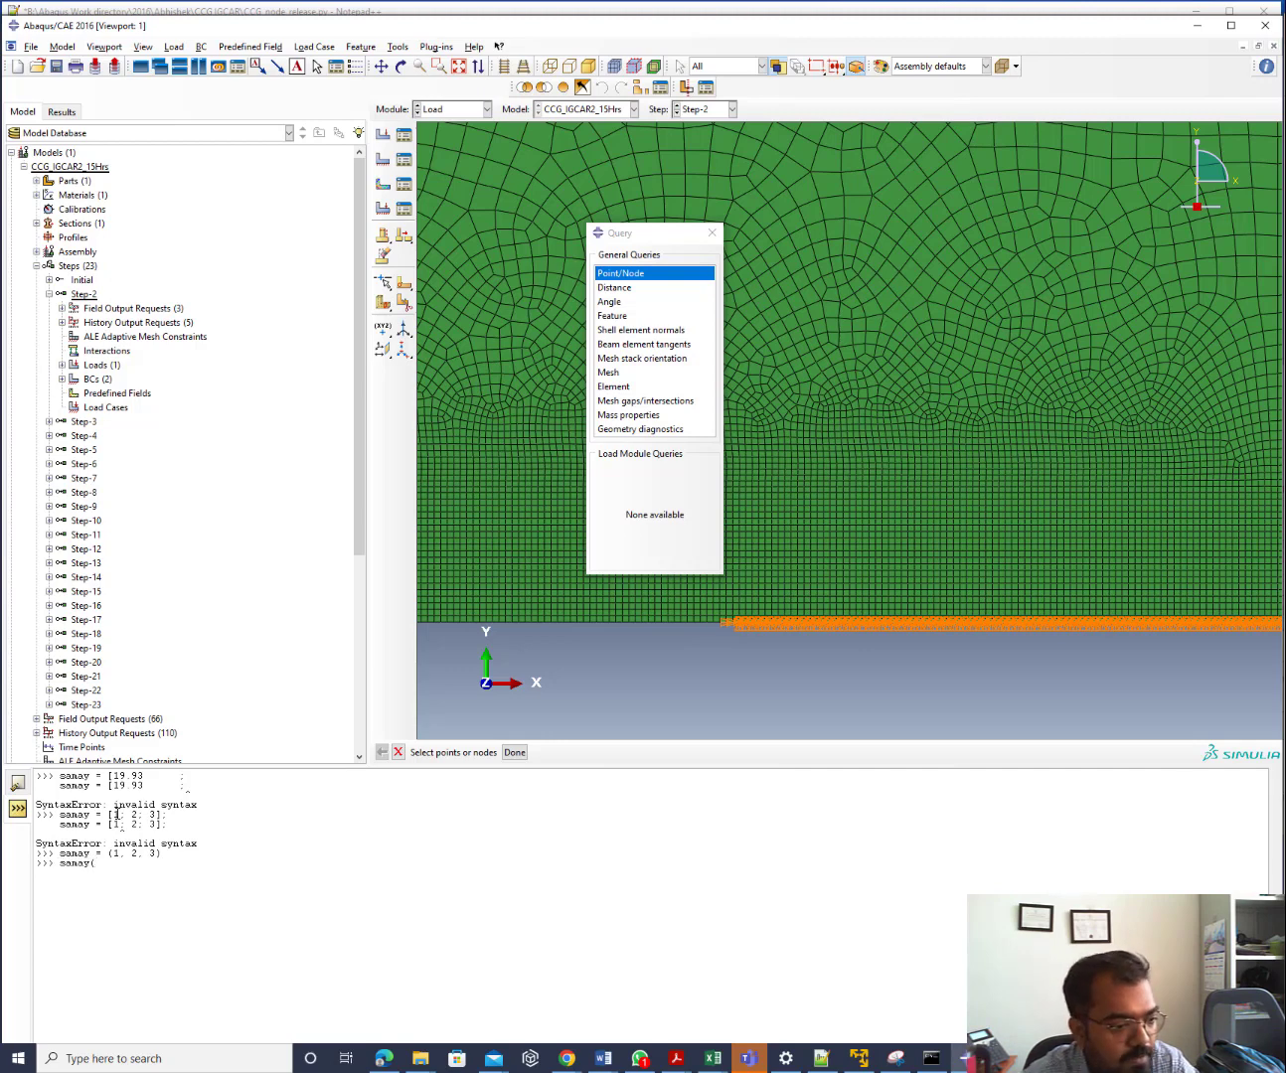
{"action": "type", "text": "2)"}
{"action": "key", "text": "Return"}
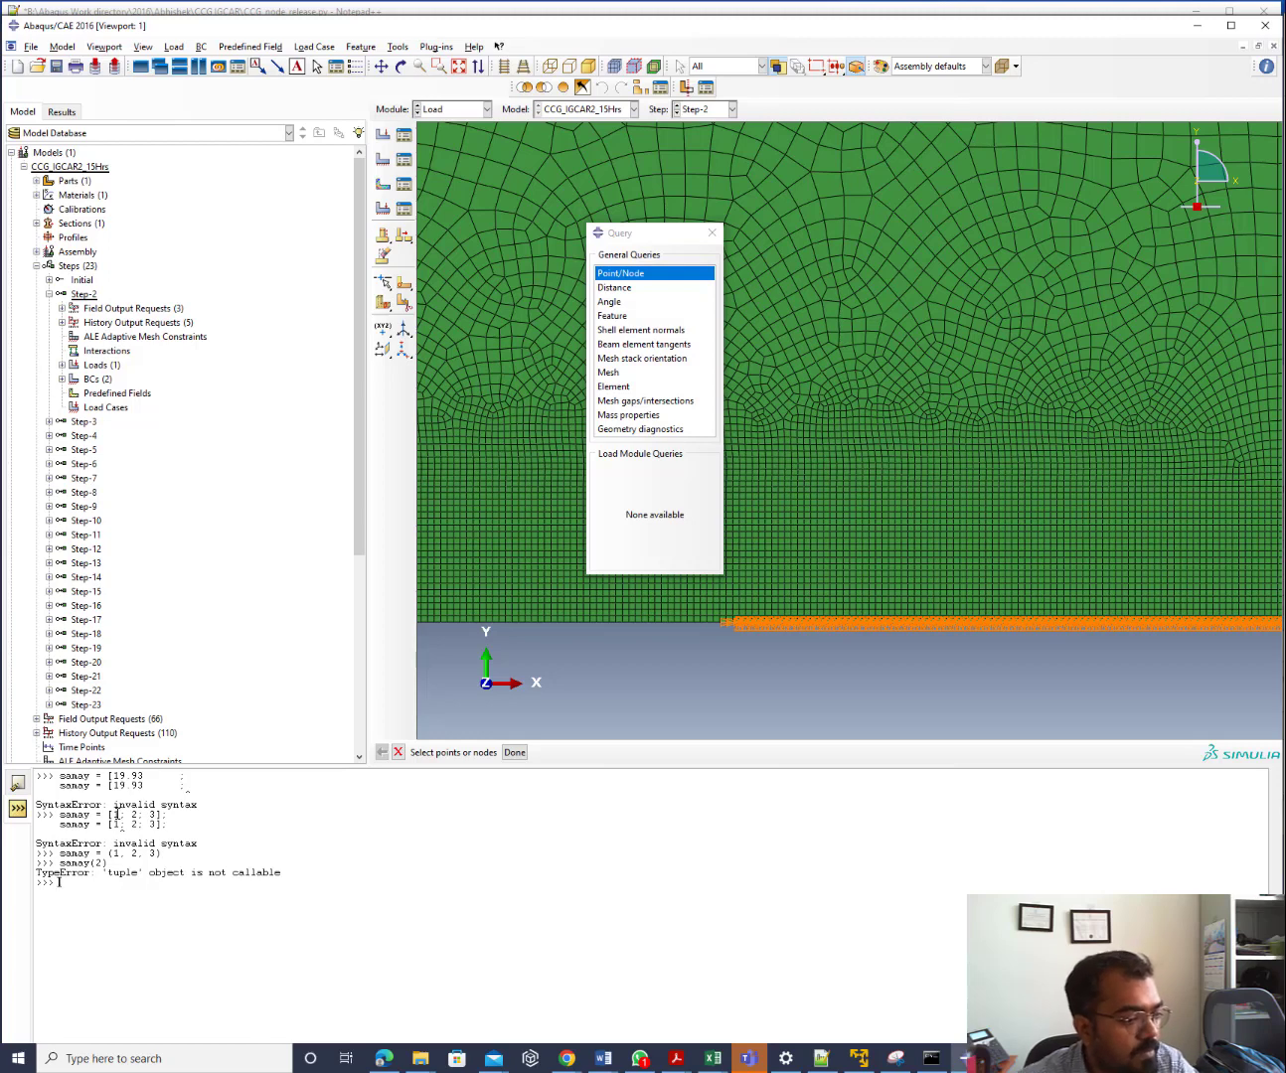
{"action": "type", "text": "sanay"}
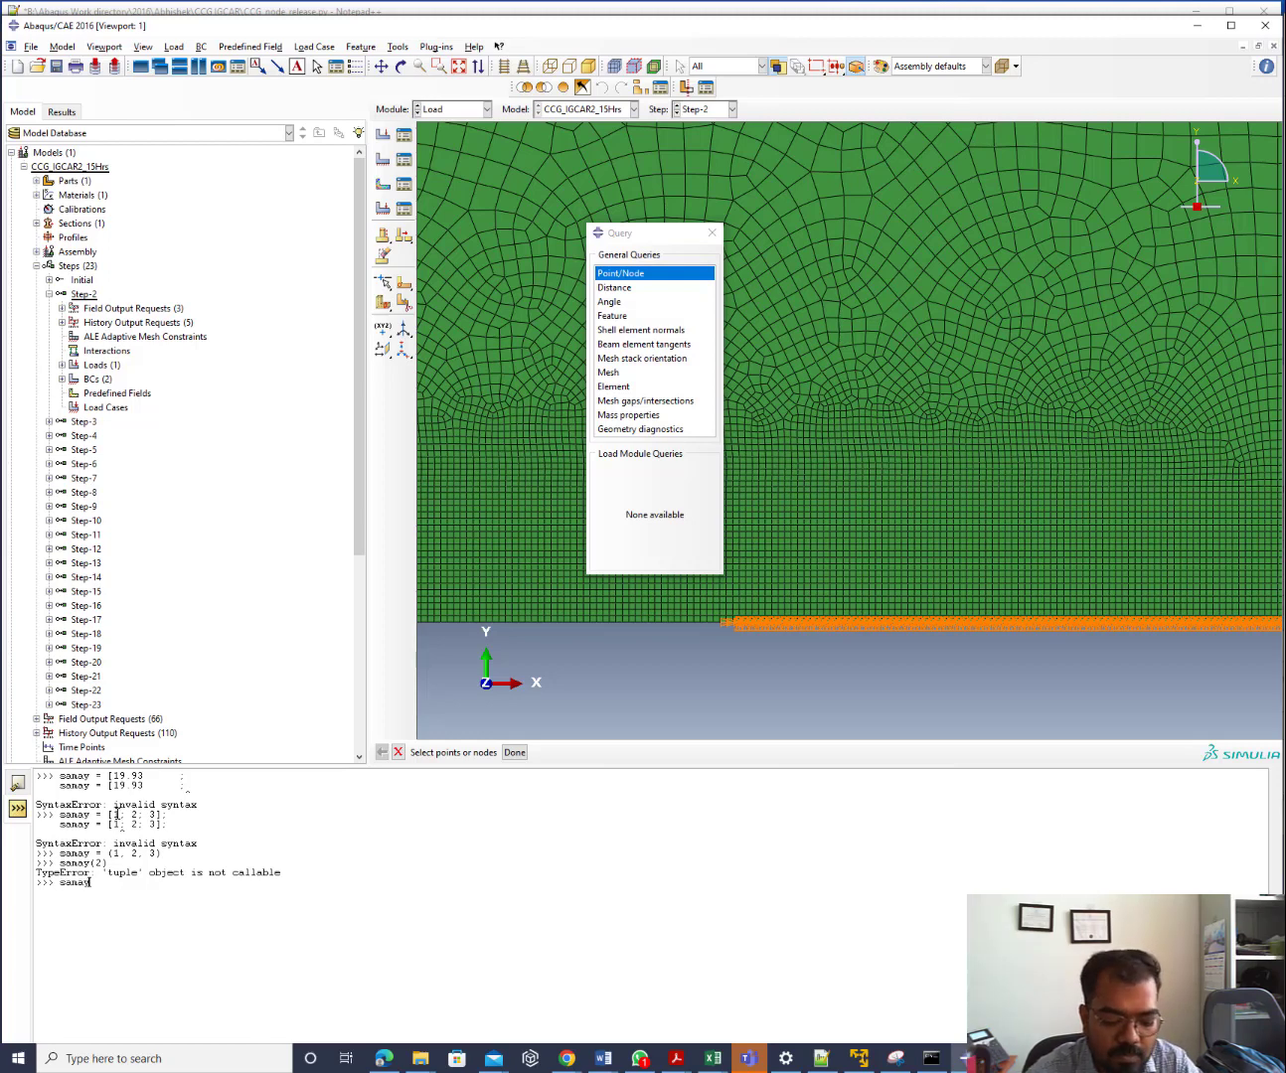
{"action": "type", "text": "[2]"}
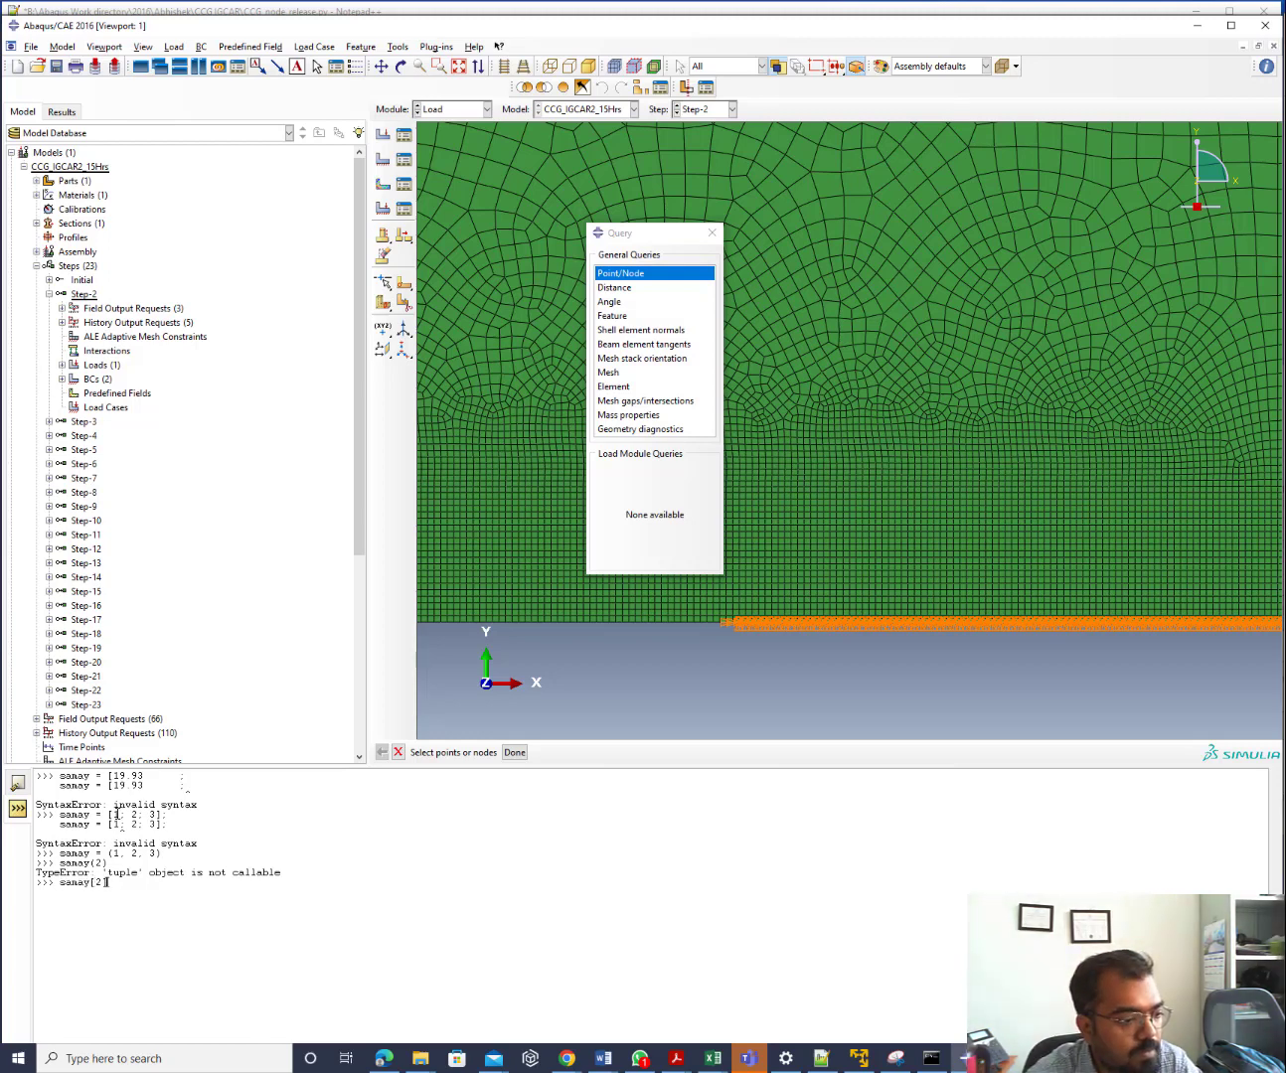
{"action": "key", "text": "Return"}
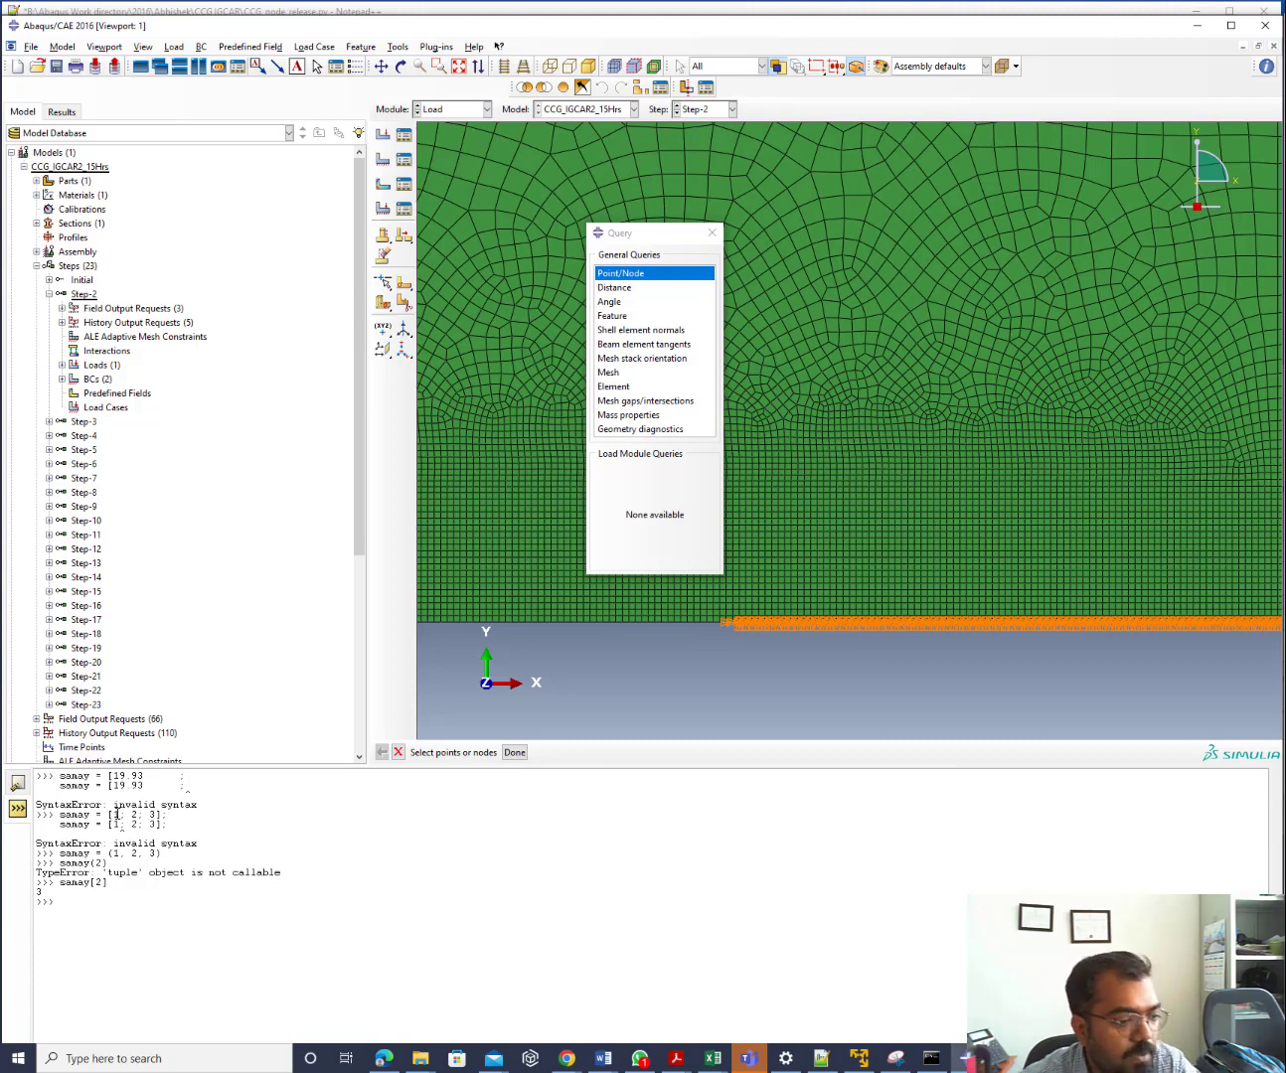
Undo the pasted samay values and the tp edit, restoring 'samay = [' and tp 0.167778
{"action": "left_click", "coordinate": [1198, 25]}
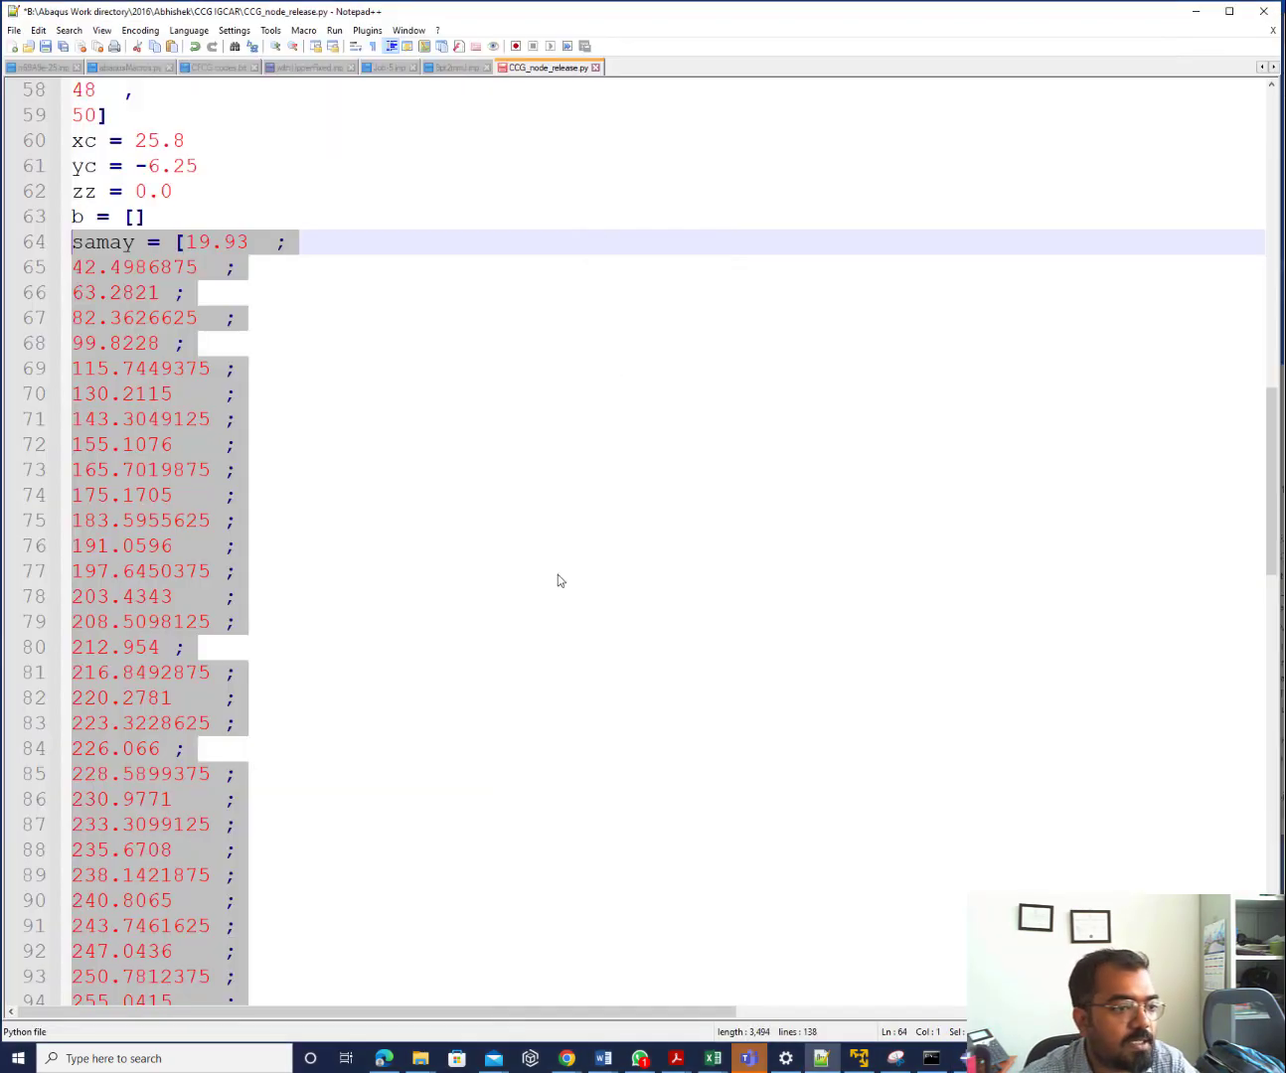
{"action": "scroll", "coordinate": [279, 313], "scroll_direction": "up", "scroll_amount": 8}
{"action": "scroll", "coordinate": [279, 313], "scroll_direction": "down", "scroll_amount": 8}
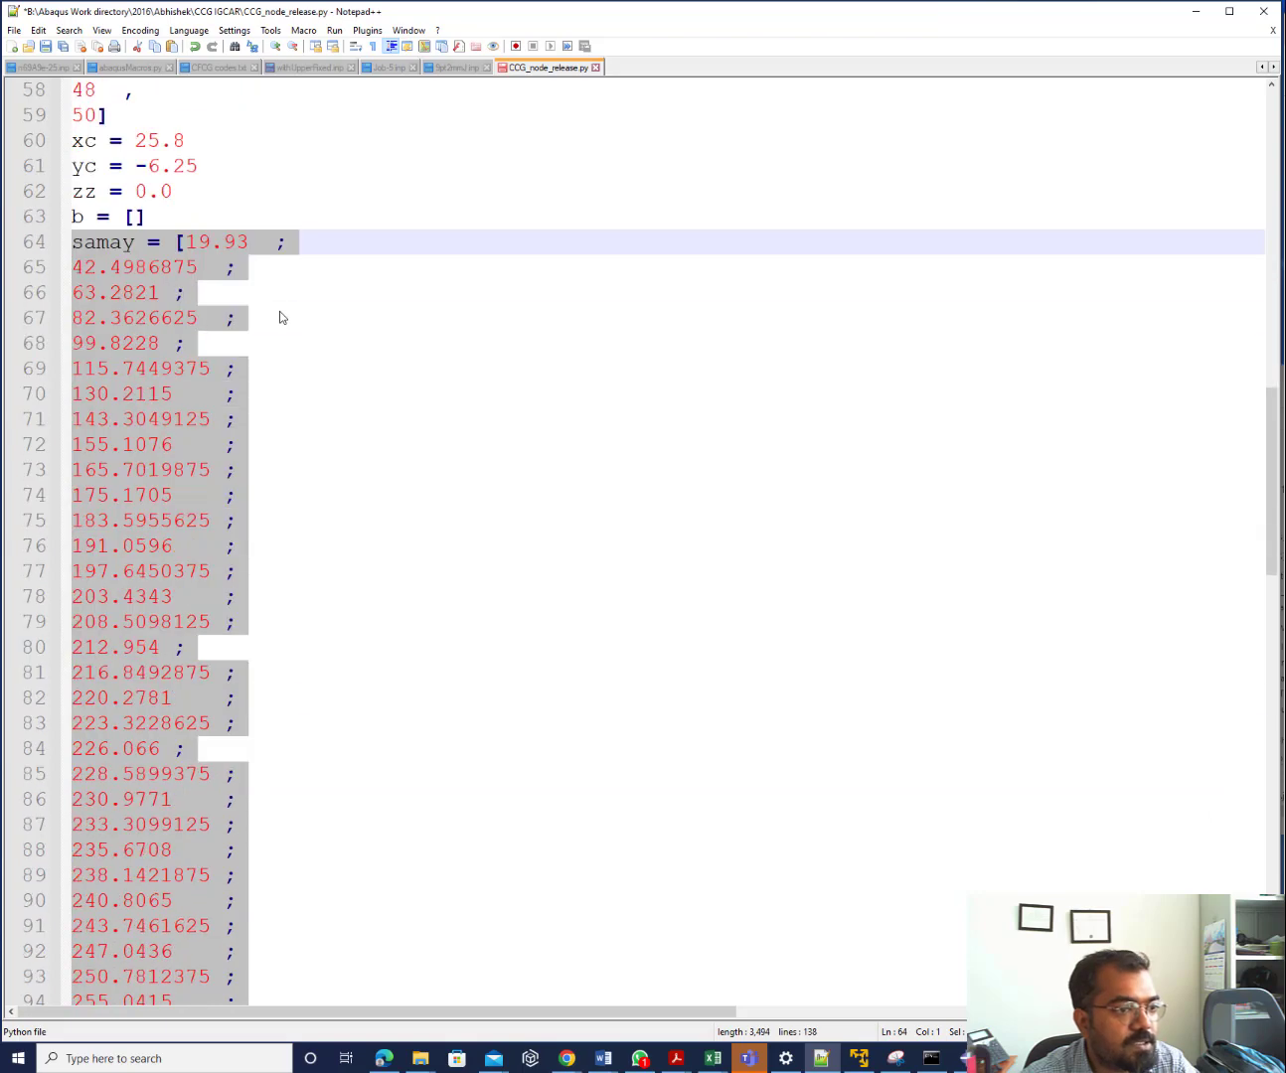
{"action": "key", "text": "ctrl+z"}
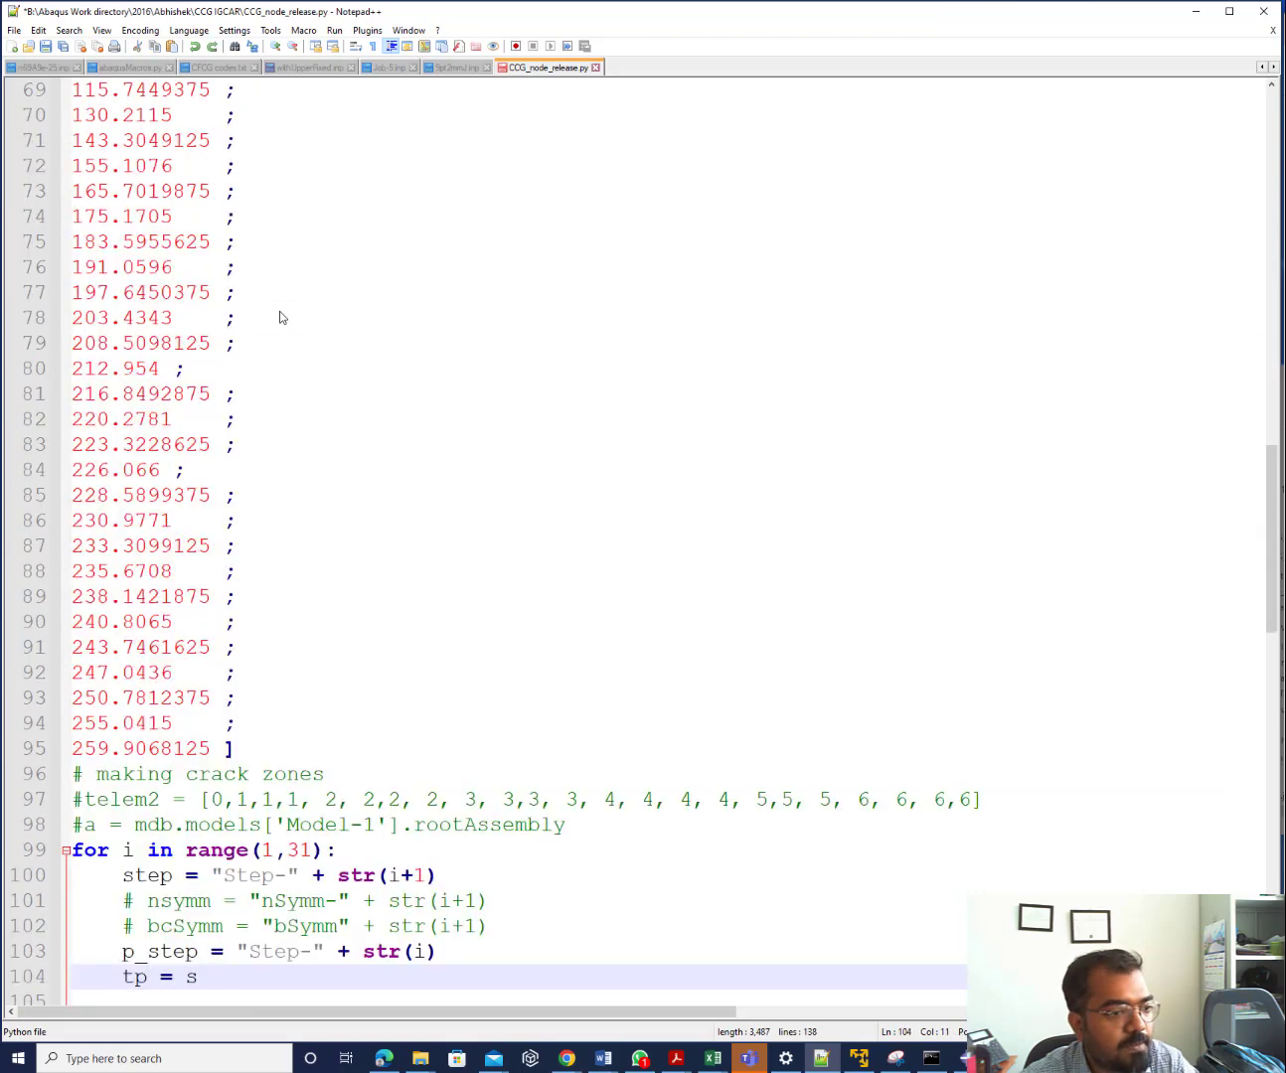
{"action": "key", "text": "ctrl+z"}
{"action": "key", "text": "ctrl+z"}
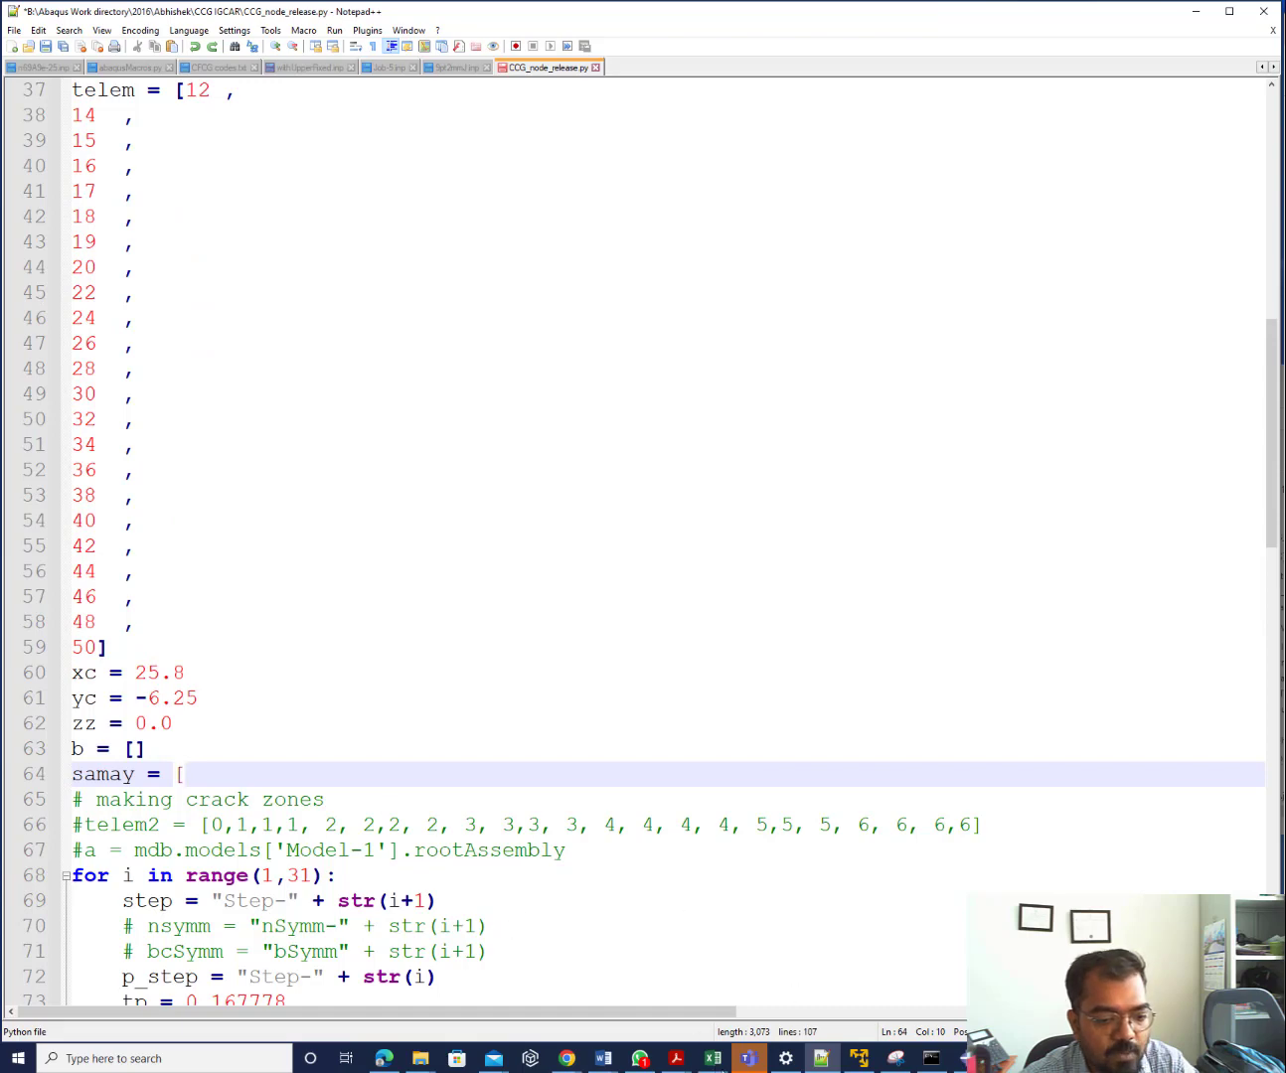
In Excel, put a comma in O14 and fill it down column O to O44
{"action": "mouse_move", "coordinate": [713, 1057]}
{"action": "left_click", "coordinate": [780, 1019]}
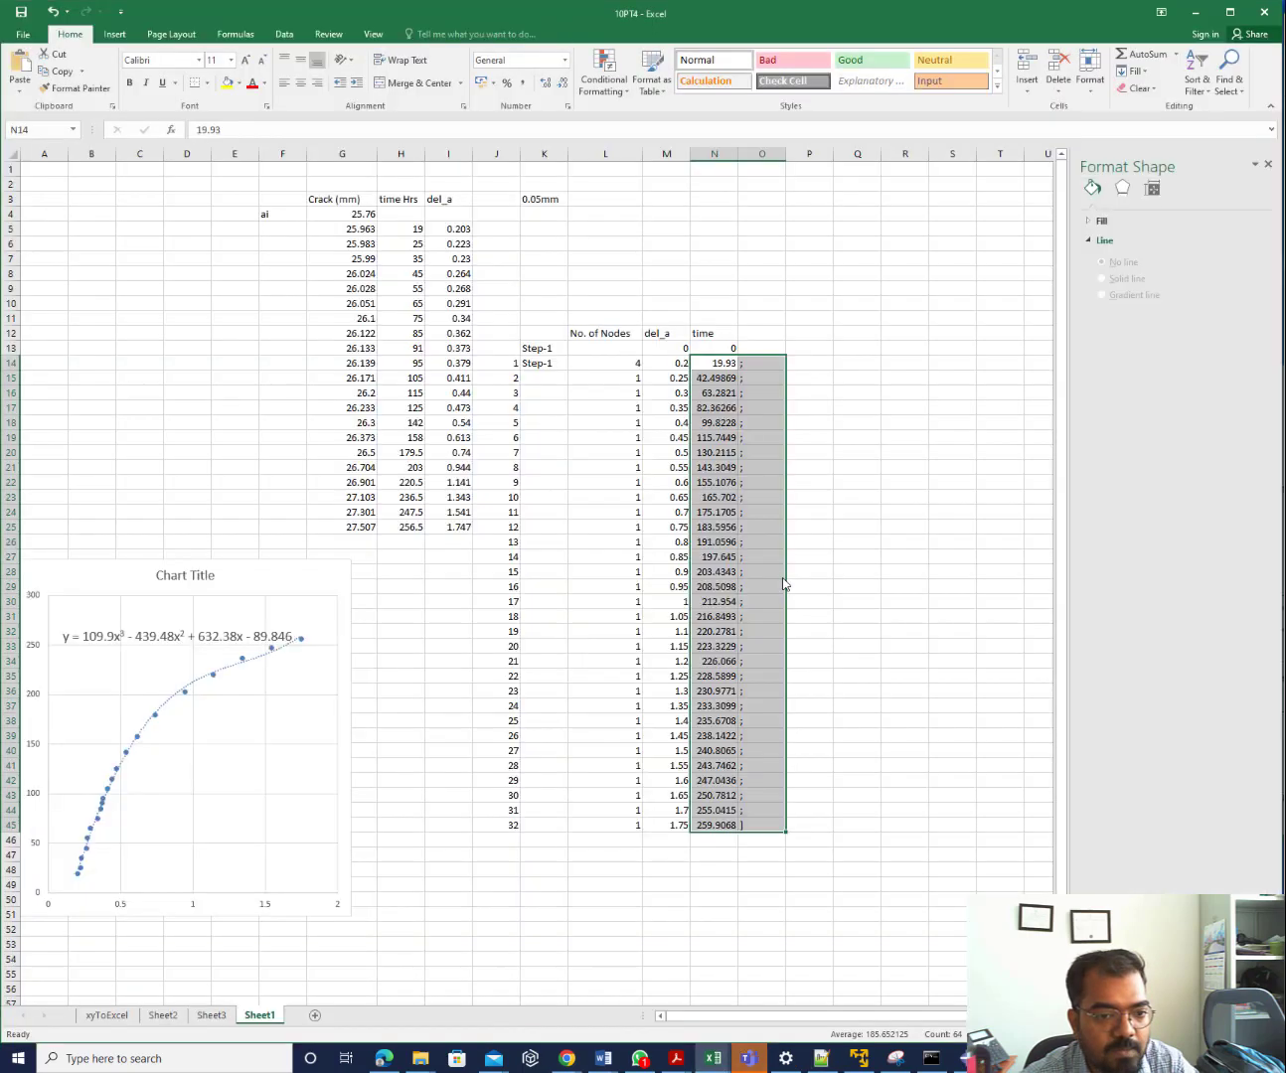
{"action": "left_click", "coordinate": [752, 377]}
{"action": "left_click", "coordinate": [752, 366]}
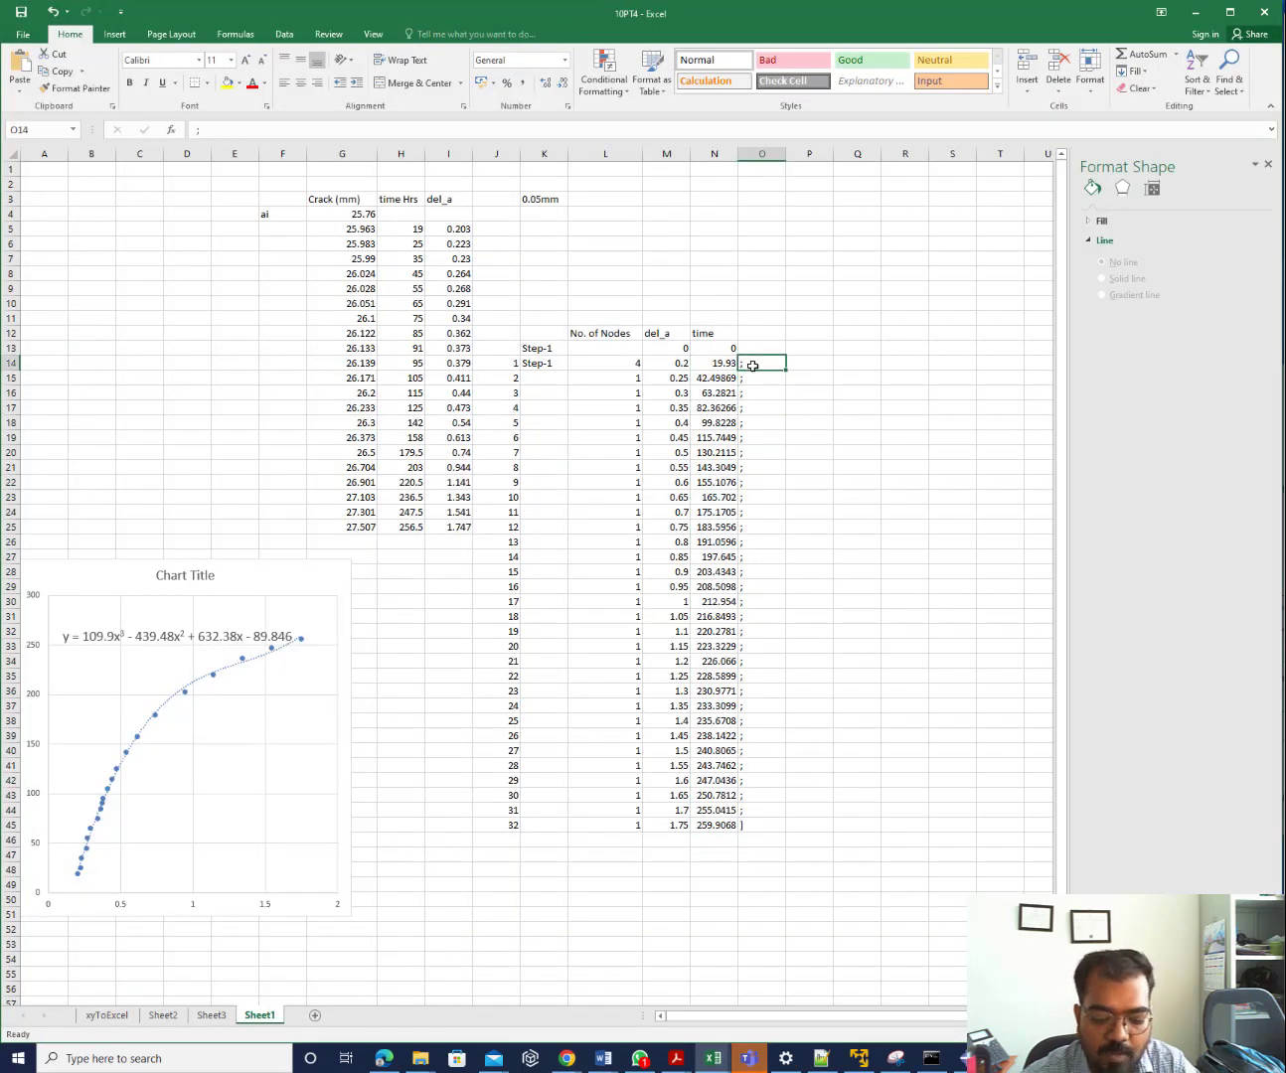
{"action": "type", "text": ","}
{"action": "key", "text": "Return"}
{"action": "left_click", "coordinate": [752, 366]}
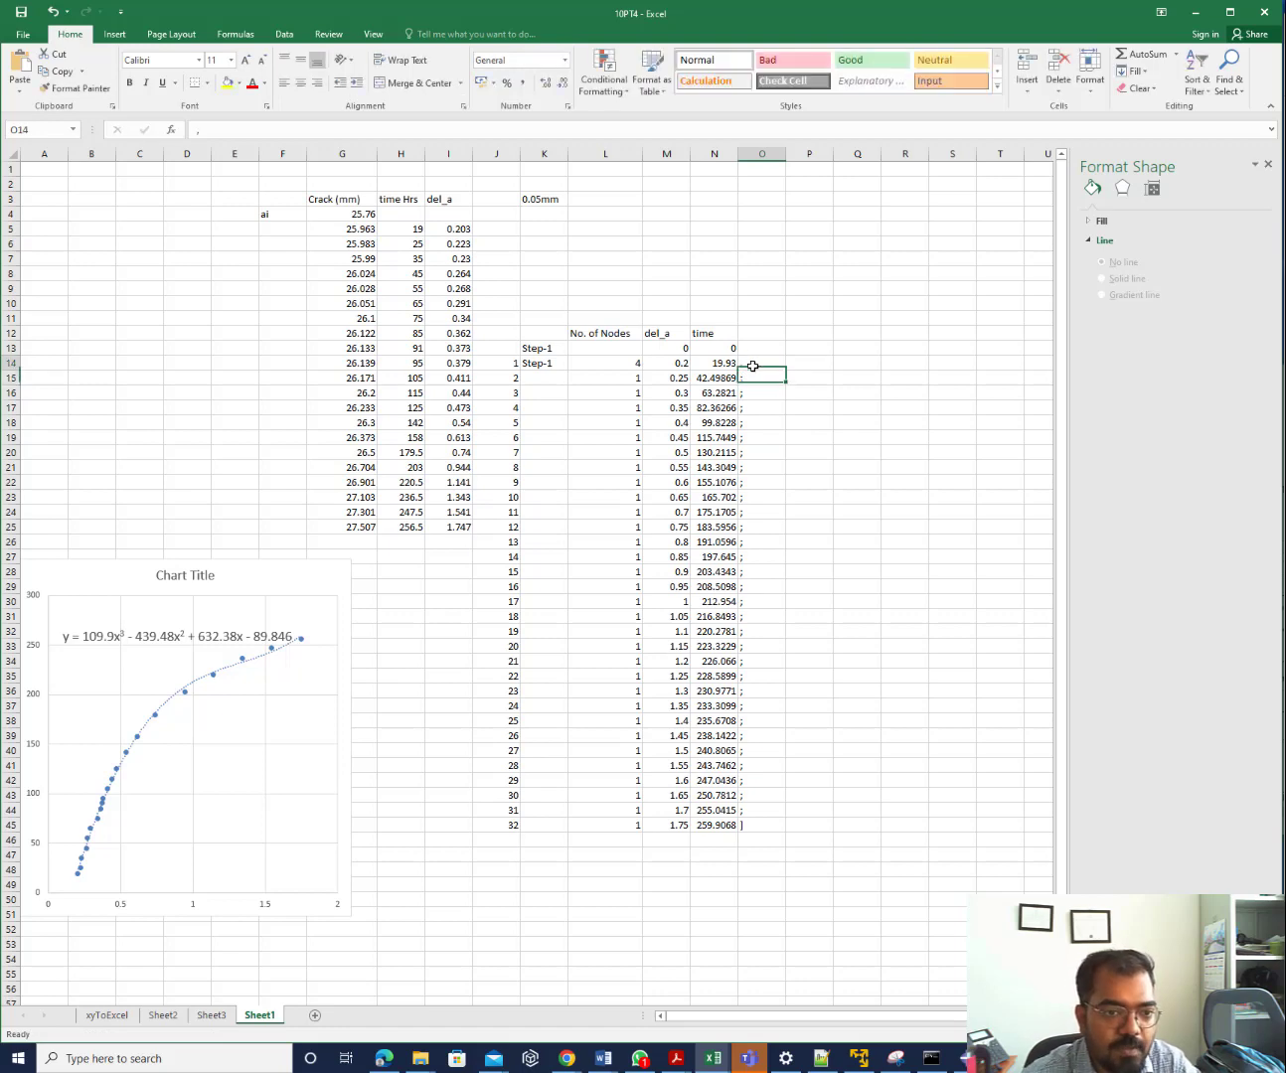
{"action": "left_click_drag", "start_coordinate": [783, 368], "coordinate": [779, 830]}
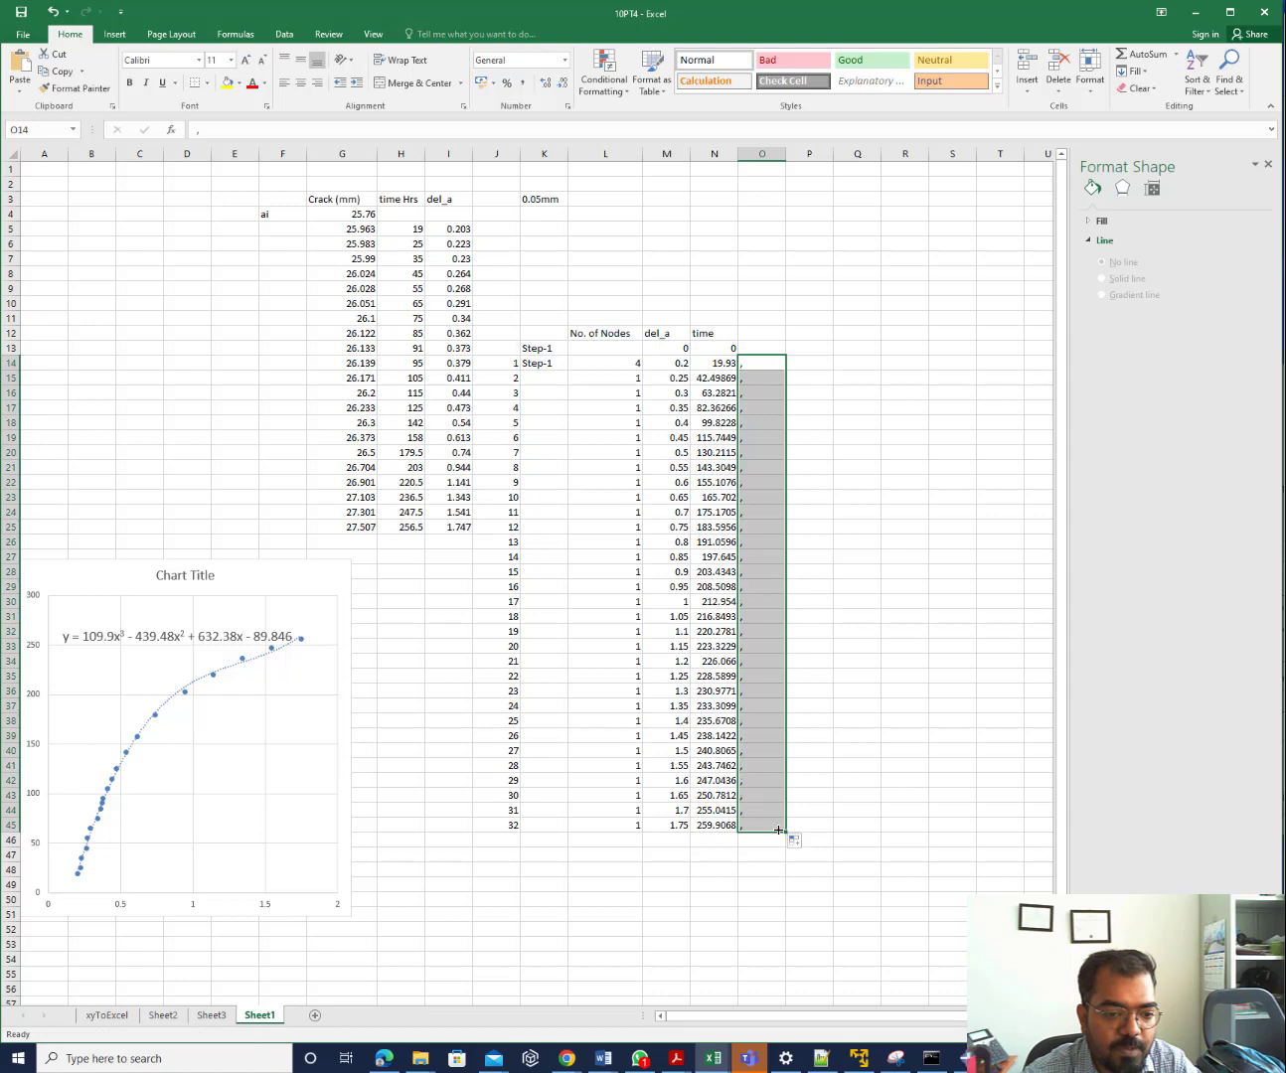
Close the list with ')' in O45 and copy the time values N14:O45
{"action": "double_click", "coordinate": [762, 824]}
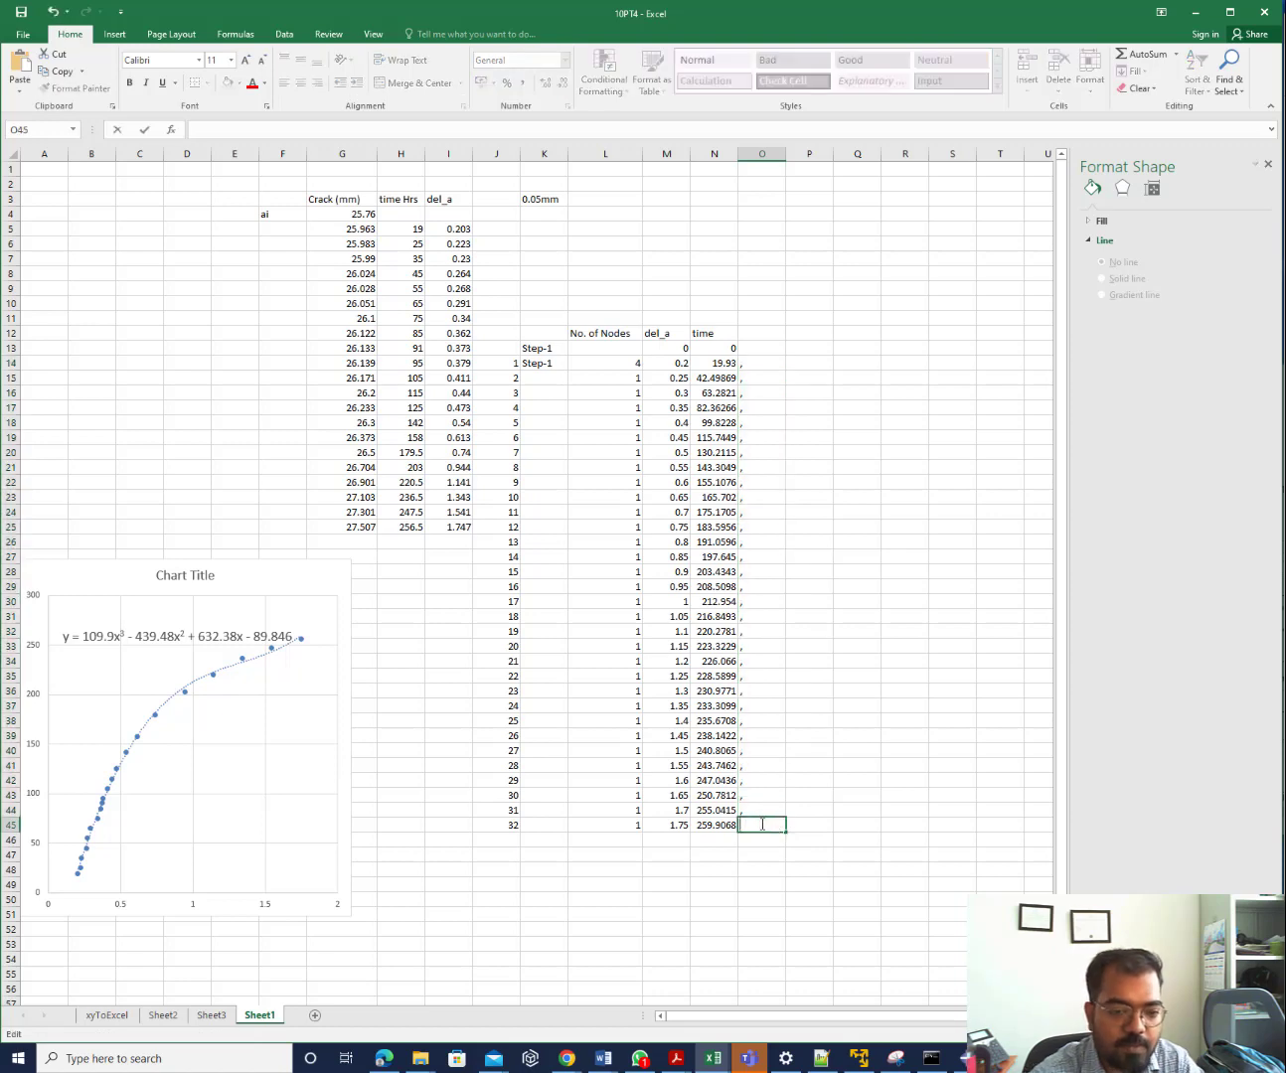
{"action": "type", "text": ")"}
{"action": "left_click", "coordinate": [741, 881]}
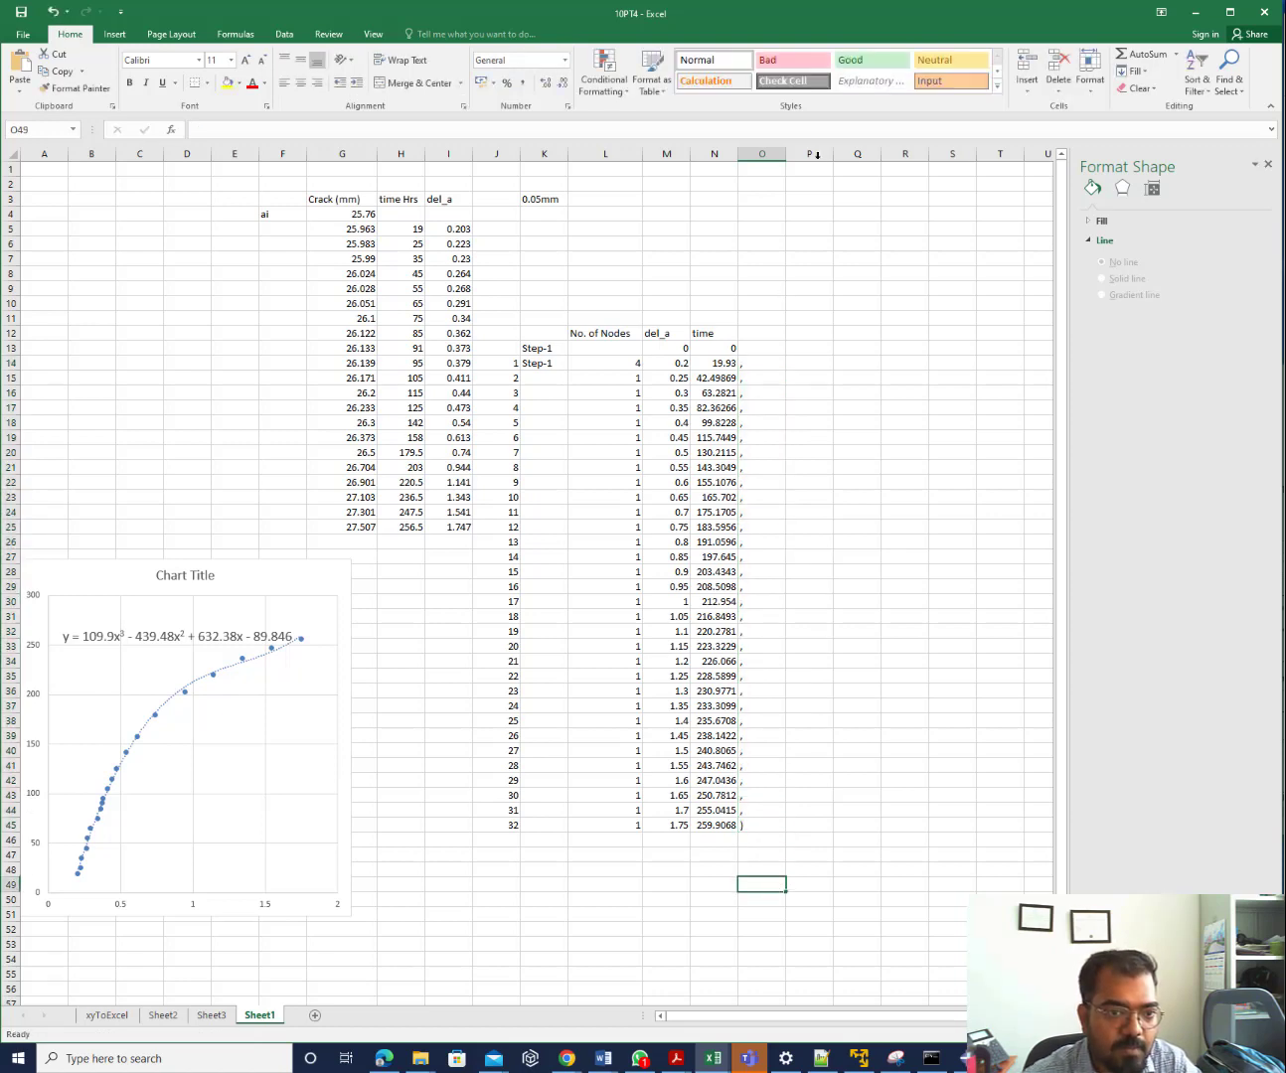
{"action": "left_click_drag", "start_coordinate": [727, 363], "coordinate": [742, 828]}
{"action": "key", "text": "ctrl+c"}
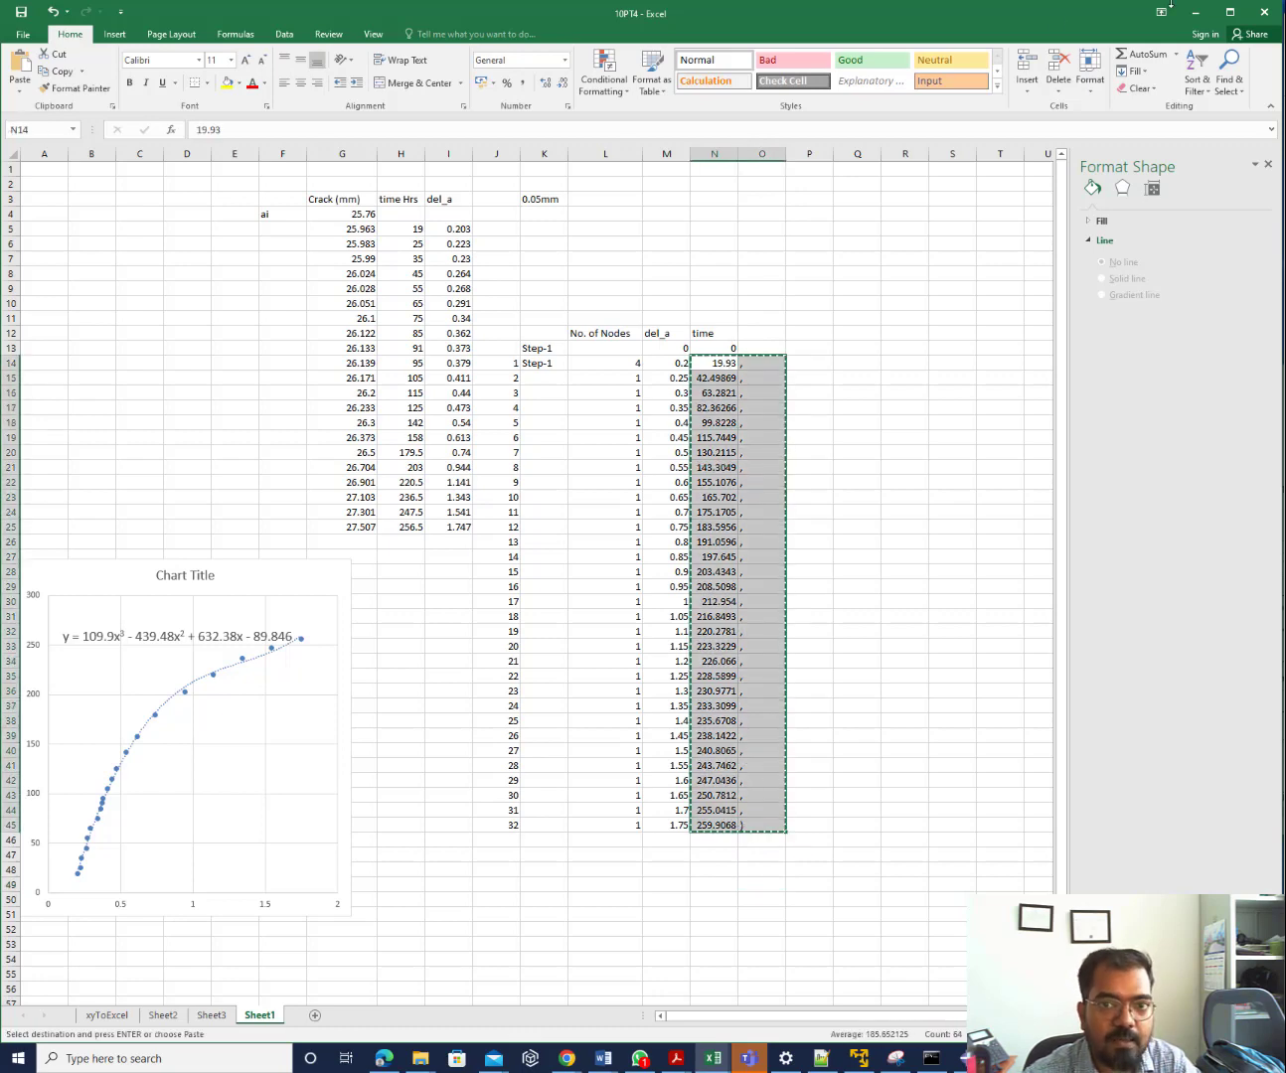
{"action": "left_click", "coordinate": [1198, 12]}
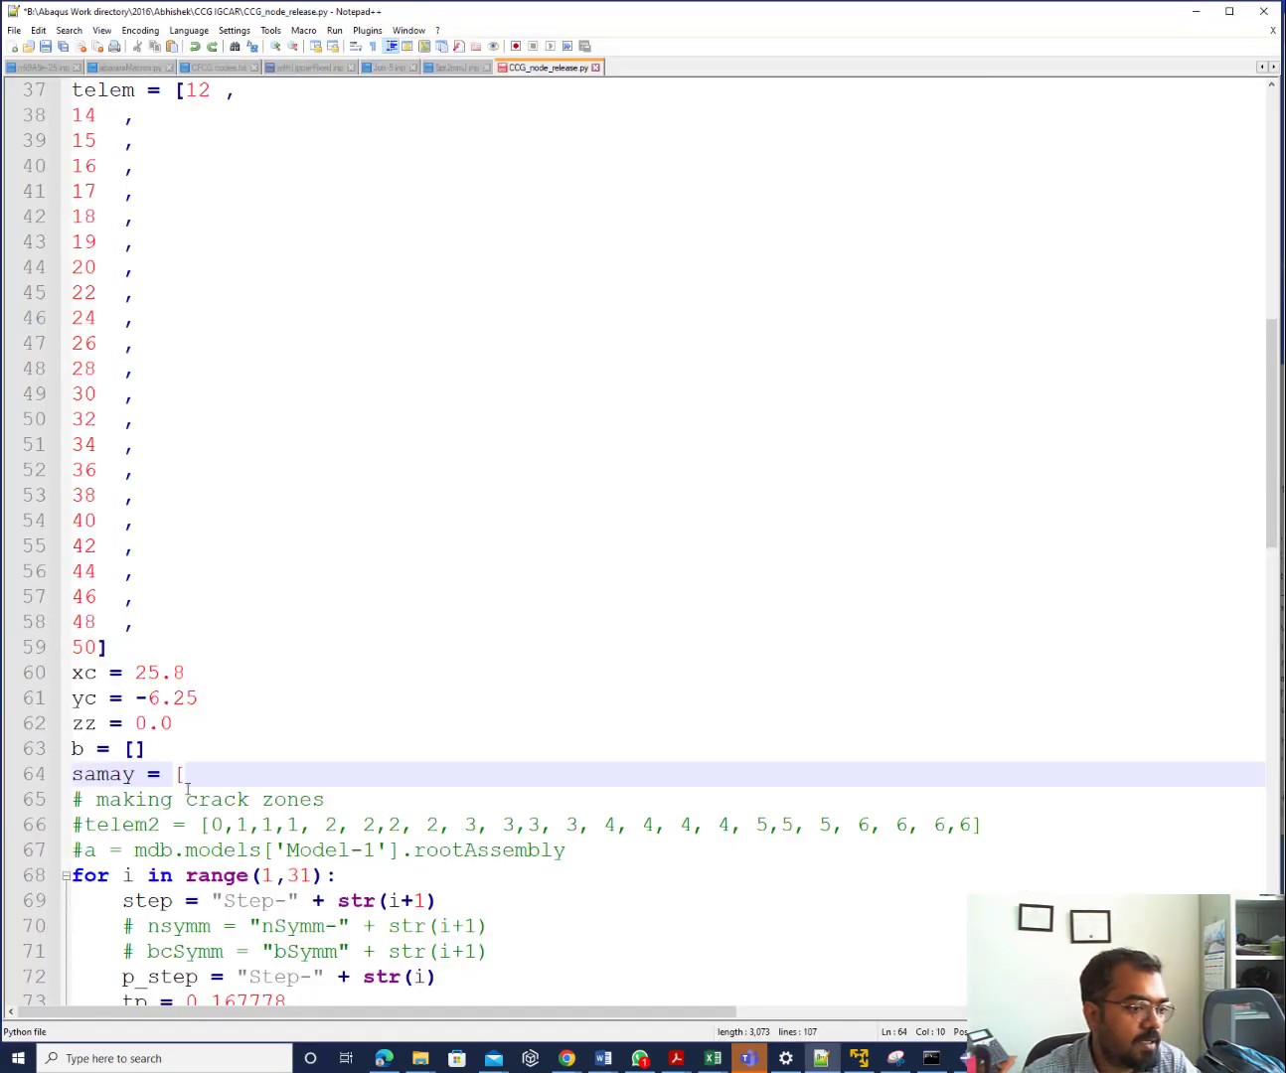
Replace the '[' after samay = with '(' and paste the copied time values
{"action": "scroll", "coordinate": [187, 789], "scroll_direction": "down", "scroll_amount": 6}
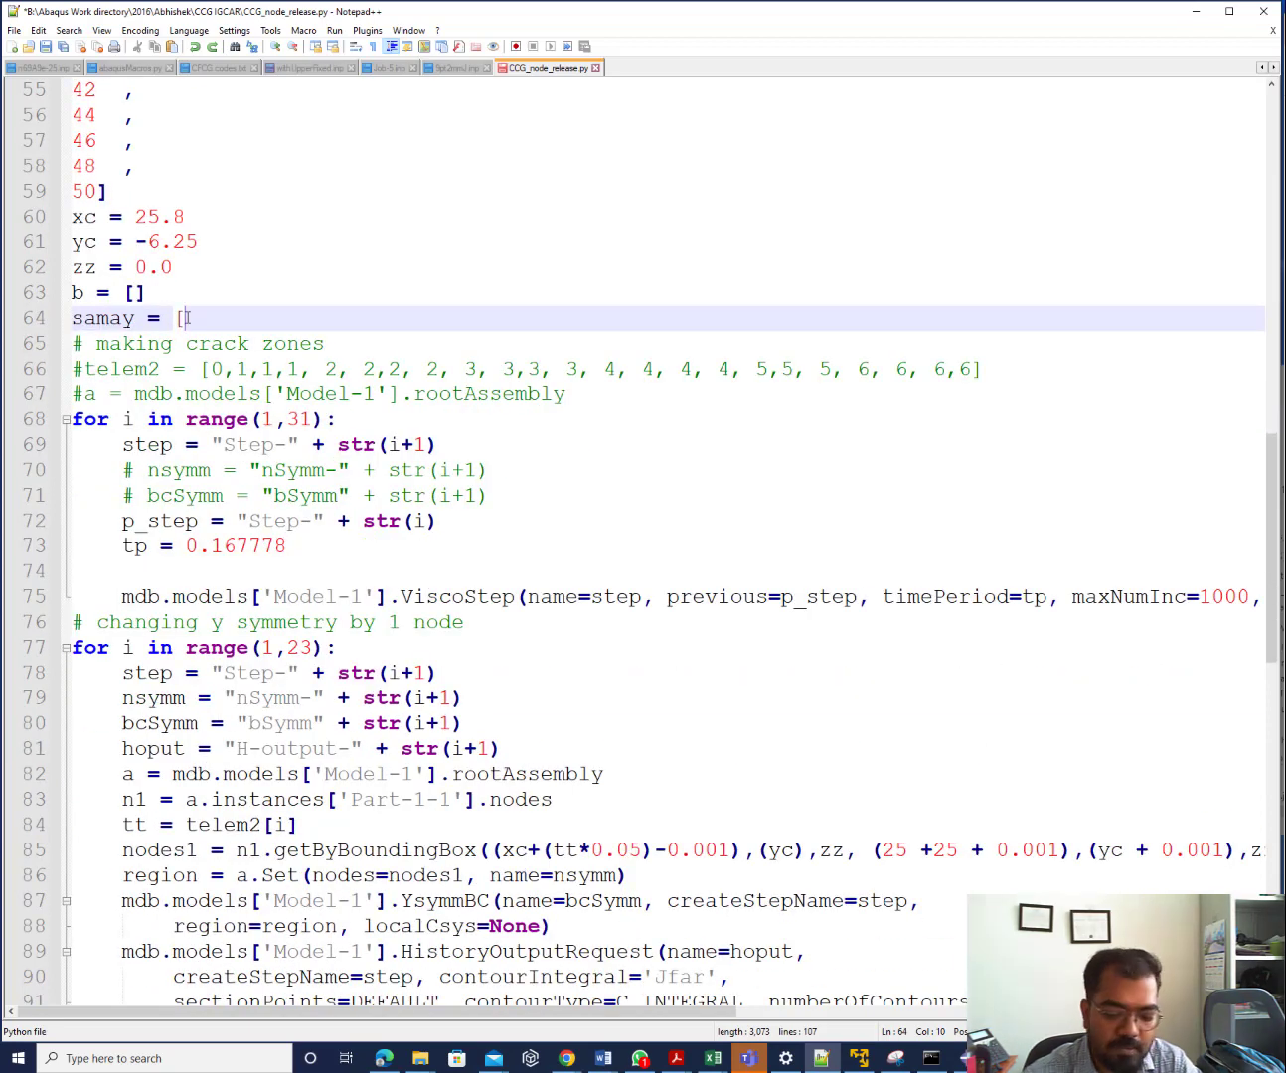
{"action": "key", "text": "BackSpace"}
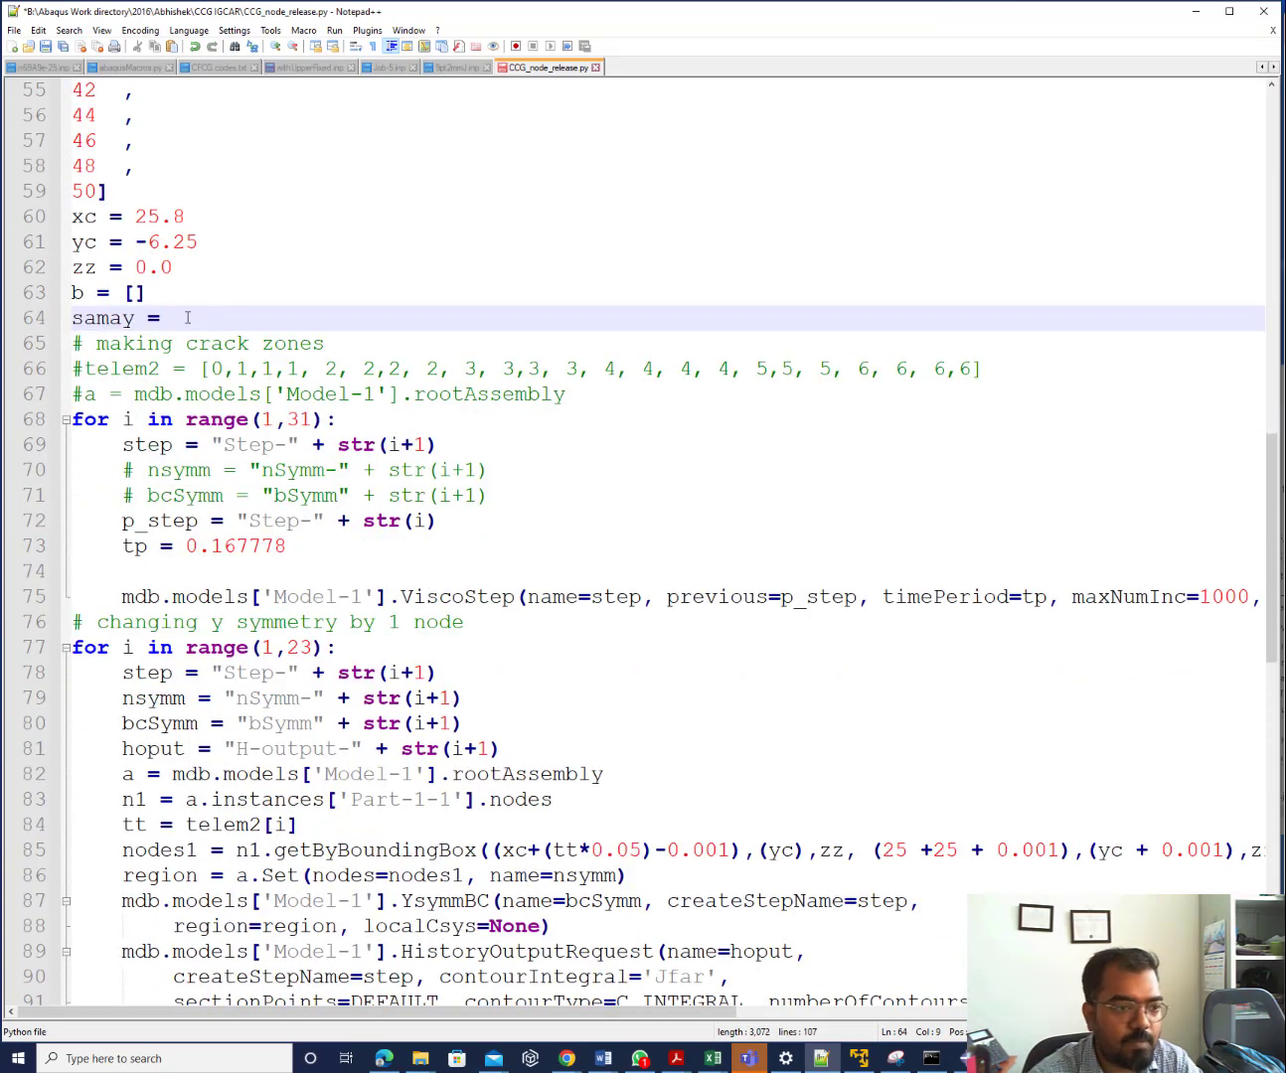
{"action": "type", "text": "("}
{"action": "key", "text": "ctrl+v"}
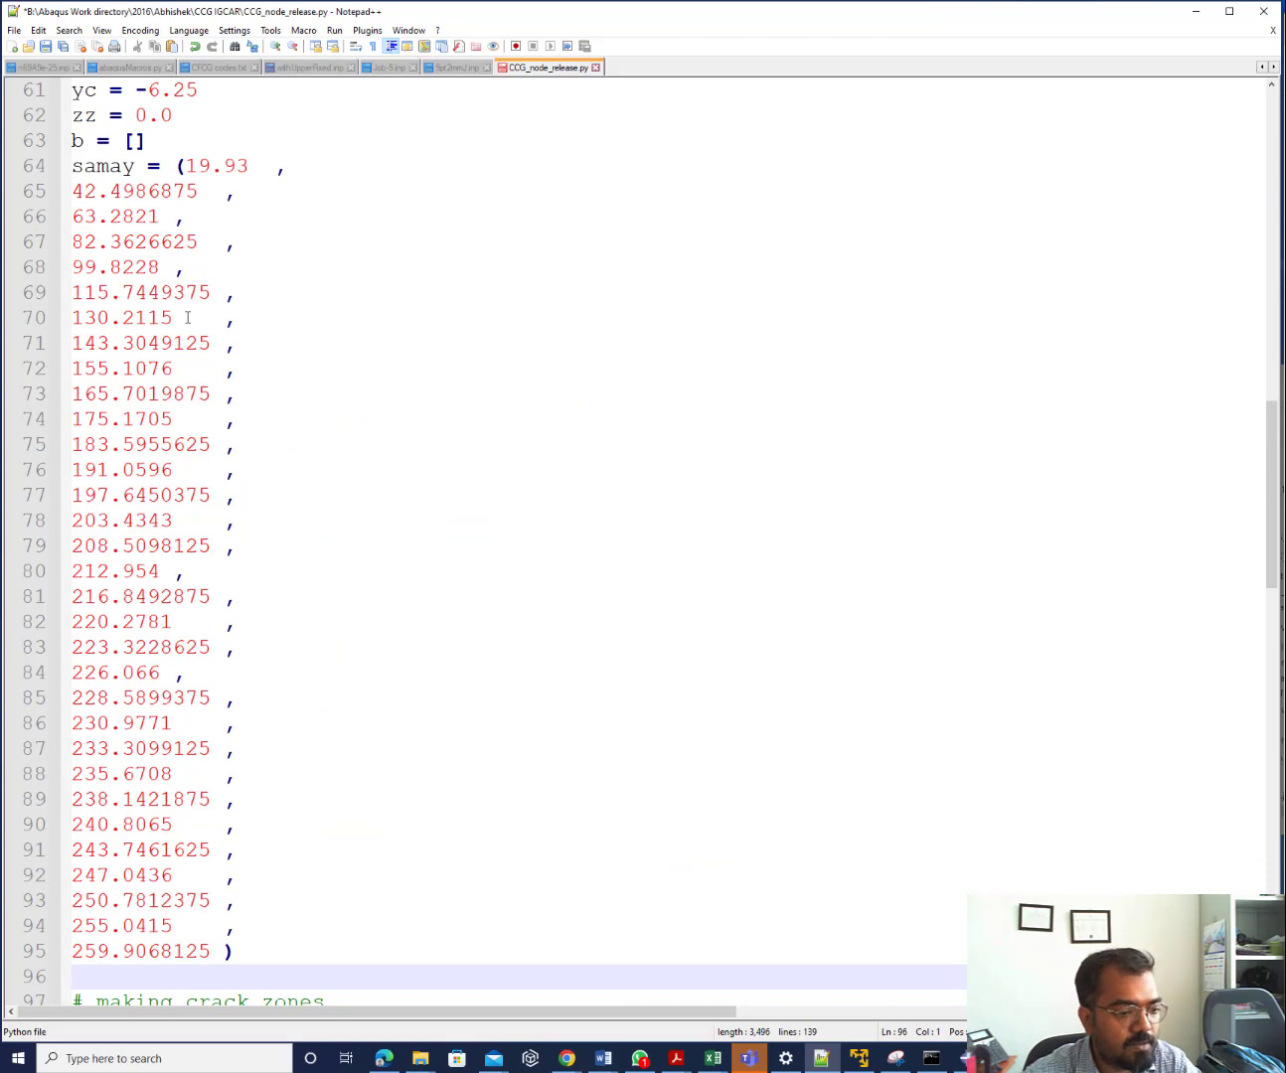
{"action": "key", "text": "BackSpace"}
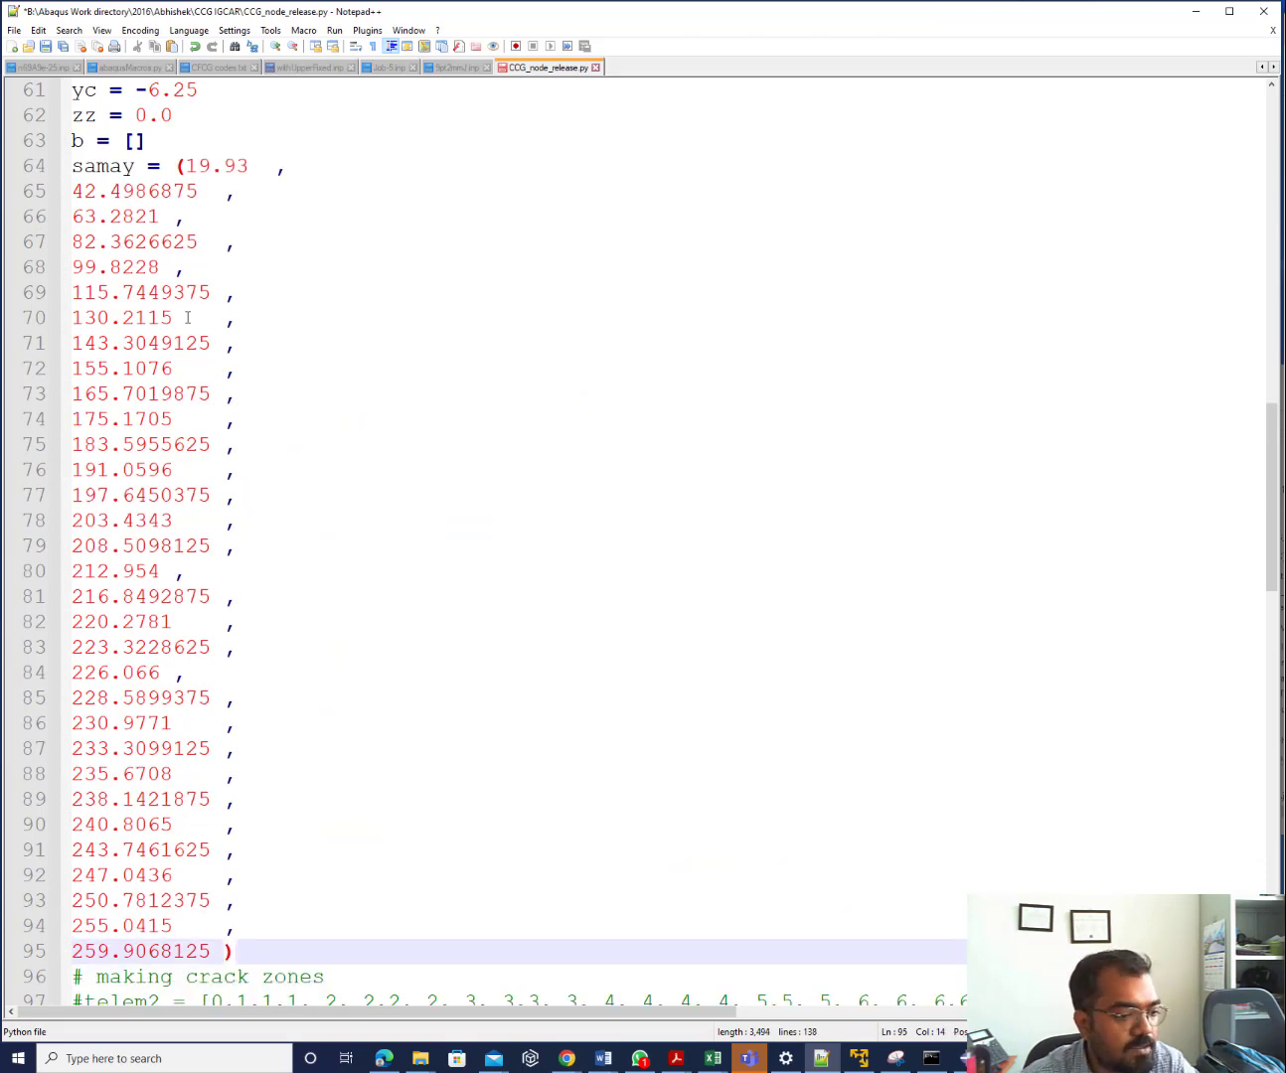
Replace the fixed tp value 0.167778 on line 104 with samay(i-1)
{"action": "scroll", "coordinate": [187, 318], "scroll_direction": "down", "scroll_amount": 6}
{"action": "scroll", "coordinate": [187, 317], "scroll_direction": "down", "scroll_amount": 3}
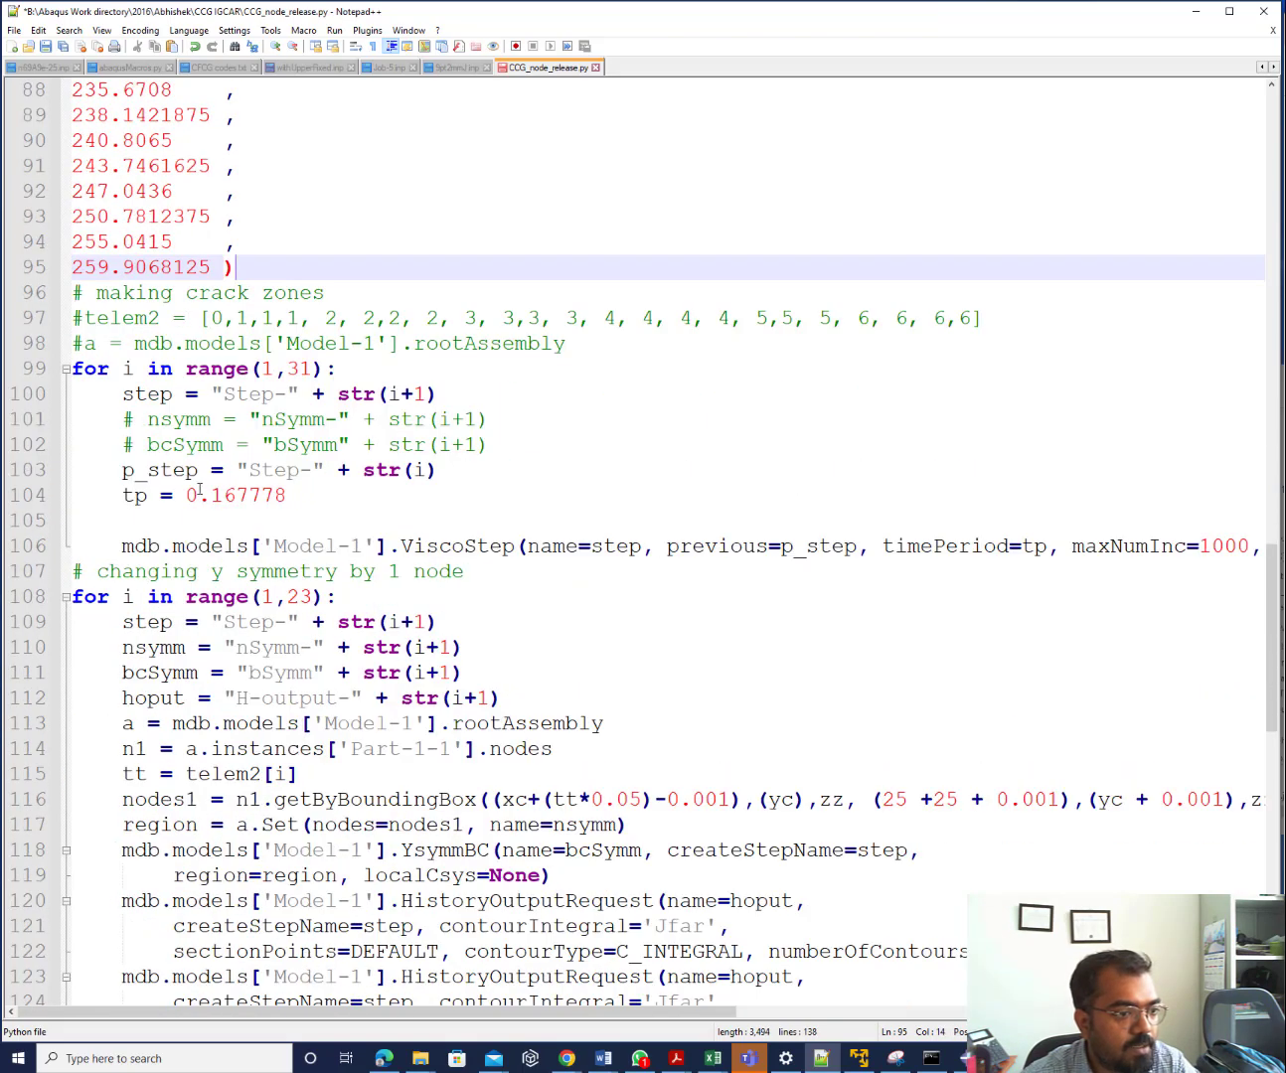
{"action": "left_click_drag", "start_coordinate": [187, 496], "coordinate": [286, 496]}
{"action": "type", "text": "sama"}
{"action": "type", "text": "y"}
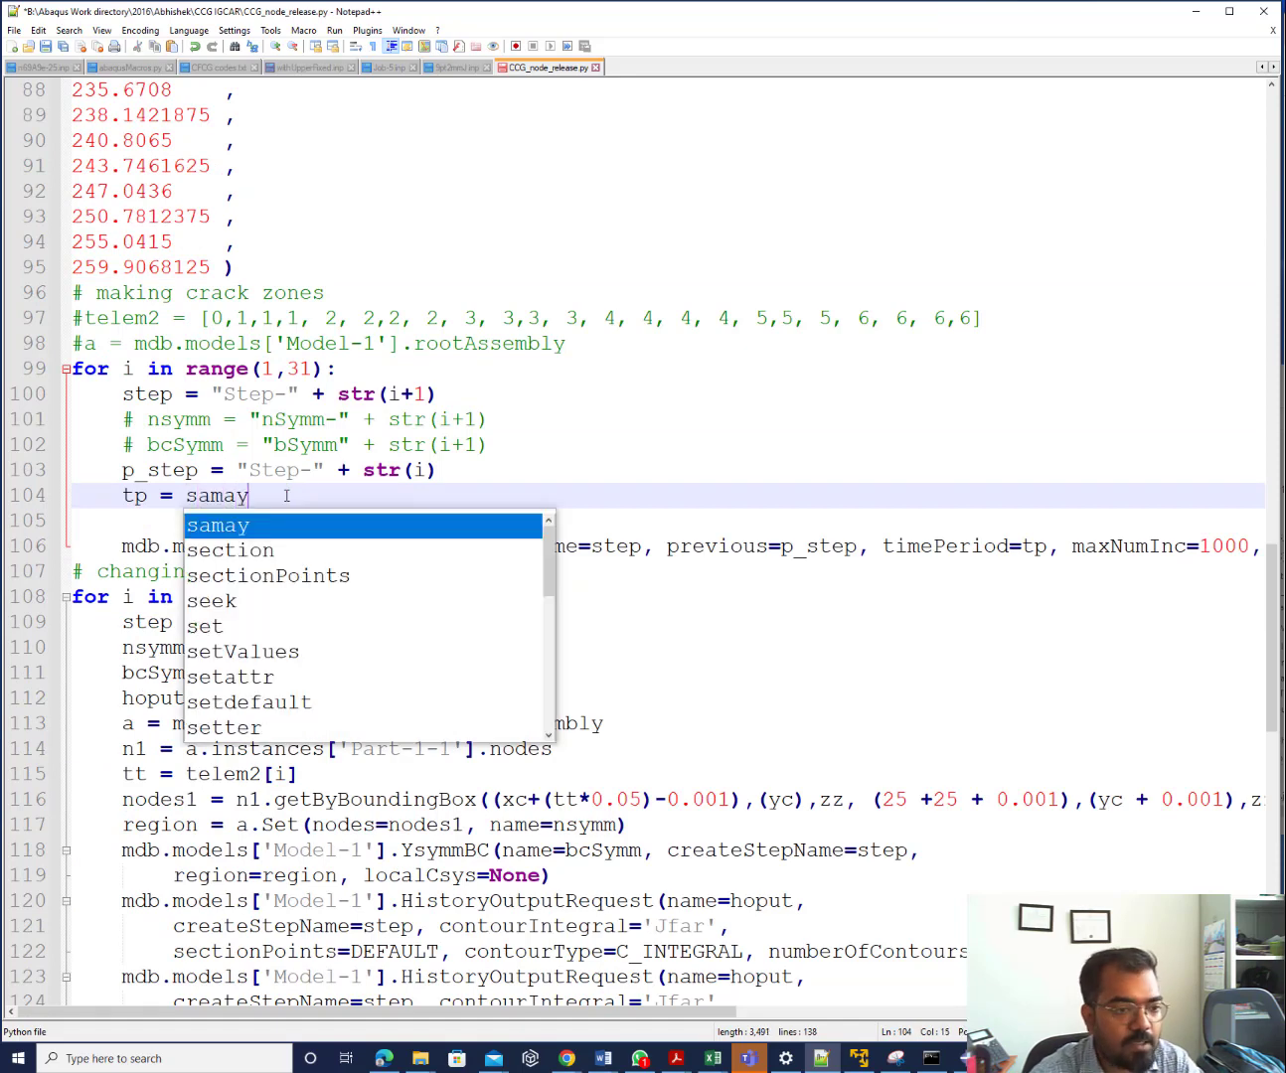
{"action": "type", "text": "(i)"}
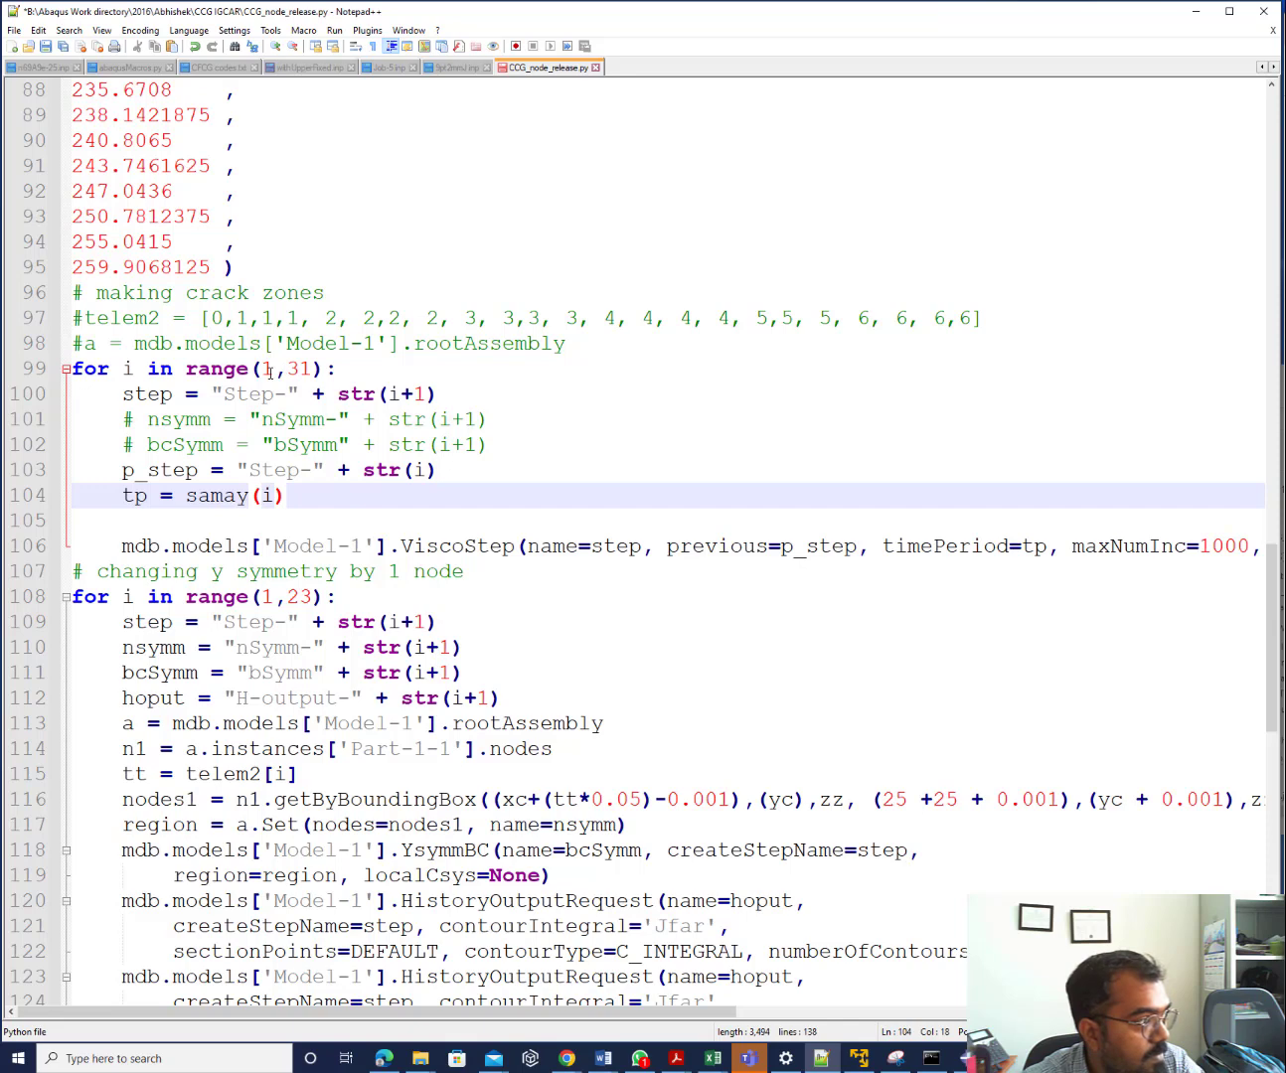
{"action": "left_click", "coordinate": [273, 497]}
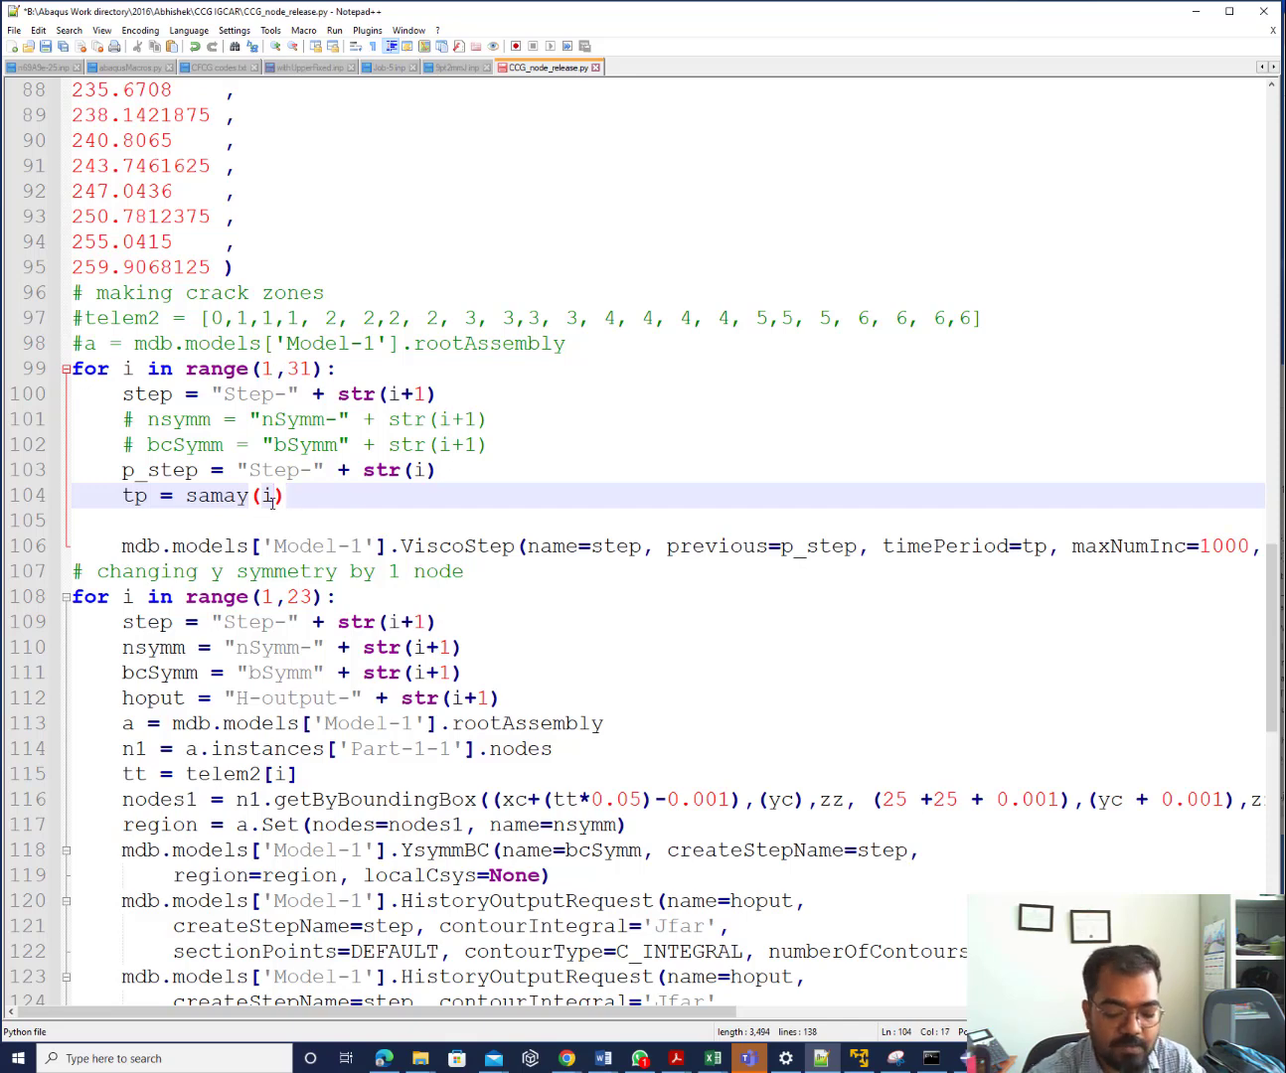
{"action": "type", "text": "-1"}
{"action": "left_click", "coordinate": [330, 509]}
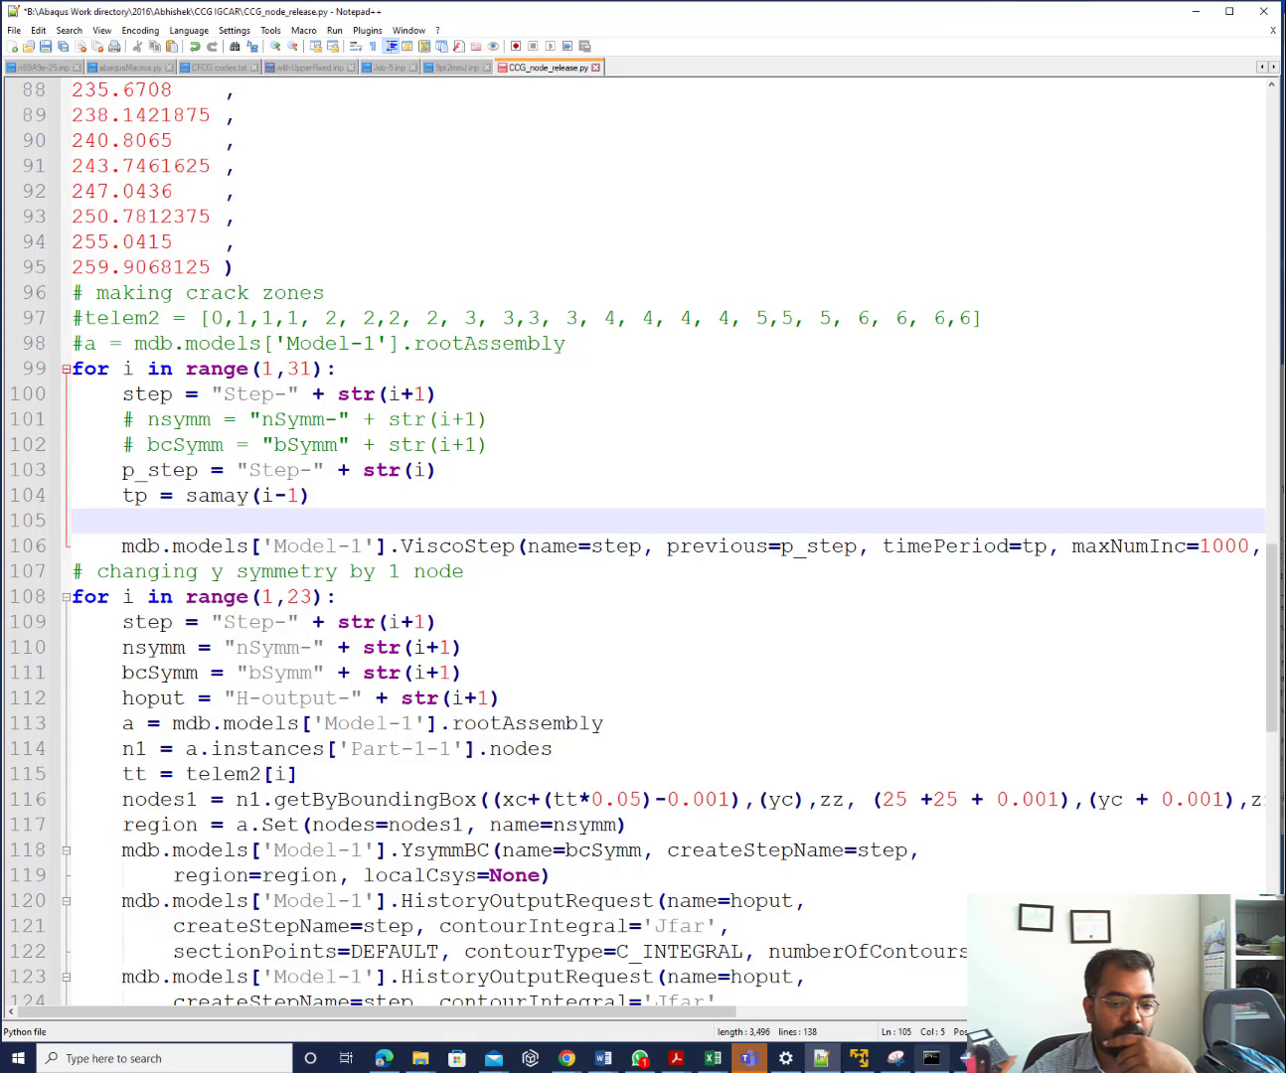
{"action": "left_click", "coordinate": [960, 1058]}
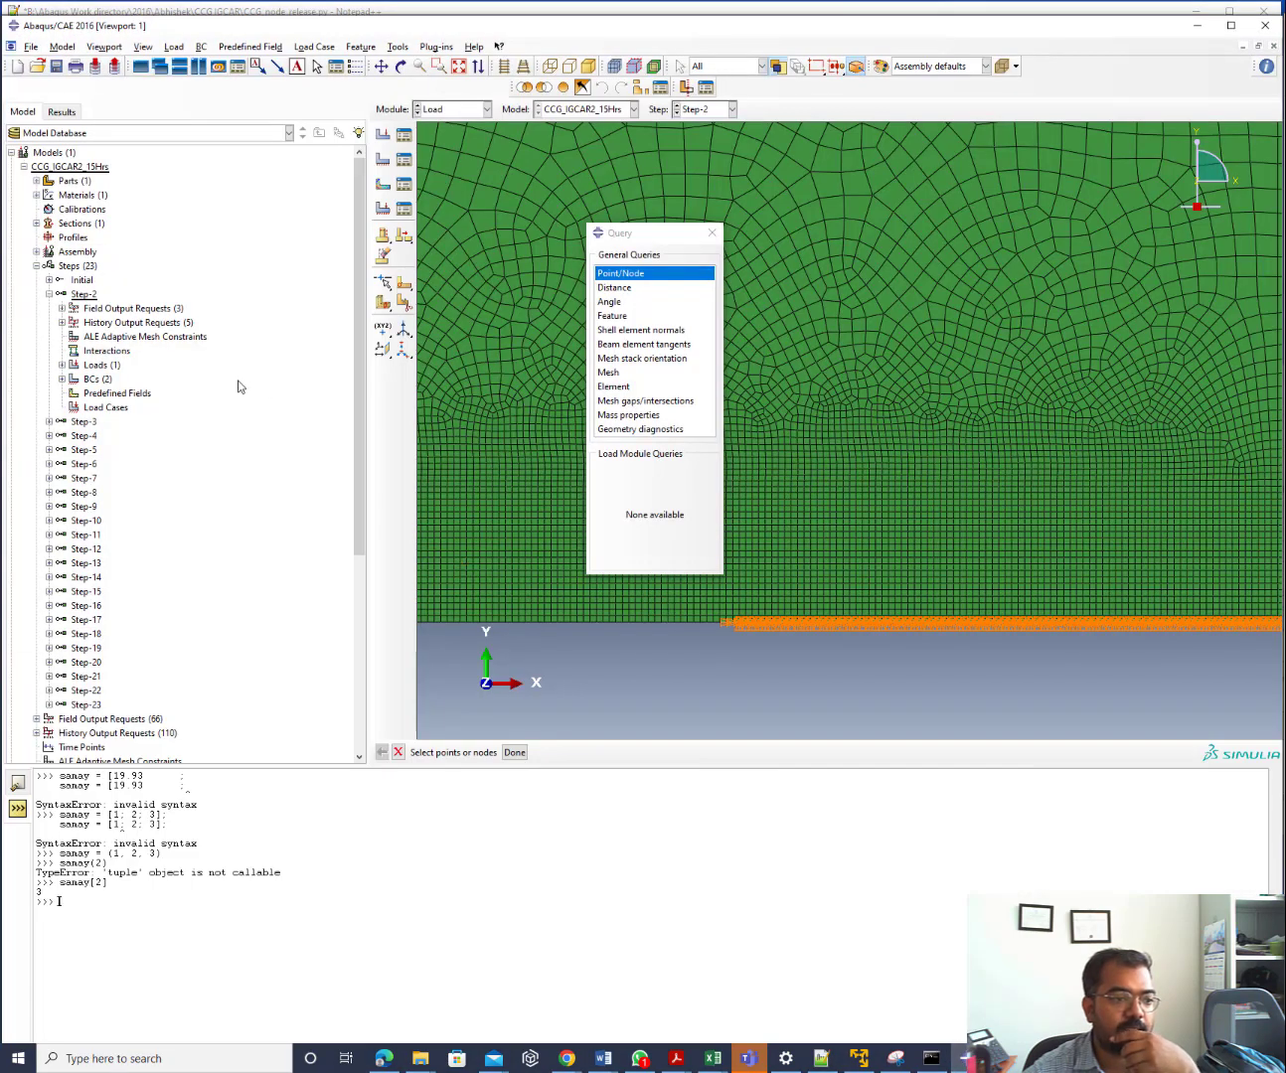
Expand Assembly > Instances to reveal PART-1-1, then select Model-1 on line 106 of the script
{"action": "left_click", "coordinate": [35, 250]}
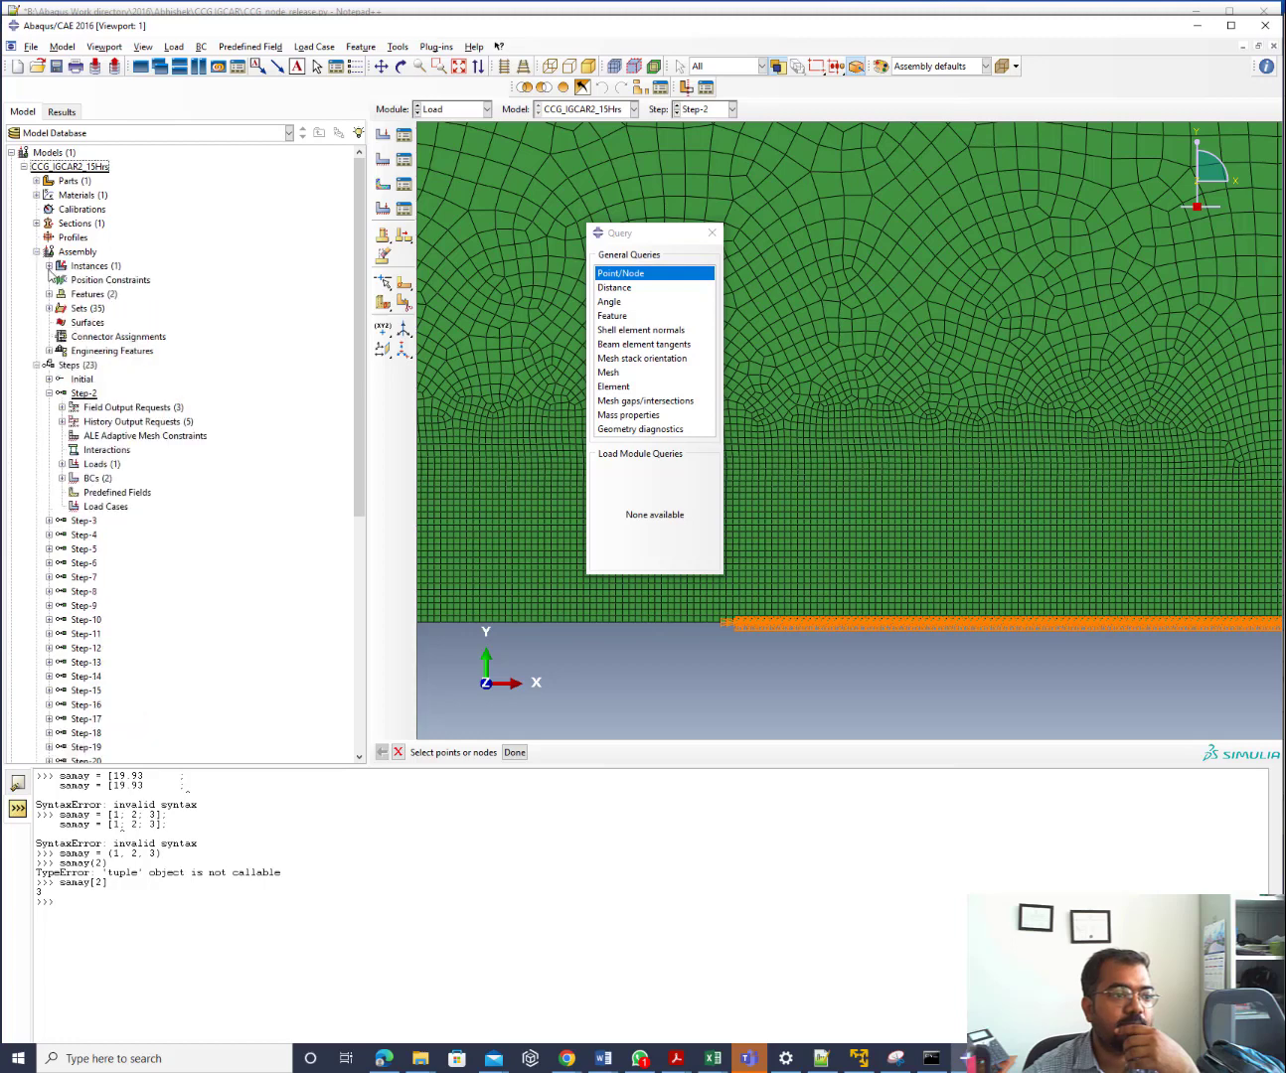
{"action": "left_click", "coordinate": [48, 267]}
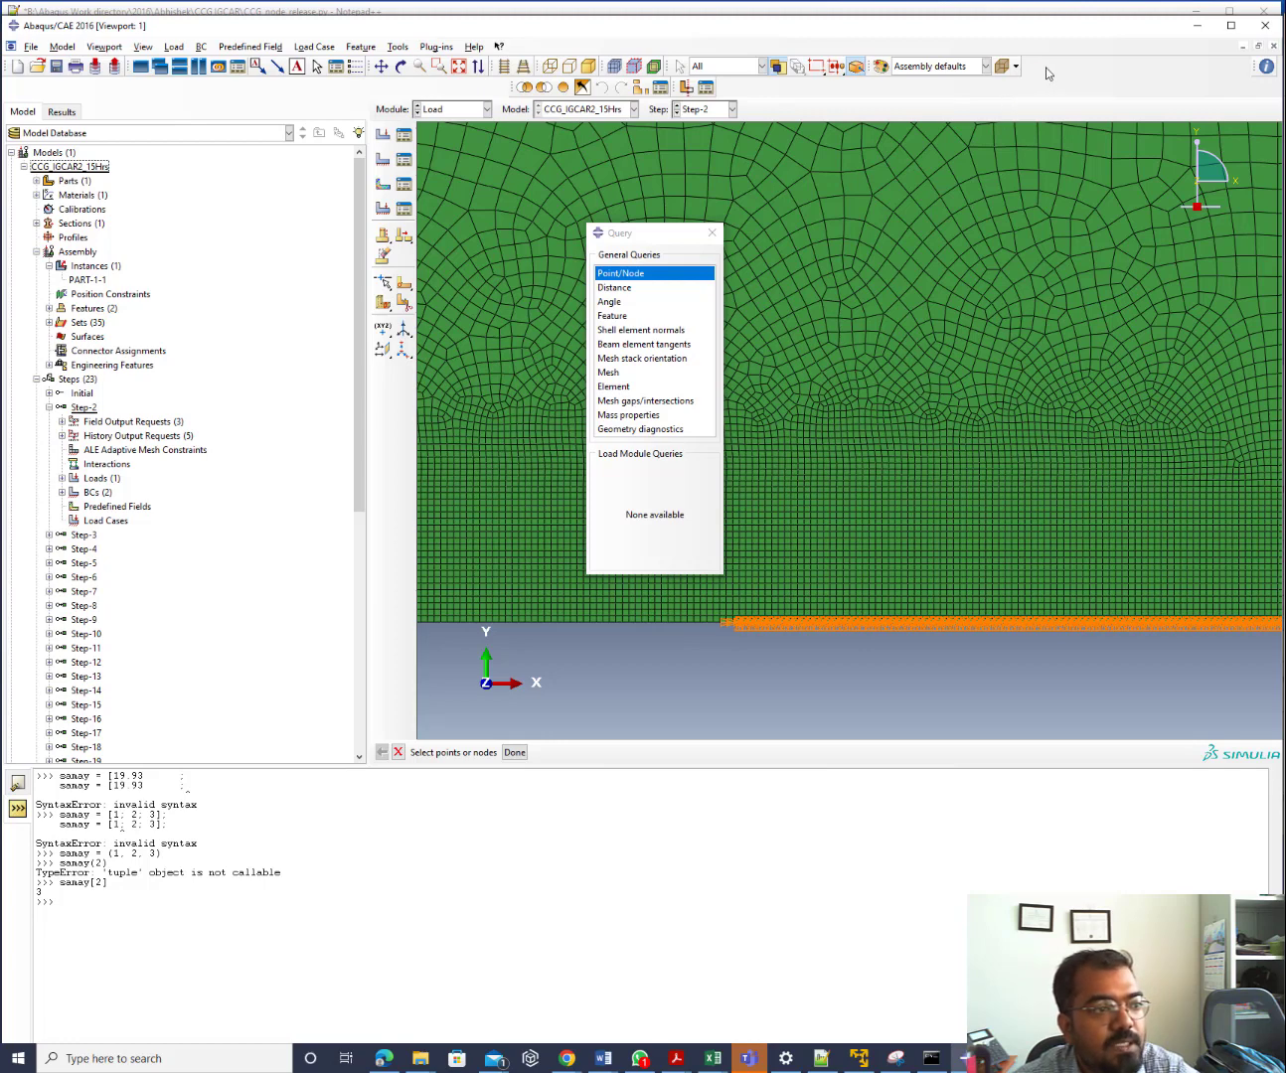
{"action": "left_click", "coordinate": [1198, 26]}
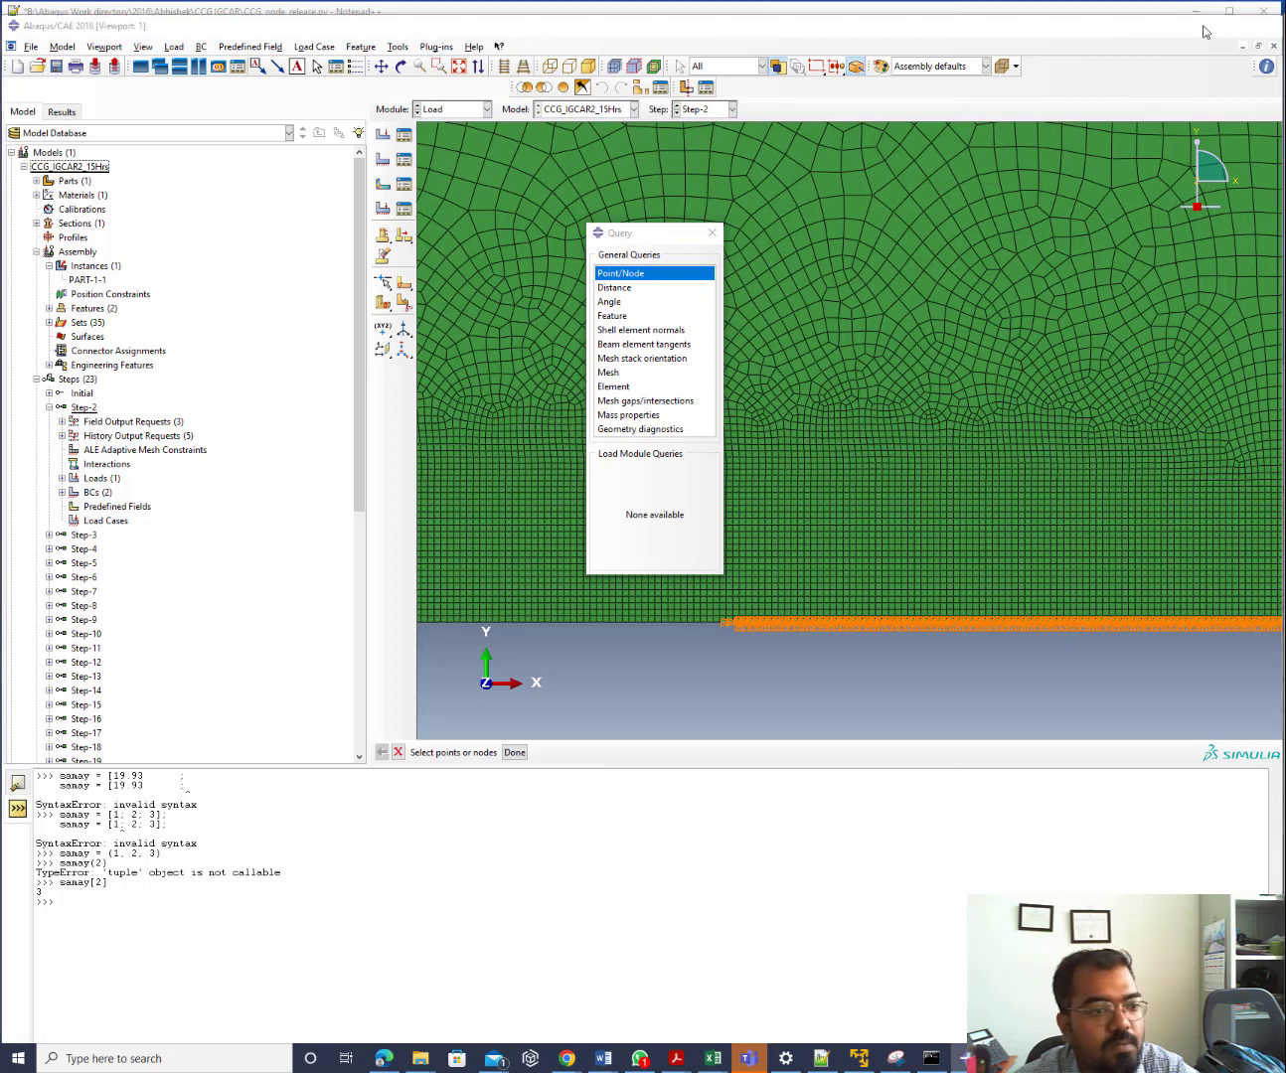
{"action": "left_click_drag", "start_coordinate": [275, 545], "coordinate": [364, 546]}
Replace Model-1 on line 106 with CCG_IGCAR2_15Hrs, checking the model name in Abaqus
{"action": "type", "text": "CCG"}
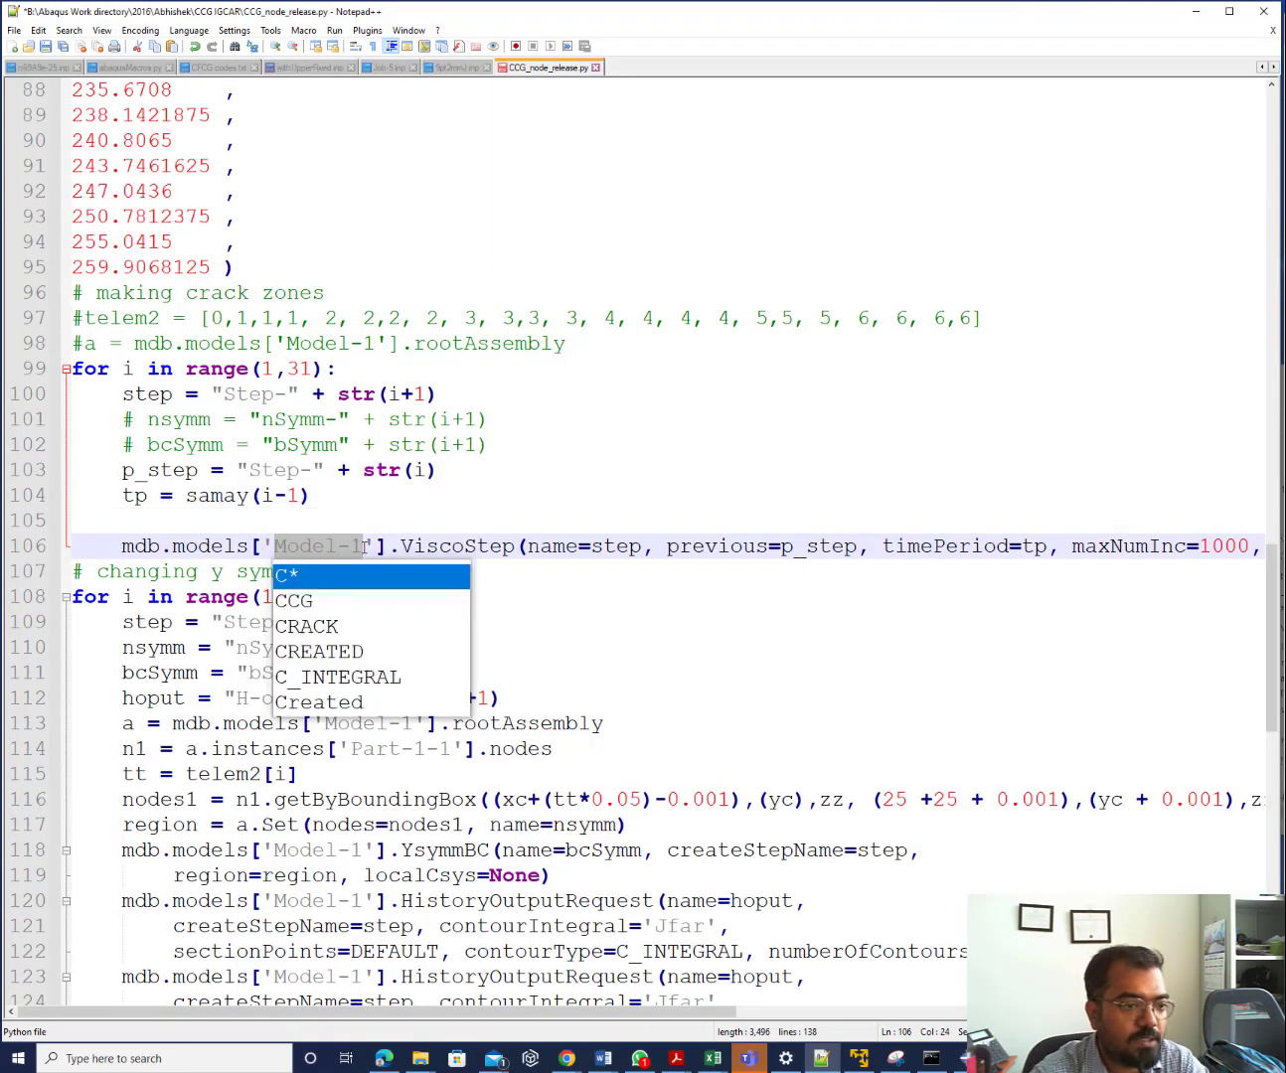
{"action": "type", "text": "_IGCAR"}
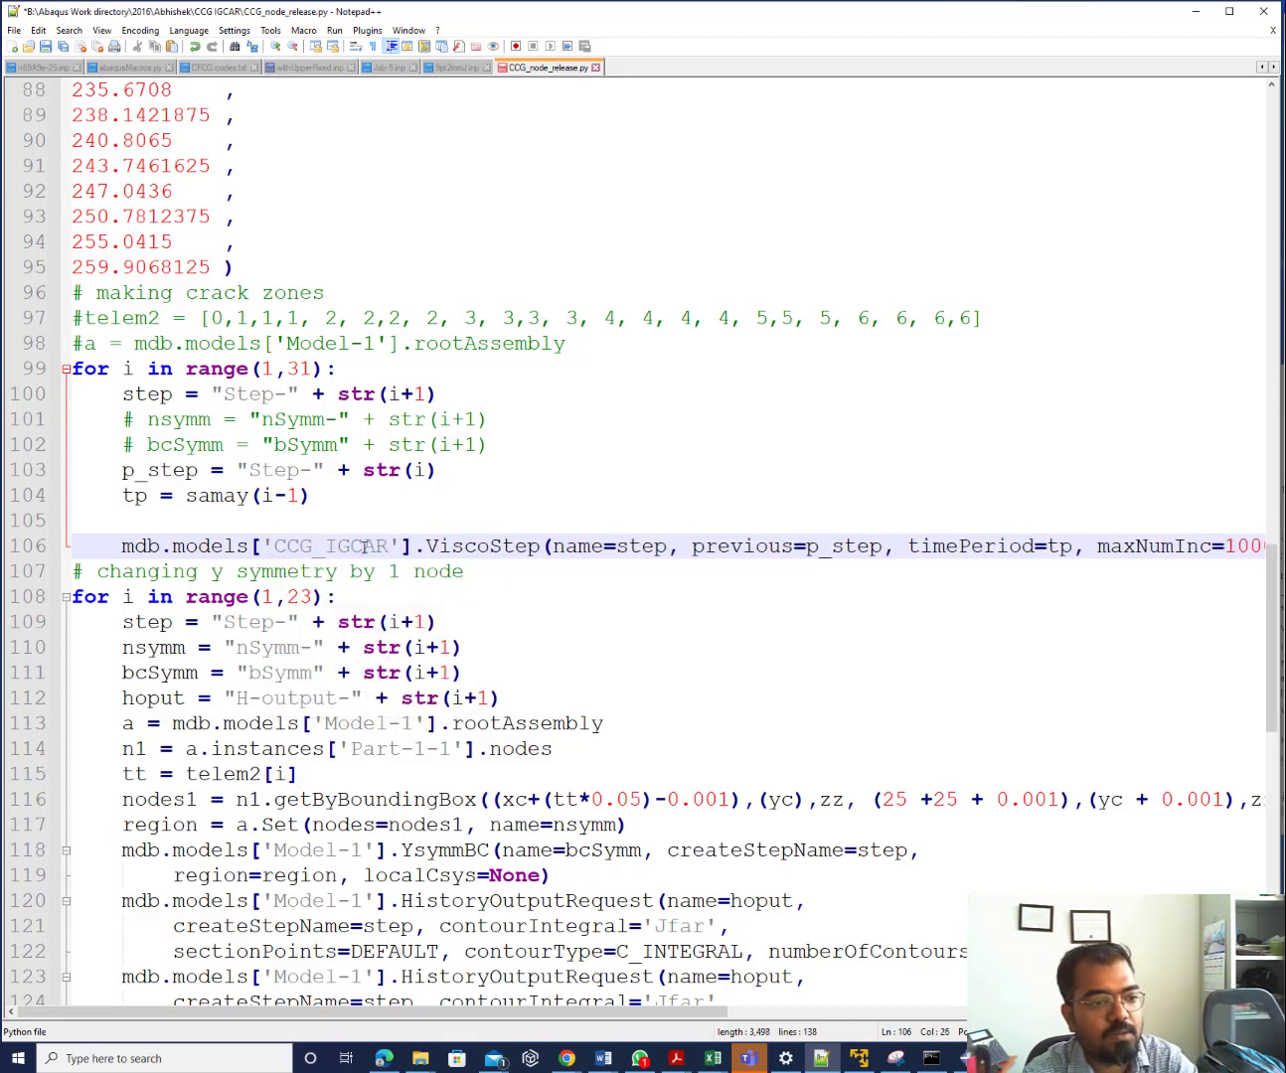
{"action": "type", "text": "2"}
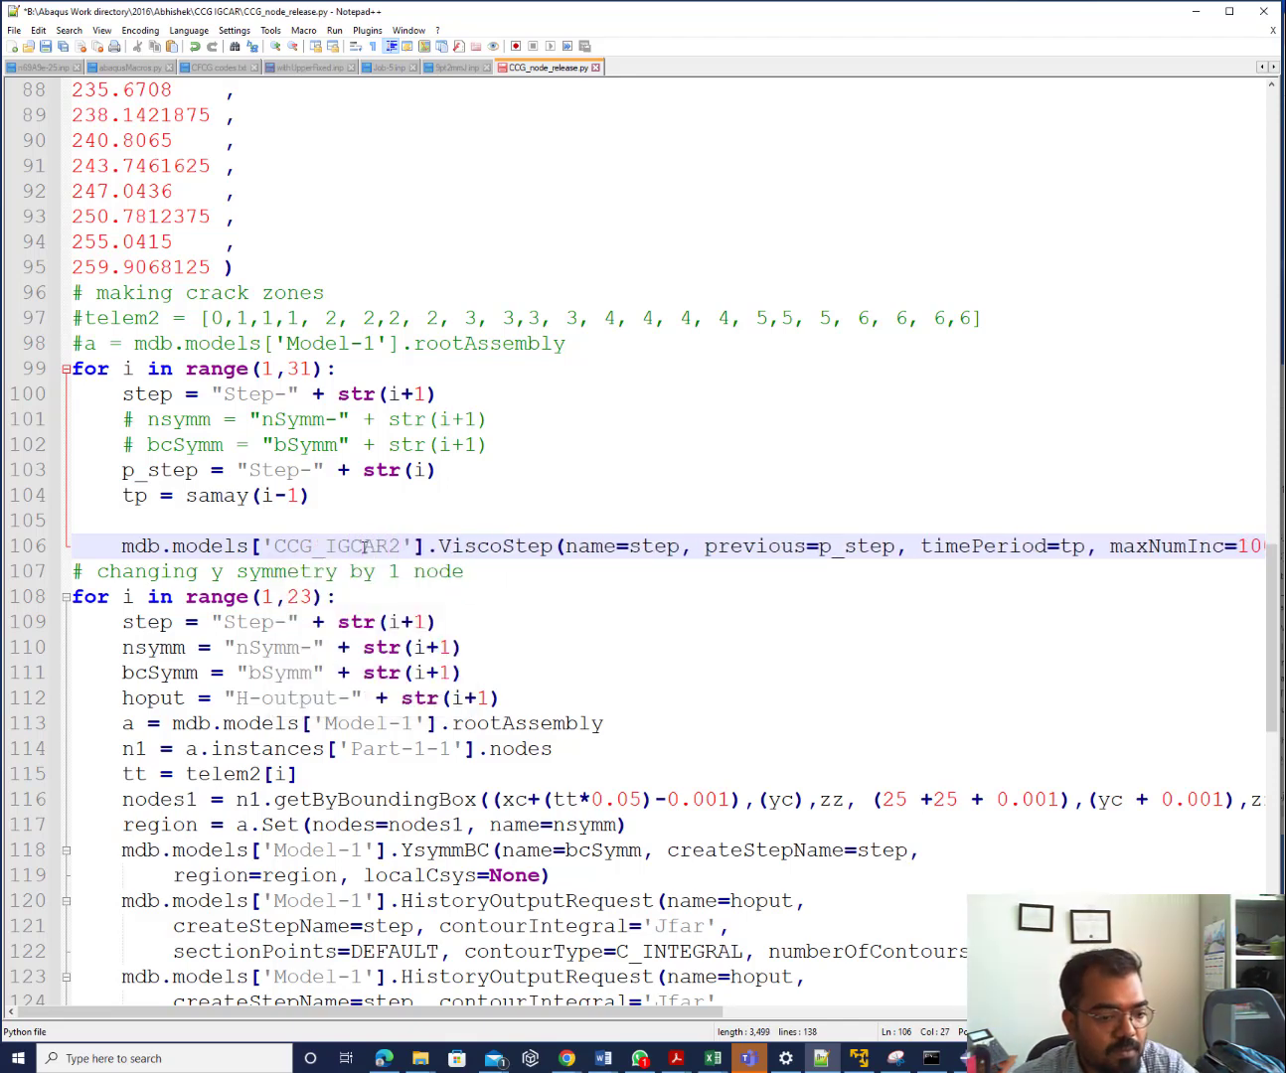
{"action": "left_click", "coordinate": [965, 1058]}
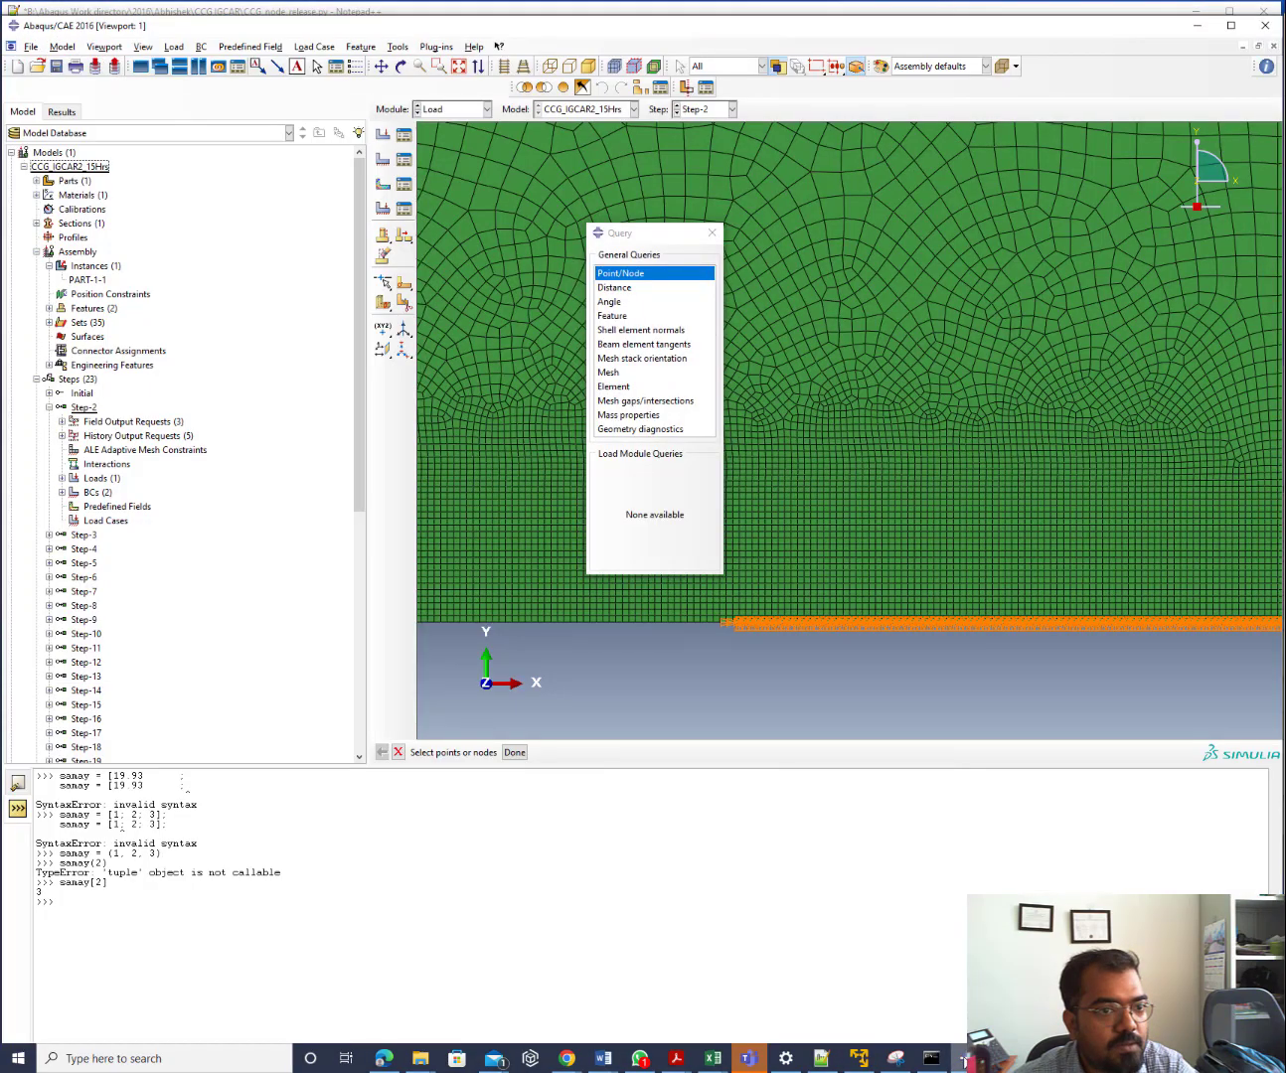
{"action": "left_click", "coordinate": [966, 1059]}
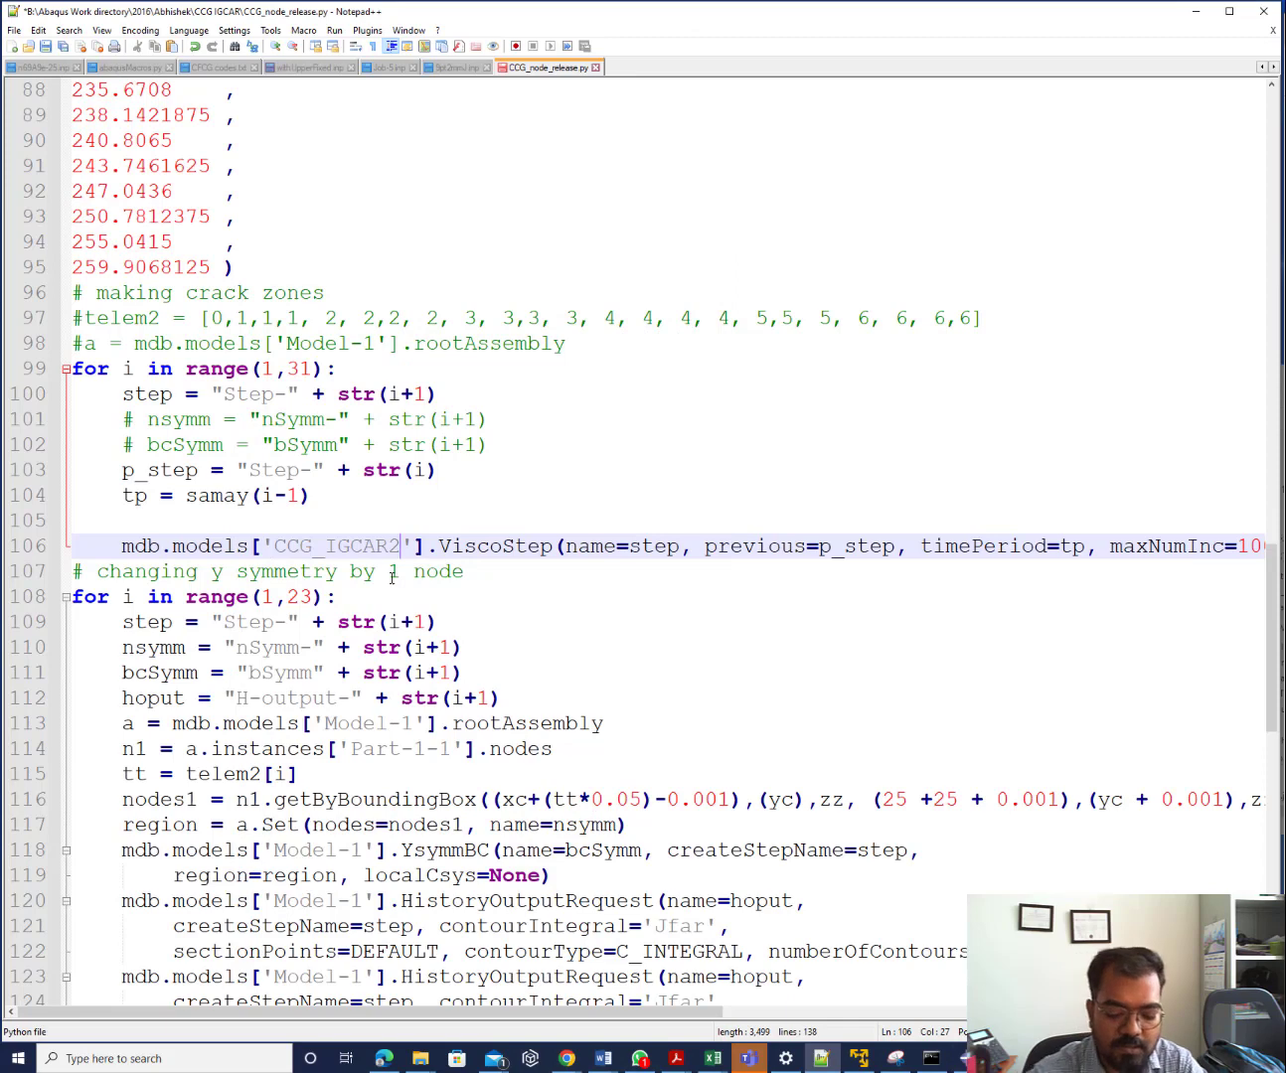
{"action": "type", "text": "_15Hrs"}
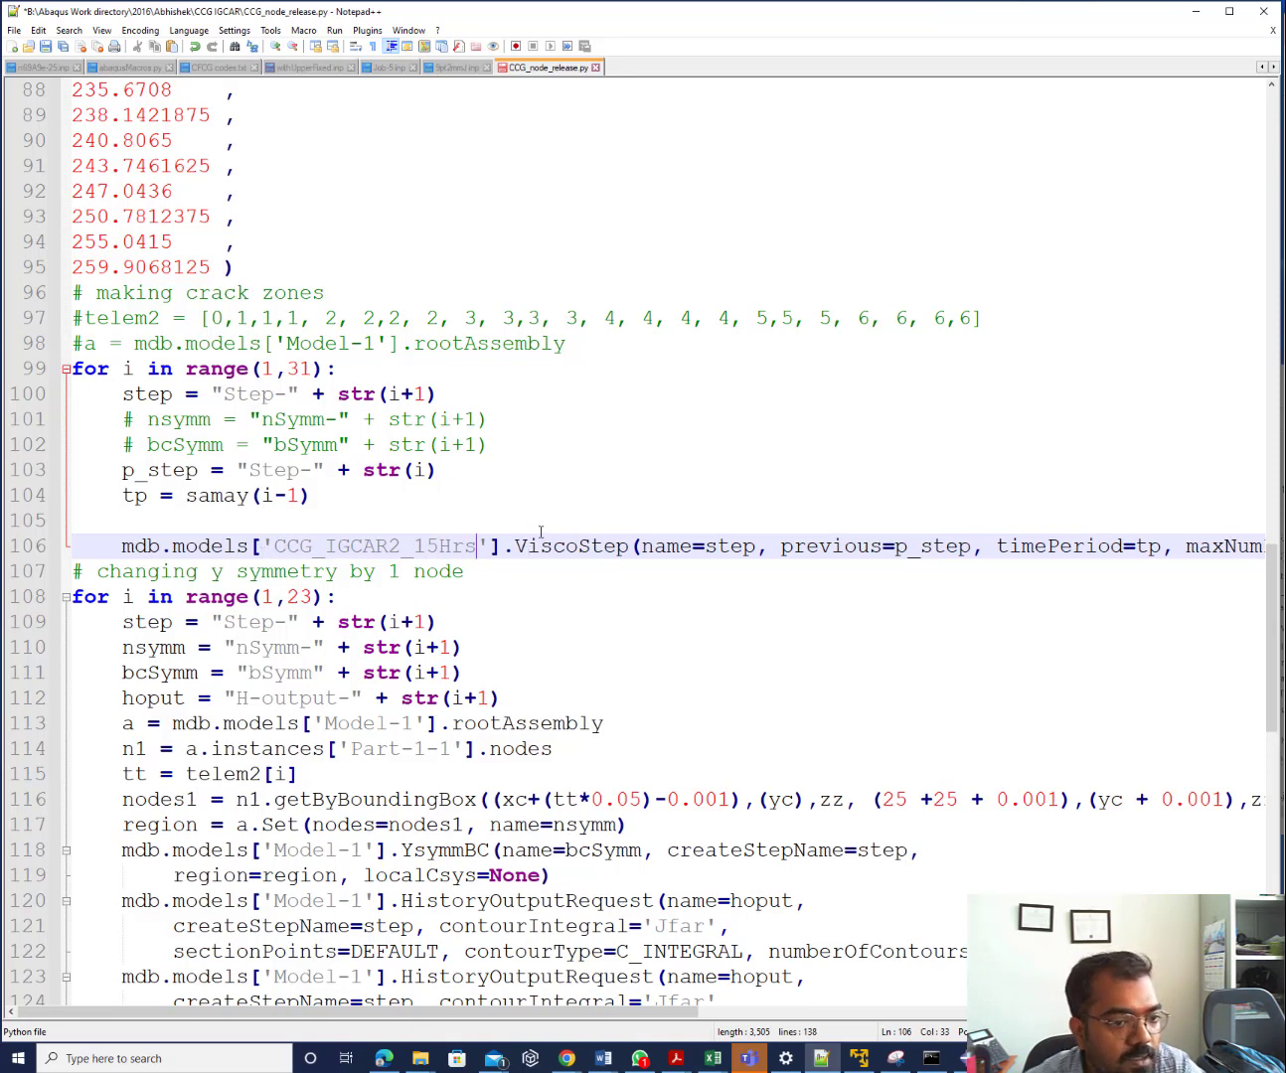
{"action": "double_click", "coordinate": [710, 547]}
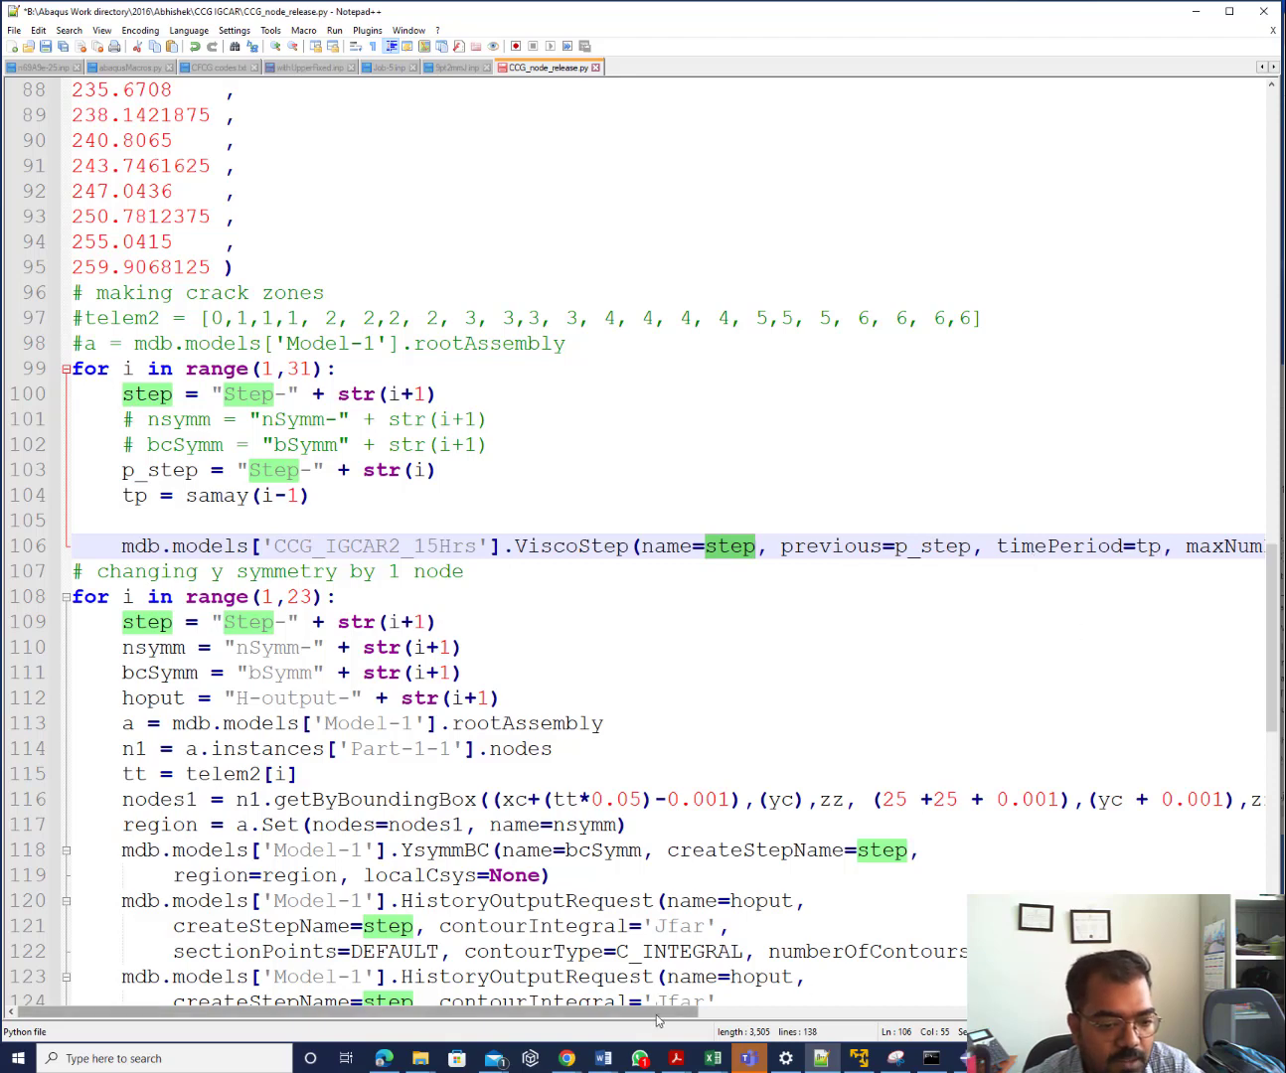
Change the loop limit on line 108 from range(1,23) to range(1,31)
{"action": "mouse_move", "coordinate": [646, 1014]}
{"action": "left_mouse_down"}
{"action": "mouse_move", "coordinate": [1200, 1012]}
{"action": "mouse_move", "coordinate": [646, 1012]}
{"action": "left_mouse_up"}
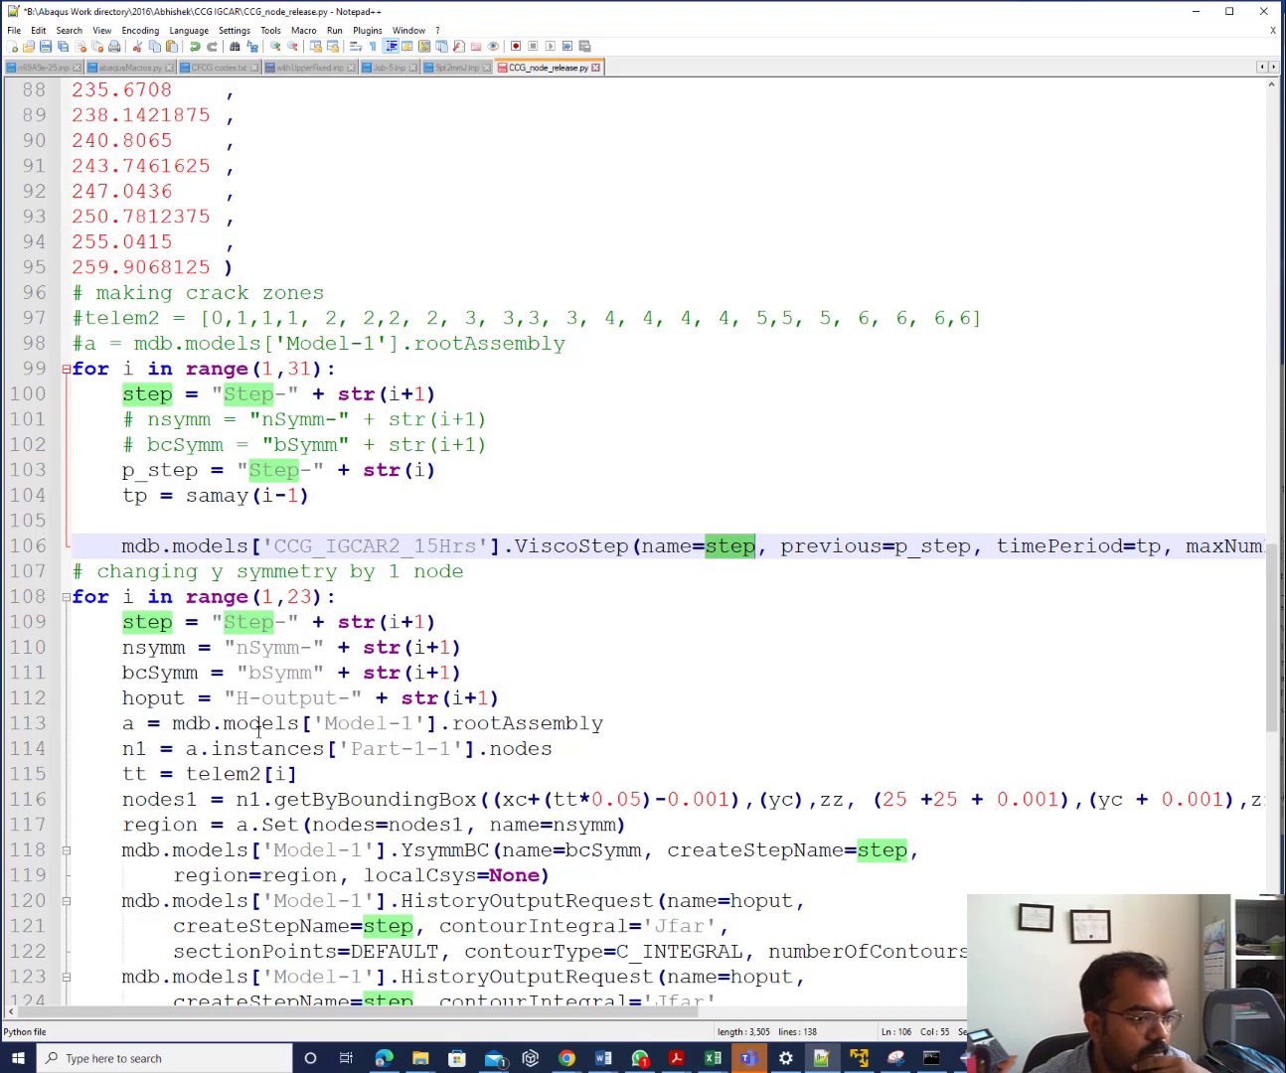
{"action": "scroll", "coordinate": [231, 733], "scroll_direction": "down", "scroll_amount": 4}
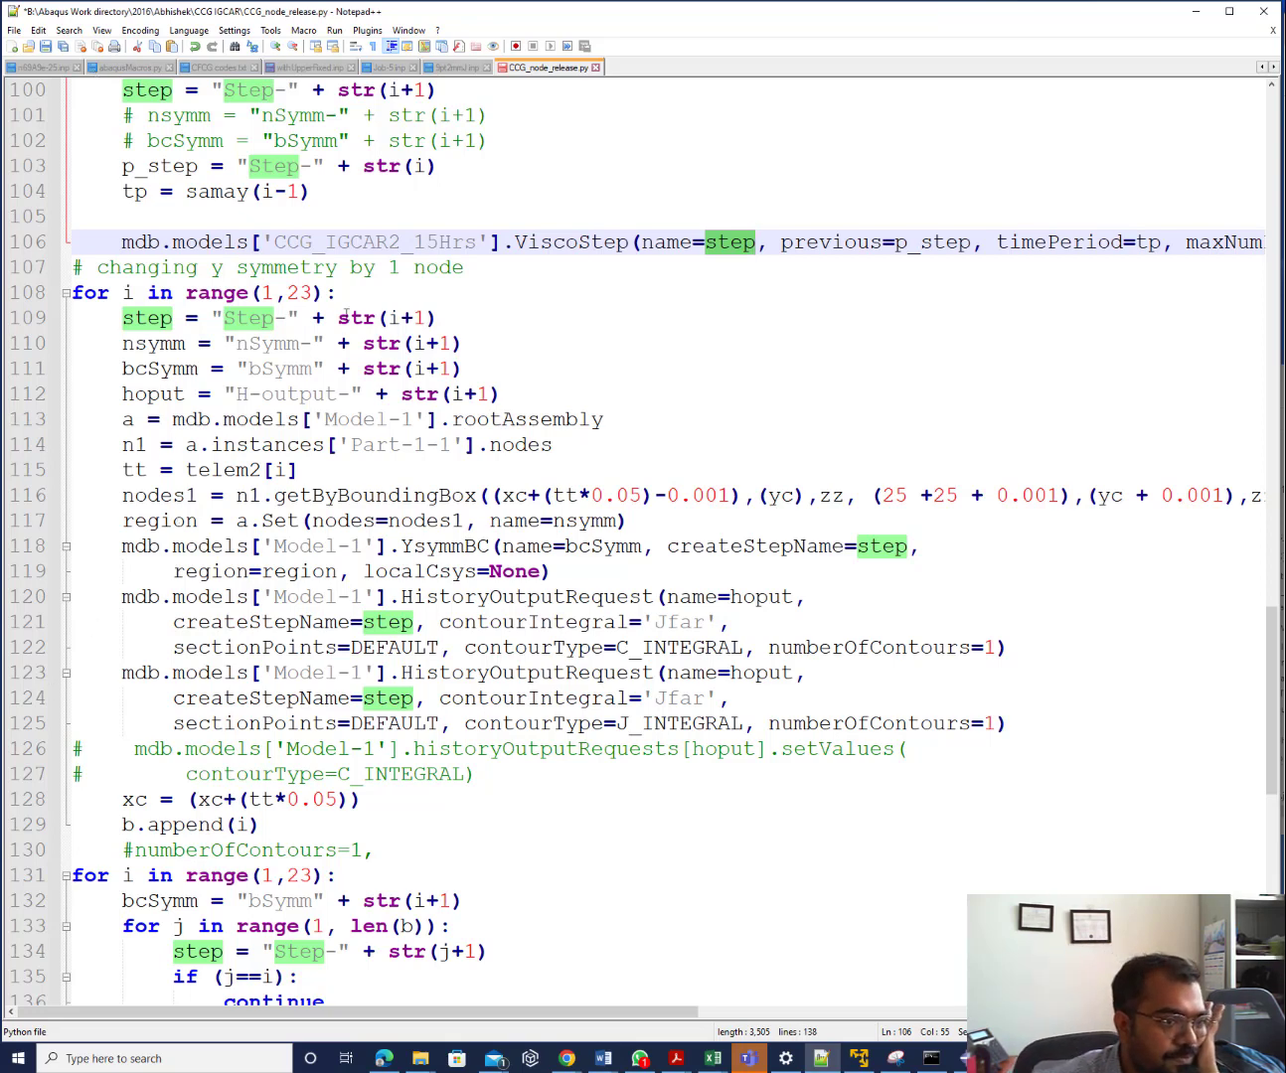
{"action": "double_click", "coordinate": [292, 290]}
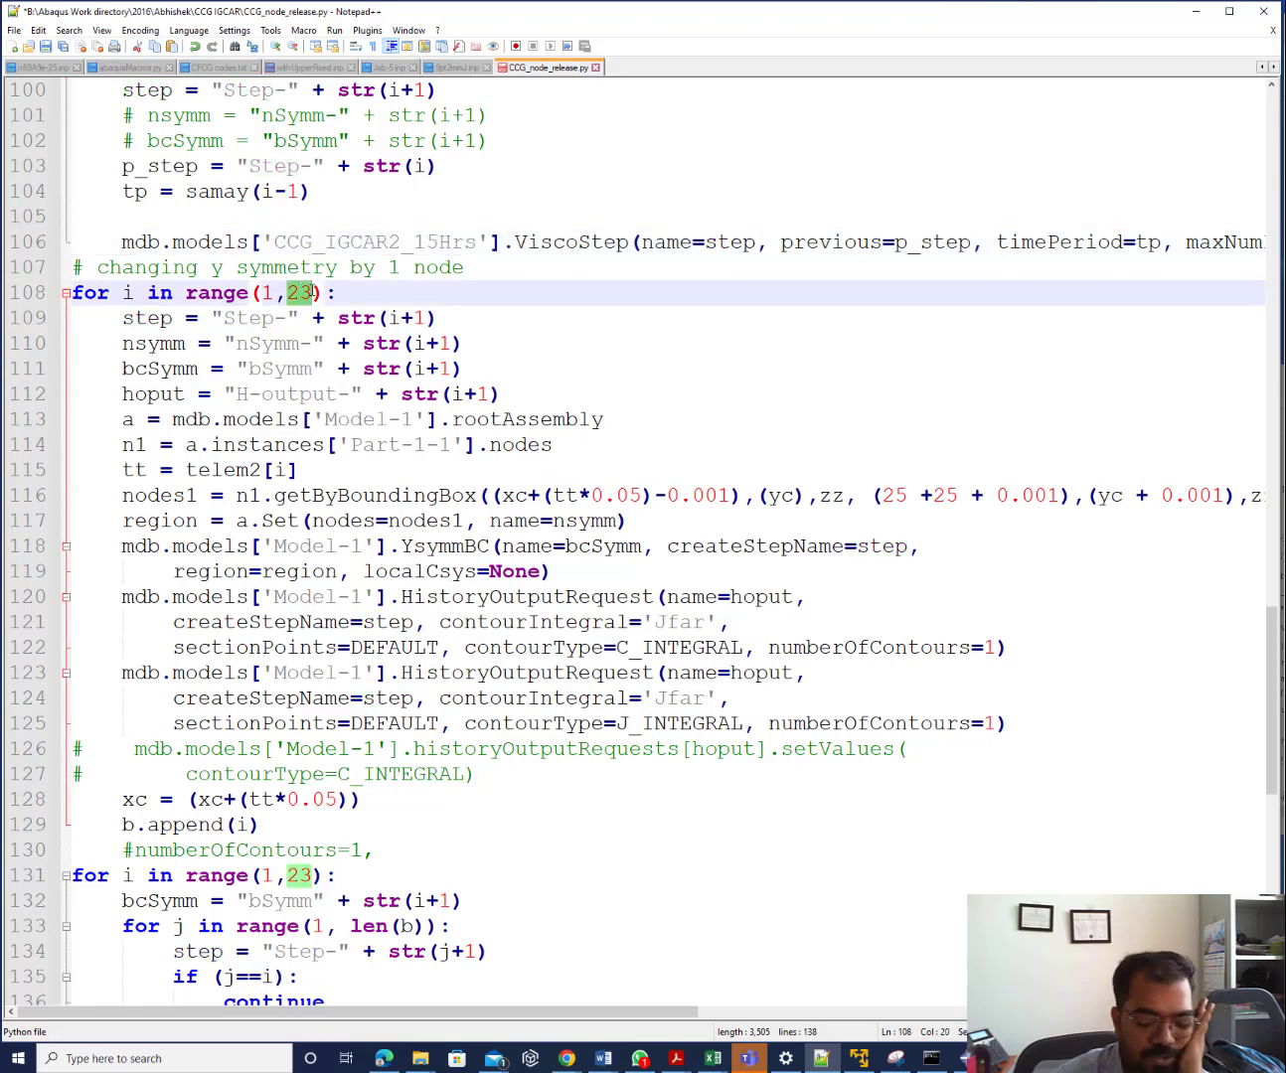
{"action": "type", "text": "31"}
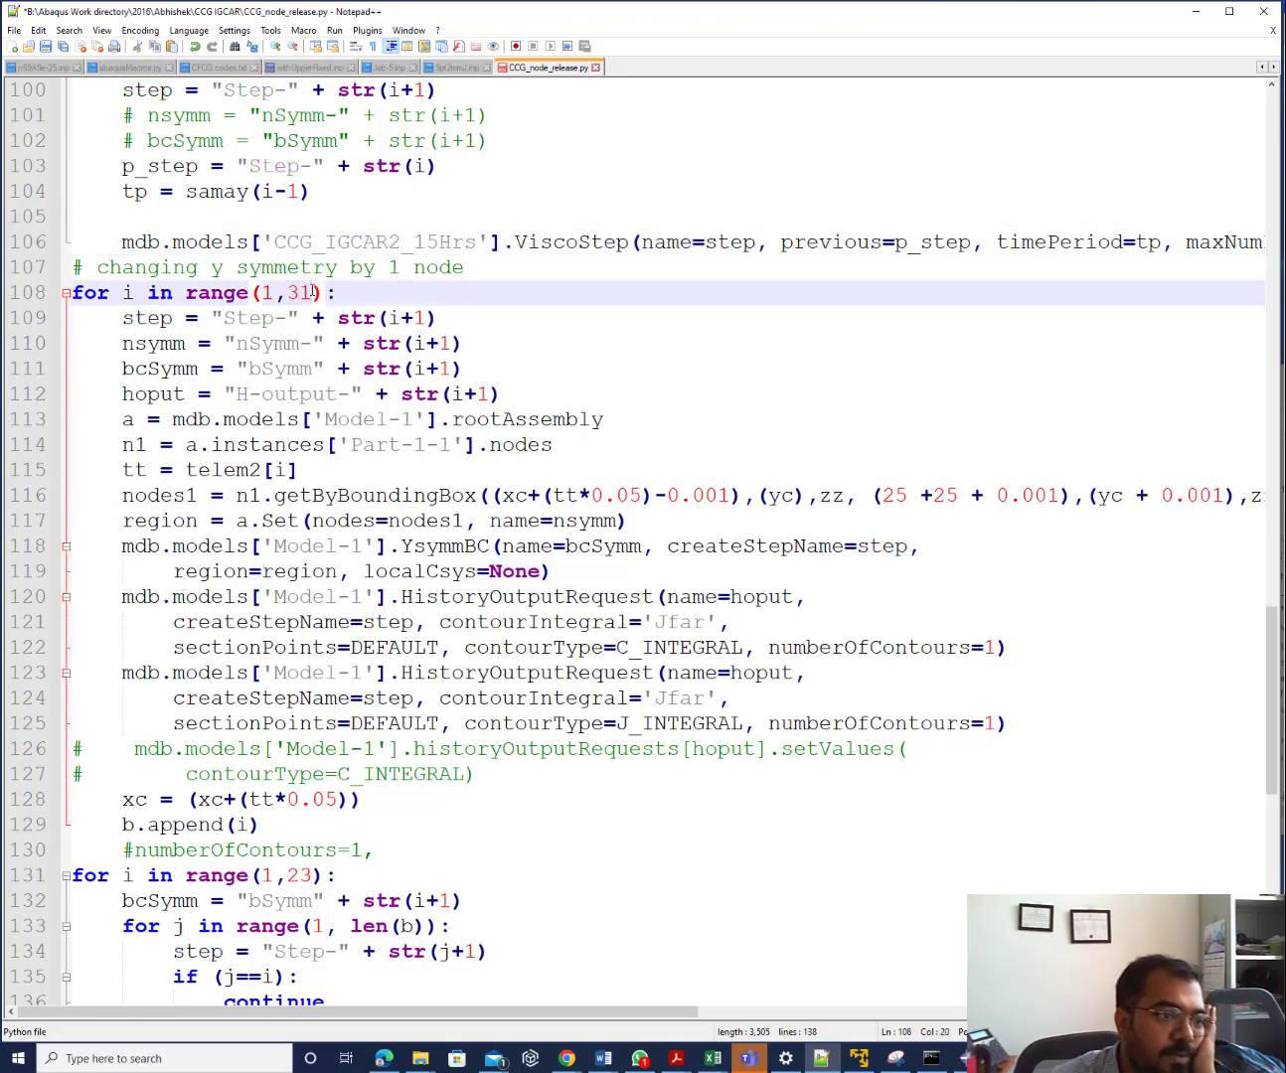
{"action": "scroll", "coordinate": [312, 290], "scroll_direction": "up", "scroll_amount": 7}
{"action": "scroll", "coordinate": [312, 290], "scroll_direction": "down", "scroll_amount": 7}
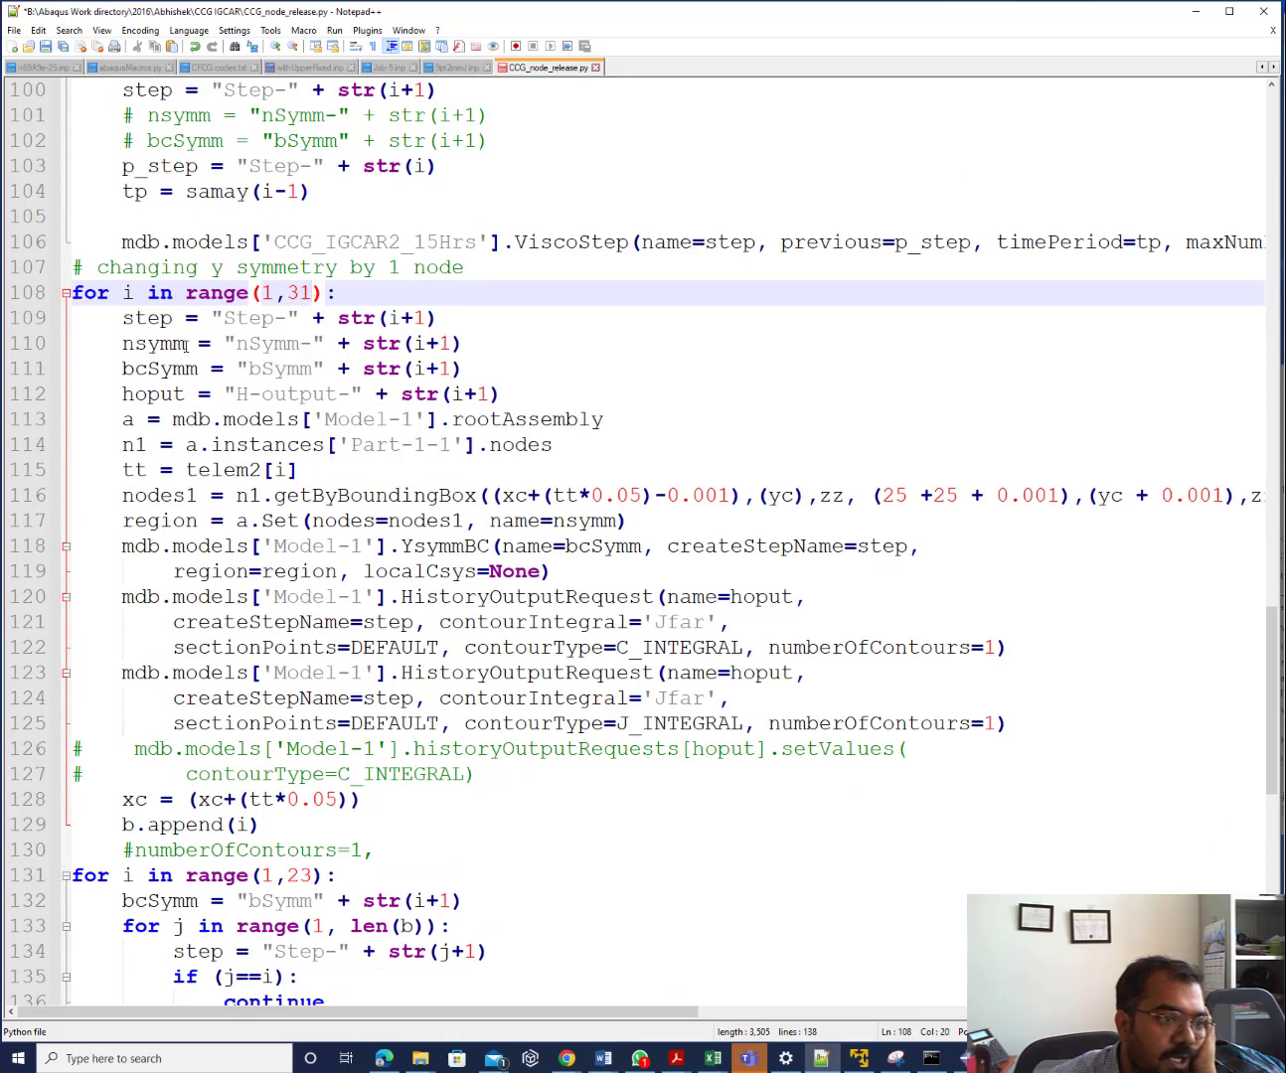
{"action": "left_click", "coordinate": [185, 344]}
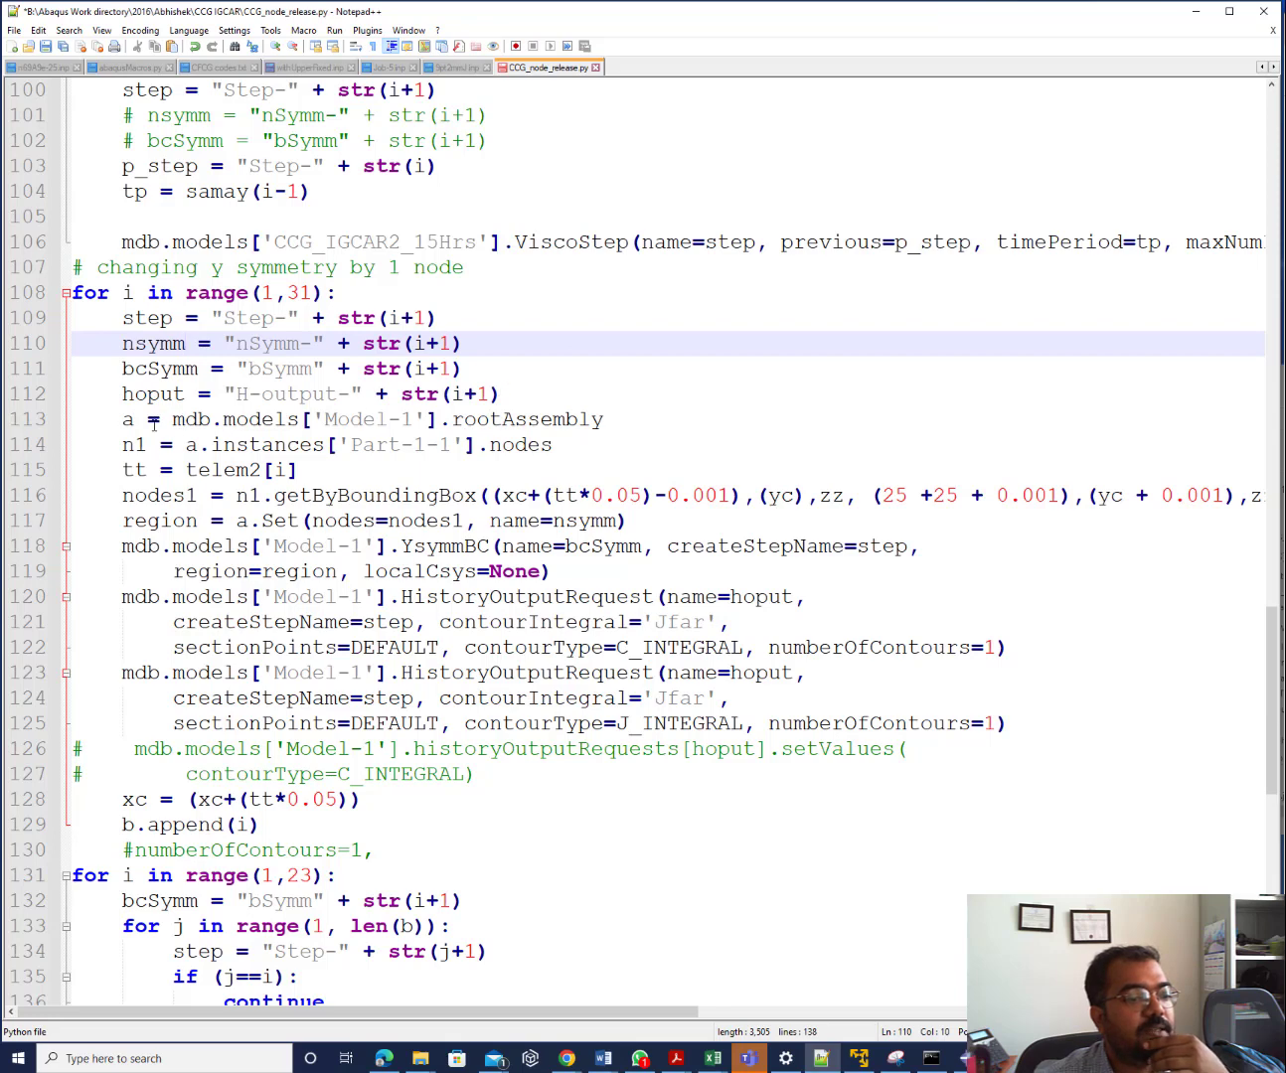
Paste CCG_IGCAR2_15Hrs from line 106 over Model-1 on line 113
{"action": "left_click_drag", "start_coordinate": [325, 419], "coordinate": [413, 419]}
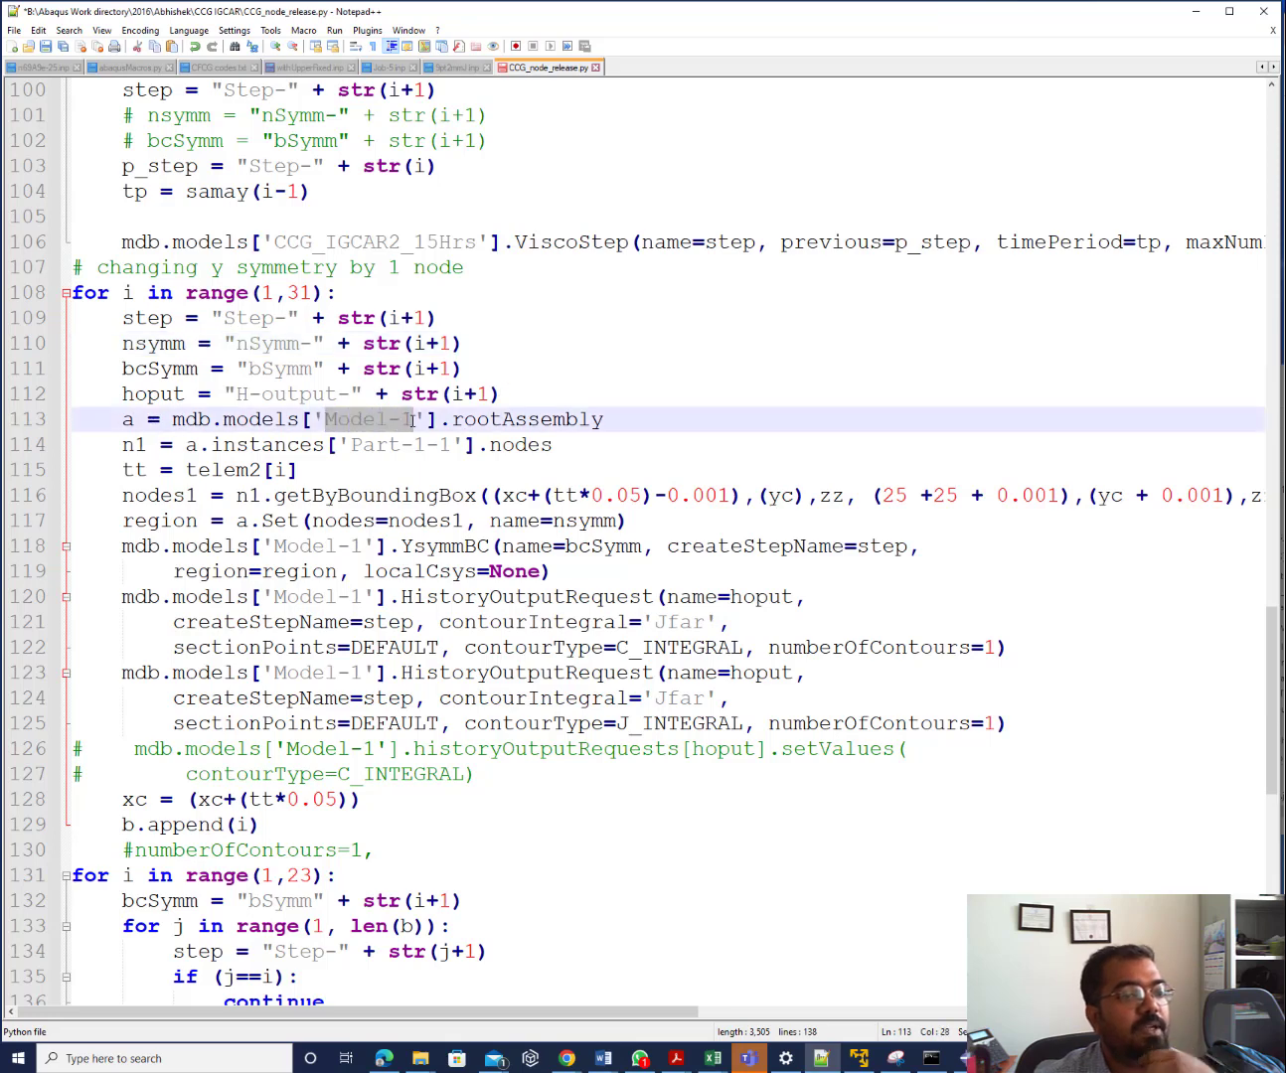
{"action": "left_click_drag", "start_coordinate": [273, 243], "coordinate": [478, 242]}
{"action": "key", "text": "ctrl+c"}
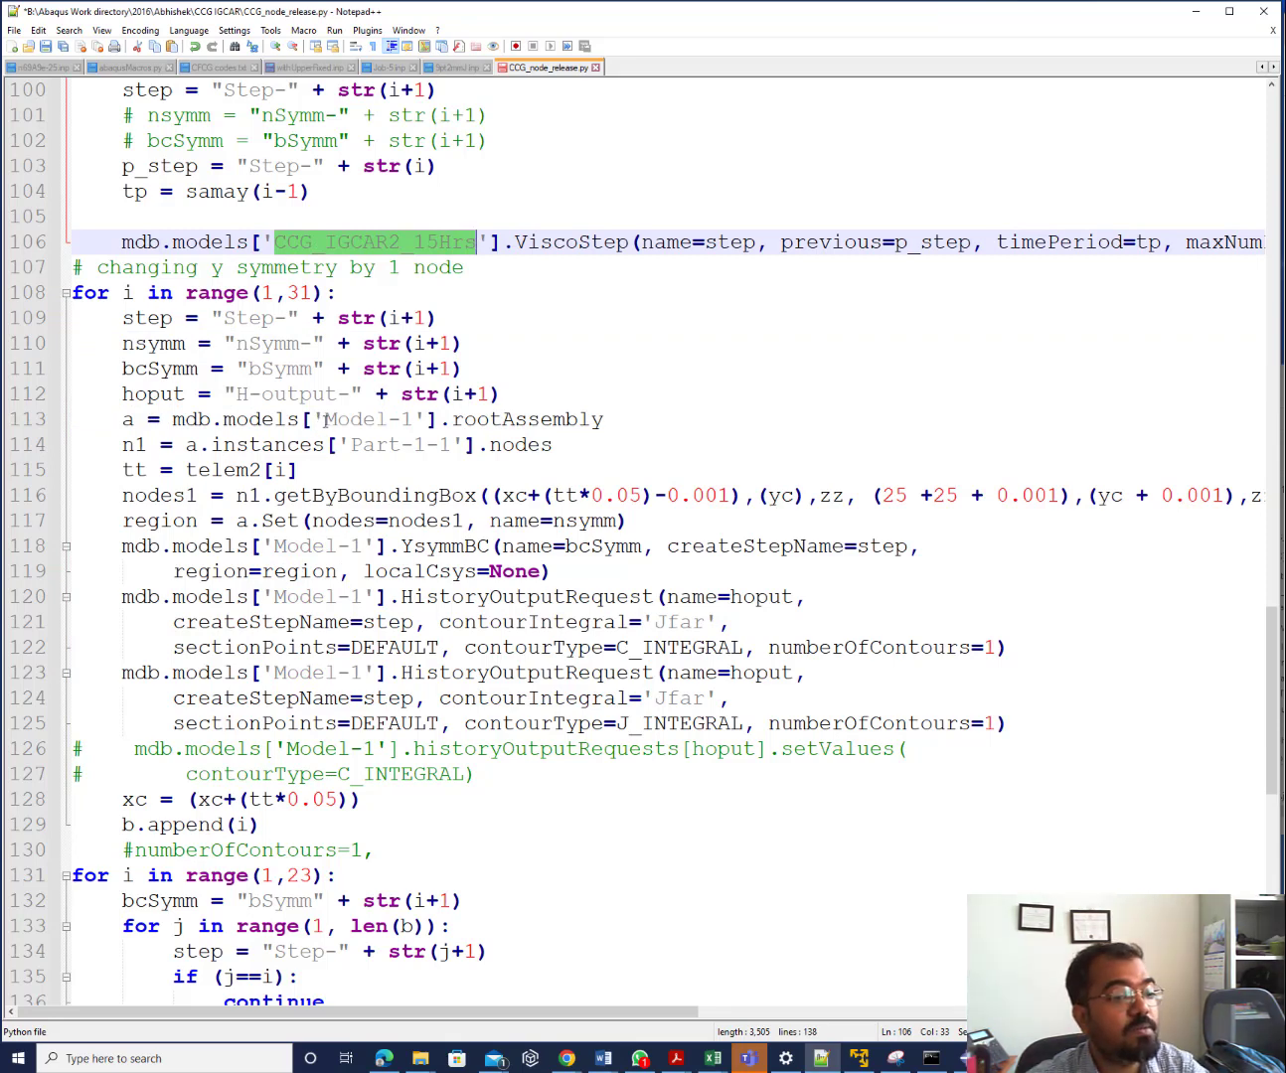
{"action": "left_click_drag", "start_coordinate": [325, 419], "coordinate": [419, 418]}
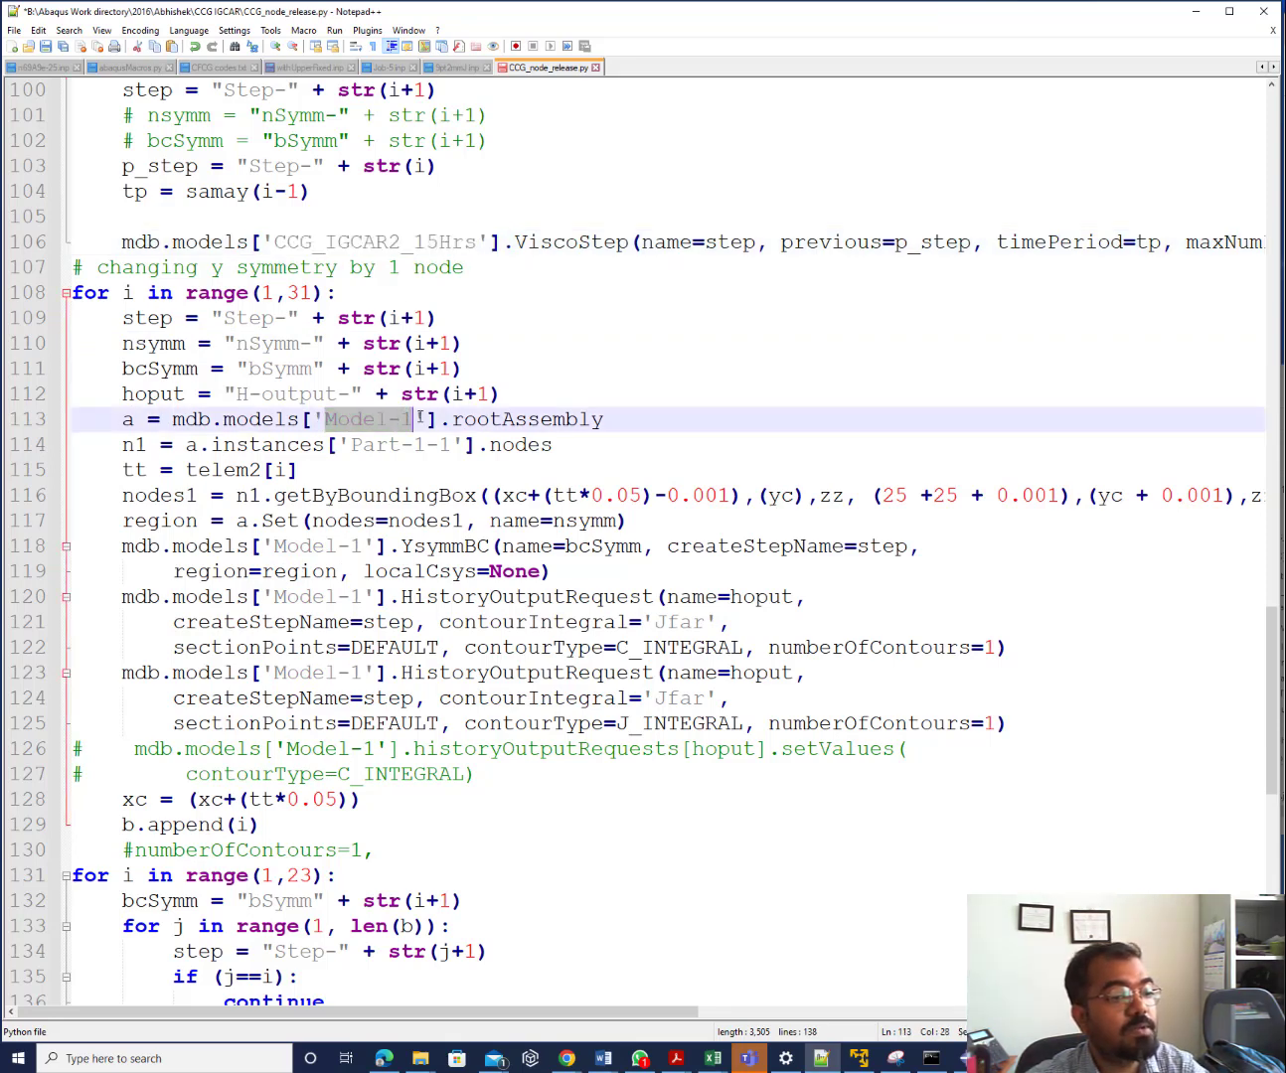
{"action": "key", "text": "ctrl+v"}
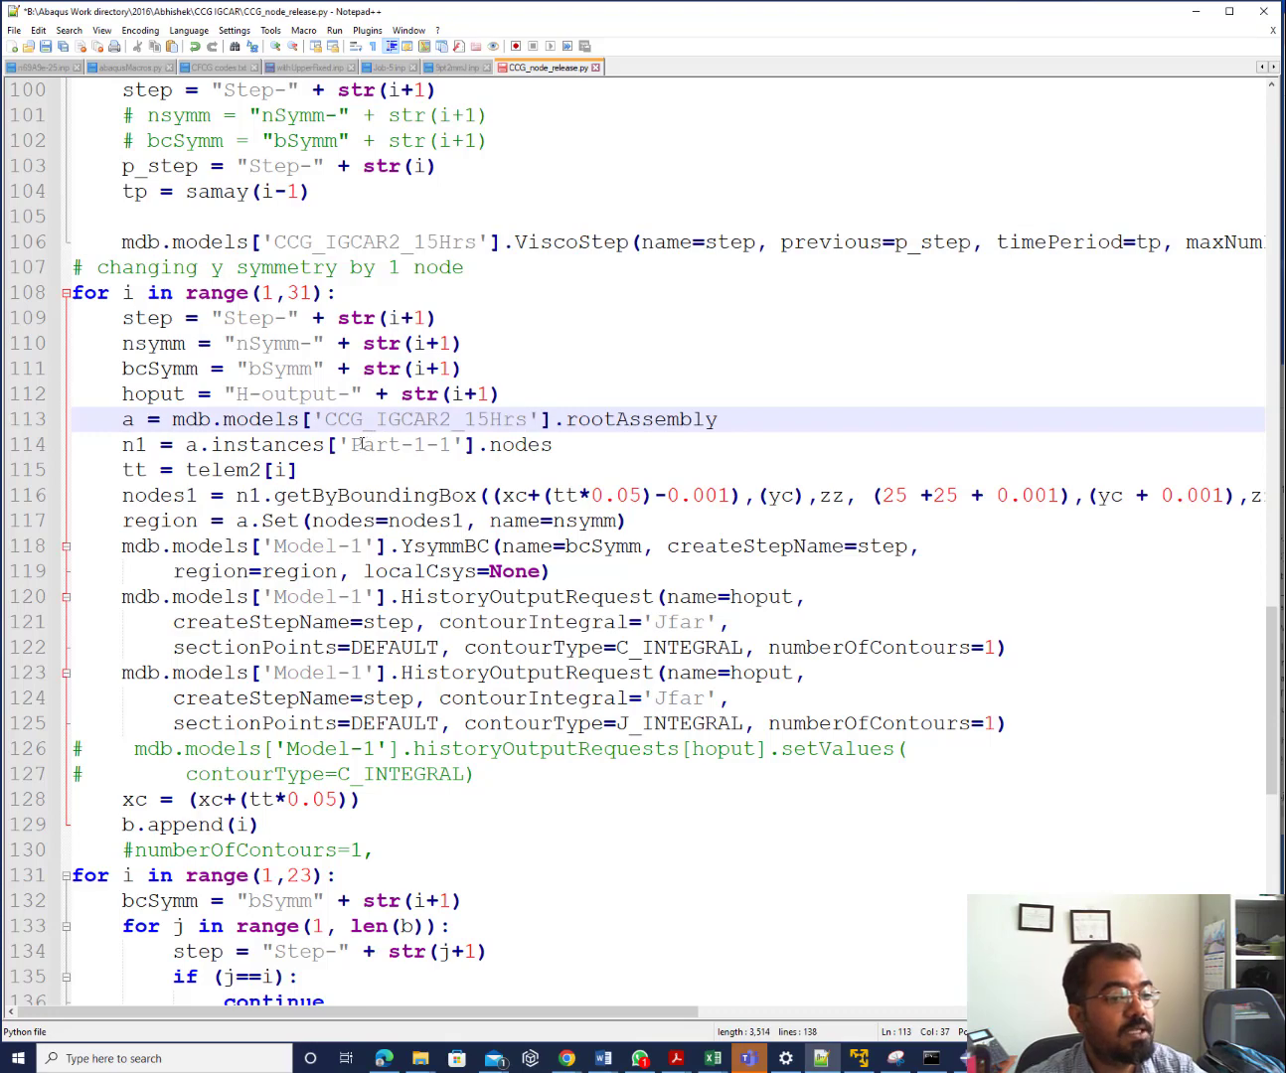
Confirm the instance name PART-1-1 in Abaqus and retype 'Part' as 'PART' on line 114
{"action": "left_click", "coordinate": [961, 1058]}
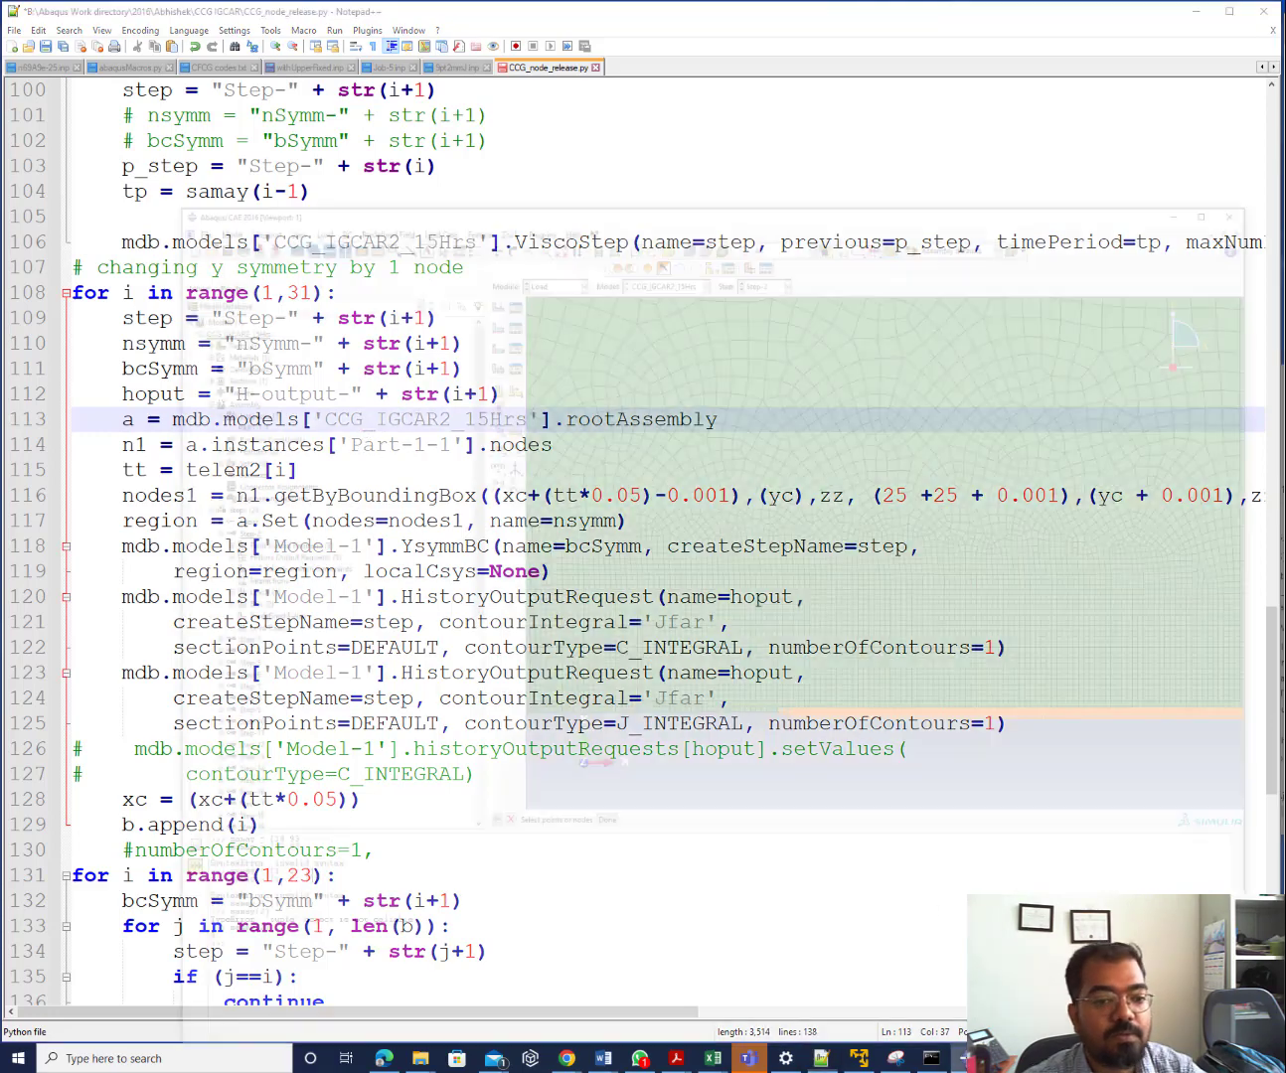
{"action": "left_click", "coordinate": [85, 281]}
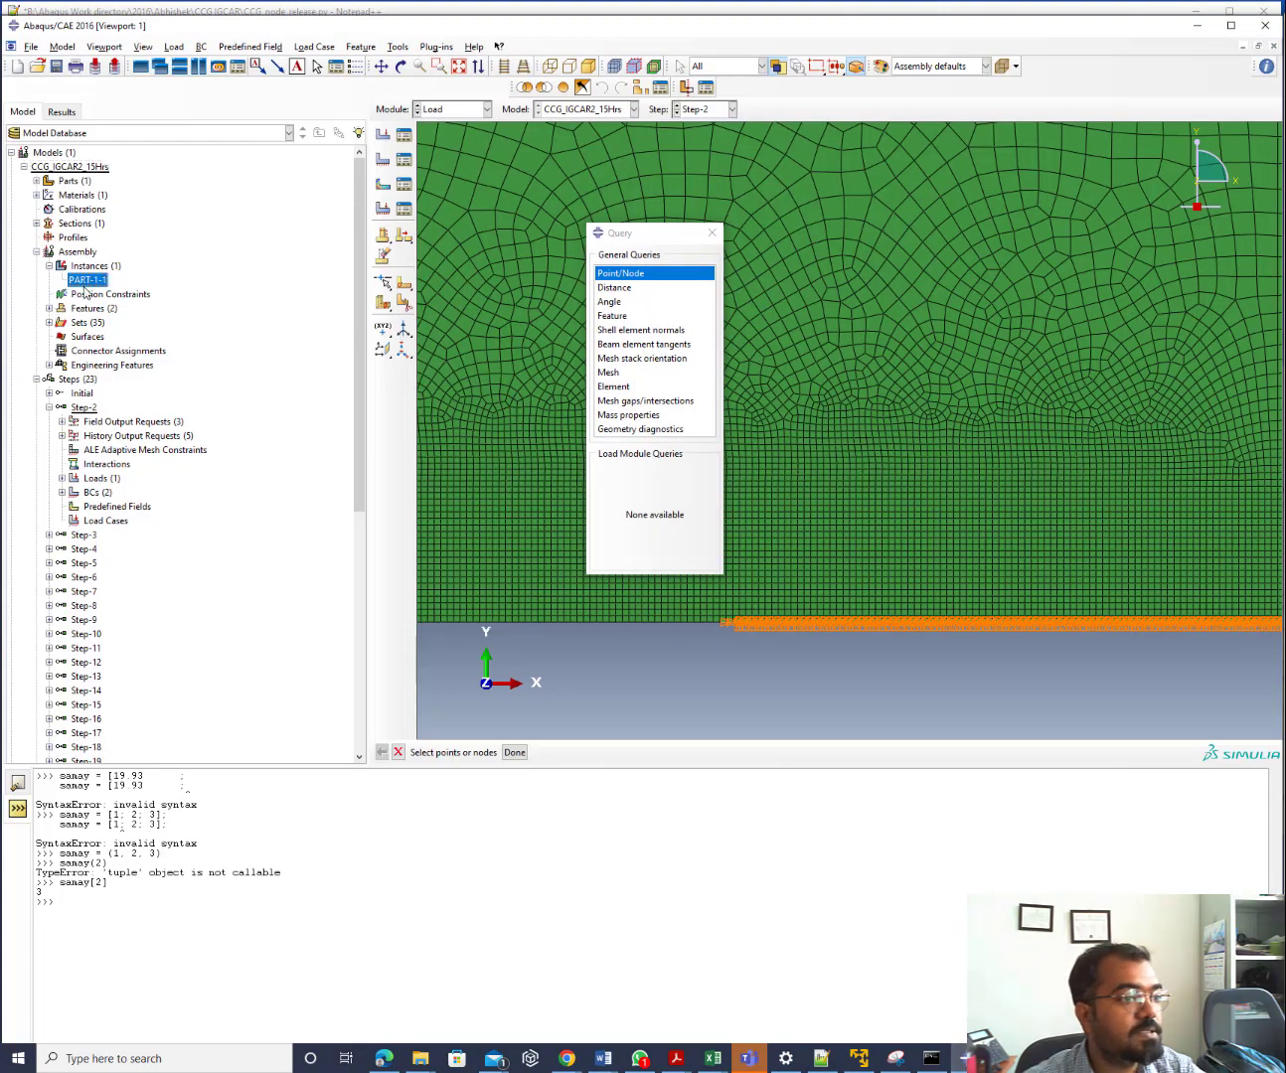
{"action": "left_click", "coordinate": [1198, 26]}
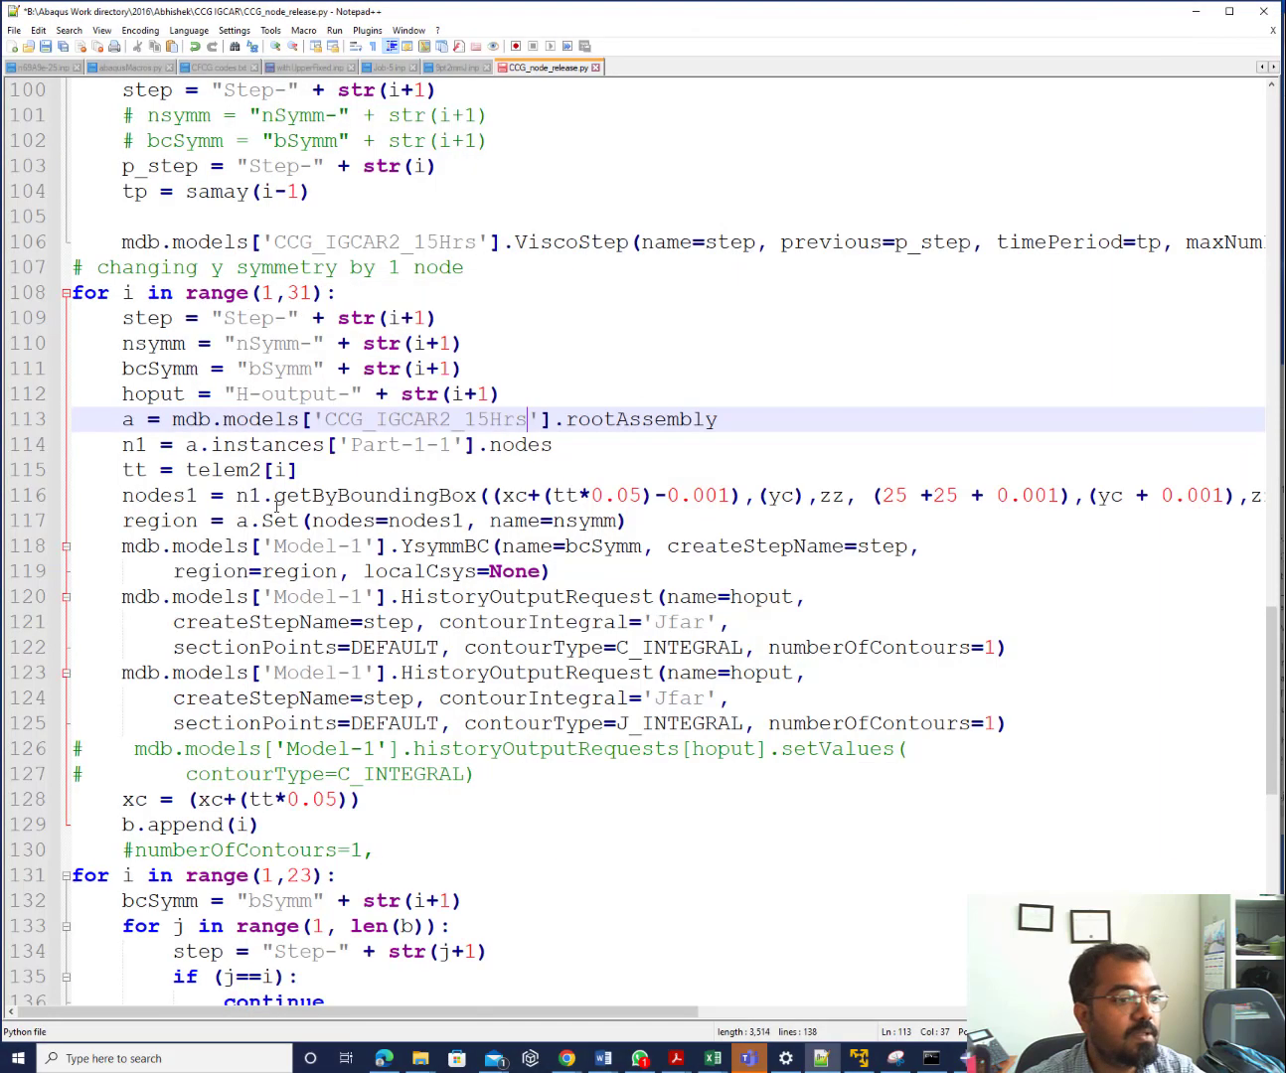
{"action": "left_click_drag", "start_coordinate": [350, 444], "coordinate": [400, 444]}
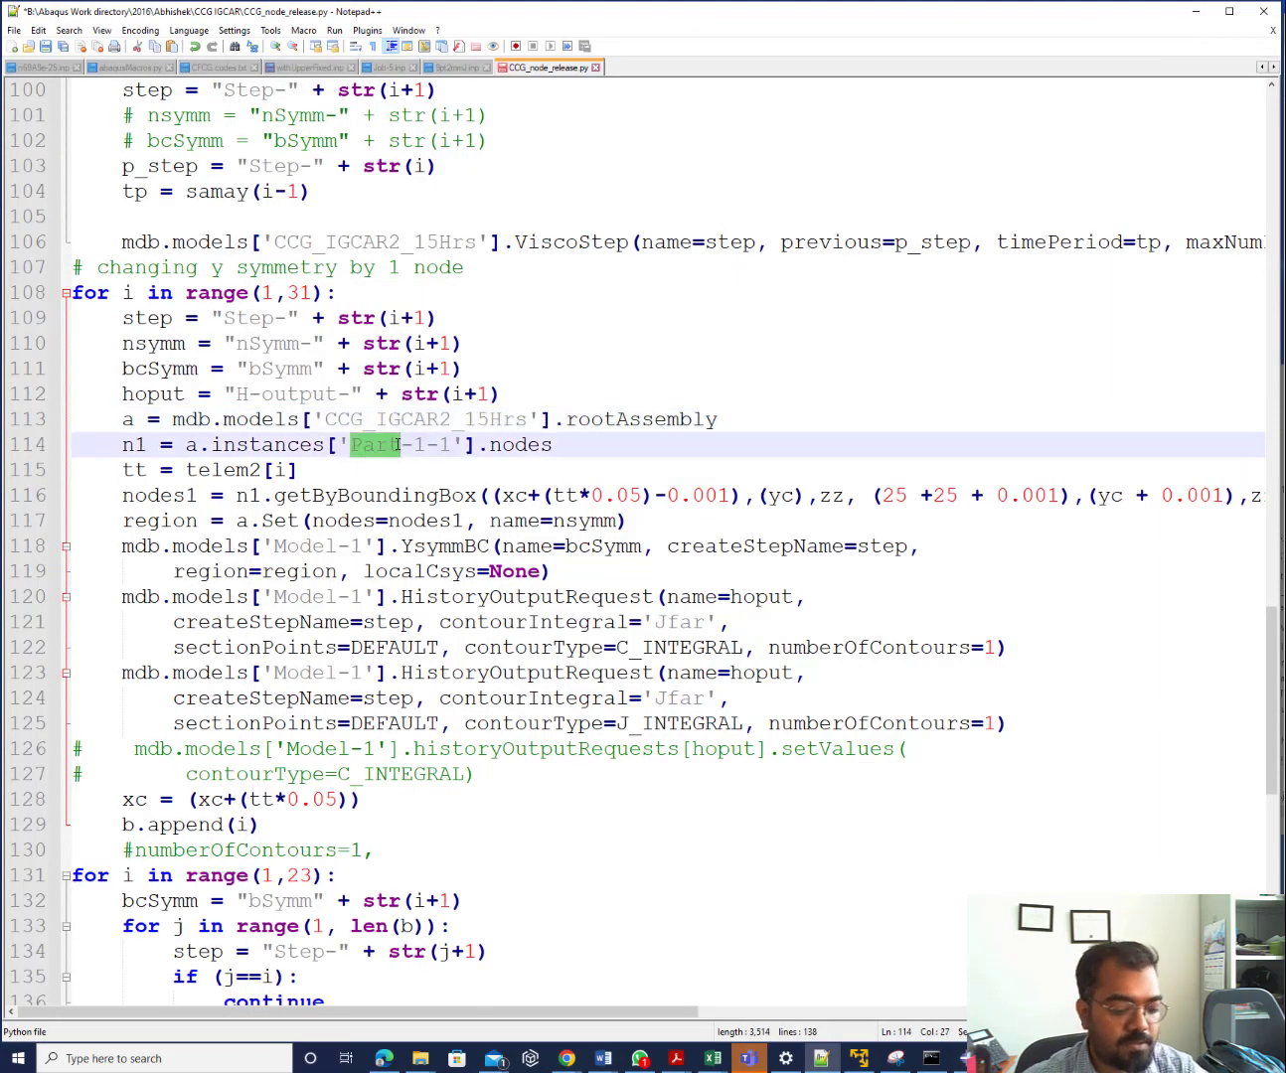
{"action": "type", "text": "PART"}
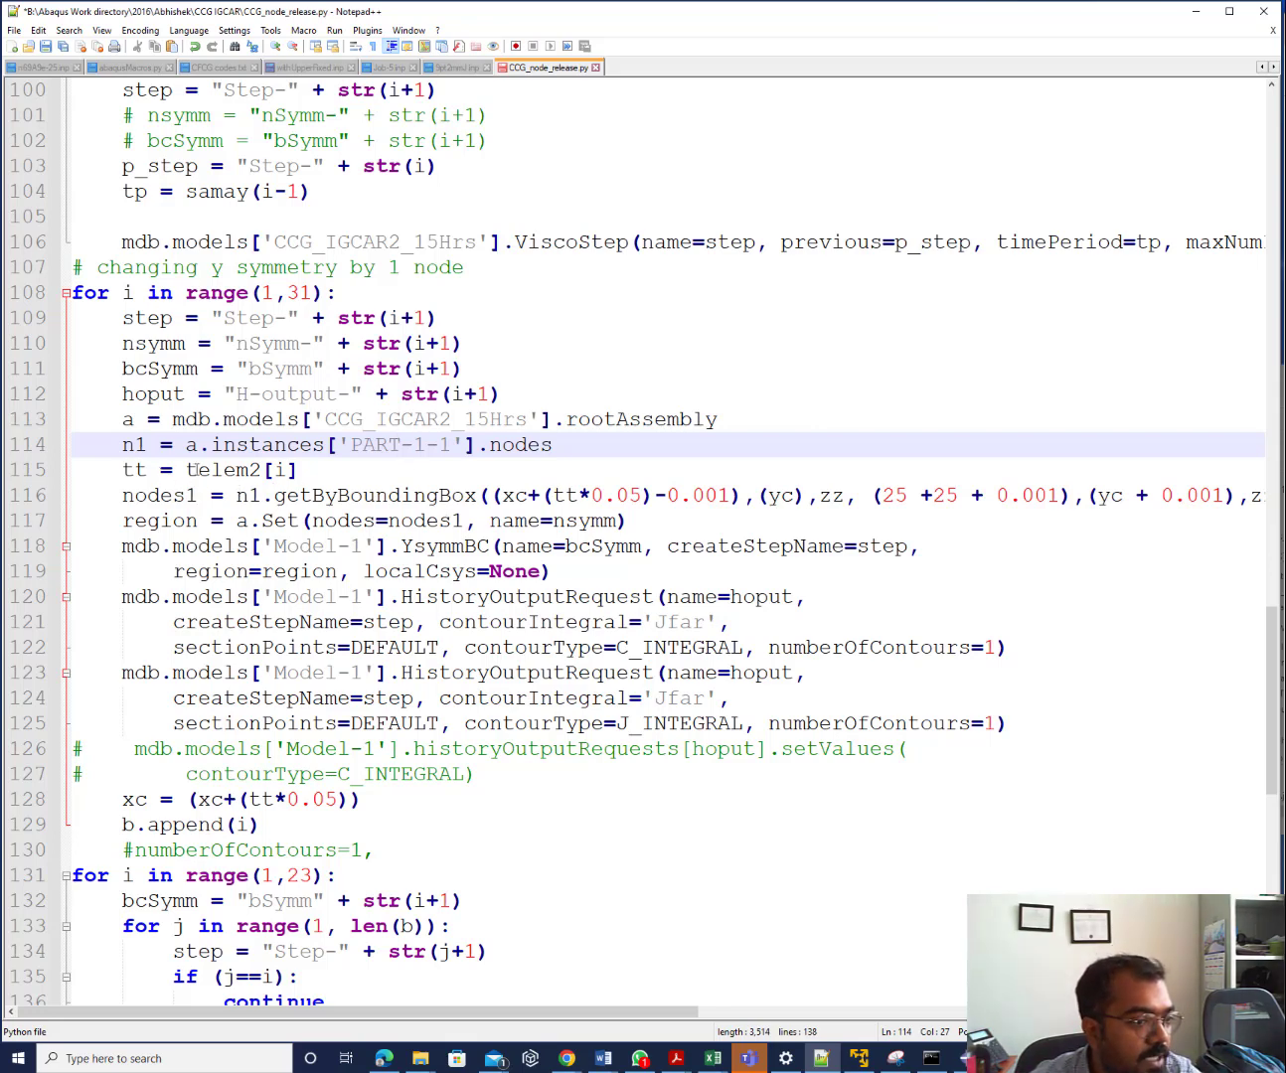
{"action": "left_click", "coordinate": [199, 470]}
{"action": "left_click", "coordinate": [295, 469]}
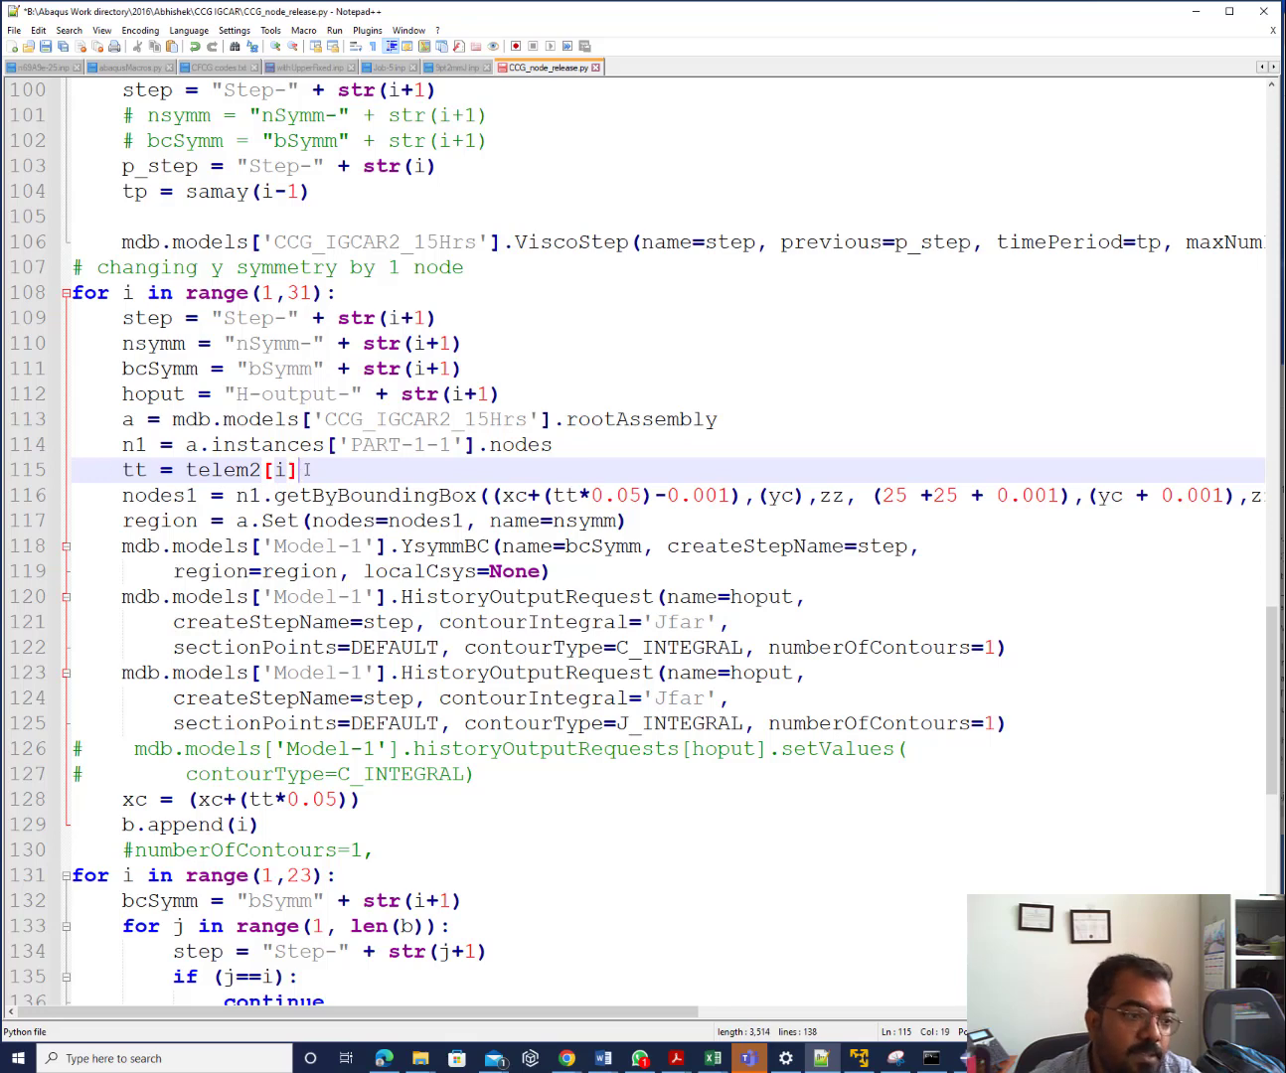
{"action": "left_click", "coordinate": [197, 496]}
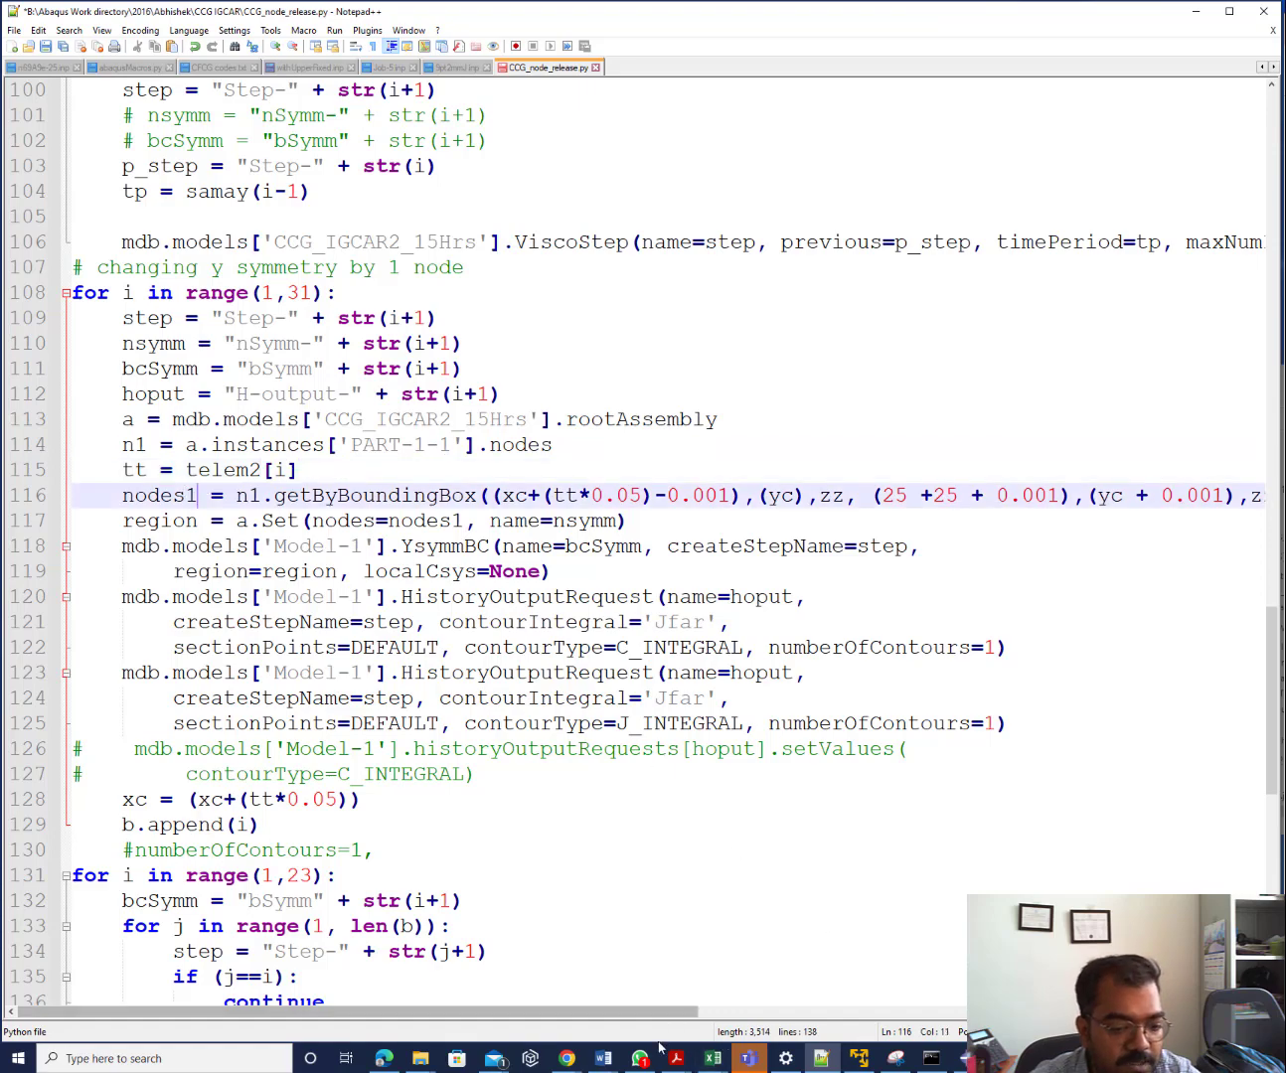
{"action": "left_click", "coordinate": [956, 1059]}
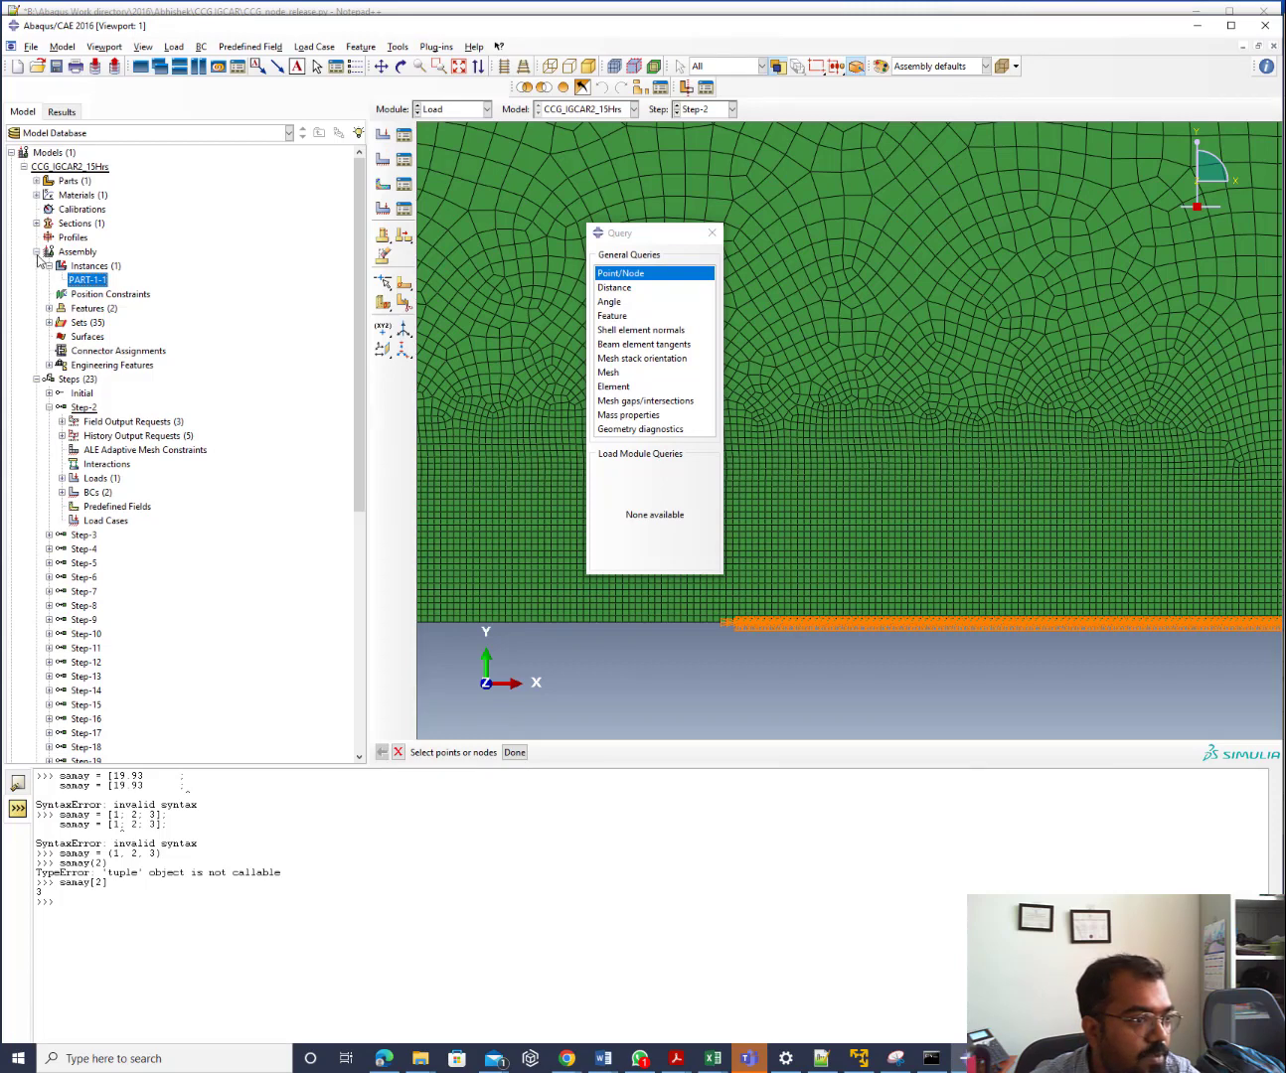
Expand the assembly's Sets and ungroup them so all 35 sets are listed individually
{"action": "left_click", "coordinate": [48, 323]}
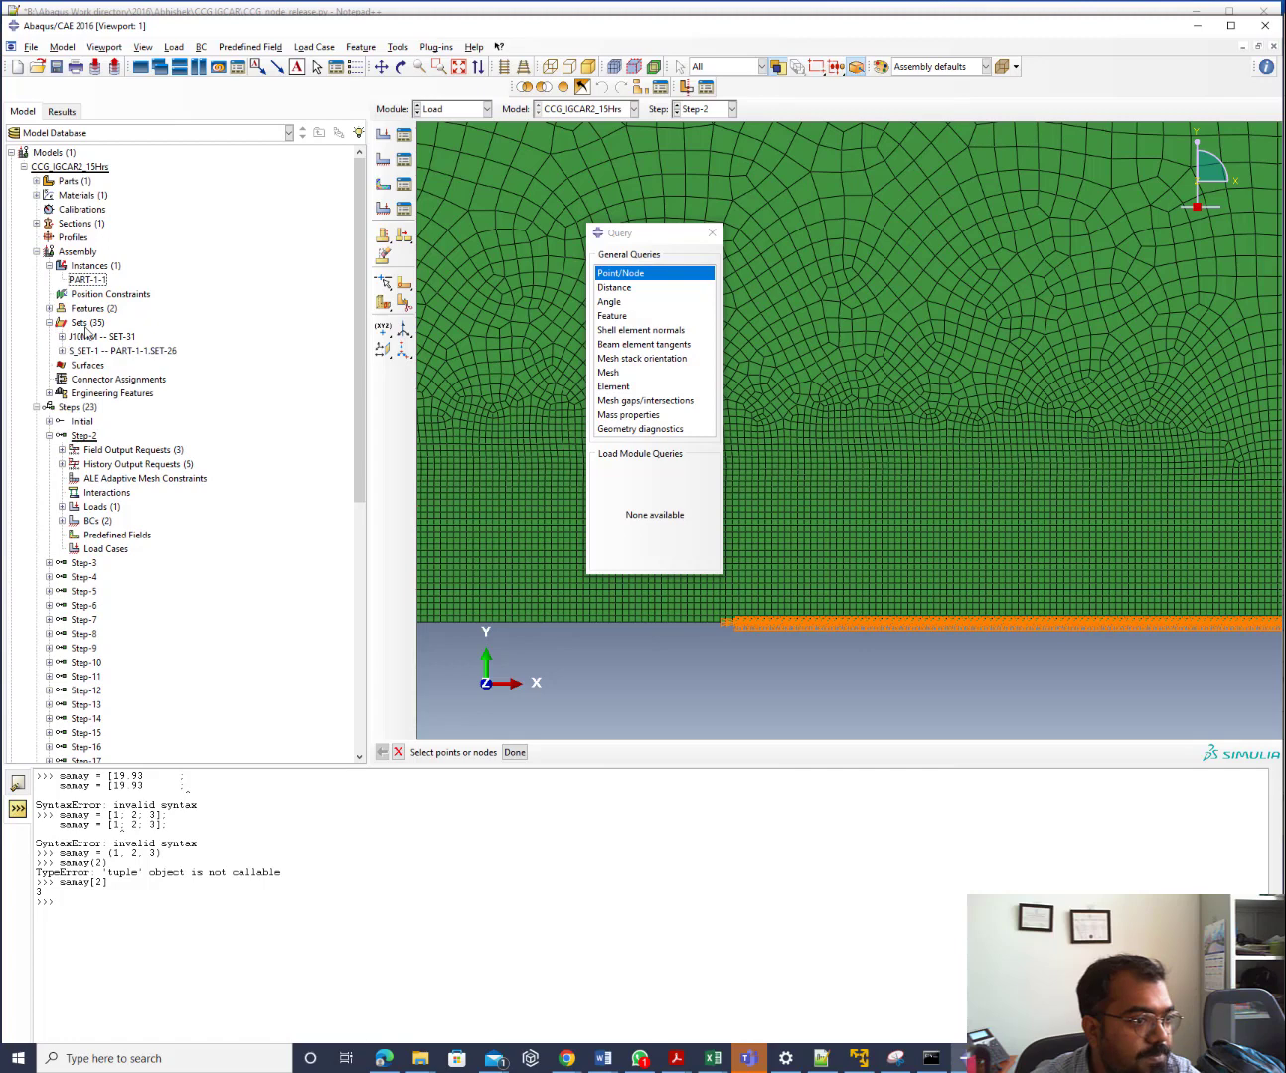
{"action": "right_click", "coordinate": [86, 331]}
{"action": "left_click", "coordinate": [119, 368]}
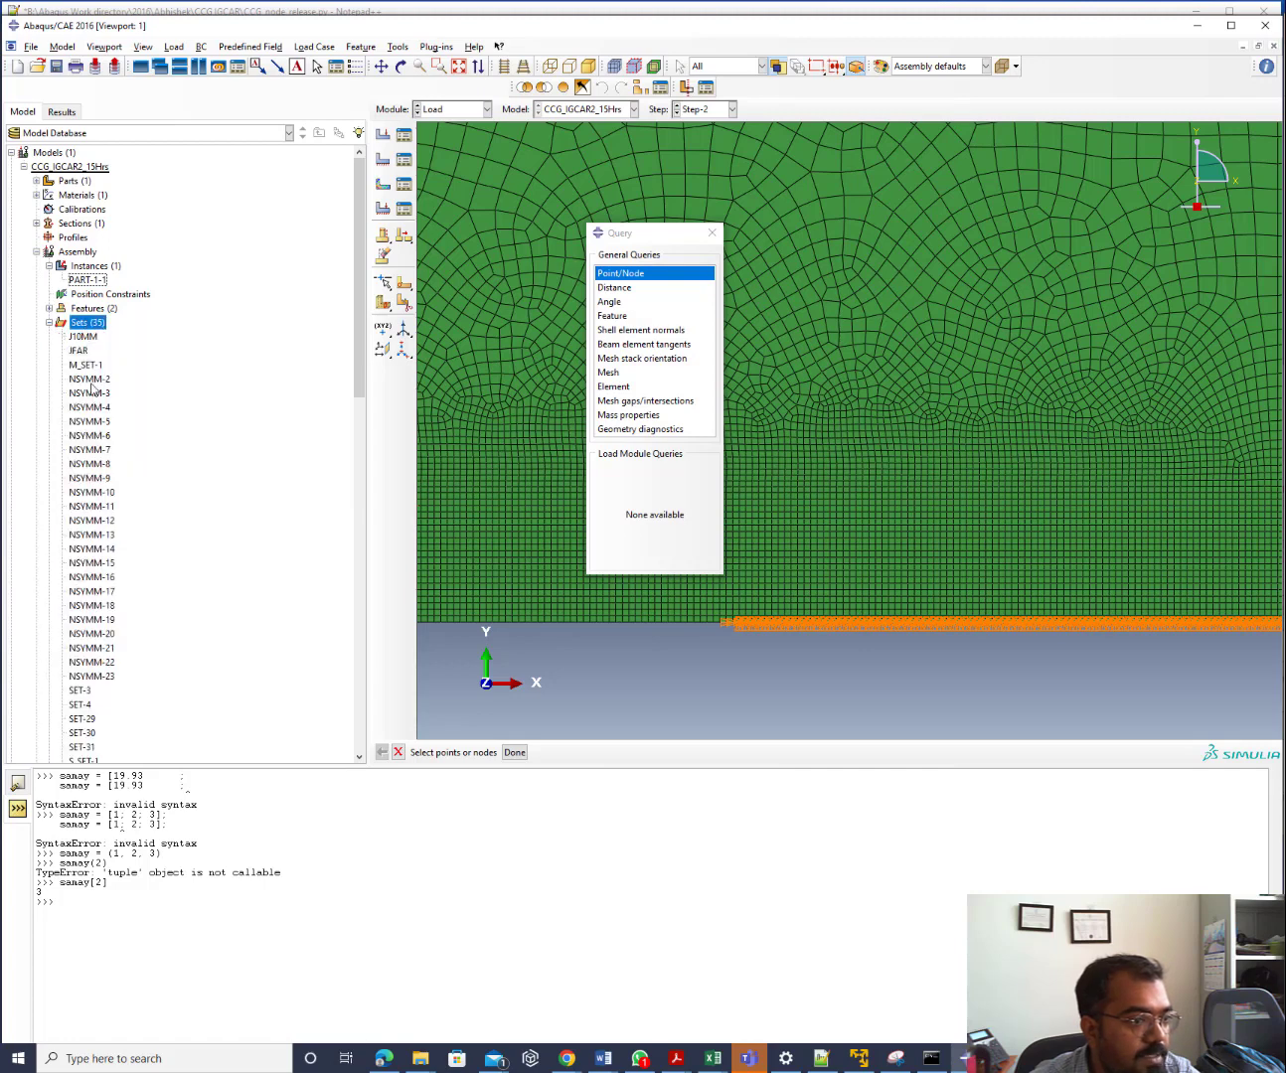
Open the NSYMM-2 set for editing and zoom in on its highlighted bottom-edge nodes
{"action": "left_click", "coordinate": [90, 384]}
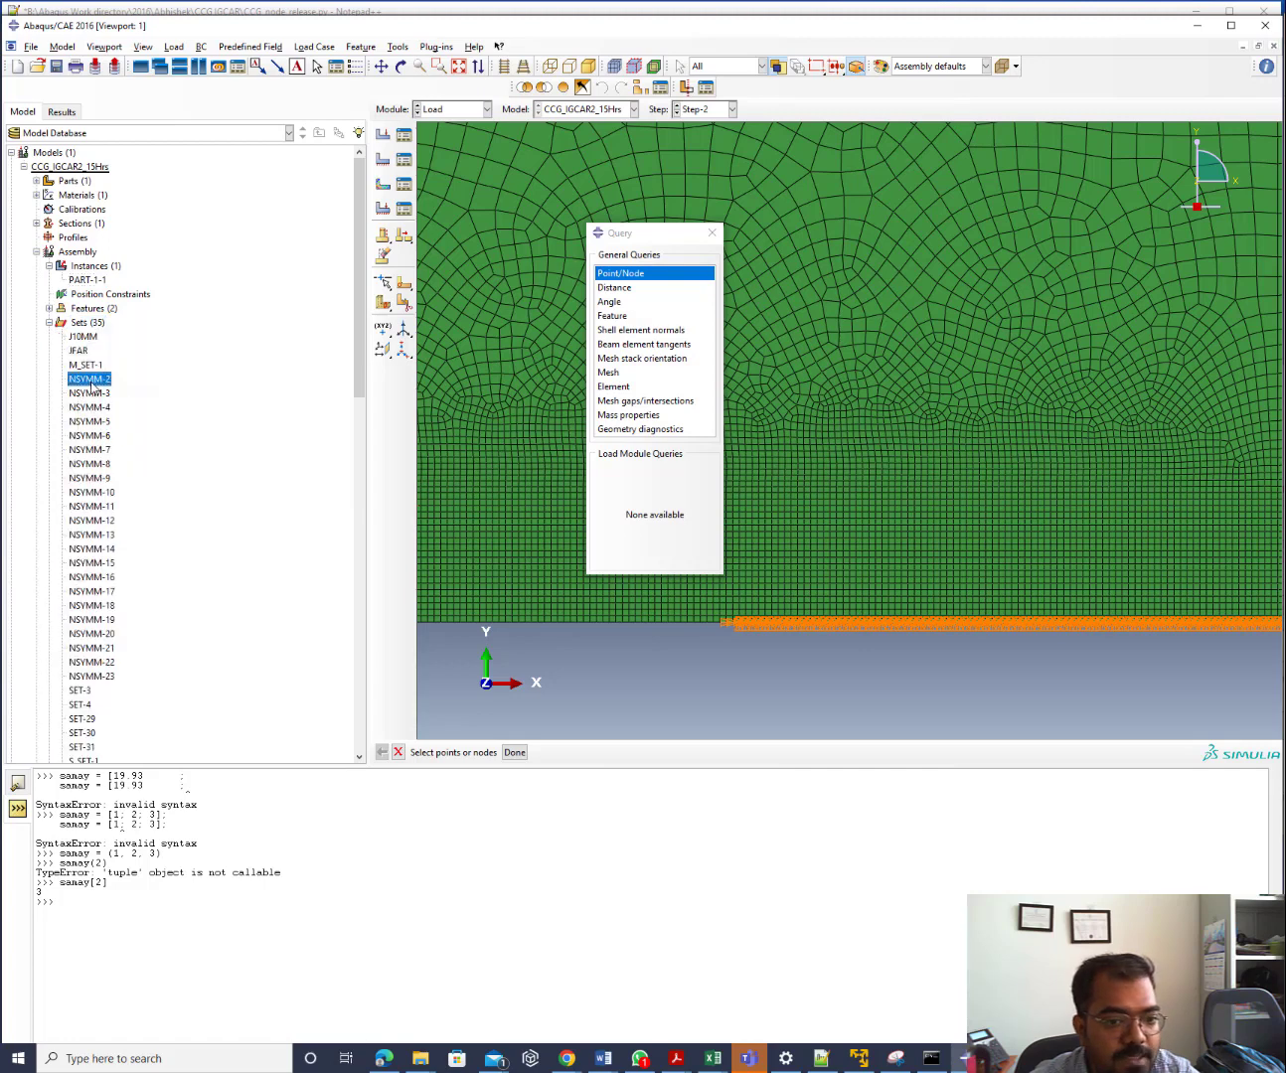
{"action": "double_click", "coordinate": [90, 385]}
{"action": "scroll", "coordinate": [475, 558], "scroll_direction": "down", "scroll_amount": 2}
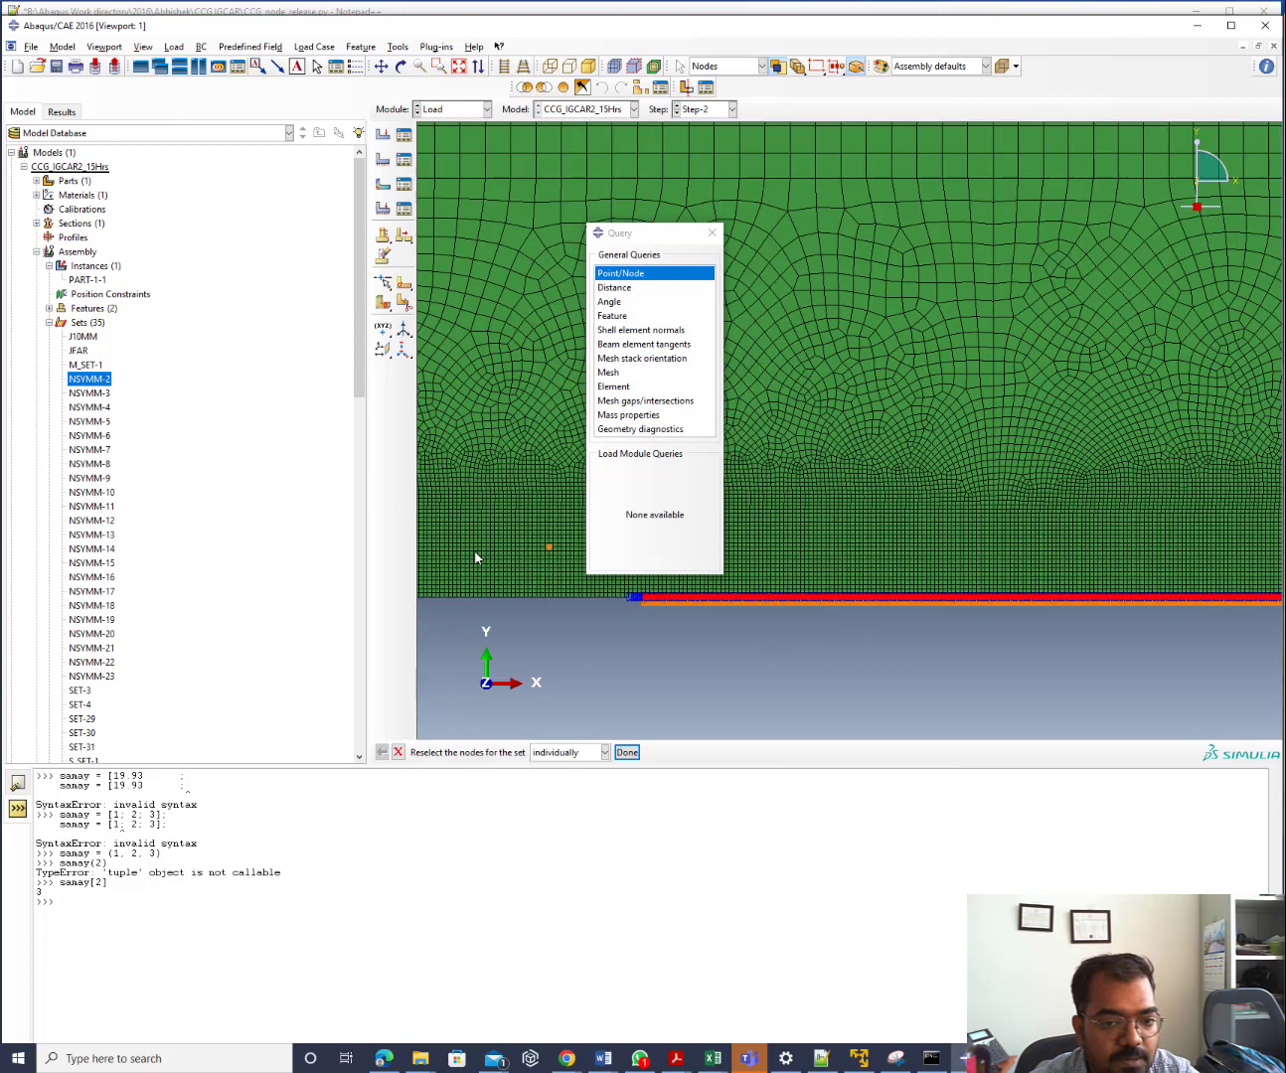
{"action": "scroll", "coordinate": [610, 676], "scroll_direction": "down", "scroll_amount": 4}
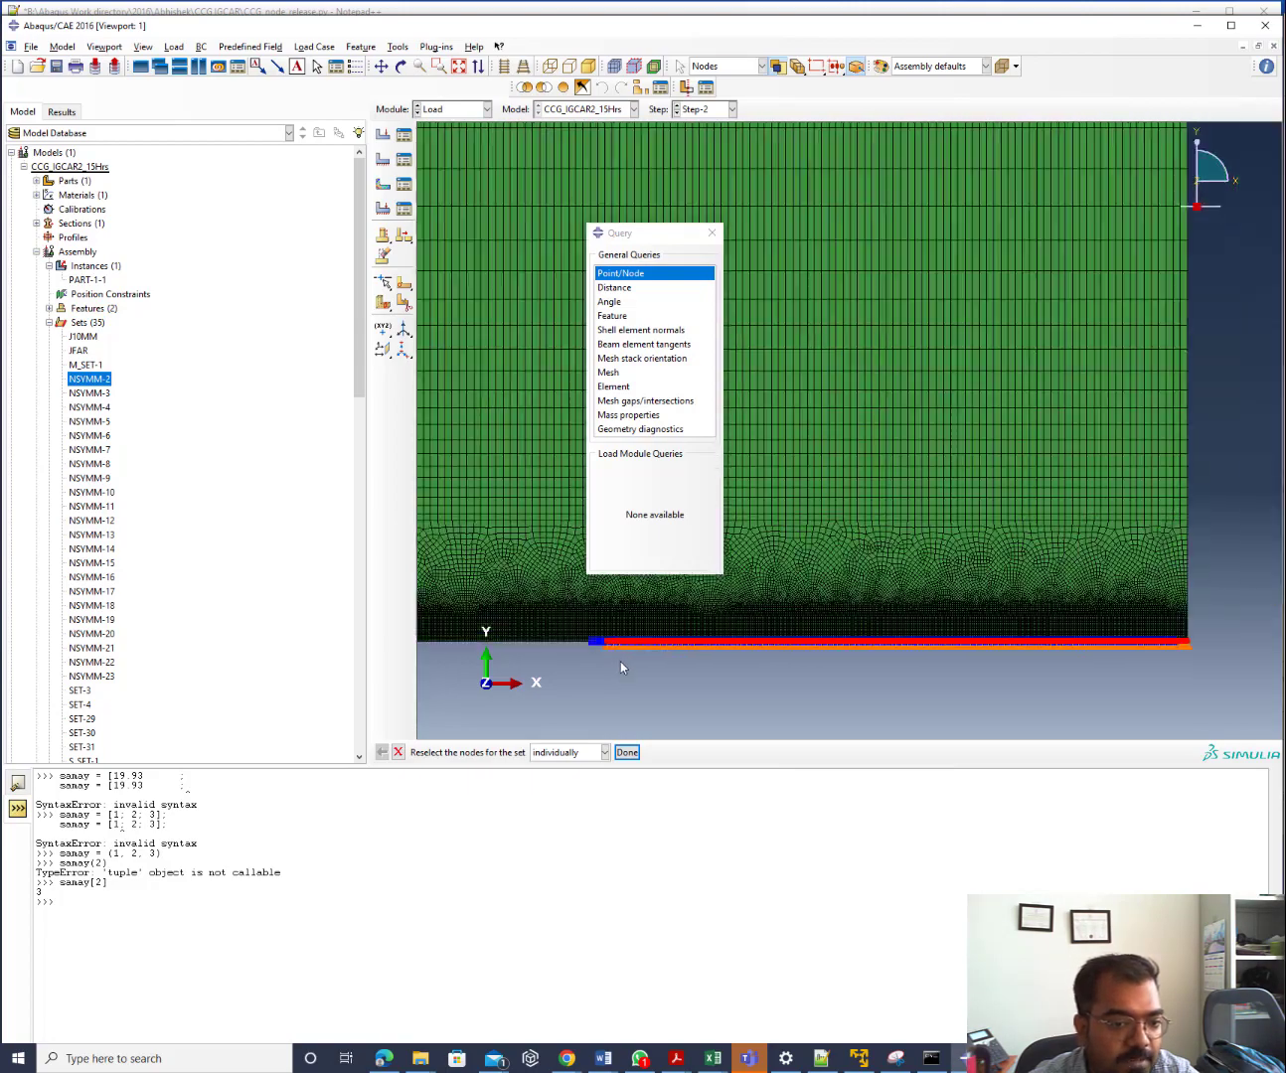
{"action": "scroll", "coordinate": [620, 662], "scroll_direction": "up", "scroll_amount": 5}
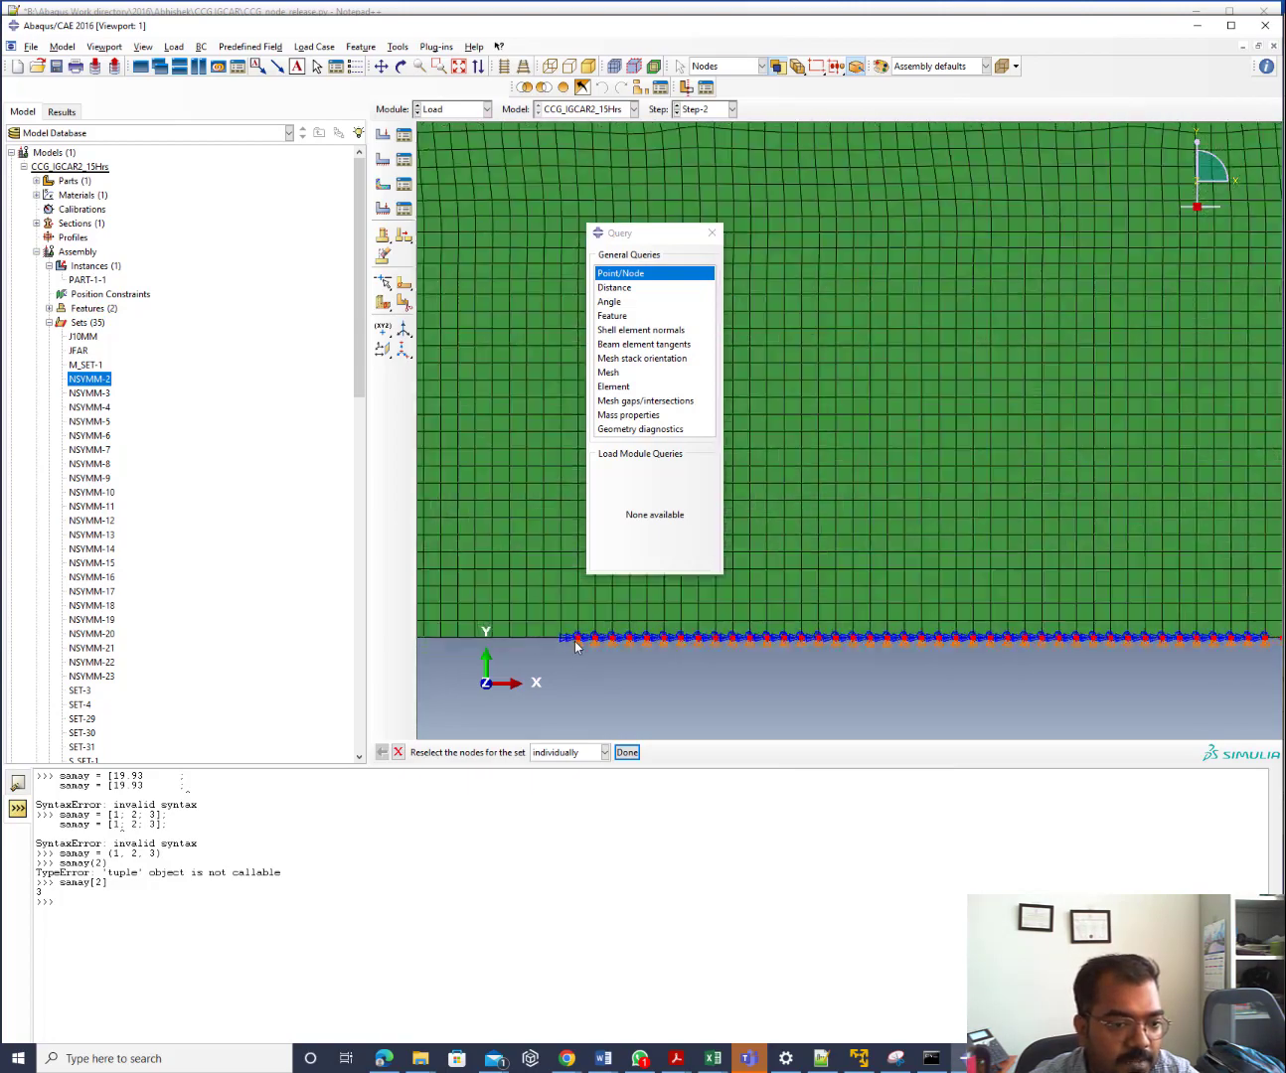
{"action": "scroll", "coordinate": [575, 641], "scroll_direction": "up", "scroll_amount": 4}
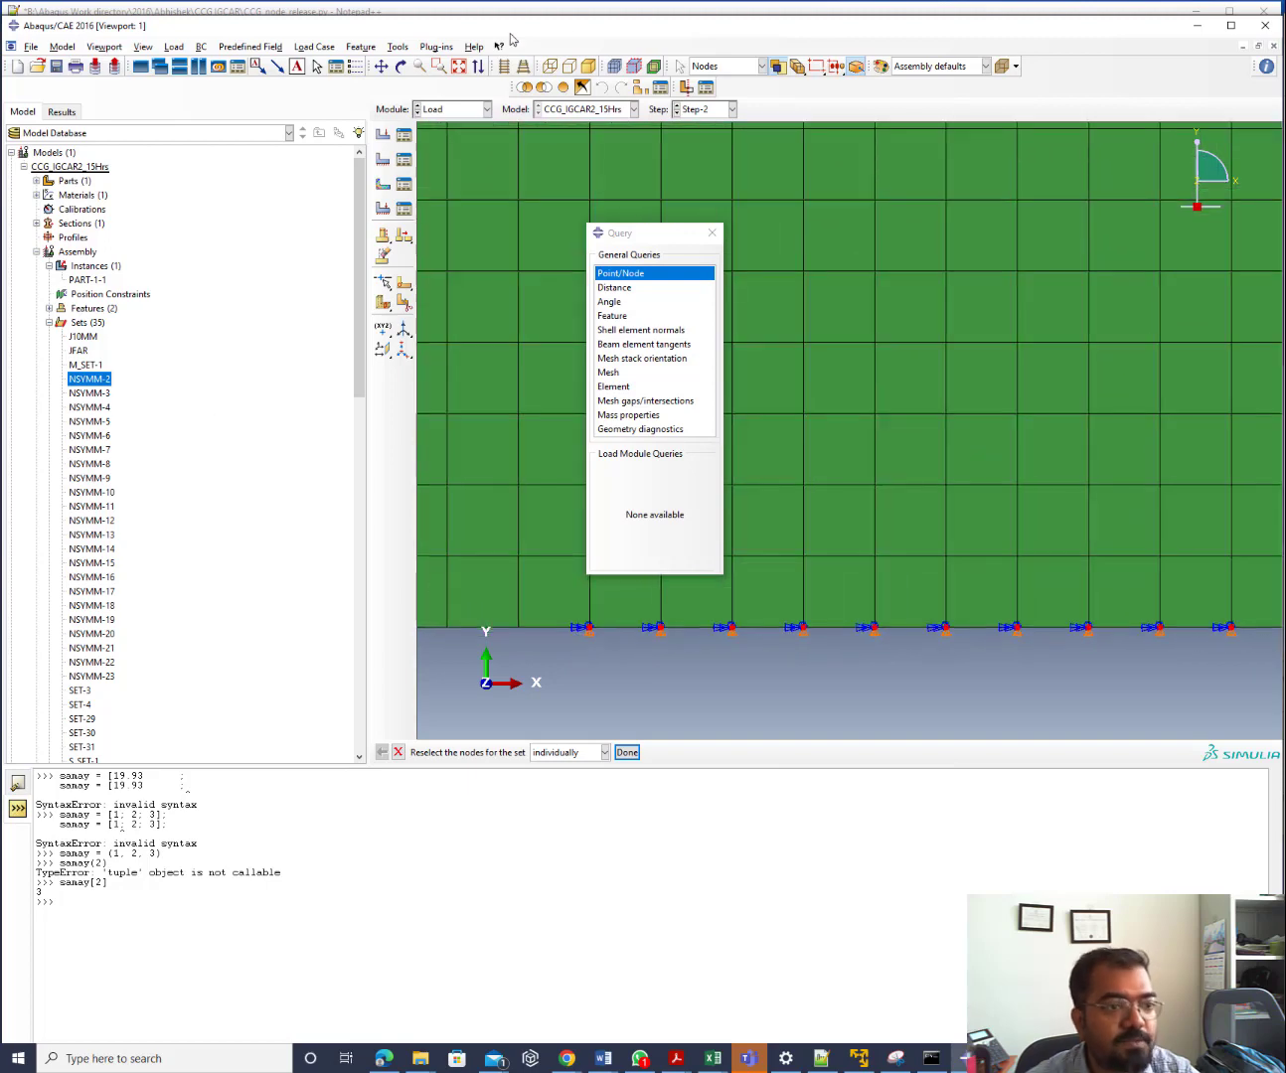
{"action": "left_click", "coordinate": [1197, 24]}
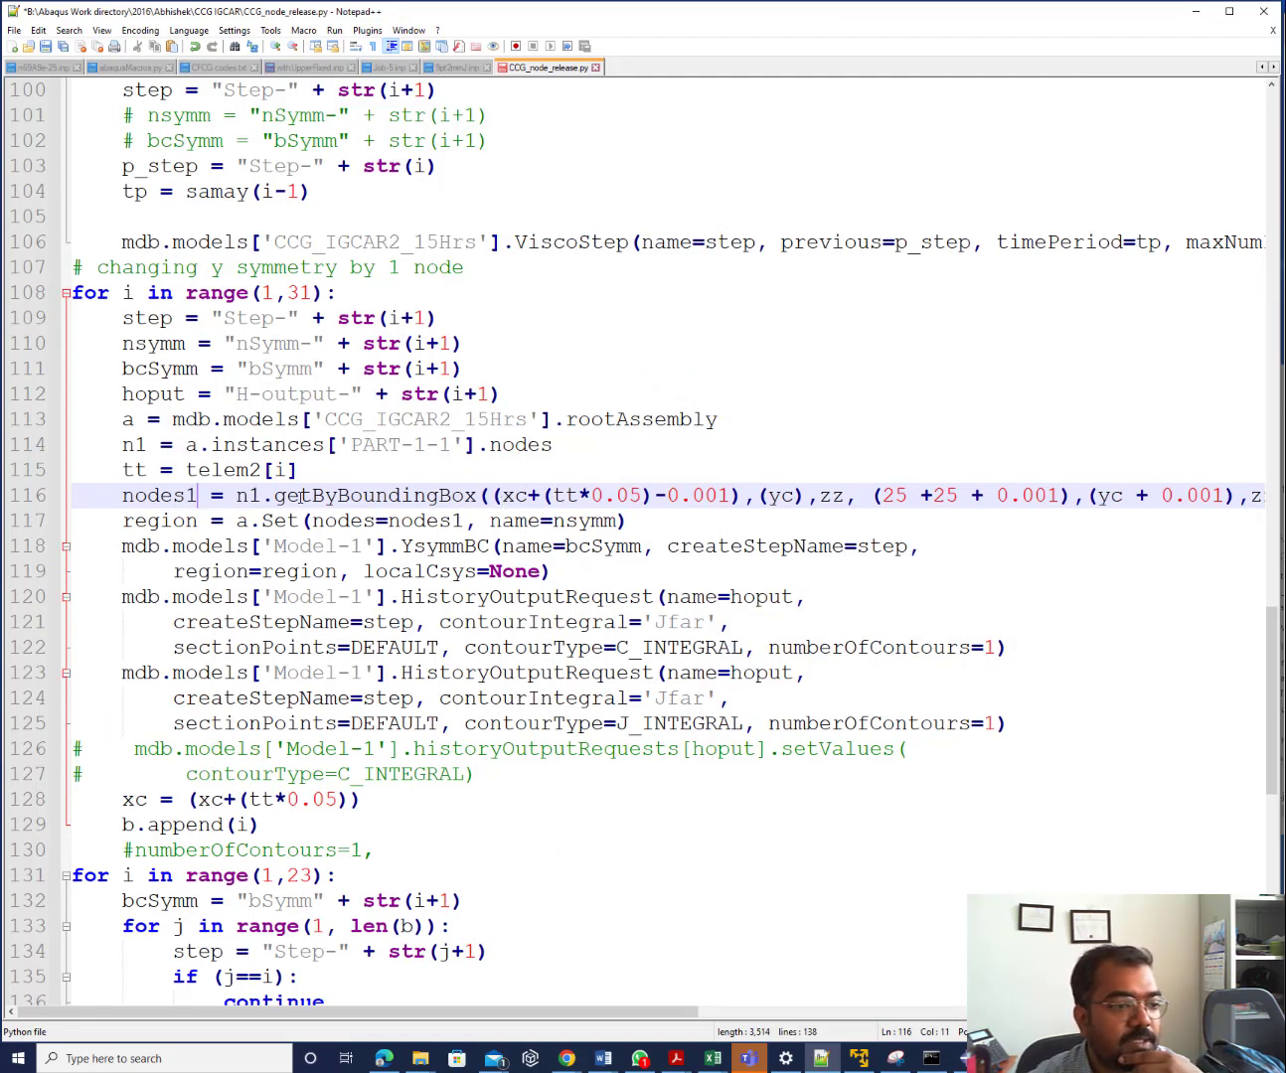
Highlight getByBoundingBox on line 116, then return to Abaqus/CAE
{"action": "left_click_drag", "start_coordinate": [271, 497], "coordinate": [473, 499]}
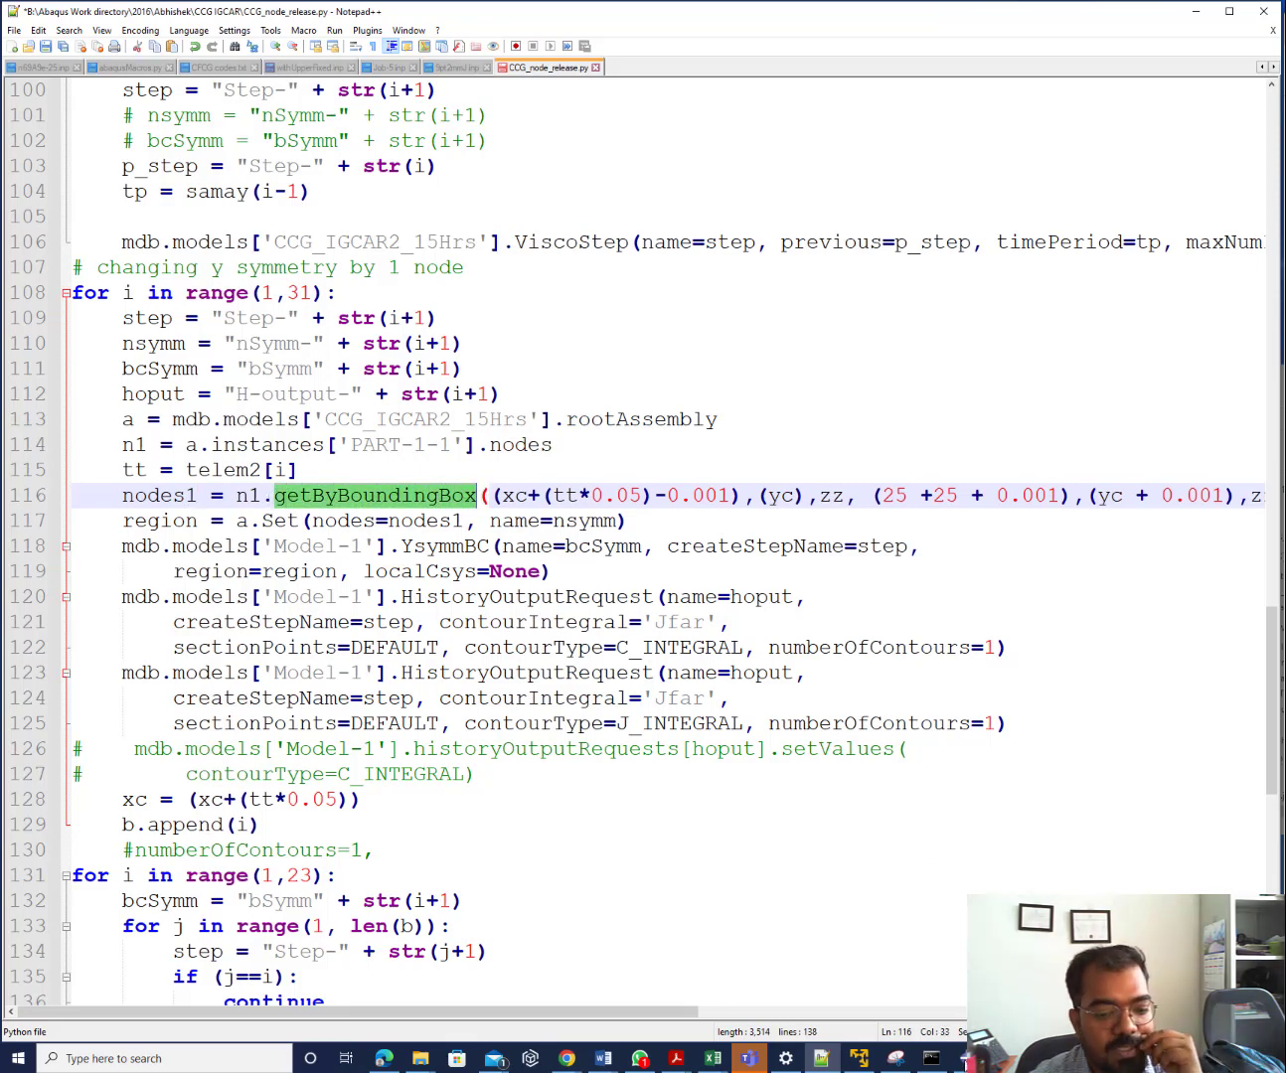
{"action": "key", "text": "alt+Tab"}
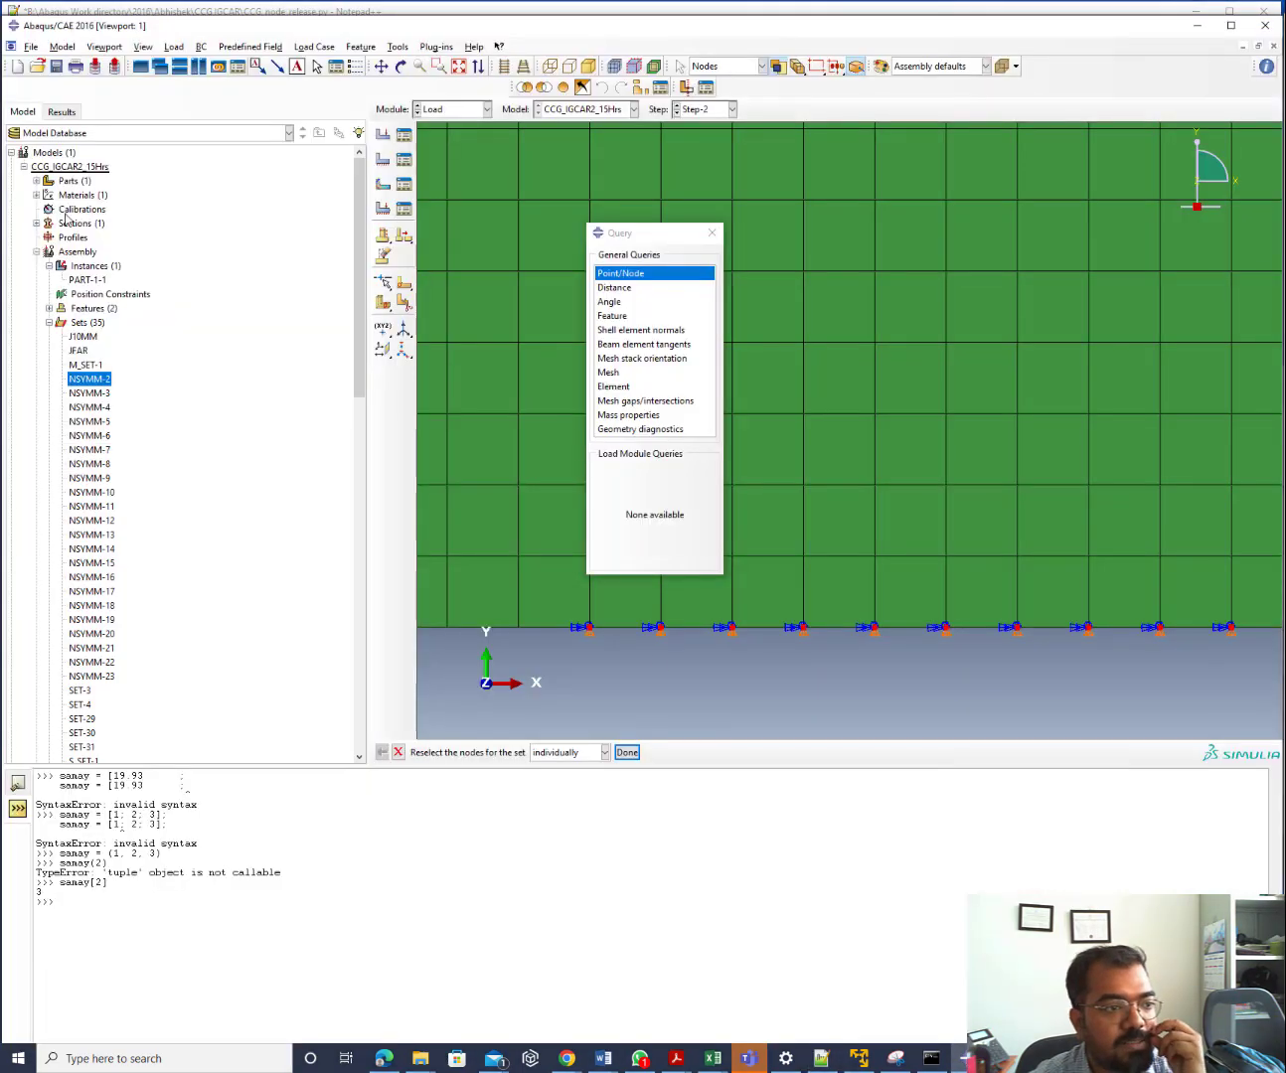
Box-select a trial block of mesh nodes for a new node set, then cancel without saving it
{"action": "double_click", "coordinate": [87, 321]}
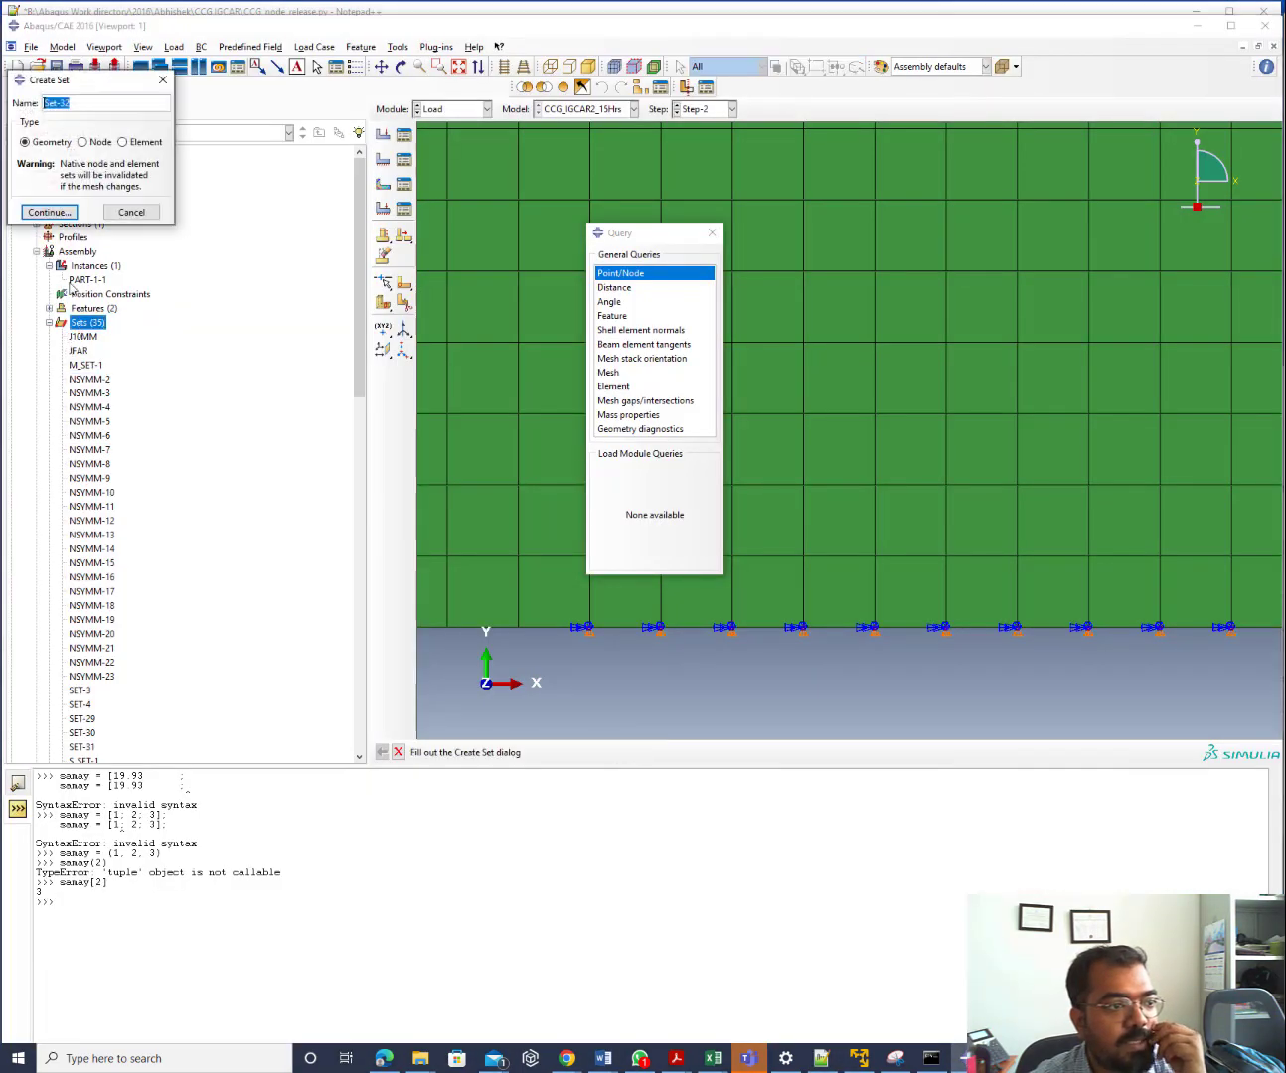
{"action": "left_click", "coordinate": [82, 142]}
{"action": "left_click", "coordinate": [49, 211]}
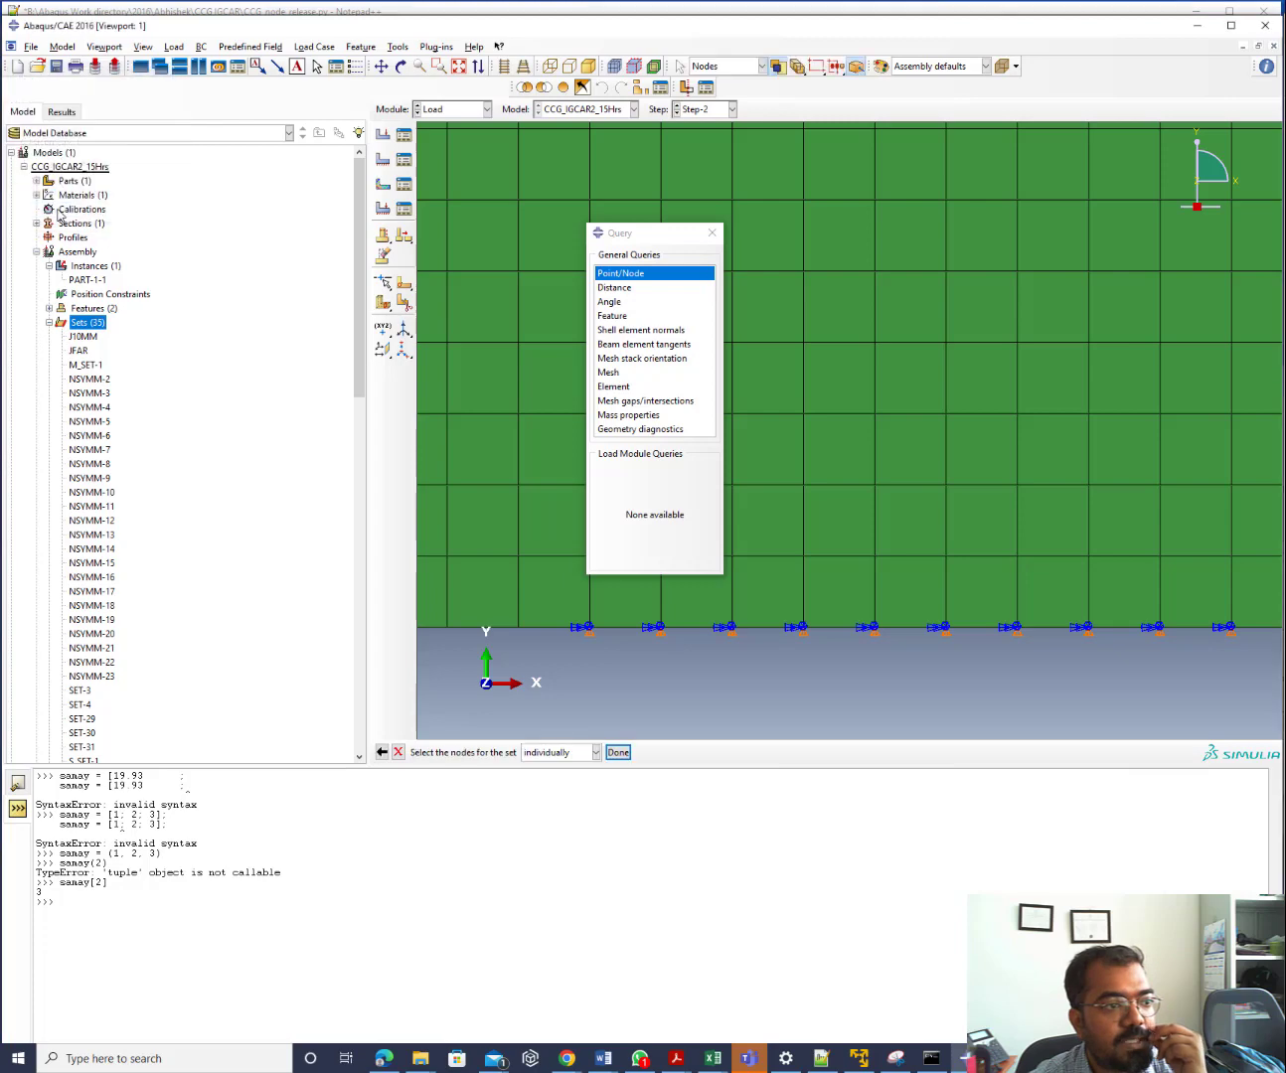
{"action": "left_click_drag", "start_coordinate": [813, 447], "coordinate": [1201, 709]}
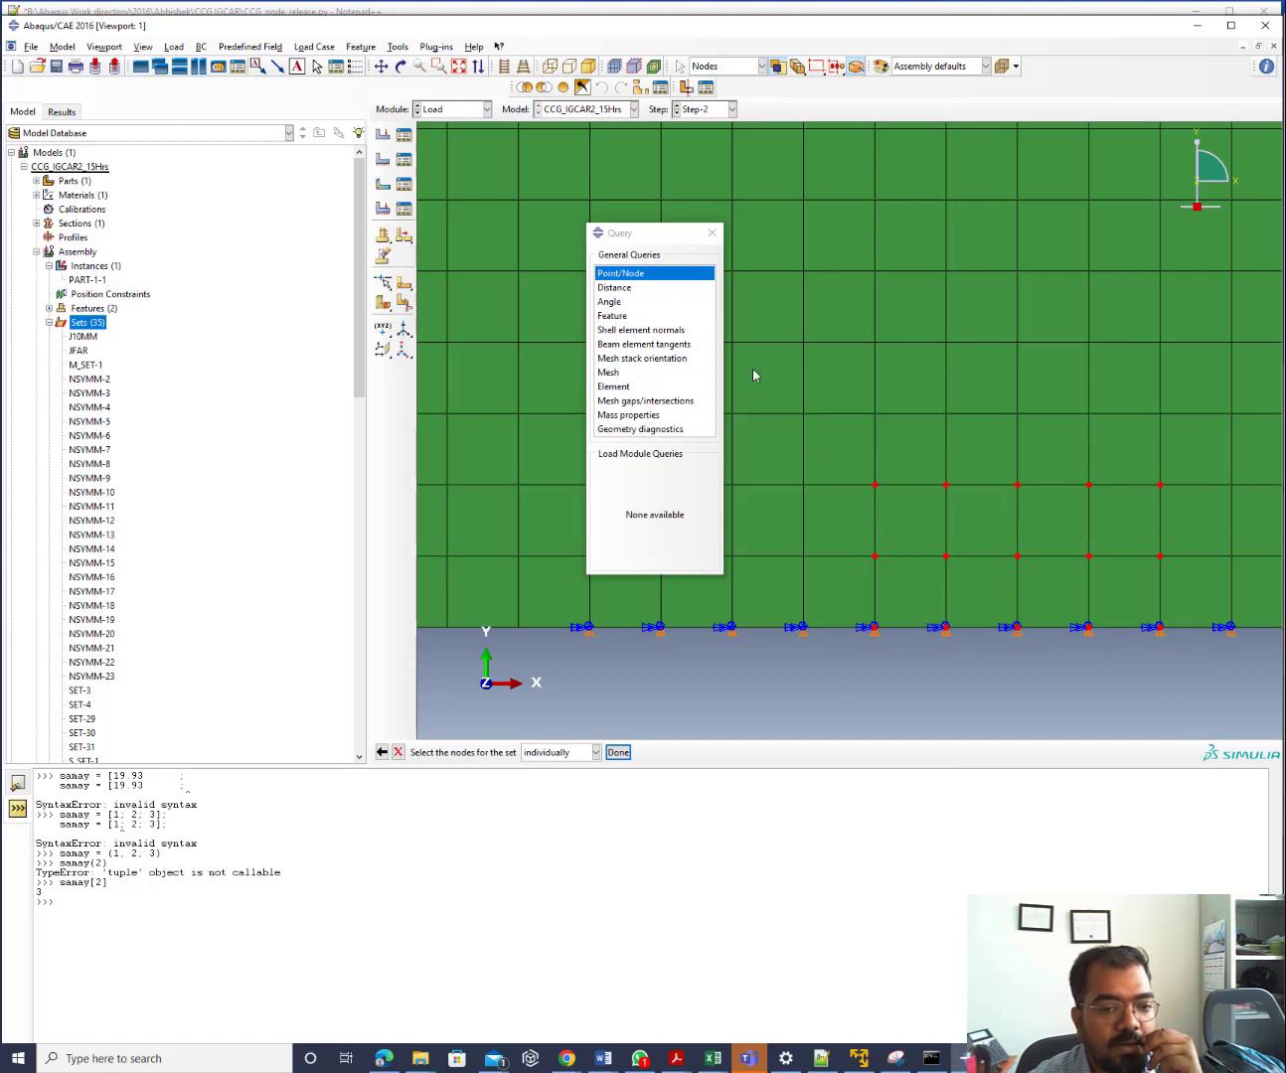
{"action": "left_click_drag", "start_coordinate": [753, 353], "coordinate": [1188, 699]}
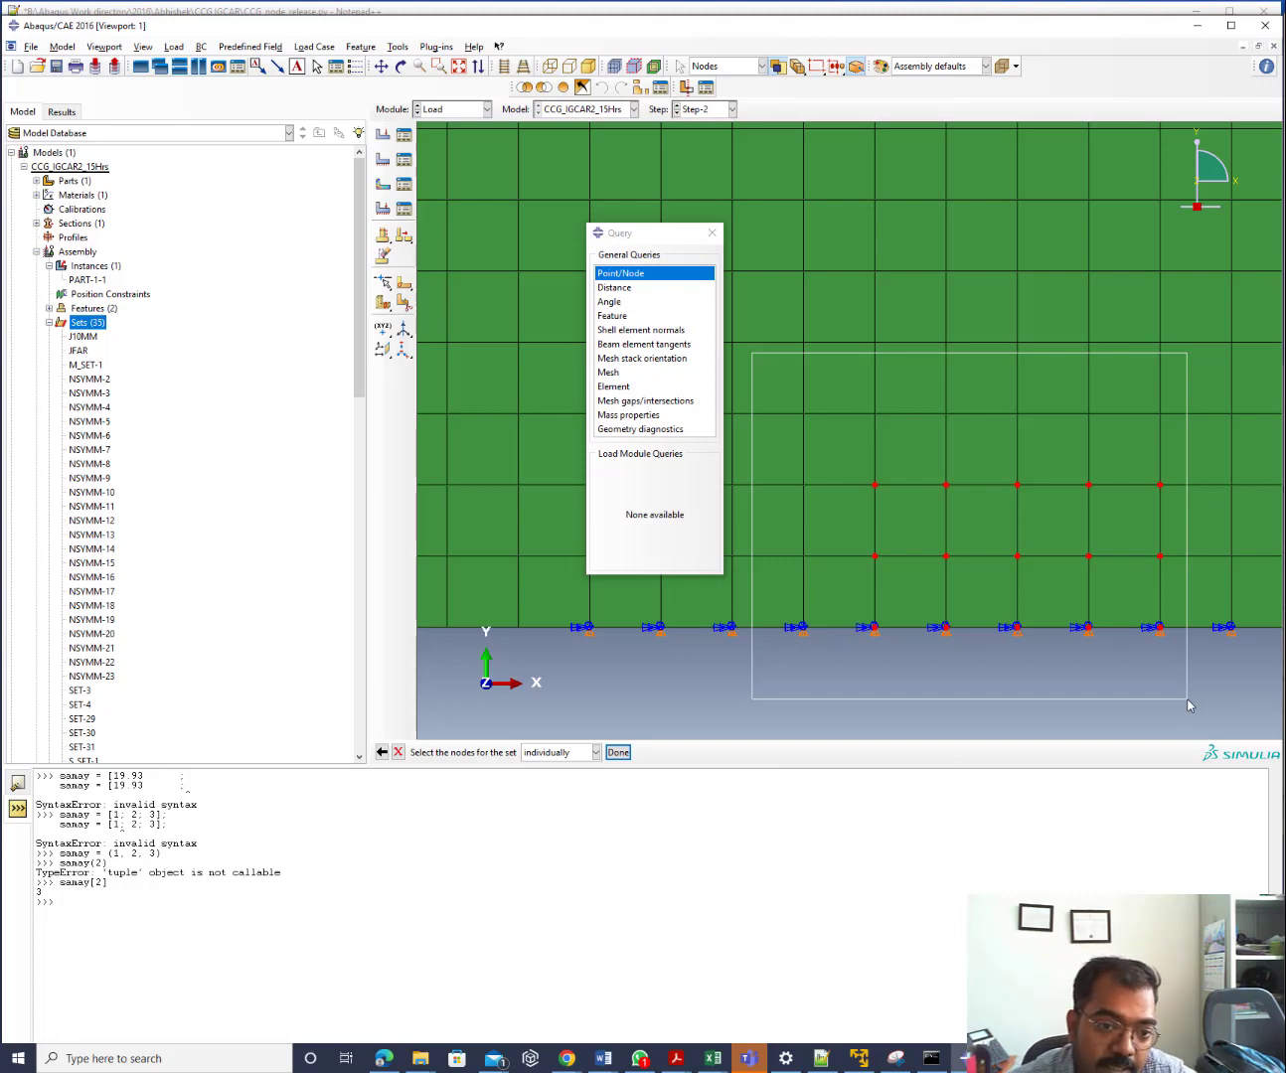
{"action": "left_click_drag", "start_coordinate": [1187, 705], "coordinate": [1188, 703]}
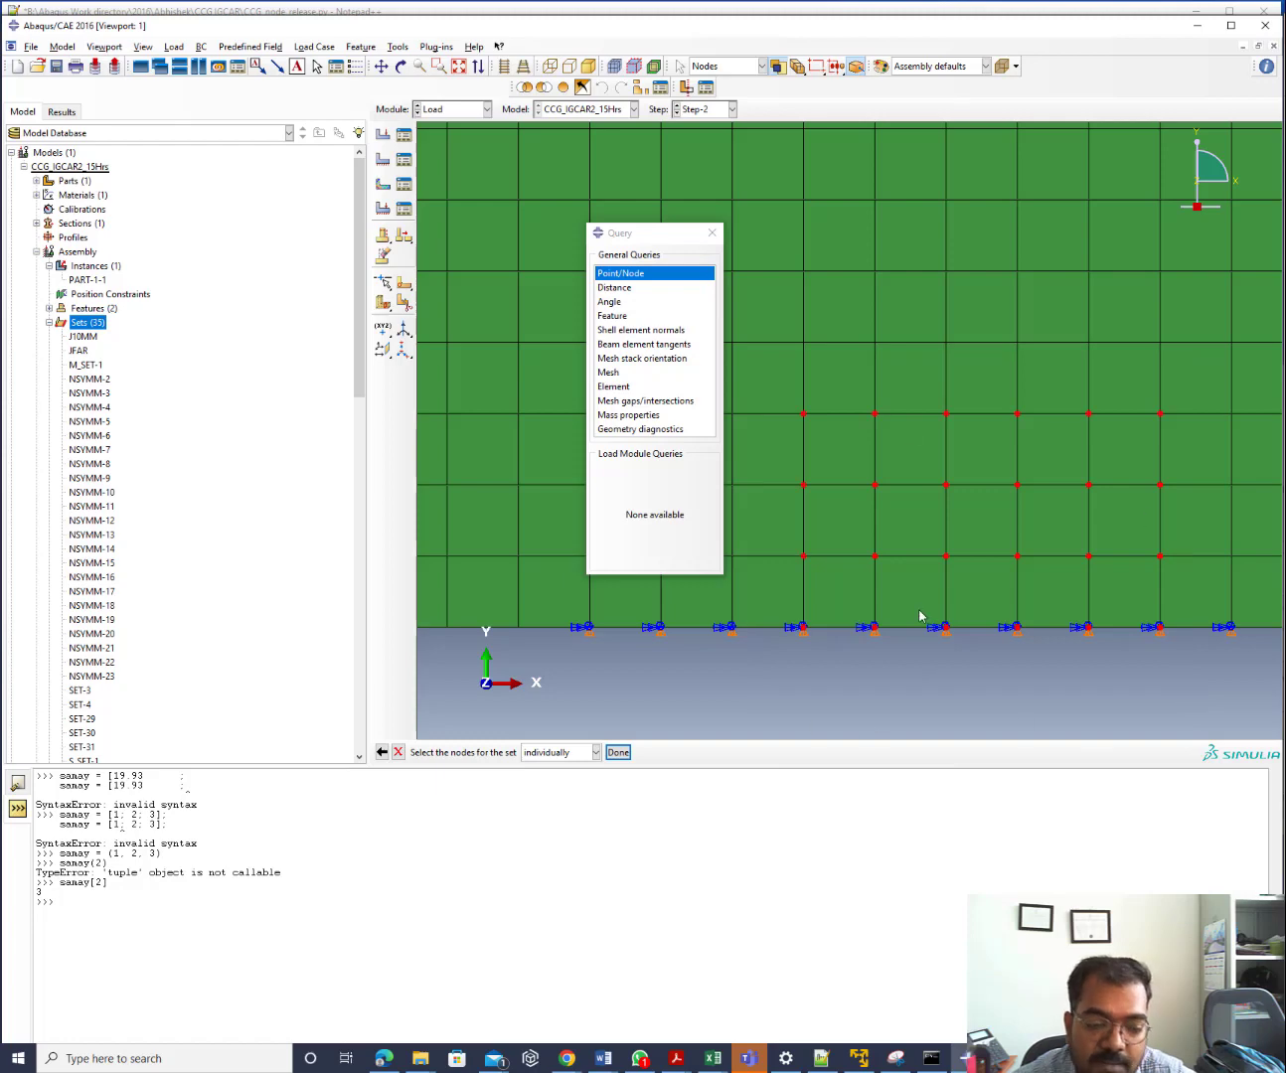
{"action": "left_click", "coordinate": [399, 752]}
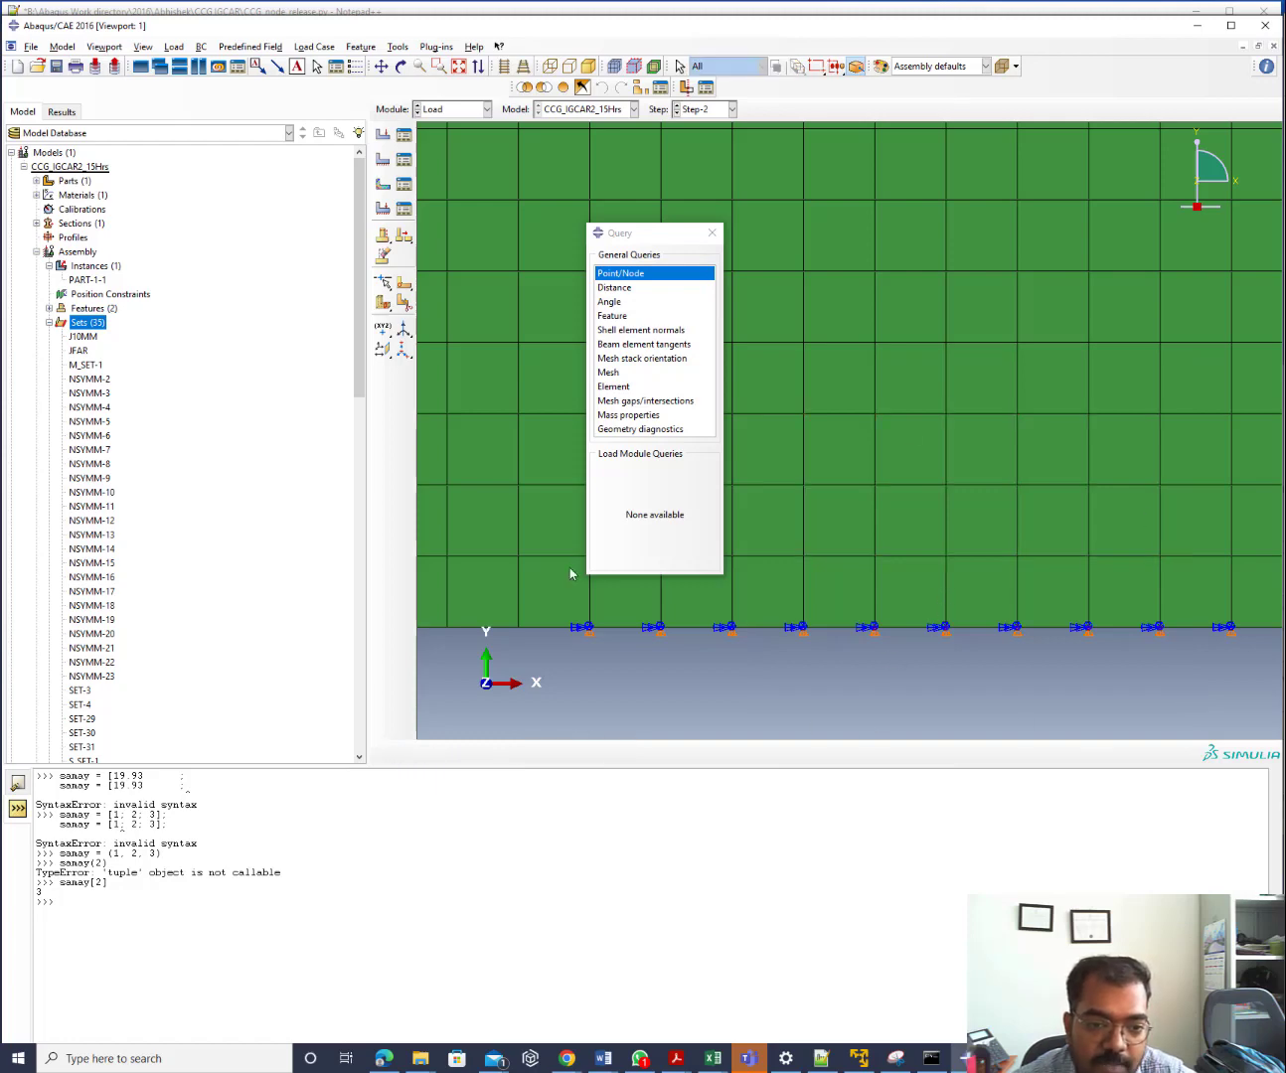
{"action": "left_click", "coordinate": [1196, 30]}
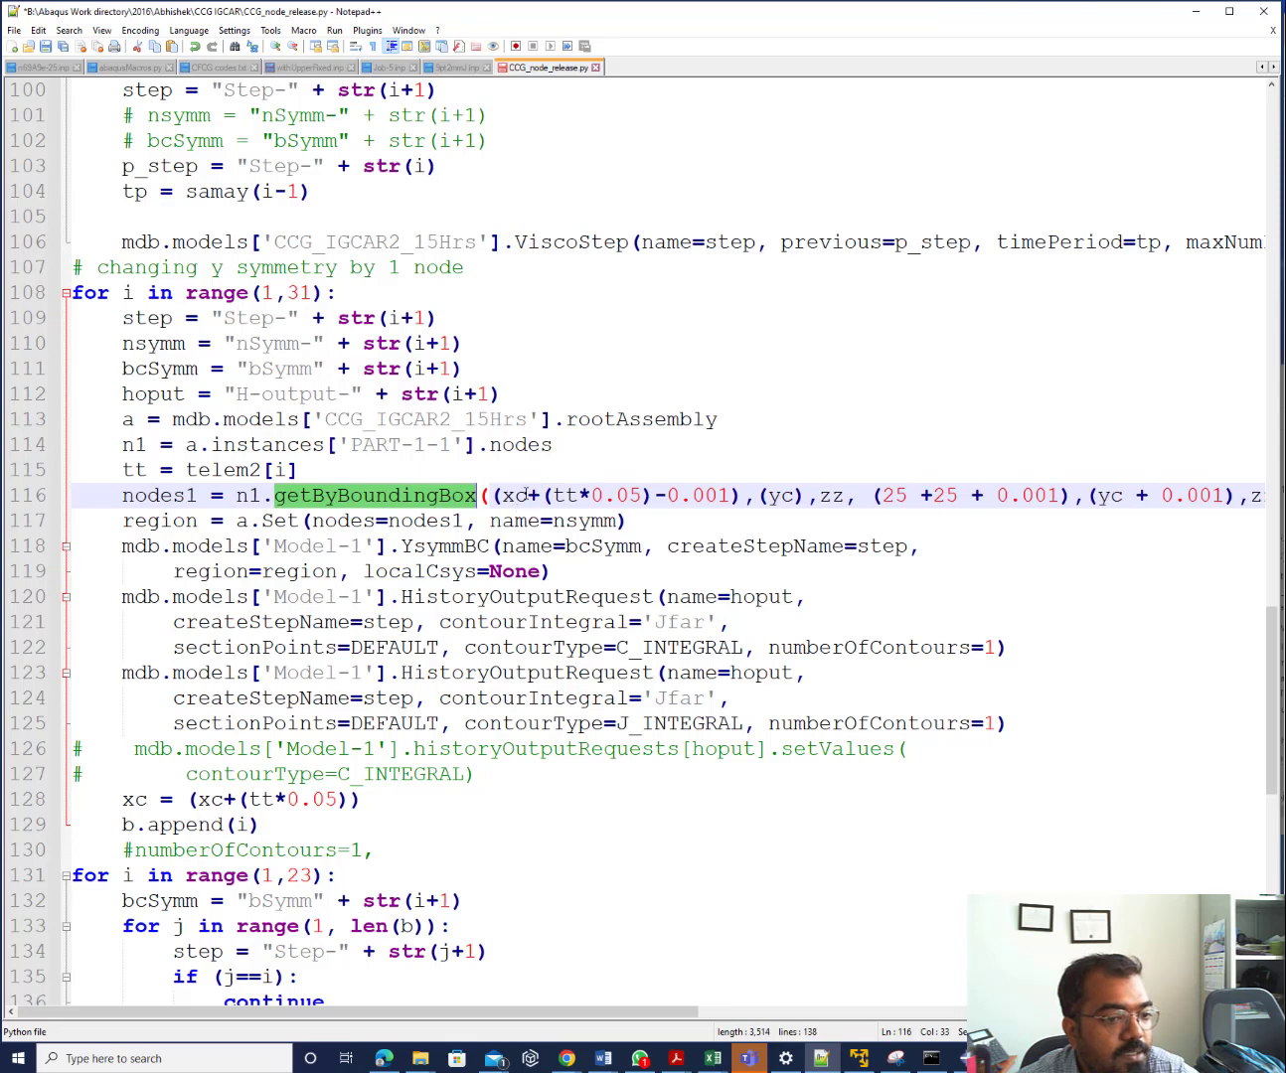
Highlight every occurrence of the xc variable to check where it is used
{"action": "left_click", "coordinate": [525, 494]}
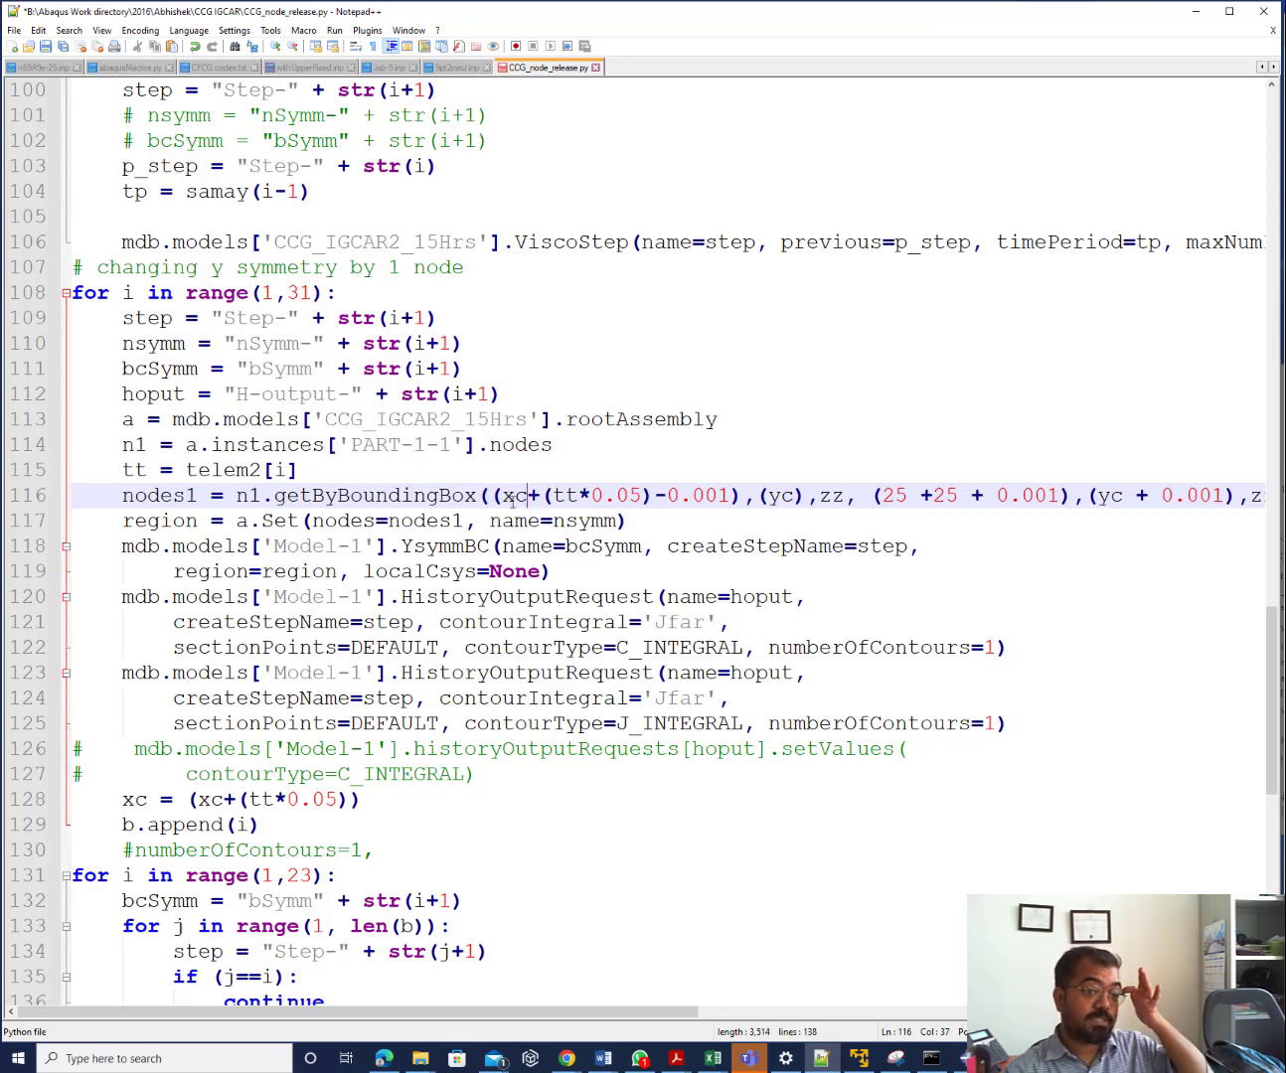
{"action": "double_click", "coordinate": [506, 497]}
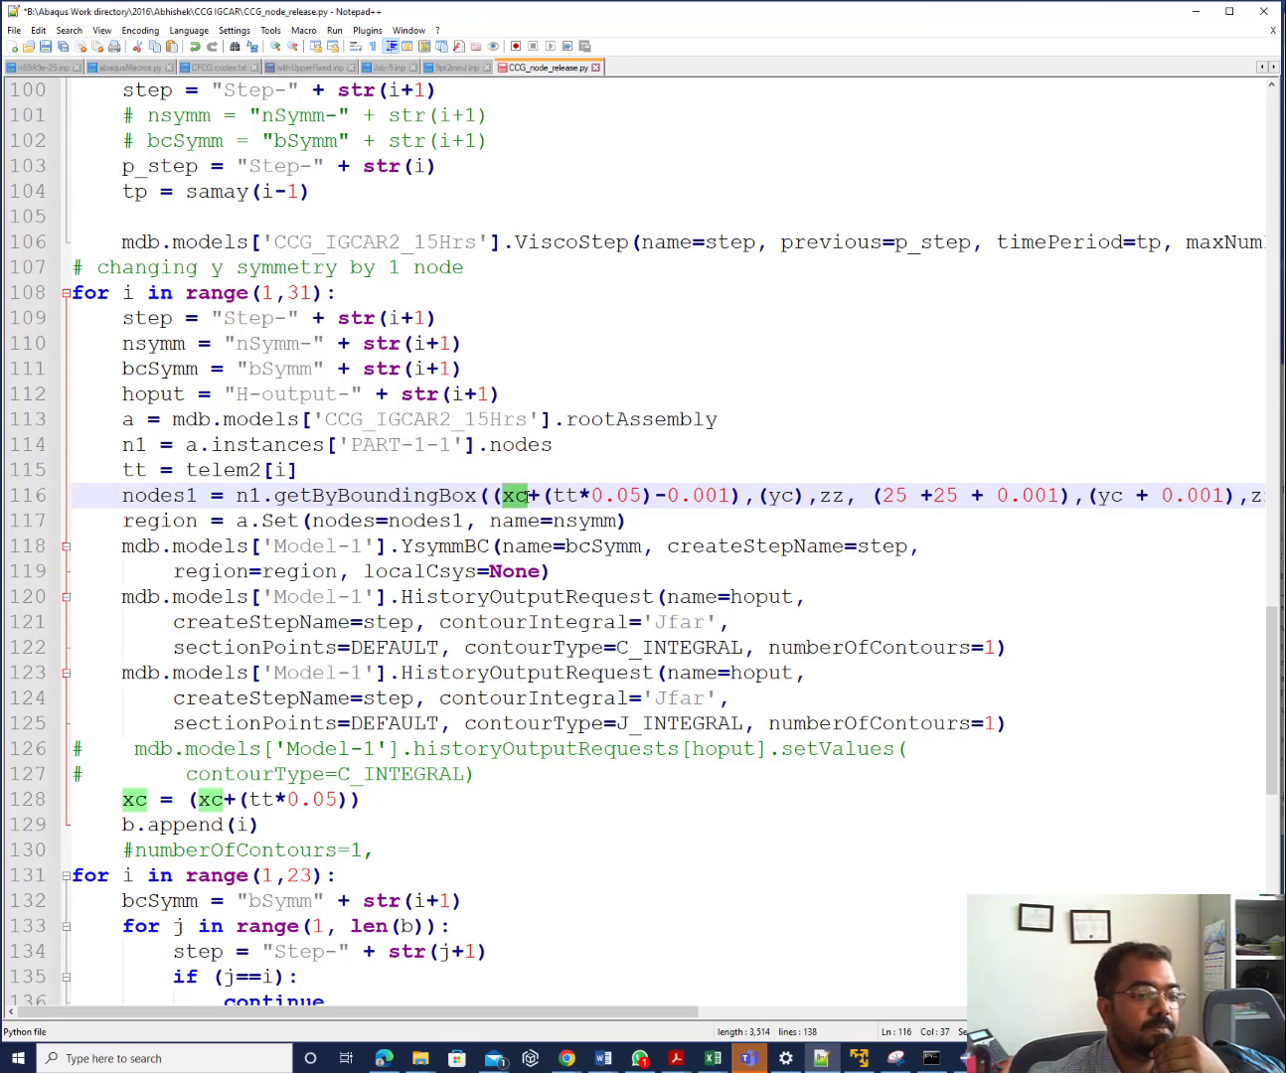
{"action": "scroll", "coordinate": [527, 497], "scroll_direction": "up", "scroll_amount": 4}
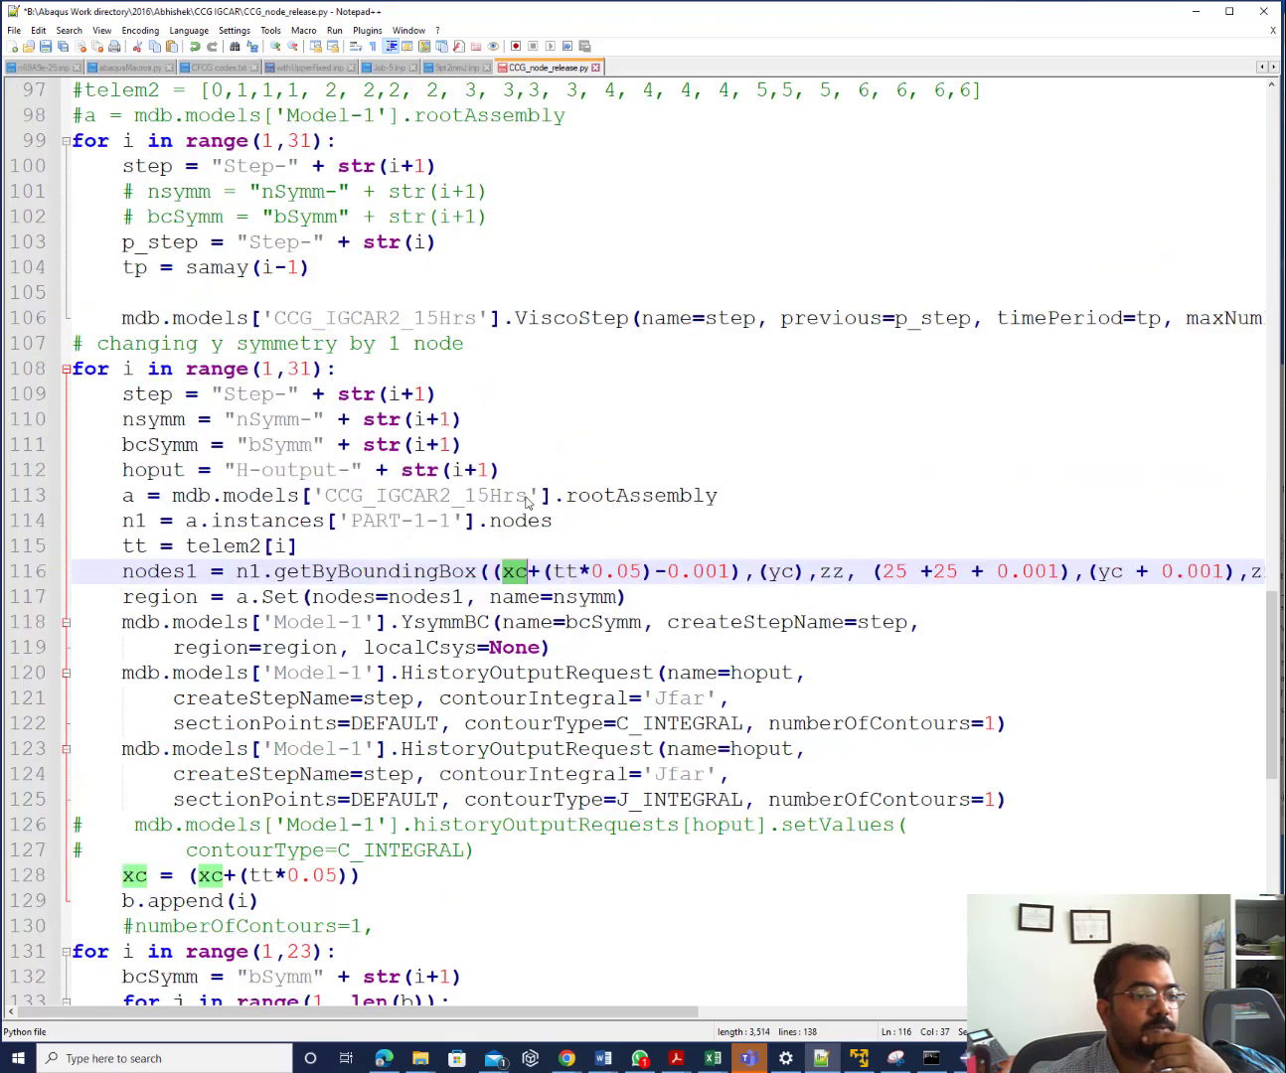
{"action": "scroll", "coordinate": [527, 502], "scroll_direction": "down", "scroll_amount": 6}
{"action": "scroll", "coordinate": [526, 502], "scroll_direction": "up", "scroll_amount": 11}
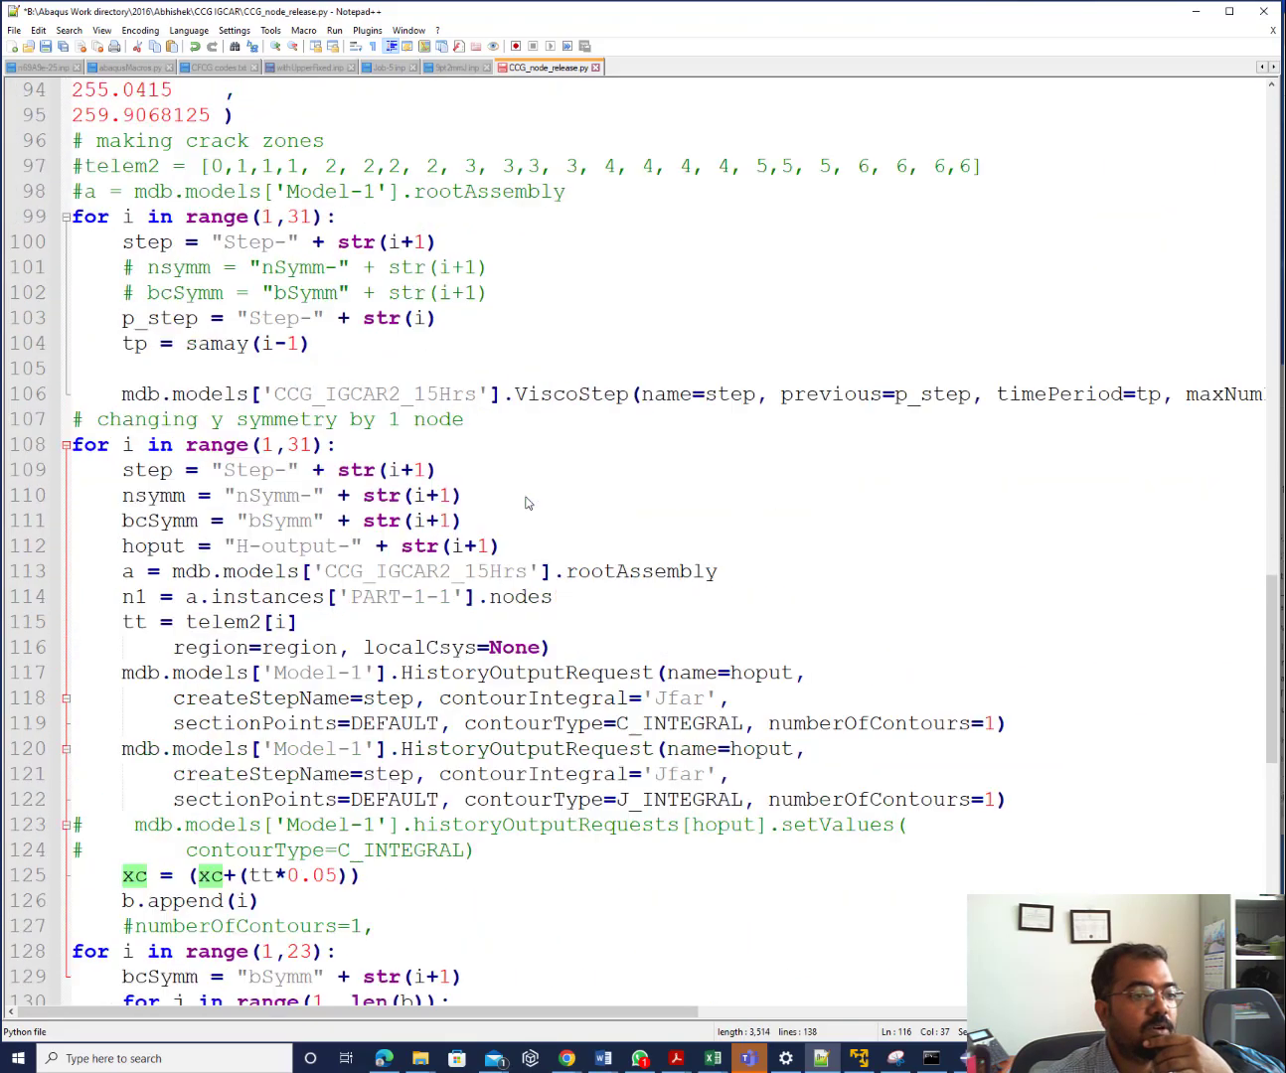
{"action": "scroll", "coordinate": [526, 502], "scroll_direction": "down", "scroll_amount": 5}
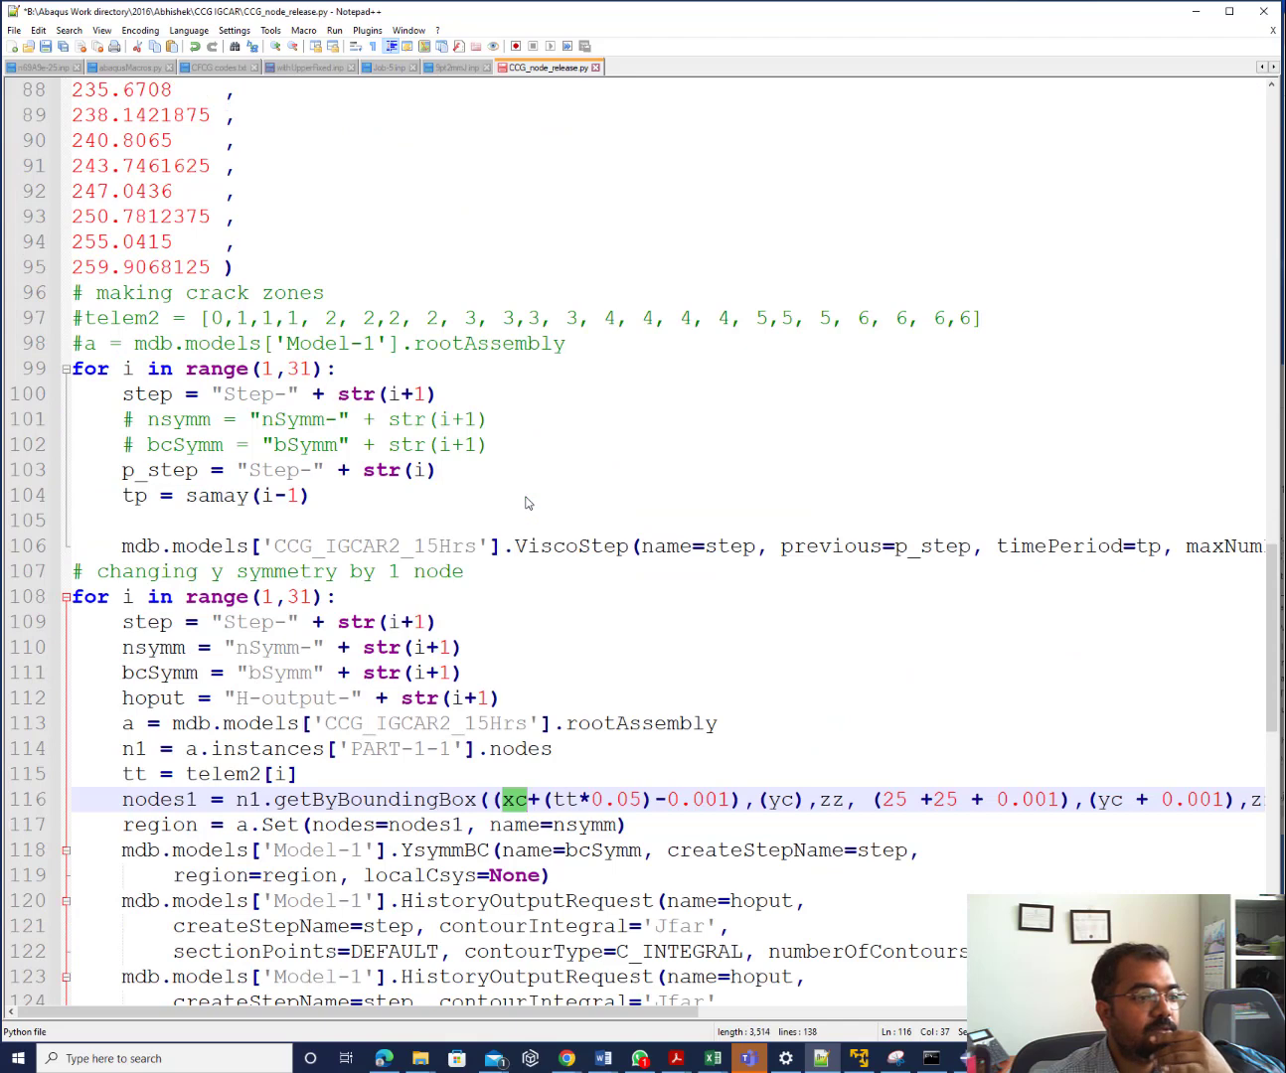
Keep the telem2 list on line 97 commented out and add a blank line after tt = telem2[i]
{"action": "left_click", "coordinate": [82, 318]}
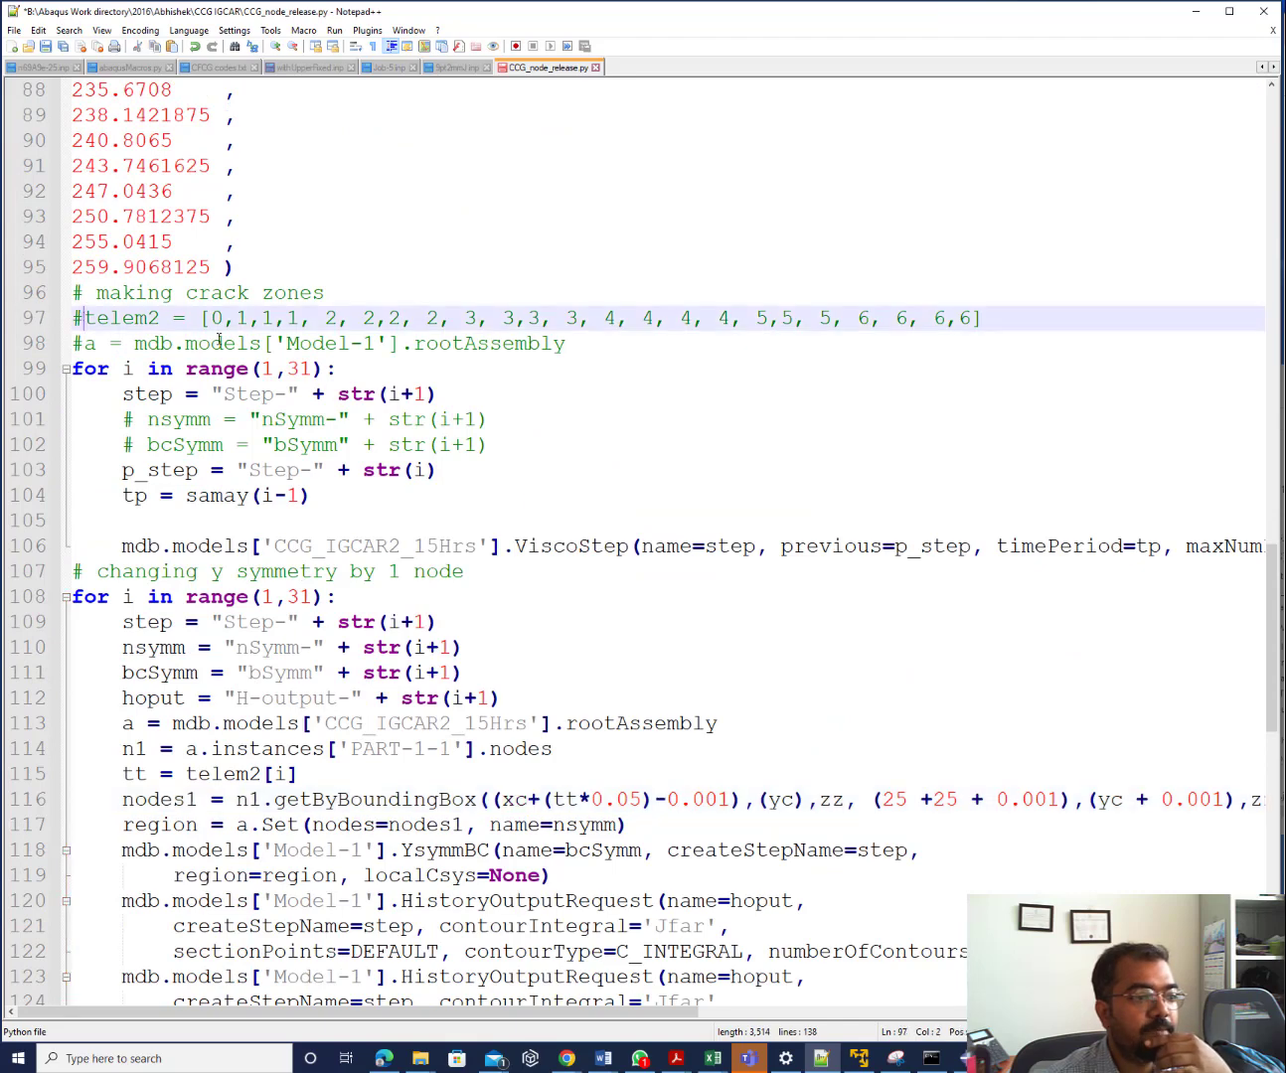
{"action": "key", "text": "BackSpace"}
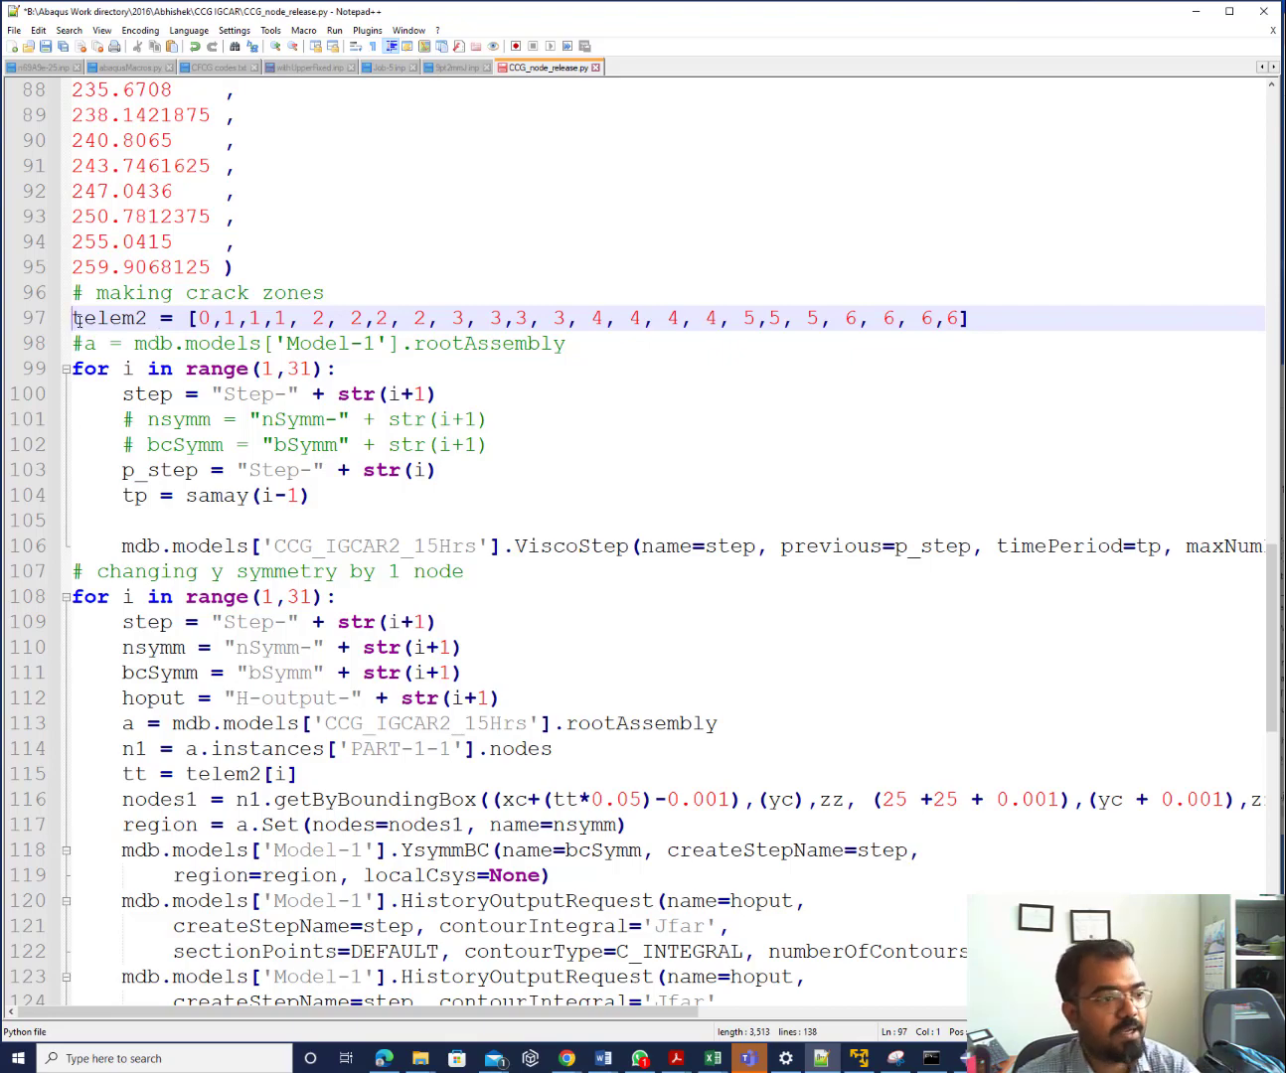
{"action": "type", "text": "#"}
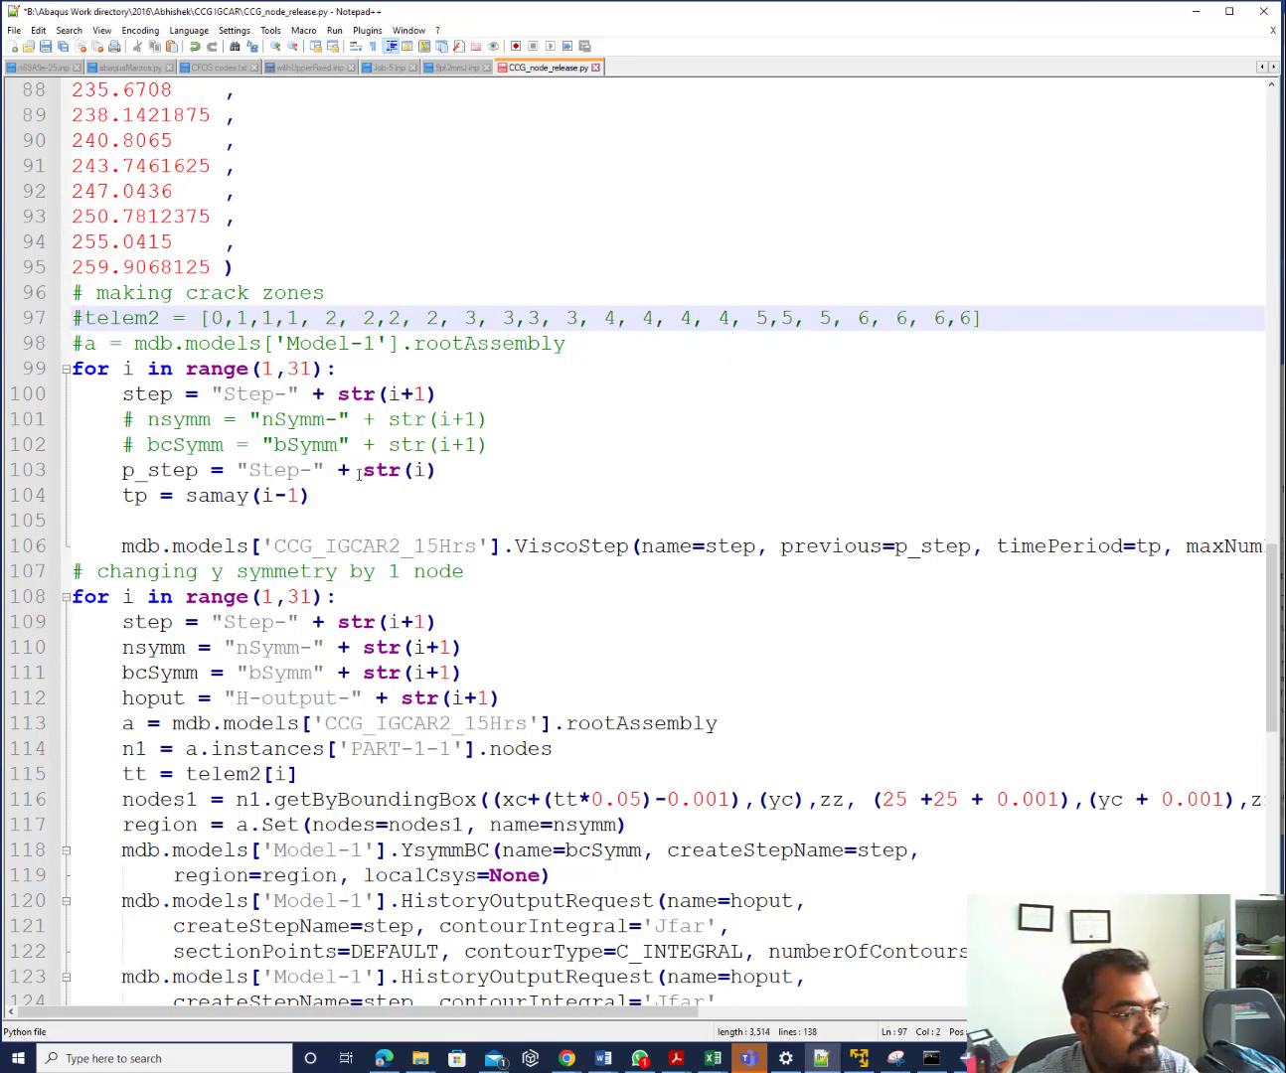
{"action": "scroll", "coordinate": [357, 475], "scroll_direction": "down", "scroll_amount": 5}
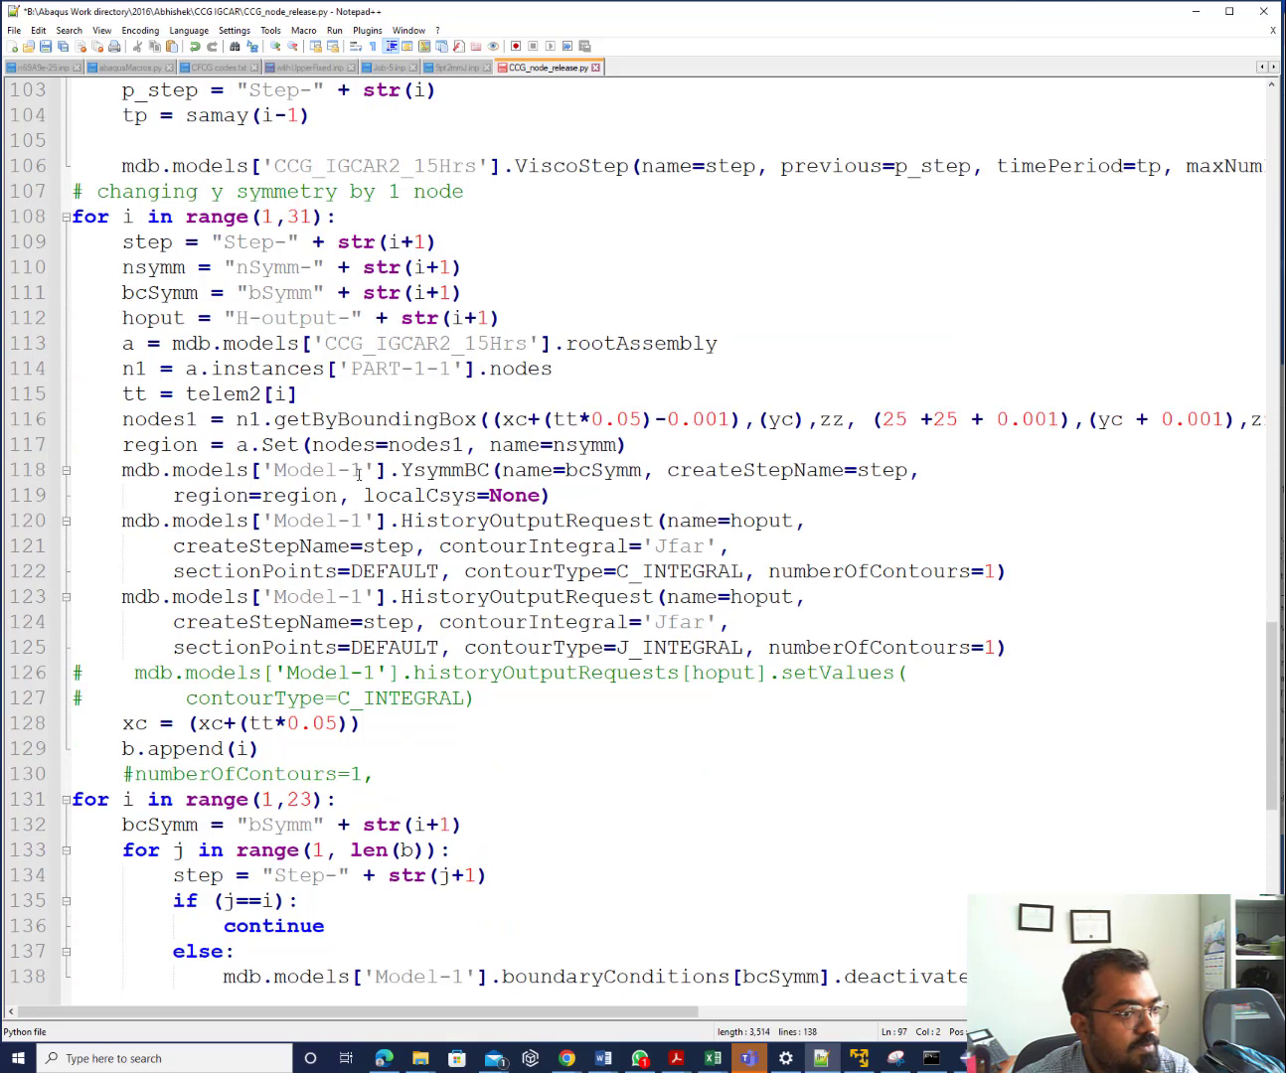
{"action": "left_click", "coordinate": [307, 398]}
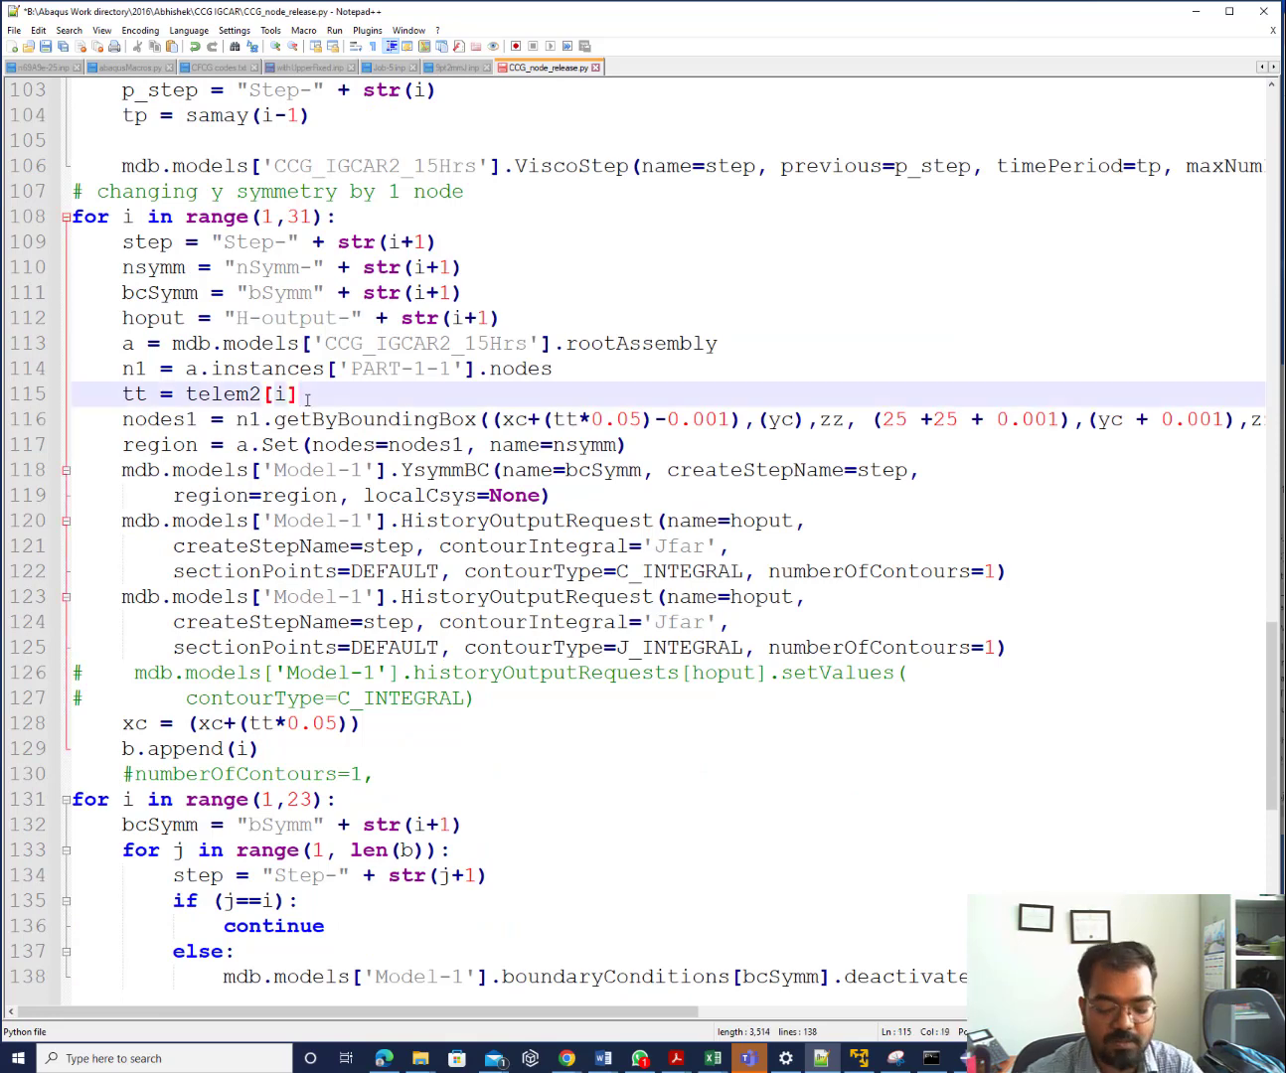
{"action": "key", "text": "Return"}
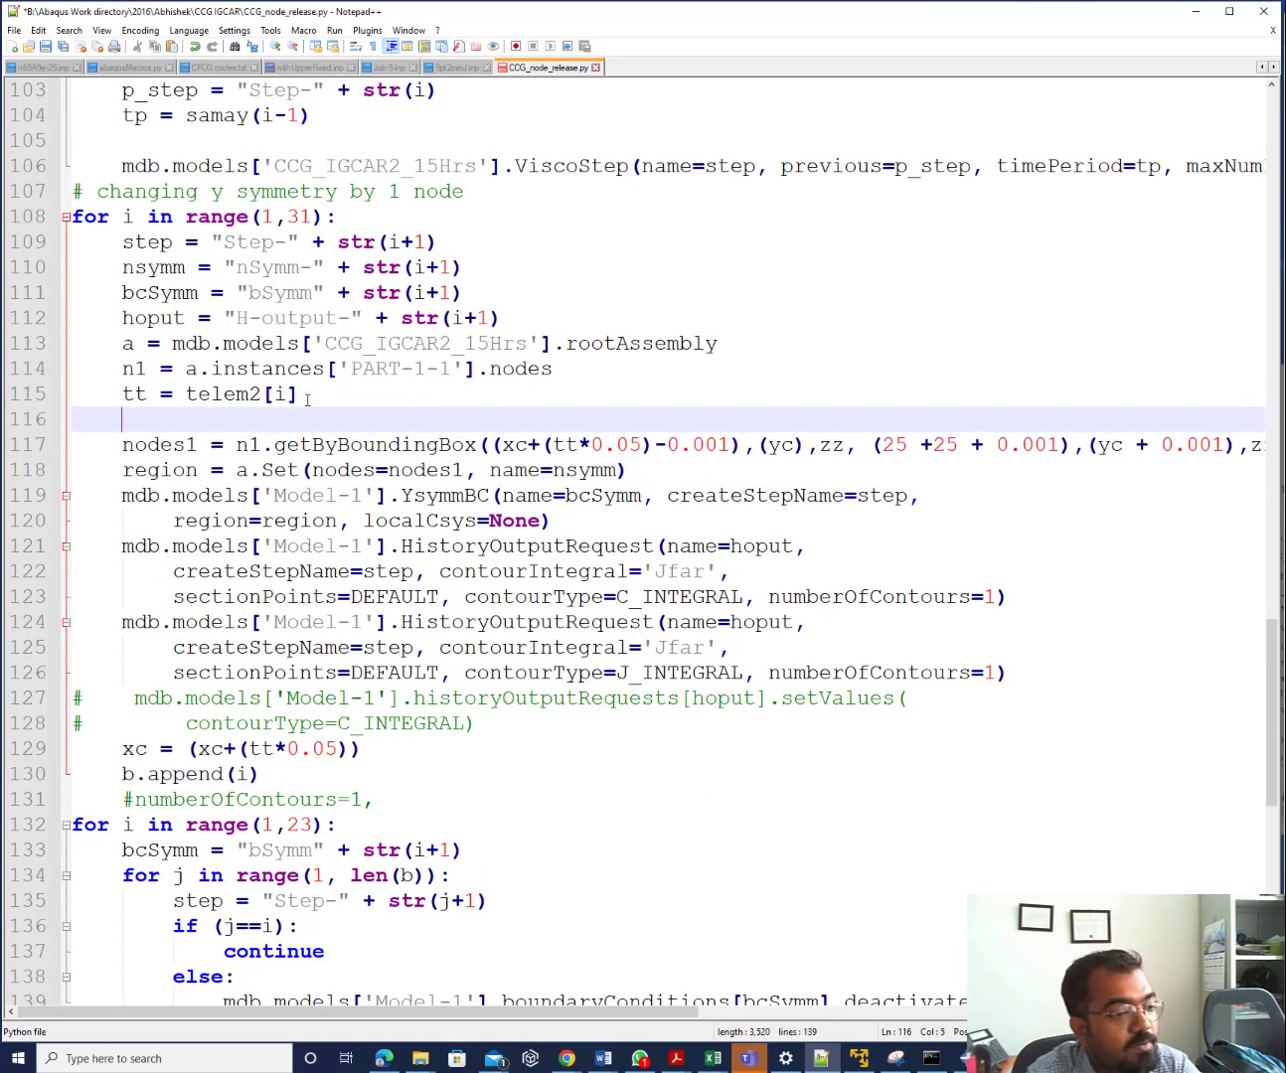
Type the partial condition 'if i = 2' on line 116, below tt = telem2[i]
{"action": "type", "text": "if"}
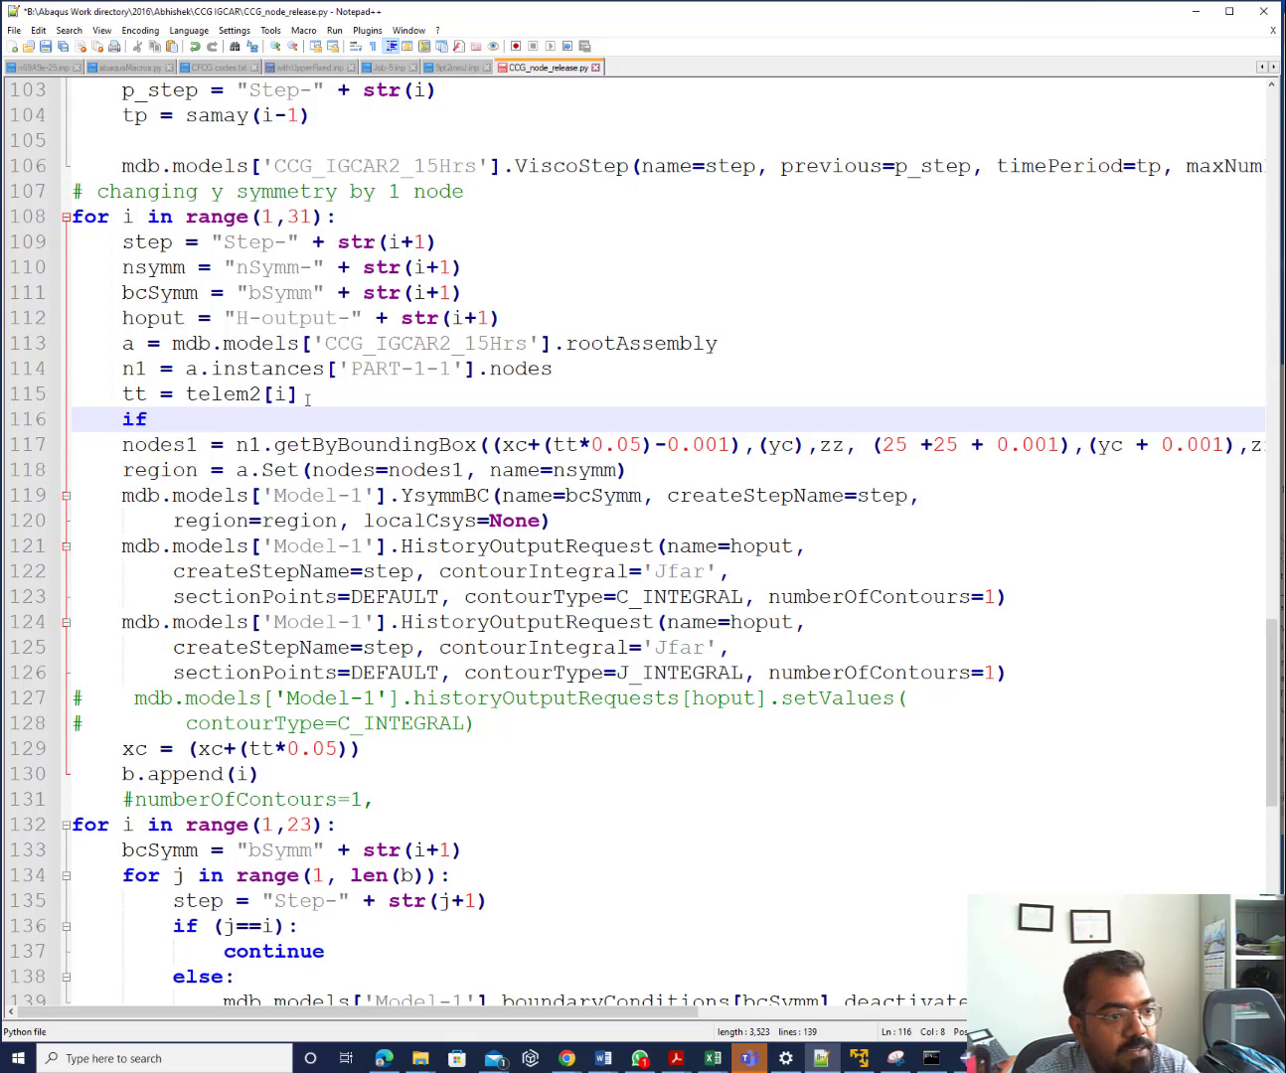
{"action": "type", "text": "i"}
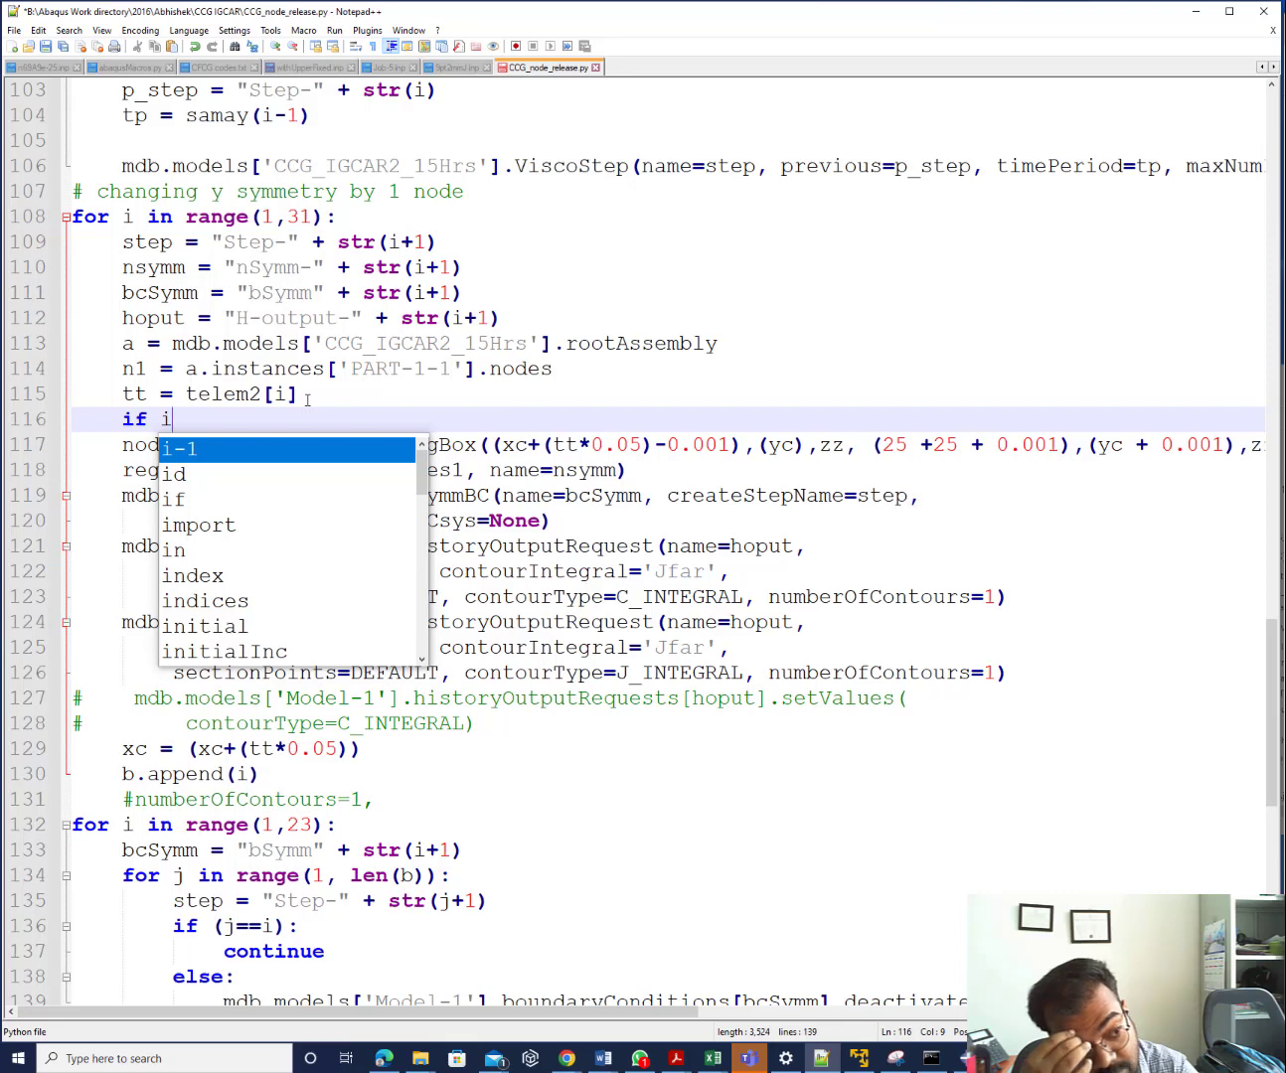
{"action": "type", "text": "= "}
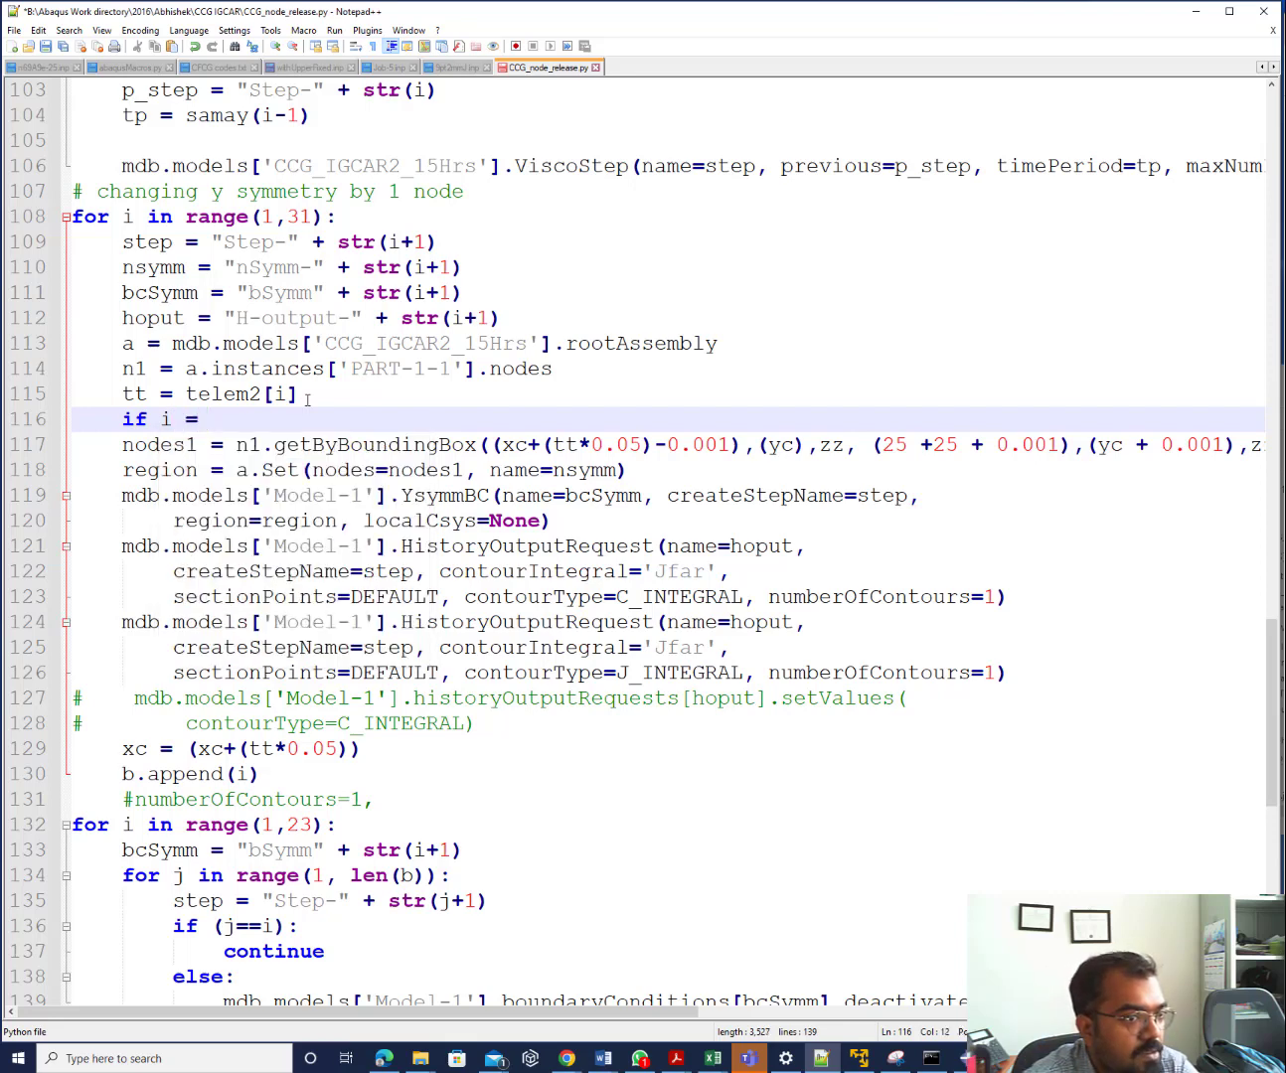
{"action": "type", "text": "2"}
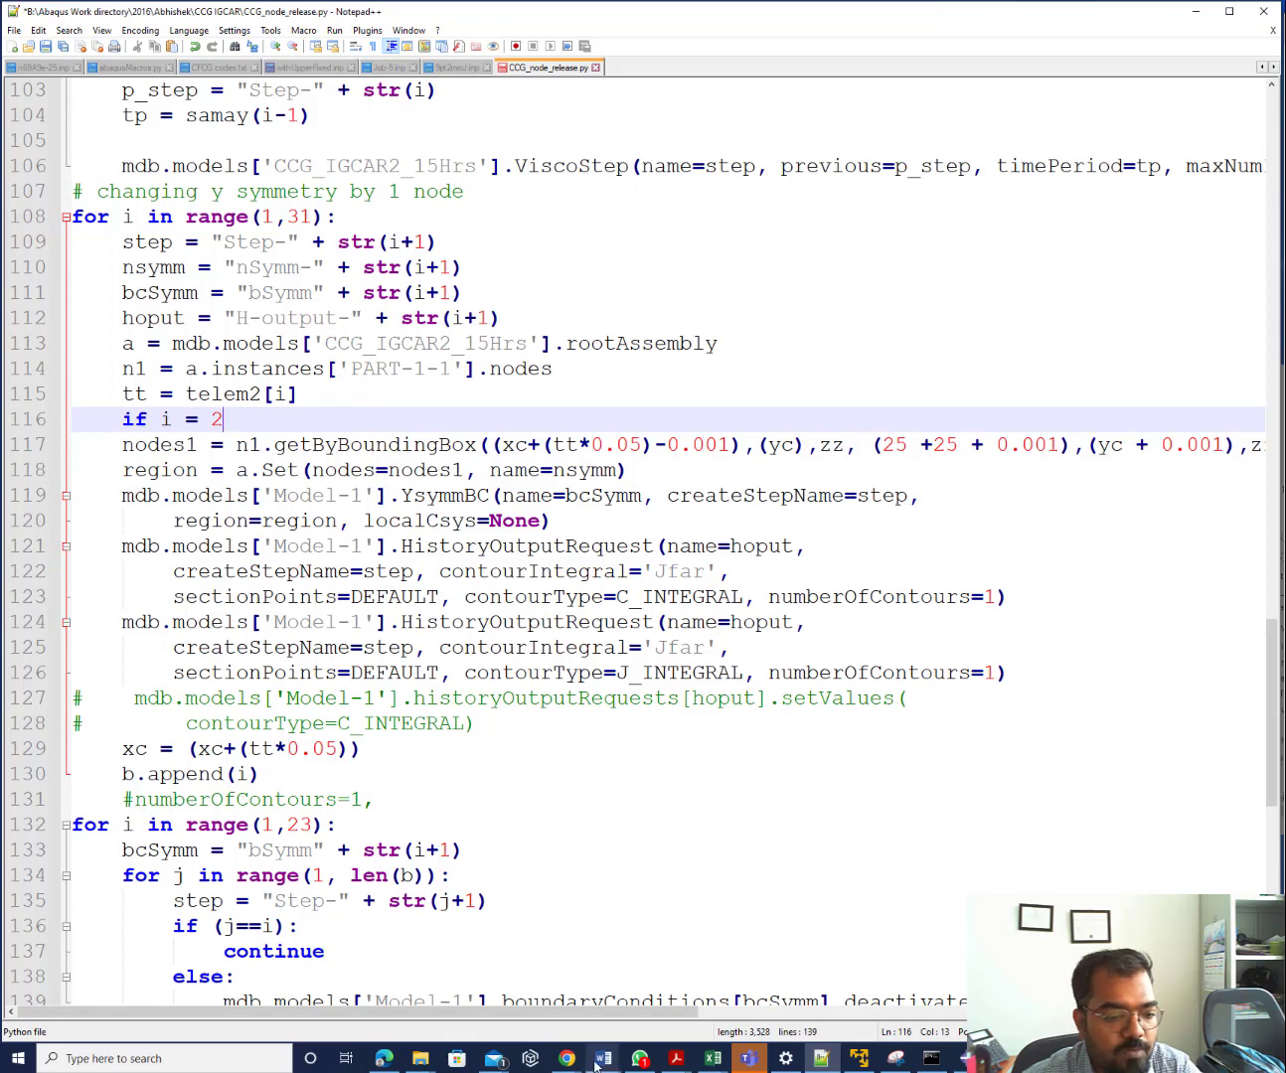
{"action": "mouse_move", "coordinate": [565, 1061]}
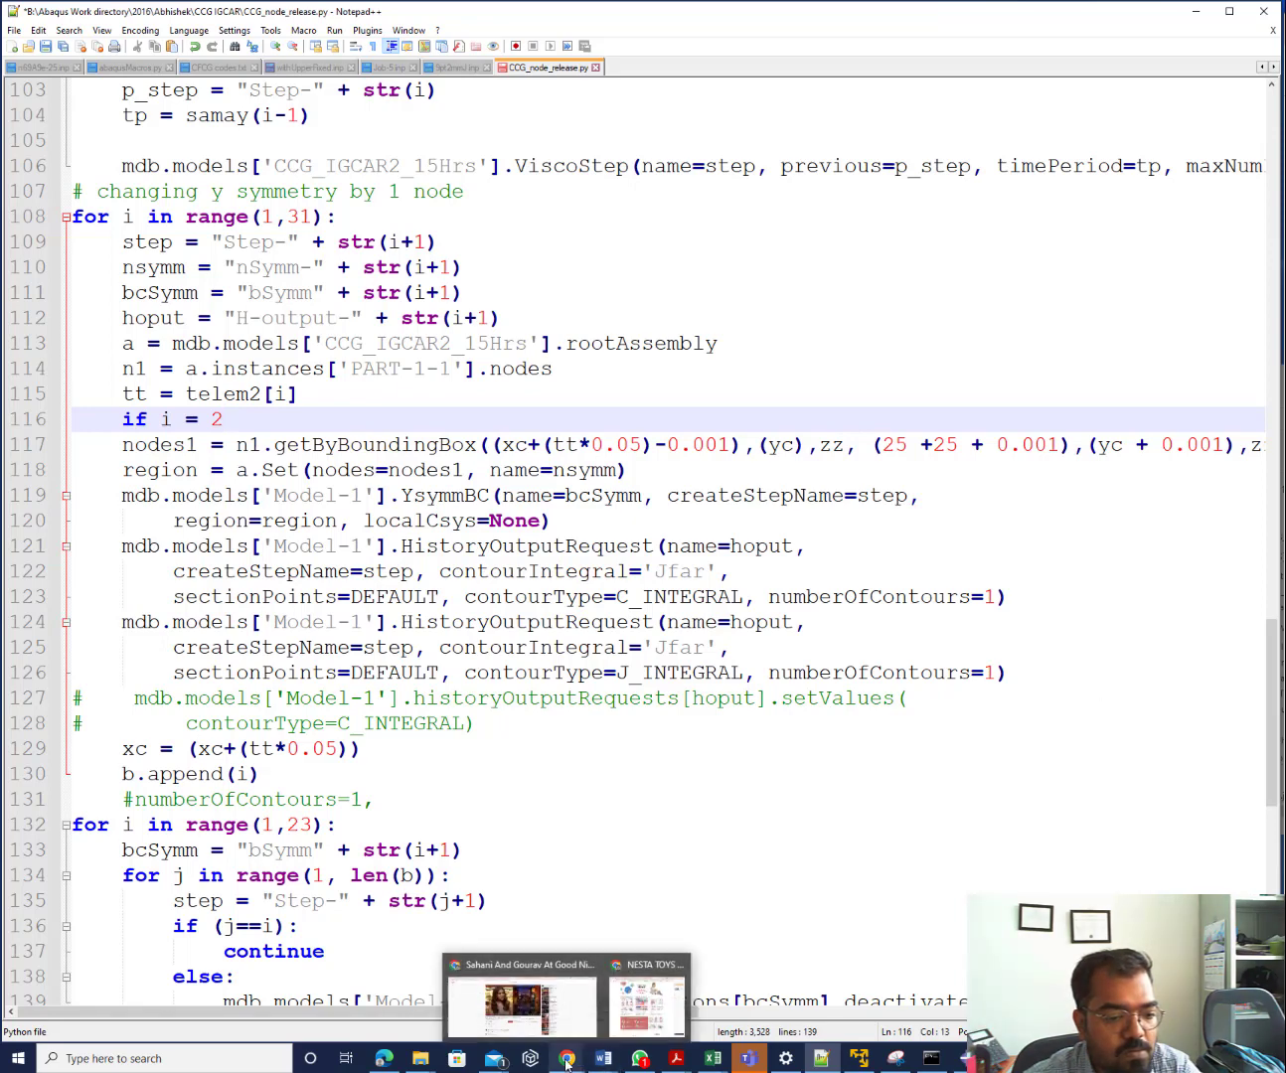
Search Bing for 'for loop in python' and skim the Python Geeks loops article
{"action": "left_click", "coordinate": [386, 1059]}
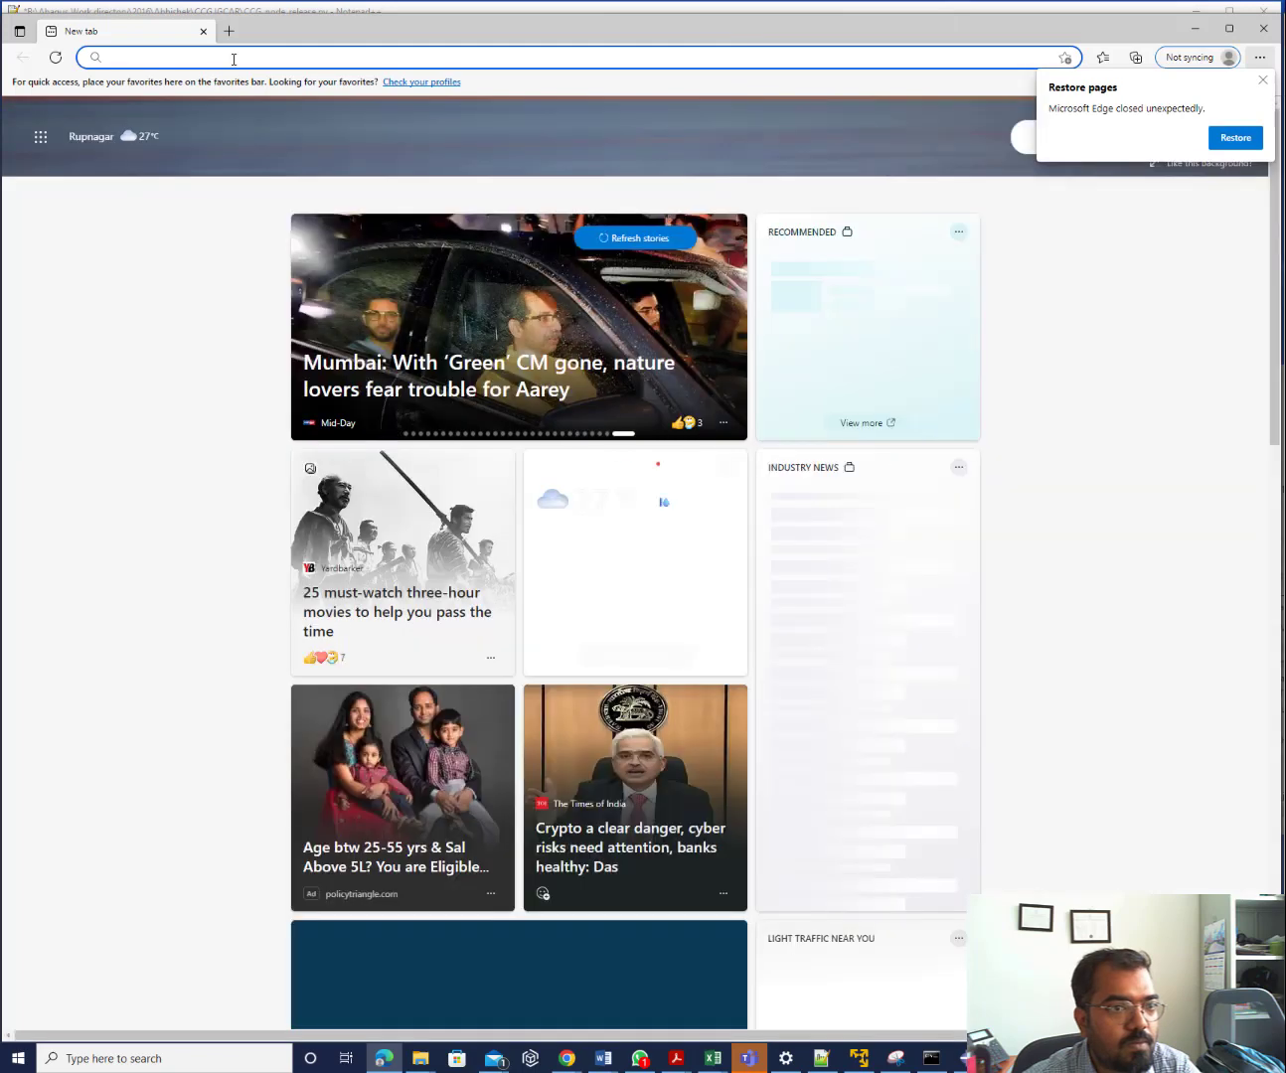
{"action": "left_click", "coordinate": [234, 59]}
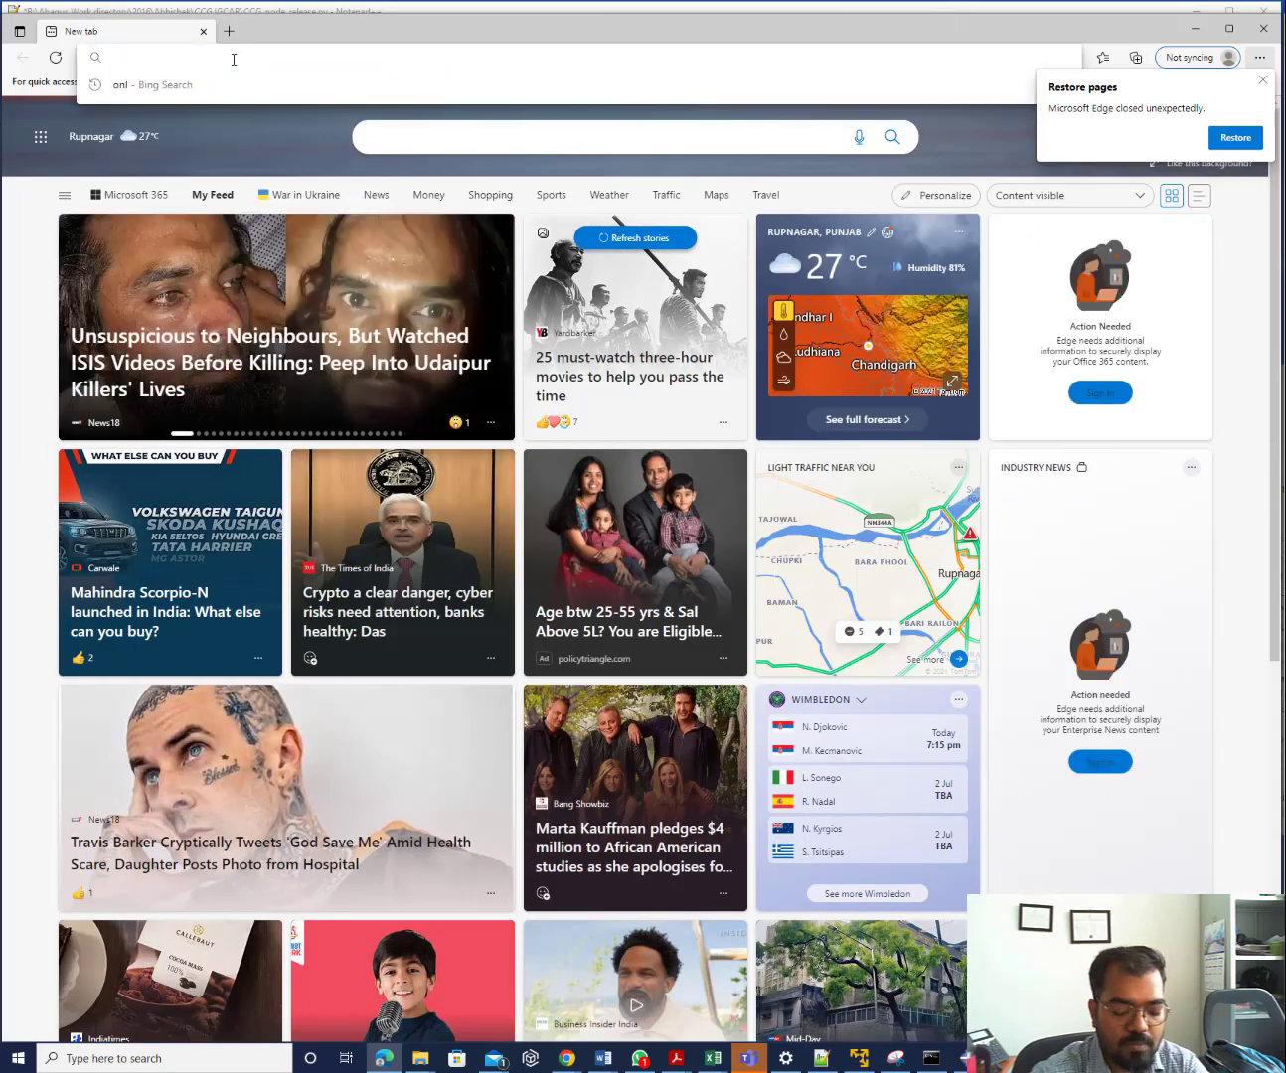
{"action": "type", "text": "for l"}
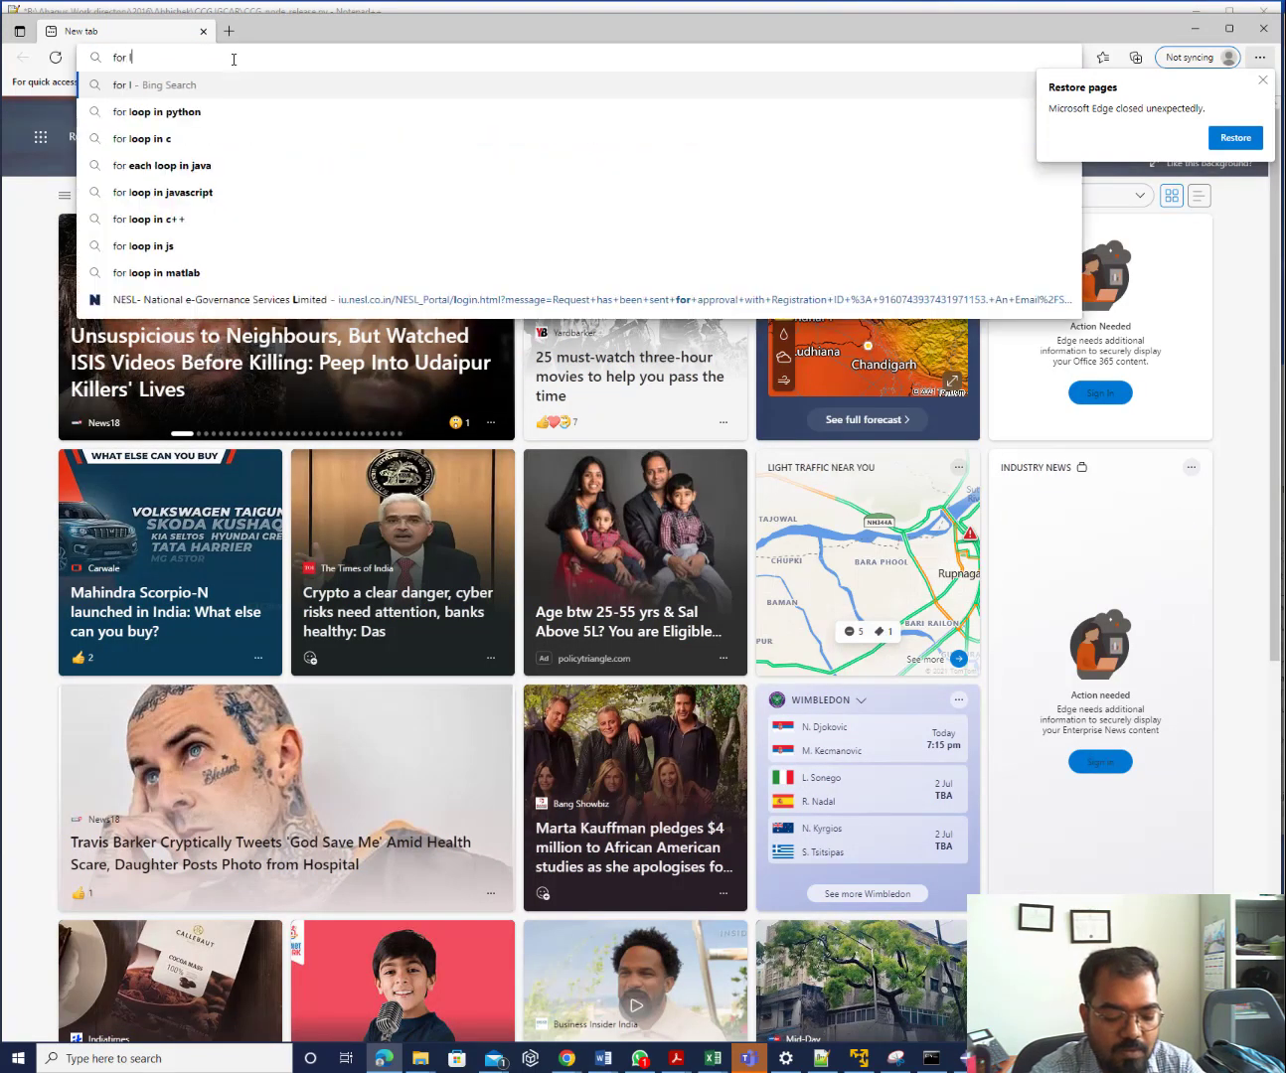
{"action": "type", "text": "oop in python"}
{"action": "key", "text": "Return"}
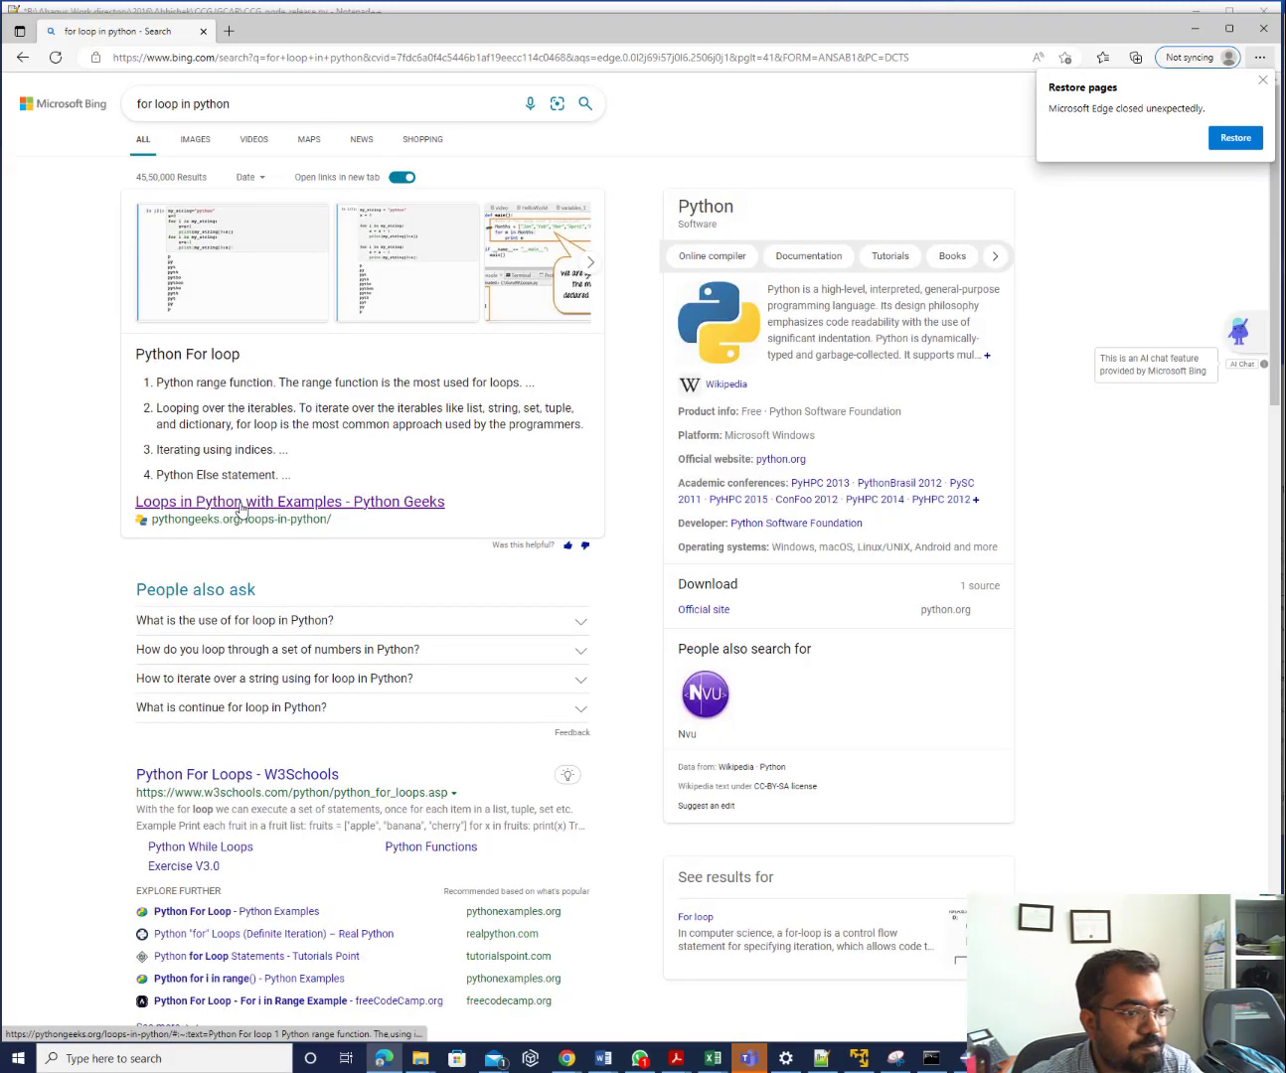
{"action": "left_click", "coordinate": [241, 503]}
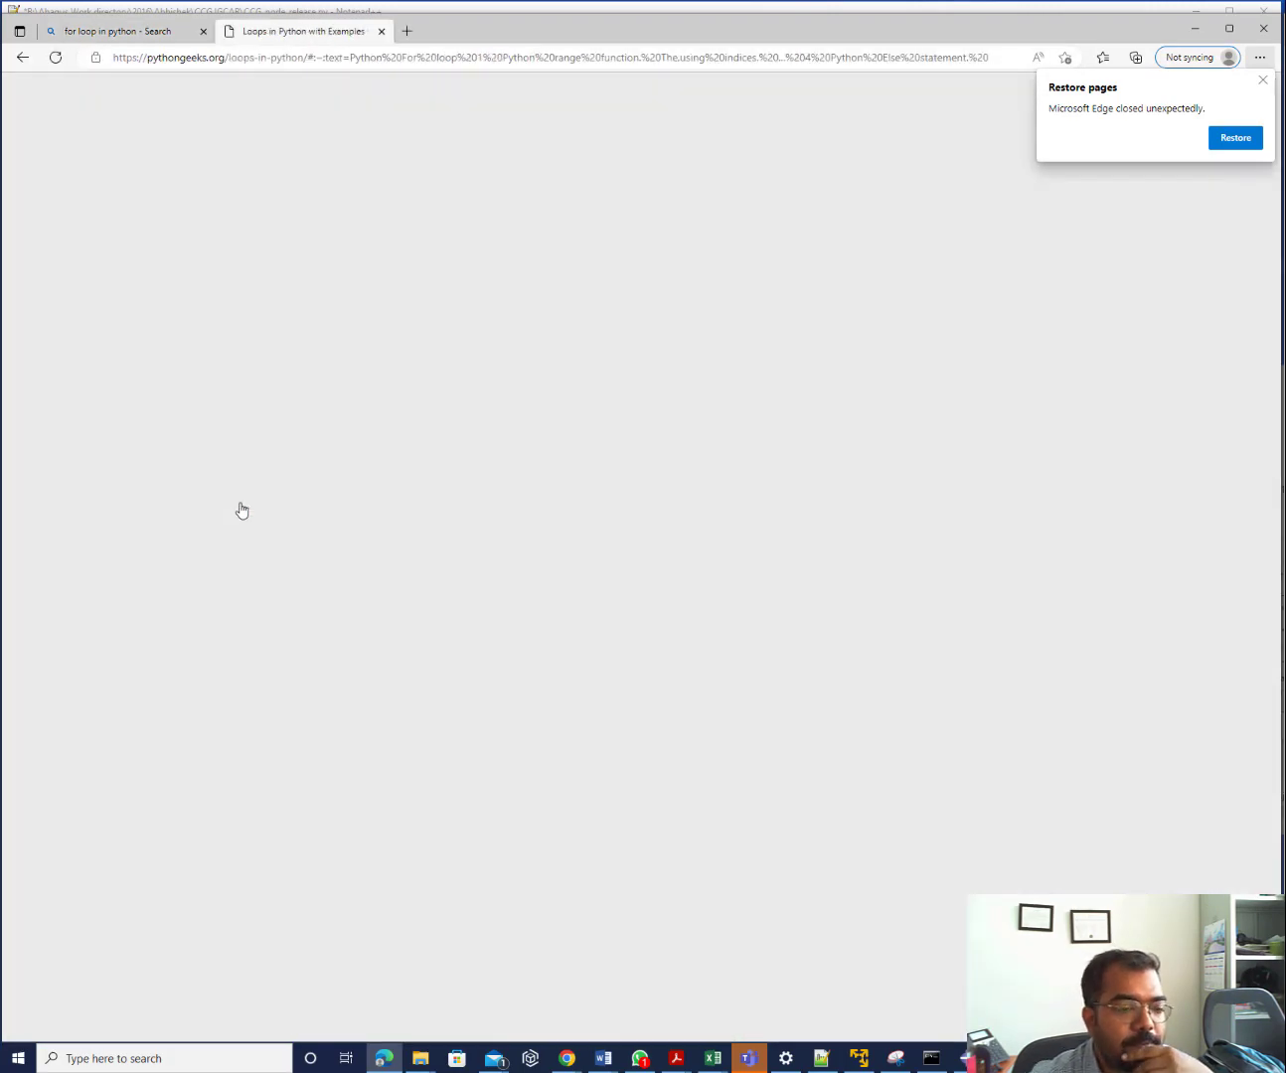
{"action": "scroll", "coordinate": [241, 509], "scroll_direction": "down", "scroll_amount": 7}
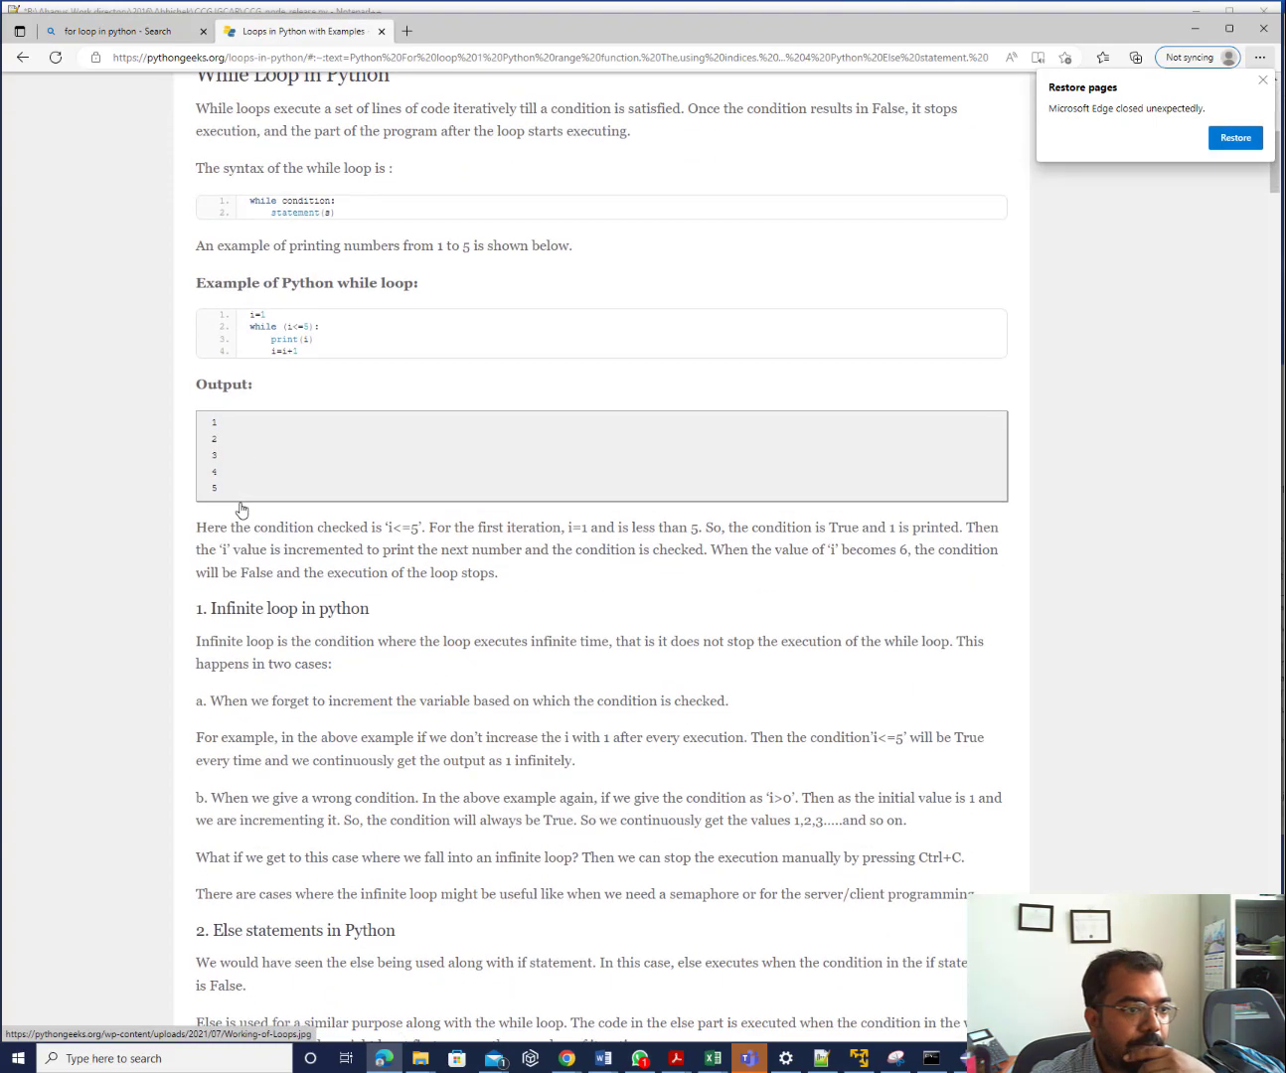
{"action": "scroll", "coordinate": [240, 510], "scroll_direction": "down", "scroll_amount": 7}
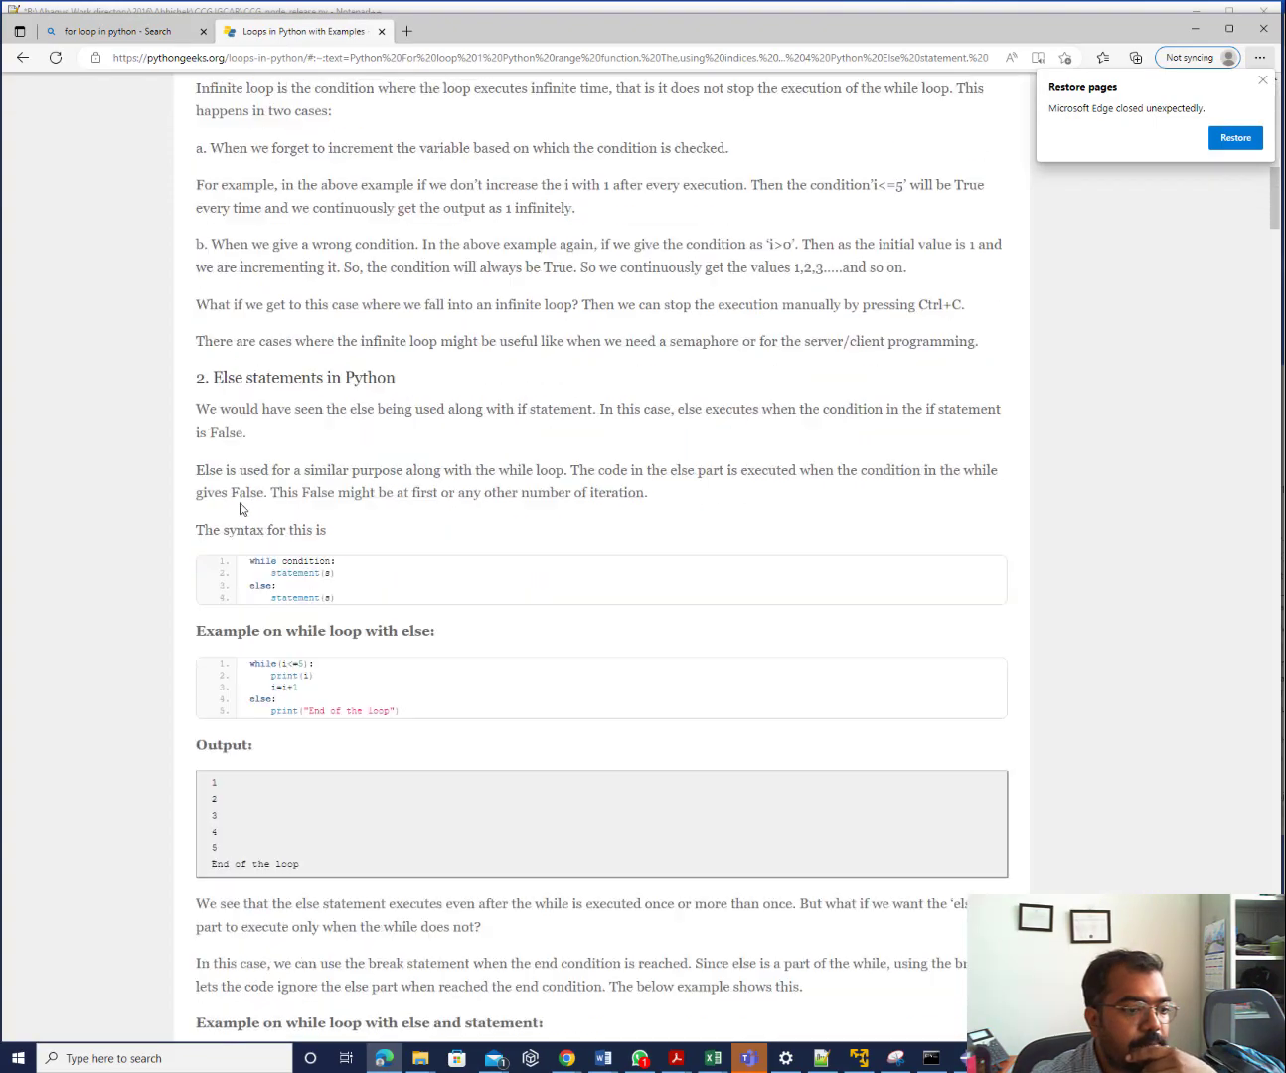
{"action": "scroll", "coordinate": [239, 510], "scroll_direction": "down", "scroll_amount": 7}
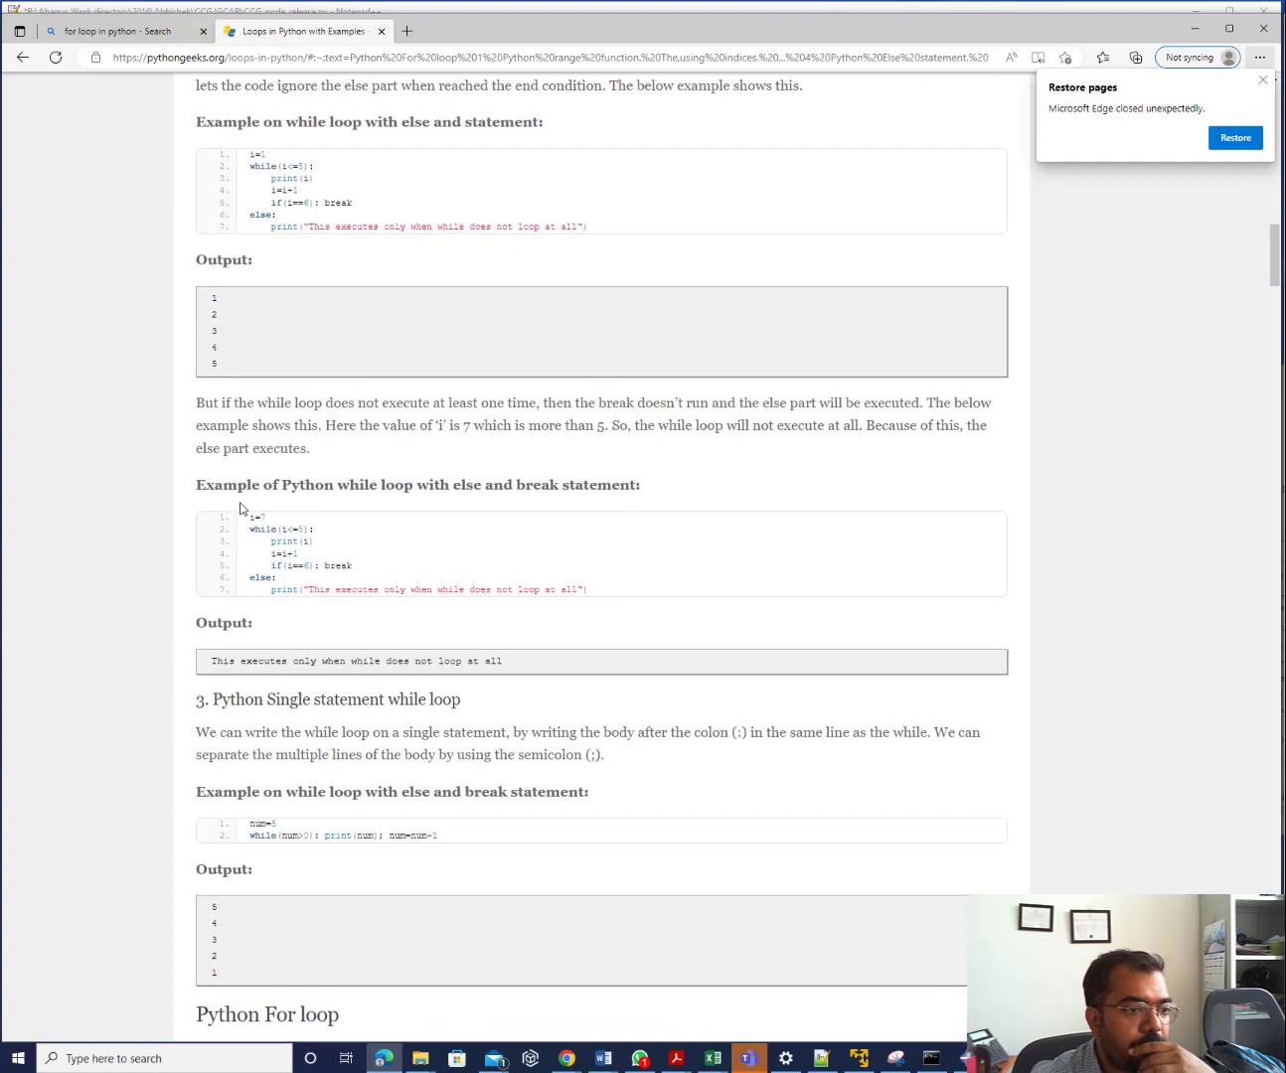
{"action": "scroll", "coordinate": [240, 508], "scroll_direction": "down", "scroll_amount": 7}
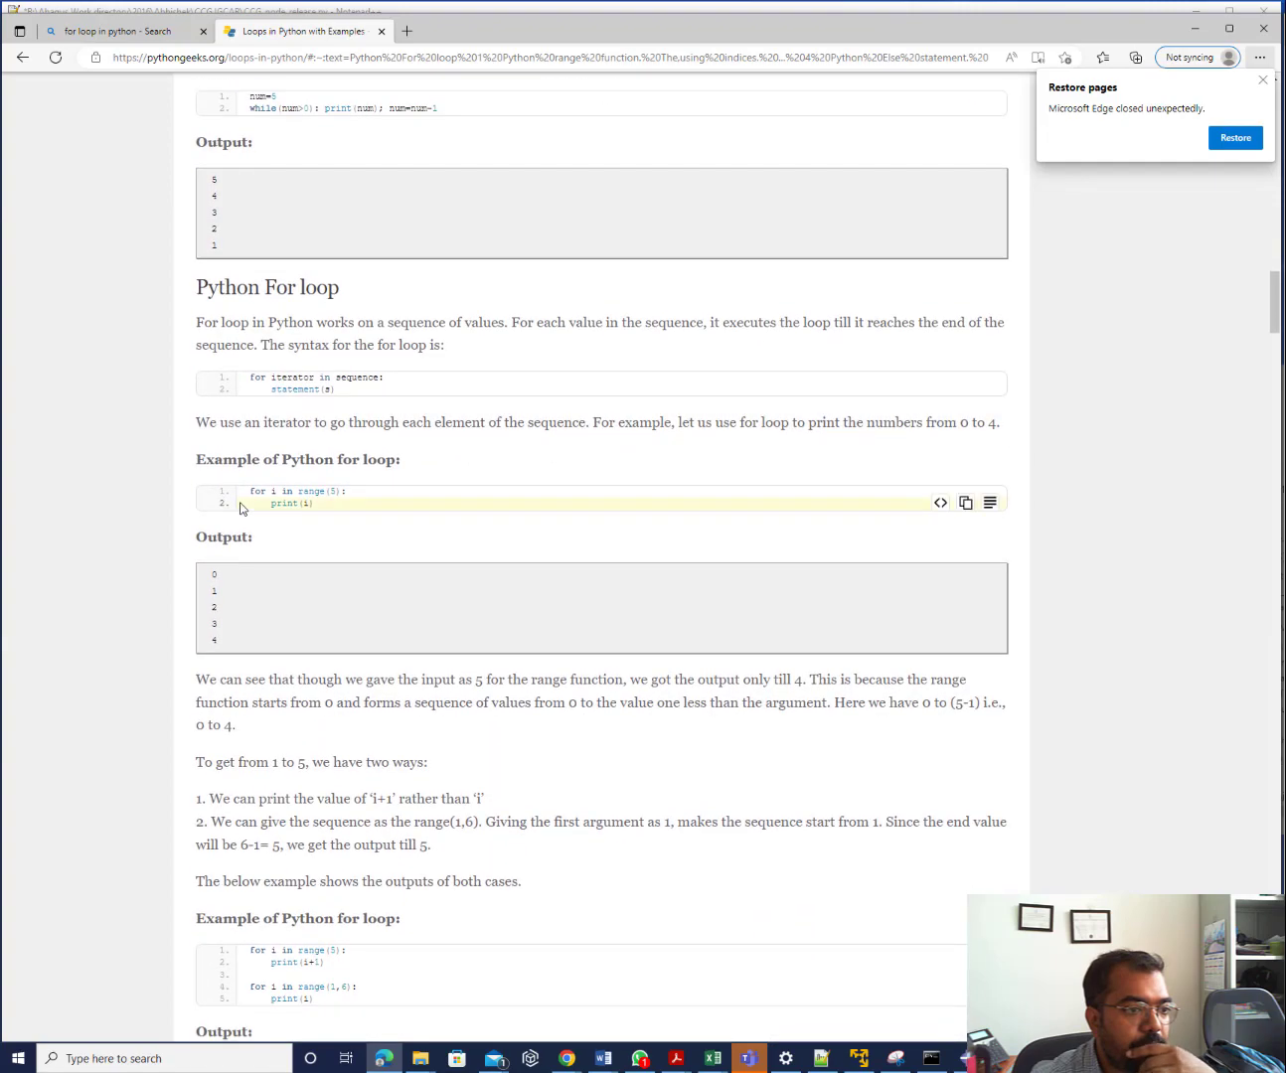
{"action": "scroll", "coordinate": [131, 116], "scroll_direction": "up", "scroll_amount": 14}
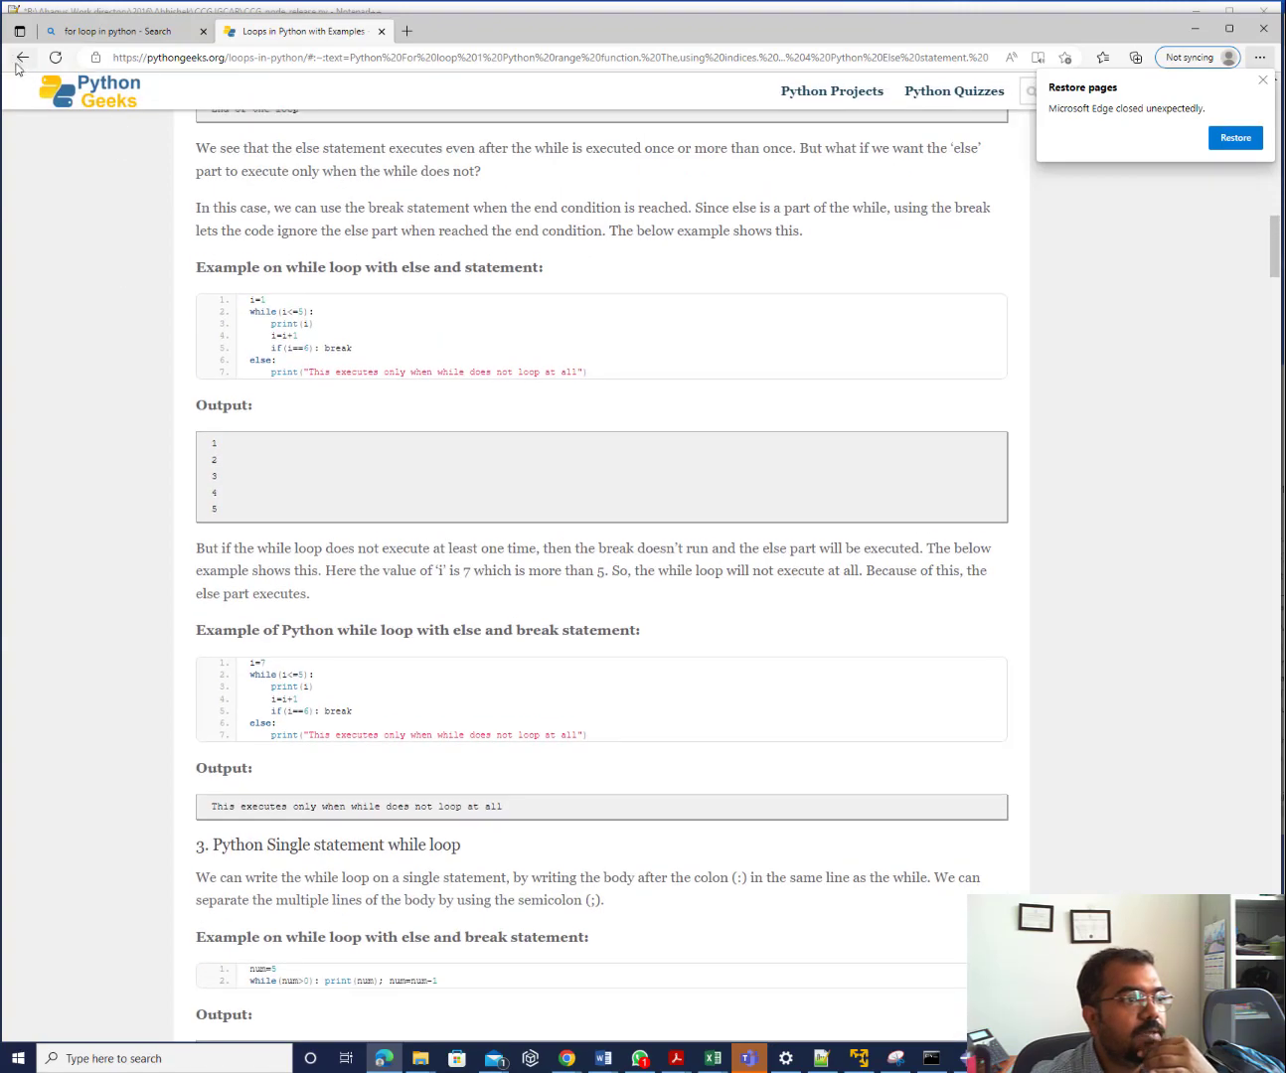
{"action": "left_click", "coordinate": [22, 56]}
Change the search query to 'if statement in python' and run it
{"action": "left_click", "coordinate": [178, 107]}
{"action": "left_click_drag", "start_coordinate": [154, 108], "coordinate": [127, 109]}
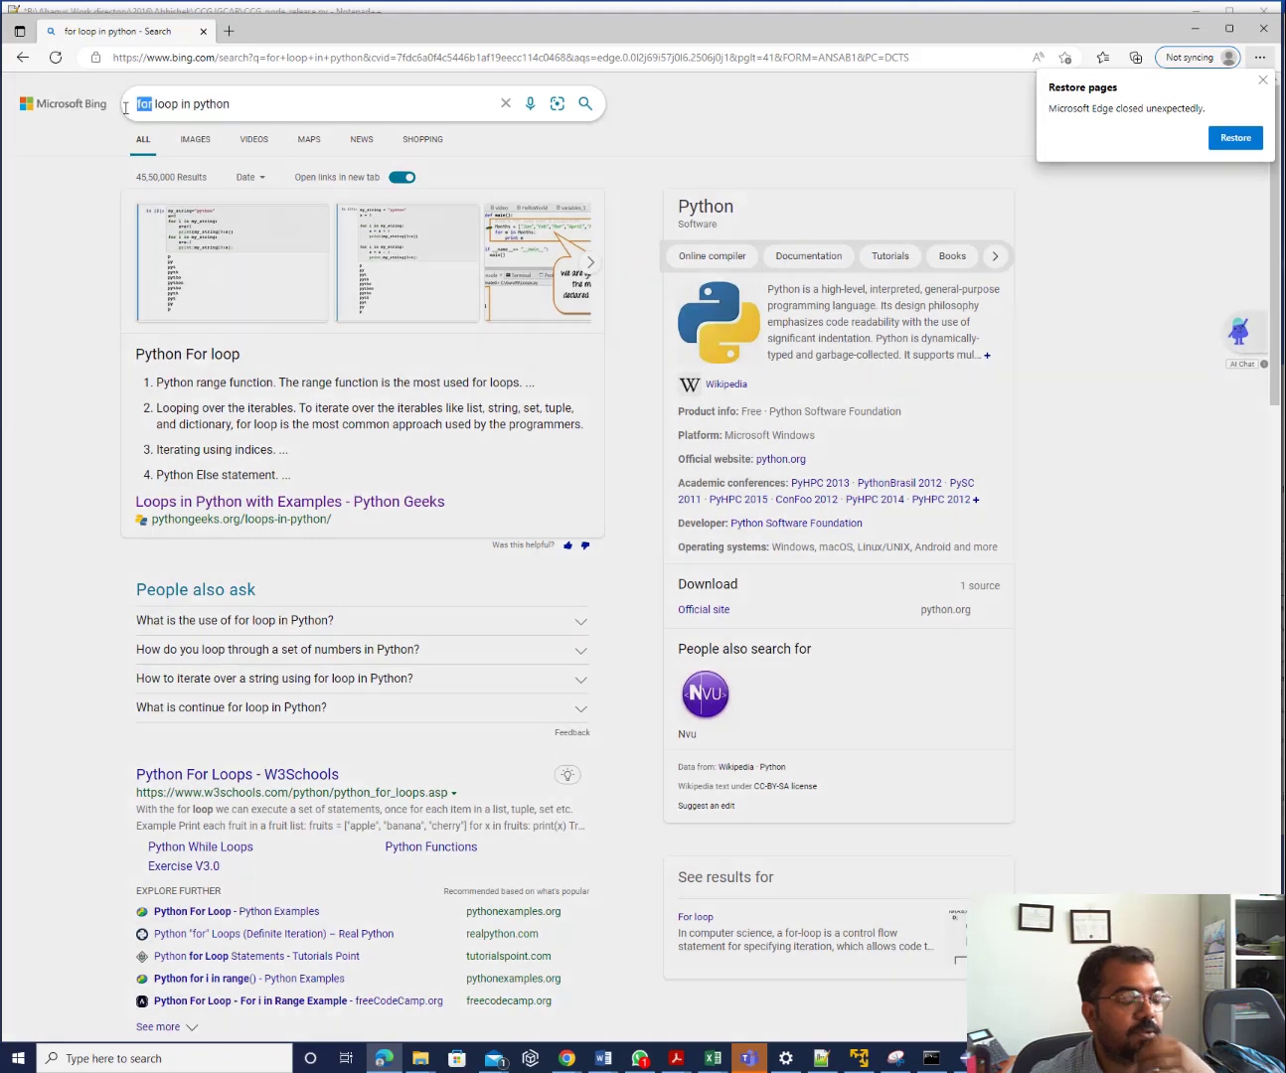
{"action": "key", "text": "BackSpace"}
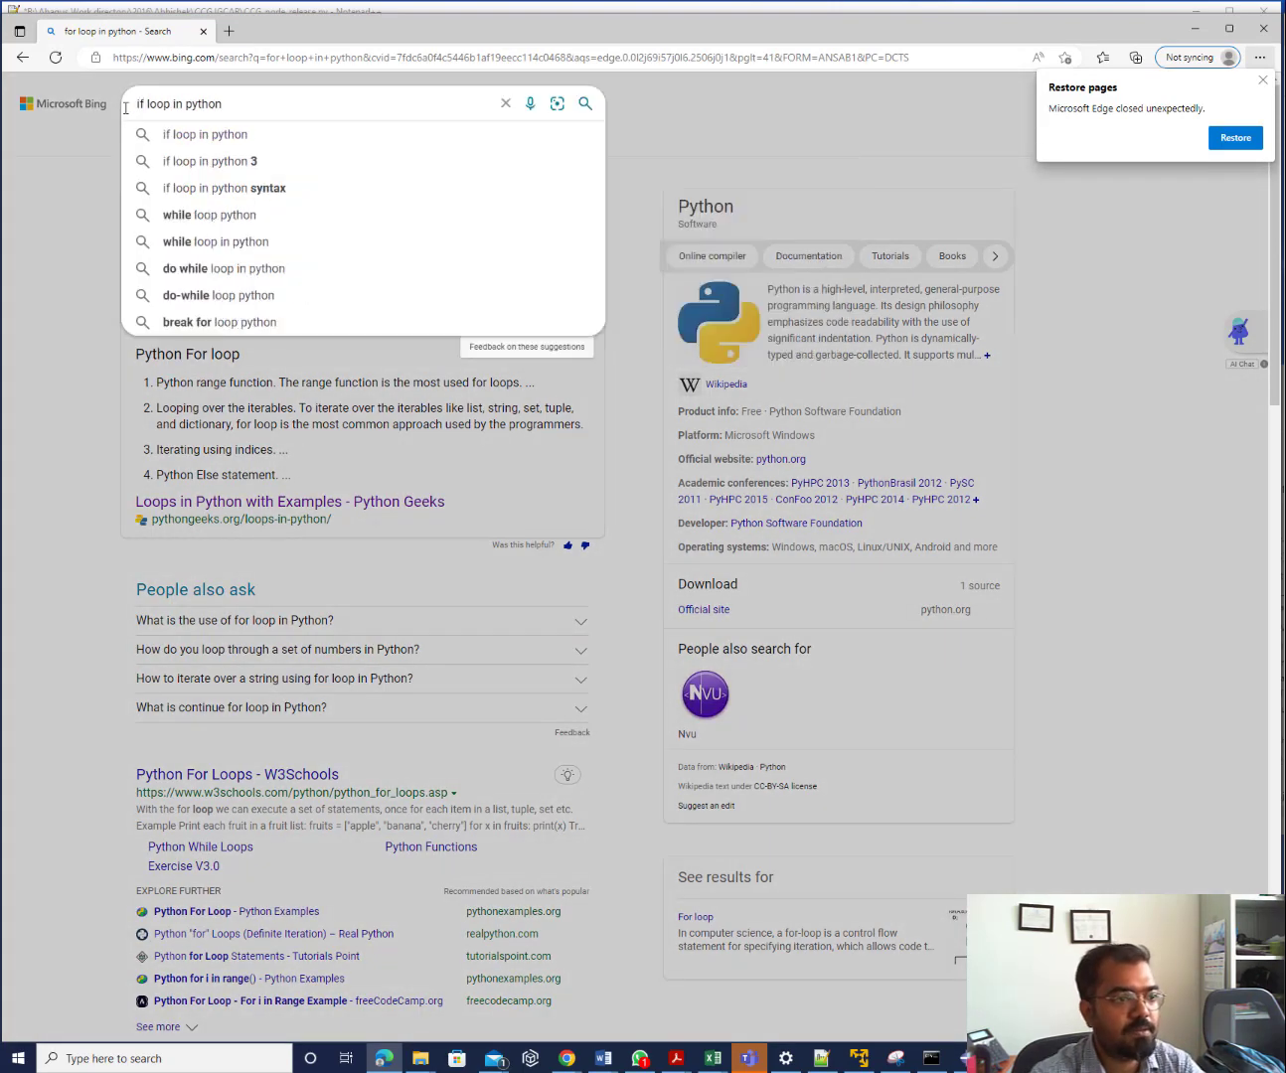
{"action": "key", "text": "Delete"}
{"action": "key", "text": "Delete"}
{"action": "key", "text": "Delete"}
{"action": "key", "text": "Delete"}
{"action": "key", "text": "Delete"}
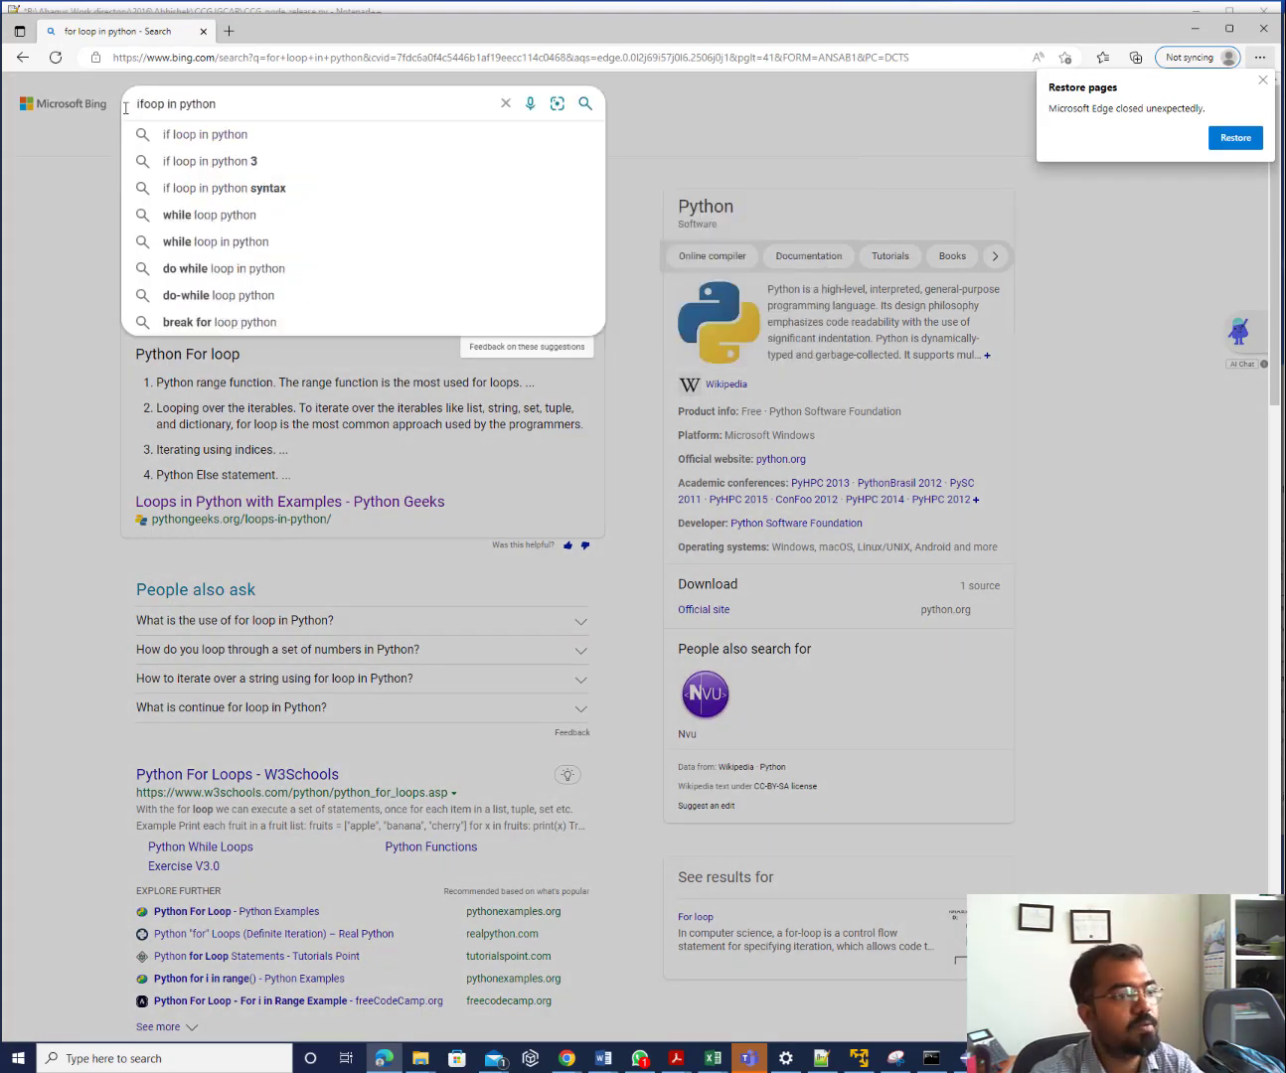
{"action": "type", "text": "state"}
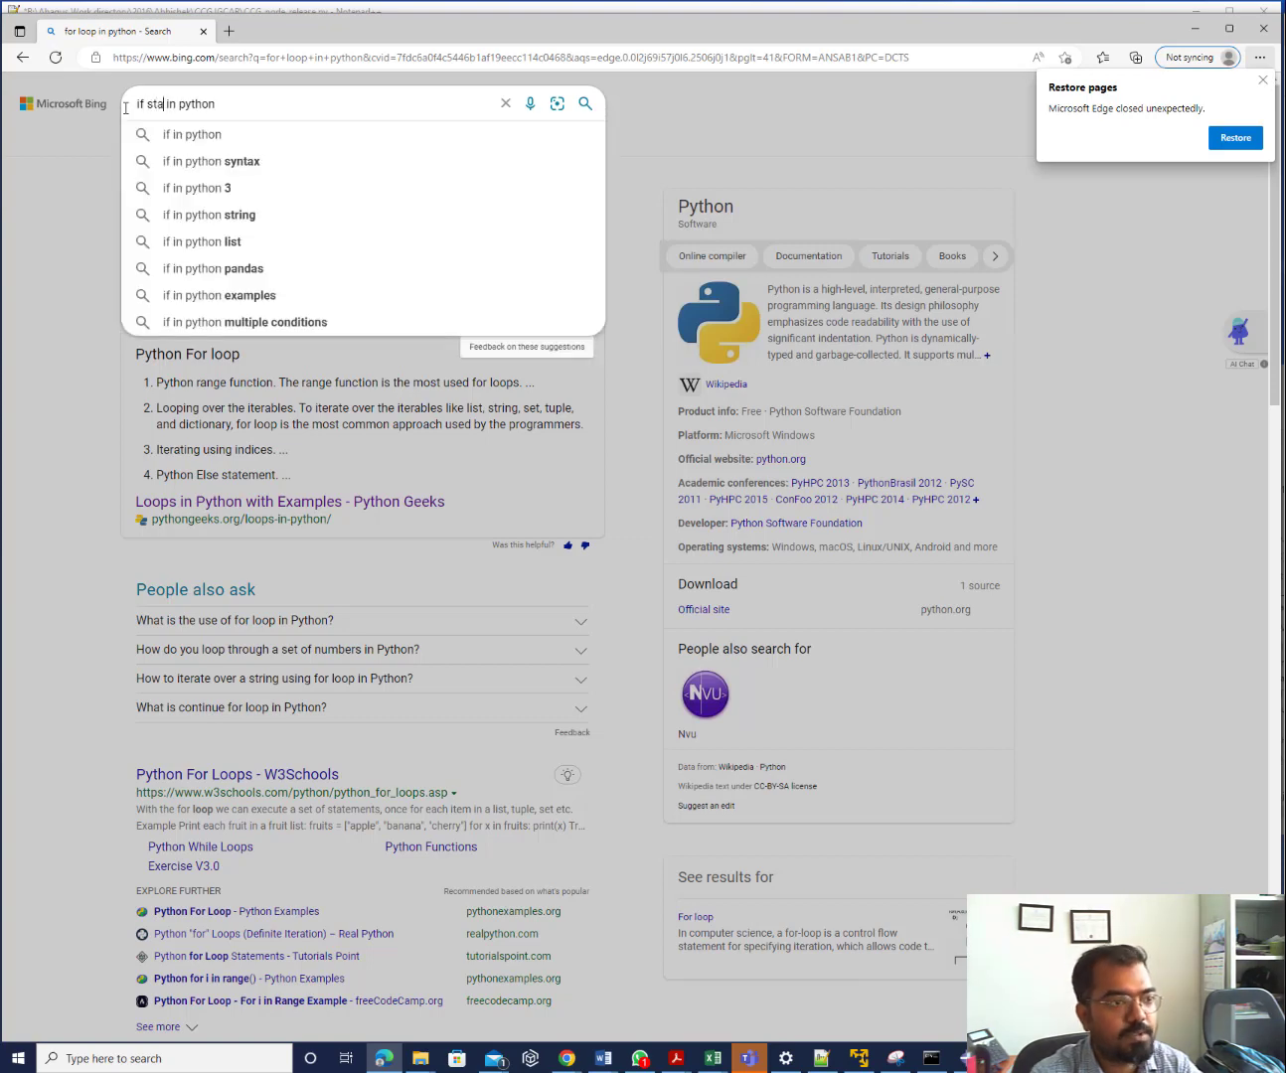
{"action": "type", "text": "ment"}
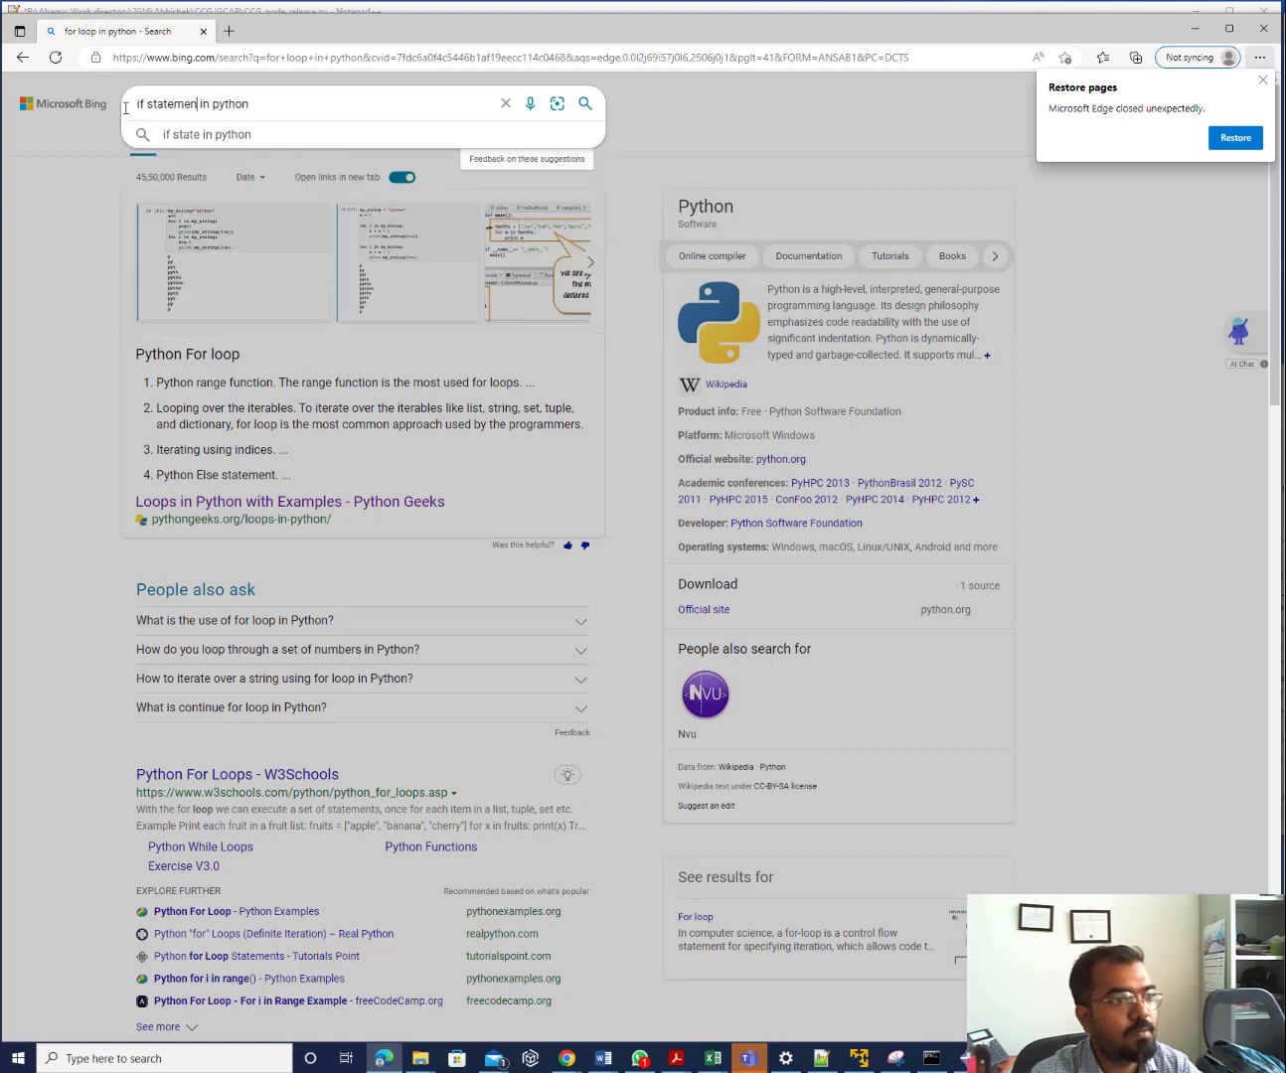
{"action": "key", "text": "Return"}
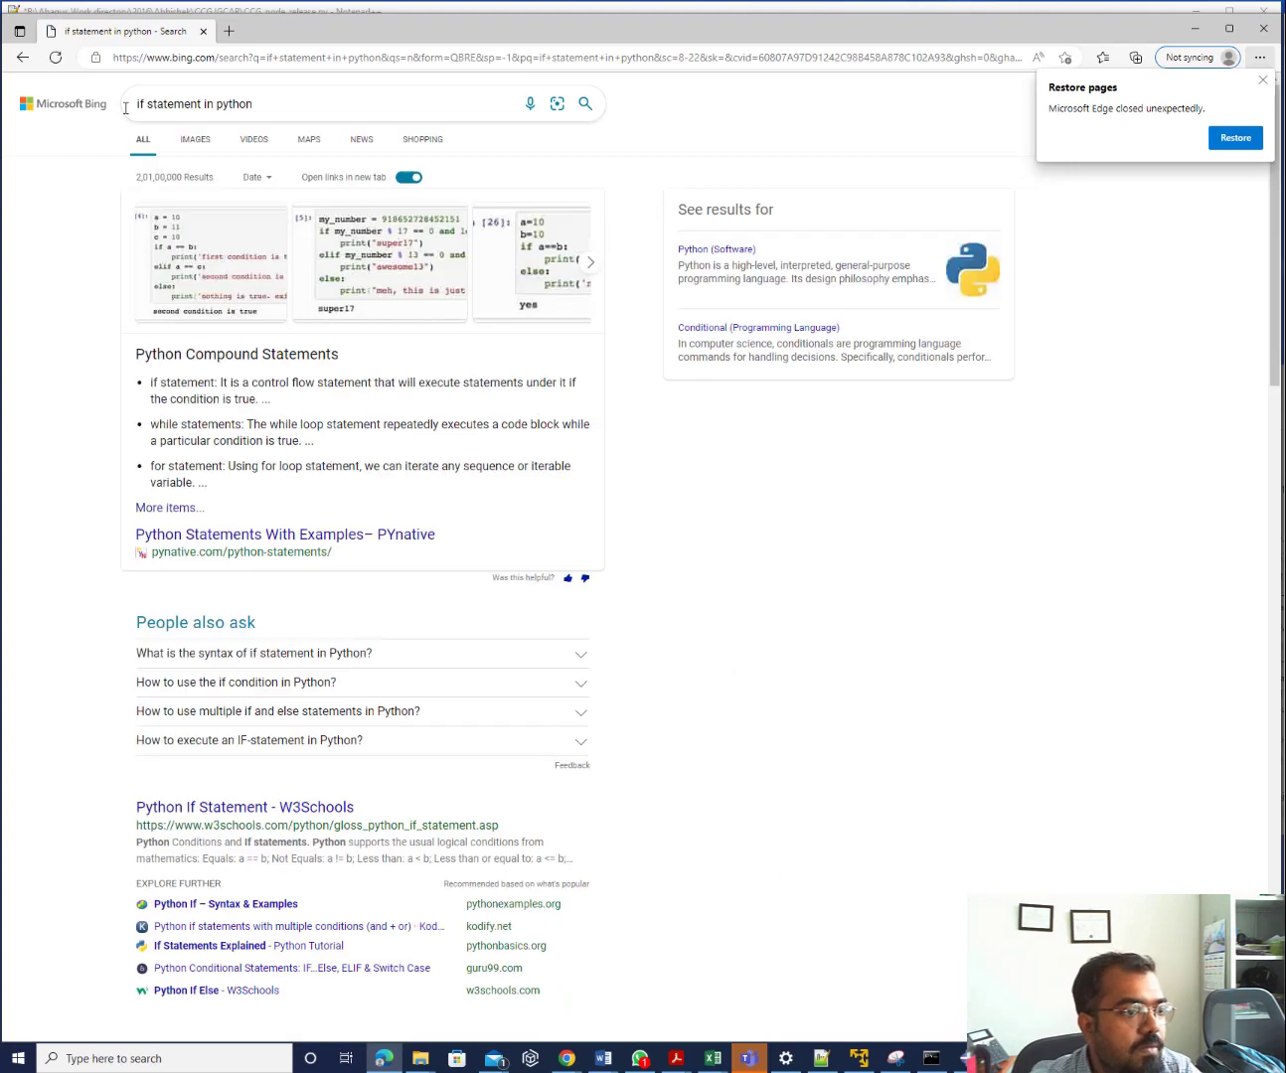
Skim the PYnative if statement article, then view the first if/elif/else code example image
{"action": "left_click", "coordinate": [230, 535]}
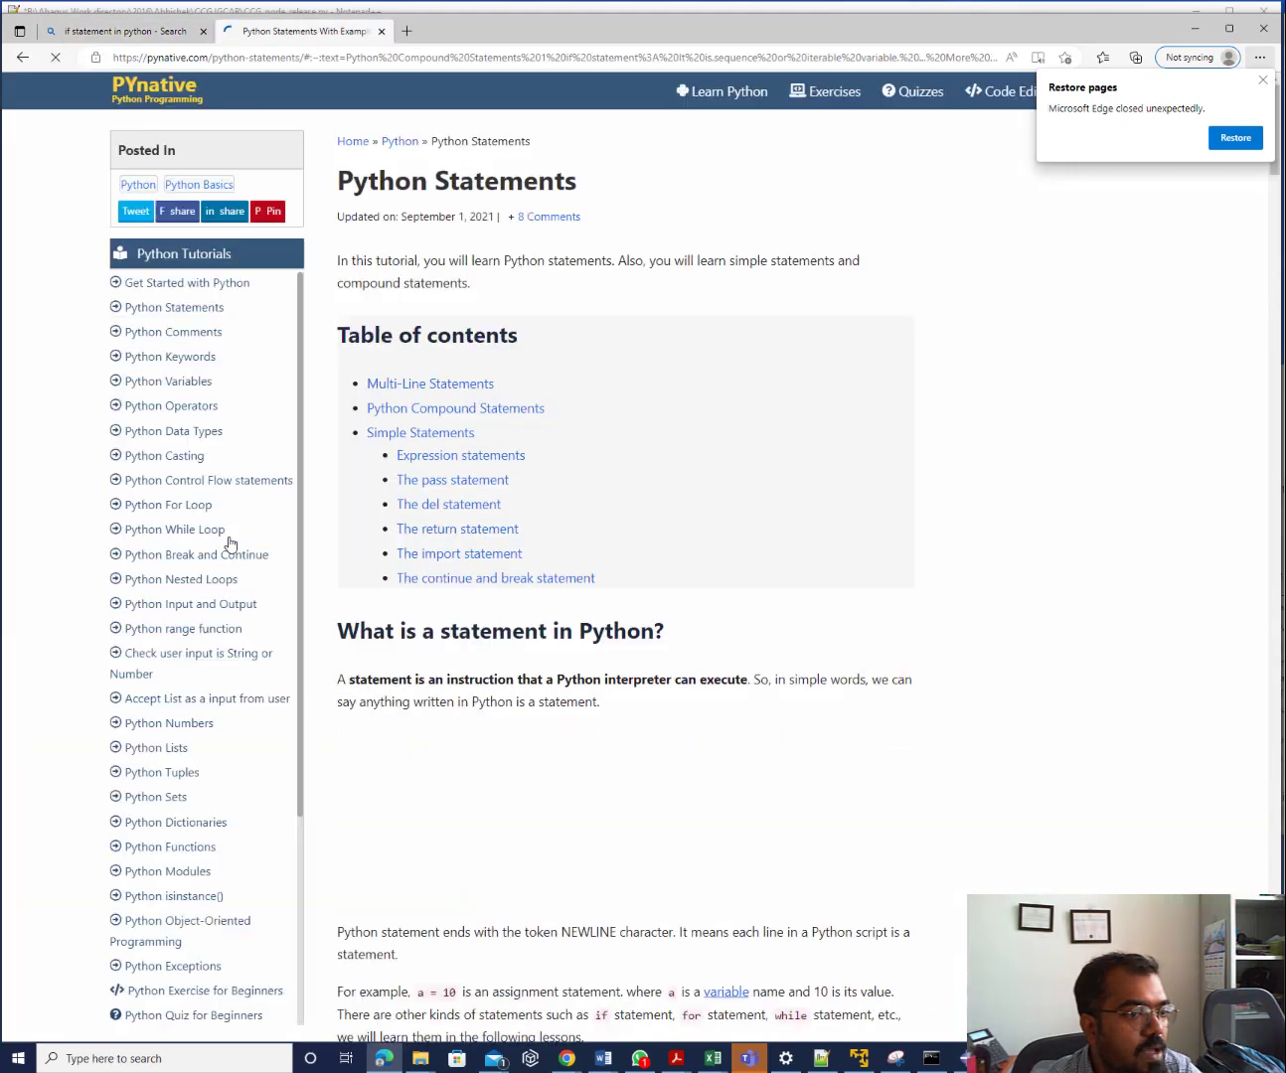
{"action": "scroll", "coordinate": [518, 726], "scroll_direction": "down", "scroll_amount": 10}
{"action": "scroll", "coordinate": [518, 728], "scroll_direction": "down", "scroll_amount": 5}
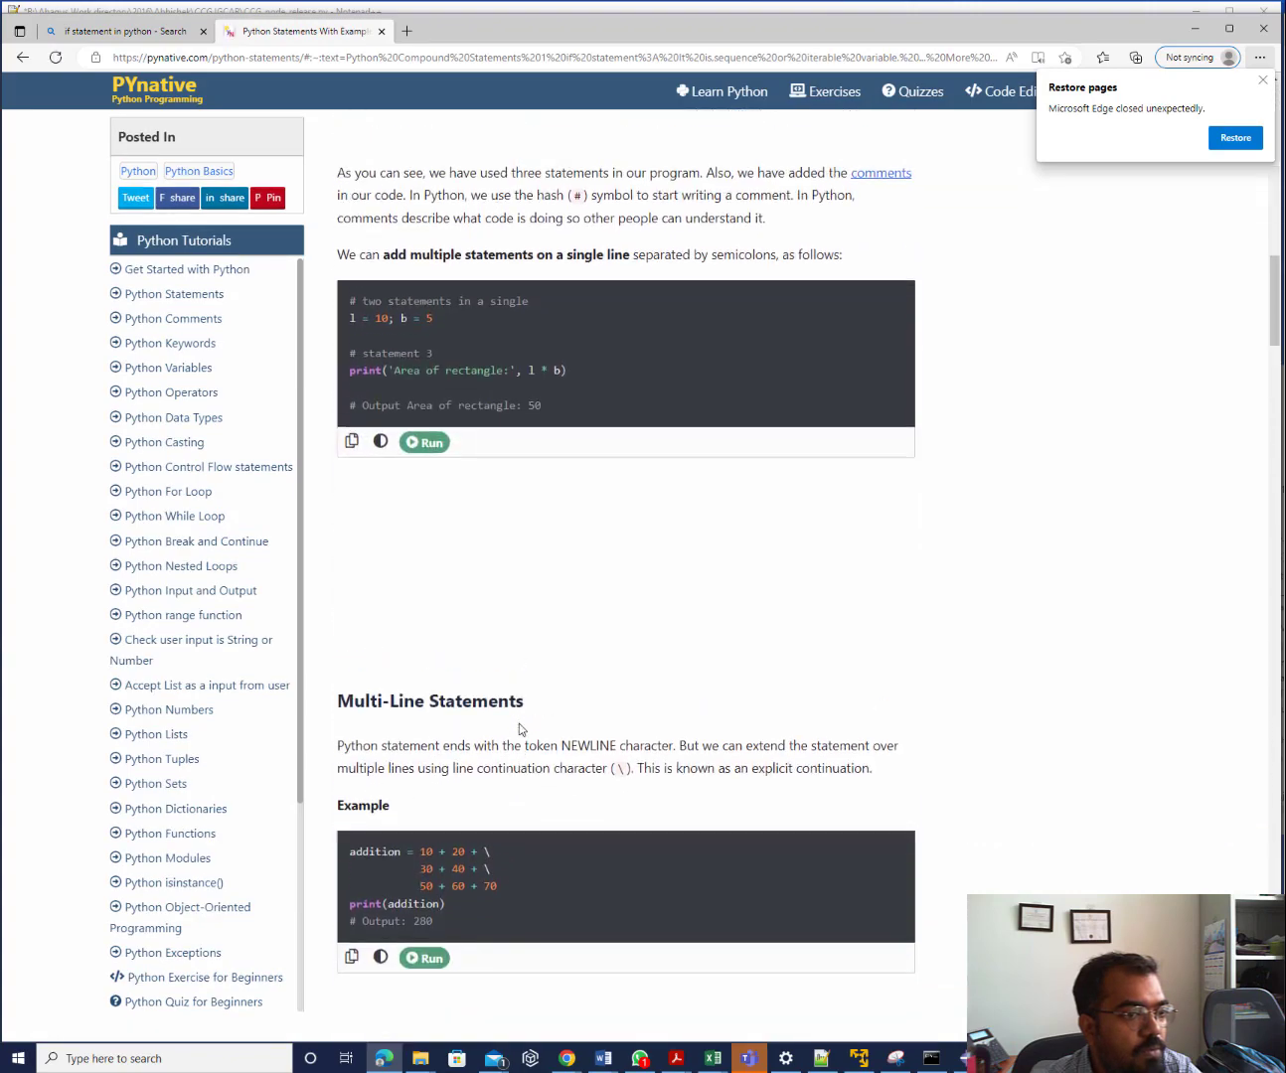
{"action": "scroll", "coordinate": [519, 728], "scroll_direction": "up", "scroll_amount": 5}
{"action": "scroll", "coordinate": [519, 729], "scroll_direction": "down", "scroll_amount": 2}
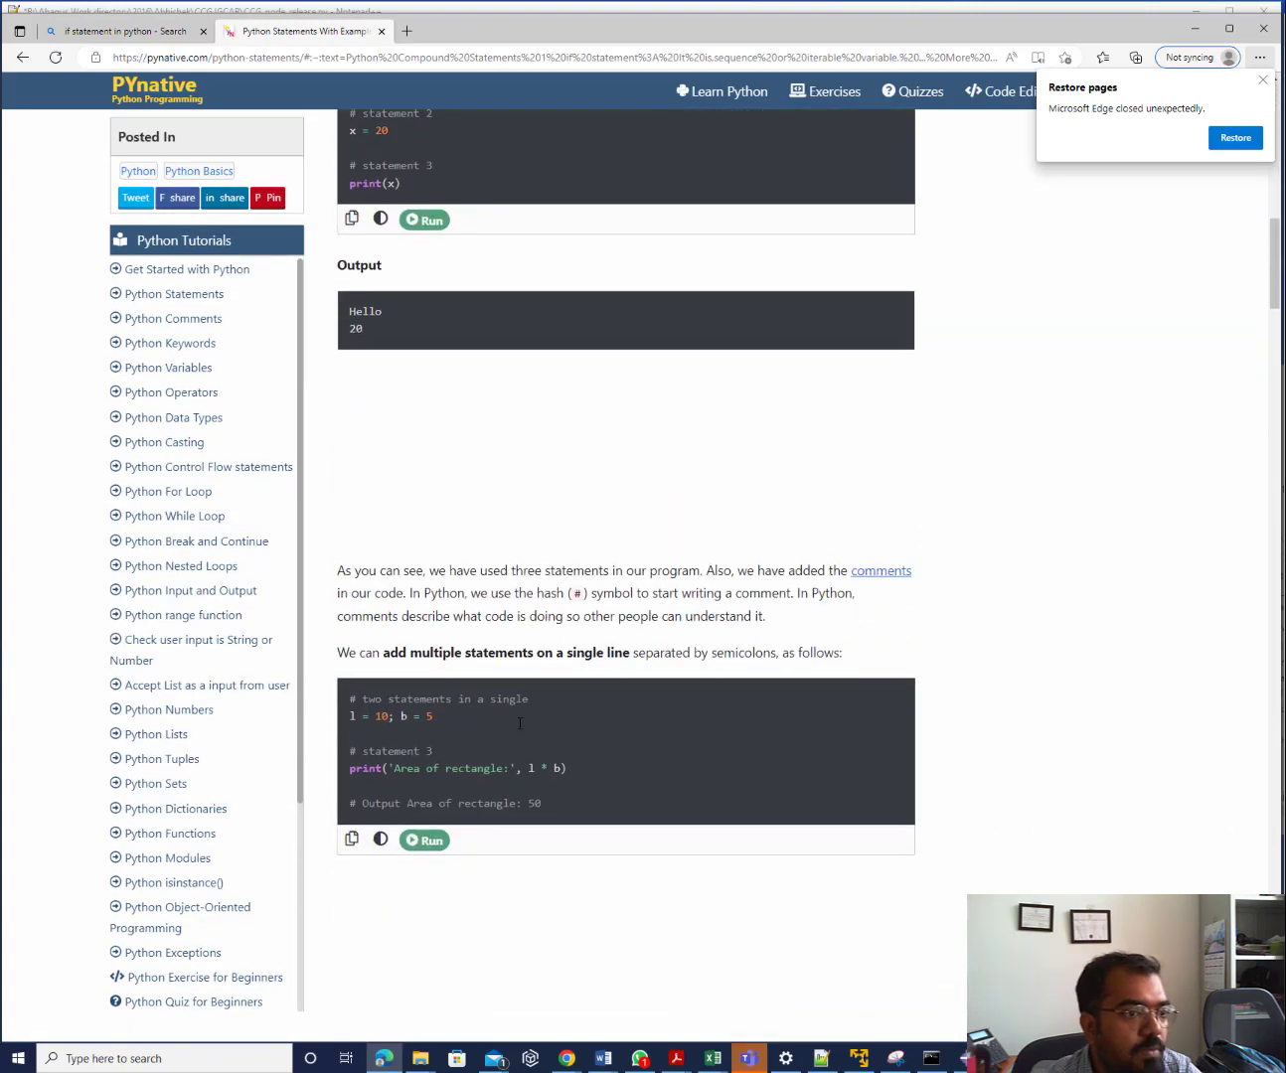
{"action": "scroll", "coordinate": [519, 725], "scroll_direction": "down", "scroll_amount": 15}
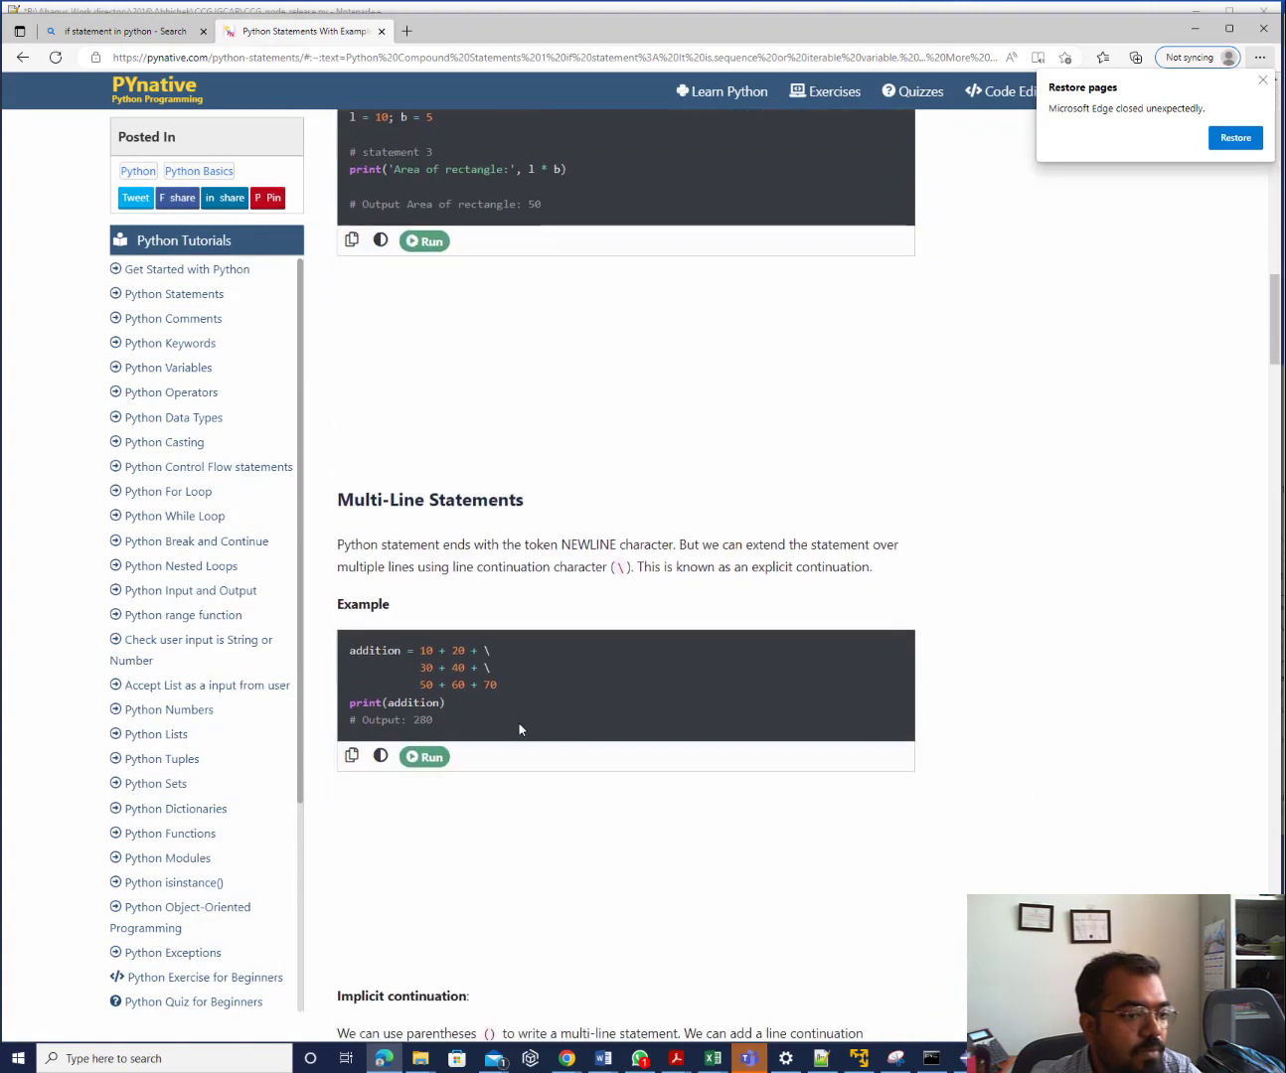
{"action": "scroll", "coordinate": [519, 730], "scroll_direction": "down", "scroll_amount": 8}
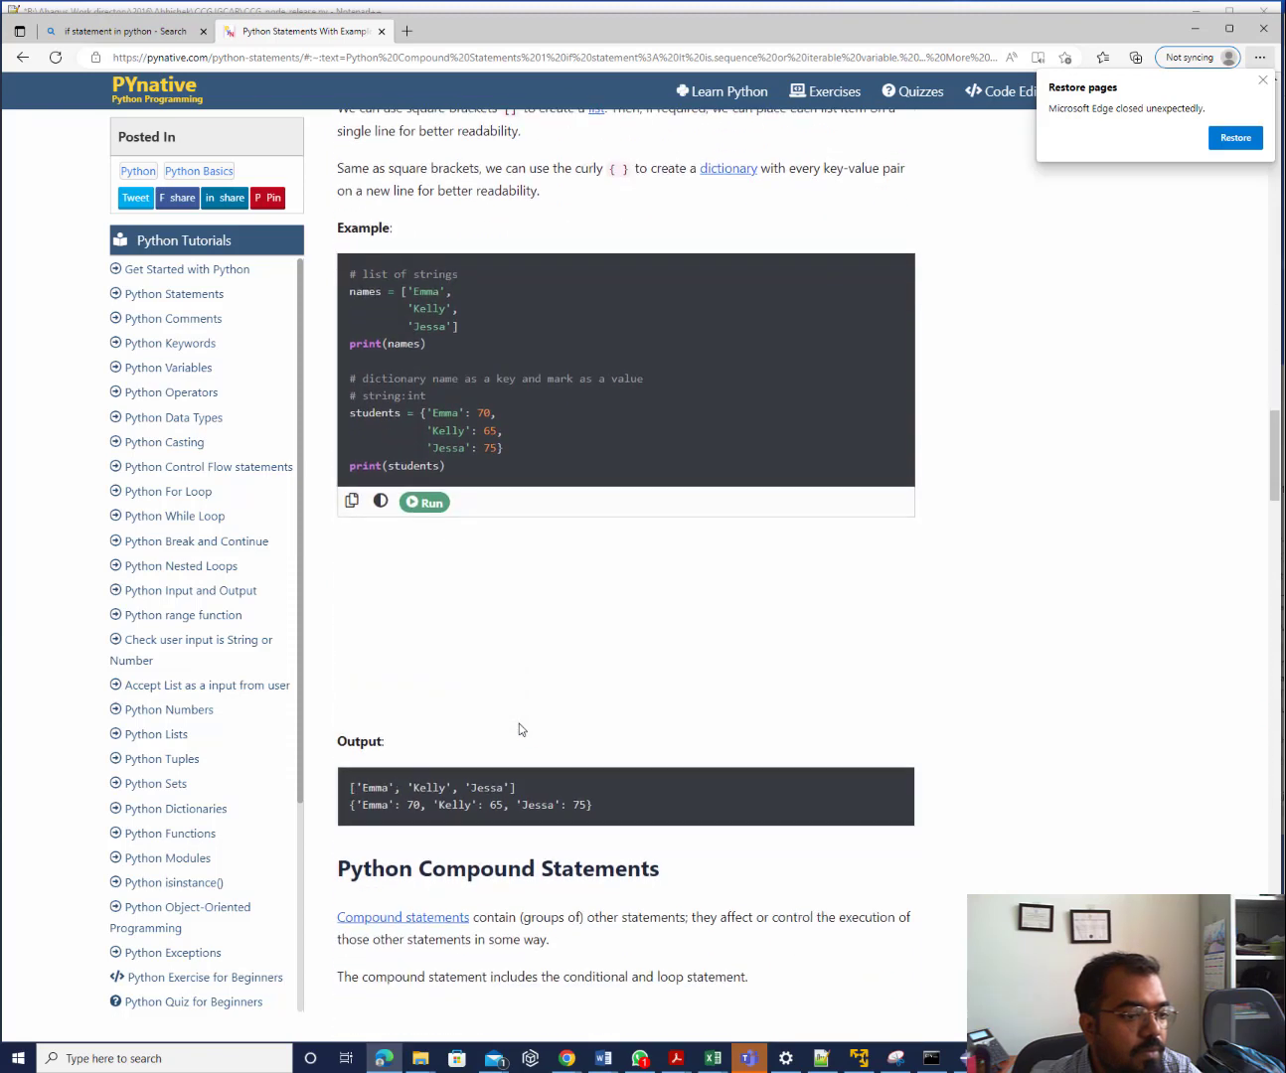
{"action": "left_click", "coordinate": [22, 56]}
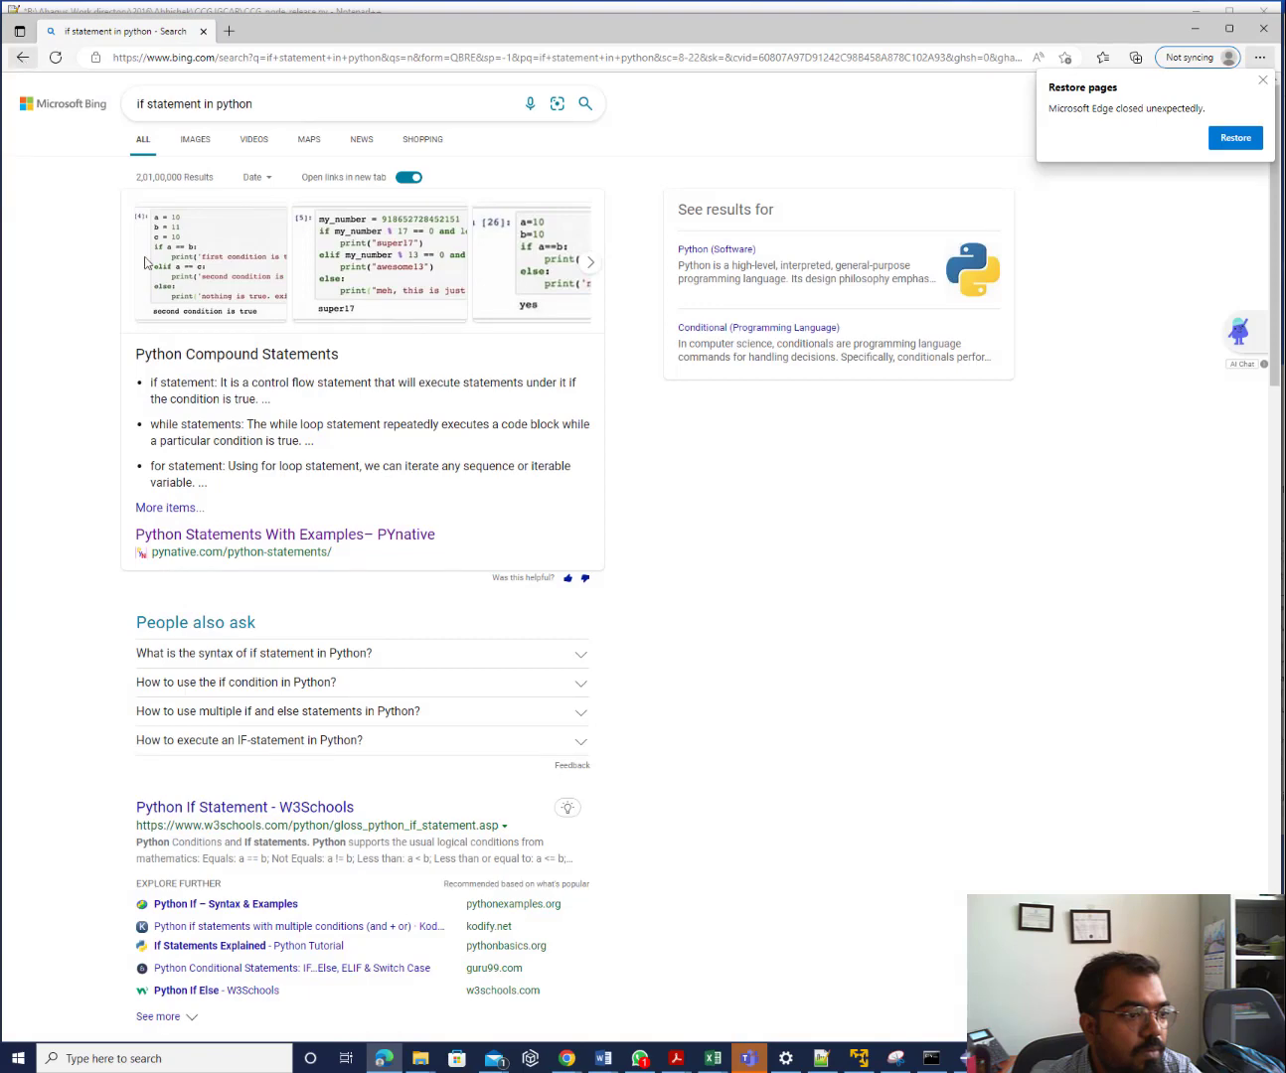
{"action": "left_click", "coordinate": [220, 229]}
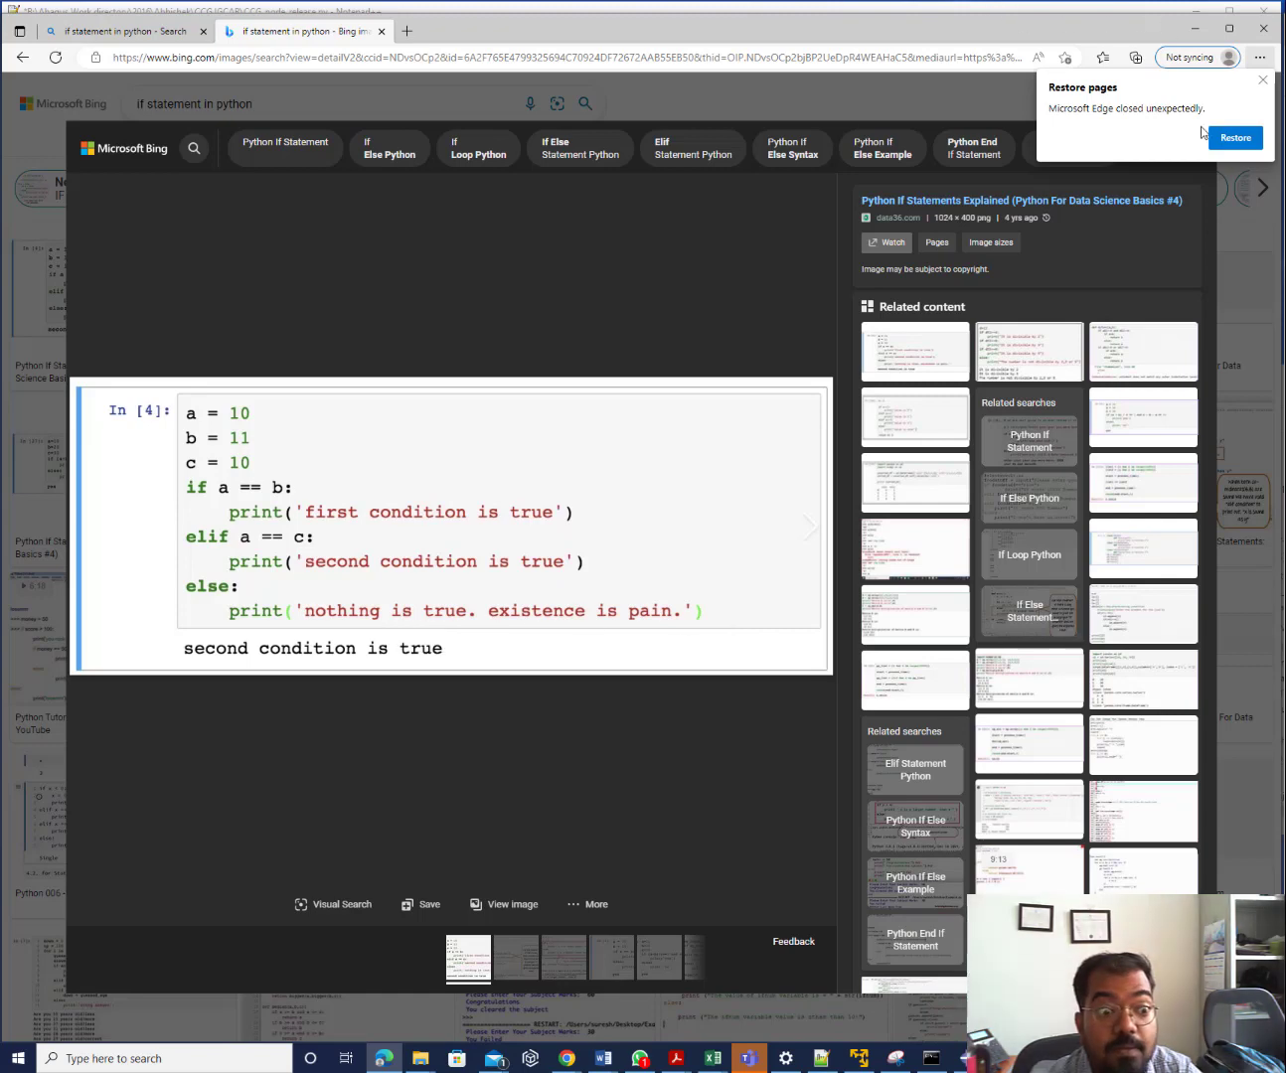
Correct line 116 to 'if i == 1:', checking the browser's if/elif/else example
{"action": "left_click", "coordinate": [1196, 27]}
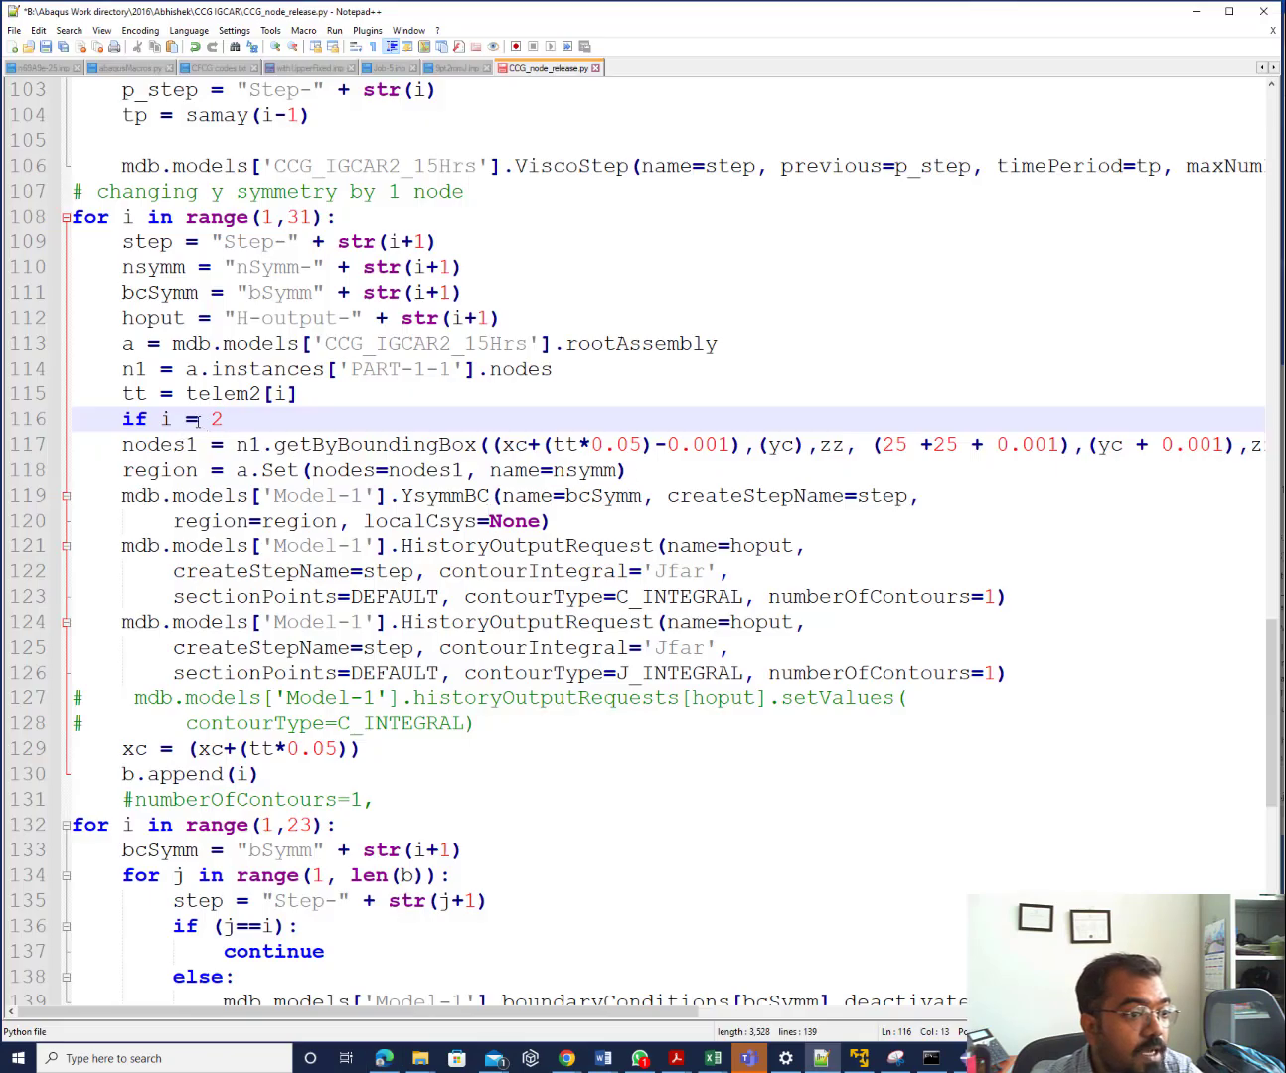
{"action": "key", "text": "Left"}
{"action": "key", "text": "Left"}
{"action": "type", "text": "="}
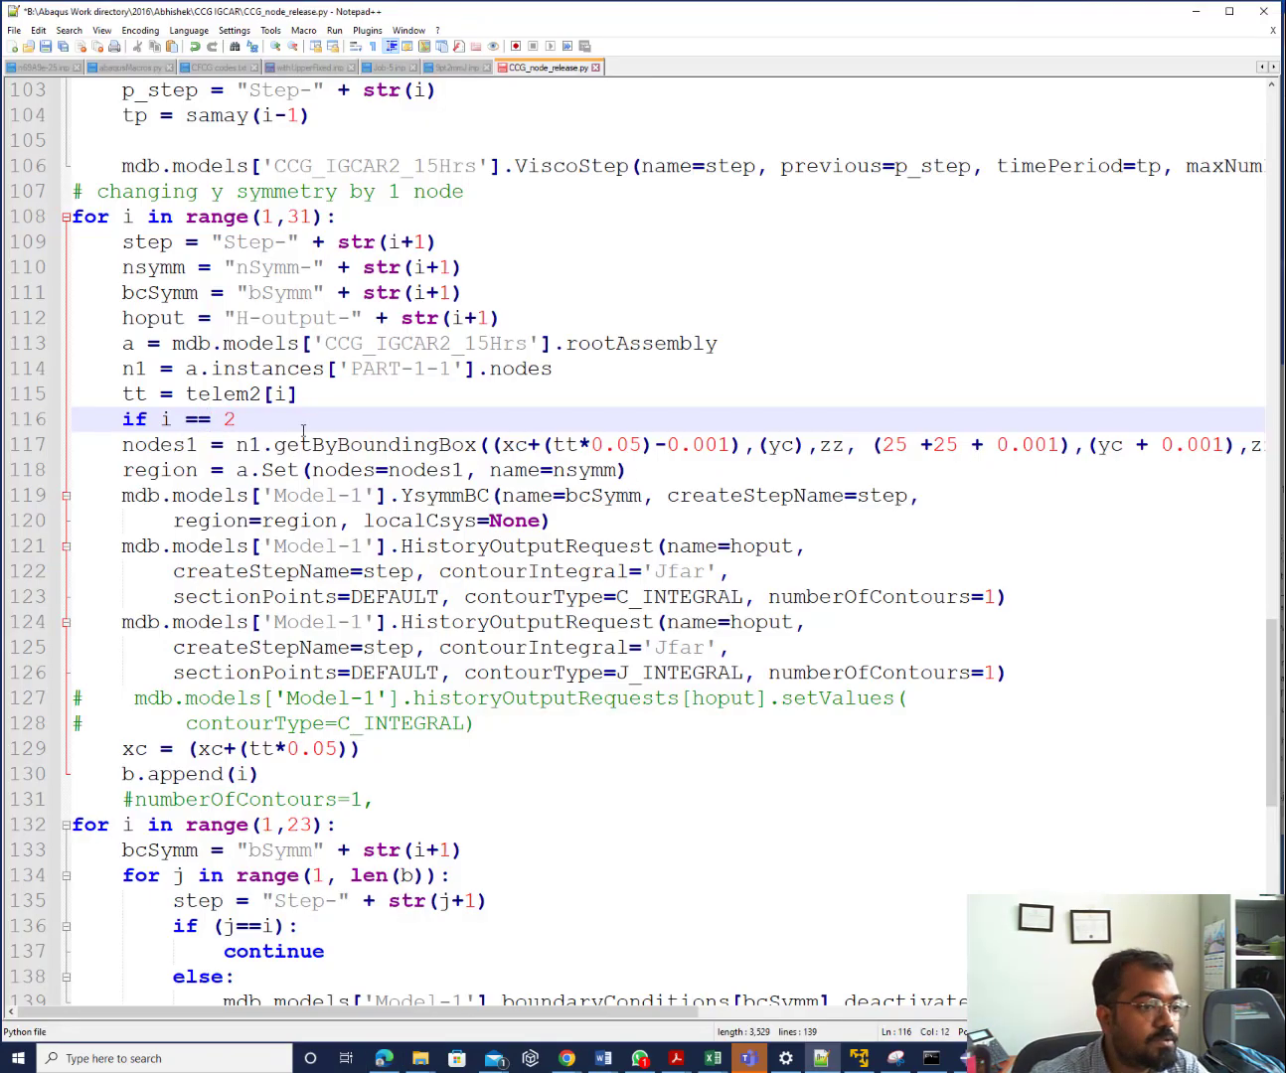
{"action": "left_click", "coordinate": [241, 420]}
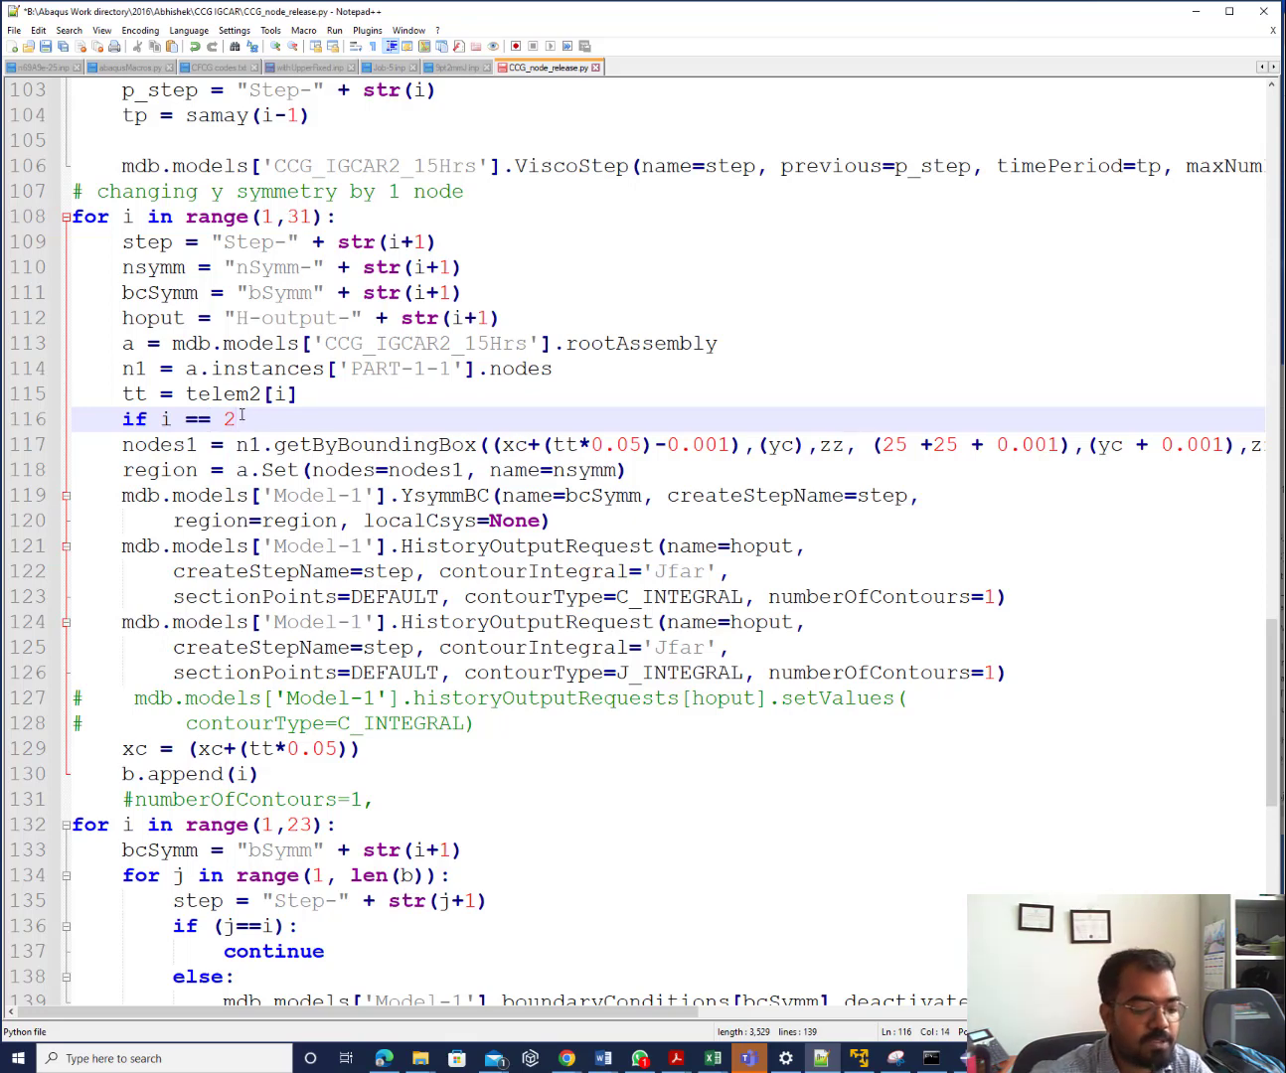
{"action": "key", "text": "BackSpace"}
{"action": "type", "text": "1"}
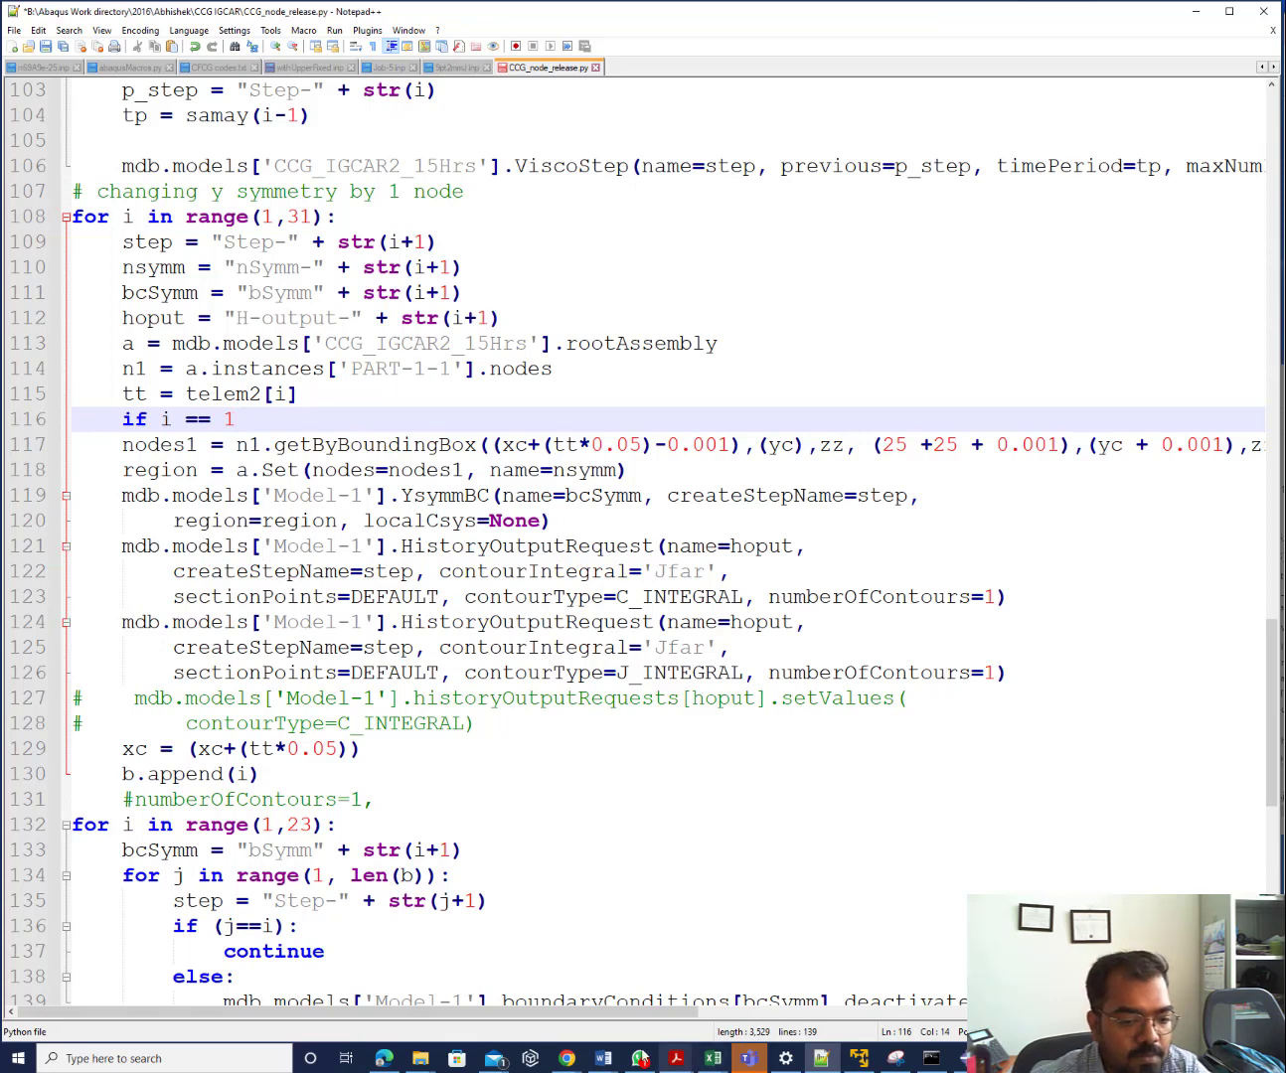
{"action": "left_click", "coordinate": [572, 1063]}
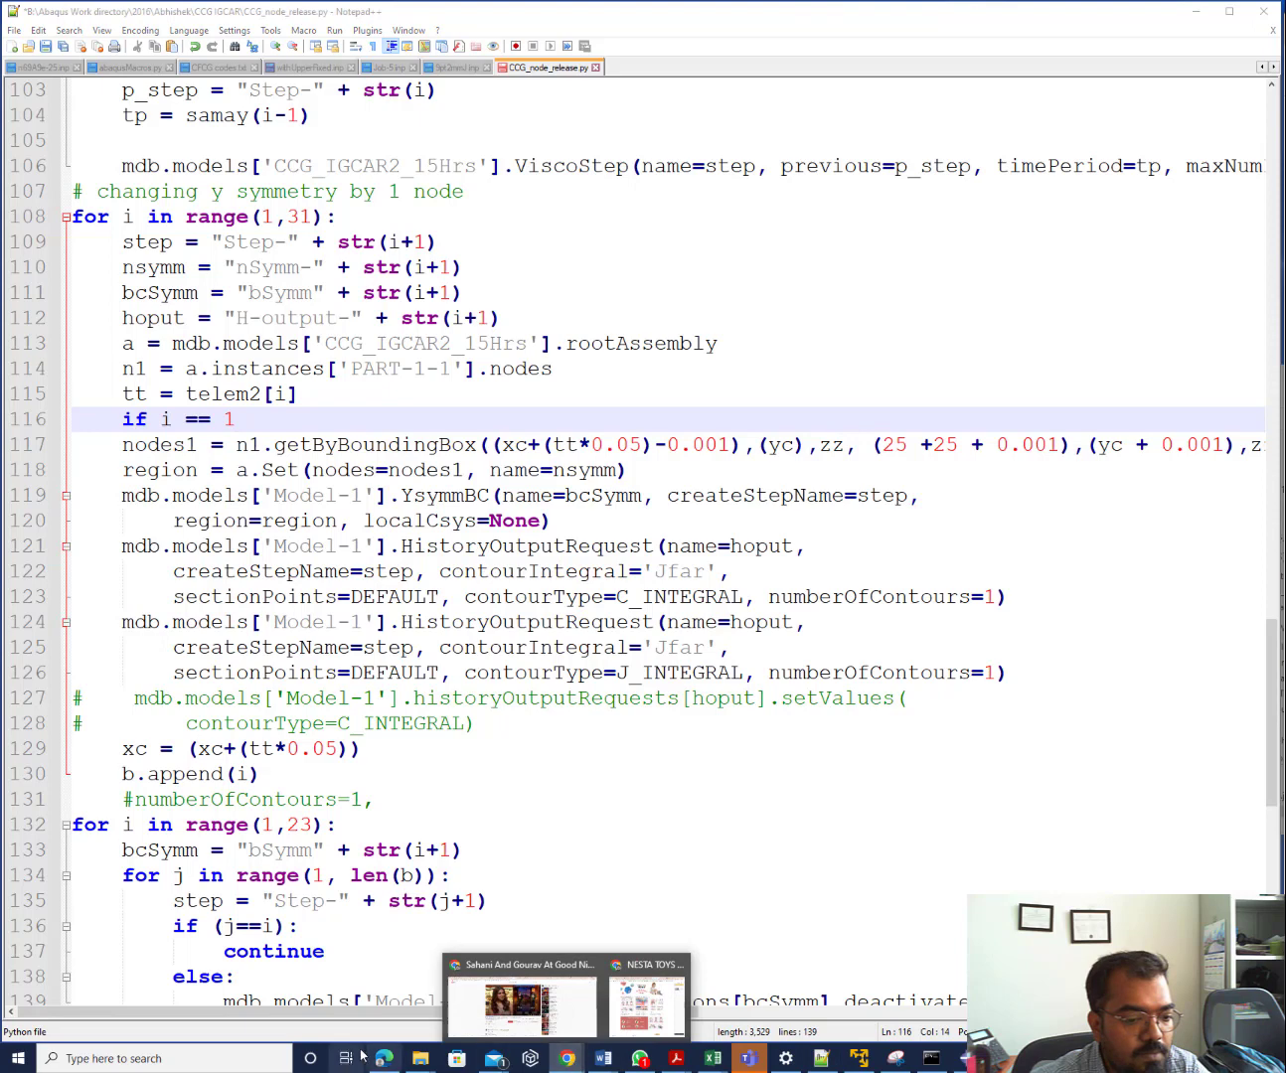
{"action": "left_click", "coordinate": [380, 1060]}
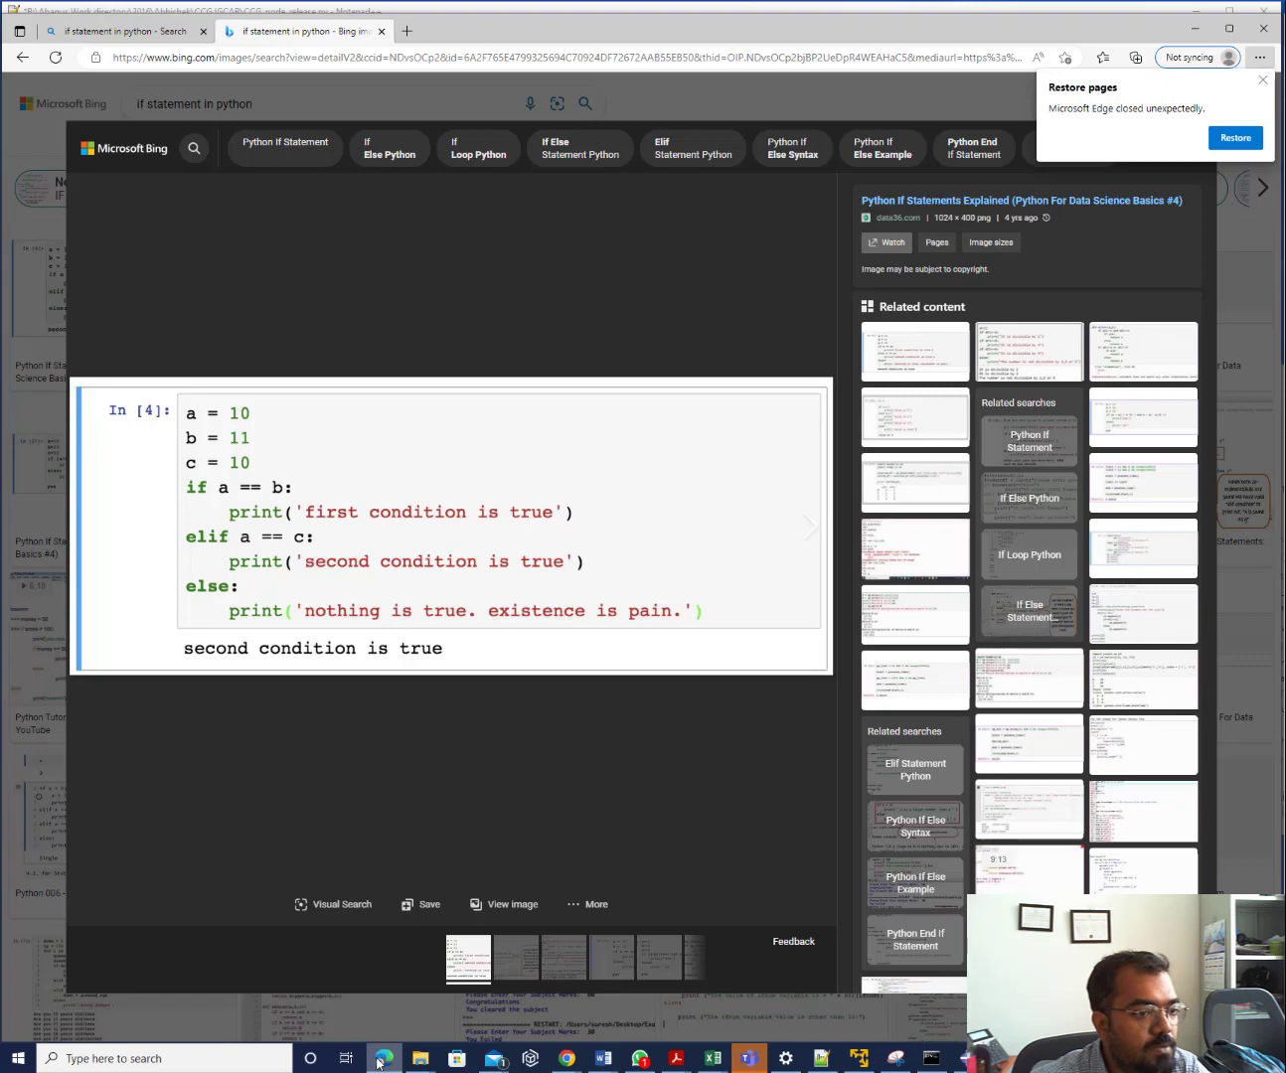
{"action": "left_click", "coordinate": [379, 1061]}
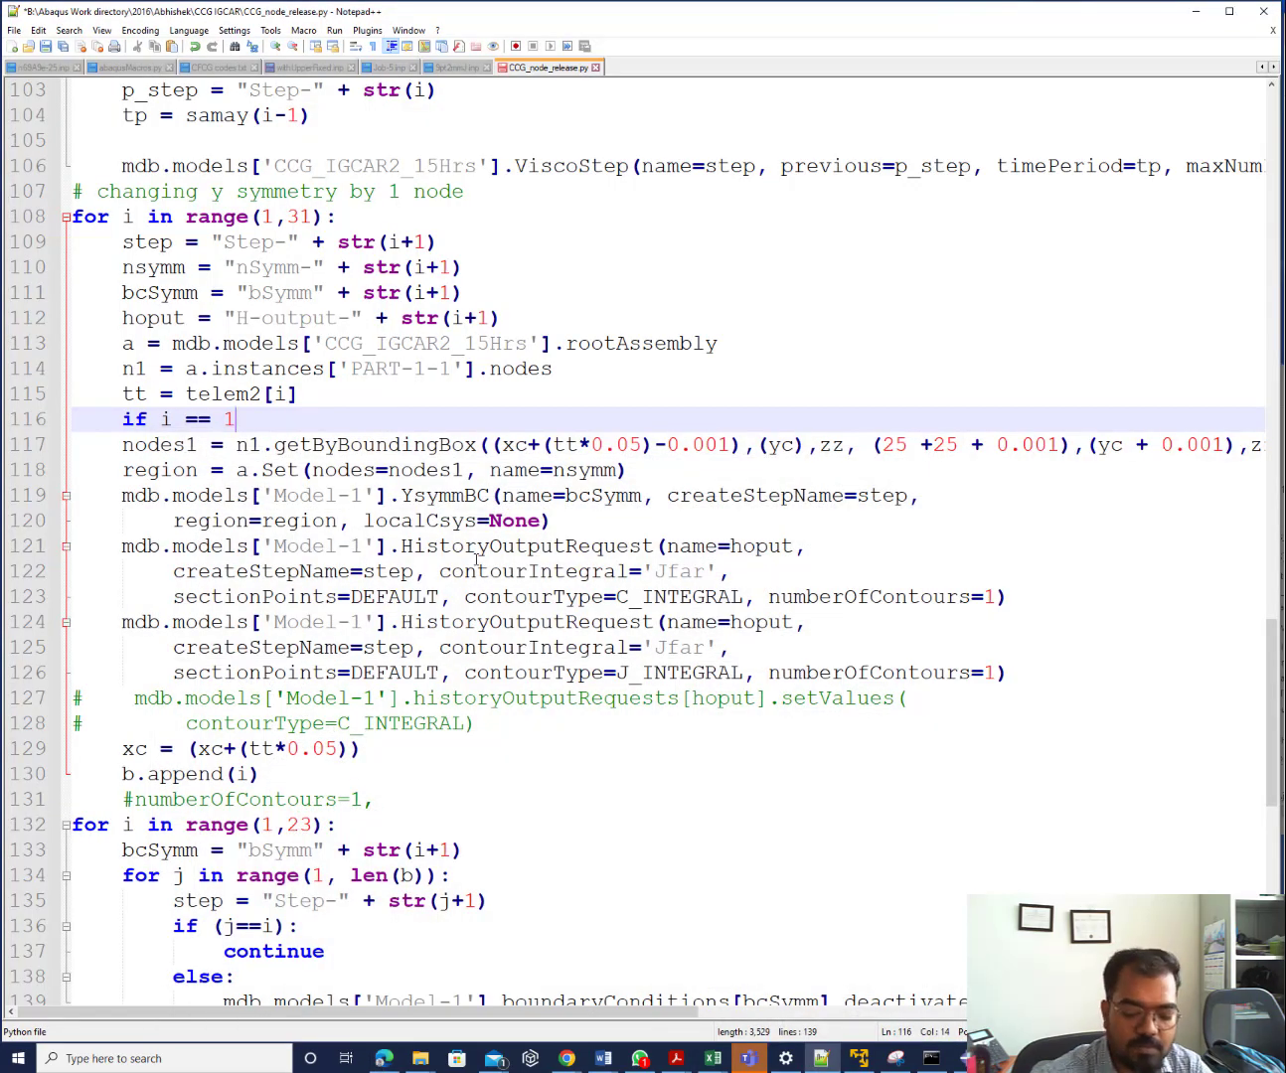
{"action": "type", "text": ":"}
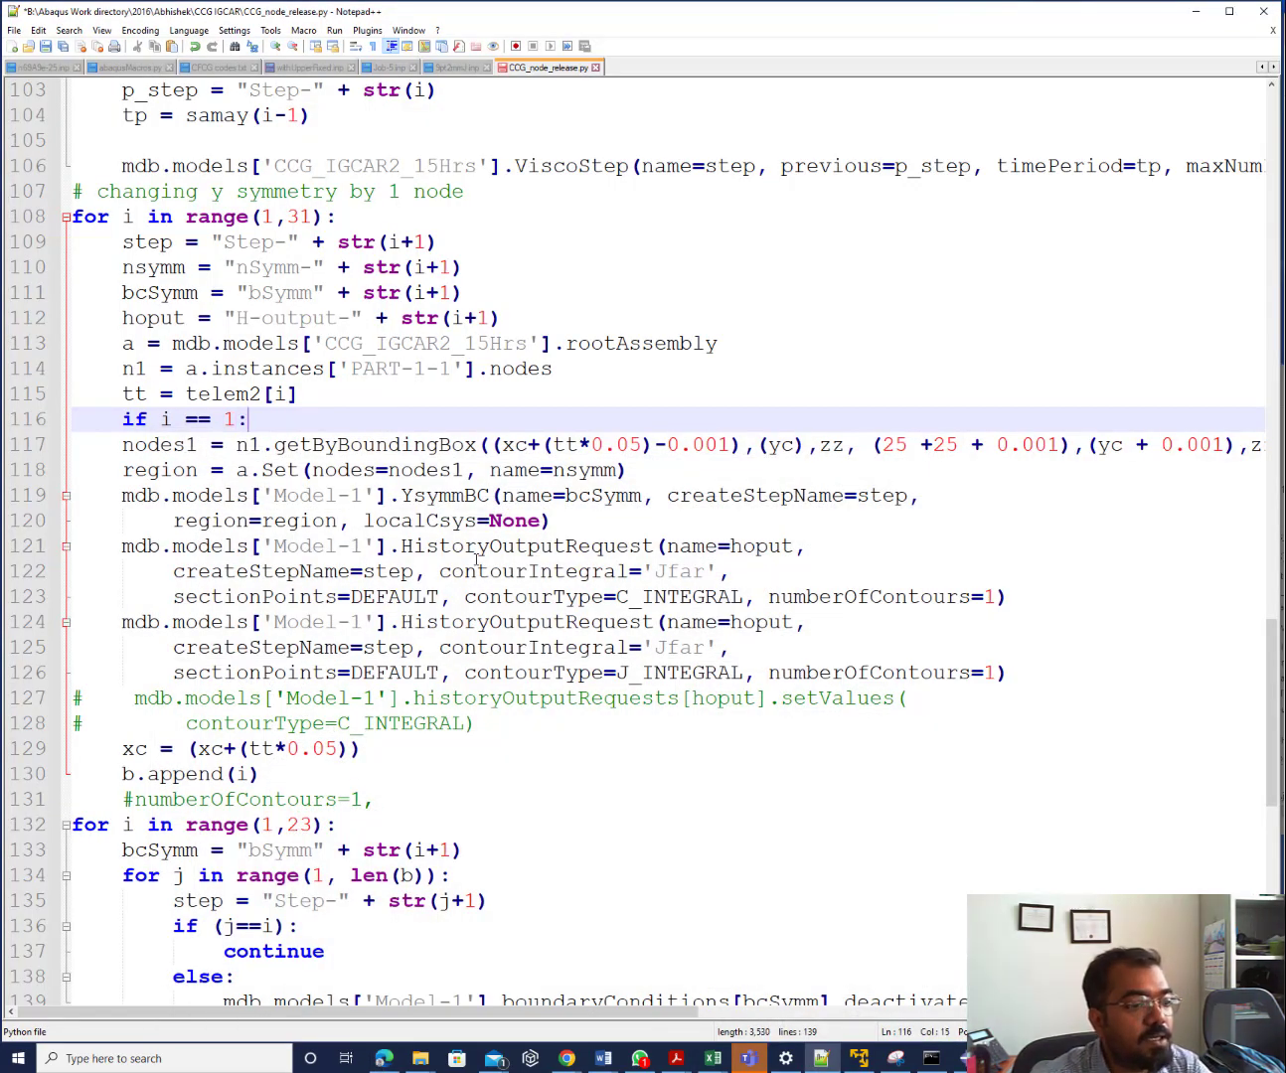
Add an indented 'tt = 4.0' under the condition and start a new line after it
{"action": "key", "text": "Return"}
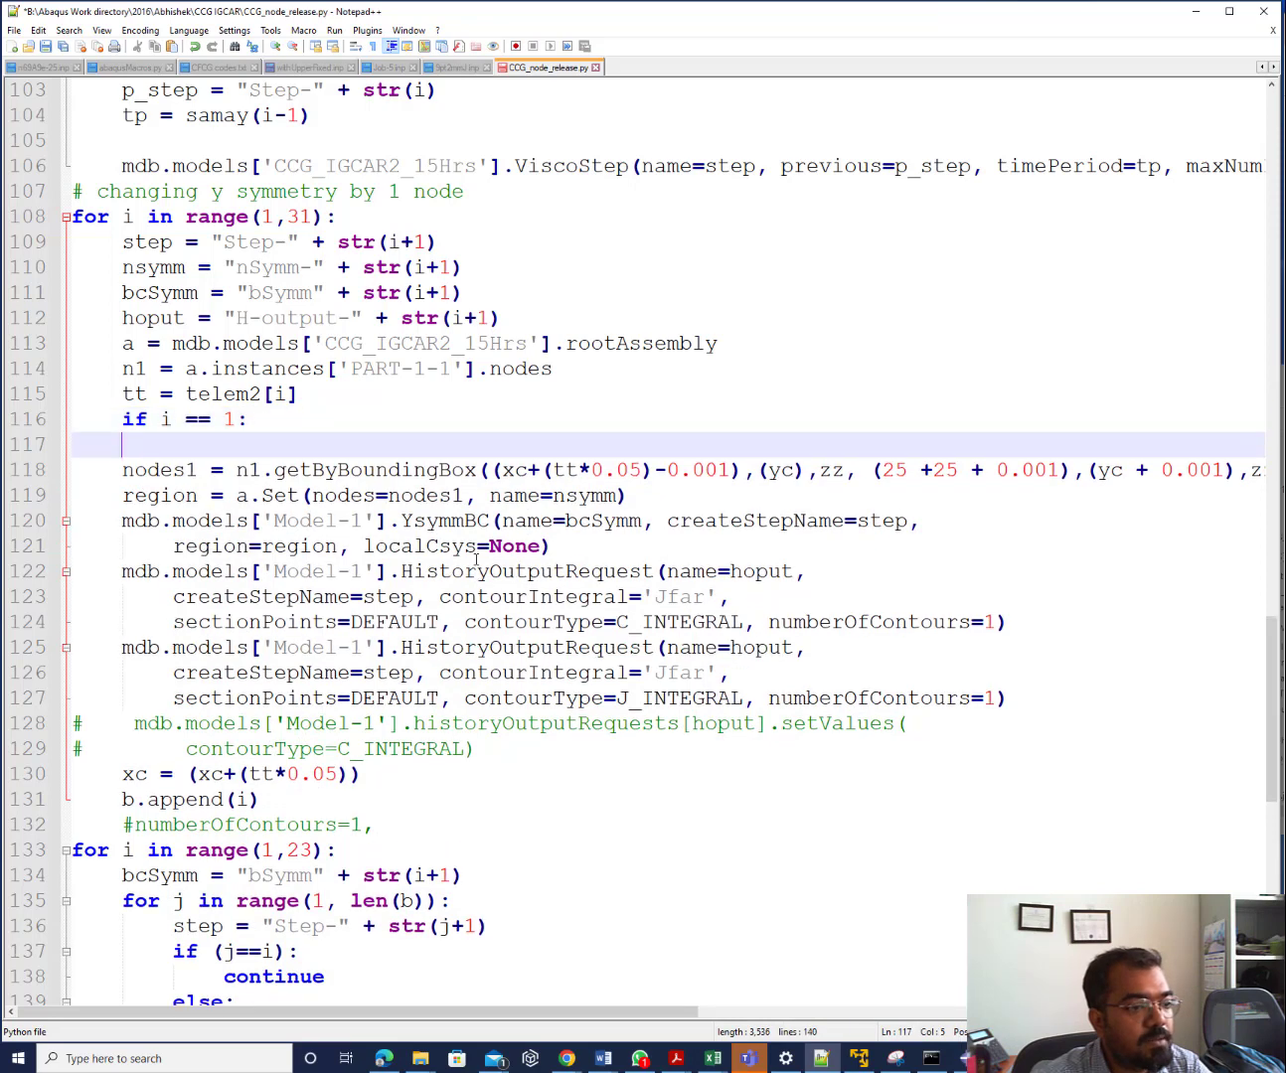
{"action": "type", "text": "tt"}
{"action": "key", "text": "Escape"}
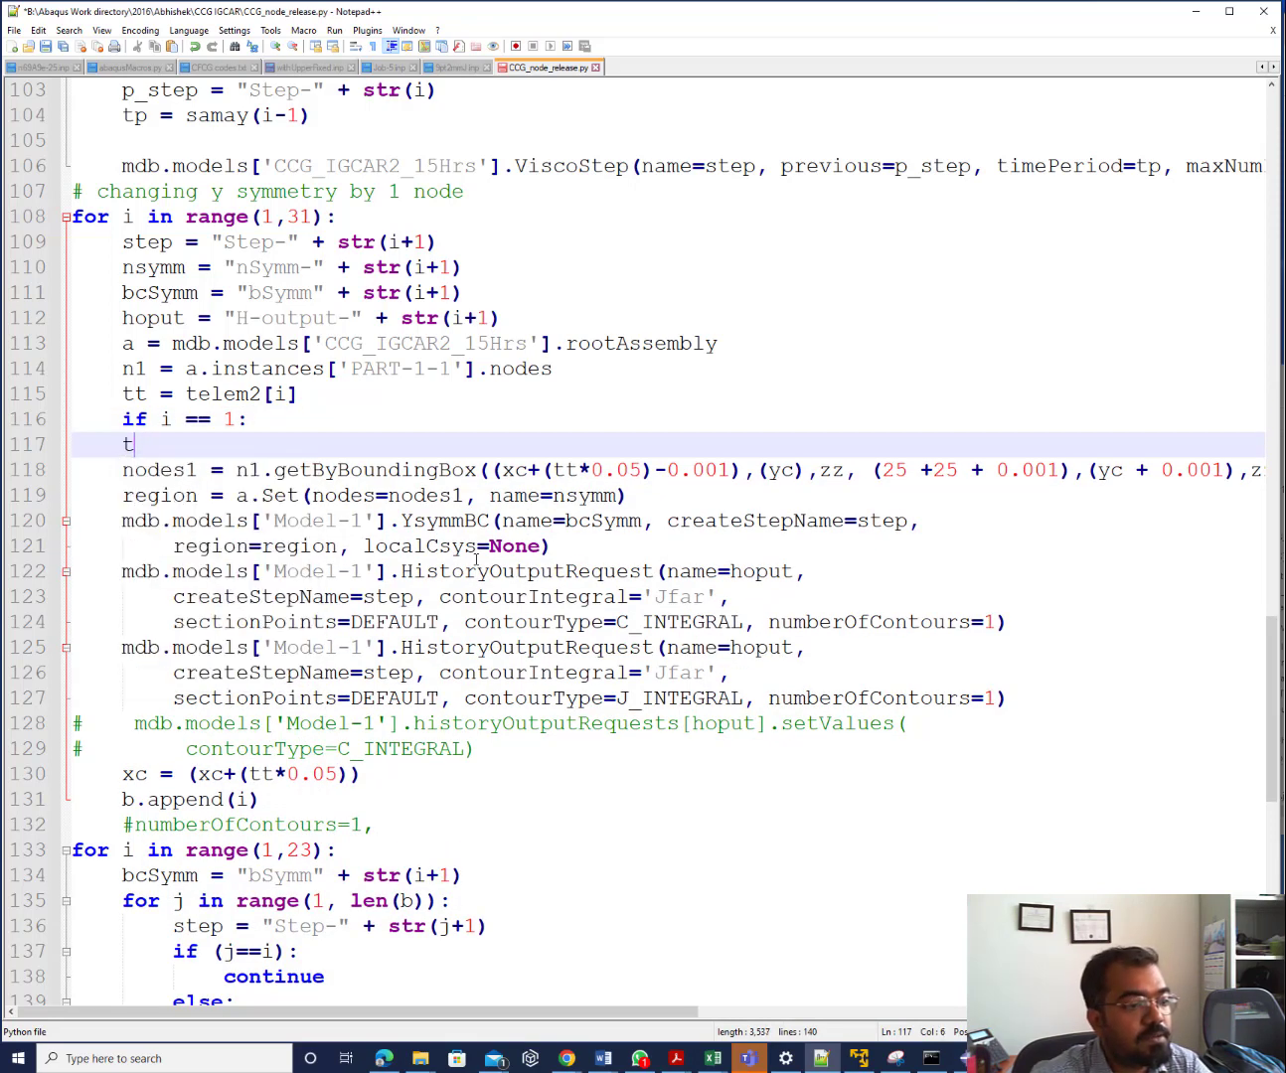
{"action": "key", "text": "BackSpace"}
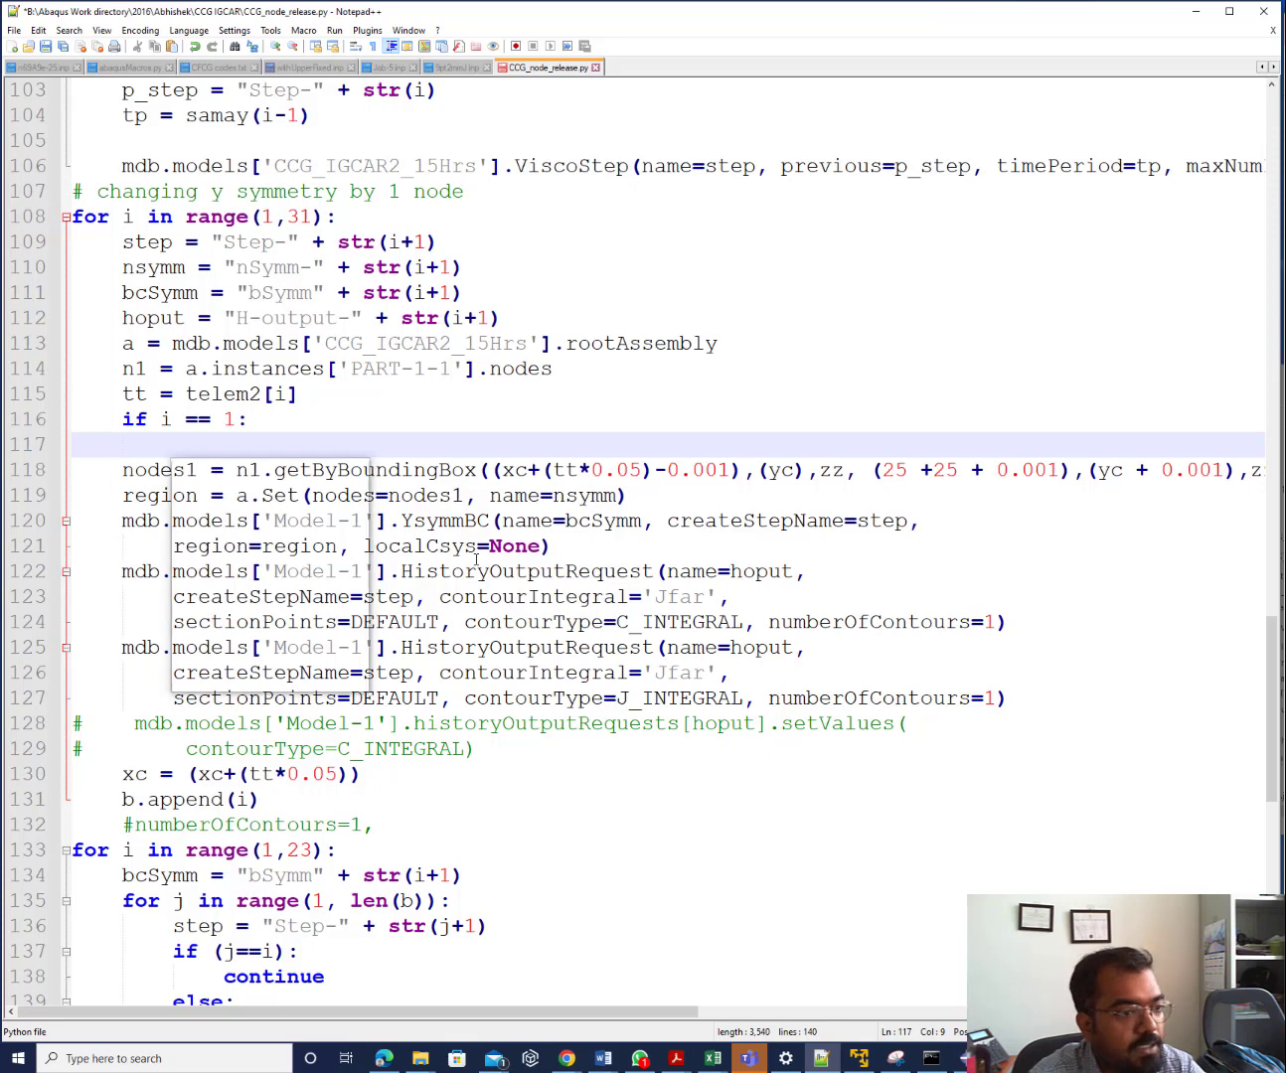
{"action": "type", "text": "tt = "}
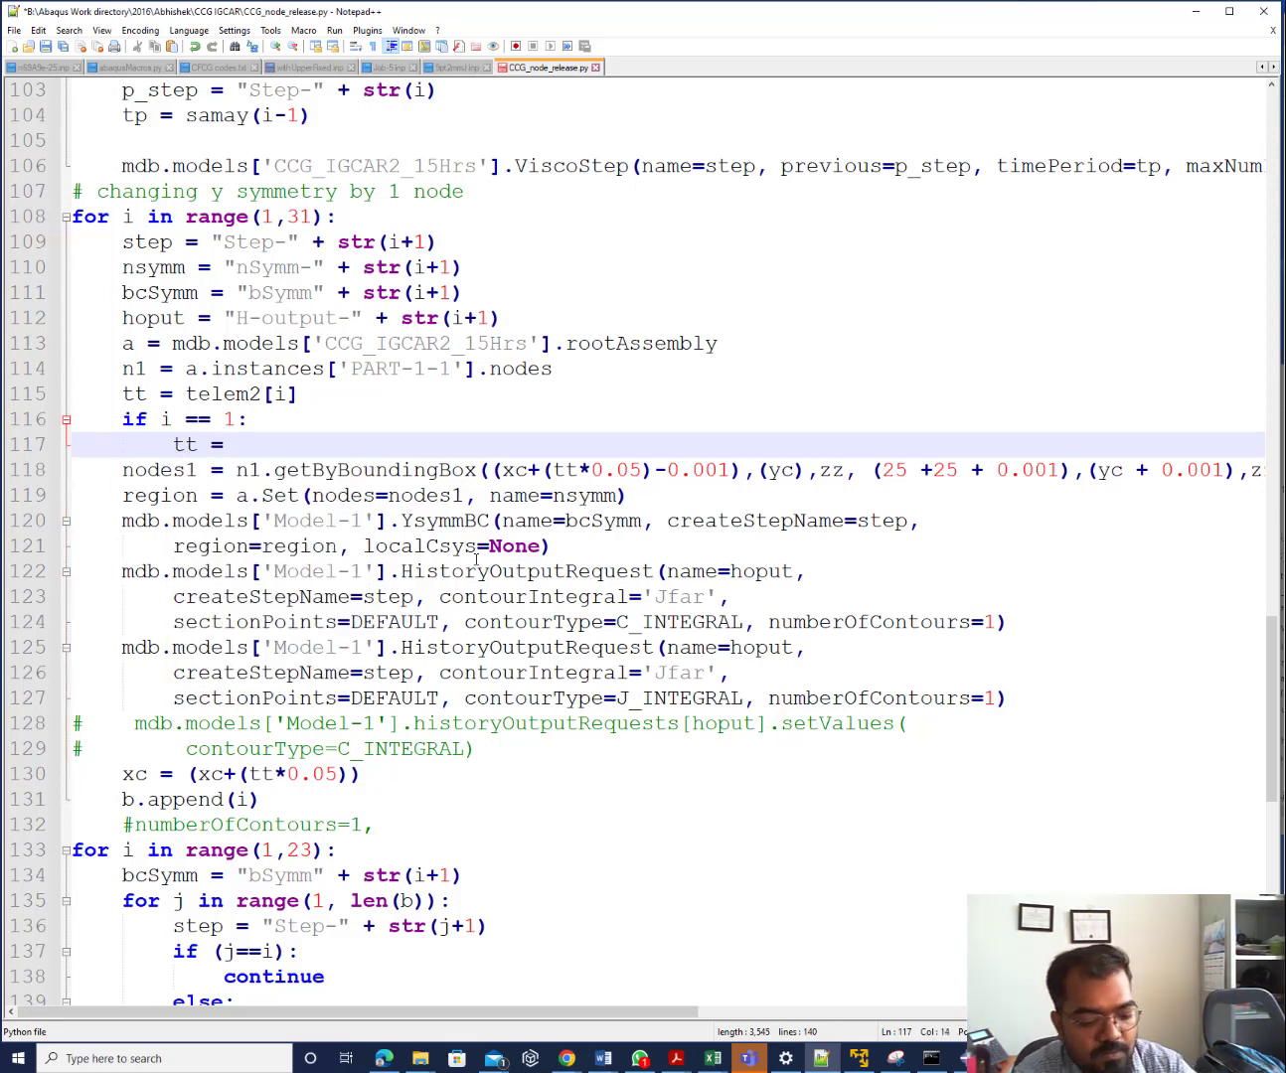
{"action": "type", "text": "4"}
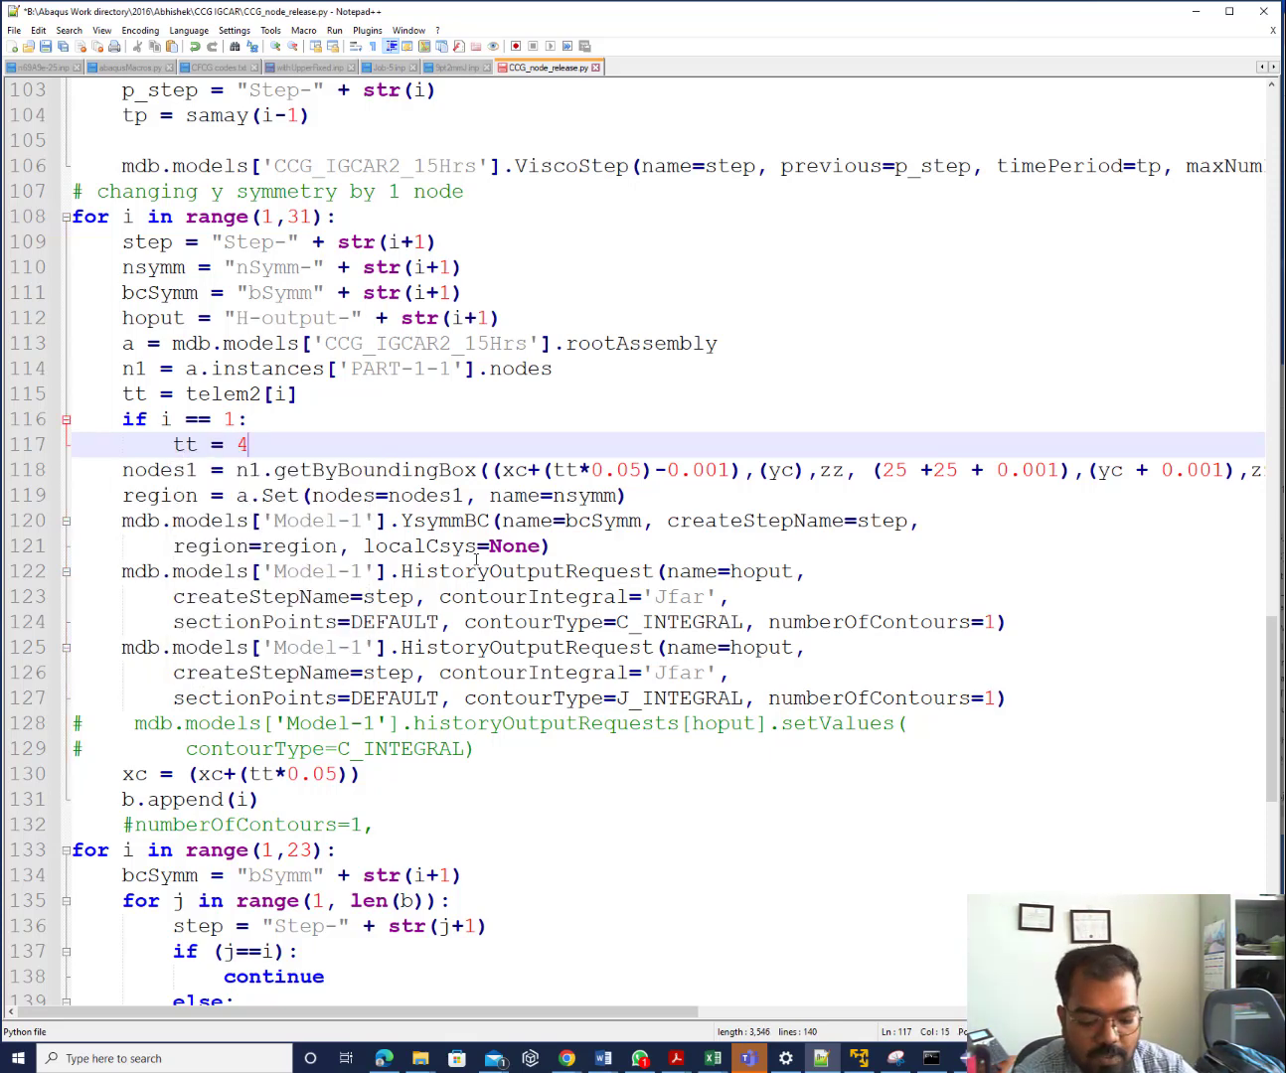
{"action": "type", "text": ".0"}
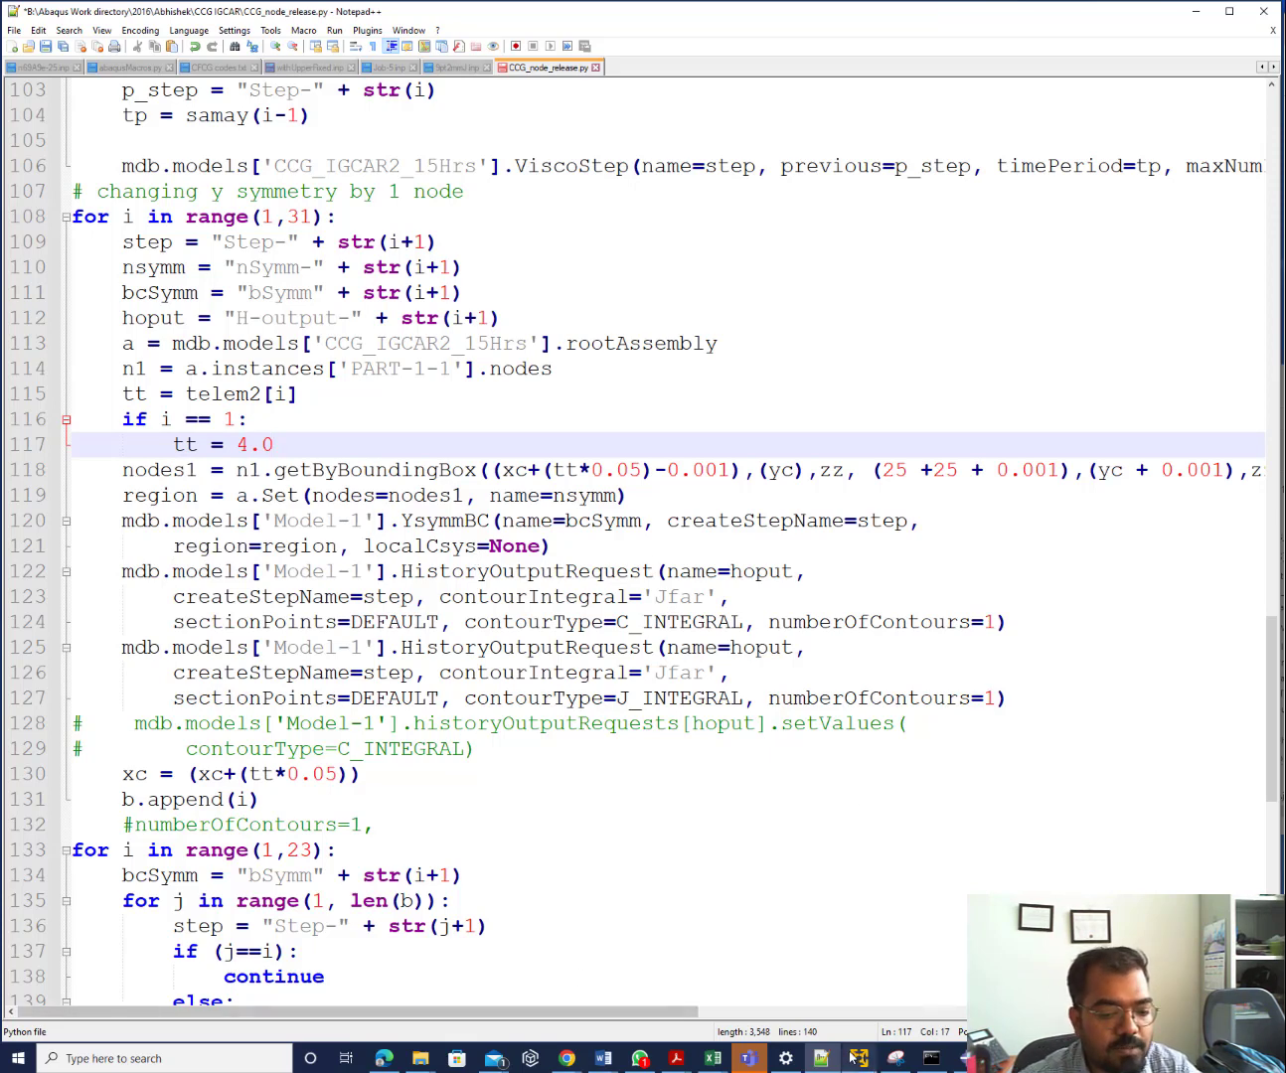
{"action": "mouse_move", "coordinate": [853, 1058]}
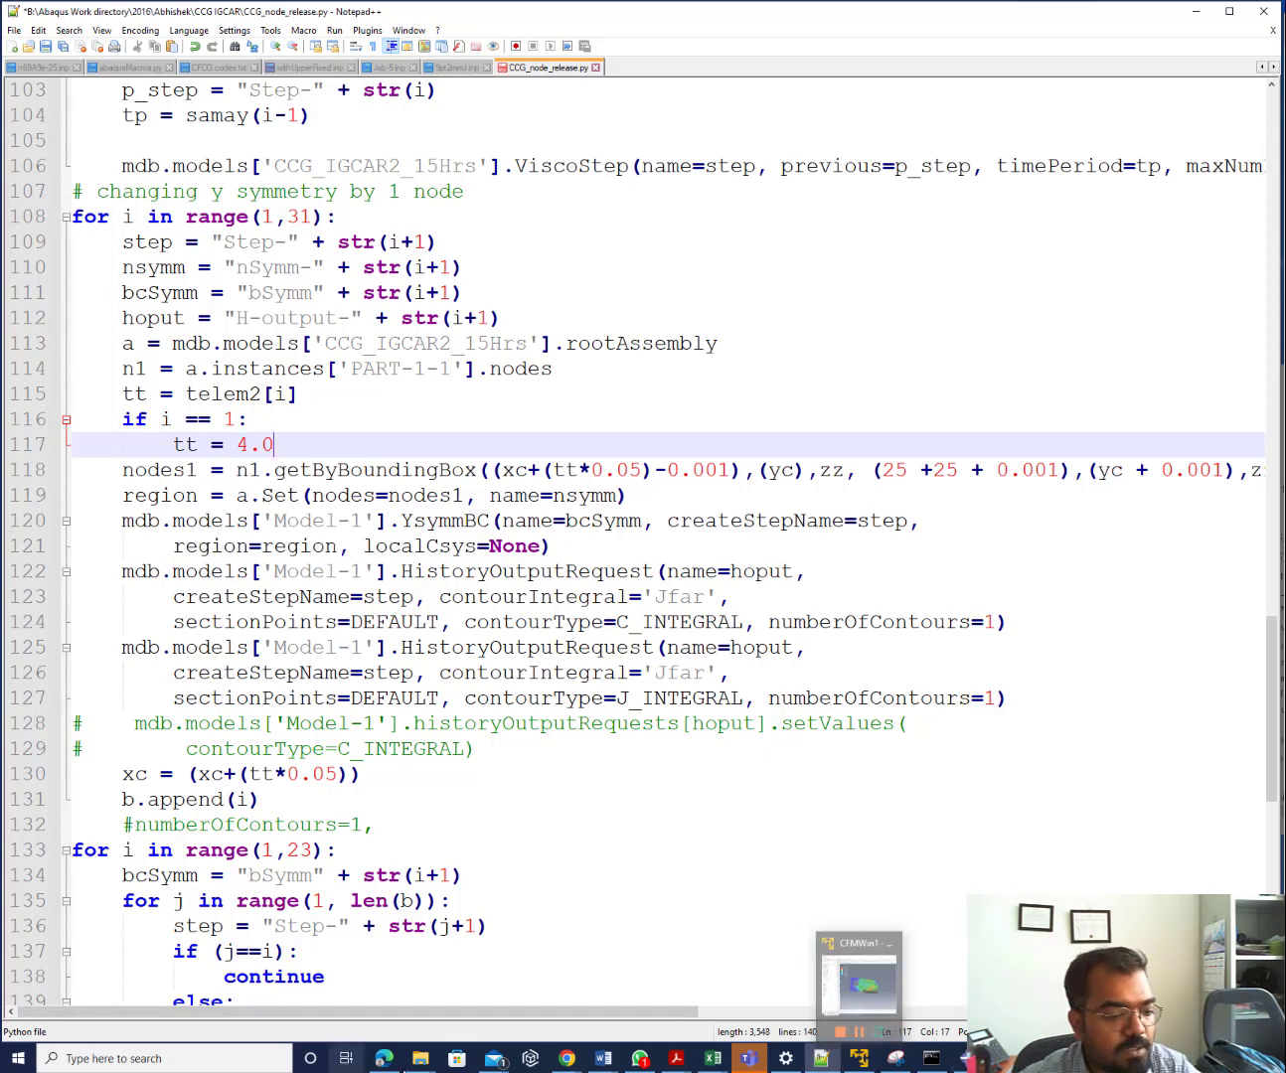
{"action": "left_click", "coordinate": [390, 1061]}
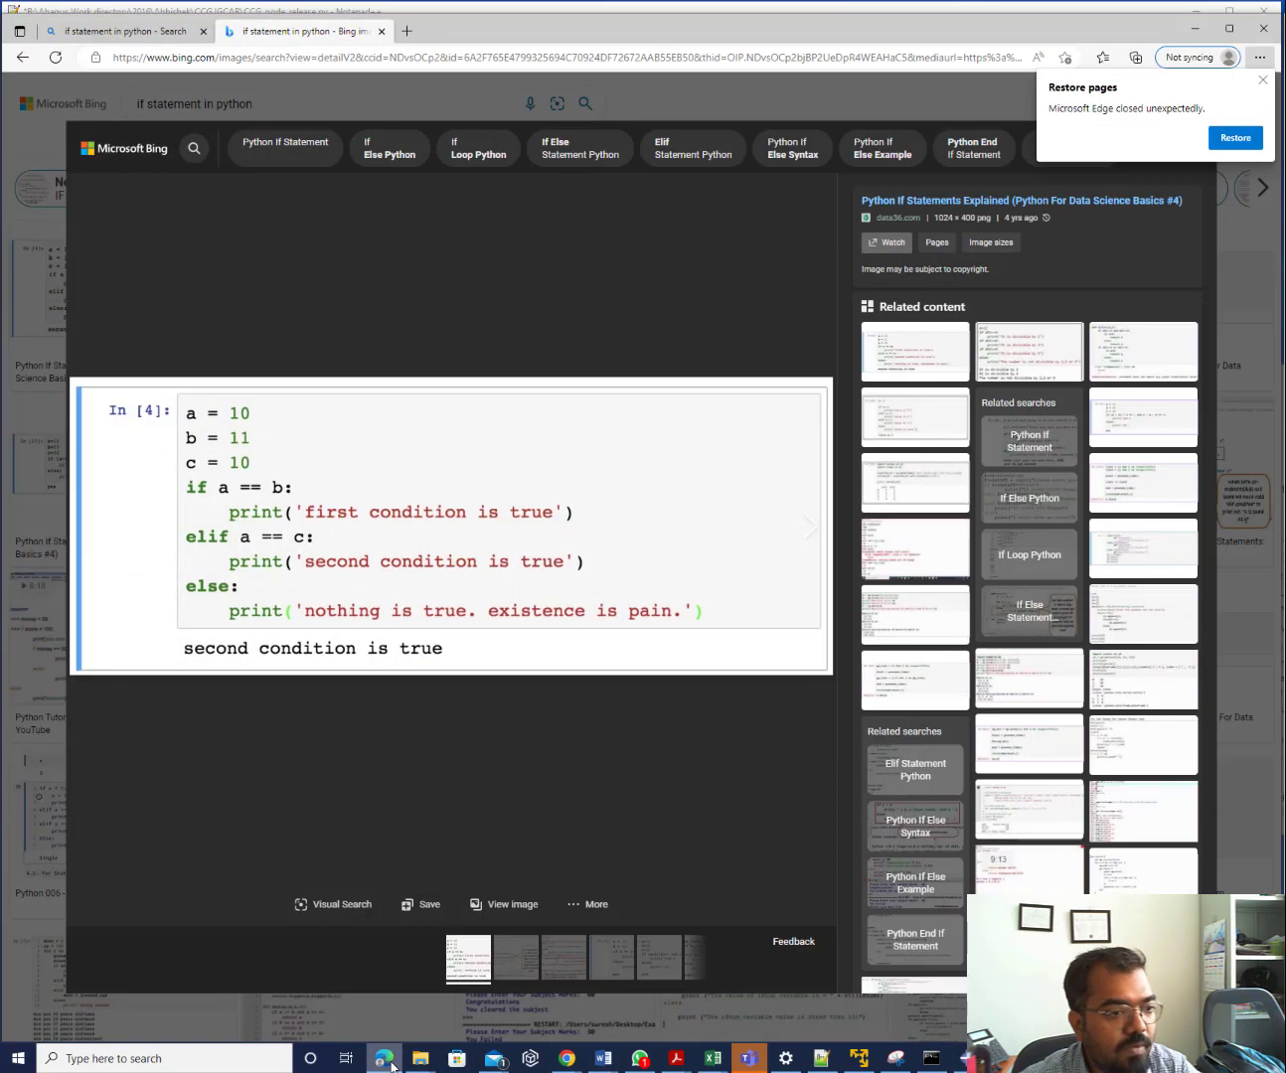
{"action": "left_click", "coordinate": [390, 1062]}
{"action": "key", "text": "Return"}
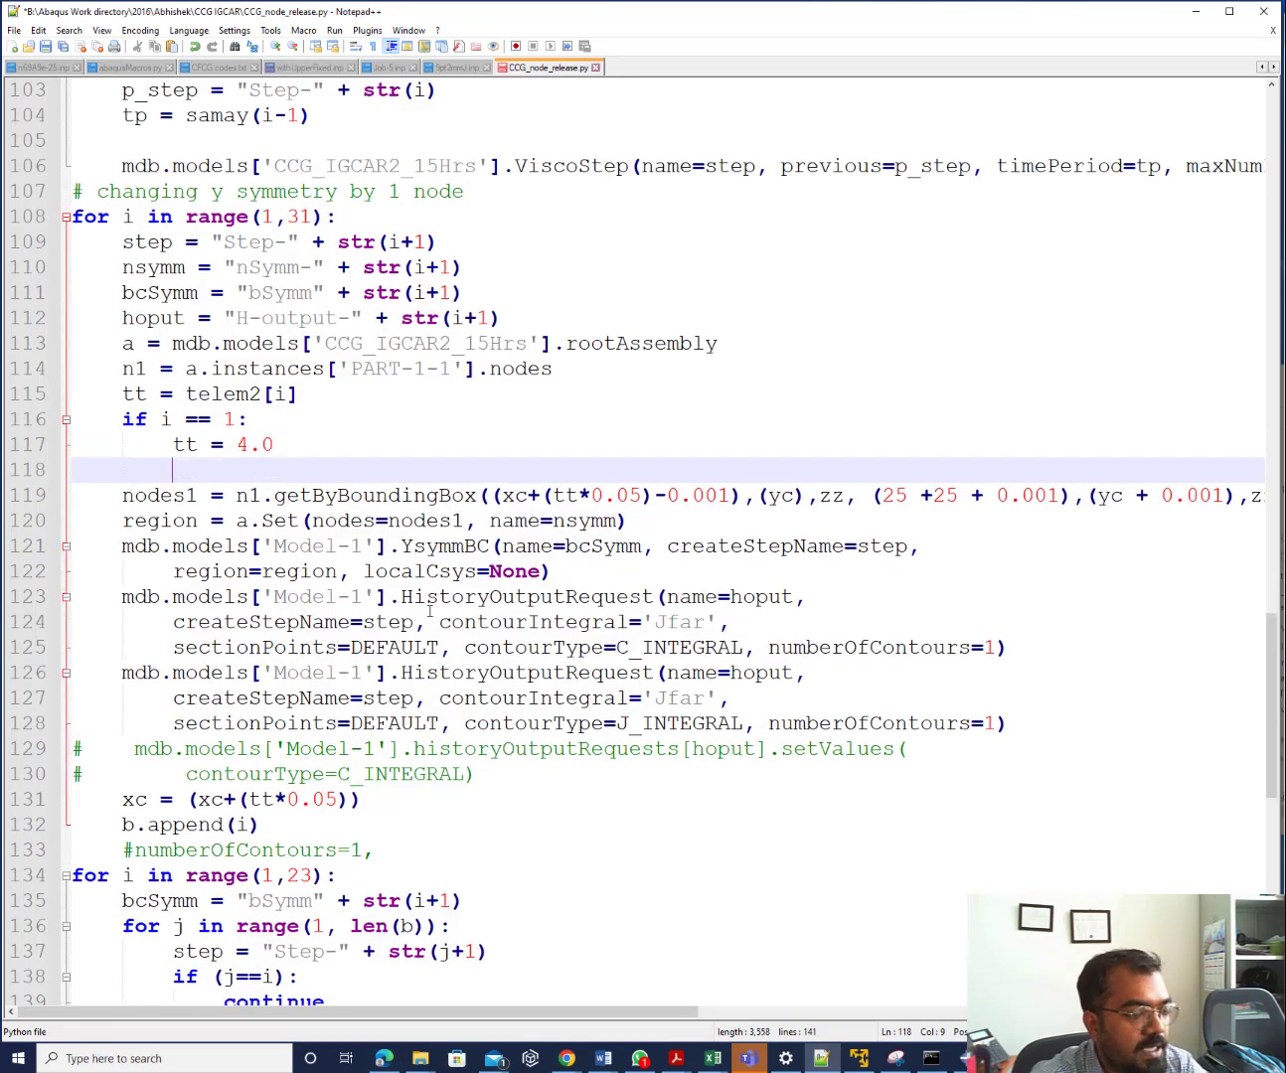
Write 'else:' on line 118 with an indented 'tt = 1.0' beneath it
{"action": "key", "text": "BackSpace"}
{"action": "key", "text": "BackSpace"}
{"action": "key", "text": "BackSpace"}
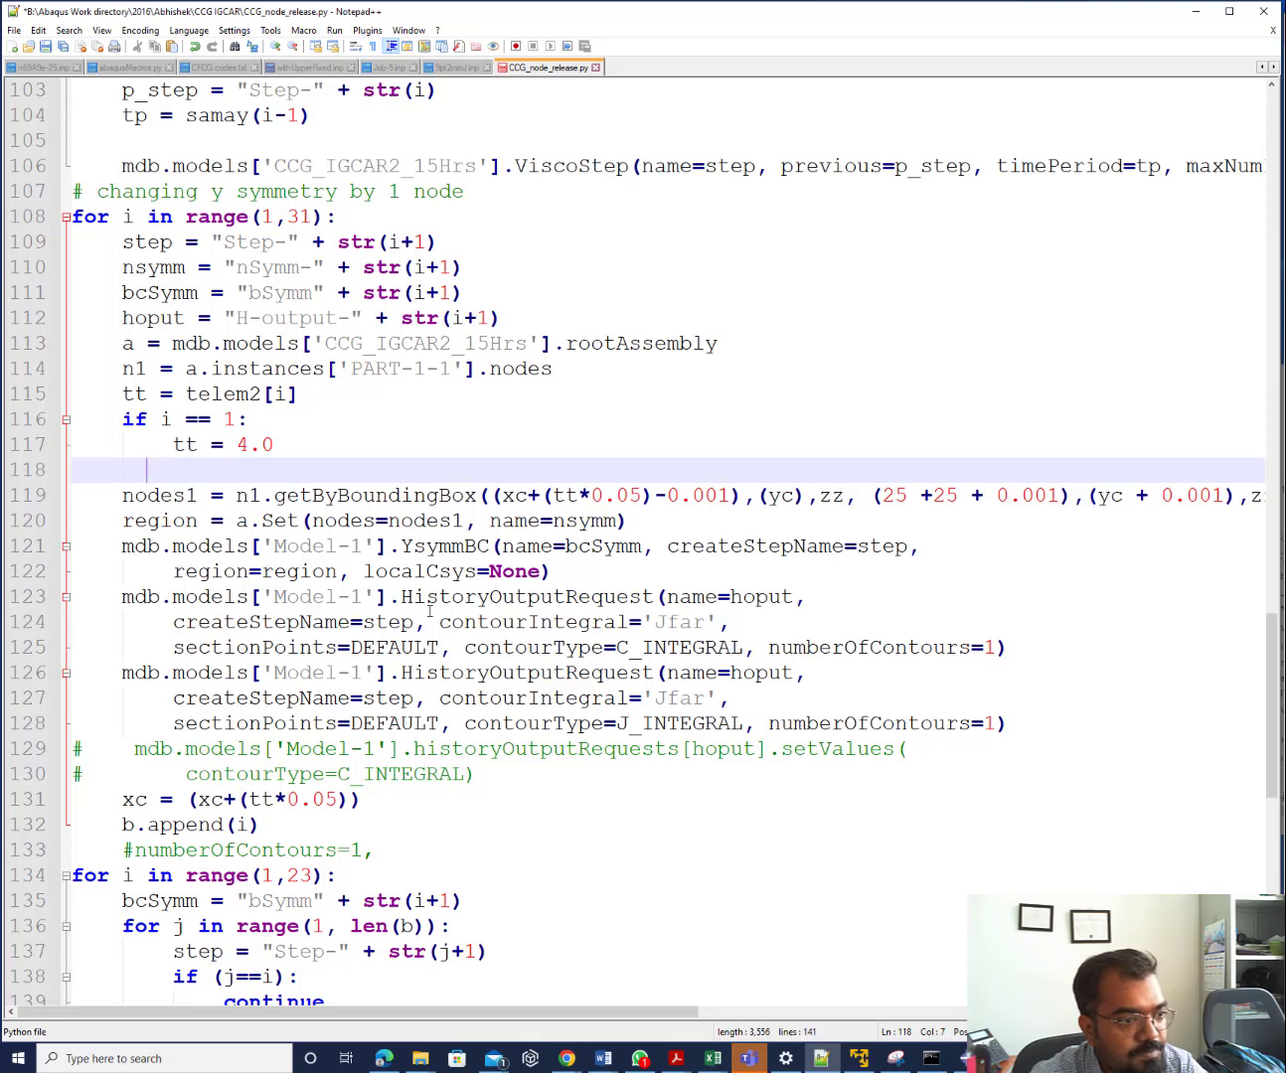
{"action": "type", "text": "else"}
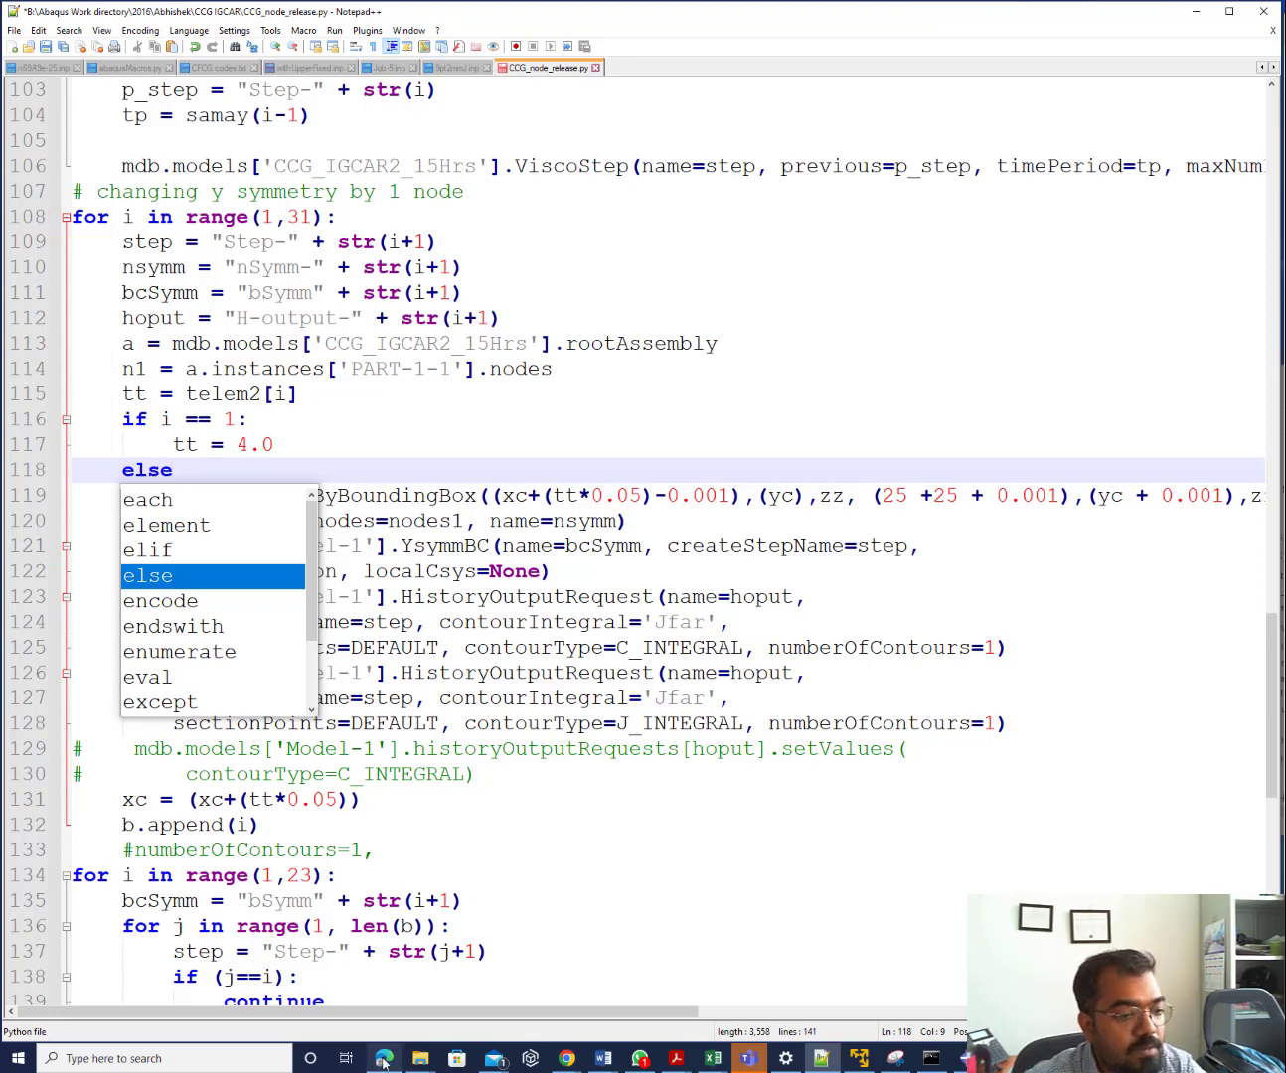
{"action": "left_click", "coordinate": [383, 1061]}
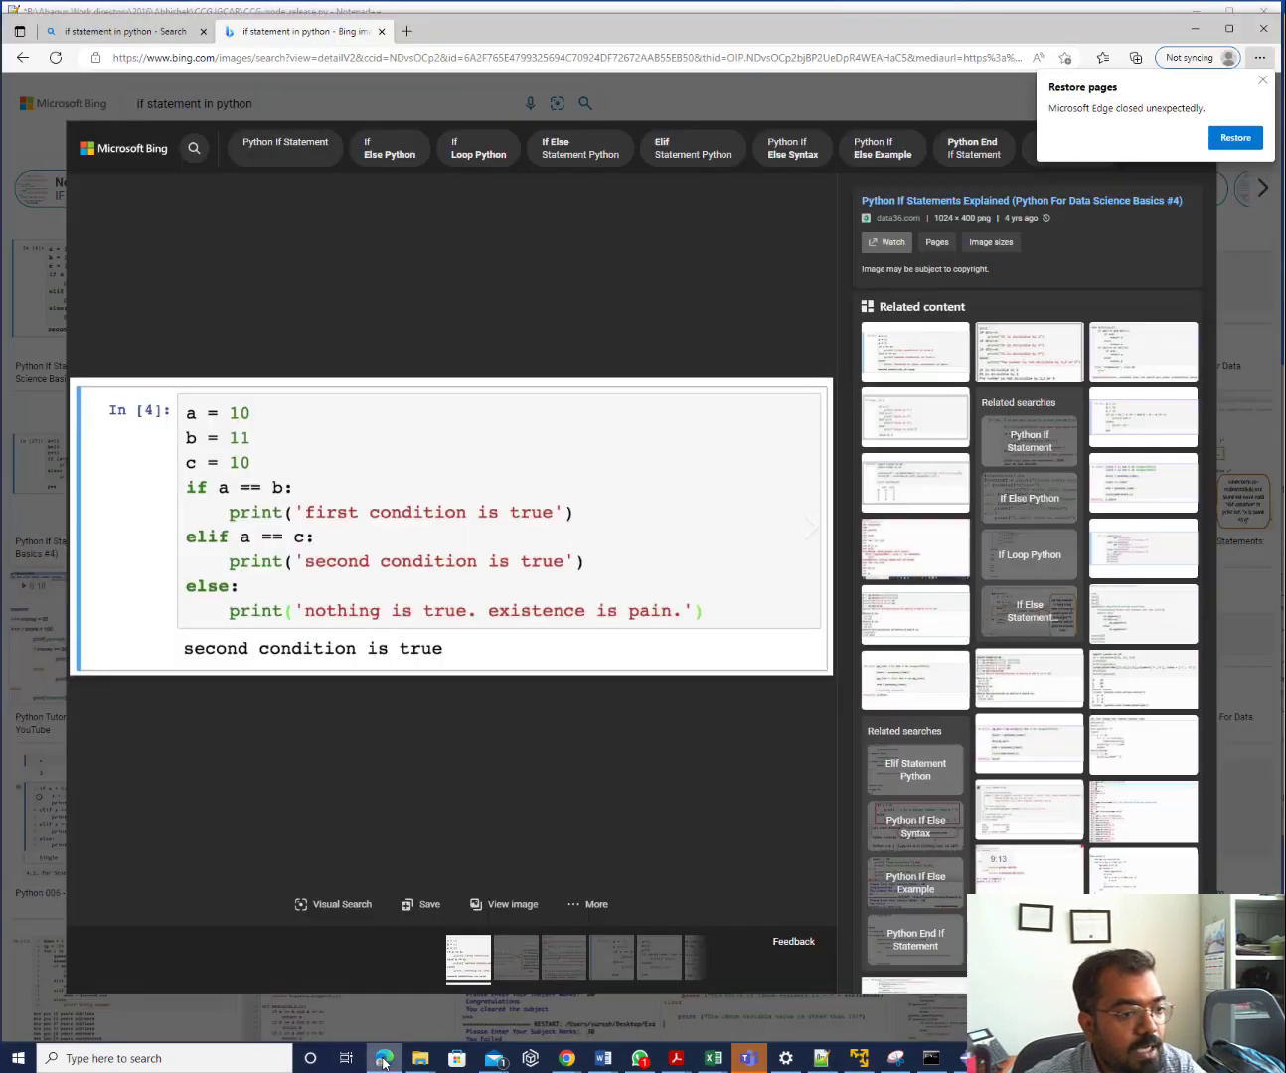
{"action": "left_click", "coordinate": [385, 1060]}
{"action": "type", "text": ":"}
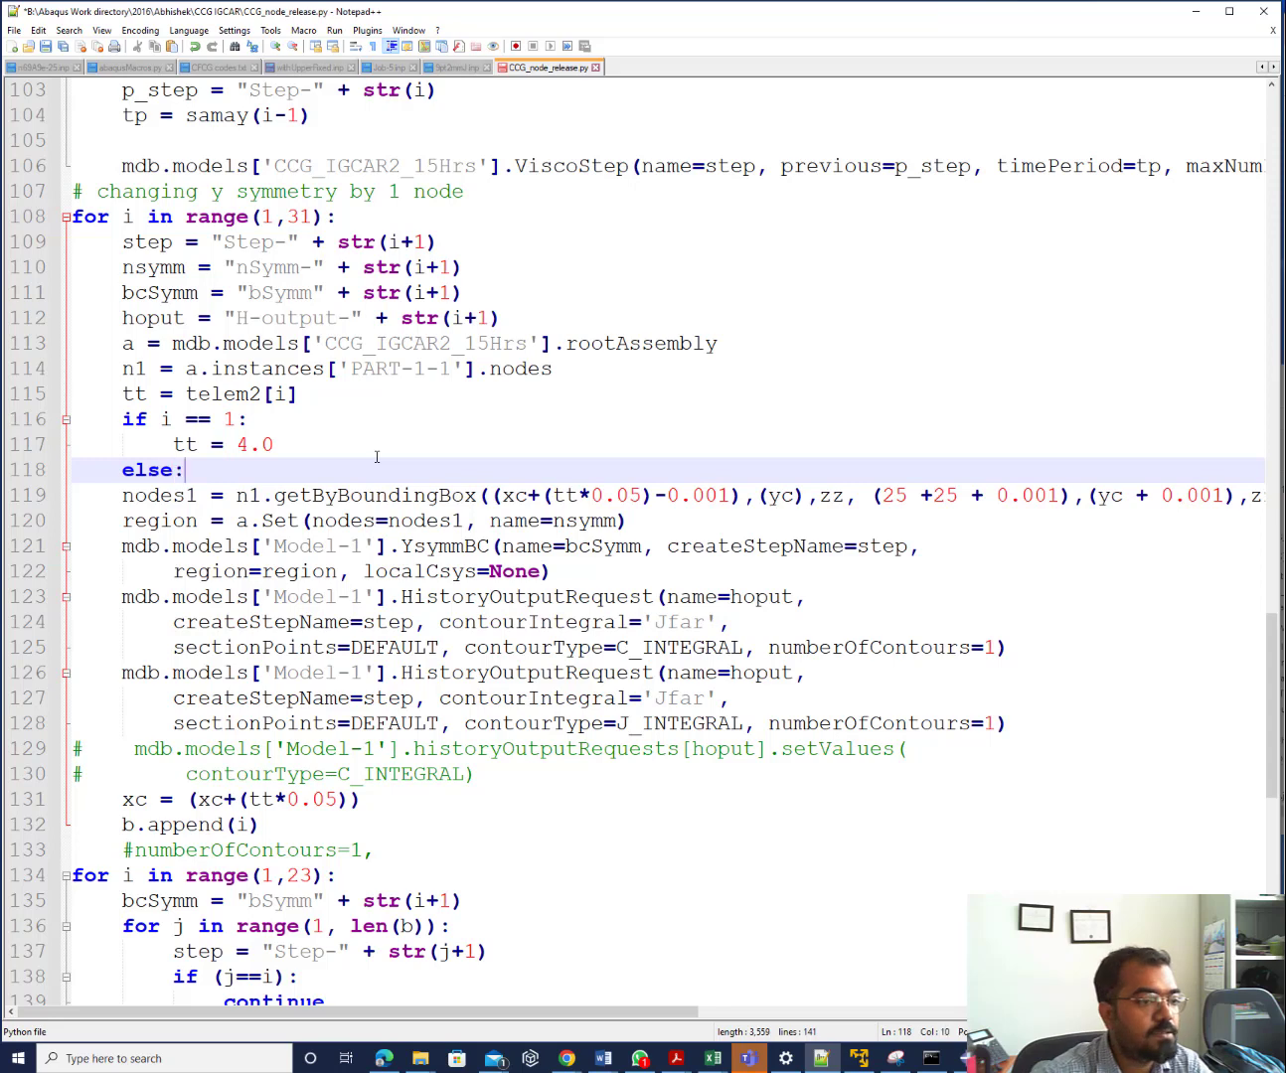
{"action": "key", "text": "Return"}
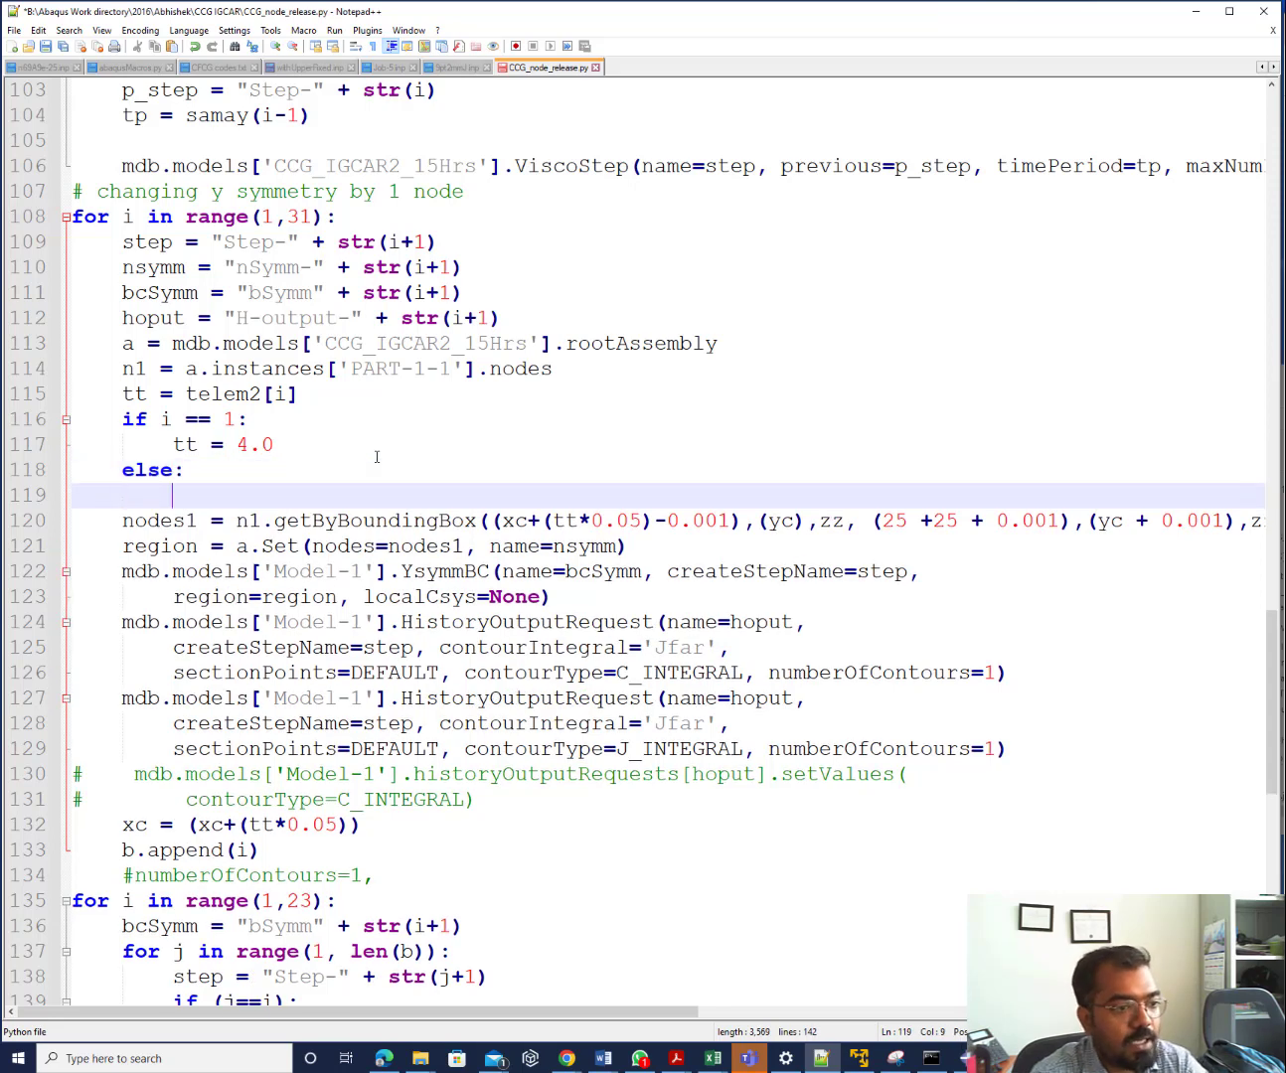
{"action": "type", "text": "tt = "}
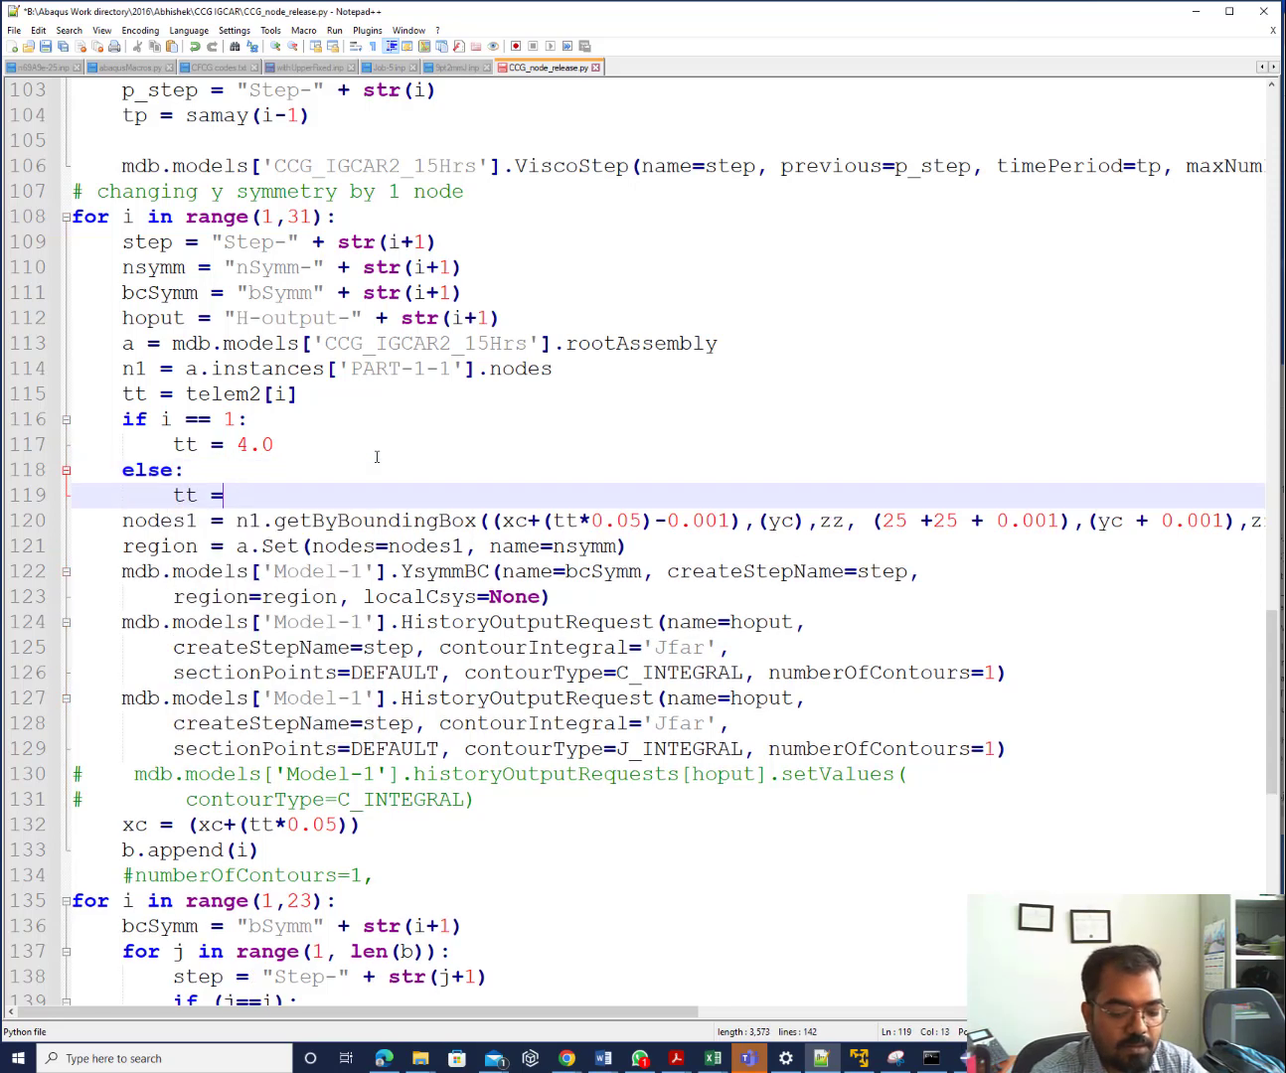
{"action": "type", "text": "1.0"}
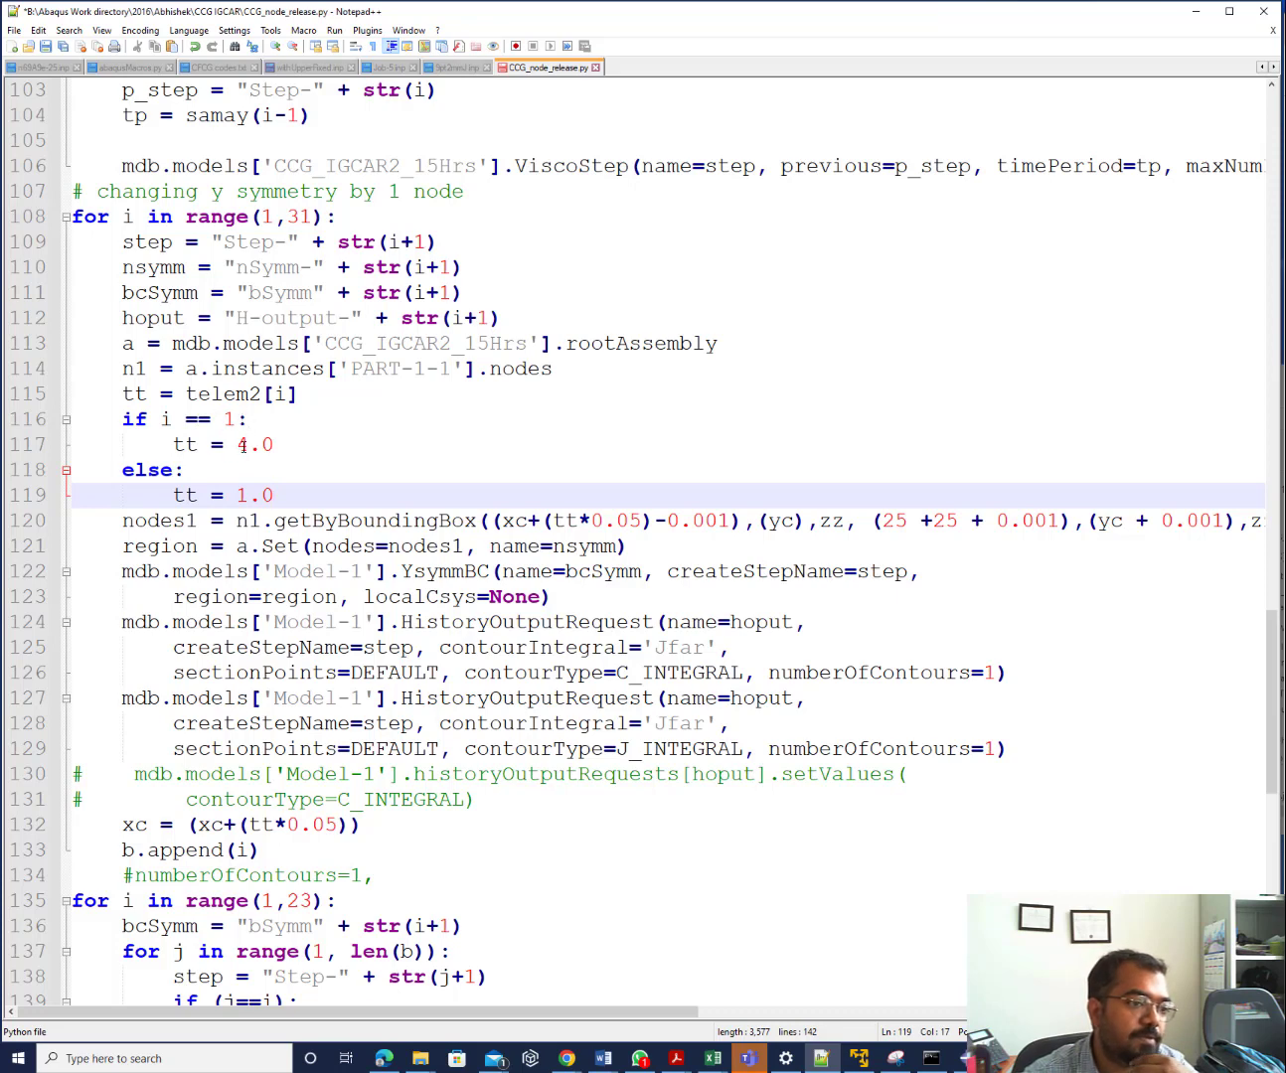
Prefix line 115's tt = telem2[i] with # to comment it out
{"action": "left_click_drag", "start_coordinate": [239, 444], "coordinate": [278, 444]}
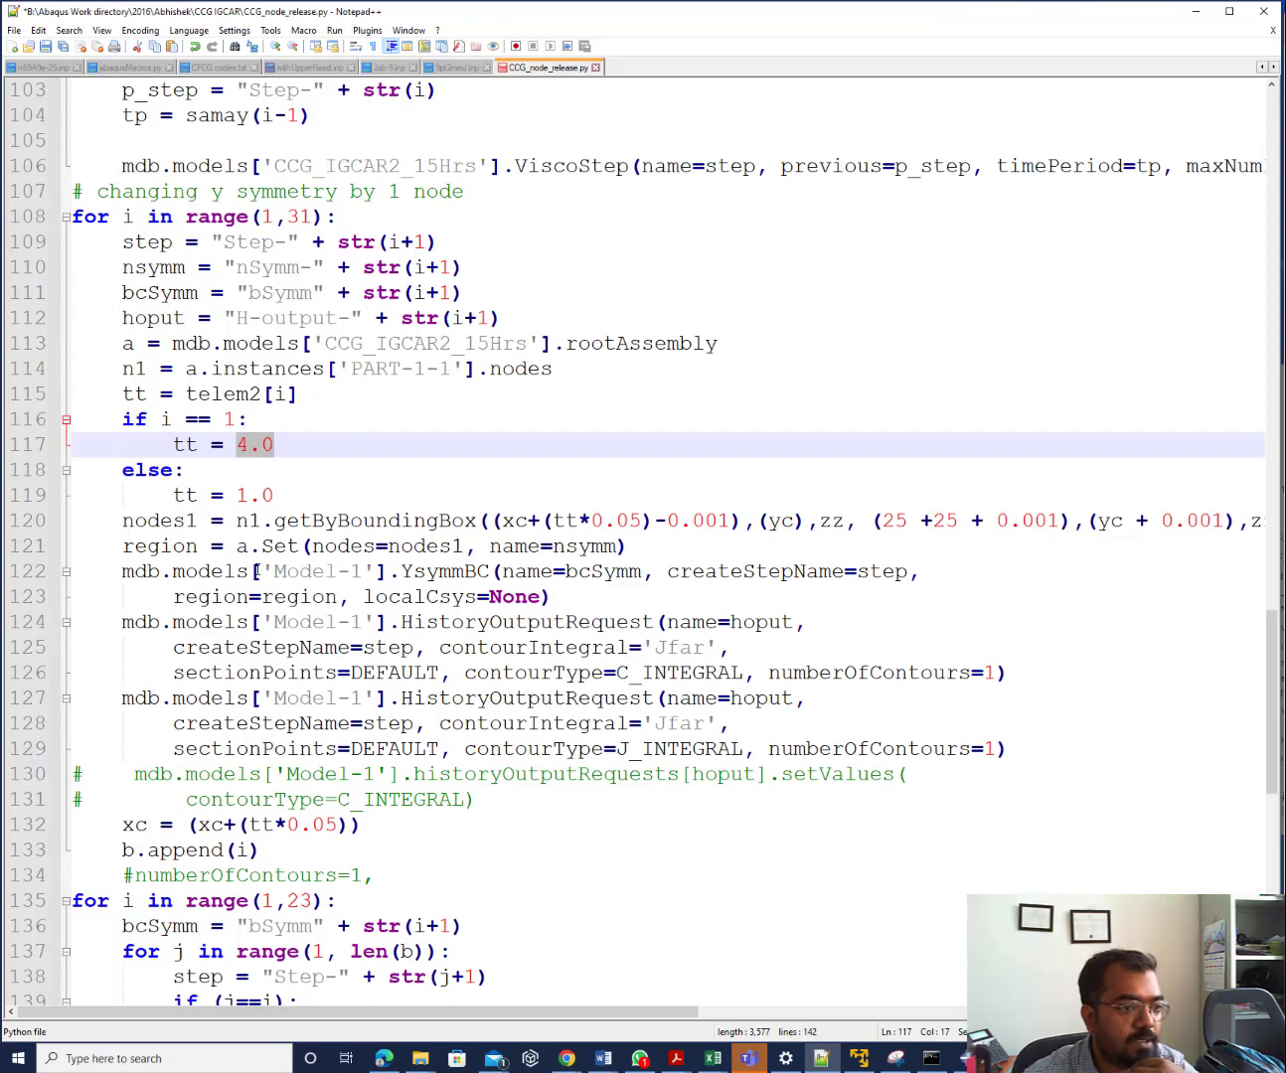
{"action": "left_click_drag", "start_coordinate": [124, 393], "coordinate": [308, 398]}
{"action": "left_click", "coordinate": [121, 393]}
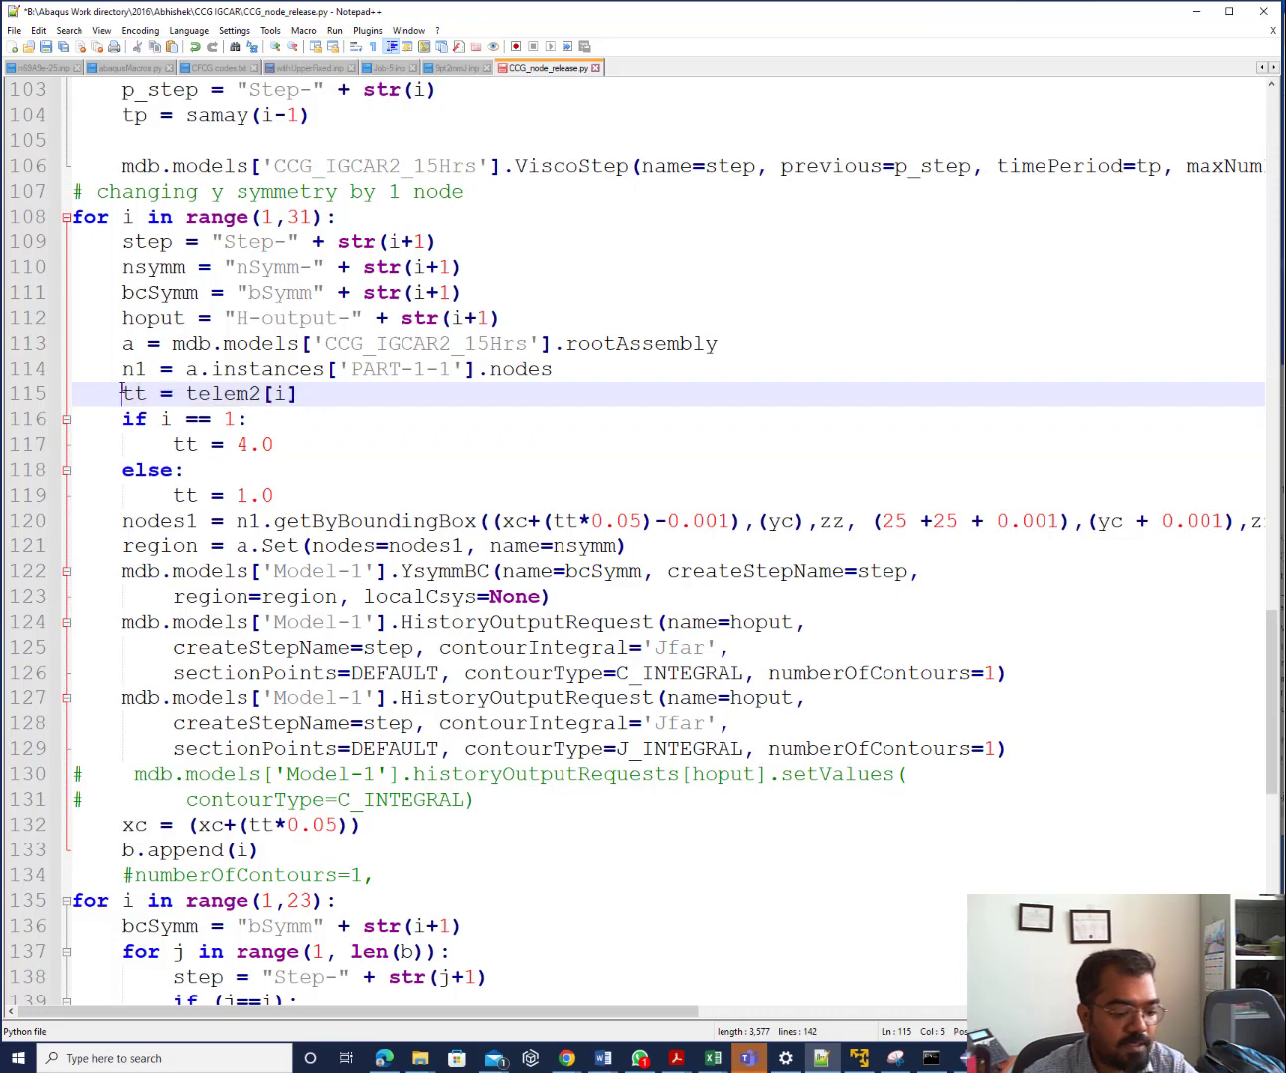
{"action": "type", "text": "#"}
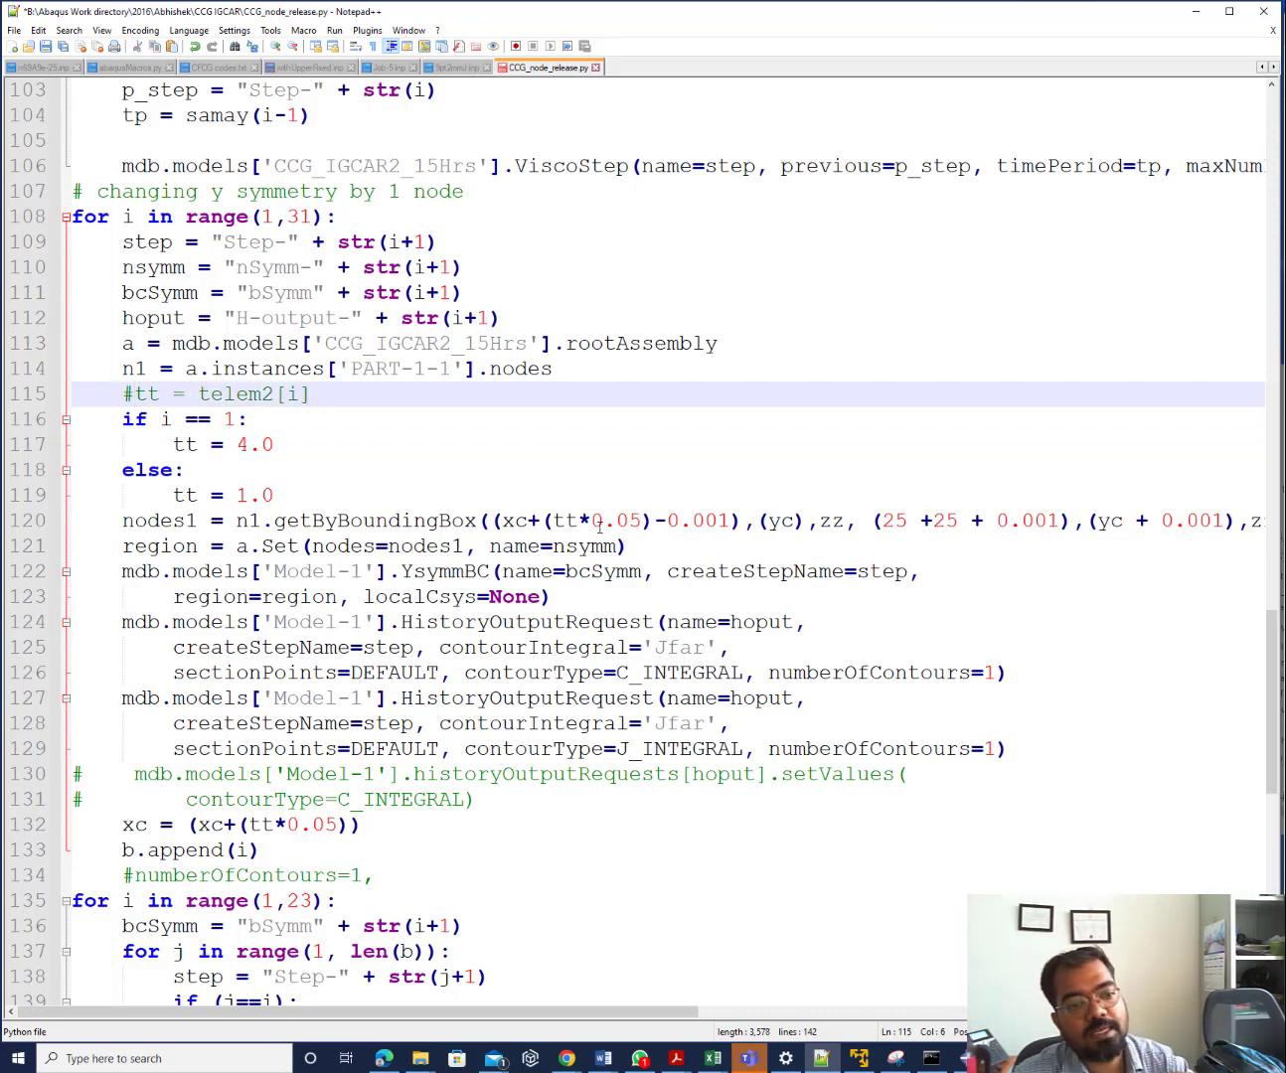
Inspect the xc+(tt*0.05)-0.001 lower bound and the region set line around line 120
{"action": "left_click", "coordinate": [644, 523]}
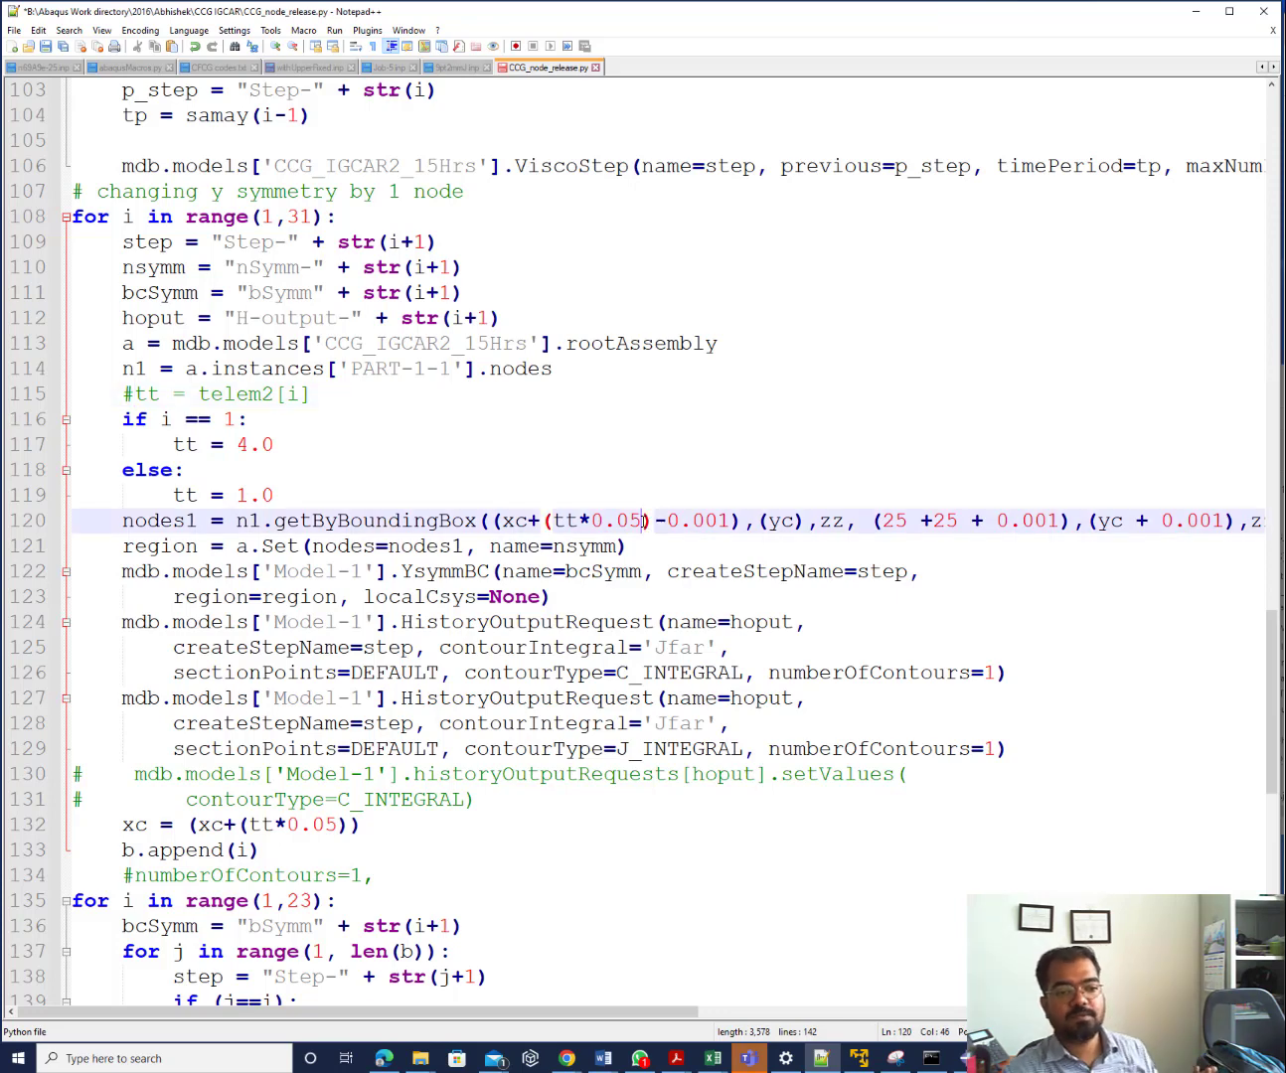
{"action": "key", "text": "Left"}
{"action": "key", "text": "Left"}
{"action": "key", "text": "Left"}
{"action": "key", "text": "Left"}
{"action": "key", "text": "Left"}
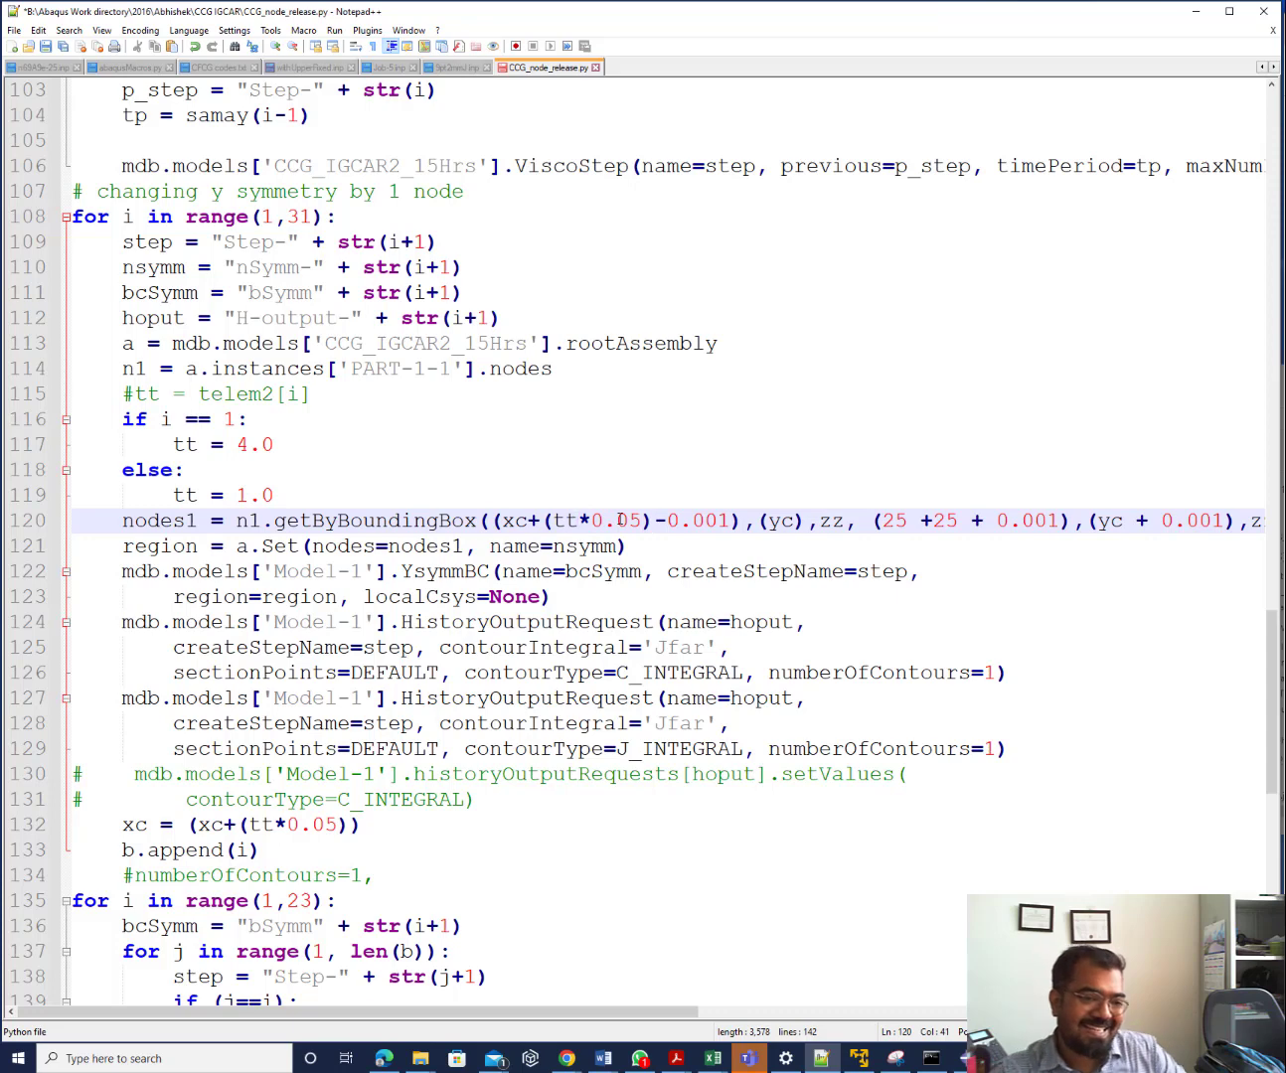
{"action": "left_click", "coordinate": [641, 527]}
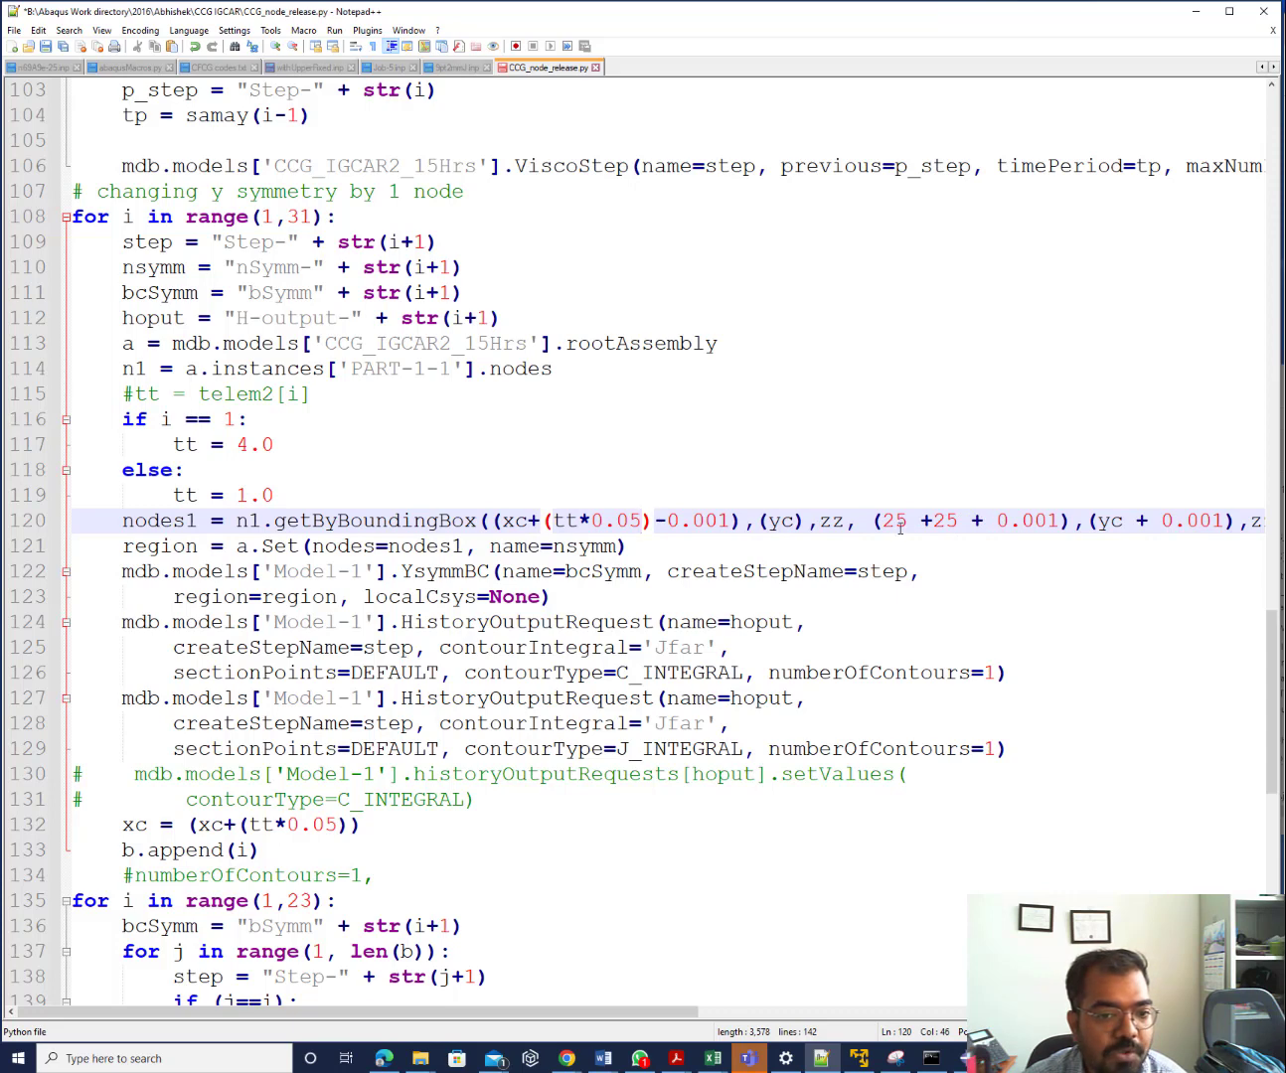
{"action": "left_click_drag", "start_coordinate": [685, 1011], "coordinate": [860, 1006]}
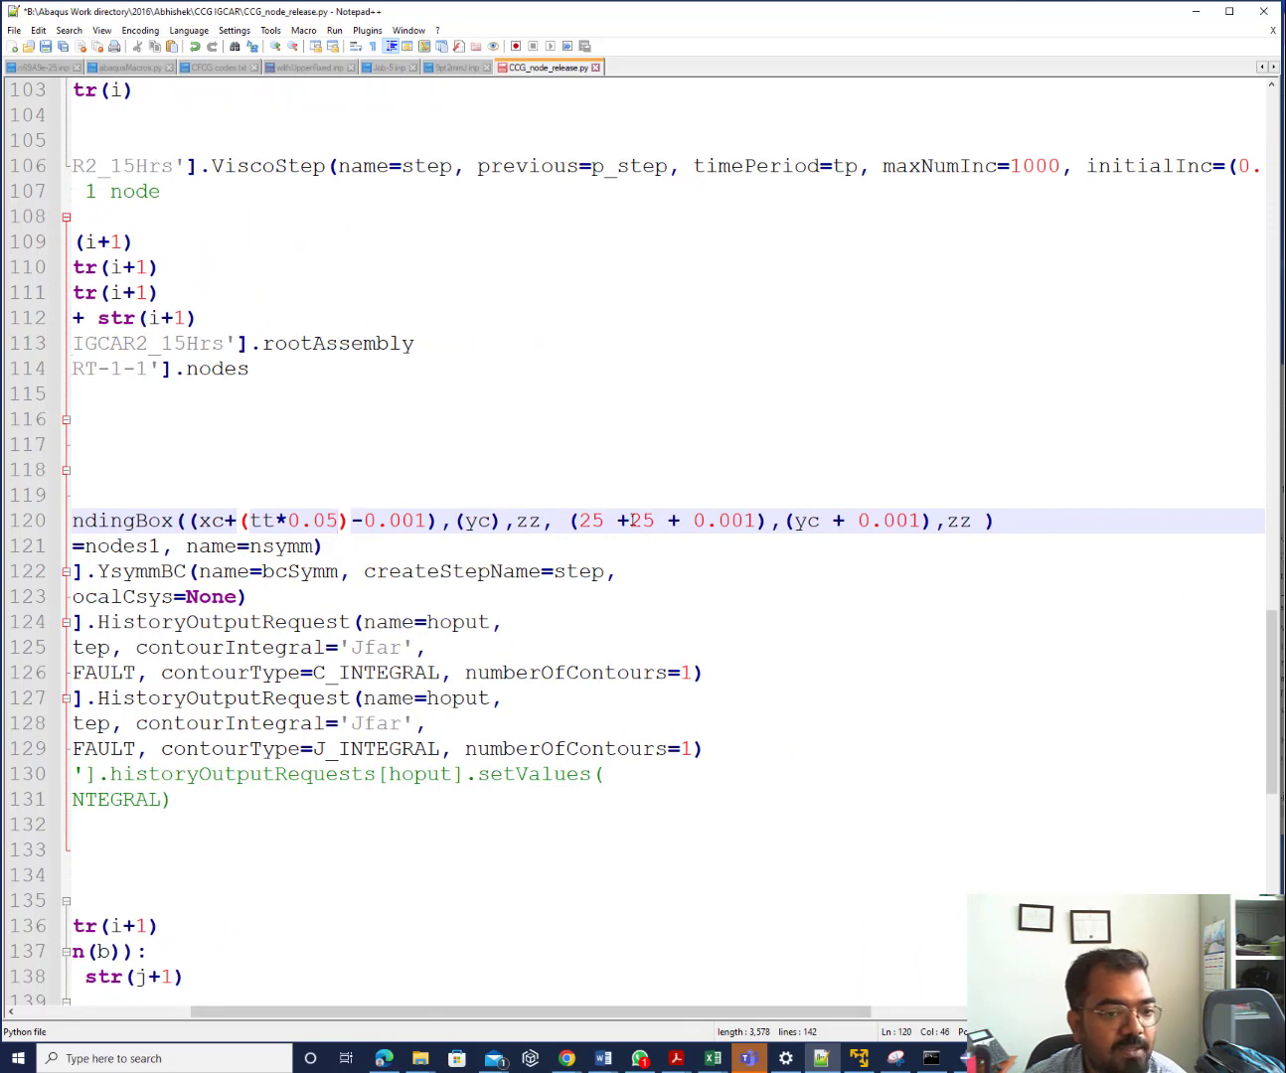
{"action": "left_click_drag", "start_coordinate": [786, 1019], "coordinate": [565, 1022]}
{"action": "left_click_drag", "start_coordinate": [500, 523], "coordinate": [722, 530]}
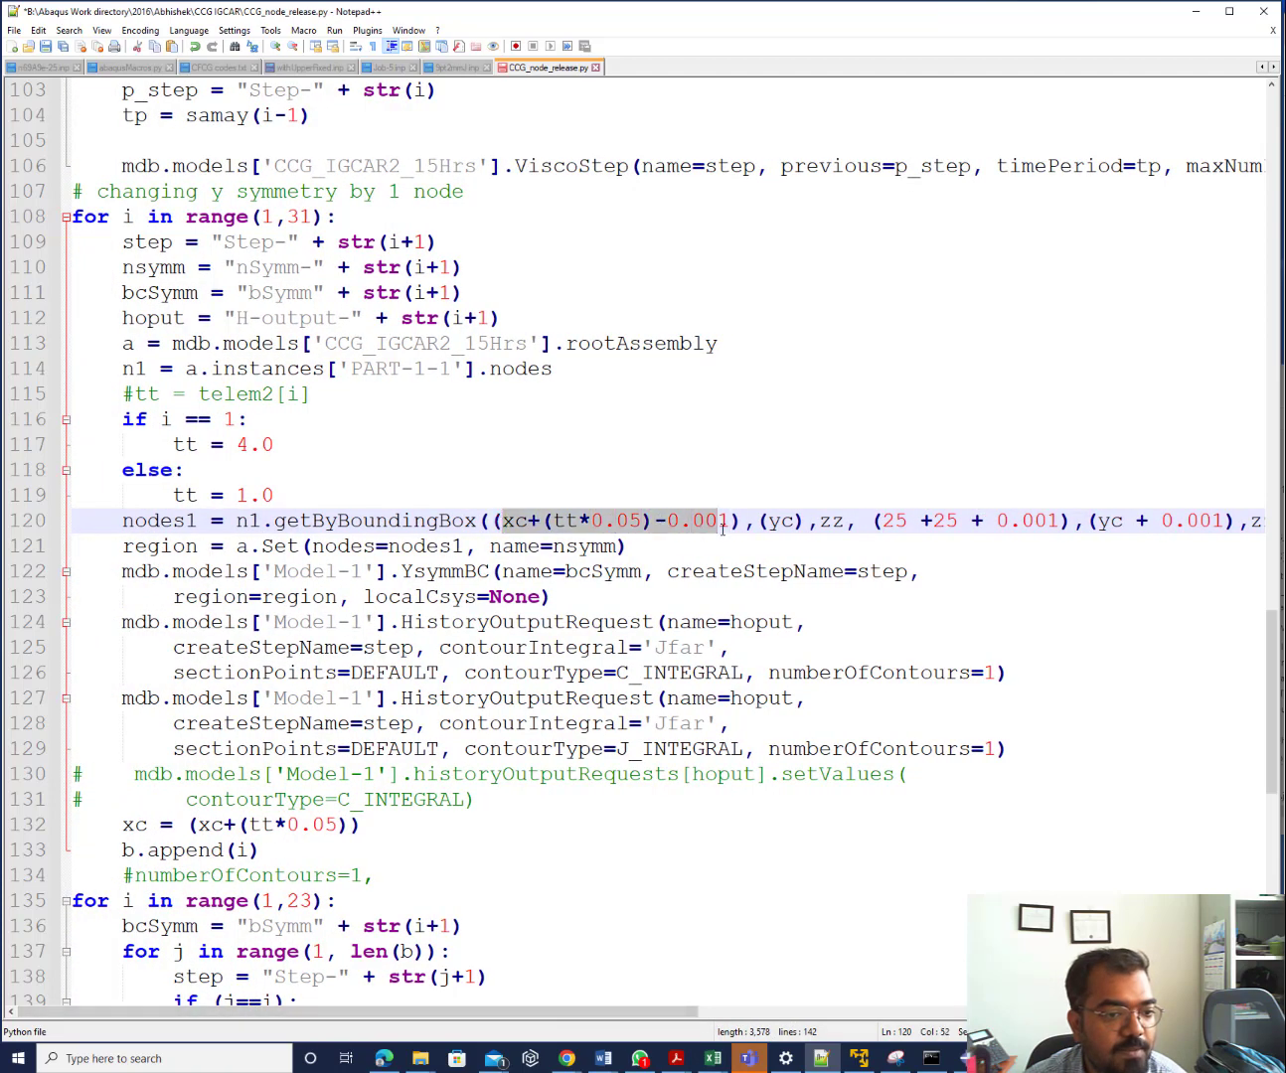
{"action": "left_click", "coordinate": [209, 551]}
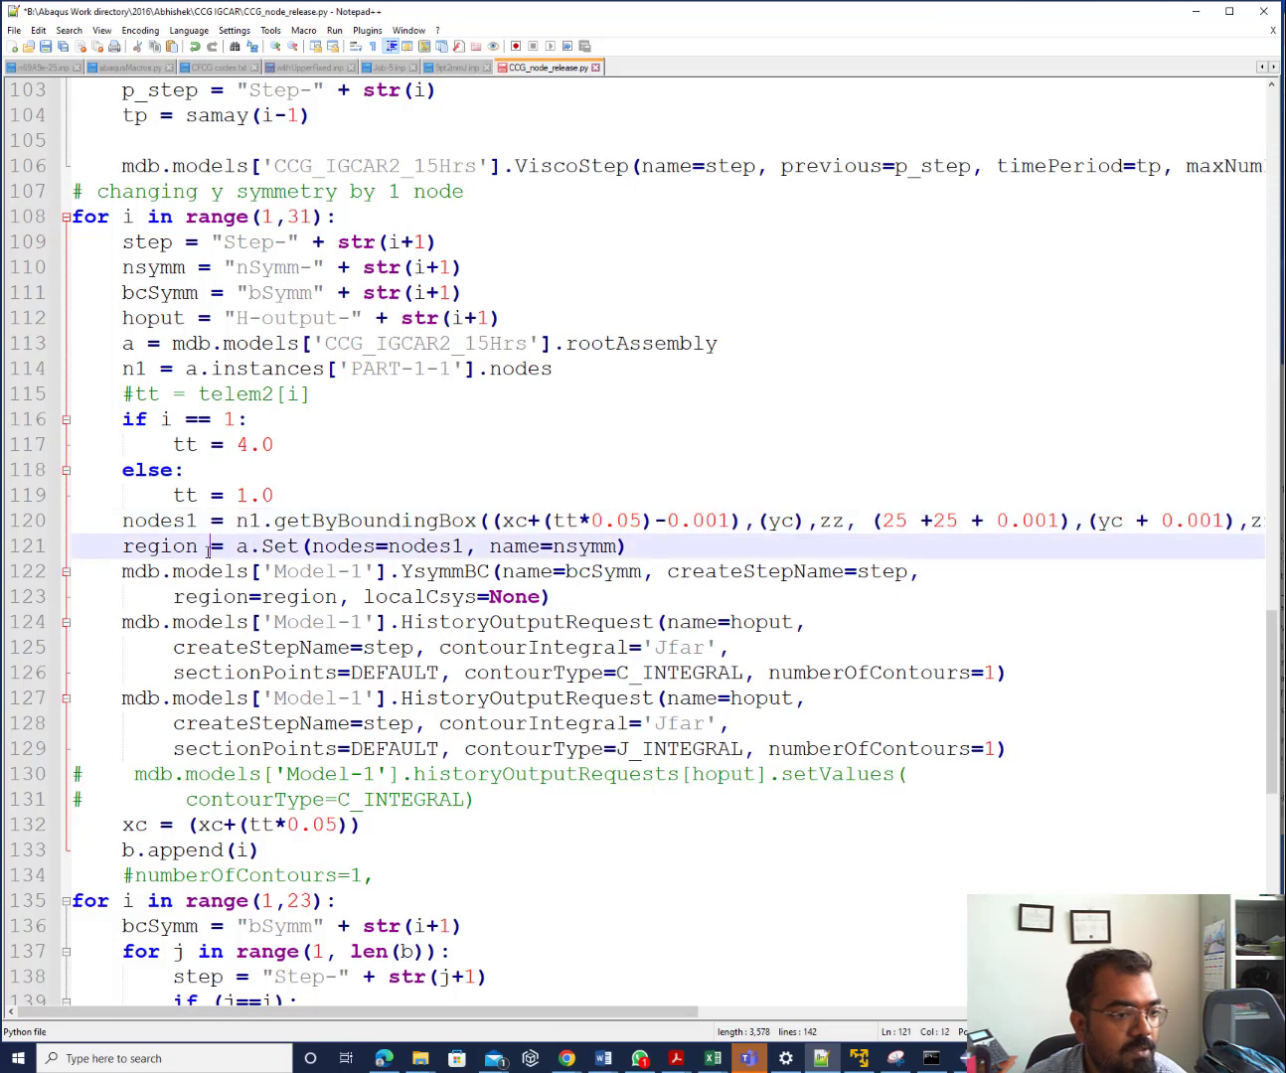
{"action": "left_click", "coordinate": [652, 555]}
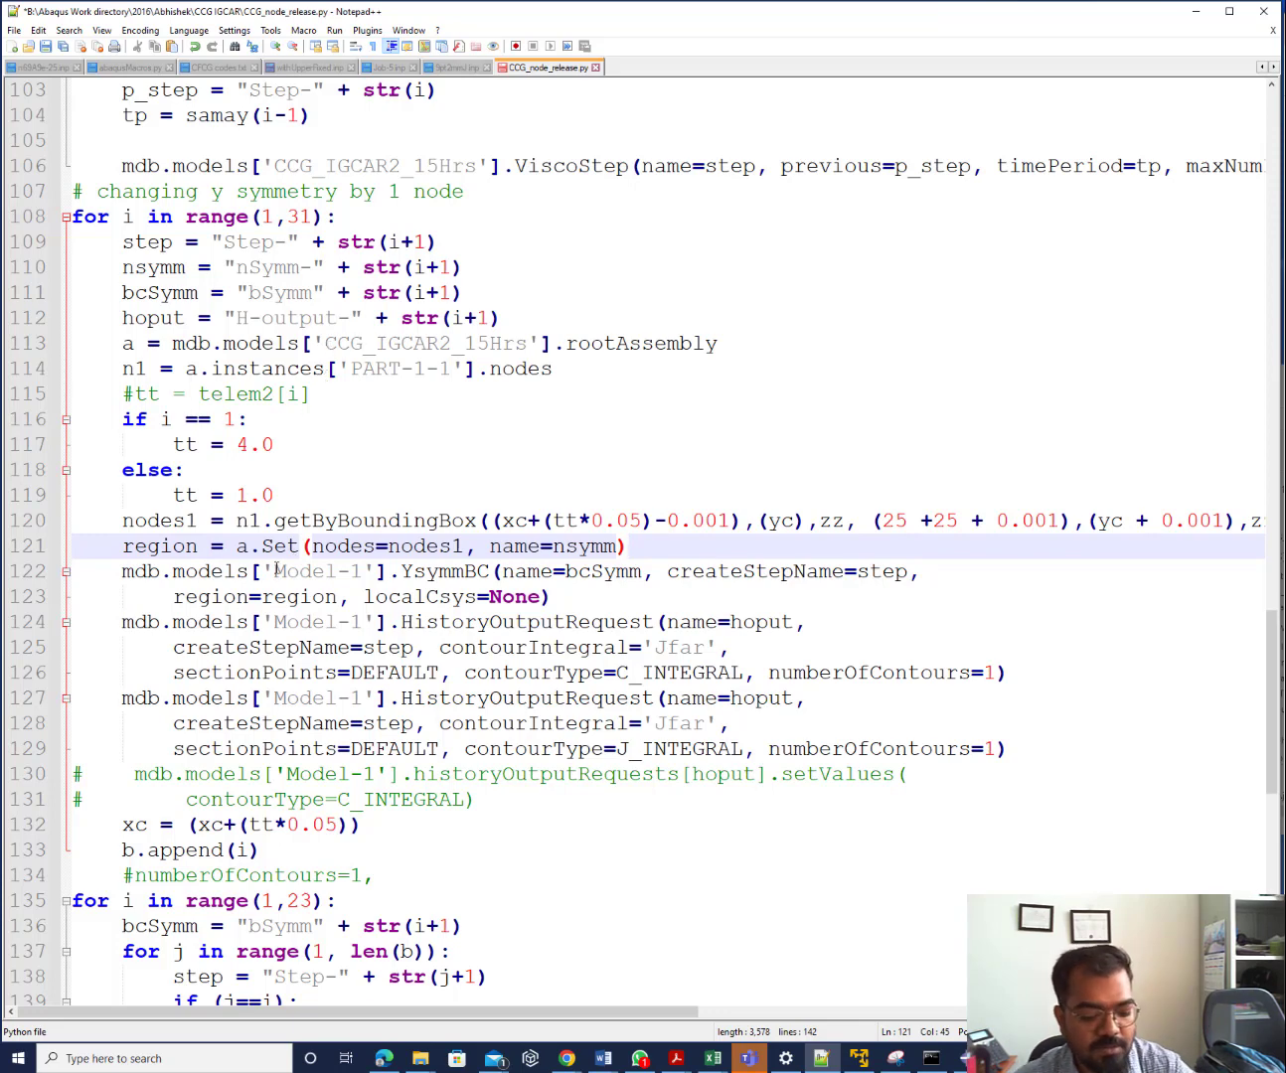
Replace all 'Model-1' occurrences with 'CCG_IGCAR2_15Hrs' via Find and Replace (Ctrl+H)
{"action": "key", "text": "ctrl+h"}
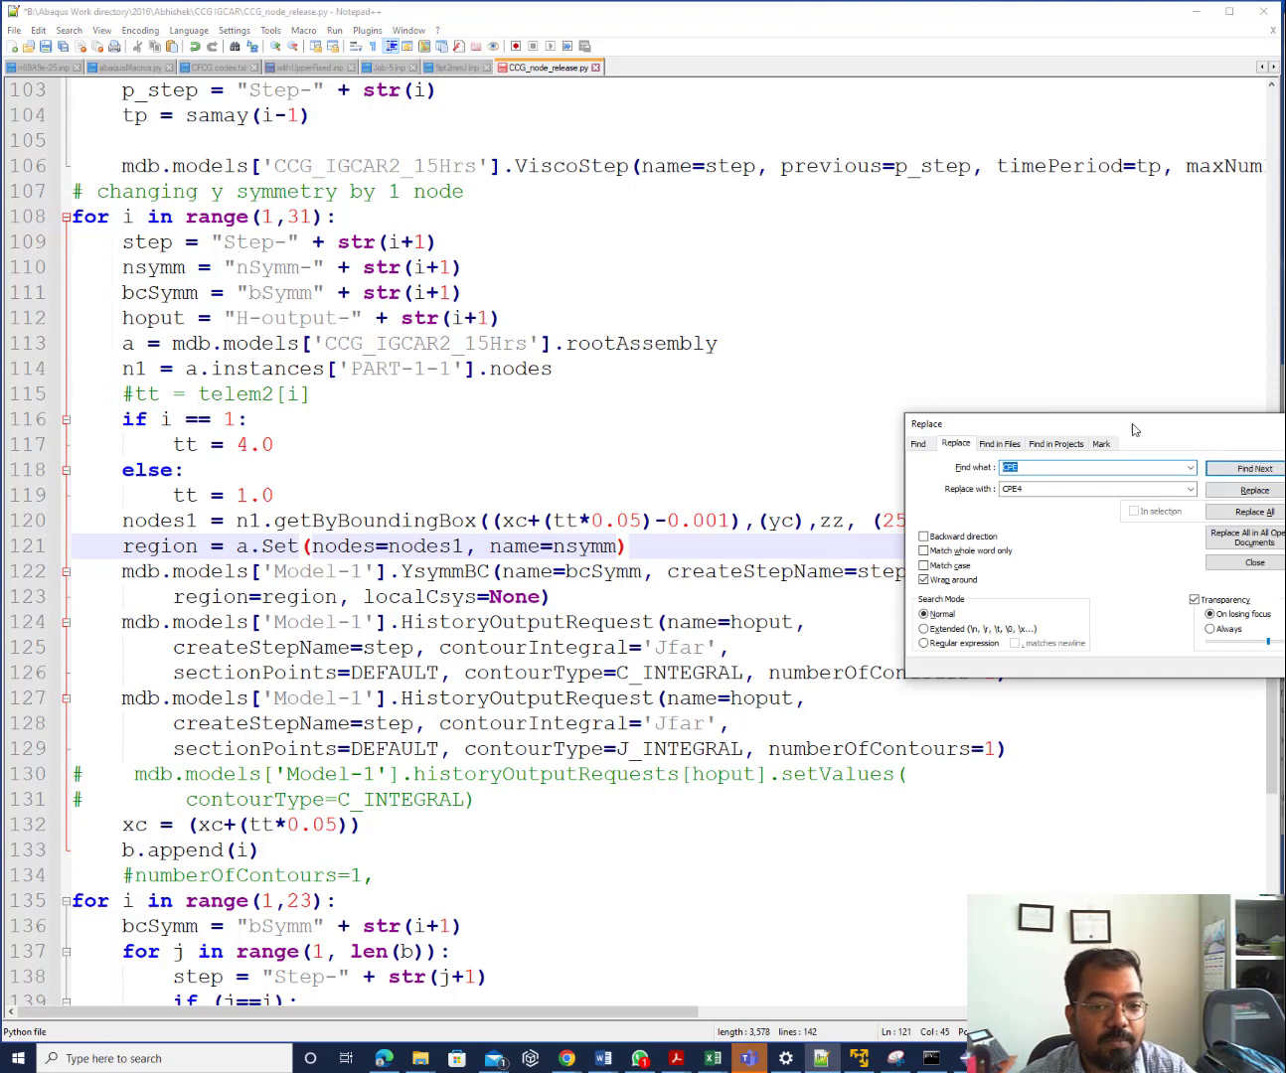
{"action": "left_click_drag", "start_coordinate": [1115, 424], "coordinate": [734, 390]}
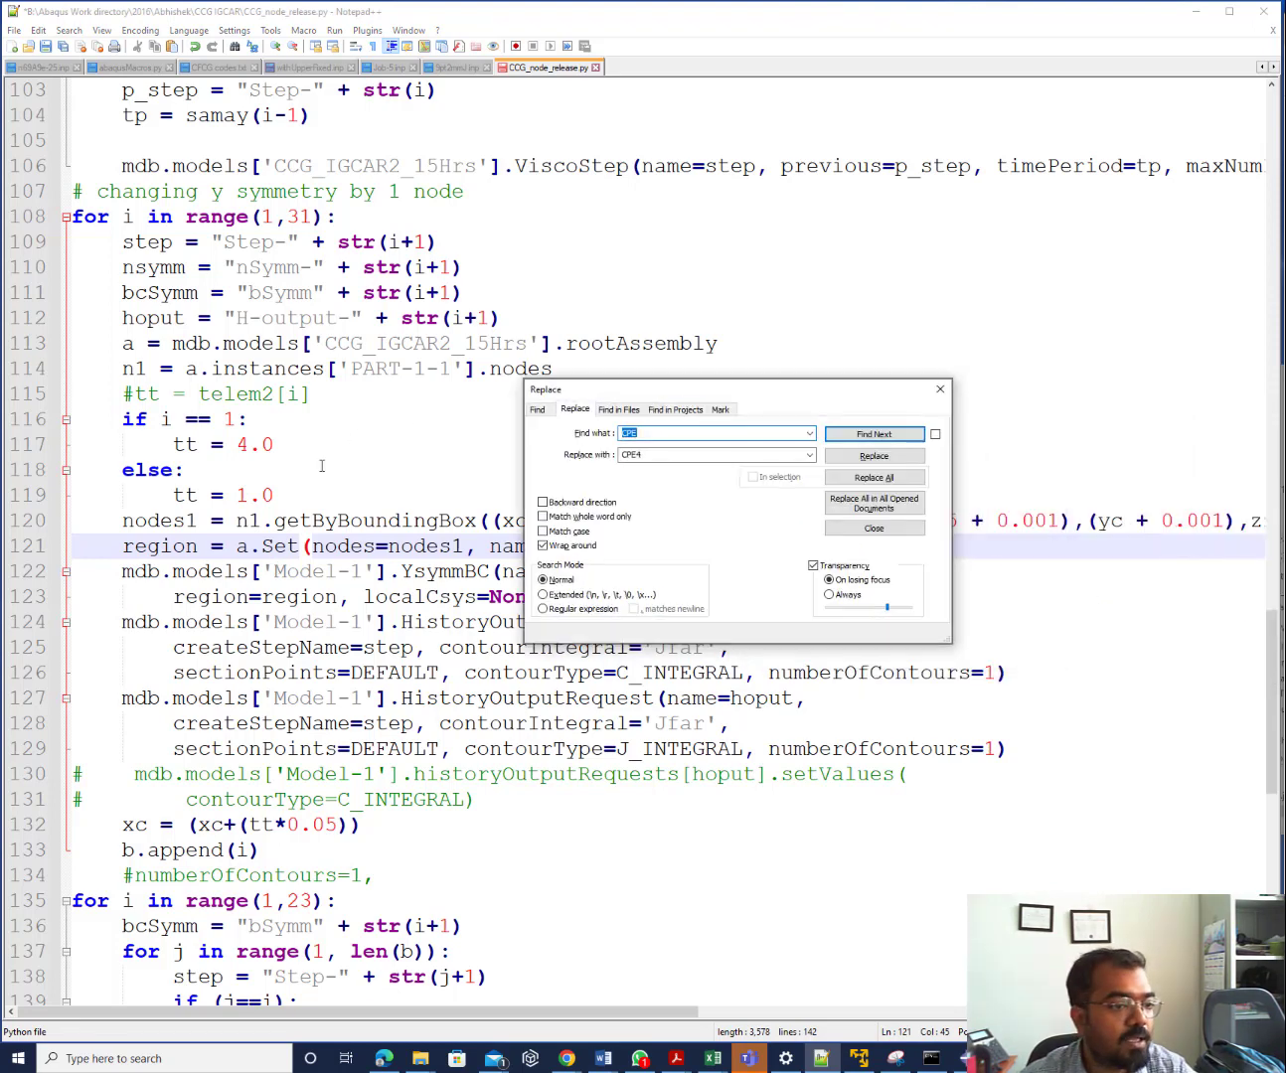
{"action": "left_click_drag", "start_coordinate": [276, 571], "coordinate": [362, 571]}
{"action": "key", "text": "ctrl+c"}
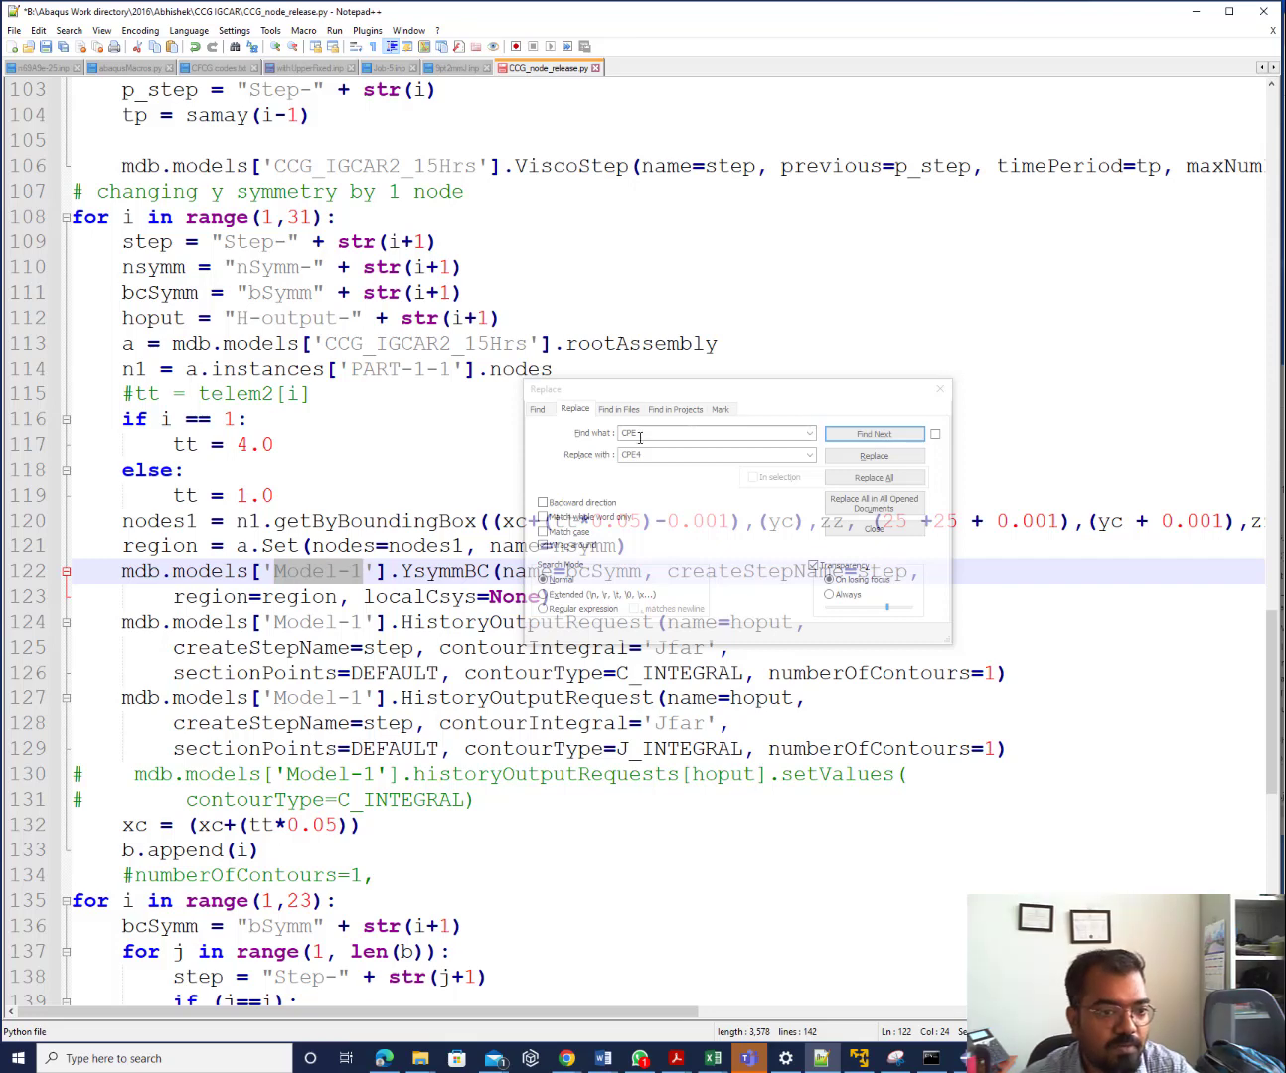
{"action": "left_click", "coordinate": [590, 452]}
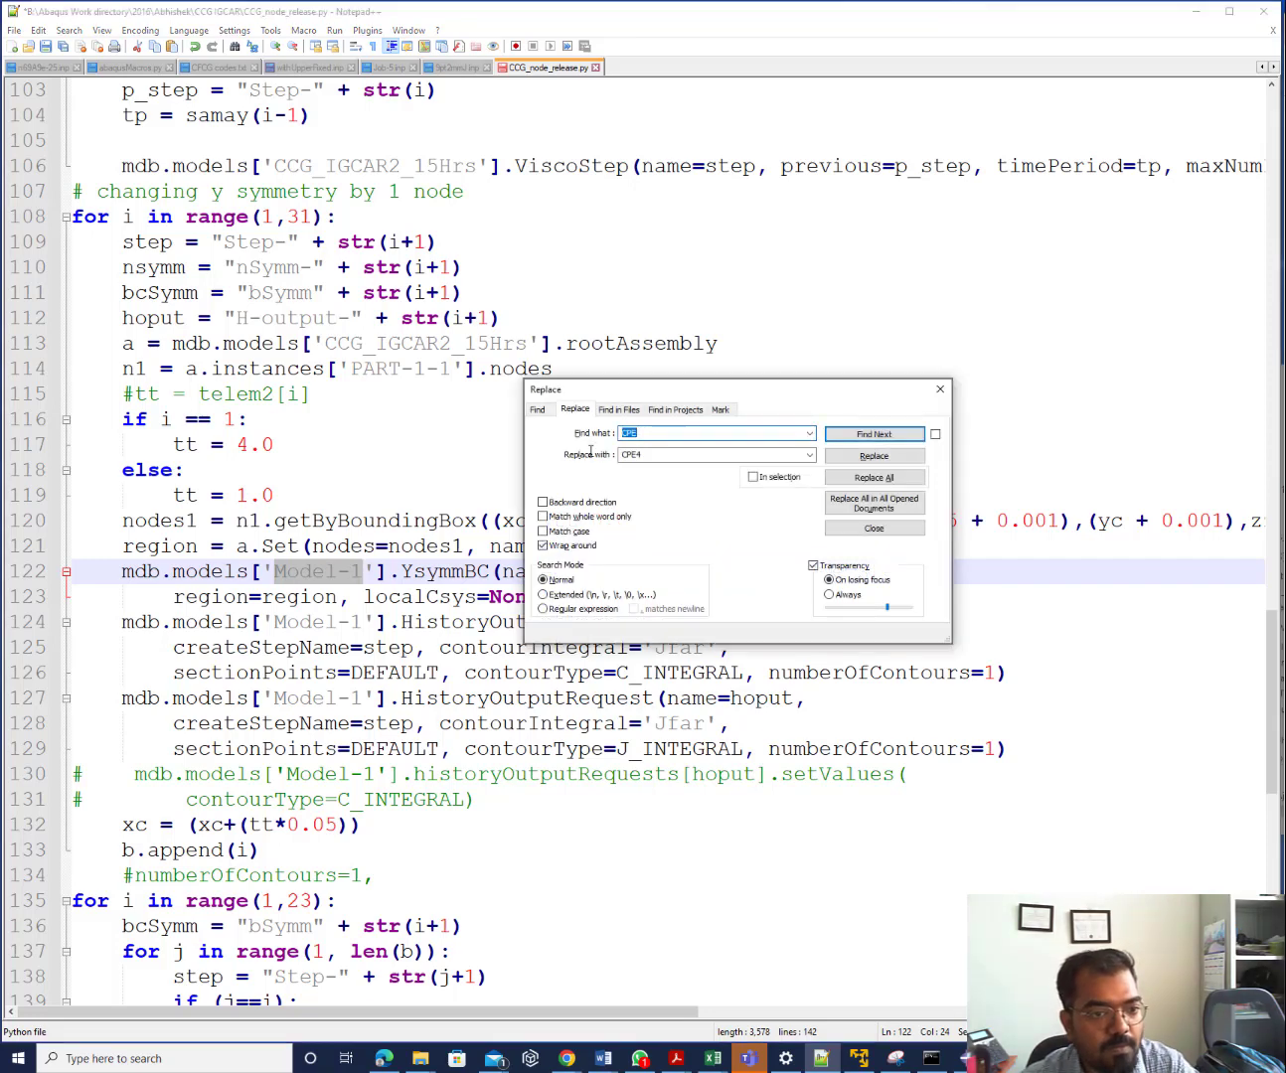
{"action": "key", "text": "ctrl+v"}
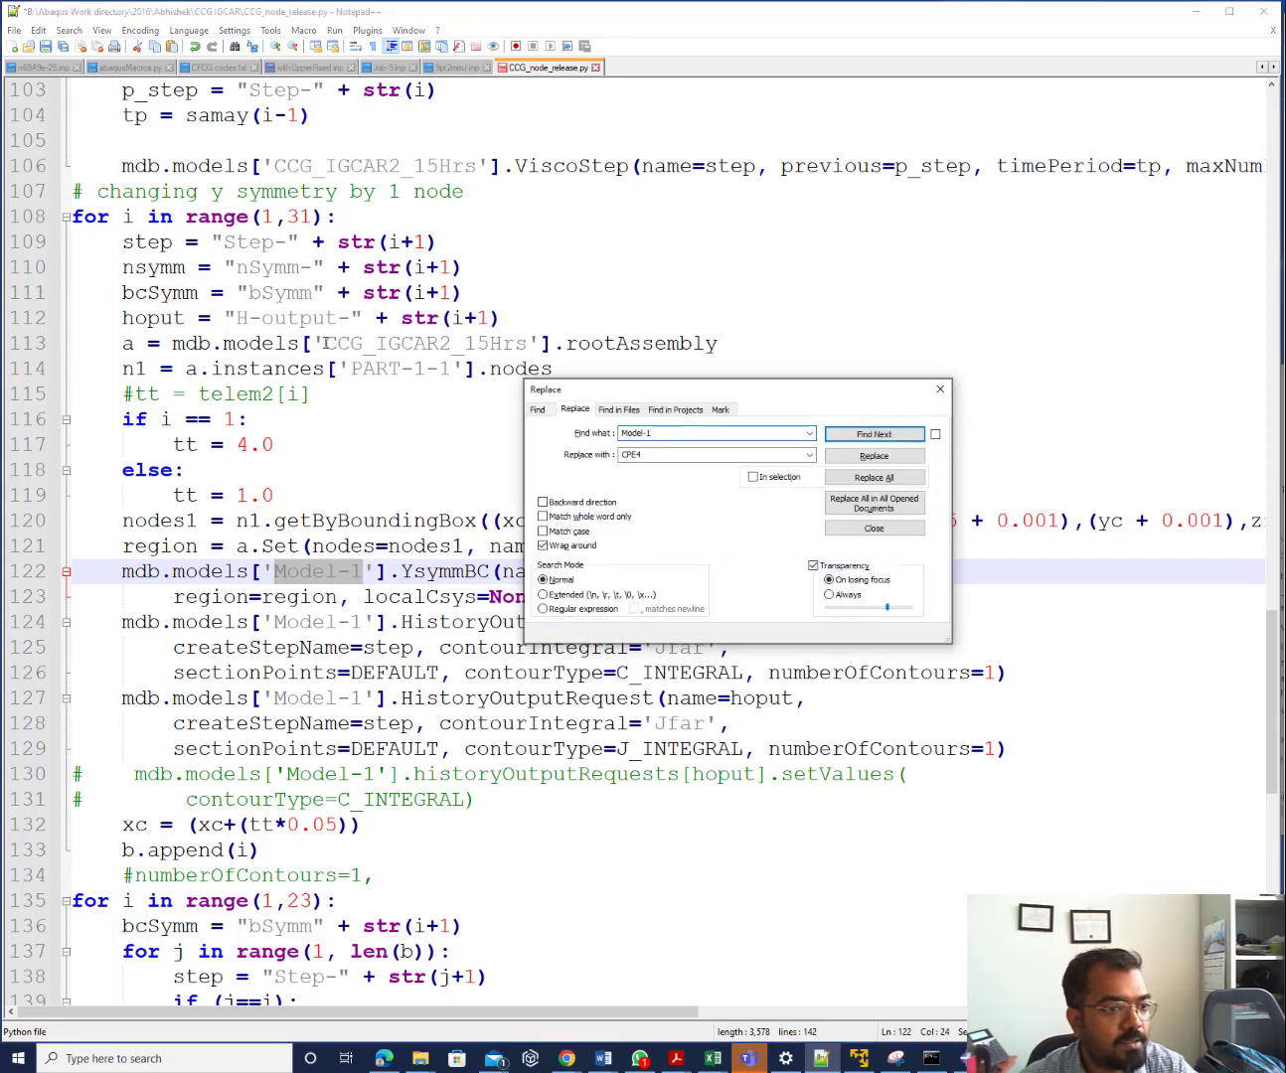
{"action": "left_click_drag", "start_coordinate": [324, 343], "coordinate": [530, 342]}
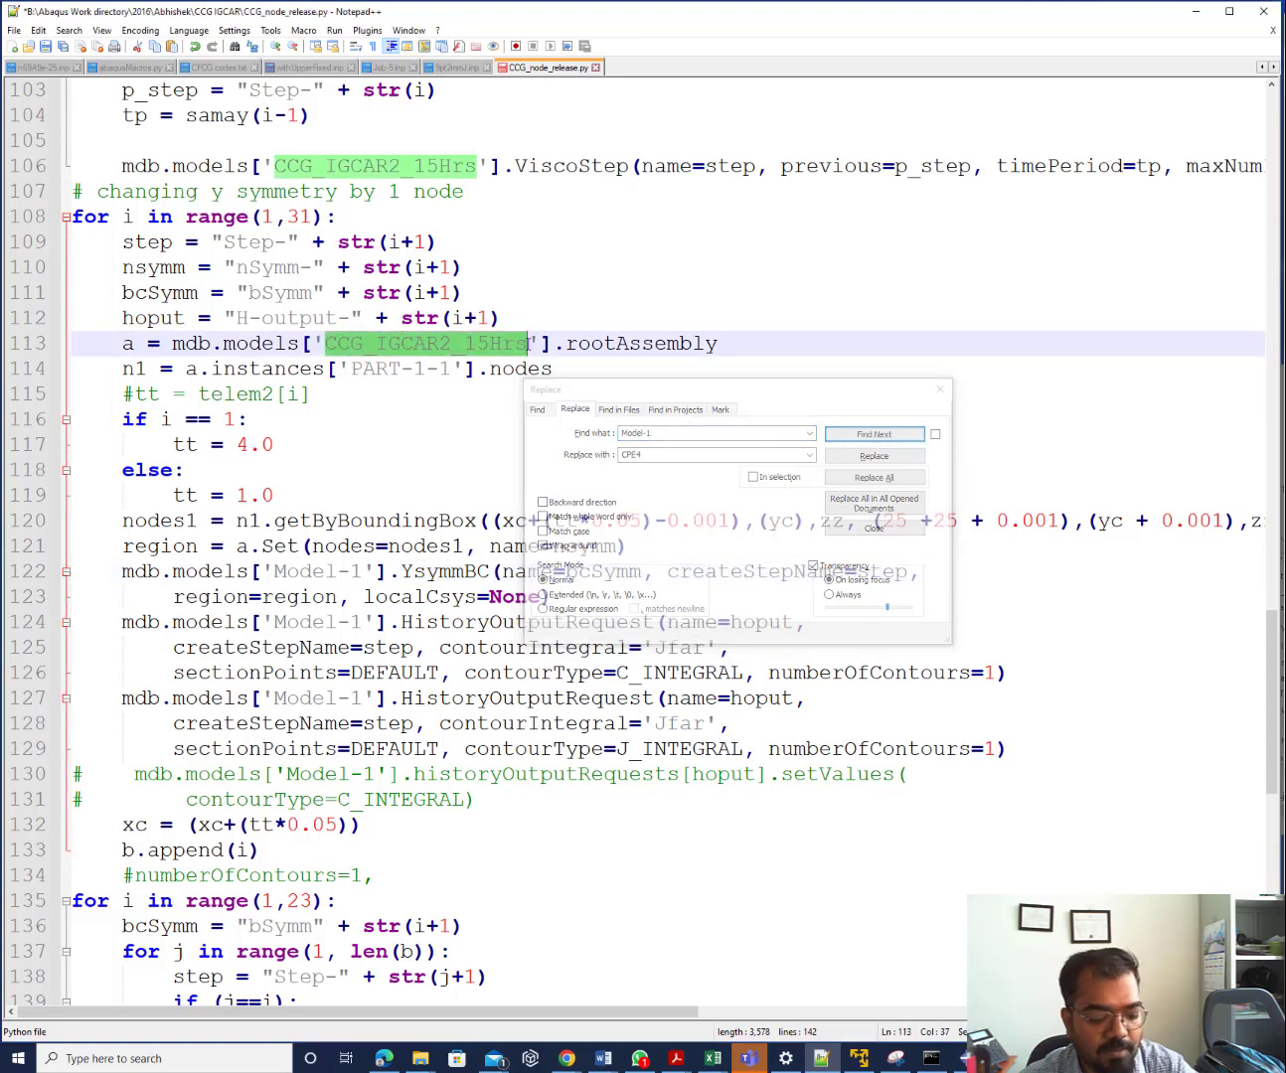
{"action": "key", "text": "ctrl+c"}
{"action": "double_click", "coordinate": [658, 454]}
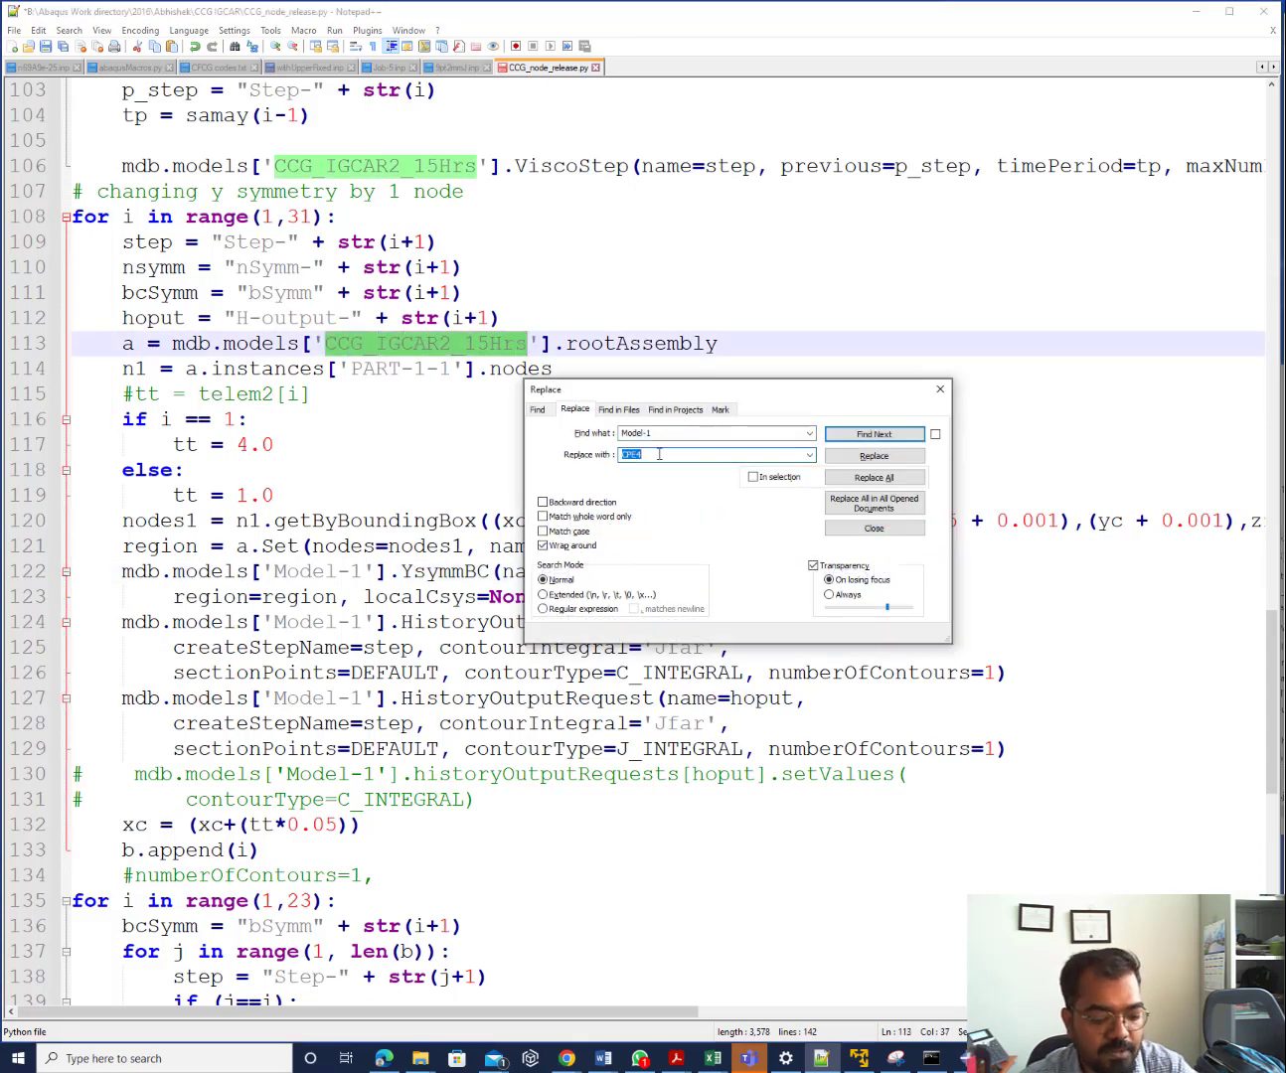
{"action": "key", "text": "ctrl+v"}
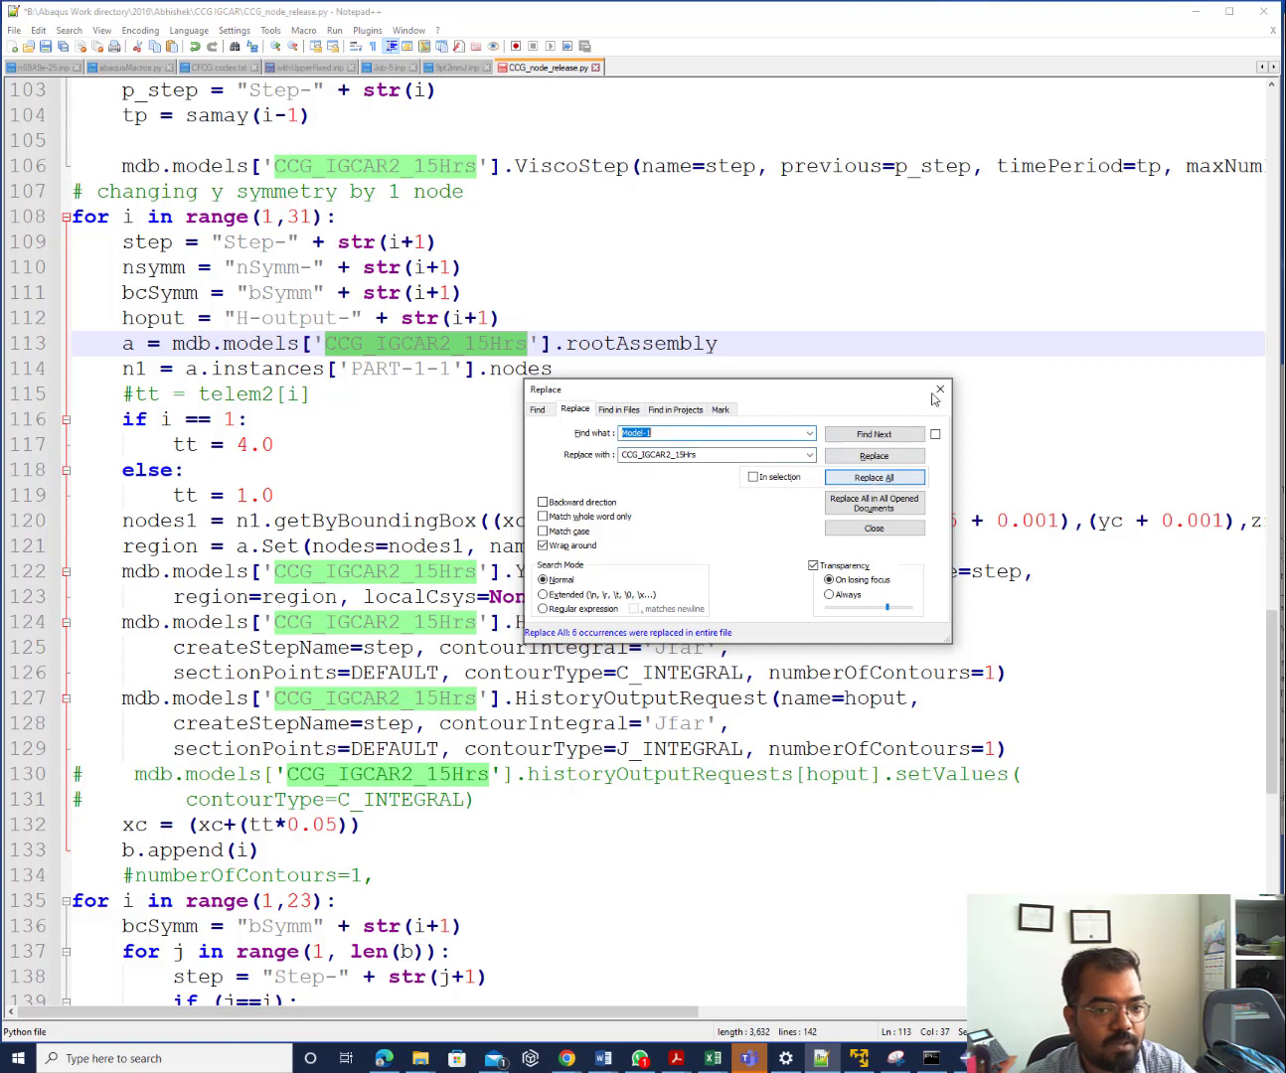
{"action": "left_click", "coordinate": [941, 389]}
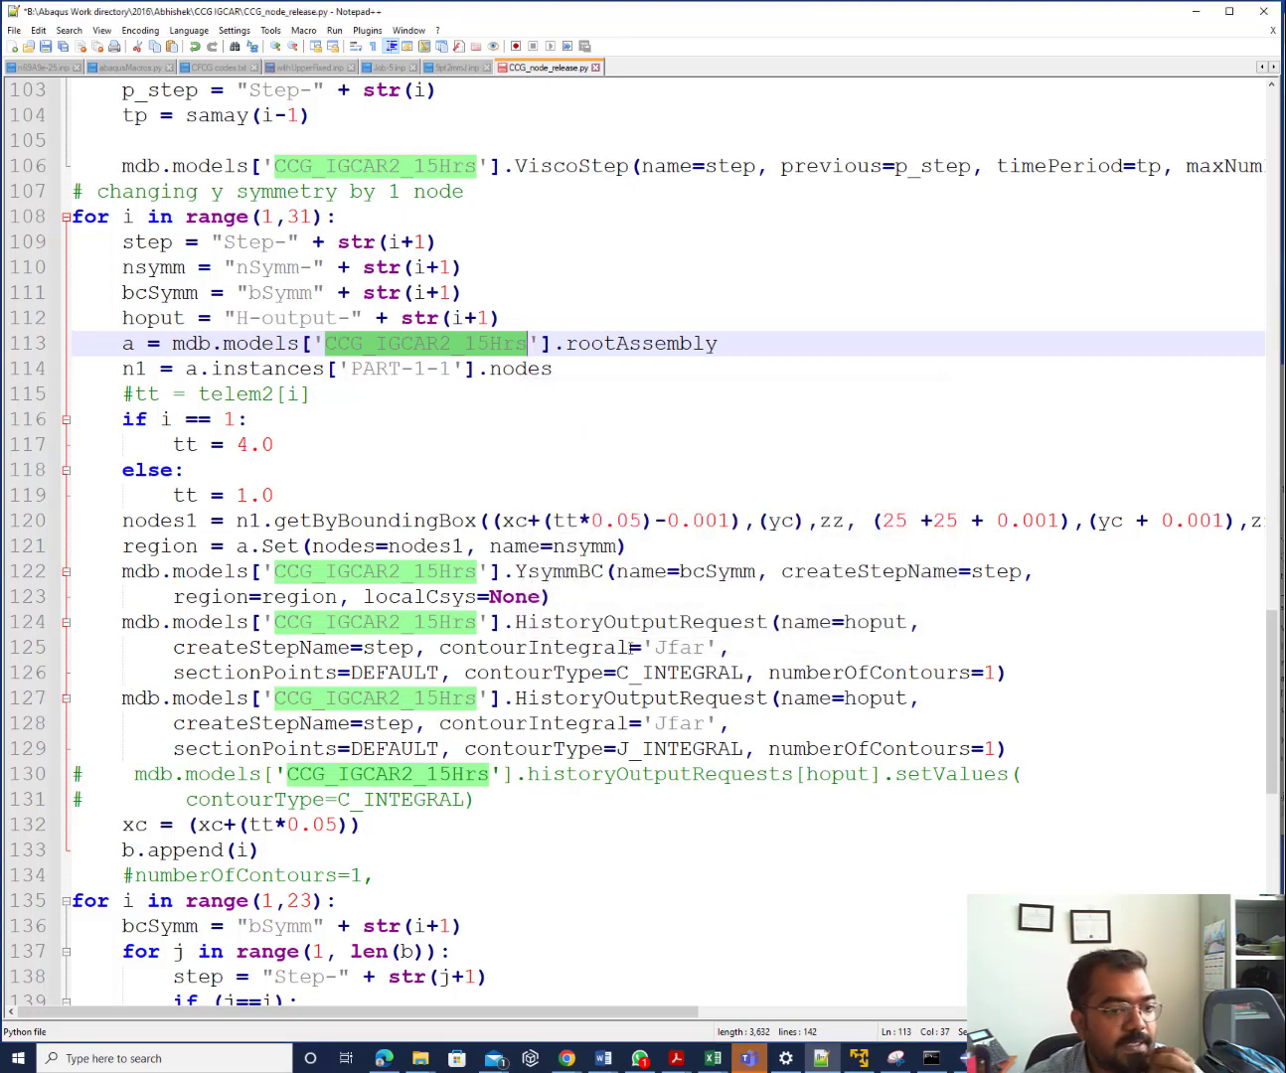
{"action": "left_click", "coordinate": [639, 647]}
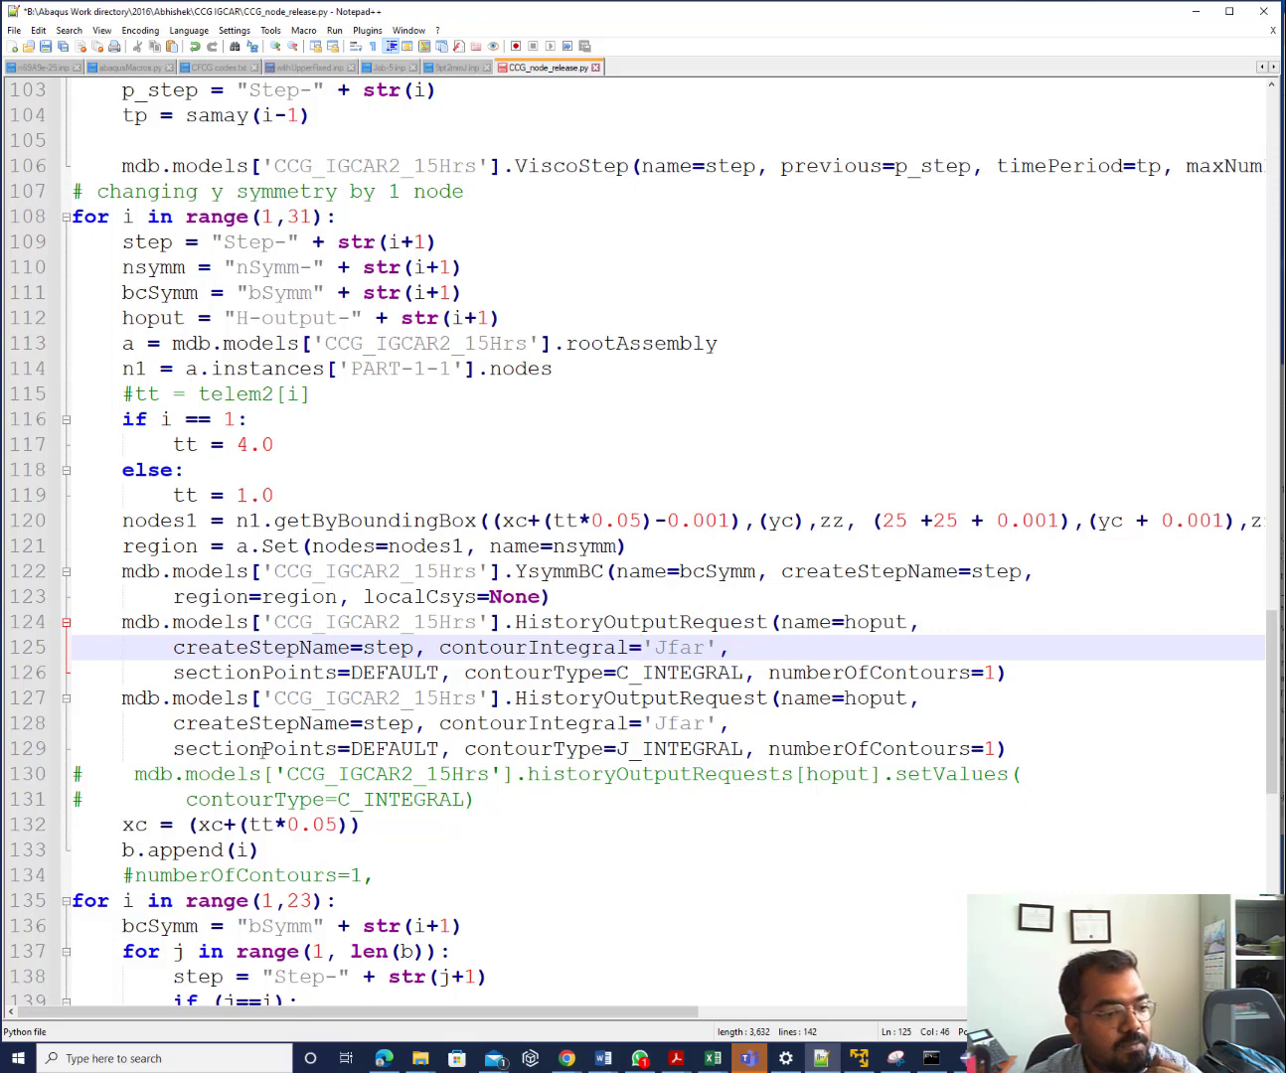
Review the xc update, b.append(i) and step-name lines, then bring Abaqus/CAE forward
{"action": "scroll", "coordinate": [303, 763], "scroll_direction": "down", "scroll_amount": 1}
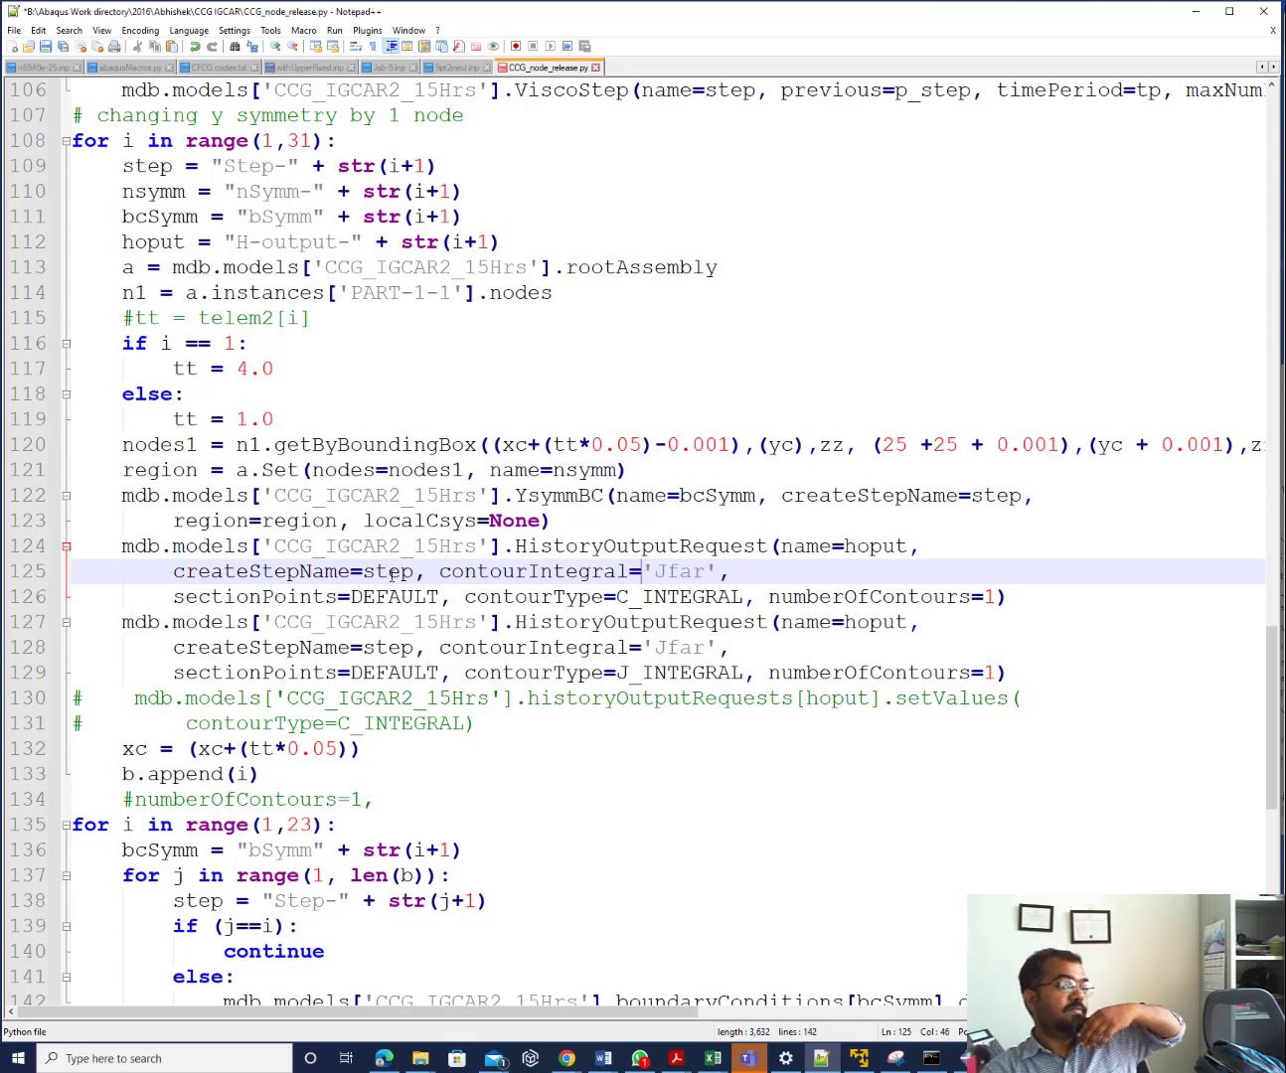
{"action": "left_click", "coordinate": [525, 446]}
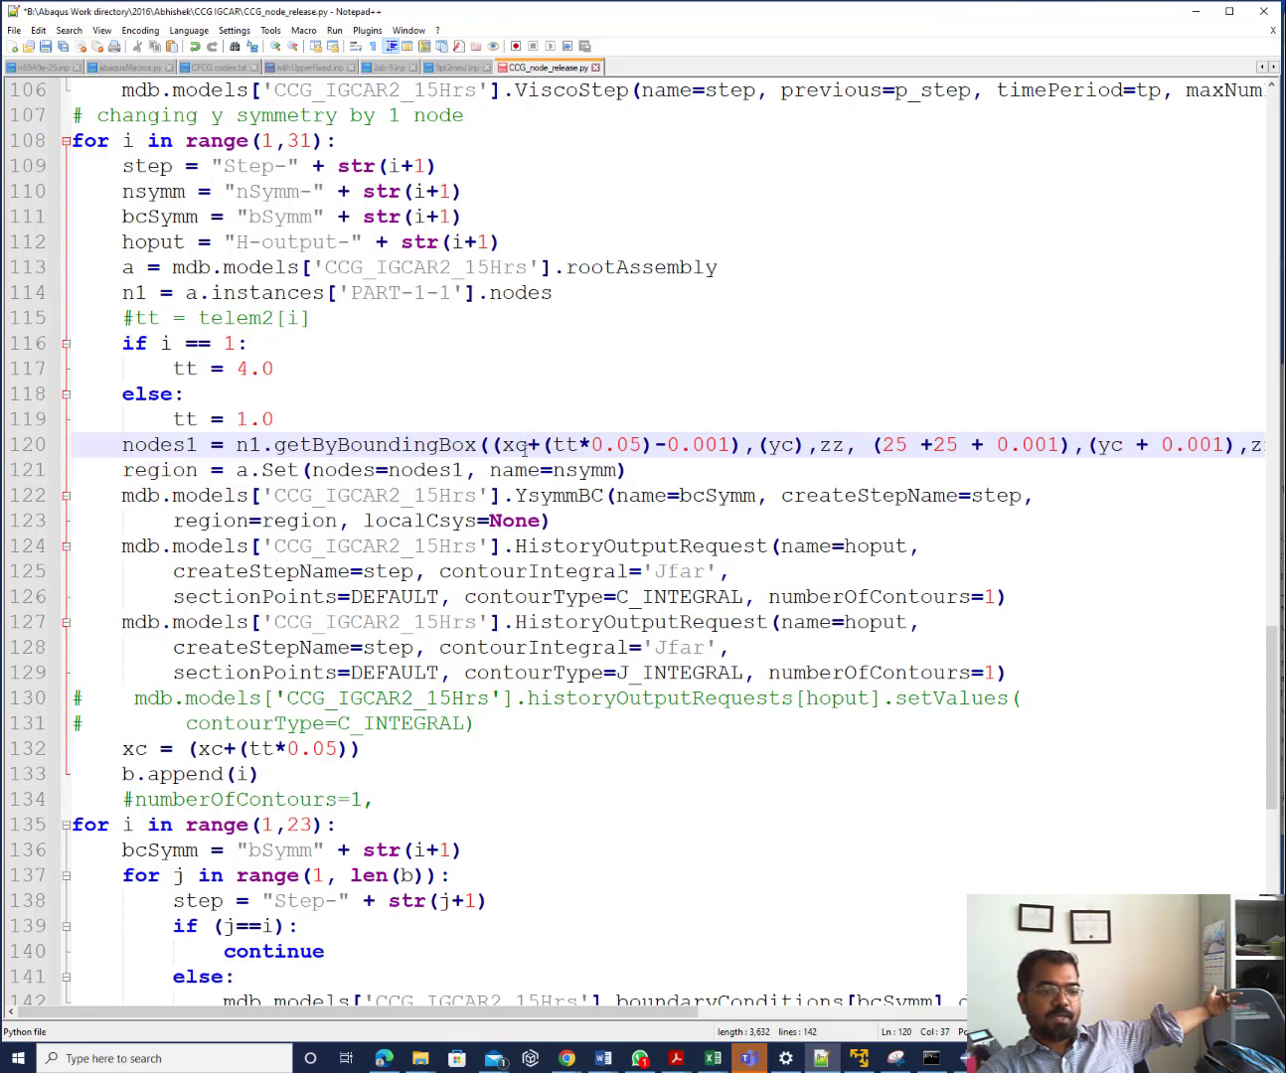
{"action": "left_click", "coordinate": [178, 751]}
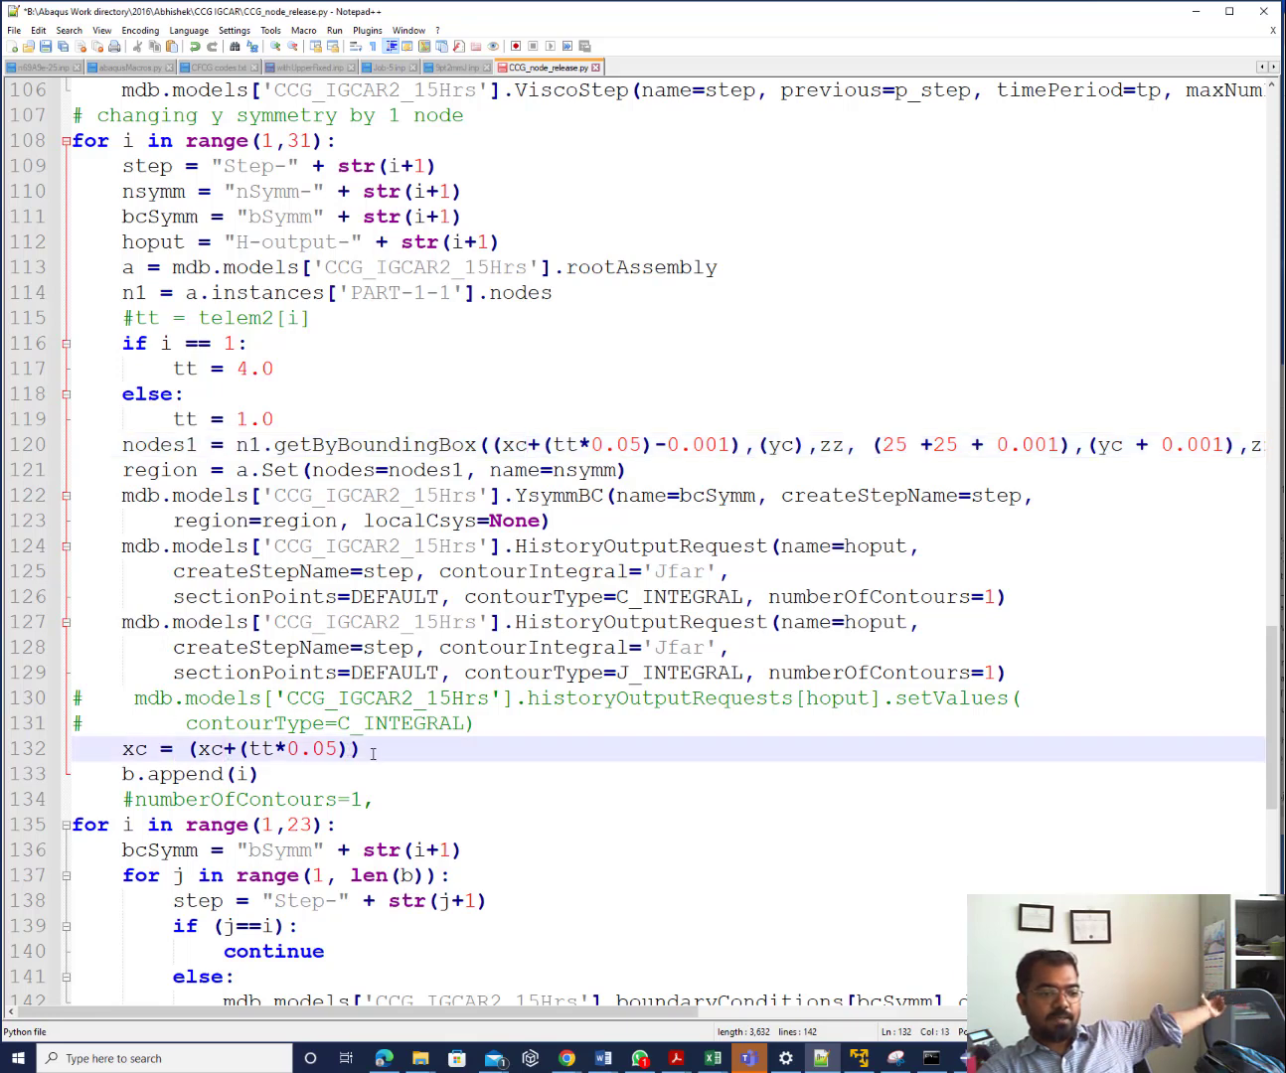
{"action": "key", "text": "End"}
{"action": "left_click", "coordinate": [303, 783]}
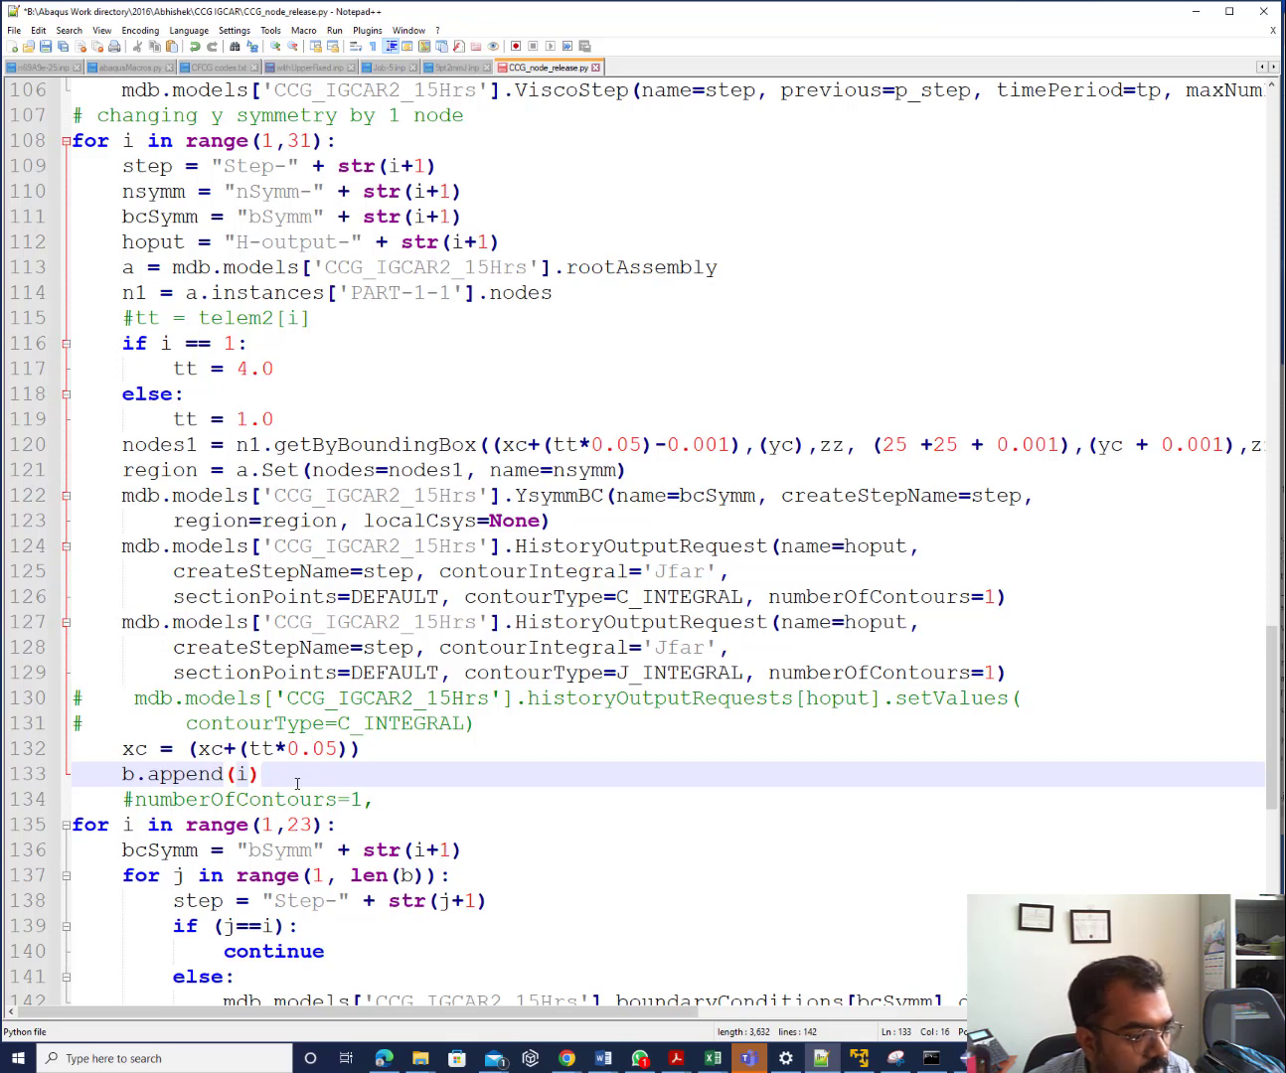
{"action": "scroll", "coordinate": [296, 782], "scroll_direction": "down", "scroll_amount": 5}
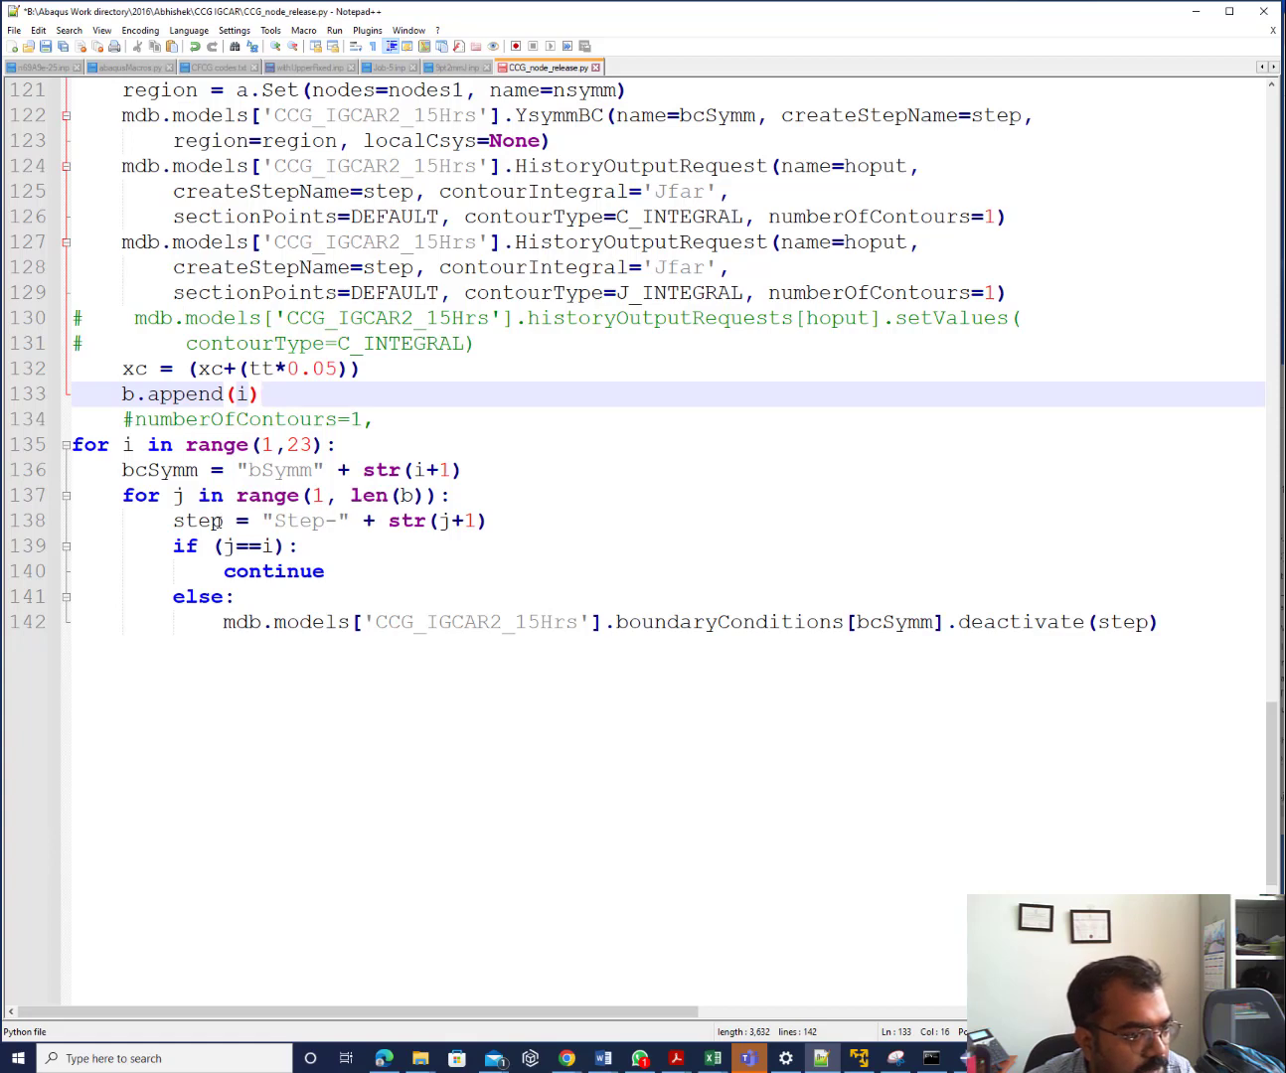
{"action": "left_click", "coordinate": [453, 523]}
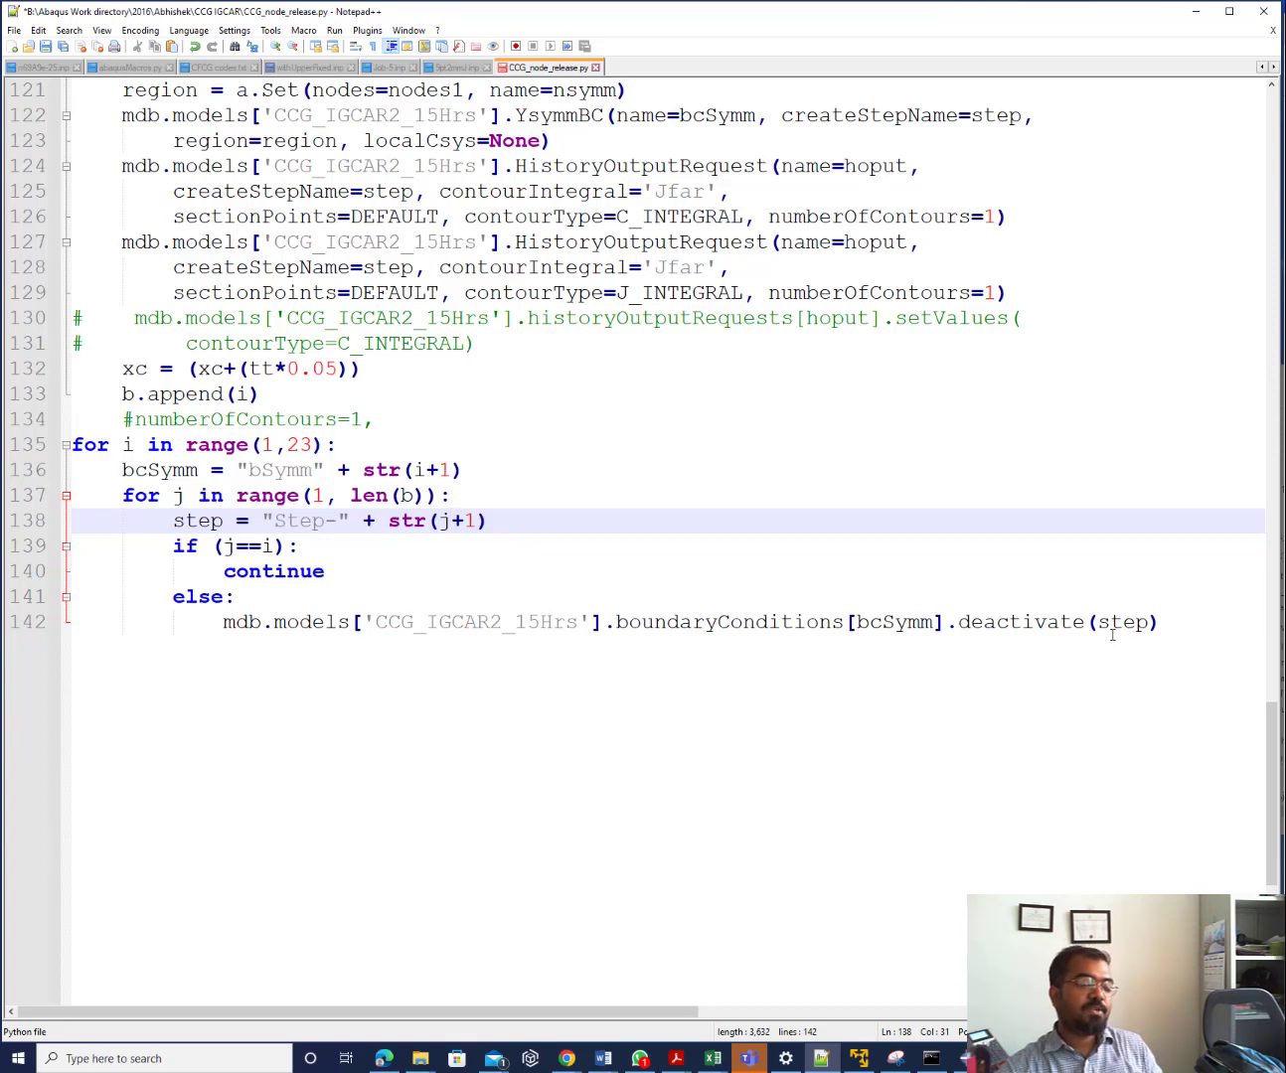
{"action": "left_click", "coordinate": [961, 1059]}
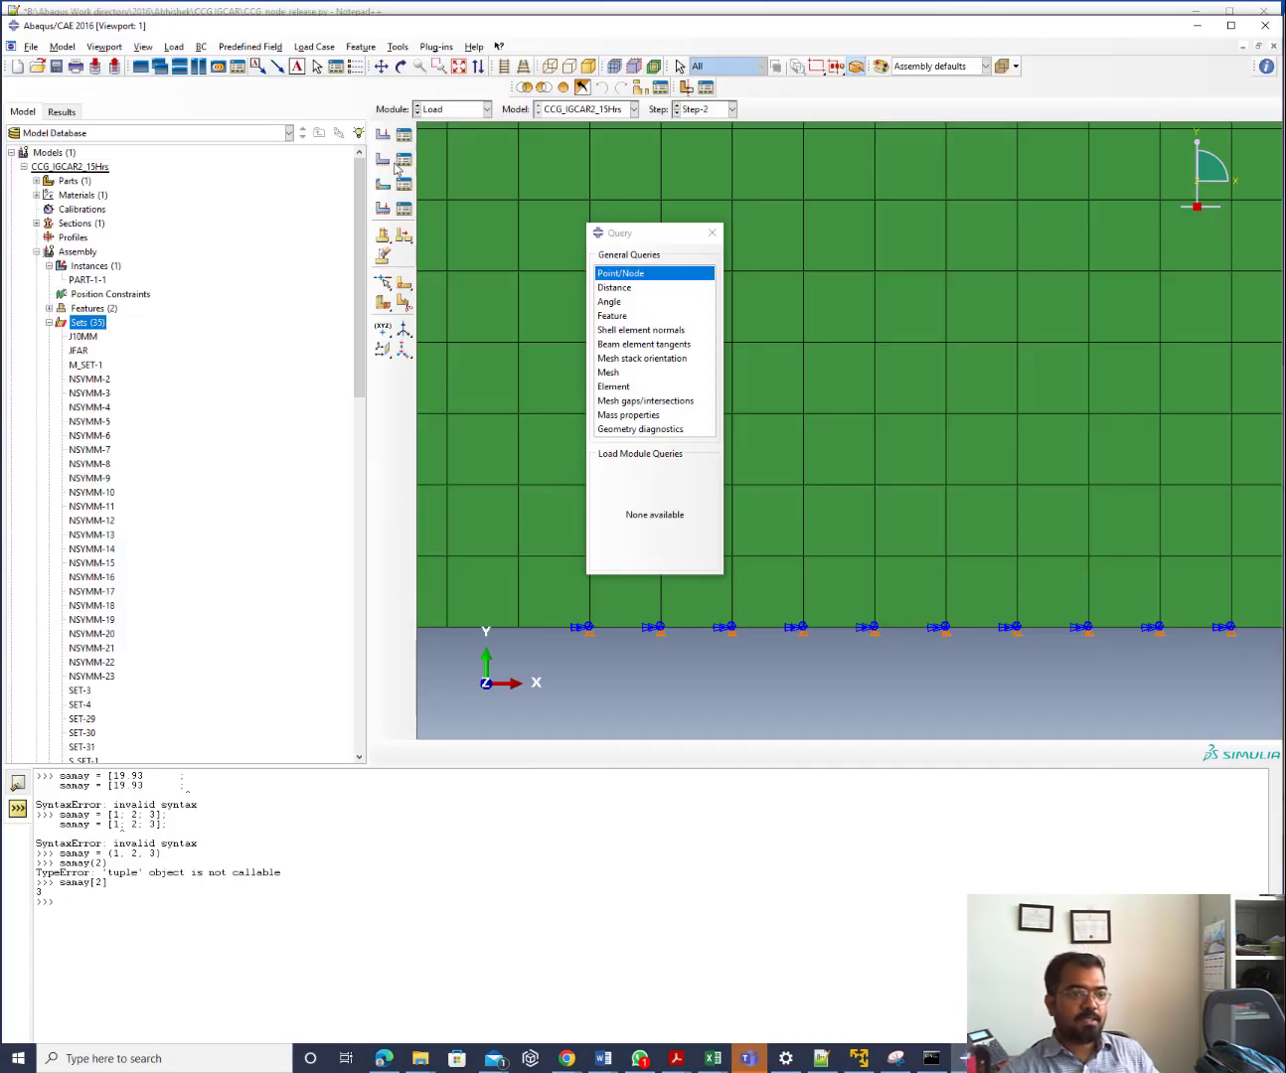
Check Disp-BC-1's status in Step-2, Step-8 and Step-9 in the Boundary Condition Manager, then return to Notepad++
{"action": "left_click", "coordinate": [405, 165]}
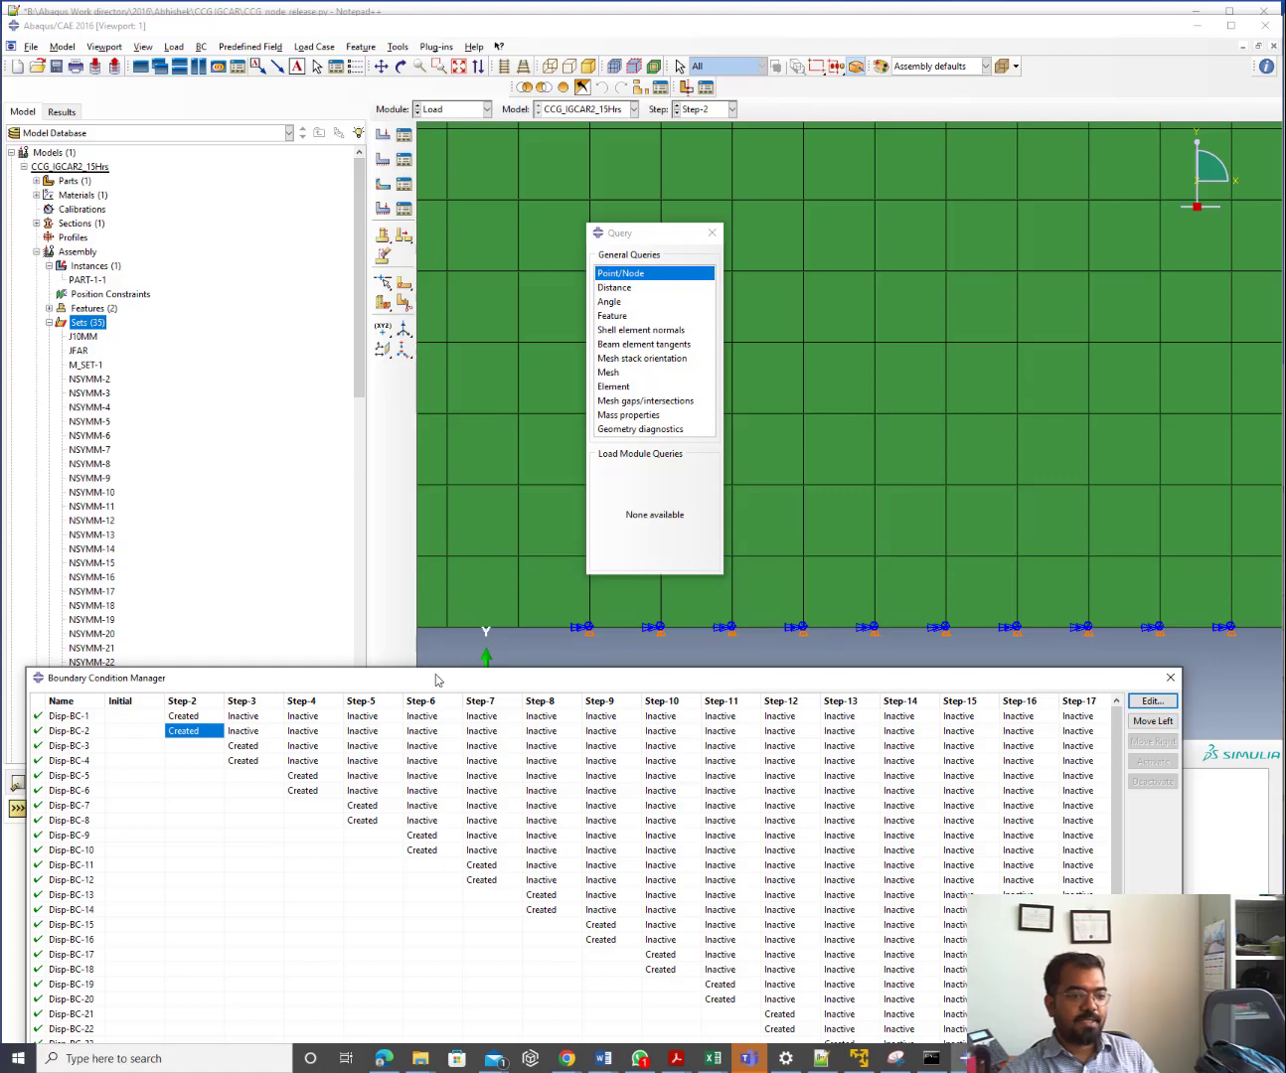
{"action": "left_click_drag", "start_coordinate": [436, 678], "coordinate": [378, 258]}
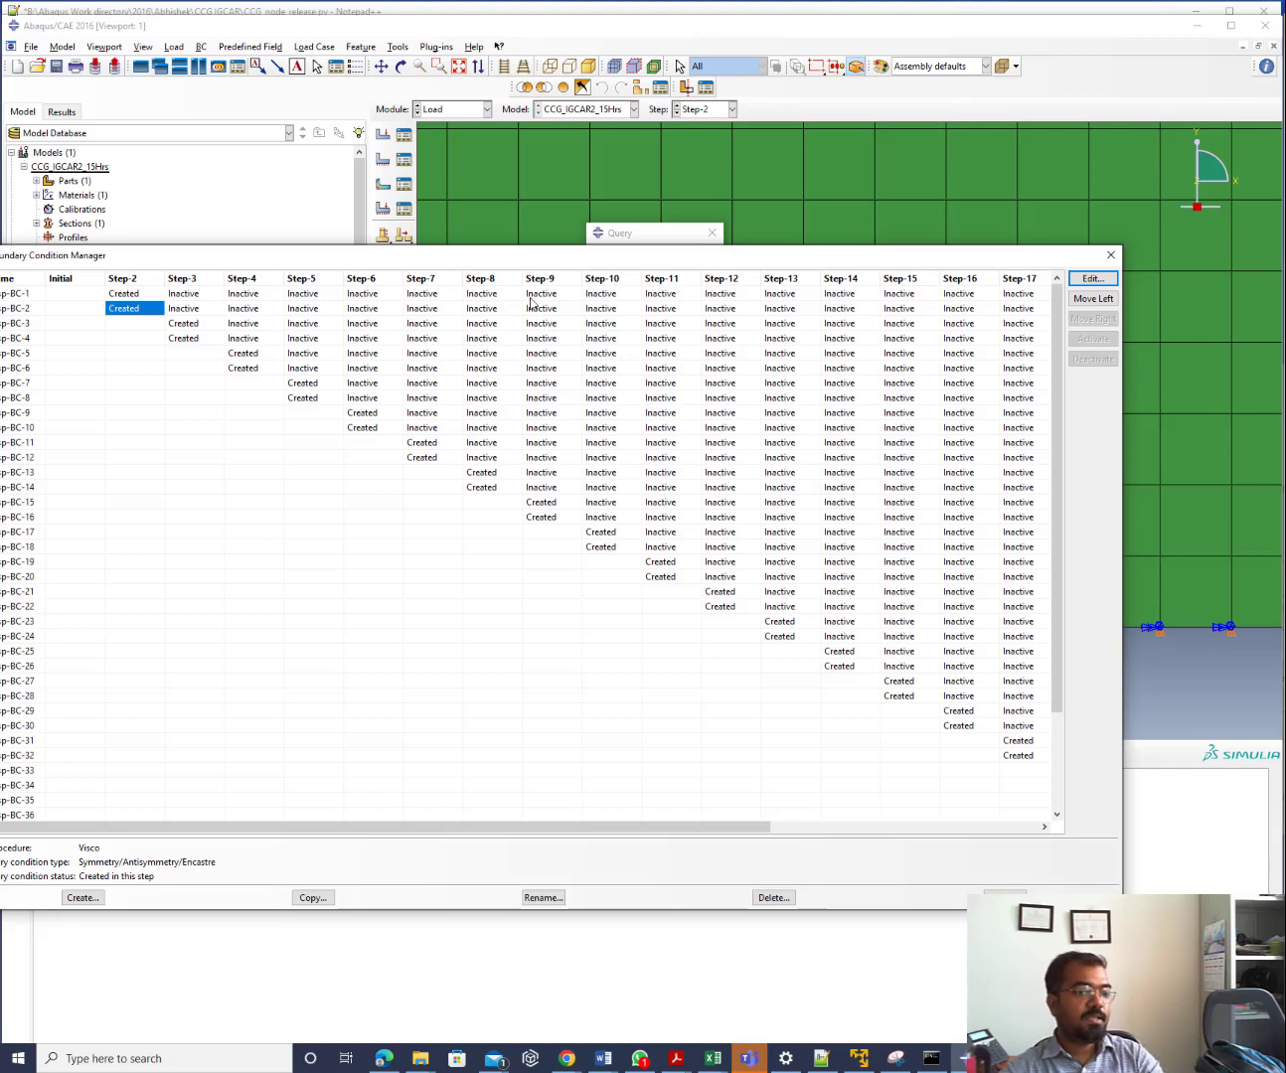
{"action": "left_click", "coordinate": [137, 296]}
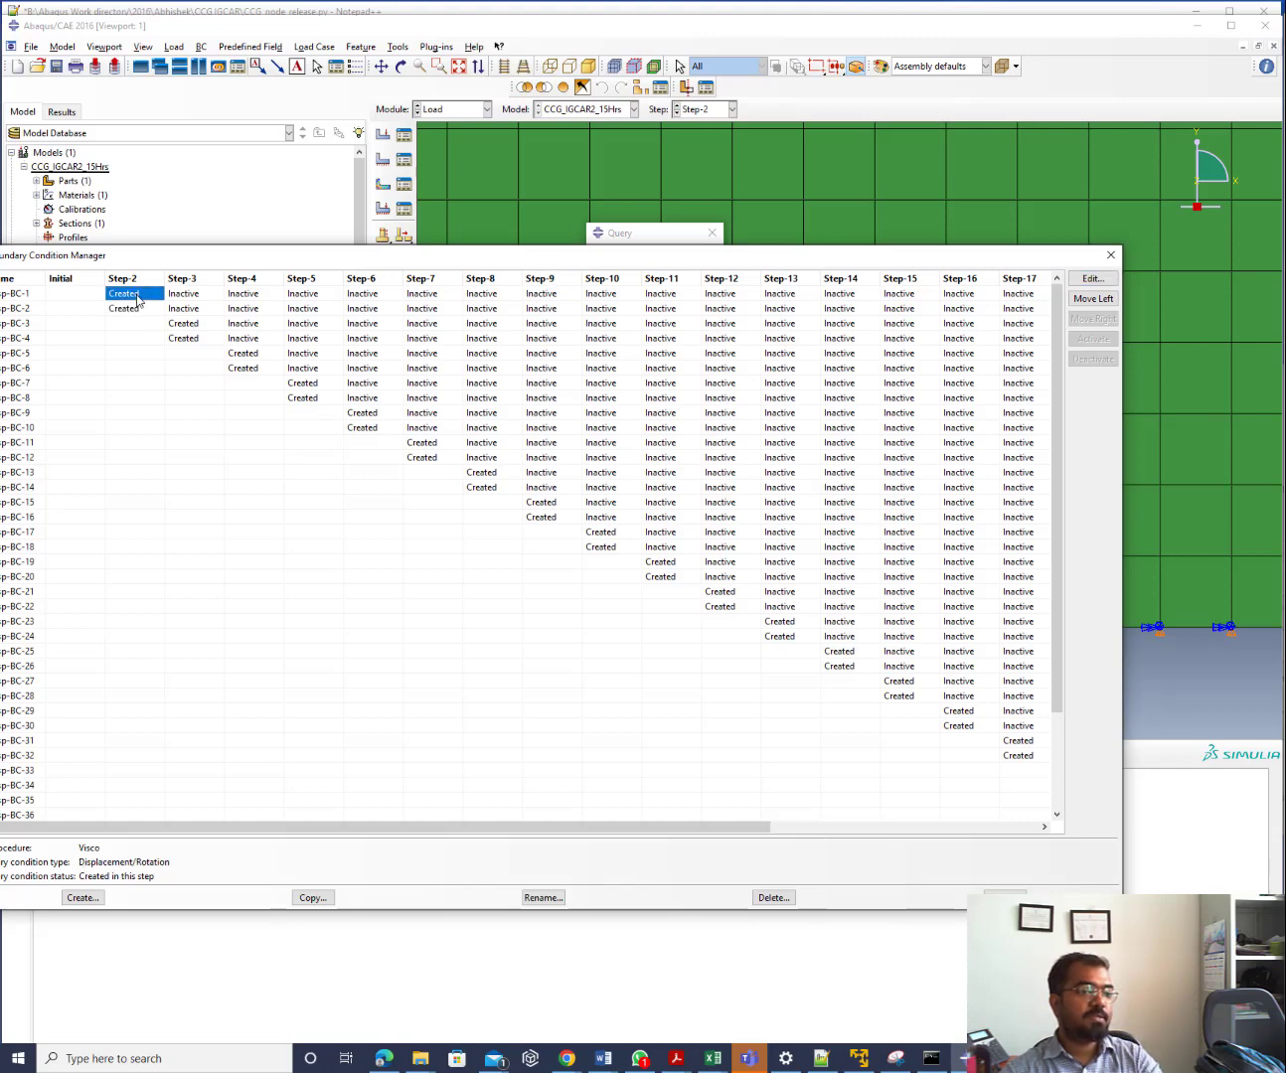
{"action": "left_click", "coordinate": [486, 296]}
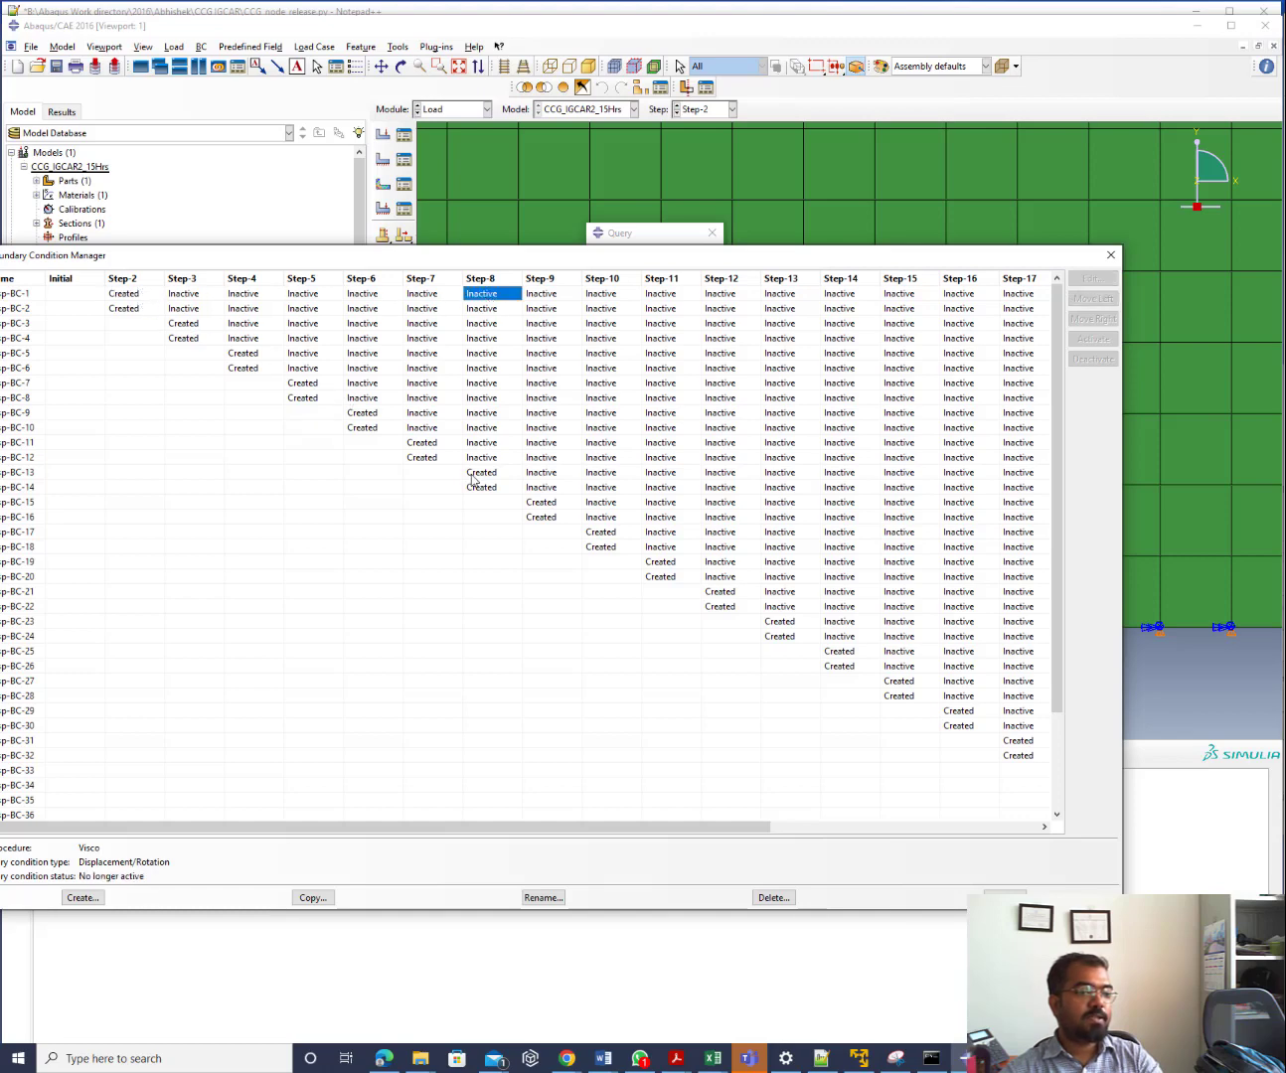
{"action": "left_click", "coordinate": [138, 298]}
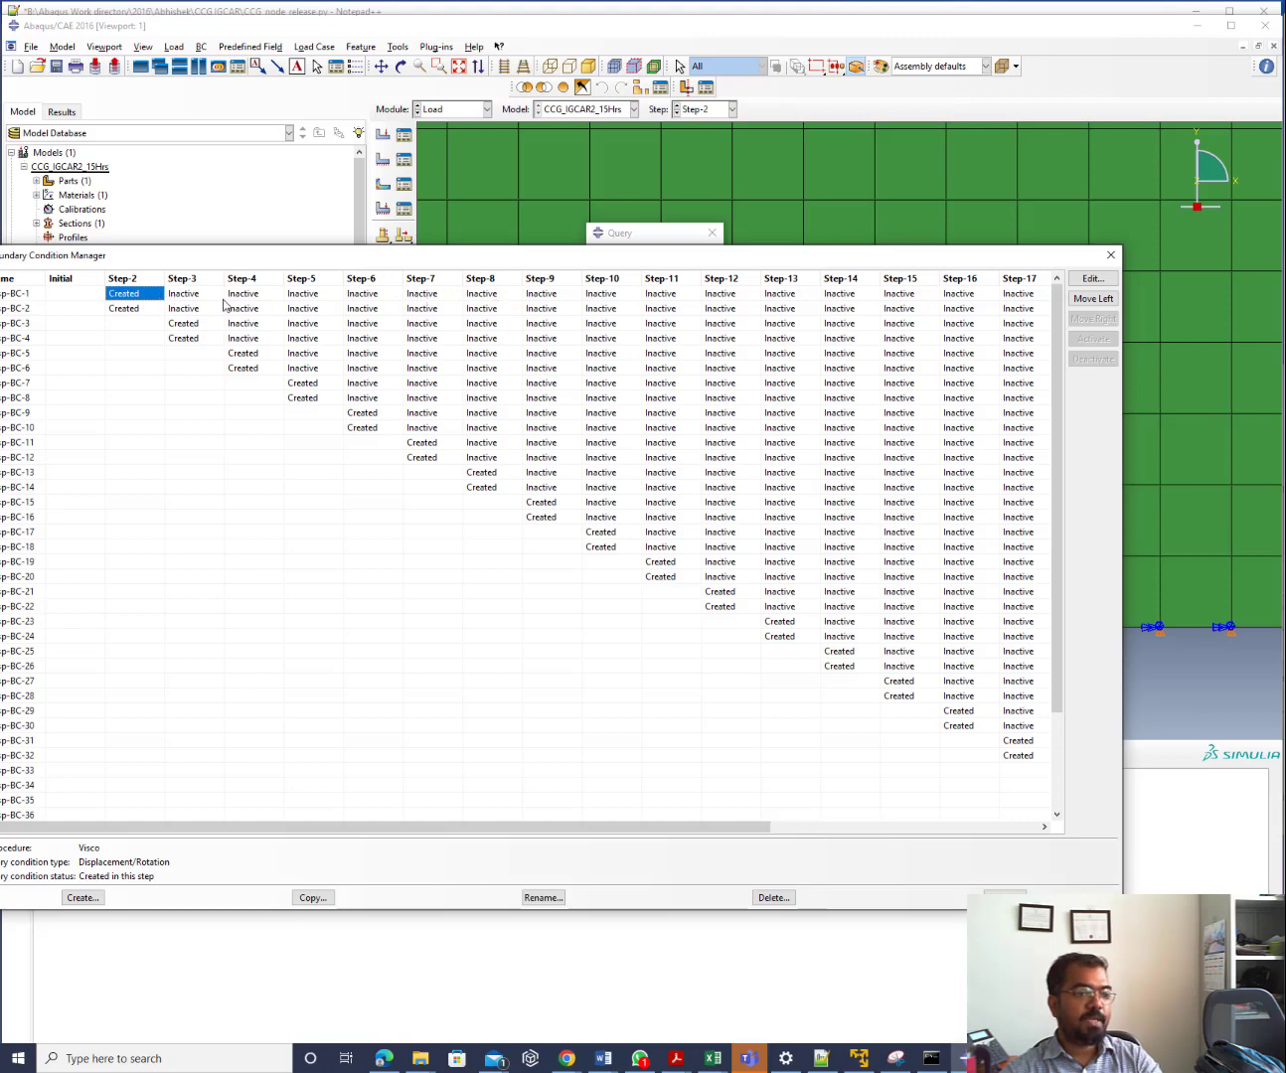
{"action": "left_click", "coordinate": [541, 297]}
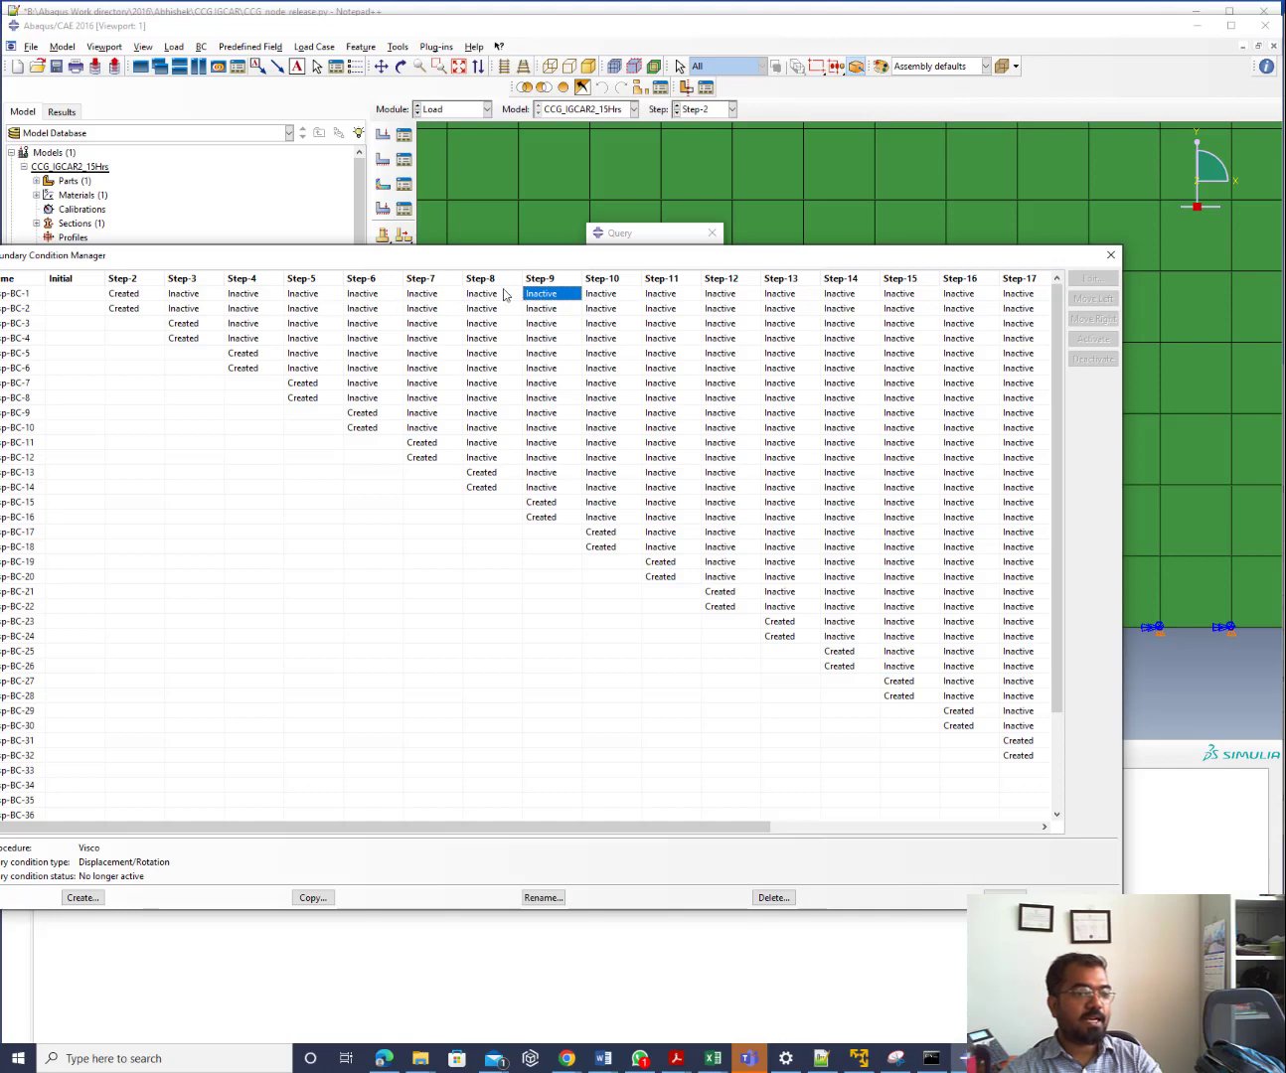
{"action": "left_click", "coordinate": [1111, 258]}
{"action": "left_click", "coordinate": [821, 1057]}
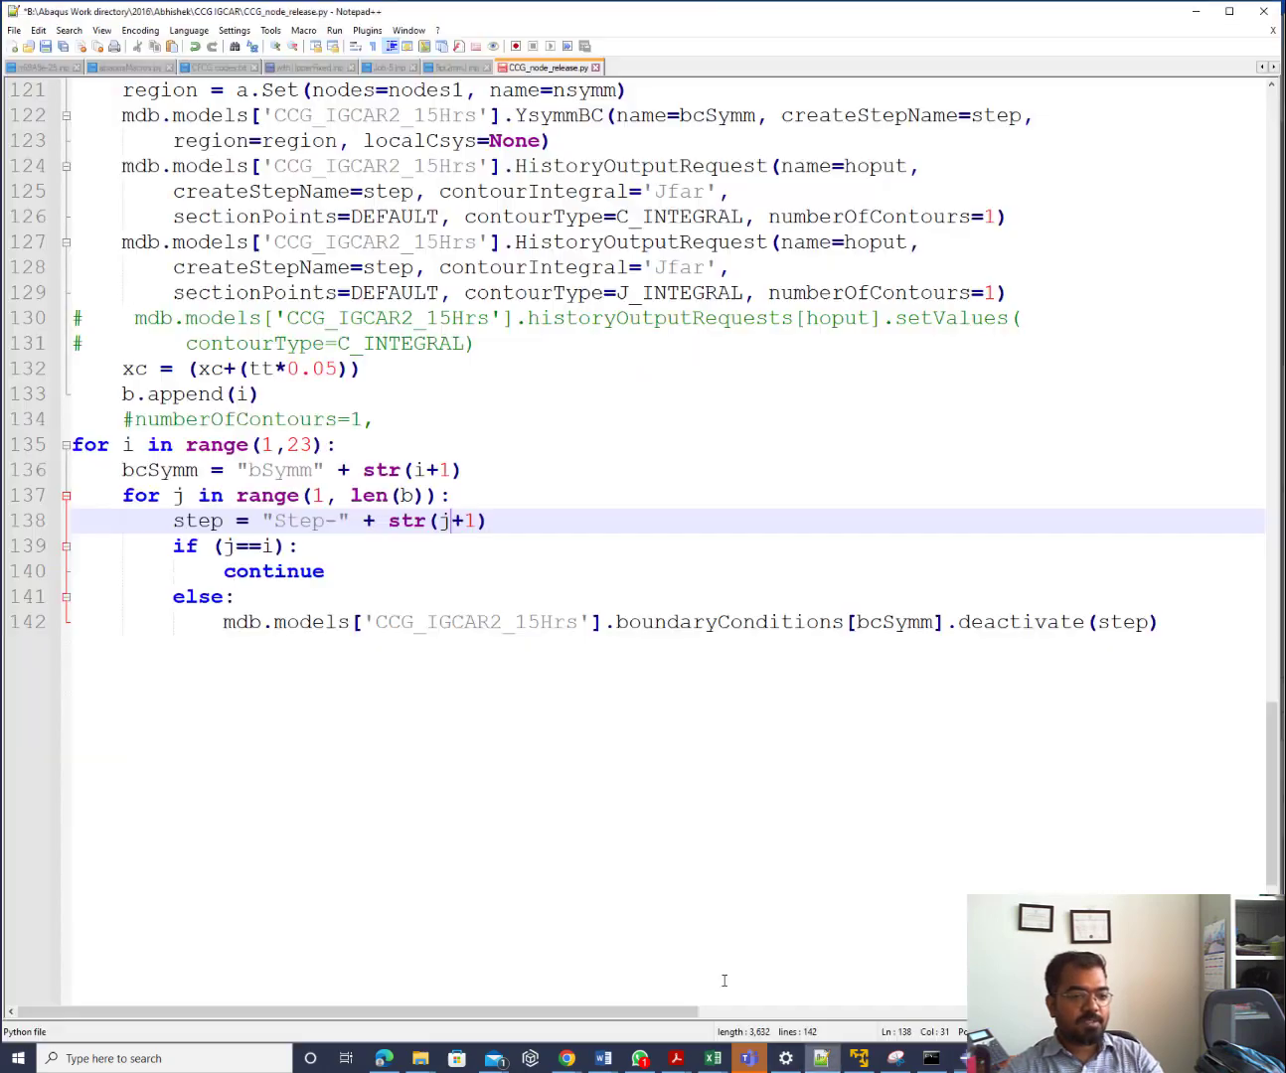
Change range(1,23) on line 135 to range(1,31) and go back to Abaqus/CAE
{"action": "left_click_drag", "start_coordinate": [288, 443], "coordinate": [311, 444]}
{"action": "type", "text": "31"}
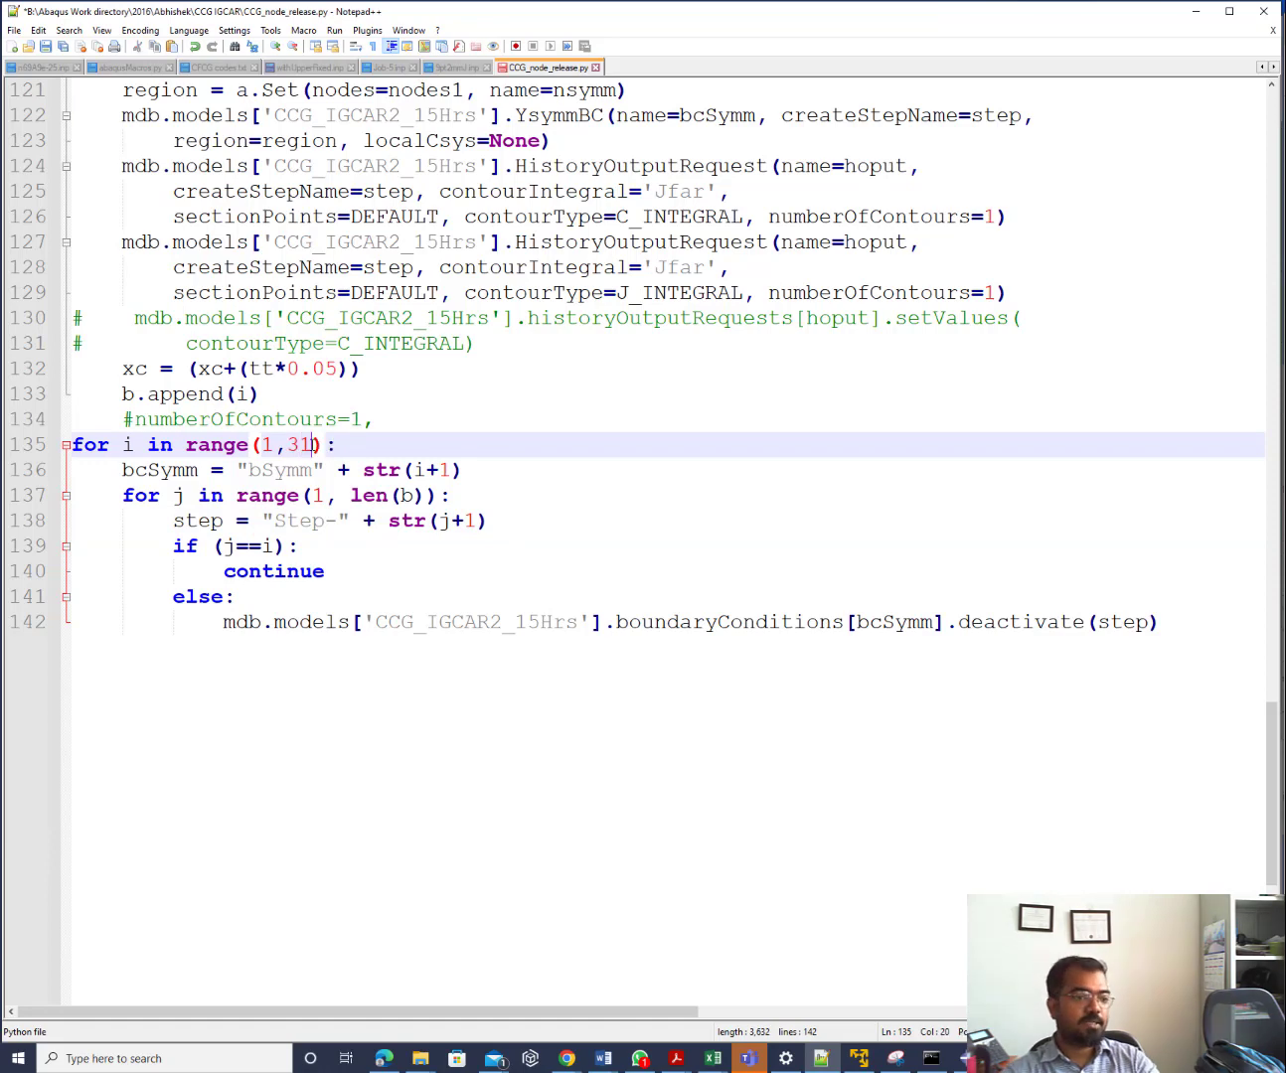
{"action": "left_click", "coordinate": [1200, 12]}
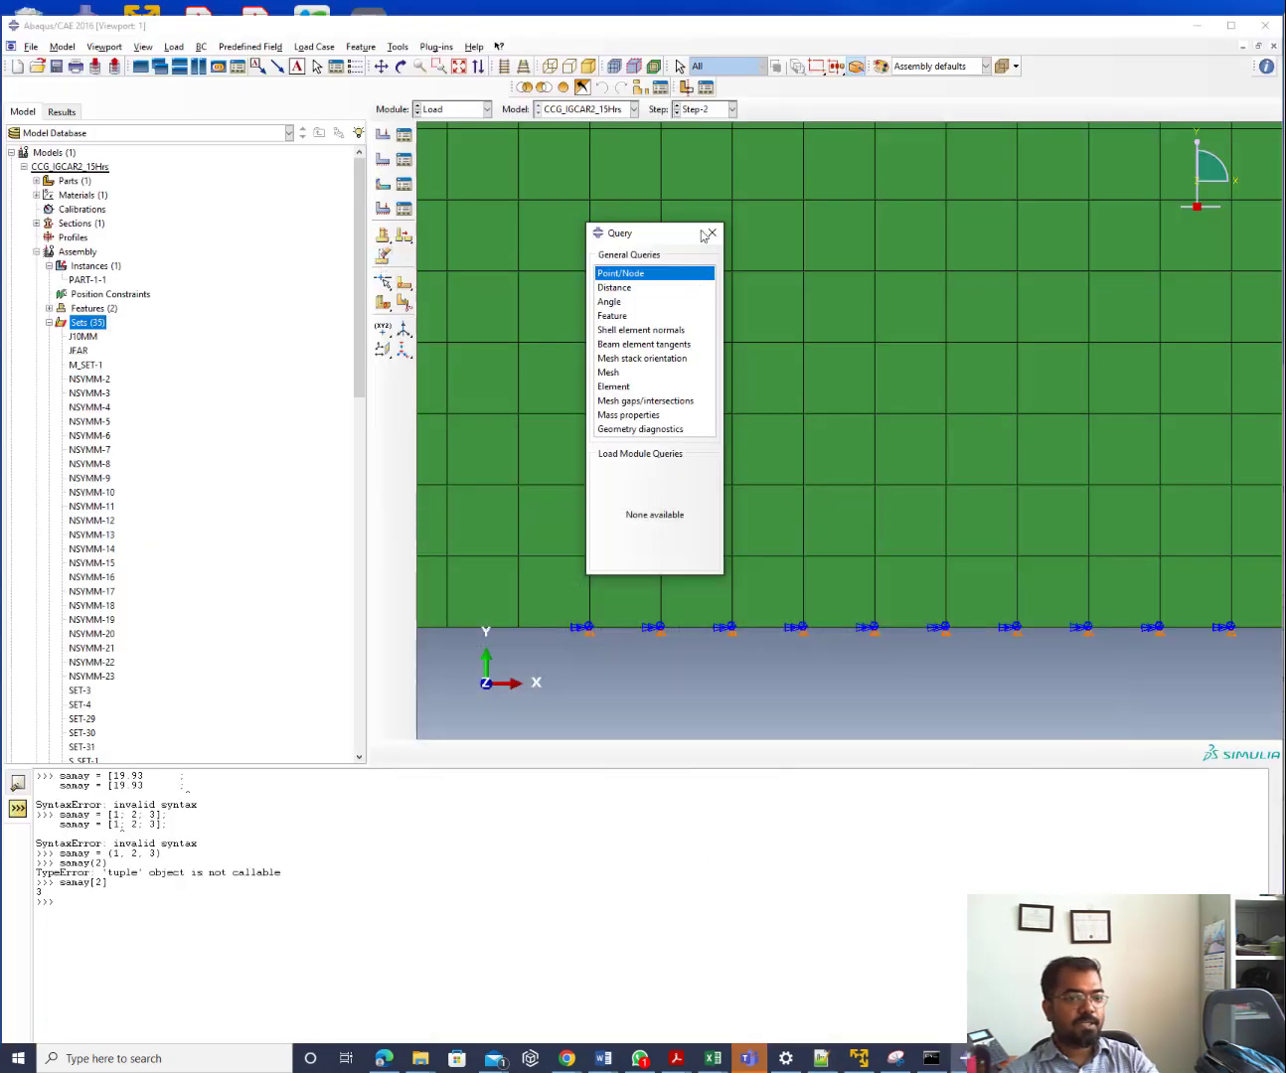
Delete the generated sets NSYMM-2 through NSYMM-23 from the model tree
{"action": "left_click", "coordinate": [97, 378]}
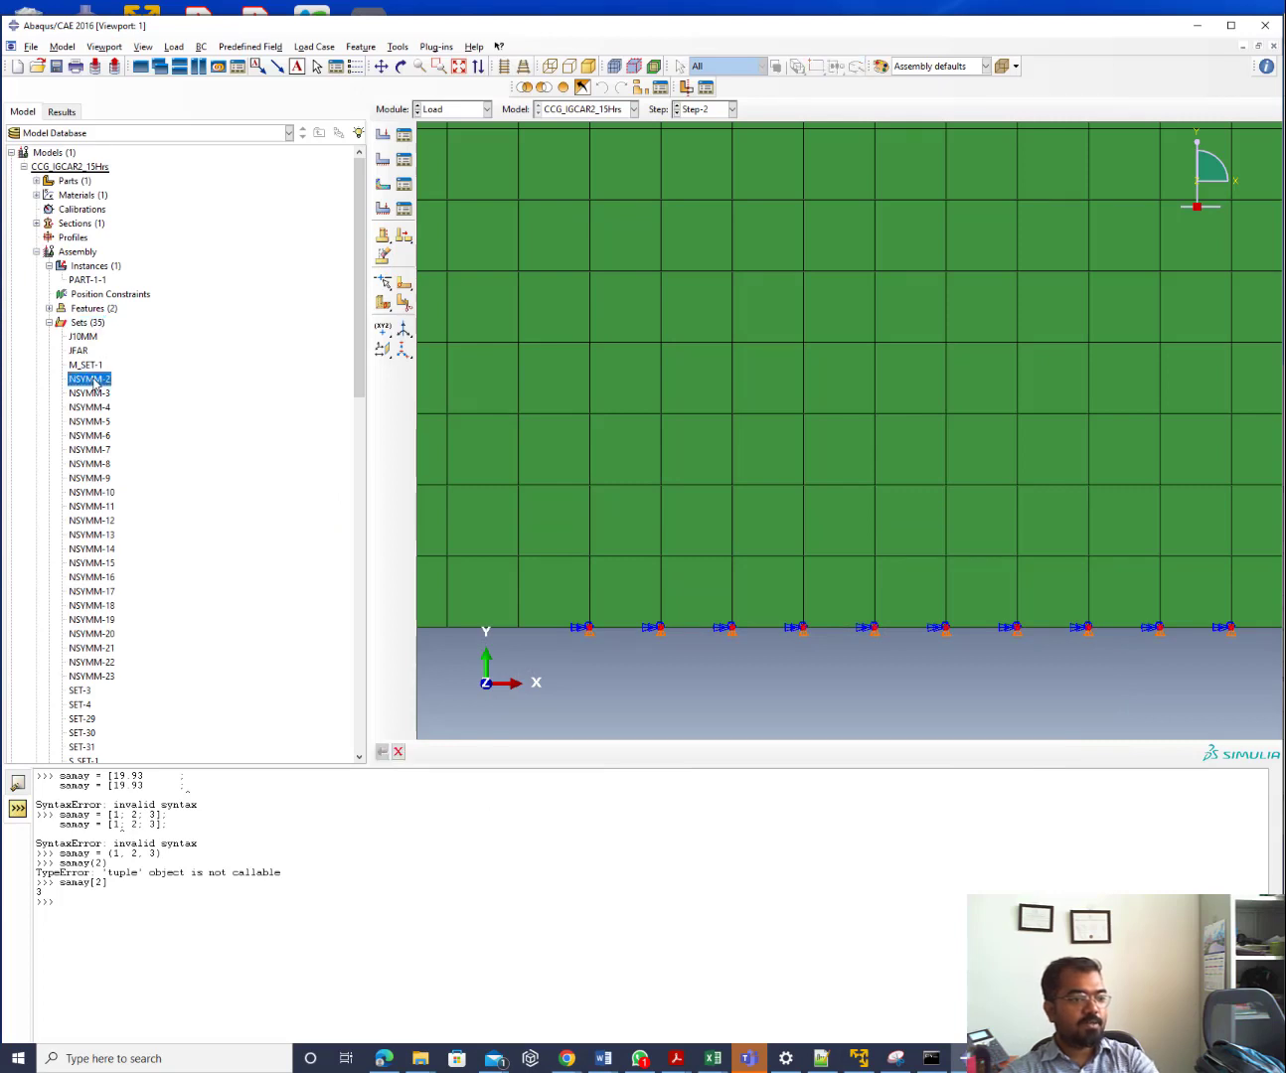
{"action": "left_click", "coordinate": [99, 677], "text": "shift"}
{"action": "right_click", "coordinate": [113, 680]}
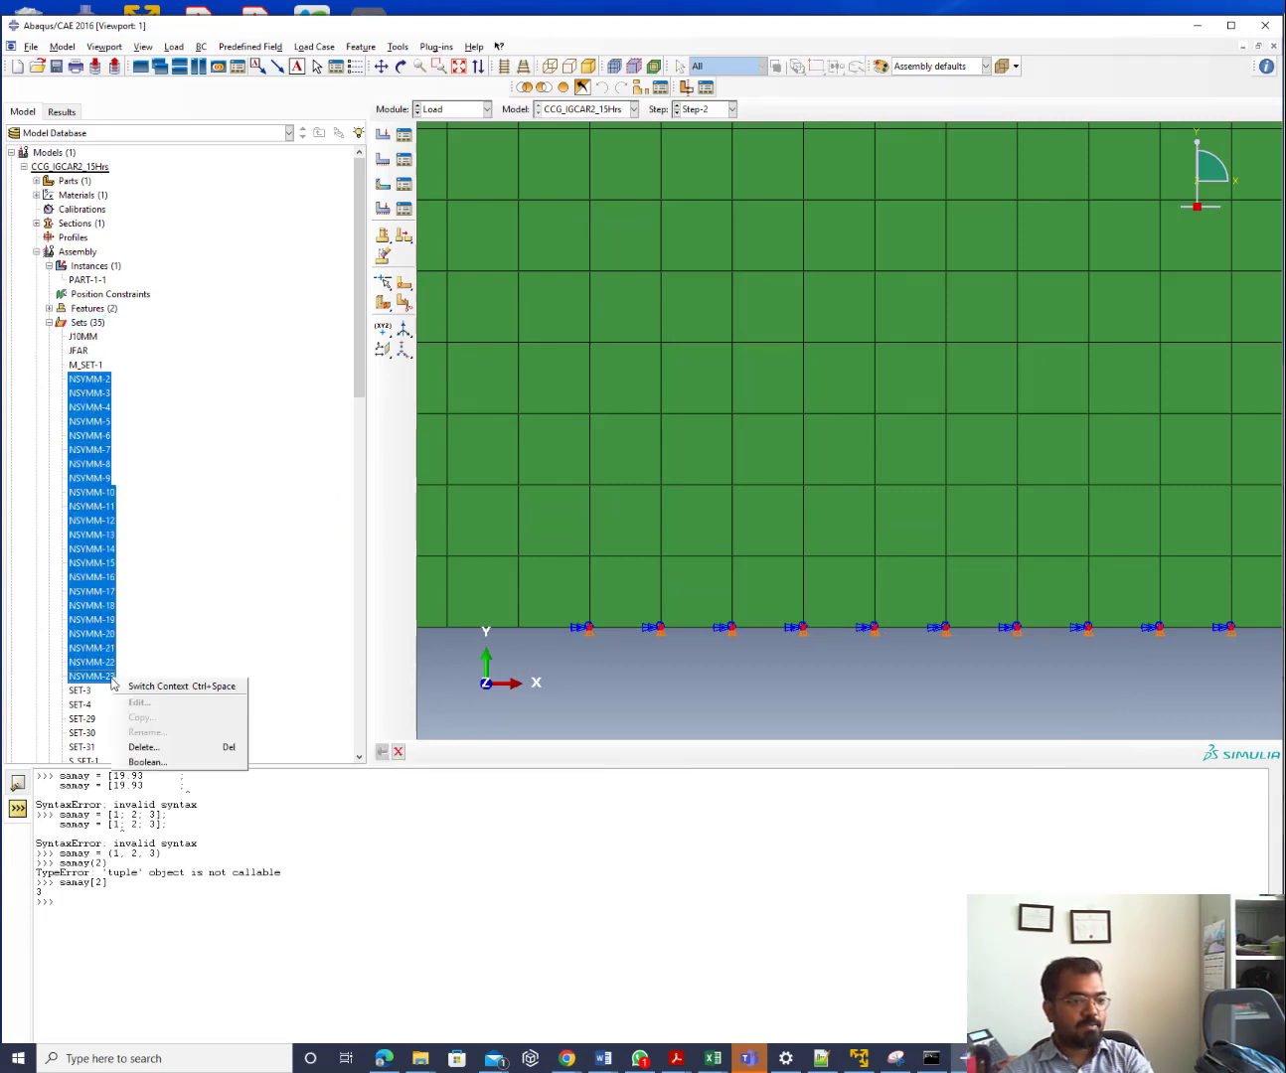
{"action": "left_click", "coordinate": [145, 746]}
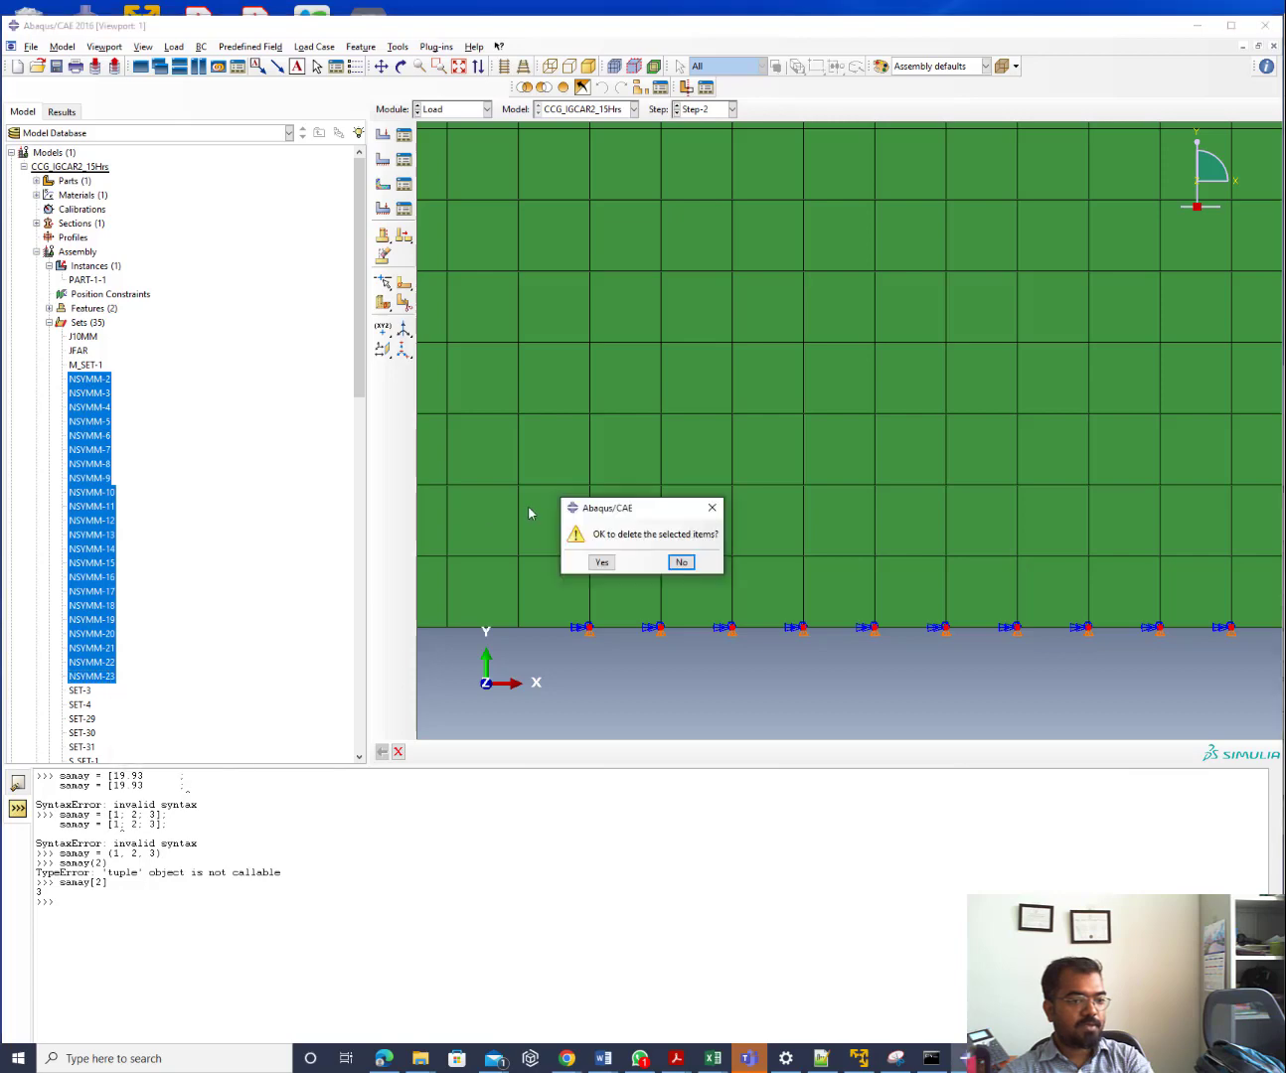
{"action": "left_click", "coordinate": [601, 563]}
Delete steps Step-3 through Step-23, leaving only Initial and Step-2
{"action": "scroll", "coordinate": [189, 457], "scroll_direction": "down", "scroll_amount": 1}
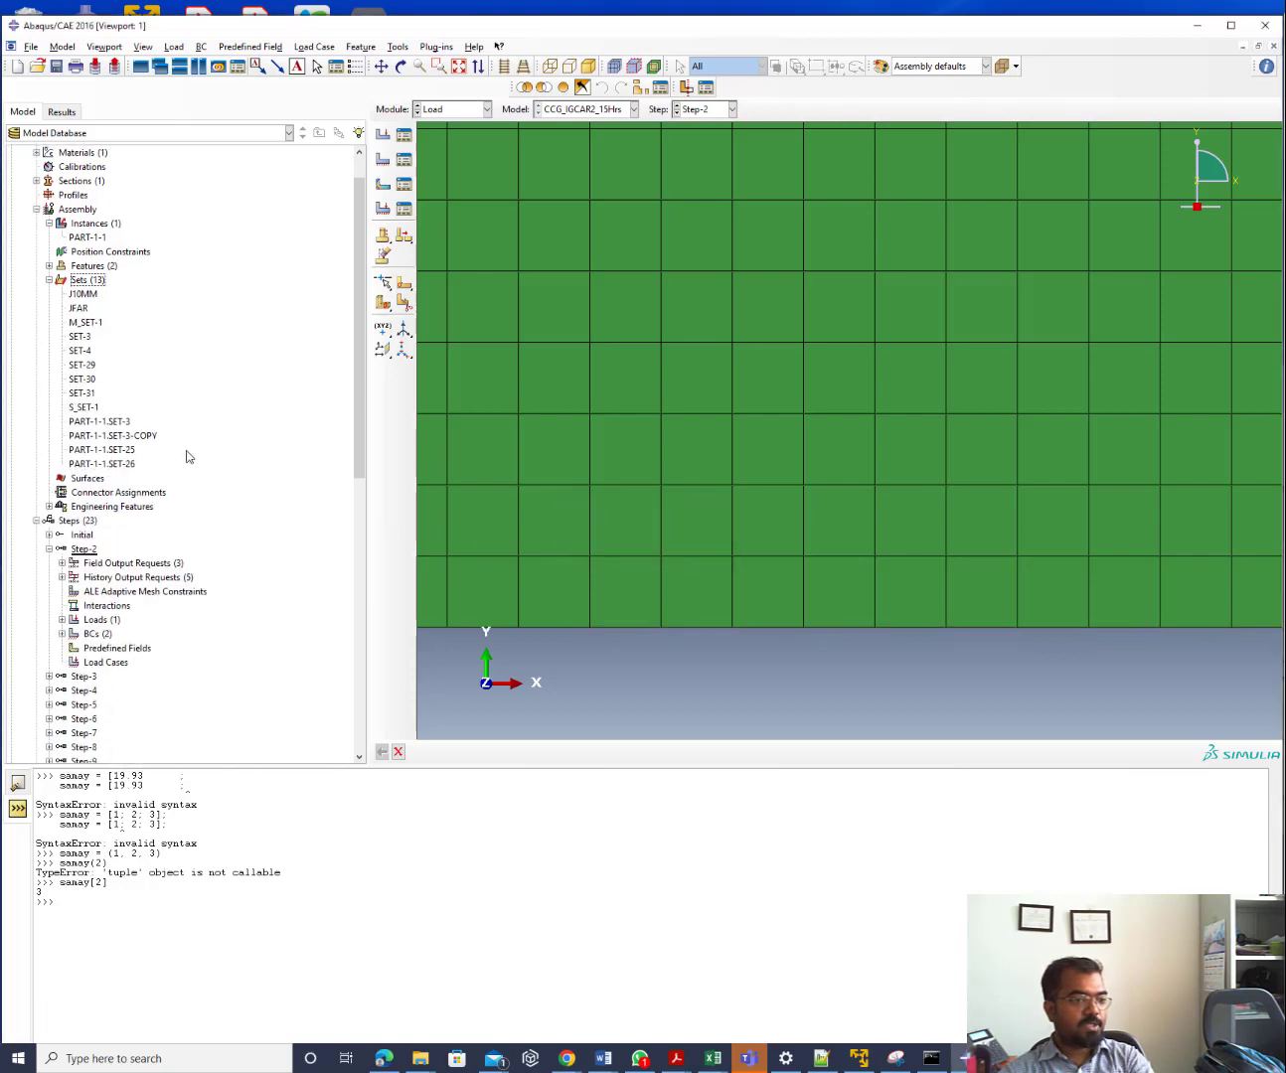
{"action": "scroll", "coordinate": [187, 455], "scroll_direction": "down", "scroll_amount": 7}
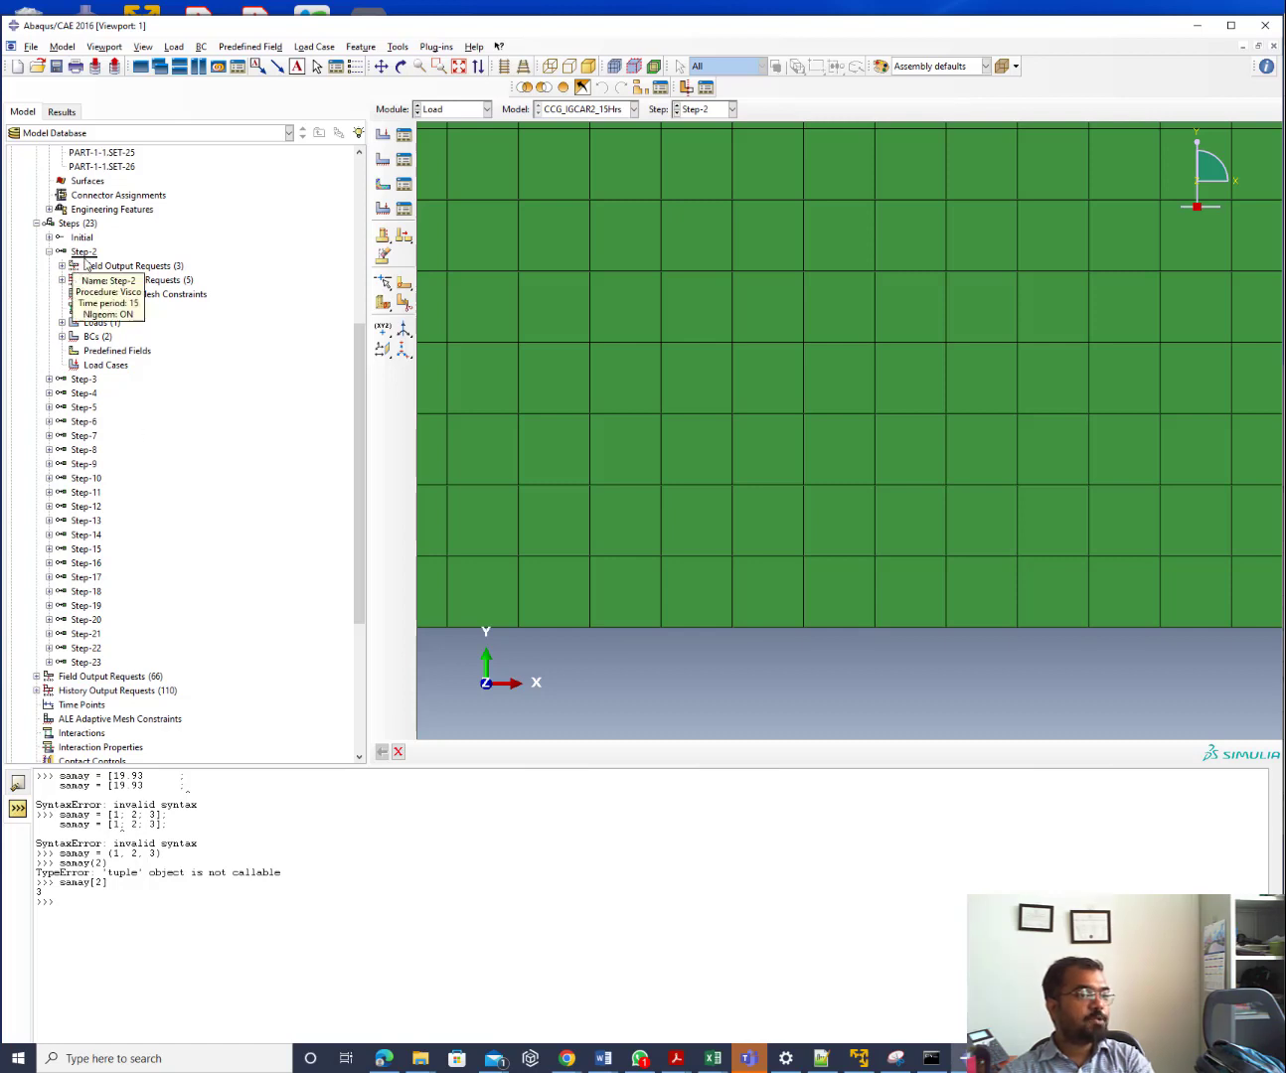
{"action": "left_click", "coordinate": [82, 379]}
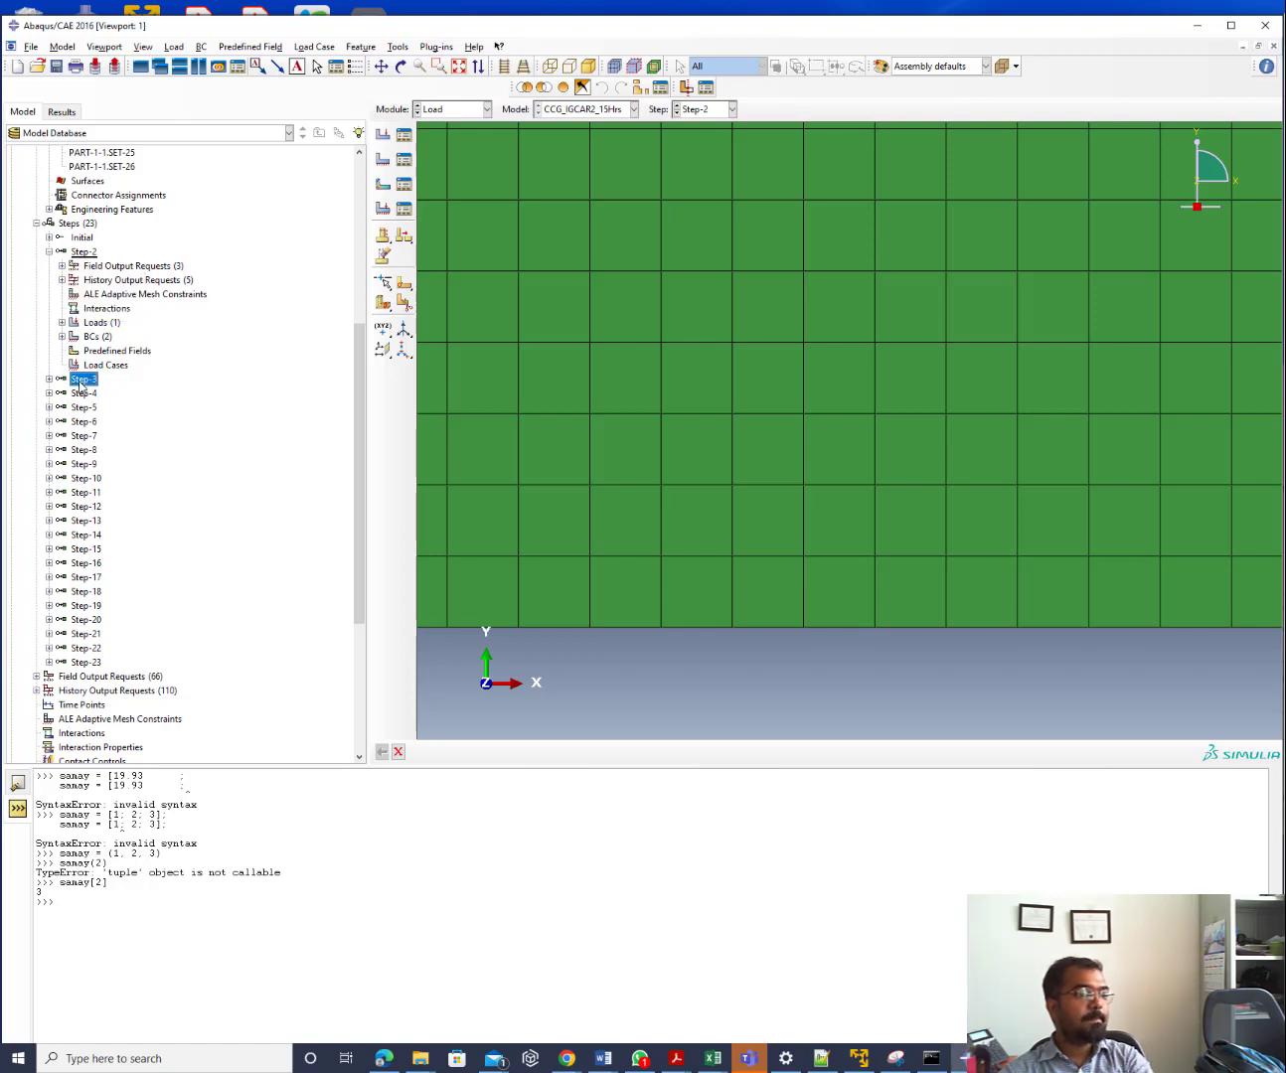
{"action": "left_click", "coordinate": [84, 662], "text": "shift"}
{"action": "right_click", "coordinate": [87, 668]}
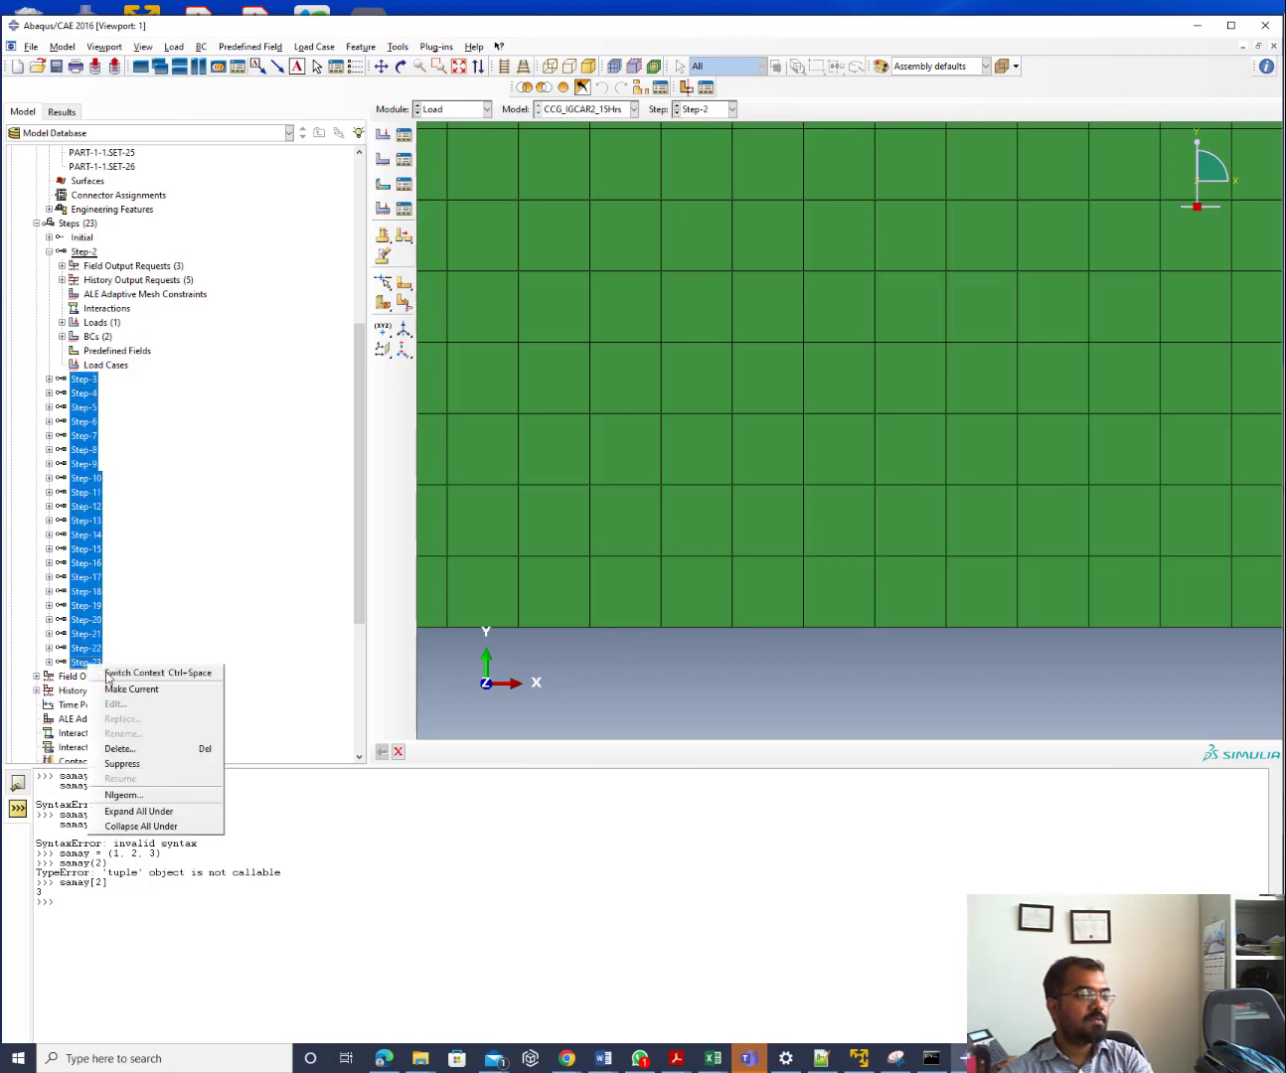
{"action": "left_click", "coordinate": [189, 753]}
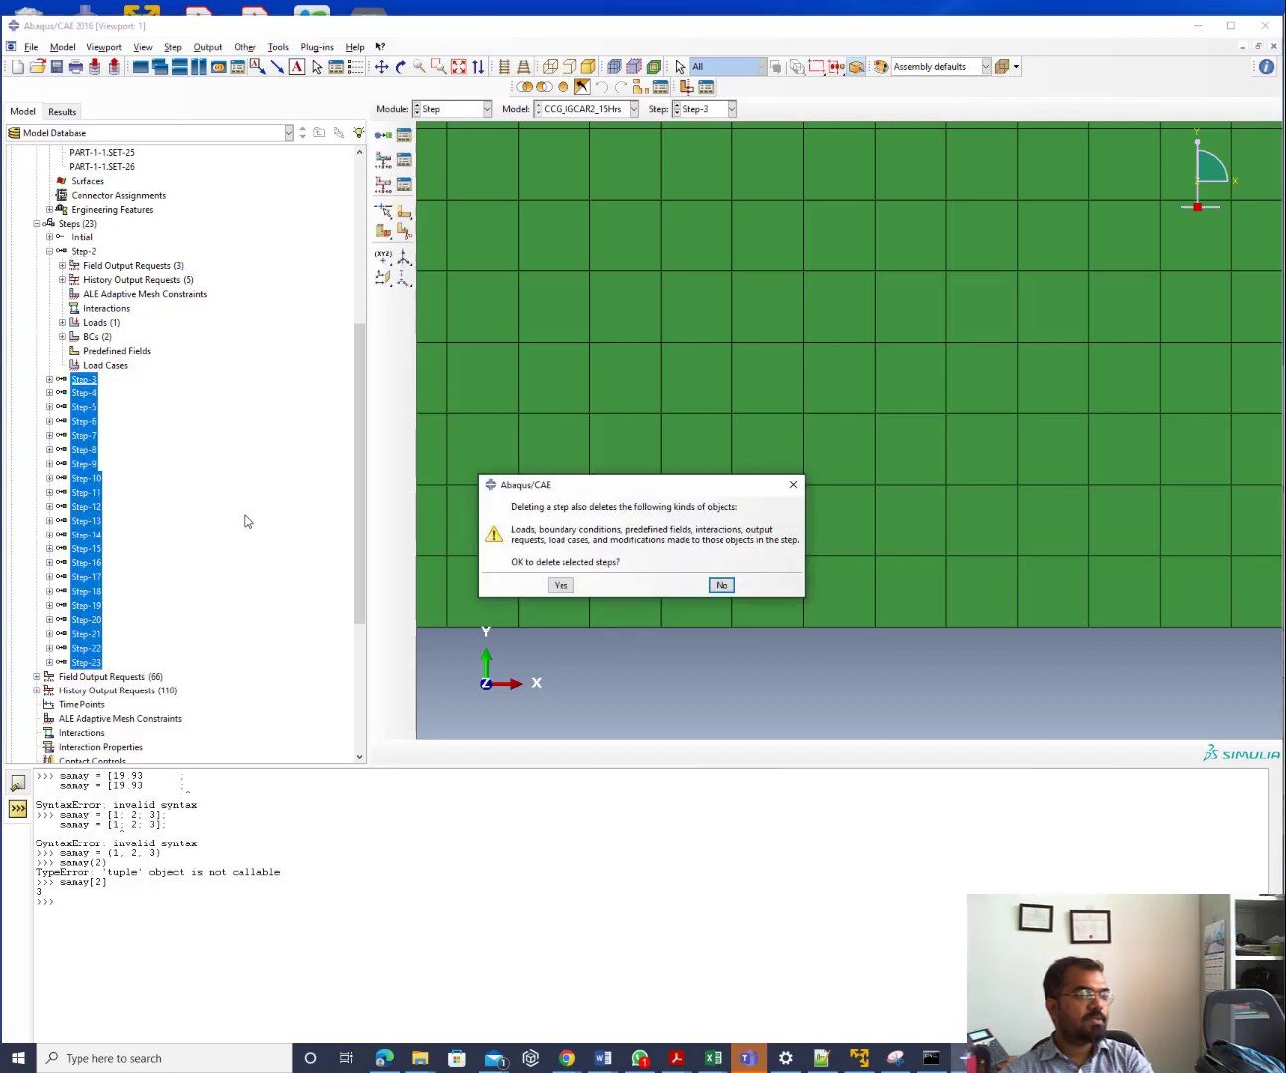
{"action": "left_click", "coordinate": [562, 586]}
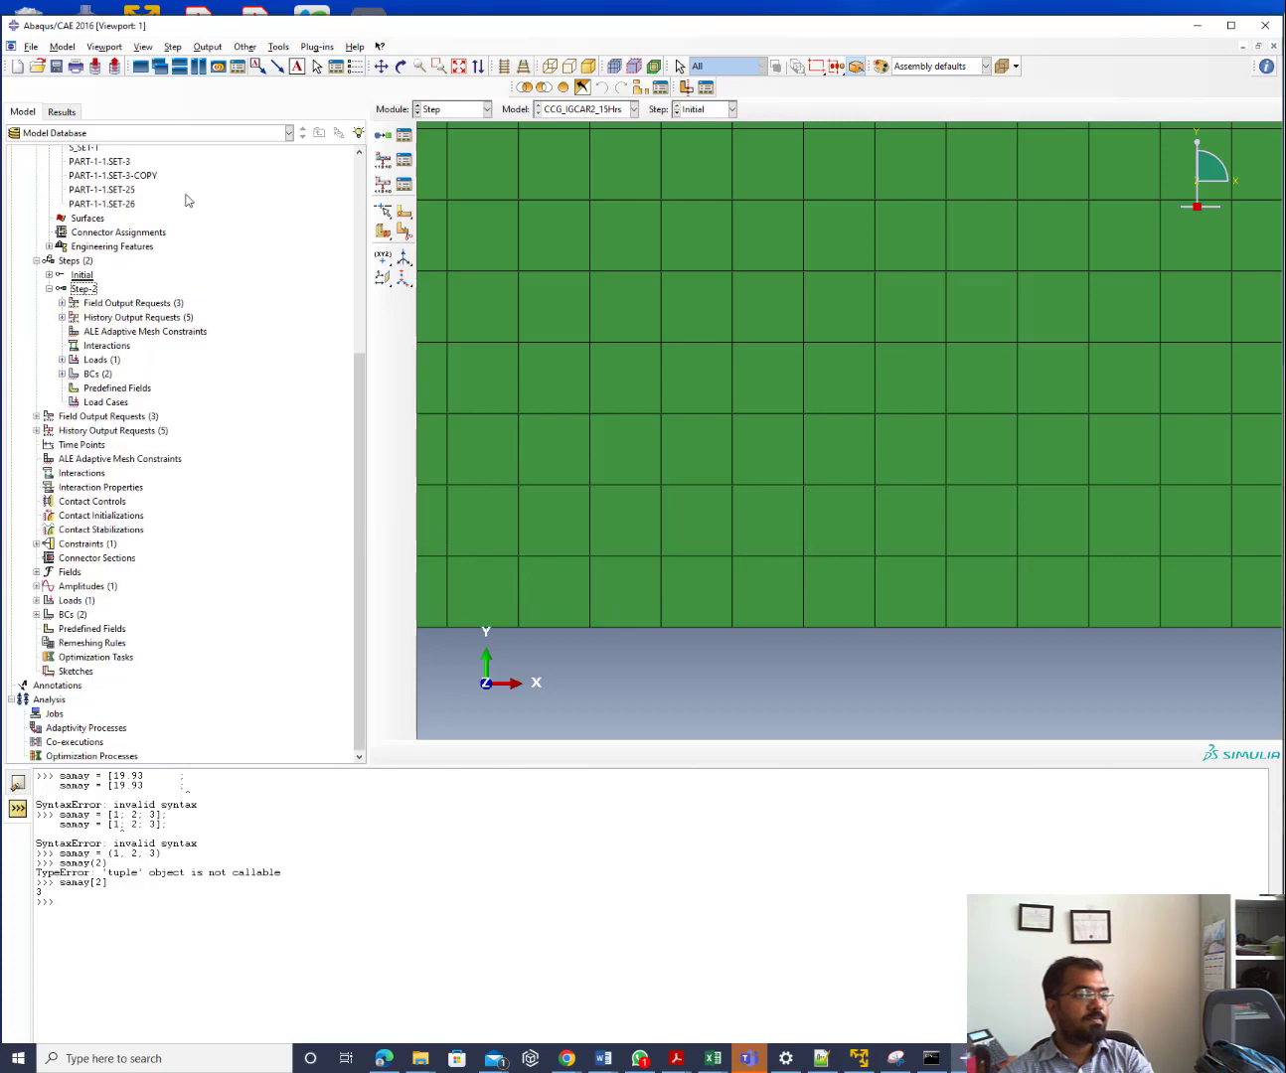
{"action": "left_click", "coordinate": [450, 112]}
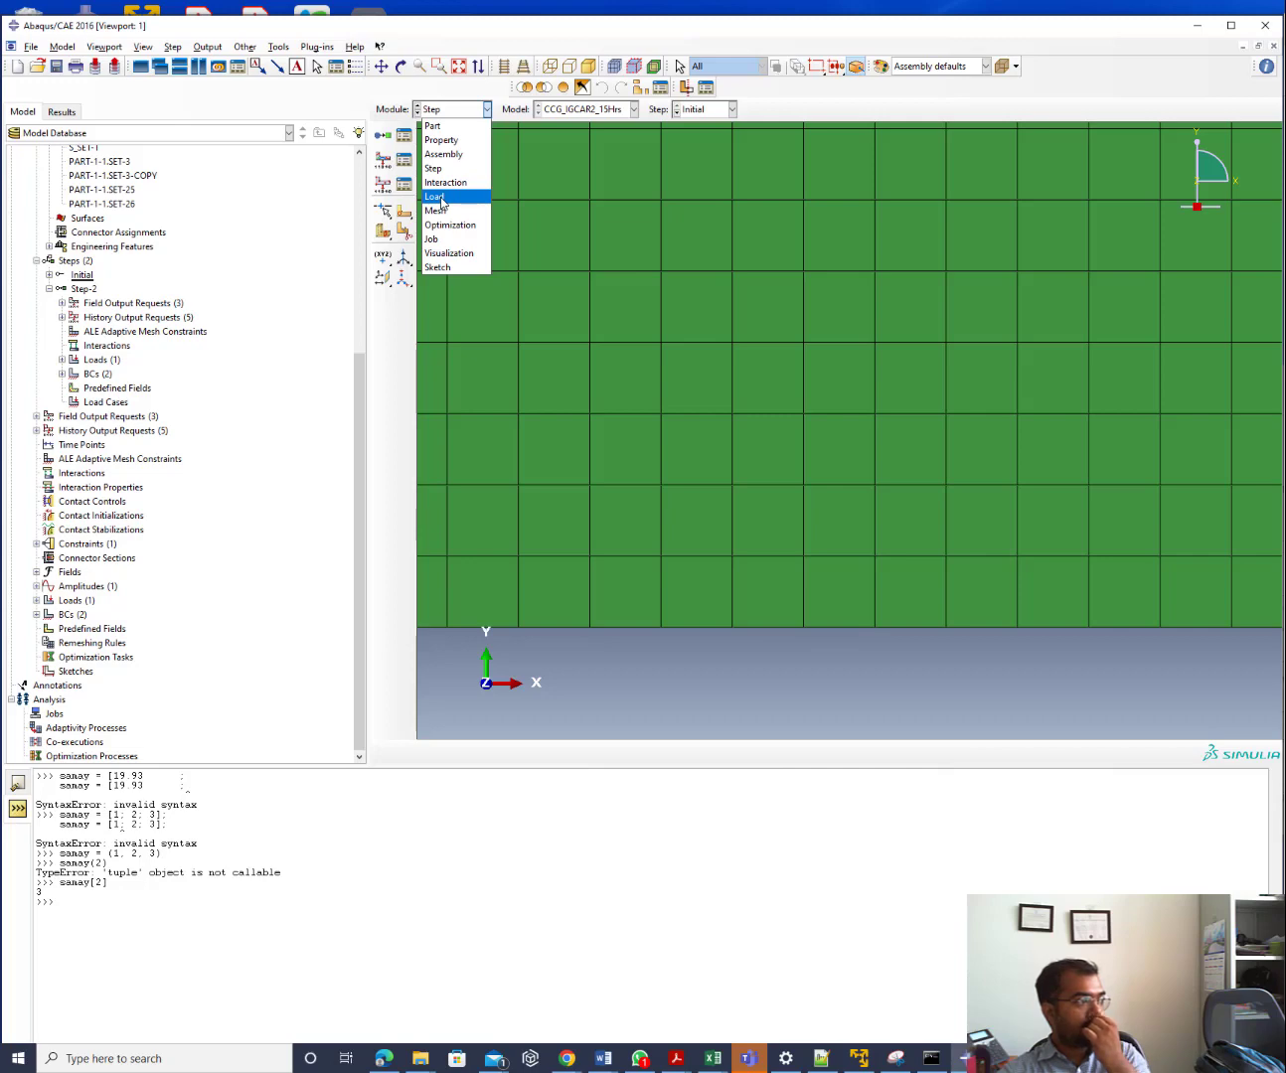
Switch to the Load module and check the defined loads in the Load Manager
{"action": "left_click", "coordinate": [441, 198]}
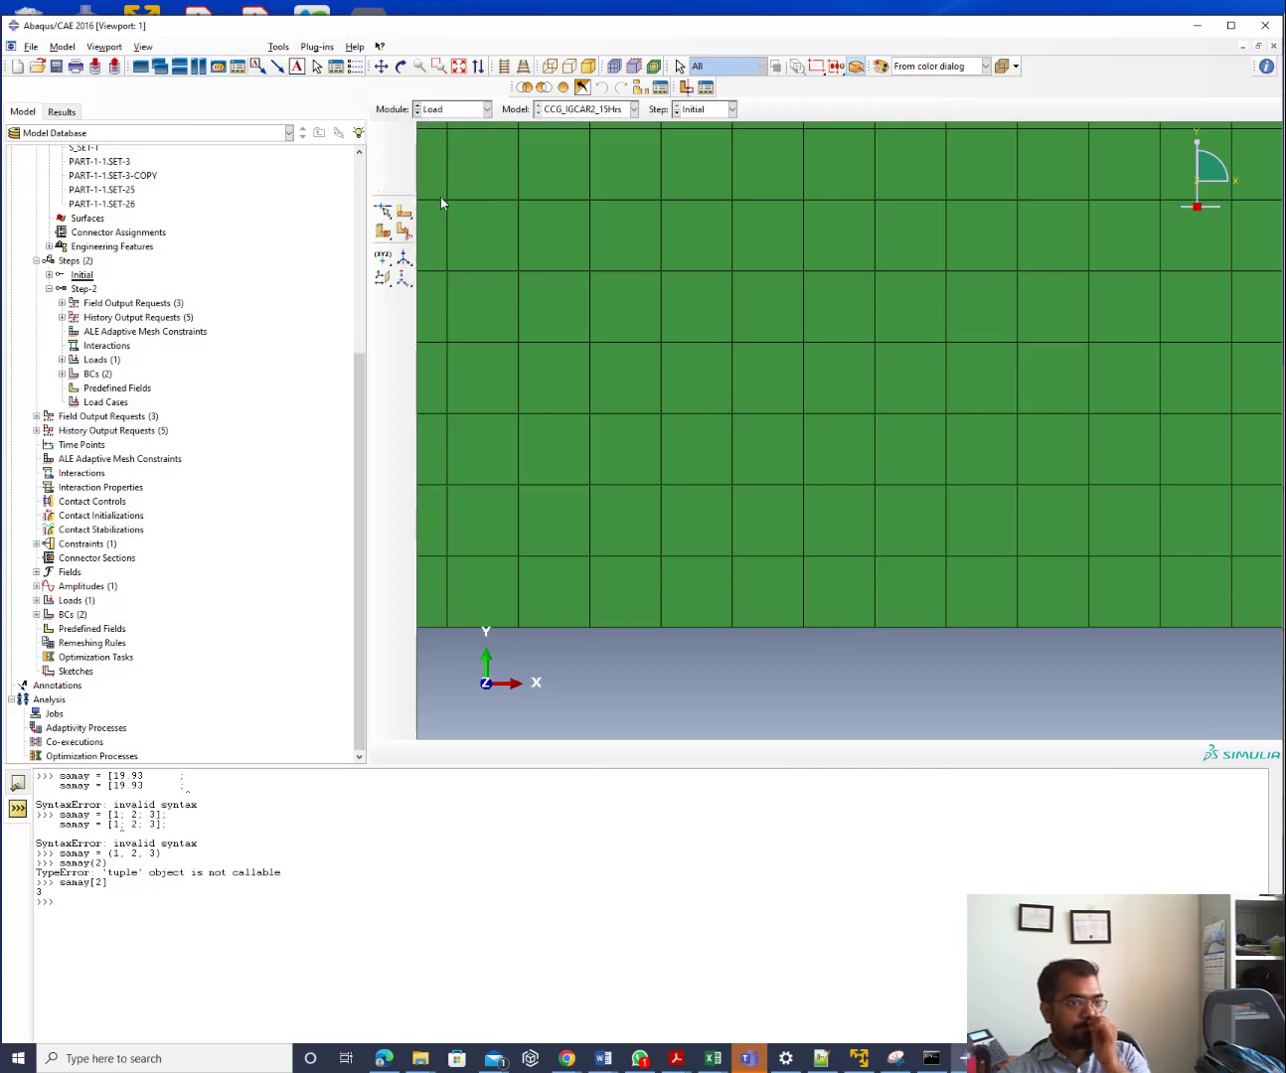
{"action": "left_click", "coordinate": [406, 139]}
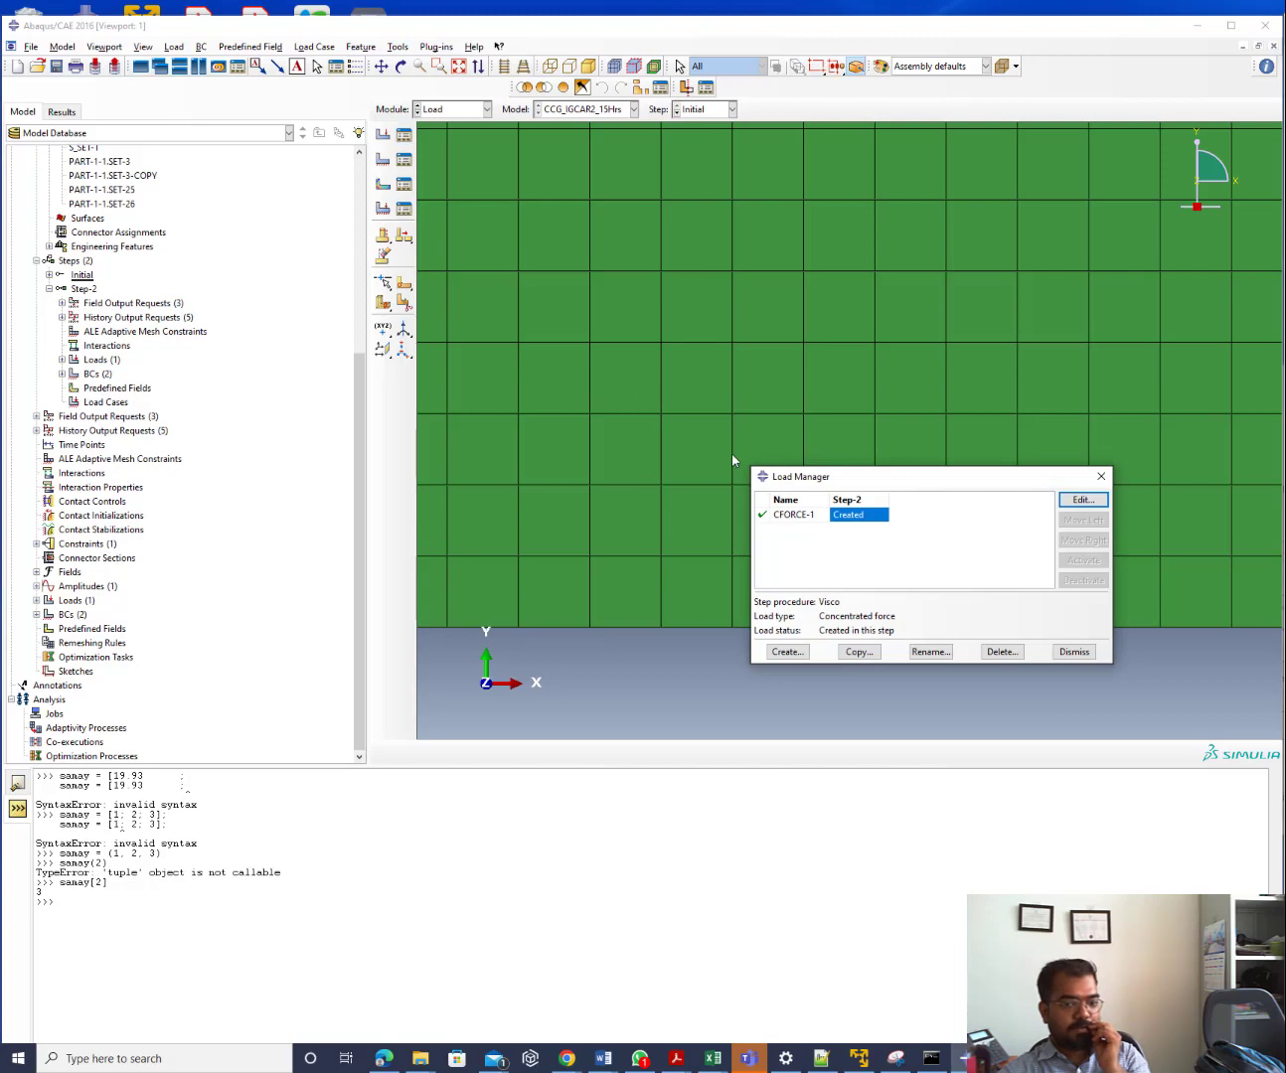
{"action": "left_click", "coordinate": [1101, 478]}
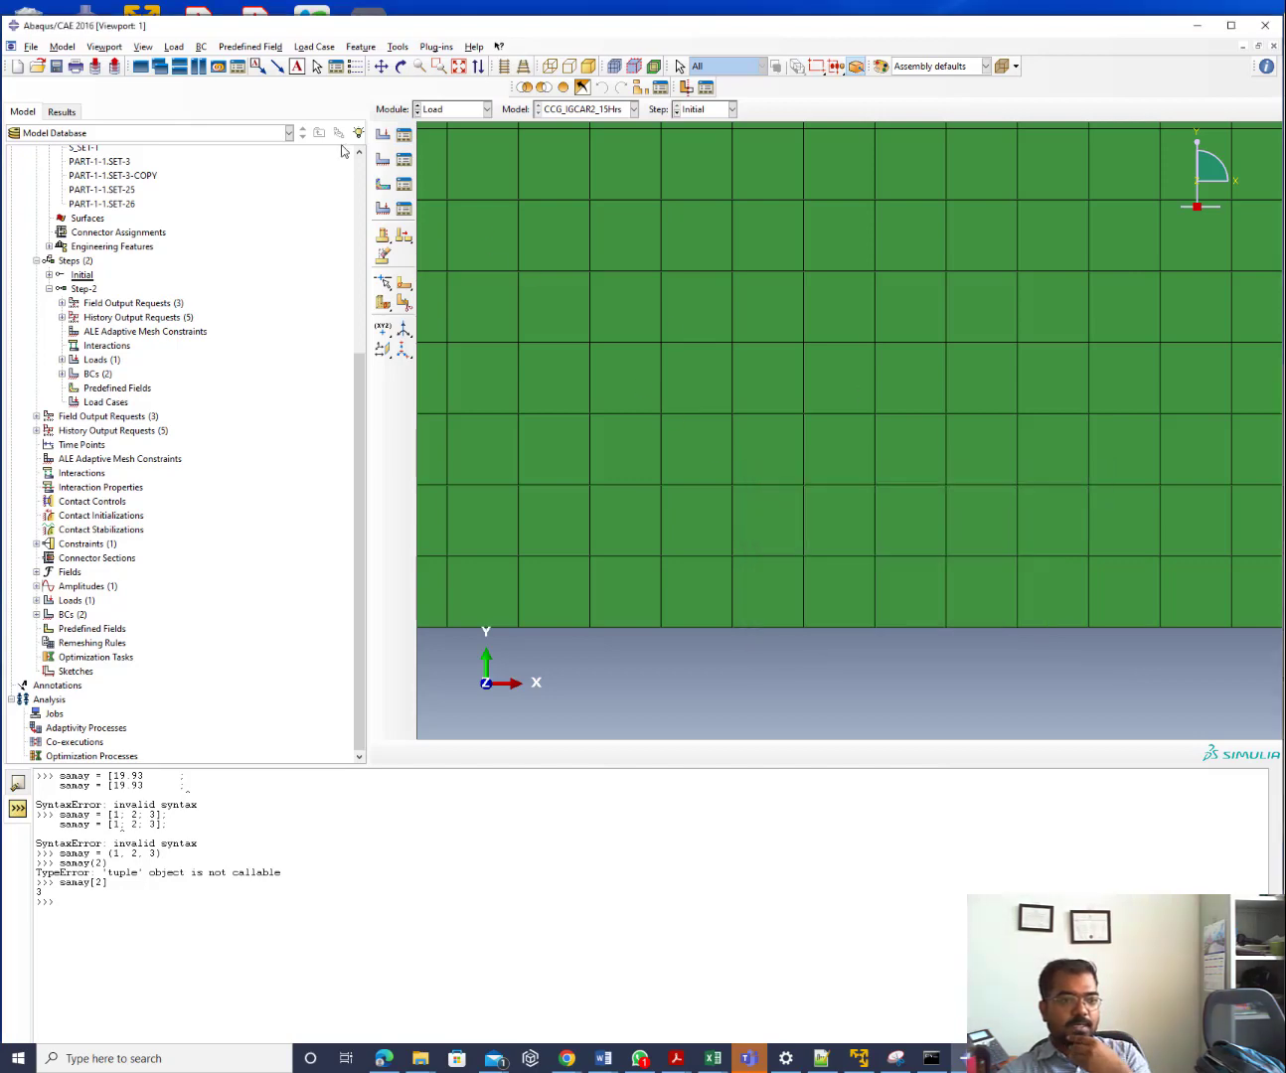
Review Disp-BC-1 and Disp-BC-2 in Step-2, declining to edit Disp-BC-2's missing set
{"action": "left_click", "coordinate": [406, 159]}
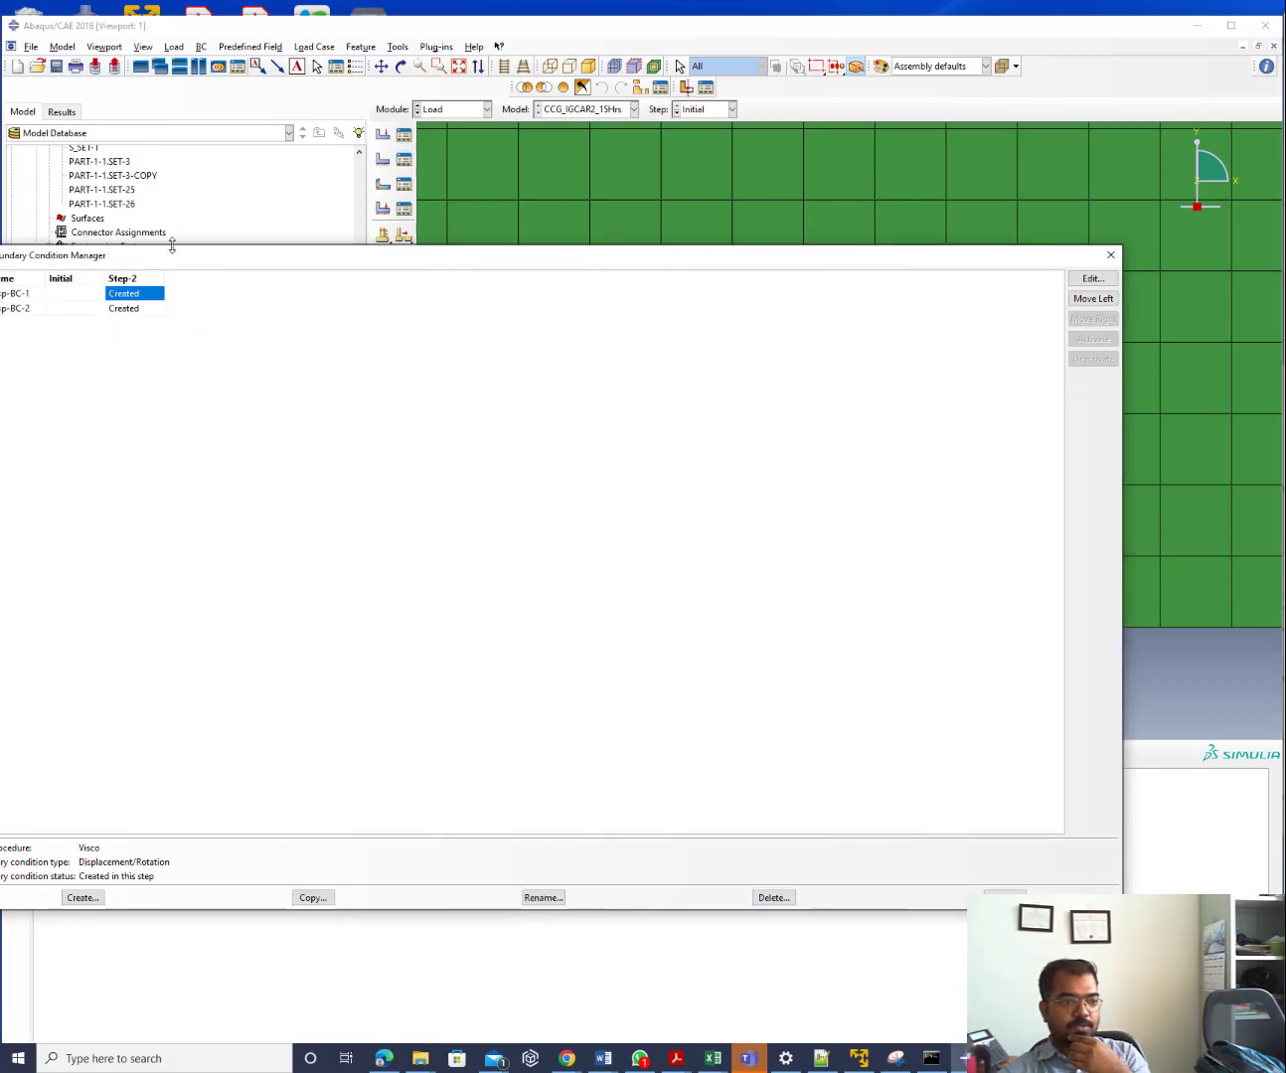
{"action": "left_click_drag", "start_coordinate": [269, 255], "coordinate": [529, 264]}
{"action": "left_click", "coordinate": [408, 316]}
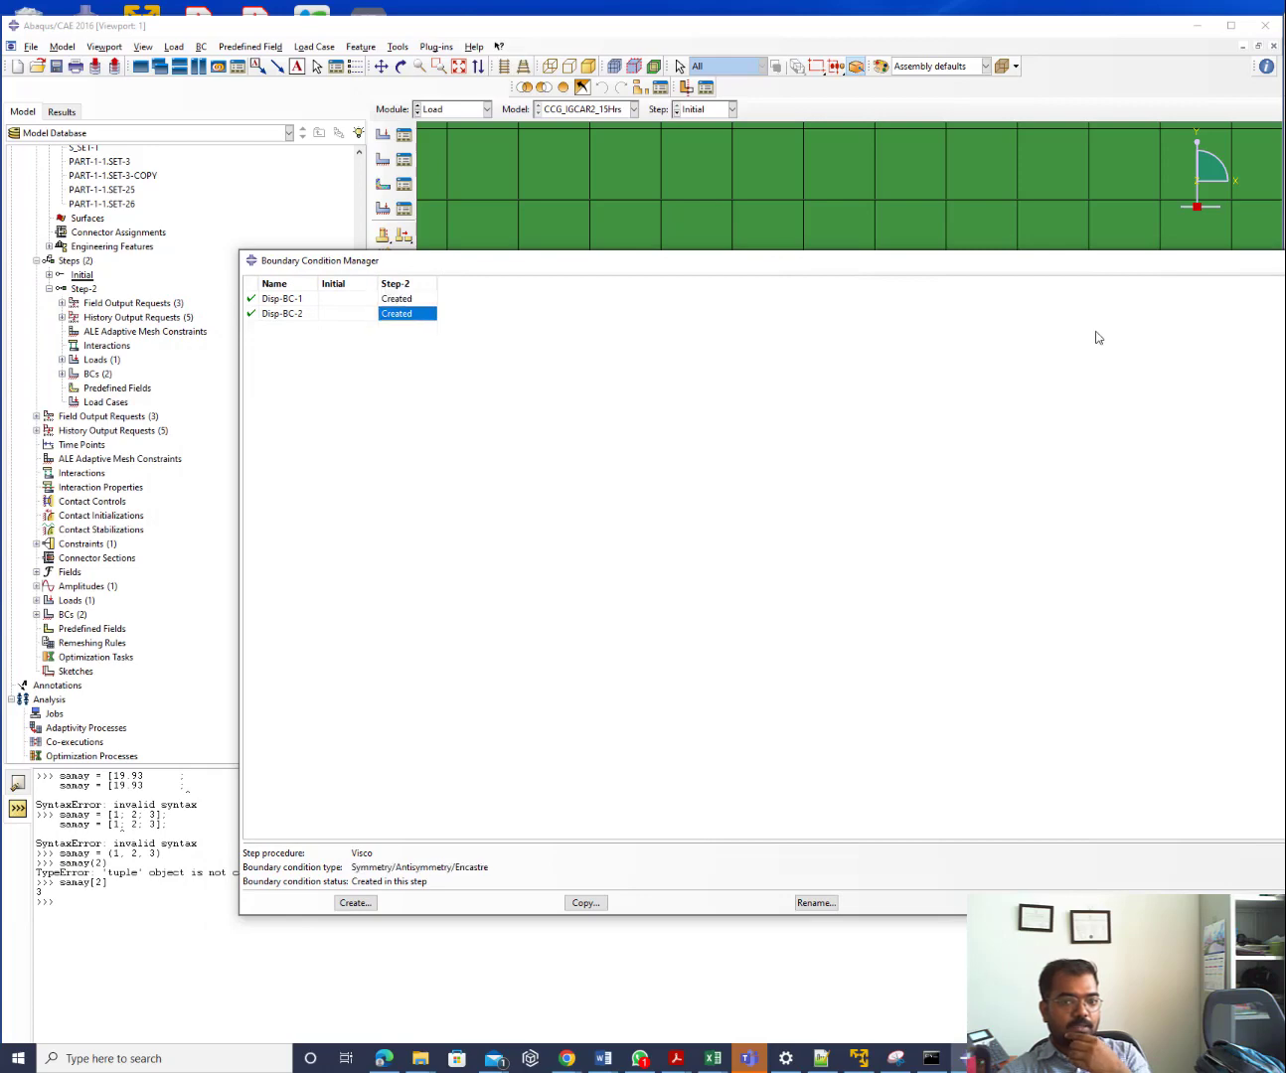
{"action": "double_click", "coordinate": [408, 314]}
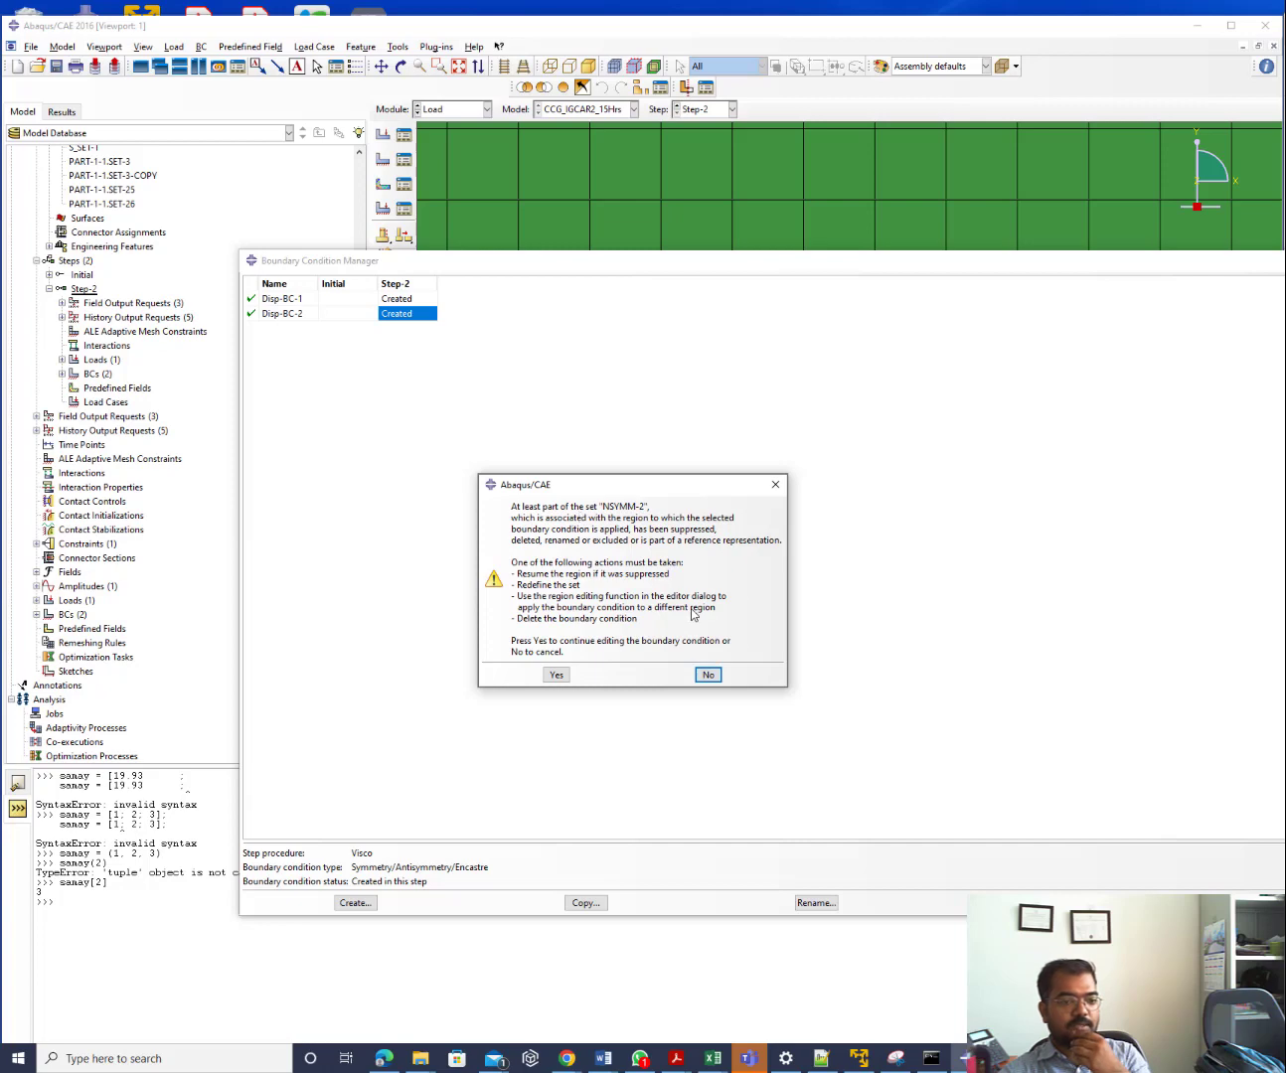
{"action": "left_click", "coordinate": [707, 676]}
{"action": "left_click", "coordinate": [396, 298]}
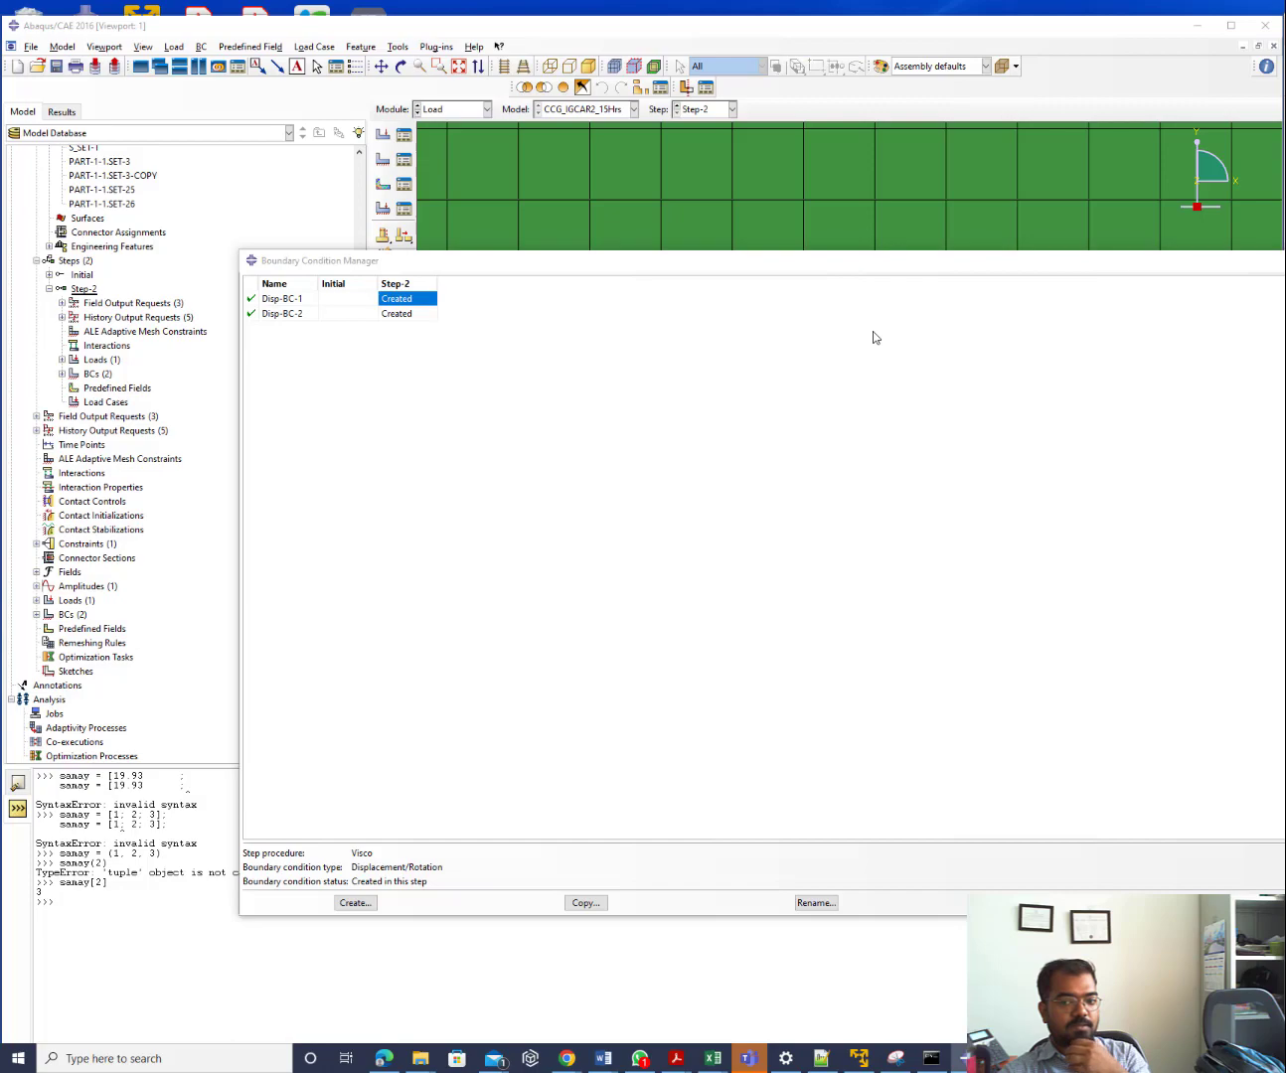
{"action": "left_click_drag", "start_coordinate": [1239, 258], "coordinate": [1054, 906]}
{"action": "scroll", "coordinate": [781, 498], "scroll_direction": "down", "scroll_amount": 10}
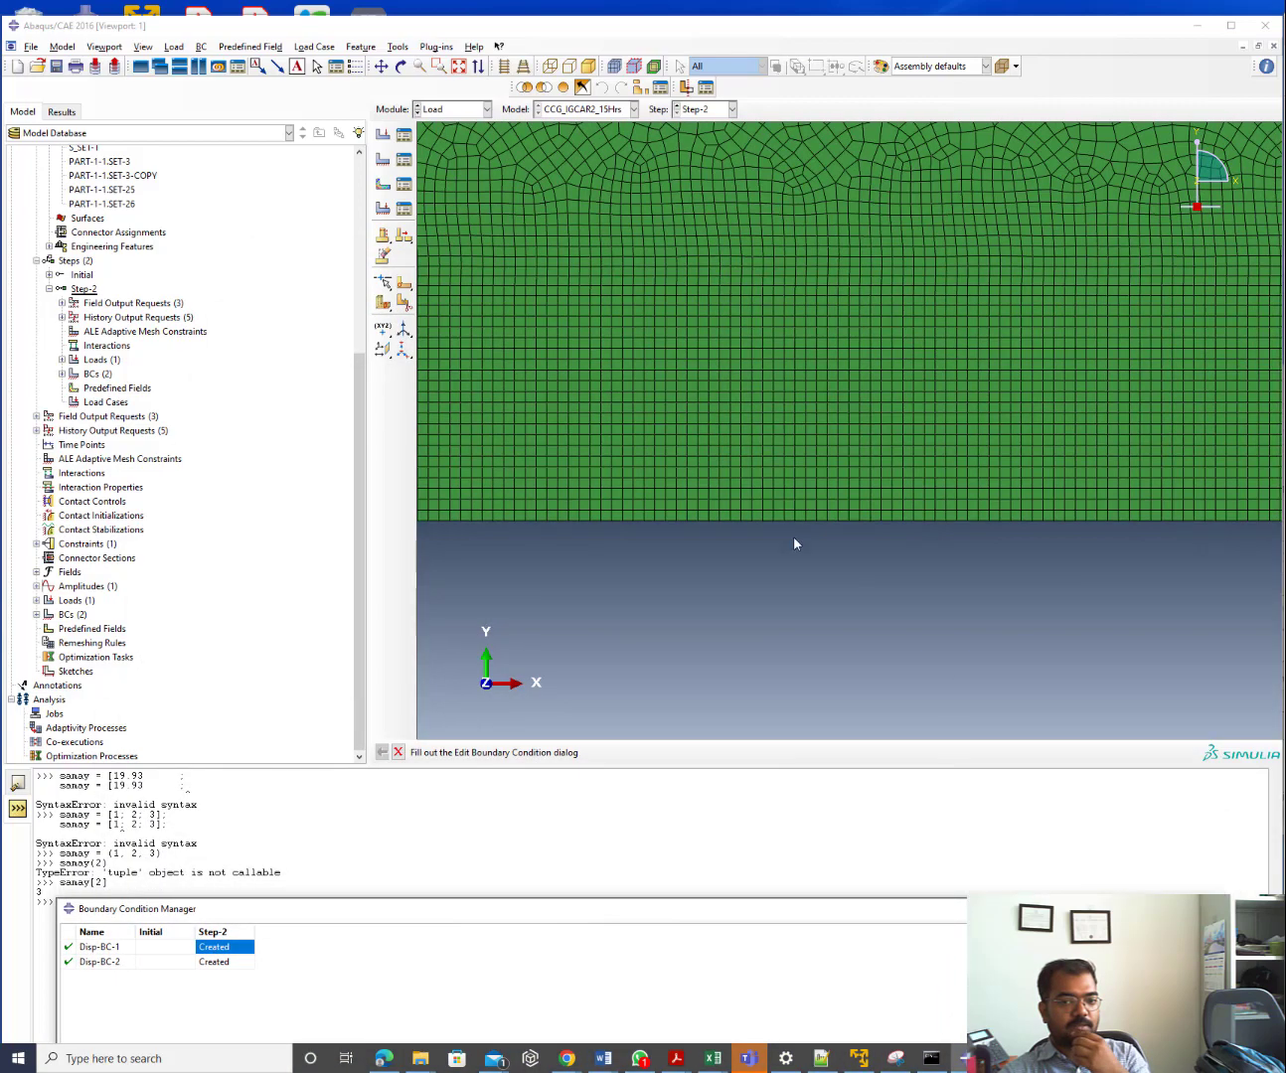
{"action": "scroll", "coordinate": [803, 547], "scroll_direction": "down", "scroll_amount": 6}
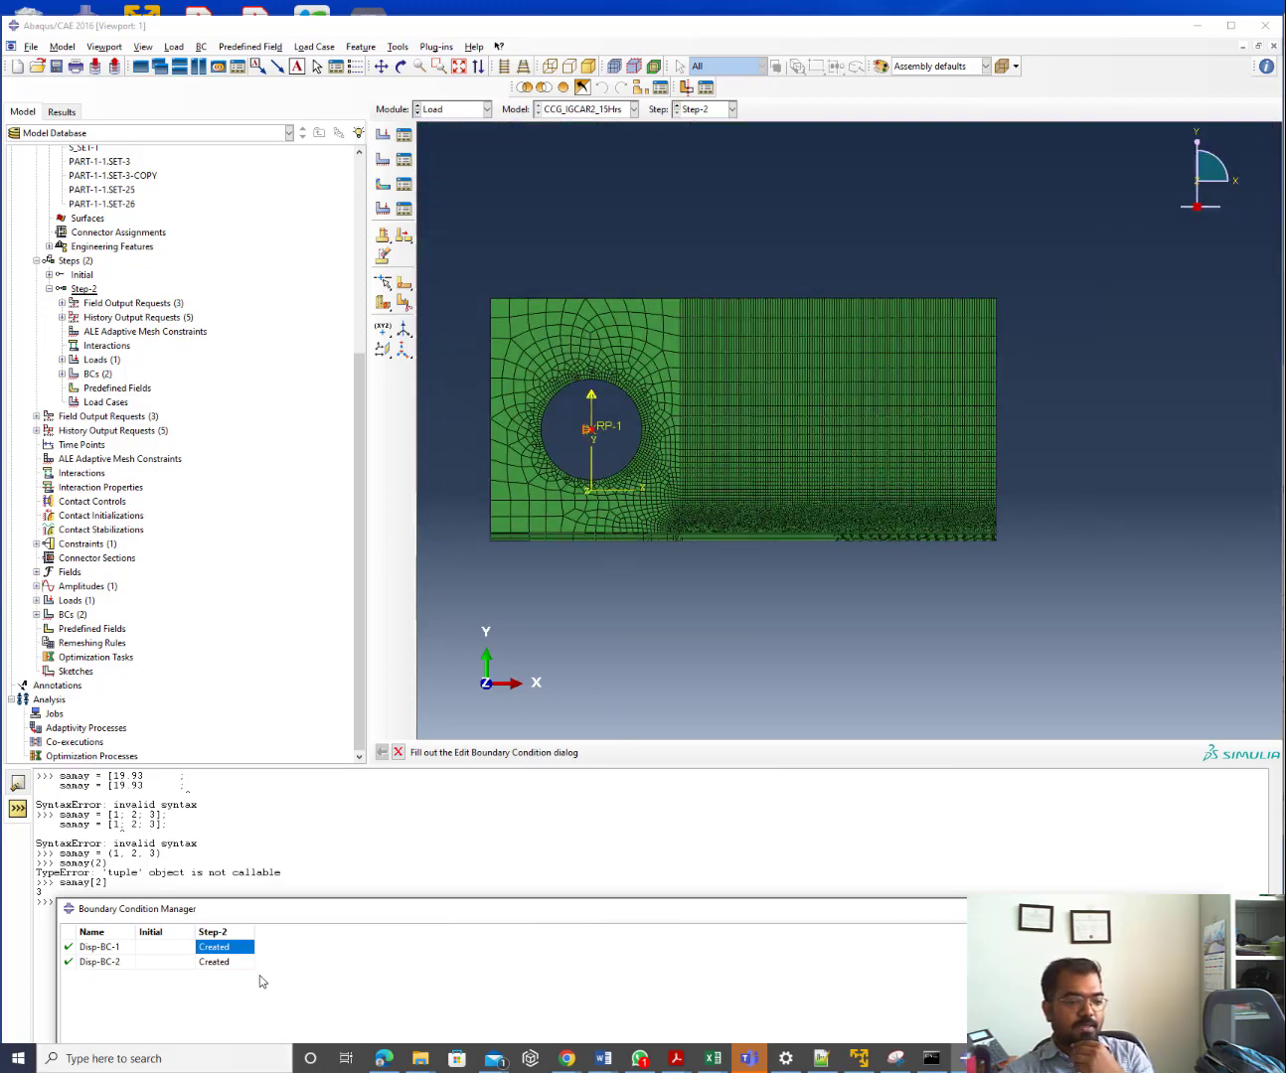
{"action": "left_click", "coordinate": [235, 964]}
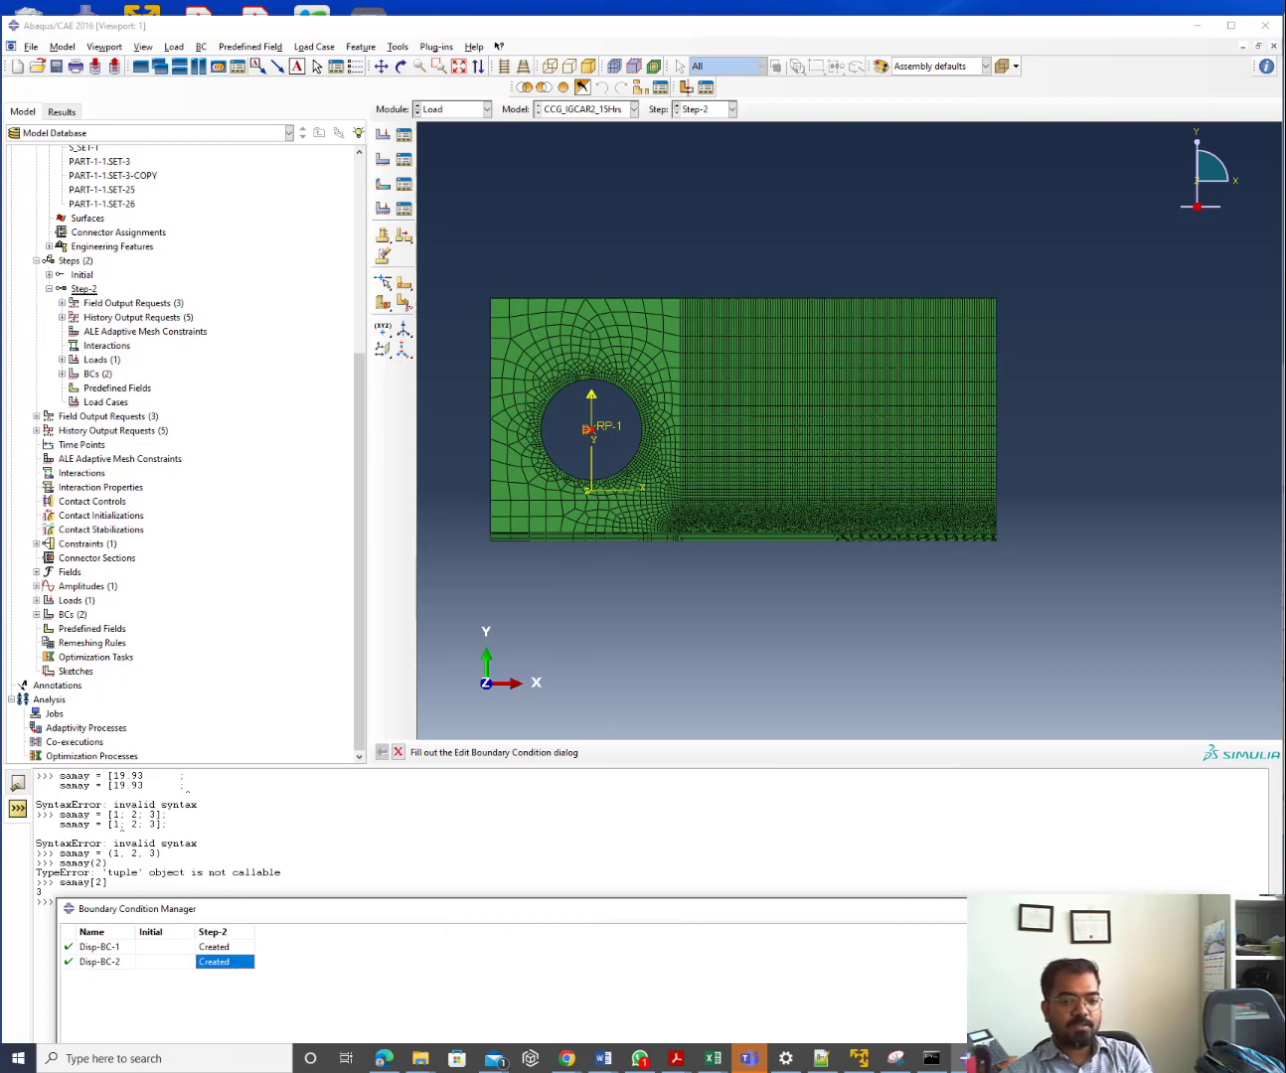
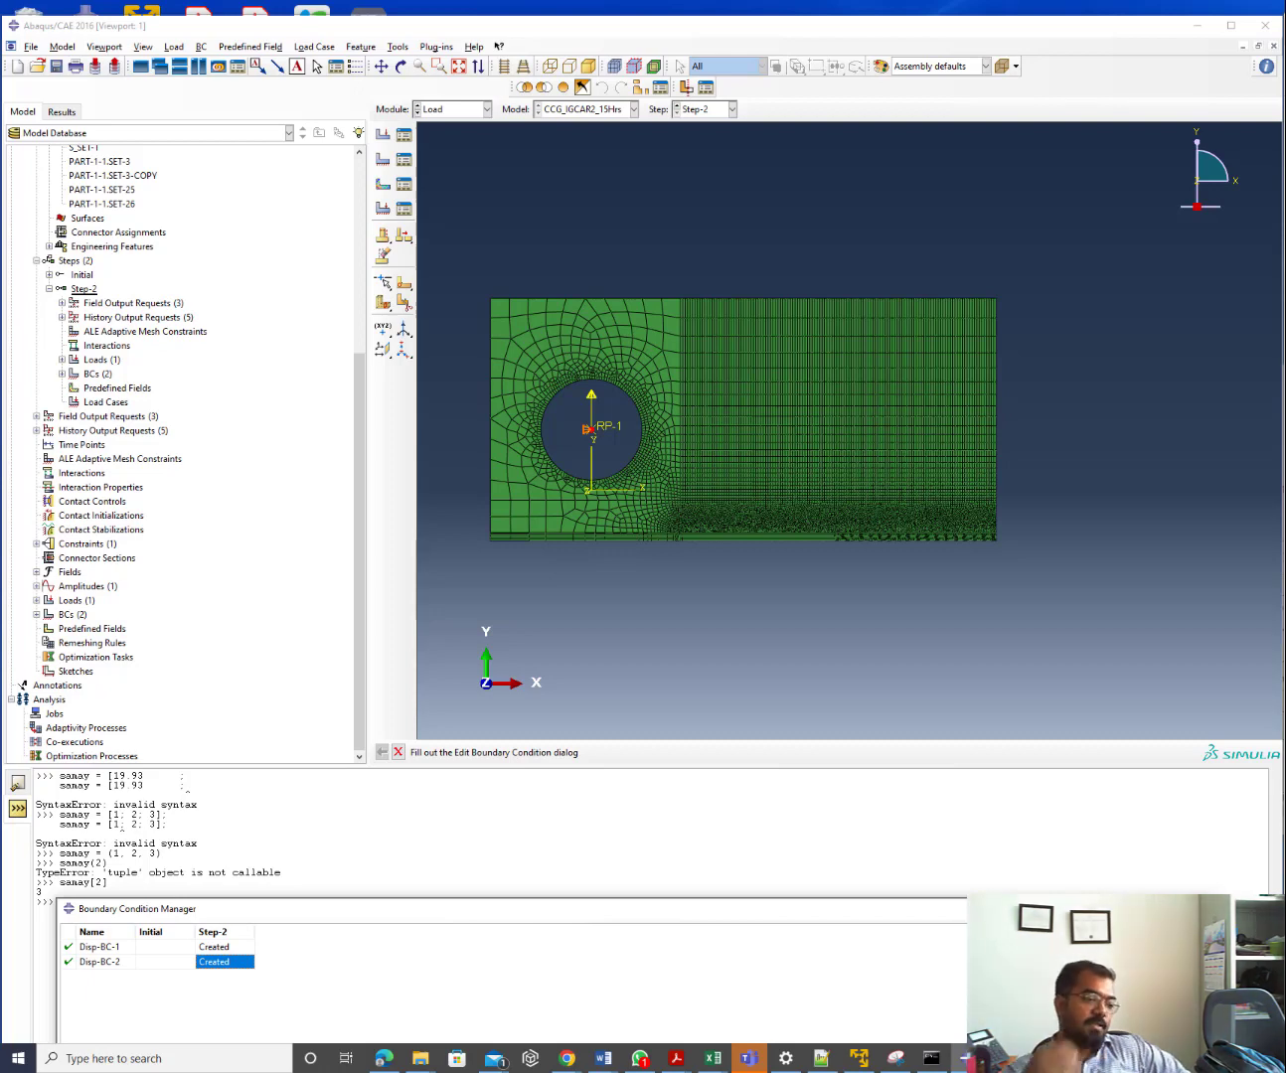
Delete the Disp-BC-2 boundary condition in the Boundary Condition Manager
{"action": "left_click", "coordinate": [68, 963]}
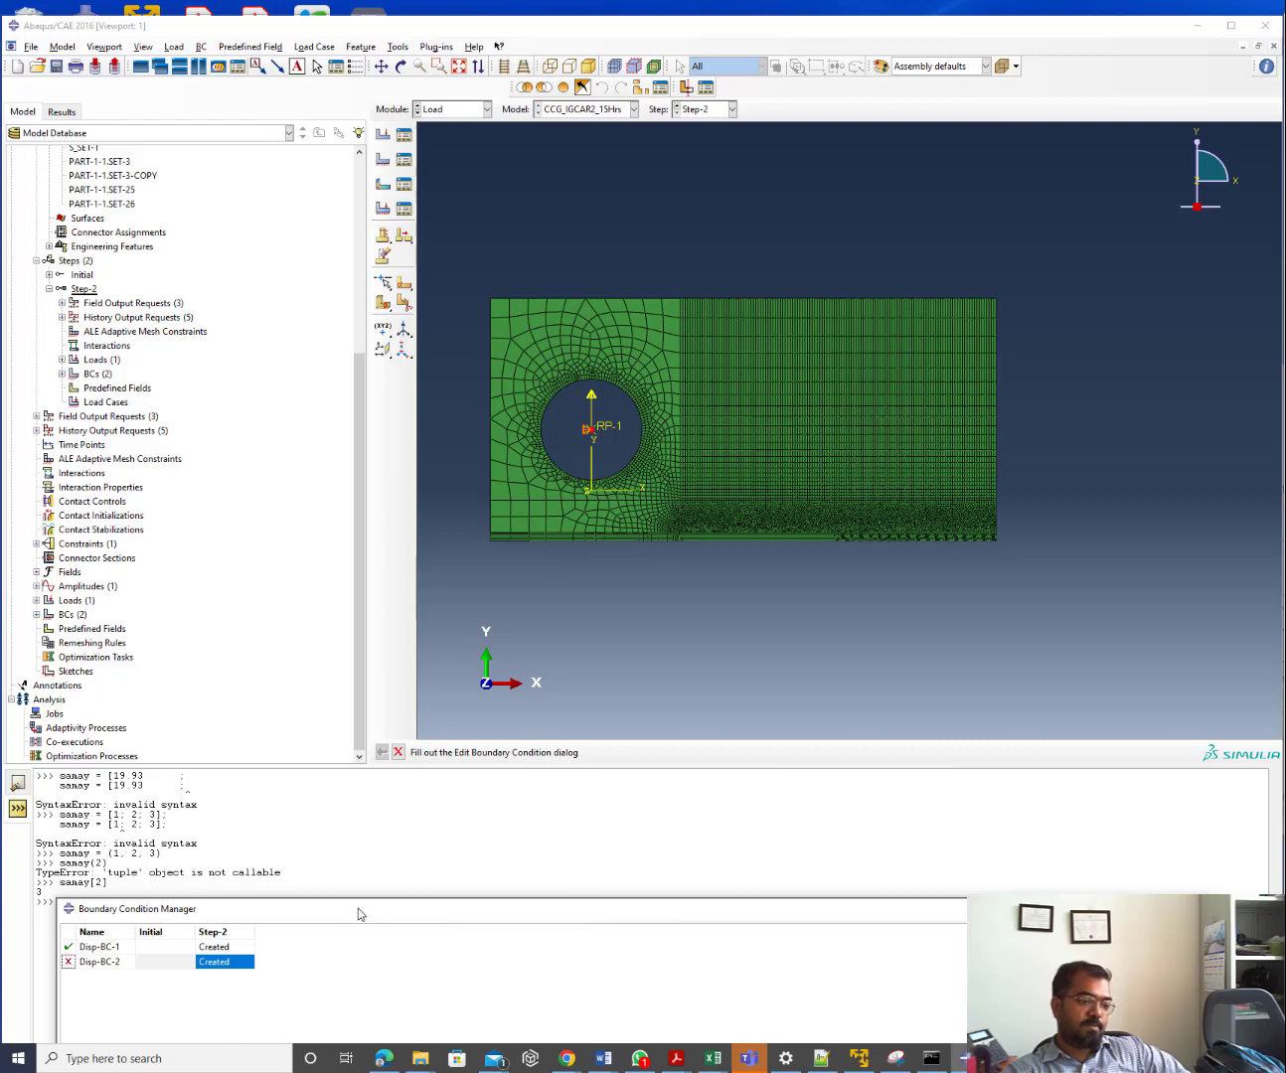
{"action": "left_click_drag", "start_coordinate": [358, 907], "coordinate": [350, 656]}
{"action": "left_click_drag", "start_coordinate": [885, 658], "coordinate": [907, 275]}
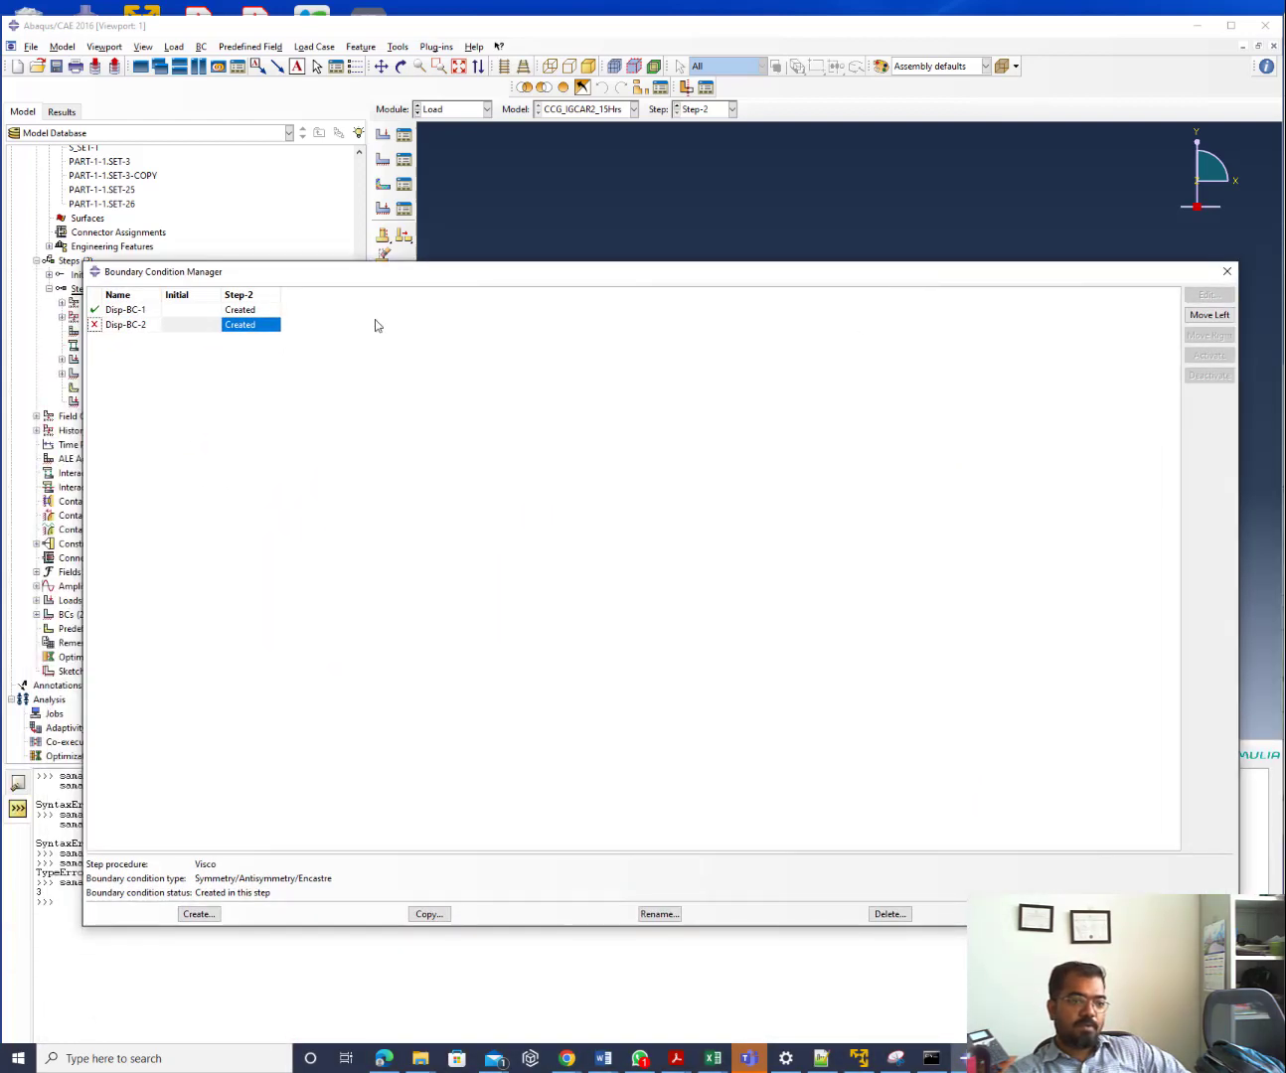
{"action": "left_click", "coordinate": [96, 325]}
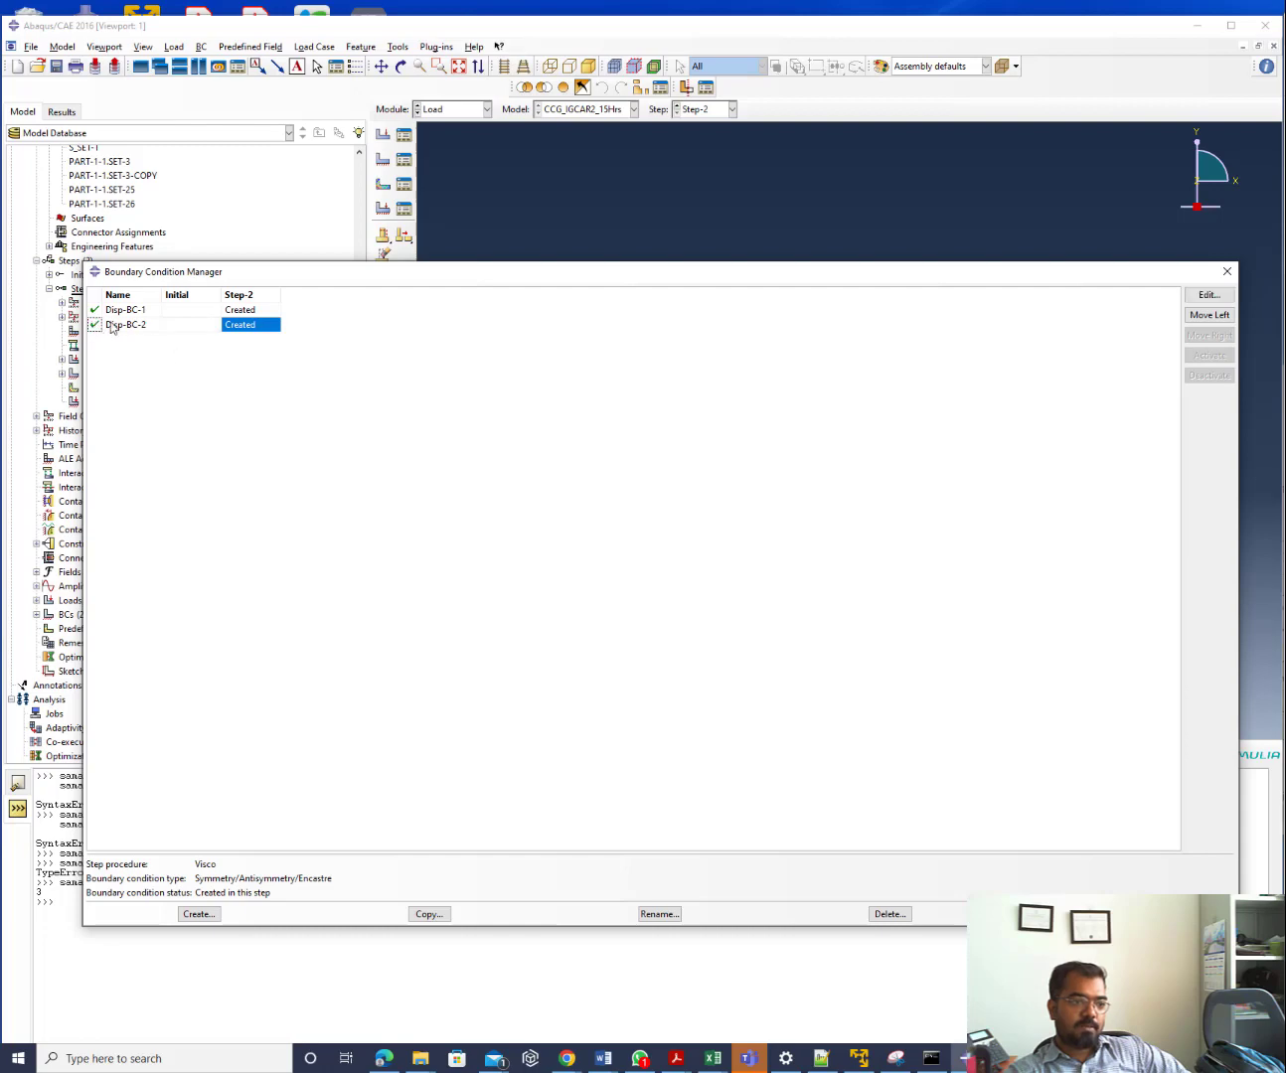
{"action": "left_click", "coordinate": [113, 327]}
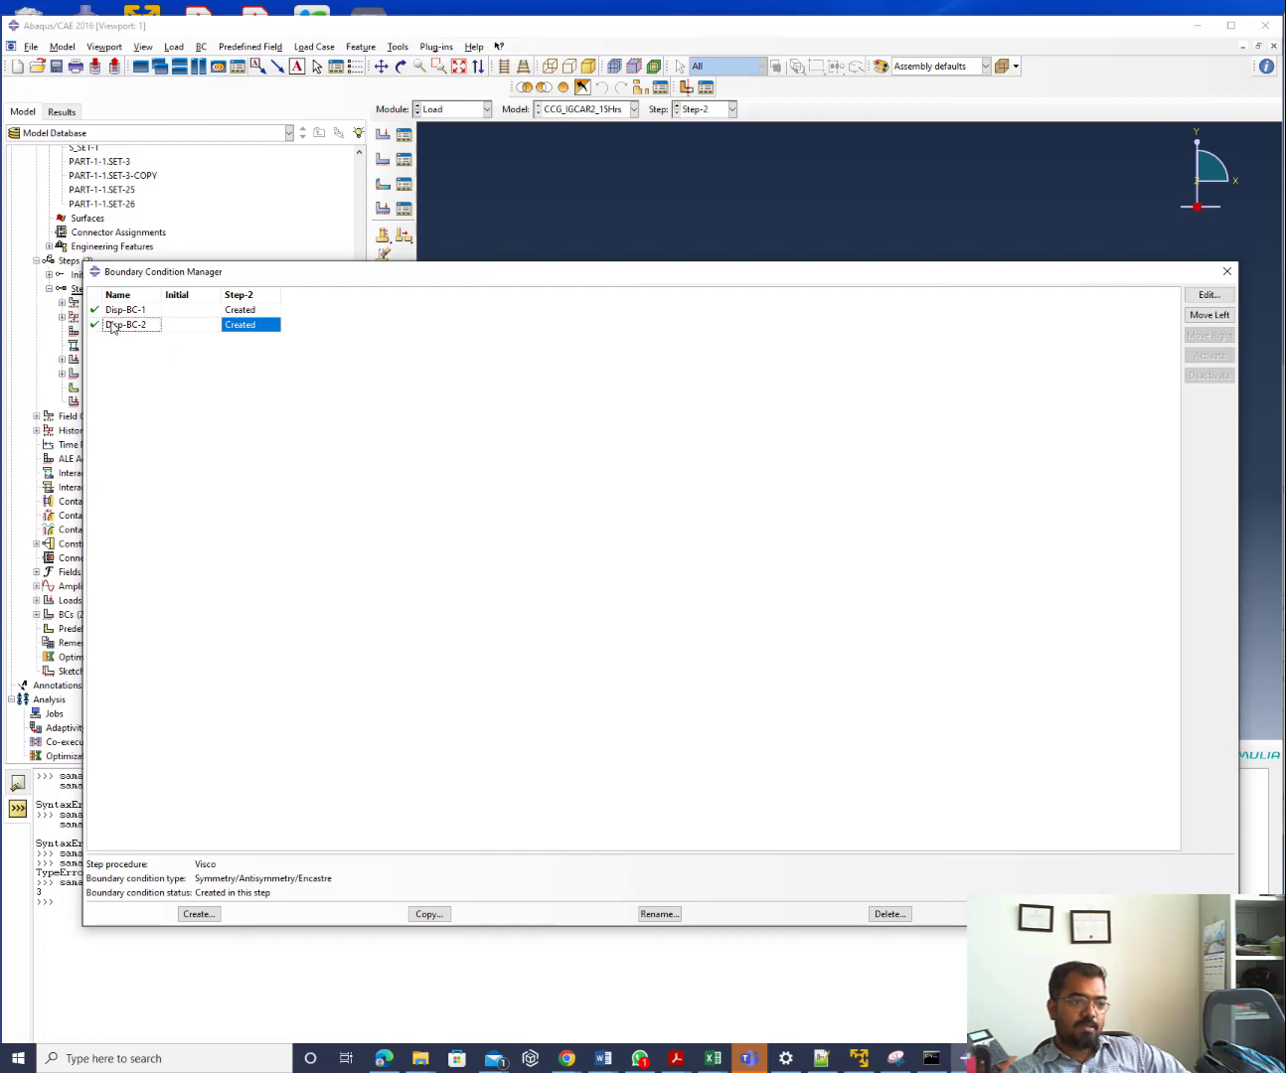
{"action": "left_click", "coordinate": [903, 916]}
{"action": "left_click", "coordinate": [606, 562]}
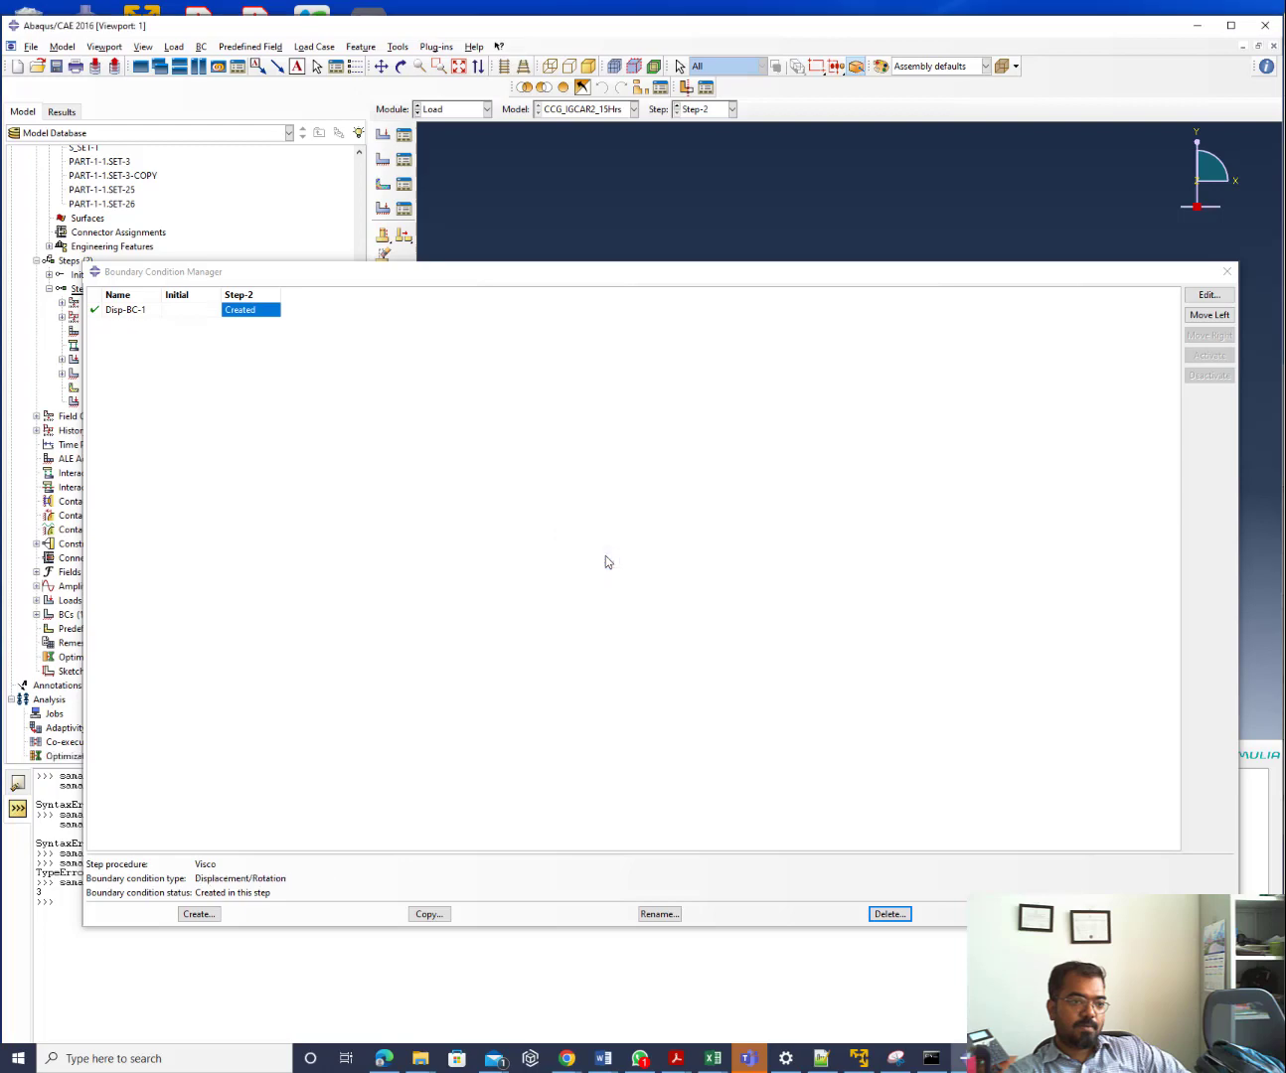
{"action": "left_click", "coordinate": [1226, 272]}
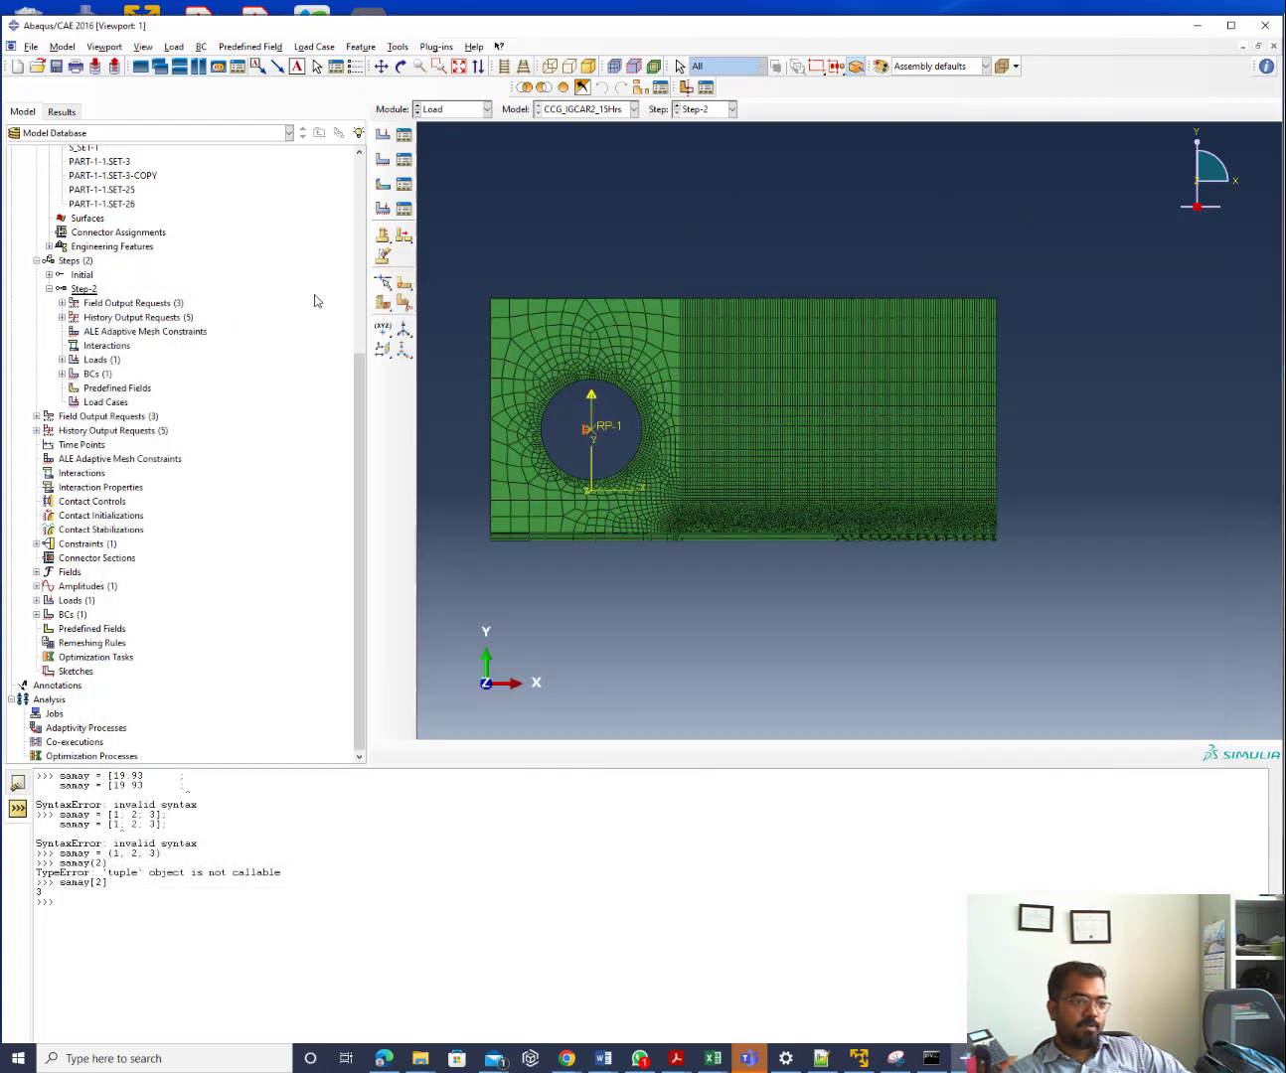
Rename Step-2 to Step-1 in the model tree
{"action": "right_click", "coordinate": [84, 293]}
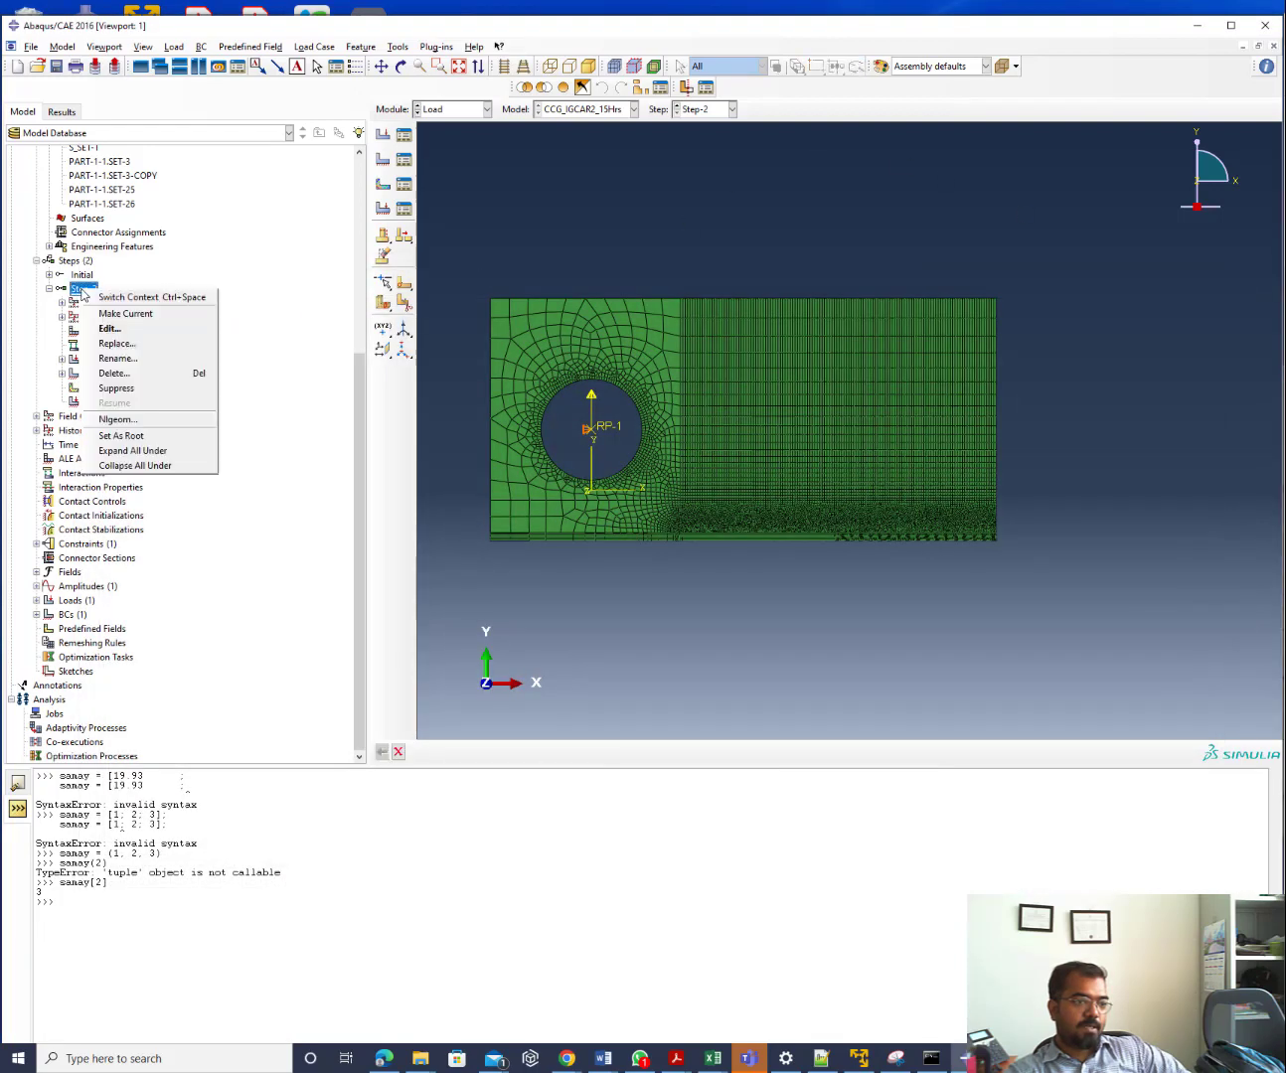
{"action": "left_click", "coordinate": [118, 360]}
{"action": "left_click", "coordinate": [73, 138]}
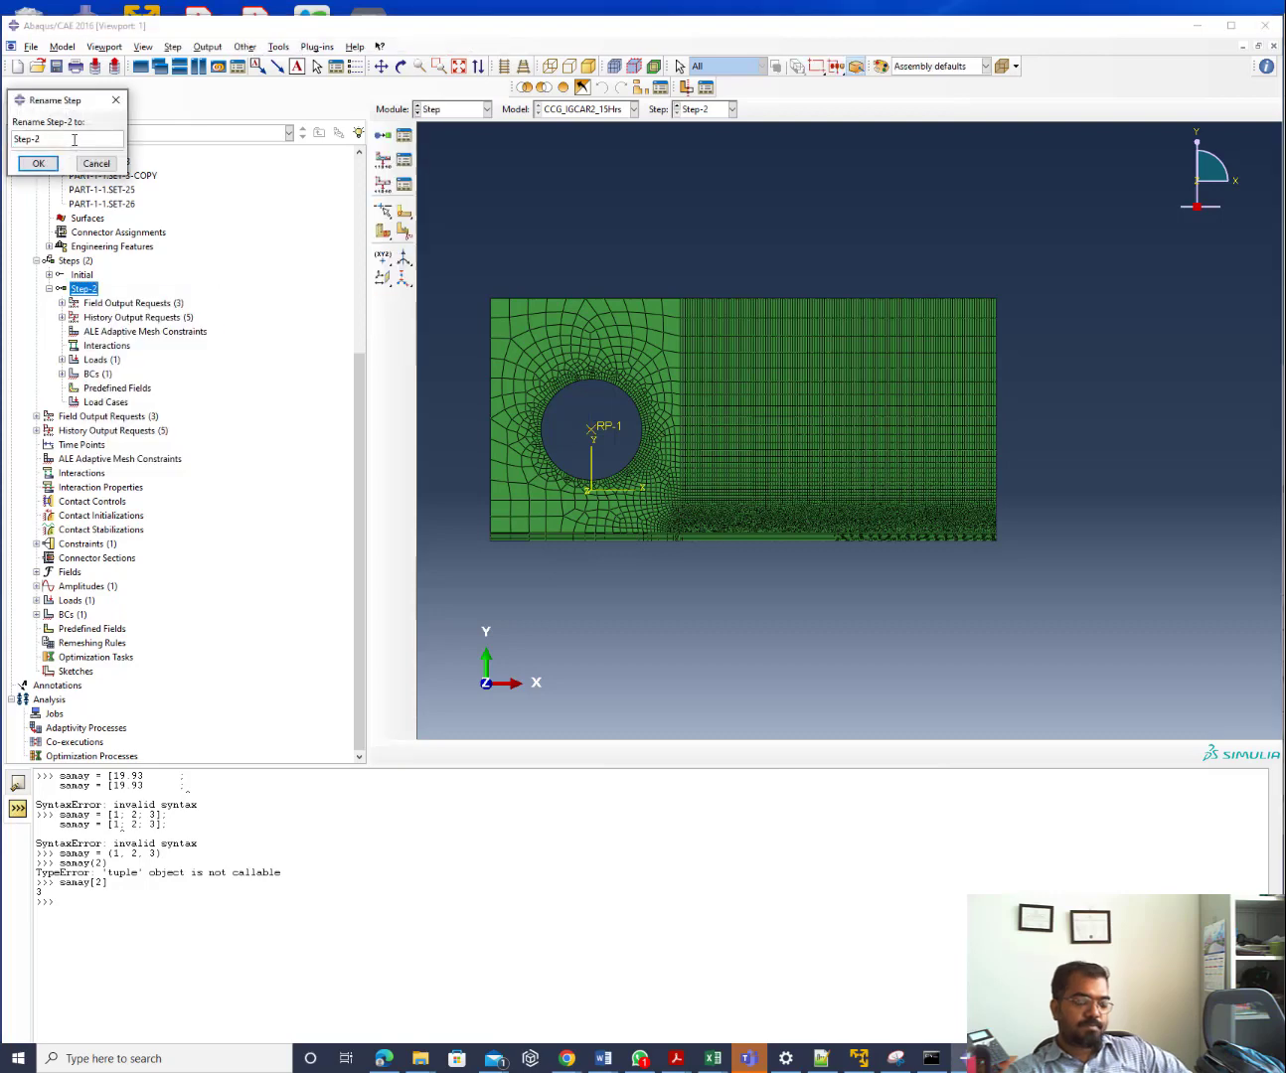
{"action": "key", "text": "BackSpace"}
{"action": "type", "text": "1"}
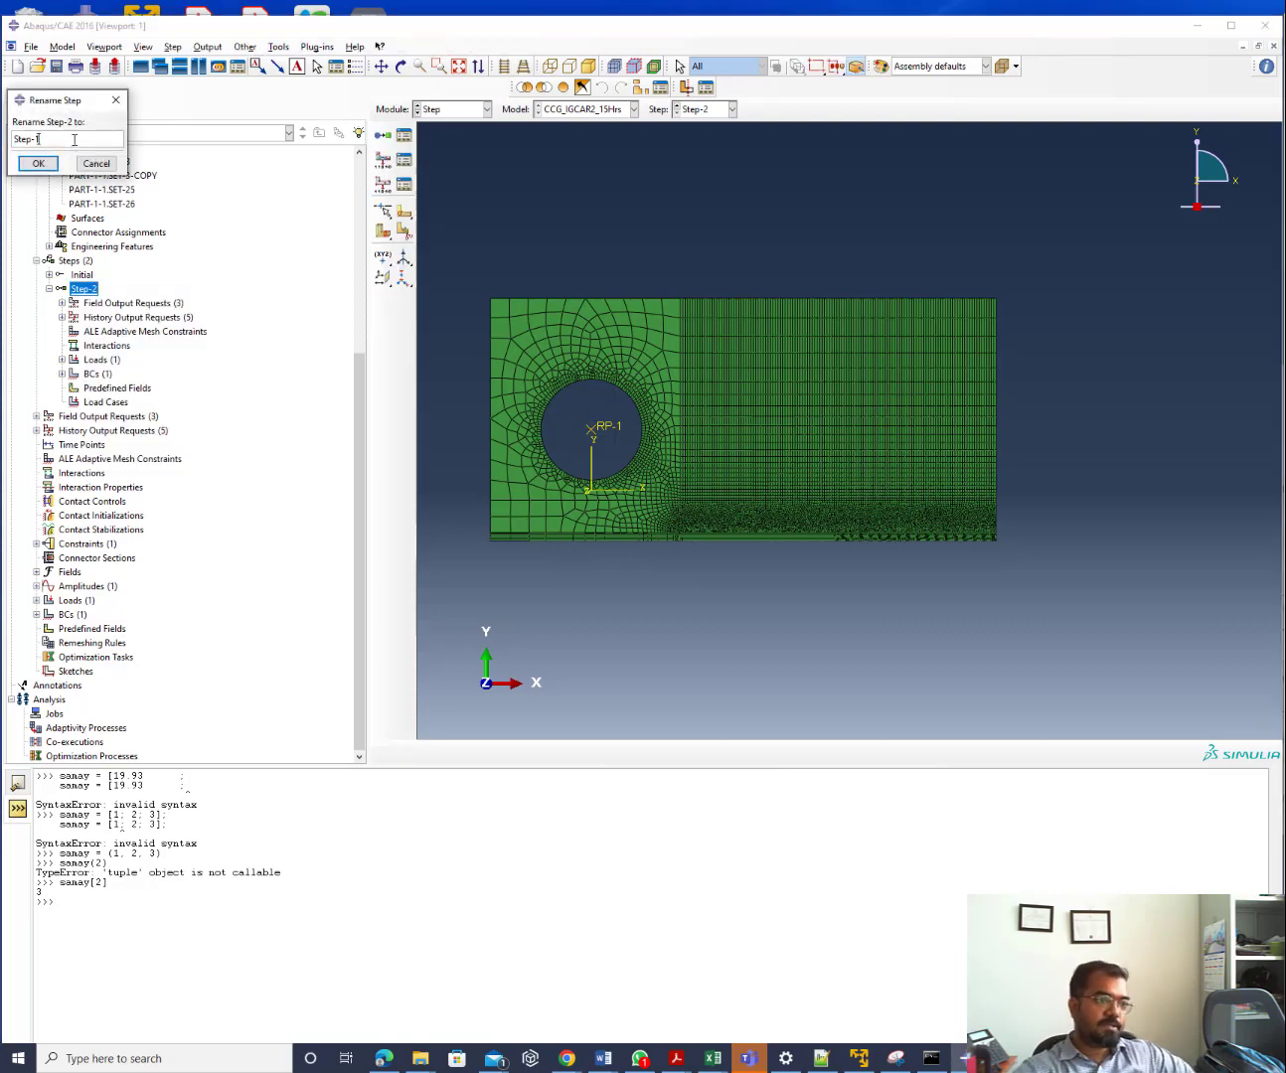
{"action": "left_click", "coordinate": [38, 163]}
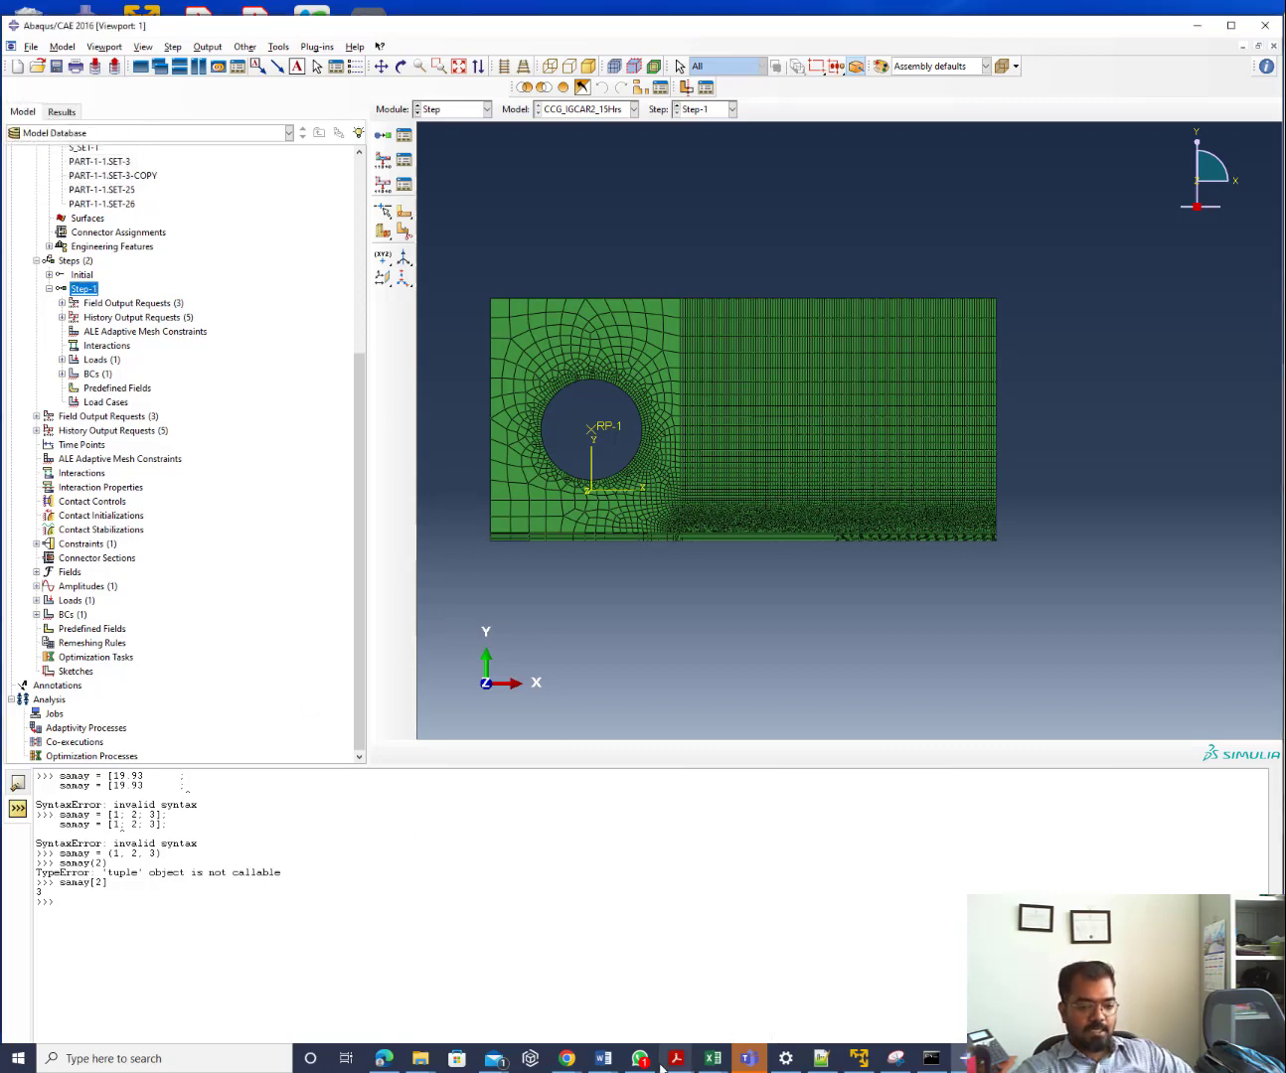
Review CCG_node_release.py in Notepad++, marking line 104 with the samay time lookup
{"action": "left_click", "coordinate": [821, 1057]}
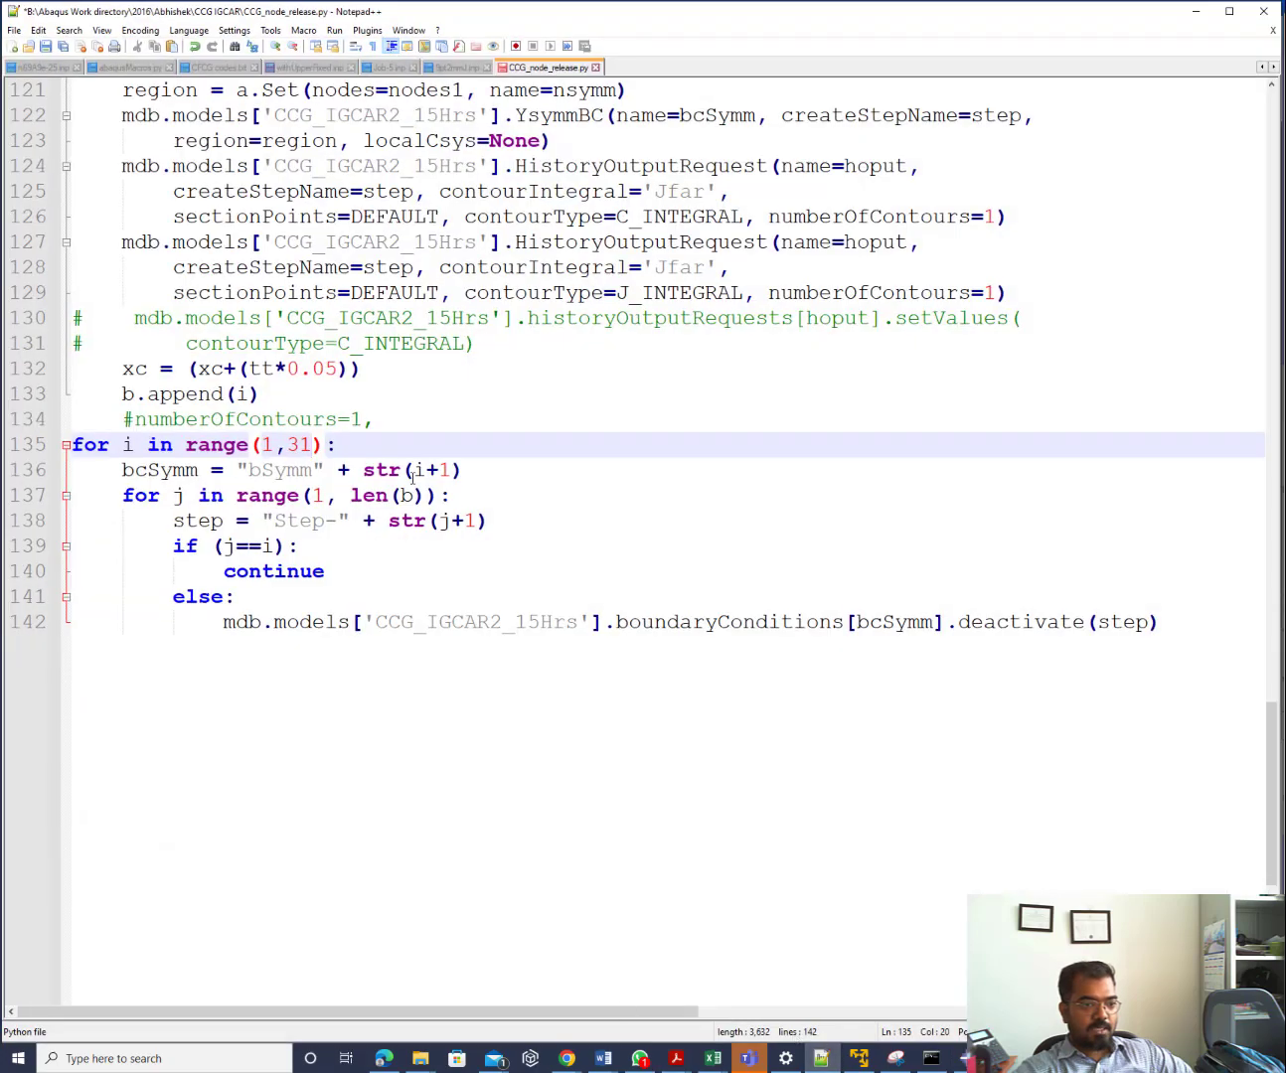
{"action": "scroll", "coordinate": [414, 478], "scroll_direction": "up", "scroll_amount": 9}
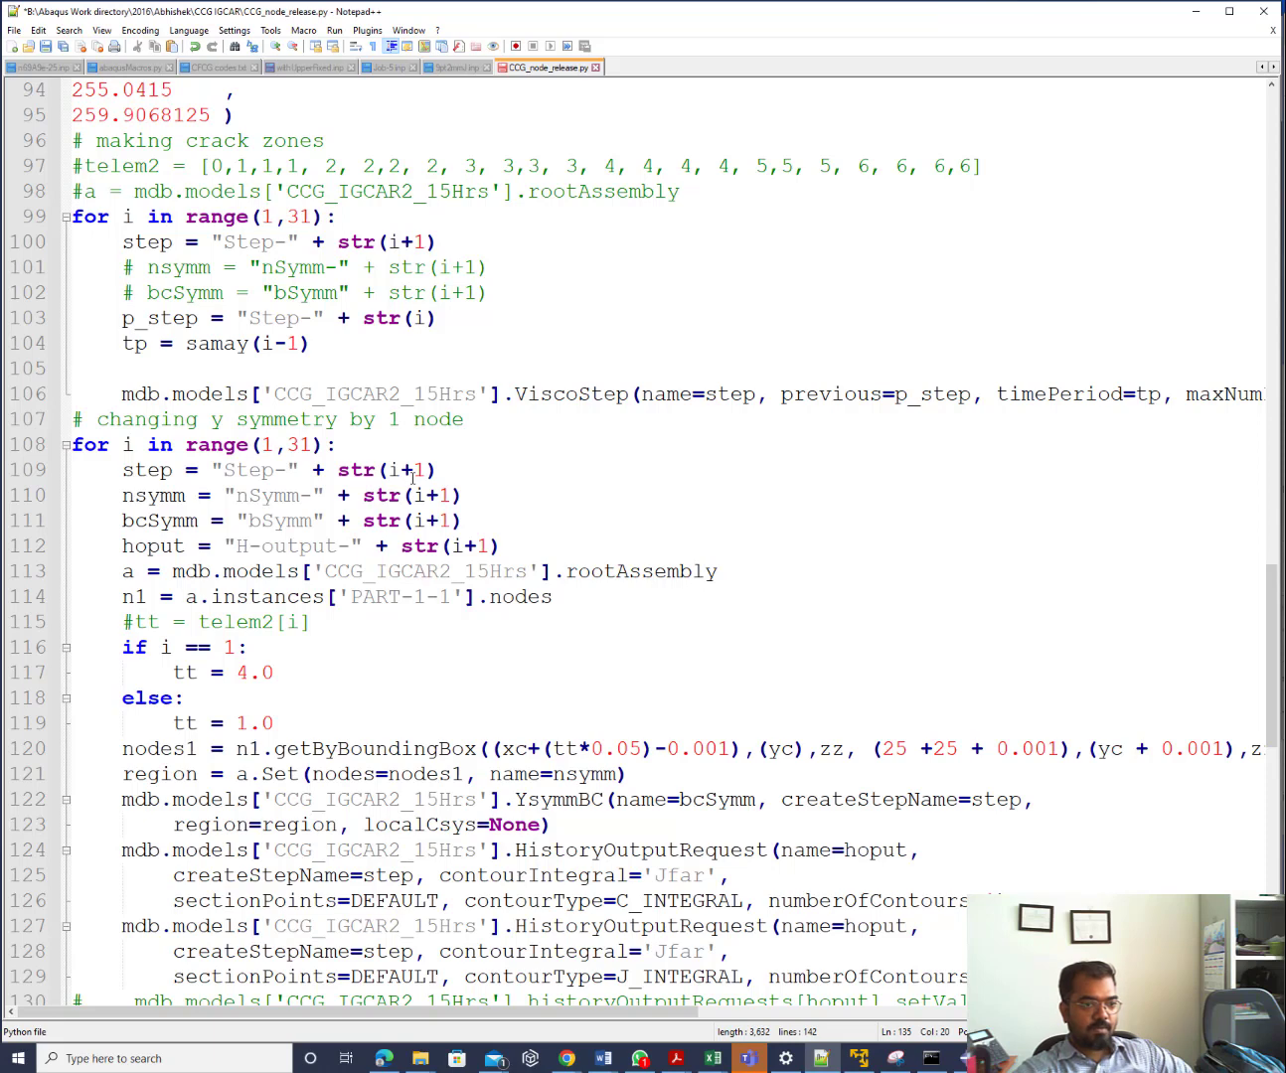
{"action": "left_click", "coordinate": [316, 344]}
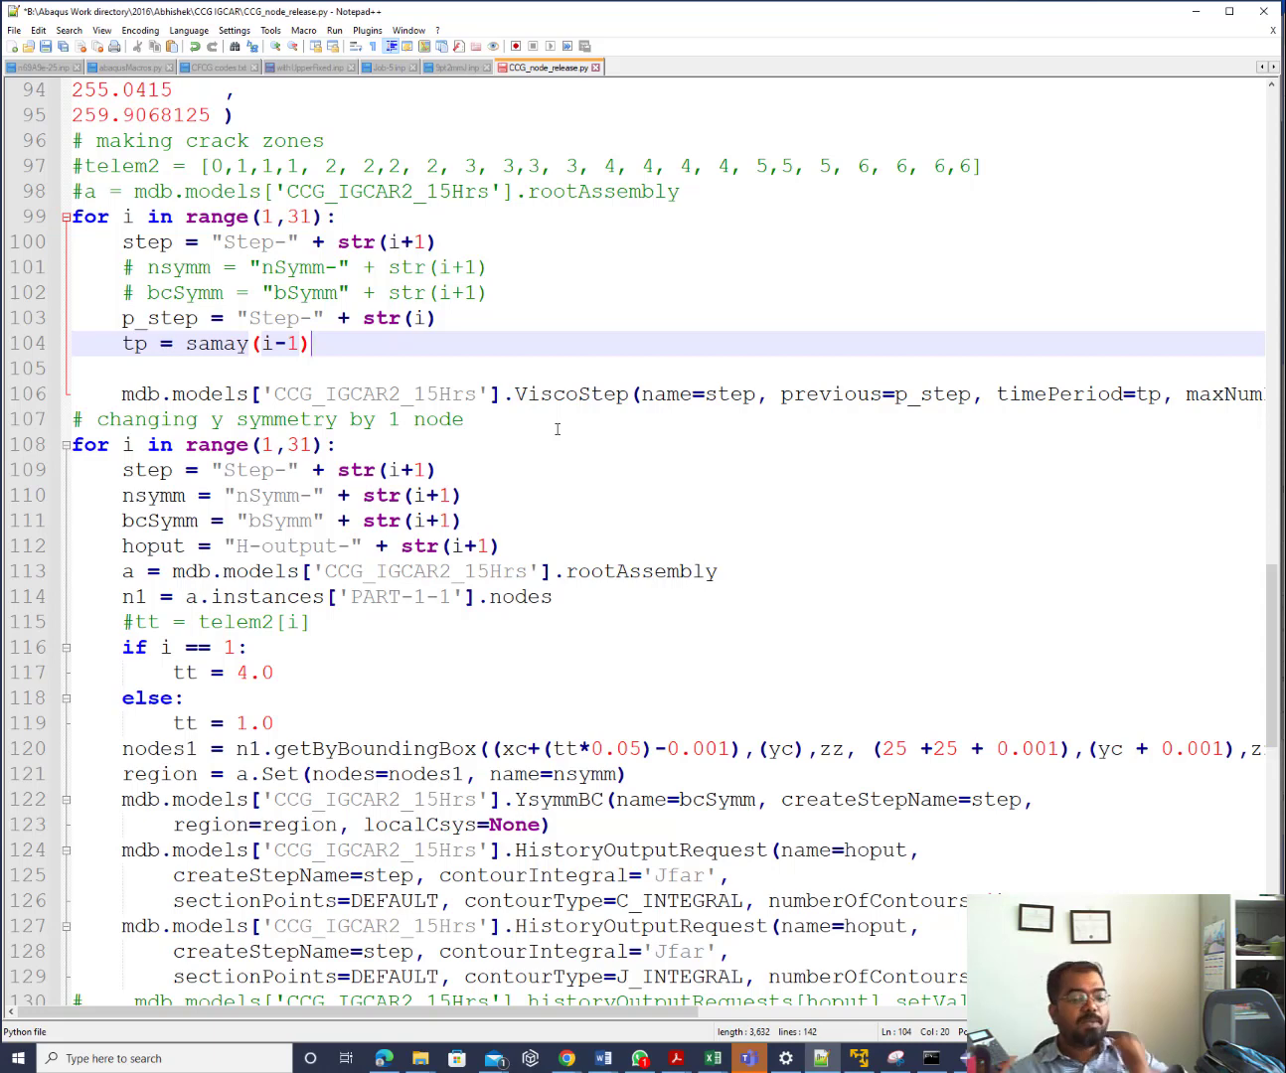
{"action": "left_click", "coordinate": [712, 1058]}
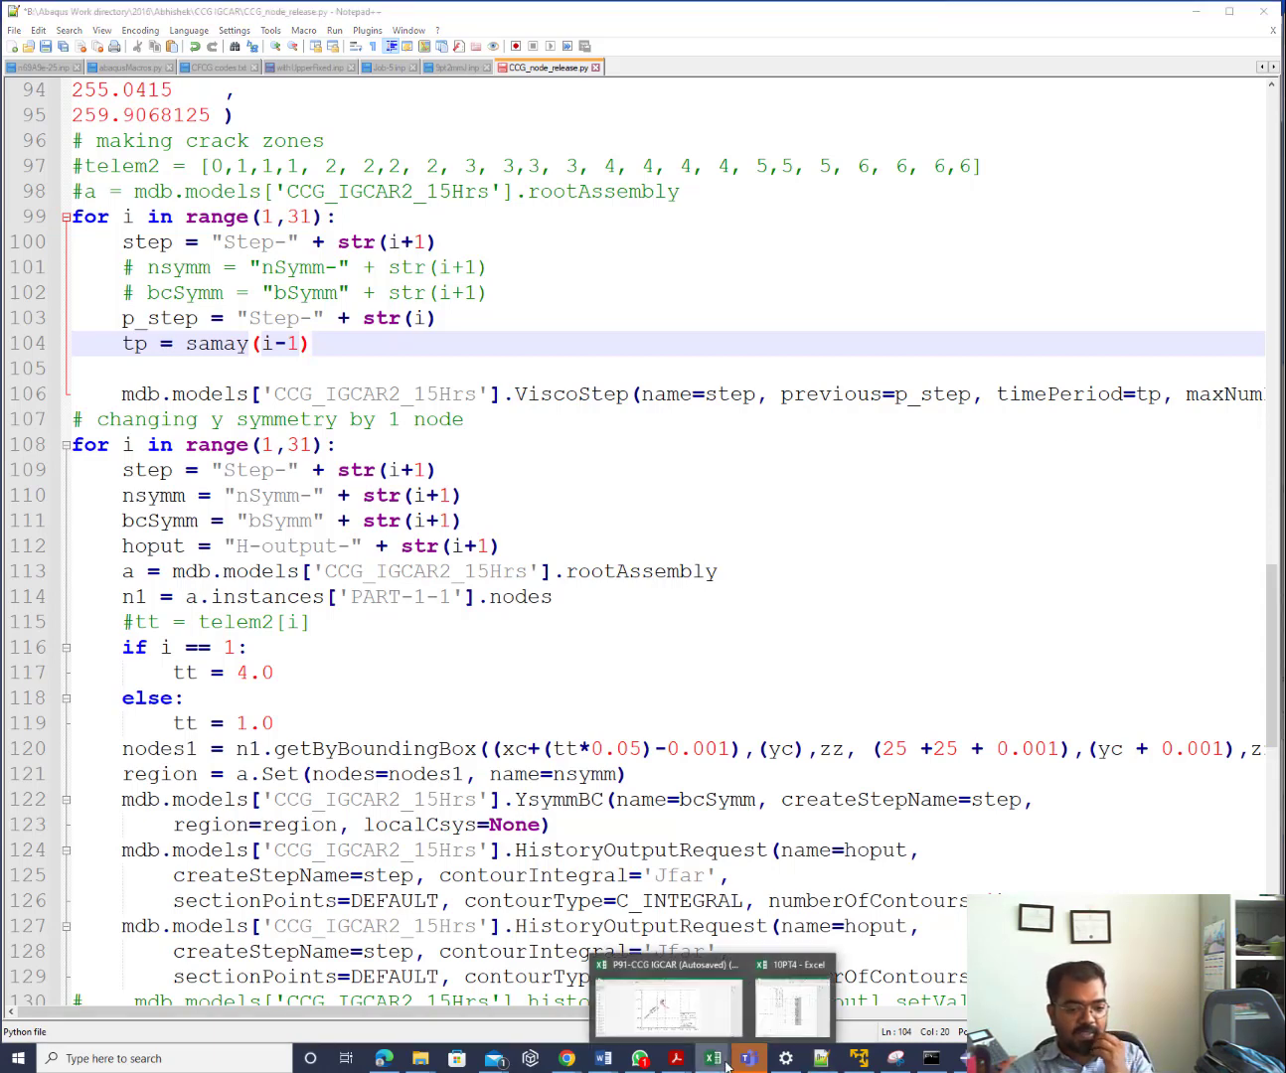
In the 10PT4 workbook, compare del_a in M14 with time in N14, then go to empty P14
{"action": "left_click", "coordinate": [776, 1029]}
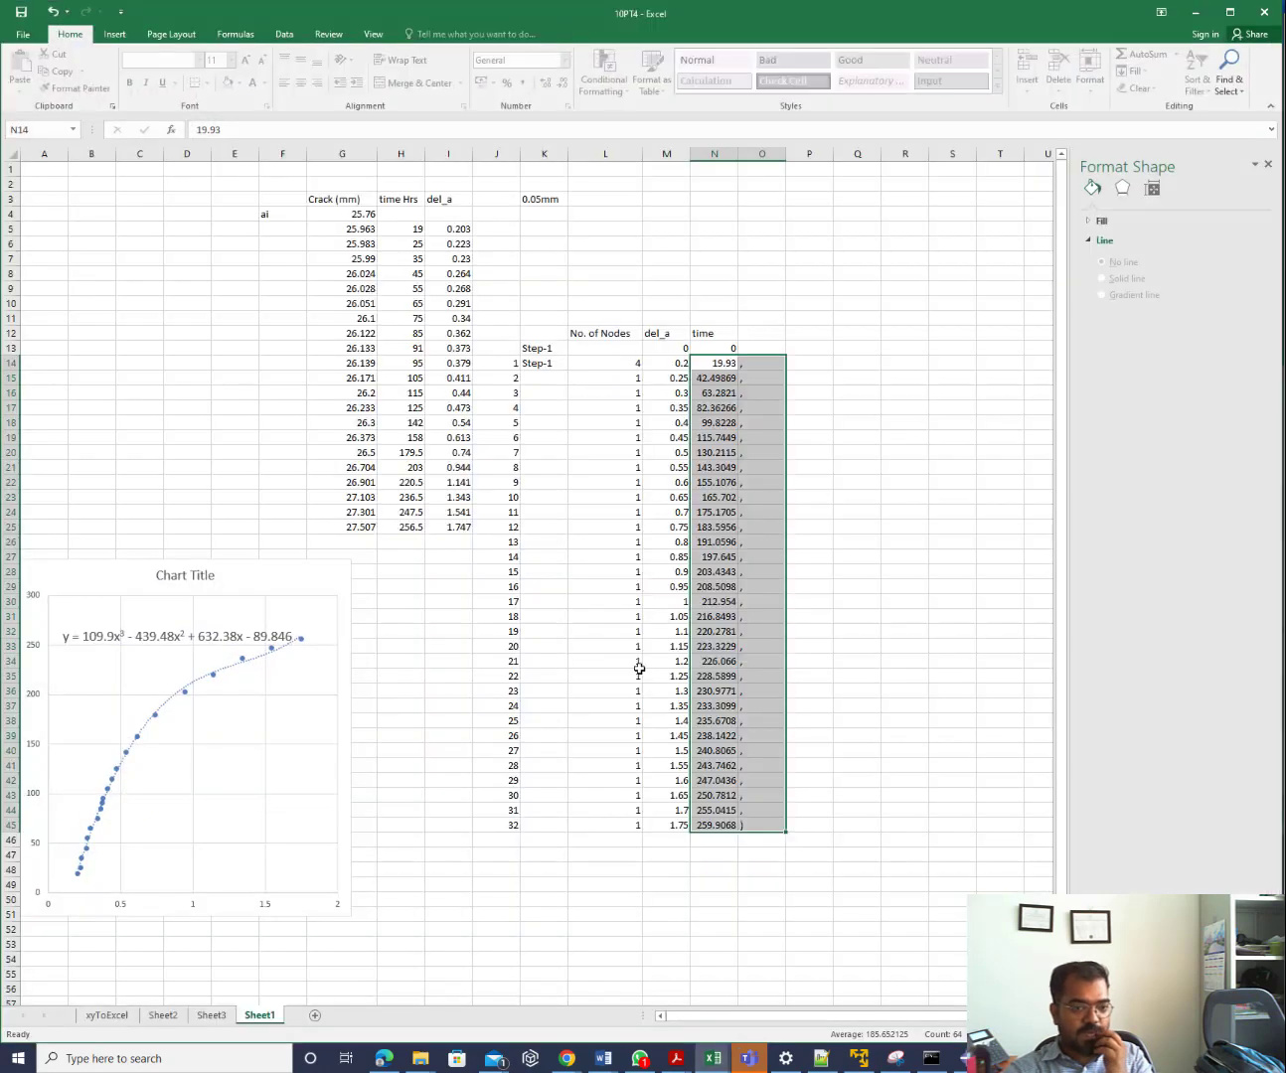
{"action": "left_click", "coordinate": [715, 363]}
{"action": "left_click", "coordinate": [682, 365]}
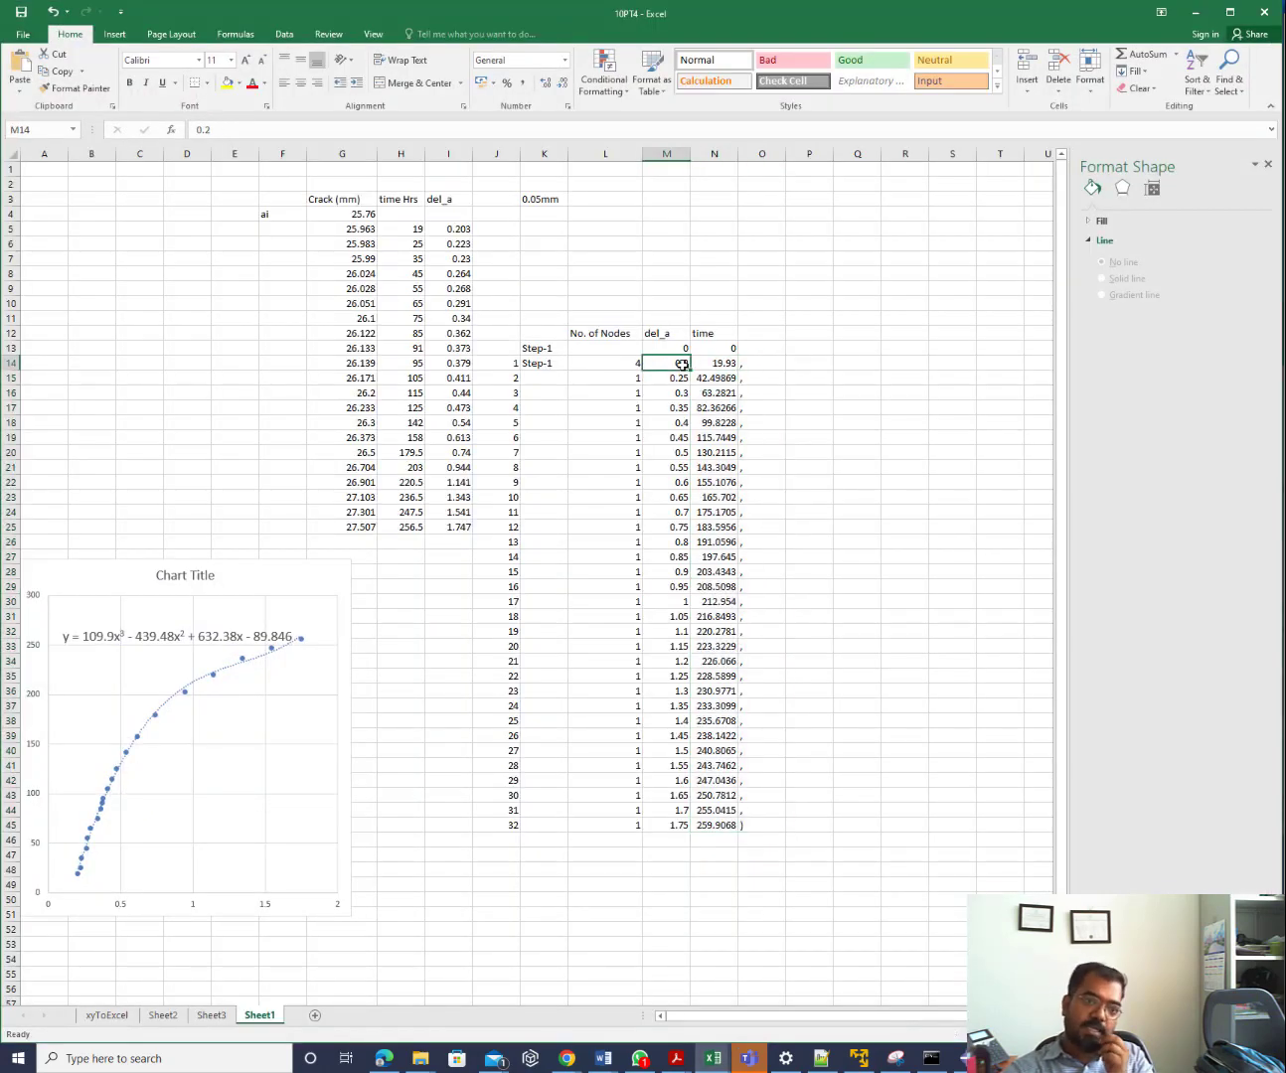
{"action": "left_click", "coordinate": [719, 363]}
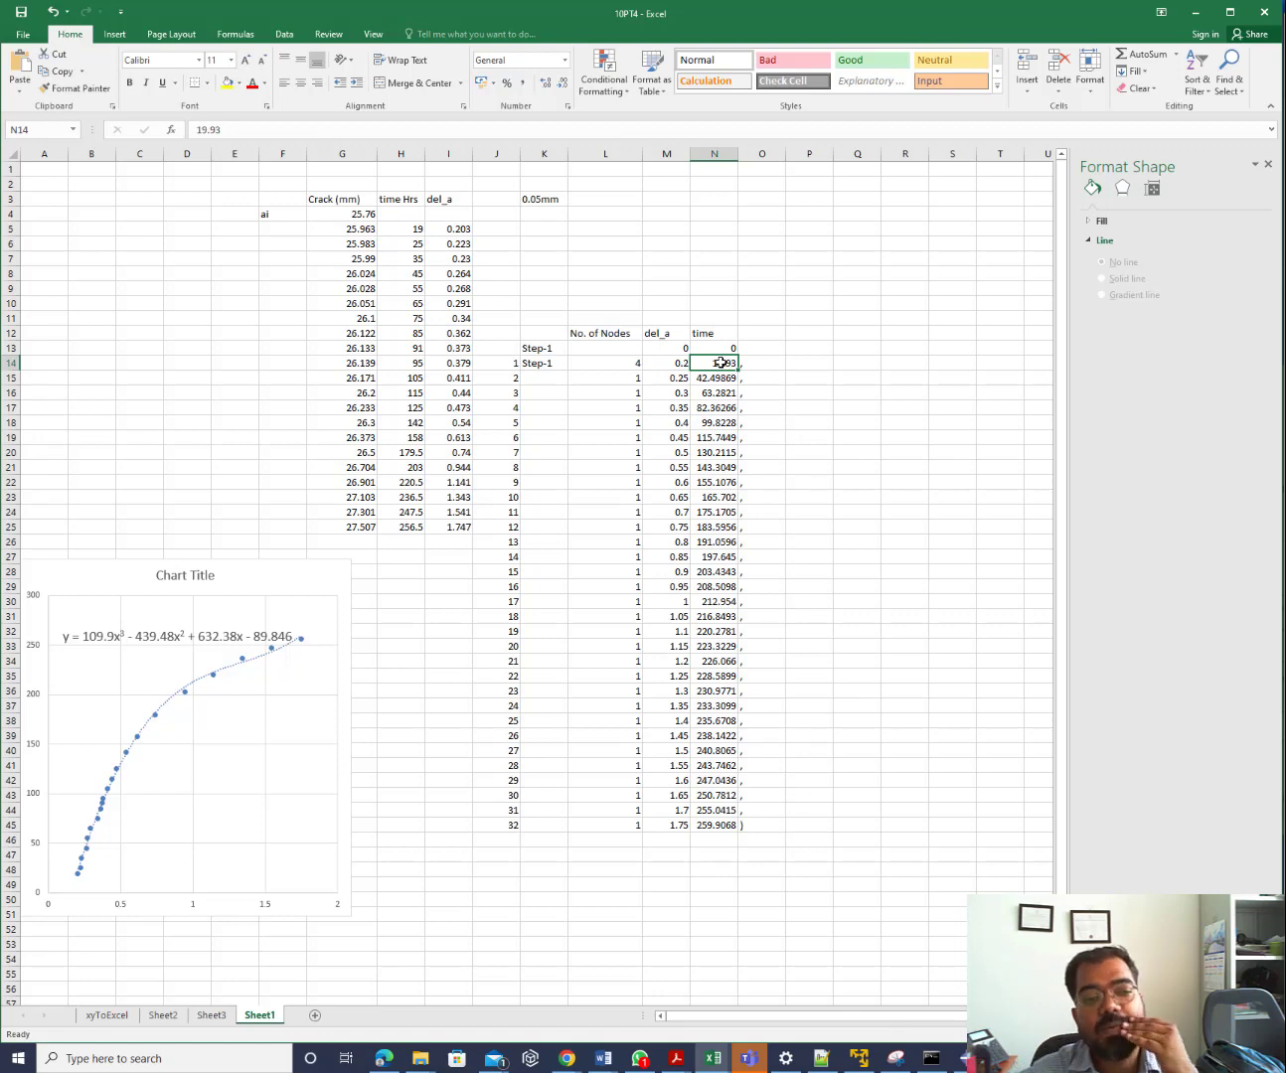
{"action": "left_click", "coordinate": [678, 365]}
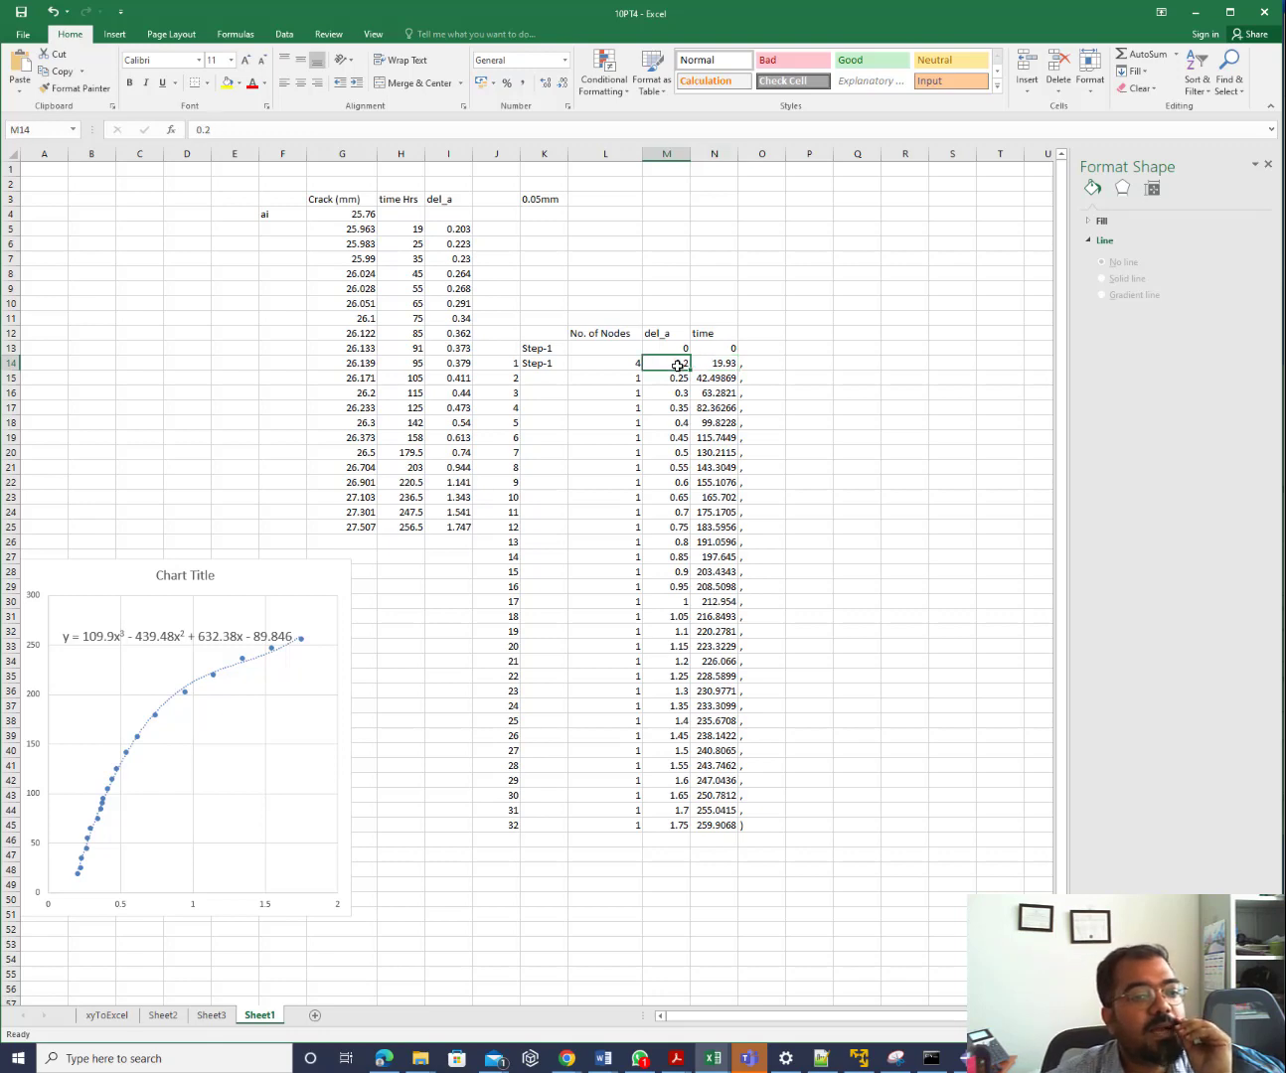
{"action": "left_click", "coordinate": [720, 364]}
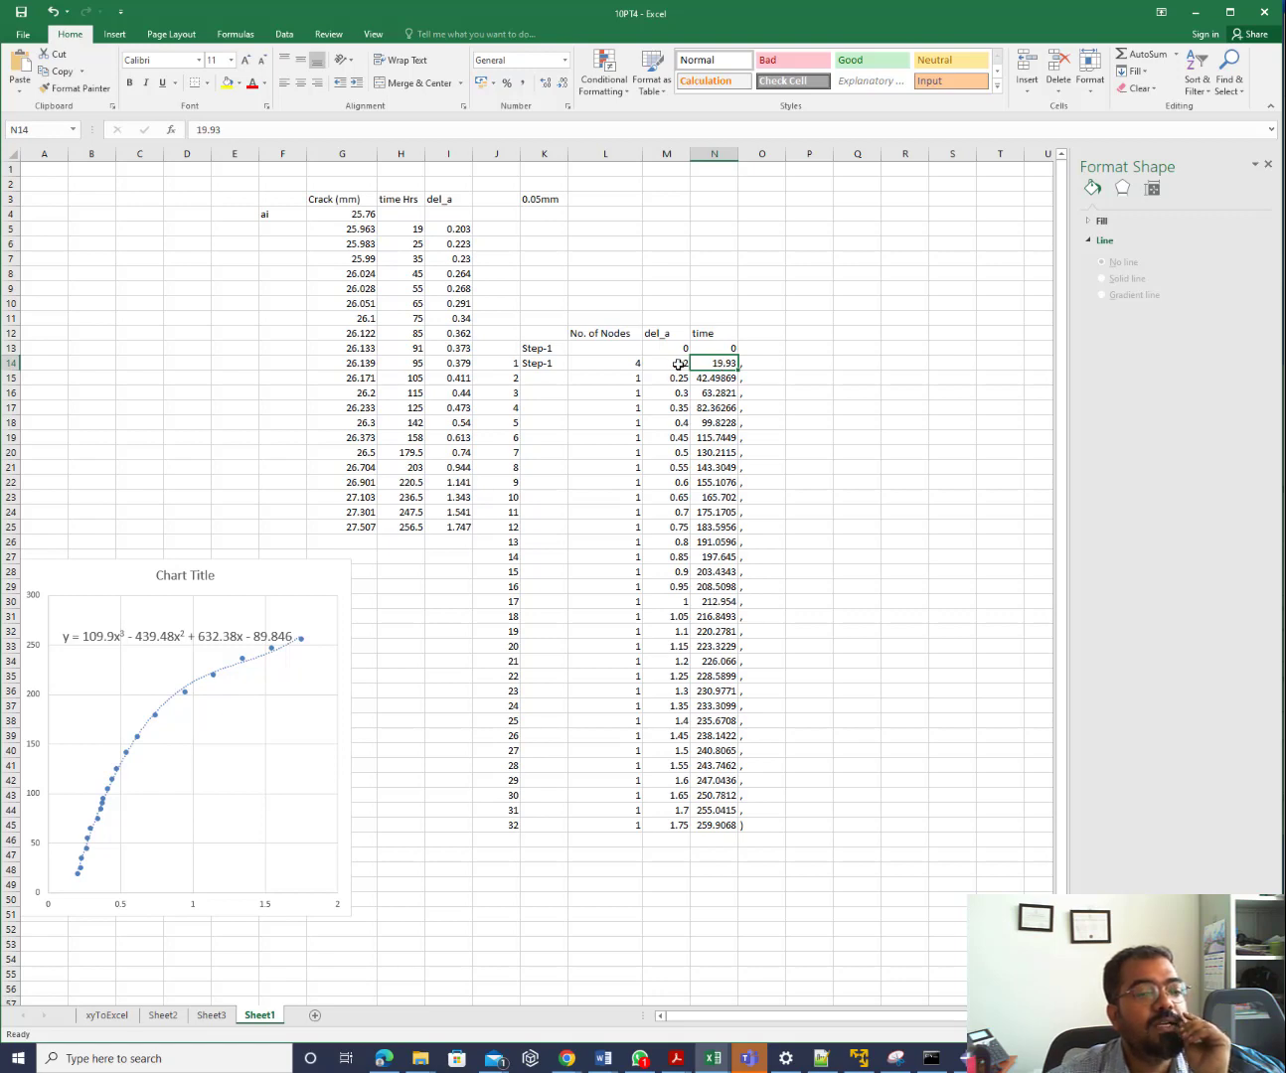
{"action": "left_click", "coordinate": [680, 365]}
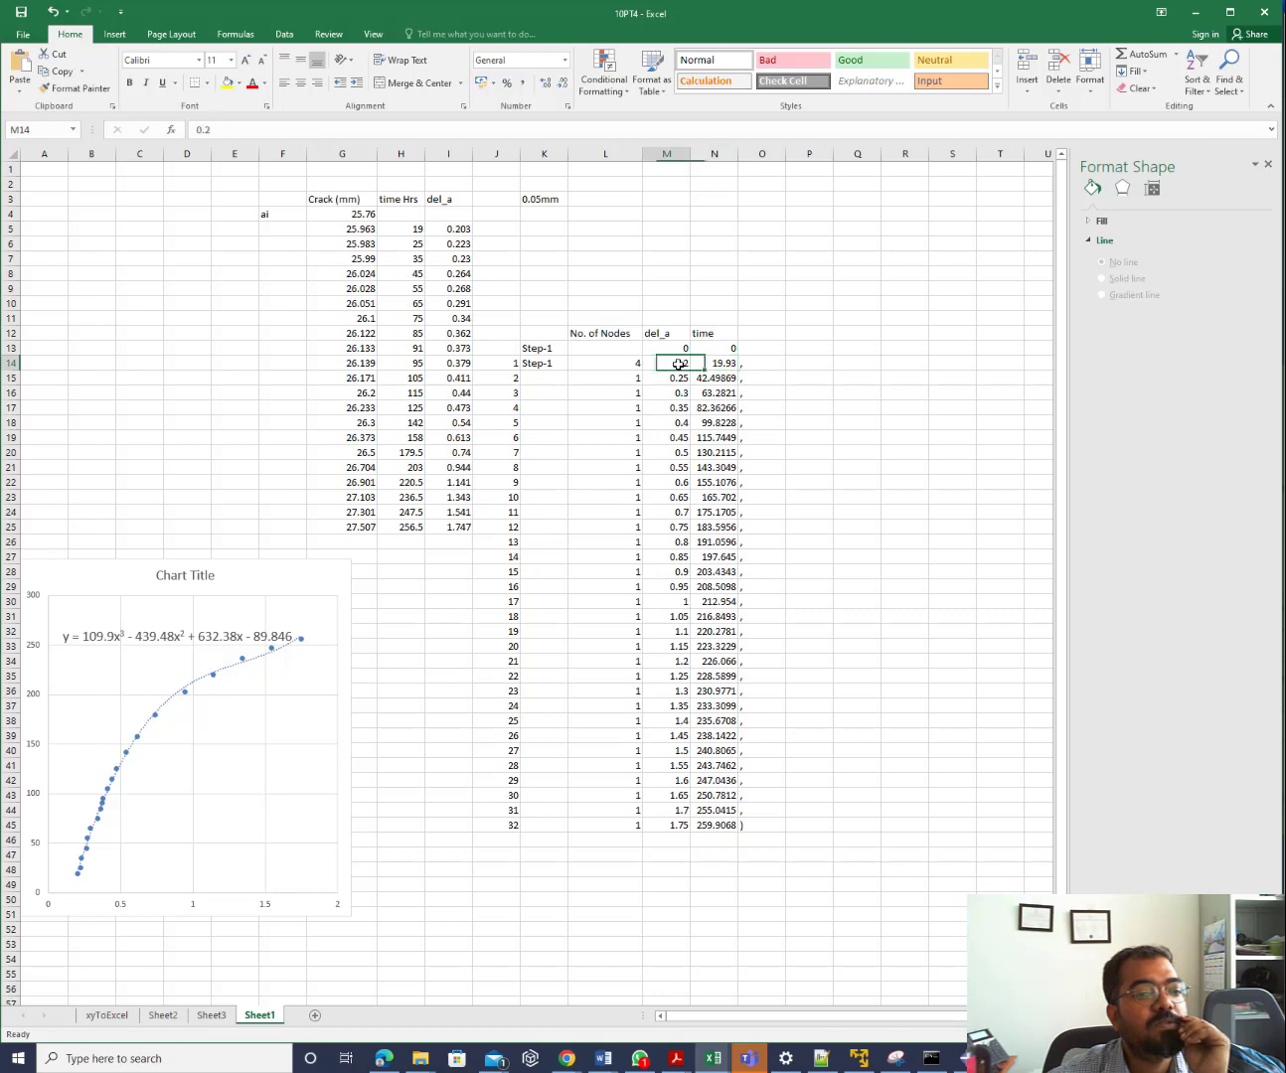
{"action": "left_click", "coordinate": [709, 363]}
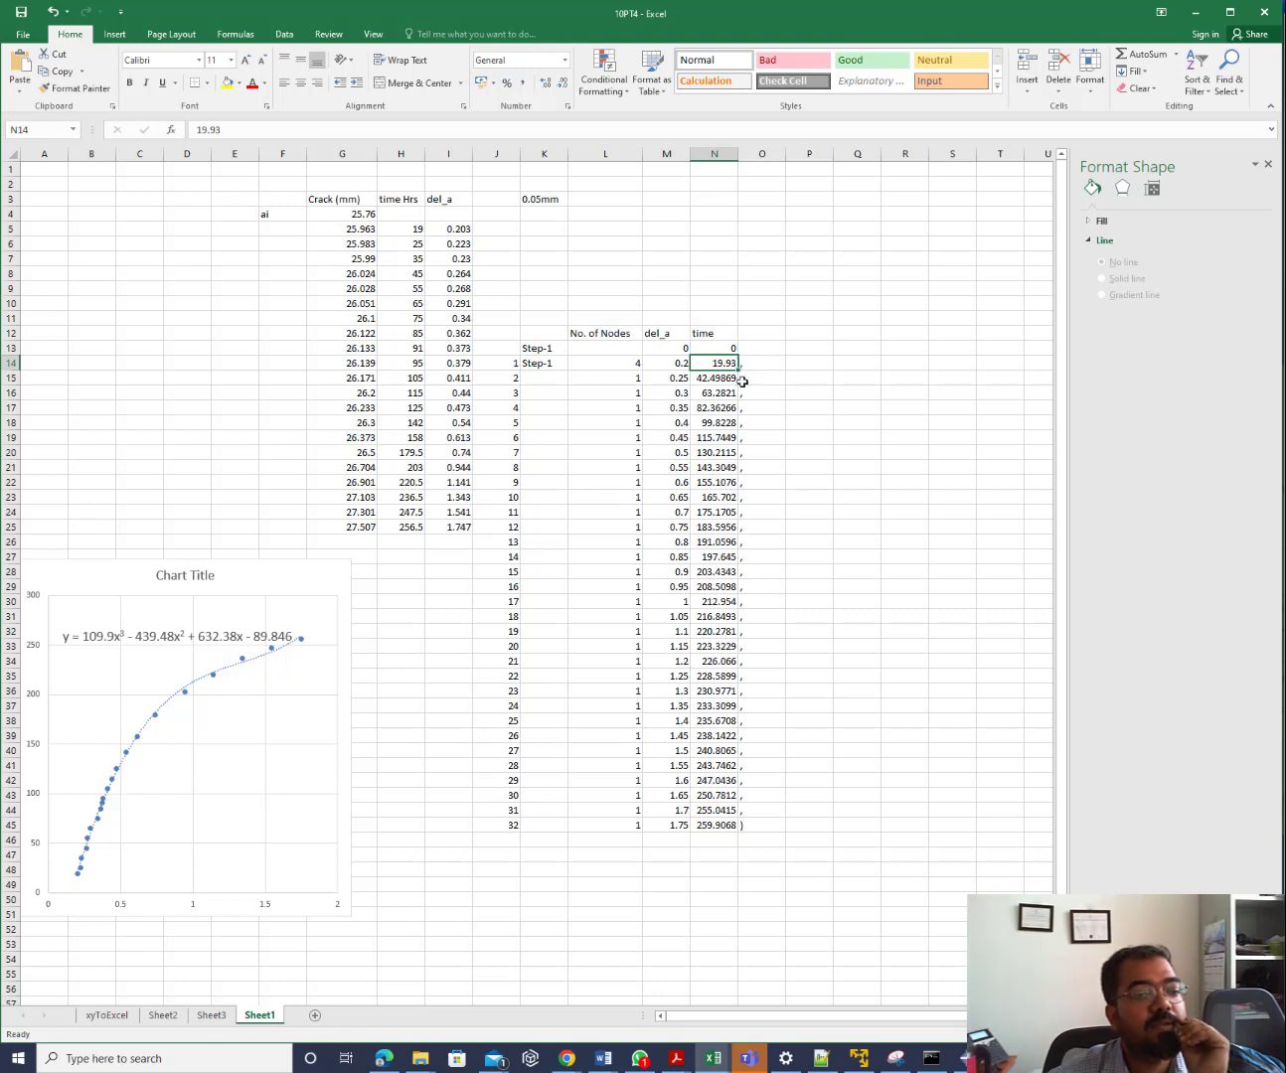
{"action": "left_click", "coordinate": [754, 377]}
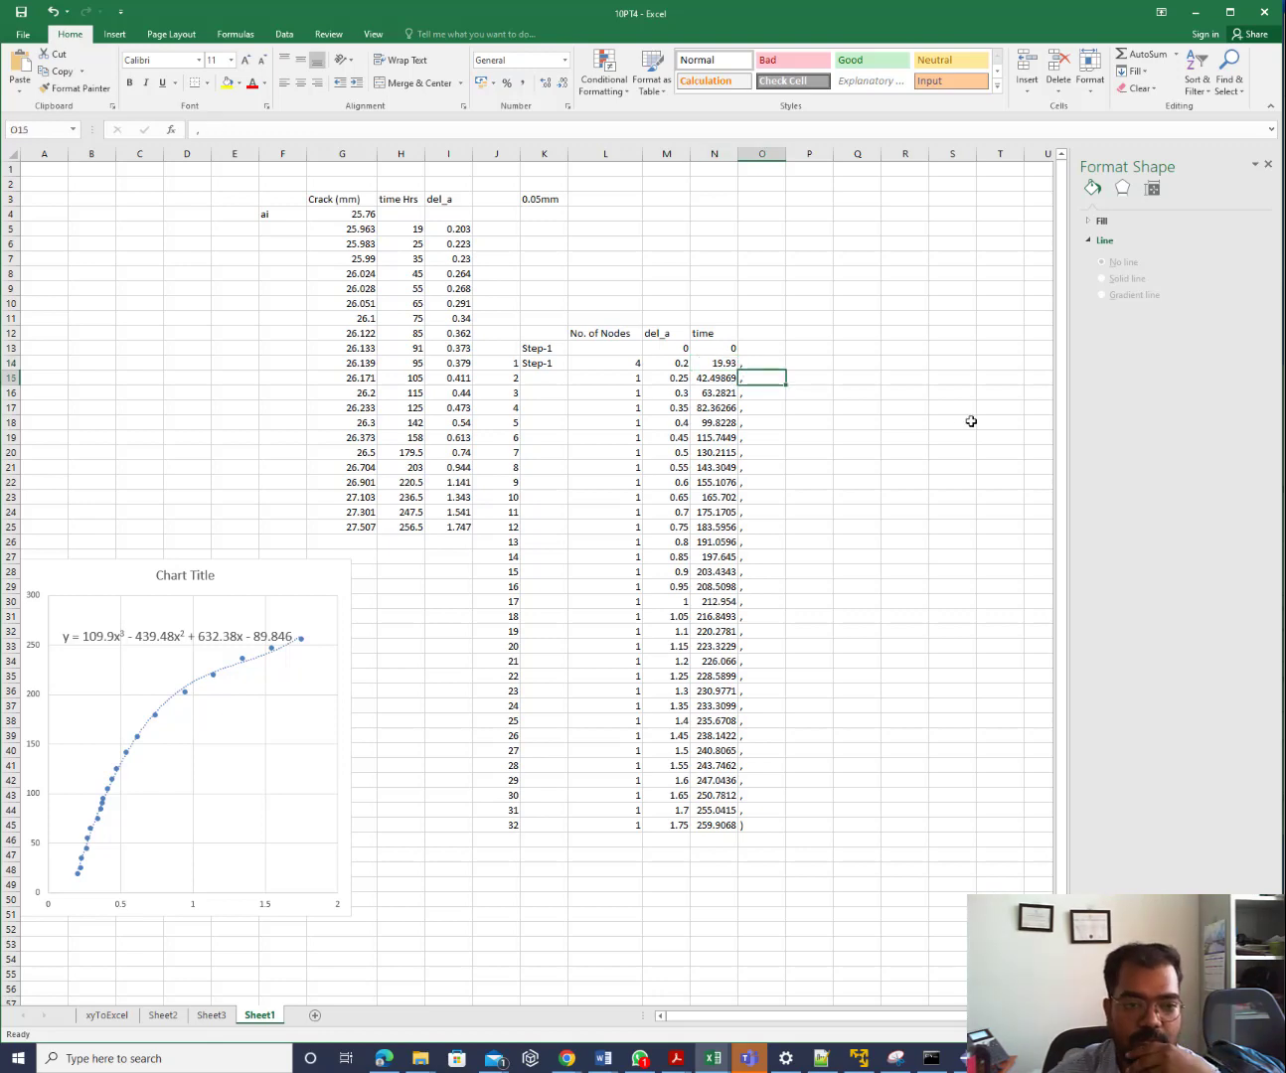
{"action": "key", "text": "Up"}
{"action": "key", "text": "Right"}
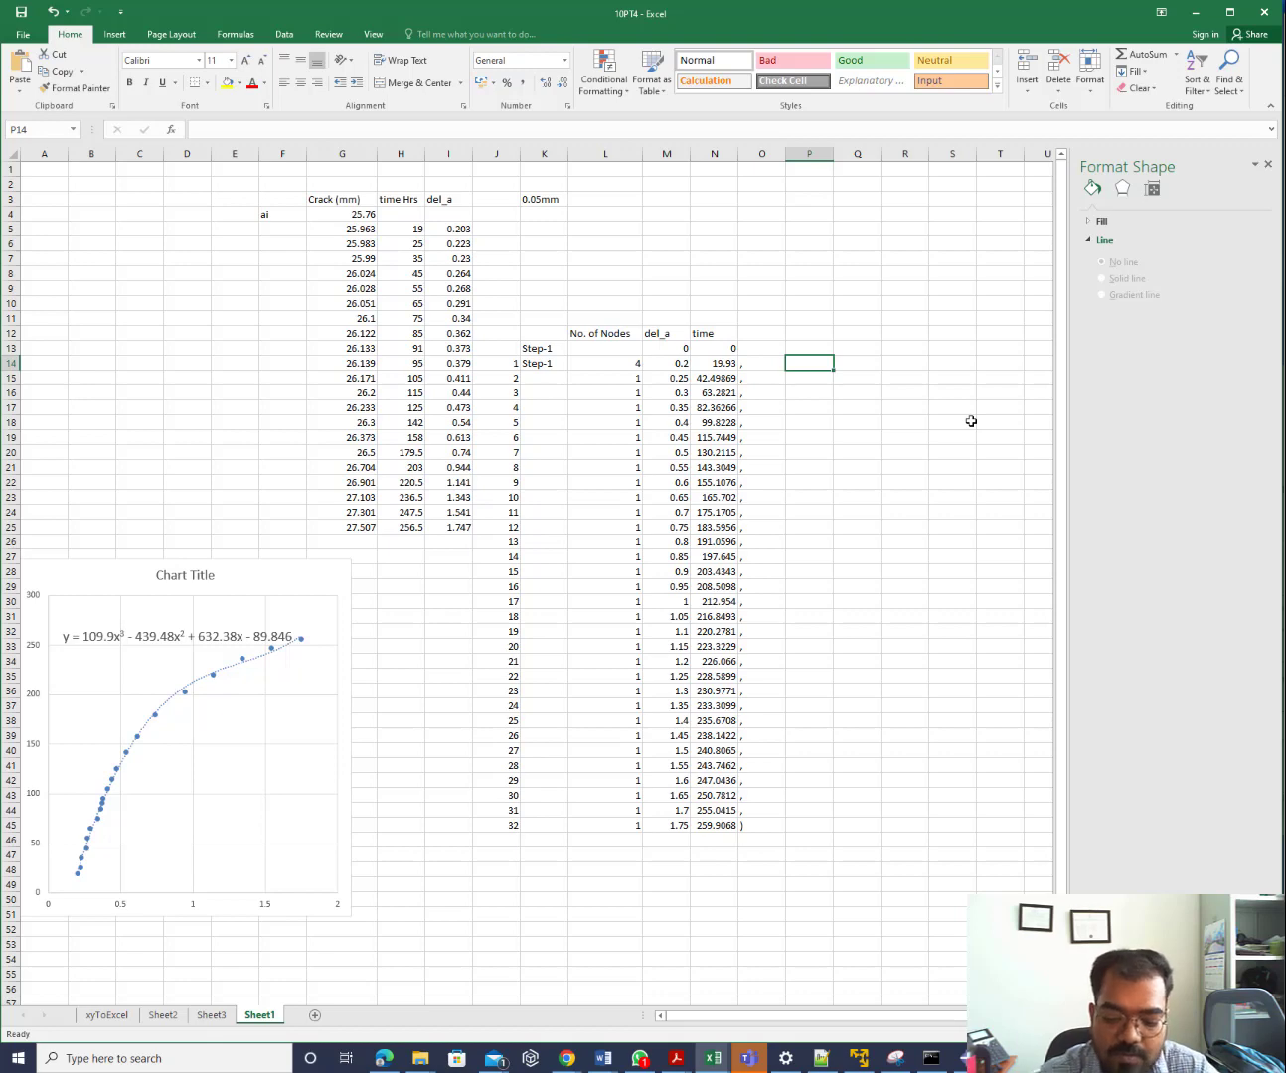
{"action": "type", "text": "="}
{"action": "key", "text": "Left"}
{"action": "key", "text": "Left"}
{"action": "key", "text": "Return"}
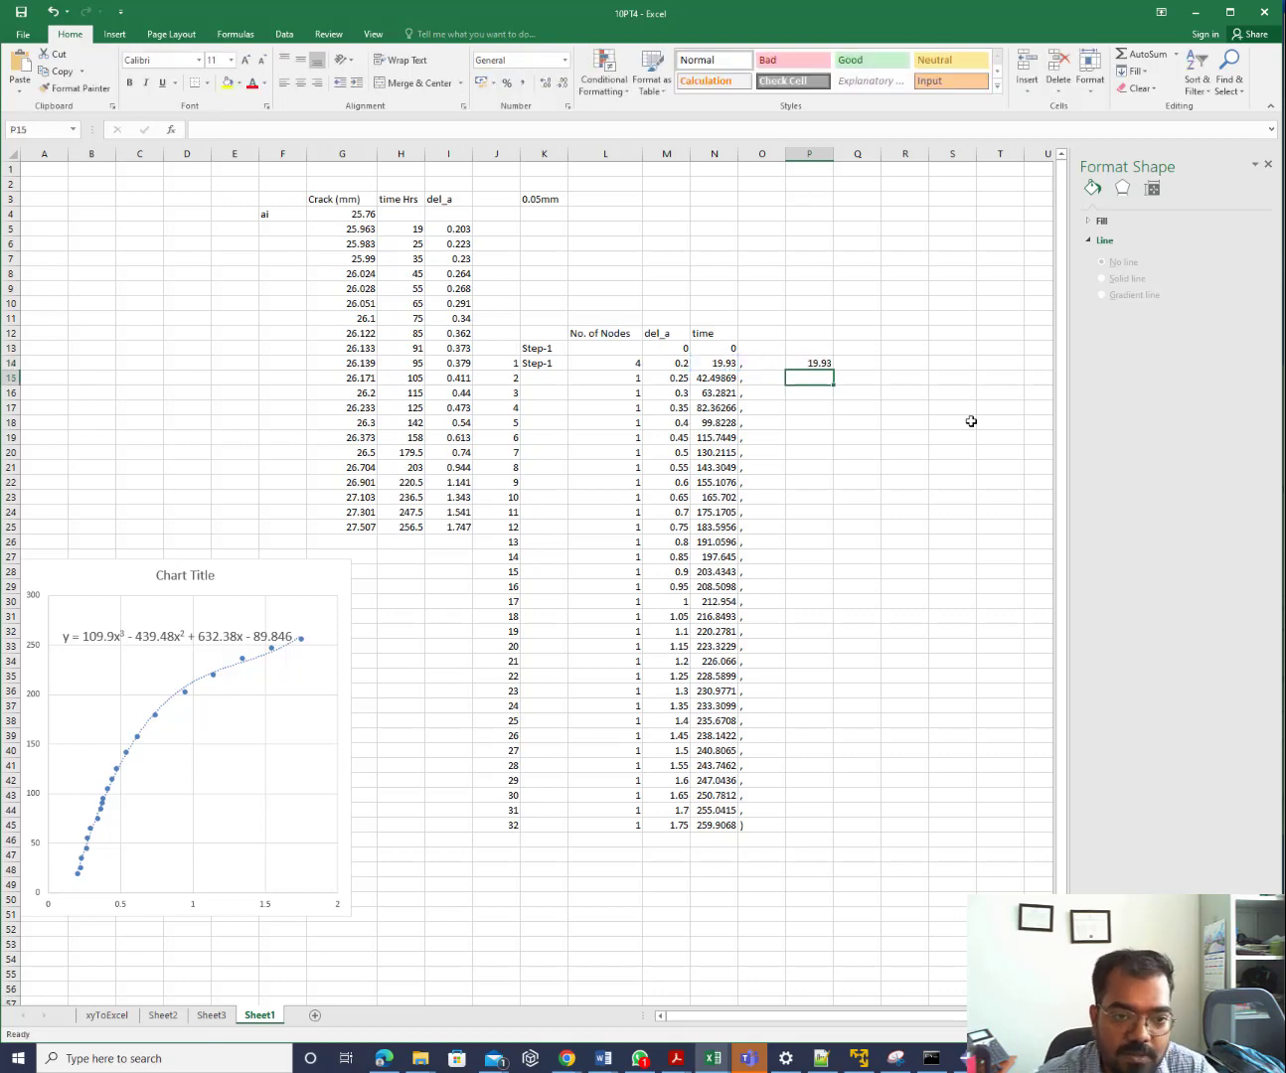
{"action": "type", "text": "="}
{"action": "key", "text": "Left"}
{"action": "key", "text": "Left"}
{"action": "key", "text": "Left"}
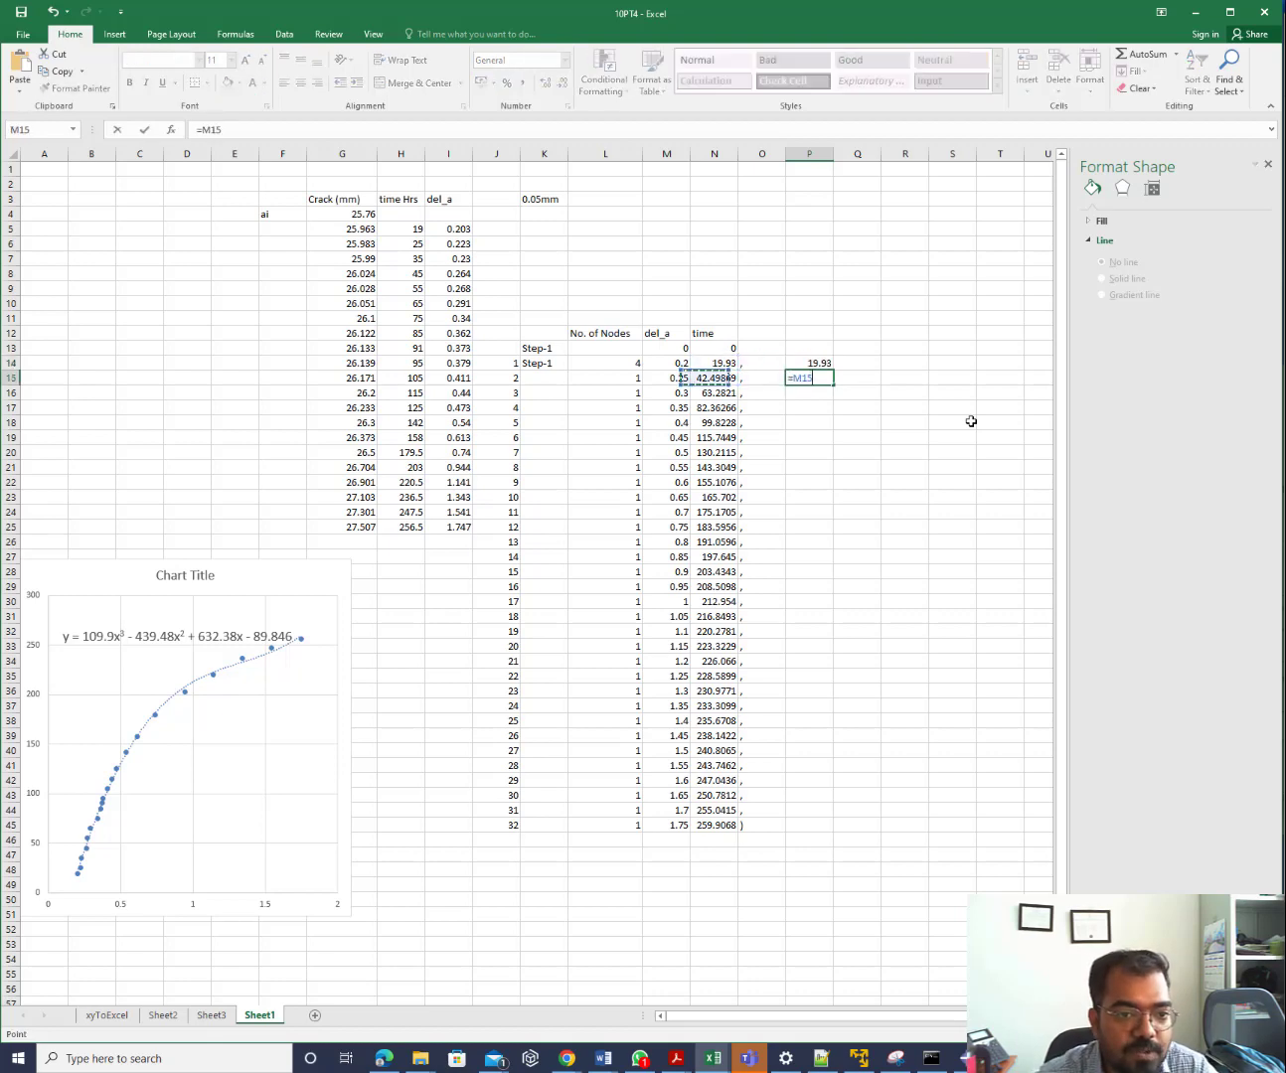
{"action": "key", "text": "Right"}
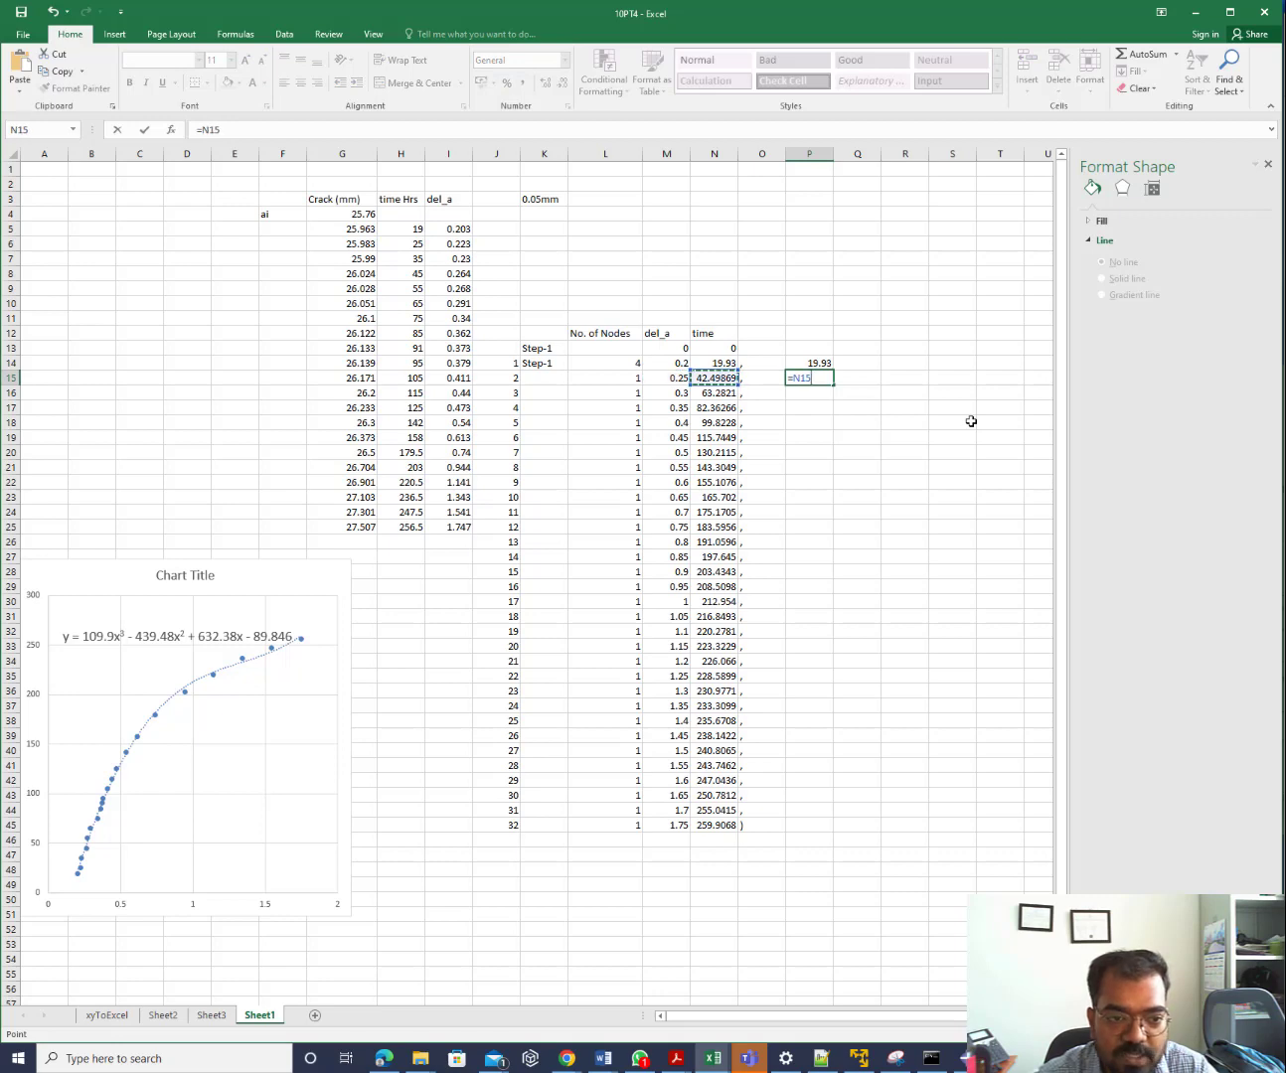
{"action": "type", "text": "-"}
{"action": "key", "text": "Left"}
{"action": "key", "text": "Left"}
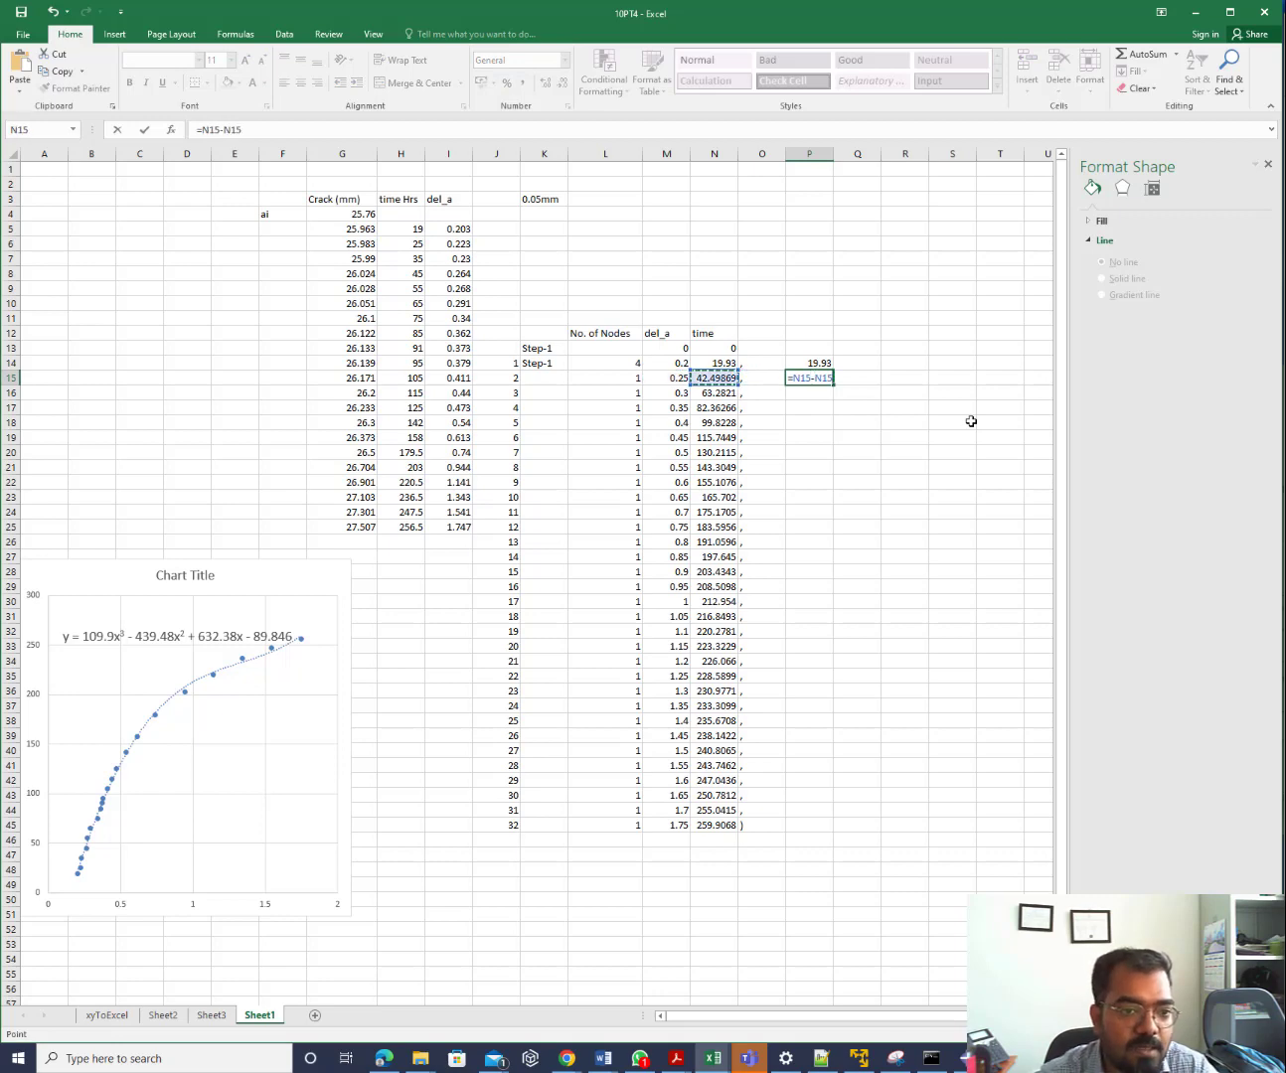
{"action": "key", "text": "Up"}
{"action": "key", "text": "Return"}
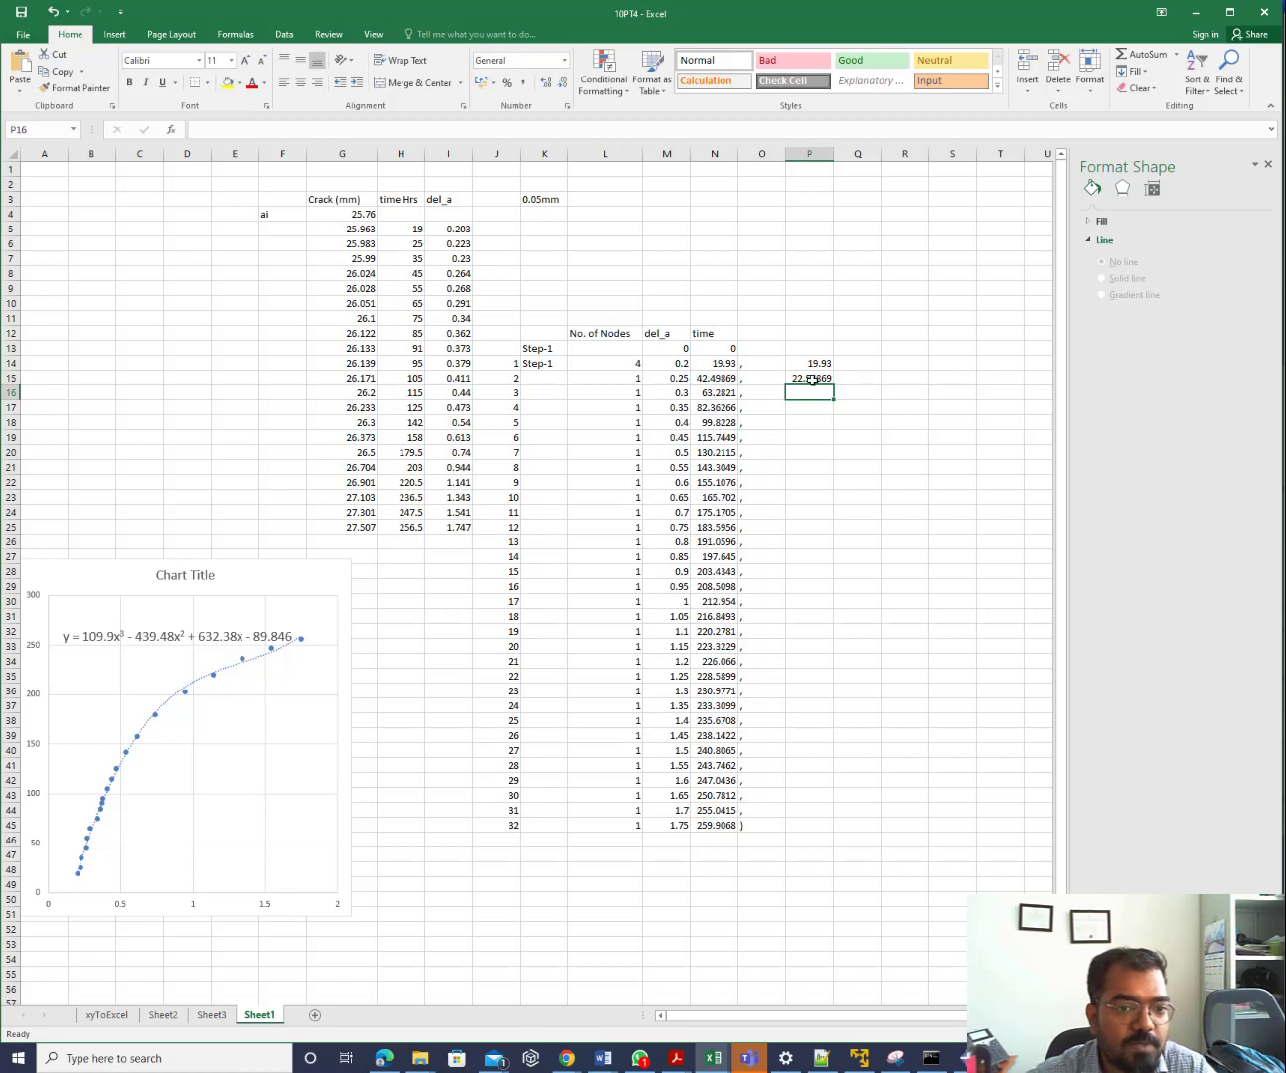
{"action": "left_click", "coordinate": [815, 378]}
{"action": "left_click_drag", "start_coordinate": [833, 386], "coordinate": [779, 801]}
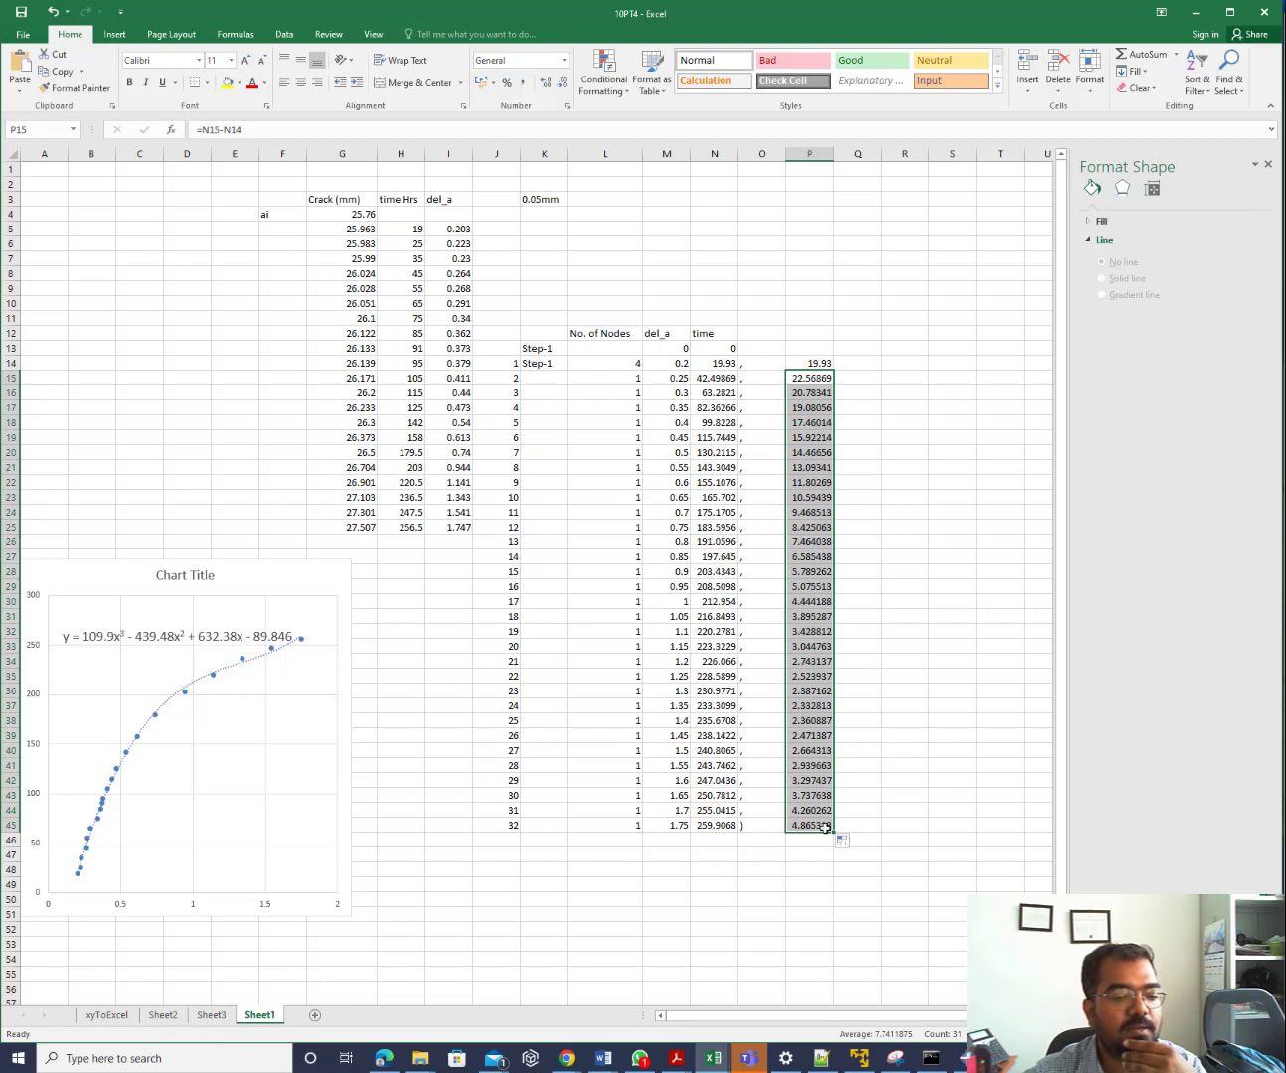
{"action": "left_click", "coordinate": [825, 827]}
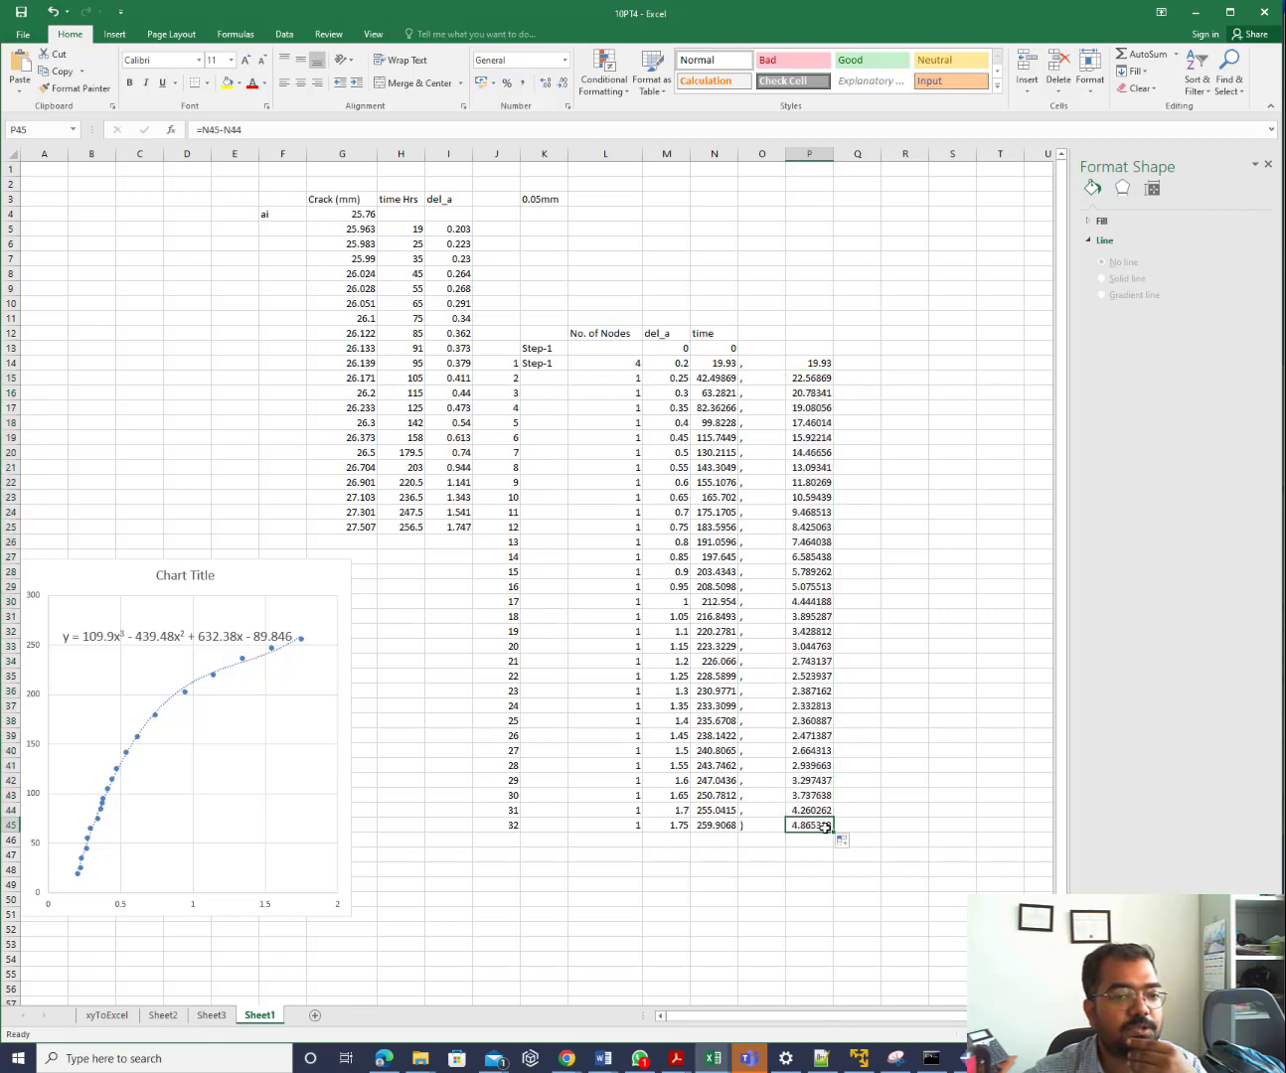
{"action": "left_click", "coordinate": [804, 362]}
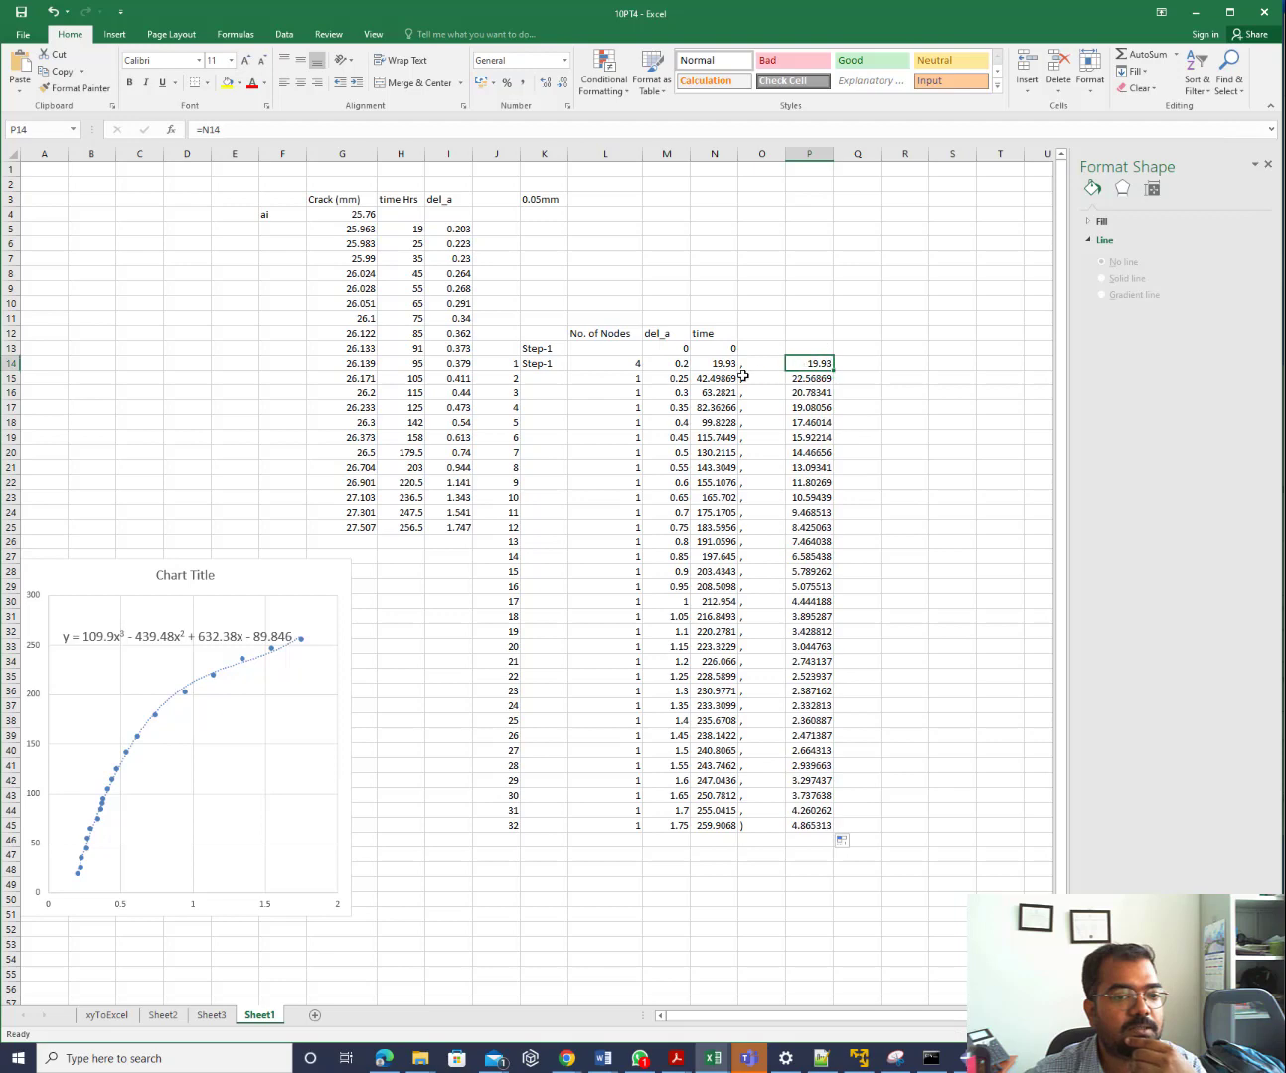
{"action": "left_click", "coordinate": [676, 364]}
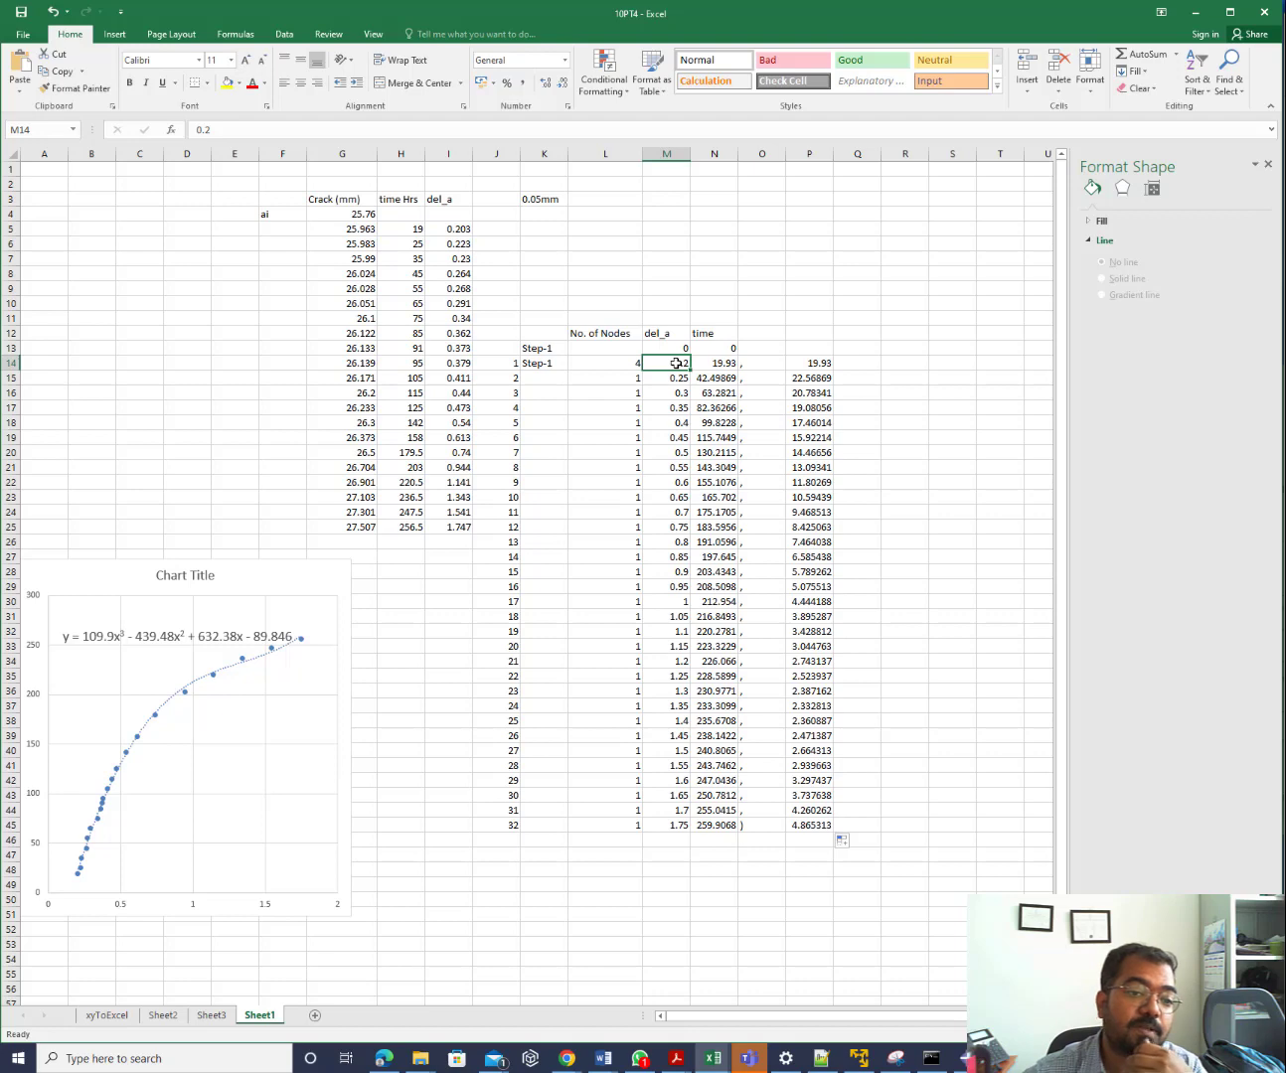
{"action": "left_click", "coordinate": [824, 364]}
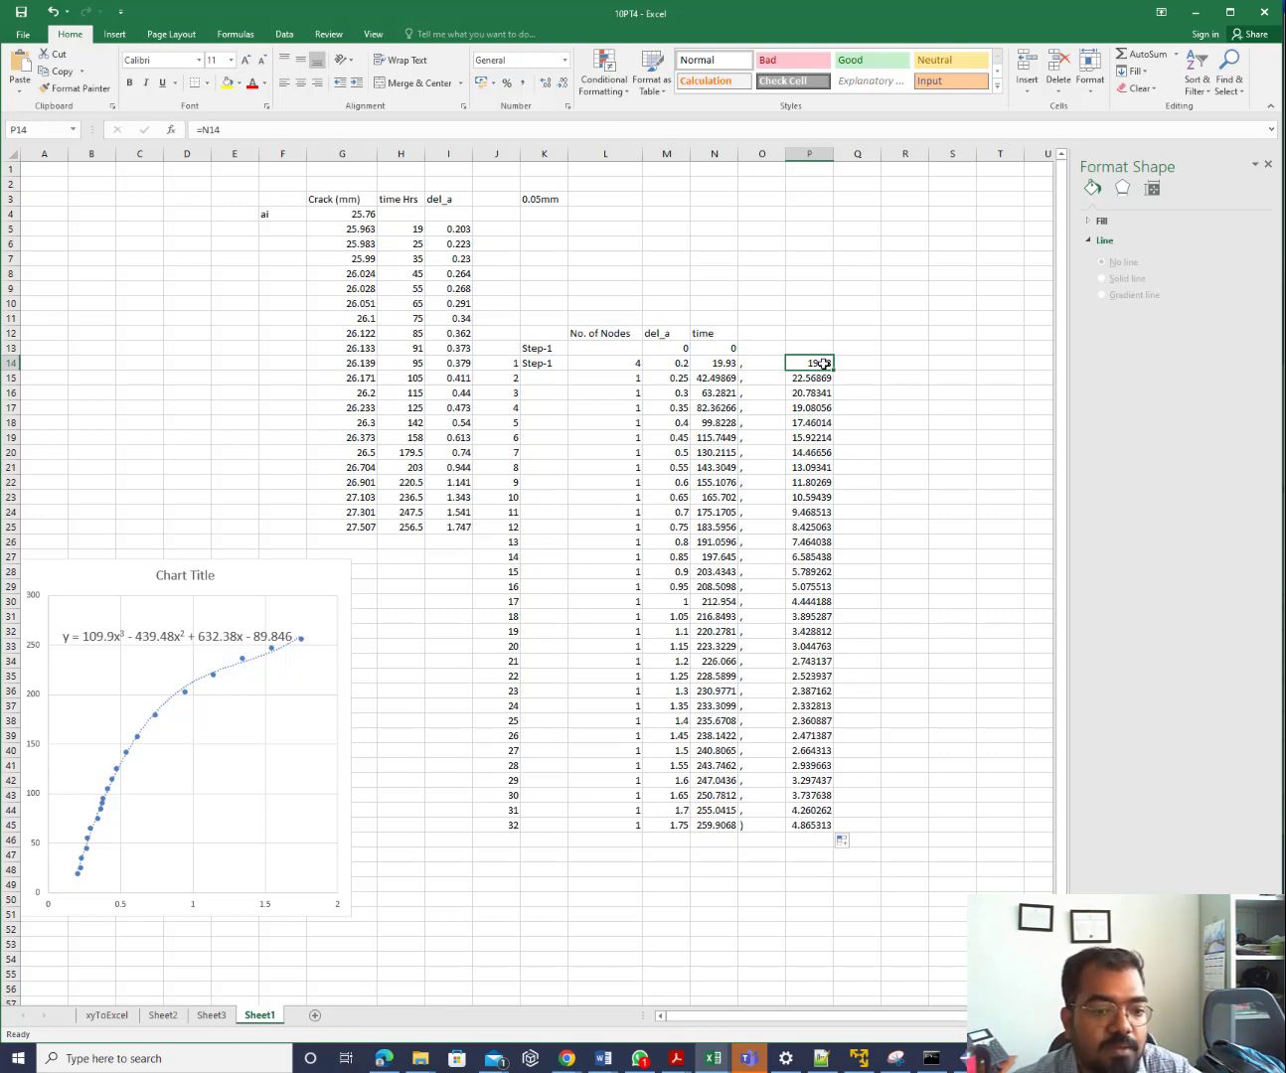
{"action": "left_click_drag", "start_coordinate": [823, 364], "coordinate": [808, 818]}
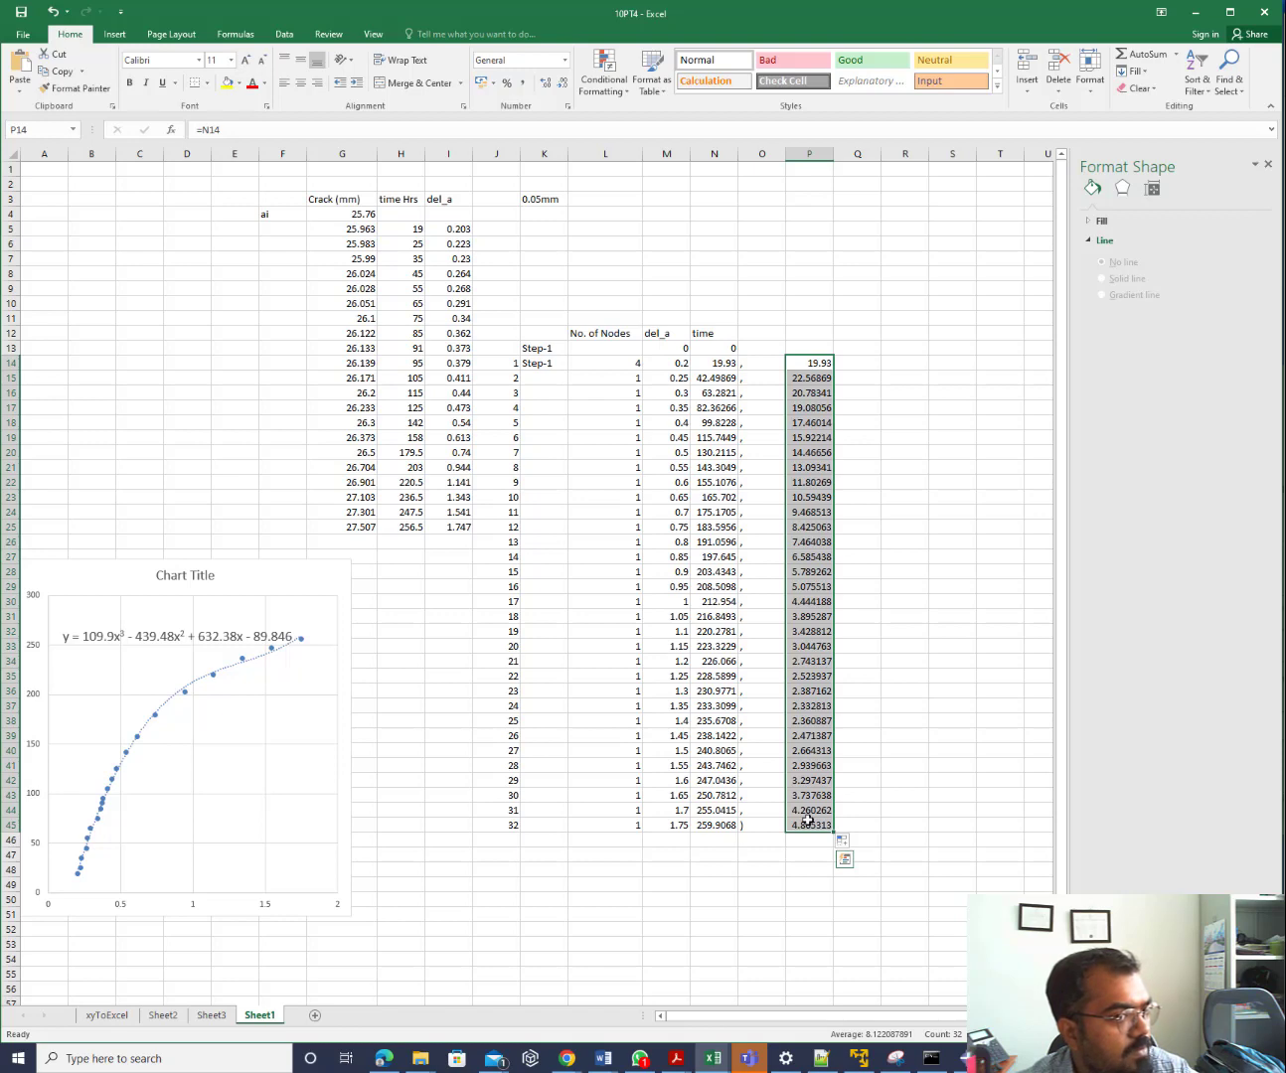
Check final crack length 27.507 and time 256.5, then move increments P14:P45 up to P13
{"action": "left_click", "coordinate": [358, 526]}
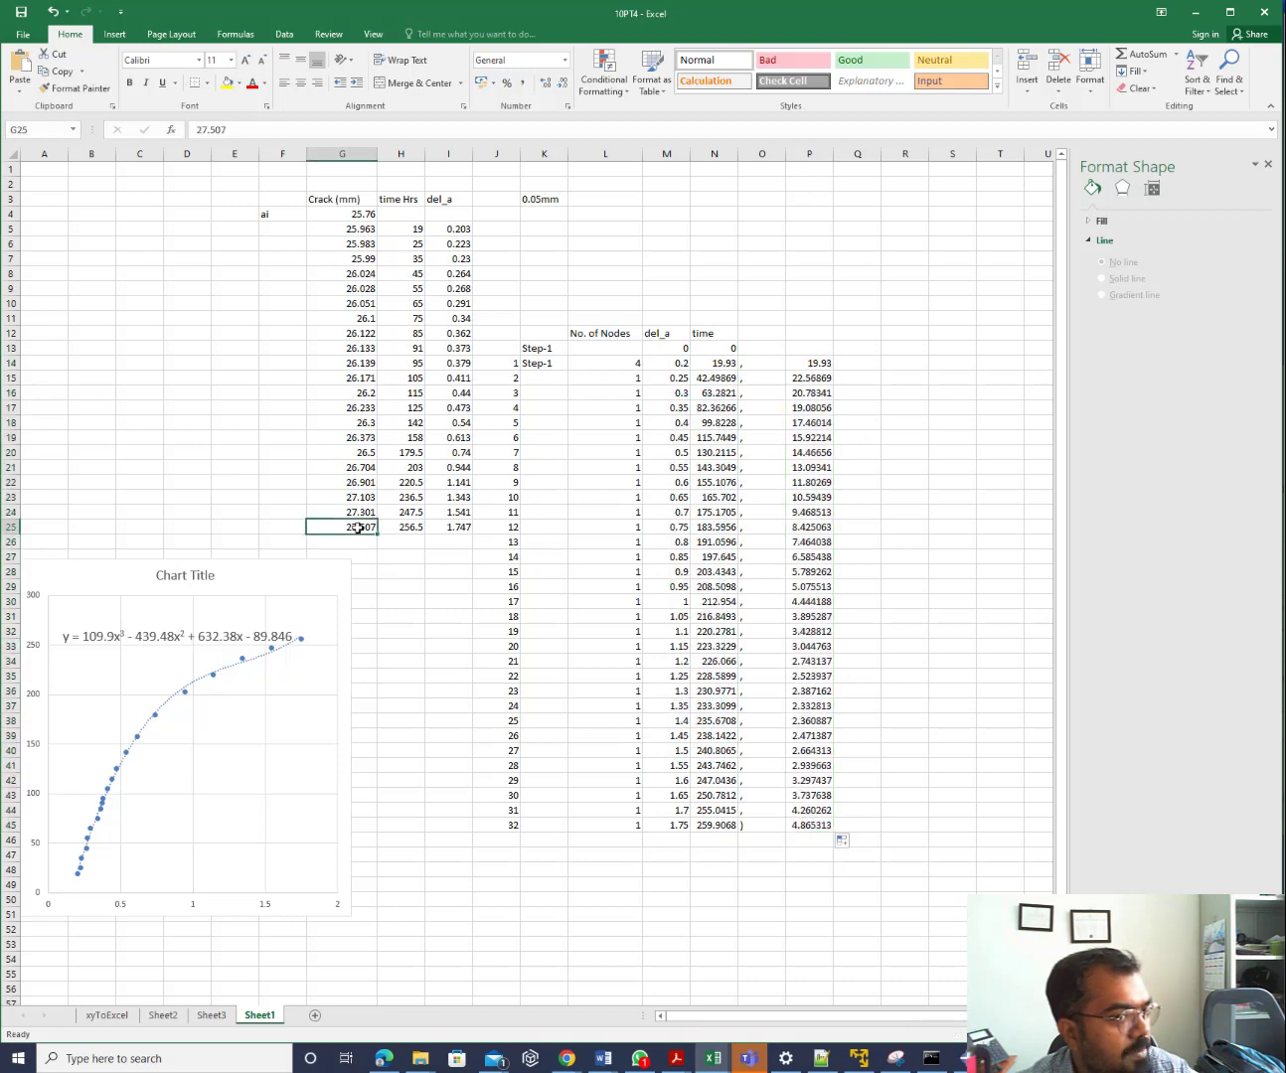
{"action": "left_click", "coordinate": [410, 530]}
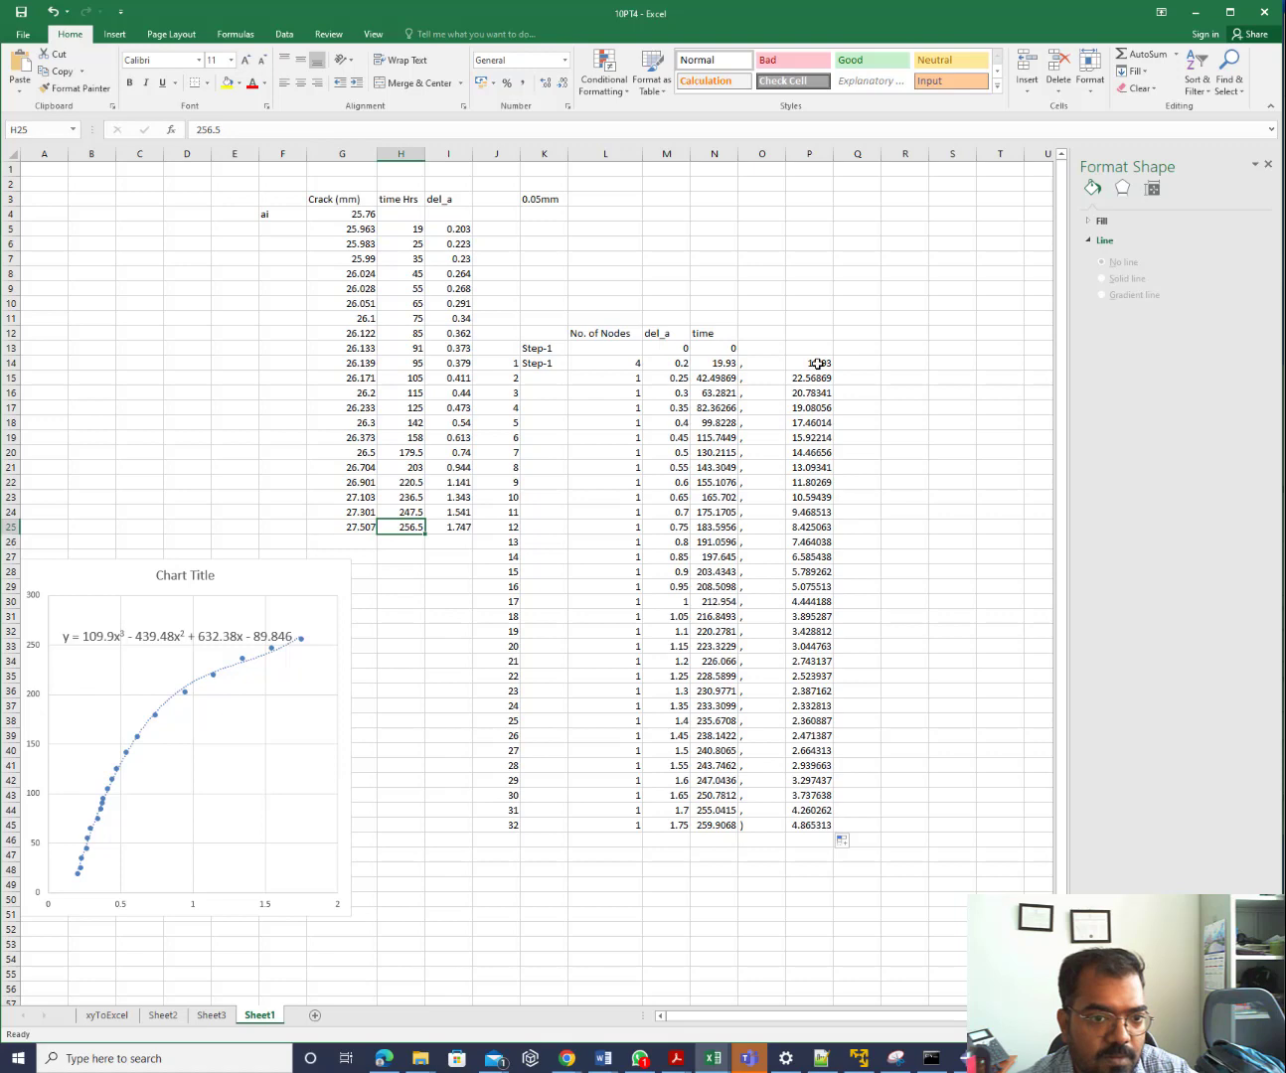
{"action": "left_click_drag", "start_coordinate": [817, 364], "coordinate": [825, 825]}
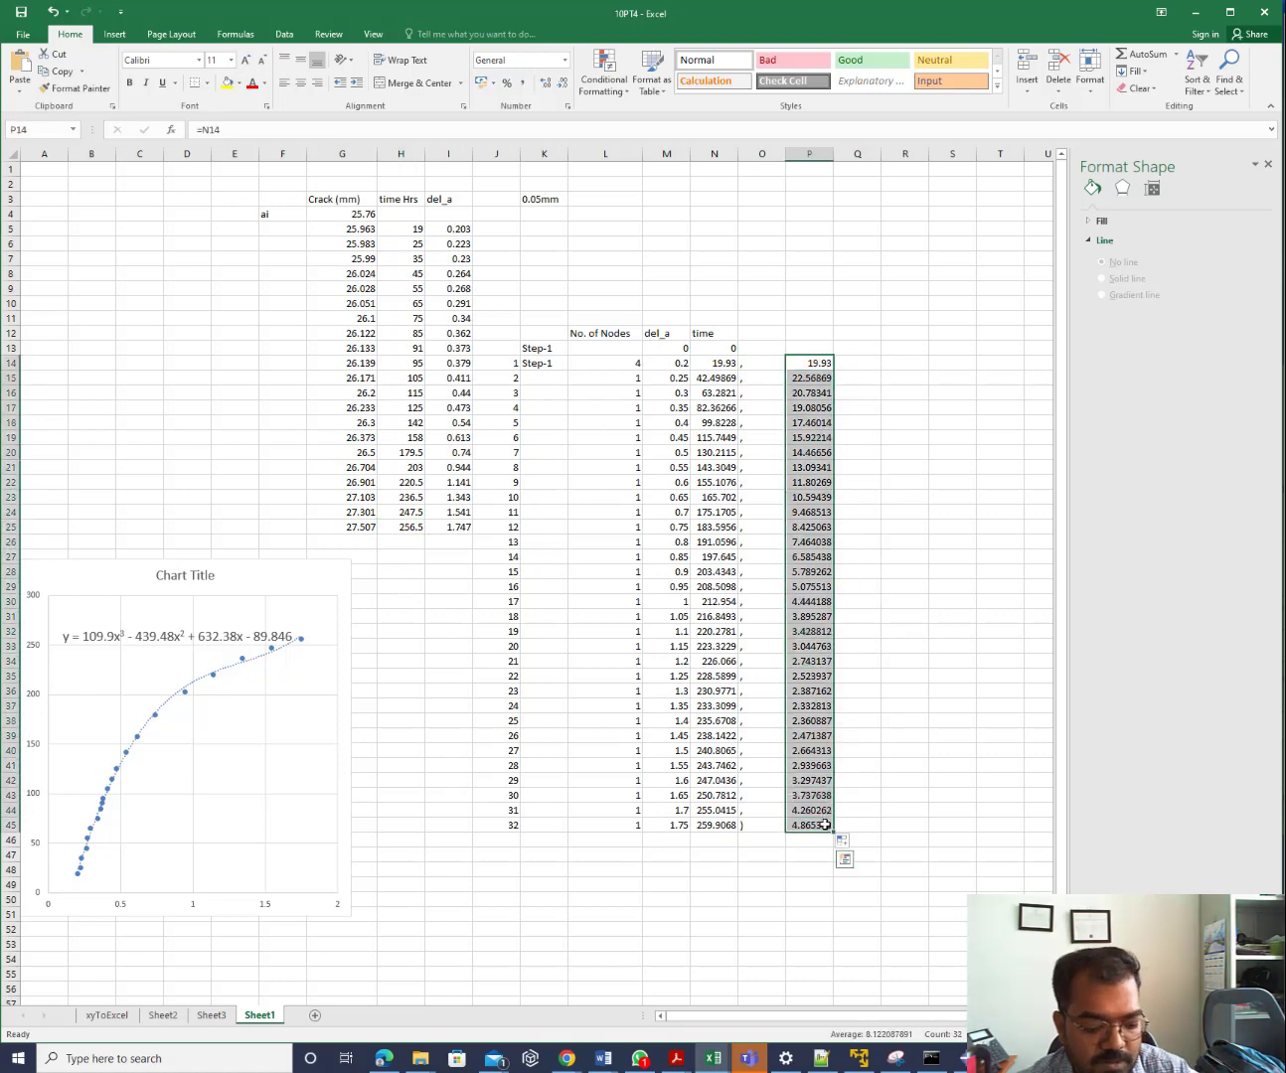
{"action": "key", "text": "ctrl+c"}
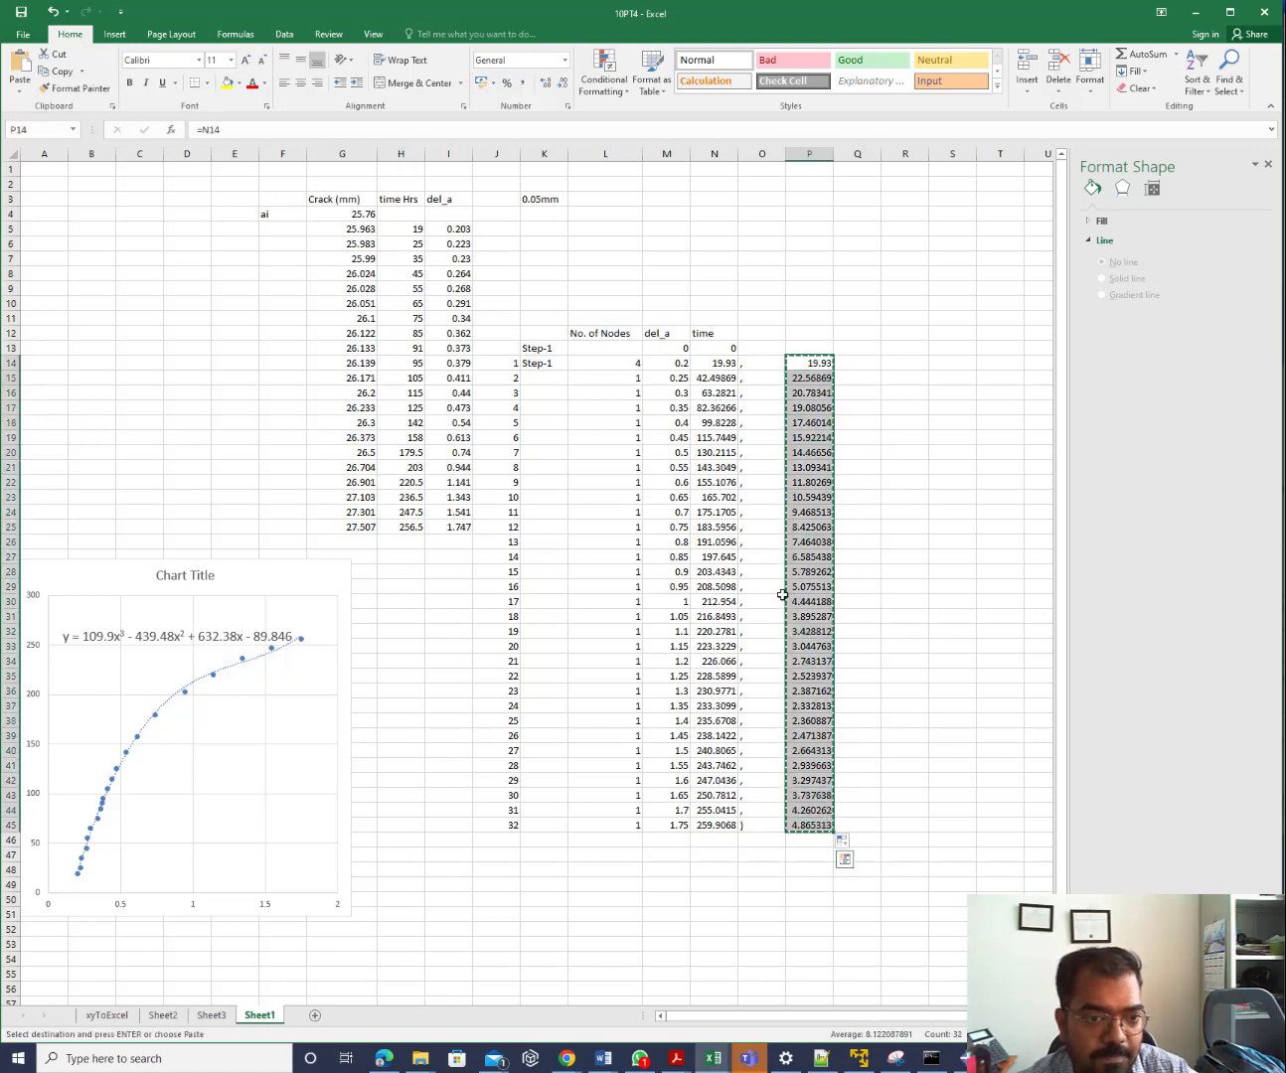
{"action": "left_click_drag", "start_coordinate": [812, 356], "coordinate": [812, 350]}
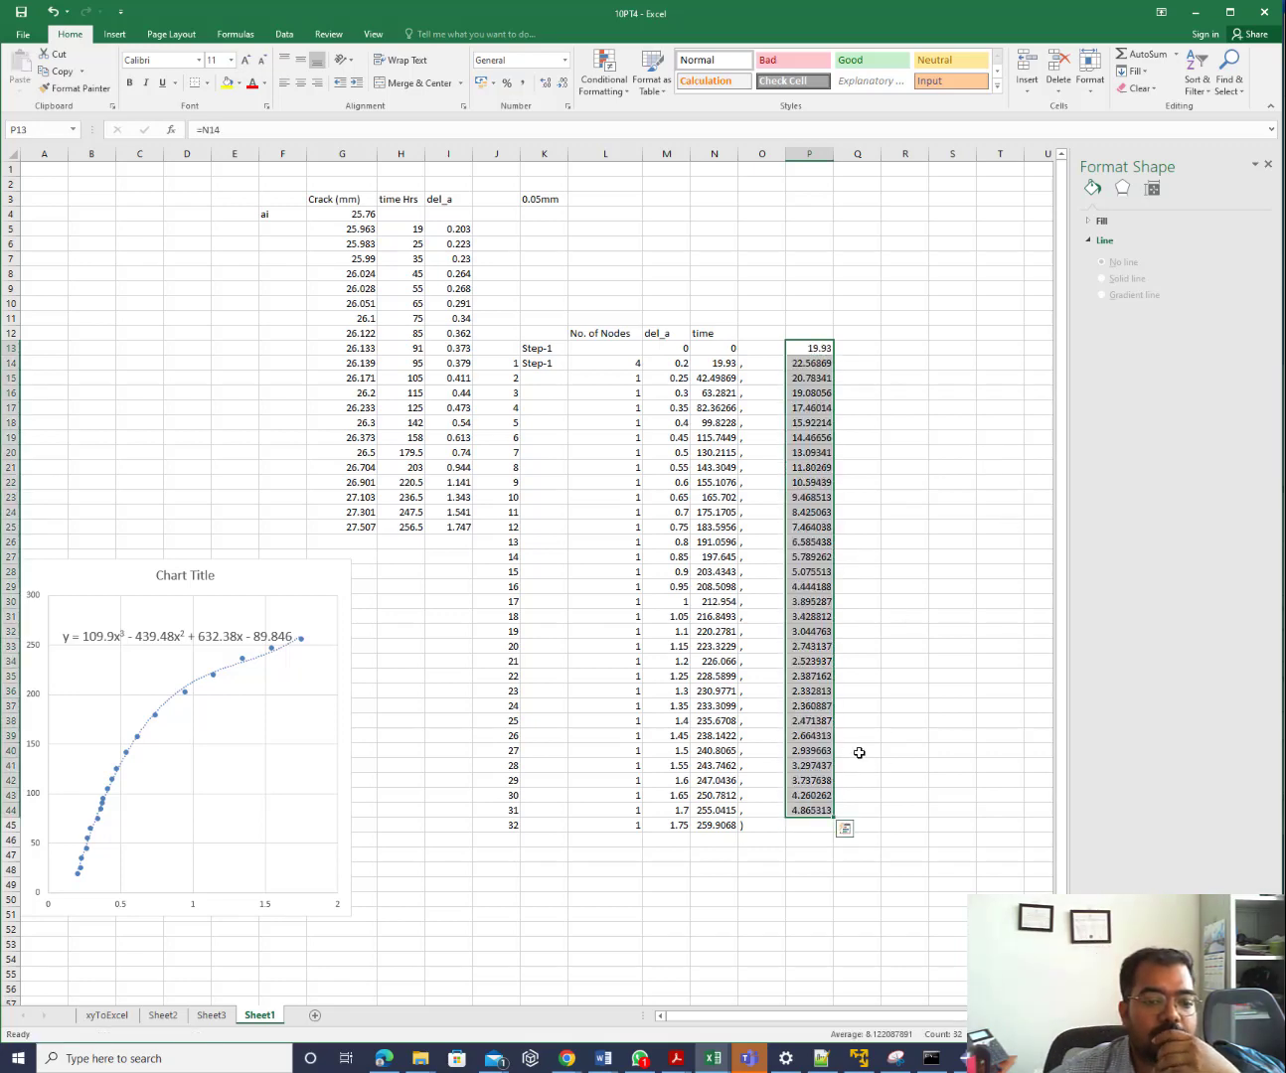
Paste the last increment into P45 as the value 4.865313
{"action": "left_click", "coordinate": [810, 827]}
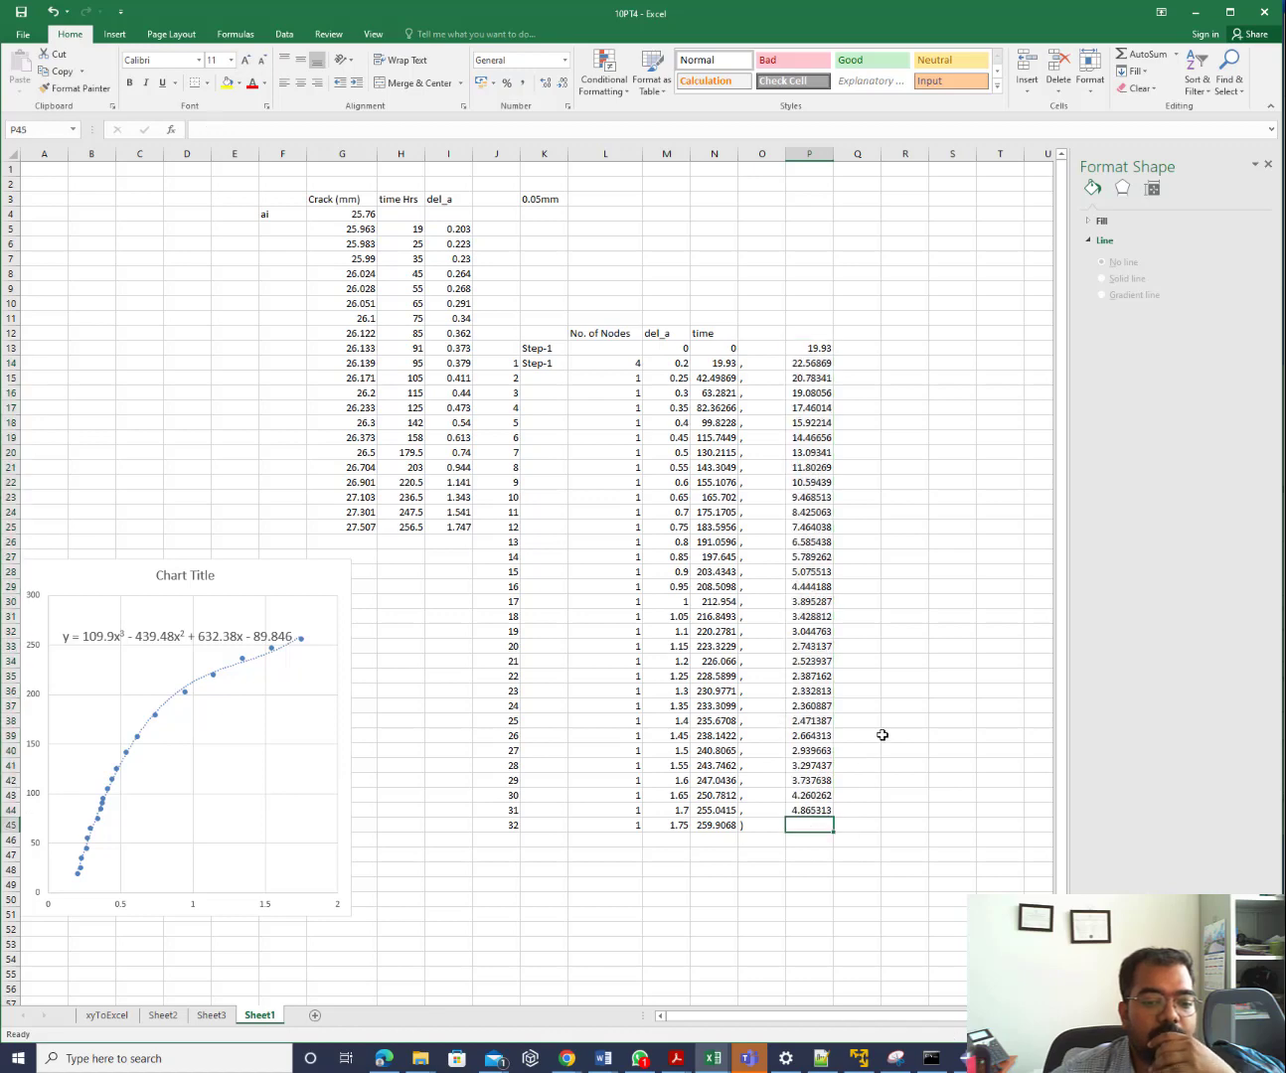
{"action": "key", "text": "ctrl+c"}
{"action": "left_click", "coordinate": [816, 822]}
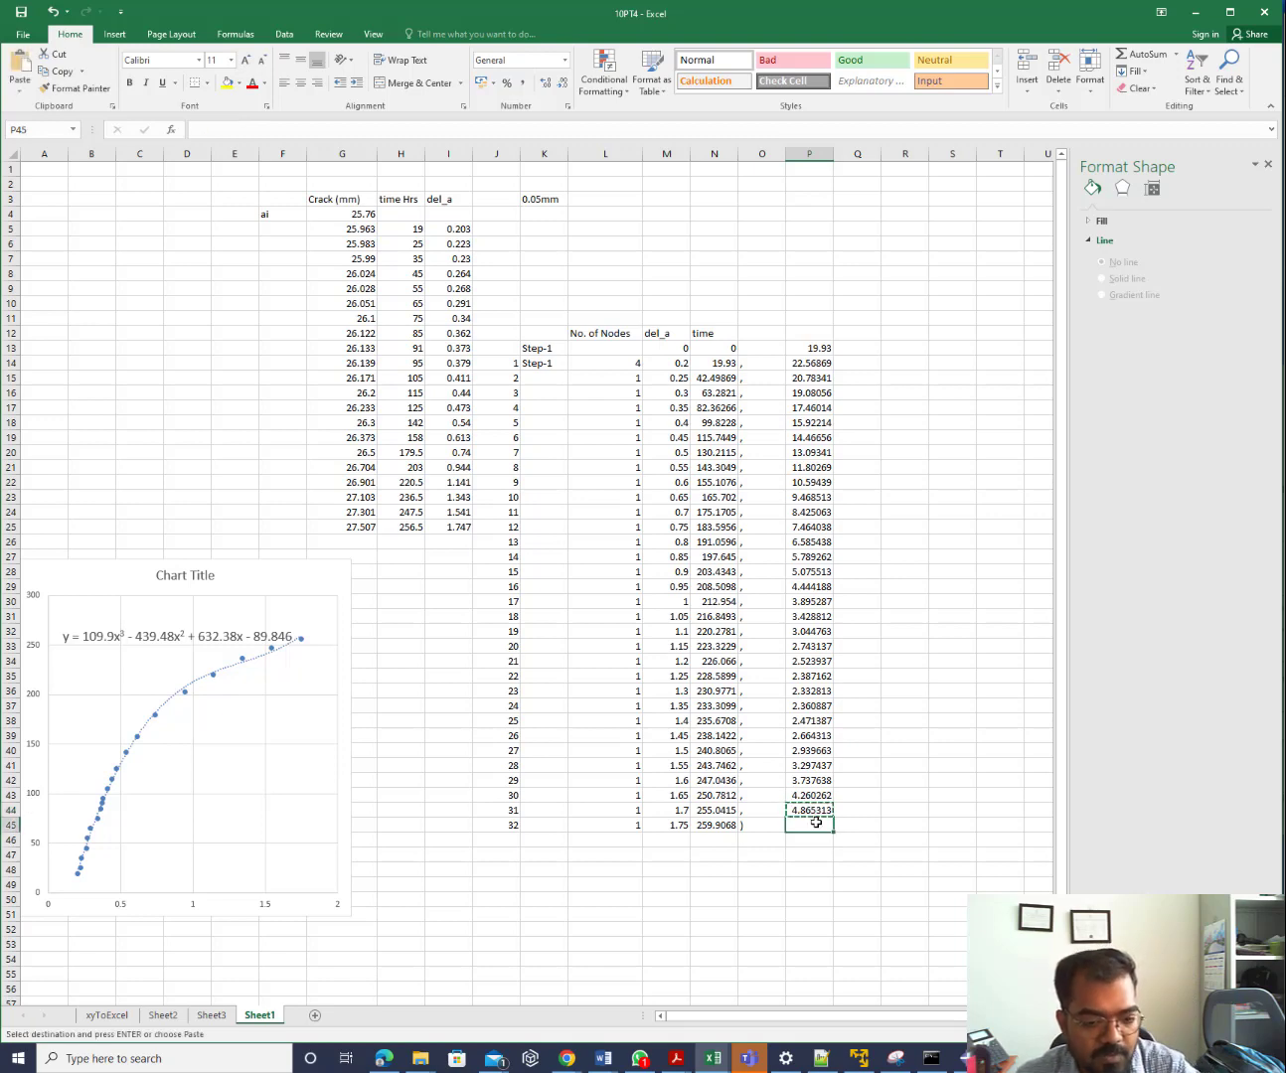
{"action": "key", "text": "ctrl+v"}
{"action": "left_click", "coordinate": [860, 842]}
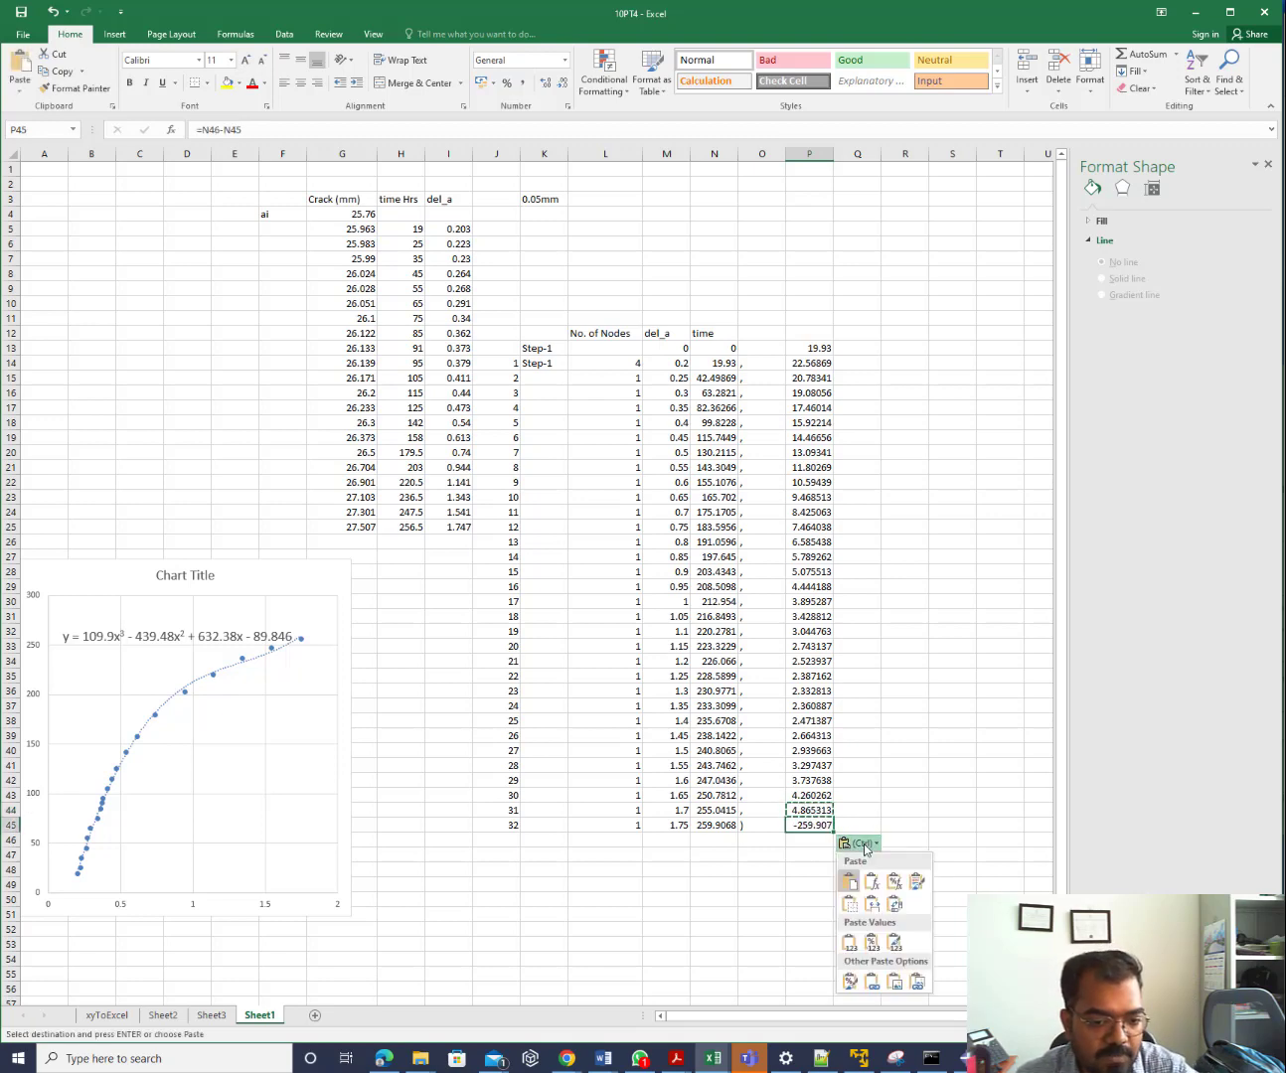
{"action": "left_click", "coordinate": [878, 947]}
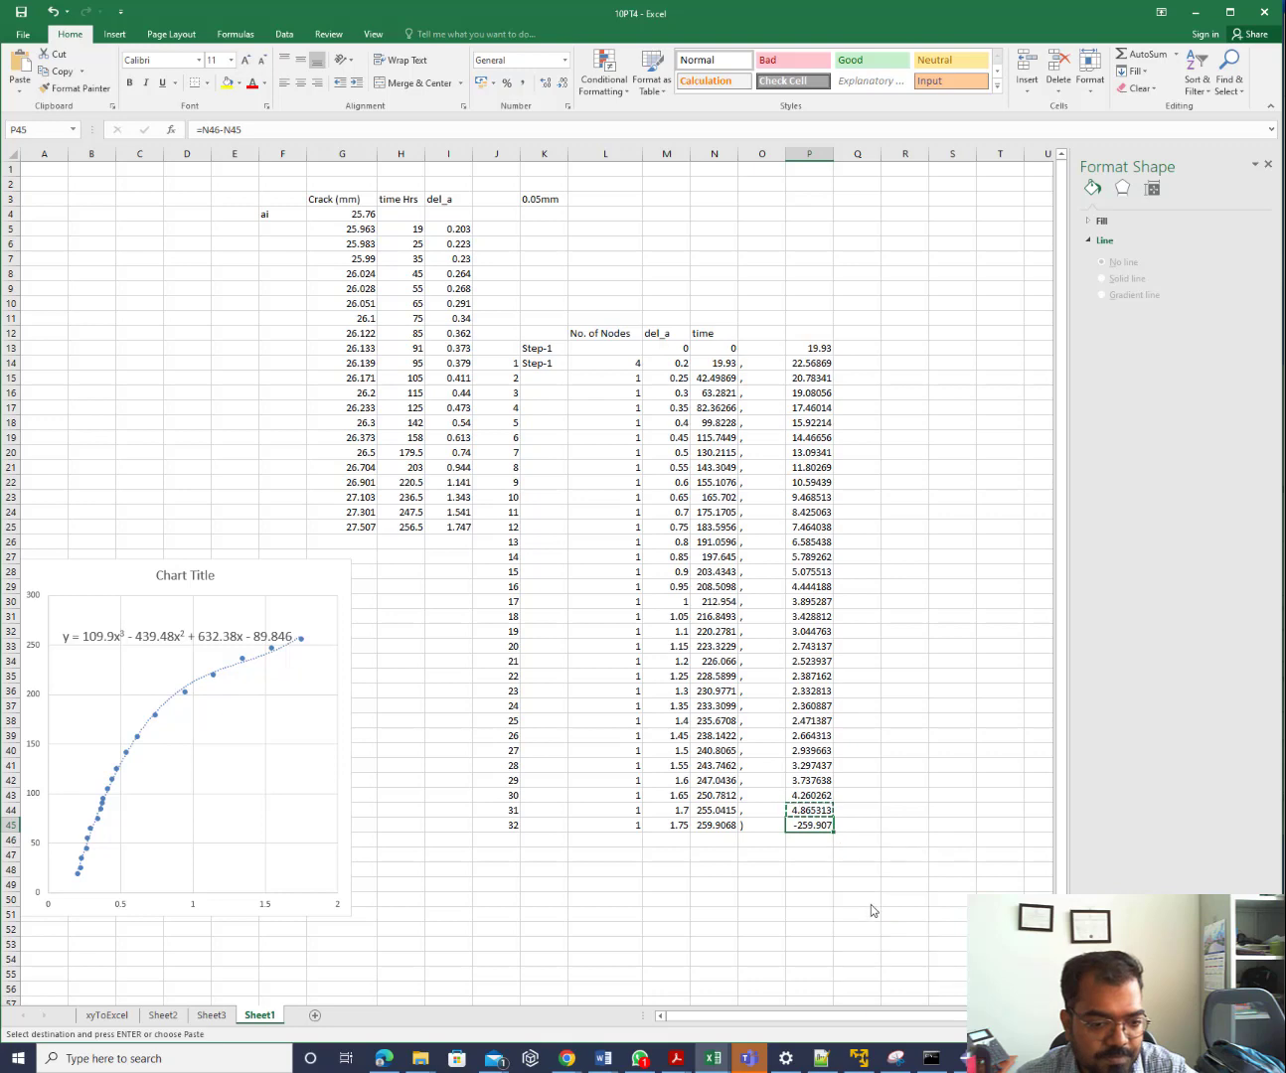
{"action": "left_click", "coordinate": [889, 798]}
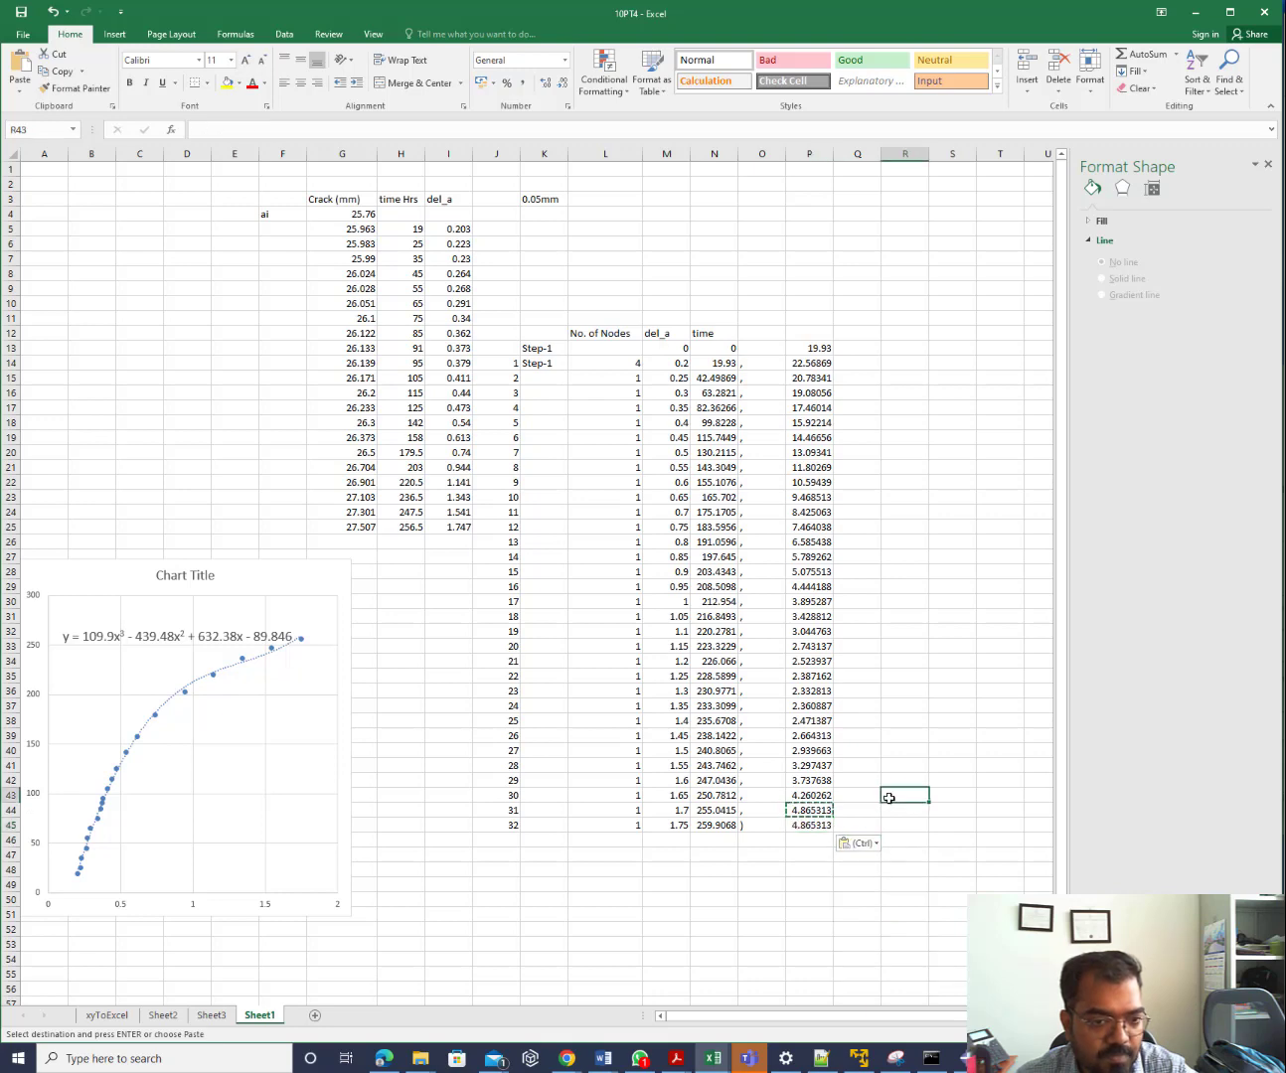
Fill Q13:Q44 with commas, put ')' in Q45, and copy P13:Q45
{"action": "left_click", "coordinate": [853, 360]}
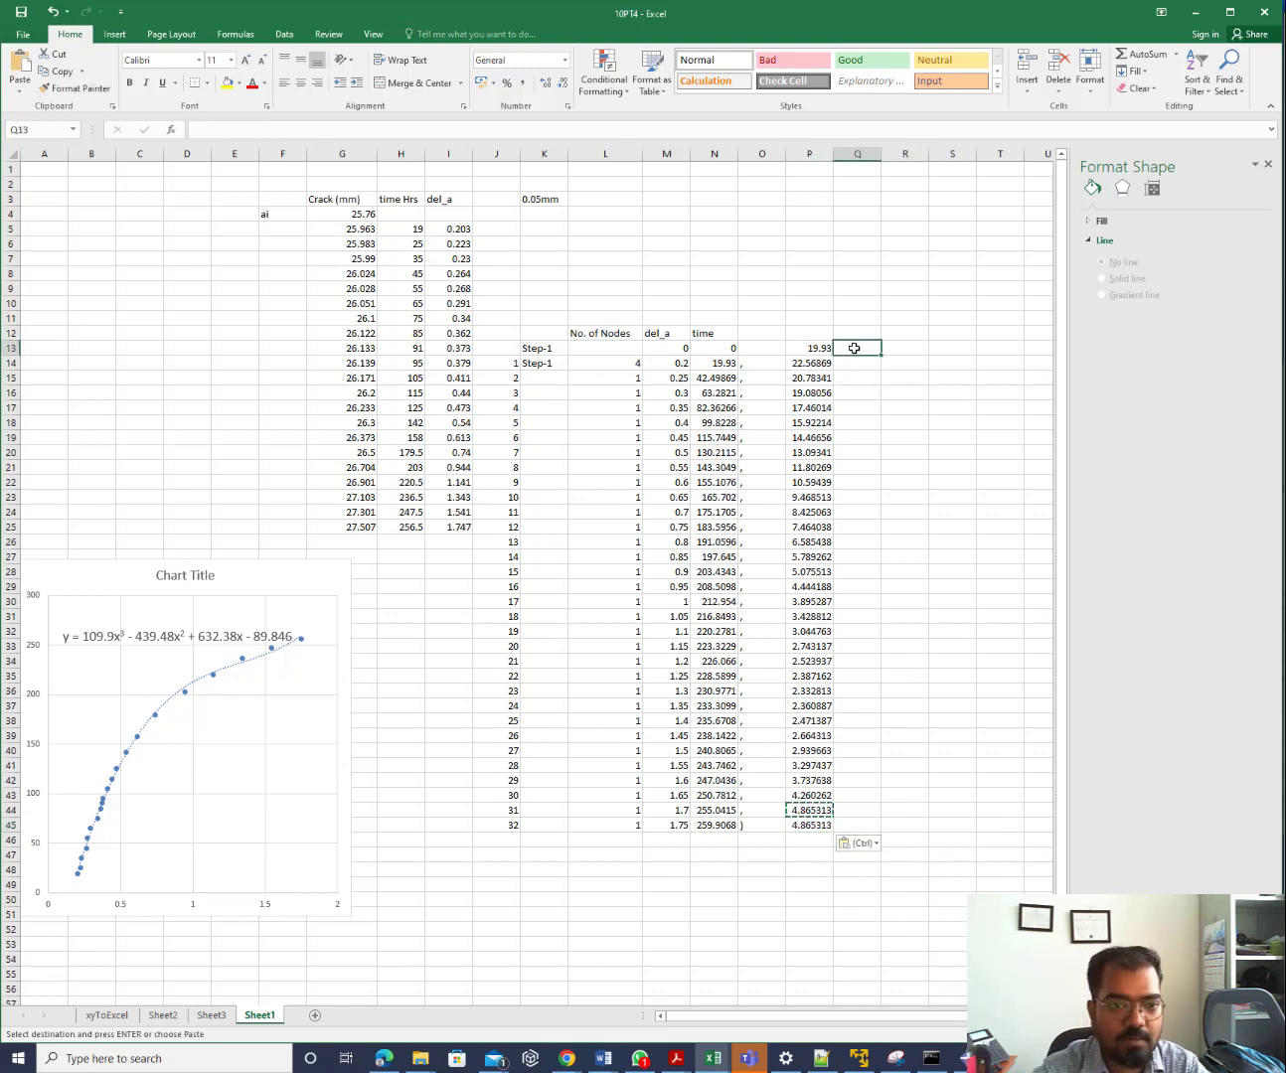
{"action": "key", "text": "Escape"}
{"action": "left_click", "coordinate": [854, 349]}
{"action": "type", "text": ","}
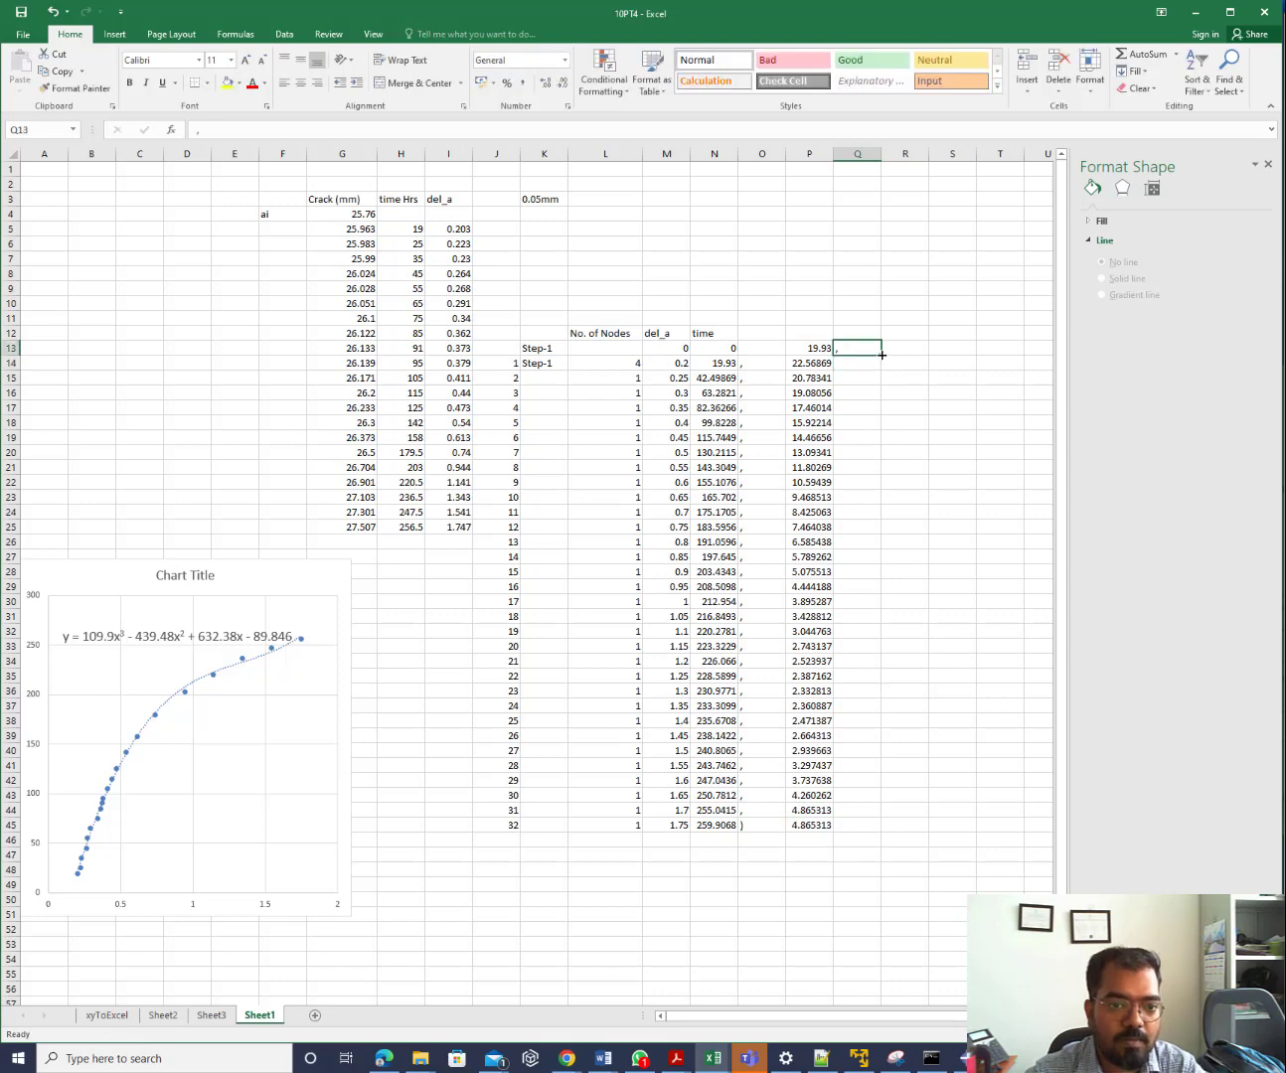
{"action": "left_click_drag", "start_coordinate": [881, 353], "coordinate": [865, 828]}
{"action": "left_click", "coordinate": [867, 824]}
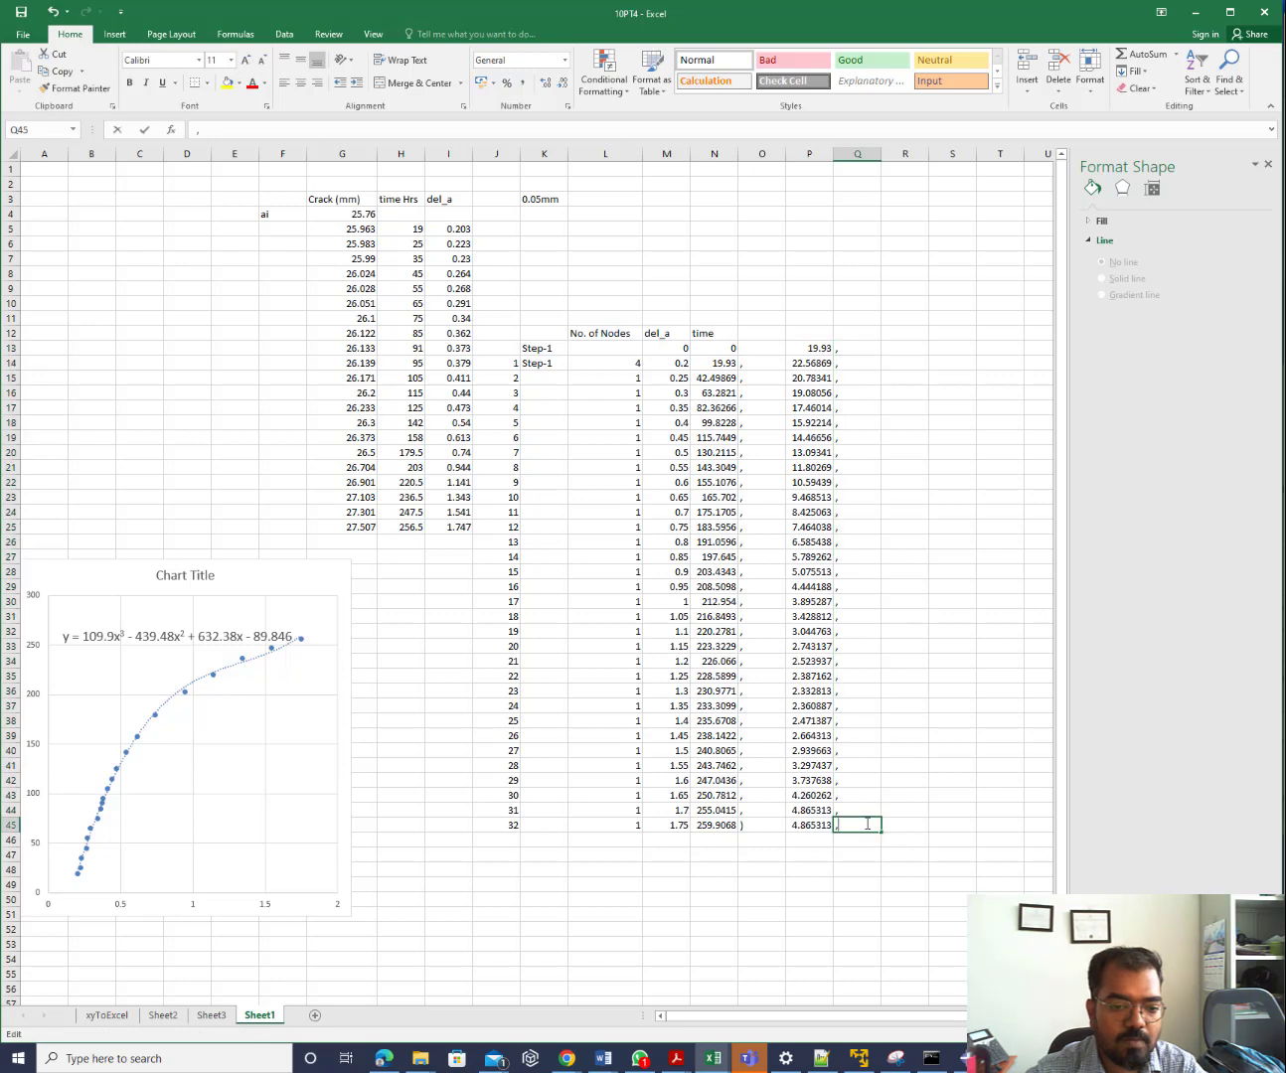
{"action": "key", "text": "BackSpace"}
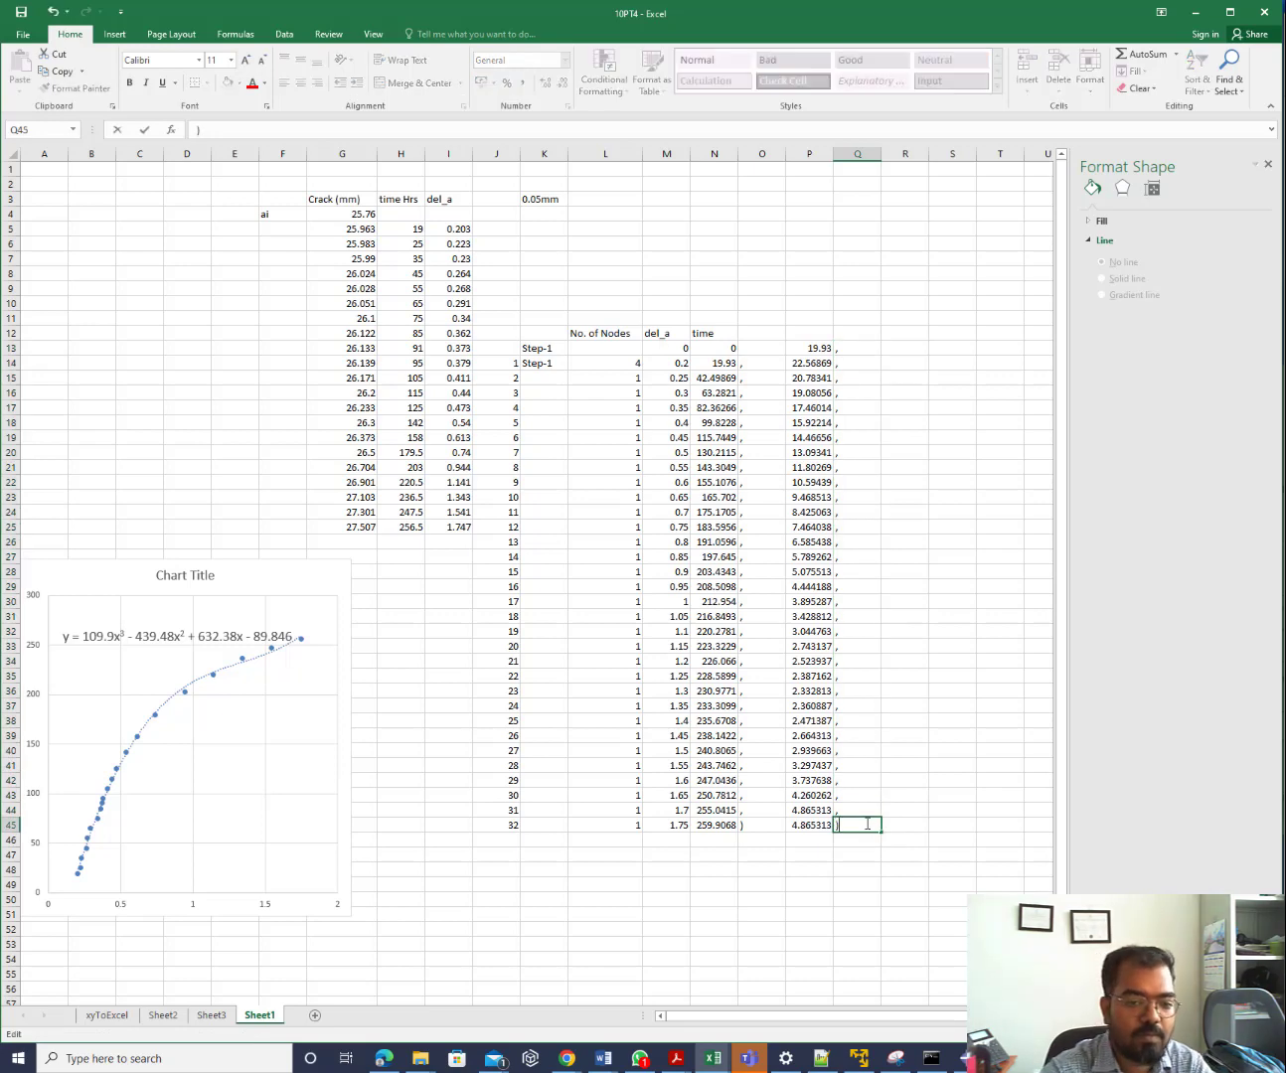
{"action": "type", "text": ")"}
{"action": "left_click", "coordinate": [950, 767]}
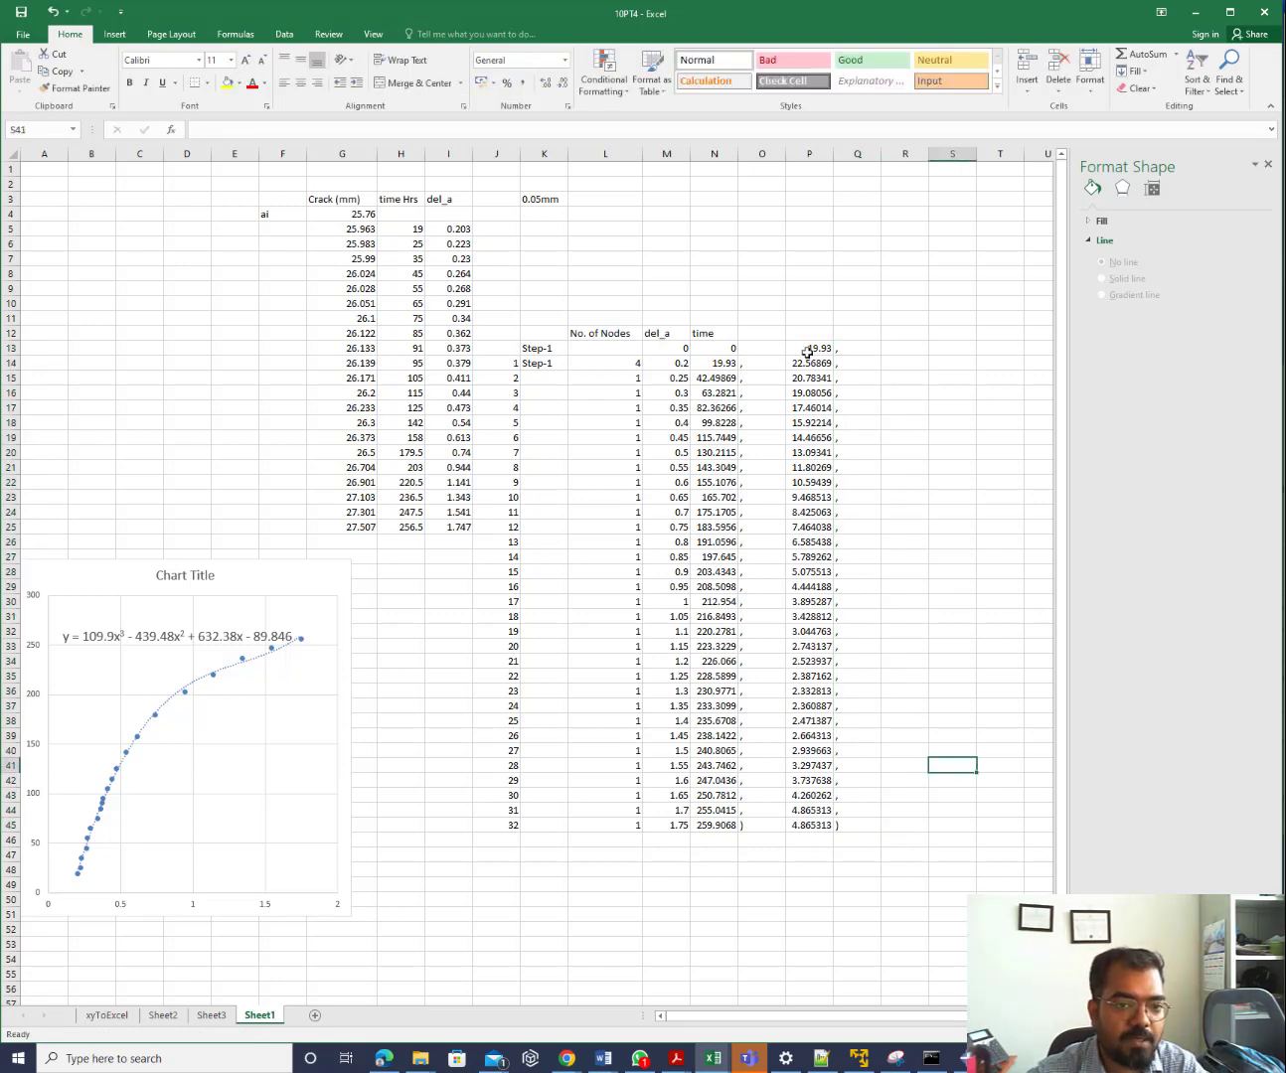
{"action": "left_click_drag", "start_coordinate": [807, 351], "coordinate": [851, 826]}
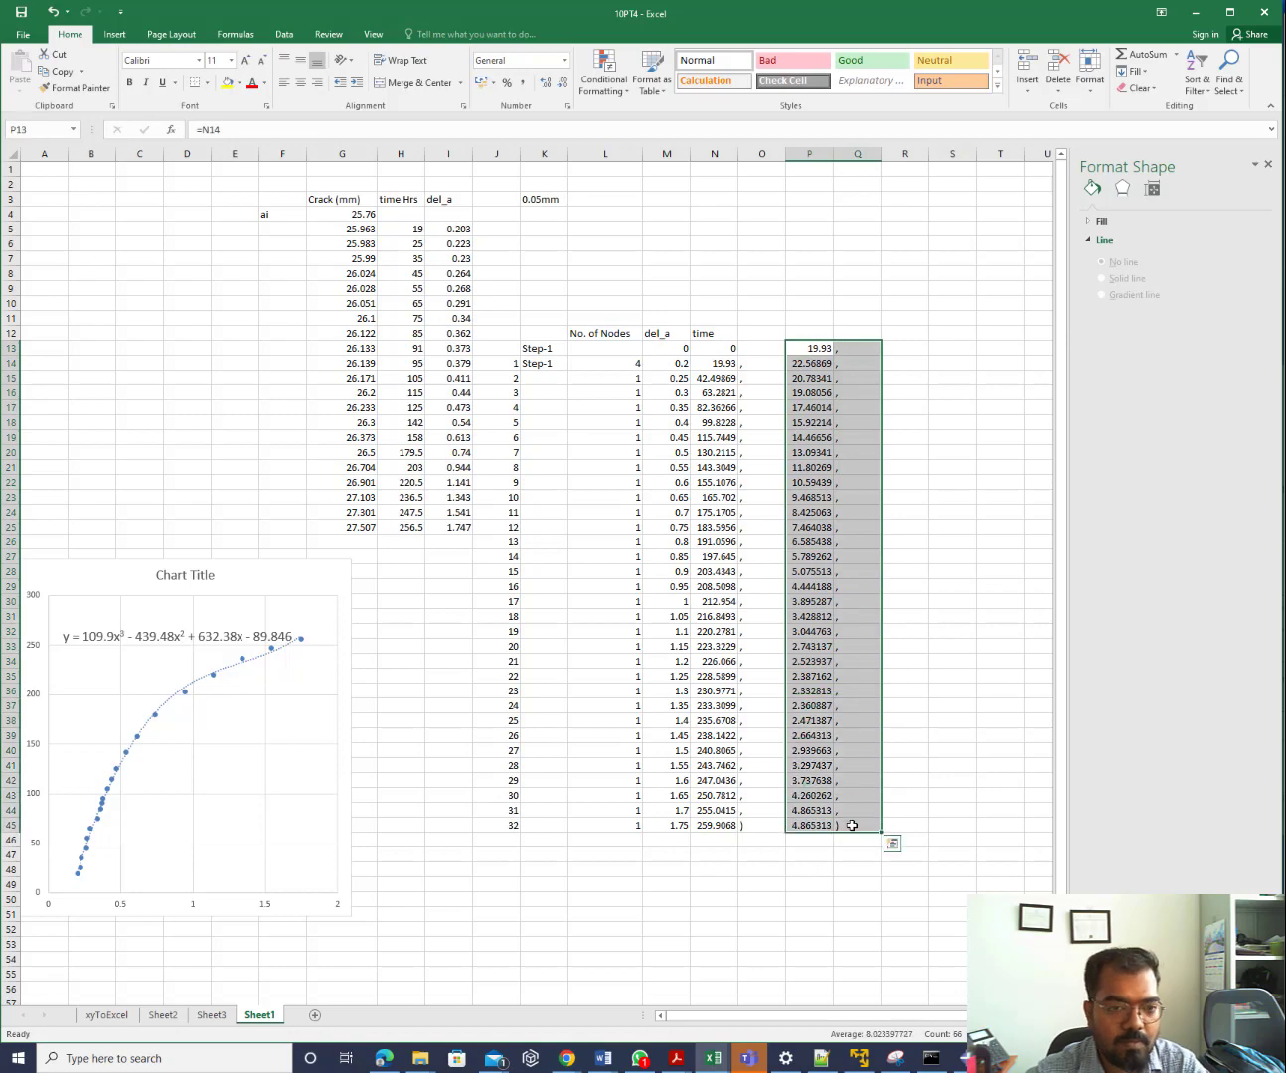
{"action": "key", "text": "ctrl+c"}
Replace the old samay list on lines 64–95 with the copied increments and add '(' before 19.93
{"action": "key", "text": "alt+Tab"}
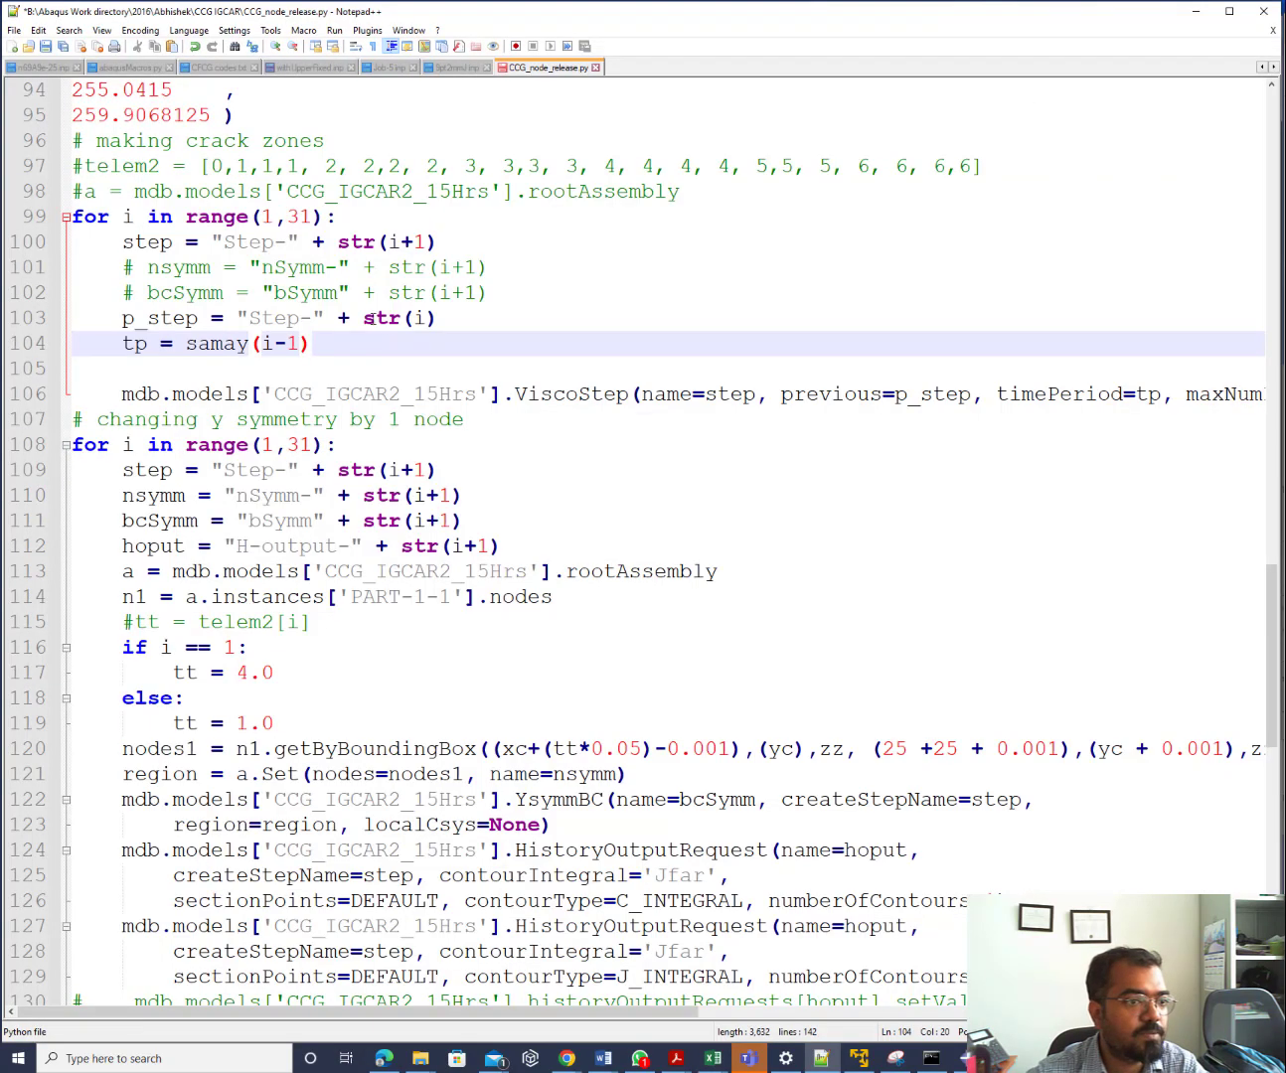
{"action": "scroll", "coordinate": [347, 216], "scroll_direction": "up", "scroll_amount": 6}
{"action": "left_click", "coordinate": [222, 572]}
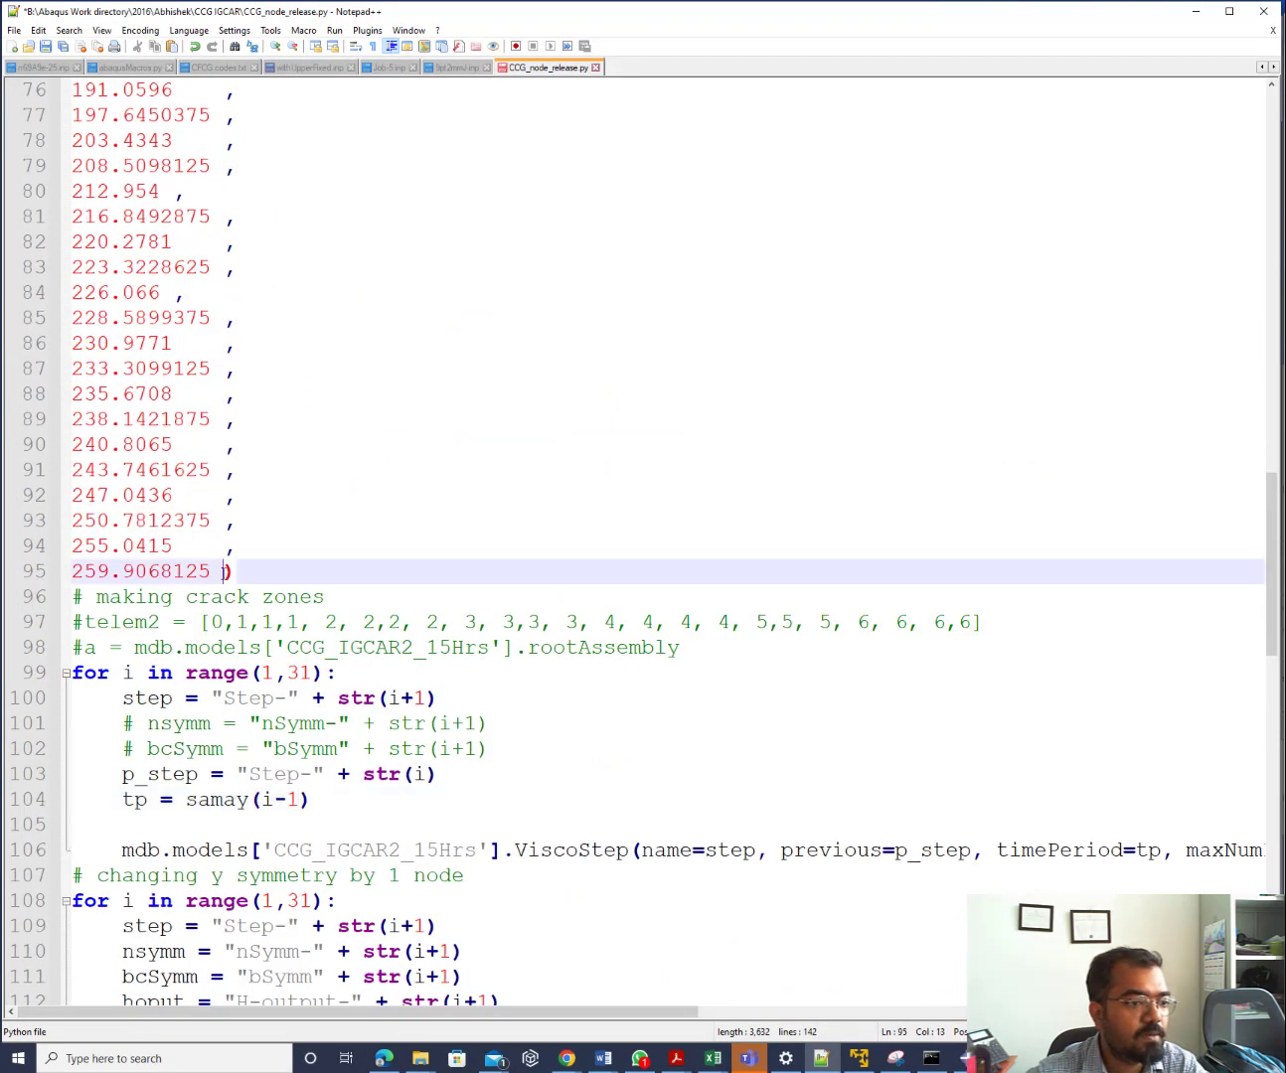
{"action": "left_click", "coordinate": [239, 572]}
{"action": "scroll", "coordinate": [242, 570], "scroll_direction": "up", "scroll_amount": 7}
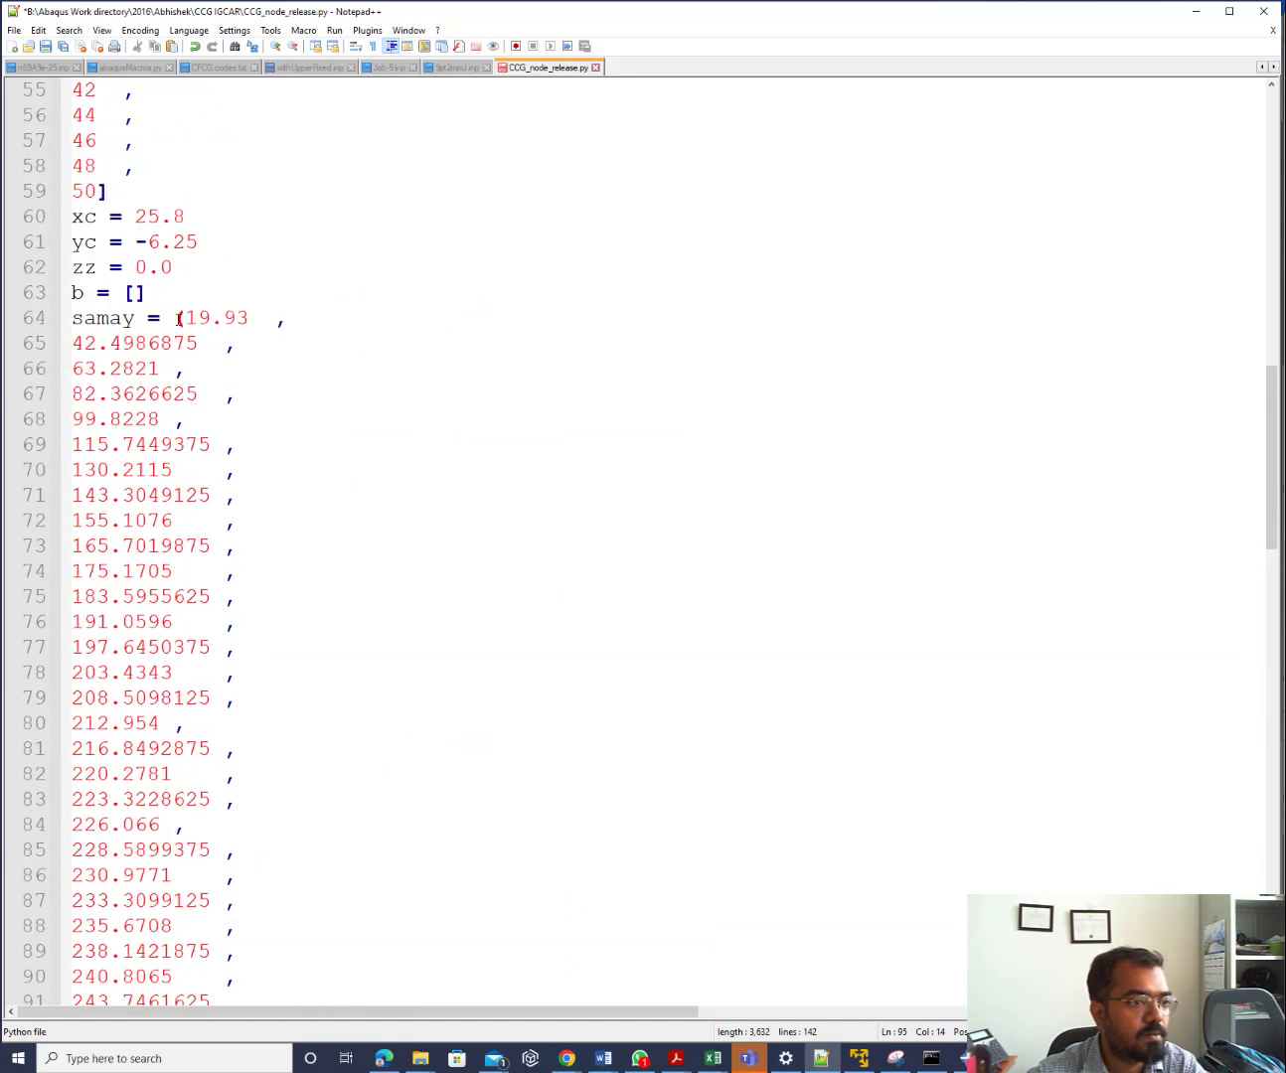
{"action": "left_click", "coordinate": [177, 319], "text": "shift"}
{"action": "key", "text": "ctrl+v"}
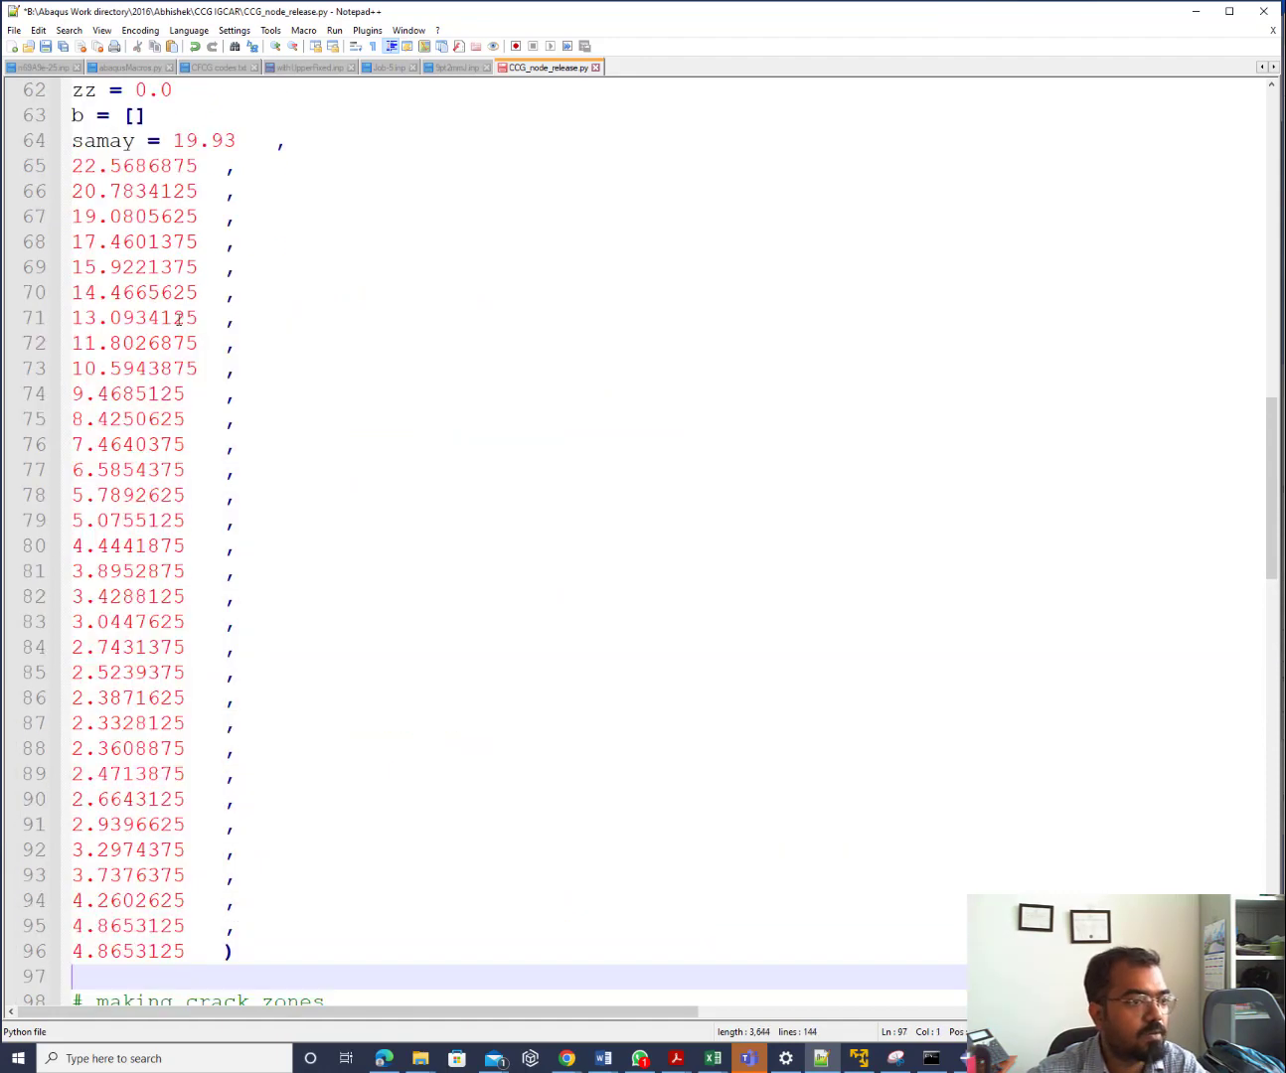
{"action": "left_click", "coordinate": [175, 140]}
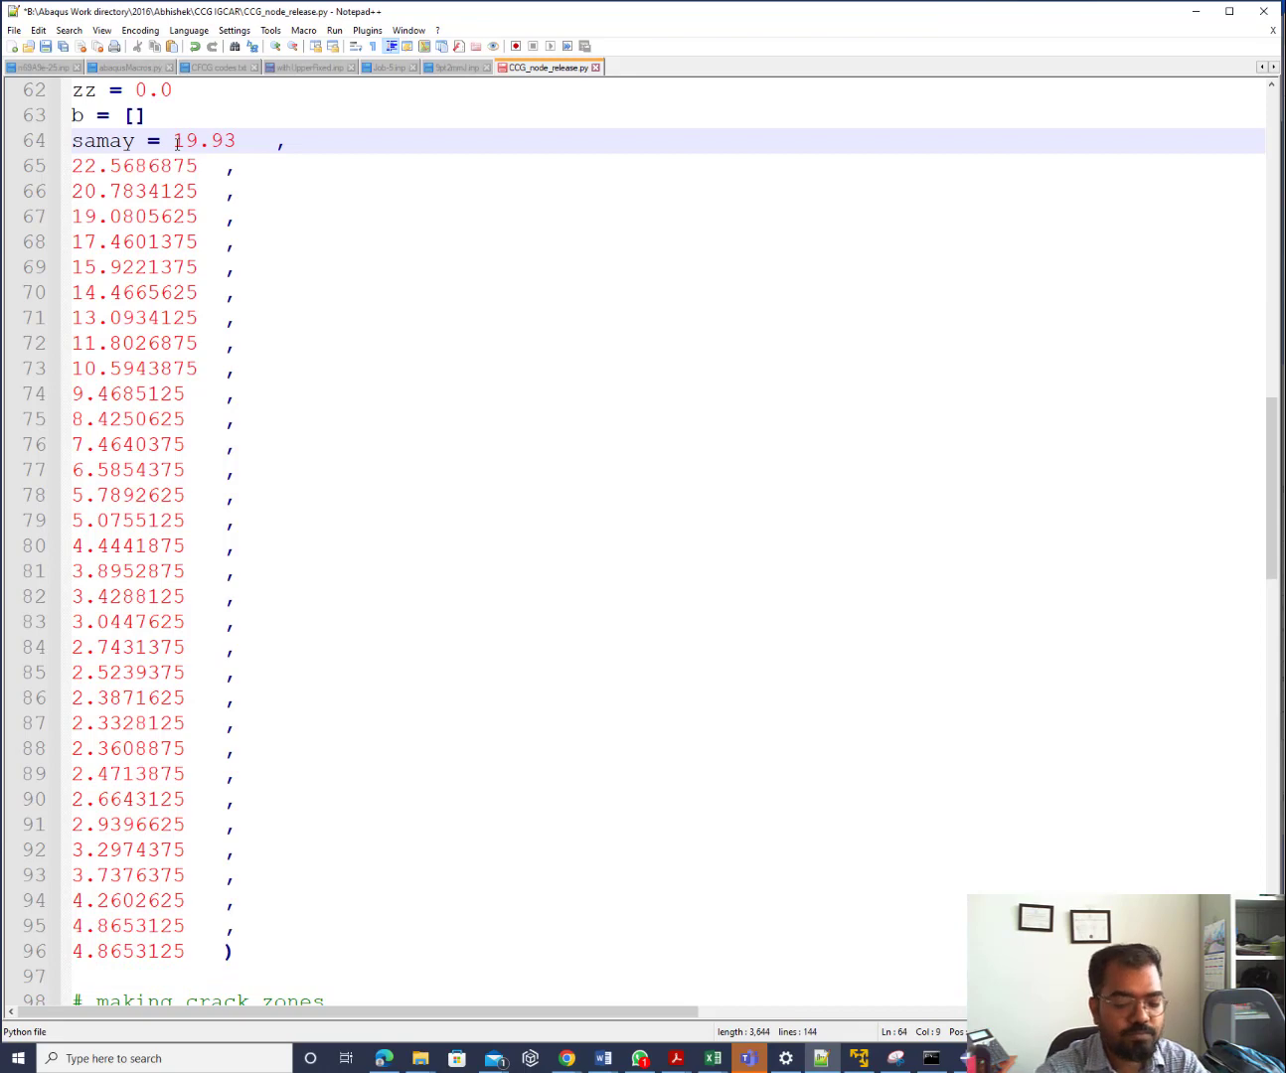
{"action": "type", "text": "("}
{"action": "scroll", "coordinate": [366, 339], "scroll_direction": "down", "scroll_amount": 4}
{"action": "scroll", "coordinate": [366, 339], "scroll_direction": "down", "scroll_amount": 4}
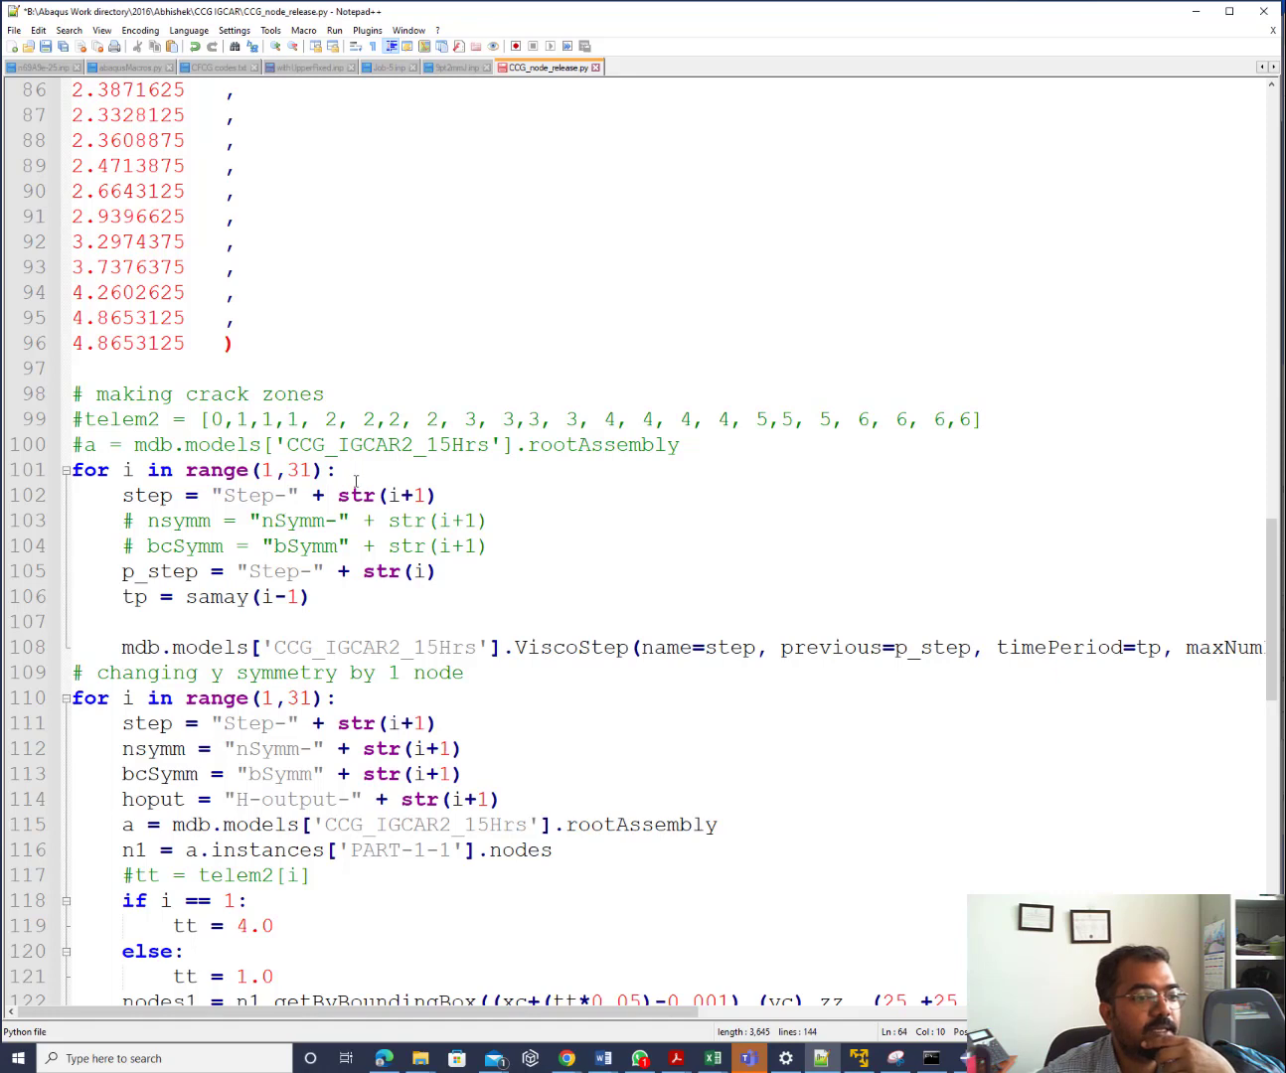
Change the step loop to range(0,31), then restore it to range(1,31)
{"action": "left_click", "coordinate": [277, 474]}
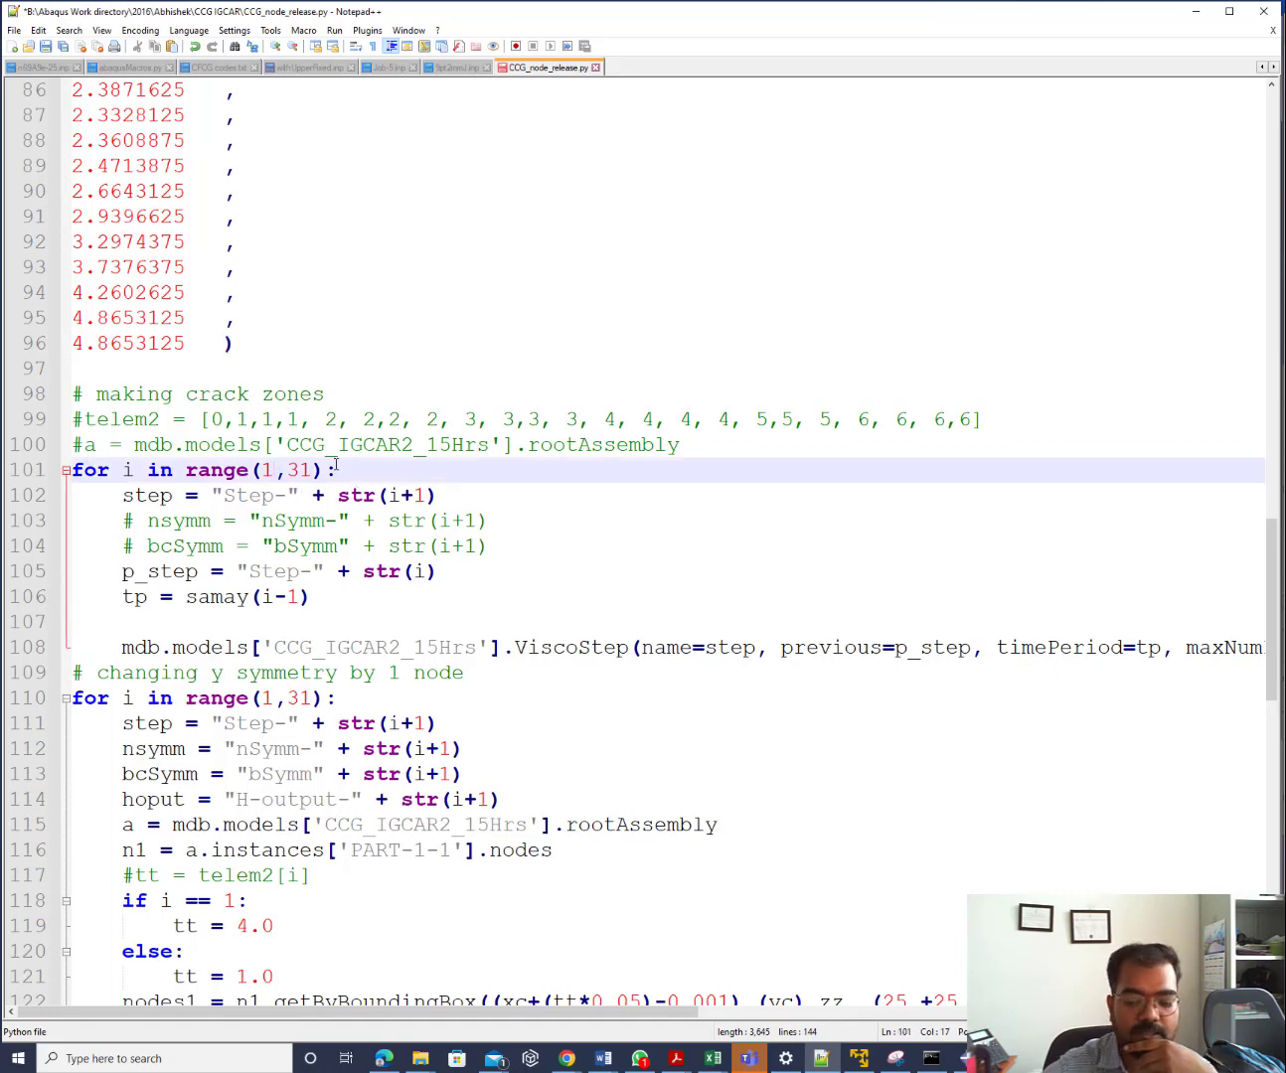
{"action": "key", "text": "BackSpace"}
{"action": "type", "text": "0"}
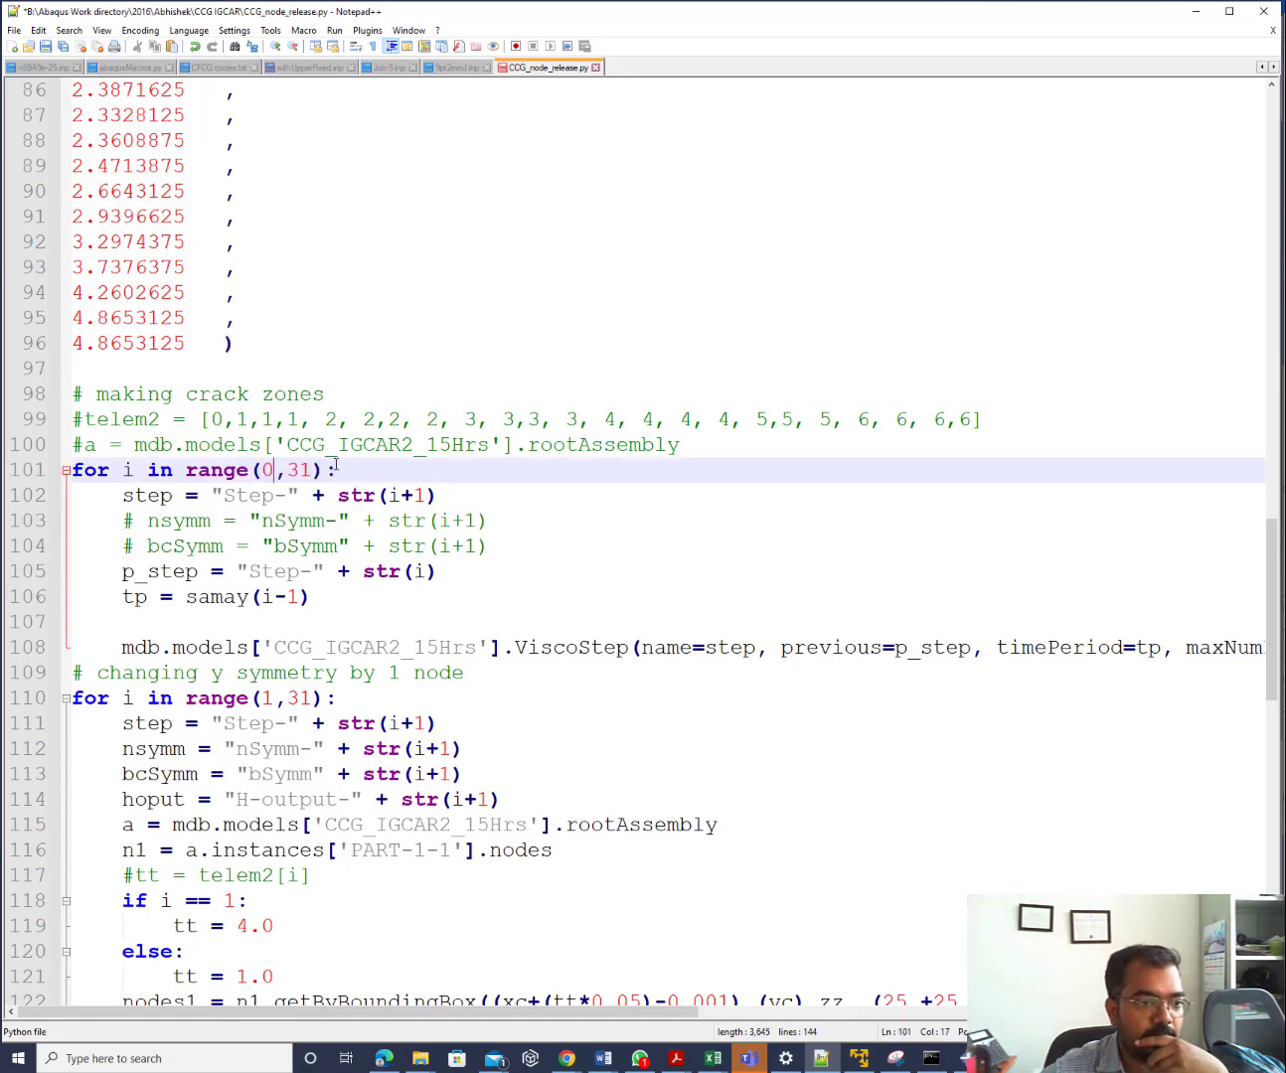
{"action": "left_click", "coordinate": [426, 499]}
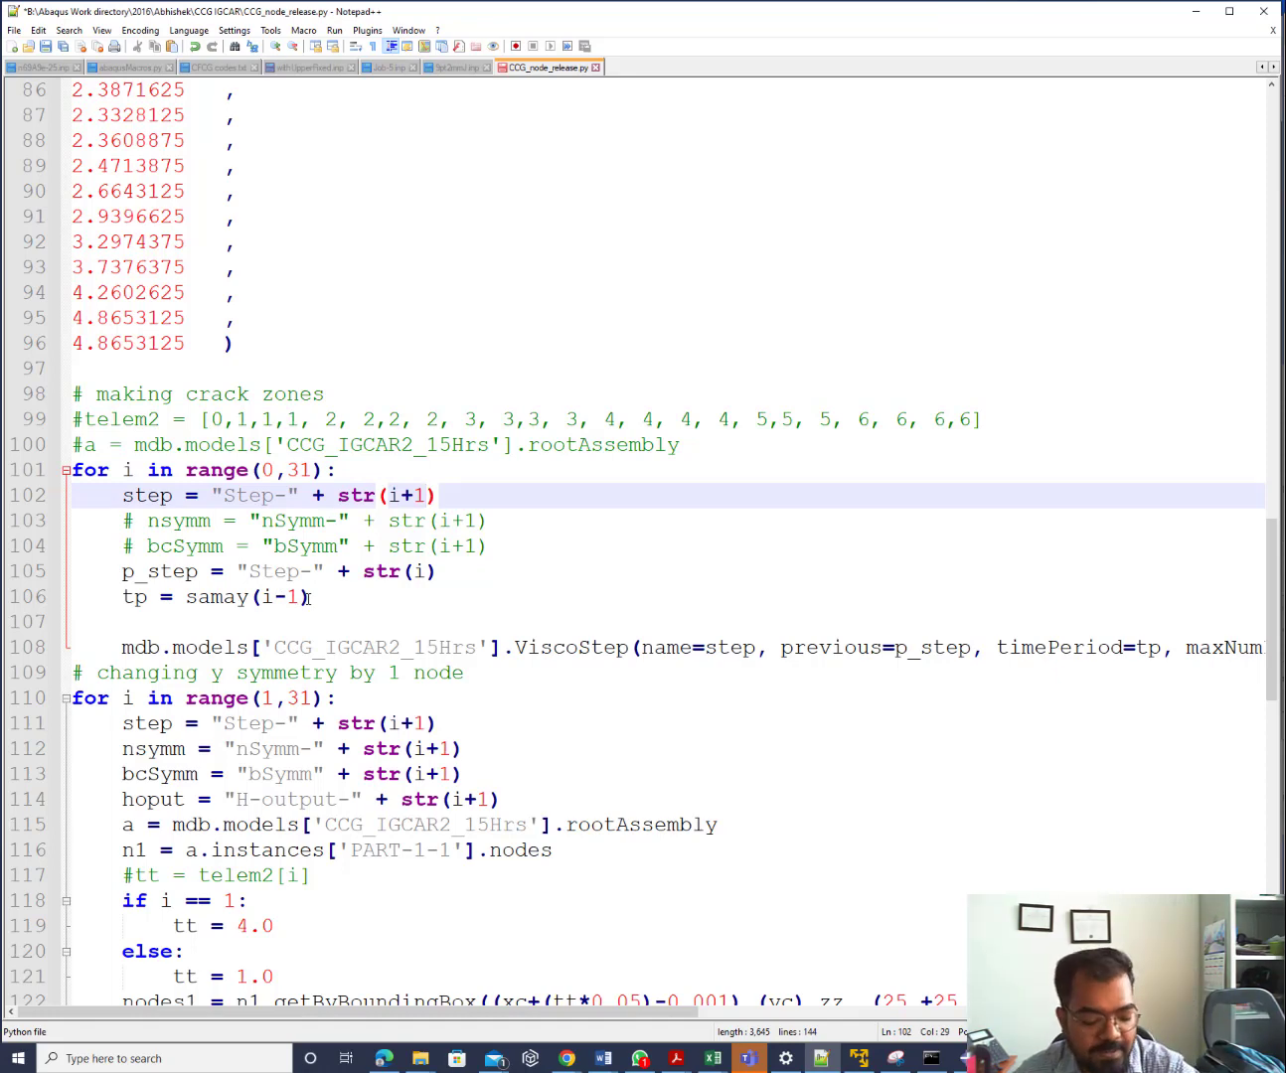
{"action": "key", "text": "Up"}
{"action": "key", "text": "Left"}
{"action": "key", "text": "Left"}
{"action": "key", "text": "Left"}
{"action": "key", "text": "Left"}
{"action": "key", "text": "Left"}
{"action": "key", "text": "BackSpace"}
{"action": "type", "text": "1"}
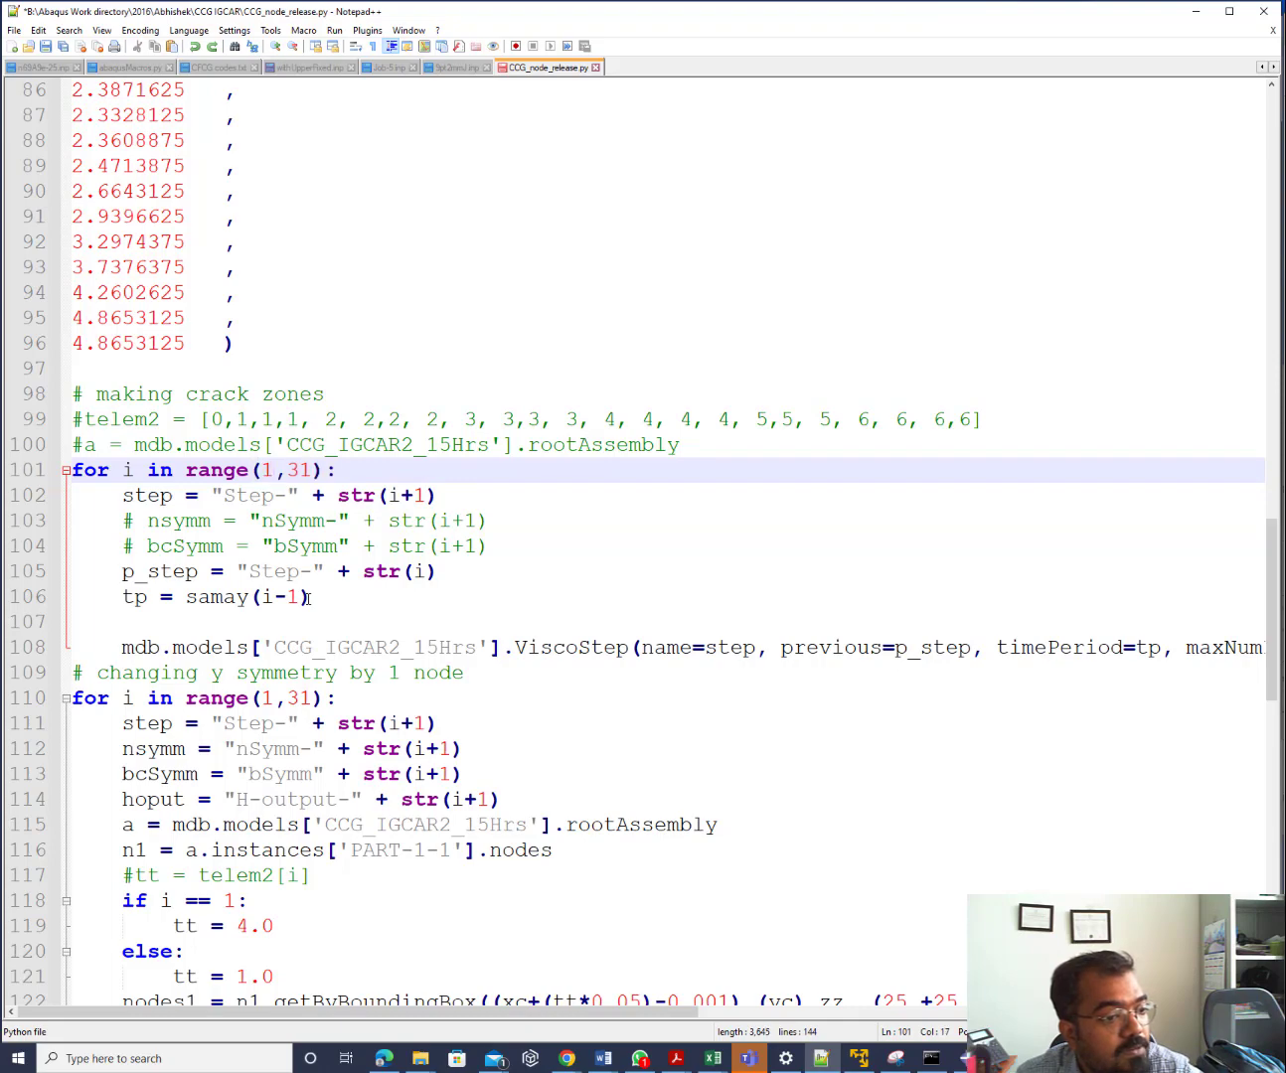
Delete '19.93 ,' from line 64 so samay begins with 22.5686875
{"action": "scroll", "coordinate": [309, 598], "scroll_direction": "up", "scroll_amount": 7}
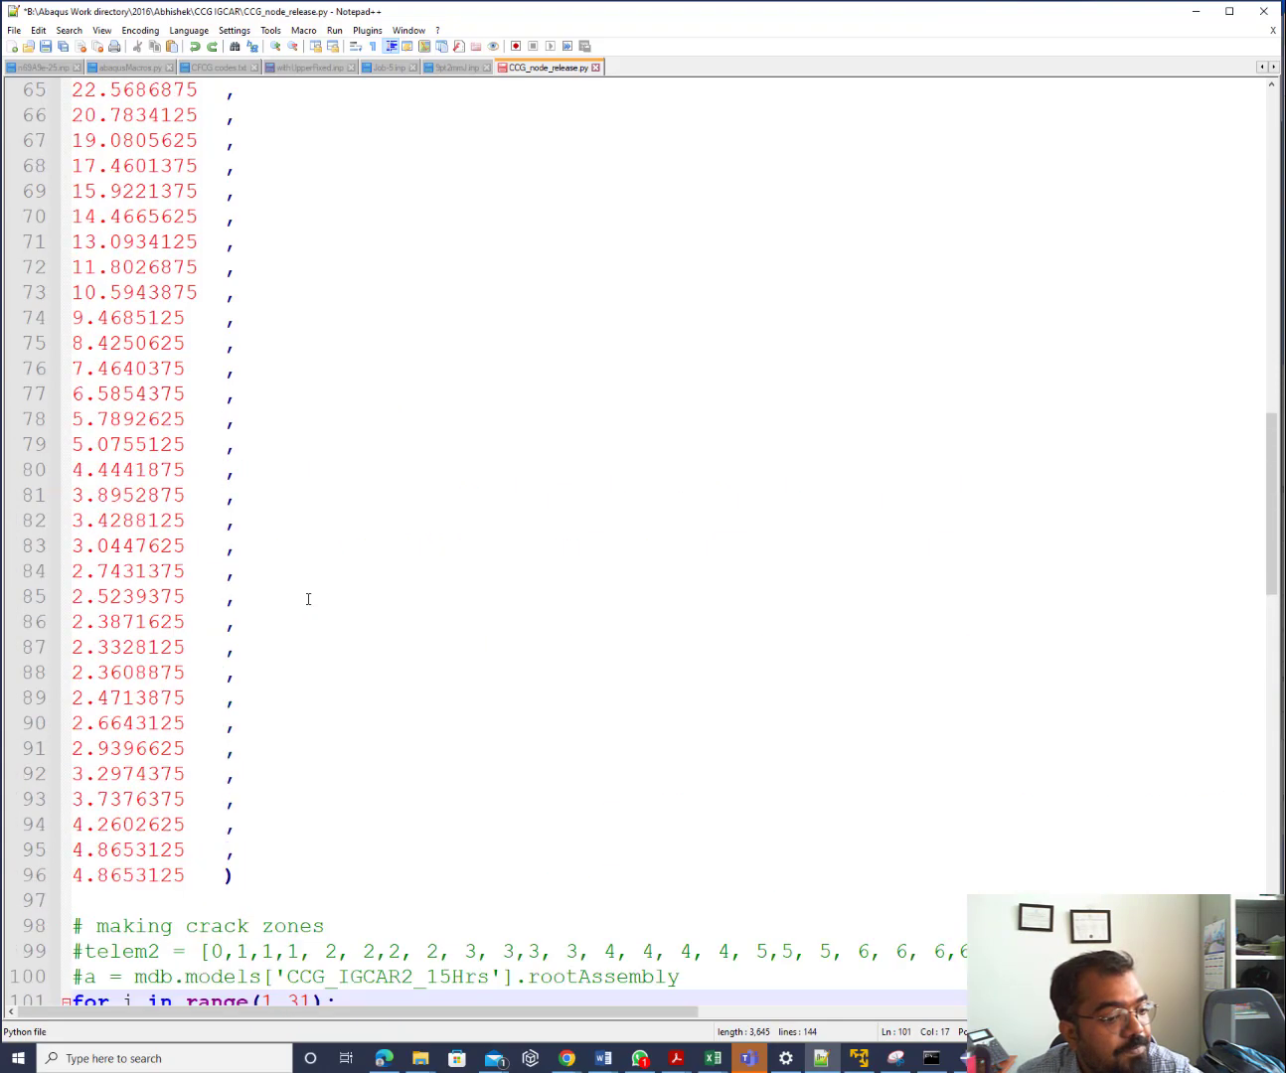
{"action": "scroll", "coordinate": [308, 599], "scroll_direction": "down", "scroll_amount": 4}
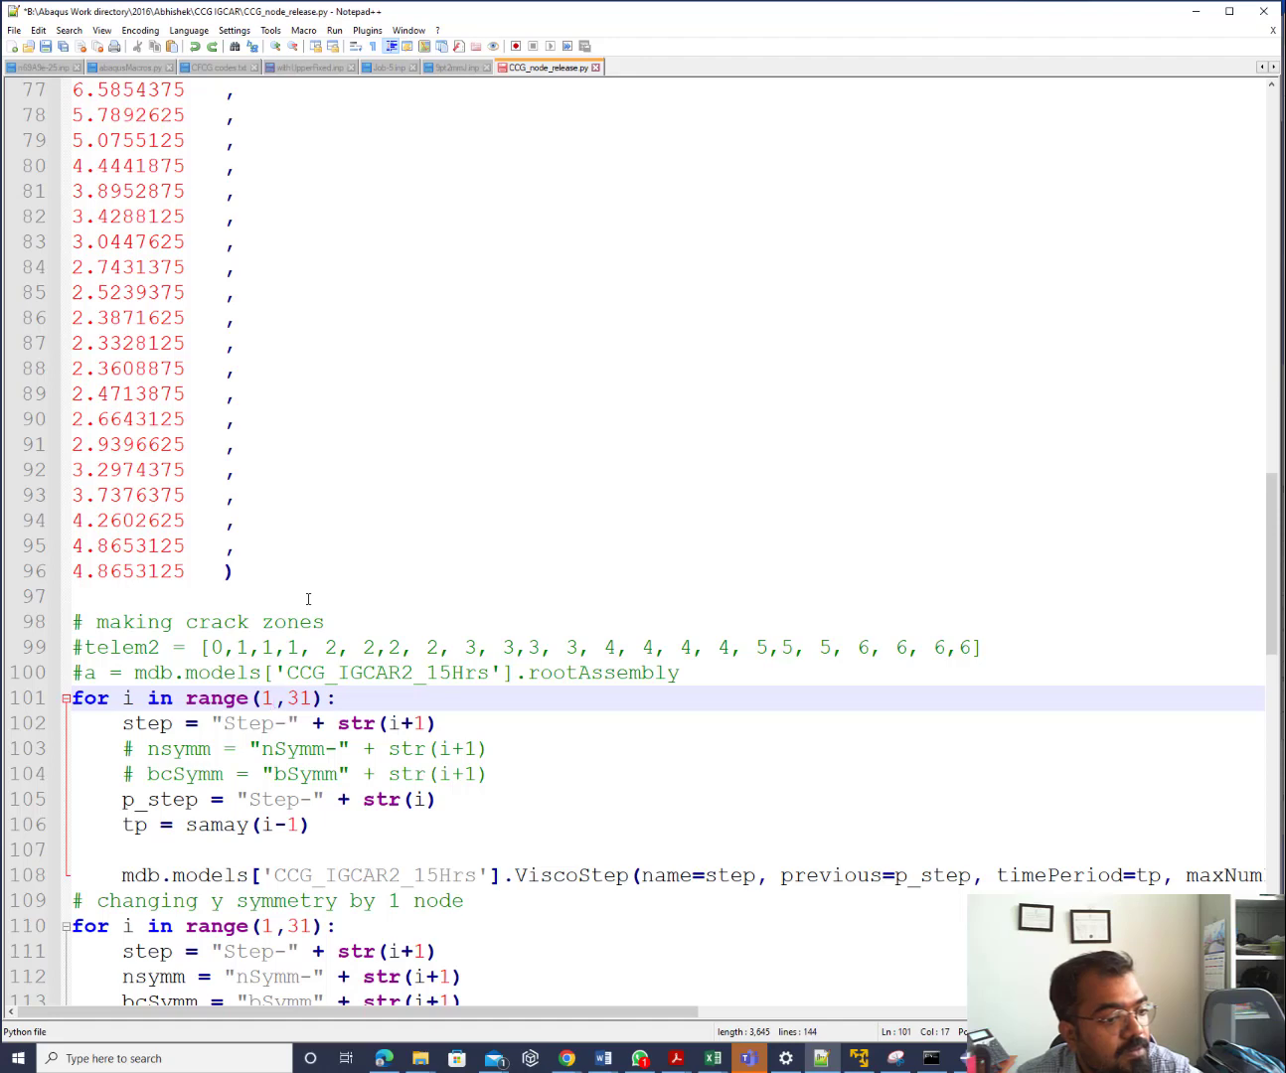
{"action": "scroll", "coordinate": [309, 599], "scroll_direction": "up", "scroll_amount": 8}
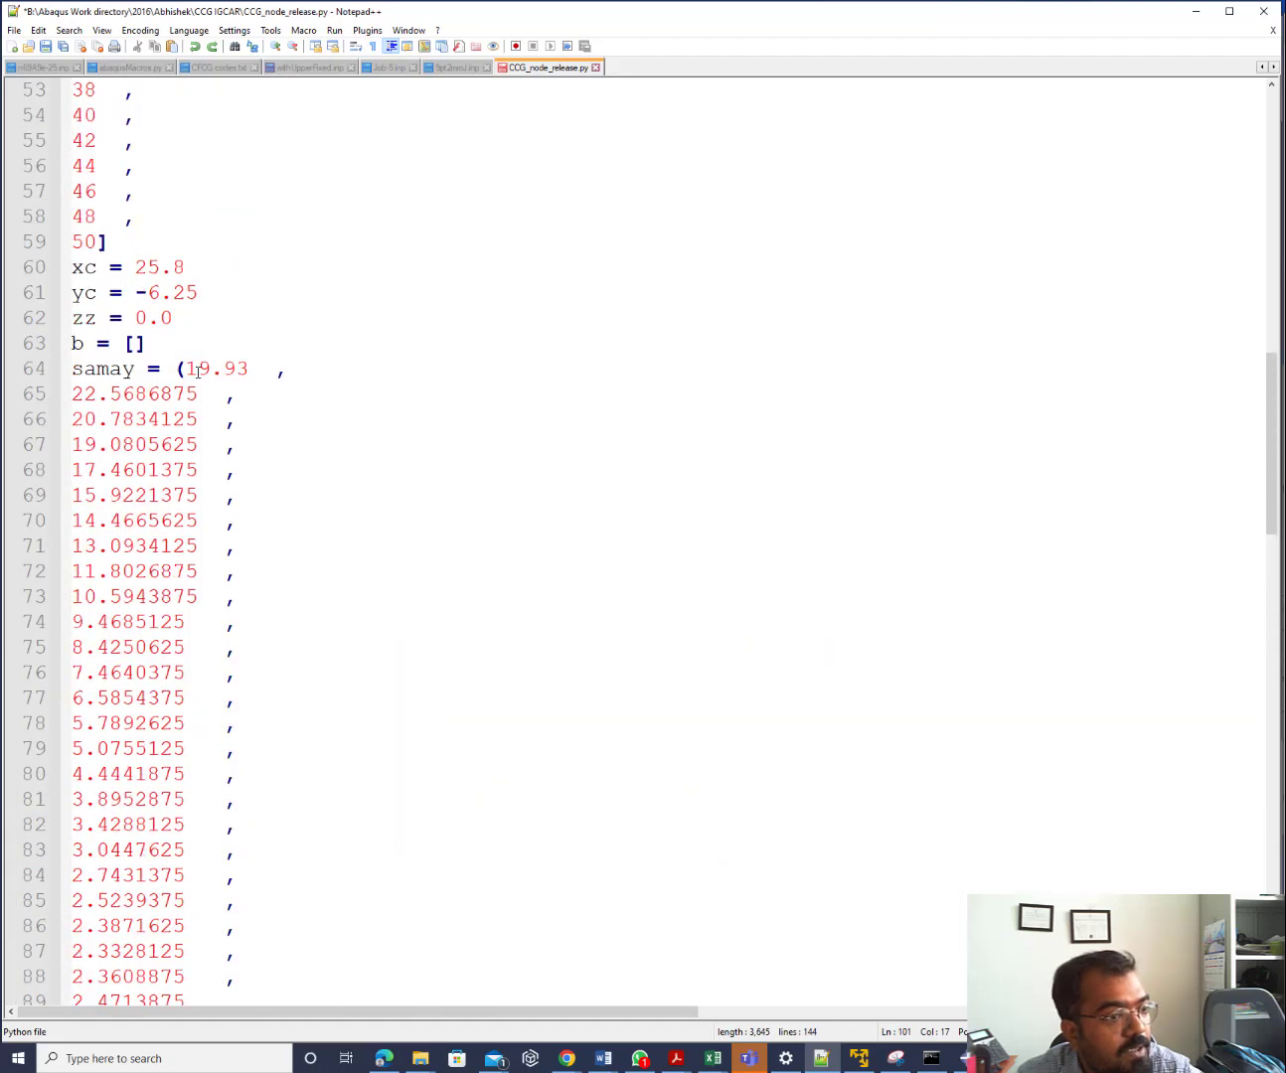
{"action": "left_click_drag", "start_coordinate": [185, 369], "coordinate": [284, 369]}
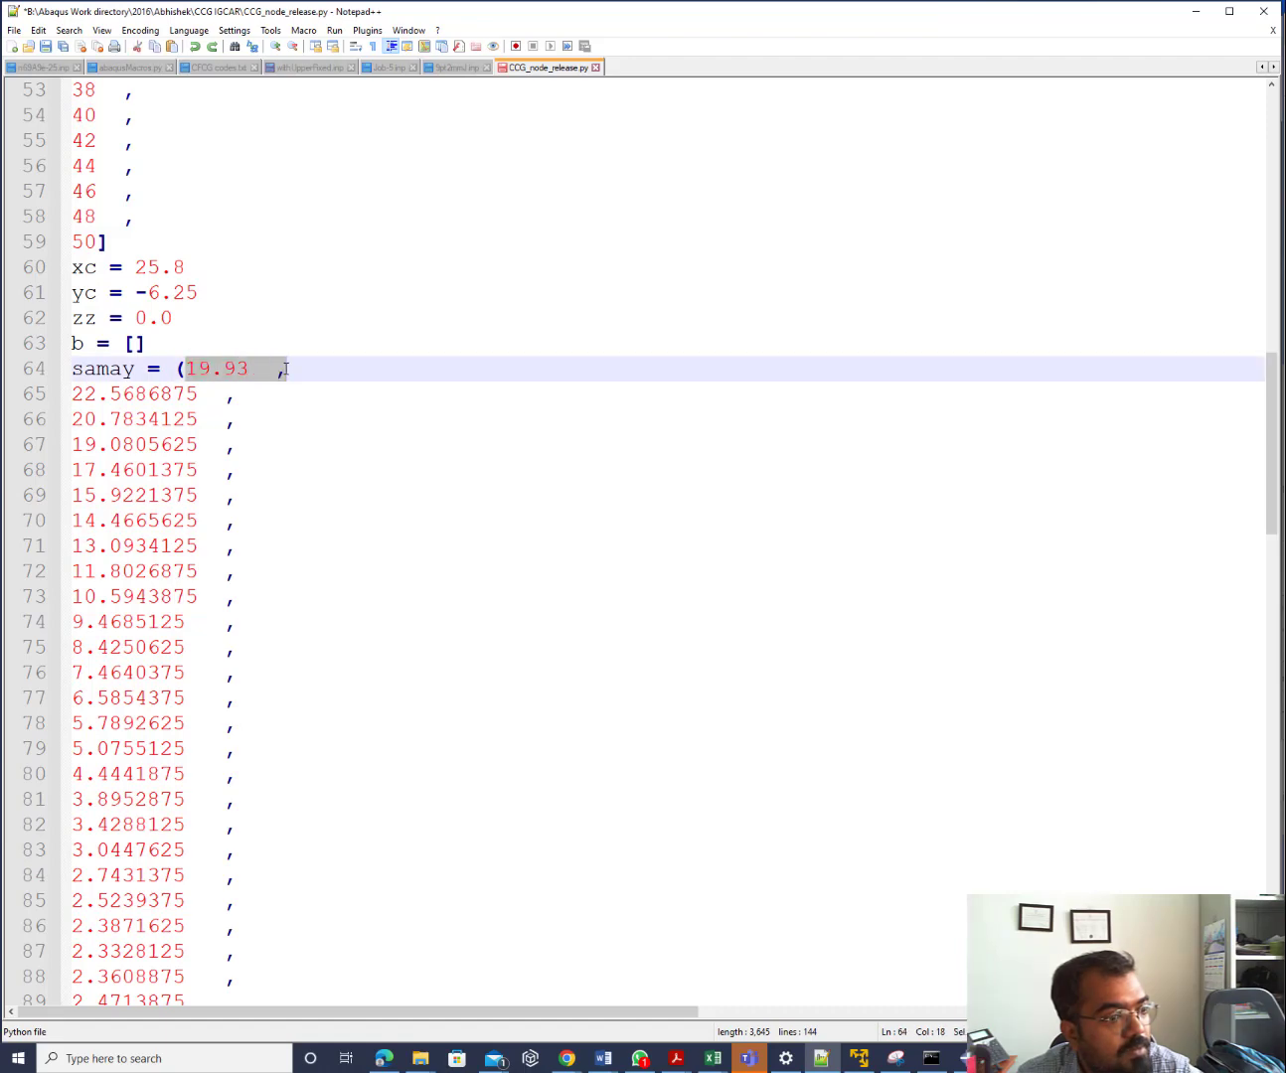
{"action": "scroll", "coordinate": [354, 604], "scroll_direction": "down", "scroll_amount": 7}
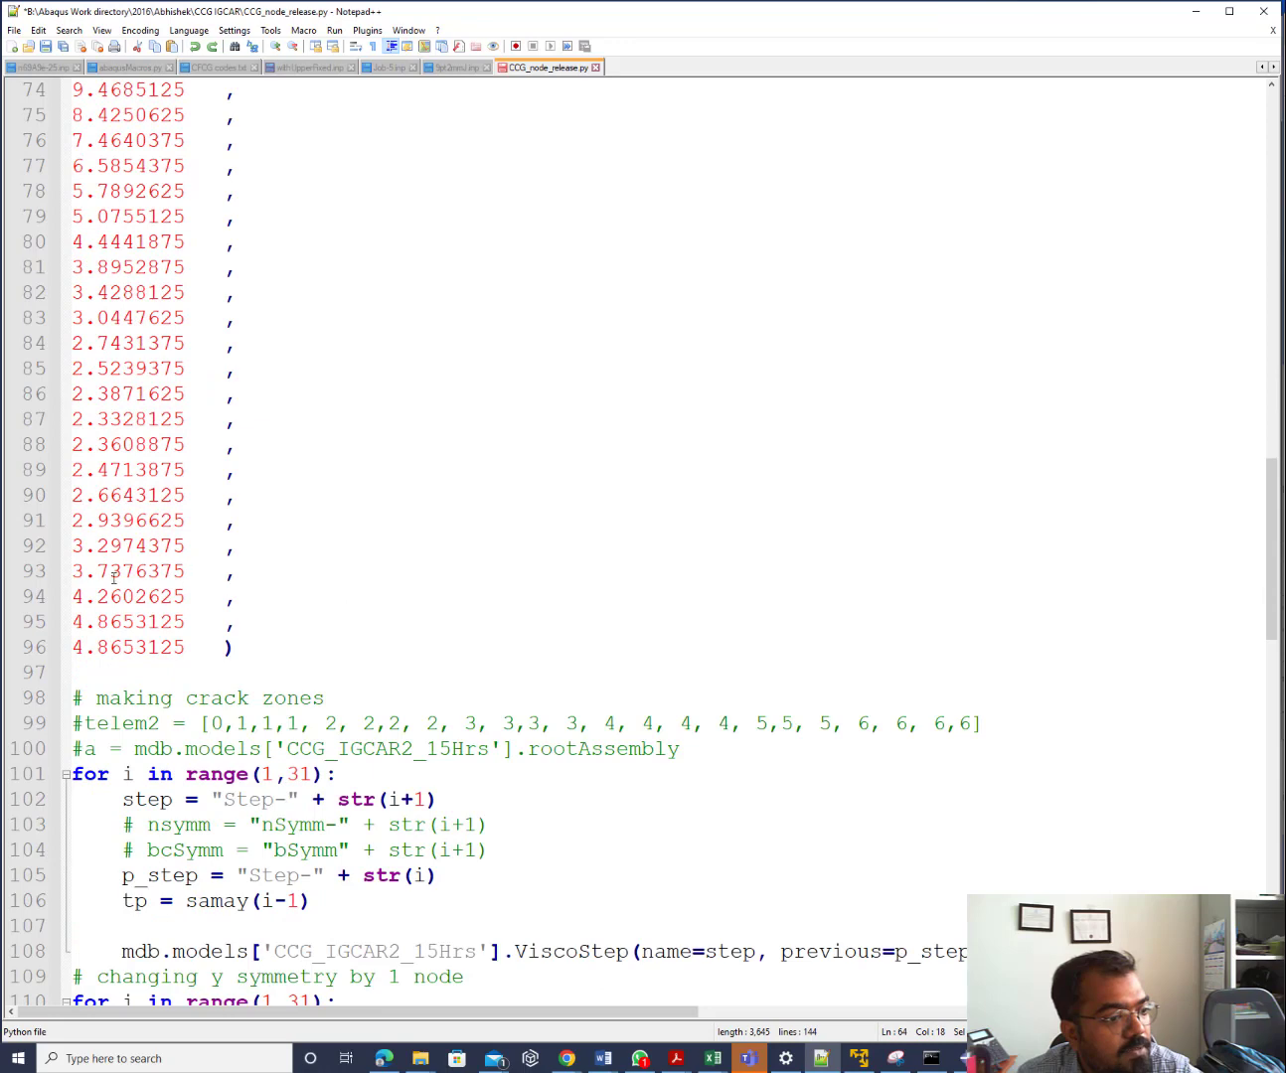
{"action": "left_click", "coordinate": [76, 645]}
{"action": "double_click", "coordinate": [221, 623]}
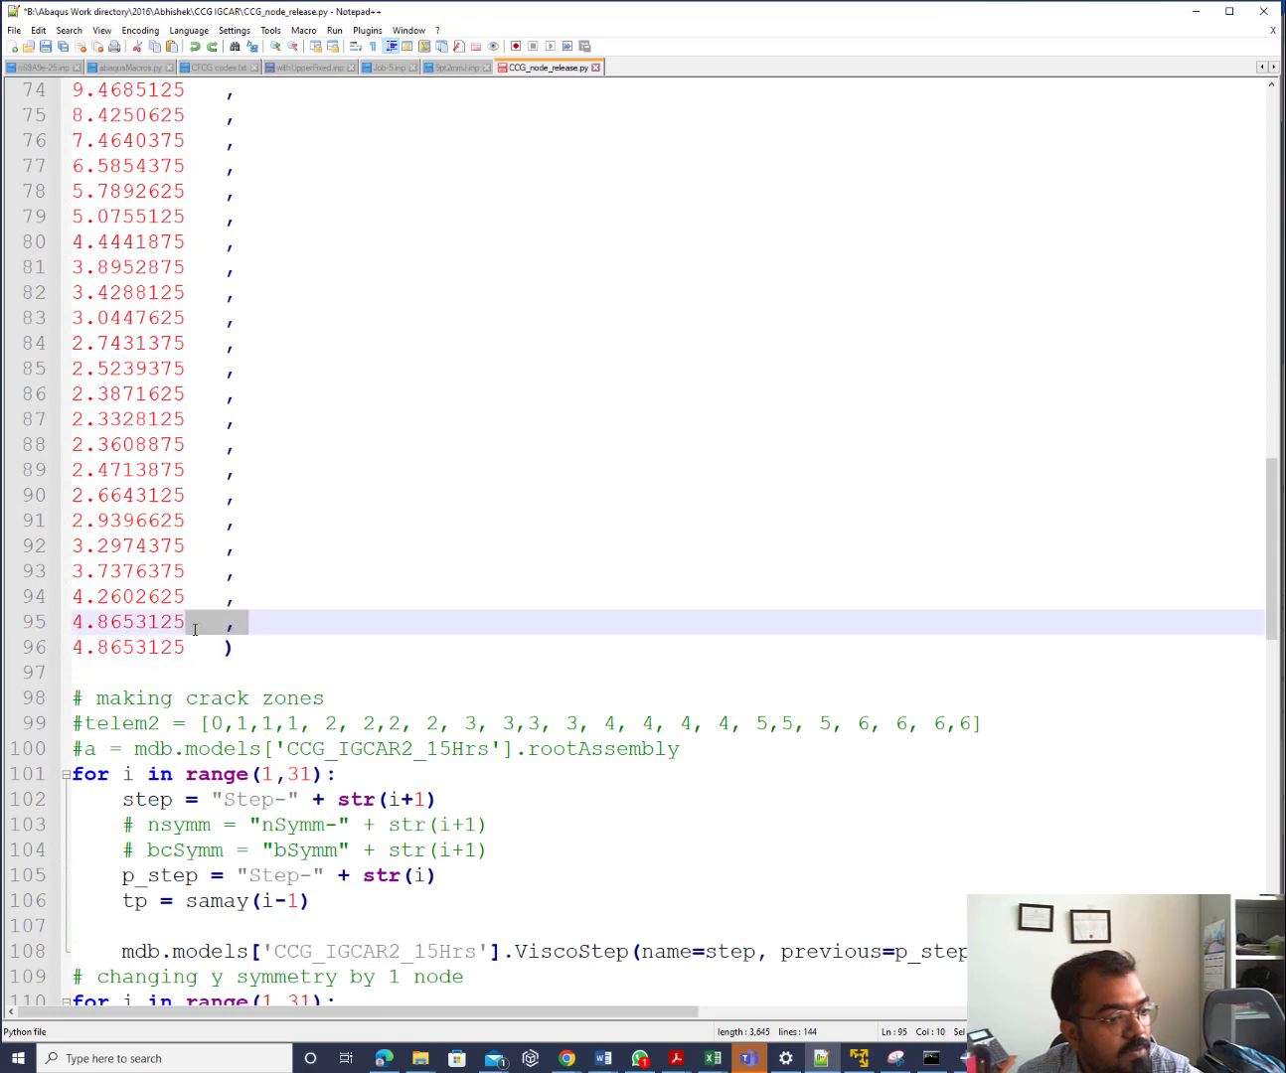
{"action": "left_click", "coordinate": [215, 625]}
{"action": "left_click_drag", "start_coordinate": [215, 625], "coordinate": [184, 647]}
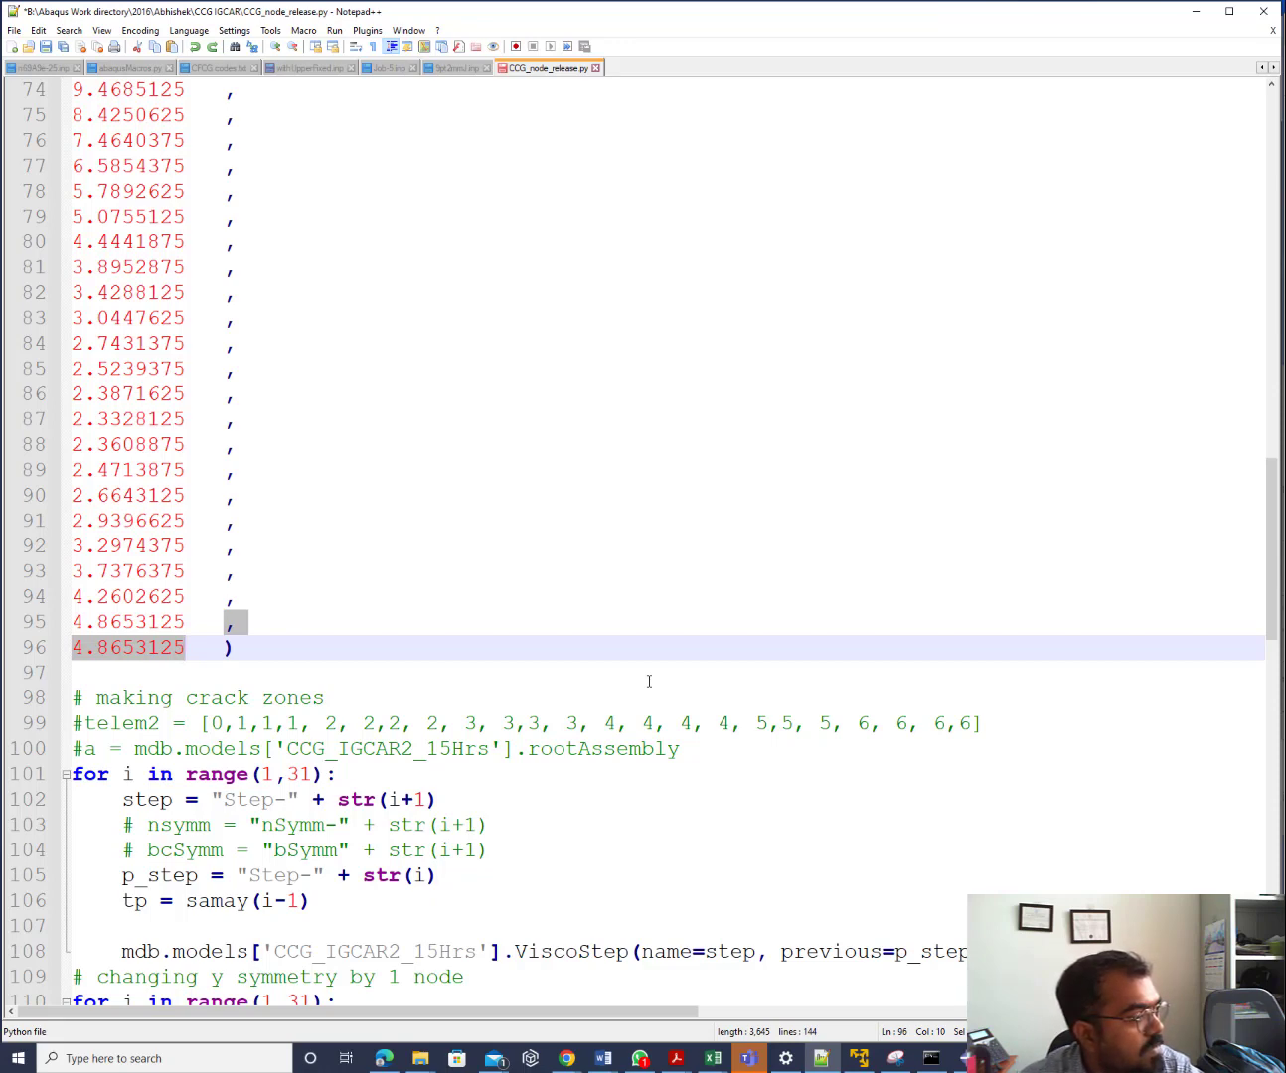
{"action": "left_click", "coordinate": [625, 631]}
{"action": "scroll", "coordinate": [616, 615], "scroll_direction": "up", "scroll_amount": 11}
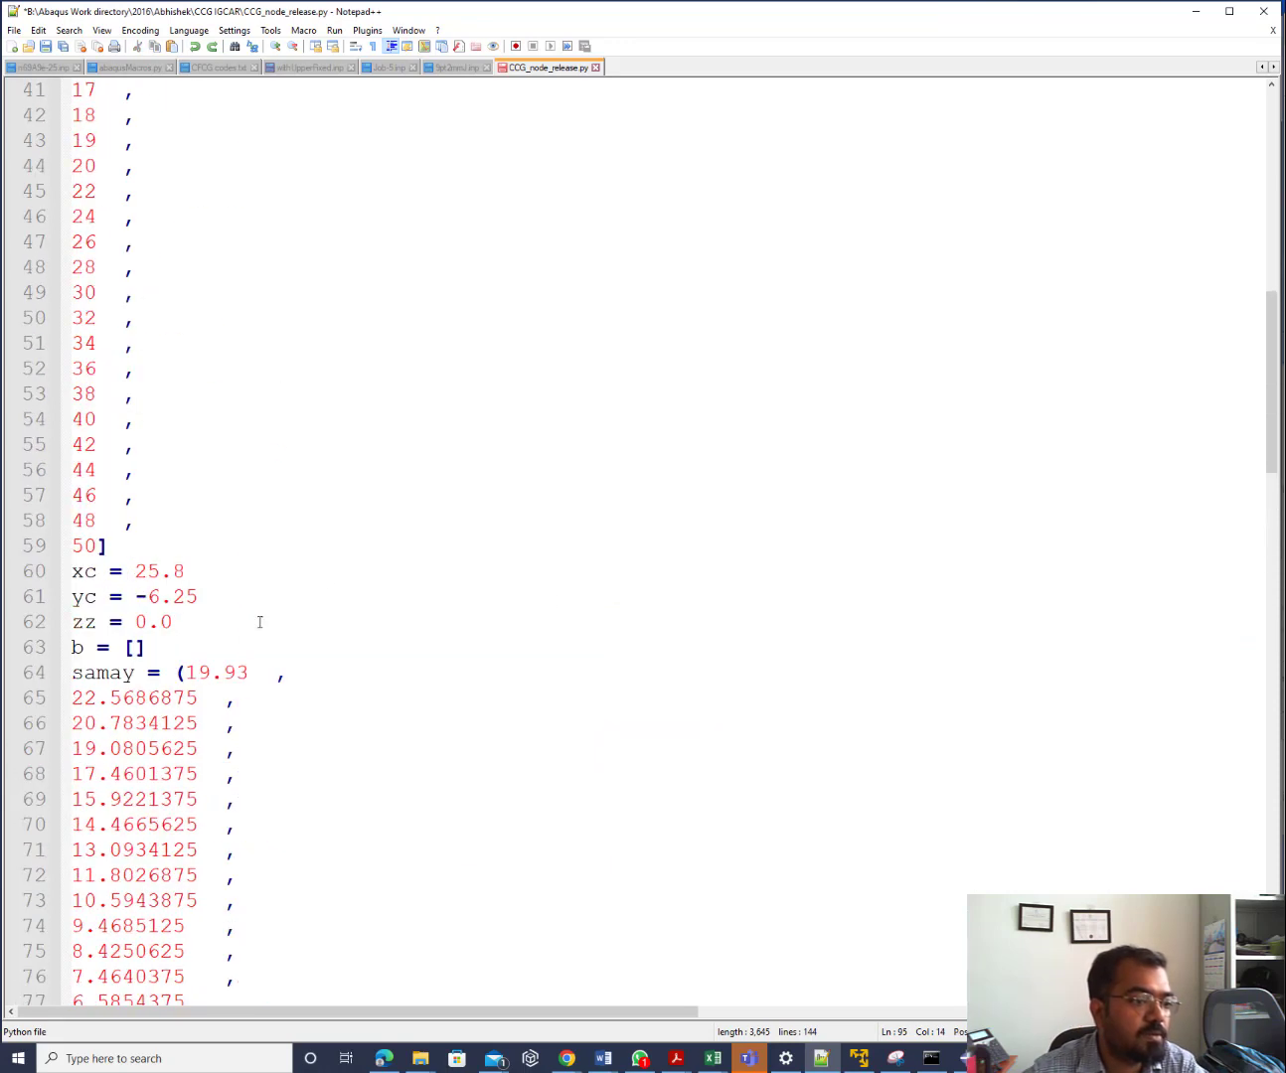
{"action": "left_click_drag", "start_coordinate": [186, 670], "coordinate": [288, 673]}
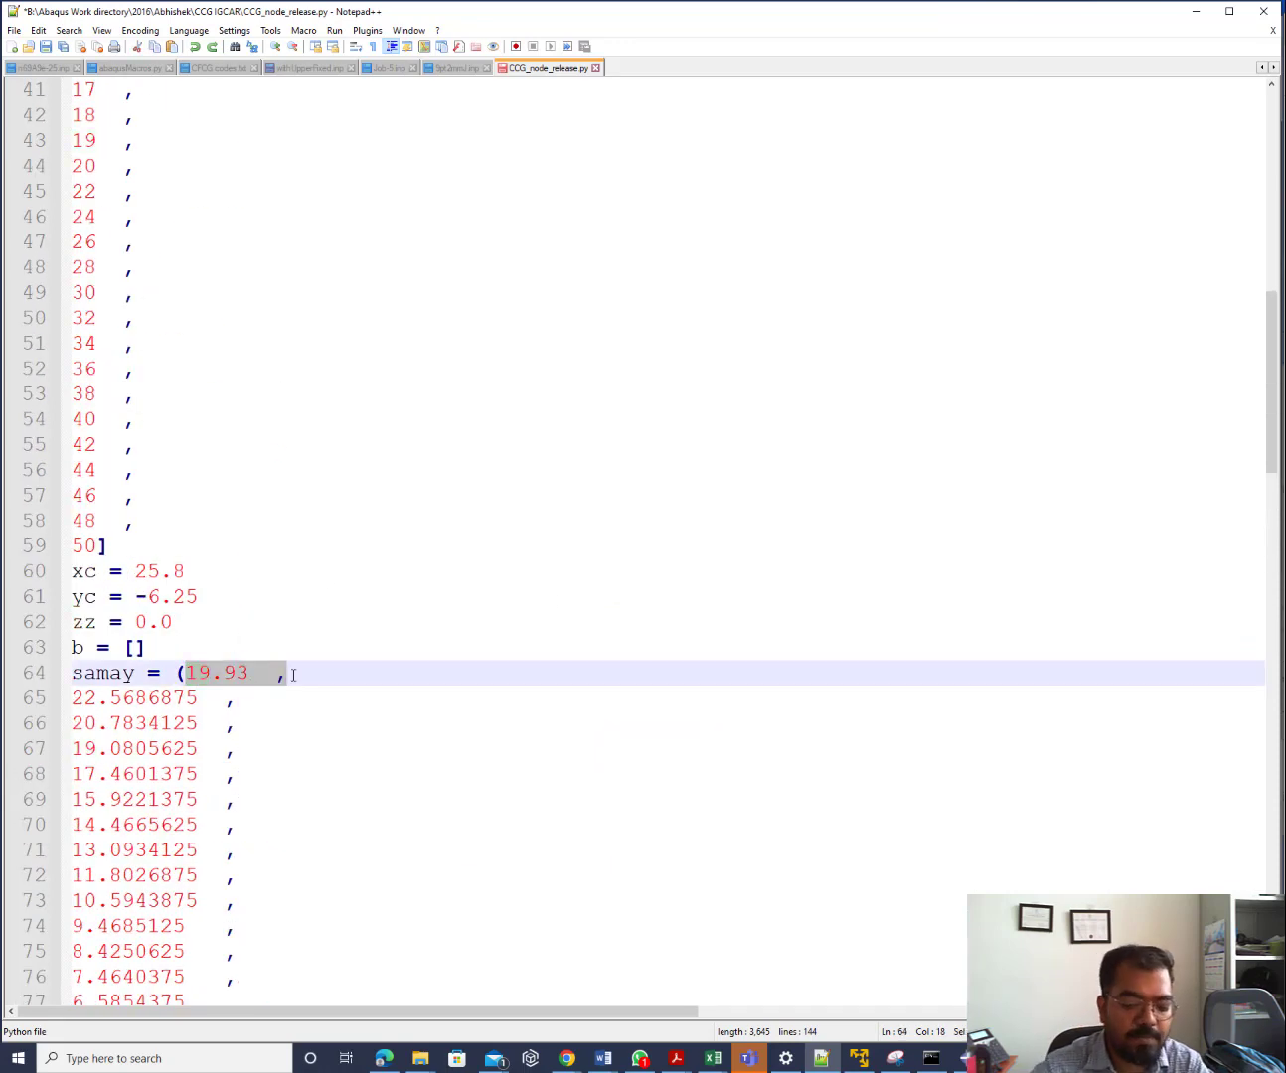
{"action": "key", "text": "Delete"}
{"action": "key", "text": "Delete"}
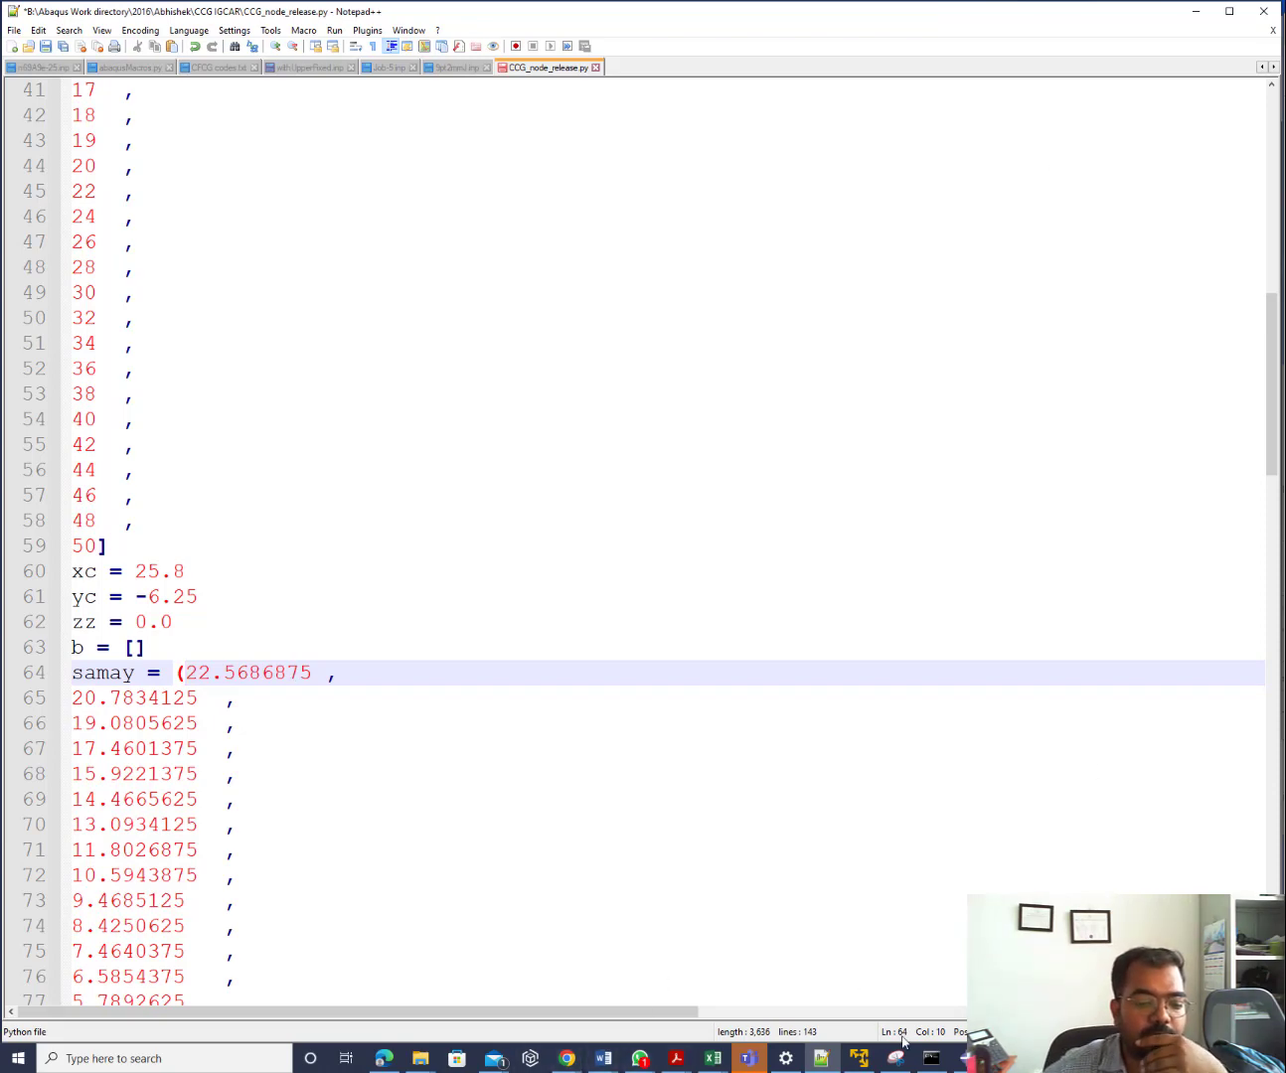
{"action": "left_click", "coordinate": [962, 1058]}
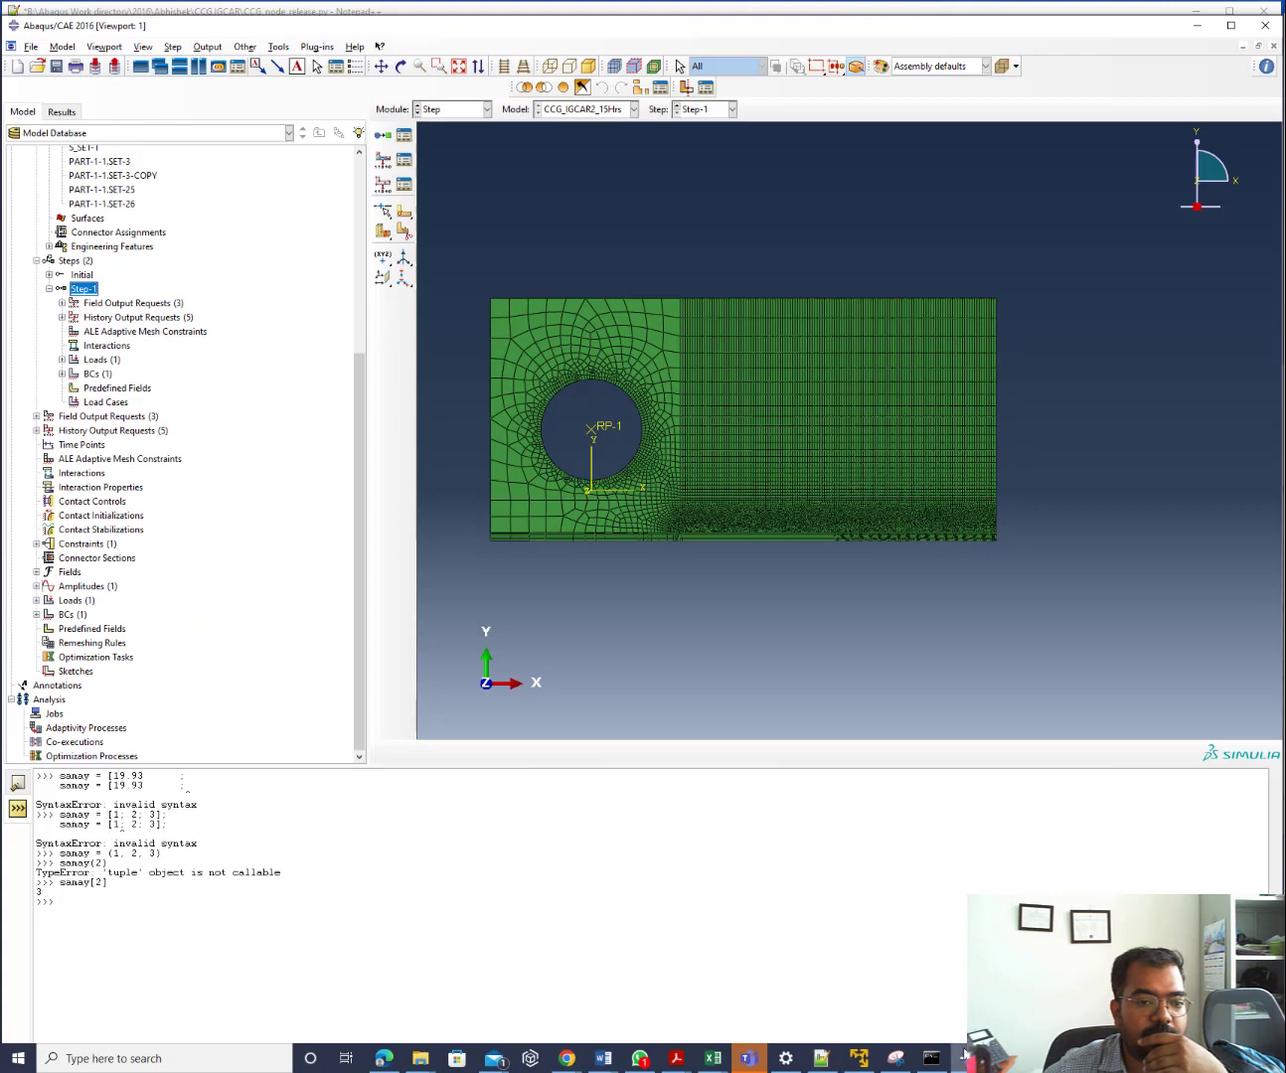
Rename the analysis step Step-1 back to Step-2
{"action": "right_click", "coordinate": [78, 295]}
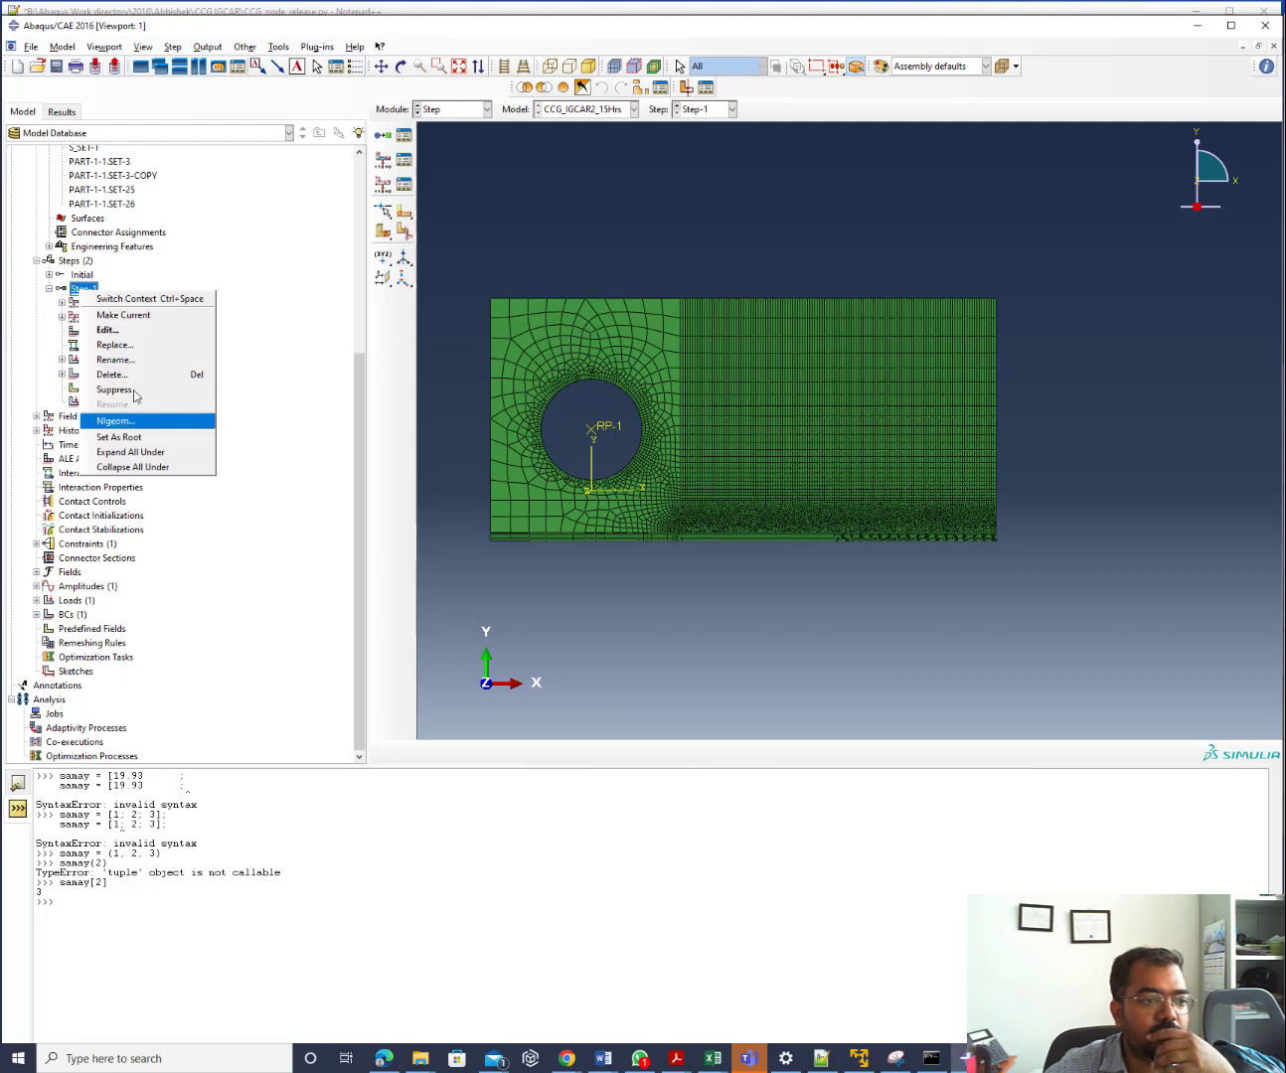
{"action": "left_click", "coordinate": [133, 362]}
{"action": "left_click", "coordinate": [58, 141]}
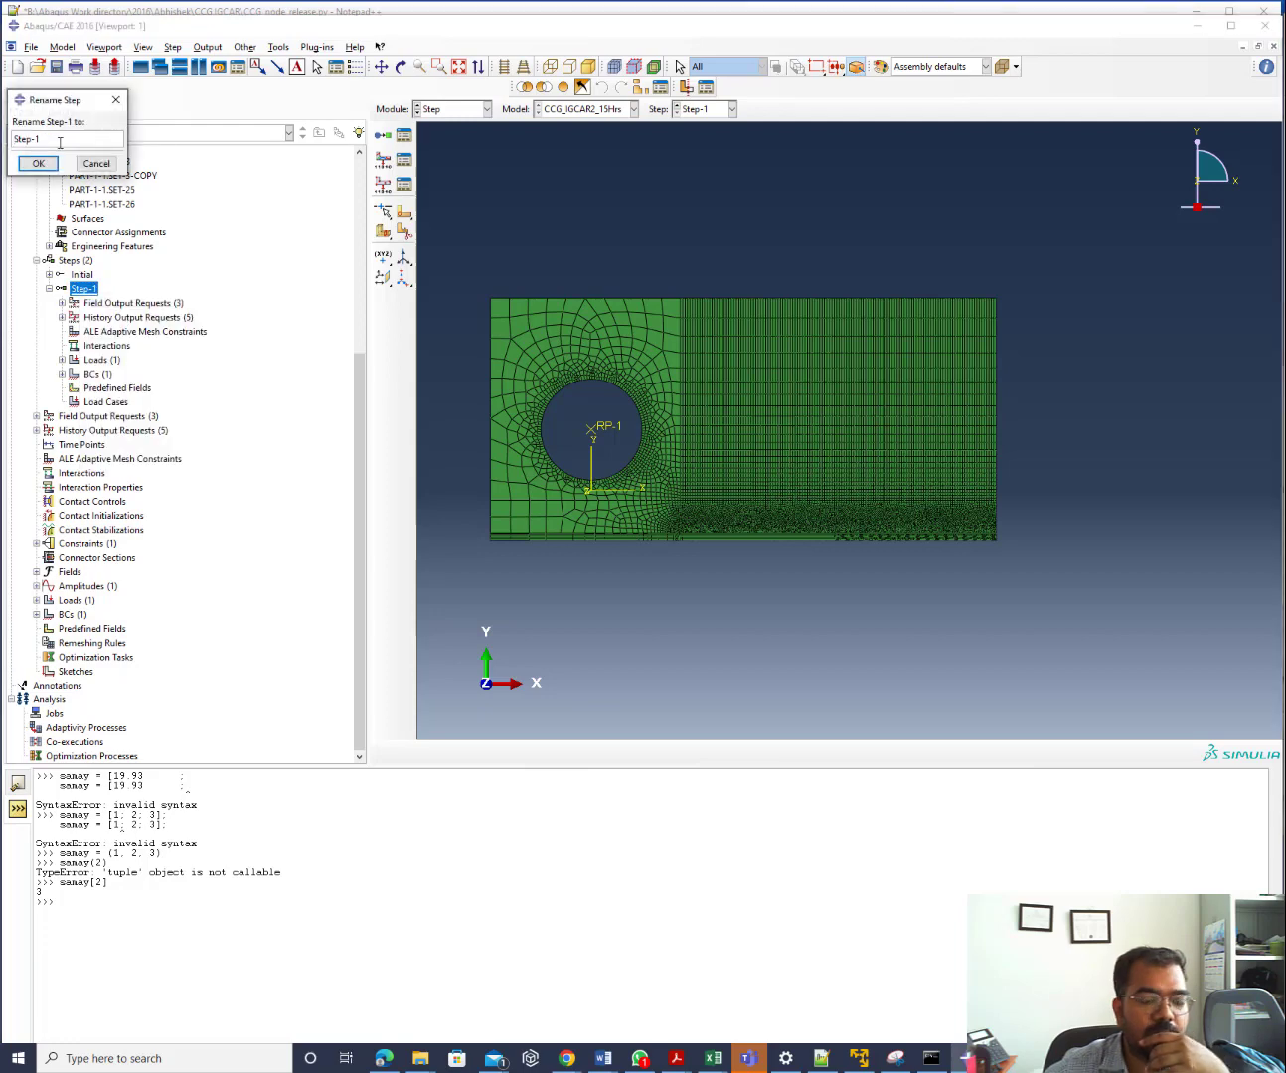
{"action": "type", "text": "2"}
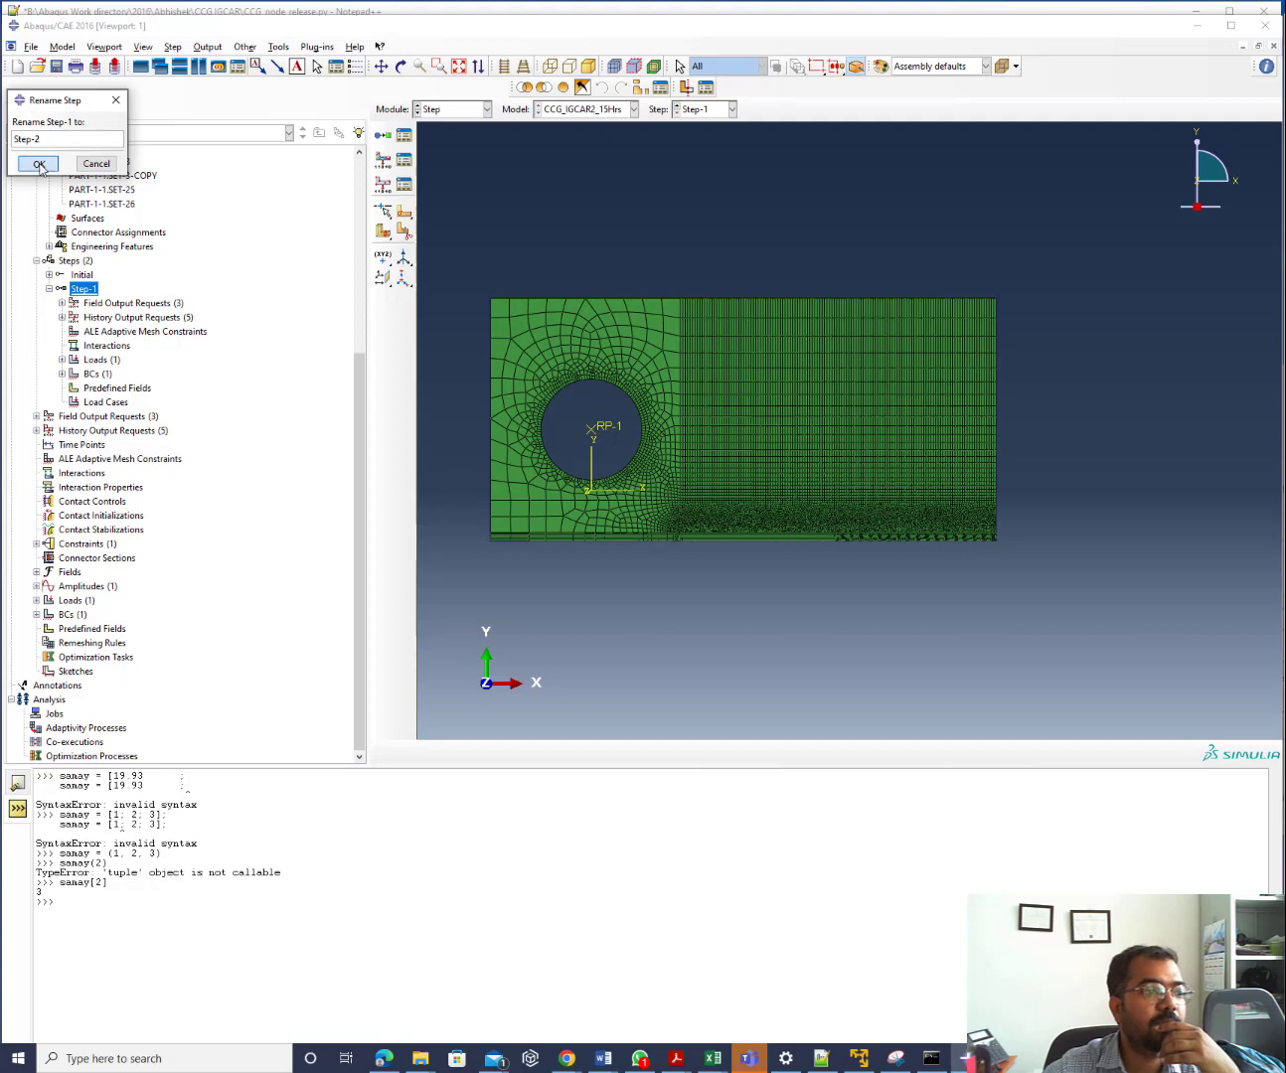
{"action": "left_click", "coordinate": [38, 163]}
{"action": "double_click", "coordinate": [73, 262]}
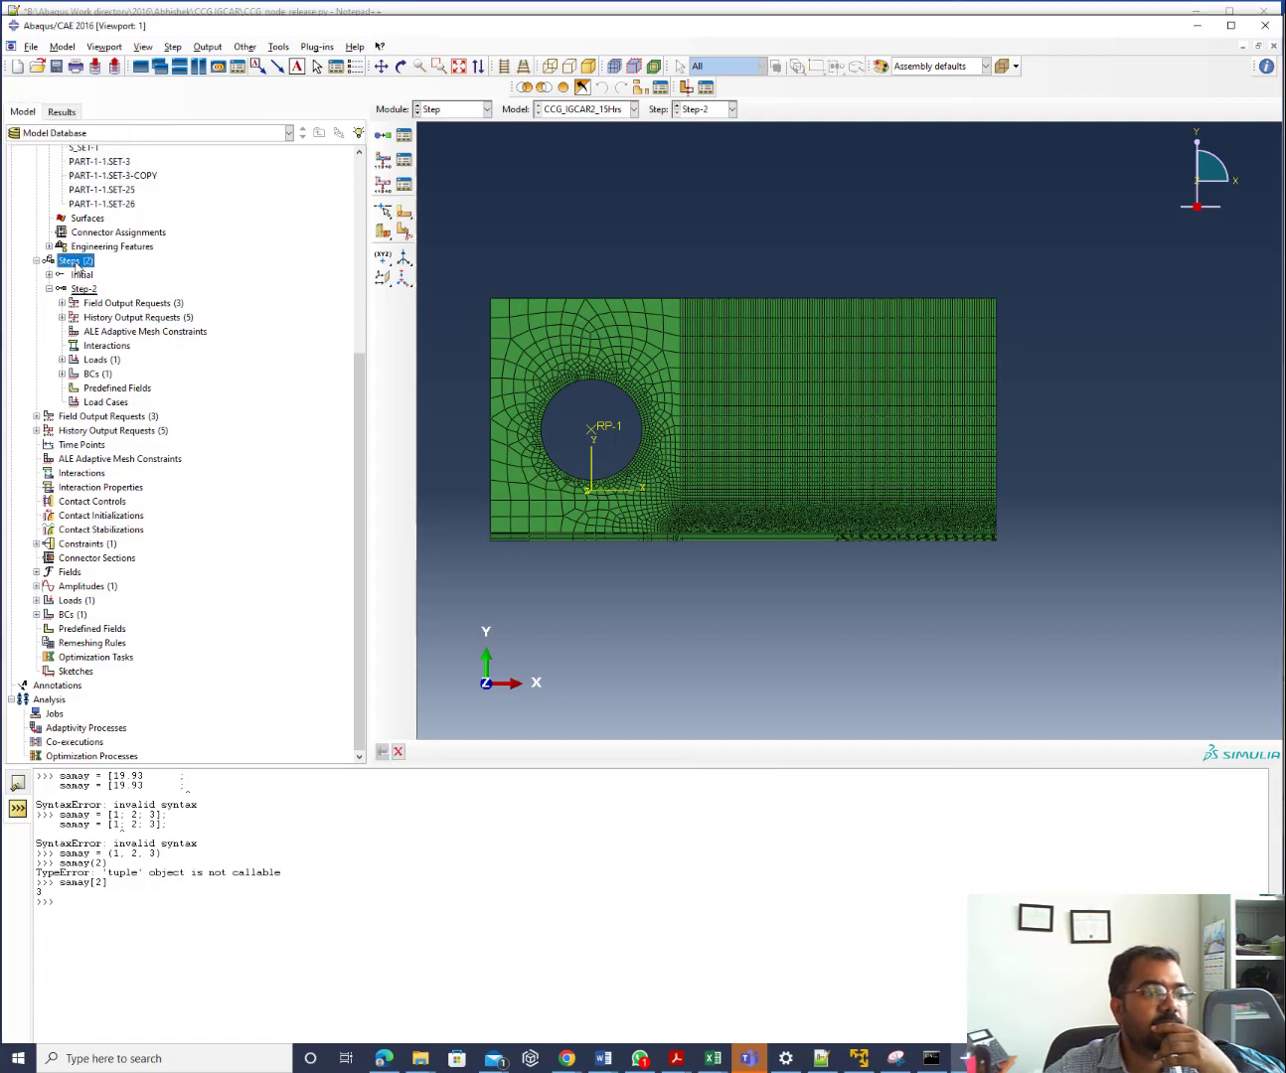
Name the new Static, General step Step-1 after Initial, with time period 0.2
{"action": "left_click", "coordinate": [1179, 313]}
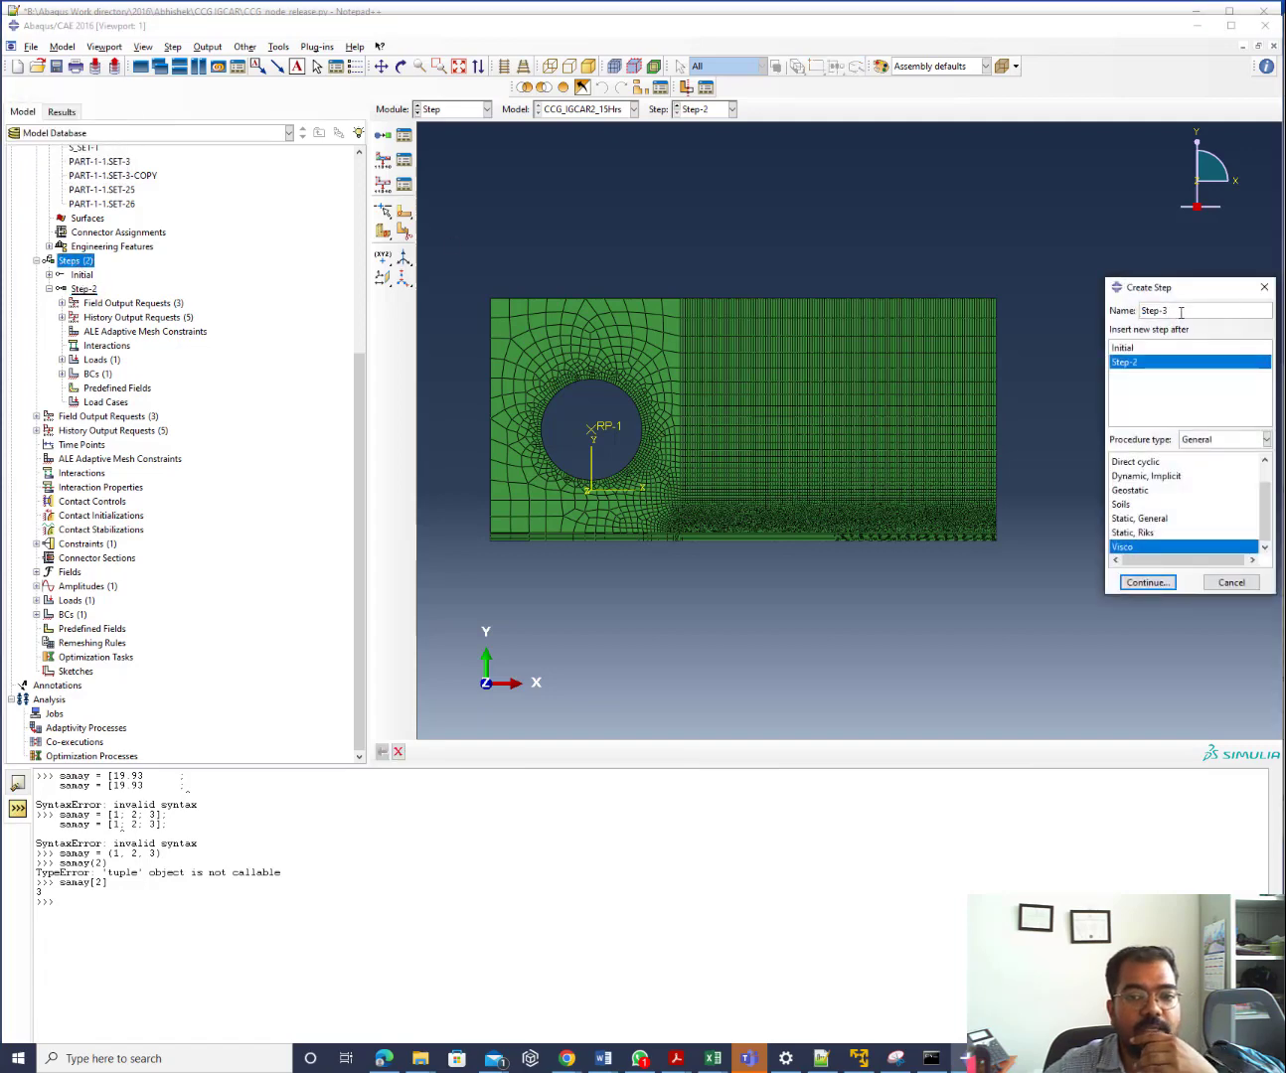
{"action": "left_click", "coordinate": [1132, 349]}
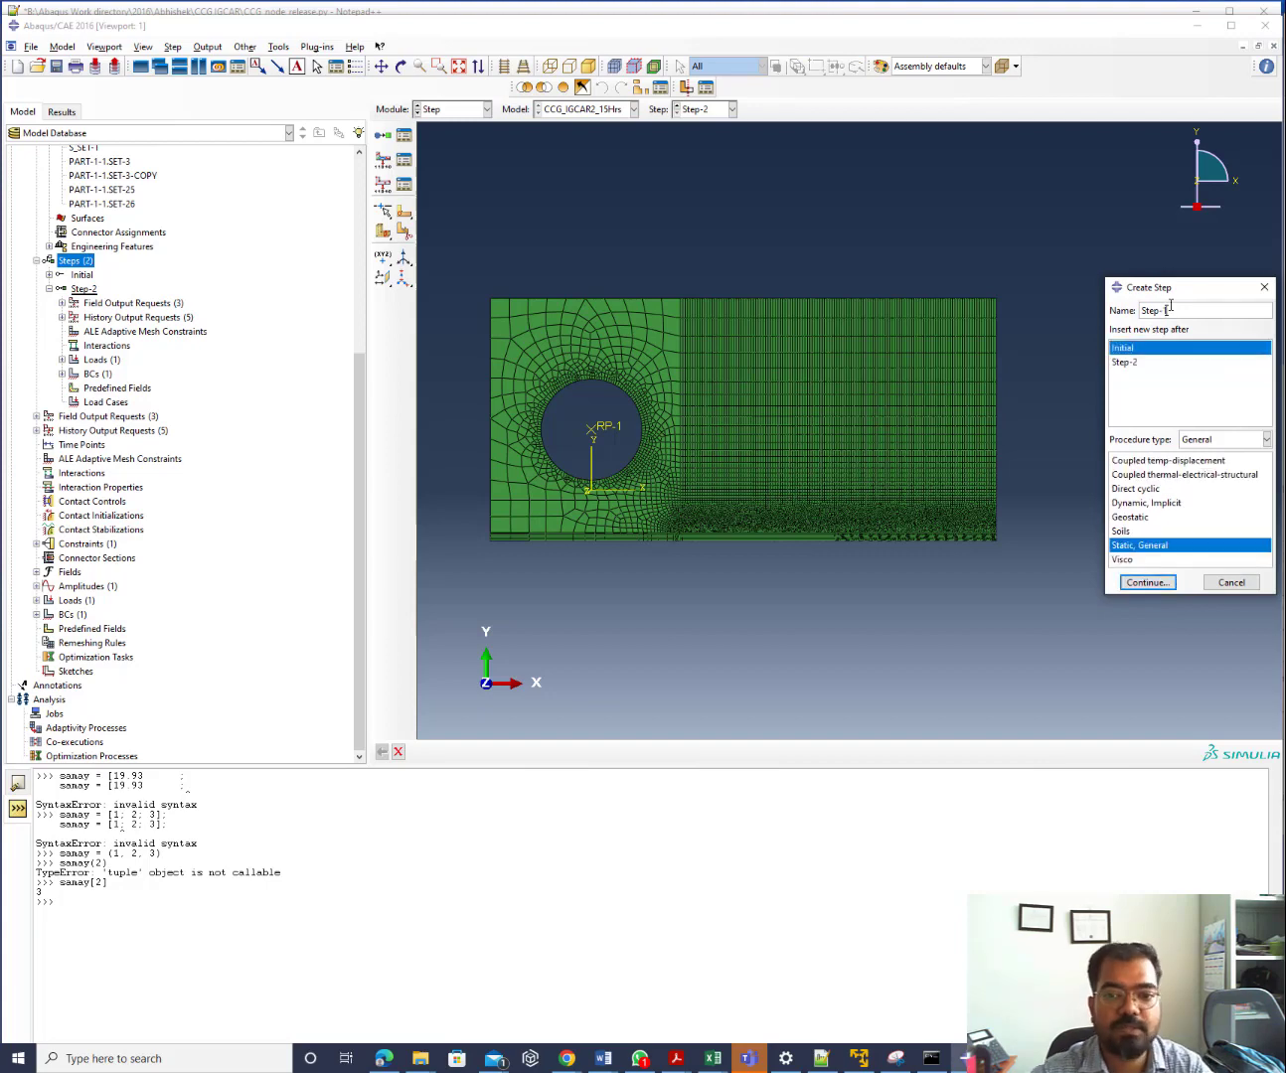
{"action": "left_click", "coordinate": [1148, 584]}
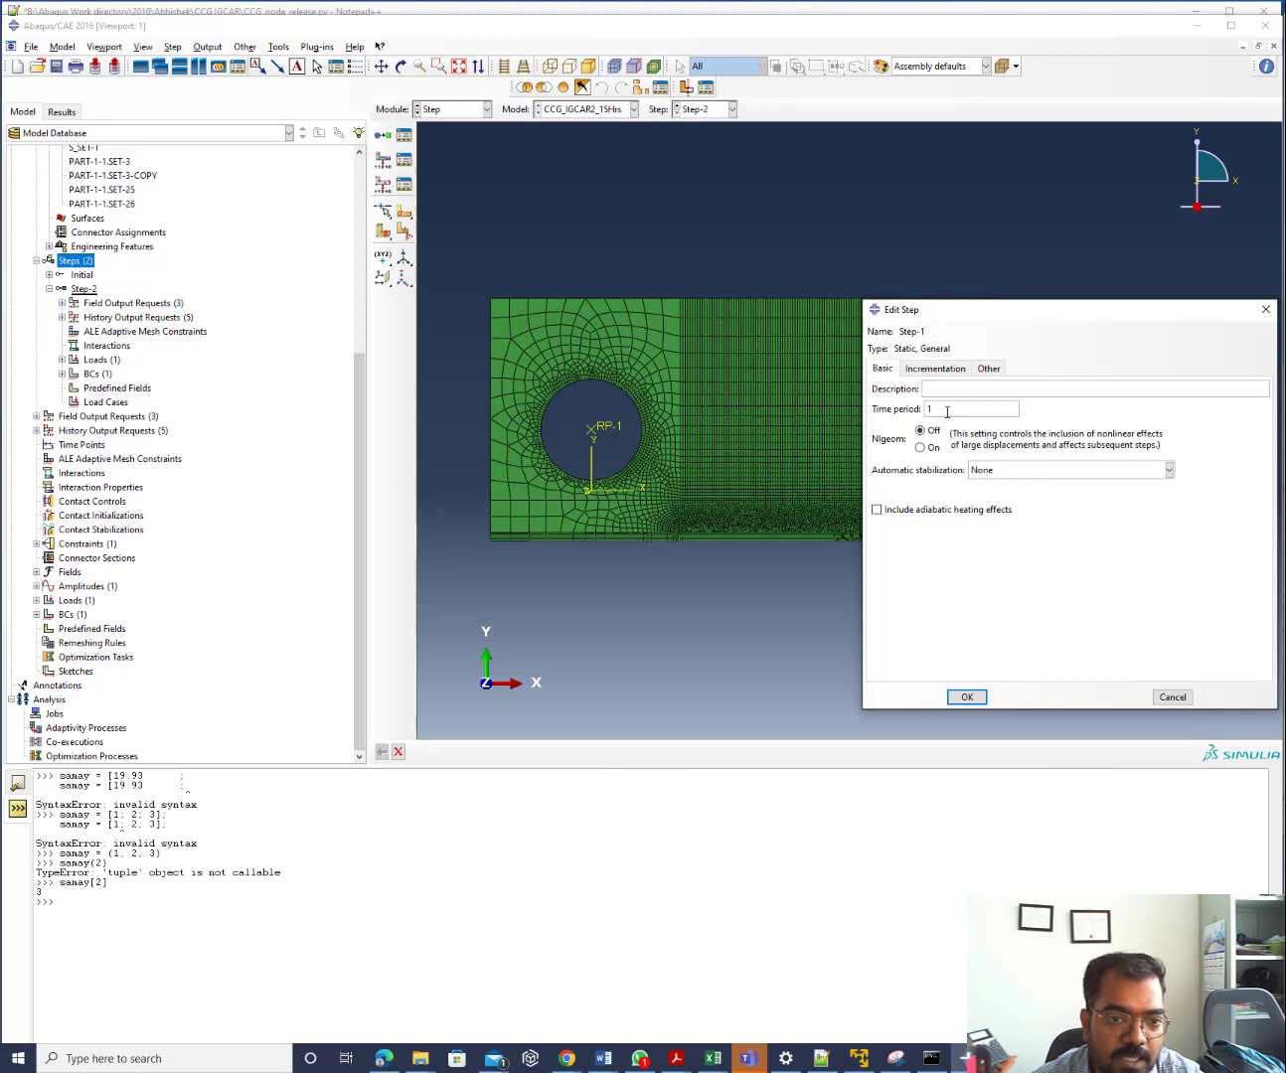
{"action": "left_click_drag", "start_coordinate": [950, 410], "coordinate": [897, 410]}
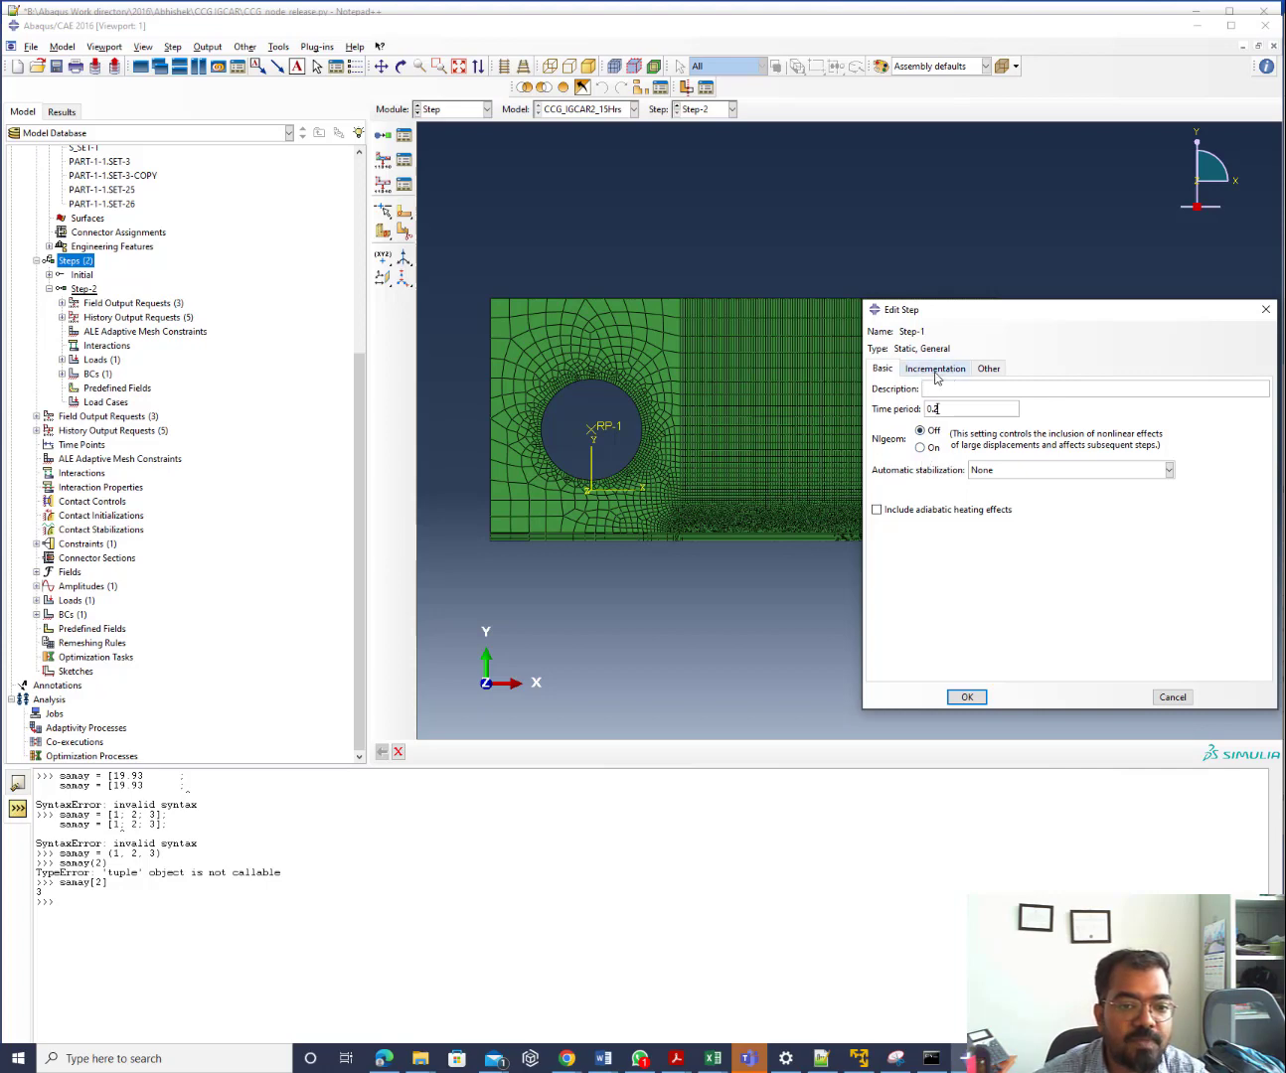
Set Step-1 incrementation to 1000 max increments, initial 0.002 and maximum 0.01
{"action": "left_click", "coordinate": [934, 371]}
{"action": "type", "text": "000"}
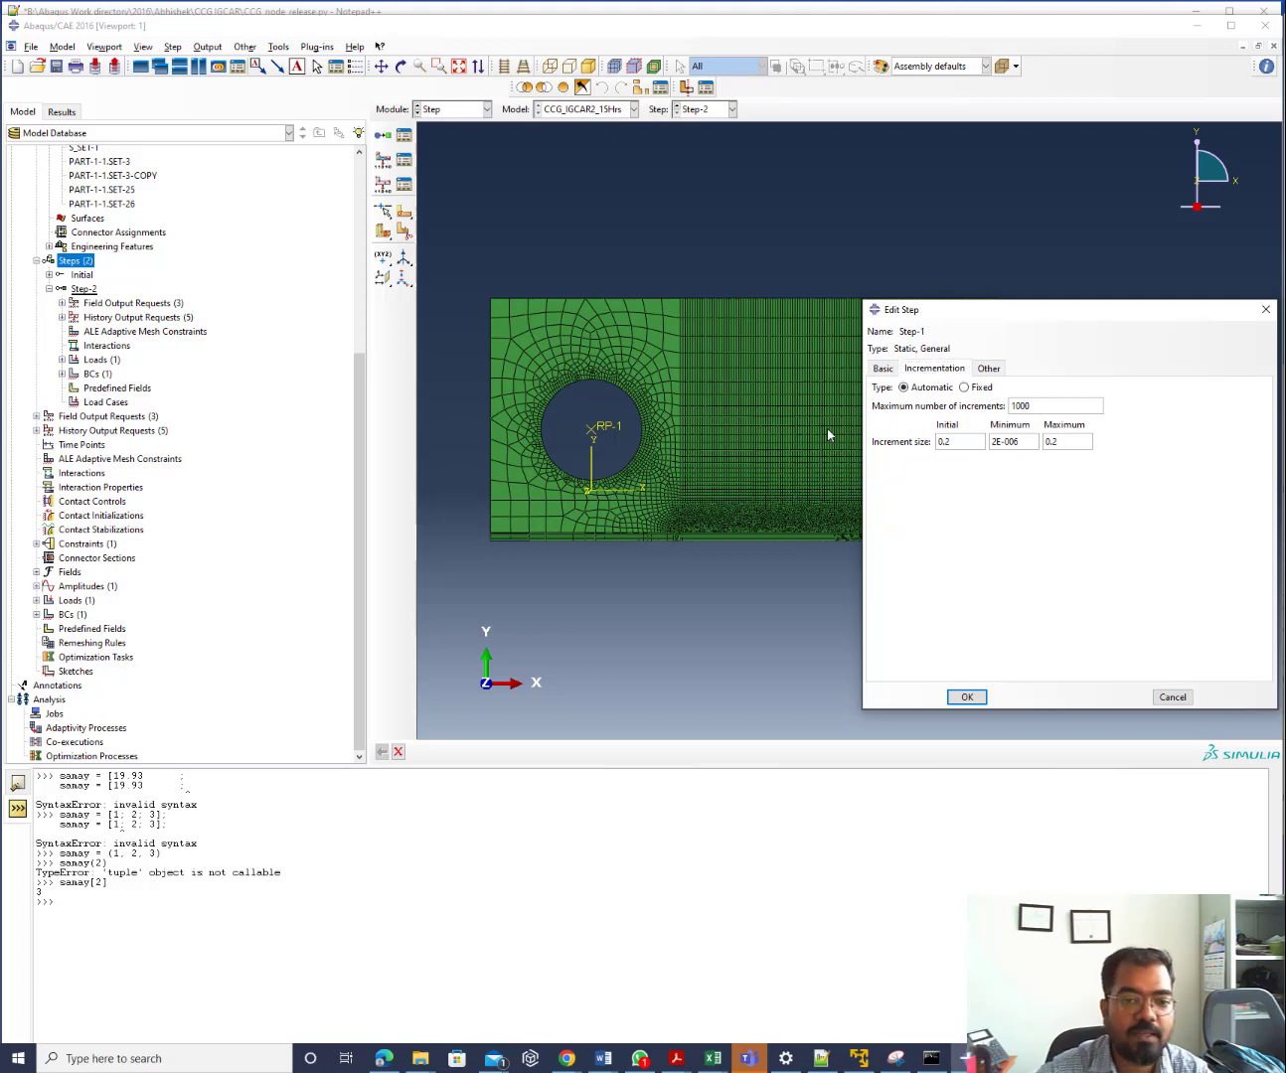
{"action": "key", "text": "Tab"}
{"action": "type", "text": "0"}
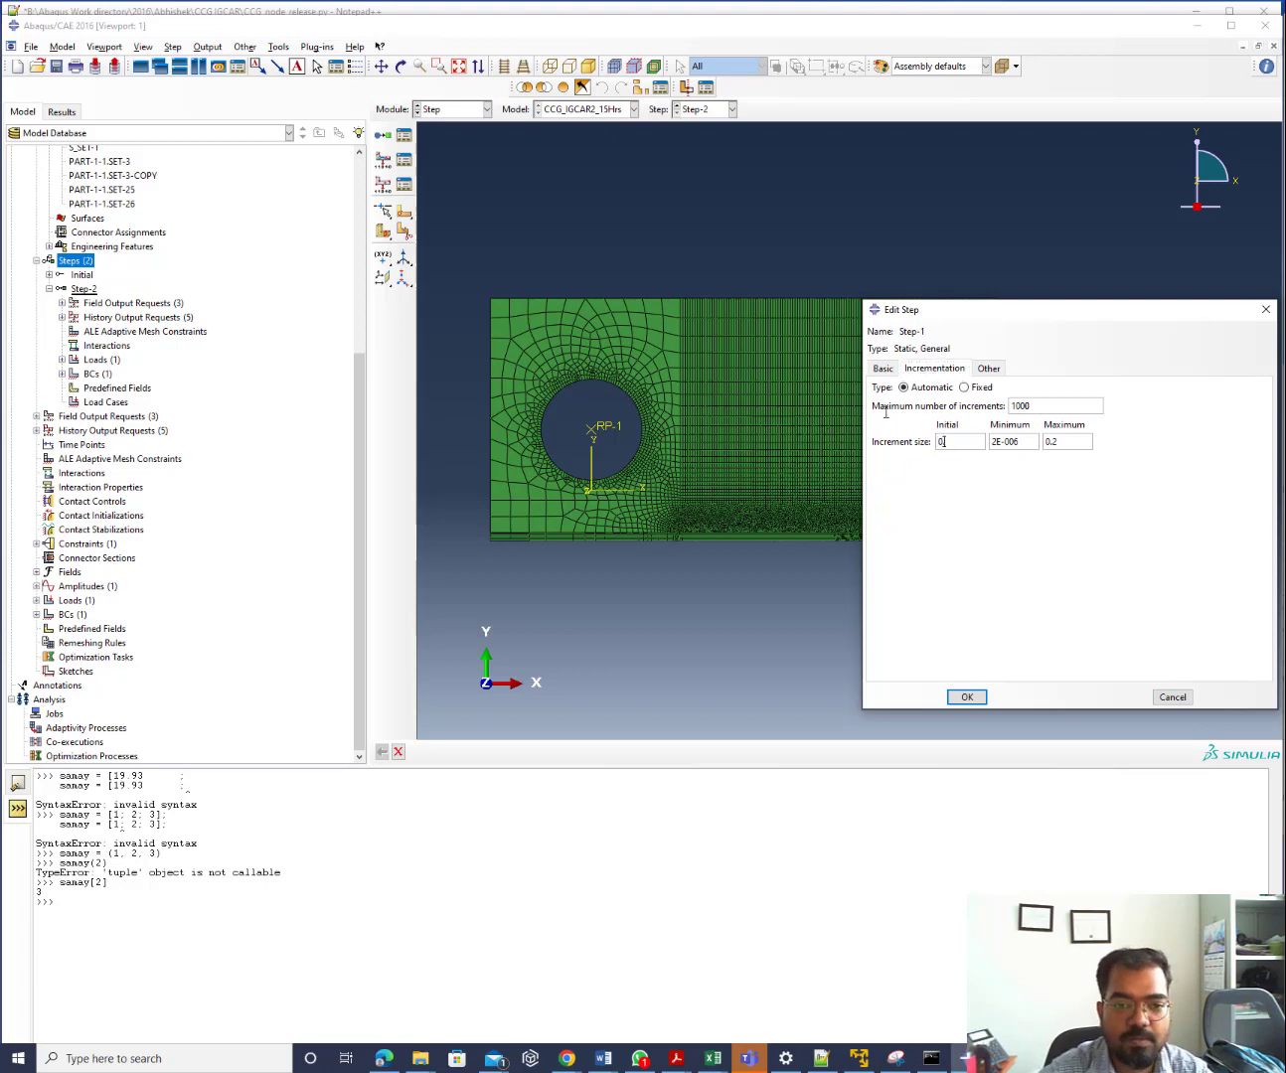
{"action": "type", "text": ".002"}
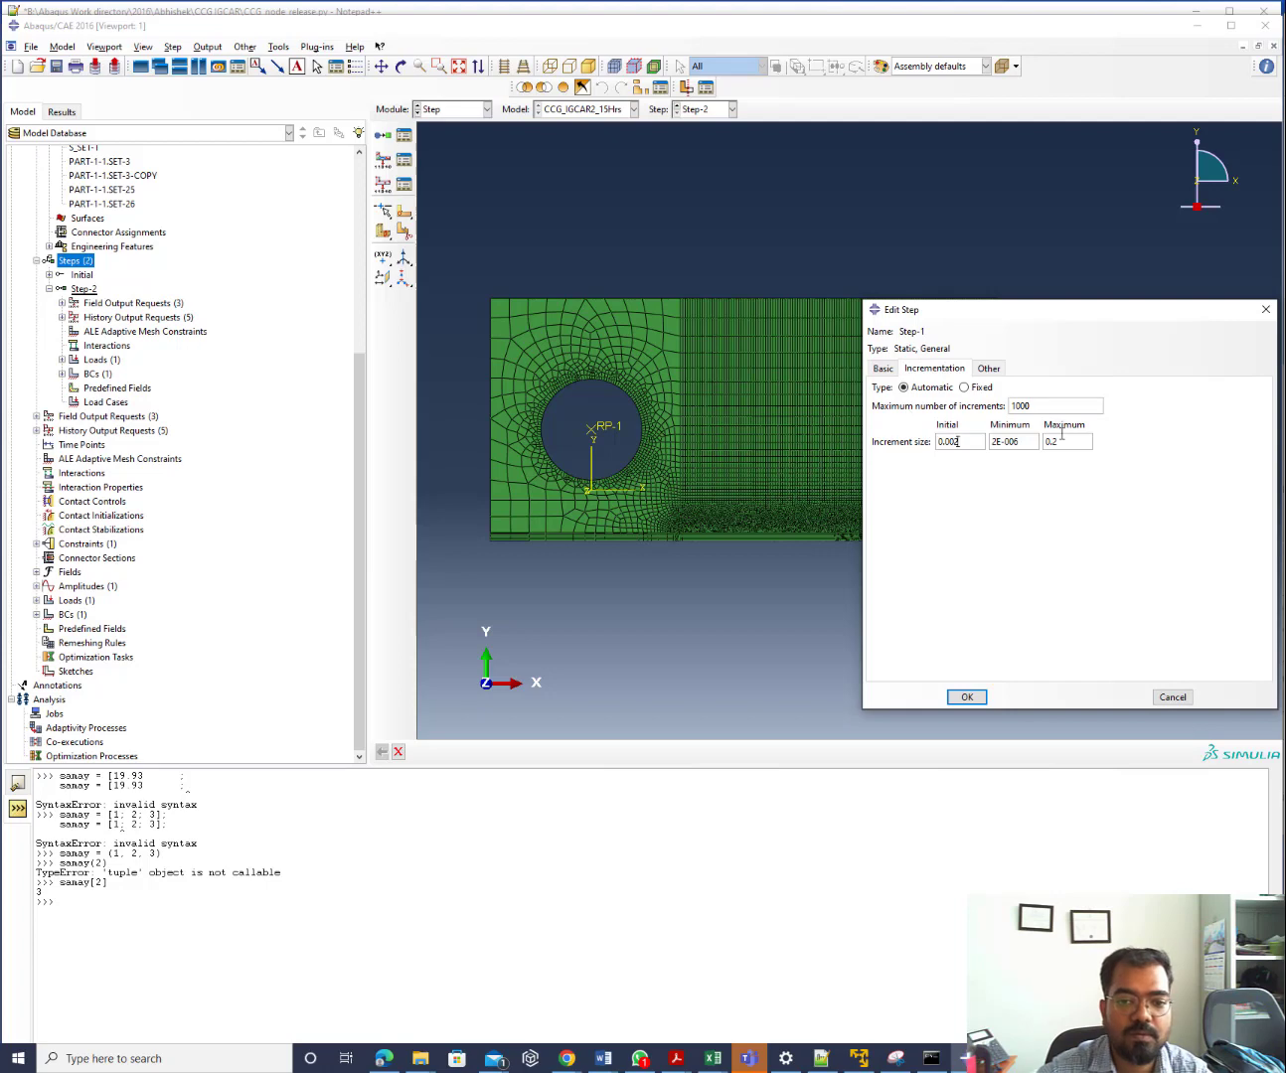
{"action": "double_click", "coordinate": [1065, 443]}
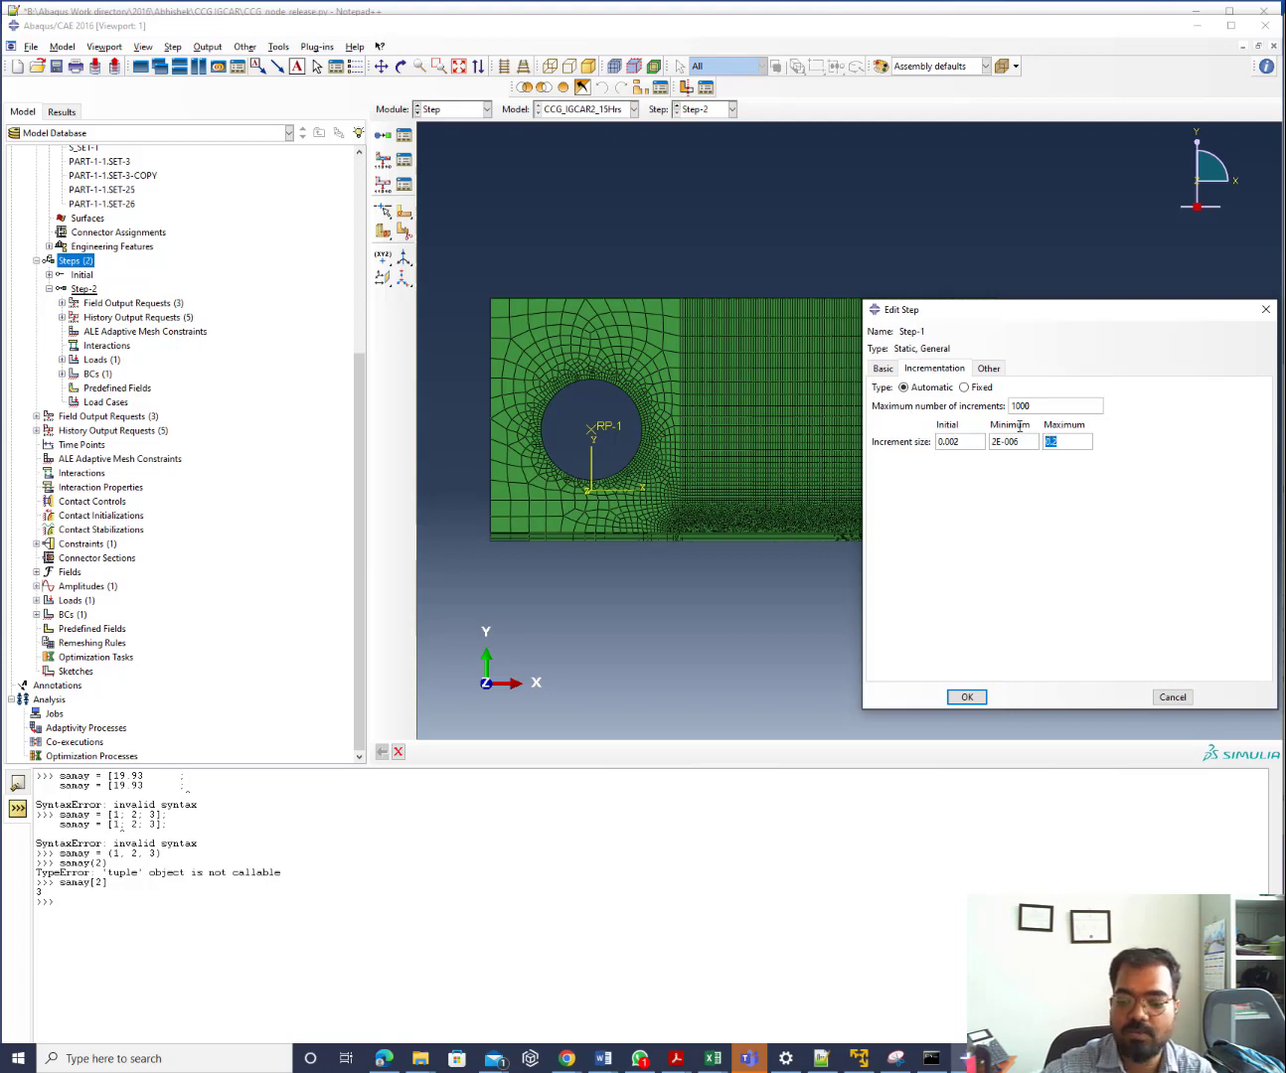
{"action": "type", "text": "0.02"}
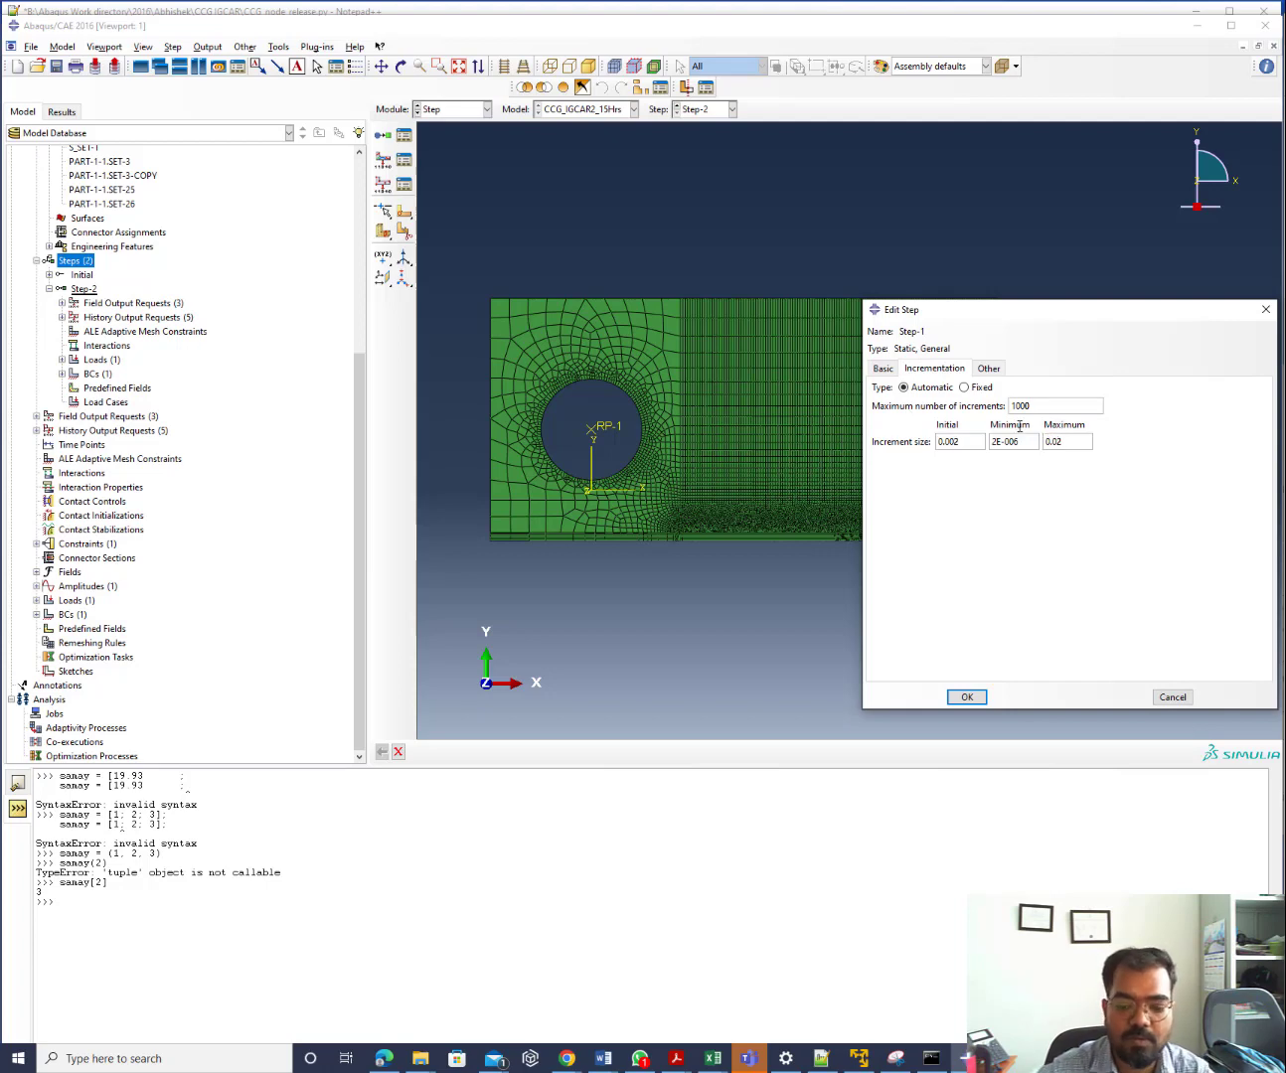
{"action": "key", "text": "BackSpace"}
{"action": "type", "text": "1"}
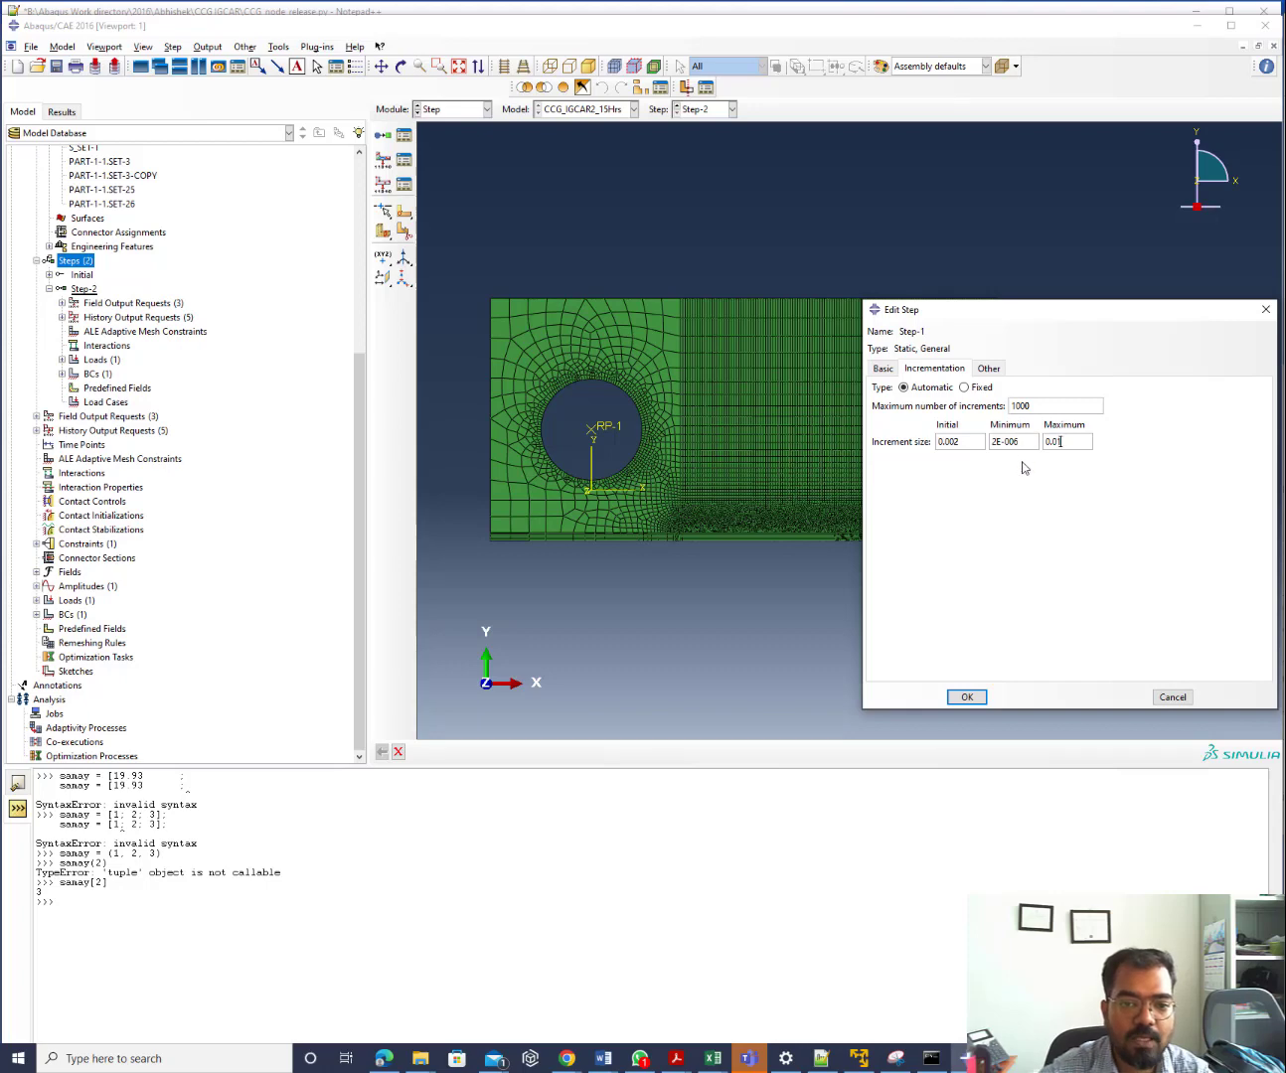
{"action": "left_click", "coordinate": [965, 696]}
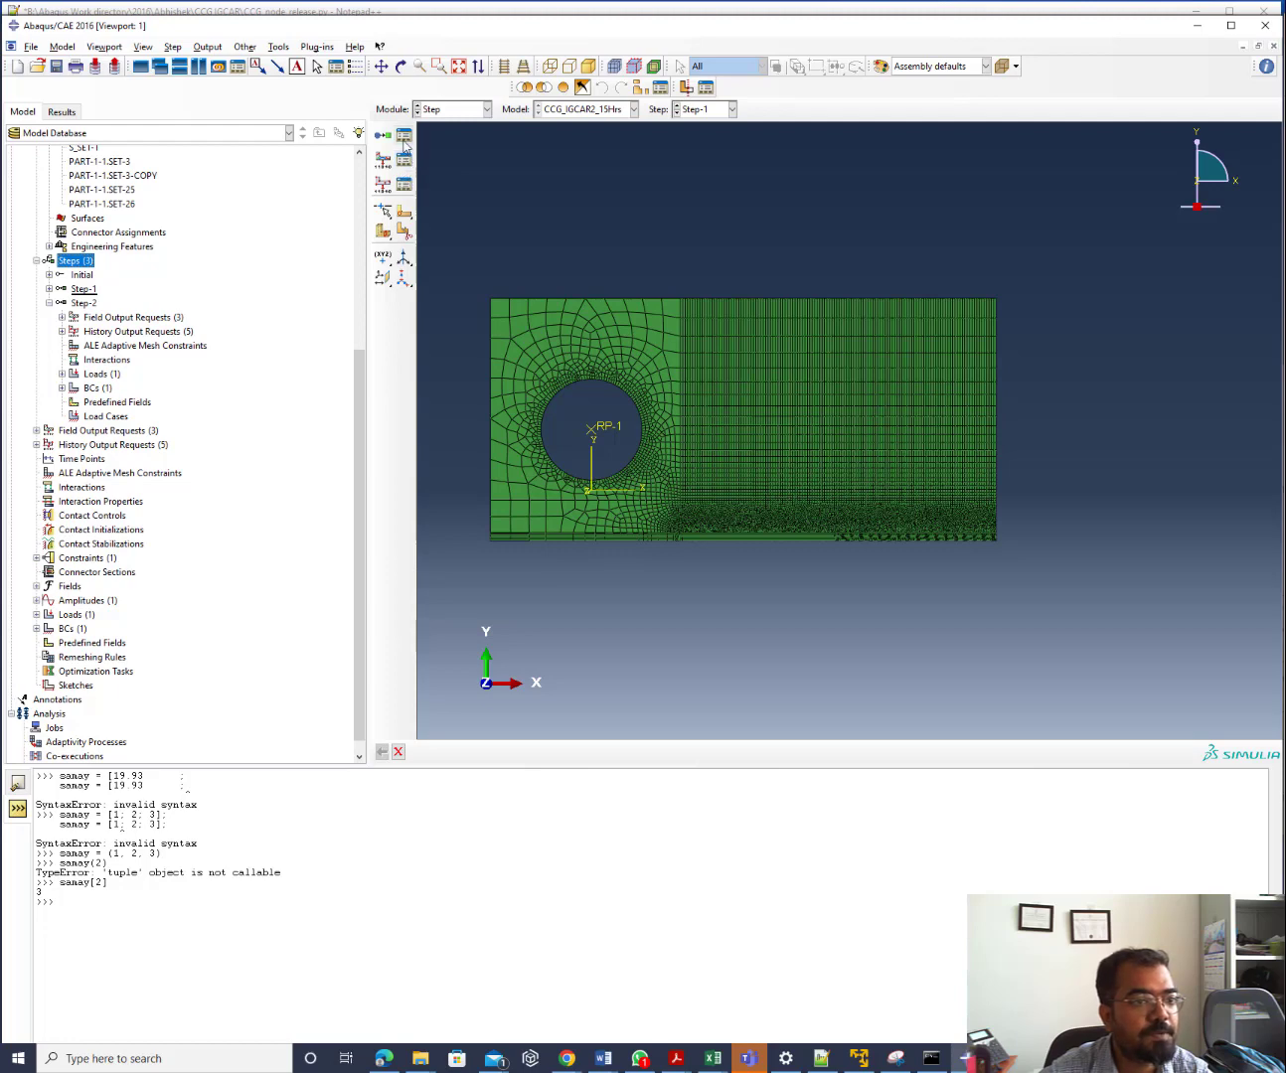
In the Load module, make Disp-BC-1 start in Step-1, propagating into Step-2
{"action": "left_click", "coordinate": [433, 112]}
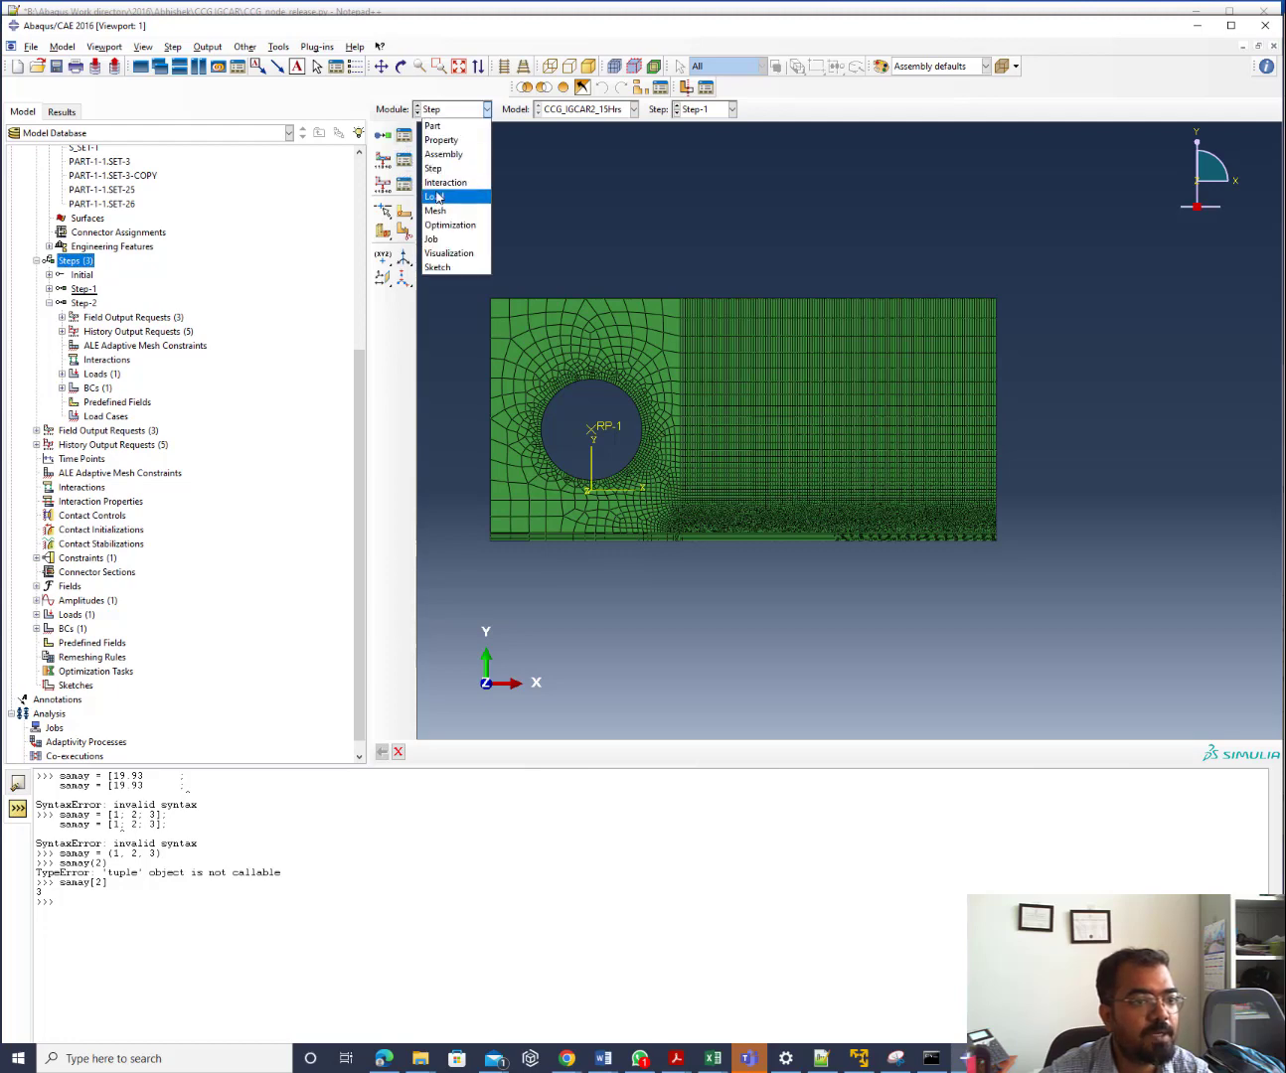
{"action": "left_click", "coordinate": [436, 191]}
{"action": "left_click", "coordinate": [406, 162]}
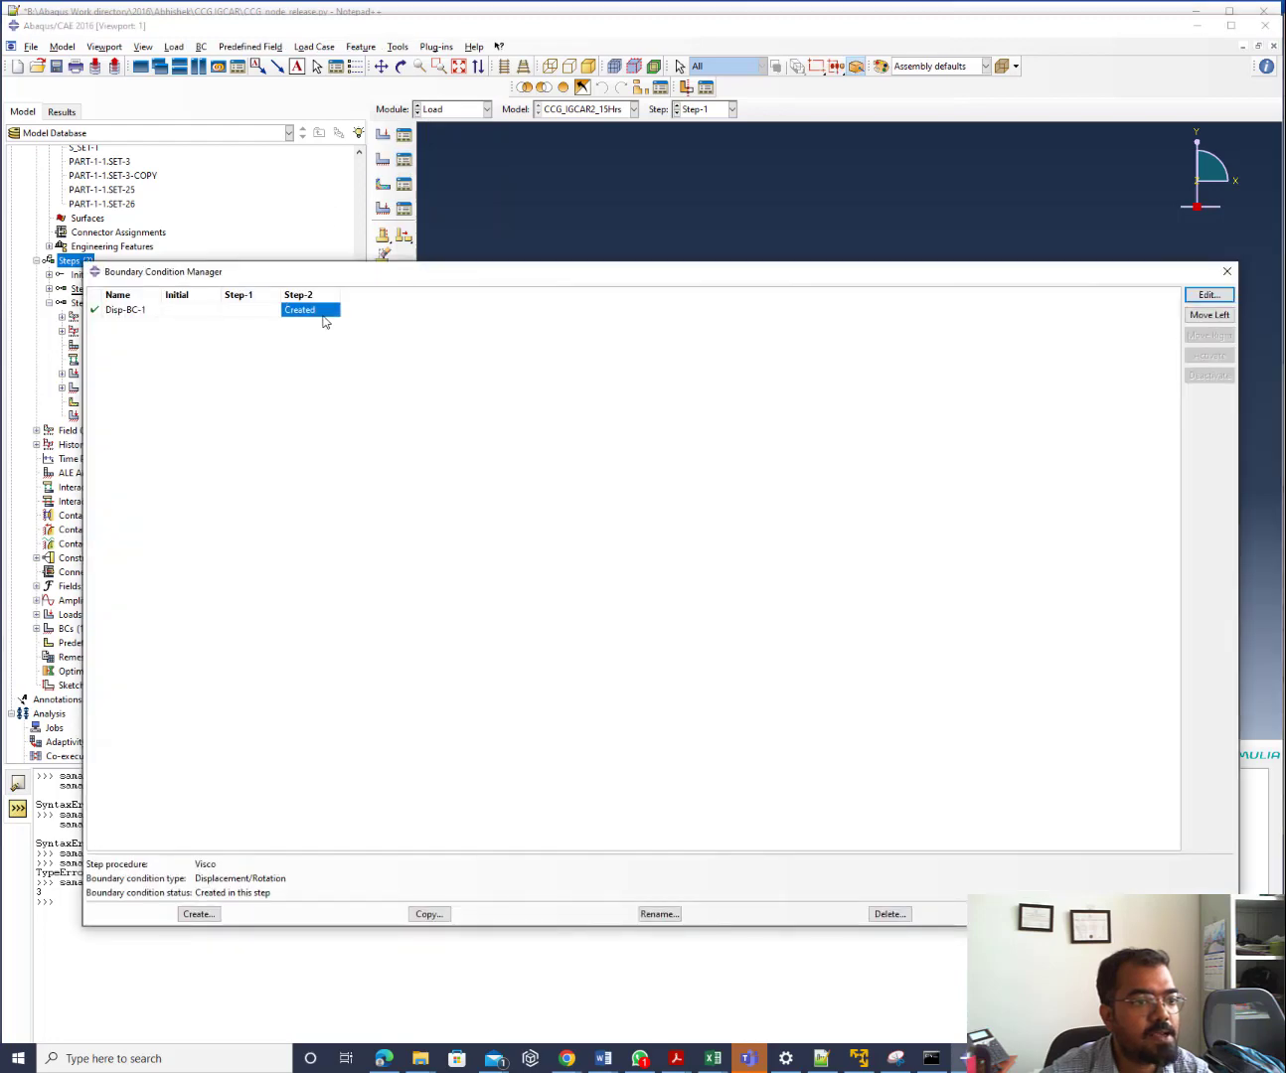
{"action": "left_click", "coordinate": [1210, 297]}
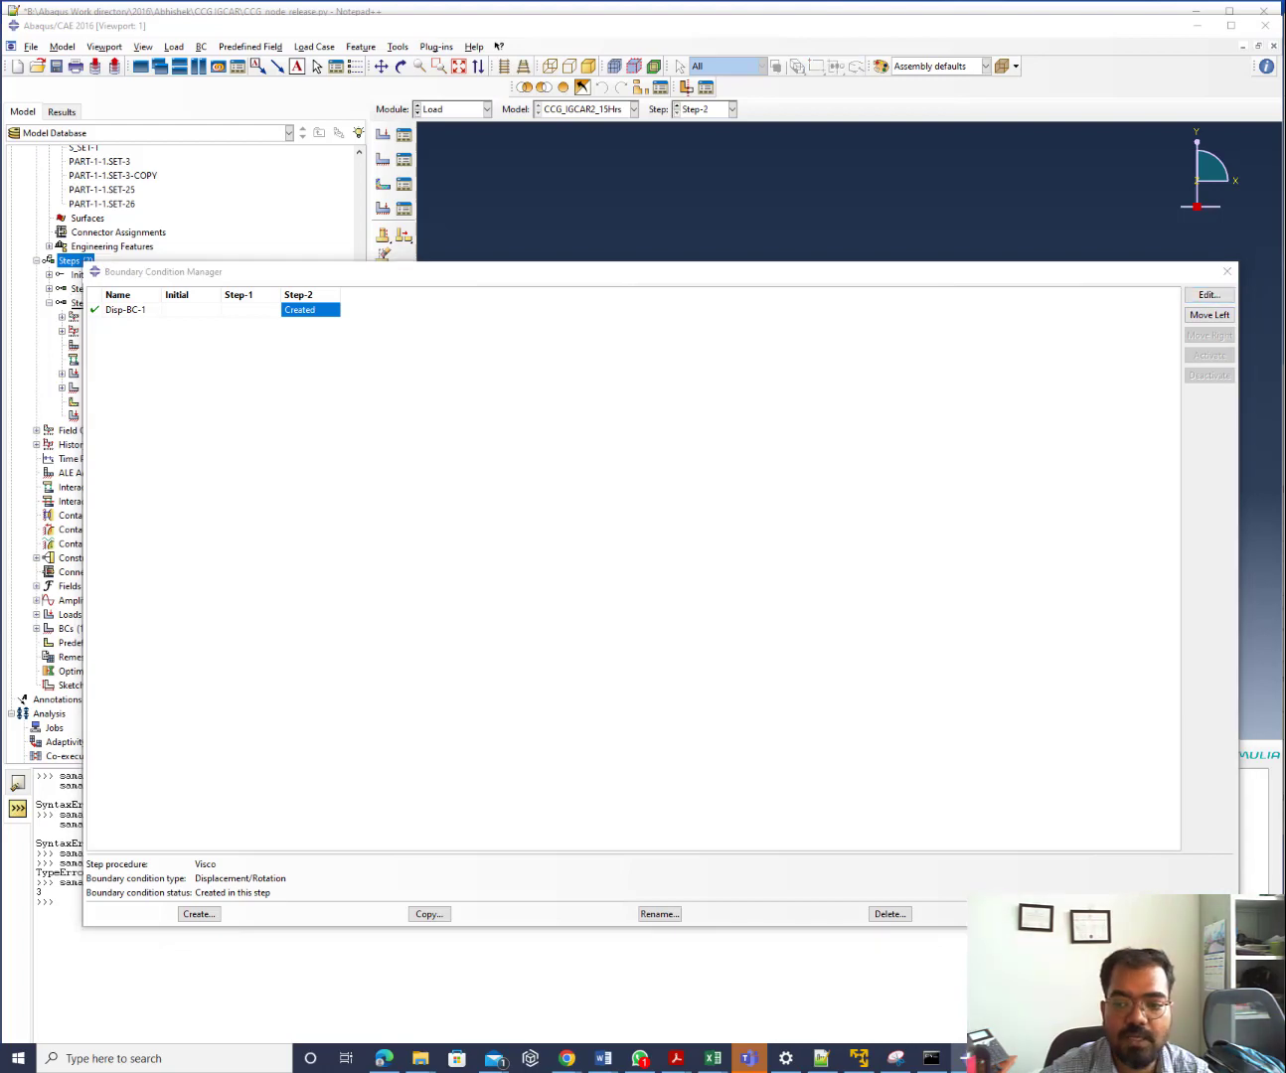
{"action": "left_click", "coordinate": [1208, 316]}
{"action": "left_click", "coordinate": [1207, 318]}
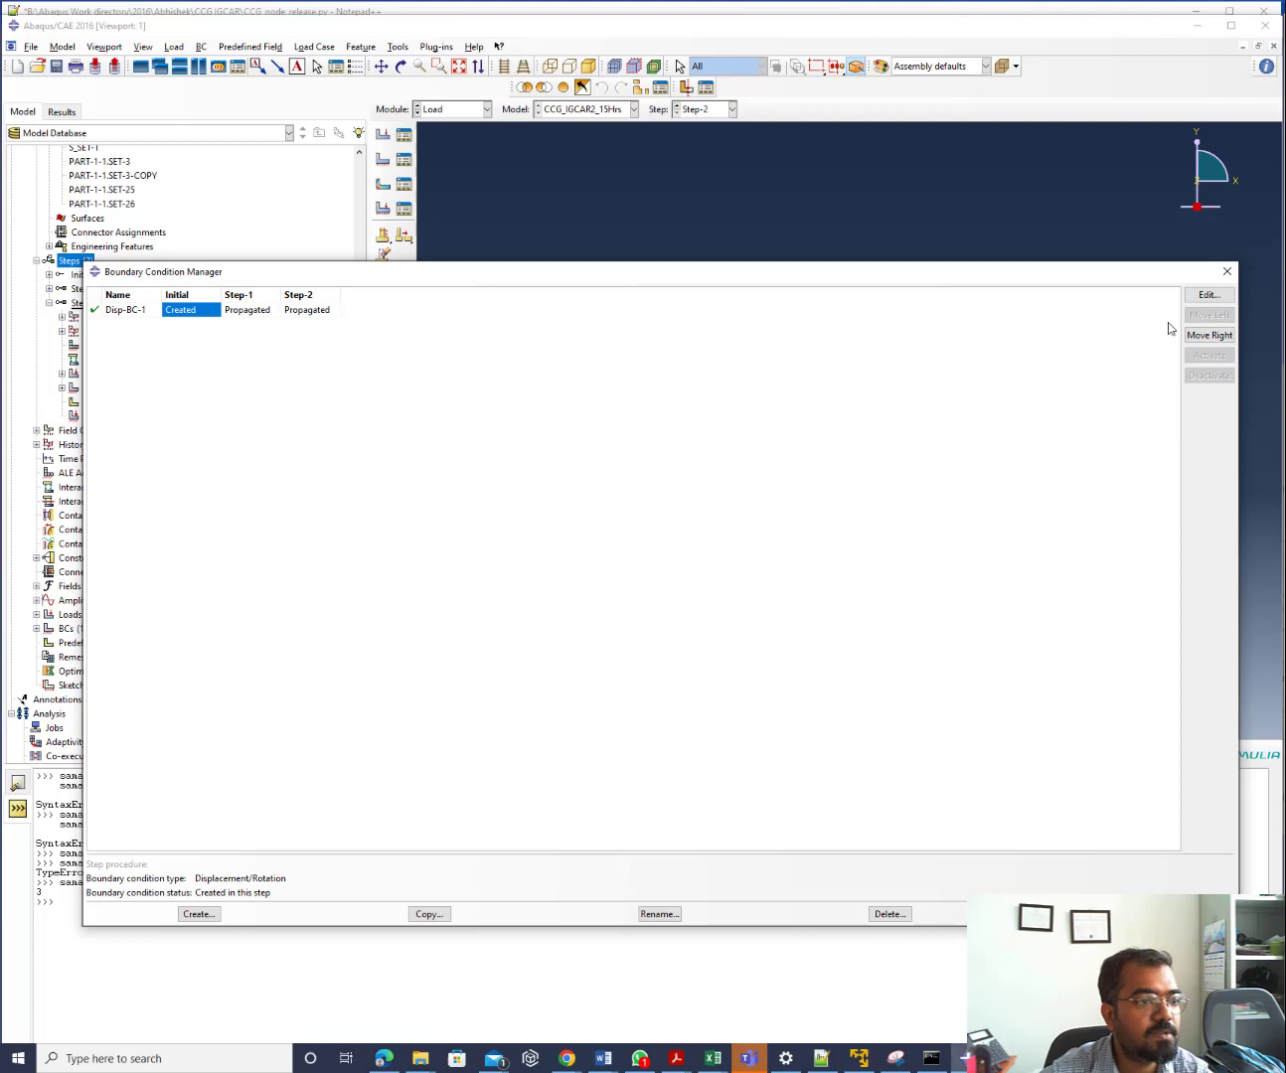
{"action": "left_click", "coordinate": [266, 315]}
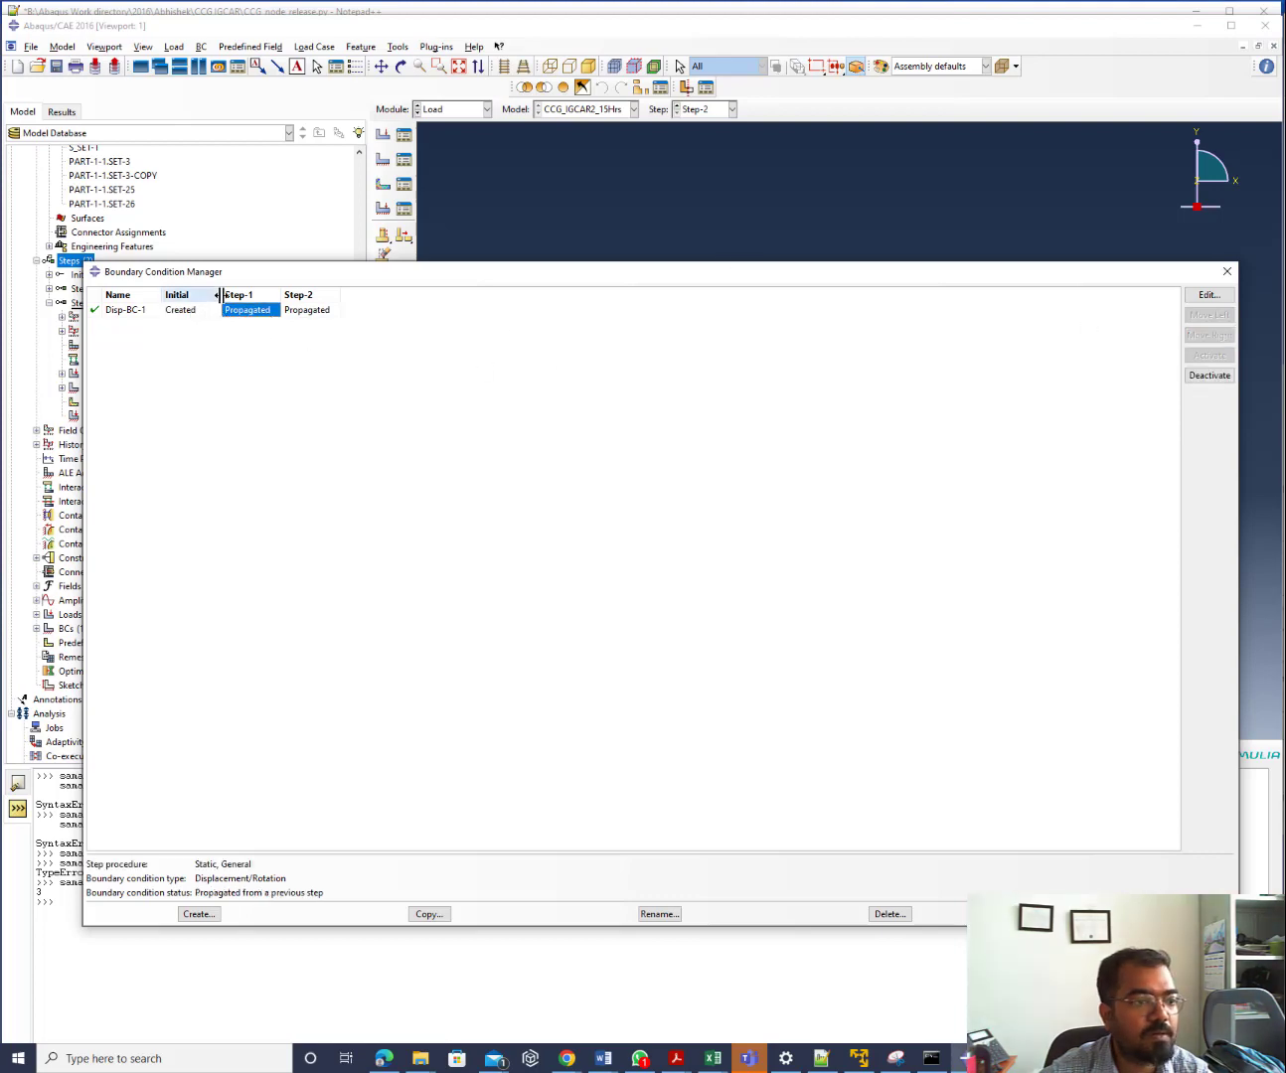
{"action": "left_click", "coordinate": [201, 313]}
{"action": "left_click", "coordinate": [1210, 335]}
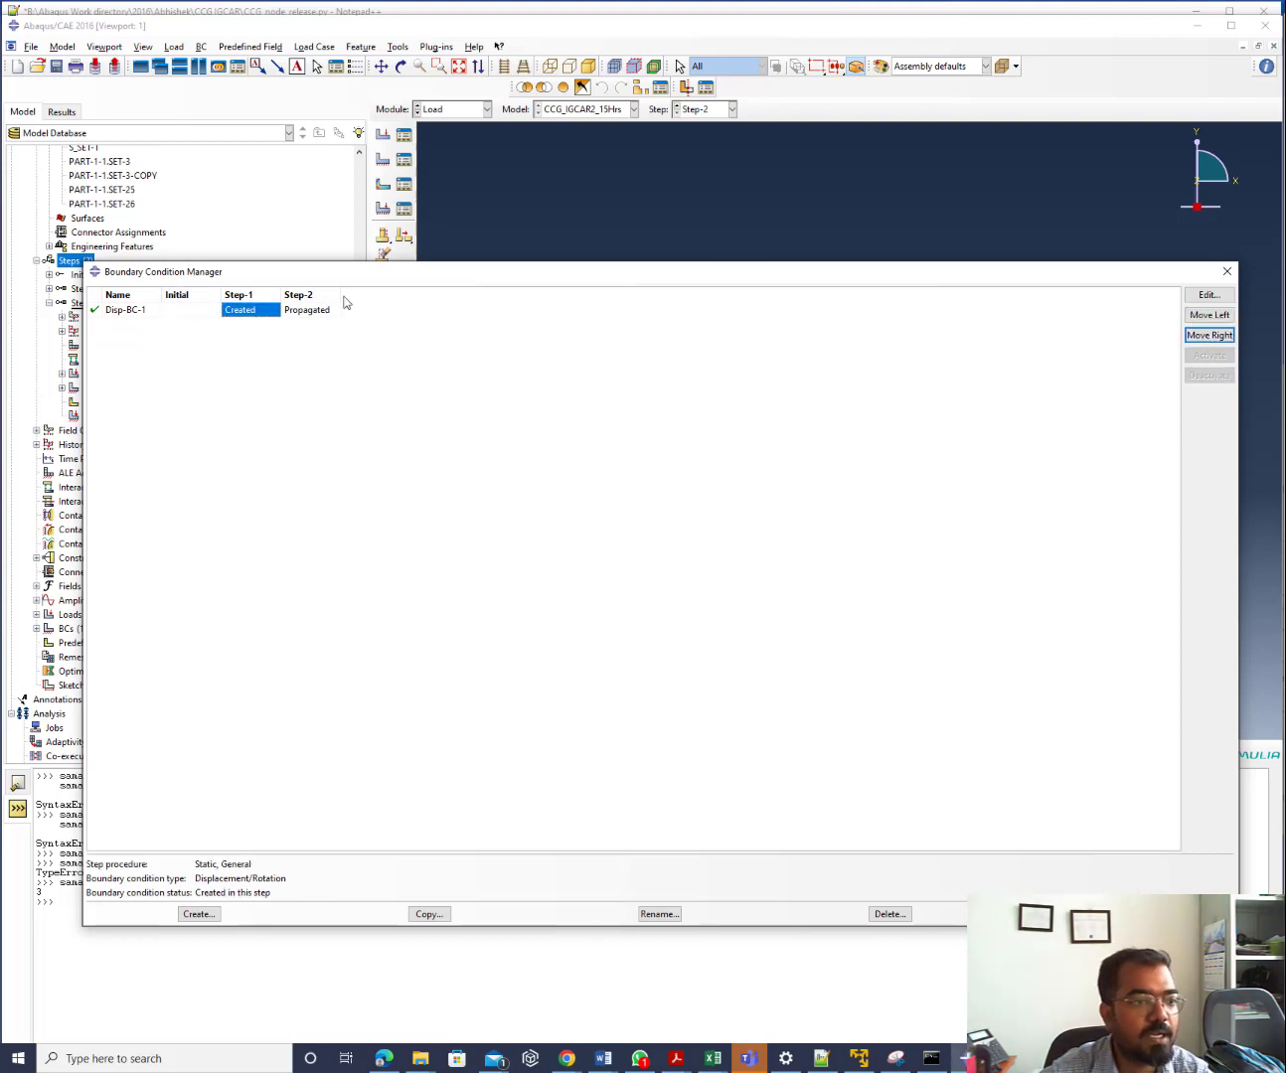
{"action": "left_click", "coordinate": [299, 311]}
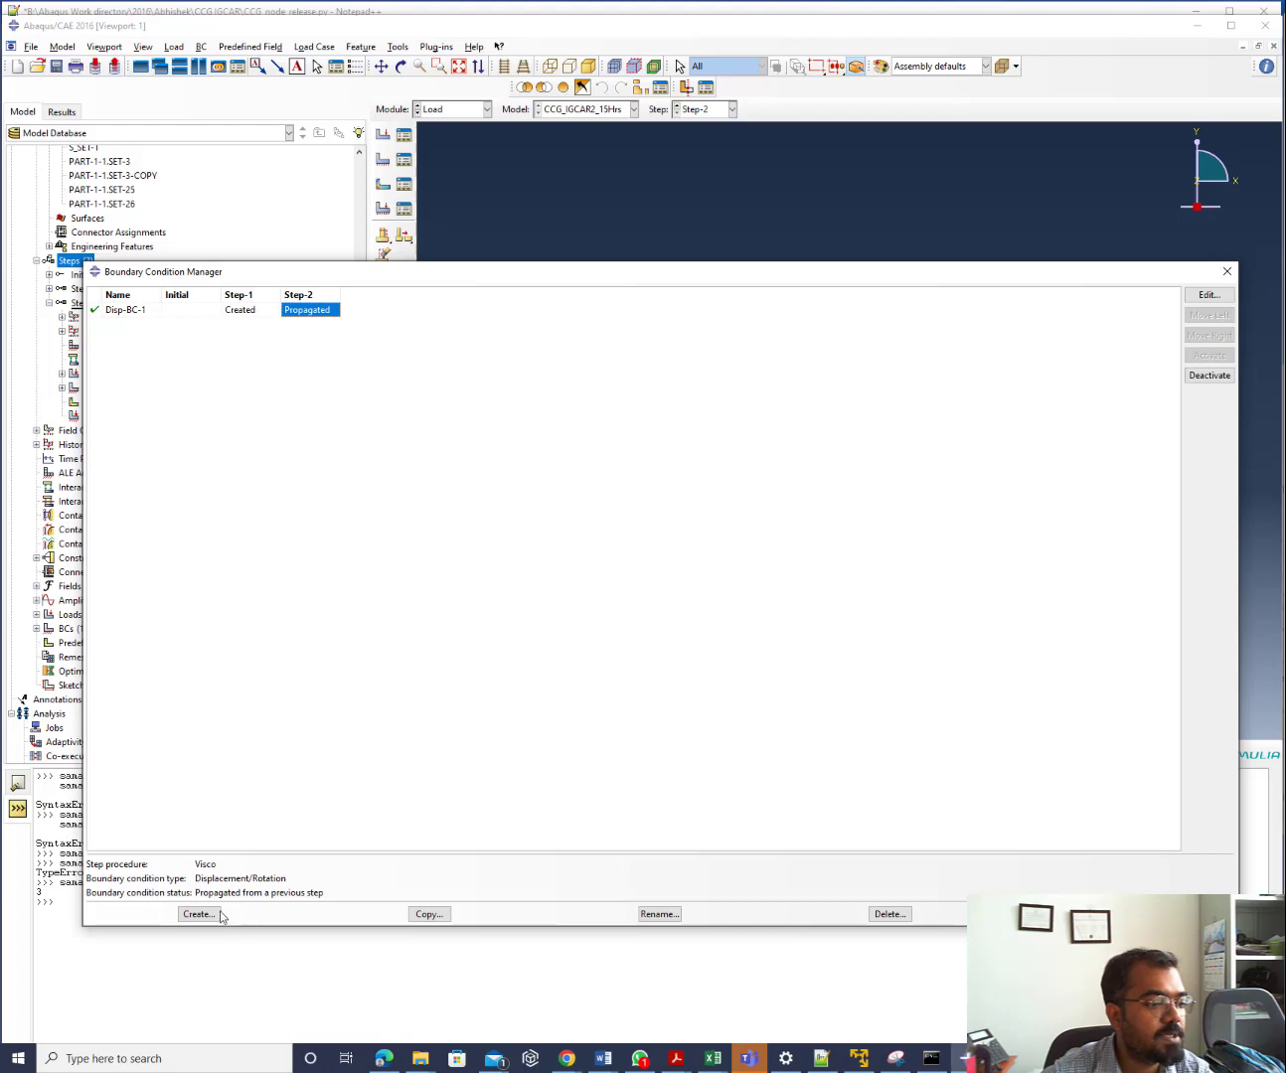
Move the CFORCE-1 load to start in Step-1 and close both managers
{"action": "left_click", "coordinate": [404, 134]}
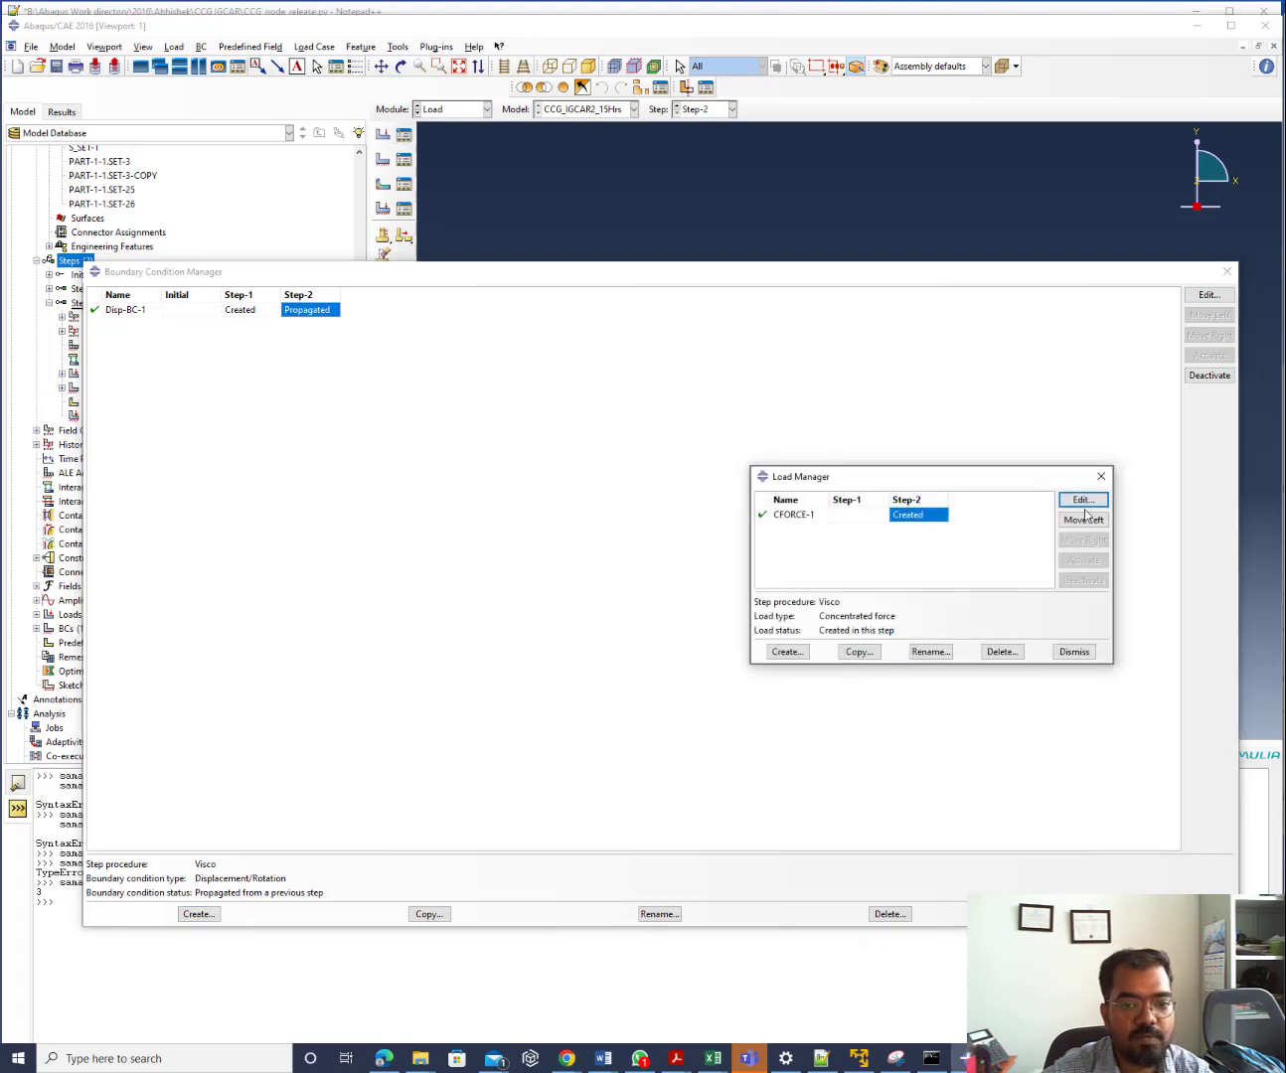
{"action": "left_click", "coordinate": [1083, 501]}
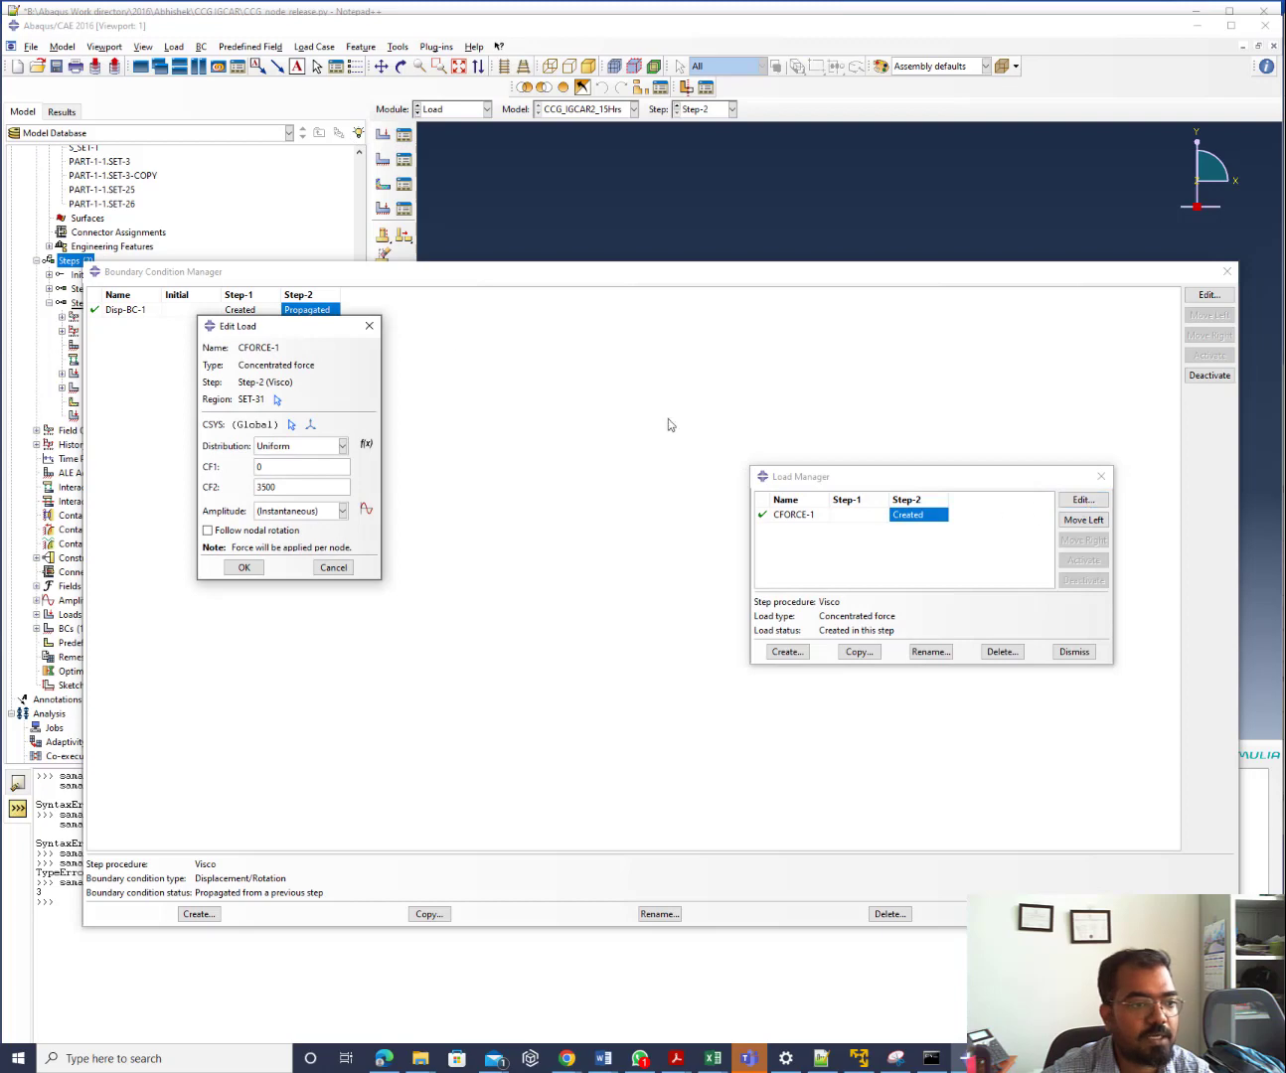
{"action": "left_click", "coordinate": [370, 325]}
{"action": "left_click", "coordinate": [1070, 518]}
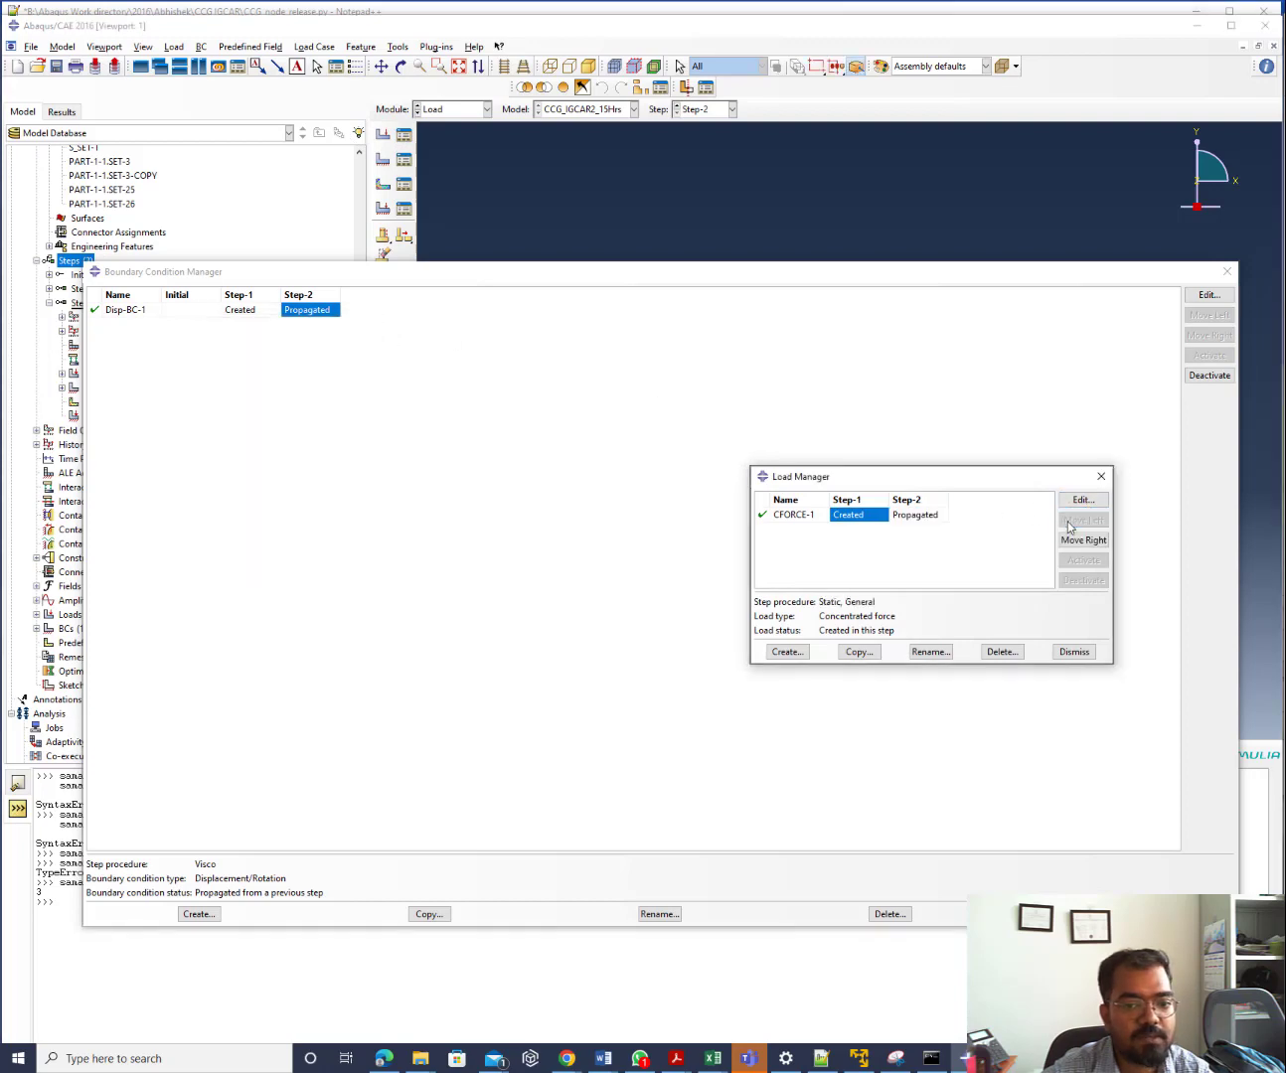
{"action": "left_click", "coordinate": [1103, 479]}
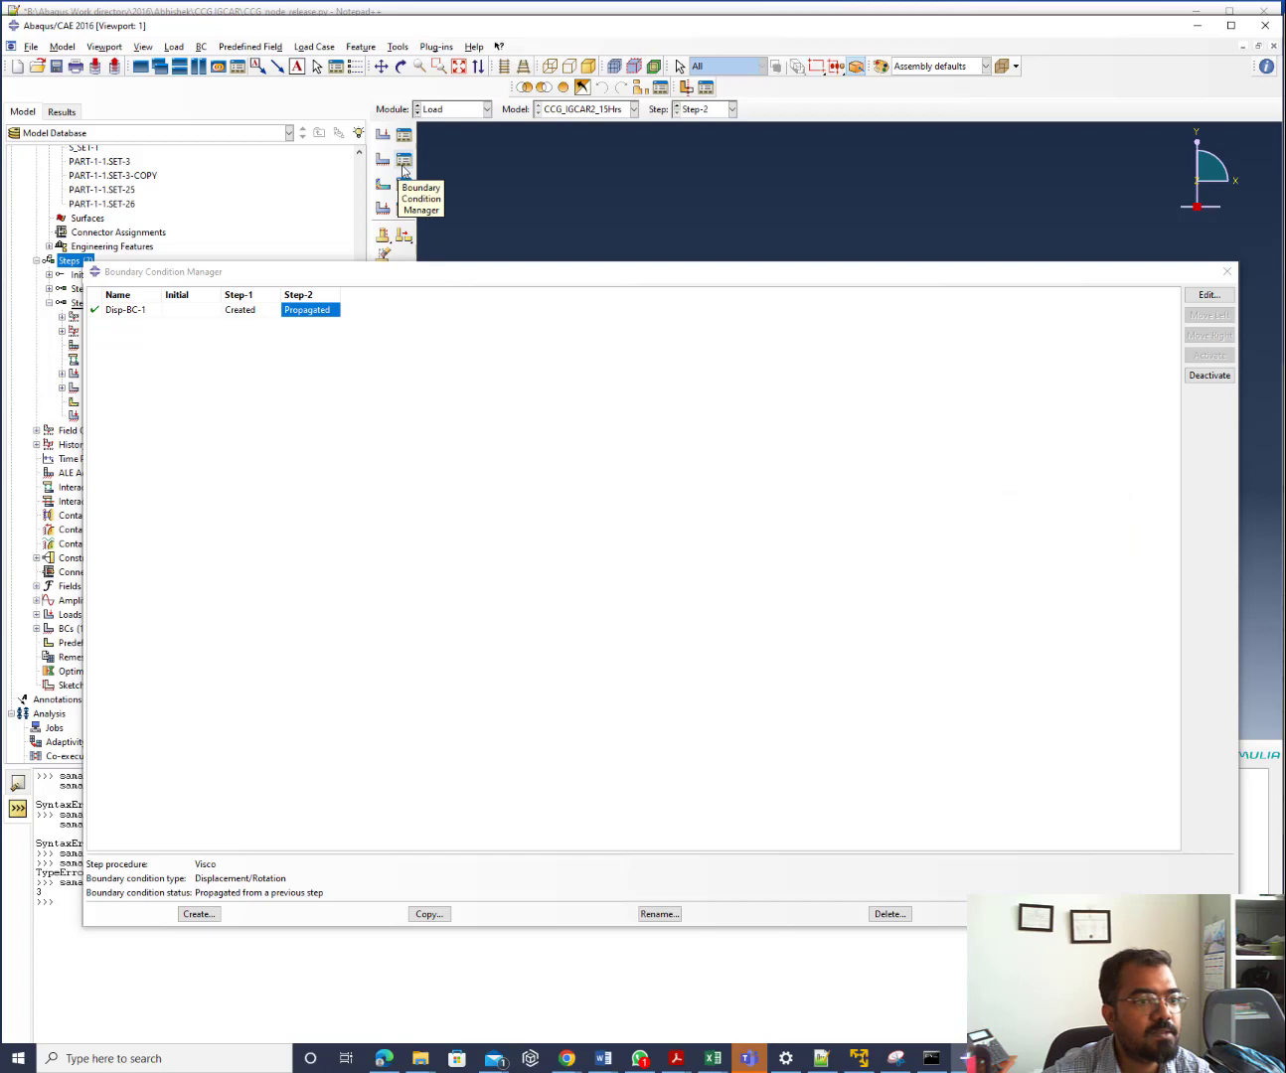
{"action": "left_click", "coordinate": [197, 915]}
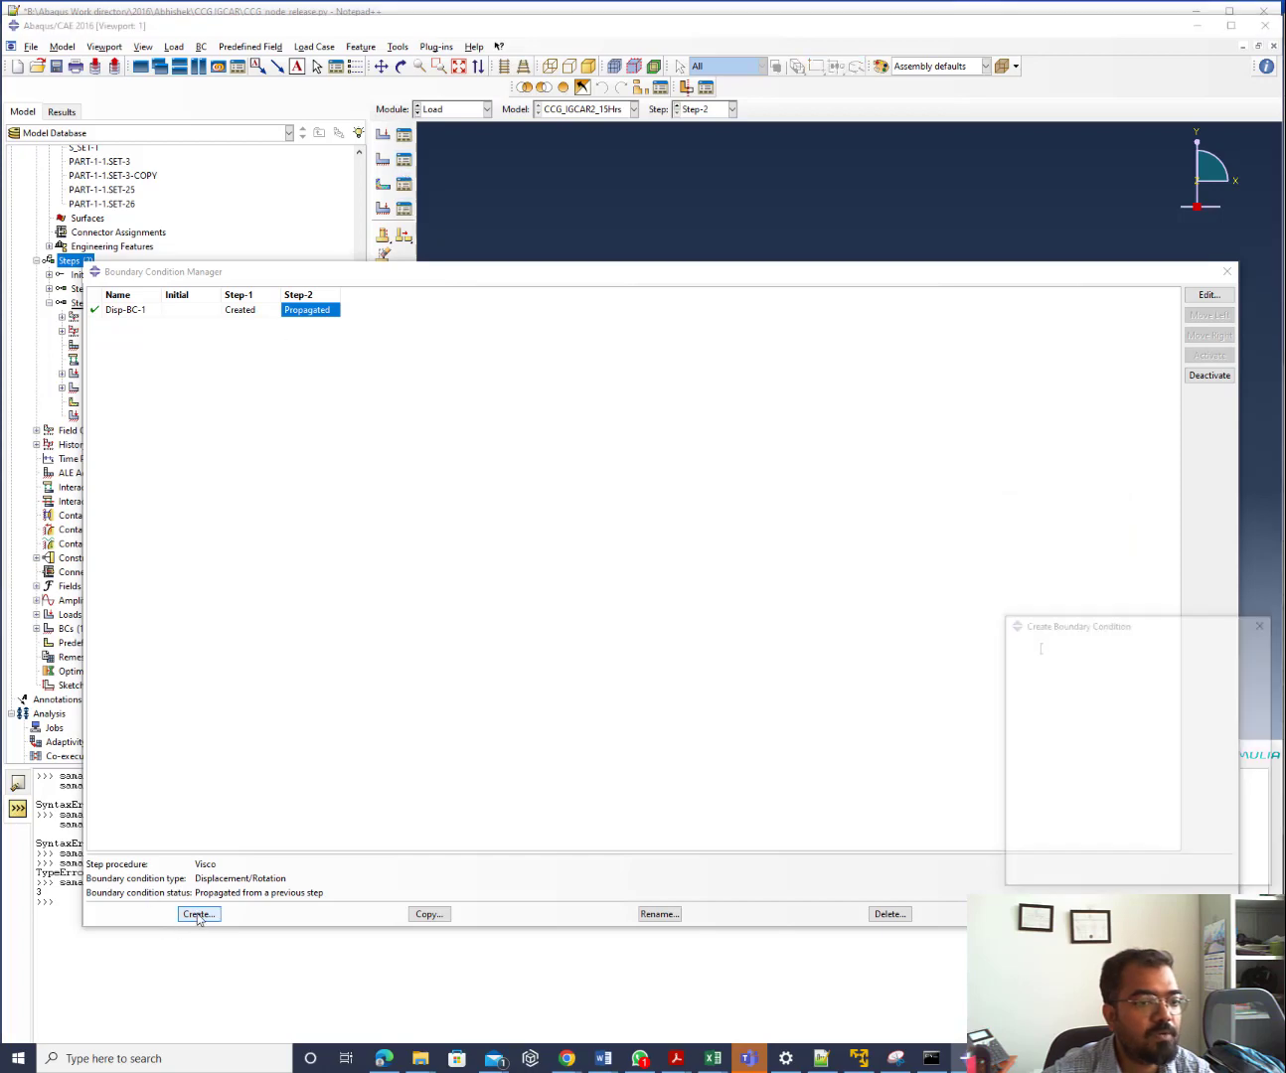
{"action": "left_click", "coordinate": [1264, 622]}
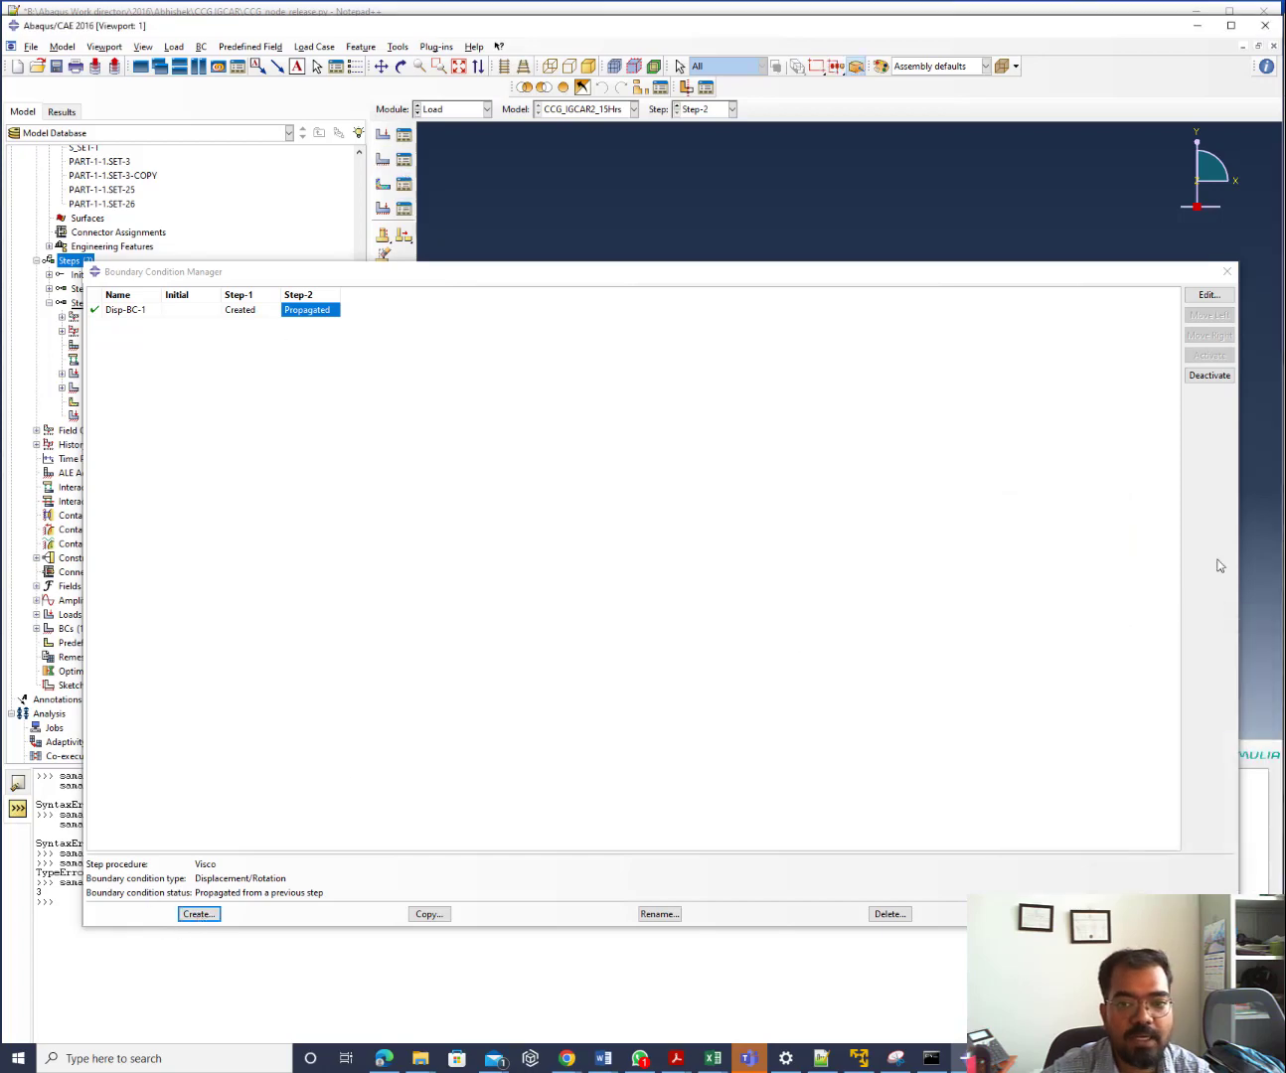
{"action": "left_click", "coordinate": [1227, 271]}
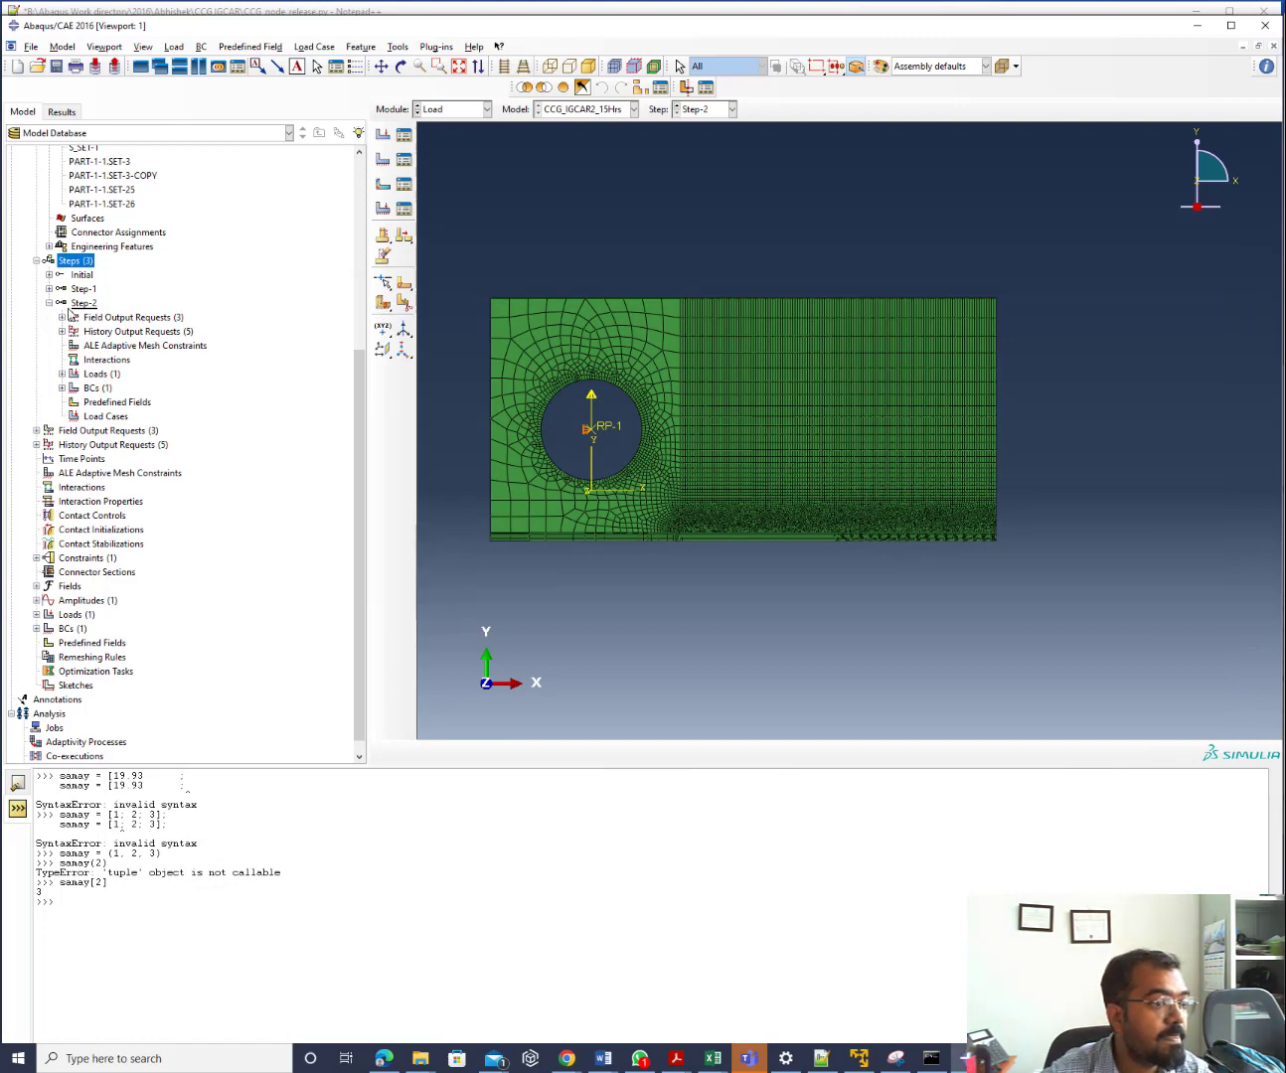
Highlight M_SET-1, SET-3 and SET-4 on the mesh, then start Tools > Query
{"action": "scroll", "coordinate": [117, 237], "scroll_direction": "up", "scroll_amount": 3}
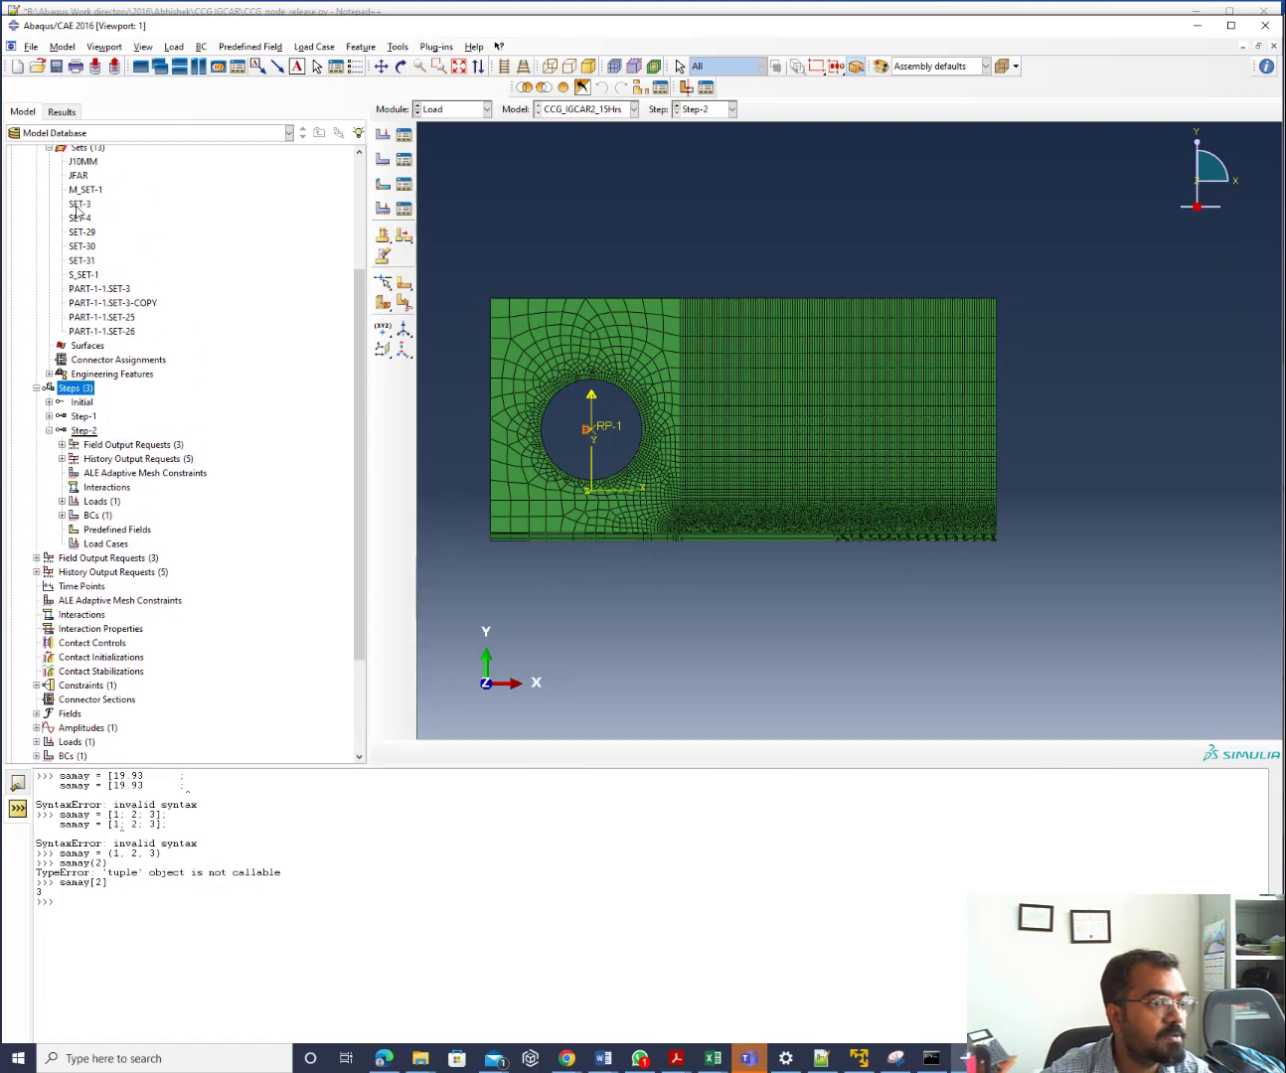
{"action": "left_click", "coordinate": [83, 191]}
{"action": "left_click", "coordinate": [81, 205]}
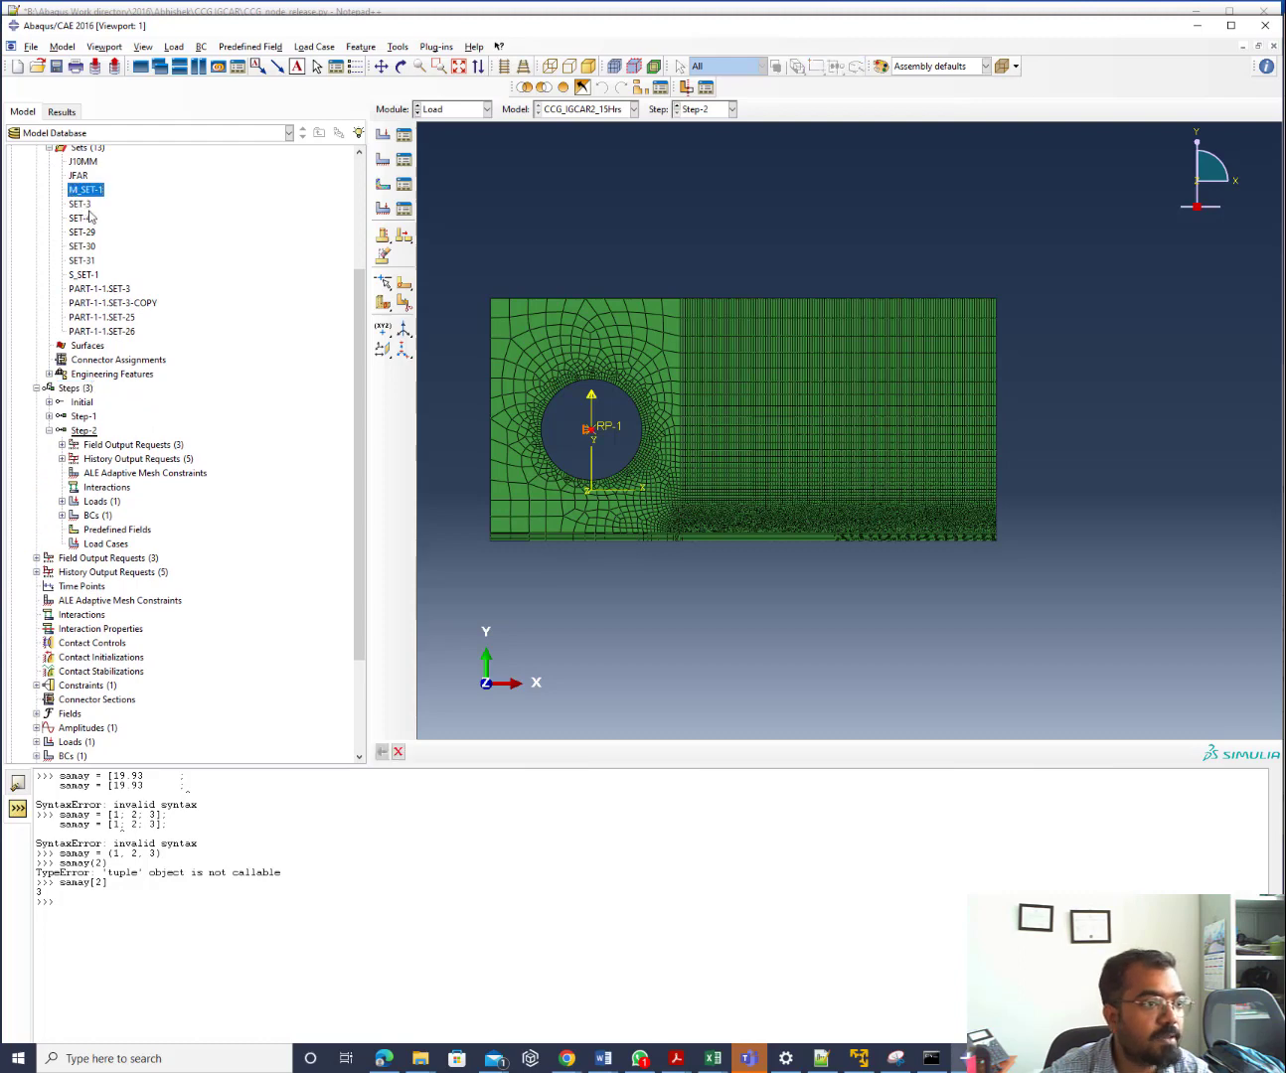
{"action": "left_click", "coordinate": [80, 217]}
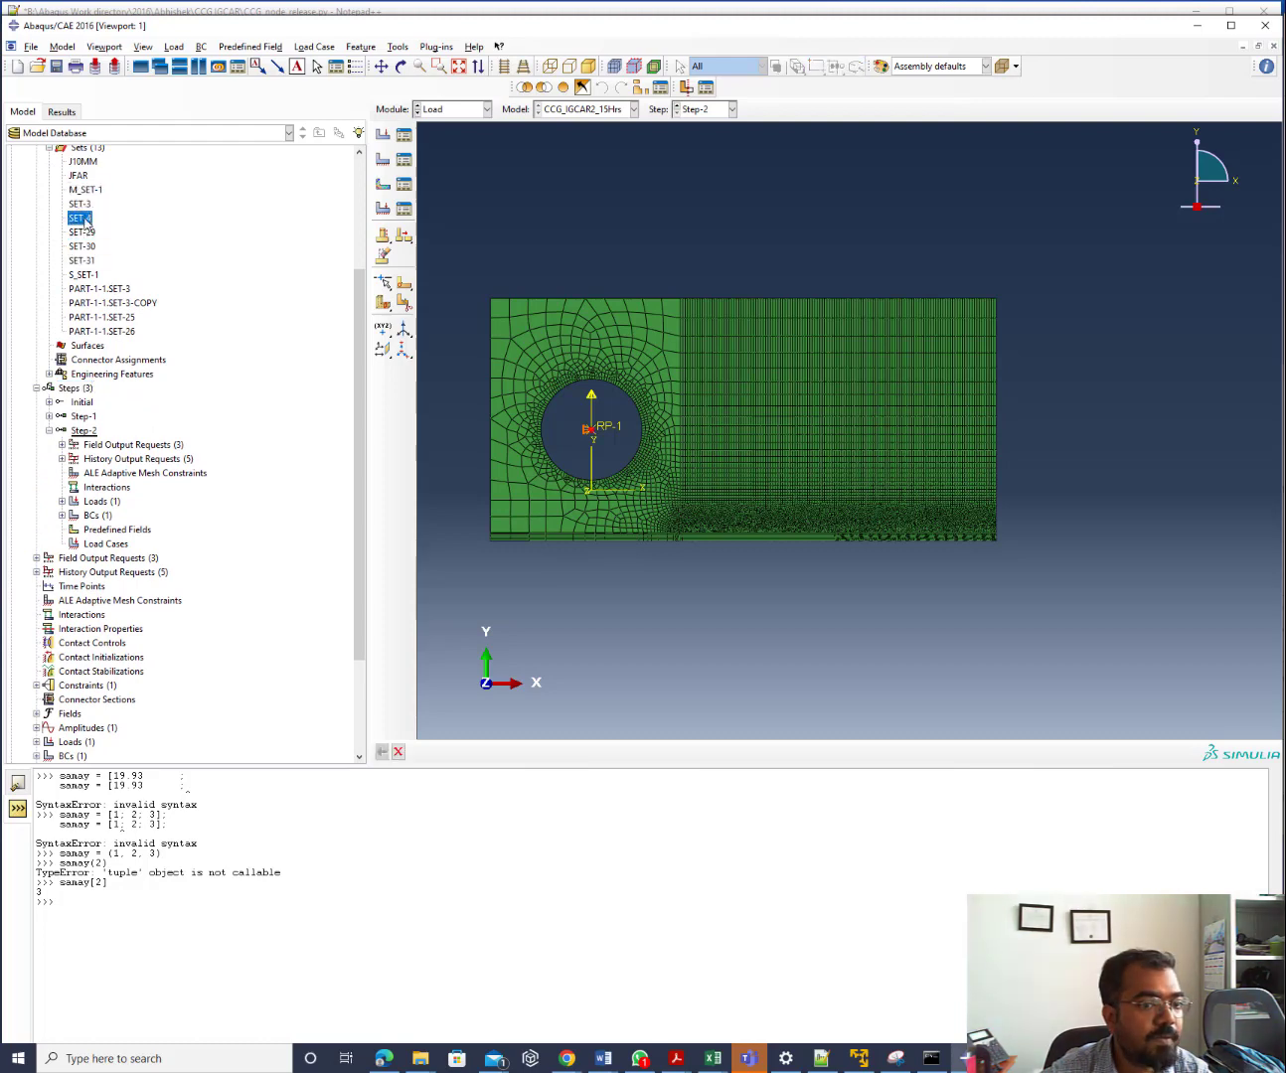
{"action": "scroll", "coordinate": [820, 473], "scroll_direction": "down", "scroll_amount": 8}
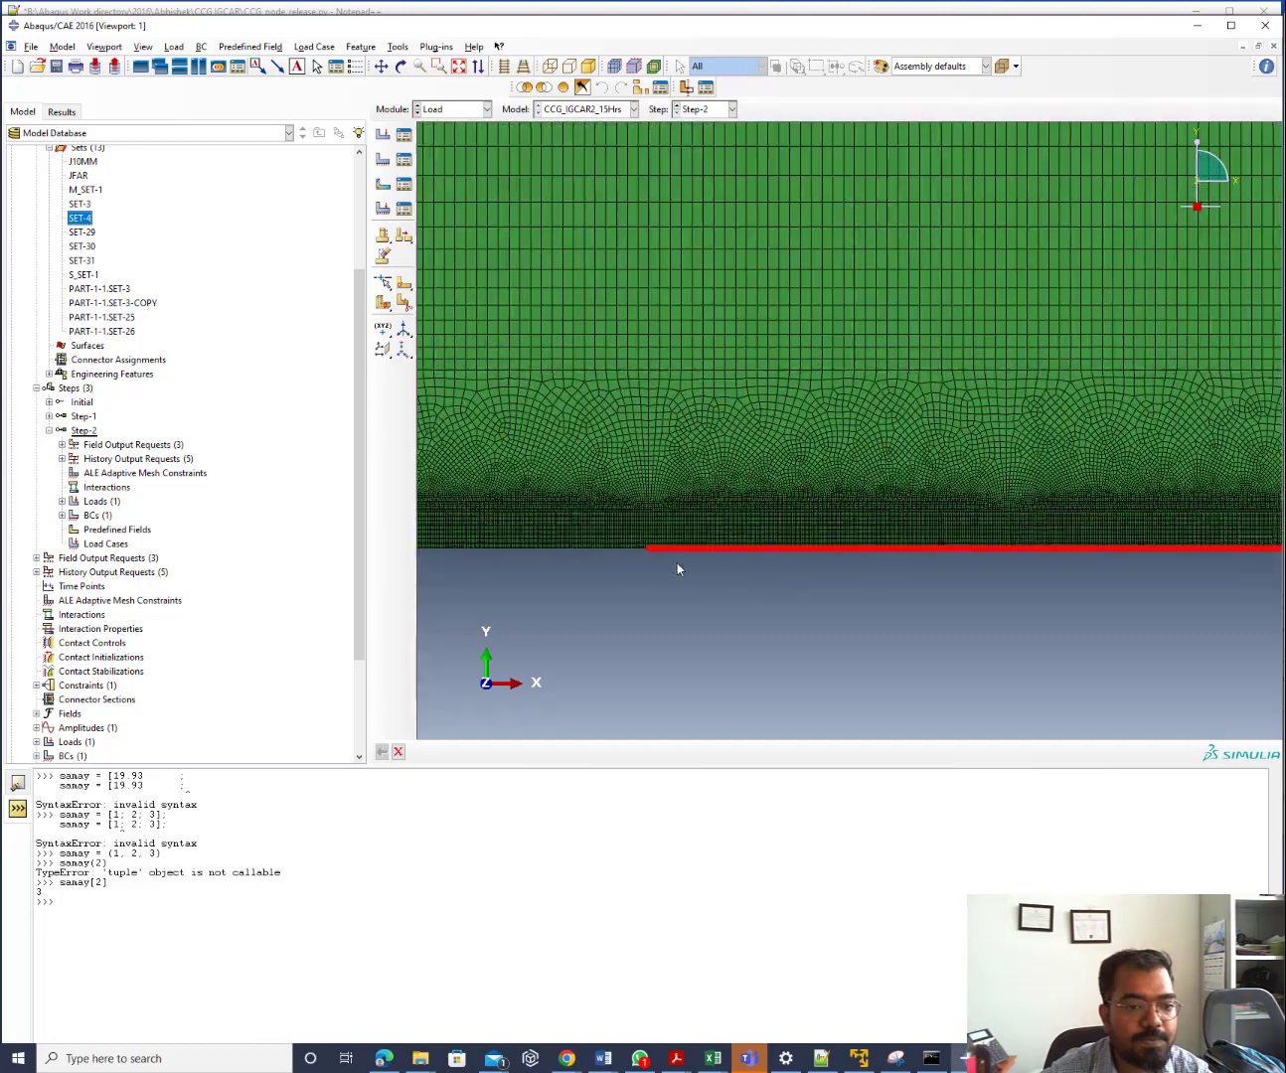
{"action": "scroll", "coordinate": [633, 543], "scroll_direction": "down", "scroll_amount": 10}
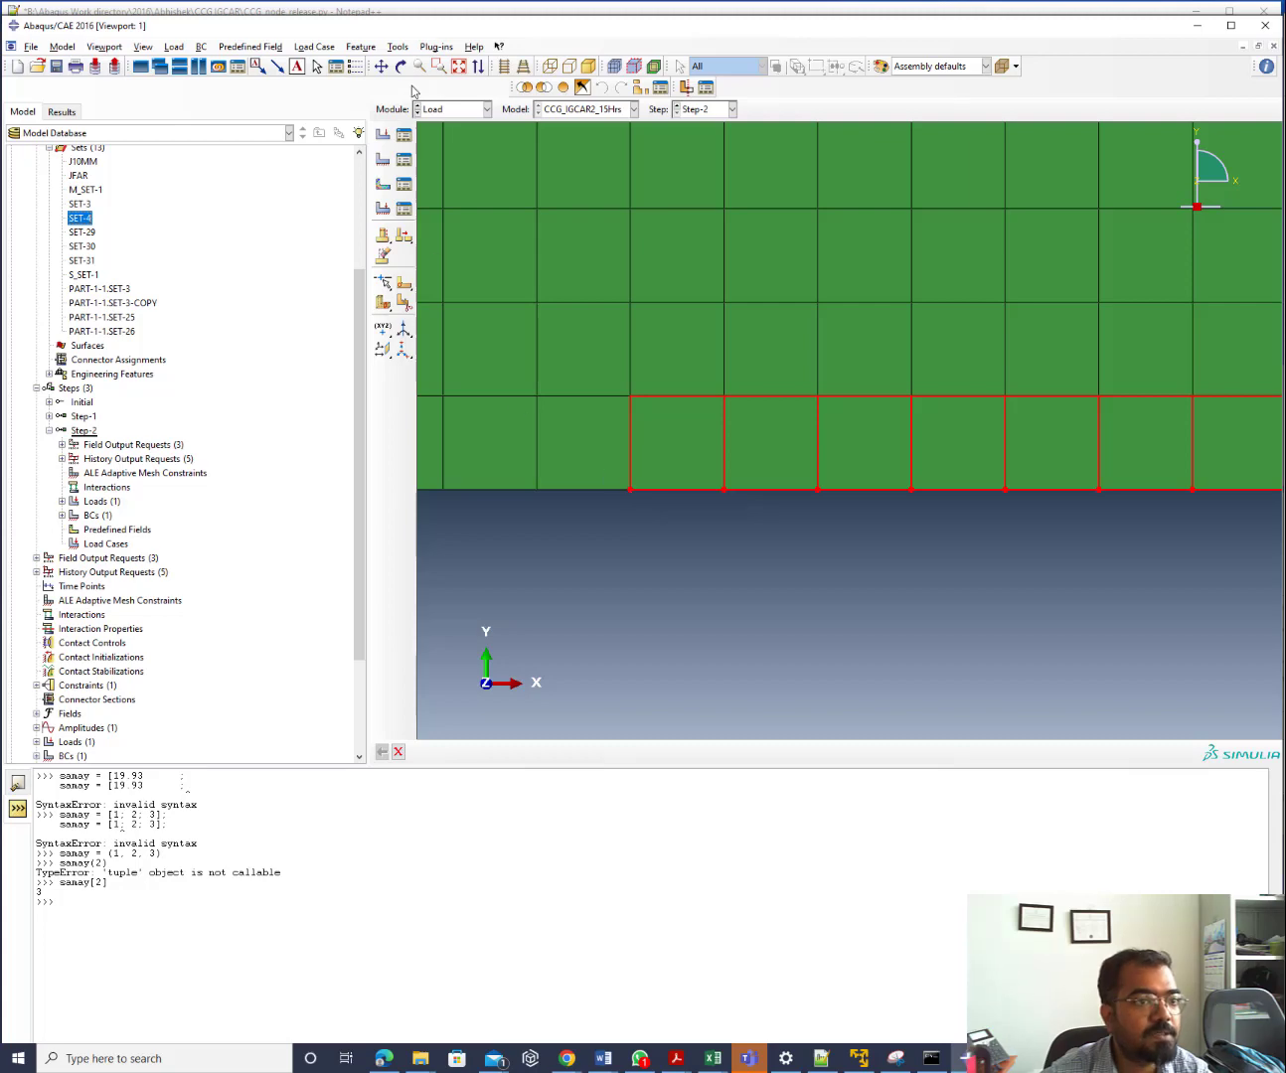
{"action": "left_click", "coordinate": [401, 49]}
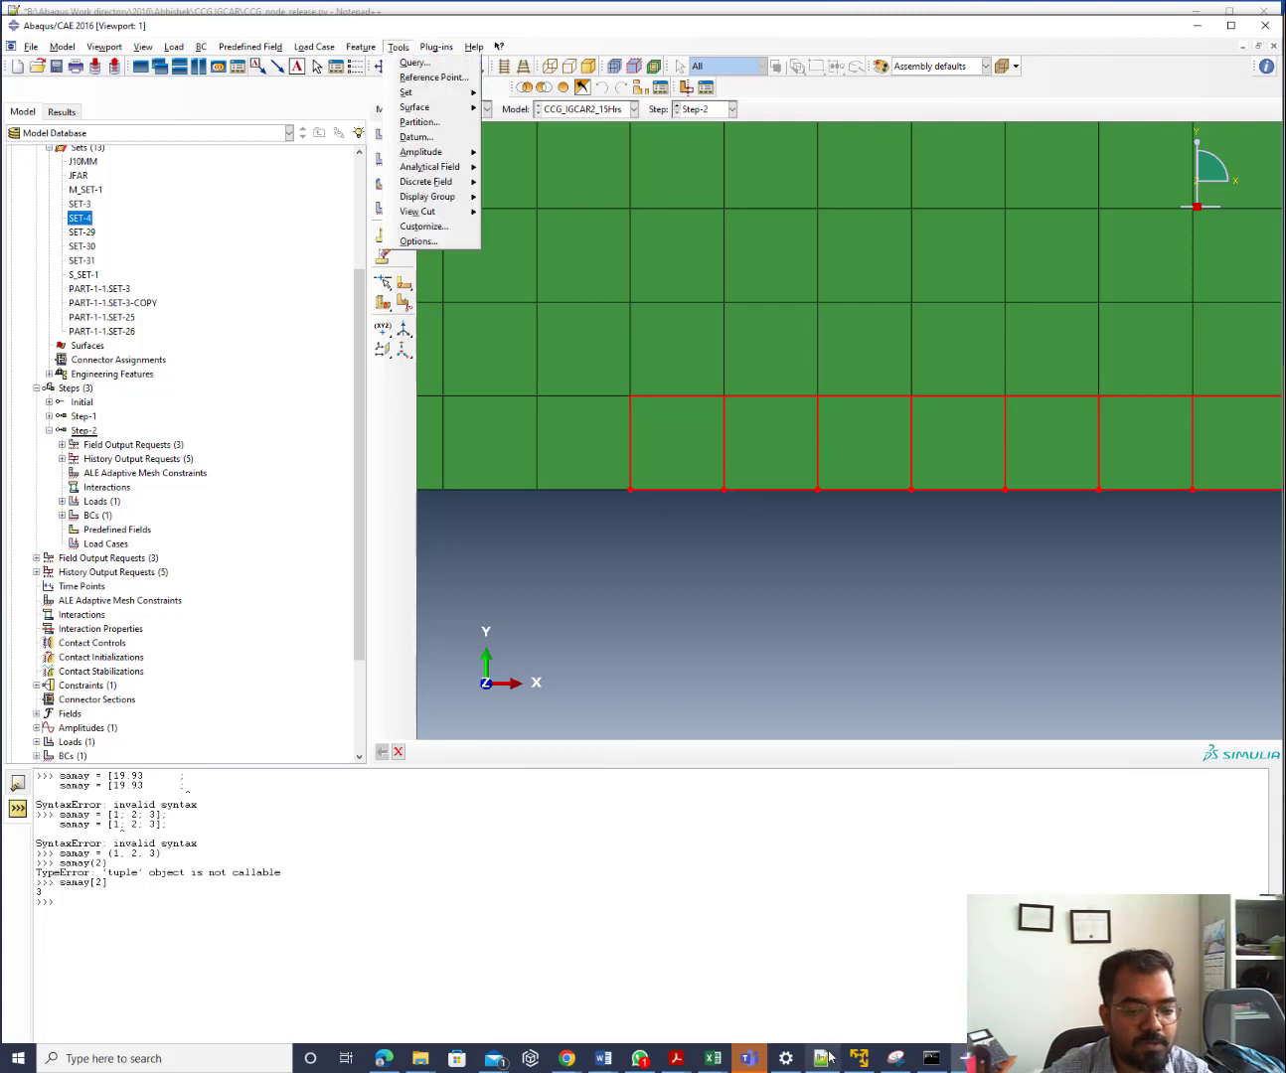
{"action": "left_click", "coordinate": [823, 1057]}
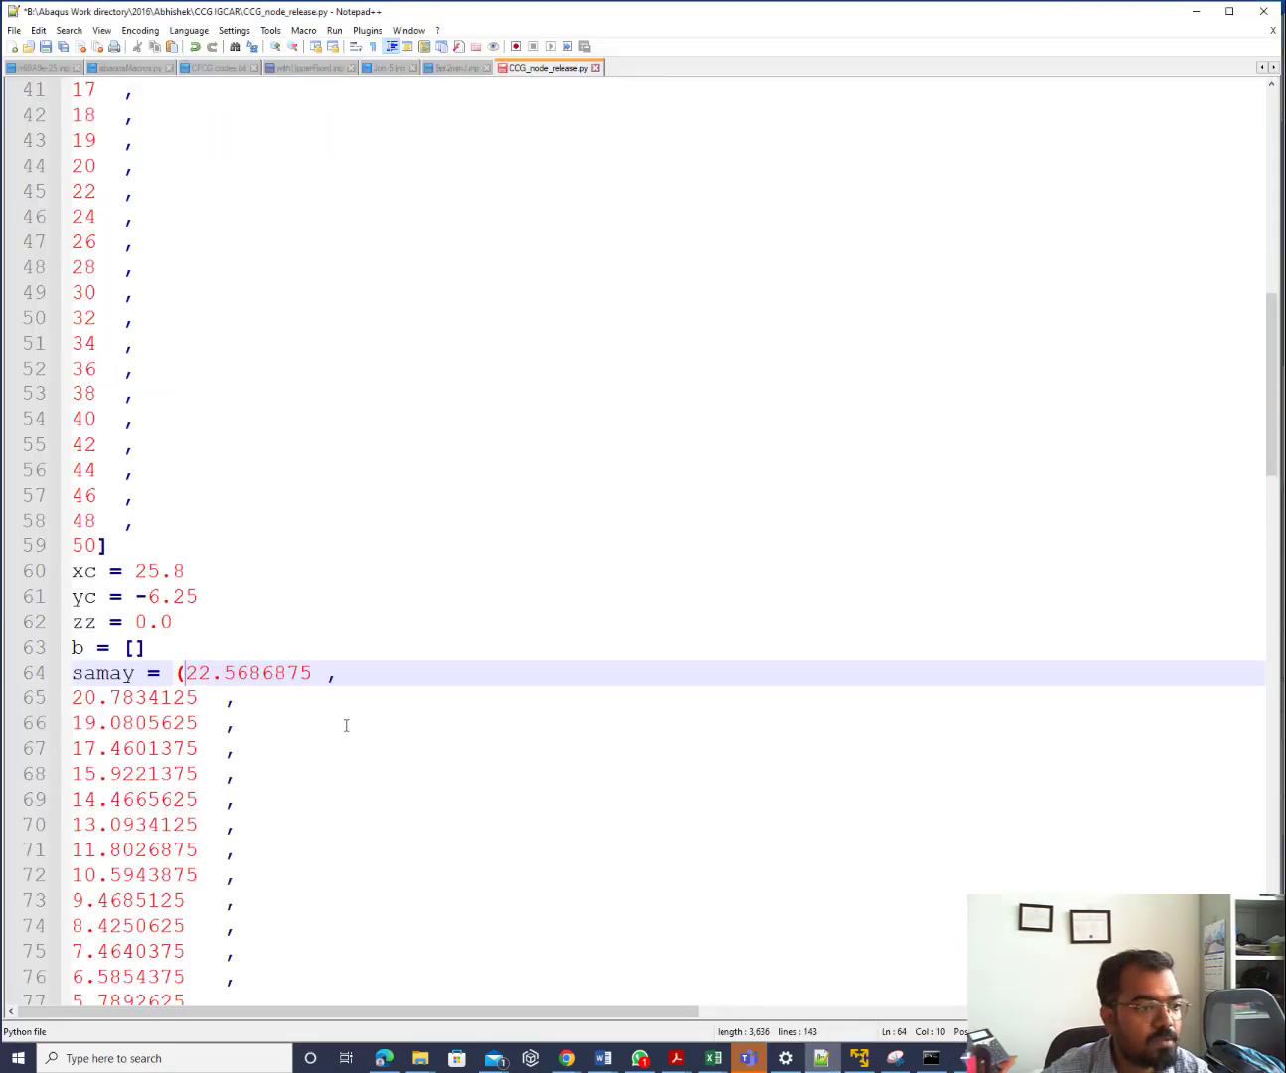
{"action": "left_click", "coordinate": [1196, 11]}
{"action": "left_click", "coordinate": [397, 47]}
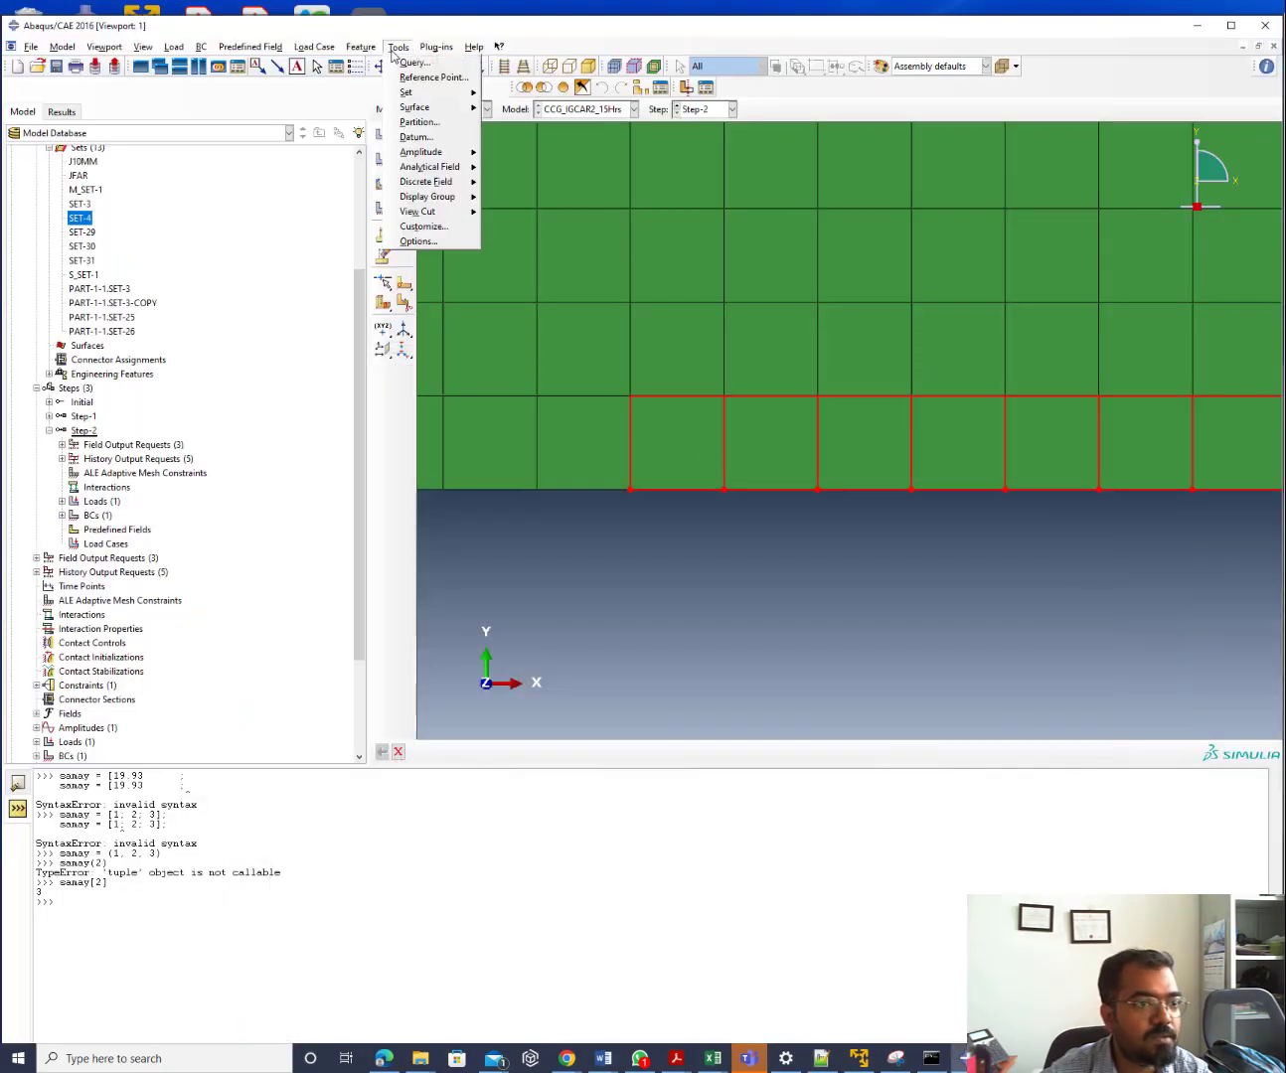
{"action": "left_click", "coordinate": [413, 61]}
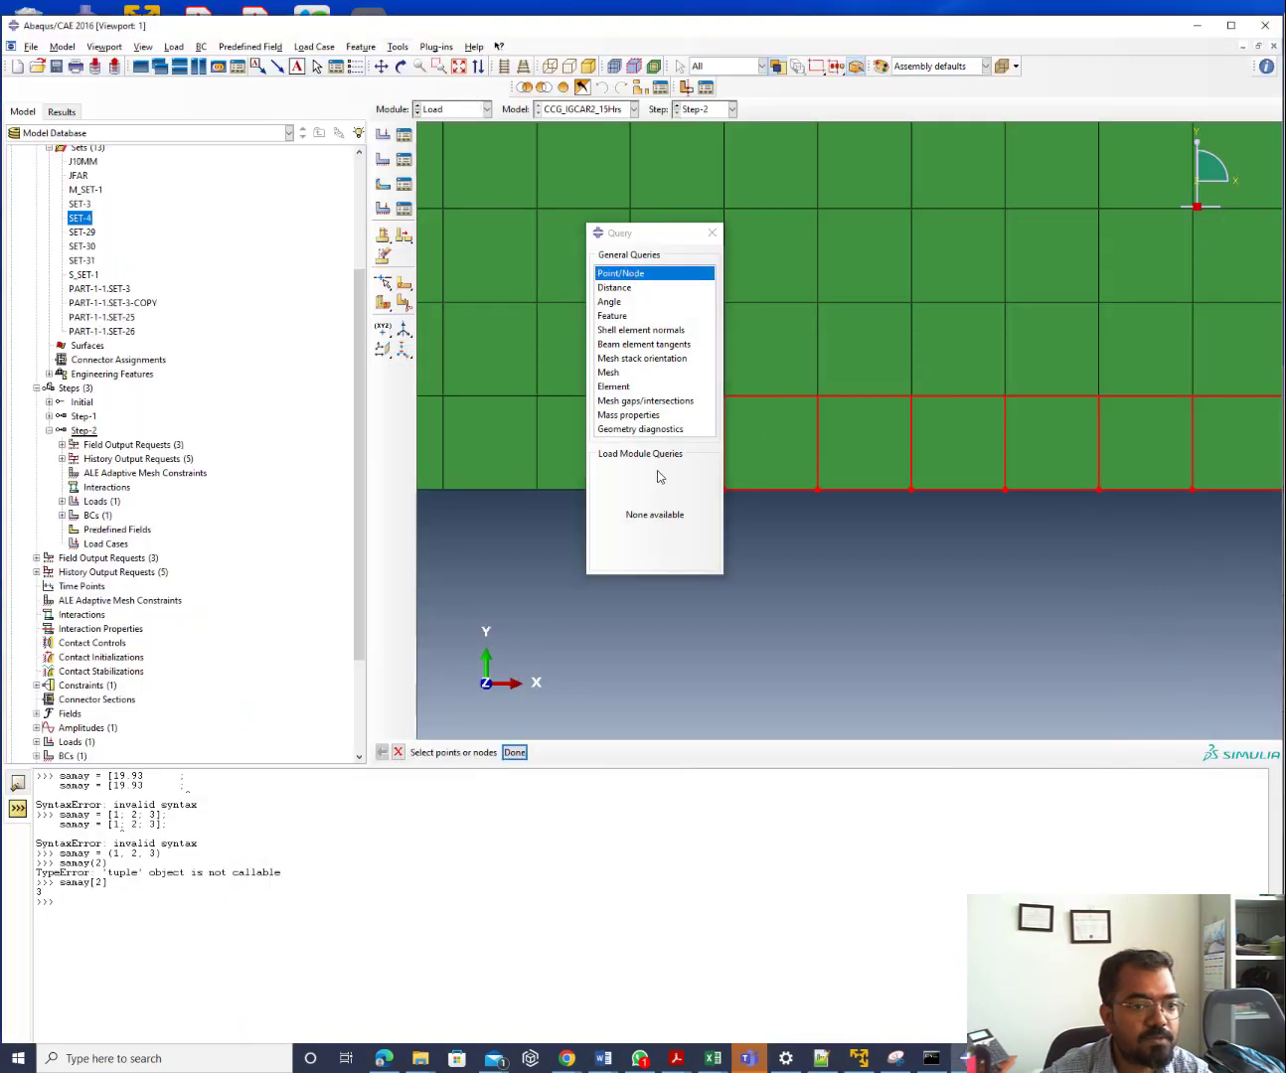
Query the SET-4 bottom-edge nodes: node 1705 at 25.85, -6.25 and node 18 at 20, -6.25
{"action": "left_click_drag", "start_coordinate": [622, 233], "coordinate": [910, 254]}
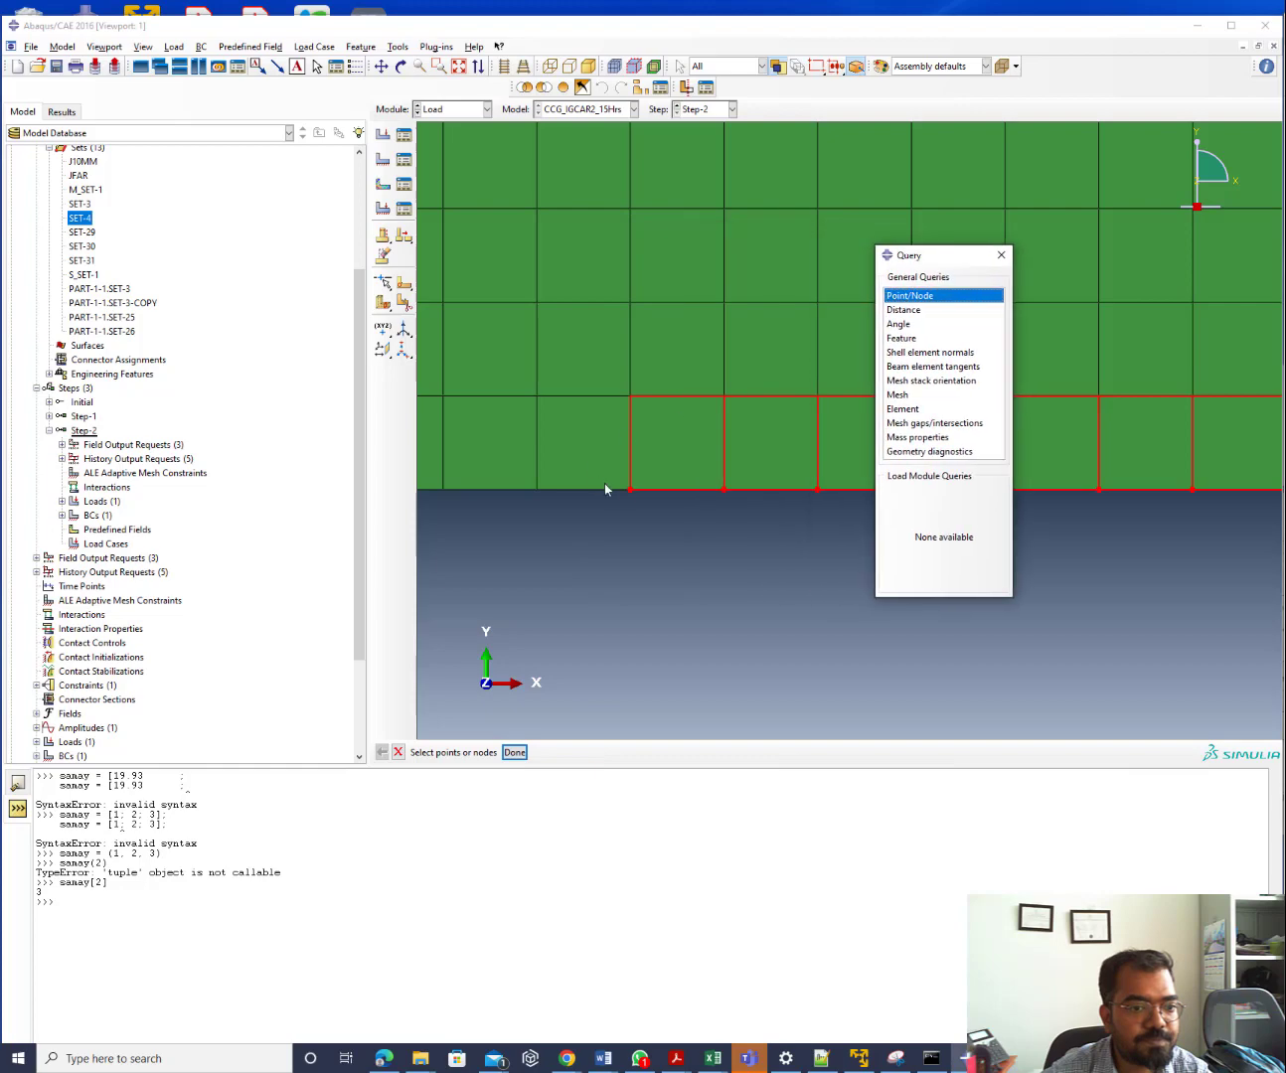
{"action": "left_click", "coordinate": [514, 754]}
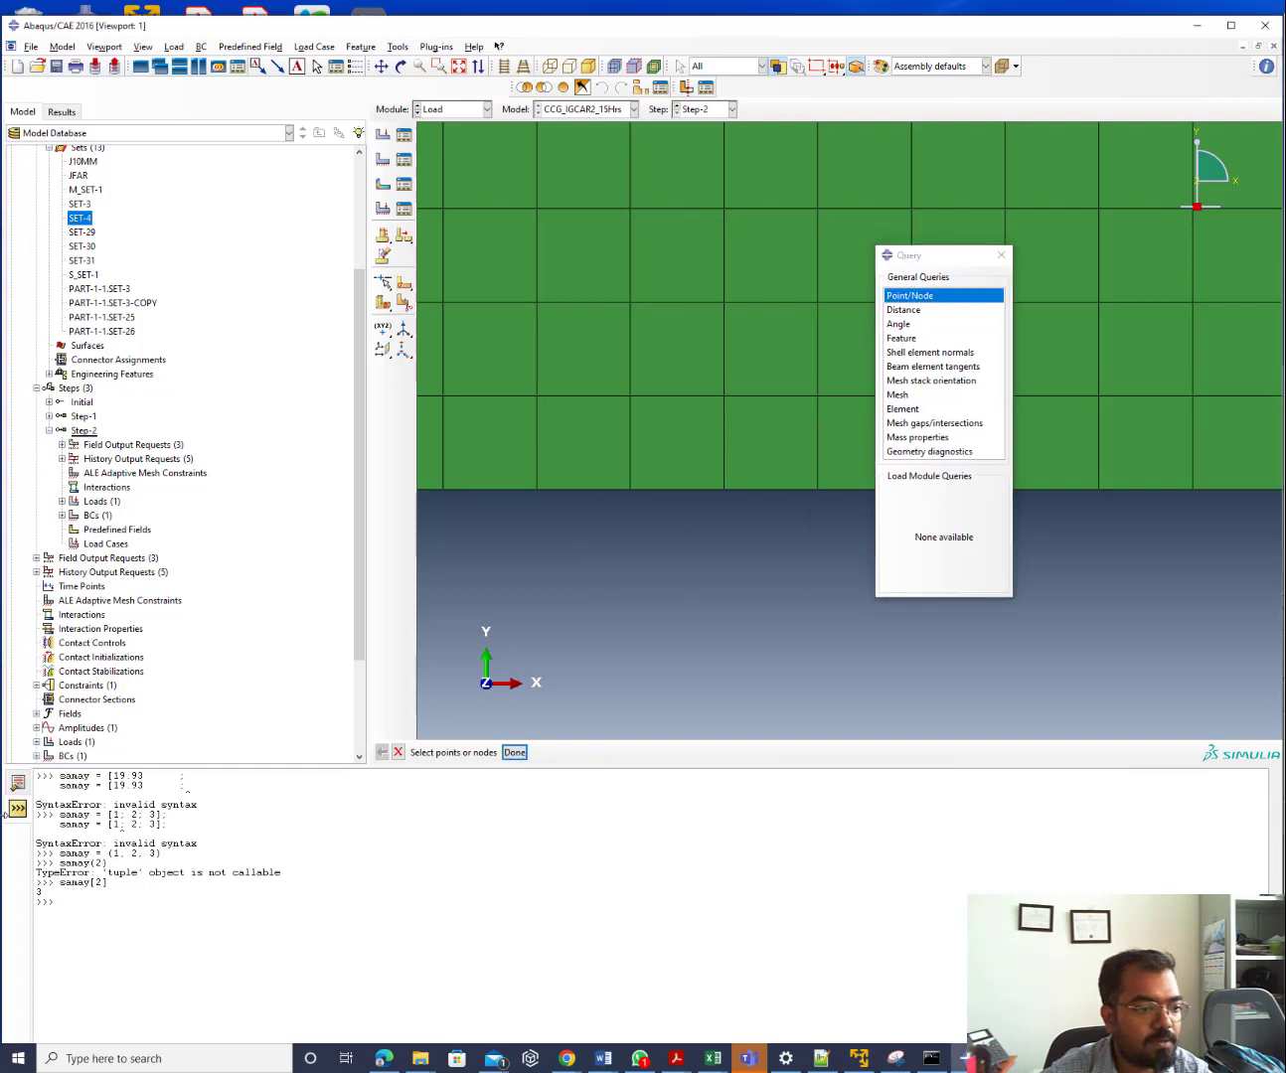
{"action": "left_click", "coordinate": [17, 782]}
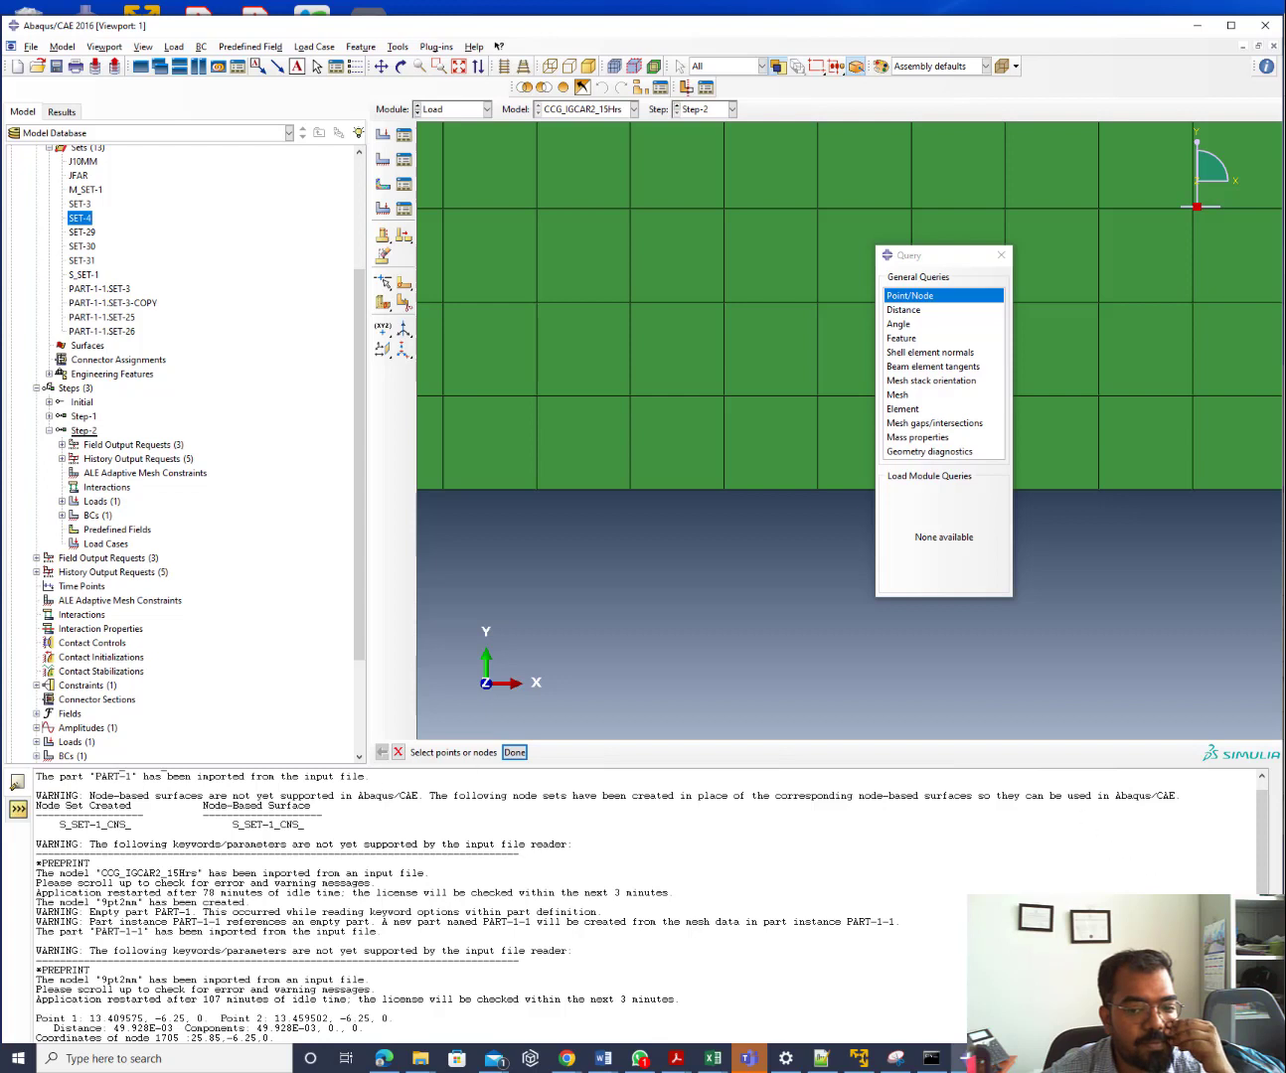
{"action": "scroll", "coordinate": [1261, 846], "scroll_direction": "up", "scroll_amount": 1}
{"action": "scroll", "coordinate": [1262, 846], "scroll_direction": "down", "scroll_amount": 1}
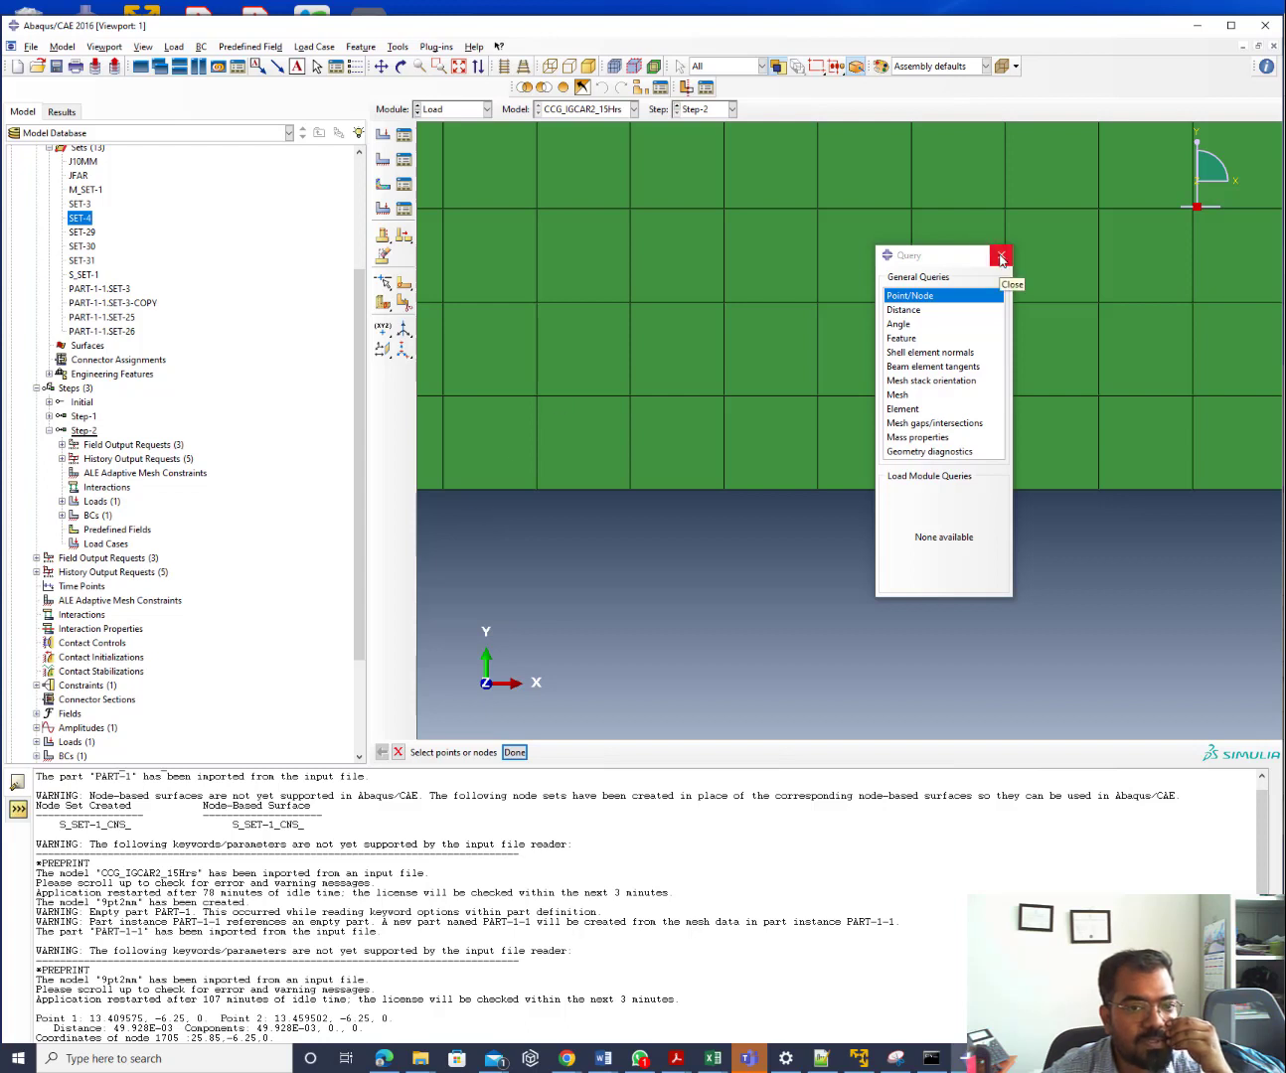
{"action": "left_click", "coordinate": [85, 222]}
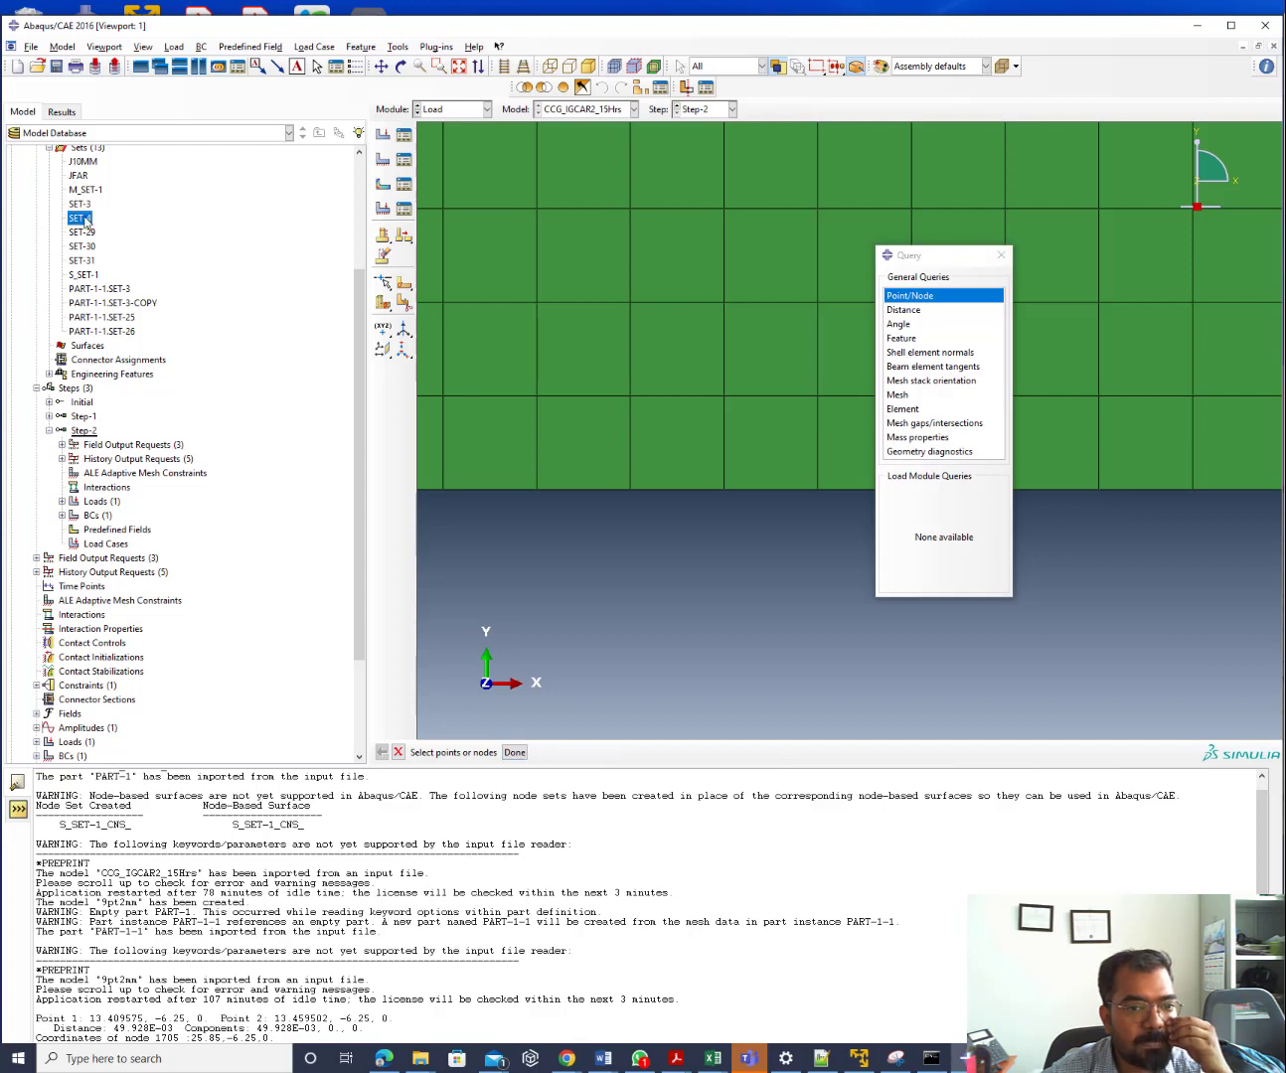
{"action": "left_click", "coordinate": [901, 301]}
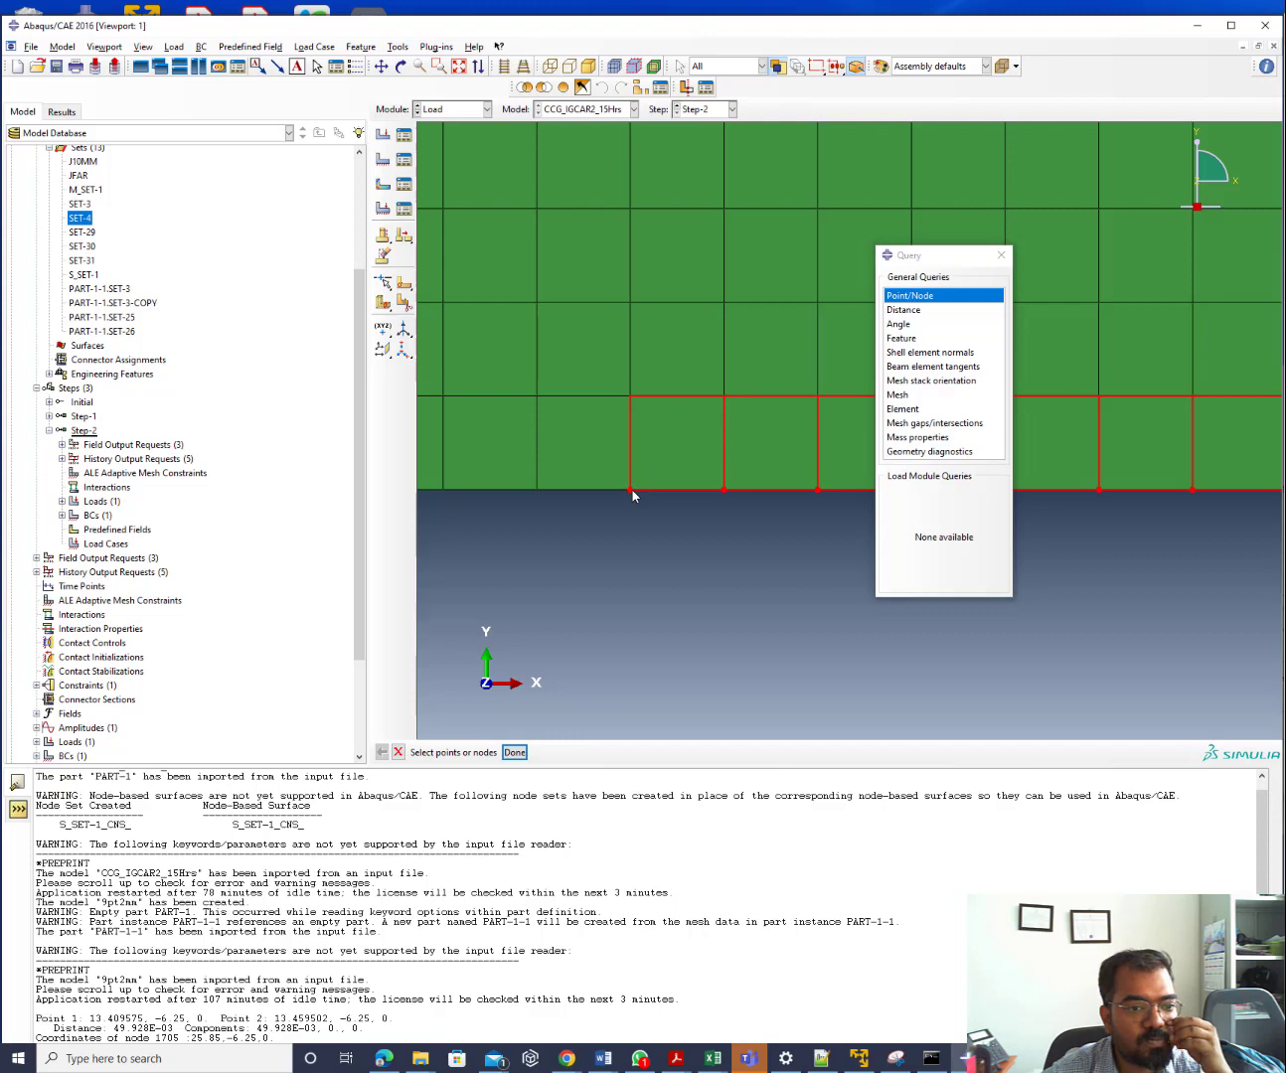
{"action": "left_click", "coordinate": [518, 753]}
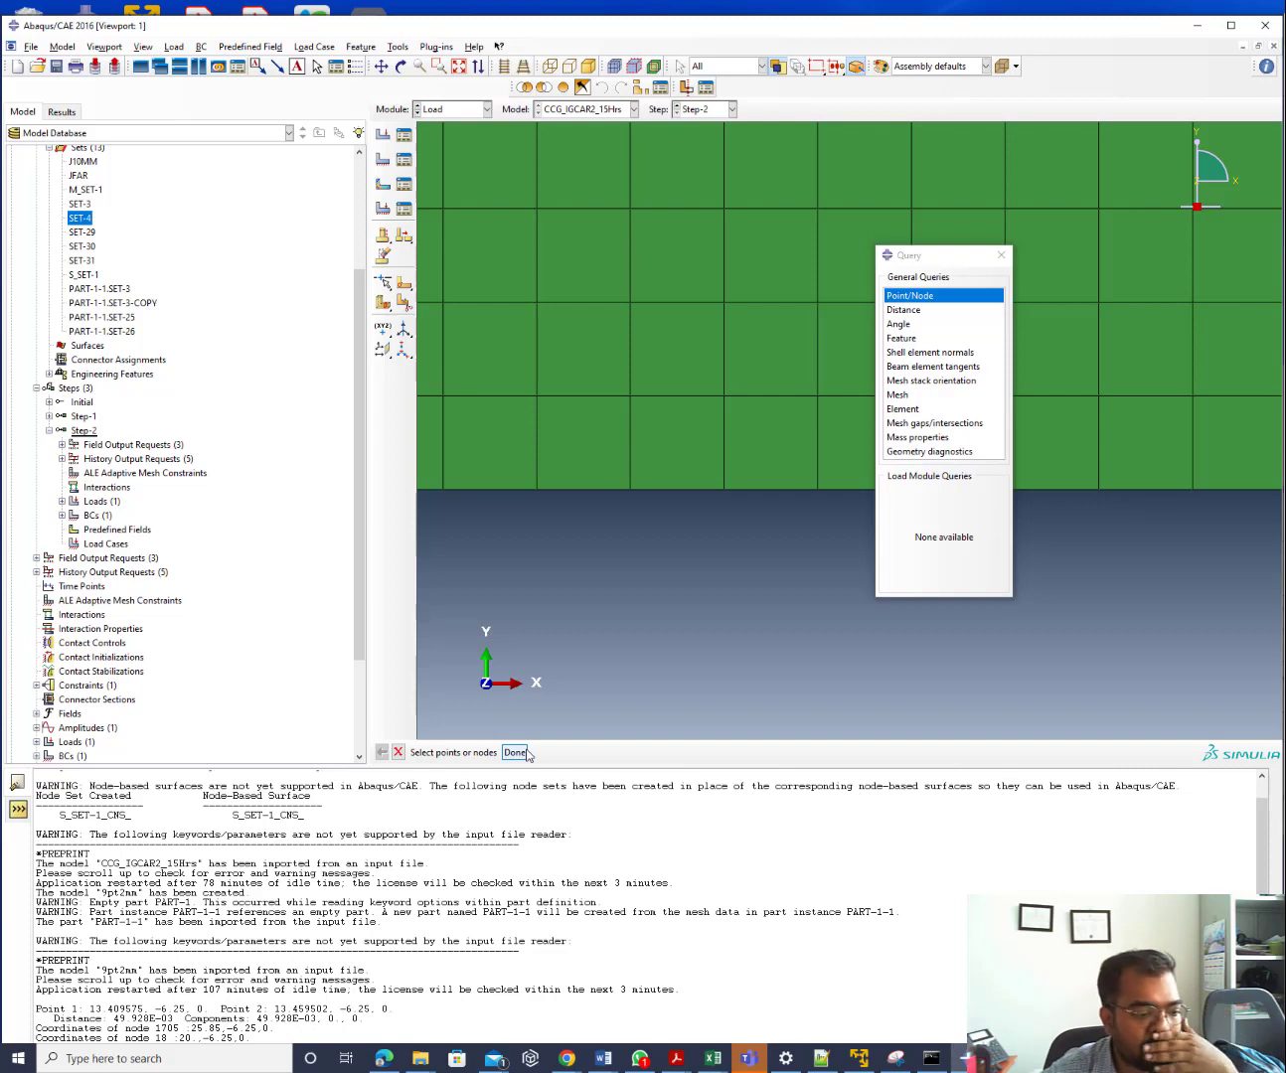
Show SET-4's nodes and re-query node 18's coordinates (20, -6.25)
{"action": "double_click", "coordinate": [79, 219]}
{"action": "scroll", "coordinate": [735, 547], "scroll_direction": "down", "scroll_amount": 3}
{"action": "scroll", "coordinate": [641, 532], "scroll_direction": "down", "scroll_amount": 4}
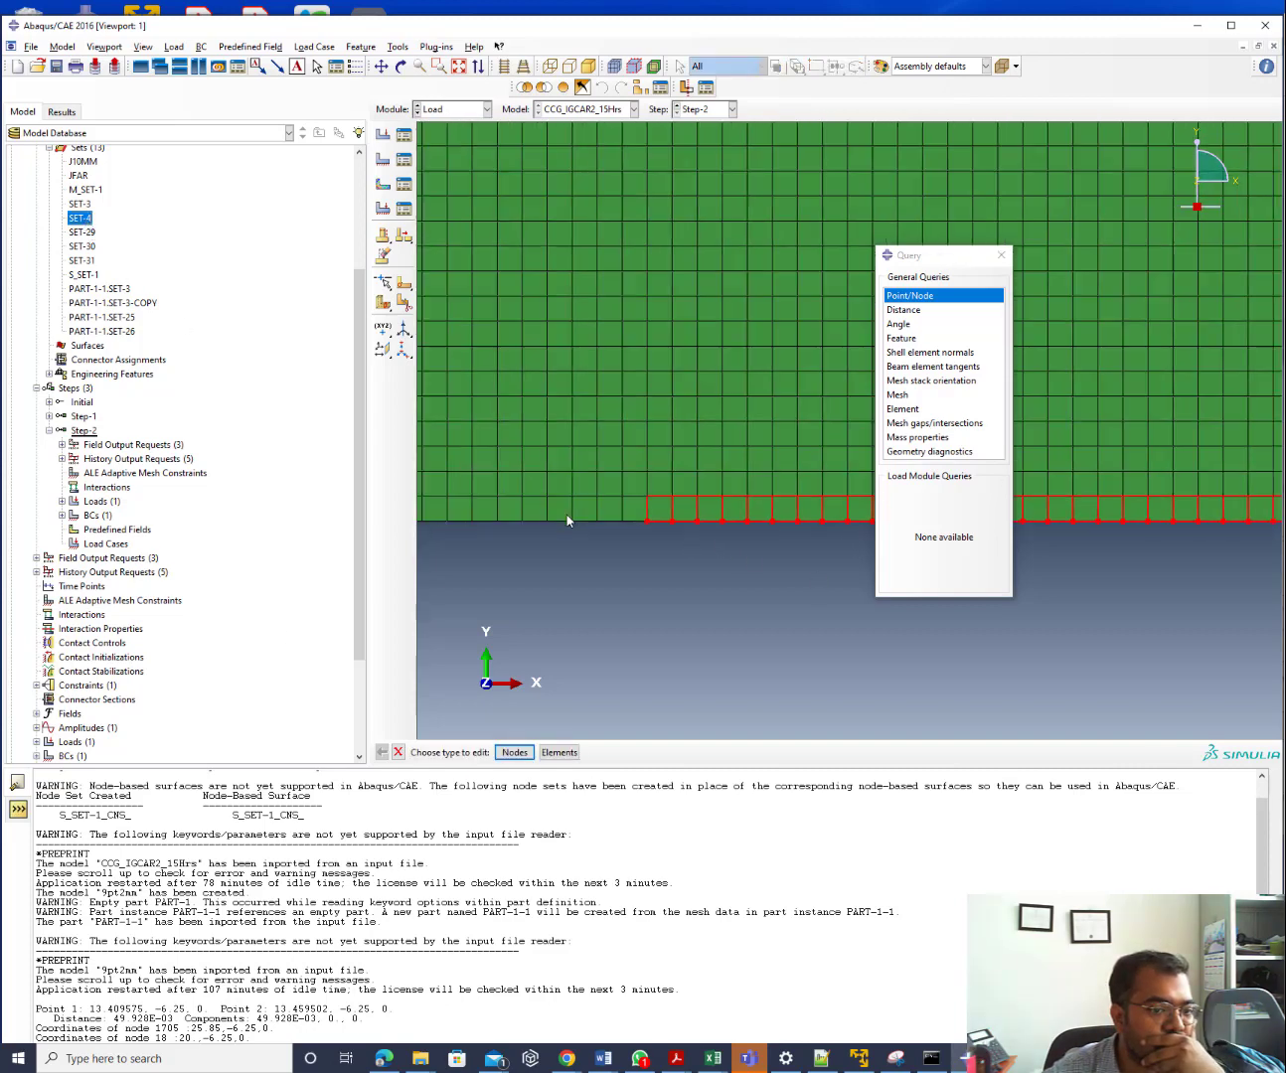
{"action": "left_click", "coordinate": [514, 752]}
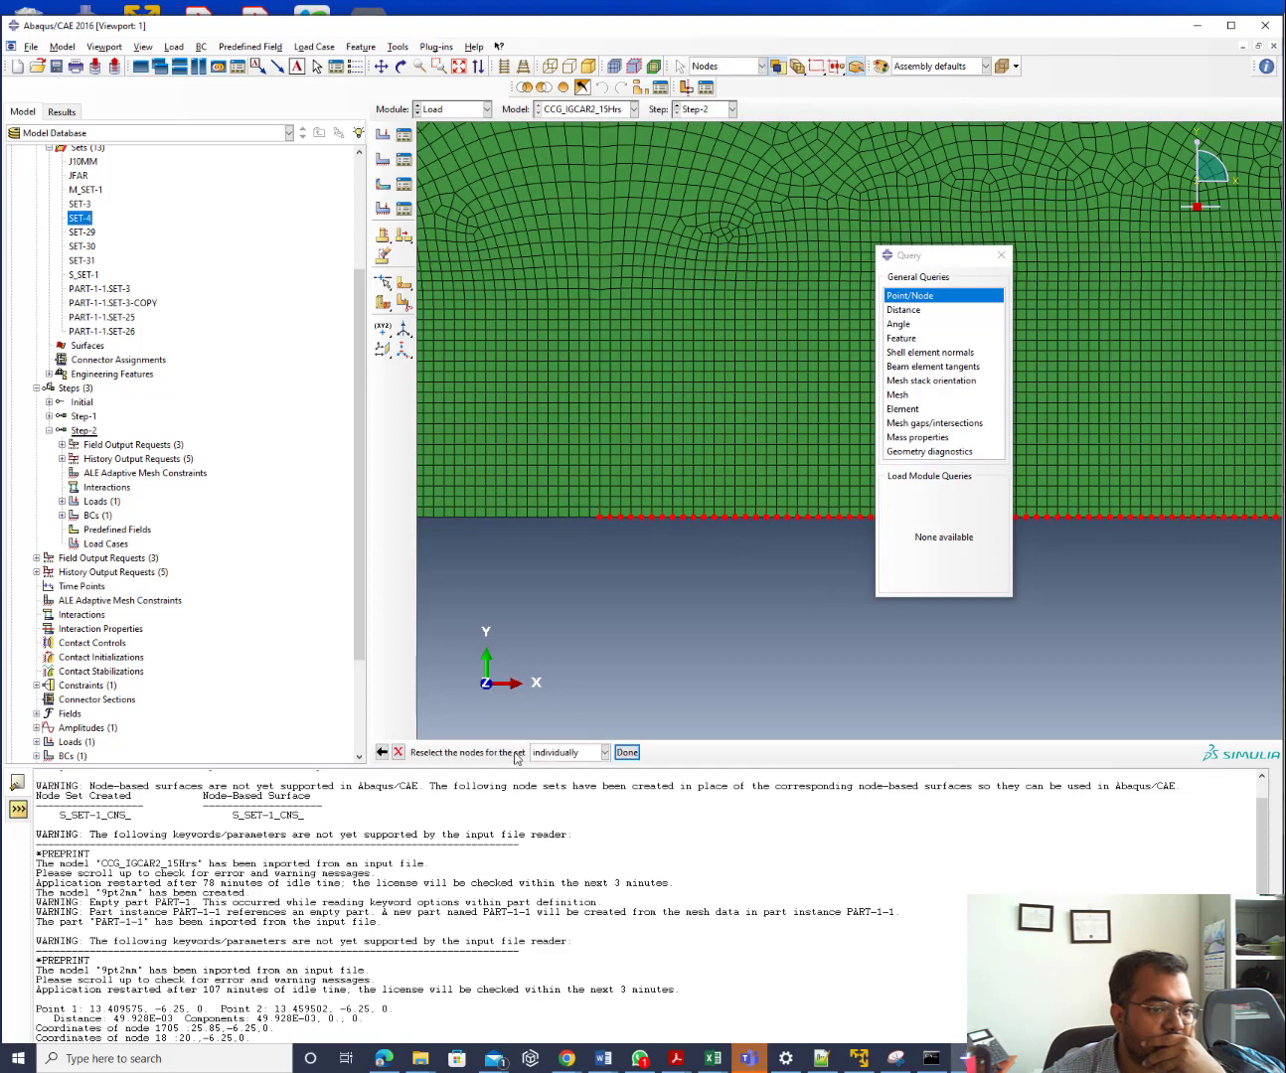
{"action": "left_click", "coordinate": [913, 298]}
{"action": "left_click", "coordinate": [599, 515]}
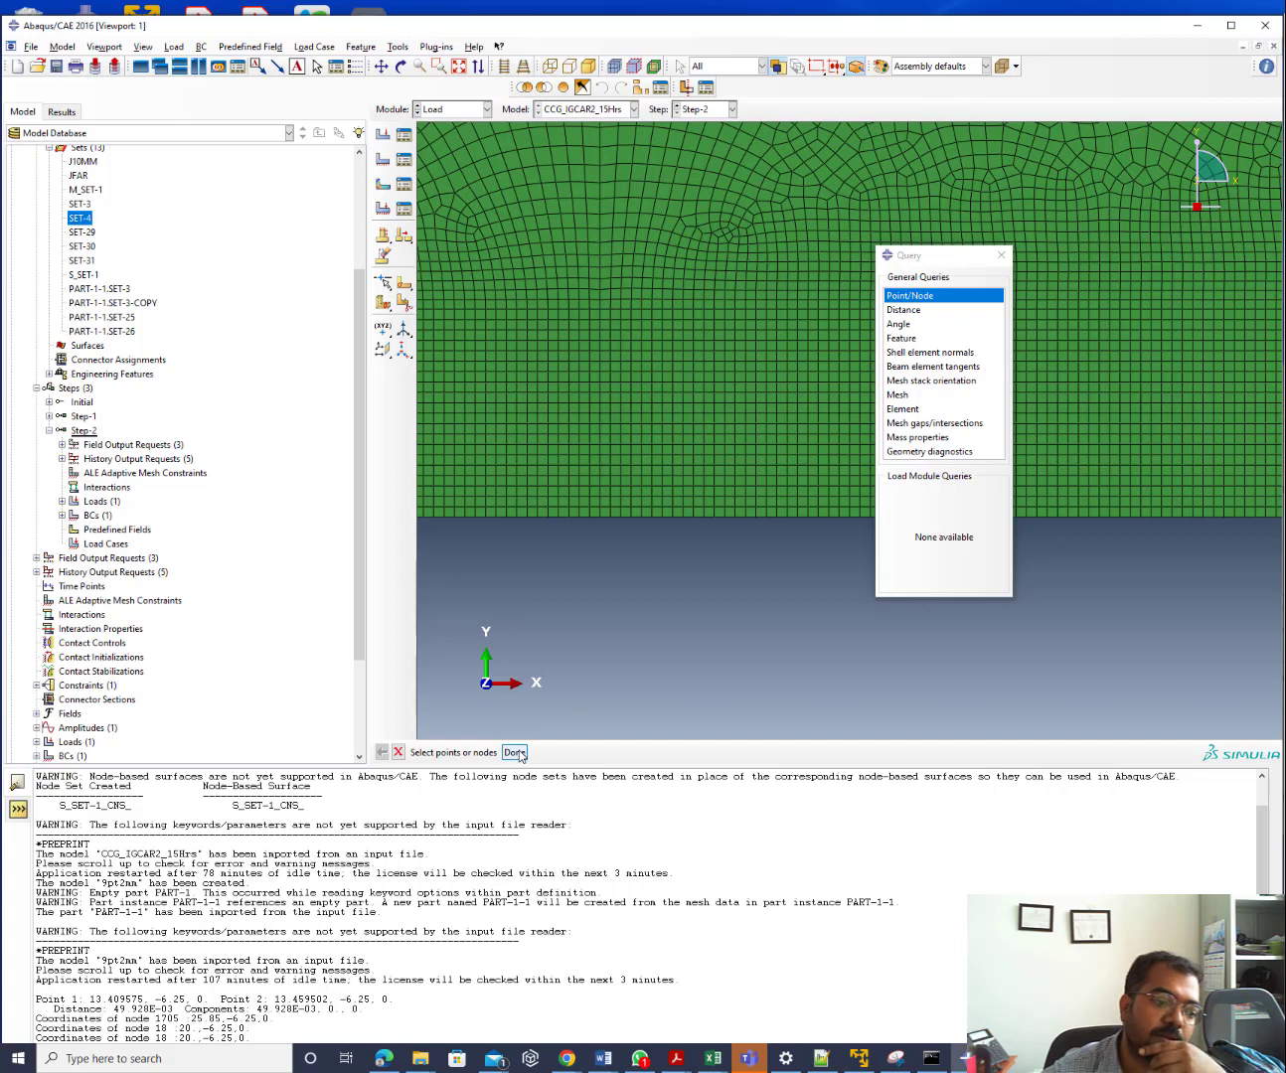
Query further bottom-edge nodes, ending with corner node 16 at 50, -6.25
{"action": "left_click", "coordinate": [81, 219]}
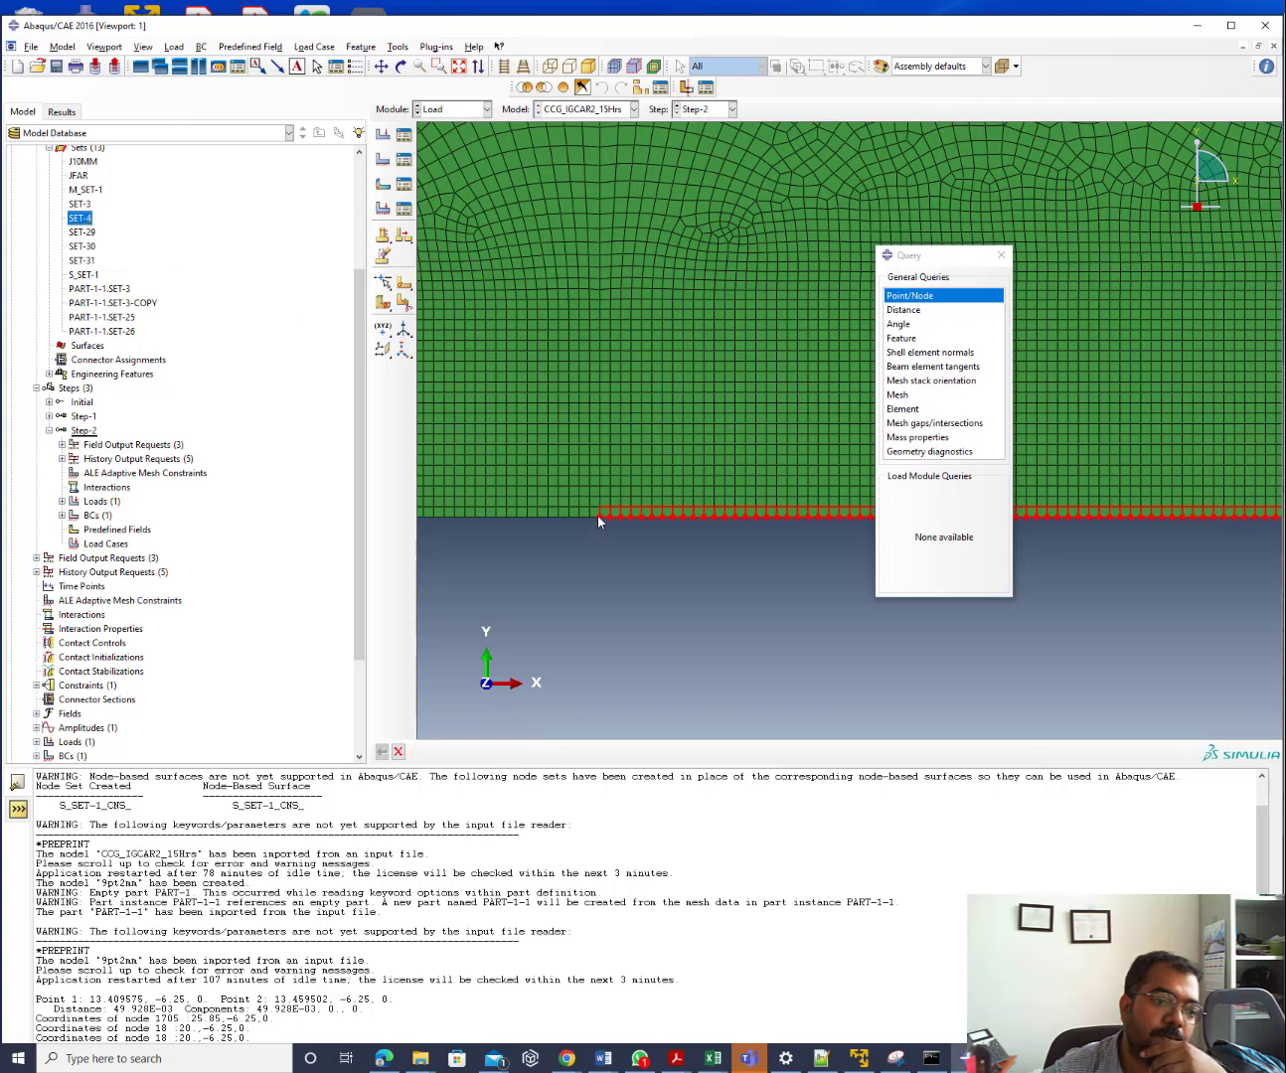
{"action": "left_click", "coordinate": [904, 297]}
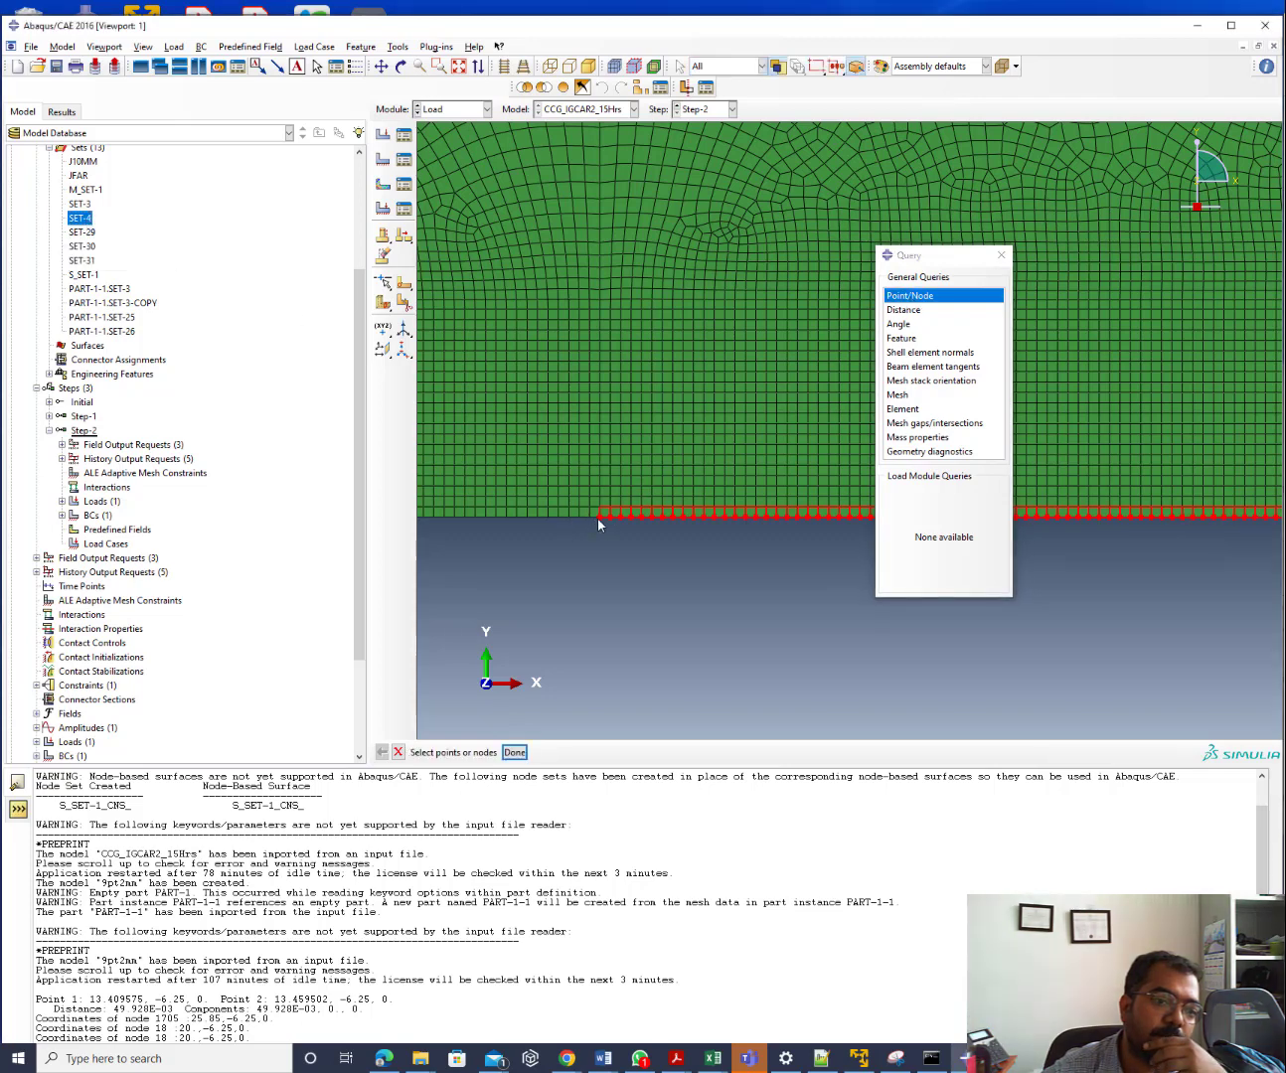
{"action": "left_click", "coordinate": [522, 752]}
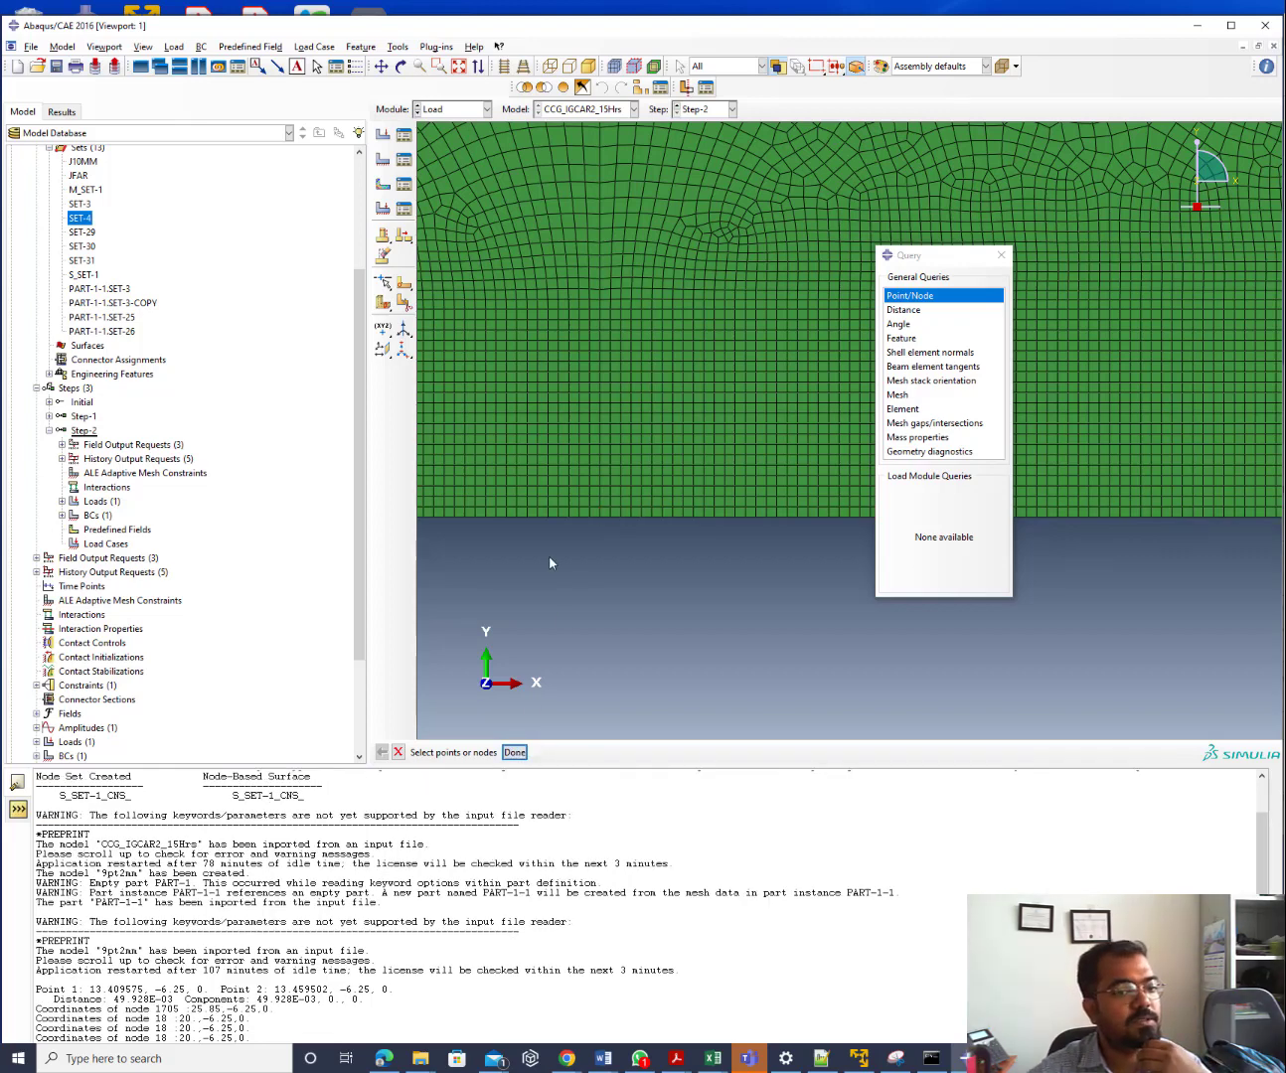
{"action": "scroll", "coordinate": [549, 563], "scroll_direction": "up", "scroll_amount": 3}
{"action": "scroll", "coordinate": [549, 560], "scroll_direction": "up", "scroll_amount": 3}
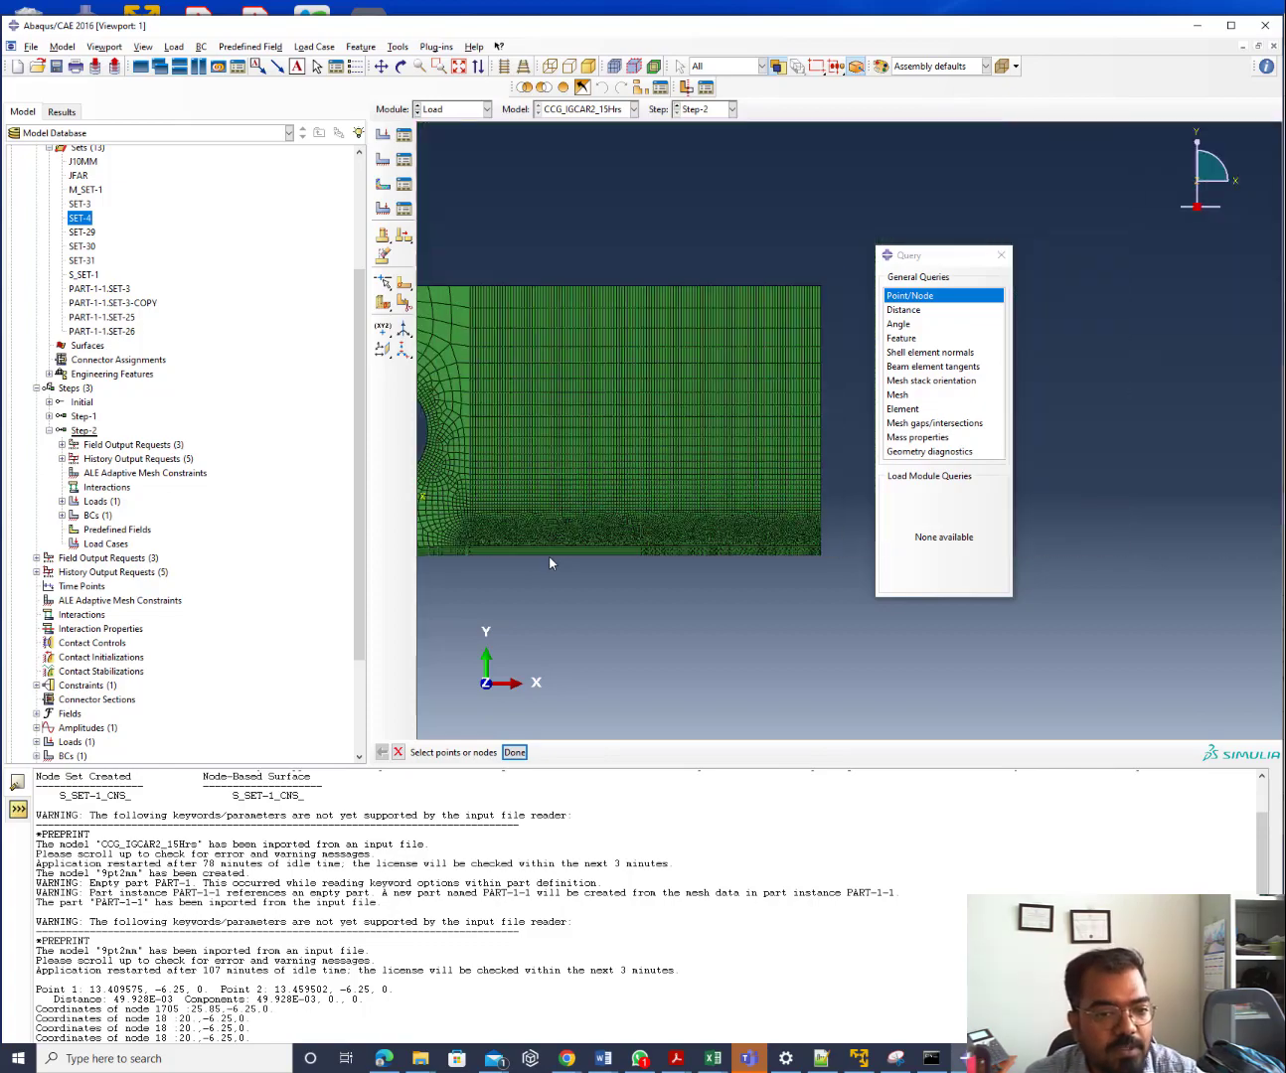
{"action": "scroll", "coordinate": [804, 537], "scroll_direction": "down", "scroll_amount": 6}
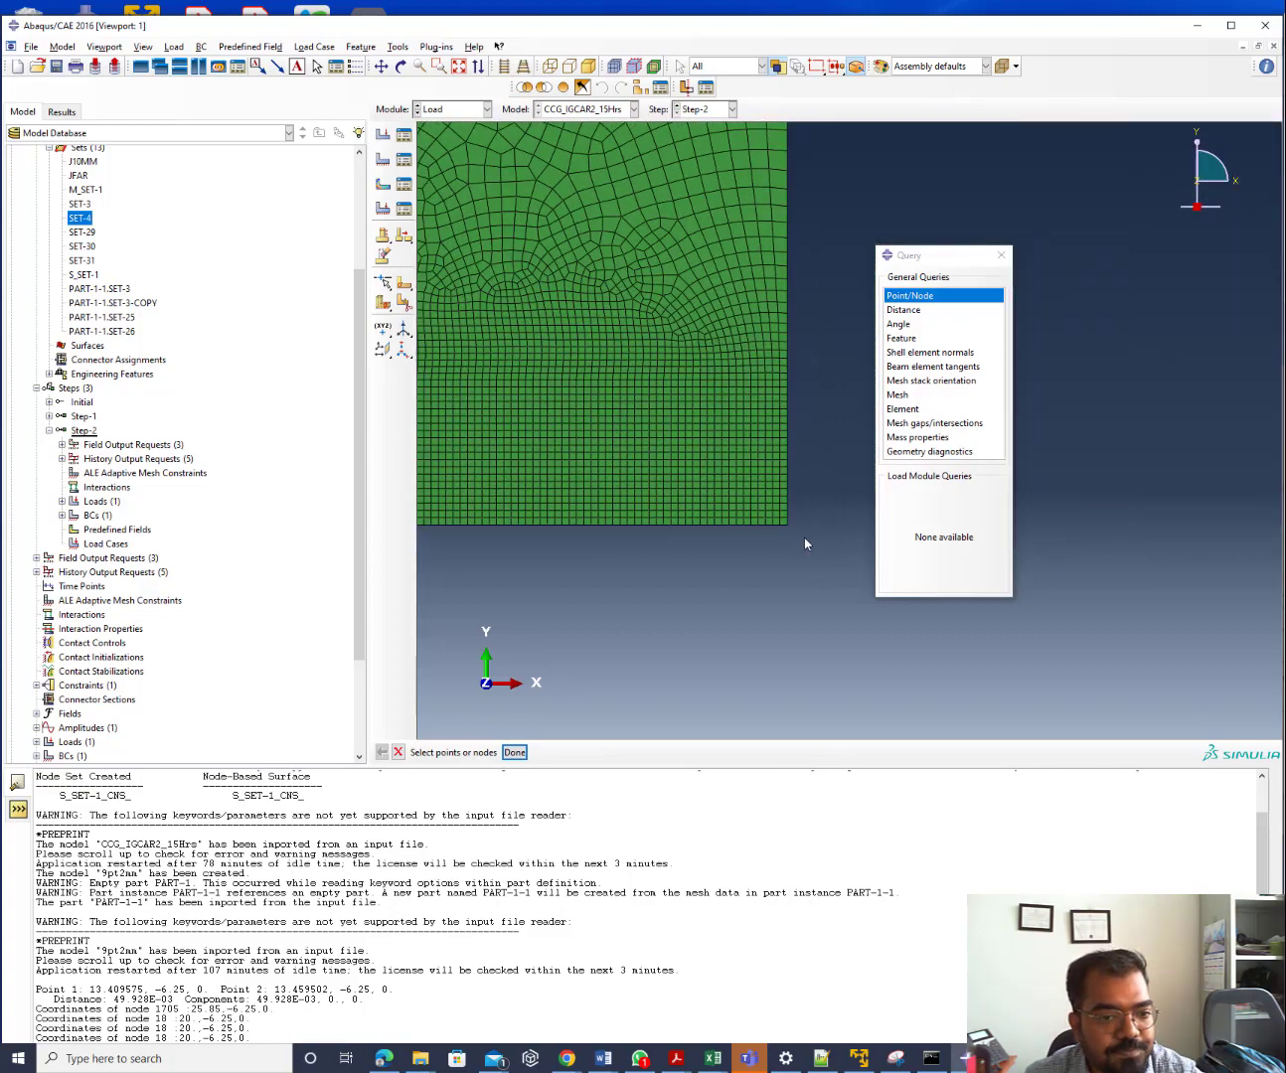
{"action": "scroll", "coordinate": [686, 449], "scroll_direction": "down", "scroll_amount": 1}
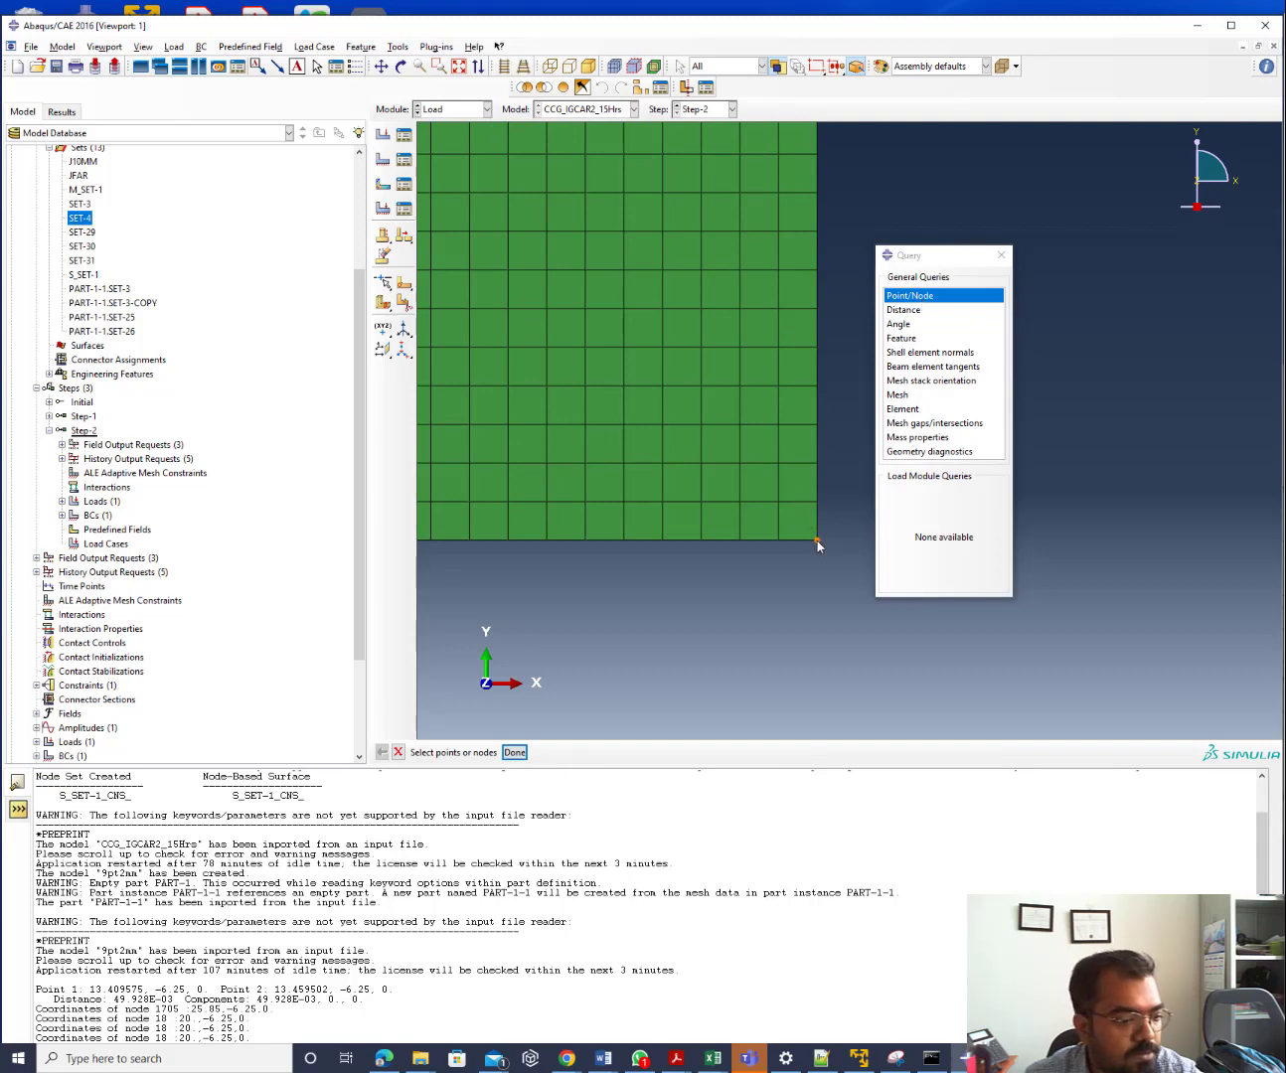
{"action": "left_click", "coordinate": [514, 754]}
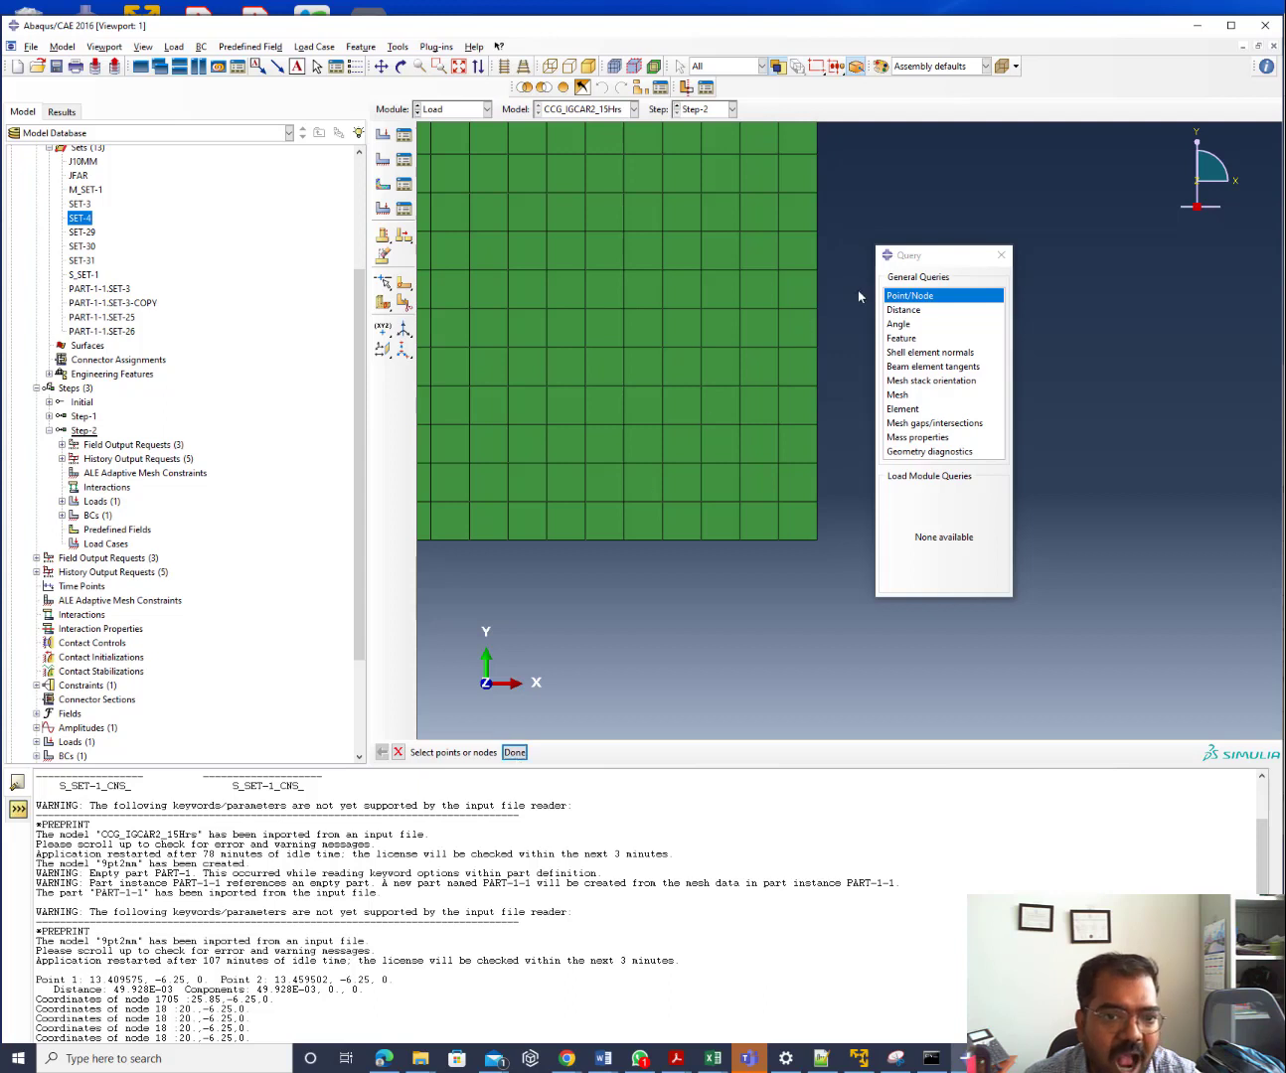
{"action": "left_click", "coordinate": [940, 296]}
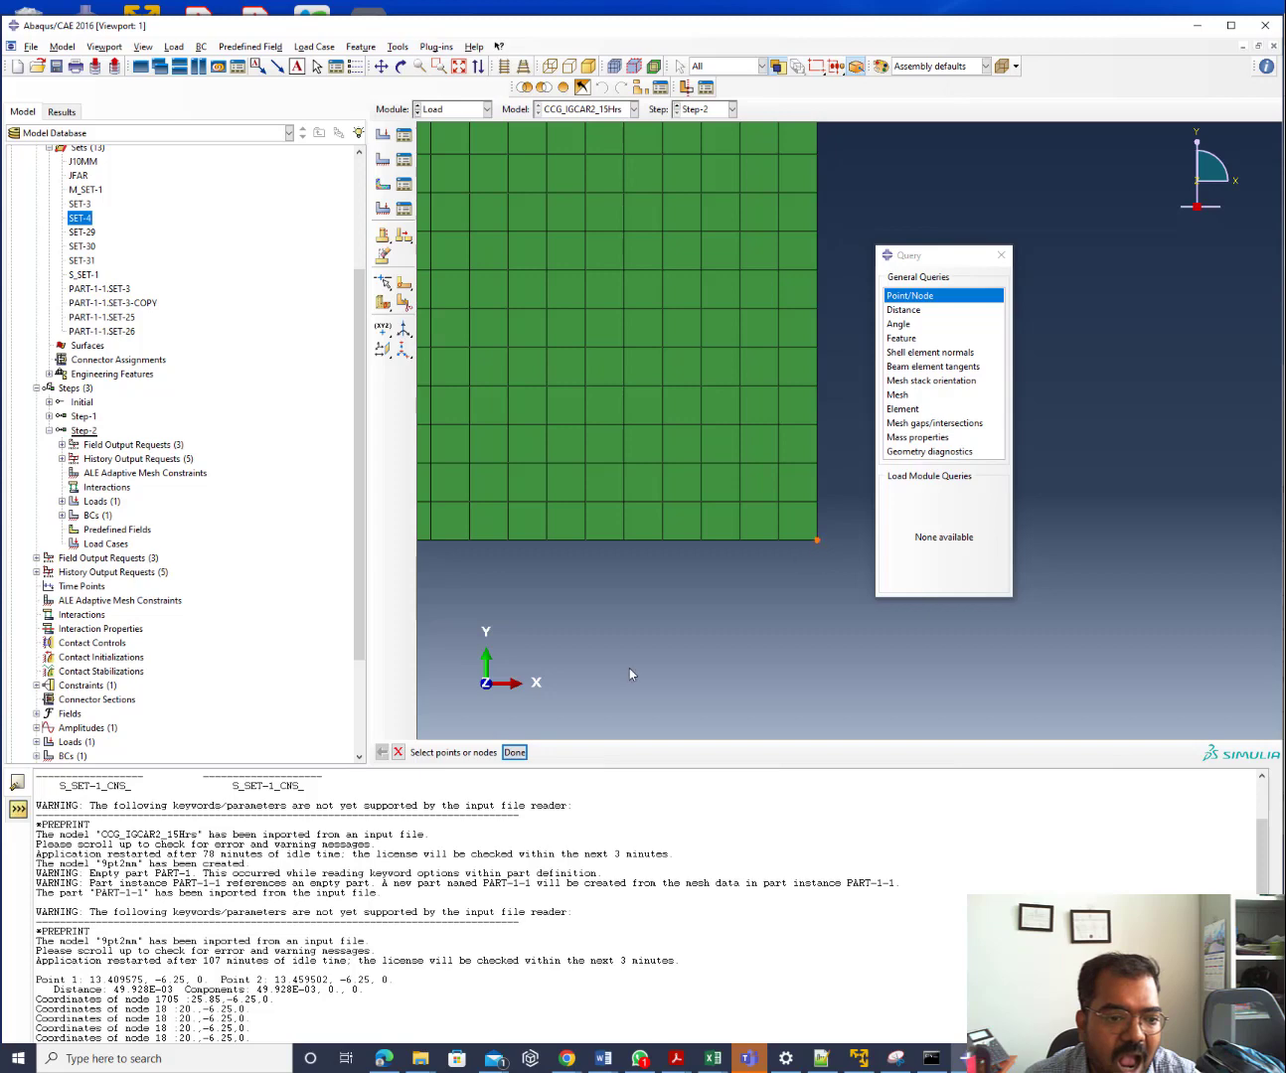
{"action": "left_click", "coordinate": [511, 754]}
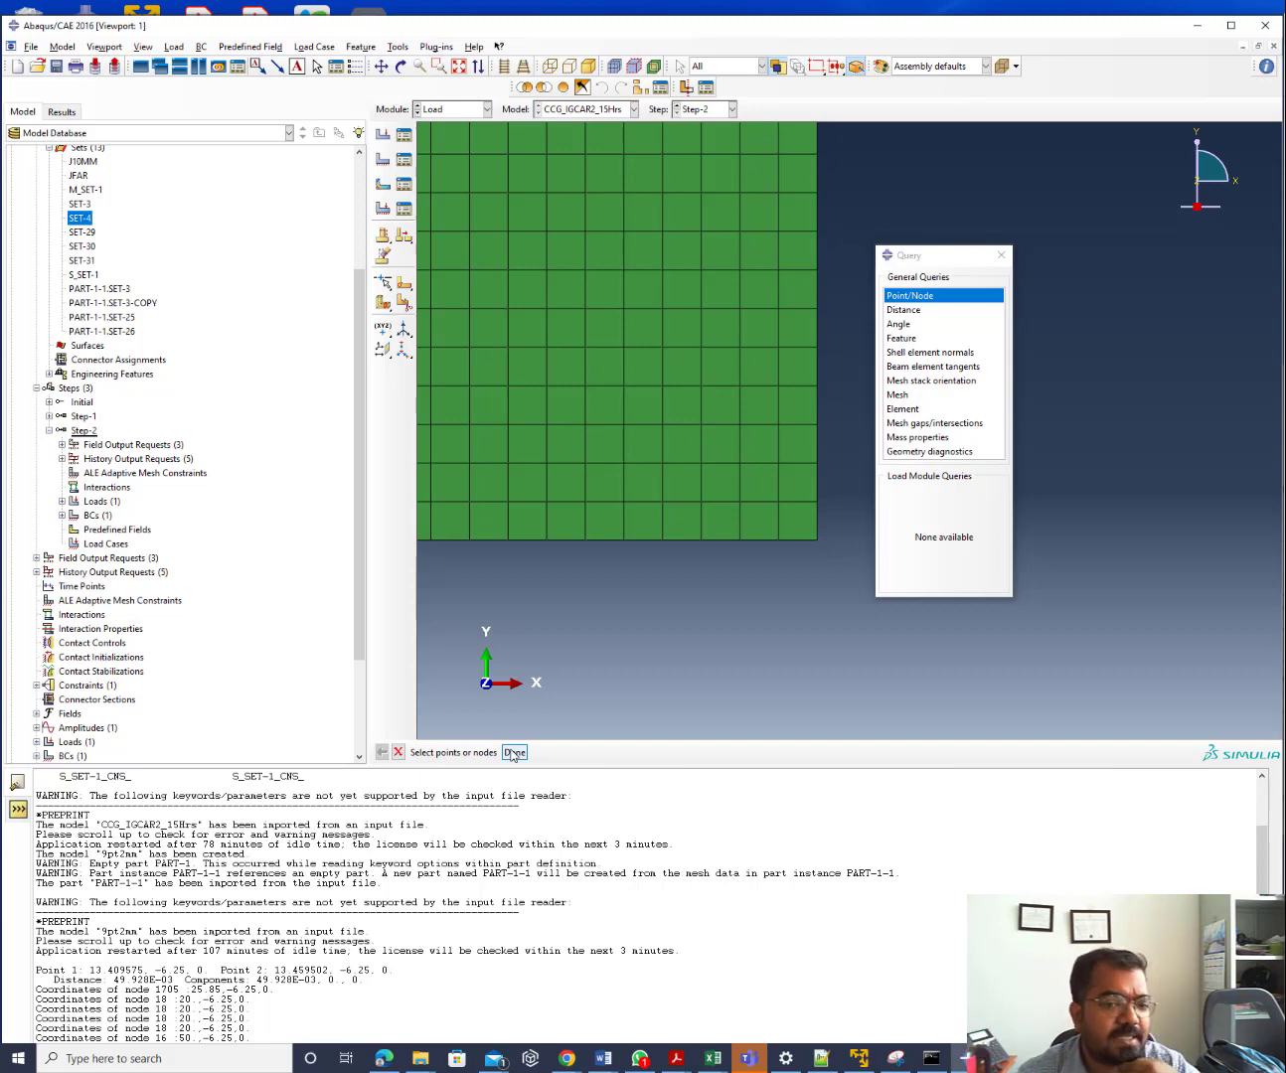
{"action": "scroll", "coordinate": [856, 596], "scroll_direction": "down", "scroll_amount": 6}
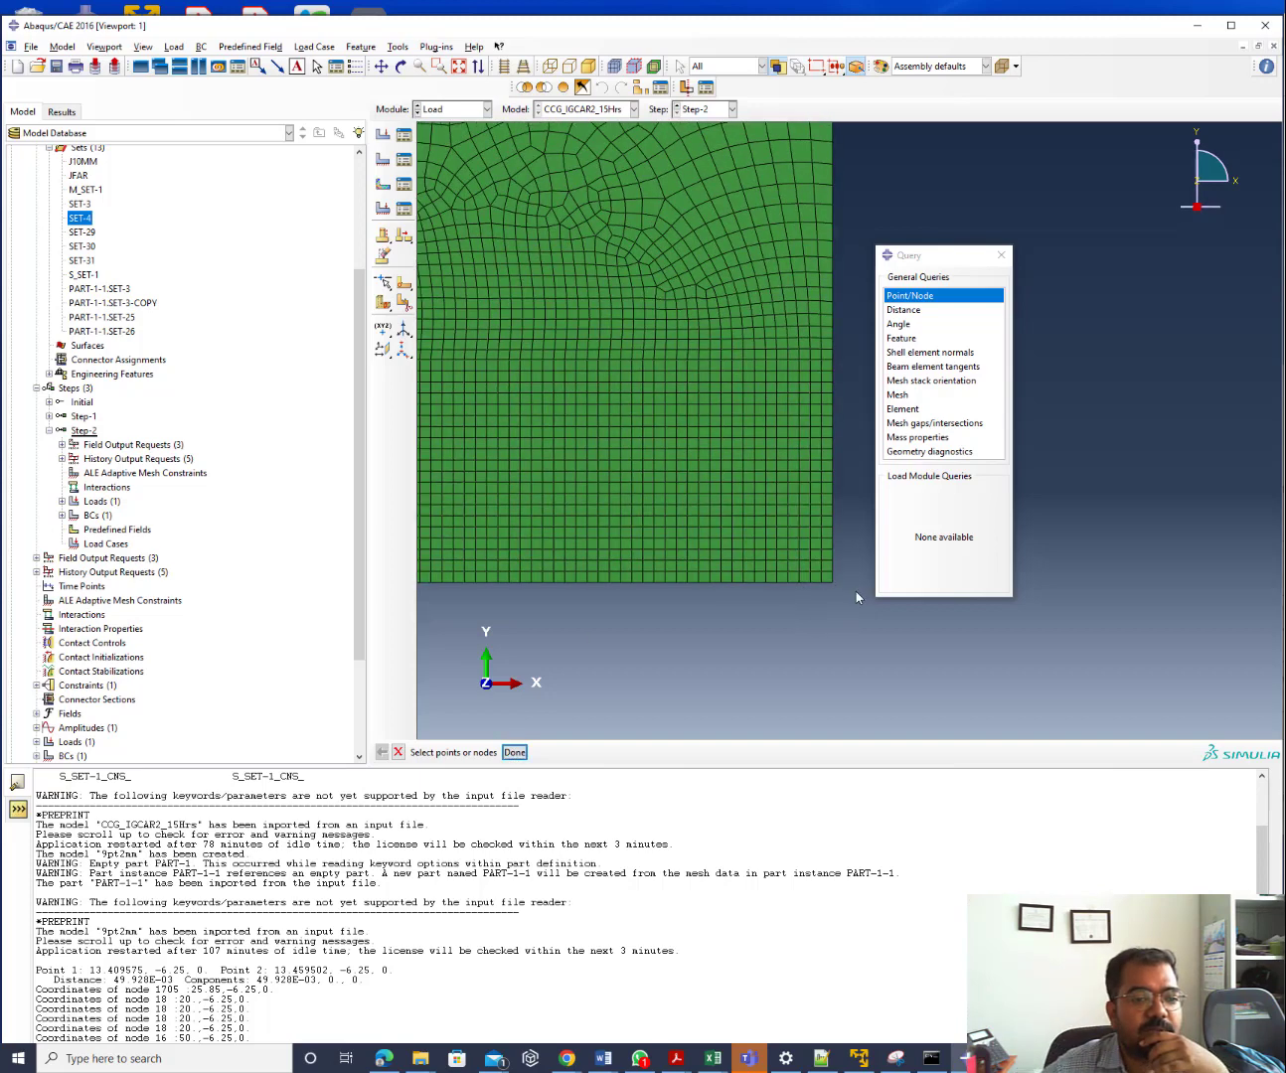
{"action": "scroll", "coordinate": [856, 591], "scroll_direction": "down", "scroll_amount": 5}
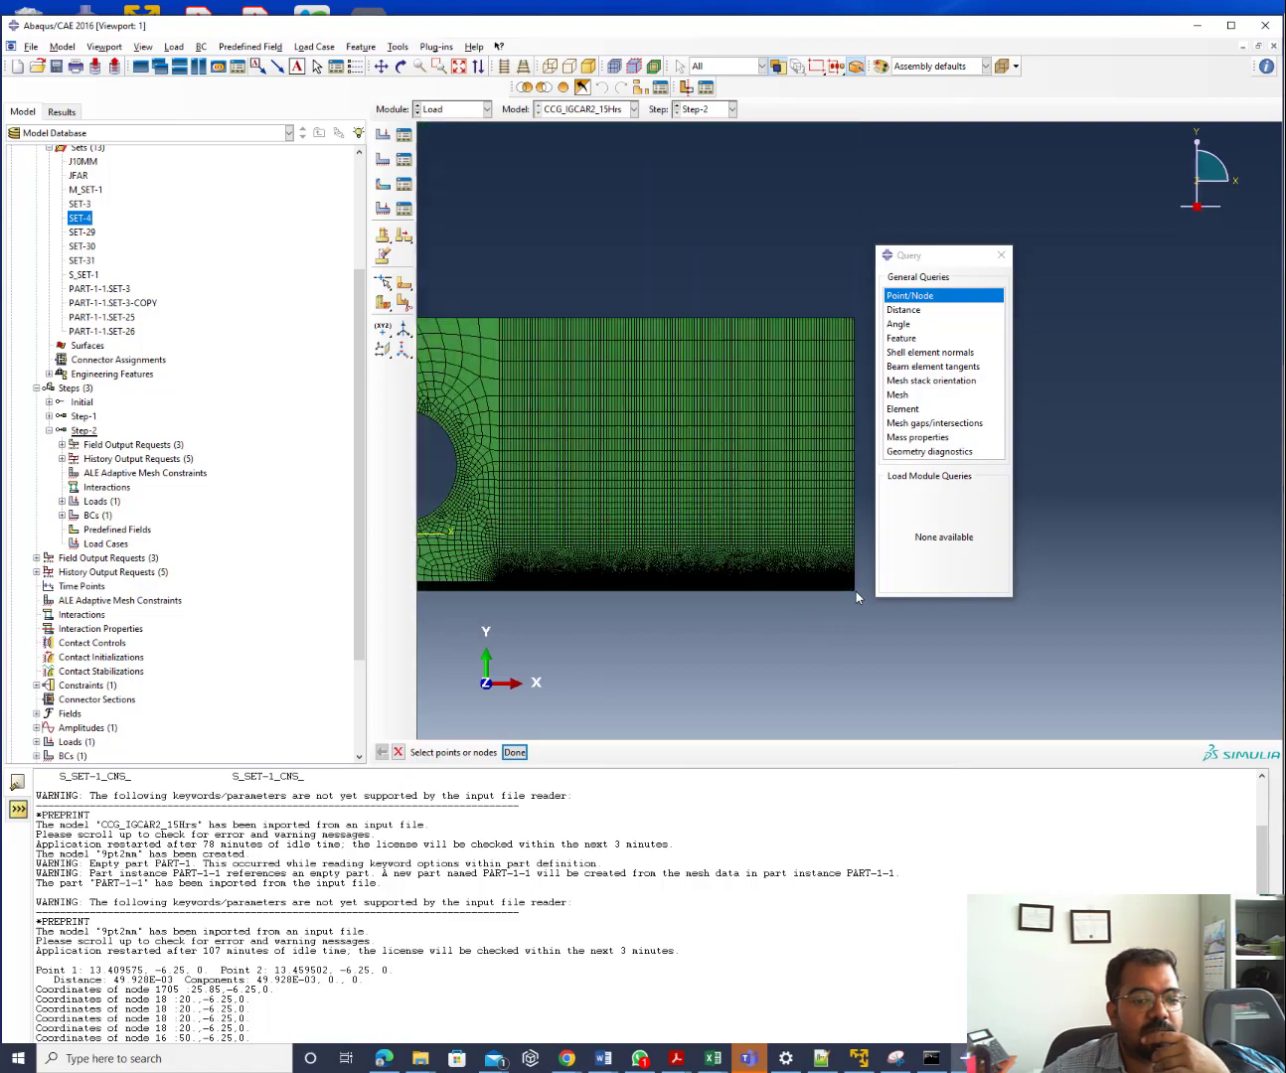
{"action": "scroll", "coordinate": [572, 532], "scroll_direction": "up", "scroll_amount": 3}
Query reference point RP-1 at the hole centre (0, 7.5, 0), then switch to the Excel crack-length sheet
{"action": "scroll", "coordinate": [571, 531], "scroll_direction": "up", "scroll_amount": 8}
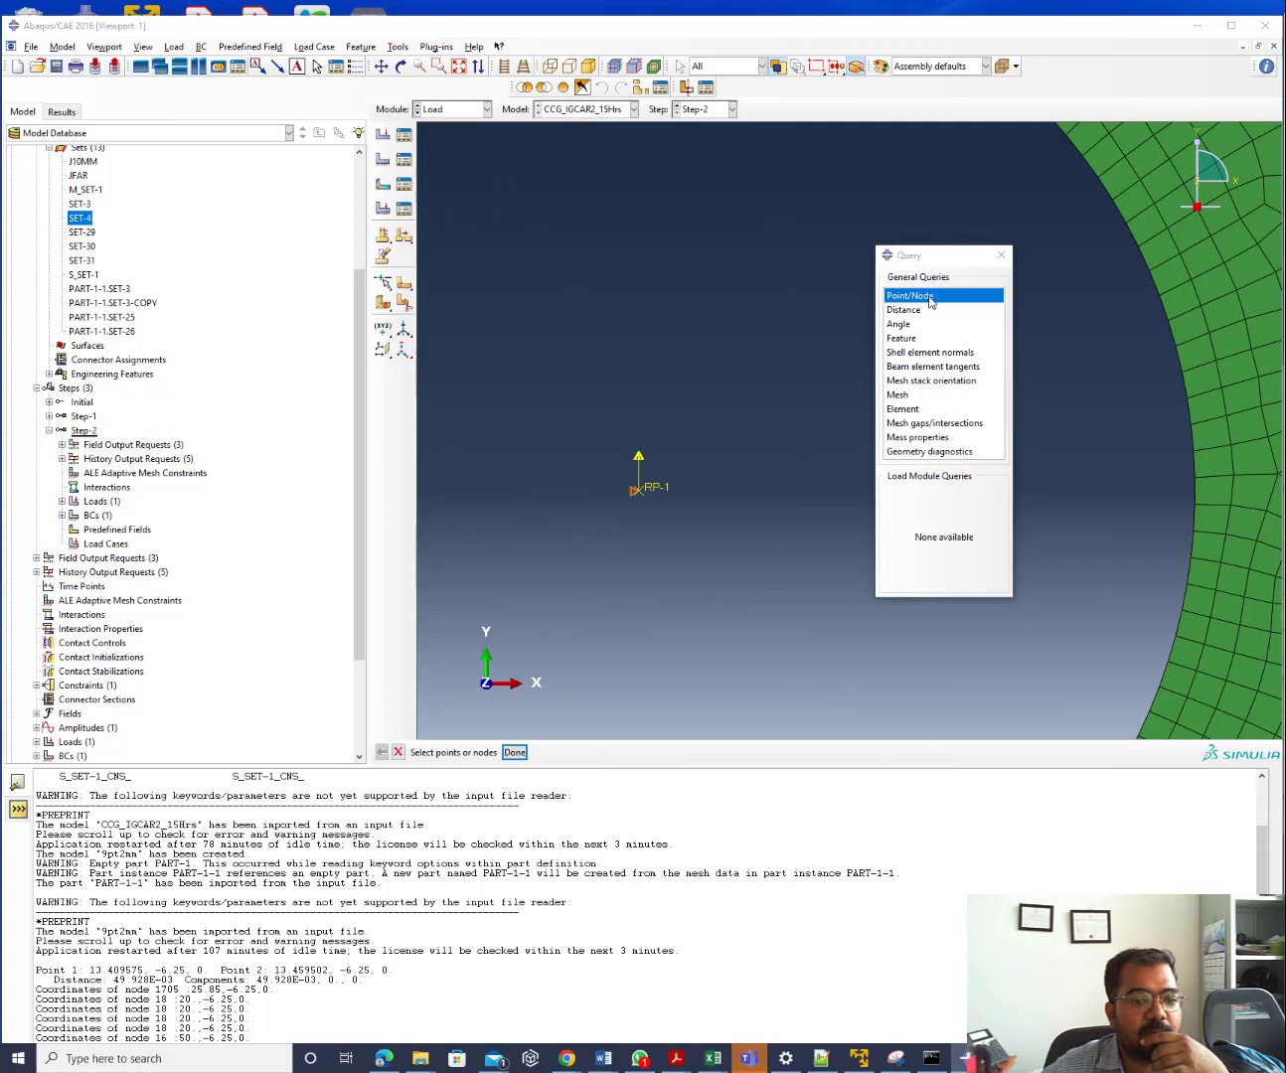
{"action": "left_click", "coordinate": [641, 495]}
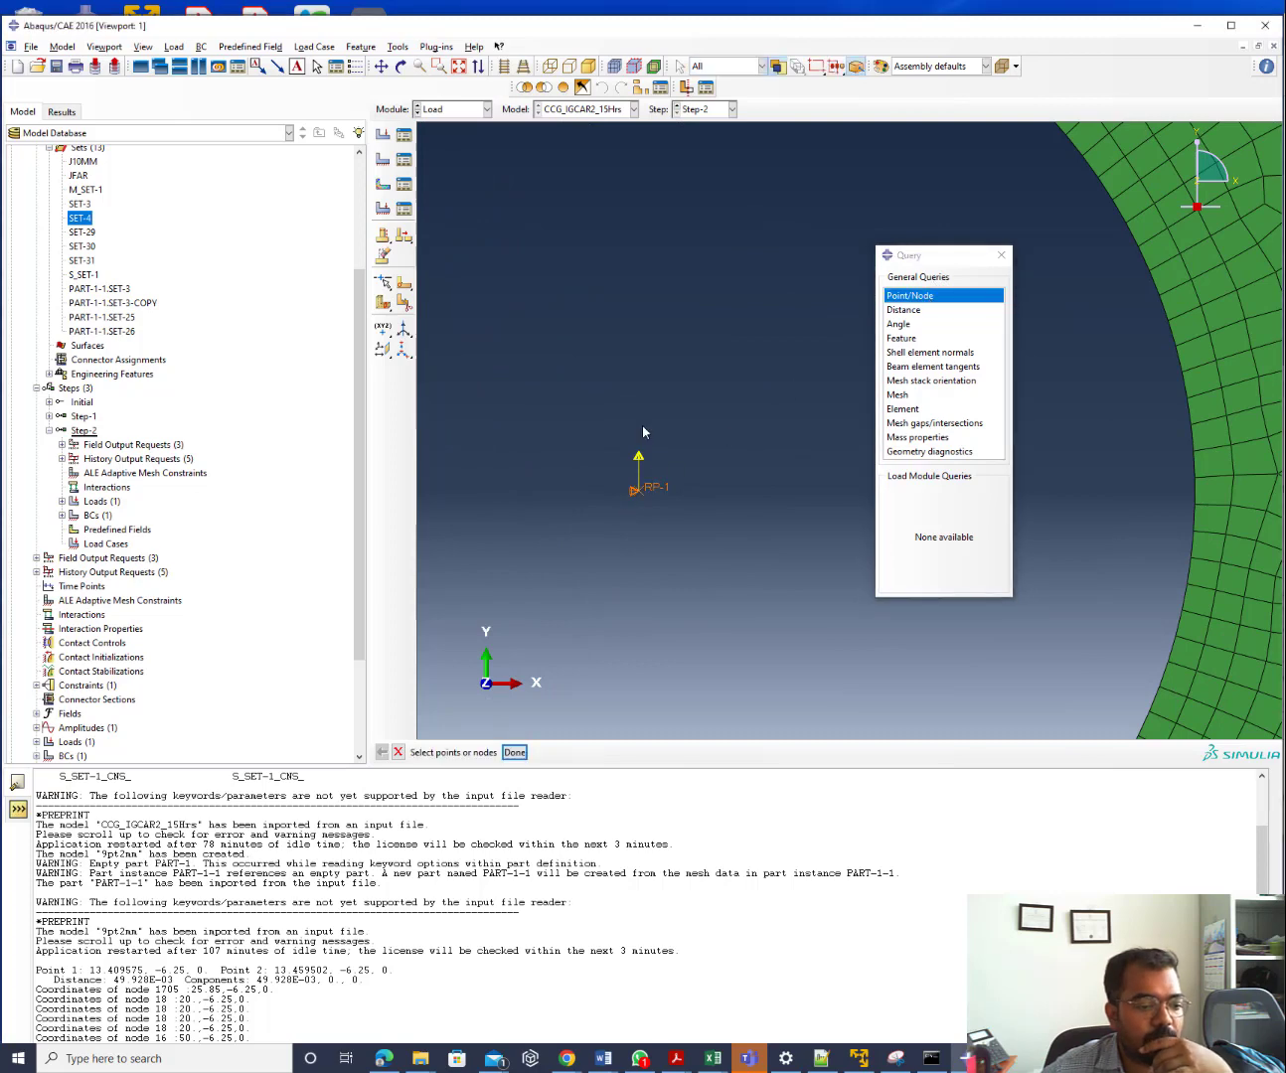
{"action": "left_click", "coordinate": [513, 753]}
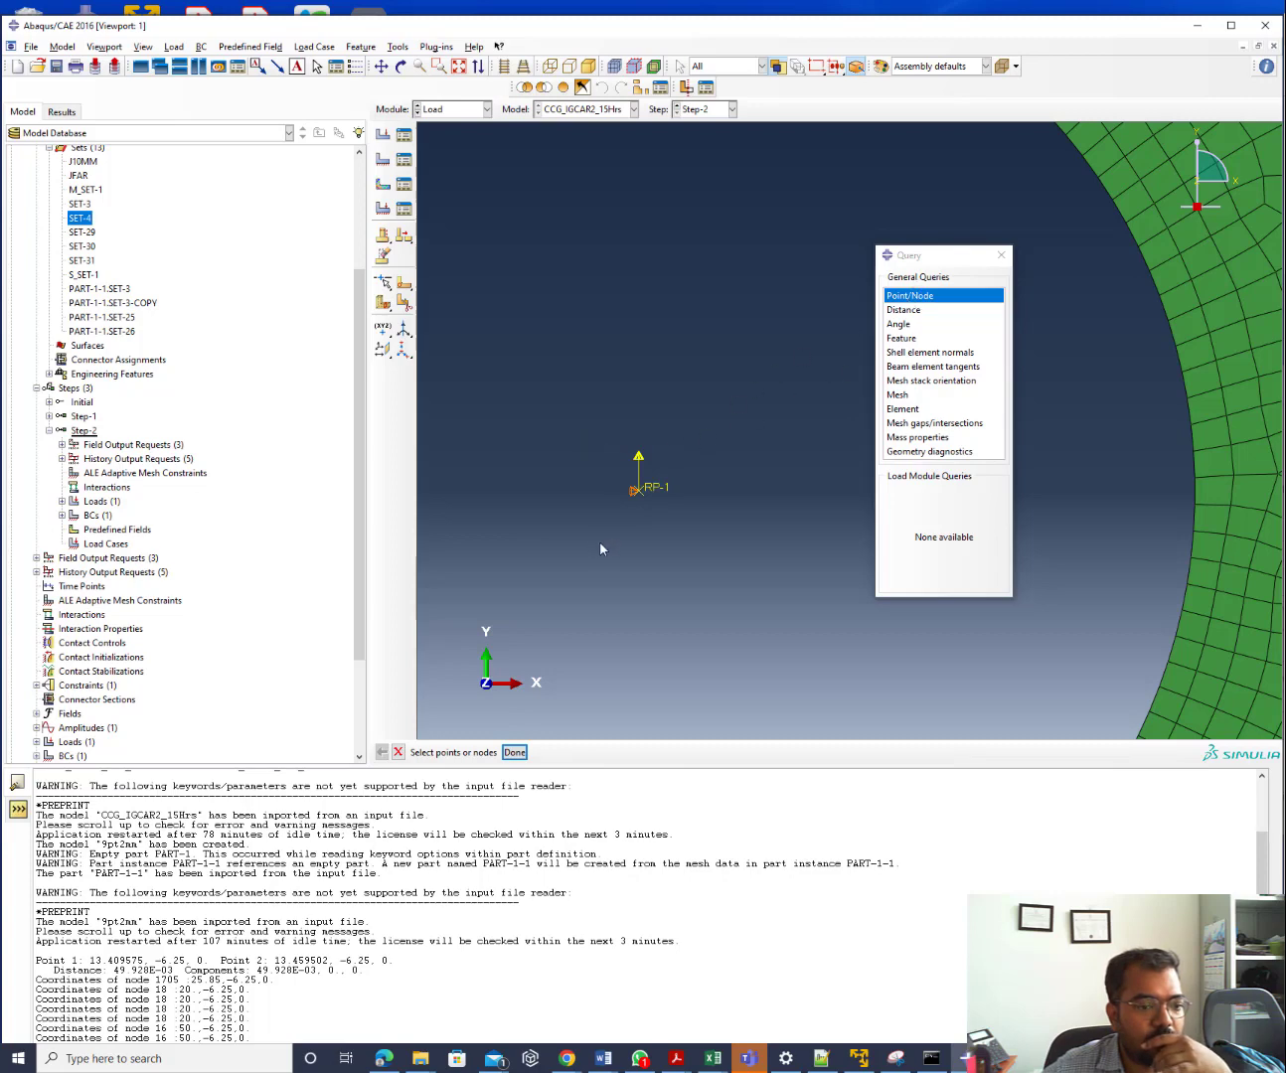
{"action": "left_click", "coordinate": [635, 490]}
{"action": "left_click", "coordinate": [514, 752]}
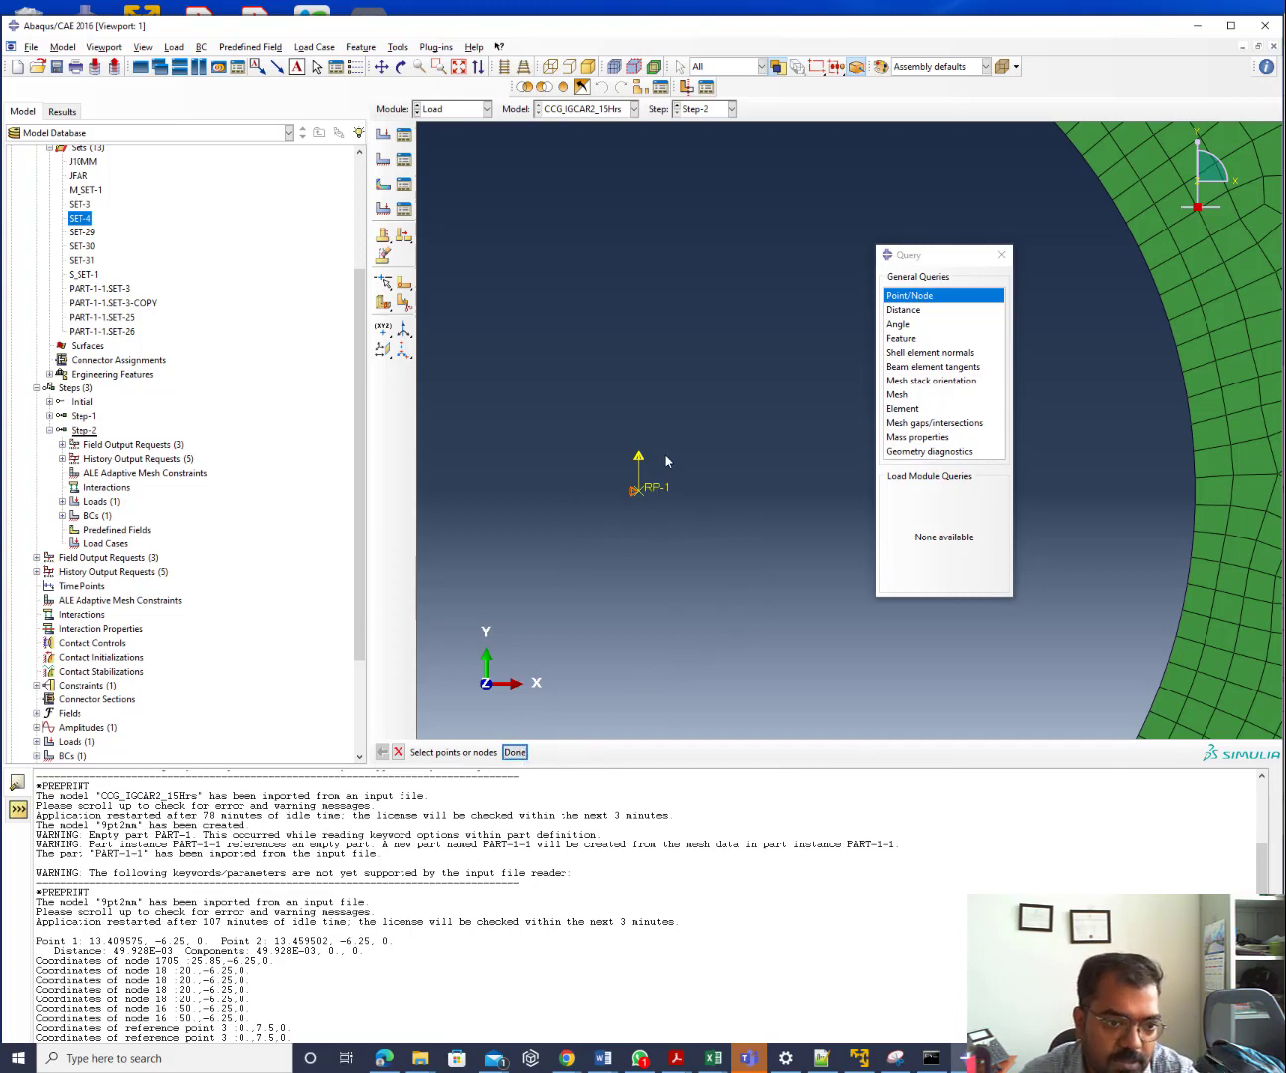
{"action": "scroll", "coordinate": [676, 615], "scroll_direction": "down", "scroll_amount": 5}
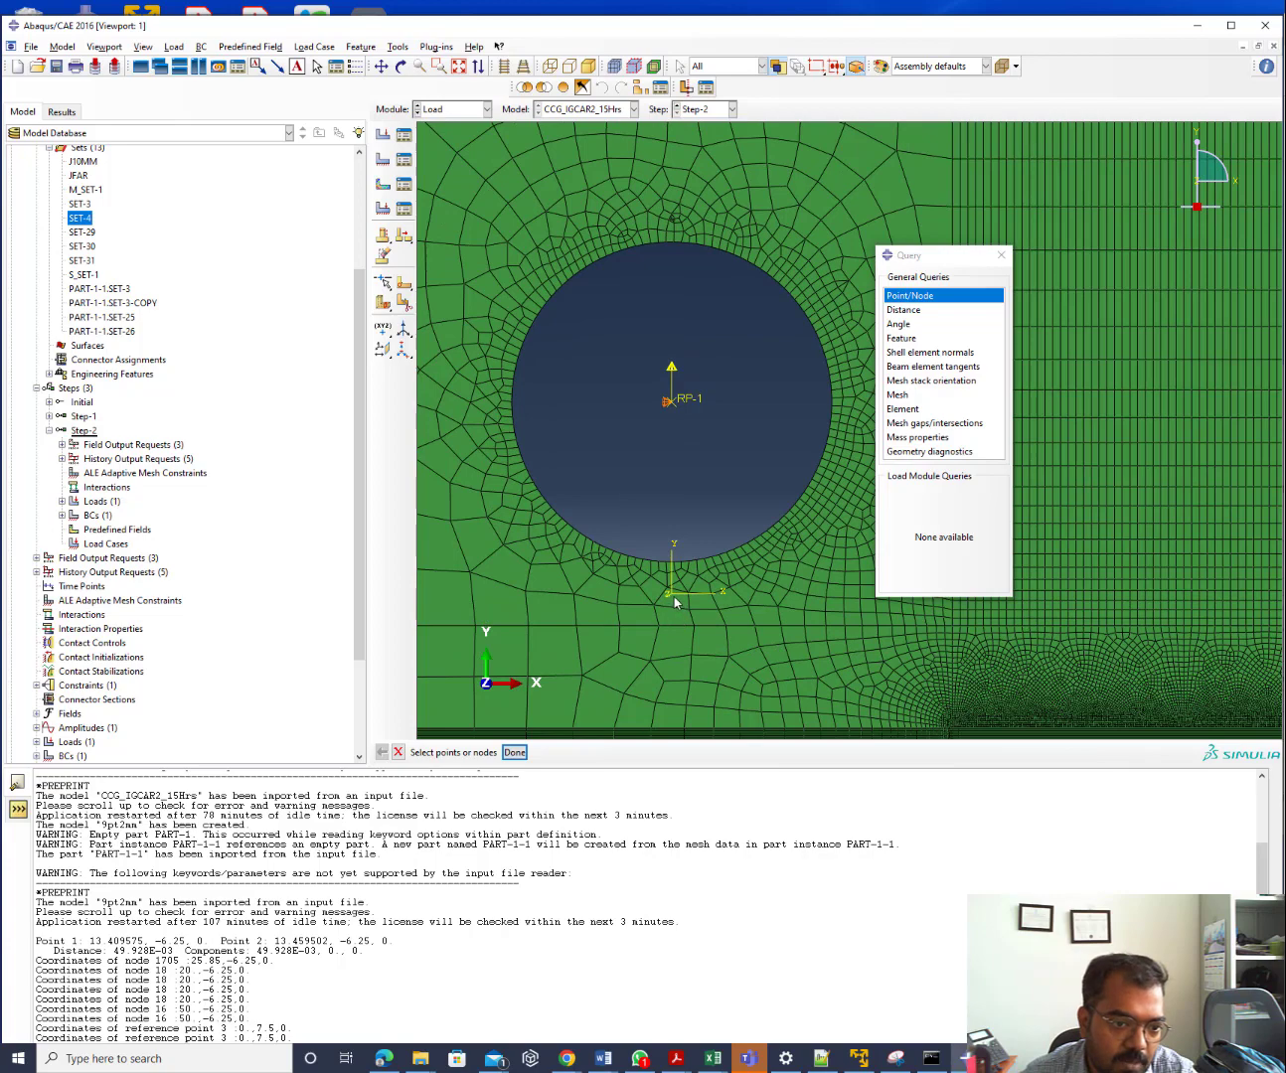
{"action": "scroll", "coordinate": [449, 399], "scroll_direction": "down", "scroll_amount": 2}
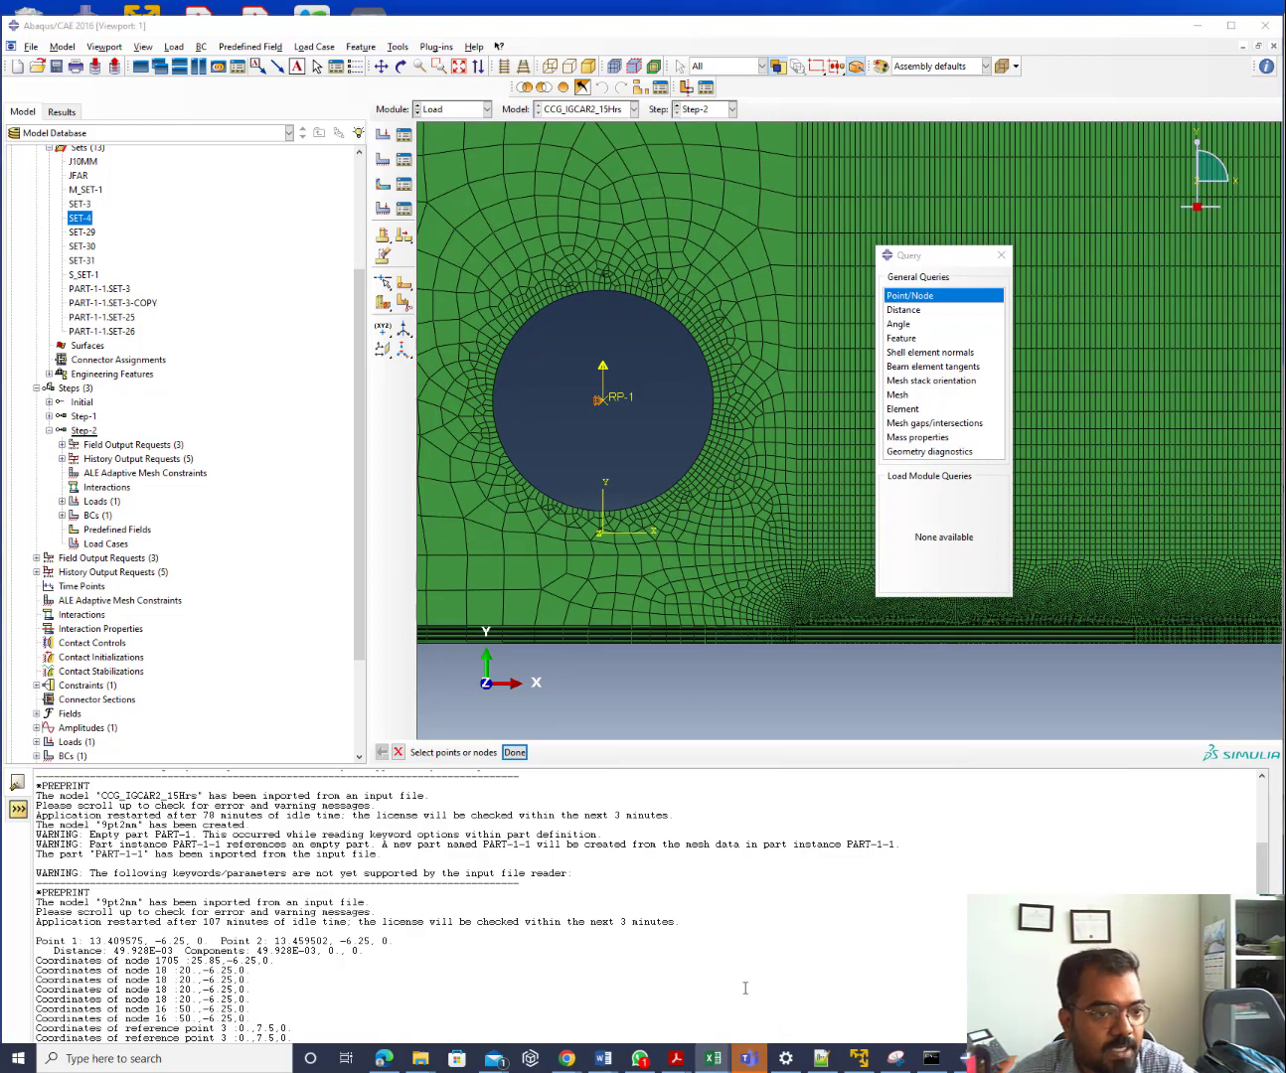
{"action": "key", "text": "alt+Tab"}
{"action": "left_click", "coordinate": [341, 216]}
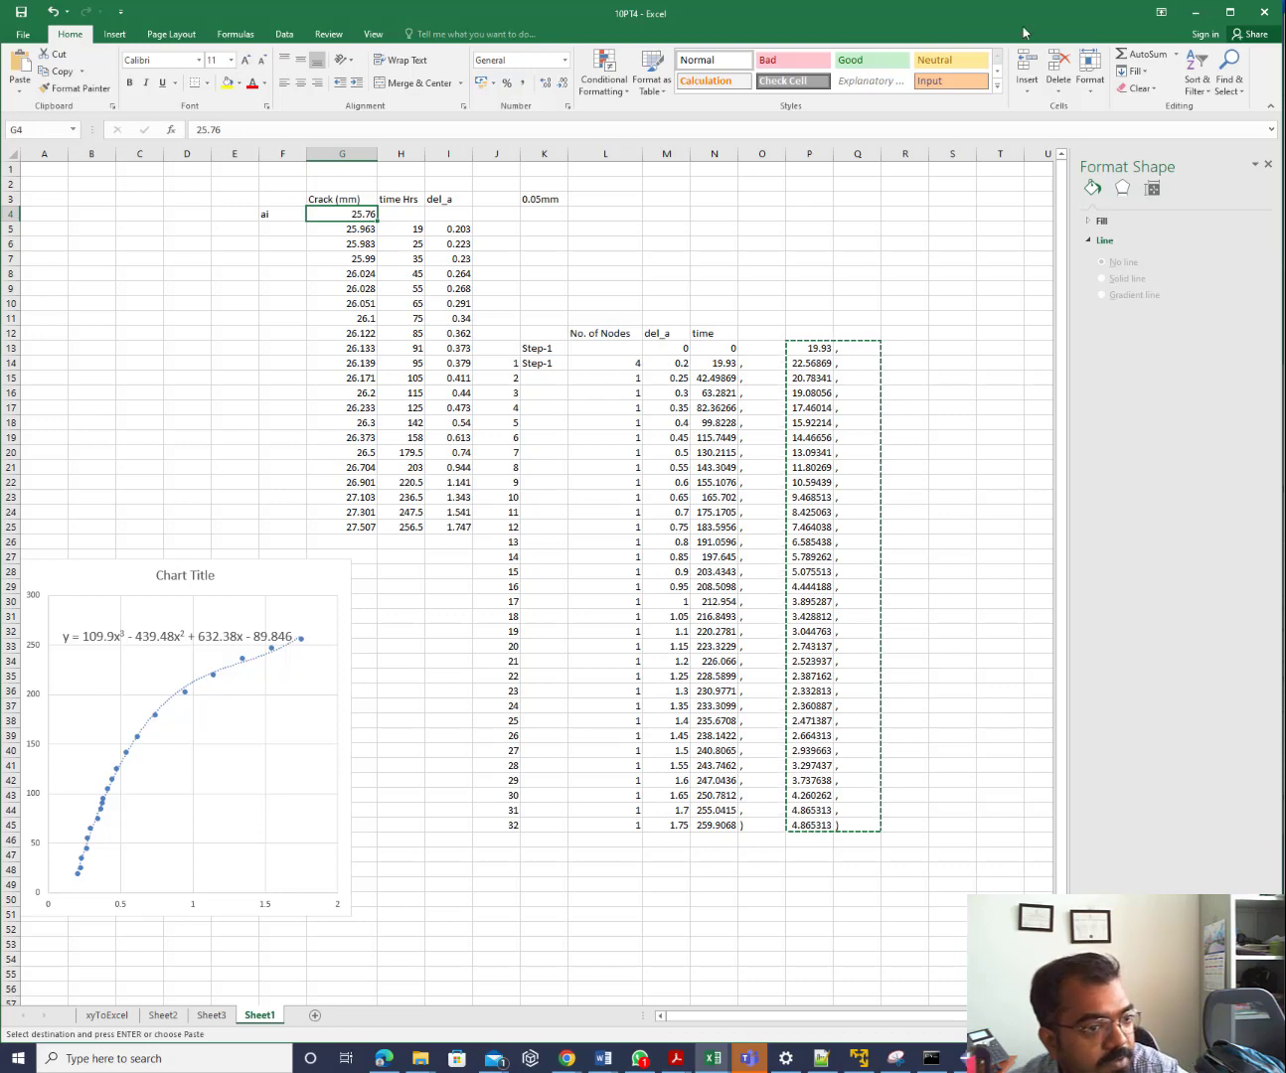
Check xc = 25.8 on line 60 of the node-release script, then minimise Notepad++ and Excel
{"action": "left_click", "coordinate": [821, 1058]}
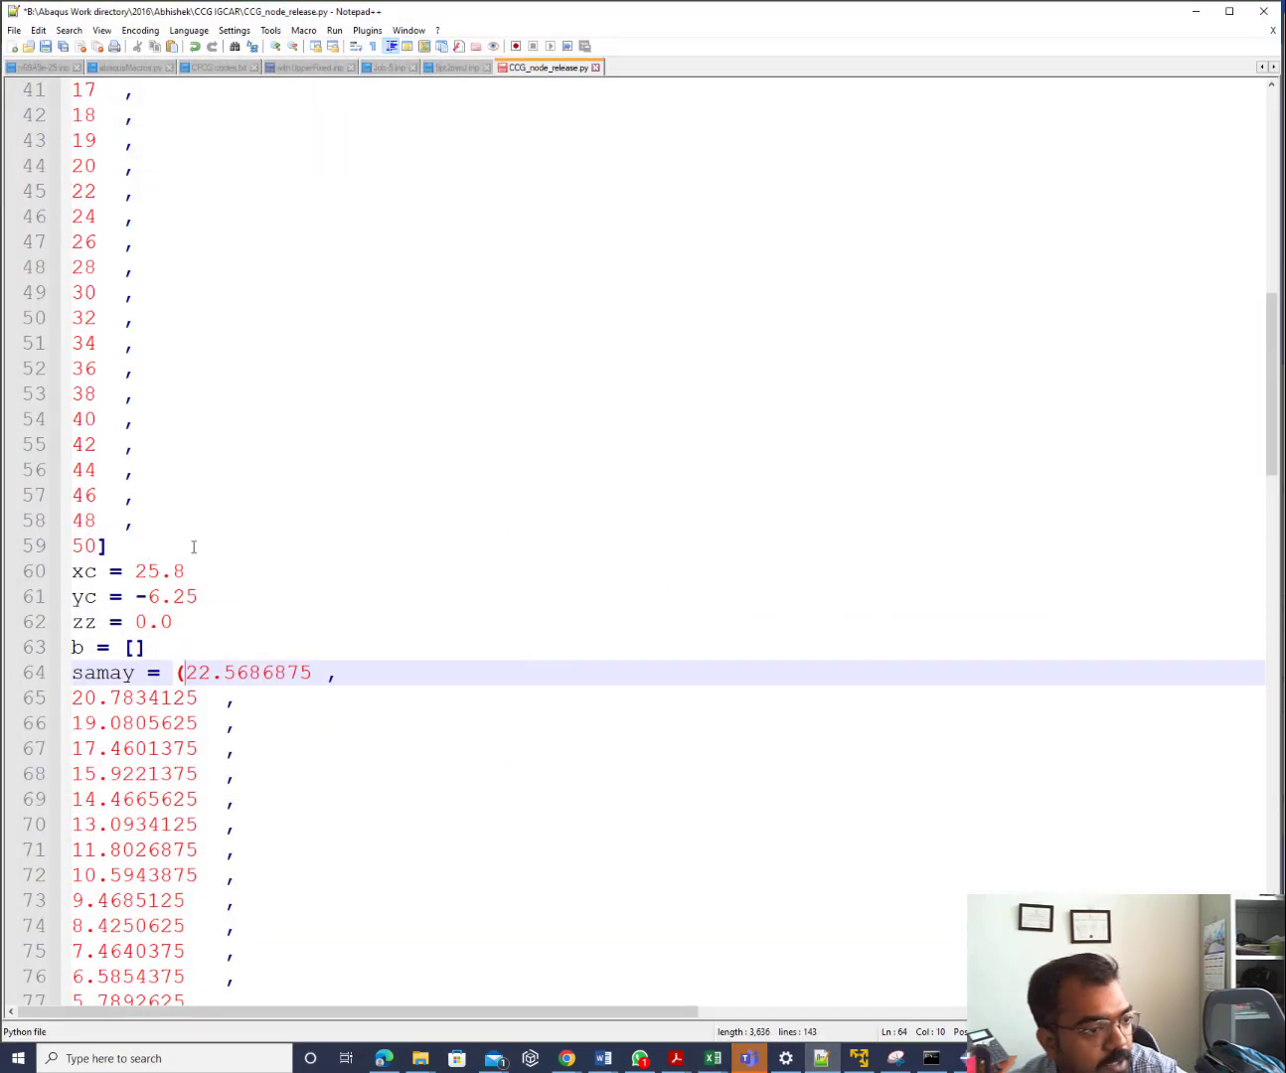
{"action": "double_click", "coordinate": [185, 571]}
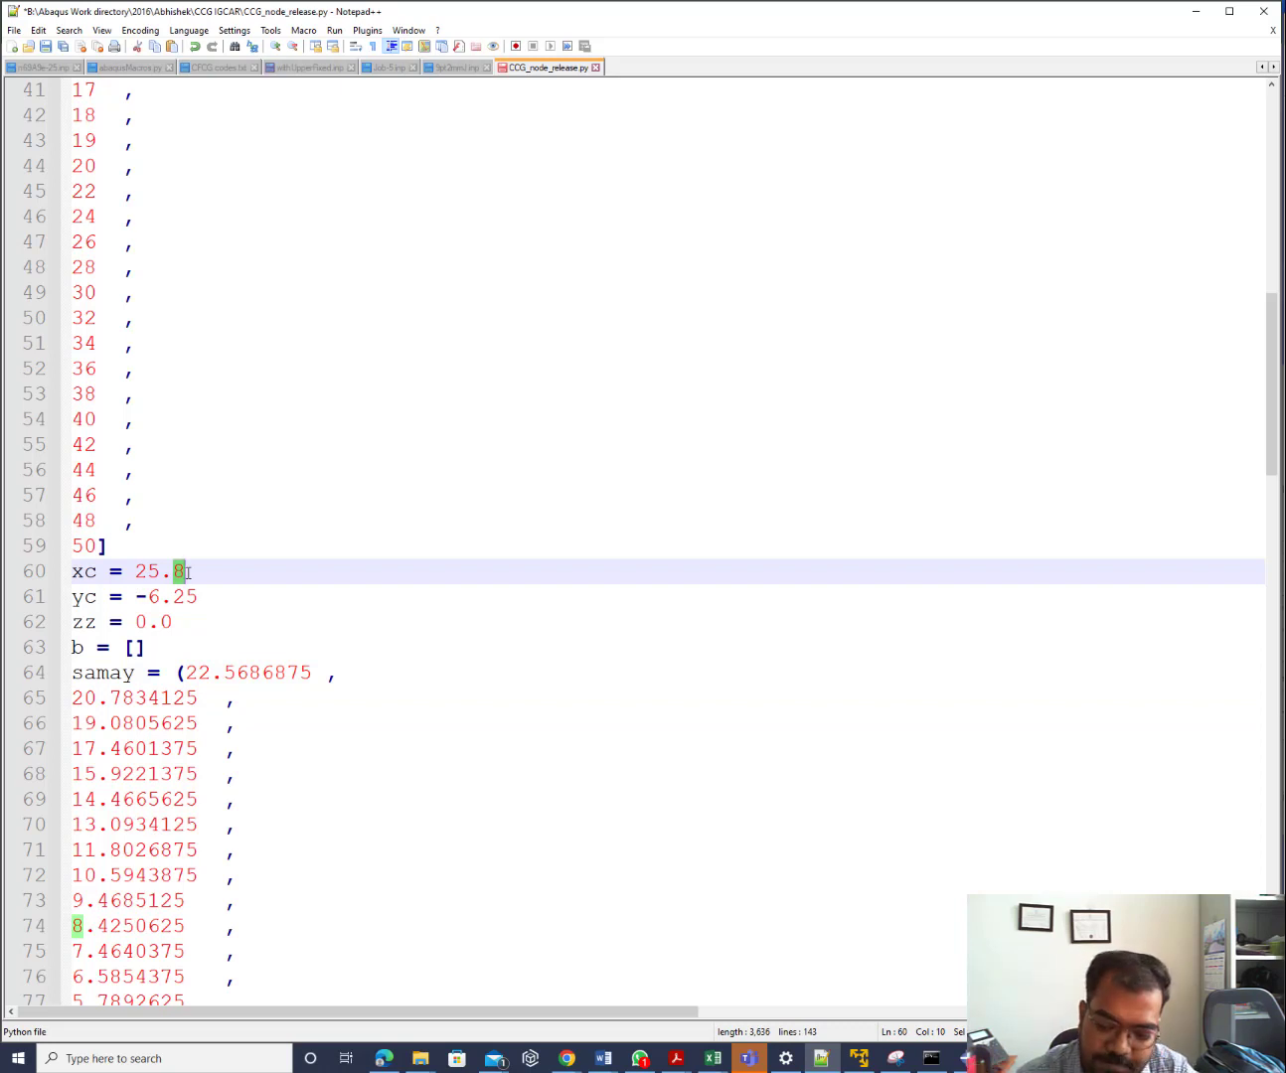
{"action": "left_click", "coordinate": [248, 621]}
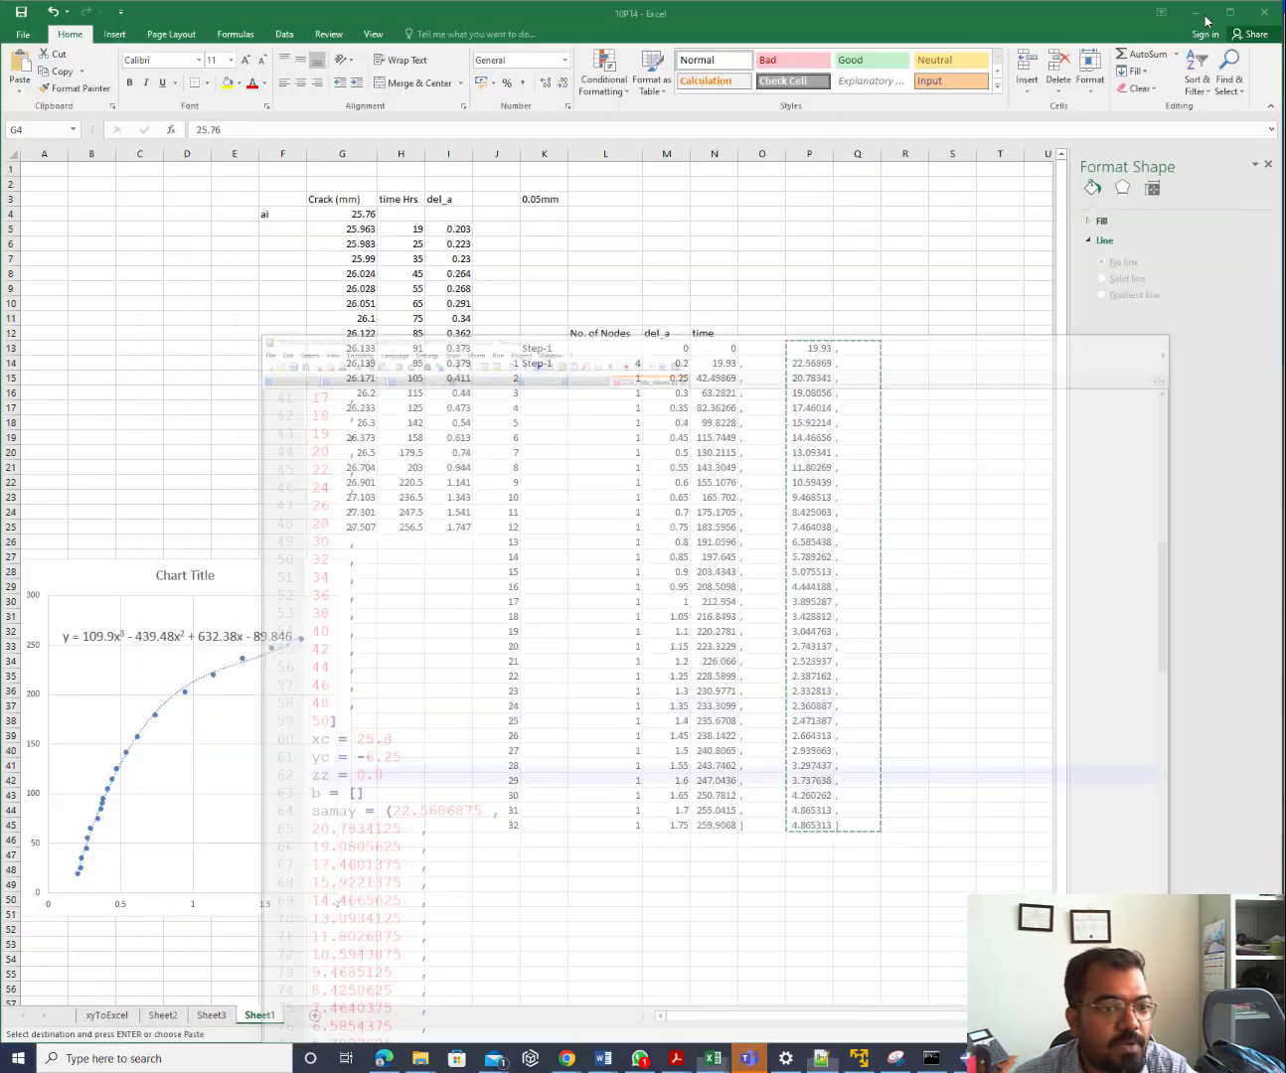
{"action": "left_click", "coordinate": [1196, 11]}
{"action": "left_click", "coordinate": [1195, 12]}
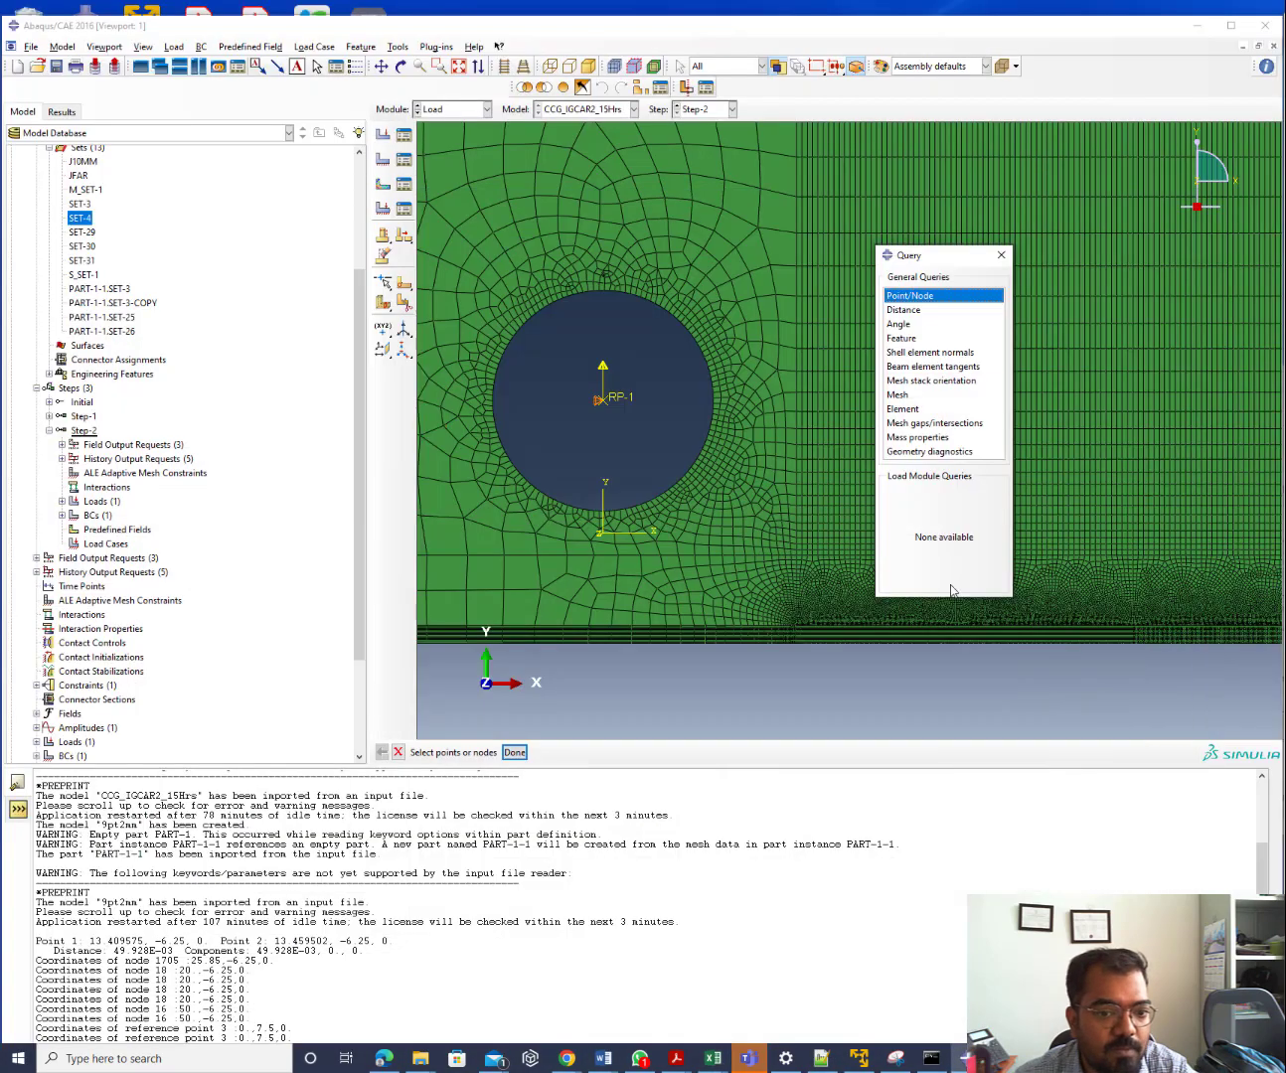
Display the SET-4 nodes on the mesh and query a point's coordinates, returning 0, 7.5, 0
{"action": "scroll", "coordinate": [802, 629], "scroll_direction": "down", "scroll_amount": 2}
{"action": "scroll", "coordinate": [806, 560], "scroll_direction": "up", "scroll_amount": 5}
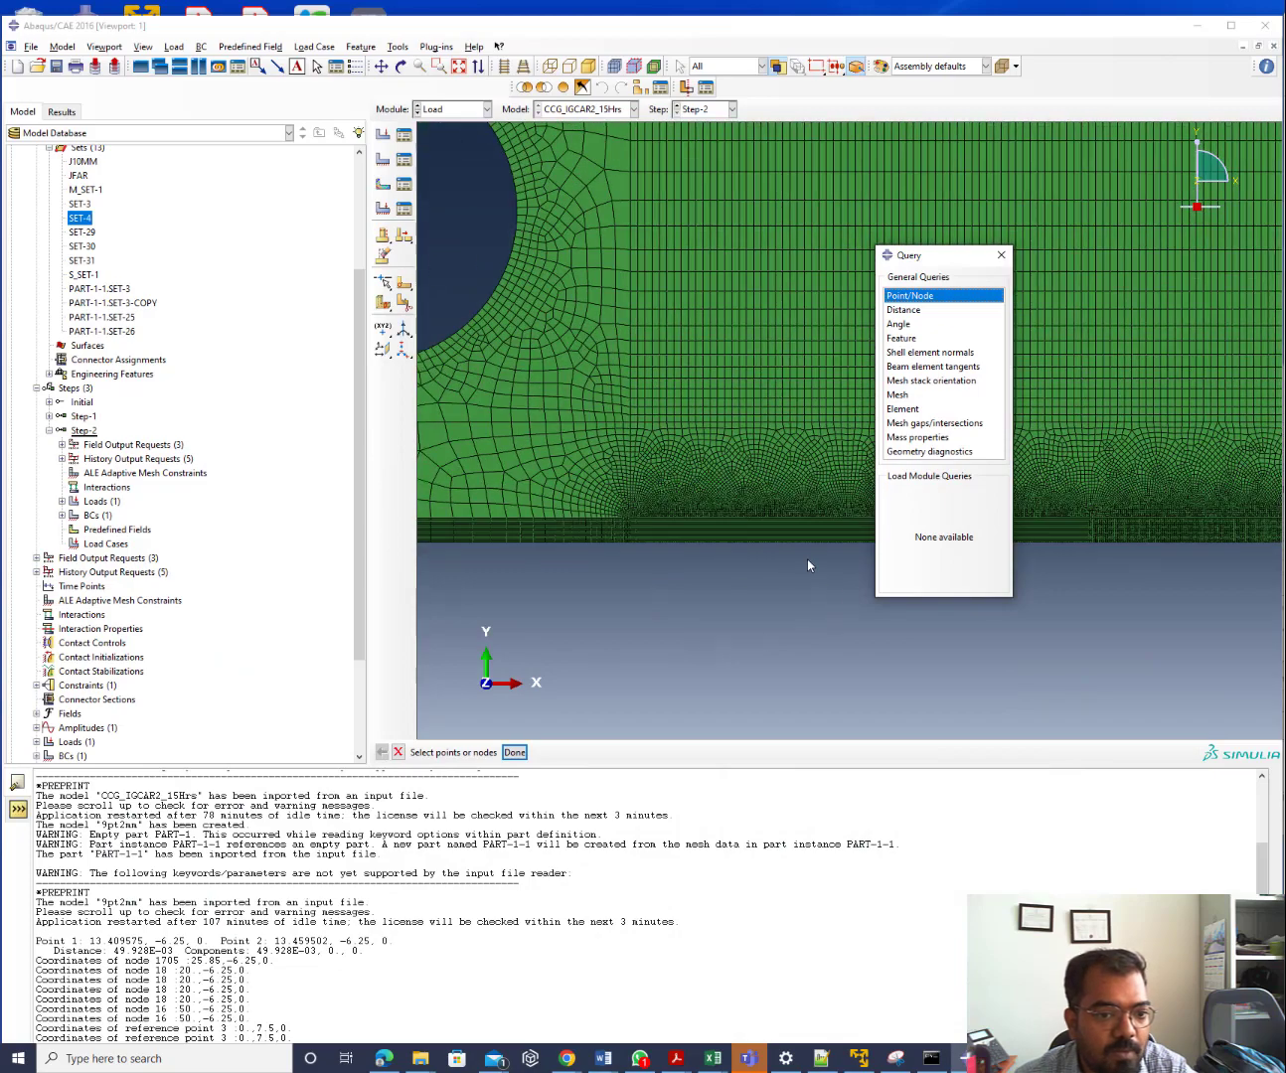
{"action": "scroll", "coordinate": [777, 471], "scroll_direction": "up", "scroll_amount": 1}
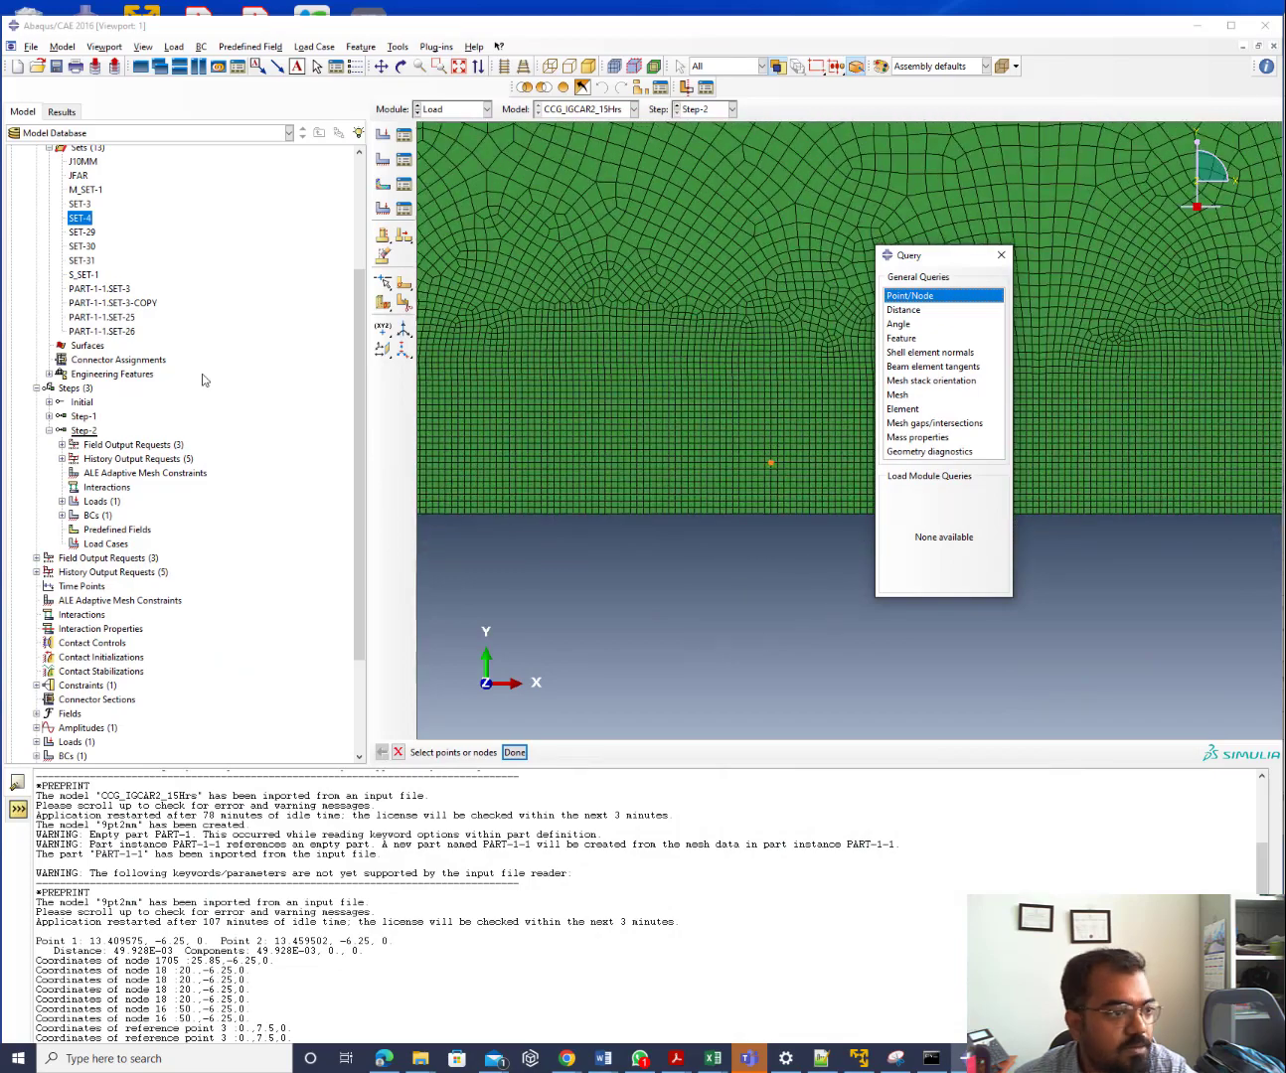
{"action": "left_click", "coordinate": [90, 222]}
{"action": "double_click", "coordinate": [91, 221]}
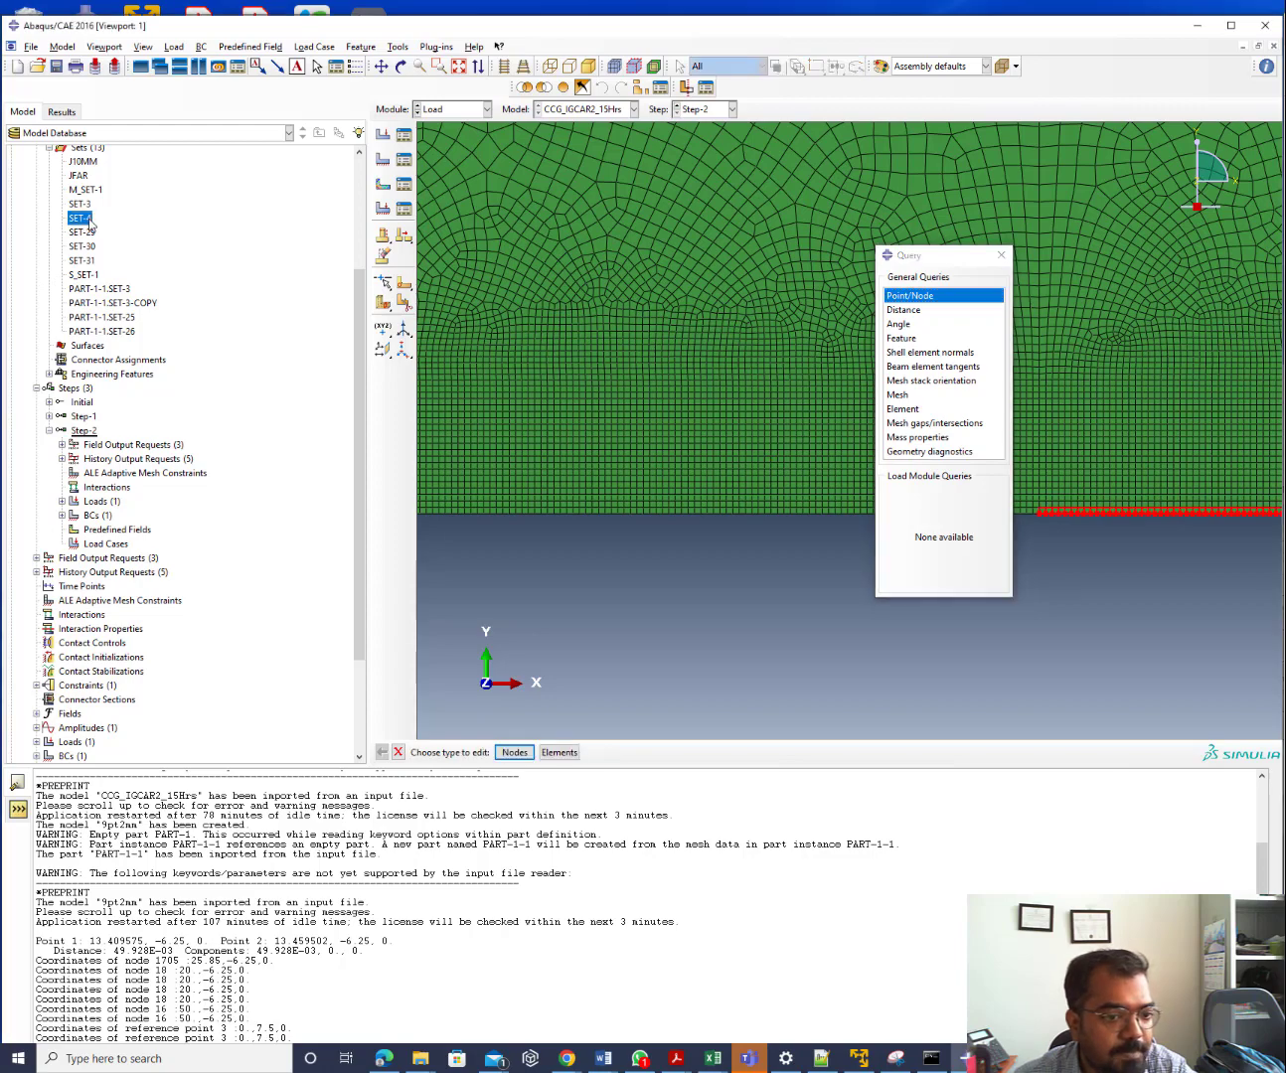
{"action": "scroll", "coordinate": [1018, 541], "scroll_direction": "up", "scroll_amount": 4}
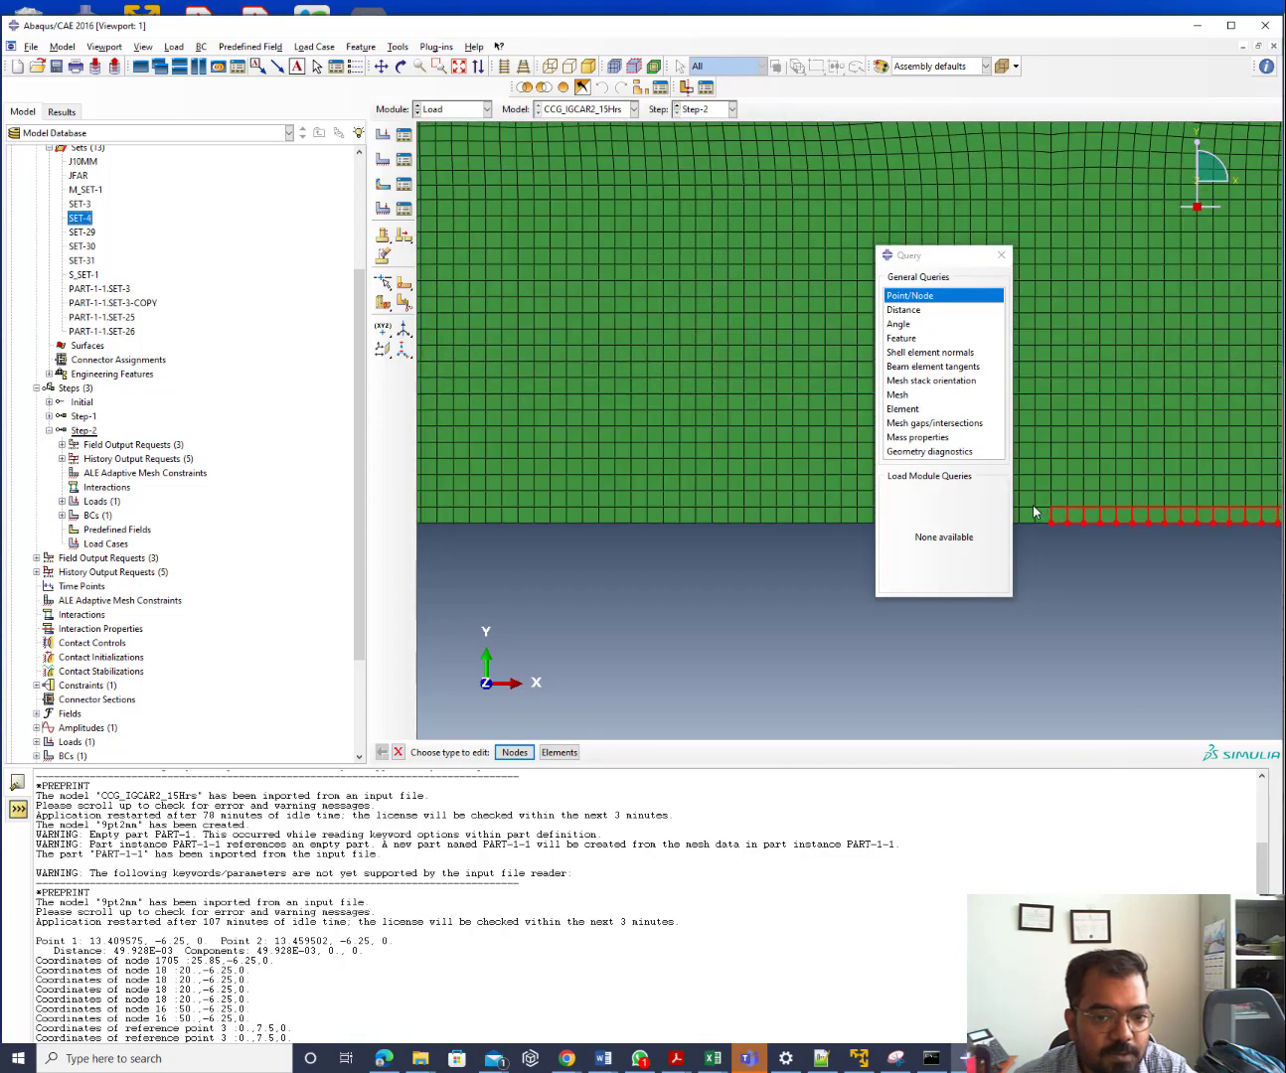
{"action": "left_click_drag", "start_coordinate": [950, 257], "coordinate": [582, 257]}
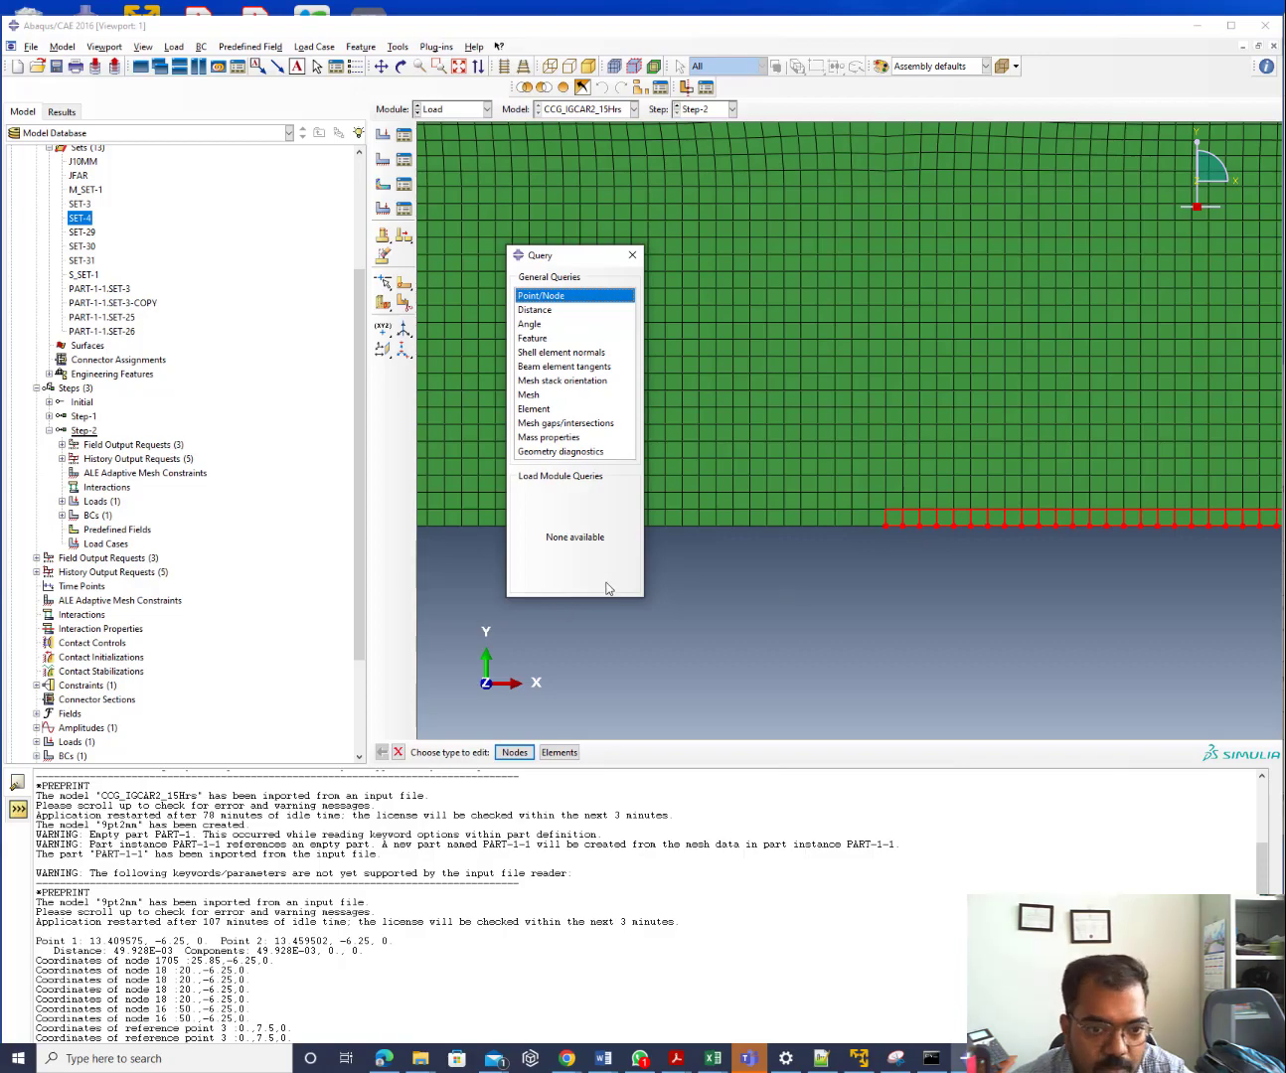
{"action": "scroll", "coordinate": [693, 617], "scroll_direction": "up", "scroll_amount": 5}
{"action": "scroll", "coordinate": [694, 617], "scroll_direction": "down", "scroll_amount": 5}
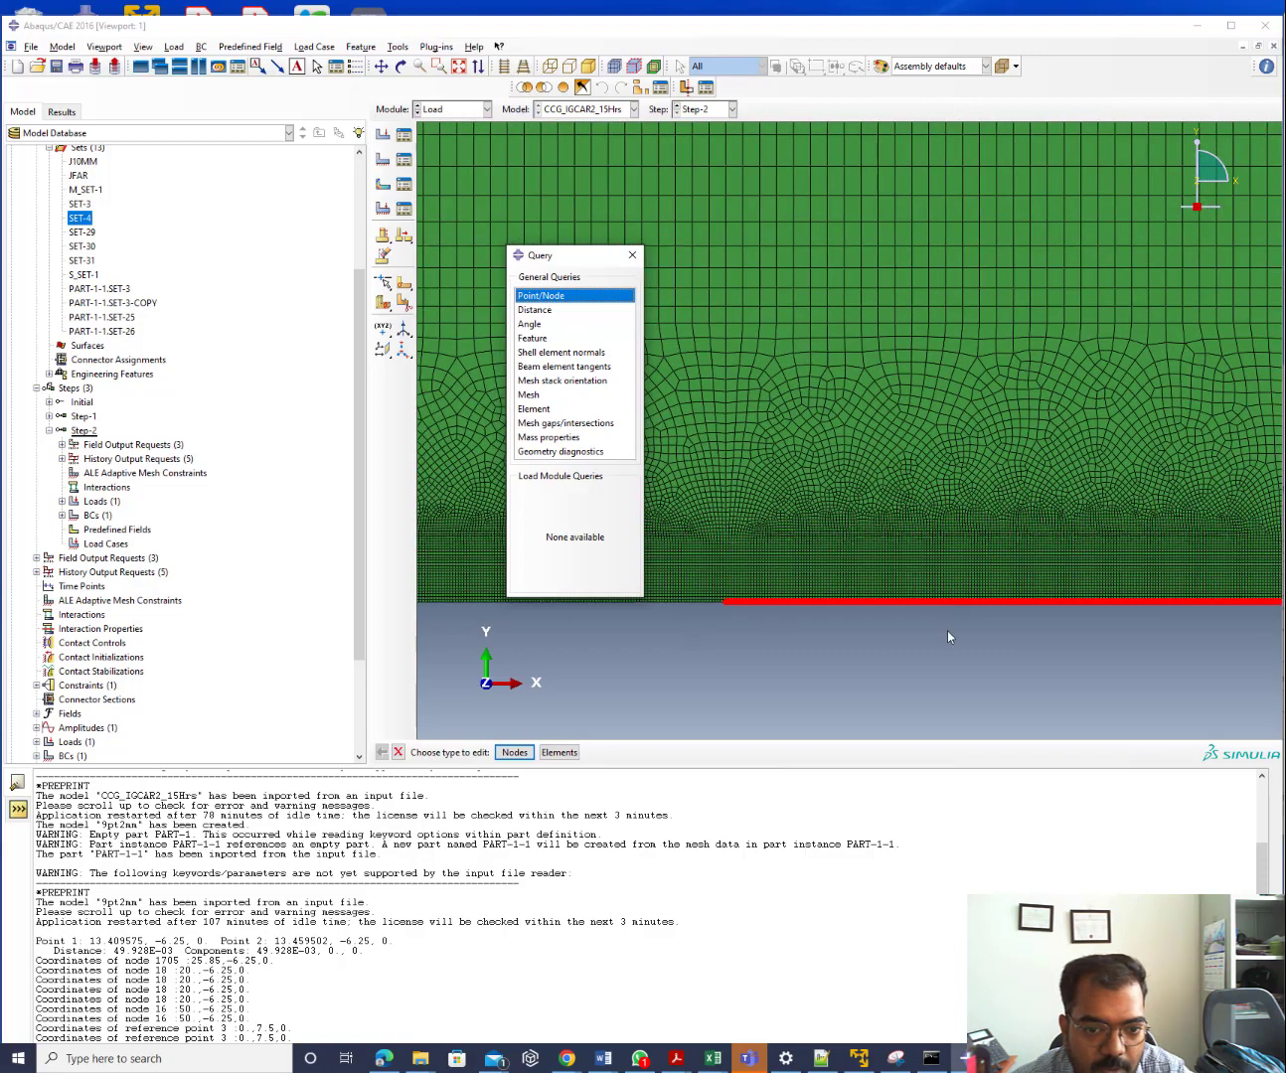
{"action": "scroll", "coordinate": [1123, 610], "scroll_direction": "down", "scroll_amount": 5}
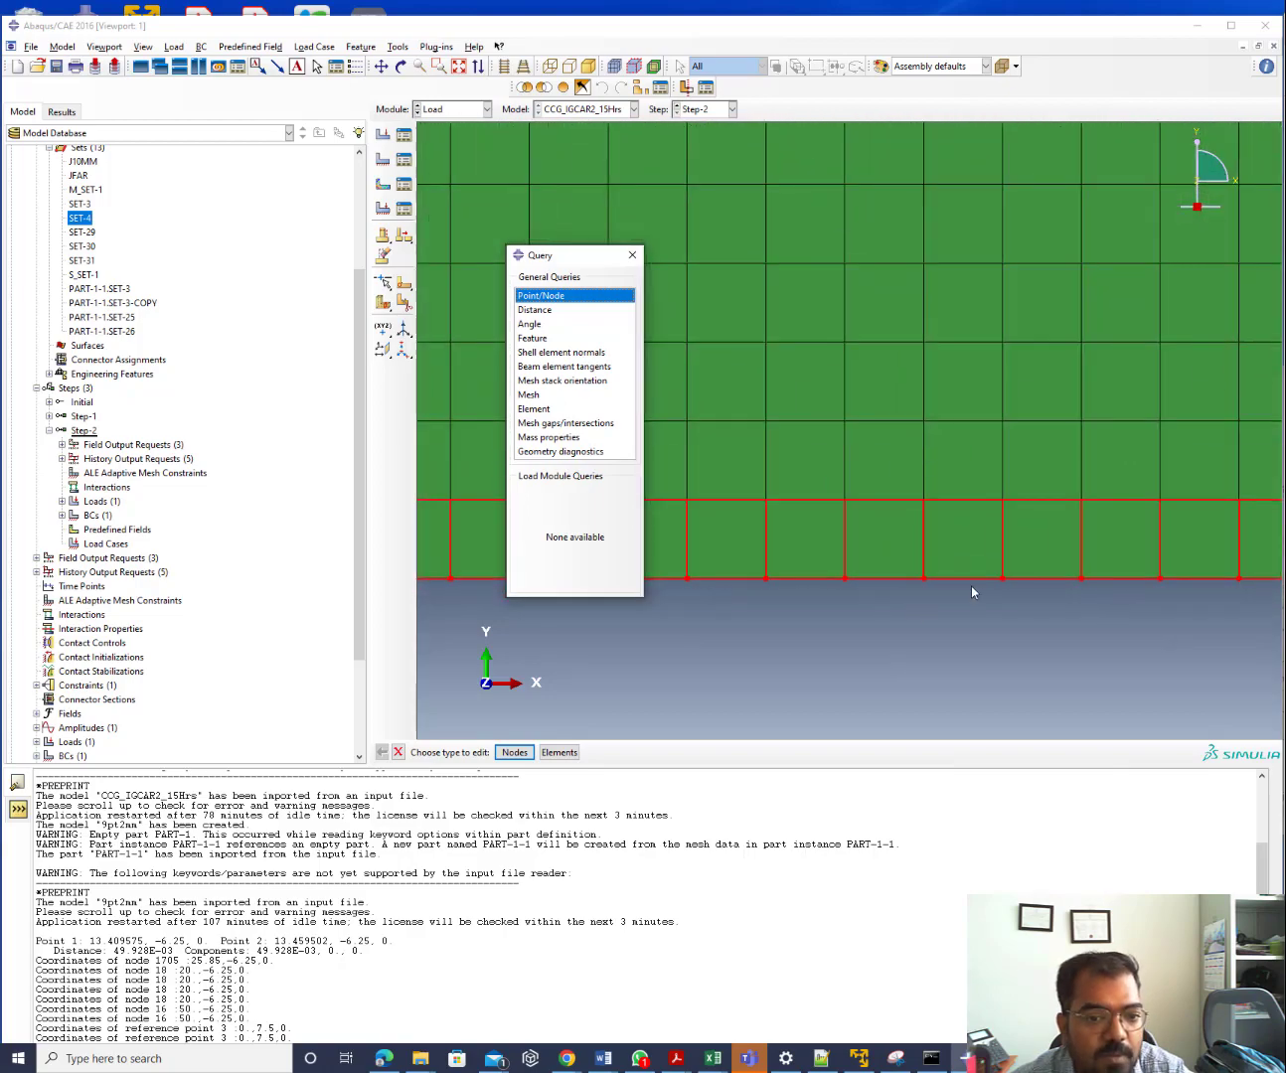
{"action": "scroll", "coordinate": [971, 594], "scroll_direction": "down", "scroll_amount": 8}
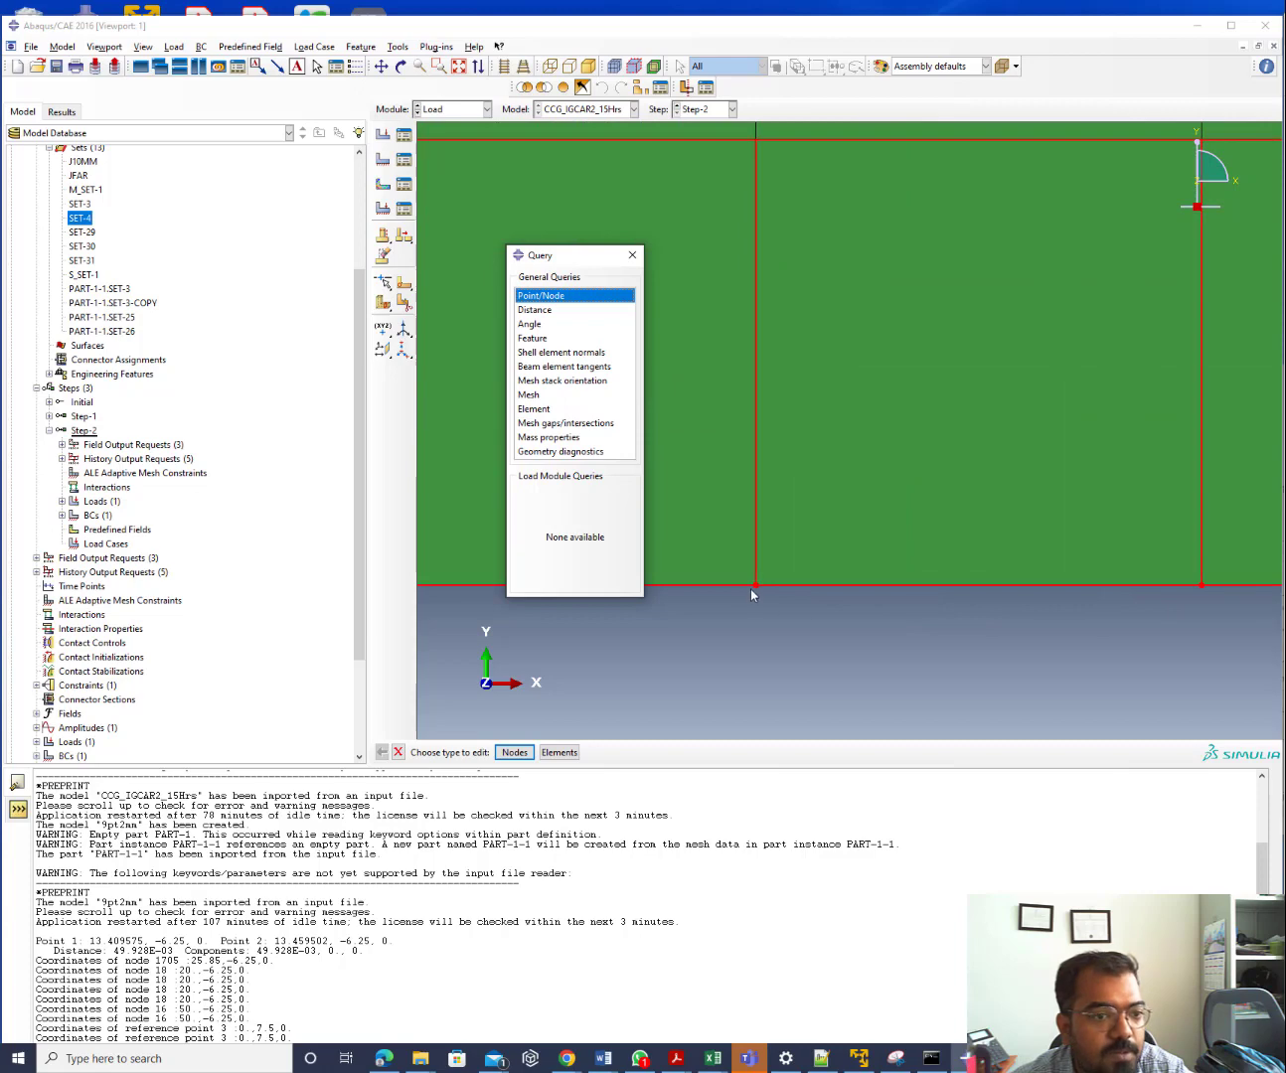
{"action": "left_click", "coordinate": [564, 296]}
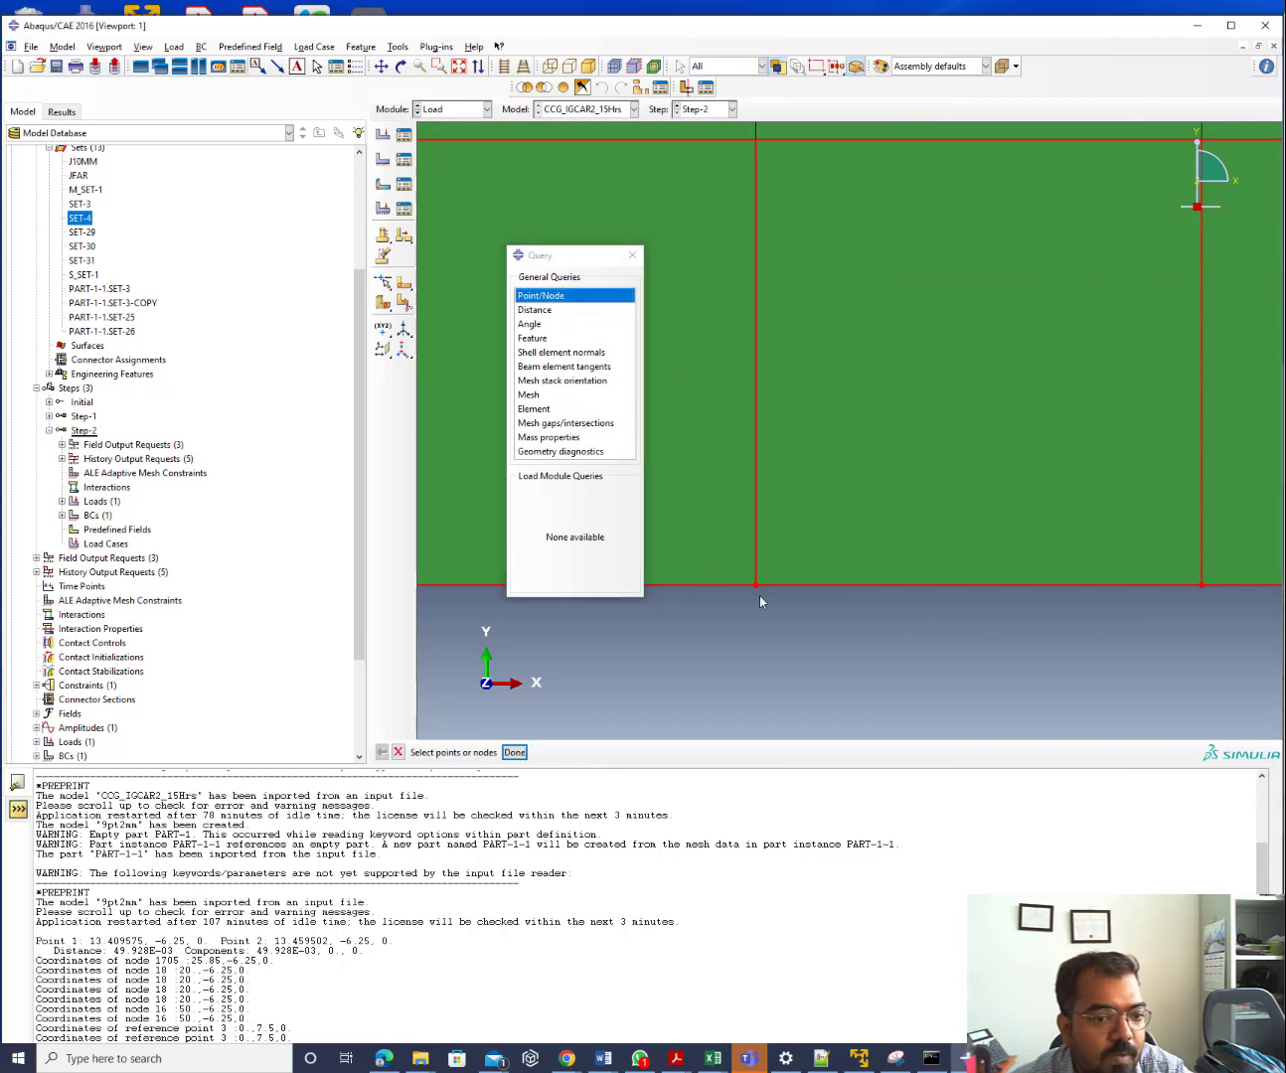
{"action": "left_click", "coordinate": [513, 754]}
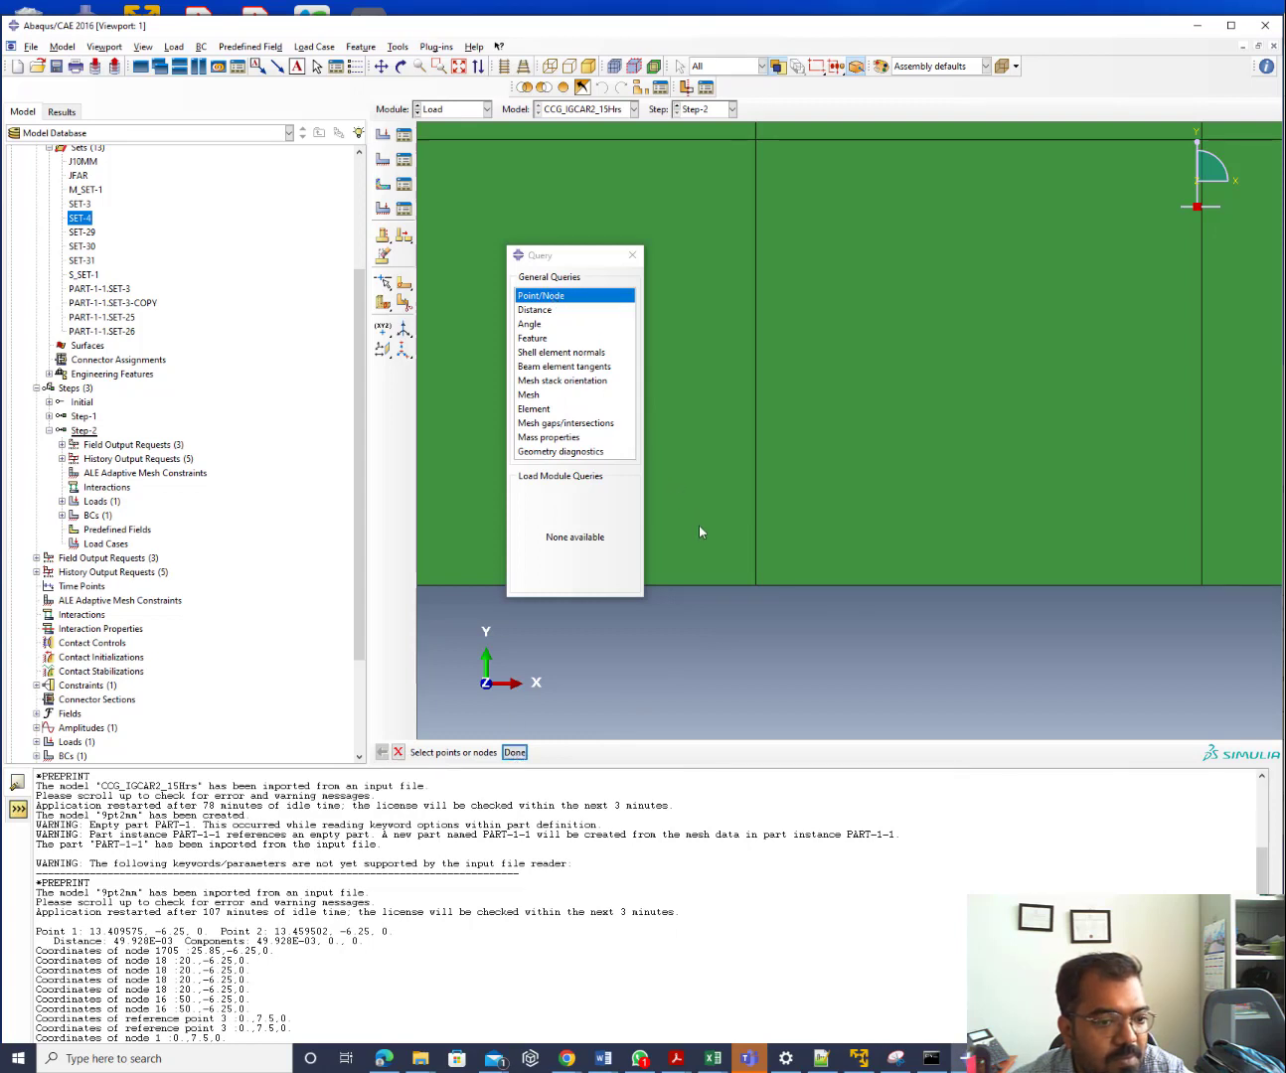
Query bottom-edge node 1738 and compare it with xc in the Notepad++ script
{"action": "left_click", "coordinate": [756, 585]}
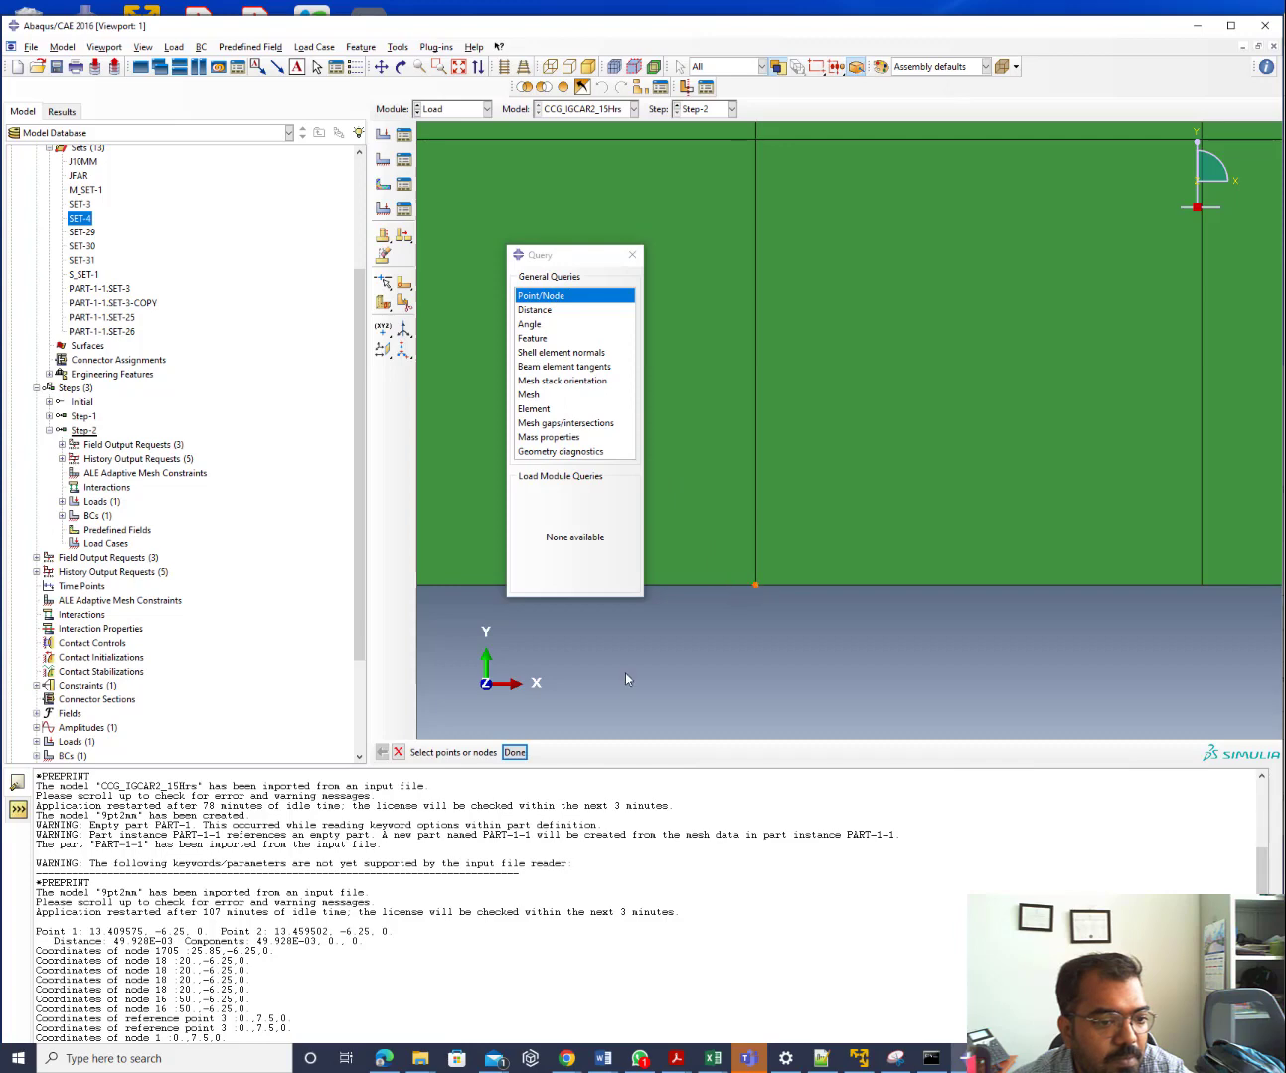
{"action": "left_click", "coordinate": [515, 752]}
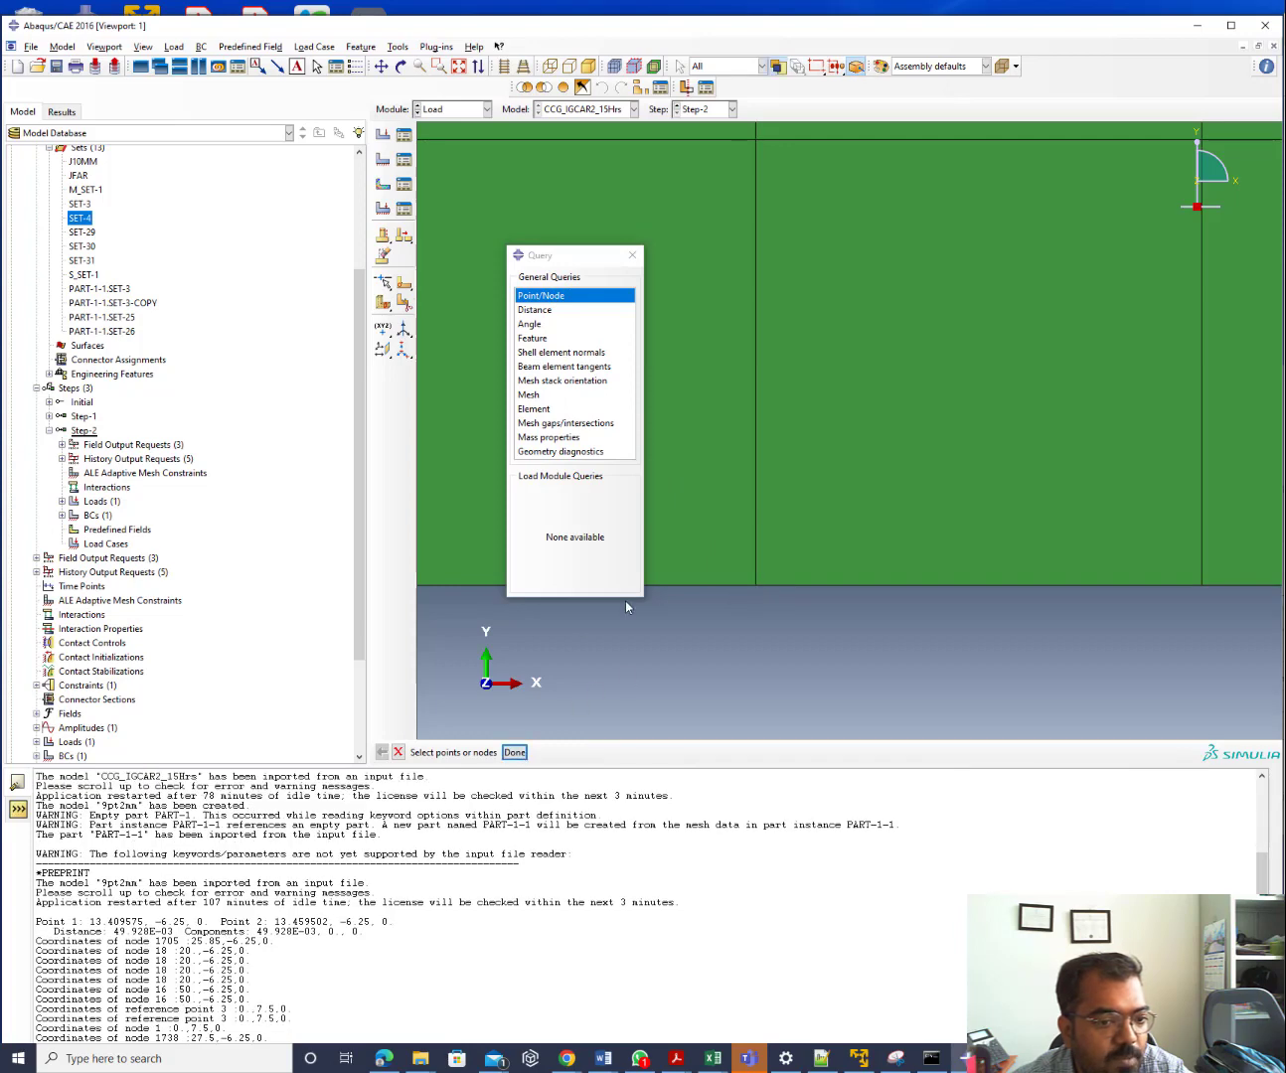
{"action": "scroll", "coordinate": [700, 513], "scroll_direction": "up", "scroll_amount": 5}
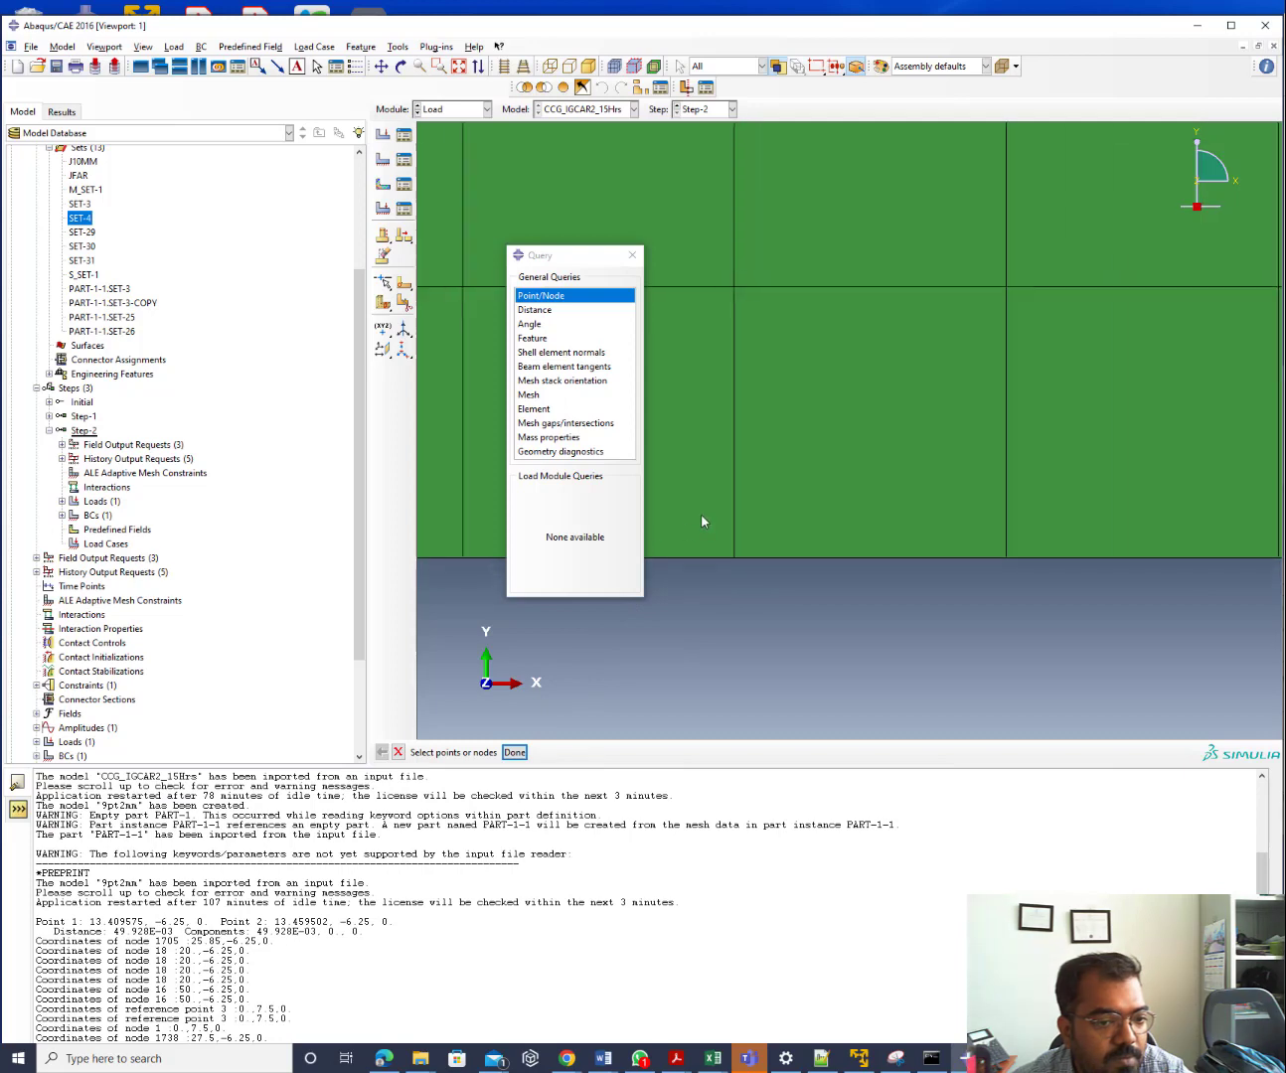
{"action": "scroll", "coordinate": [702, 544], "scroll_direction": "up", "scroll_amount": 3}
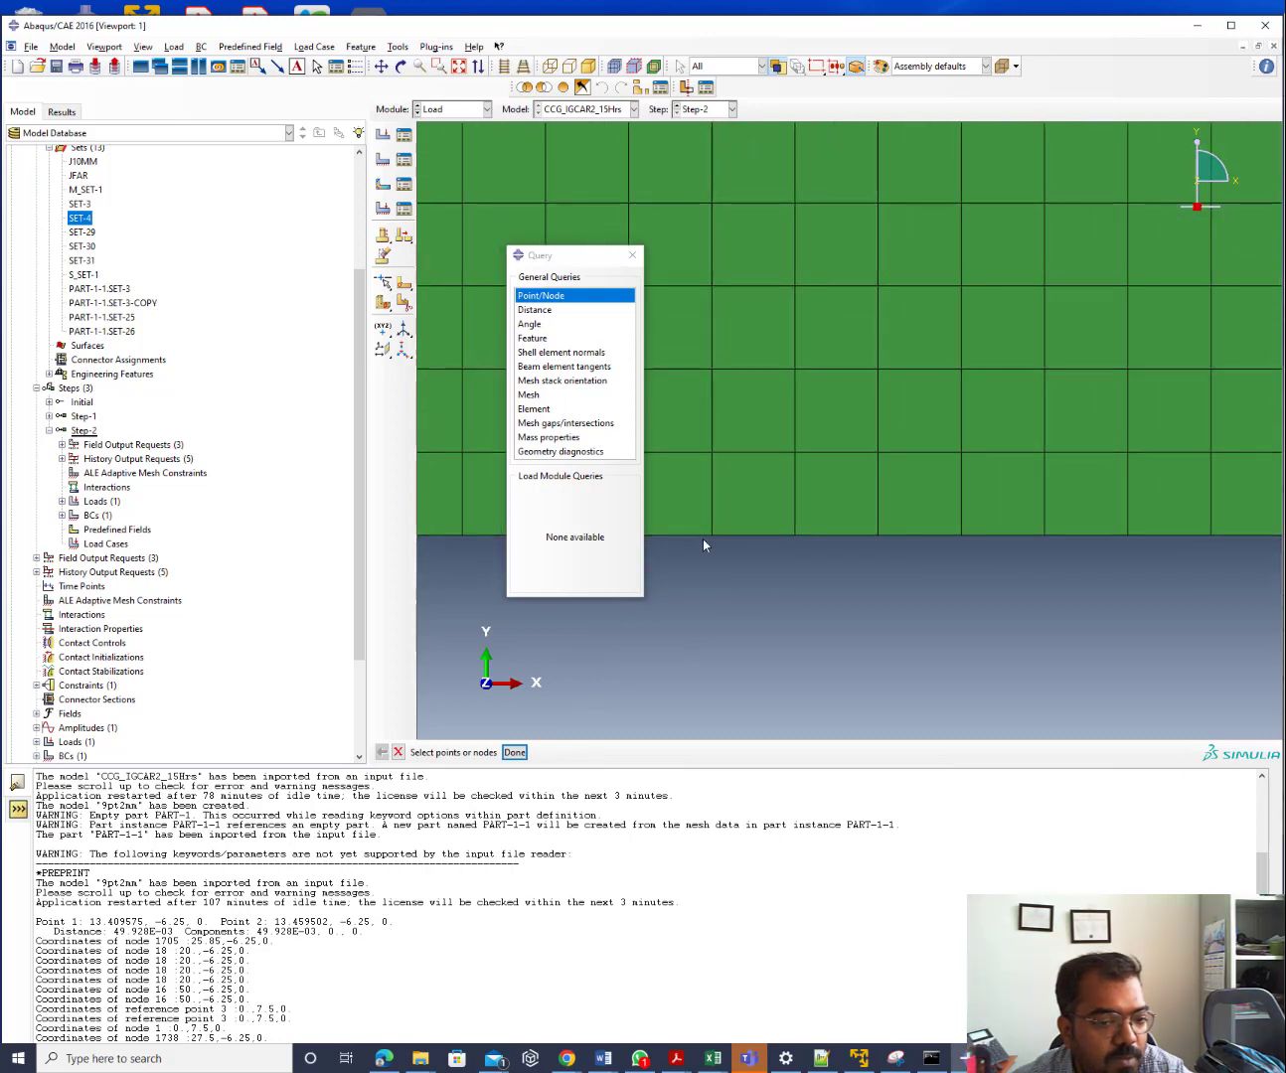
{"action": "left_click", "coordinate": [828, 1064]}
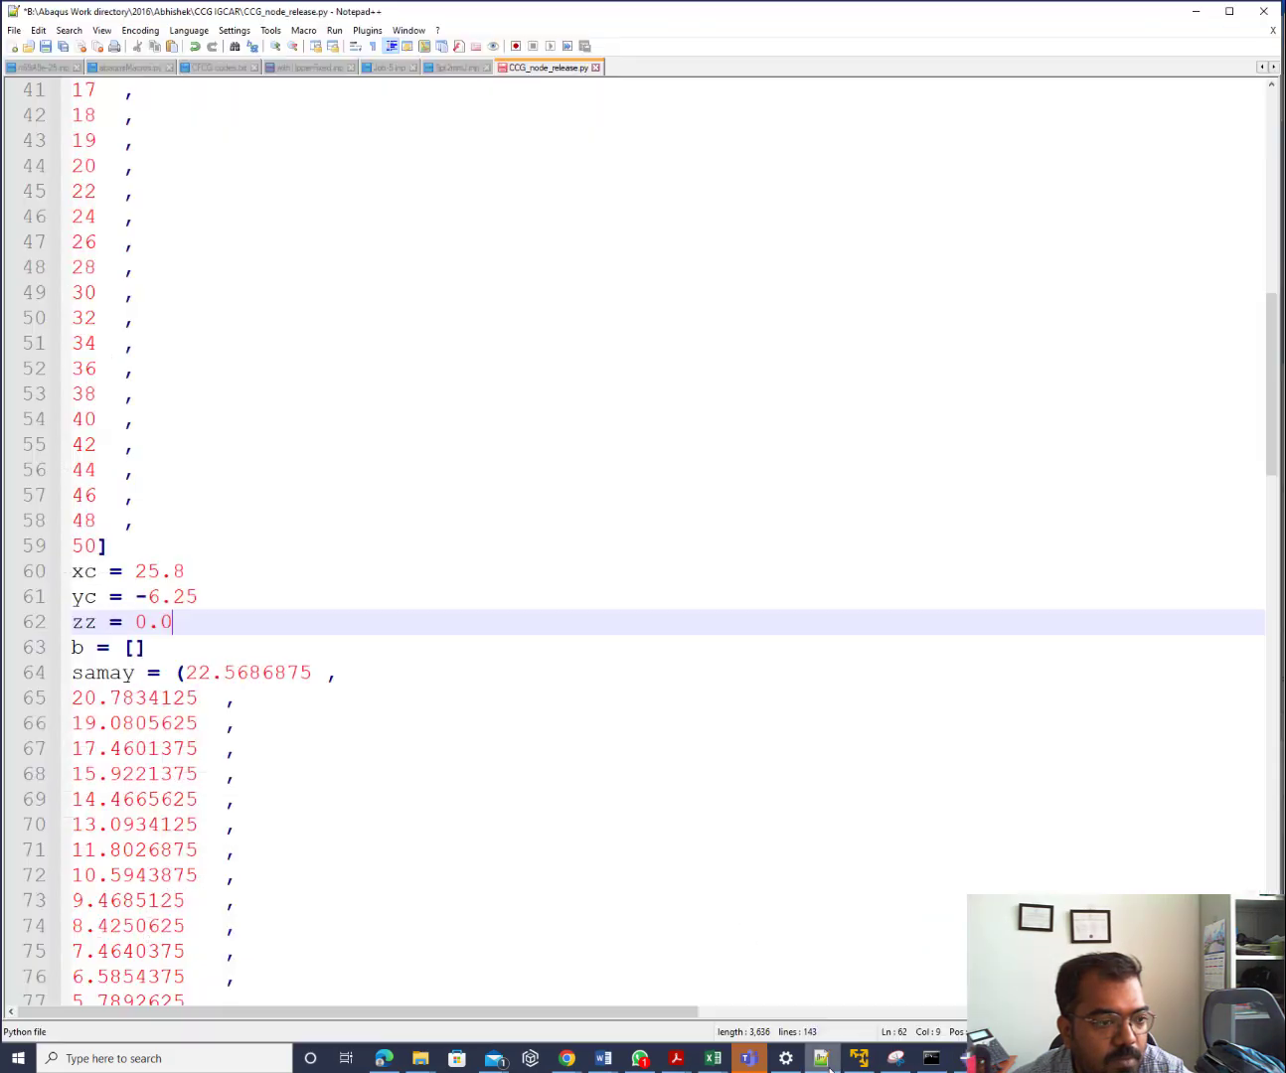
{"action": "left_click", "coordinate": [828, 1063]}
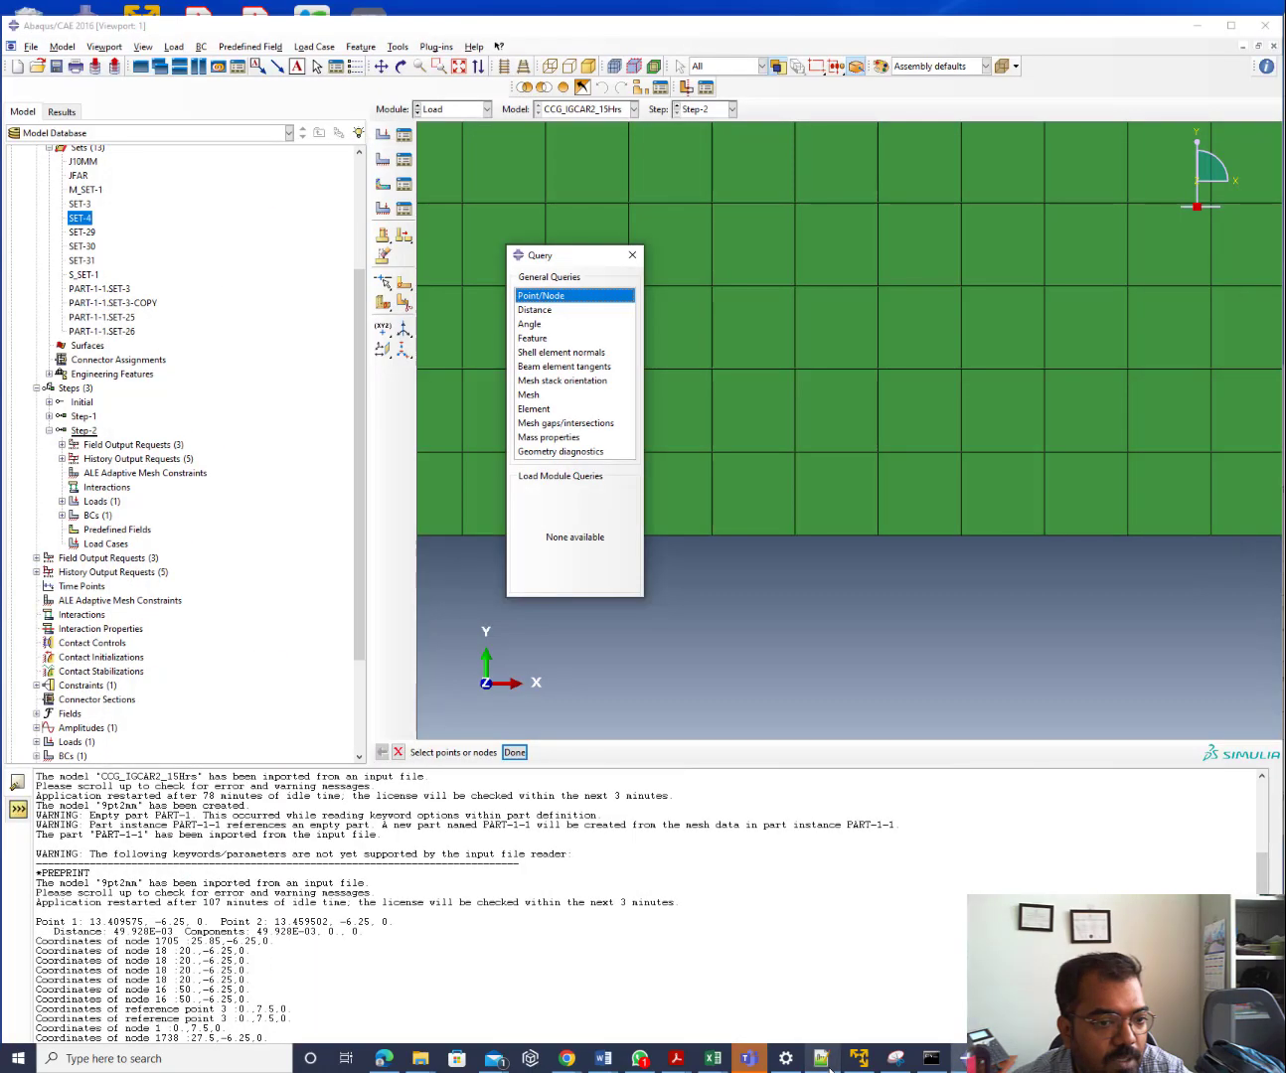
{"action": "scroll", "coordinate": [1202, 528], "scroll_direction": "up", "scroll_amount": 5}
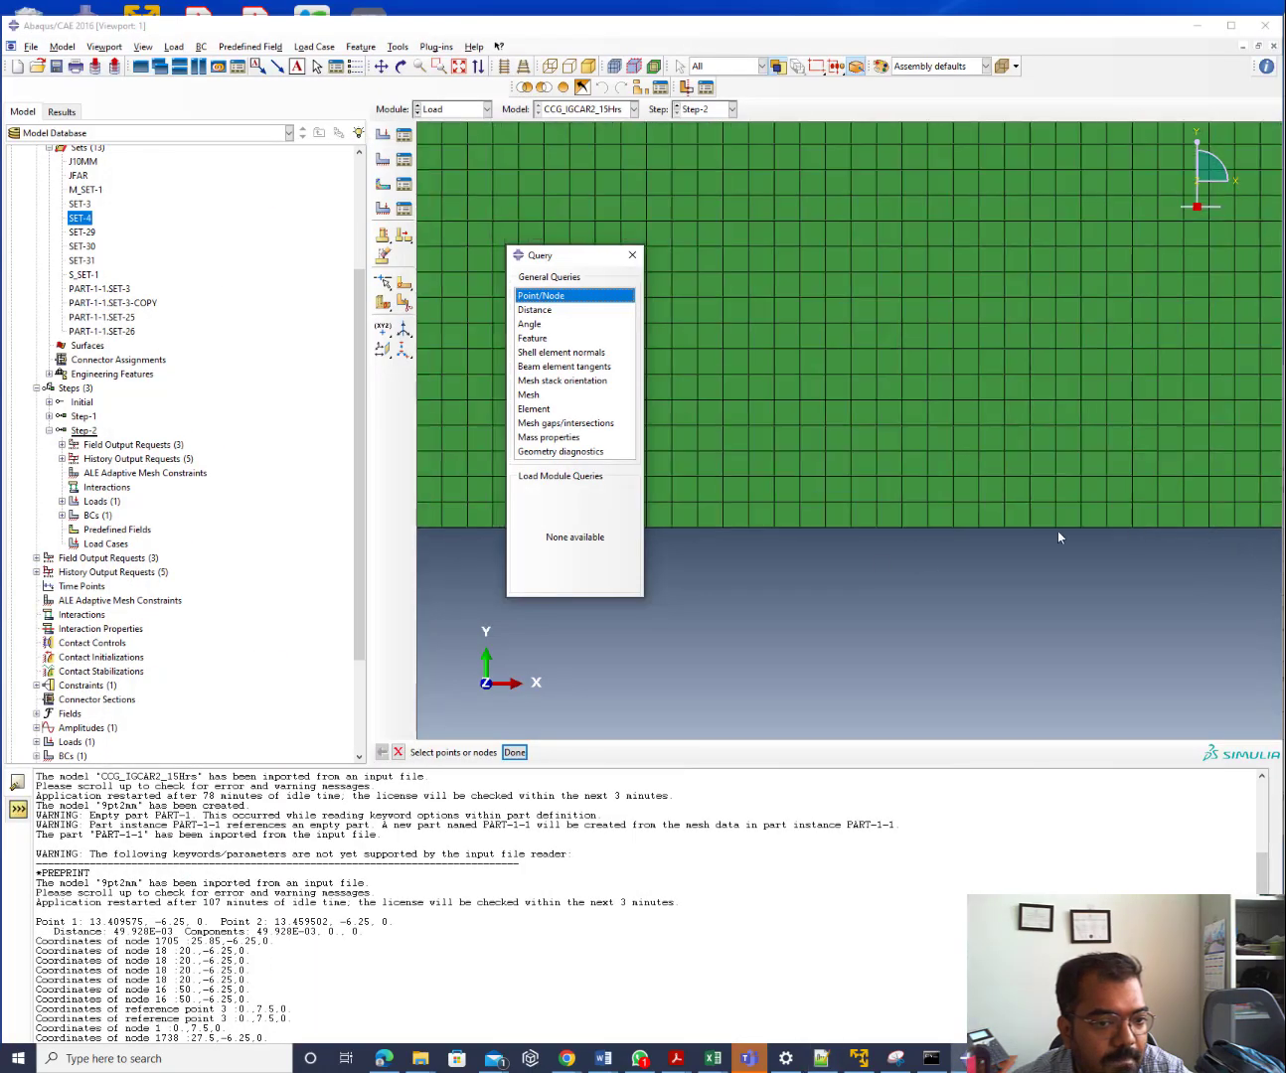
{"action": "scroll", "coordinate": [740, 540], "scroll_direction": "down", "scroll_amount": 5}
{"action": "scroll", "coordinate": [731, 538], "scroll_direction": "down", "scroll_amount": 3}
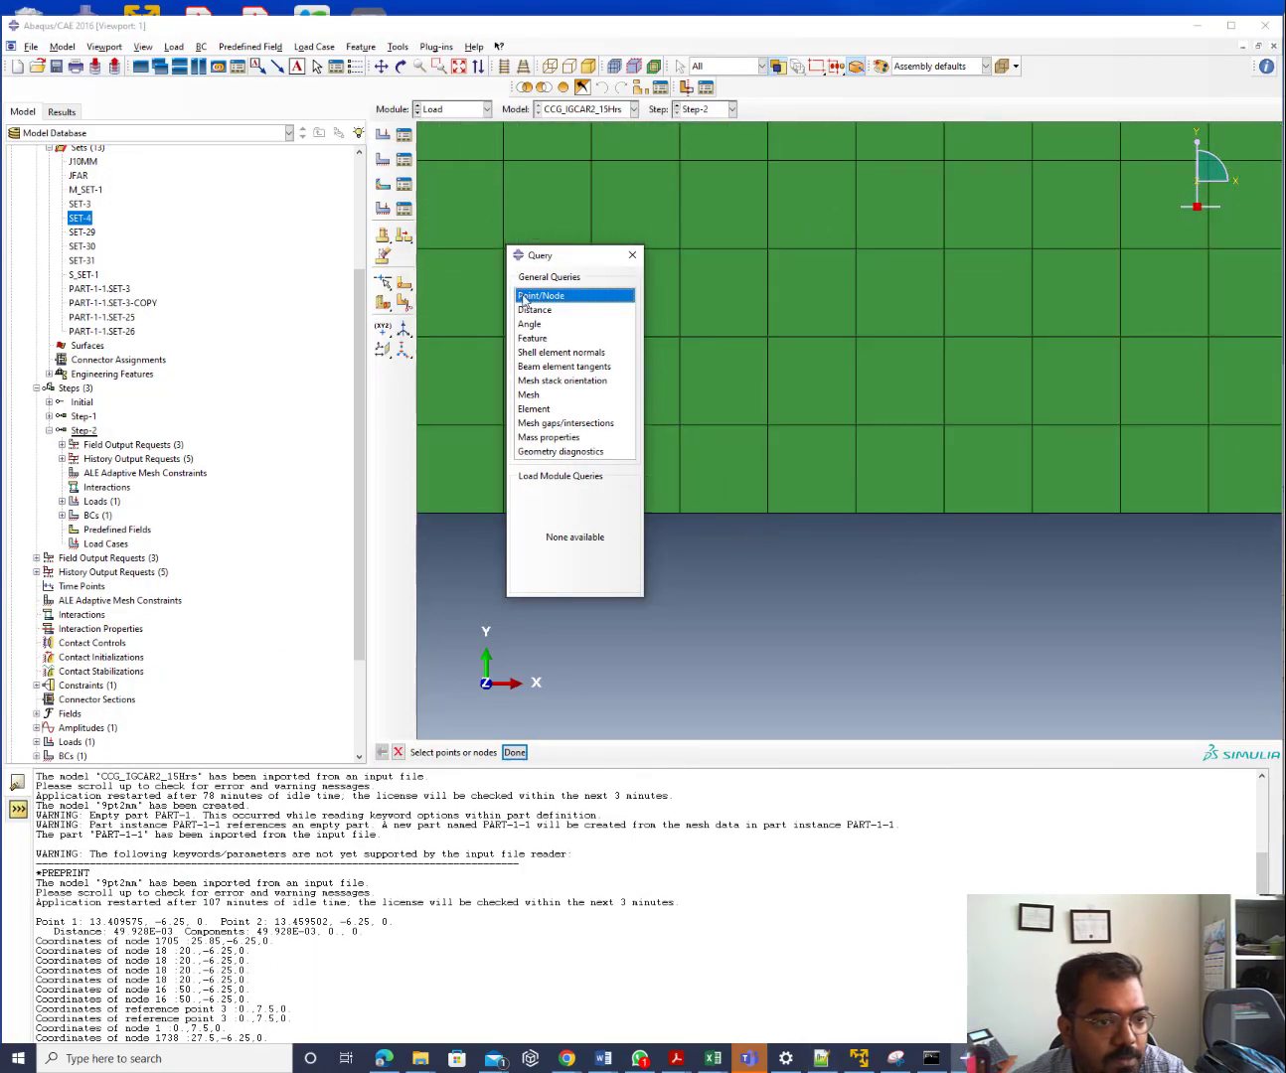
{"action": "left_click", "coordinate": [768, 513]}
{"action": "left_click", "coordinate": [515, 753]}
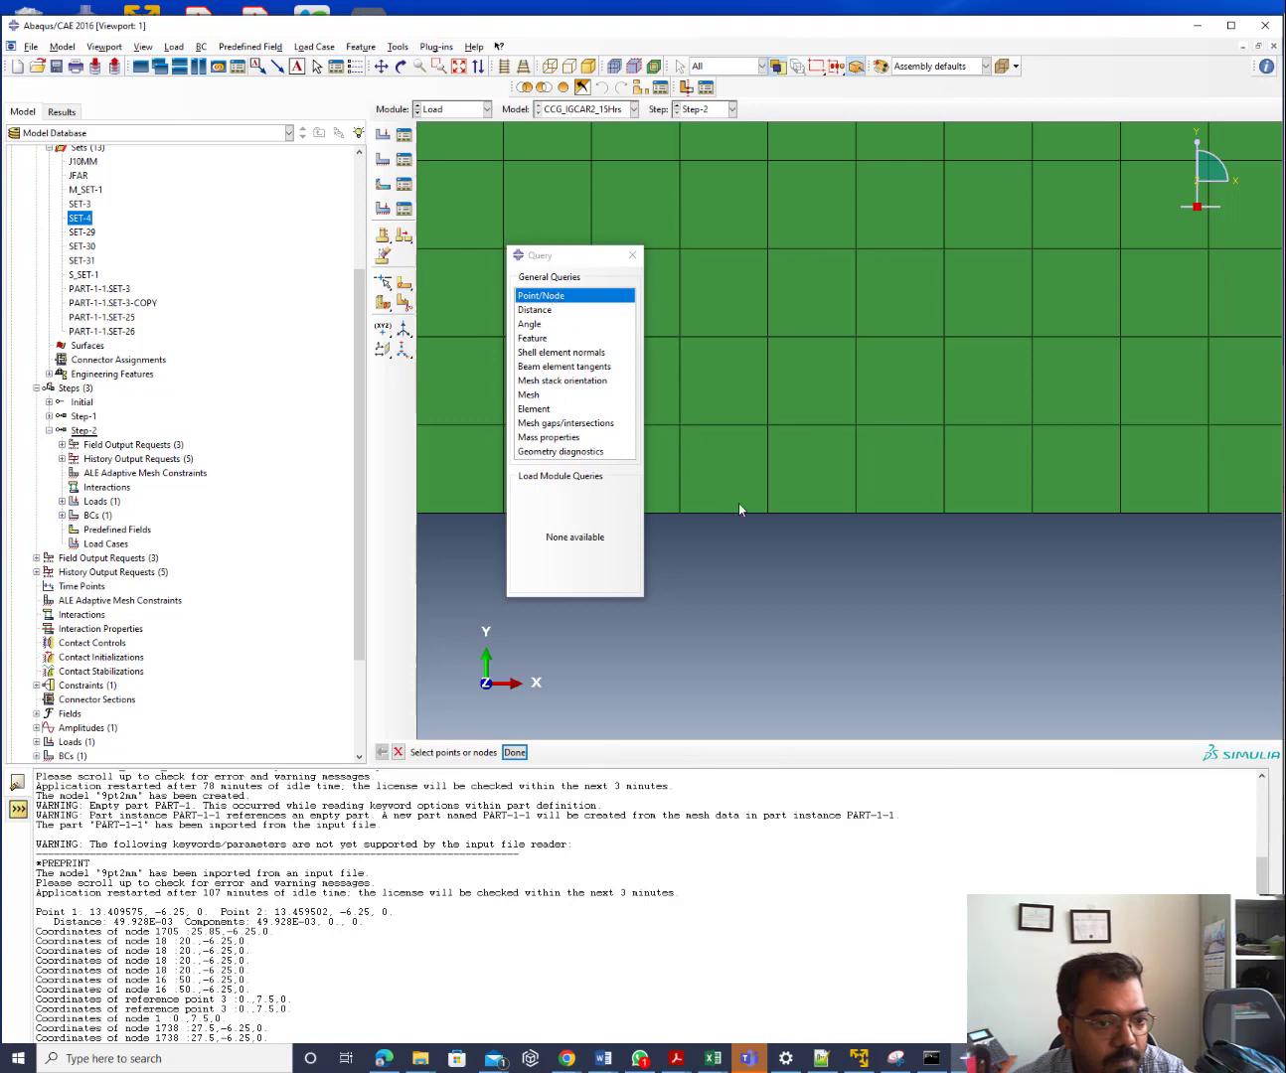
Query the coordinates of bottom-edge nodes 1727 and 1719
{"action": "left_click", "coordinate": [515, 752]}
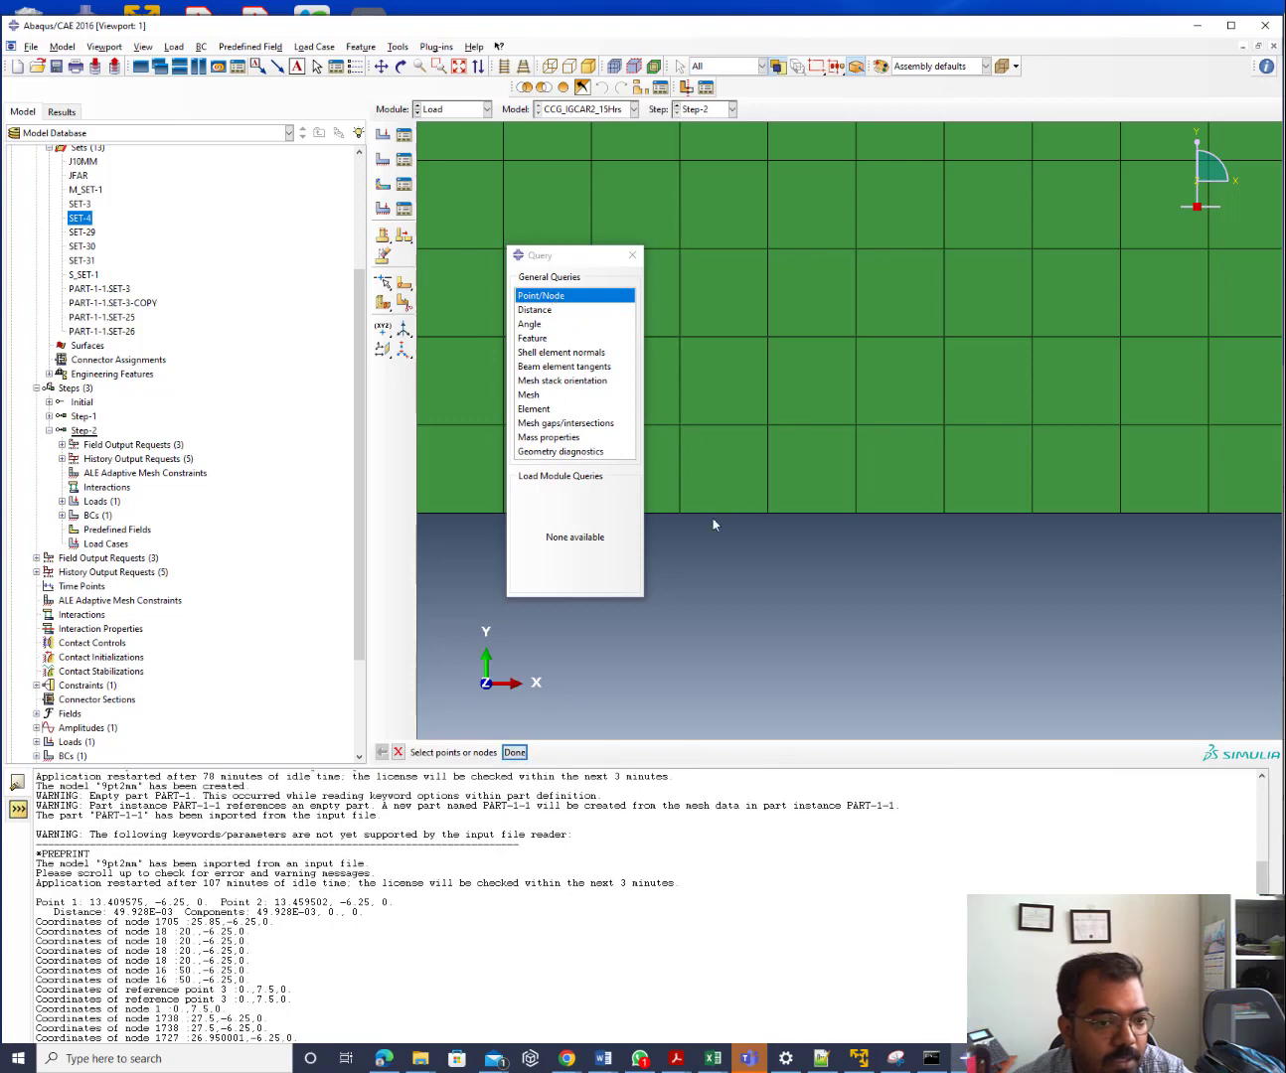
{"action": "scroll", "coordinate": [901, 490], "scroll_direction": "down", "scroll_amount": 6}
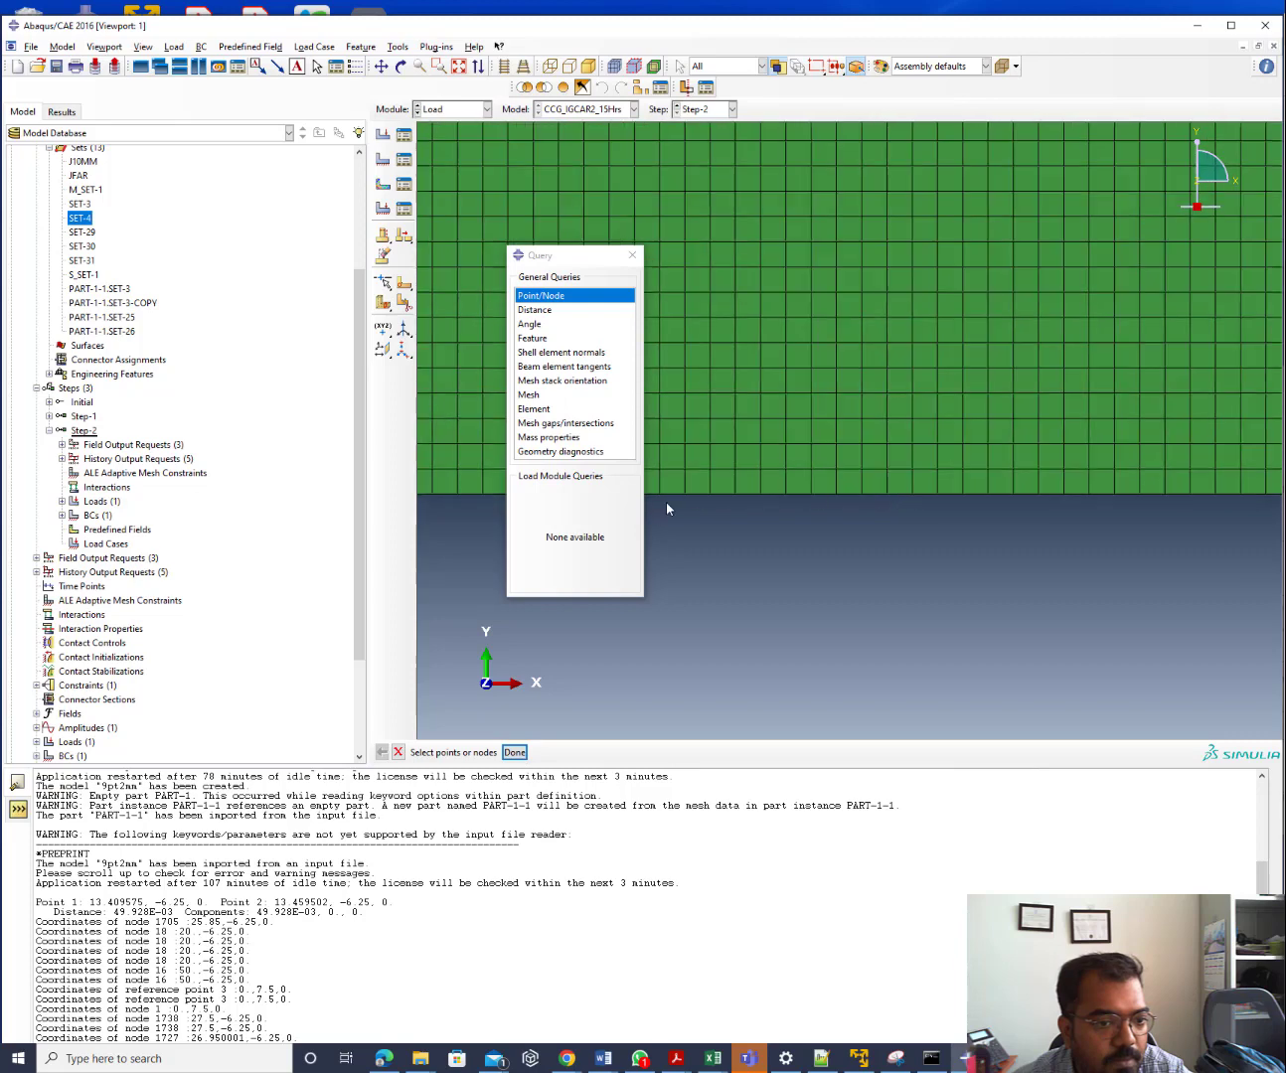
{"action": "scroll", "coordinate": [667, 508], "scroll_direction": "up", "scroll_amount": 8}
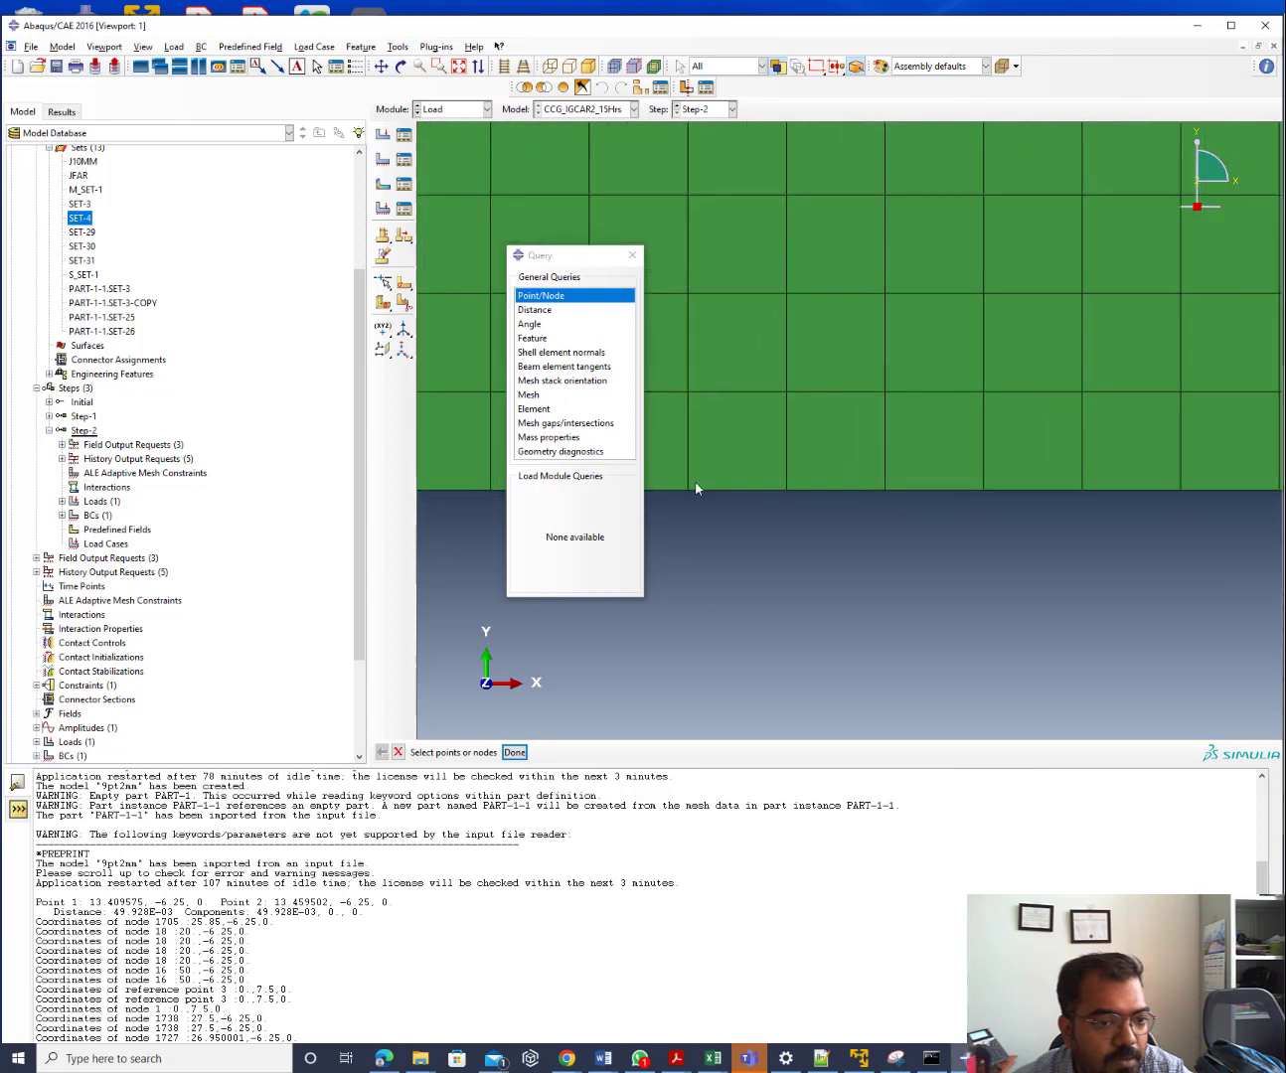
{"action": "scroll", "coordinate": [690, 511], "scroll_direction": "up", "scroll_amount": 2}
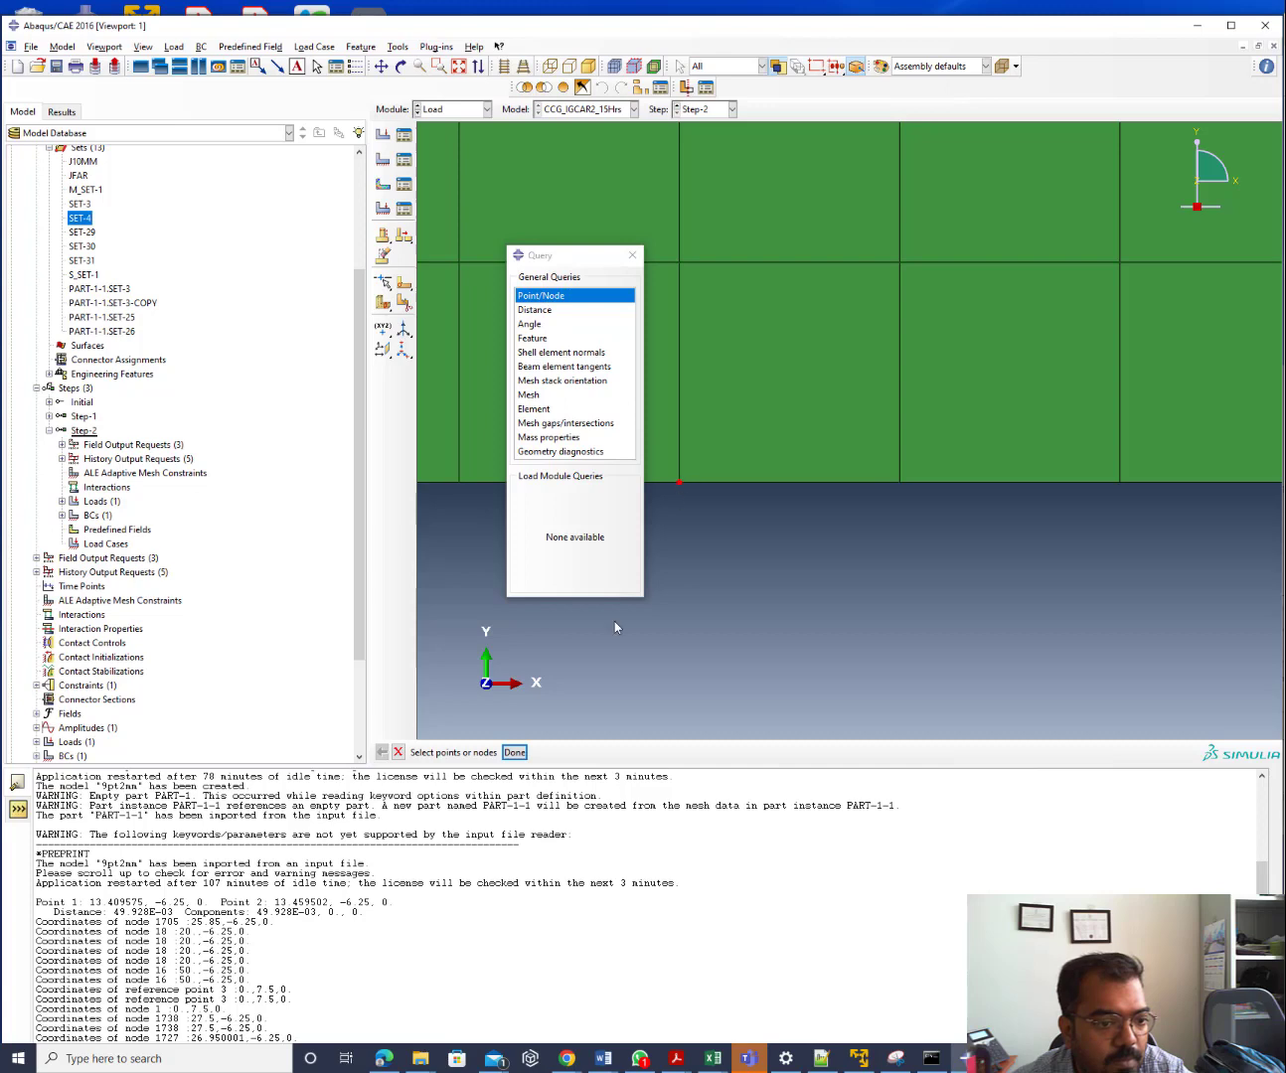
{"action": "left_click", "coordinate": [515, 755]}
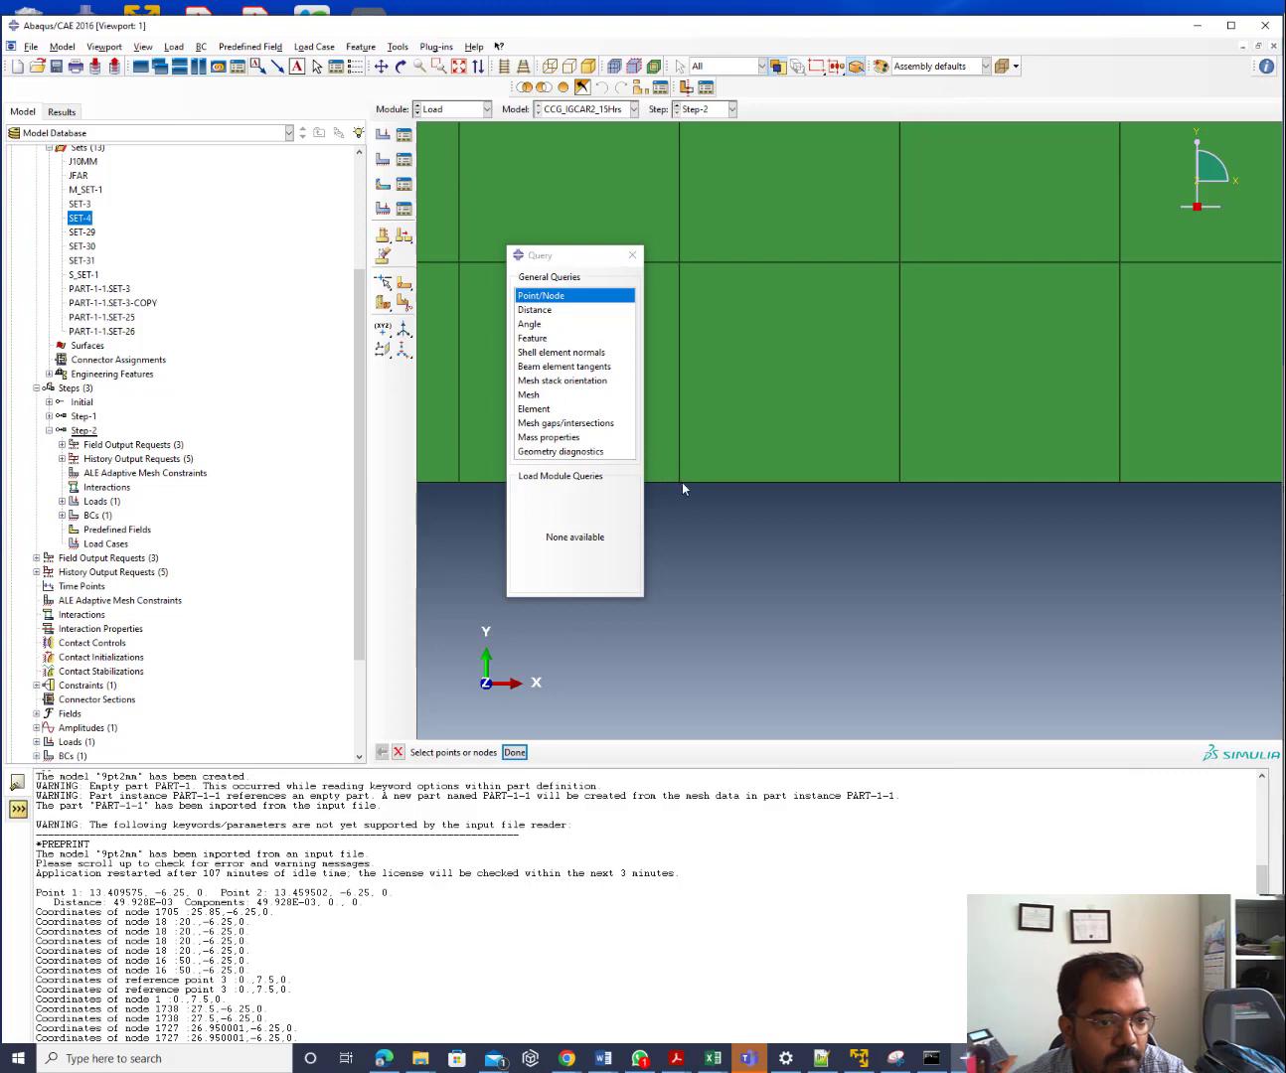
{"action": "left_click", "coordinate": [515, 753]}
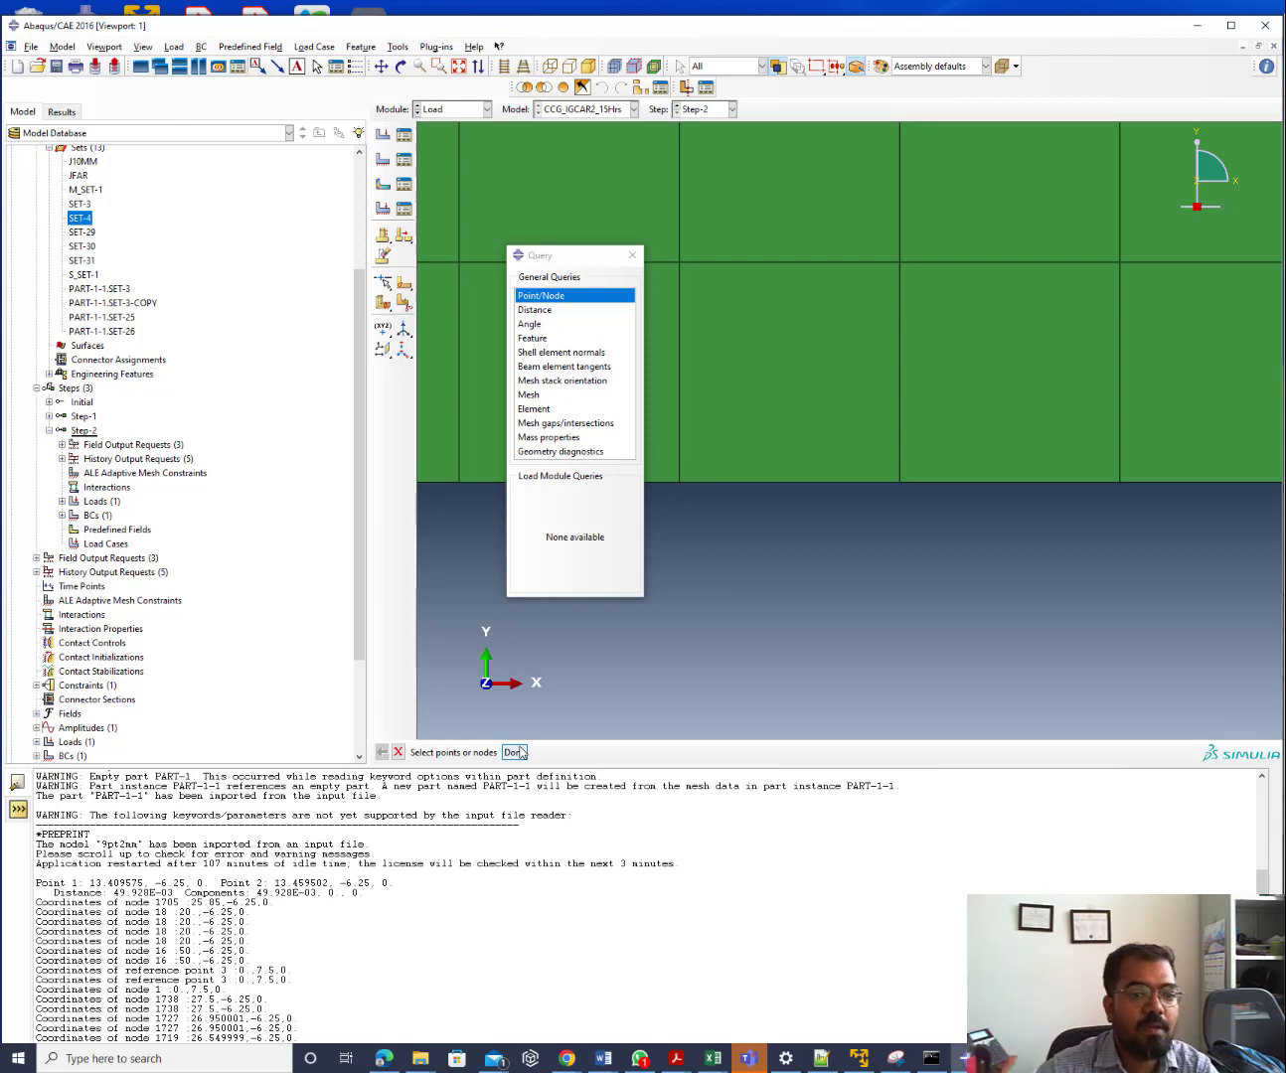
{"action": "scroll", "coordinate": [919, 464], "scroll_direction": "down", "scroll_amount": 10}
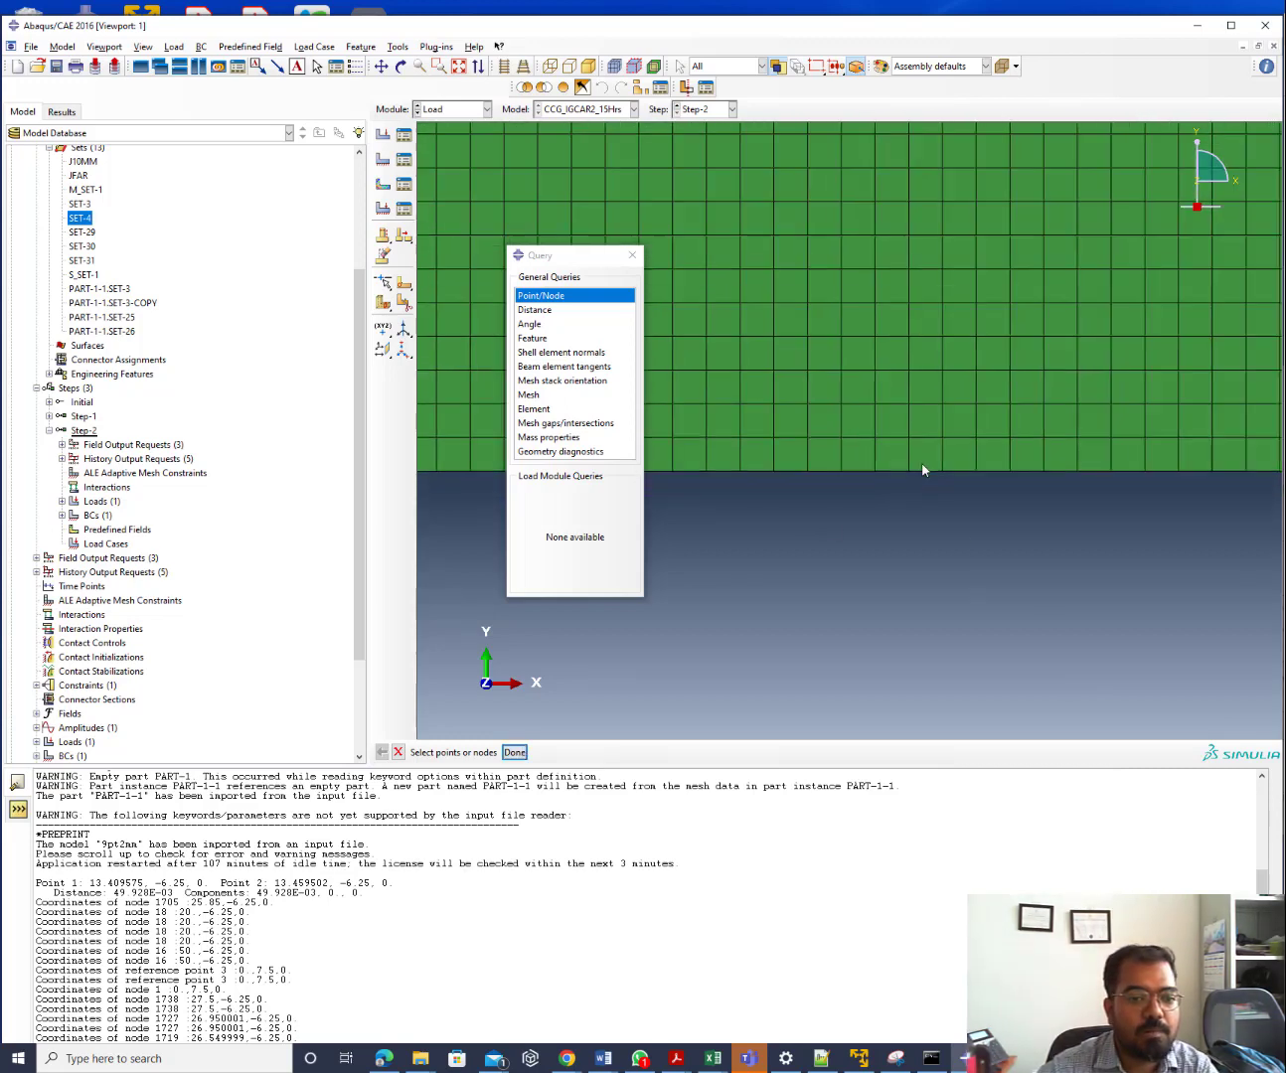
{"action": "scroll", "coordinate": [669, 467], "scroll_direction": "up", "scroll_amount": 8}
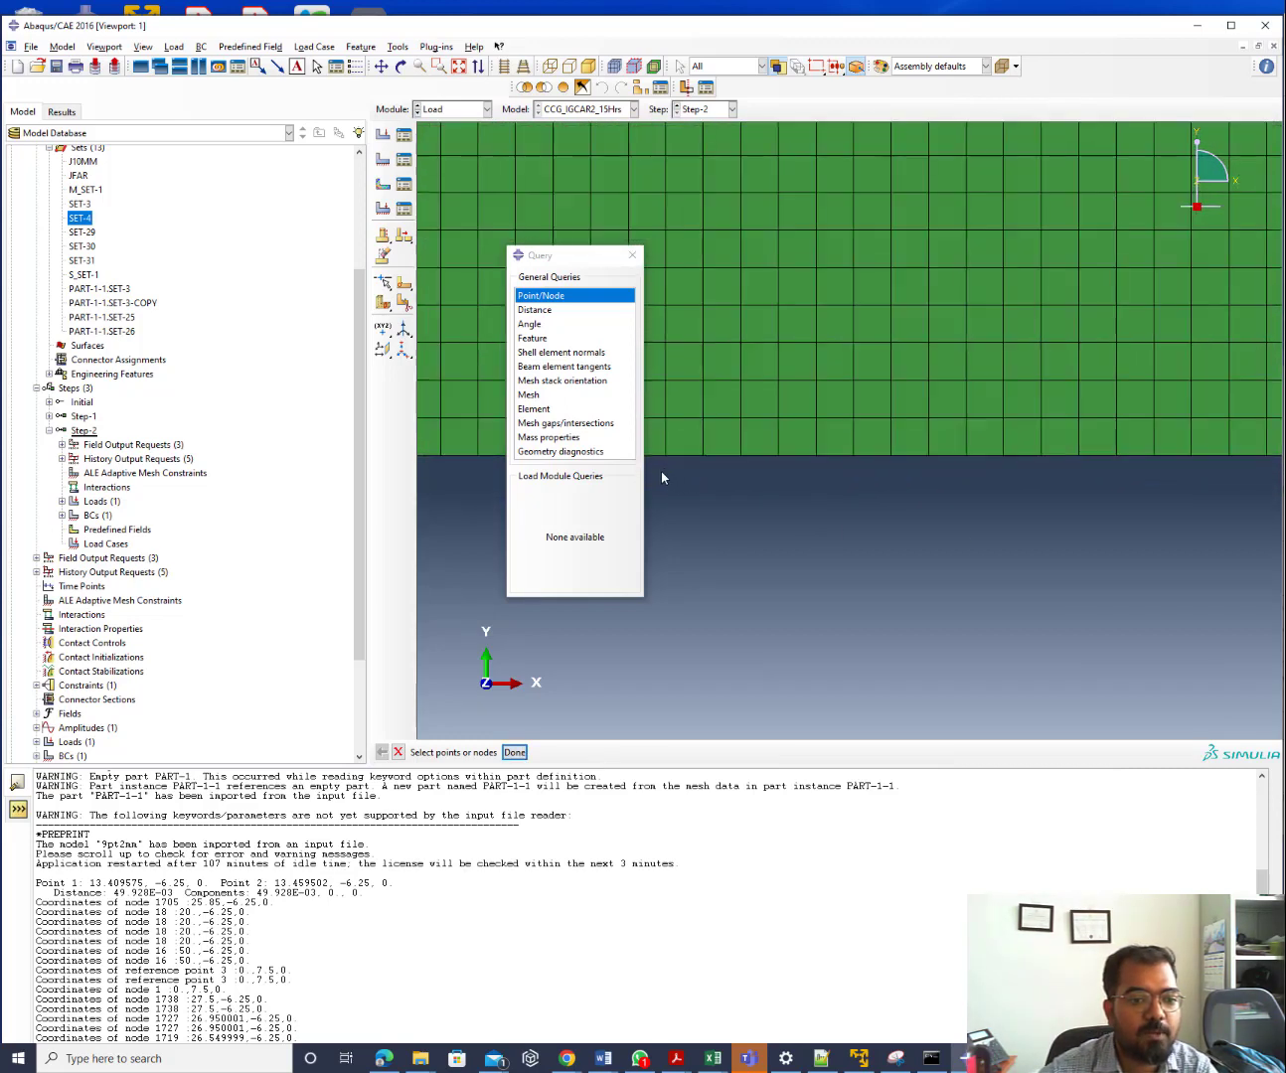
{"action": "scroll", "coordinate": [663, 460], "scroll_direction": "up", "scroll_amount": 3}
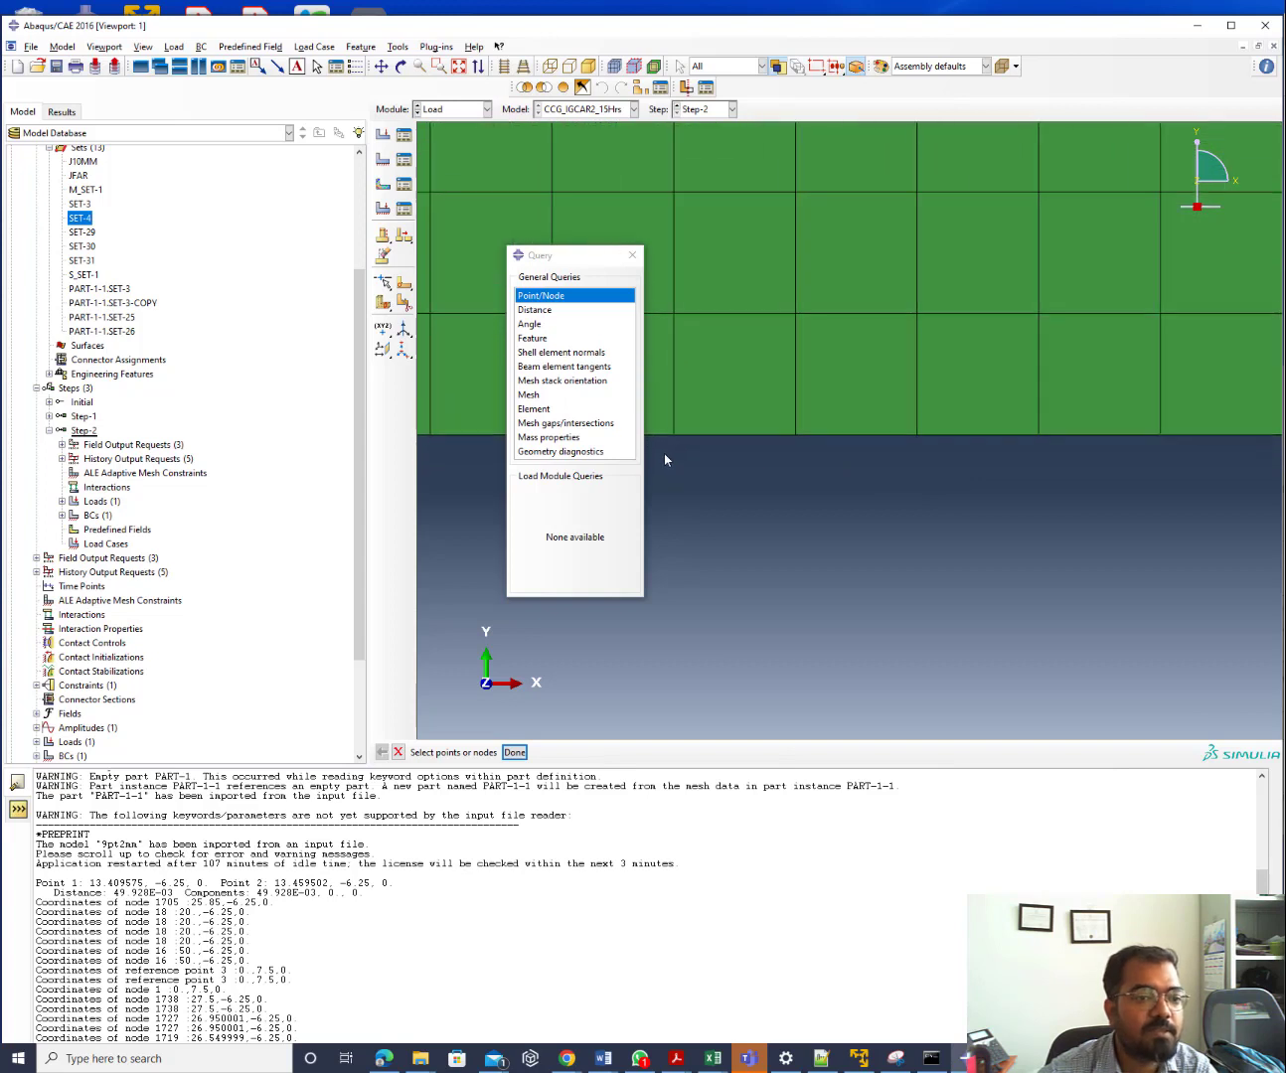
Re-query node 1719, then nodes 1702 and 1704, reaching x = 25.799999 at y = -6.25
{"action": "left_click", "coordinate": [590, 300]}
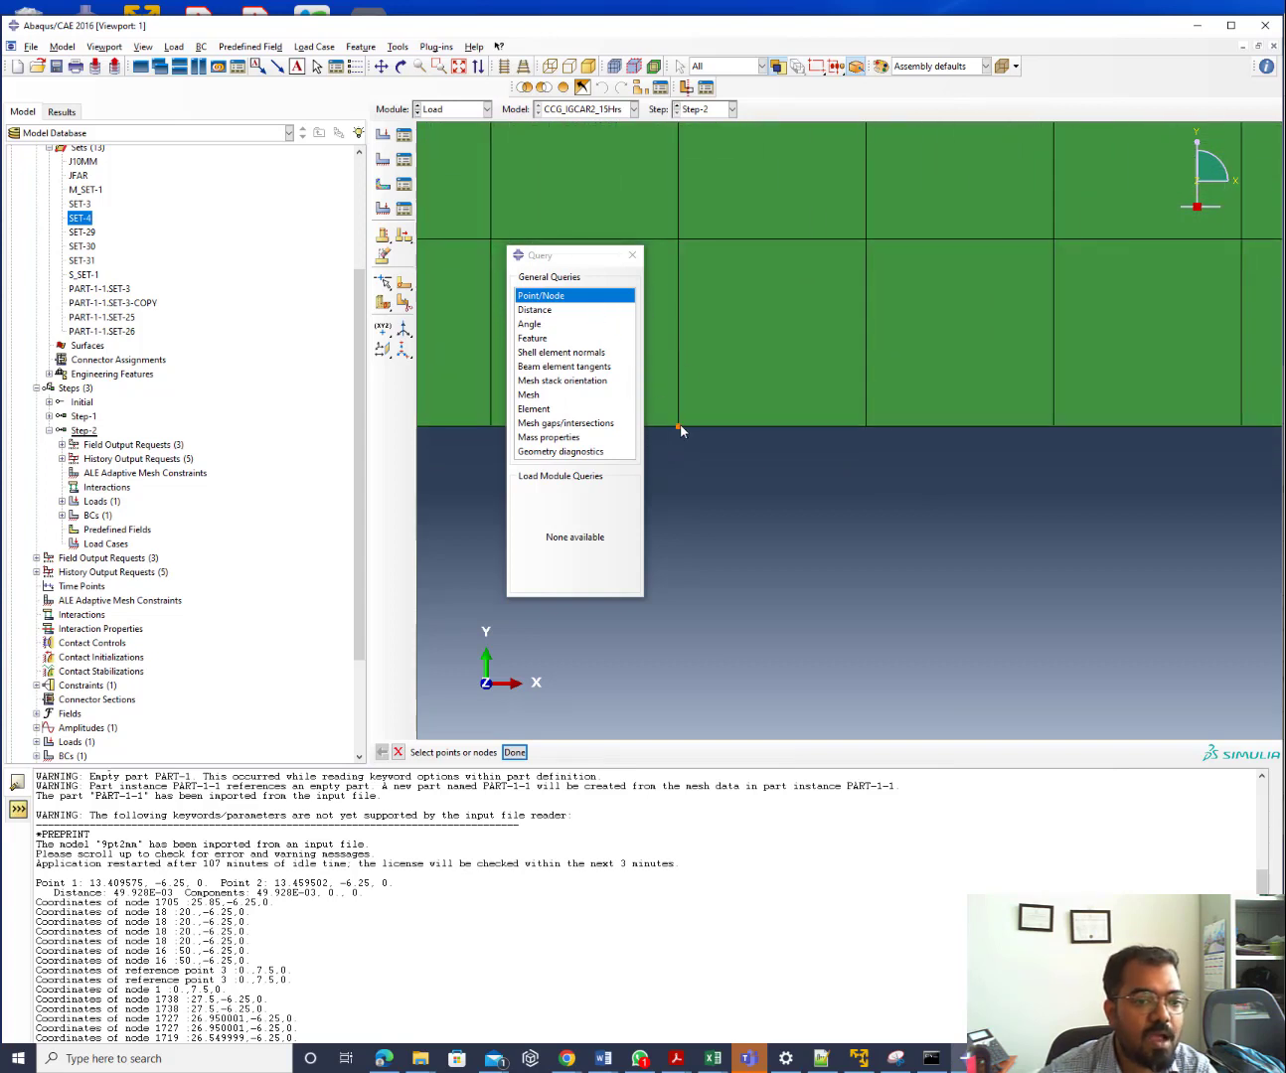
{"action": "left_click", "coordinate": [515, 752]}
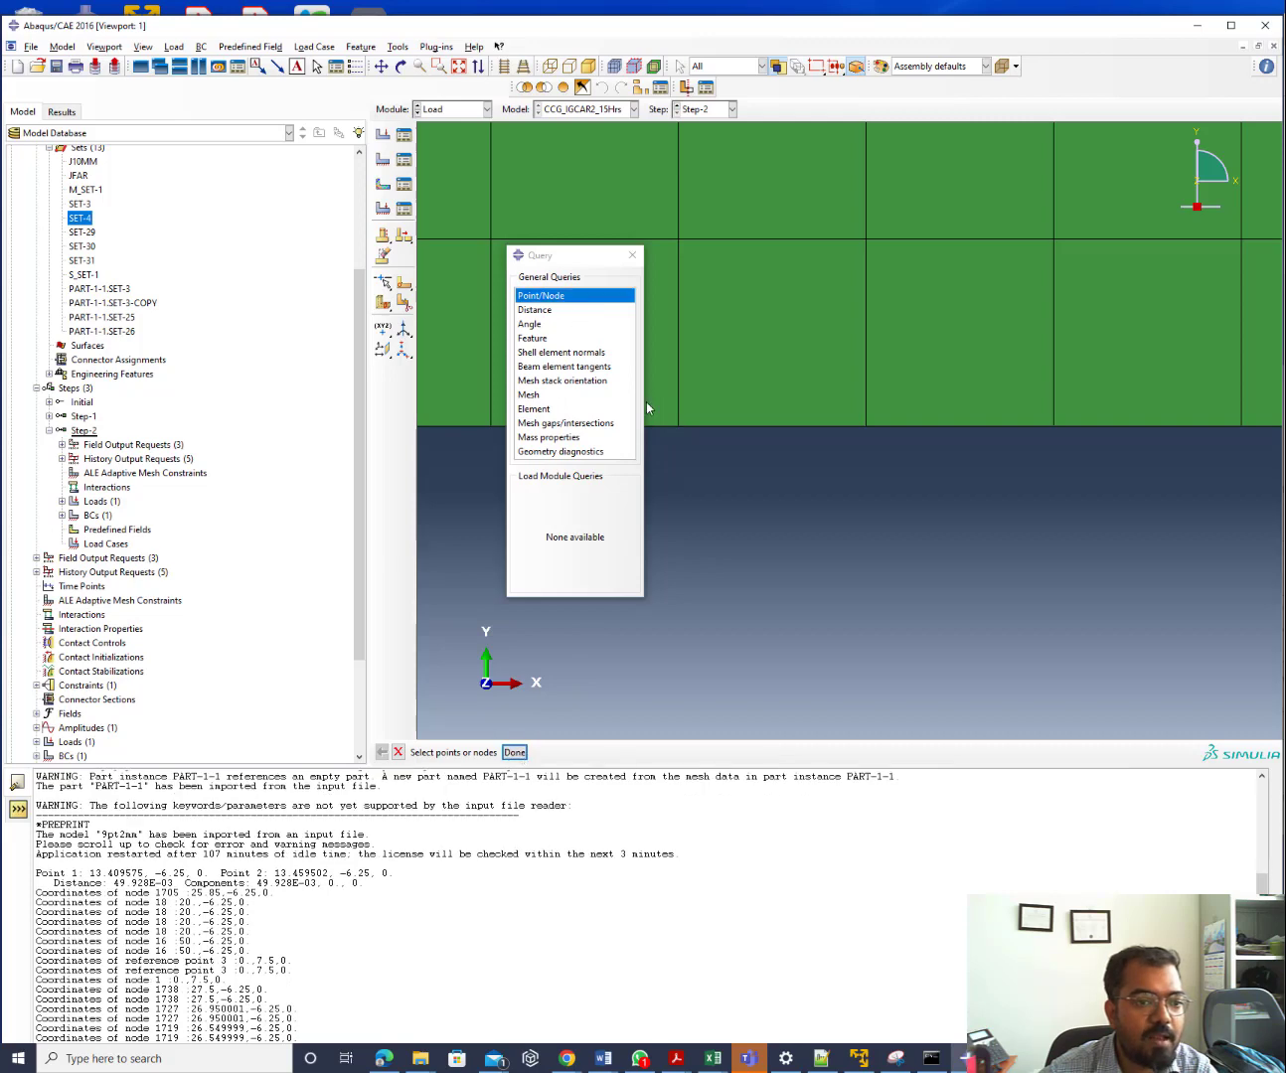
{"action": "left_click", "coordinate": [517, 752]}
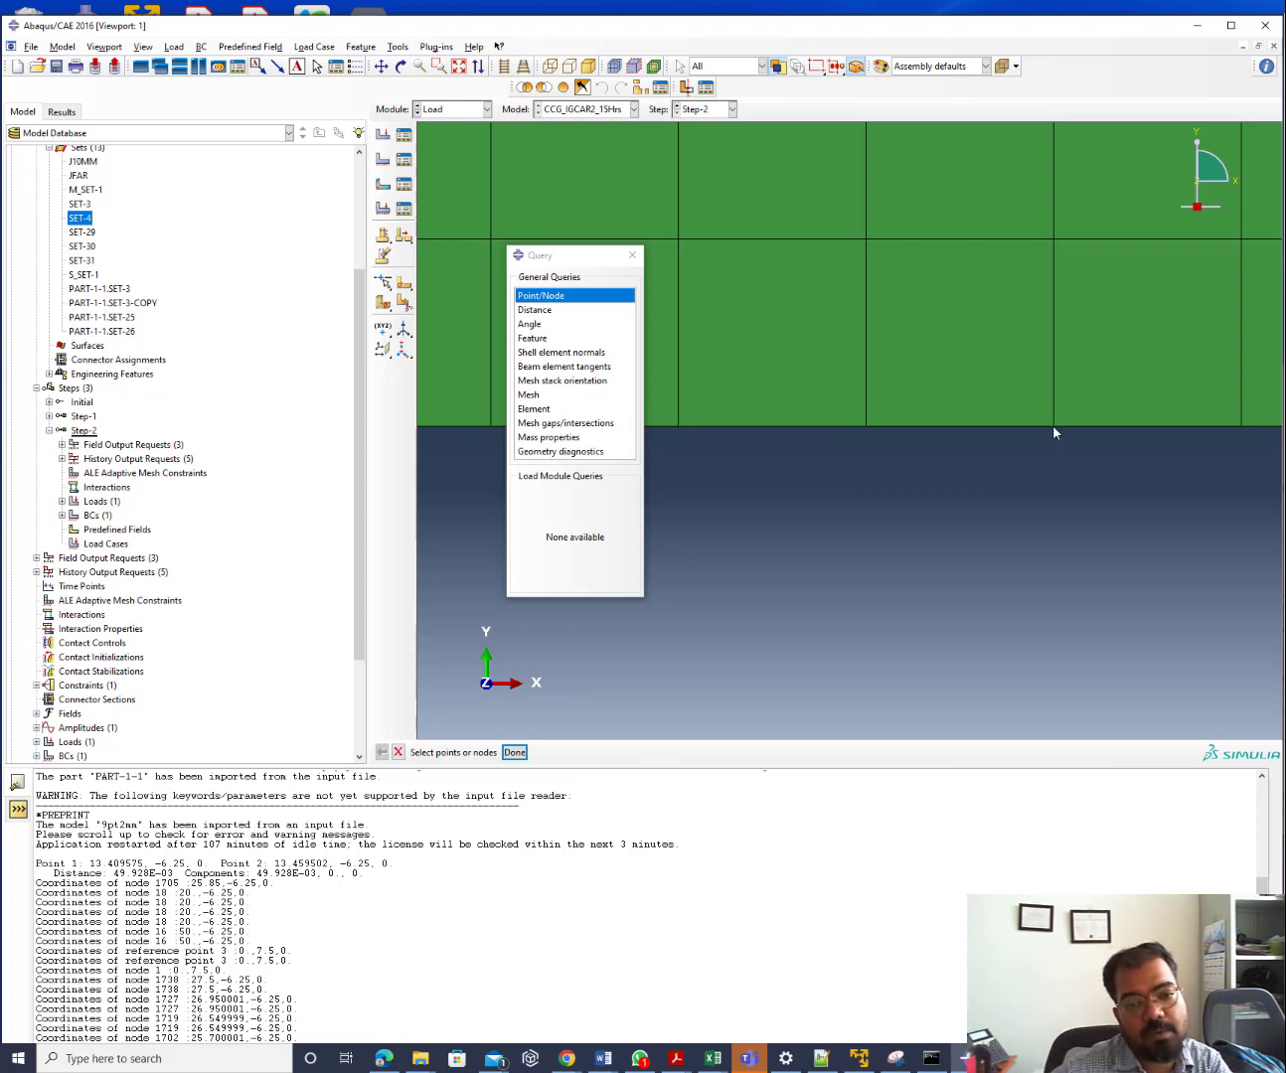
{"action": "left_click", "coordinate": [543, 296]}
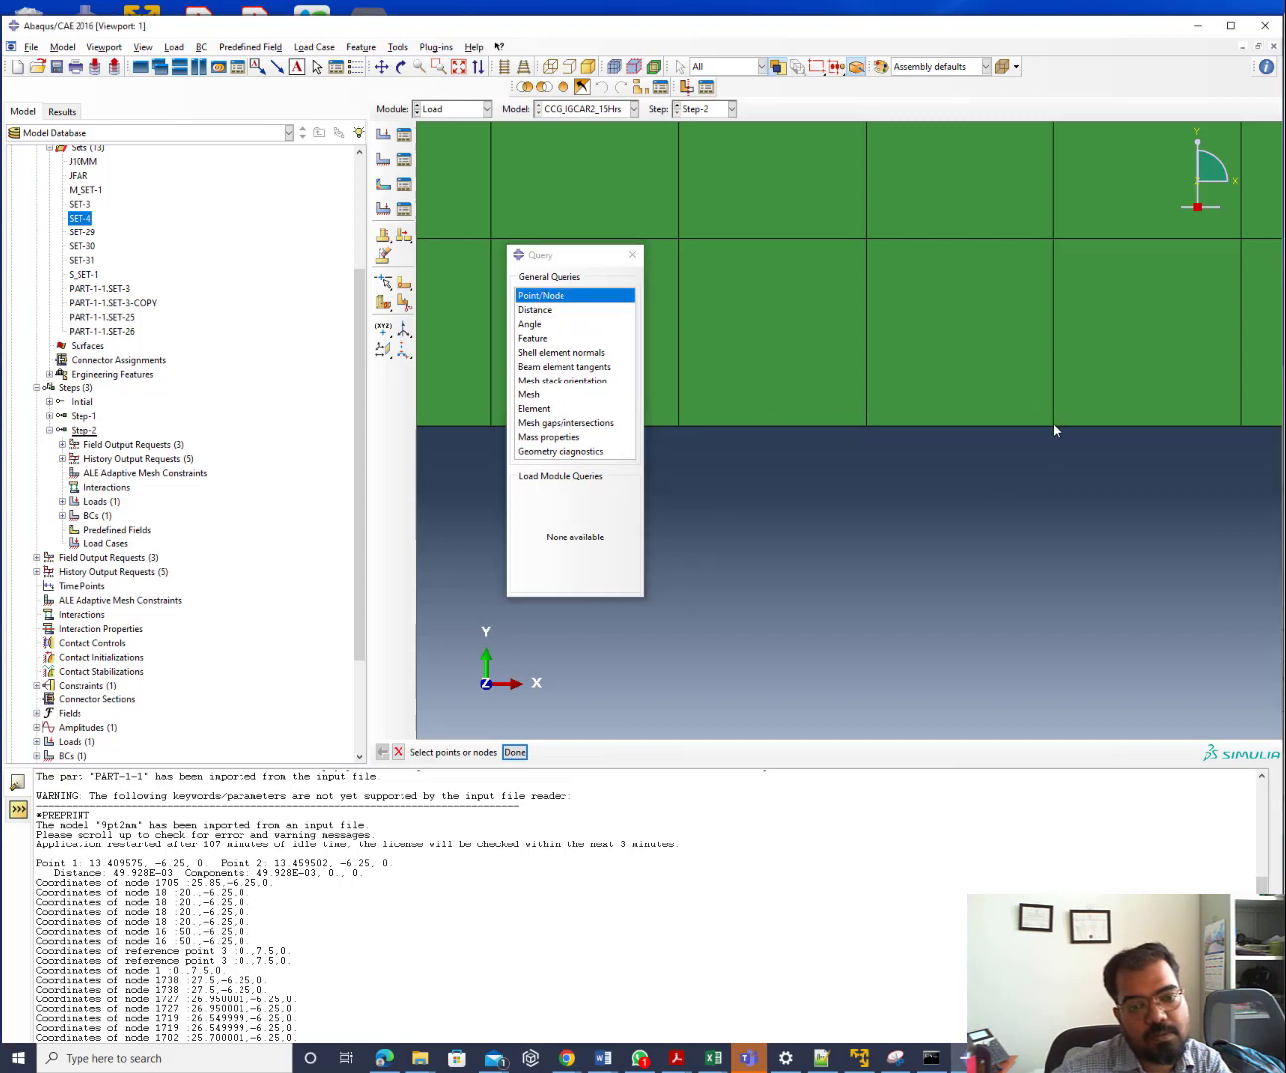
{"action": "left_click", "coordinate": [577, 300]}
{"action": "left_click", "coordinate": [521, 753]}
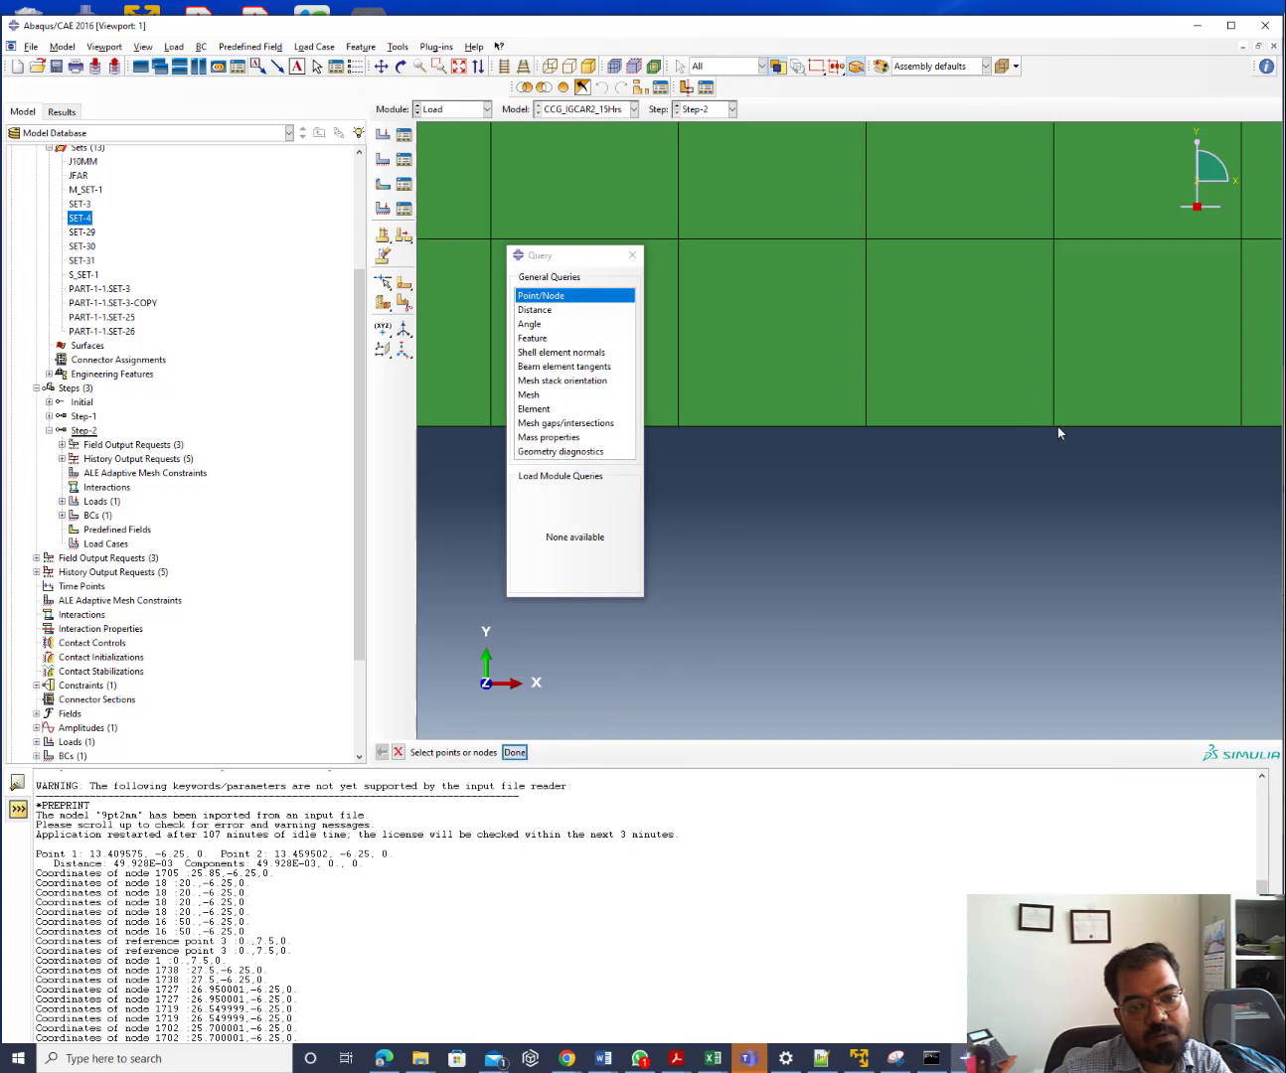
{"action": "left_click", "coordinate": [513, 752]}
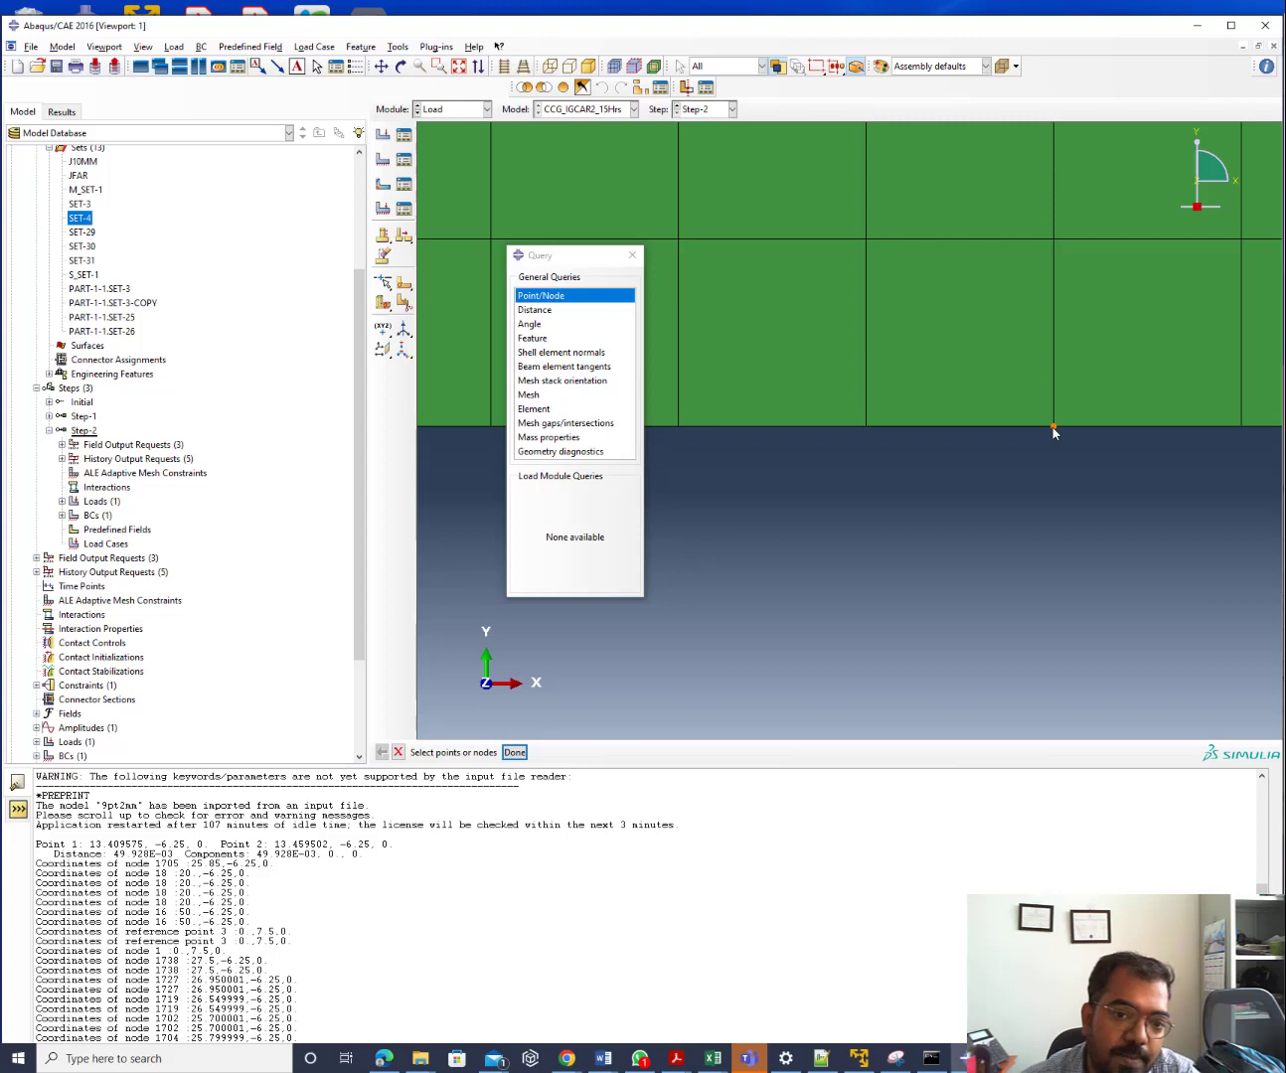
{"action": "scroll", "coordinate": [1053, 429], "scroll_direction": "down", "scroll_amount": 3}
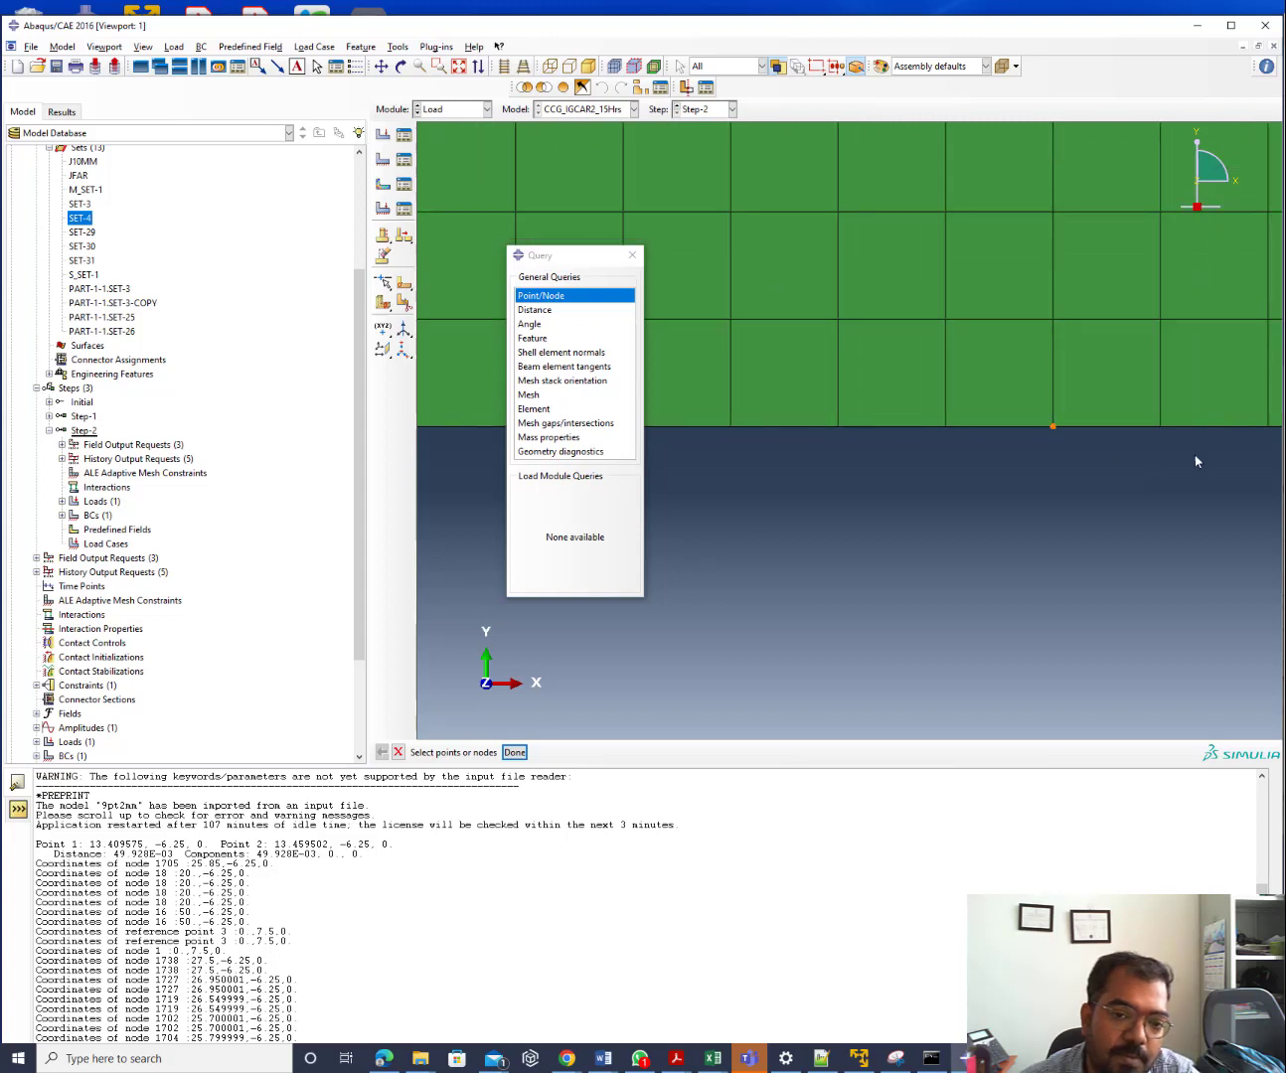
{"action": "scroll", "coordinate": [1176, 427], "scroll_direction": "up", "scroll_amount": 8}
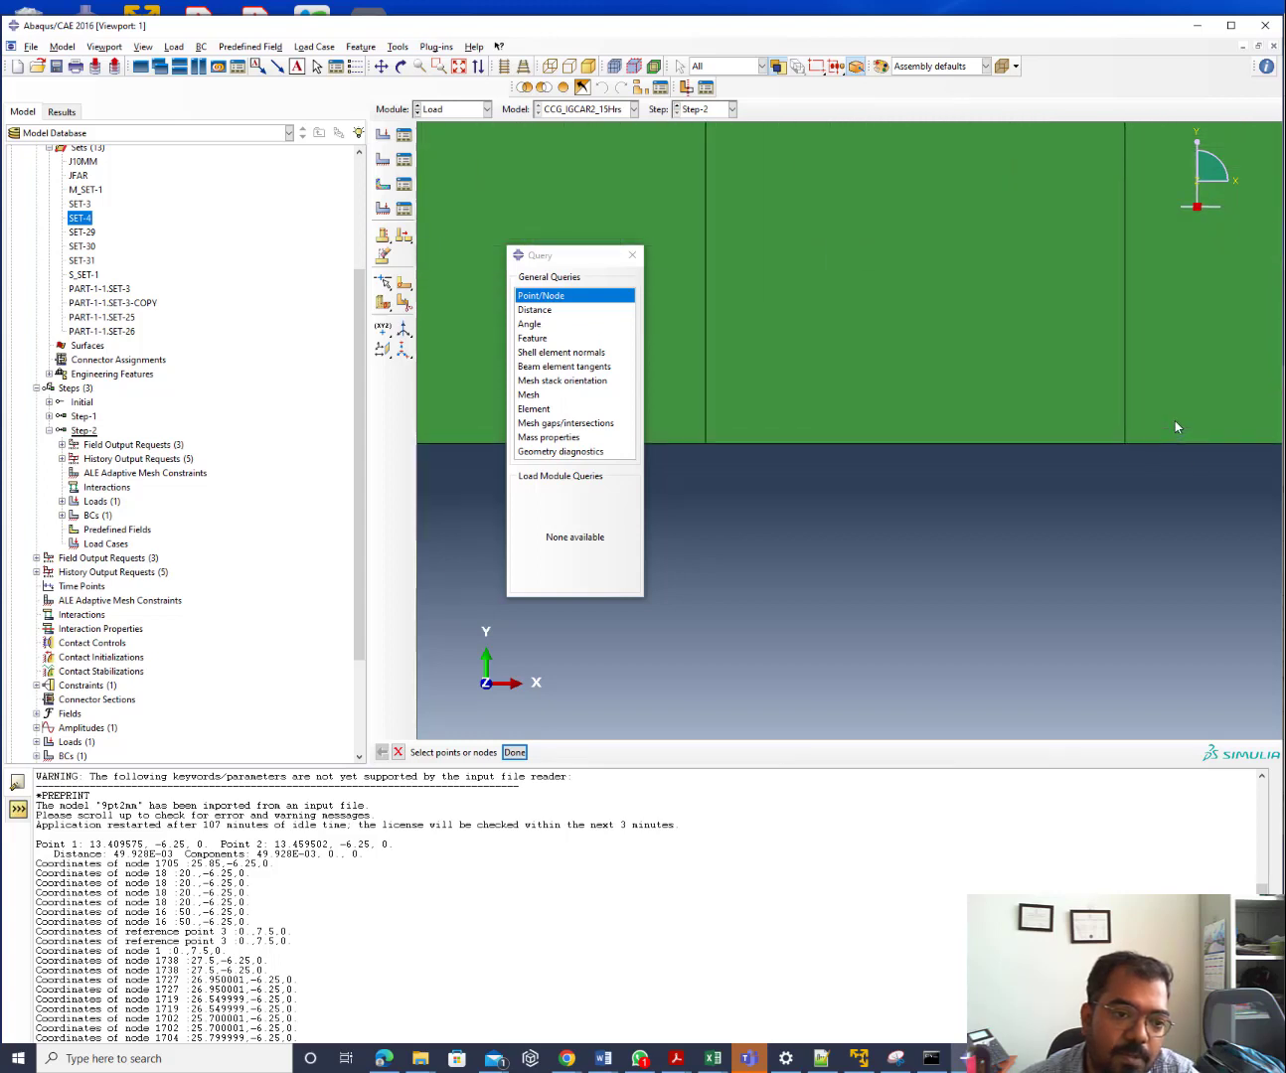
{"action": "scroll", "coordinate": [672, 460], "scroll_direction": "down", "scroll_amount": 7}
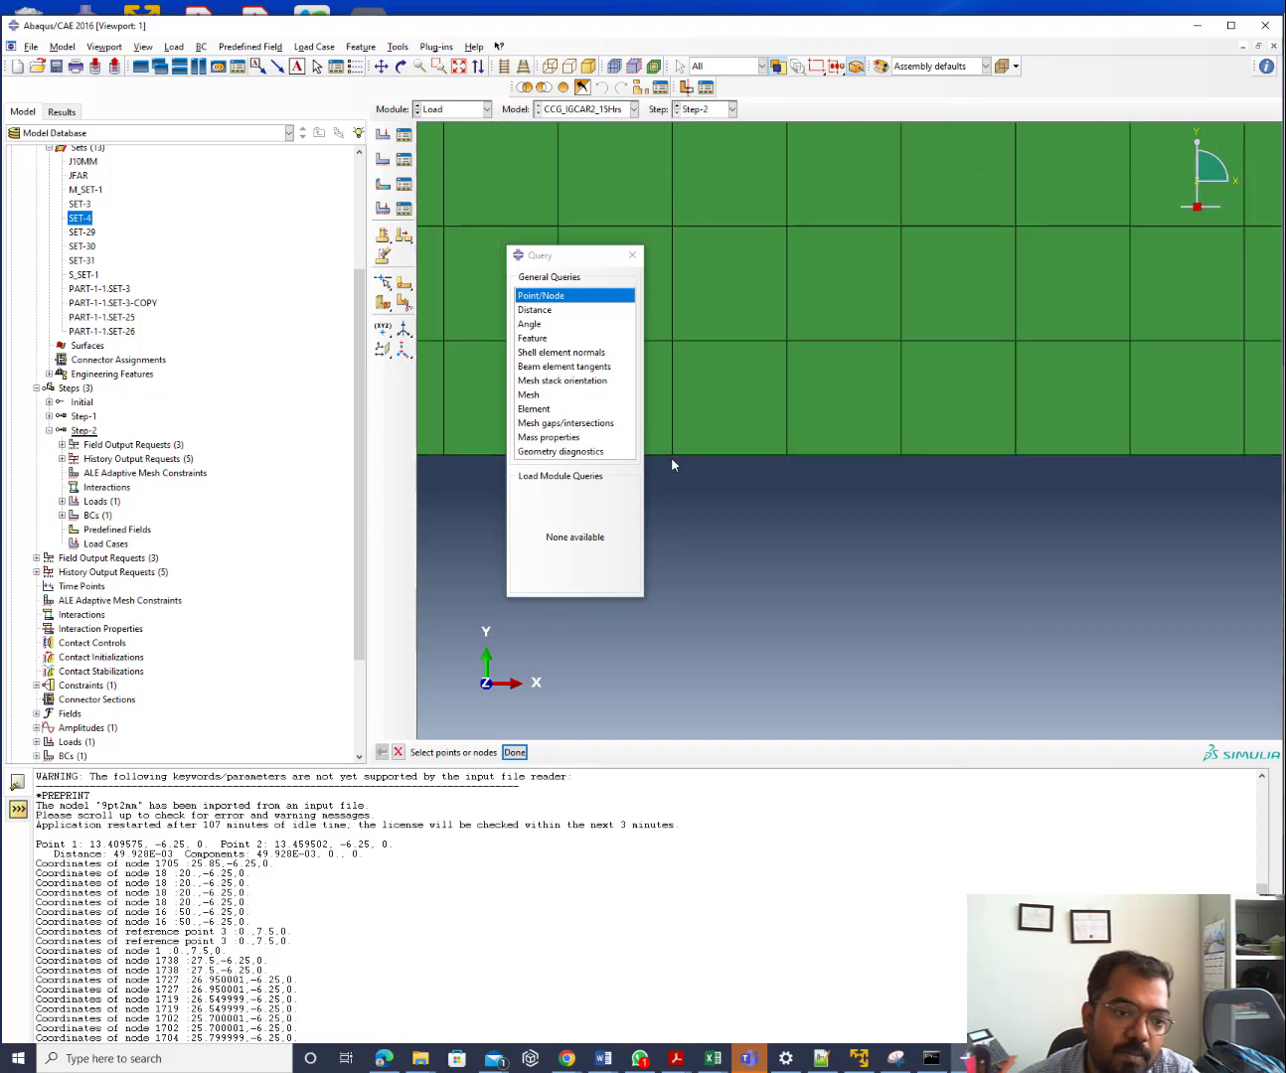
{"action": "scroll", "coordinate": [671, 462], "scroll_direction": "down", "scroll_amount": 12}
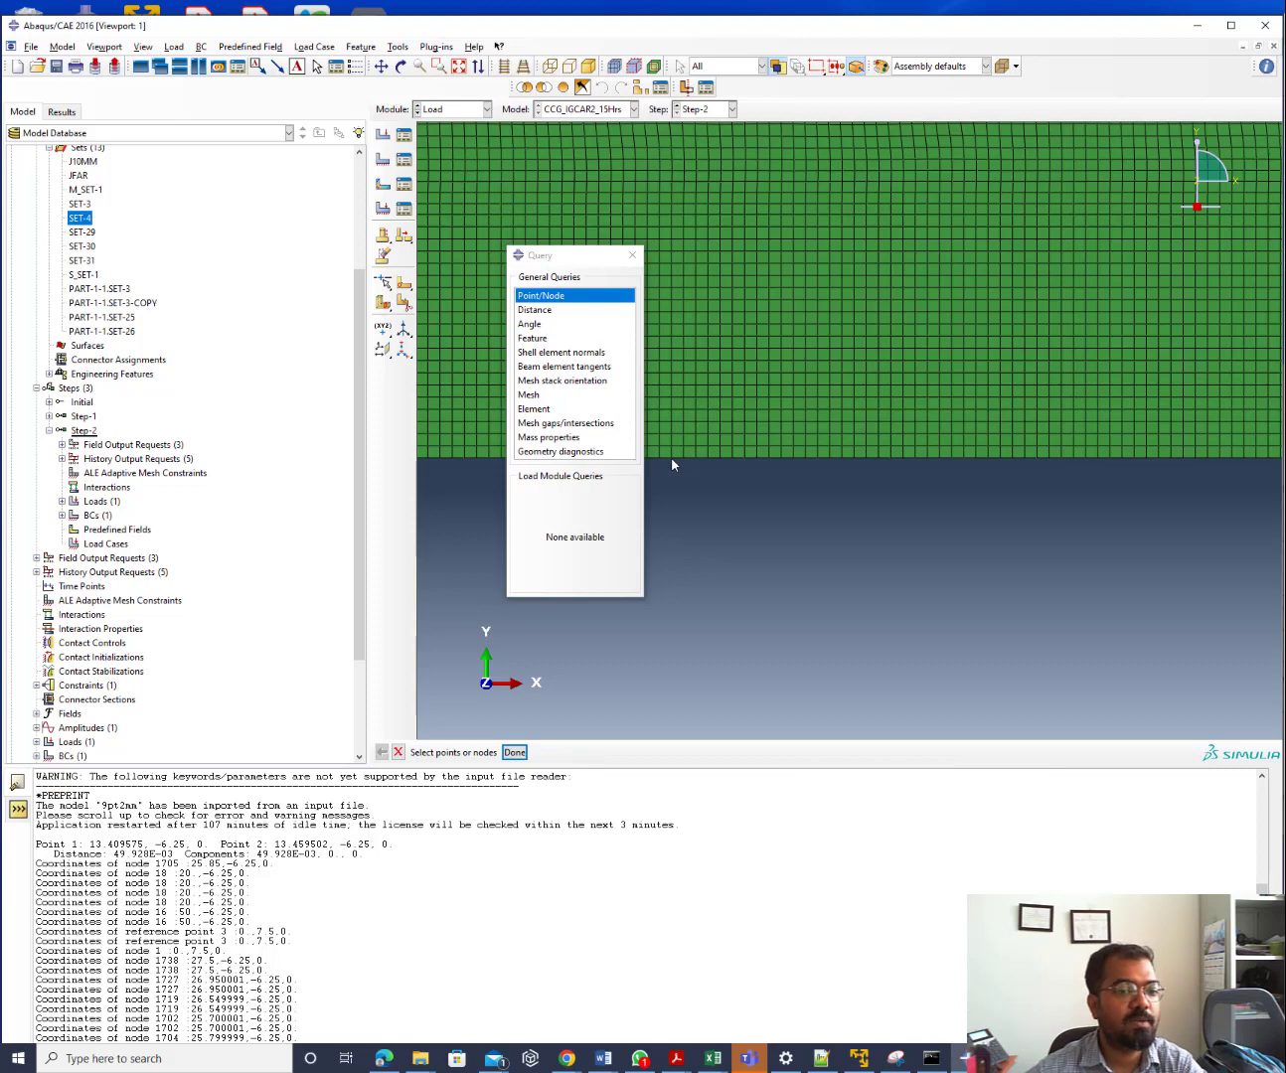
{"action": "scroll", "coordinate": [673, 461], "scroll_direction": "up", "scroll_amount": 2}
{"action": "scroll", "coordinate": [671, 460], "scroll_direction": "up", "scroll_amount": 6}
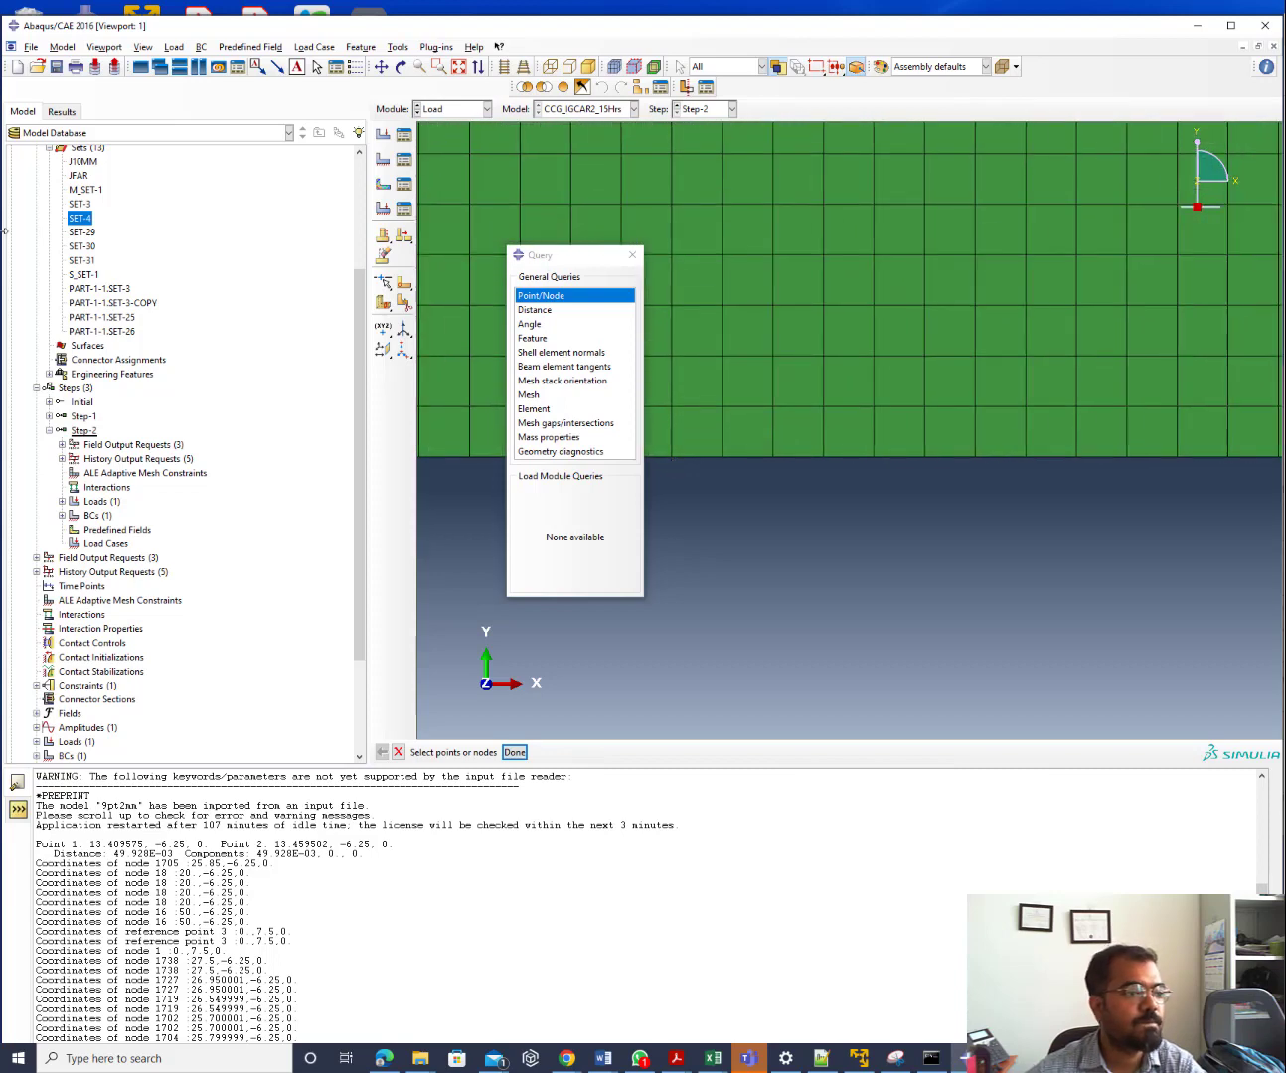
Start a new node set named InitialCrack
{"action": "right_click", "coordinate": [77, 220]}
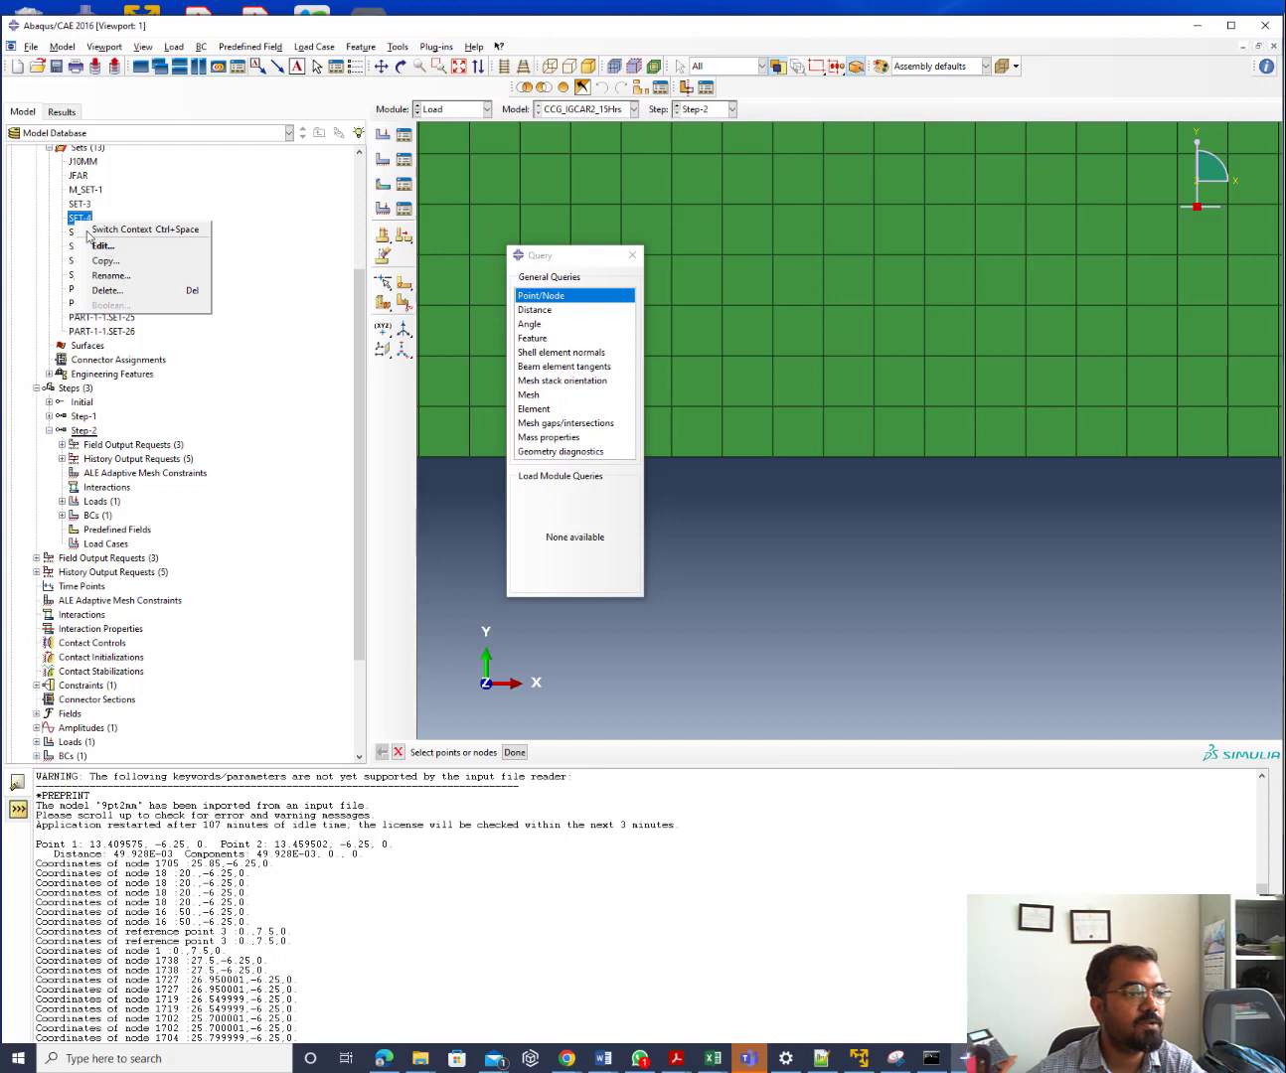
{"action": "double_click", "coordinate": [86, 158]}
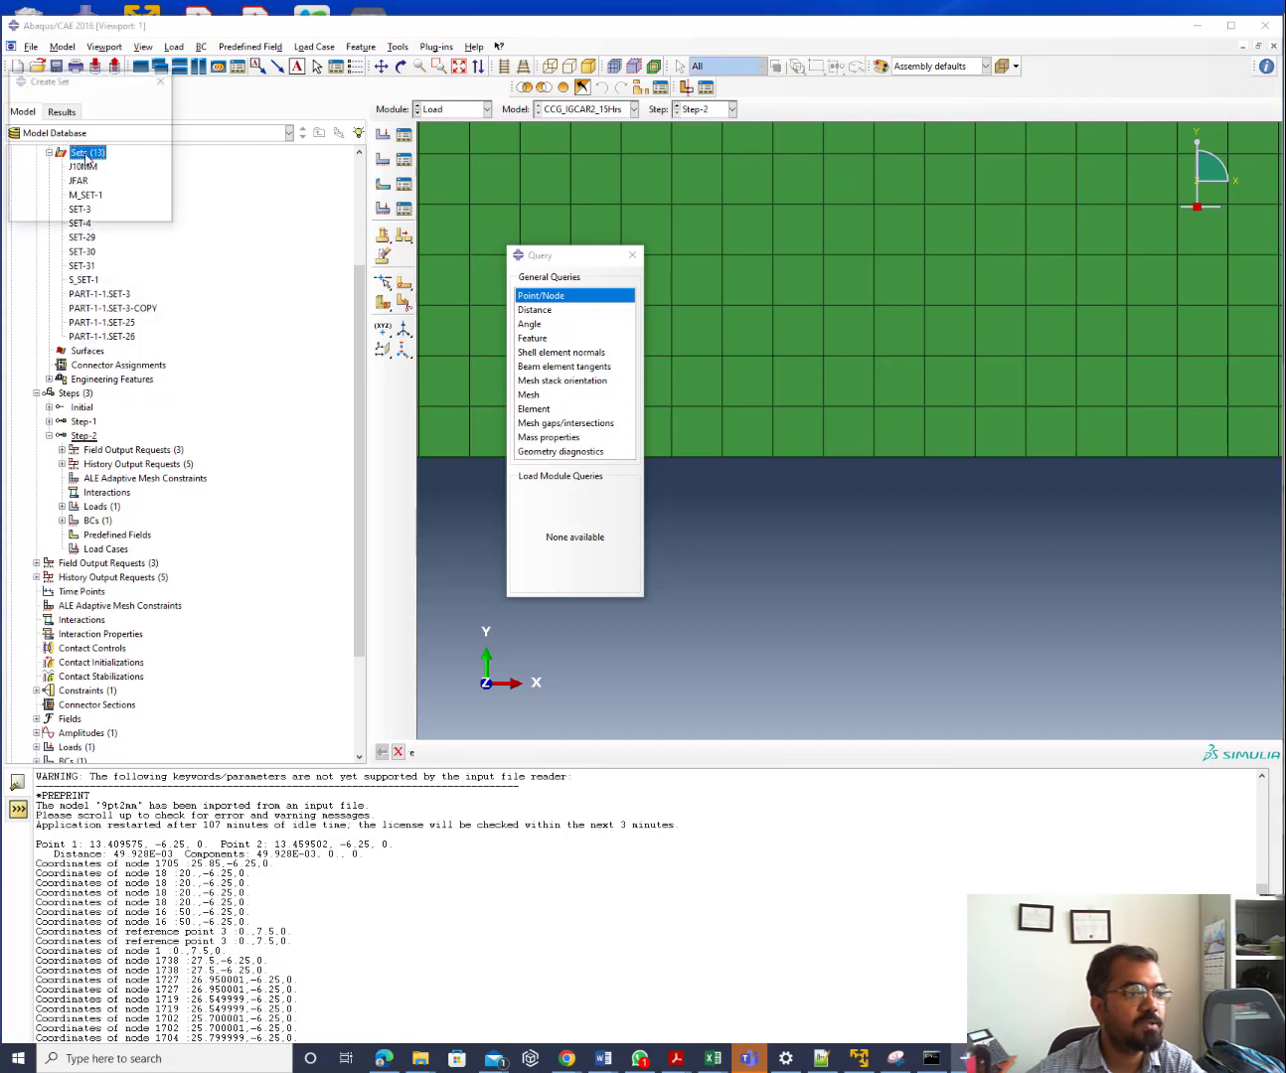
{"action": "type", "text": "InitialCrac"}
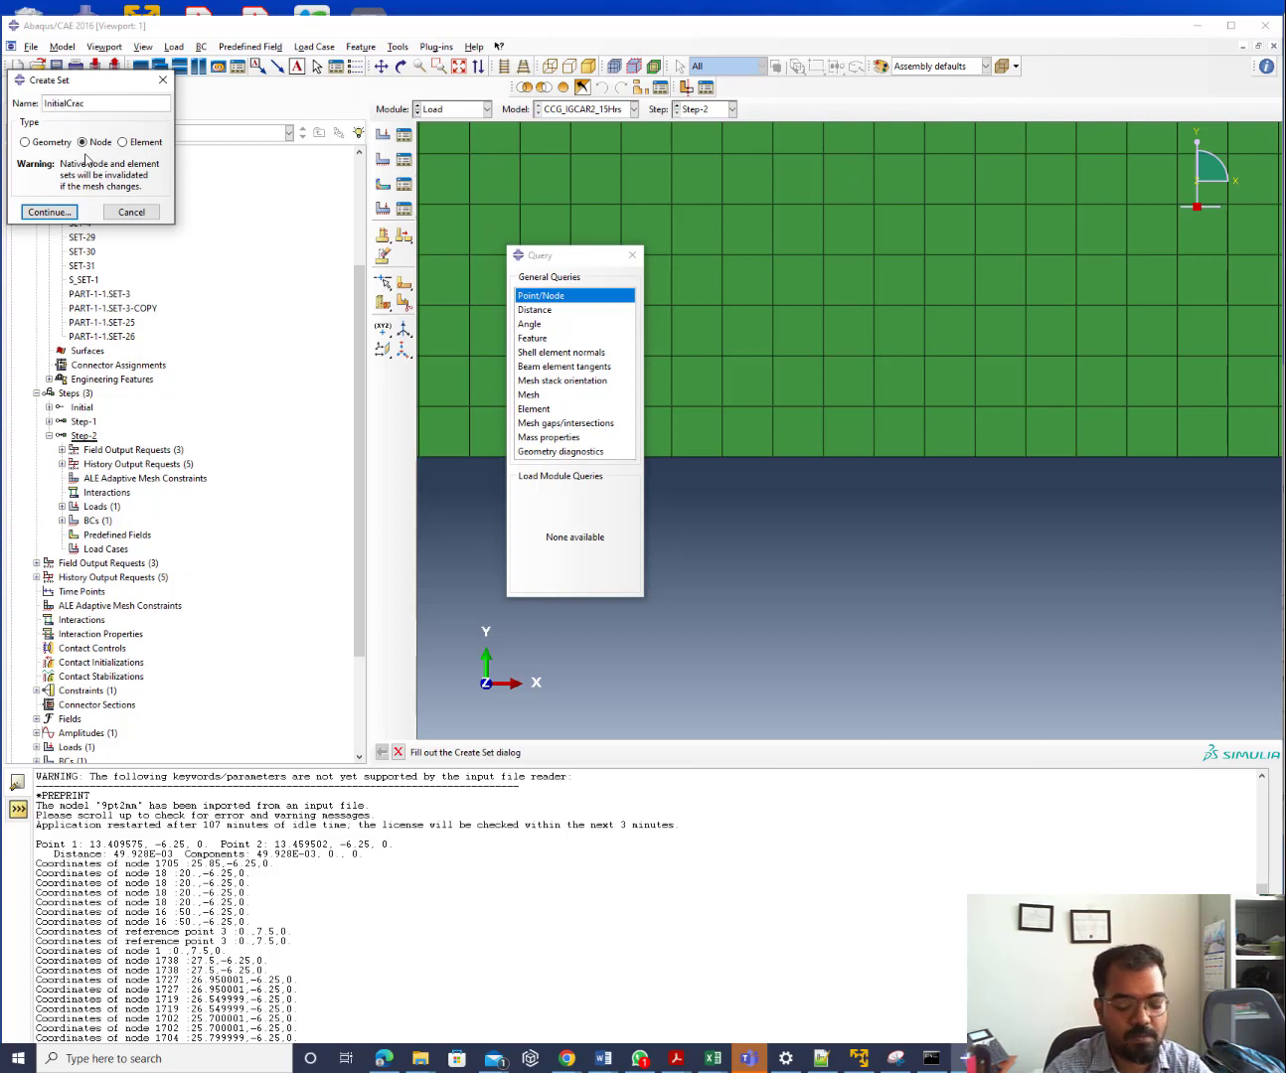
{"action": "type", "text": "k"}
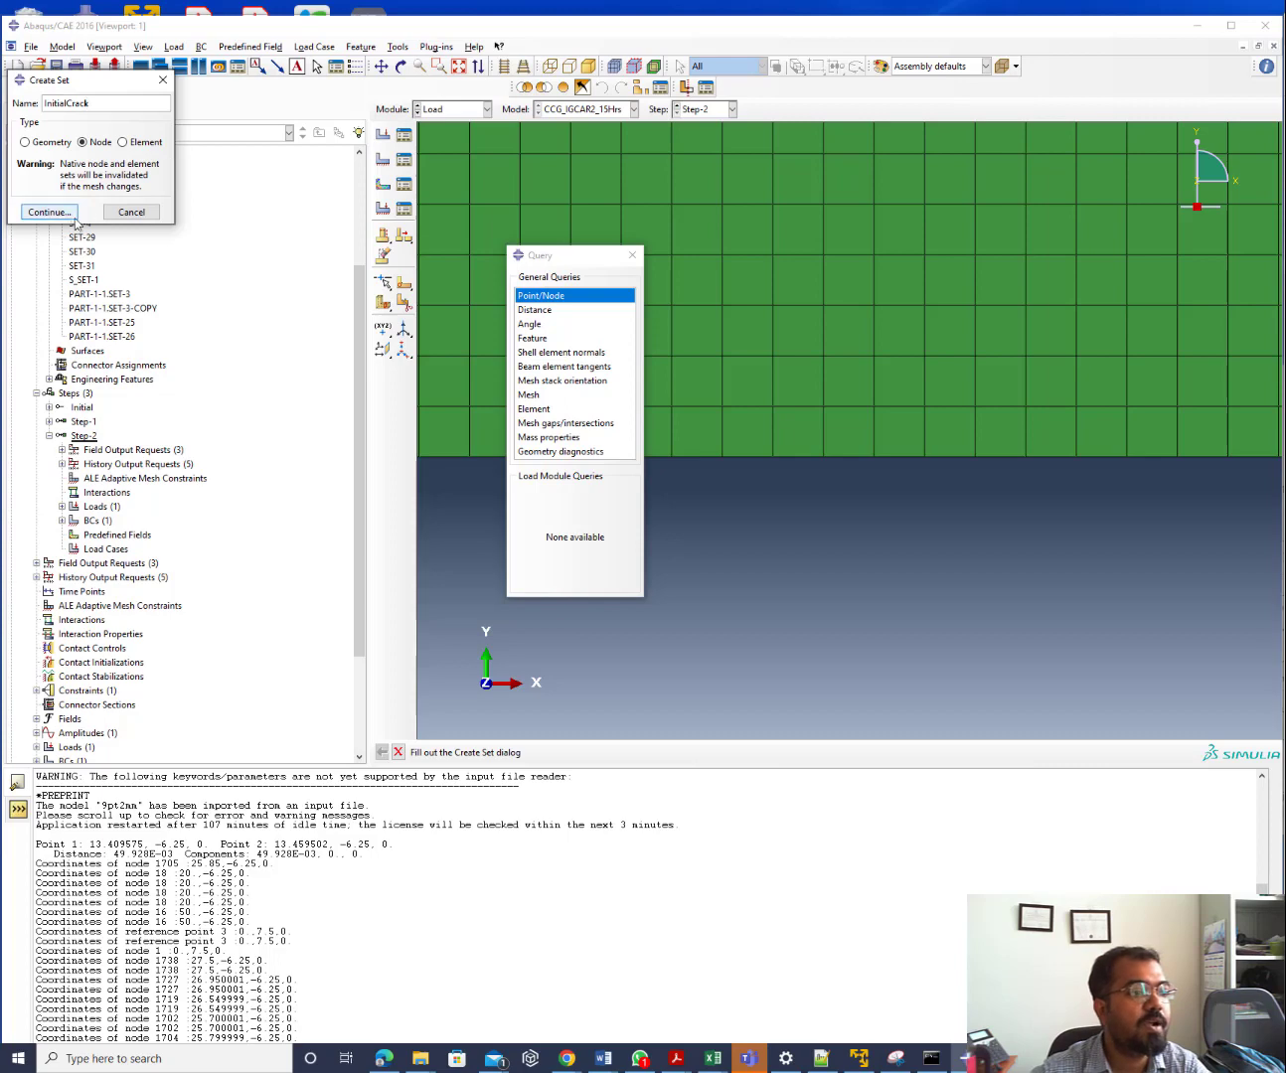
{"action": "left_click", "coordinate": [63, 216]}
Box-select every node along the mesh's bottom edge and save them into InitialCrack
{"action": "left_click_drag", "start_coordinate": [656, 454], "coordinate": [1122, 522]}
{"action": "scroll", "coordinate": [695, 556], "scroll_direction": "down", "scroll_amount": 2}
{"action": "scroll", "coordinate": [669, 554], "scroll_direction": "down", "scroll_amount": 1}
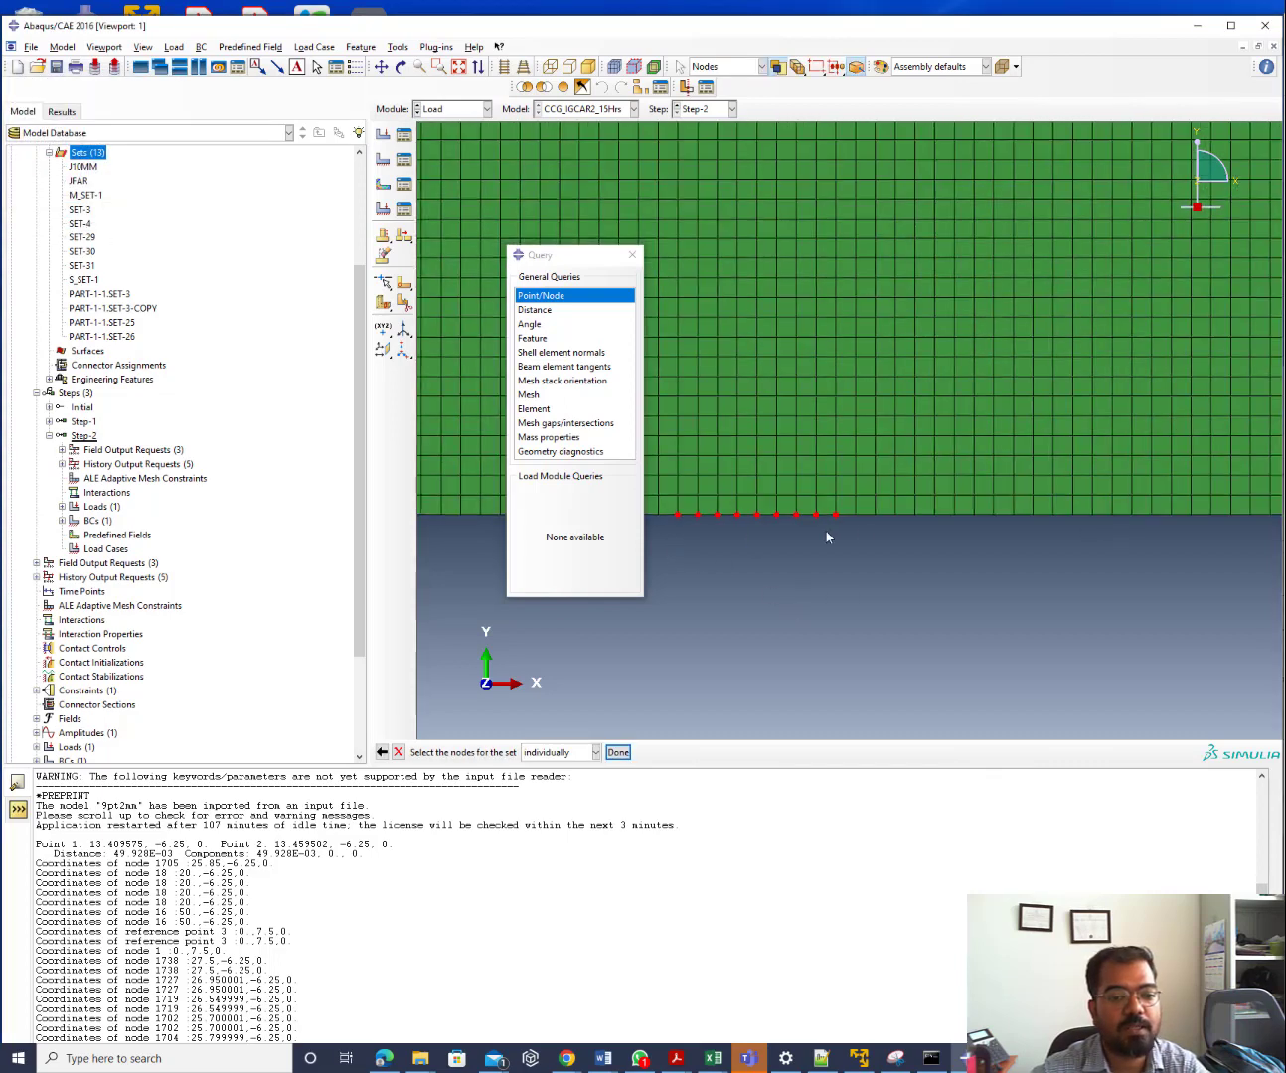
{"action": "left_click_drag", "start_coordinate": [845, 513], "coordinate": [1244, 572], "text": "shift"}
{"action": "scroll", "coordinate": [692, 514], "scroll_direction": "down", "scroll_amount": 4}
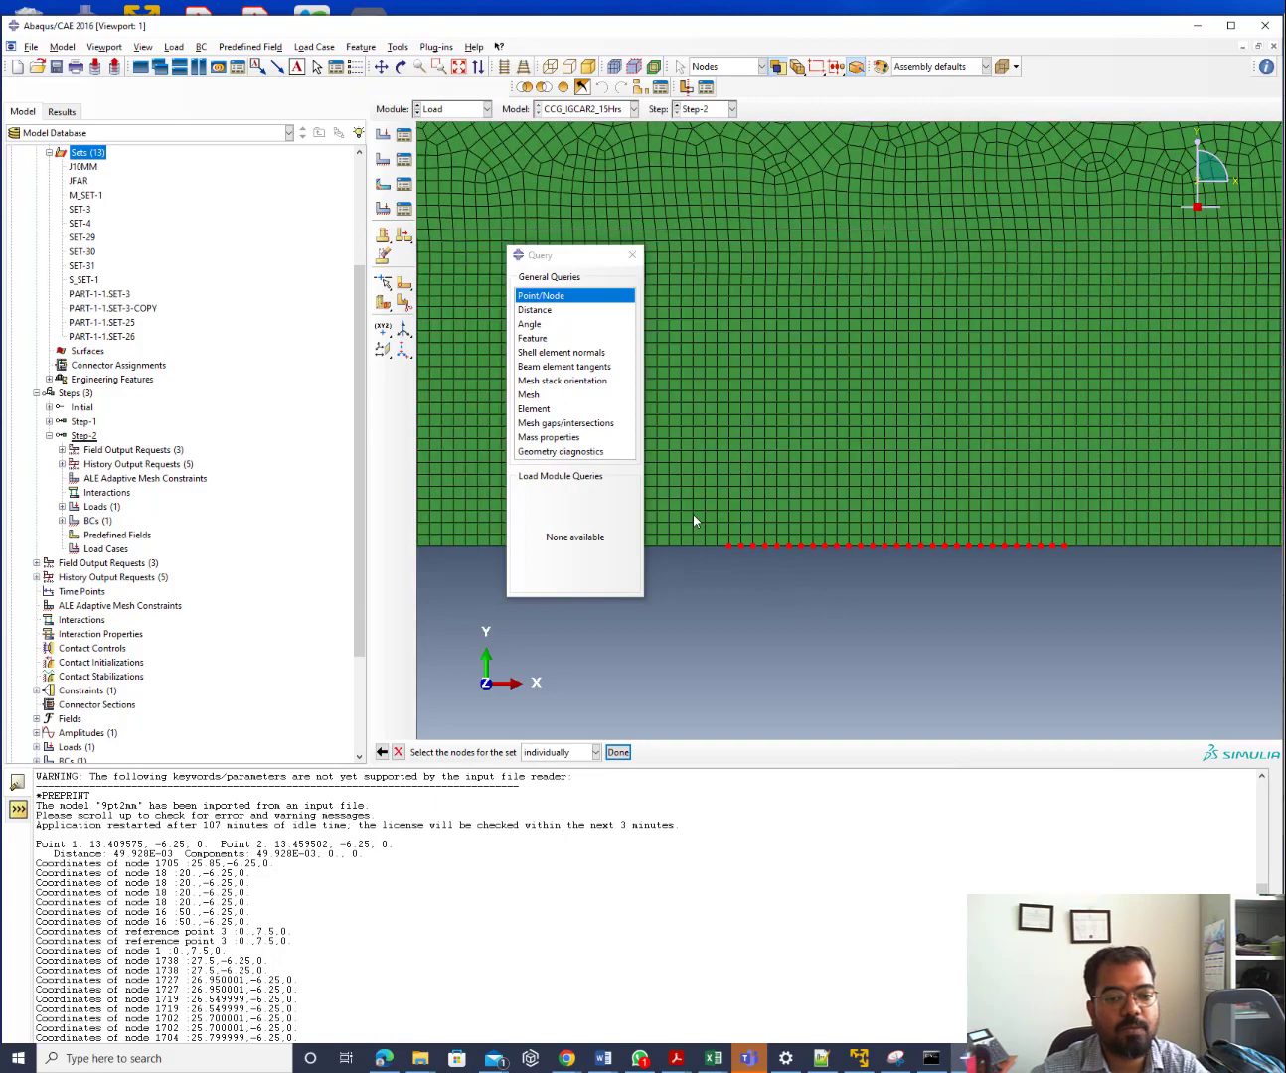
{"action": "scroll", "coordinate": [877, 554], "scroll_direction": "up", "scroll_amount": 4}
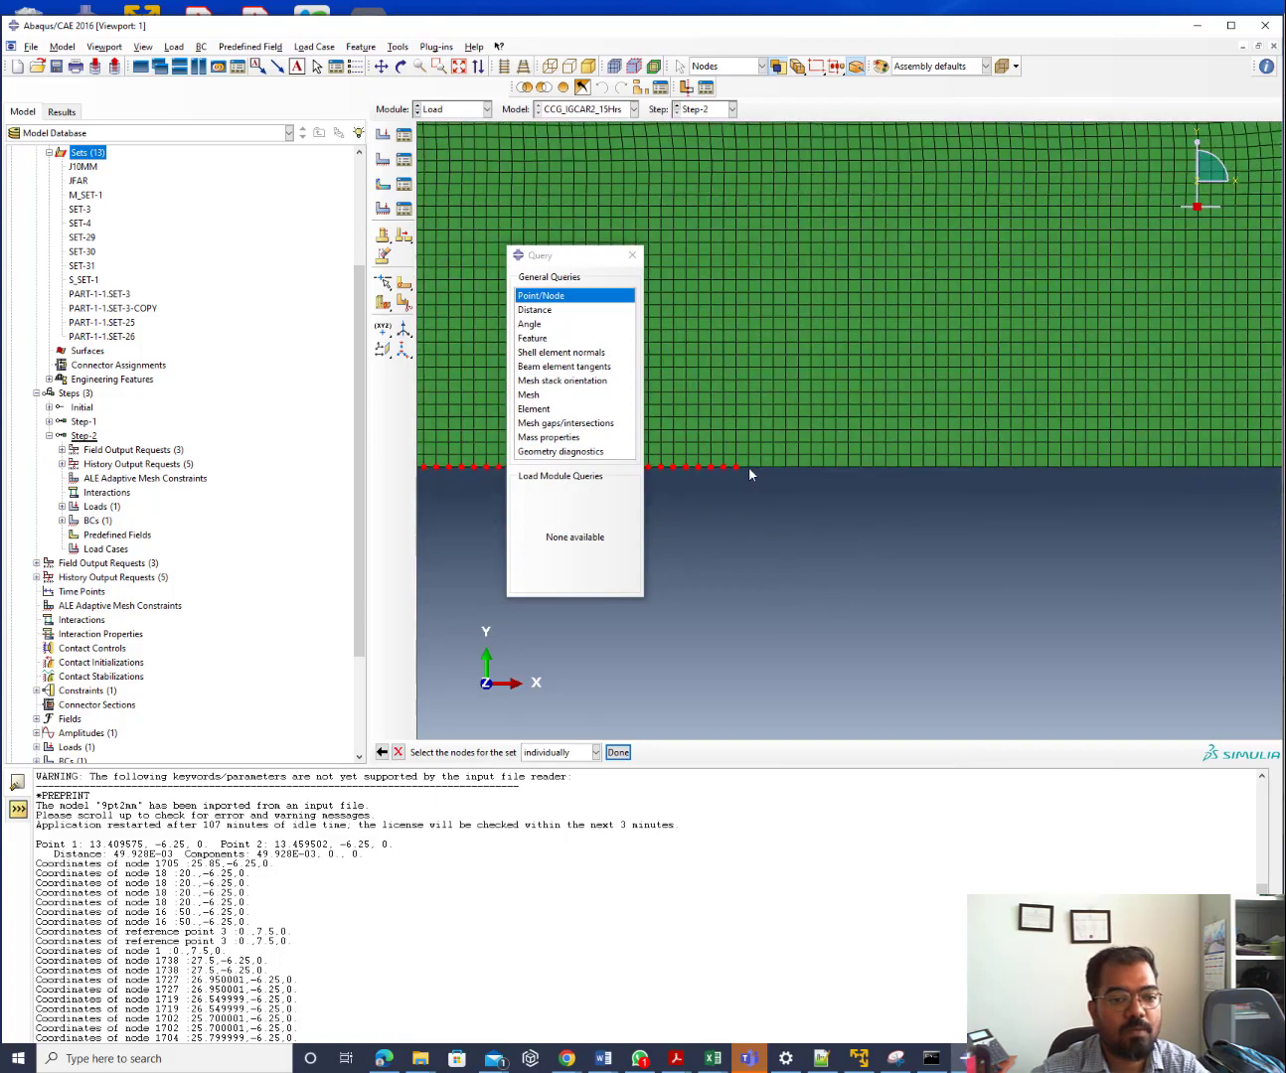
{"action": "left_click_drag", "start_coordinate": [746, 468], "coordinate": [1255, 576], "text": "shift"}
{"action": "scroll", "coordinate": [728, 552], "scroll_direction": "down", "scroll_amount": 3}
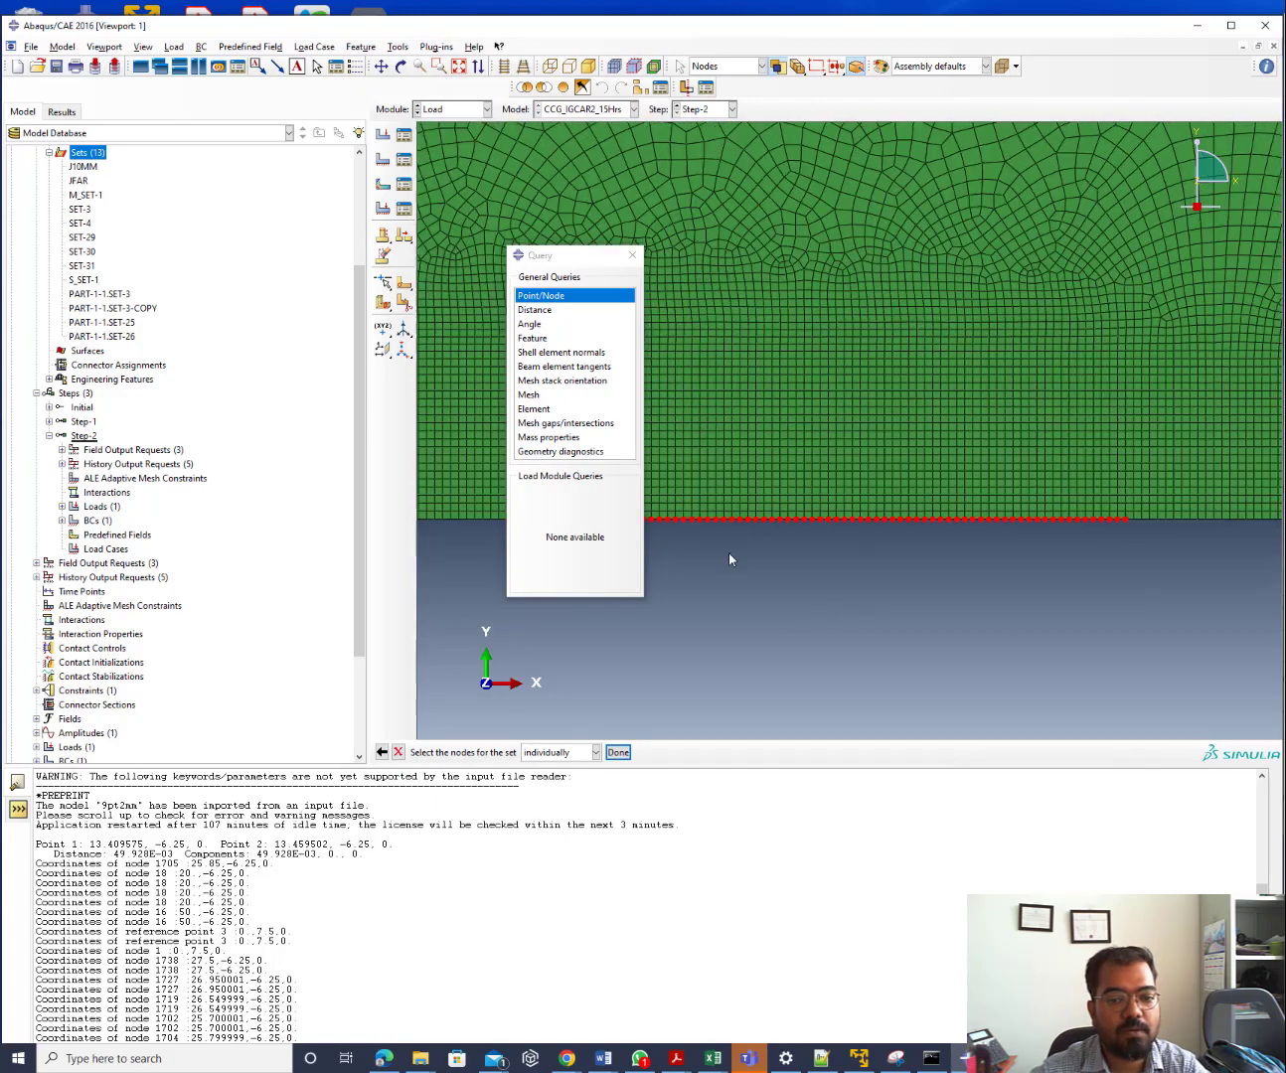
{"action": "scroll", "coordinate": [687, 528], "scroll_direction": "down", "scroll_amount": 2}
{"action": "scroll", "coordinate": [726, 522], "scroll_direction": "up", "scroll_amount": 3}
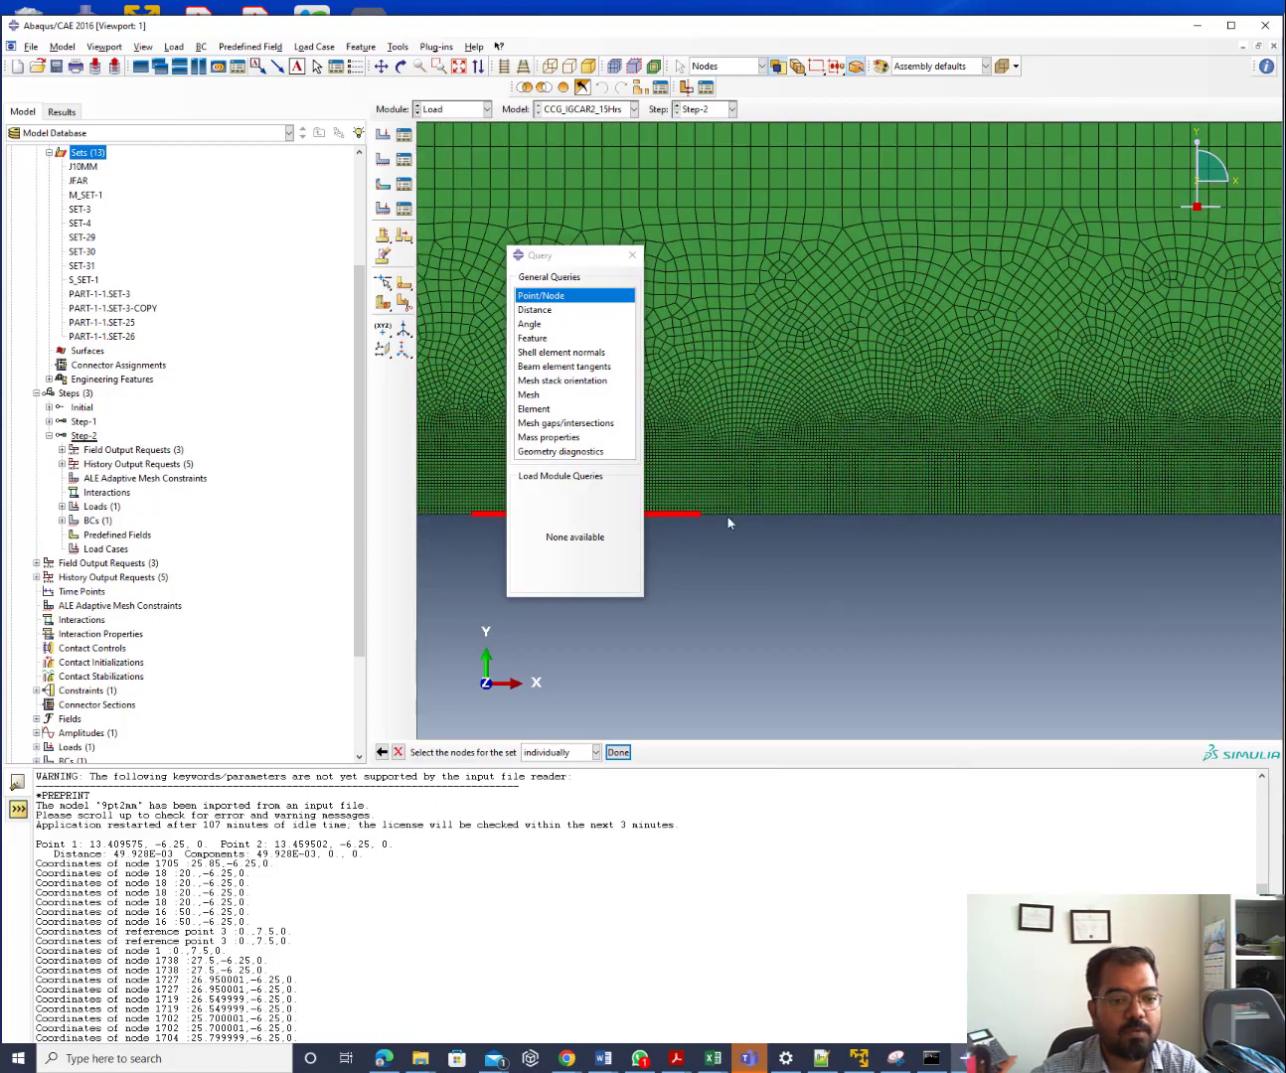
{"action": "scroll", "coordinate": [701, 516], "scroll_direction": "up", "scroll_amount": 3}
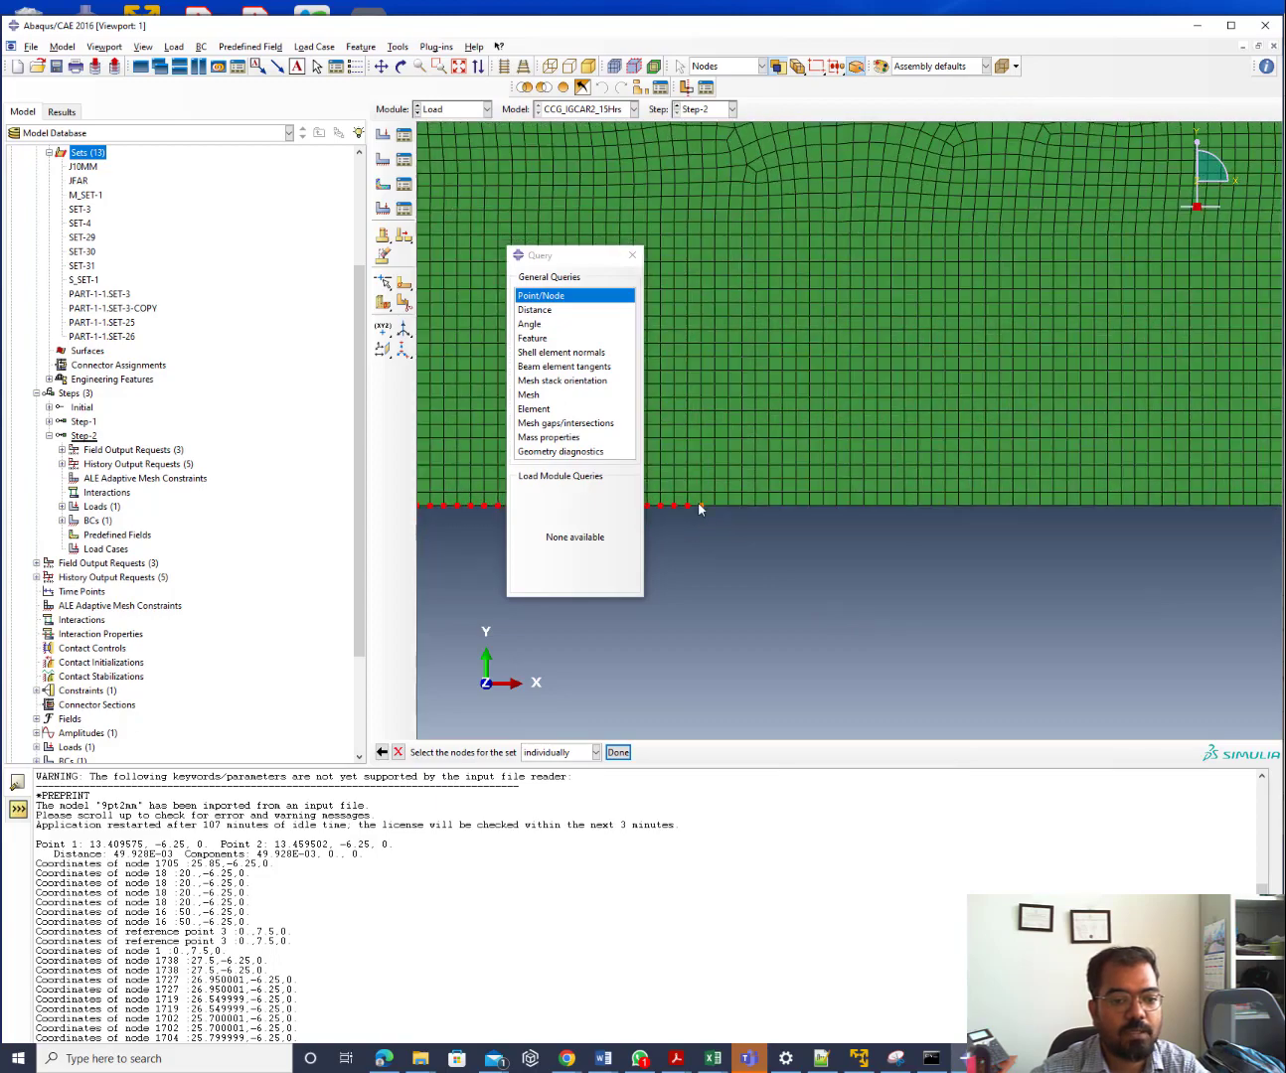
{"action": "left_click_drag", "start_coordinate": [699, 508], "coordinate": [1282, 595], "text": "shift"}
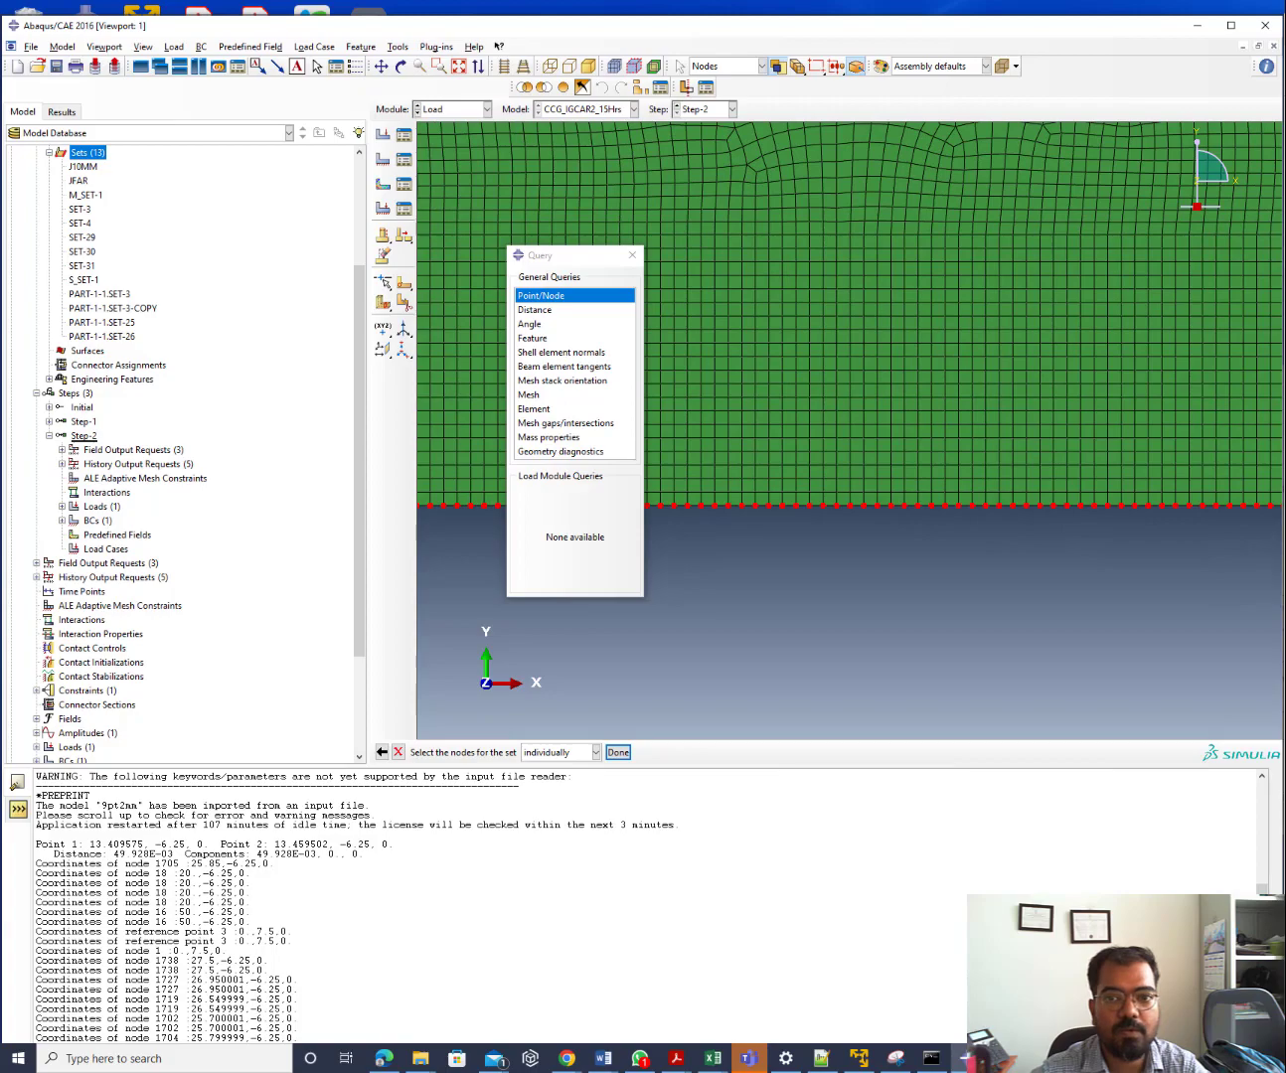
{"action": "left_click", "coordinate": [1231, 25]}
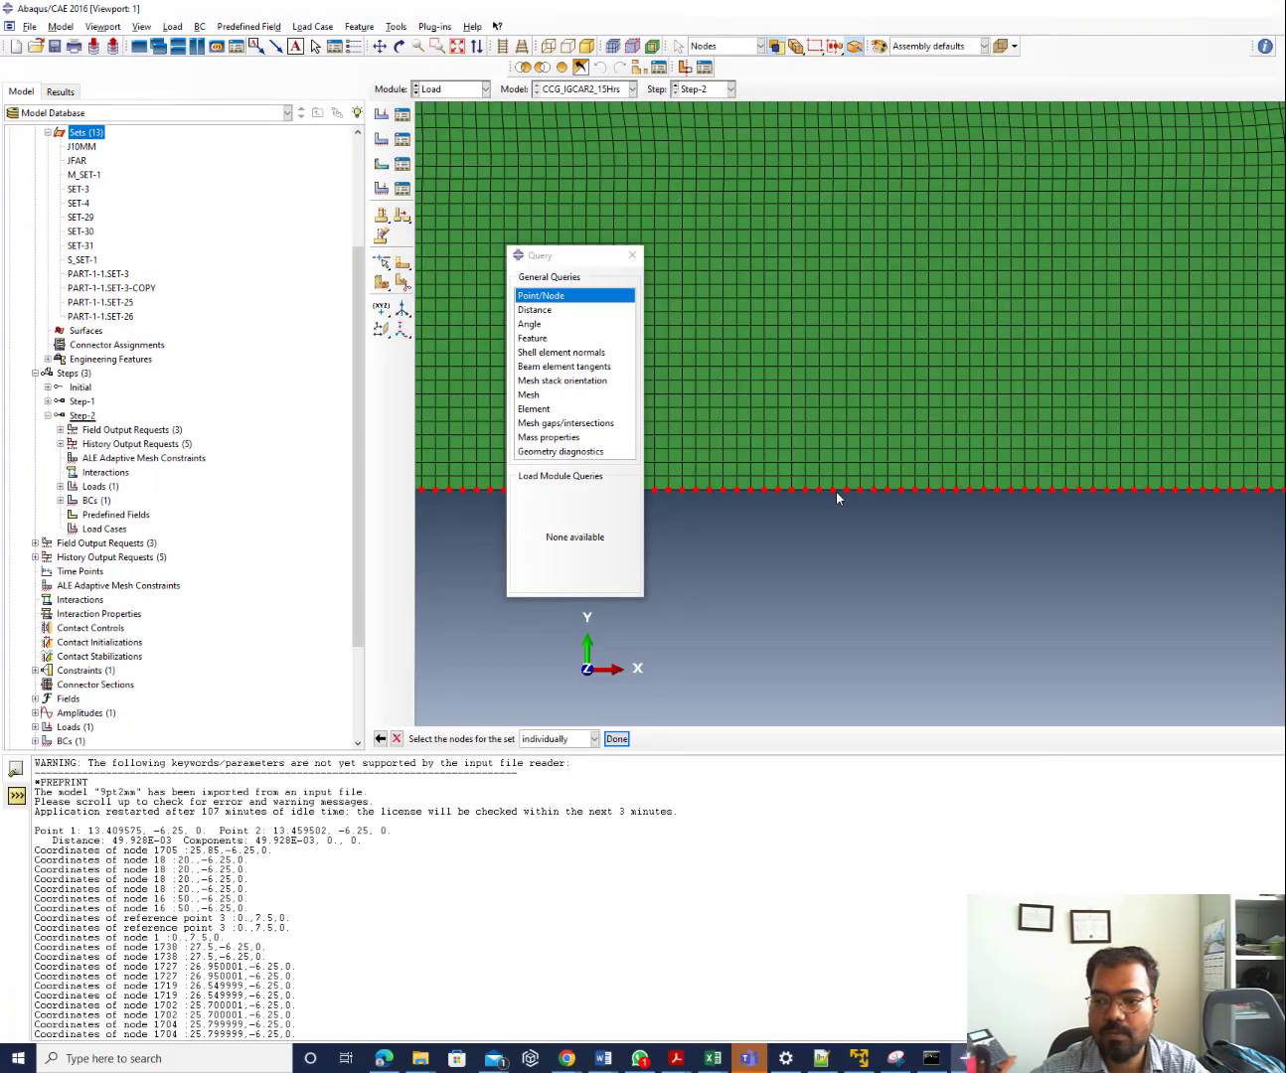
{"action": "scroll", "coordinate": [837, 494], "scroll_direction": "down", "scroll_amount": 3}
{"action": "scroll", "coordinate": [1219, 484], "scroll_direction": "up", "scroll_amount": 2}
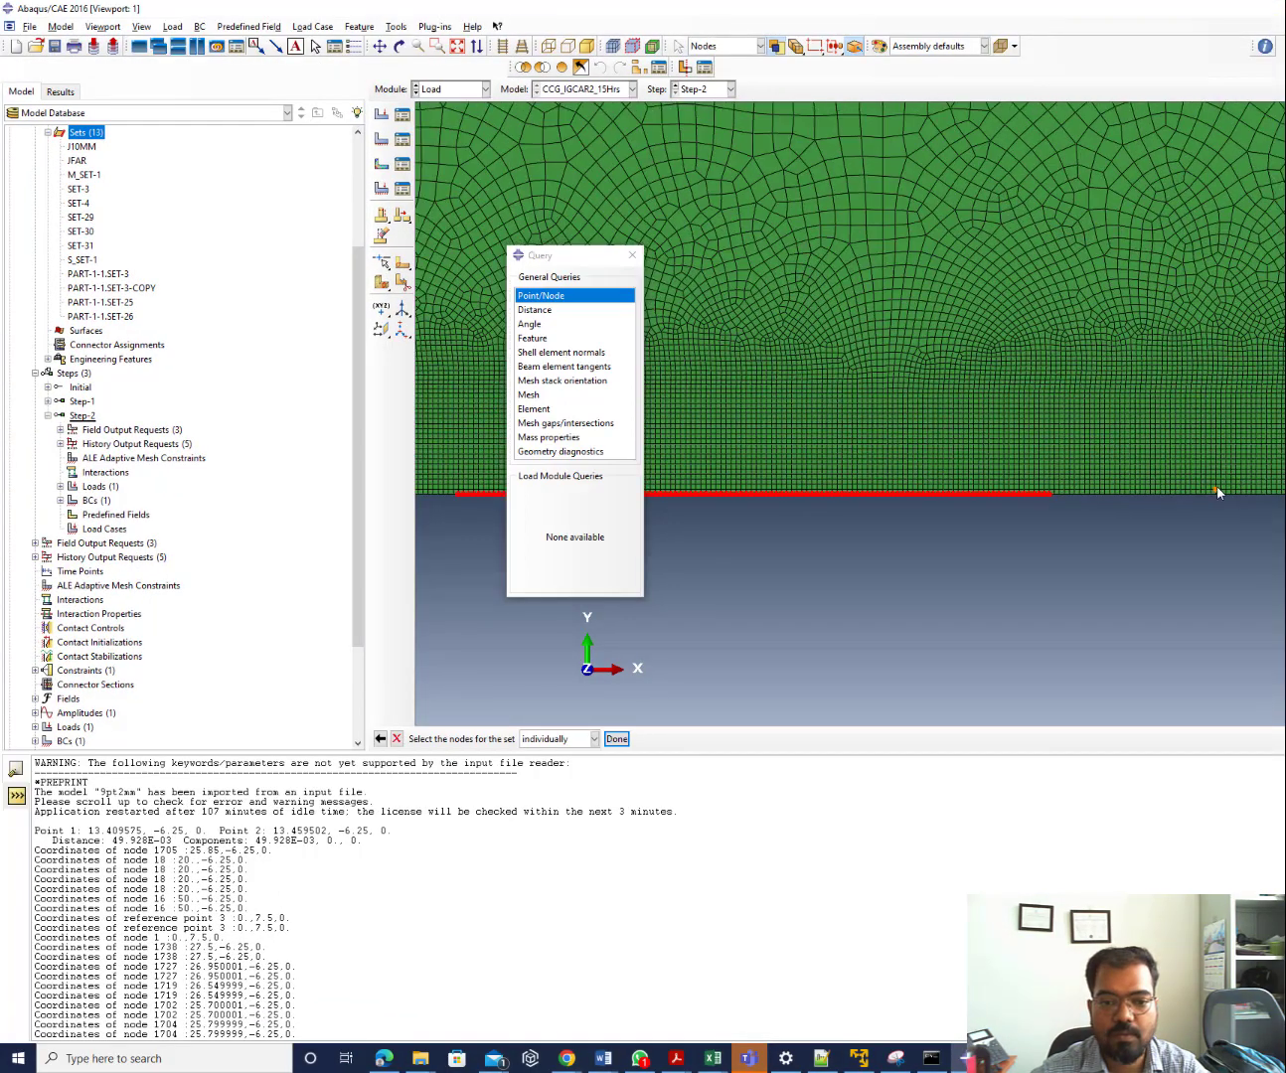
{"action": "scroll", "coordinate": [1068, 498], "scroll_direction": "up", "scroll_amount": 1}
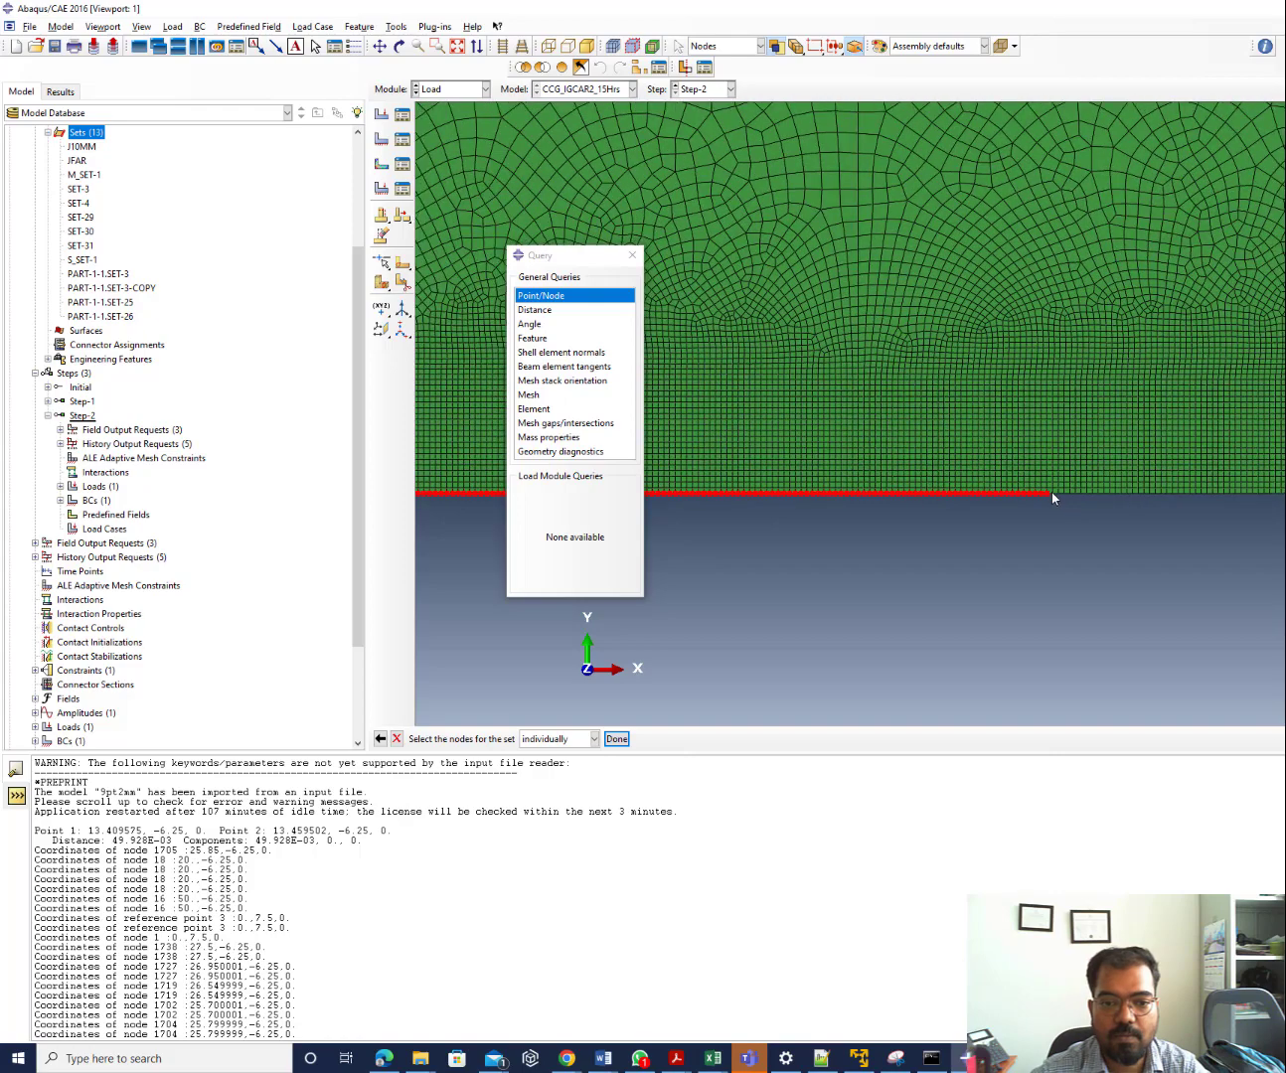
{"action": "left_click_drag", "start_coordinate": [1051, 490], "coordinate": [1285, 633]}
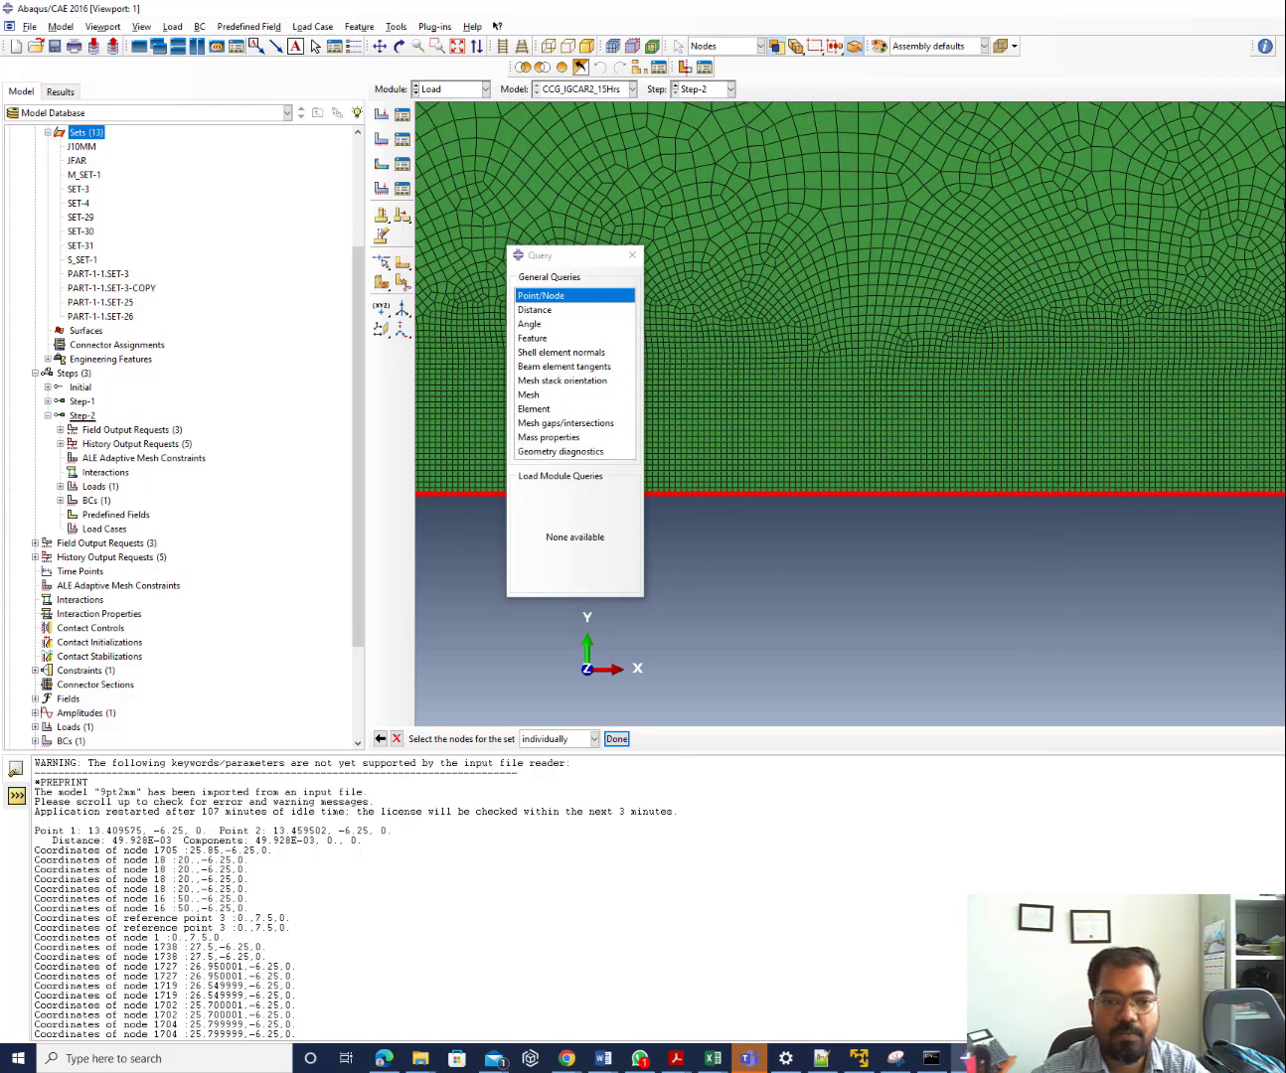
{"action": "scroll", "coordinate": [708, 494], "scroll_direction": "down", "scroll_amount": 5}
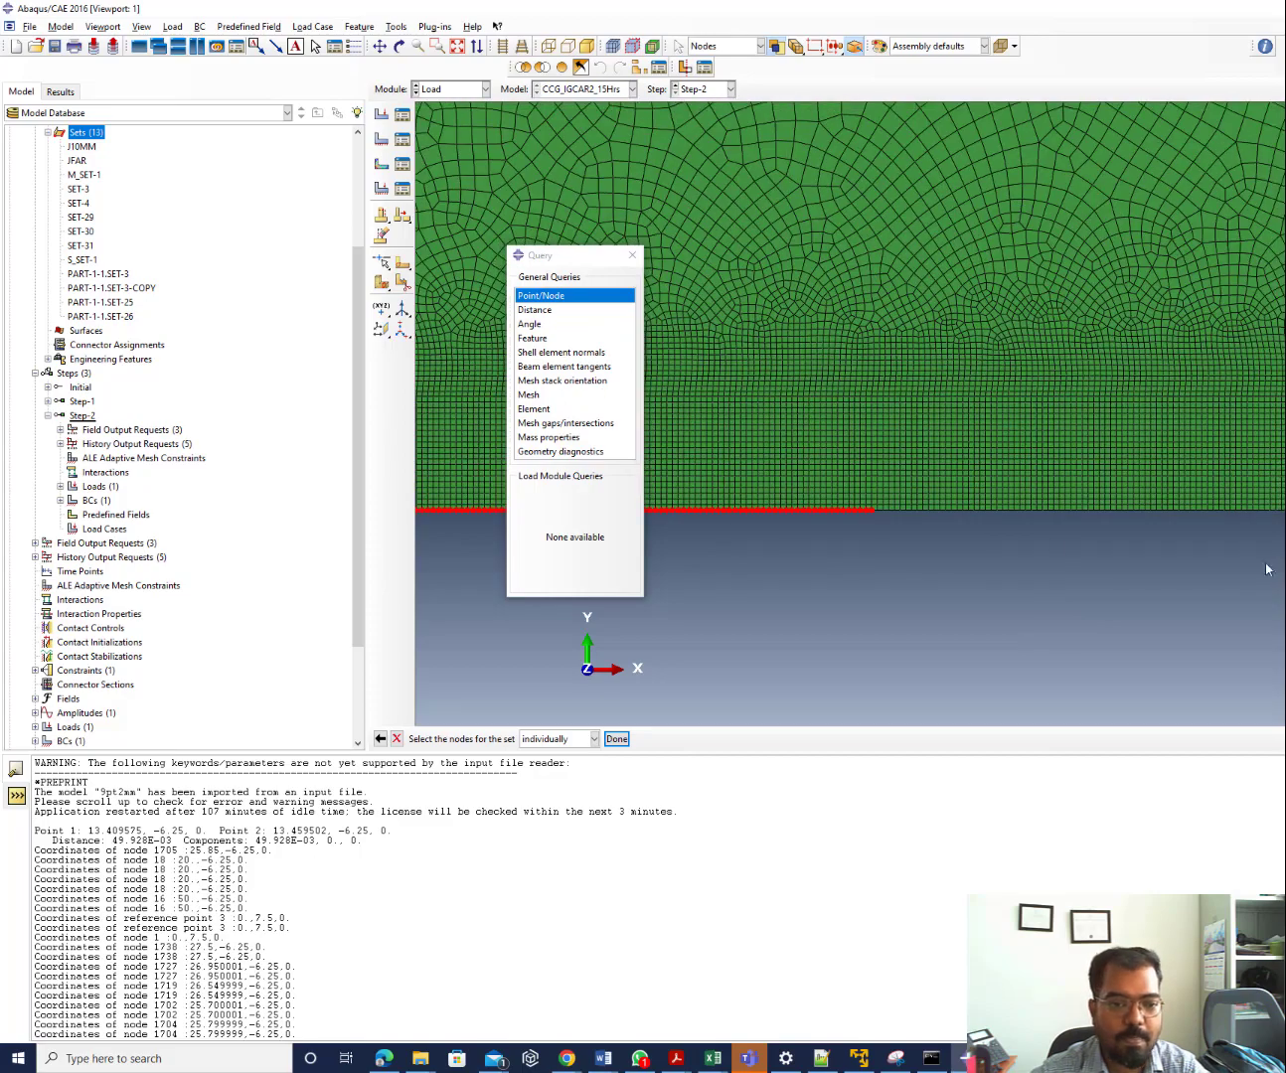
{"action": "scroll", "coordinate": [854, 554], "scroll_direction": "up", "scroll_amount": 2}
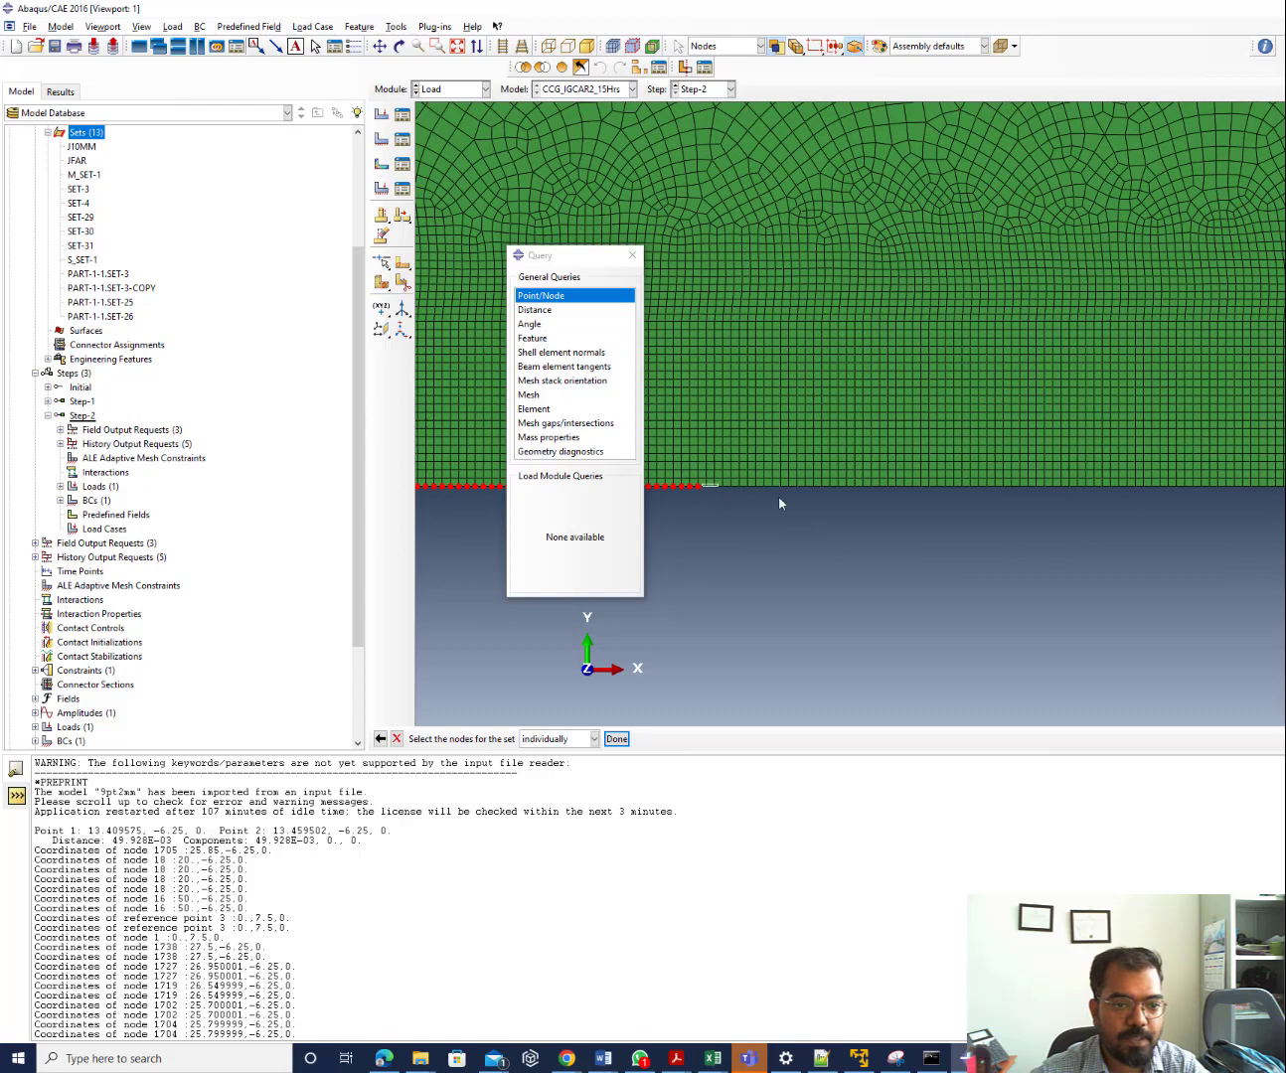
{"action": "left_click_drag", "start_coordinate": [778, 499], "coordinate": [1284, 545]}
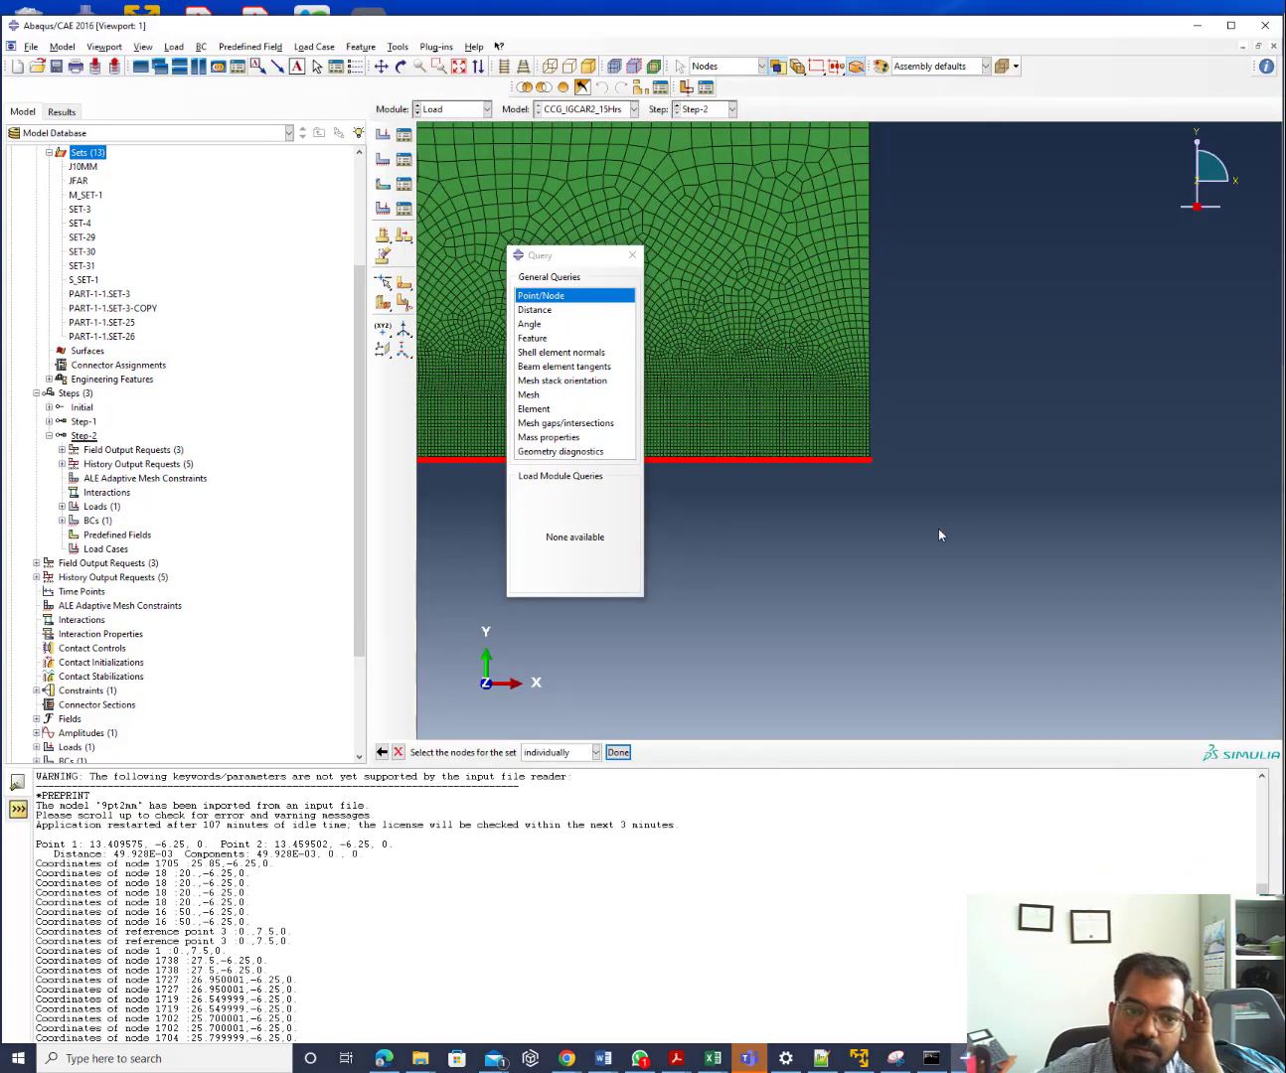
{"action": "left_click", "coordinate": [617, 752]}
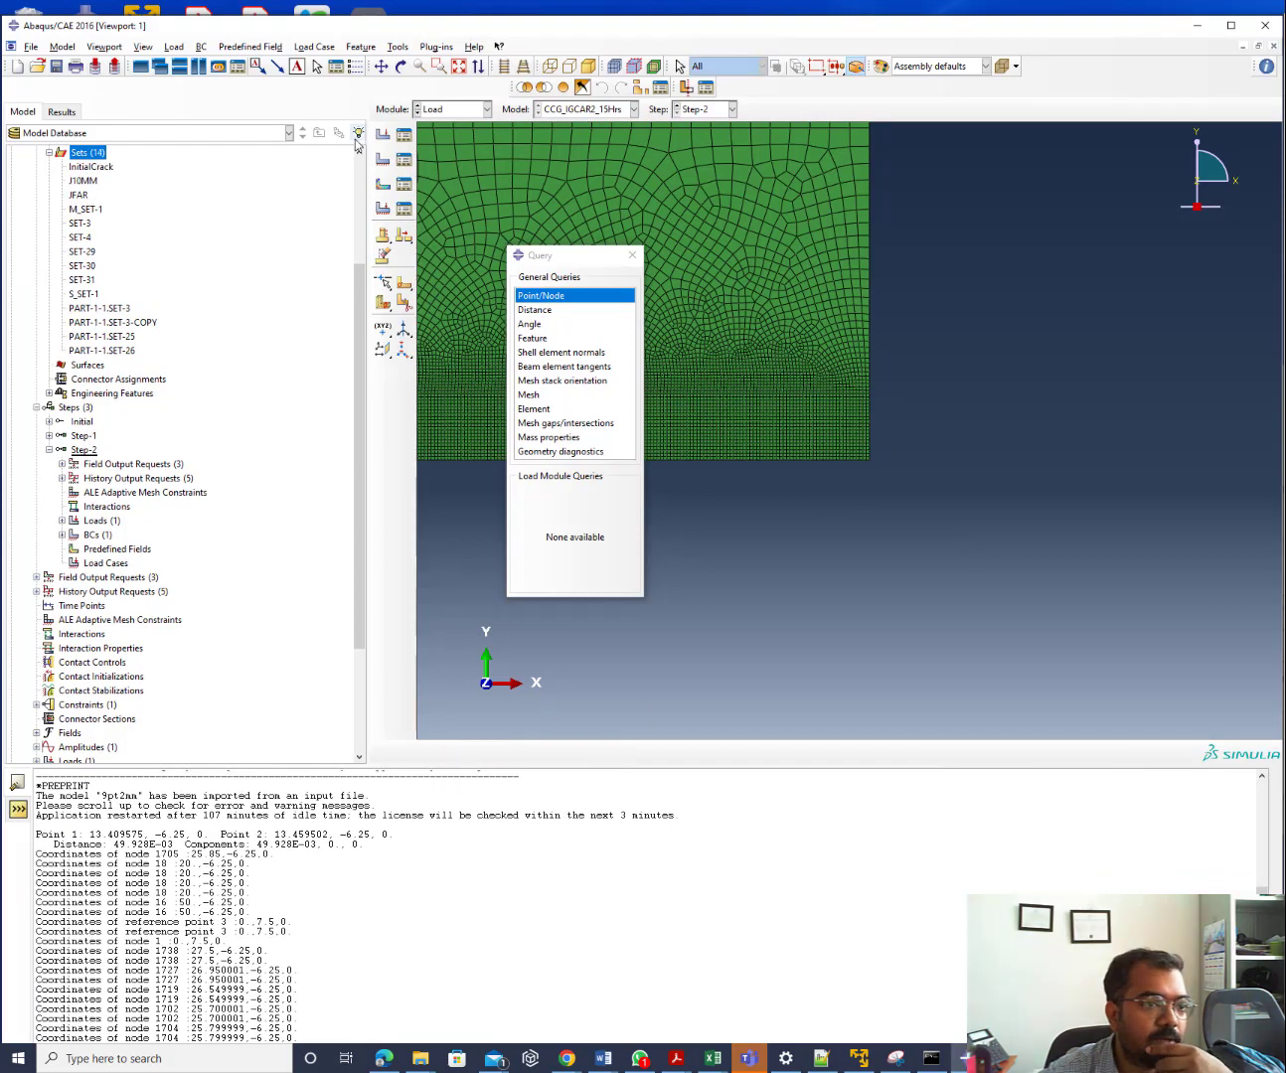
Create a symmetry boundary condition named BC-InitialSymm starting in Step-1
{"action": "left_click", "coordinate": [404, 160]}
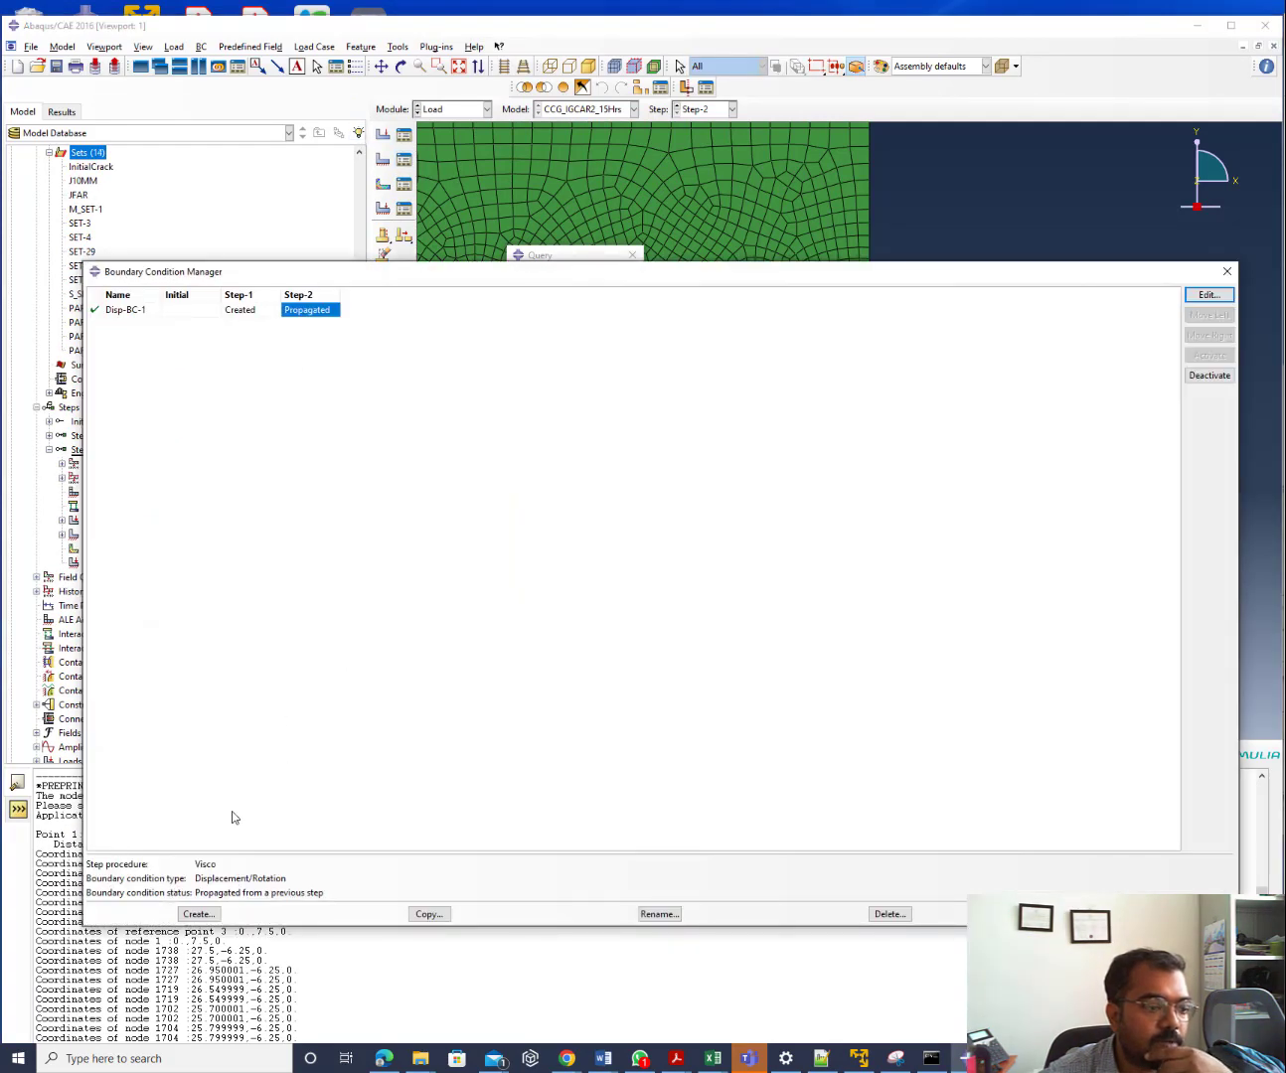
{"action": "left_click", "coordinate": [198, 914]}
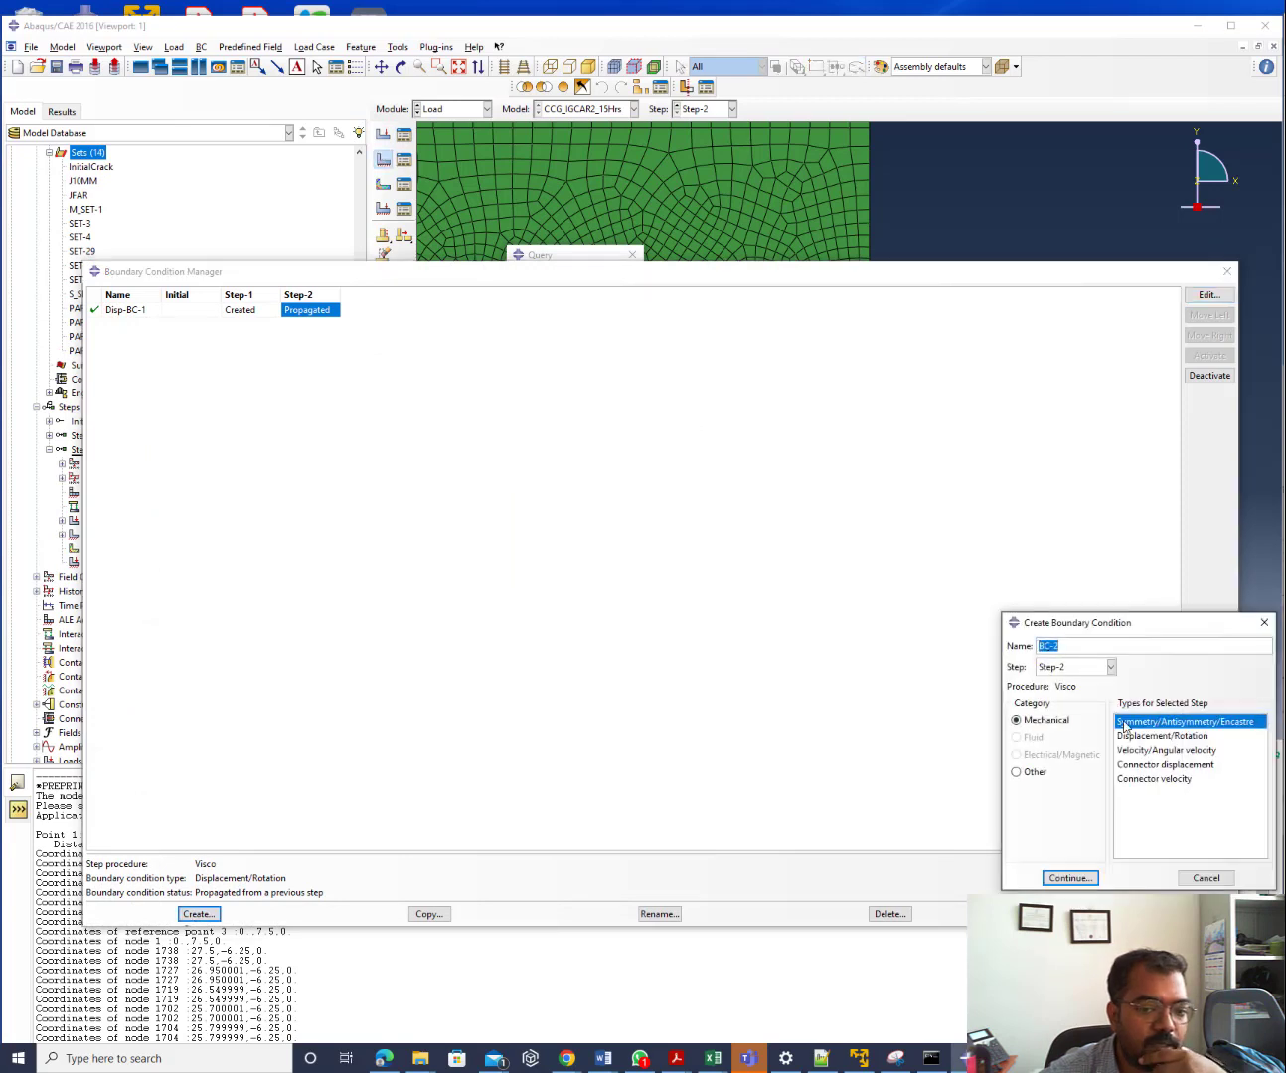
{"action": "left_click", "coordinate": [1072, 646]}
{"action": "key", "text": "BackSpace"}
{"action": "type", "text": "In"}
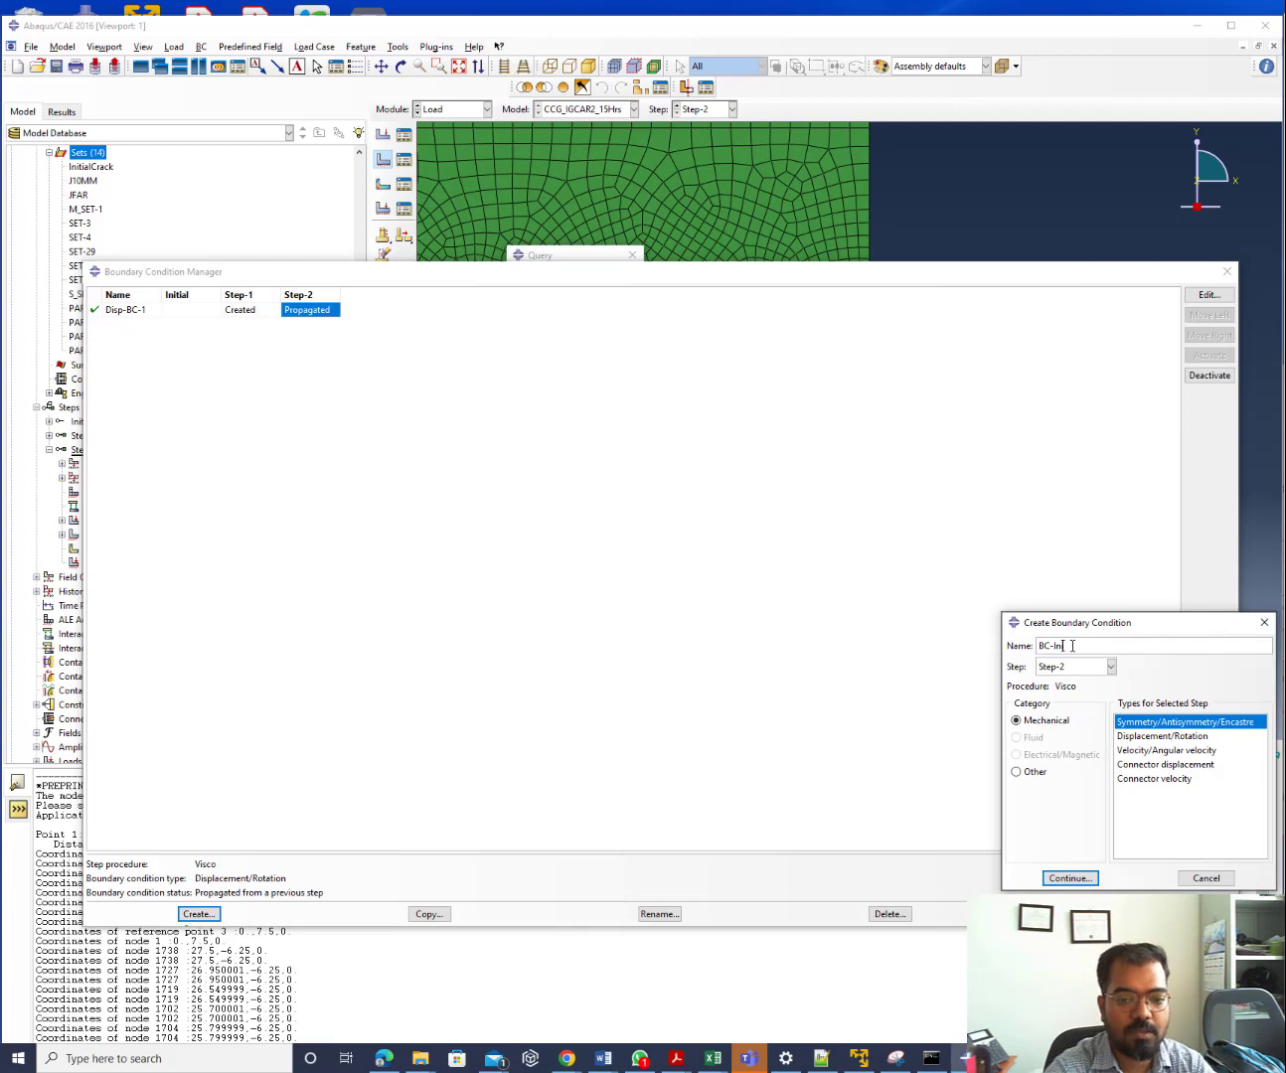
{"action": "type", "text": "iti"}
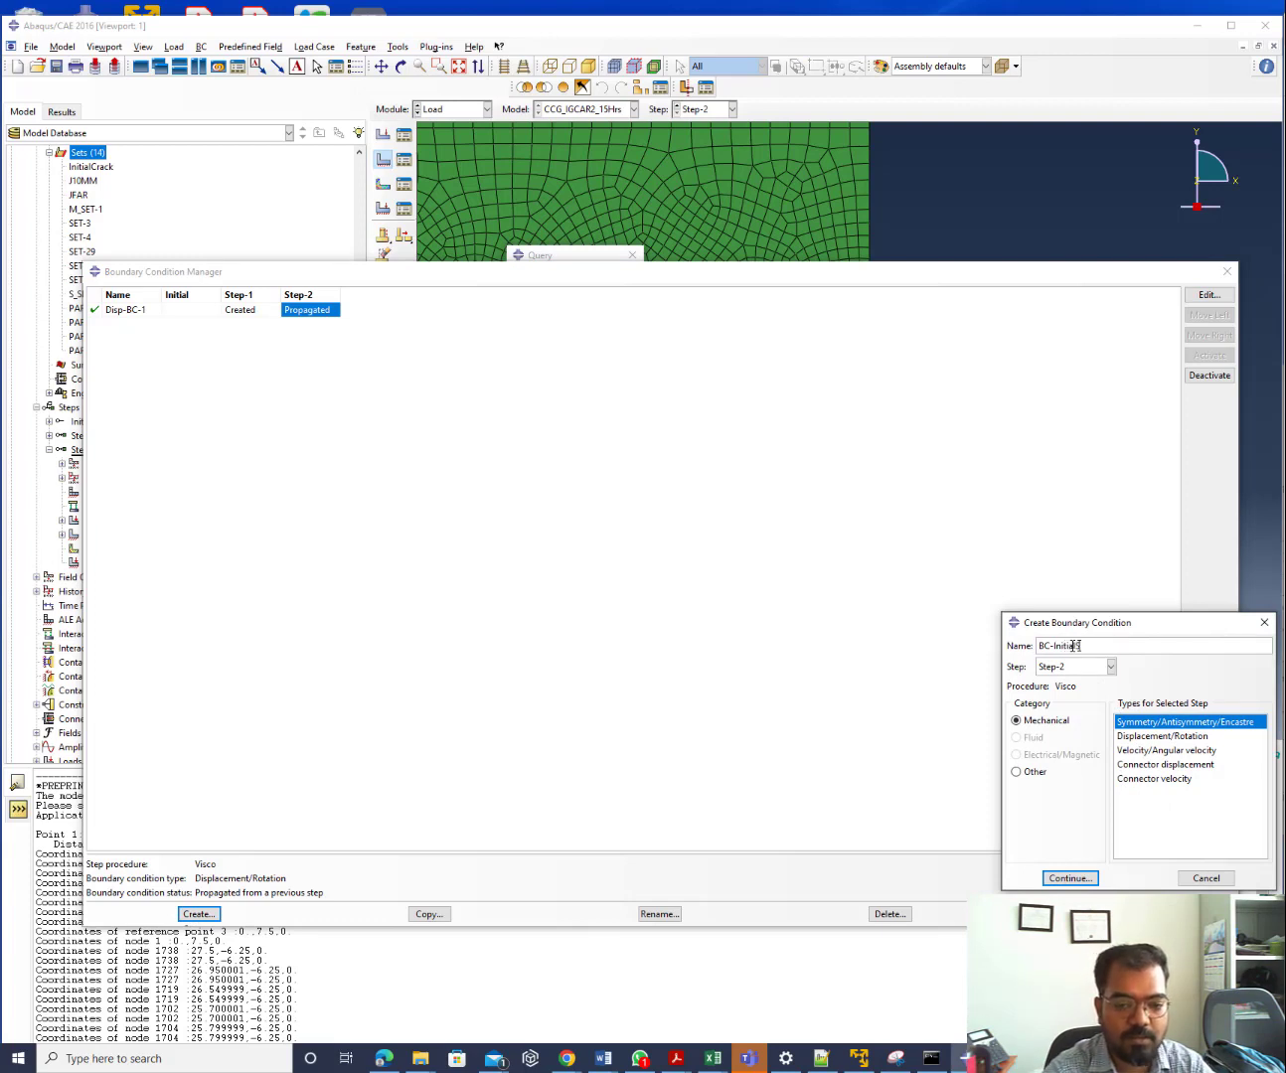
{"action": "type", "text": "alSymm"}
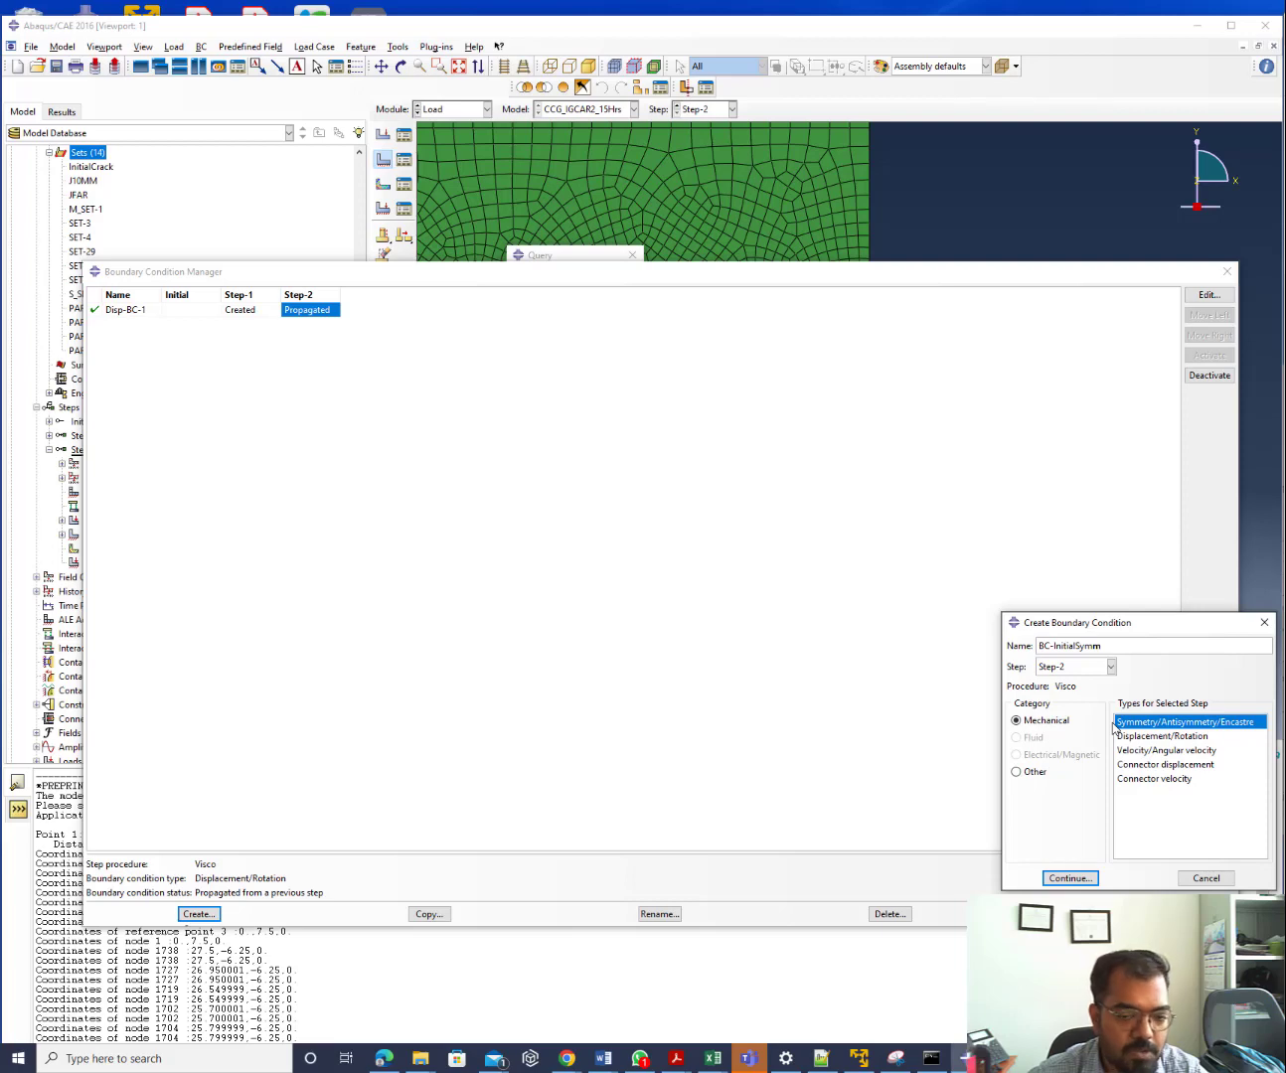
{"action": "left_click", "coordinate": [1076, 672]}
{"action": "left_click", "coordinate": [1071, 698]}
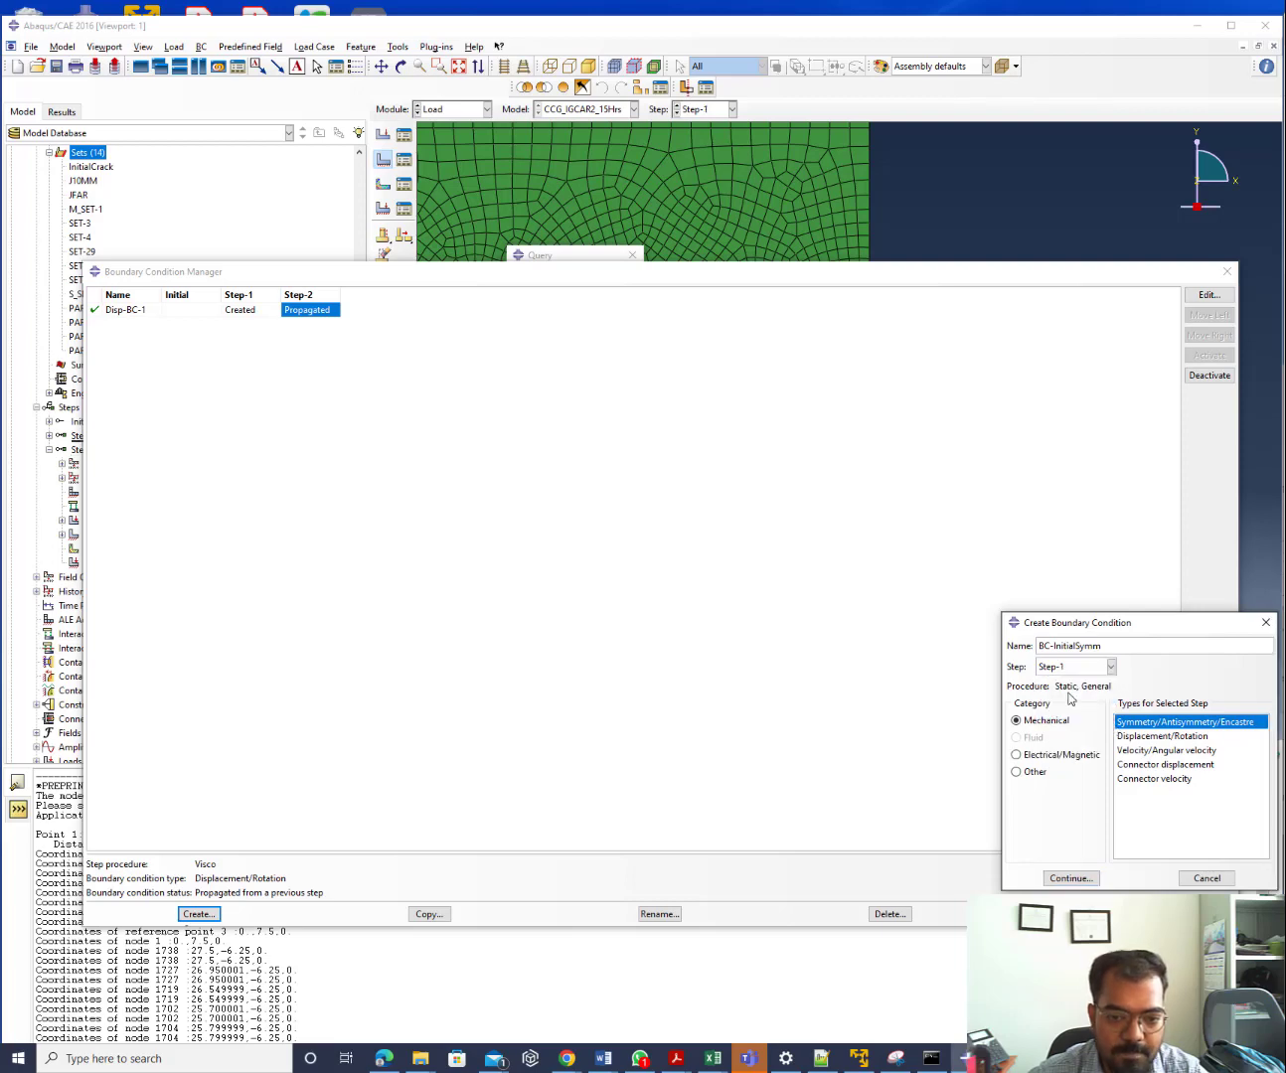
{"action": "left_click", "coordinate": [1077, 879]}
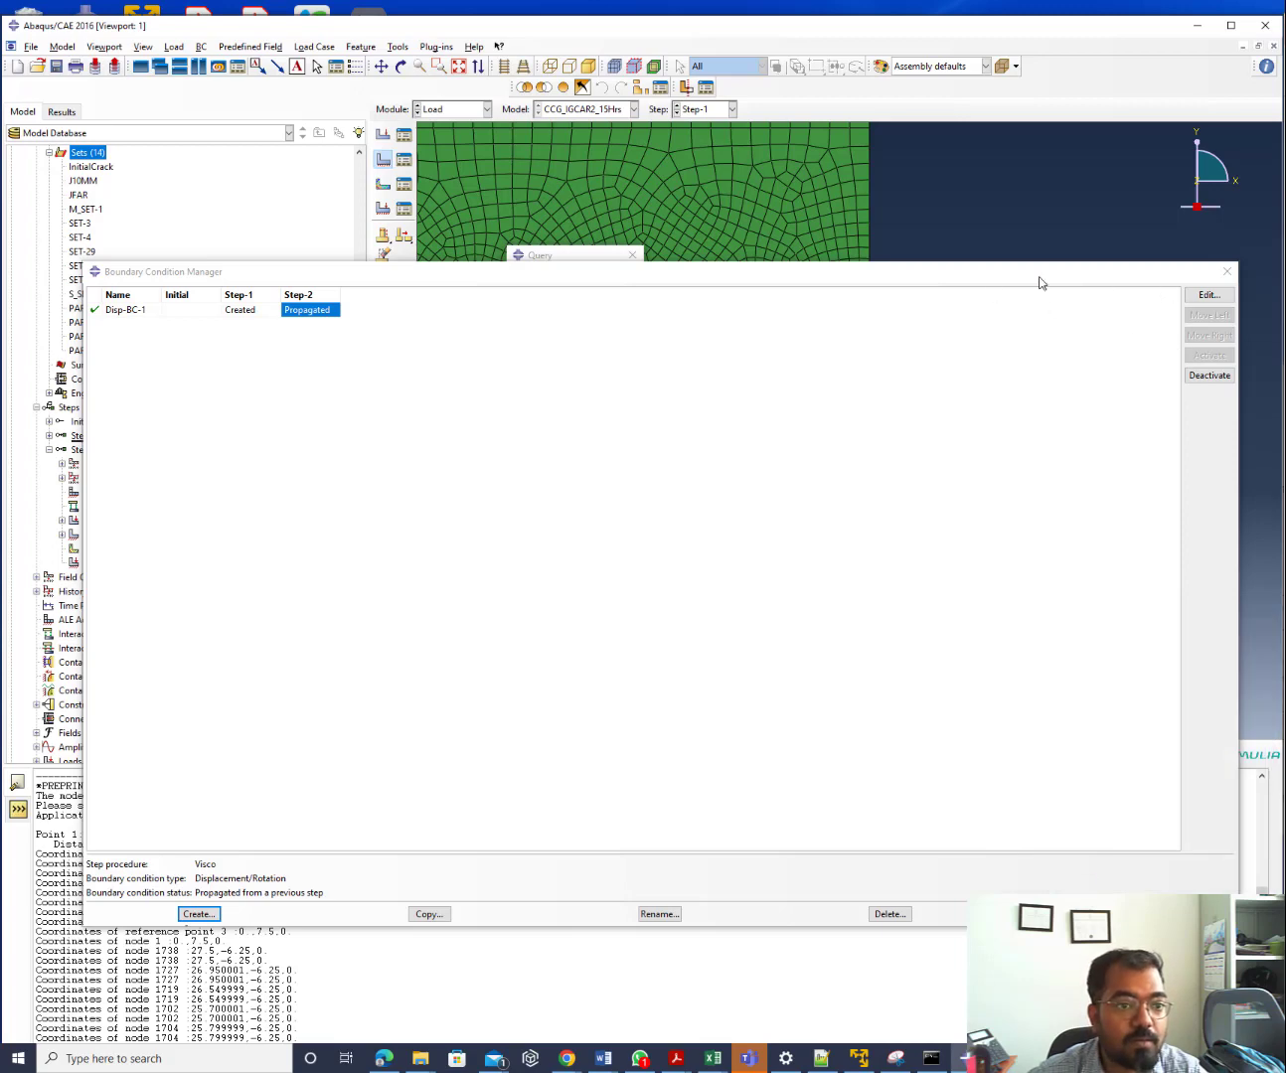
Apply it to the InitialCrack node set as YSYMM (U2=UR1=UR3=0)
{"action": "left_click_drag", "start_coordinate": [1041, 279], "coordinate": [973, 941]}
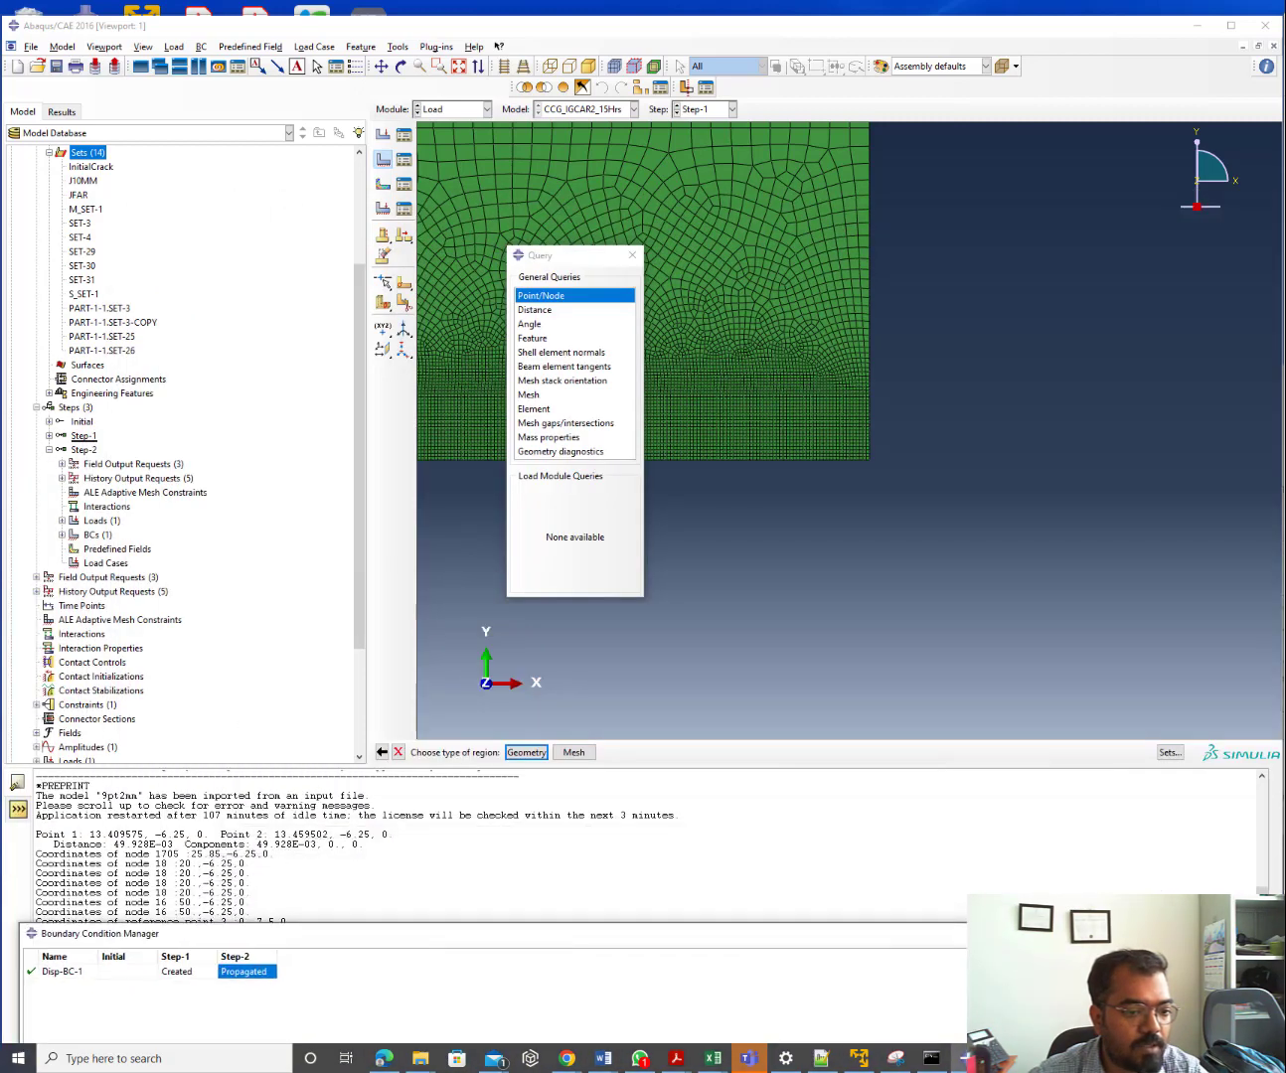
{"action": "left_click", "coordinate": [588, 753]}
{"action": "left_click", "coordinate": [1168, 752]}
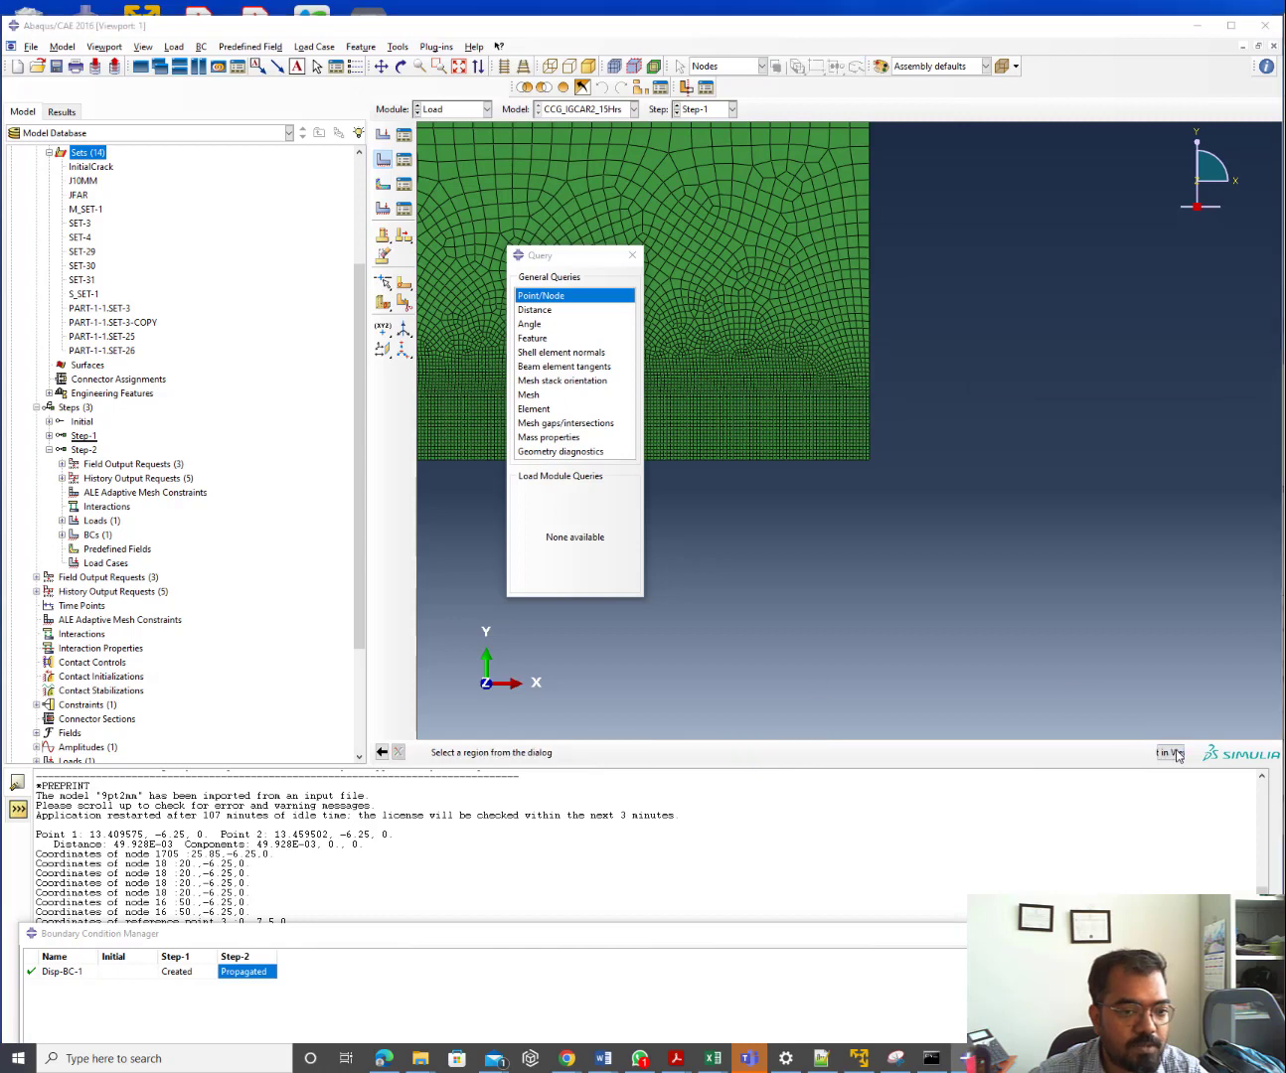
{"action": "left_click", "coordinate": [1018, 294]}
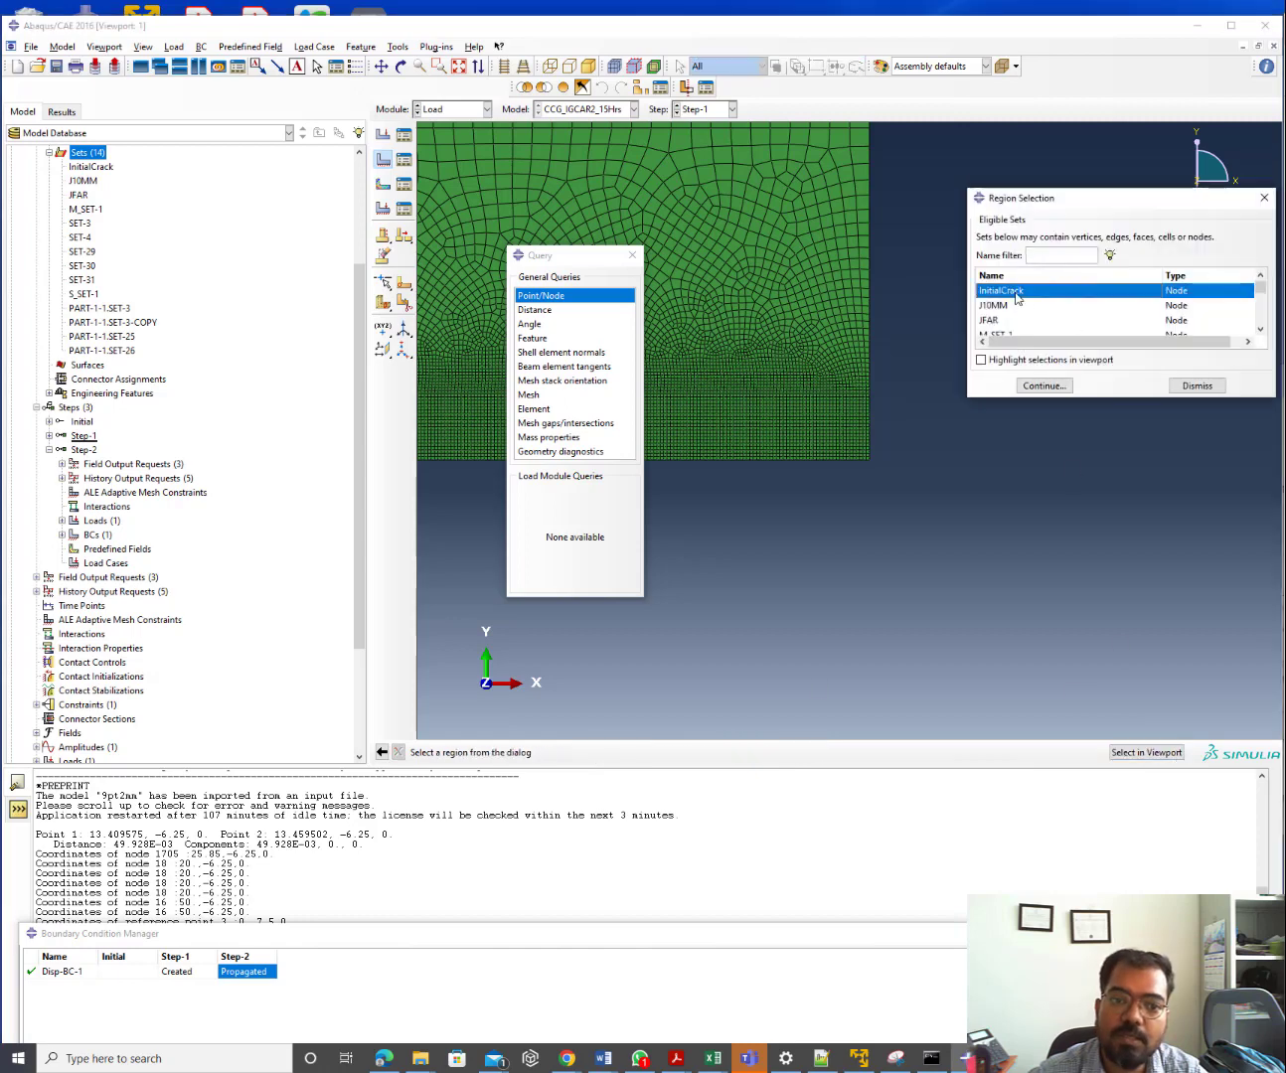
{"action": "left_click", "coordinate": [1009, 364]}
{"action": "left_click", "coordinate": [1044, 386]}
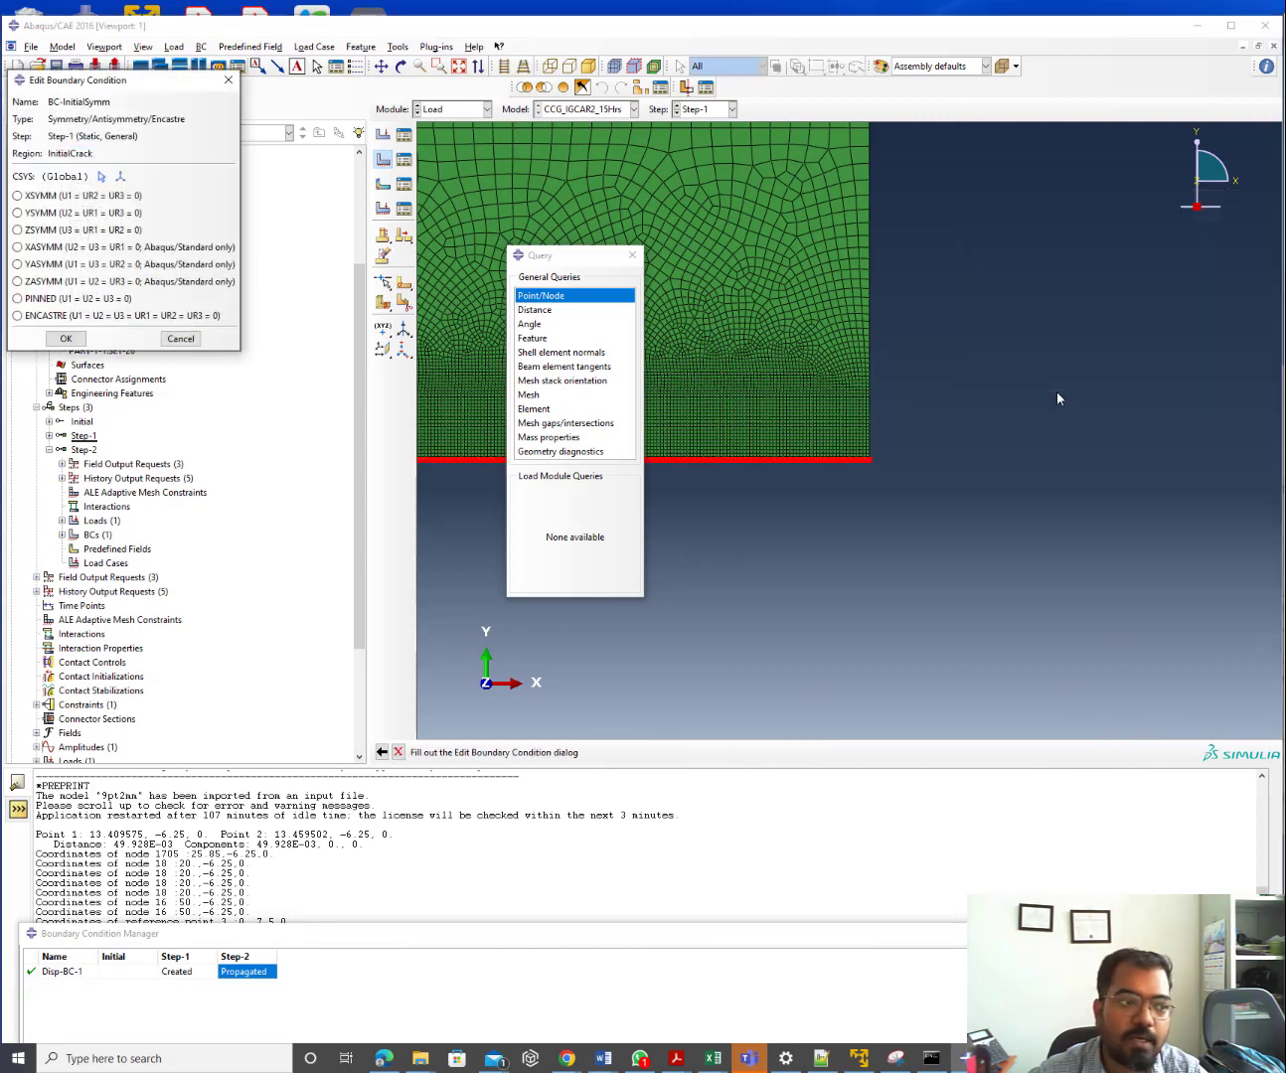
{"action": "left_click", "coordinate": [36, 215]}
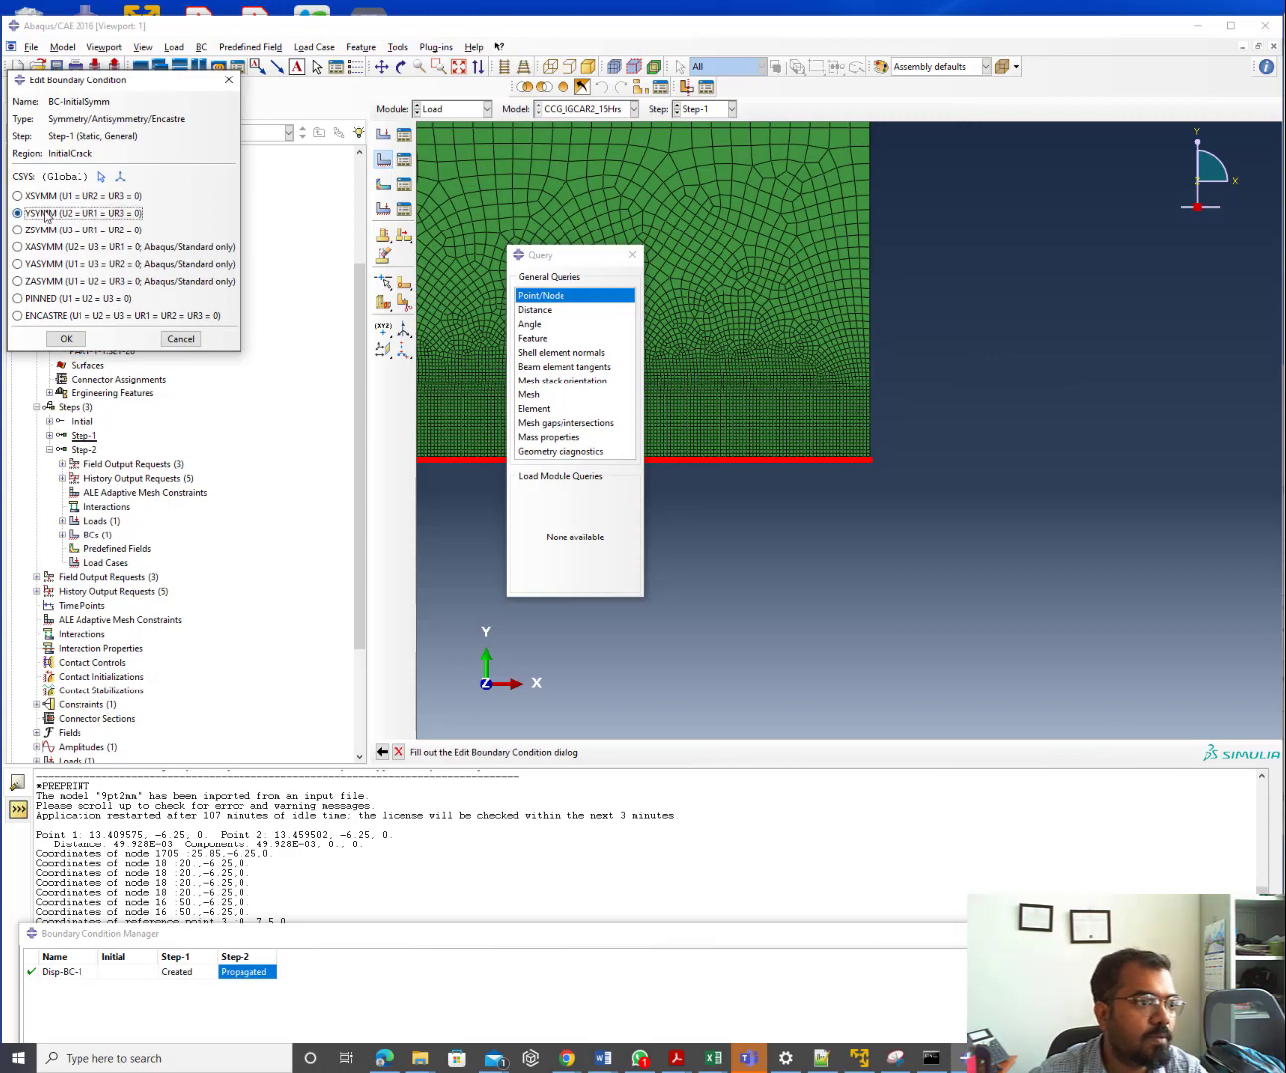
{"action": "left_click", "coordinate": [66, 341]}
{"action": "scroll", "coordinate": [1017, 482], "scroll_direction": "down", "scroll_amount": 3}
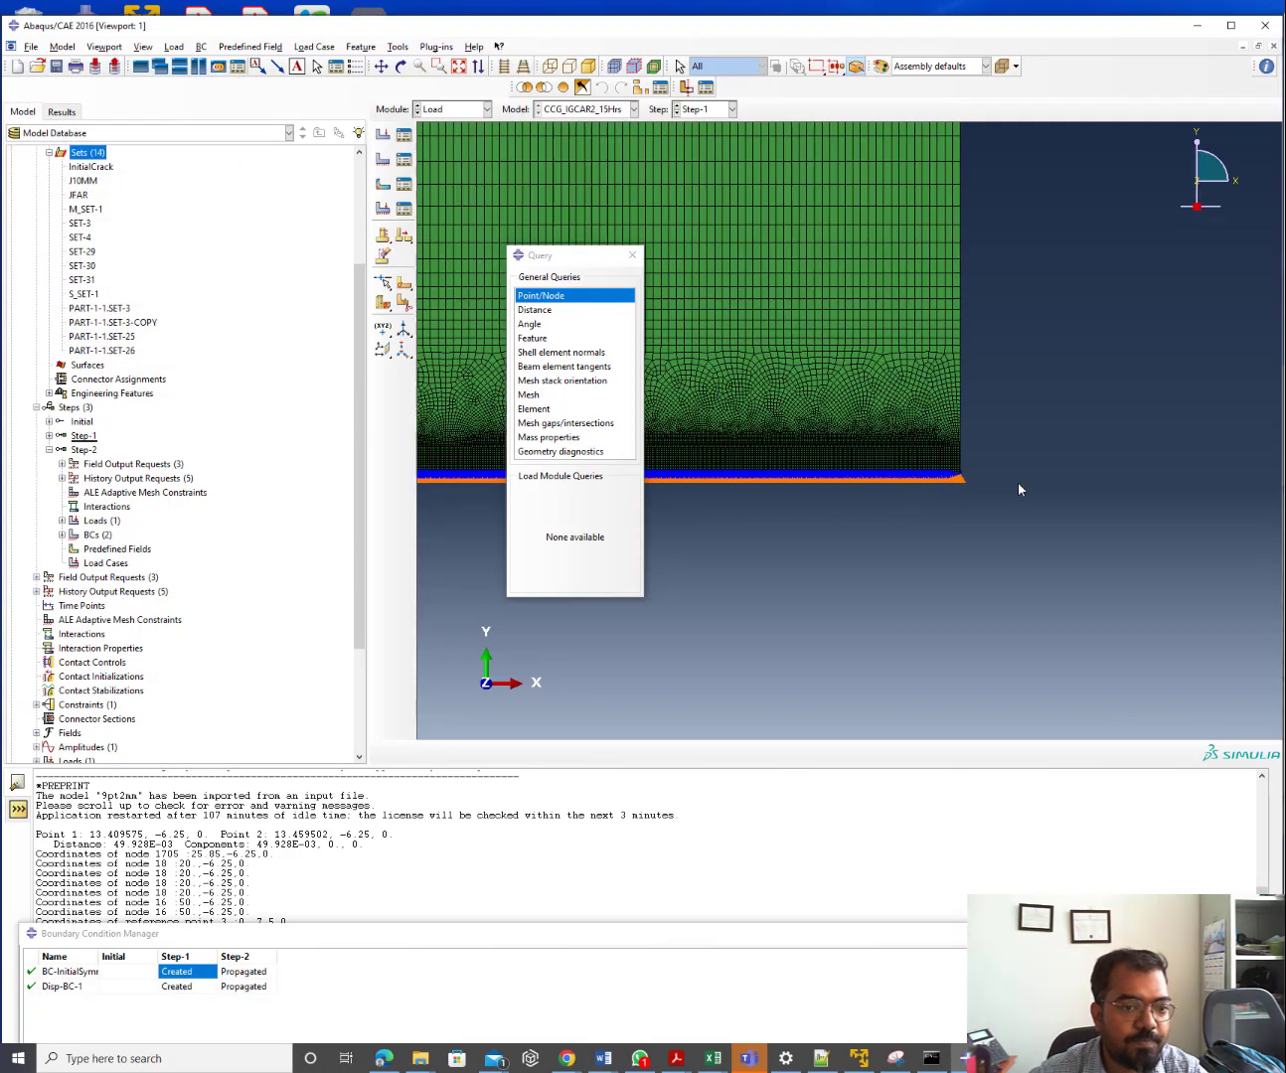
{"action": "scroll", "coordinate": [1018, 482], "scroll_direction": "down", "scroll_amount": 2}
{"action": "scroll", "coordinate": [723, 446], "scroll_direction": "up", "scroll_amount": 2}
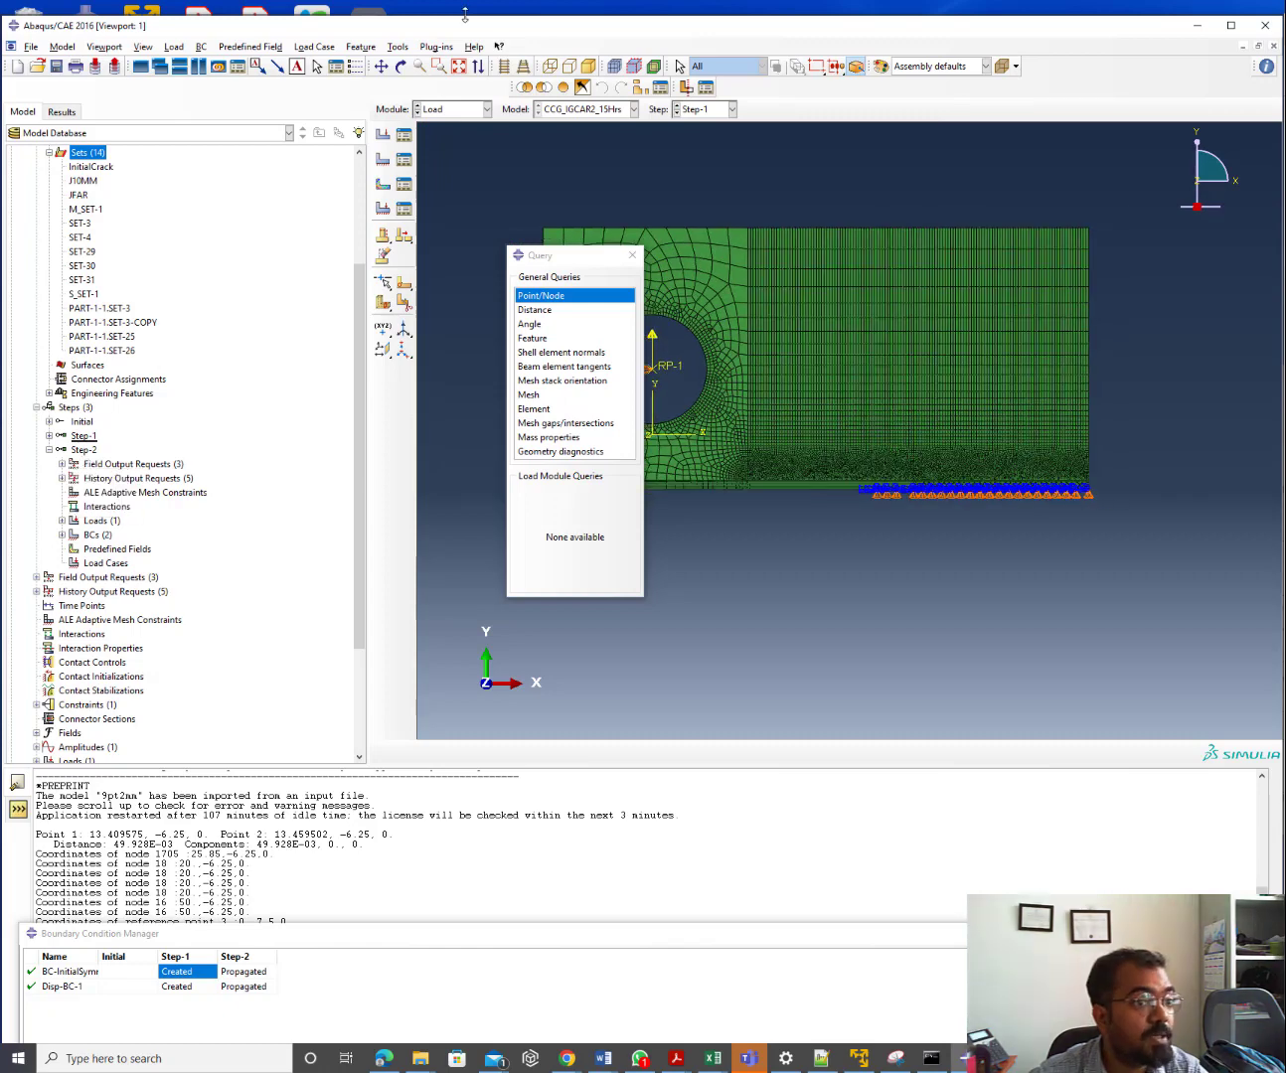
{"action": "left_click", "coordinate": [405, 134]}
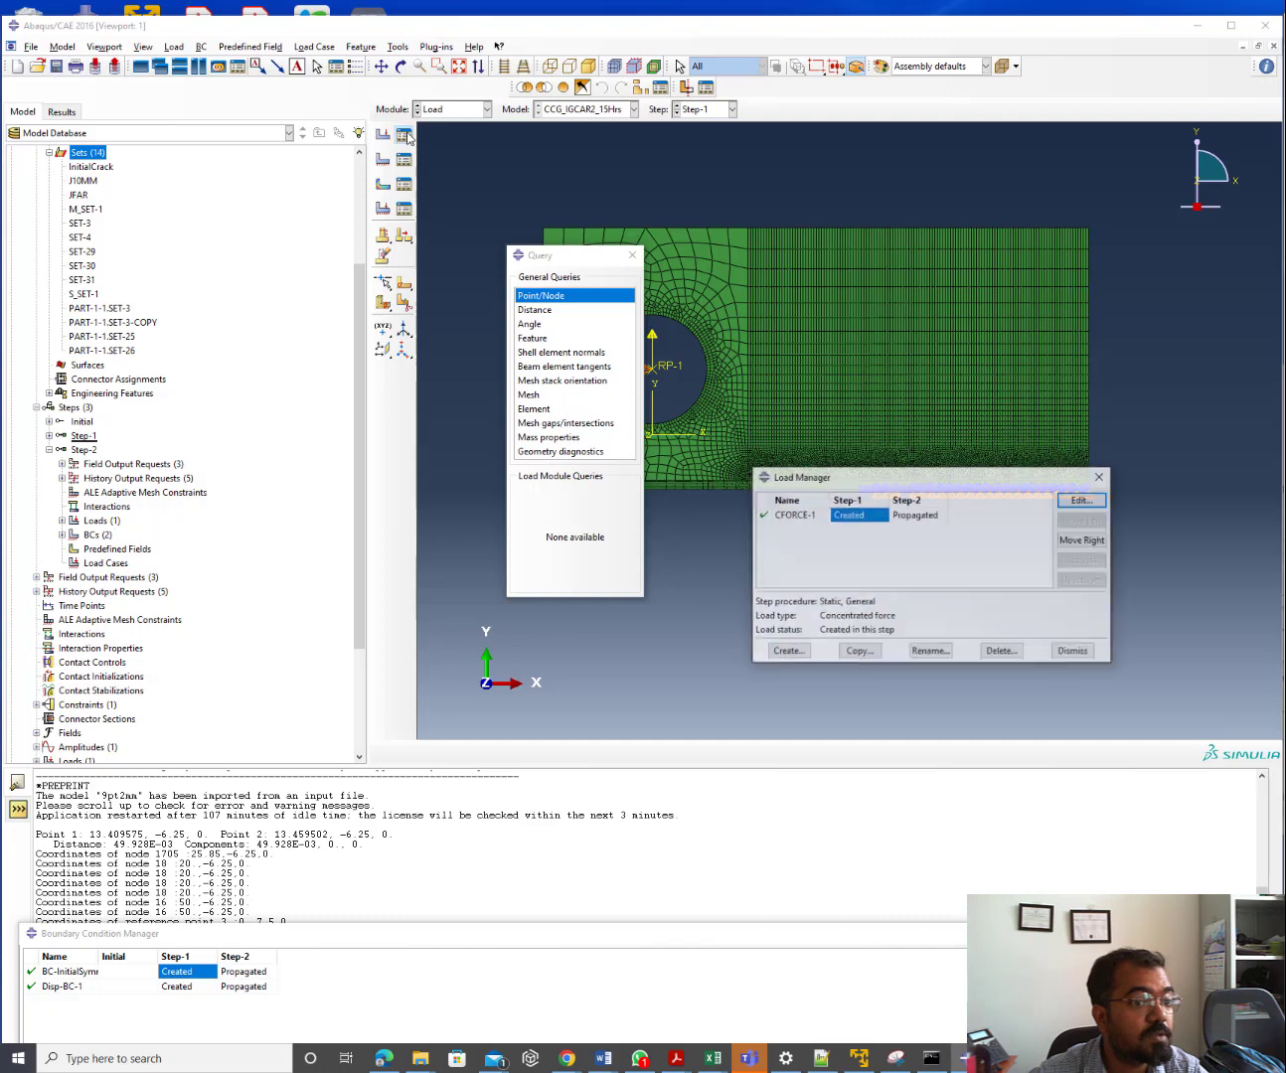
{"action": "left_click", "coordinate": [1105, 480]}
Delete Step-2 from the model tree, confirming the warning
{"action": "right_click", "coordinate": [89, 452]}
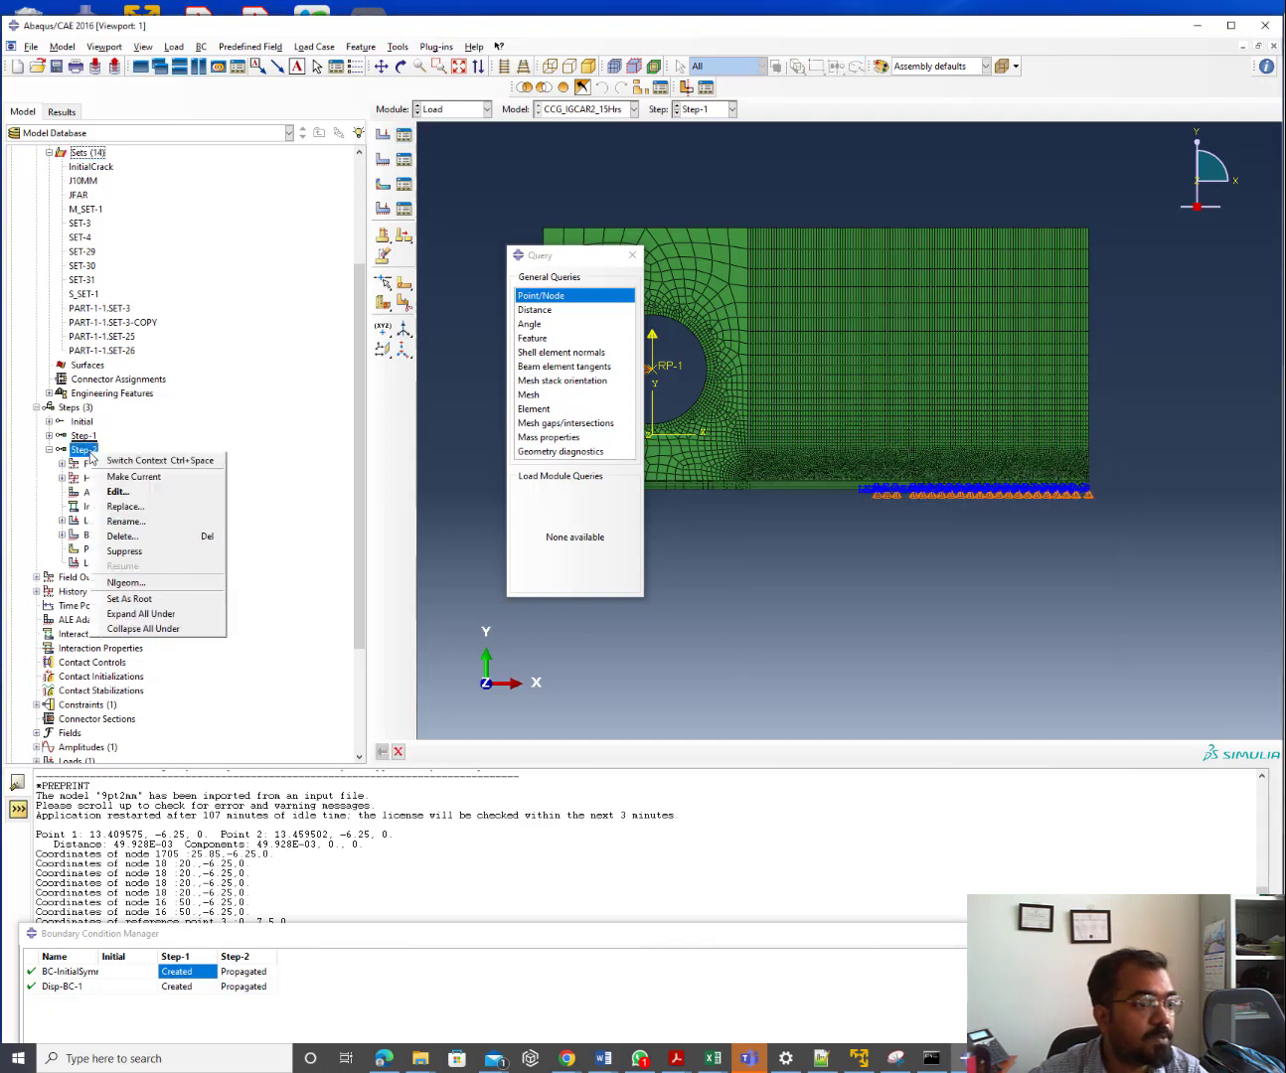
{"action": "left_click", "coordinate": [127, 535]}
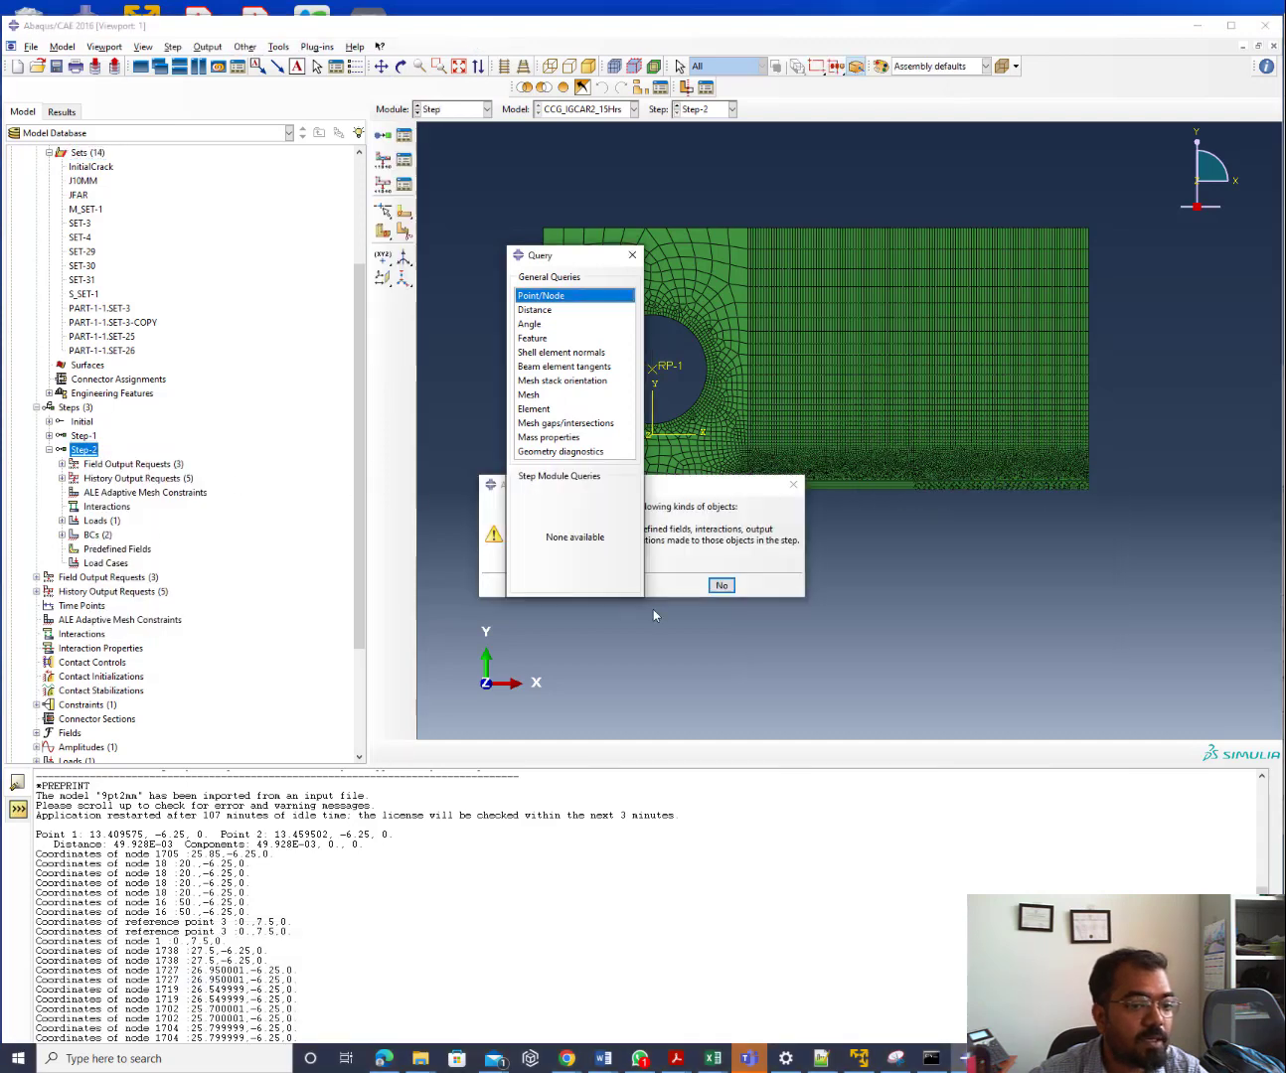
{"action": "left_click", "coordinate": [688, 508]}
{"action": "left_click", "coordinate": [563, 586]}
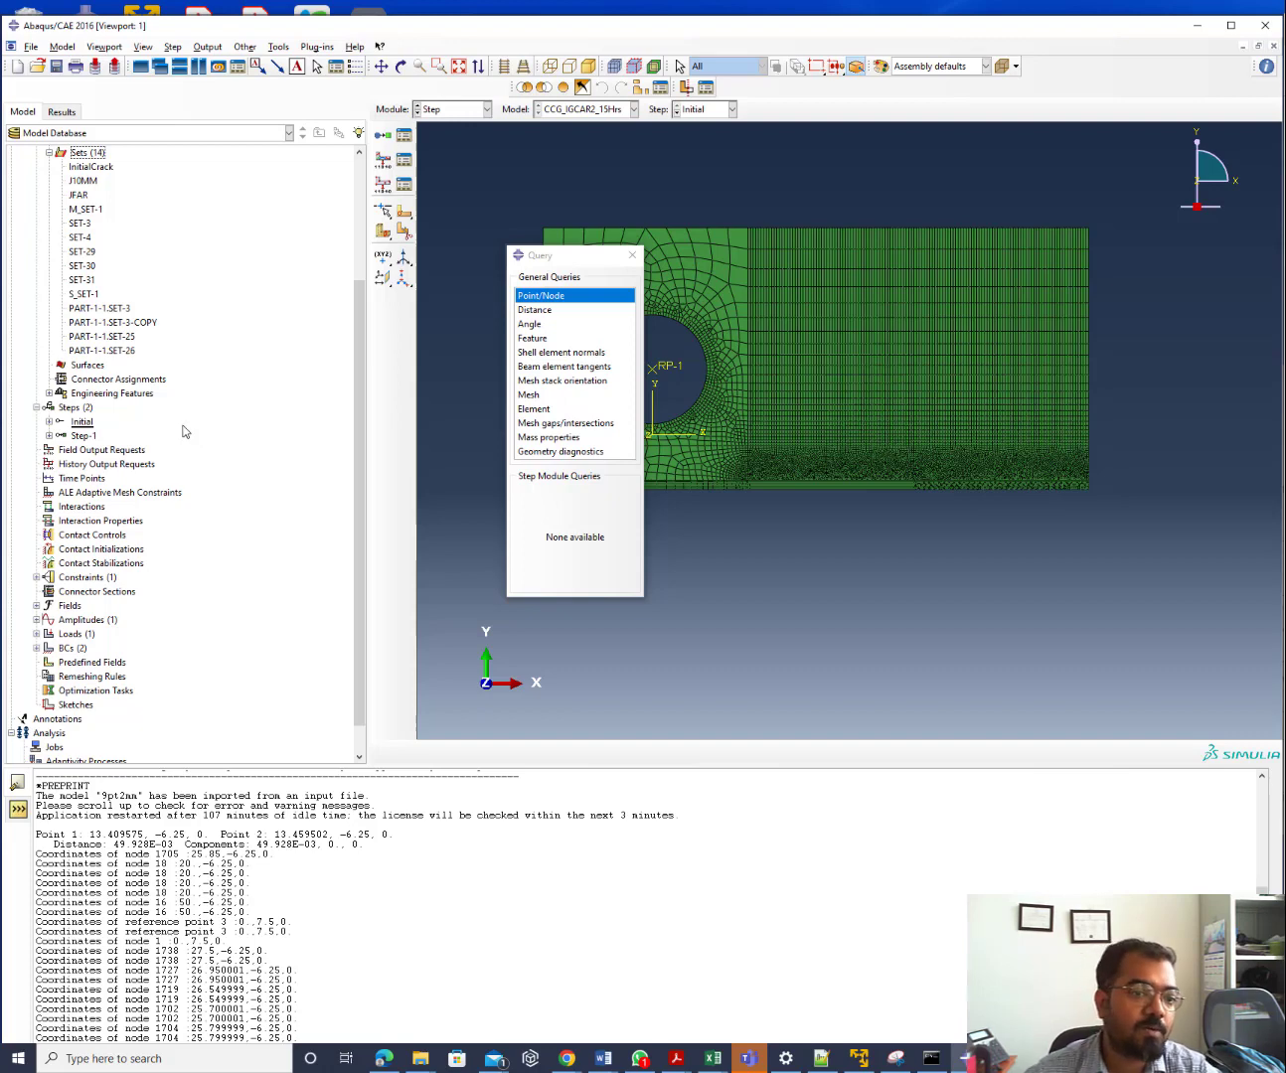
{"action": "left_click", "coordinate": [817, 1058]}
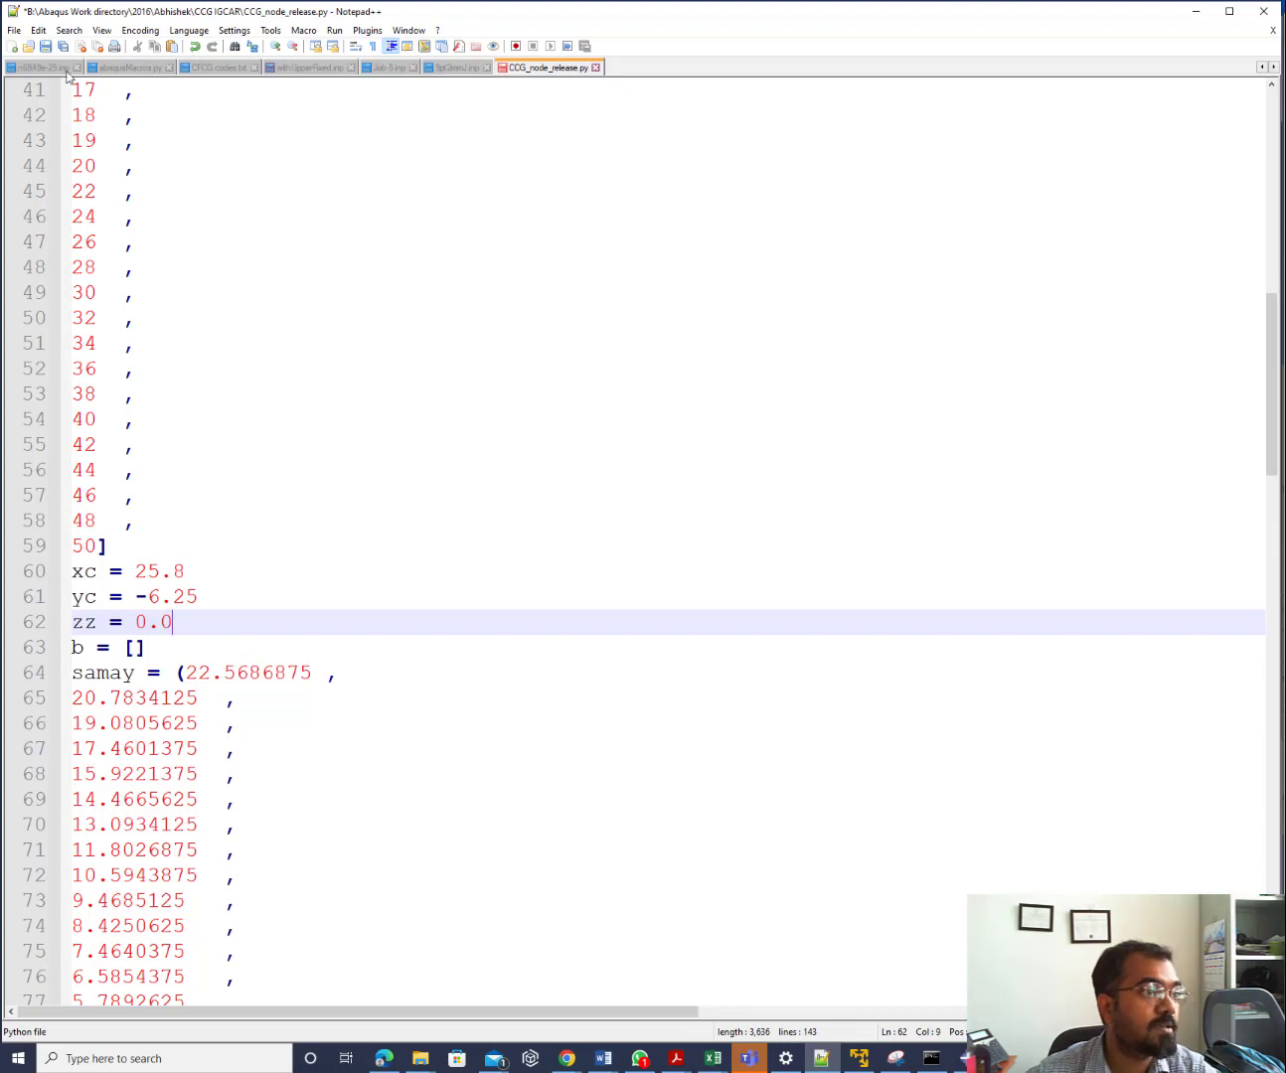
Save a copy of the node-release script as CCG_node_releaseExp.py and minimize Notepad++
{"action": "left_click", "coordinate": [14, 31]}
{"action": "left_click", "coordinate": [45, 158]}
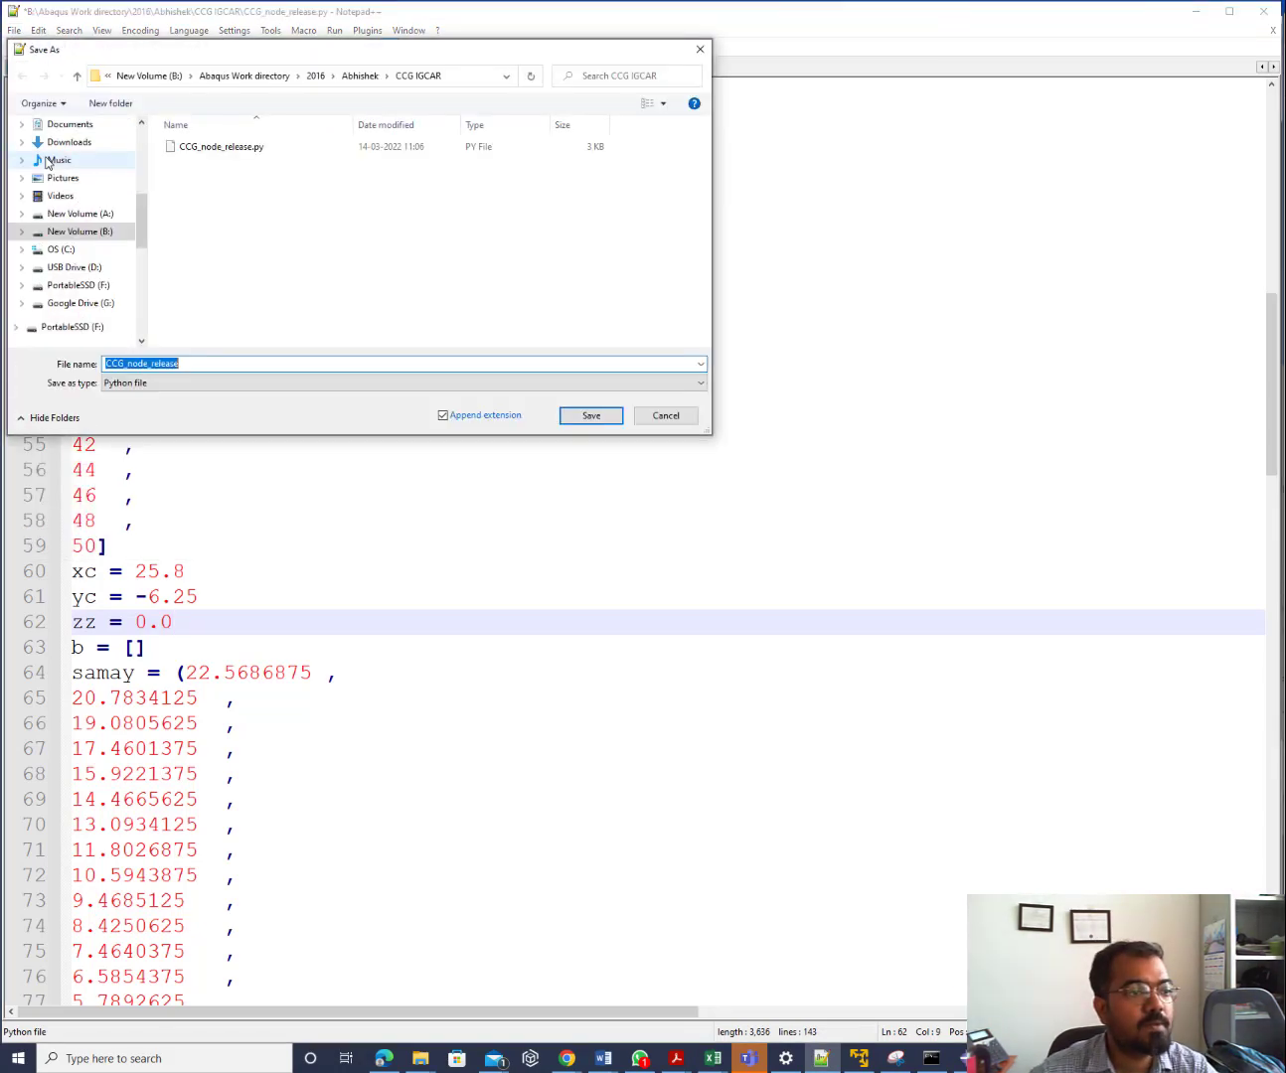
{"action": "left_click", "coordinate": [216, 361]}
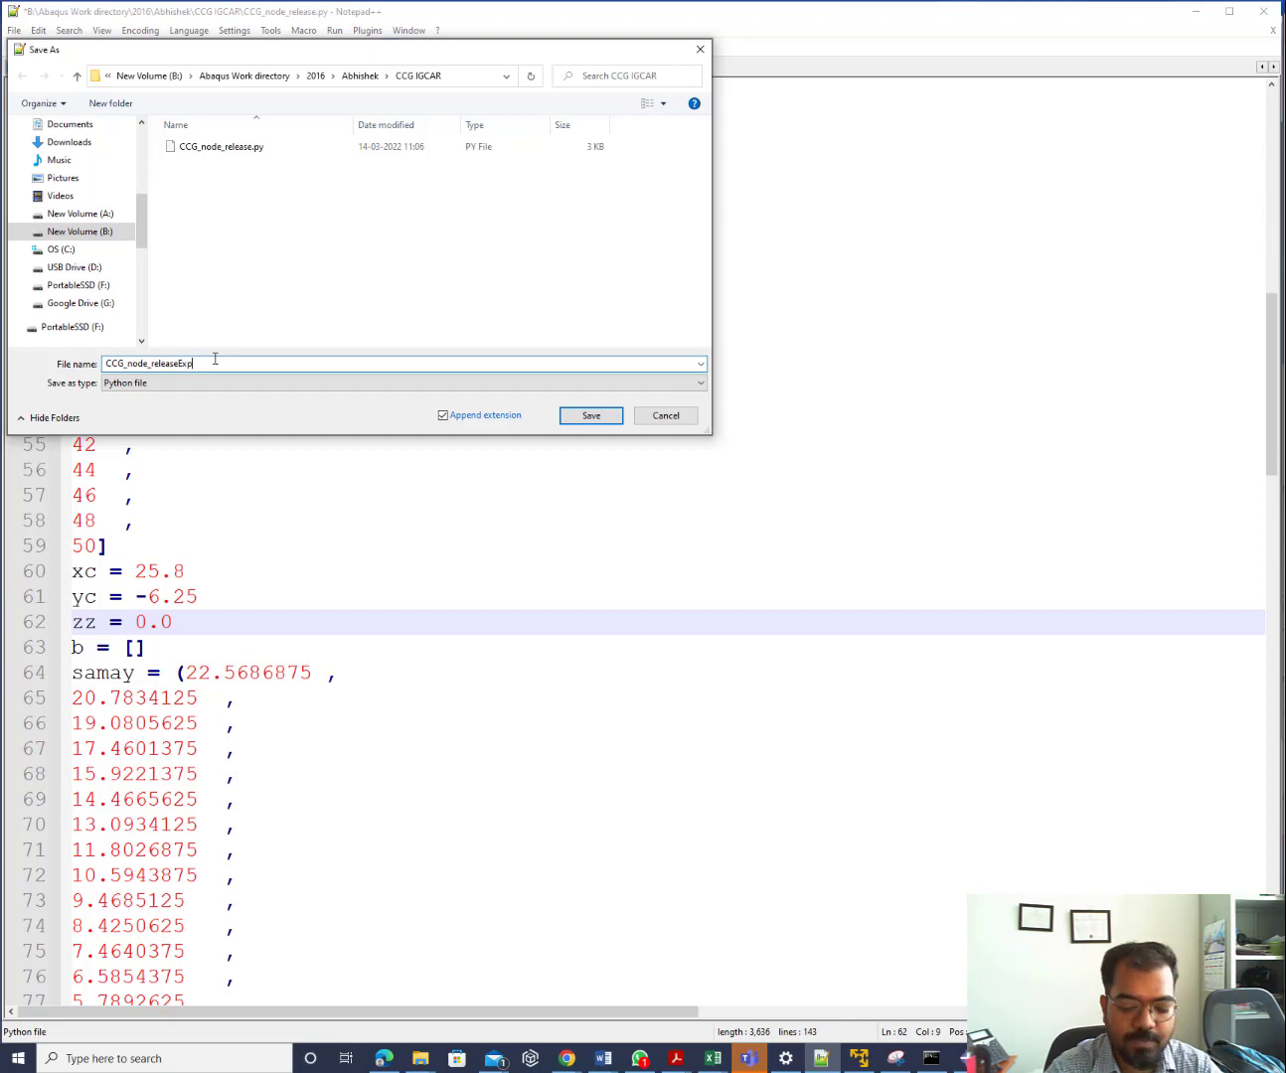
{"action": "key", "text": "Return"}
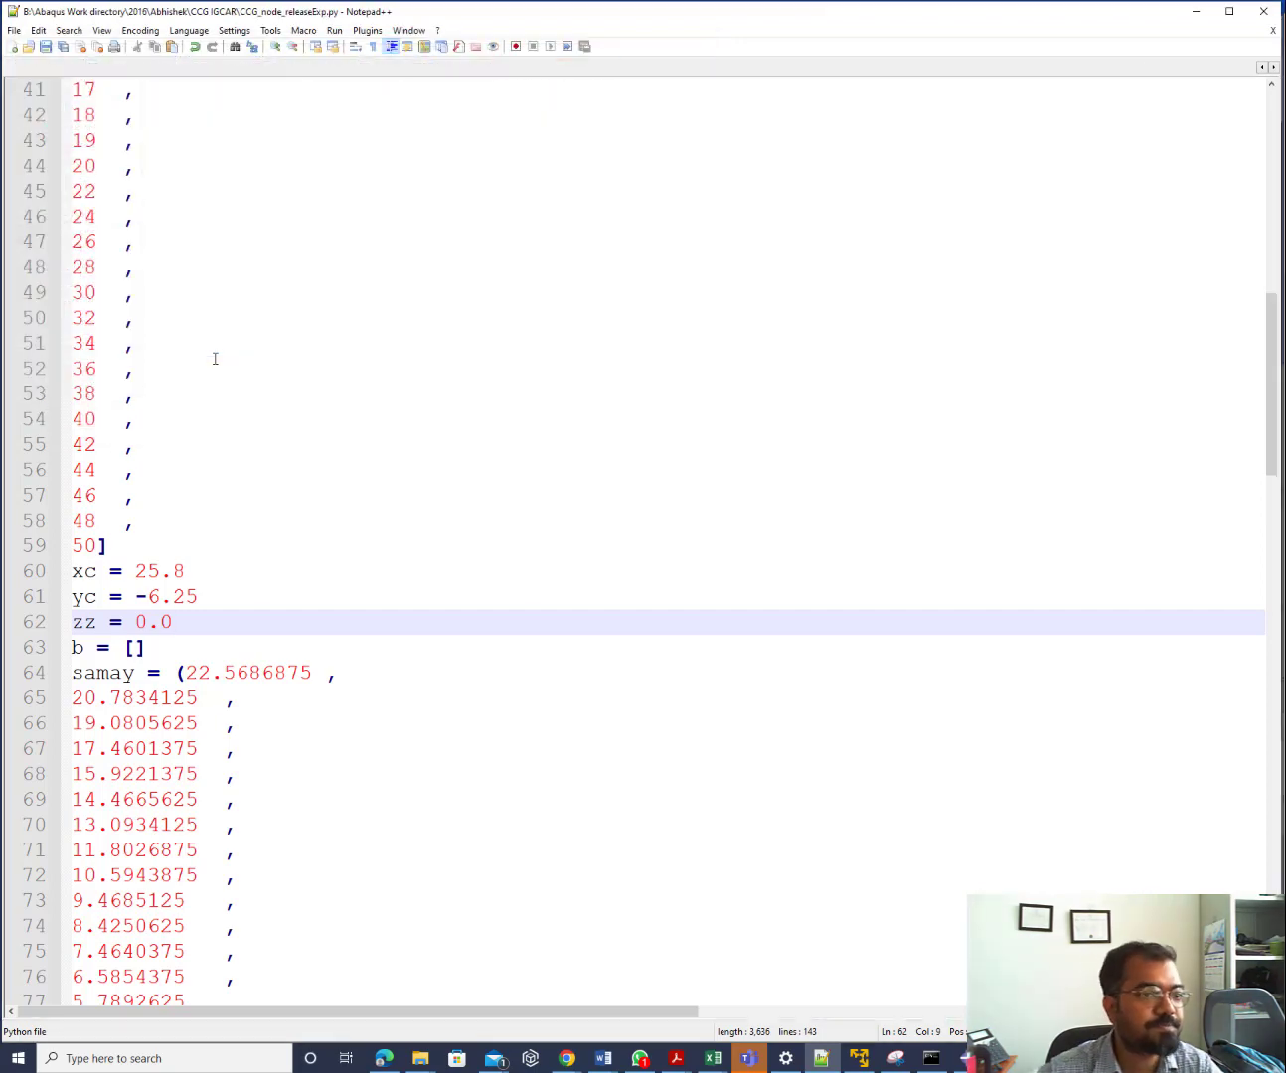
{"action": "left_click", "coordinate": [1198, 13]}
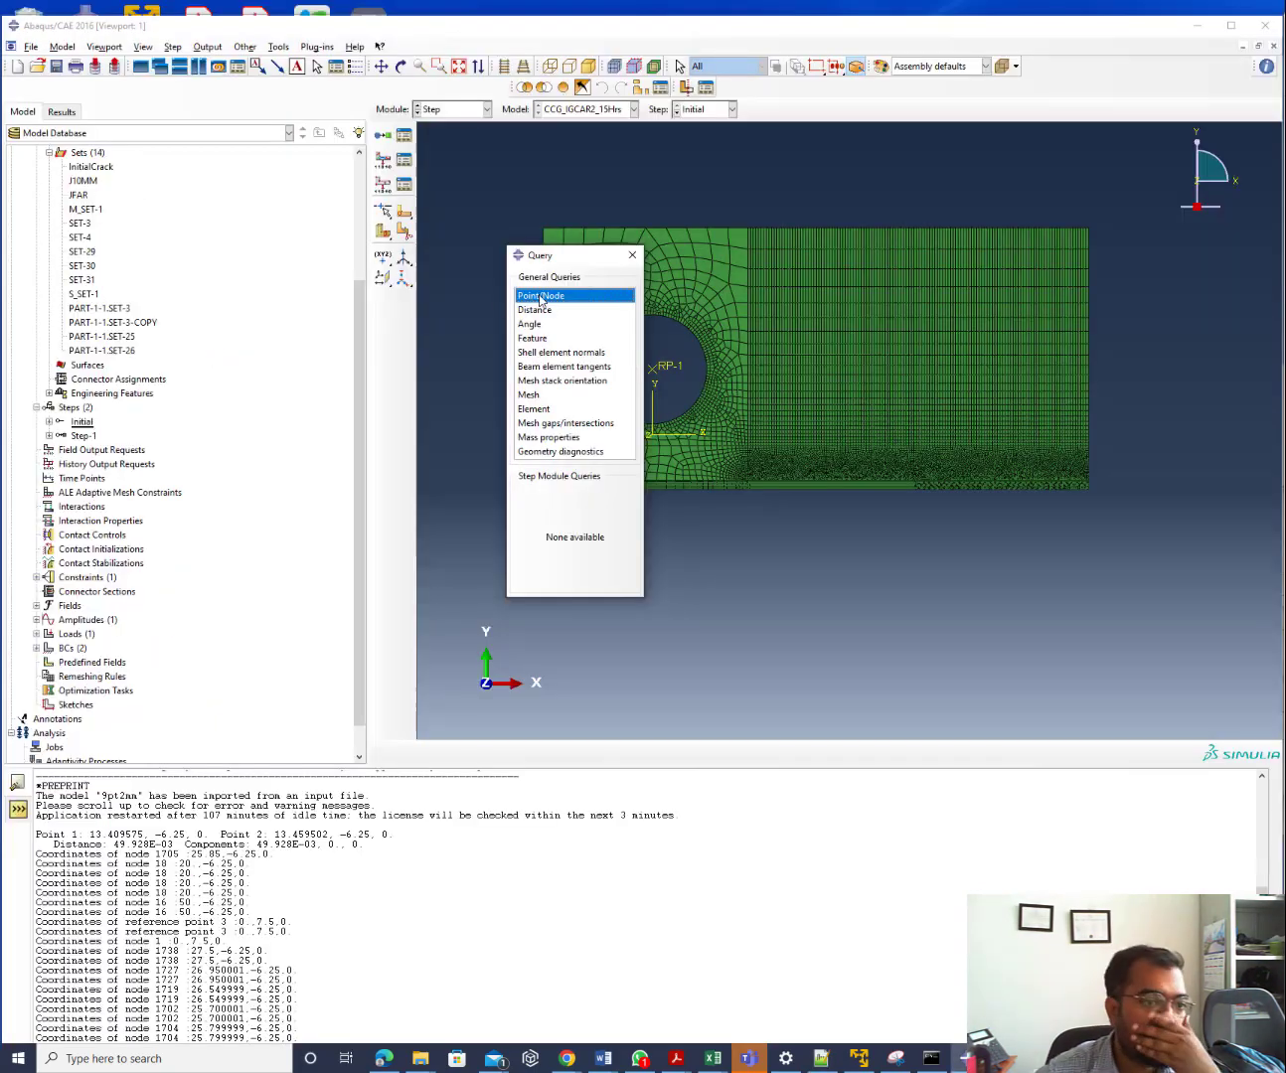
Run CCG_node_releaseExp.py from the CCG IGCAR folder under B:\Abaqus Work directory\2016
{"action": "left_click", "coordinate": [33, 47]}
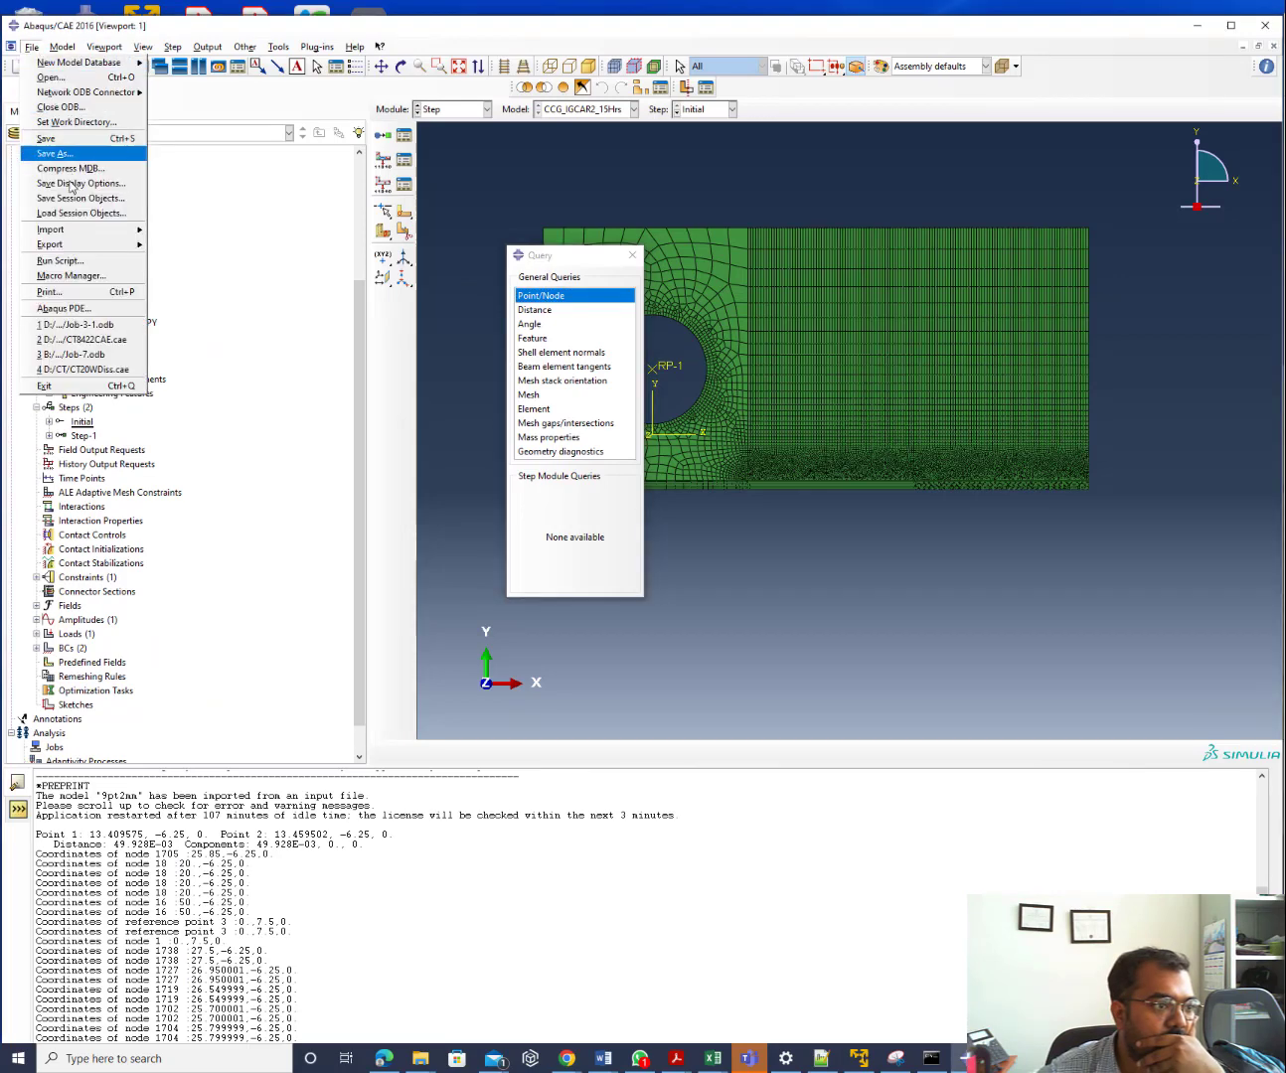
{"action": "left_click", "coordinate": [91, 260]}
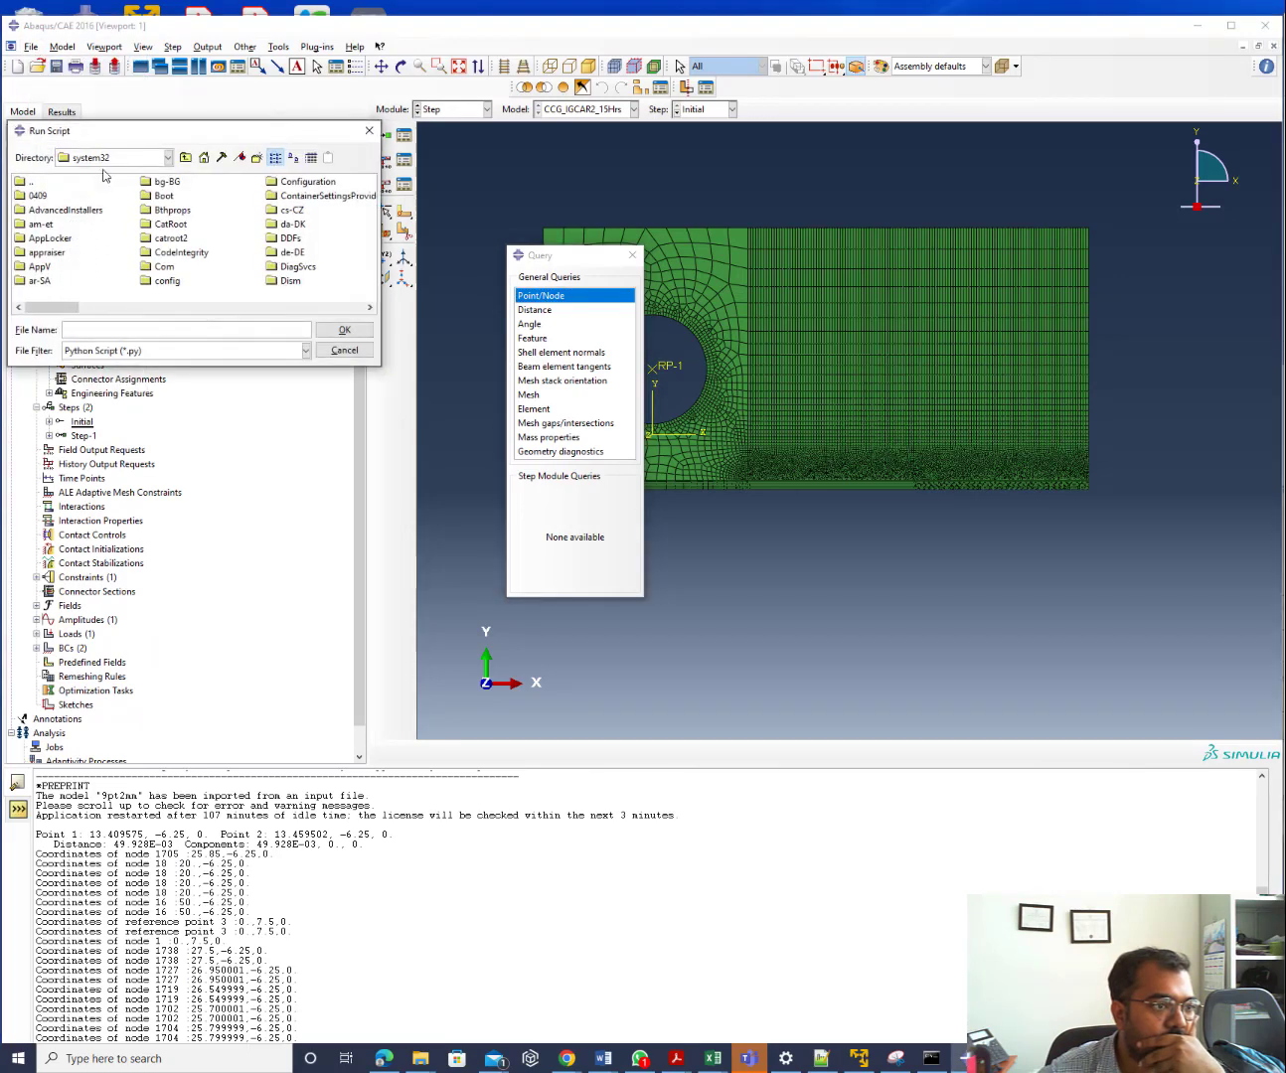
{"action": "left_click", "coordinate": [107, 158]}
{"action": "left_click", "coordinate": [72, 195]}
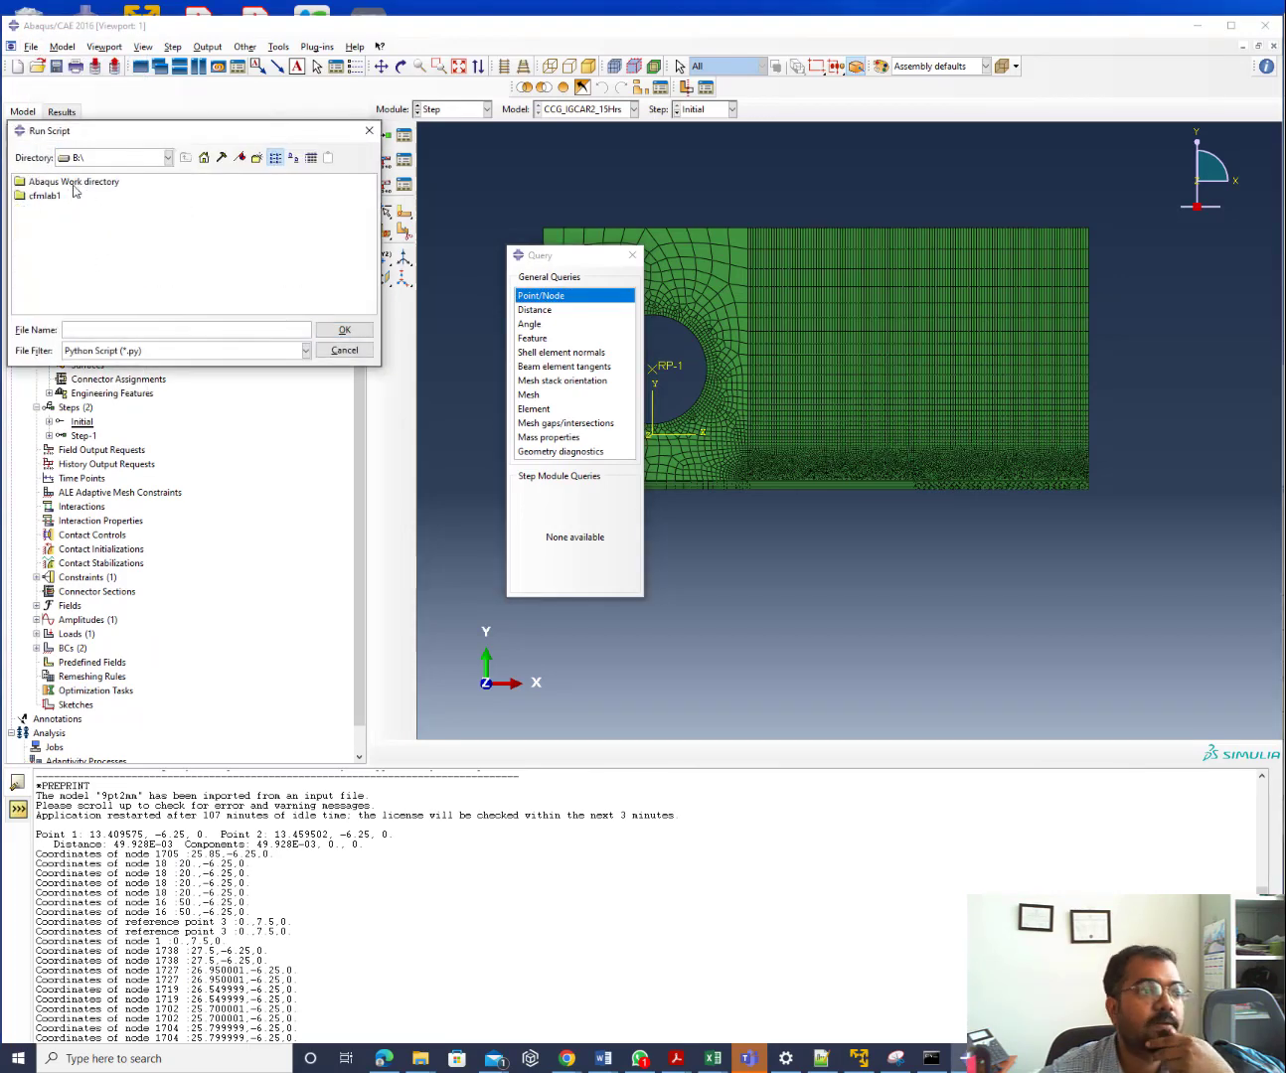
{"action": "double_click", "coordinate": [71, 183]}
{"action": "double_click", "coordinate": [44, 196]}
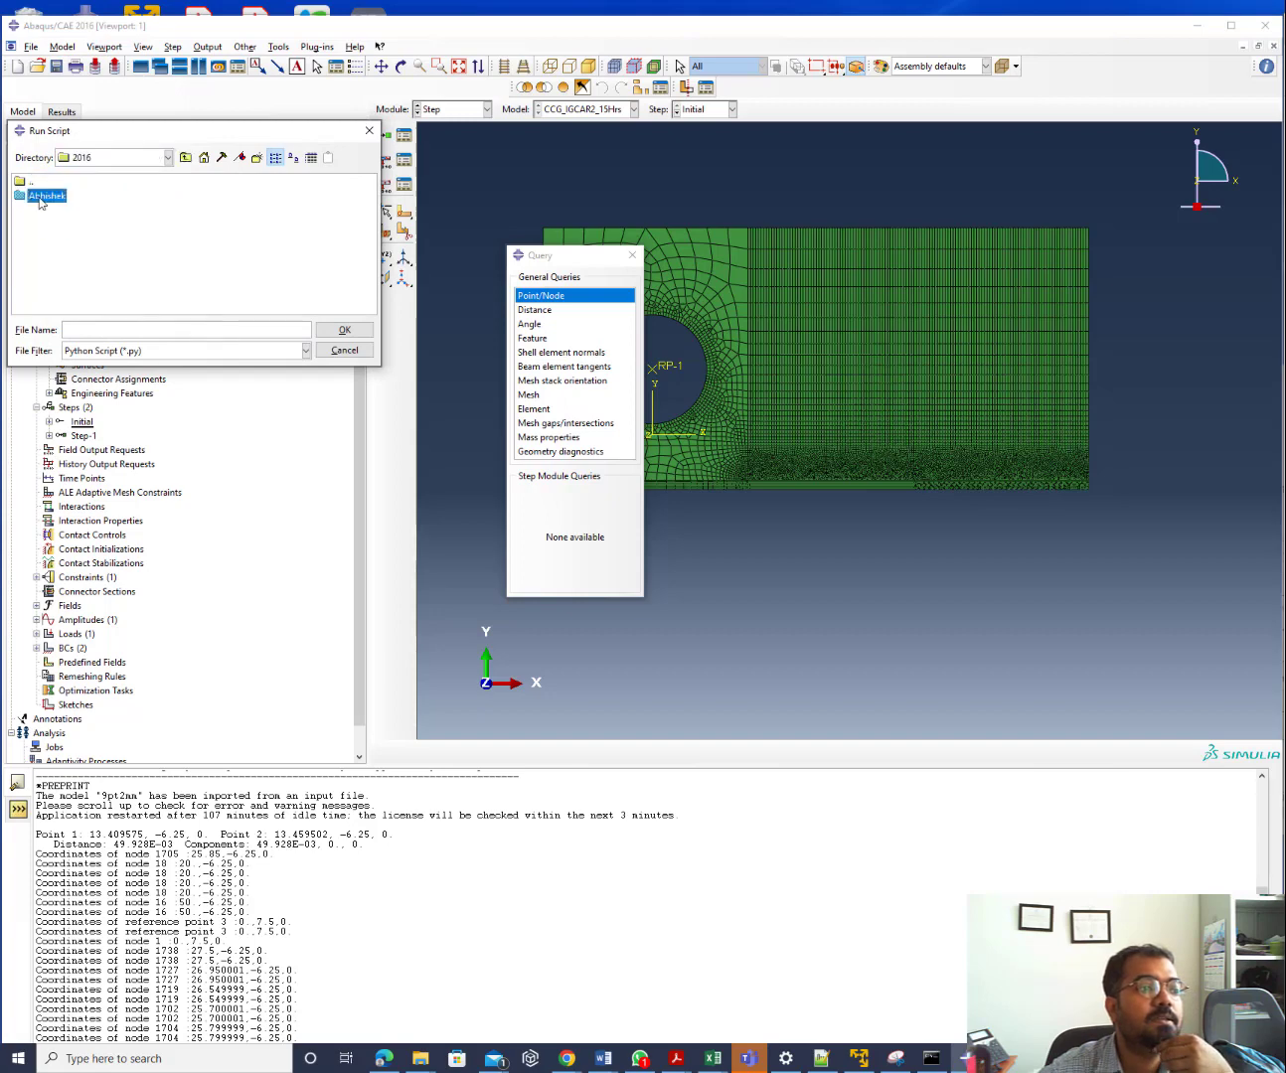
{"action": "double_click", "coordinate": [45, 196]}
{"action": "double_click", "coordinate": [45, 196]}
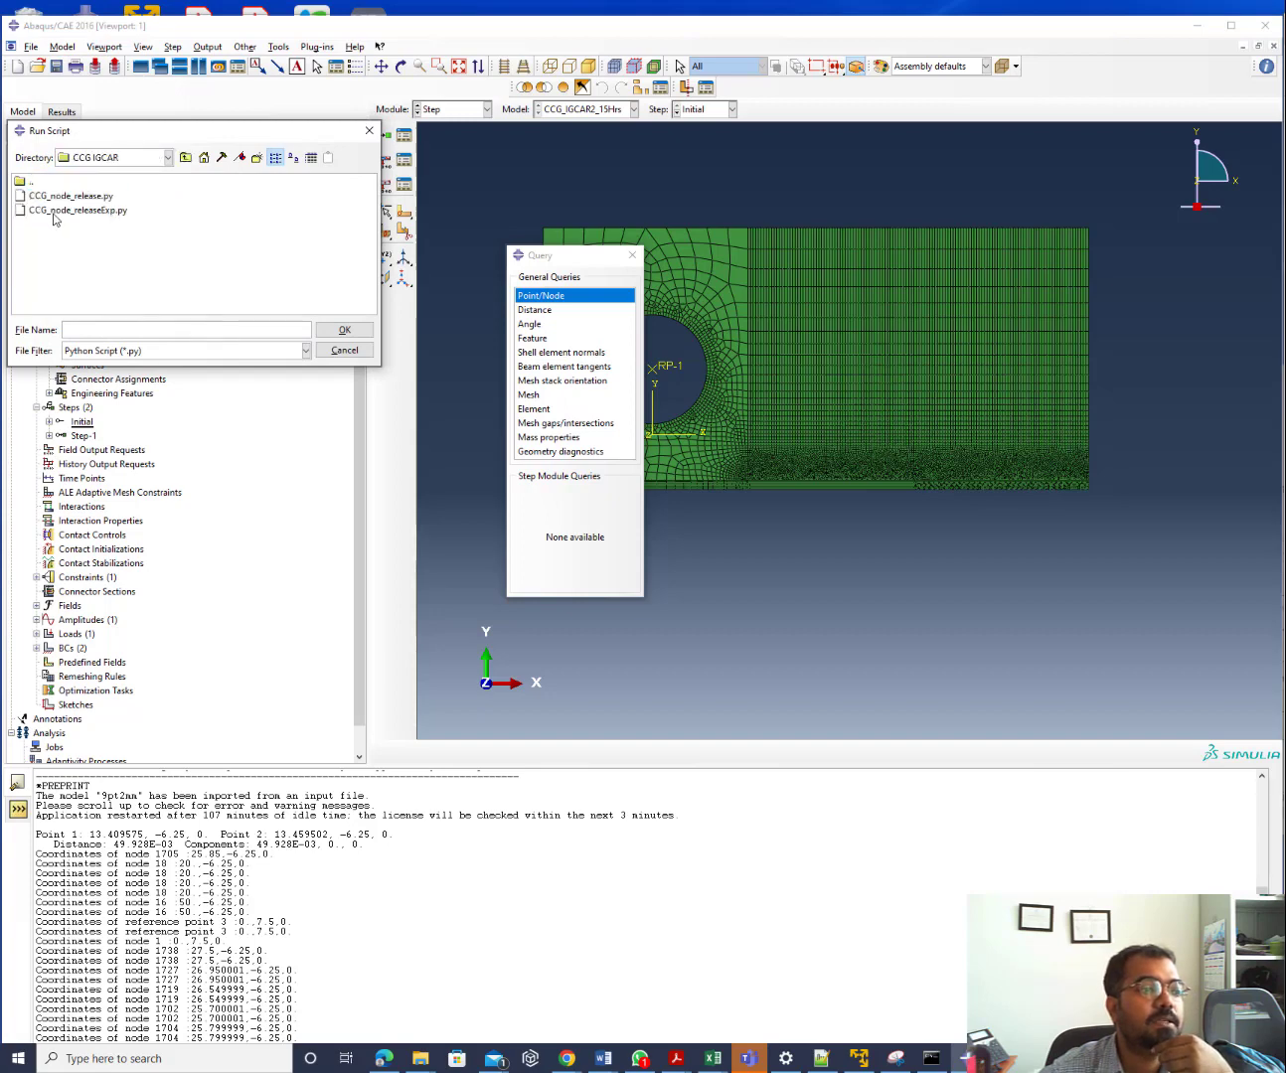
{"action": "double_click", "coordinate": [54, 211]}
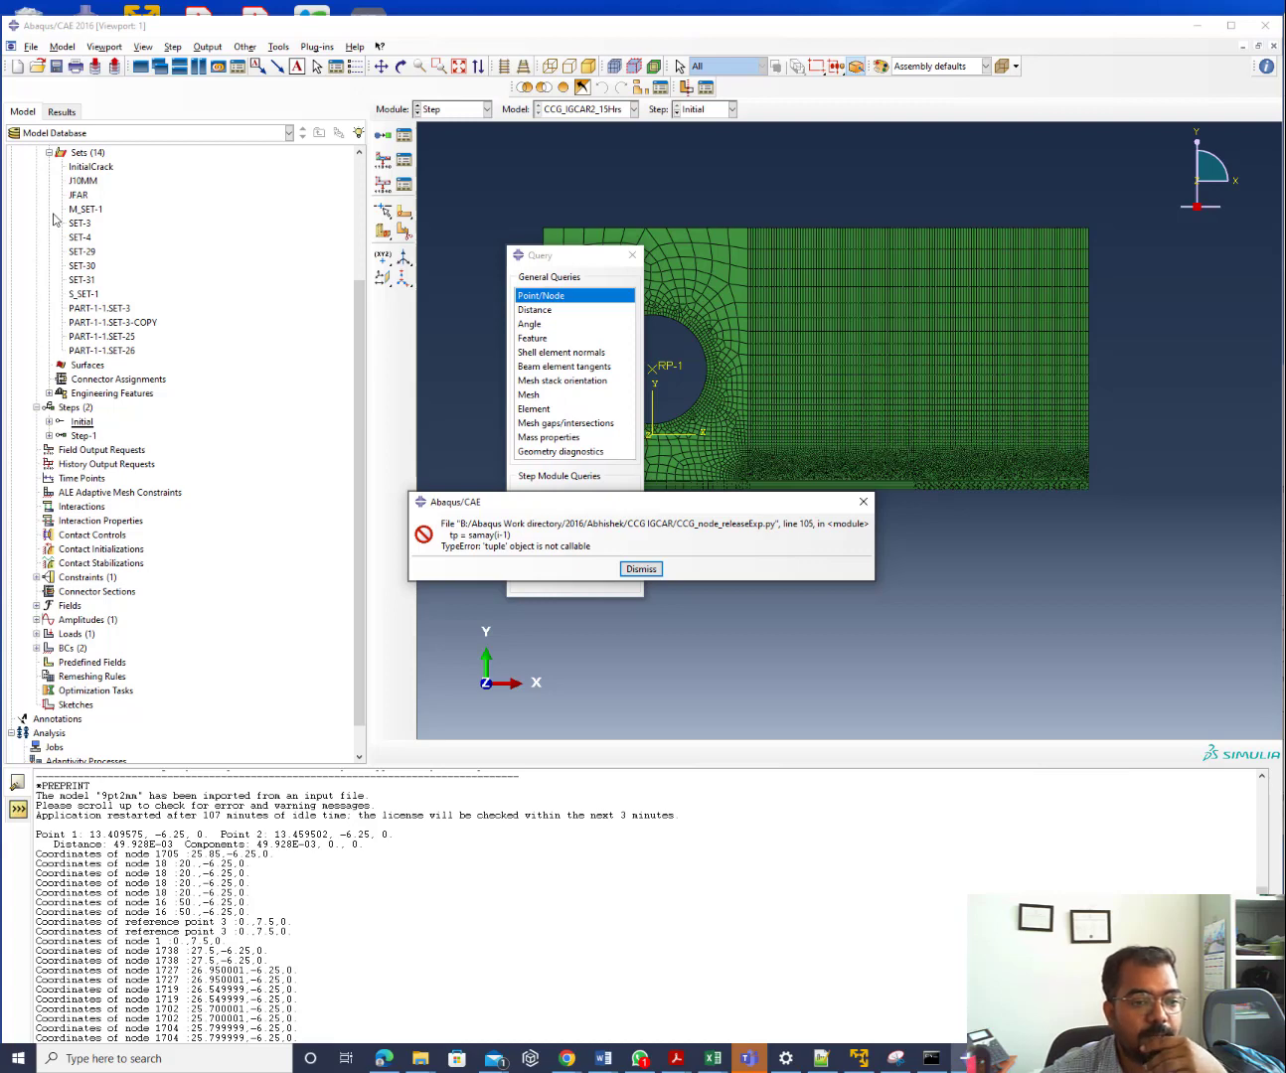
Dismiss the tuple-not-callable error and check at the Python prompt that samay[2] returns 3
{"action": "left_click", "coordinate": [641, 569]}
{"action": "left_click_drag", "start_coordinate": [41, 875], "coordinate": [785, 1054]}
{"action": "left_click", "coordinate": [826, 784]}
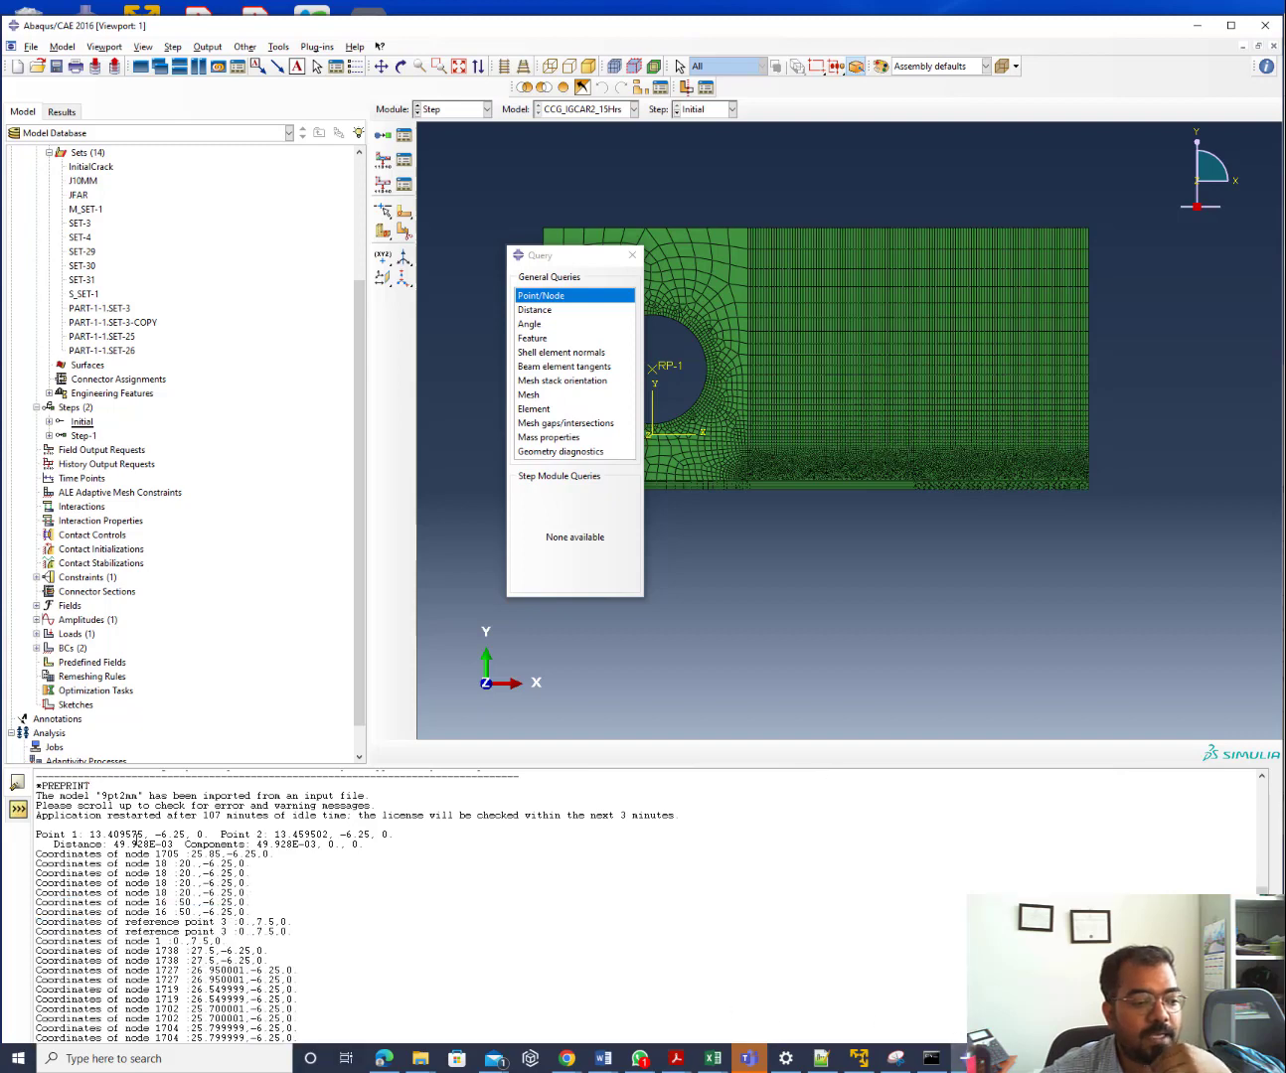
{"action": "left_click", "coordinate": [20, 812]}
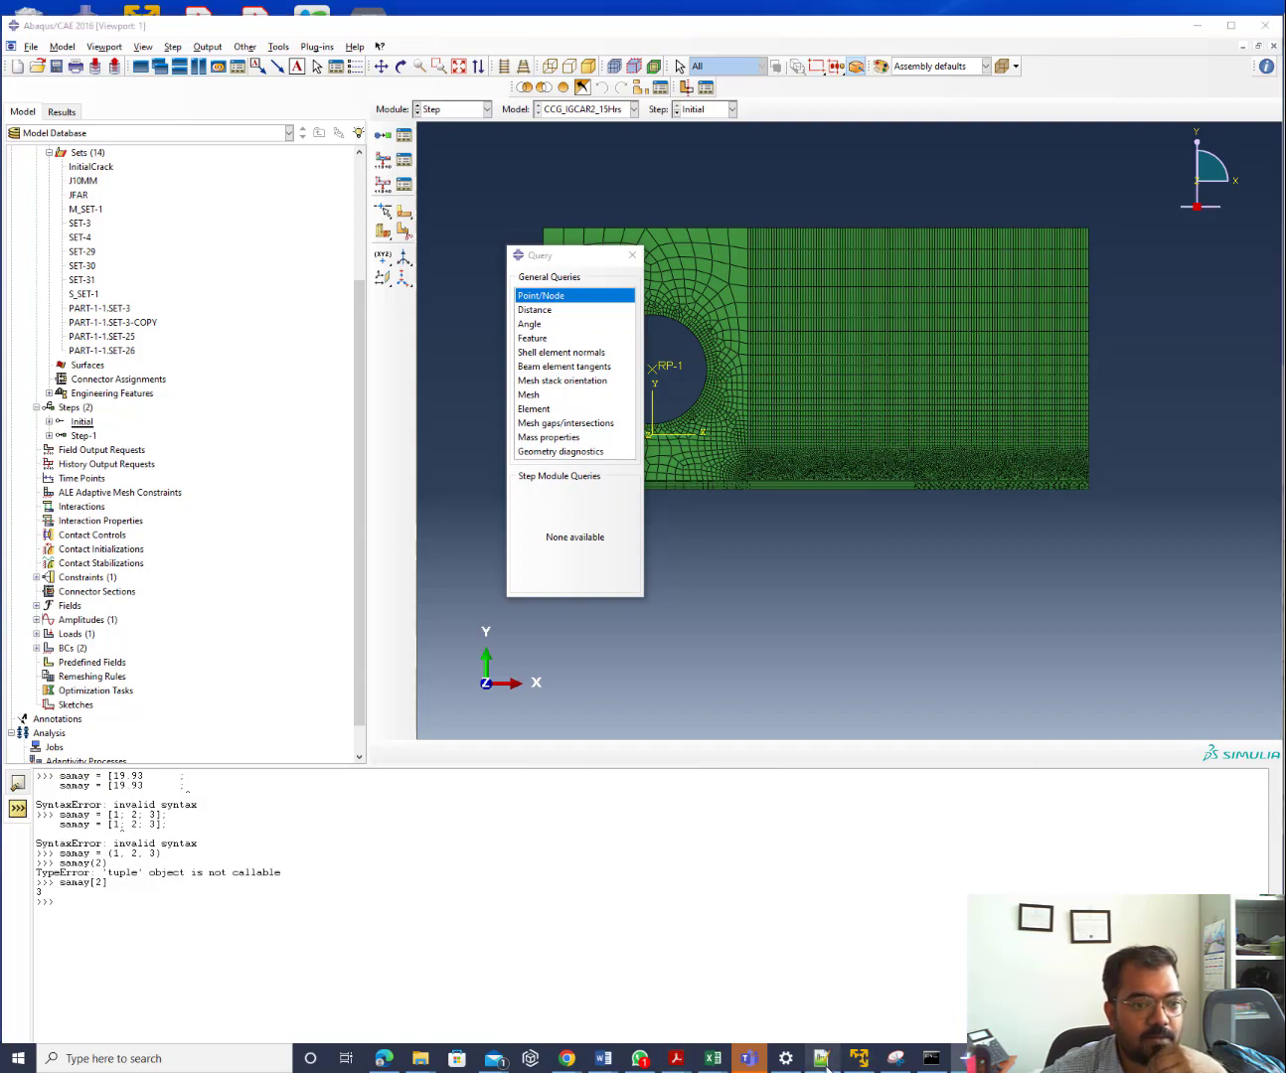
{"action": "left_click", "coordinate": [820, 1058]}
Change line 105 from samay(i-1) to samay[i-1], save the script, and return to Abaqus/CAE
{"action": "scroll", "coordinate": [305, 616], "scroll_direction": "down", "scroll_amount": 17}
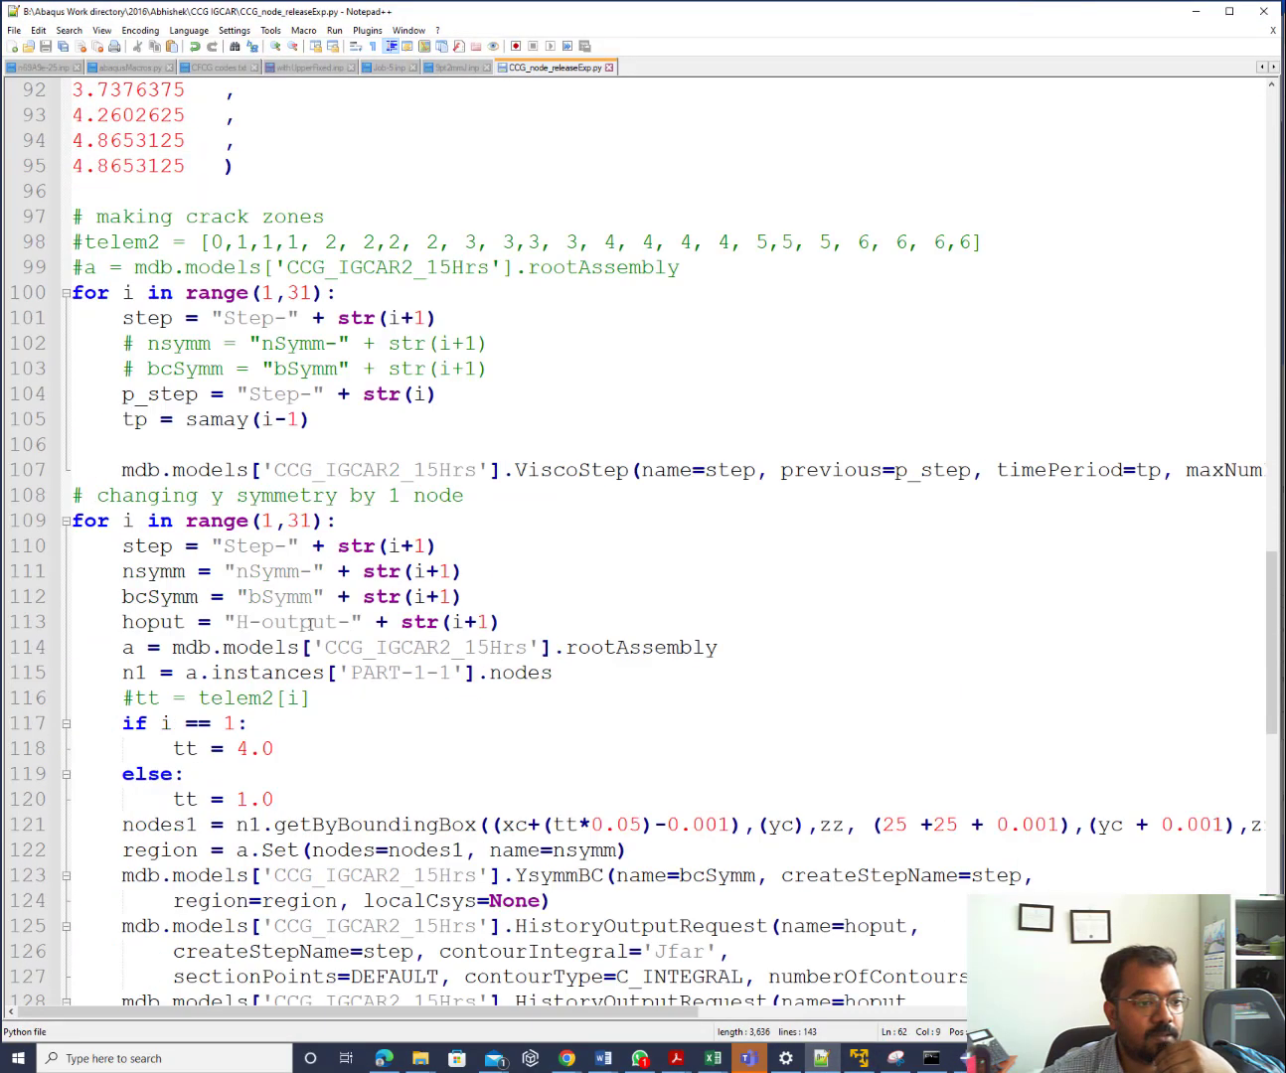
{"action": "left_click", "coordinate": [256, 419]}
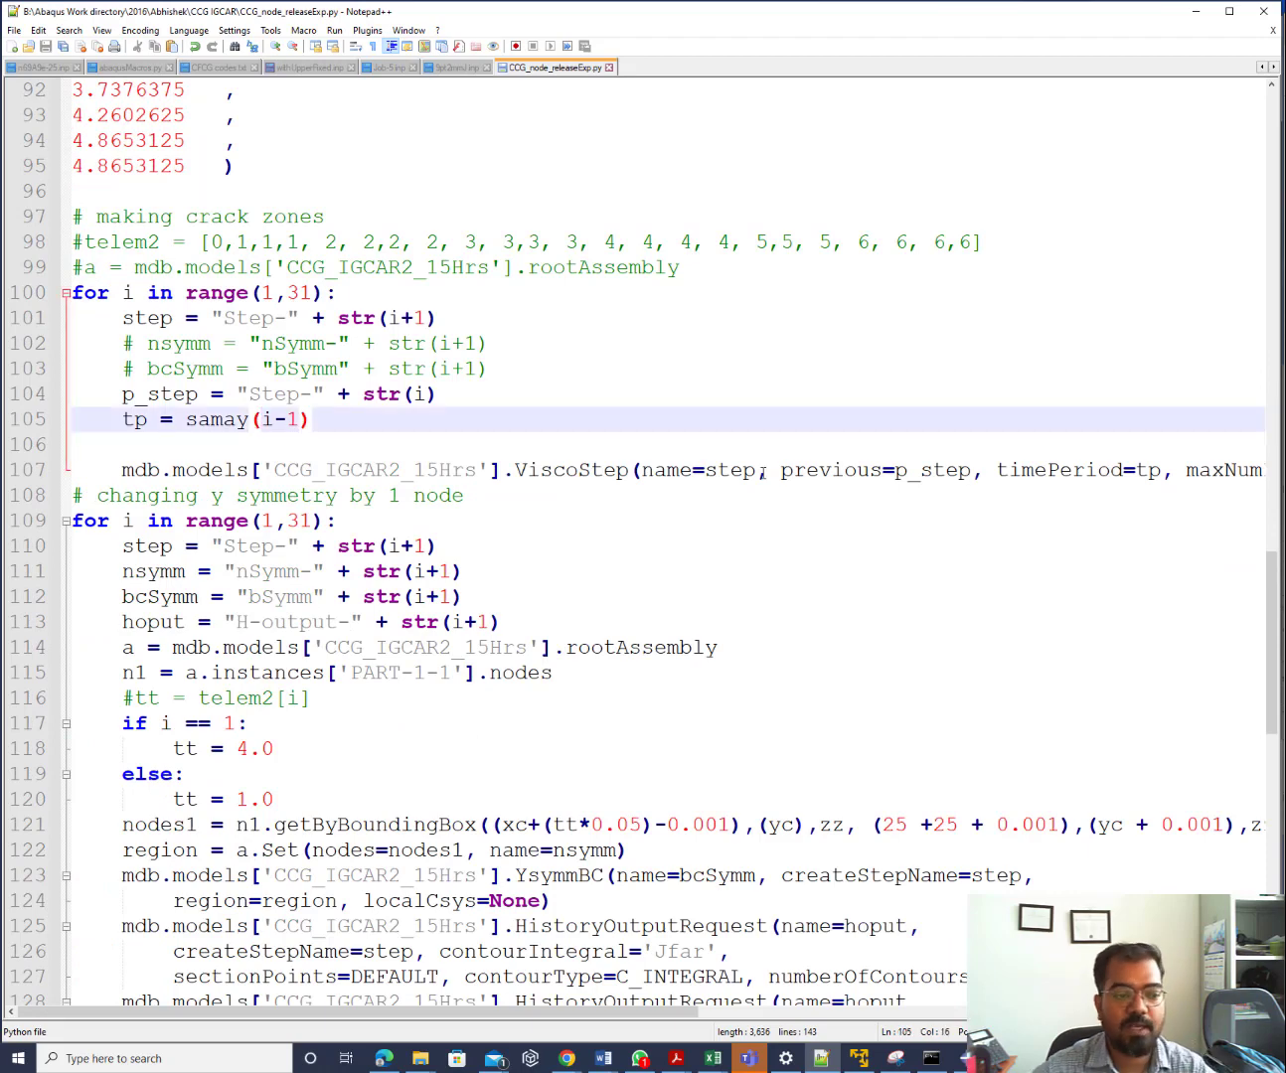
{"action": "key", "text": "BackSpace"}
{"action": "type", "text": "["}
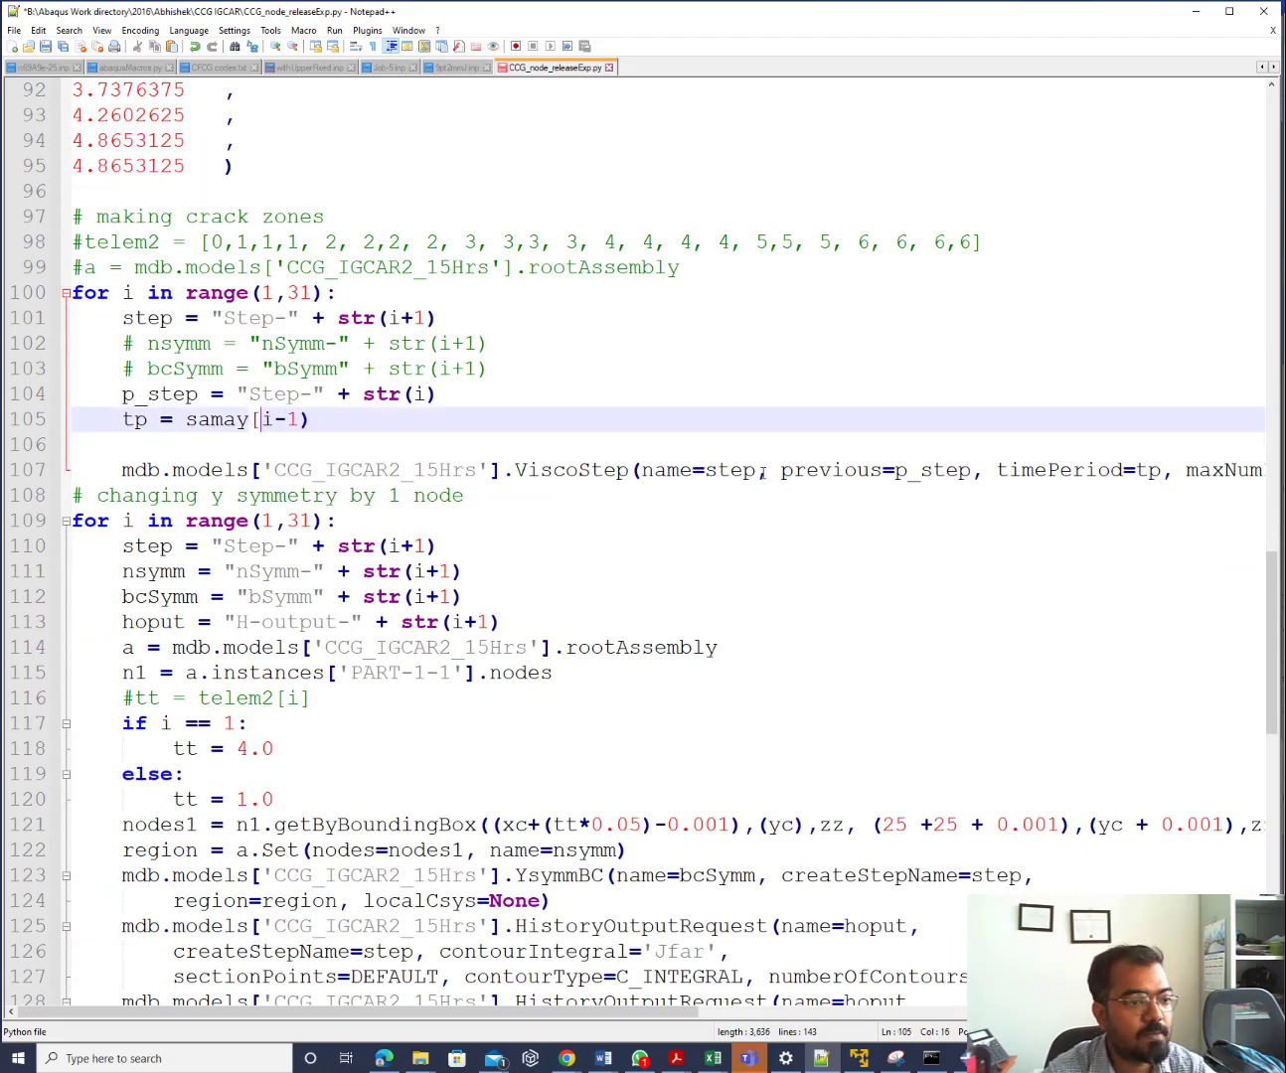
{"action": "key", "text": "End"}
{"action": "key", "text": "BackSpace"}
{"action": "type", "text": "]"}
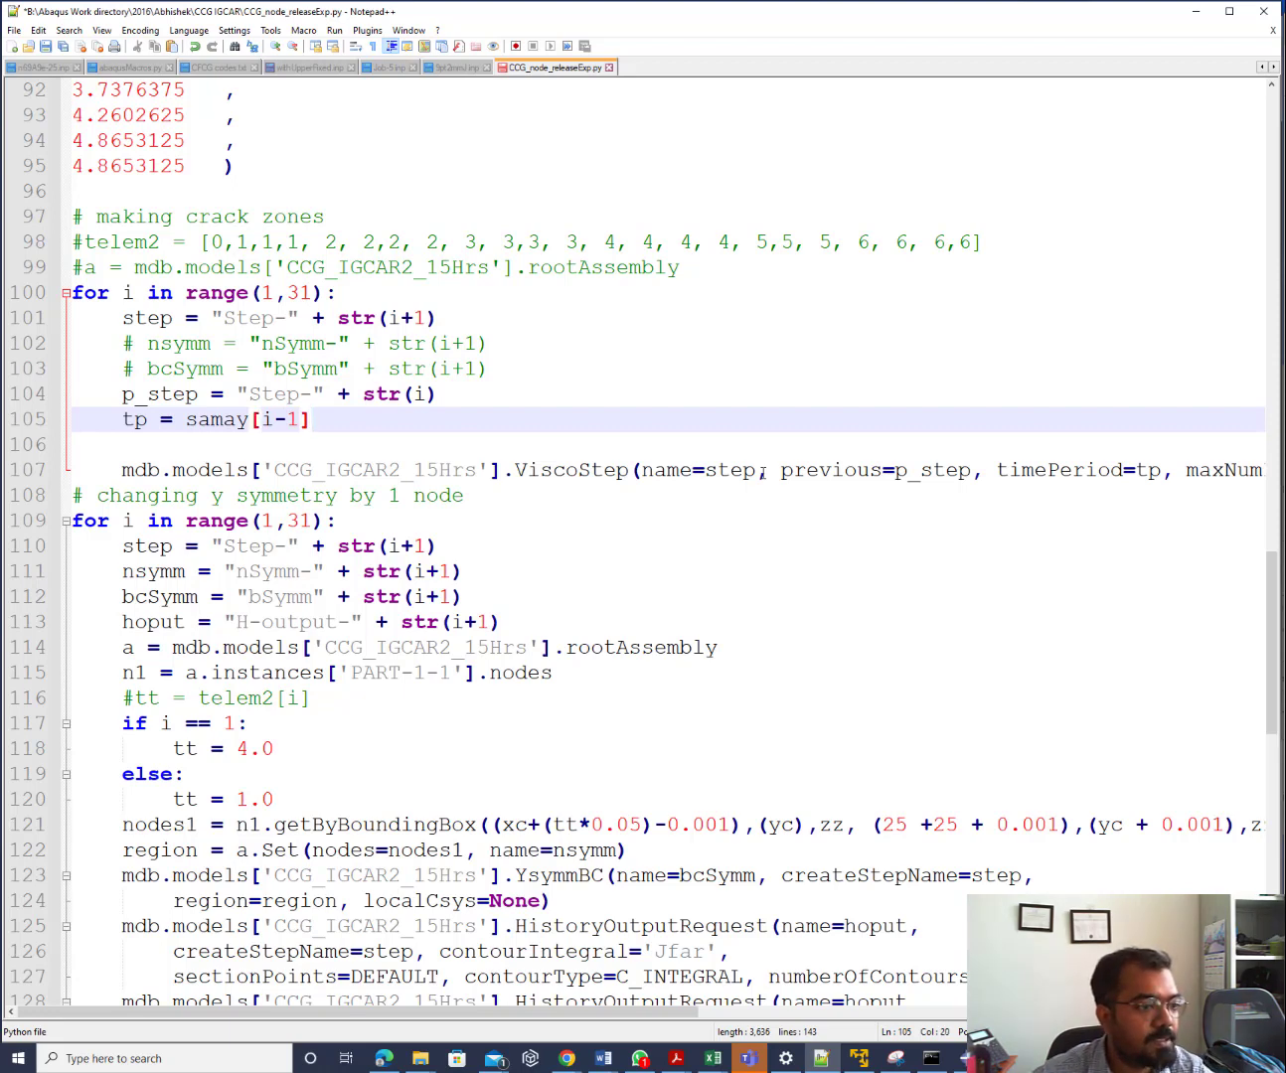
{"action": "left_click", "coordinate": [46, 45]}
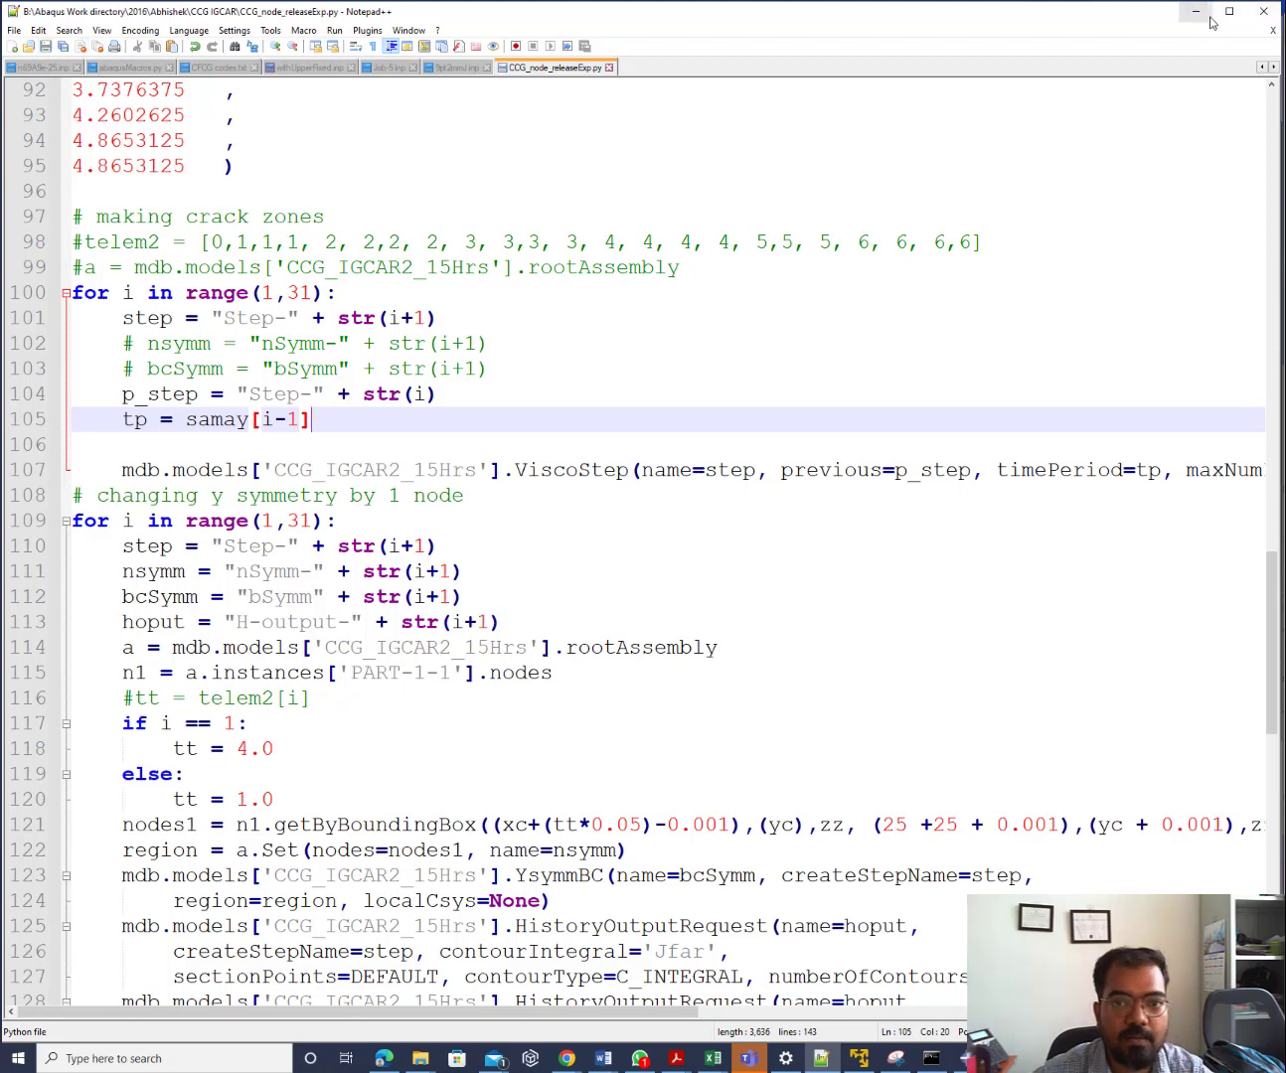
{"action": "left_click", "coordinate": [1211, 22]}
{"action": "left_click", "coordinate": [31, 46]}
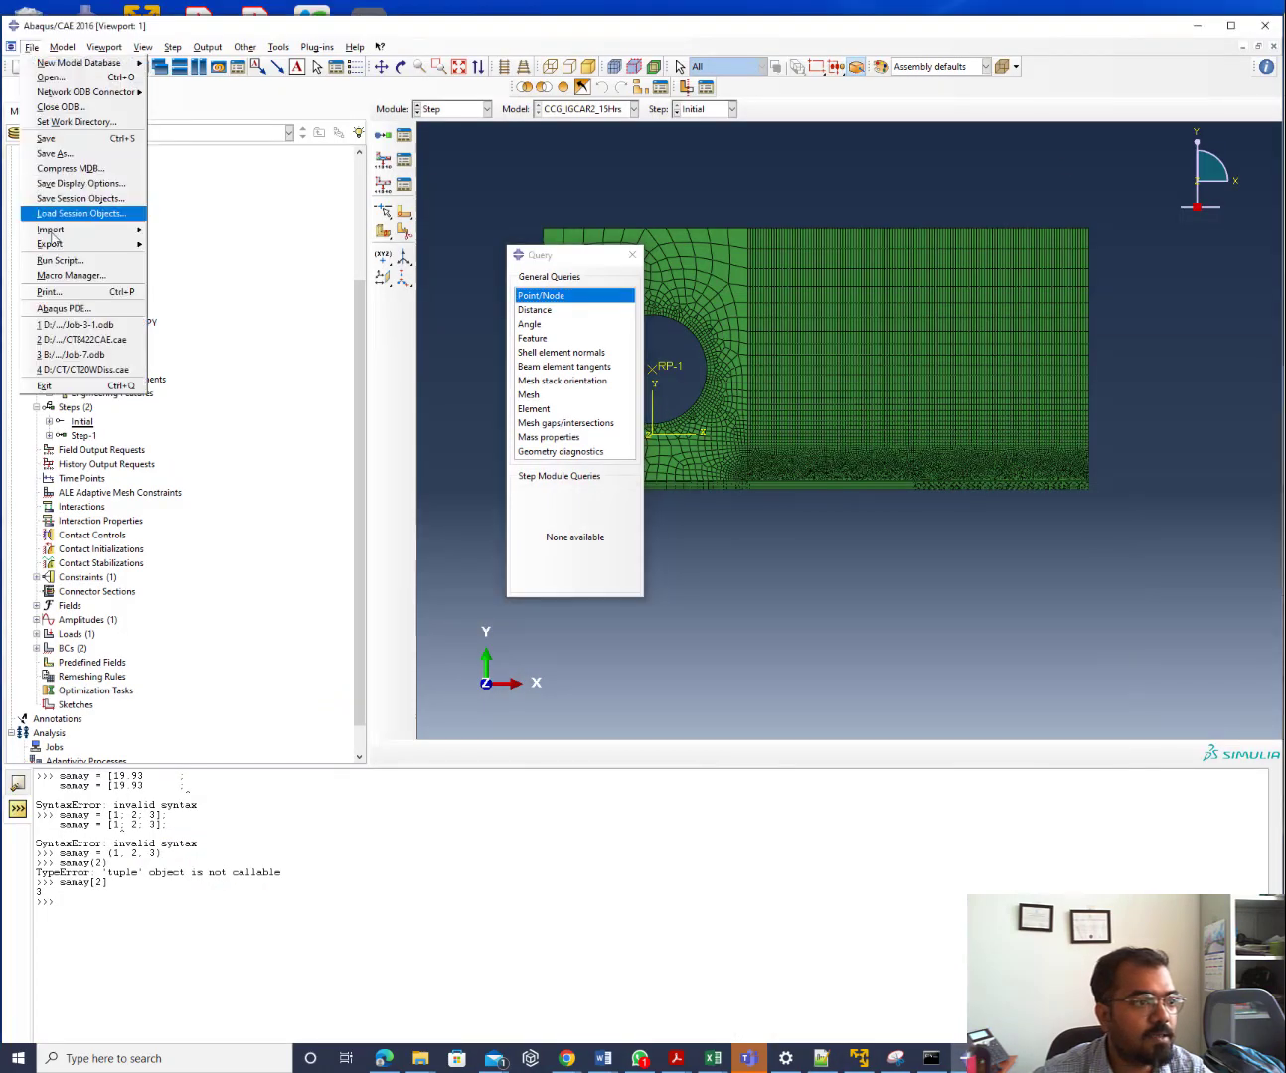
Rerun the corrected node-release script and open the newly created nSymm-2 set
{"action": "left_click", "coordinate": [56, 261]}
{"action": "double_click", "coordinate": [71, 210]}
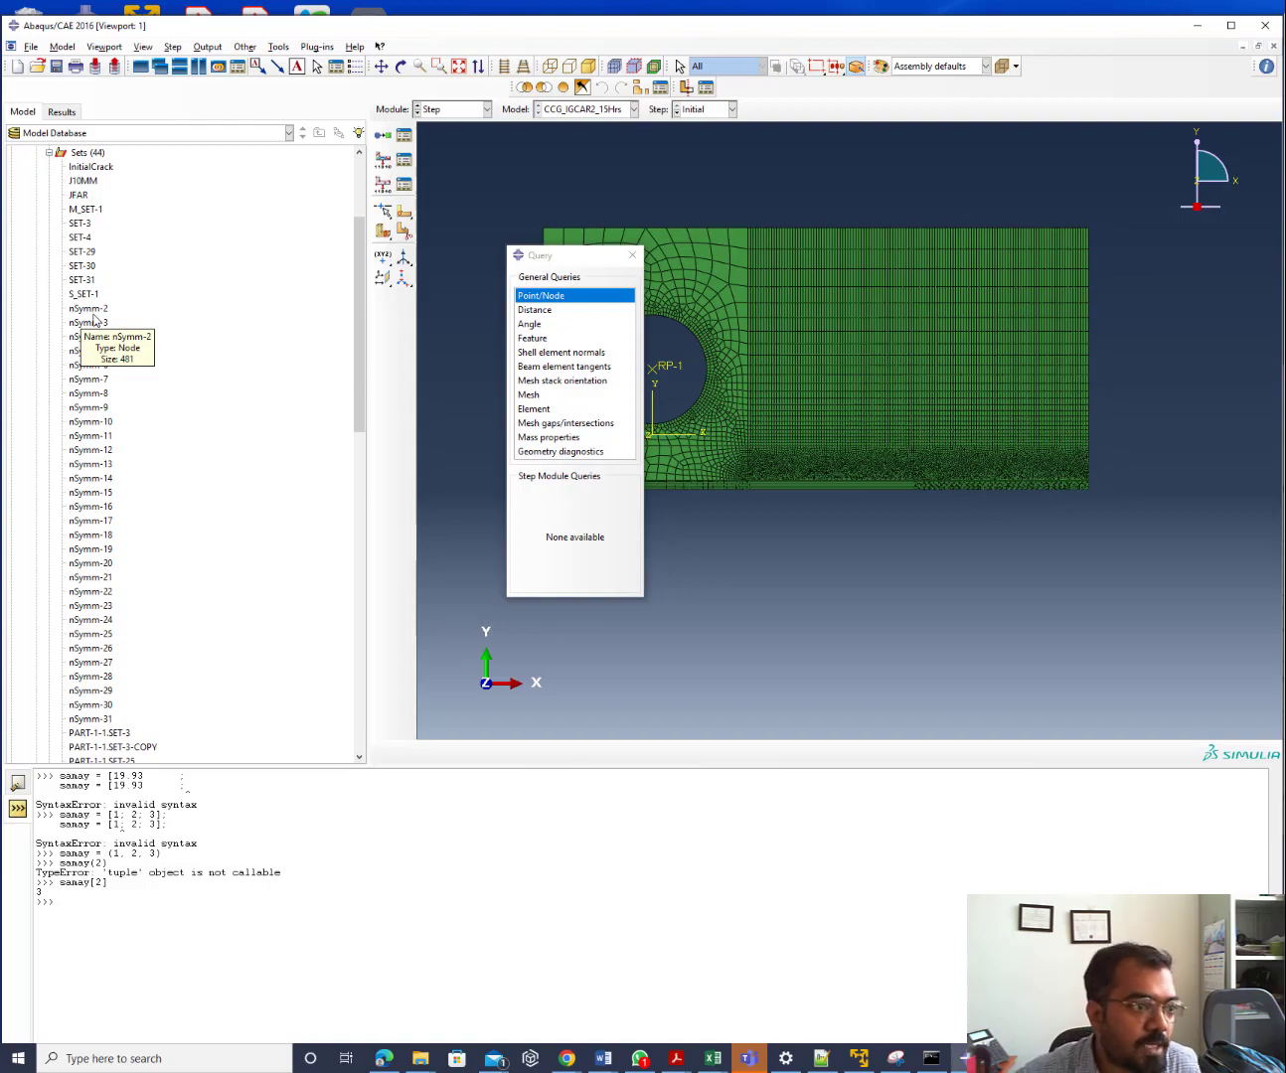
{"action": "double_click", "coordinate": [93, 316]}
{"action": "scroll", "coordinate": [882, 471], "scroll_direction": "down", "scroll_amount": 6}
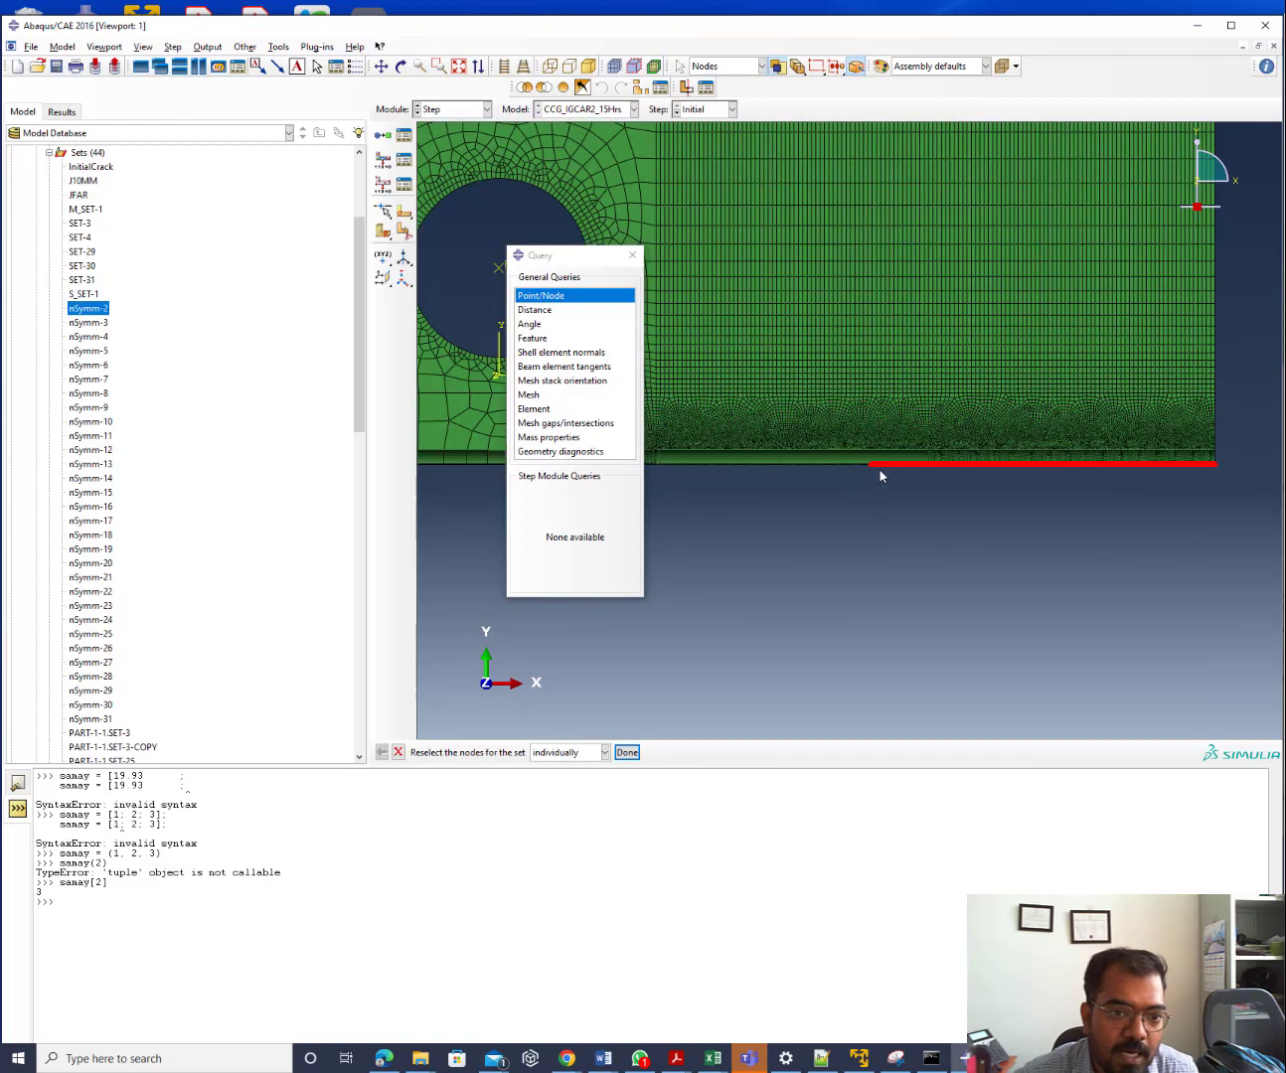
{"action": "scroll", "coordinate": [839, 455], "scroll_direction": "down", "scroll_amount": 5}
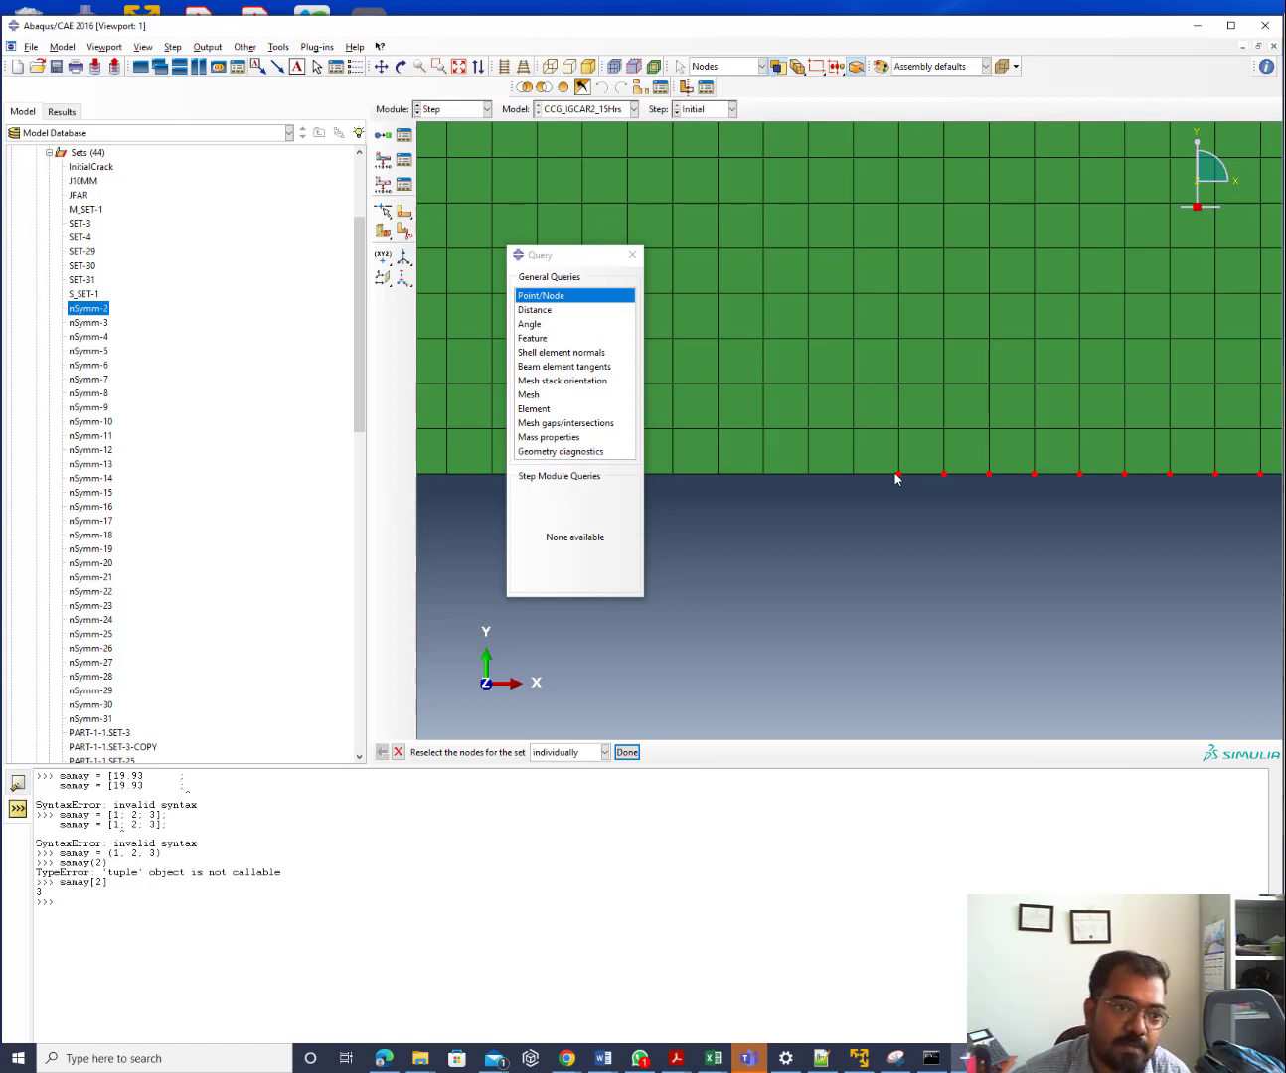
{"action": "left_click", "coordinate": [572, 301]}
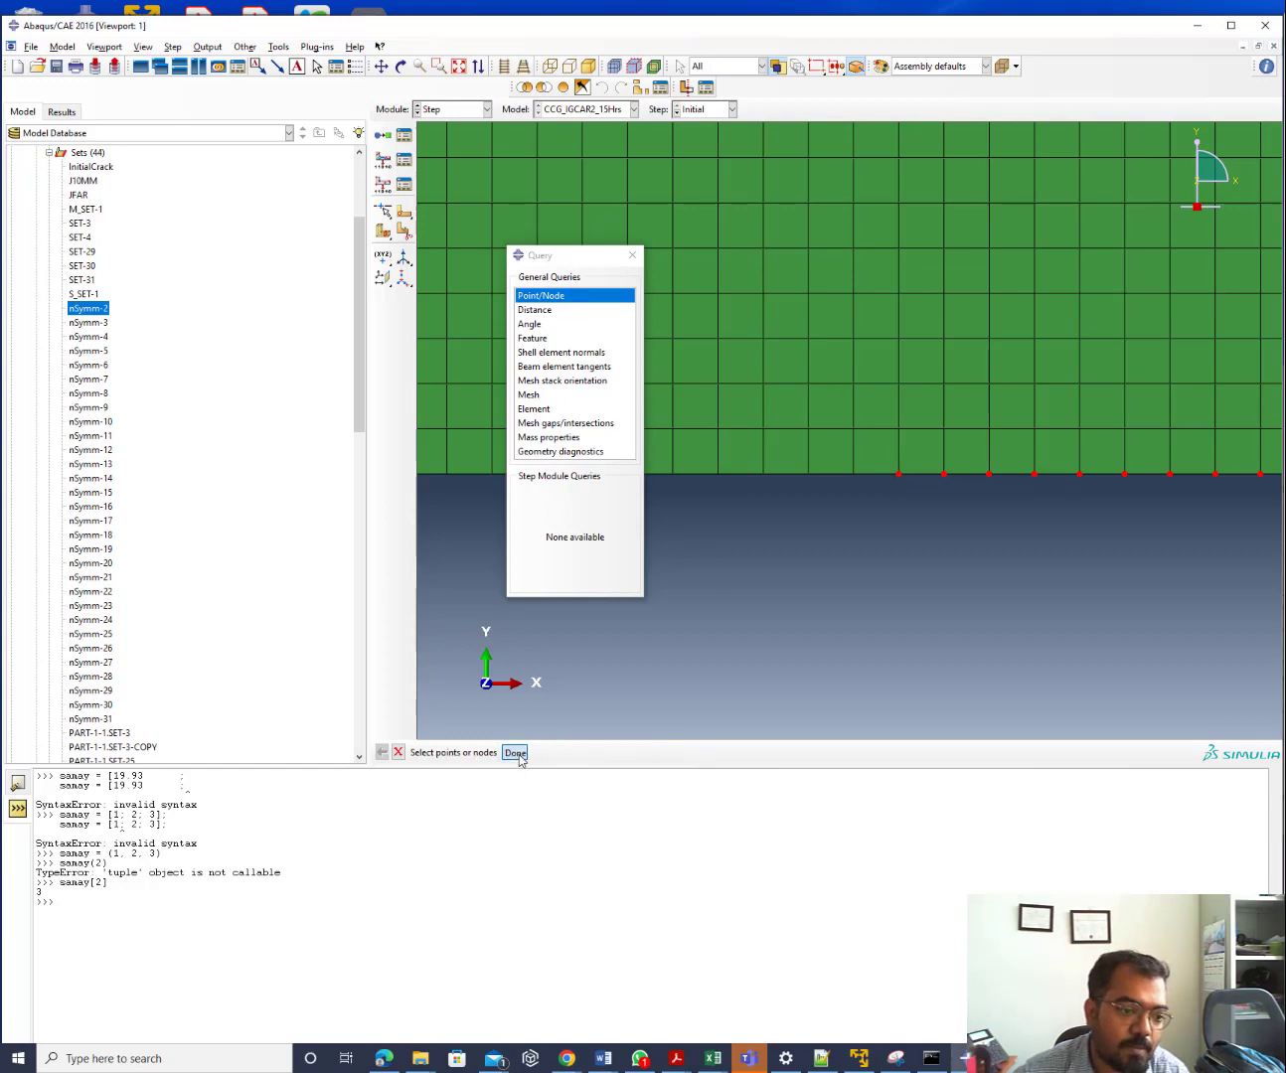
{"action": "left_click", "coordinate": [18, 786]}
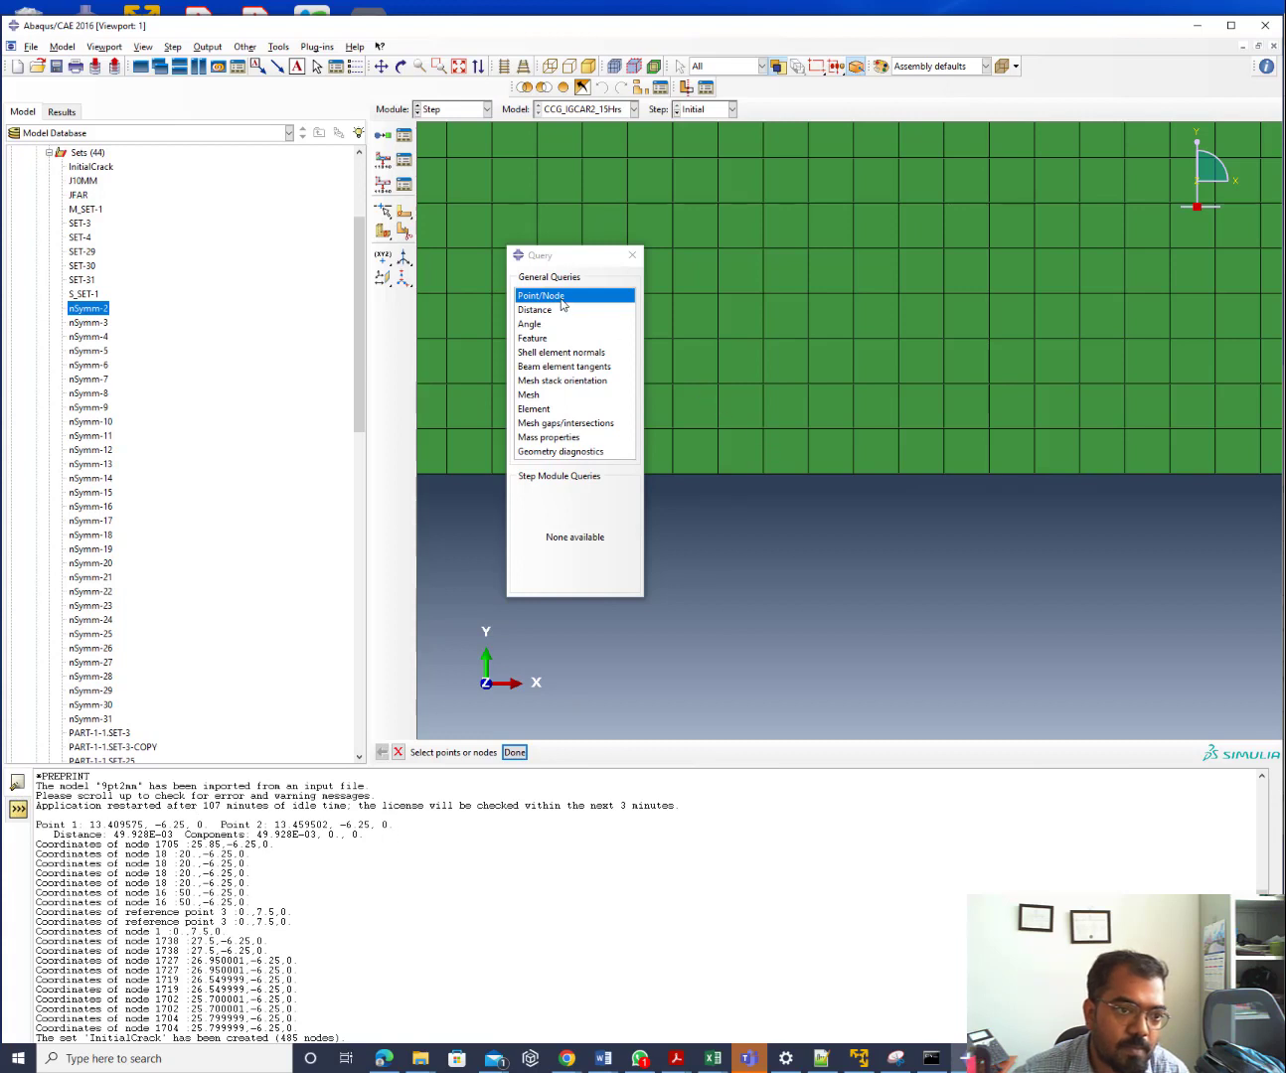
Query the coordinates of the nSymm-2 nodes on the mesh
{"action": "left_click", "coordinate": [91, 311]}
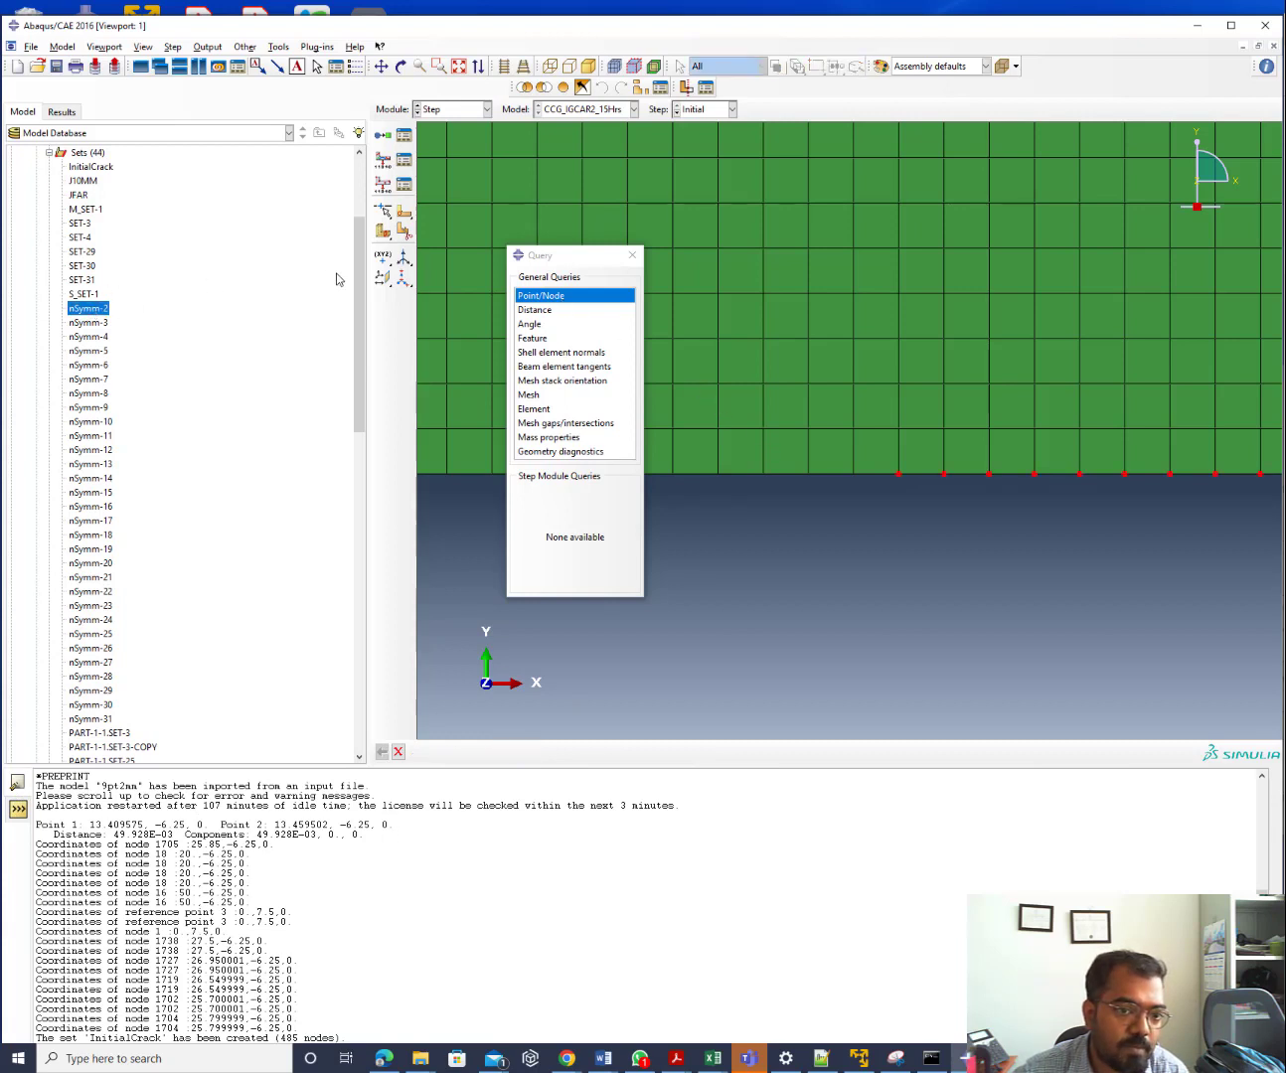
{"action": "left_click", "coordinate": [546, 297]}
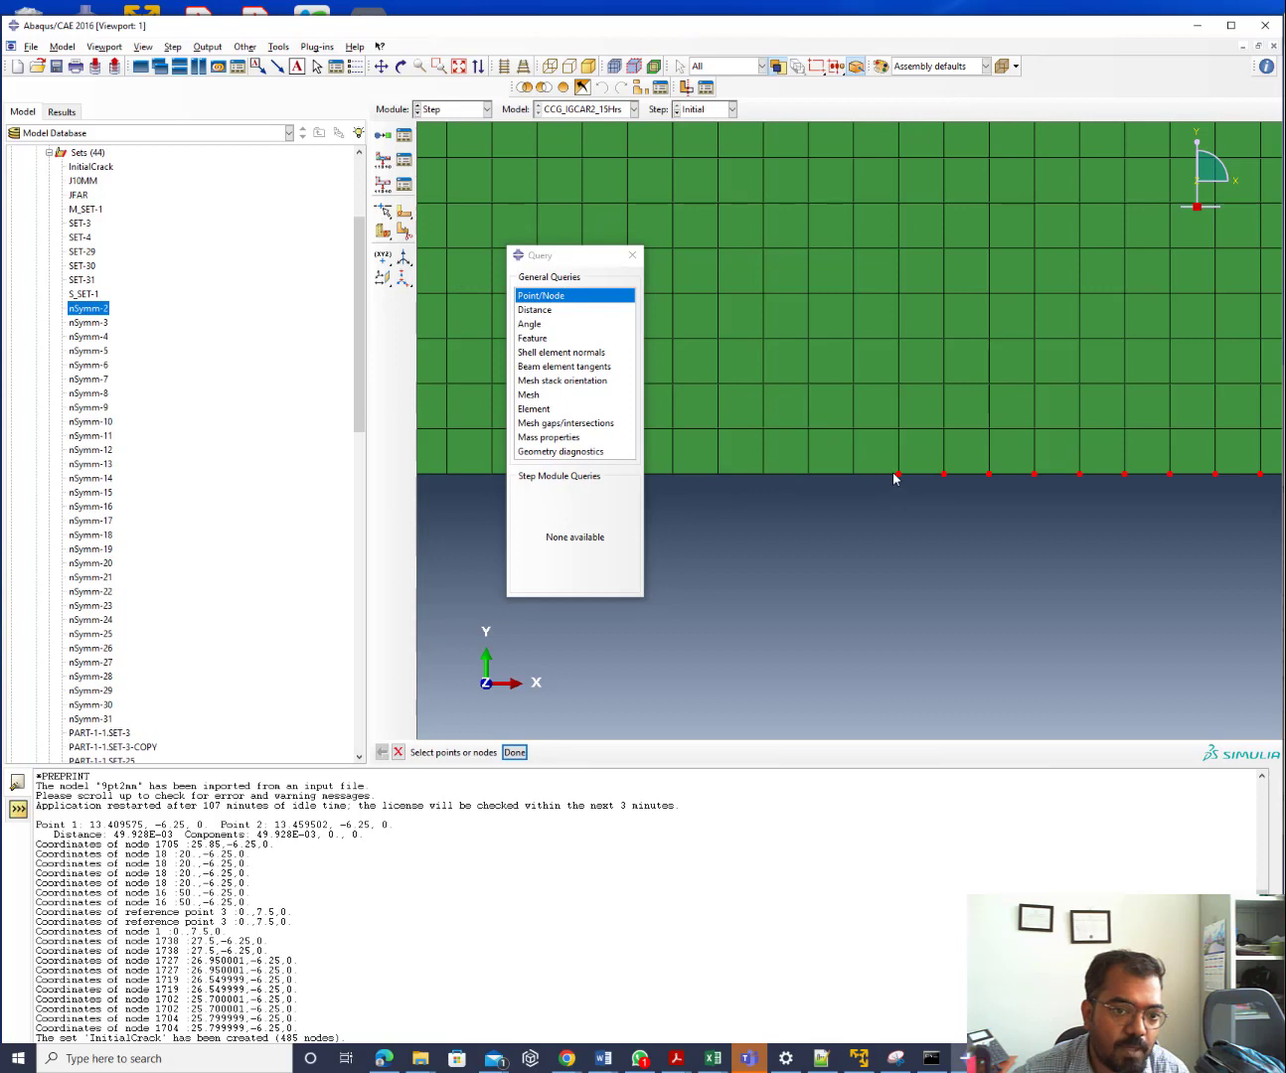
{"action": "left_click", "coordinate": [514, 754]}
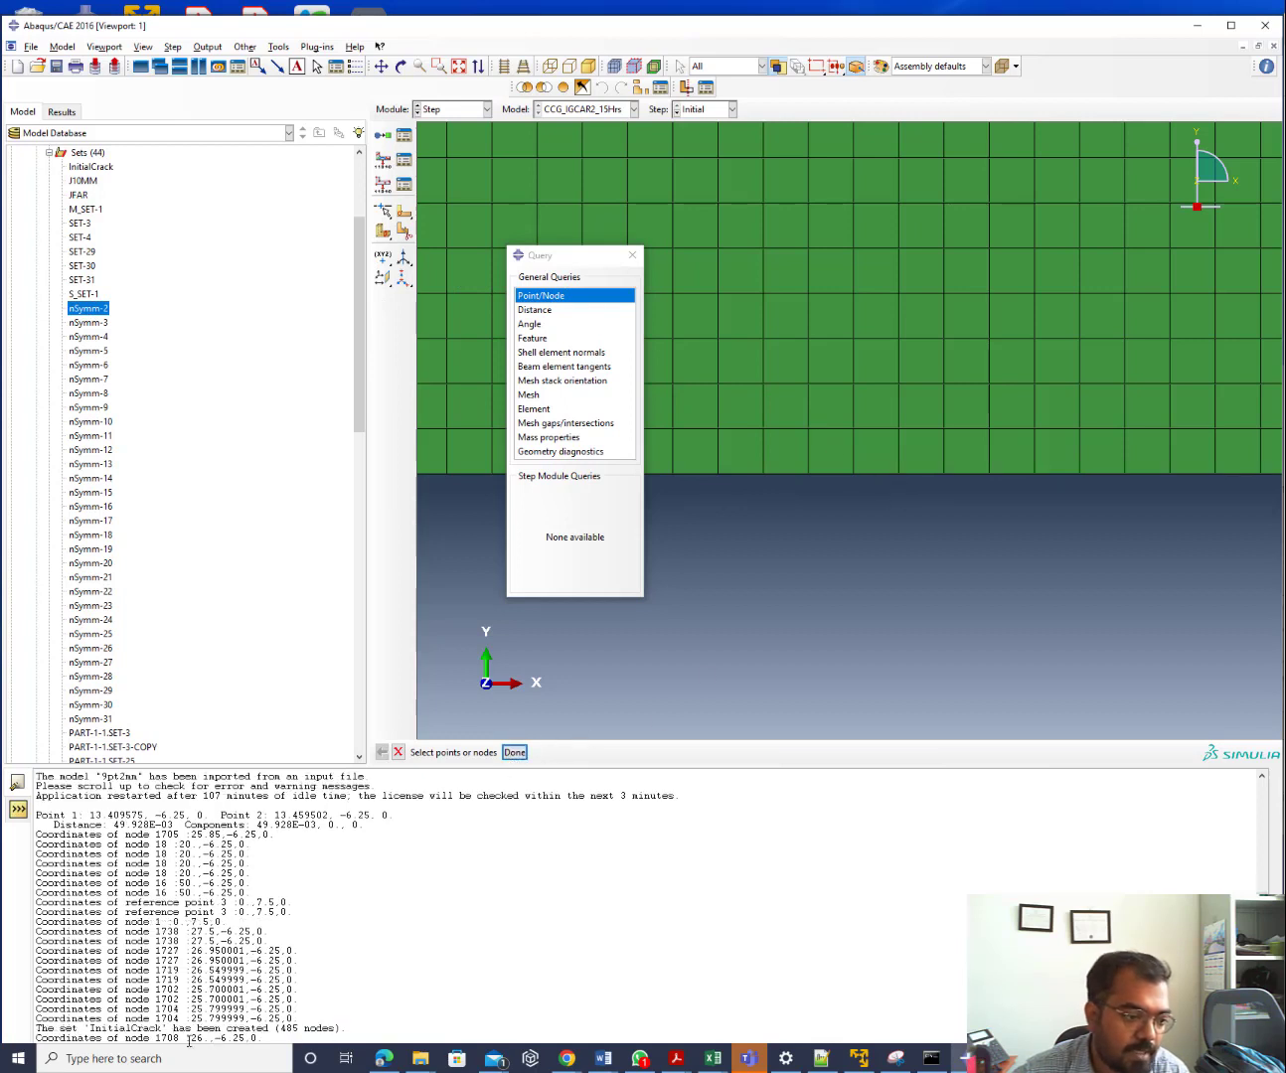
{"action": "left_click_drag", "start_coordinate": [189, 1041], "coordinate": [230, 1030]}
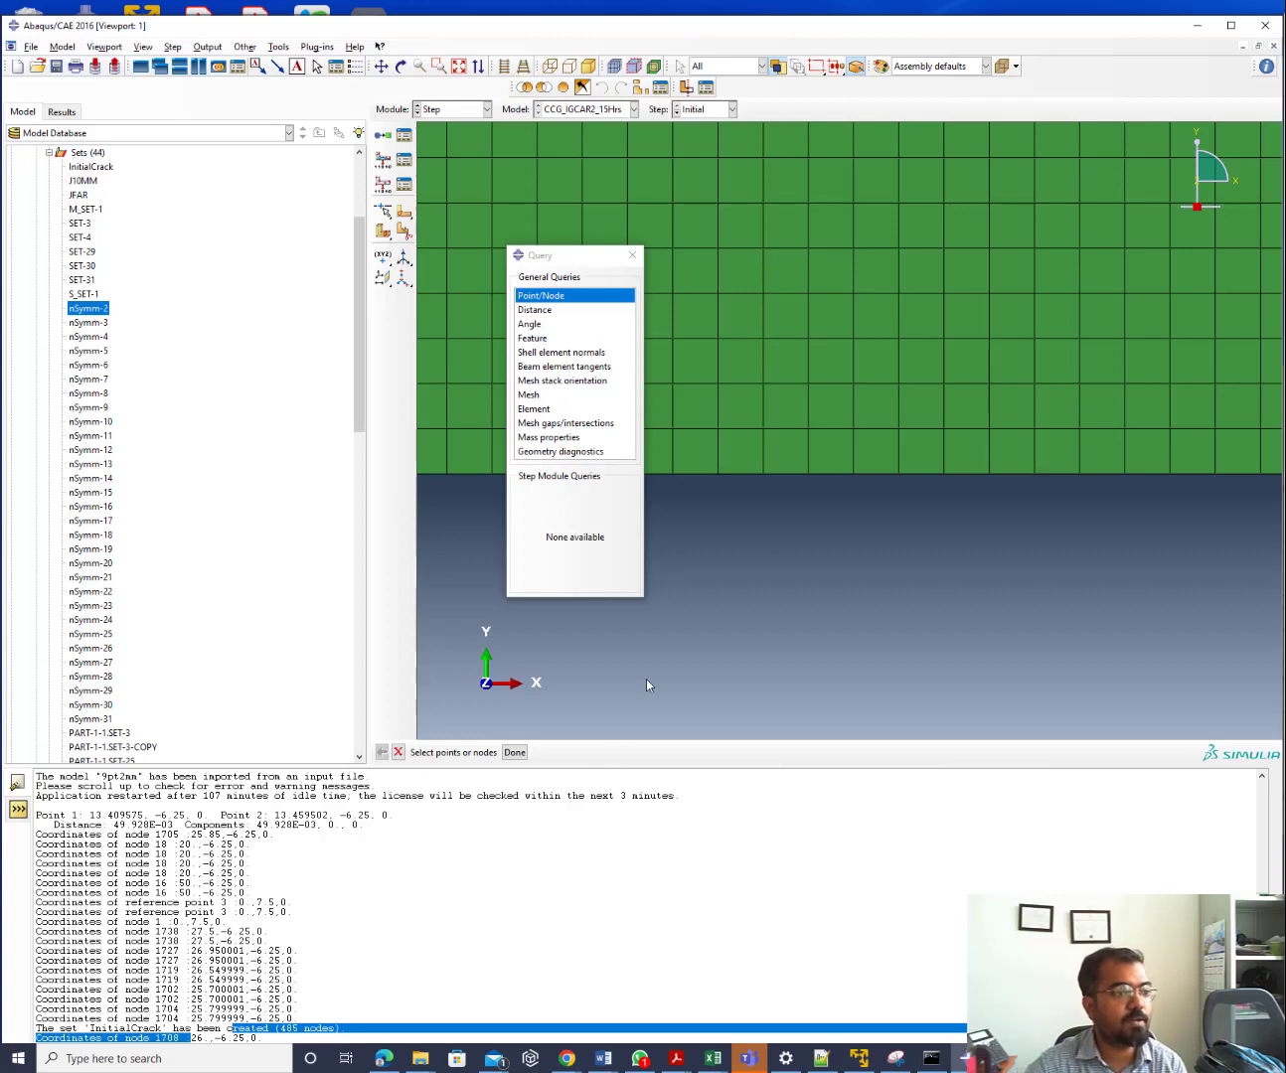
Display the nodes of sets nSymm-2 through nSymm-7 one after another
{"action": "double_click", "coordinate": [91, 309]}
{"action": "double_click", "coordinate": [93, 324]}
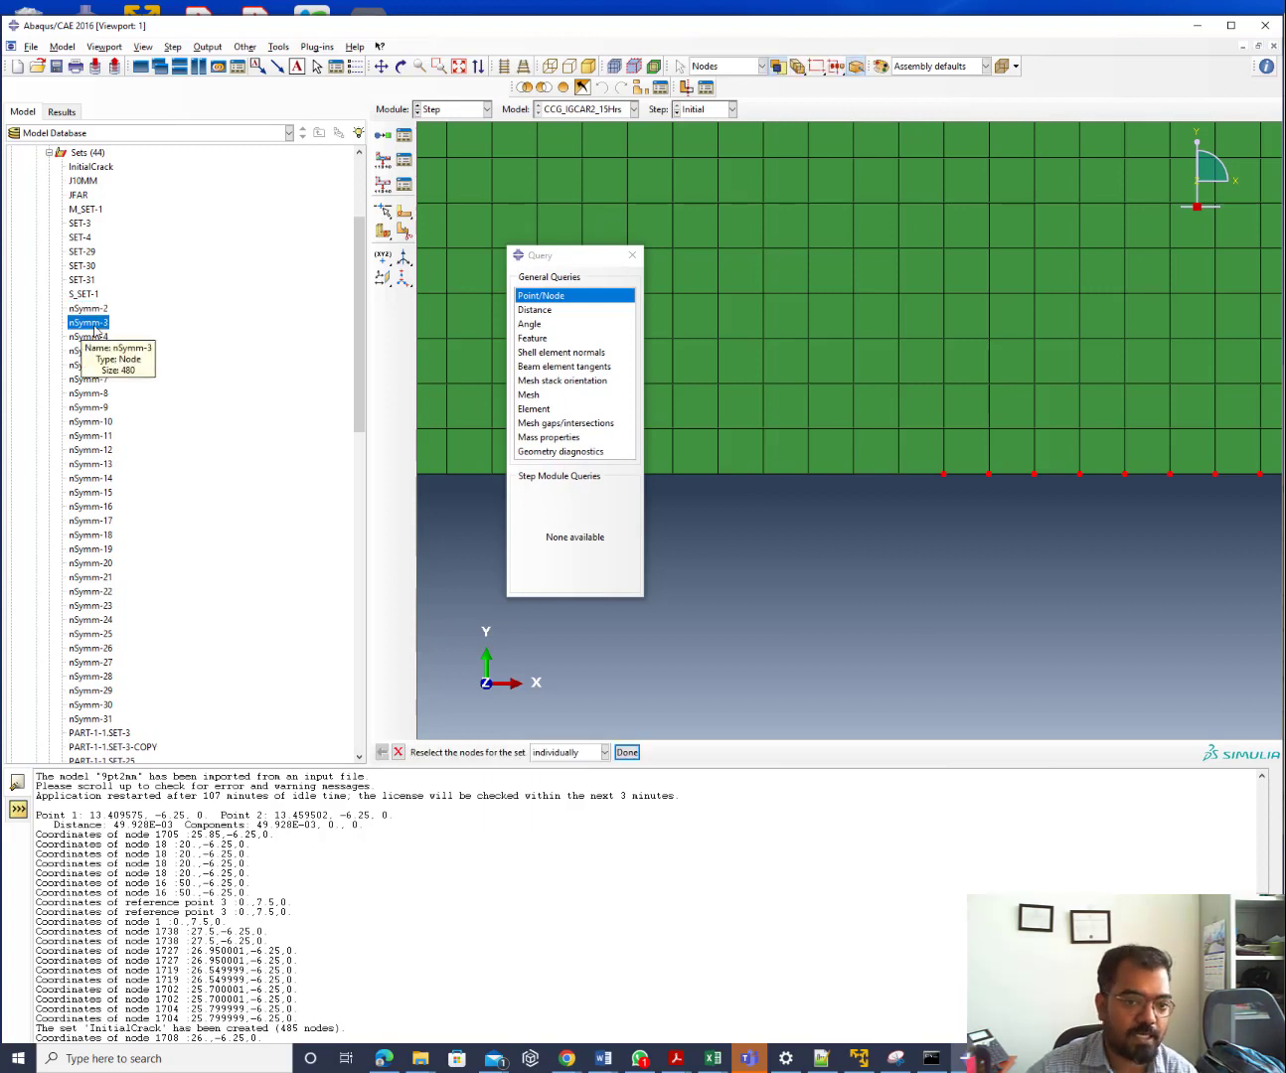
{"action": "double_click", "coordinate": [97, 338]}
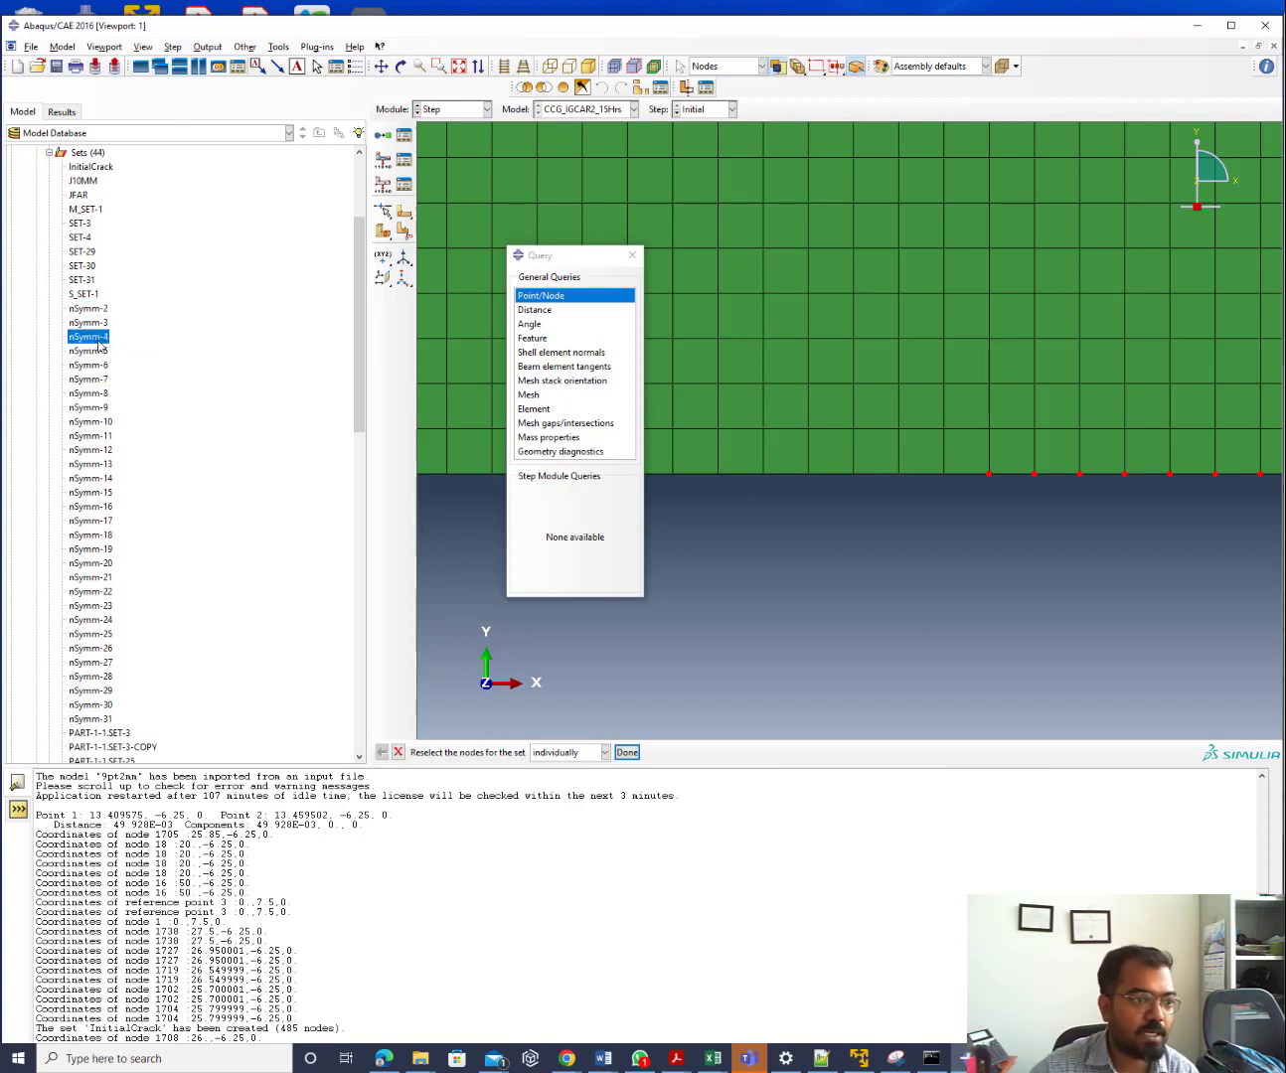
{"action": "double_click", "coordinate": [97, 352]}
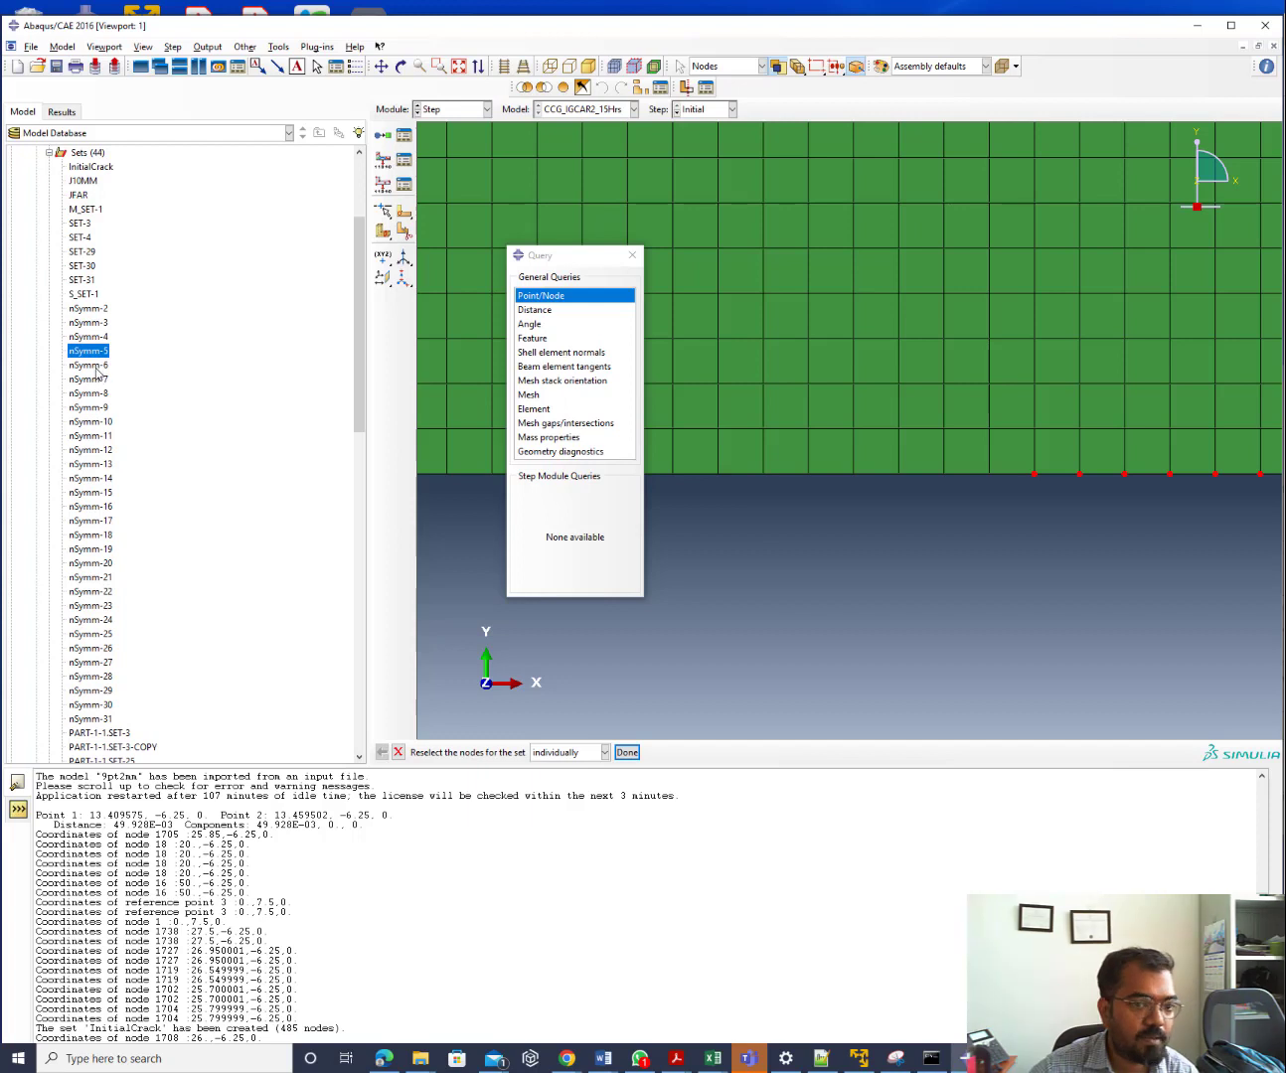
{"action": "left_click", "coordinate": [96, 367]}
{"action": "left_click", "coordinate": [92, 378]}
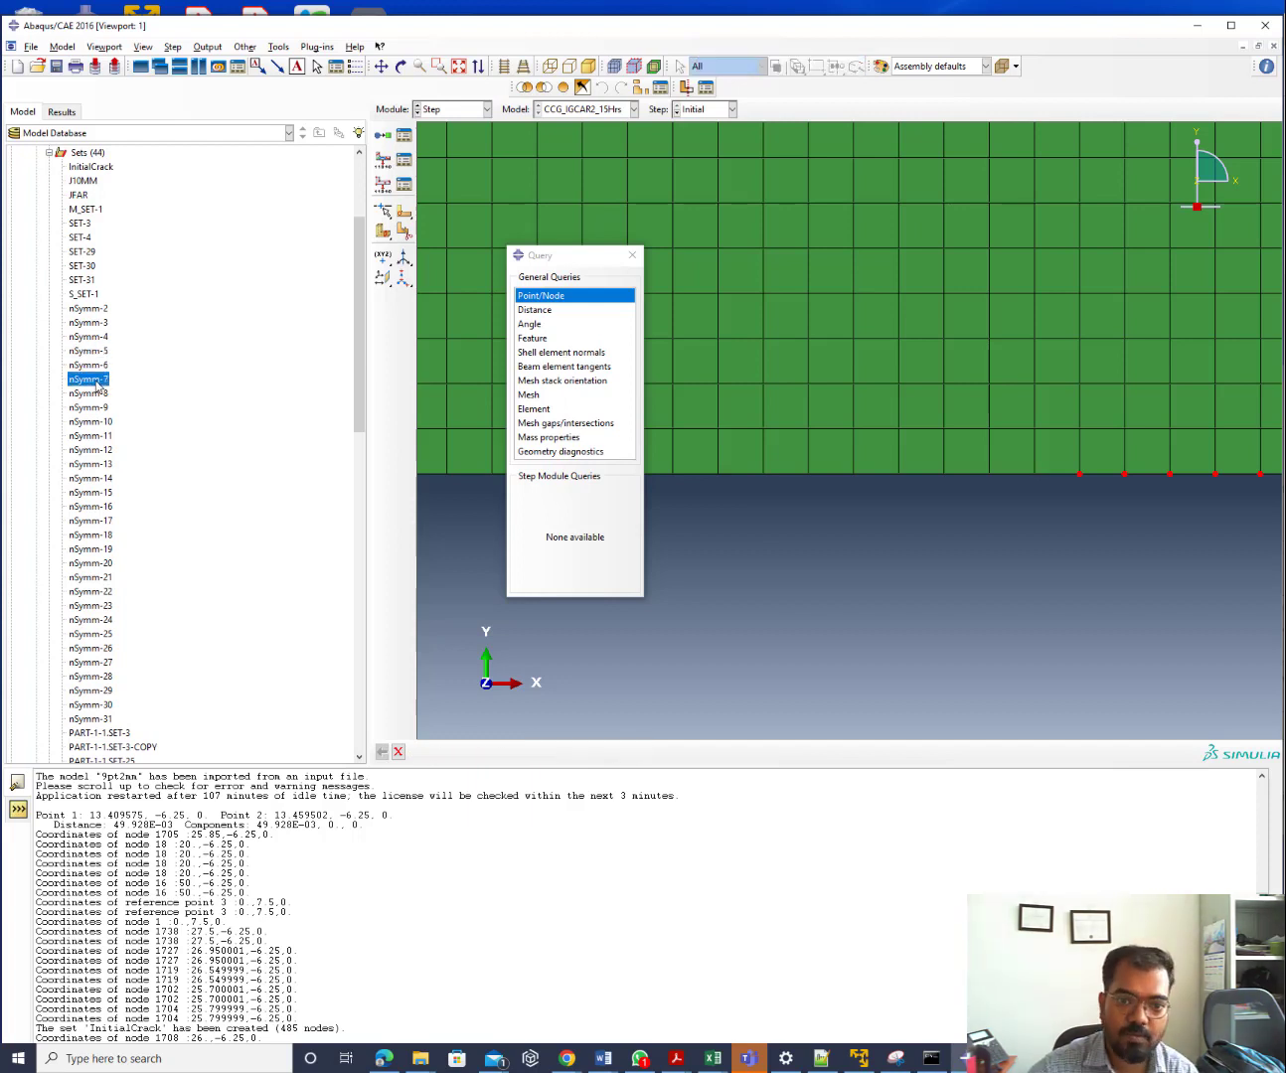
{"action": "left_click", "coordinate": [459, 112]}
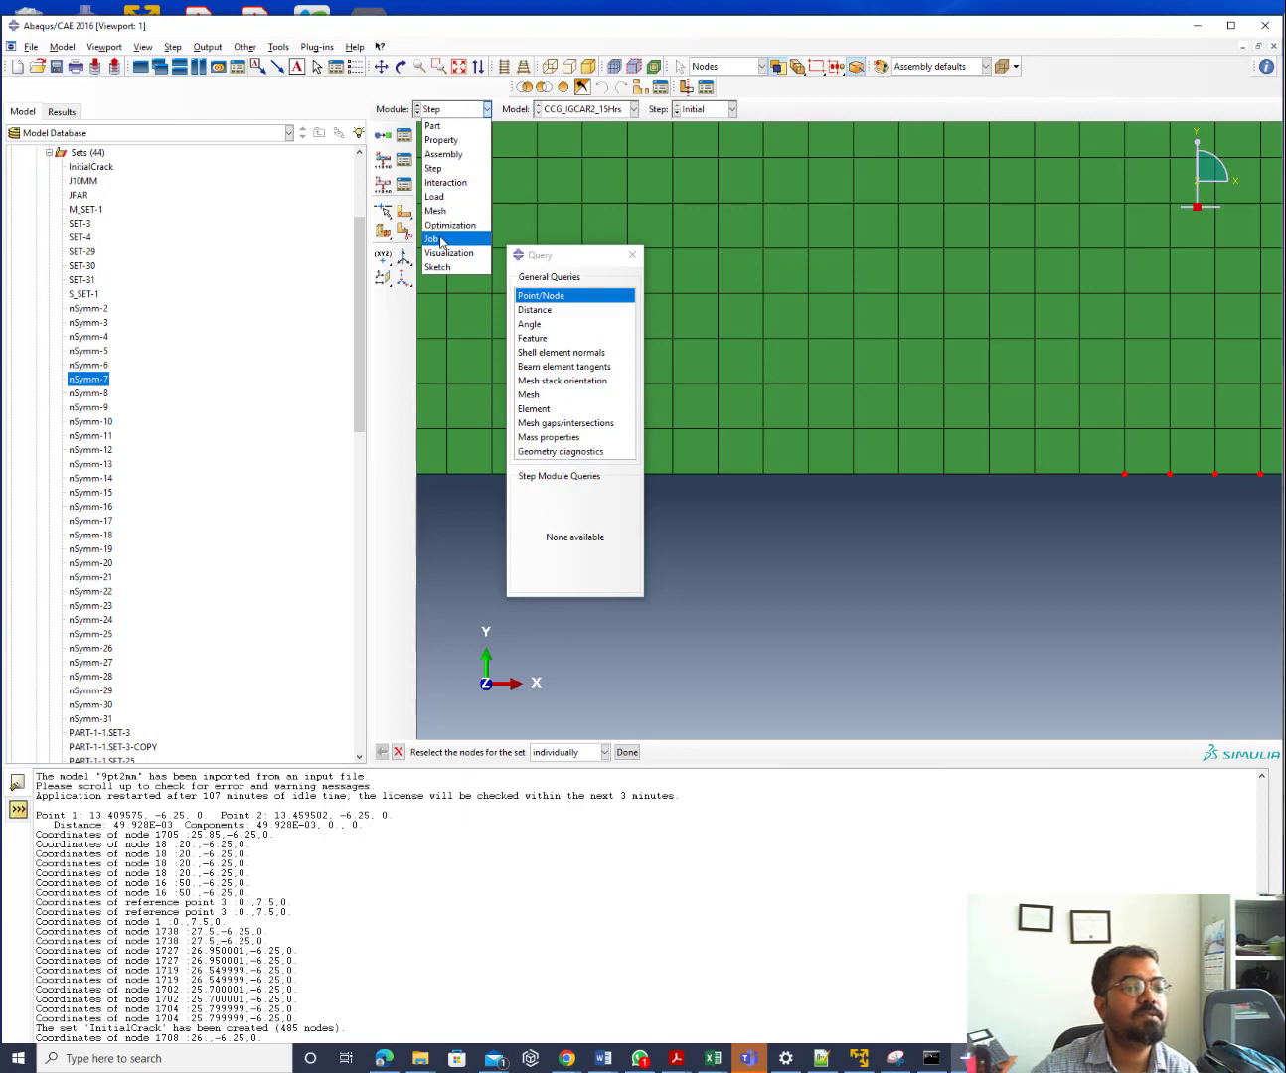
Switch to the Load module and enlarge the Load Manager to check CFORCE-1 across all steps
{"action": "left_click", "coordinate": [433, 196]}
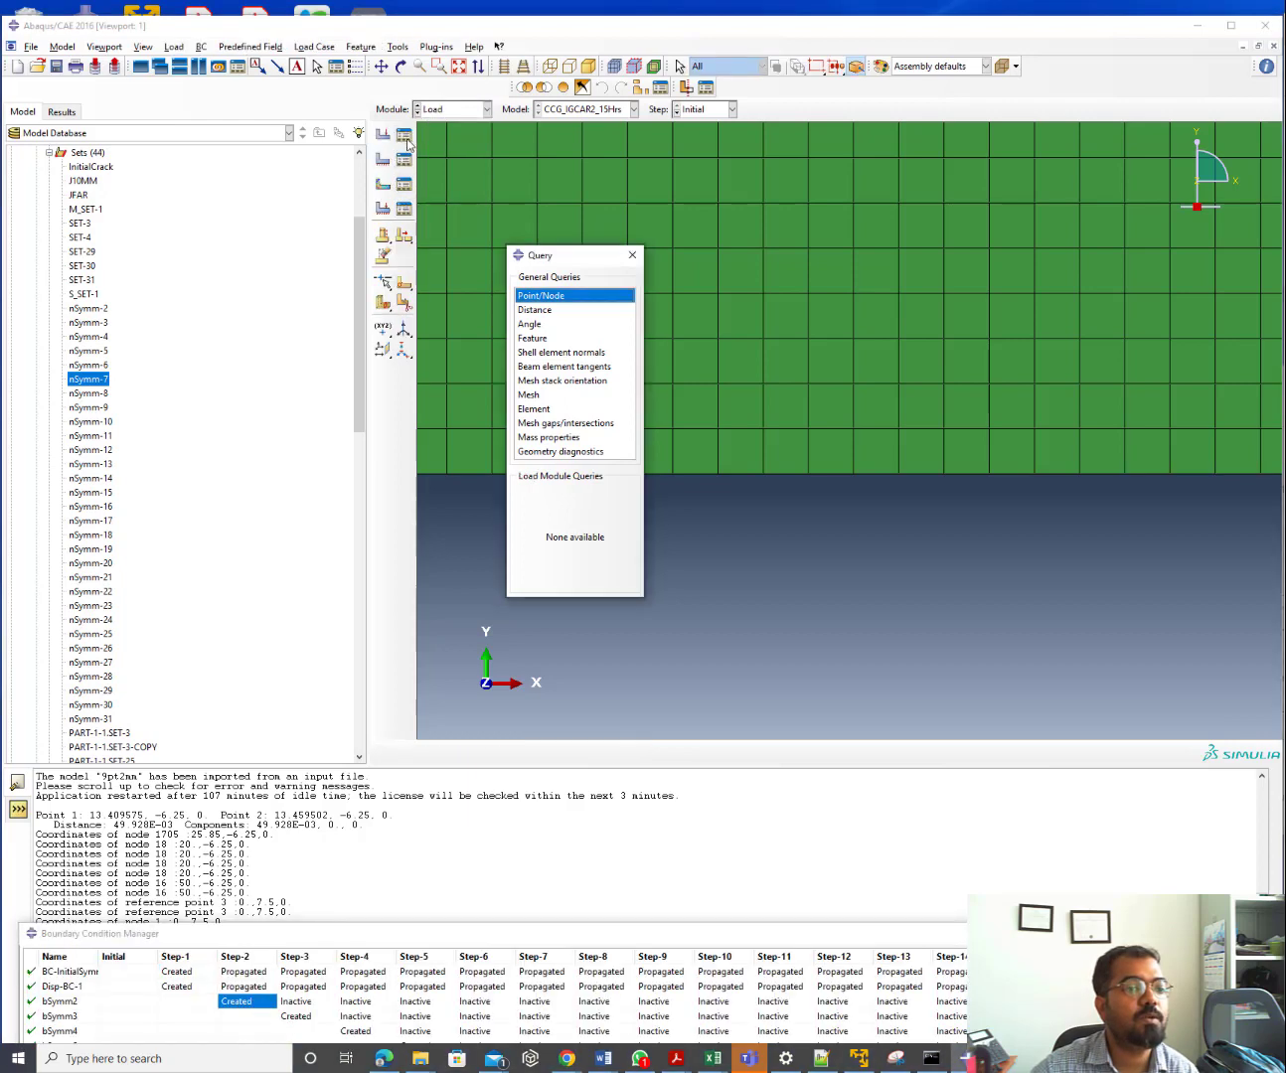
{"action": "left_click", "coordinate": [406, 137]}
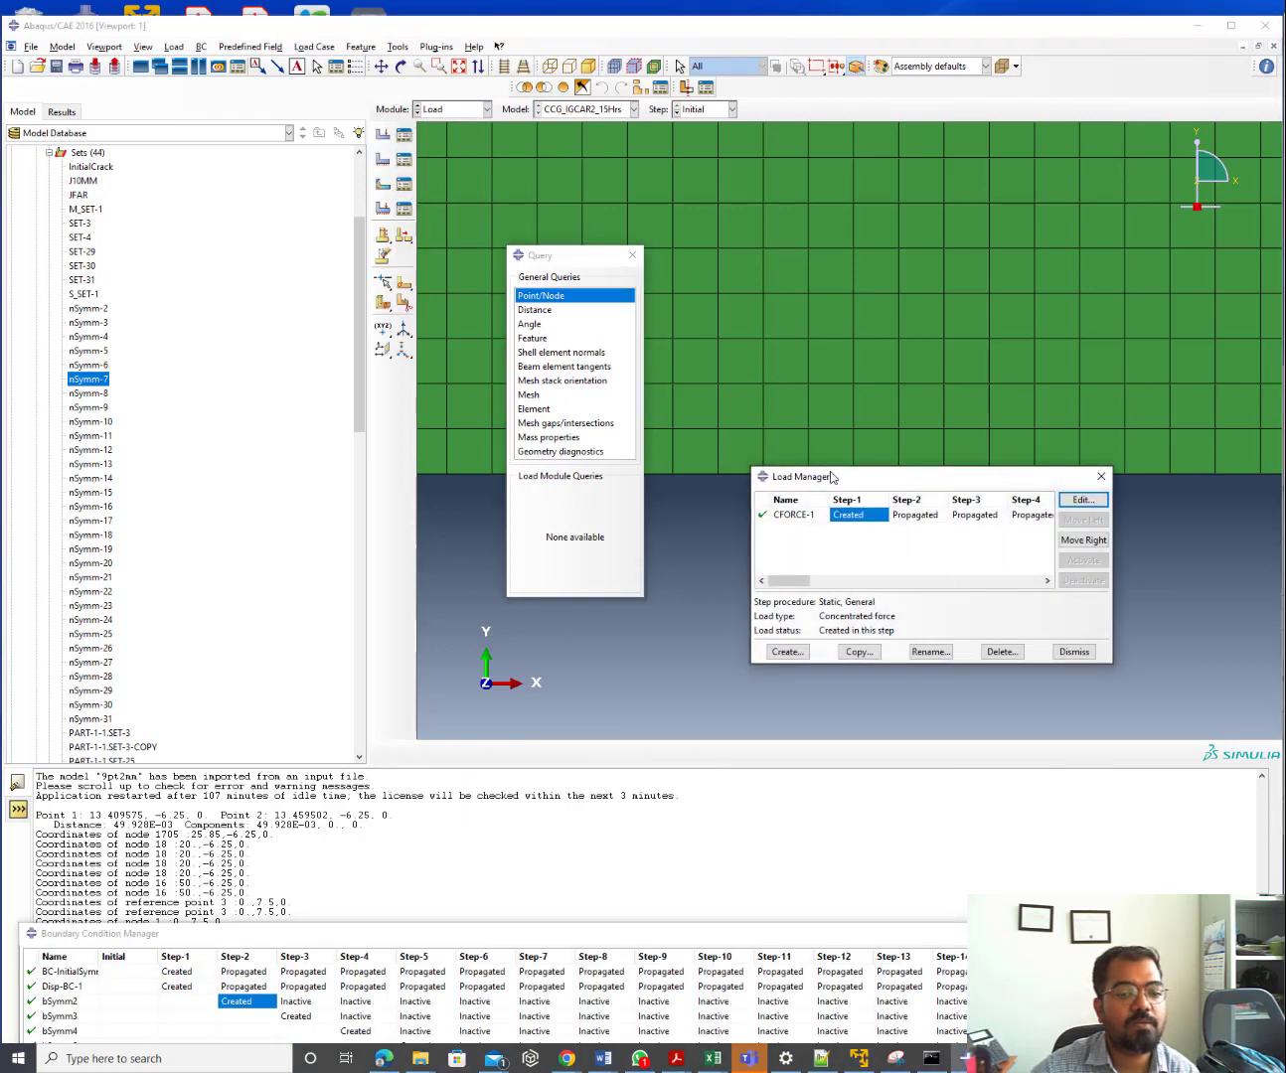
{"action": "left_click_drag", "start_coordinate": [830, 478], "coordinate": [196, 243]}
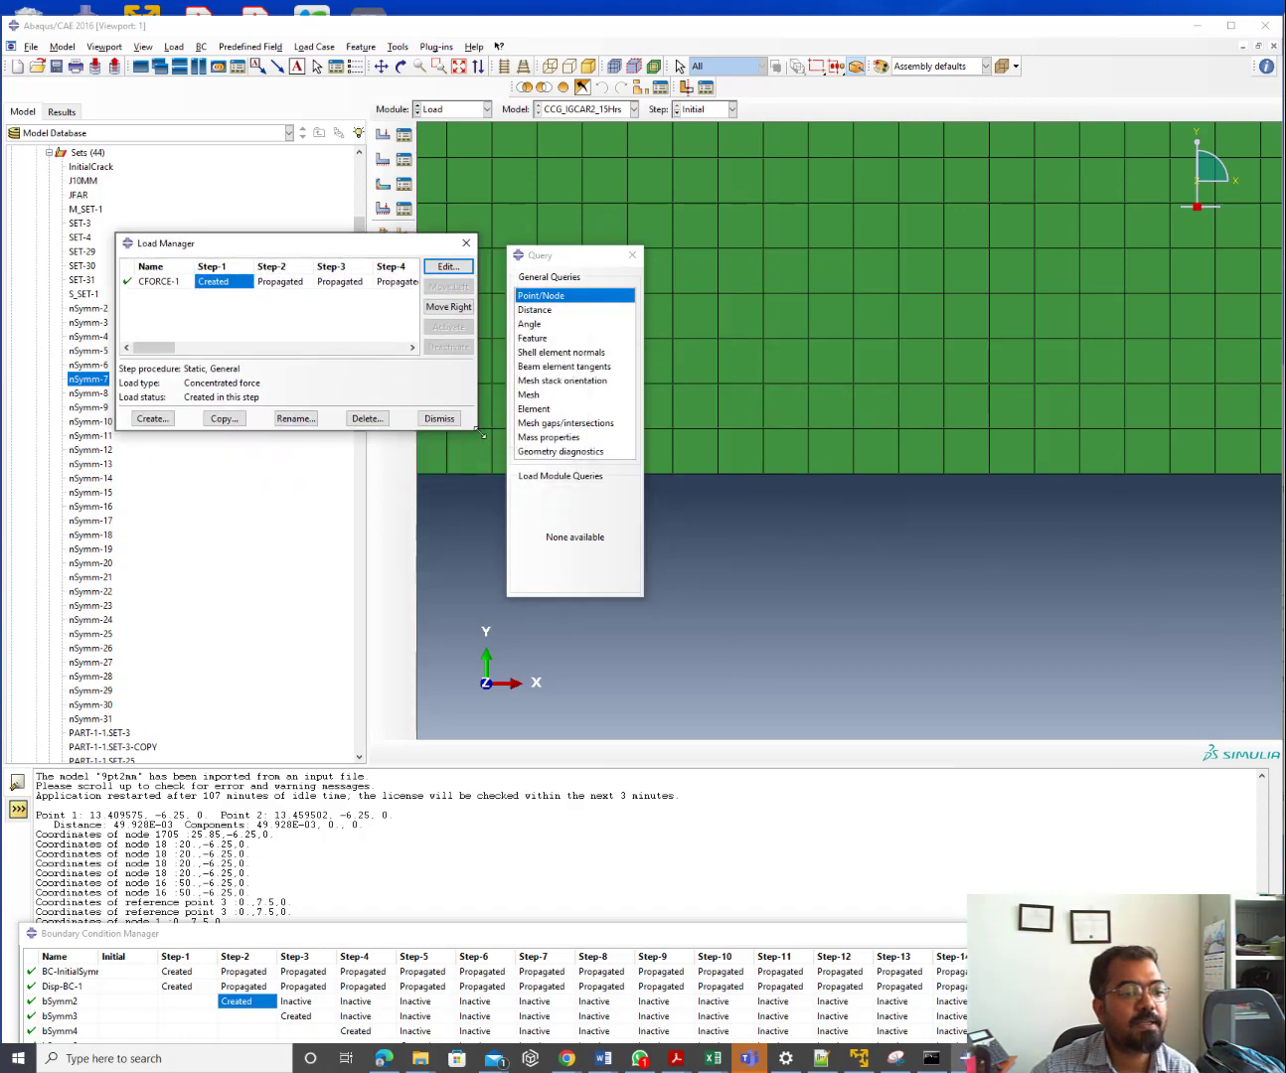
{"action": "left_click_drag", "start_coordinate": [480, 432], "coordinate": [1284, 1006]}
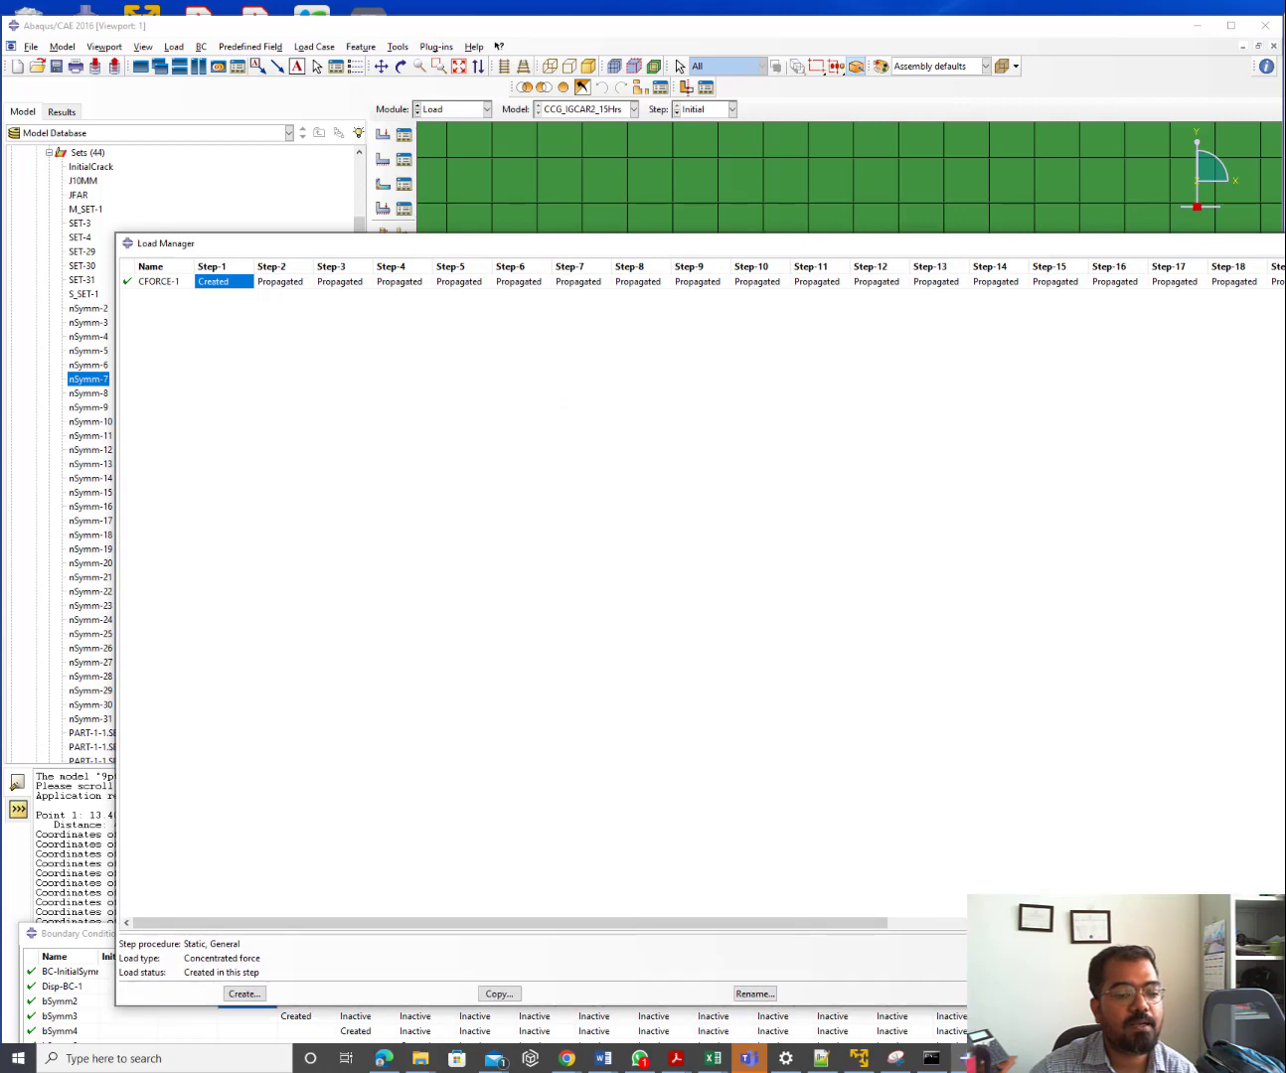
{"action": "left_click_drag", "start_coordinate": [858, 924], "coordinate": [1274, 923]}
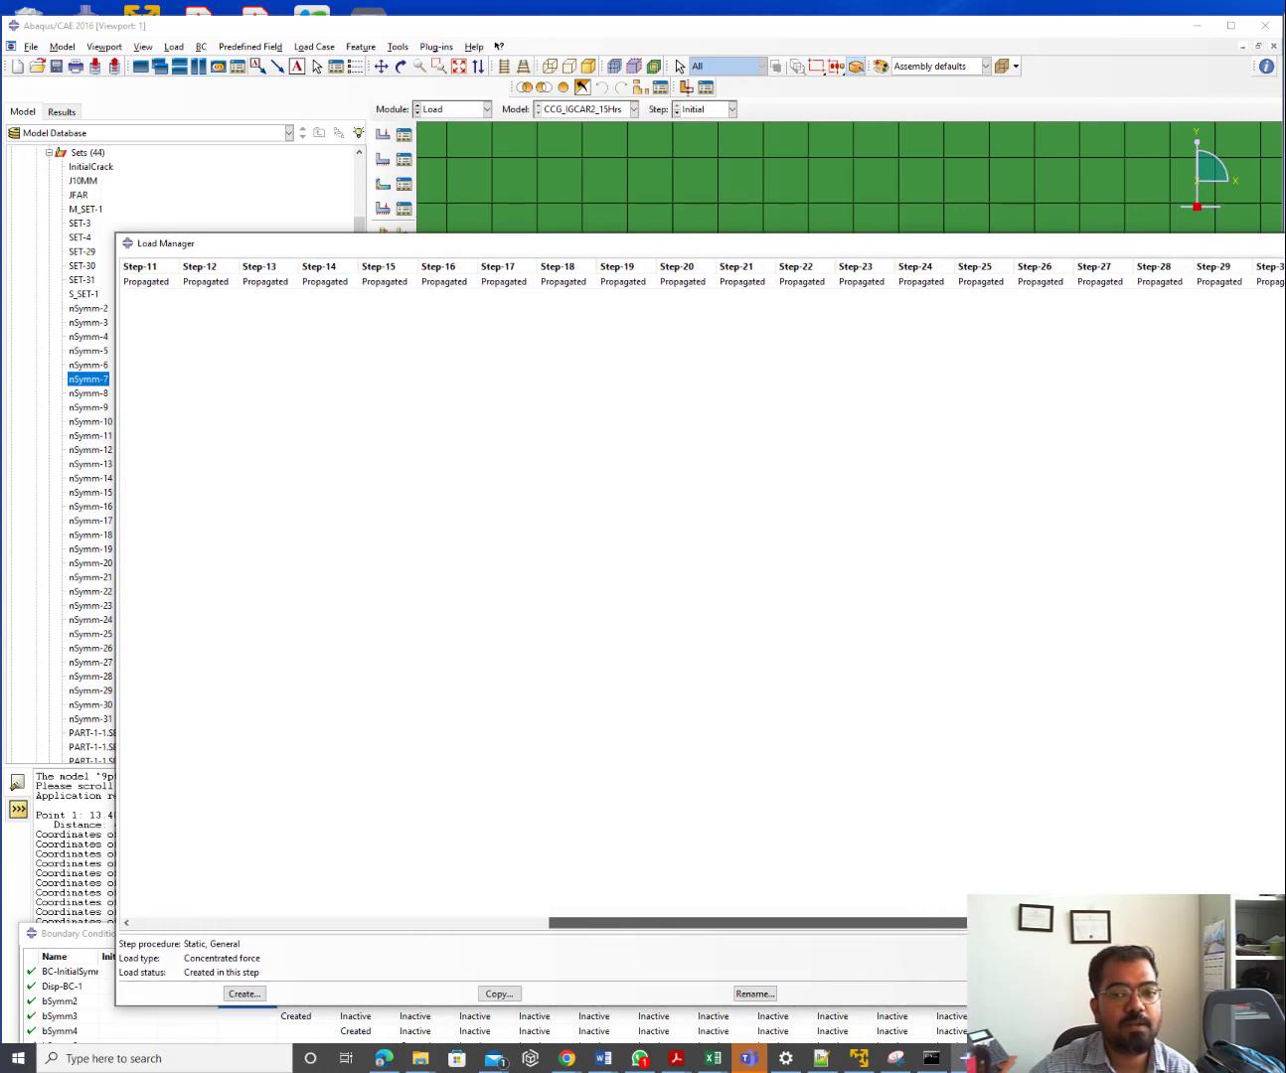
{"action": "mouse_move", "coordinate": [758, 924]}
{"action": "left_mouse_down"}
{"action": "mouse_move", "coordinate": [353, 923]}
{"action": "mouse_move", "coordinate": [735, 923]}
{"action": "left_mouse_up"}
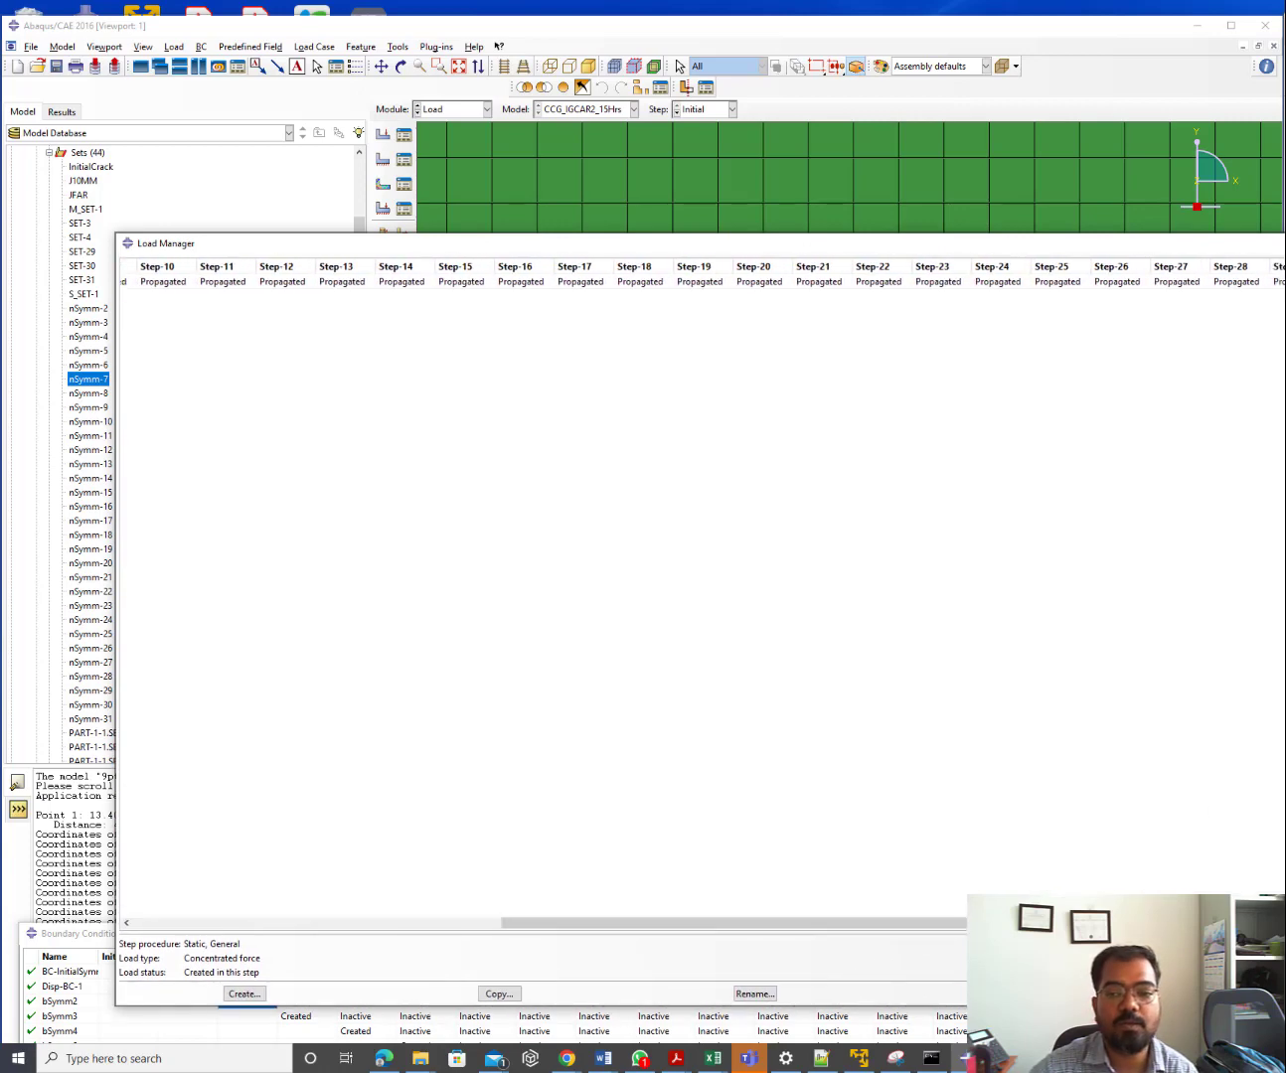
{"action": "key", "text": "Escape"}
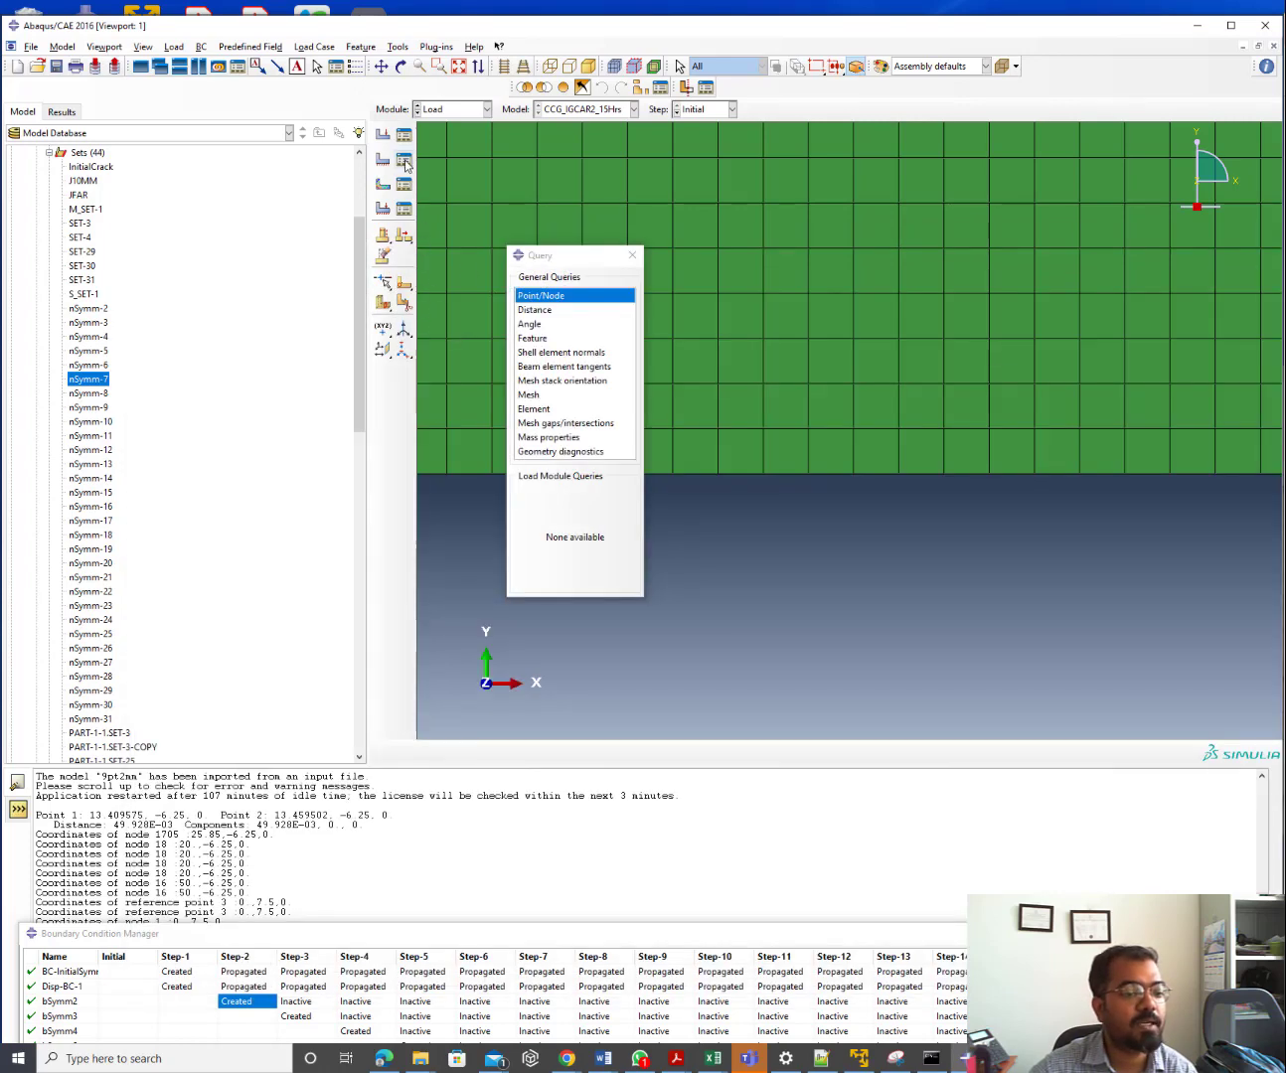
Bring the Boundary Condition Manager fully on screen and inspect Disp-BC-1 in Step-1
{"action": "left_click_drag", "start_coordinate": [468, 938], "coordinate": [335, 230]}
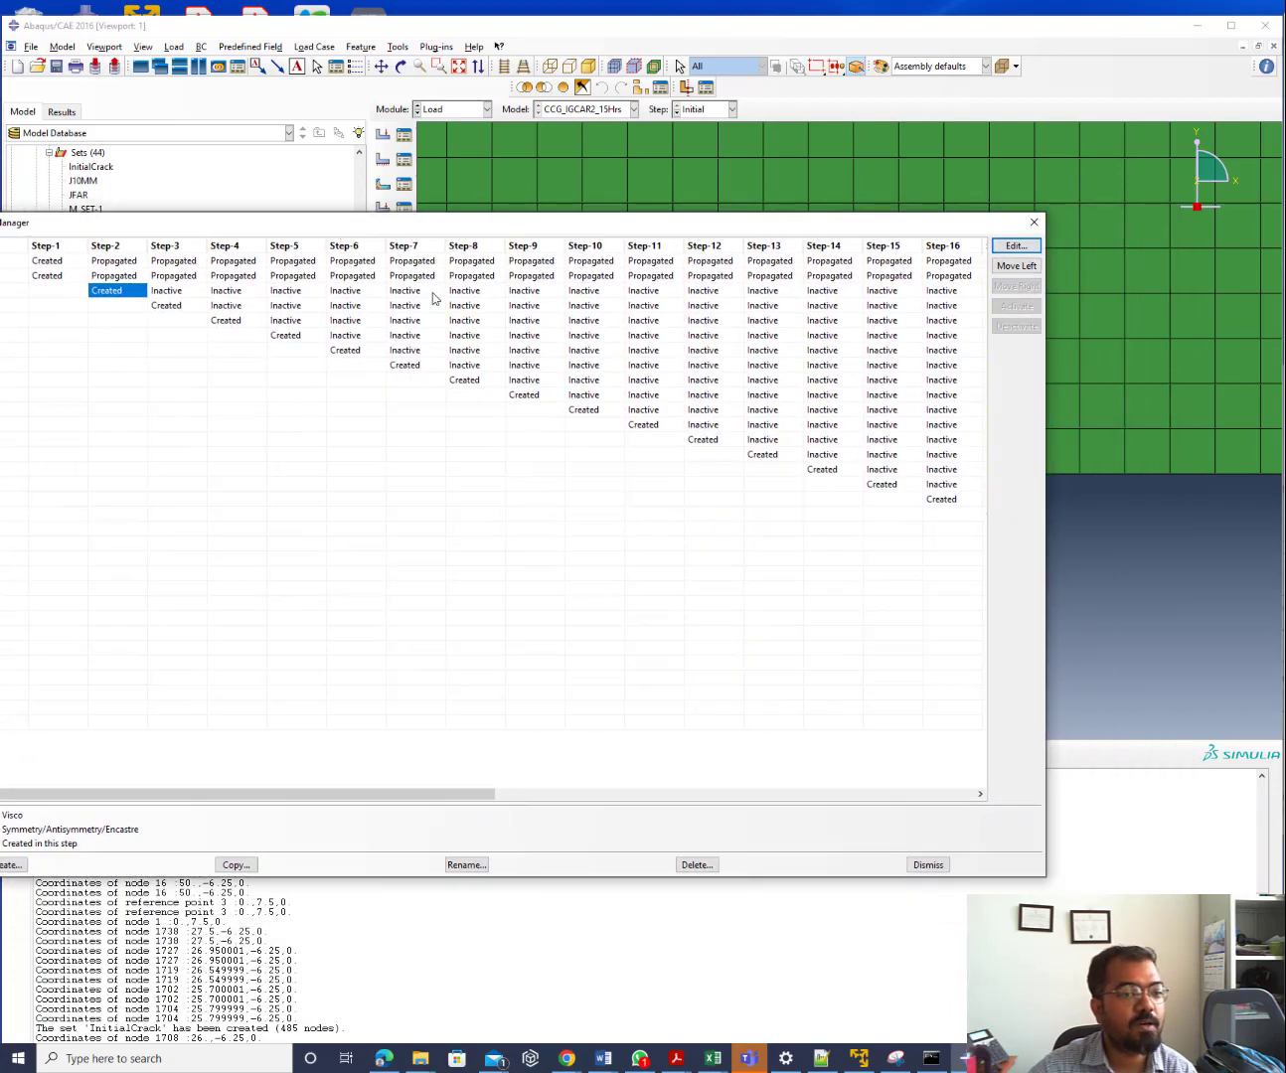
{"action": "left_click_drag", "start_coordinate": [369, 794], "coordinate": [204, 818]}
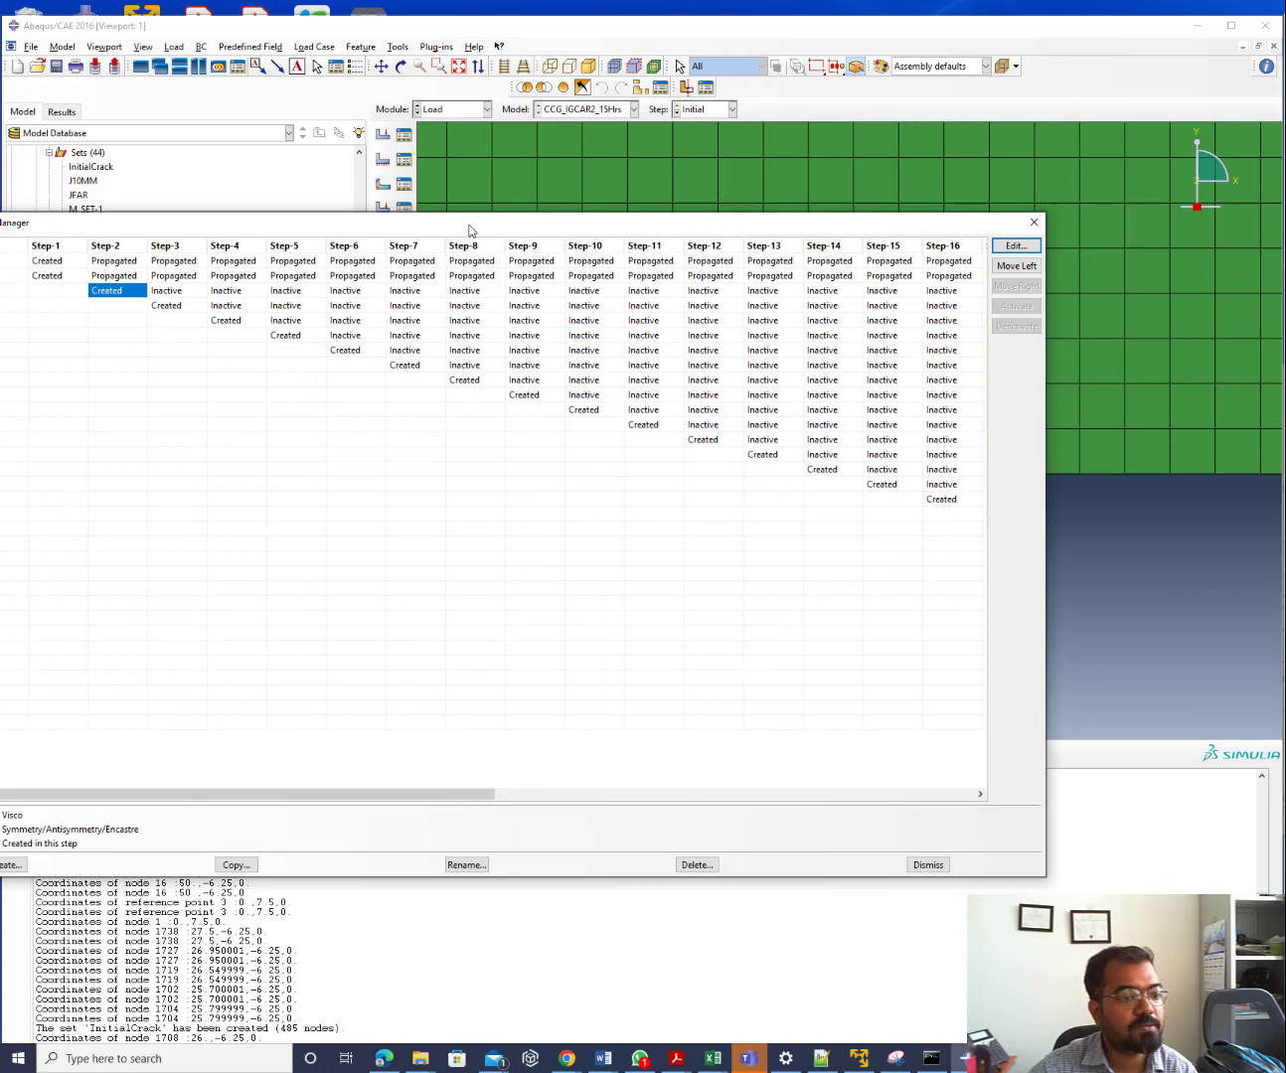
{"action": "left_click_drag", "start_coordinate": [470, 231], "coordinate": [616, 257]}
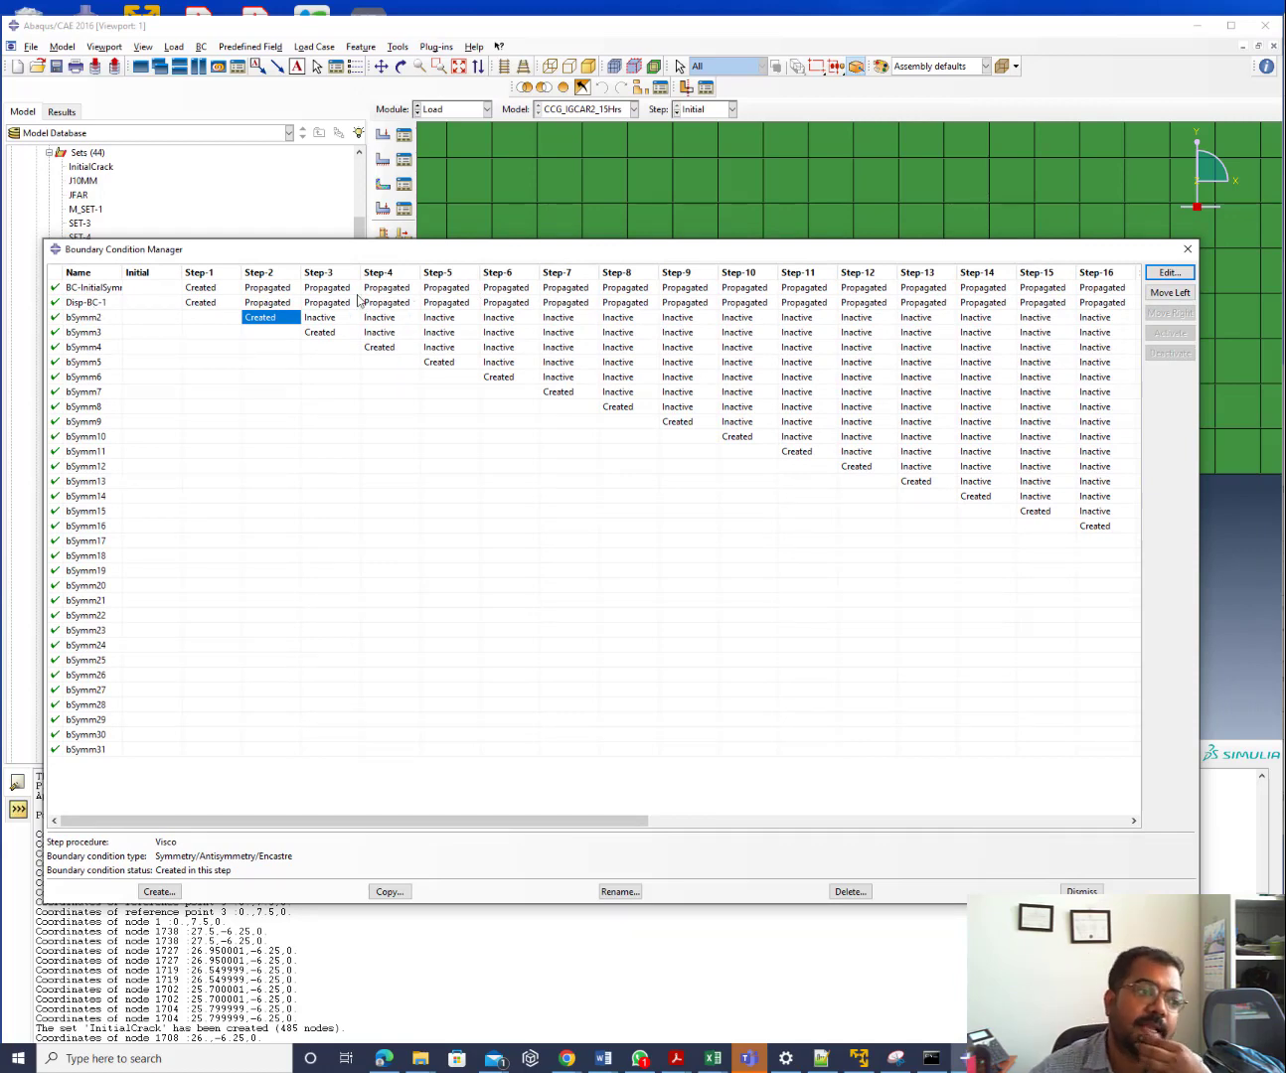
{"action": "left_click", "coordinate": [212, 304]}
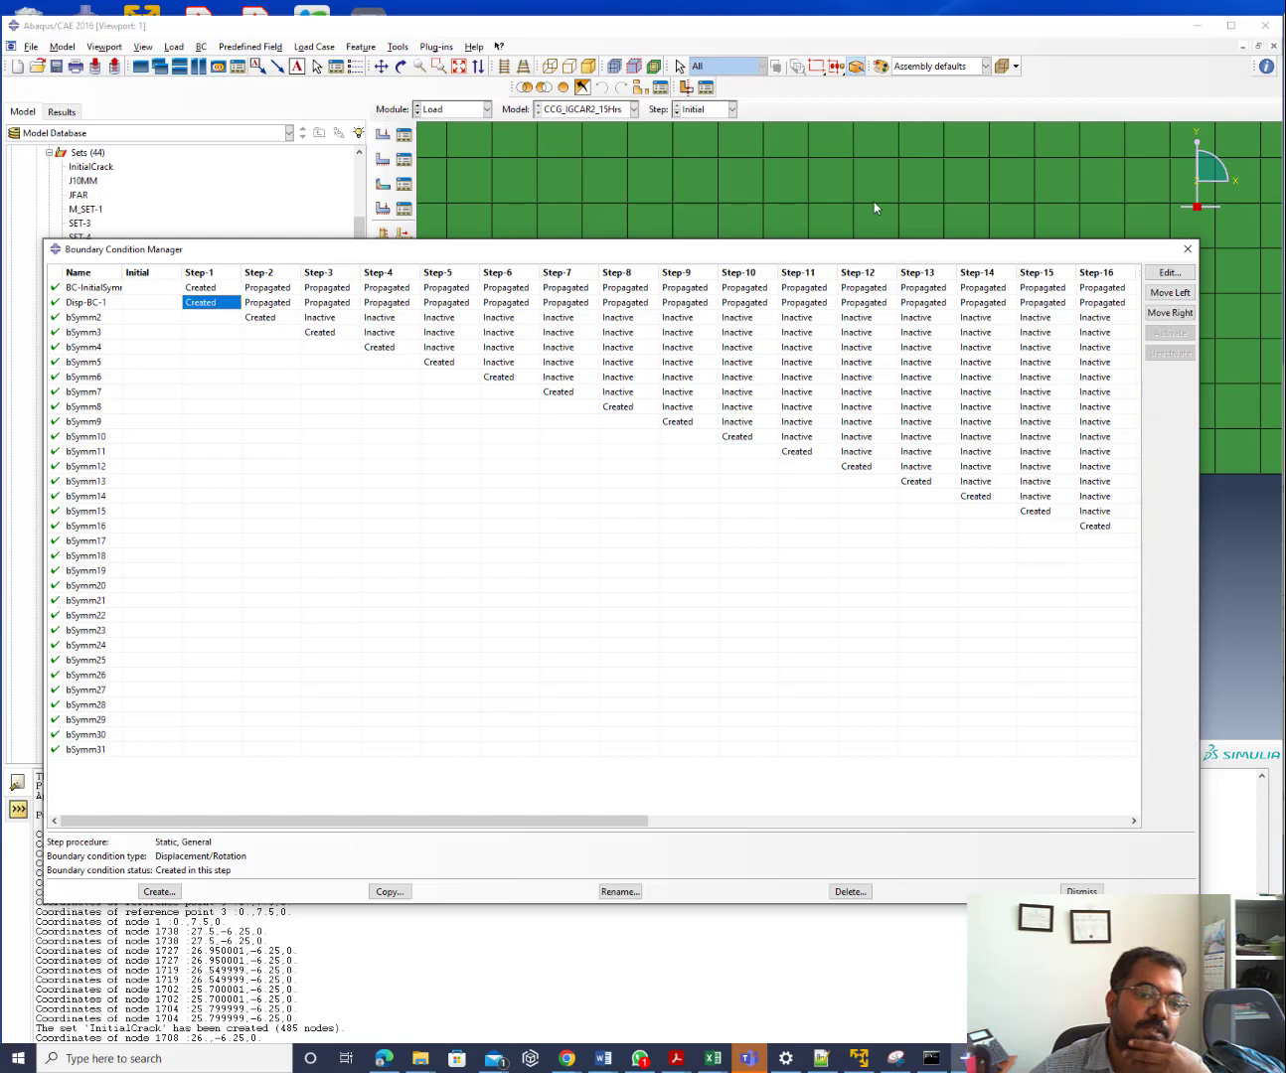
{"action": "scroll", "coordinate": [1240, 564], "scroll_direction": "up", "scroll_amount": 2}
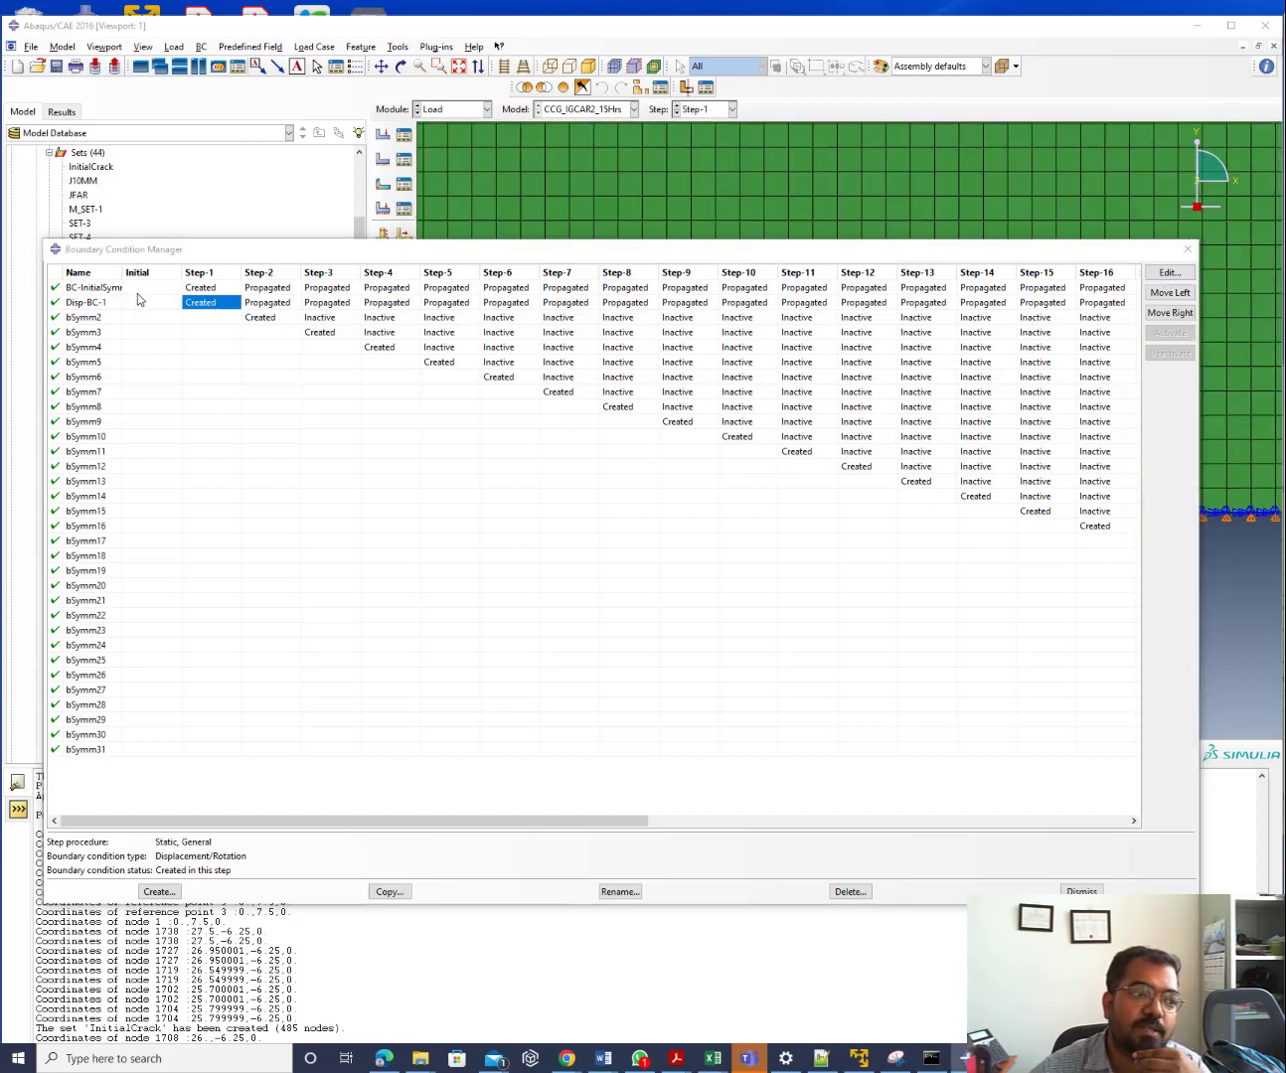
Review BC-InitialSymm and deactivate it from Step-2 onward
{"action": "left_click", "coordinate": [213, 288]}
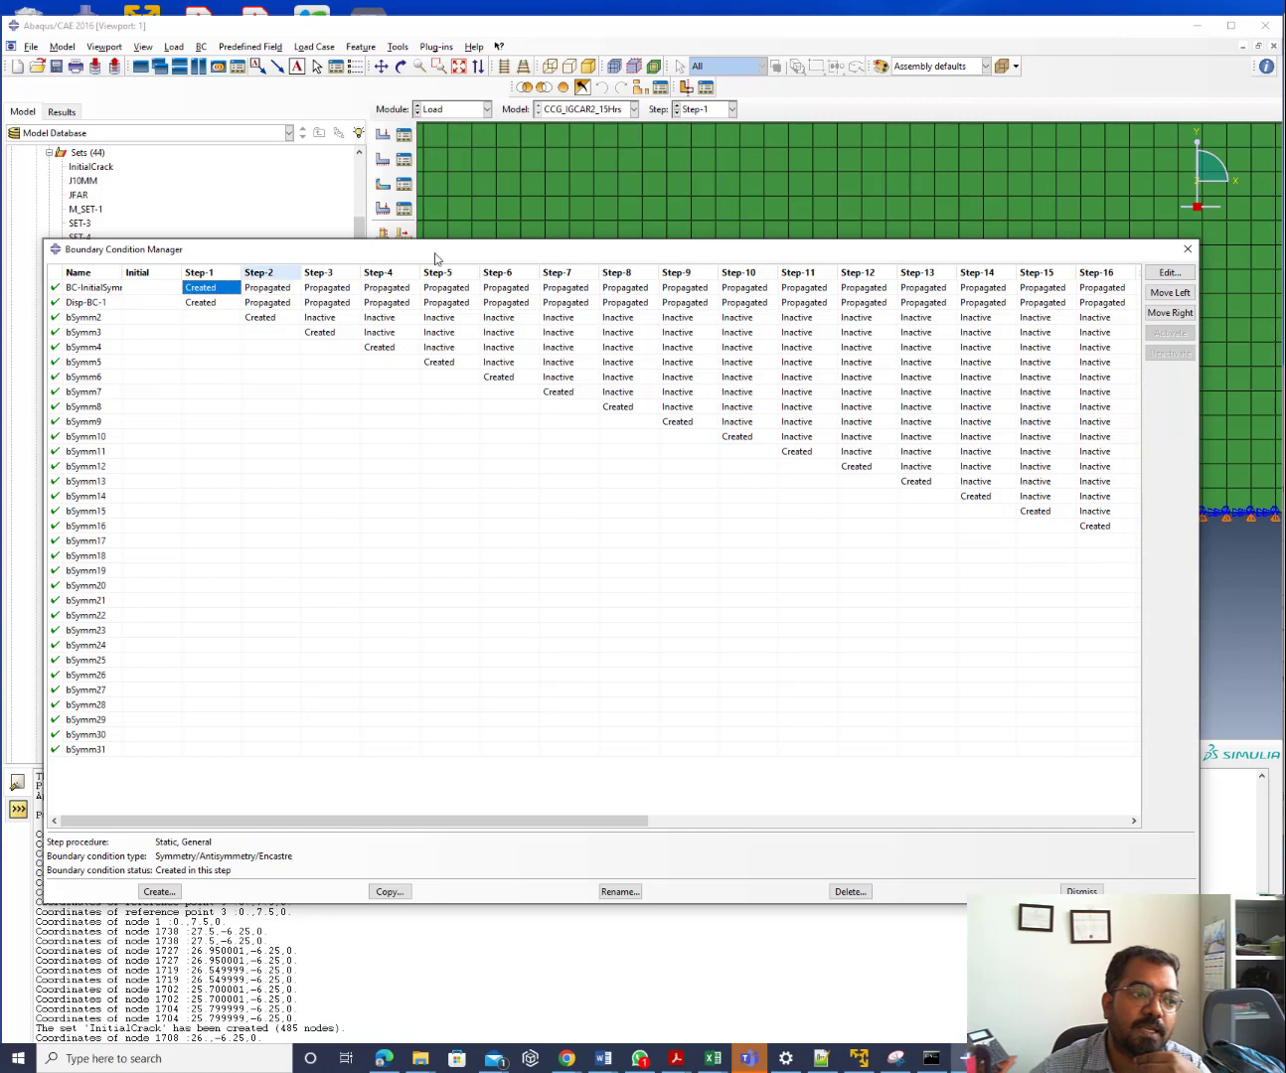
{"action": "left_click", "coordinate": [1163, 273]}
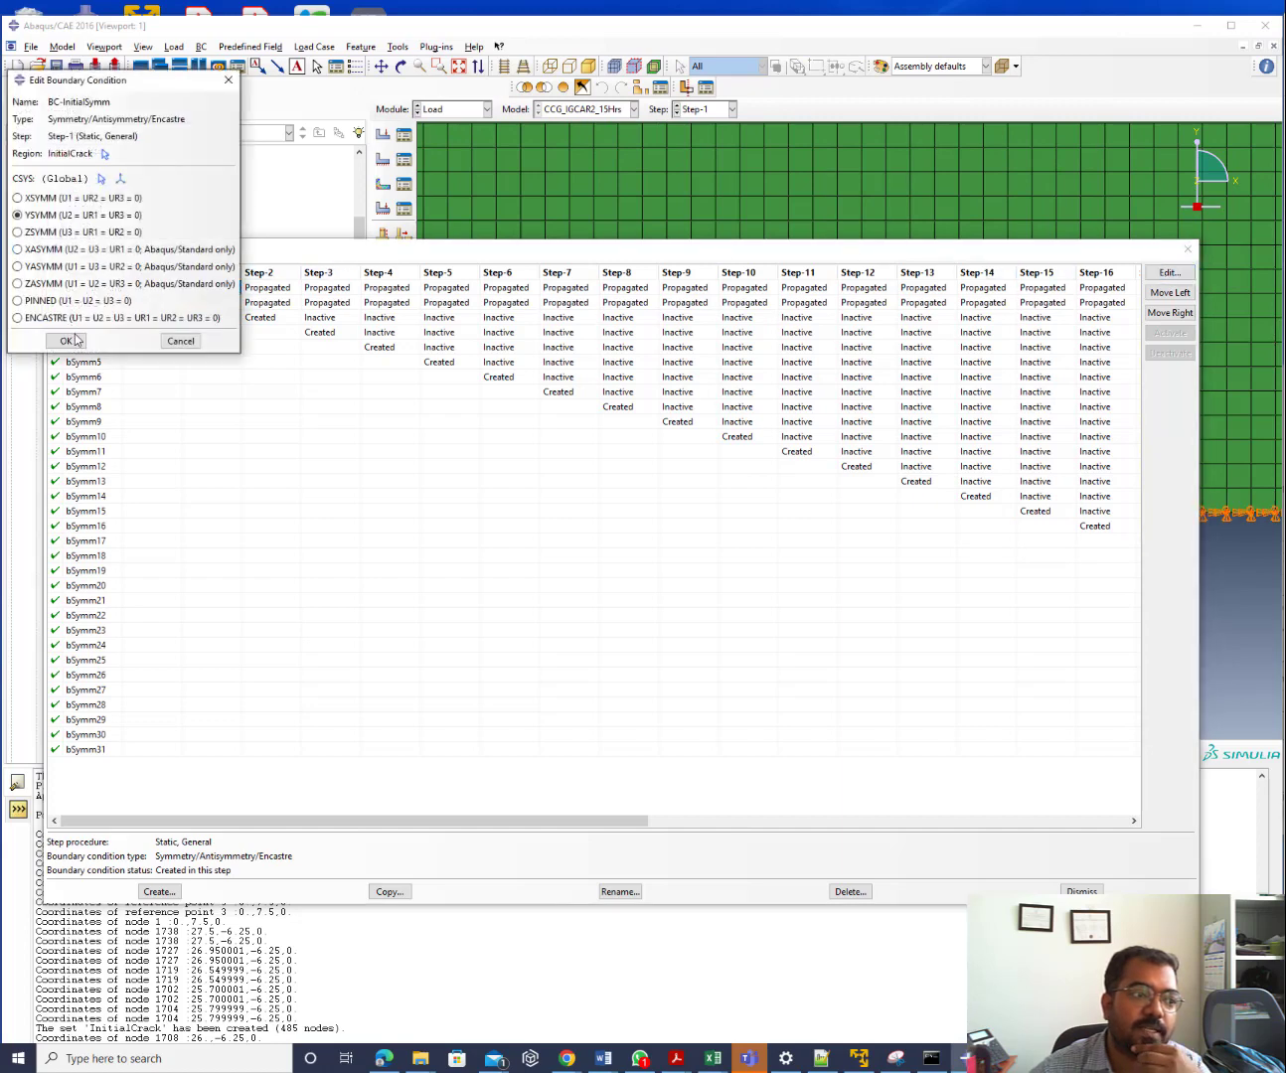
{"action": "left_click", "coordinate": [66, 341]}
{"action": "left_click", "coordinate": [265, 288]}
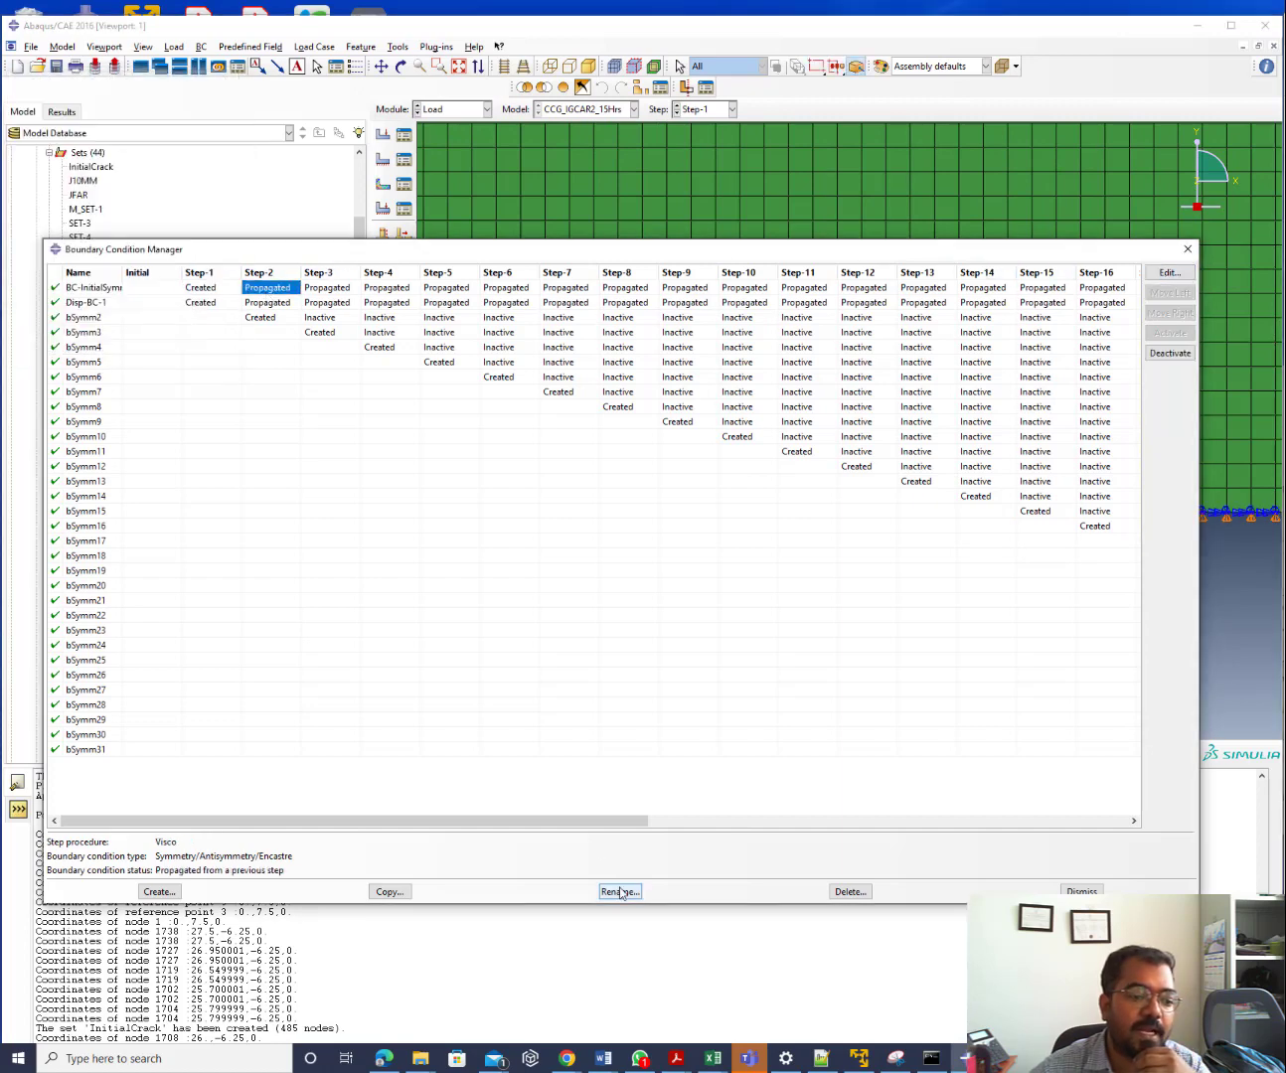
{"action": "left_click_drag", "start_coordinate": [590, 827], "coordinate": [1080, 826]}
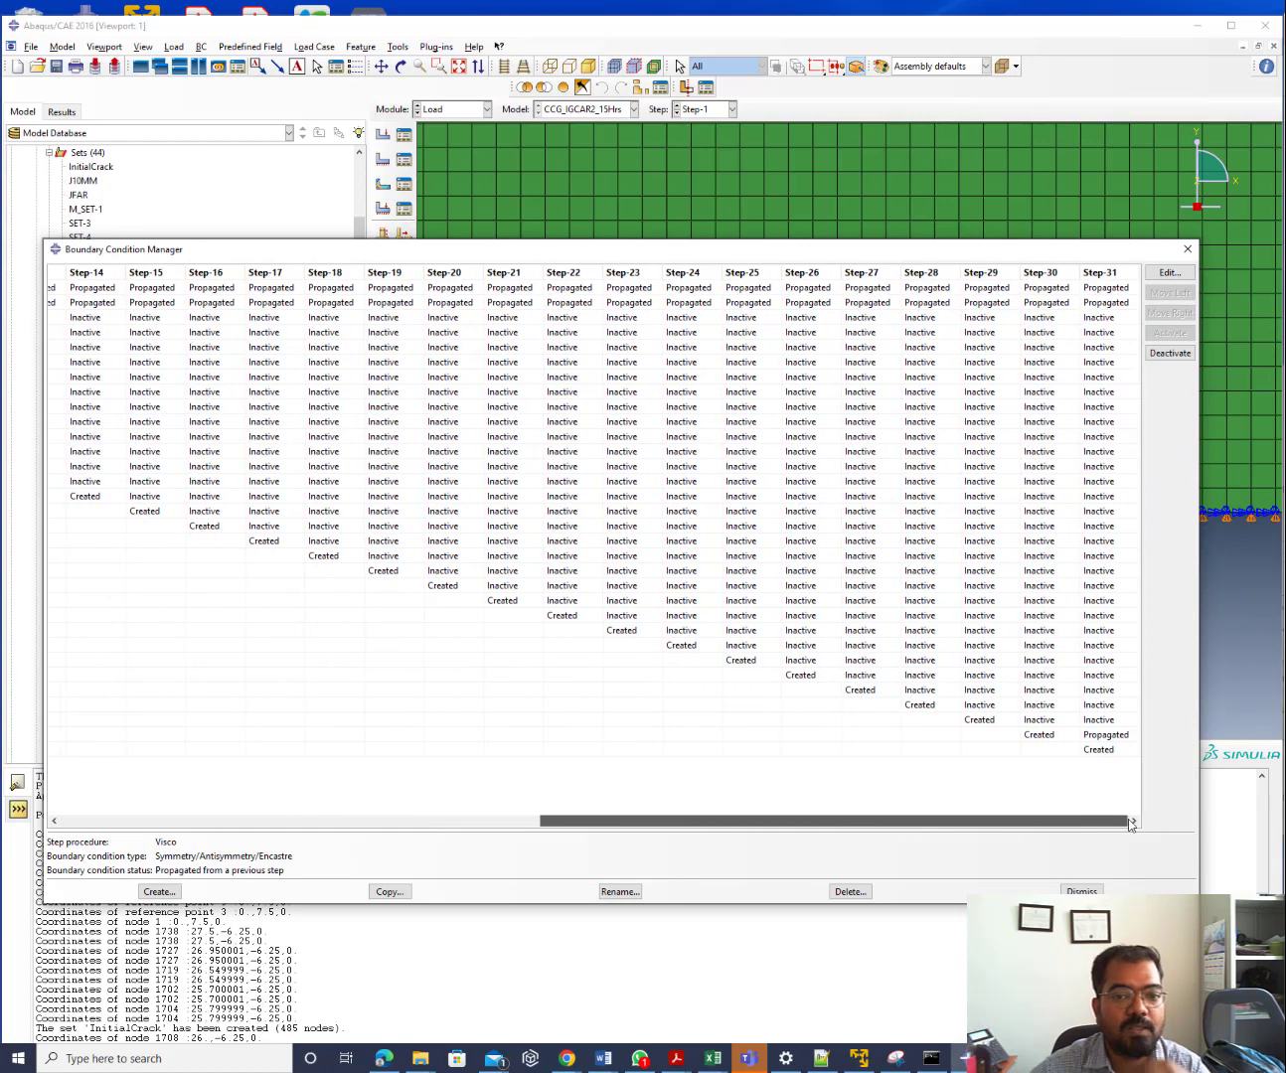
{"action": "left_click", "coordinate": [1110, 289]}
{"action": "left_click", "coordinate": [1169, 353]}
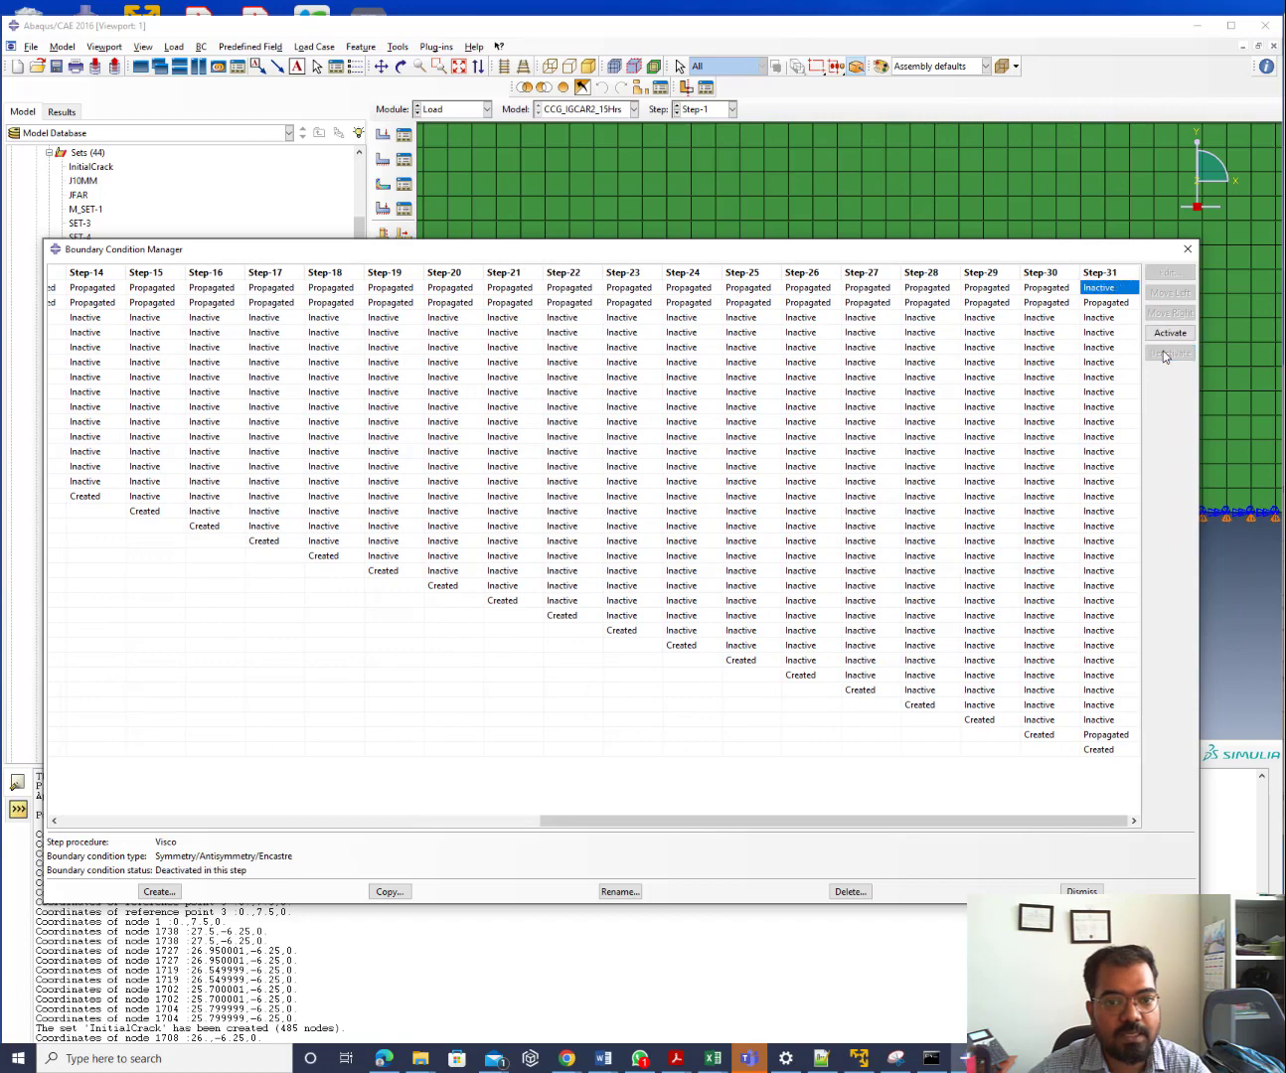
{"action": "left_click_drag", "start_coordinate": [870, 825], "coordinate": [611, 851]}
{"action": "left_click_drag", "start_coordinate": [481, 817], "coordinate": [266, 841]}
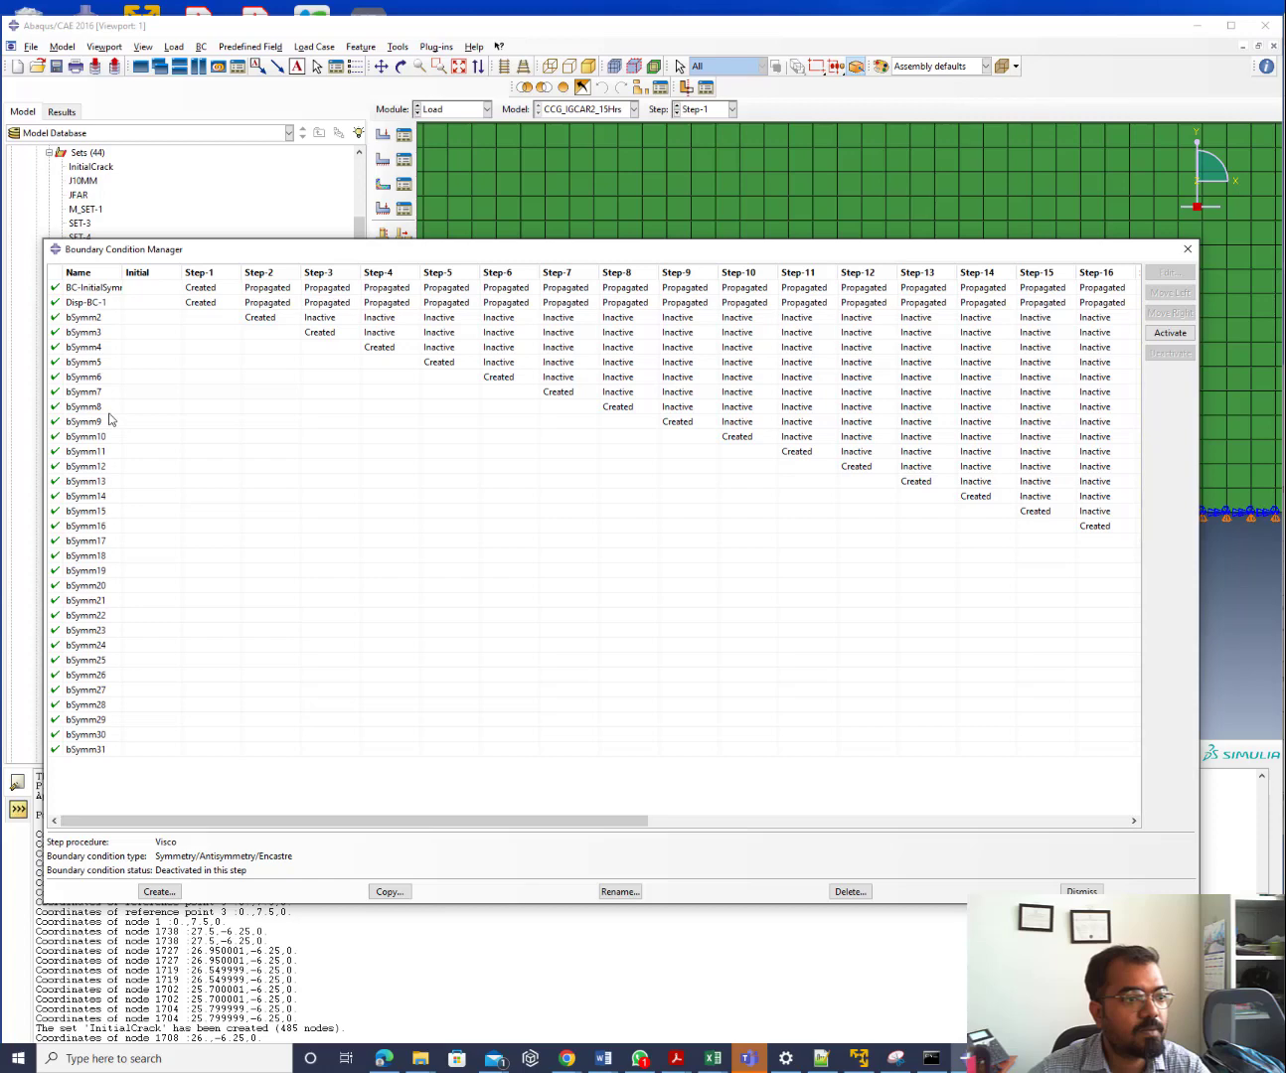
{"action": "left_click", "coordinate": [268, 289]}
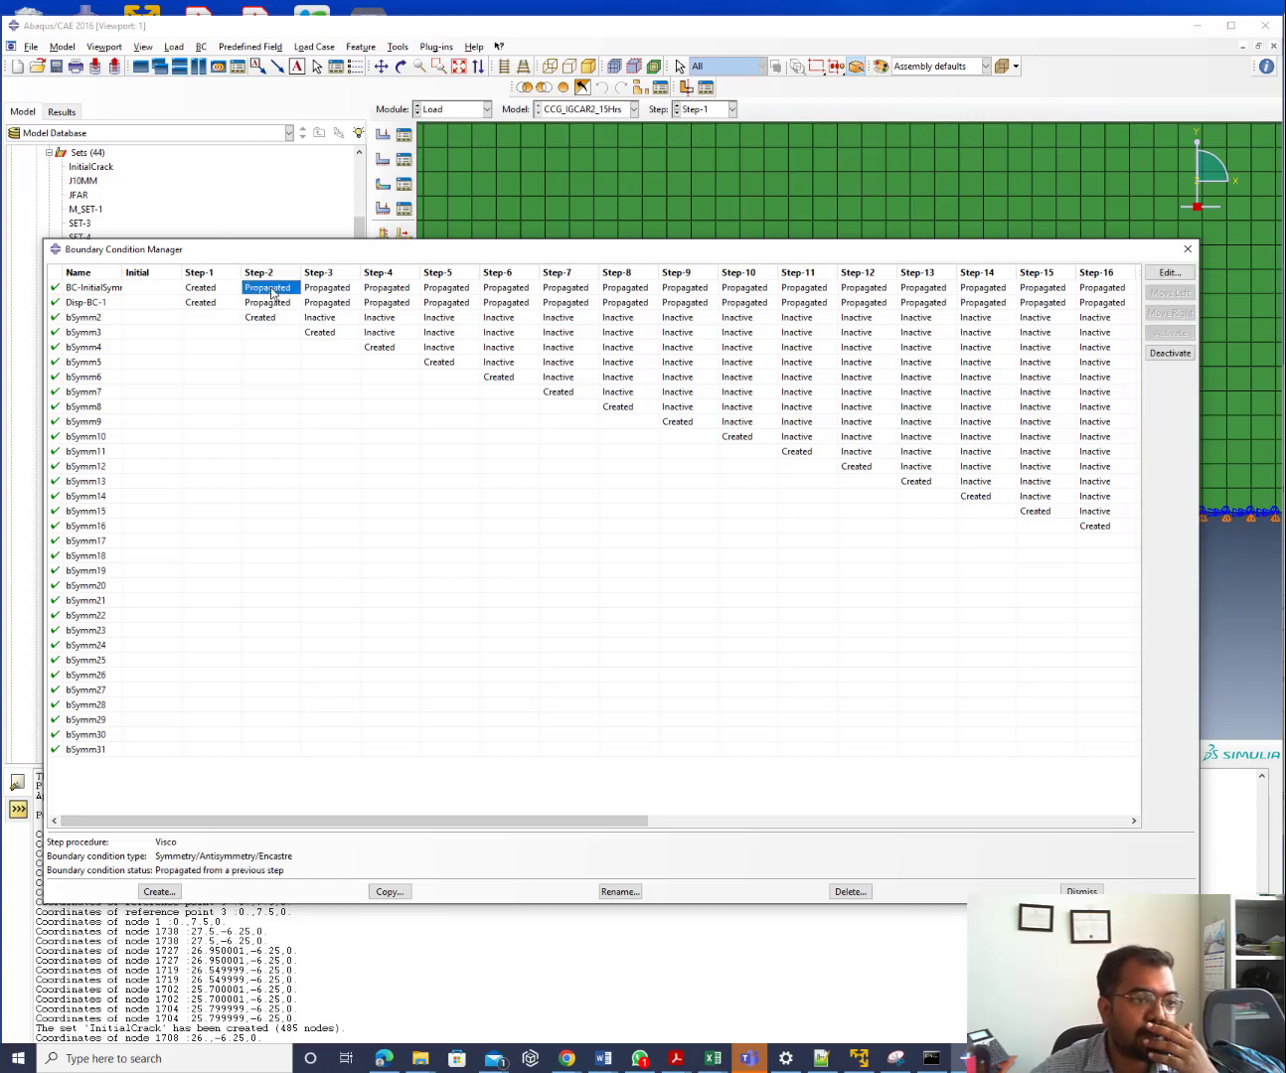
{"action": "left_click", "coordinate": [1153, 356]}
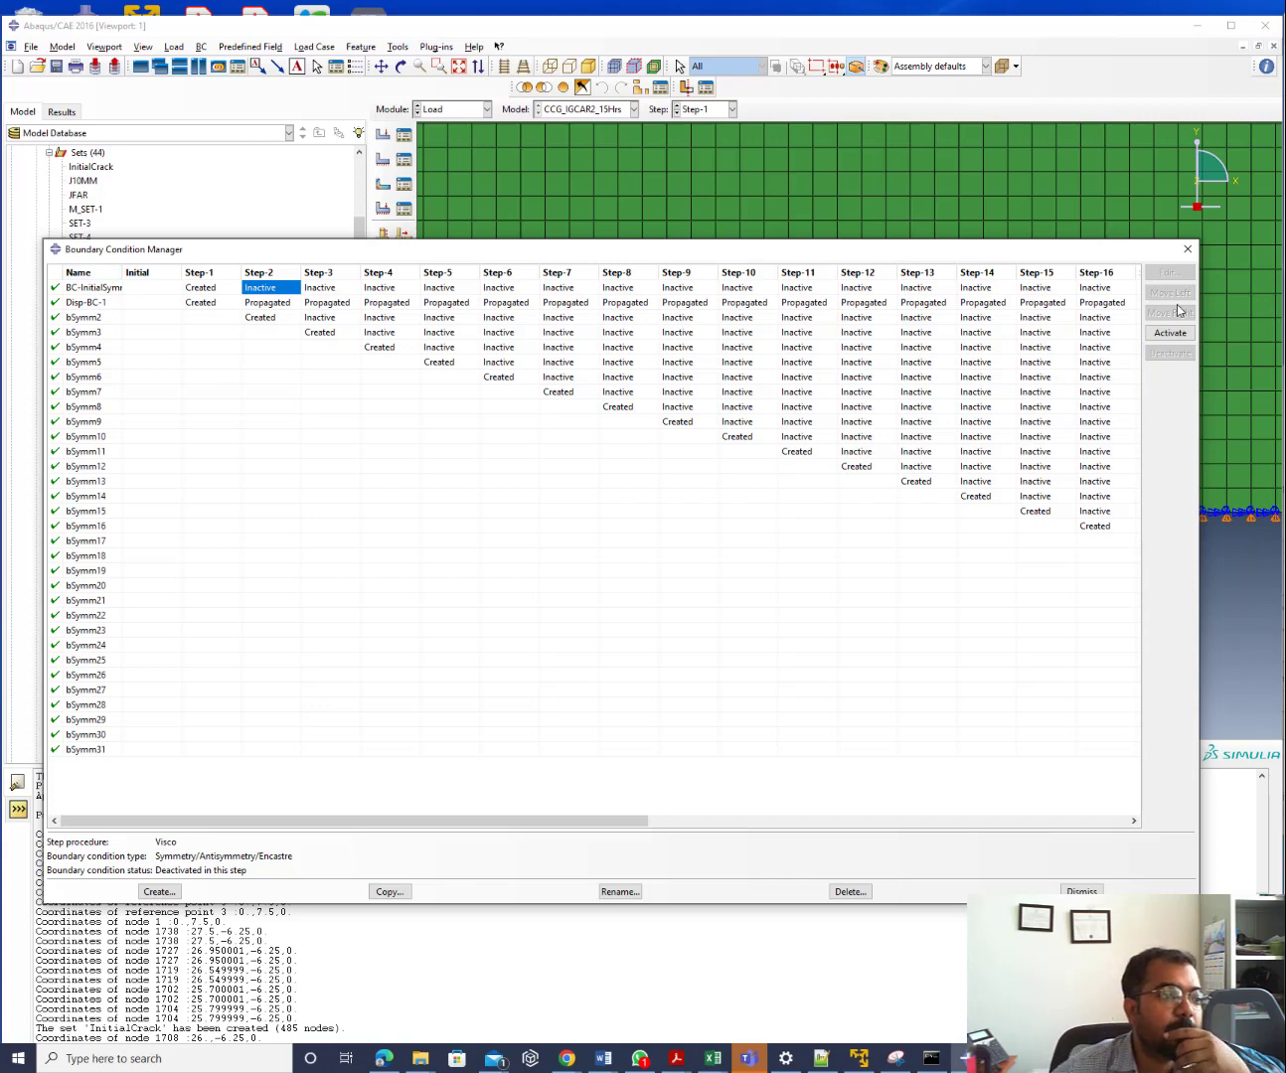
Deactivate bSymm30 in Step-31, leaving only bSymm31 created there
{"action": "left_click", "coordinate": [198, 303]}
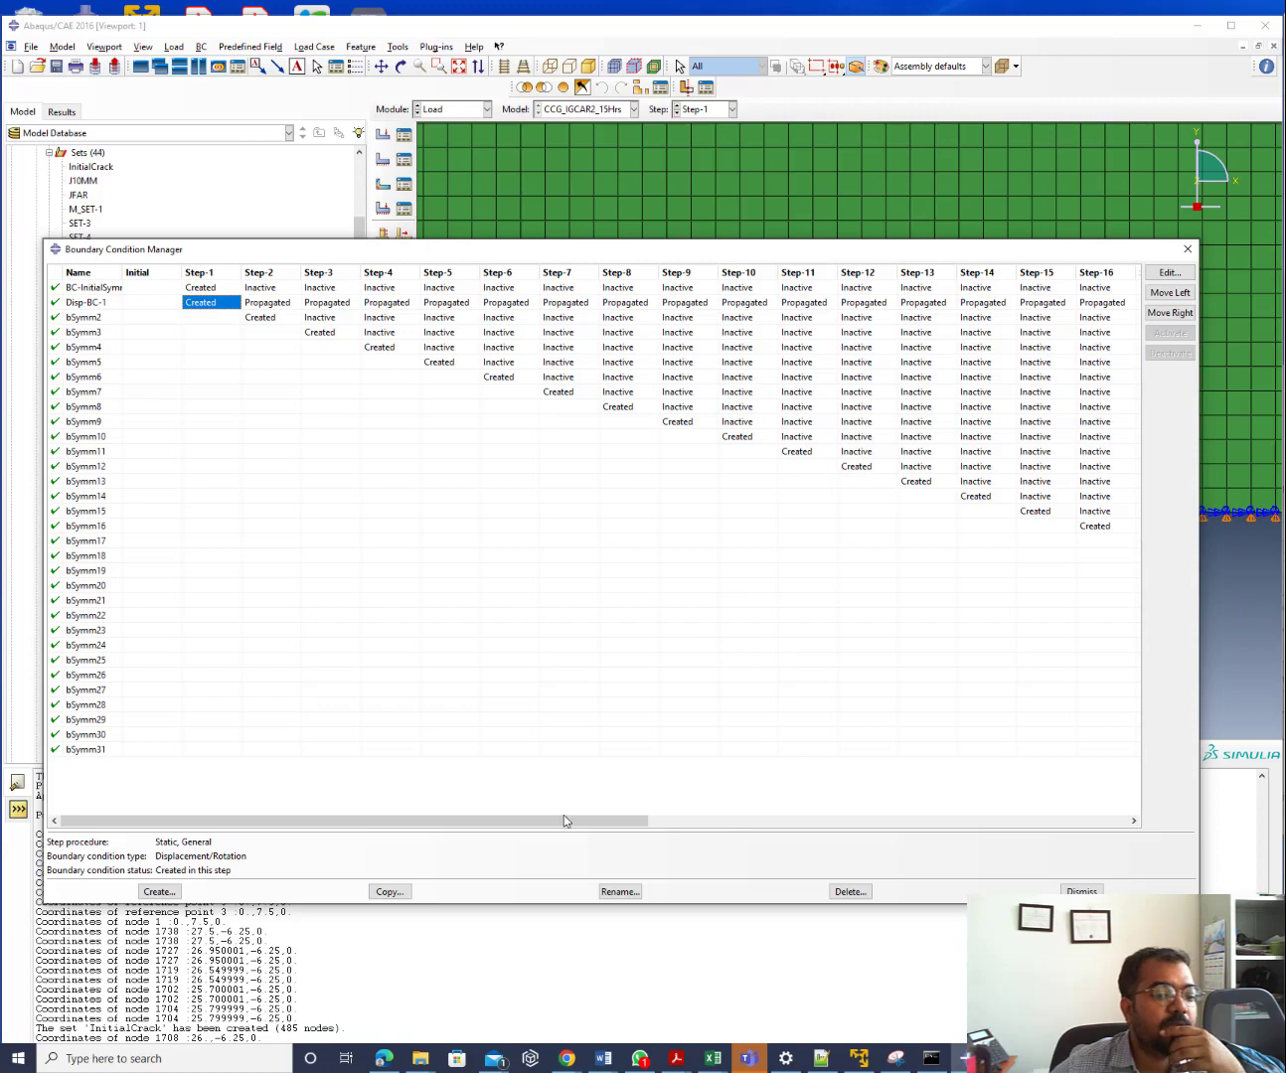
{"action": "left_click_drag", "start_coordinate": [565, 820], "coordinate": [1133, 762]}
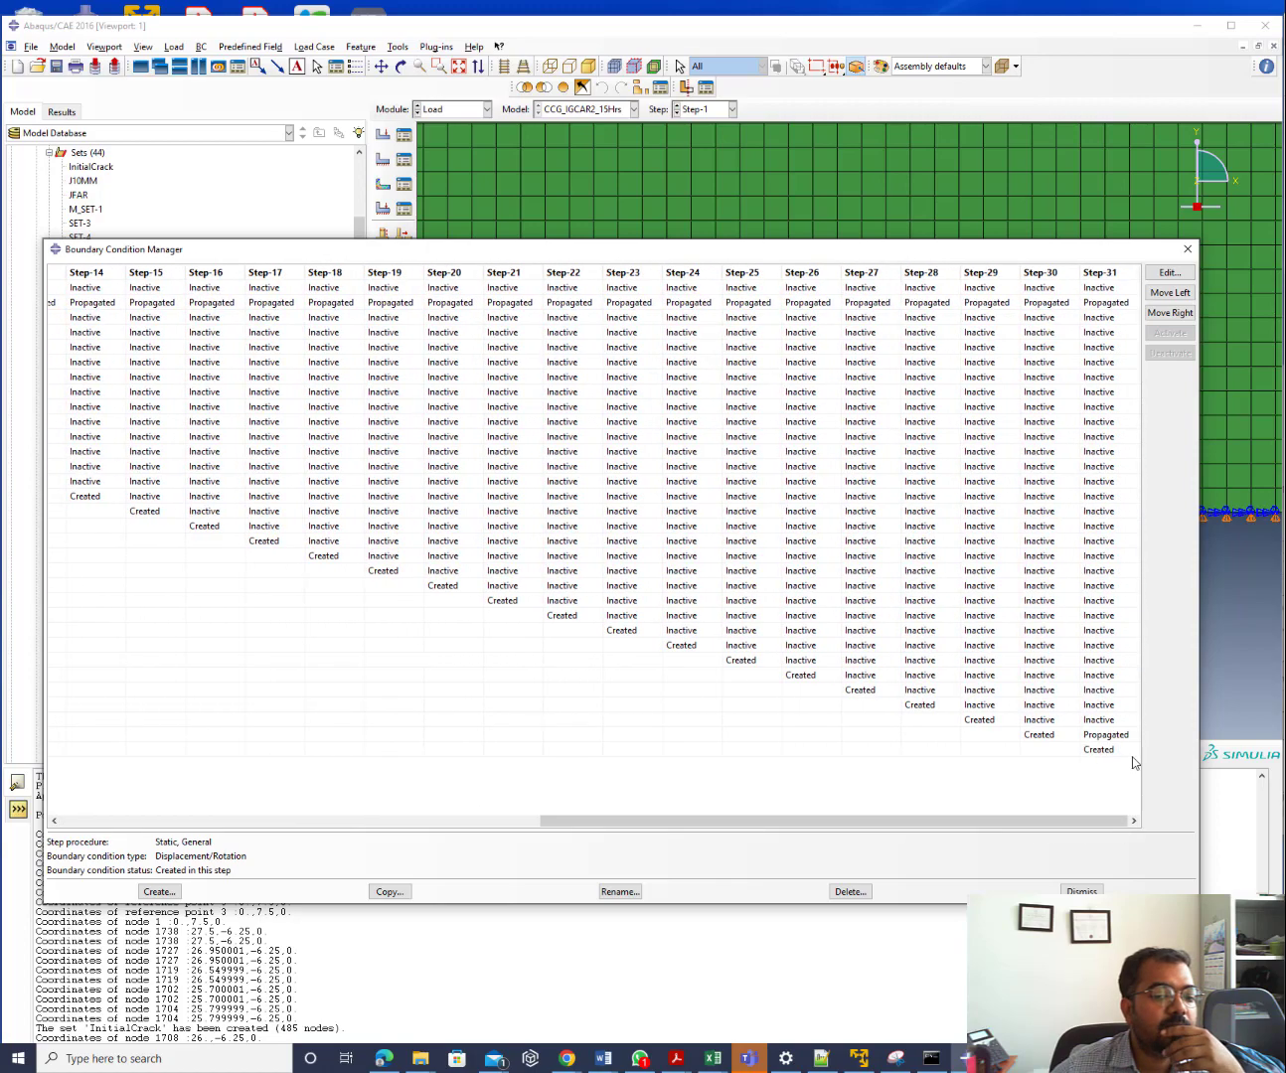
{"action": "left_click", "coordinate": [1120, 735]}
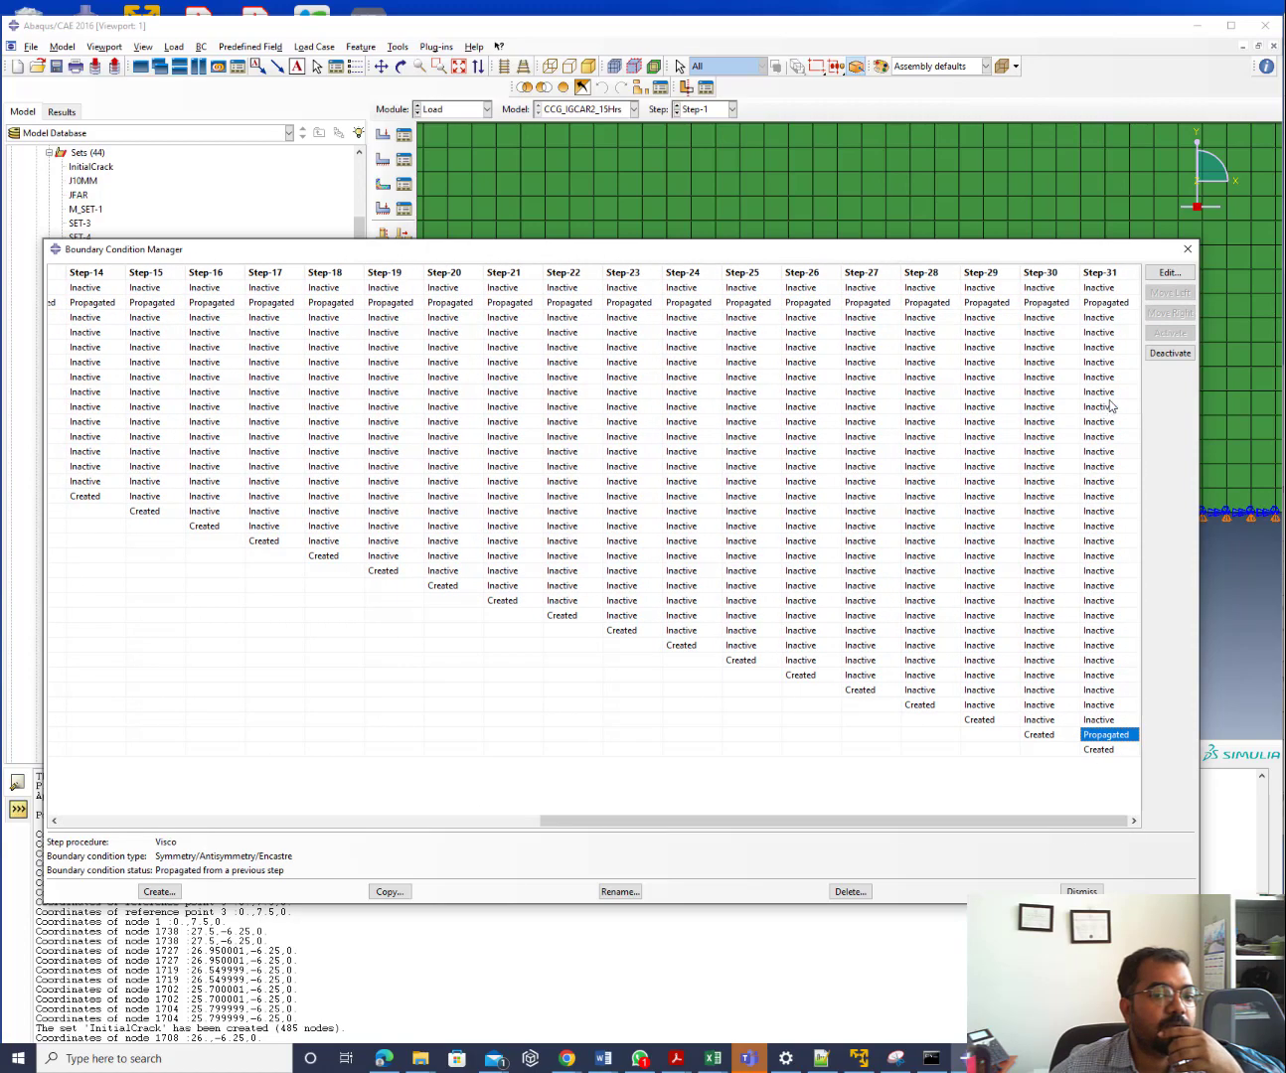
{"action": "left_click", "coordinate": [1157, 353]}
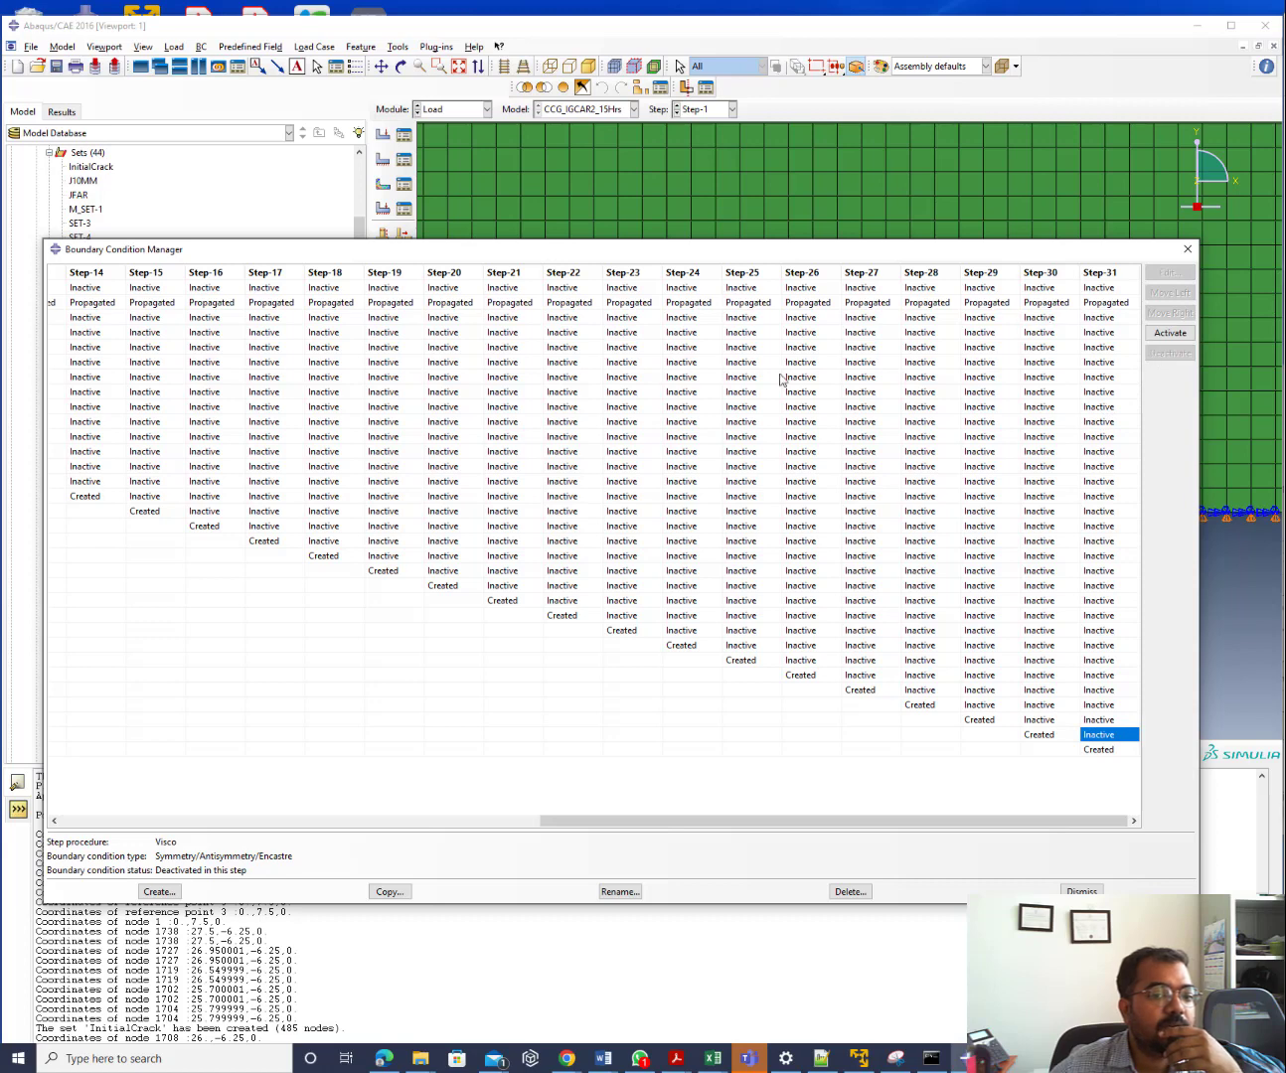
{"action": "left_click_drag", "start_coordinate": [833, 822], "coordinate": [279, 809]}
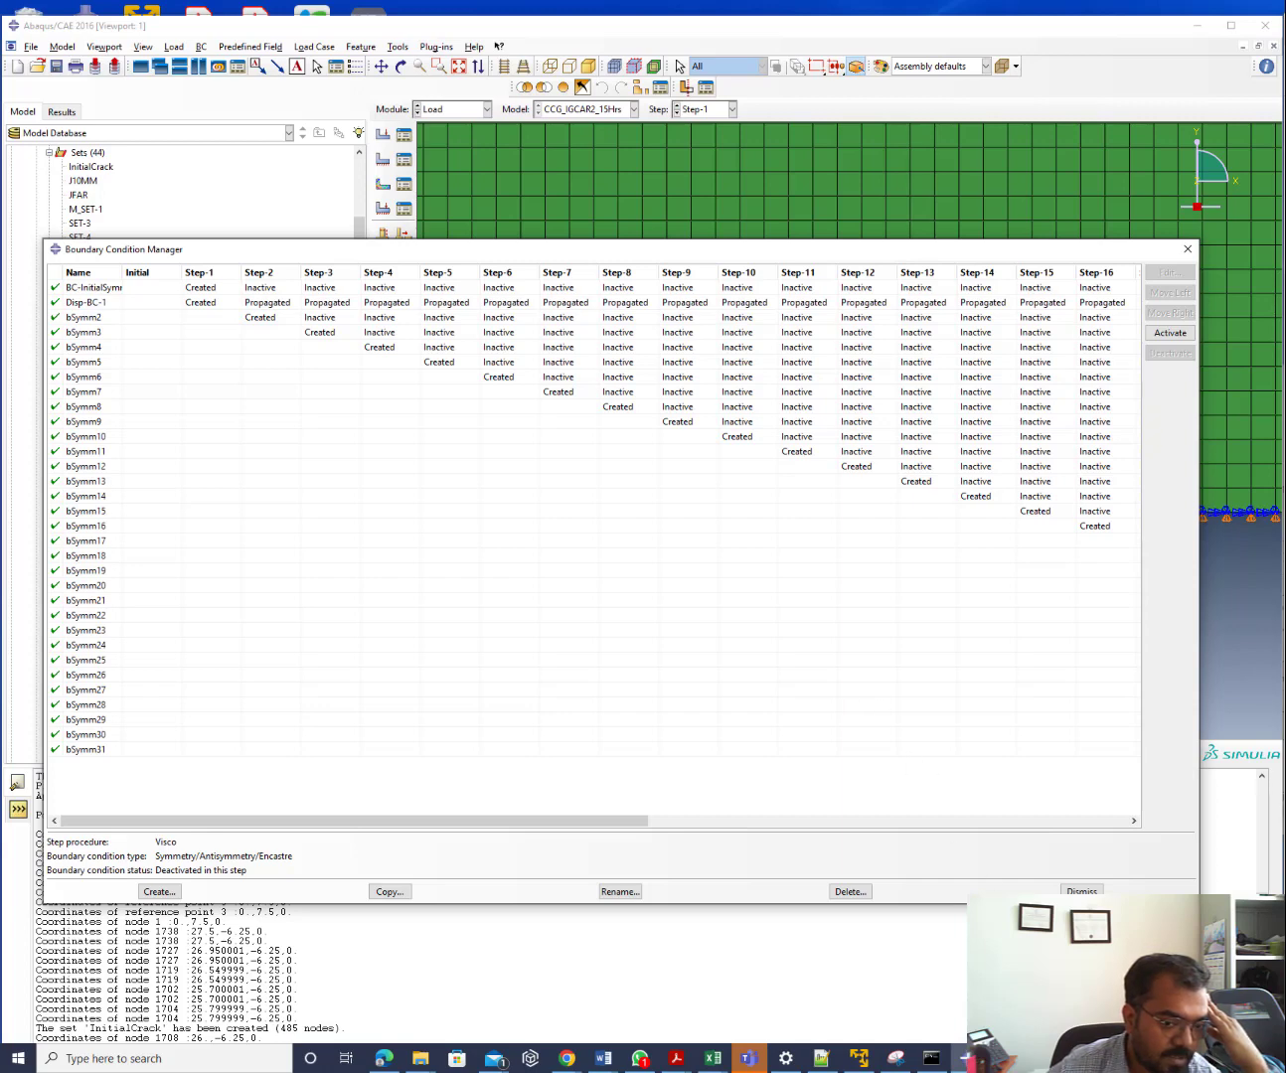
Close the Boundary Condition Manager and Query dialog, then zoom to show the whole meshed part
{"action": "left_click", "coordinate": [1083, 890]}
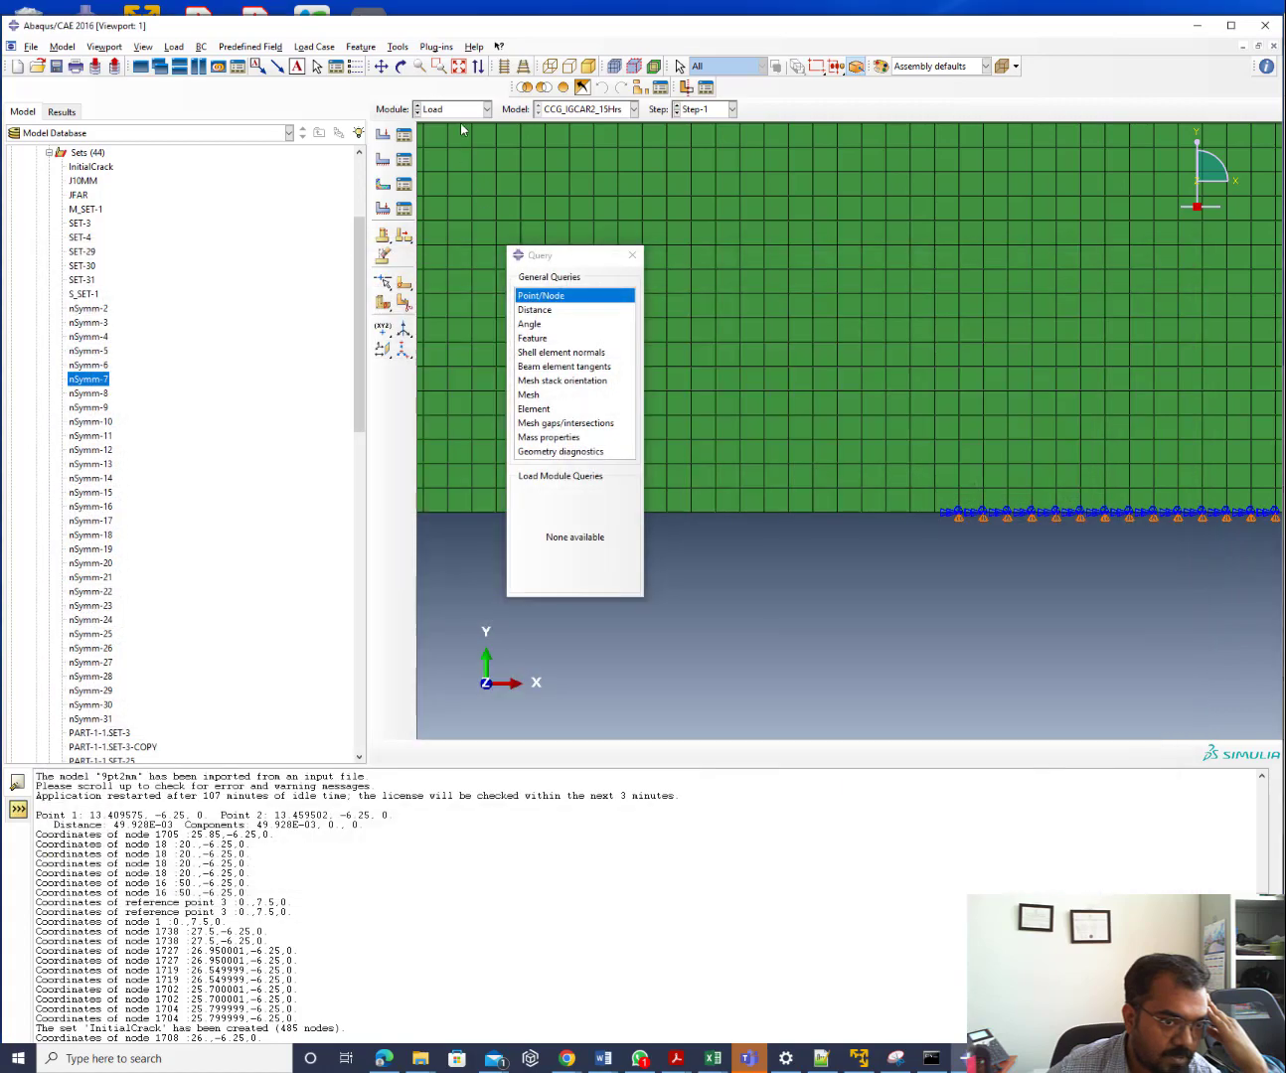
{"action": "left_click", "coordinate": [632, 255]}
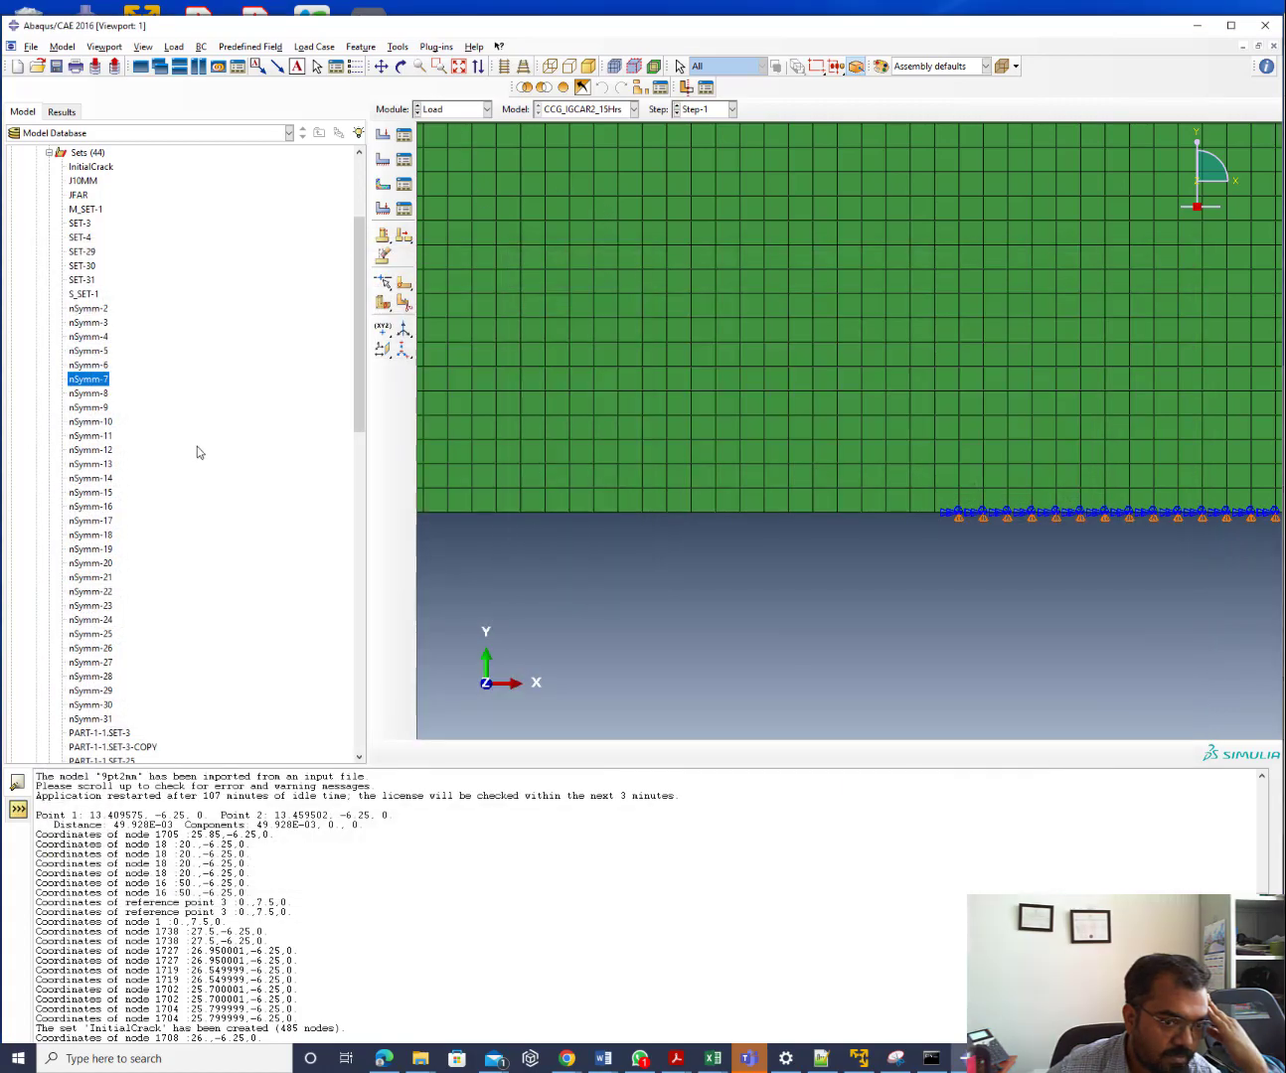
{"action": "scroll", "coordinate": [488, 554], "scroll_direction": "up", "scroll_amount": 5}
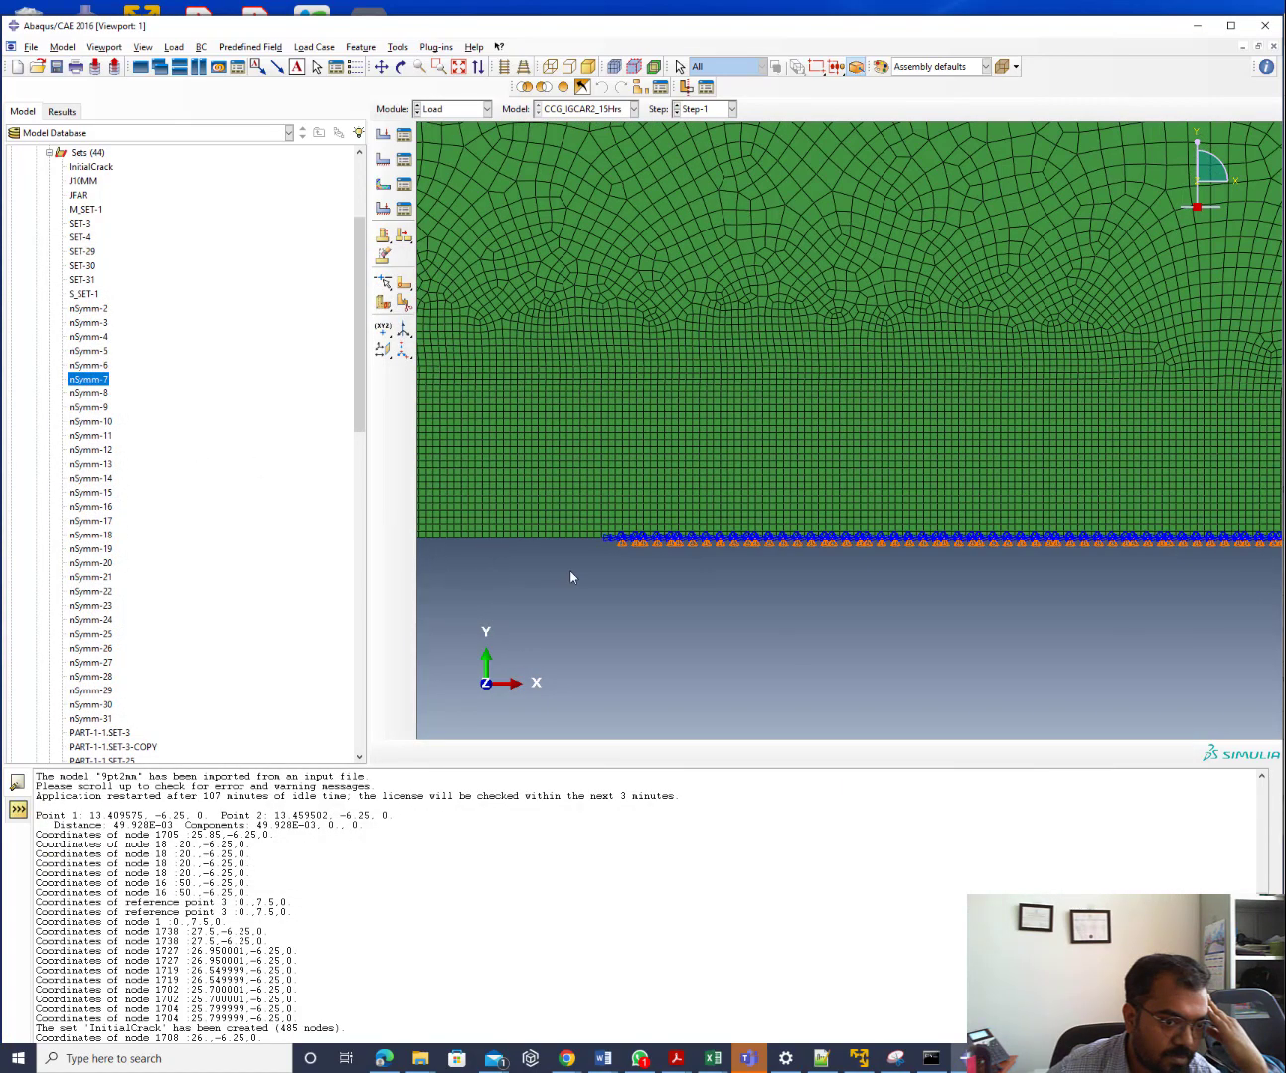
{"action": "scroll", "coordinate": [576, 578], "scroll_direction": "up", "scroll_amount": 5}
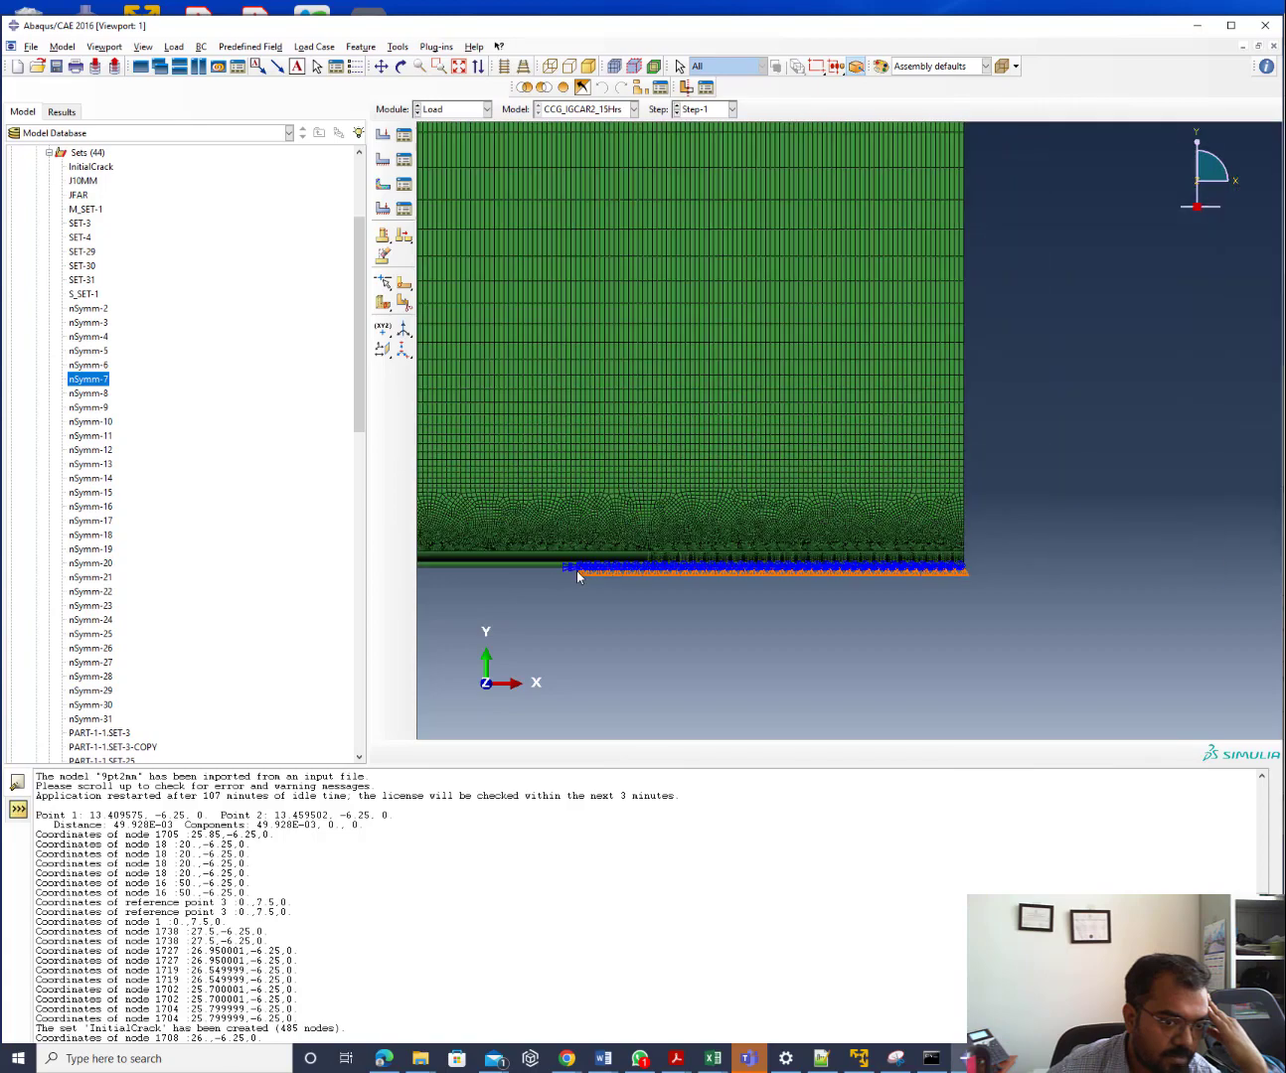
{"action": "scroll", "coordinate": [576, 571], "scroll_direction": "down", "scroll_amount": 2}
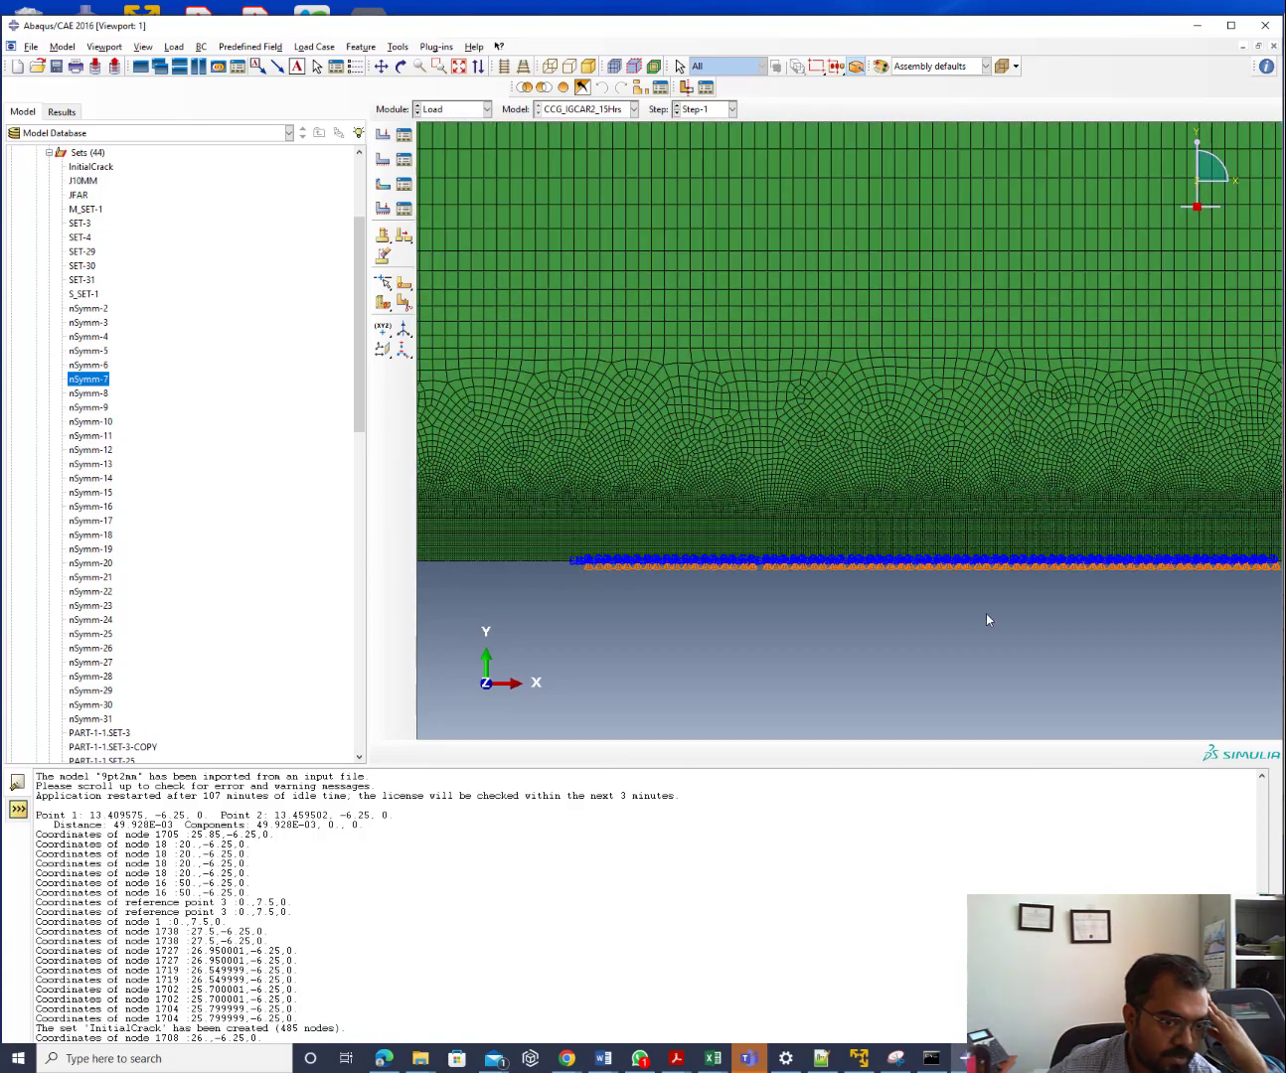
{"action": "scroll", "coordinate": [795, 610], "scroll_direction": "down", "scroll_amount": 3}
{"action": "scroll", "coordinate": [789, 611], "scroll_direction": "up", "scroll_amount": 6}
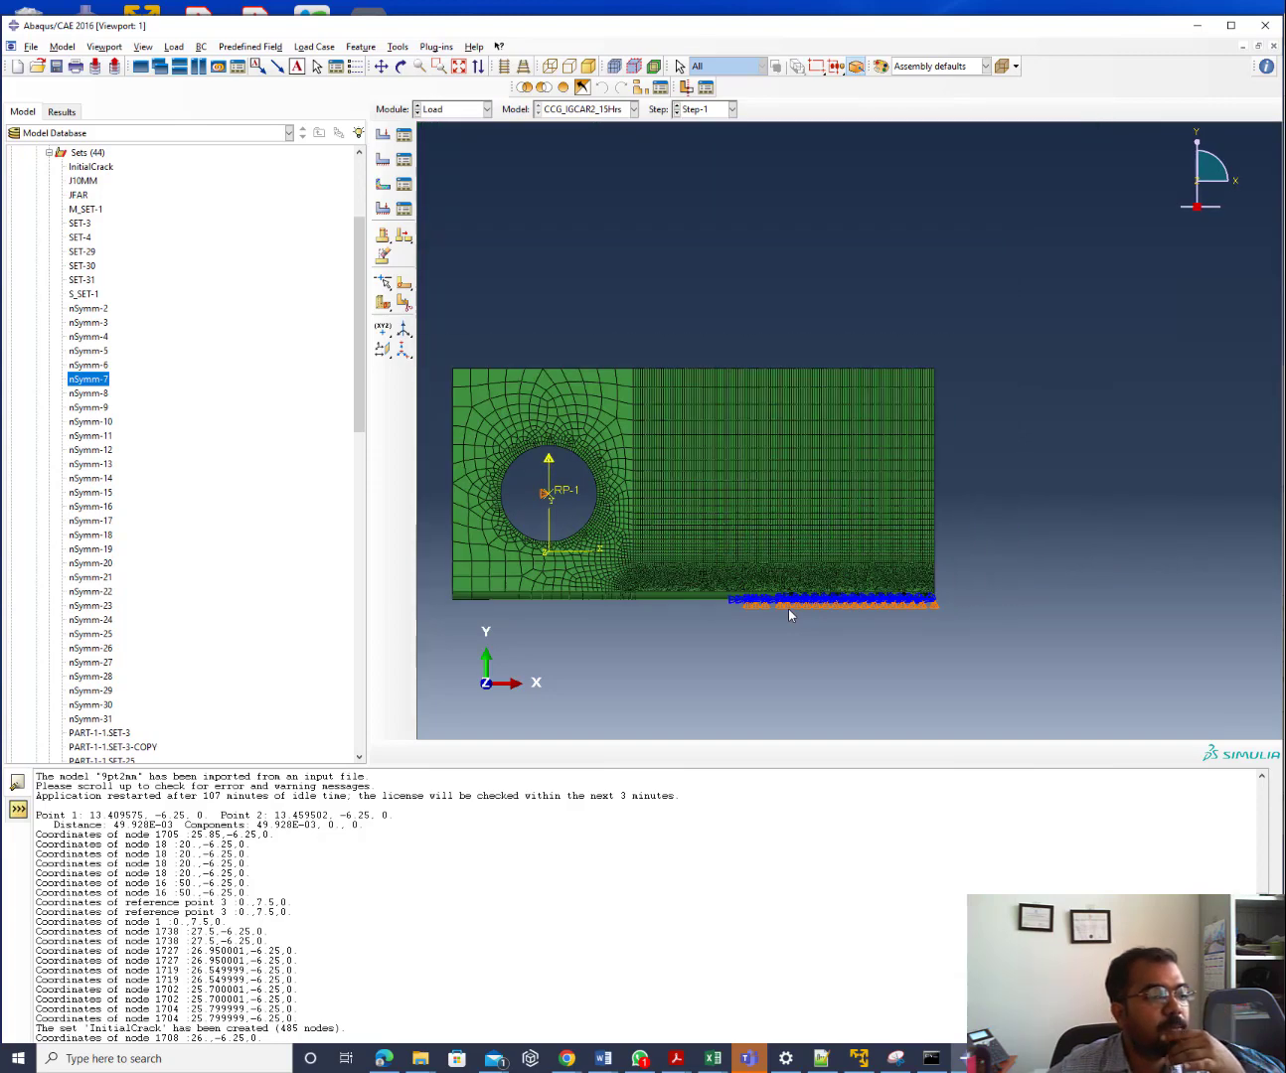
{"action": "left_click", "coordinate": [438, 111]}
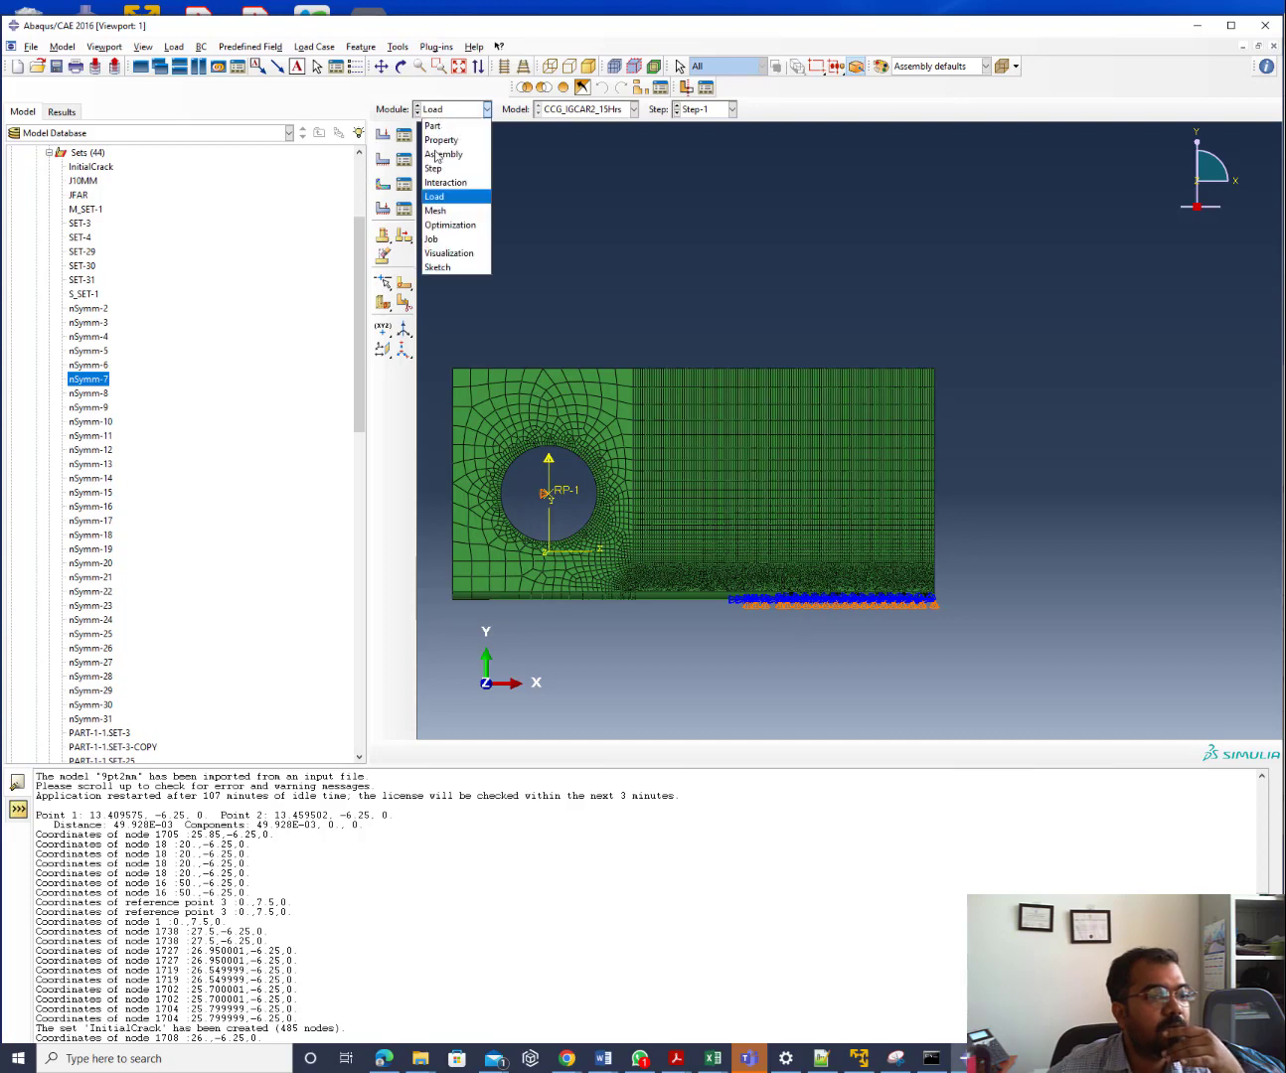
Start a new job in the Job Manager, cancel it, and switch to the Step module
{"action": "left_click", "coordinate": [448, 239]}
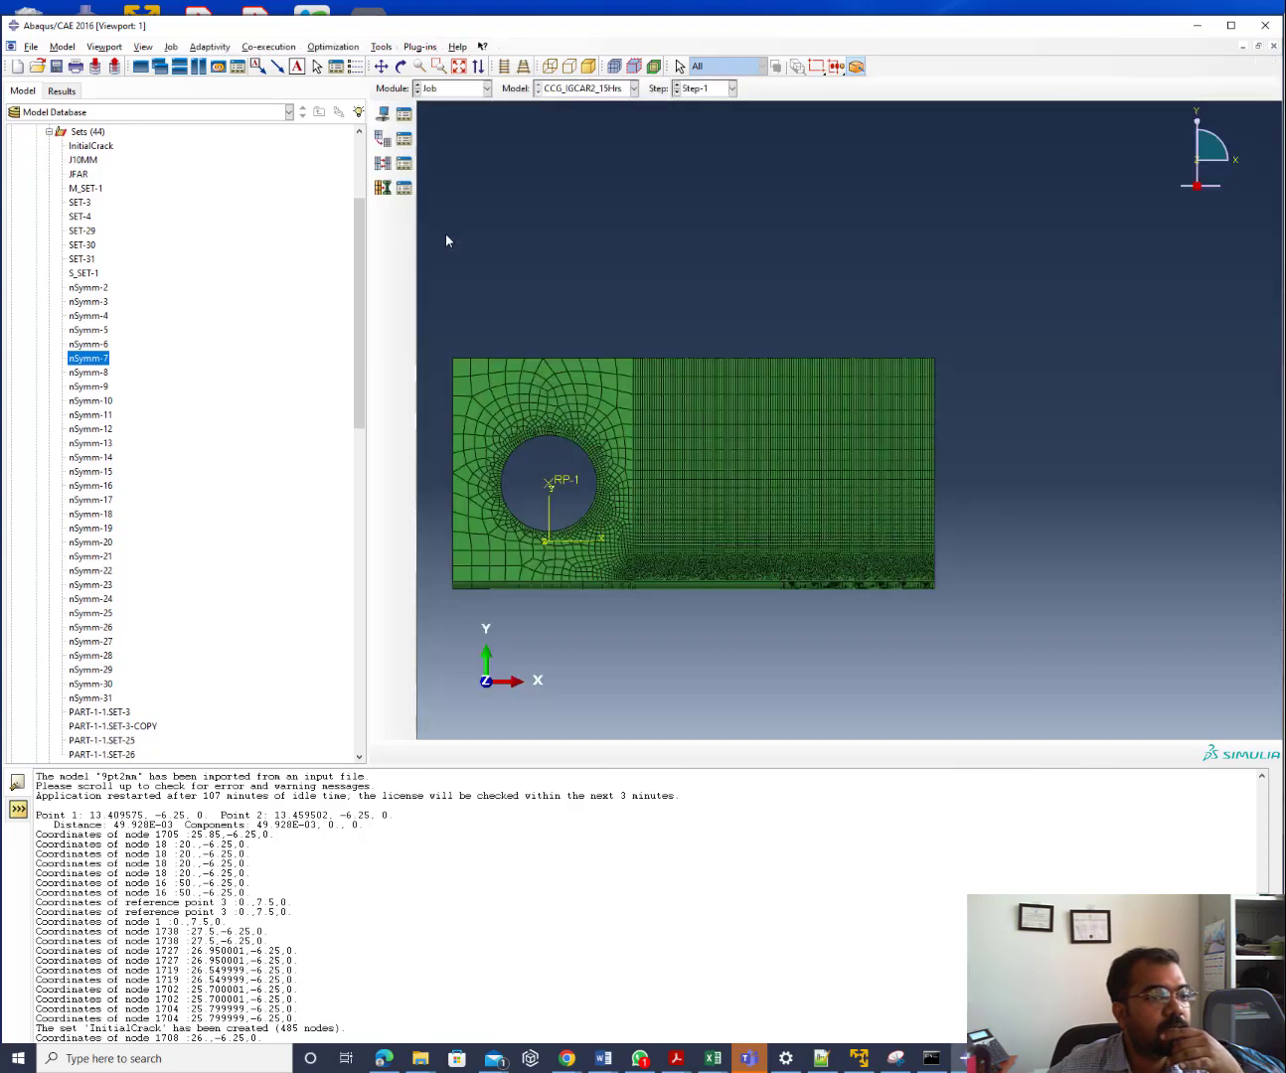
{"action": "left_click", "coordinate": [405, 117]}
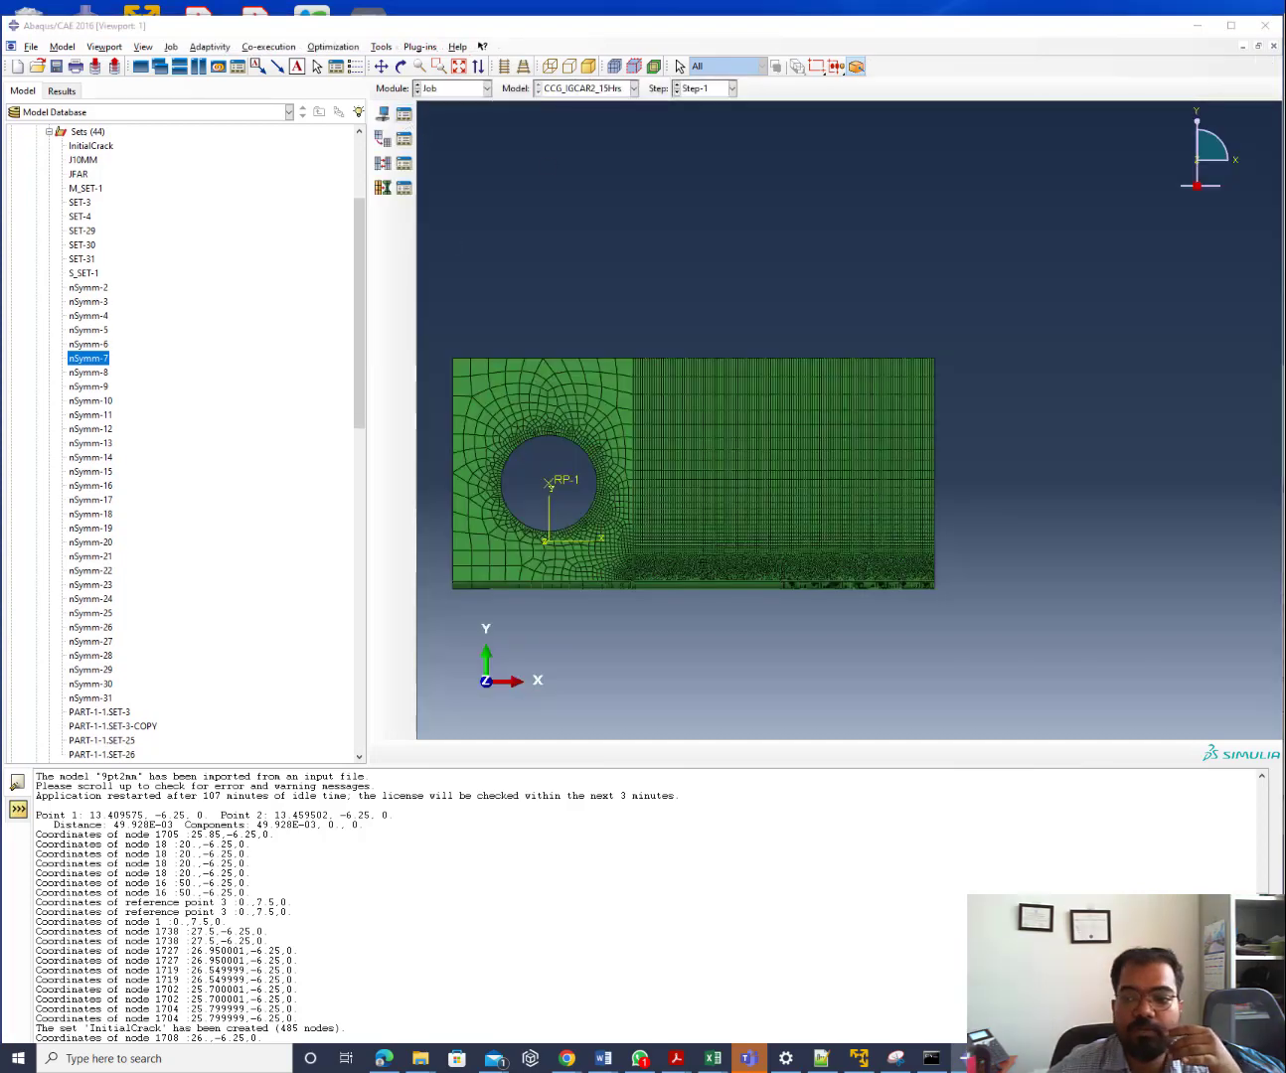
{"action": "left_click", "coordinate": [252, 501]}
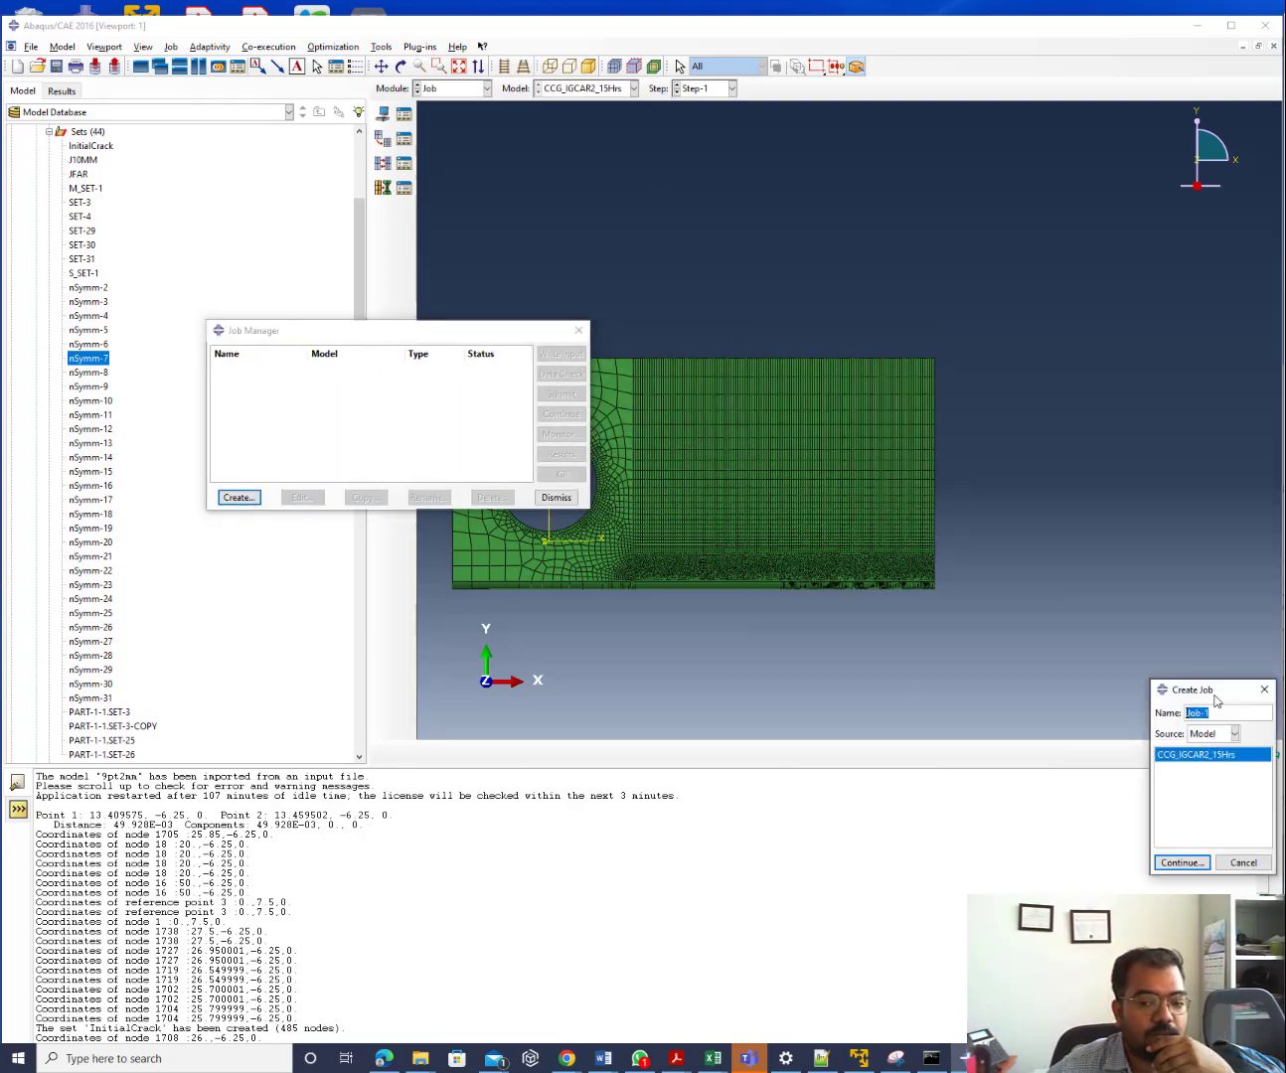
{"action": "left_click_drag", "start_coordinate": [1216, 702], "coordinate": [351, 294]}
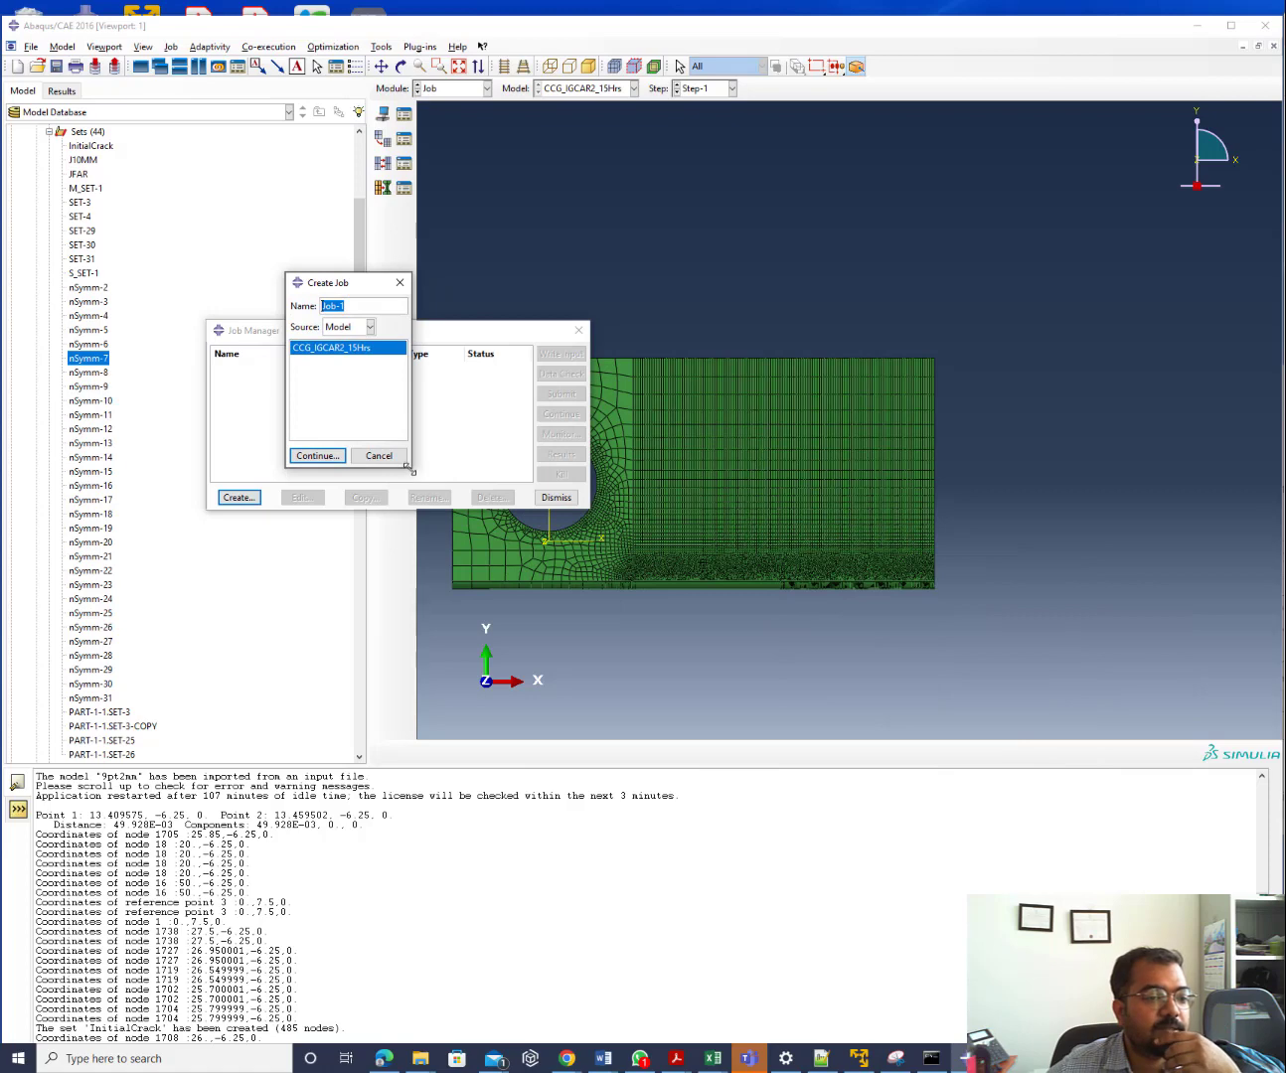
{"action": "left_click_drag", "start_coordinate": [407, 467], "coordinate": [818, 723]}
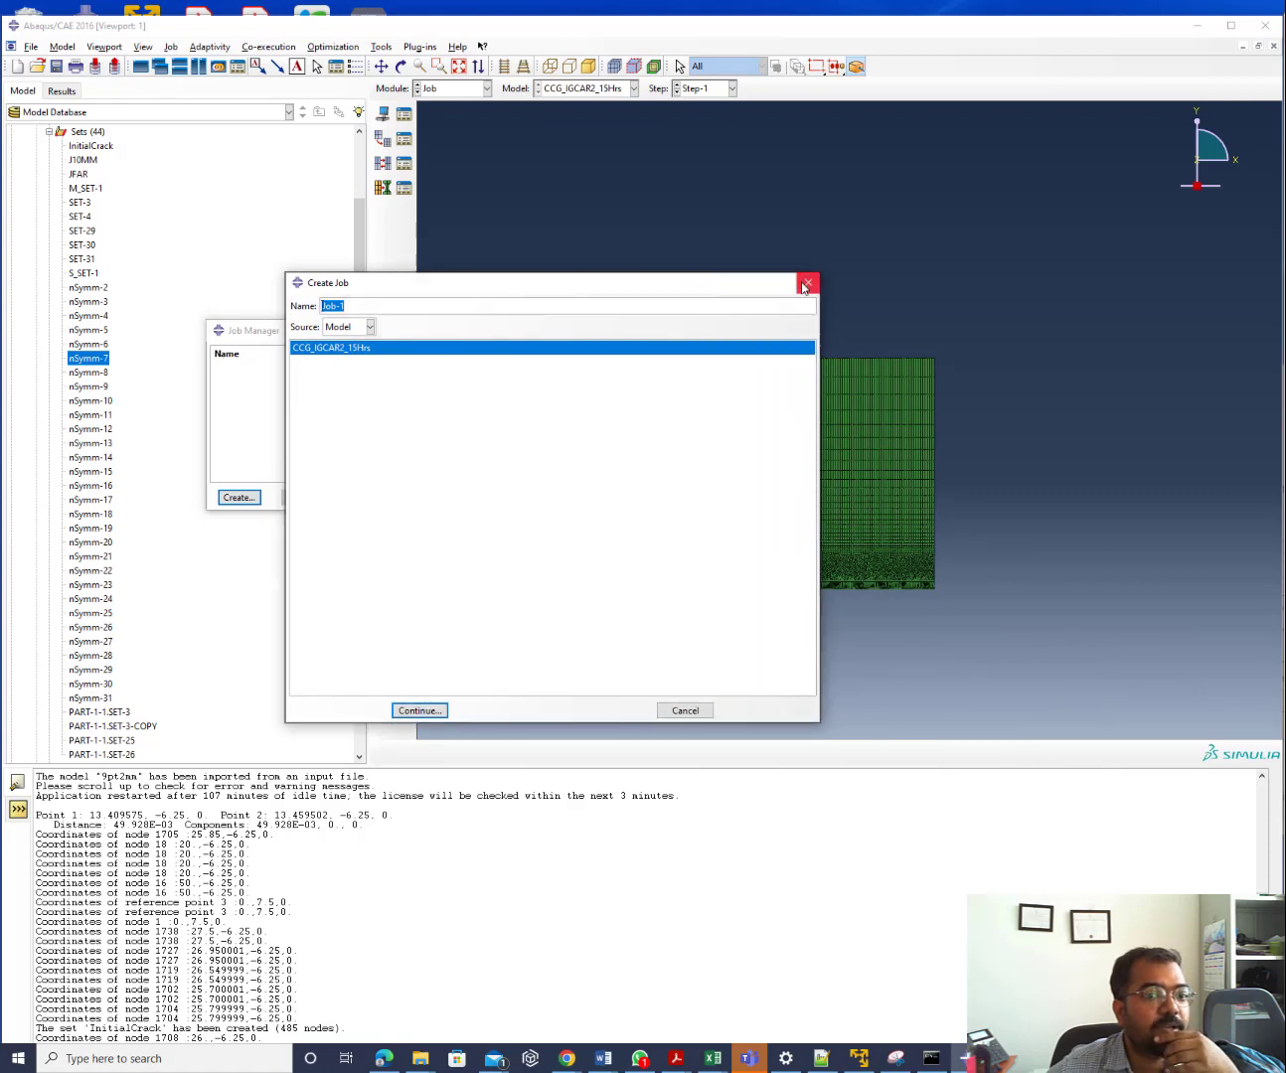
{"action": "left_click", "coordinate": [806, 284]}
{"action": "left_click", "coordinate": [452, 89]}
{"action": "left_click", "coordinate": [441, 138]}
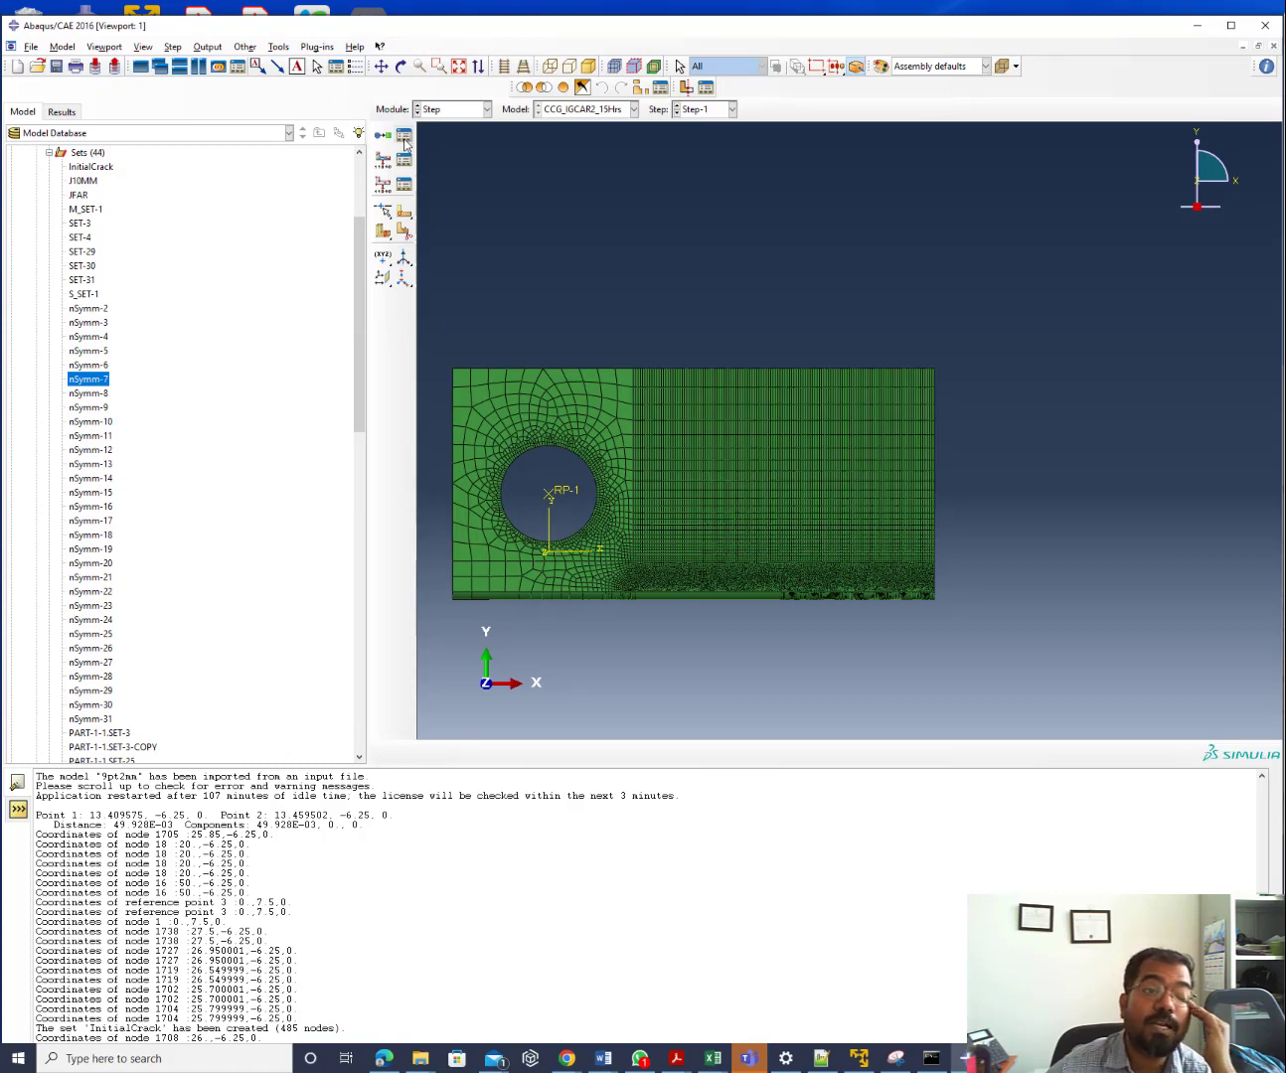
Open the Step Manager and review Step-1 (Static, General, 0.2) and Step-2 (Visco) time periods
{"action": "left_click", "coordinate": [404, 141]}
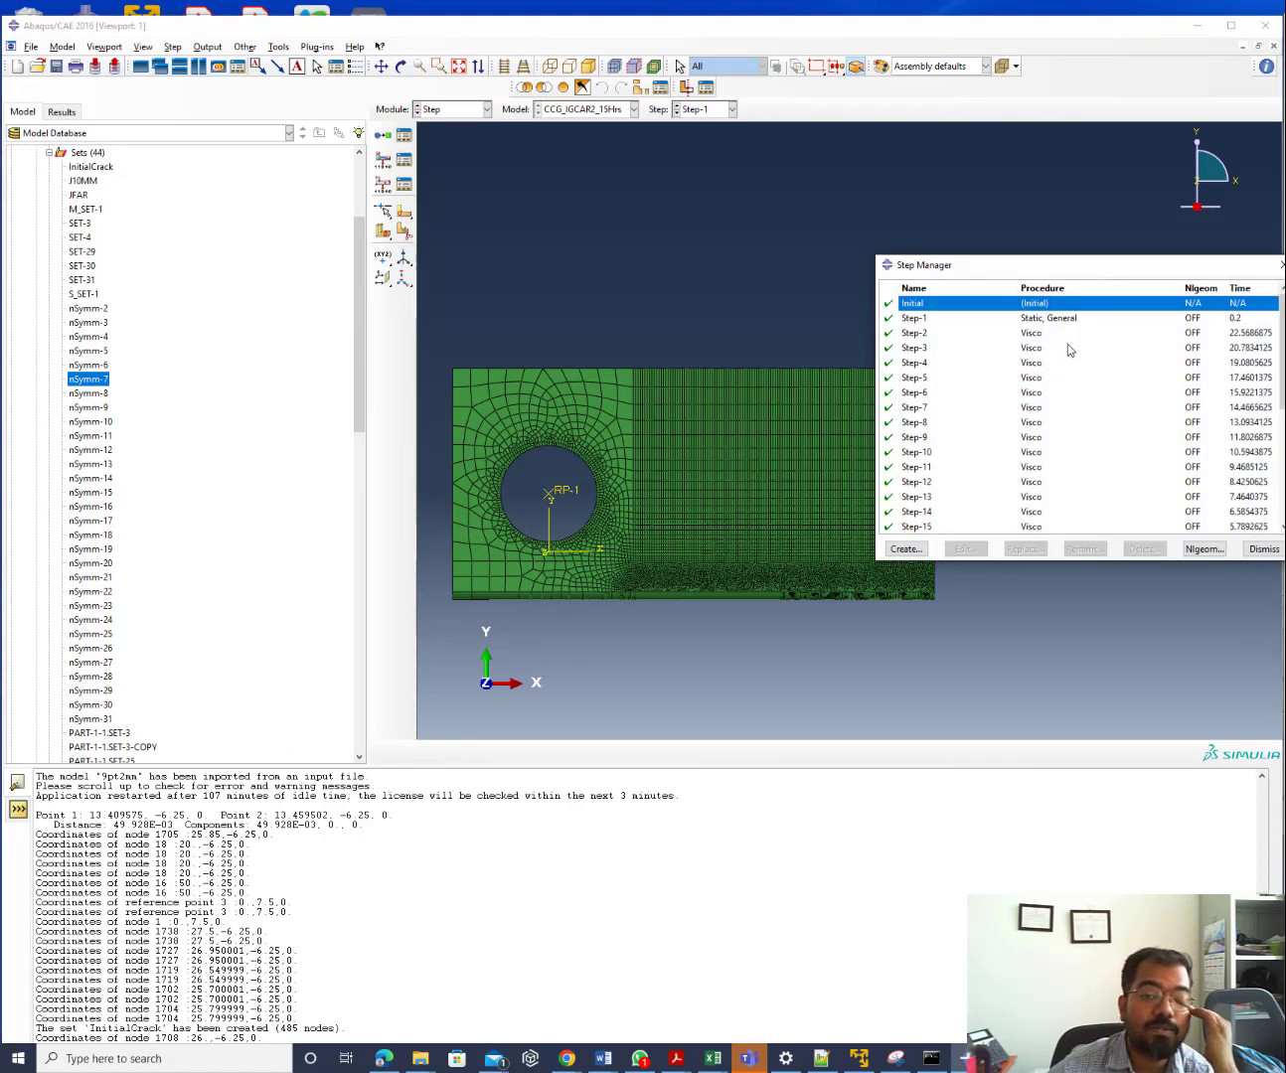
{"action": "left_click_drag", "start_coordinate": [1058, 265], "coordinate": [195, 243]}
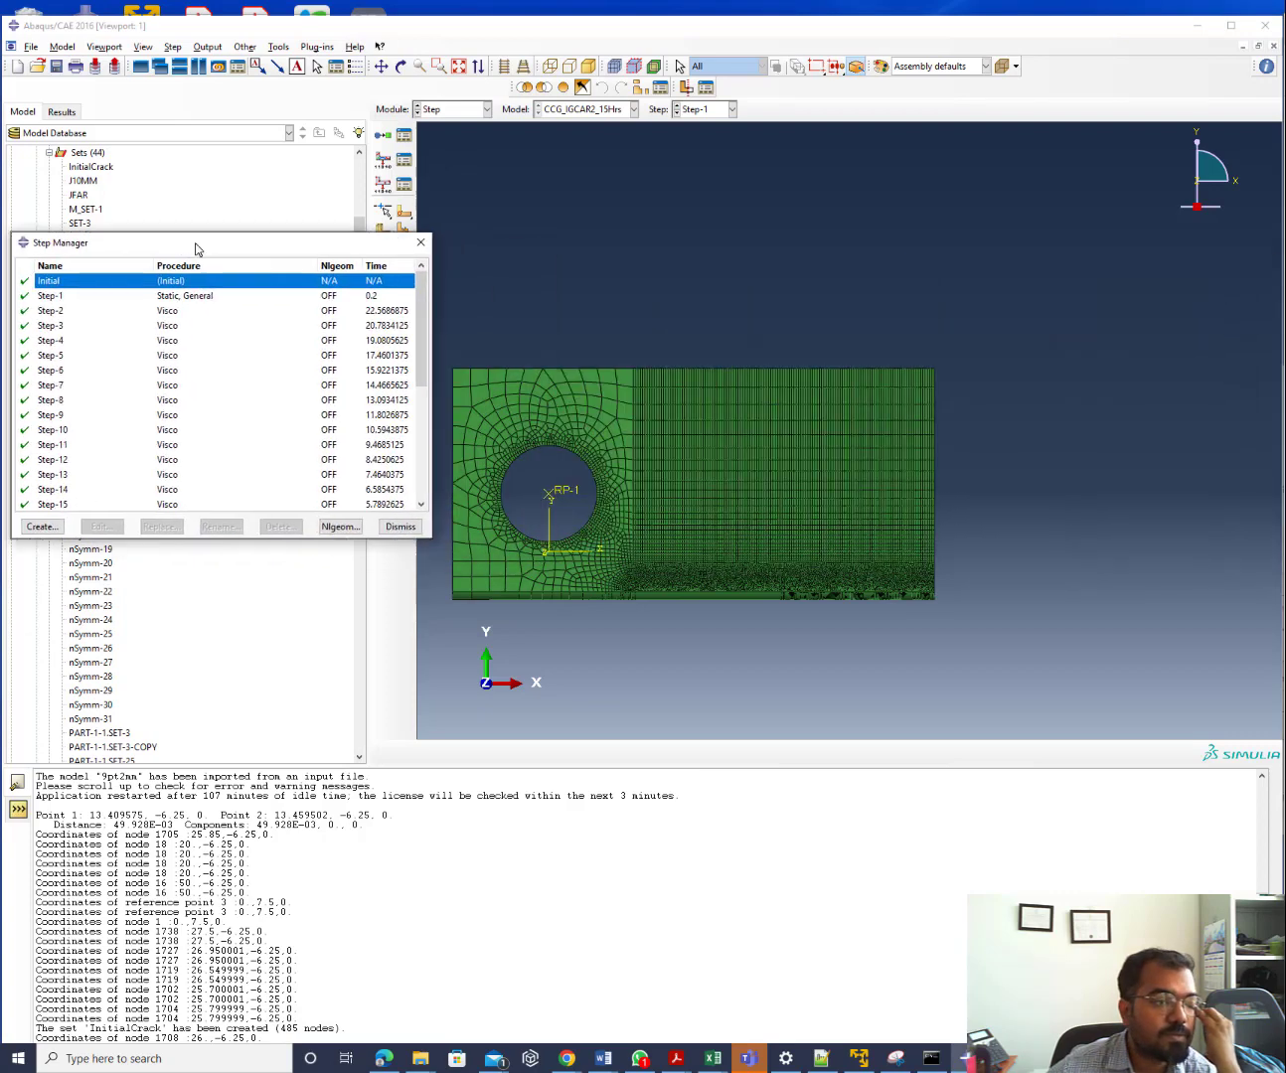
{"action": "left_click", "coordinate": [72, 298]}
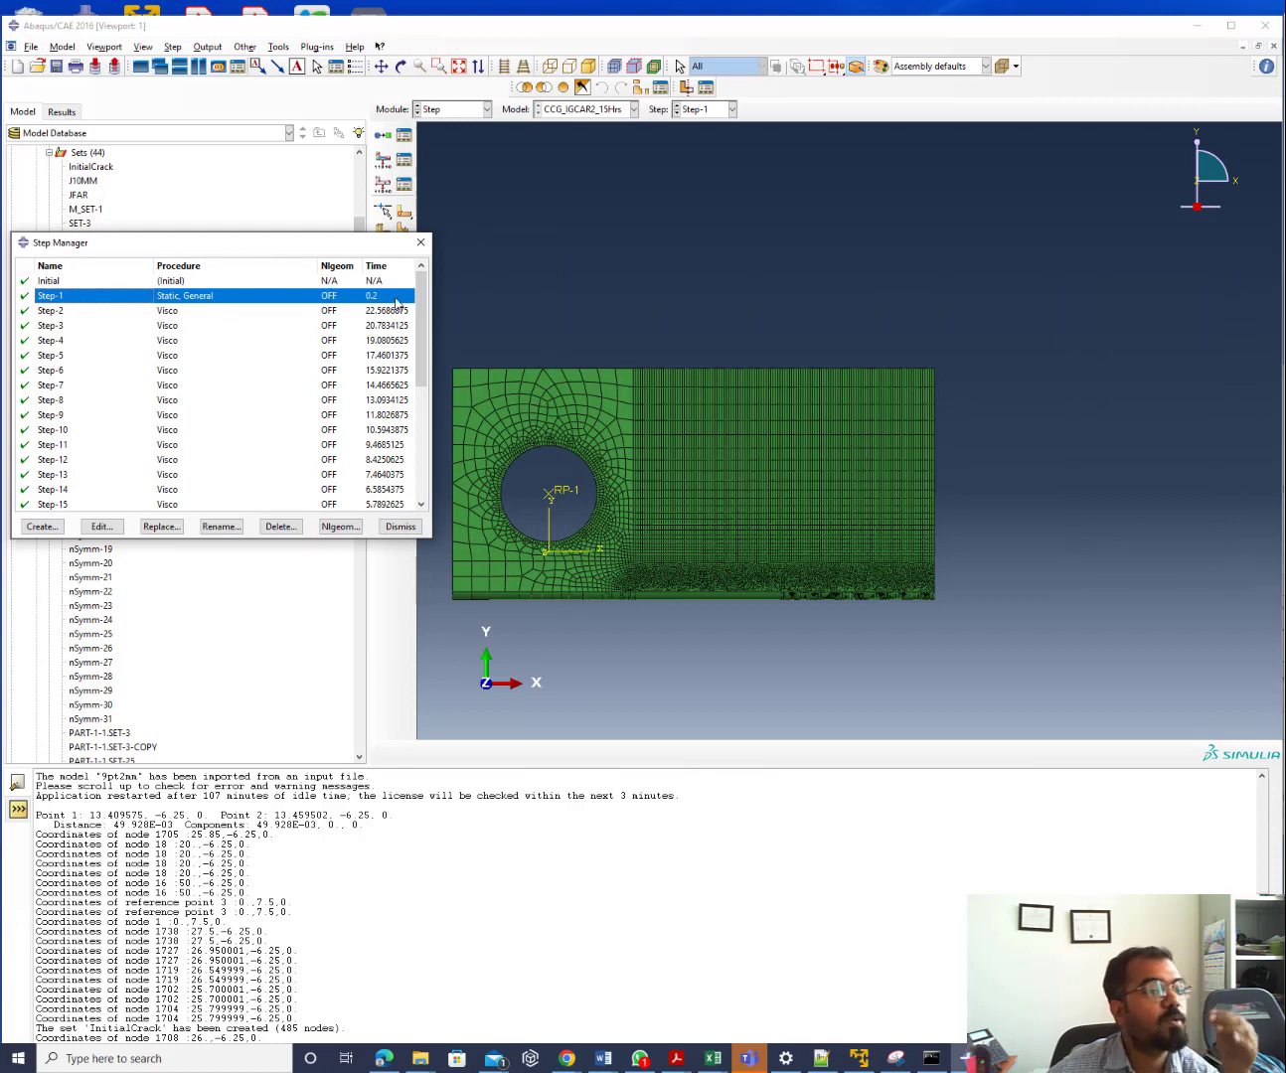
{"action": "left_click", "coordinate": [364, 313]}
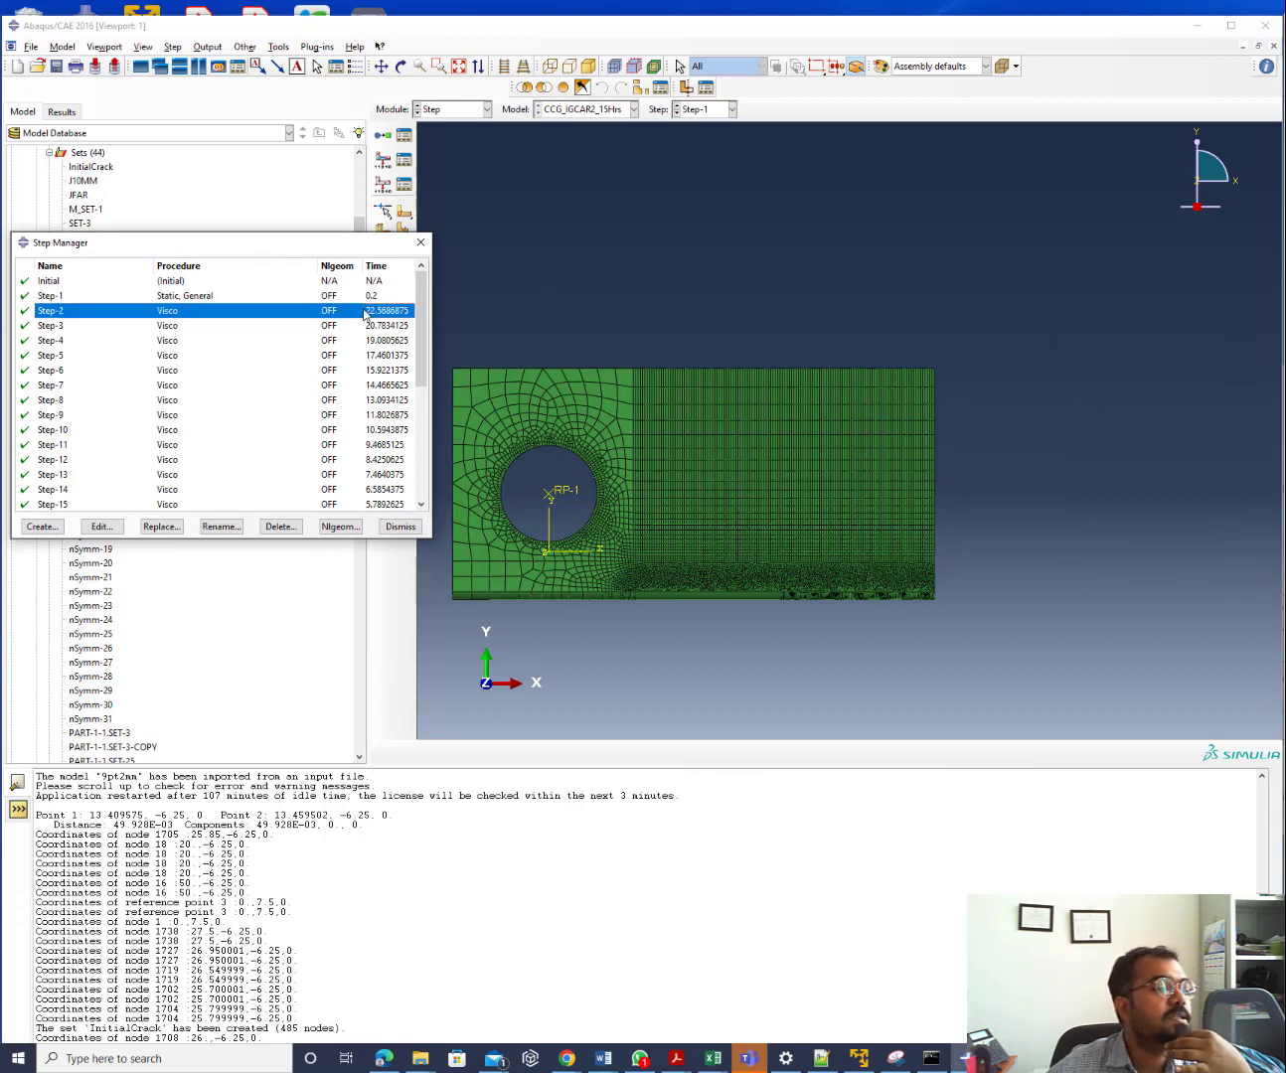
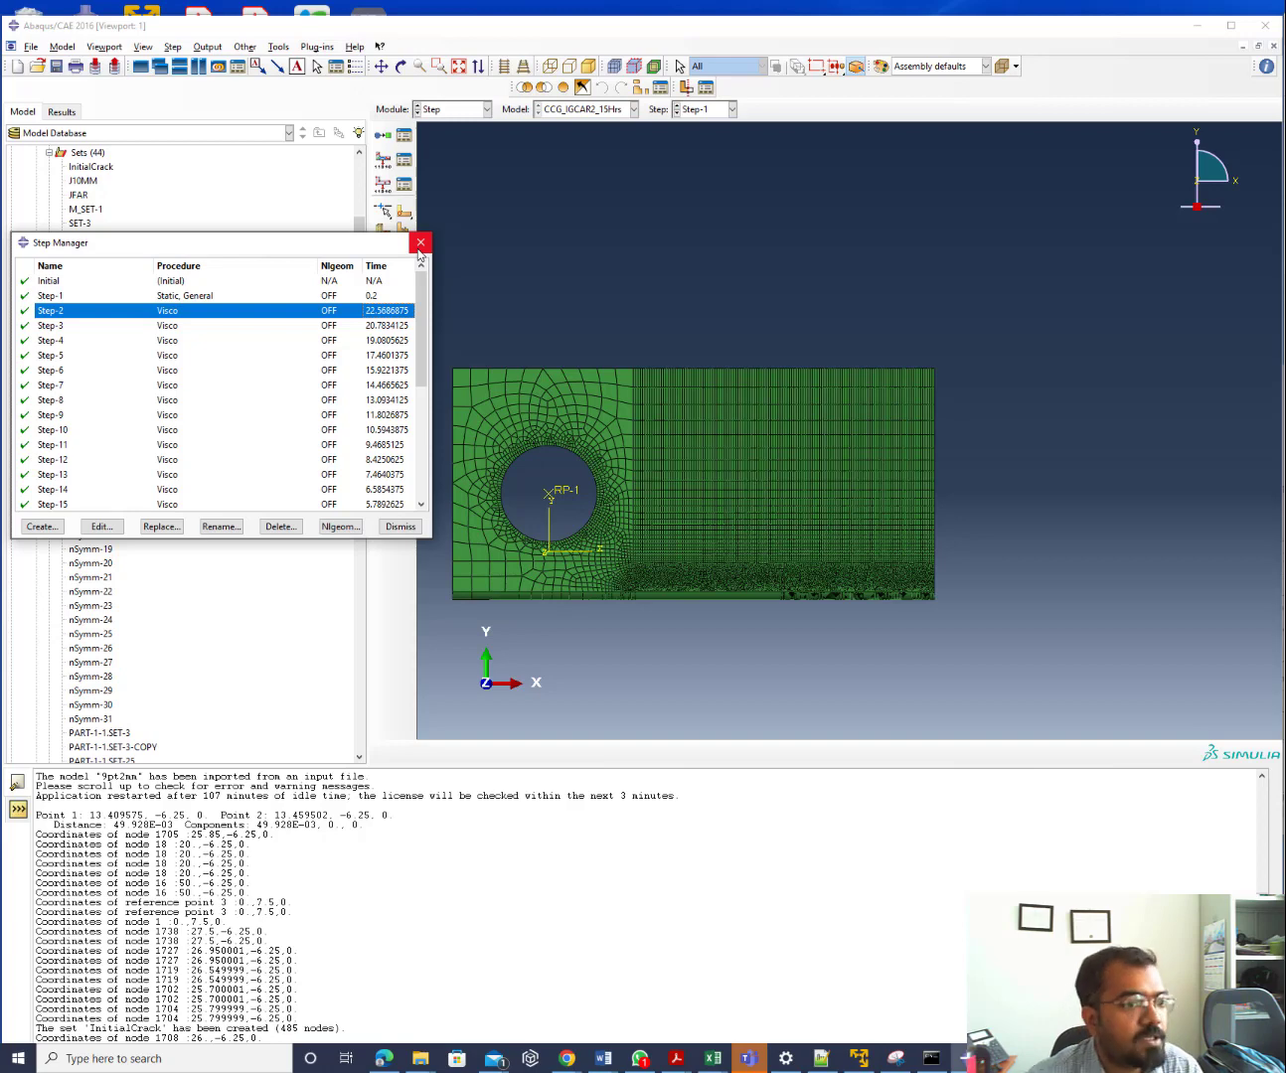
Close the Step Manager list of analysis steps and bring it back
{"action": "left_click", "coordinate": [420, 243]}
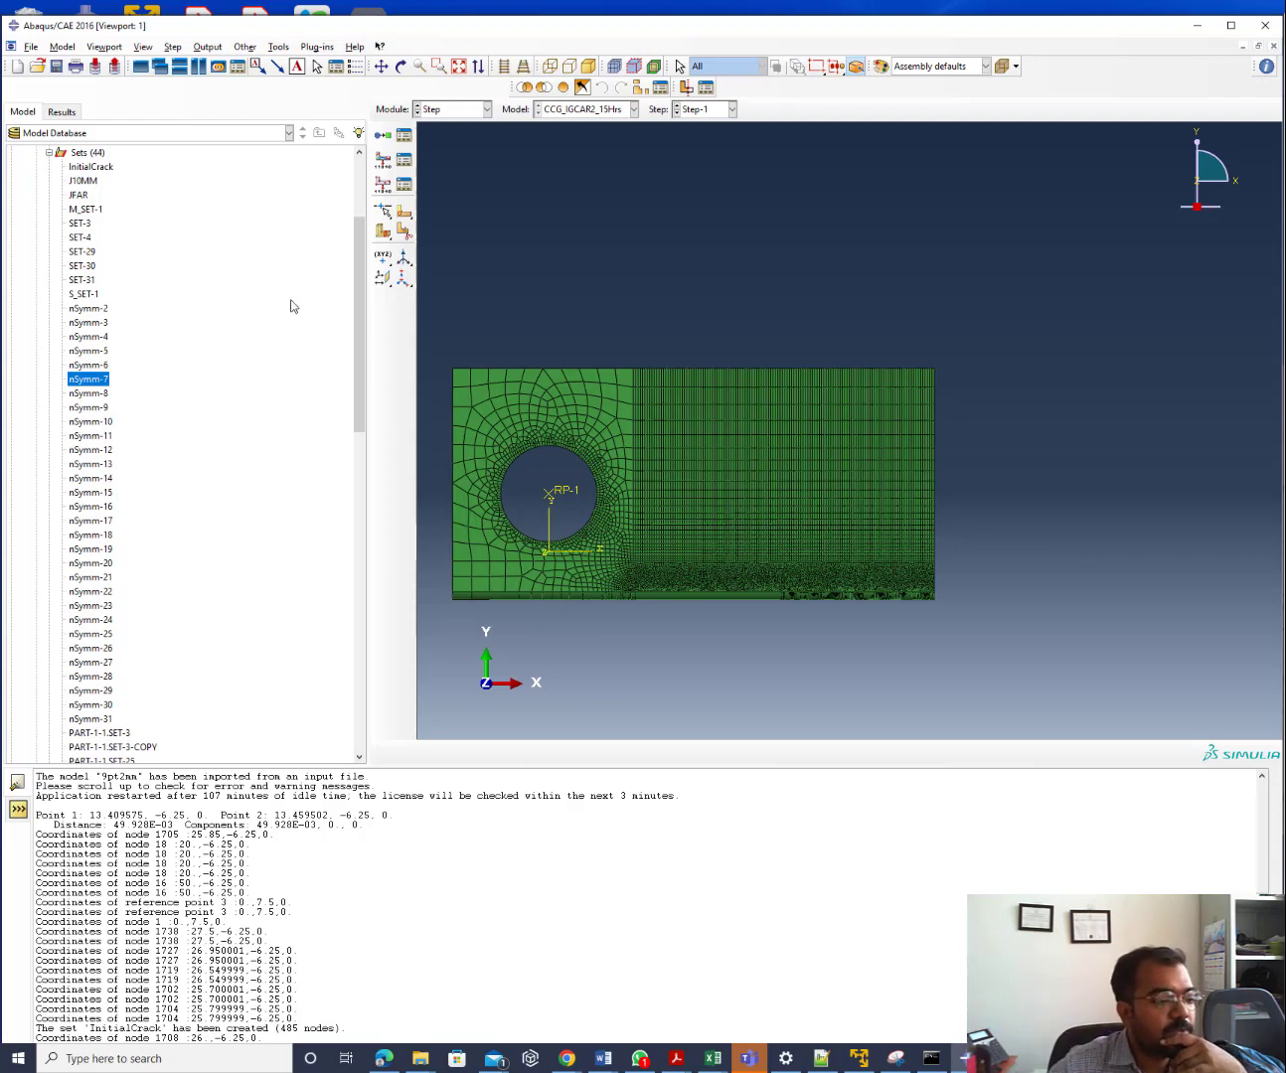
{"action": "scroll", "coordinate": [189, 491], "scroll_direction": "down", "scroll_amount": 7}
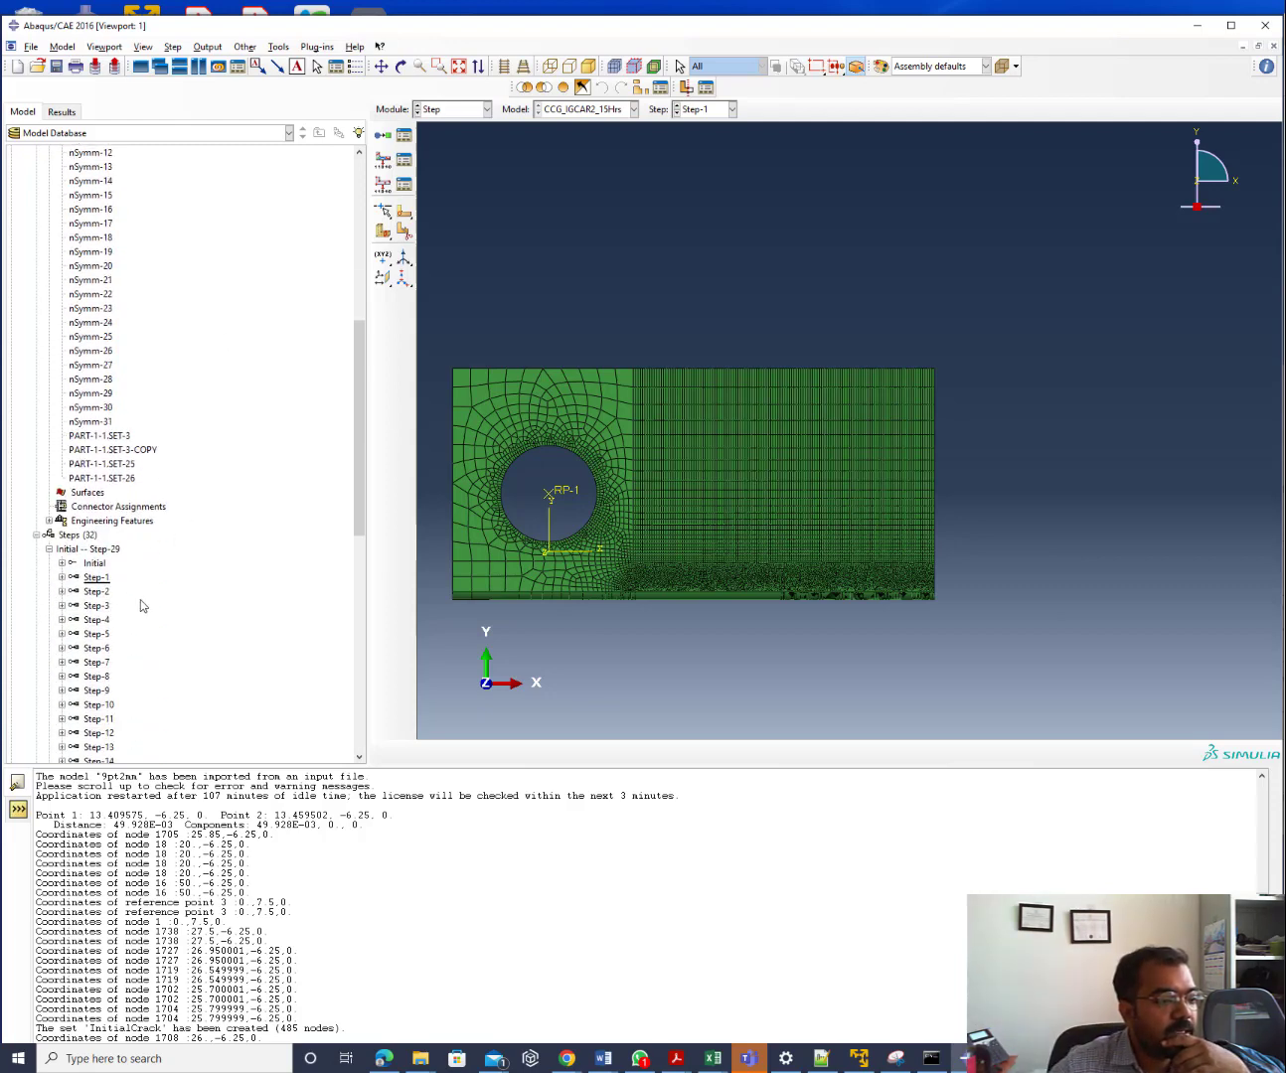
{"action": "mouse_move", "coordinate": [100, 586]}
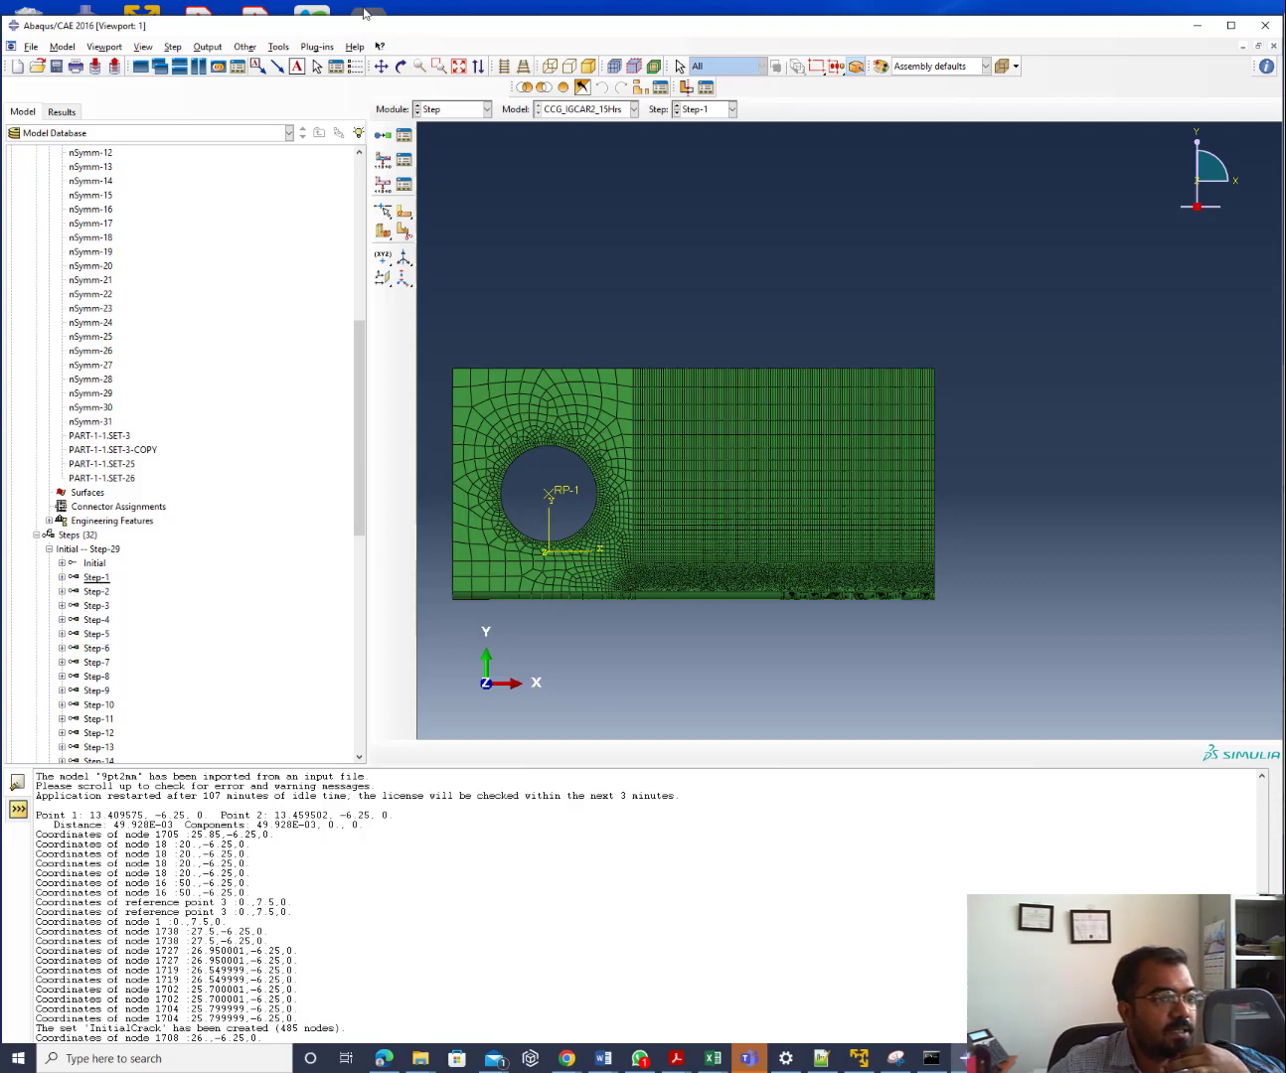
{"action": "left_click", "coordinate": [409, 138]}
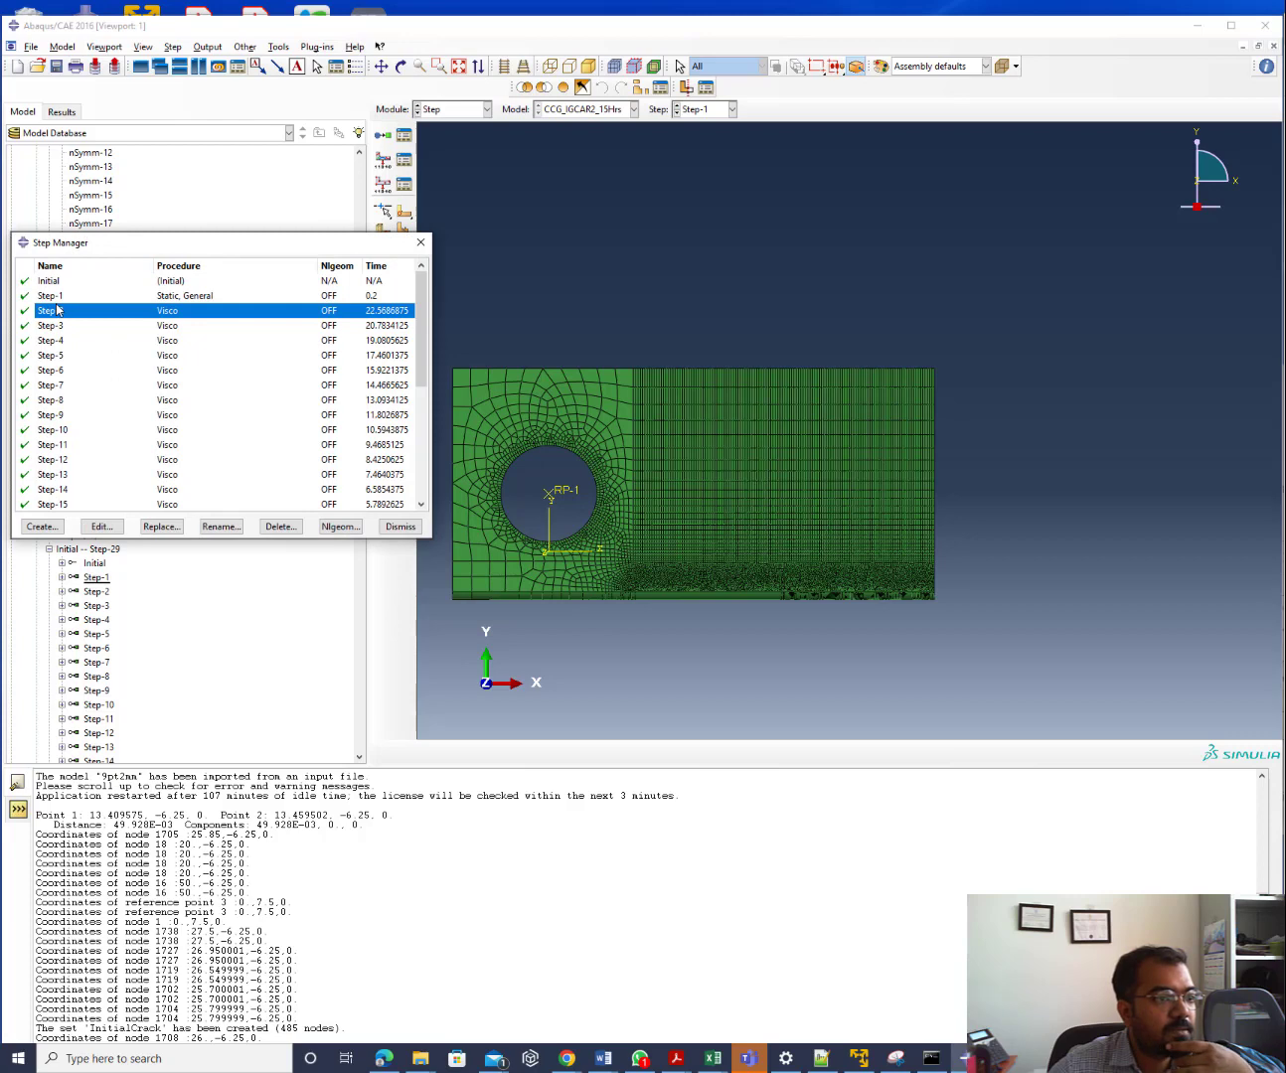
Insert a new step after Step-1 named Step-CreepWithNoCrackGrowth
{"action": "left_click", "coordinate": [51, 296]}
{"action": "left_click", "coordinate": [41, 526]}
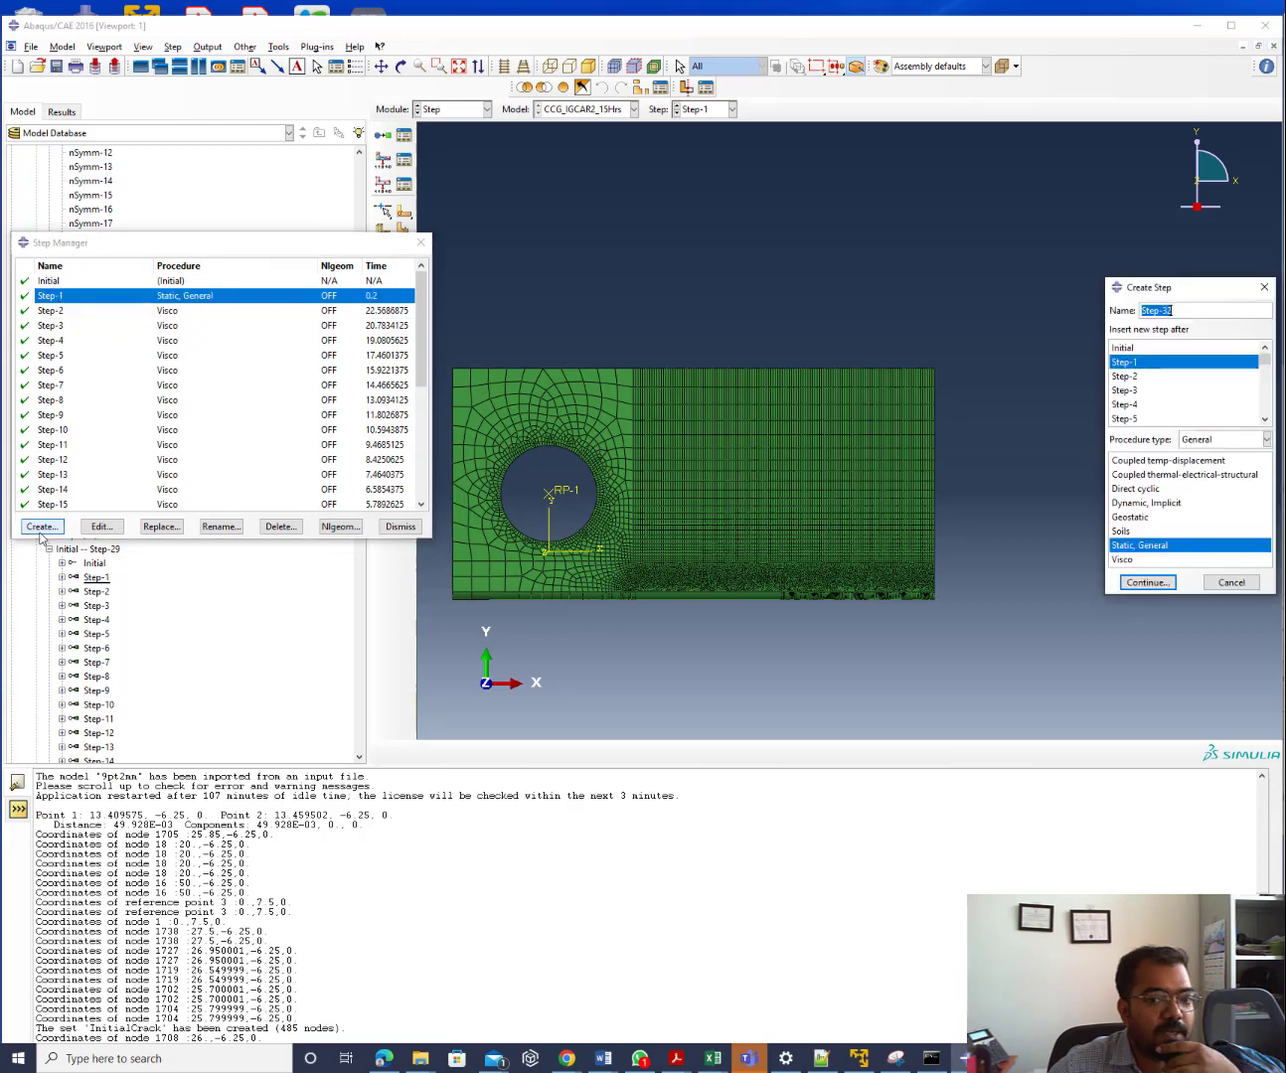
{"action": "left_click", "coordinate": [1135, 365]}
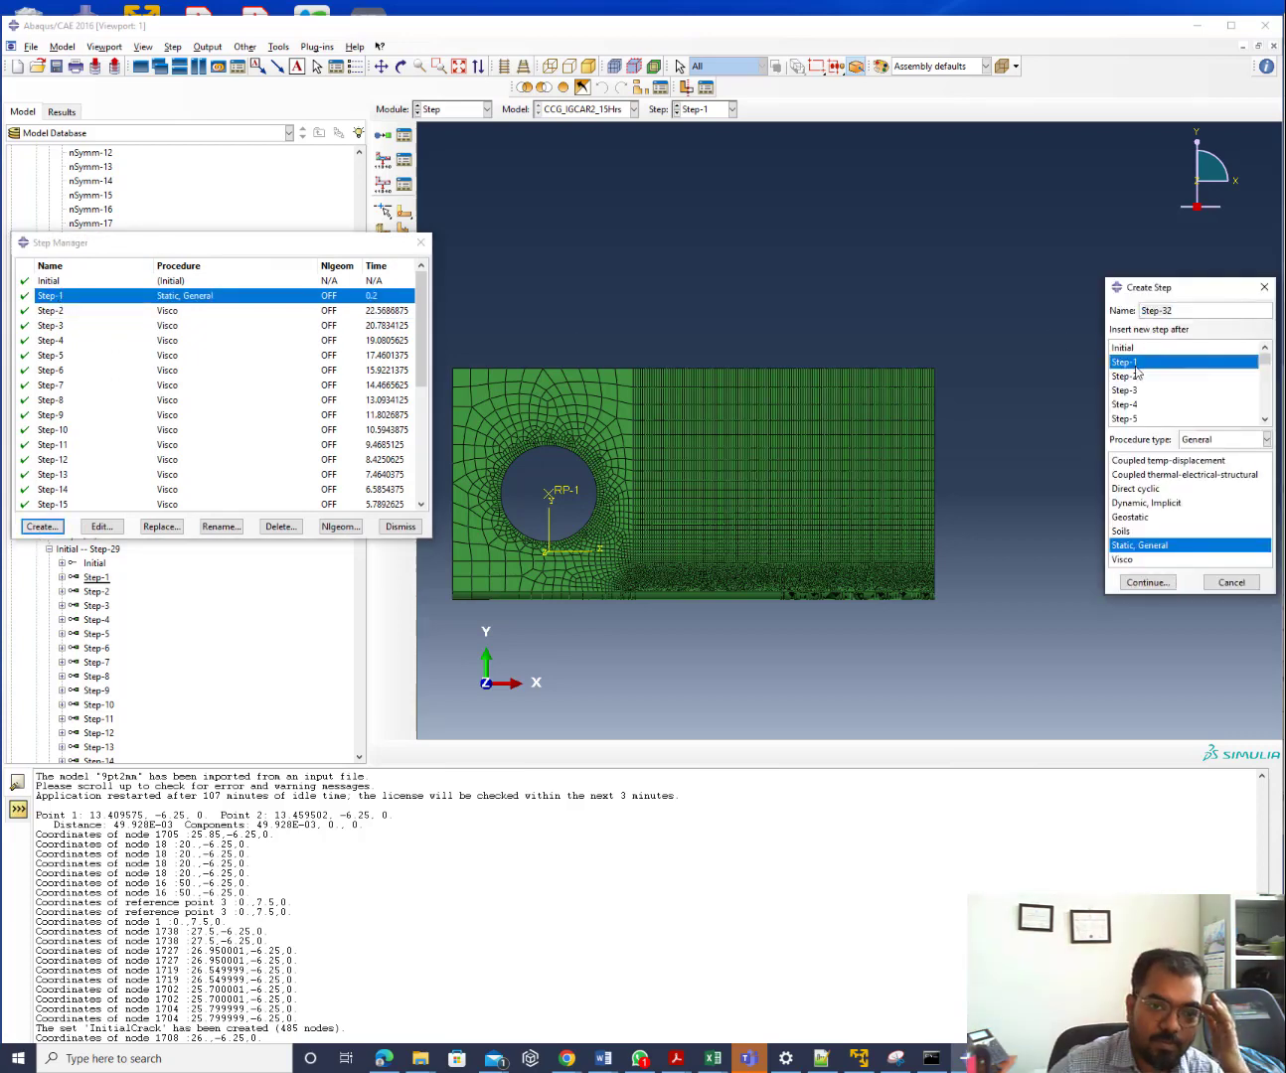
{"action": "left_click", "coordinate": [1176, 312]}
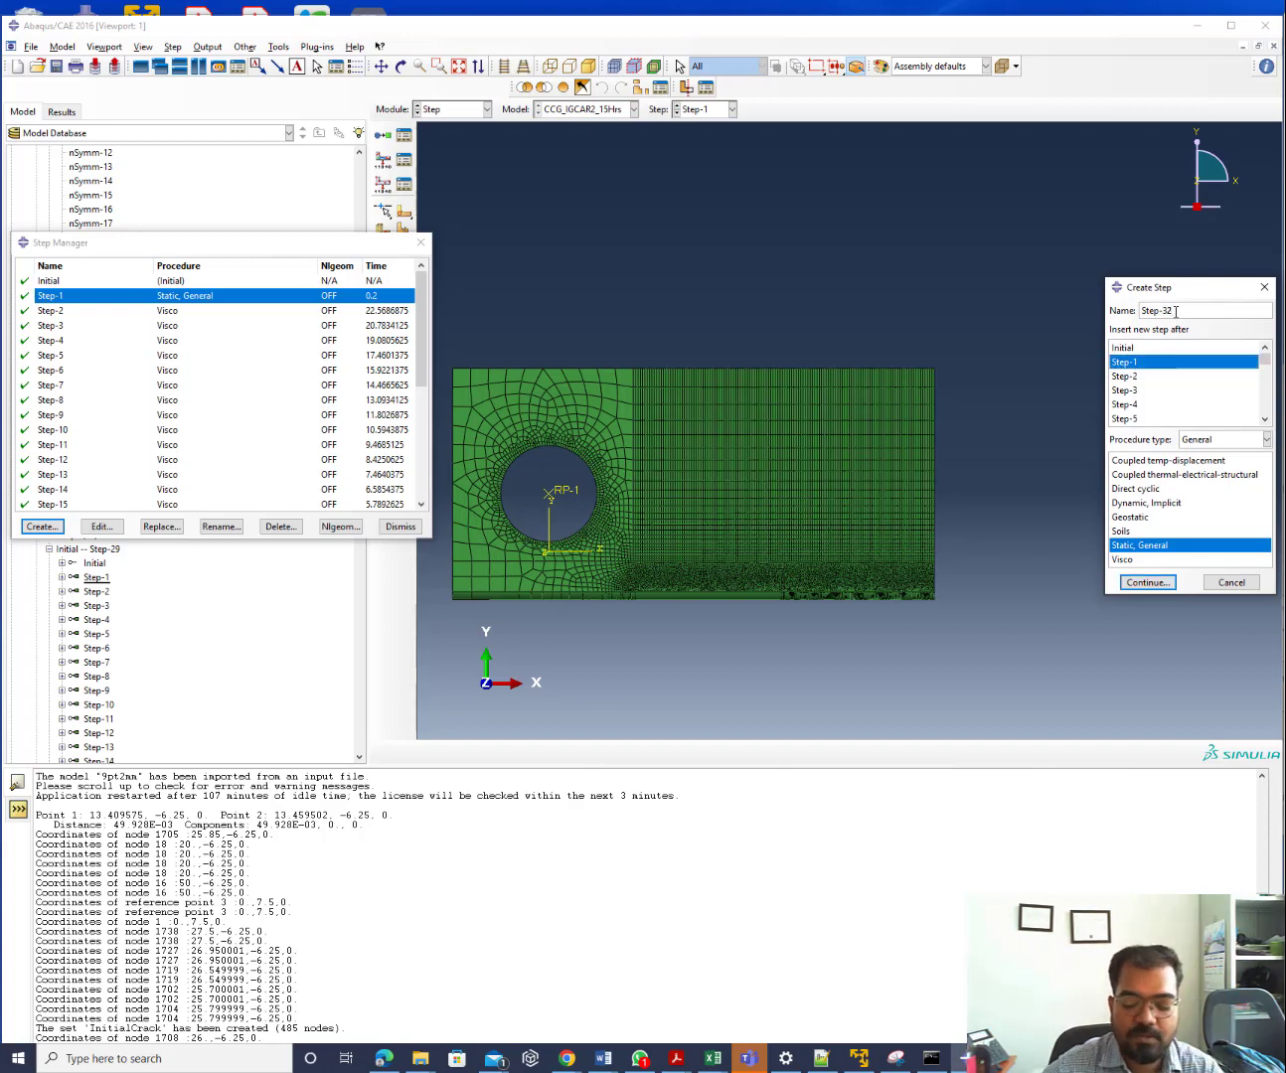
{"action": "key", "text": "BackSpace"}
{"action": "key", "text": "BackSpace"}
{"action": "key", "text": "BackSpace"}
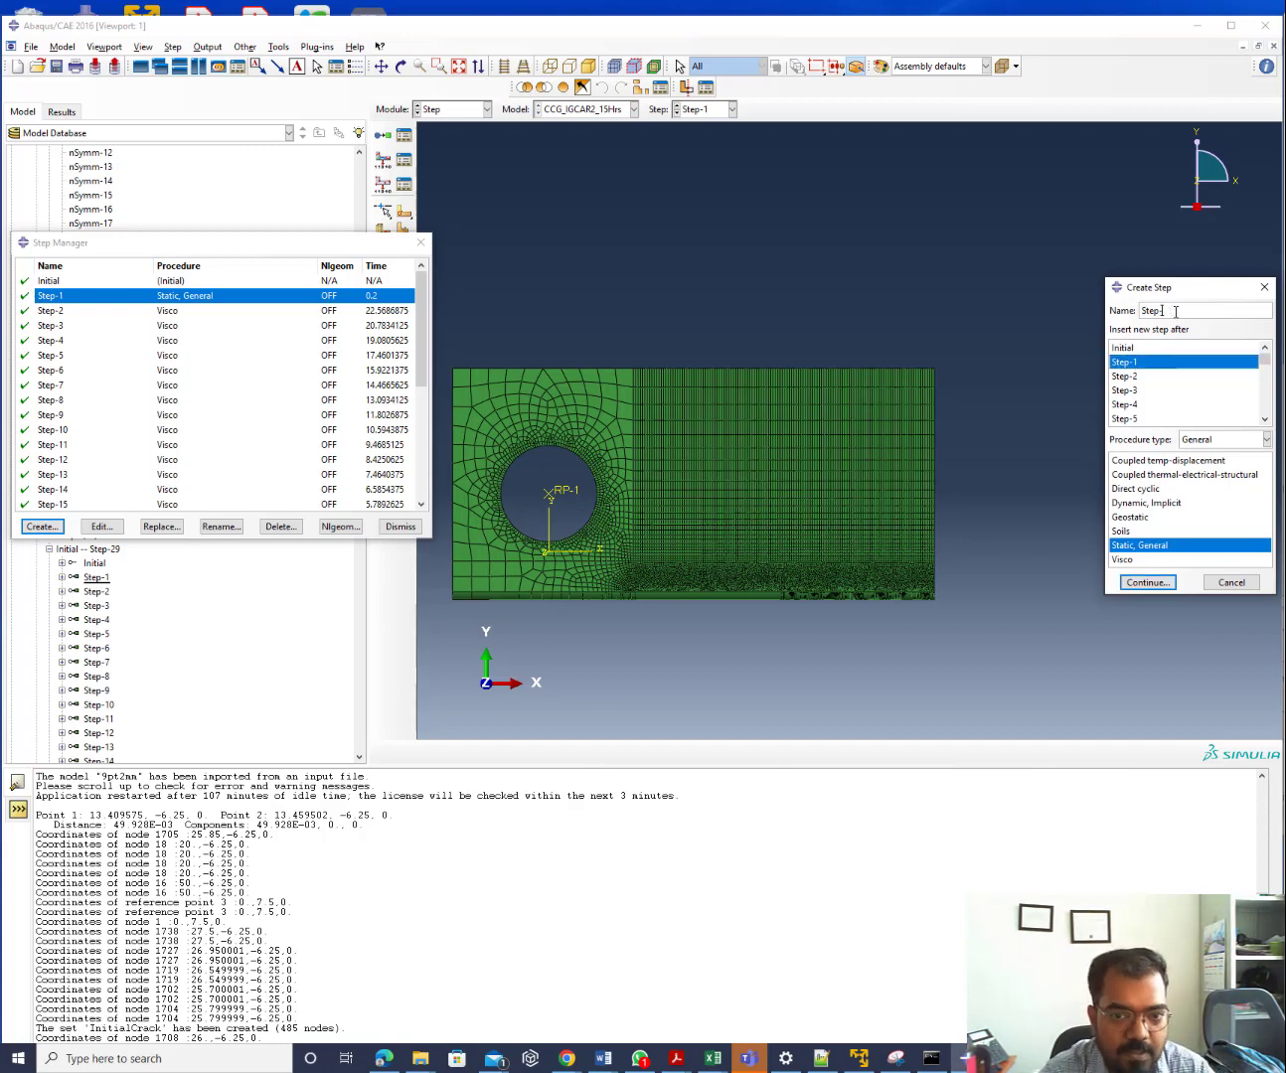
{"action": "type", "text": "-Cre"}
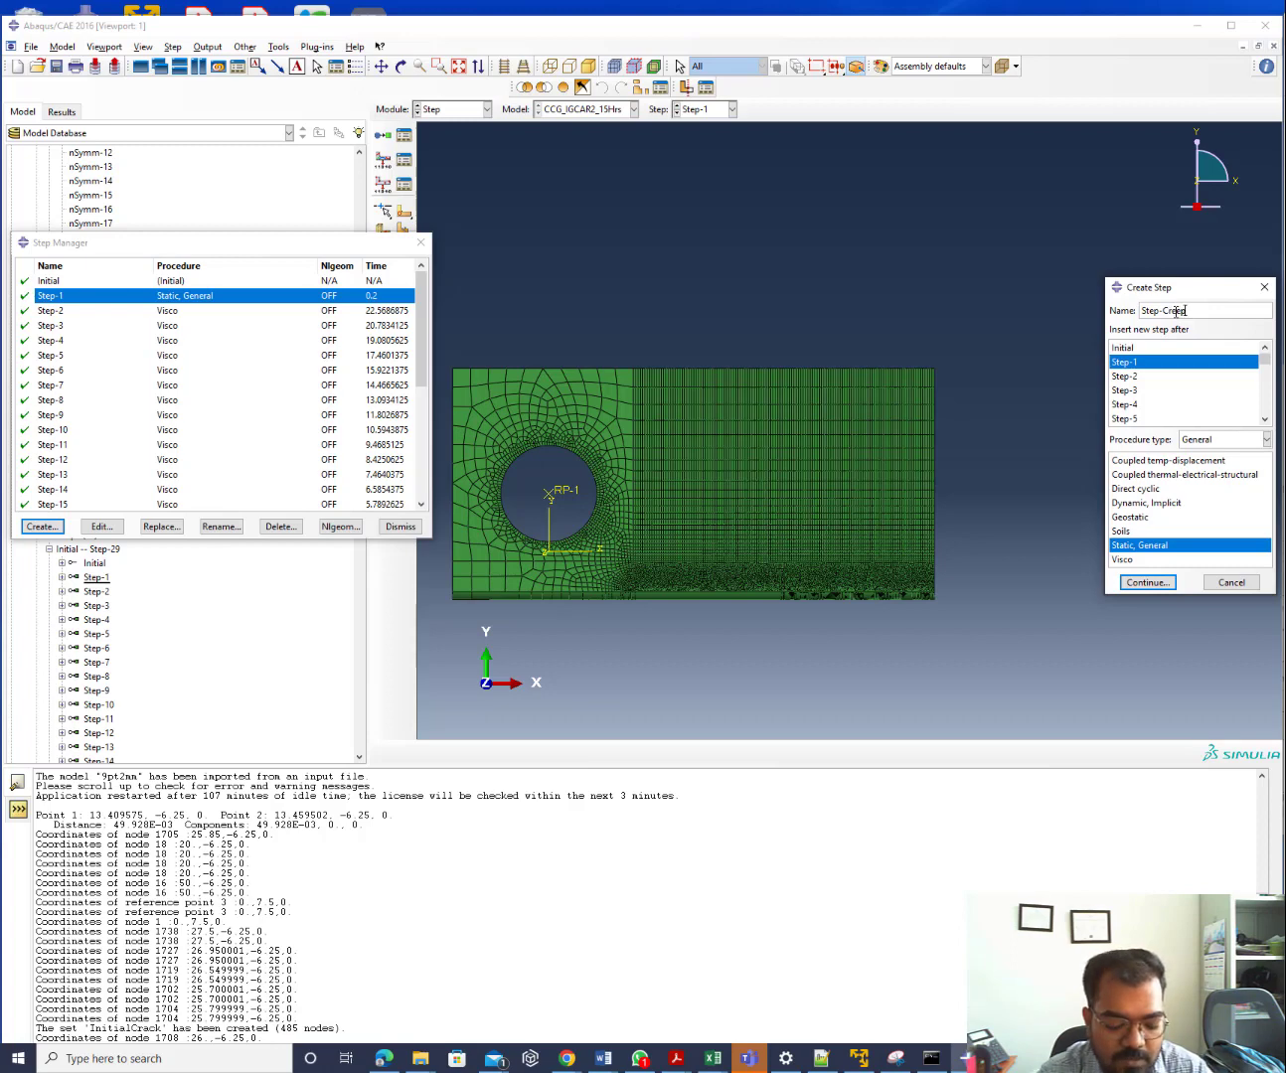
{"action": "type", "text": "epWith"}
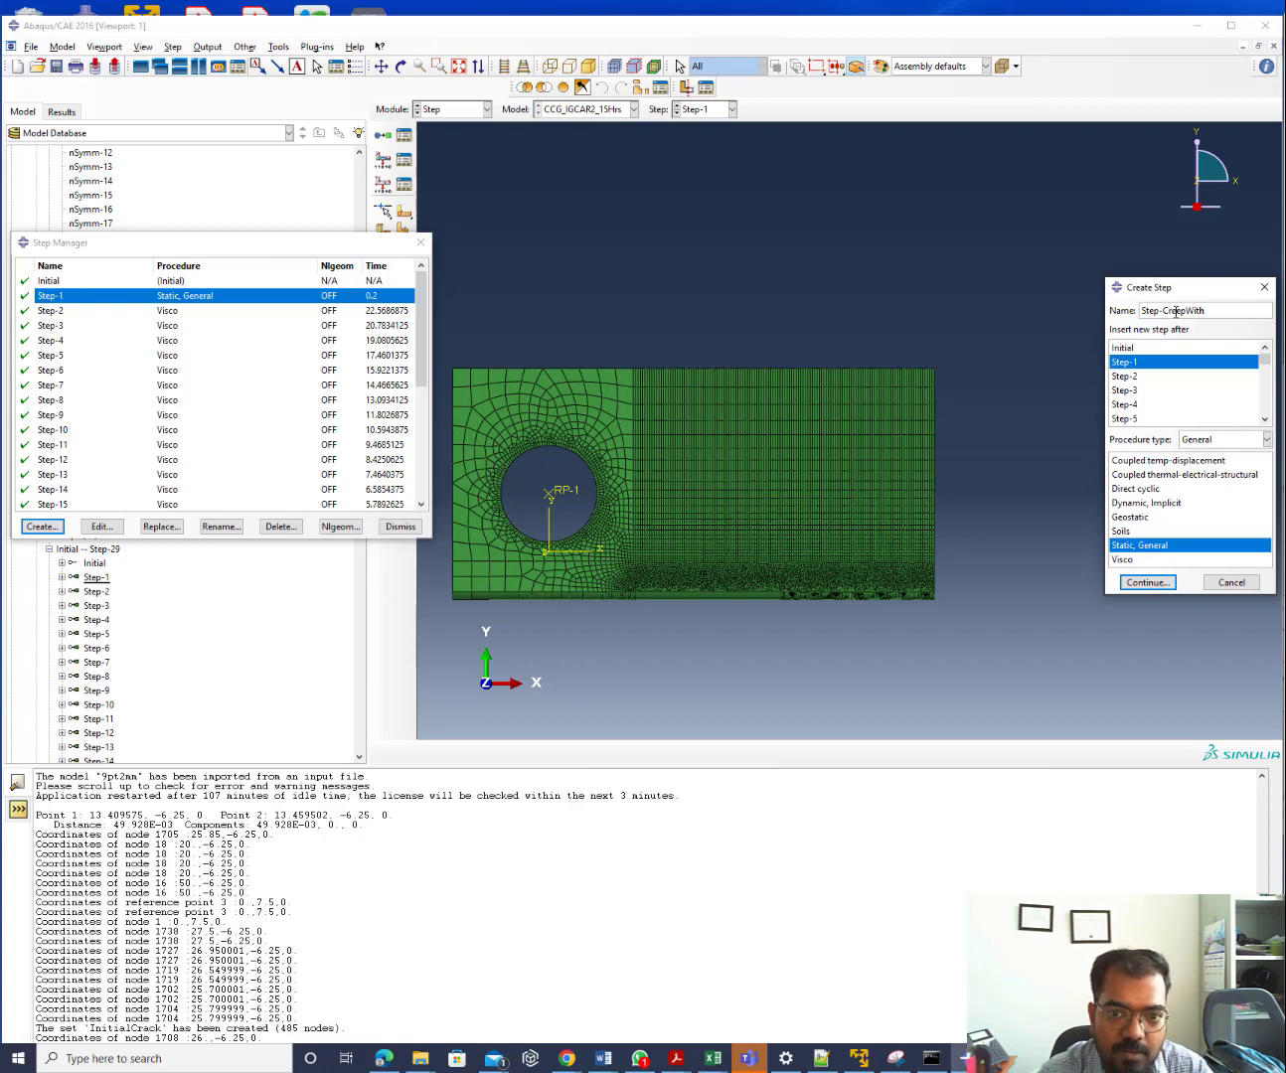
{"action": "type", "text": "NoC"}
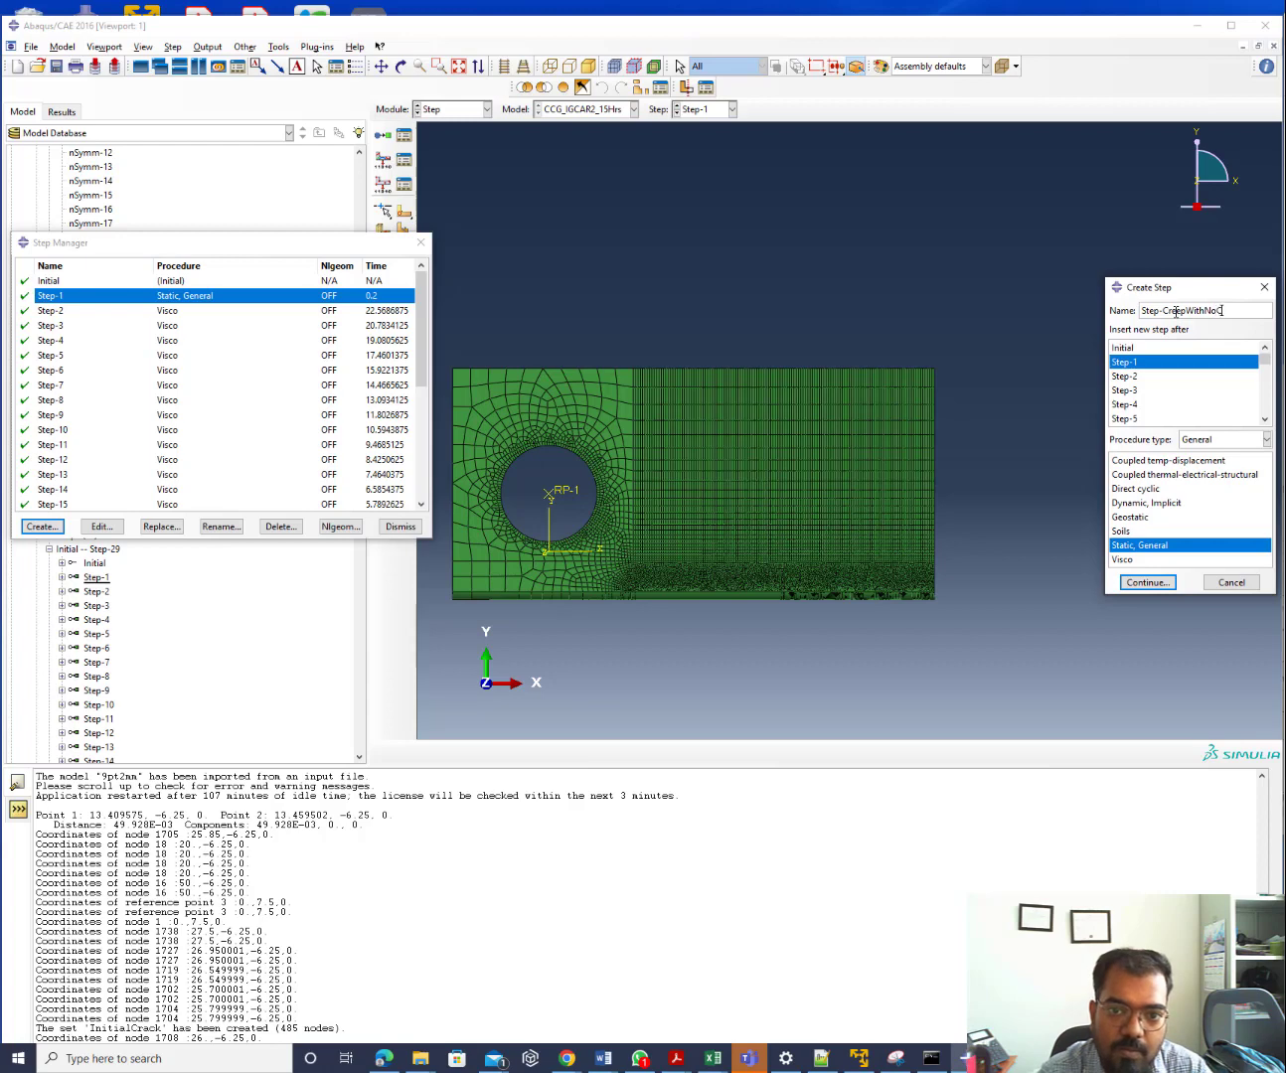
{"action": "type", "text": "rackGrowth"}
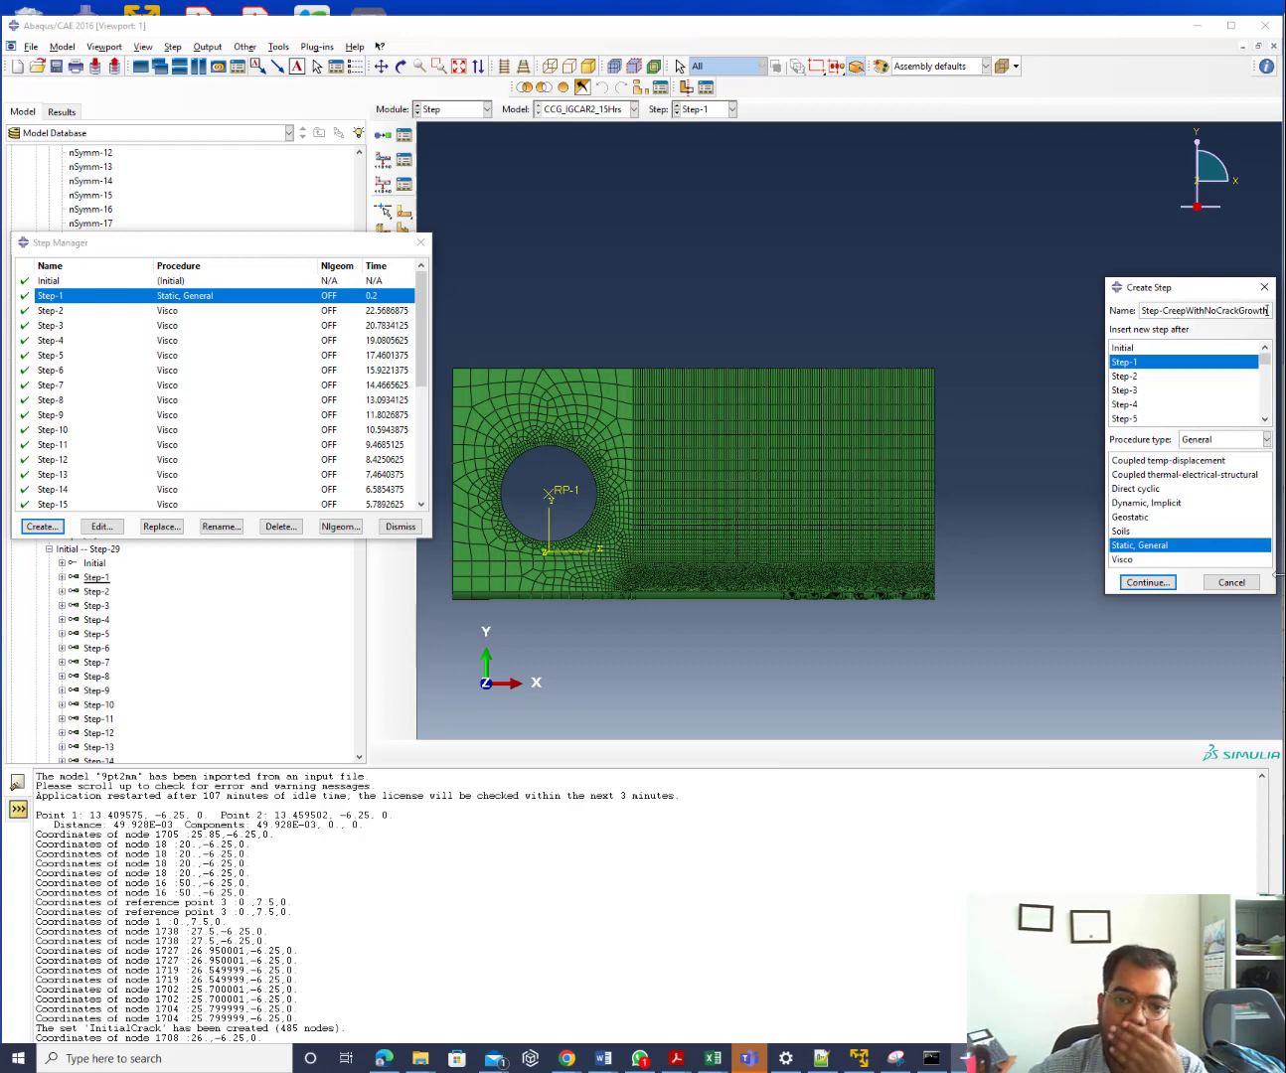
Make it a Visco step with Nlgeom on, then select its time period for replacement
{"action": "left_click", "coordinate": [1141, 560]}
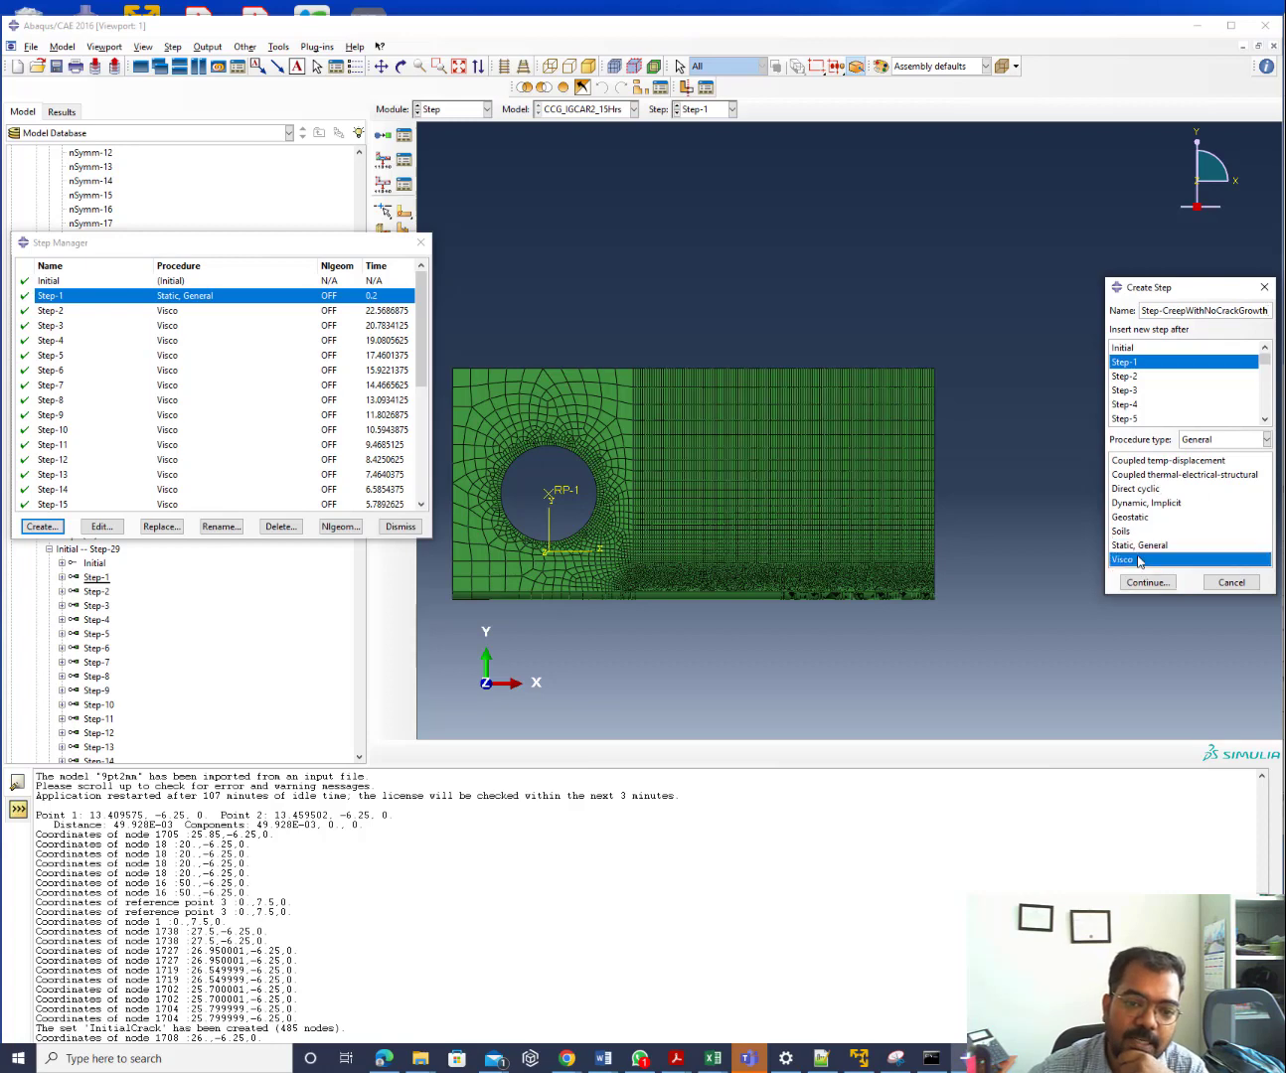
{"action": "left_click", "coordinate": [1154, 588]}
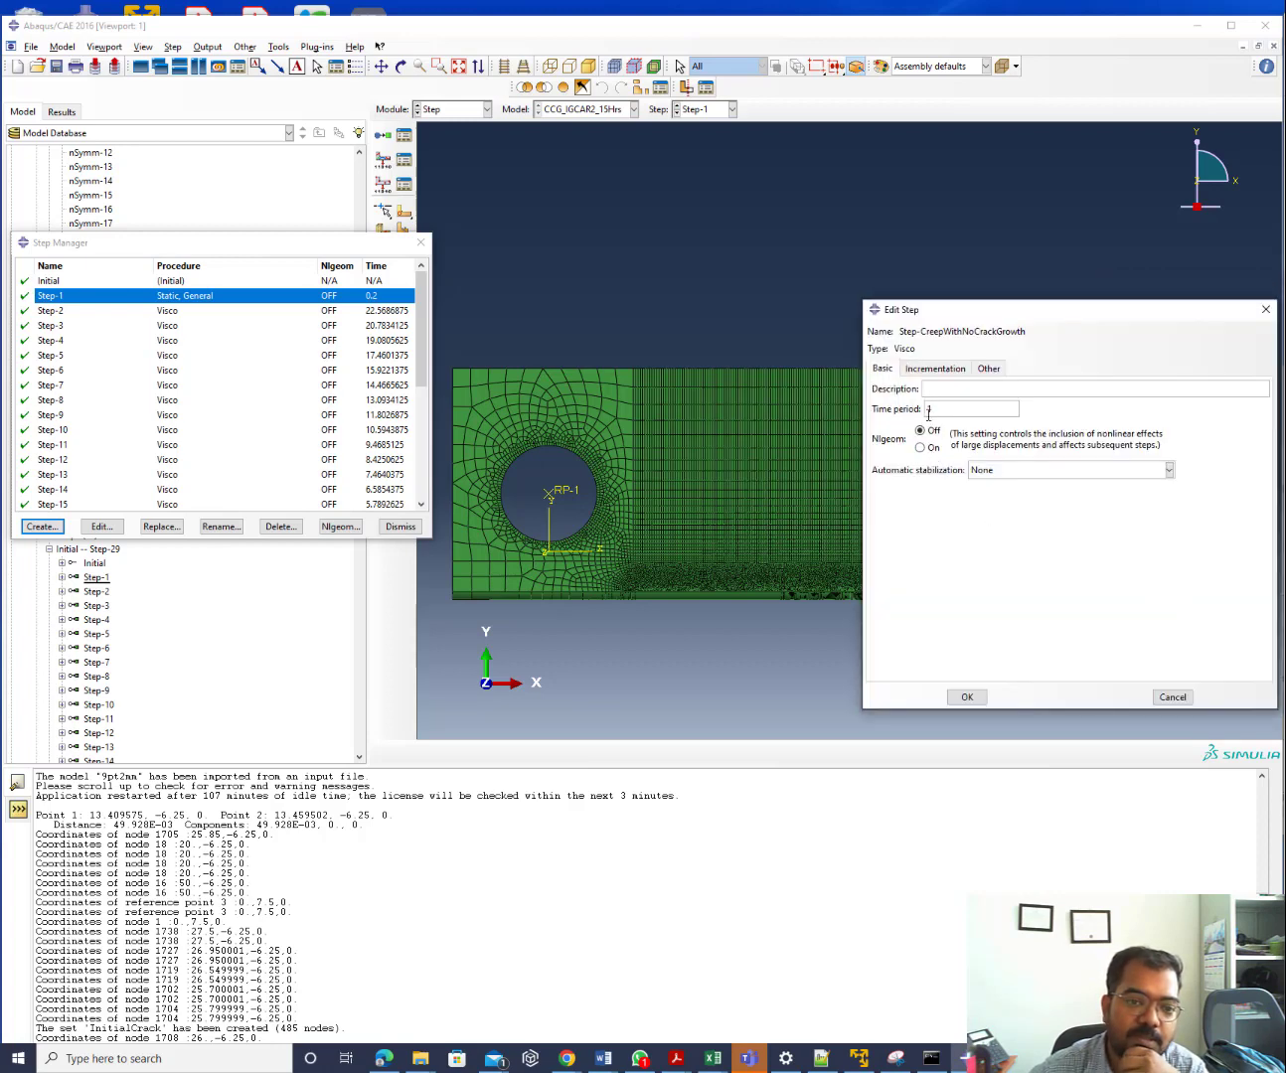
{"action": "left_click", "coordinate": [930, 447]}
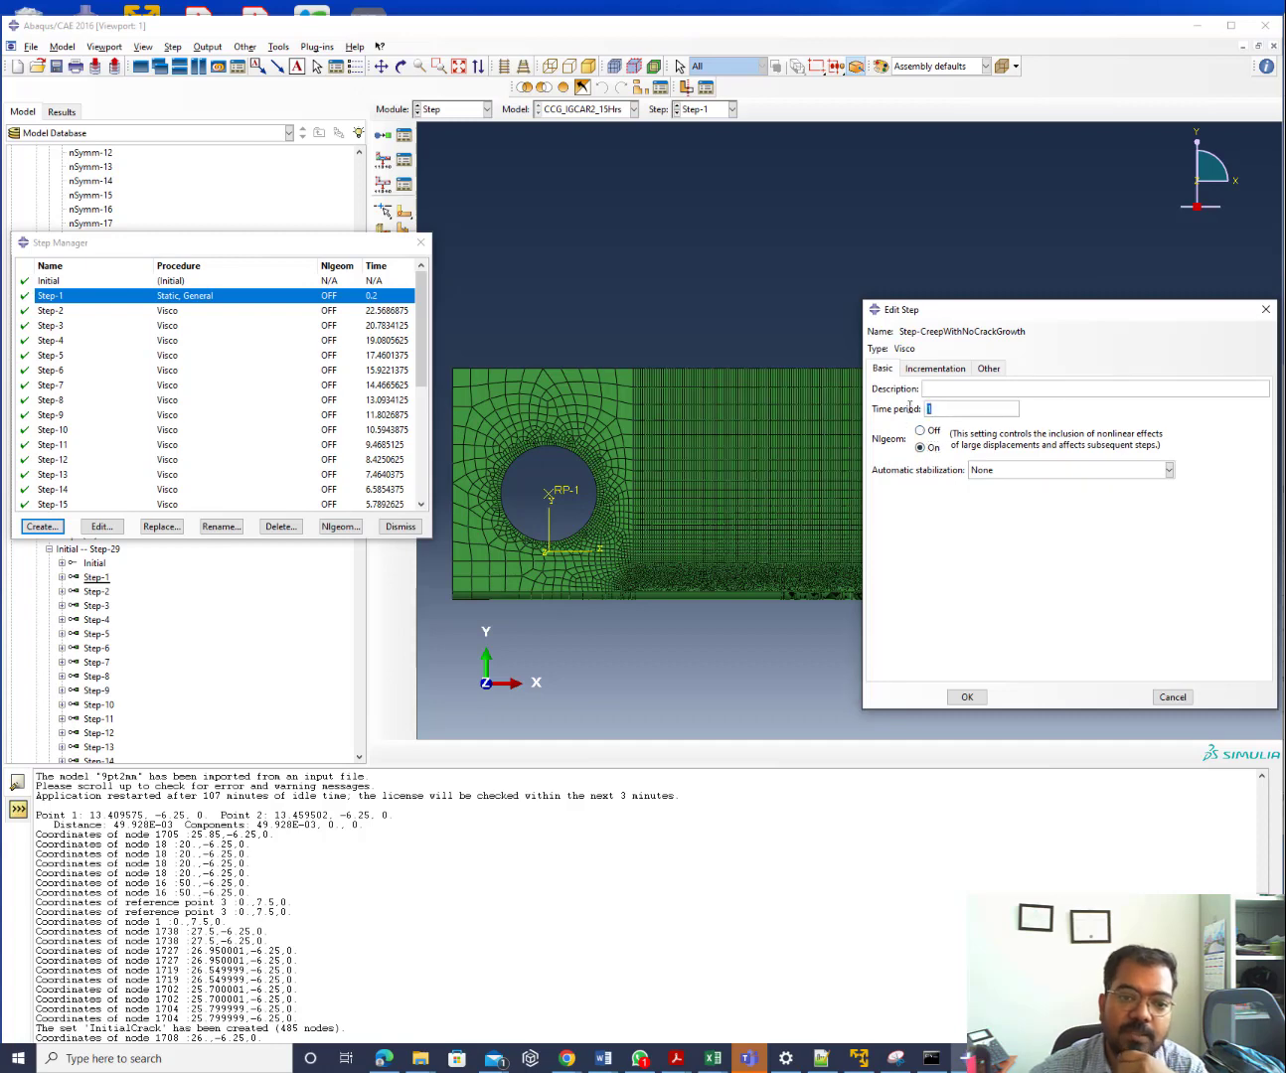
{"action": "double_click", "coordinate": [927, 410]}
{"action": "mouse_move", "coordinate": [711, 1057]}
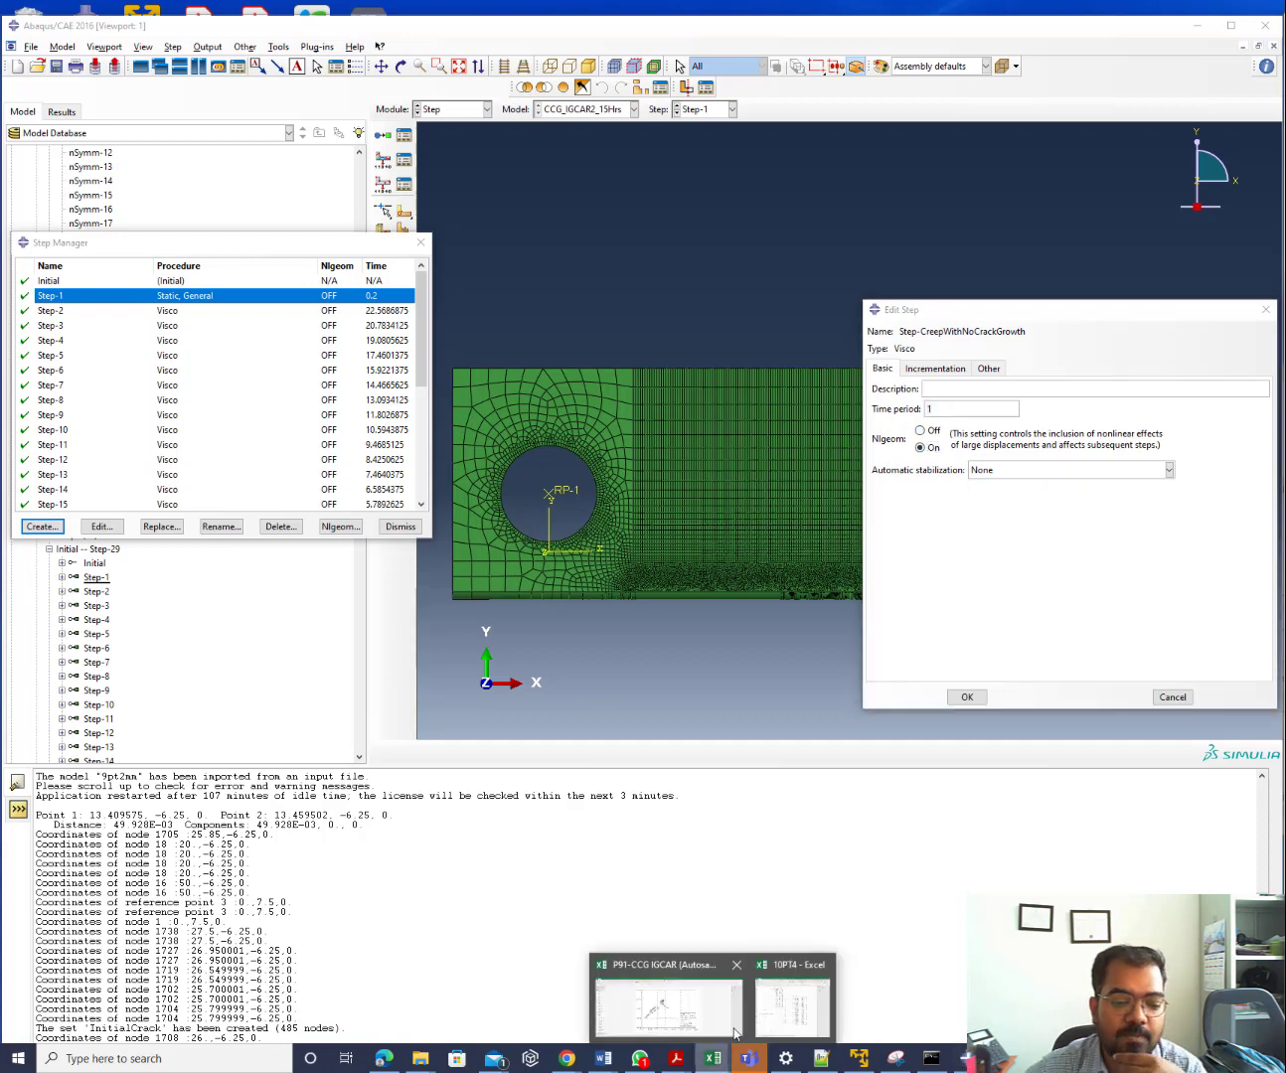
{"action": "left_click", "coordinate": [770, 1009]}
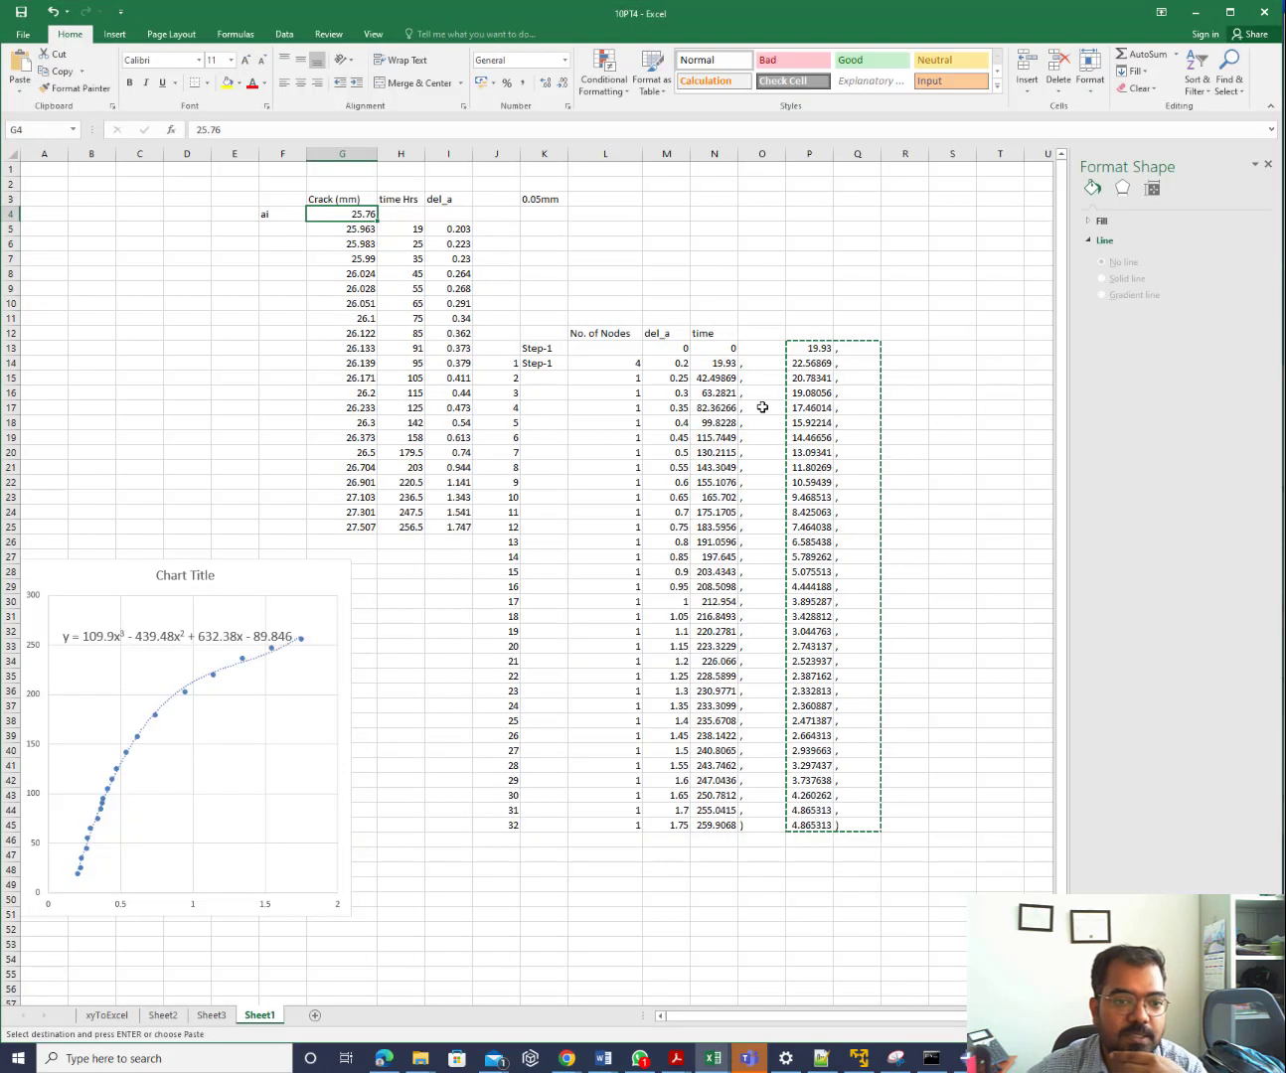
Review cells P13, I5, H5 and the N-column step times (first 19.93), then minimize Excel
{"action": "left_click", "coordinate": [819, 350]}
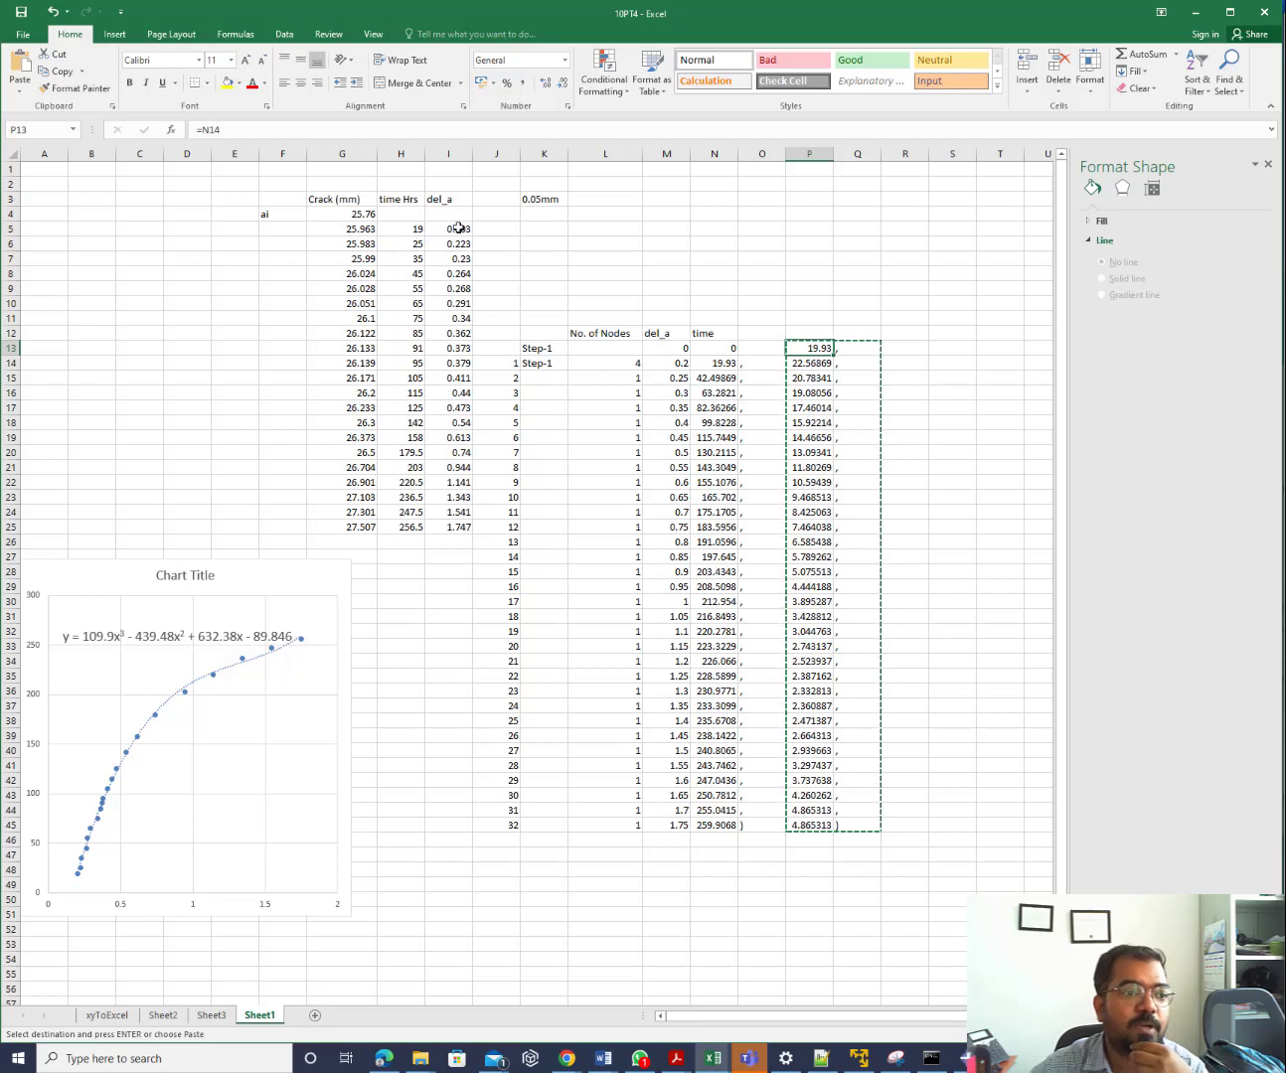
{"action": "left_click", "coordinate": [458, 229]}
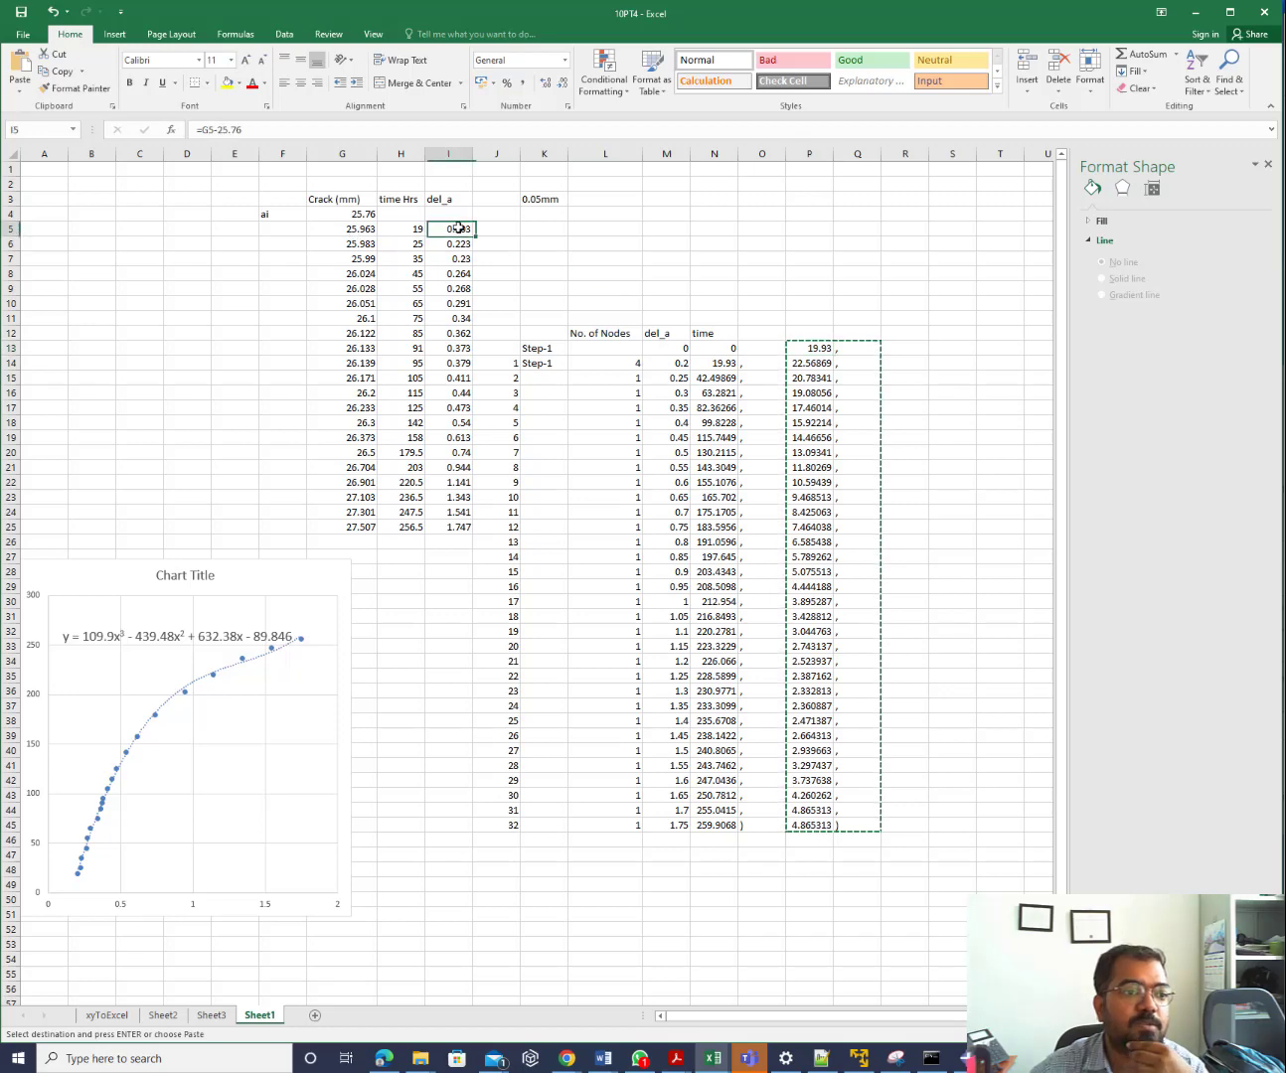
{"action": "left_click", "coordinate": [393, 231]}
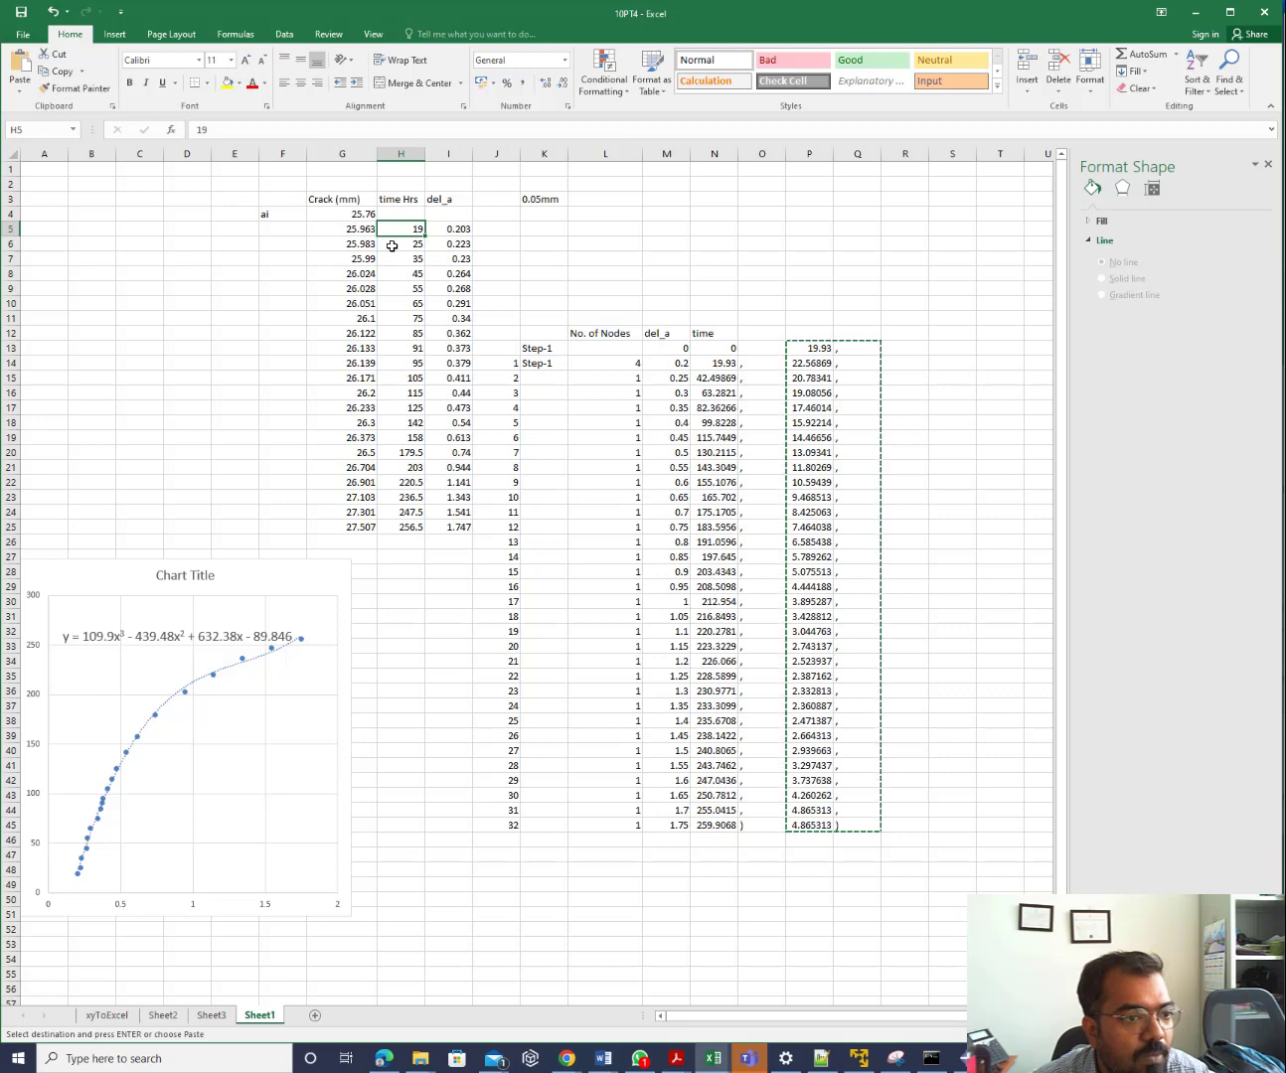
{"action": "double_click", "coordinate": [722, 364]}
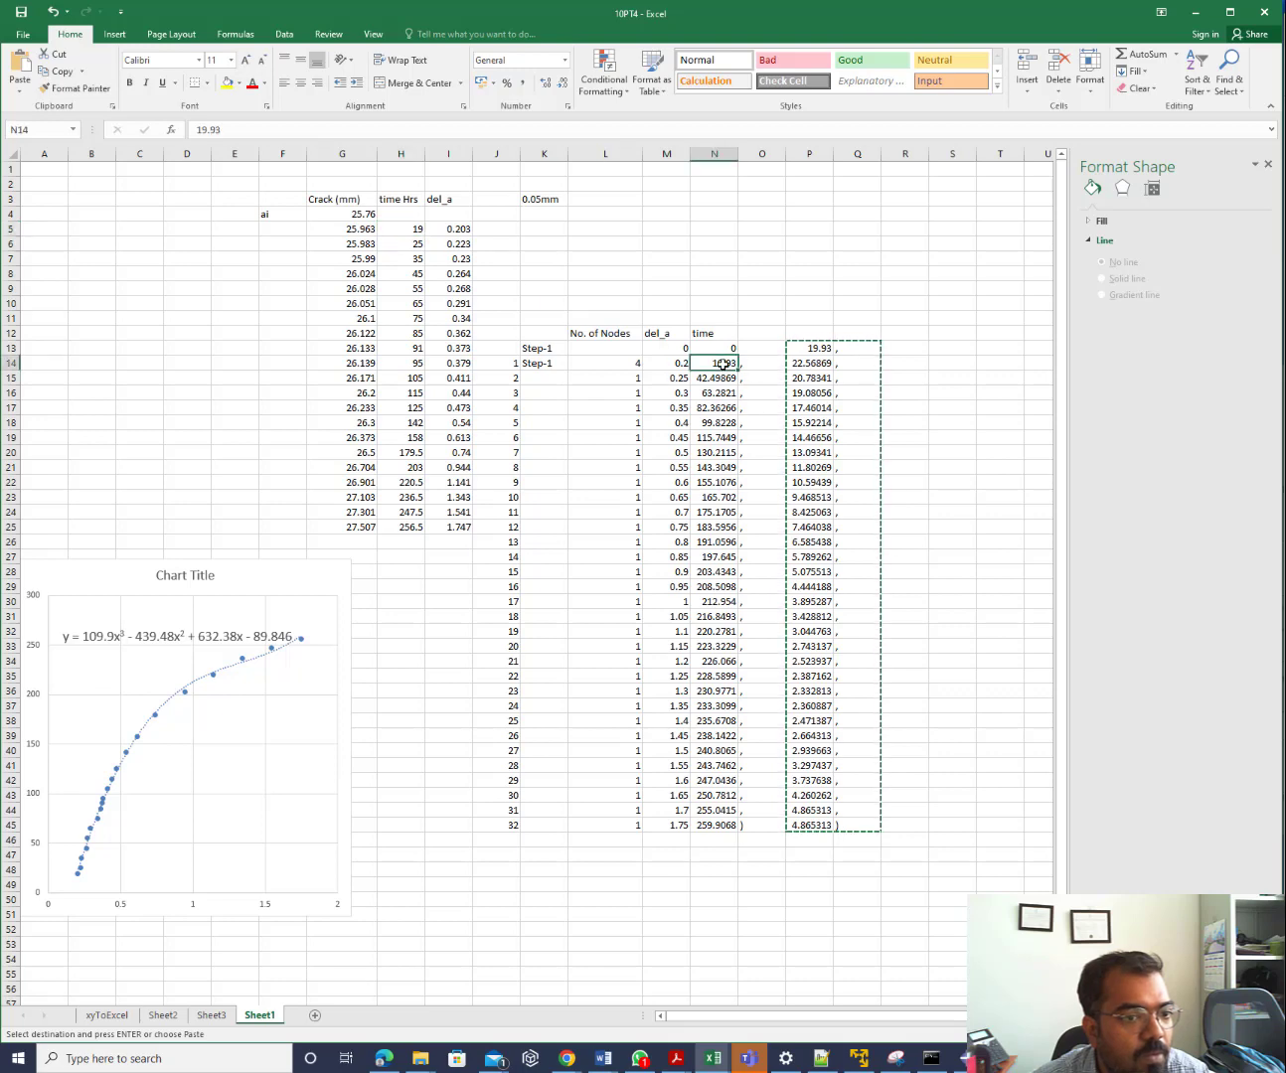
{"action": "key", "text": "Return"}
{"action": "key", "text": "ctrl+Down"}
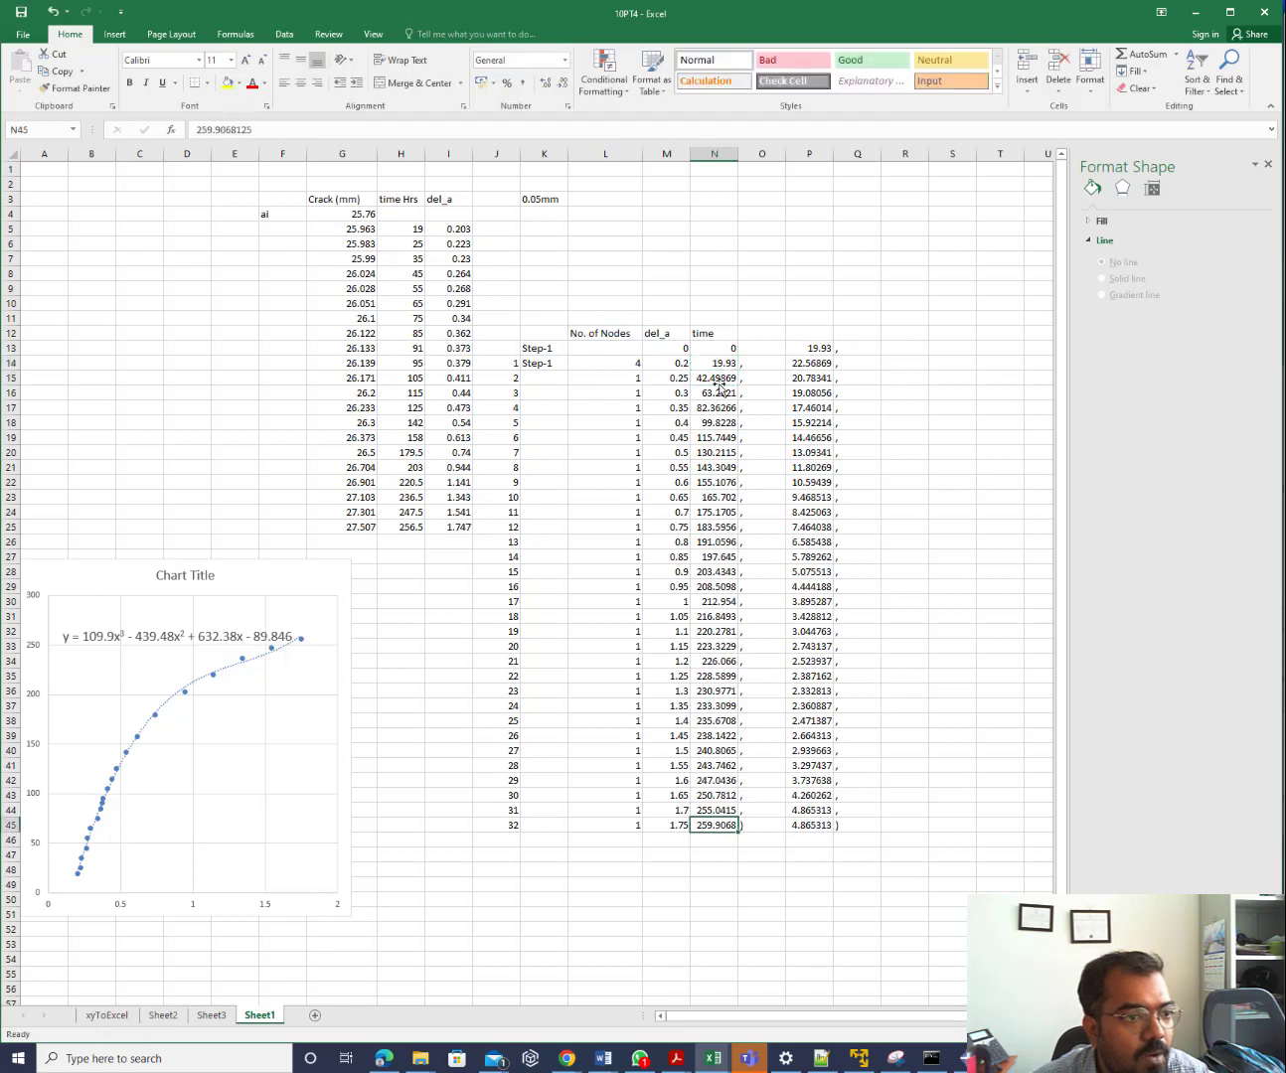
{"action": "left_click", "coordinate": [716, 380]}
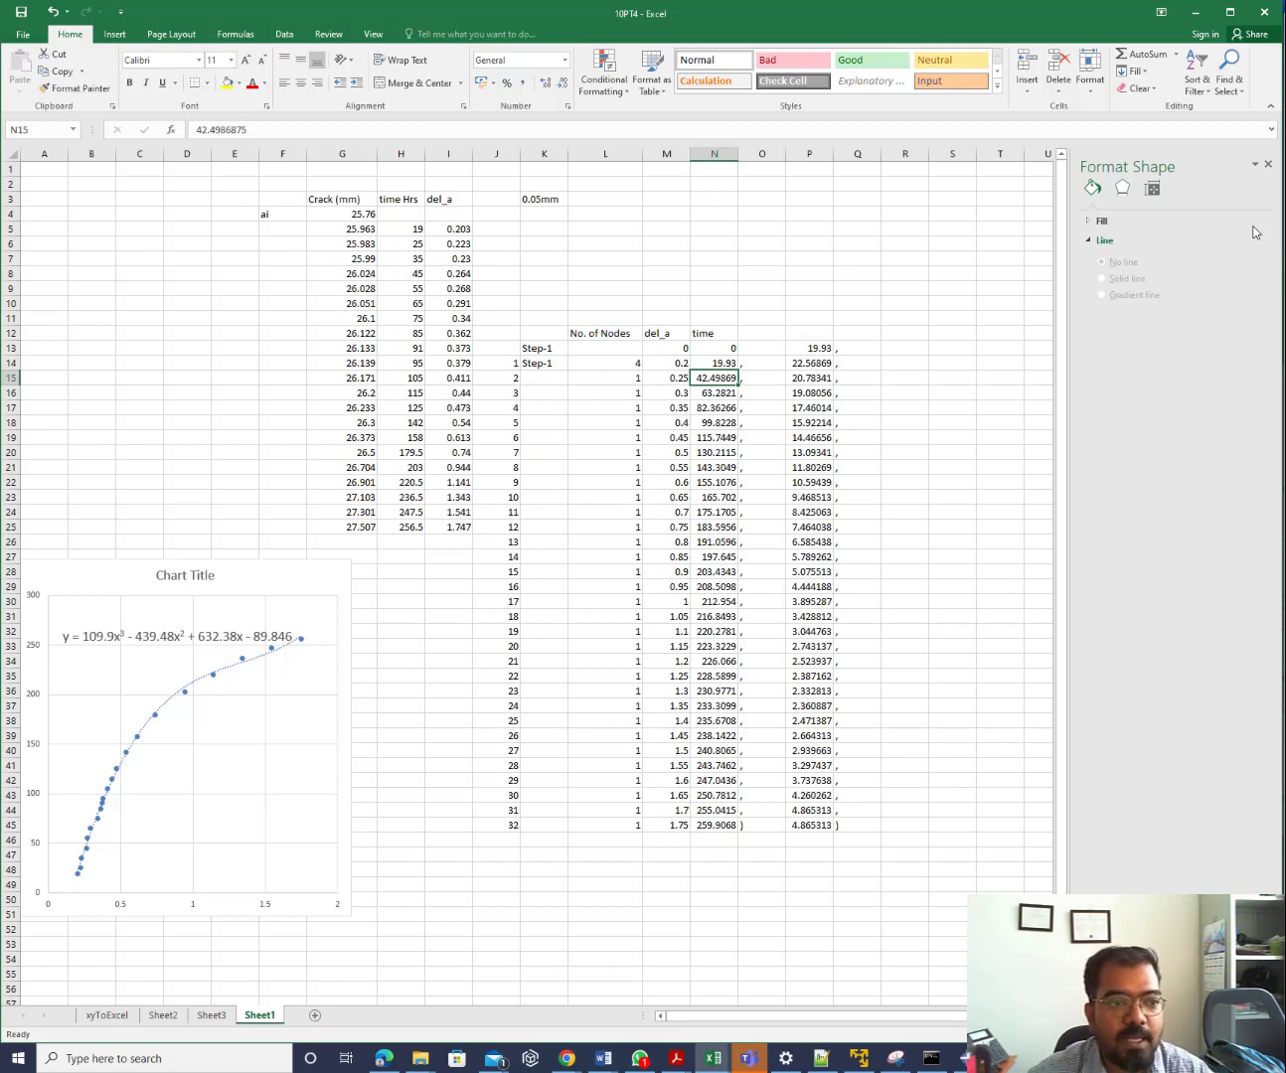
{"action": "left_click", "coordinate": [1215, 20]}
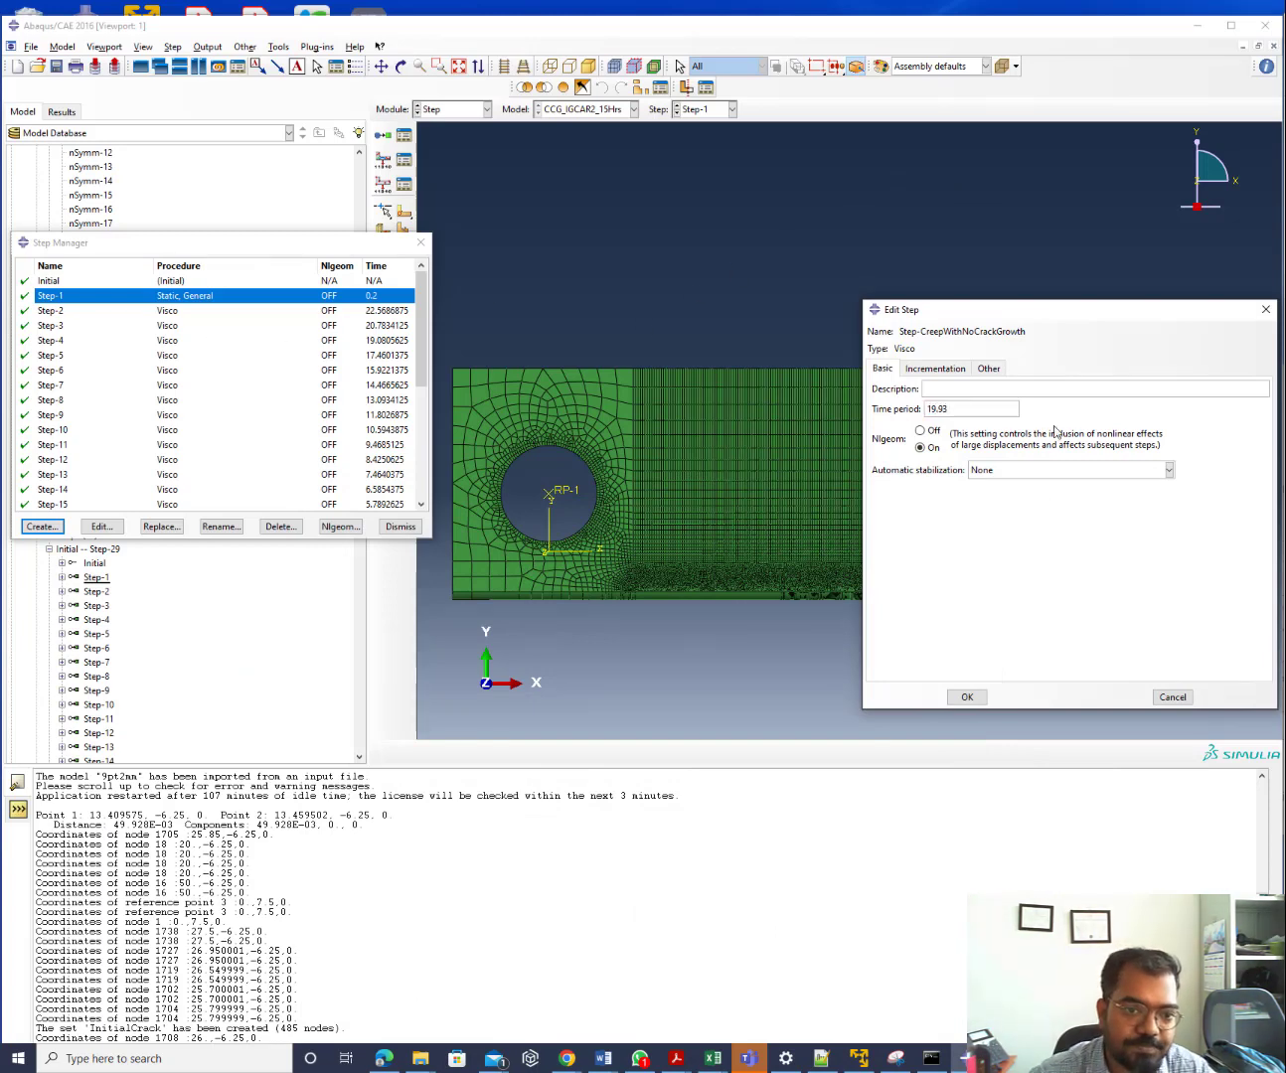
Set the initial increment size to 0.01 and edit the maximum increment size
{"action": "left_click", "coordinate": [938, 370]}
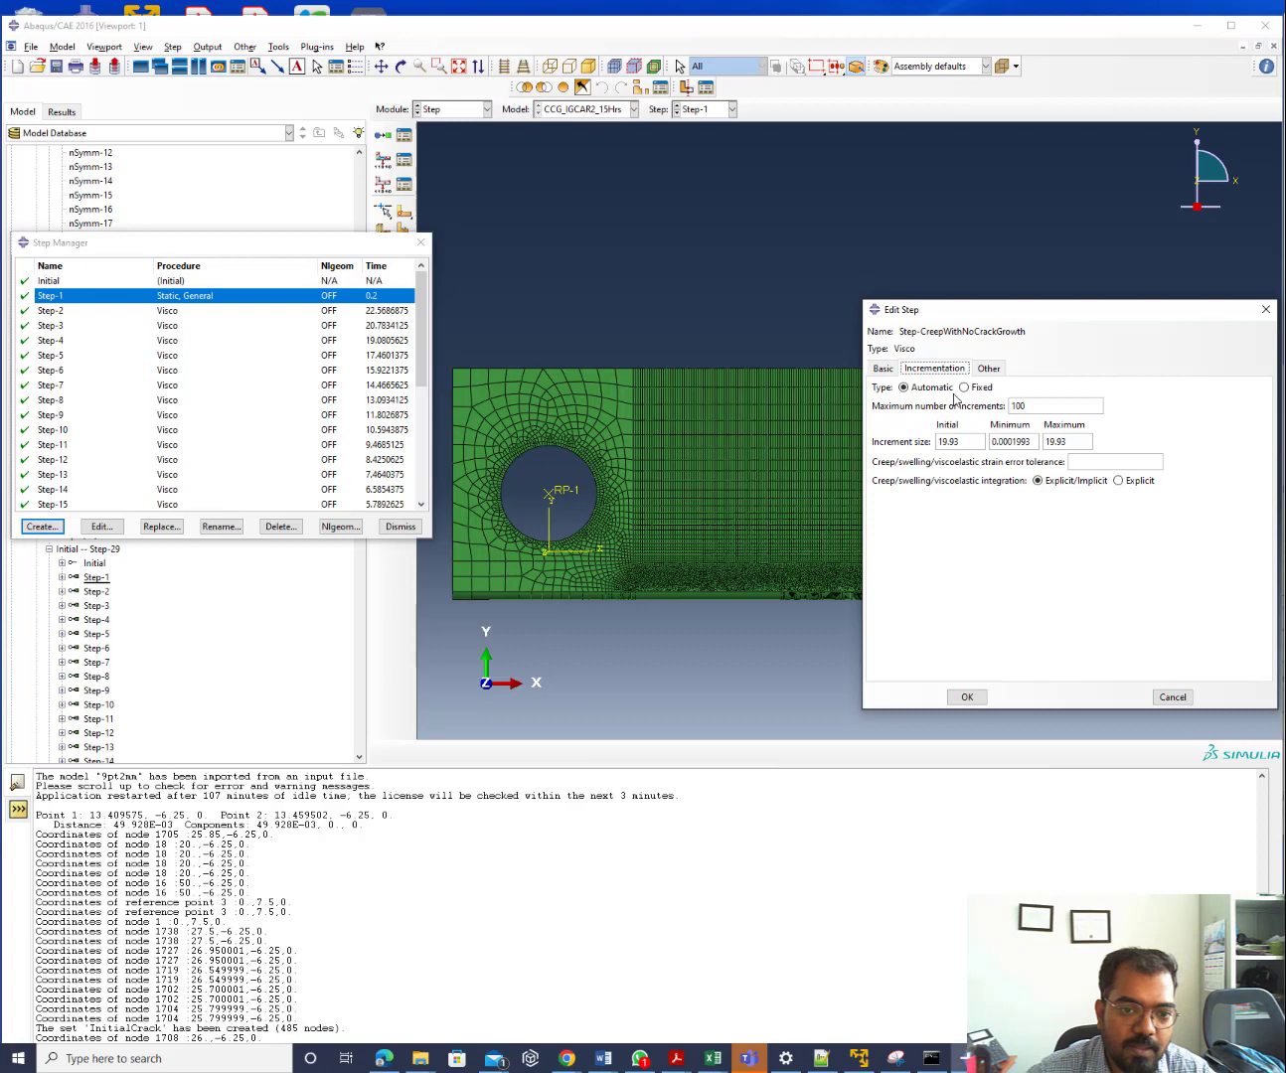
{"action": "double_click", "coordinate": [1051, 444]}
{"action": "type", "text": "0.0"}
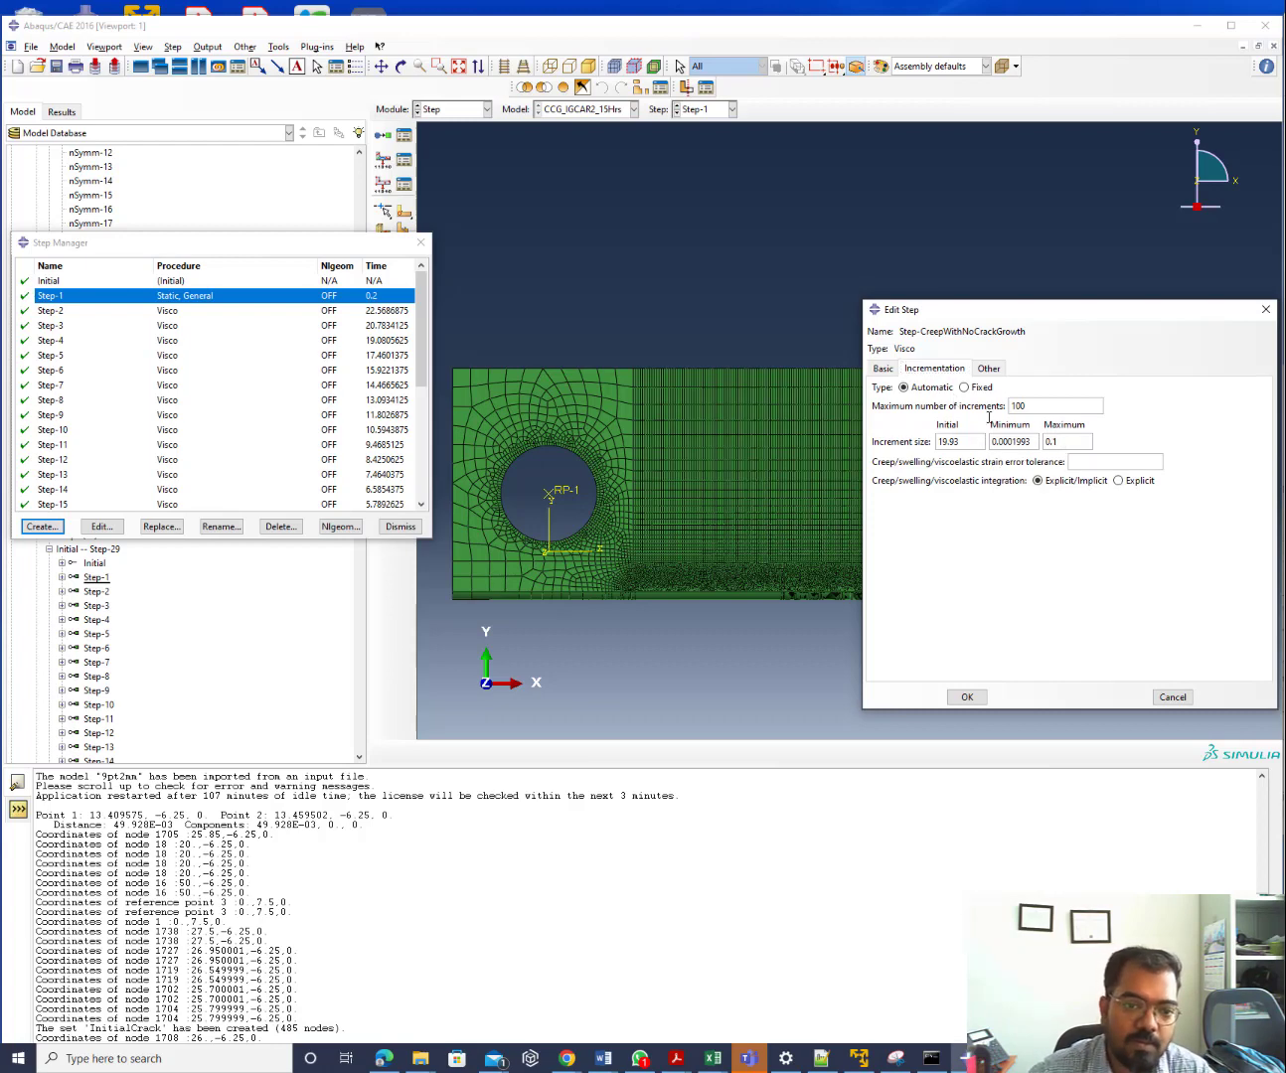
{"action": "left_click_drag", "start_coordinate": [973, 441], "coordinate": [897, 438]}
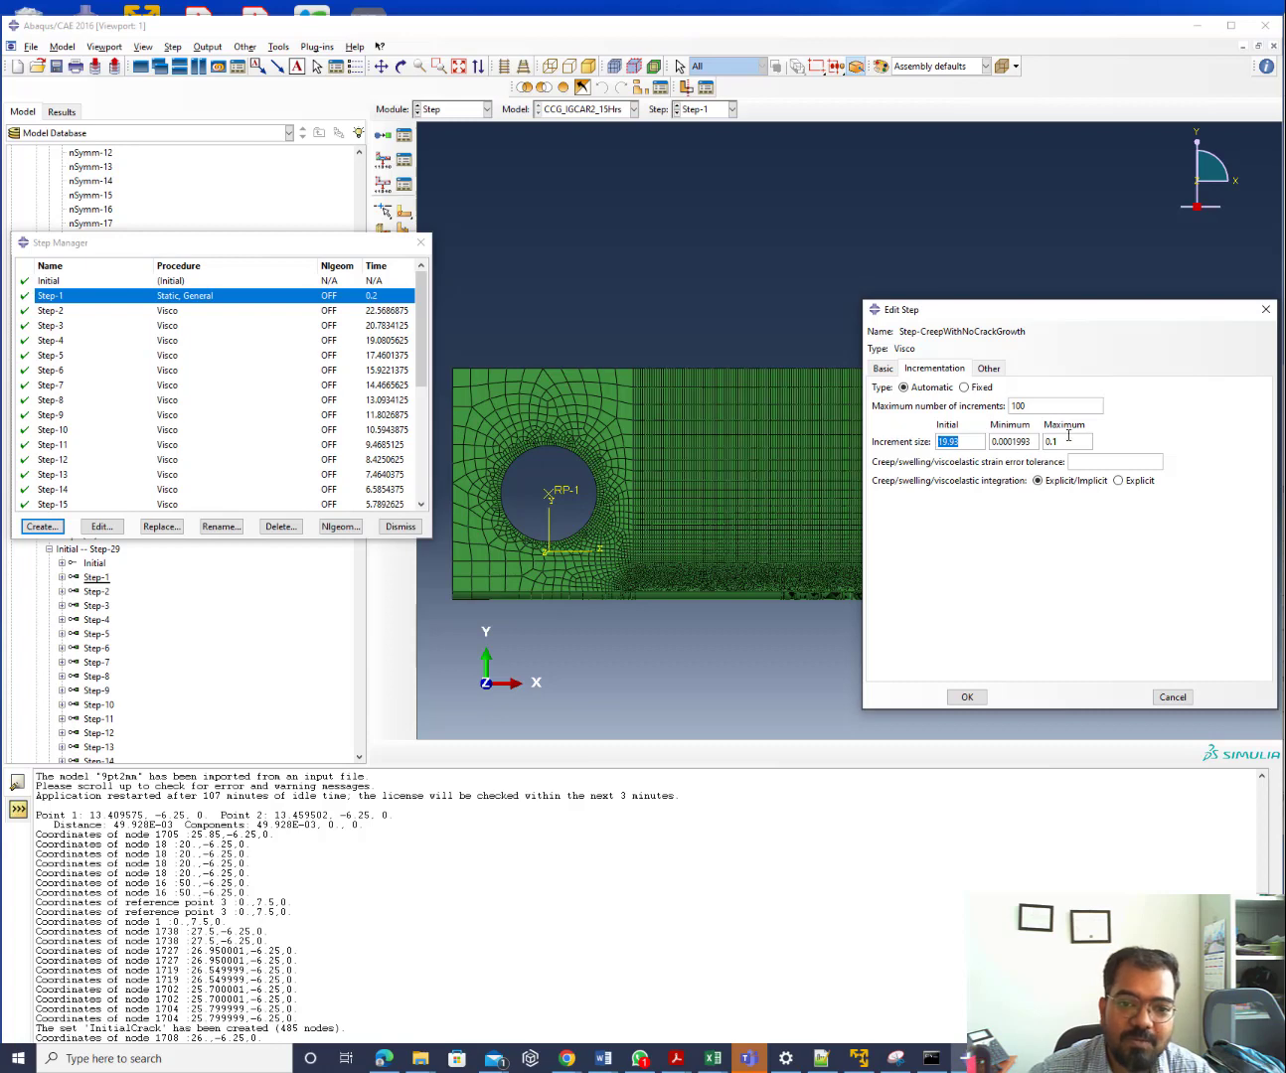
{"action": "left_click_drag", "start_coordinate": [1068, 438], "coordinate": [1024, 426]}
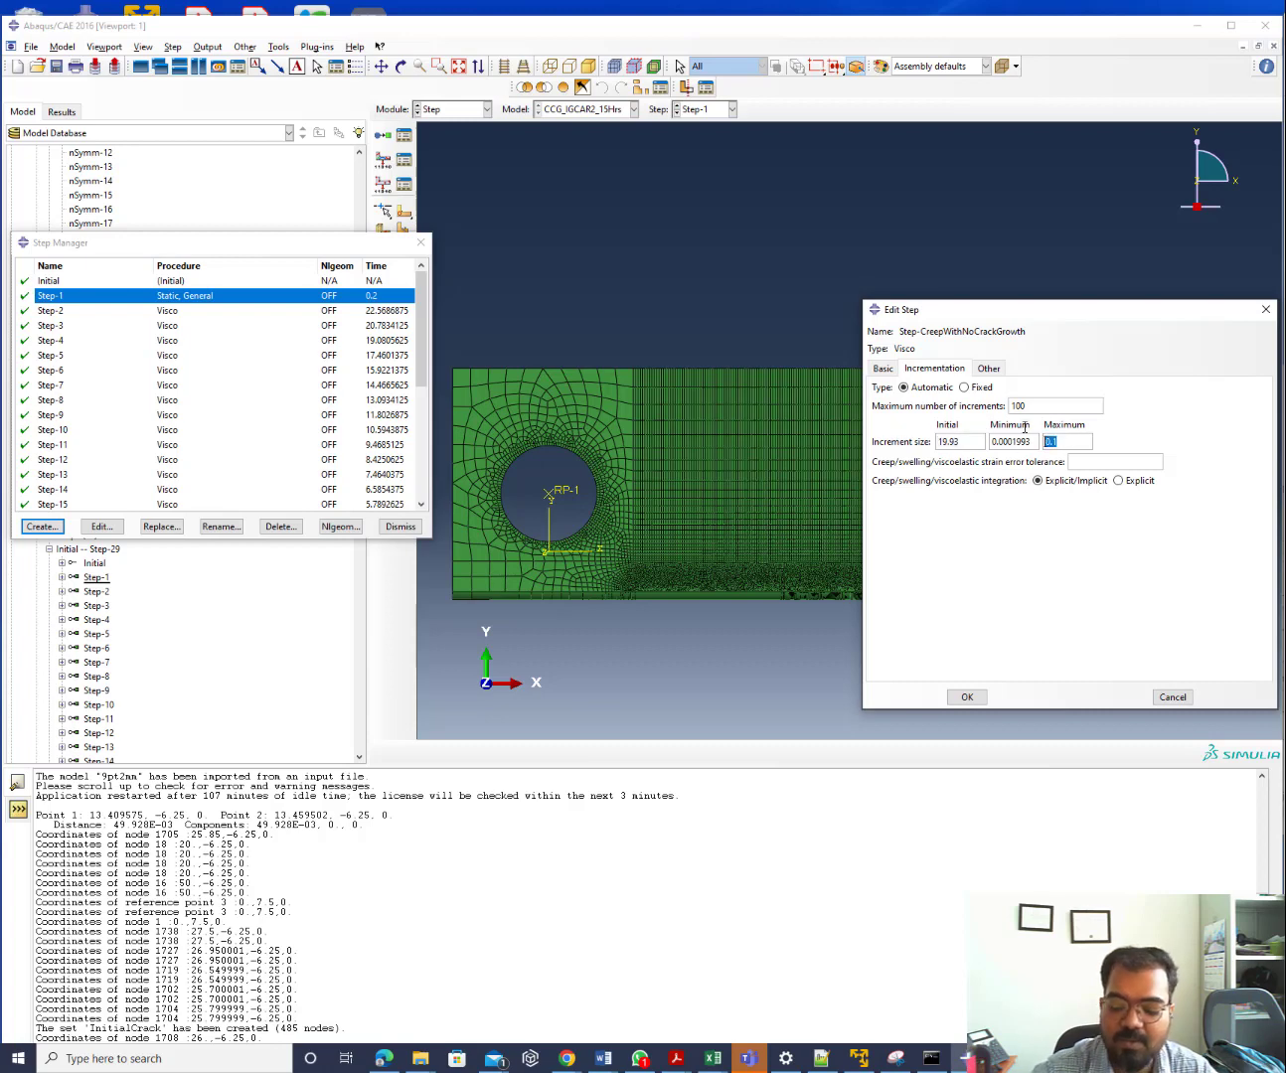
{"action": "type", "text": "2"}
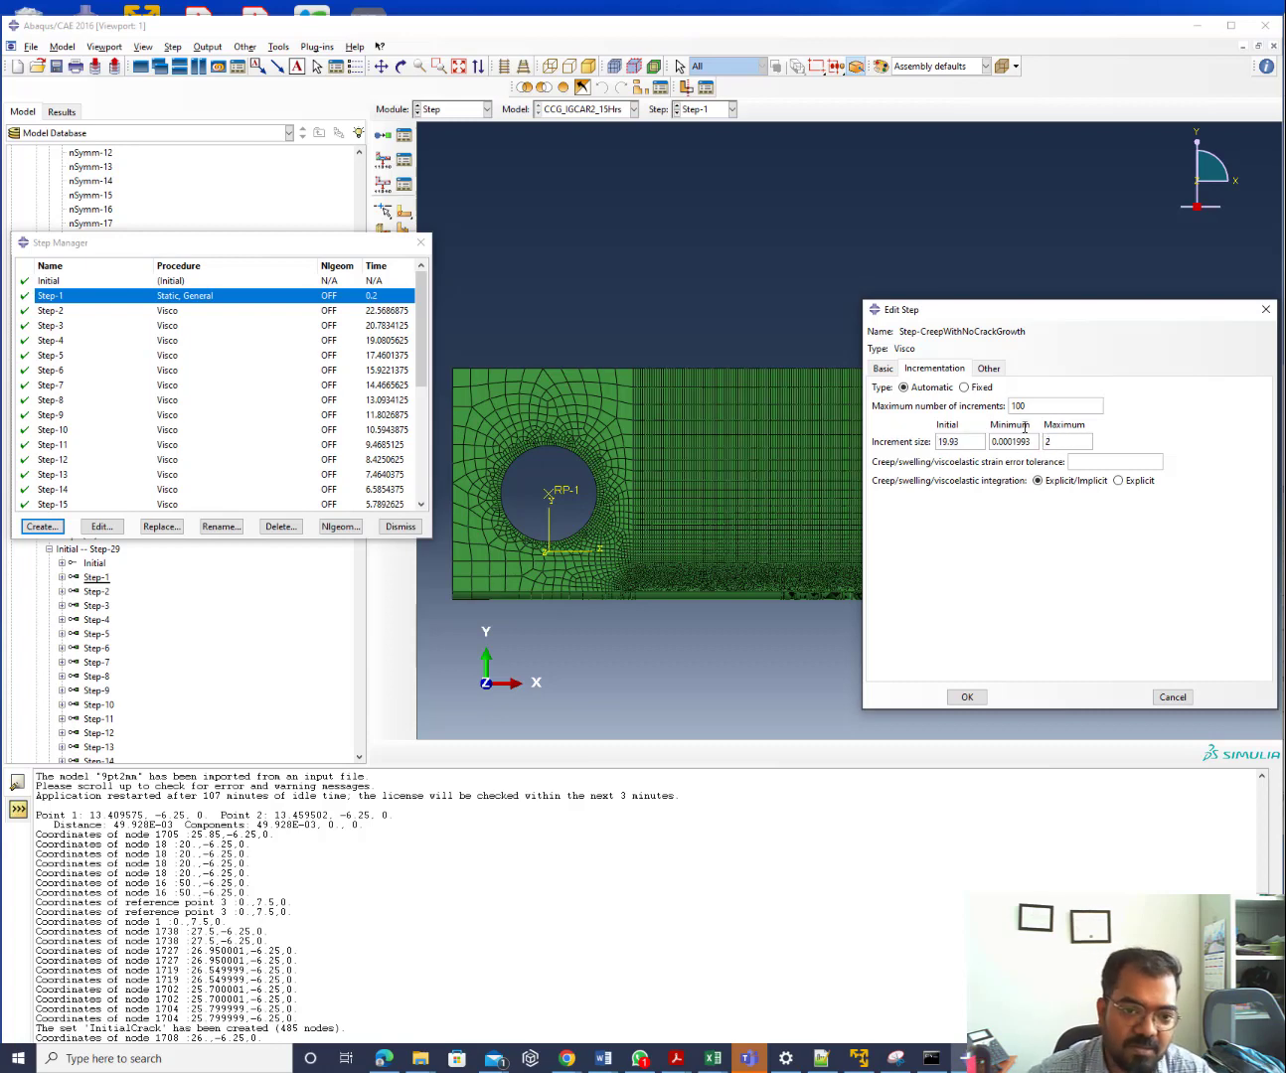
{"action": "left_click_drag", "start_coordinate": [961, 441], "coordinate": [926, 435]}
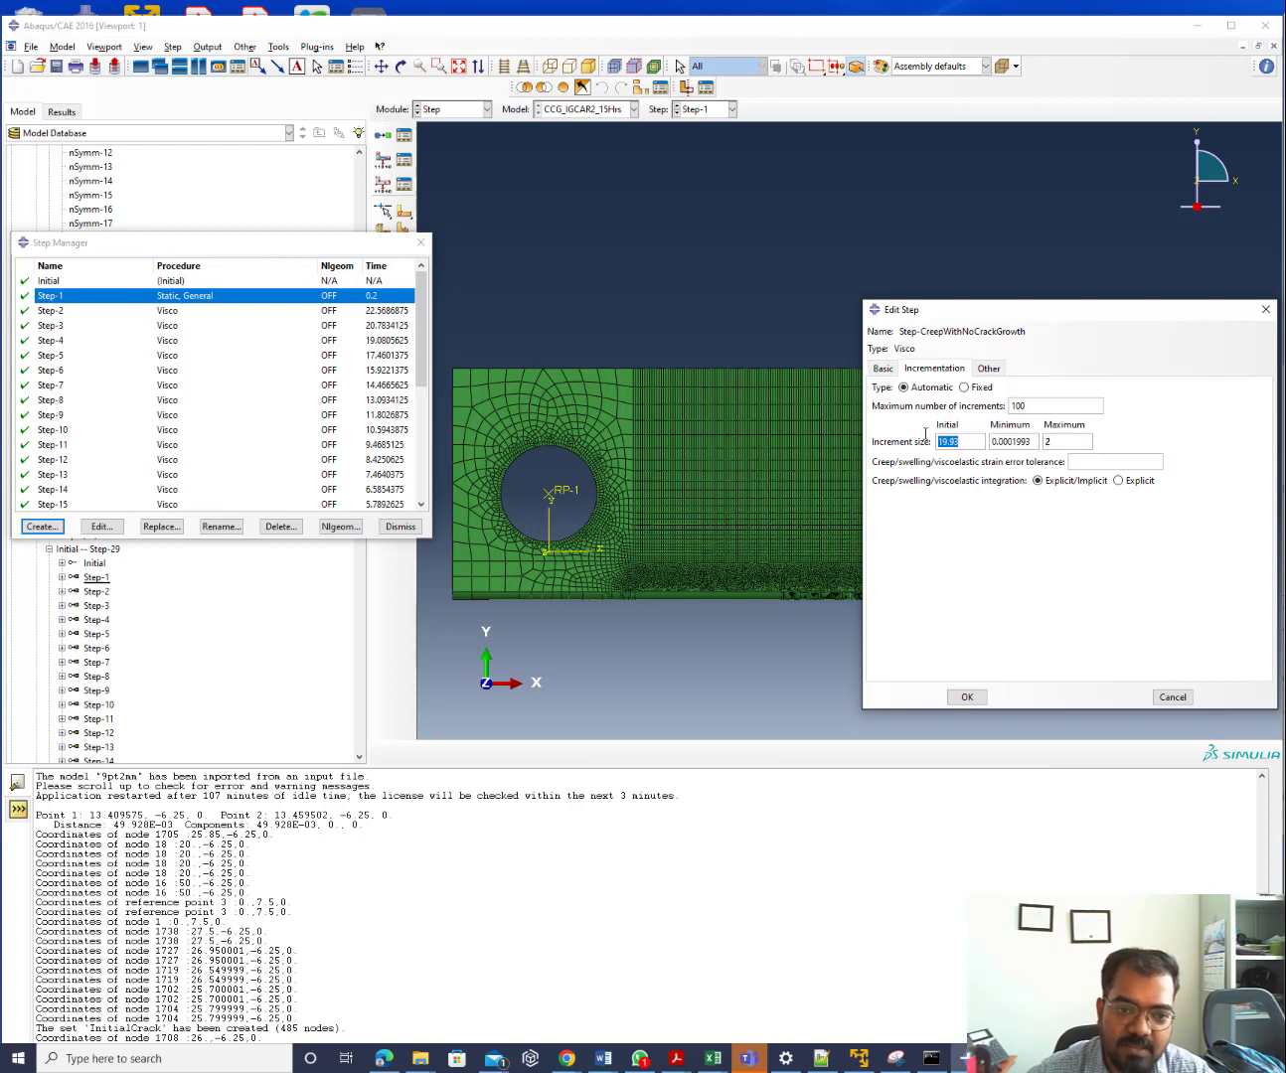
{"action": "type", "text": "0.0"}
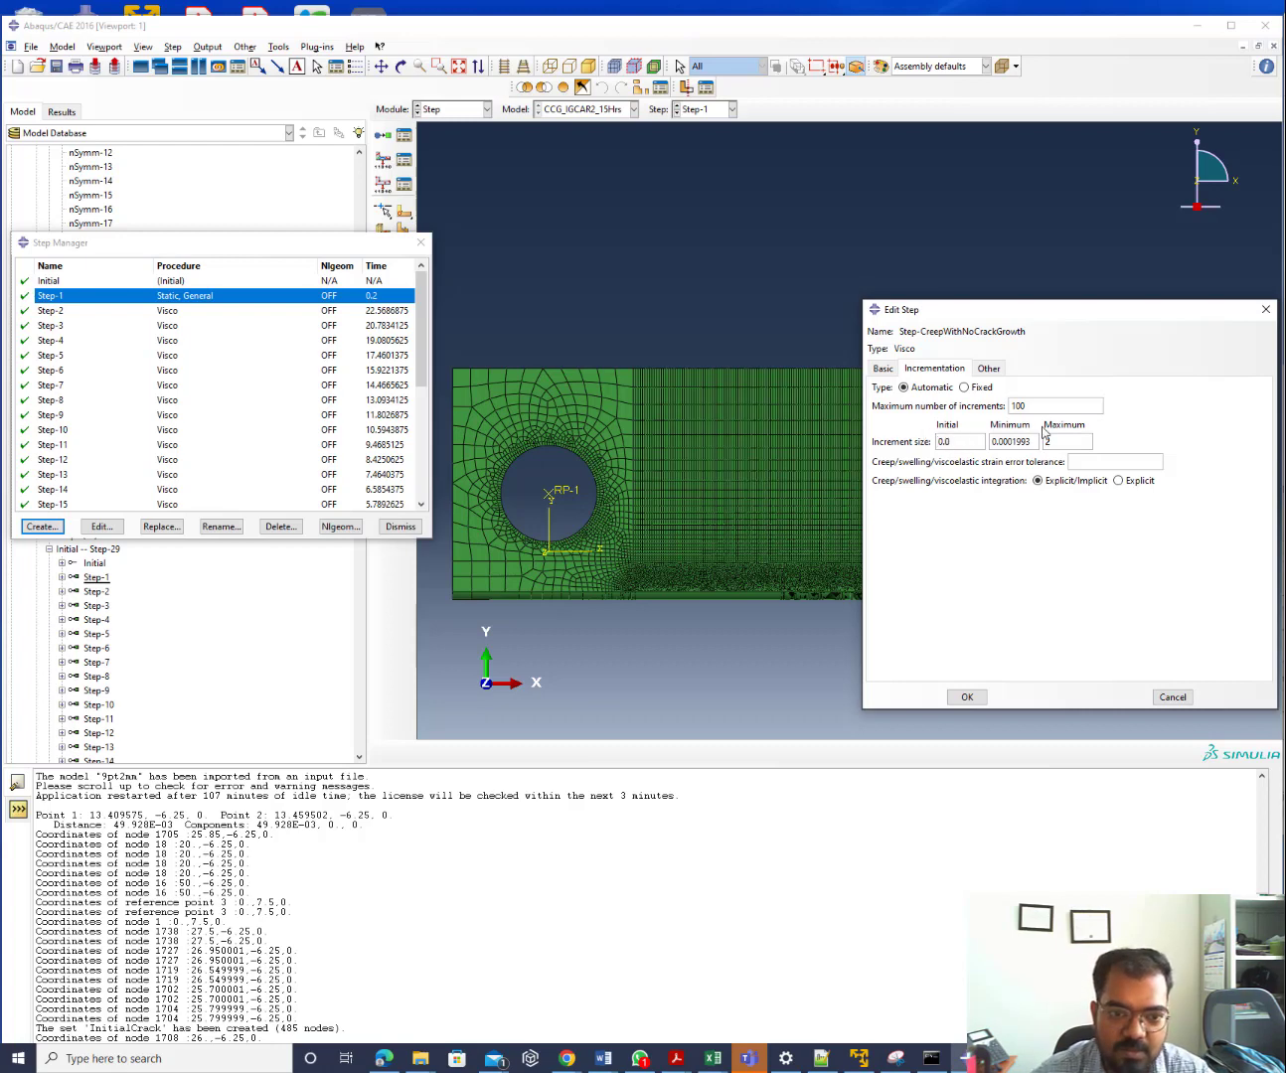
{"action": "type", "text": "1"}
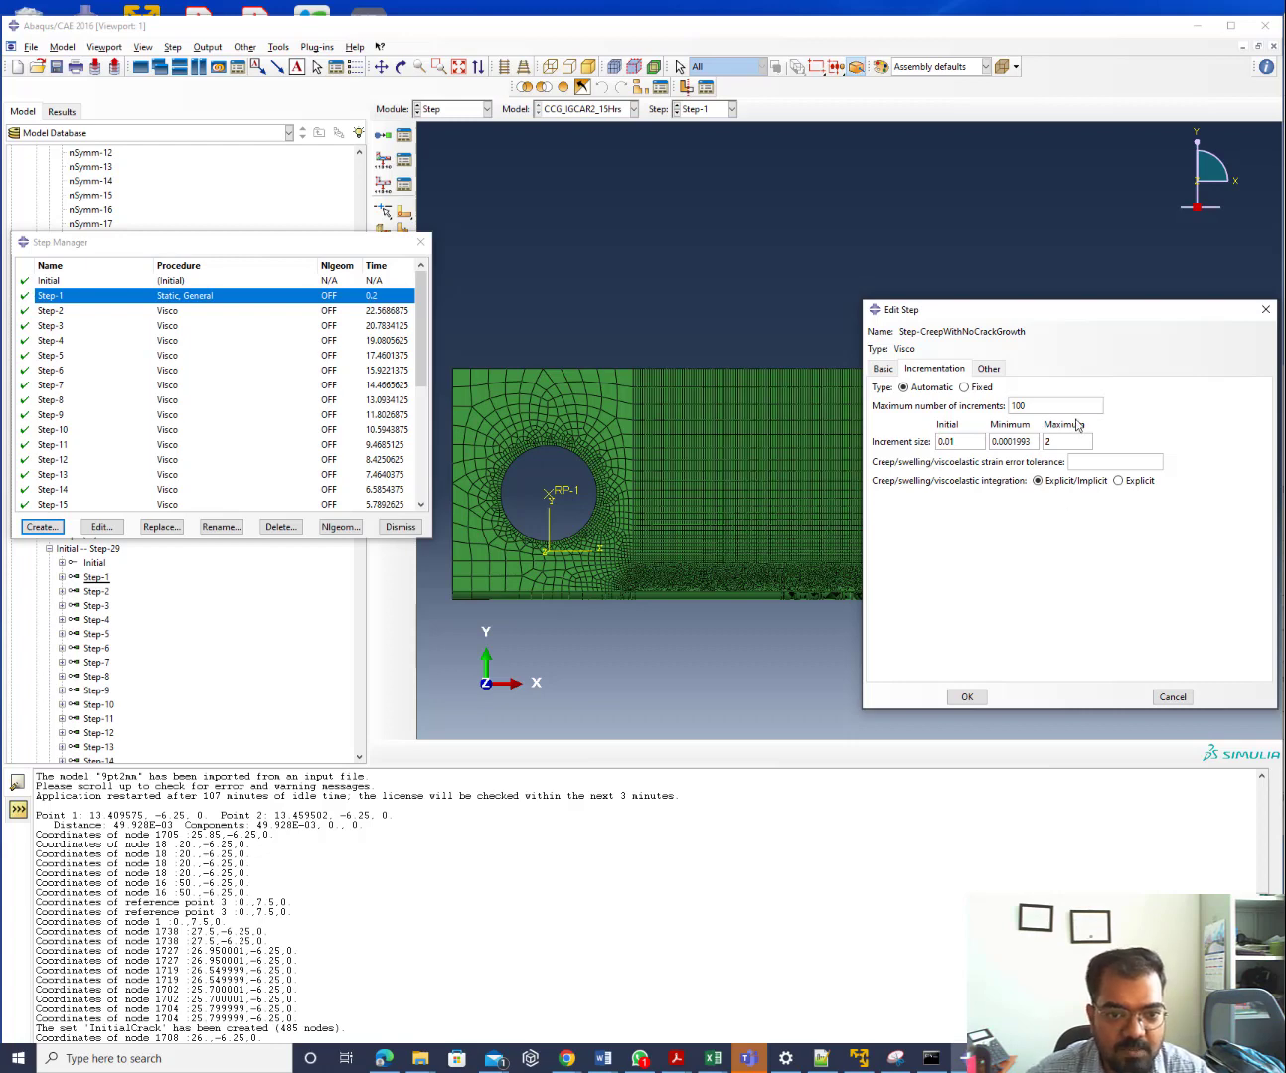
Raise the maximum number of increments to 1000, check the 0.001 tolerance, and confirm
{"action": "left_click", "coordinate": [1072, 408]}
{"action": "type", "text": "0"}
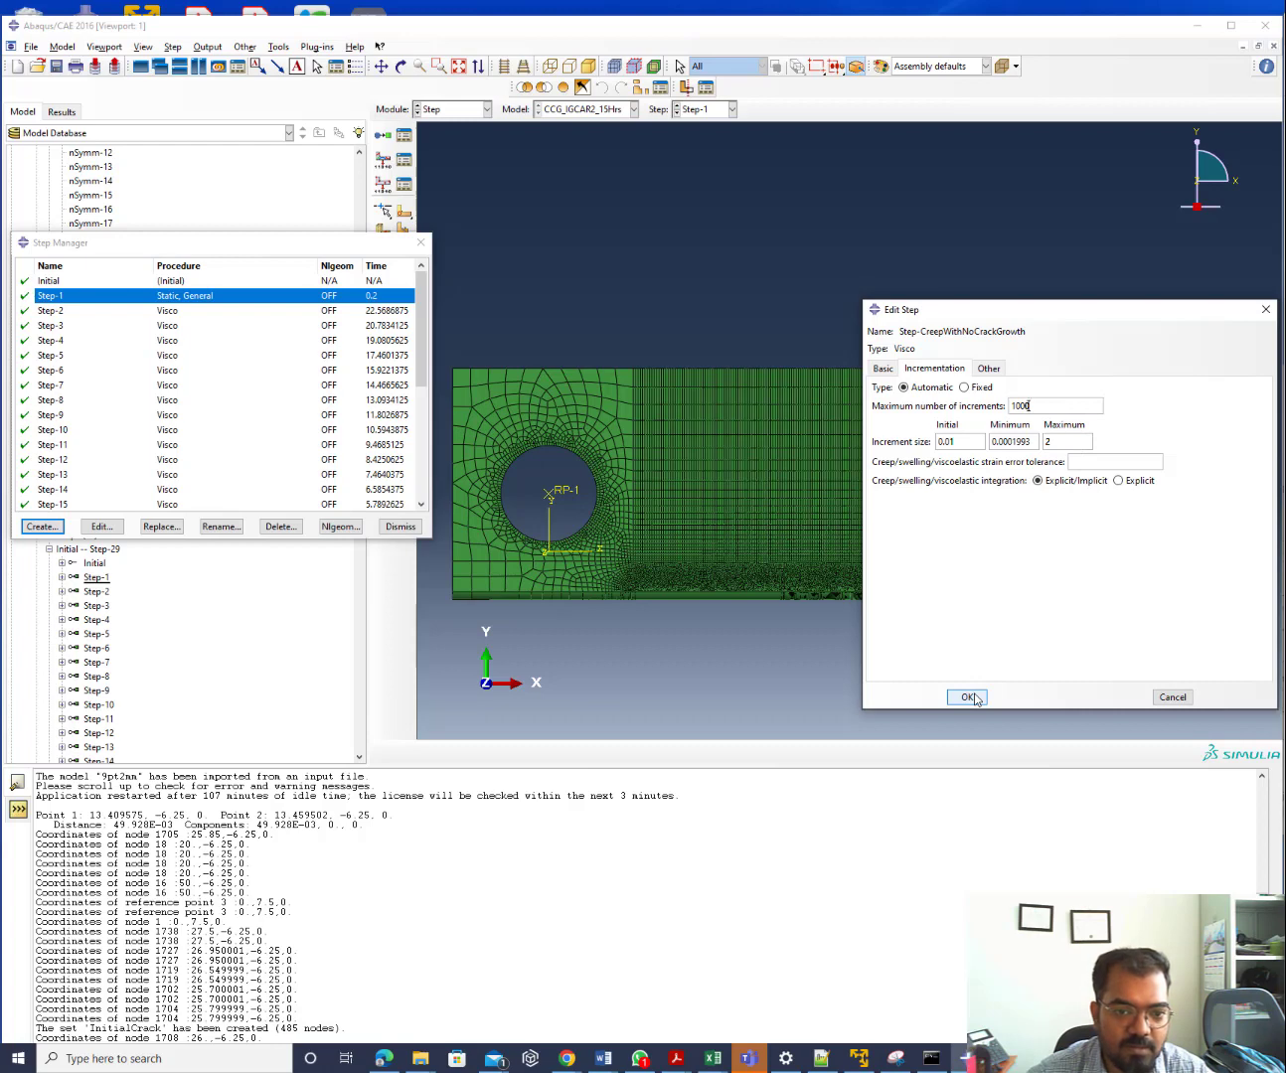
{"action": "left_click", "coordinate": [1111, 462]}
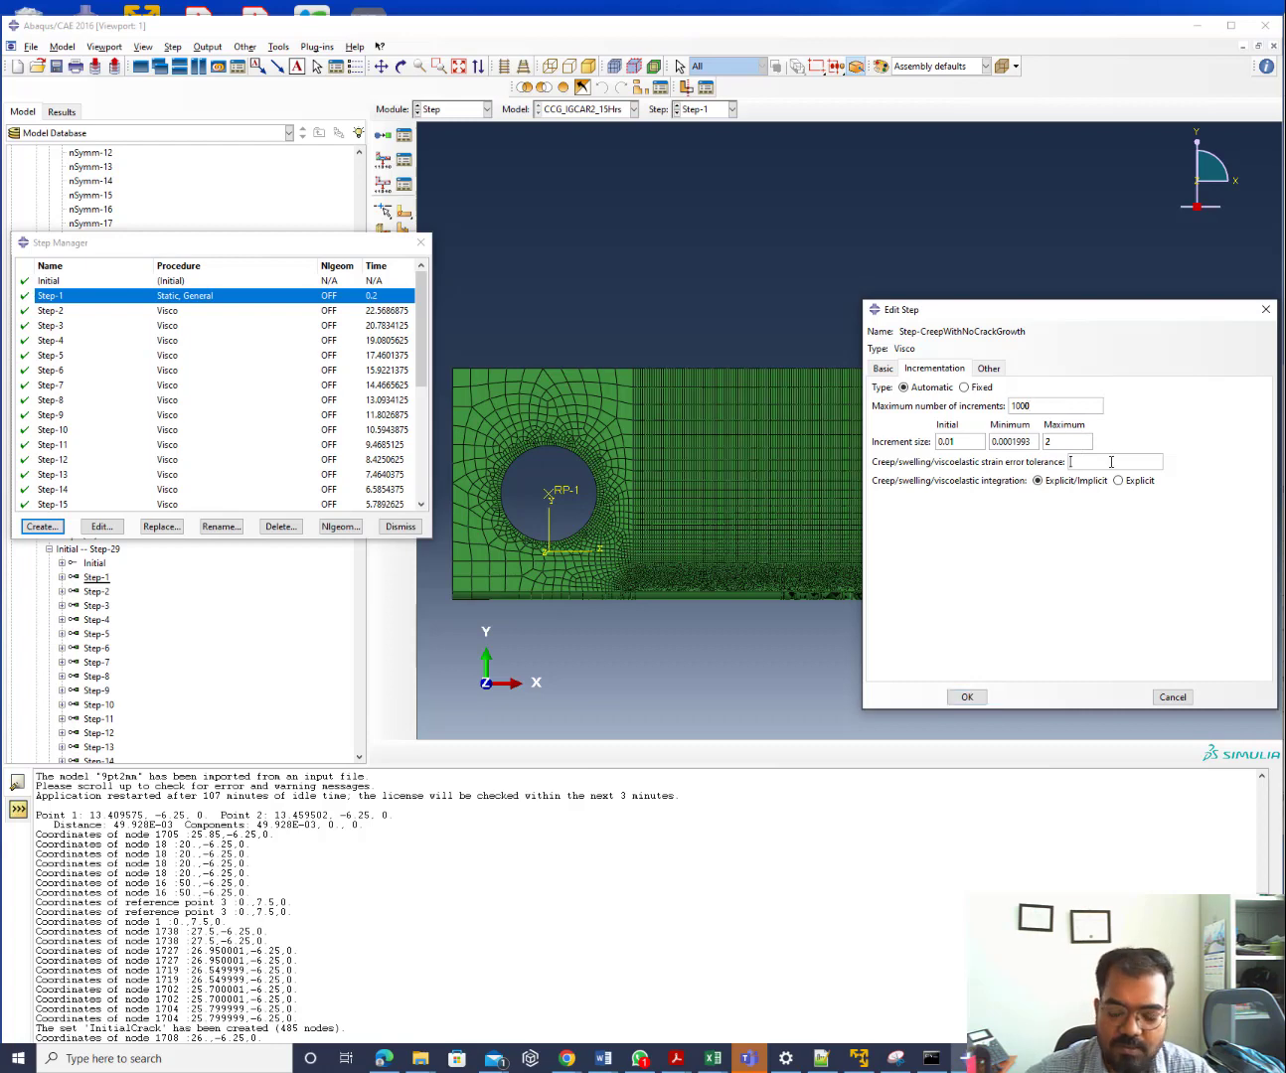
{"action": "left_click", "coordinate": [976, 702]}
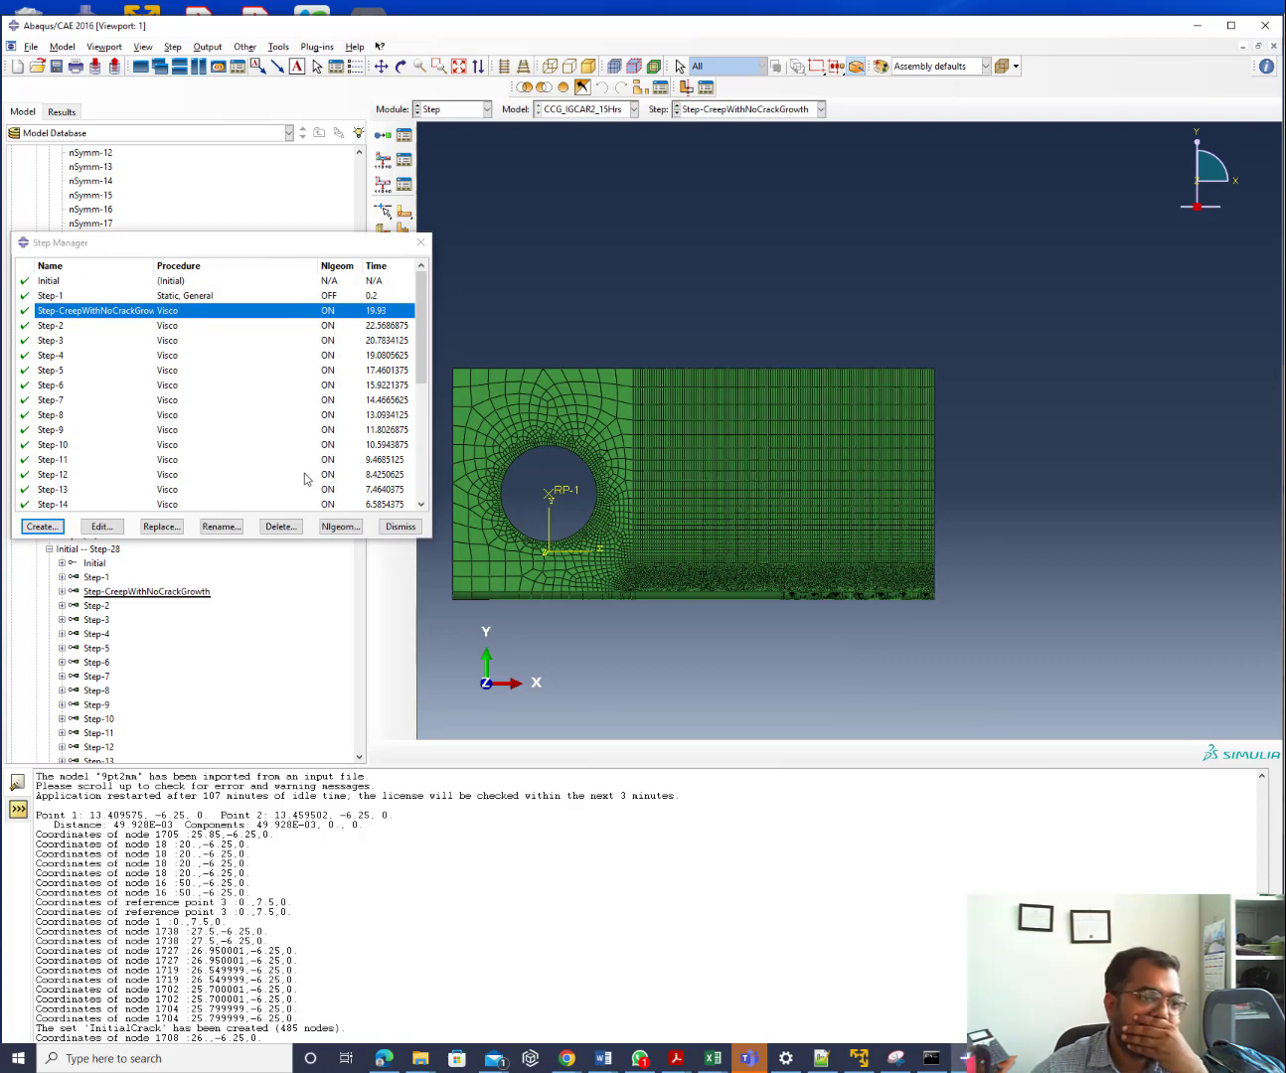
Dismiss the Step Manager and switch to the Job module
{"action": "scroll", "coordinate": [382, 388], "scroll_direction": "down", "scroll_amount": 2}
{"action": "scroll", "coordinate": [383, 387], "scroll_direction": "down", "scroll_amount": 4}
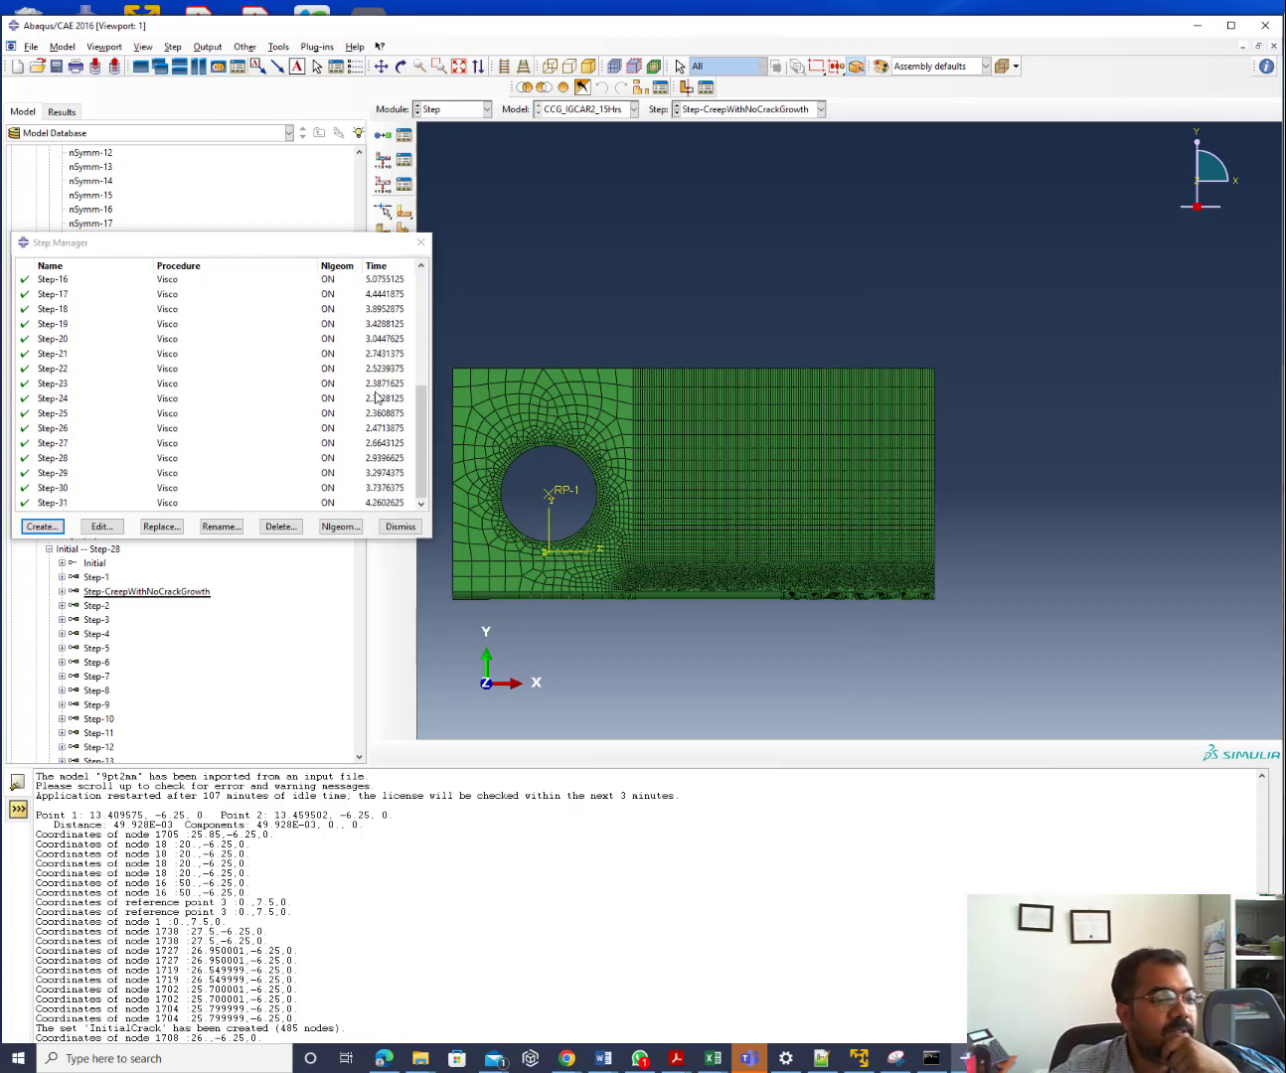
{"action": "scroll", "coordinate": [383, 396], "scroll_direction": "up", "scroll_amount": 2}
{"action": "scroll", "coordinate": [382, 397], "scroll_direction": "down", "scroll_amount": 2}
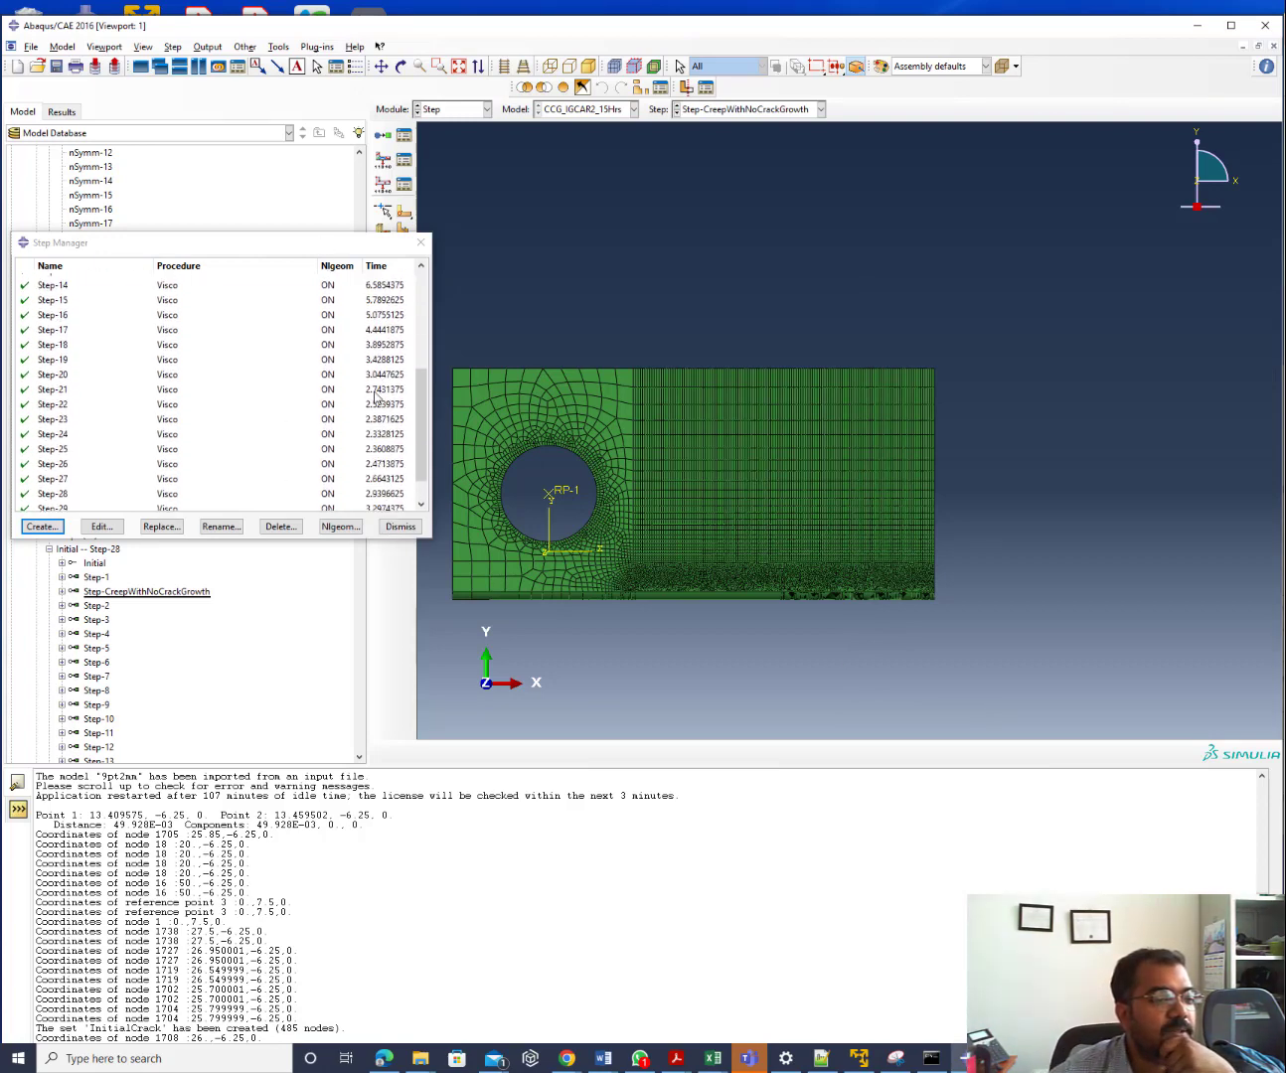
{"action": "left_click", "coordinate": [399, 526]}
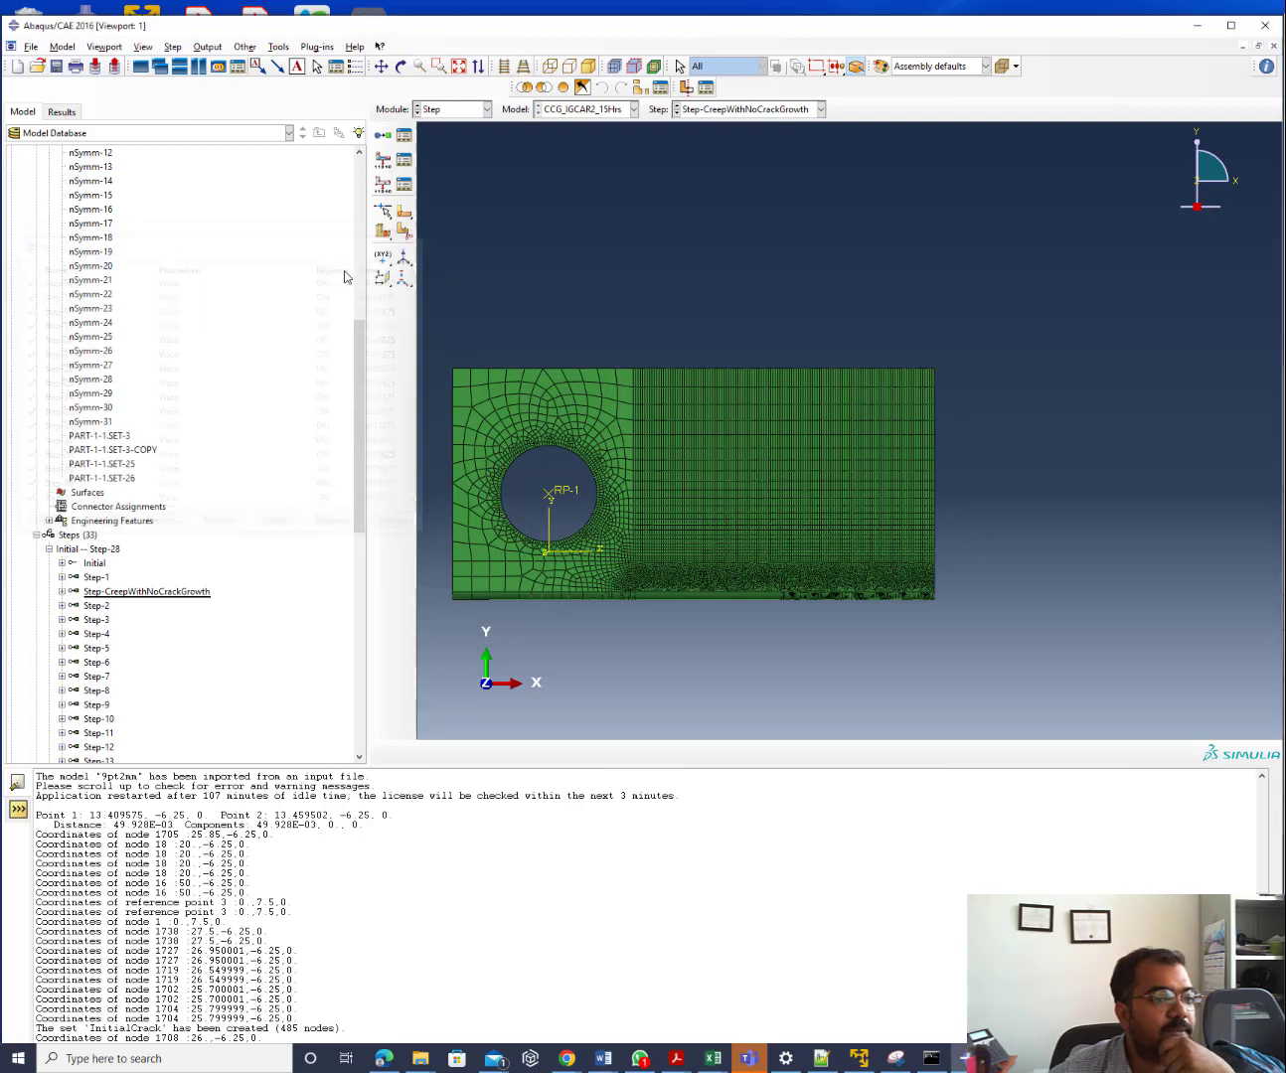
{"action": "left_click", "coordinate": [435, 111]}
{"action": "left_click", "coordinate": [433, 238]}
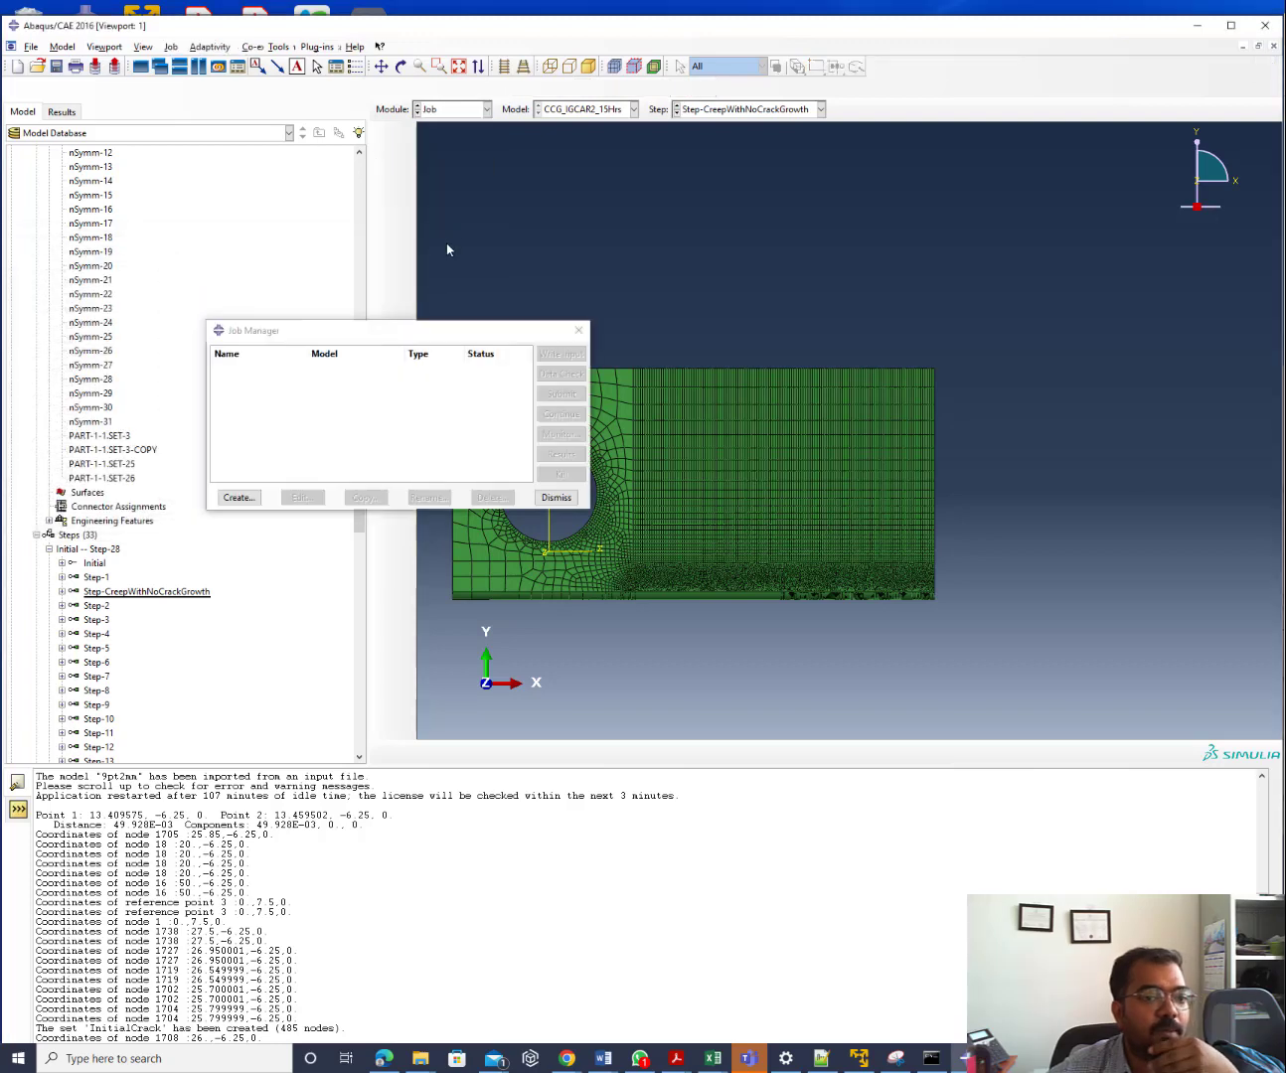
Create a new job named CCGWithNodeRelExp
{"action": "left_click", "coordinate": [239, 495]}
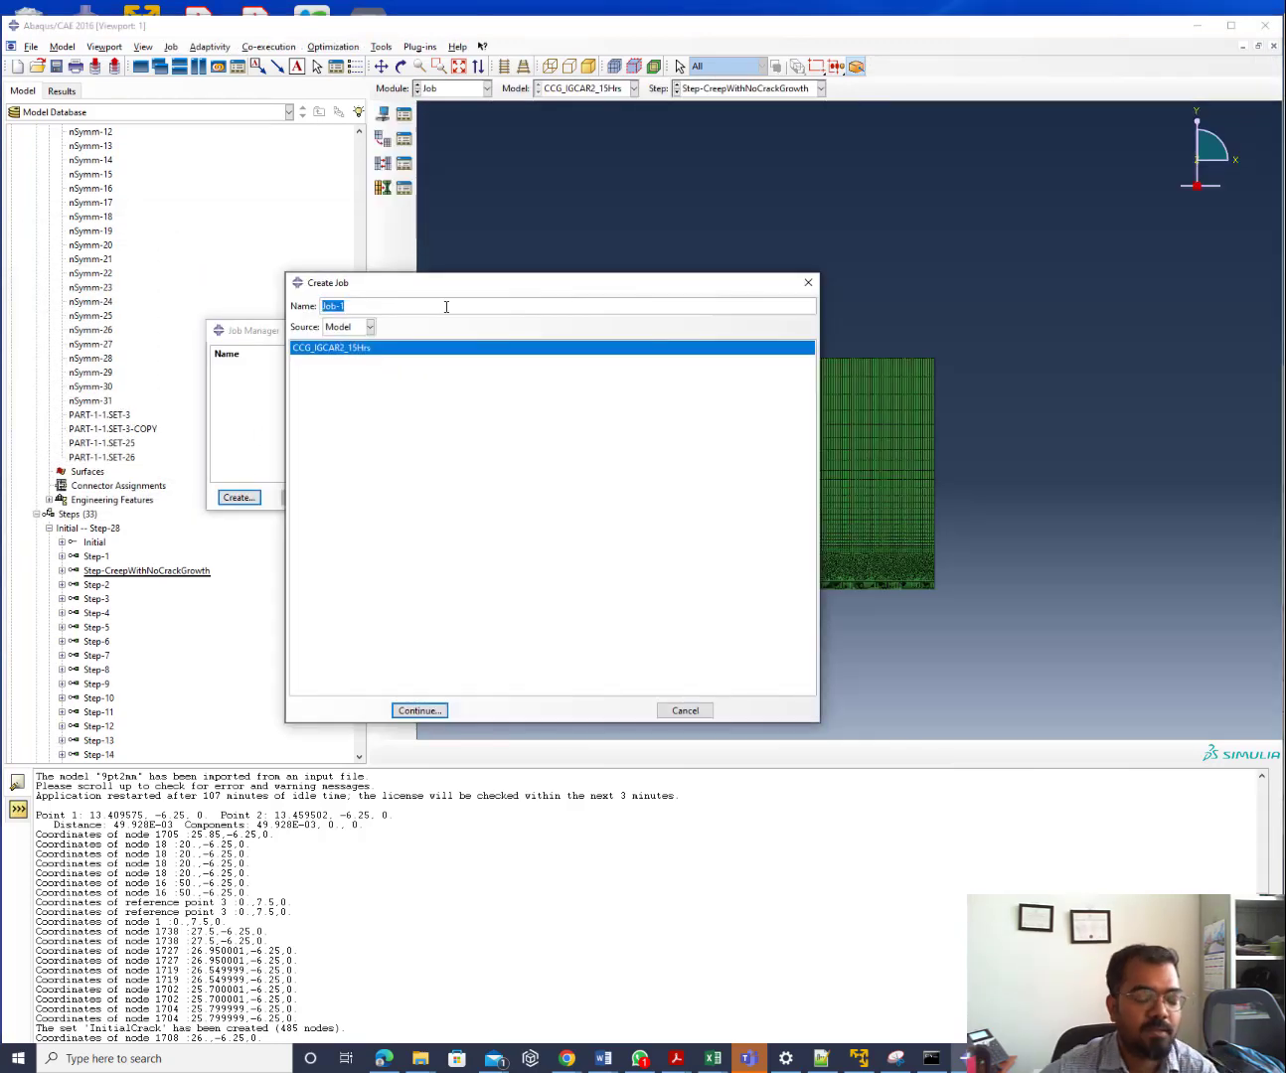
{"action": "type", "text": "CCGWith"}
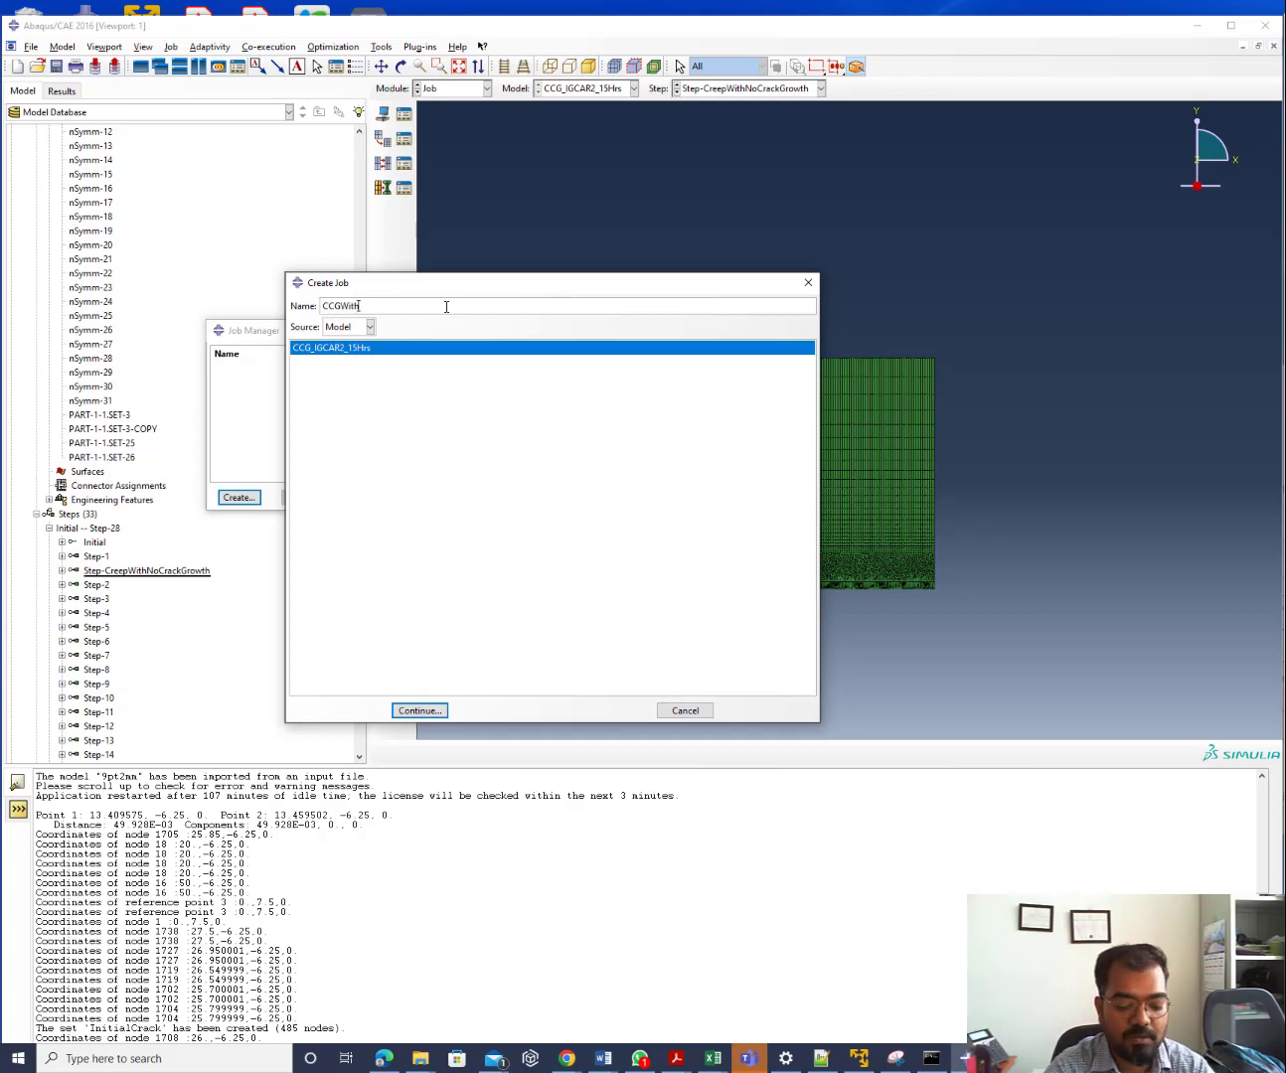
{"action": "type", "text": "Node"}
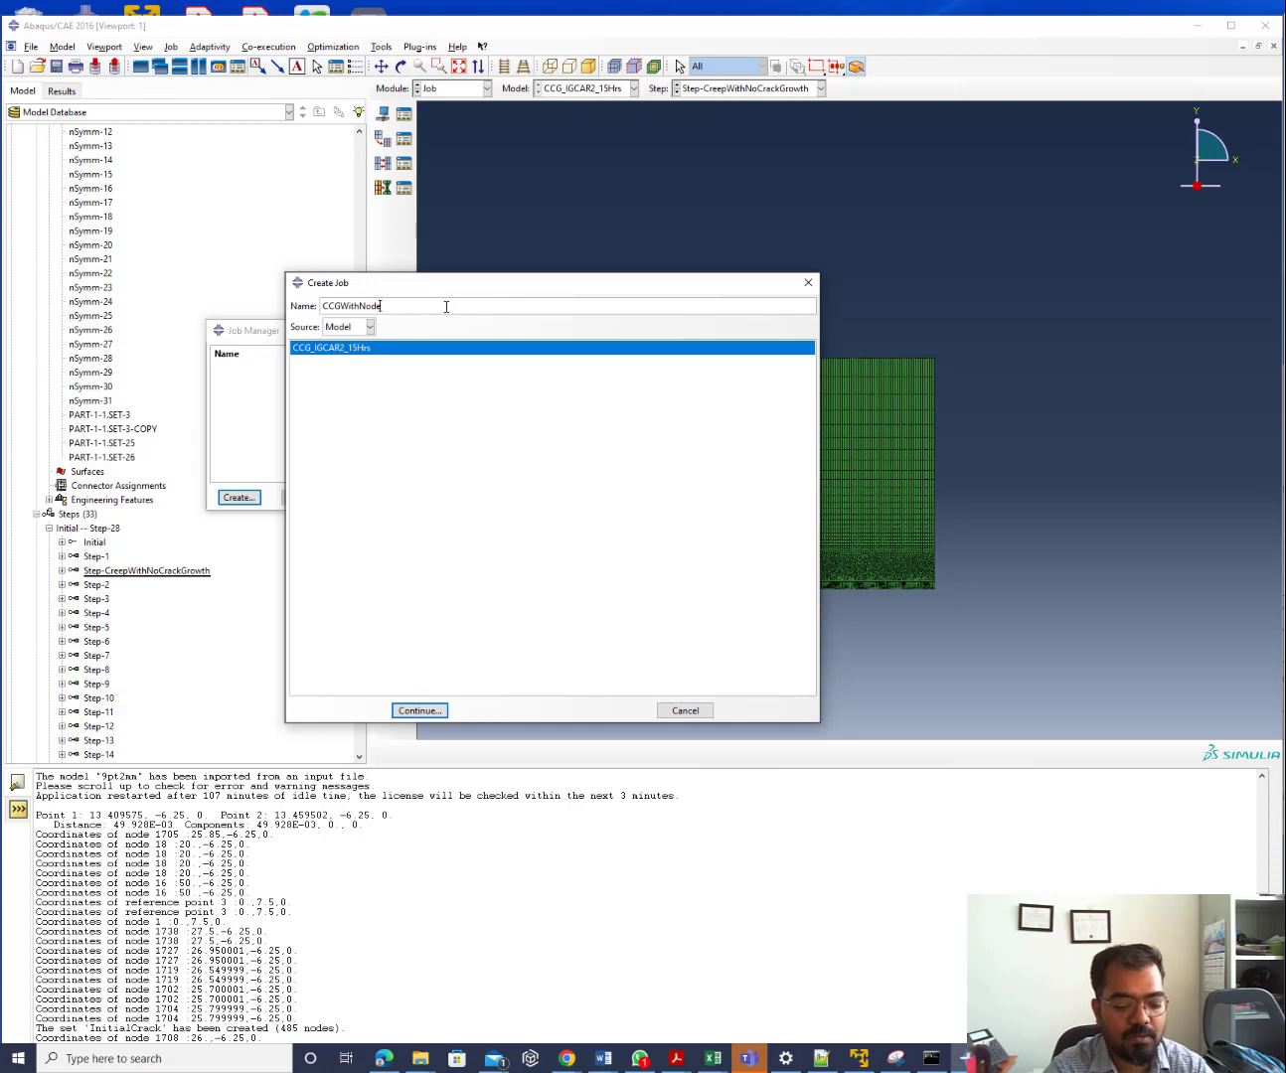
{"action": "type", "text": "Re"}
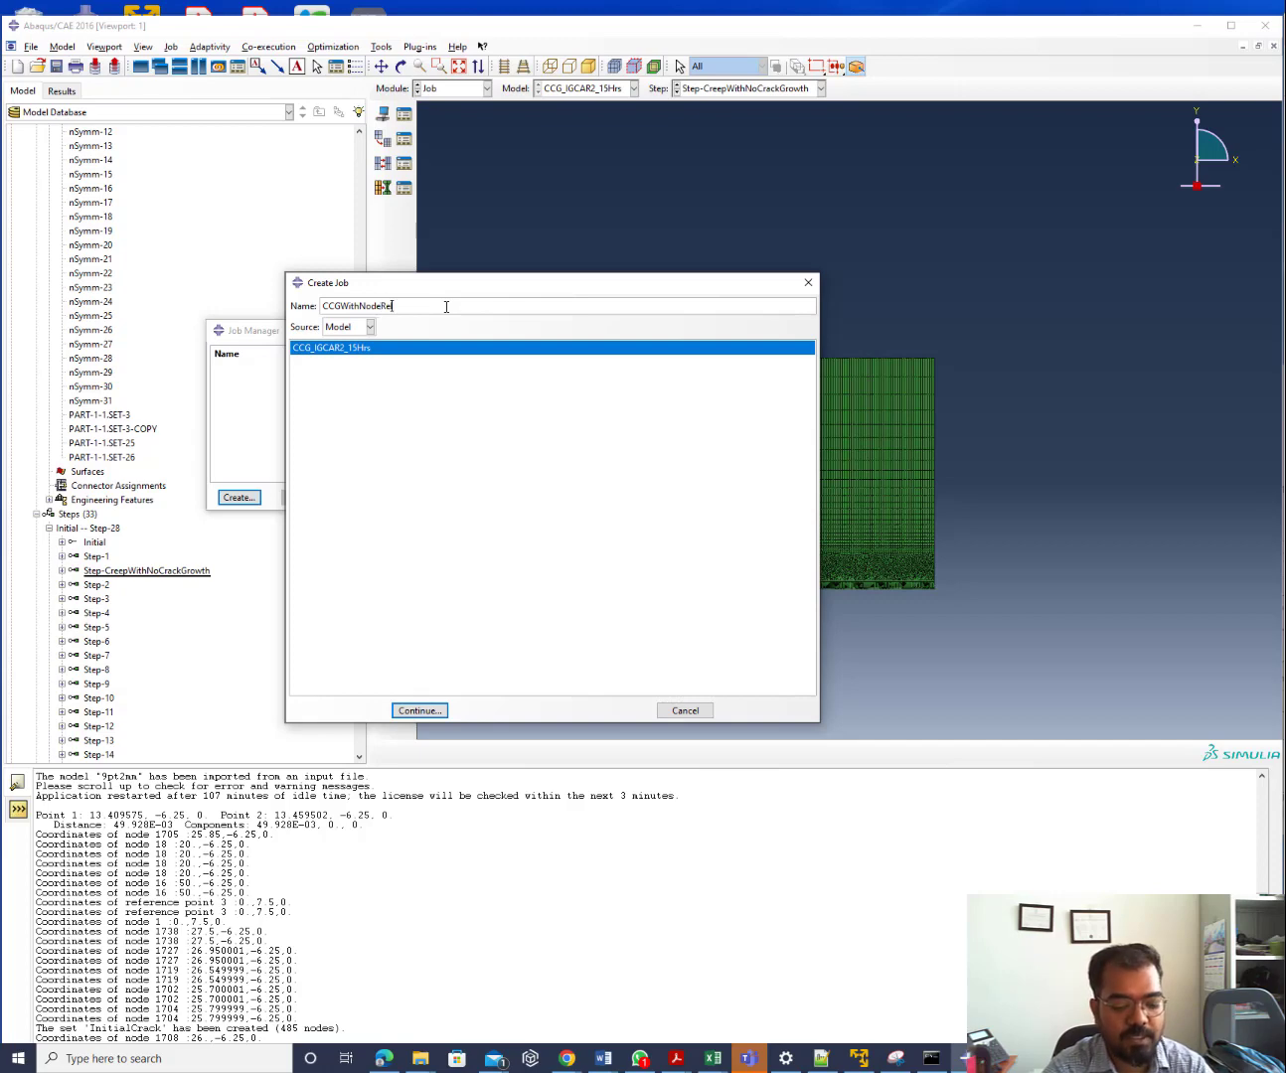
{"action": "type", "text": "lExp"}
{"action": "key", "text": "Return"}
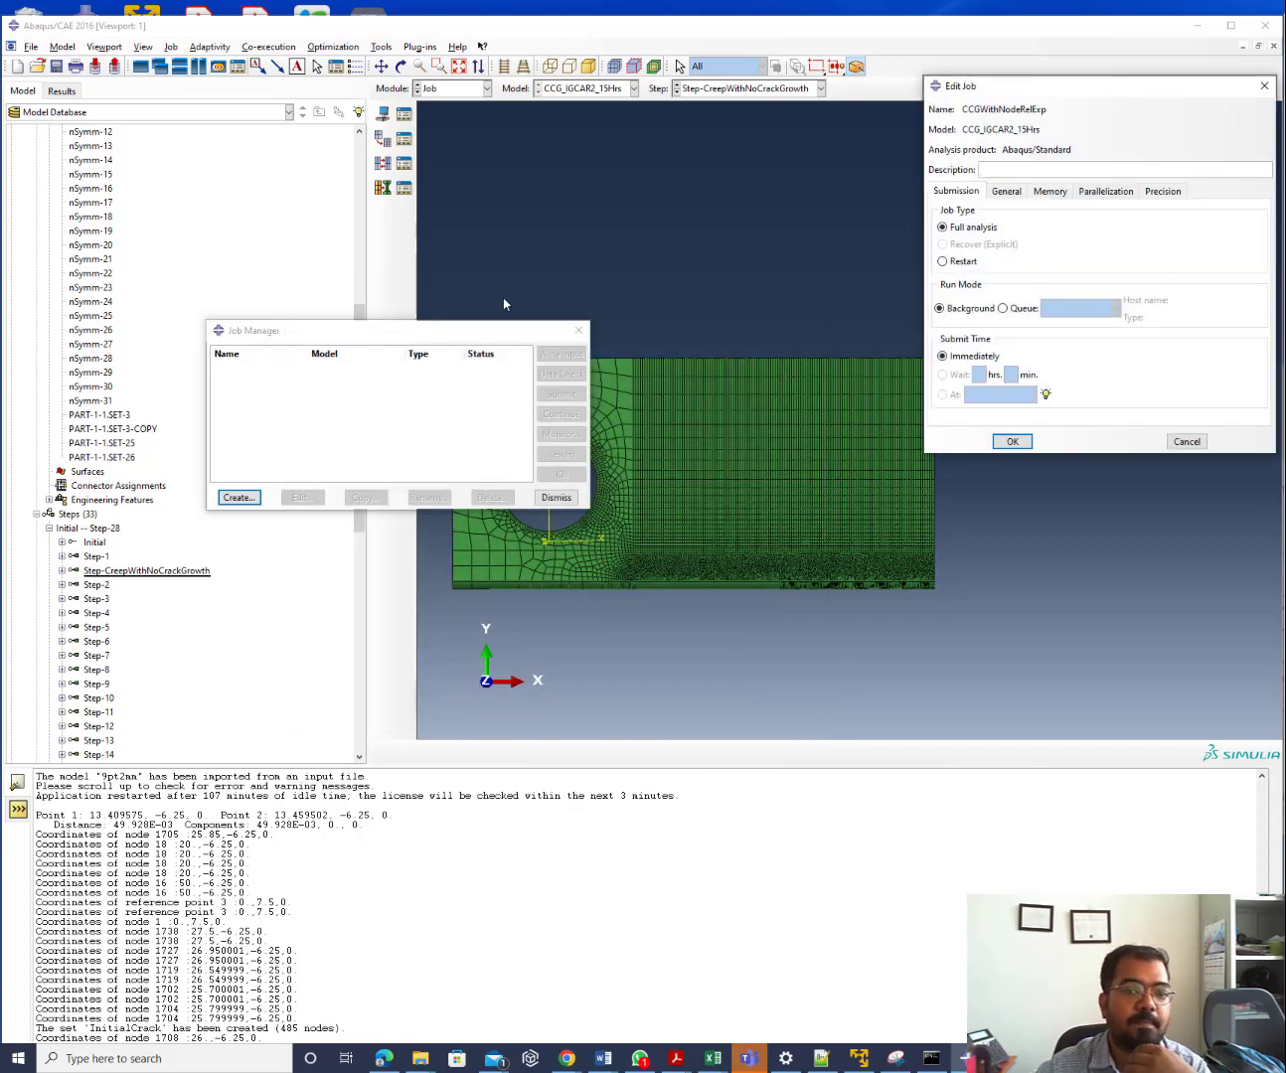
Limit the job to 50% memory and 5 processors, then save the job settings
{"action": "left_click", "coordinate": [1052, 191]}
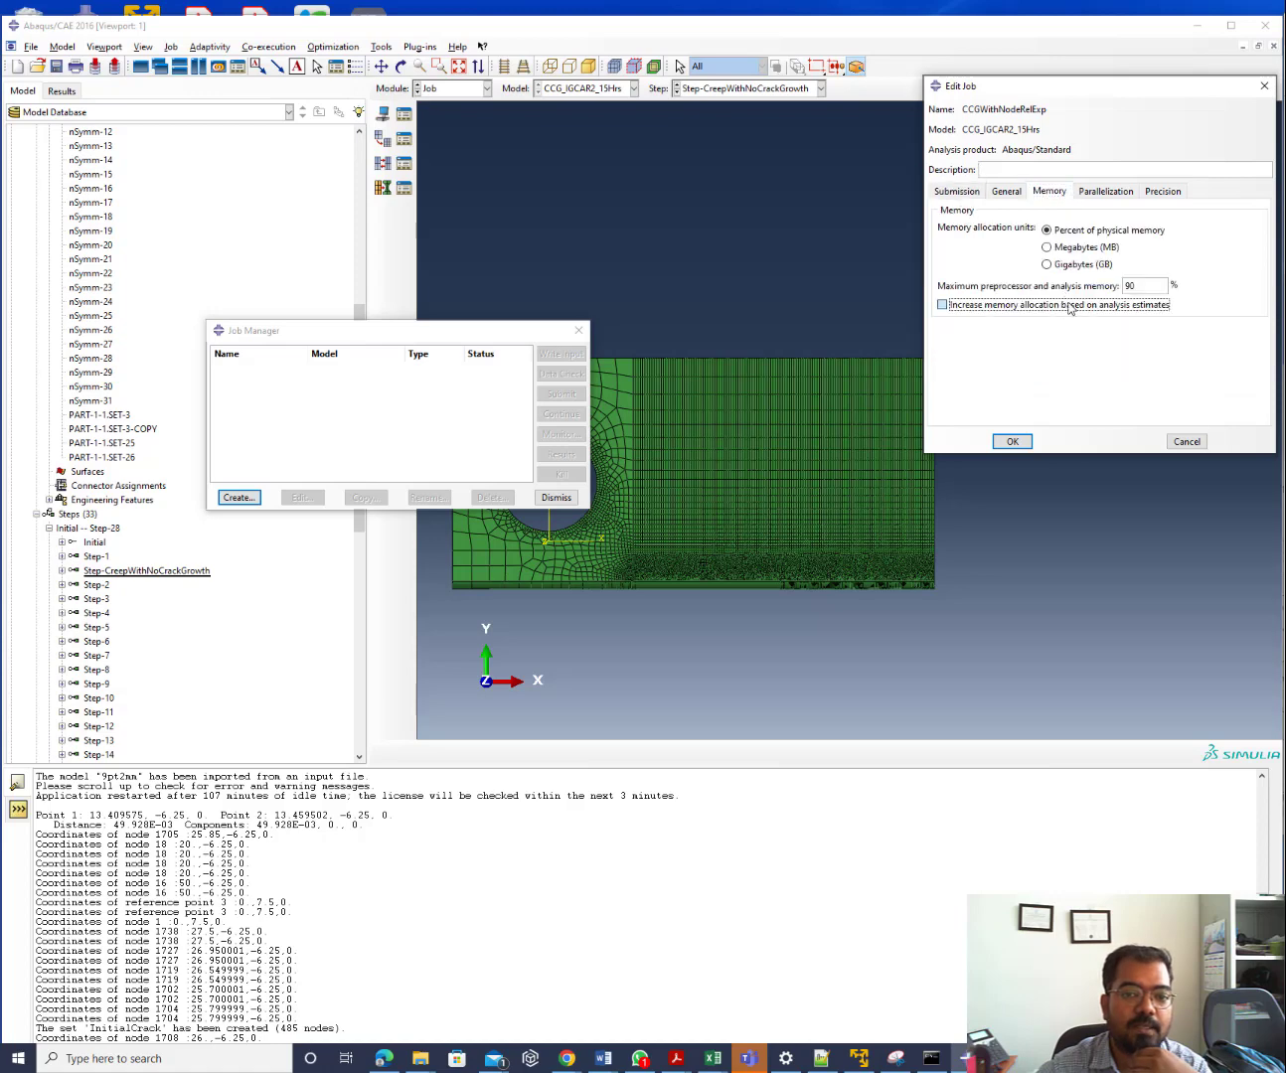
{"action": "double_click", "coordinate": [1131, 285]}
{"action": "type", "text": "50"}
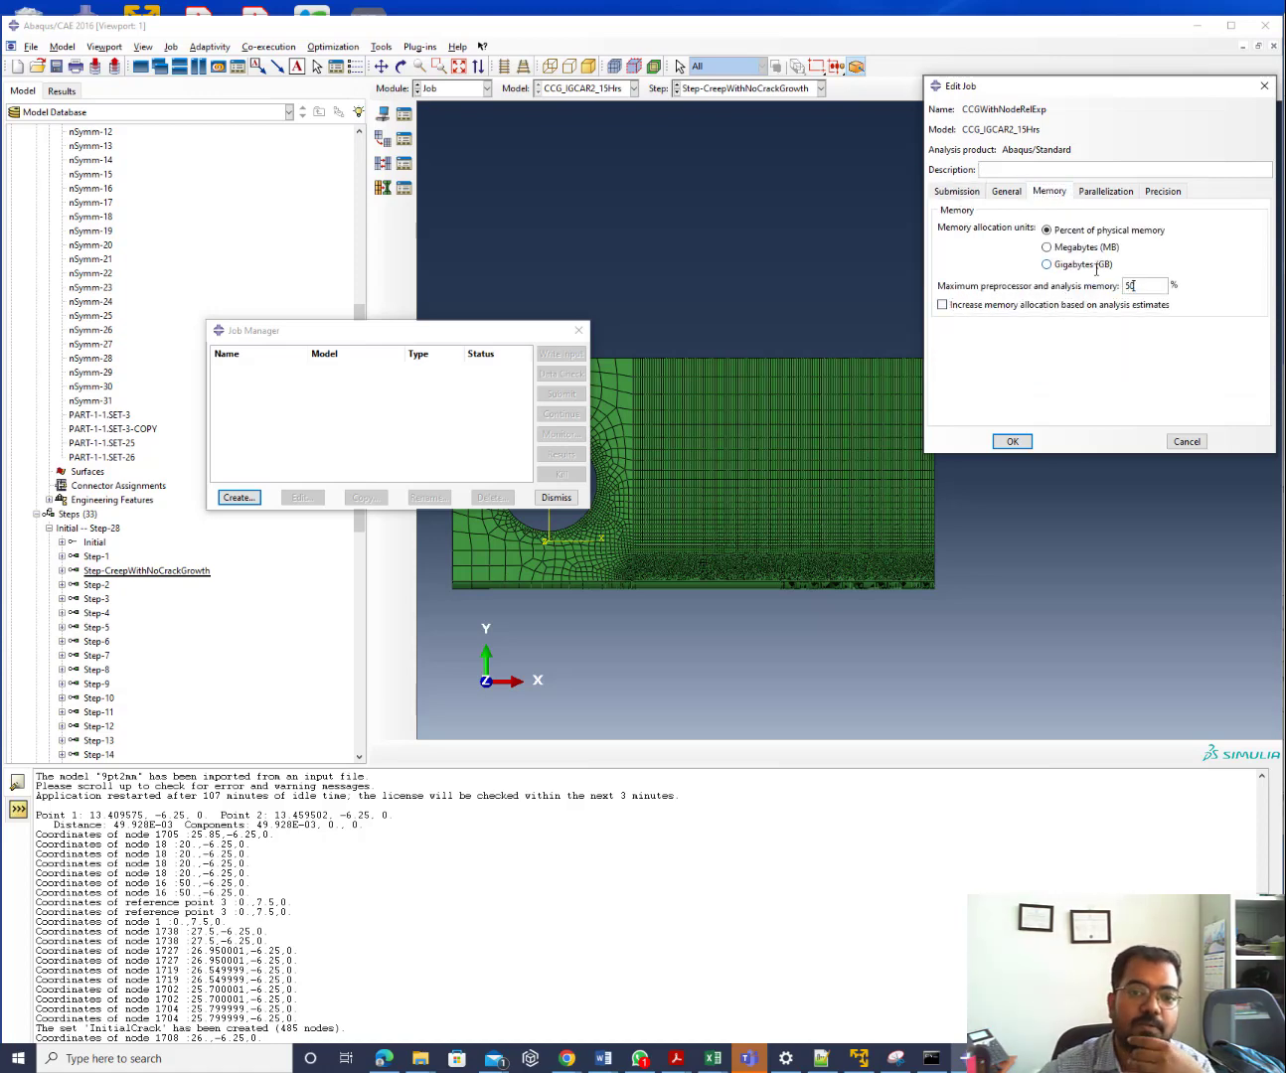
{"action": "left_click", "coordinate": [1105, 190]}
{"action": "left_click", "coordinate": [1029, 213]}
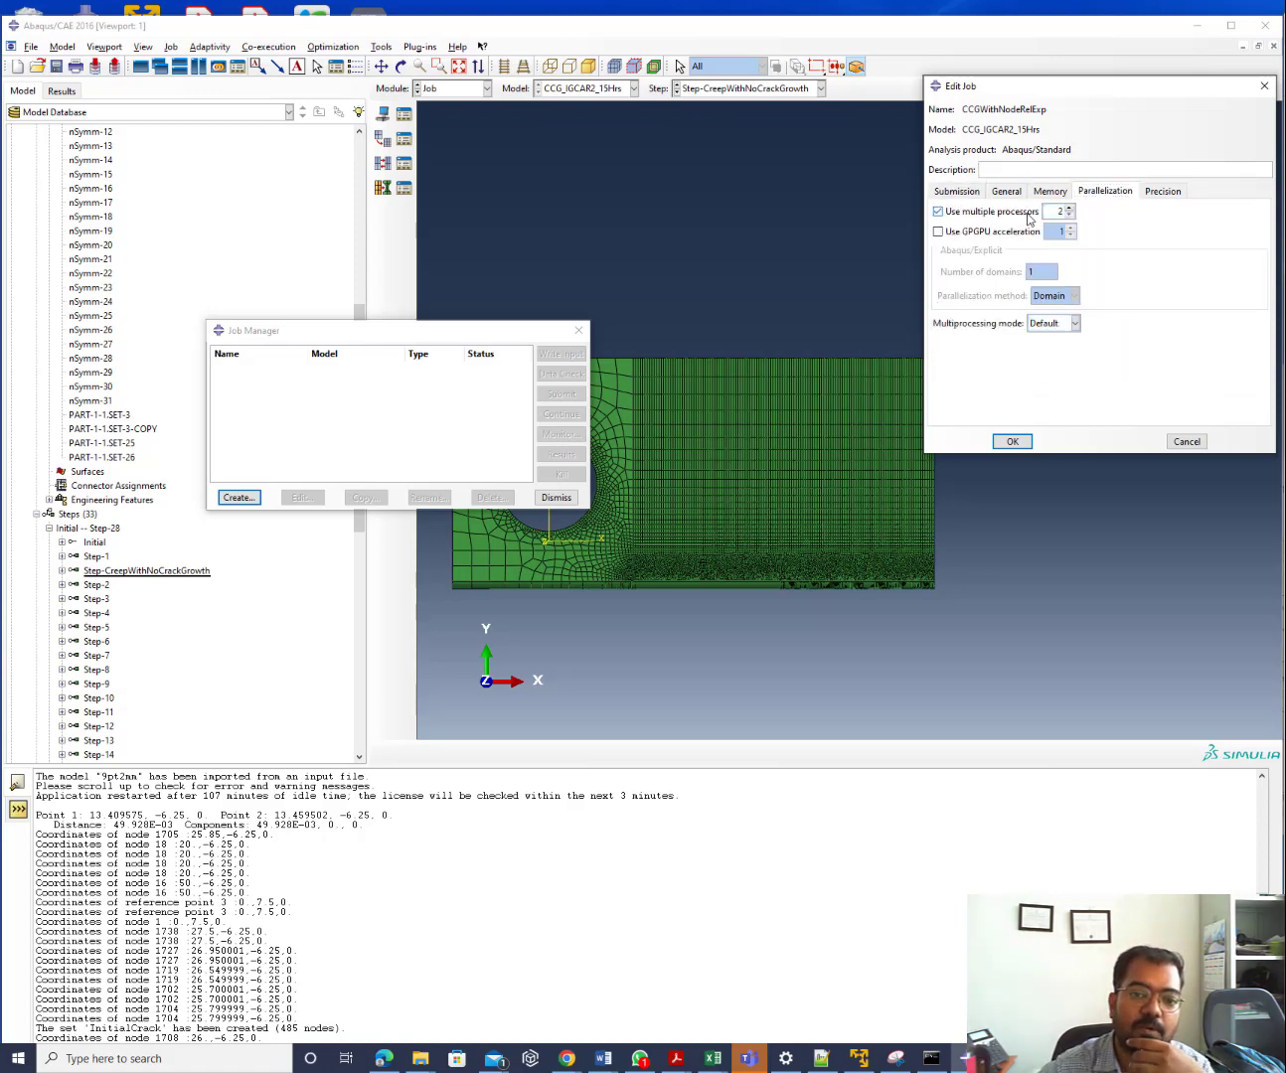
{"action": "left_click", "coordinate": [1058, 212]}
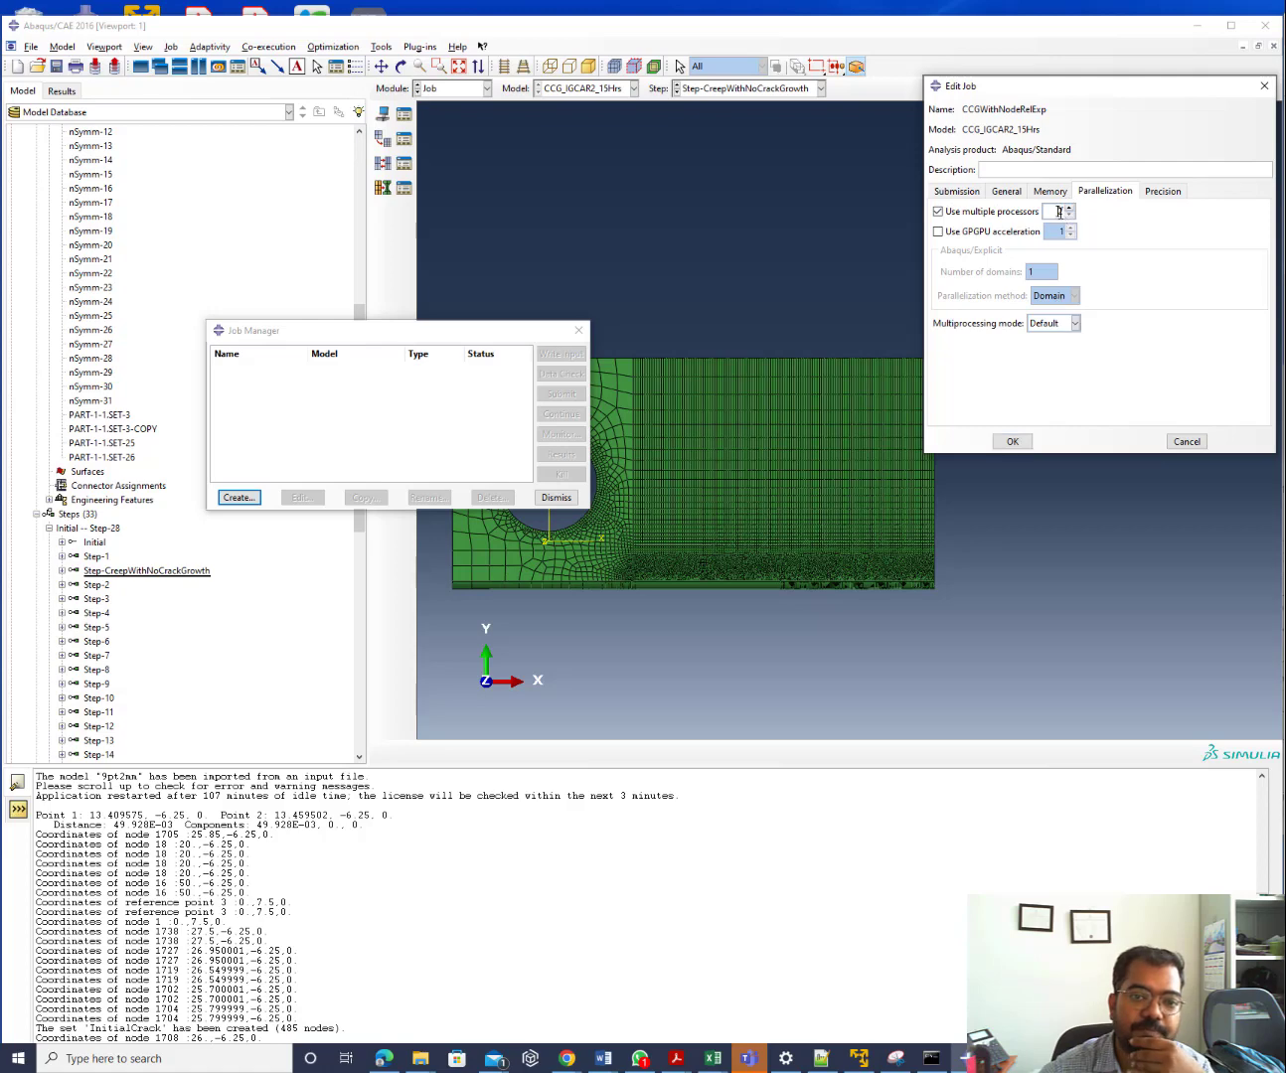
{"action": "key", "text": "BackSpace"}
{"action": "type", "text": "5"}
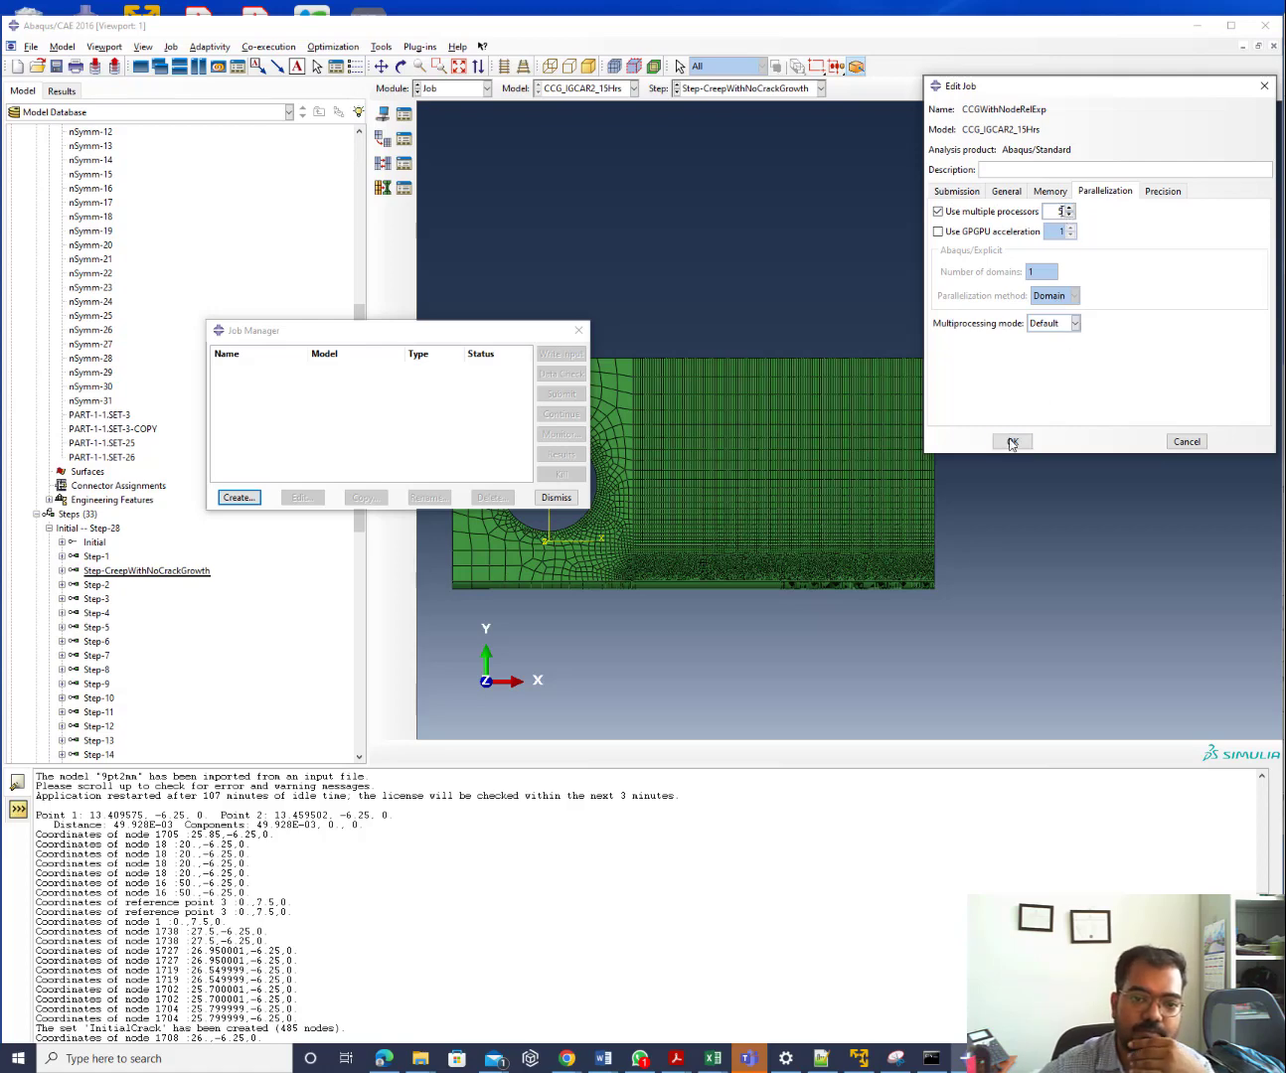
{"action": "left_click", "coordinate": [1012, 442]}
{"action": "left_click", "coordinate": [31, 46]}
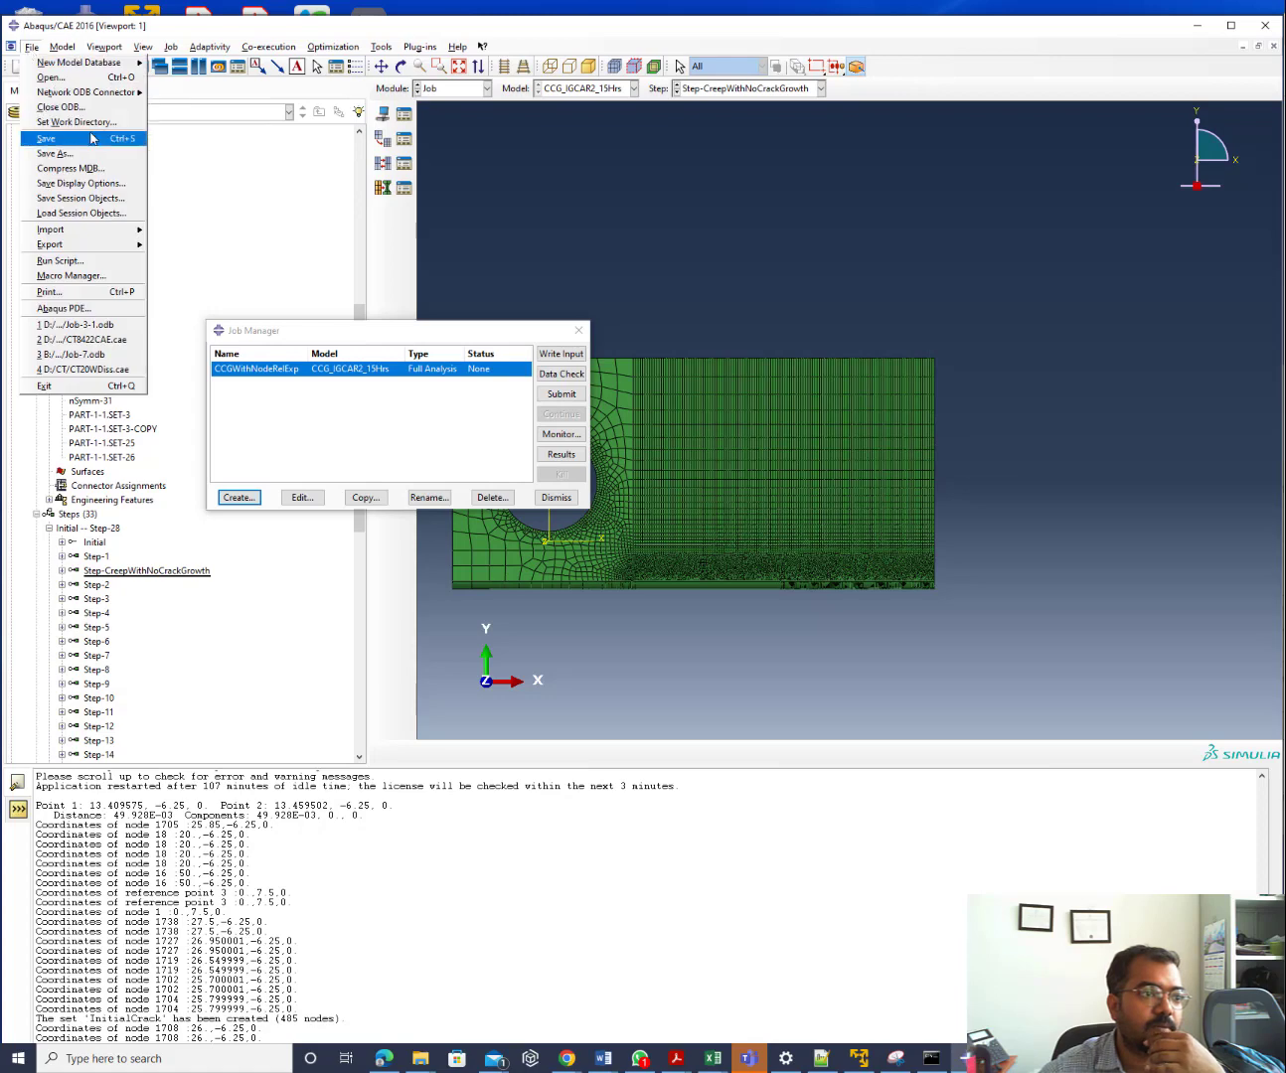
Set the work directory to the CCG IGCAR folder under B:\Abaqus Work directory\2016
{"action": "left_click", "coordinate": [79, 121]}
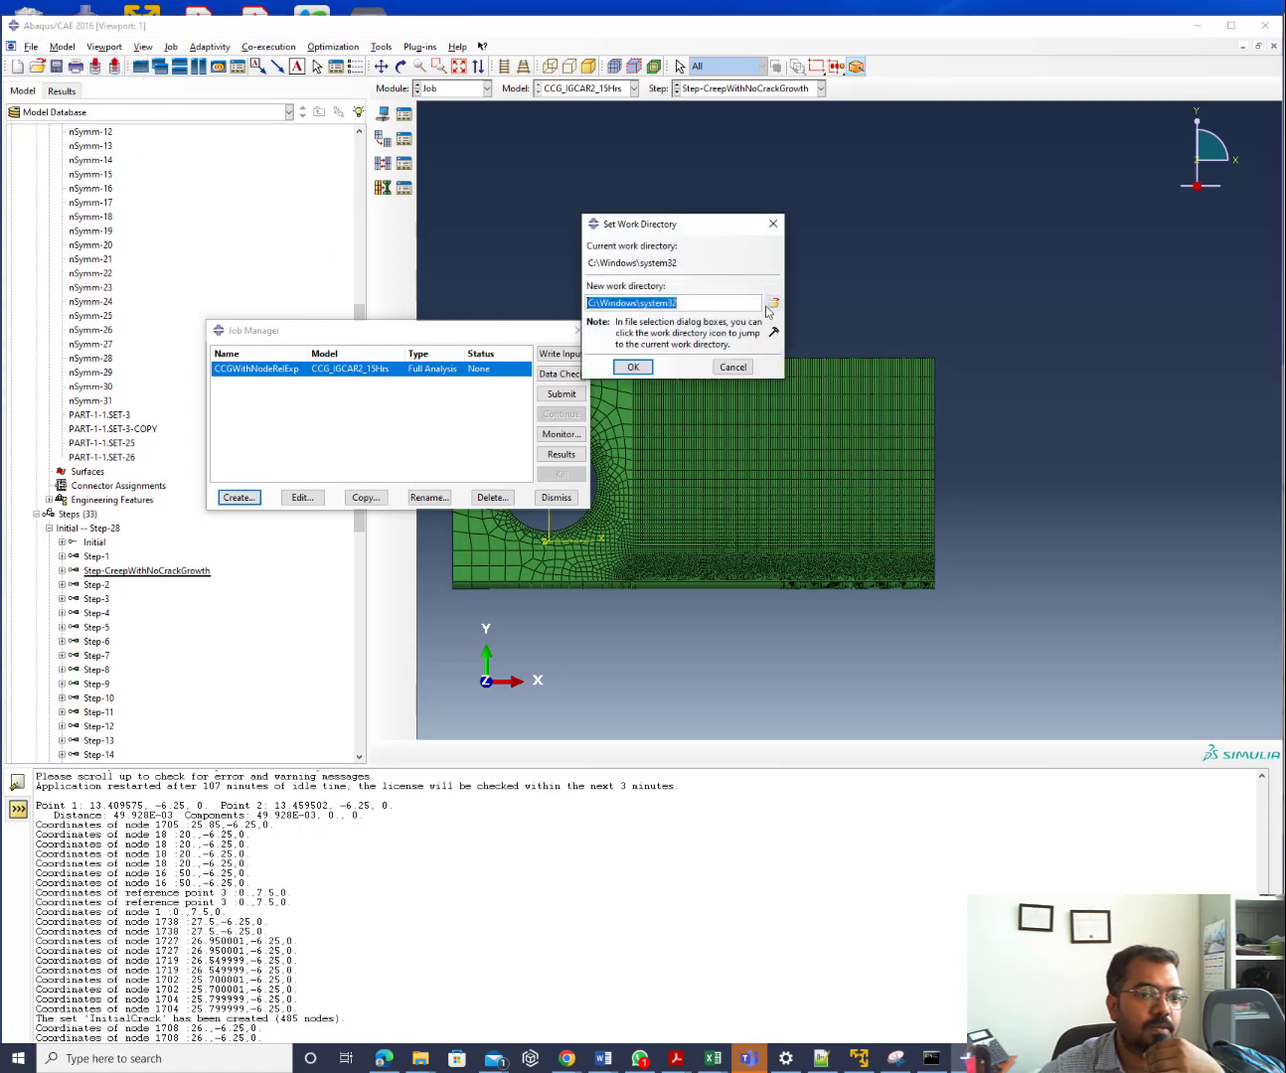
{"action": "left_click", "coordinate": [771, 305]}
{"action": "left_click", "coordinate": [580, 214]}
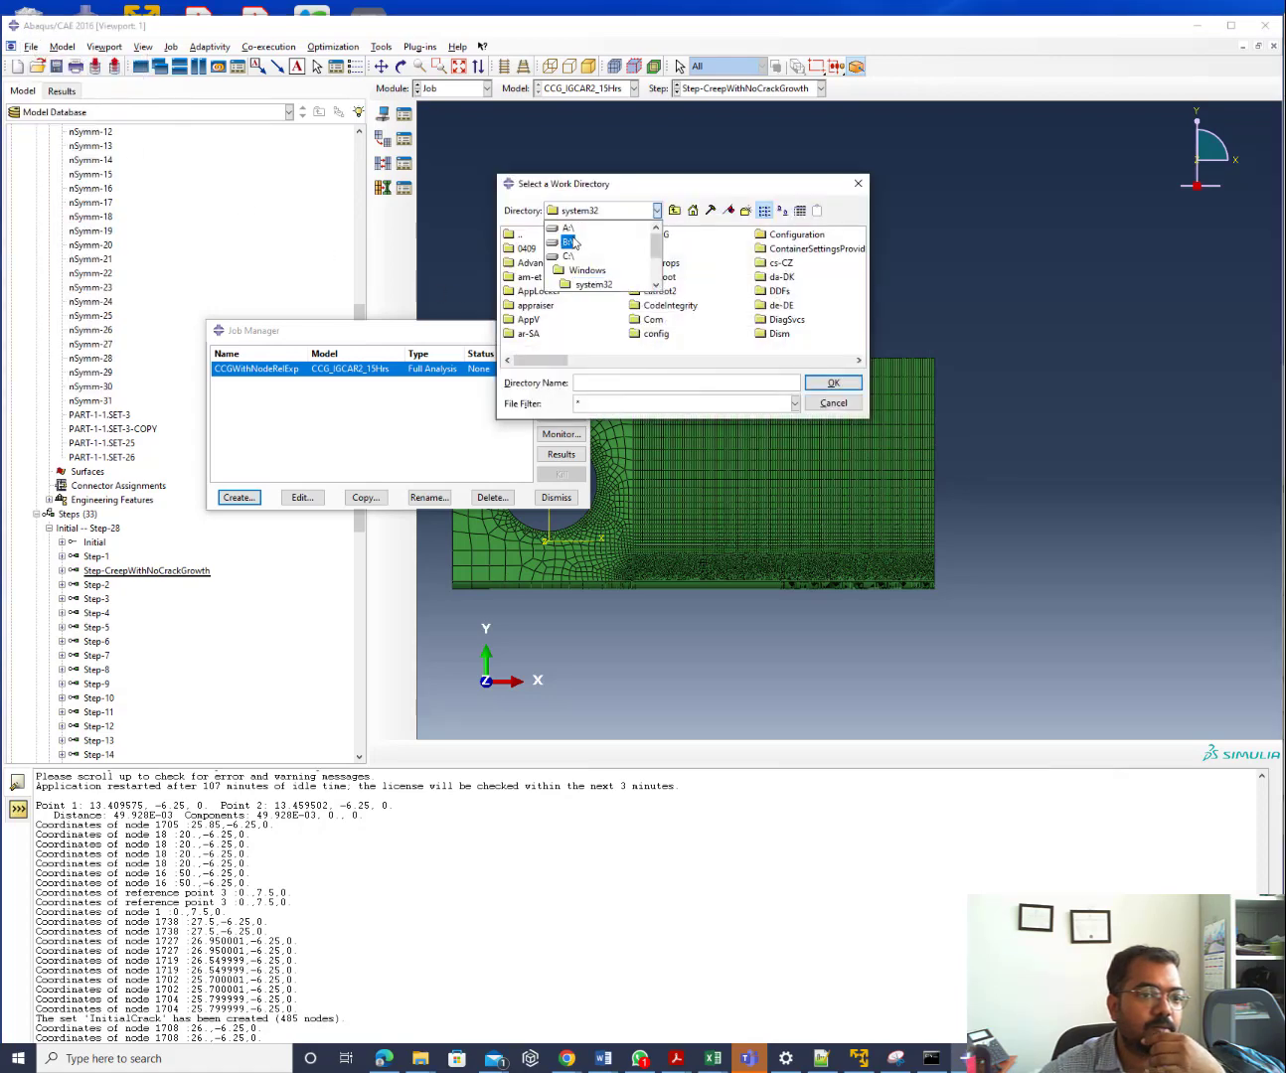
{"action": "left_click", "coordinate": [574, 242]}
{"action": "double_click", "coordinate": [574, 236]}
{"action": "double_click", "coordinate": [529, 250]}
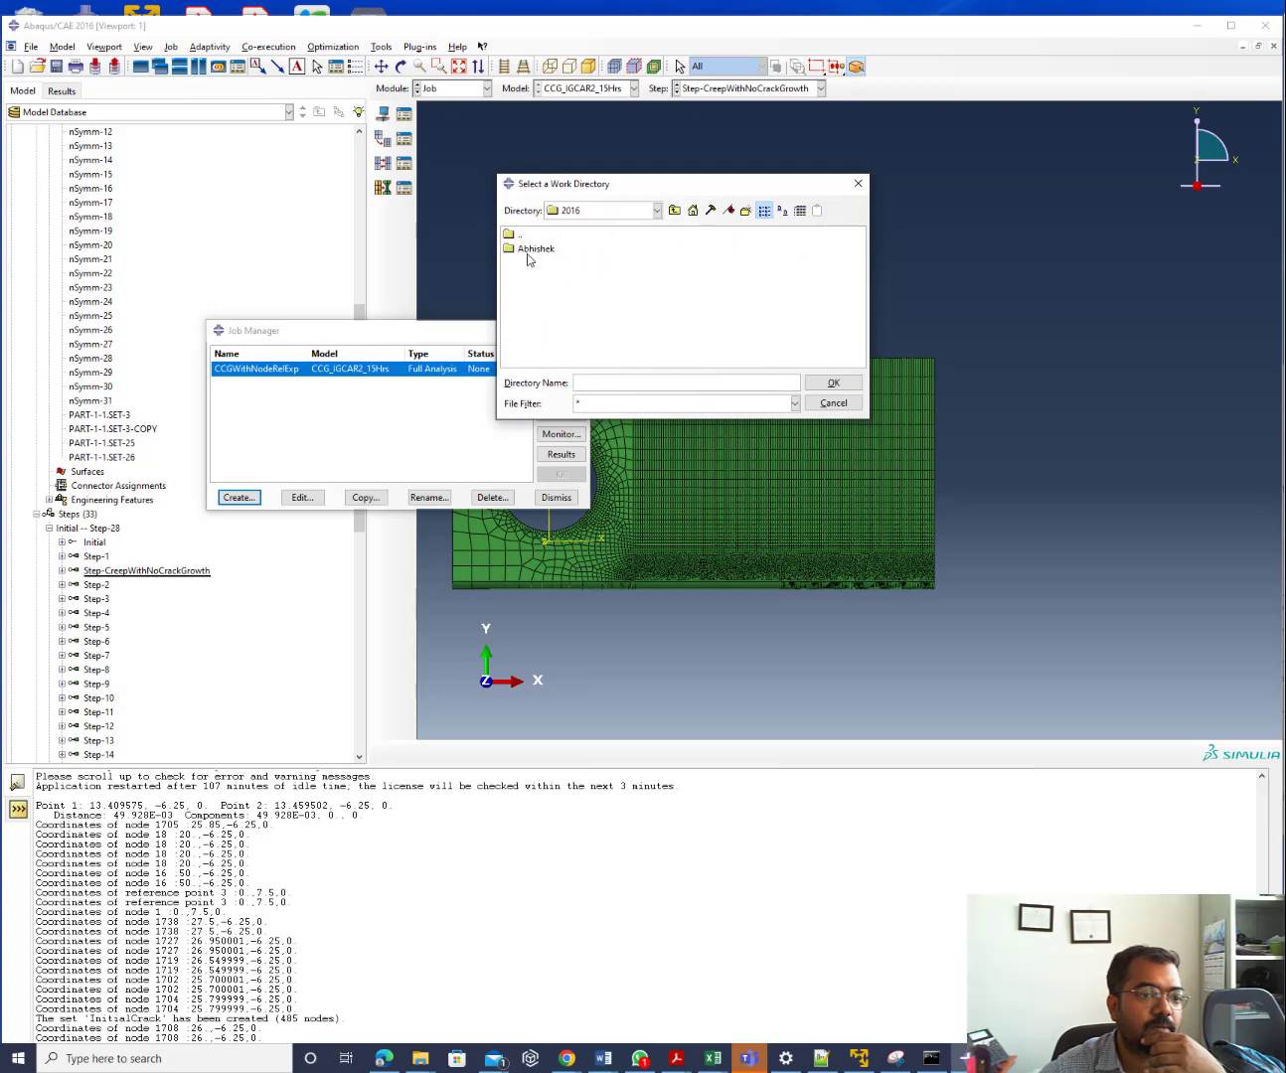
{"action": "double_click", "coordinate": [529, 248]}
{"action": "double_click", "coordinate": [529, 250]}
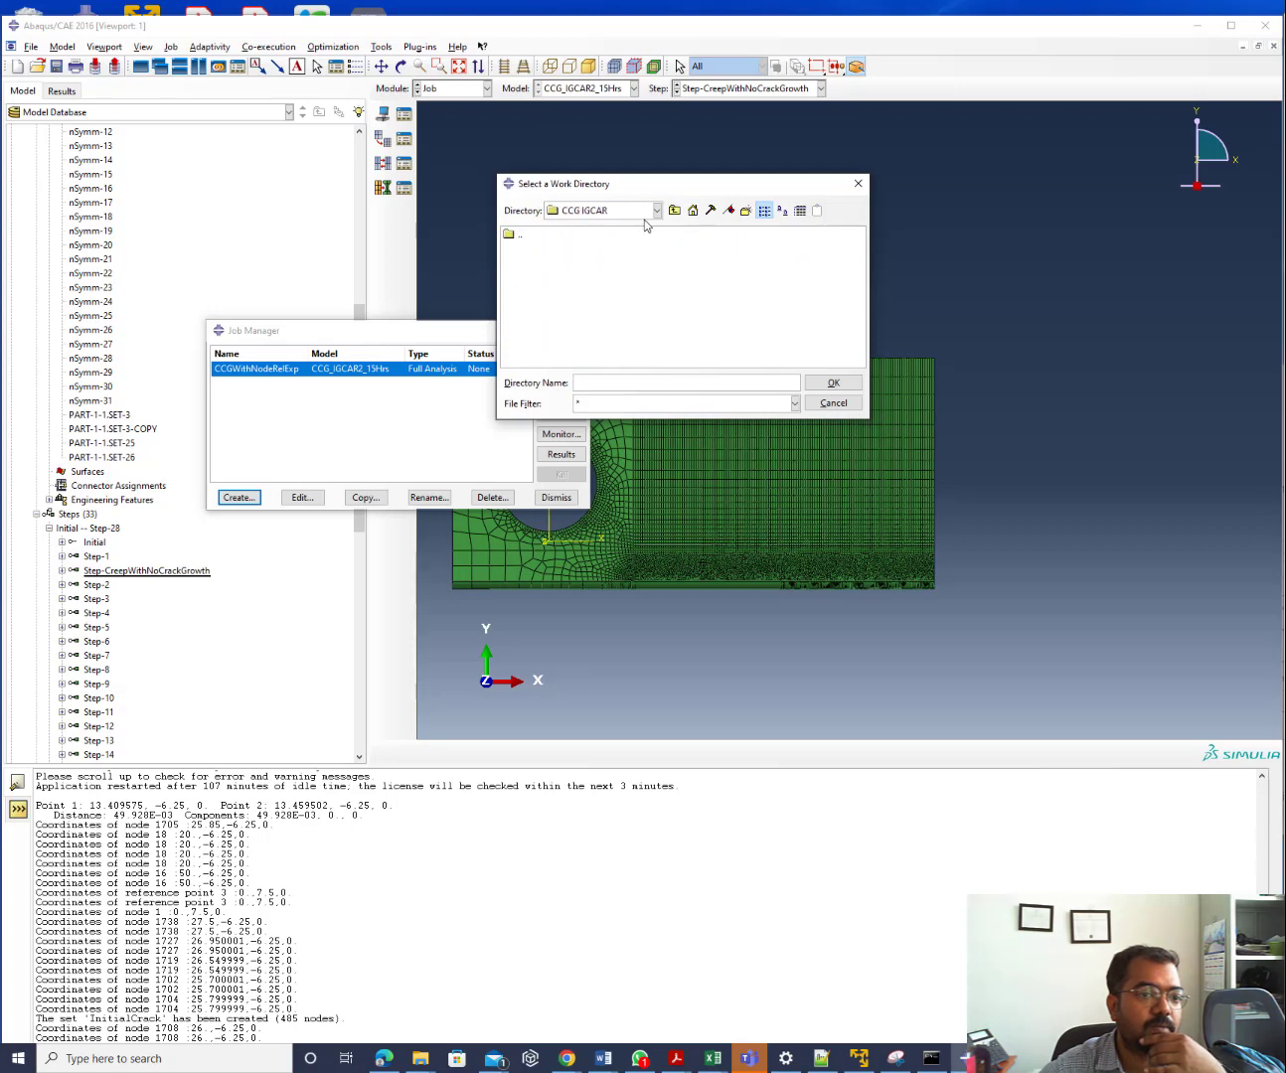
{"action": "left_click", "coordinate": [674, 209]}
{"action": "left_click", "coordinate": [556, 251]}
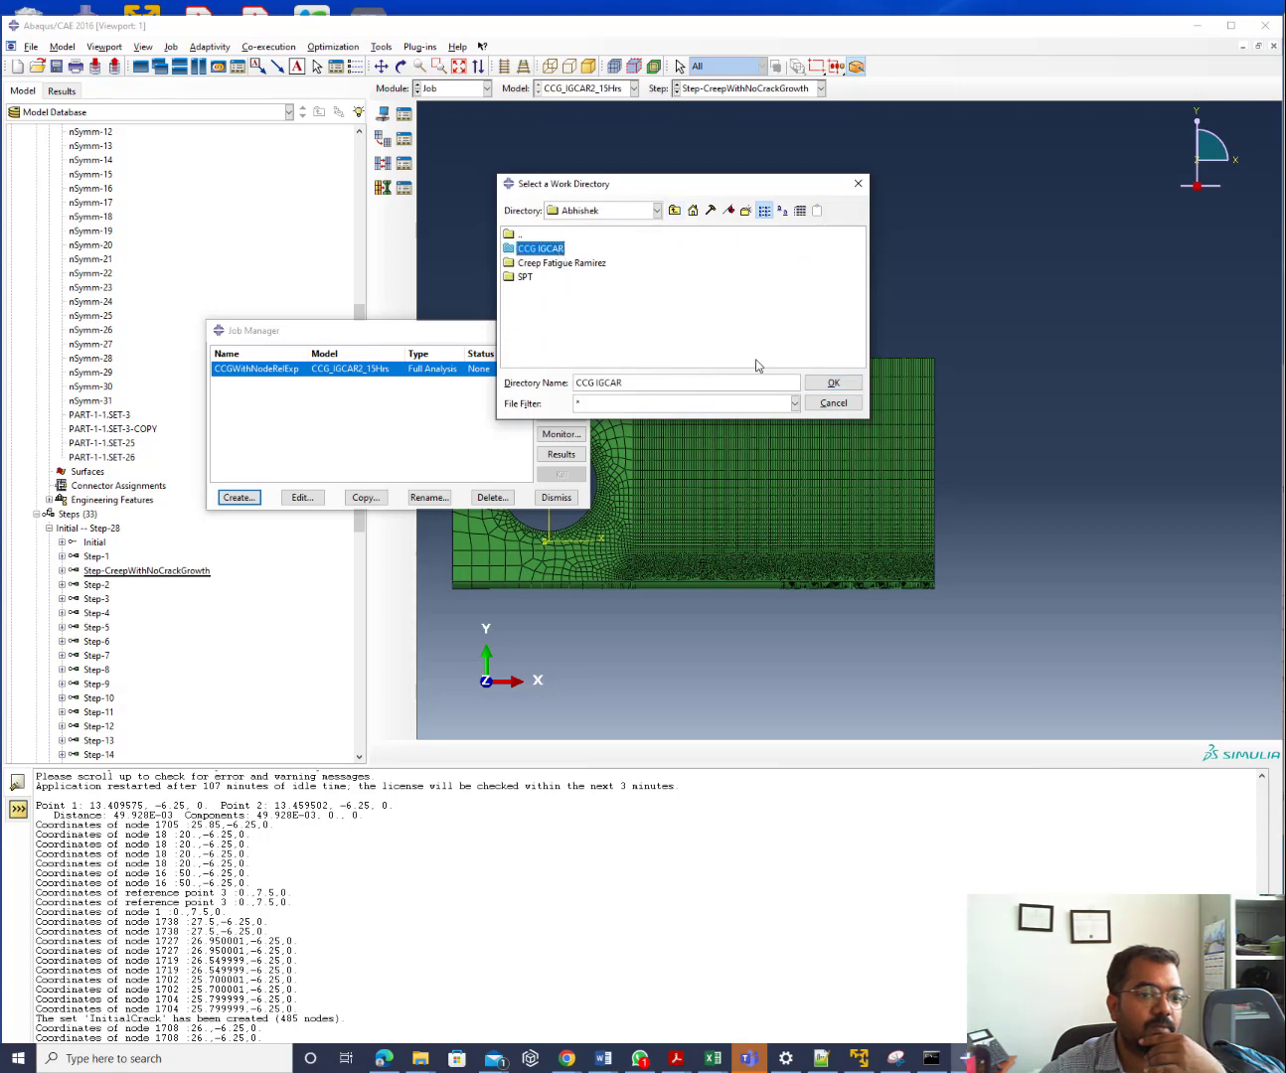
{"action": "left_click", "coordinate": [823, 382]}
{"action": "left_click", "coordinate": [630, 366]}
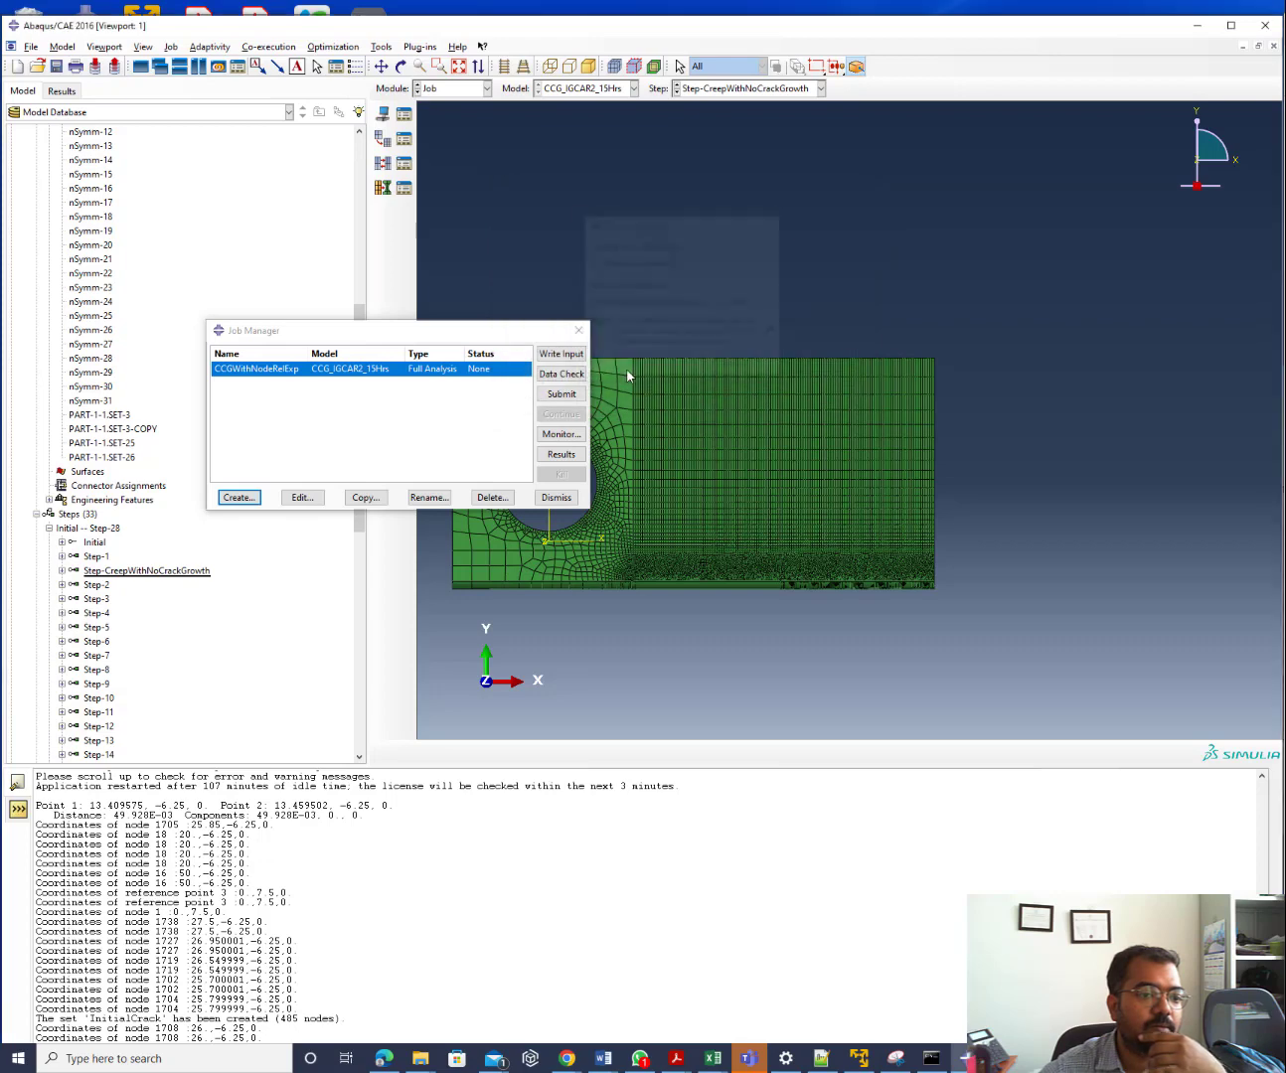
Submit CCGWithNodeRelExp, accept the missing-output warning, and open its progress monitor
{"action": "left_click", "coordinate": [570, 374]}
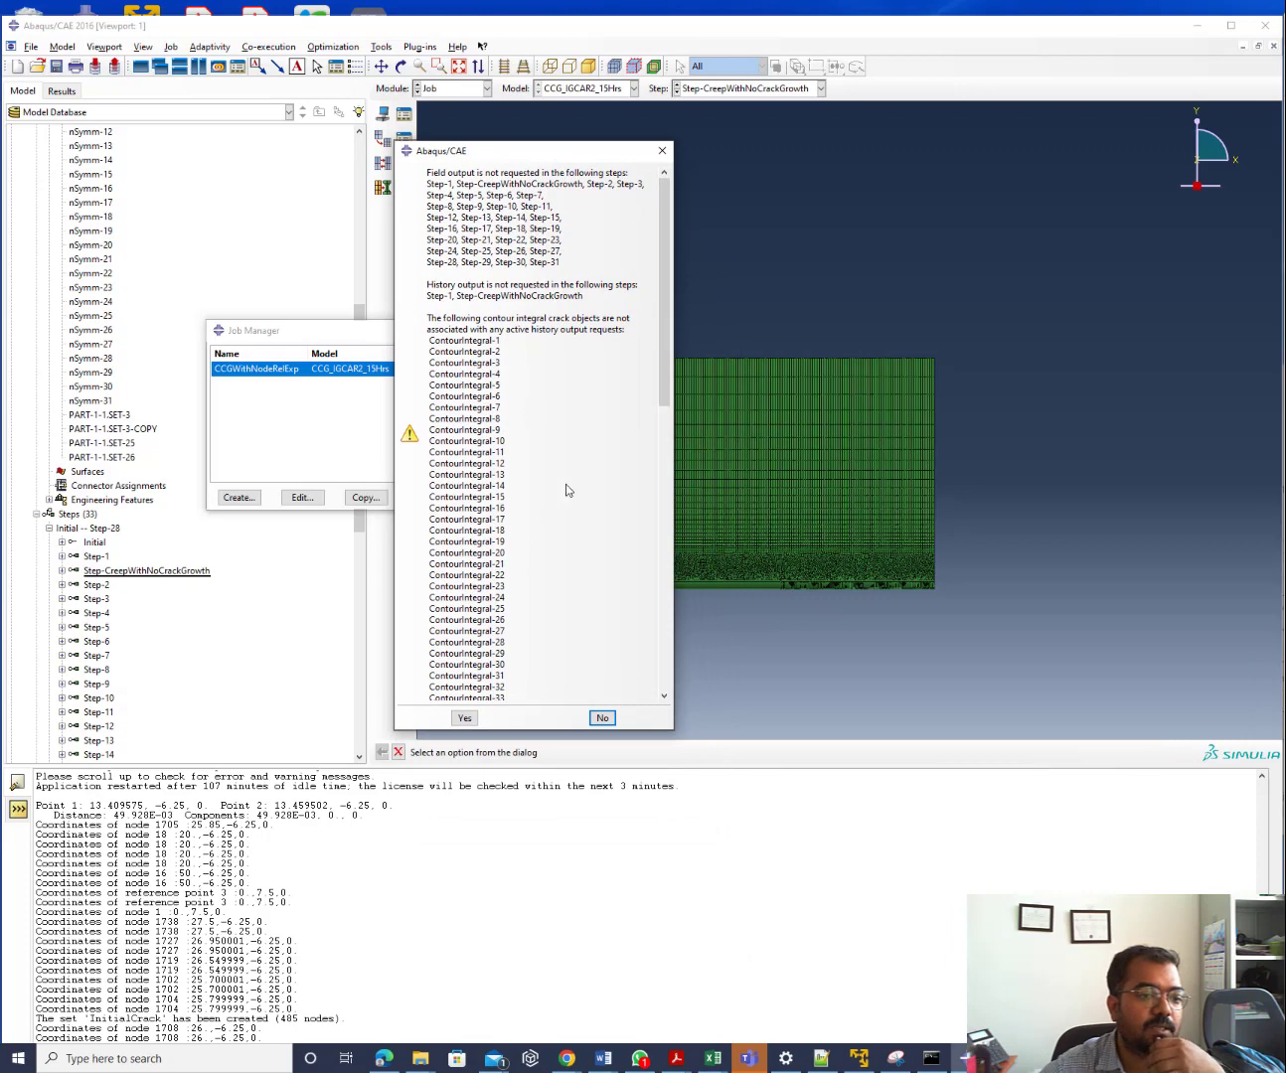
{"action": "scroll", "coordinate": [600, 453], "scroll_direction": "down", "scroll_amount": 20}
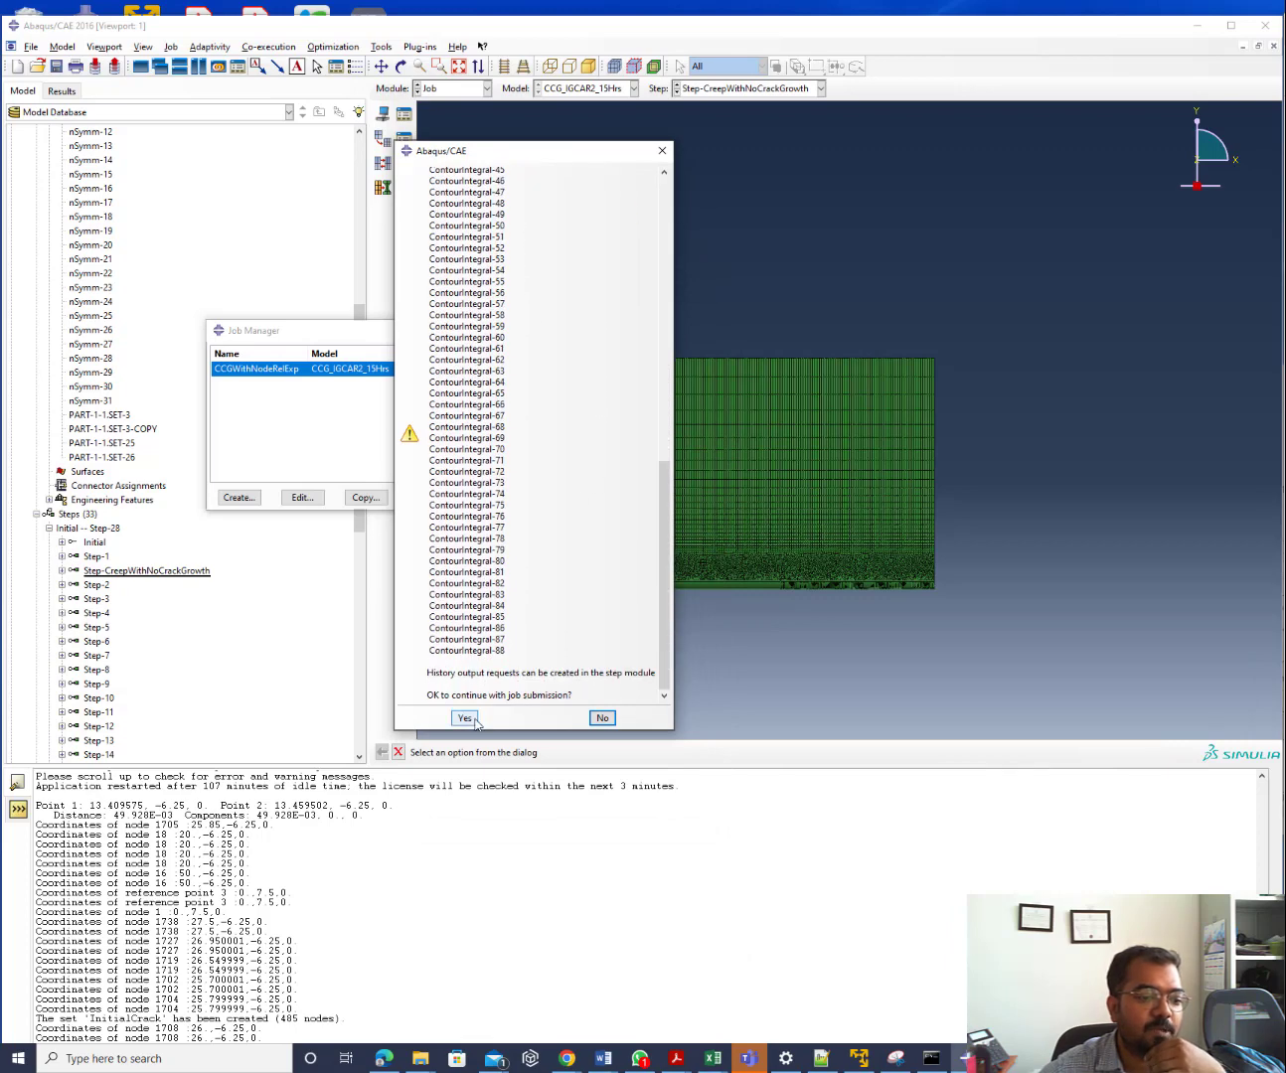
{"action": "left_click", "coordinate": [464, 718]}
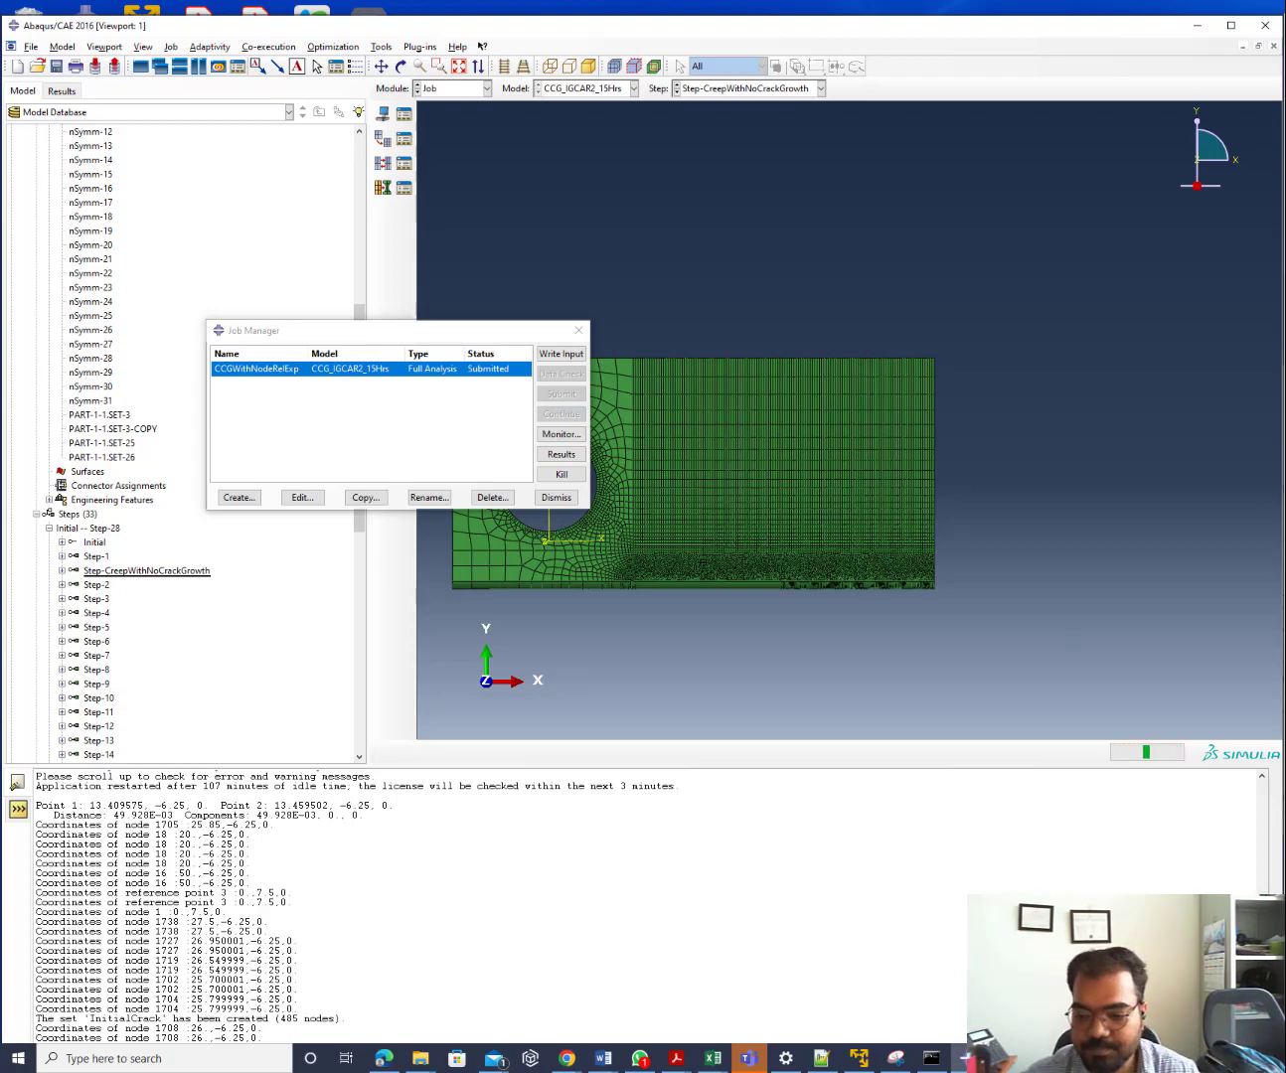
{"action": "left_click", "coordinate": [561, 434]}
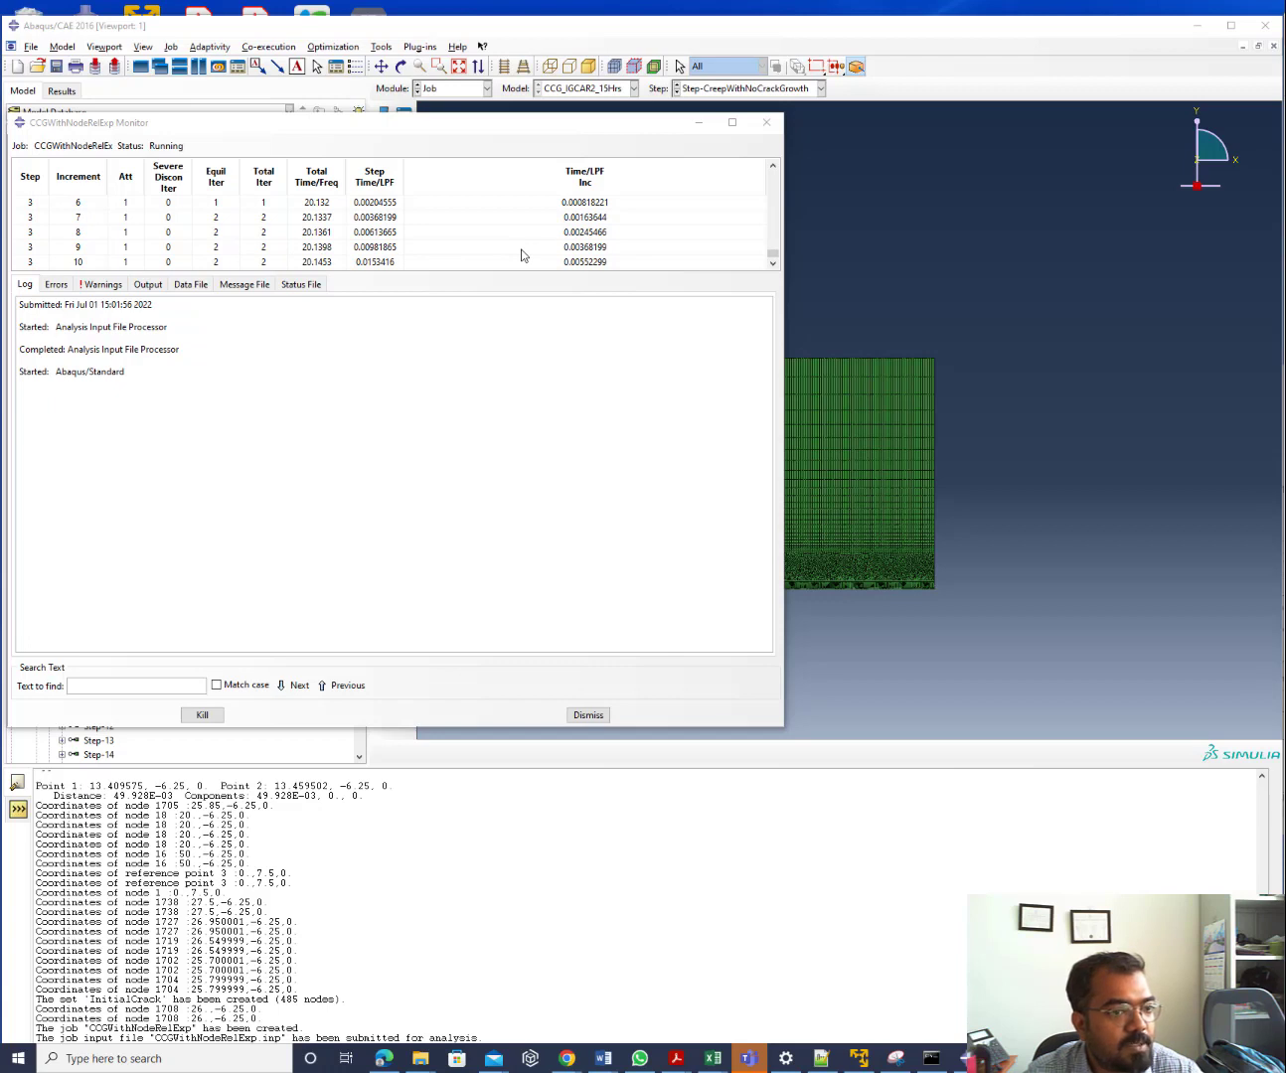
Kill the CCGWithNodeRelExp analysis, confirm it, and dismiss the monitor
{"action": "left_click", "coordinate": [205, 720]}
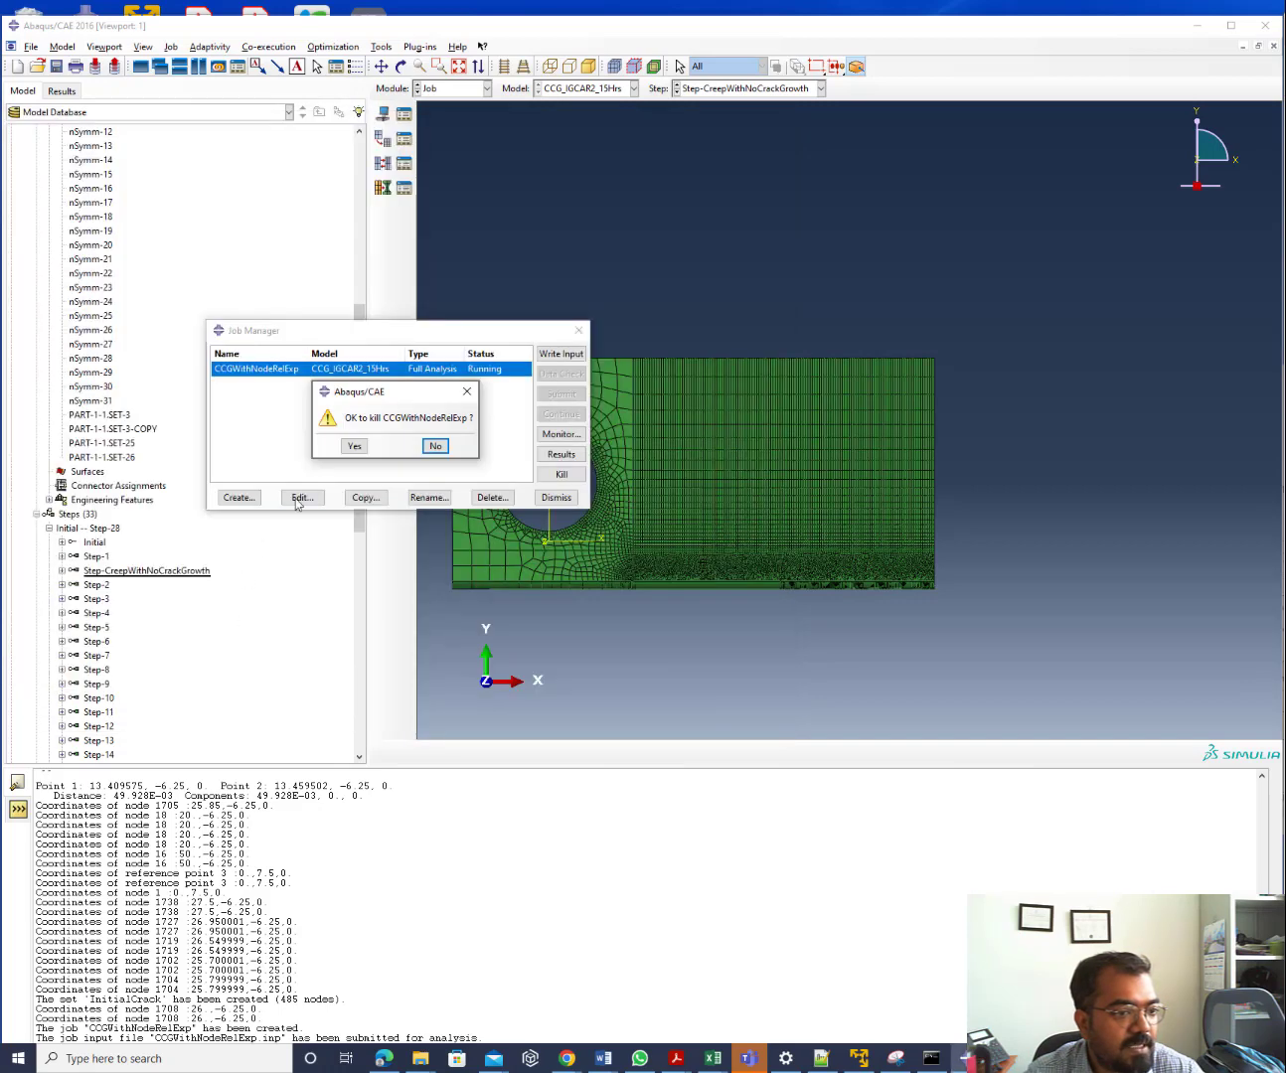
{"action": "left_click", "coordinate": [355, 447]}
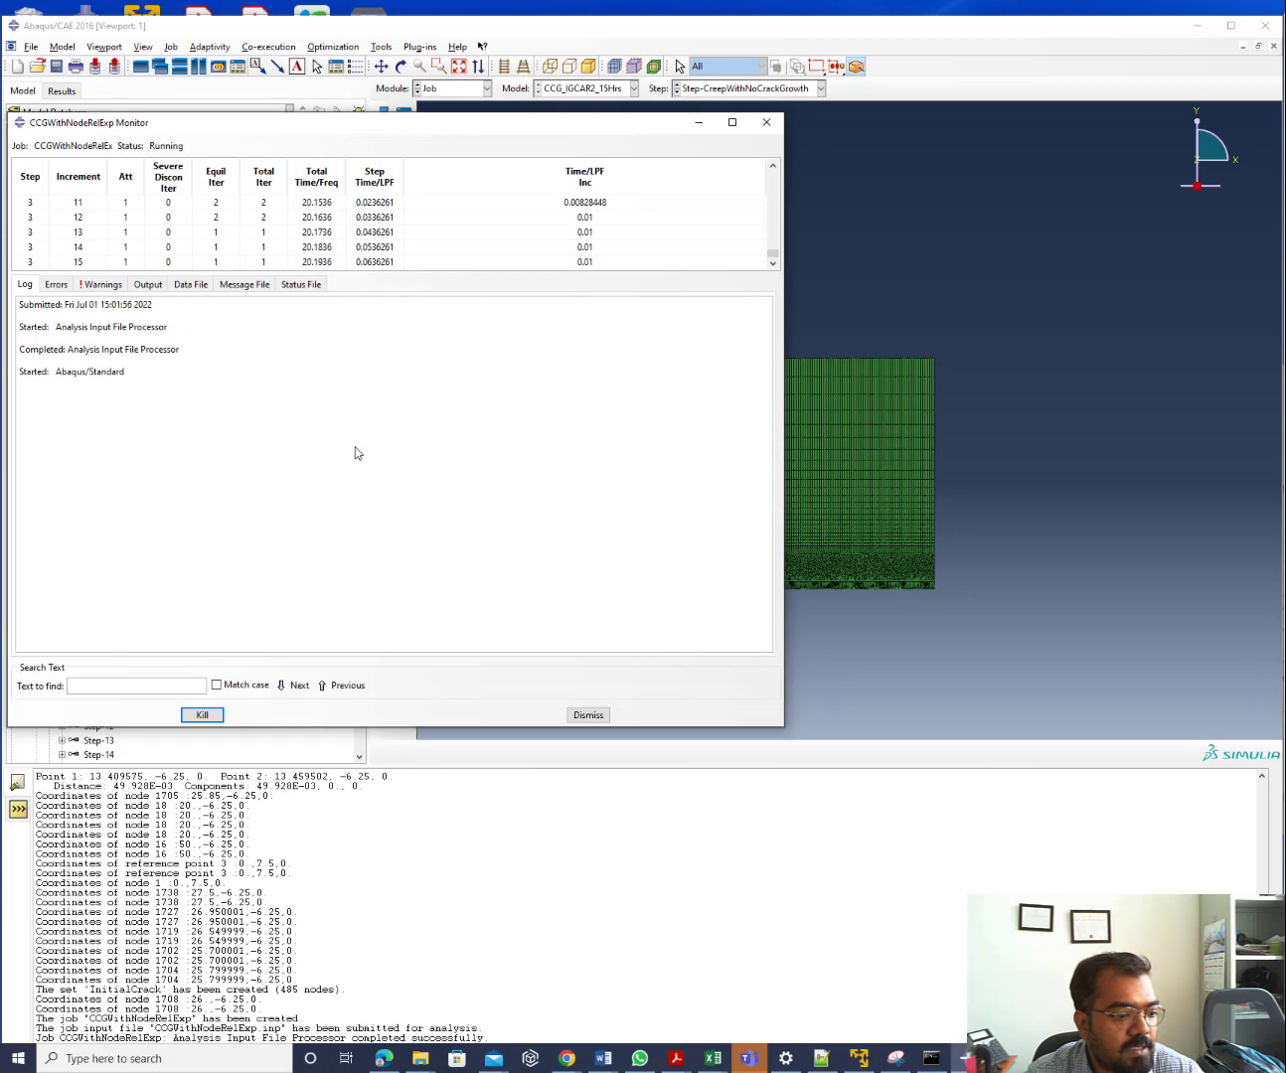
{"action": "left_click", "coordinate": [590, 716]}
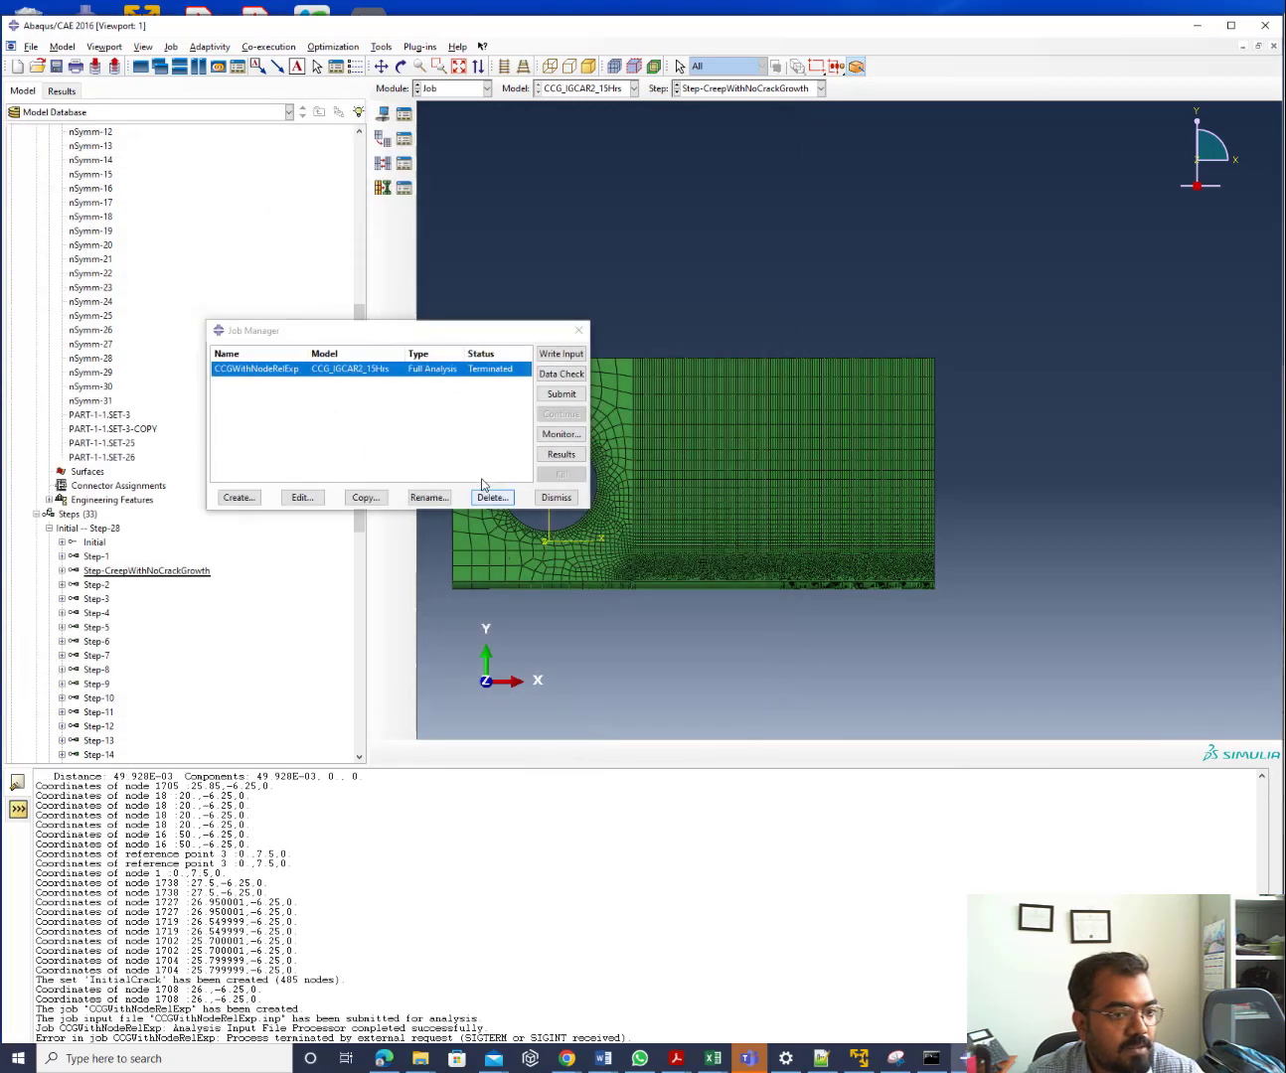
Open the job results in Visualization, try plotting contours, and dismiss the no-valid-step error
{"action": "left_click", "coordinate": [543, 456]}
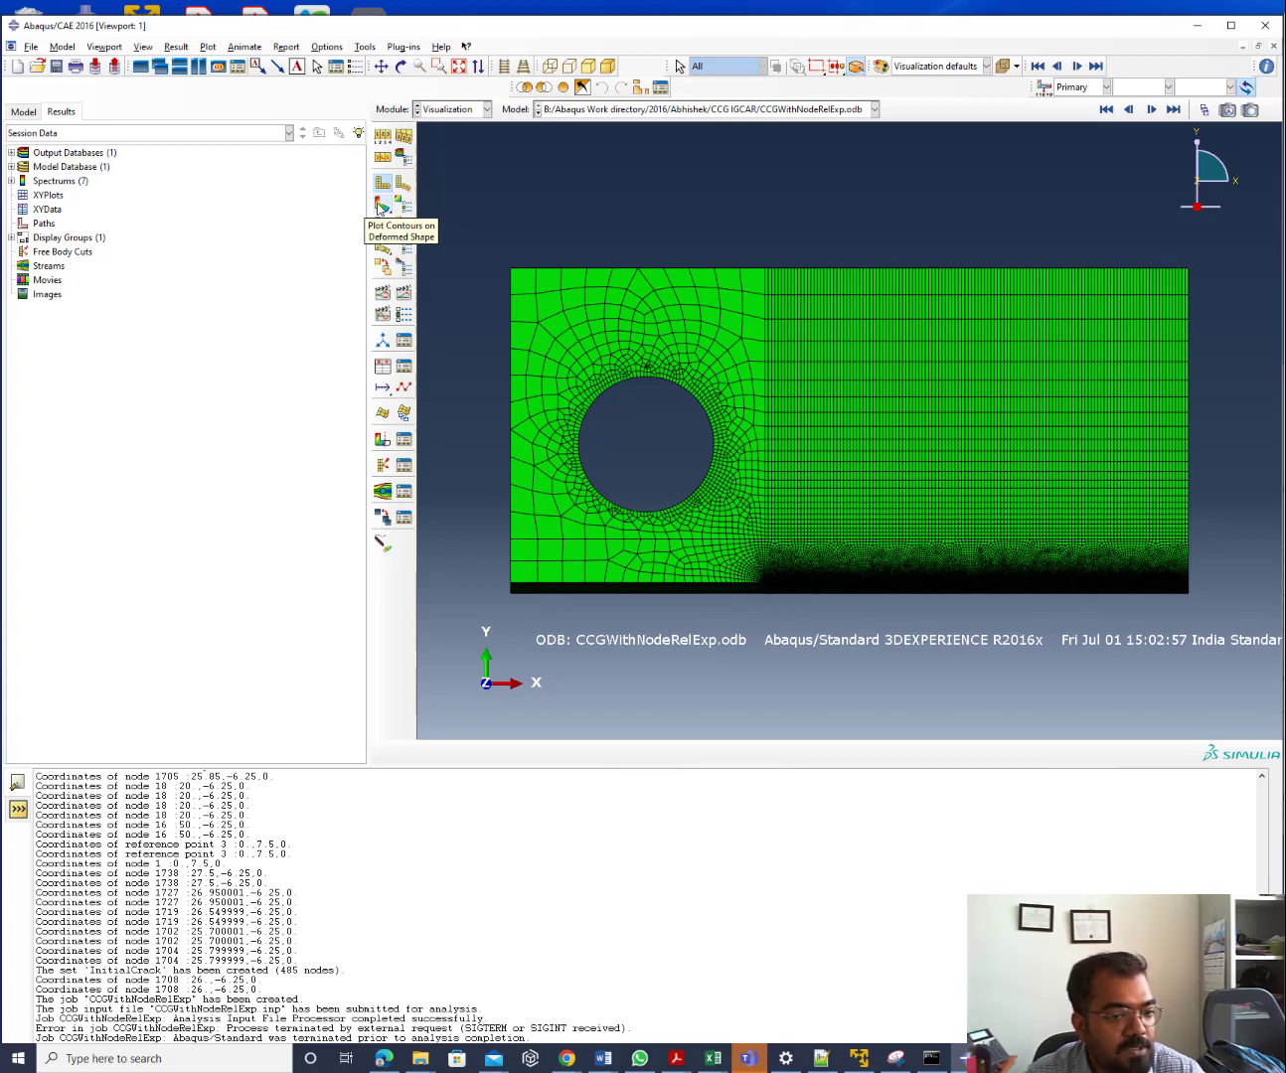
{"action": "left_click", "coordinate": [379, 207]}
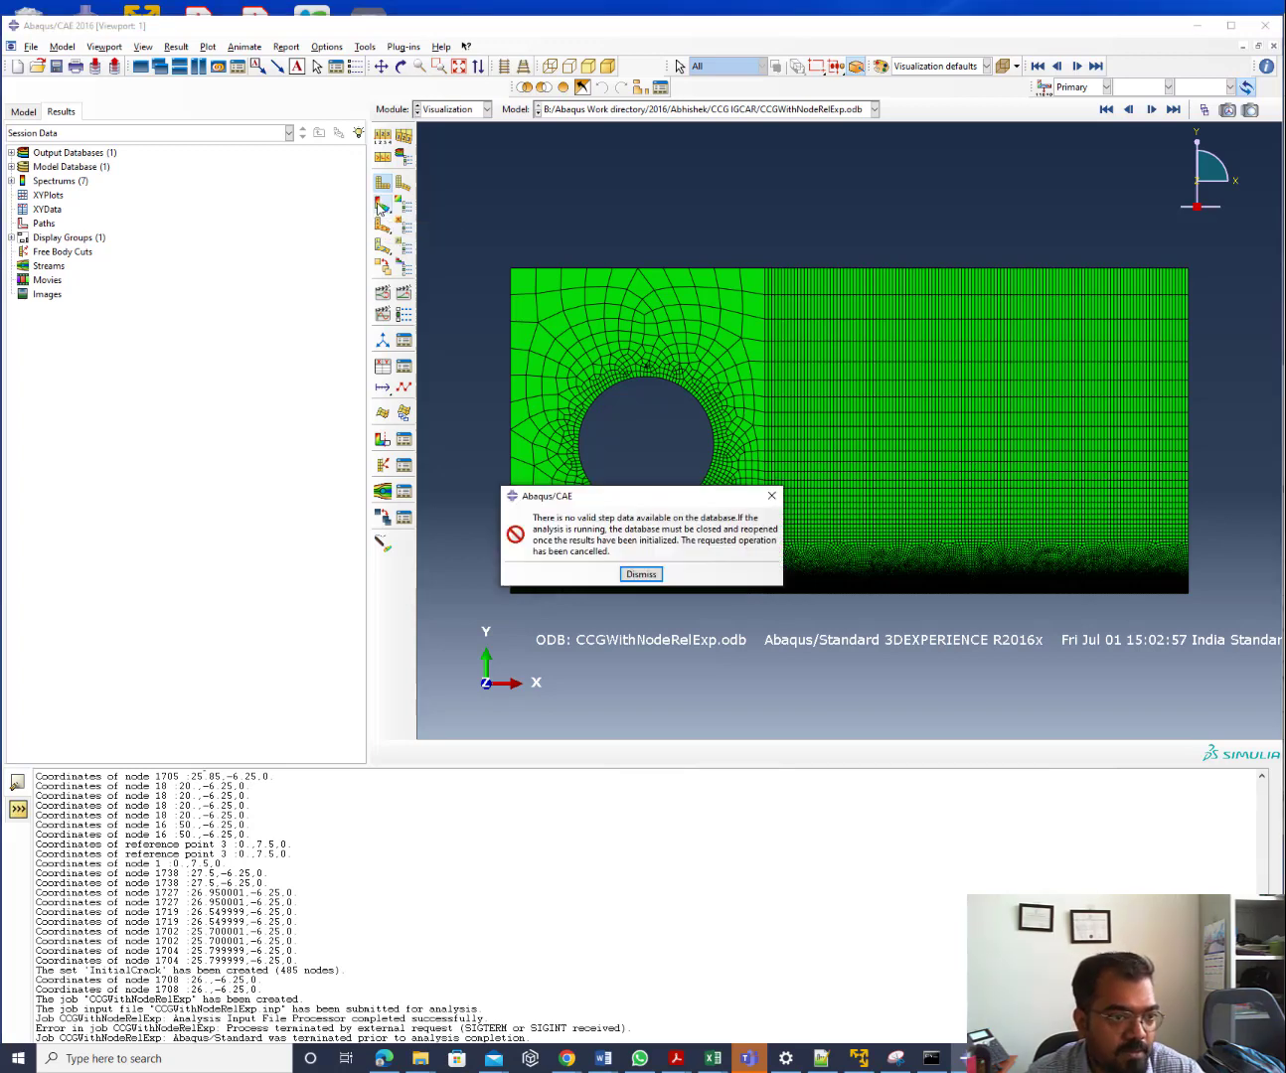
{"action": "left_click", "coordinate": [641, 574]}
Expand CCGWithNodeRelExp.odb and list its steps Step-1 to Step-31 individually
{"action": "left_click", "coordinate": [11, 152]}
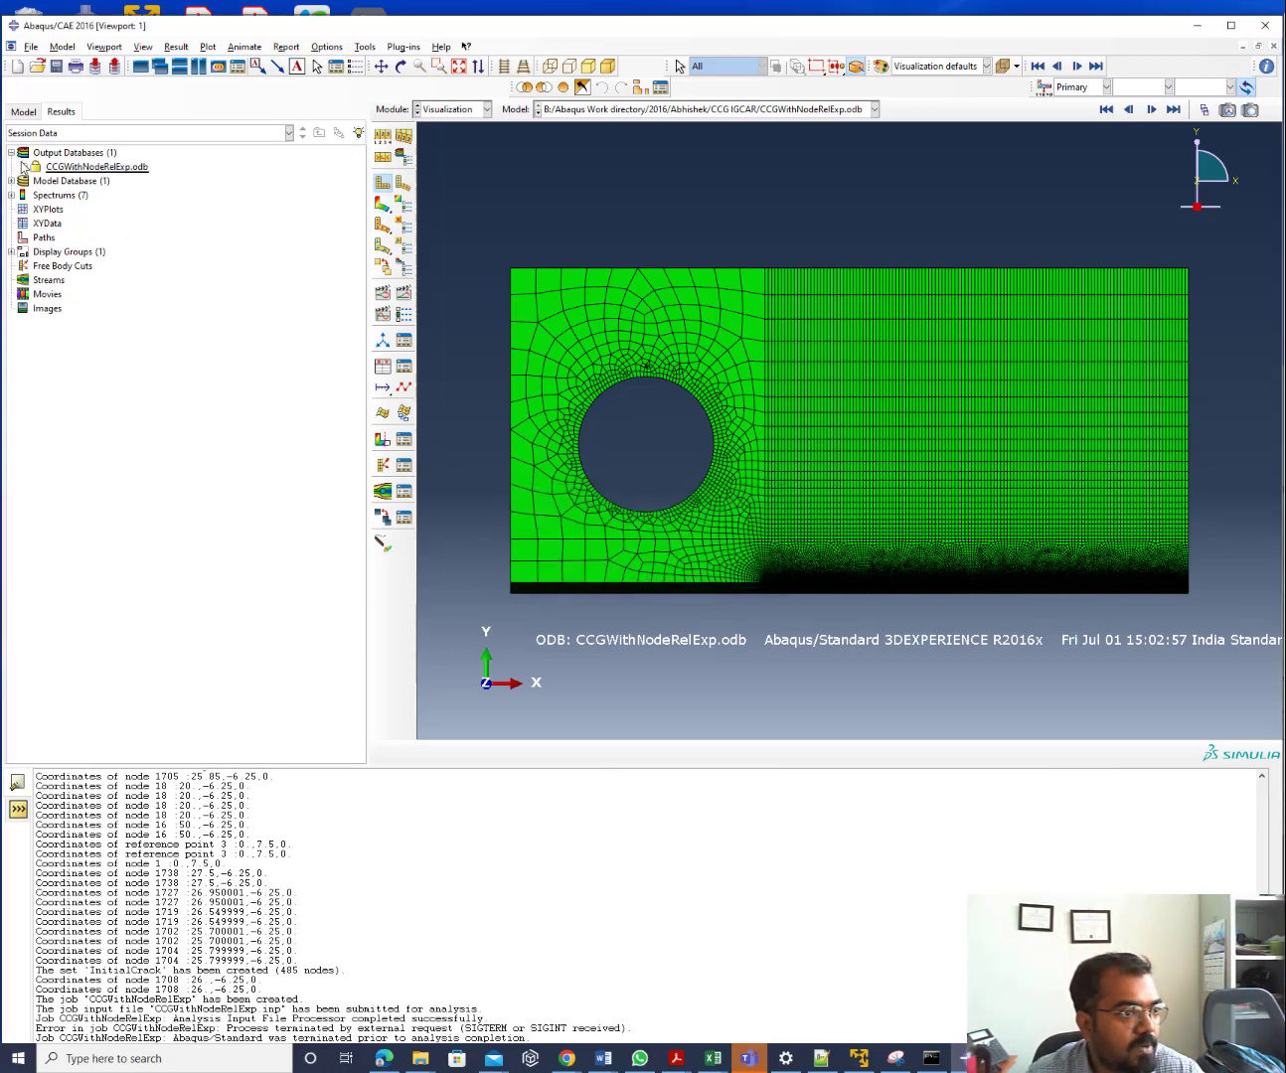
{"action": "left_click", "coordinate": [23, 166]}
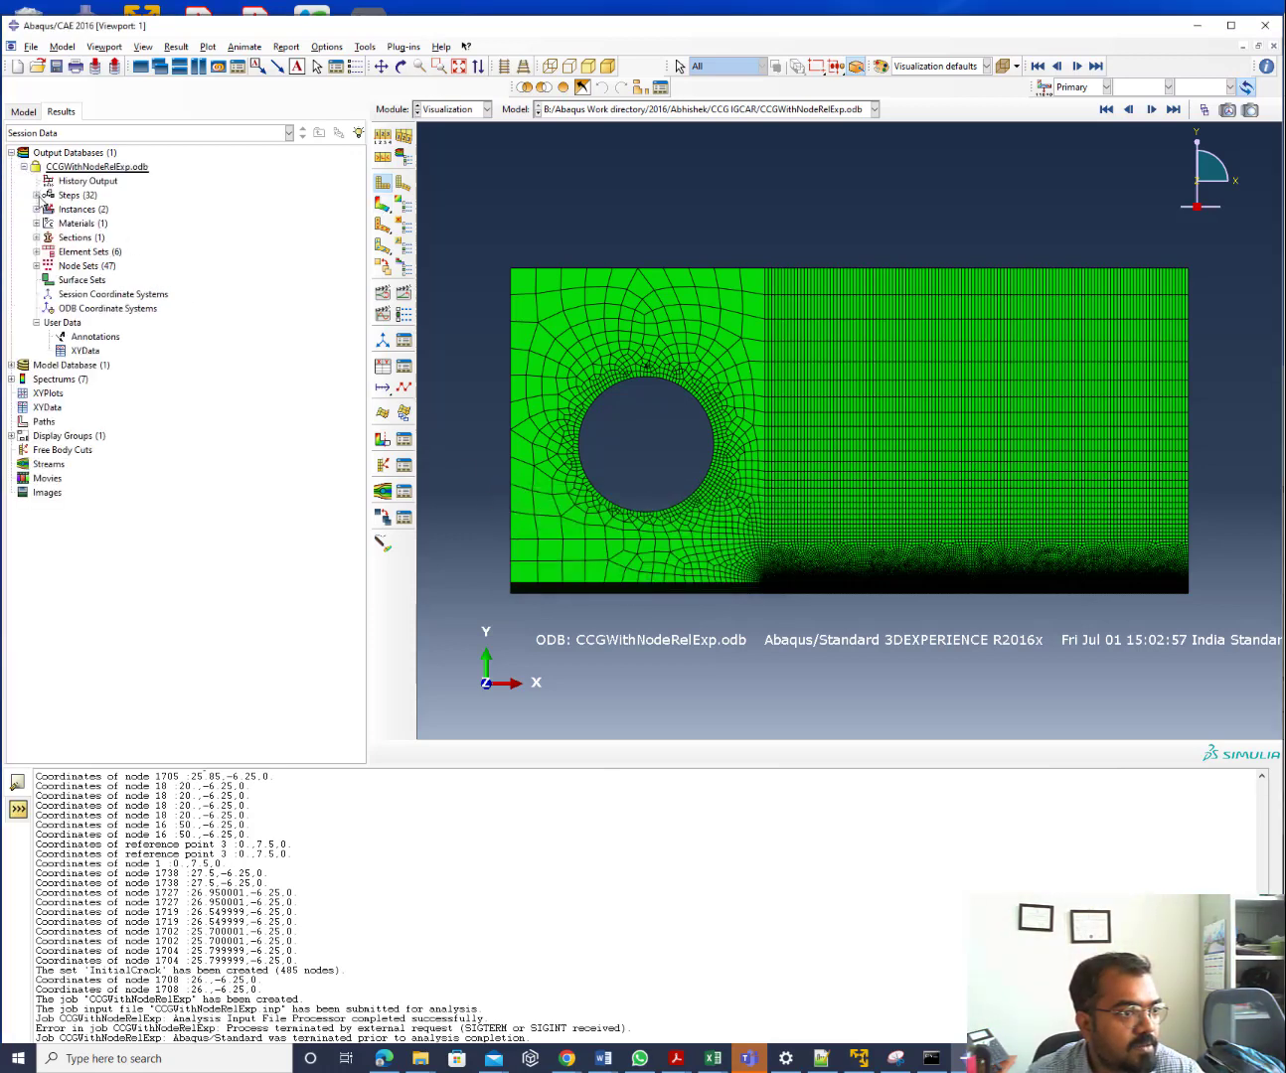
{"action": "left_click", "coordinate": [37, 195]}
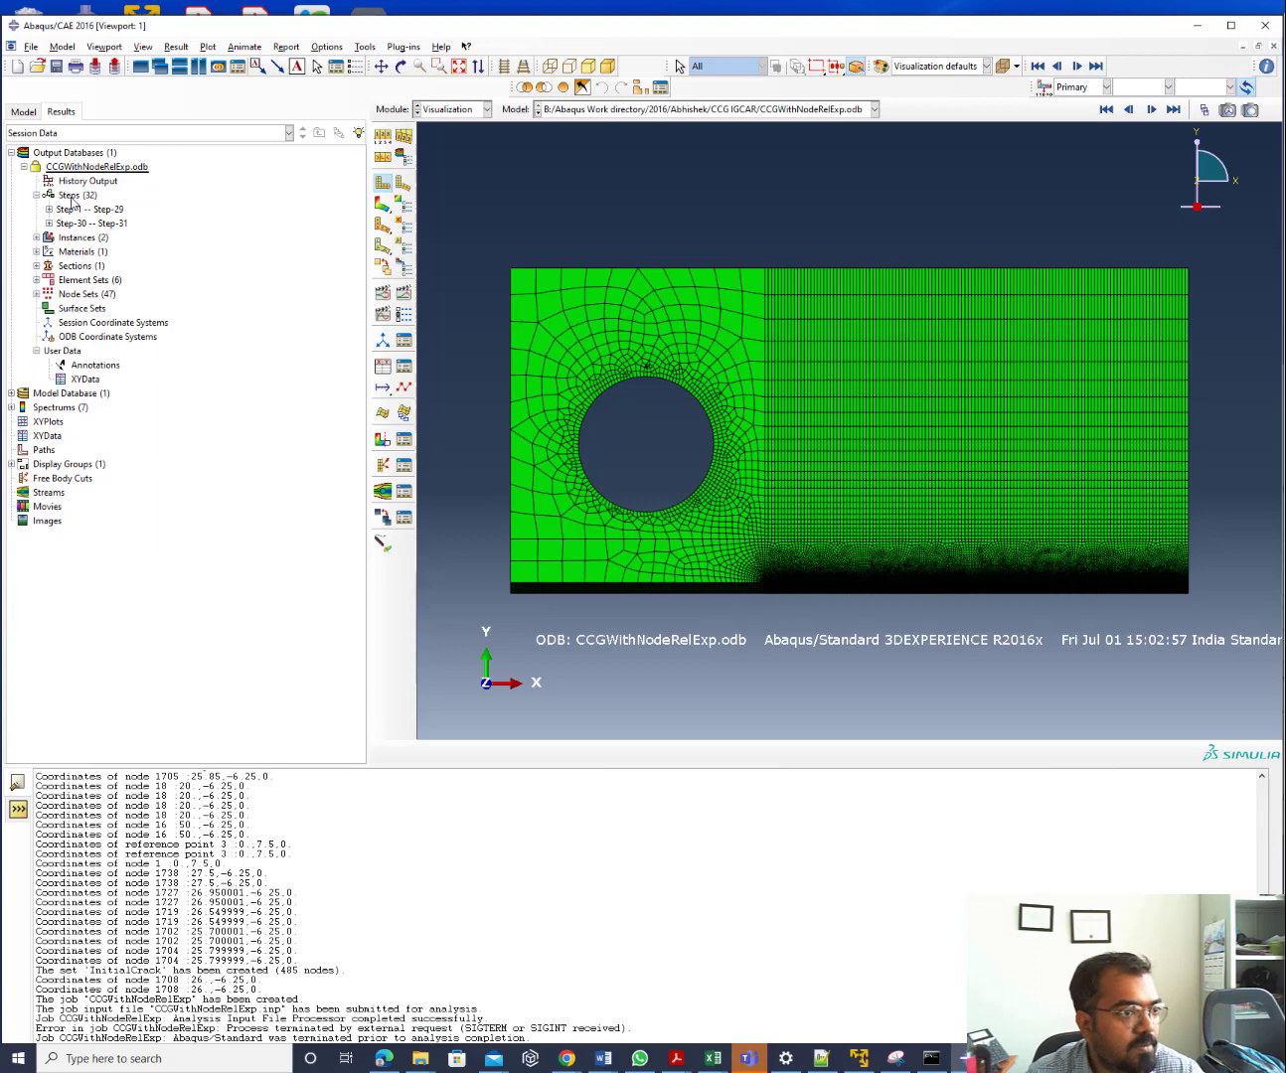
{"action": "right_click", "coordinate": [72, 199]}
{"action": "left_click", "coordinate": [111, 251]}
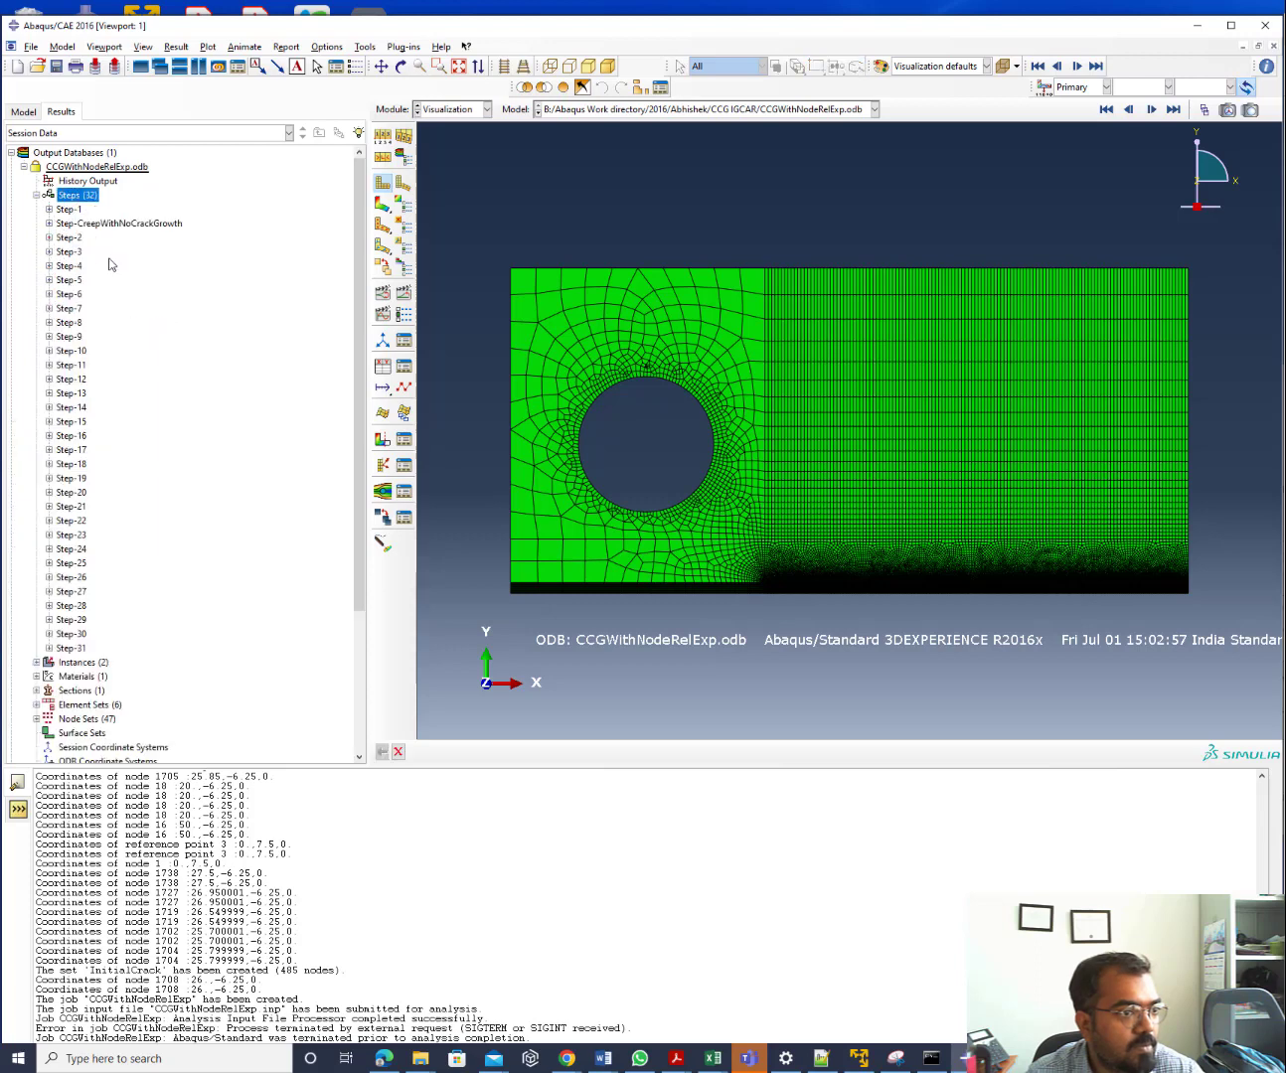
Inspect frames of Step-1, Step-CreepWithNoCrackGrowth and Step-2 through Step-7, then collapse the ODB
{"action": "left_click", "coordinate": [48, 210]}
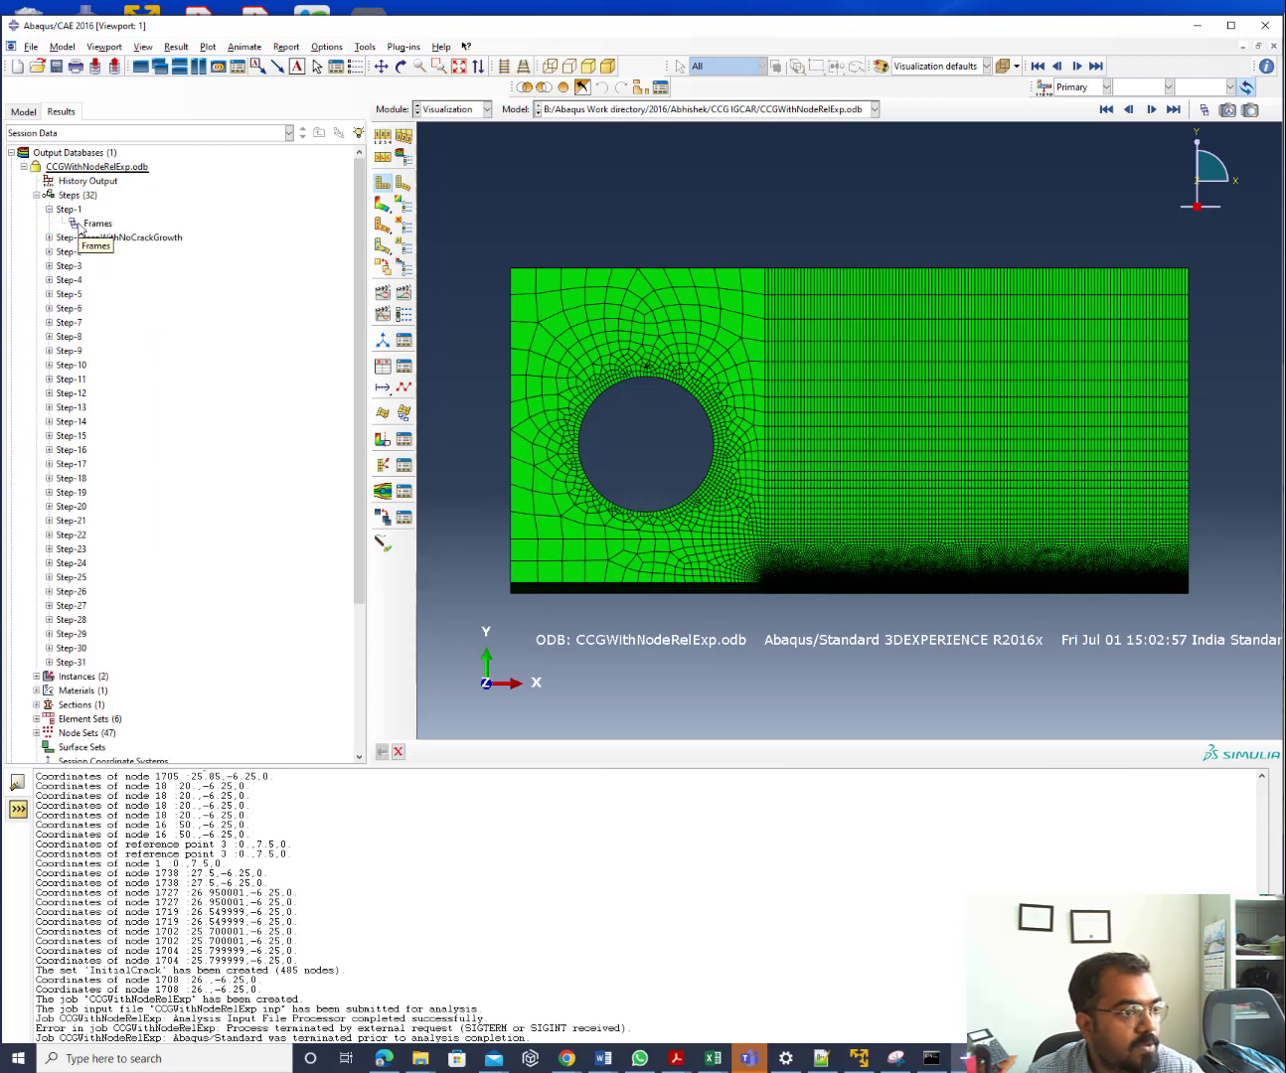
{"action": "left_click", "coordinate": [48, 237]}
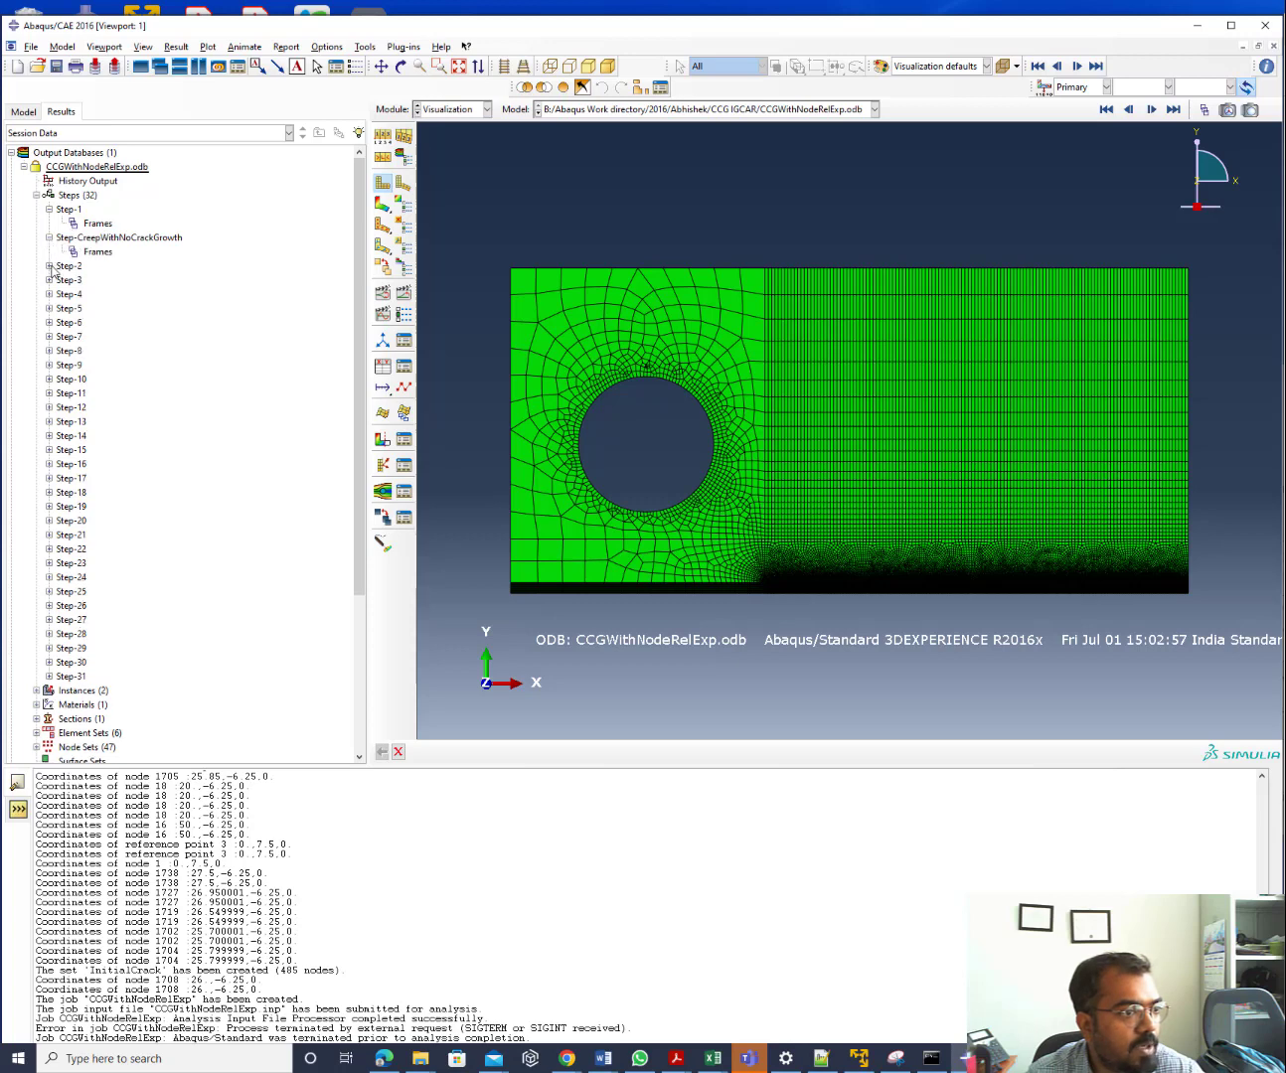
{"action": "left_click", "coordinate": [48, 267]}
{"action": "left_click", "coordinate": [49, 295]}
{"action": "left_click", "coordinate": [48, 323]}
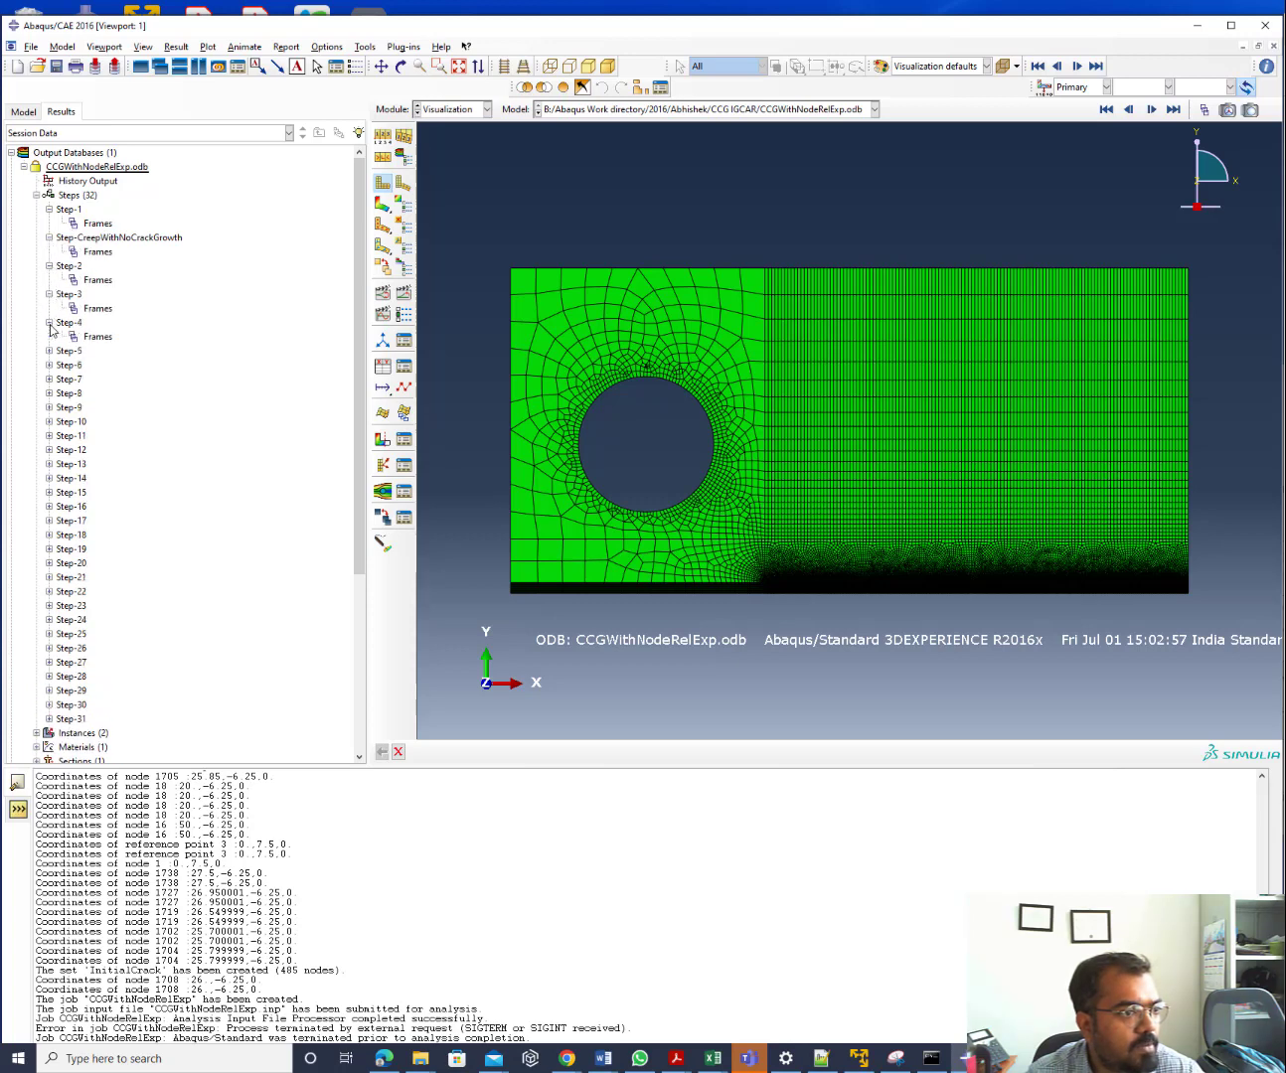
{"action": "left_click", "coordinate": [49, 350]}
{"action": "left_click", "coordinate": [49, 380]}
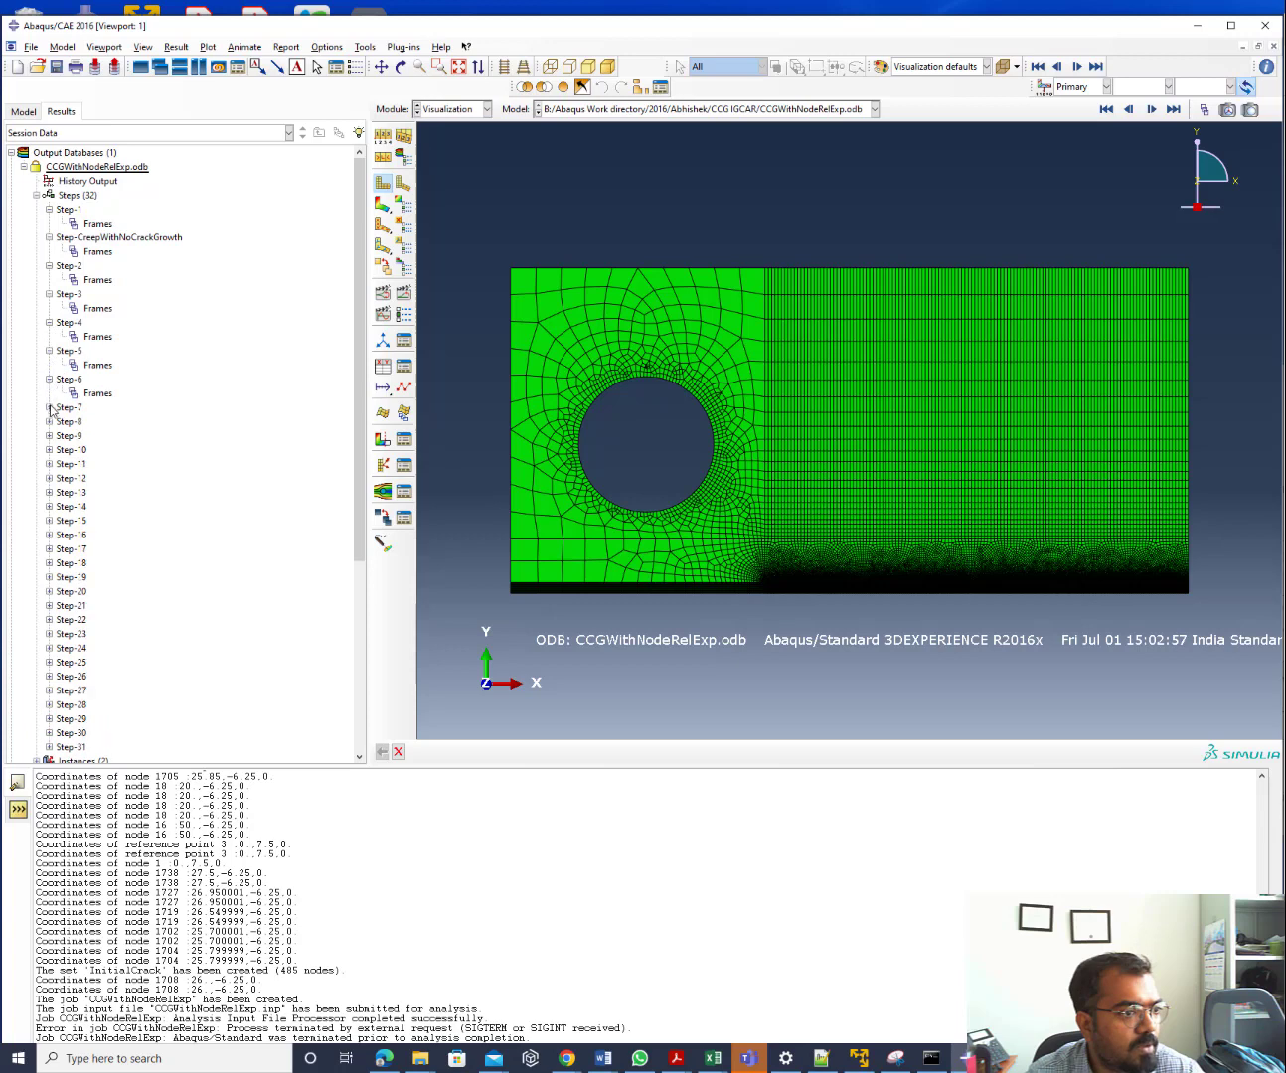
{"action": "left_click", "coordinate": [48, 409]}
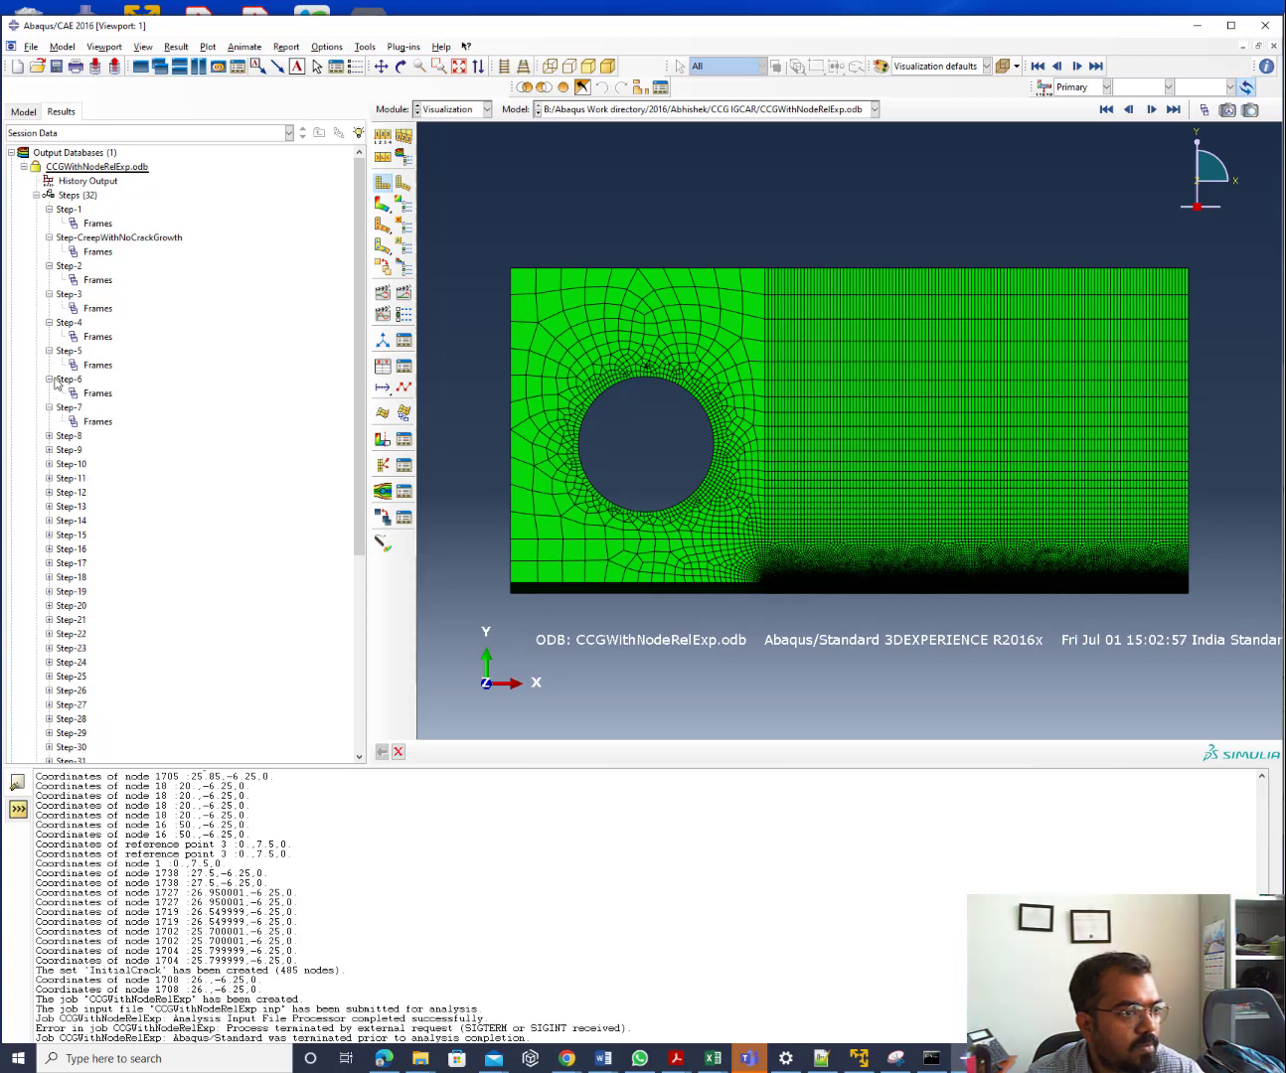
{"action": "left_click", "coordinate": [24, 167]}
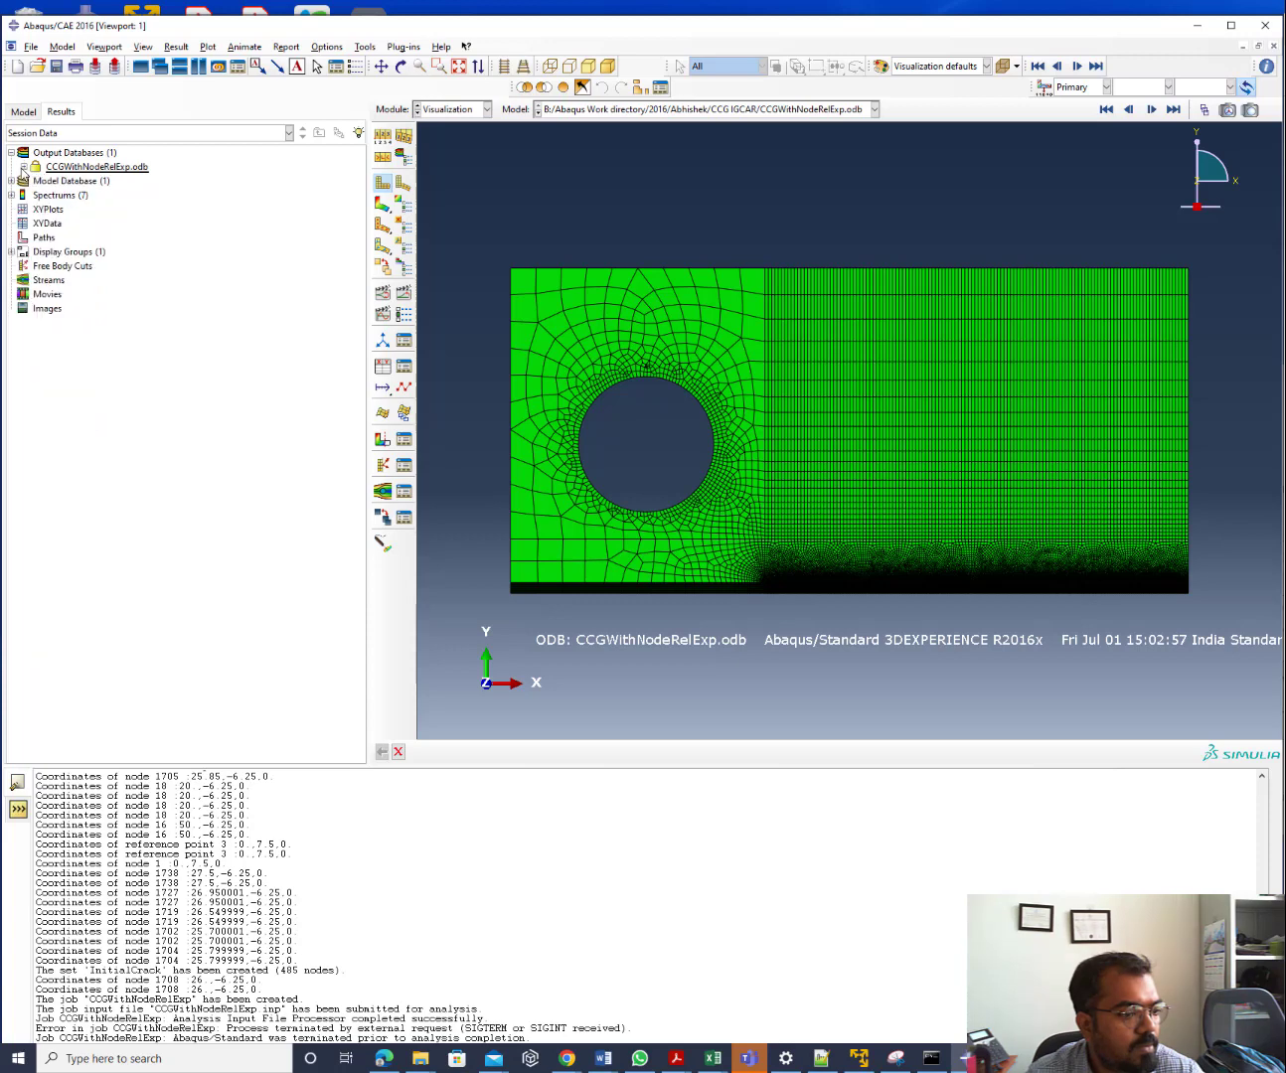
{"action": "left_click", "coordinate": [463, 110]}
In the Job module, read the CCGWithNodeRelExp monitor's Errors tab, then dismiss it
{"action": "left_click", "coordinate": [451, 239]}
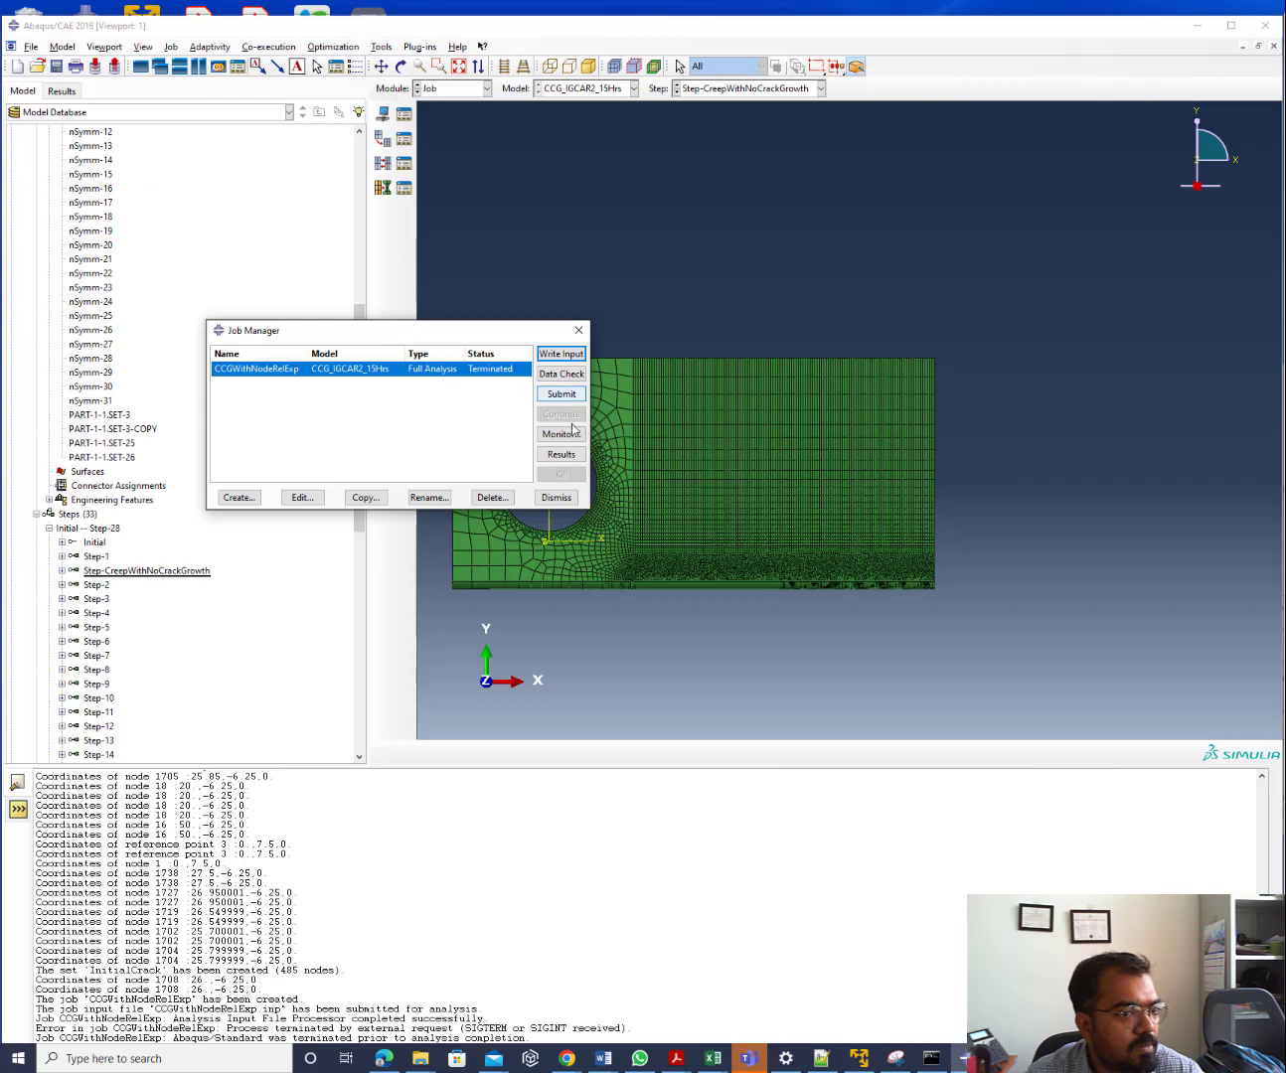
{"action": "left_click", "coordinate": [575, 435]}
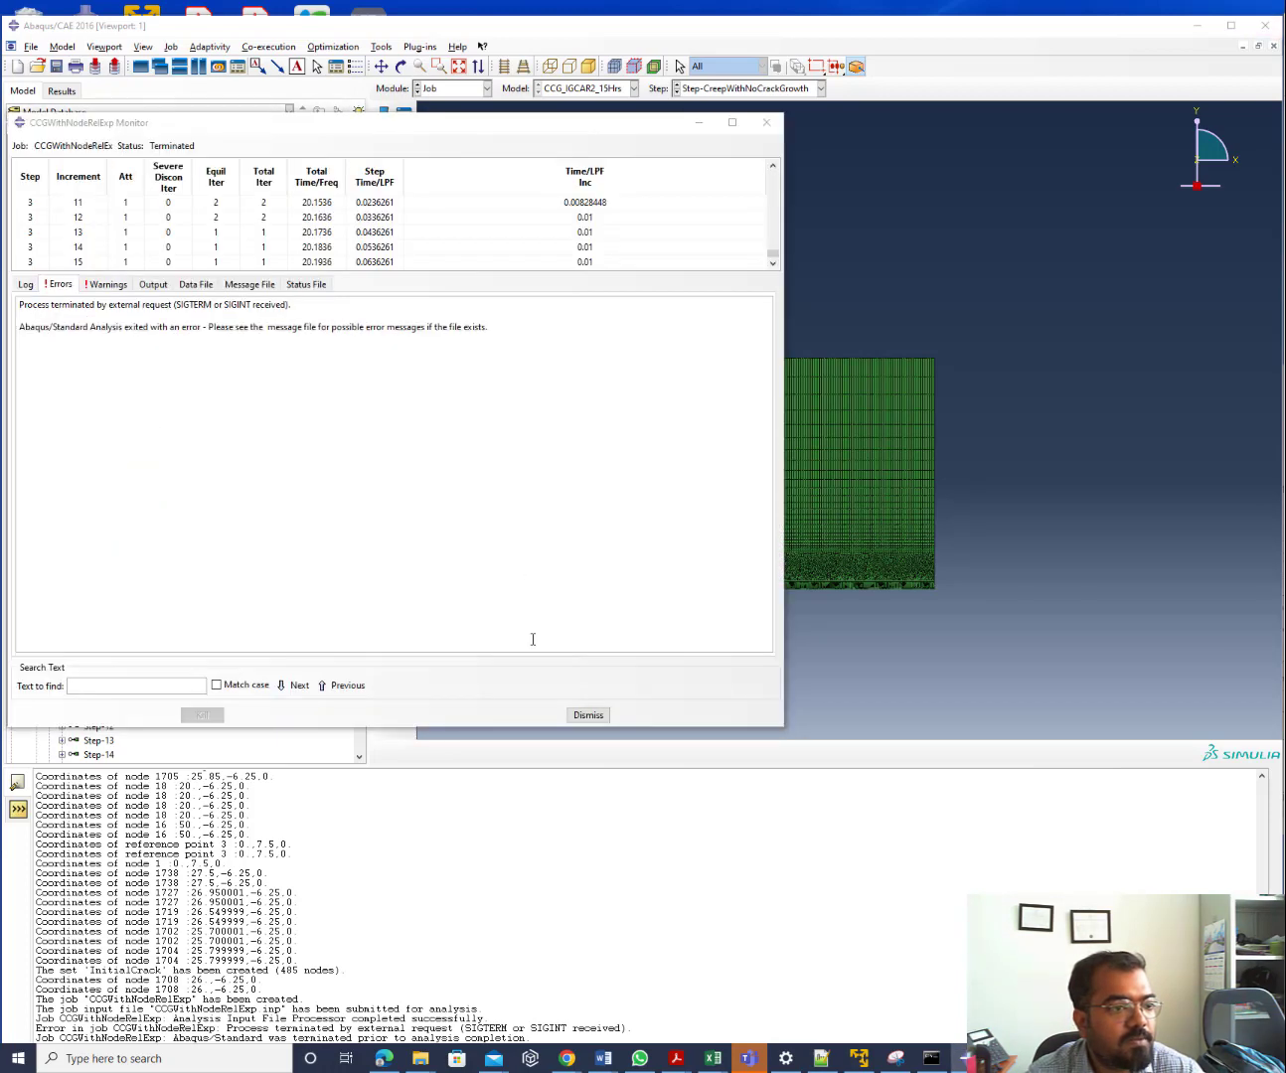
{"action": "left_click", "coordinate": [587, 715]}
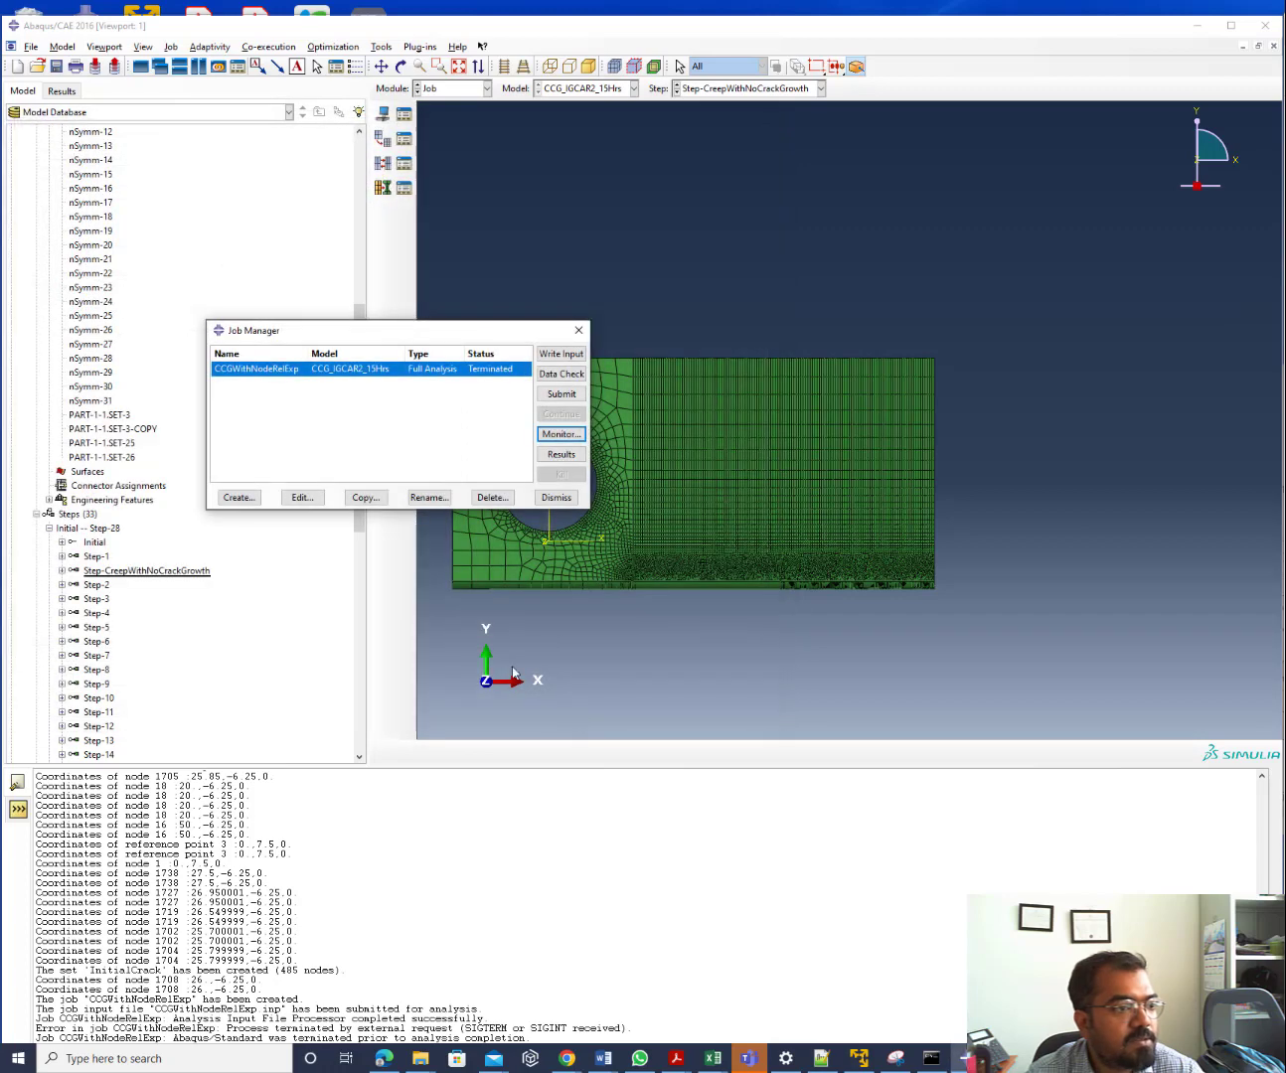
{"action": "scroll", "coordinate": [89, 288], "scroll_direction": "up", "scroll_amount": 10}
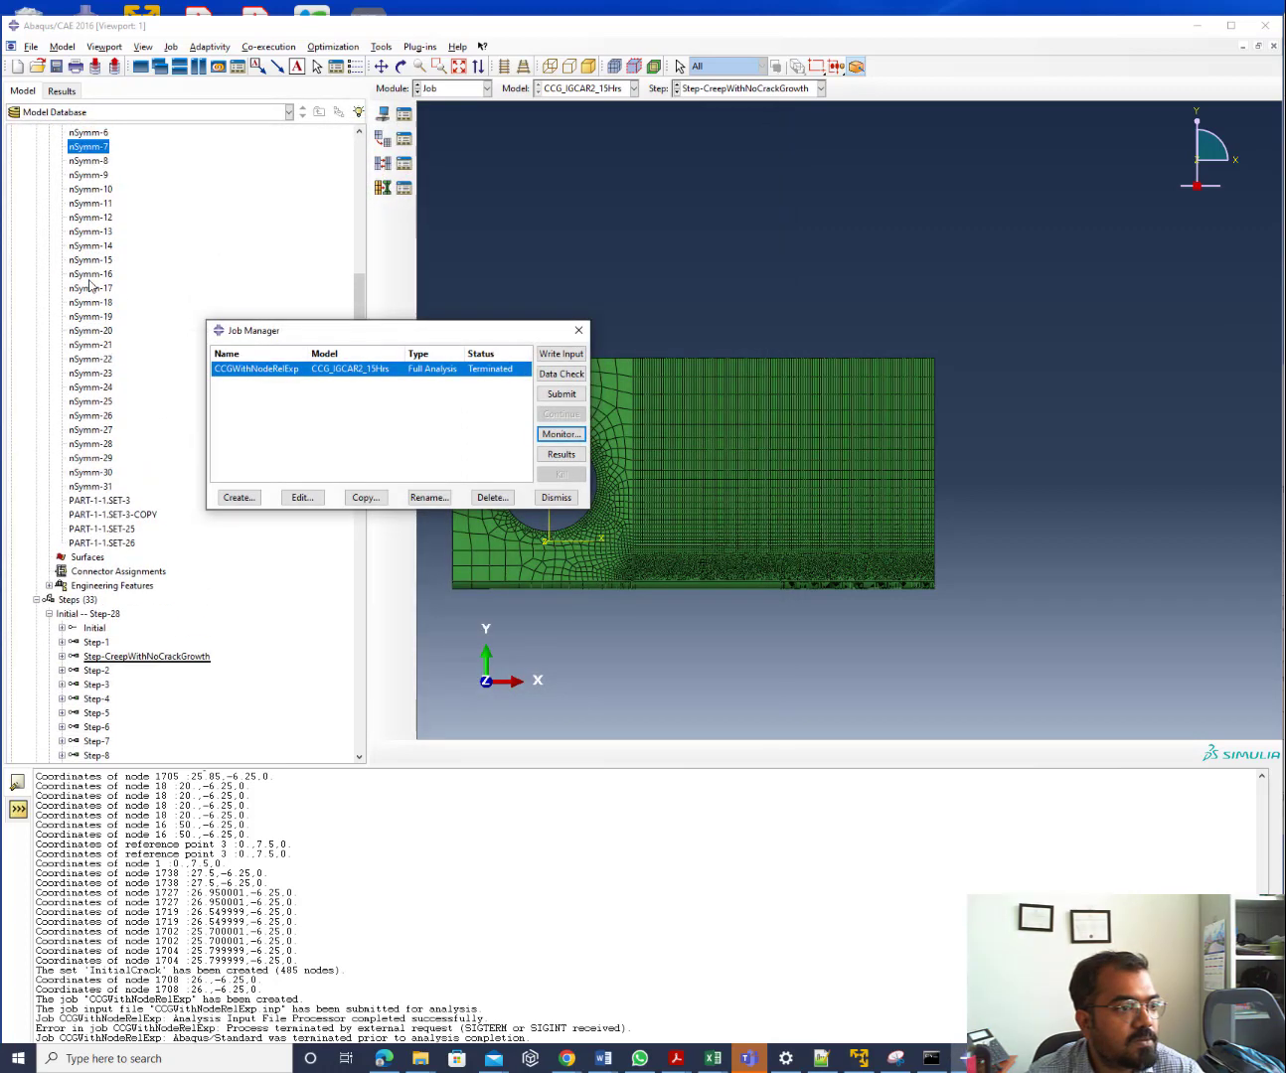
{"action": "scroll", "coordinate": [65, 281], "scroll_direction": "down", "scroll_amount": 20}
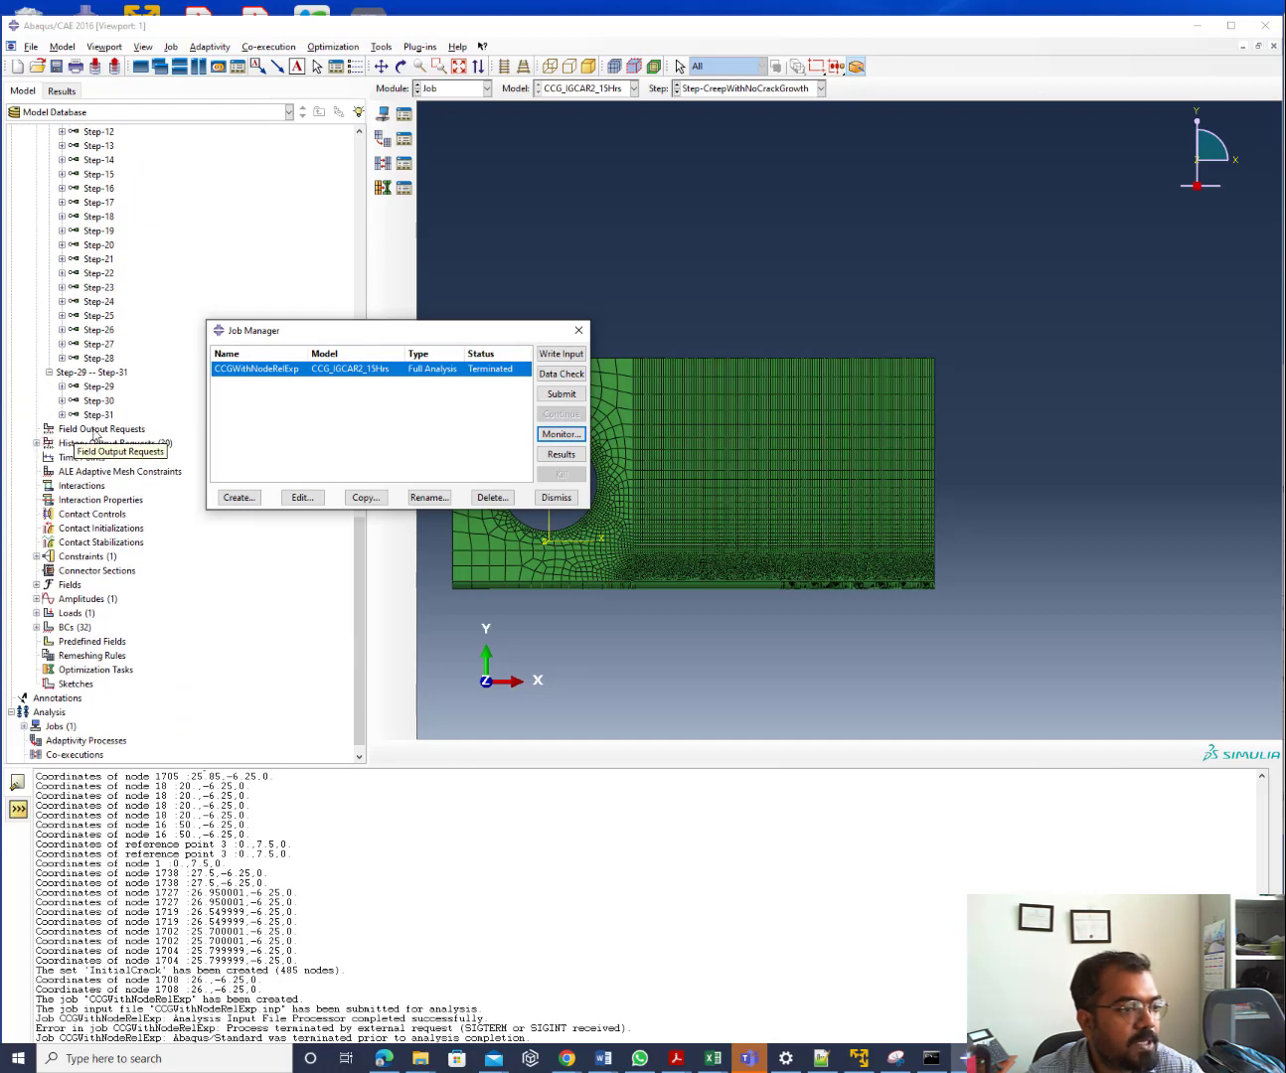
Create F-Output-1 on Step-1 with the preselected default variables plus Energy output
{"action": "double_click", "coordinate": [95, 432]}
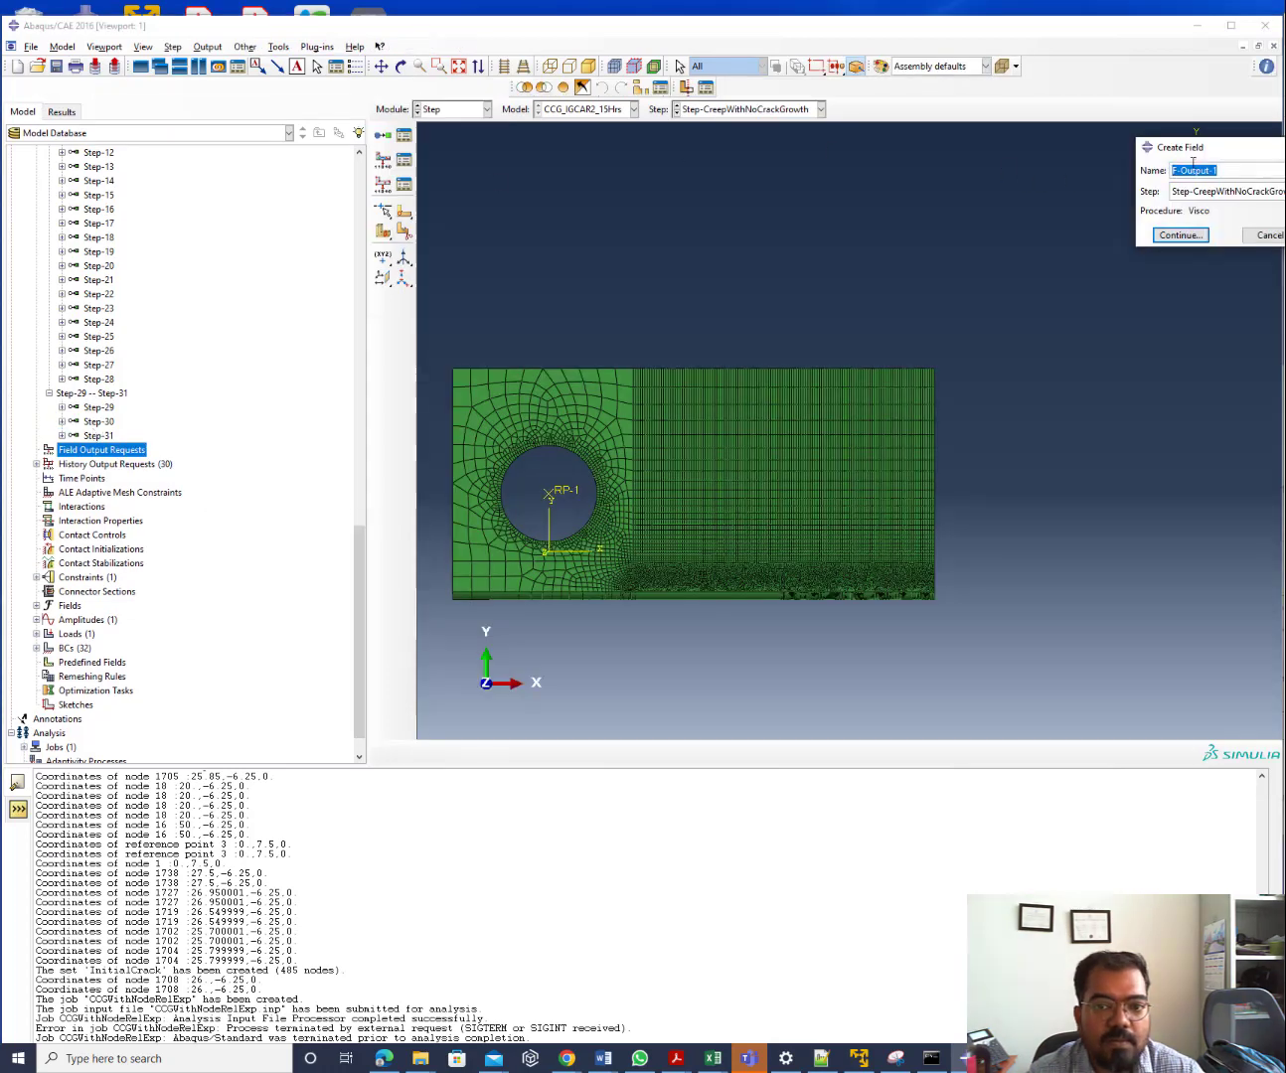
{"action": "left_click_drag", "start_coordinate": [1202, 156], "coordinate": [347, 208]}
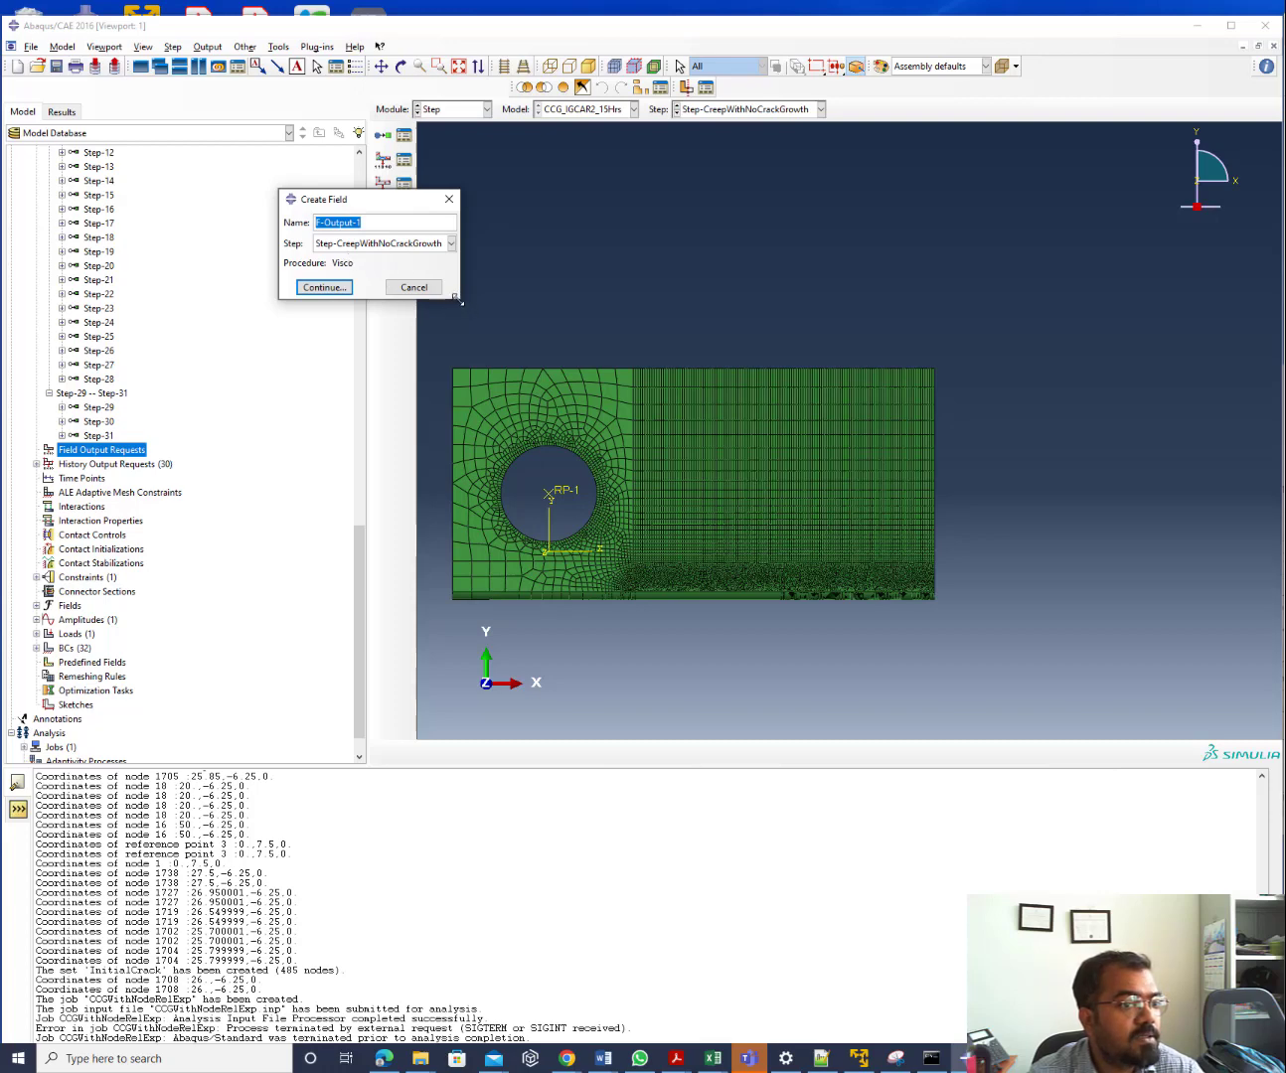
{"action": "left_click_drag", "start_coordinate": [460, 305], "coordinate": [503, 367]}
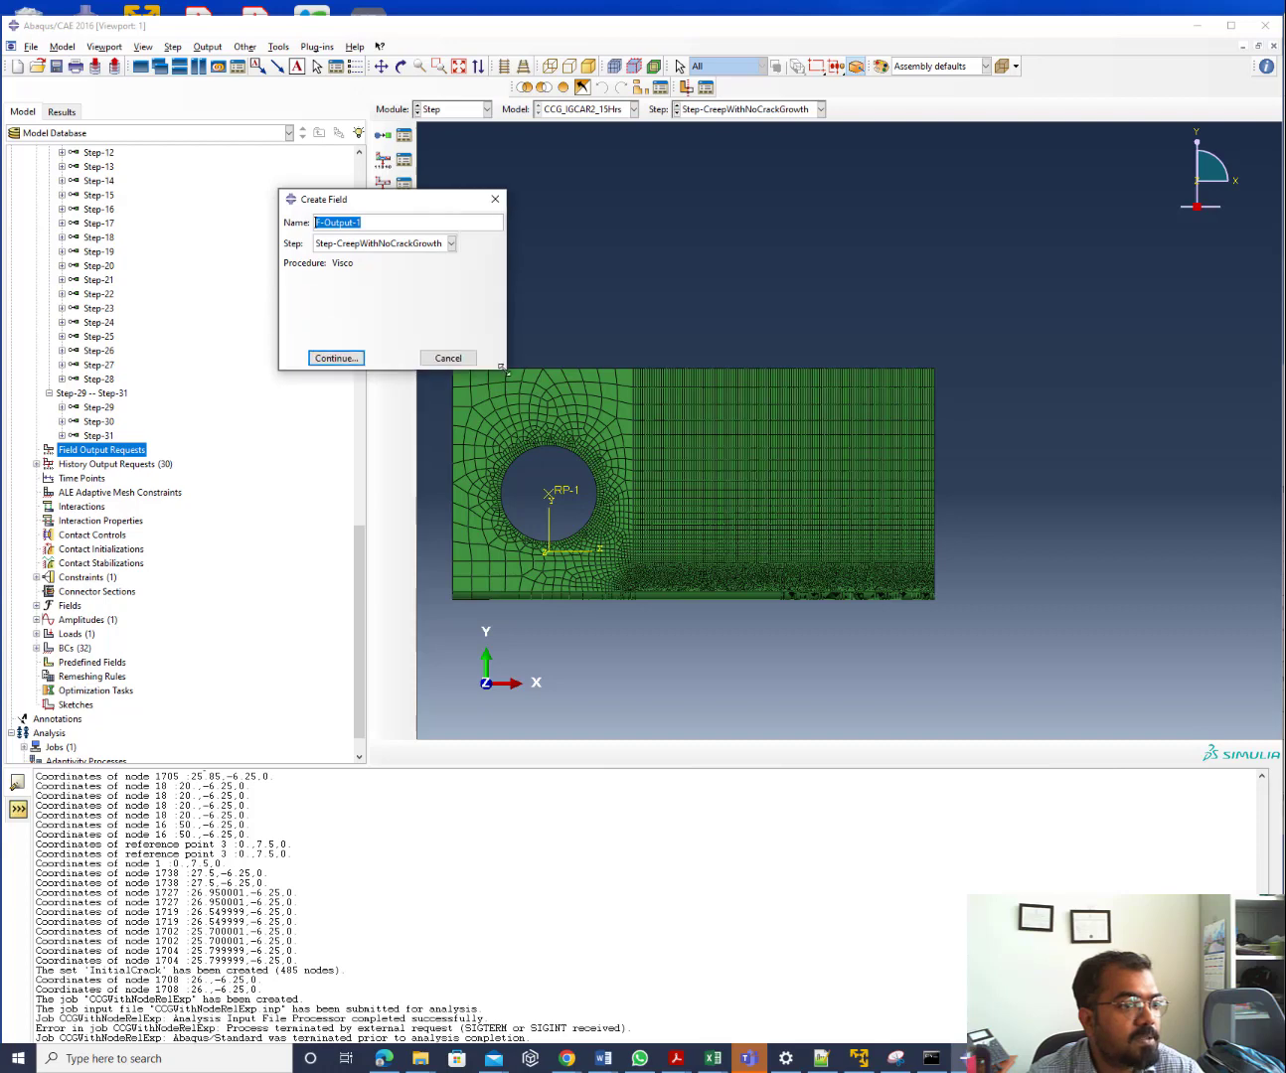
{"action": "left_click", "coordinate": [385, 242]}
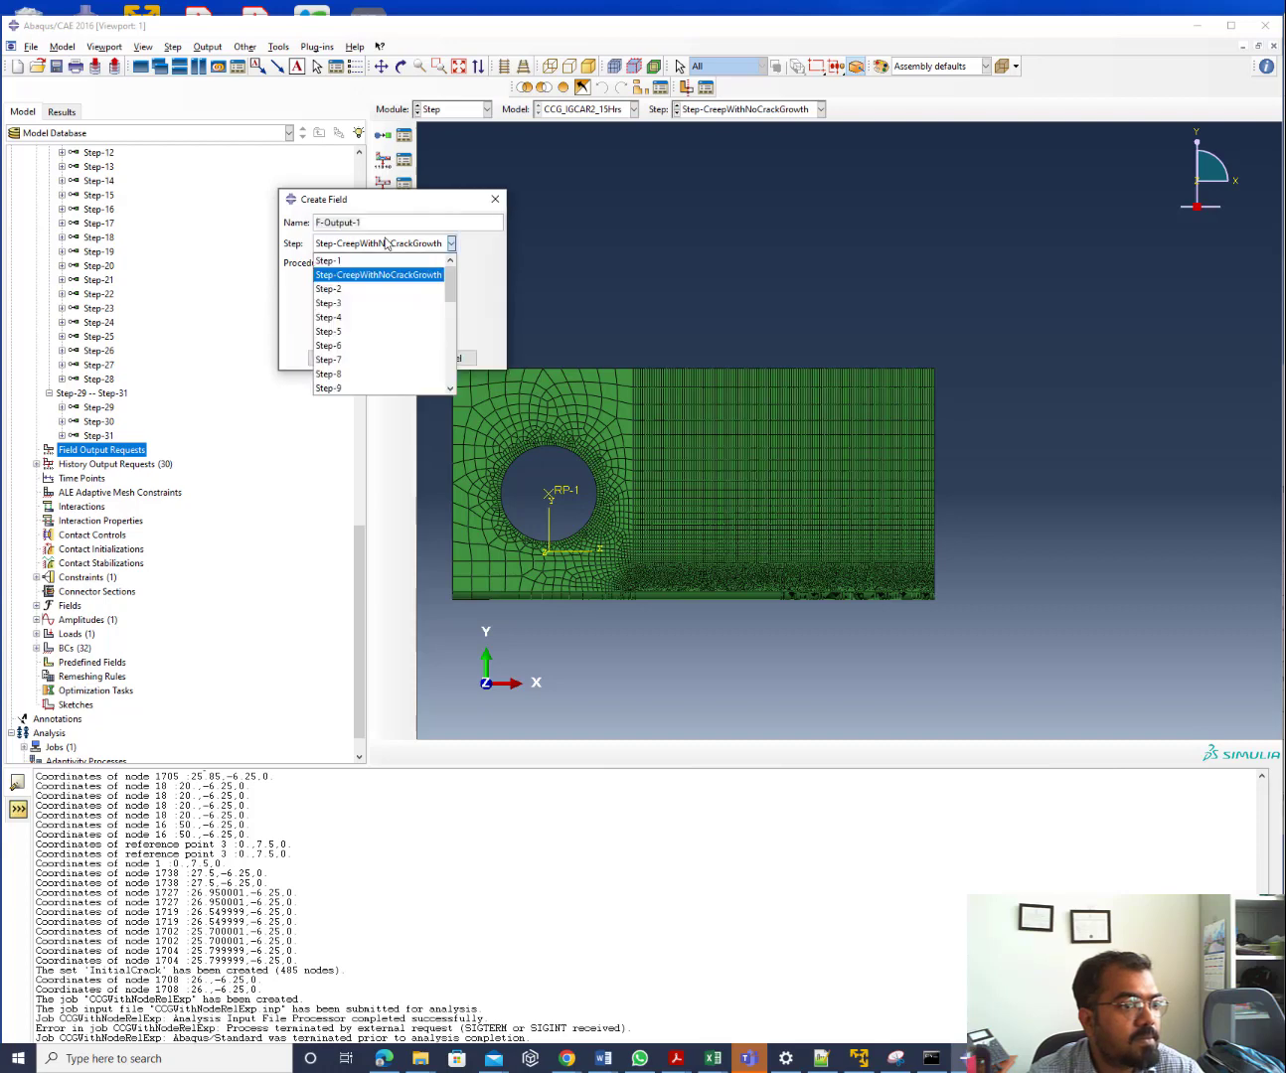
{"action": "left_click", "coordinate": [382, 260]}
{"action": "left_click", "coordinate": [337, 359]}
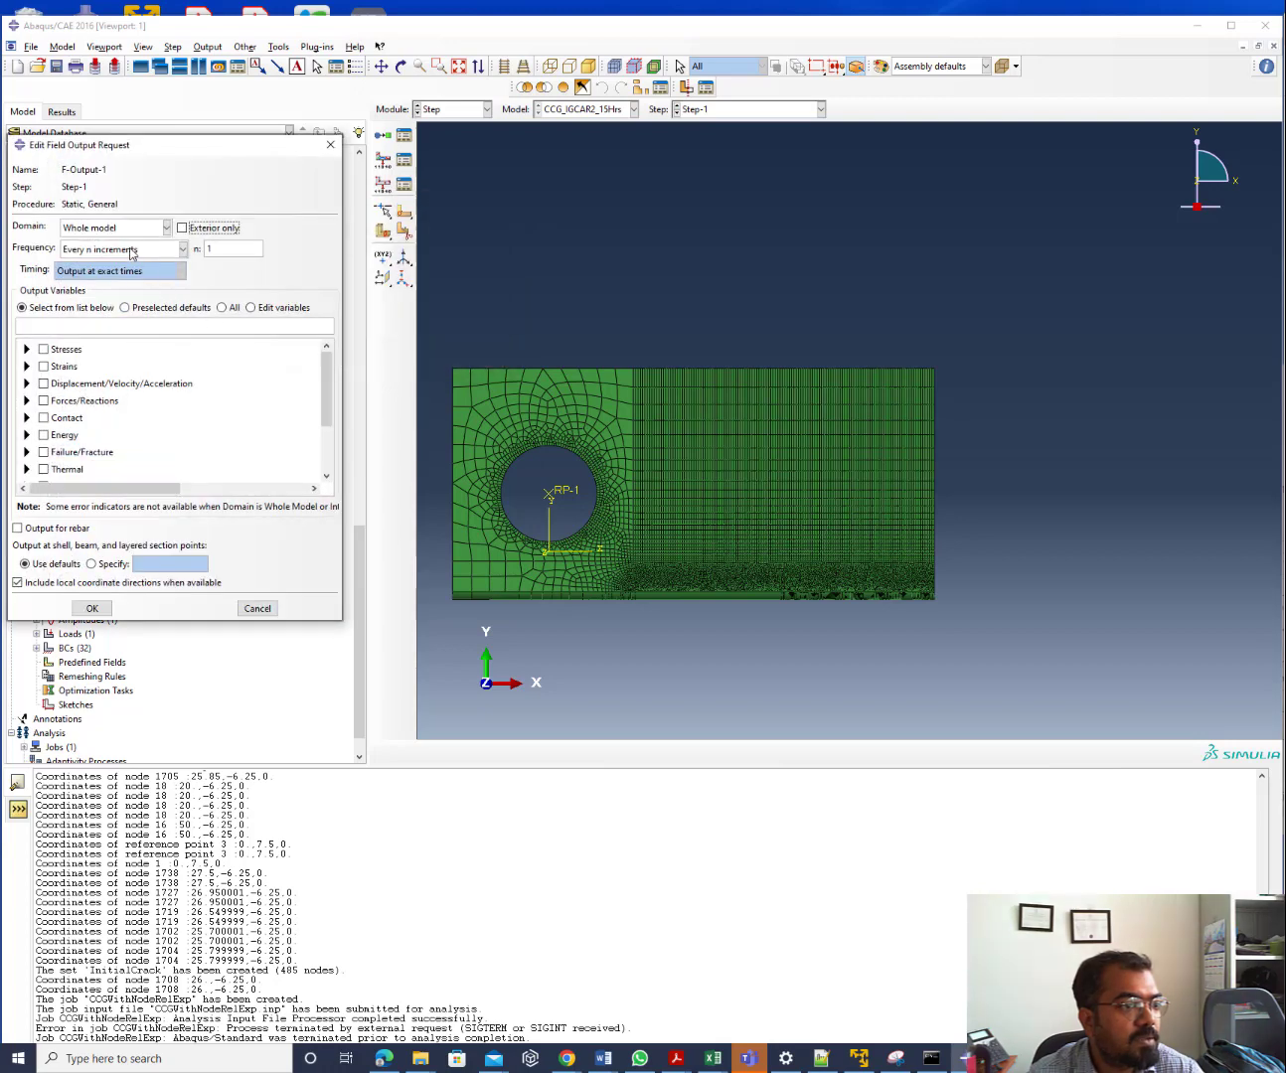
{"action": "left_click", "coordinate": [131, 309]}
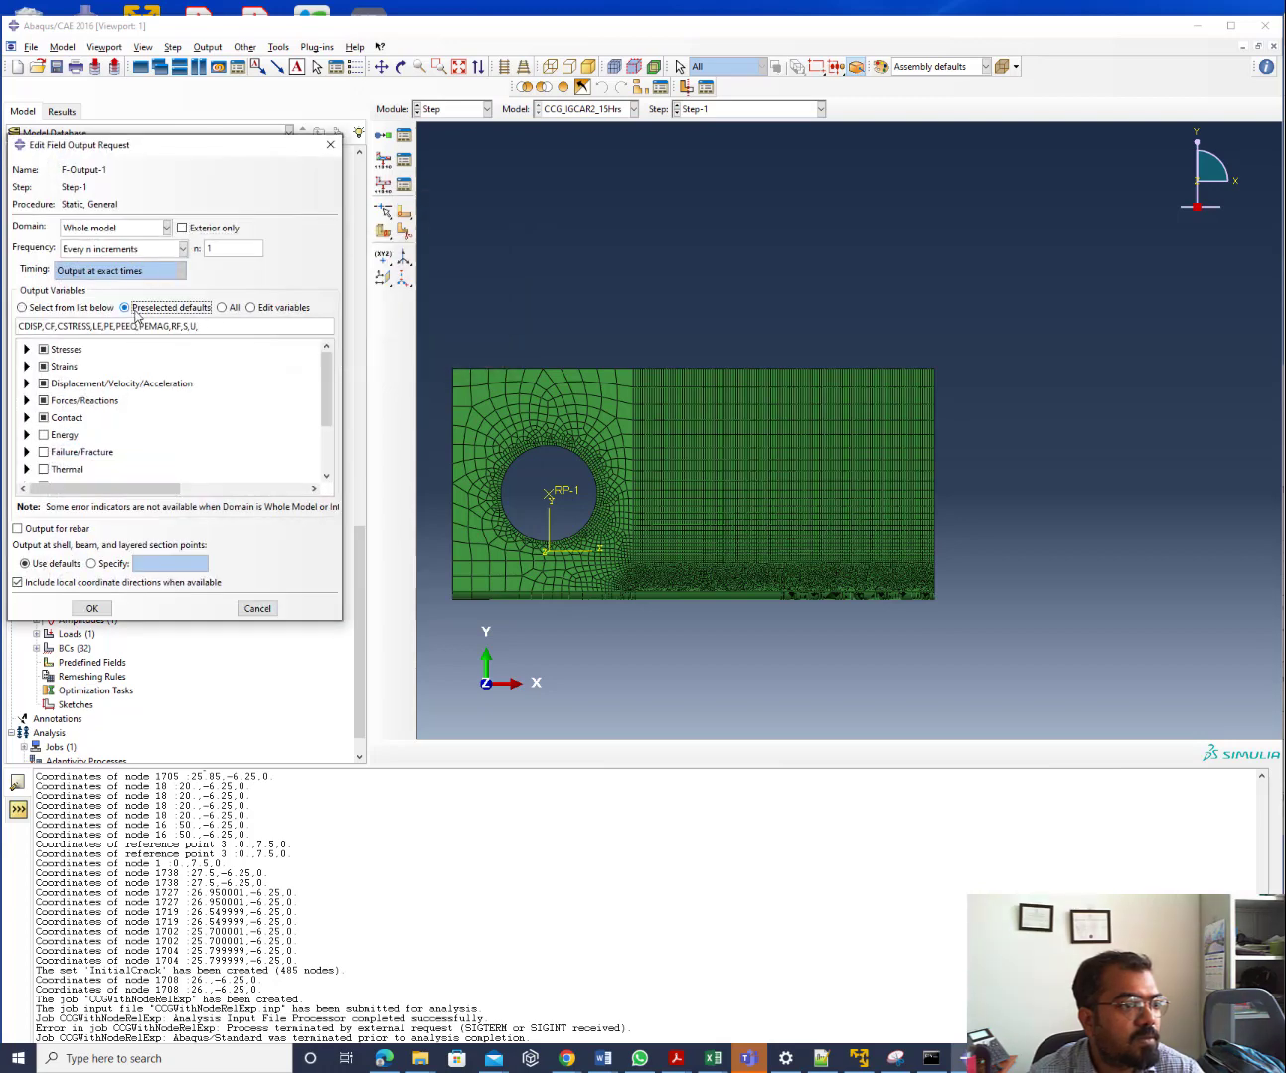
{"action": "left_click", "coordinate": [44, 435]}
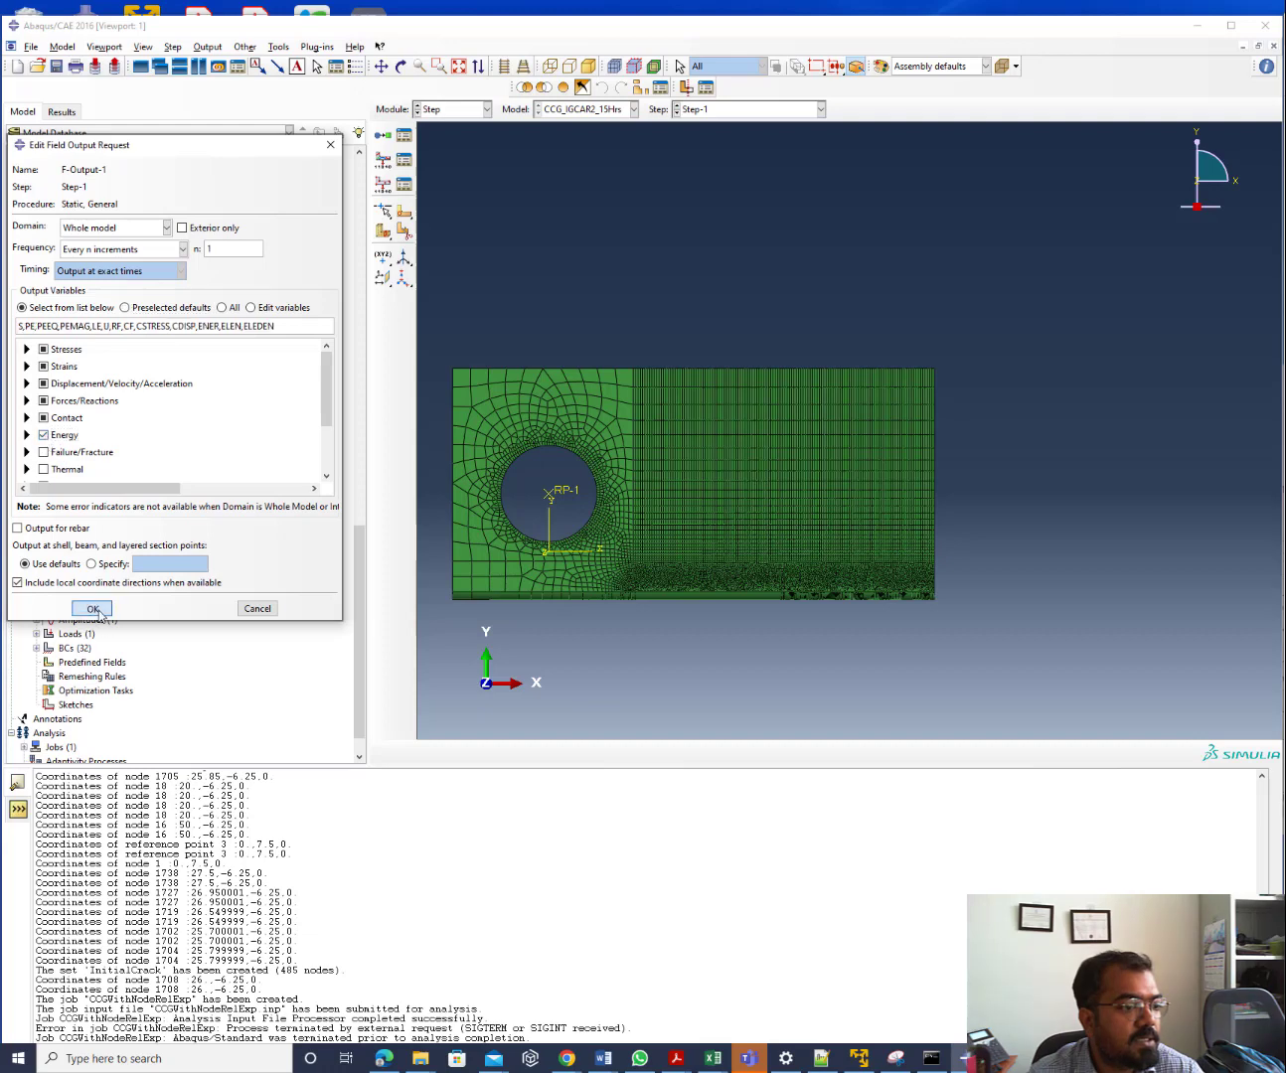
{"action": "left_click", "coordinate": [98, 612]}
{"action": "double_click", "coordinate": [96, 451]}
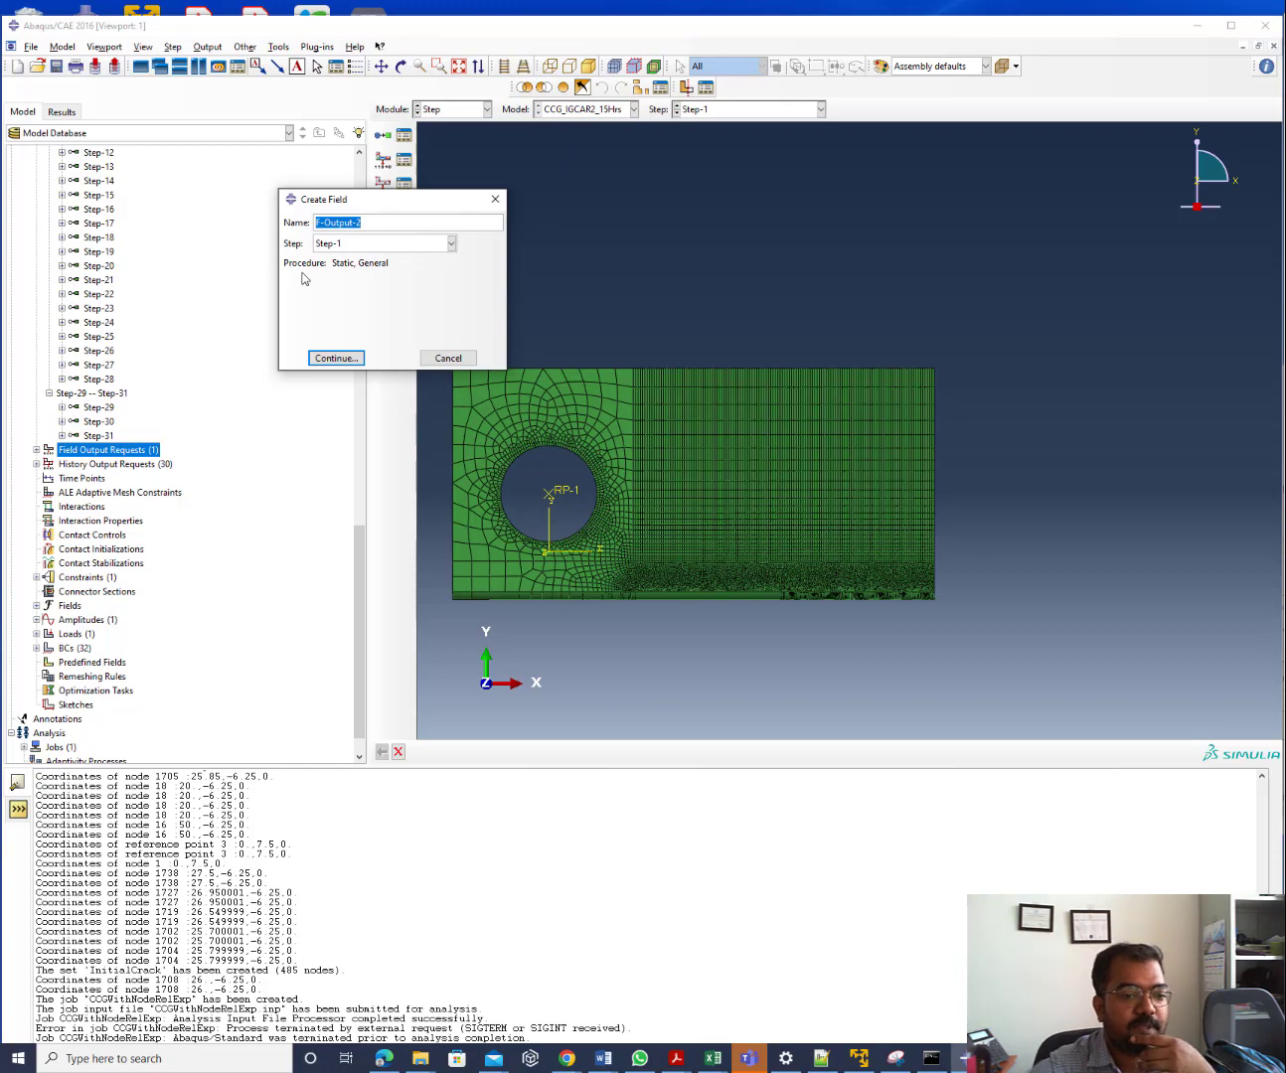
Cancel the second Create Field request and bring up the Macro Manager from the File menu
{"action": "scroll", "coordinate": [455, 594], "scroll_direction": "up", "scroll_amount": 5}
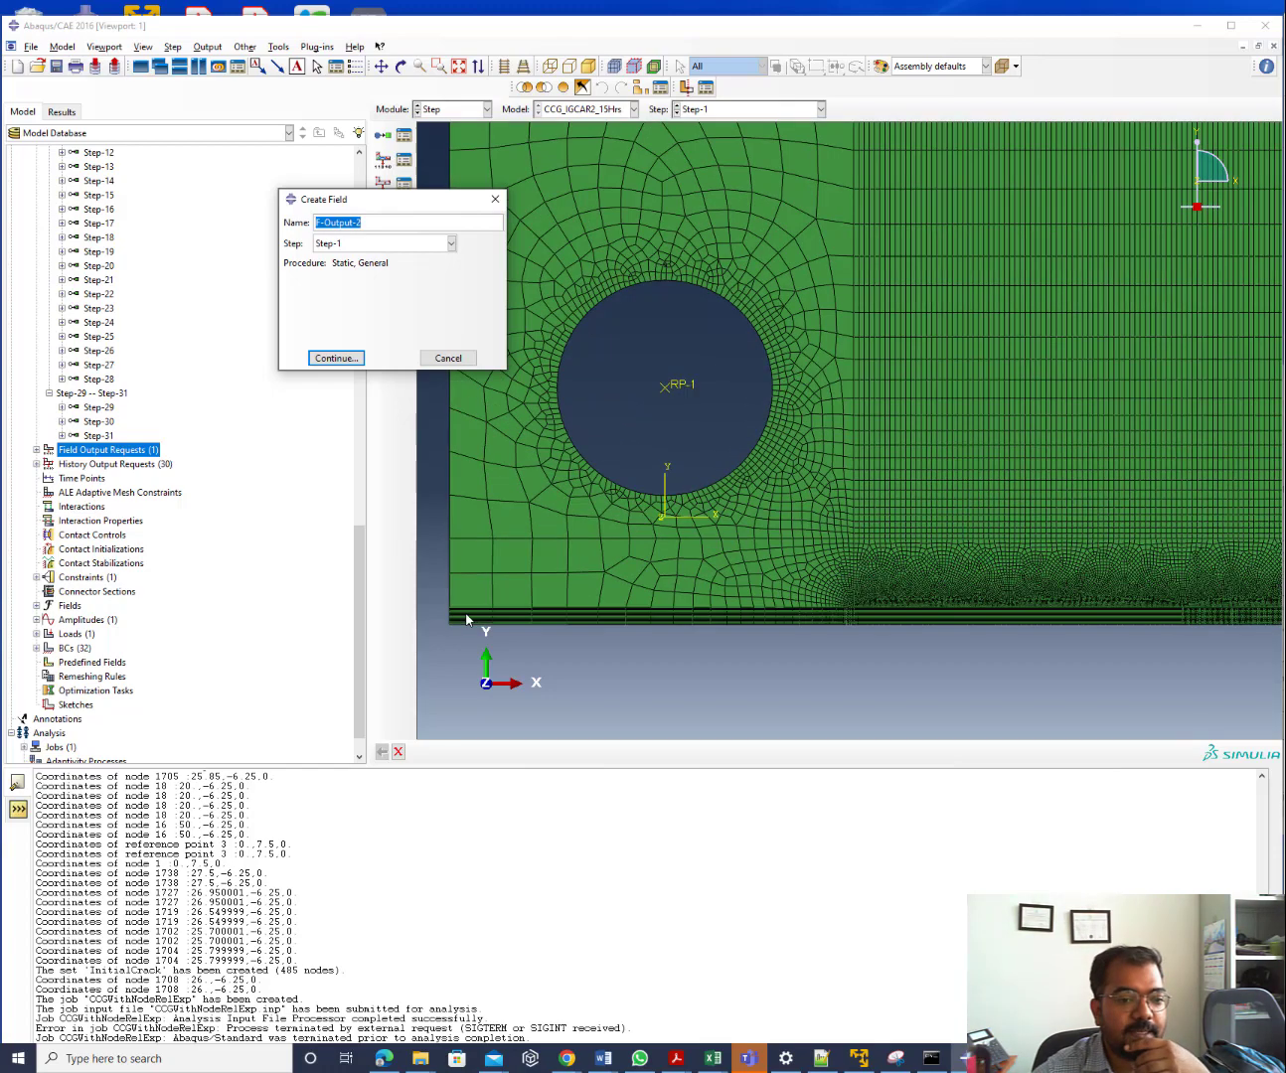
{"action": "scroll", "coordinate": [704, 506], "scroll_direction": "down", "scroll_amount": 3}
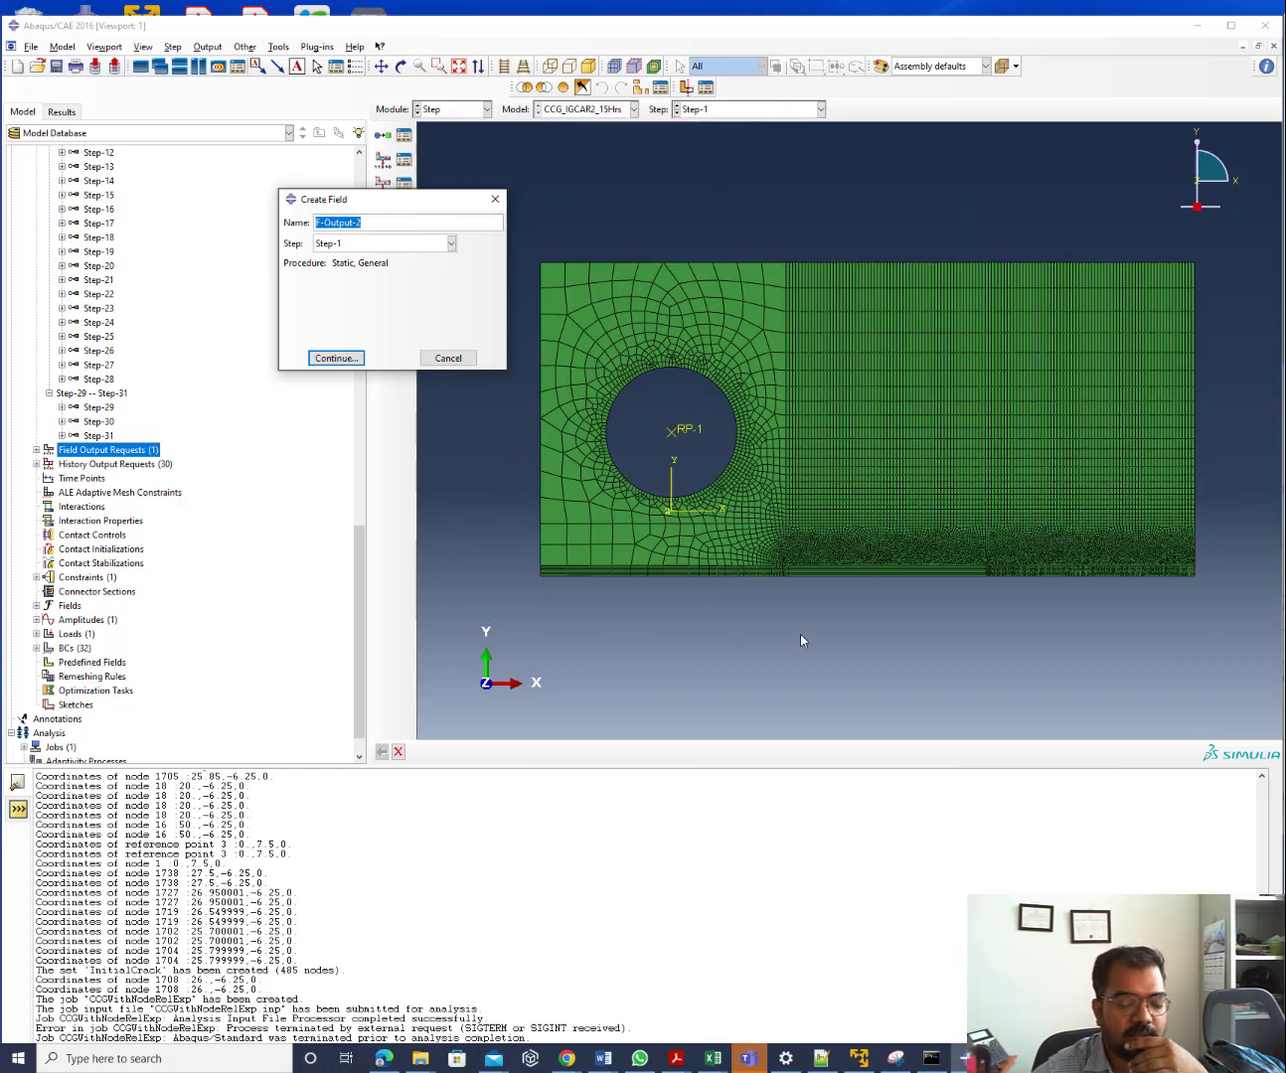
{"action": "left_click", "coordinate": [447, 358]}
{"action": "left_click", "coordinate": [31, 47]}
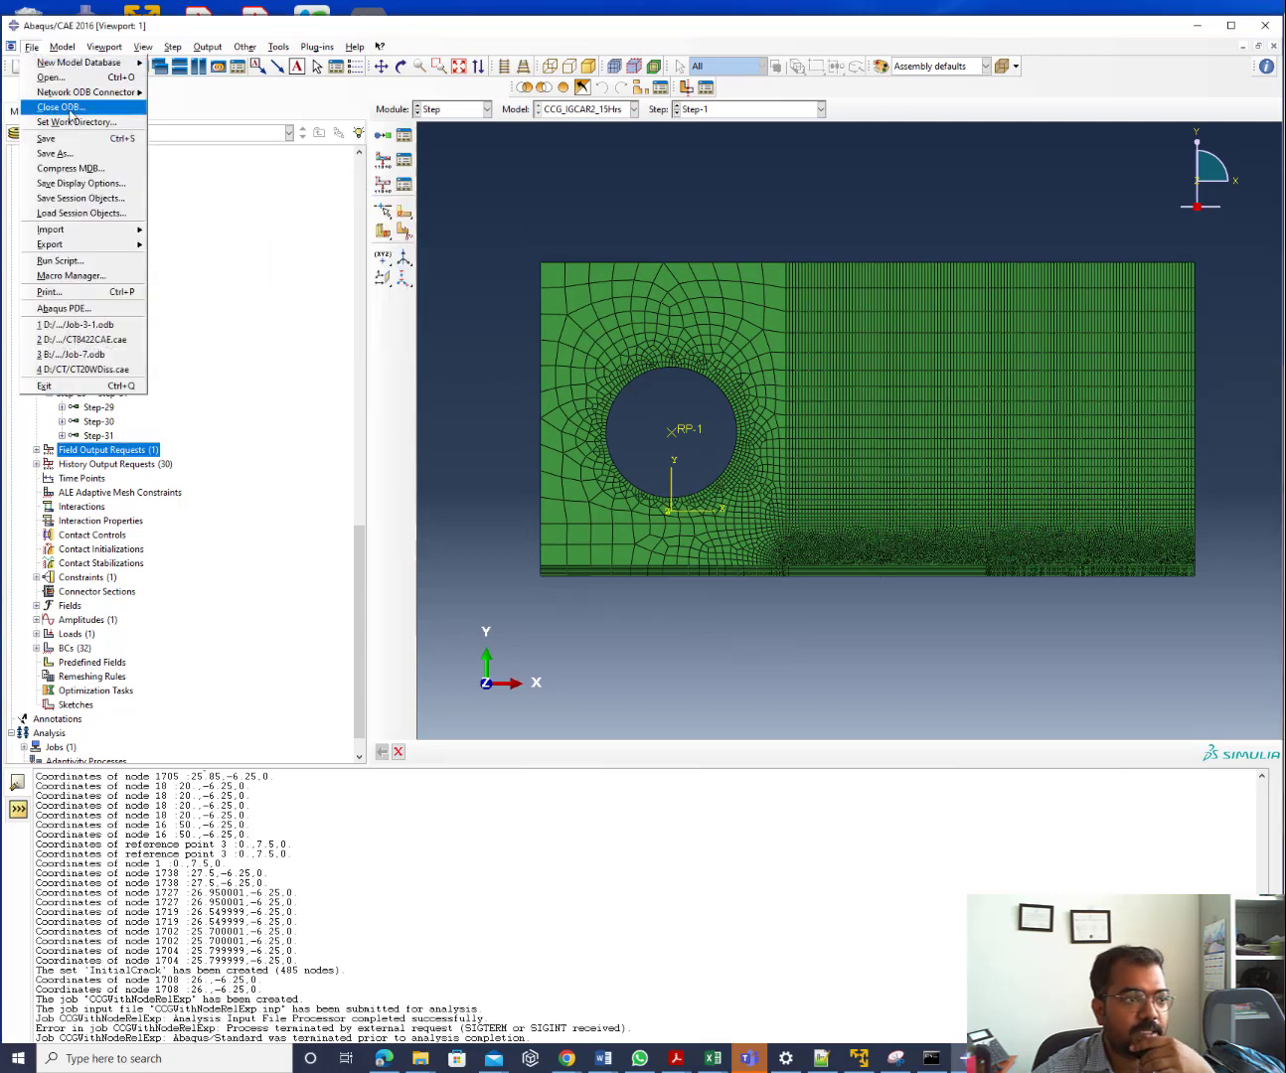
{"action": "key", "text": "Escape"}
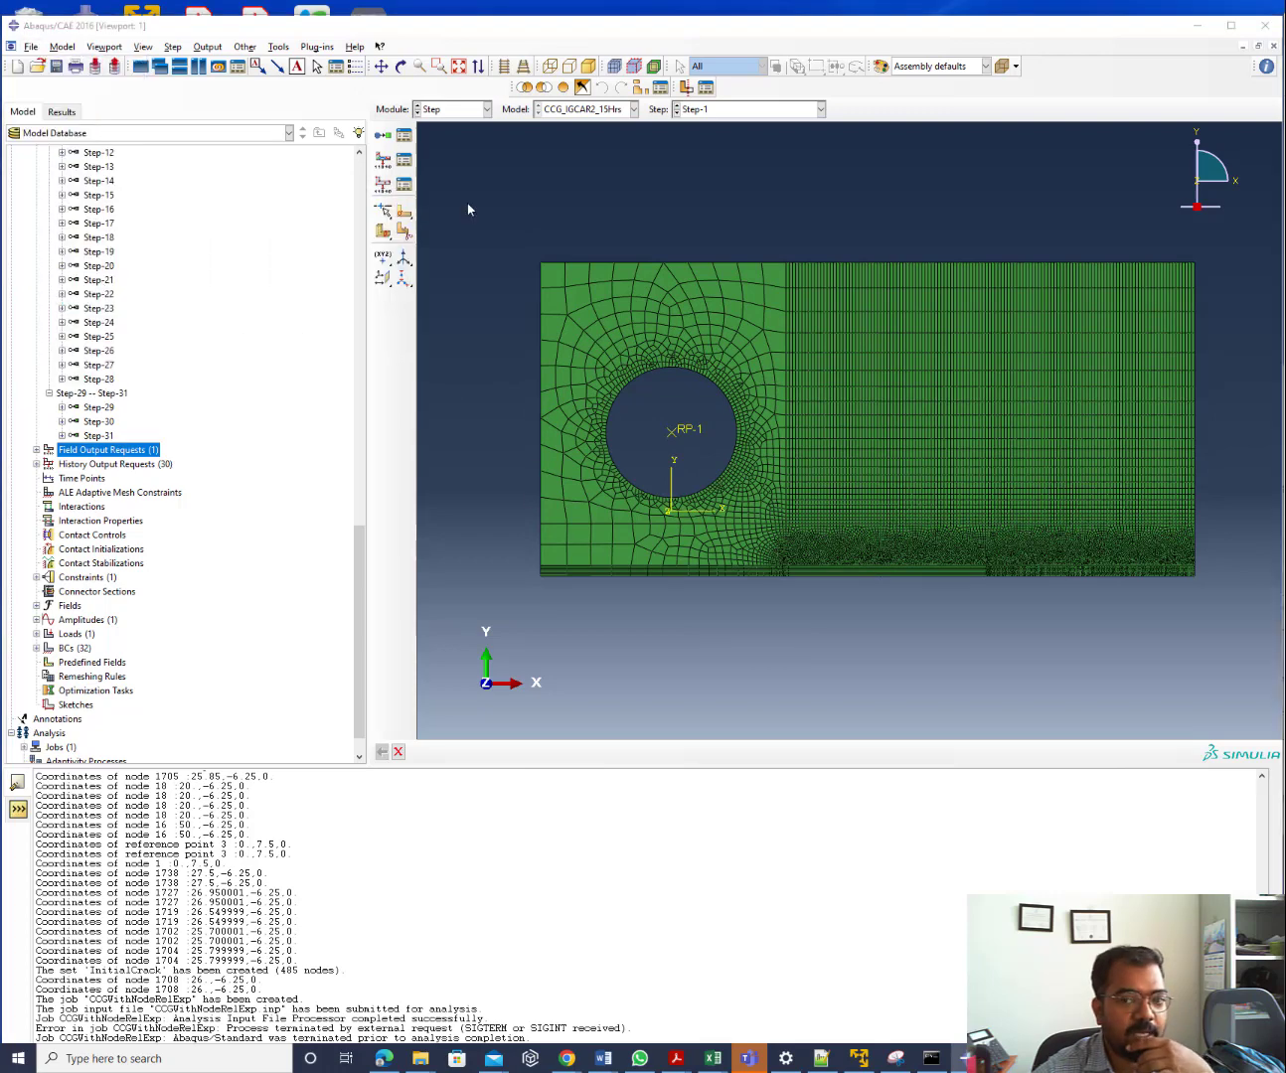
{"action": "left_click_drag", "start_coordinate": [494, 272], "coordinate": [298, 300]}
Start recording a new macro, Macro1, stored in the work directory
{"action": "left_click", "coordinate": [125, 436]}
{"action": "left_click", "coordinate": [1224, 344]}
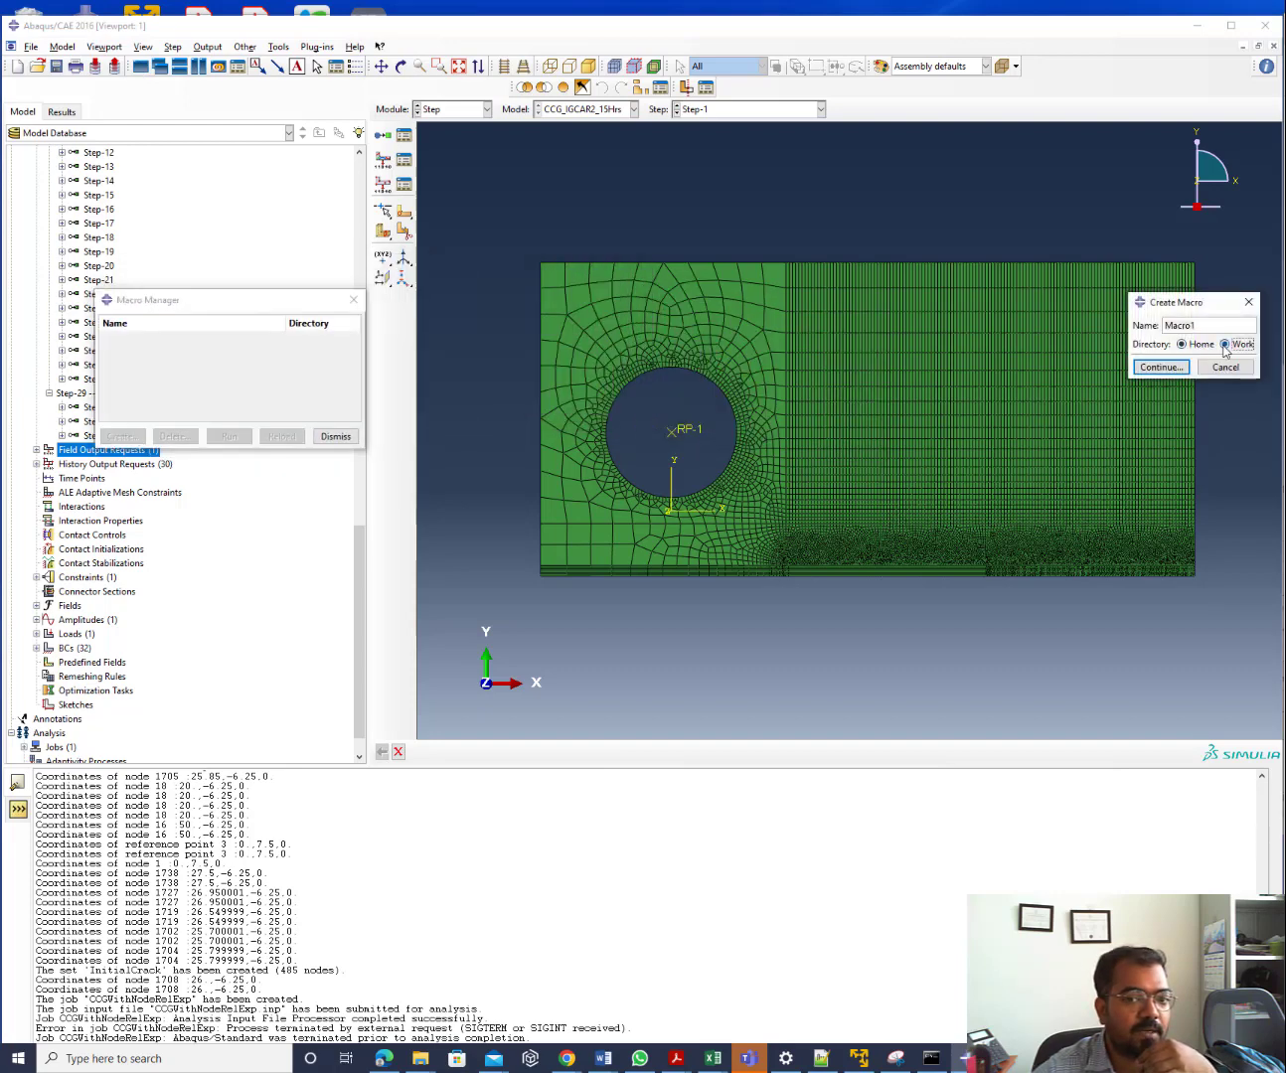
{"action": "left_click", "coordinate": [1167, 369]}
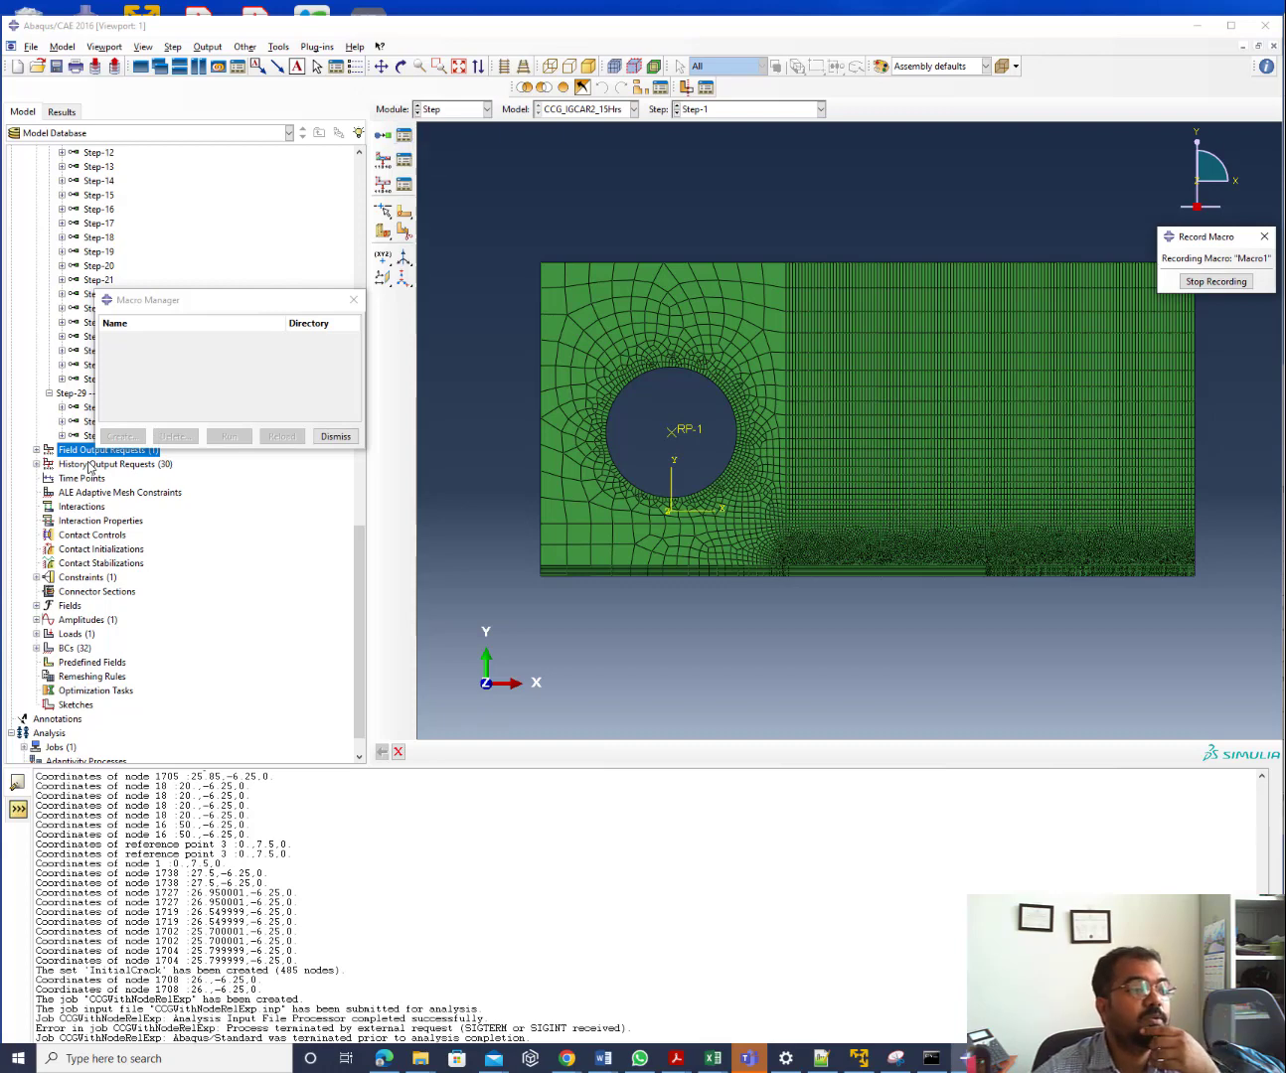
Create F-Output-2 for Step-CreepWithNoCrackGrowth with defaults plus Energy, then stop recording Macro1
{"action": "double_click", "coordinate": [88, 451]}
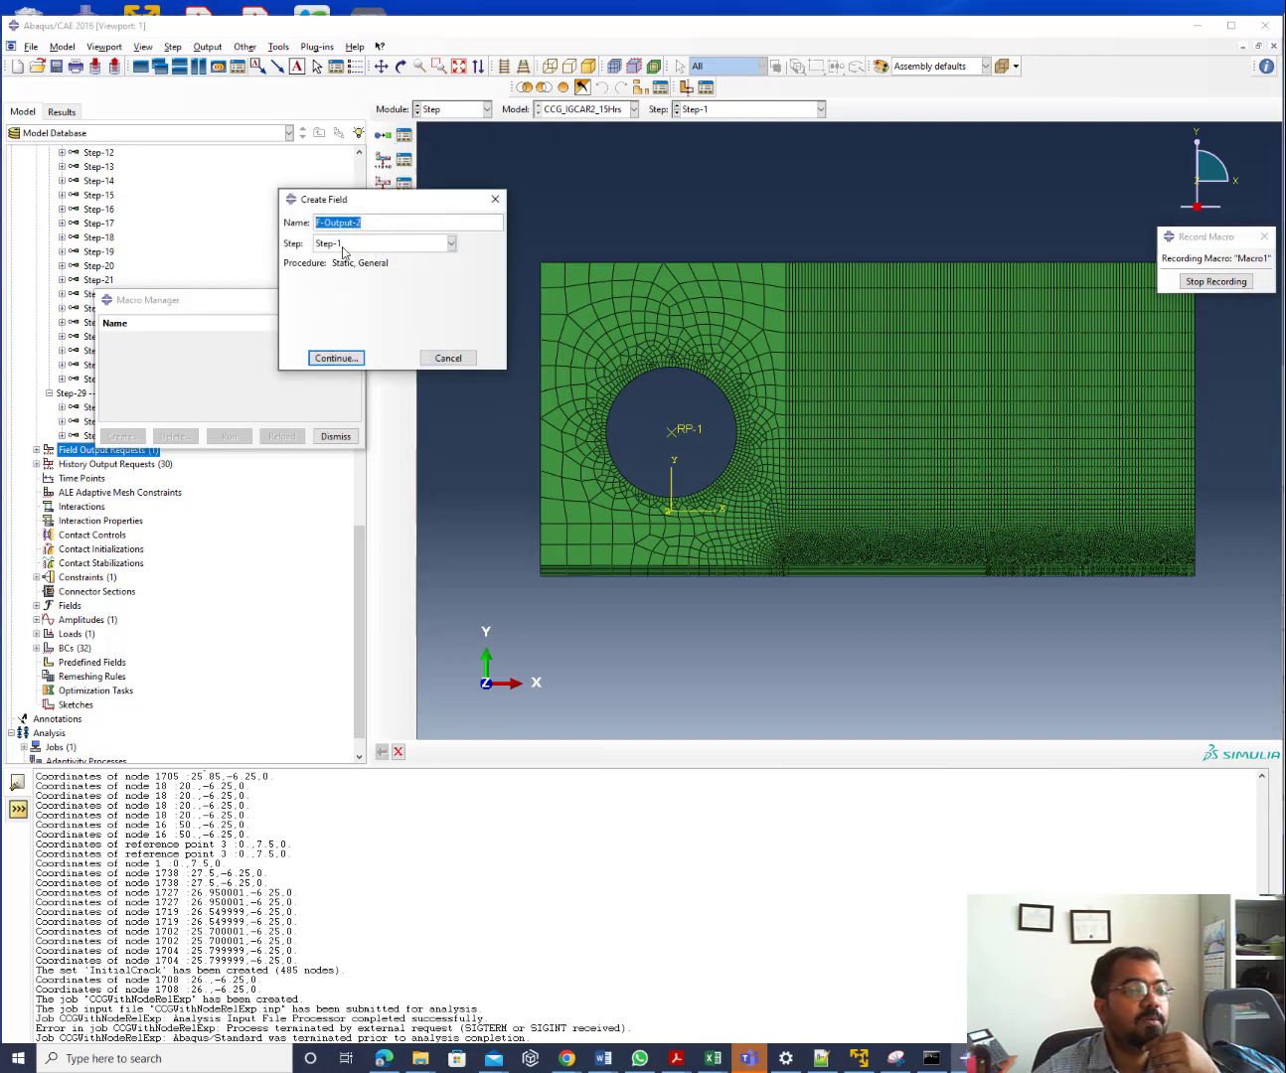
{"action": "left_click", "coordinate": [343, 248]}
{"action": "left_click", "coordinate": [346, 274]}
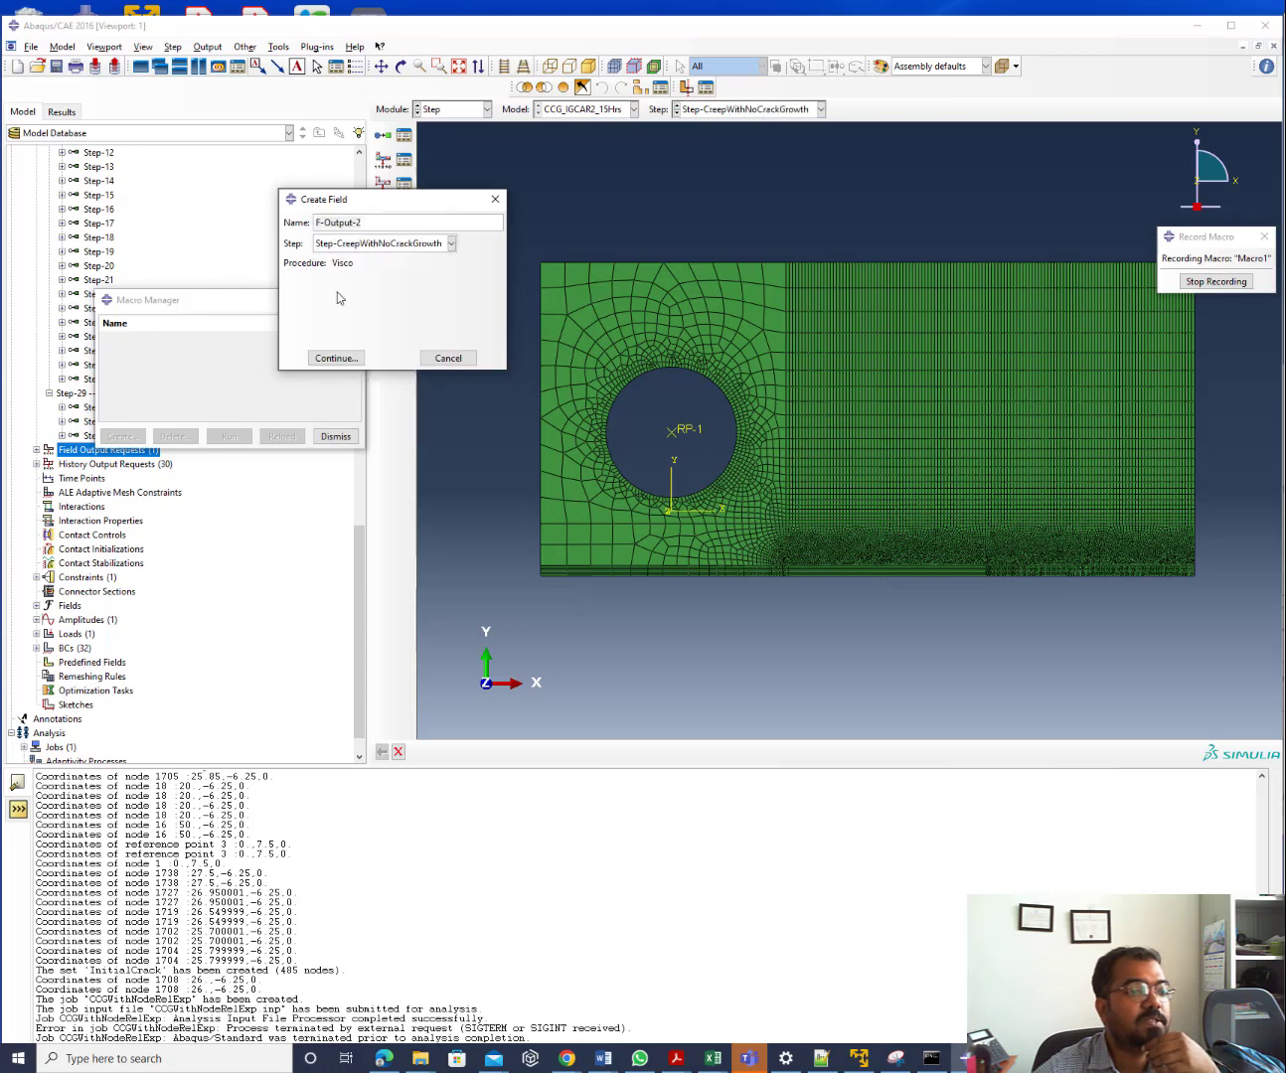
{"action": "left_click", "coordinate": [337, 359]}
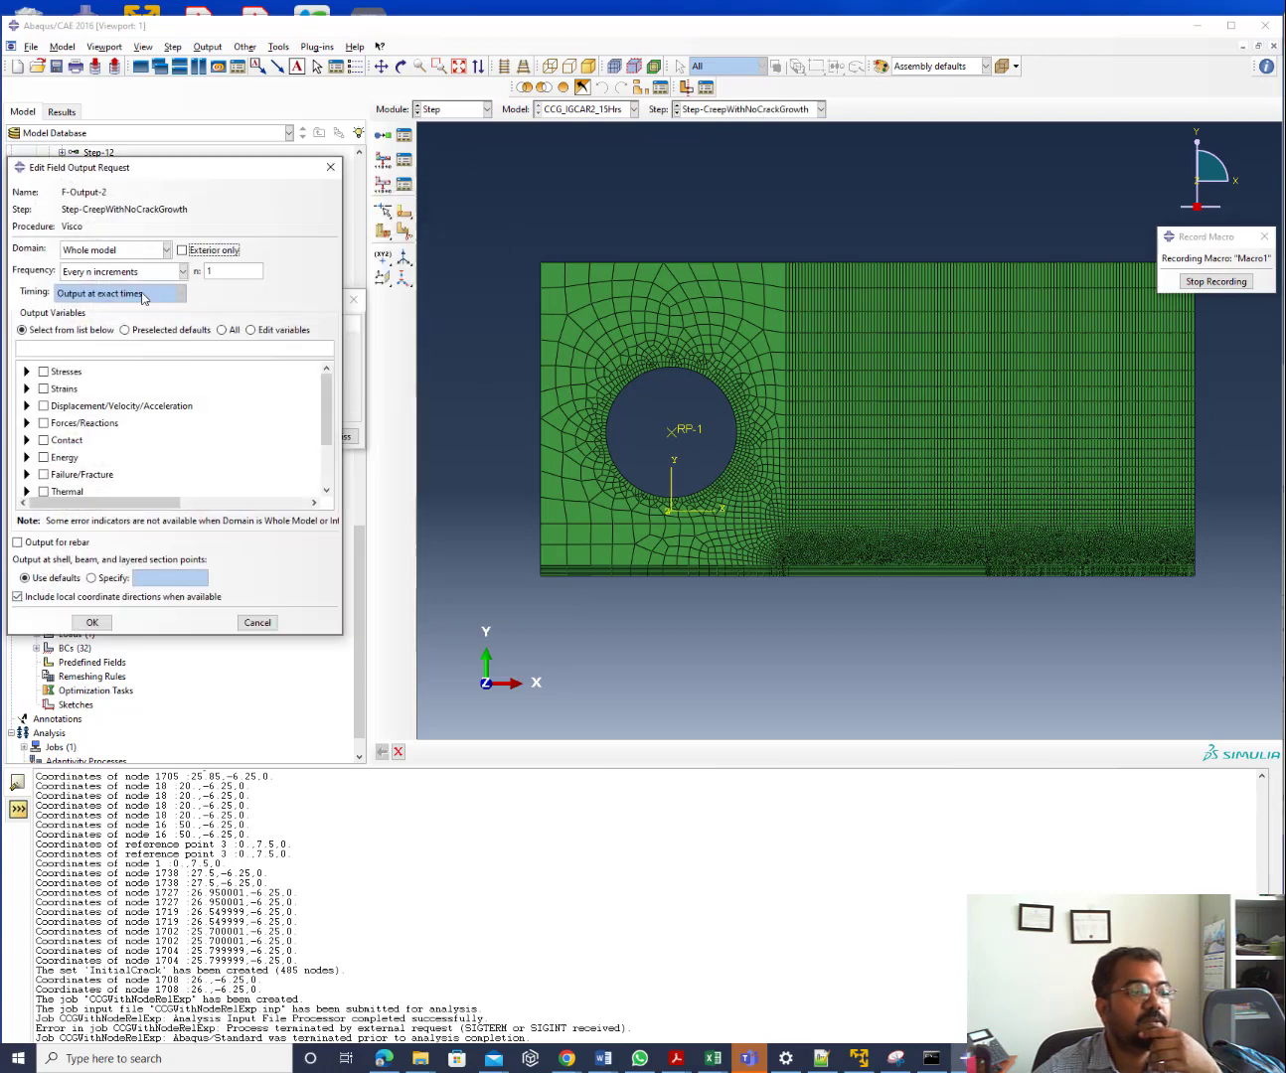
{"action": "left_click", "coordinate": [138, 335]}
{"action": "left_click", "coordinate": [42, 457]}
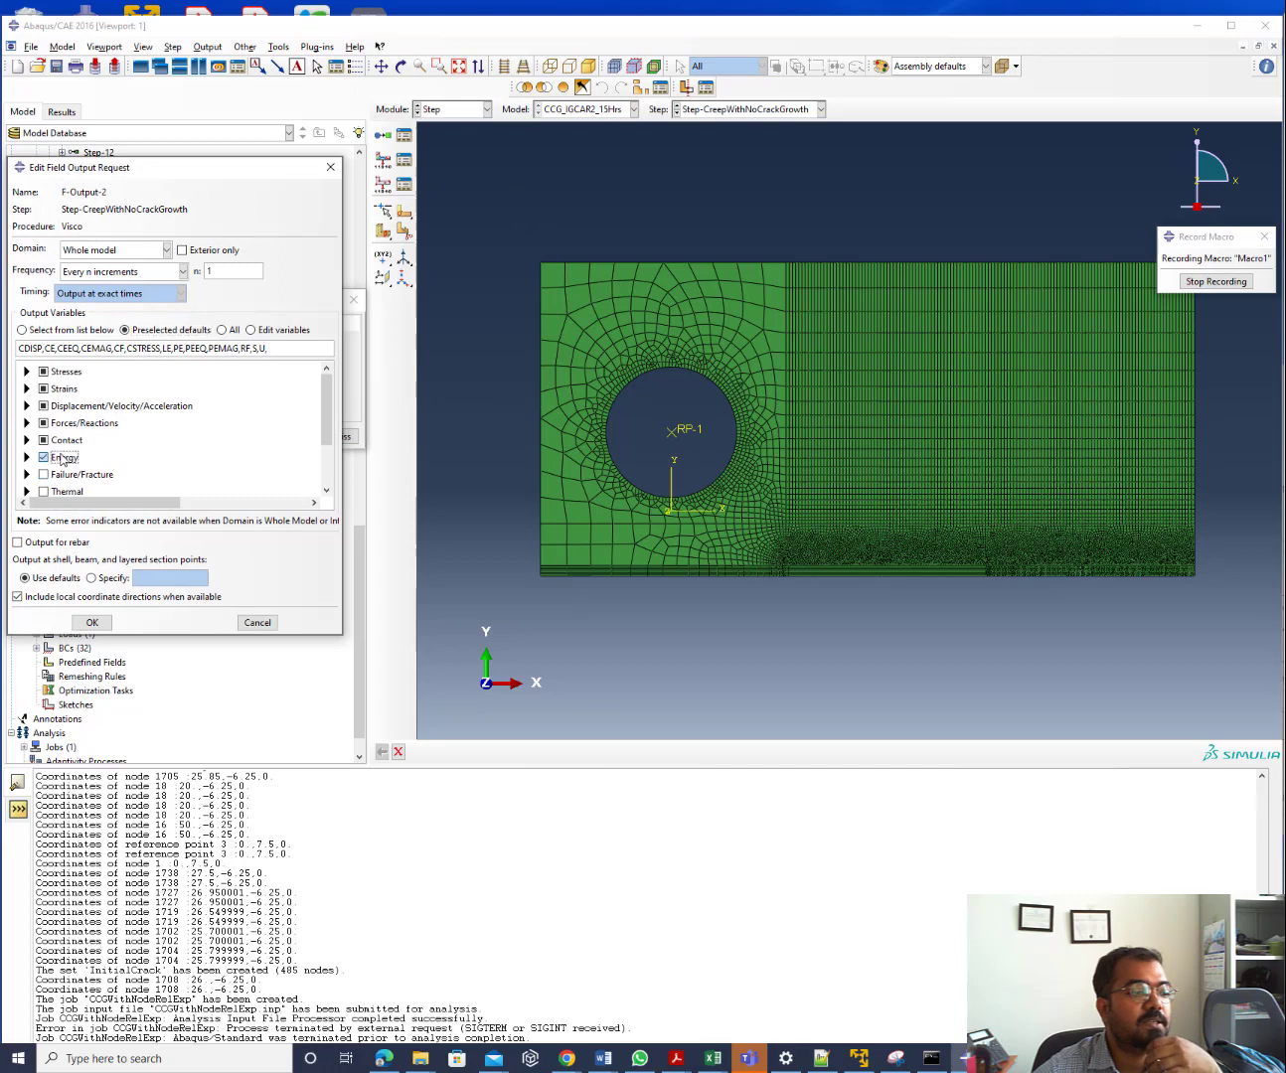
{"action": "scroll", "coordinate": [299, 453], "scroll_direction": "down", "scroll_amount": 2}
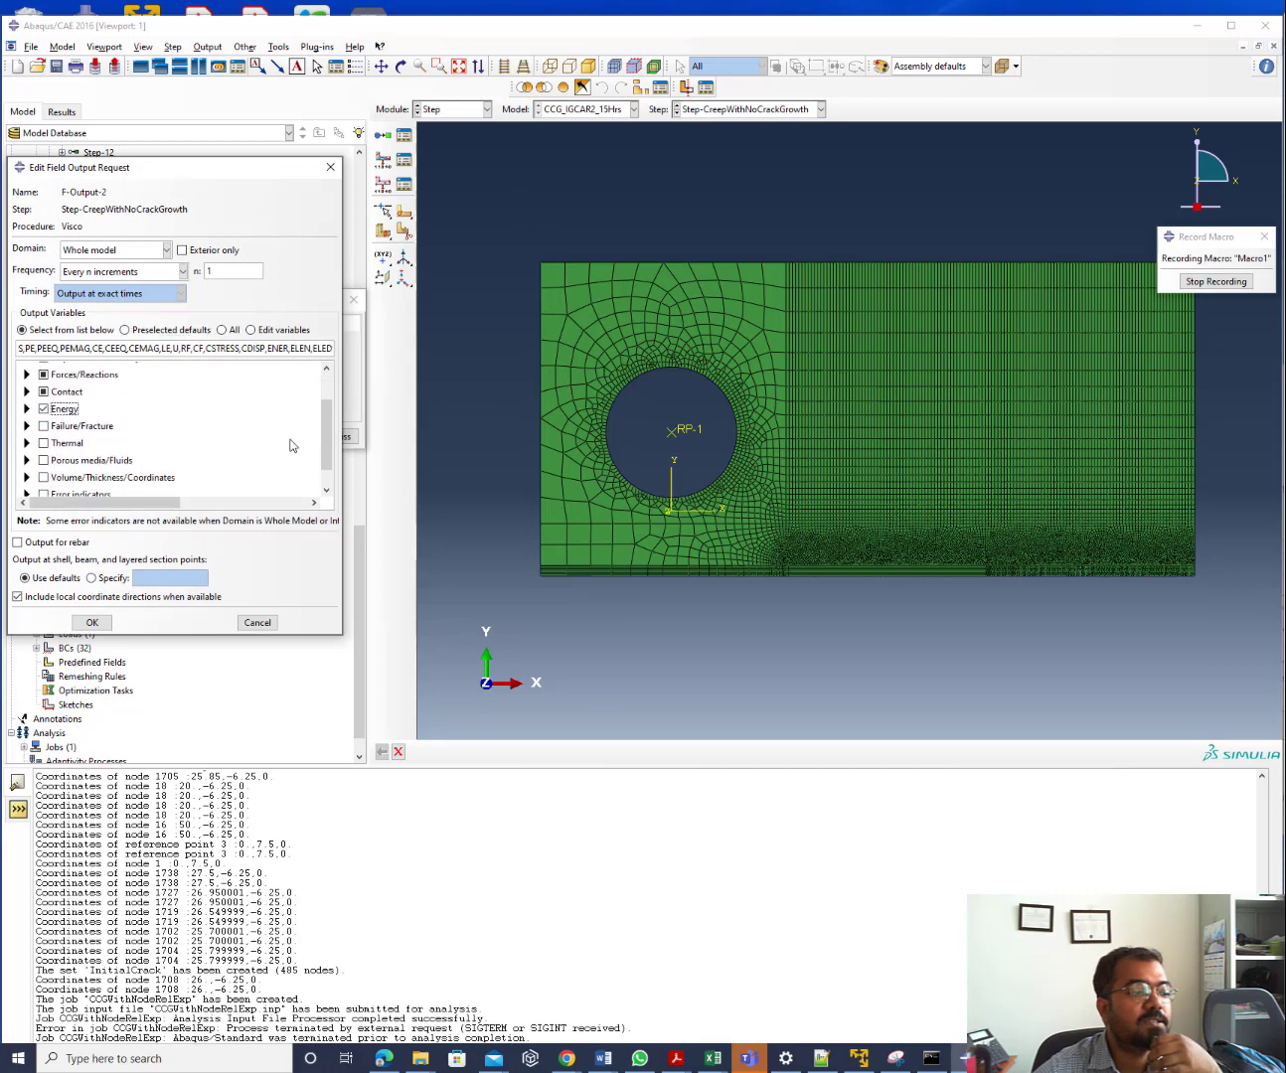
{"action": "left_click", "coordinate": [94, 623]}
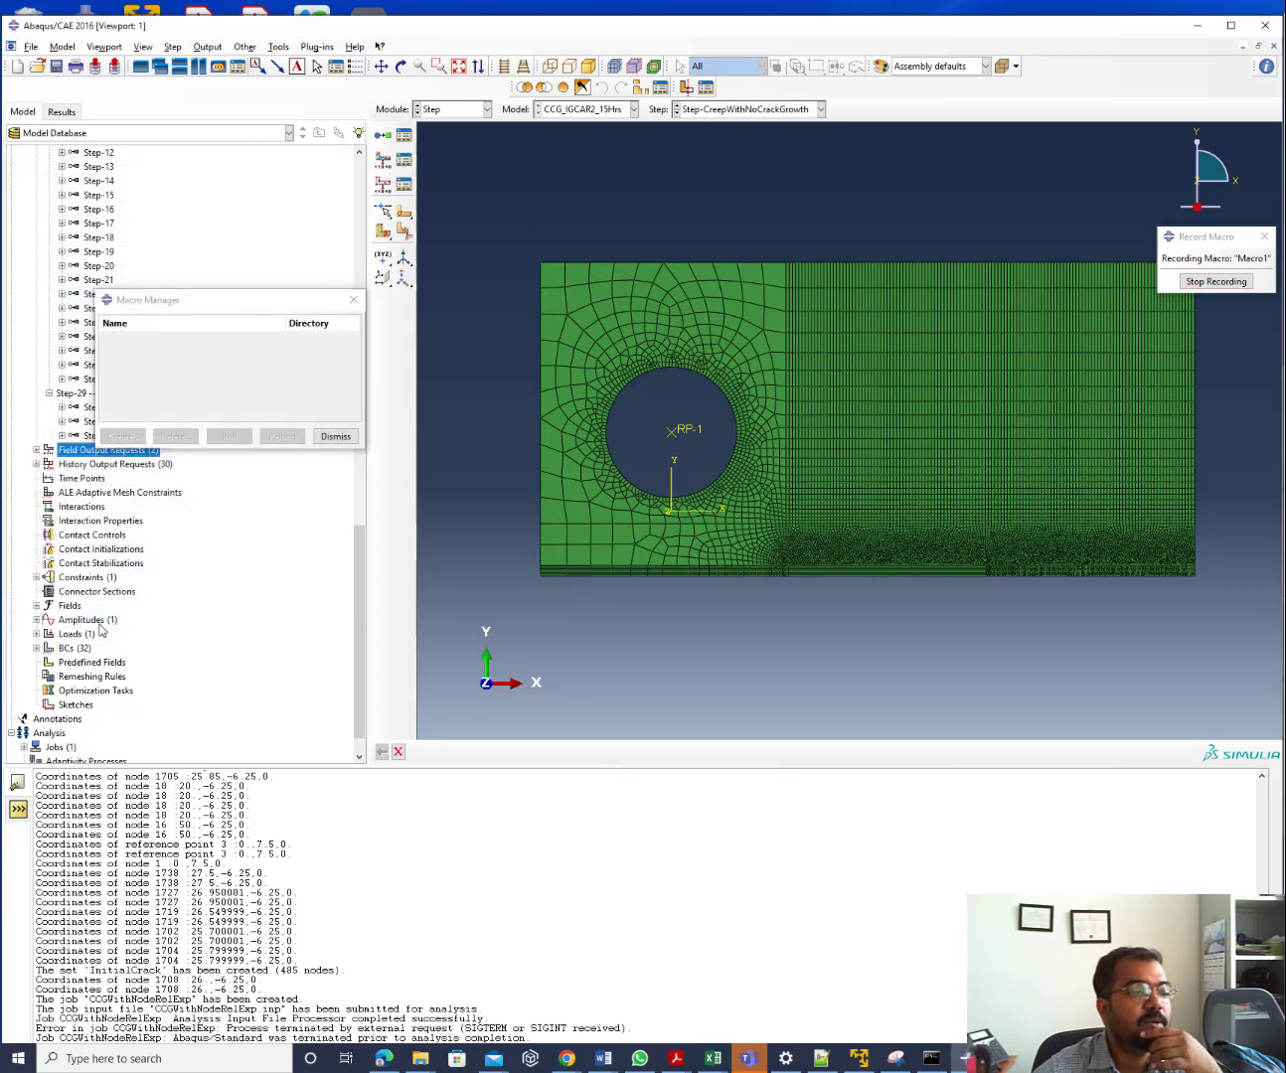
{"action": "left_click", "coordinate": [335, 436]}
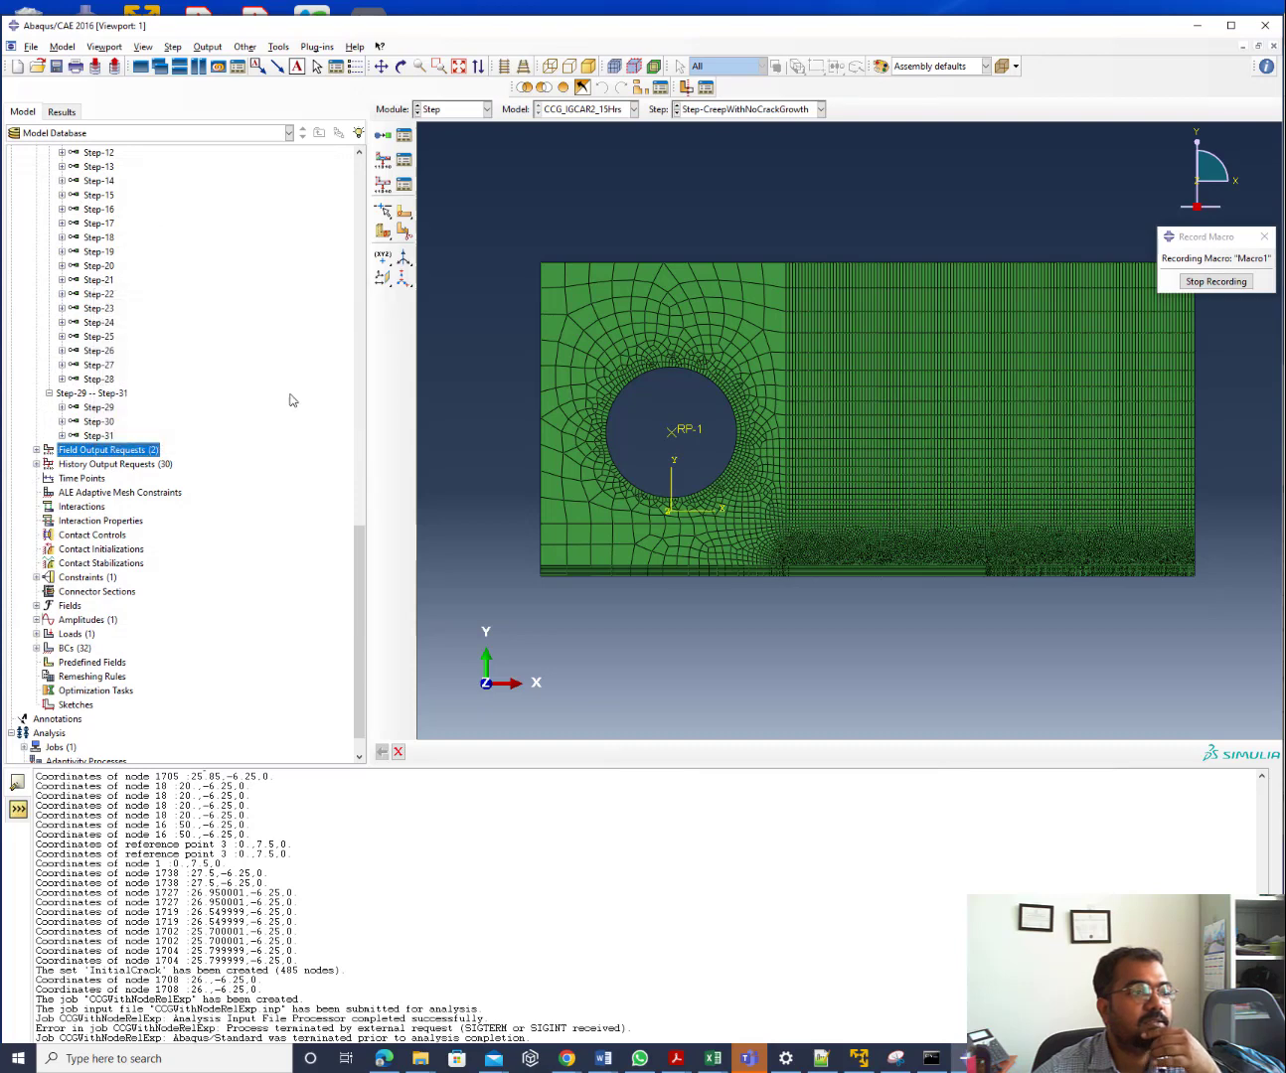
{"action": "left_click", "coordinate": [1196, 280]}
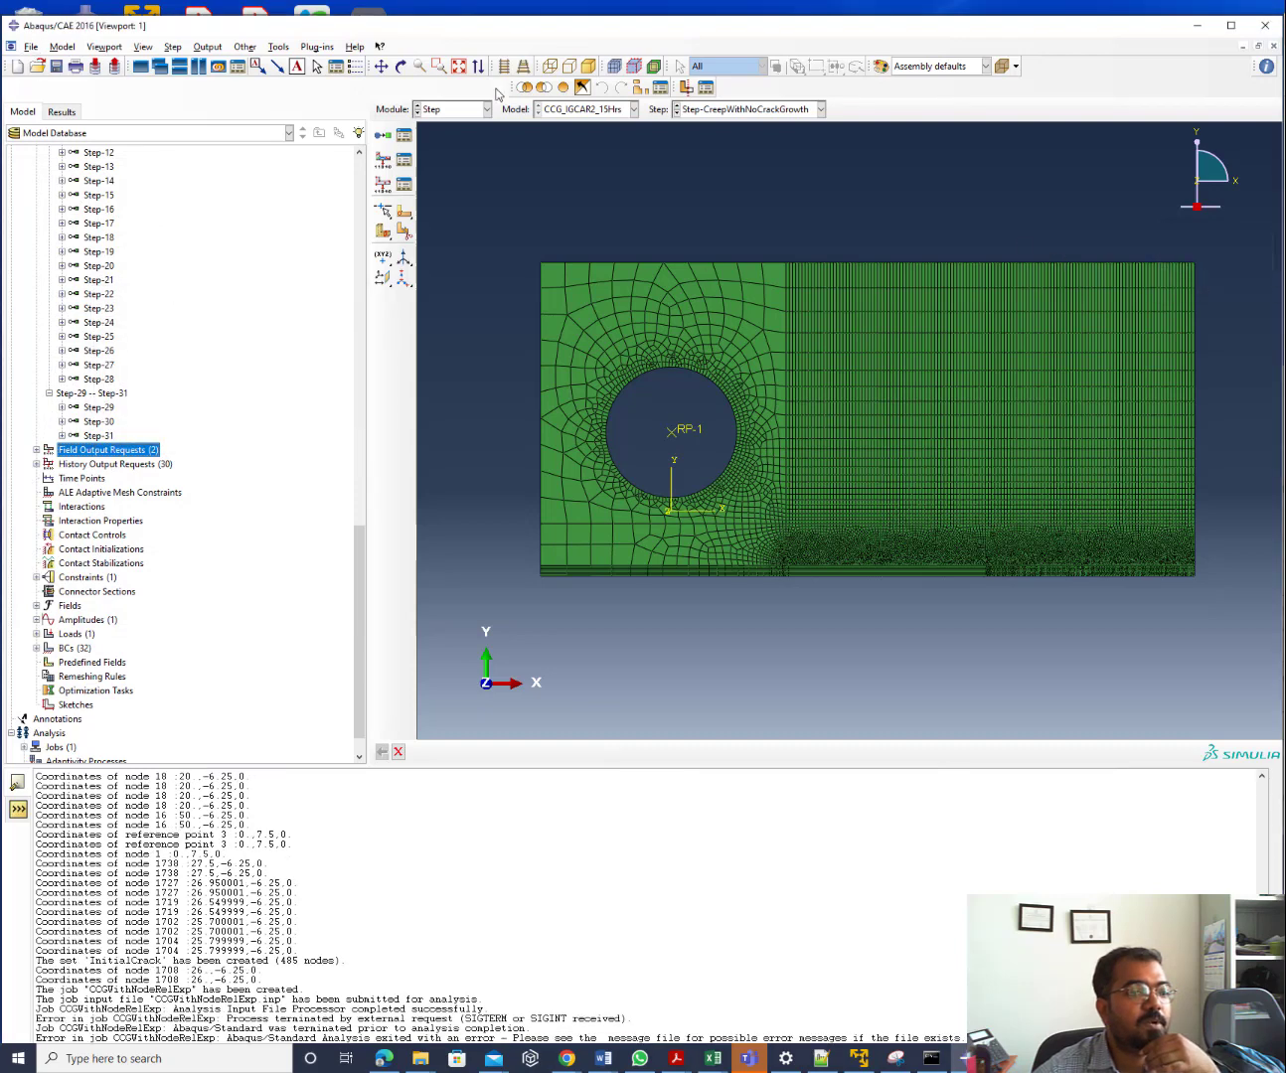
Bring the File Explorer window over Abaqus and open the CCG IGCAR folder
{"action": "left_click", "coordinate": [420, 1057]}
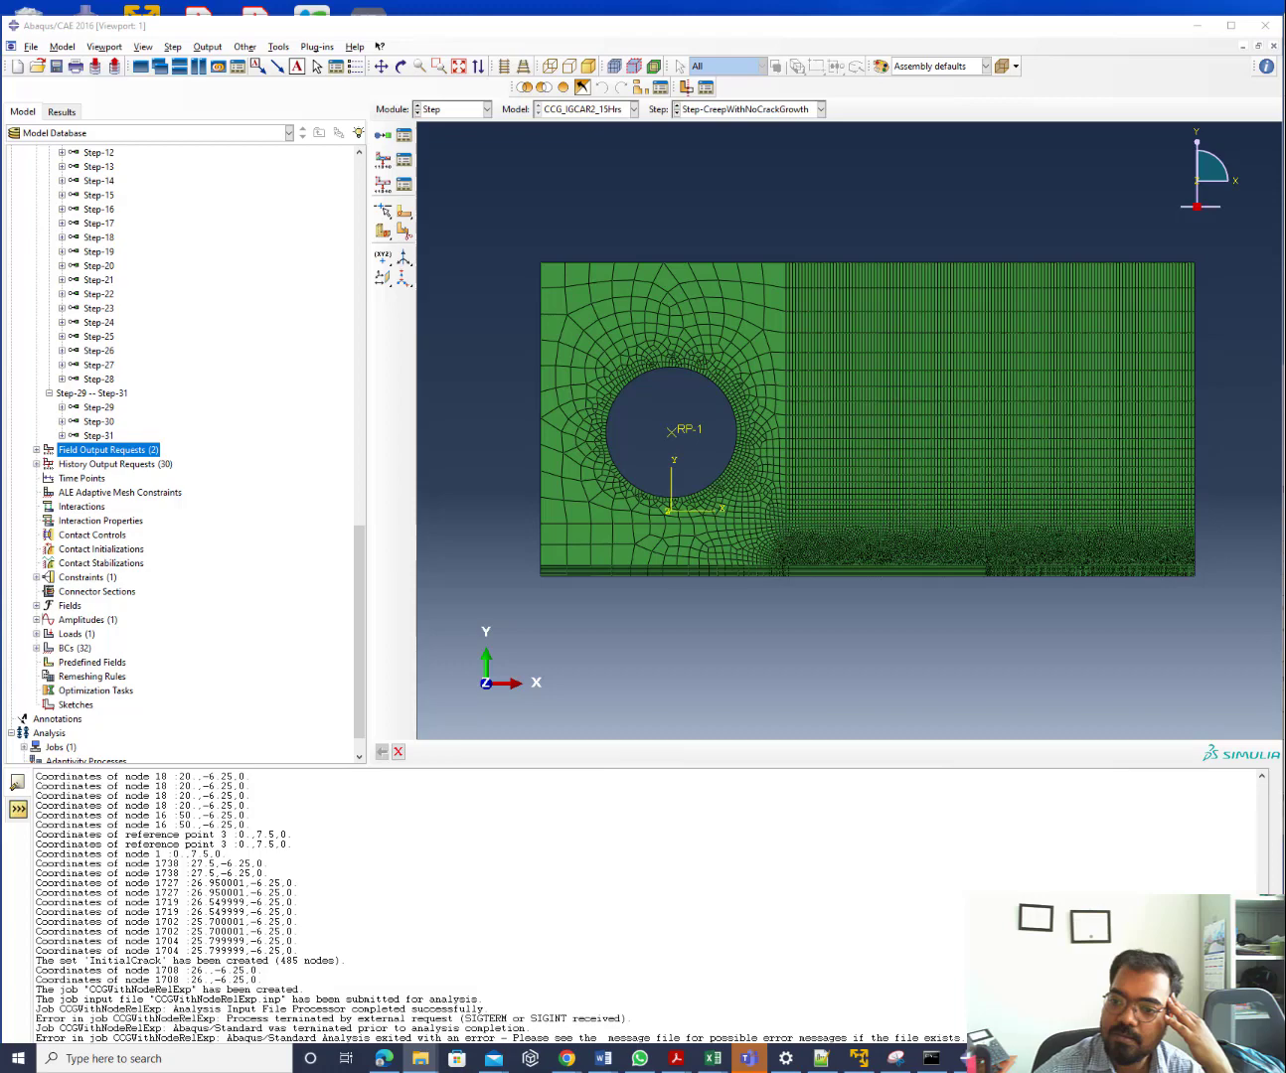
{"action": "key", "text": "alt+Tab"}
{"action": "left_click_drag", "start_coordinate": [324, 234], "coordinate": [449, 235]}
{"action": "double_click", "coordinate": [438, 330]}
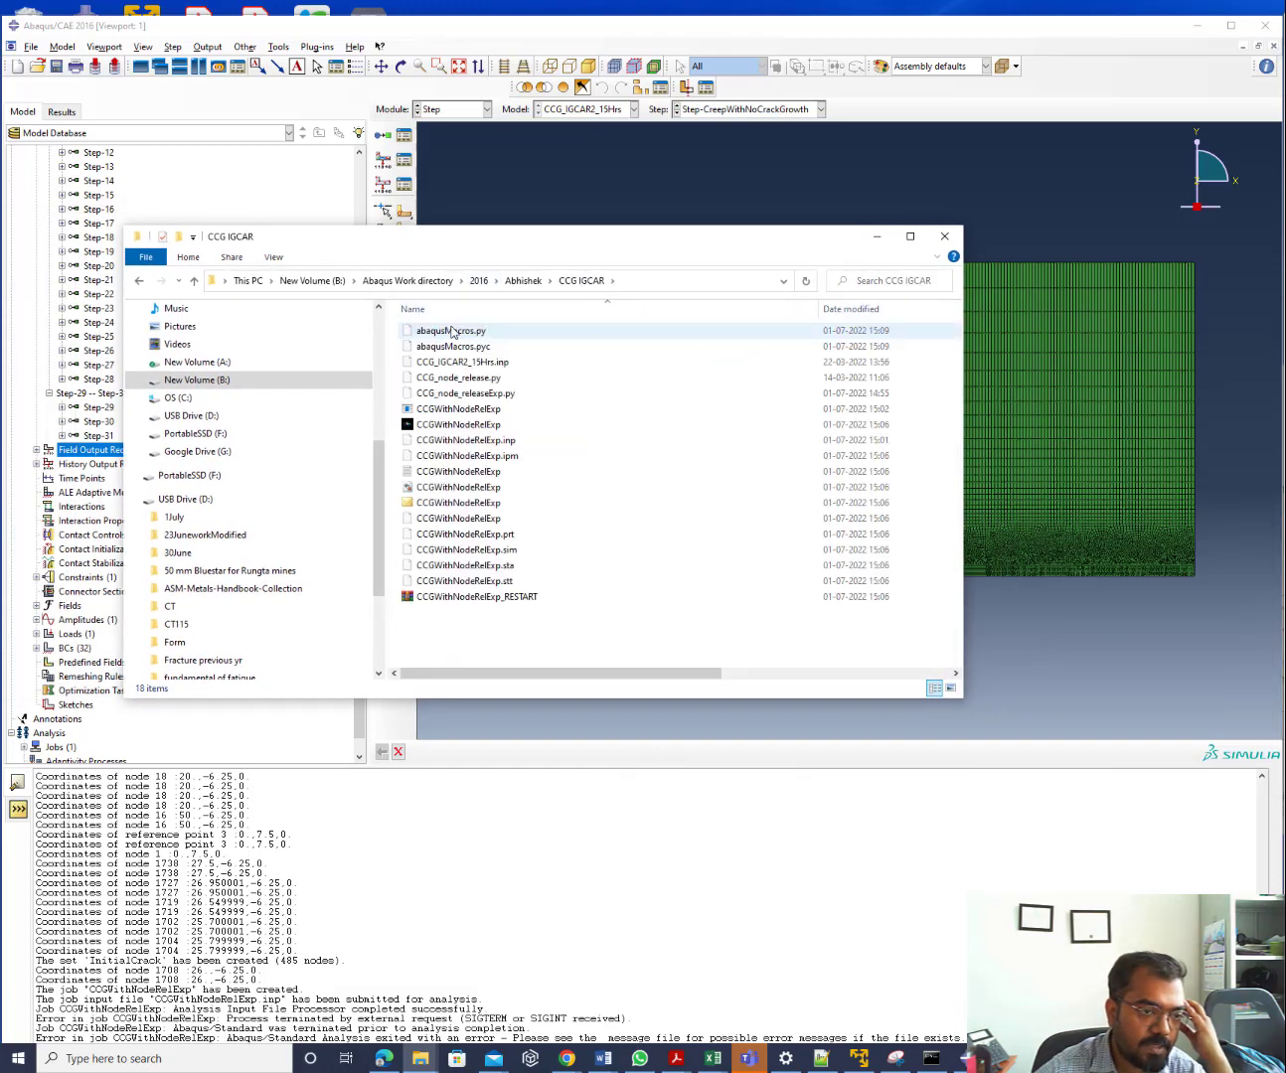
{"action": "right_click", "coordinate": [453, 331]}
Open abaqusMacros.py in Notepad++ and mark the FieldOutputRequest command on lines 30–33
{"action": "left_click", "coordinate": [524, 375]}
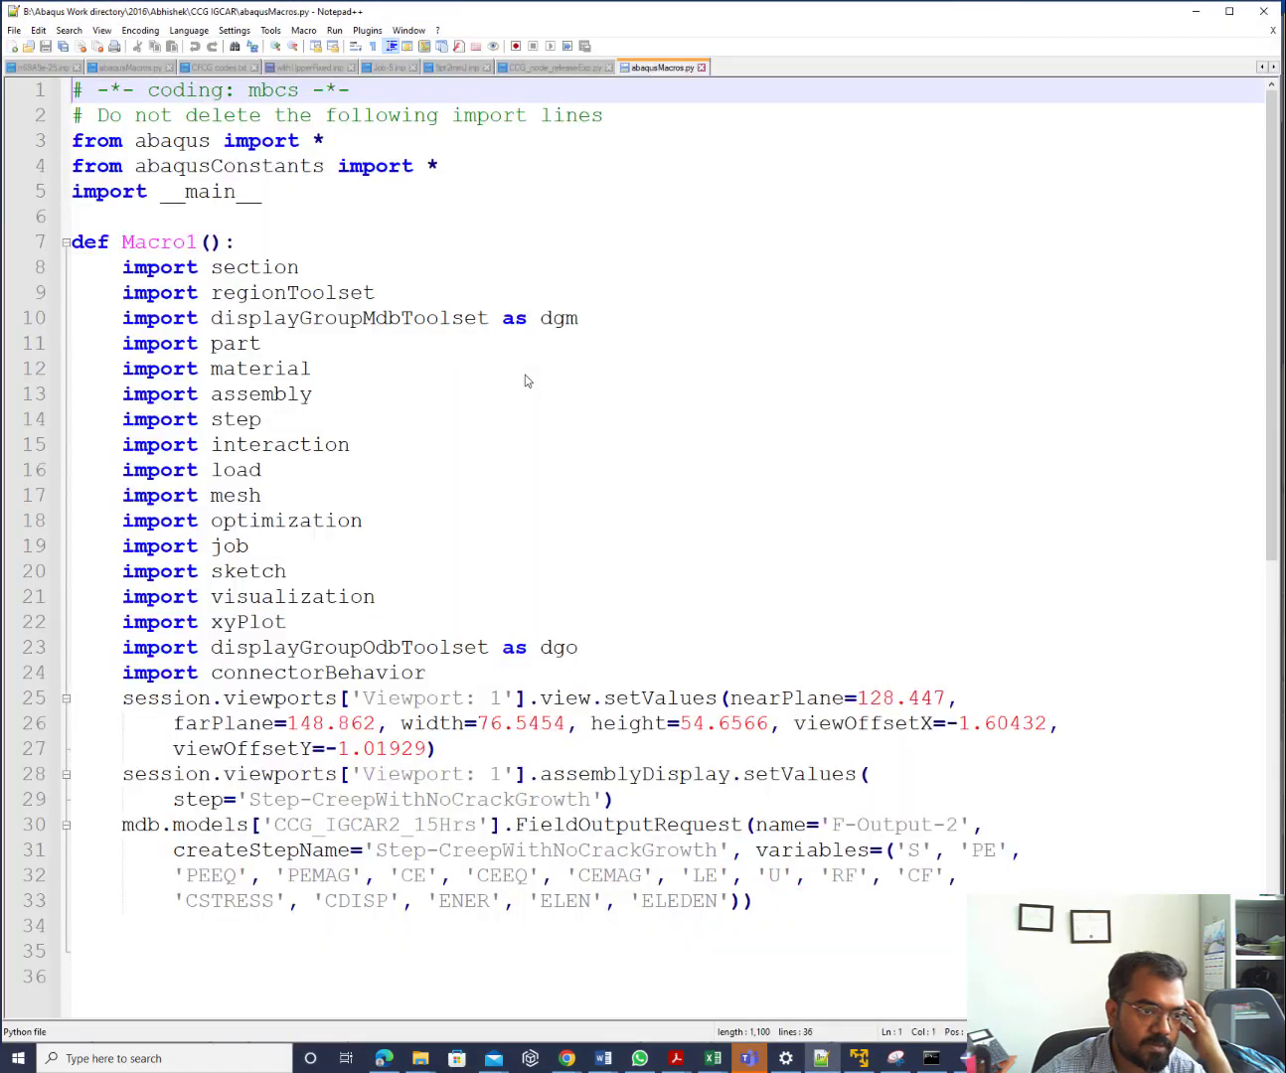
{"action": "scroll", "coordinate": [404, 589], "scroll_direction": "down", "scroll_amount": 8}
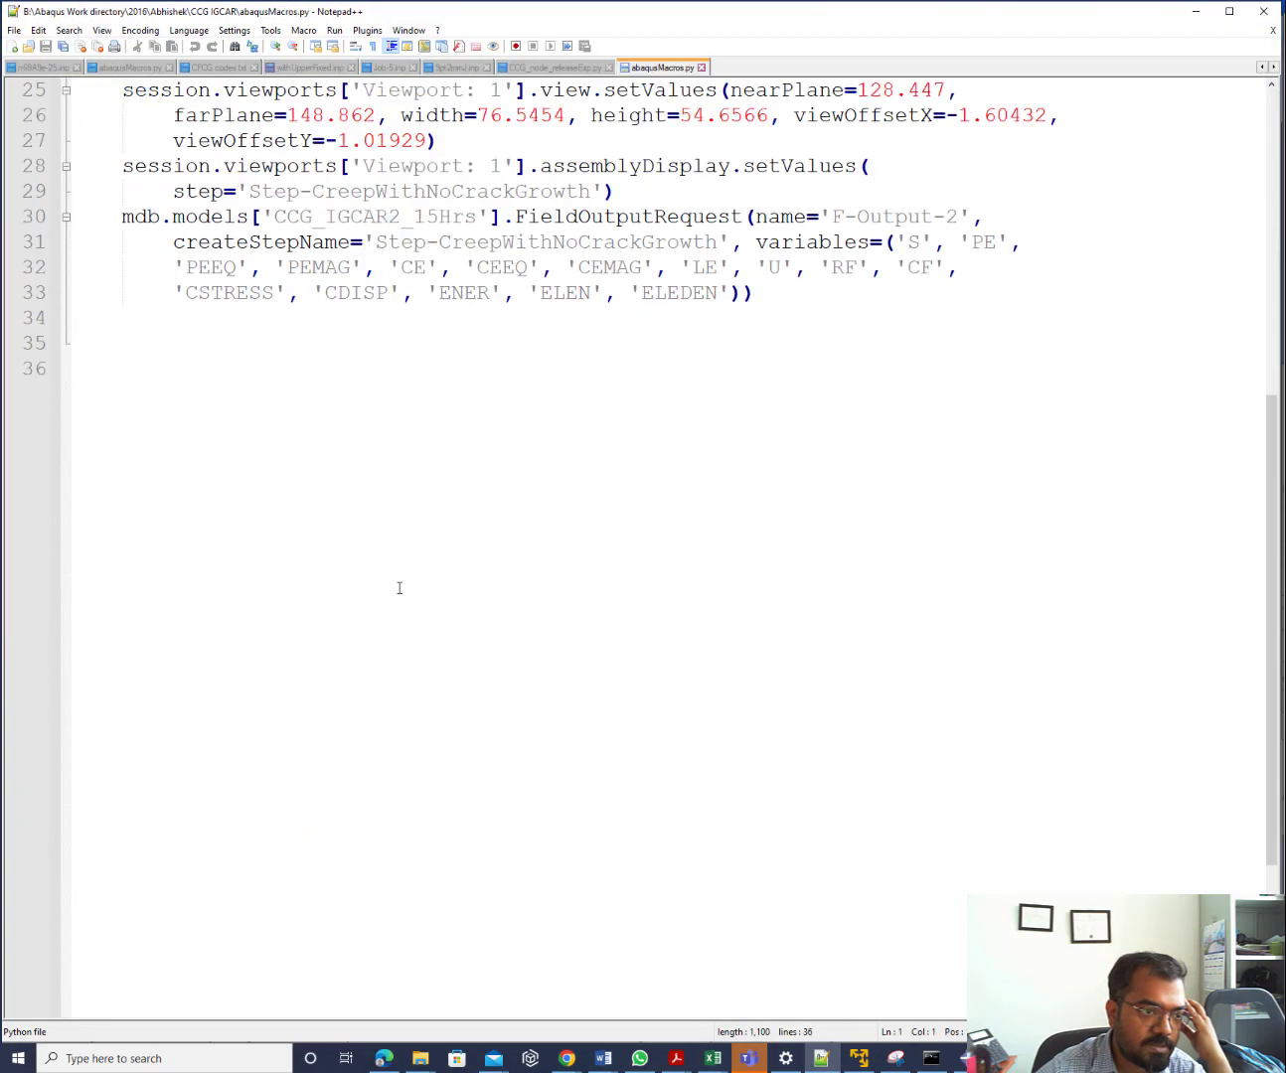
{"action": "scroll", "coordinate": [400, 588], "scroll_direction": "up", "scroll_amount": 3}
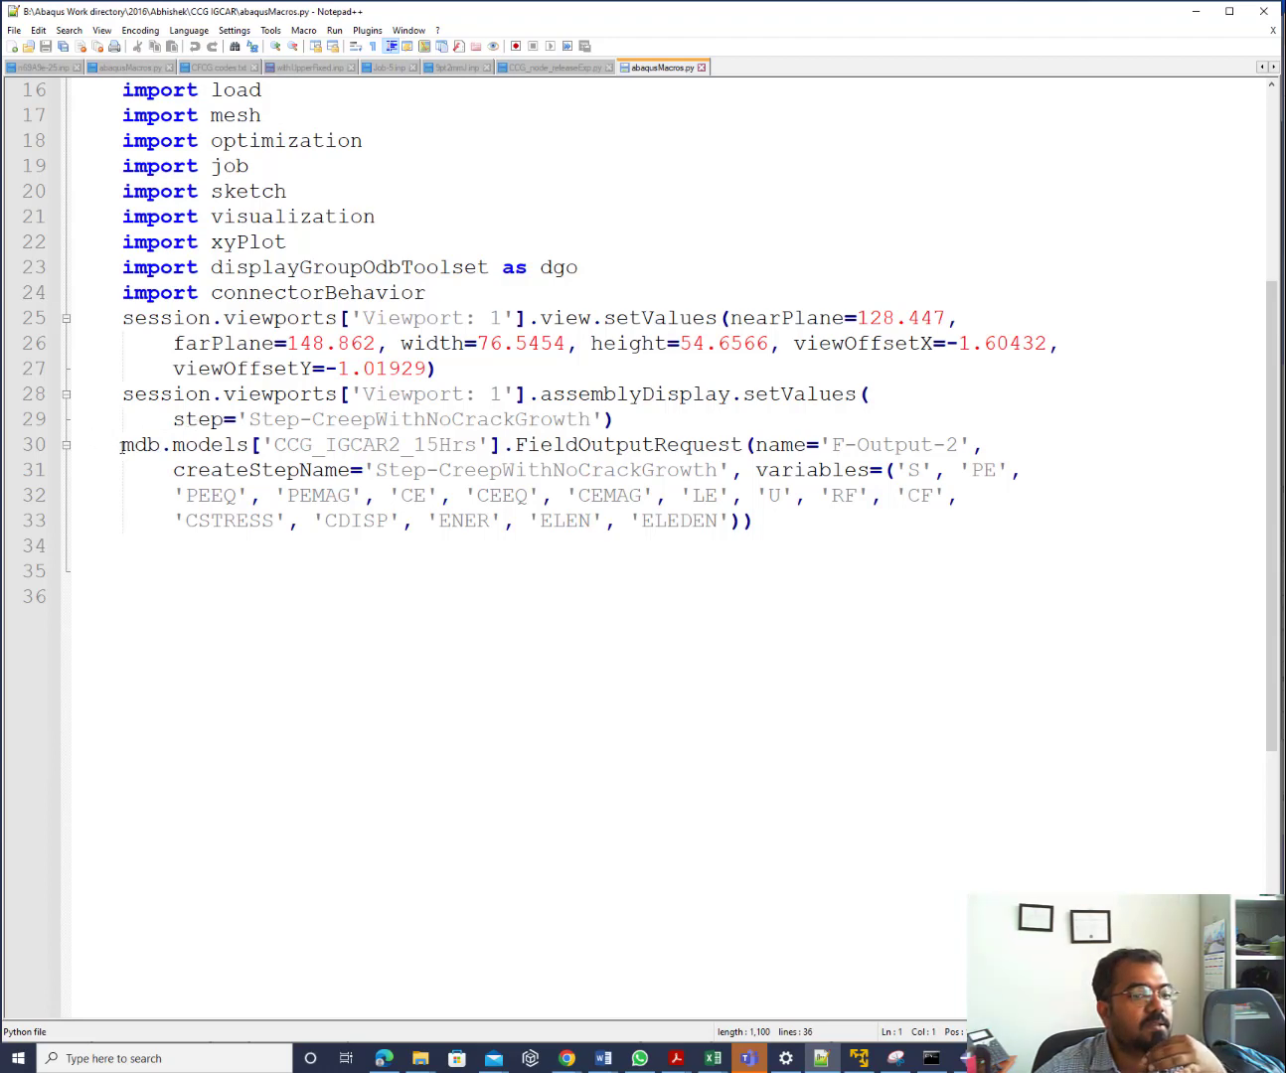
{"action": "left_click", "coordinate": [122, 447]}
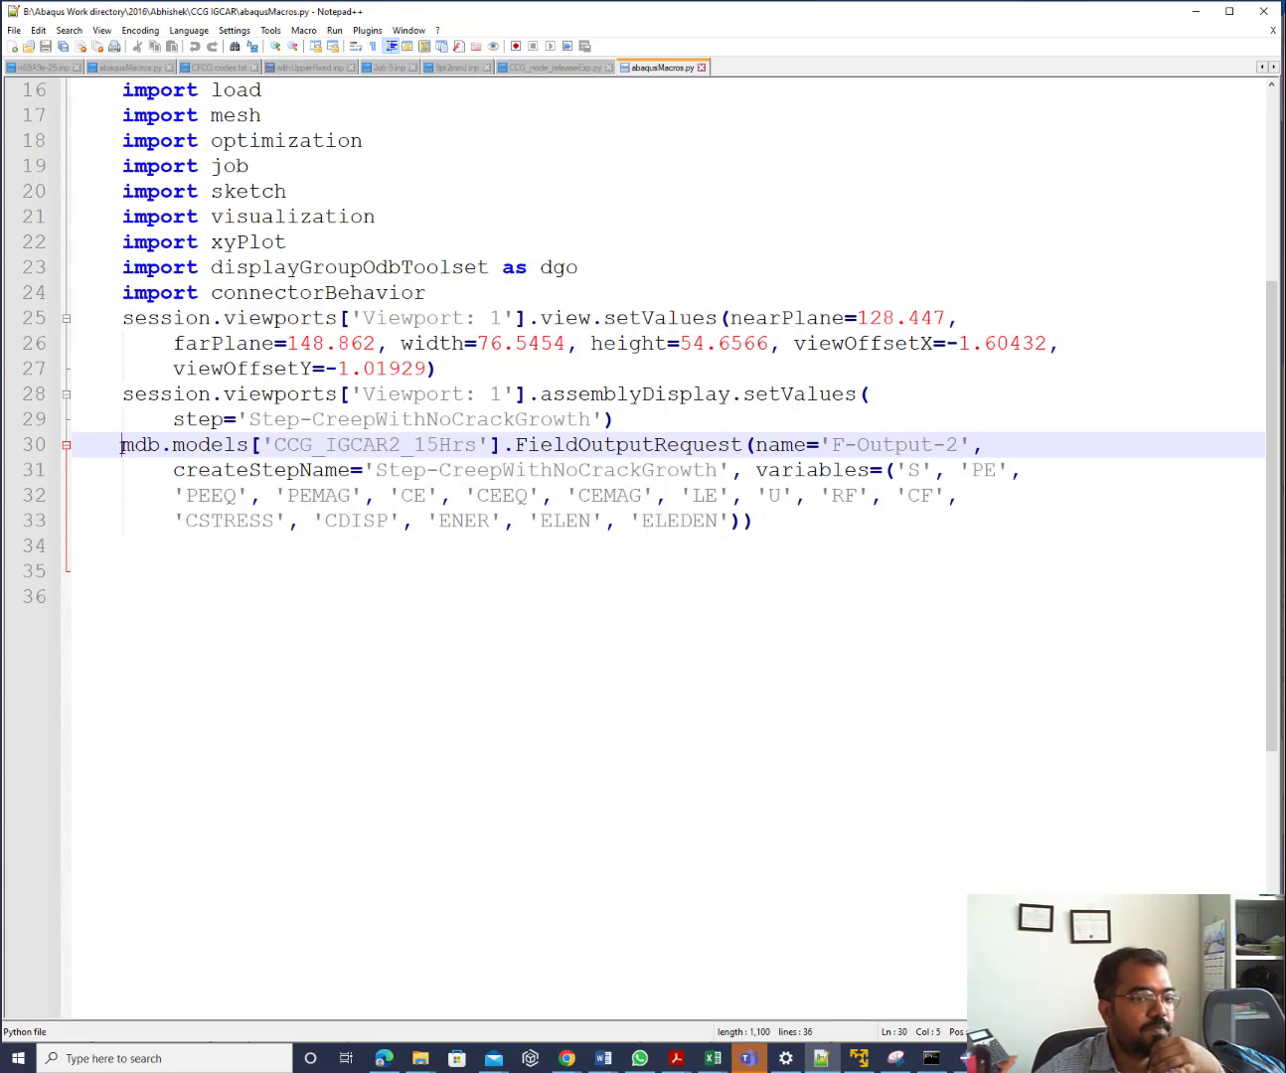
{"action": "left_click_drag", "start_coordinate": [121, 447], "coordinate": [772, 514]}
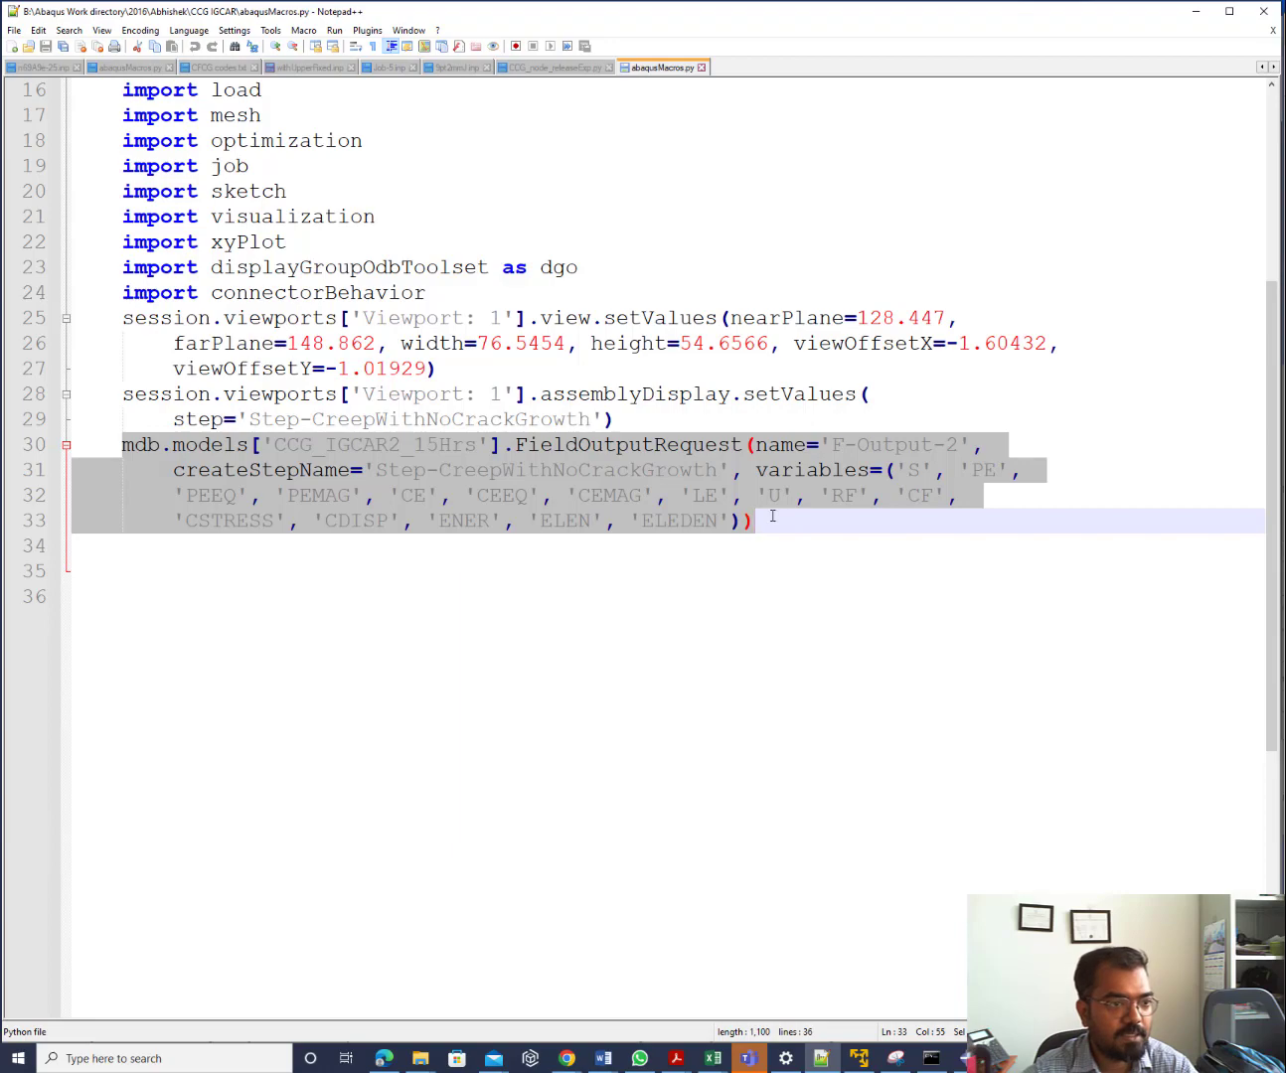
Delete the def Macro1(): line and the blank lines after import __main__
{"action": "scroll", "coordinate": [367, 534], "scroll_direction": "up", "scroll_amount": 5}
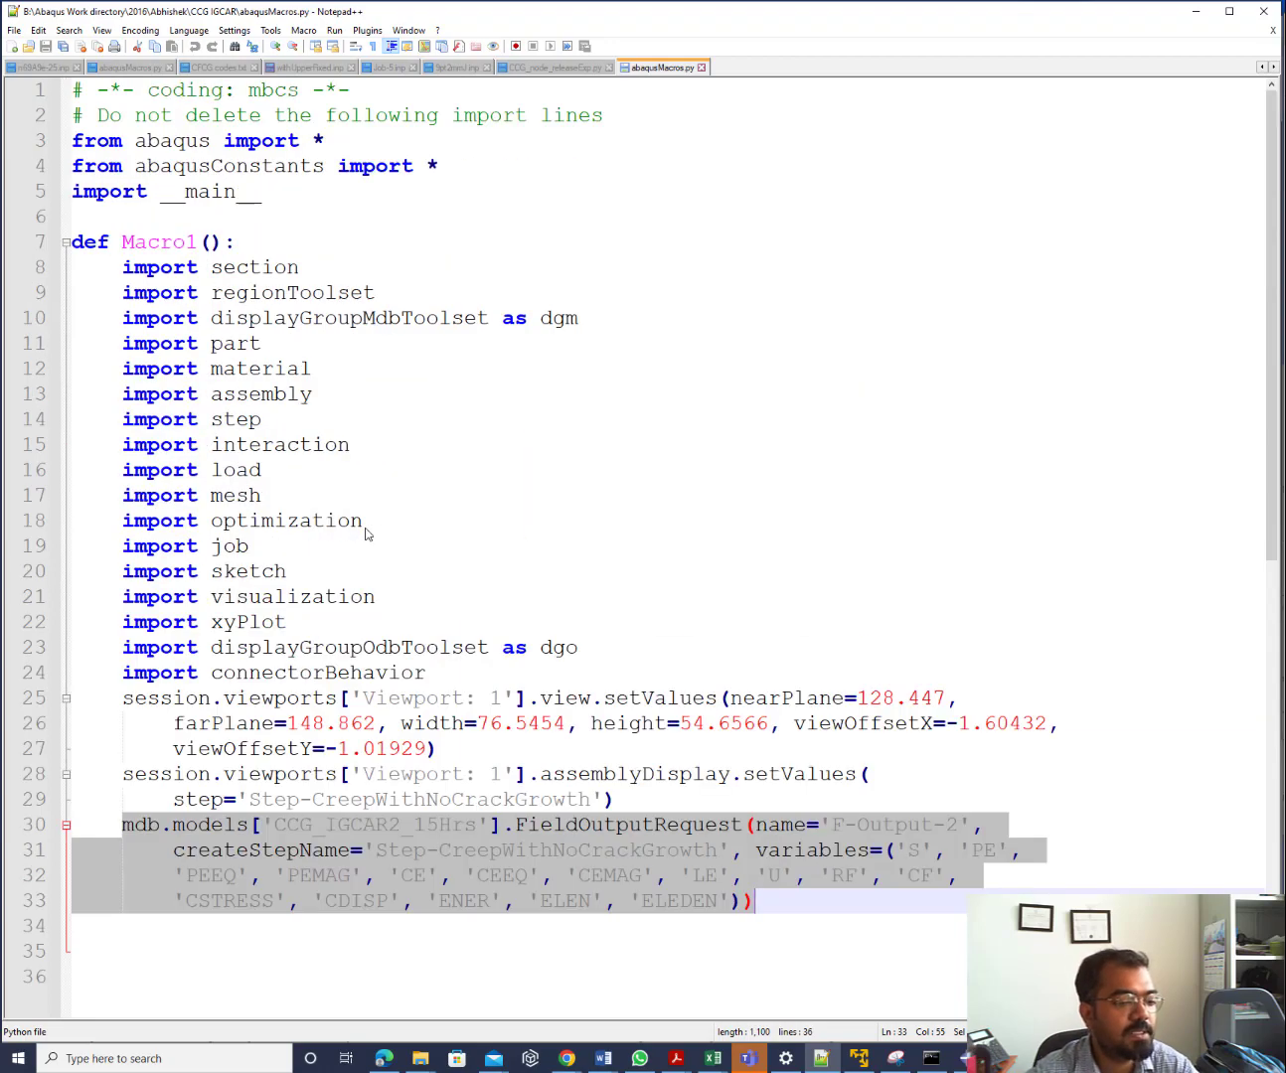
{"action": "scroll", "coordinate": [368, 534], "scroll_direction": "down", "scroll_amount": 5}
{"action": "scroll", "coordinate": [368, 533], "scroll_direction": "up", "scroll_amount": 5}
{"action": "left_click_drag", "start_coordinate": [256, 243], "coordinate": [65, 241]}
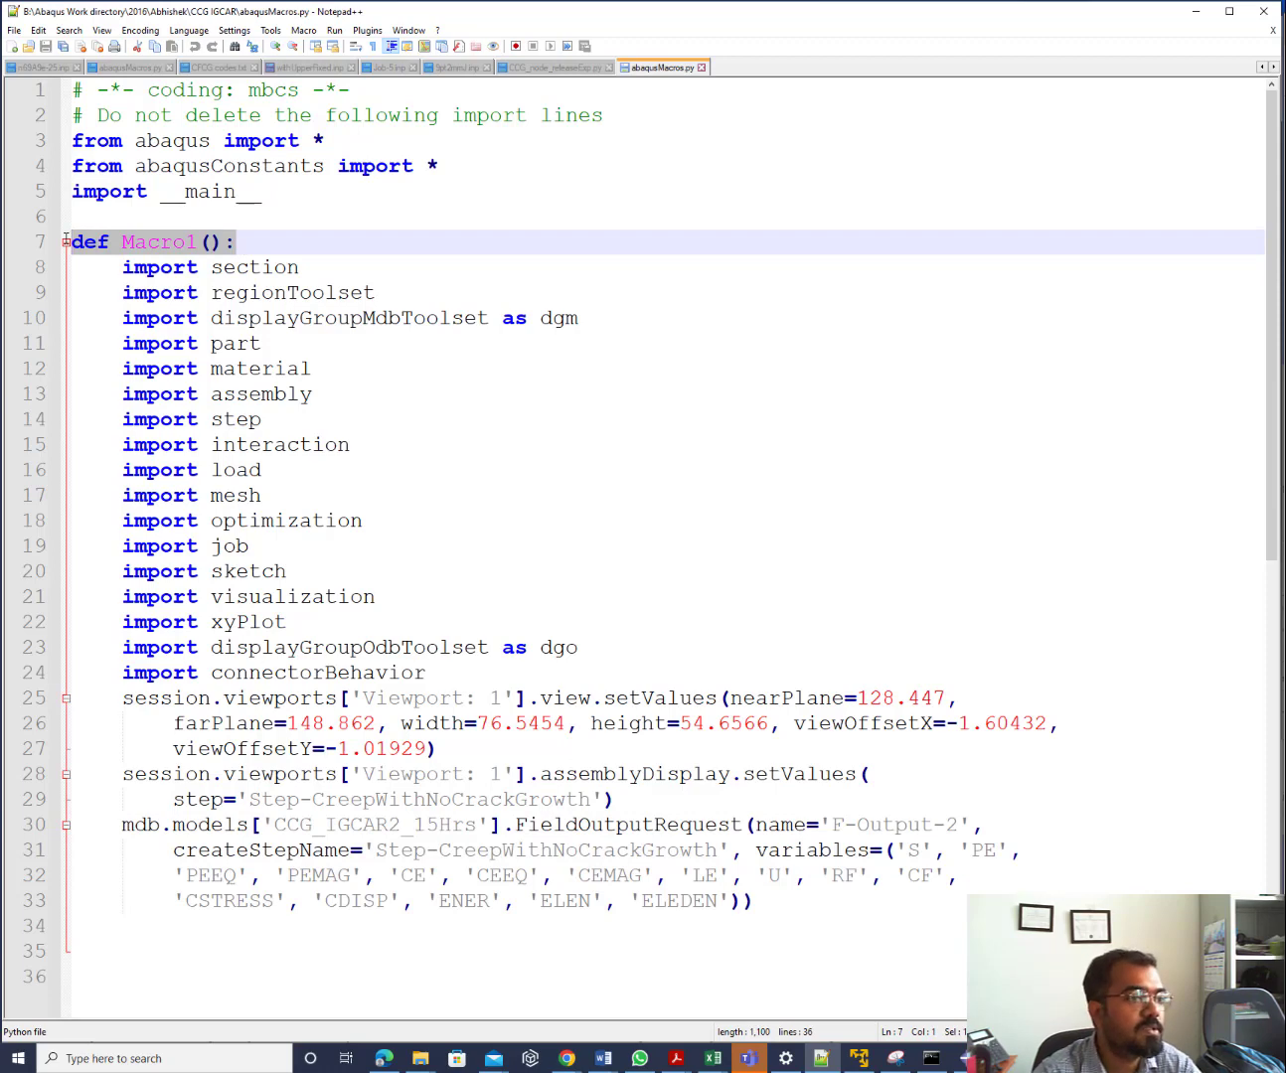
{"action": "key", "text": "Delete"}
{"action": "key", "text": "BackSpace"}
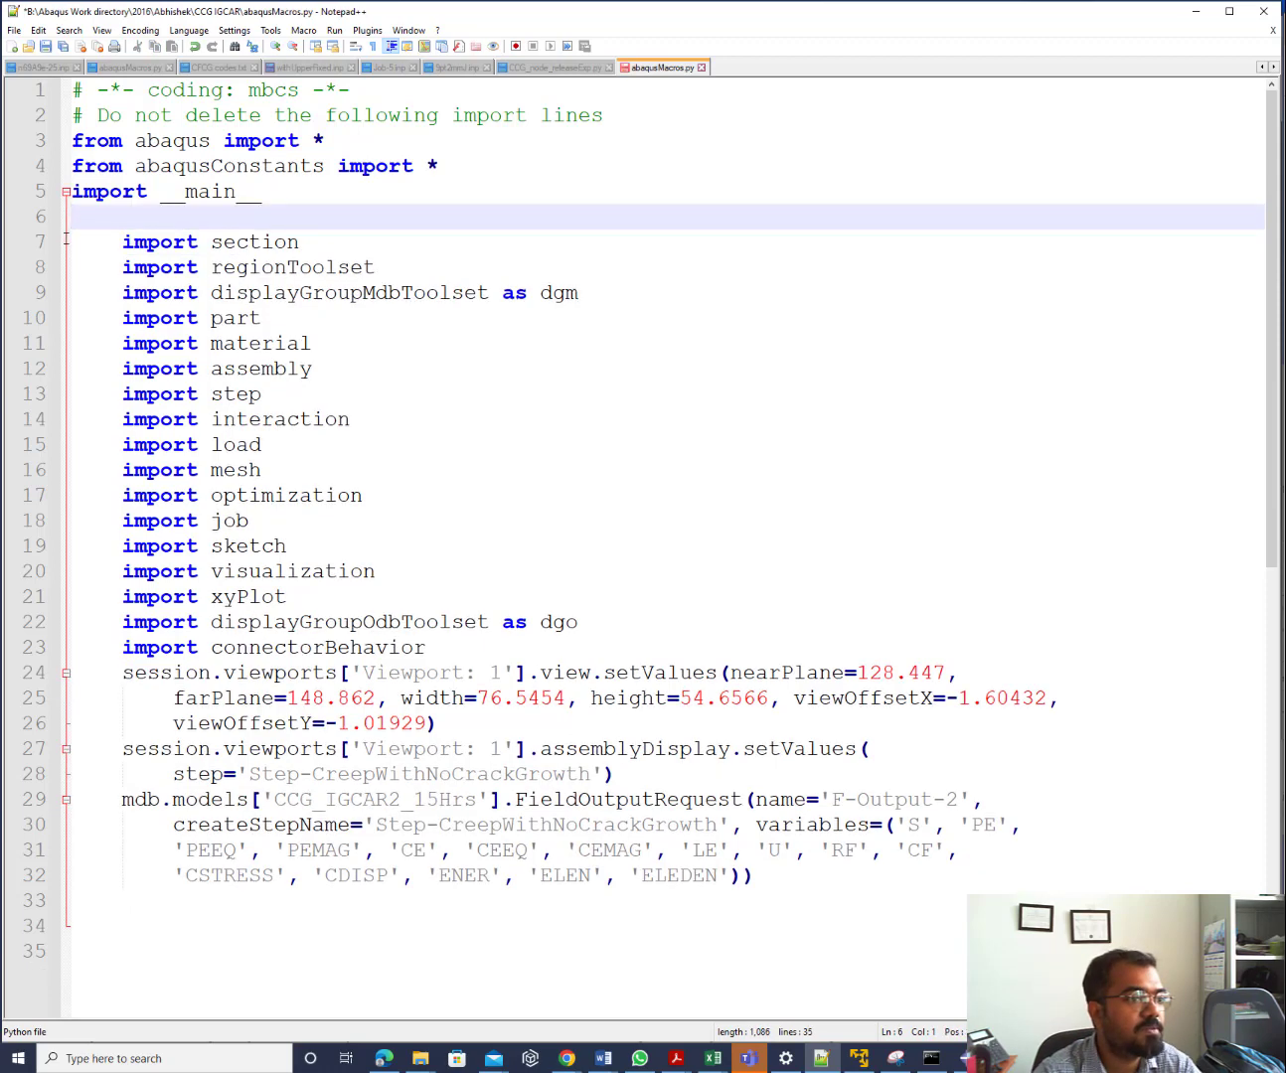
{"action": "key", "text": "BackSpace"}
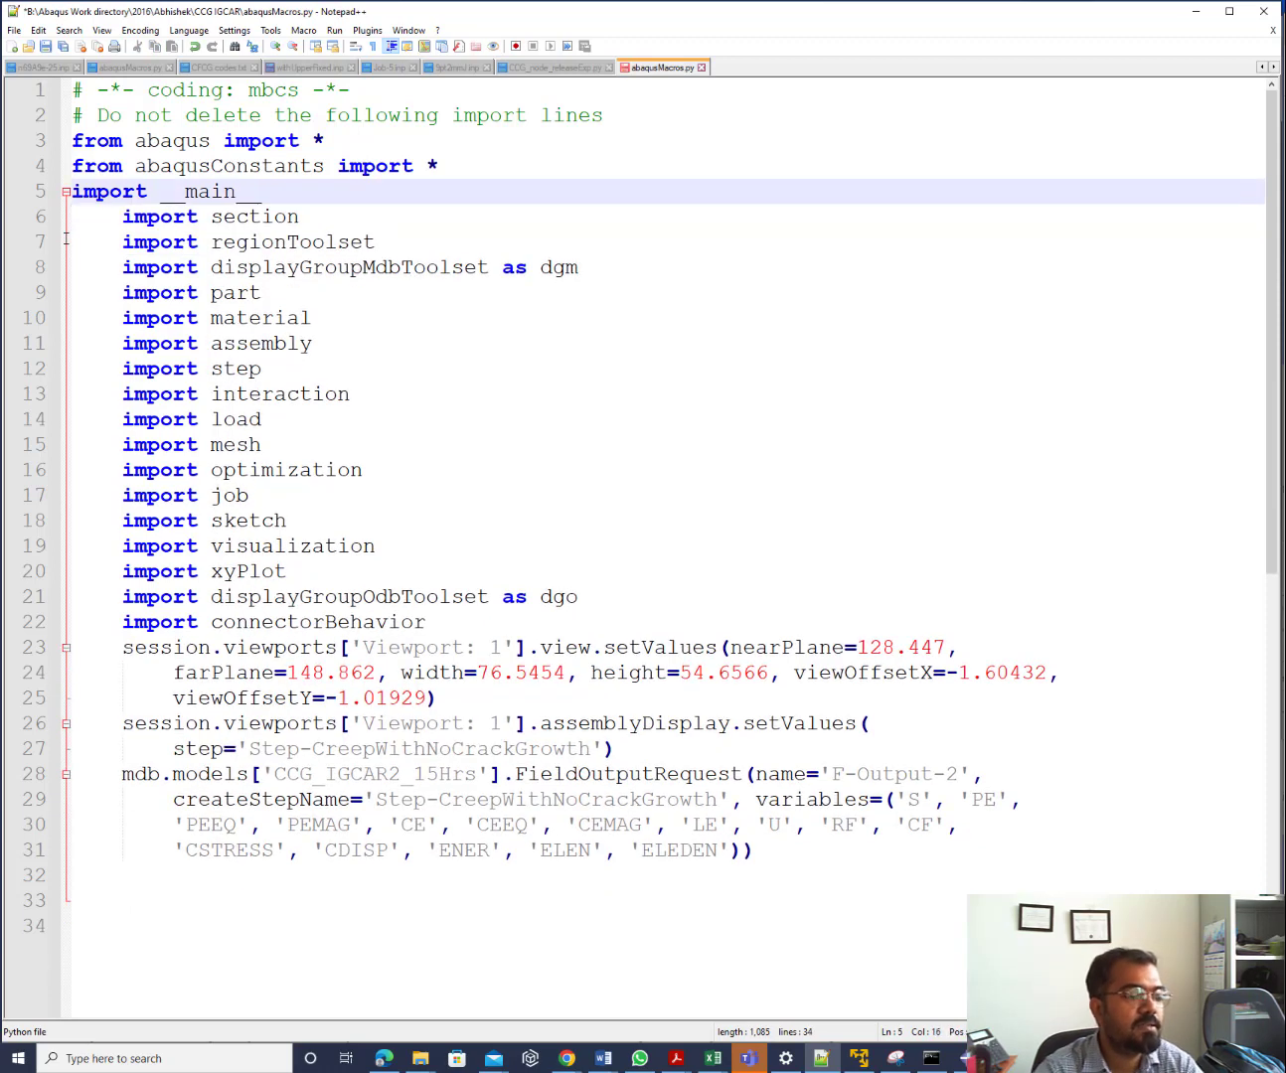
Select the code block from line 6, undoing an accidental '{' replacement
{"action": "left_click_drag", "start_coordinate": [122, 217], "coordinate": [855, 867]}
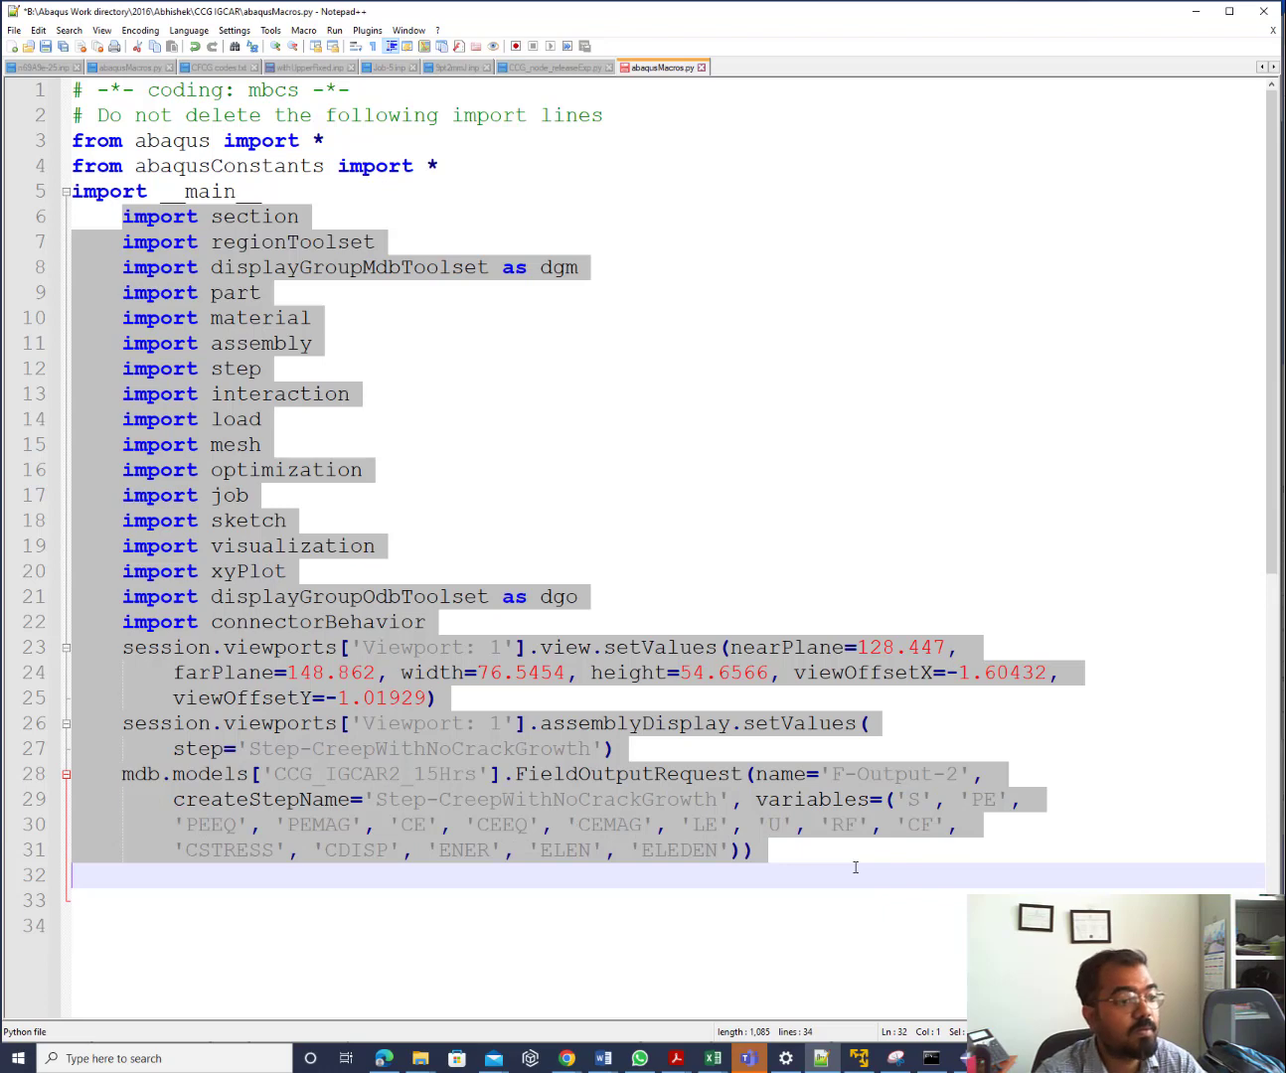
{"action": "key", "text": "ctrl+Home"}
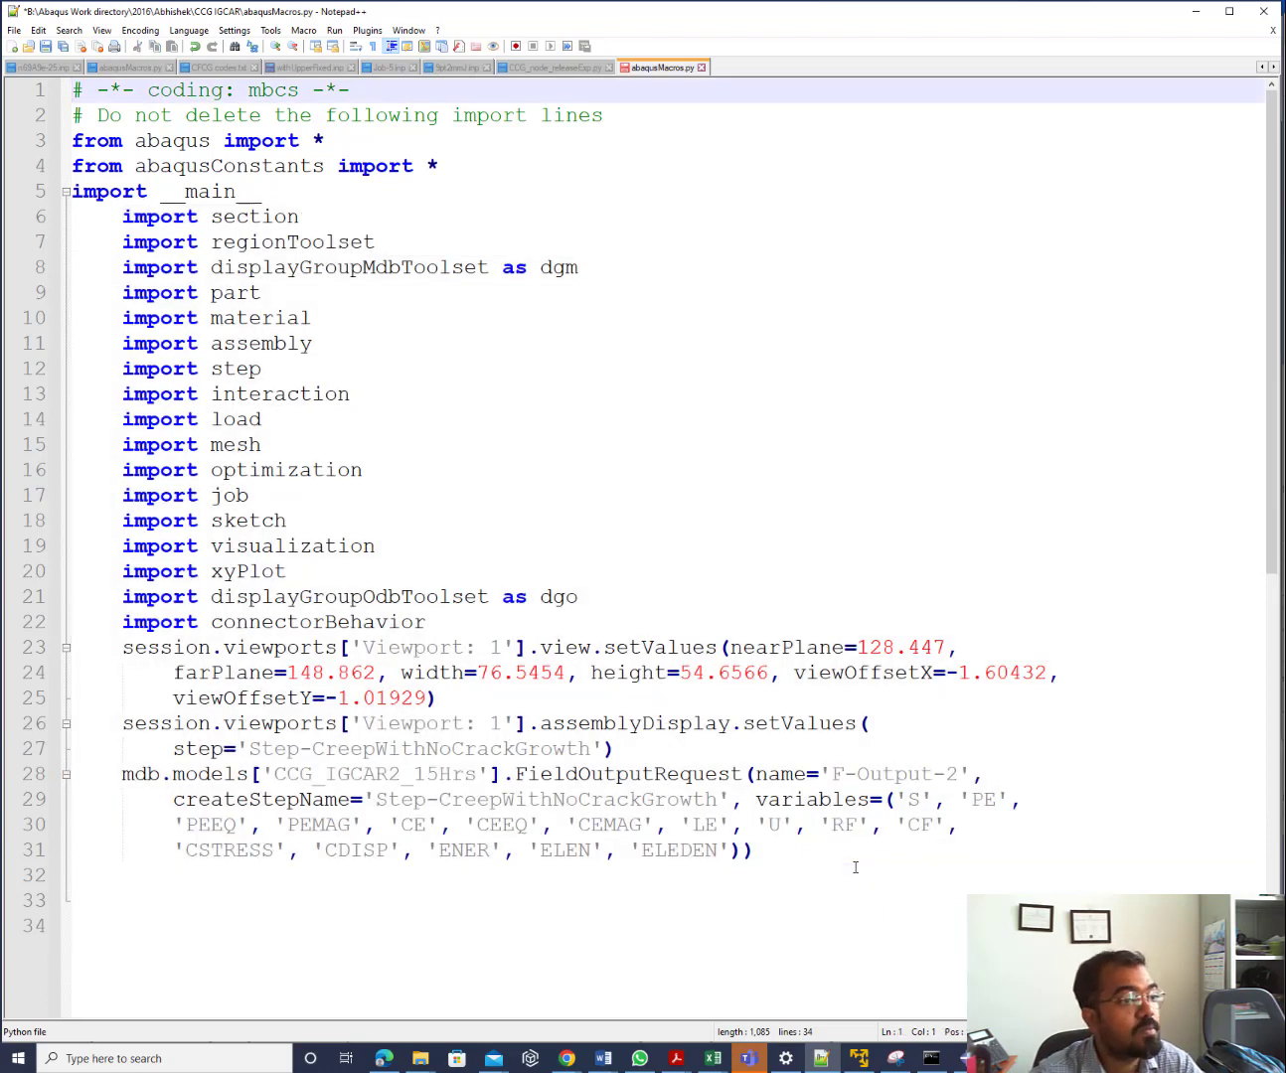
{"action": "left_click_drag", "start_coordinate": [122, 216], "coordinate": [904, 883]}
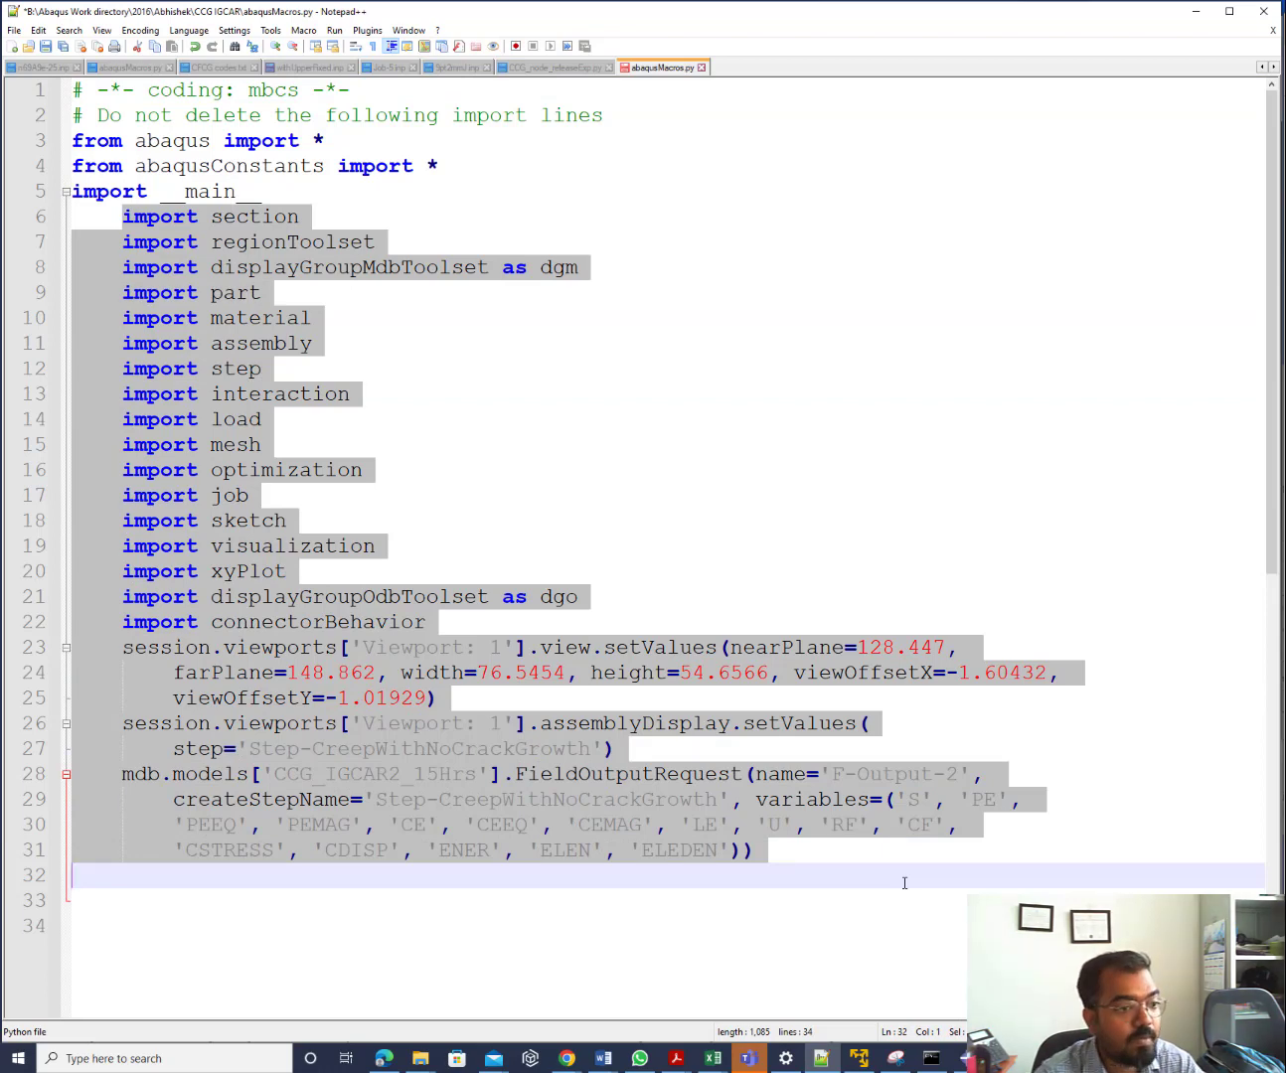
{"action": "type", "text": "{"}
{"action": "key", "text": "ctrl+z"}
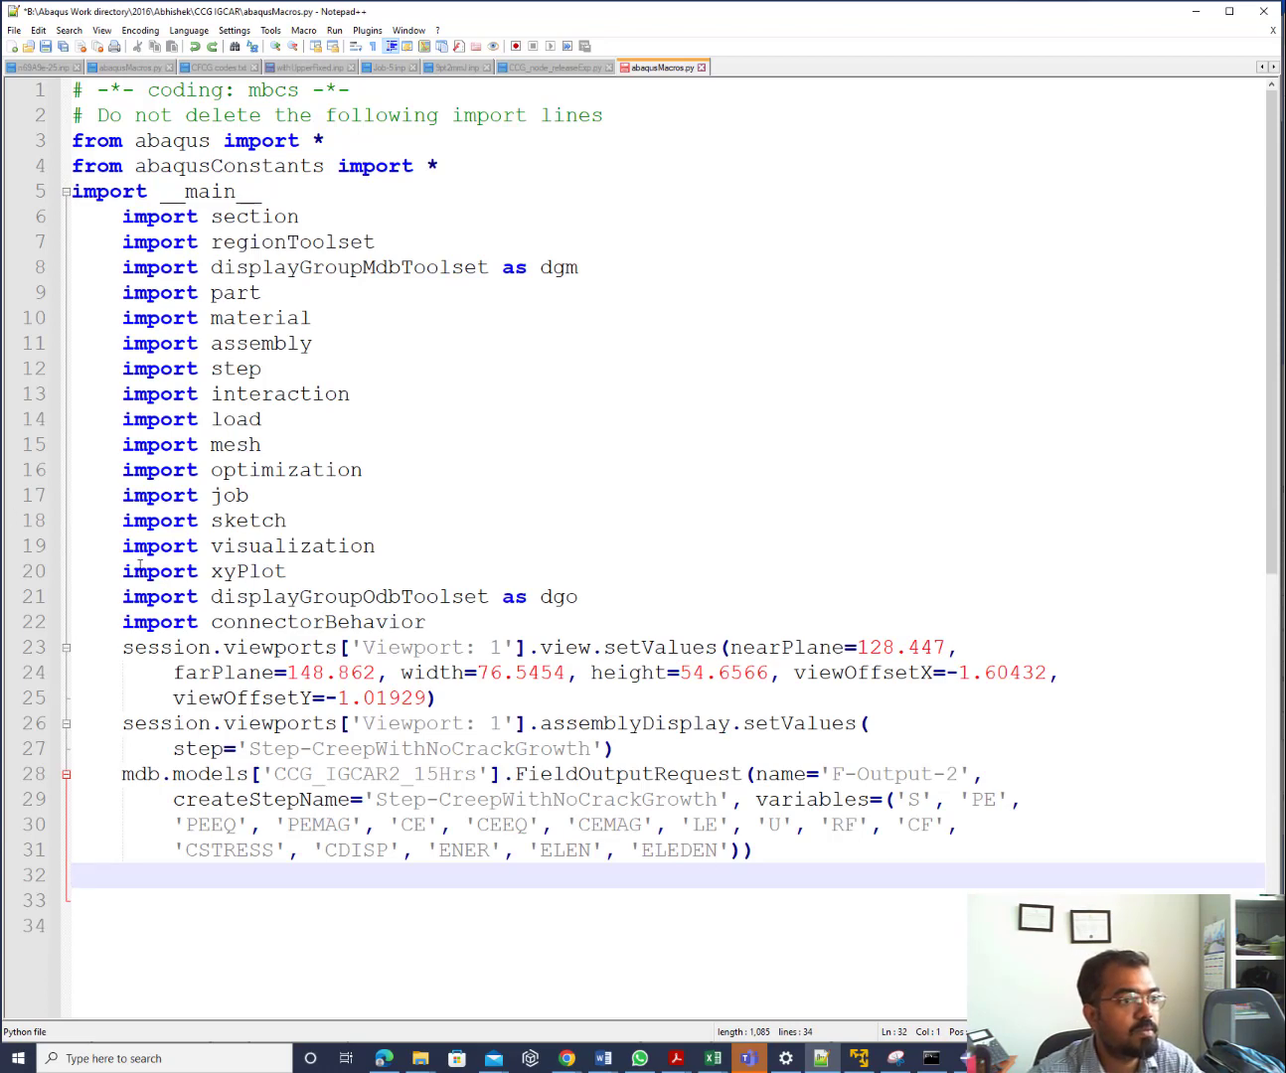
Decrease the indent of lines 6–31 using the Edit menu's indent command
{"action": "left_click", "coordinate": [121, 216]}
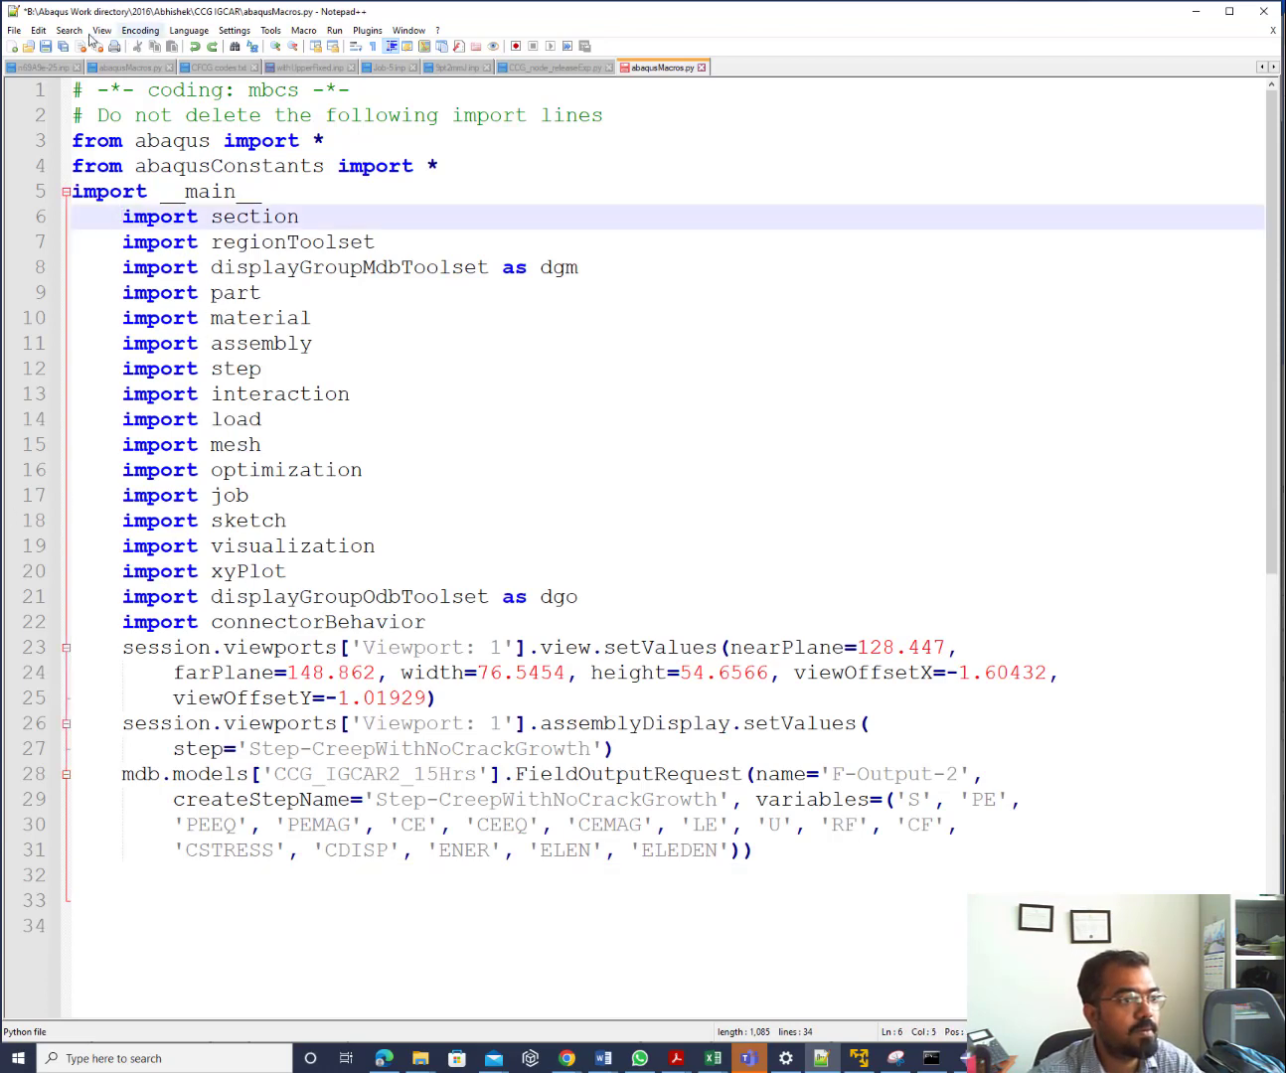
{"action": "left_click", "coordinate": [44, 33]}
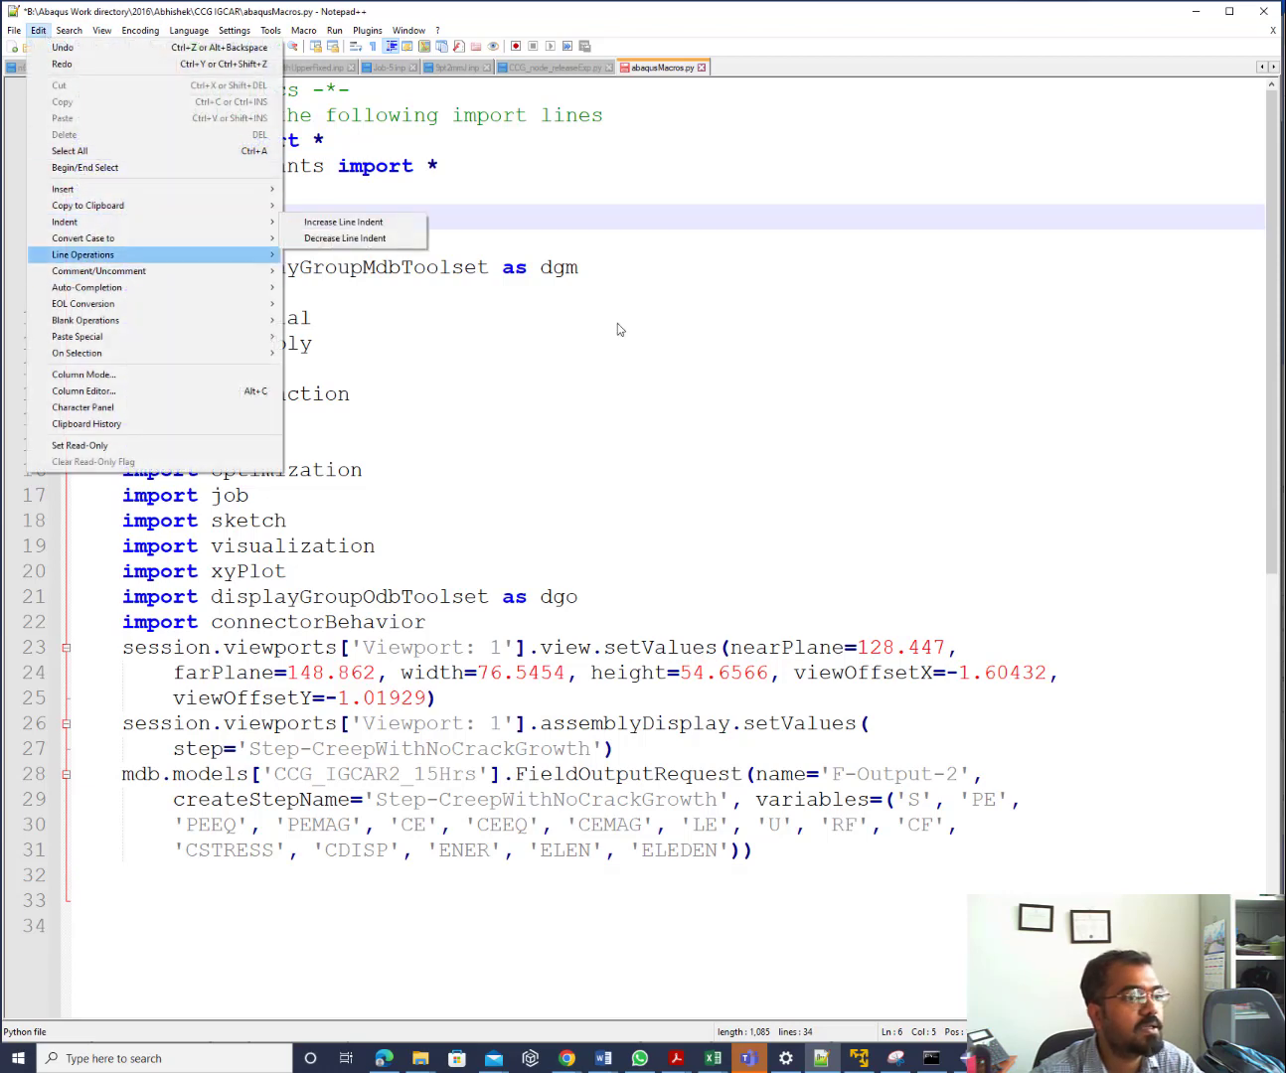
{"action": "left_click", "coordinate": [556, 369]}
{"action": "left_click_drag", "start_coordinate": [122, 217], "coordinate": [865, 880]}
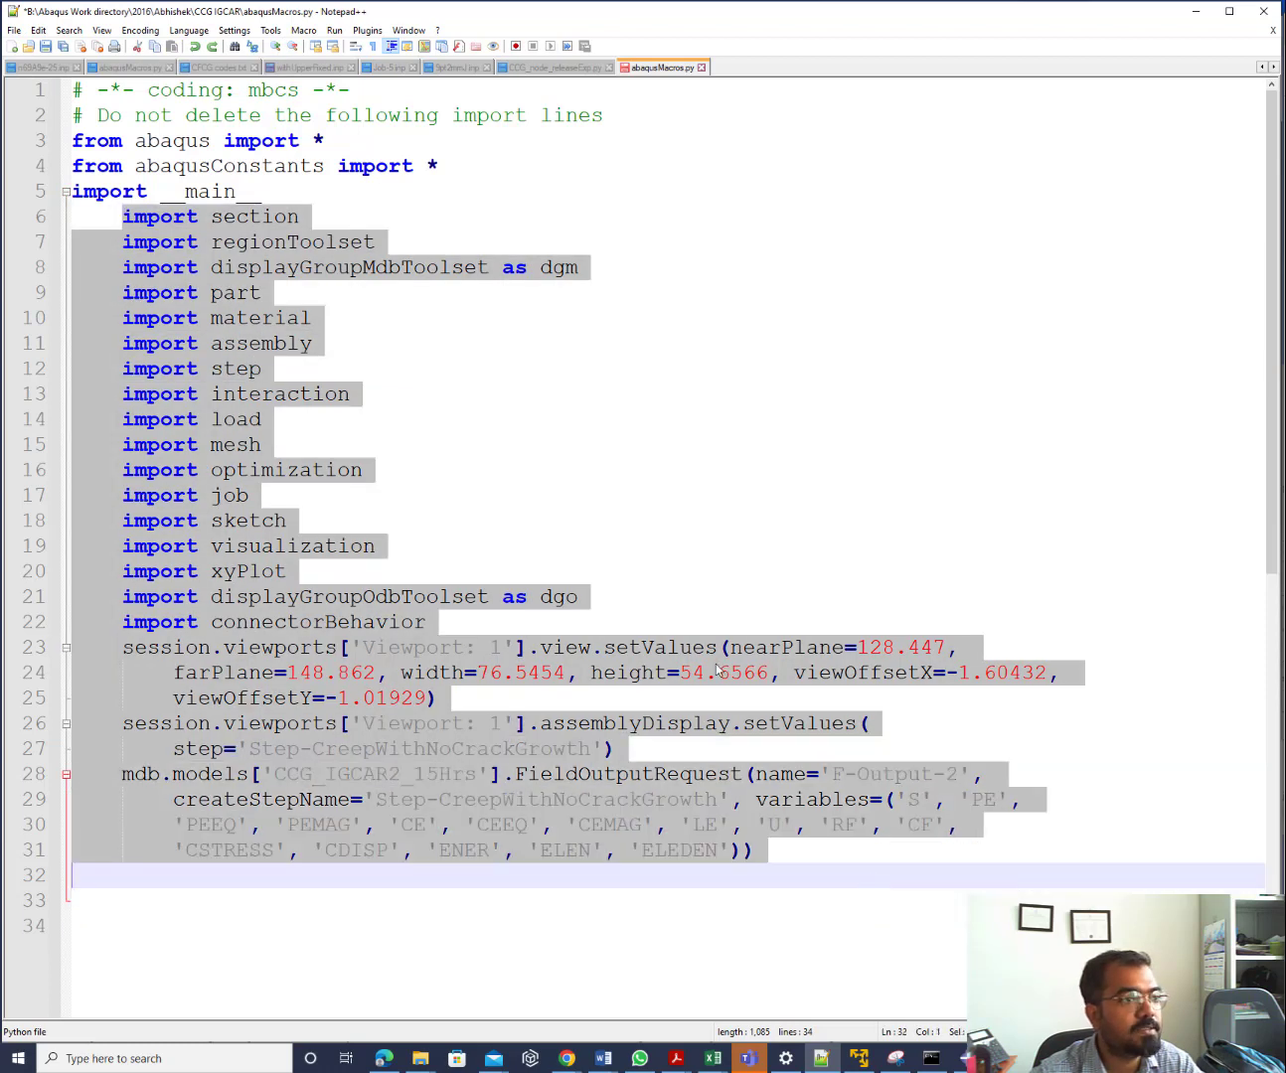
{"action": "left_click", "coordinate": [38, 30]}
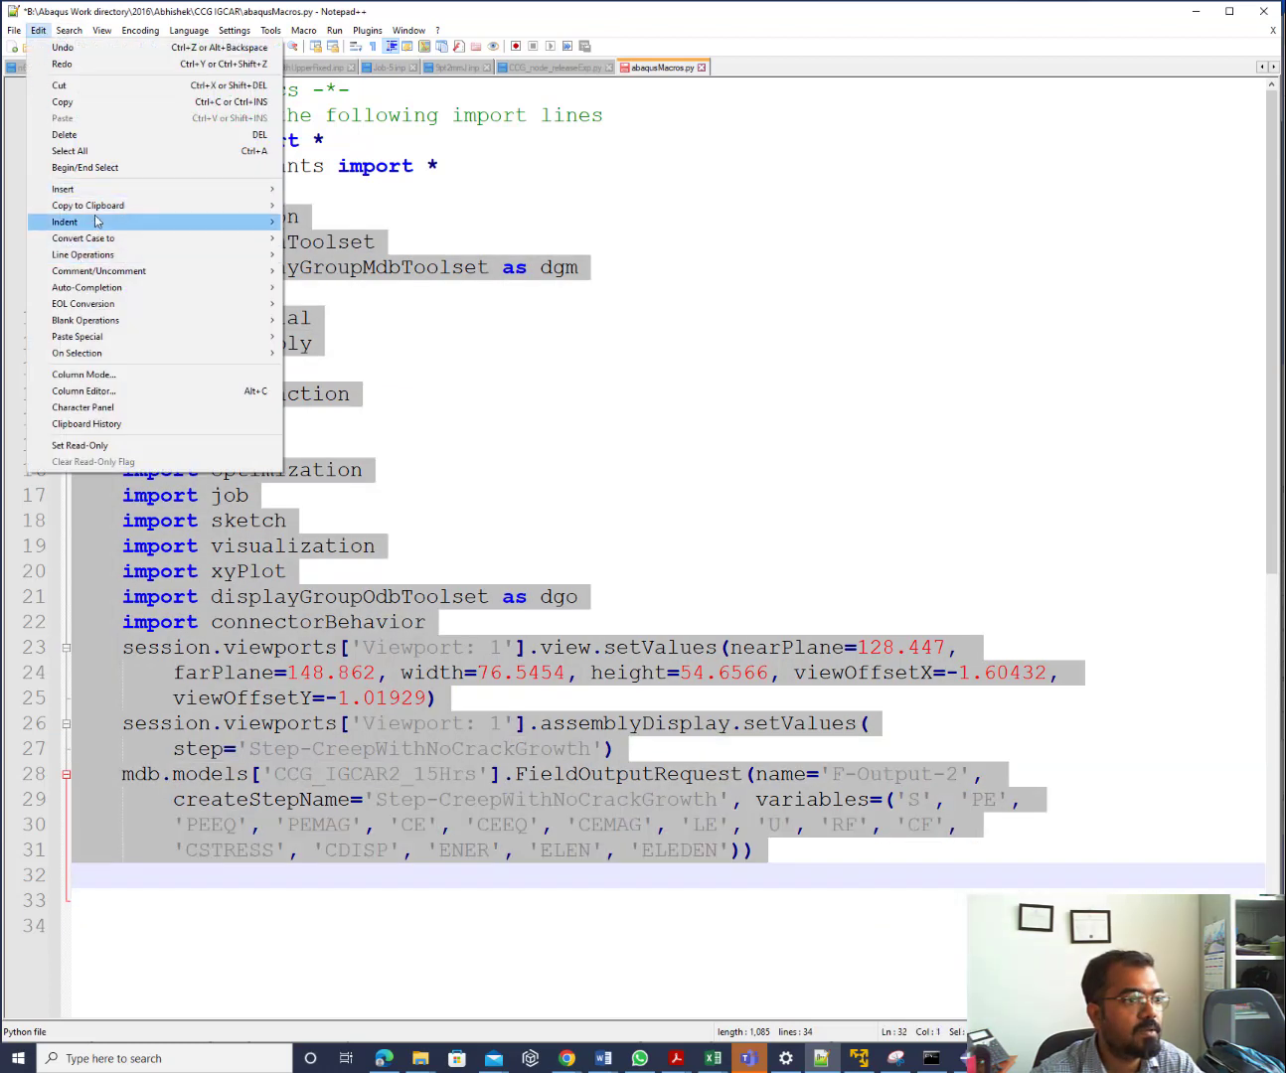
{"action": "mouse_move", "coordinate": [100, 222]}
{"action": "left_click", "coordinate": [319, 238]}
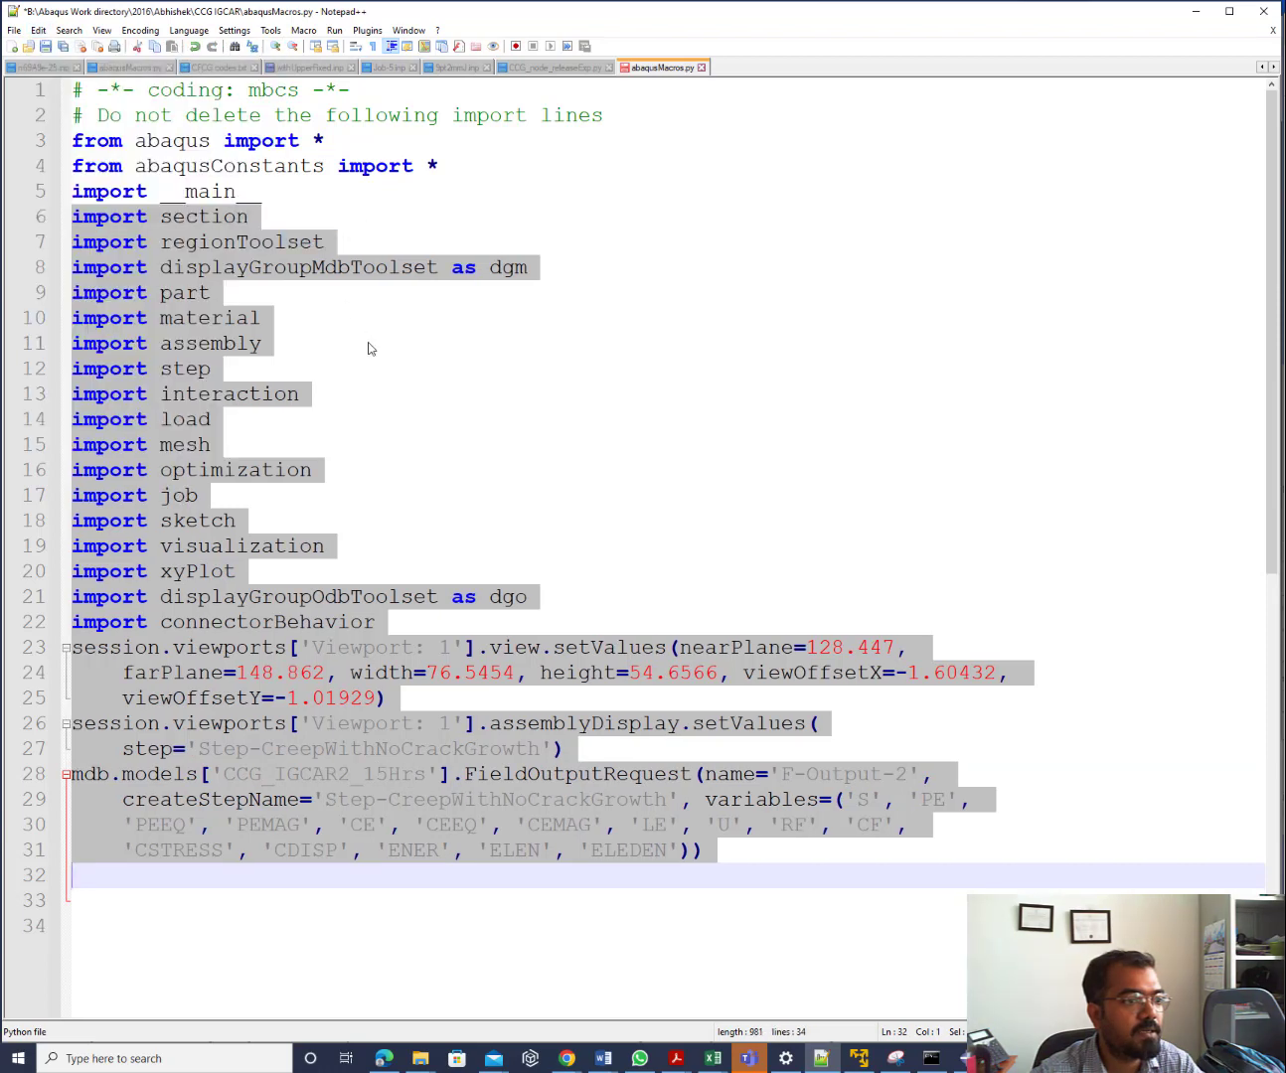
{"action": "left_click", "coordinate": [397, 372]}
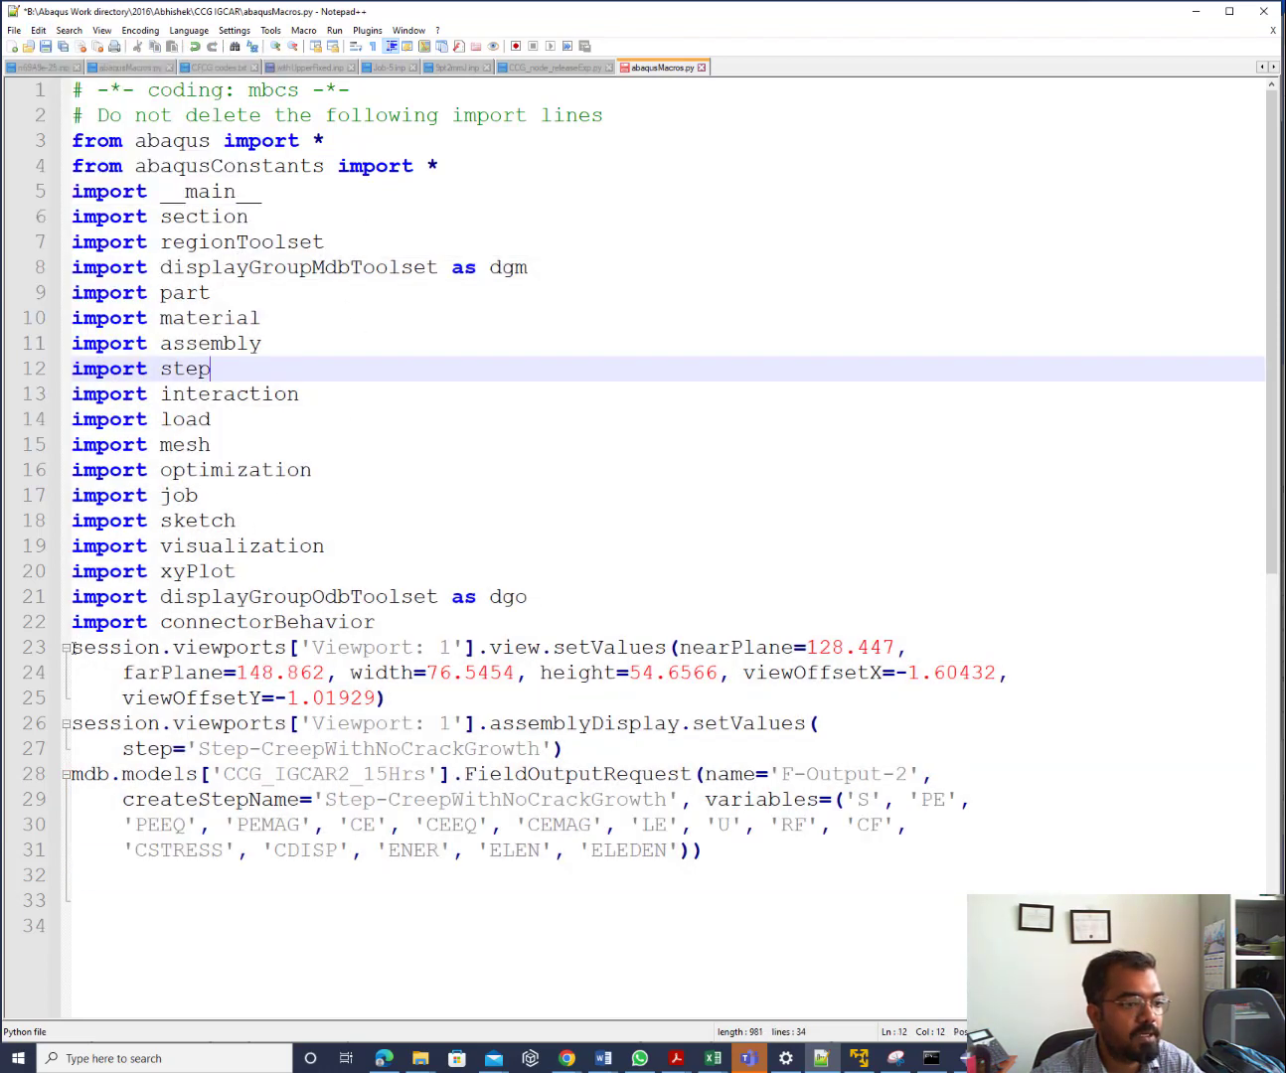
Delete the two session.viewports display commands, leaving an empty line
{"action": "left_click_drag", "start_coordinate": [69, 647], "coordinate": [578, 748]}
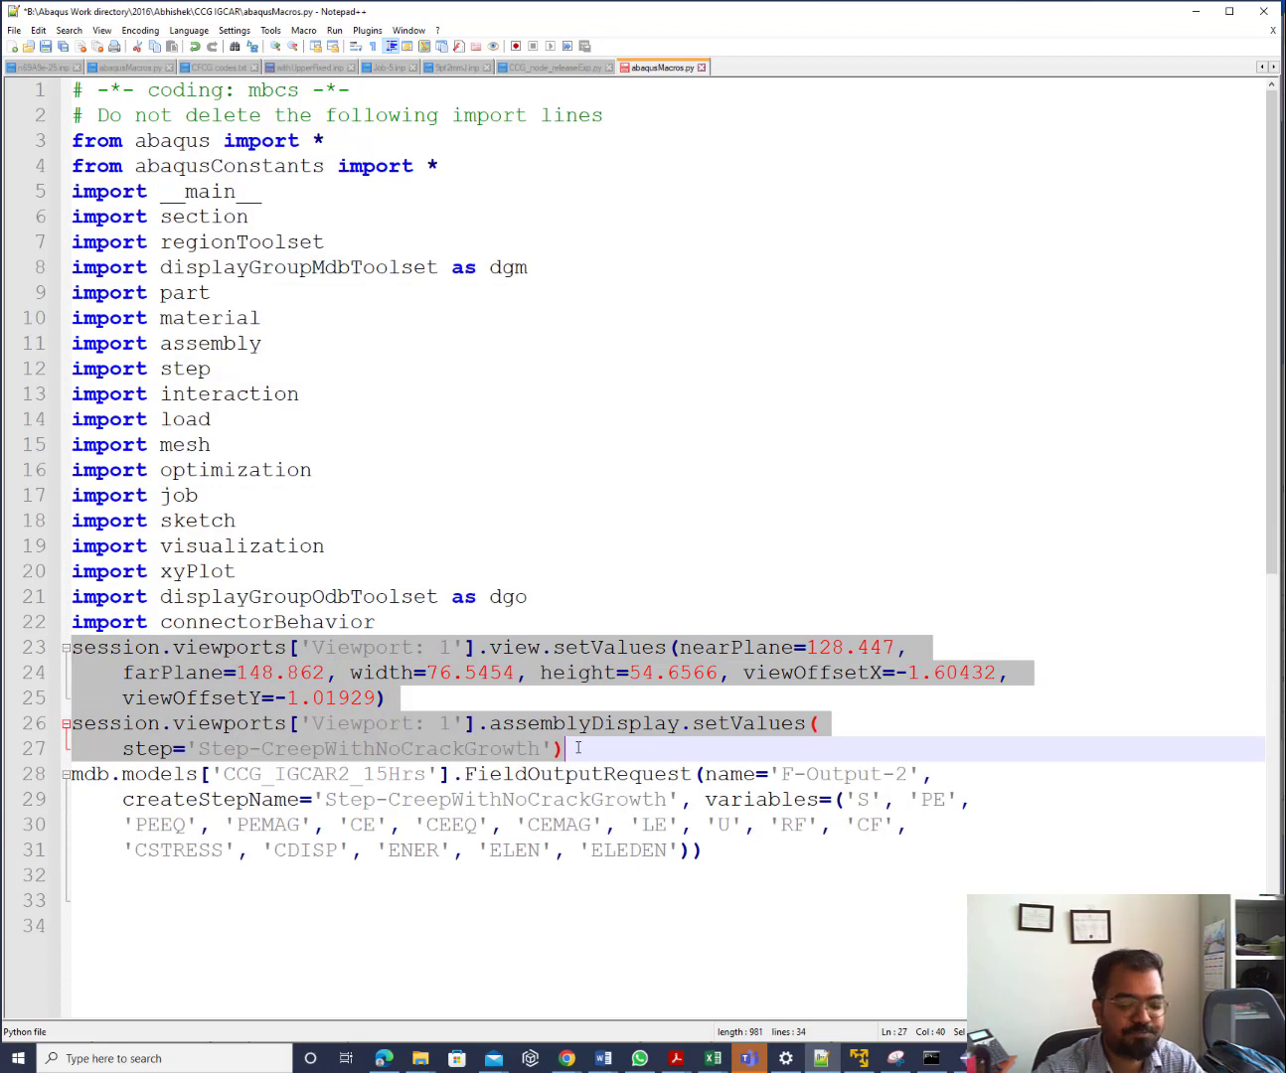
{"action": "key", "text": "Delete"}
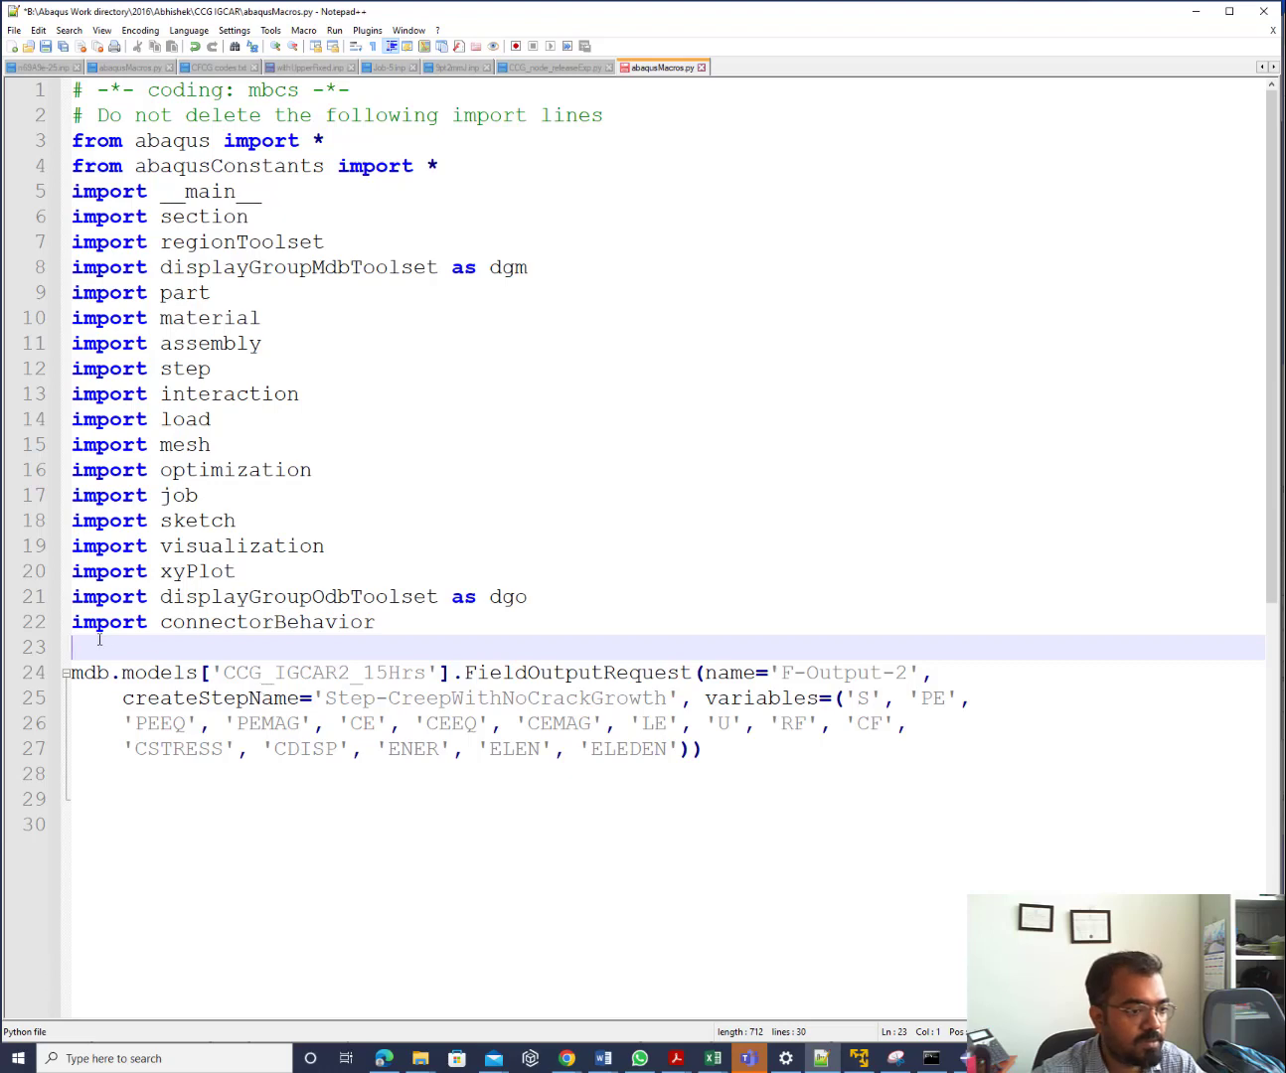
{"action": "key", "text": "Return"}
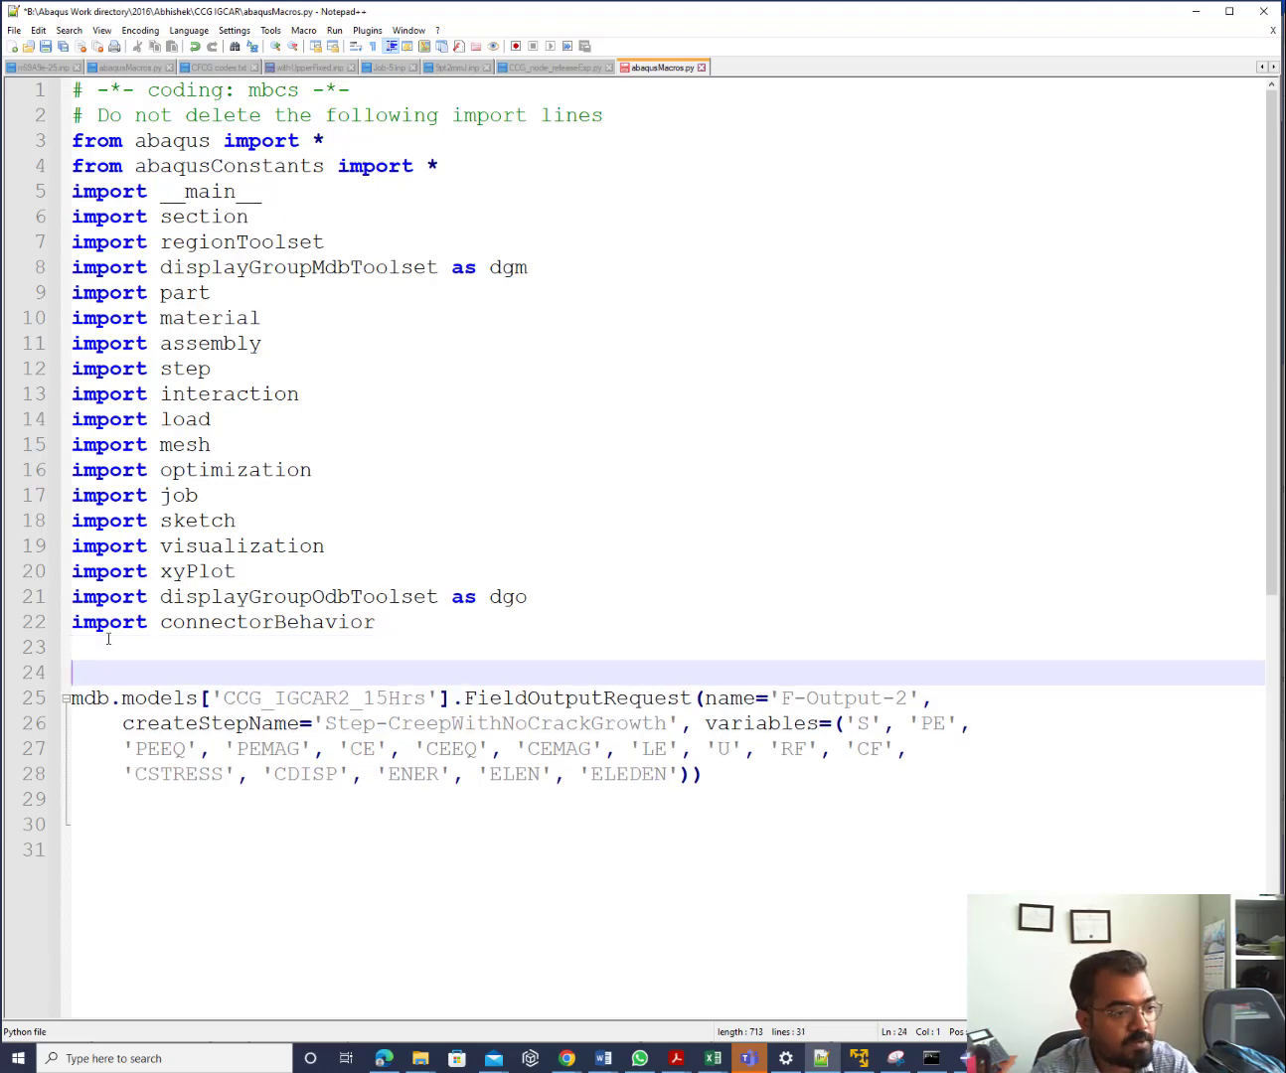
Replace the typed 'for' on line 24 with 'for i in range(1,31):' copied from CCG_node_releaseExp.py
{"action": "type", "text": "for"}
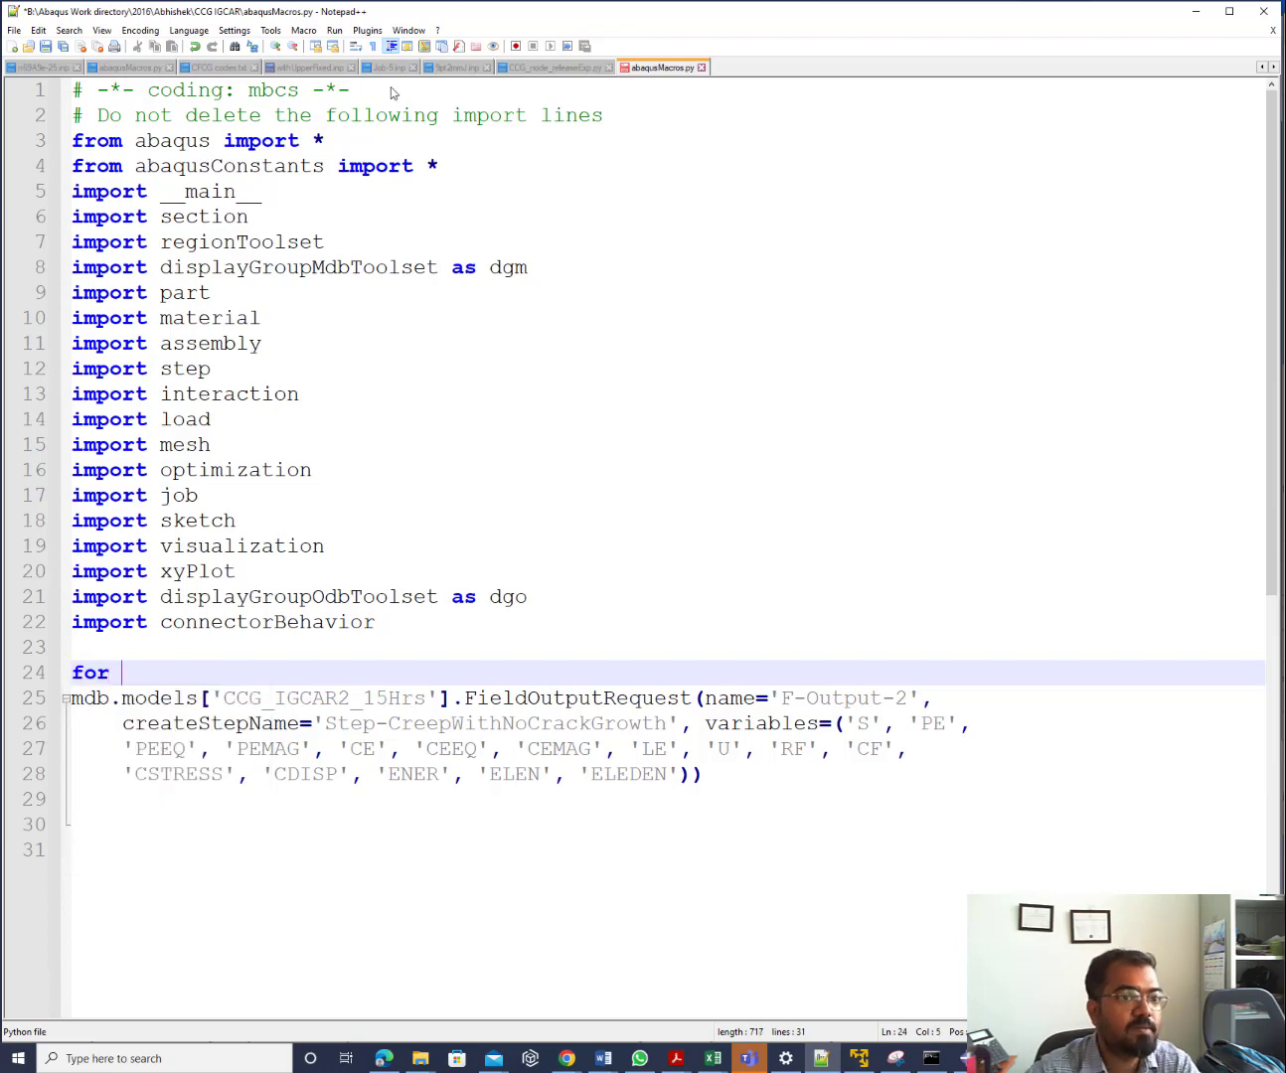
{"action": "left_click", "coordinate": [542, 66]}
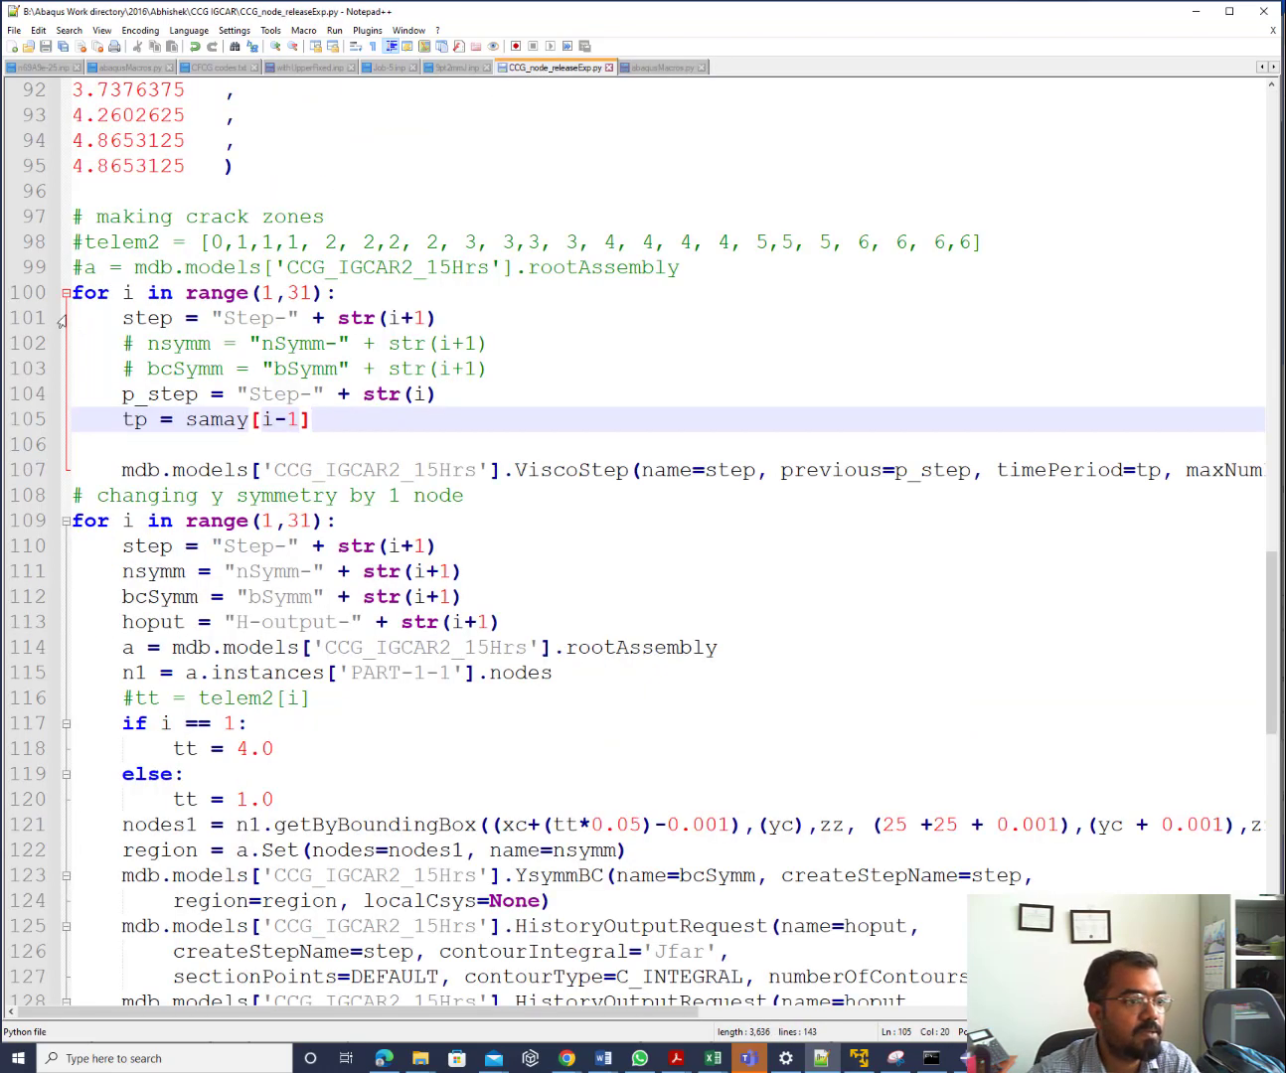
{"action": "left_click_drag", "start_coordinate": [71, 293], "coordinate": [339, 295]}
{"action": "key", "text": "ctrl+c"}
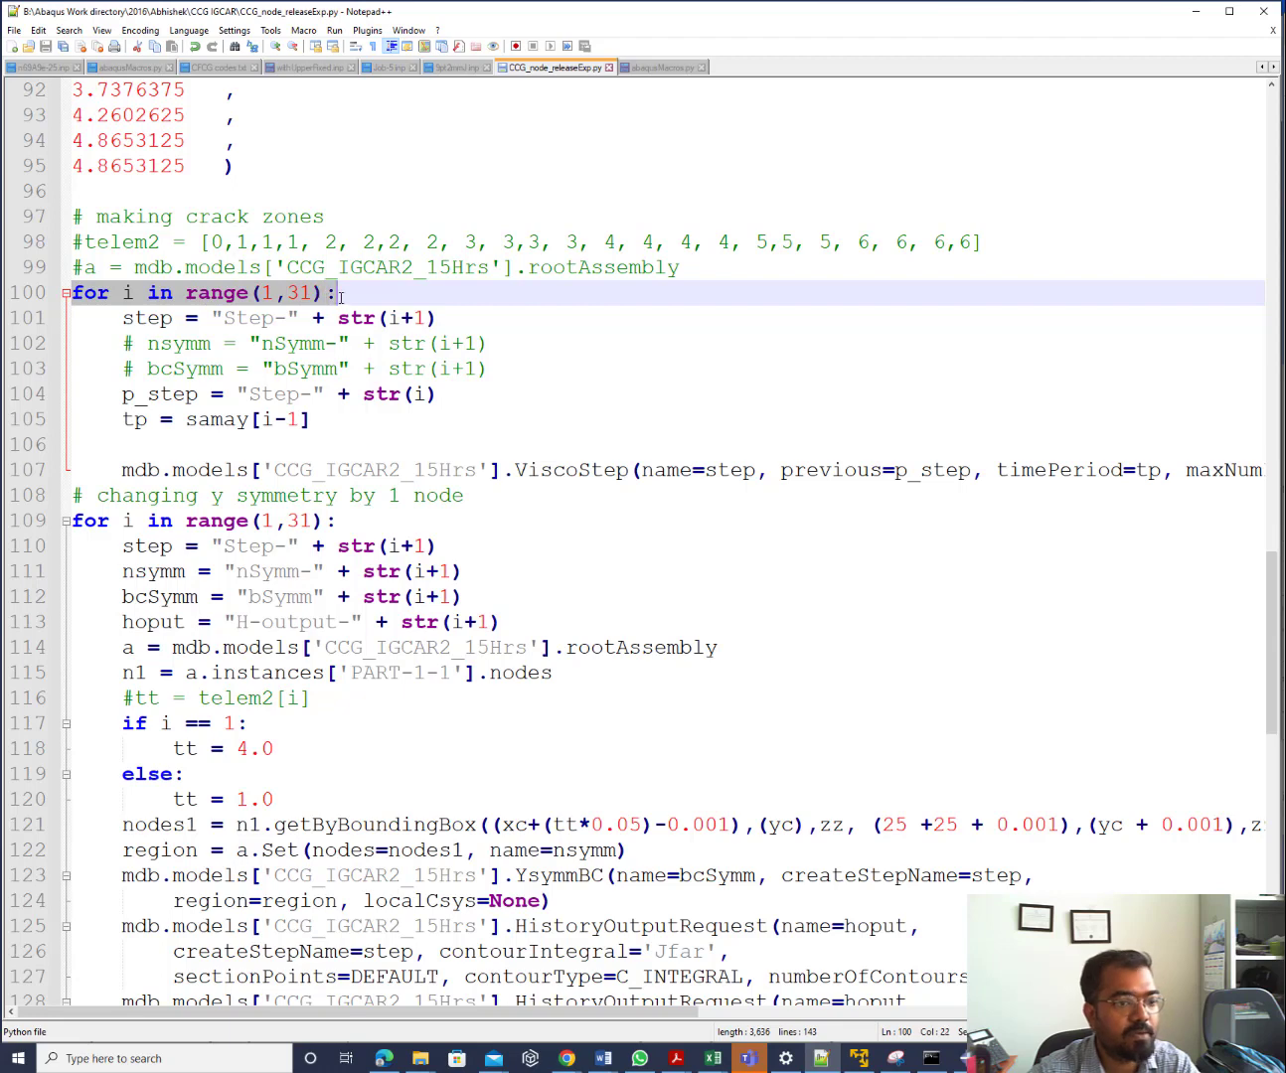
{"action": "left_click", "coordinate": [660, 67]}
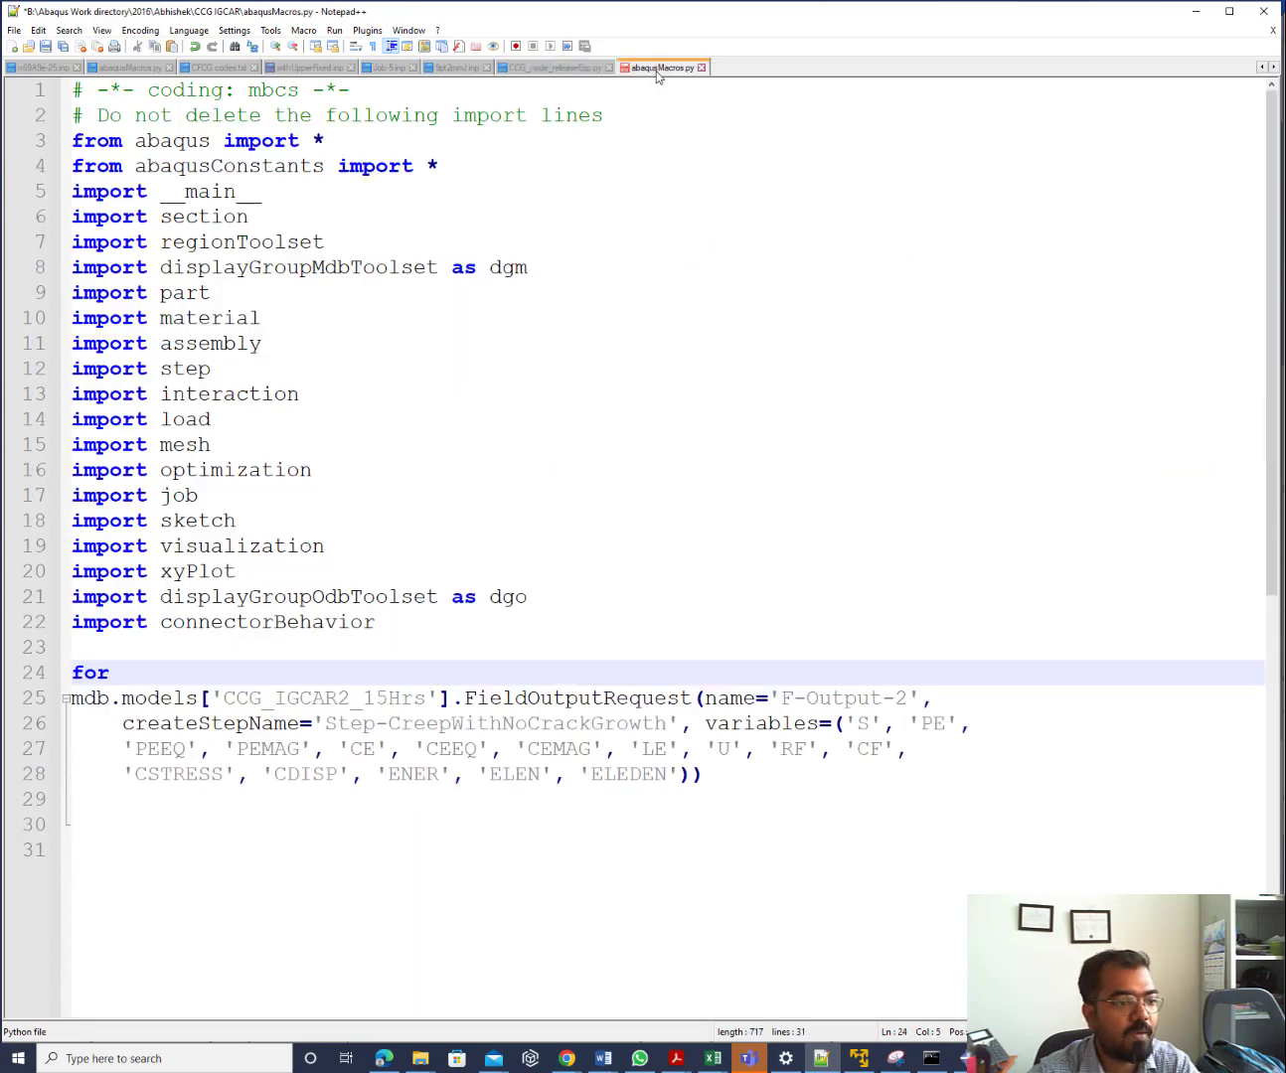
{"action": "left_click_drag", "start_coordinate": [121, 671], "coordinate": [61, 660]}
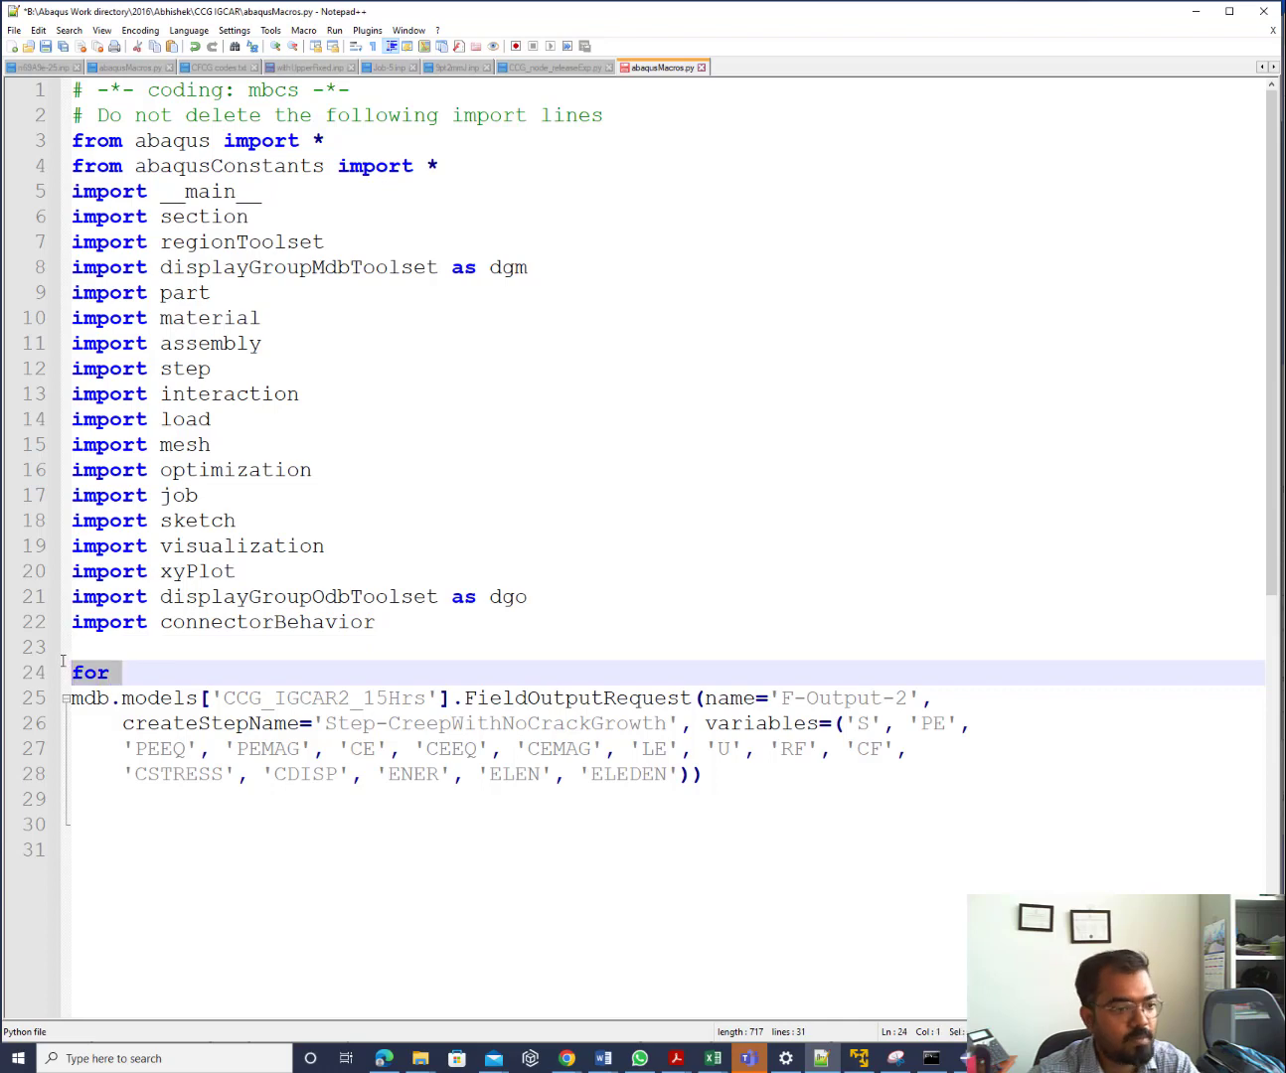
{"action": "key", "text": "ctrl+v"}
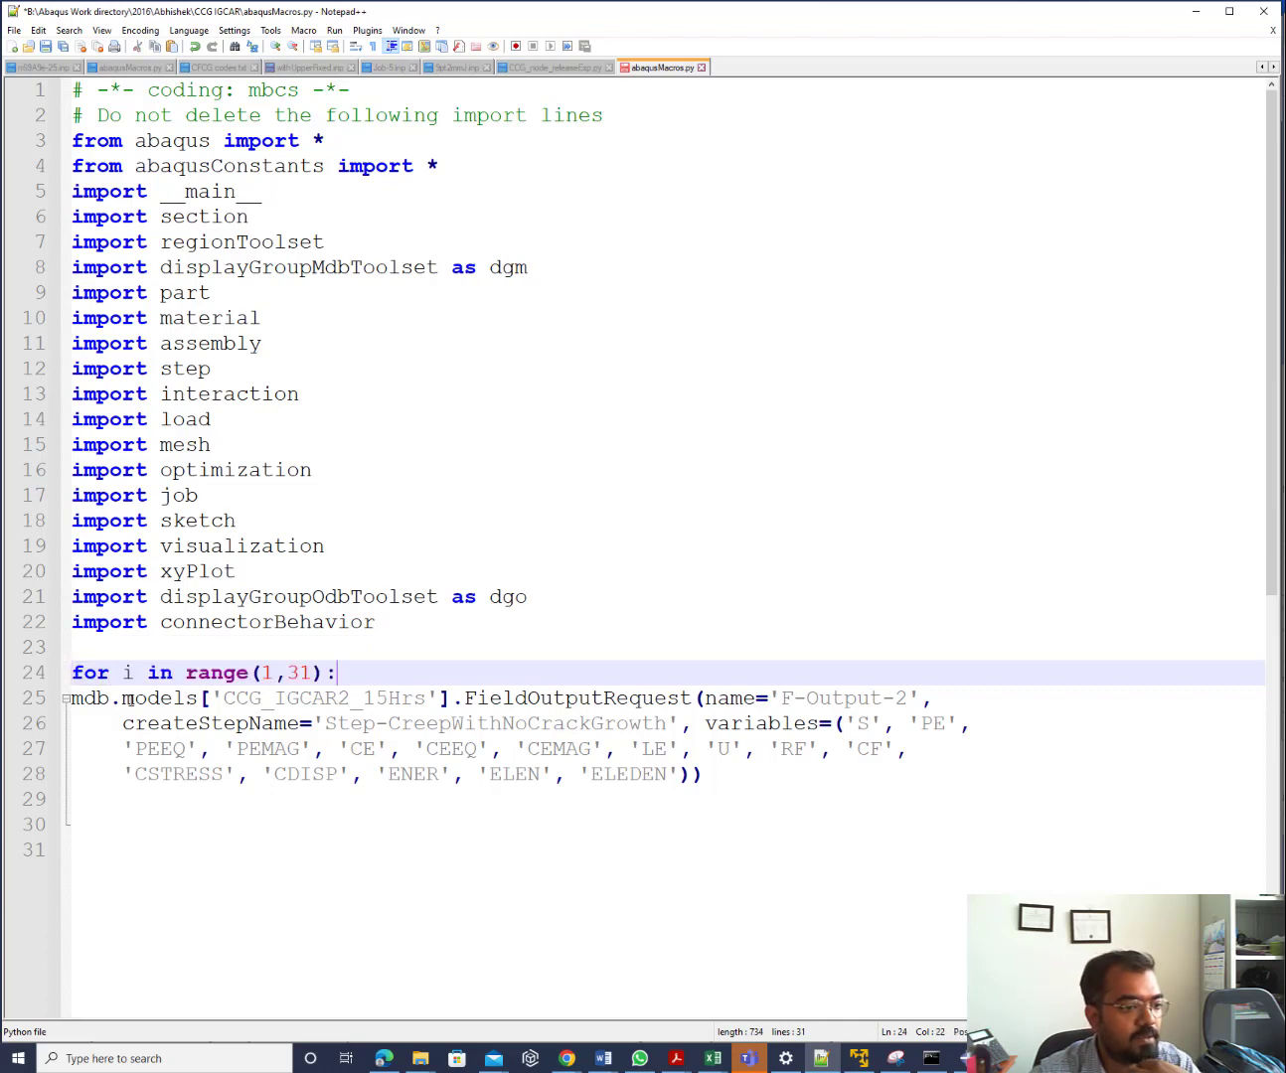
Indent the FieldOutputRequest call and its three continuation lines into the loop
{"action": "left_click", "coordinate": [75, 699]}
{"action": "key", "text": "Tab"}
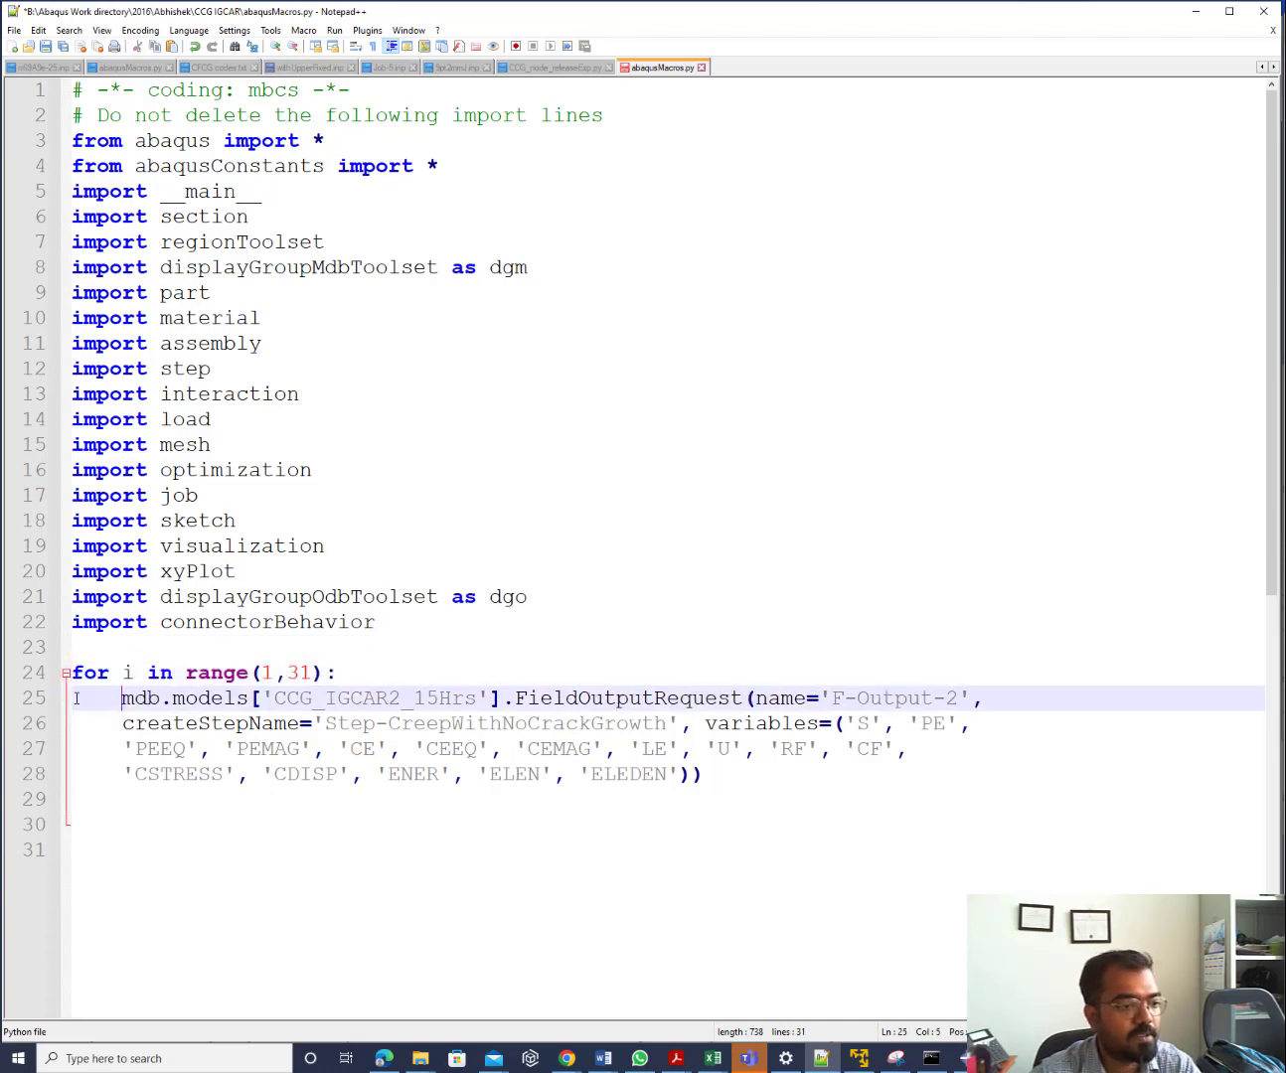
{"action": "left_click", "coordinate": [121, 723]}
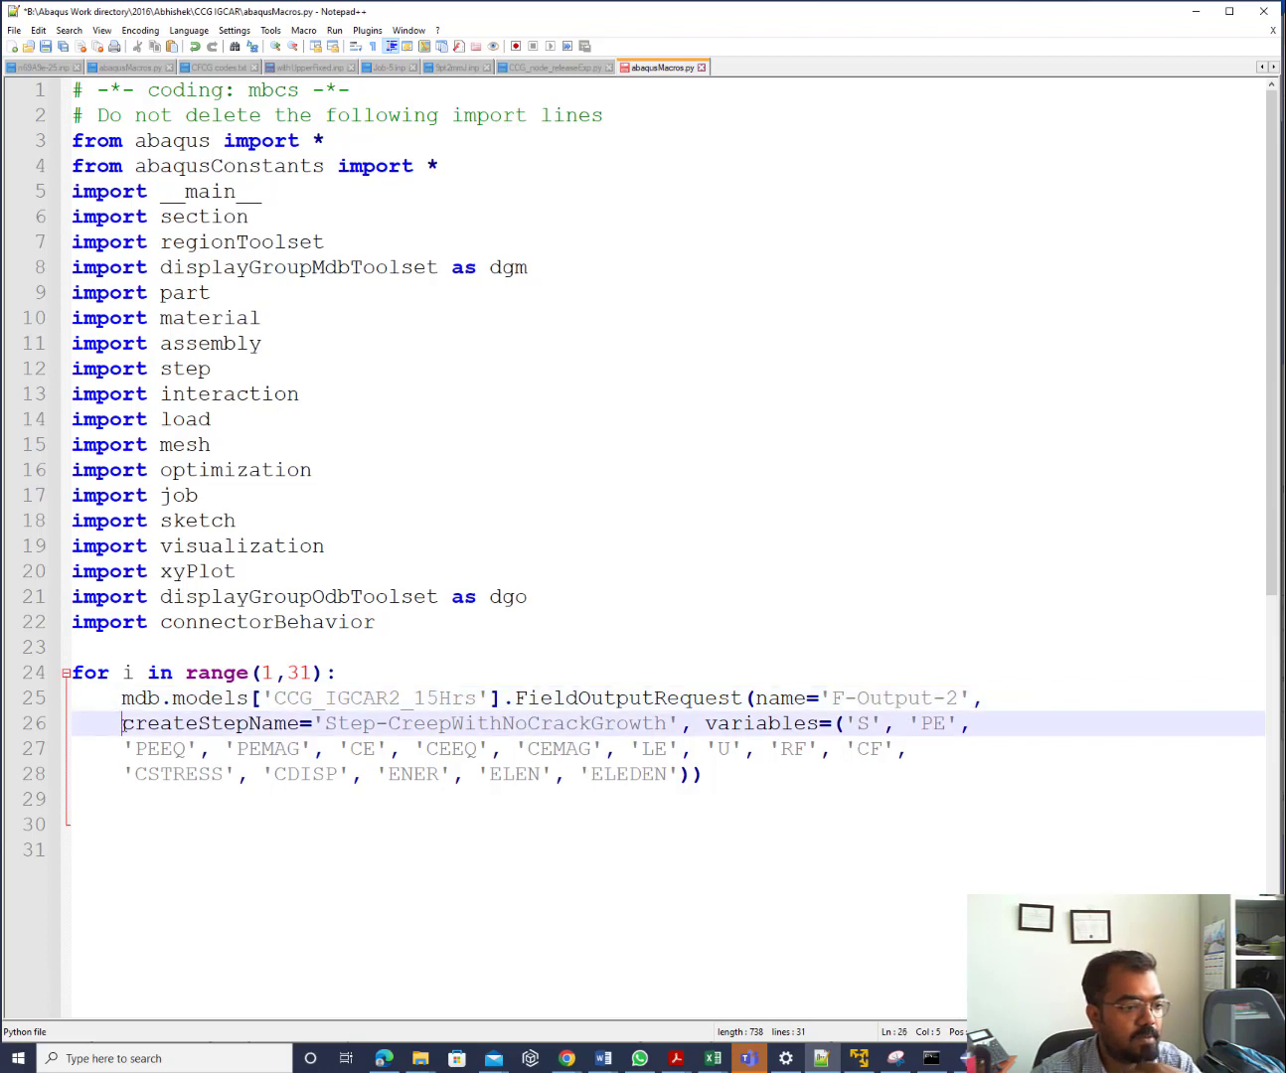
{"action": "key", "text": "Tab"}
{"action": "left_click", "coordinate": [122, 748]}
{"action": "key", "text": "Tab"}
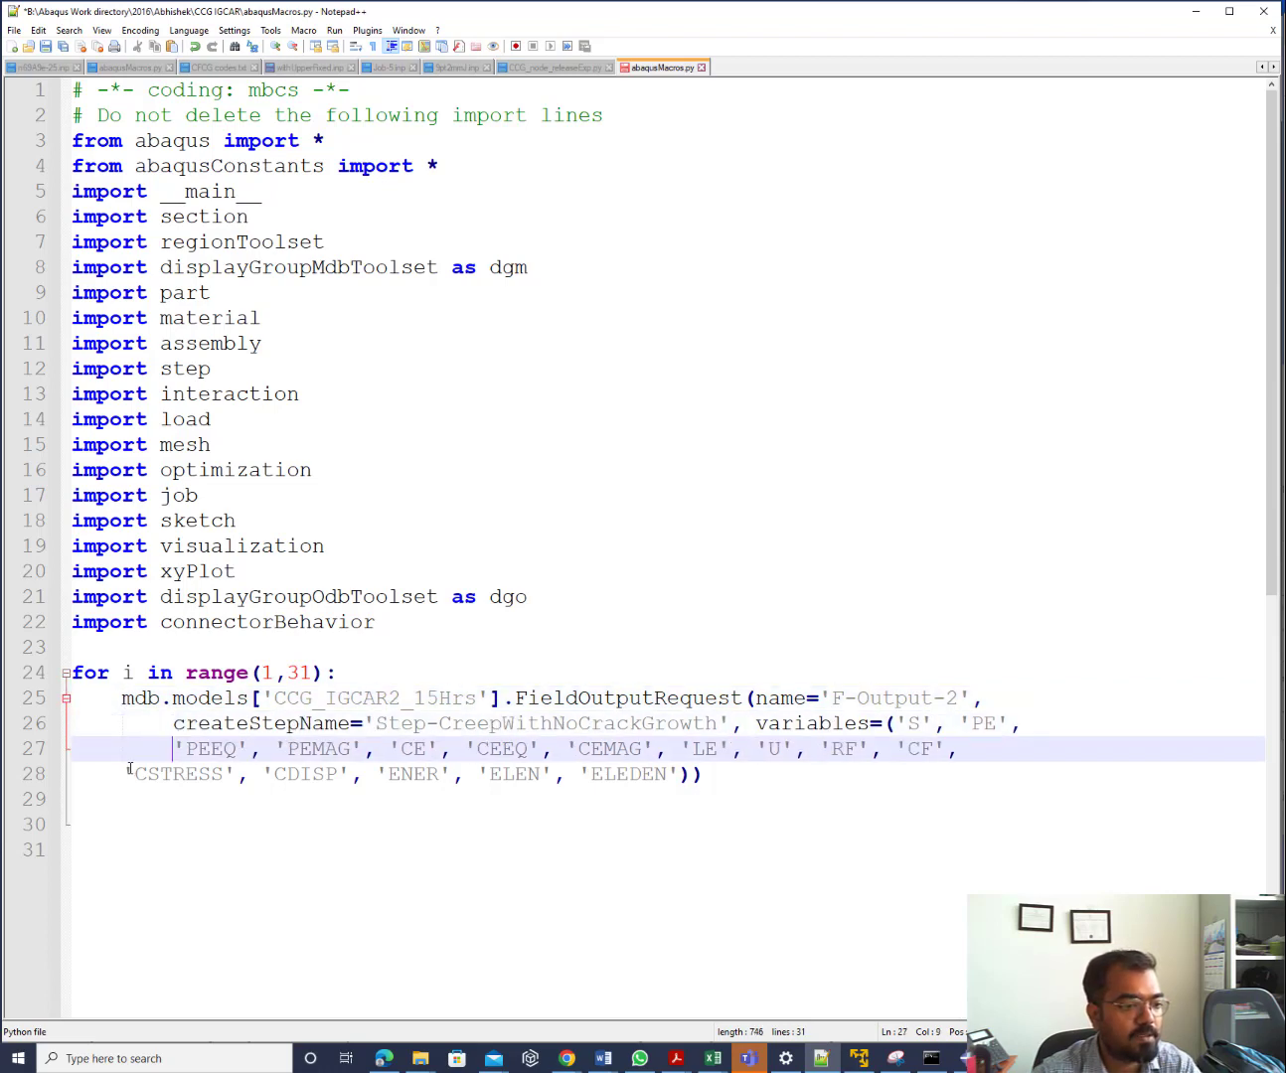
{"action": "left_click", "coordinate": [127, 771]}
{"action": "key", "text": "Tab"}
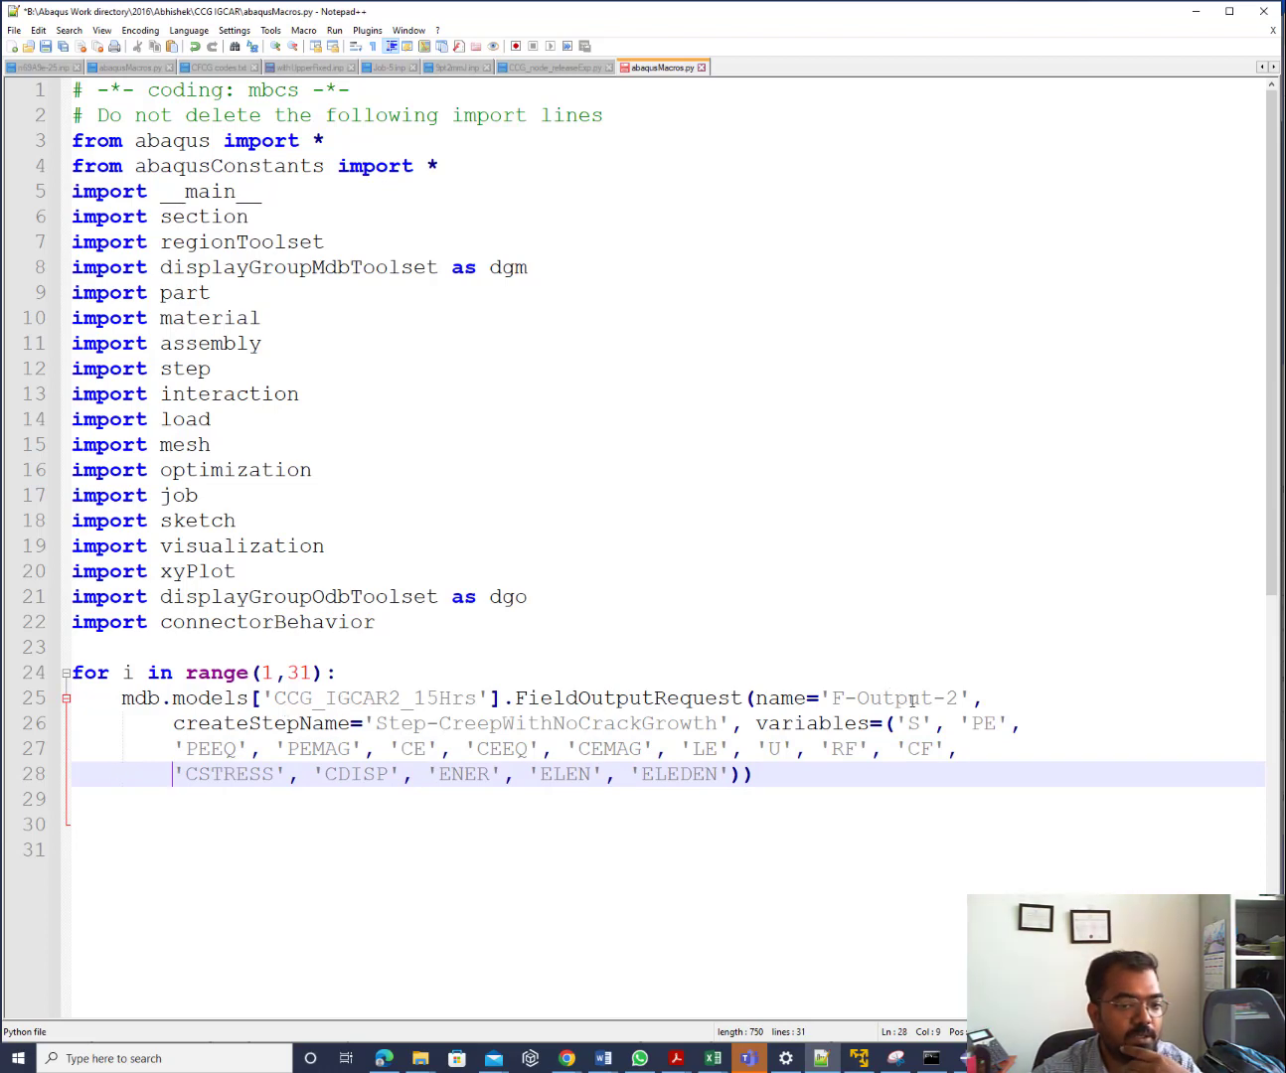
Add fout = 'F-Output-' +str(i+1) inside the loop and set the request name to fout
{"action": "left_click", "coordinate": [348, 673]}
{"action": "key", "text": "Return"}
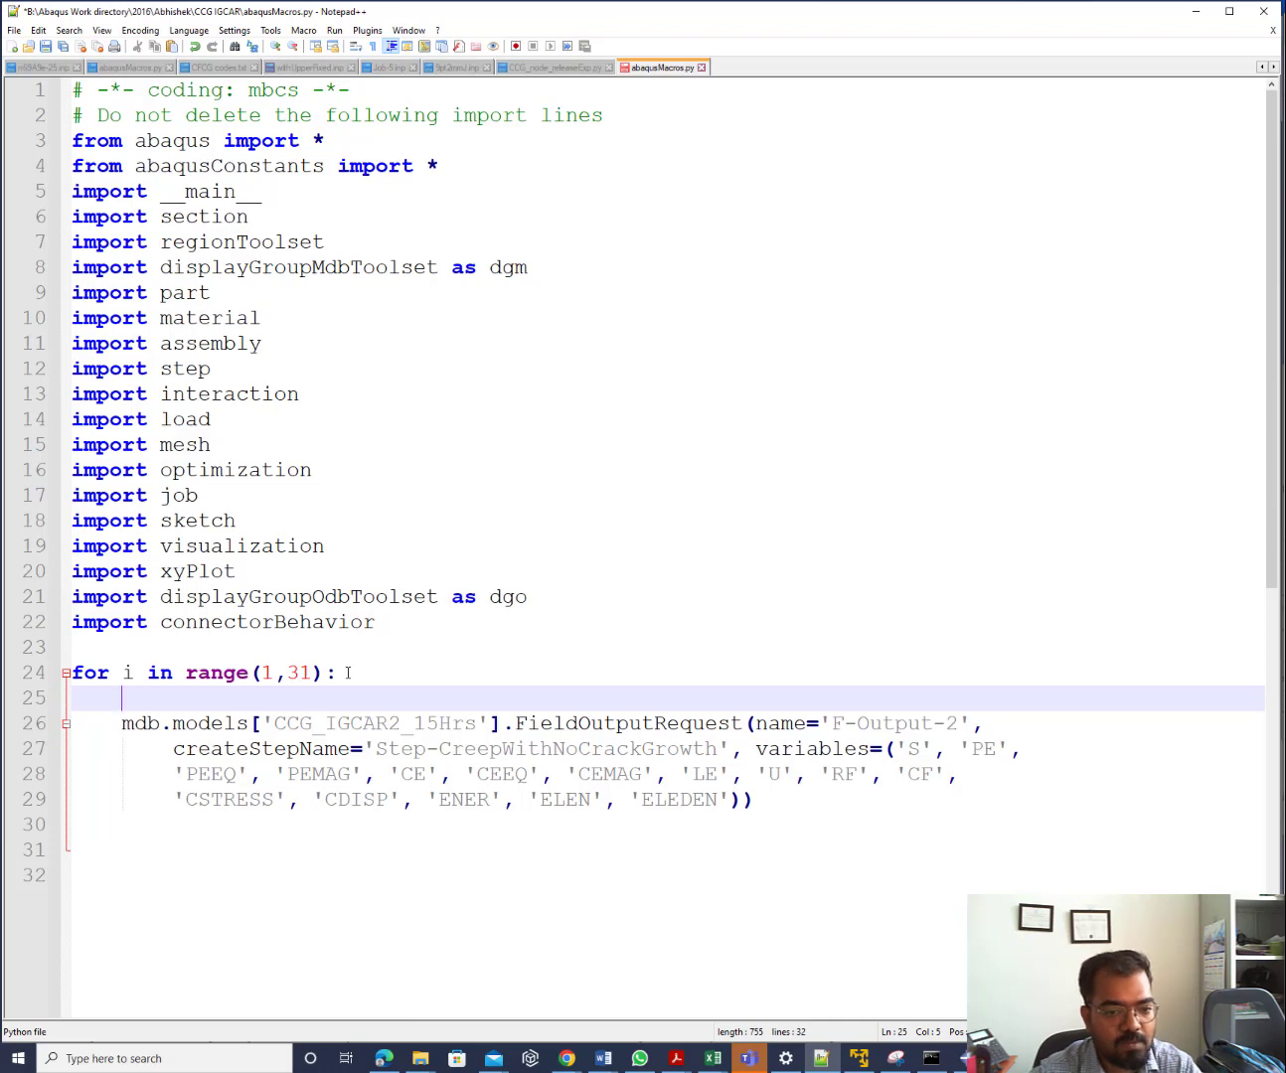
{"action": "type", "text": "fout ="}
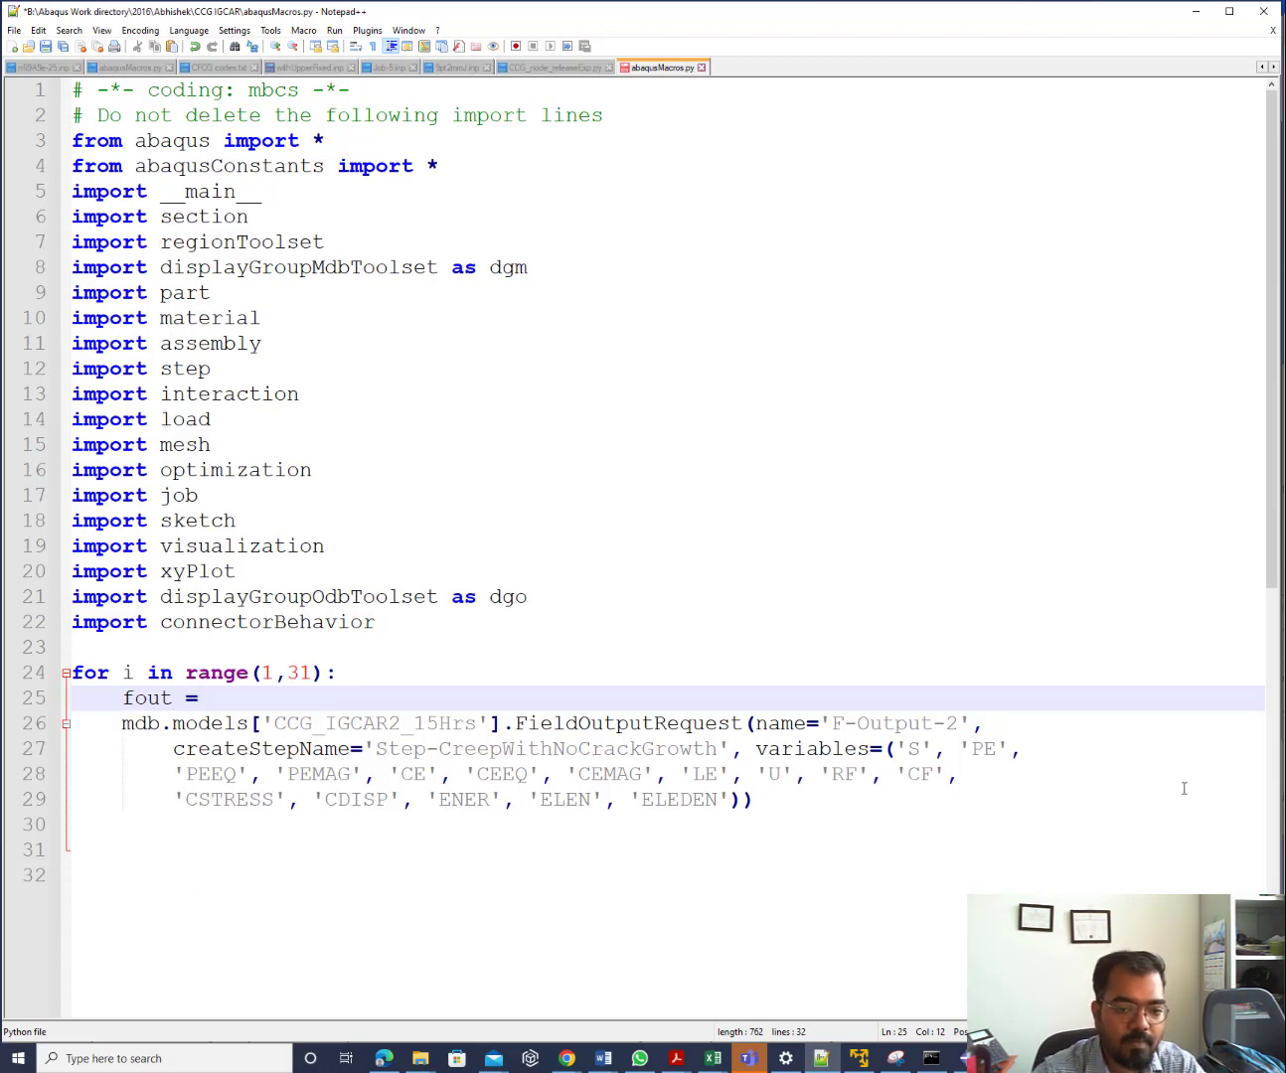
{"action": "left_click", "coordinate": [822, 722]}
{"action": "key", "text": "shift+Right"}
{"action": "key", "text": "shift+Right"}
{"action": "key", "text": "shift+Right"}
{"action": "key", "text": "shift+Right"}
{"action": "key", "text": "shift+Right"}
{"action": "key", "text": "shift+Right"}
{"action": "key", "text": "shift+Right"}
{"action": "key", "text": "shift+Right"}
{"action": "key", "text": "shift+Right"}
{"action": "key", "text": "shift+Right"}
{"action": "key", "text": "shift+Right"}
{"action": "key", "text": "ctrl+c"}
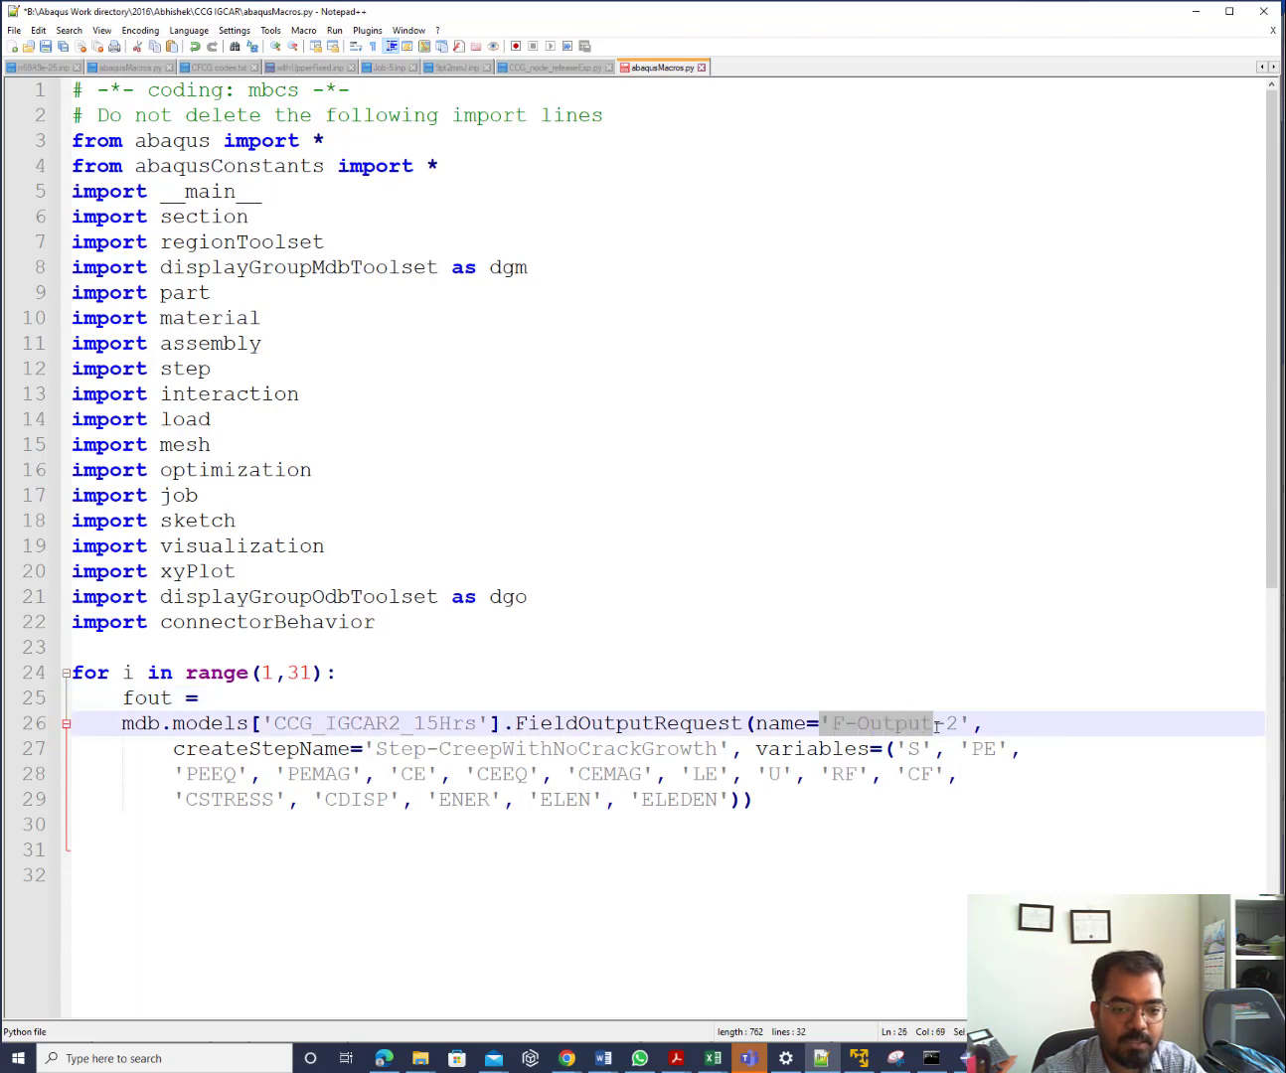
{"action": "left_click", "coordinate": [261, 696]}
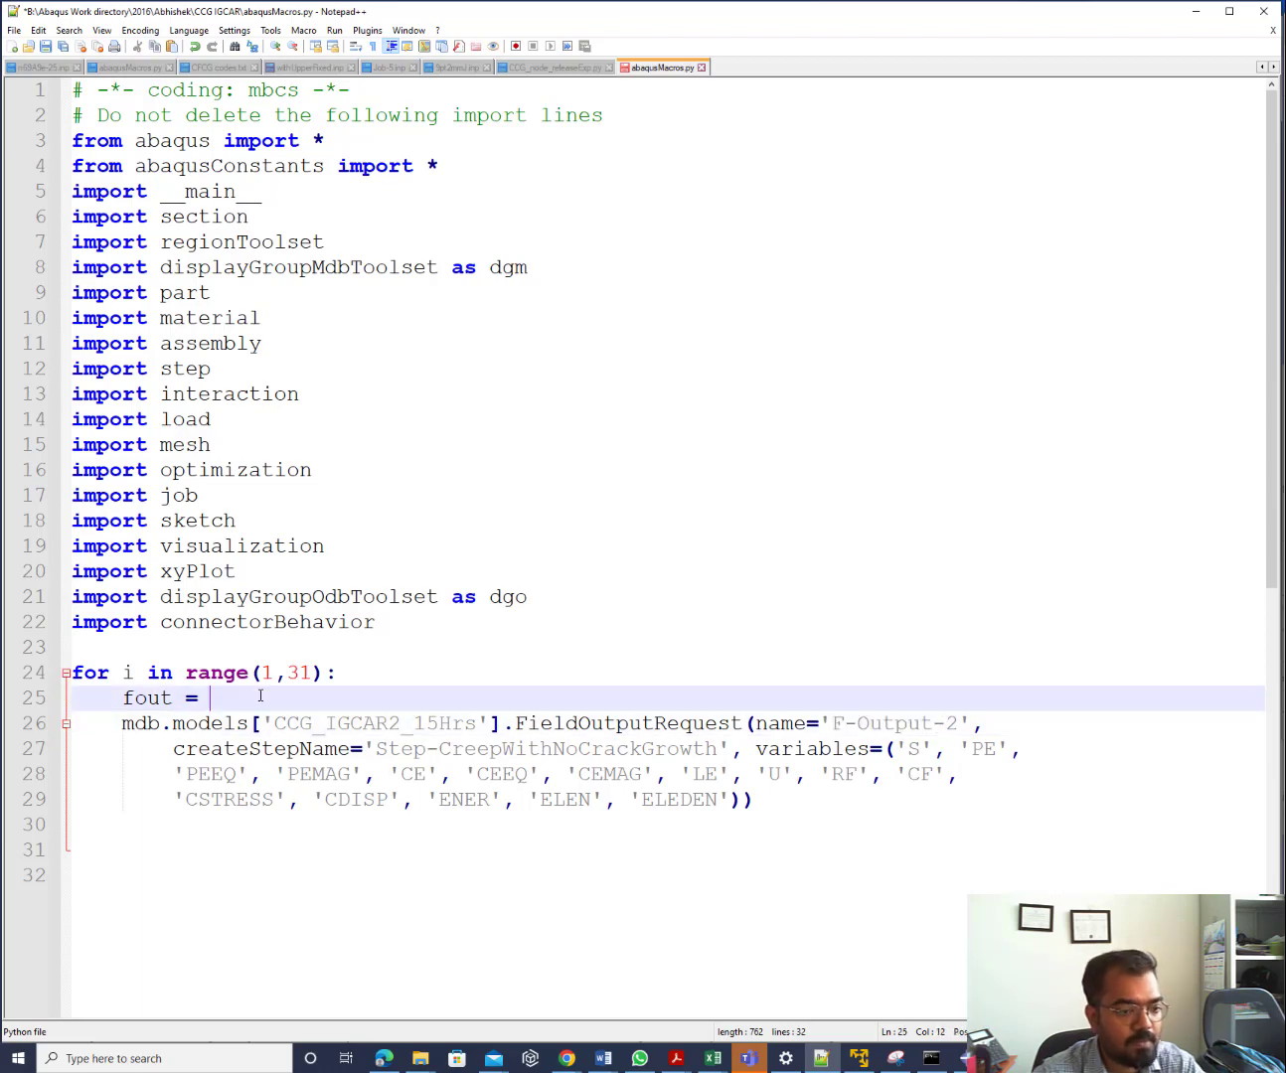
{"action": "key", "text": "ctrl+v"}
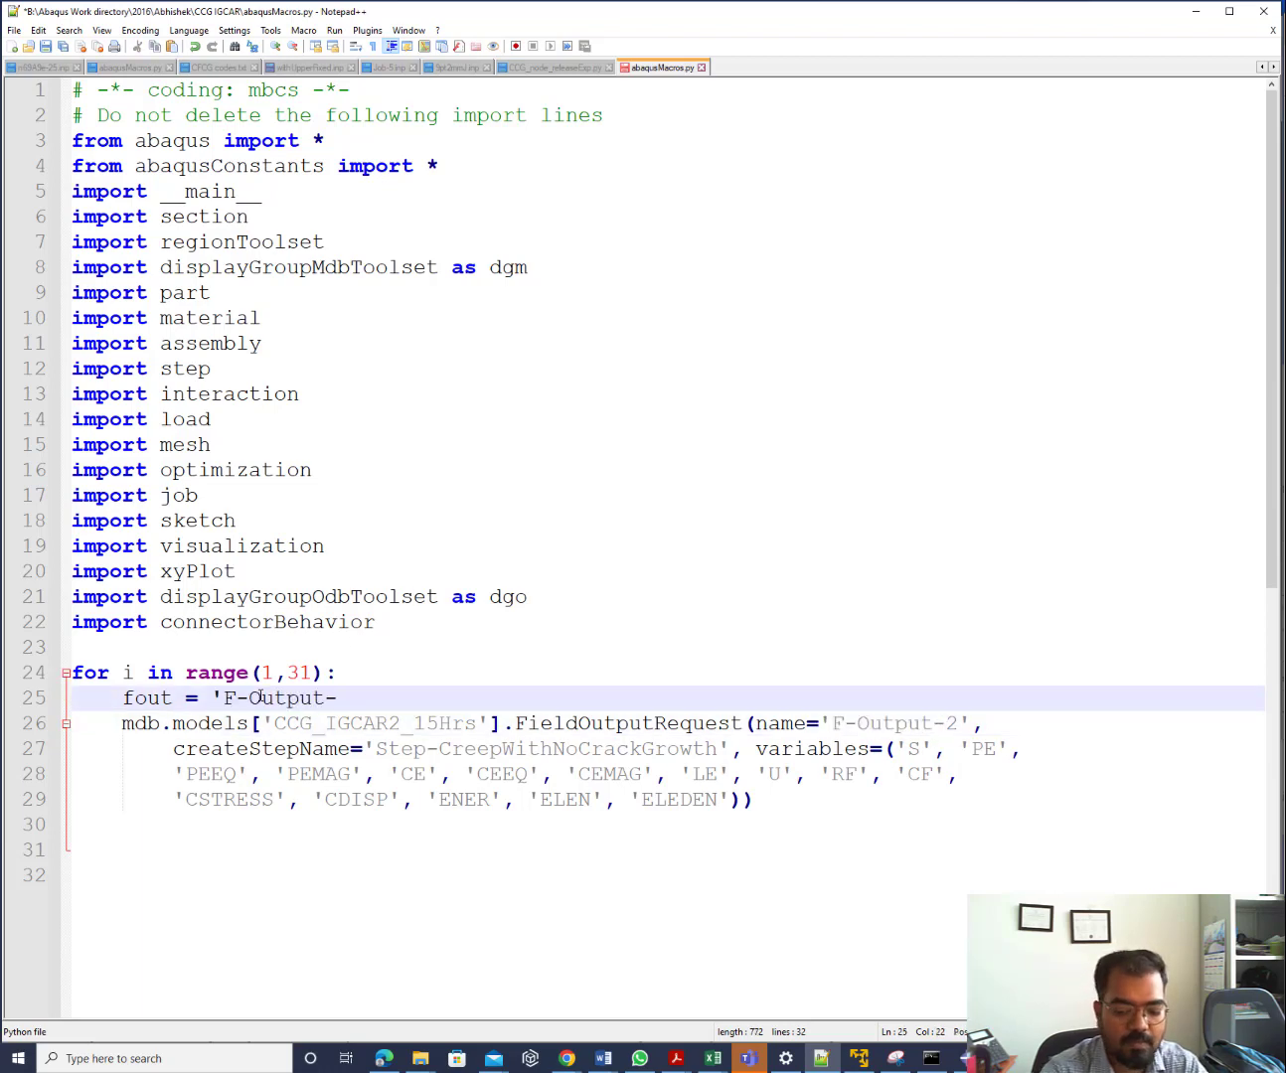
{"action": "type", "text": "'"}
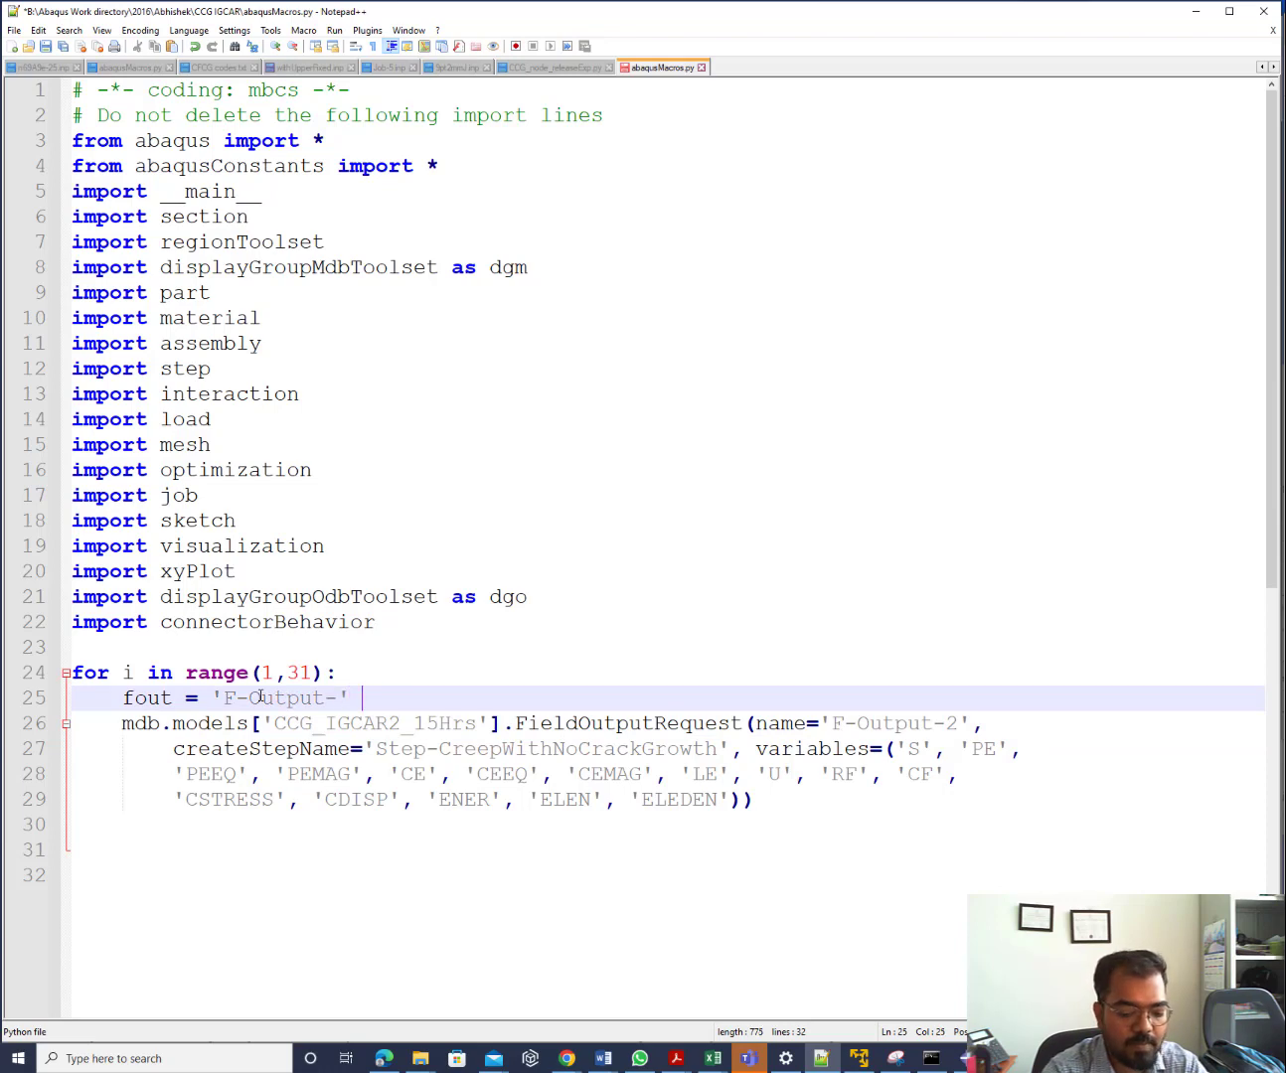
{"action": "type", "text": " +str("}
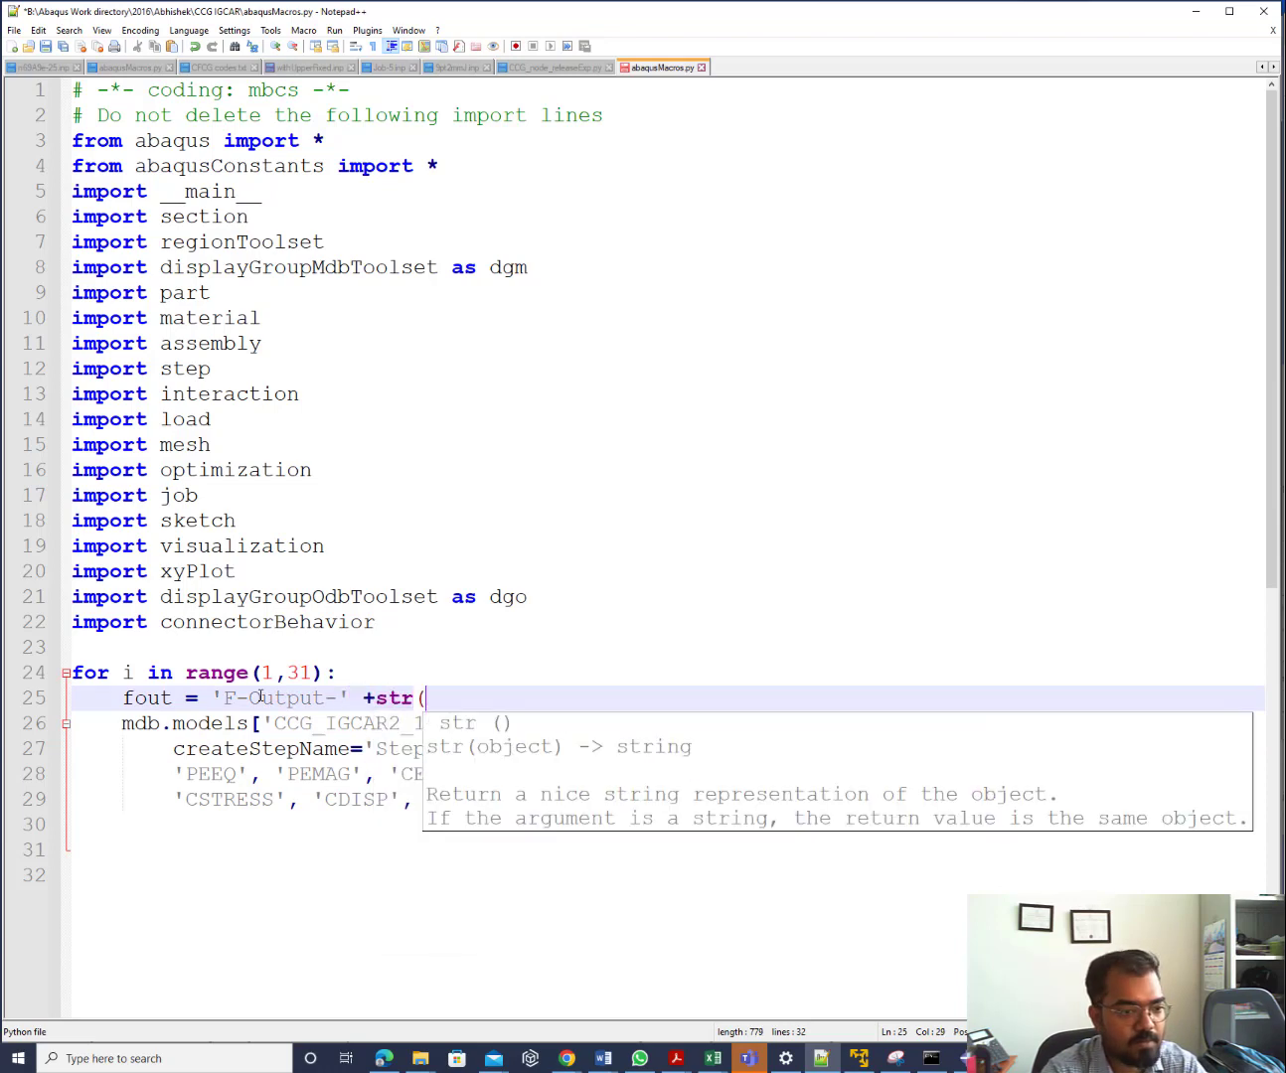
{"action": "type", "text": "i+"}
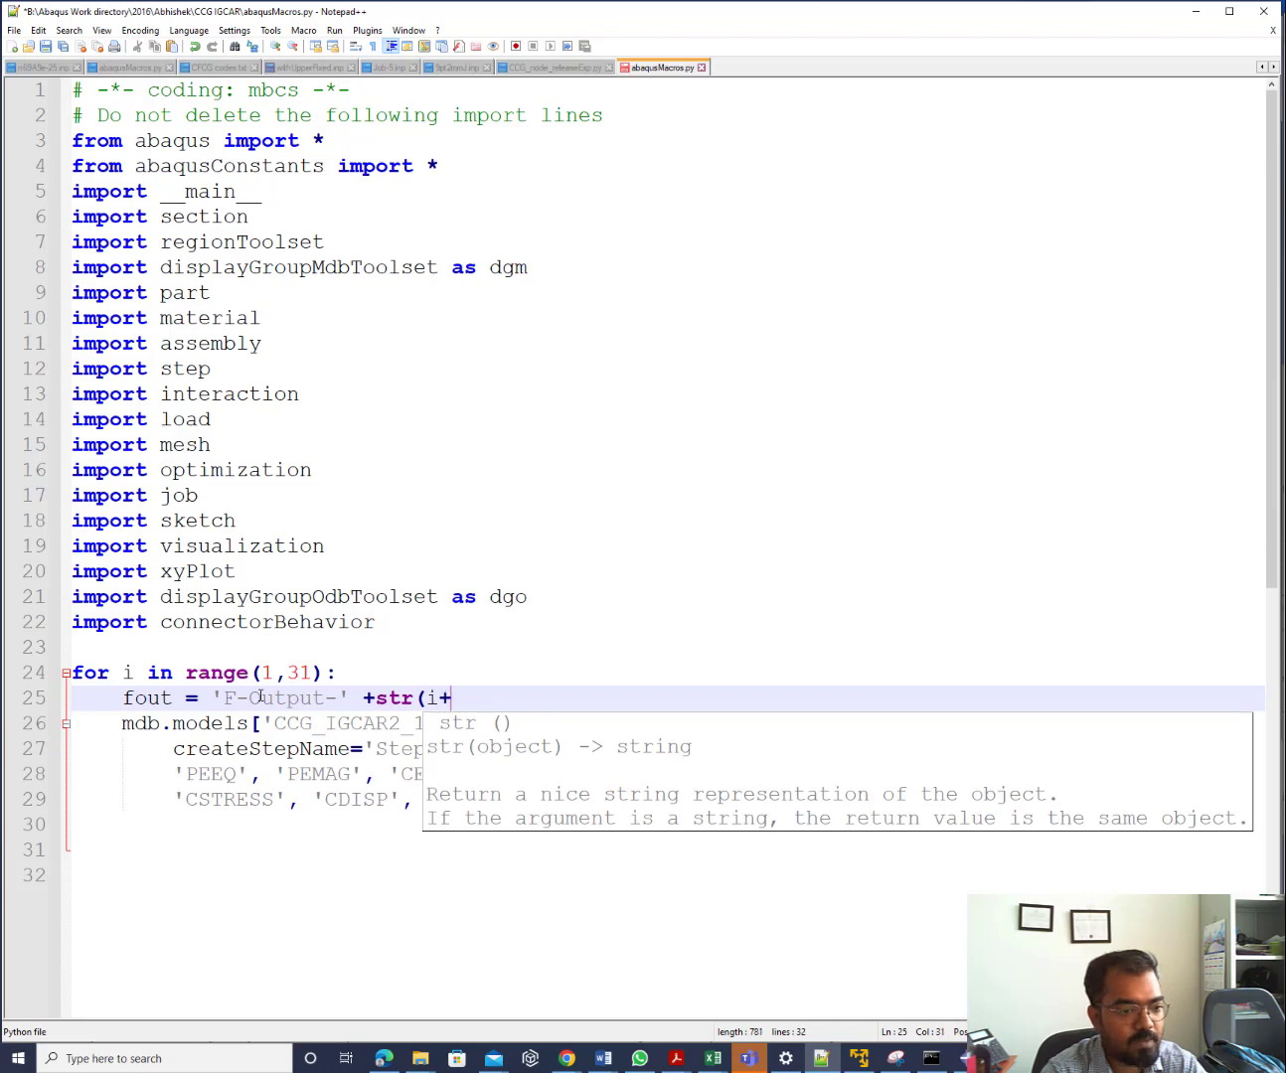
{"action": "type", "text": "1)"}
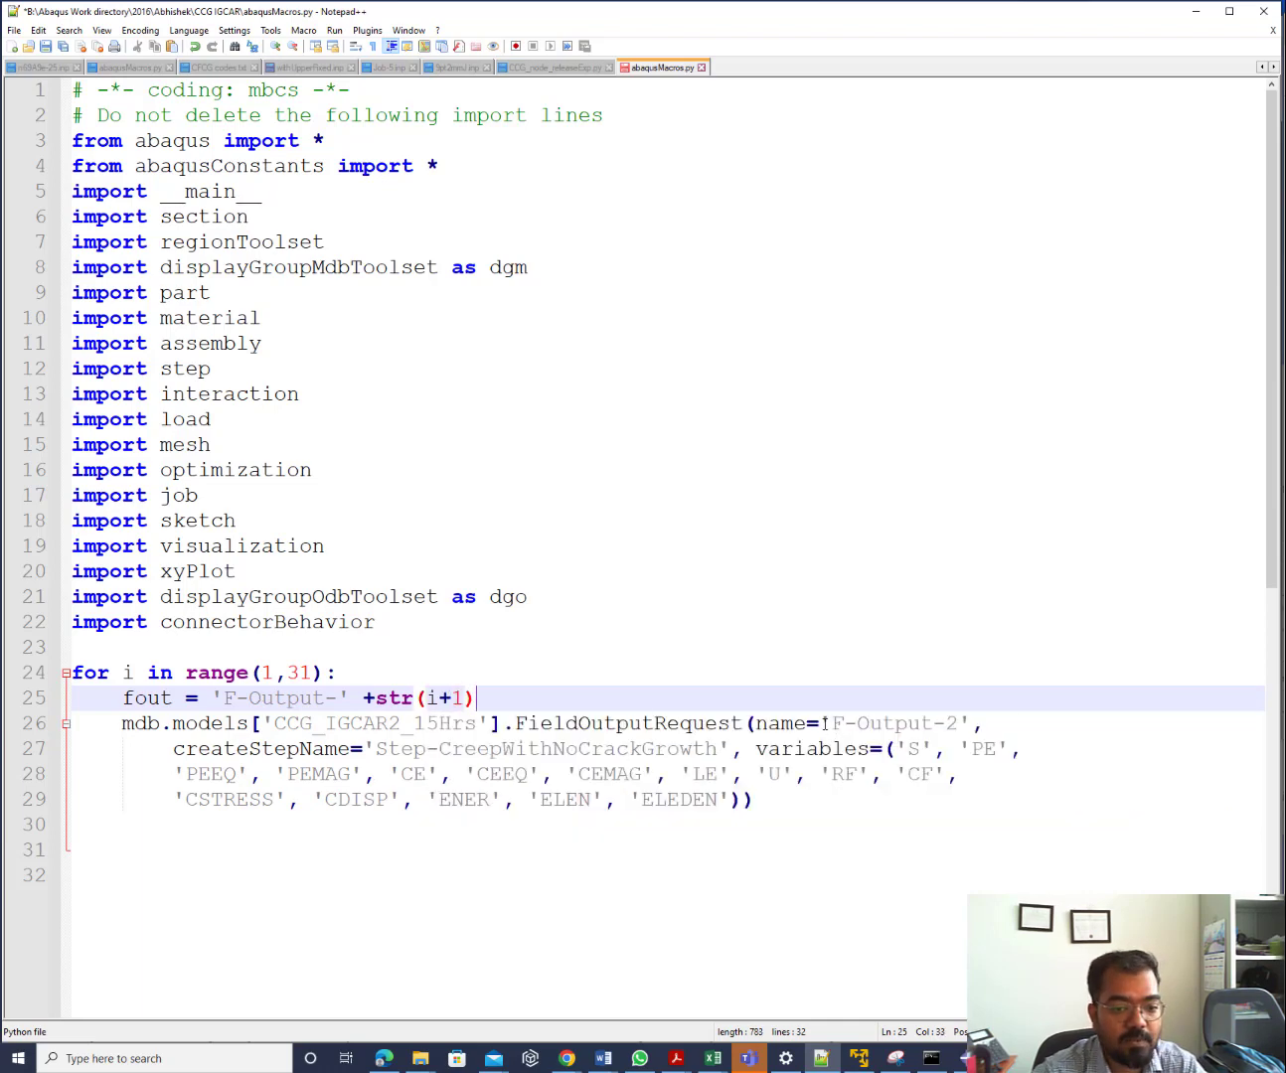
{"action": "left_click_drag", "start_coordinate": [824, 724], "coordinate": [970, 724]}
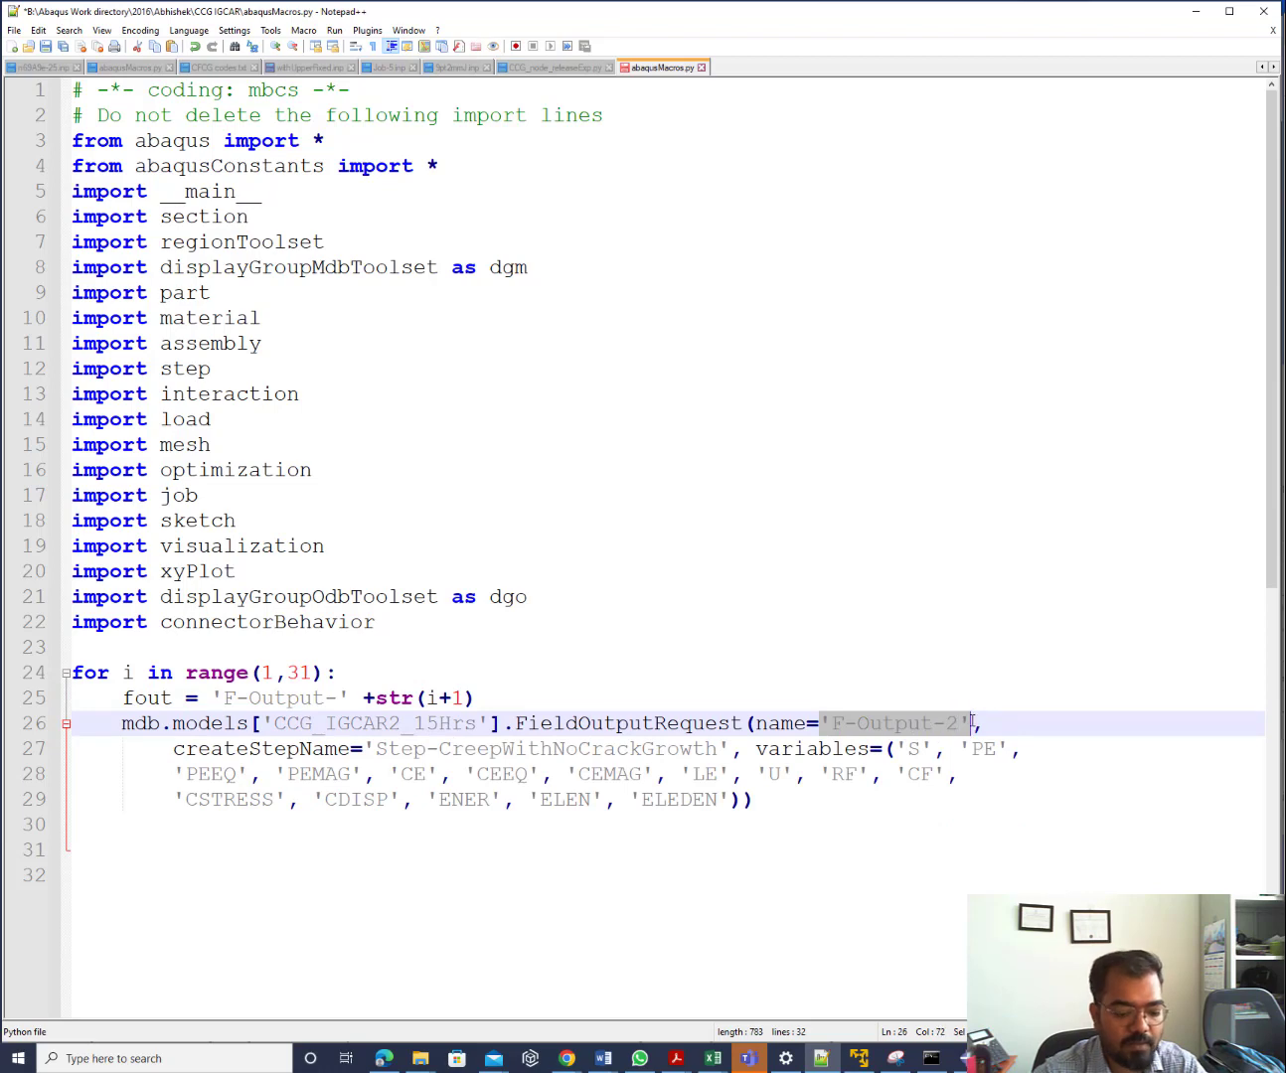
{"action": "type", "text": "fout"}
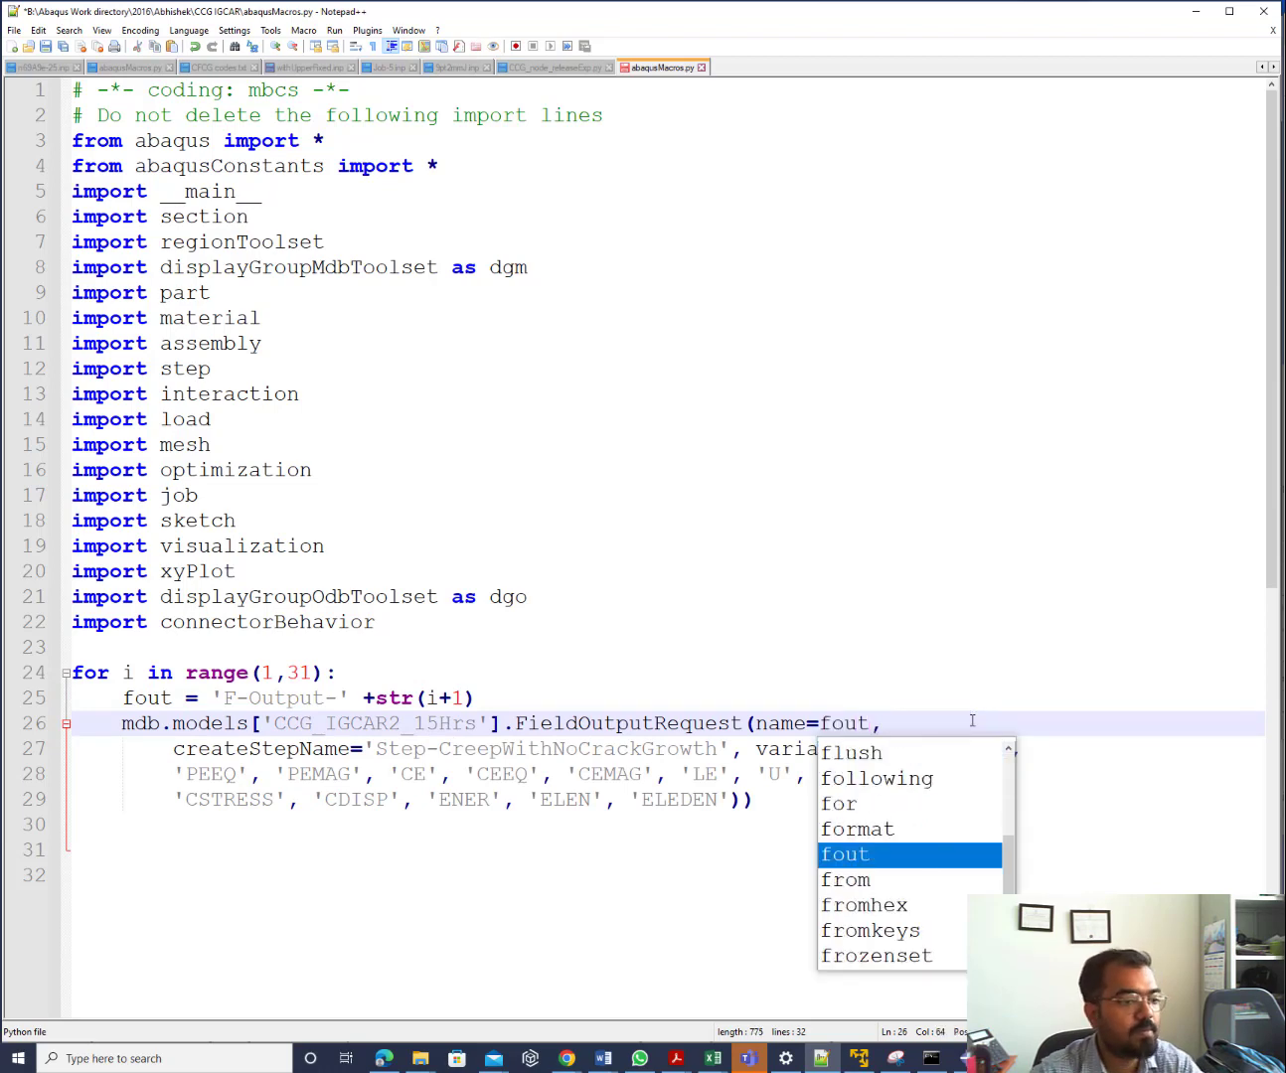
{"action": "left_click", "coordinate": [744, 877]}
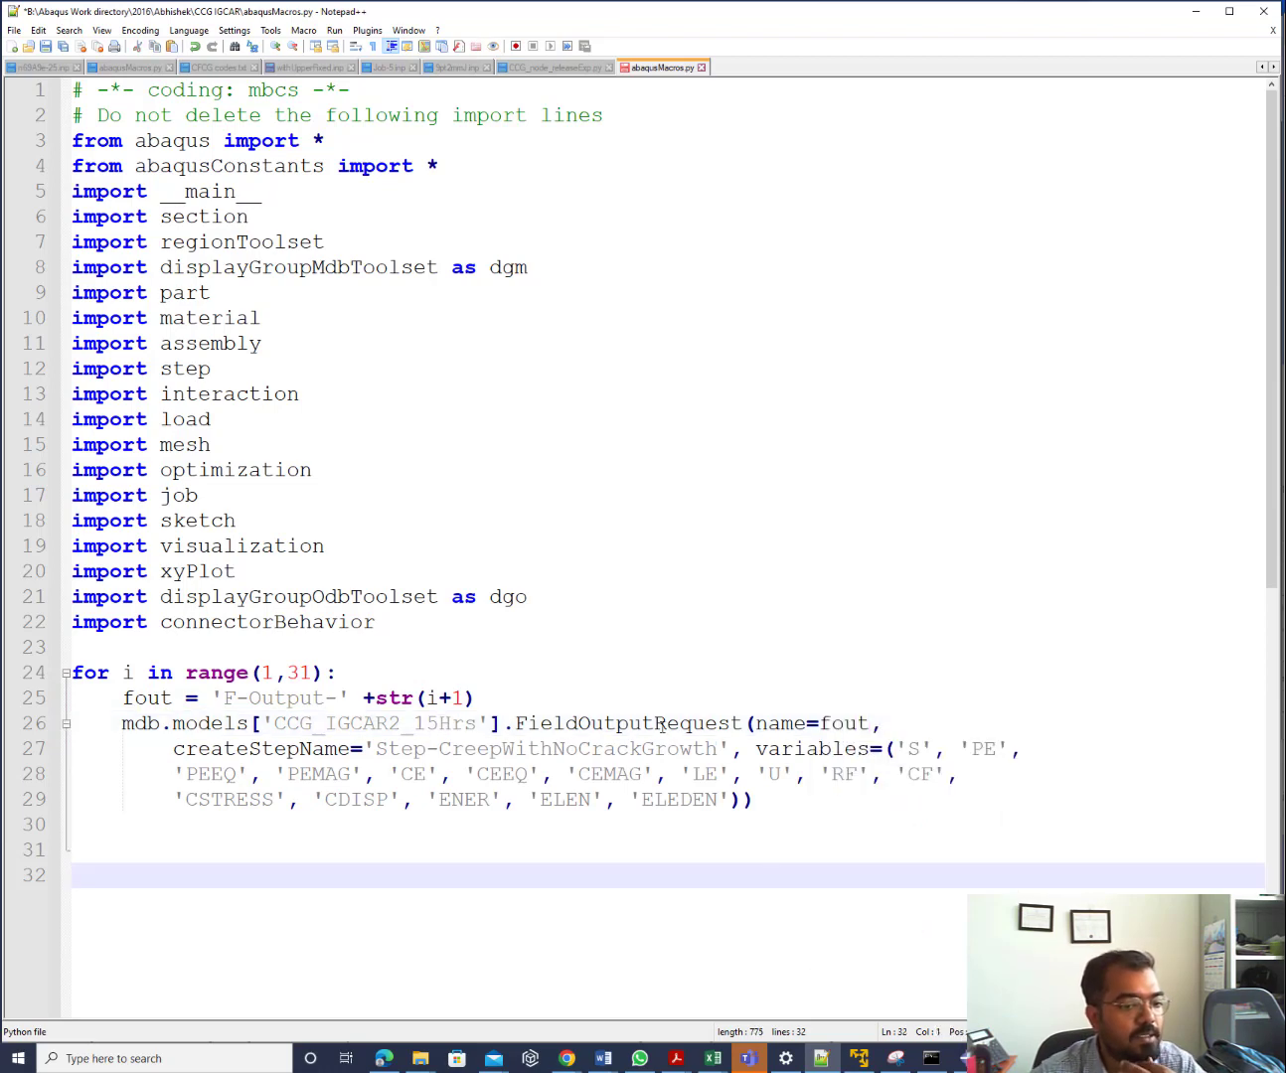
Use Save As to store the loop script as fout.py, then minimize Notepad++
{"action": "left_click", "coordinate": [15, 31]}
{"action": "left_click", "coordinate": [40, 162]}
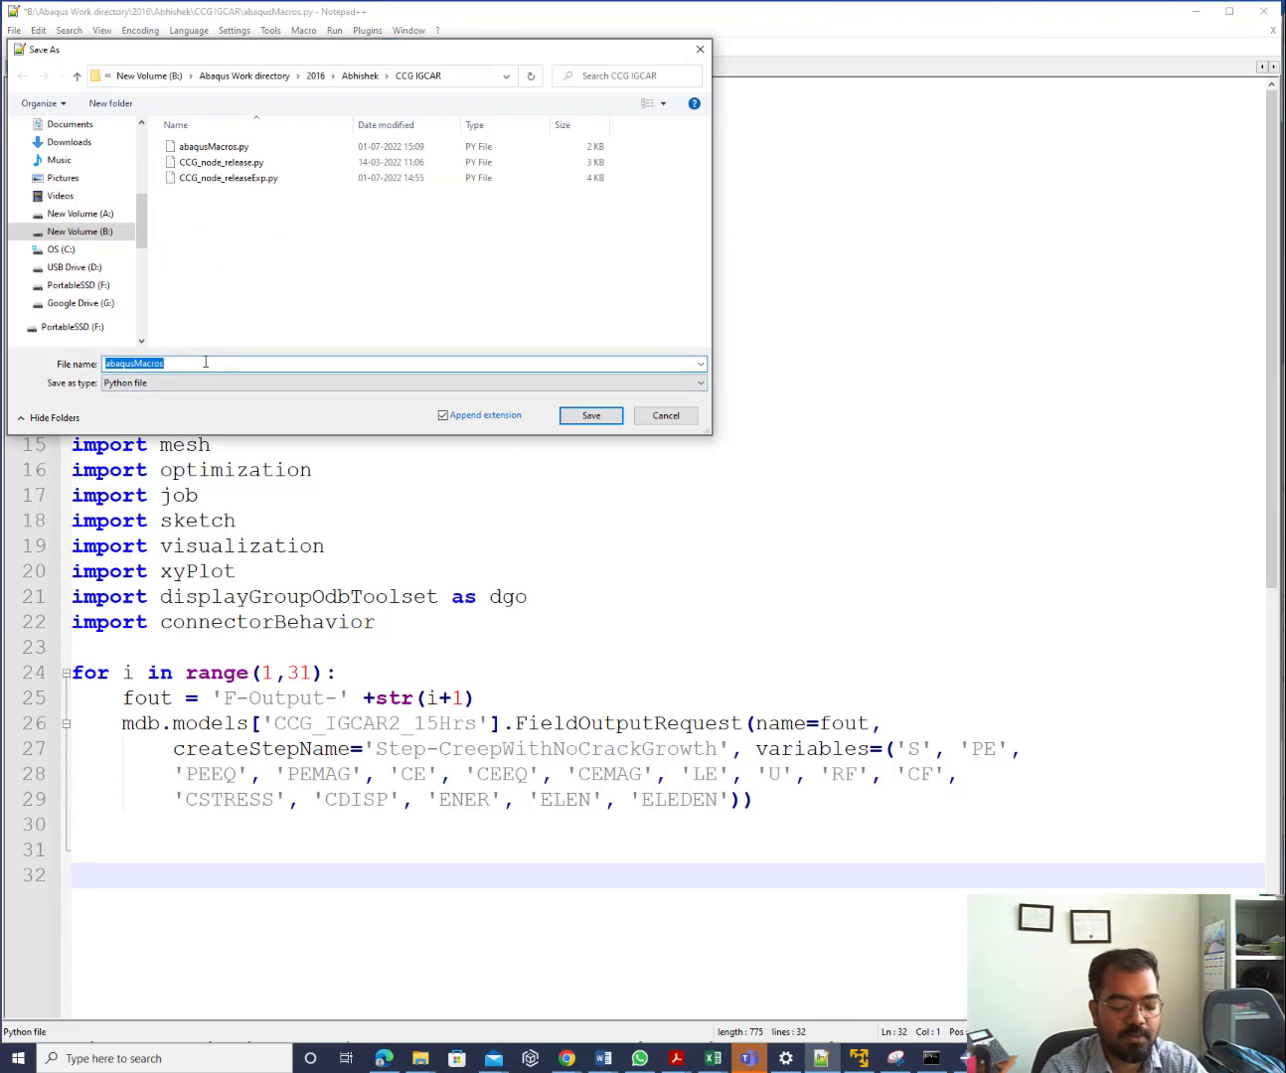
{"action": "type", "text": "fout.py"}
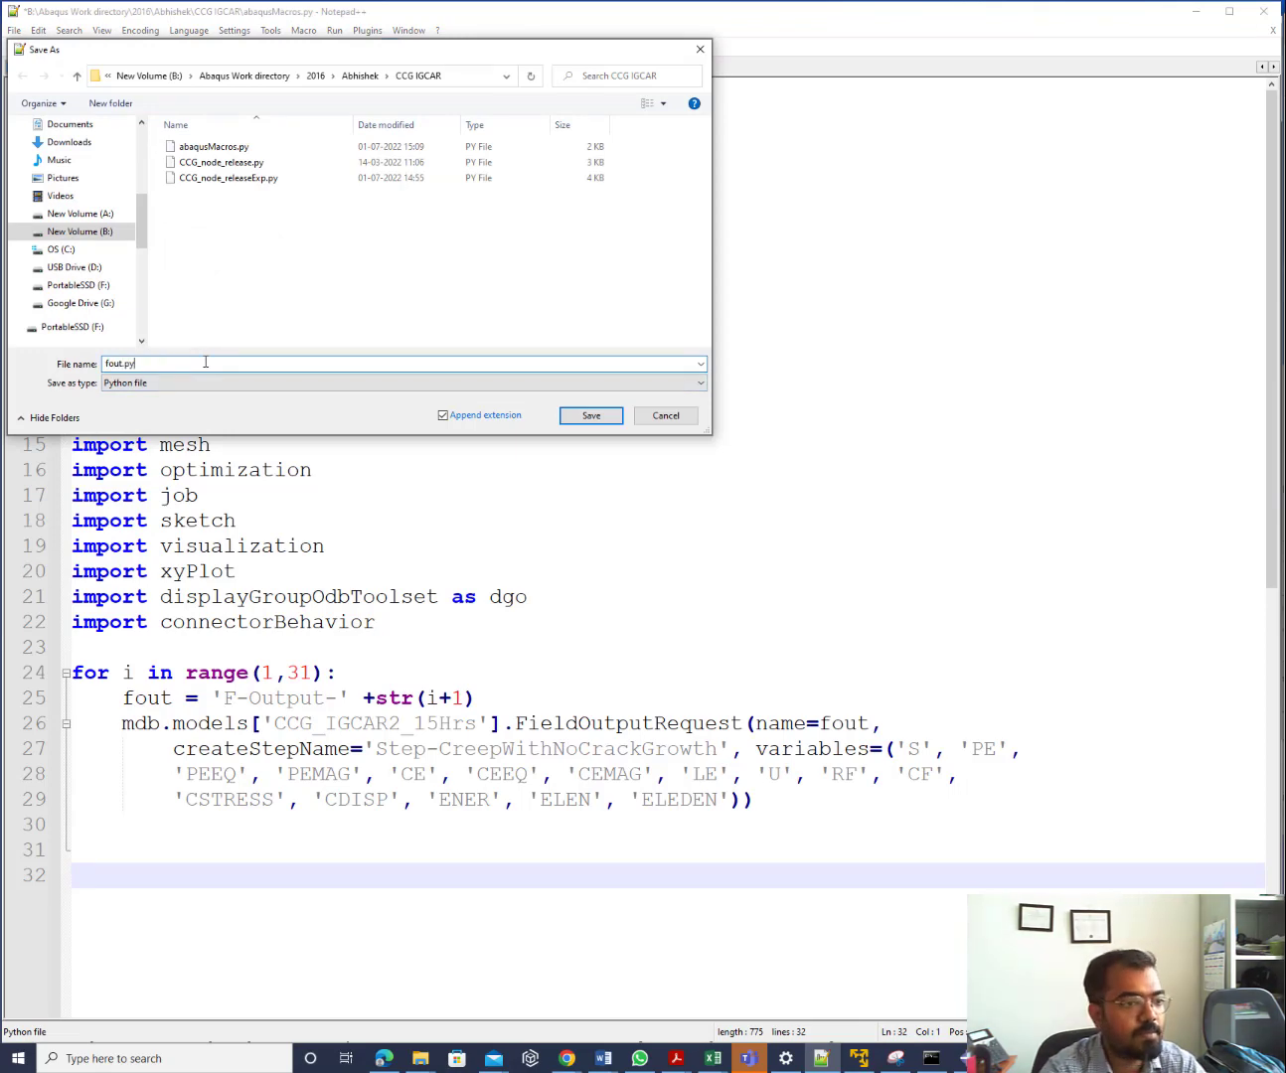
{"action": "key", "text": "Return"}
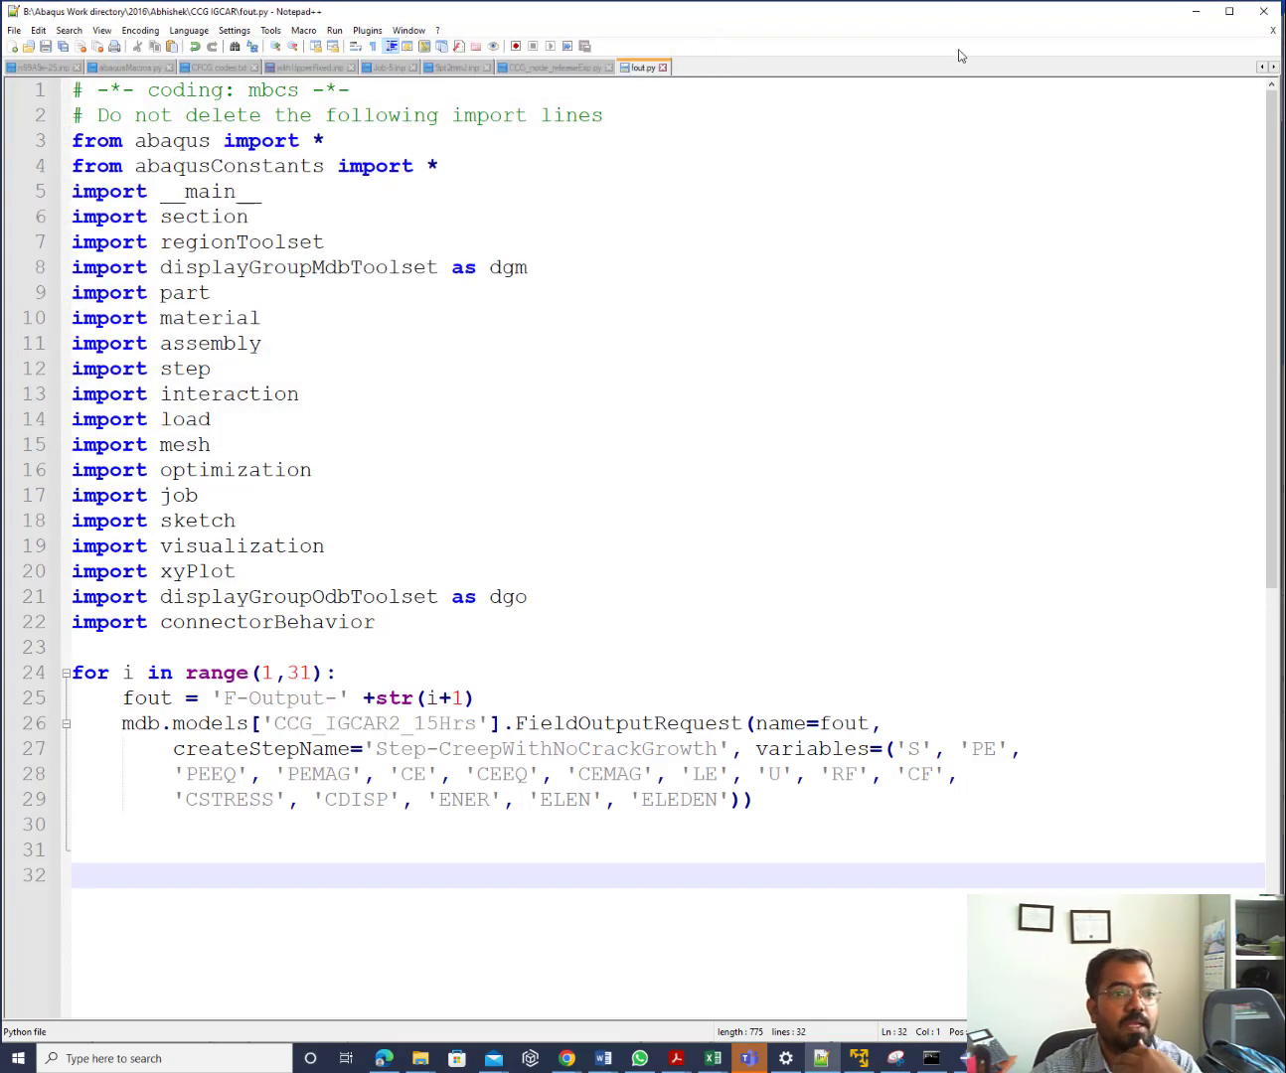
{"action": "left_click", "coordinate": [1198, 12]}
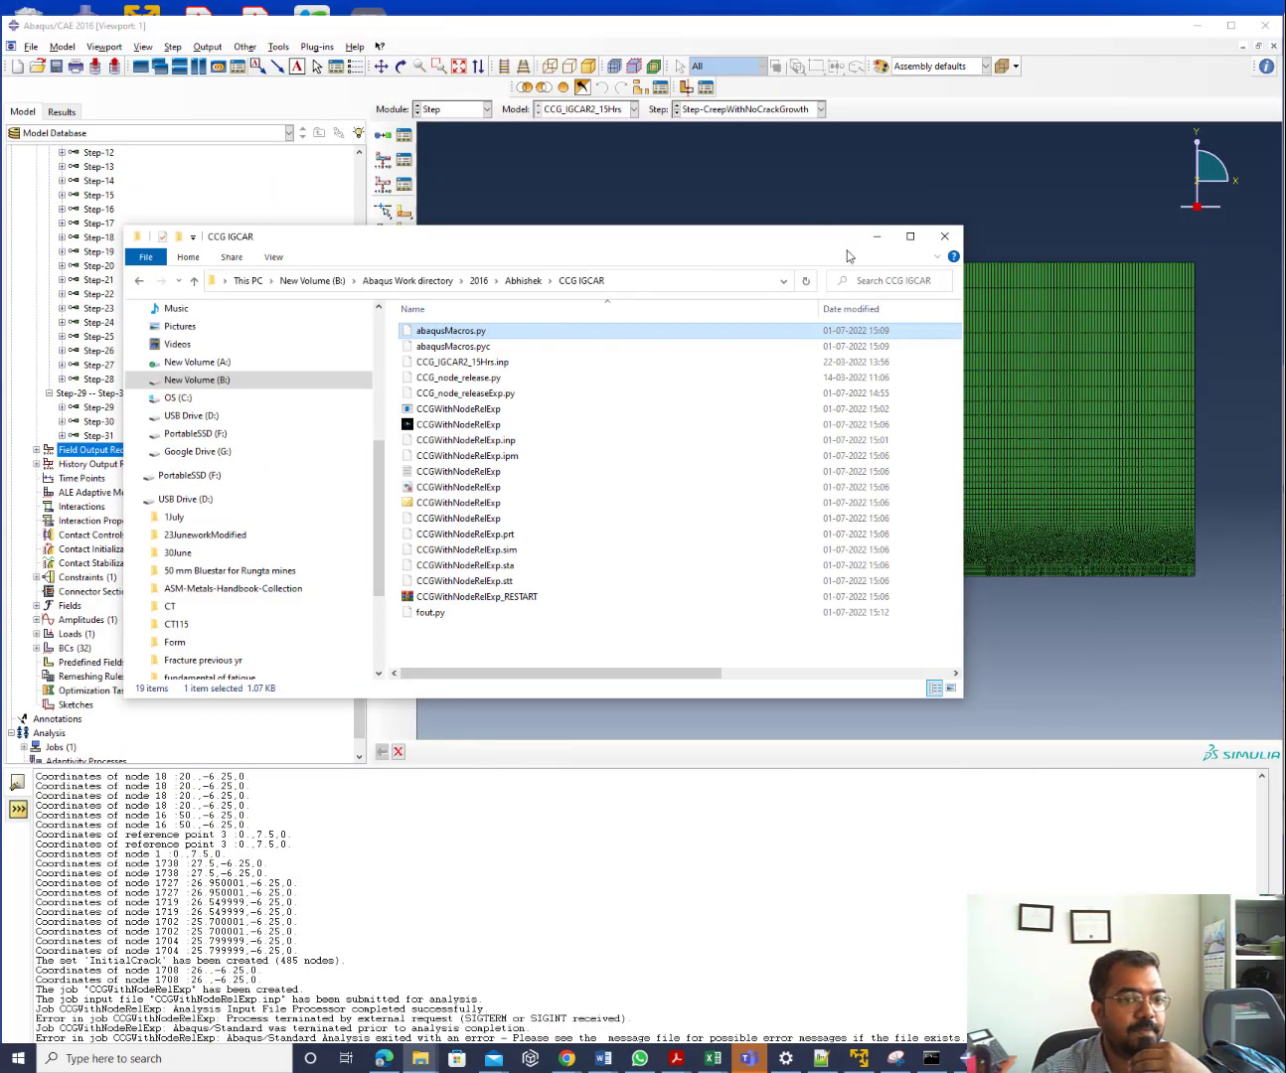
Run fout.py as a script and expand Field Output Requests to list all 31 requests
{"action": "left_click", "coordinate": [31, 46]}
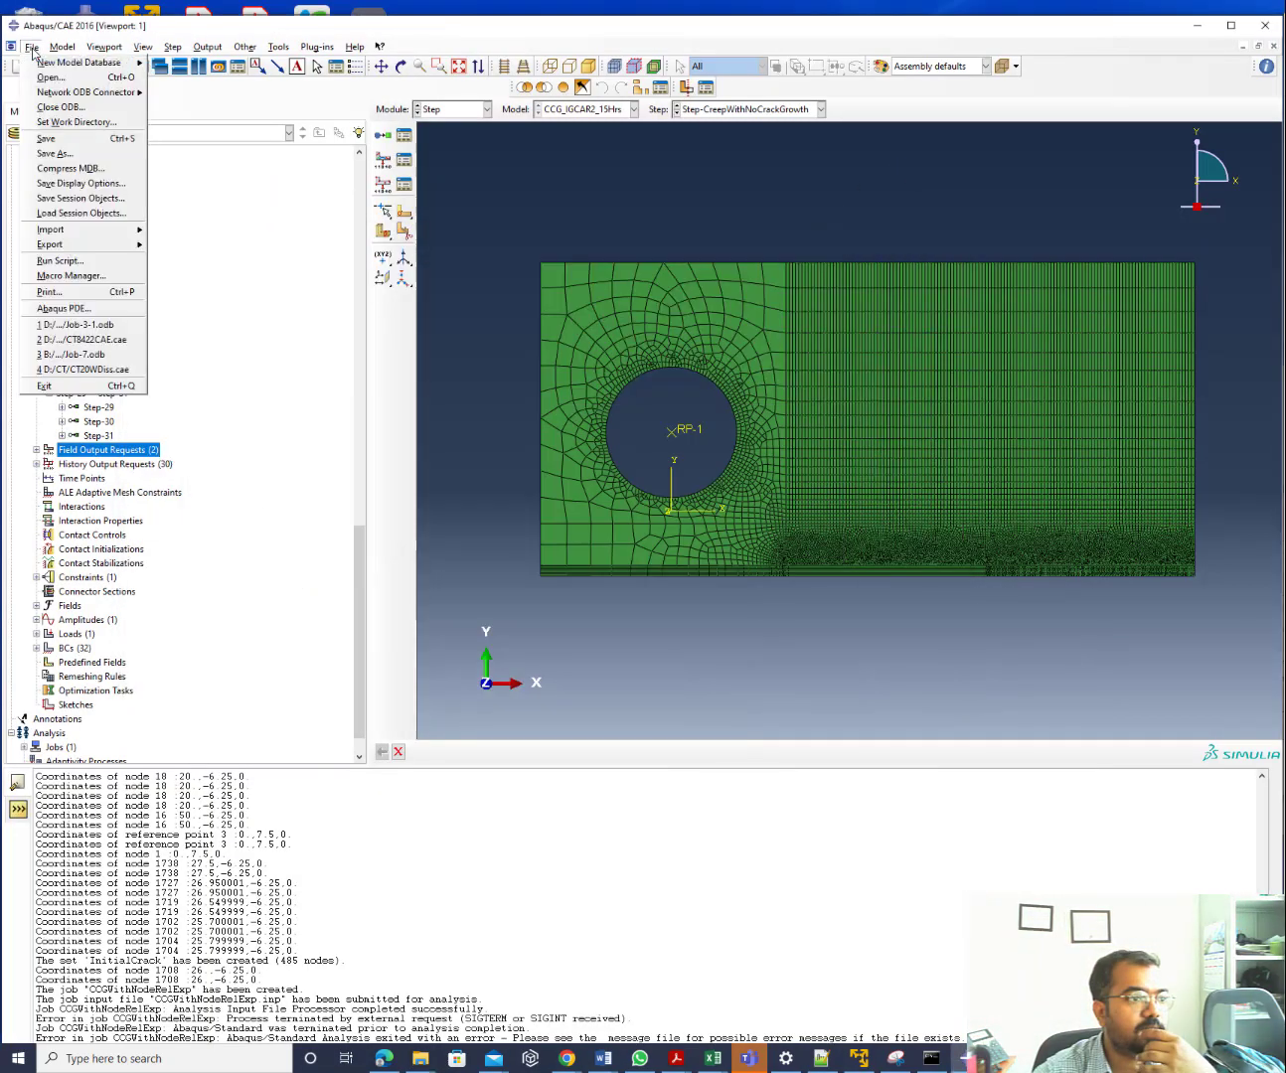
{"action": "left_click", "coordinate": [60, 260]}
{"action": "left_click", "coordinate": [44, 239]}
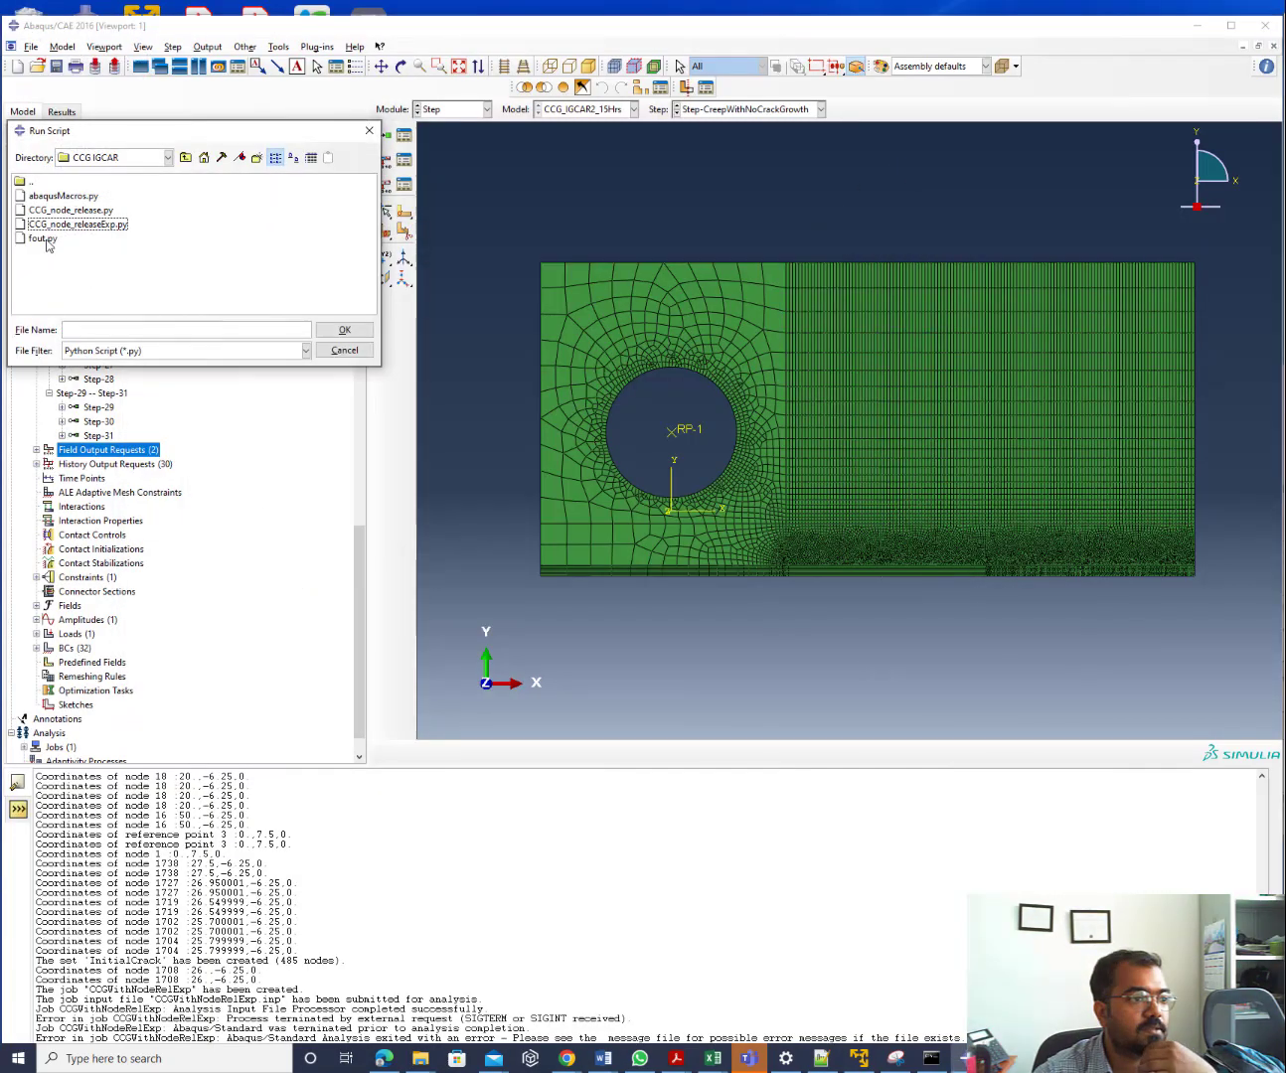
{"action": "double_click", "coordinate": [44, 239]}
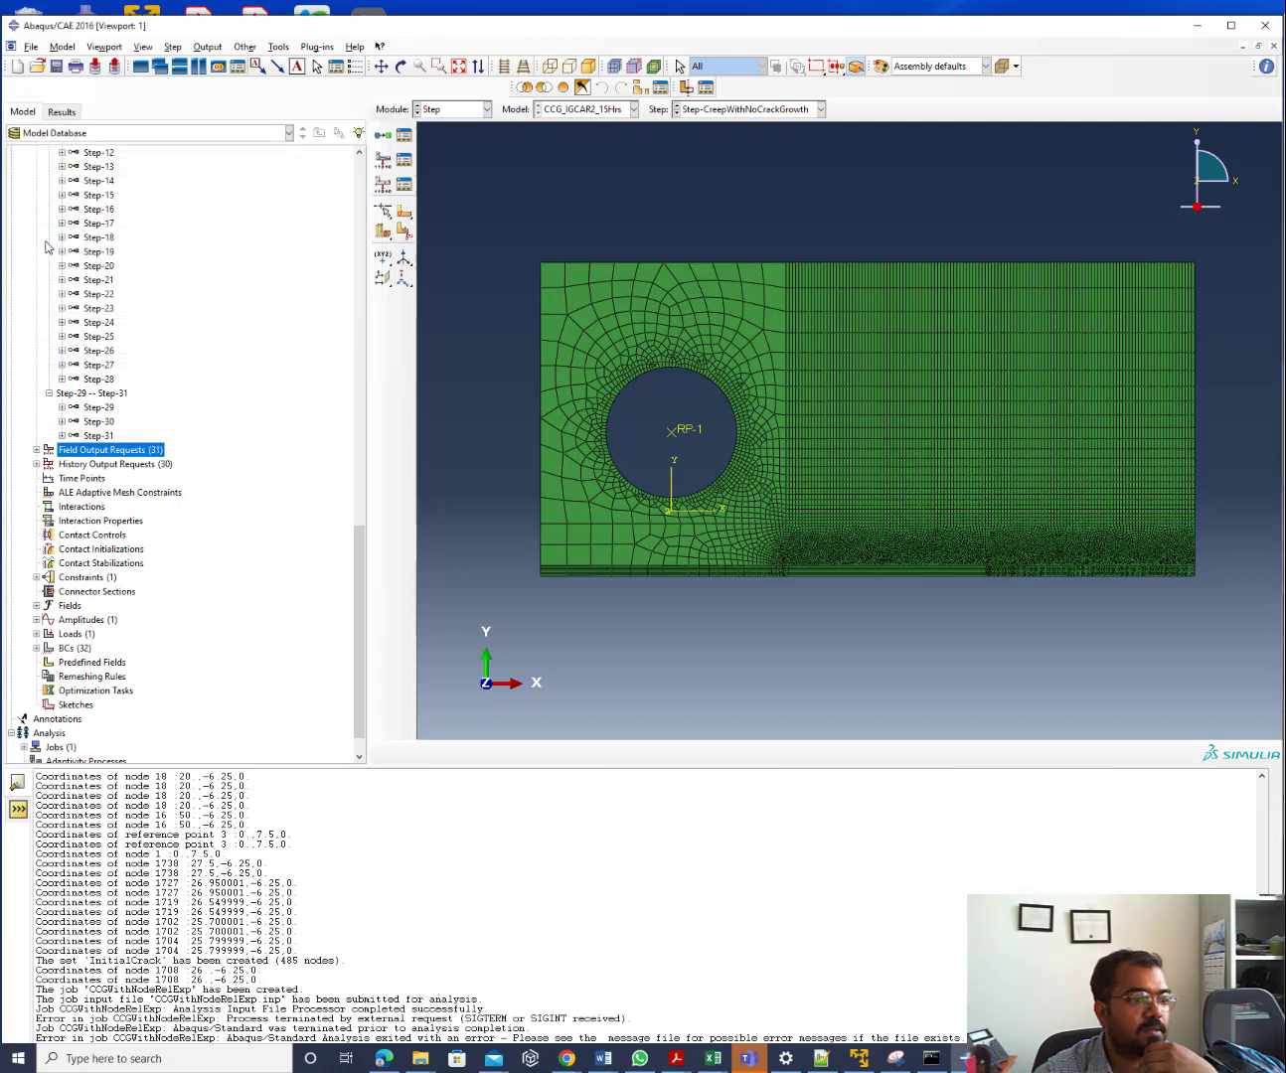
{"action": "left_click", "coordinate": [37, 450]}
{"action": "right_click", "coordinate": [109, 453]}
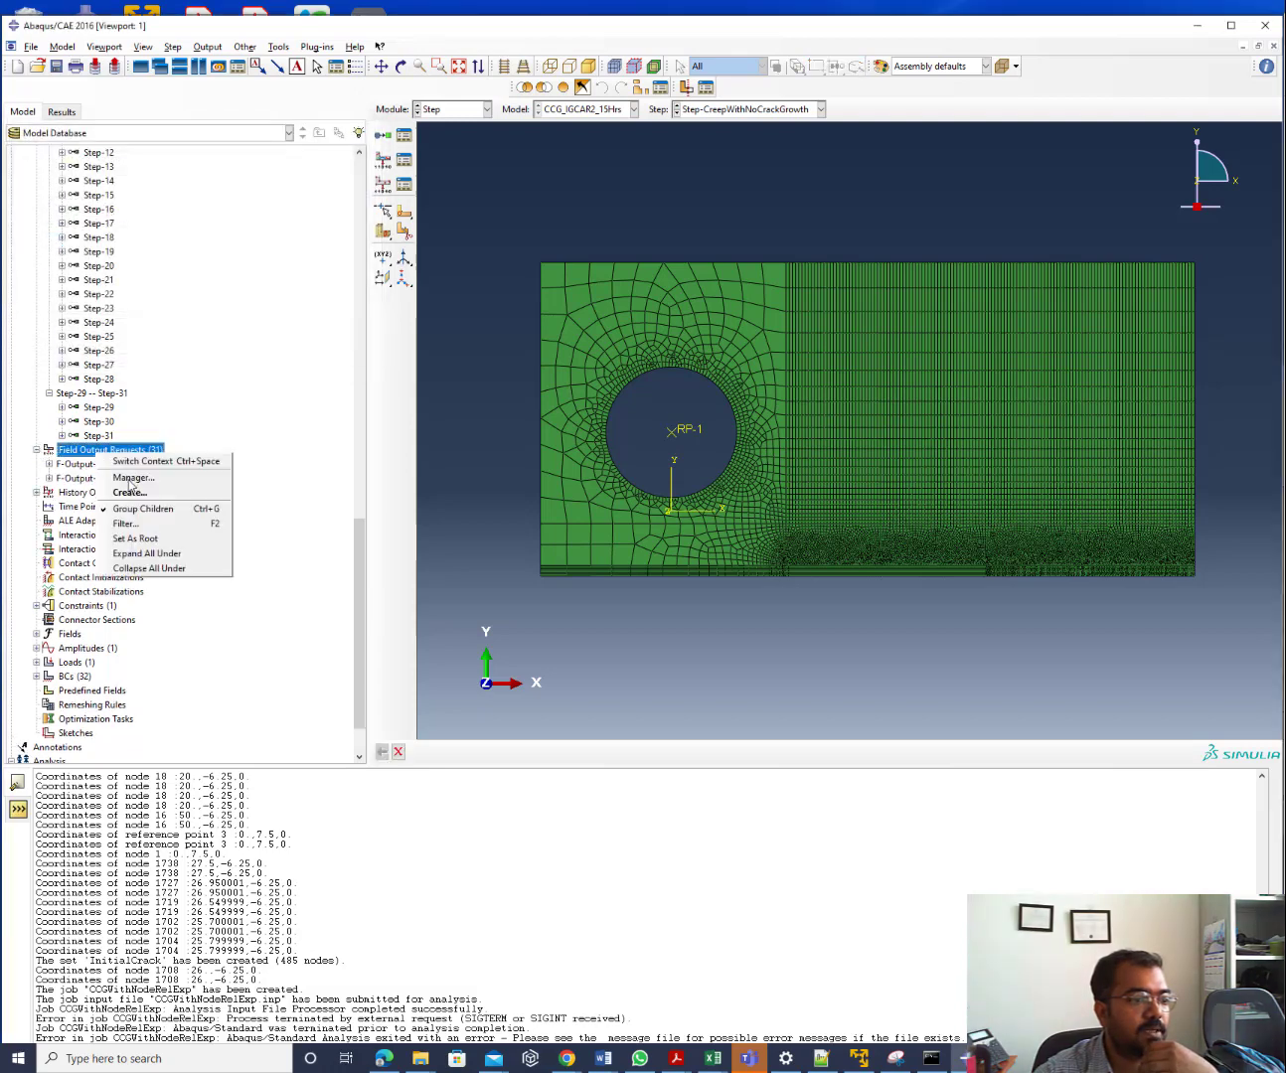
{"action": "left_click", "coordinate": [150, 510]}
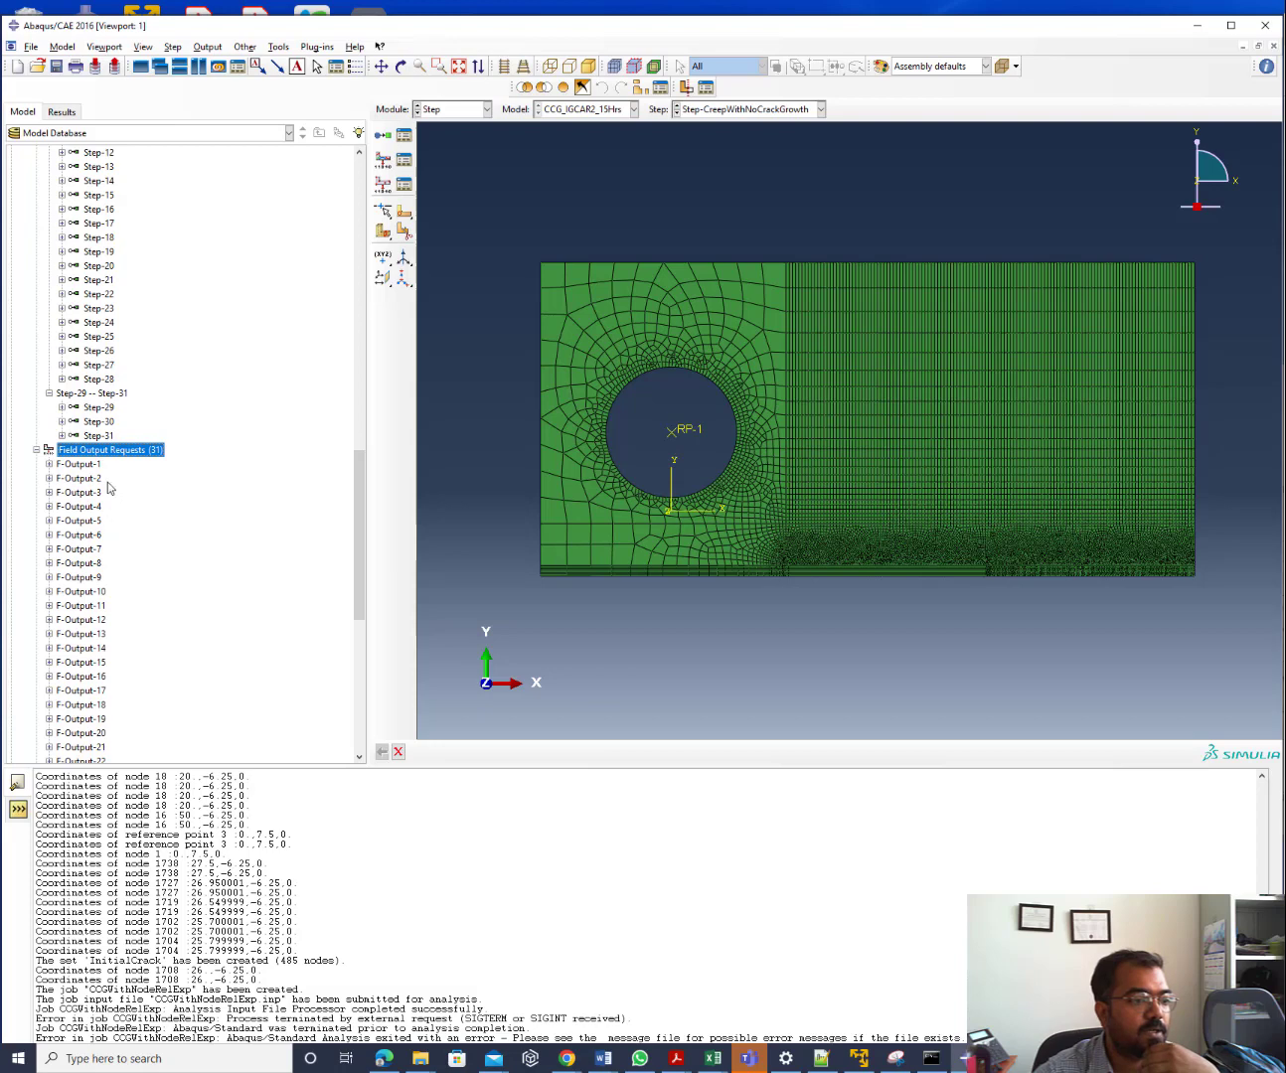
{"action": "scroll", "coordinate": [113, 655], "scroll_direction": "down", "scroll_amount": 7}
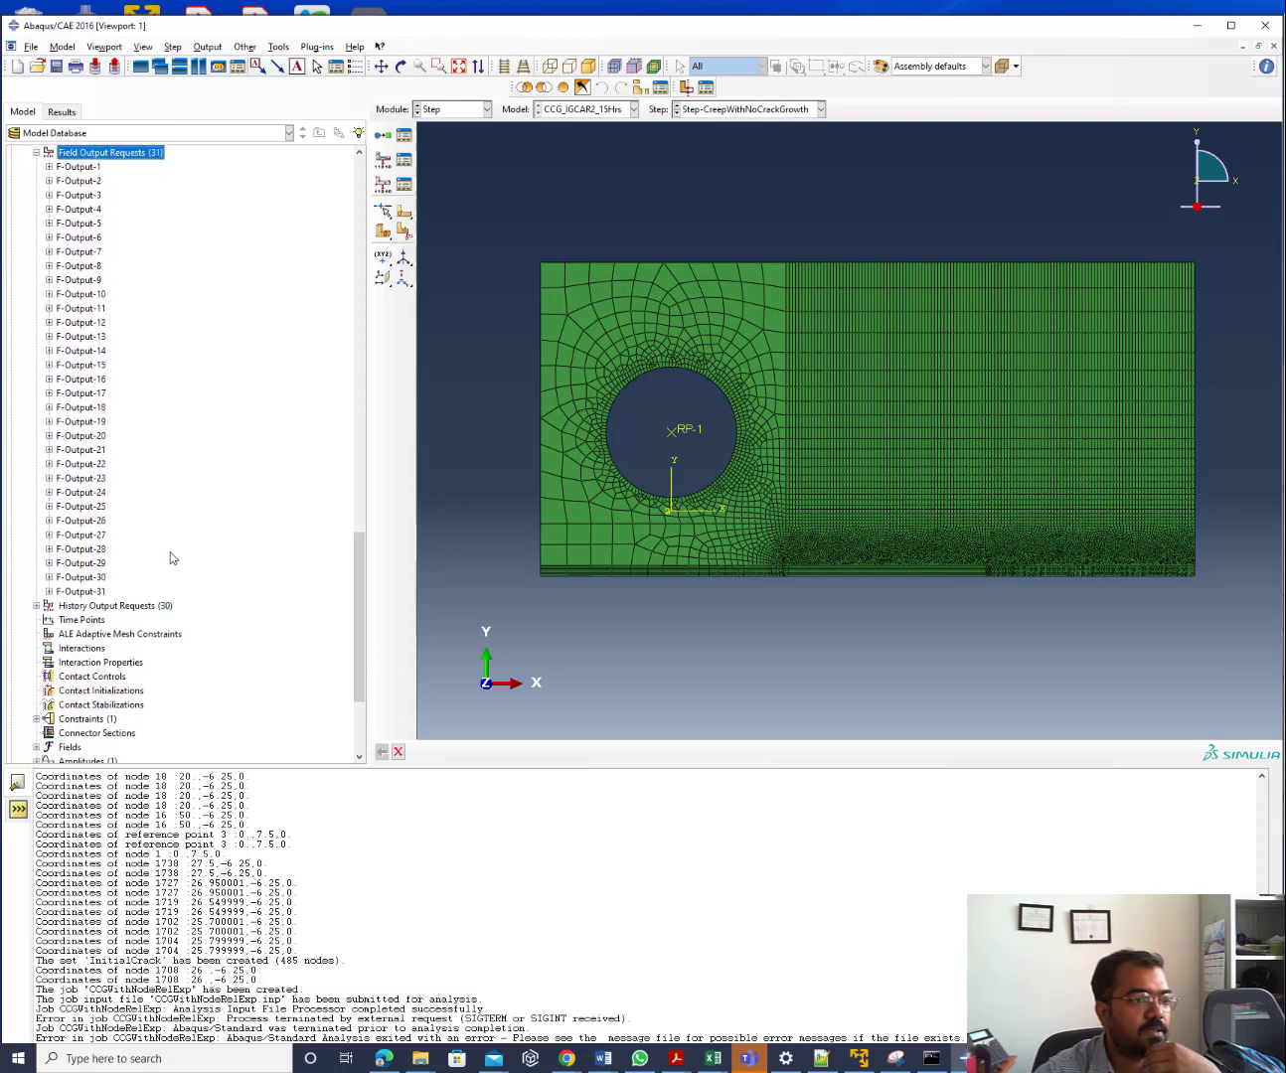
{"action": "scroll", "coordinate": [172, 560], "scroll_direction": "up", "scroll_amount": 1}
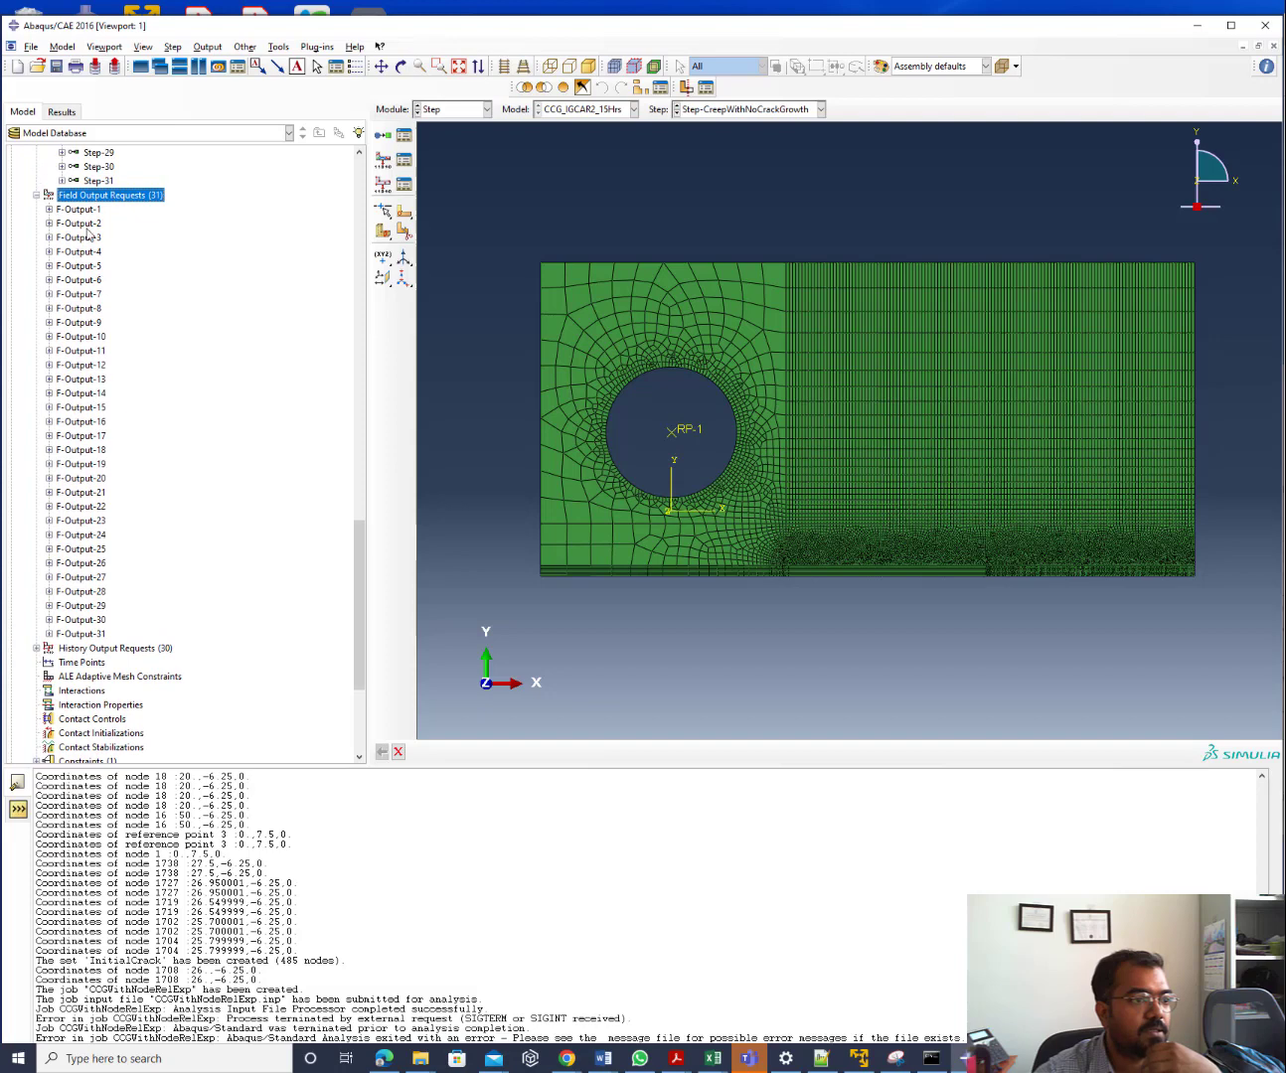
Inspect the settings of F-Output-3 and F-Output-4 without changes
{"action": "left_click", "coordinate": [93, 239]}
{"action": "double_click", "coordinate": [95, 239]}
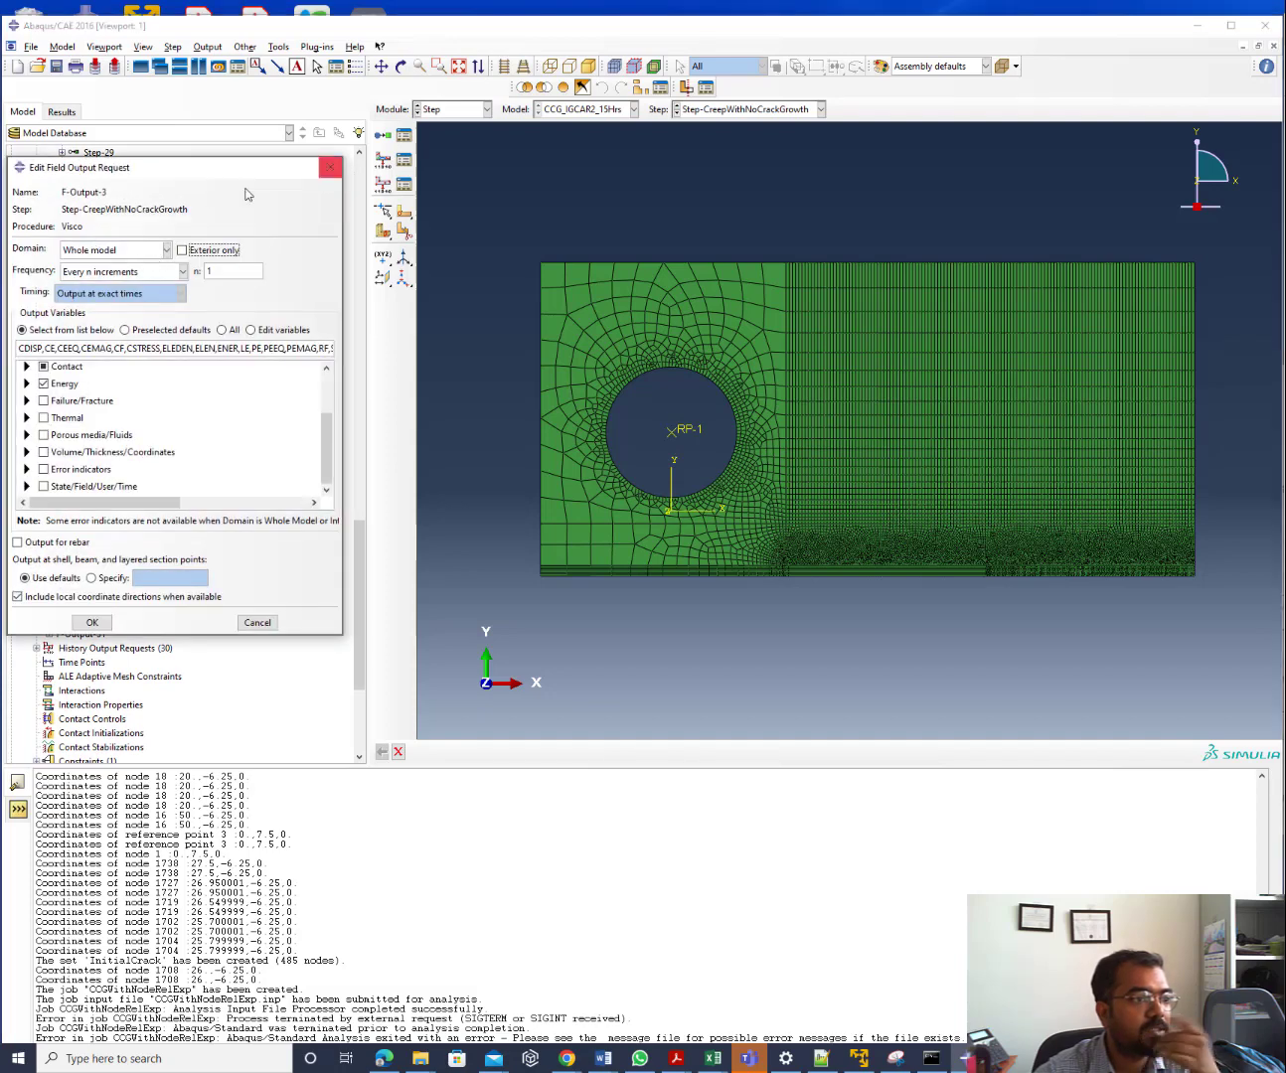
{"action": "left_click", "coordinate": [330, 167]}
{"action": "left_click", "coordinate": [77, 254]}
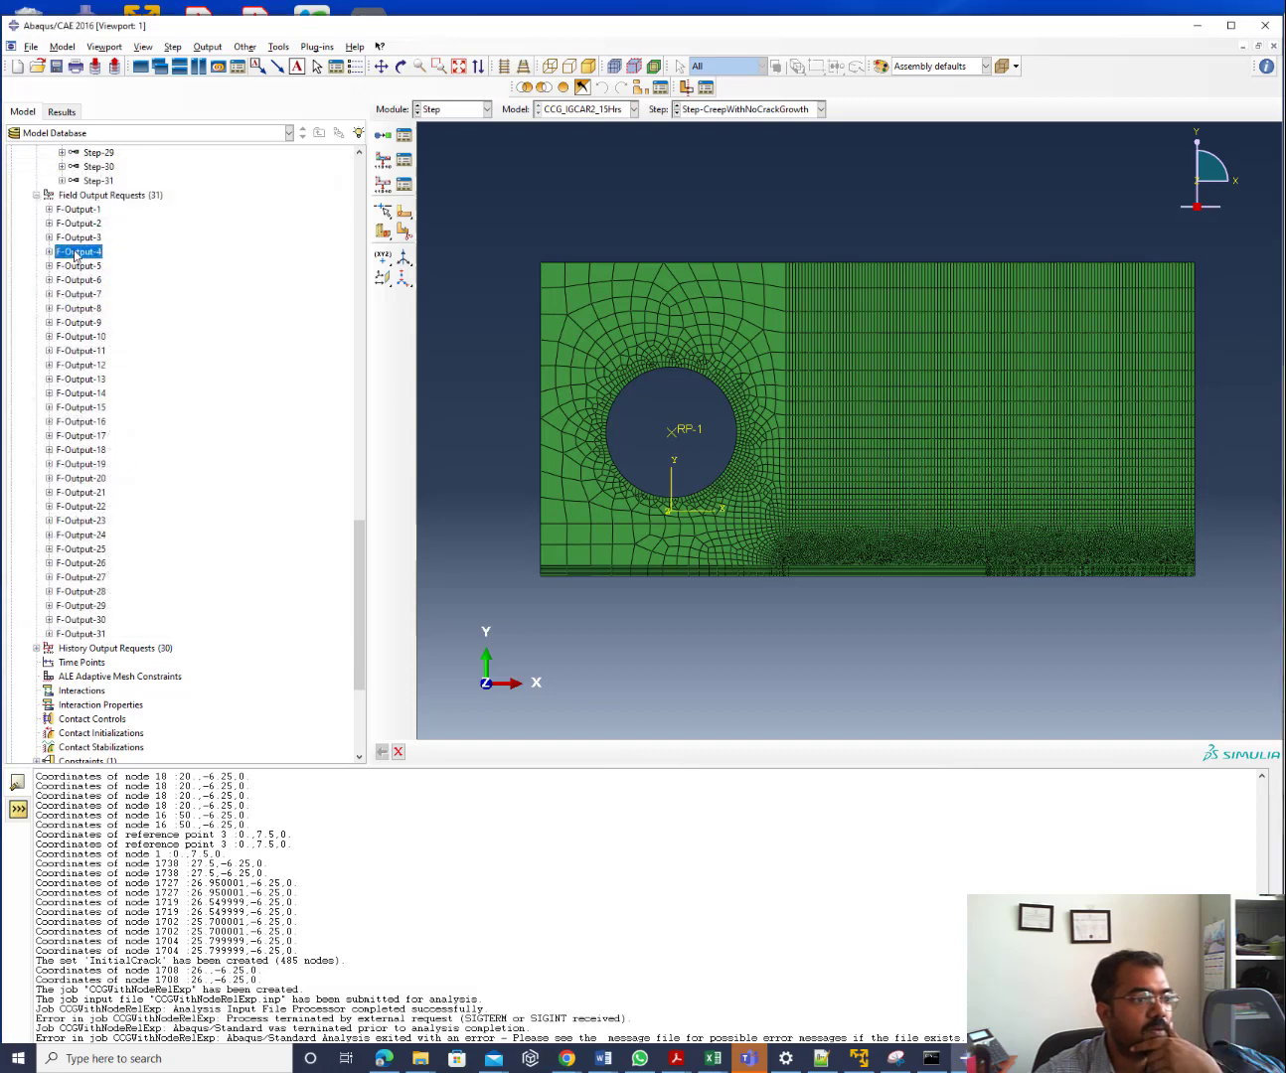
{"action": "double_click", "coordinate": [77, 251]}
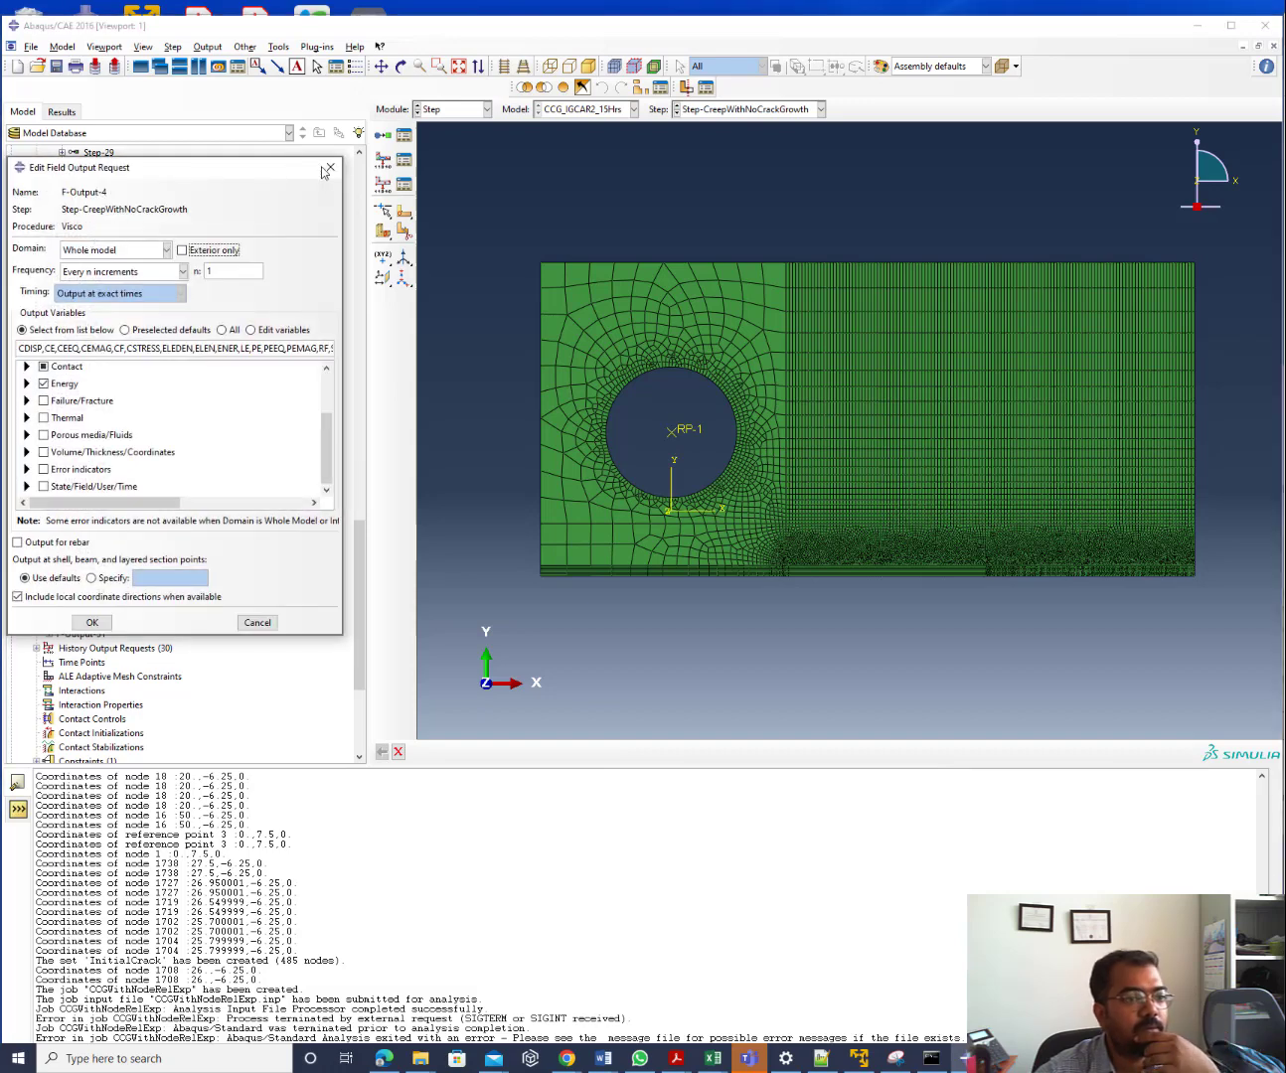
{"action": "left_click", "coordinate": [329, 167]}
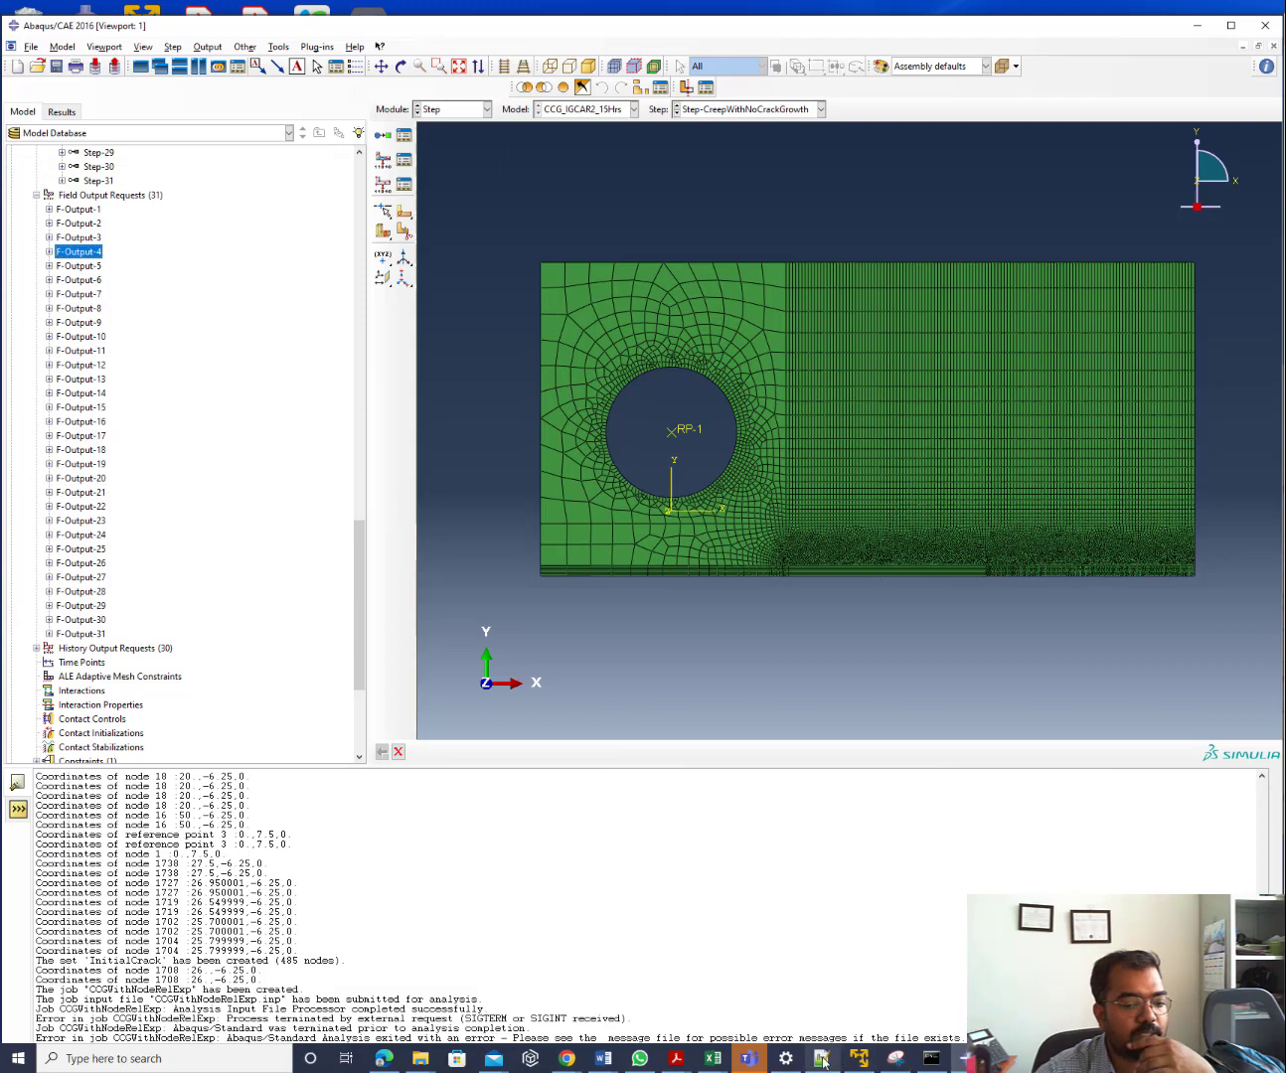
{"action": "left_click", "coordinate": [819, 1060]}
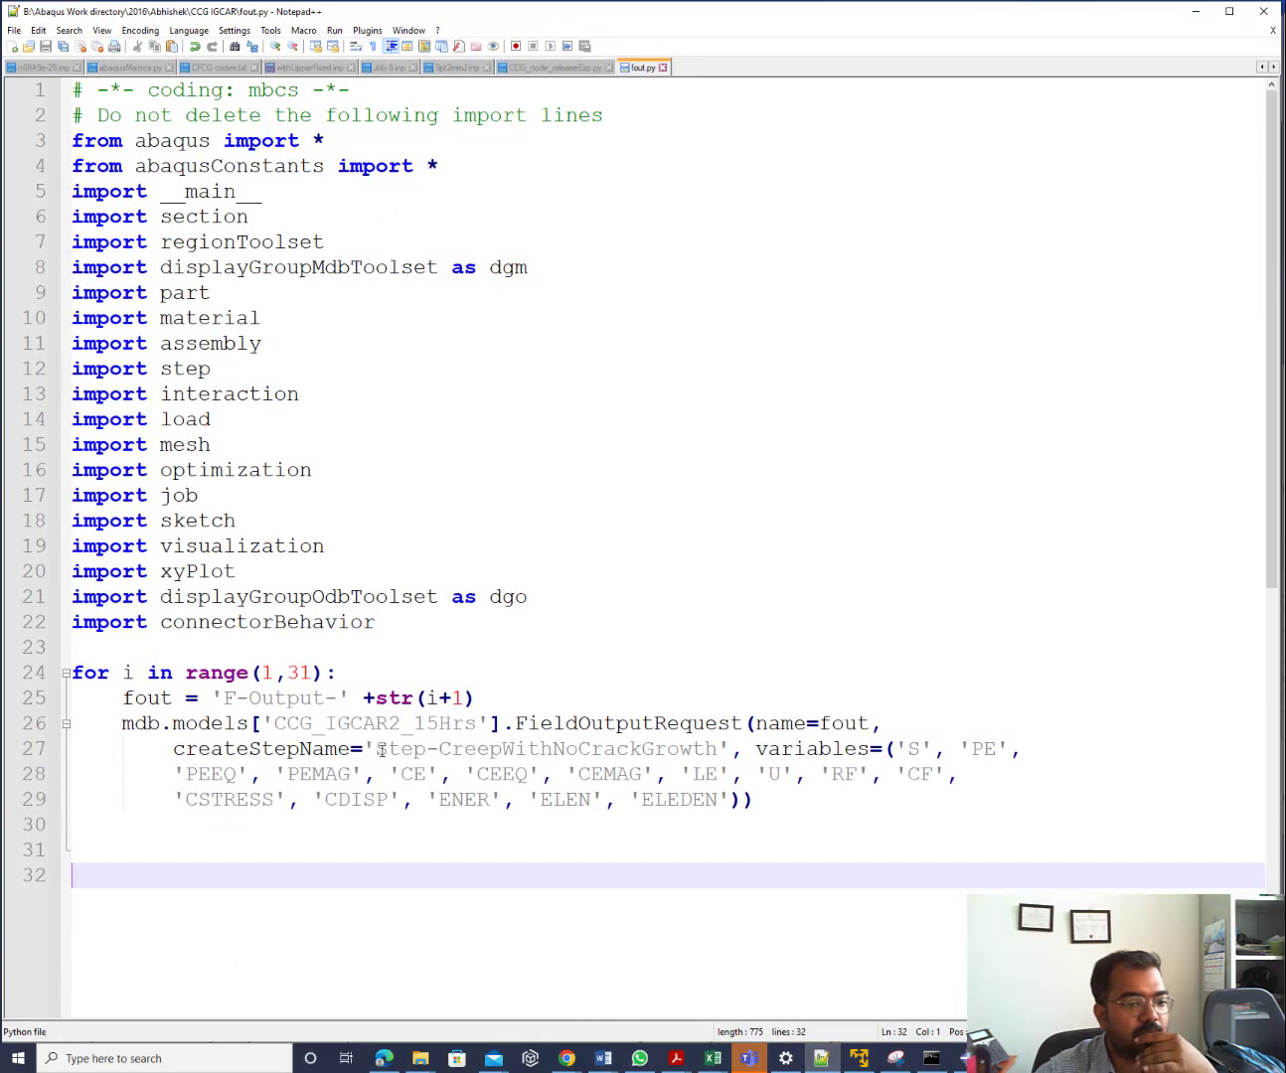
Add step = 'Step-'+str(i+1), pass step as createStepName, and save fout.py
{"action": "left_click", "coordinate": [480, 699]}
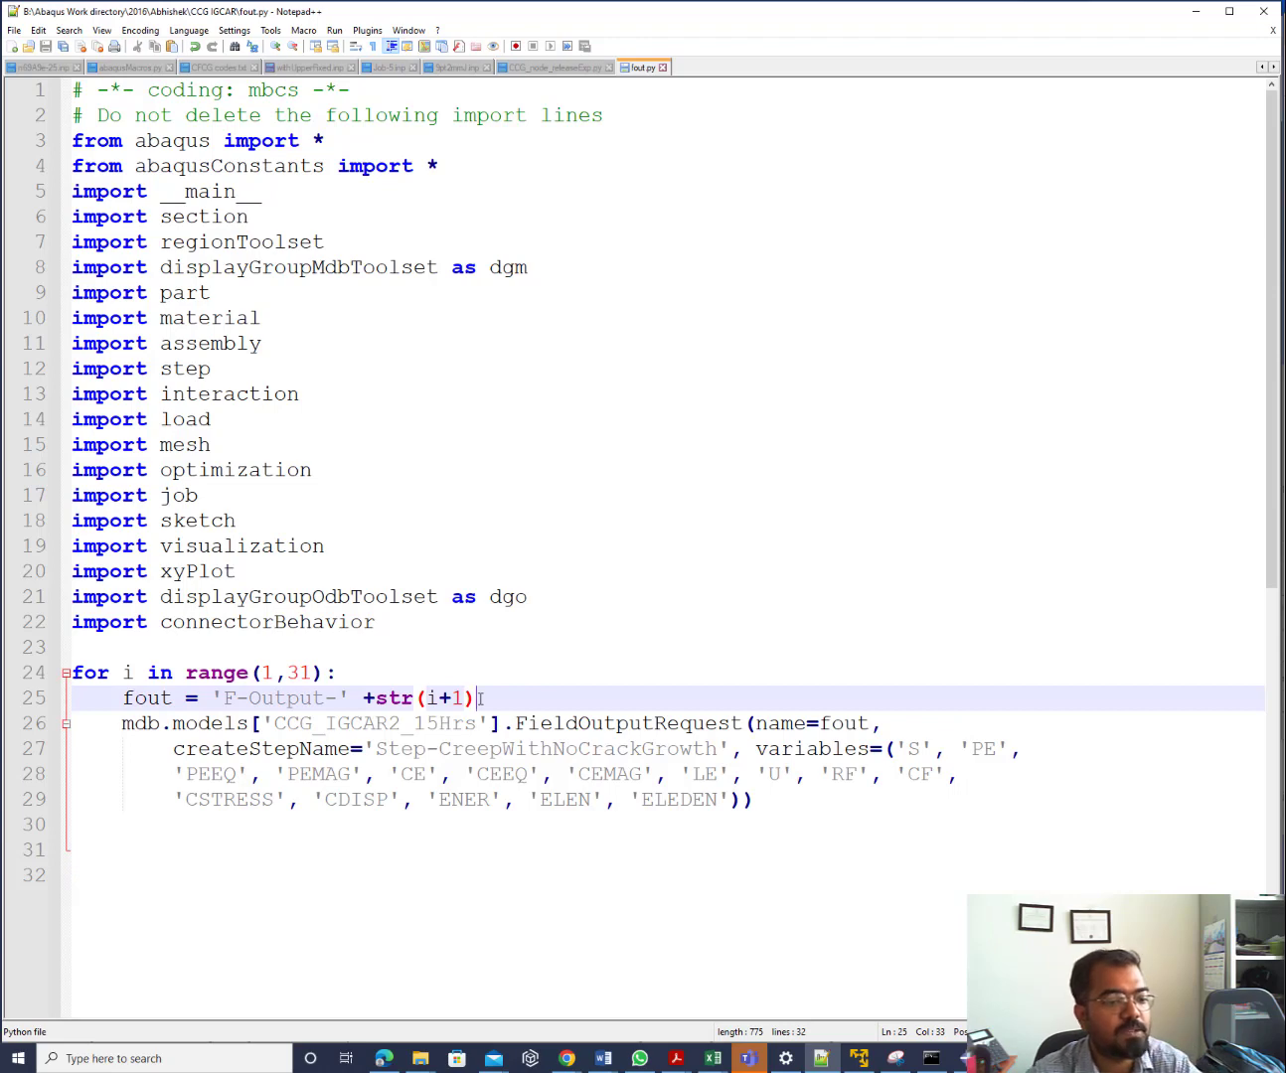
{"action": "key", "text": "Return"}
{"action": "type", "text": "ste"}
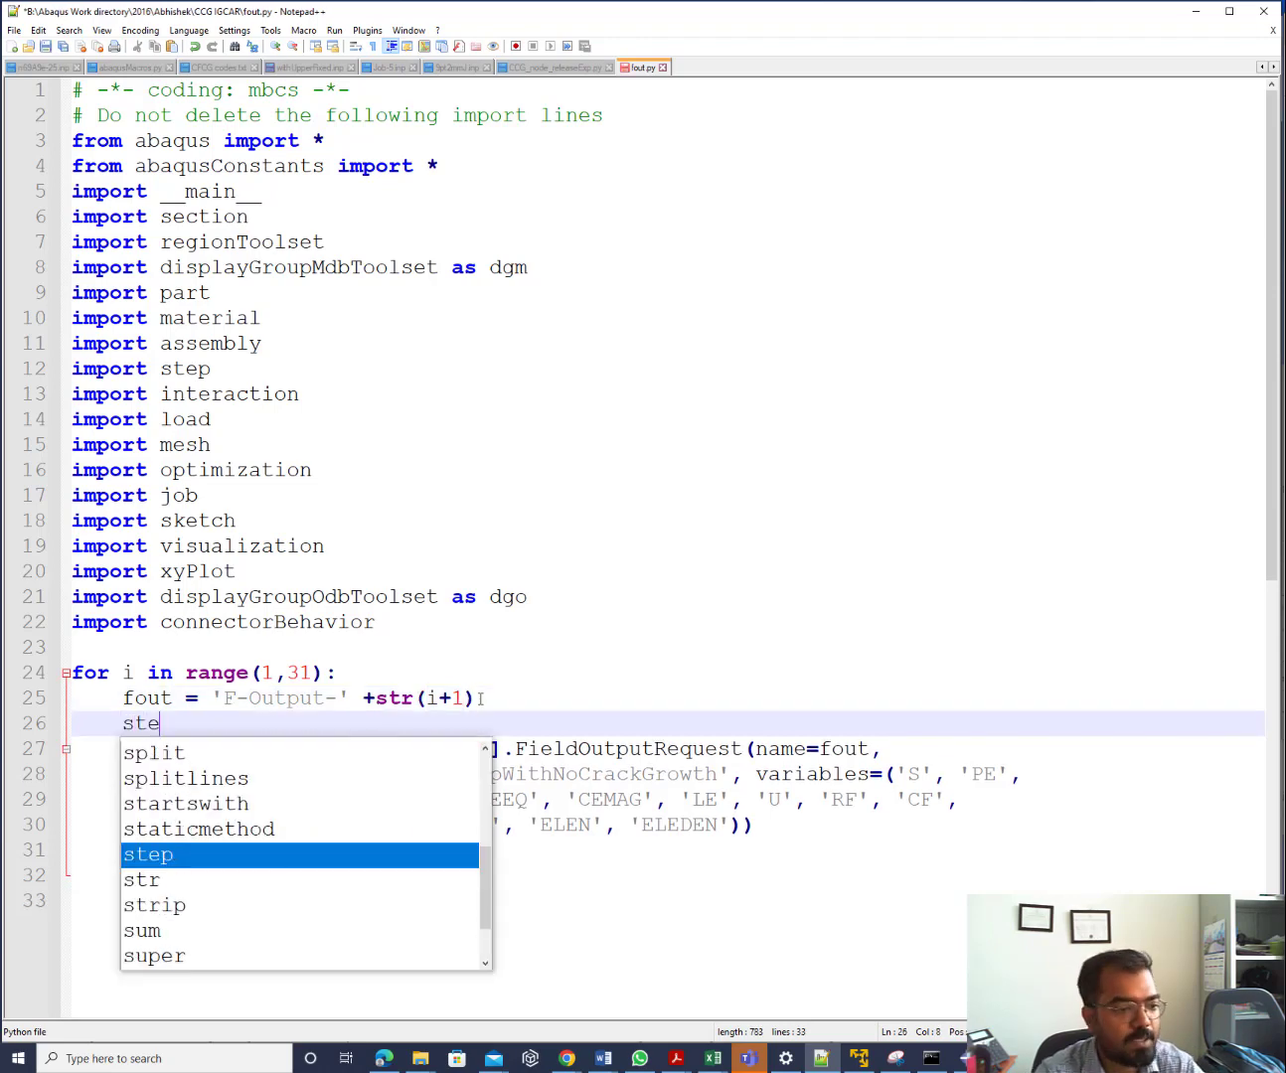
{"action": "type", "text": "p = "}
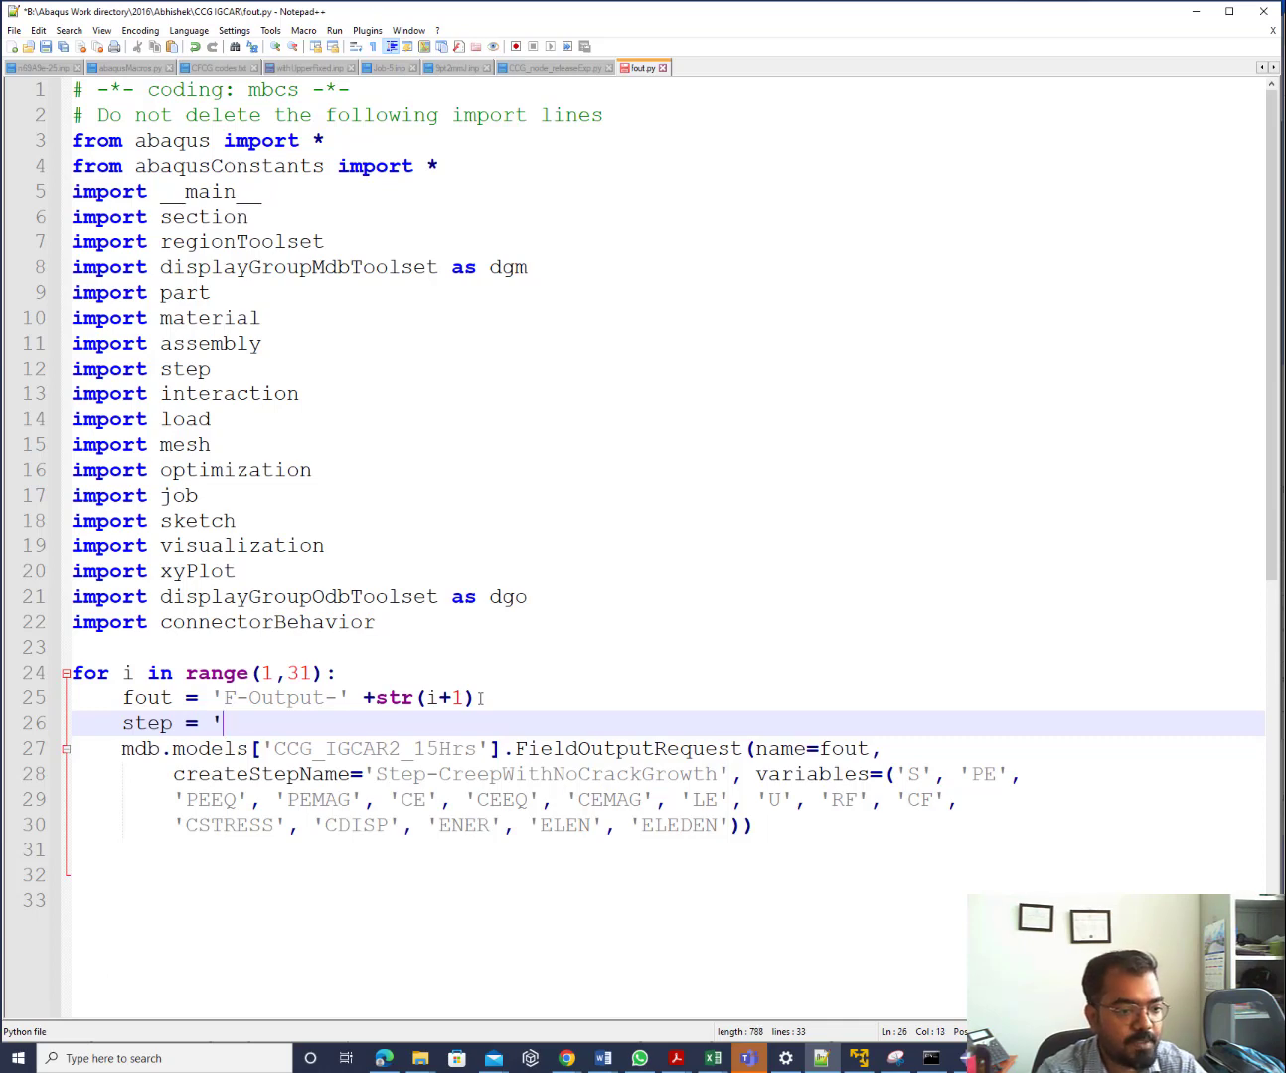
{"action": "type", "text": " Step"}
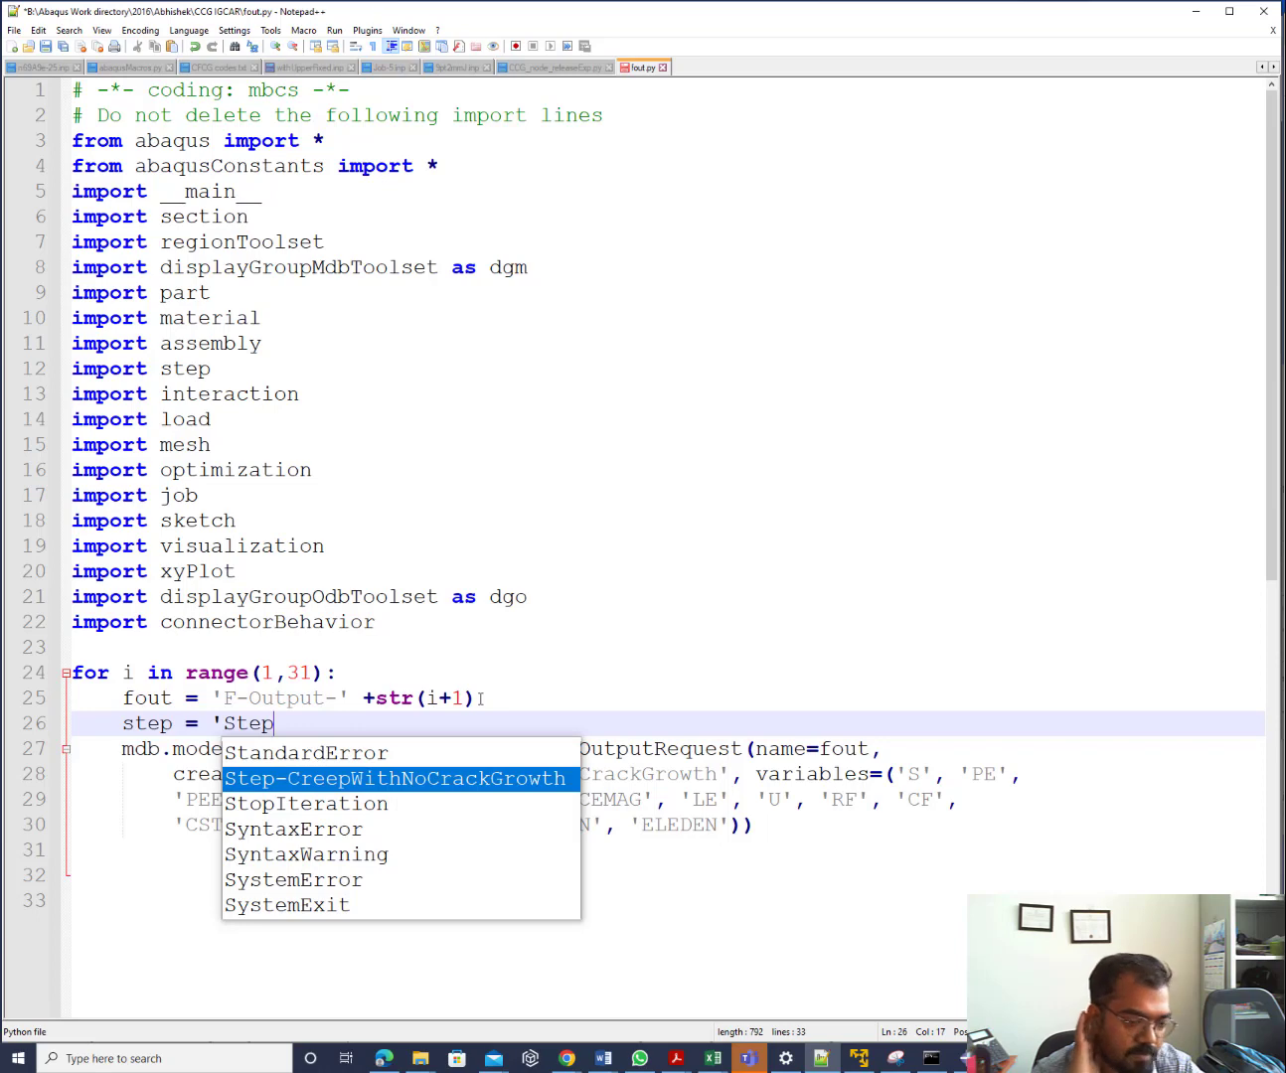
{"action": "type", "text": "-"}
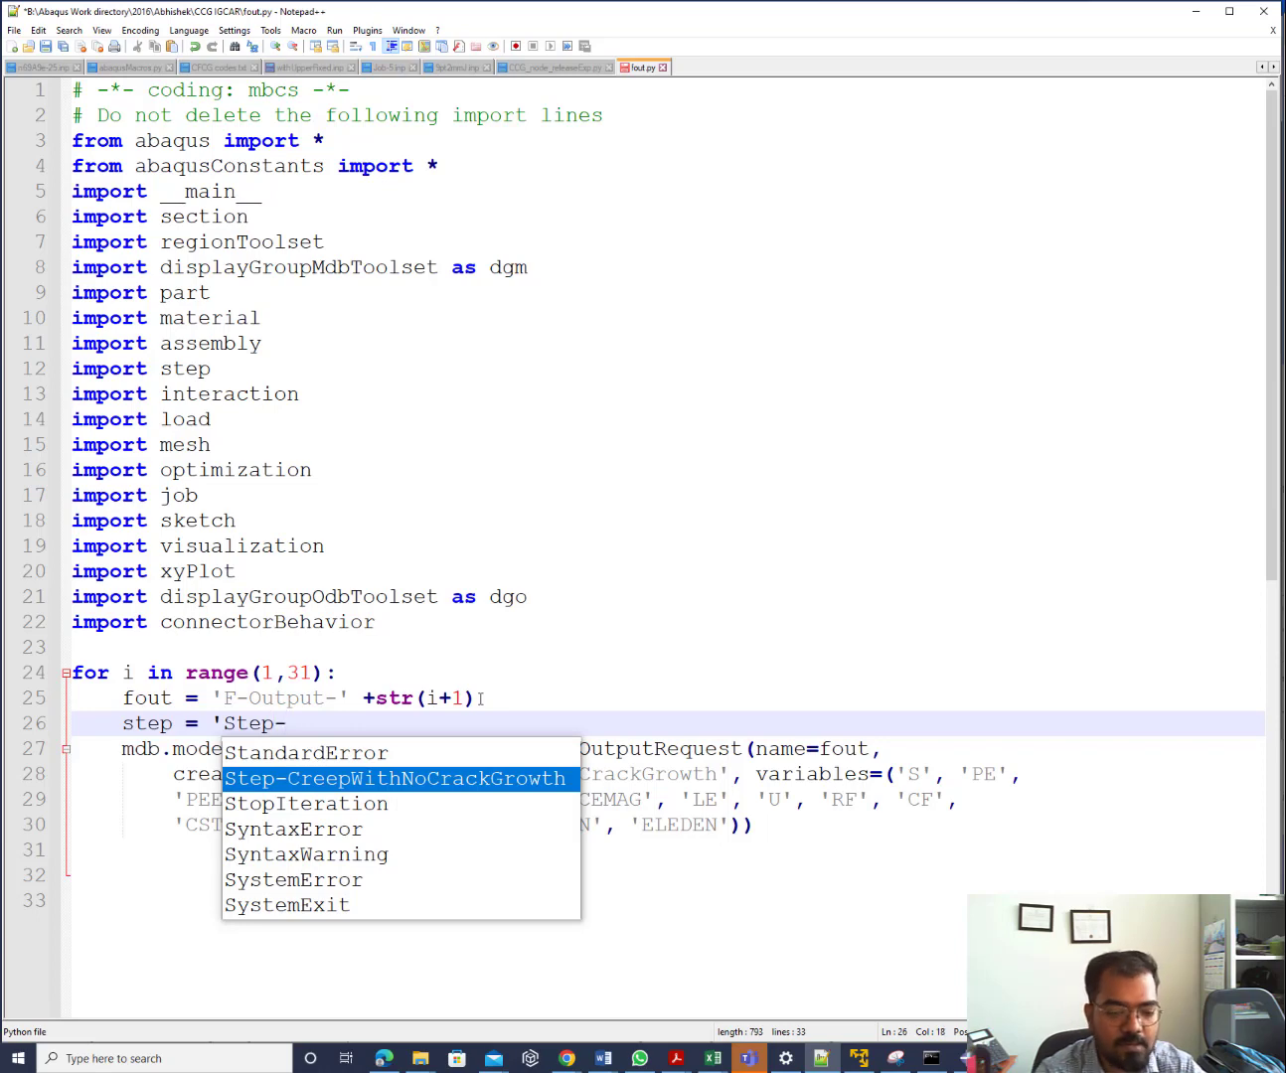
{"action": "type", "text": "'+str"}
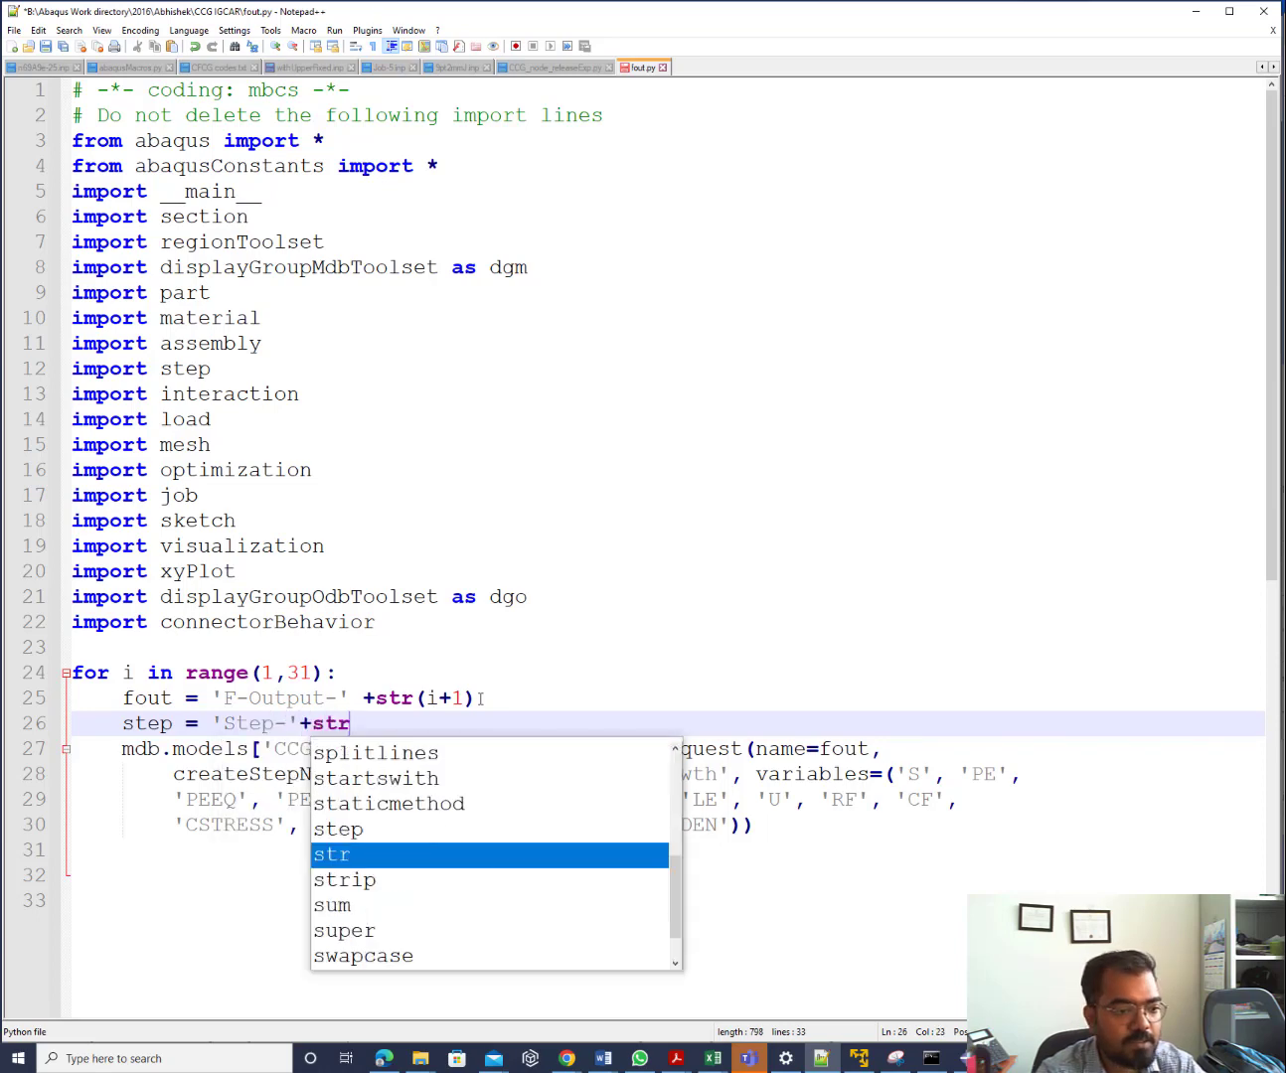
{"action": "type", "text": "(i"}
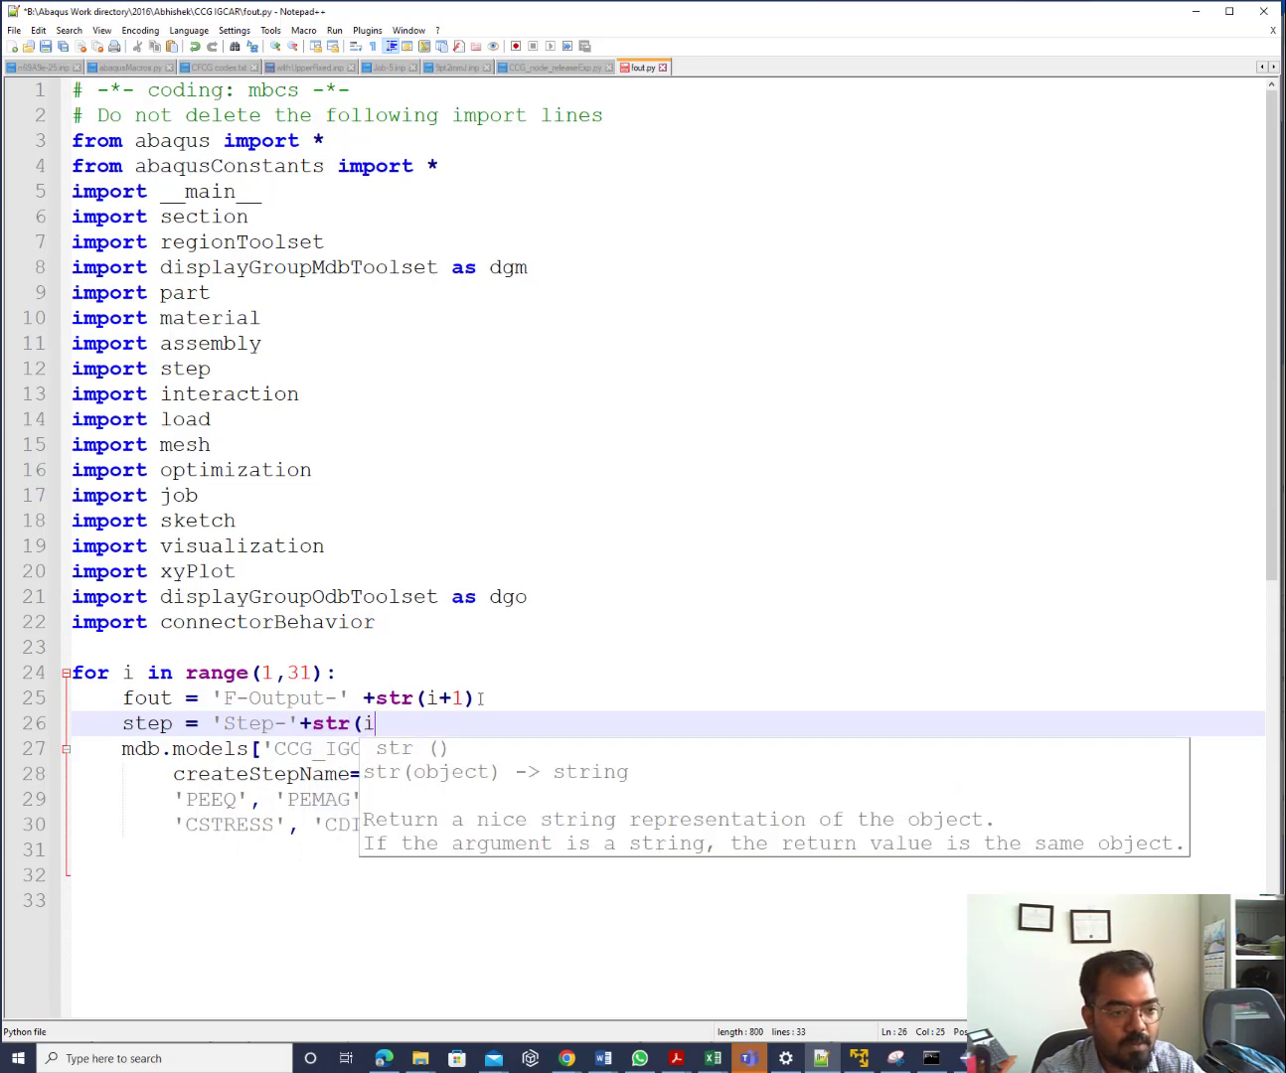
{"action": "type", "text": "+"}
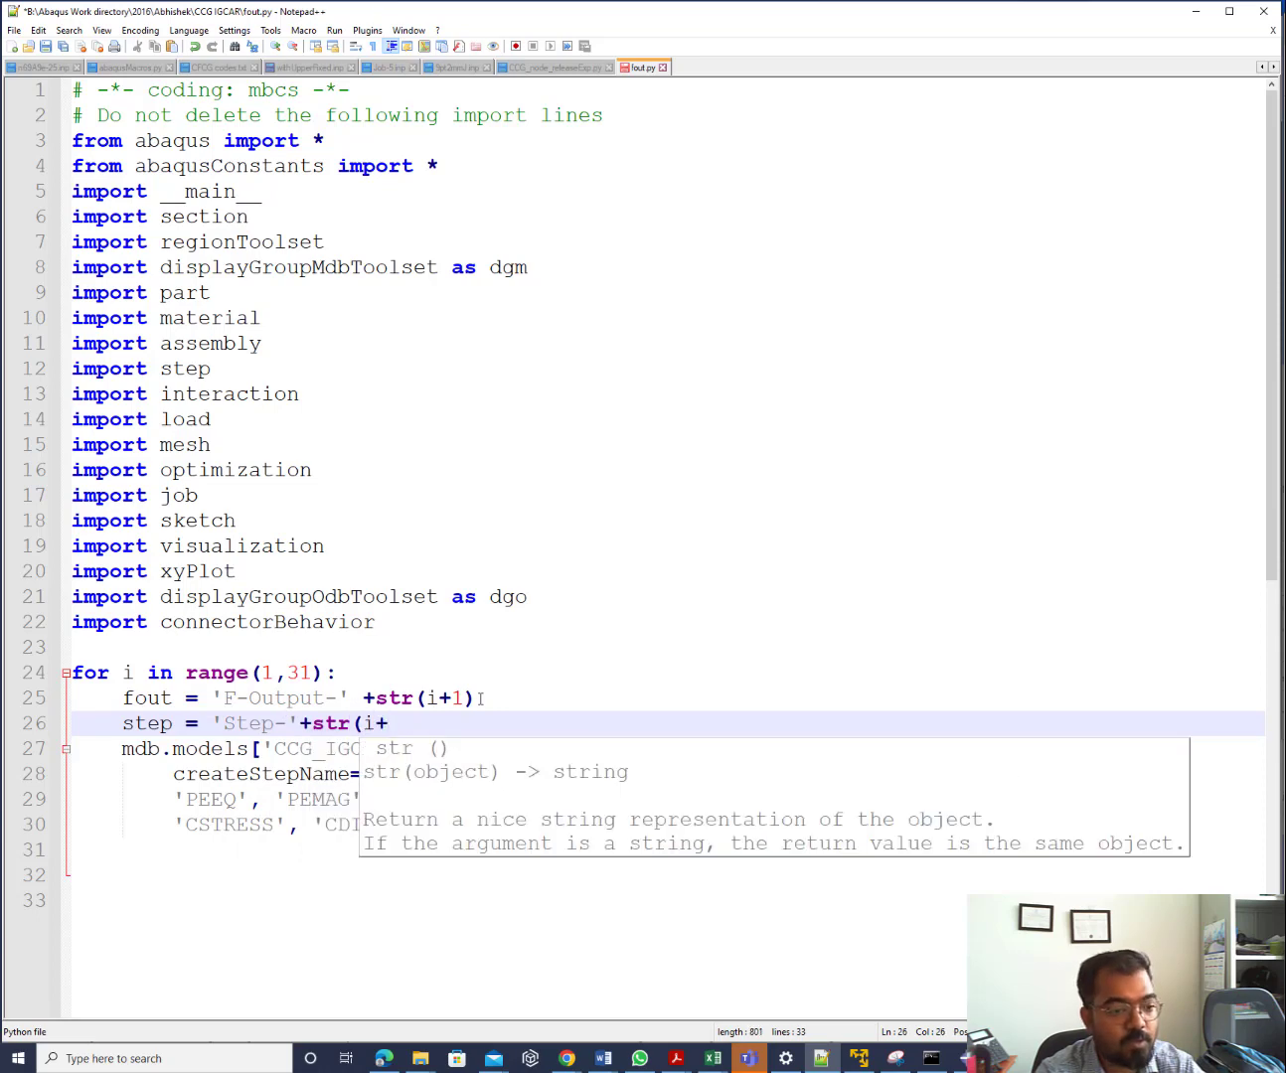
{"action": "type", "text": "2)"}
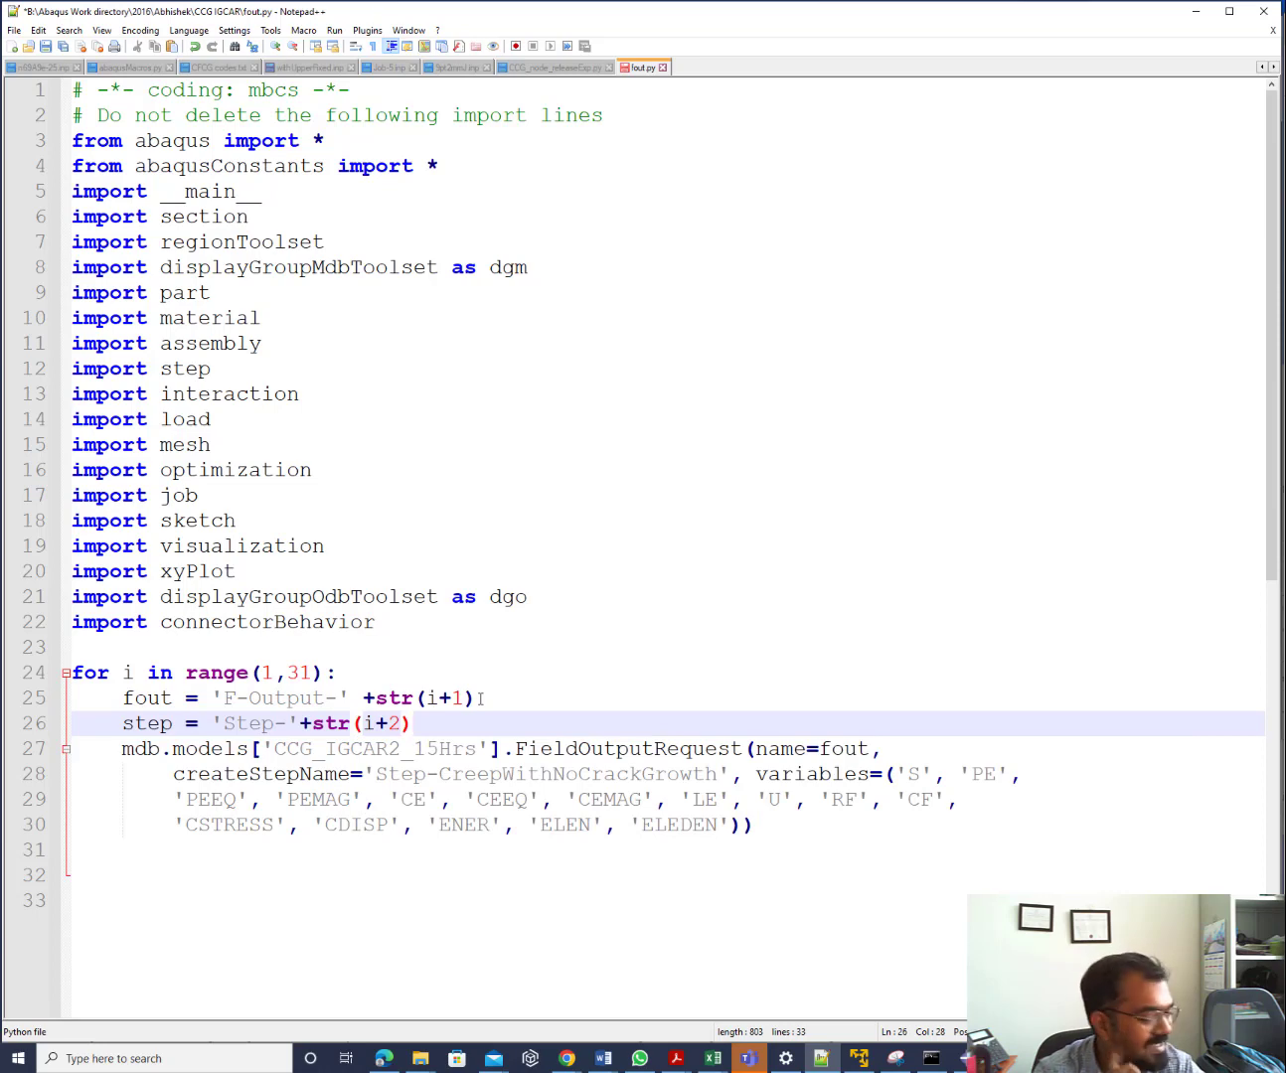
{"action": "key", "text": "BackSpace"}
{"action": "key", "text": "BackSpace"}
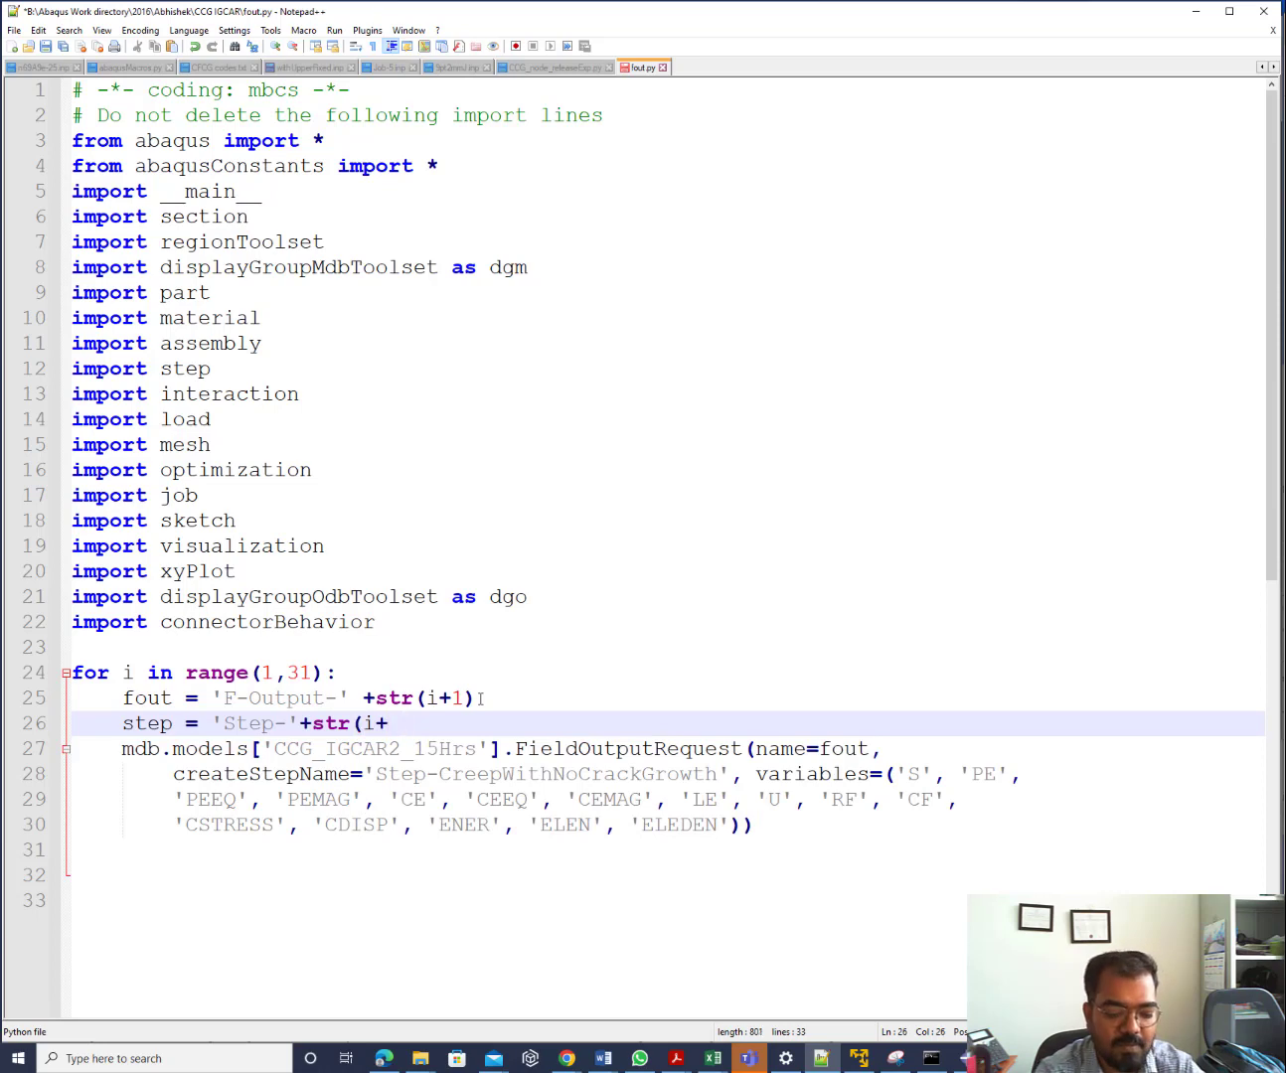
{"action": "type", "text": "1)"}
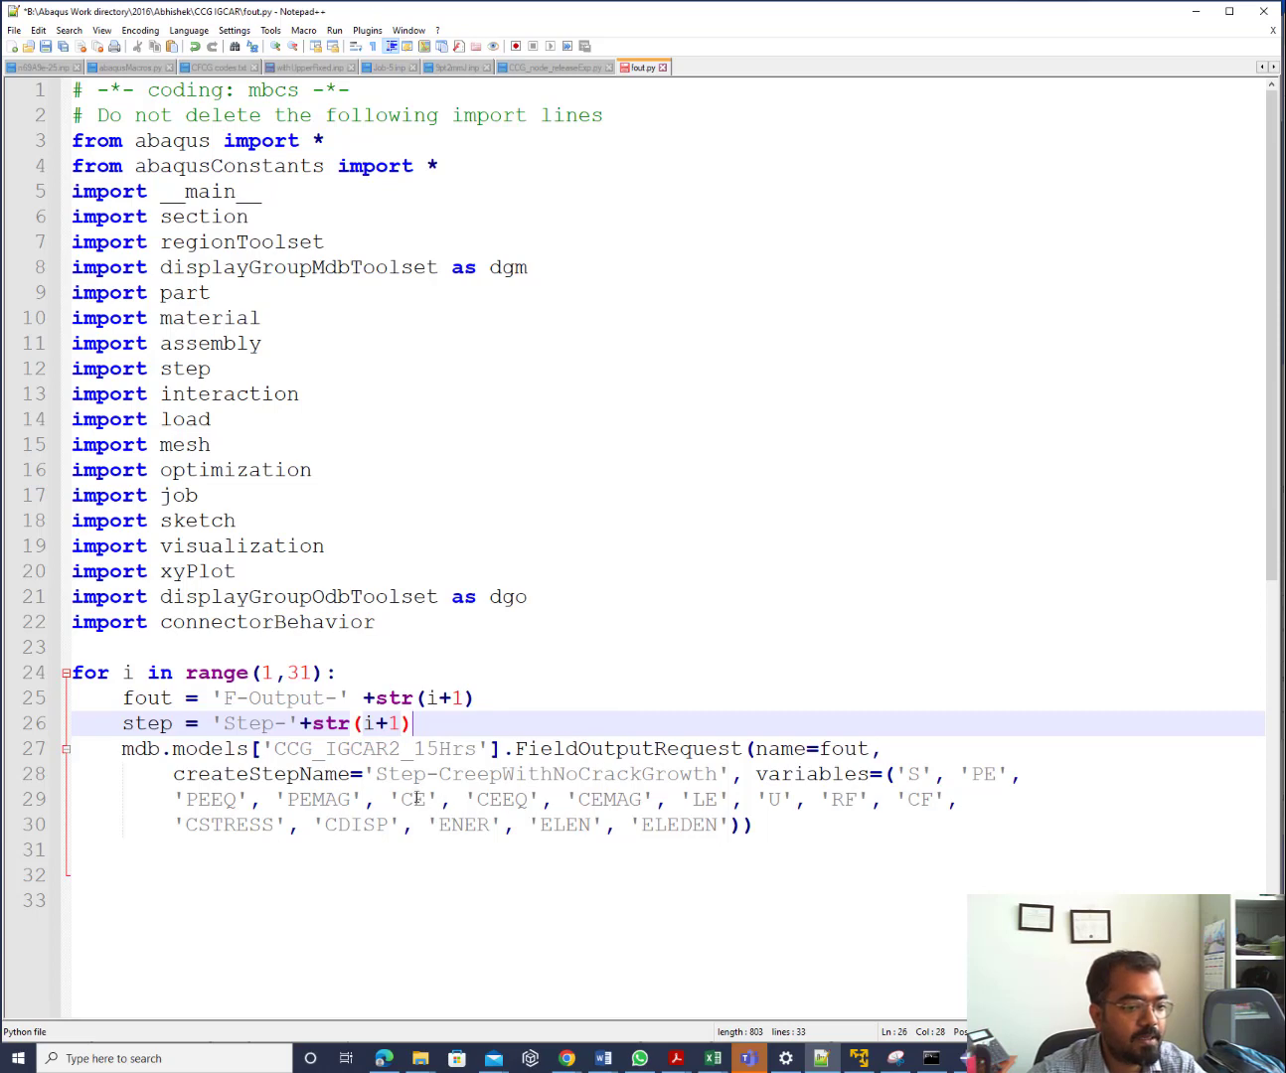
{"action": "left_click_drag", "start_coordinate": [363, 775], "coordinate": [731, 779]}
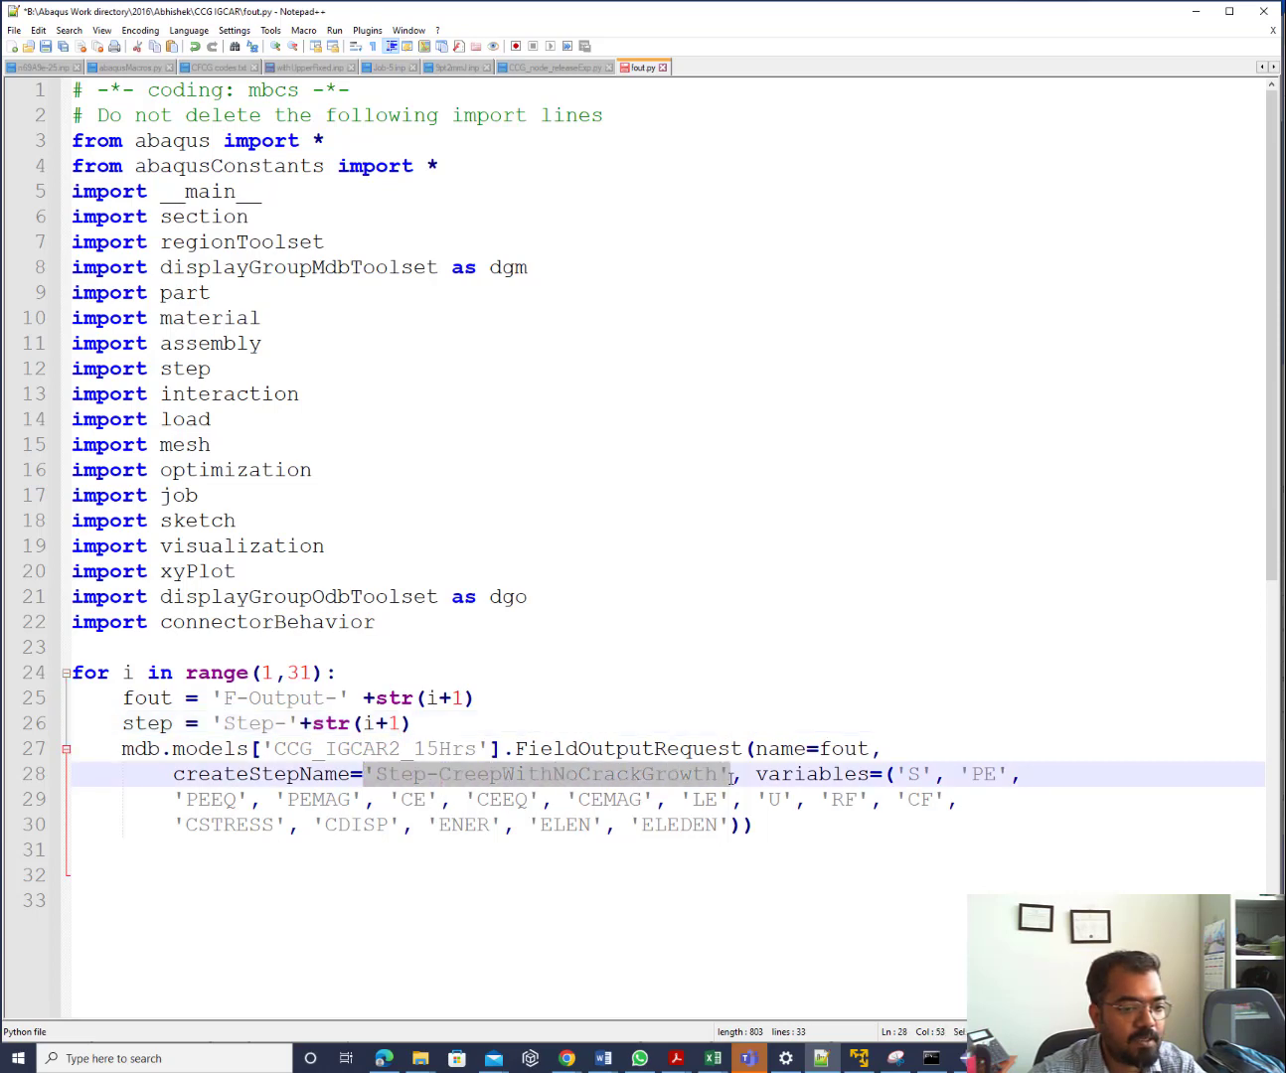
{"action": "type", "text": "step"}
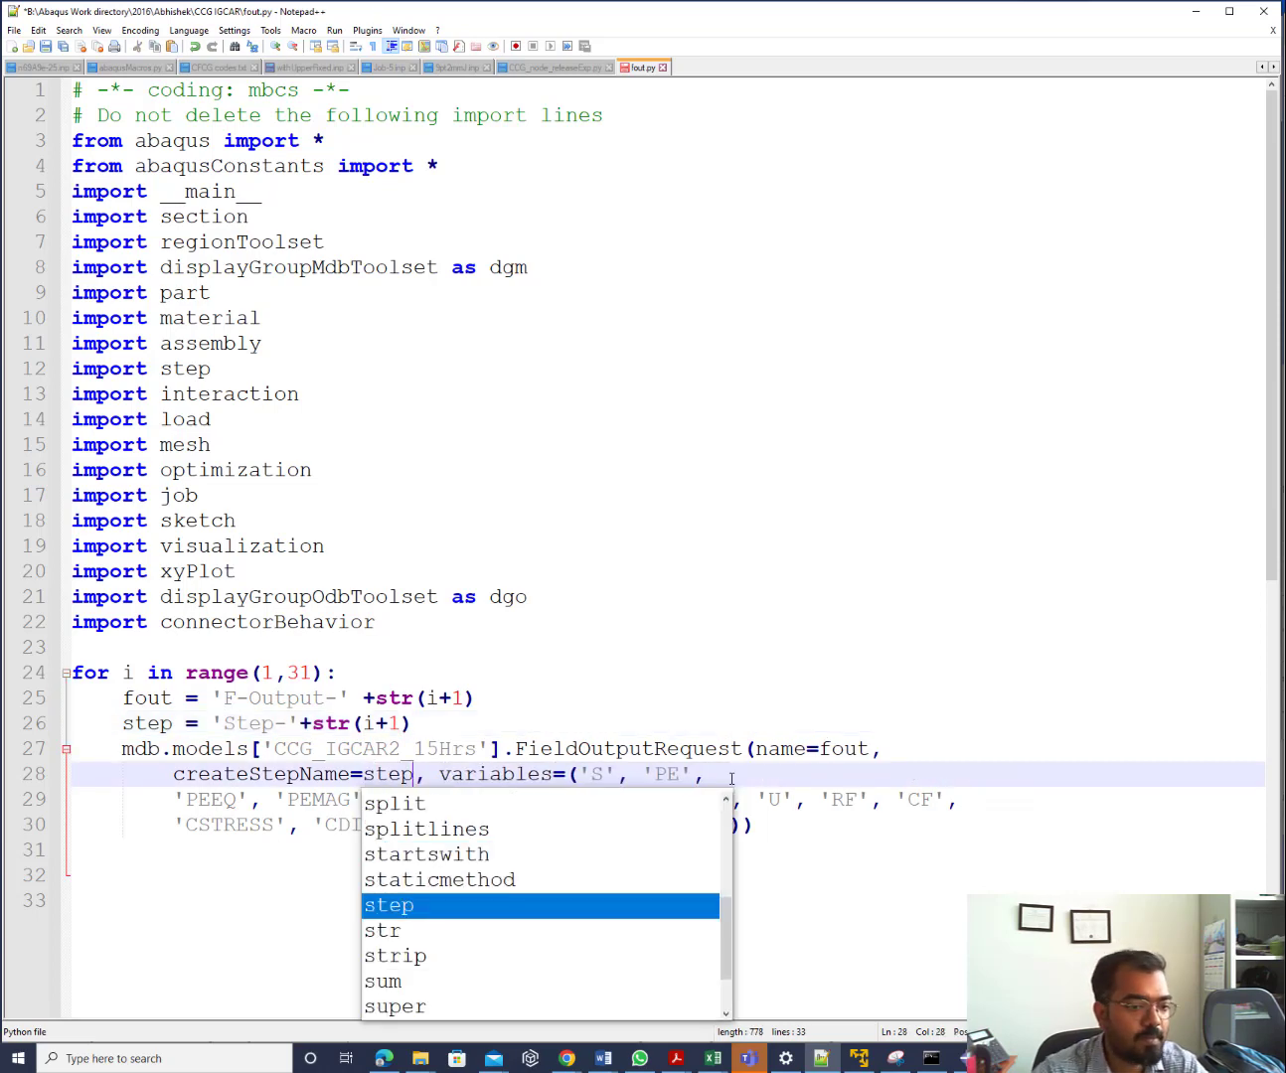
{"action": "left_click", "coordinate": [859, 898]}
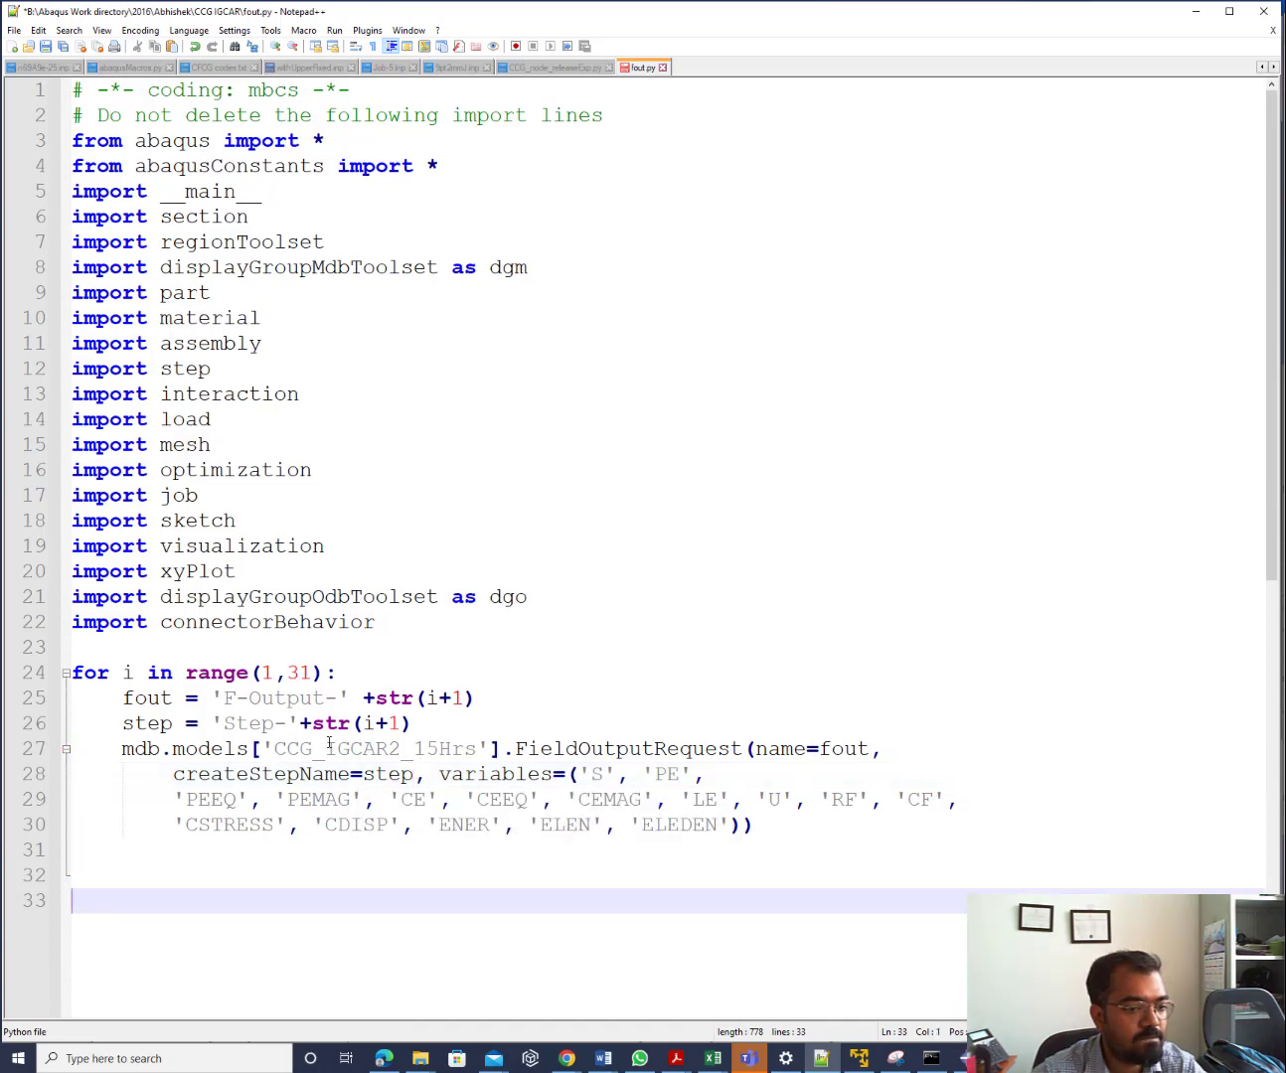
{"action": "key", "text": "ctrl+s"}
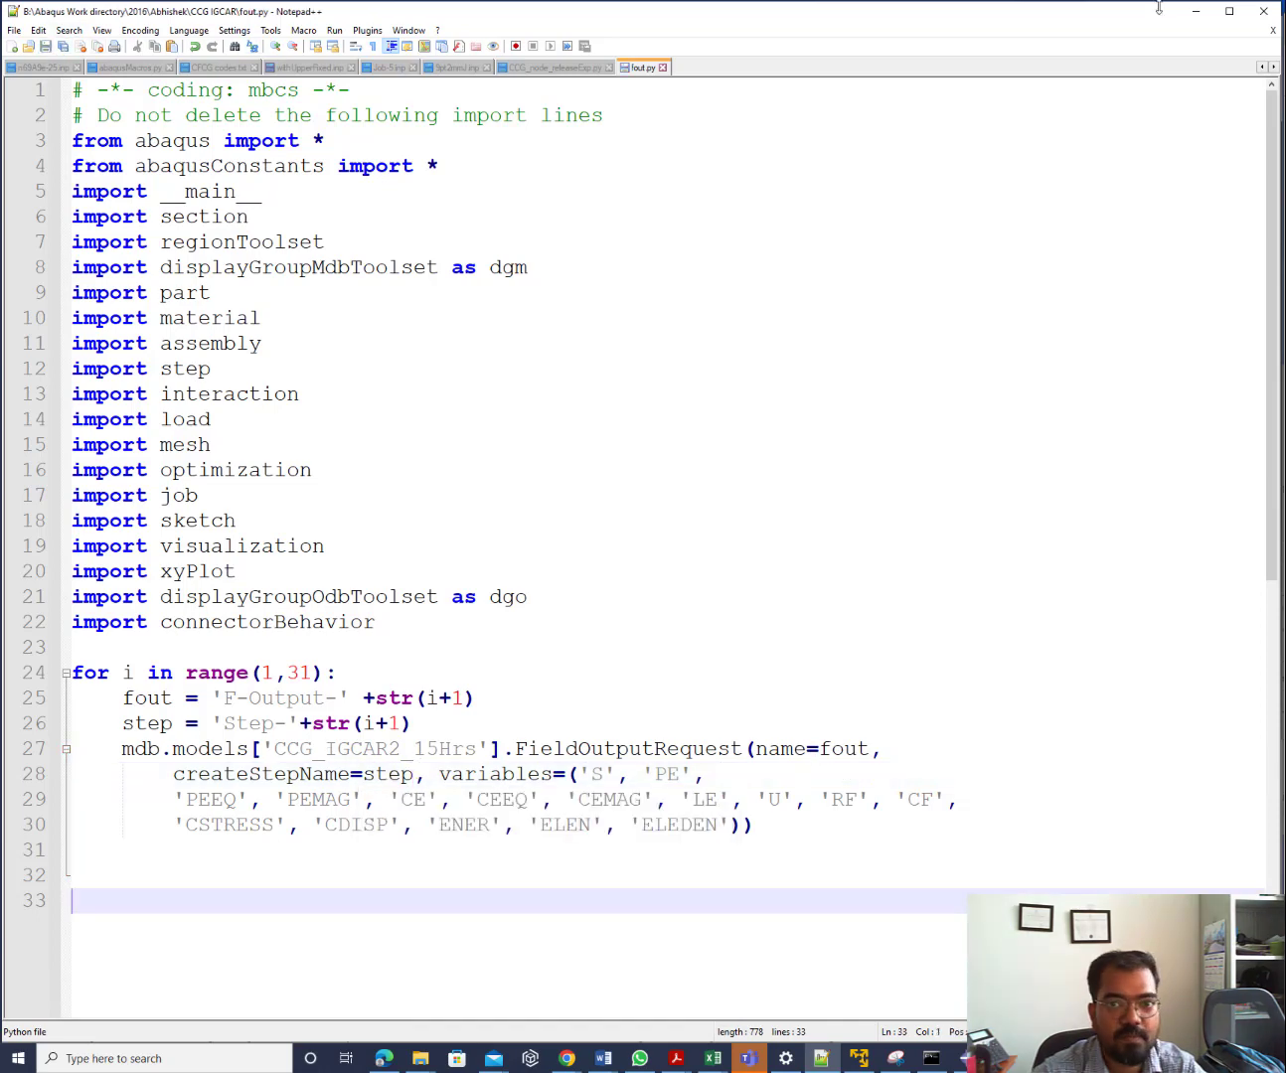
Compare the F-Output-2 and F-Output-1 settings, then select F-Output-2 through F-Output-31
{"action": "left_click", "coordinate": [1197, 12]}
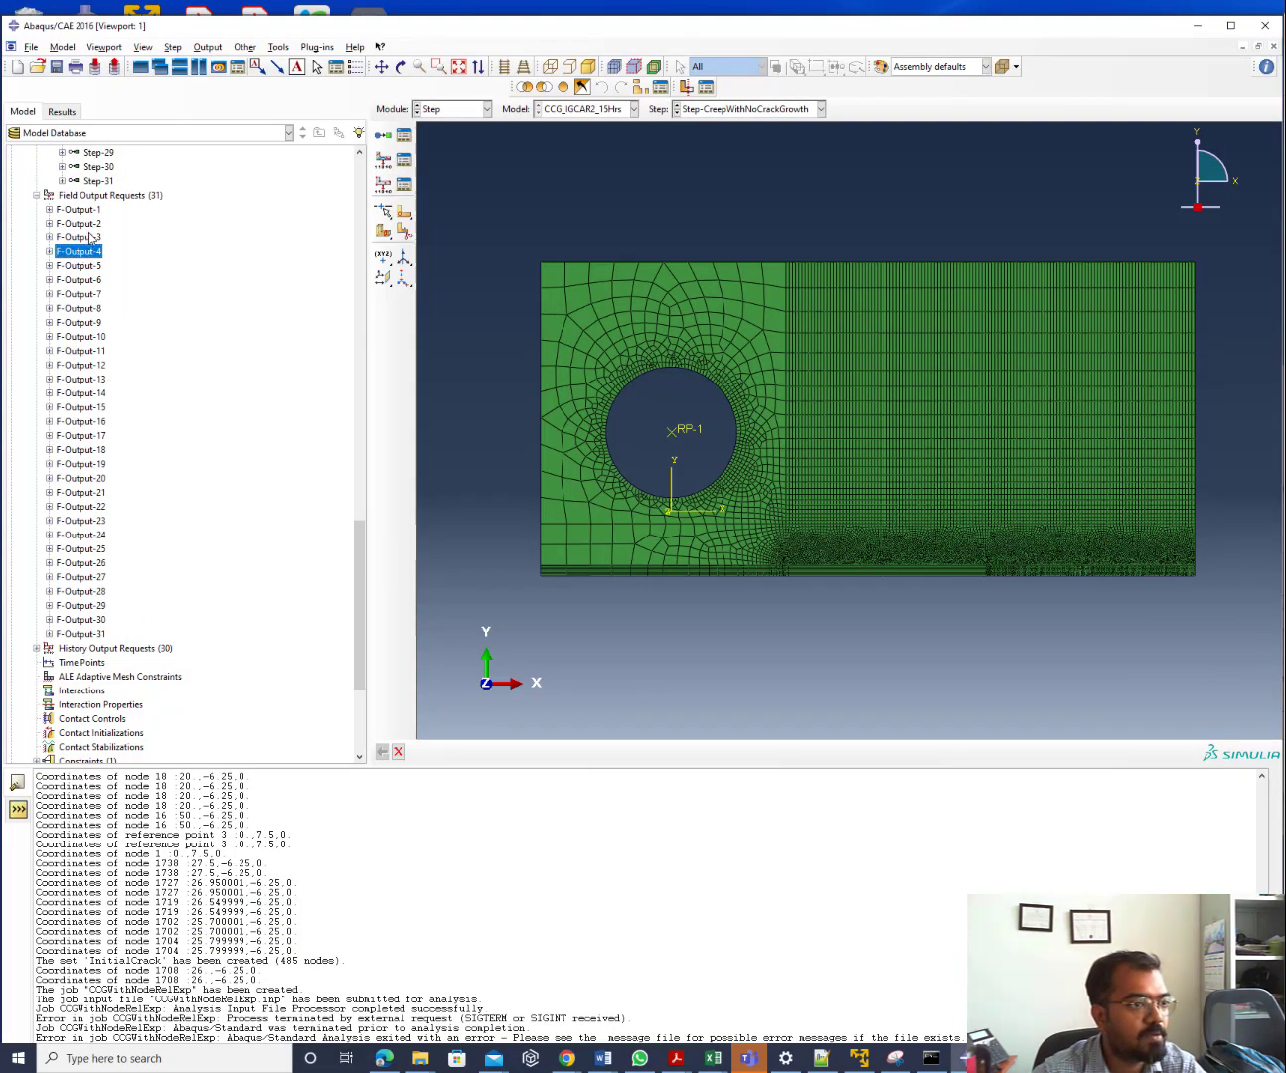
{"action": "left_click", "coordinate": [91, 237]}
{"action": "double_click", "coordinate": [89, 224]}
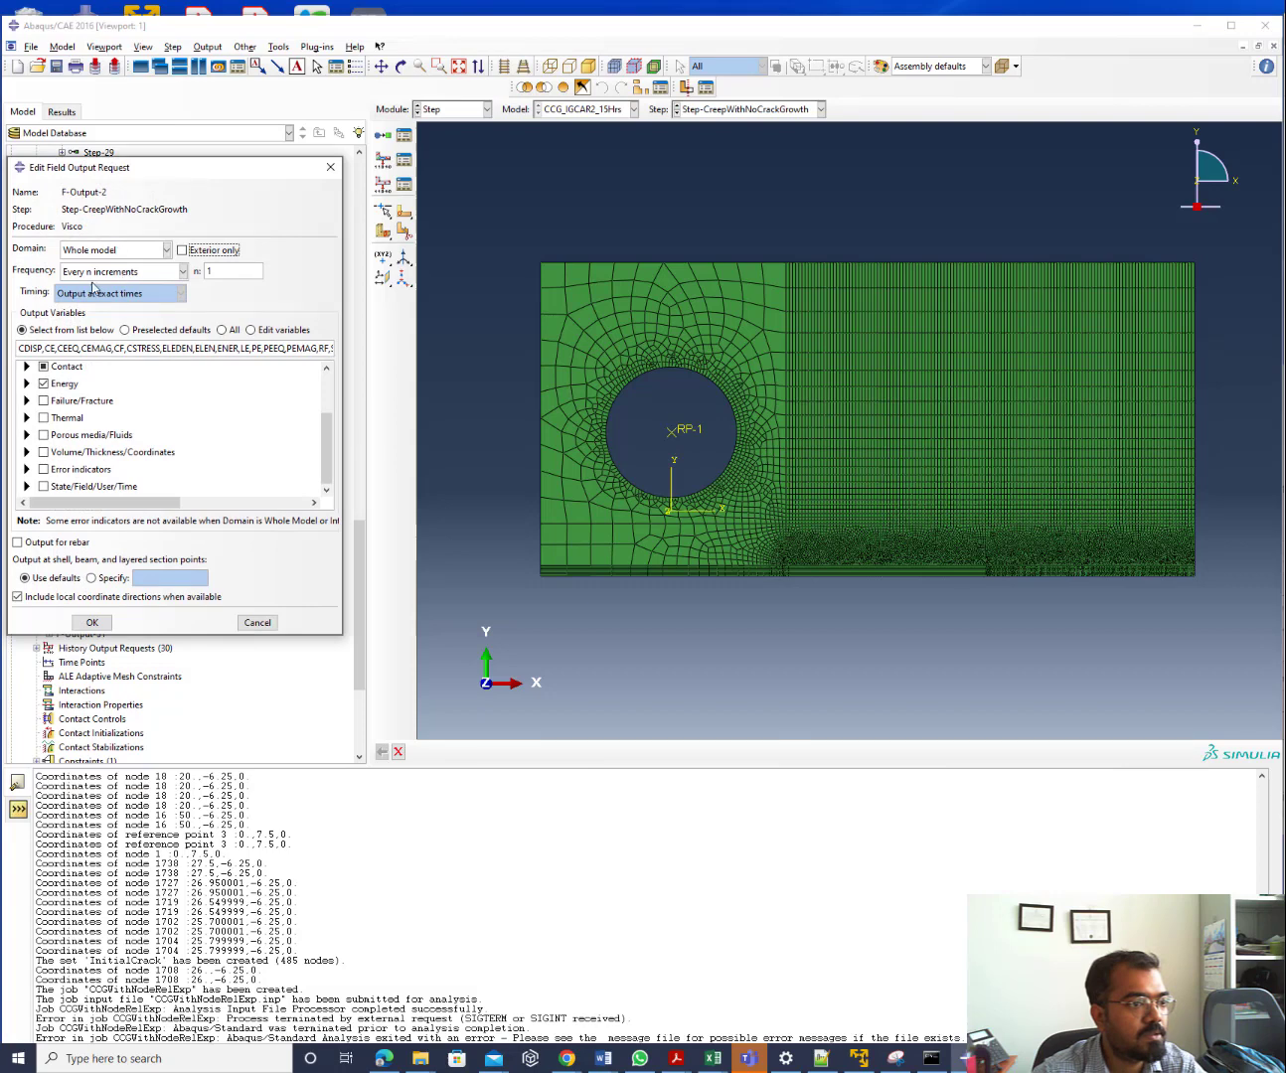
{"action": "left_click", "coordinate": [331, 167]}
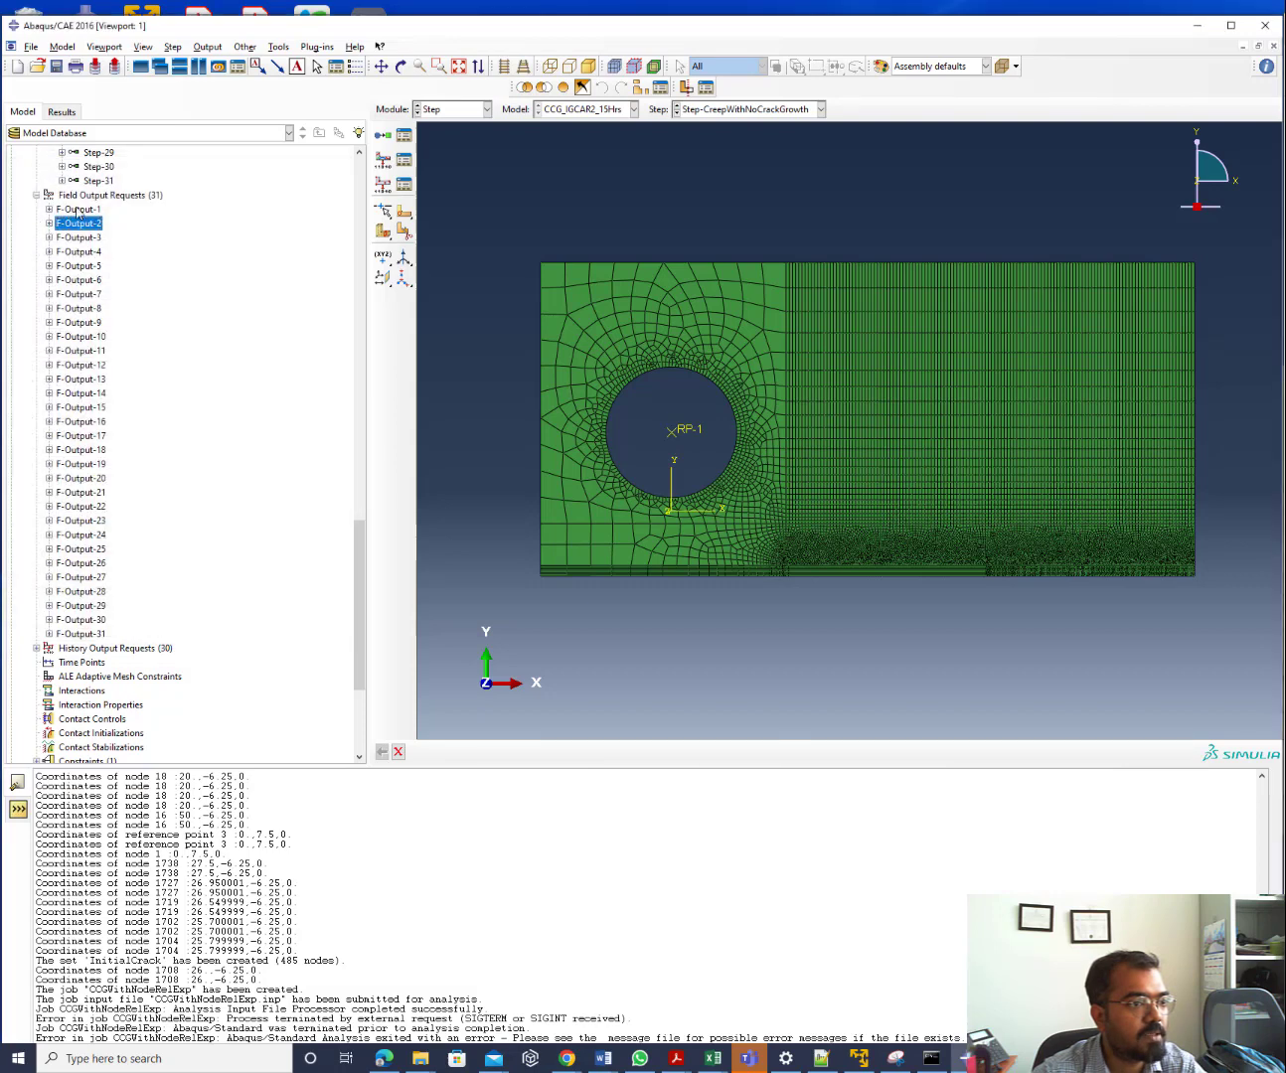
{"action": "double_click", "coordinate": [78, 212]}
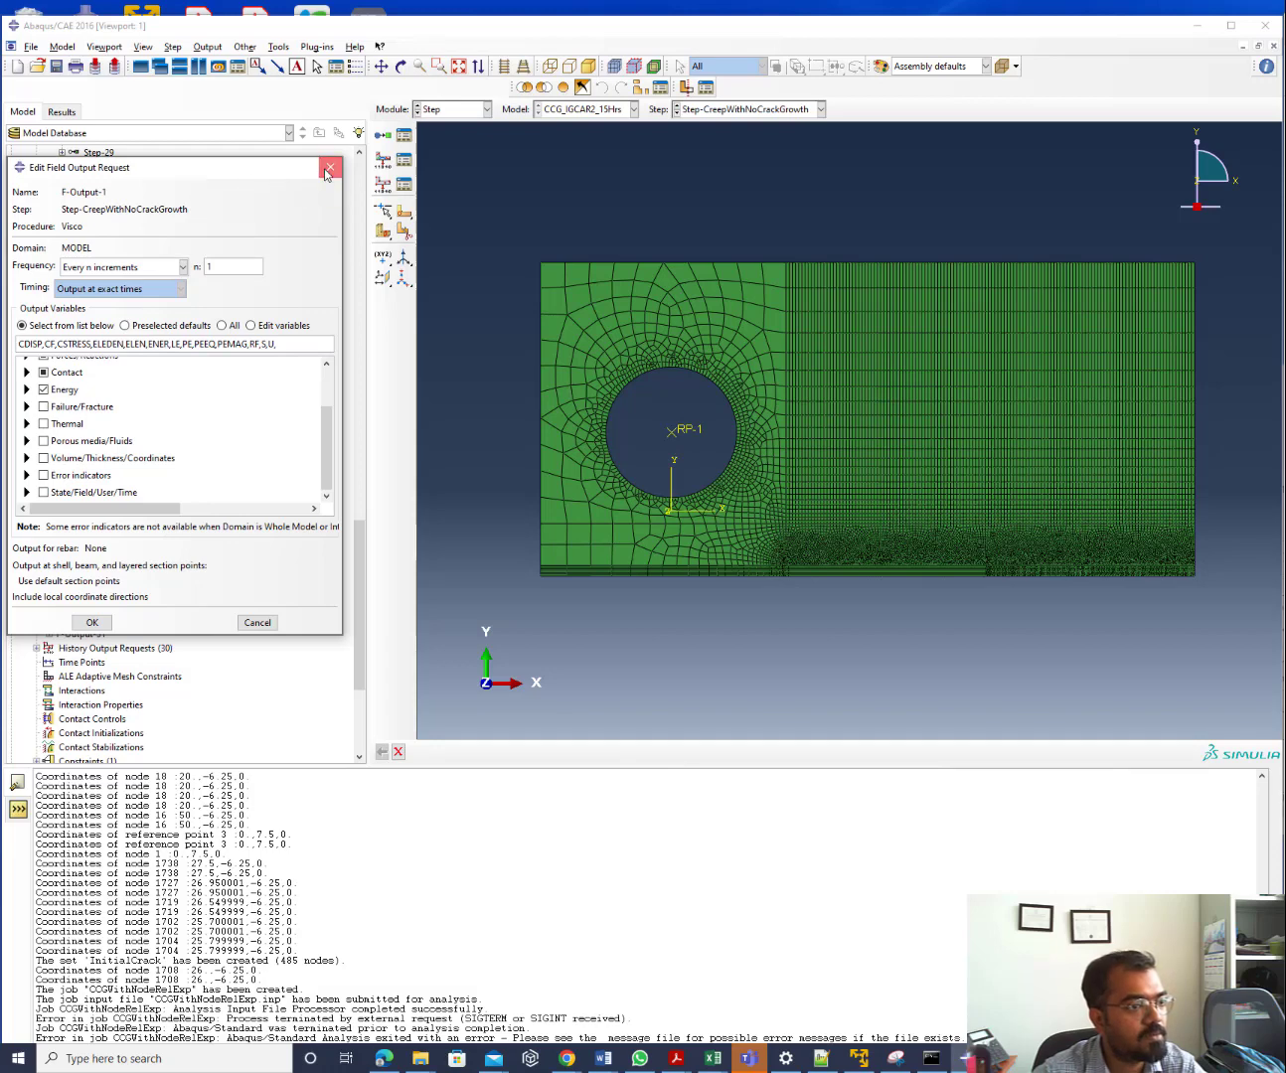
{"action": "left_click", "coordinate": [329, 169]}
{"action": "left_click", "coordinate": [70, 227]}
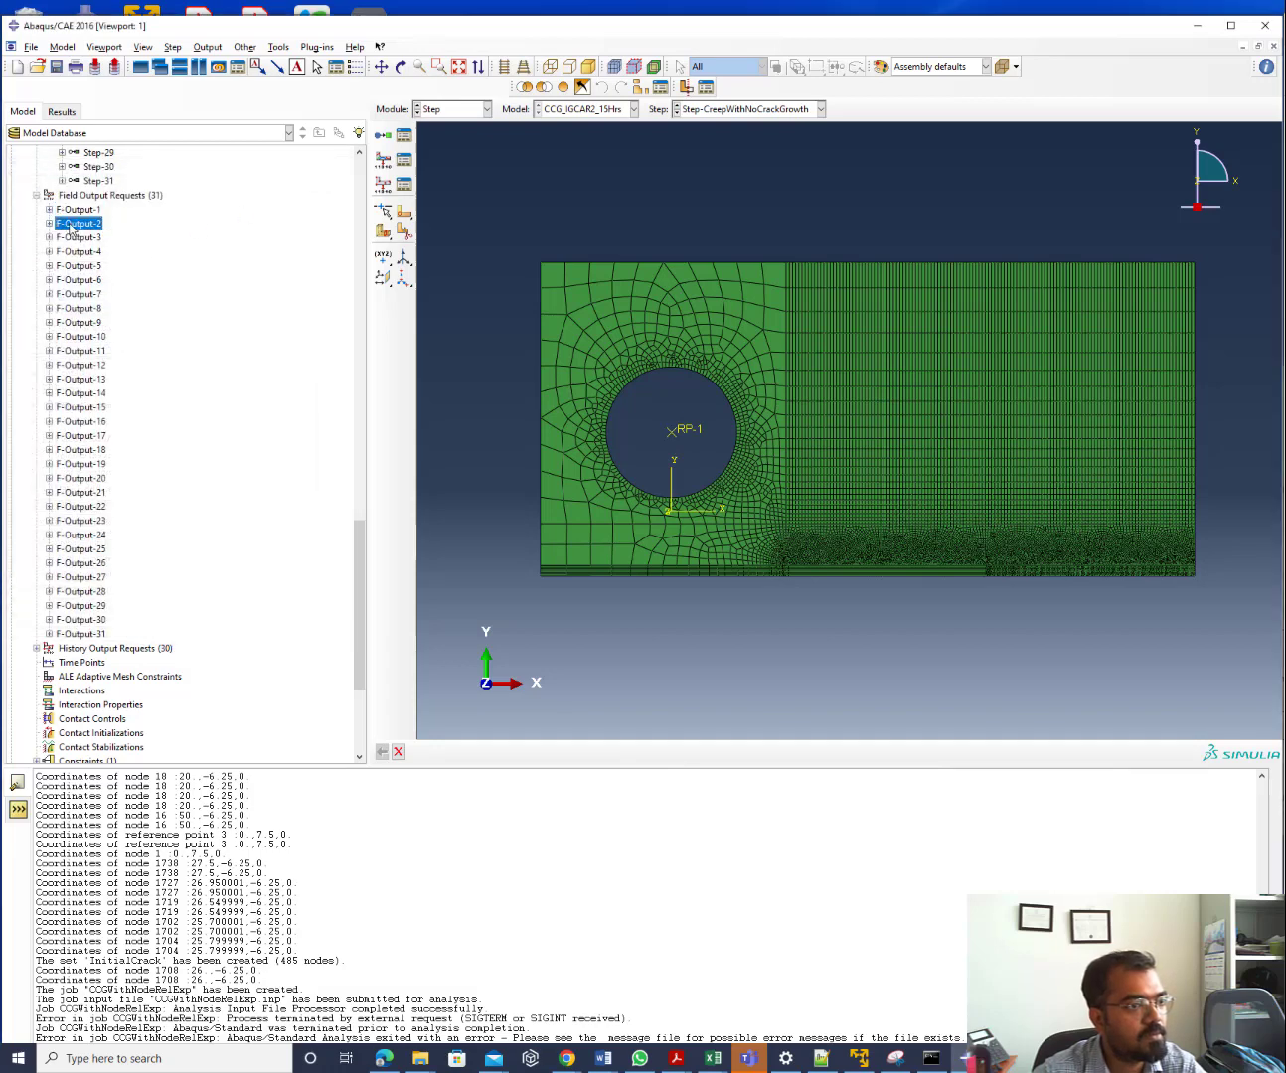
{"action": "left_click", "coordinate": [93, 633], "text": "shift"}
Remove the thirty requests F-Output-2 to F-Output-31, then view the remaining F-Output-1's settings
{"action": "right_click", "coordinate": [92, 636]}
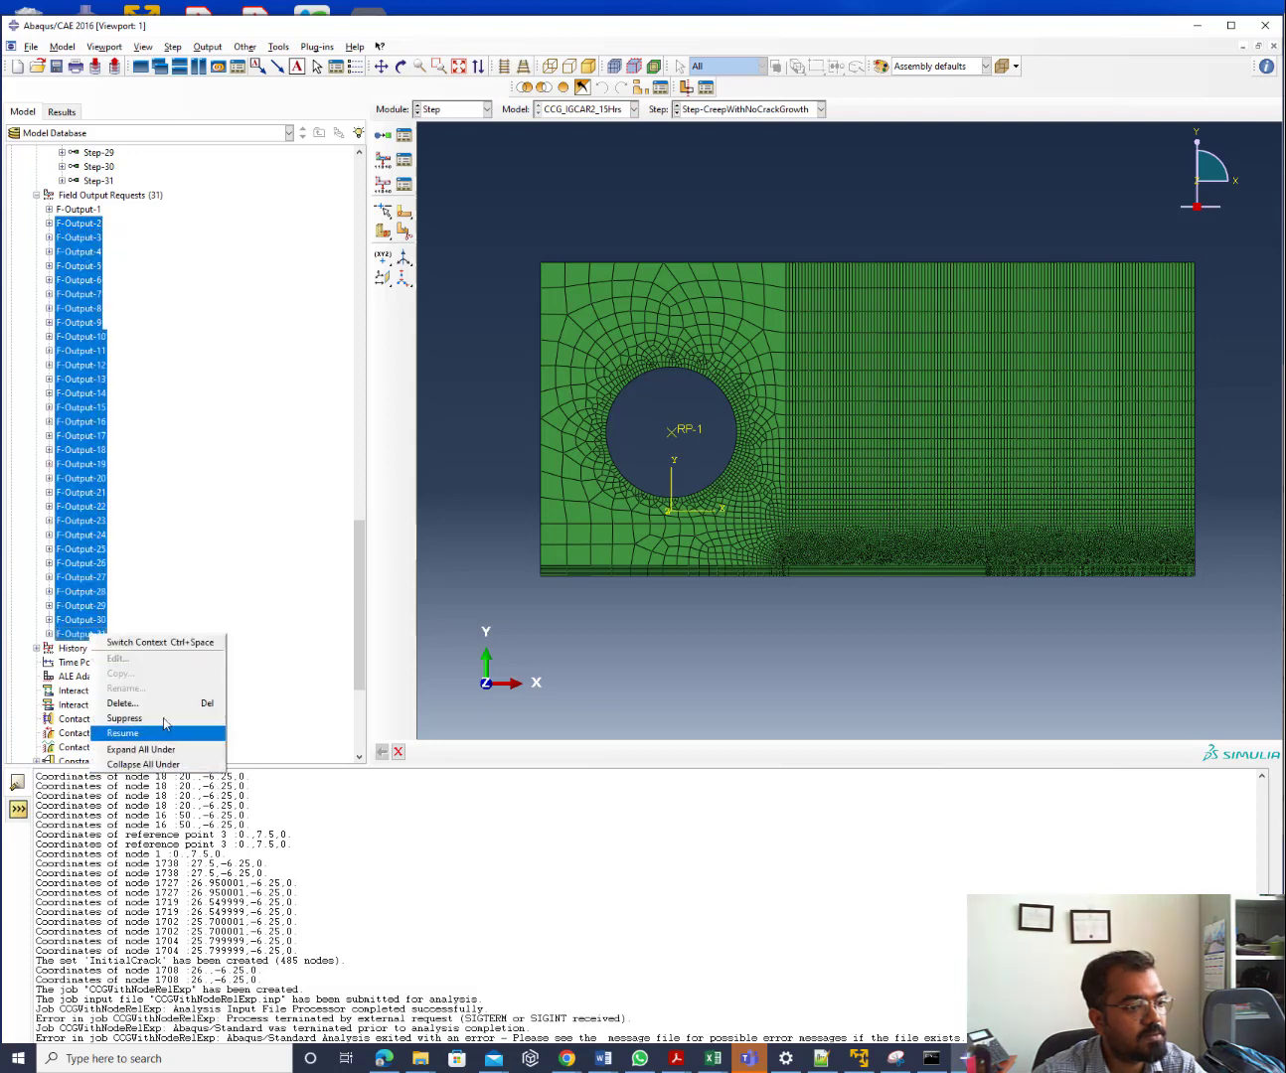
{"action": "key", "text": "Escape"}
{"action": "right_click", "coordinate": [89, 639]}
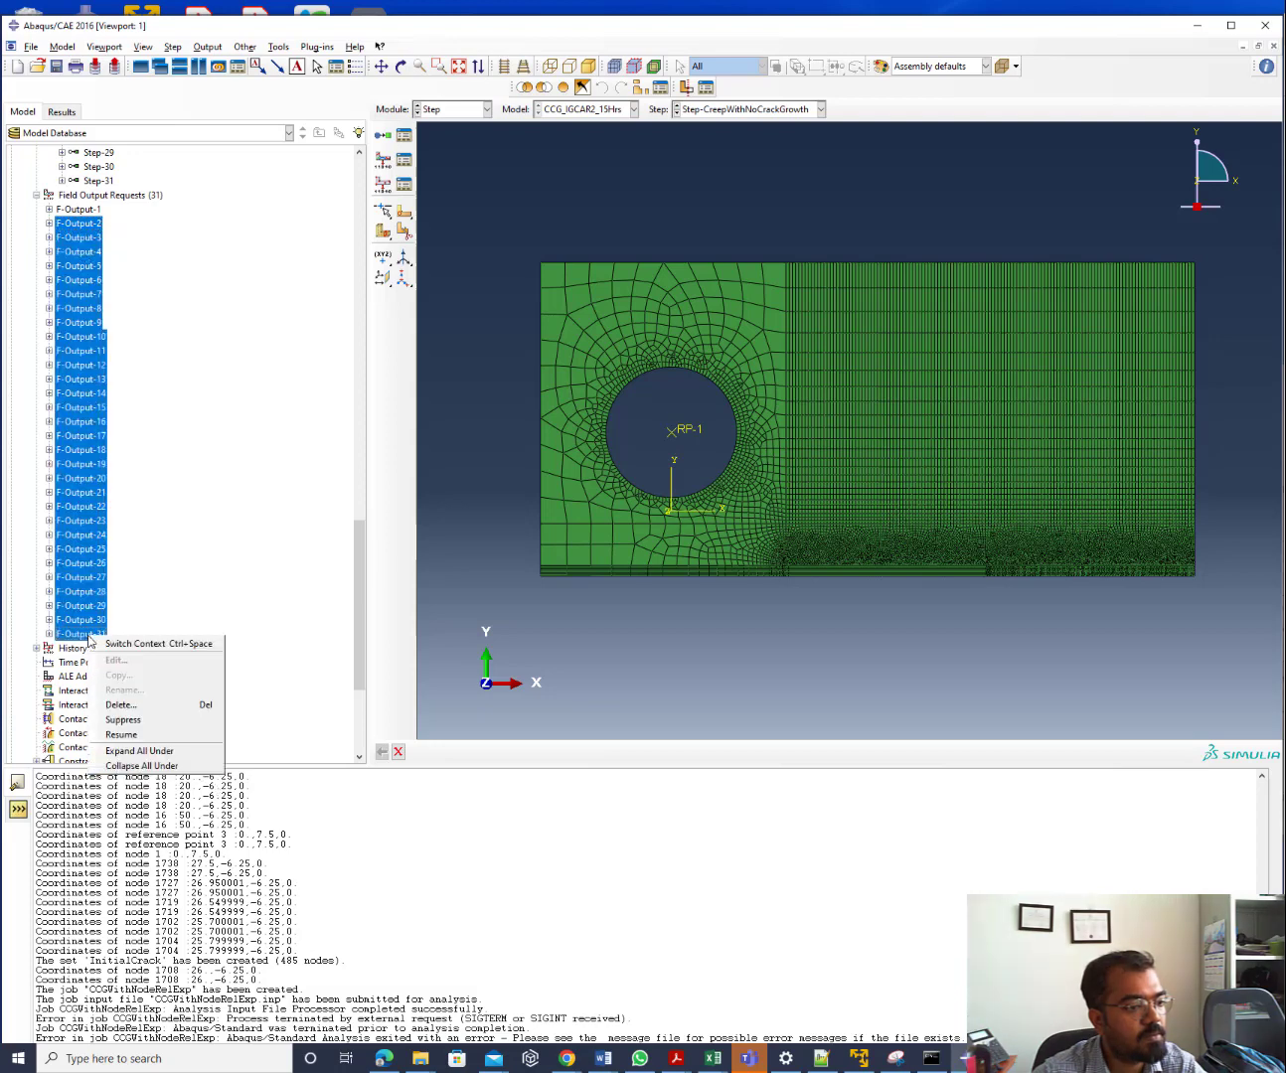
{"action": "left_click", "coordinate": [120, 705]}
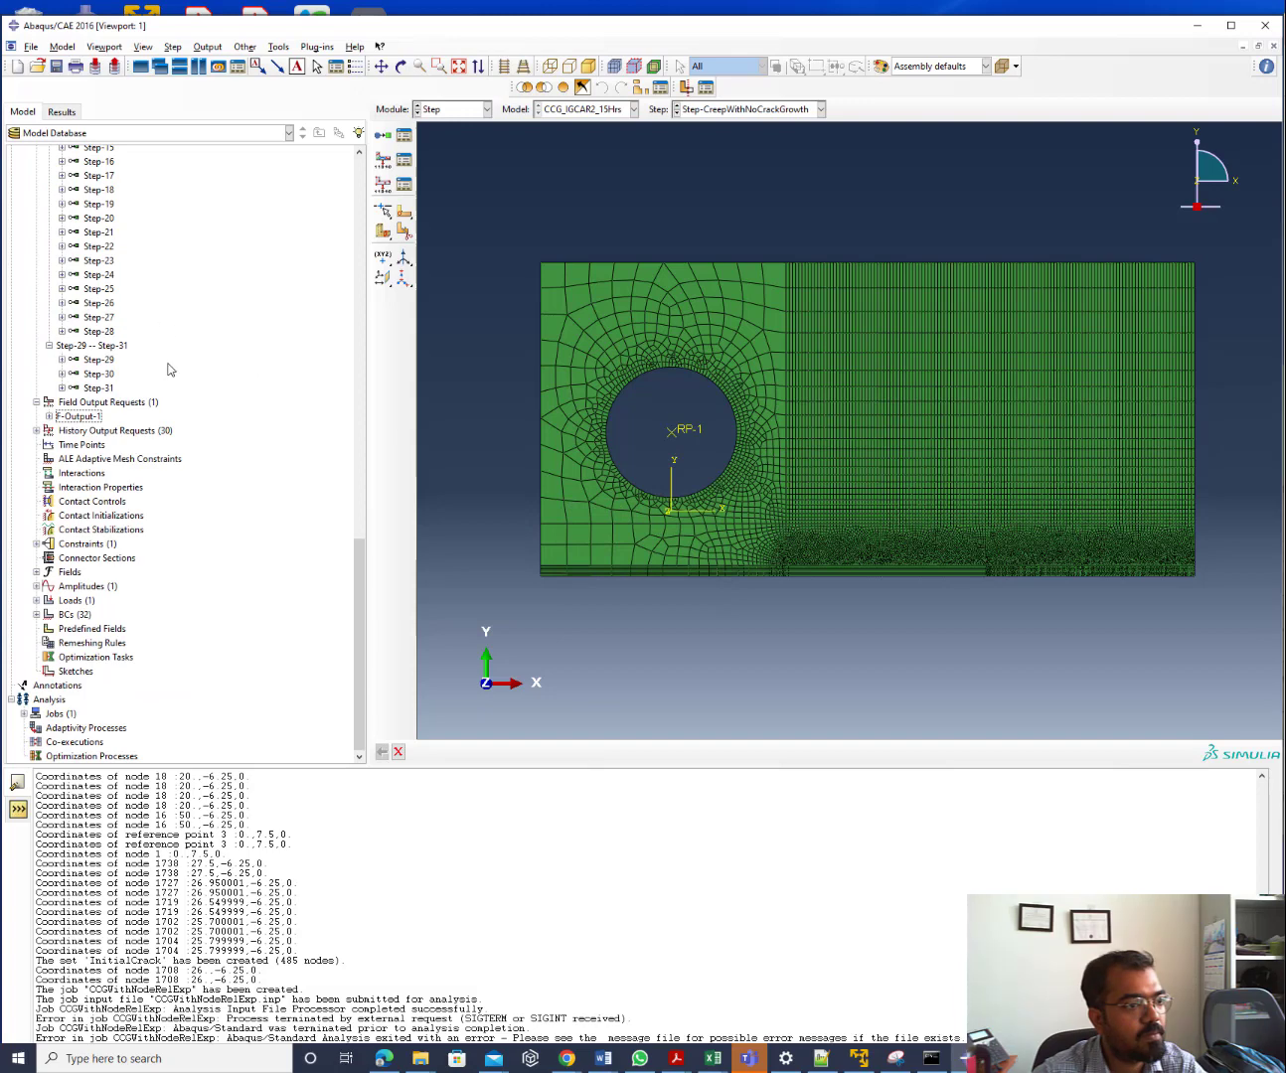
{"action": "scroll", "coordinate": [167, 369], "scroll_direction": "up", "scroll_amount": 15}
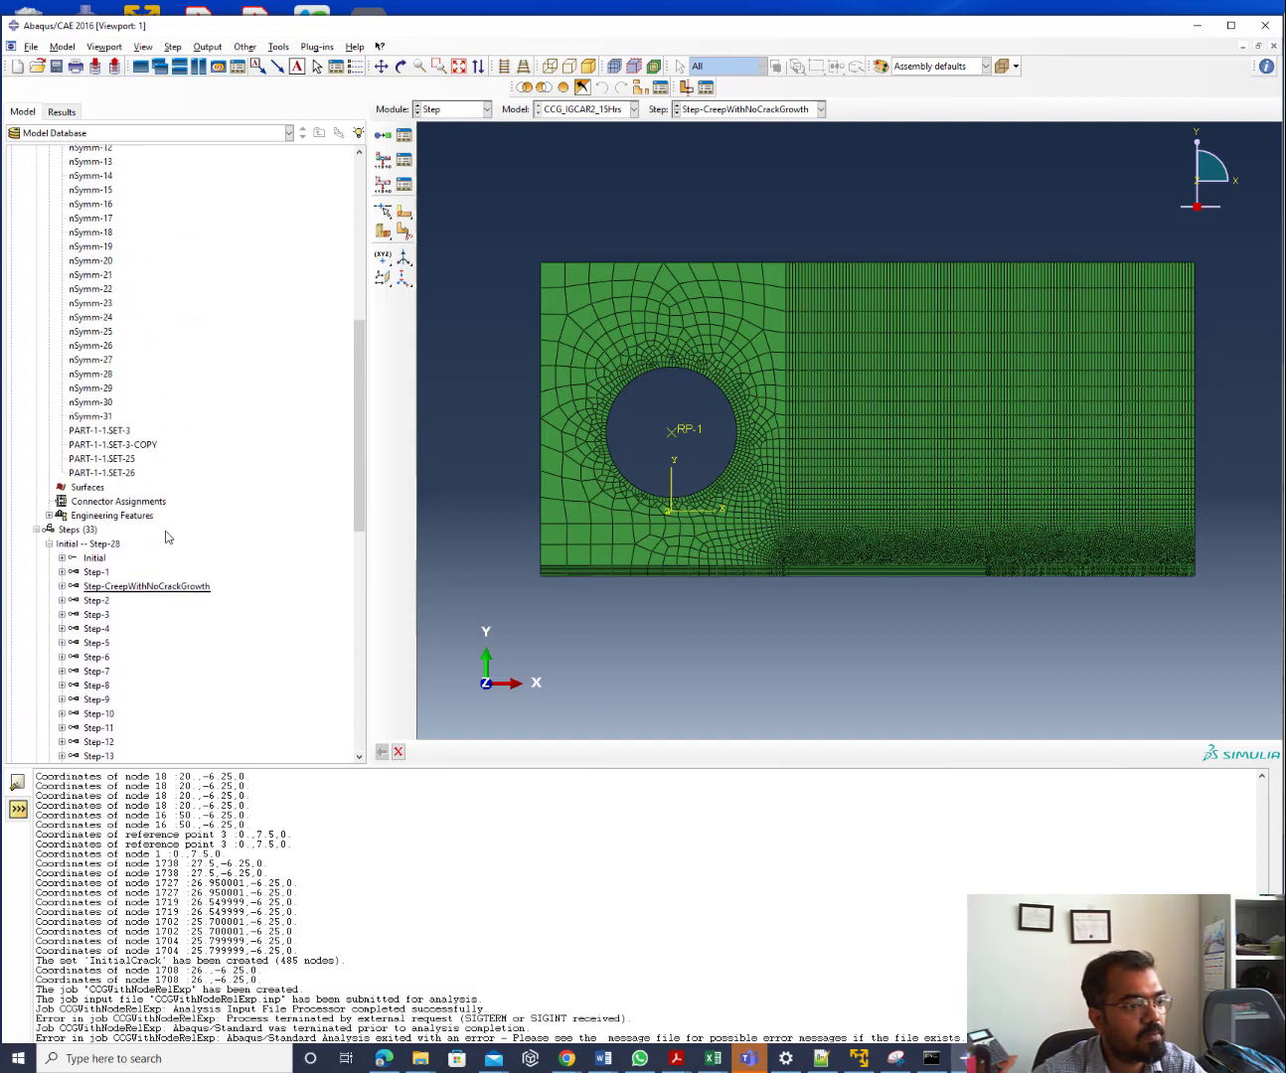
{"action": "scroll", "coordinate": [179, 498], "scroll_direction": "down", "scroll_amount": 10}
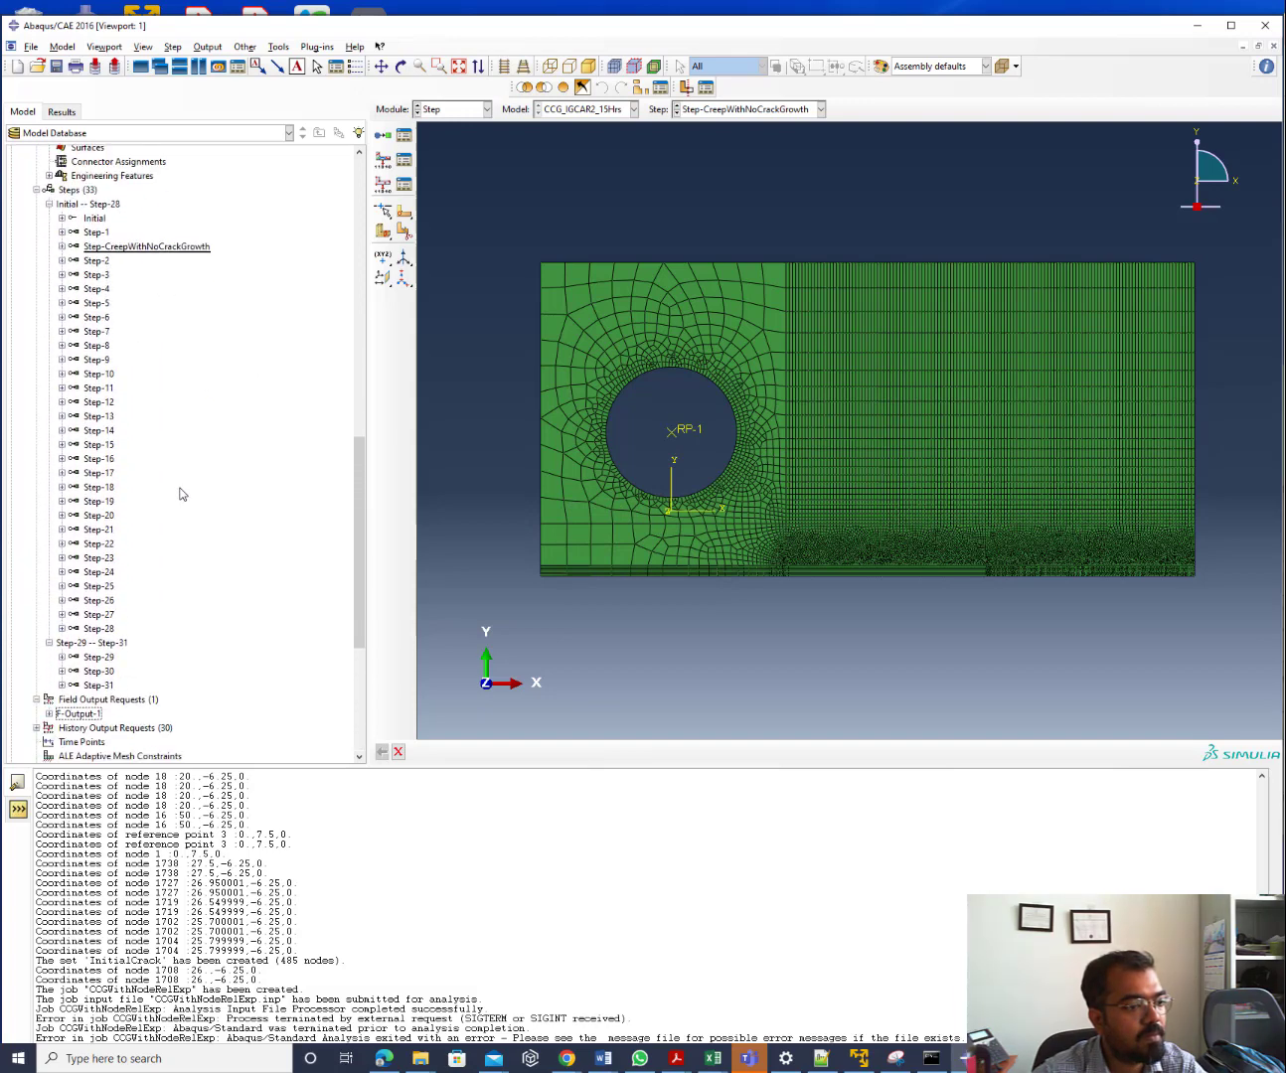
{"action": "scroll", "coordinate": [180, 494], "scroll_direction": "down", "scroll_amount": 2}
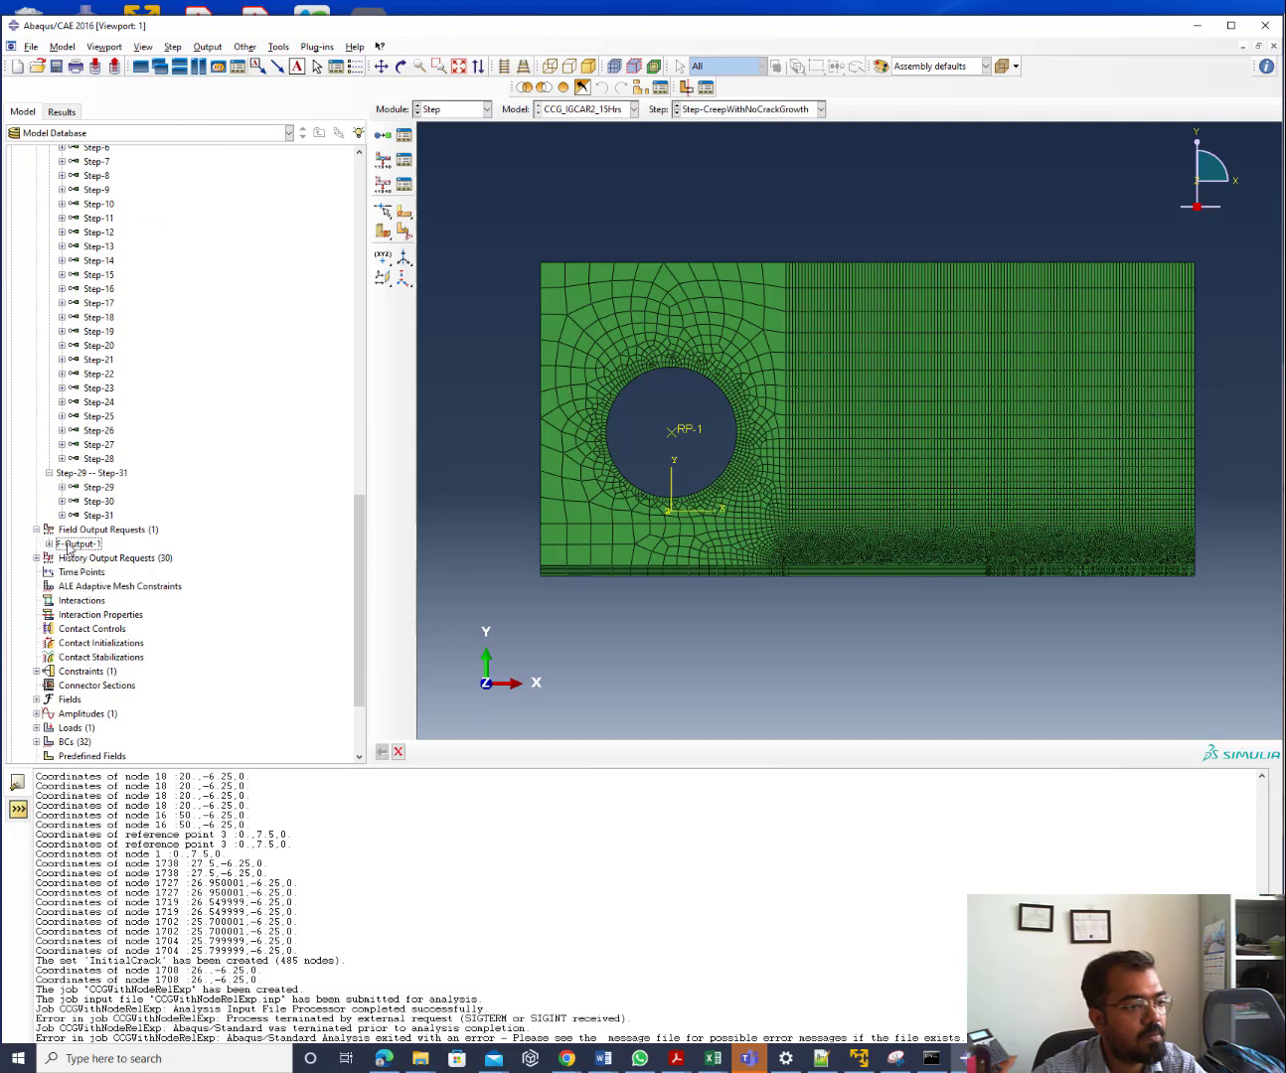
{"action": "double_click", "coordinate": [67, 546]}
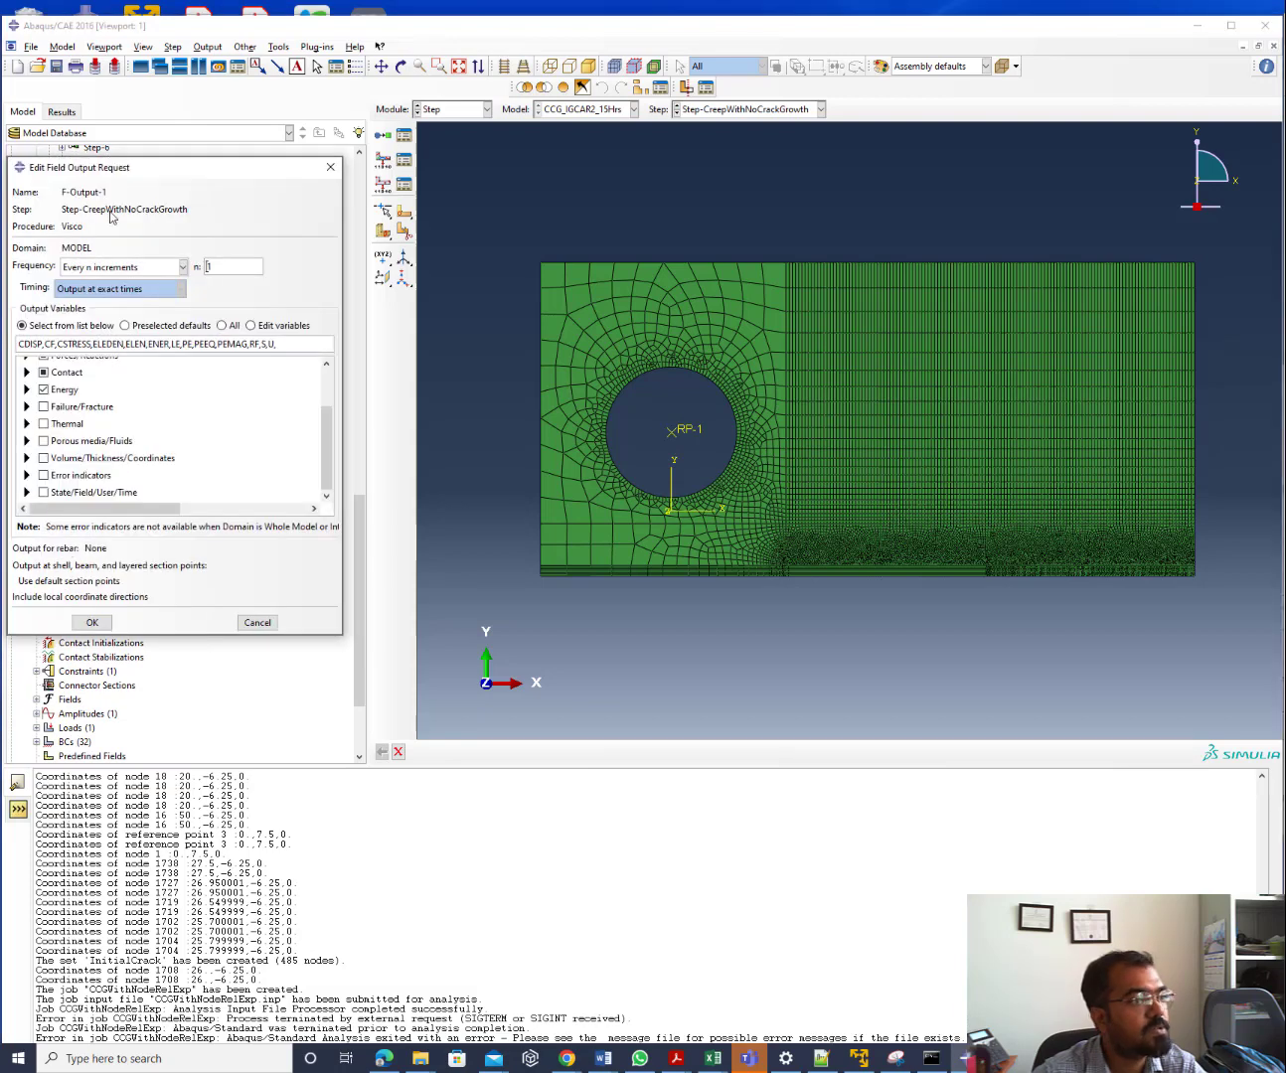
Create F-Output-2 on Step-1 with preselected default variables plus Energy outputs
{"action": "left_click", "coordinate": [331, 167]}
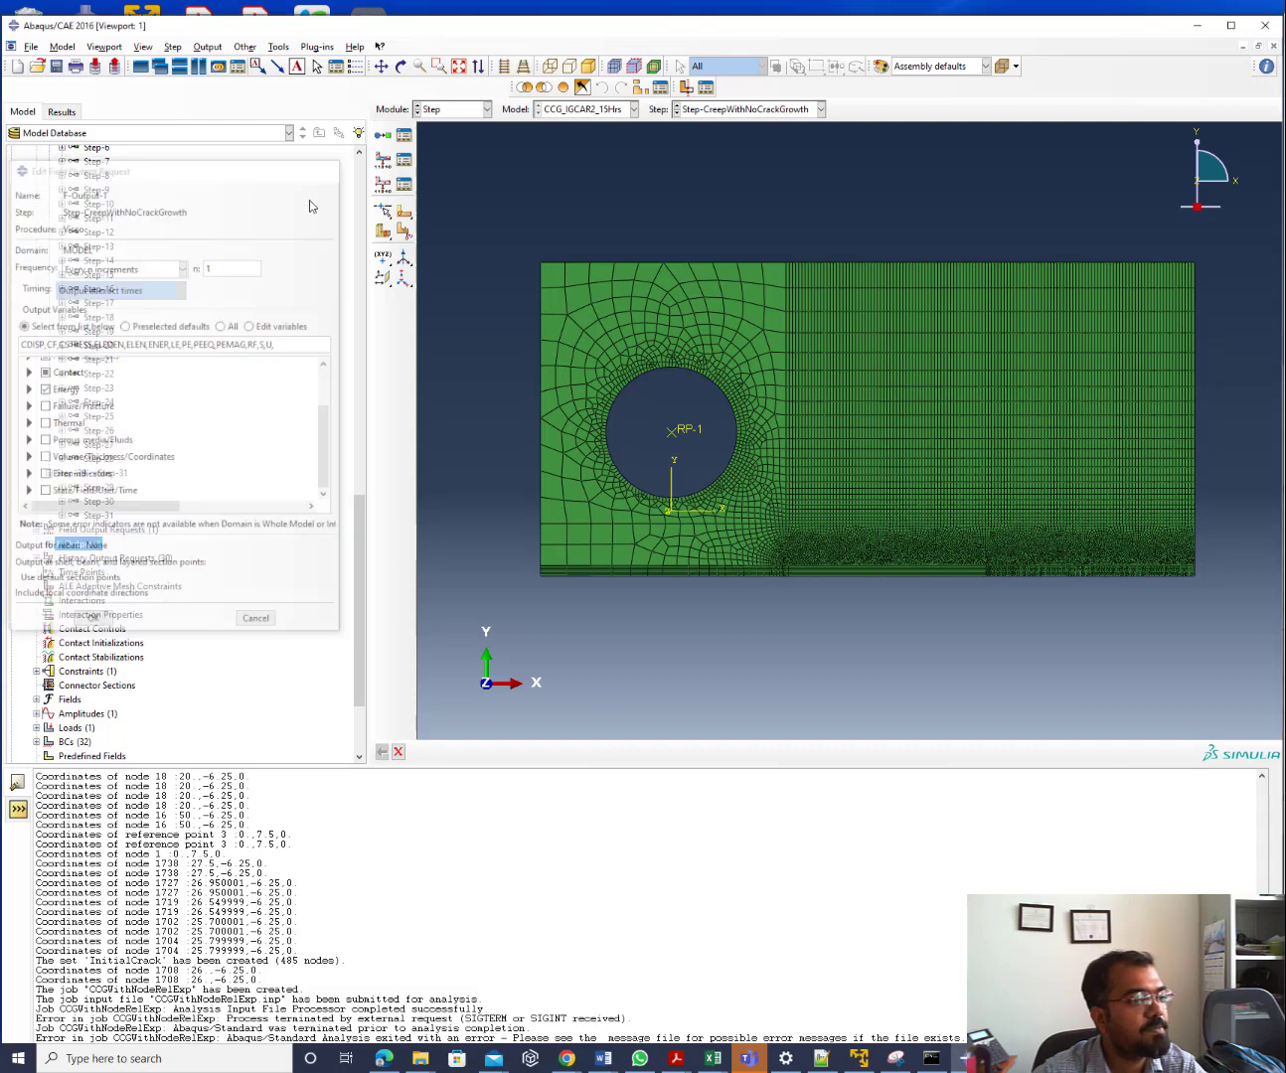
{"action": "double_click", "coordinate": [109, 531]}
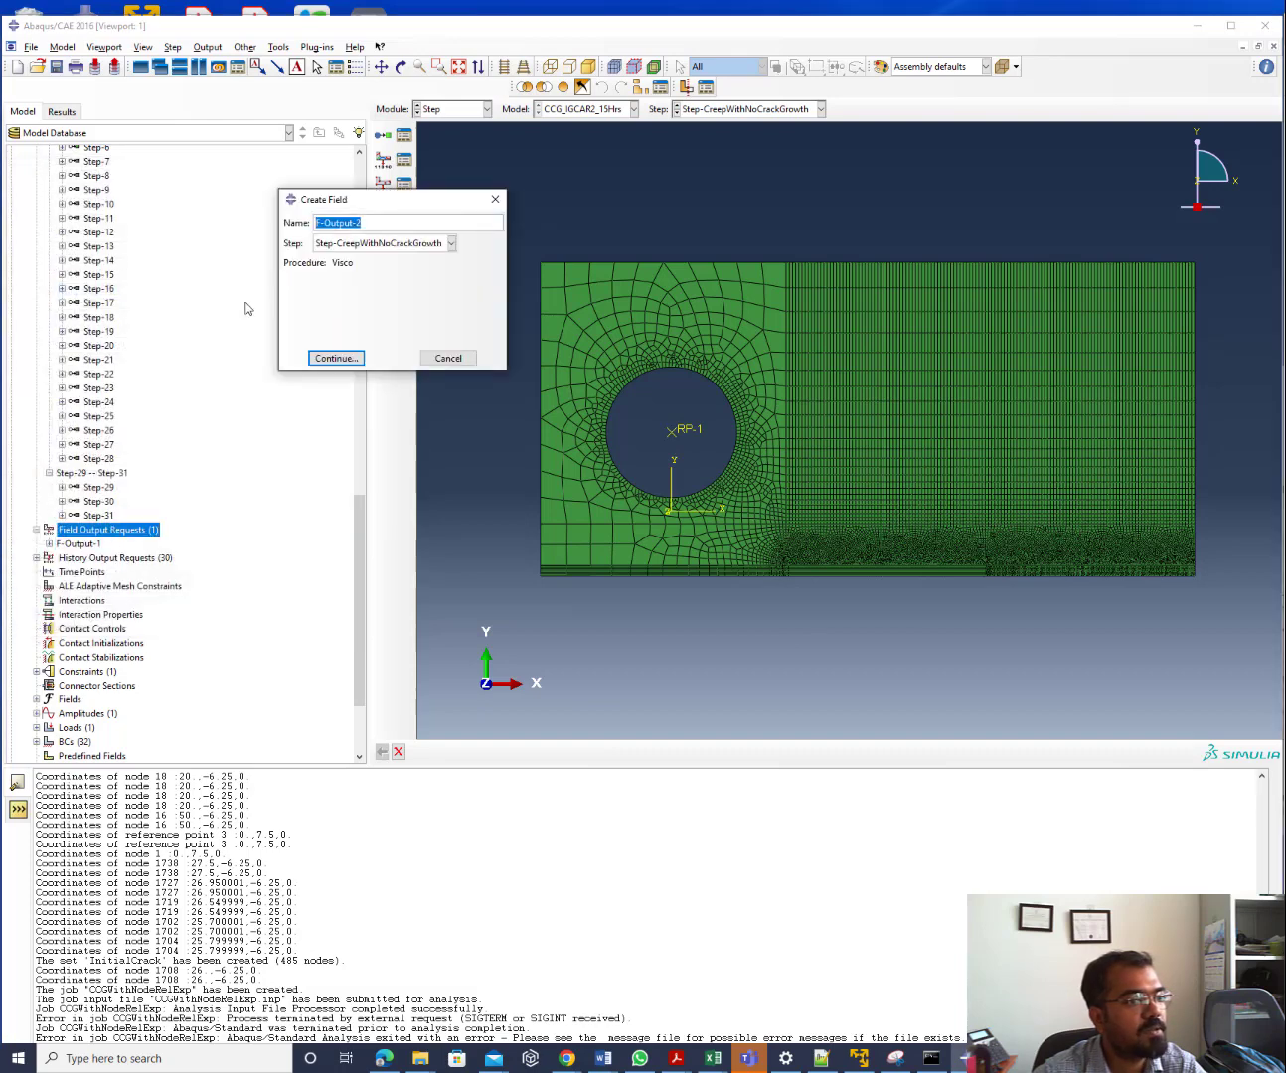
{"action": "left_click", "coordinate": [354, 248]}
{"action": "left_click", "coordinate": [343, 261]}
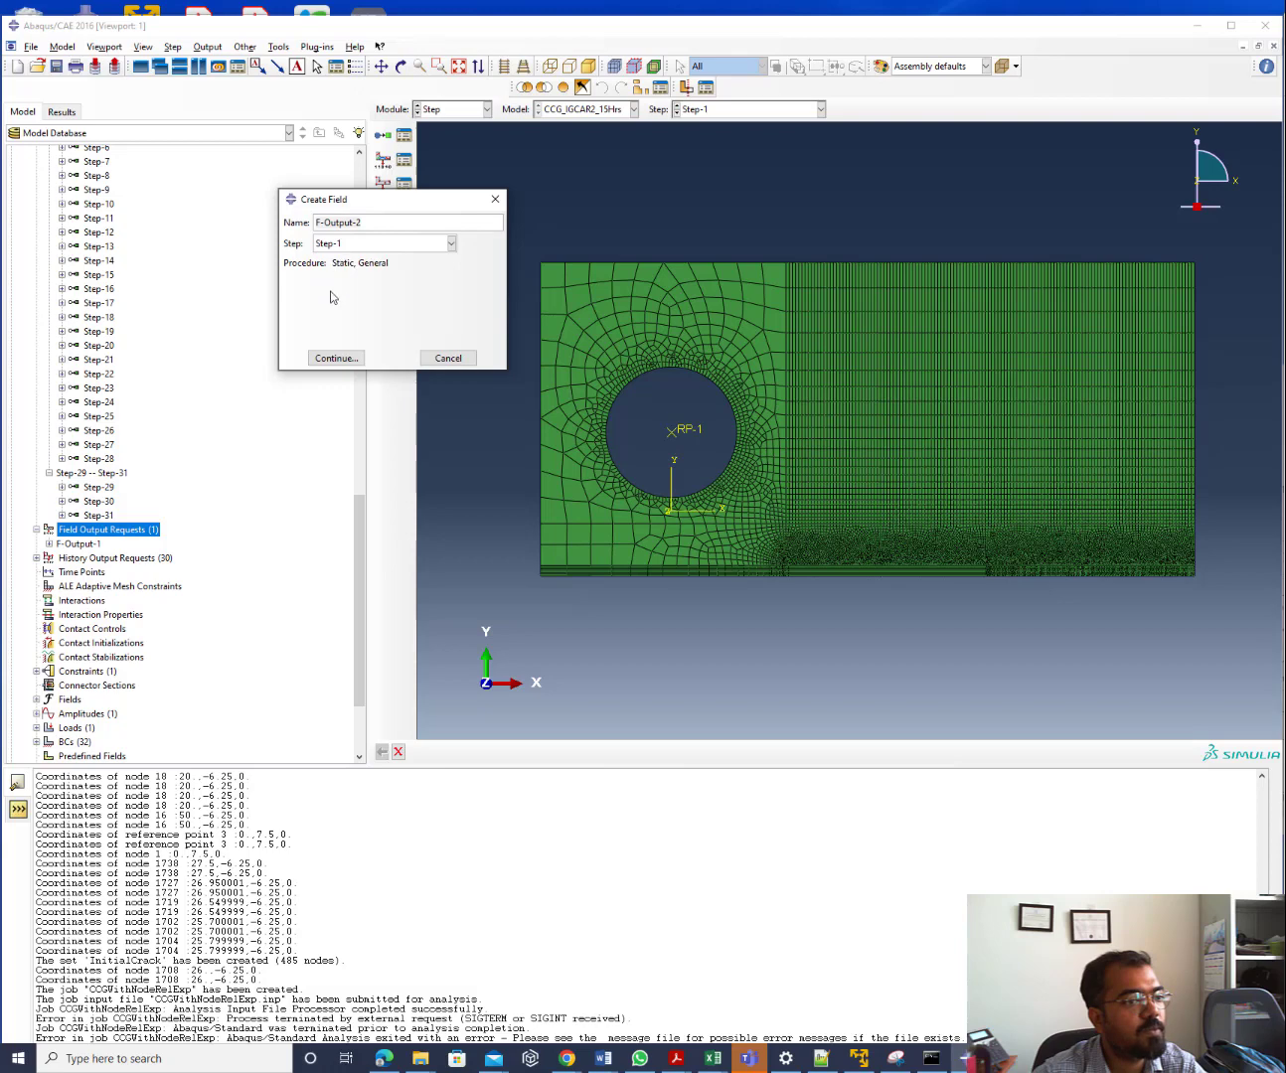
{"action": "left_click", "coordinate": [346, 359]}
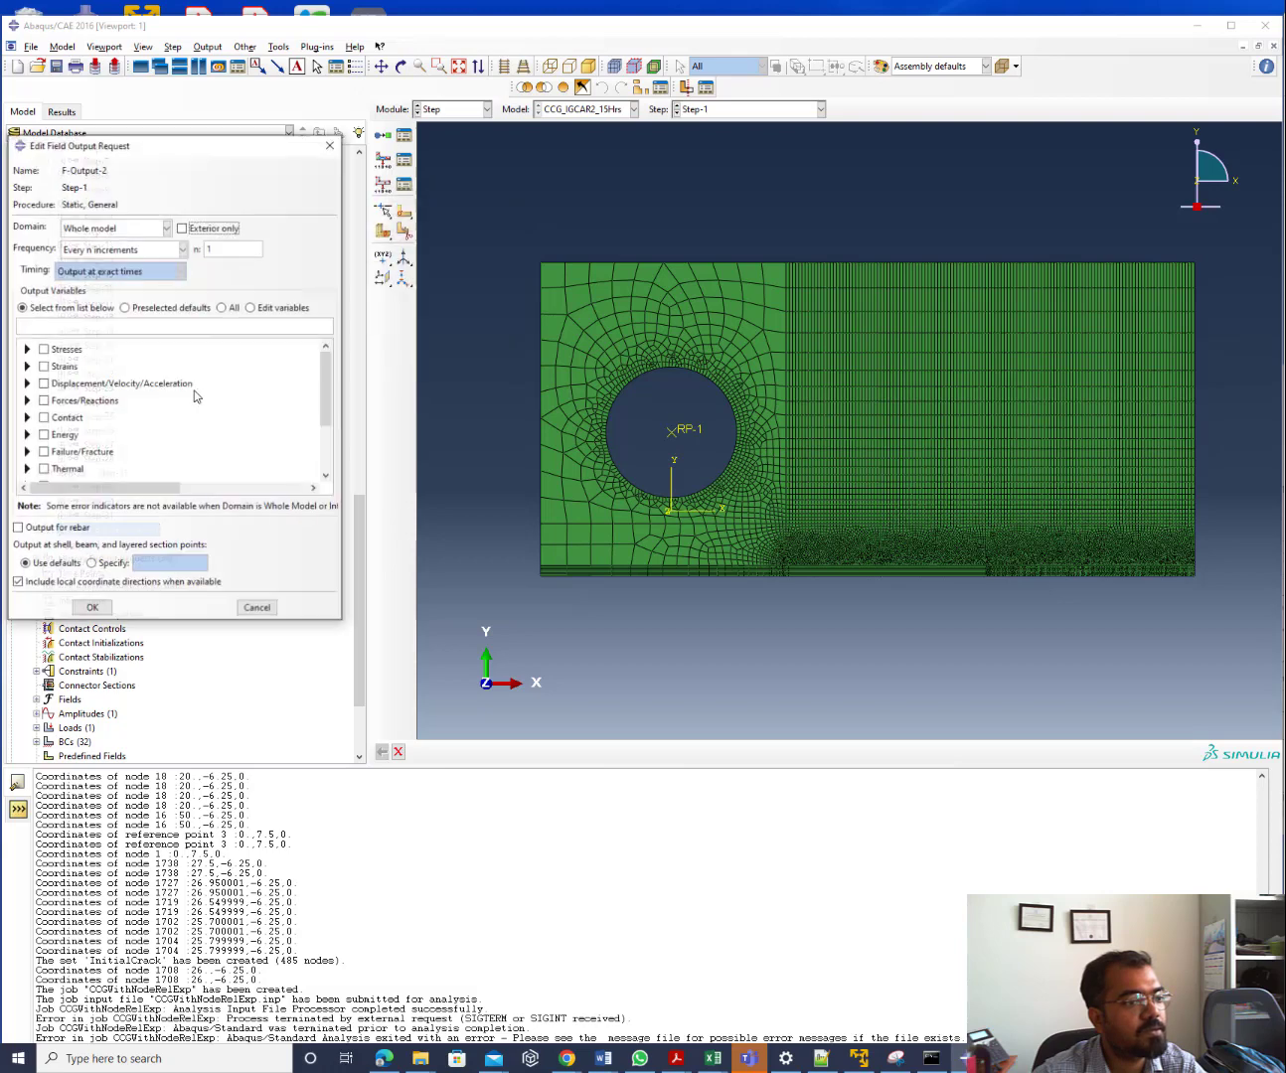
{"action": "left_click", "coordinate": [148, 308]}
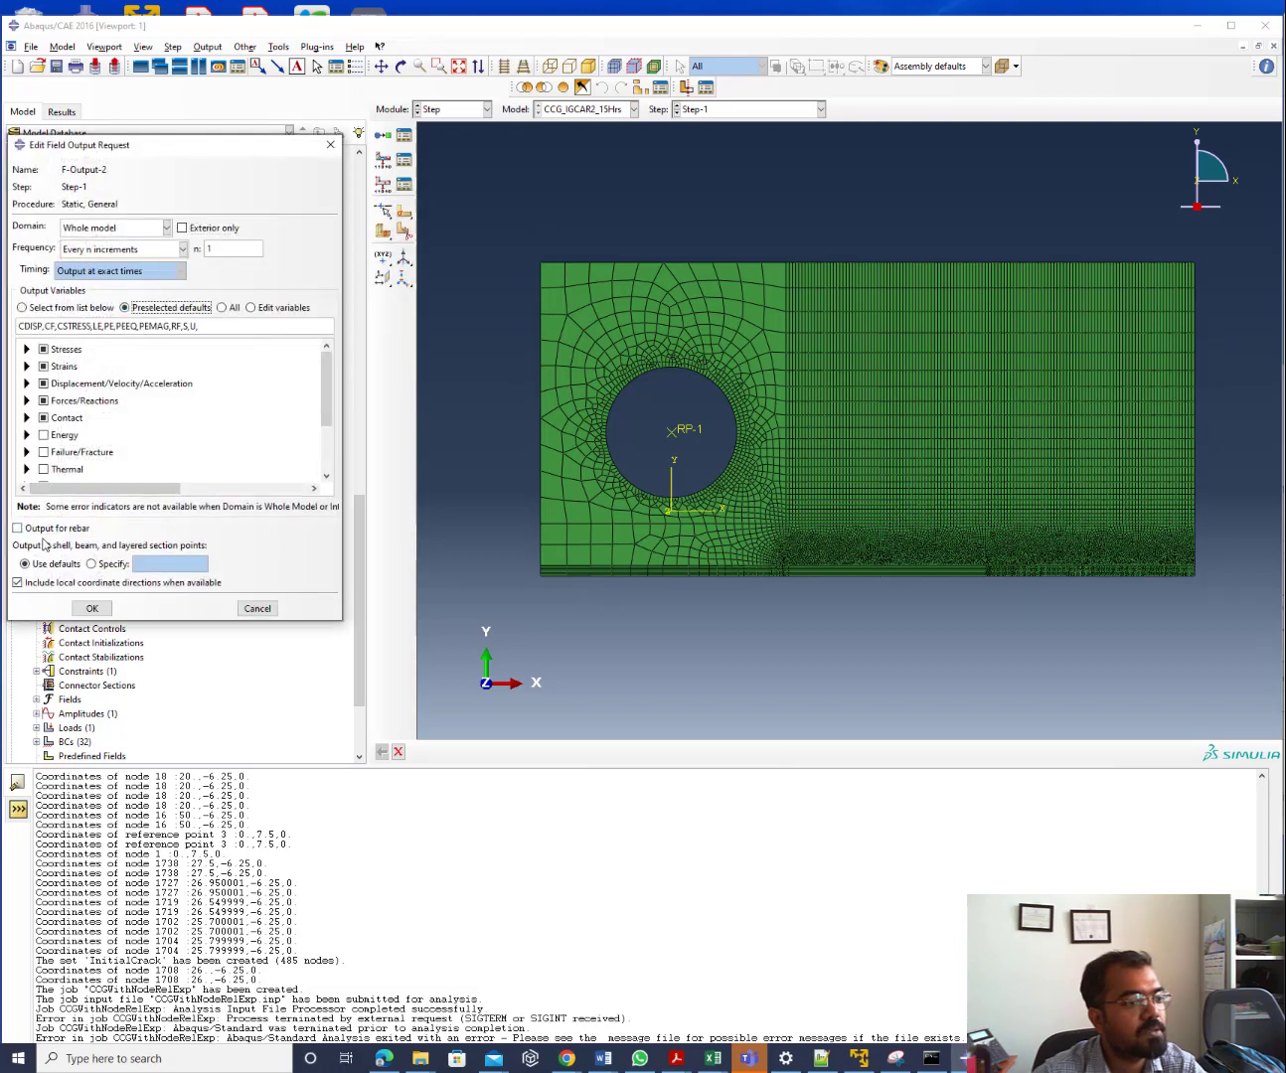
{"action": "left_click", "coordinate": [61, 435]}
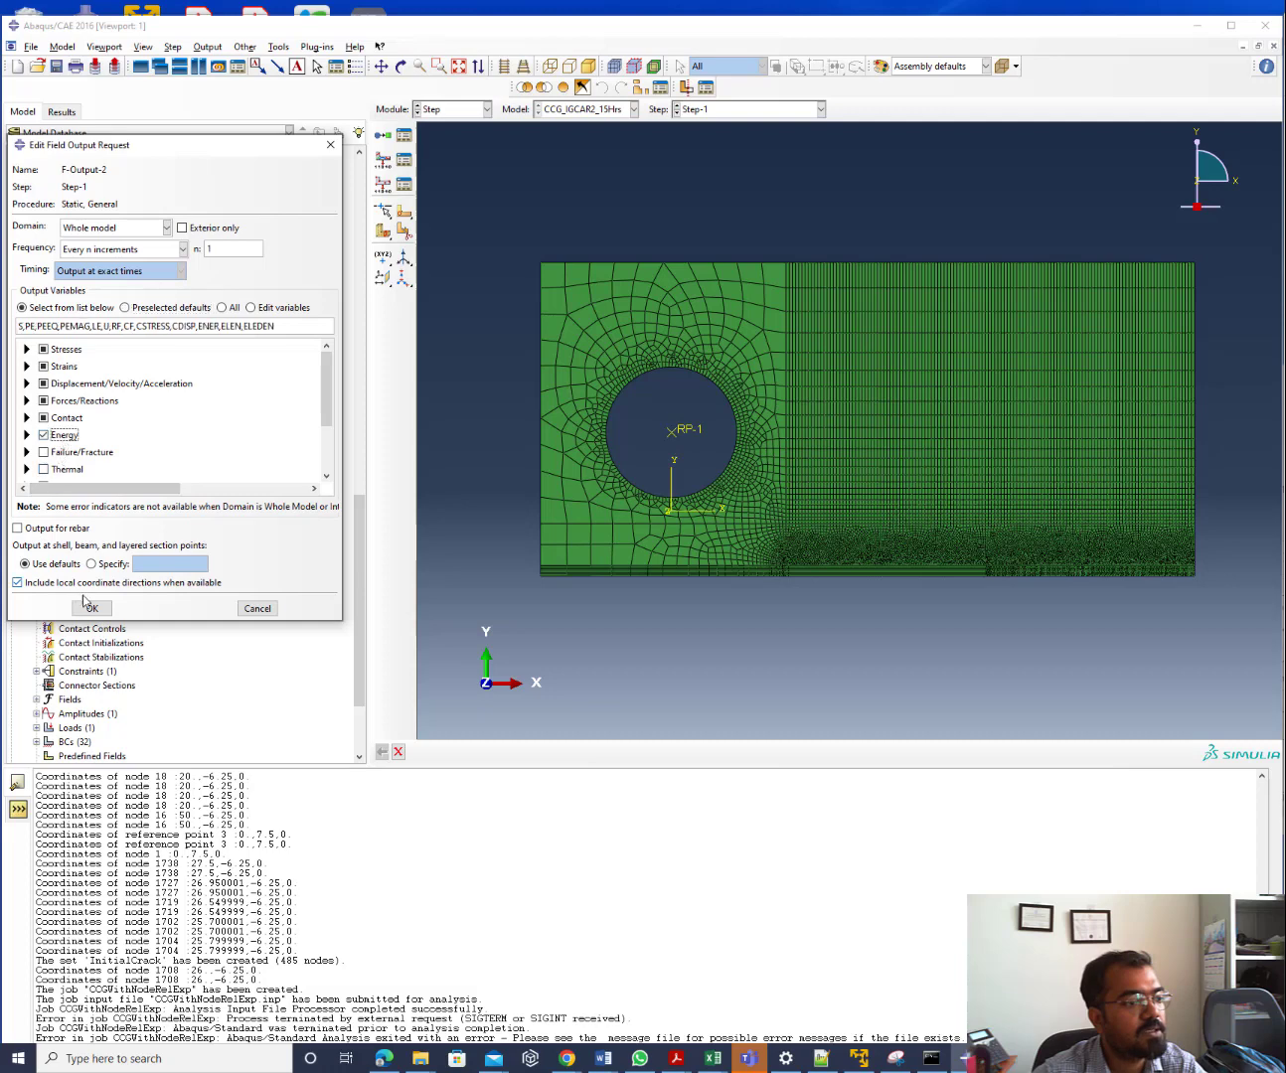
{"action": "left_click", "coordinate": [89, 606]}
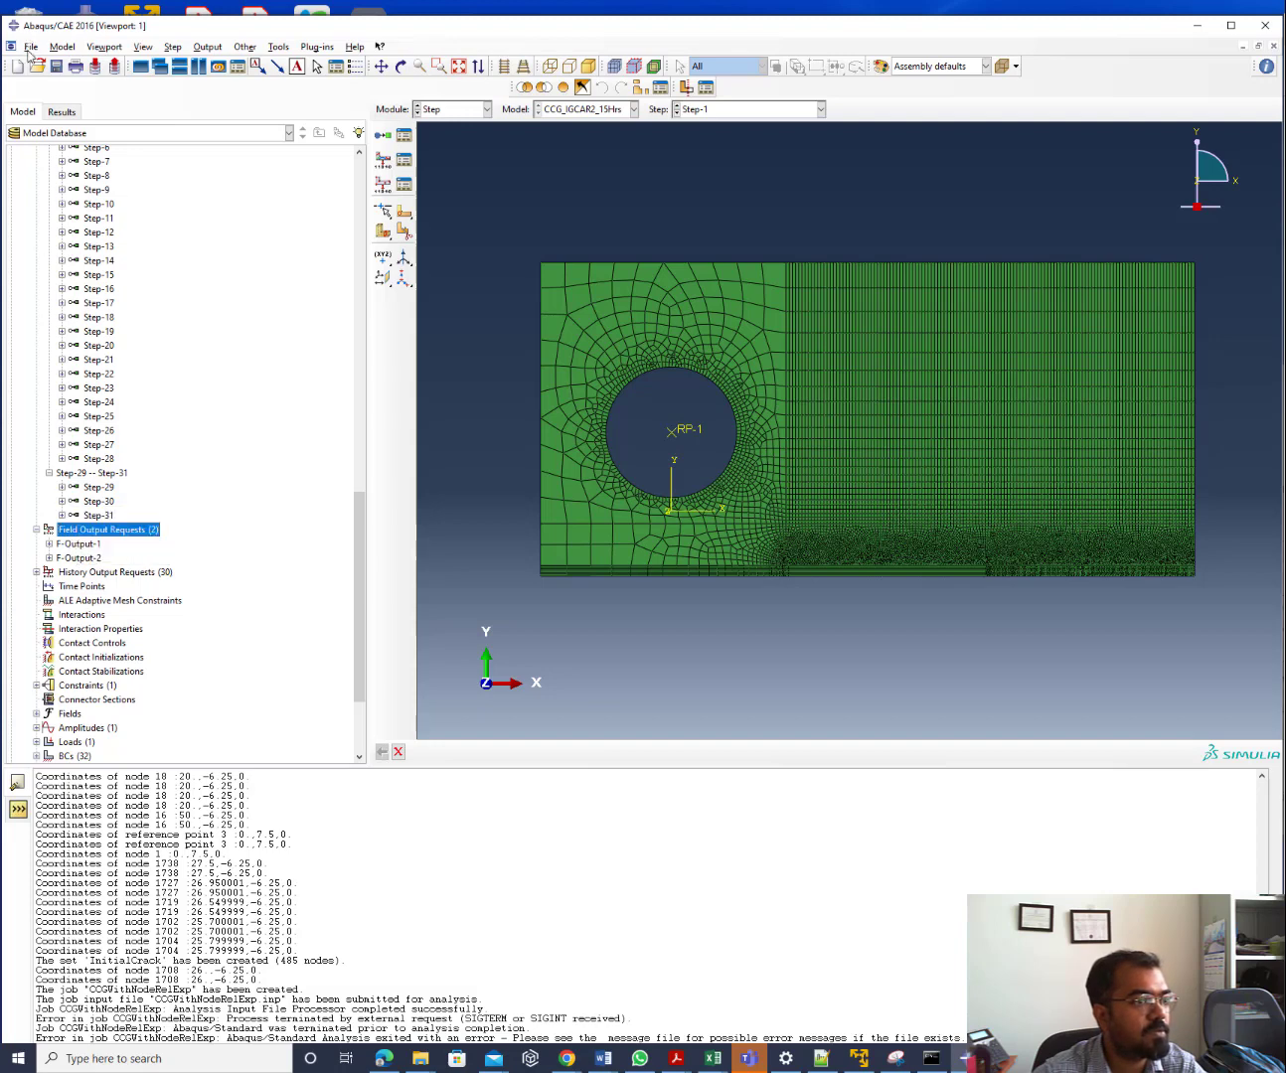
Look at the fout.py script in Notepad++ and return to Abaqus/CAE
{"action": "left_click", "coordinate": [32, 47]}
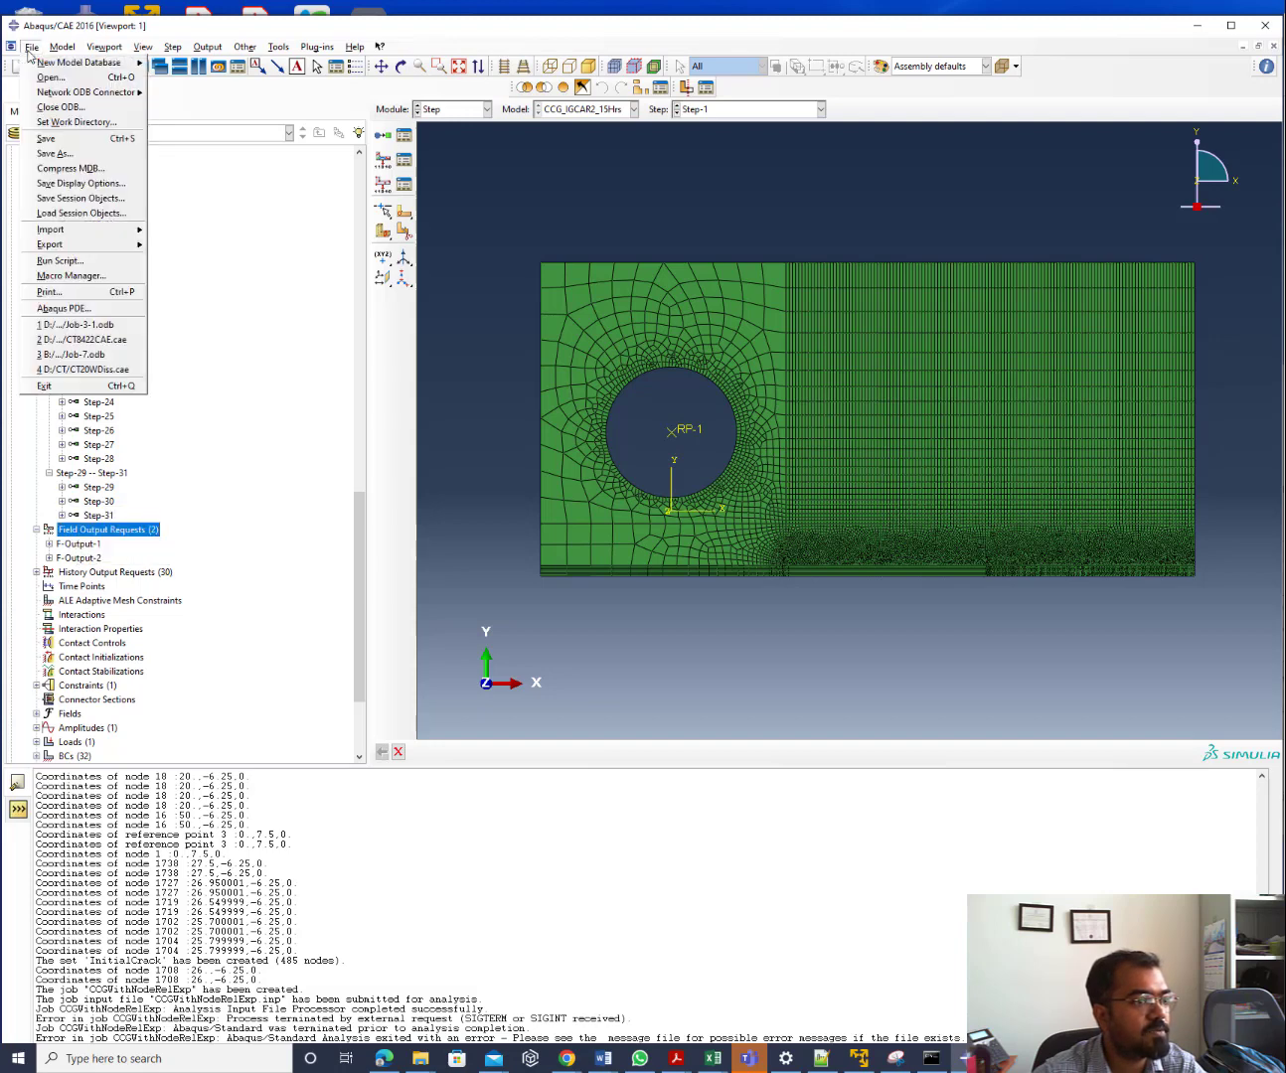
{"action": "left_click", "coordinate": [821, 1059]}
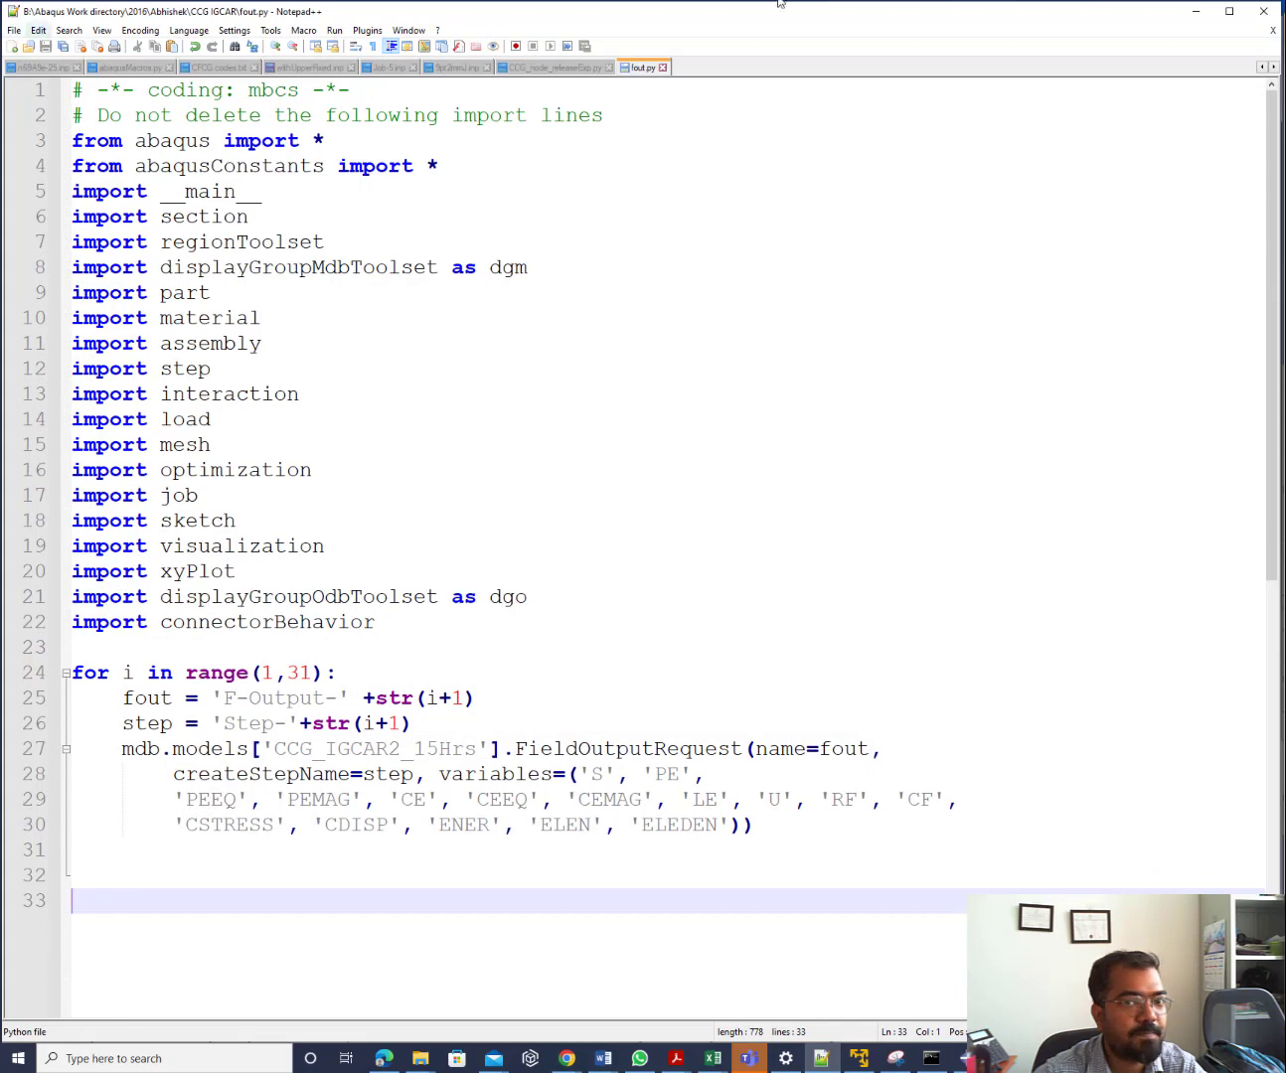
{"action": "left_click", "coordinate": [1195, 12]}
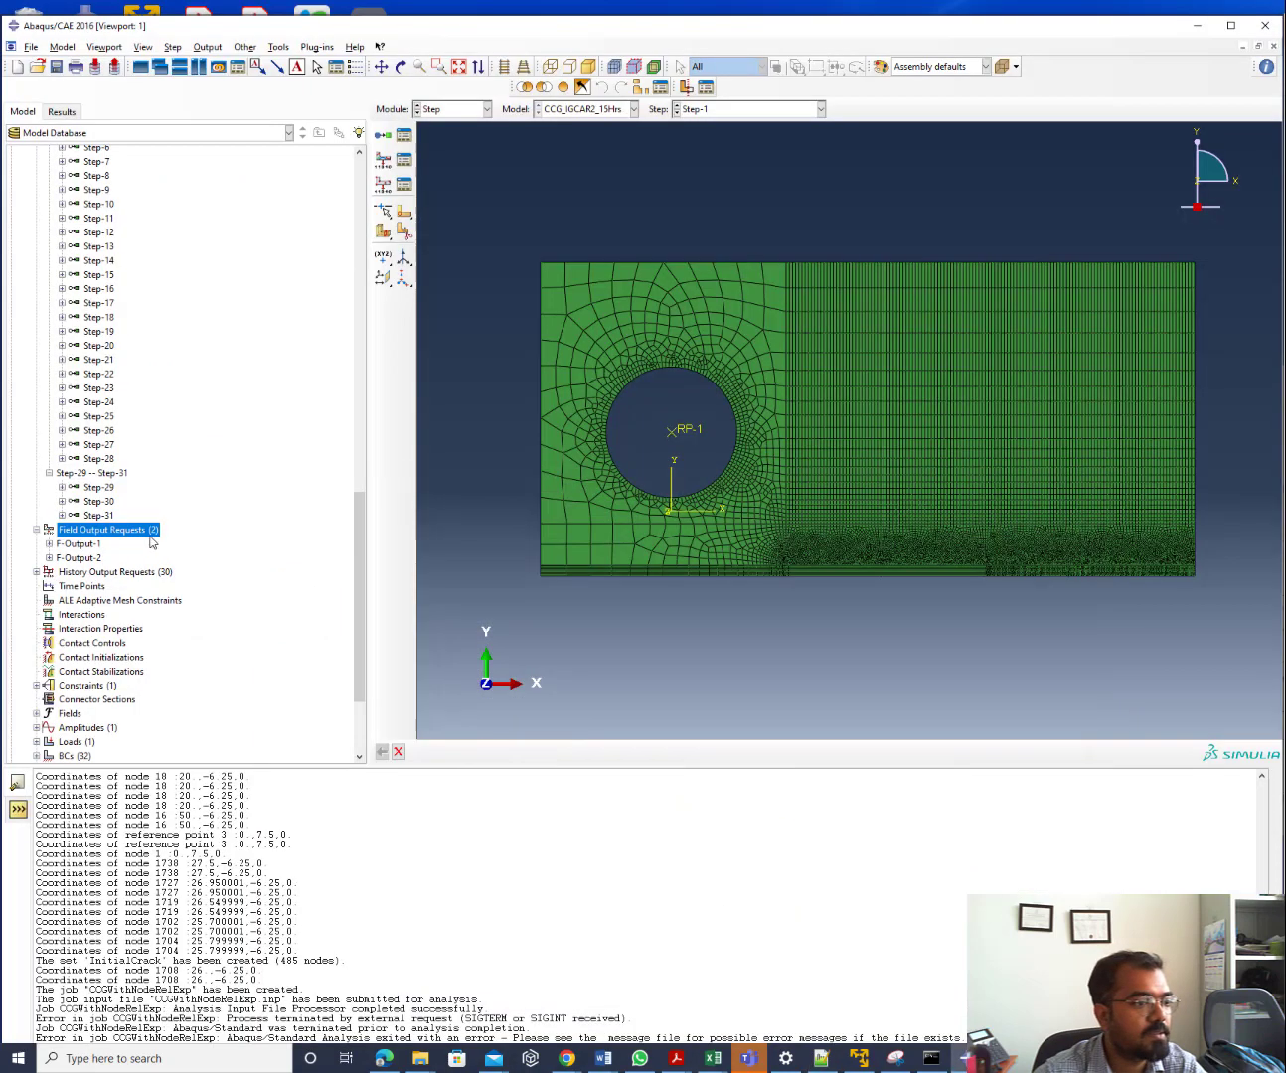
Inspect and compare the F-Output-1 and F-Output-2 request settings
{"action": "double_click", "coordinate": [94, 539]}
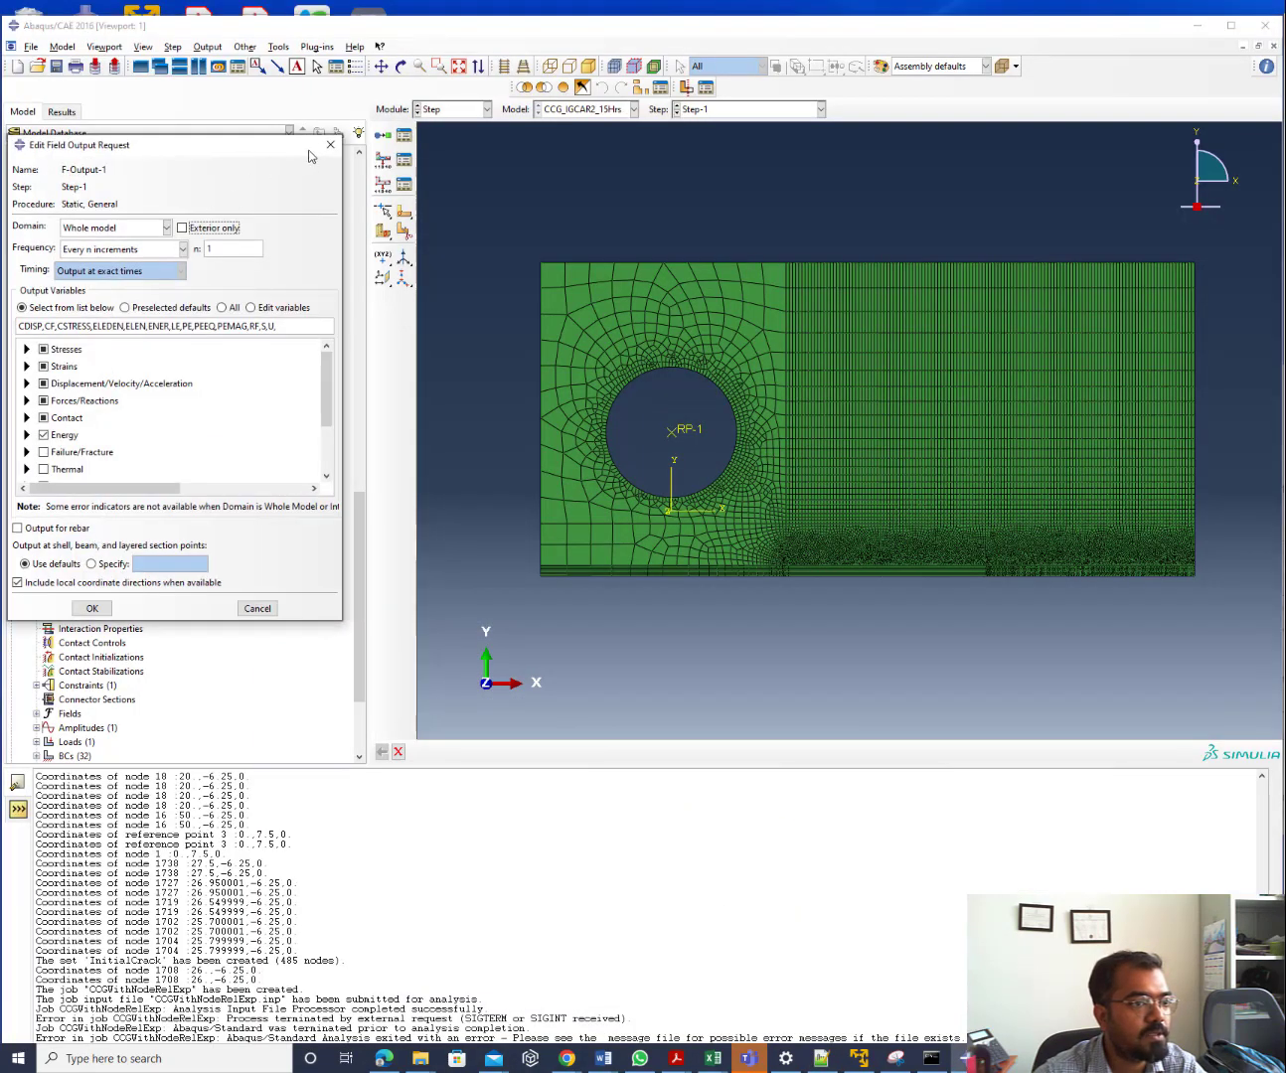
{"action": "left_click", "coordinate": [329, 144]}
{"action": "left_click", "coordinate": [79, 561]}
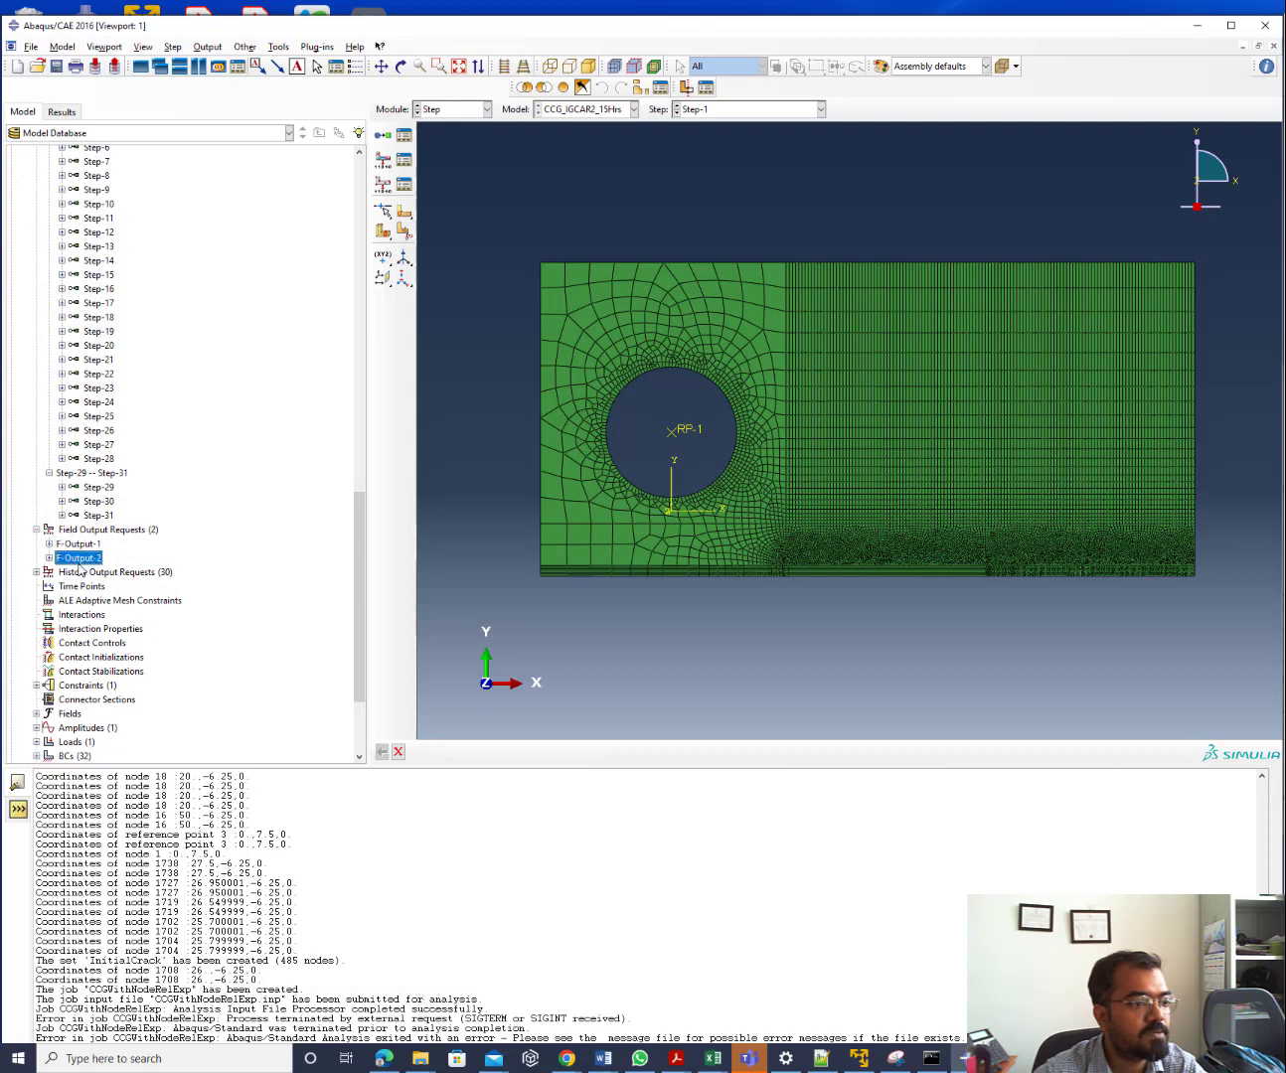
{"action": "double_click", "coordinate": [80, 562]}
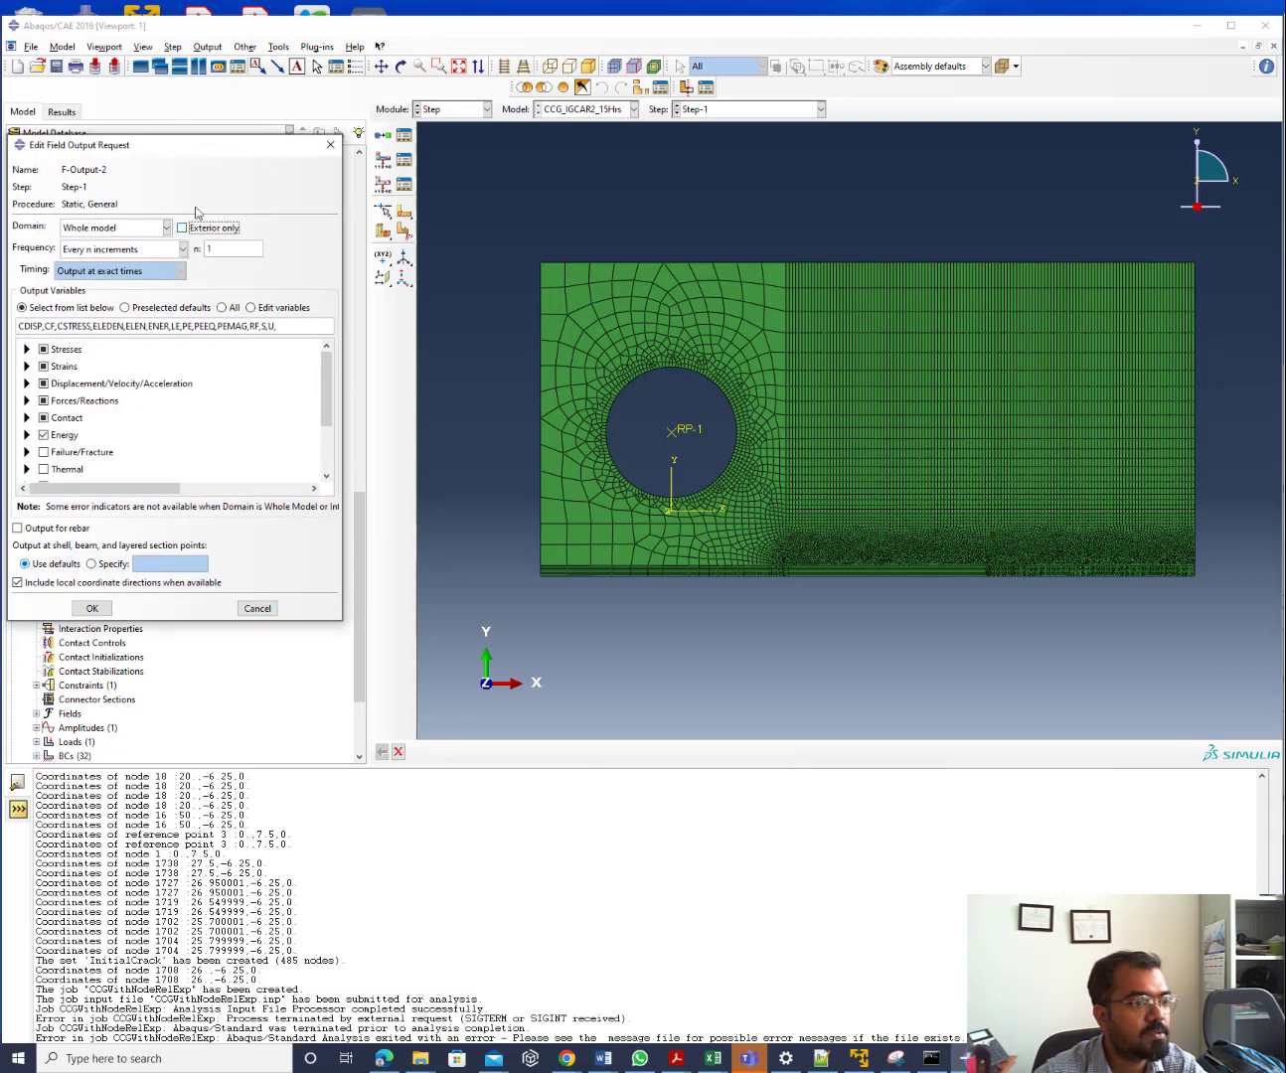
{"action": "left_click", "coordinate": [330, 144]}
{"action": "double_click", "coordinate": [80, 543]}
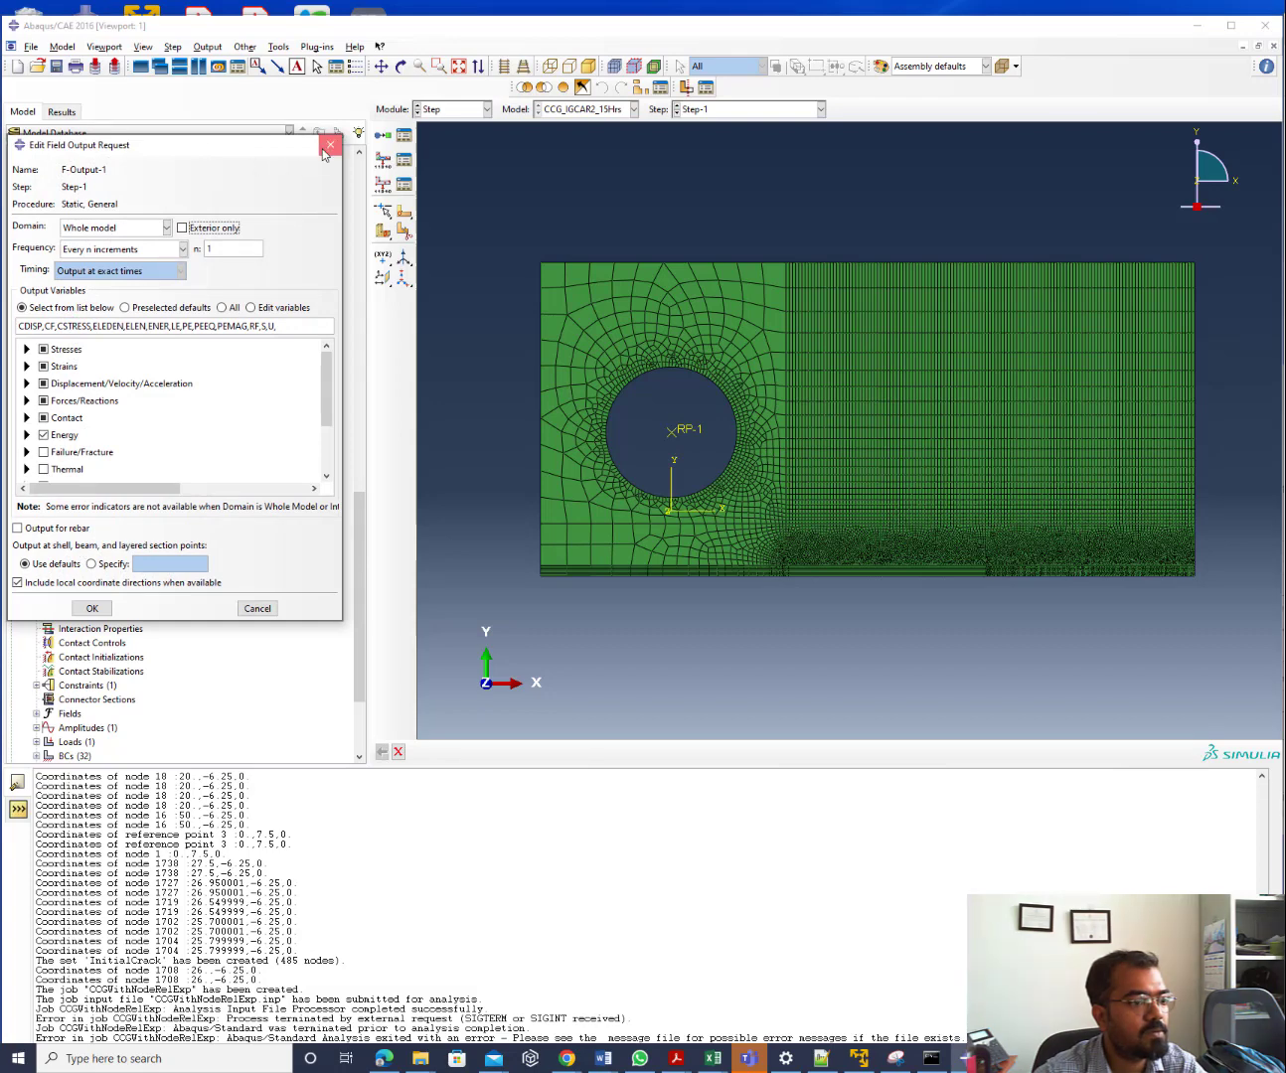
{"action": "left_click", "coordinate": [330, 144]}
Delete the F-Output-2 field output request and confirm
{"action": "right_click", "coordinate": [78, 559]}
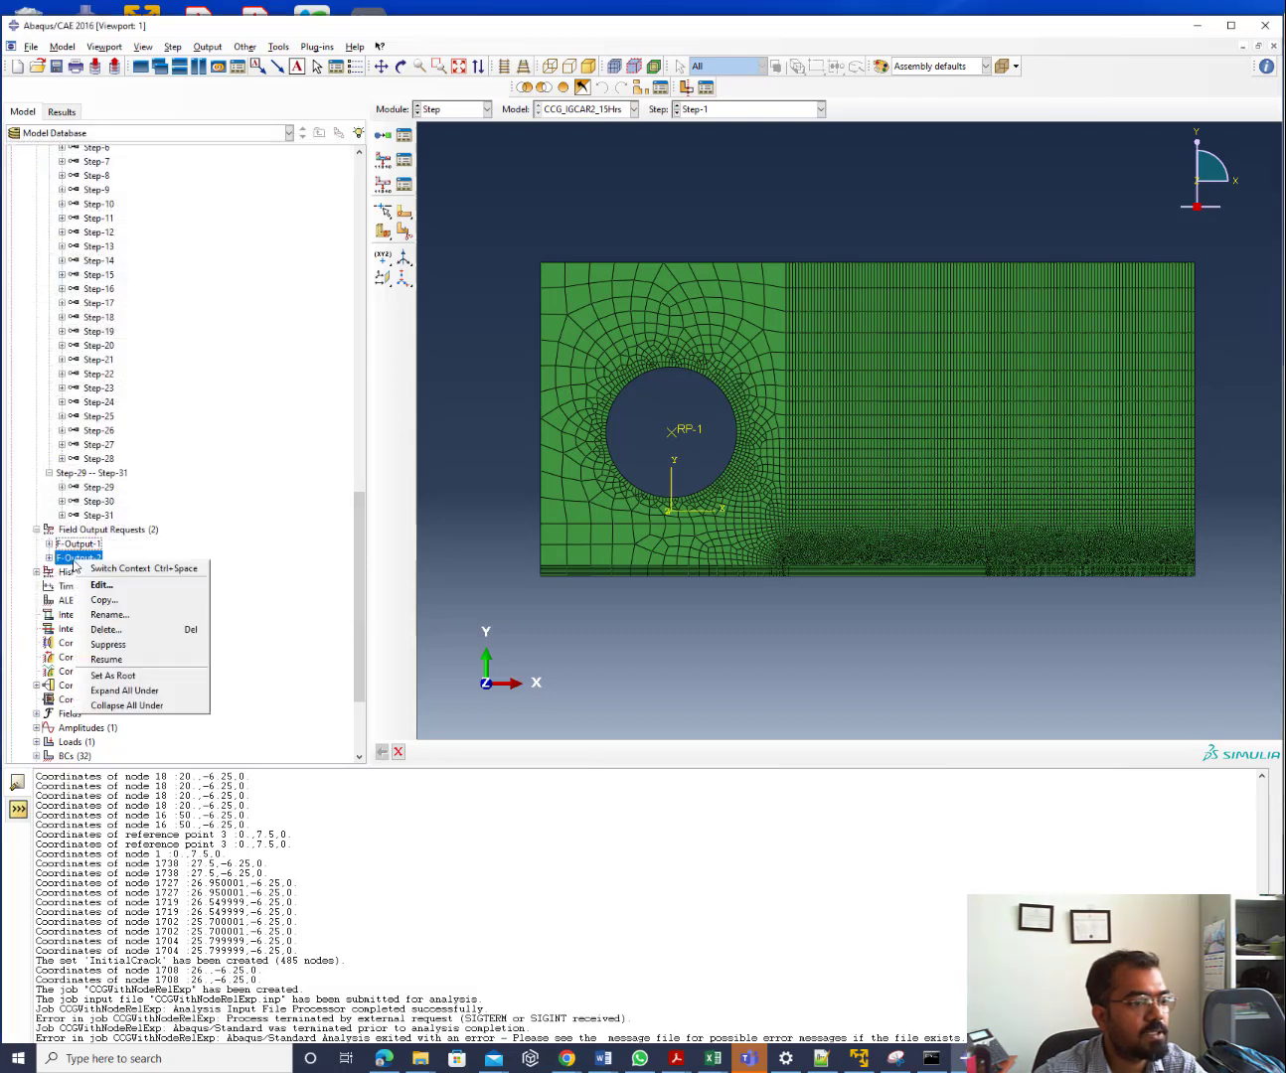
{"action": "left_click", "coordinate": [115, 633]}
{"action": "left_click", "coordinate": [606, 562]}
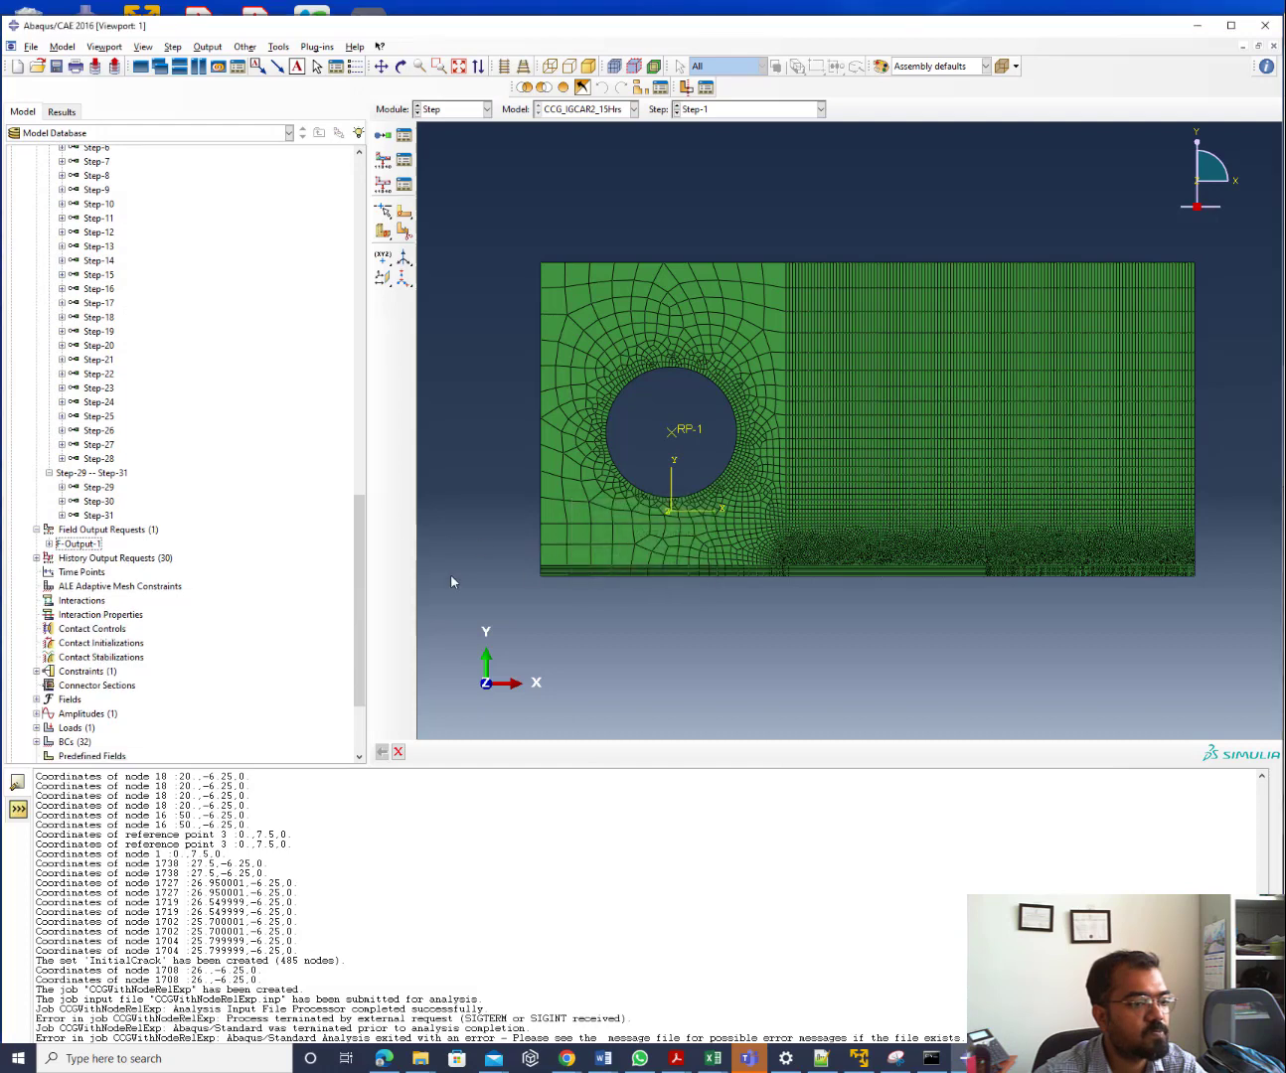
Create F-Output-2 on Step-CreepWithNoCrackGrowth using only the preselected default variables
{"action": "double_click", "coordinate": [91, 533]}
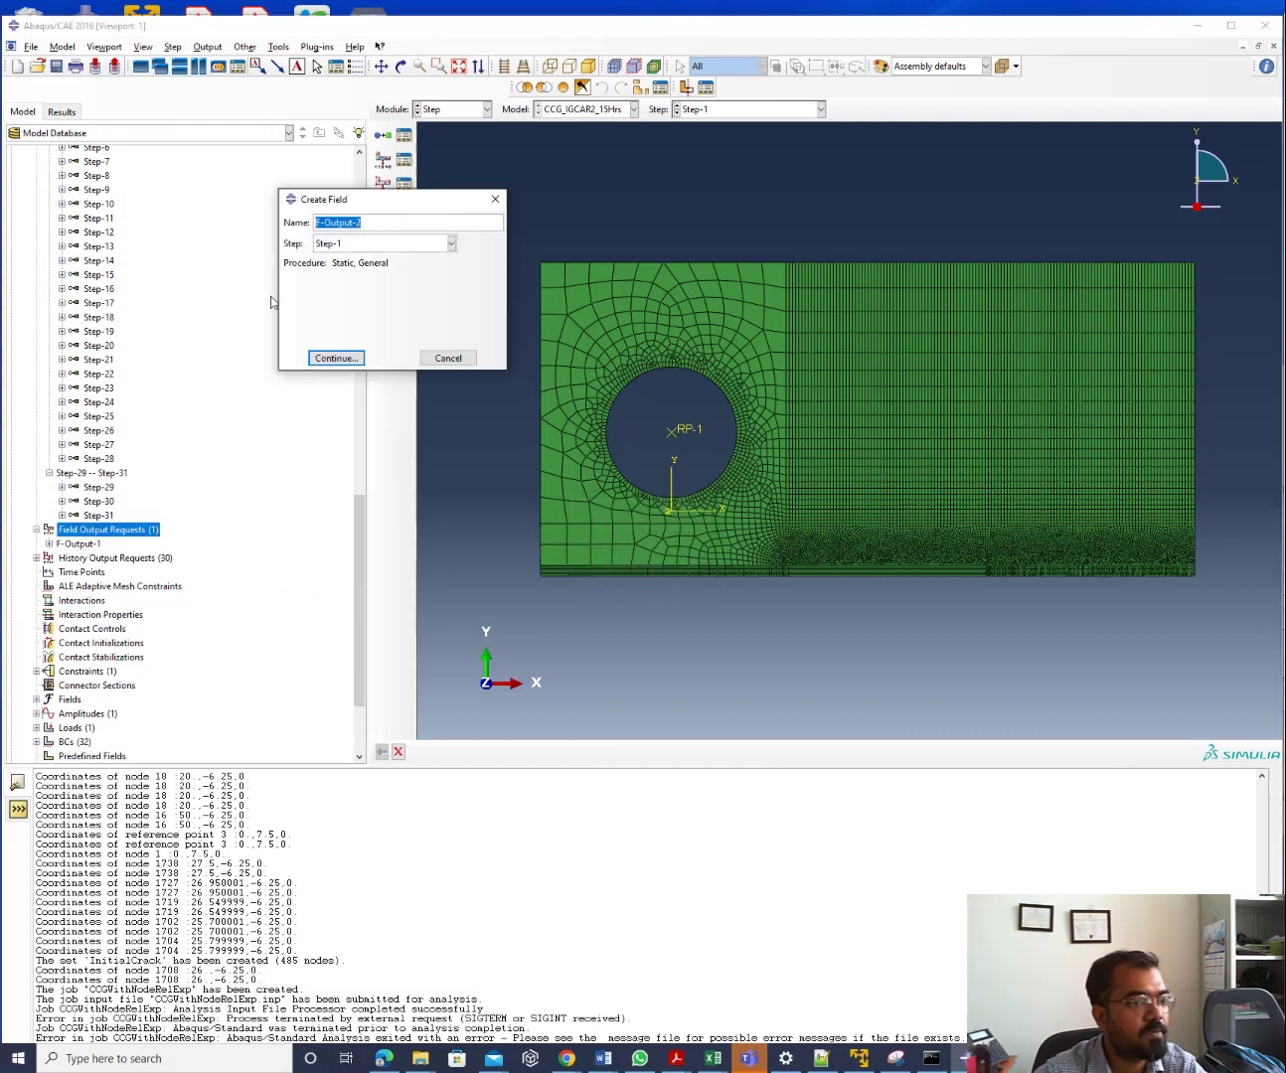
{"action": "left_click", "coordinate": [344, 248]}
{"action": "left_click", "coordinate": [338, 274]}
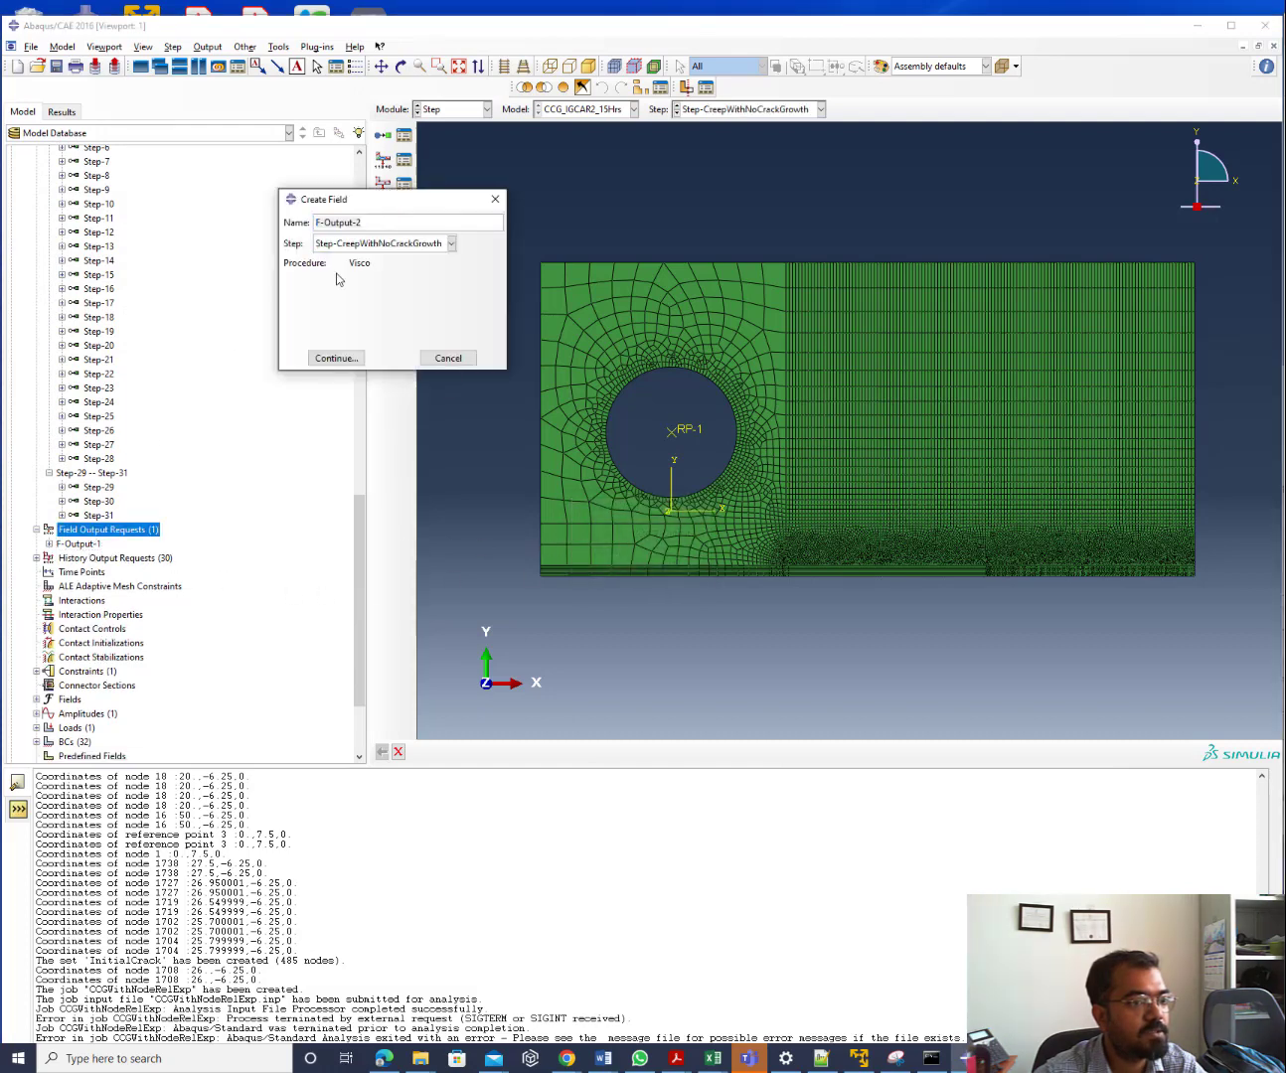
{"action": "left_click", "coordinate": [339, 360]}
{"action": "left_click", "coordinate": [169, 329]}
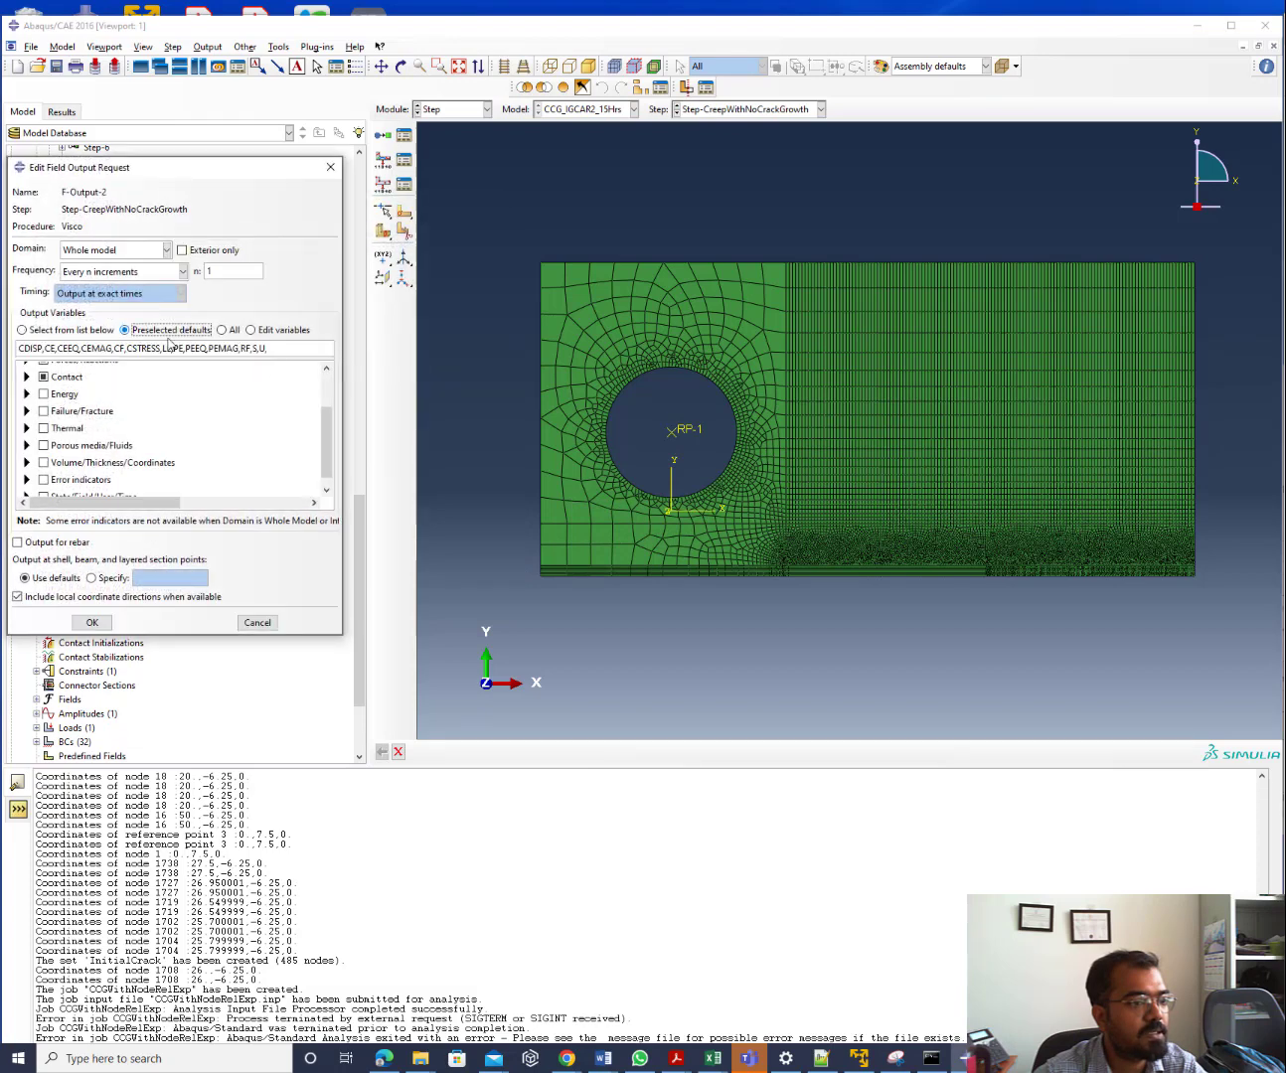
{"action": "scroll", "coordinate": [80, 466], "scroll_direction": "down", "scroll_amount": 1}
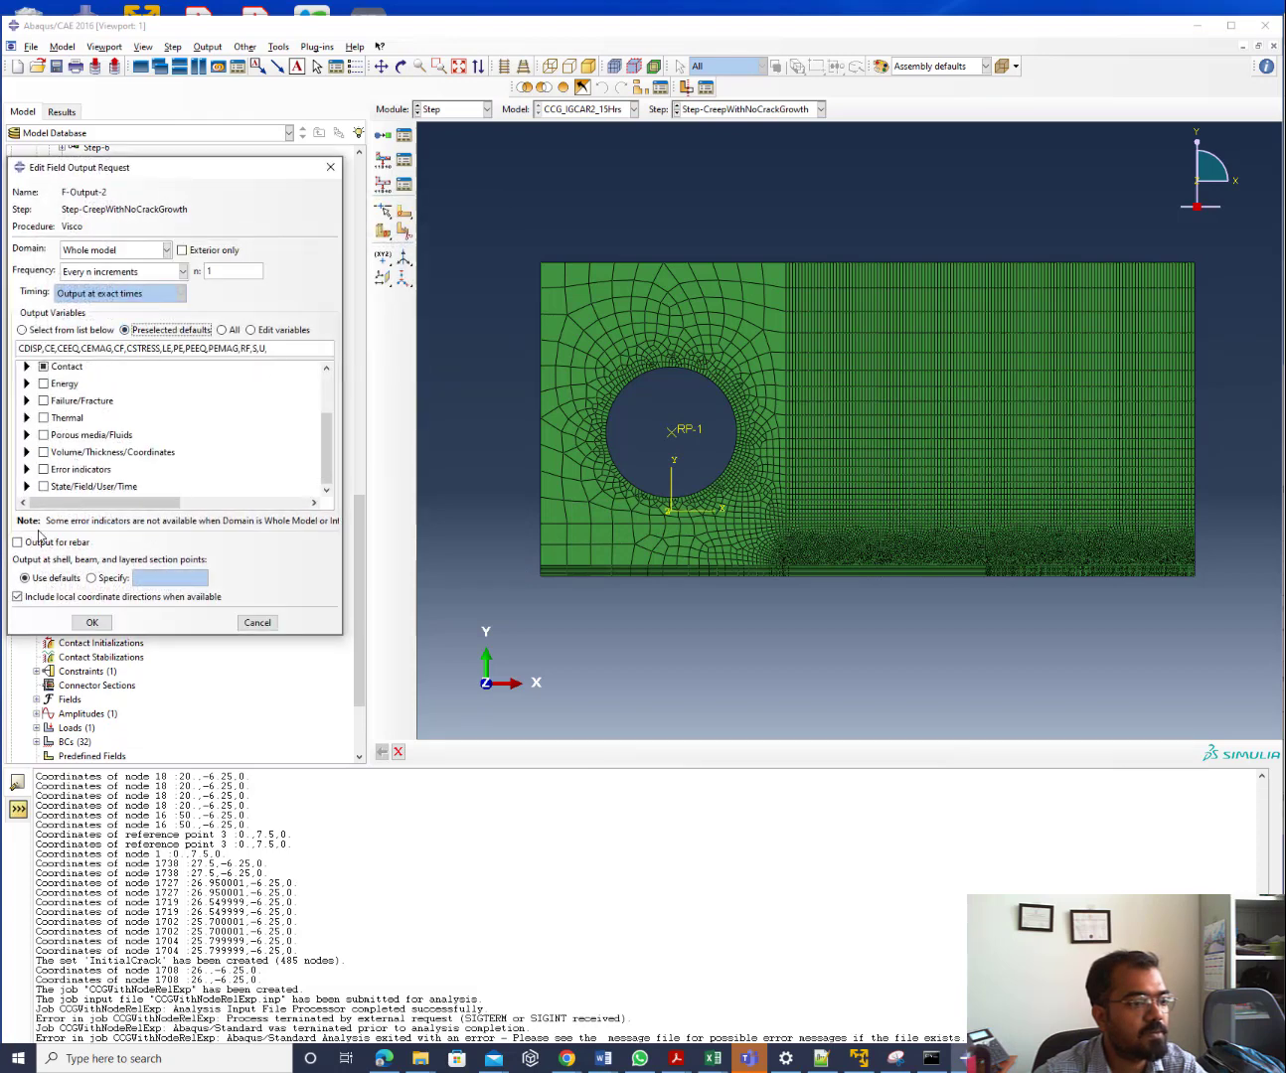
{"action": "left_click", "coordinate": [92, 621]}
Check the new F-Output-2 settings against F-Output-1
{"action": "left_click", "coordinate": [78, 558]}
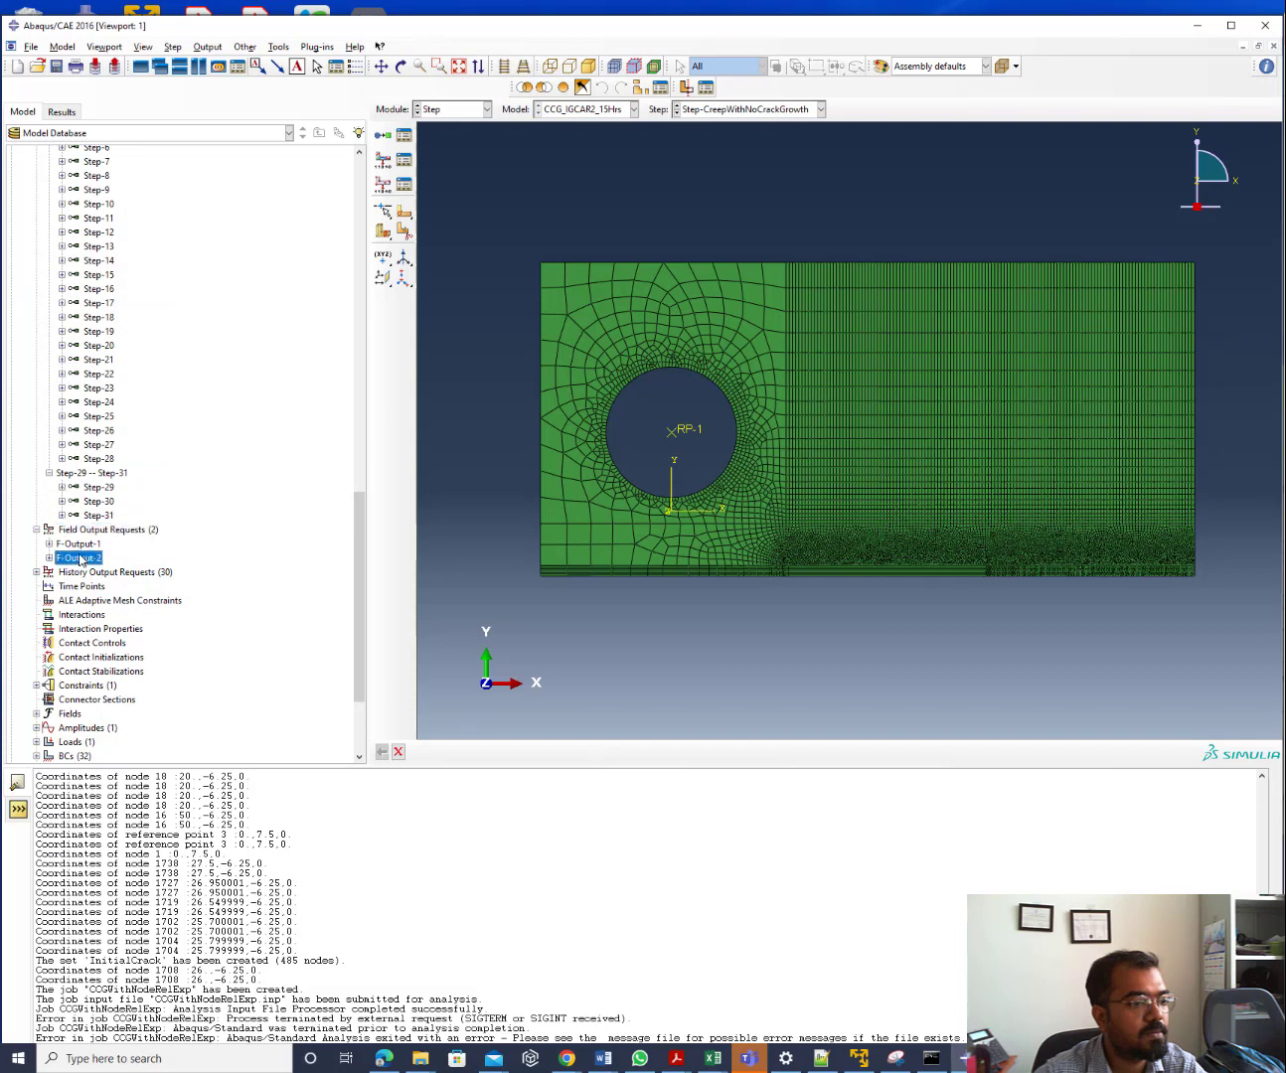
{"action": "double_click", "coordinate": [78, 559]}
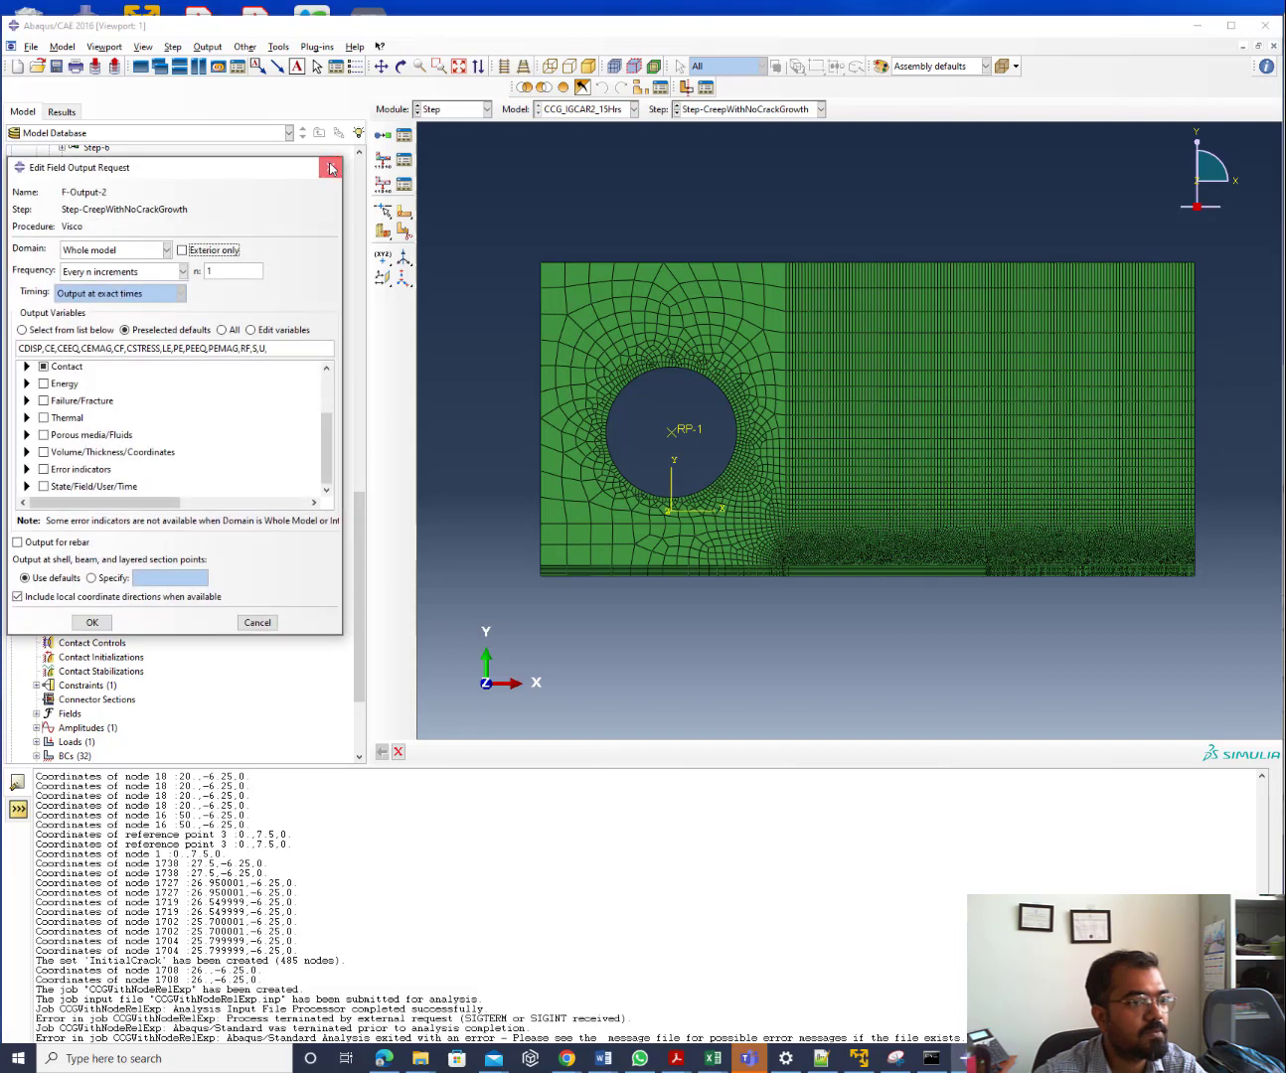
{"action": "left_click", "coordinate": [329, 167]}
{"action": "double_click", "coordinate": [75, 545]}
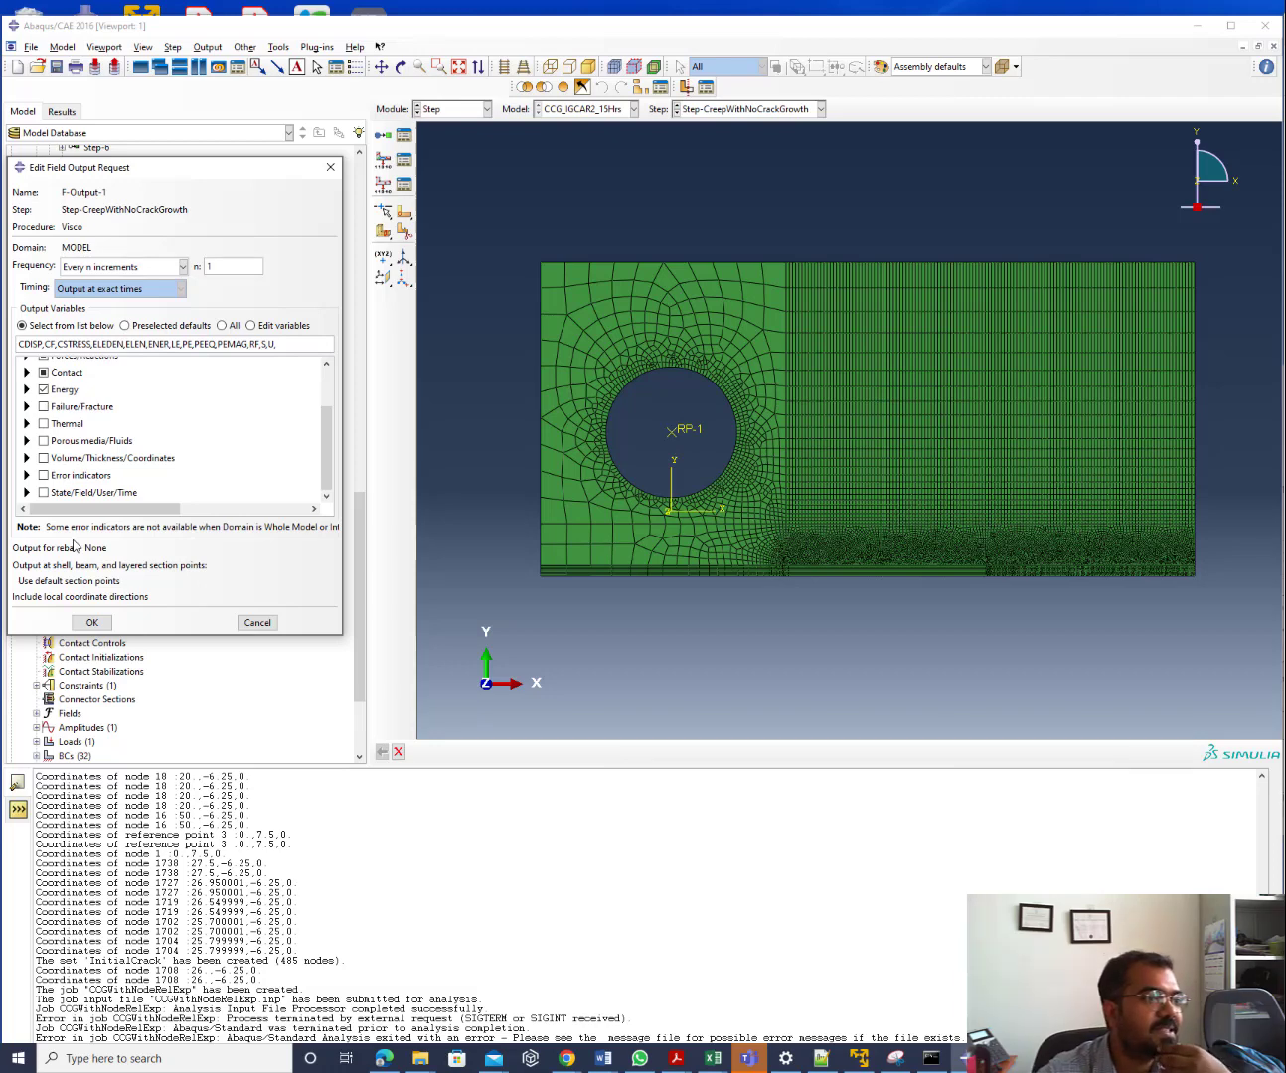
{"action": "left_click", "coordinate": [336, 171]}
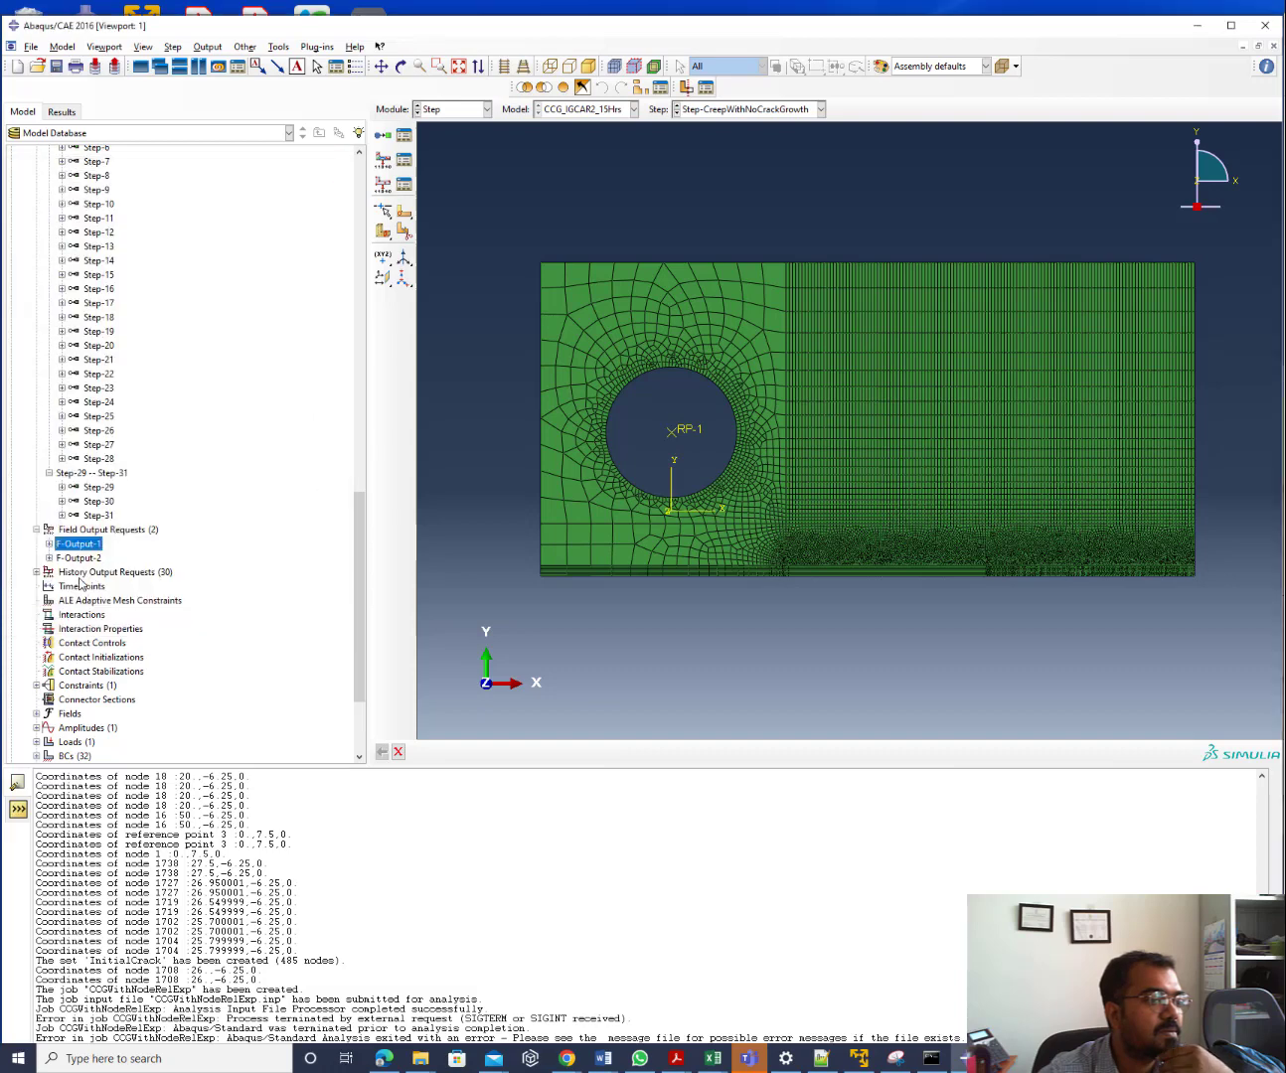
Run the fout.py Python script via File > Run Script
{"action": "left_click", "coordinate": [32, 45]}
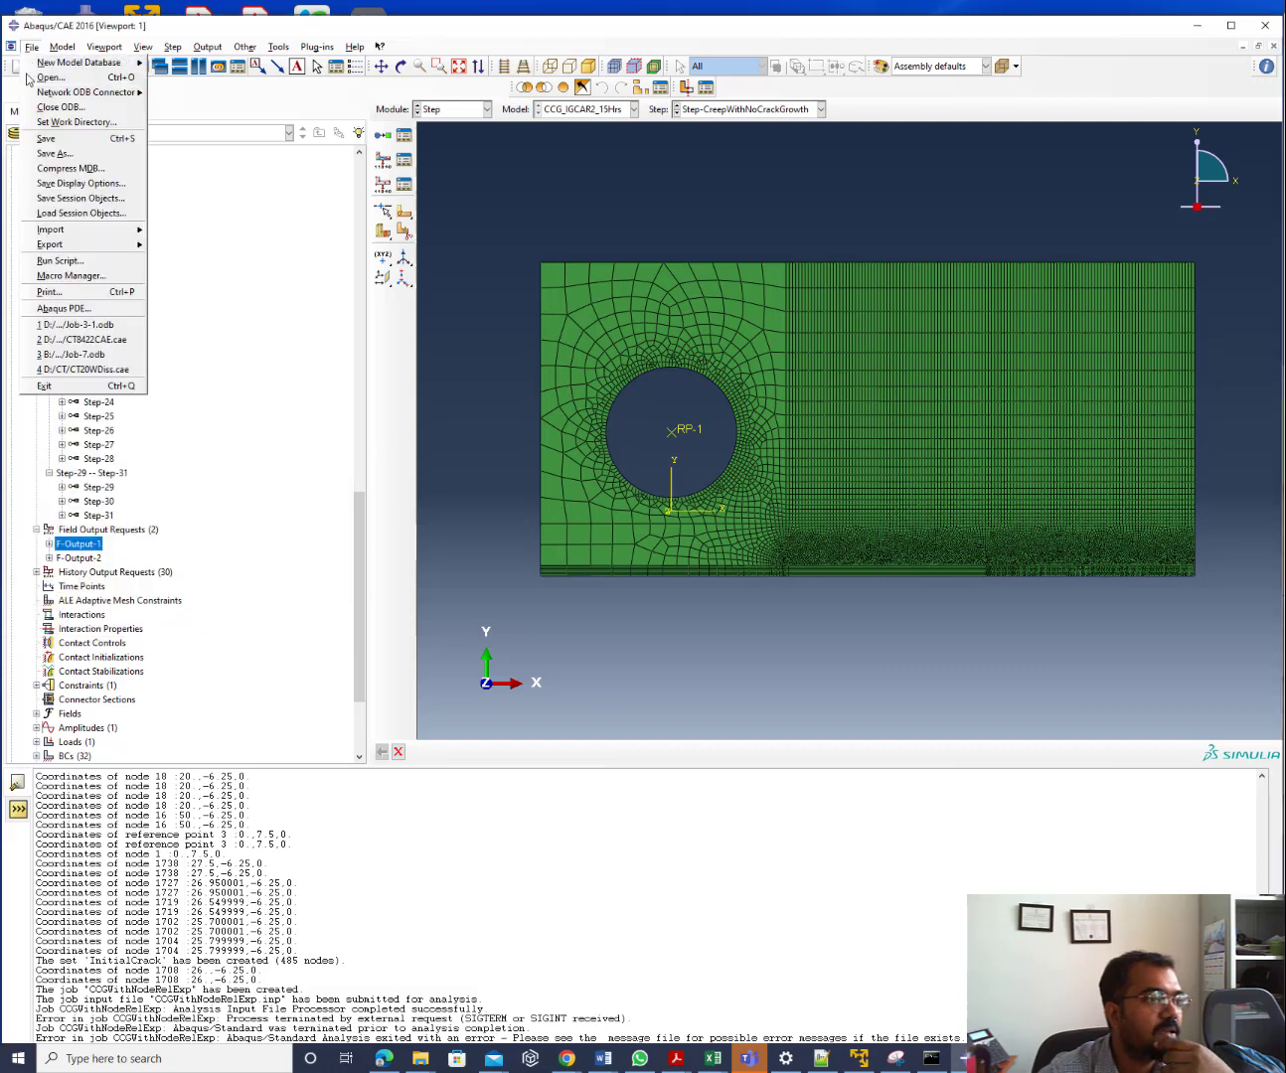
{"action": "left_click", "coordinate": [57, 260]}
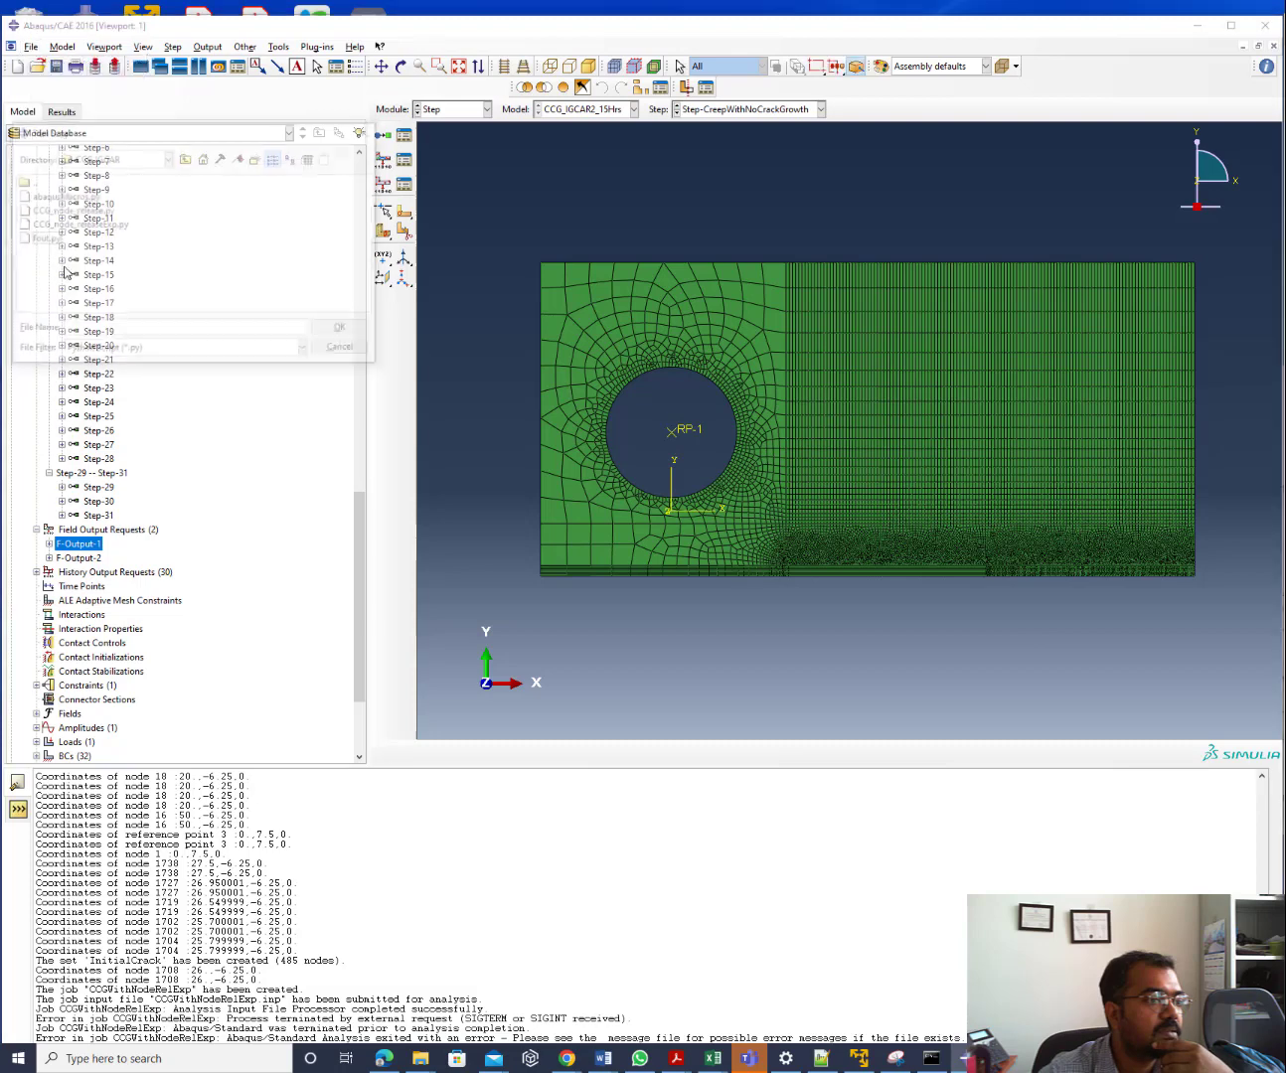
{"action": "double_click", "coordinate": [43, 239]}
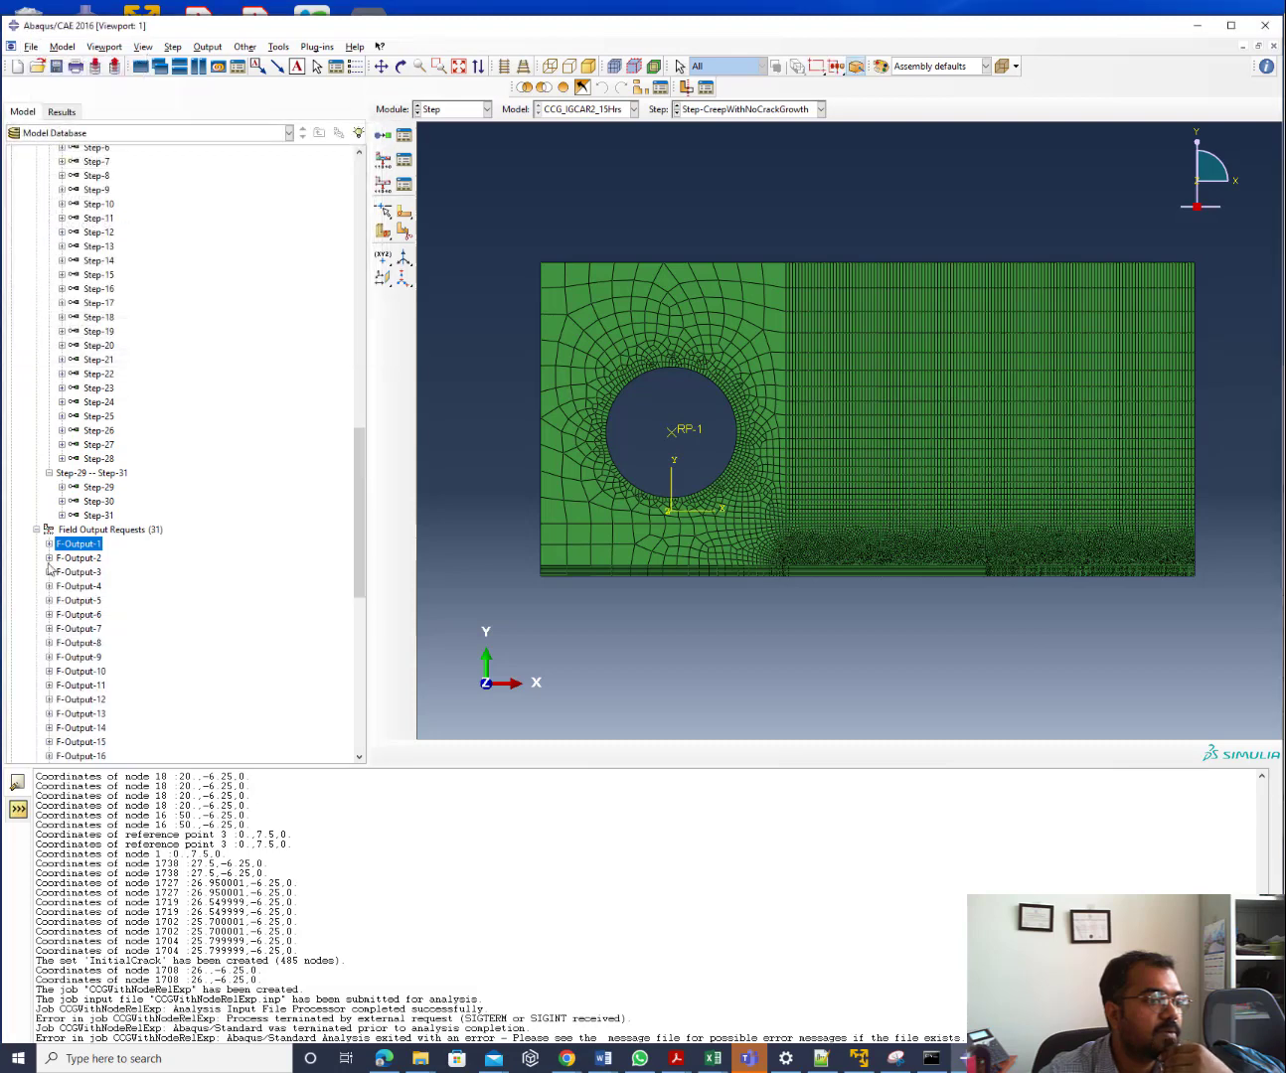
Verify F-Output-3 and F-Output-4 sit on Step-3 and Step-4, and recheck F-Output-1
{"action": "double_click", "coordinate": [89, 573]}
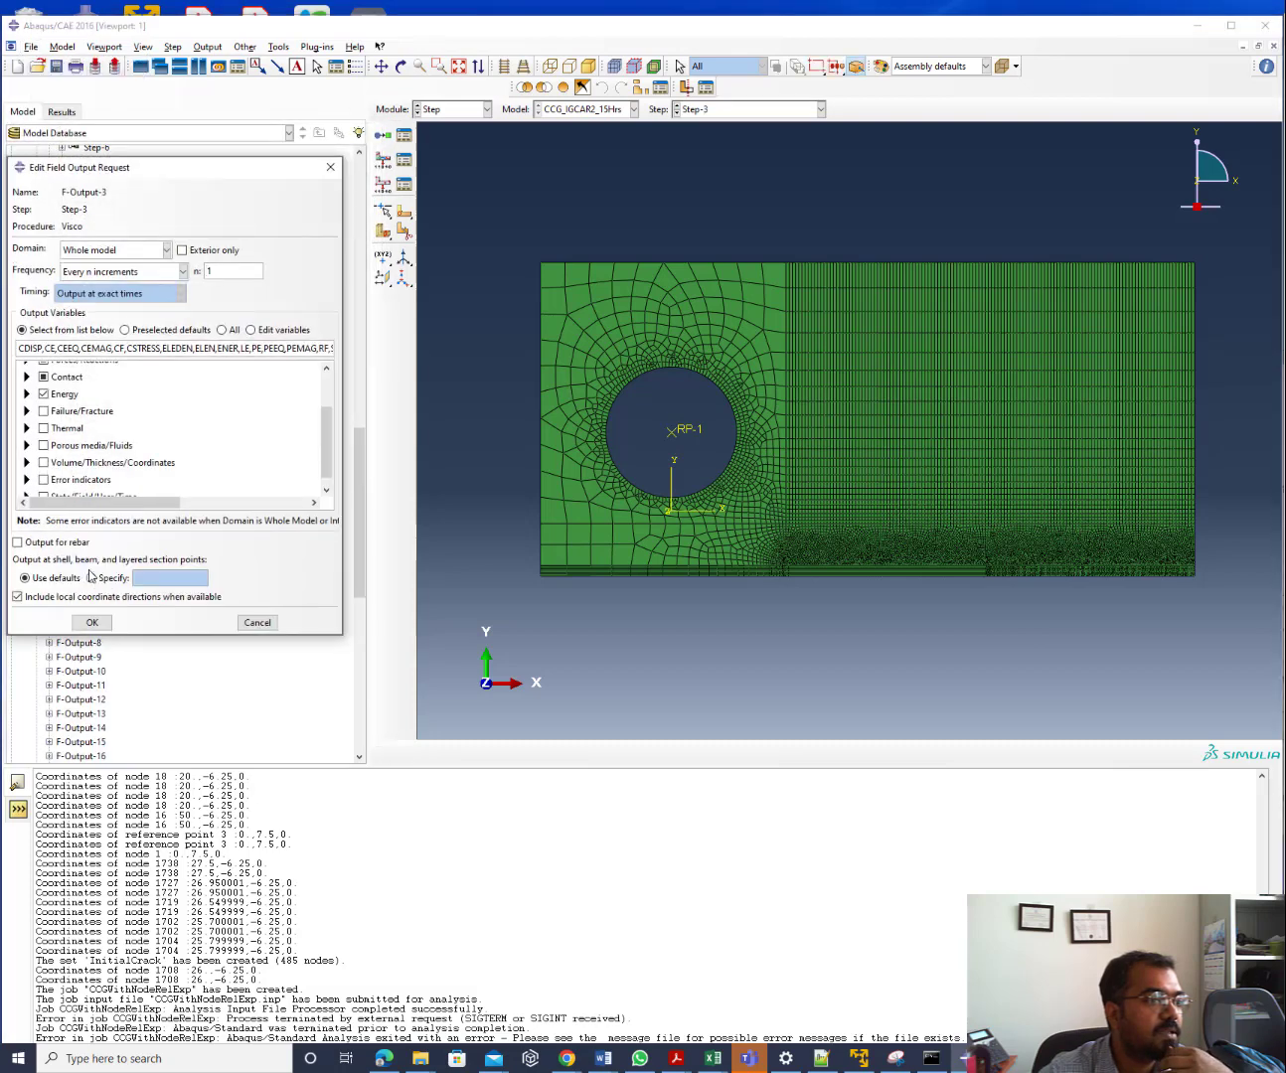
{"action": "left_click", "coordinate": [330, 167]}
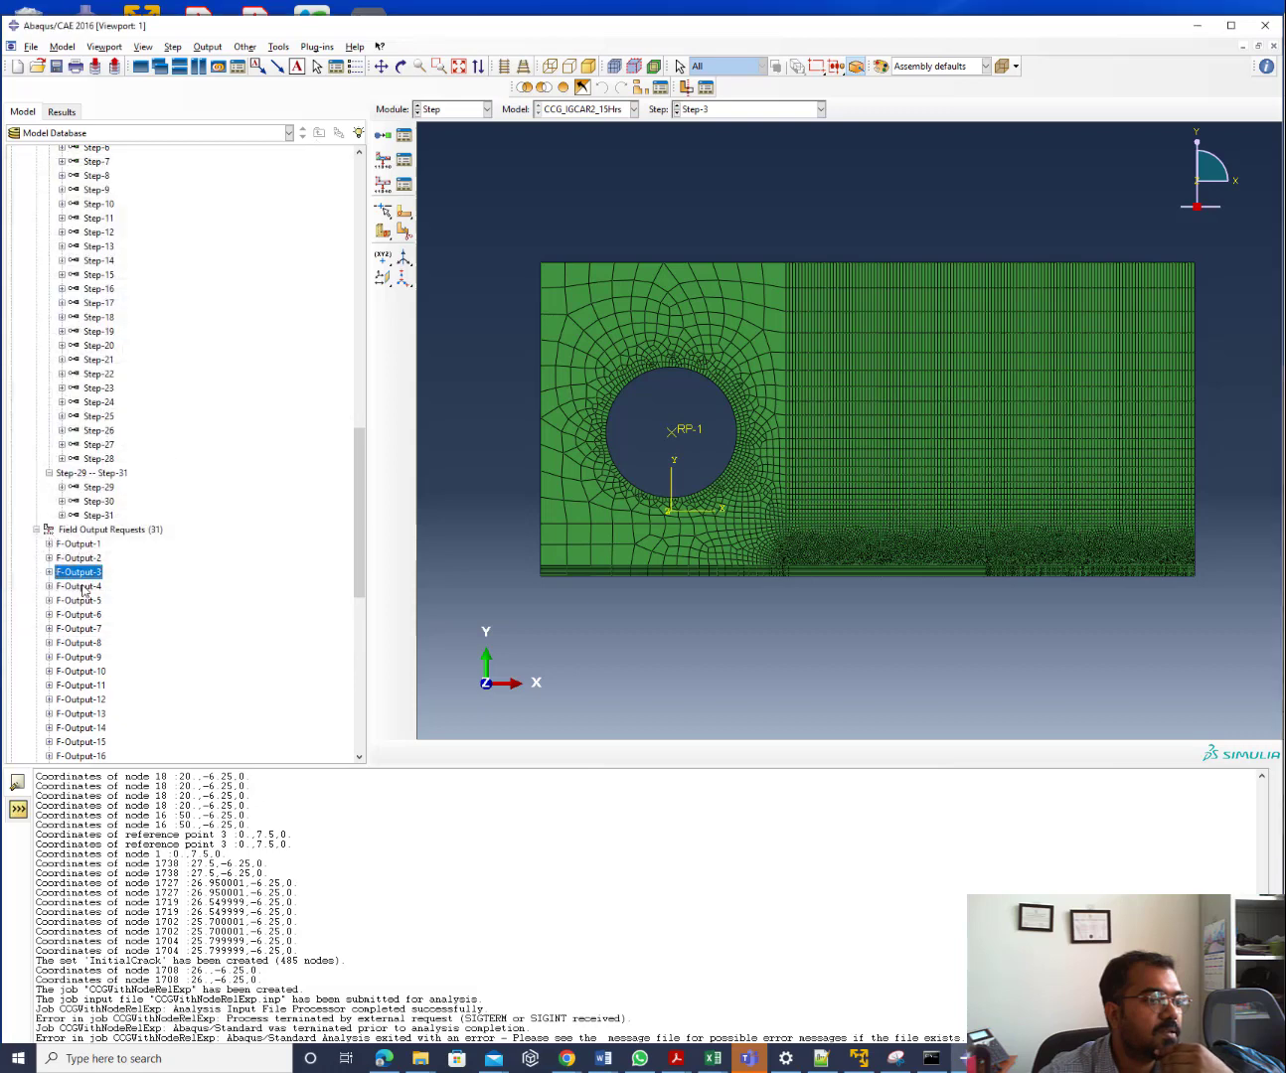
{"action": "left_click", "coordinate": [79, 587]}
{"action": "double_click", "coordinate": [83, 588]}
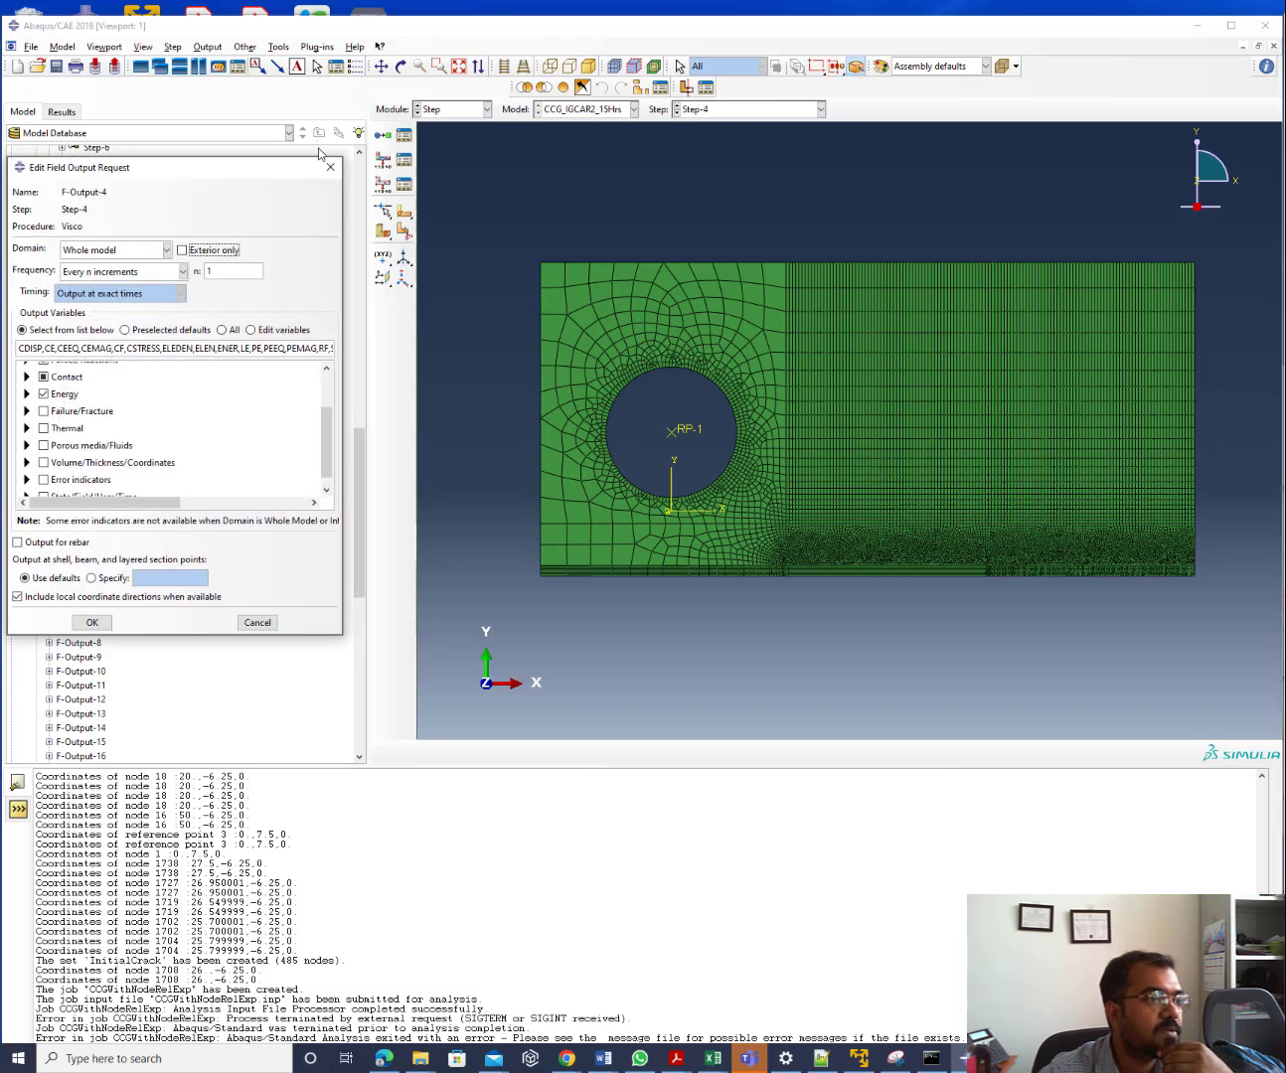
{"action": "left_click", "coordinate": [329, 167]}
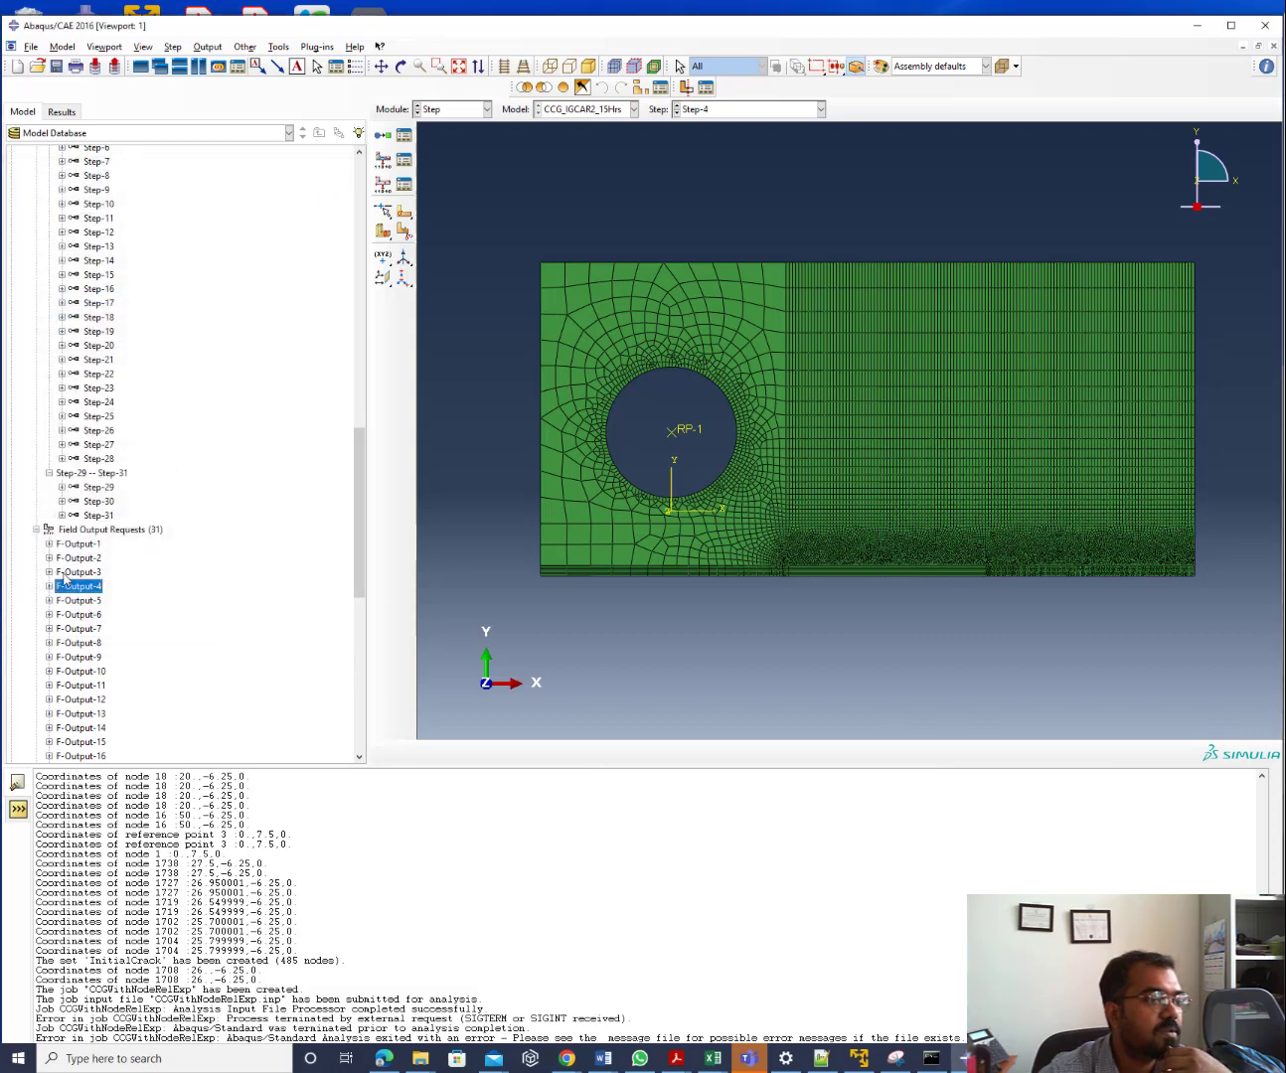
{"action": "double_click", "coordinate": [76, 544]}
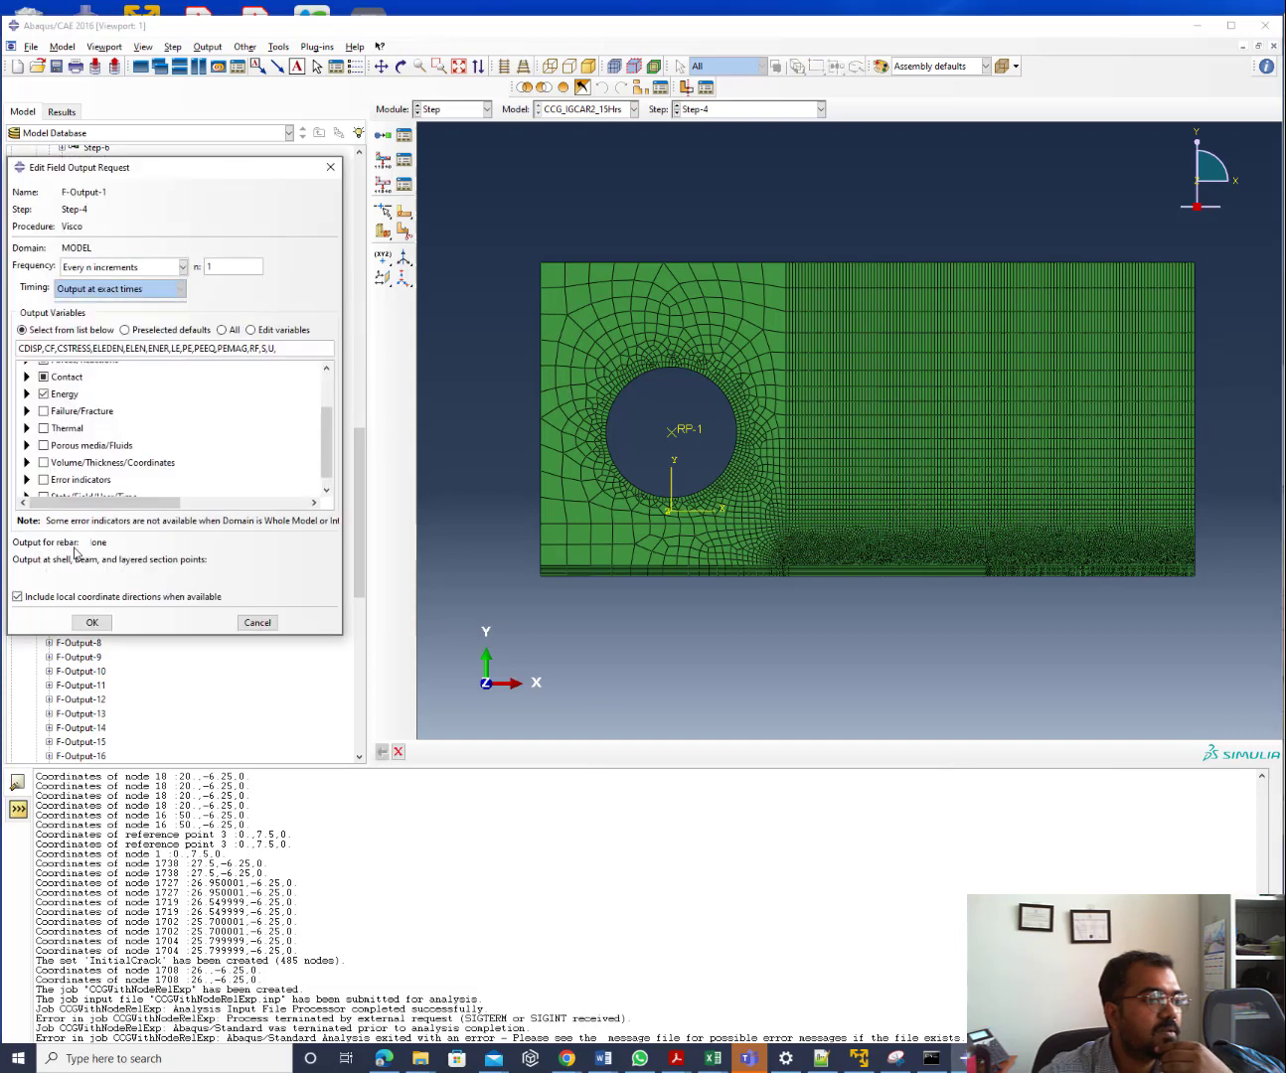
{"action": "left_click", "coordinate": [330, 167]}
{"action": "left_click", "coordinate": [444, 109]}
Resubmit CCGWithNodeRelExp, overwriting old files and accepting the warning, then check the job monitor
{"action": "left_click", "coordinate": [424, 239]}
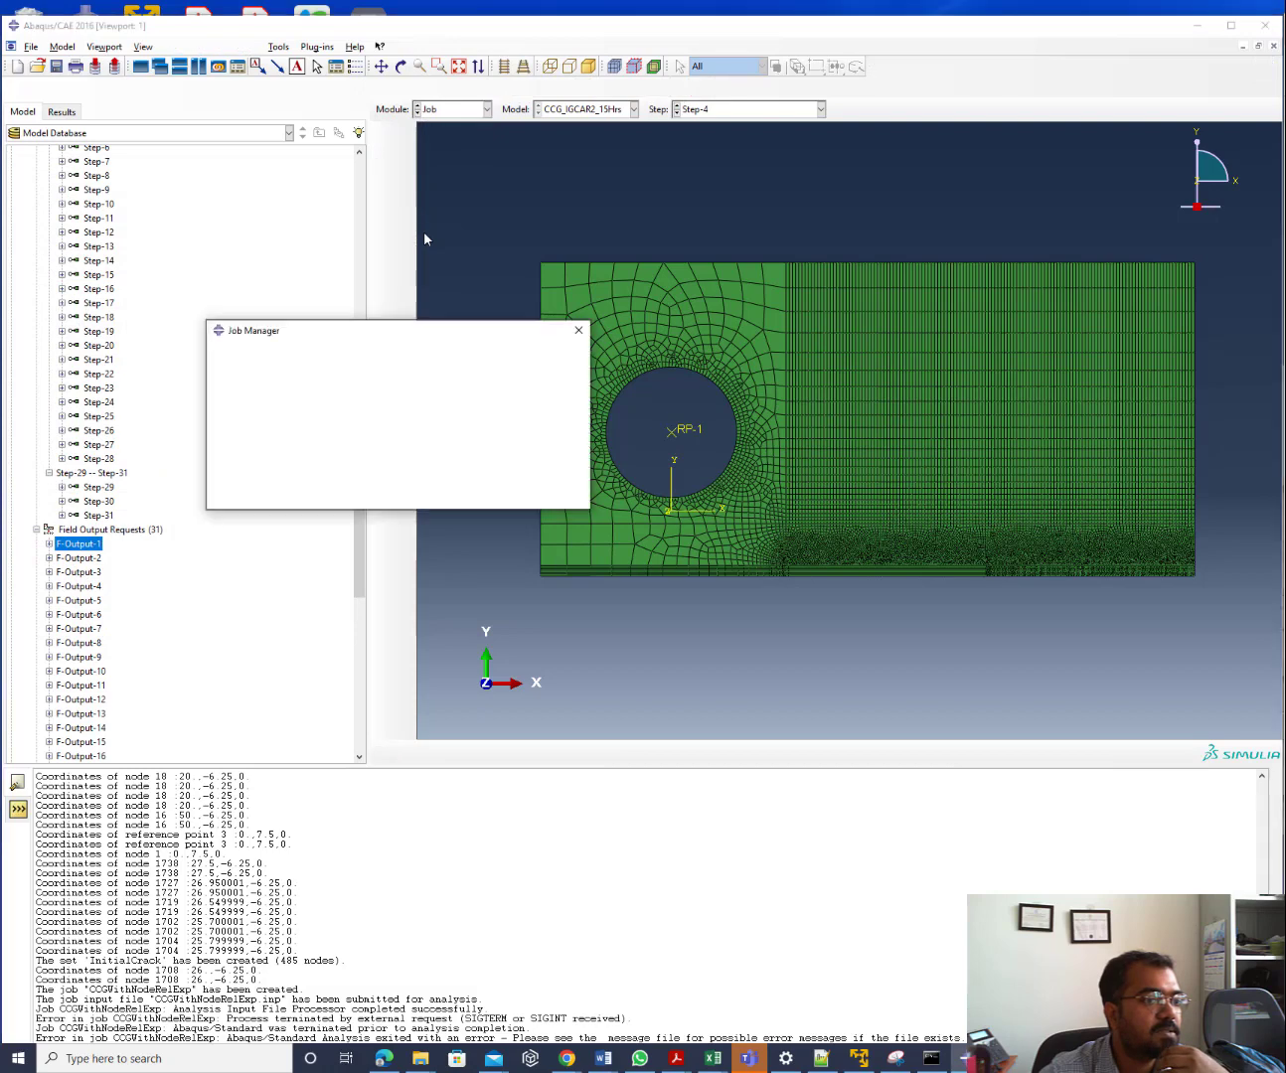
{"action": "left_click", "coordinate": [562, 395]}
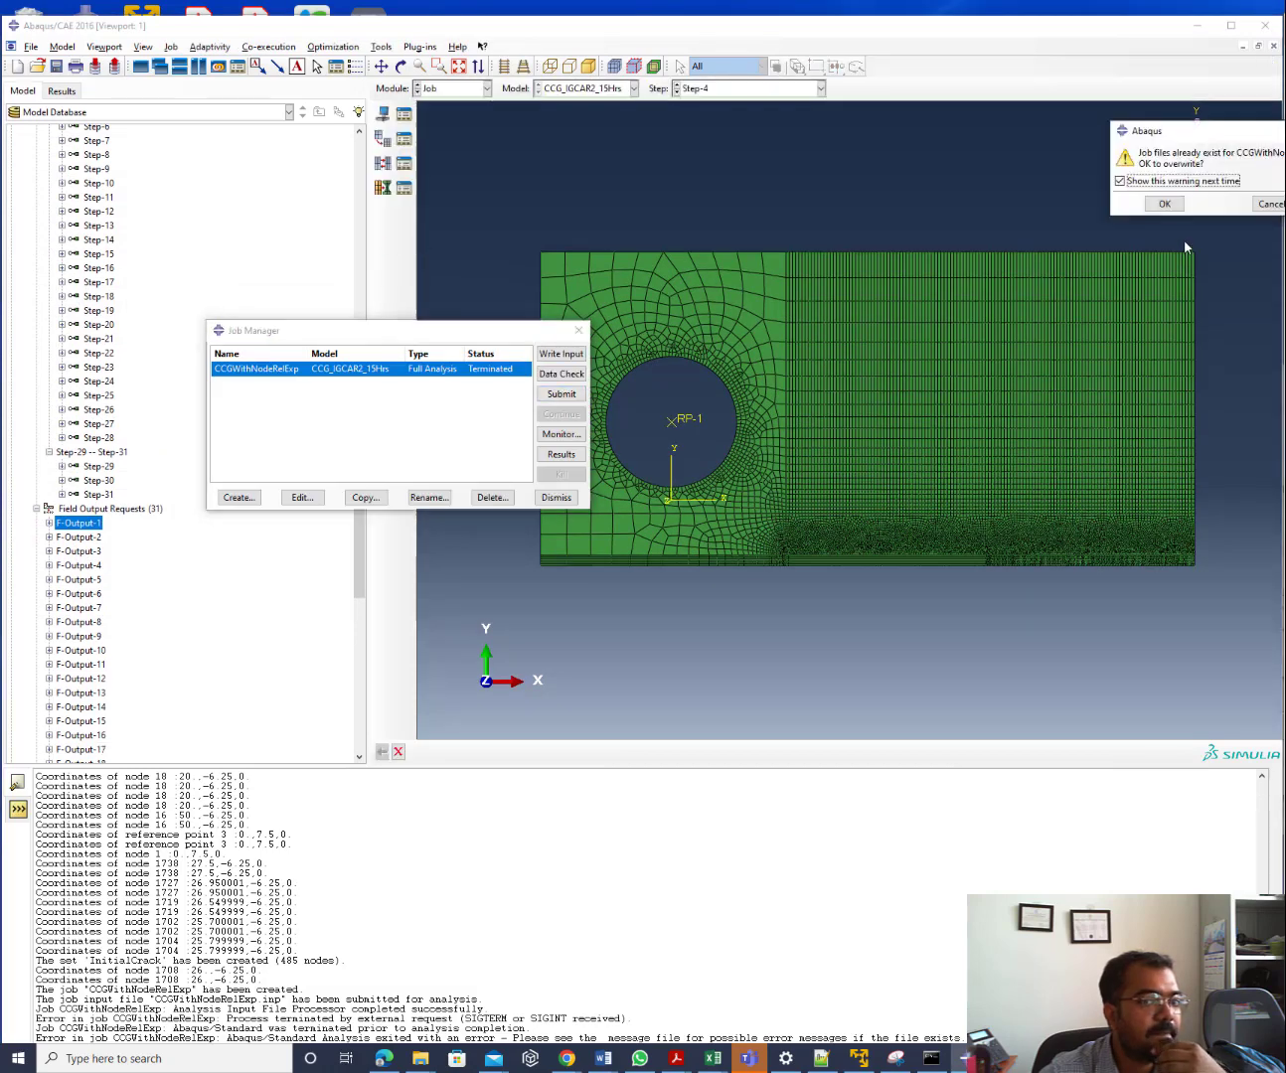
{"action": "left_click", "coordinate": [1164, 205]}
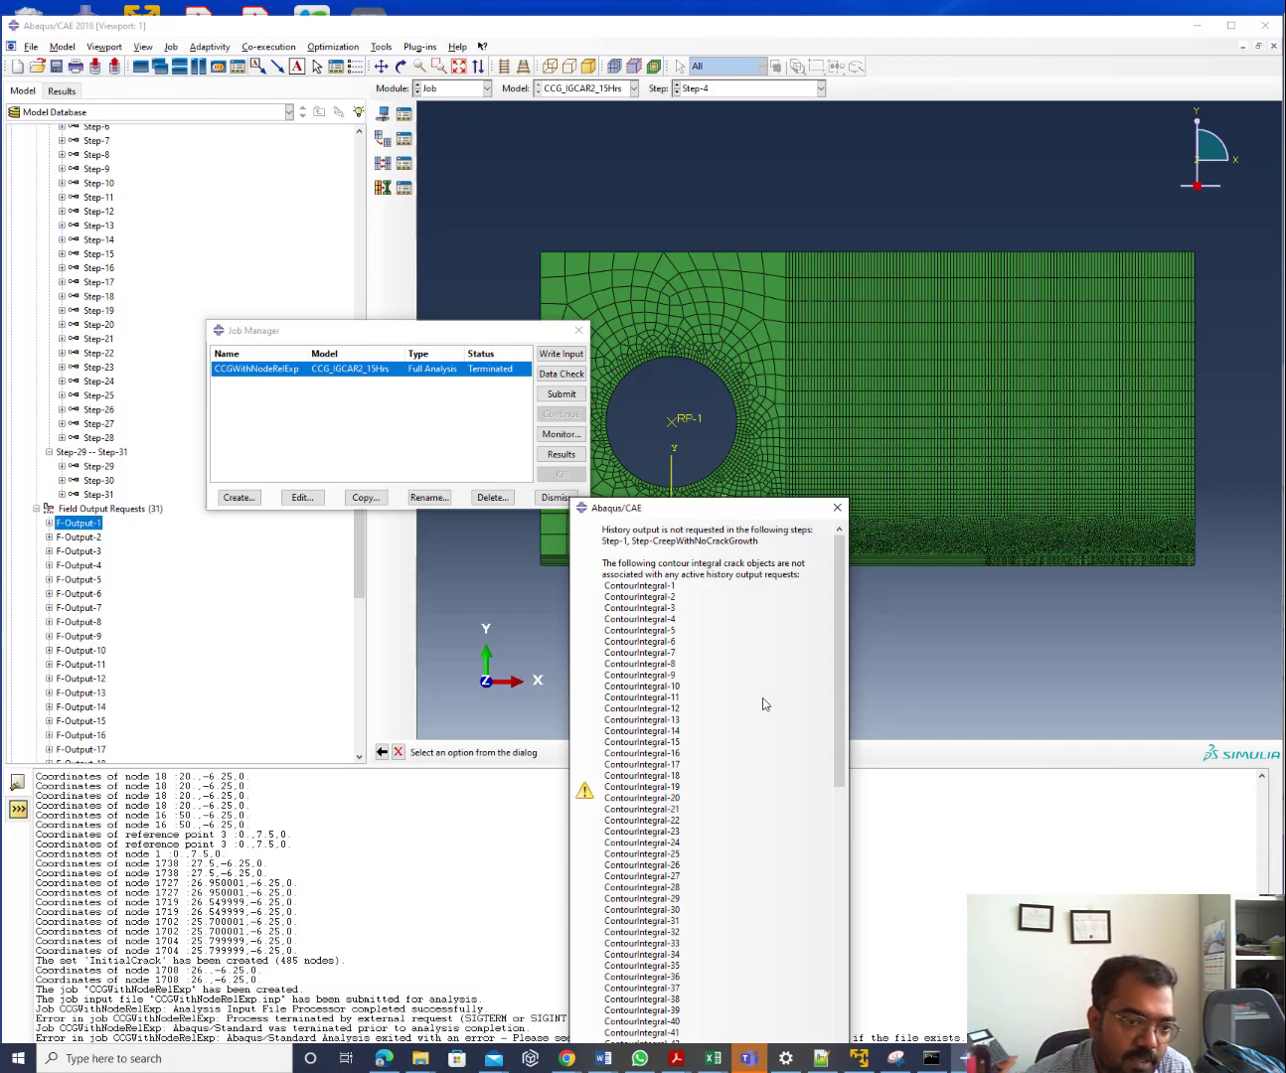
{"action": "scroll", "coordinate": [762, 697], "scroll_direction": "down", "scroll_amount": 10}
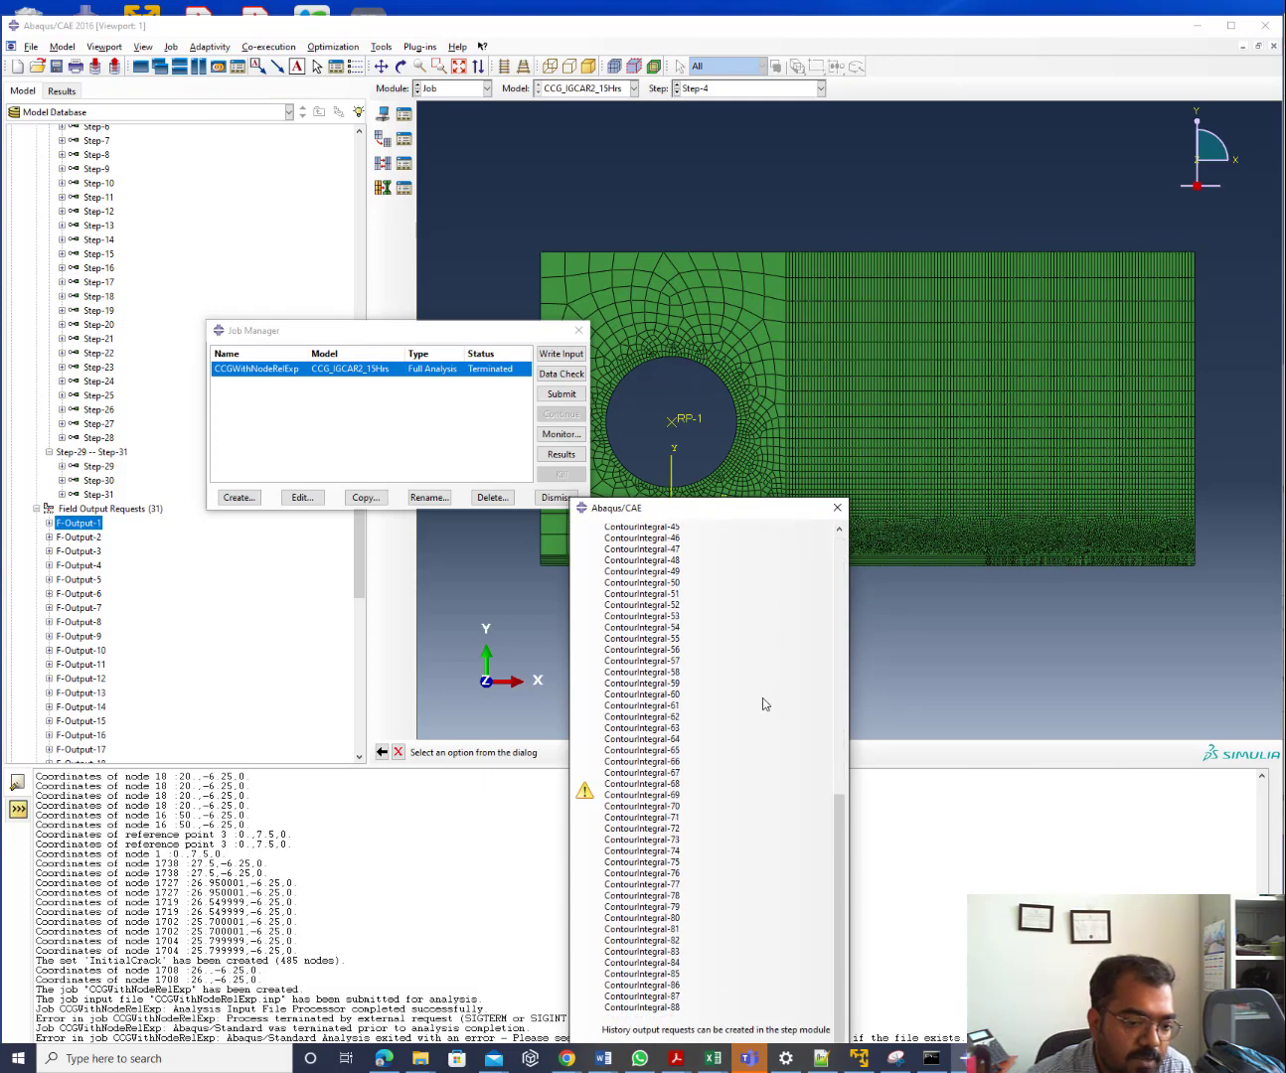
{"action": "left_click_drag", "start_coordinate": [754, 509], "coordinate": [757, 241]}
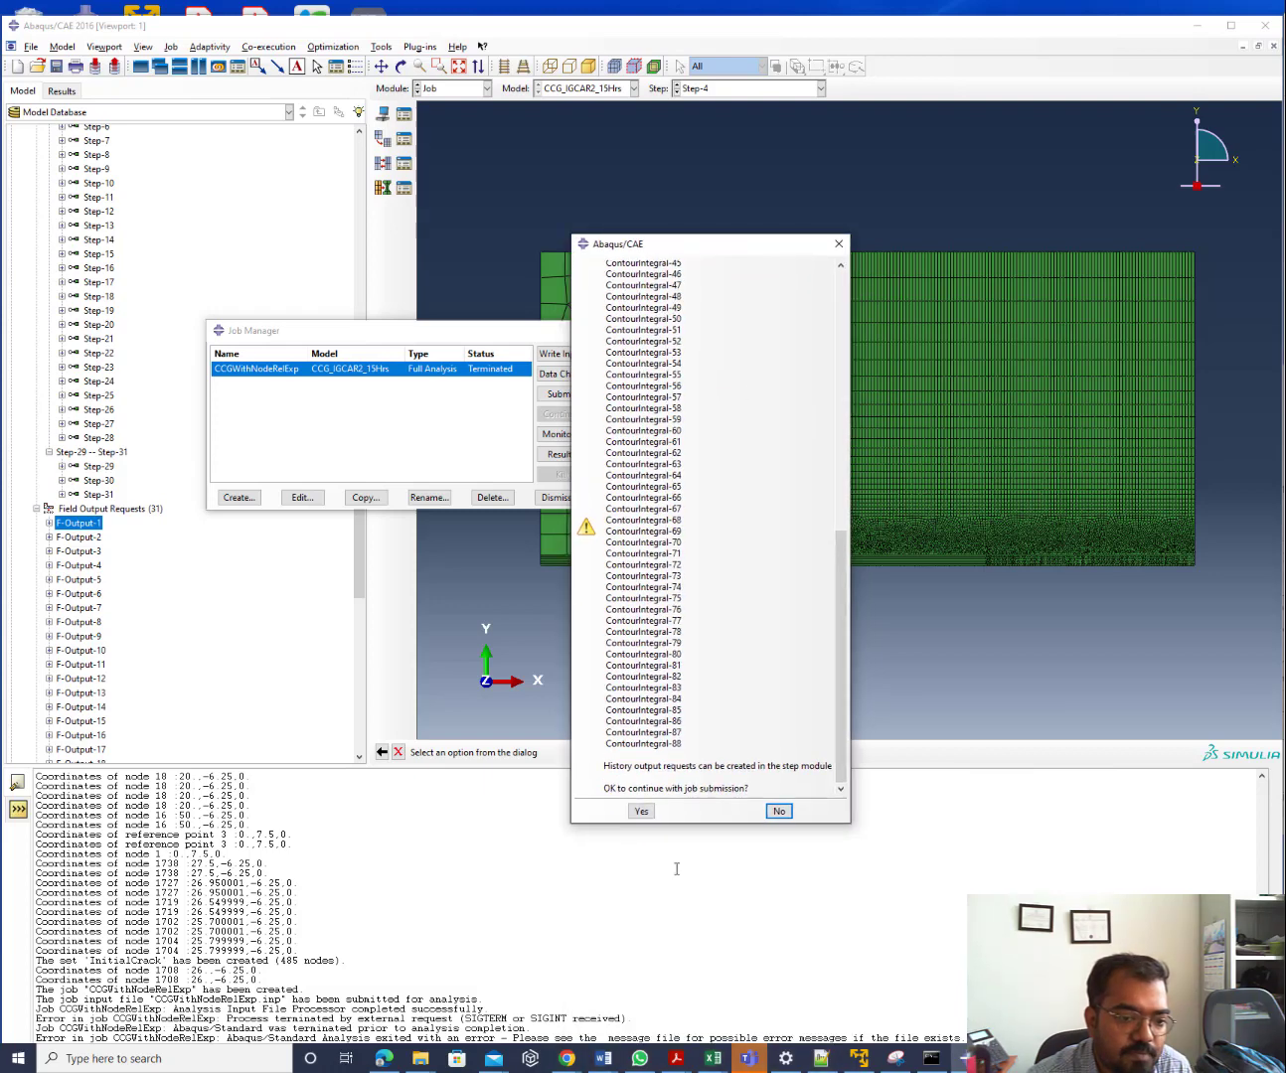
{"action": "left_click", "coordinate": [641, 812]}
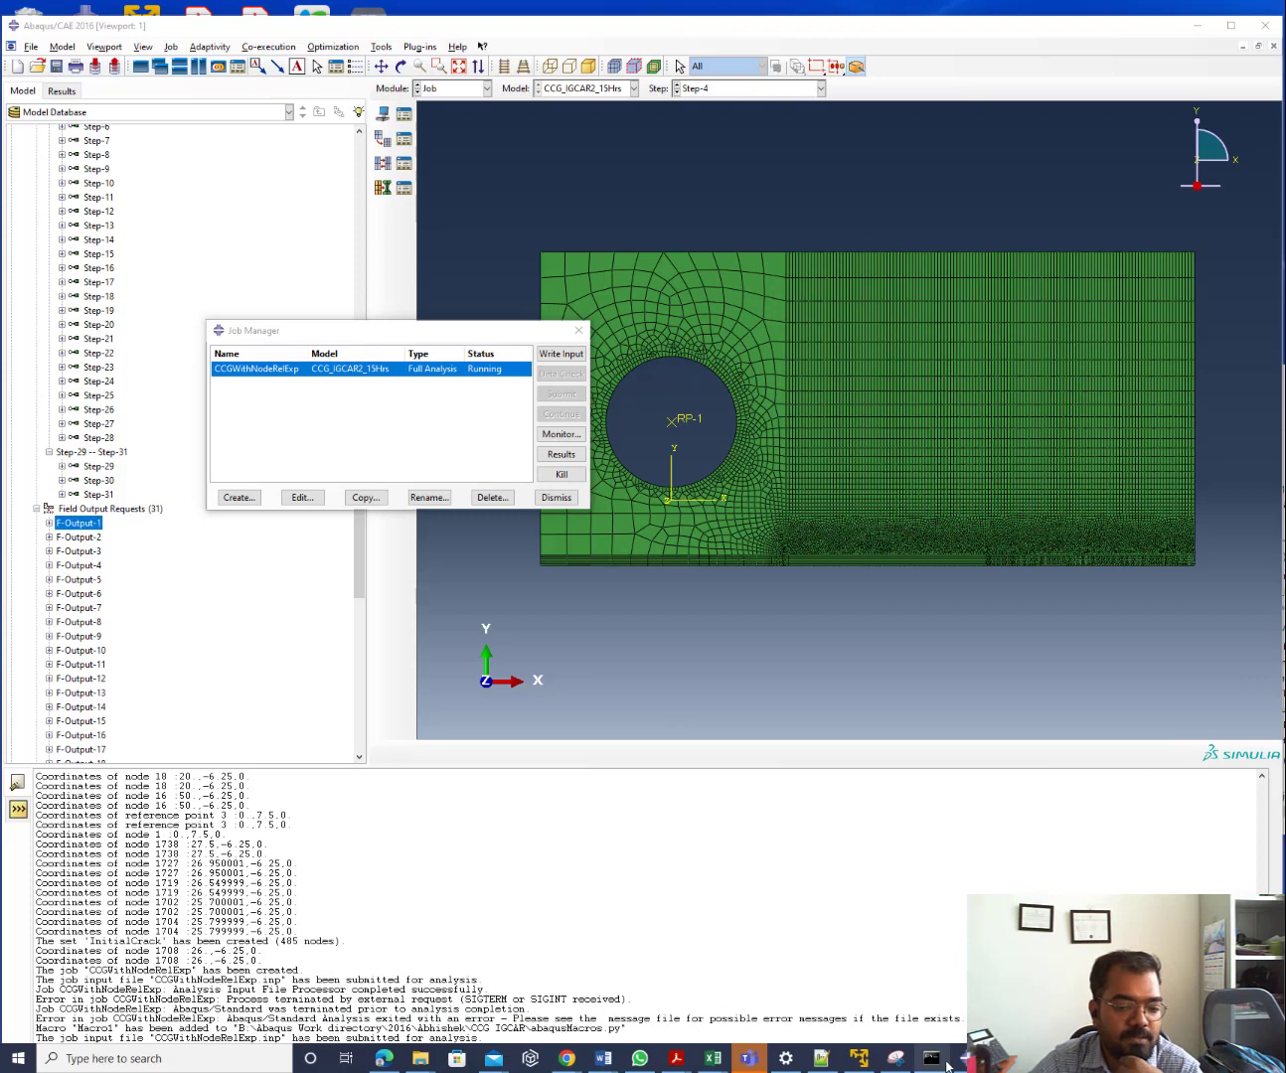
{"action": "left_click", "coordinate": [935, 988]}
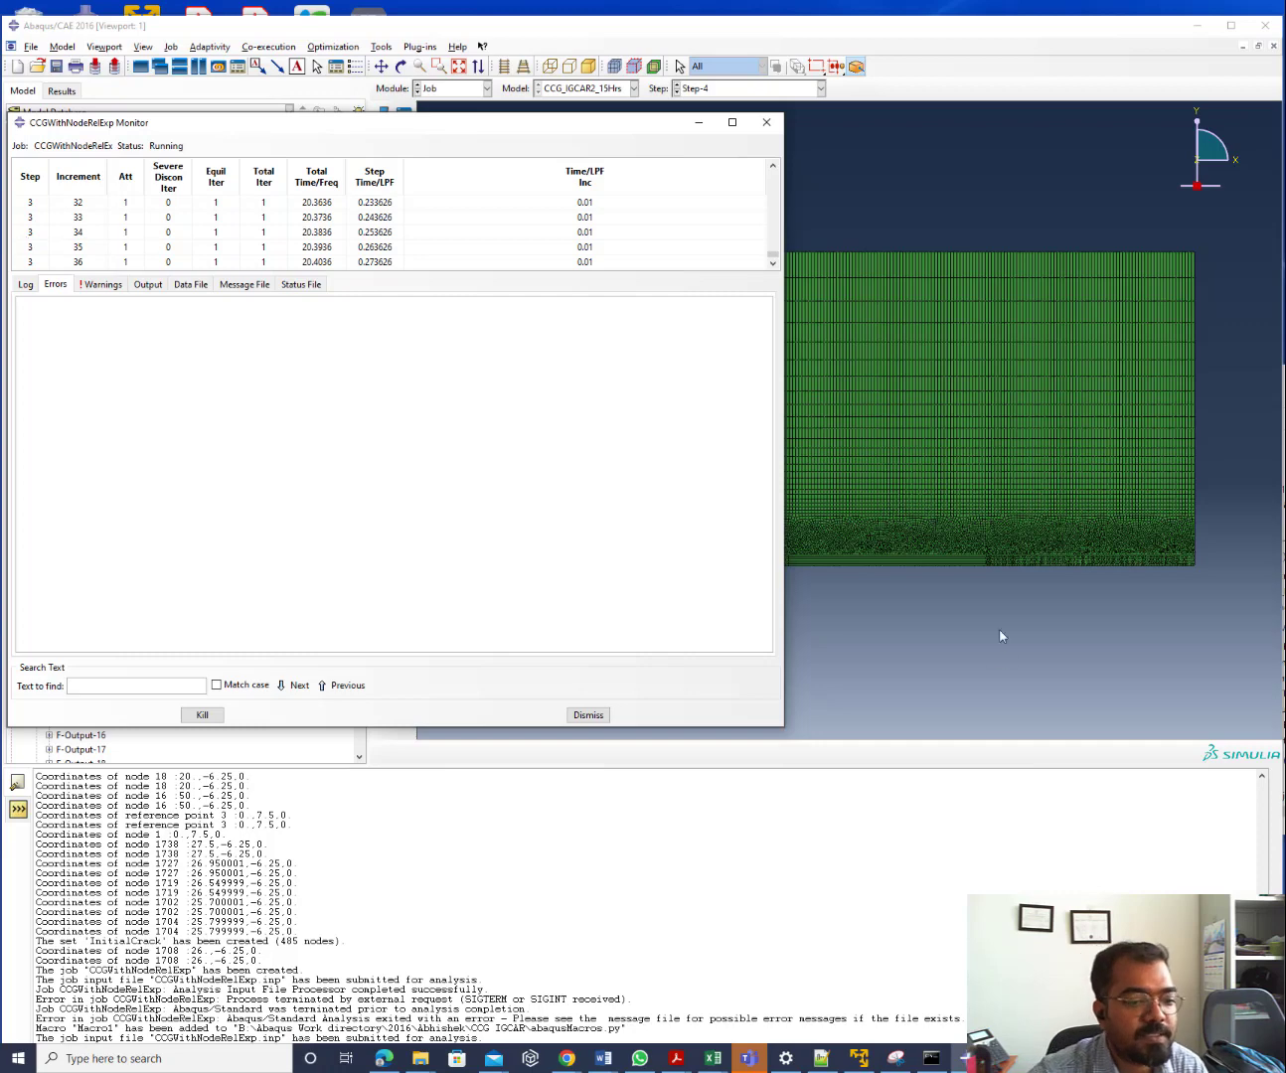
{"action": "left_click", "coordinate": [692, 124]}
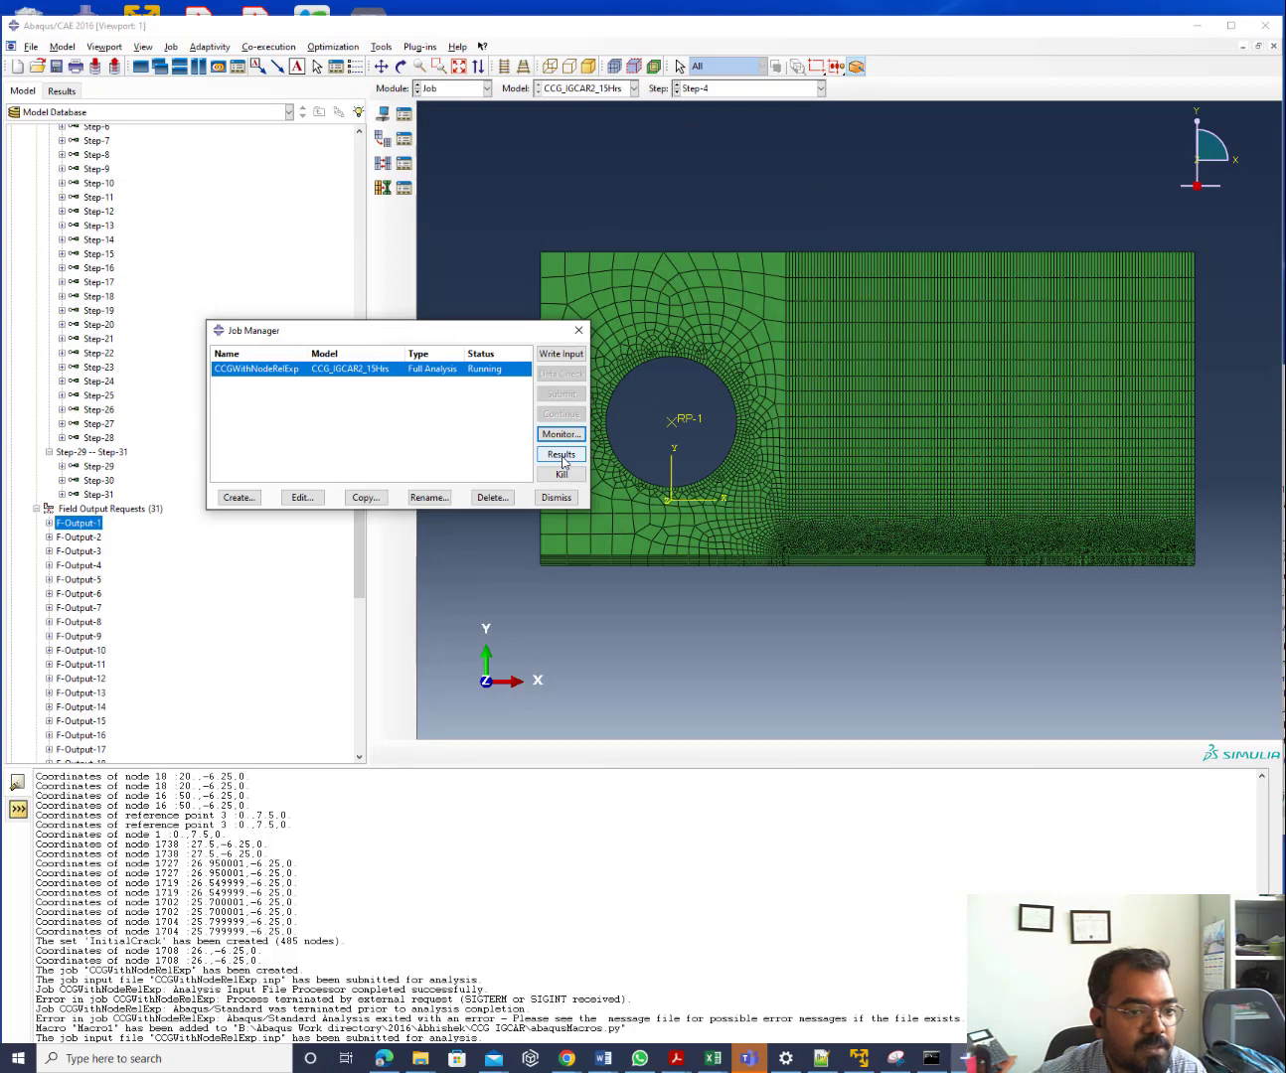
Open the CCGWithNodeRelExp results and plot Mises contours on the deformed shape near the crack tip
{"action": "left_click", "coordinate": [562, 455]}
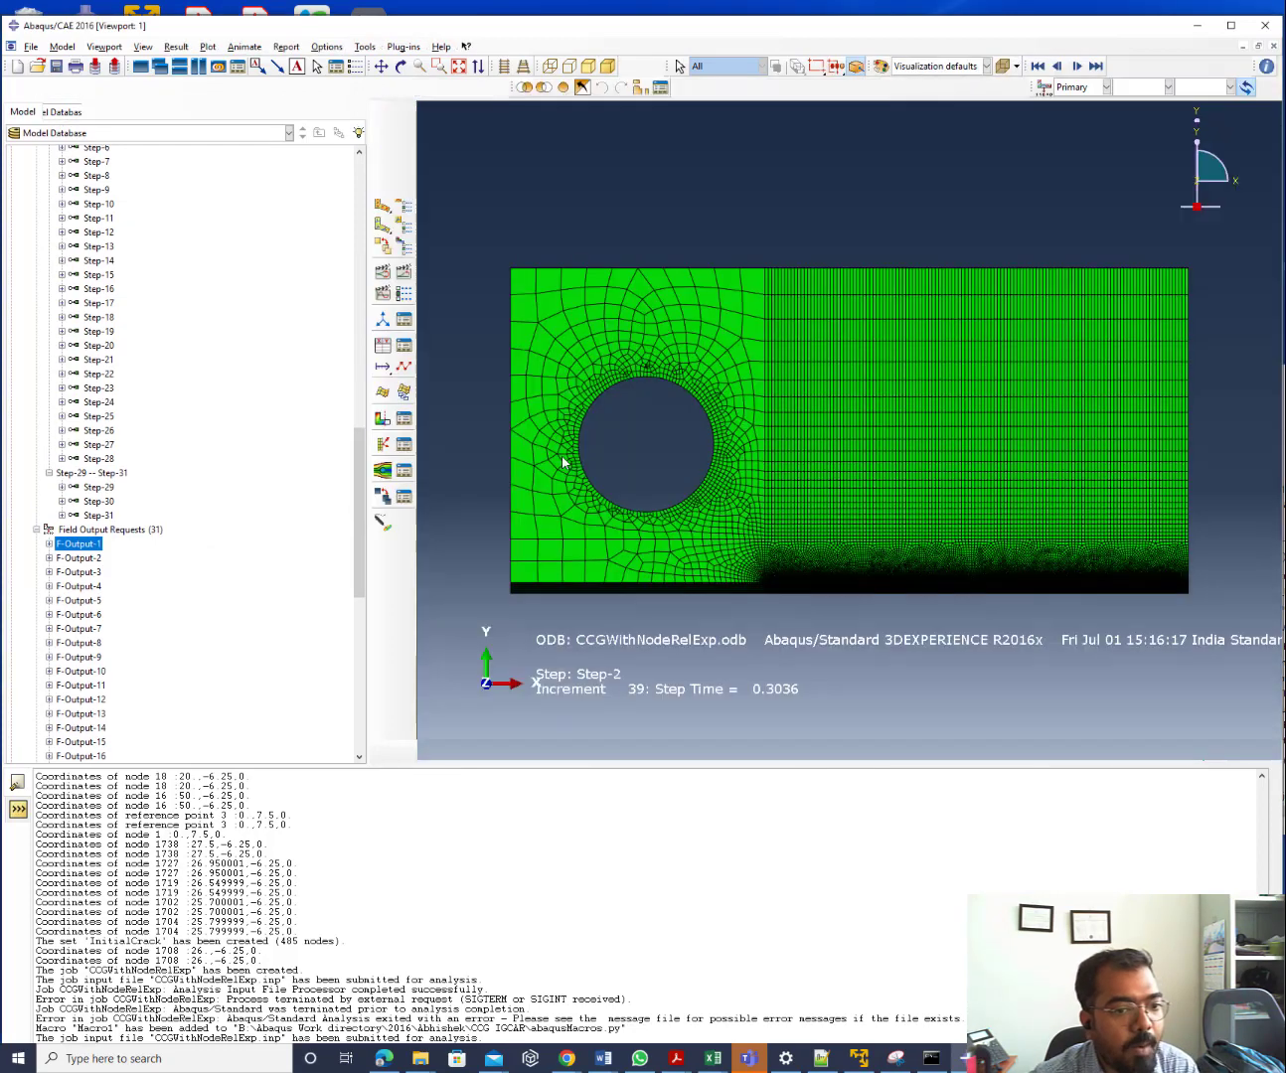
{"action": "left_click", "coordinate": [384, 205]}
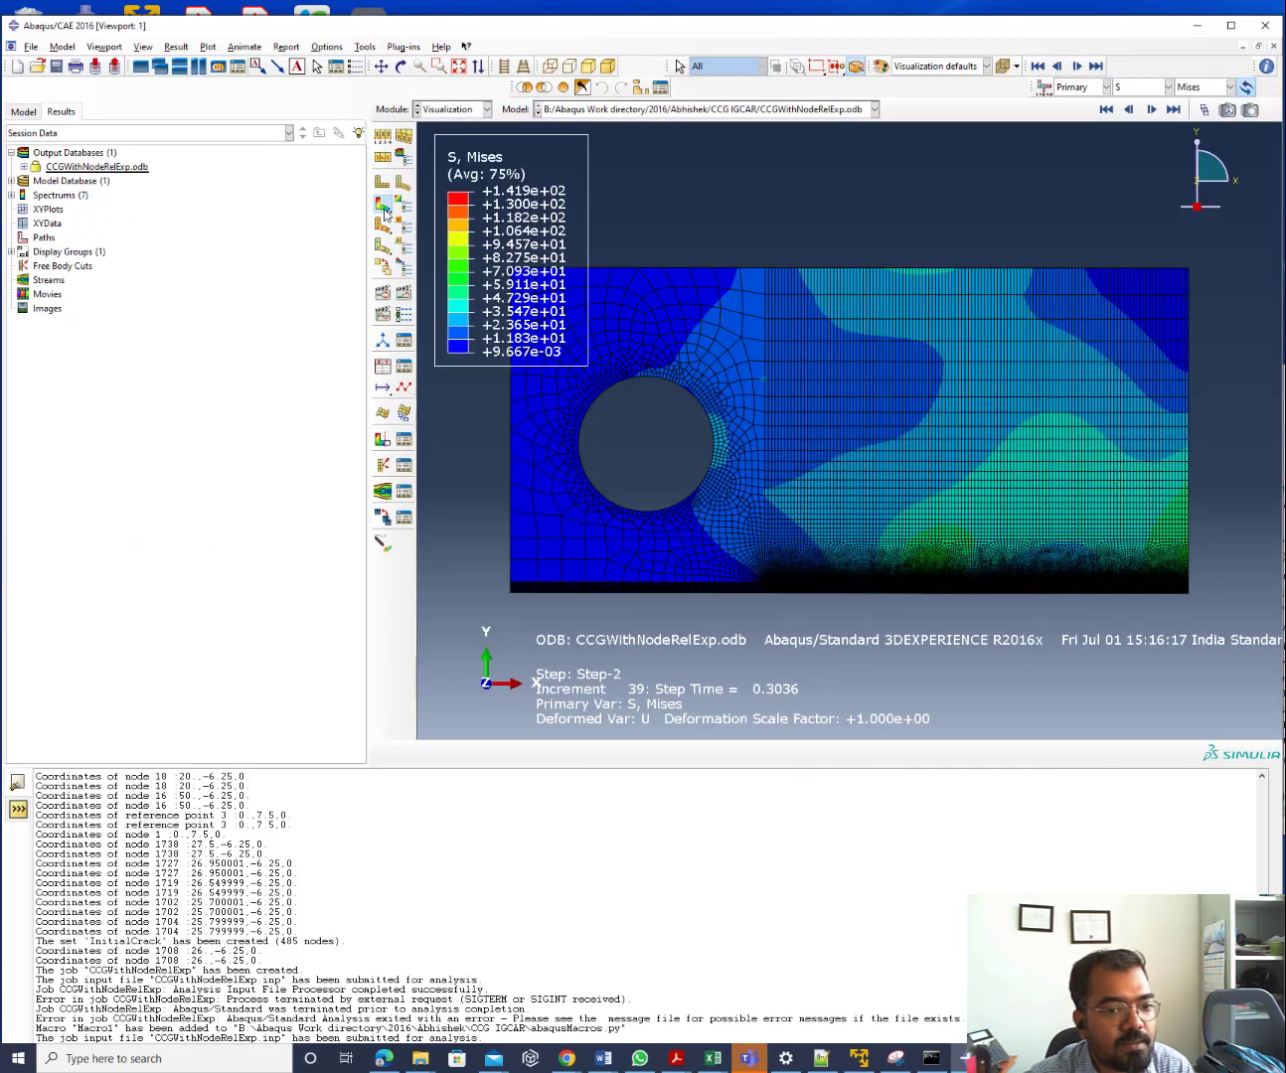
{"action": "scroll", "coordinate": [885, 601], "scroll_direction": "up", "scroll_amount": 5}
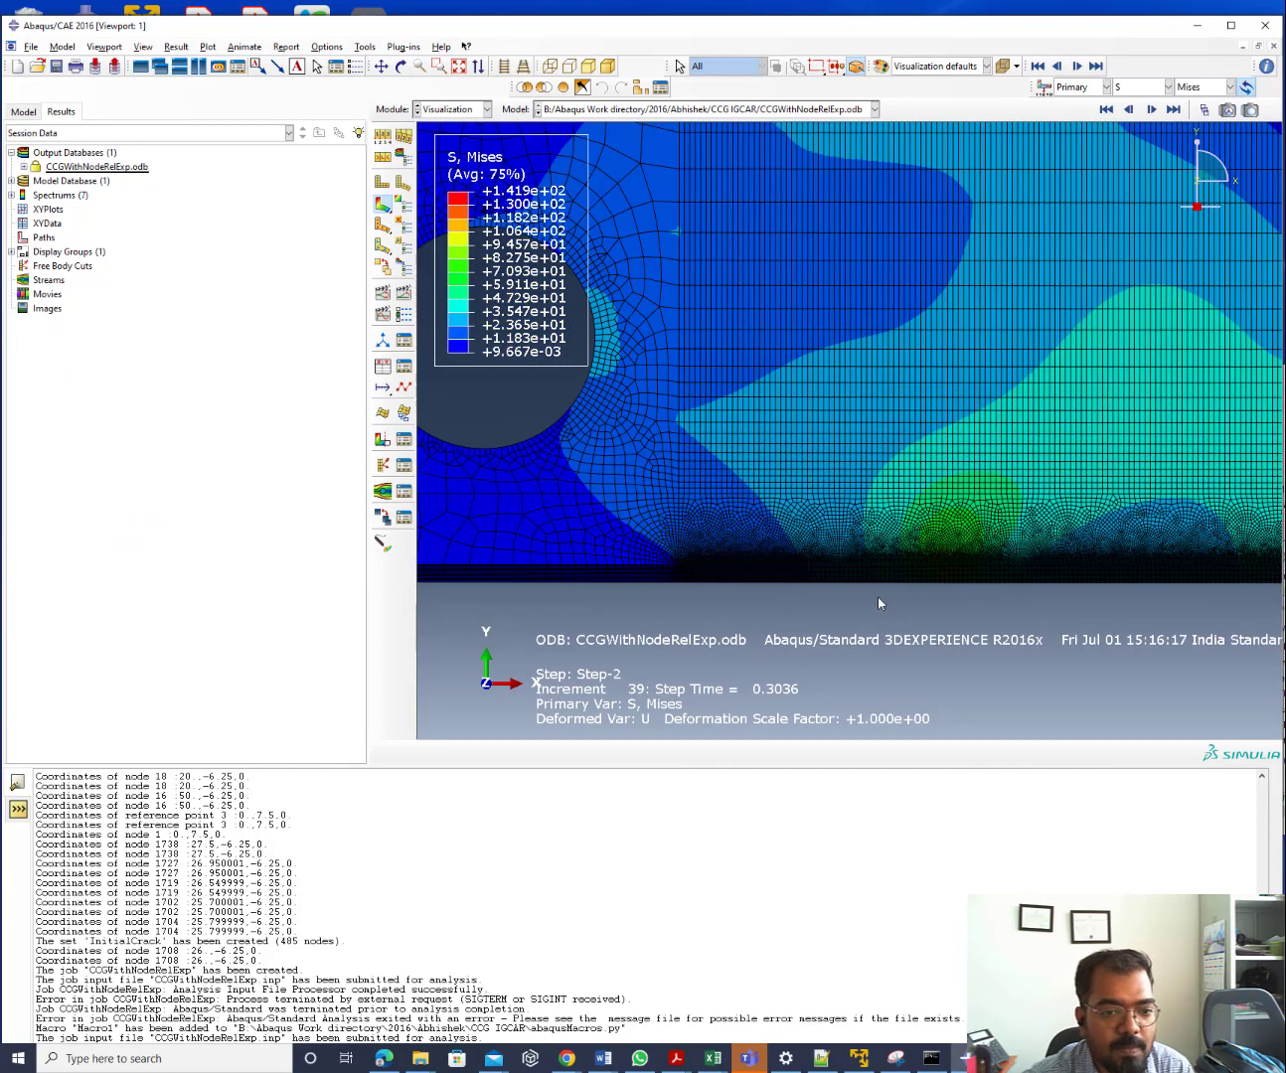
{"action": "scroll", "coordinate": [877, 598], "scroll_direction": "down", "scroll_amount": 3}
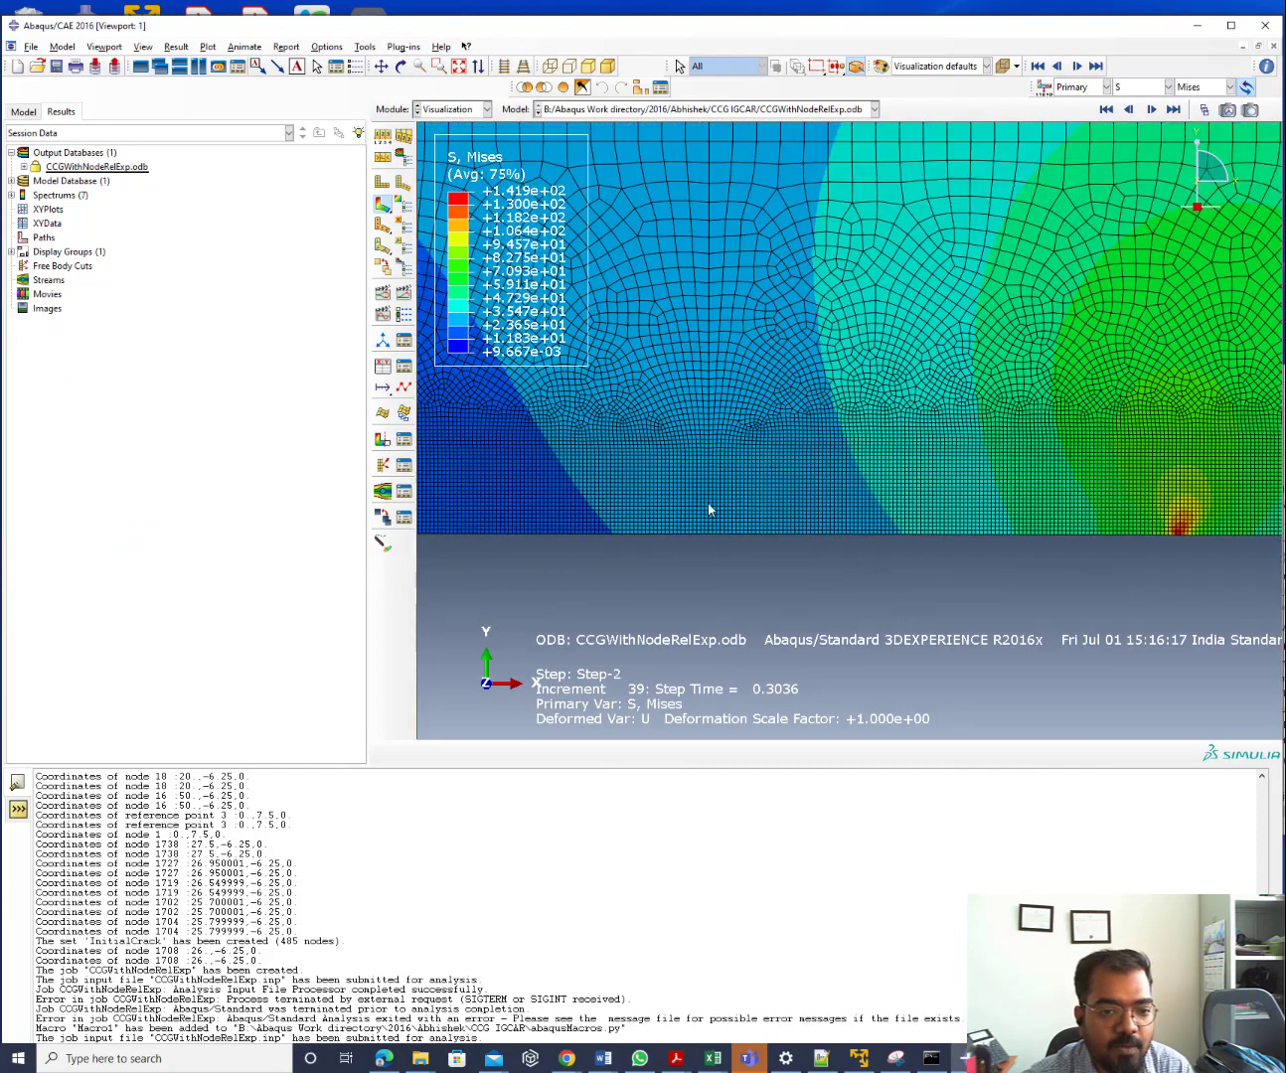
{"action": "scroll", "coordinate": [1051, 527], "scroll_direction": "up", "scroll_amount": 3}
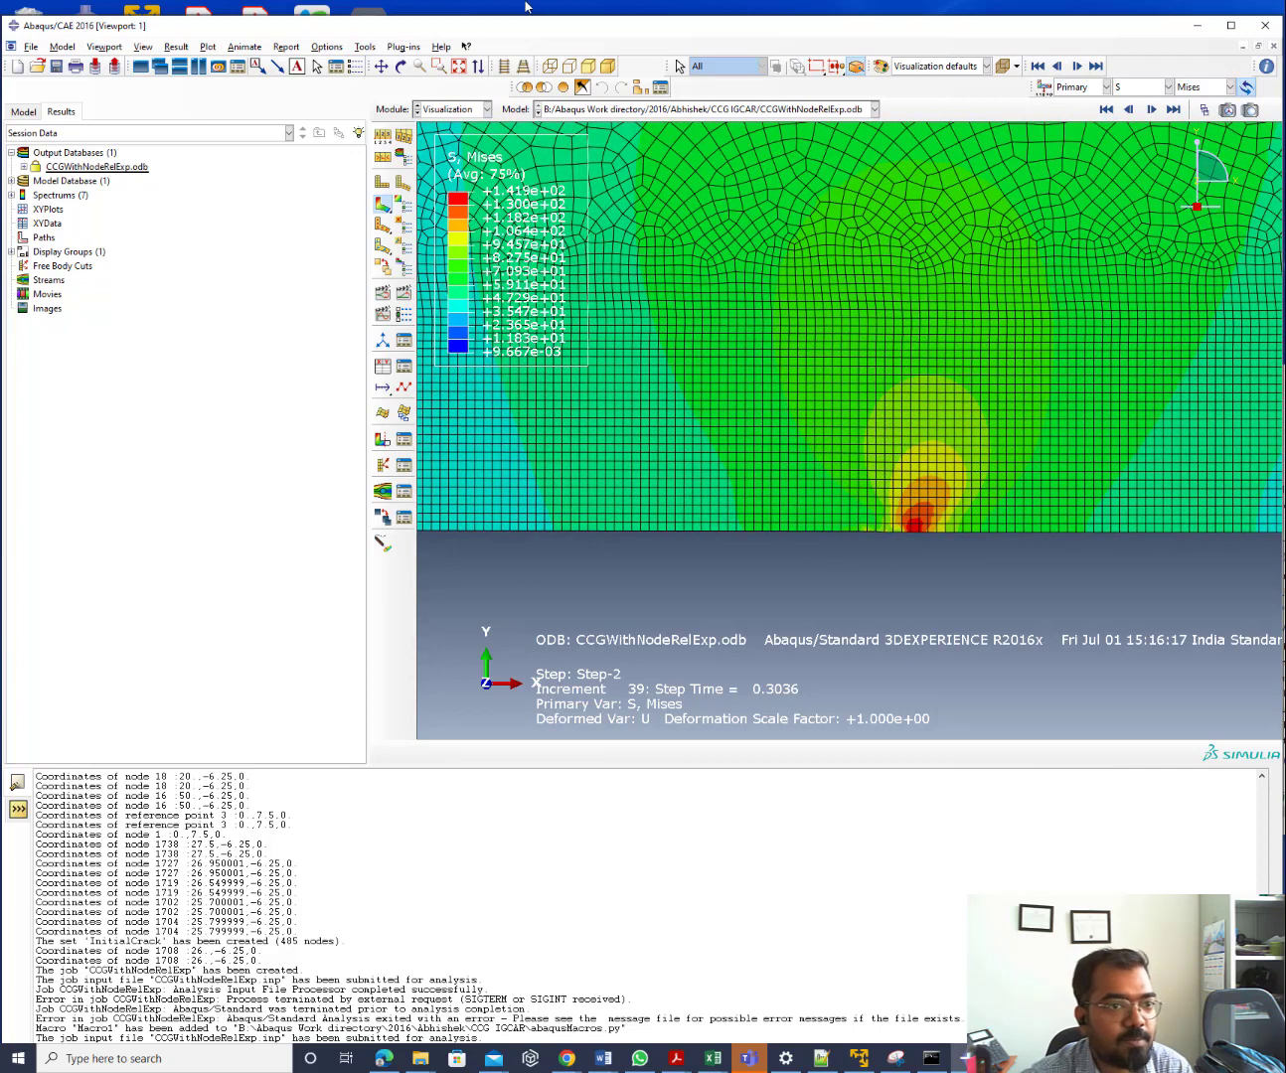
In Common Plot Options, switch the deformation scale factor to Uniform
{"action": "left_click", "coordinate": [327, 45]}
{"action": "left_click", "coordinate": [335, 52]}
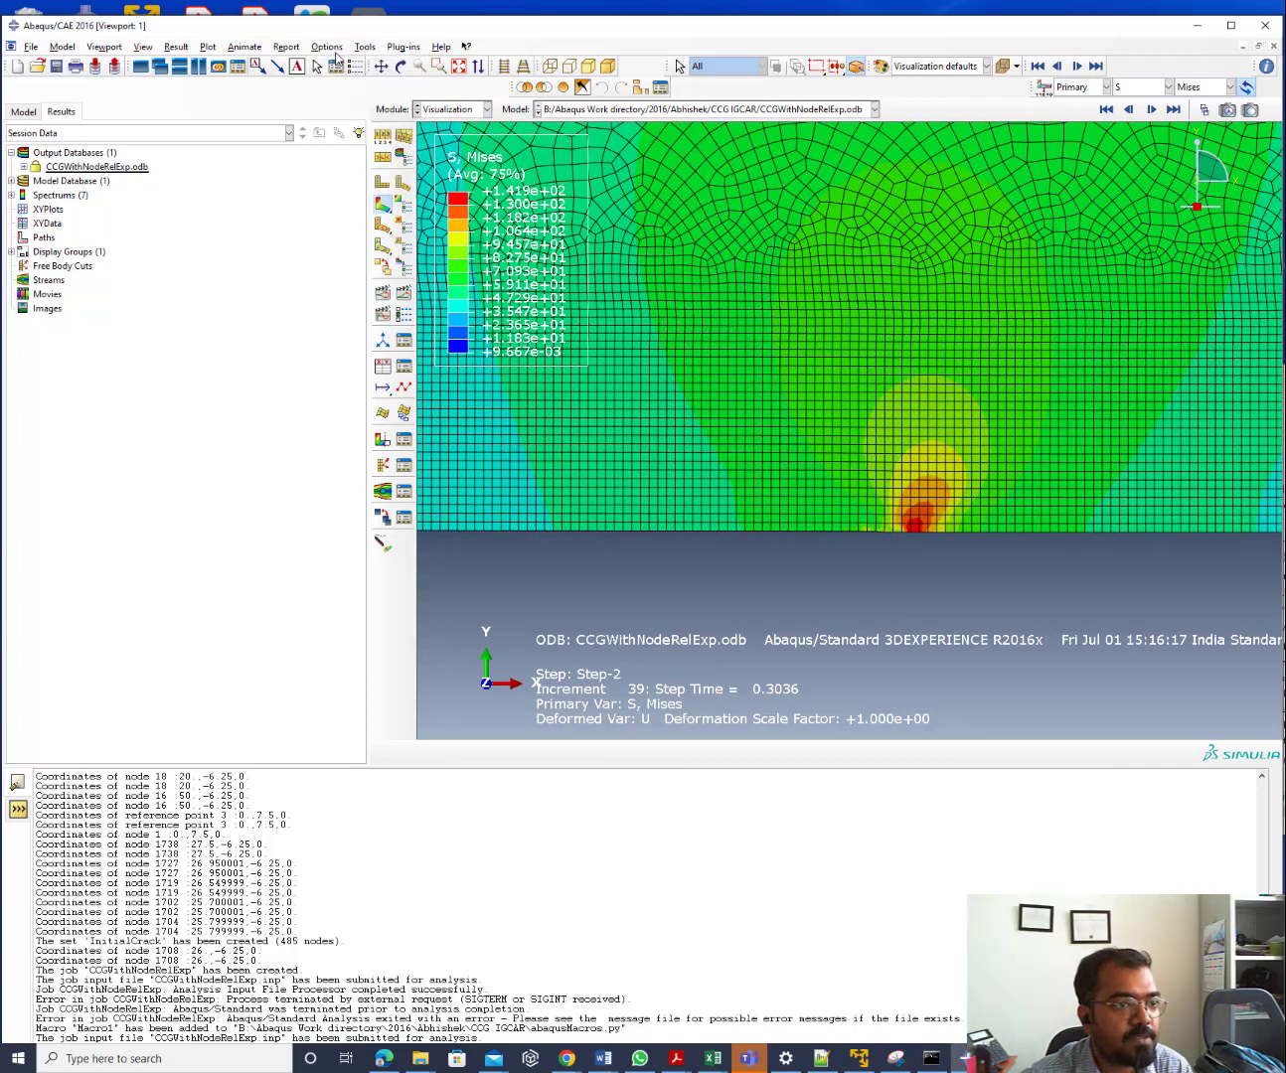
{"action": "left_click", "coordinate": [332, 50]}
{"action": "left_click", "coordinate": [337, 63]}
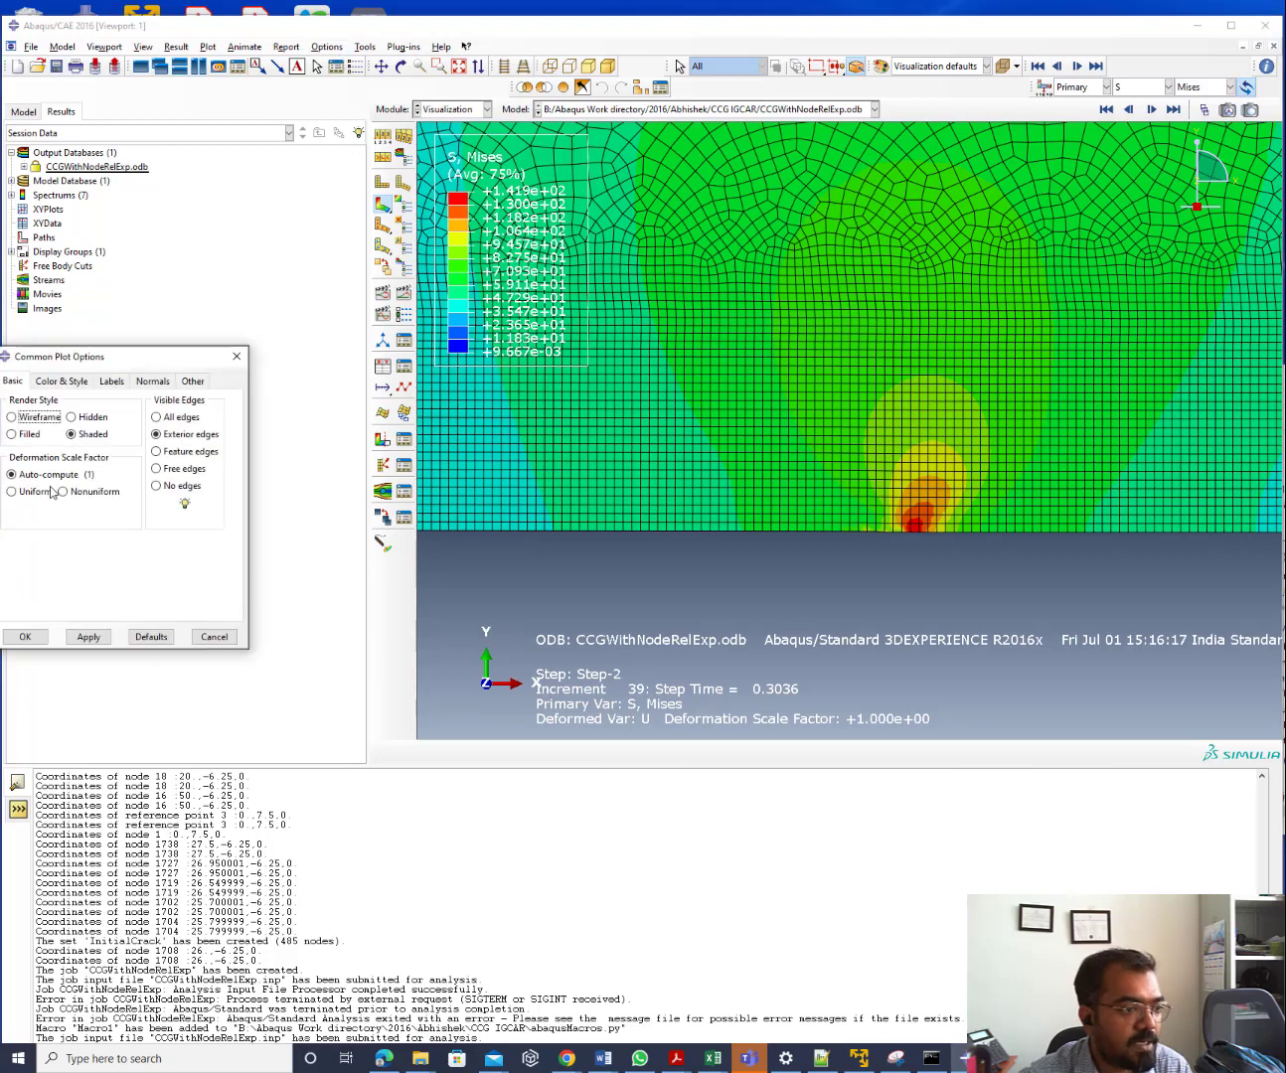
{"action": "left_click", "coordinate": [31, 492]}
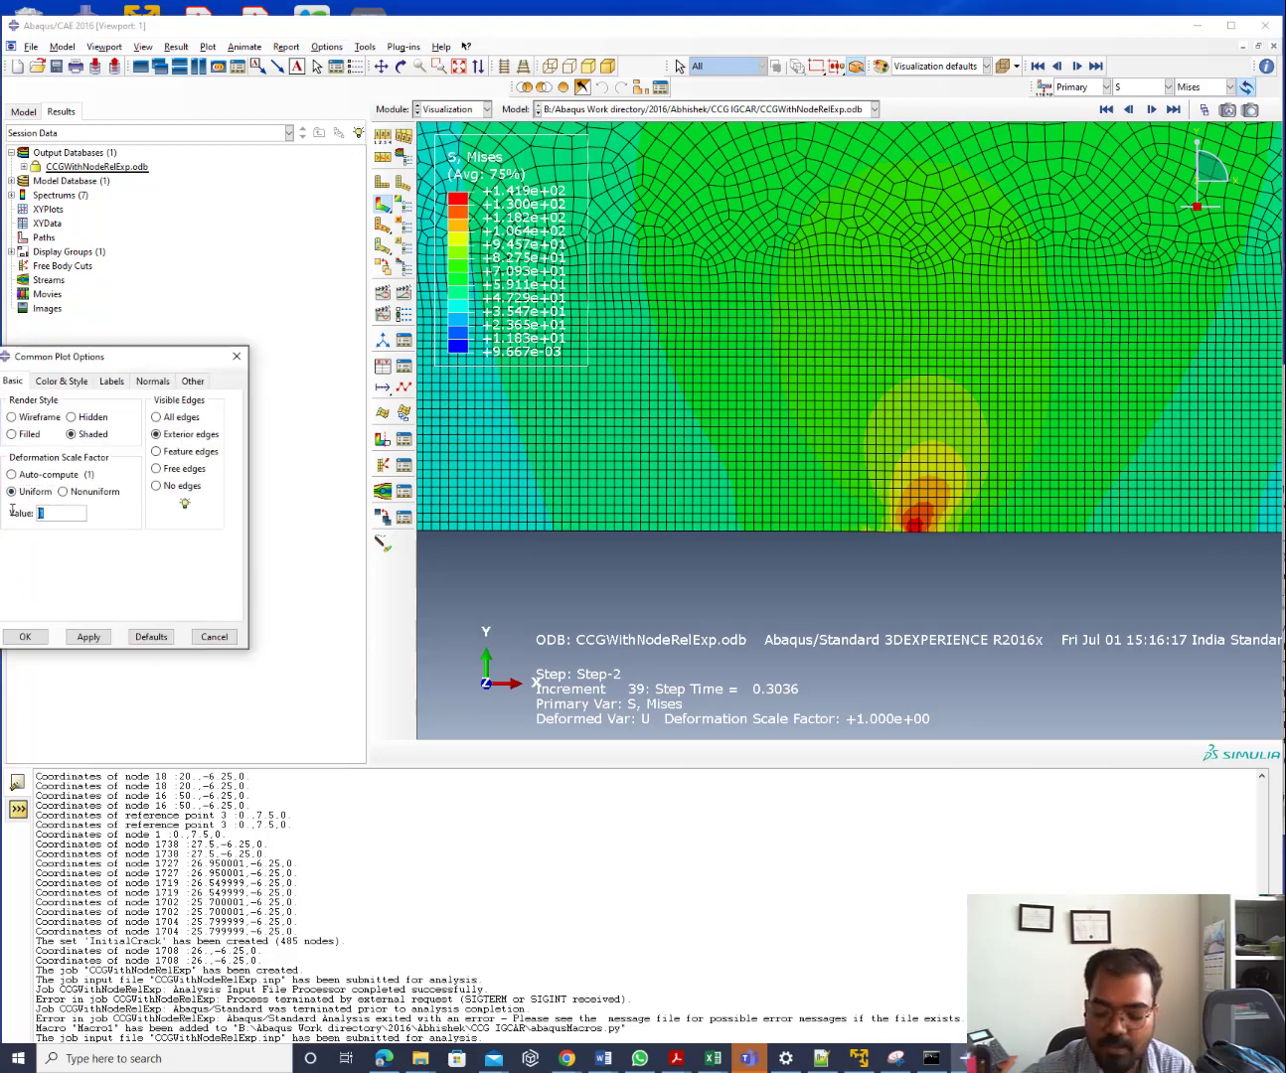
Apply a uniform deformation scale of 10, then 20, and zoom in on the crack tip
{"action": "type", "text": "10"}
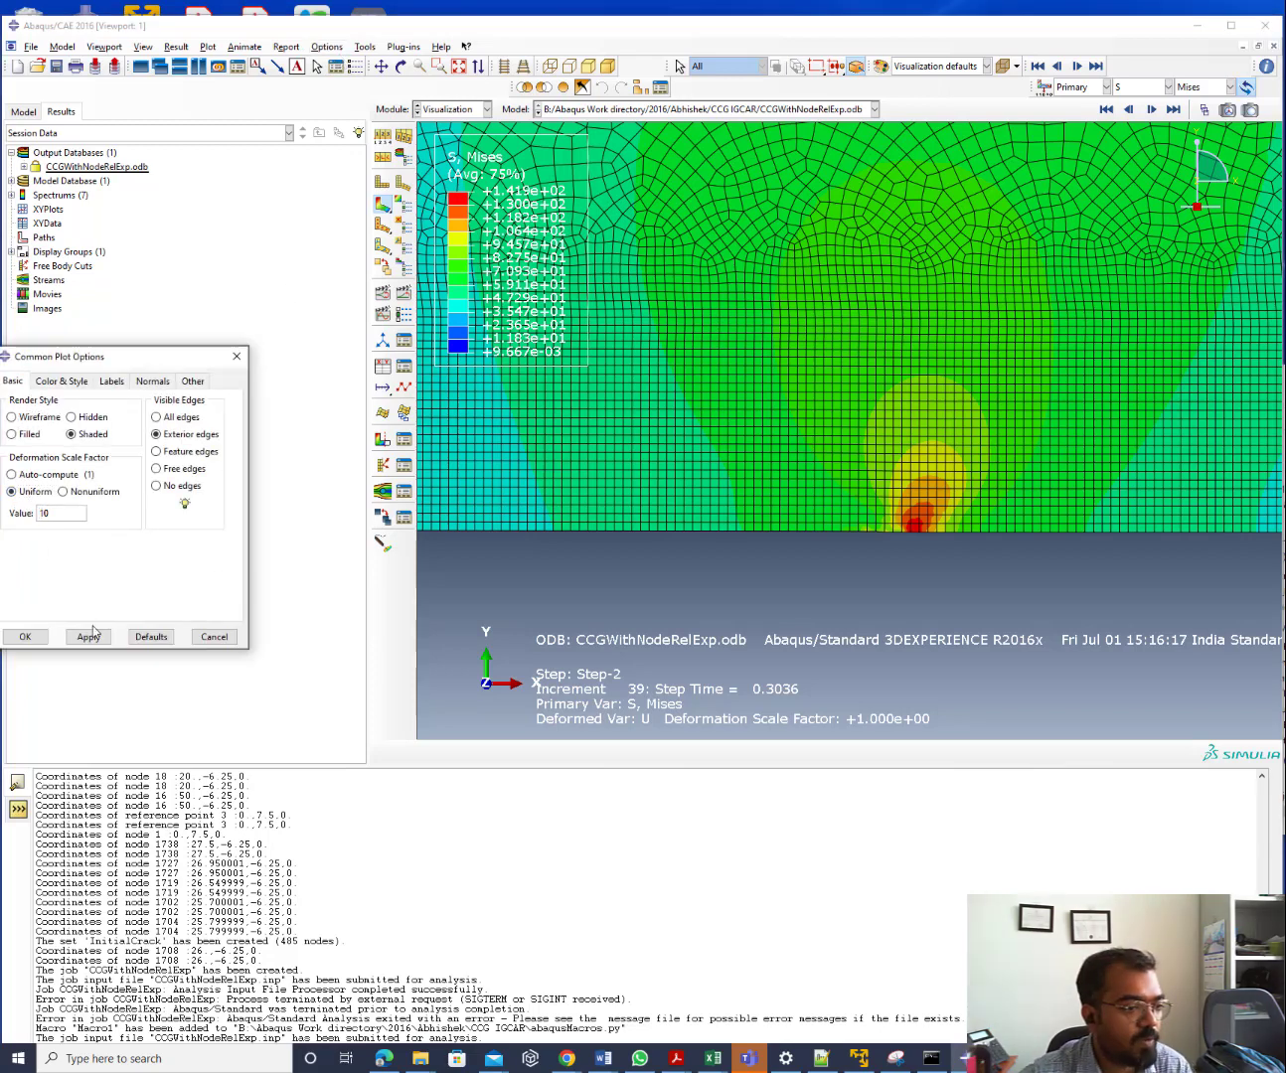
{"action": "left_click", "coordinate": [94, 642]}
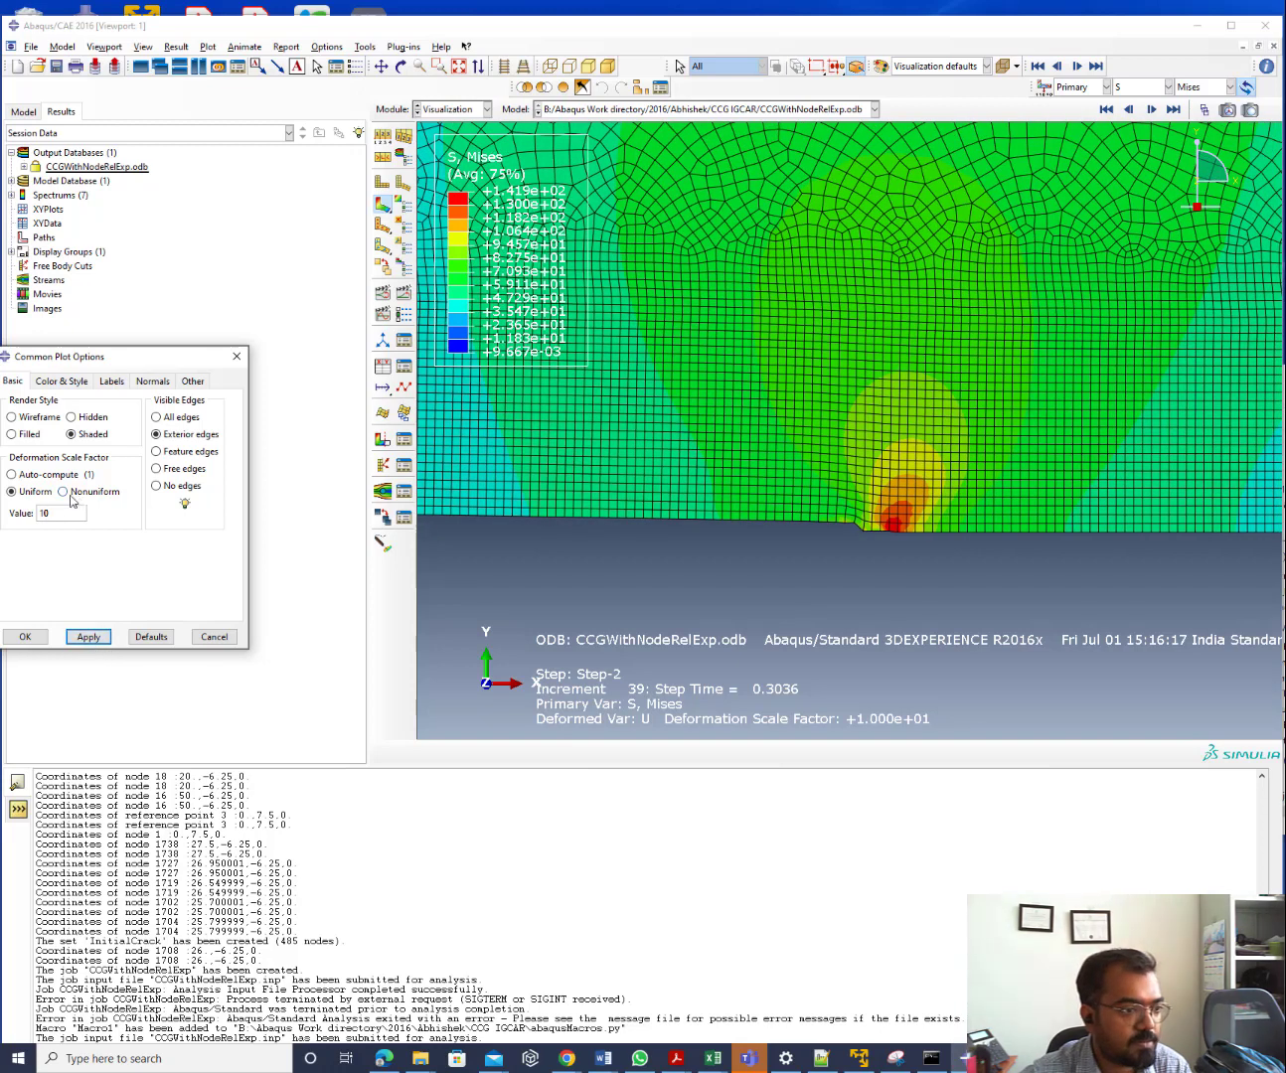
{"action": "left_click_drag", "start_coordinate": [49, 513], "coordinate": [22, 510]}
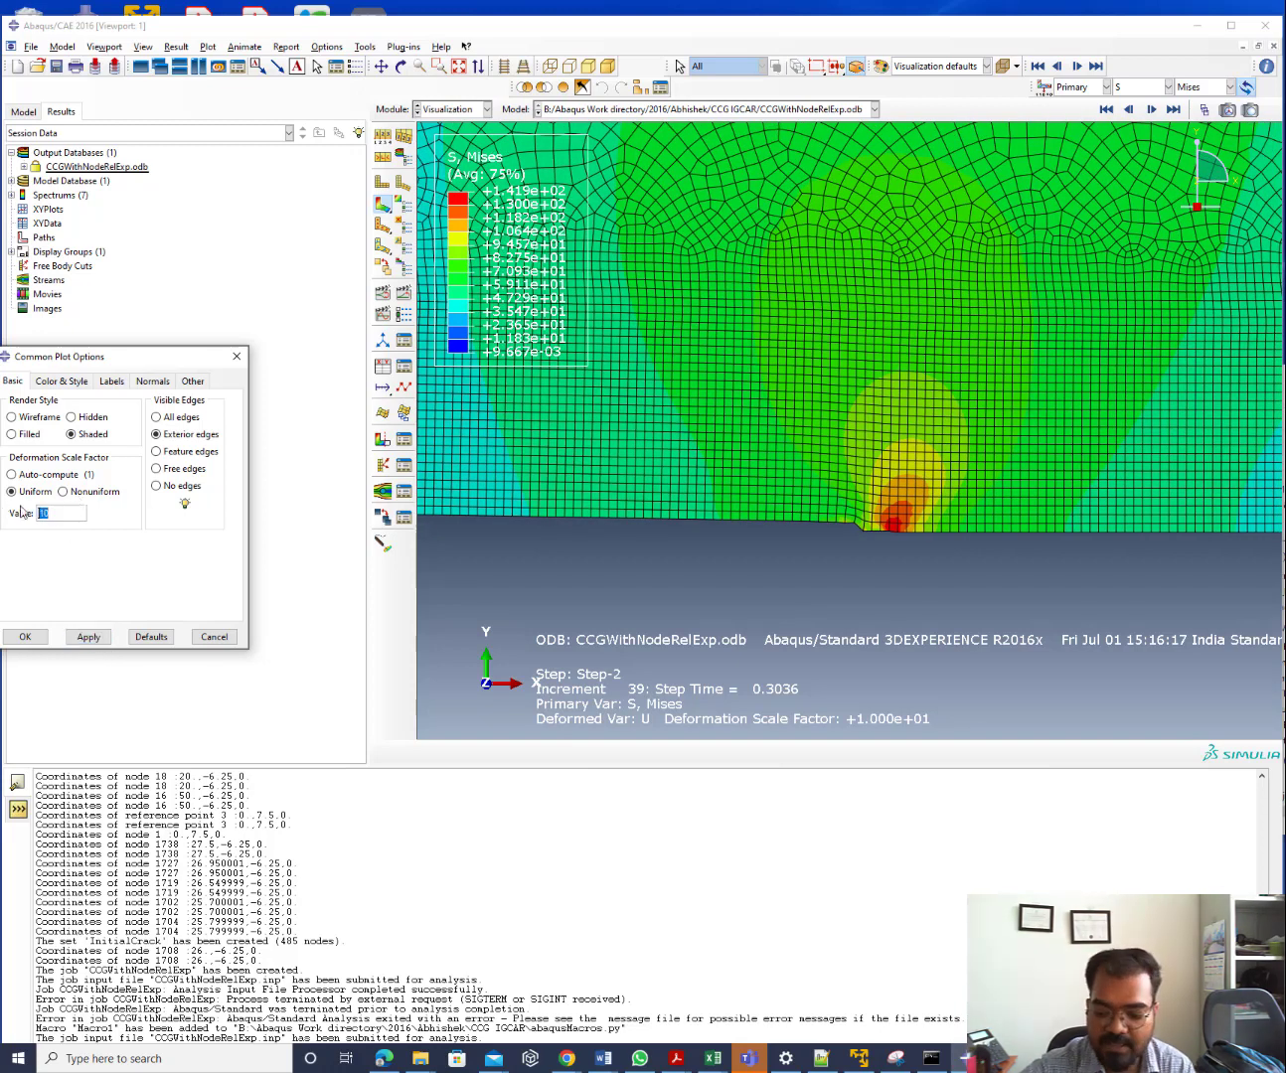
{"action": "type", "text": "1"}
{"action": "type", "text": "0"}
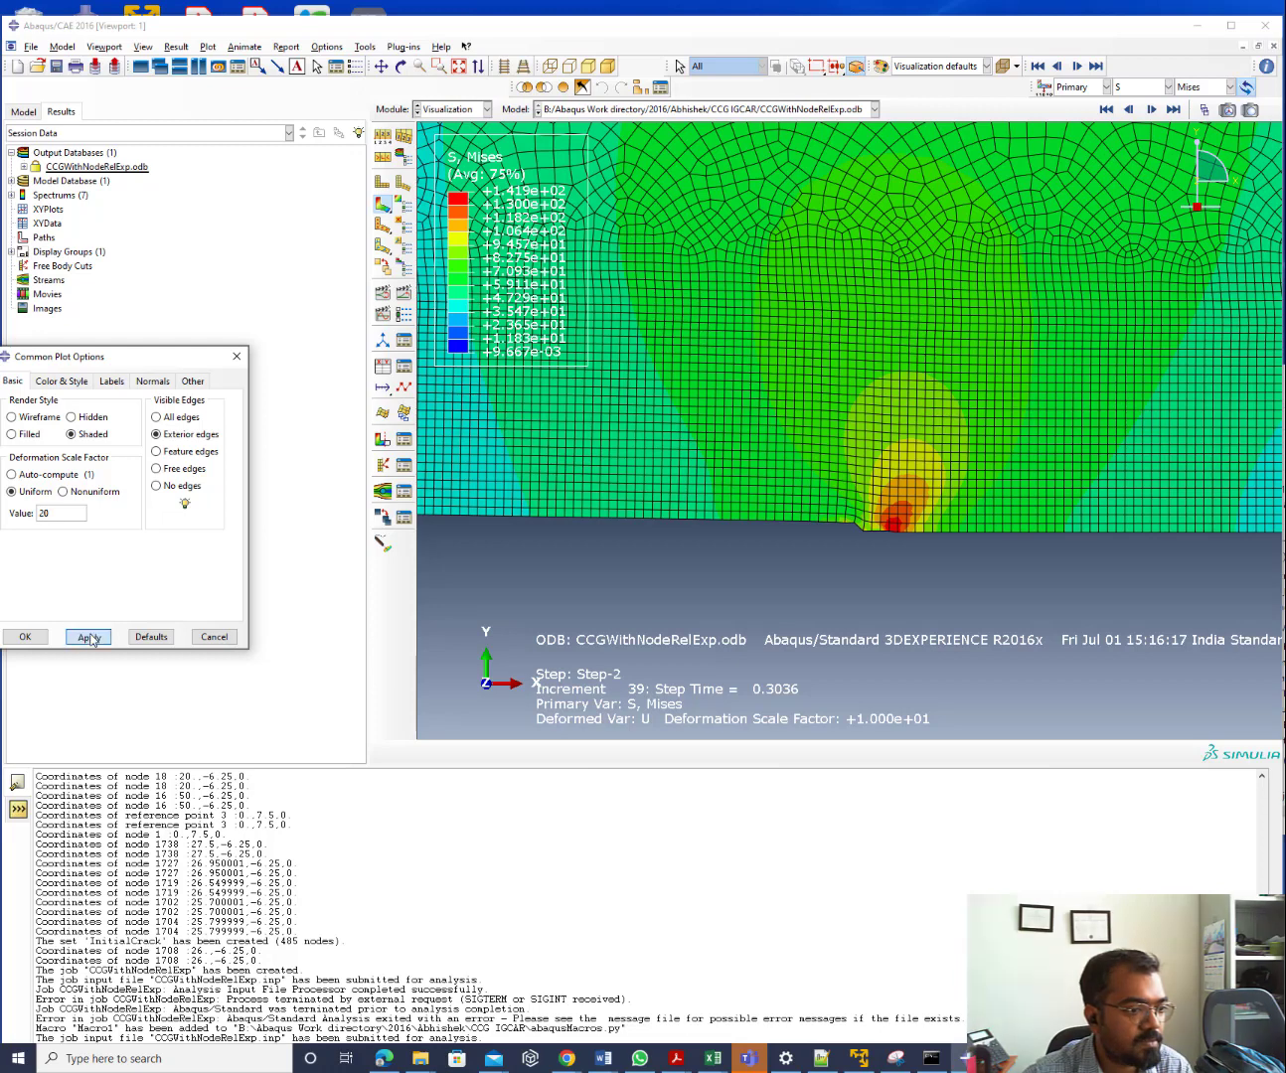
{"action": "left_click", "coordinate": [89, 637]}
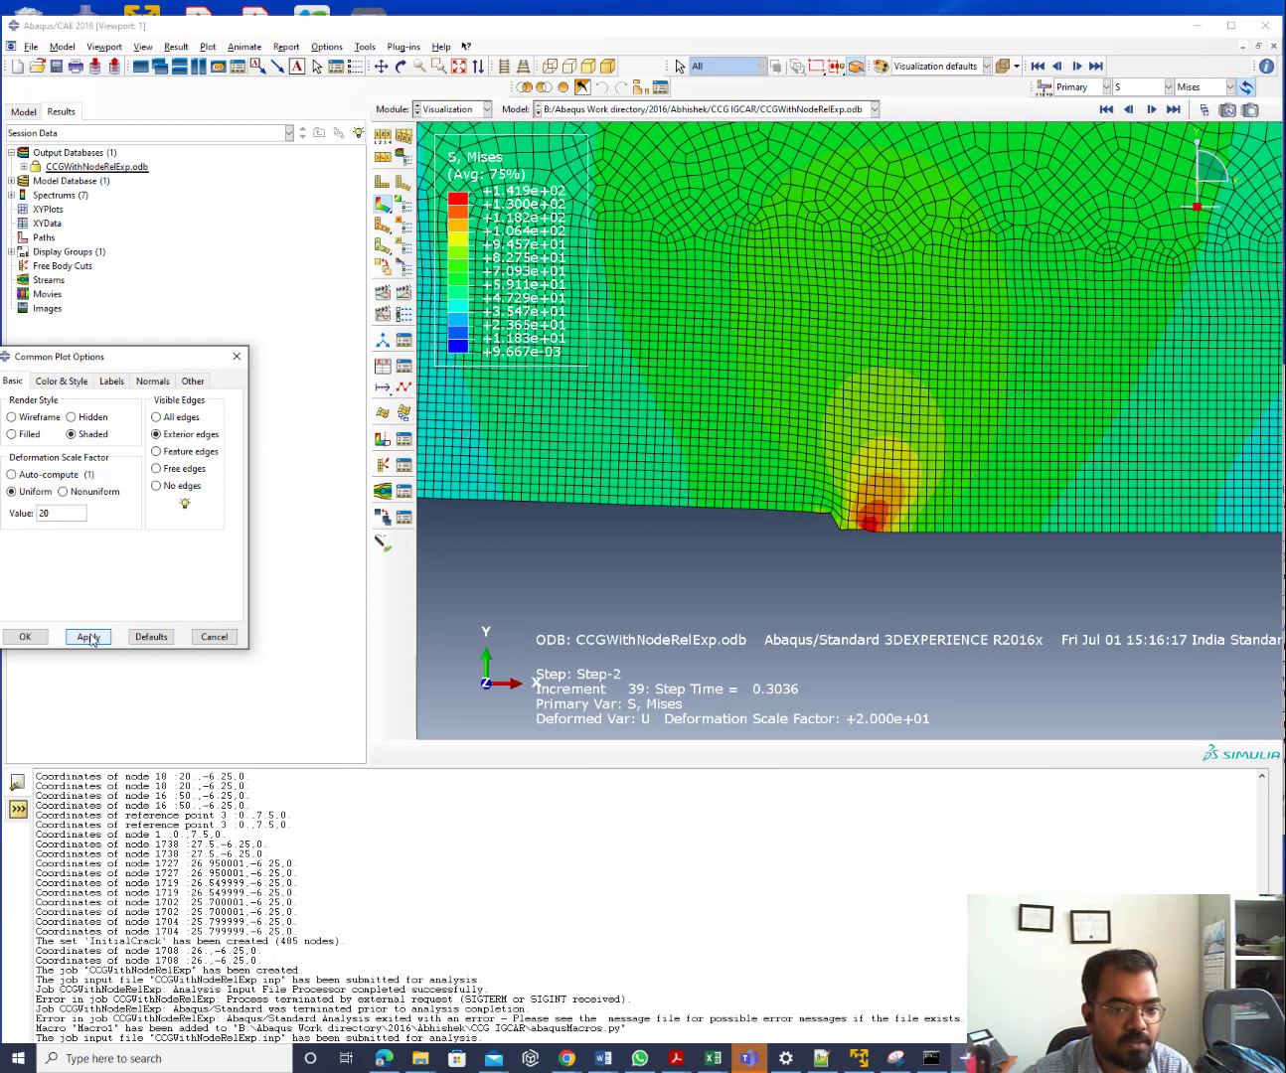
{"action": "left_click", "coordinate": [24, 638]}
{"action": "scroll", "coordinate": [869, 526], "scroll_direction": "up", "scroll_amount": 5}
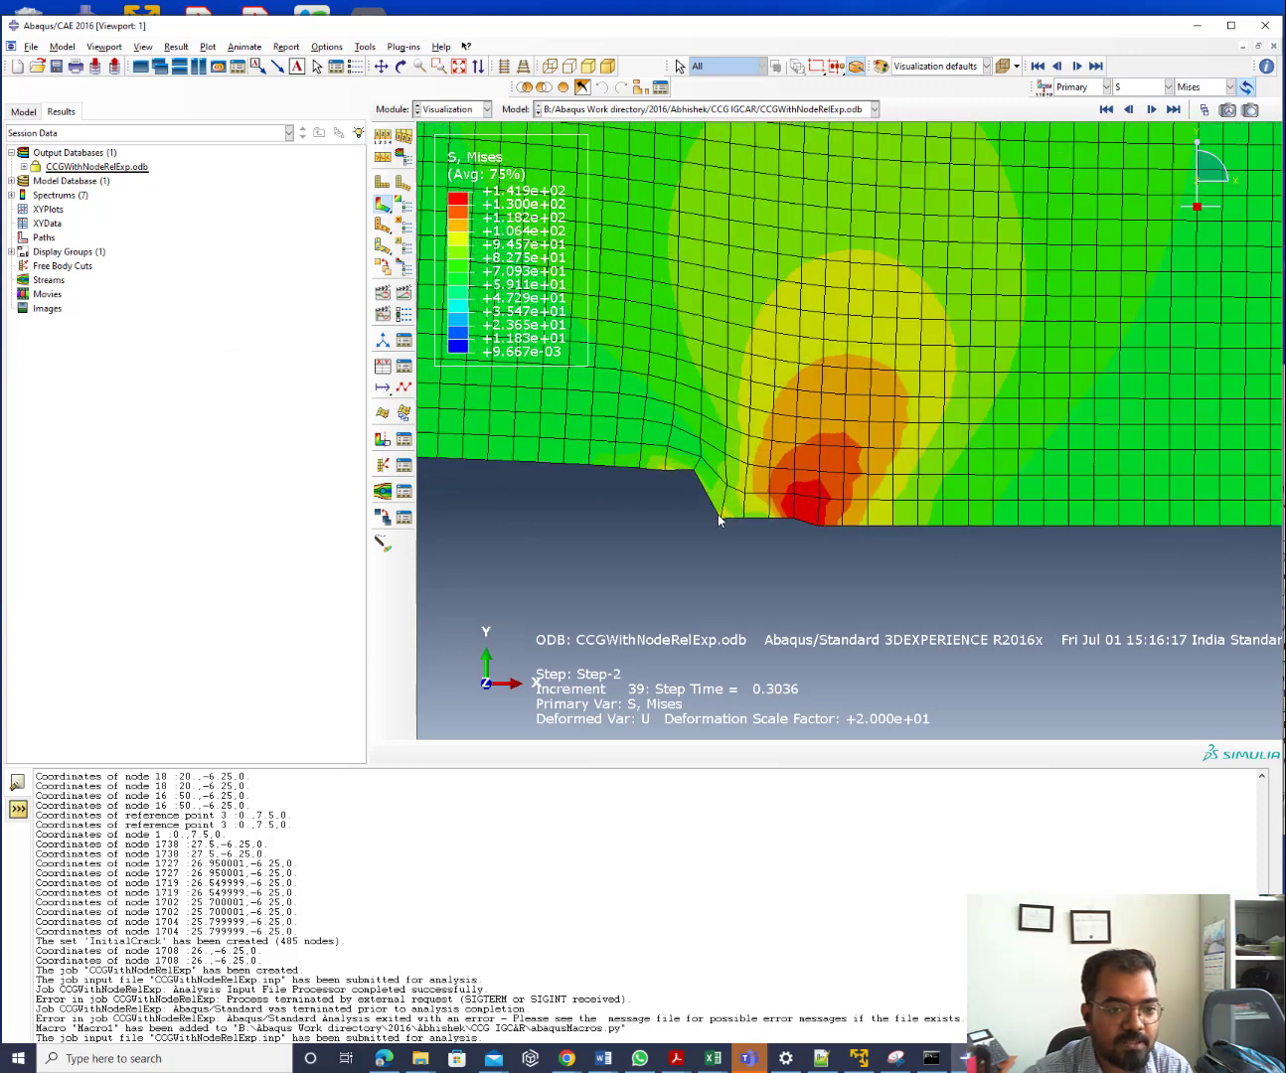
Scrub the frame slider back to Step-1 frame 17, then forward to frame 22
{"action": "left_click", "coordinate": [1203, 109]}
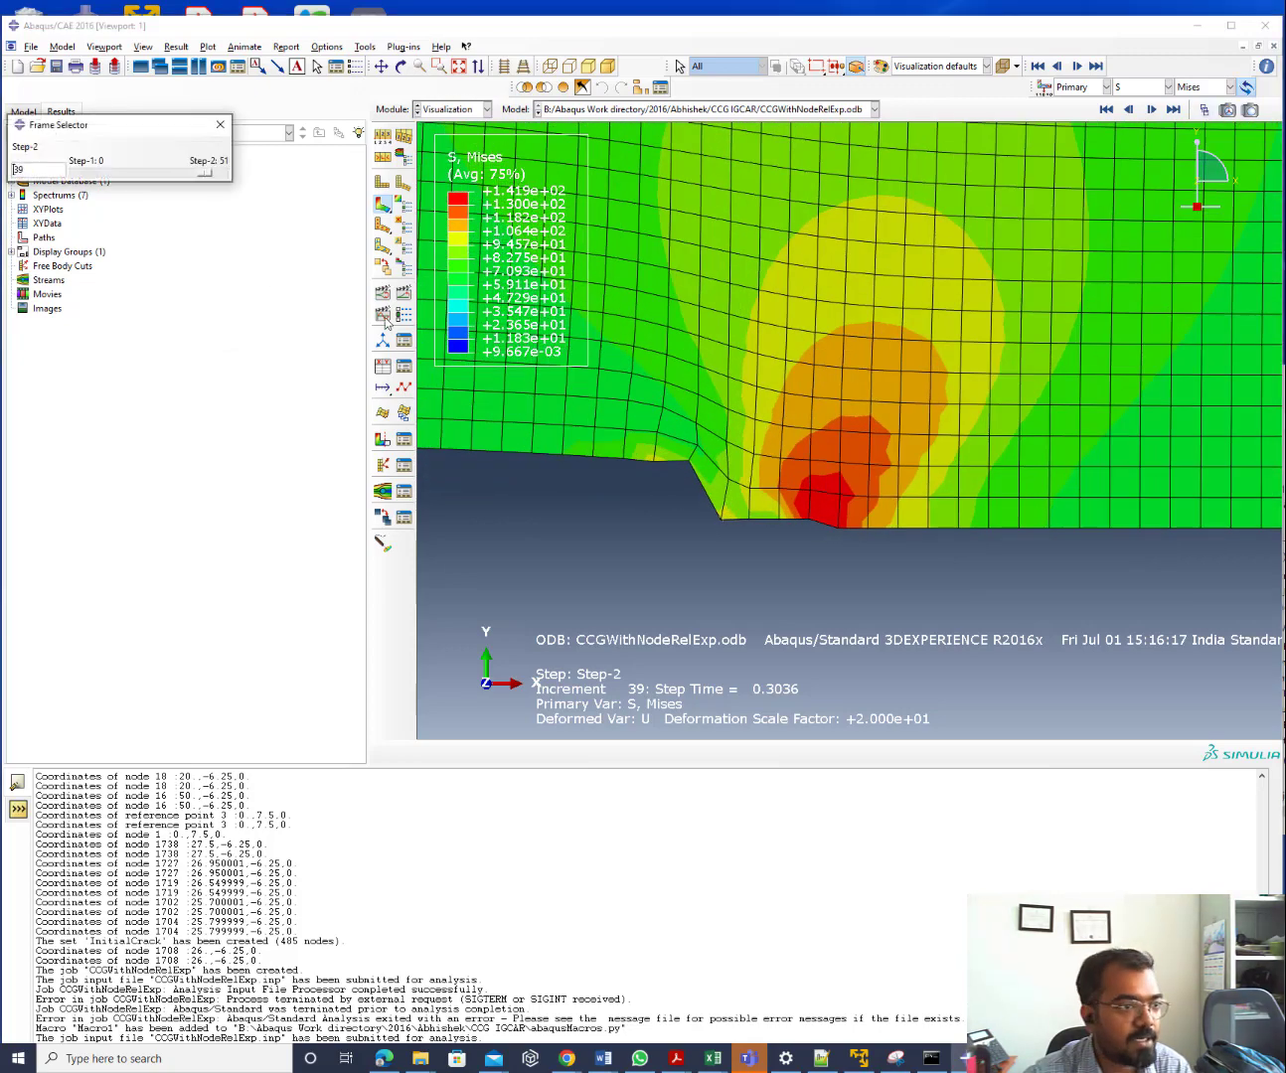
{"action": "left_click_drag", "start_coordinate": [206, 175], "coordinate": [107, 185]}
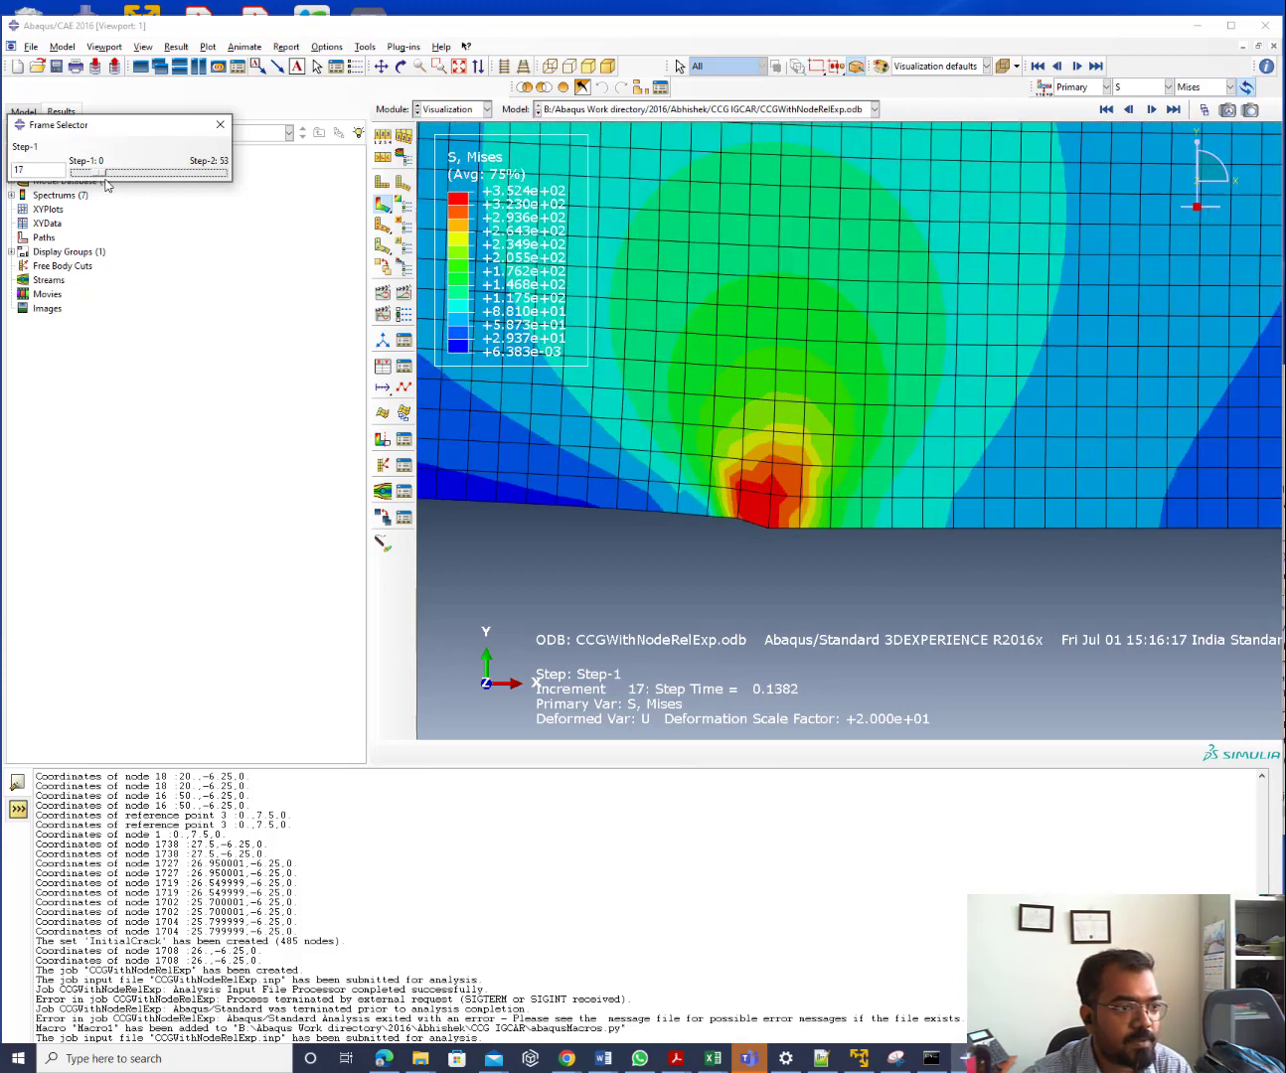
{"action": "left_click_drag", "start_coordinate": [107, 183], "coordinate": [116, 185]}
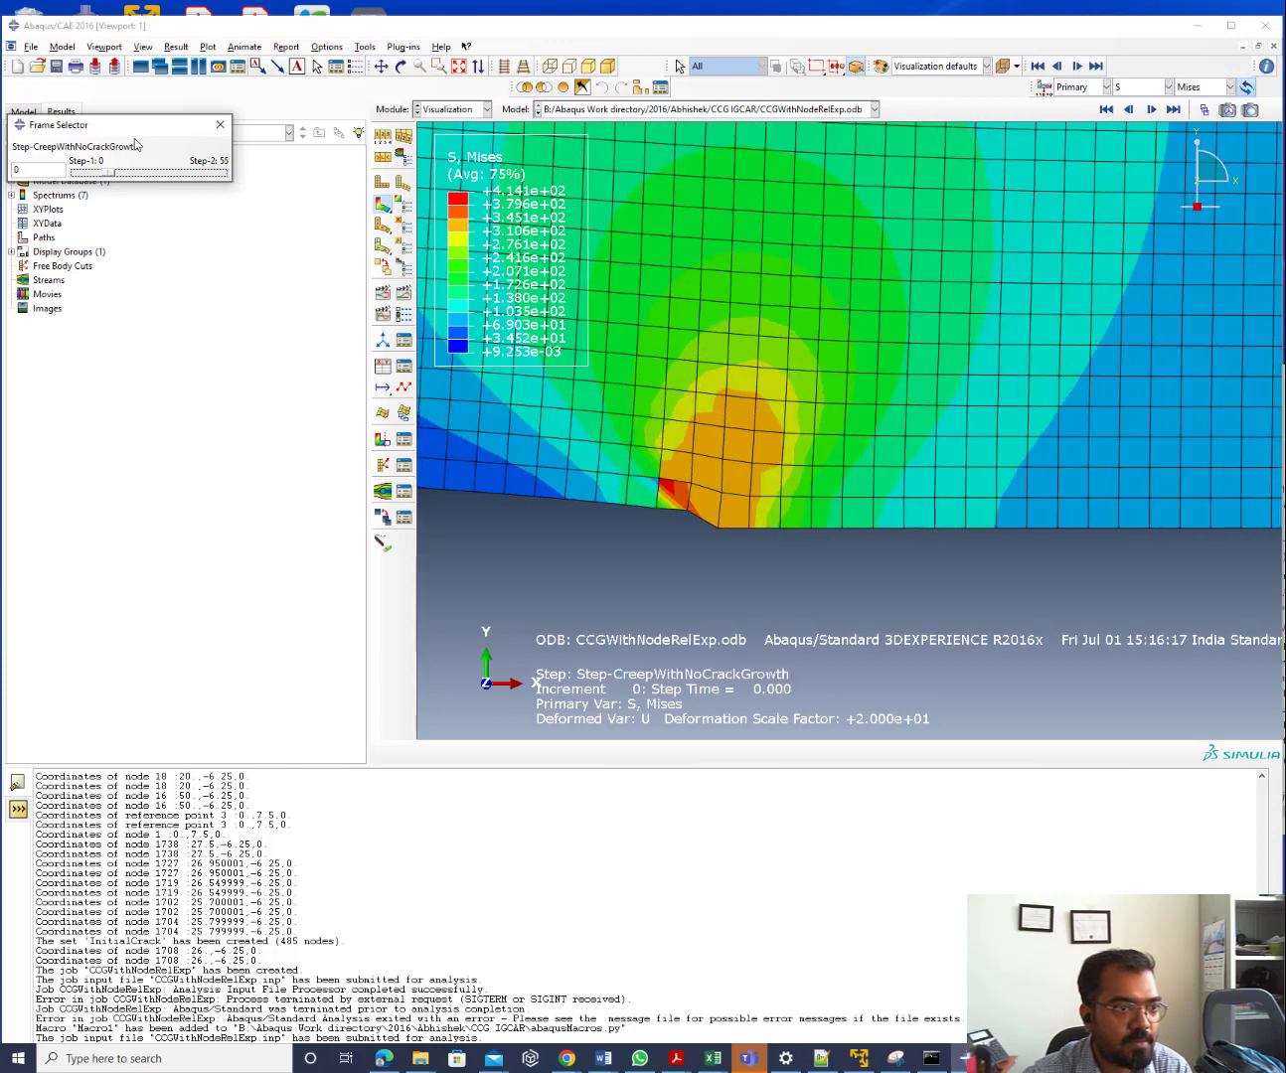
{"action": "left_click", "coordinate": [220, 124]}
List all steps and Step-1 frames in the Results tree, then display Step-1 Frame 24
{"action": "left_click", "coordinate": [24, 168]}
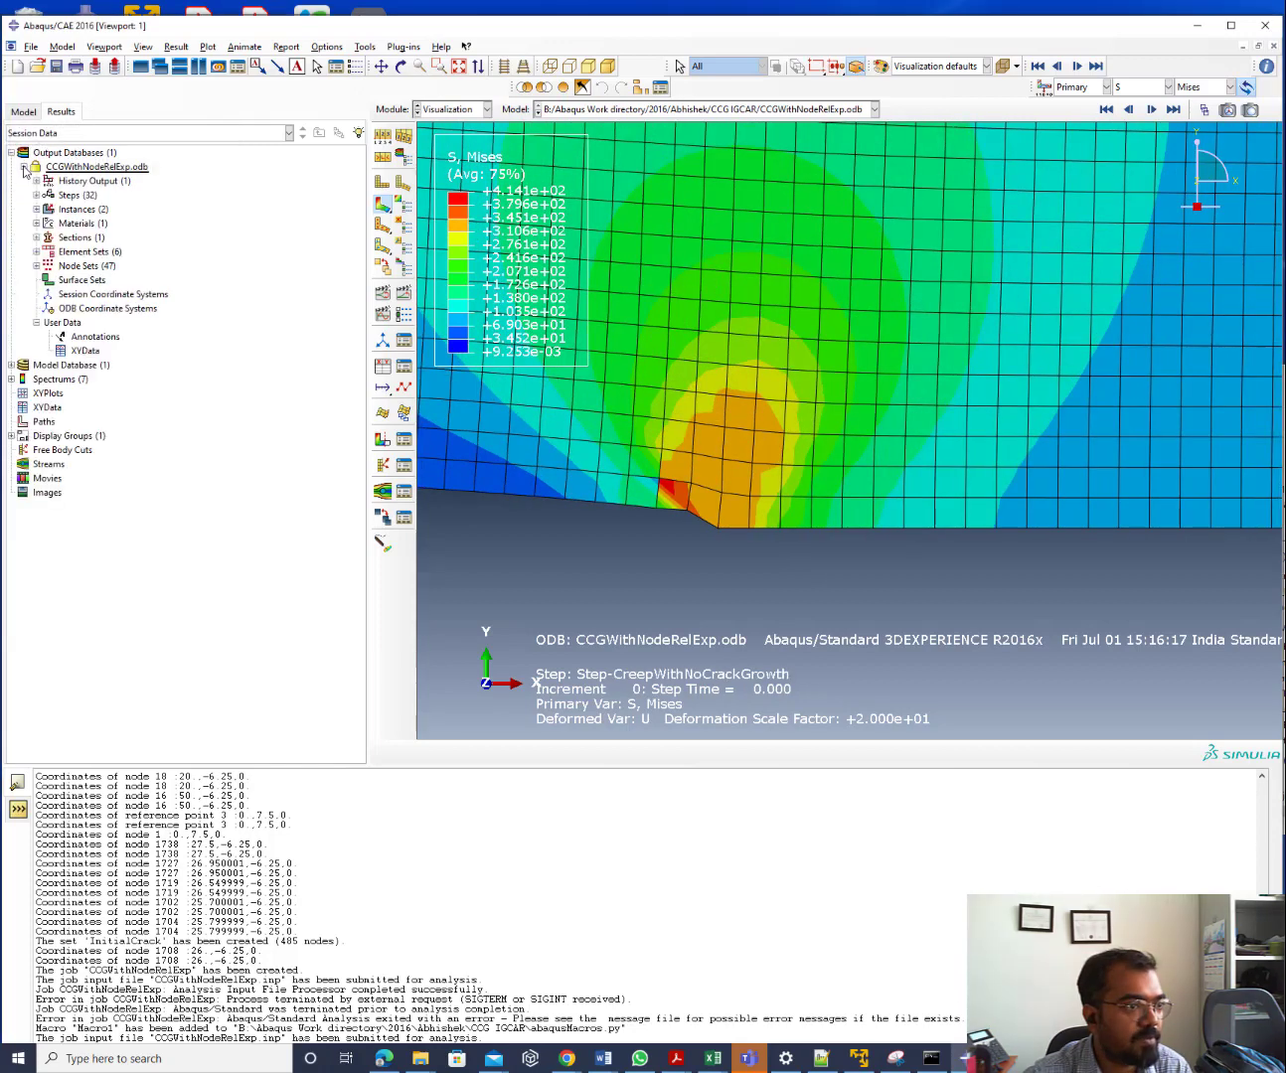
{"action": "left_click", "coordinate": [37, 195]}
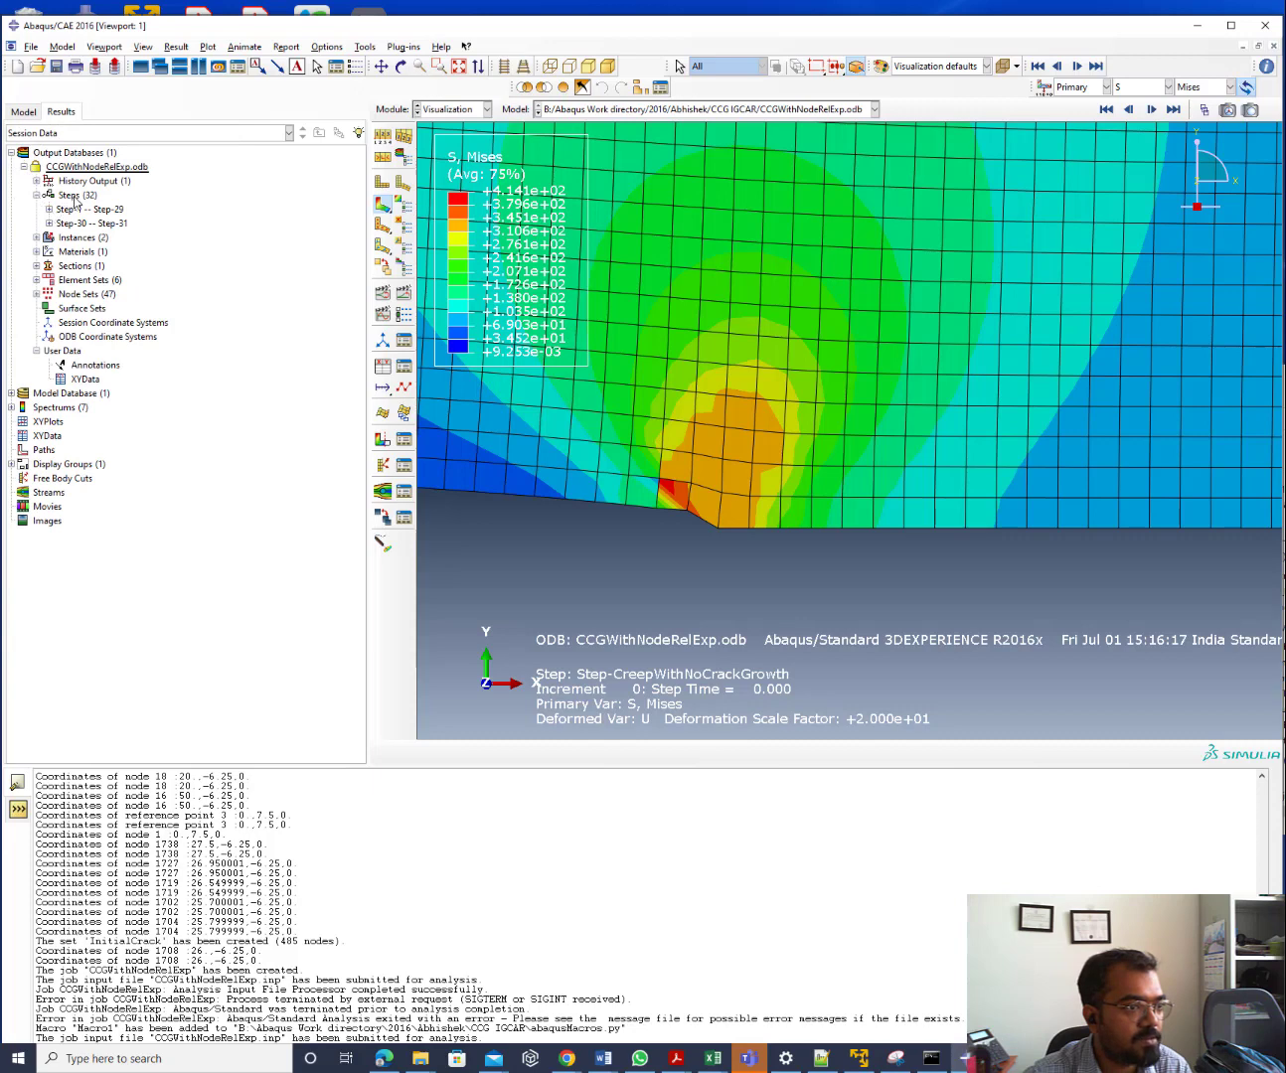
{"action": "right_click", "coordinate": [74, 199]}
{"action": "left_click", "coordinate": [131, 250]}
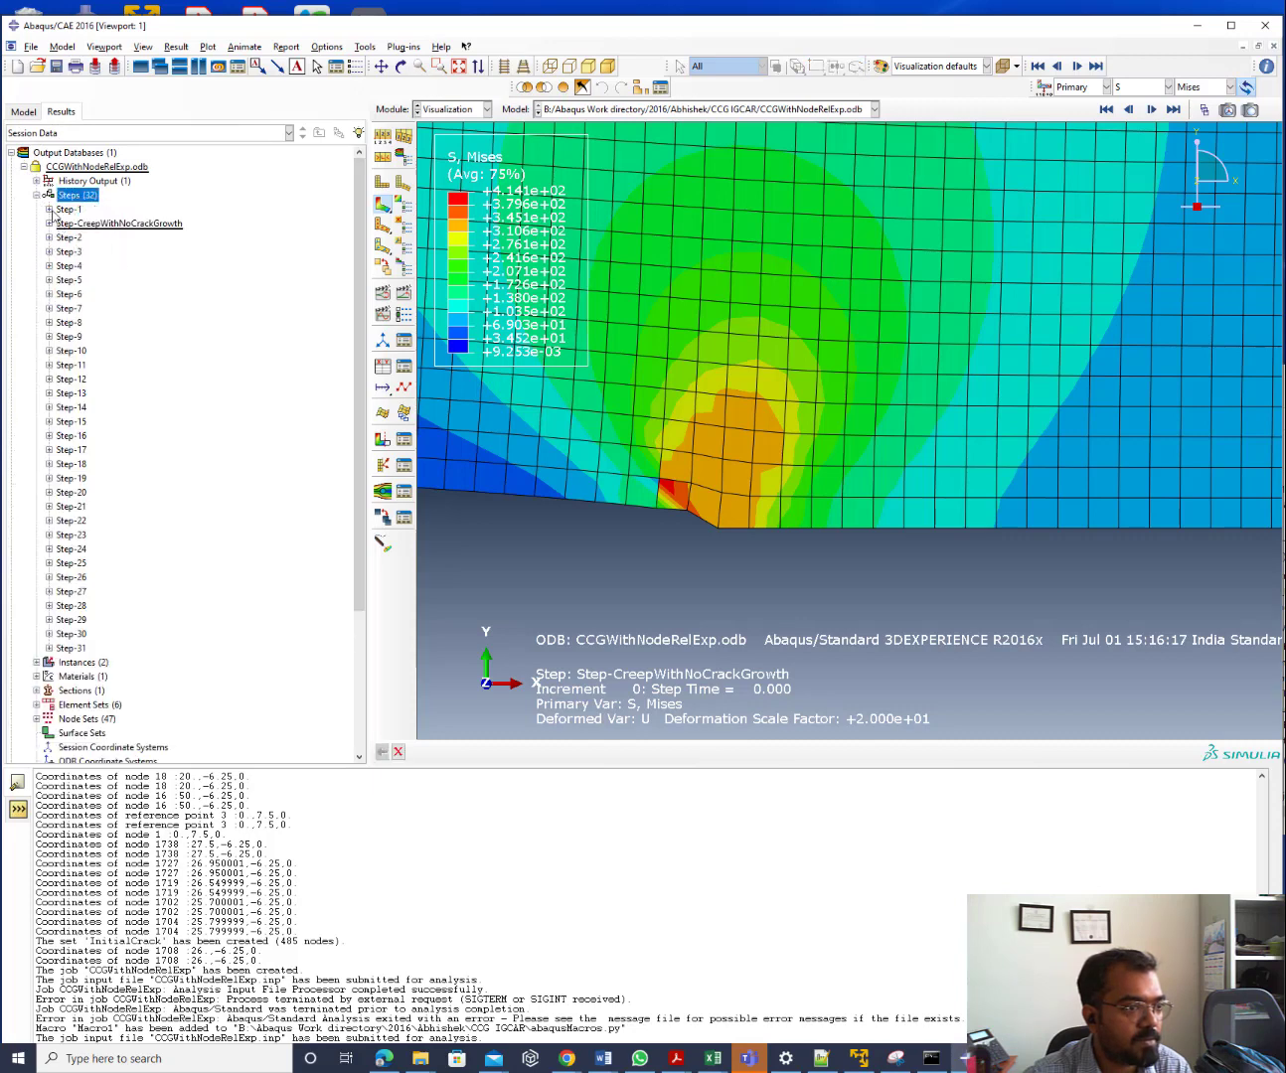
{"action": "left_click", "coordinate": [48, 210]}
{"action": "left_click", "coordinate": [61, 224]}
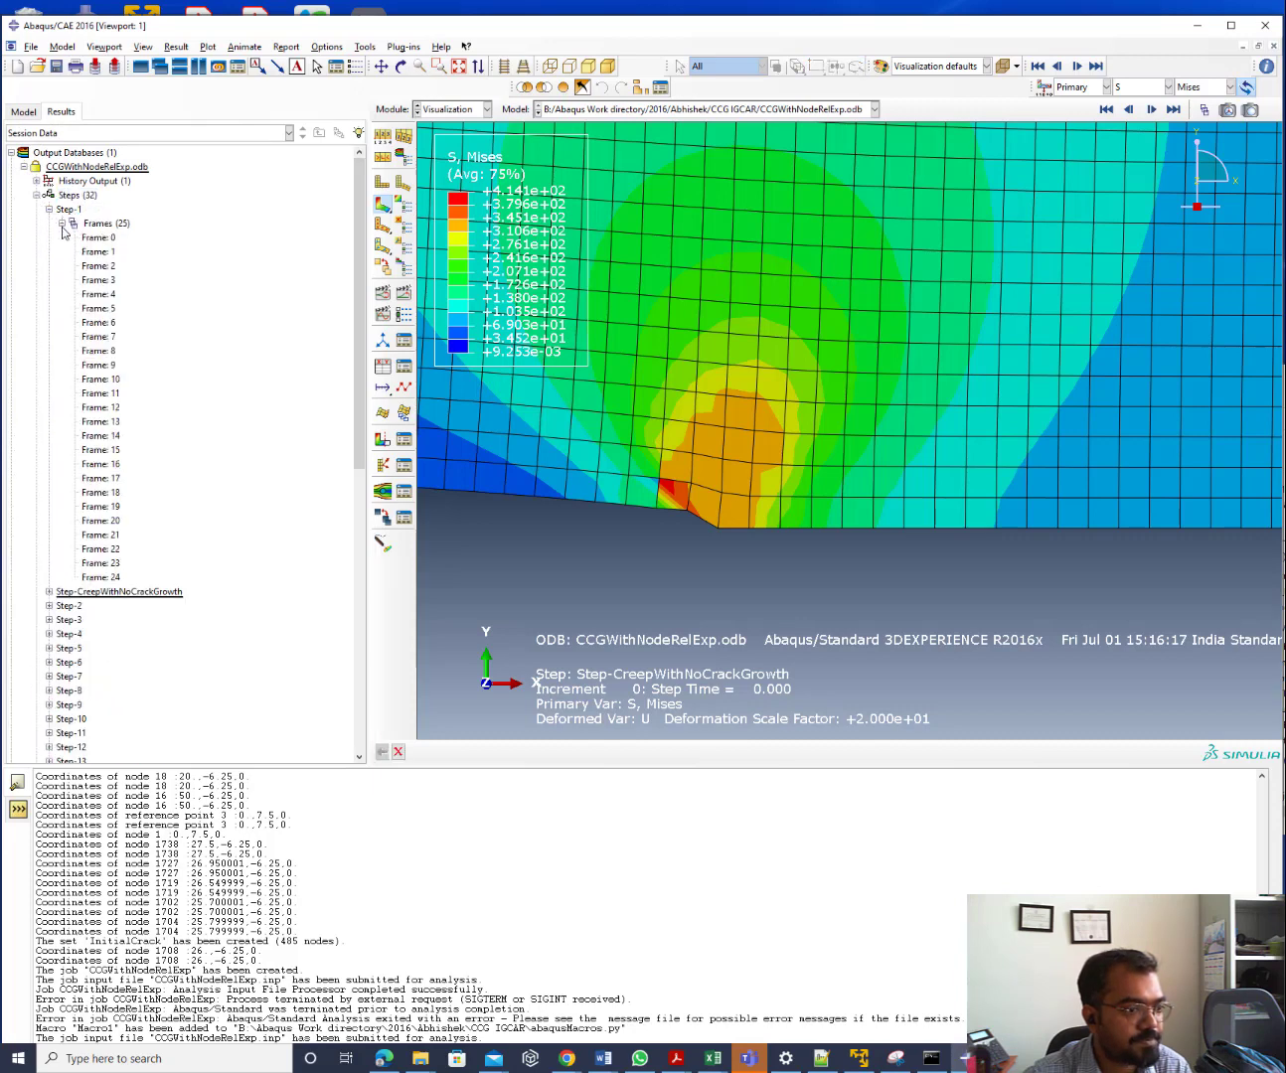
{"action": "double_click", "coordinate": [104, 578]}
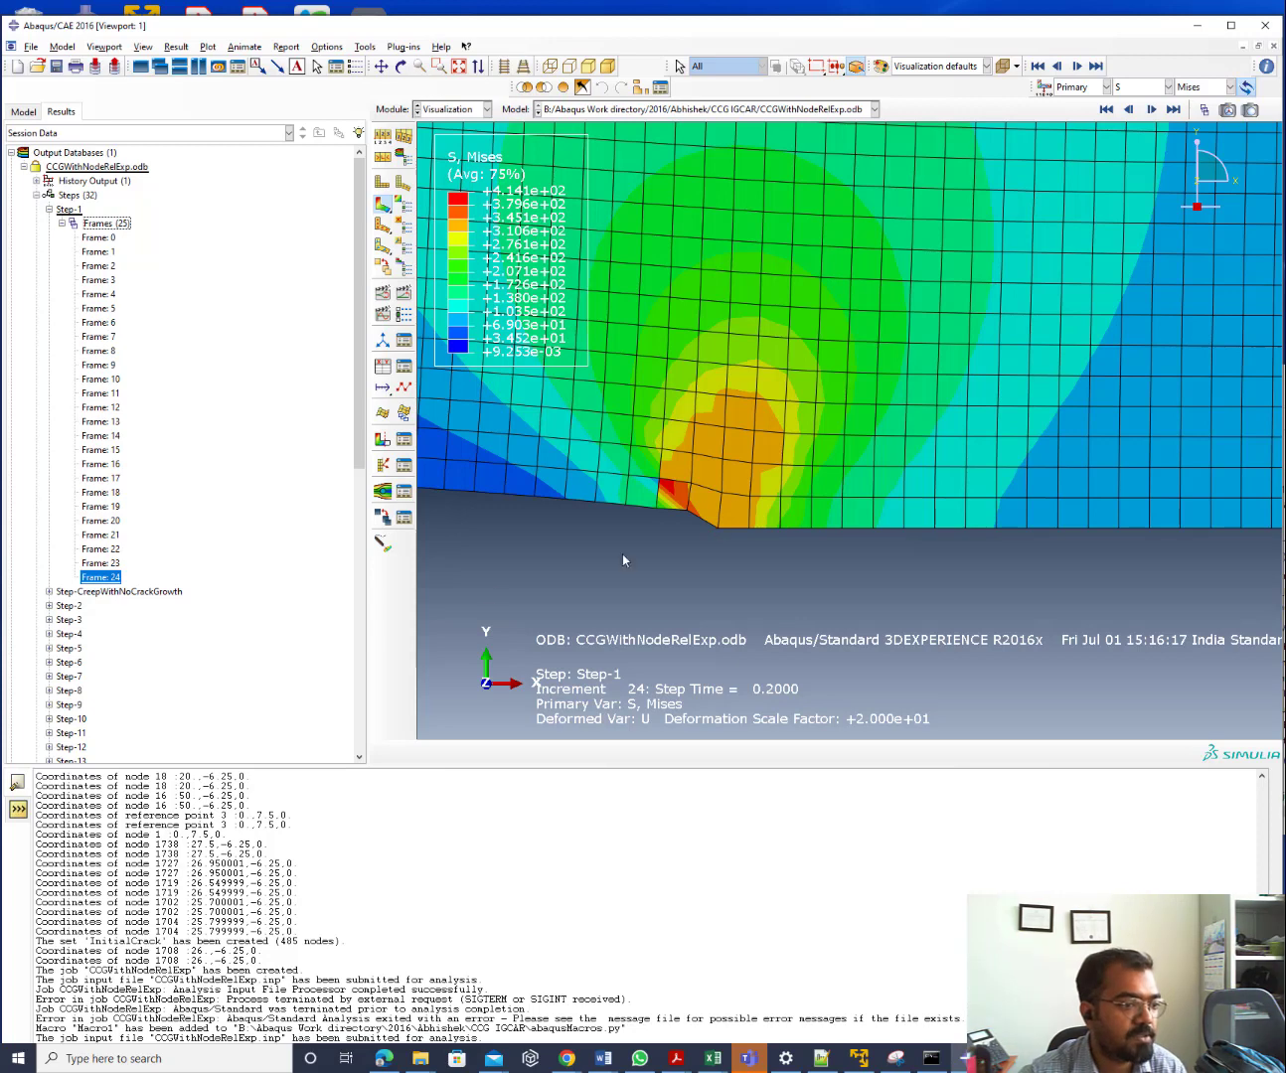
Ungroup the 38 Step-CreepWithNoCrackGrowth frames and plot Frame 37
{"action": "left_click", "coordinate": [49, 592]}
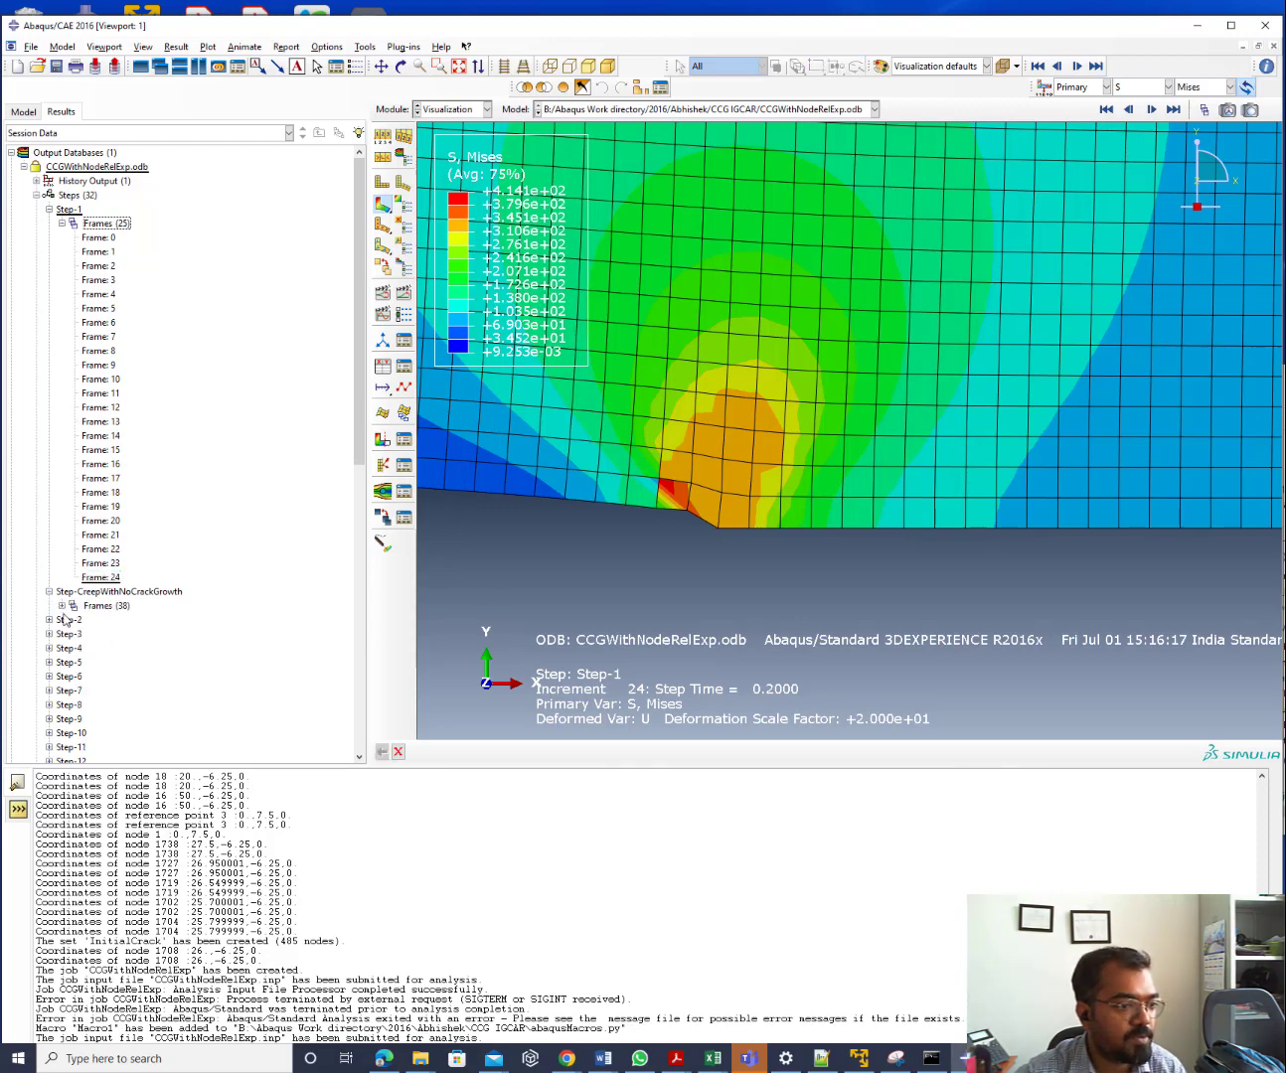
{"action": "left_click", "coordinate": [61, 606]}
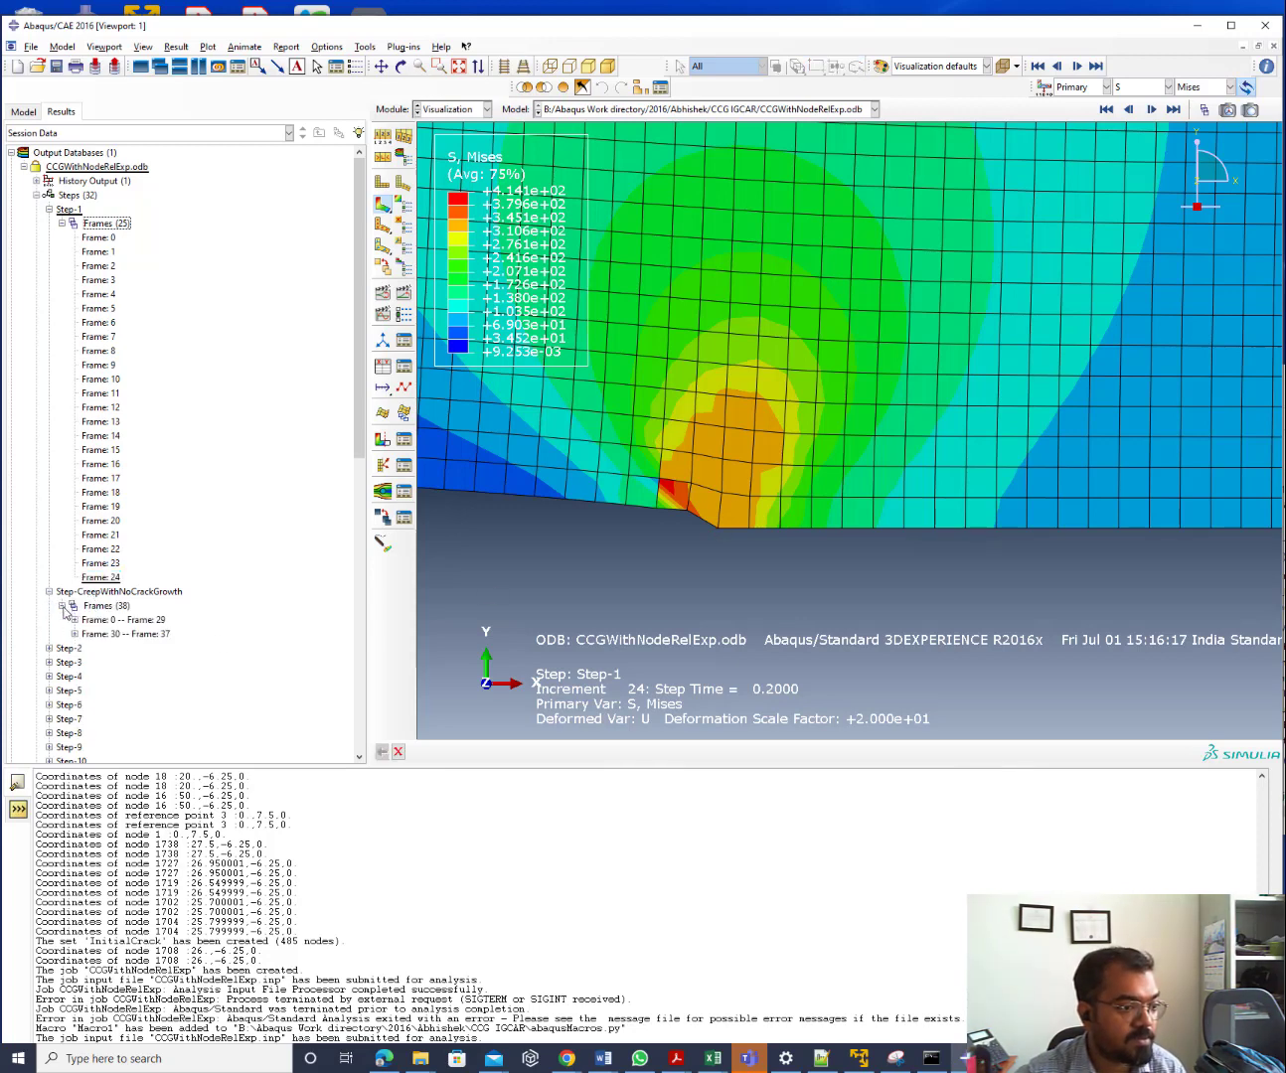
{"action": "right_click", "coordinate": [107, 607]}
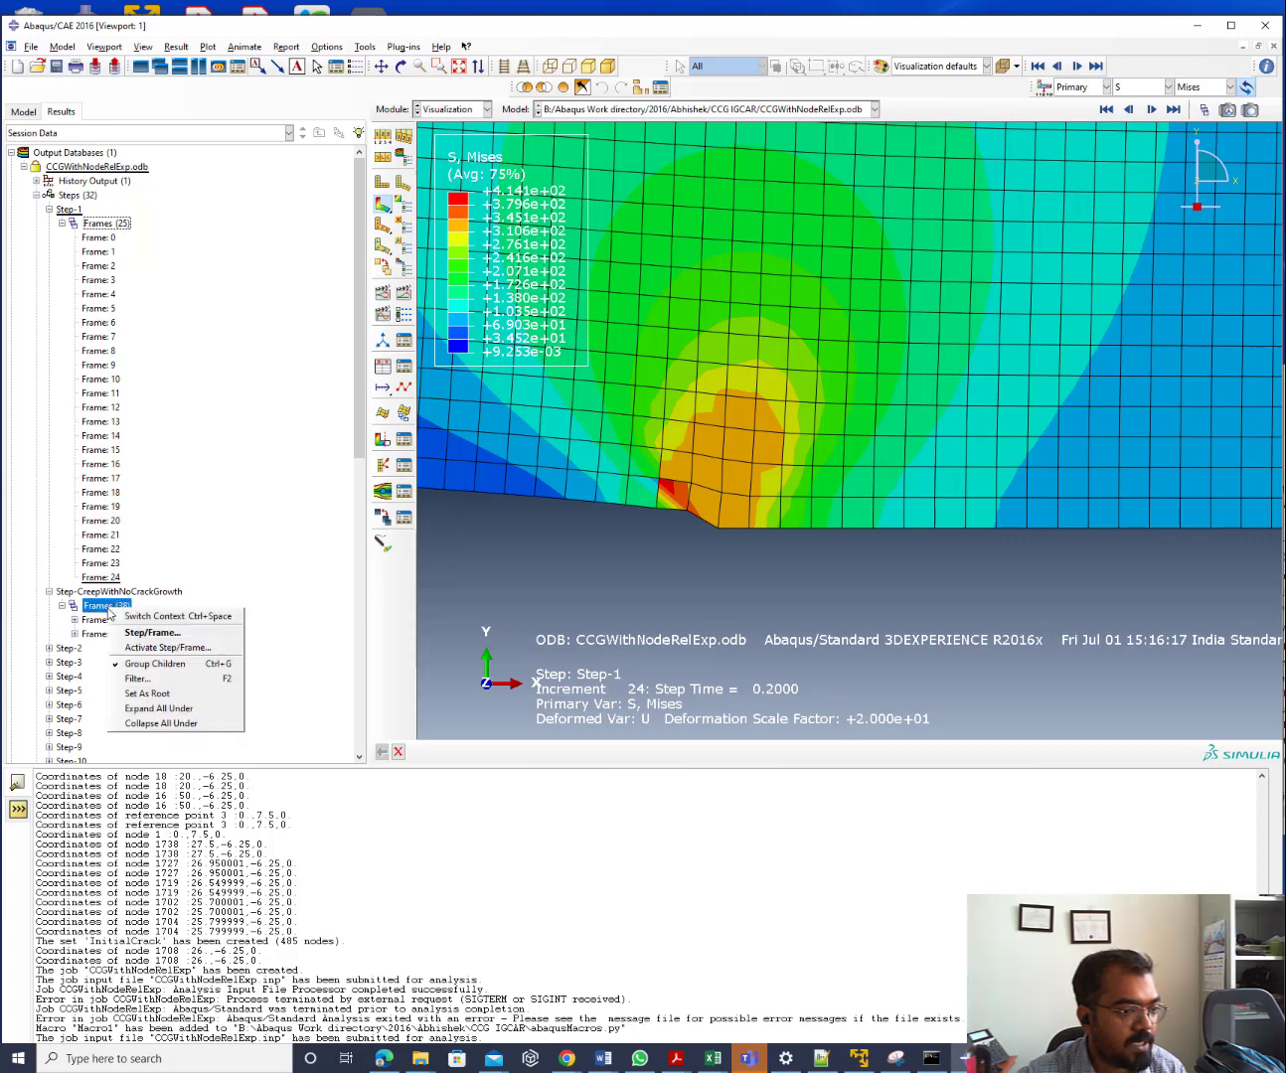
{"action": "left_click", "coordinate": [151, 664]}
{"action": "scroll", "coordinate": [200, 607], "scroll_direction": "down", "scroll_amount": 14}
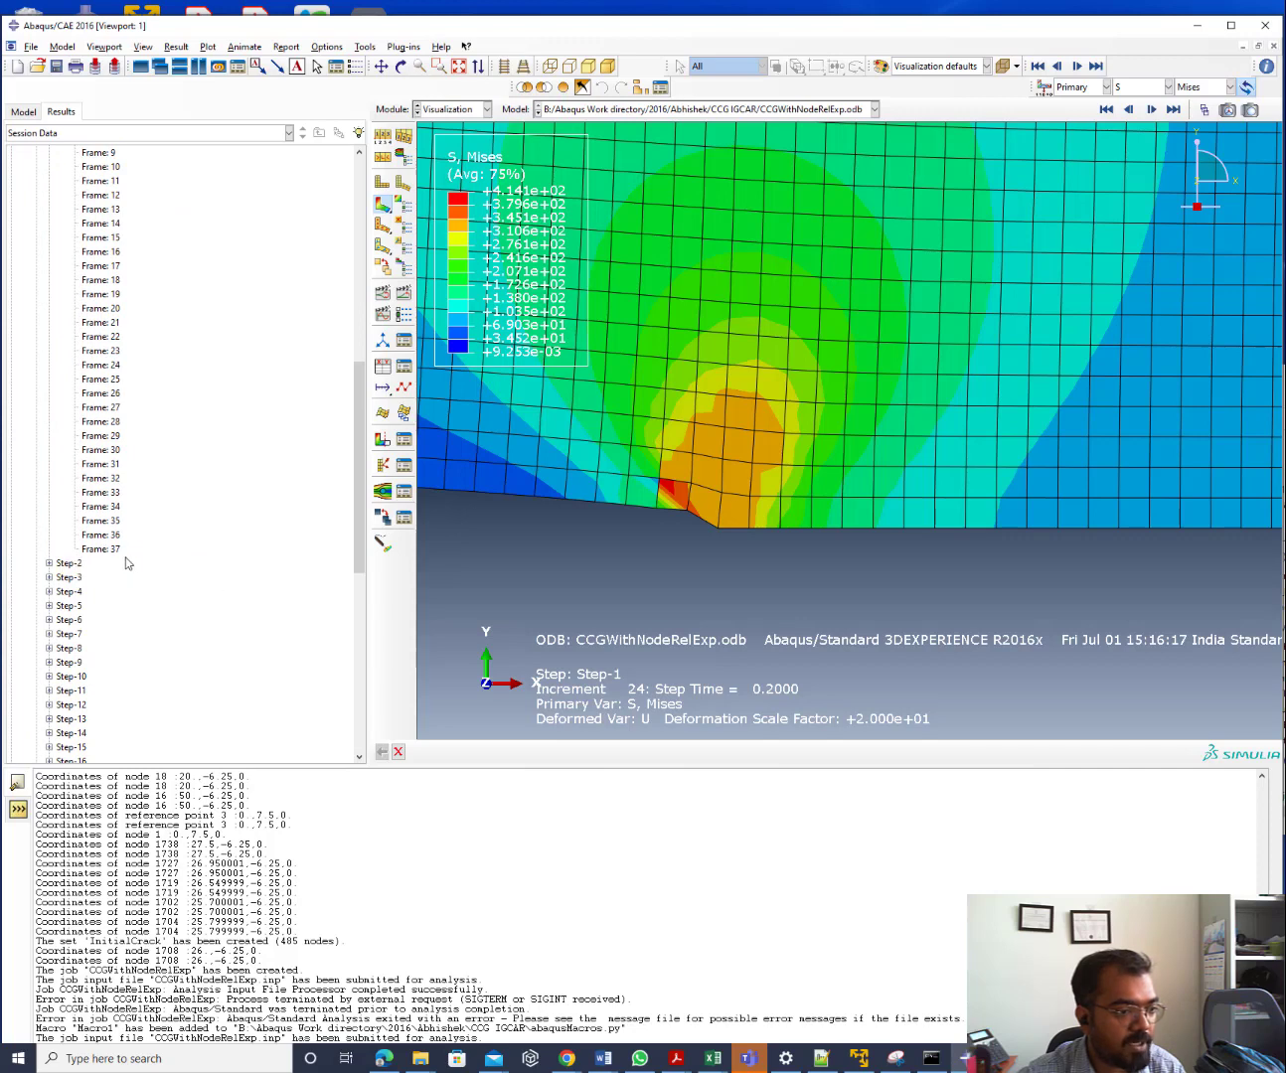
{"action": "double_click", "coordinate": [101, 549]}
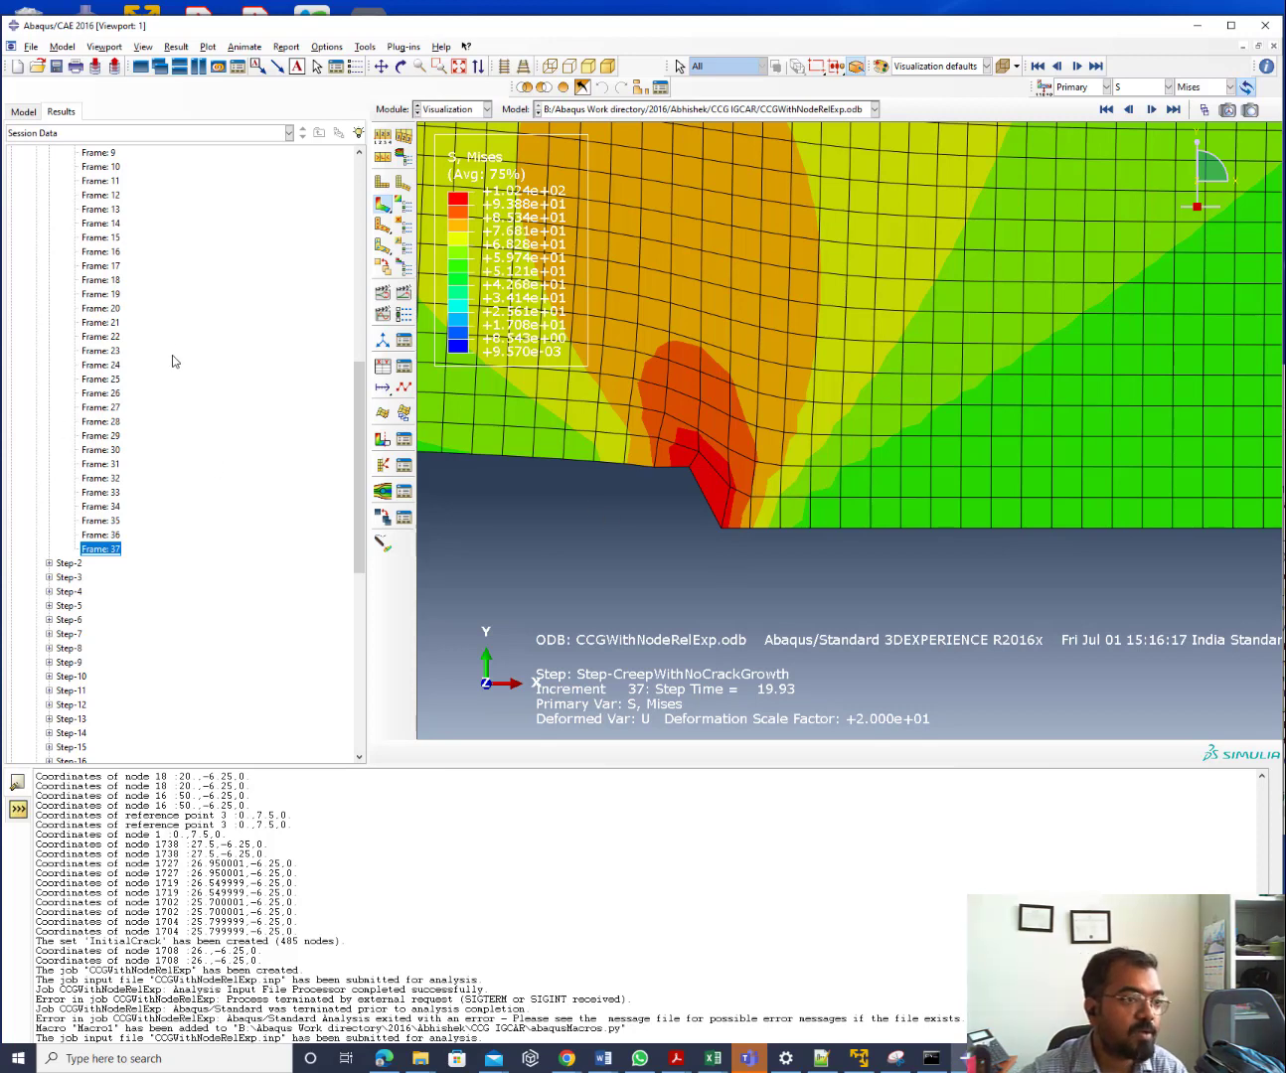
{"action": "scroll", "coordinate": [145, 321], "scroll_direction": "up", "scroll_amount": 6}
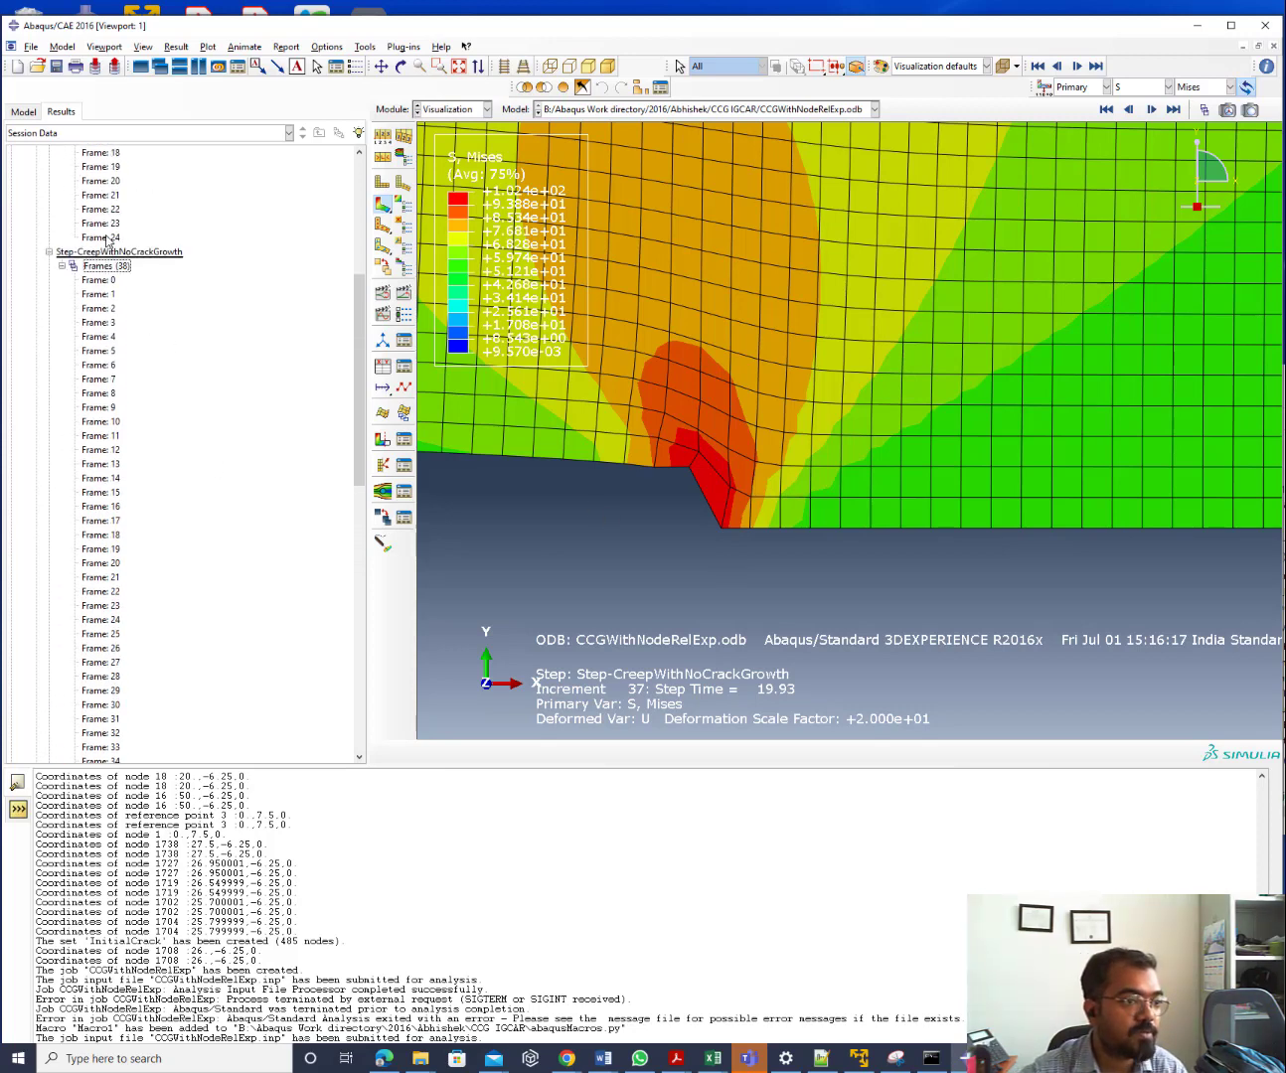
Replot the Mises results for Step-1's Frame 24, then the creep step's Frame 37
{"action": "left_click", "coordinate": [104, 237]}
{"action": "scroll", "coordinate": [136, 437], "scroll_direction": "down", "scroll_amount": 8}
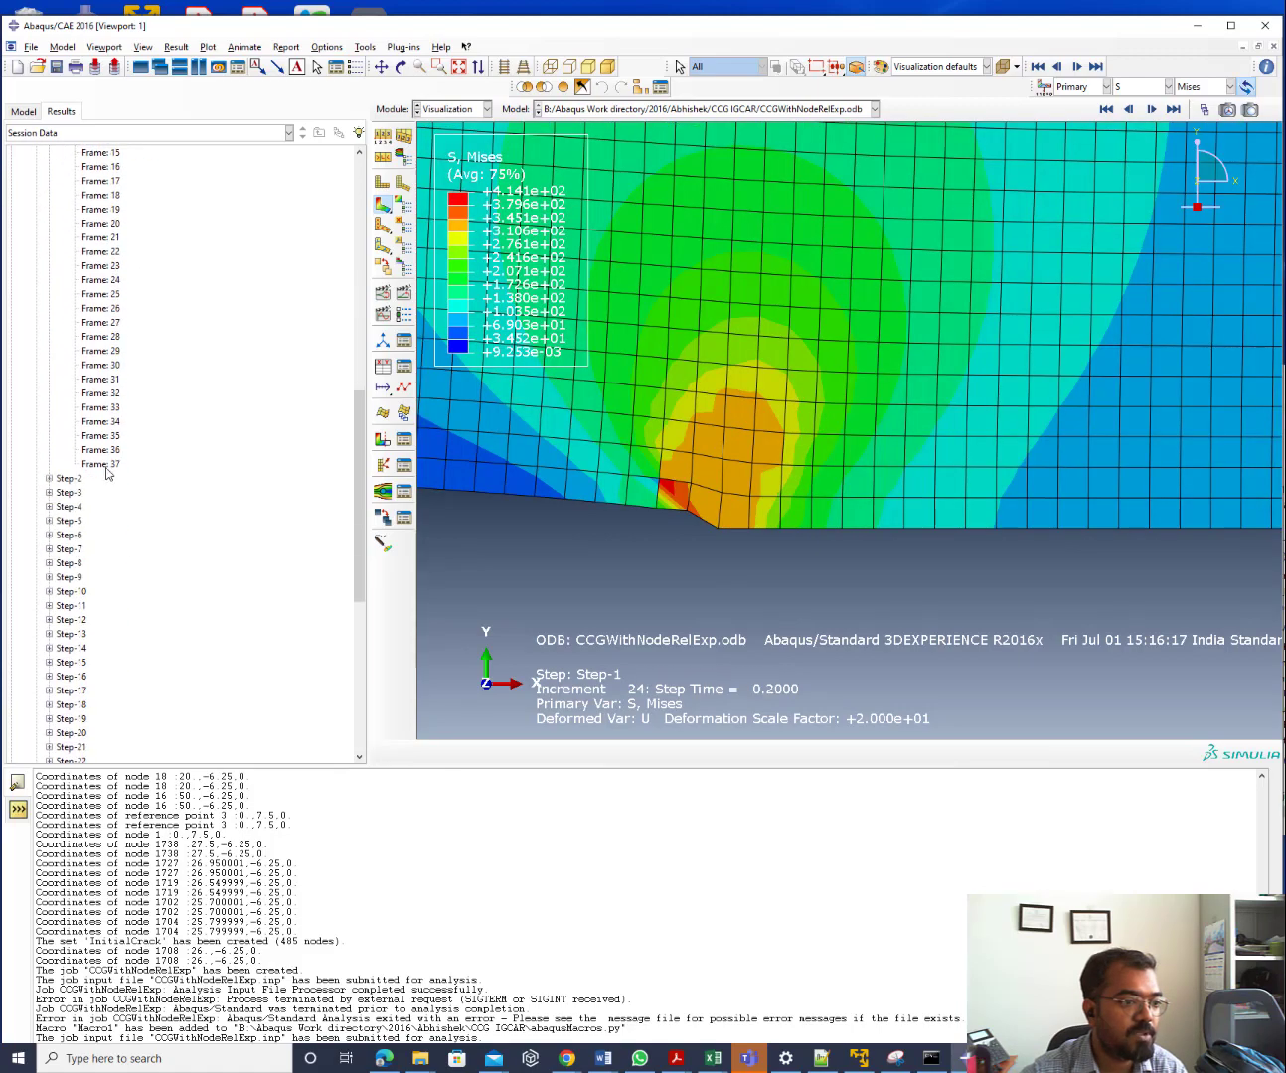
{"action": "left_click", "coordinate": [104, 464]}
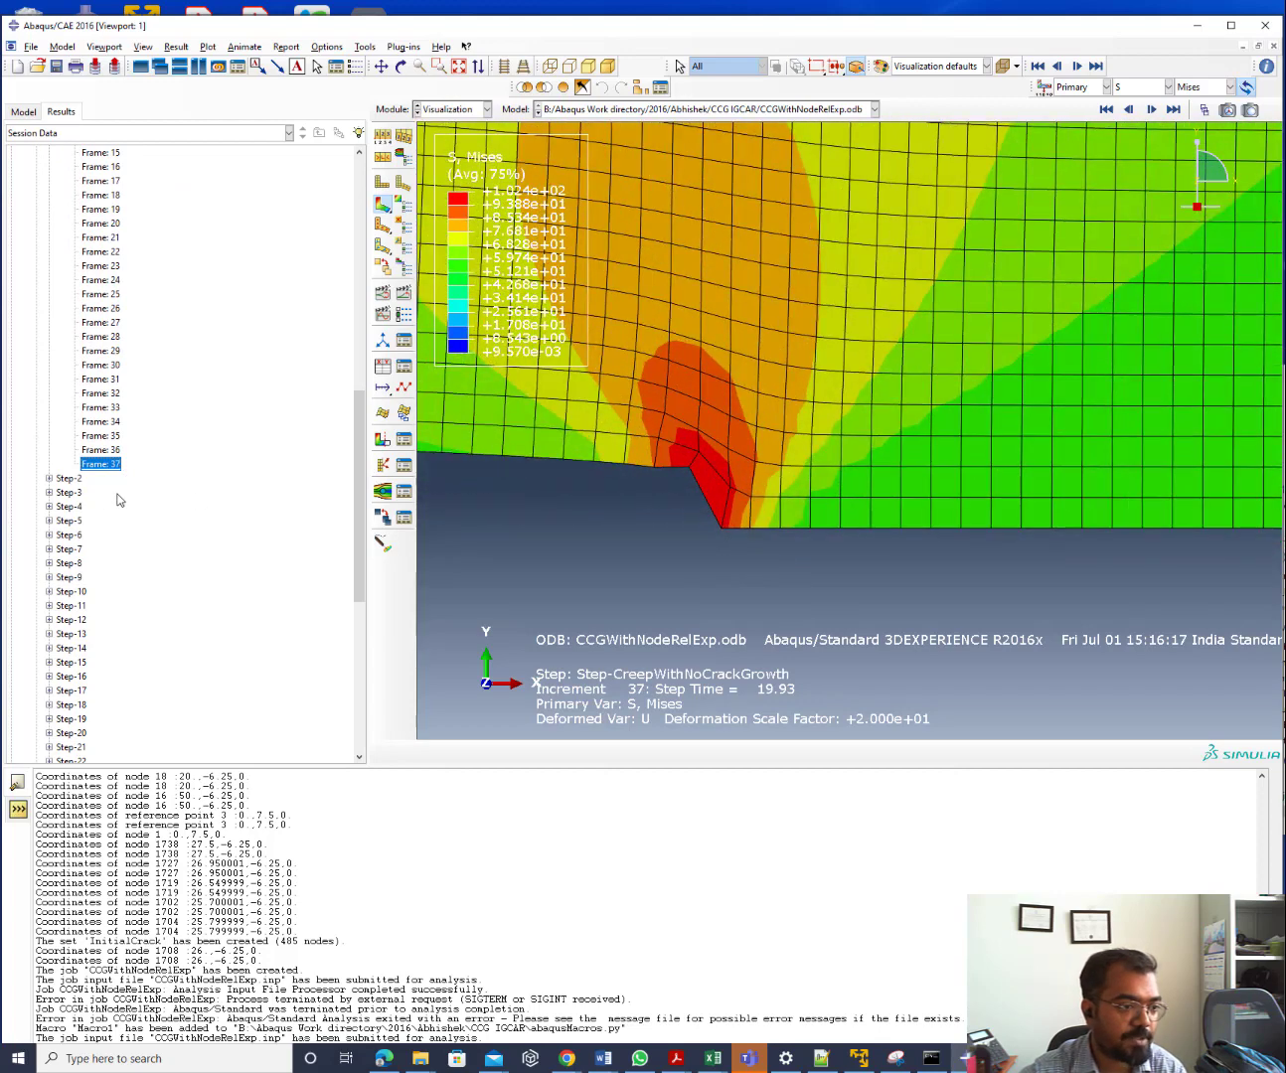
List Step-2's frames individually and plot its Frame 1 Mises results
{"action": "left_click", "coordinate": [49, 479]}
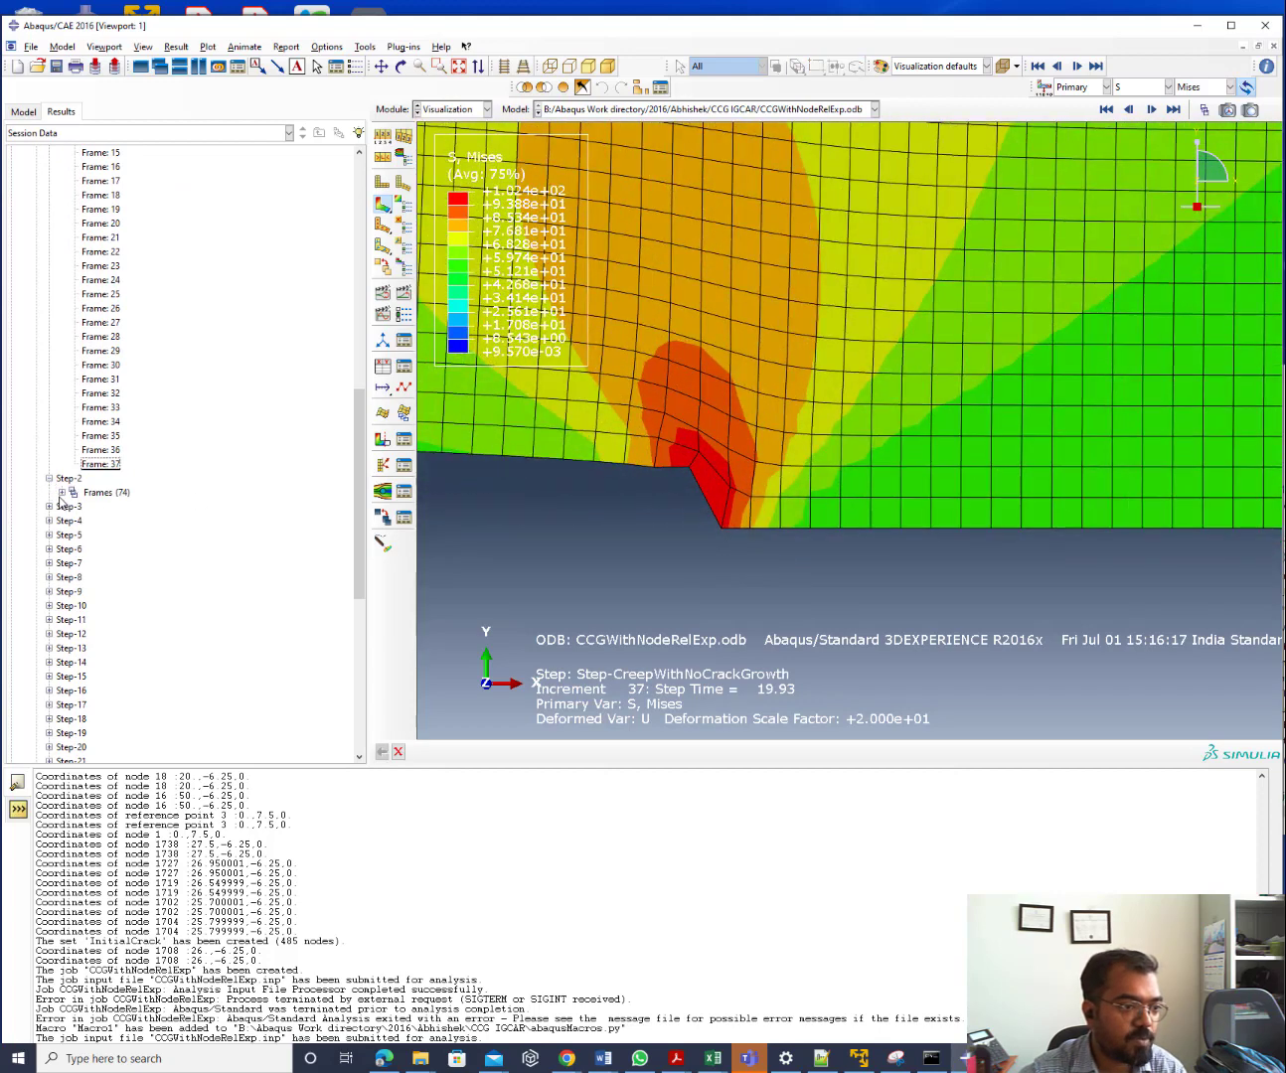
{"action": "left_click", "coordinate": [61, 493]}
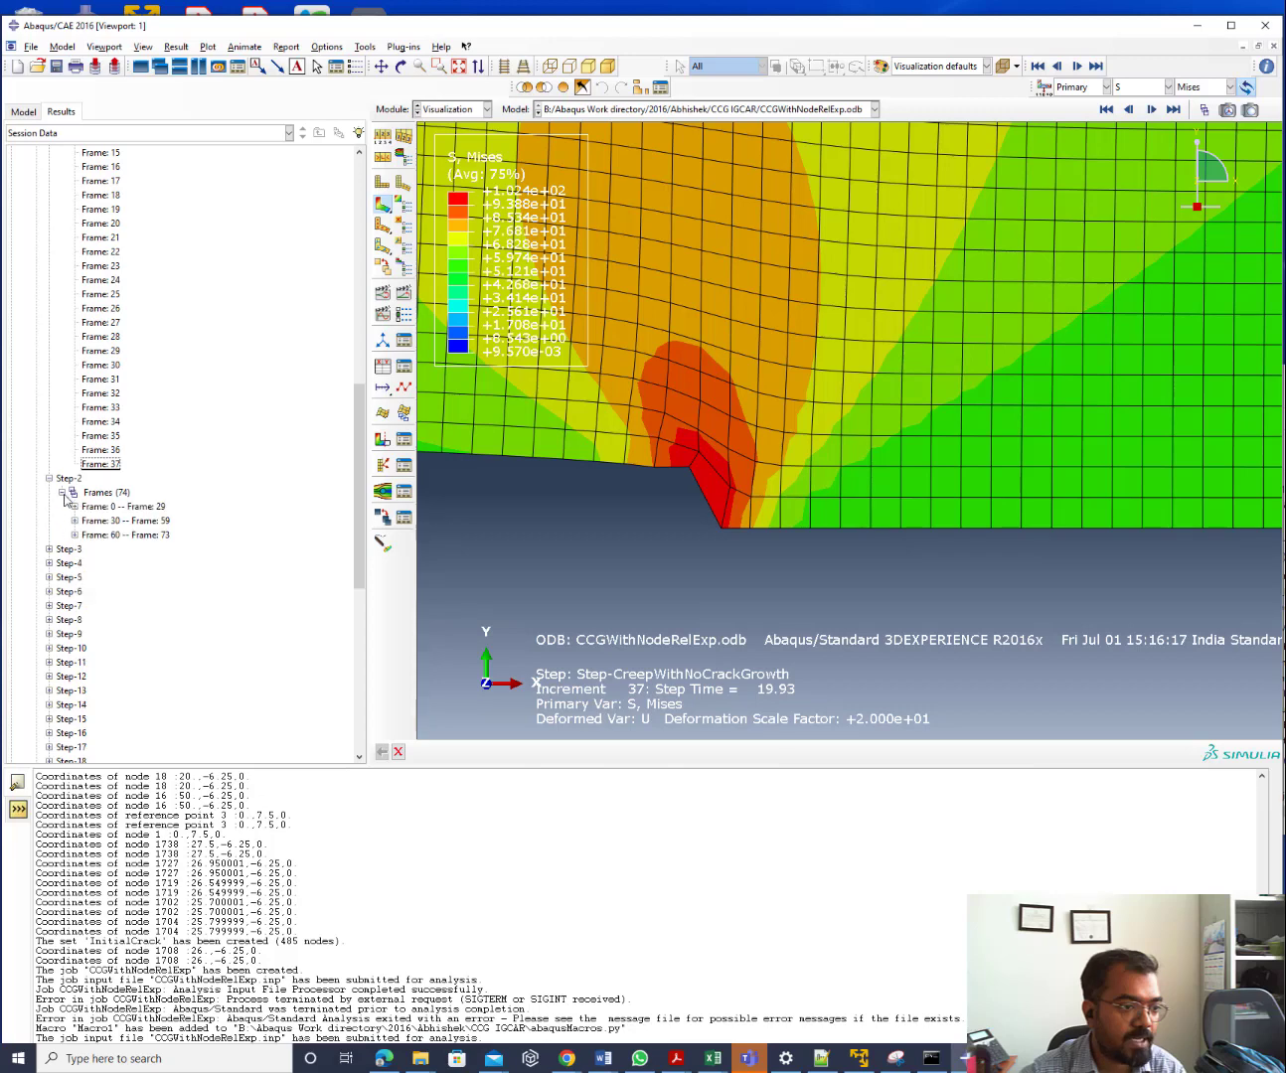
{"action": "right_click", "coordinate": [118, 500]}
{"action": "left_click", "coordinate": [169, 557]}
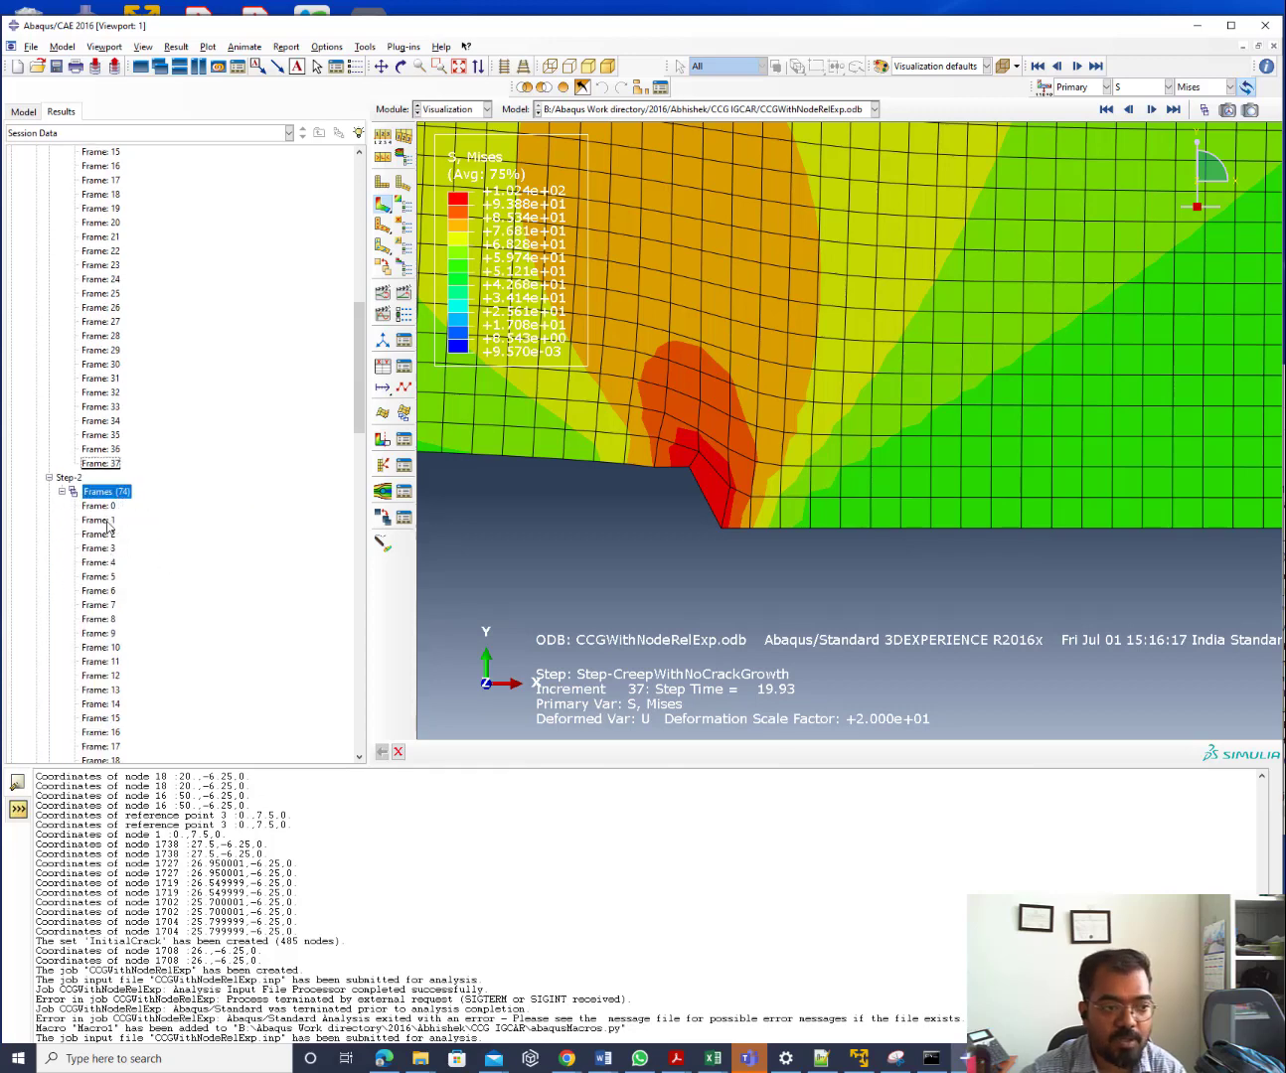
{"action": "mouse_move", "coordinate": [110, 527]}
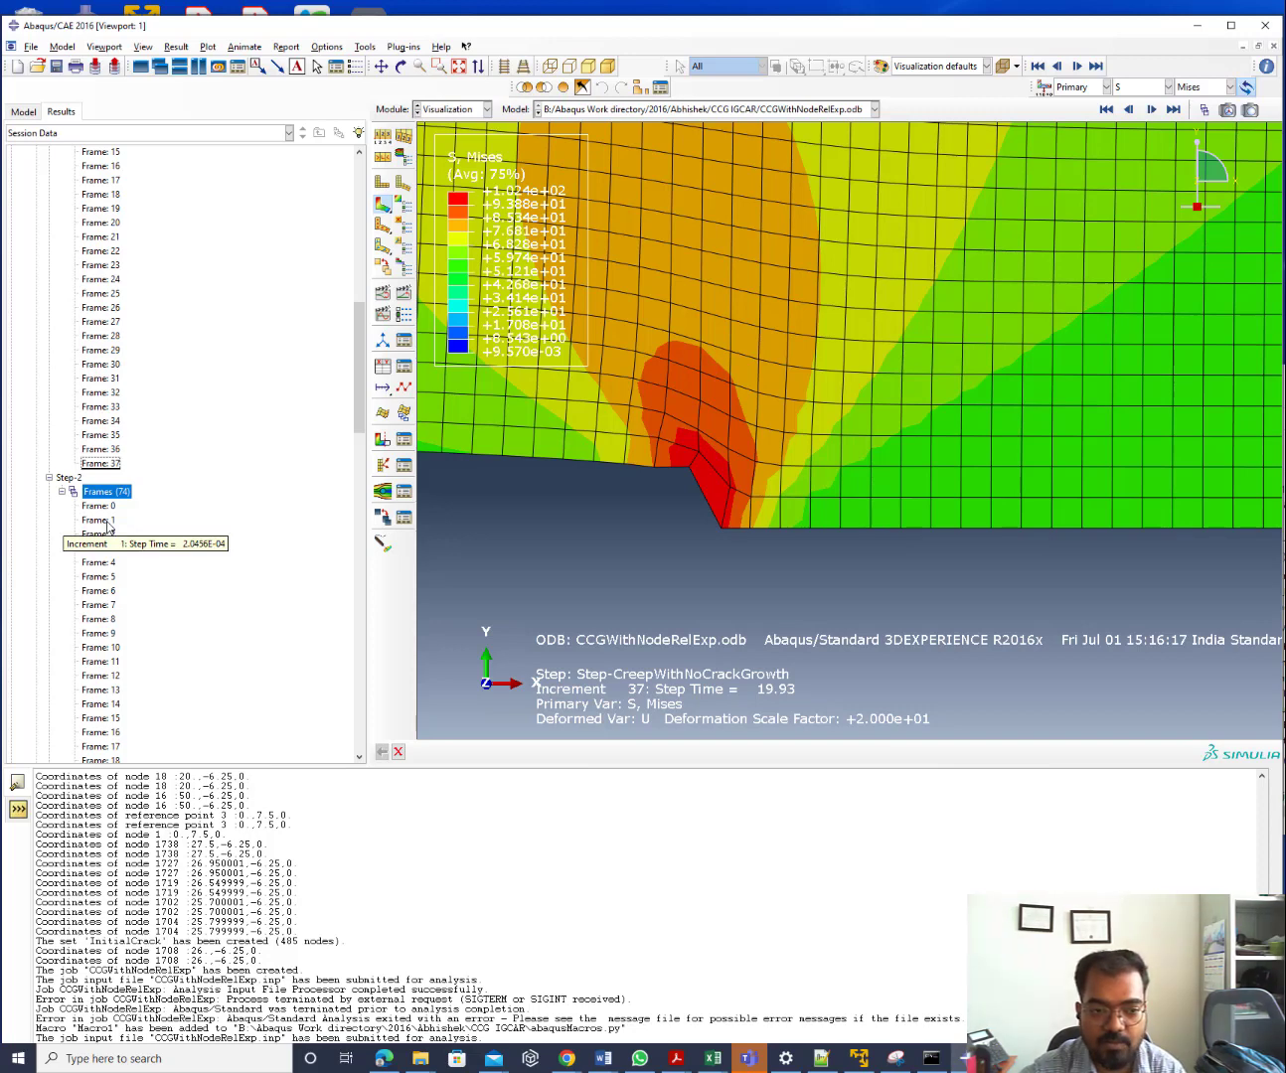
{"action": "double_click", "coordinate": [109, 522]}
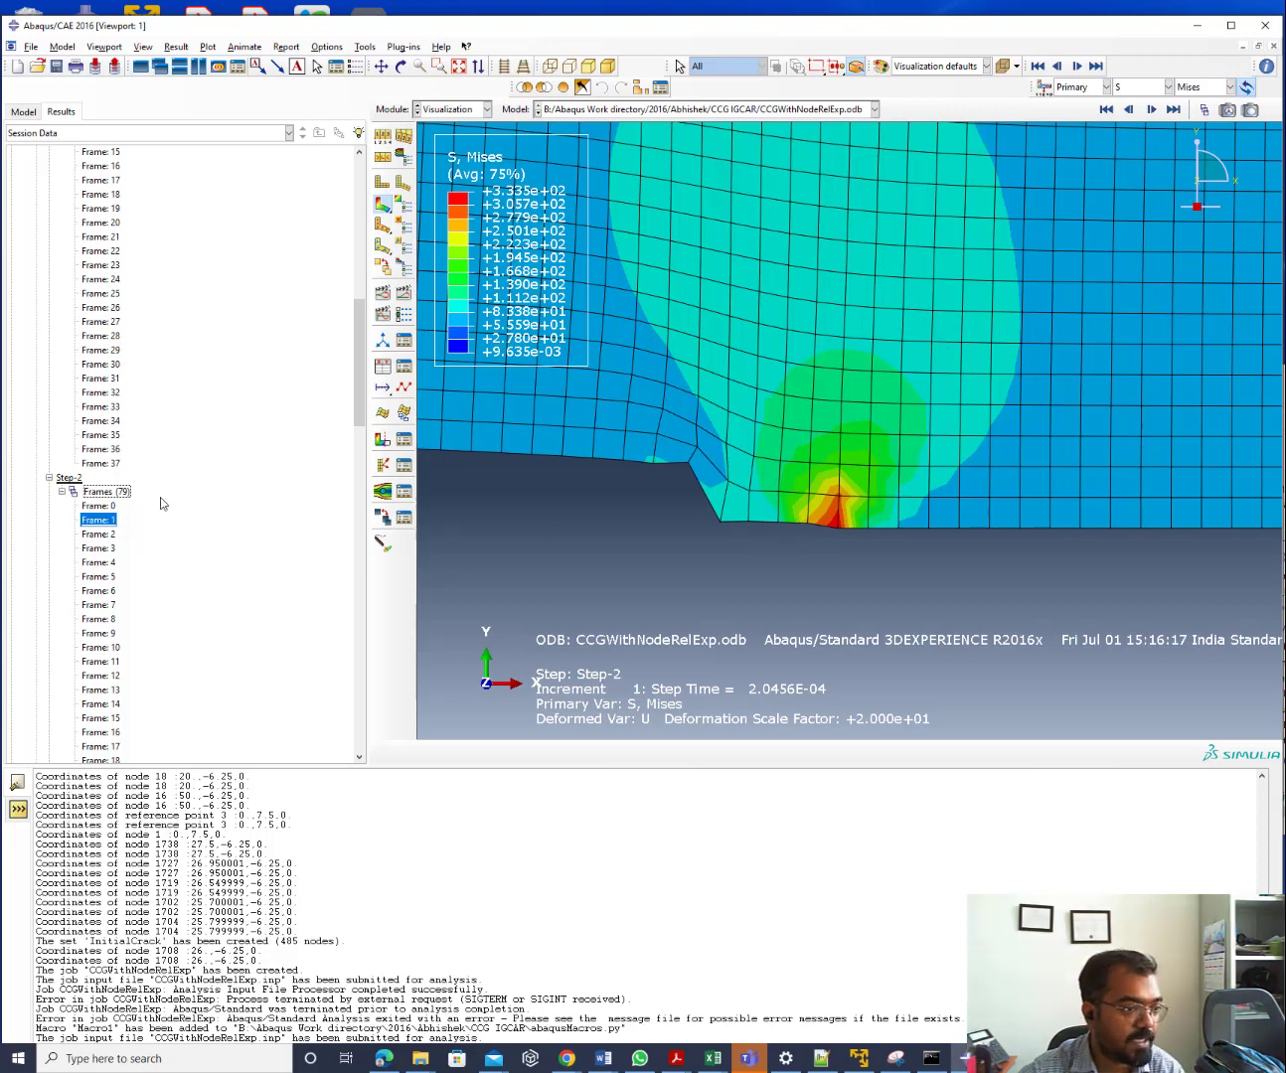
Jump to the latest frame, increment 88, and bring up the job monitor at increment 89
{"action": "left_click", "coordinate": [61, 493]}
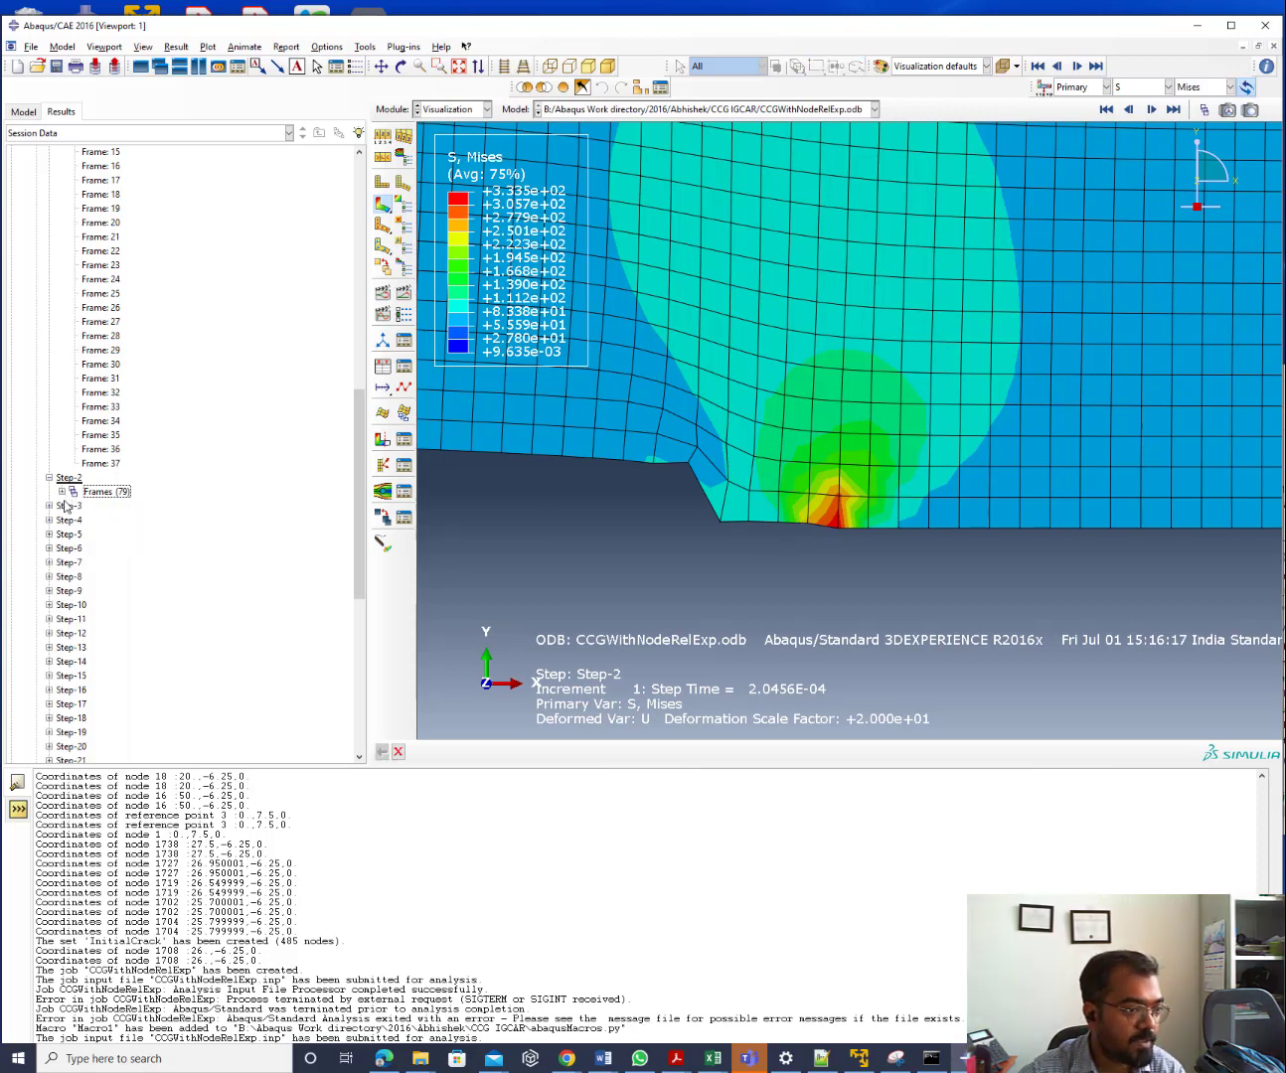
{"action": "left_click", "coordinate": [48, 505]}
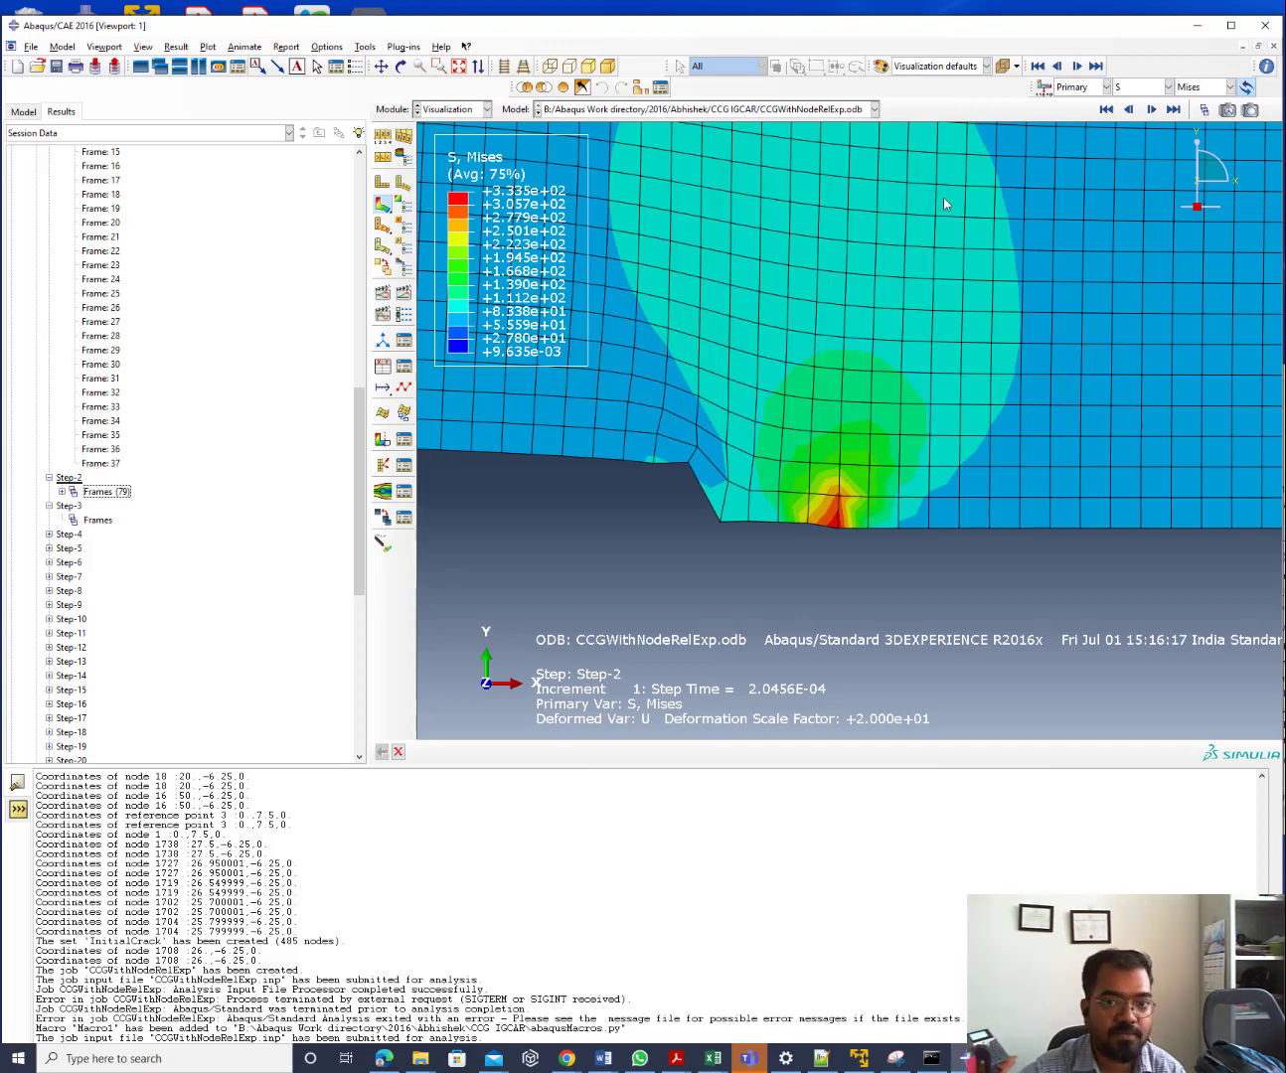
{"action": "left_click", "coordinate": [1173, 110]}
{"action": "left_click", "coordinate": [1172, 110]}
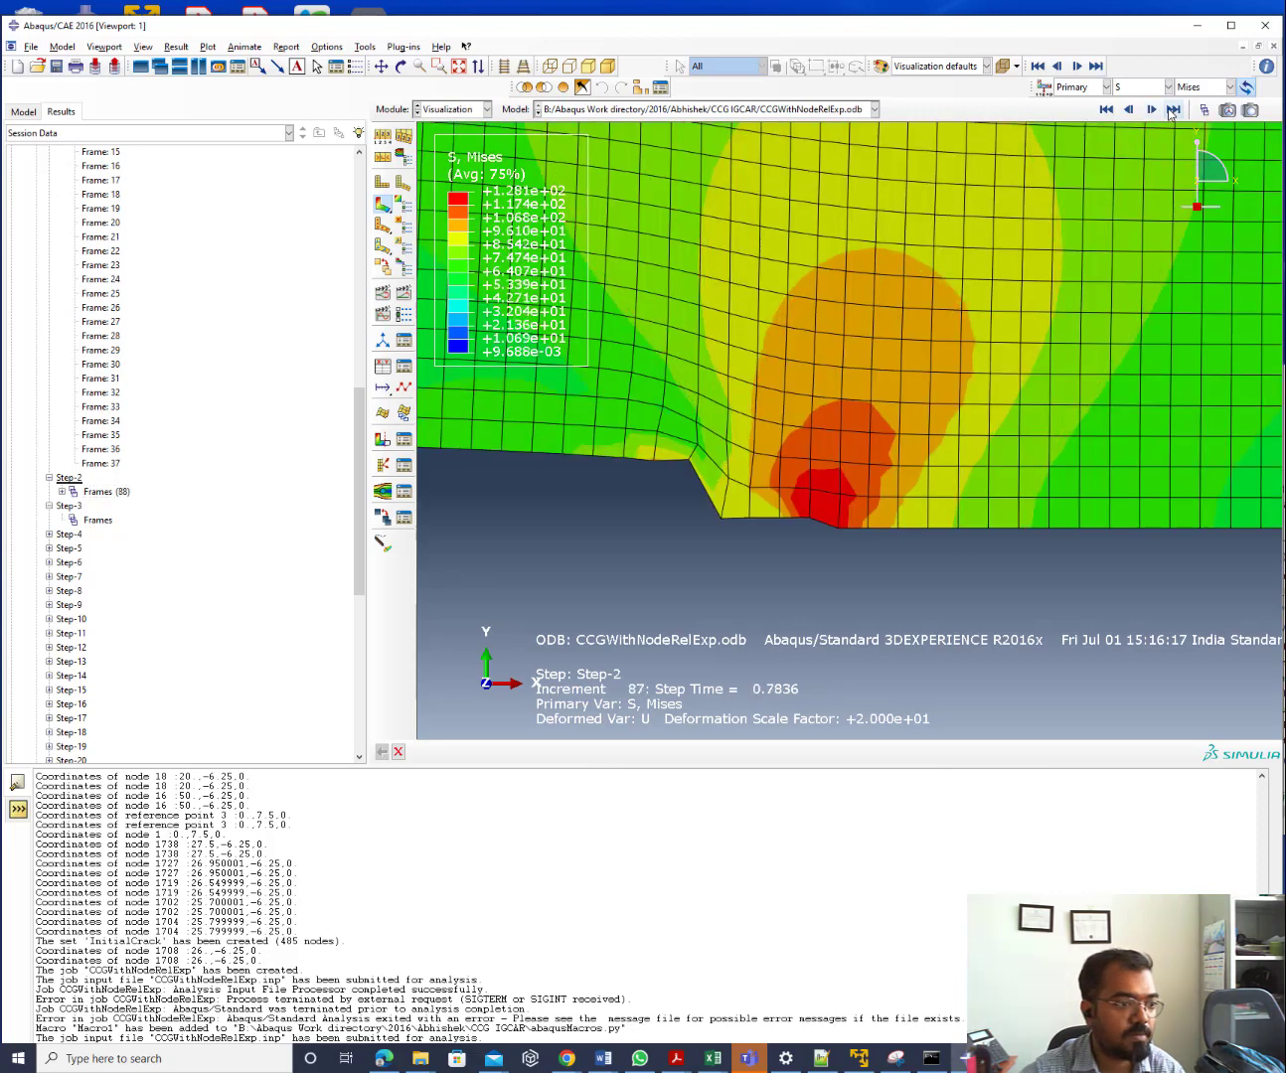
{"action": "left_click", "coordinate": [1172, 109]}
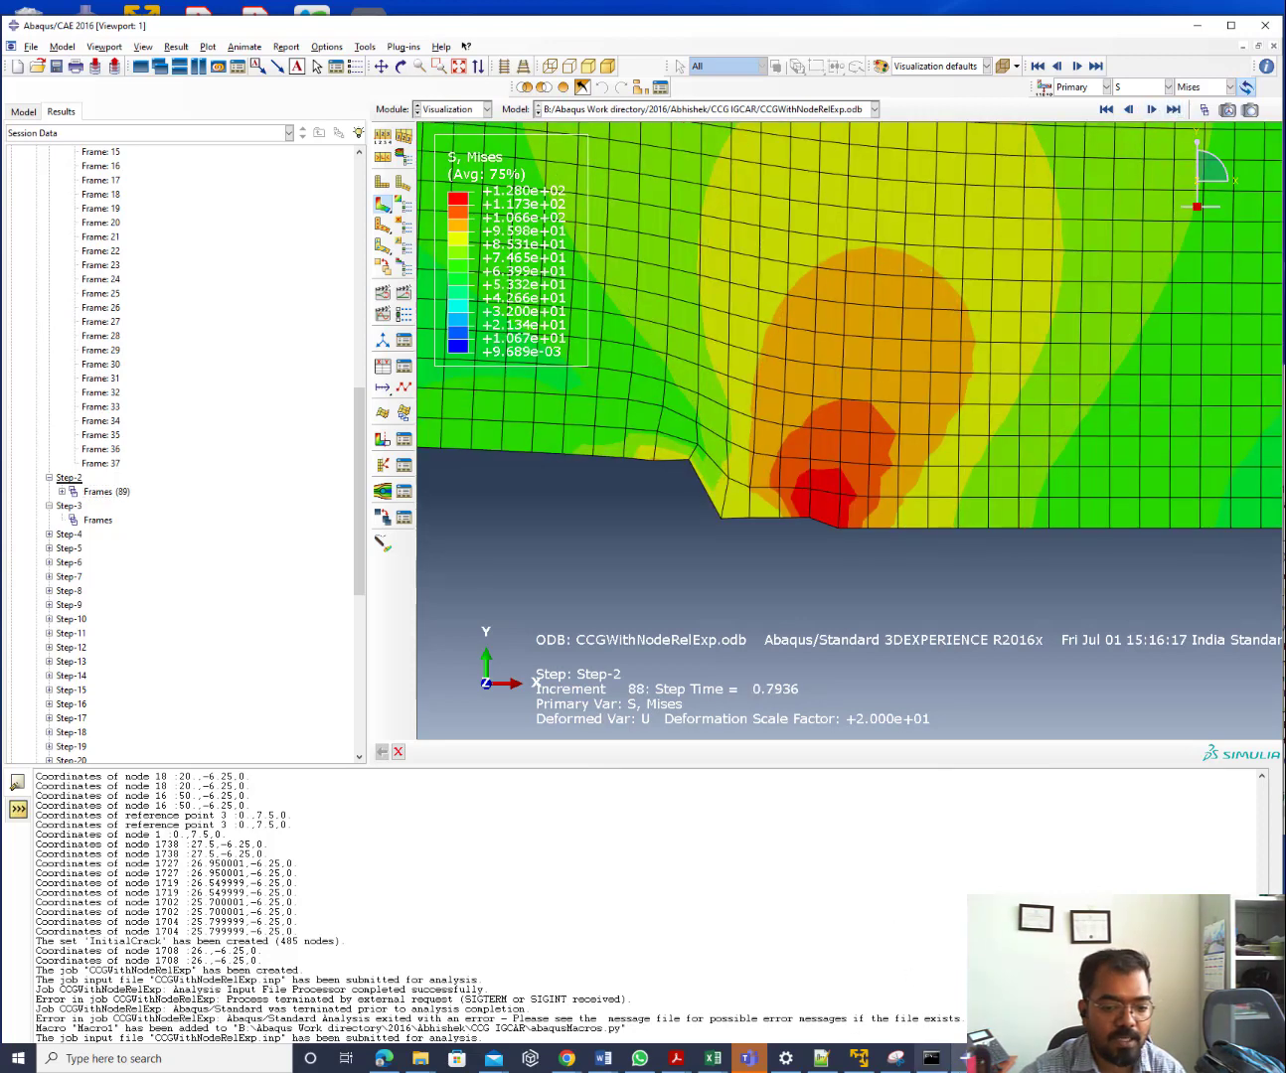
{"action": "mouse_move", "coordinate": [931, 1058]}
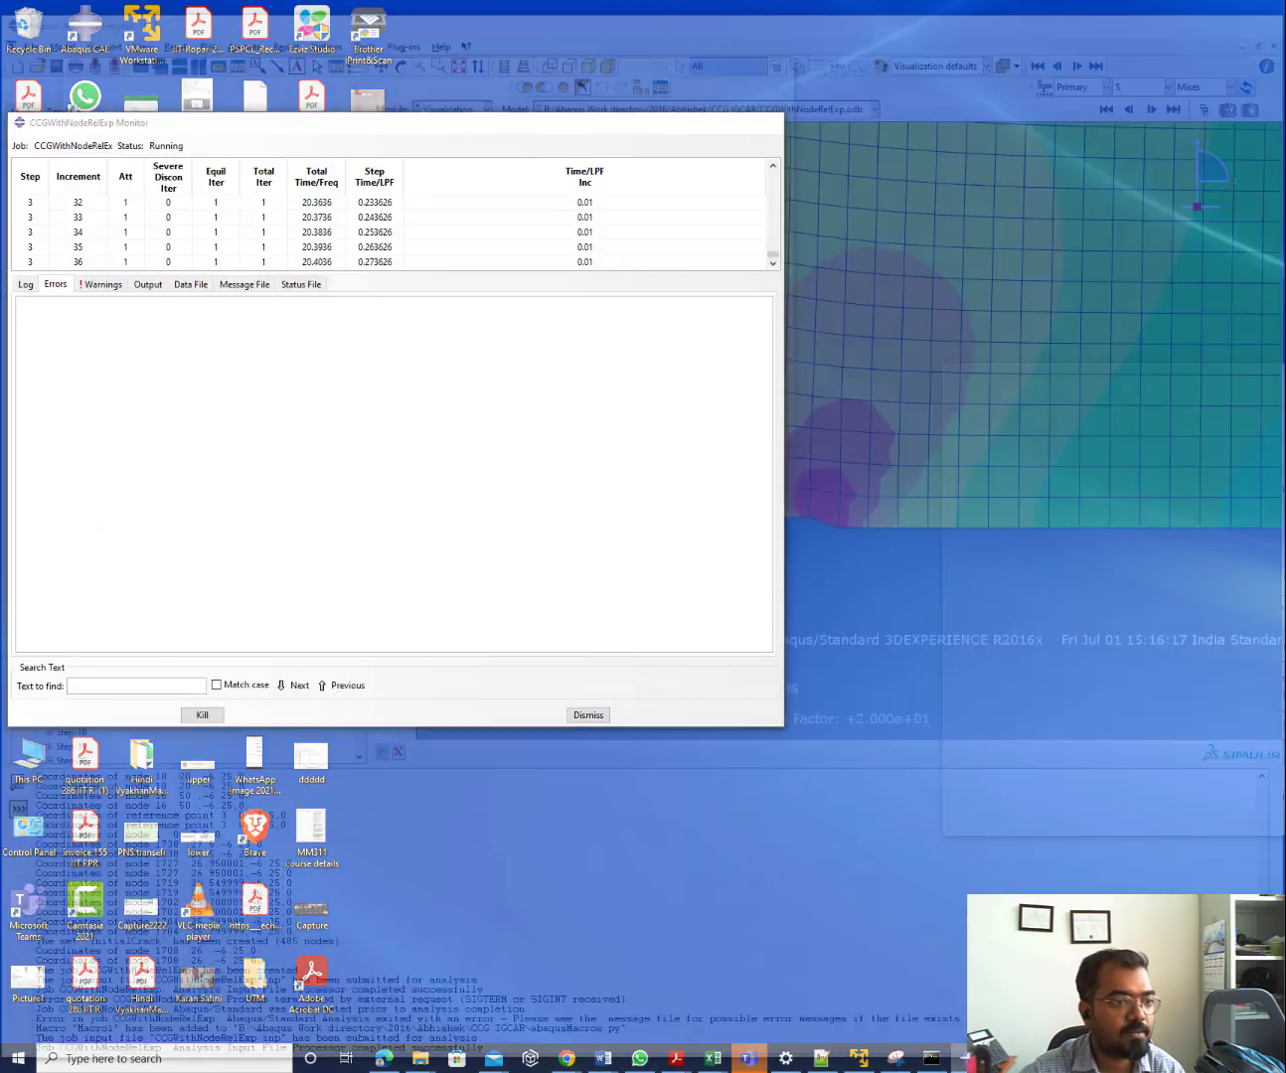
{"action": "left_click", "coordinate": [923, 998]}
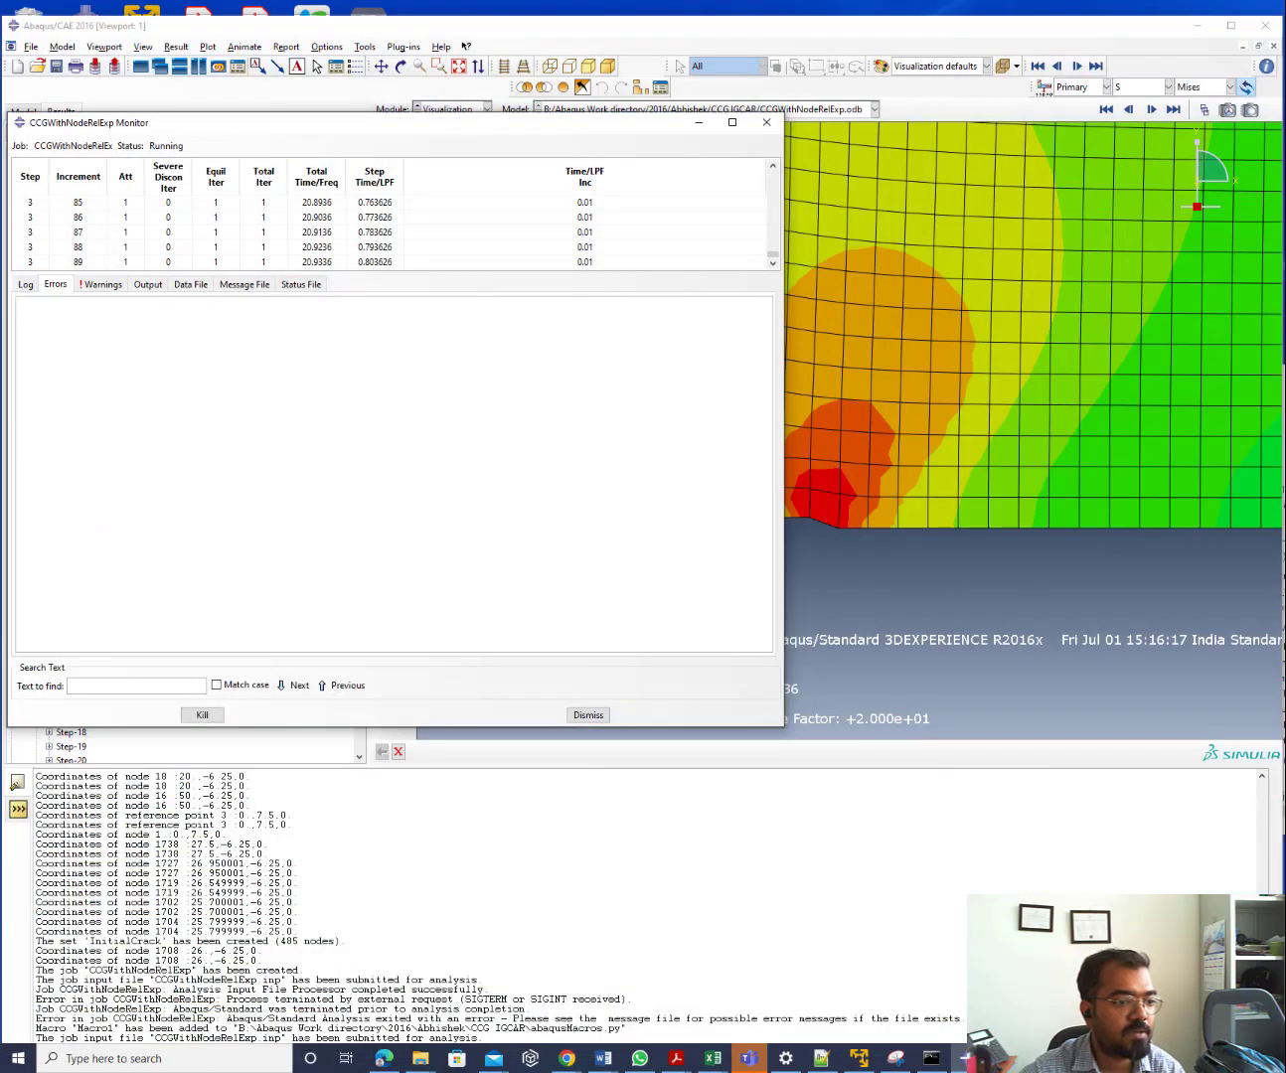
Close the output database and reopen the running job's latest results from the Job module
{"action": "left_click", "coordinate": [699, 122]}
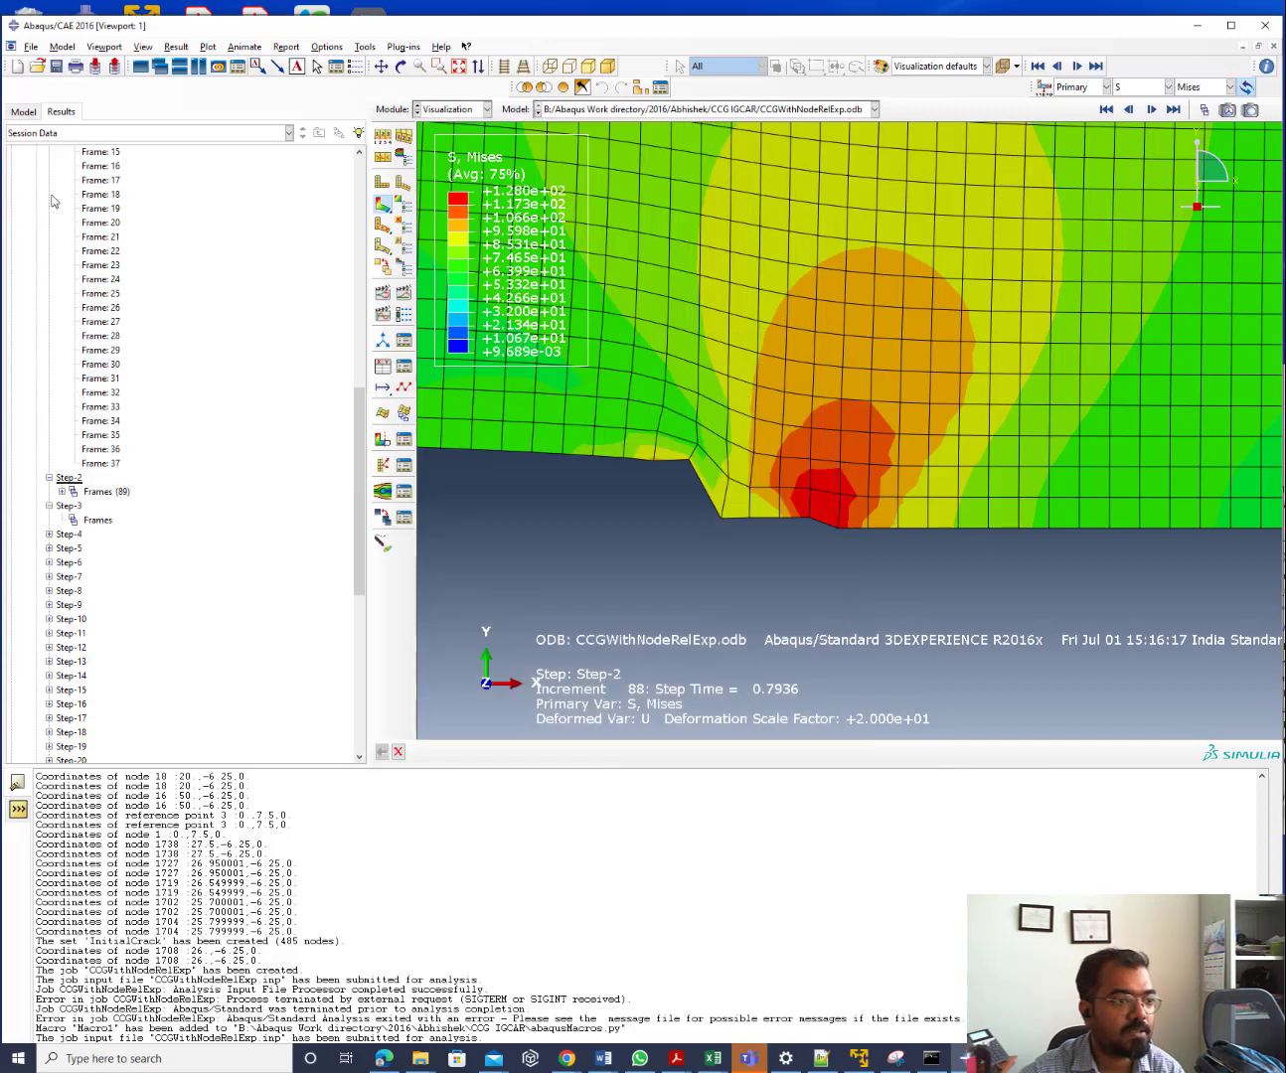
{"action": "left_click_drag", "start_coordinate": [365, 509], "coordinate": [363, 279]}
{"action": "right_click", "coordinate": [87, 174]}
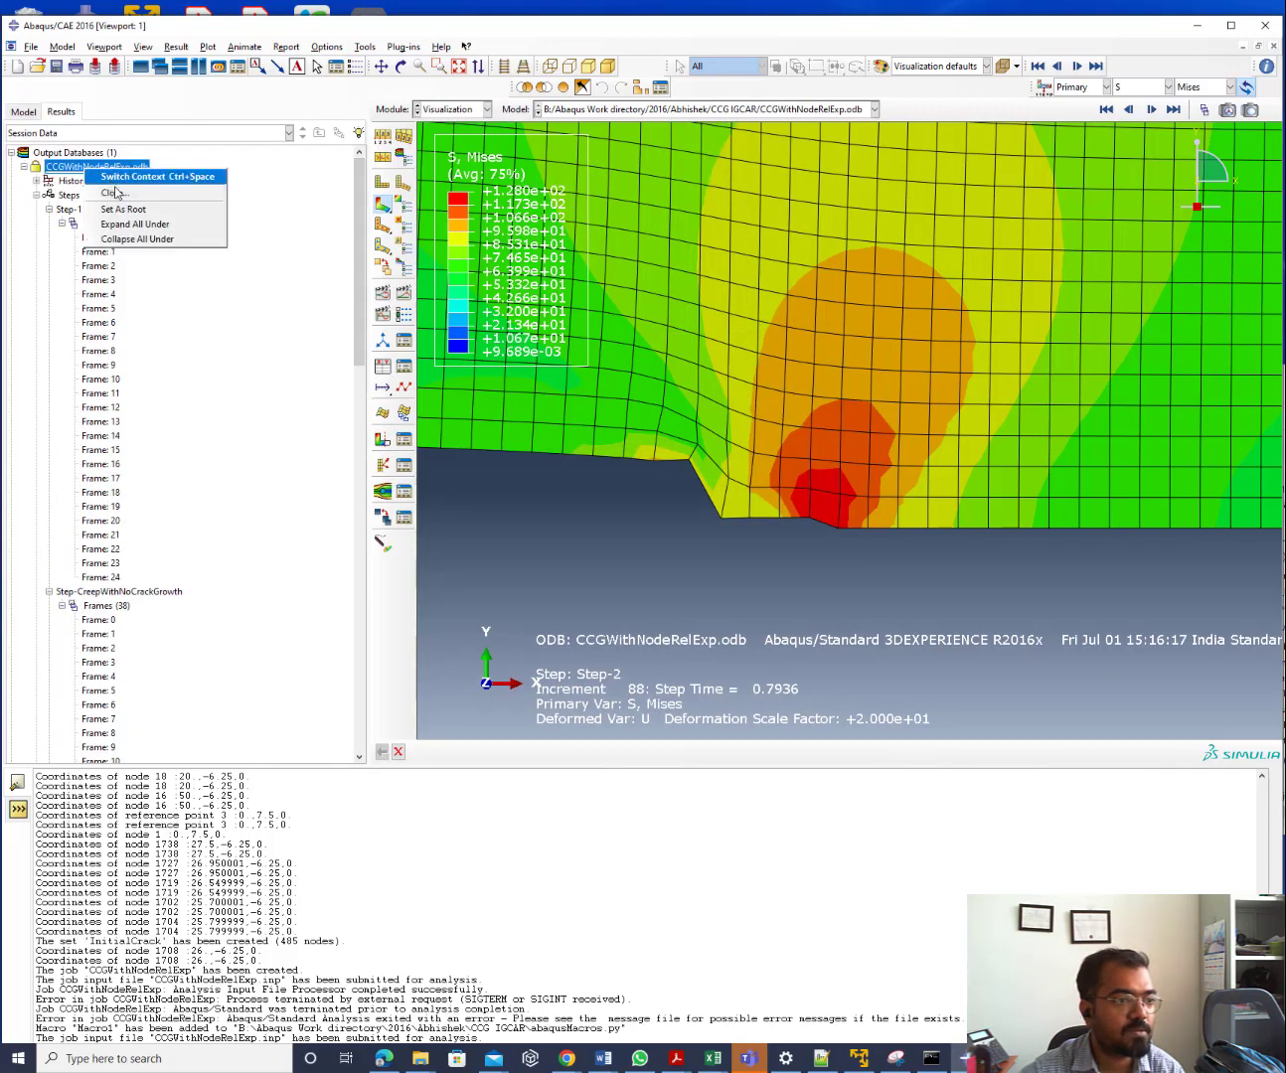
{"action": "left_click", "coordinate": [129, 177]}
{"action": "left_click", "coordinate": [438, 112]}
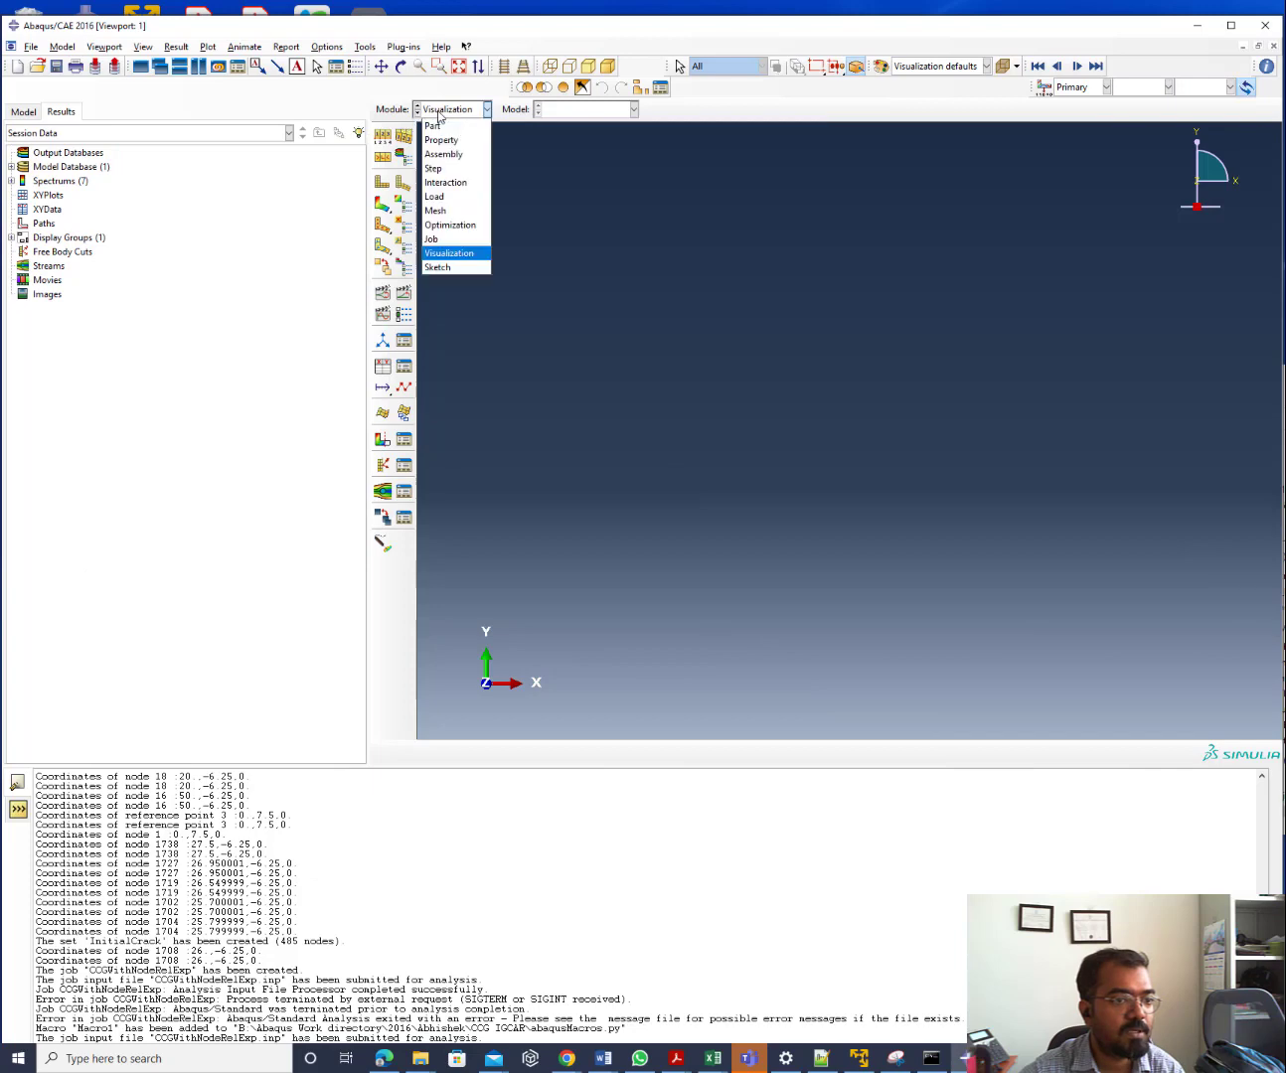
{"action": "left_click", "coordinate": [432, 237]}
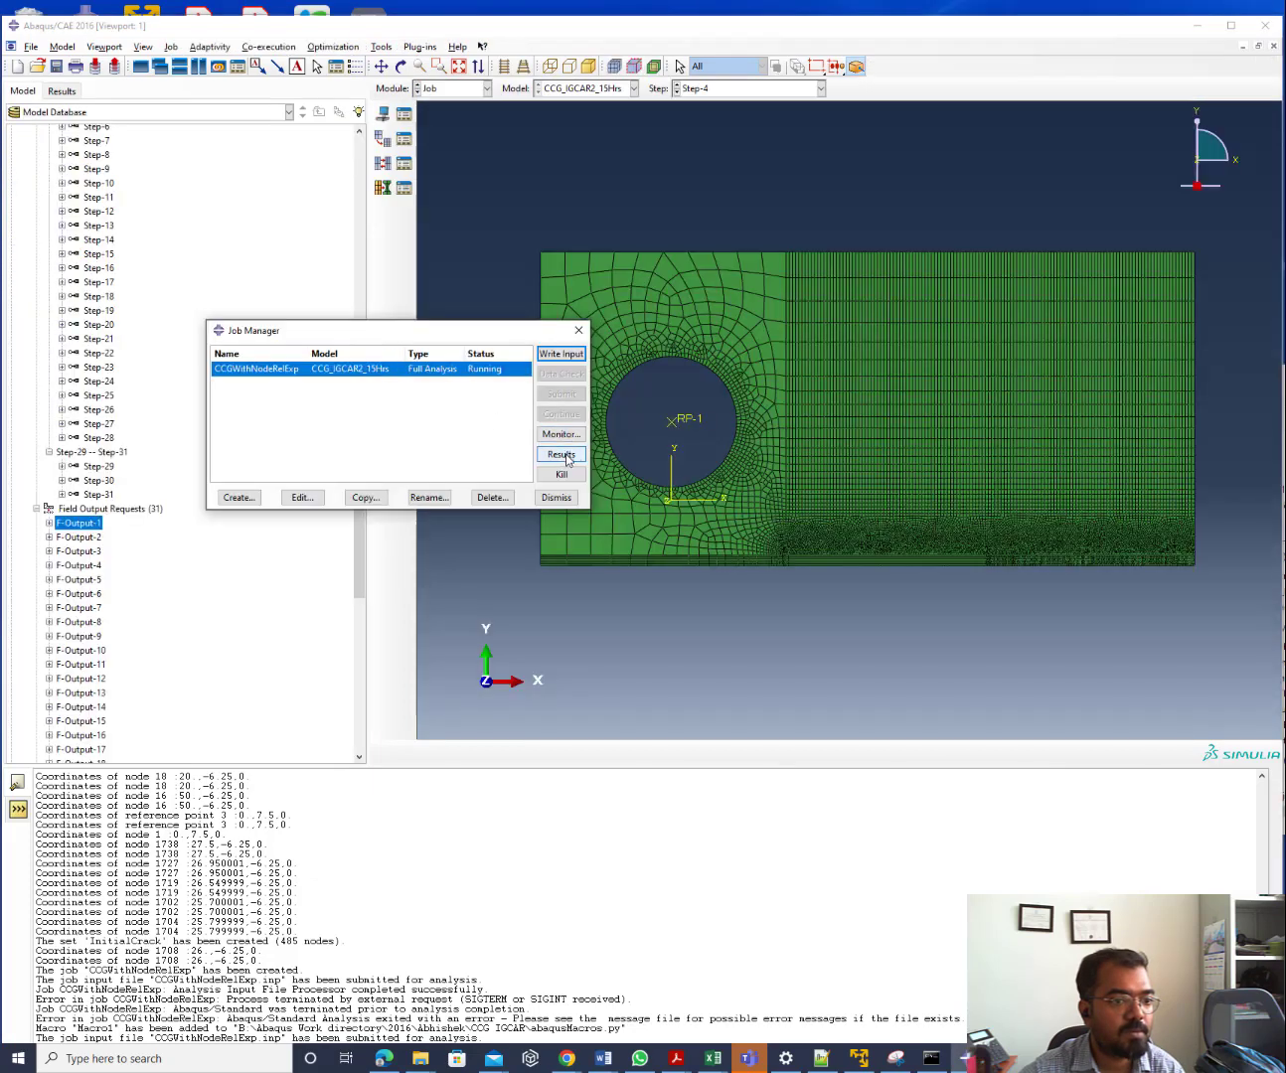
{"action": "left_click", "coordinate": [562, 454]}
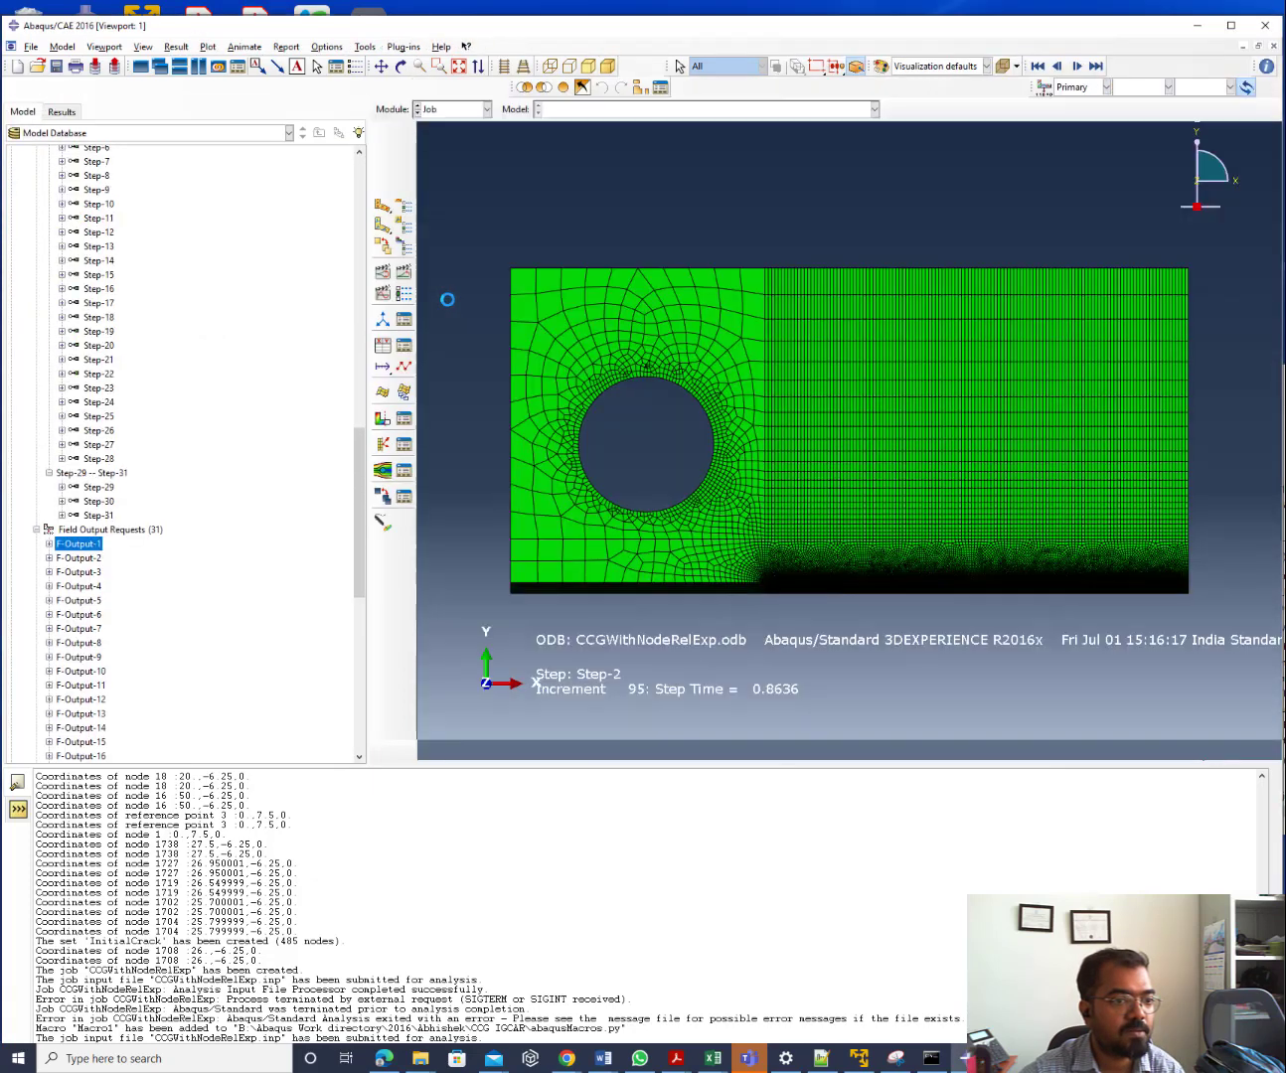
Expand CCGWithNodeRelExp.odb down to Step-2, now with 97 frames, and Step-3
{"action": "left_click", "coordinate": [24, 167]}
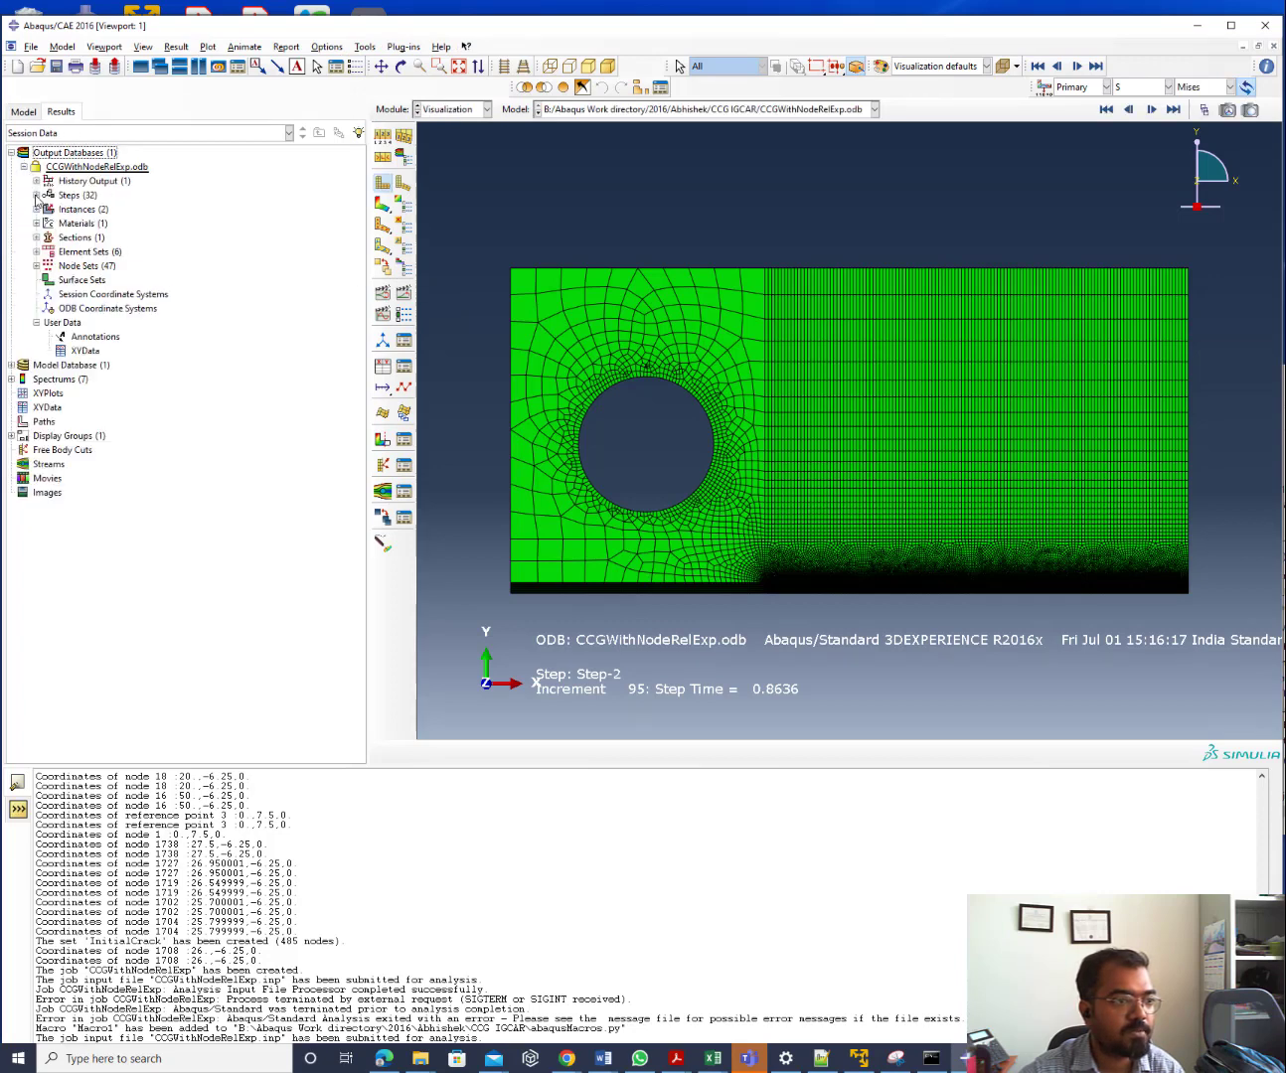
{"action": "left_click", "coordinate": [36, 196]}
{"action": "left_click", "coordinate": [48, 210]}
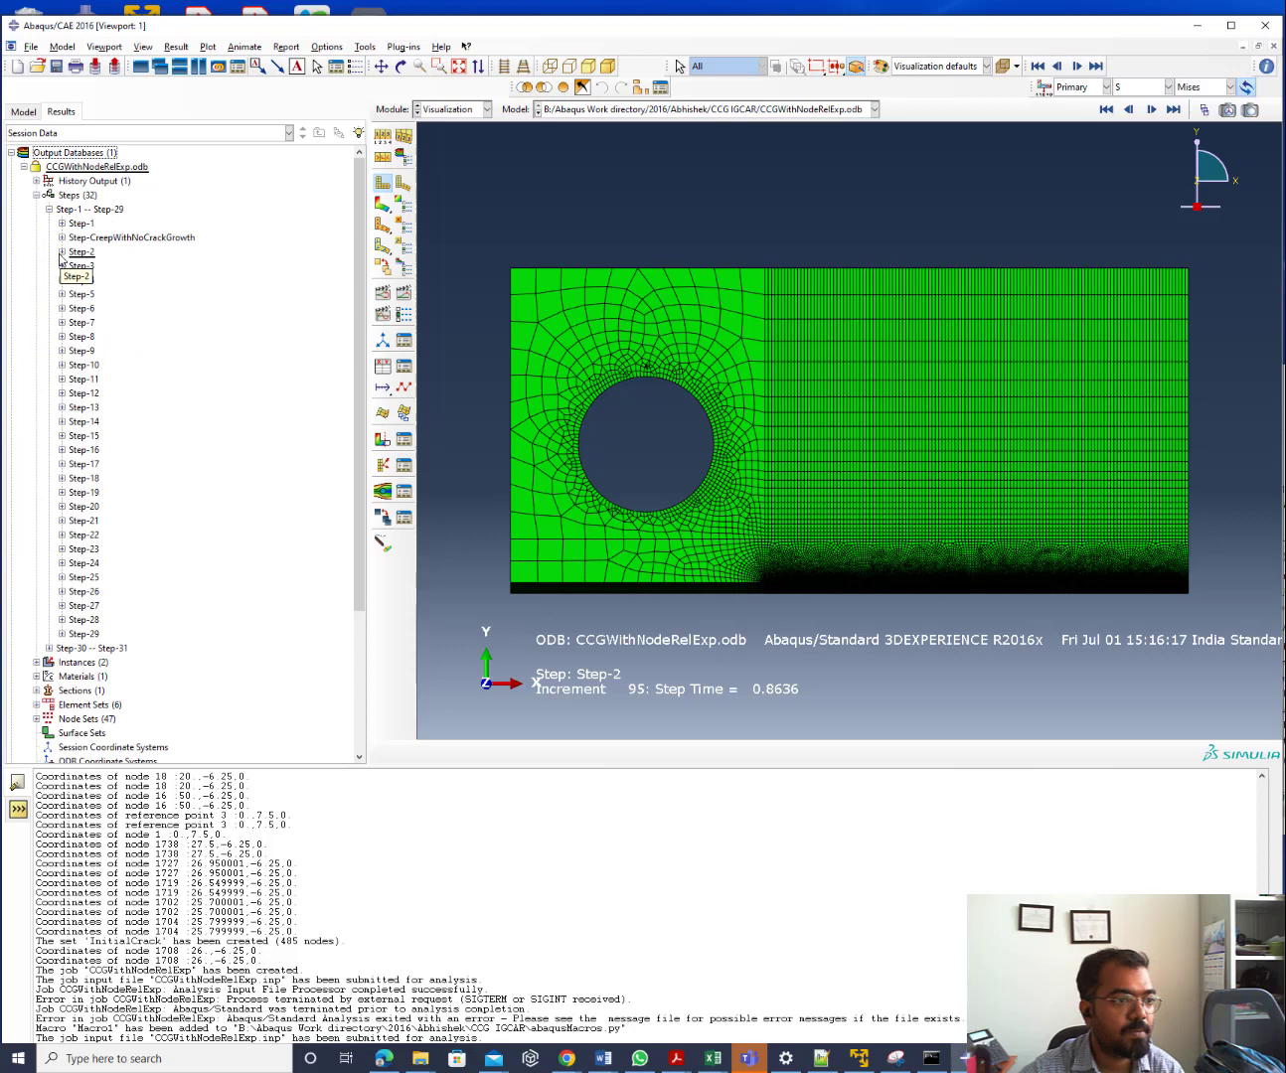
{"action": "left_click", "coordinate": [61, 253]}
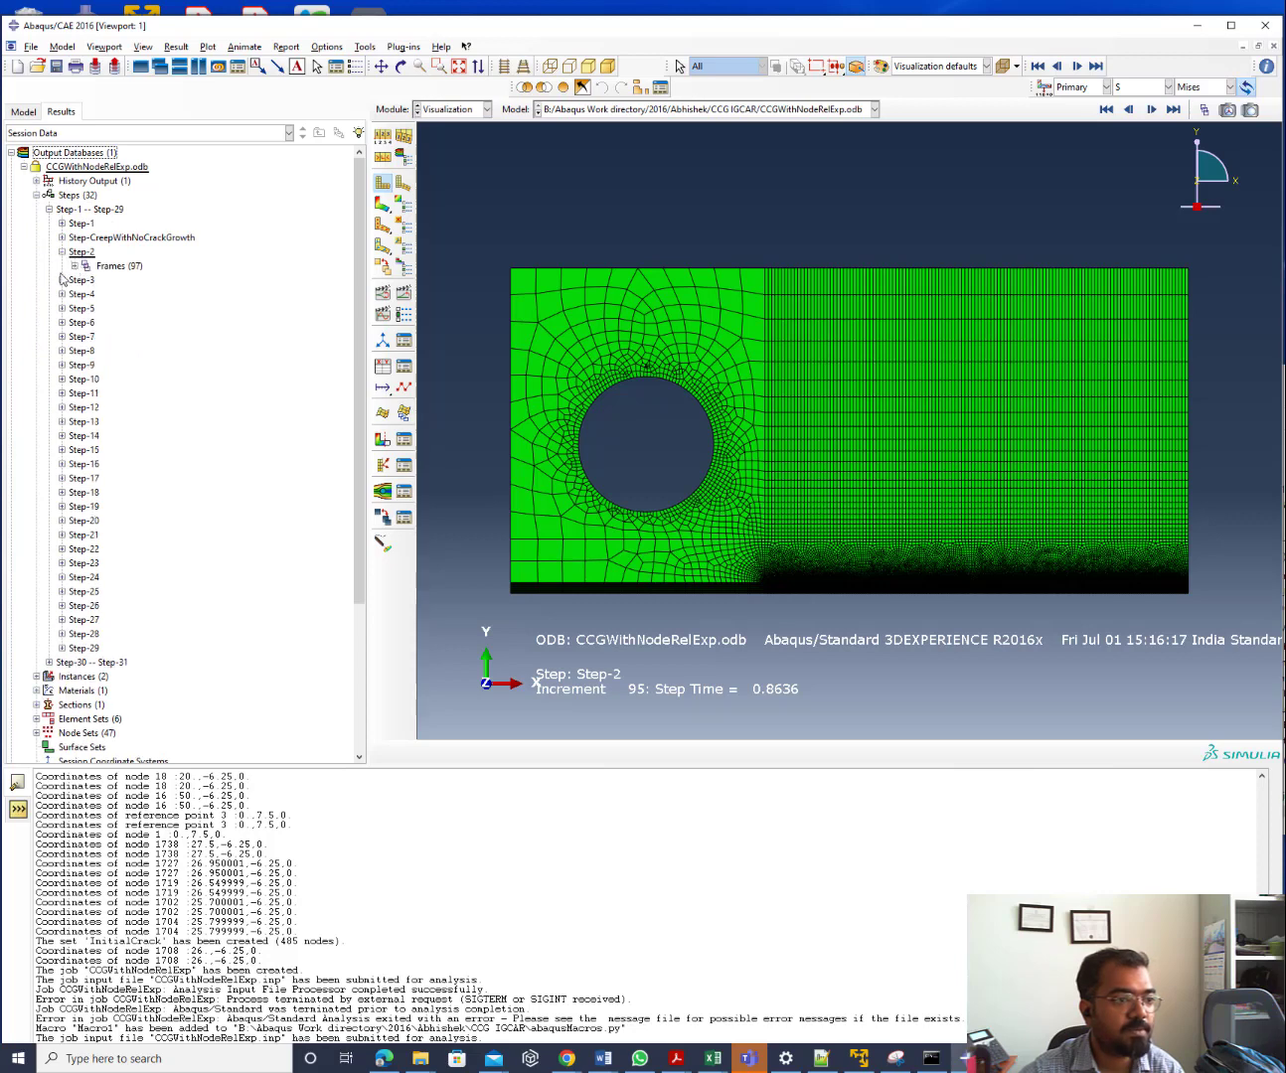
{"action": "left_click", "coordinate": [61, 280]}
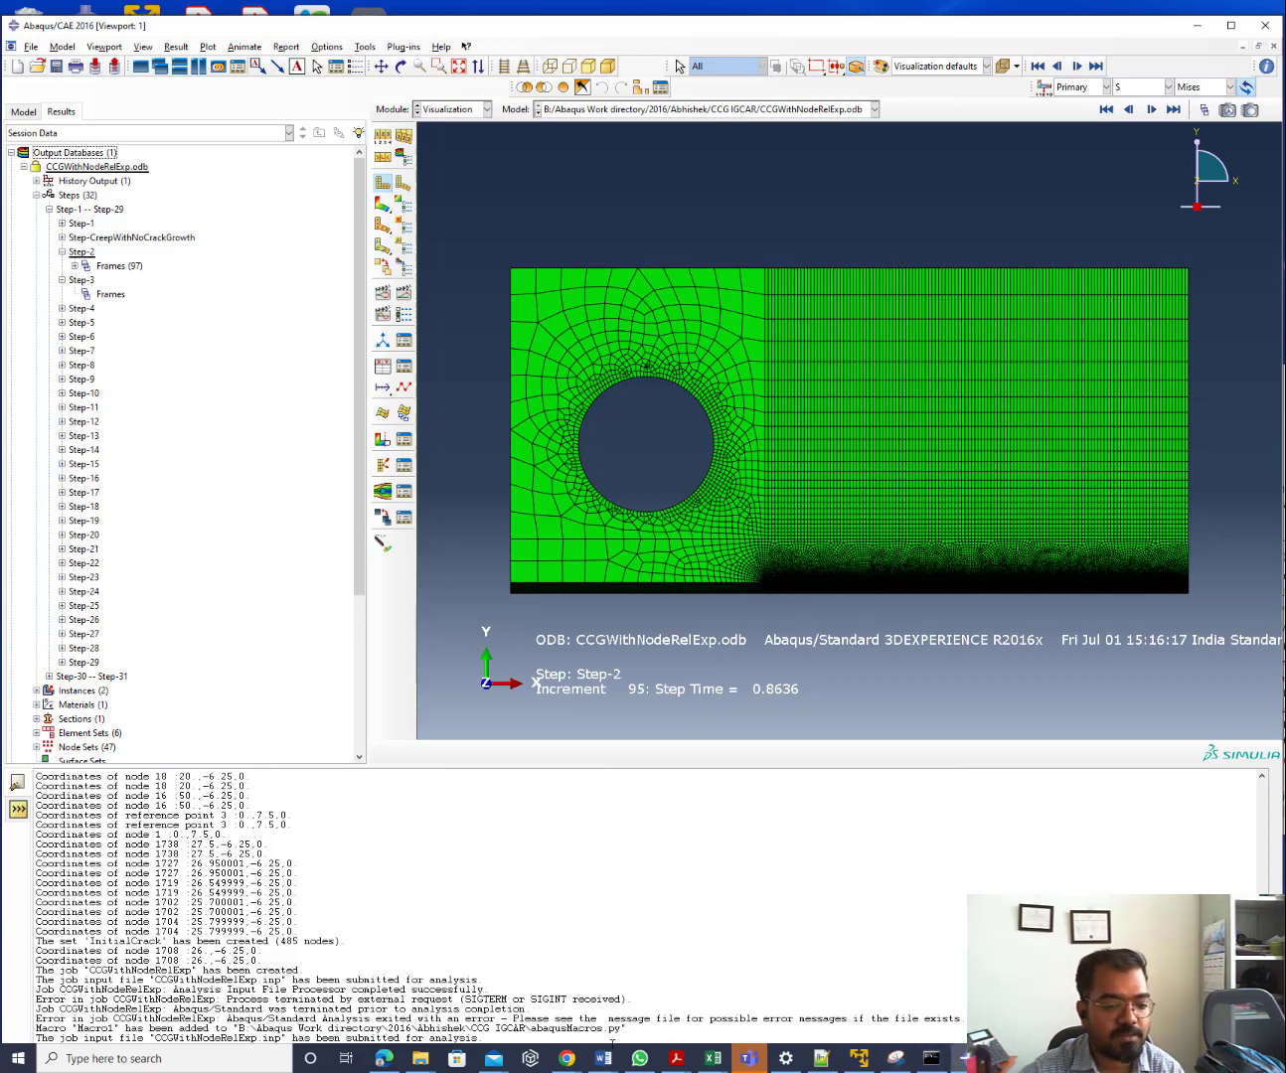
Bring the job monitor back and move it toward the screen centre
{"action": "mouse_move", "coordinate": [959, 1059]}
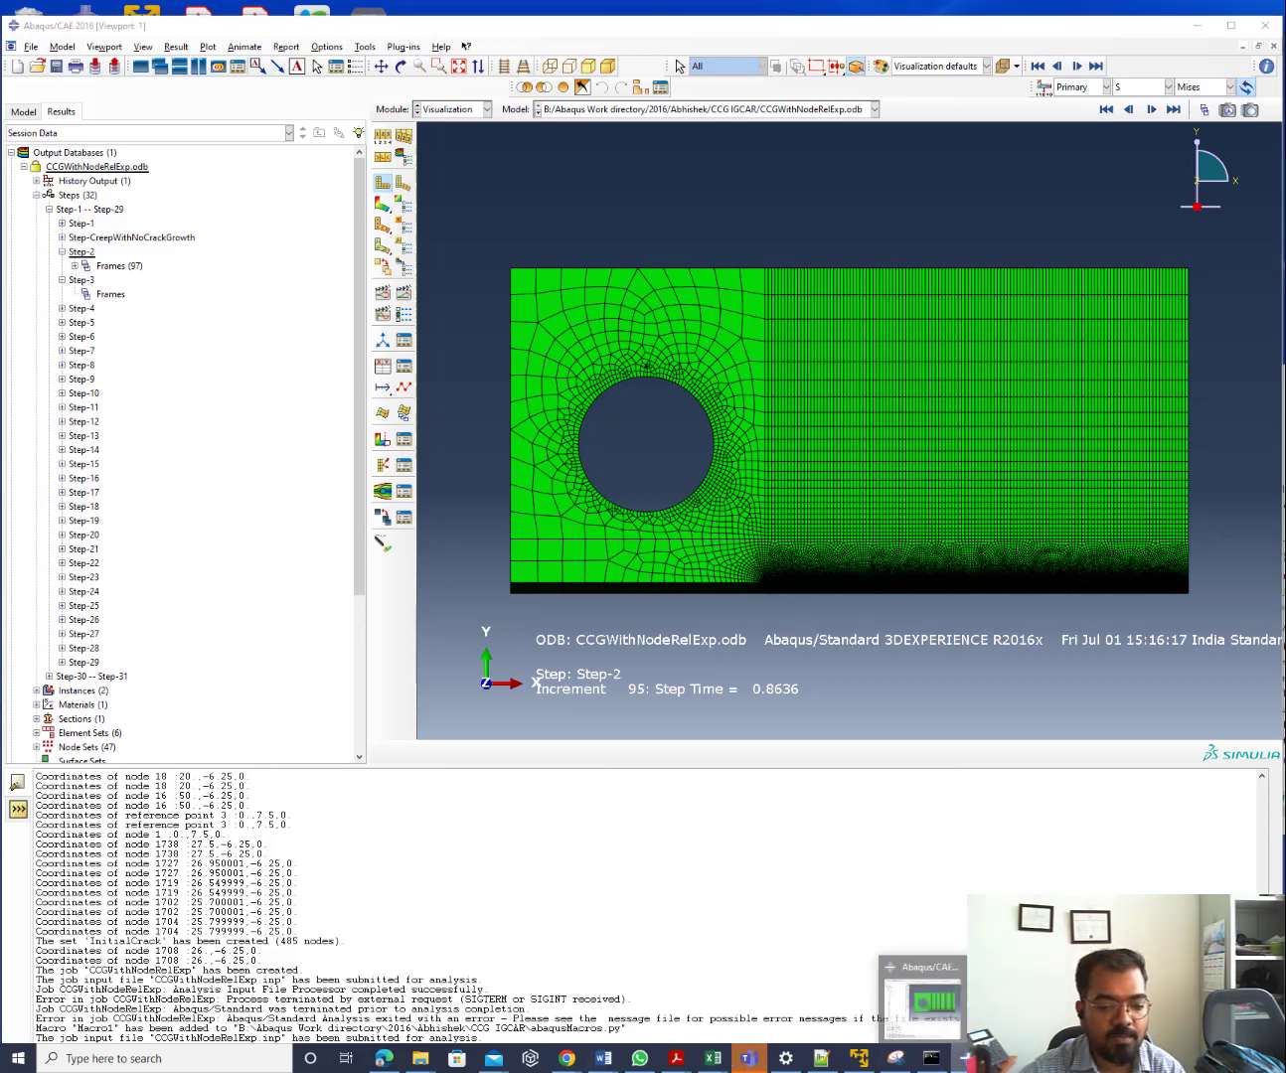
{"action": "left_click", "coordinate": [925, 999]}
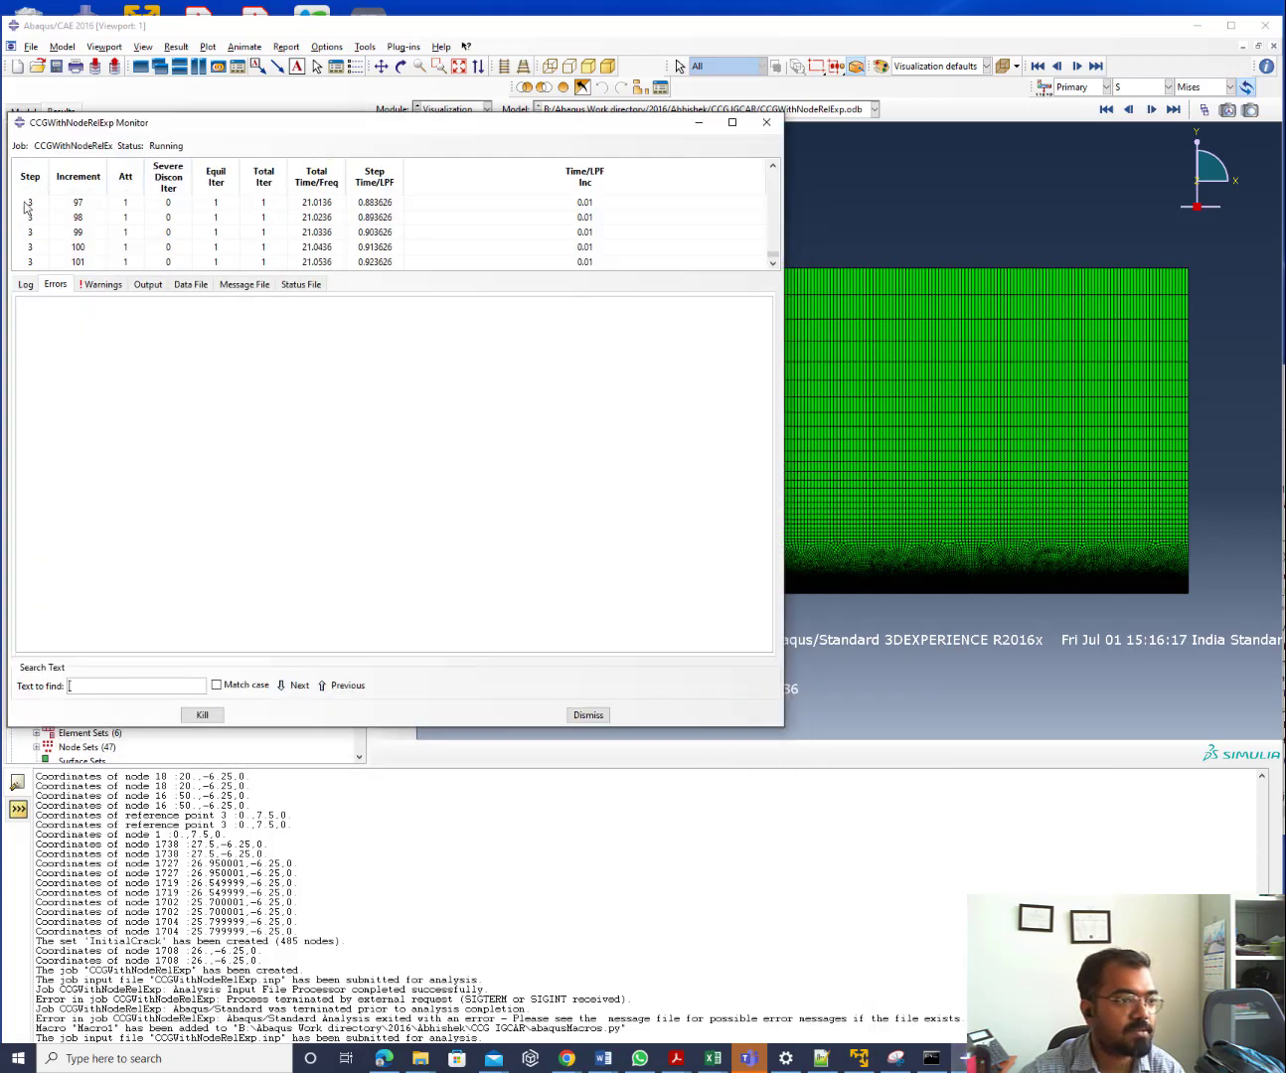
{"action": "left_click_drag", "start_coordinate": [111, 123], "coordinate": [414, 189]}
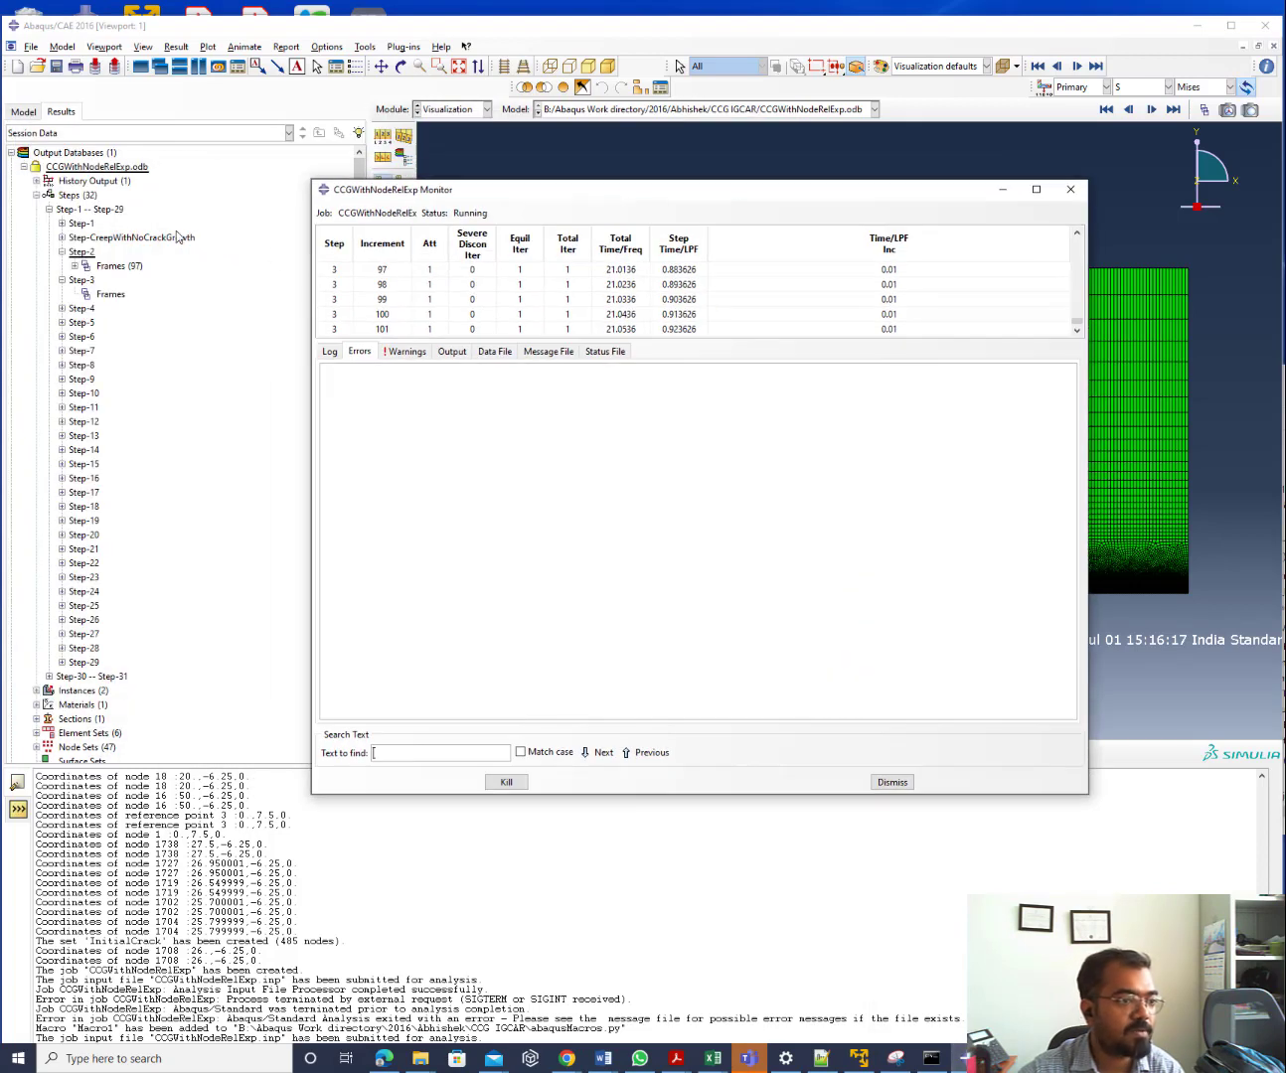
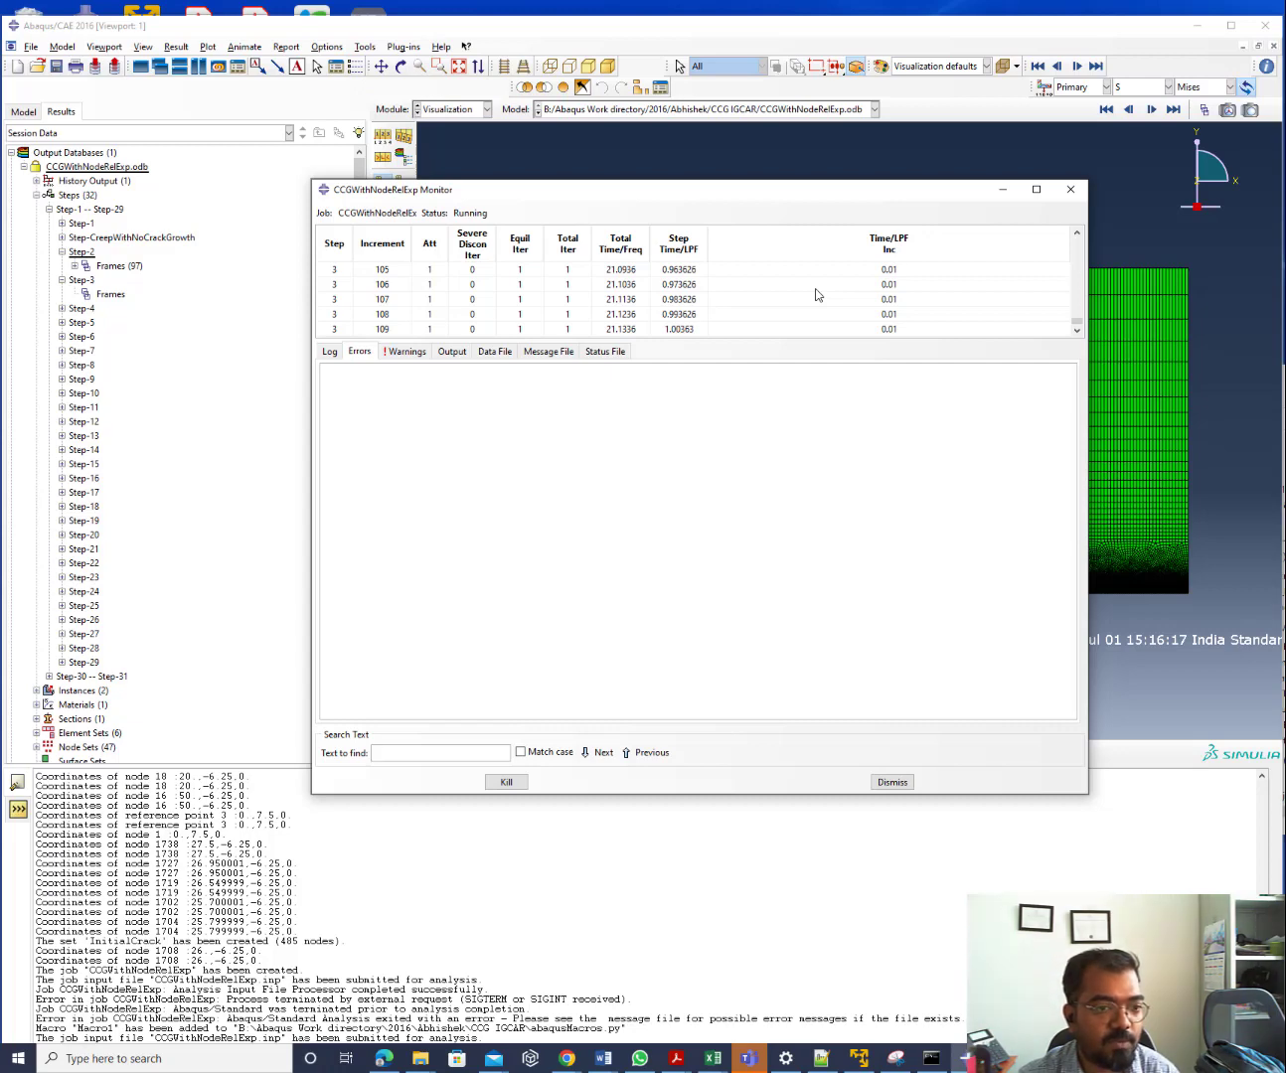
Bring the fout.py field-output-request script in Notepad++ to the front and scroll through it
{"action": "left_click", "coordinate": [828, 1060]}
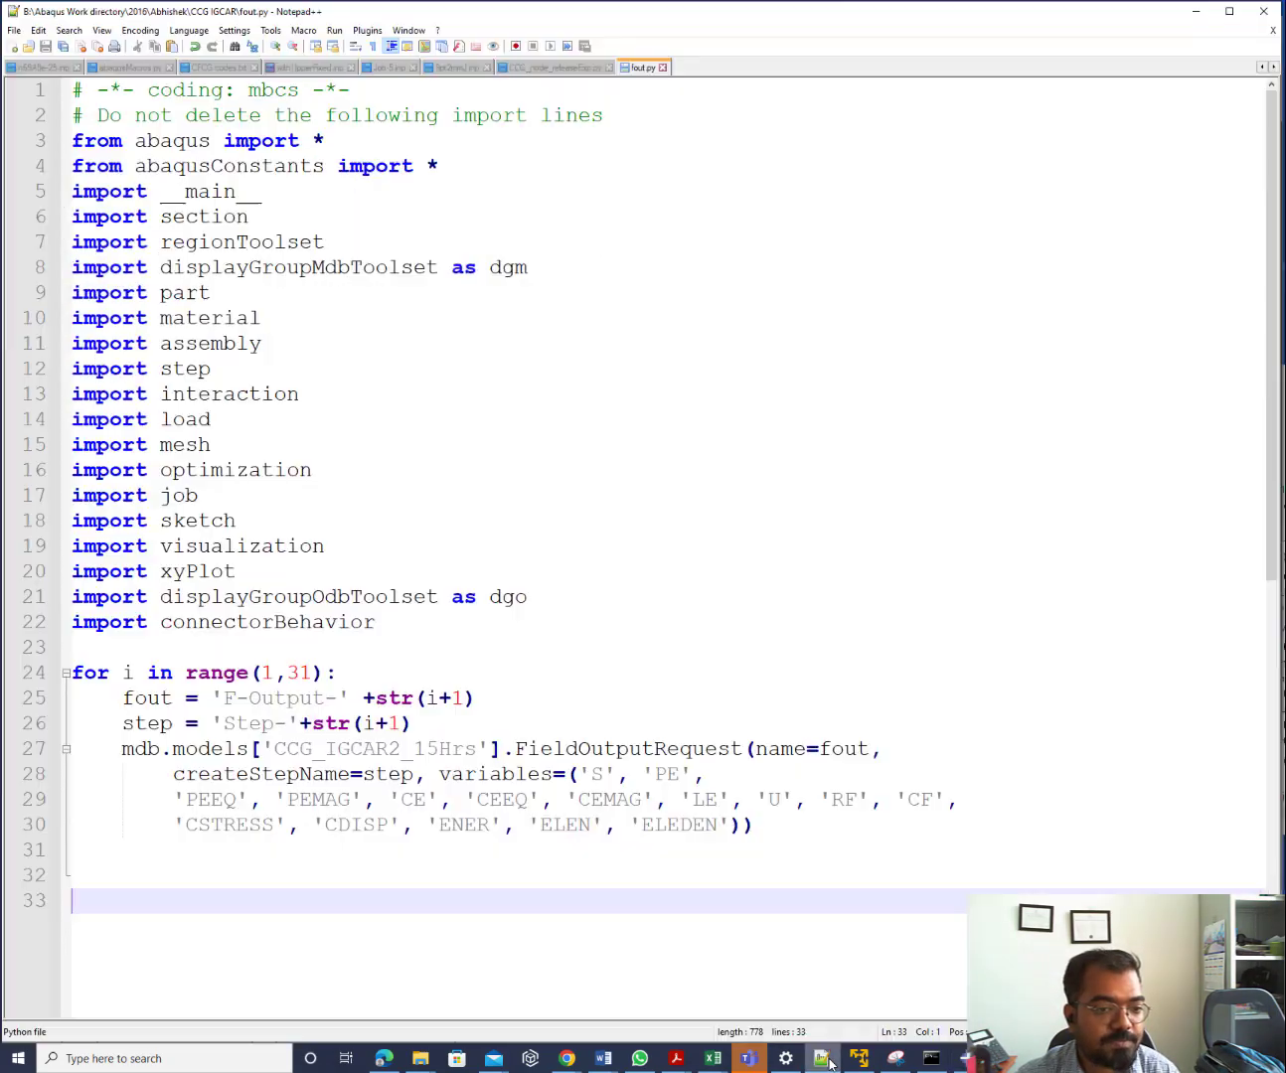
{"action": "scroll", "coordinate": [544, 589], "scroll_direction": "down", "scroll_amount": 8}
{"action": "scroll", "coordinate": [543, 589], "scroll_direction": "up", "scroll_amount": 8}
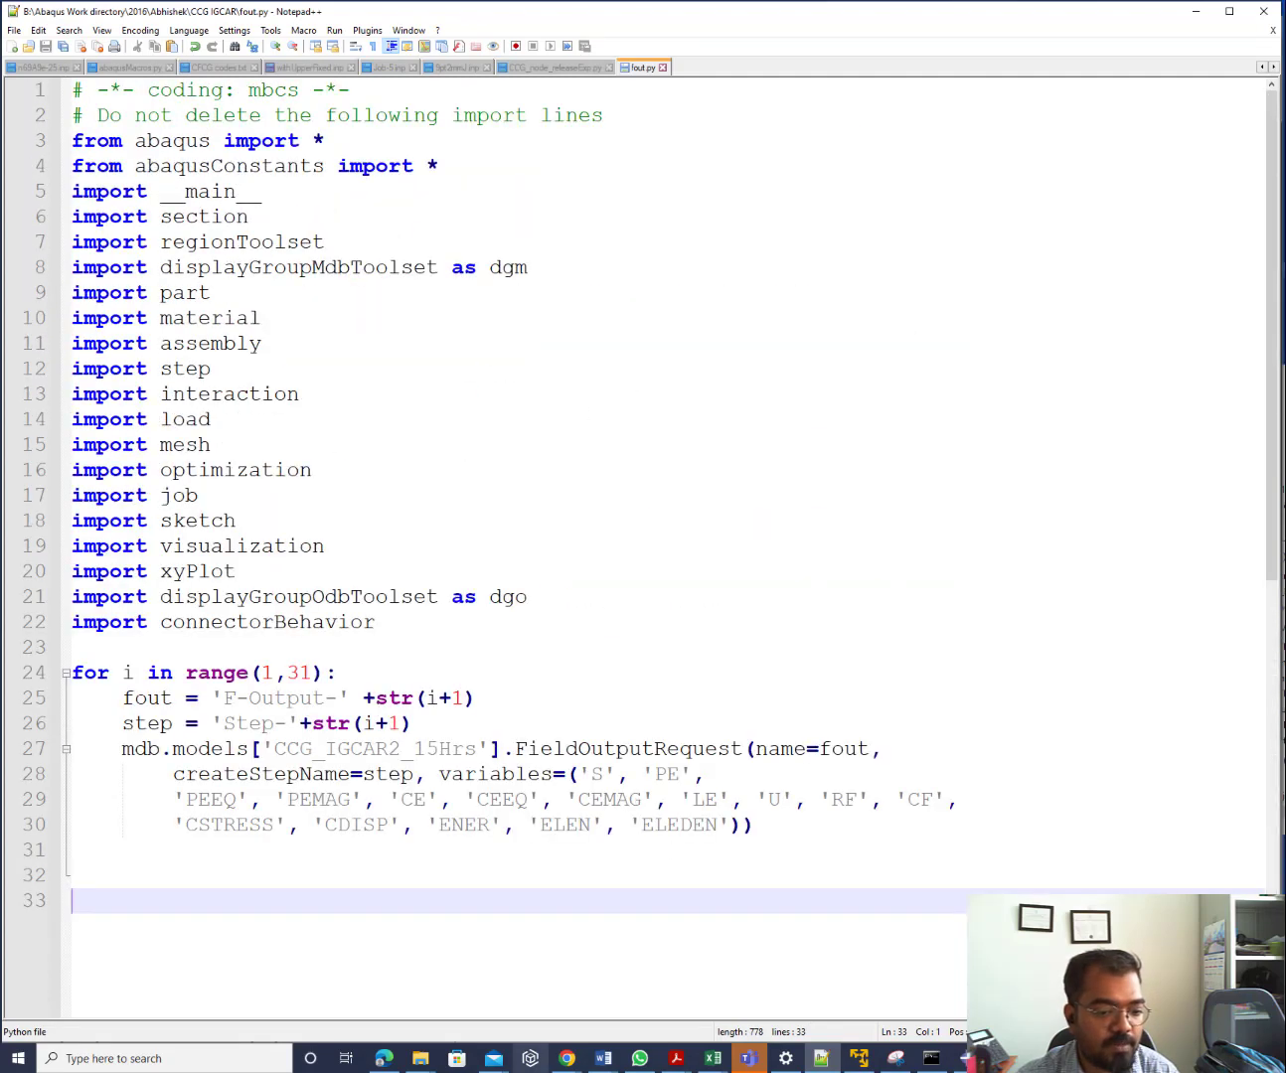
{"action": "left_click", "coordinate": [560, 1061]}
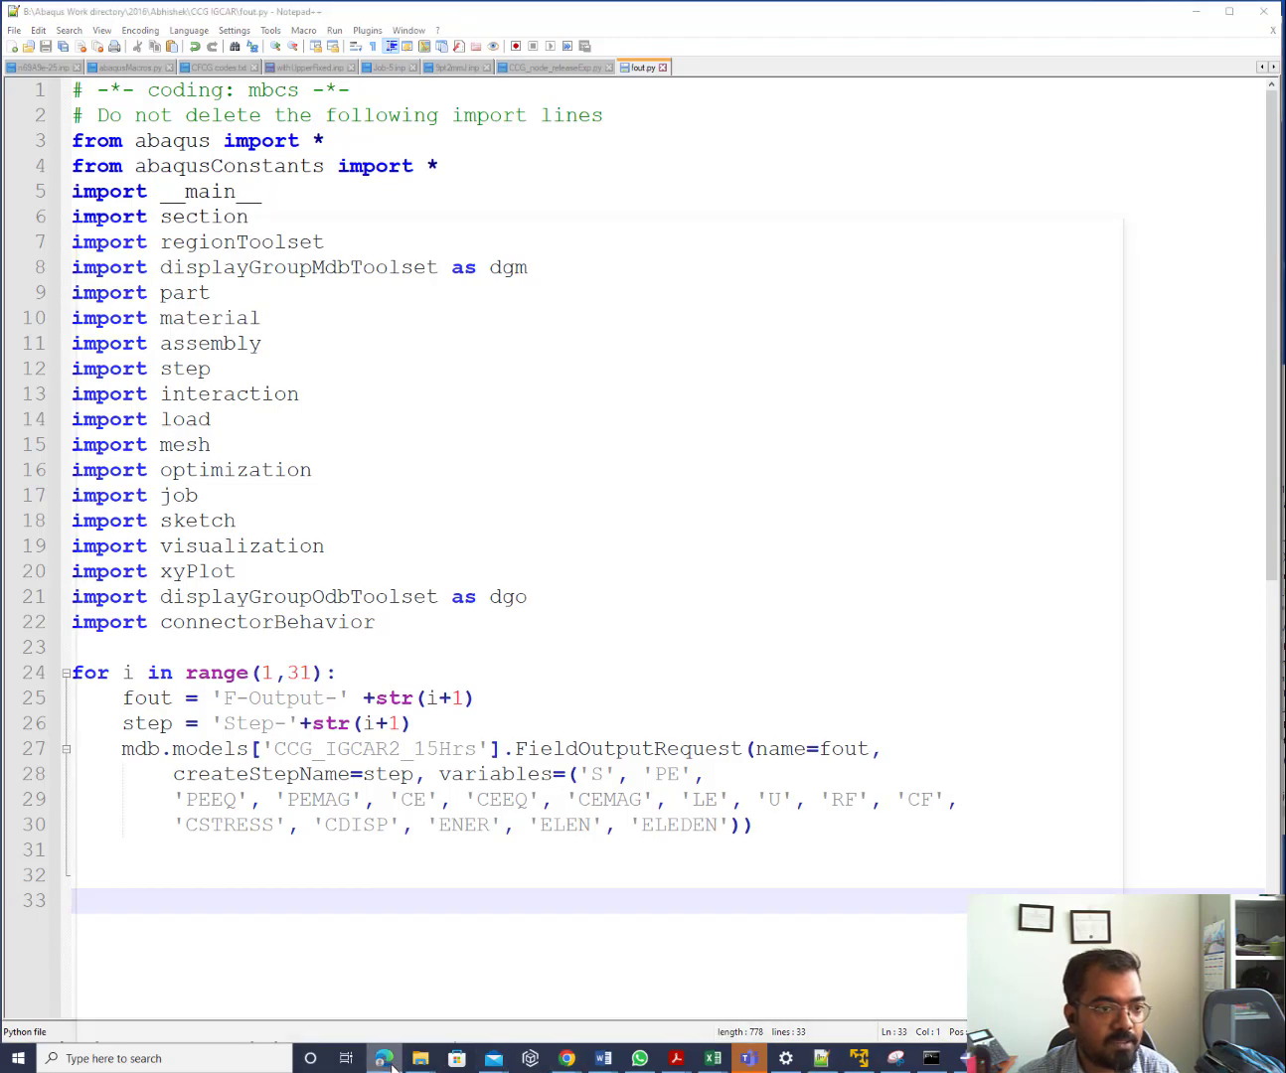
In Edge, load the IIT Ropar homepage at iitrpr.ac.in
{"action": "left_click", "coordinate": [384, 1059]}
{"action": "left_click", "coordinate": [239, 56]}
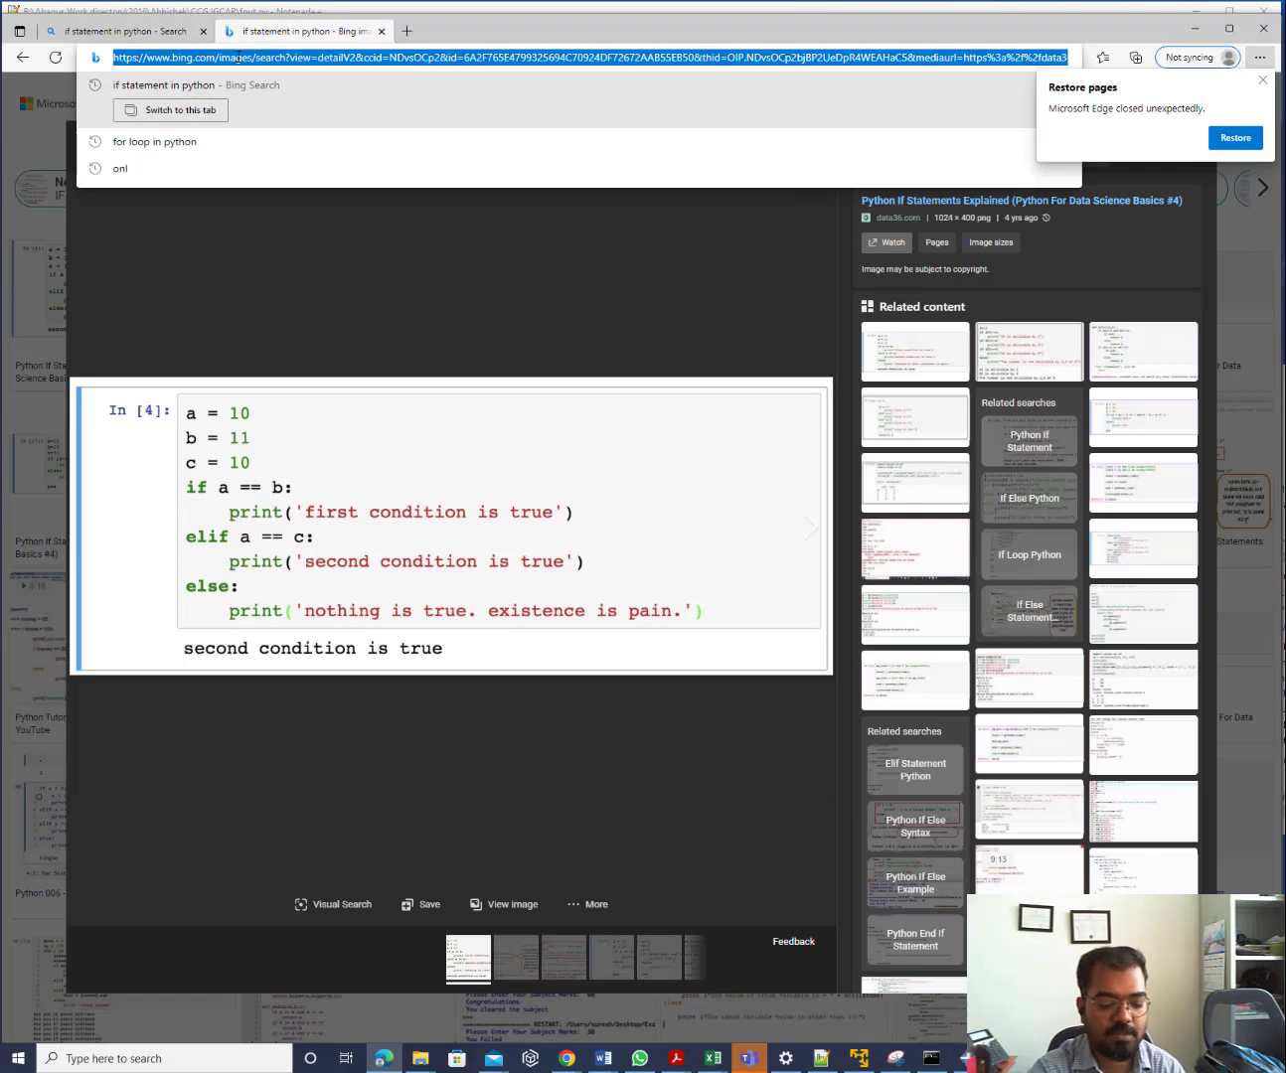
{"action": "type", "text": "iit"}
{"action": "key", "text": "Down"}
{"action": "key", "text": "Return"}
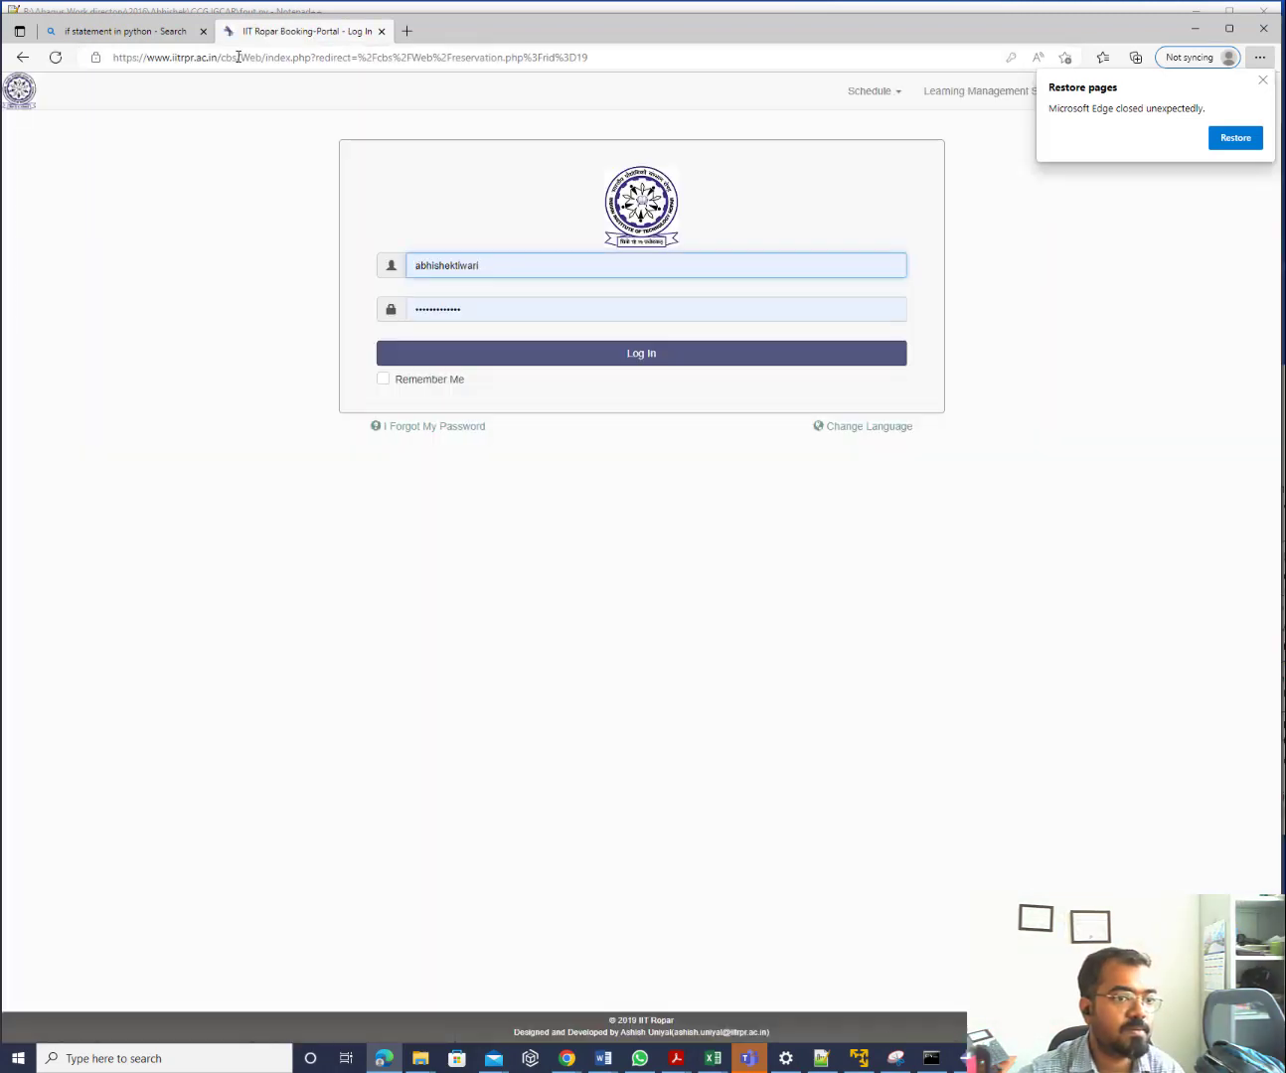
{"action": "left_click", "coordinate": [238, 56]}
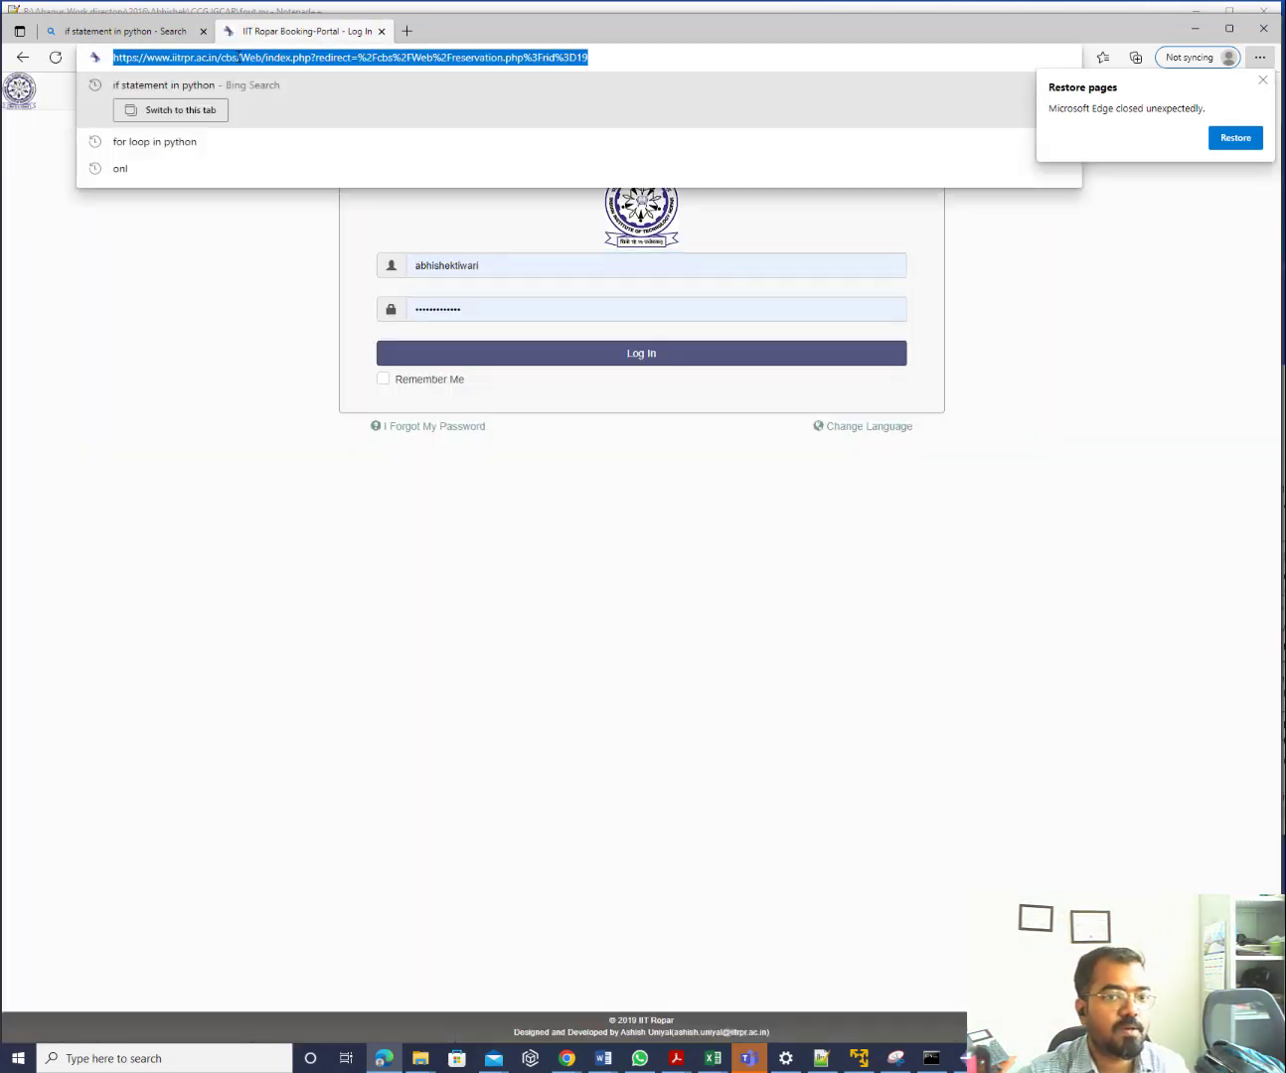
{"action": "type", "text": "iit"}
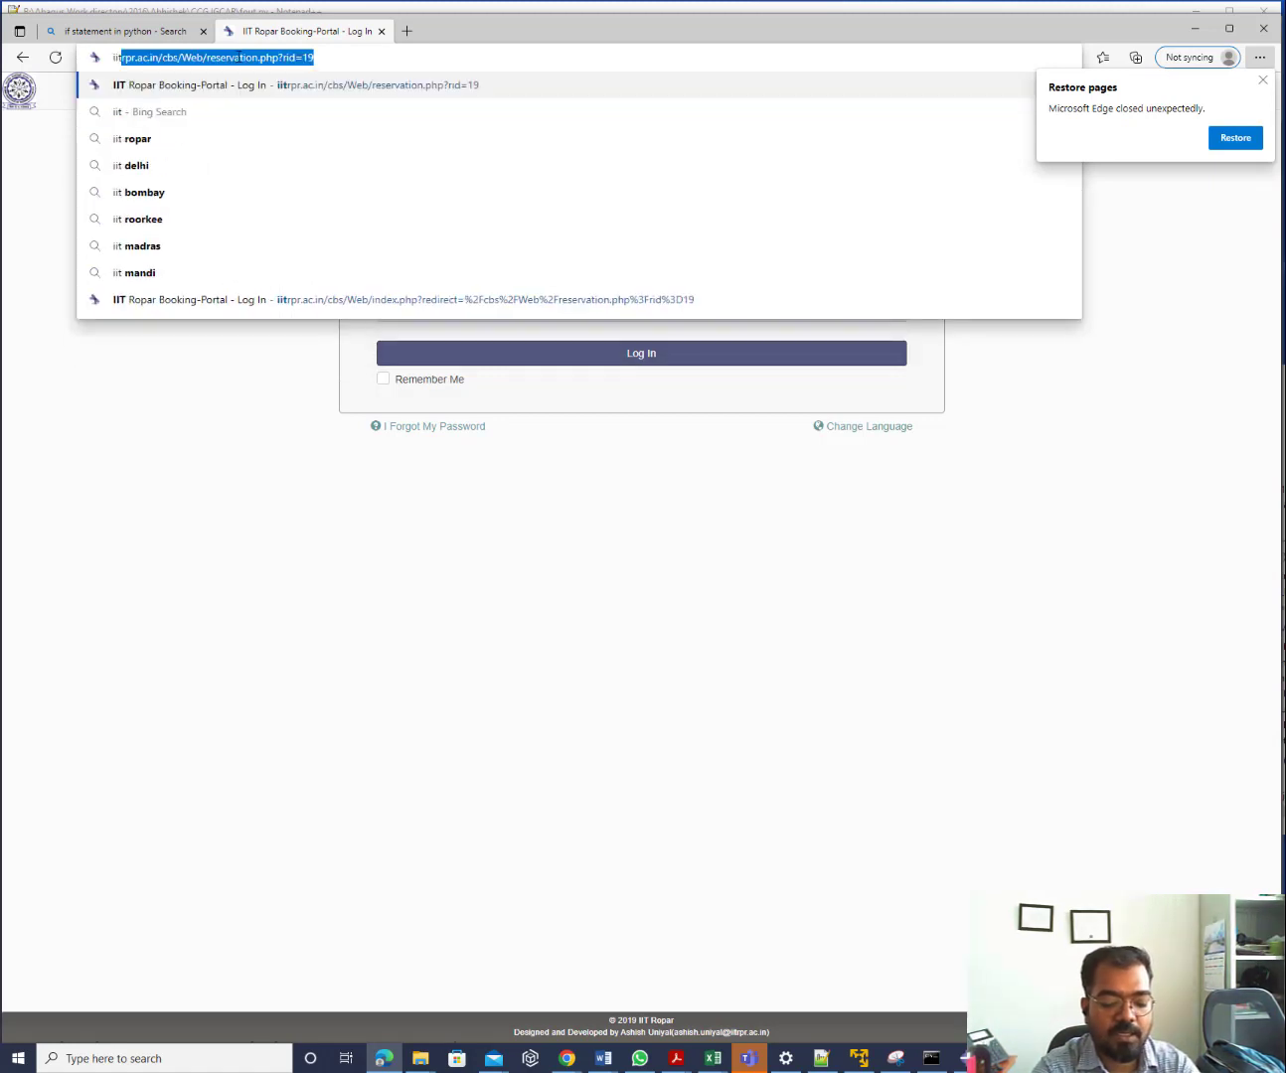
{"action": "type", "text": "rpr.ac"}
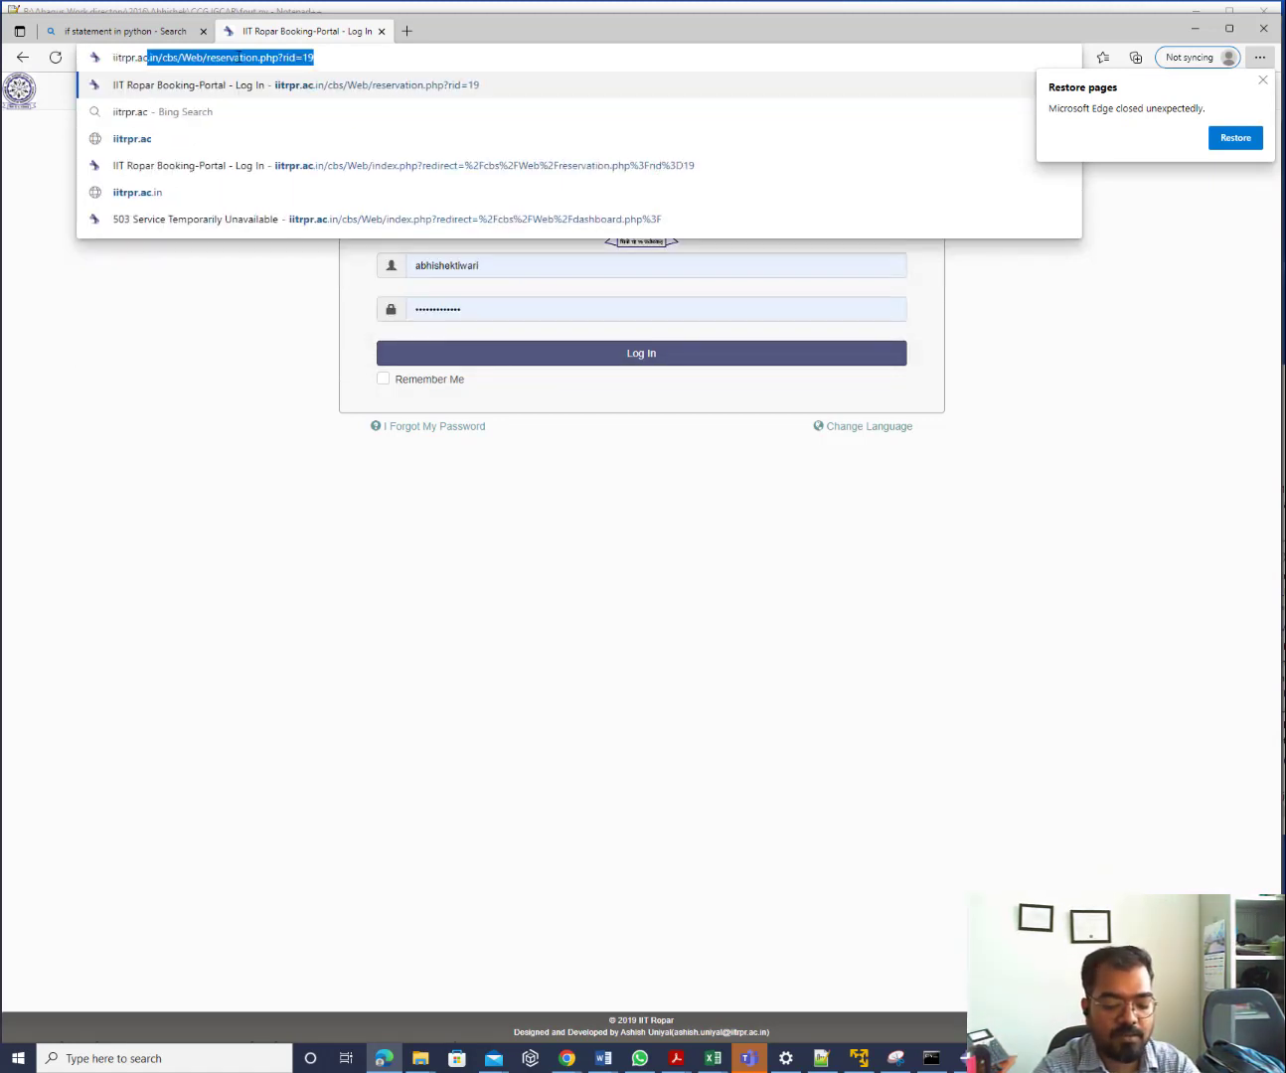
{"action": "type", "text": ".in"}
{"action": "key", "text": "Return"}
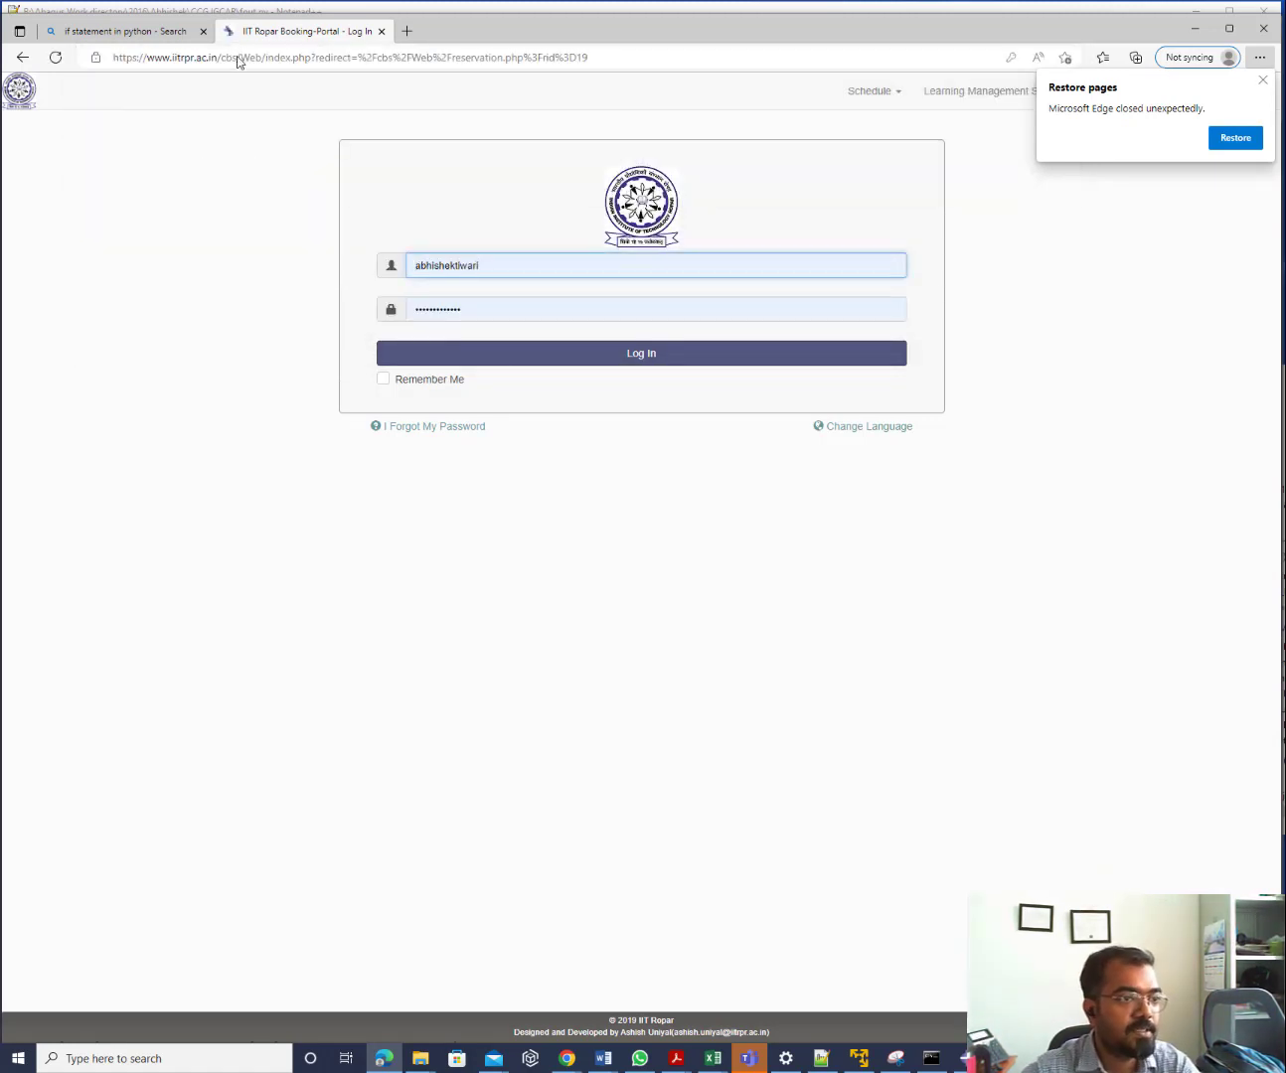
{"action": "left_click", "coordinate": [239, 58]}
{"action": "type", "text": "iitrpr.ac"}
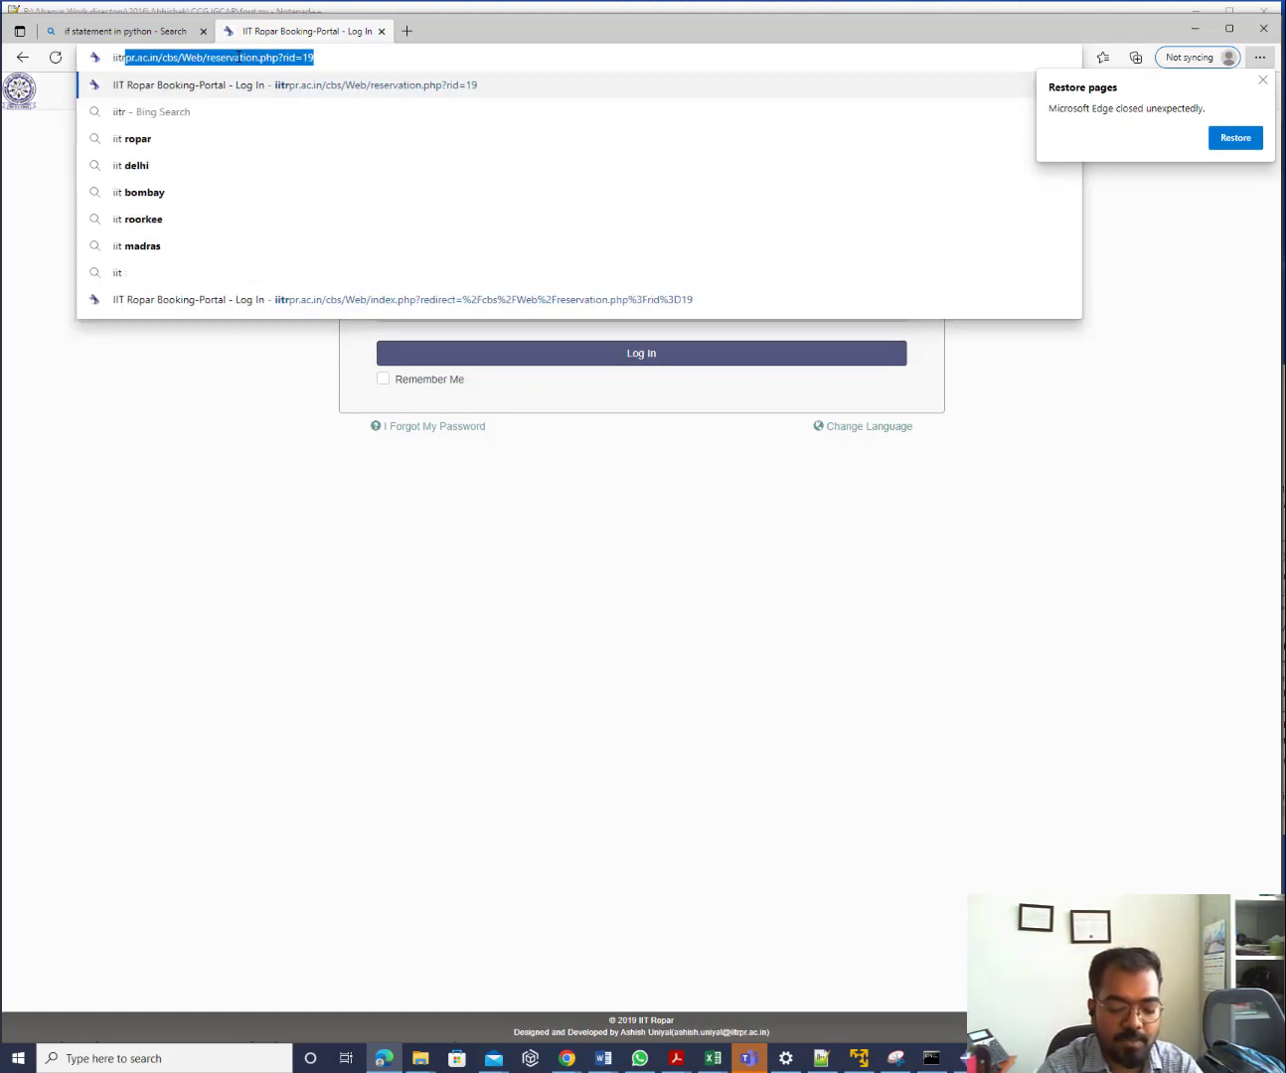
{"action": "type", "text": ".in"}
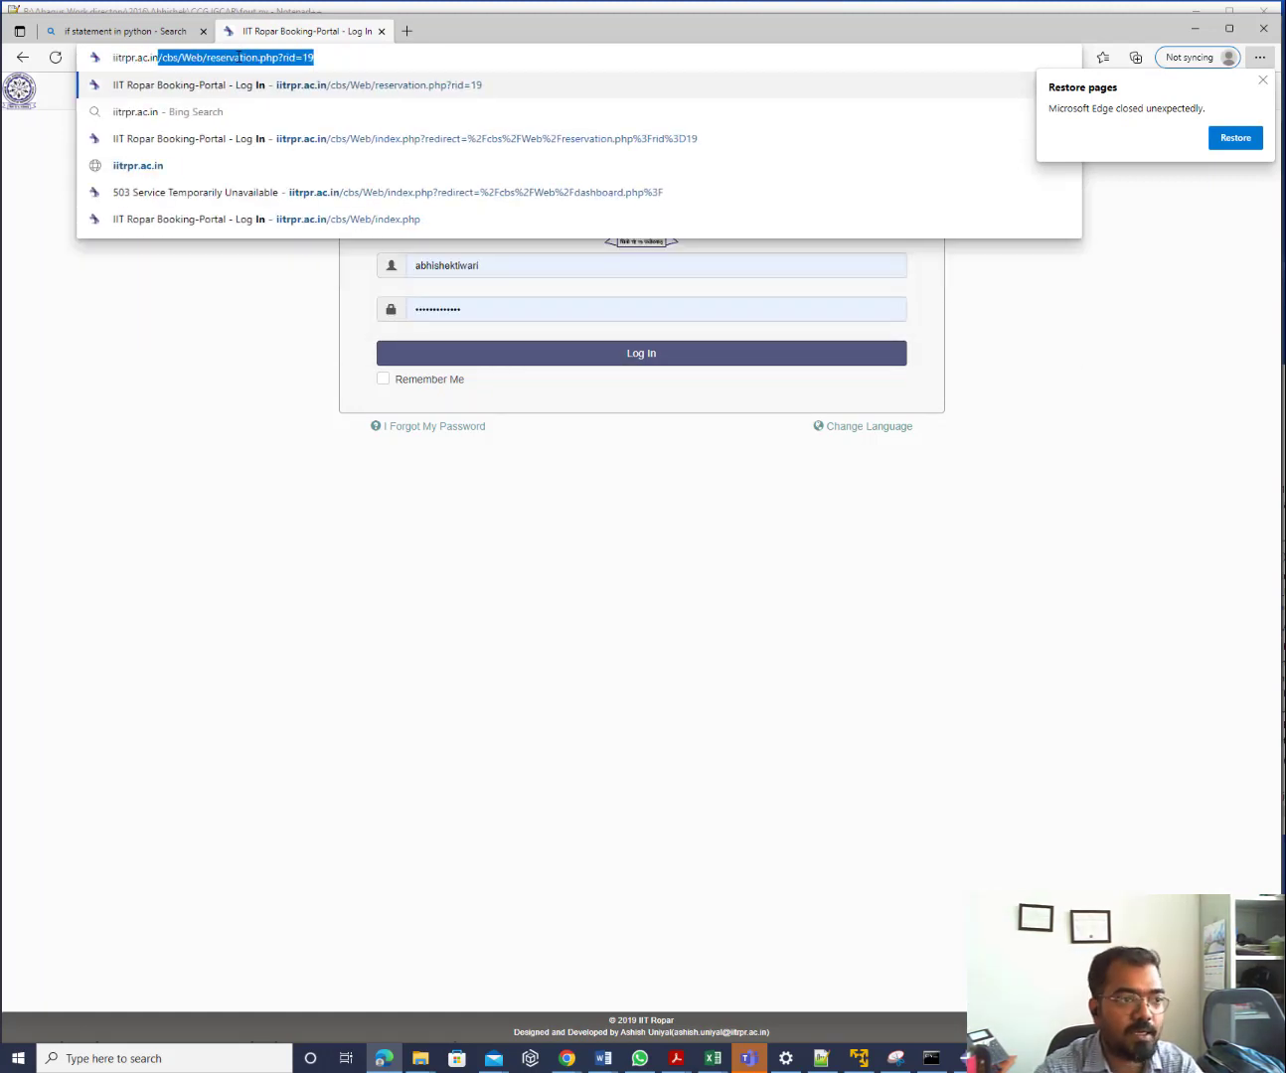
{"action": "key", "text": "Delete"}
{"action": "key", "text": "Return"}
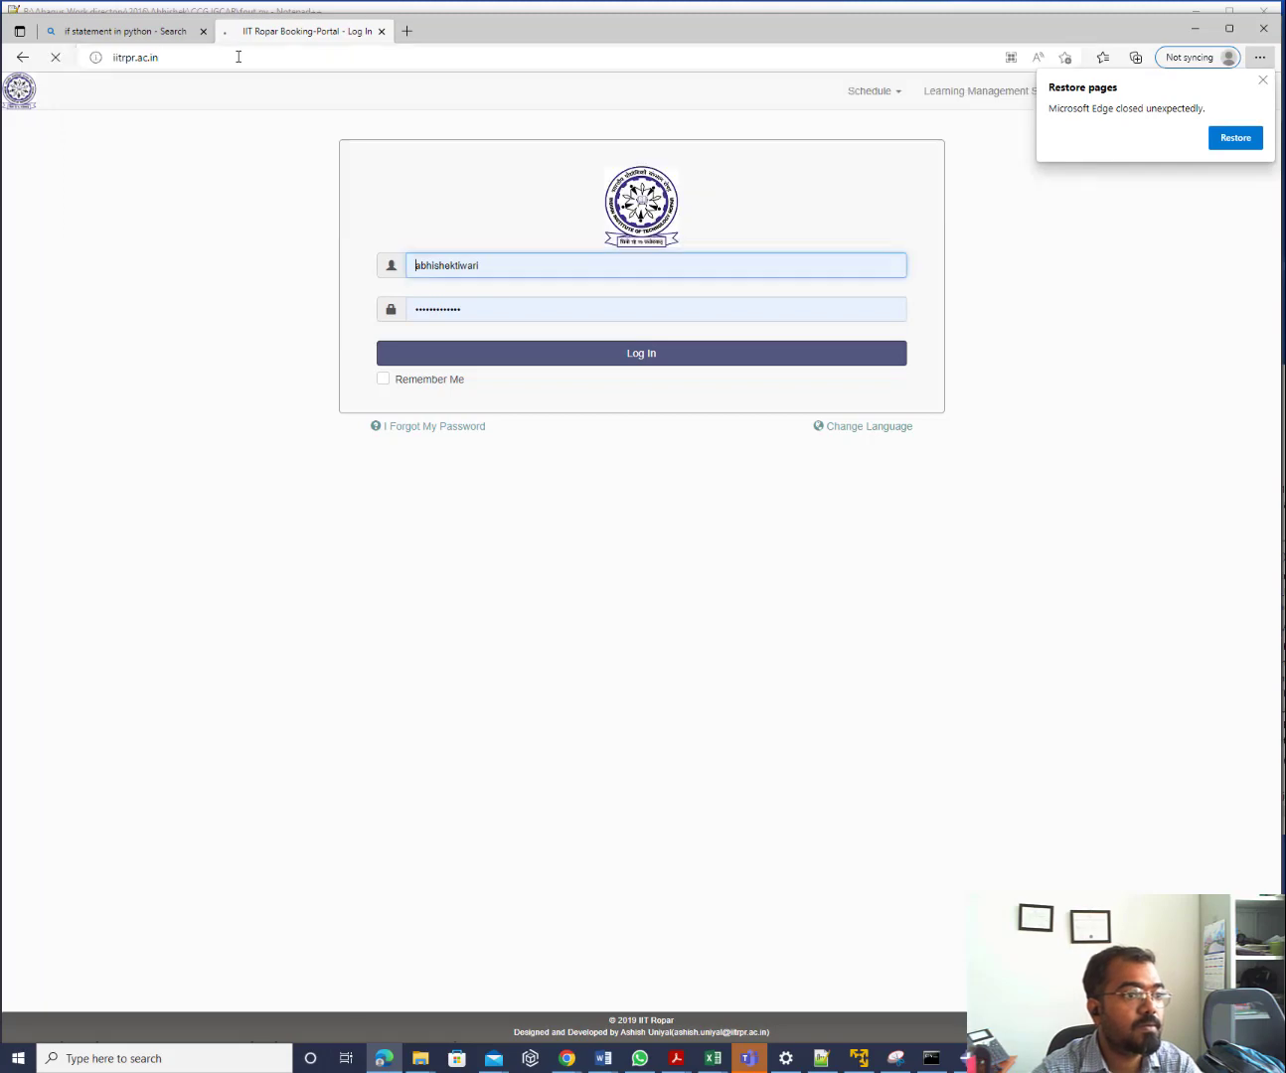
Go to Metallurgical and Materials Engineering faculty and open the CFM Group website
{"action": "mouse_move", "coordinate": [494, 160]}
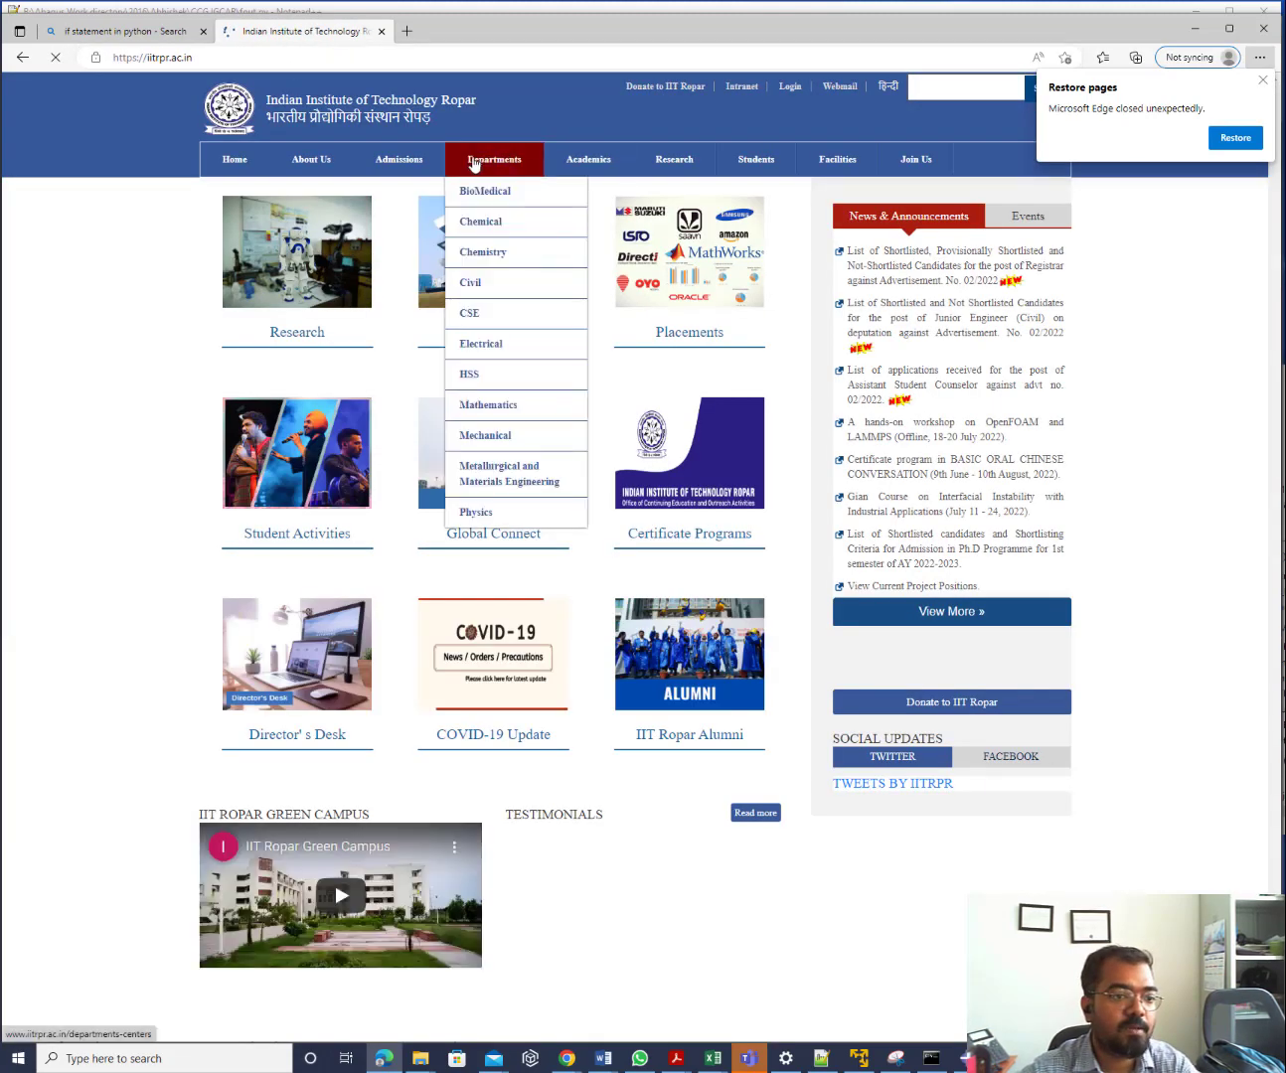
{"action": "left_click", "coordinate": [515, 495]}
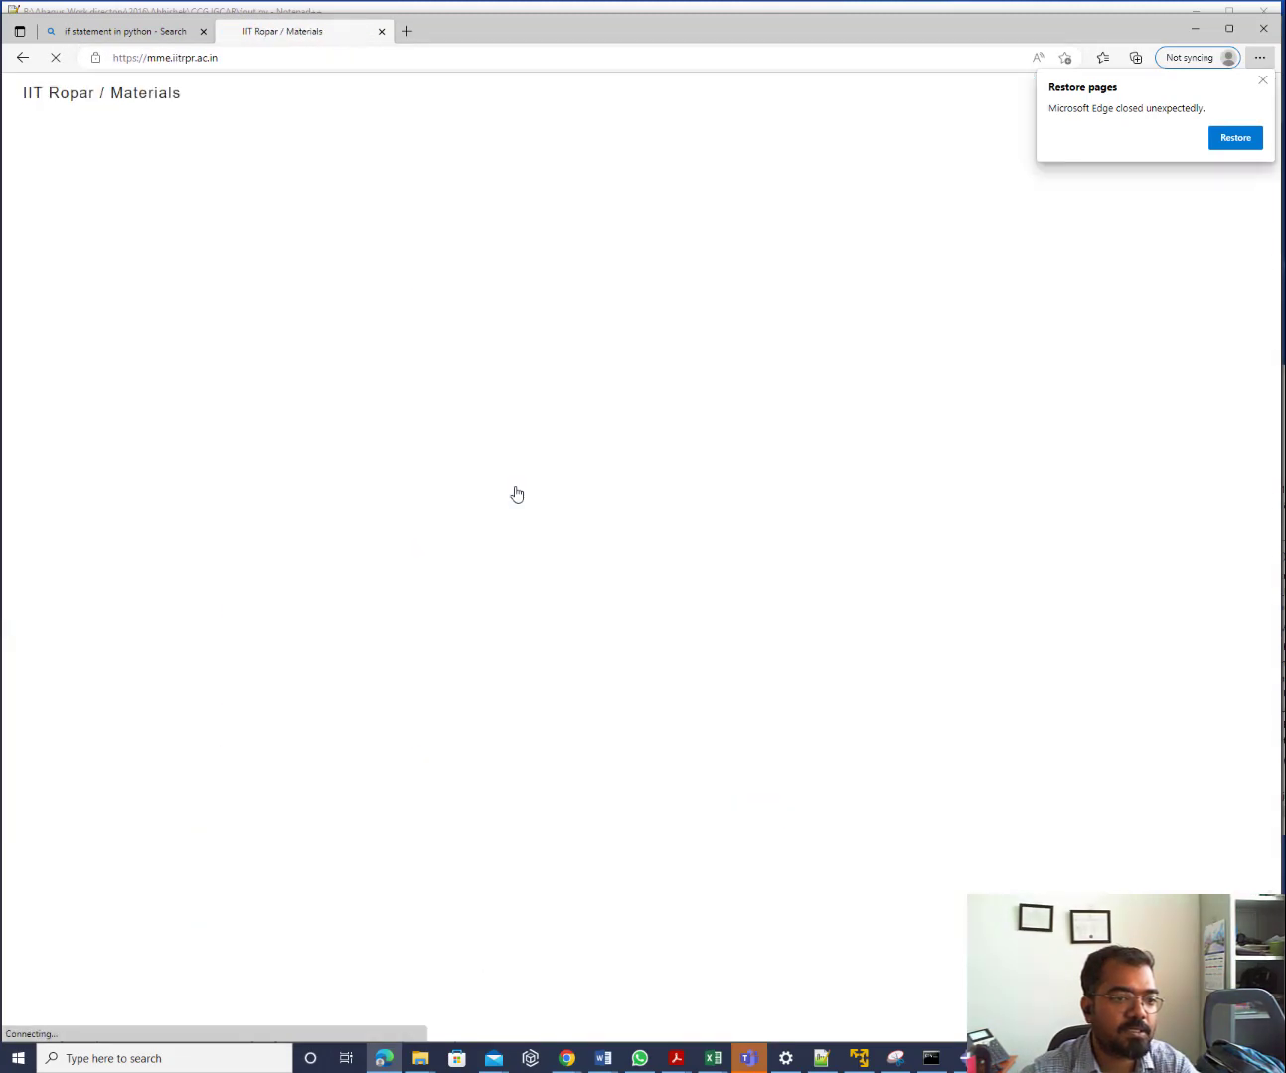
{"action": "mouse_move", "coordinate": [840, 96]}
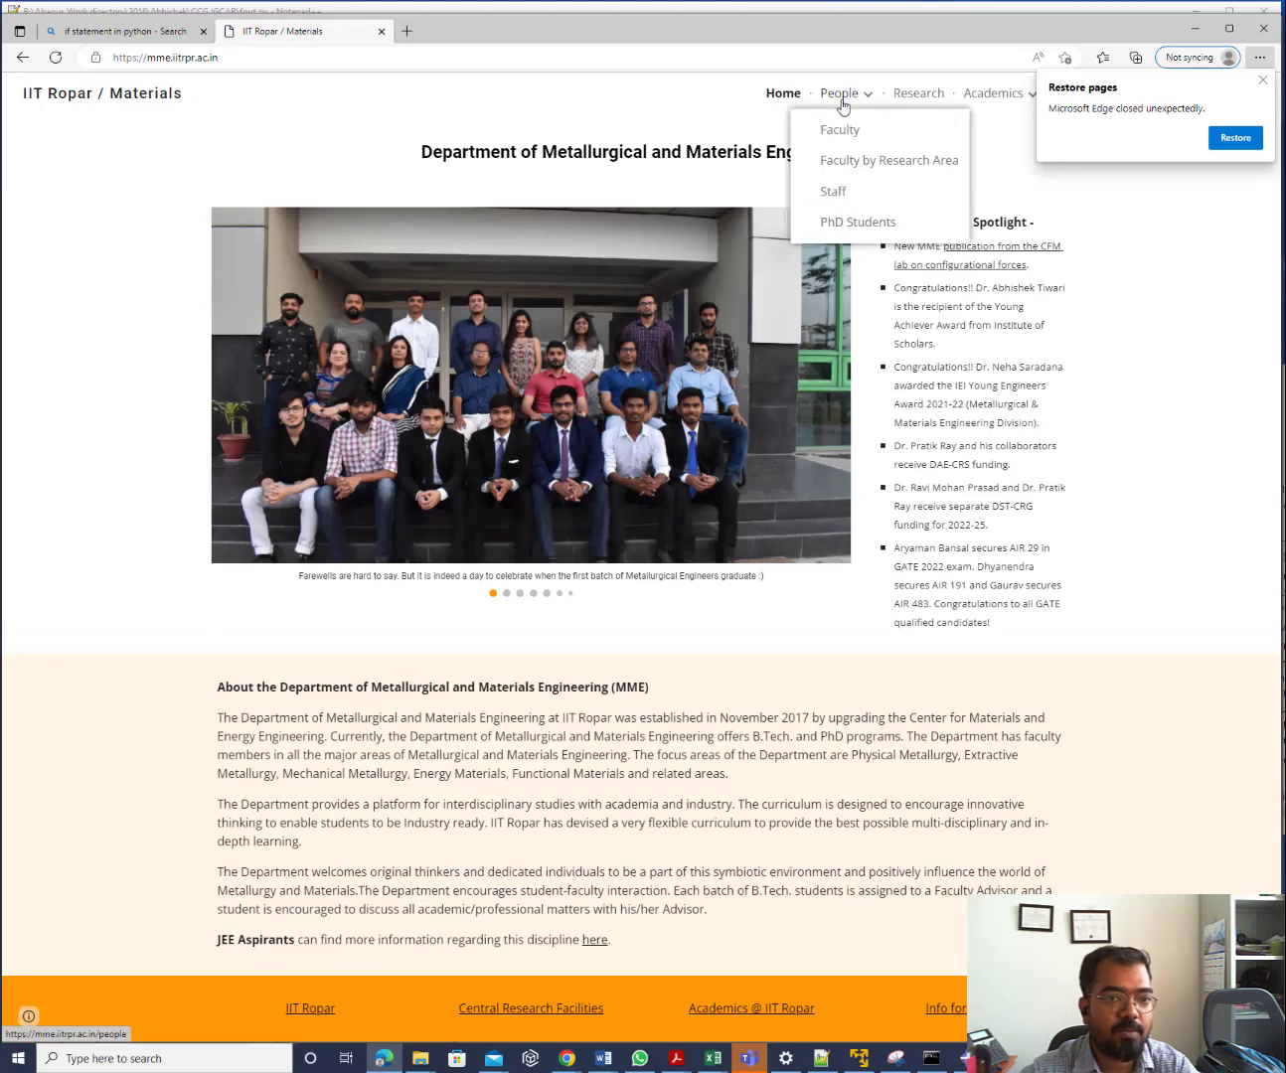
{"action": "left_click", "coordinate": [840, 129]}
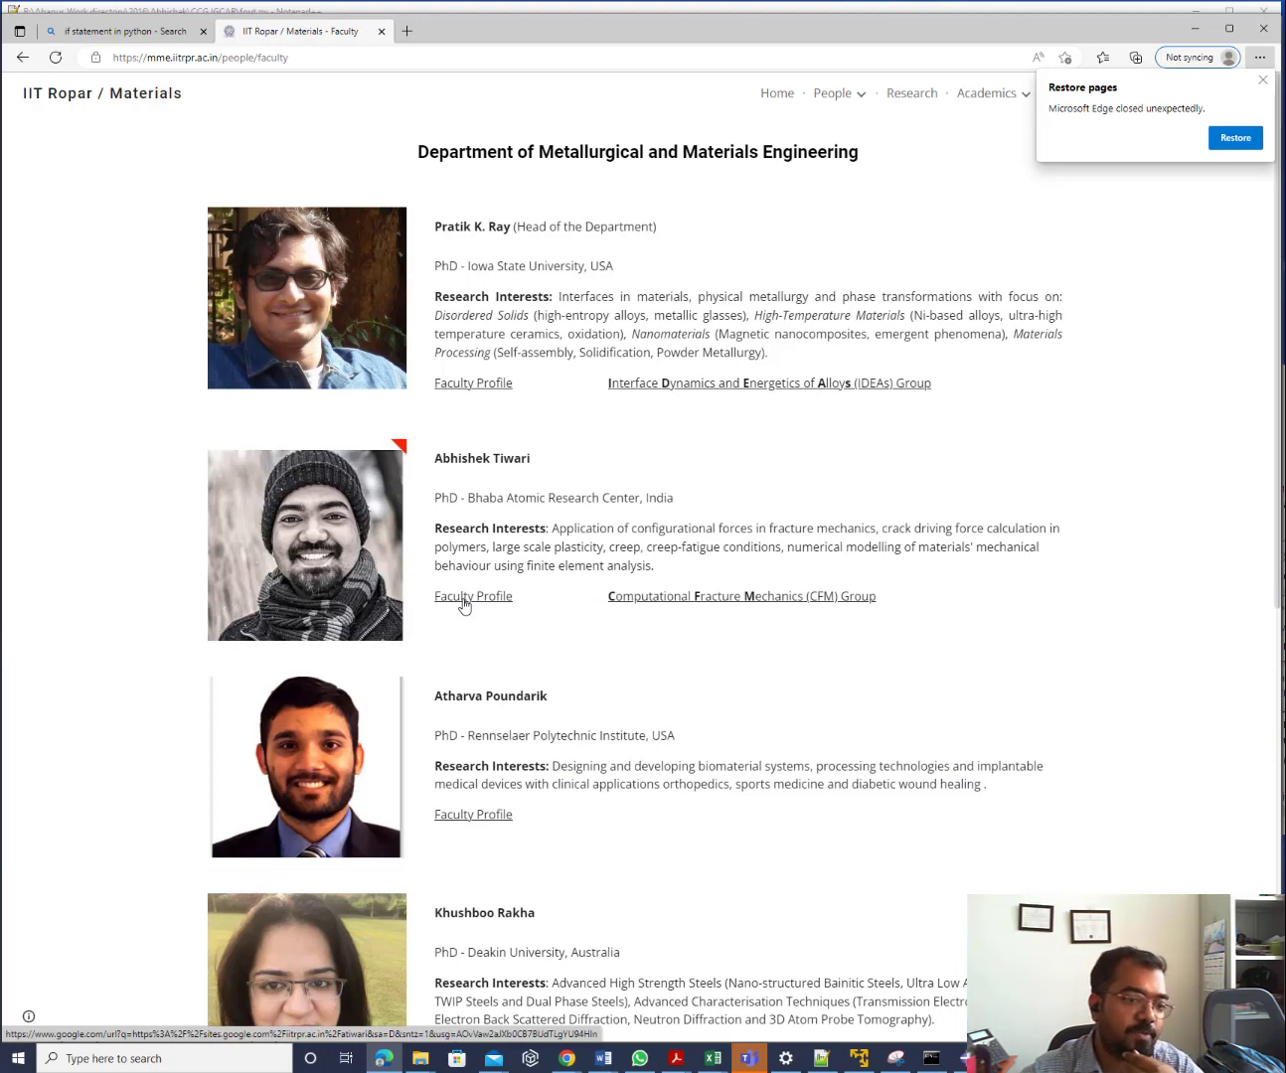
{"action": "left_click", "coordinate": [720, 598]}
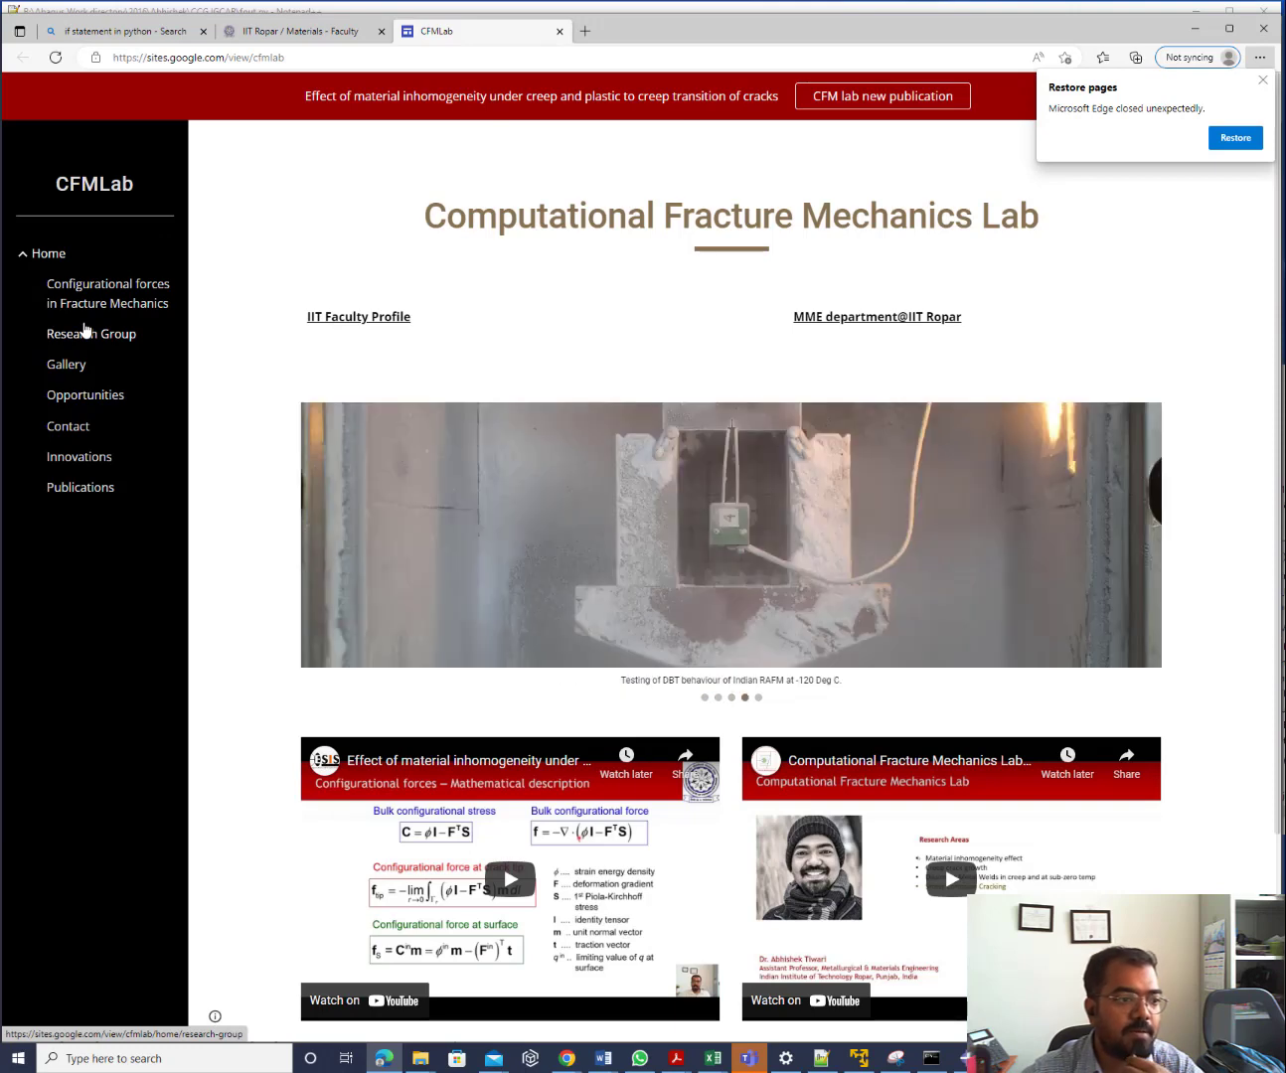
Open 'Configurational forces in Fracture Mechanics', then minimise Edge and Notepad++ to reveal Abaqus
{"action": "left_click", "coordinate": [138, 291]}
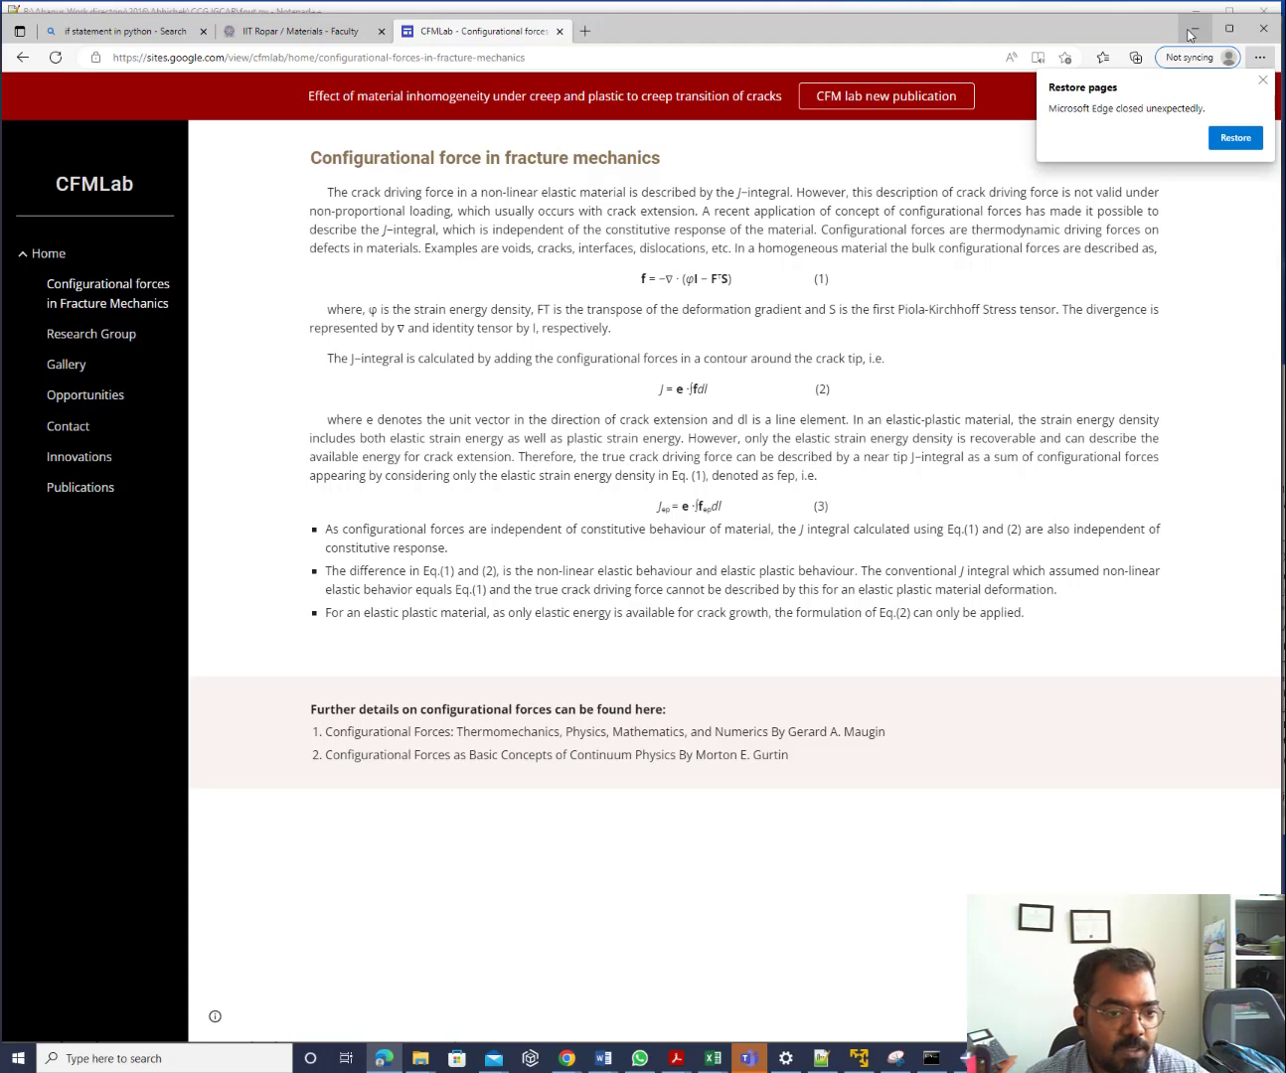
{"action": "left_click", "coordinate": [1192, 31]}
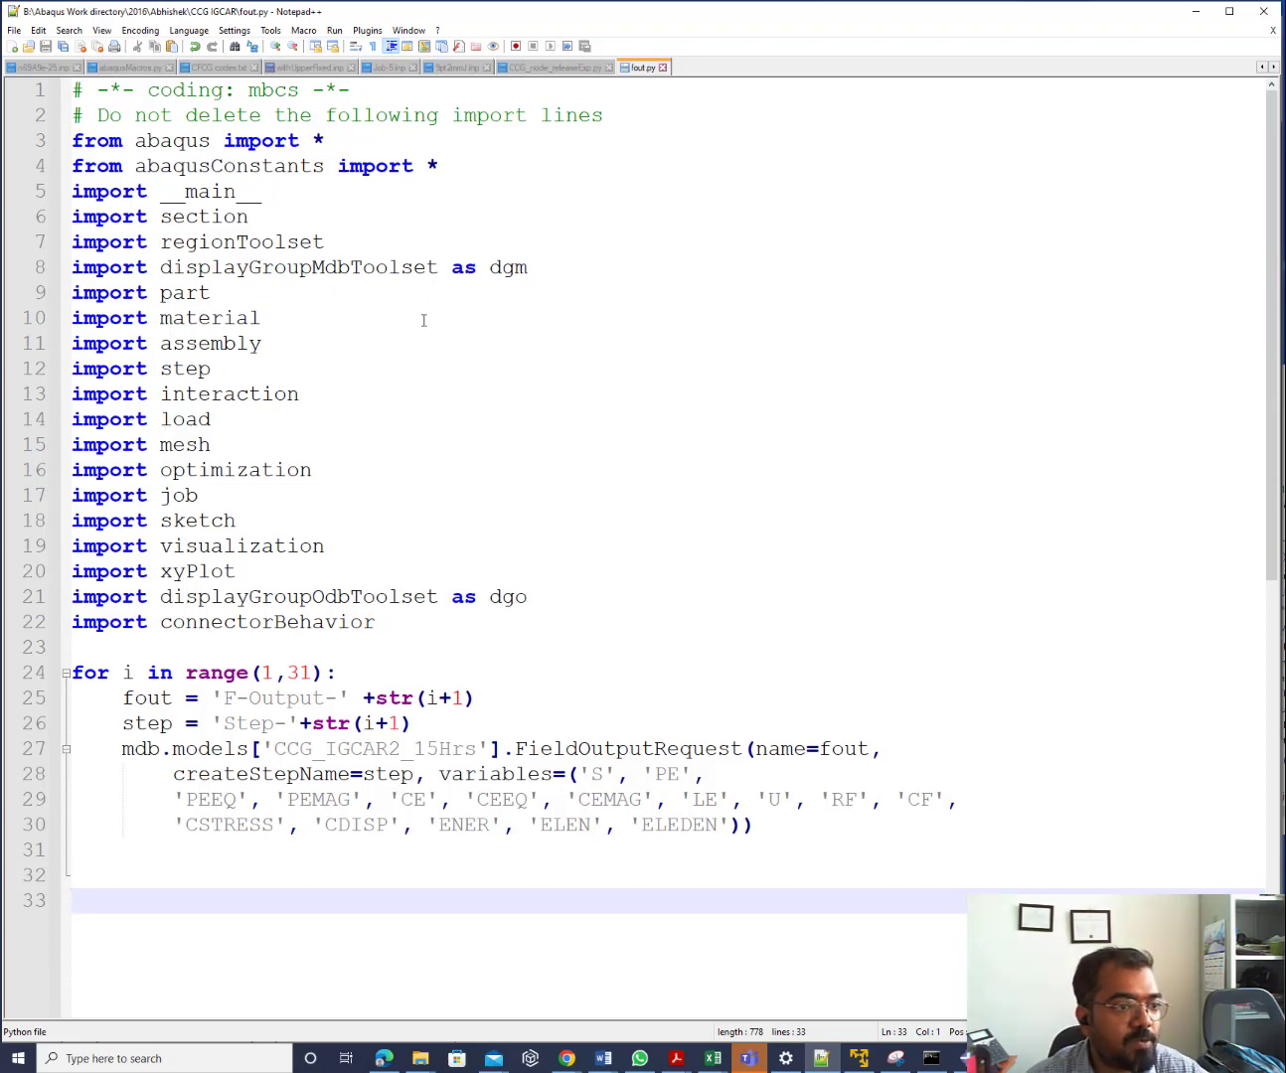
{"action": "left_click", "coordinate": [1197, 12]}
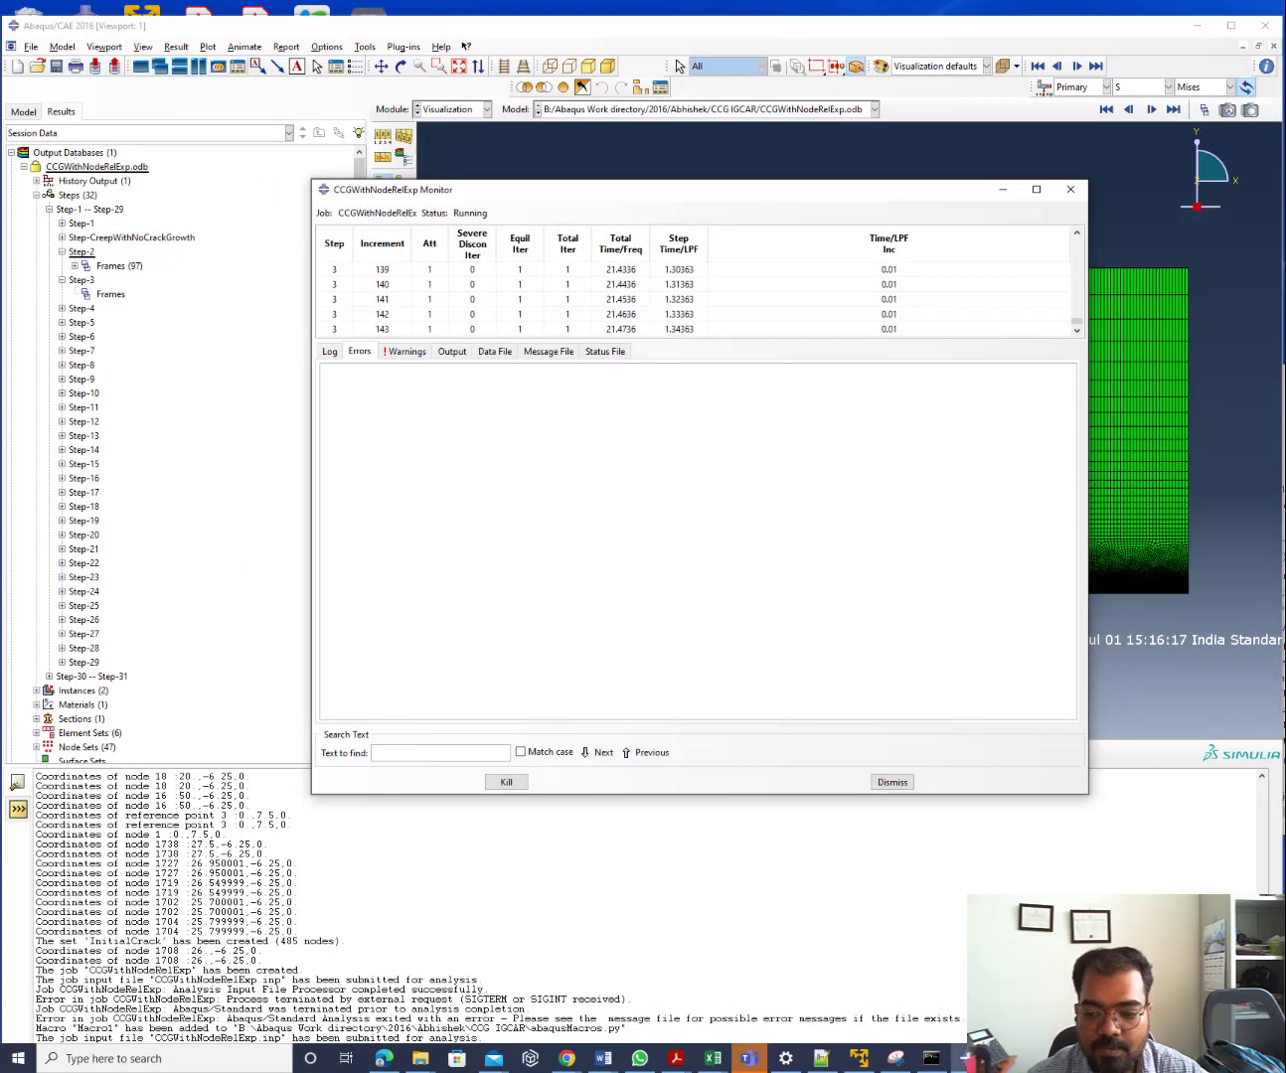